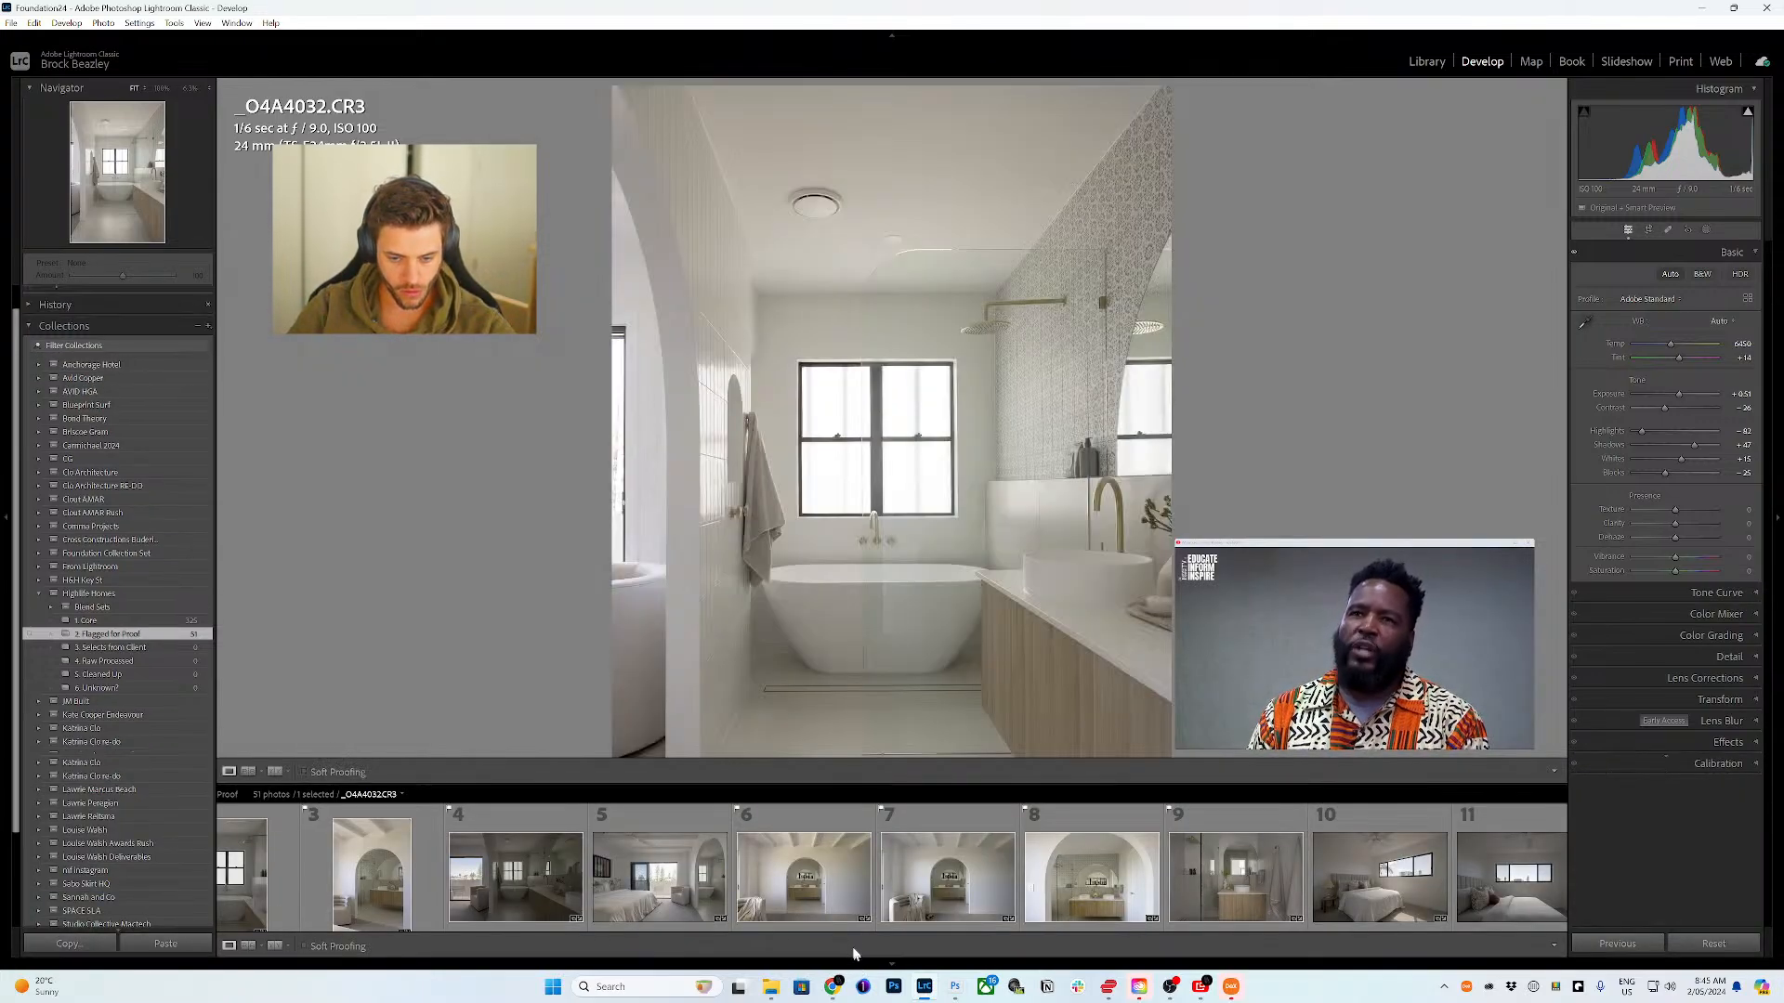
- Select all photos and browse the filmstrip to the bathroom photo _O4A4040.CR3
key("ctrl+a")
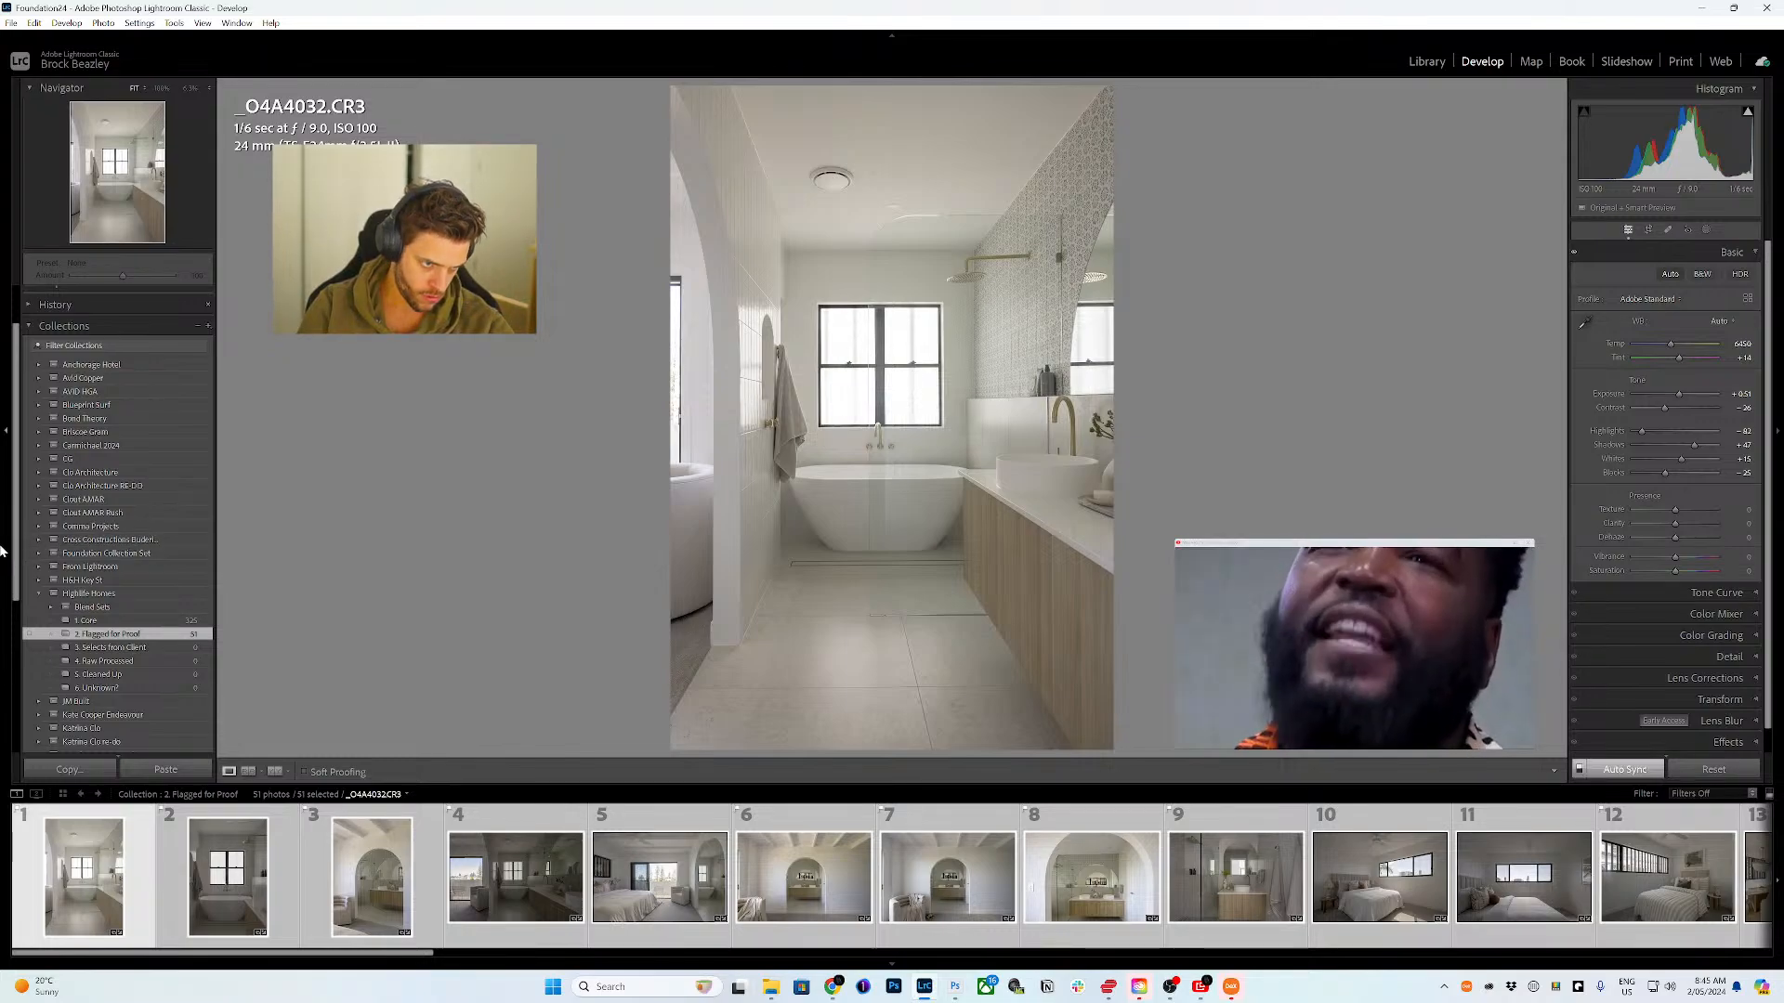
left_click(1349, 876)
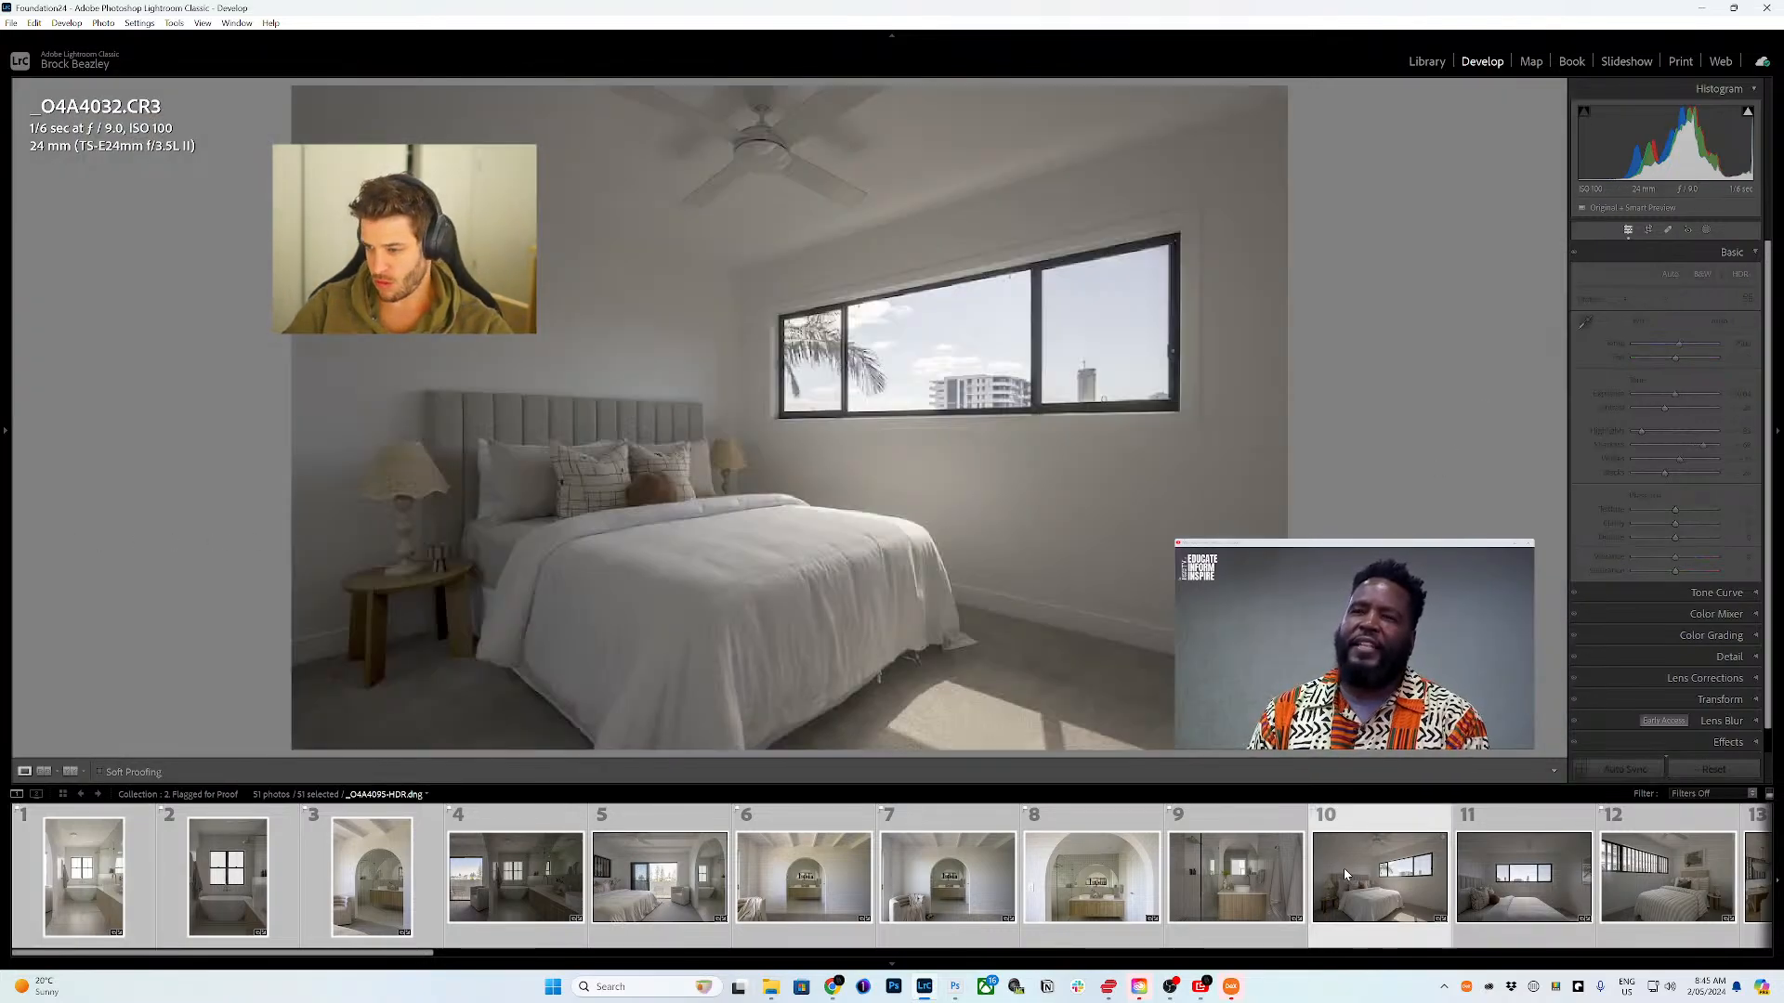
left_click(1349, 875, "ctrl")
left_click(106, 871)
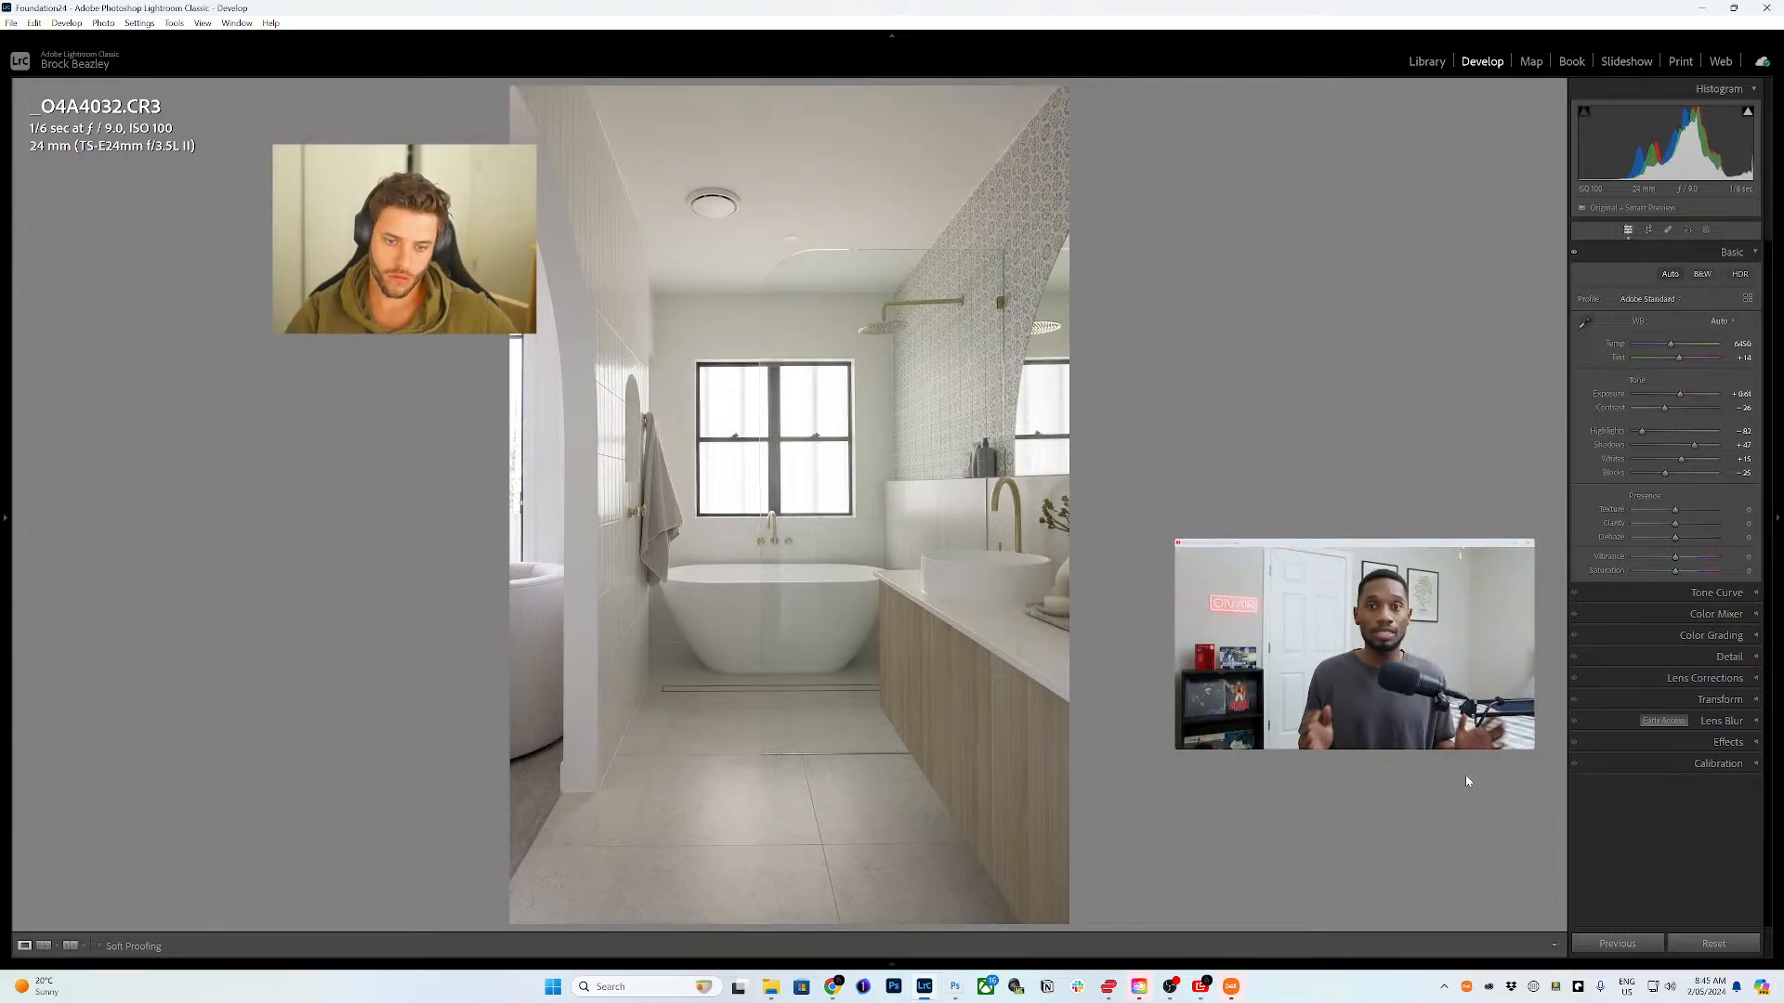
key("Right")
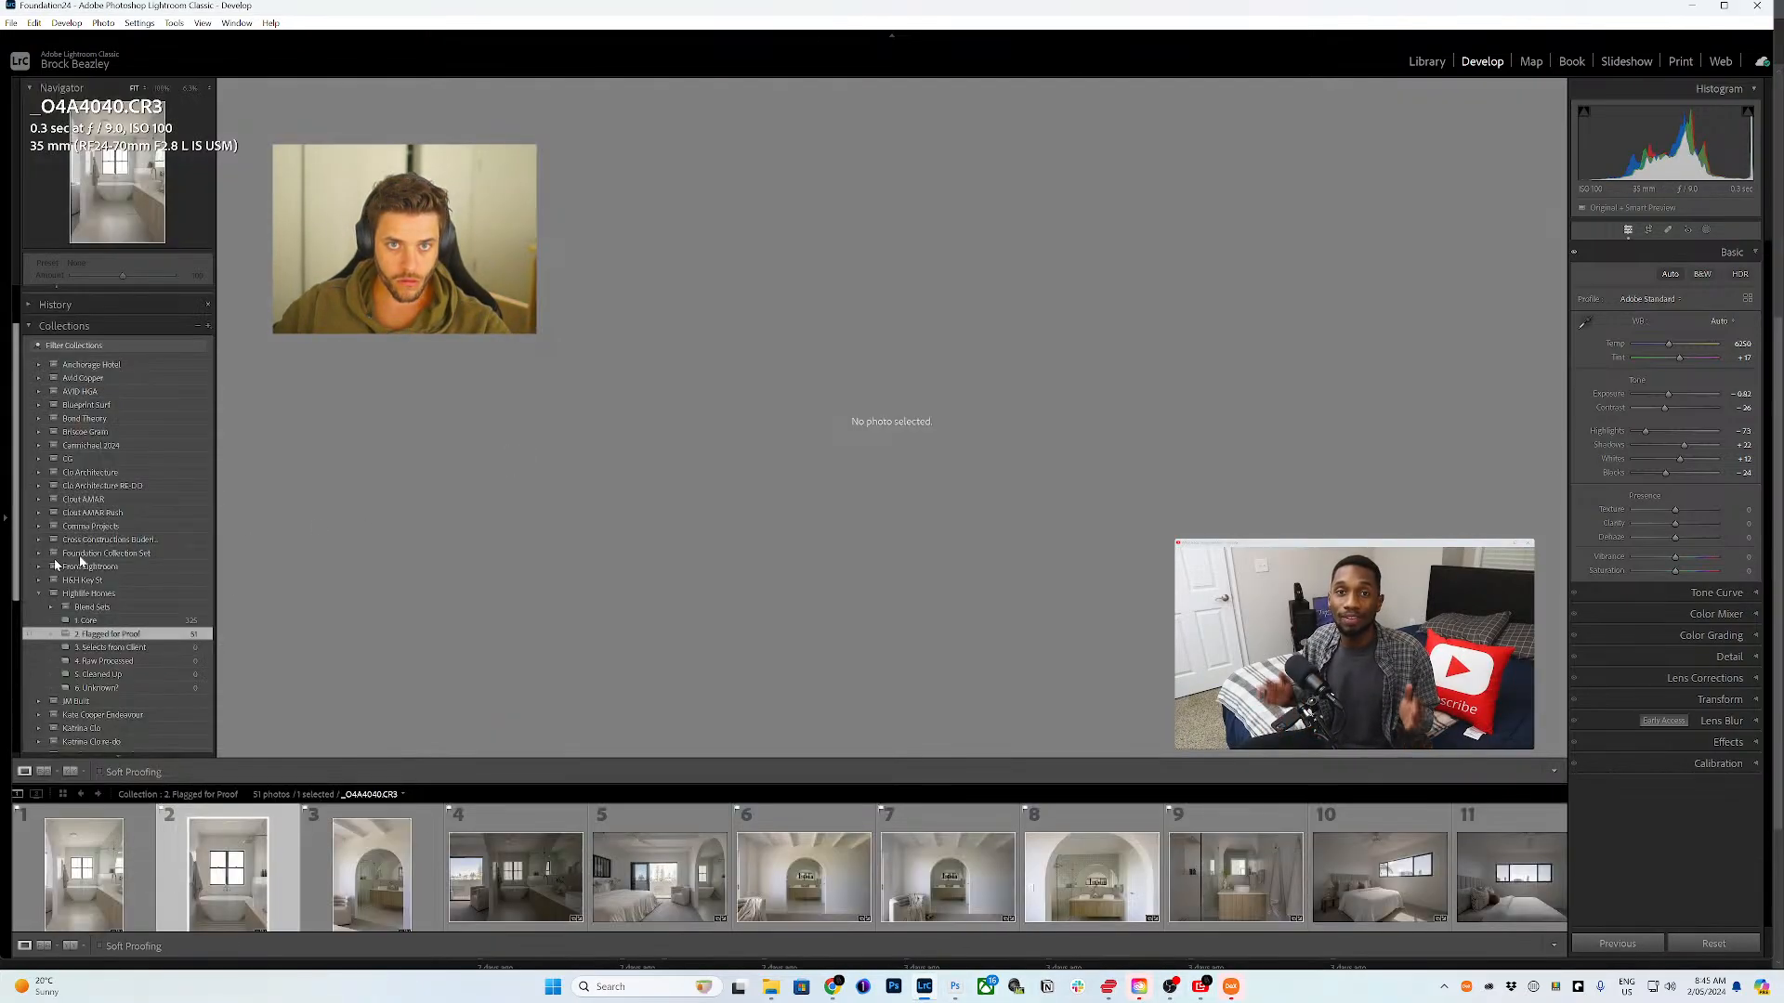
- Snap the Lightroom window to the left half, then maximise it full screen again
left_click_drag(801, 10, 5, 559)
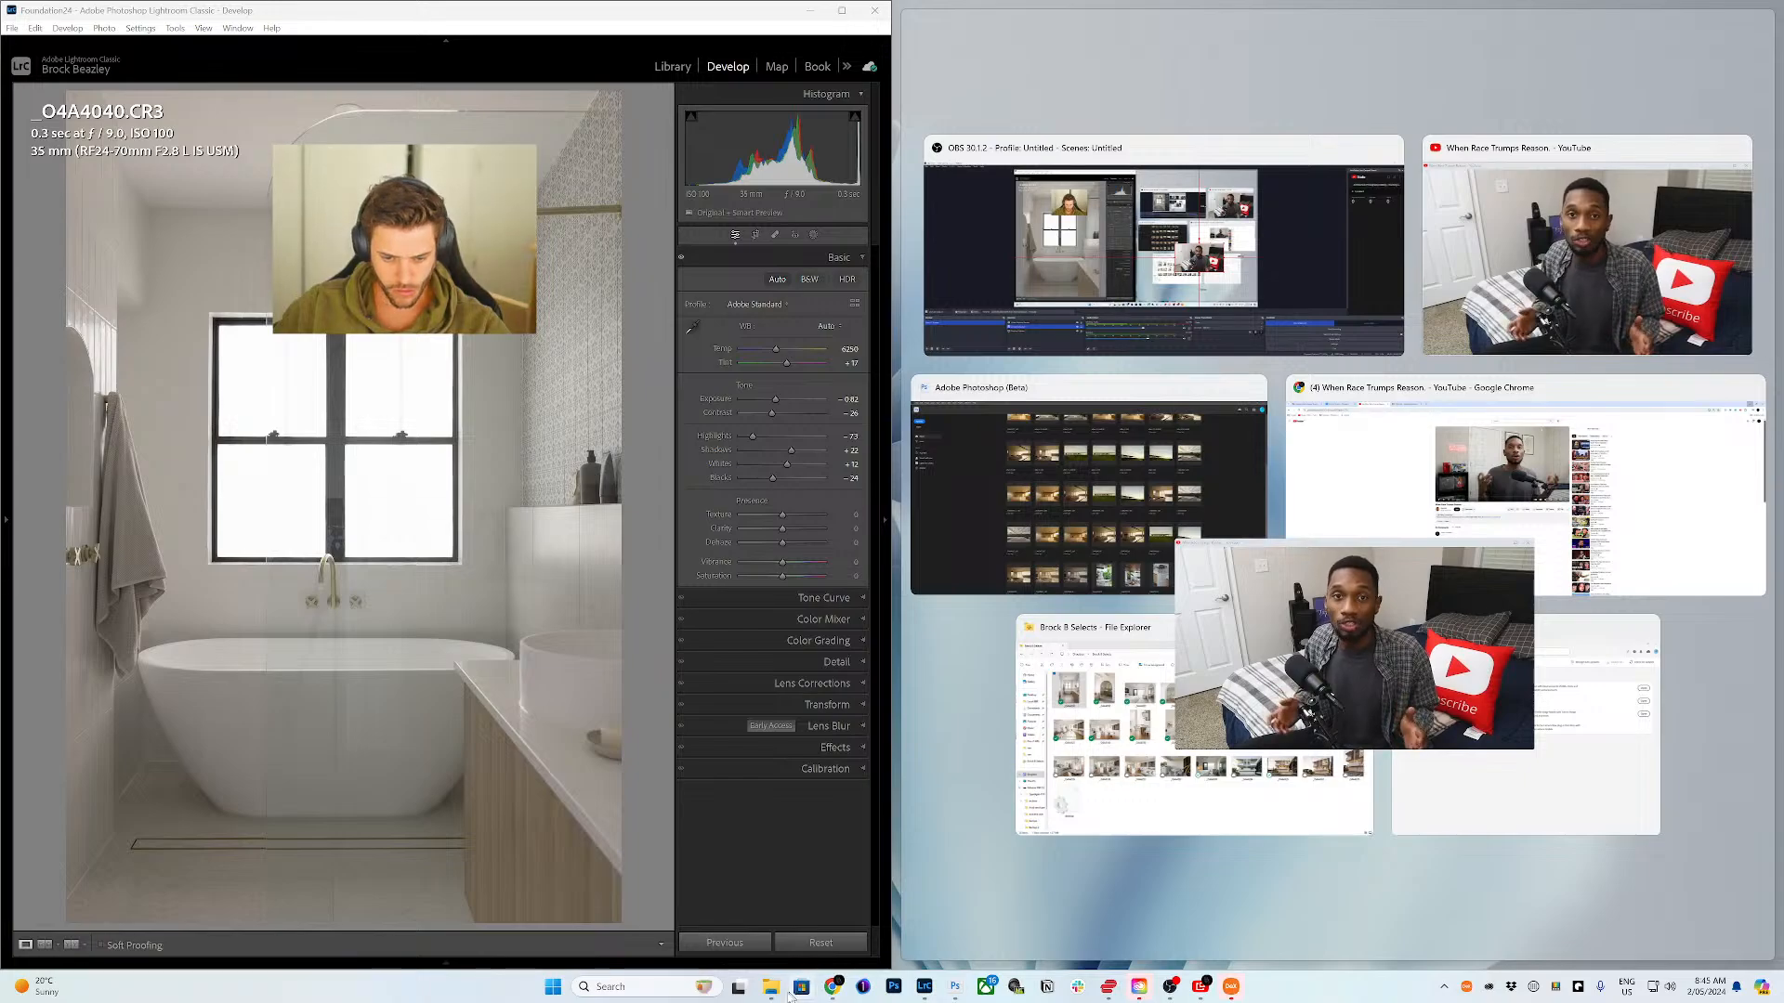
key("Escape")
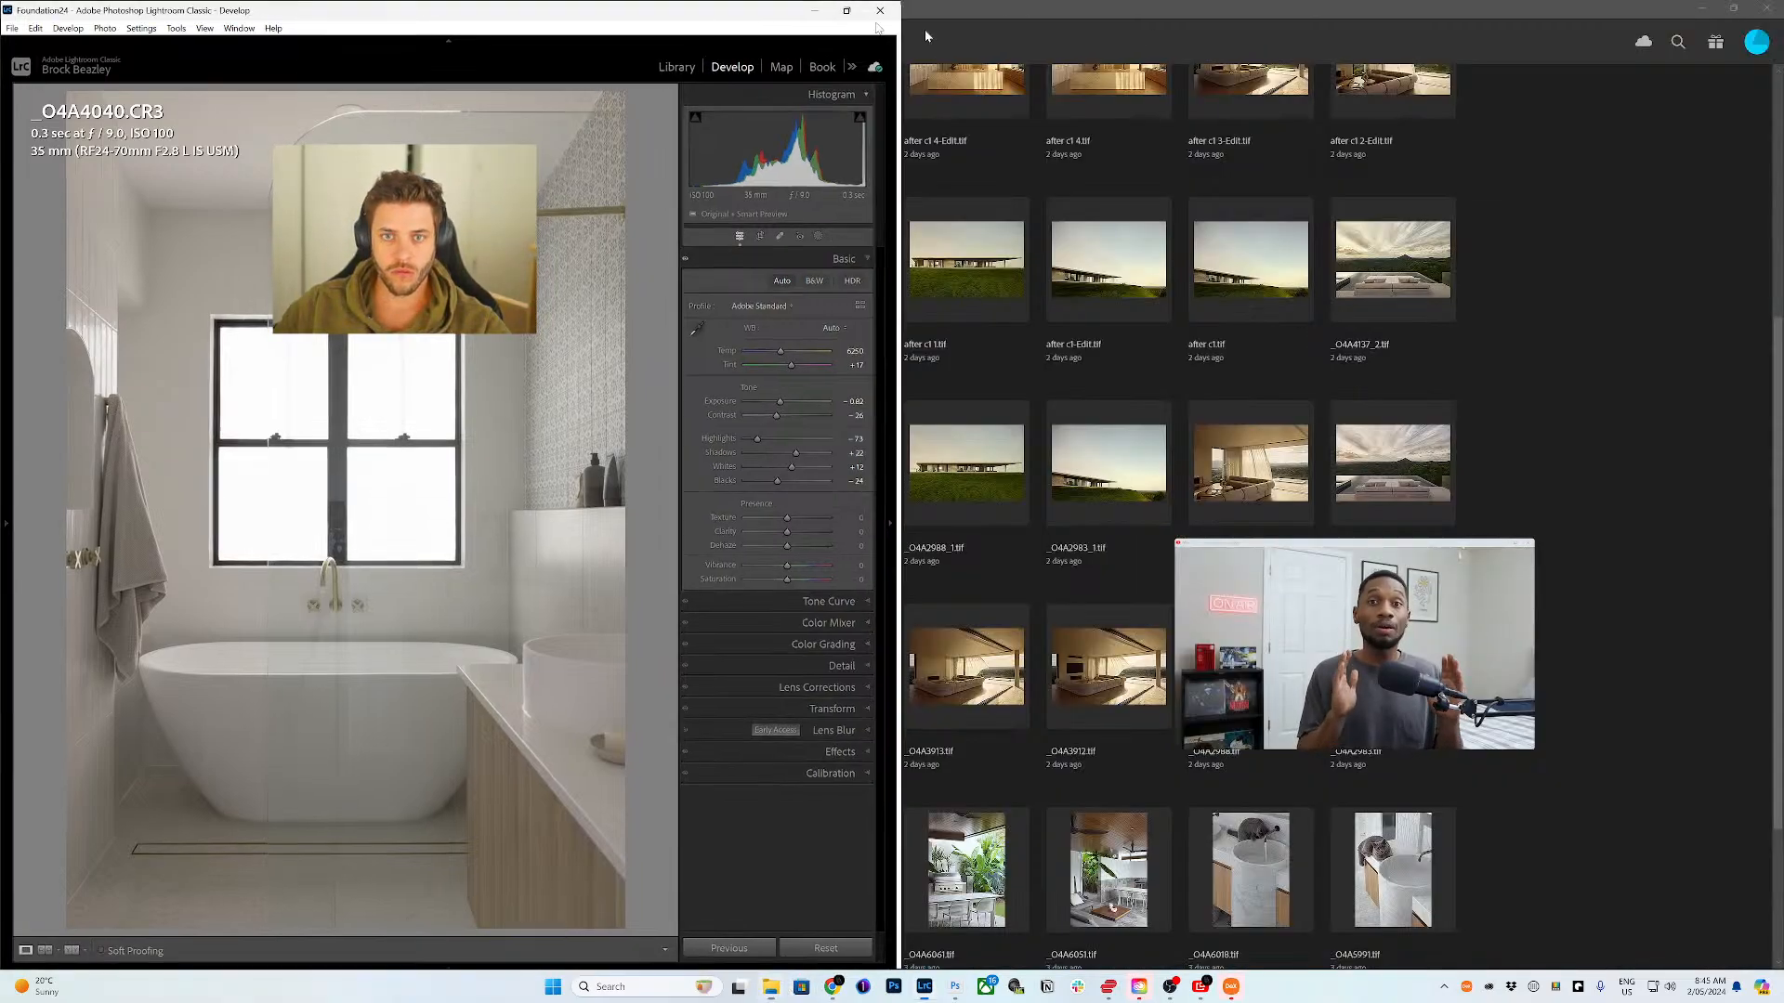
left_click(842, 11)
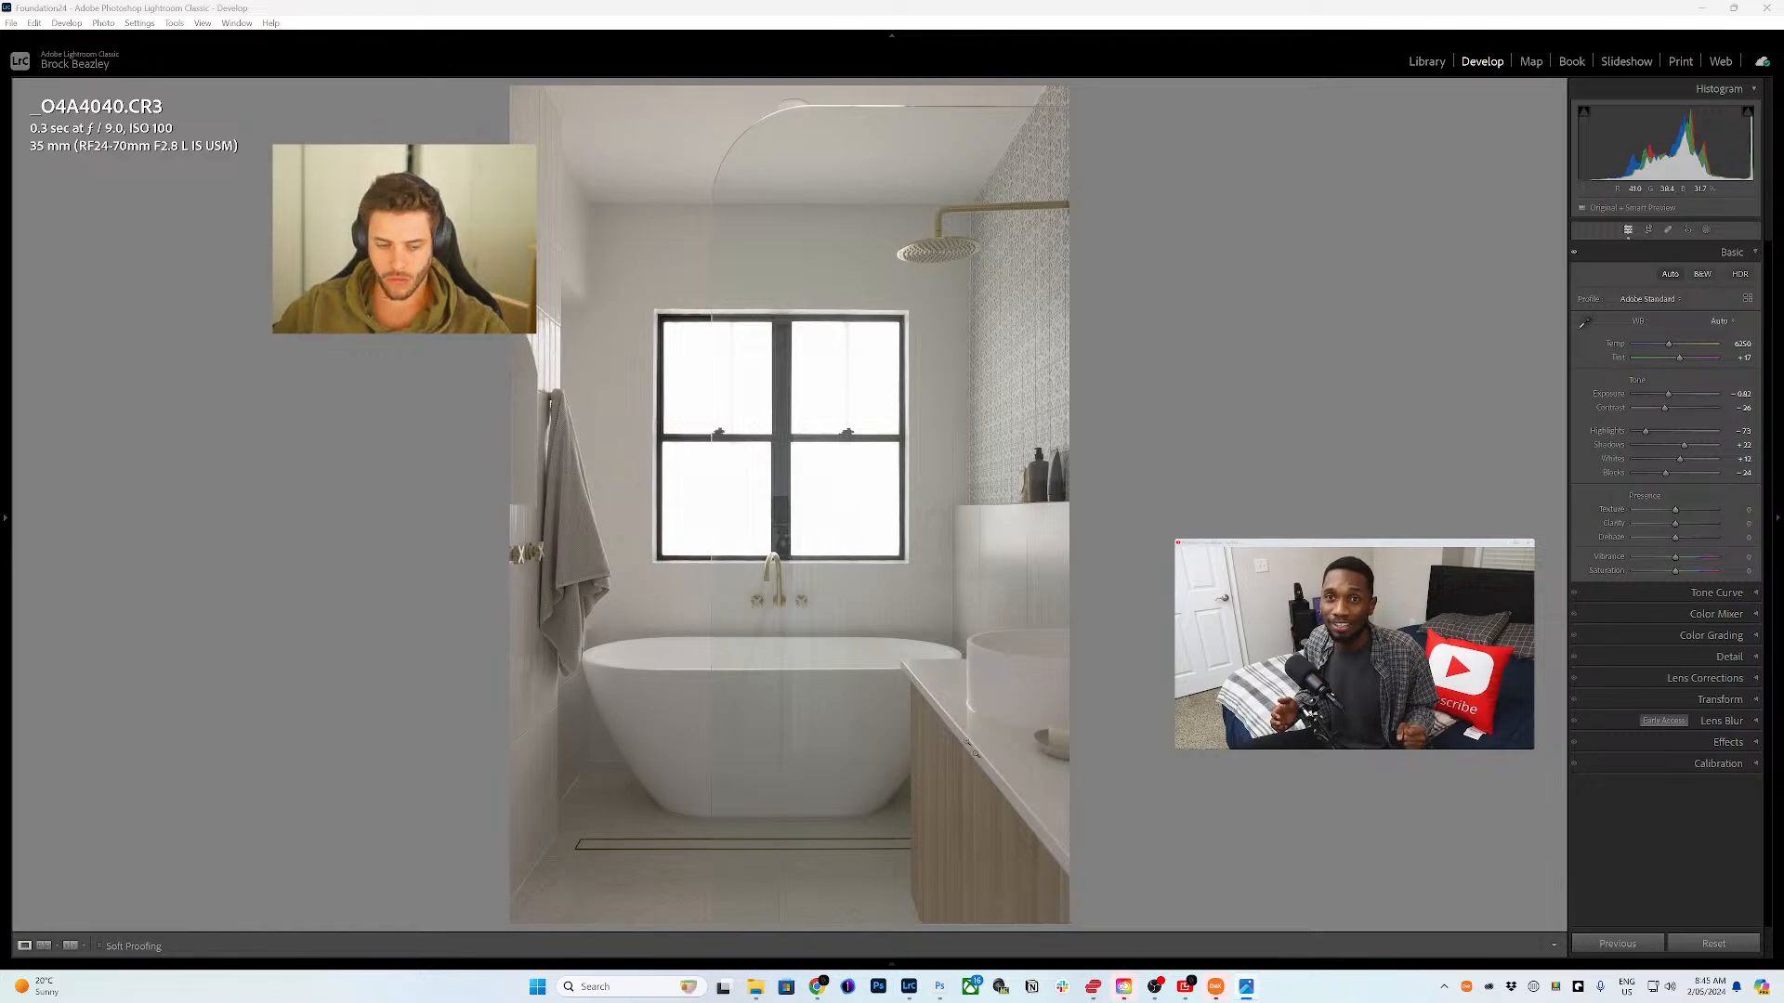
- Show the collections panel and filmstrip, and add _O4A4032.CR3 to the client selects
left_click(4, 645)
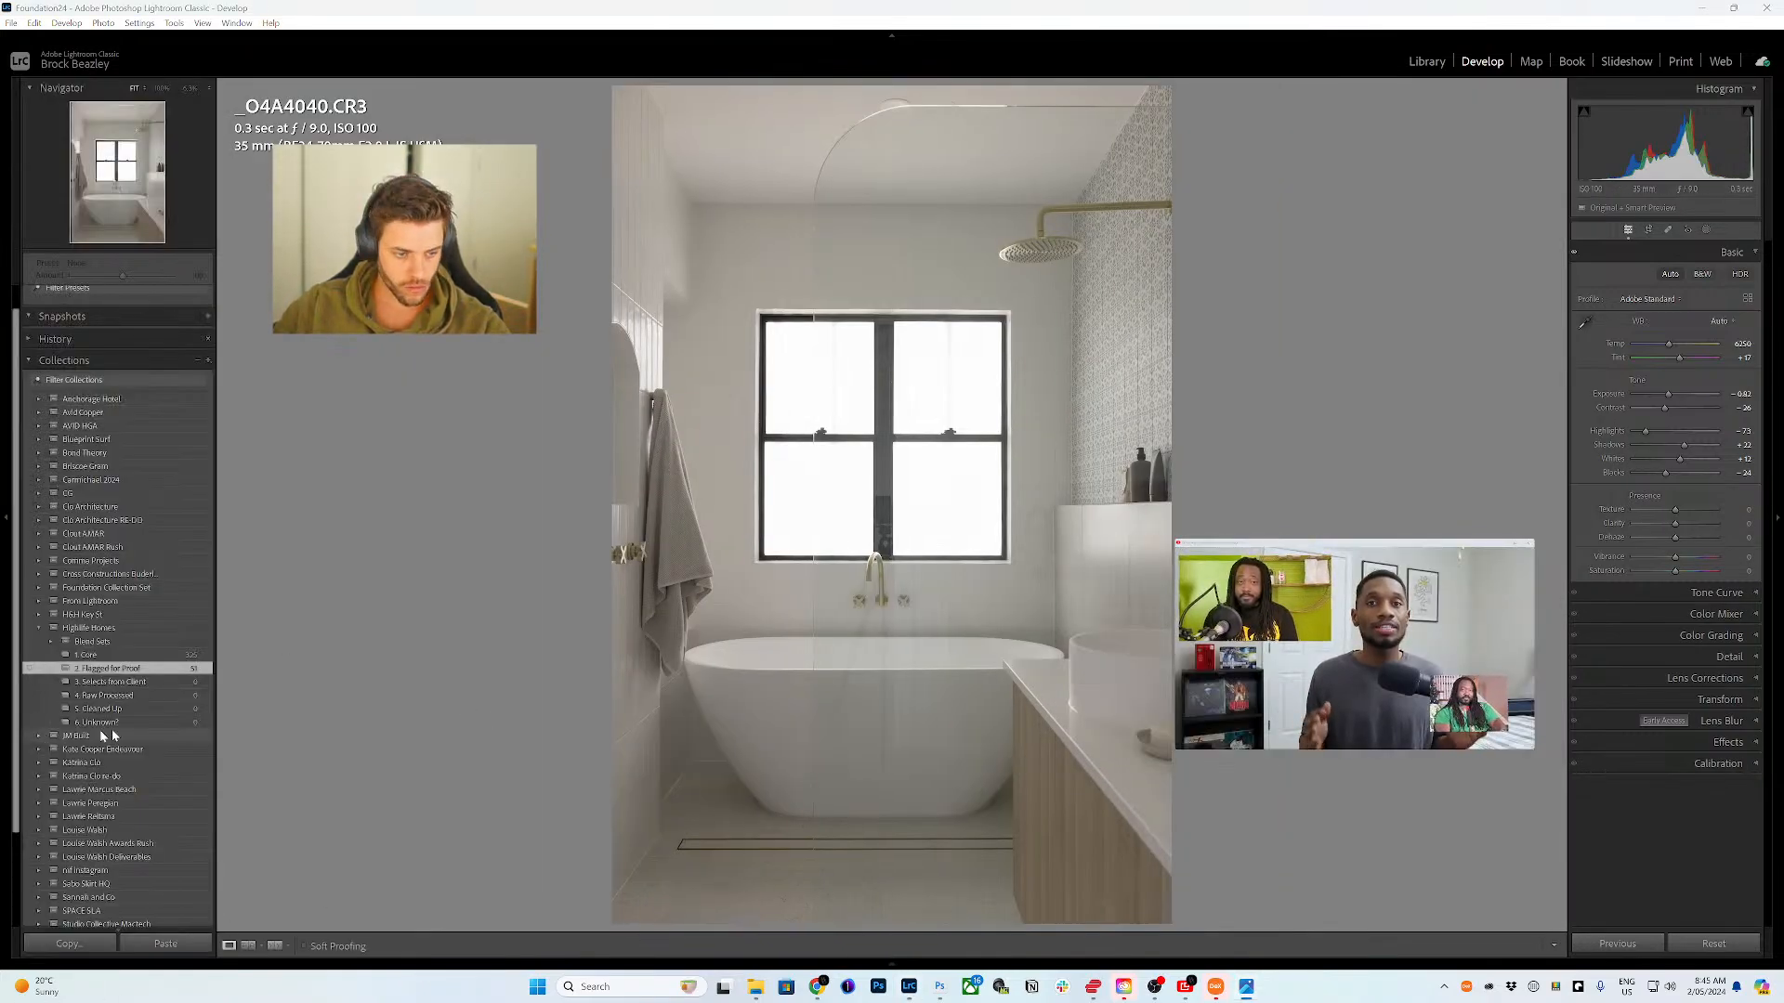
left_click(342, 965)
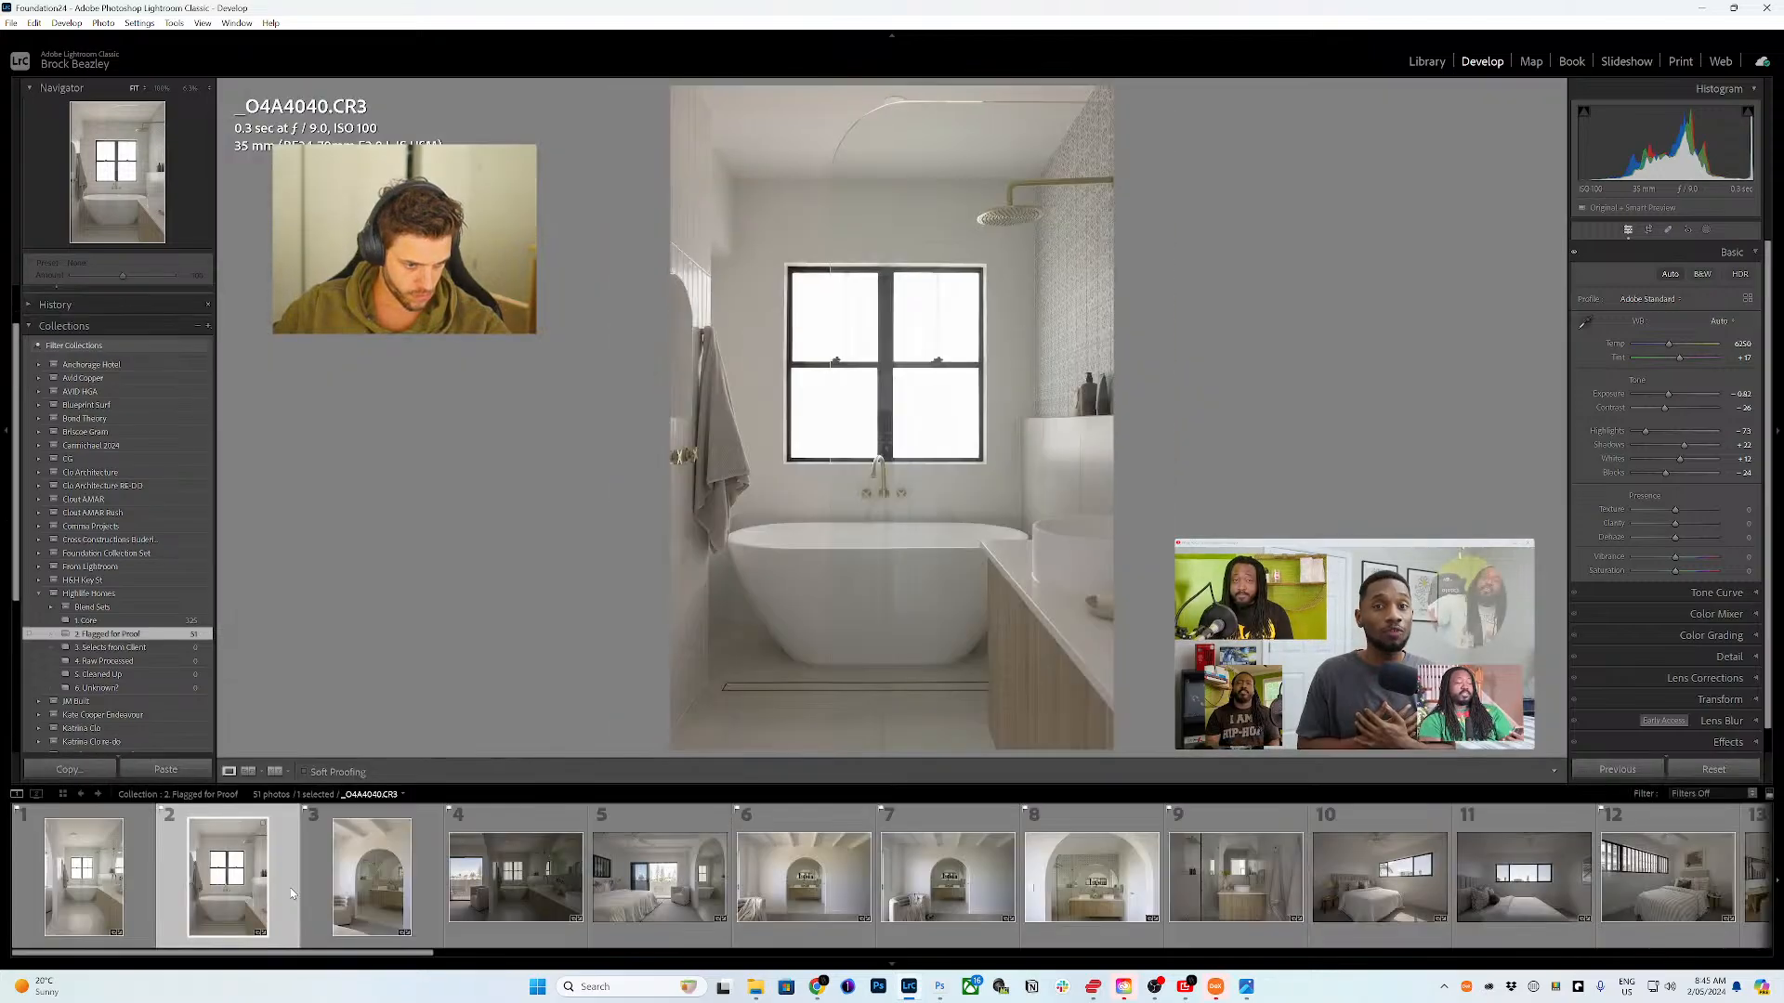
left_click(84, 898)
left_click_drag(84, 898, 174, 663)
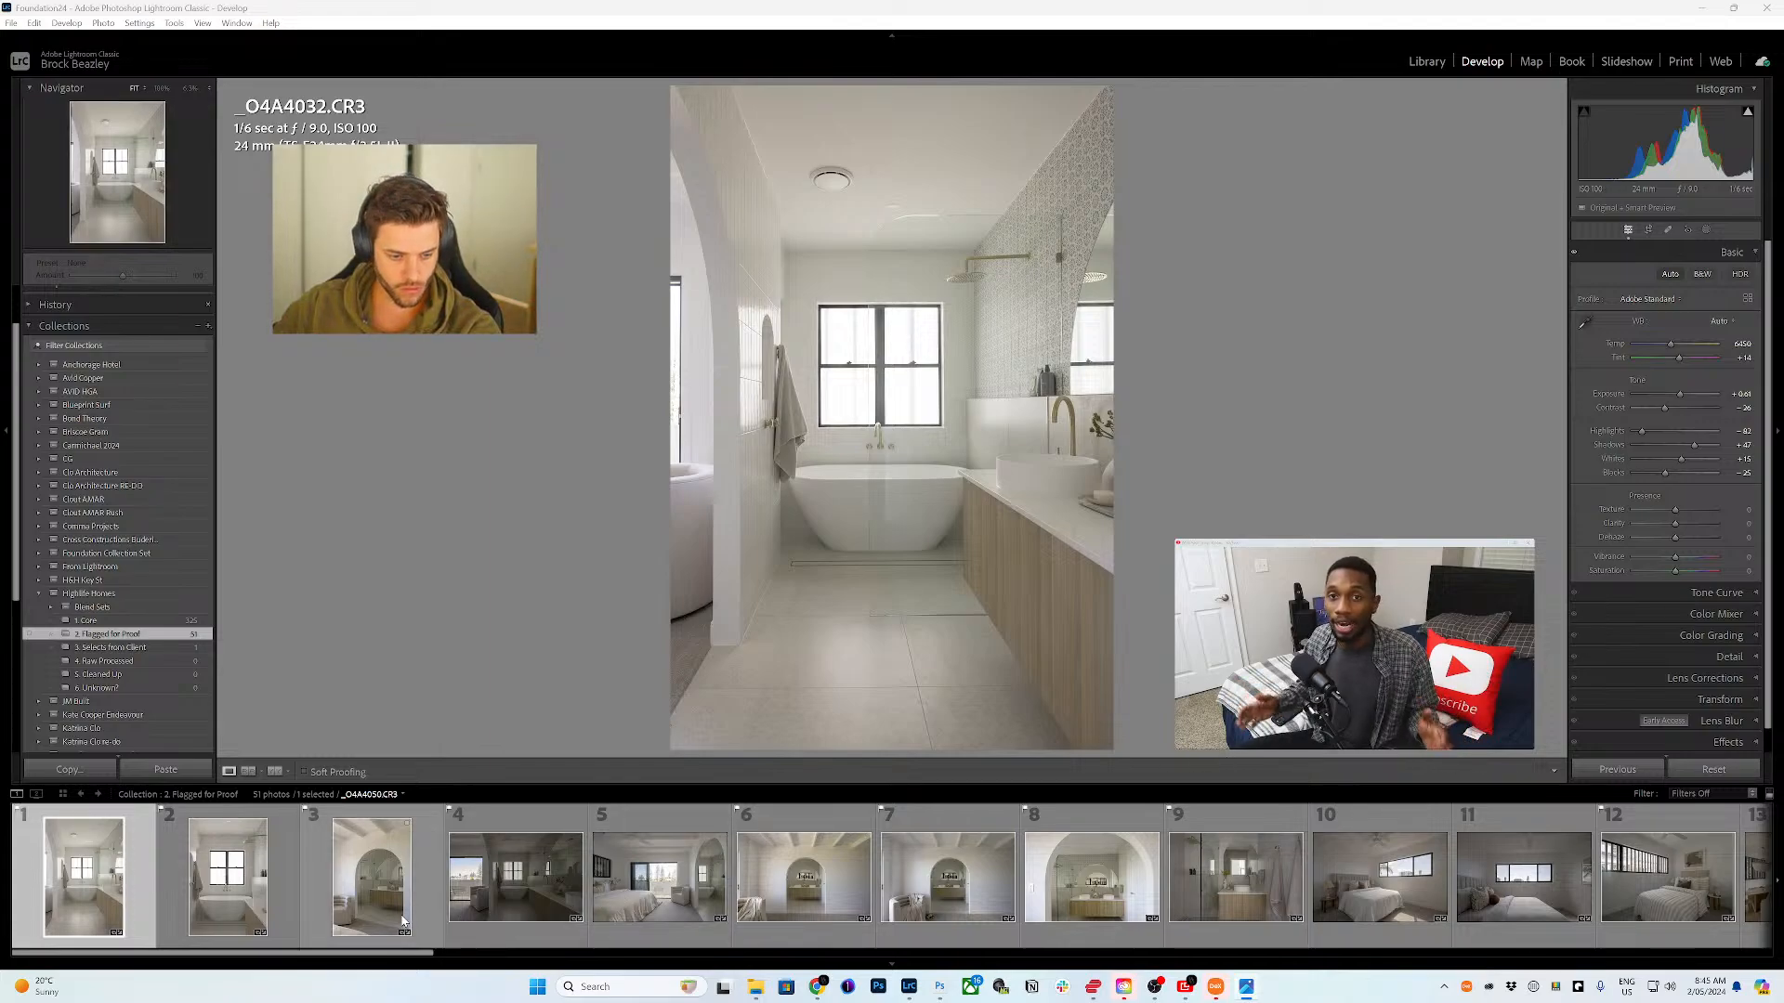
- Add _O4A4066-HDR.dng, _O4A4077.CR3 and _O4A4090.CR3 to 3. Selects from Client
left_click(385, 883)
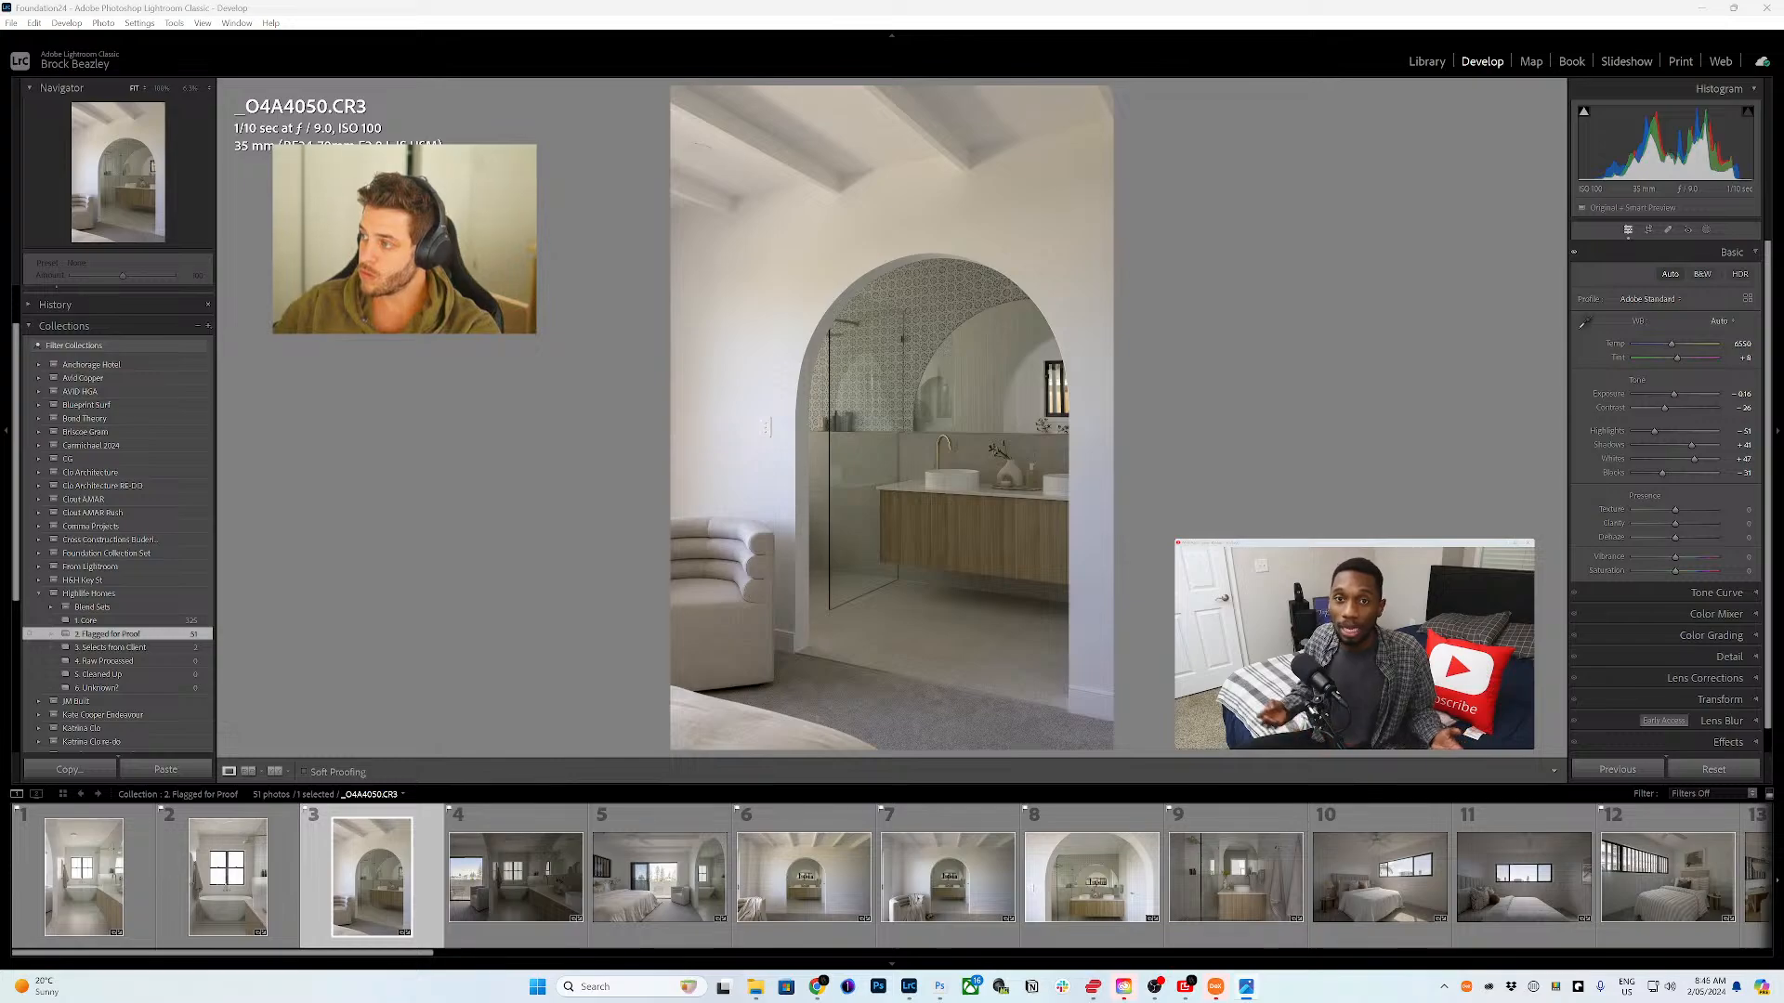
left_click(661, 874)
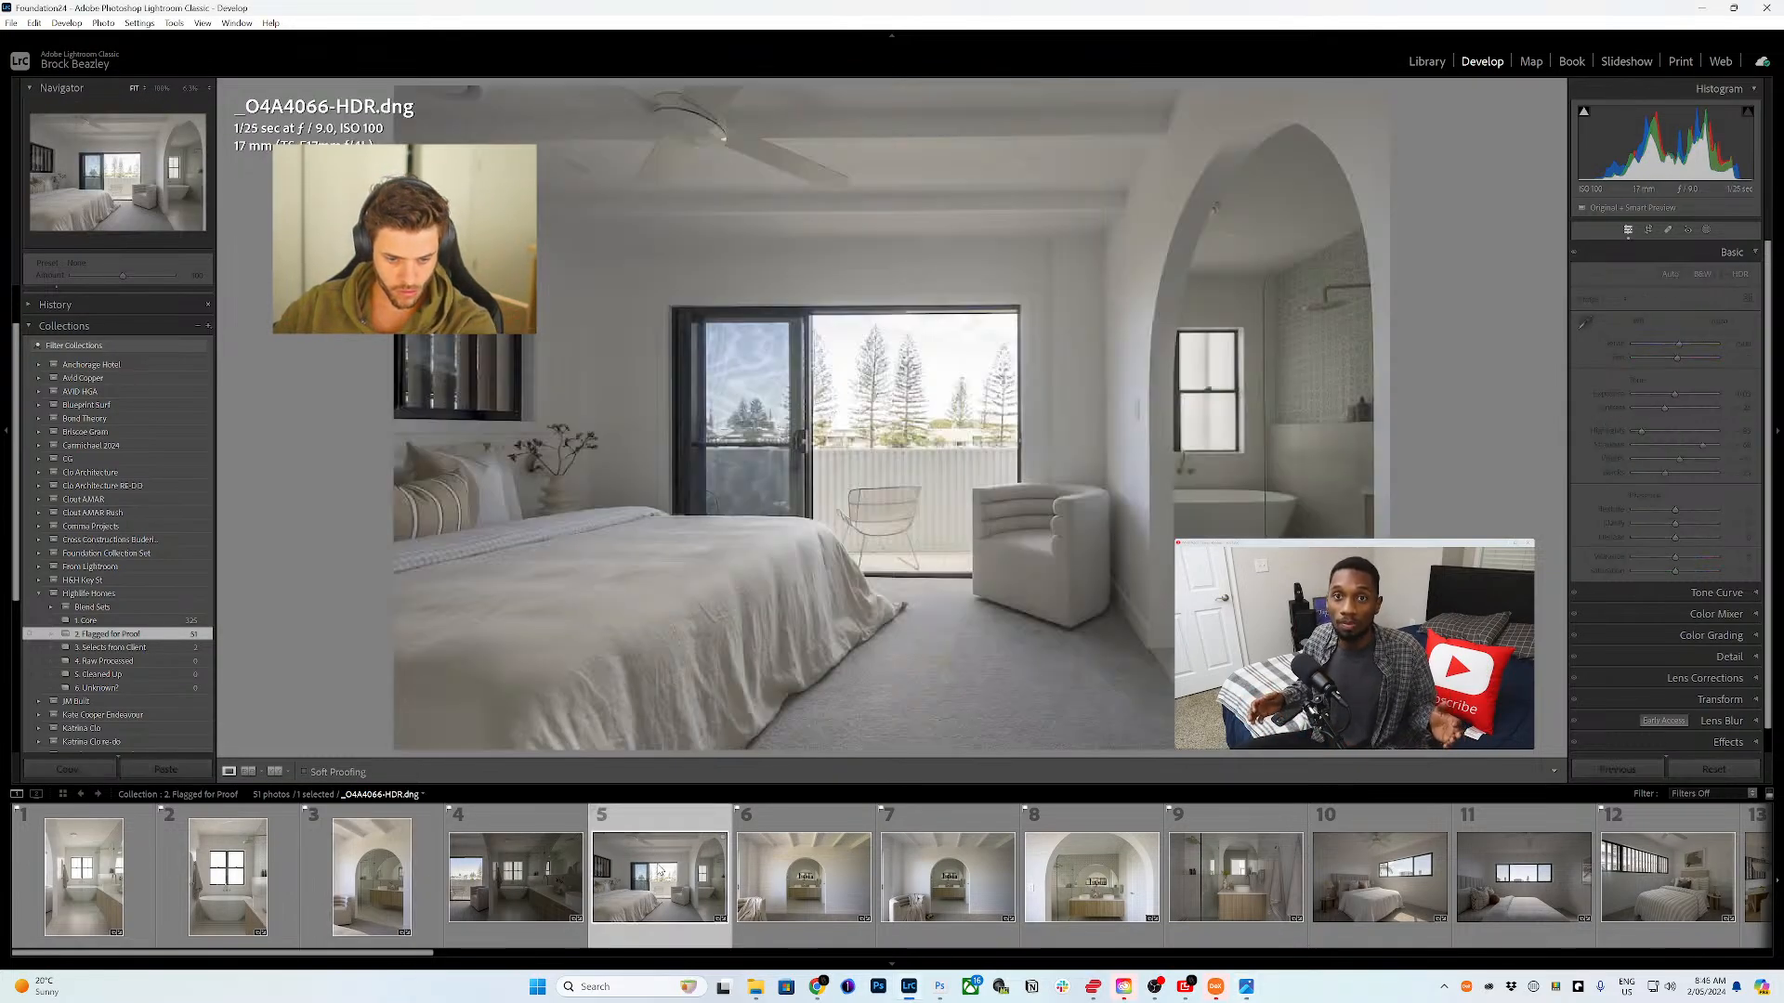
left_click_drag(661, 874, 152, 646)
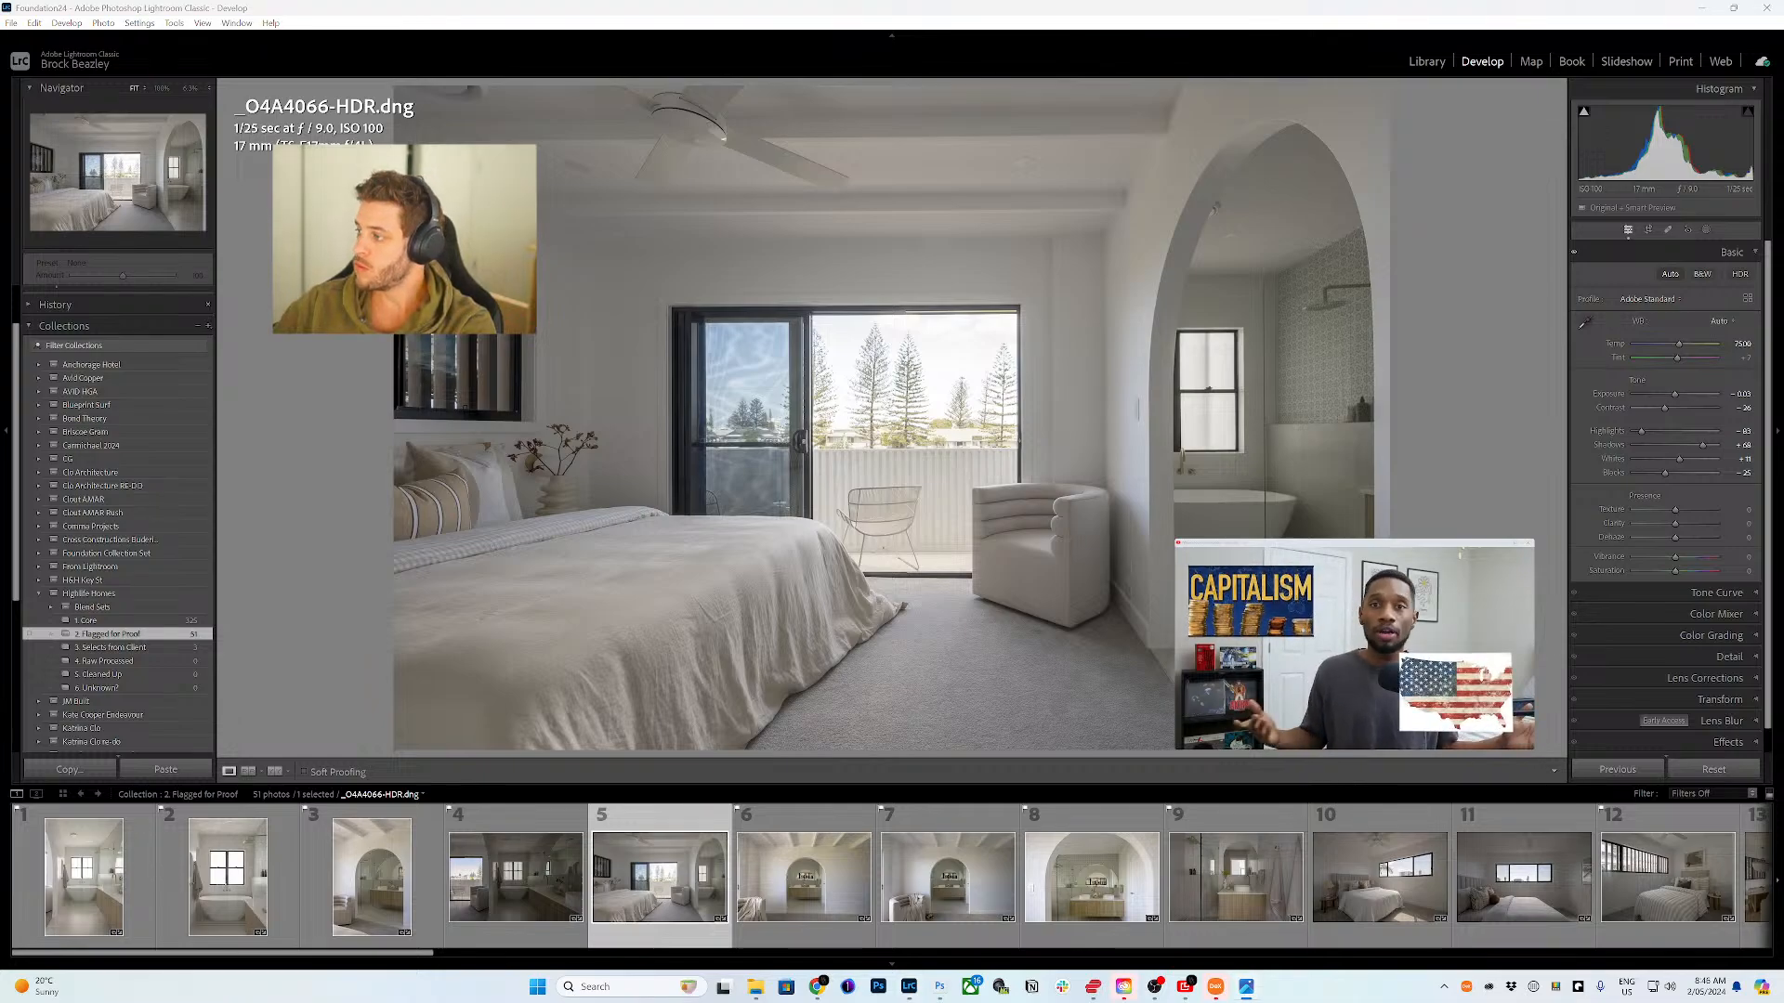
left_click(804, 876)
left_click(1101, 890)
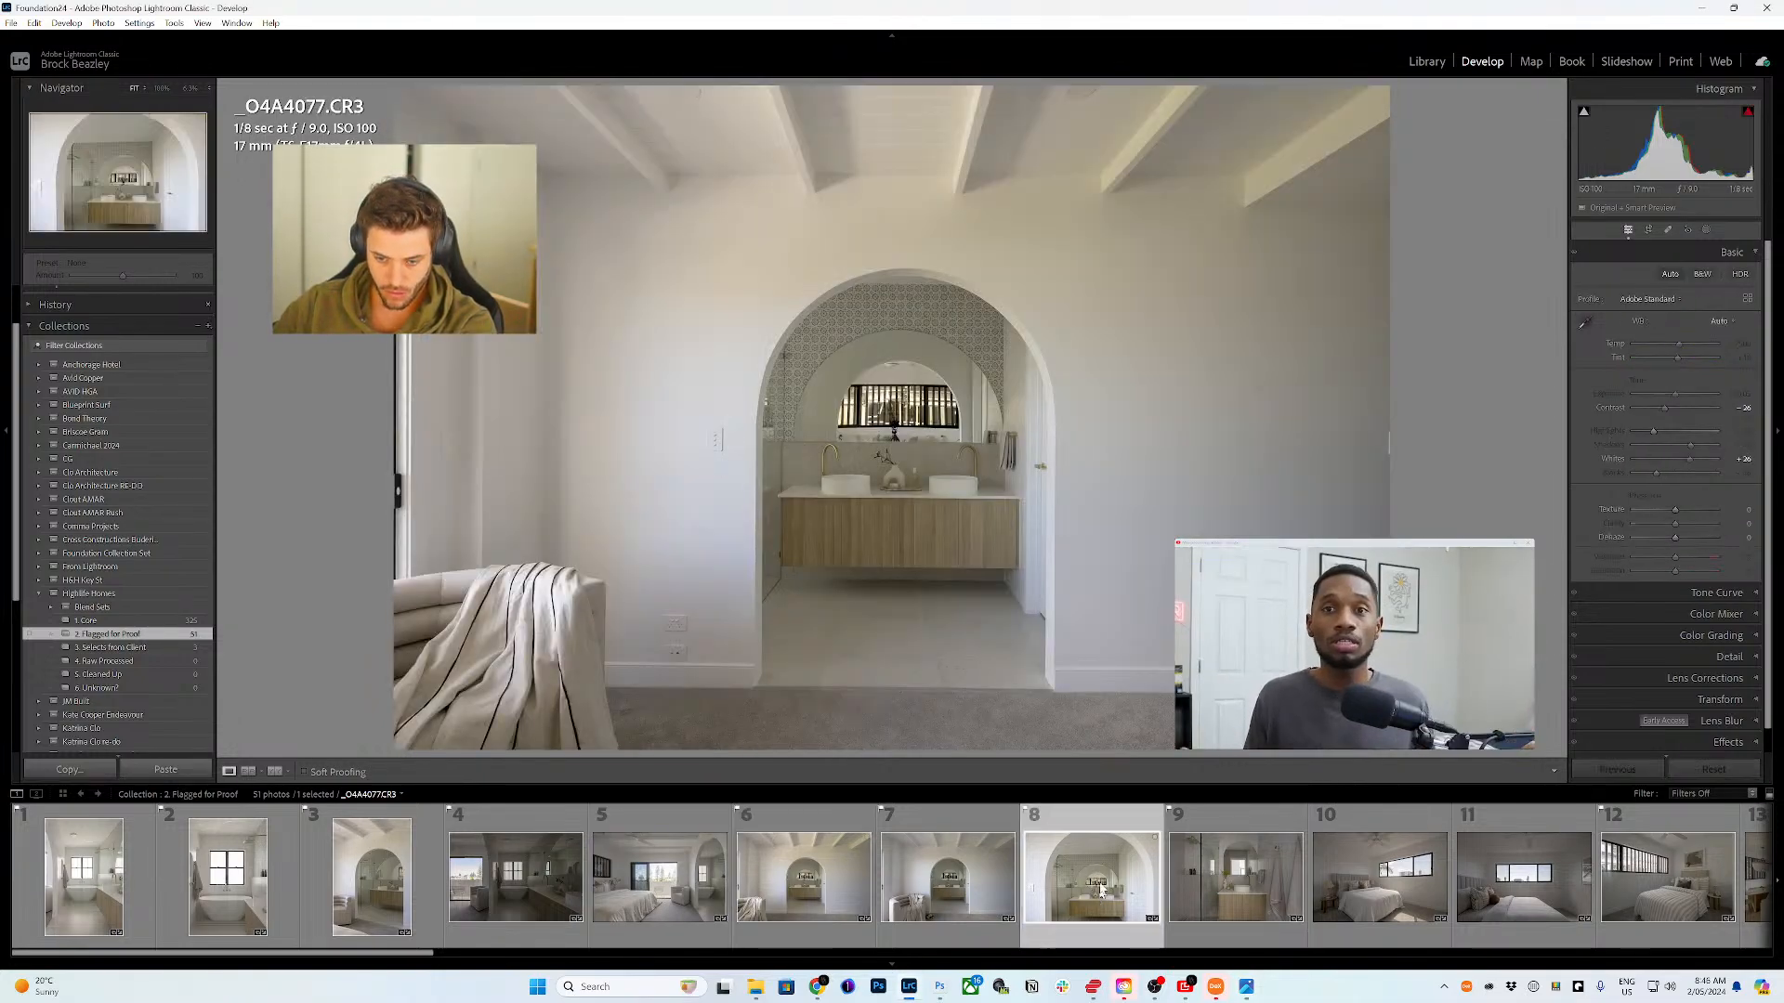
left_click_drag(1100, 890, 76, 637)
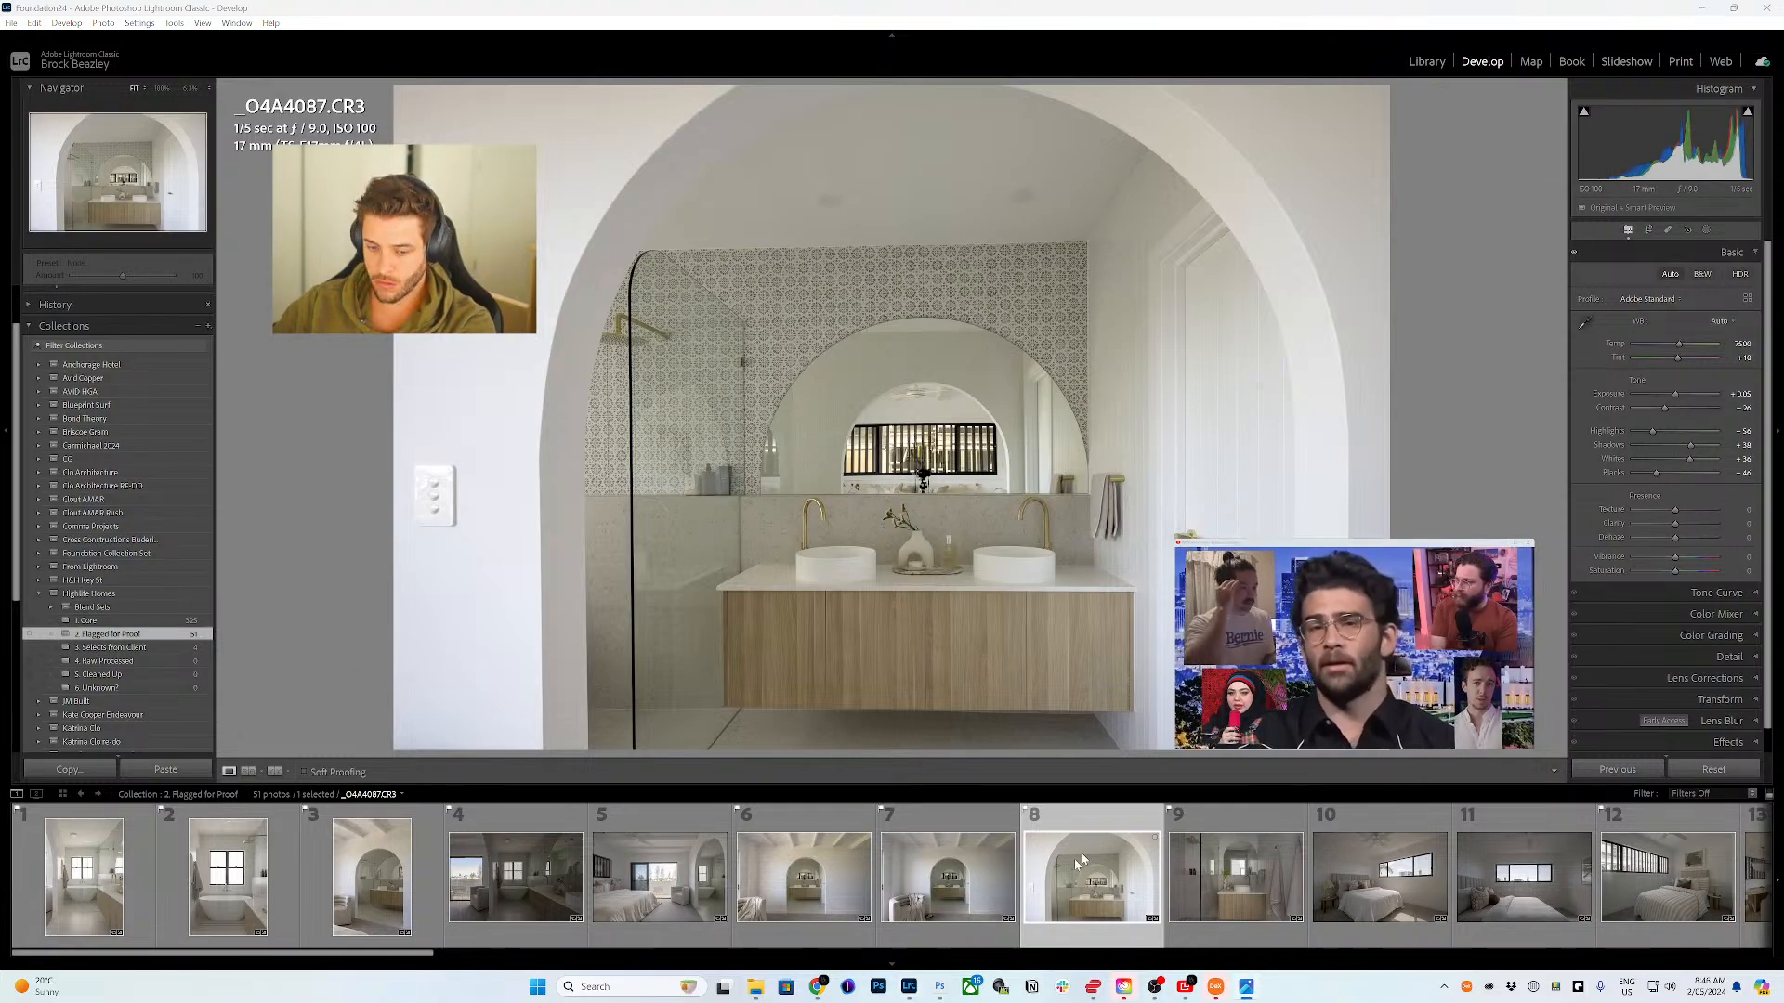
left_click(1202, 897)
left_click_drag(1204, 894, 389, 714)
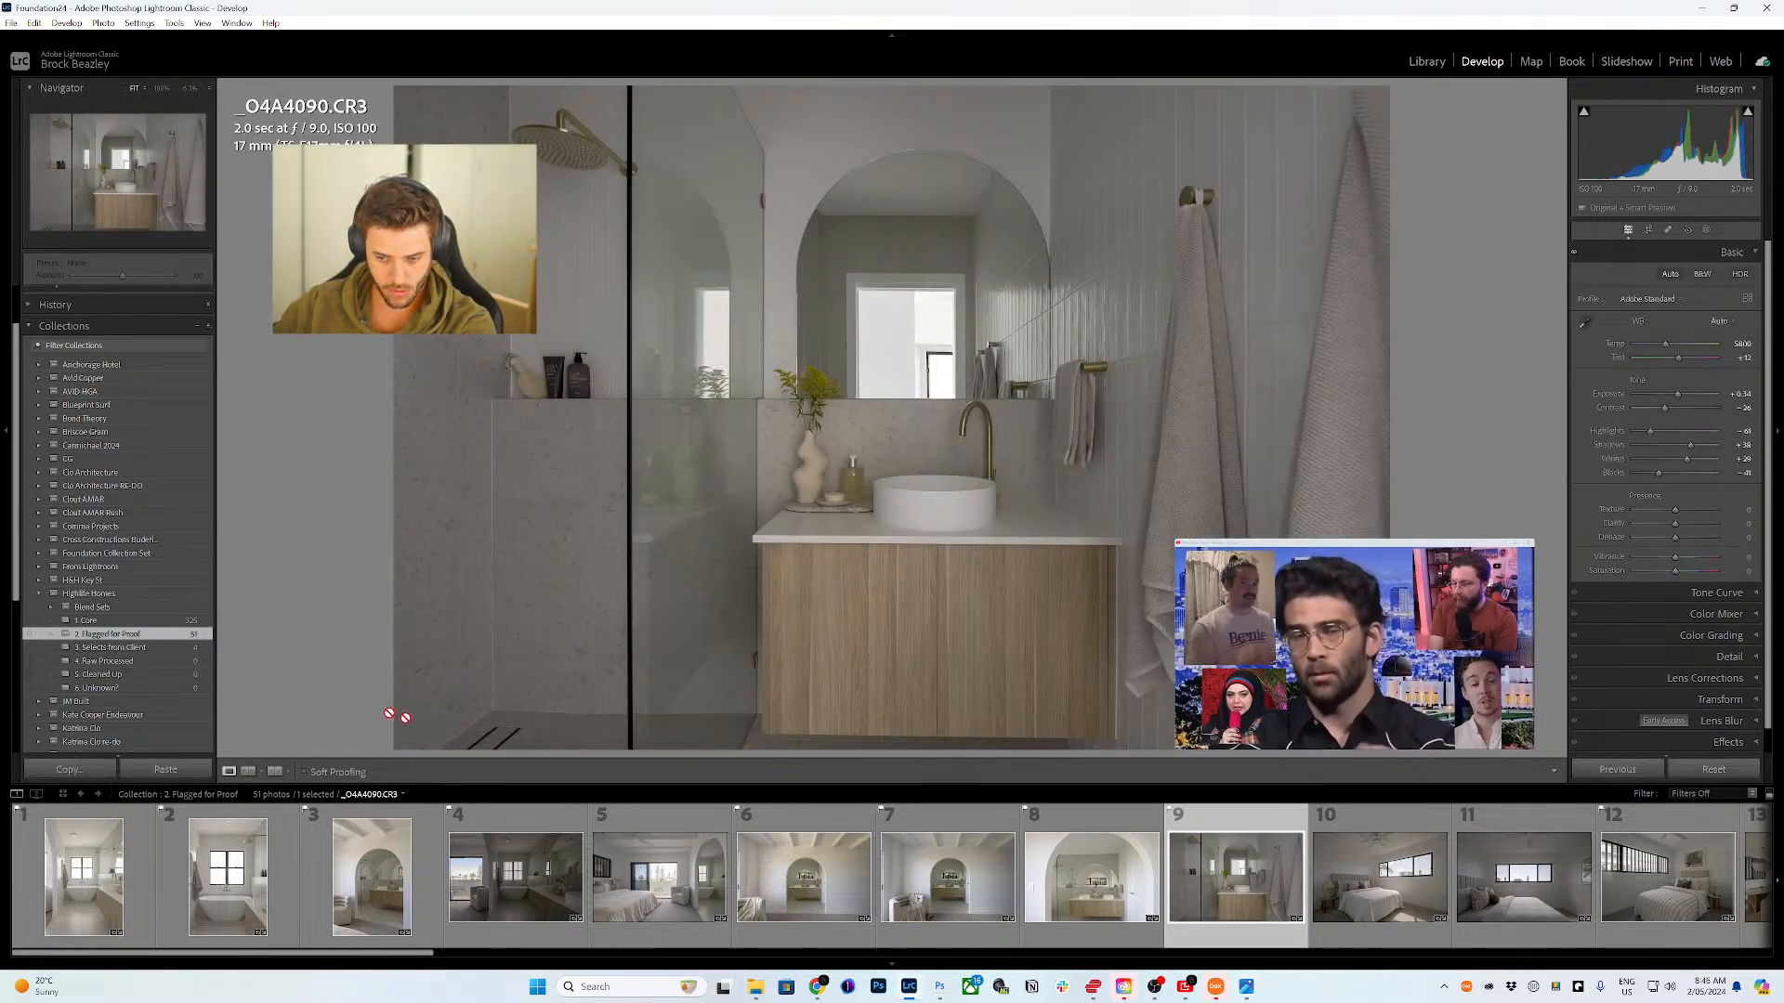
left_click_drag(103, 641, 103, 639)
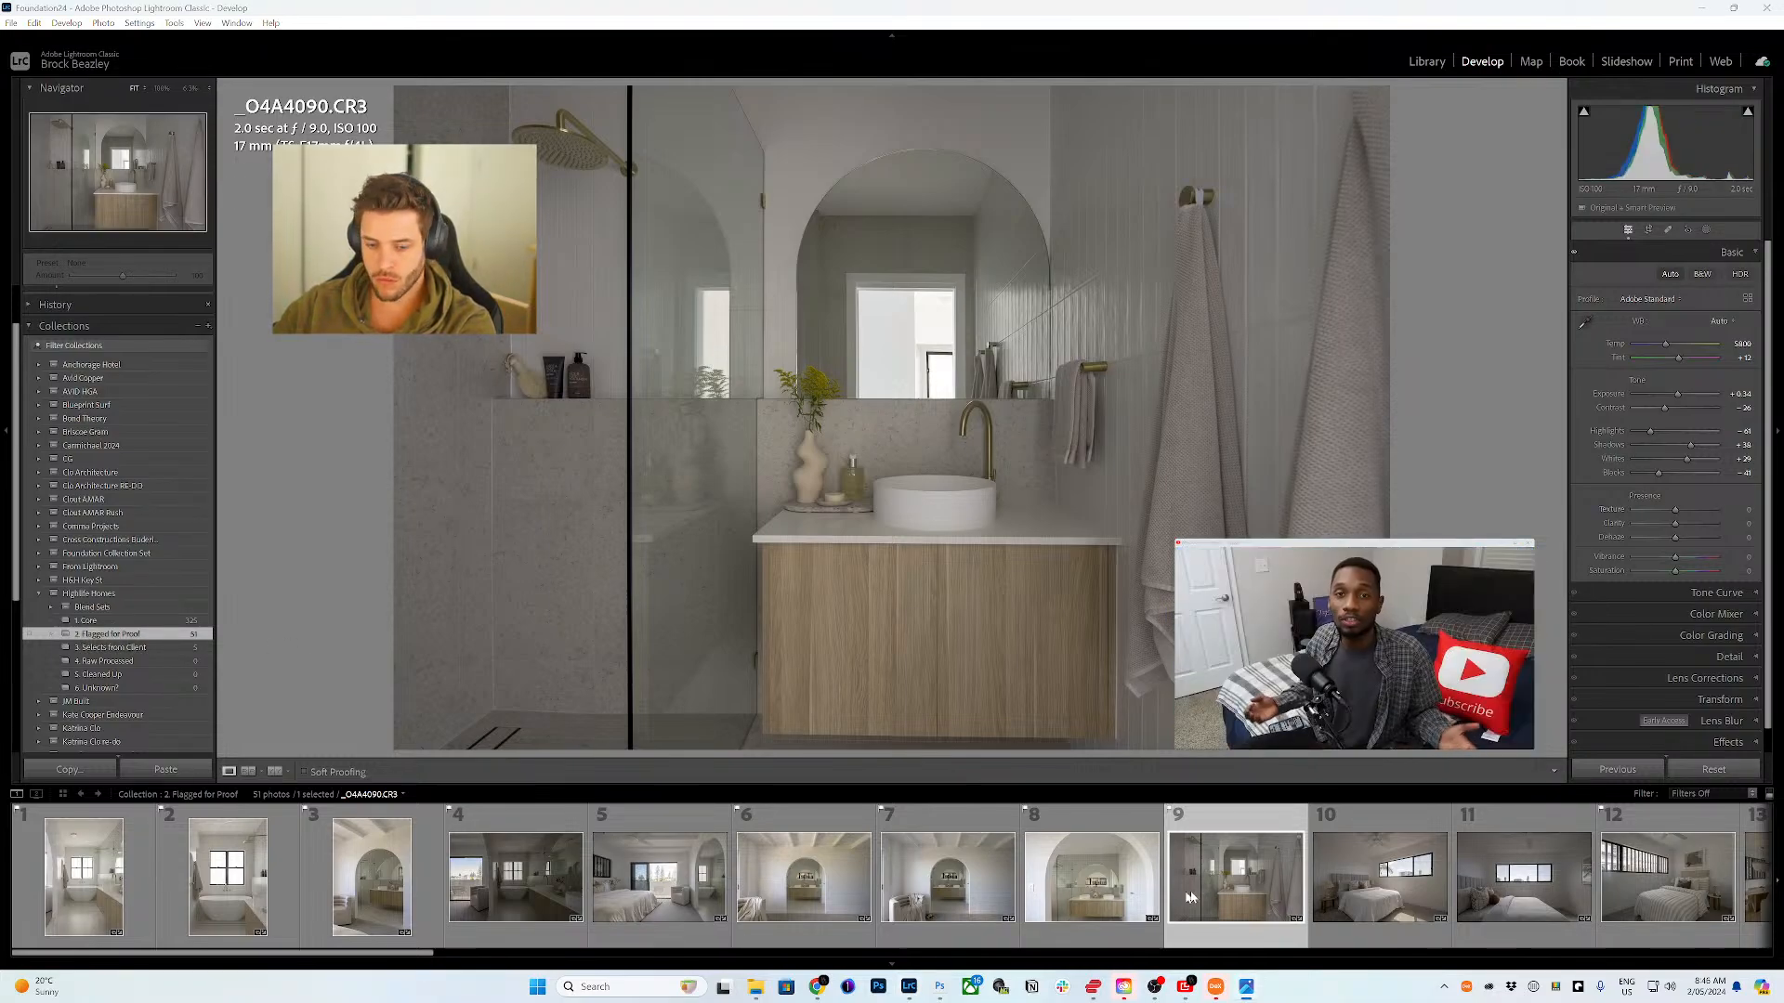
- Add _O4A4095-HDR.dng to the client selects and browse photos 11–15 to _O4A4125.CR3
left_click(1354, 894)
left_click_drag(1354, 893, 1309, 845)
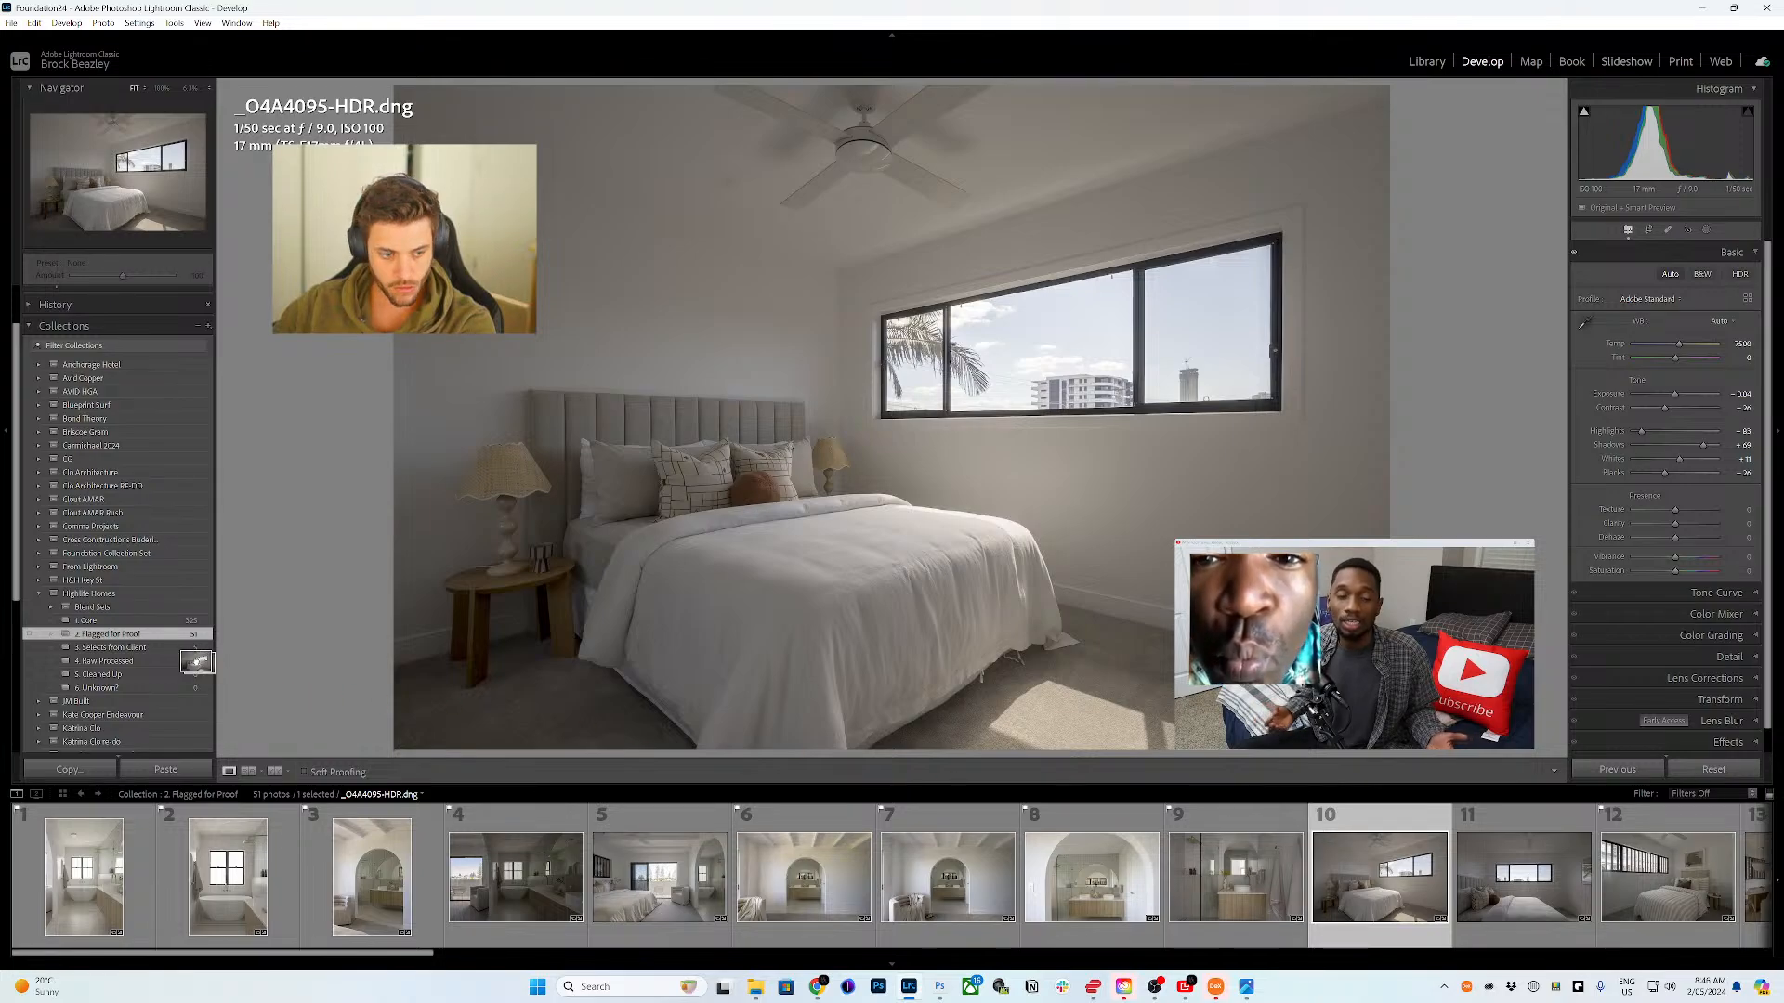
left_click(1522, 882)
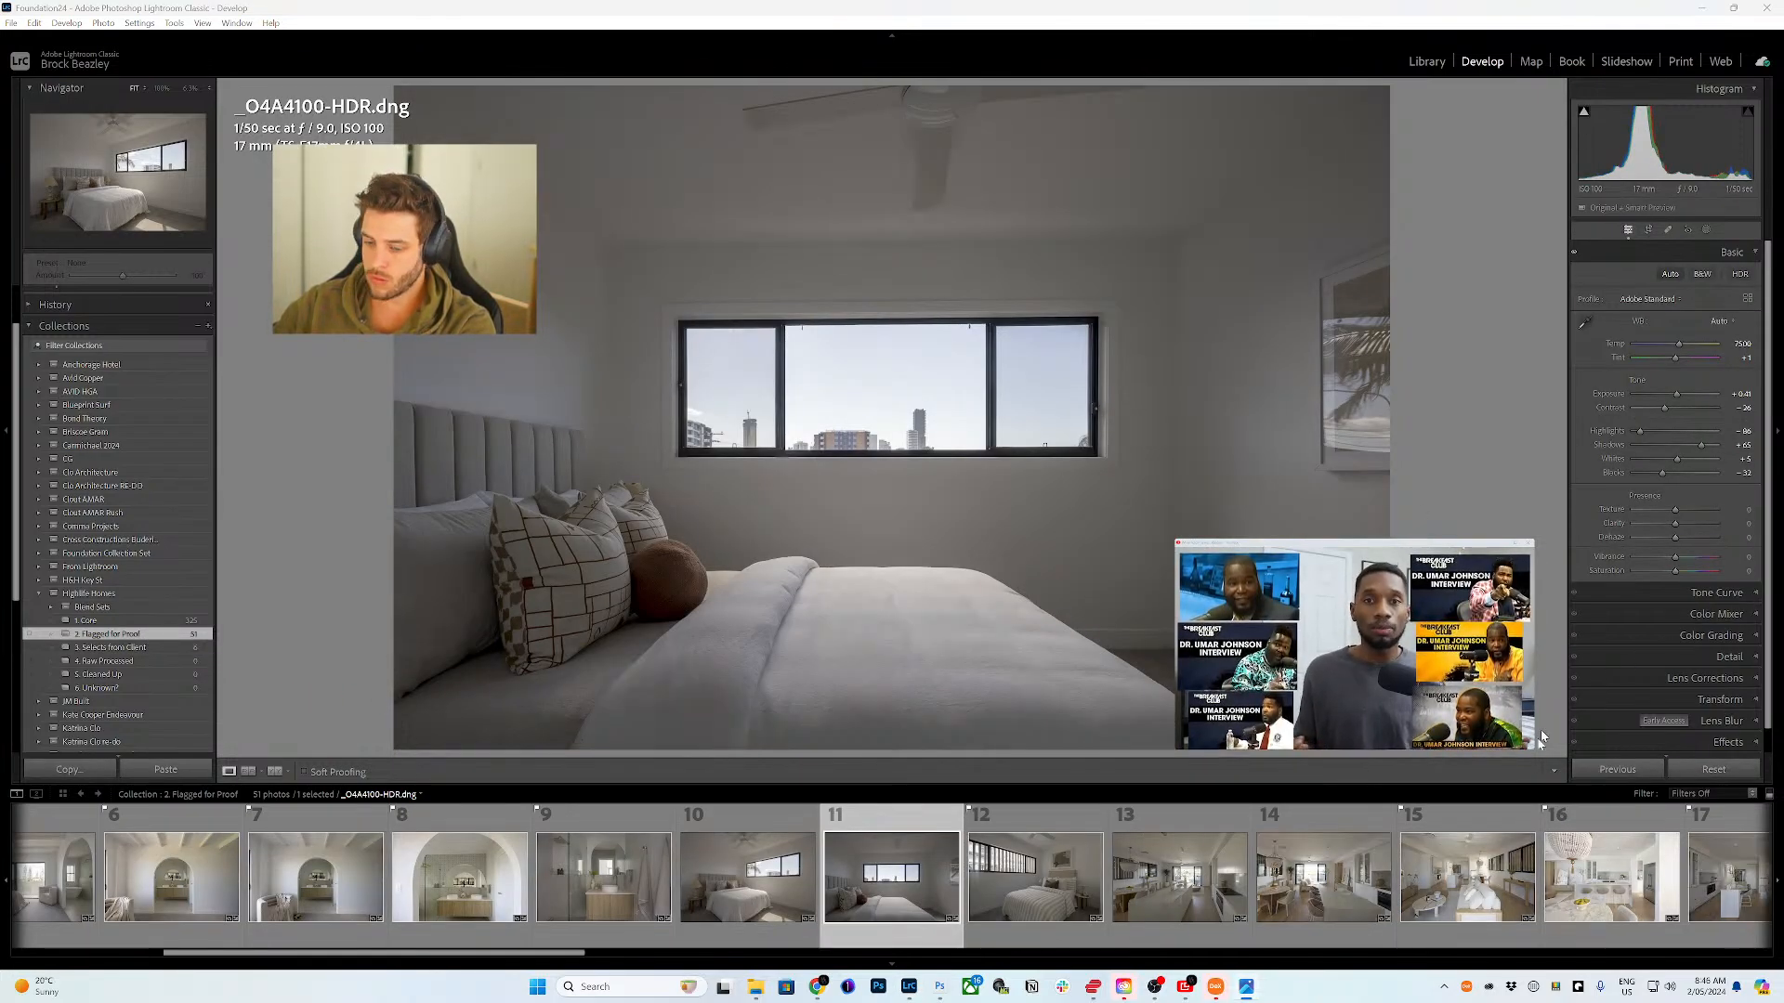
left_click(1034, 873)
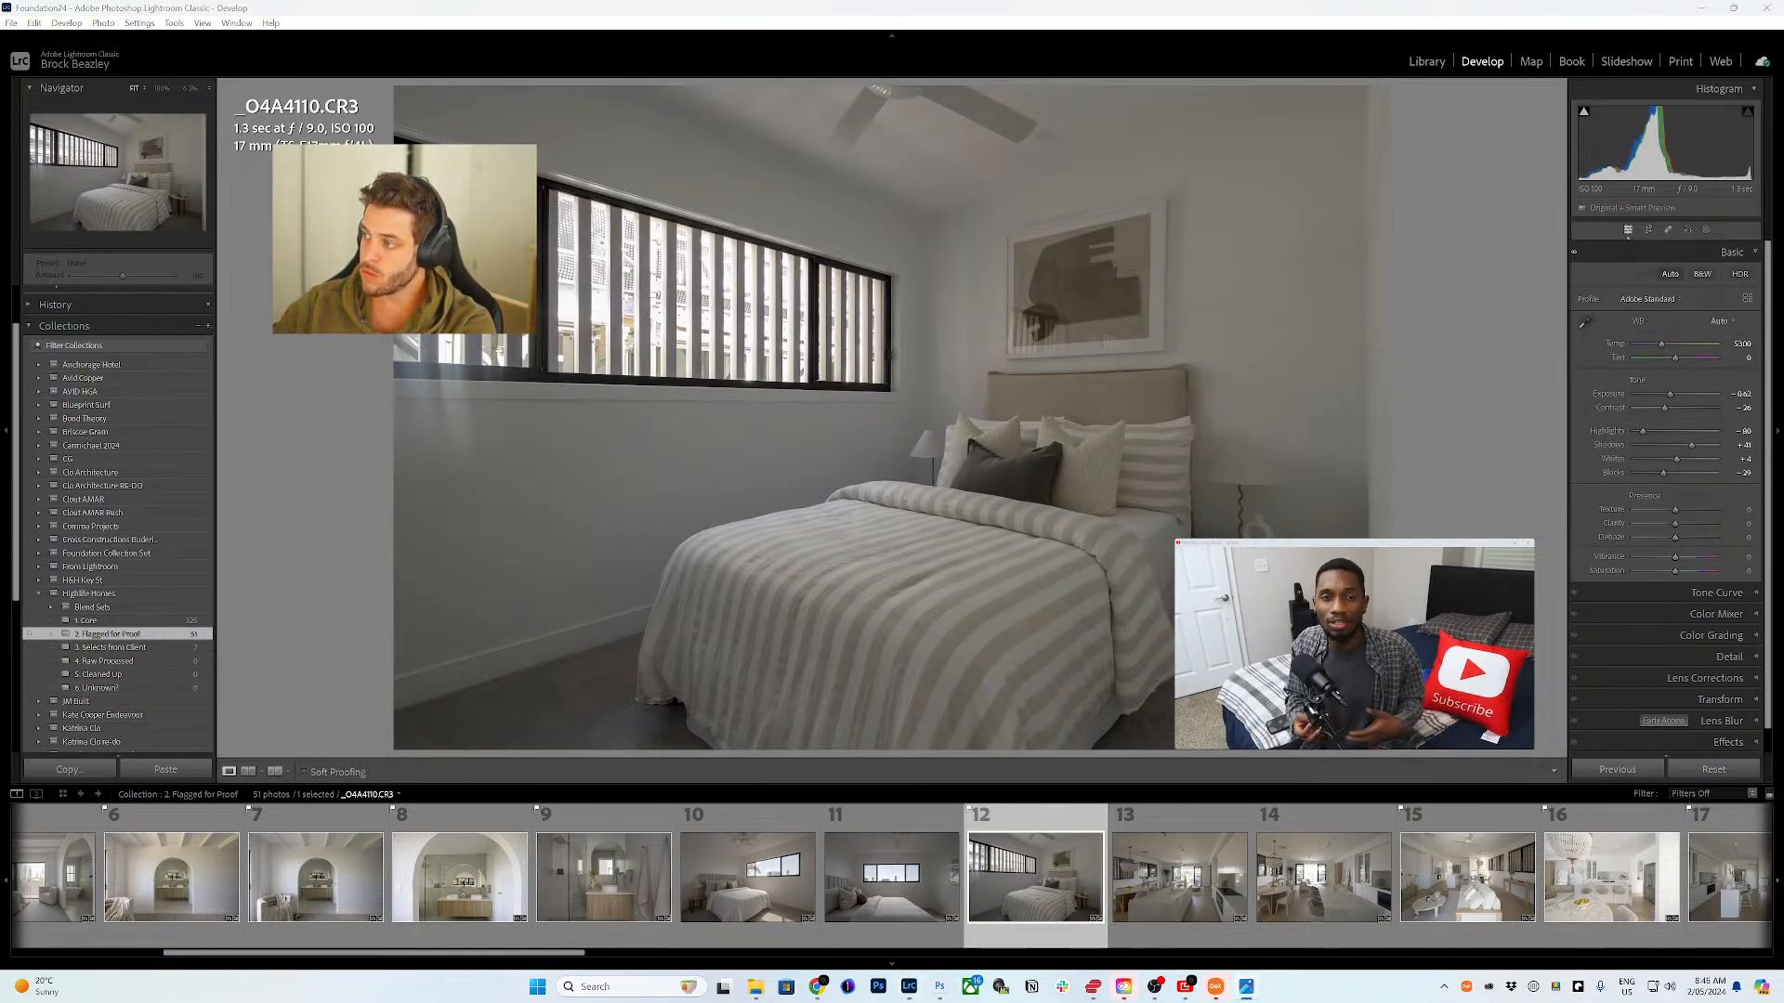
key("Right")
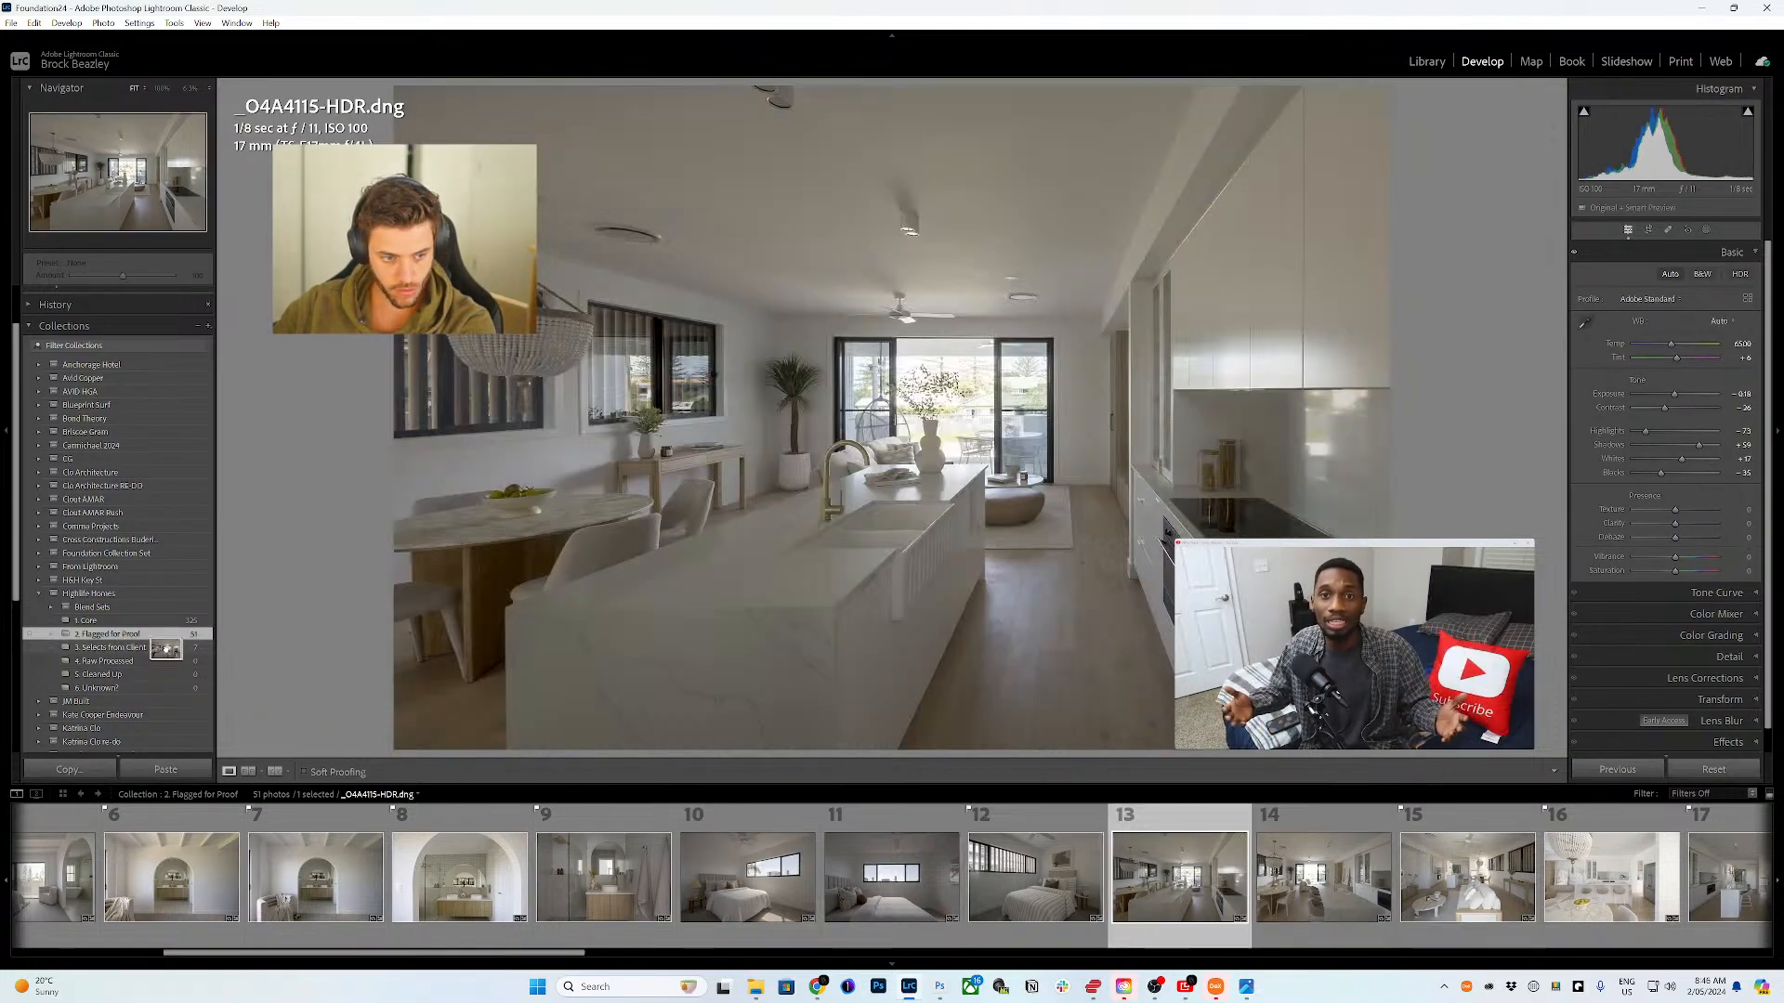
key("Right")
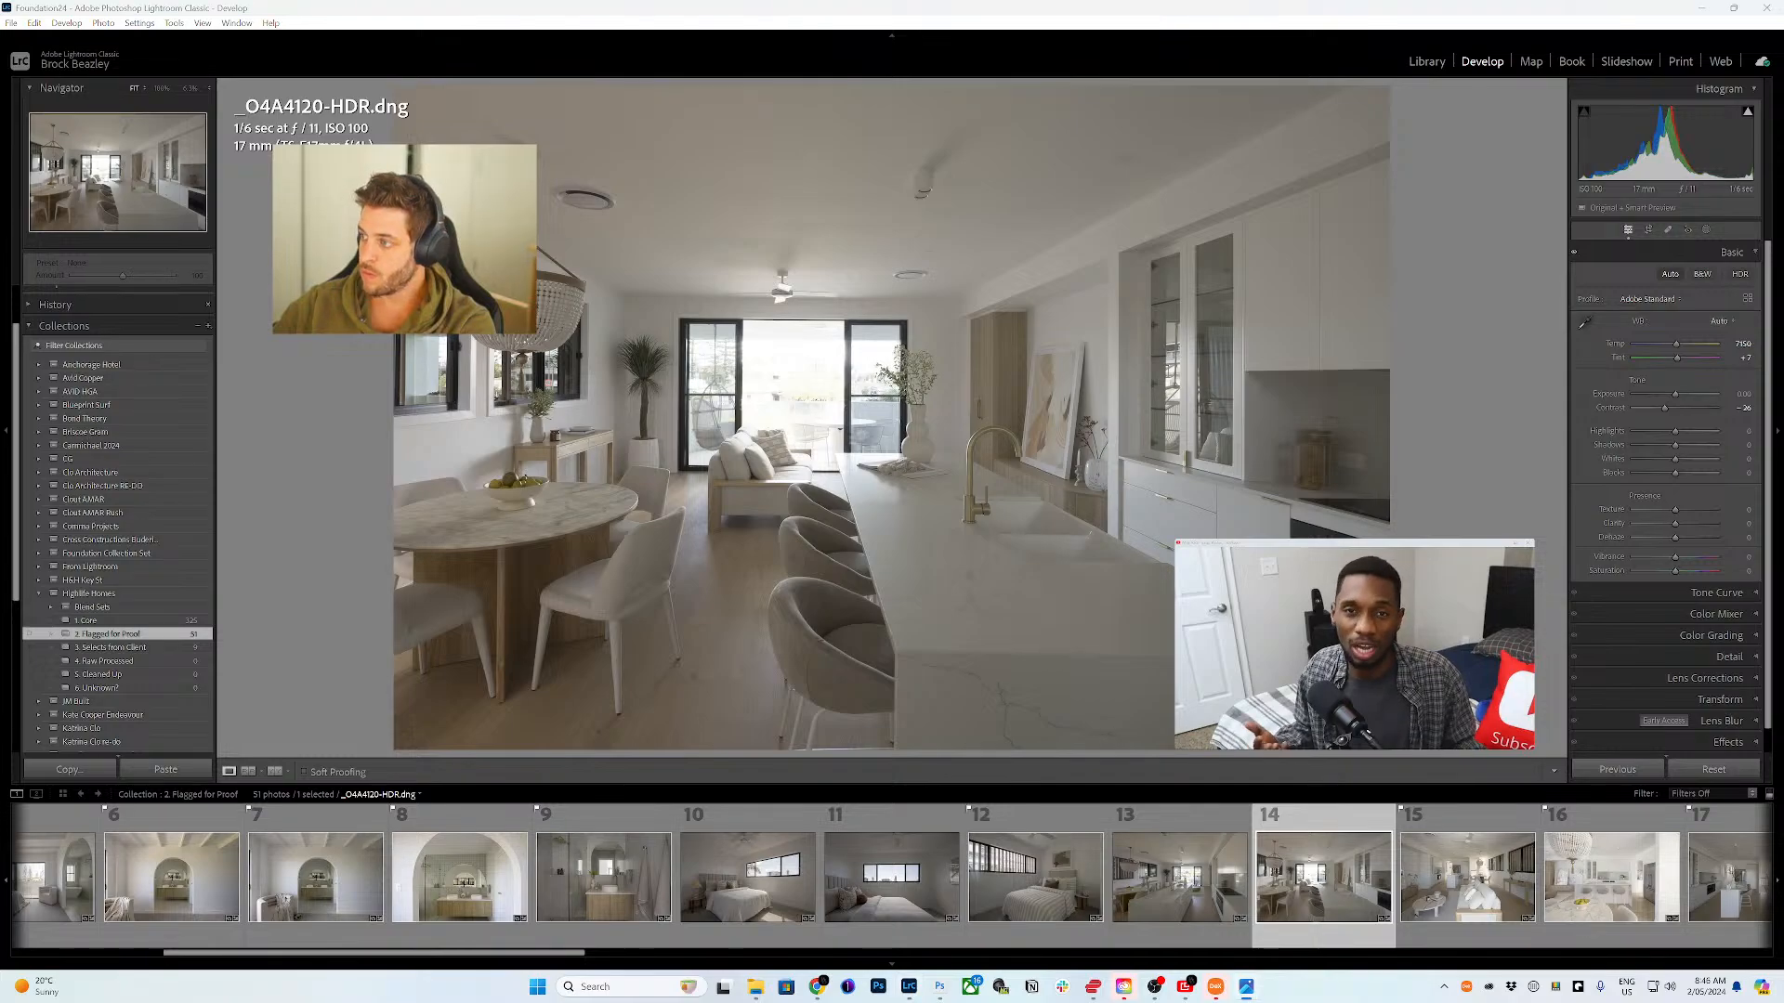
left_click(1412, 859)
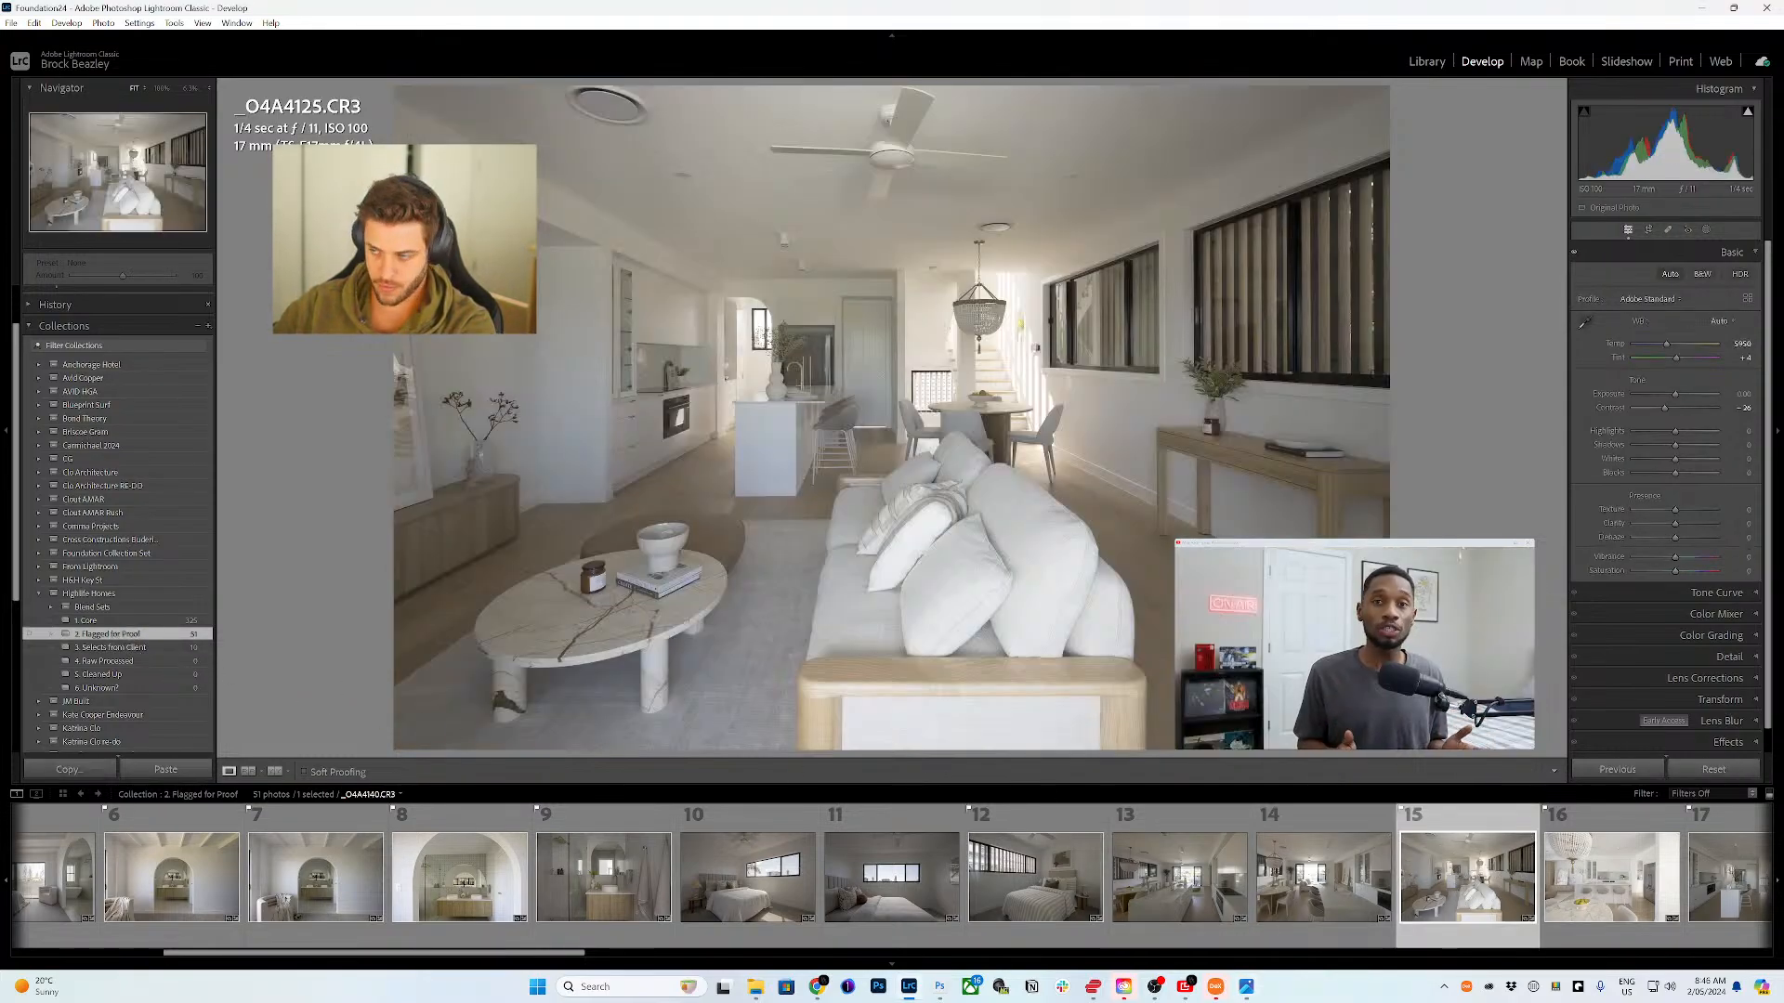
- Browse photos 17–21 and add _O4A4165.CR3 and _O4A4175.CR3 to 3. Selects from Client
scroll(1612, 878, "down", 3)
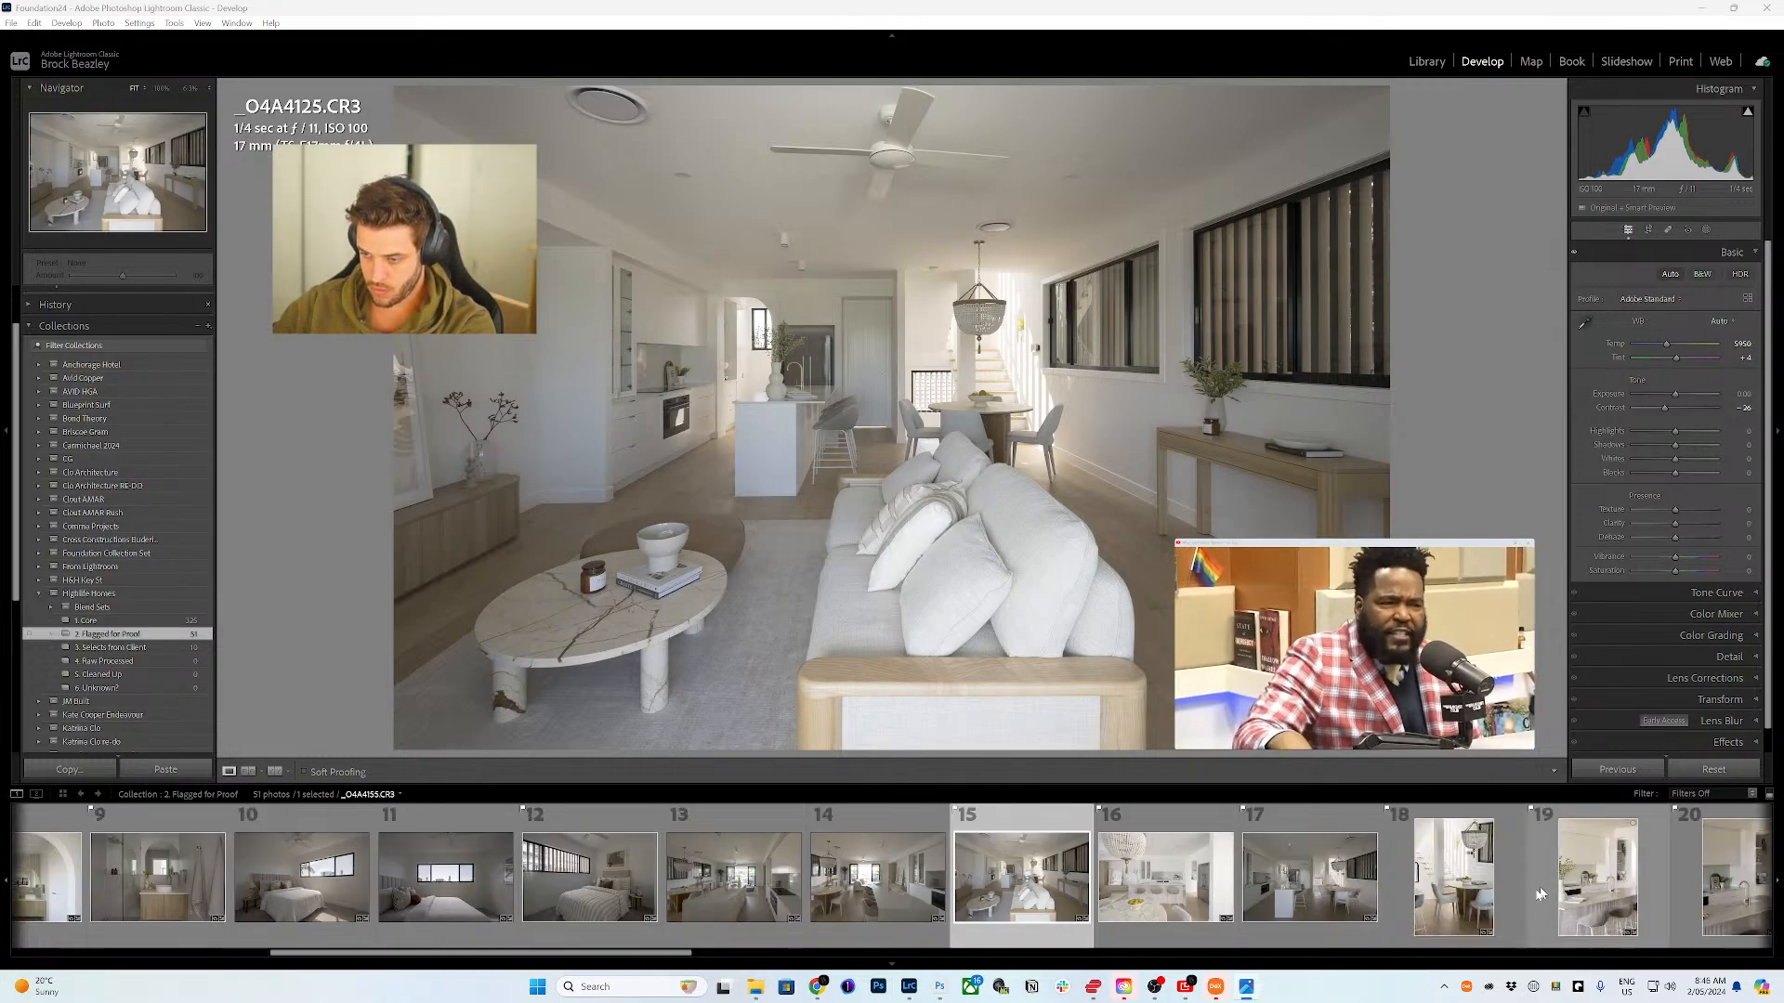
left_click(1302, 881)
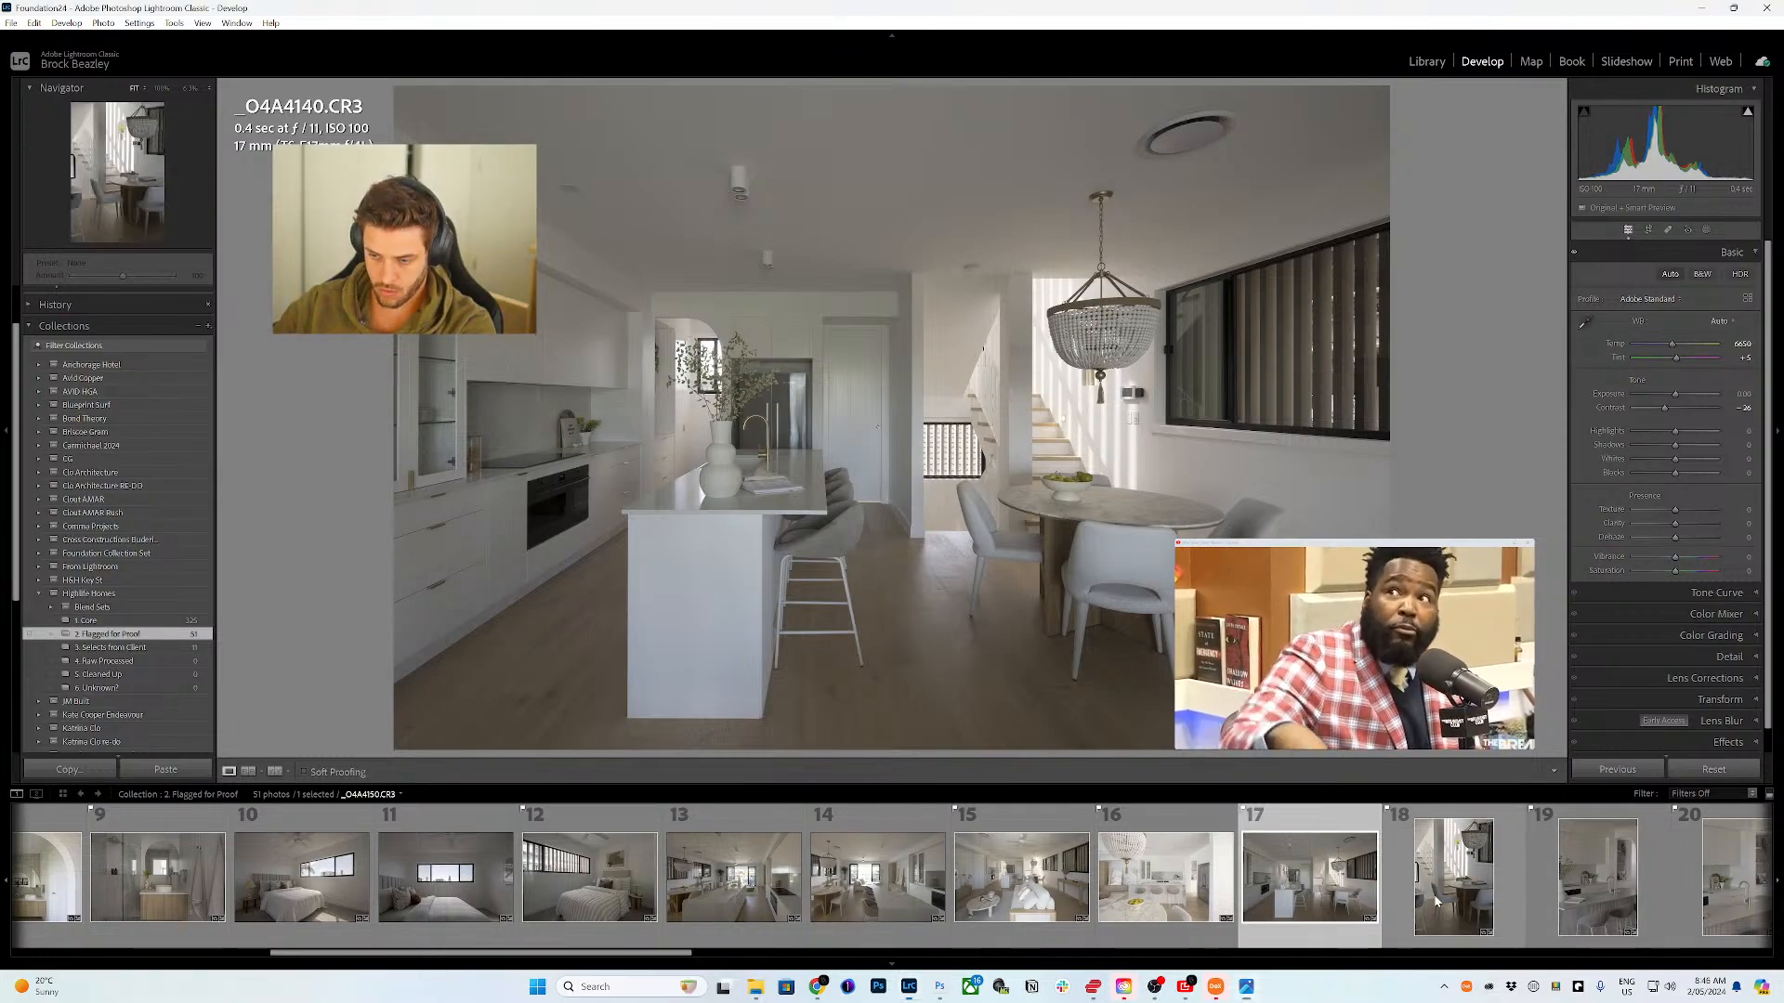
left_click(1455, 866)
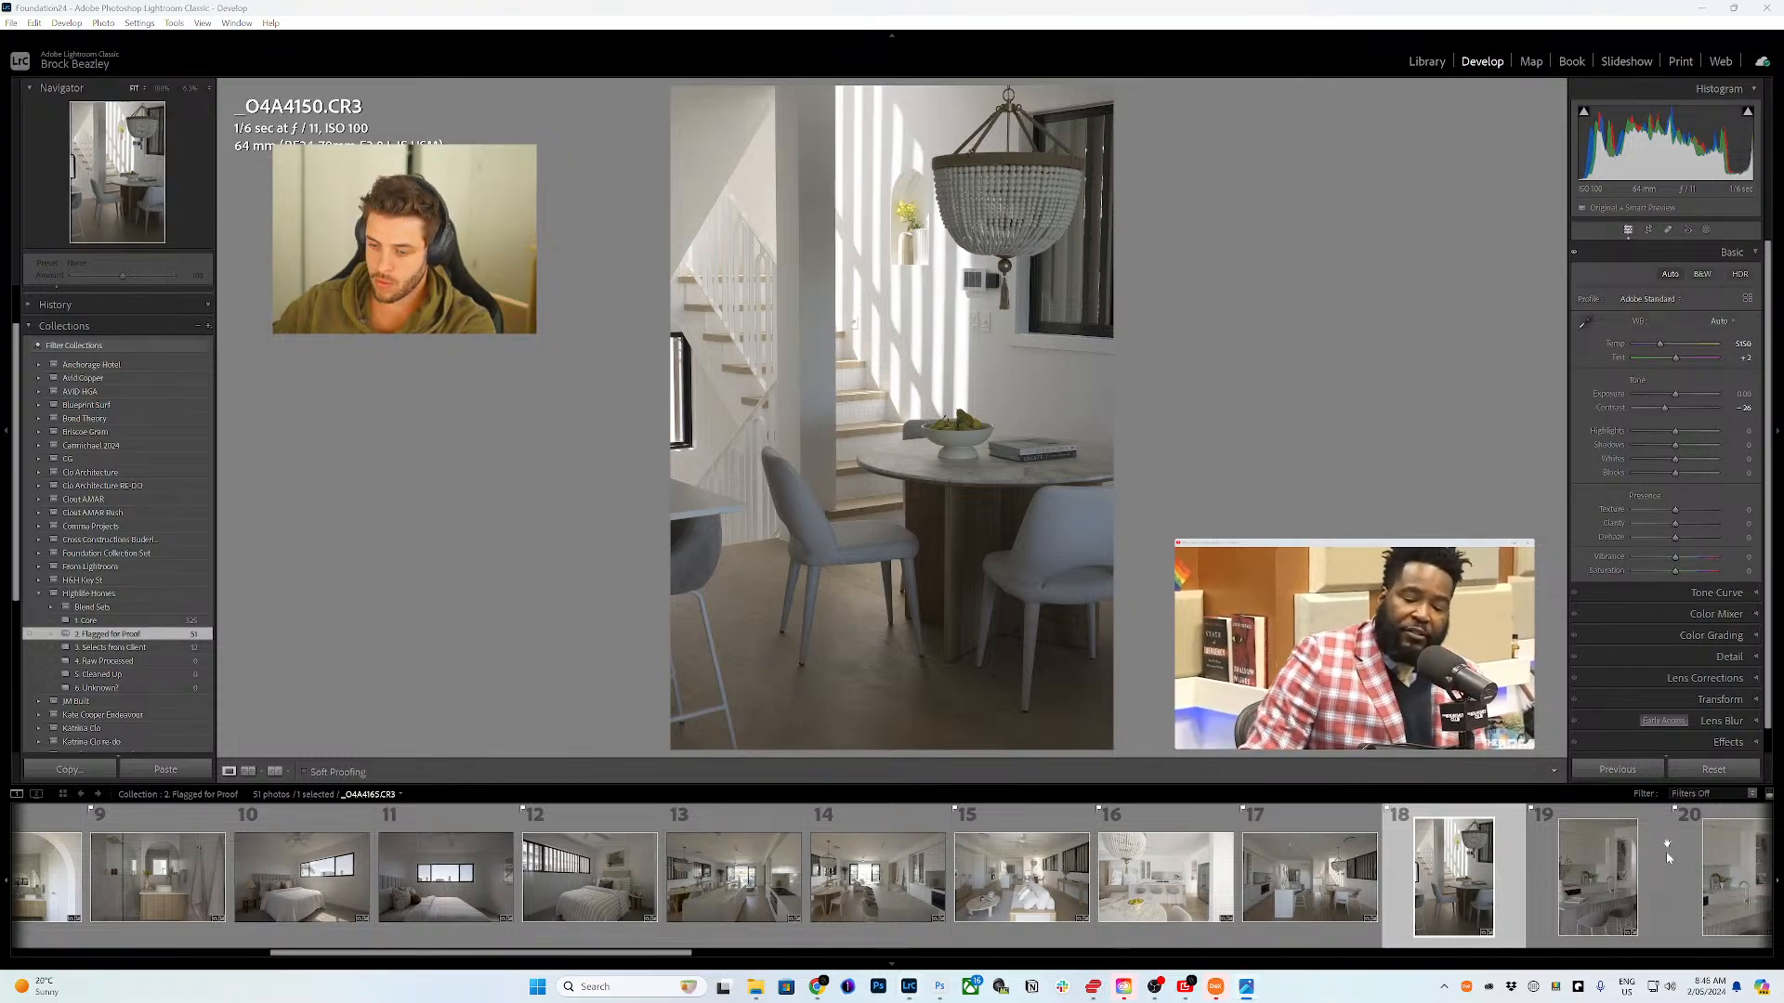
left_click(1594, 873)
scroll(1592, 874, "down", 3)
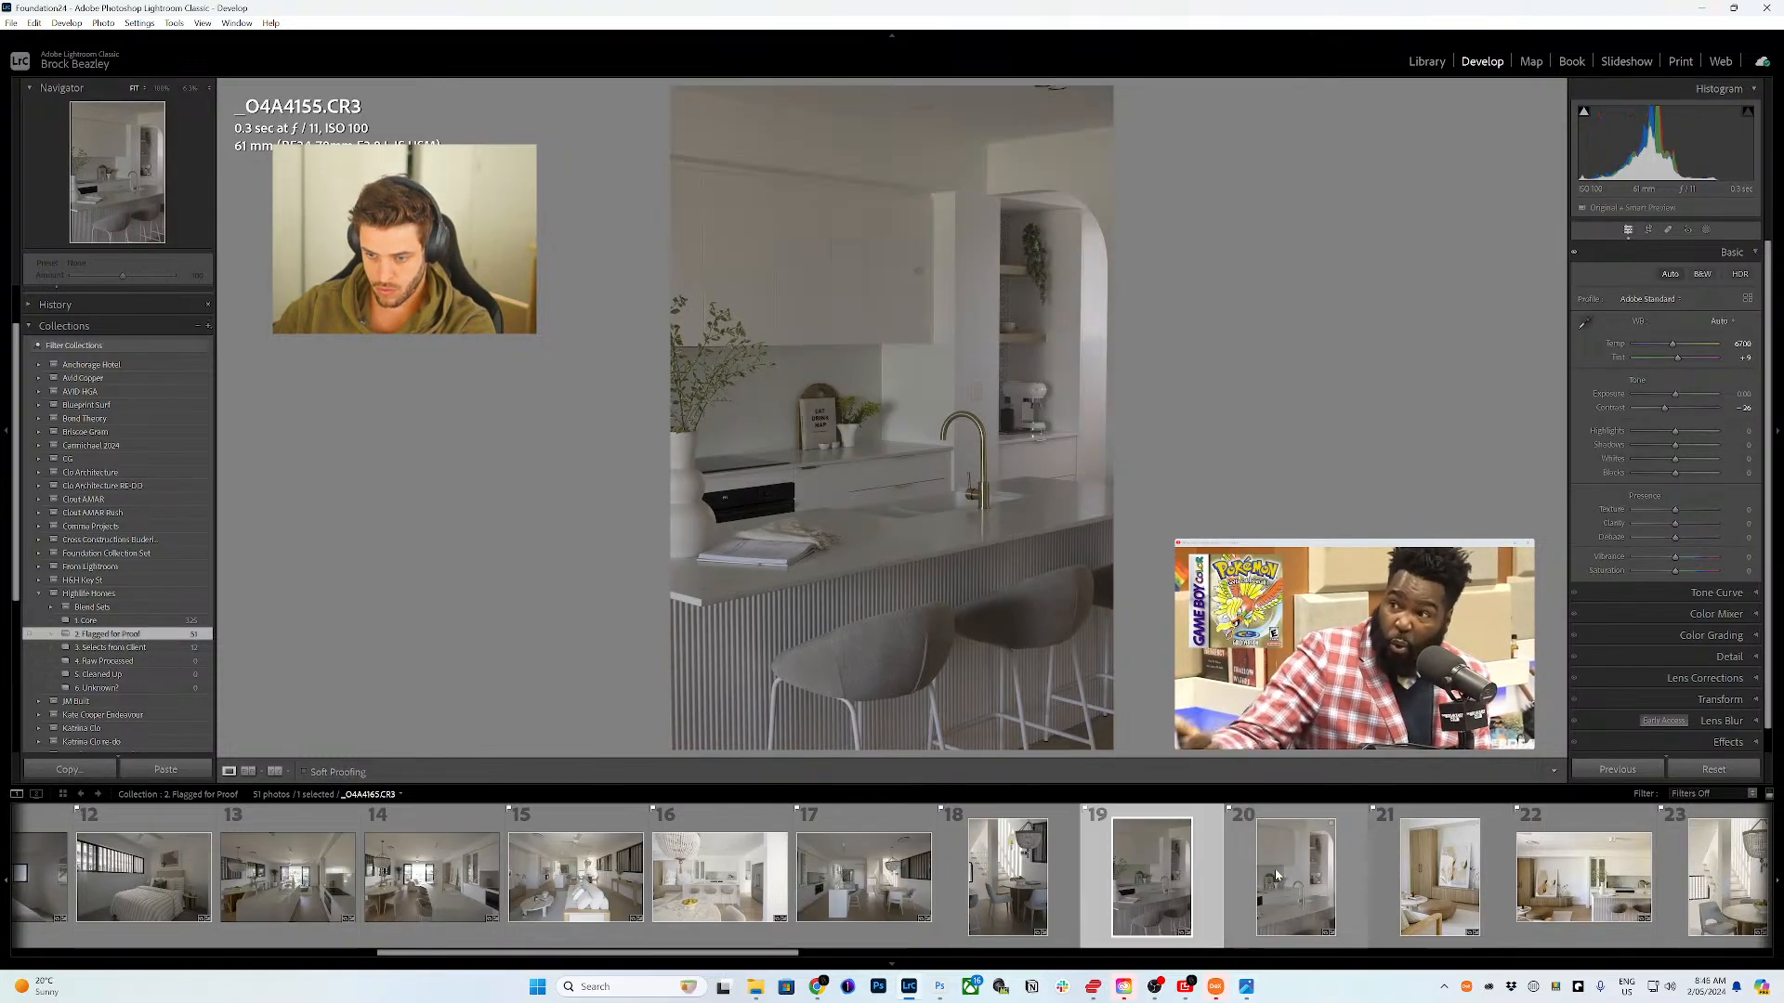
left_click(1278, 877)
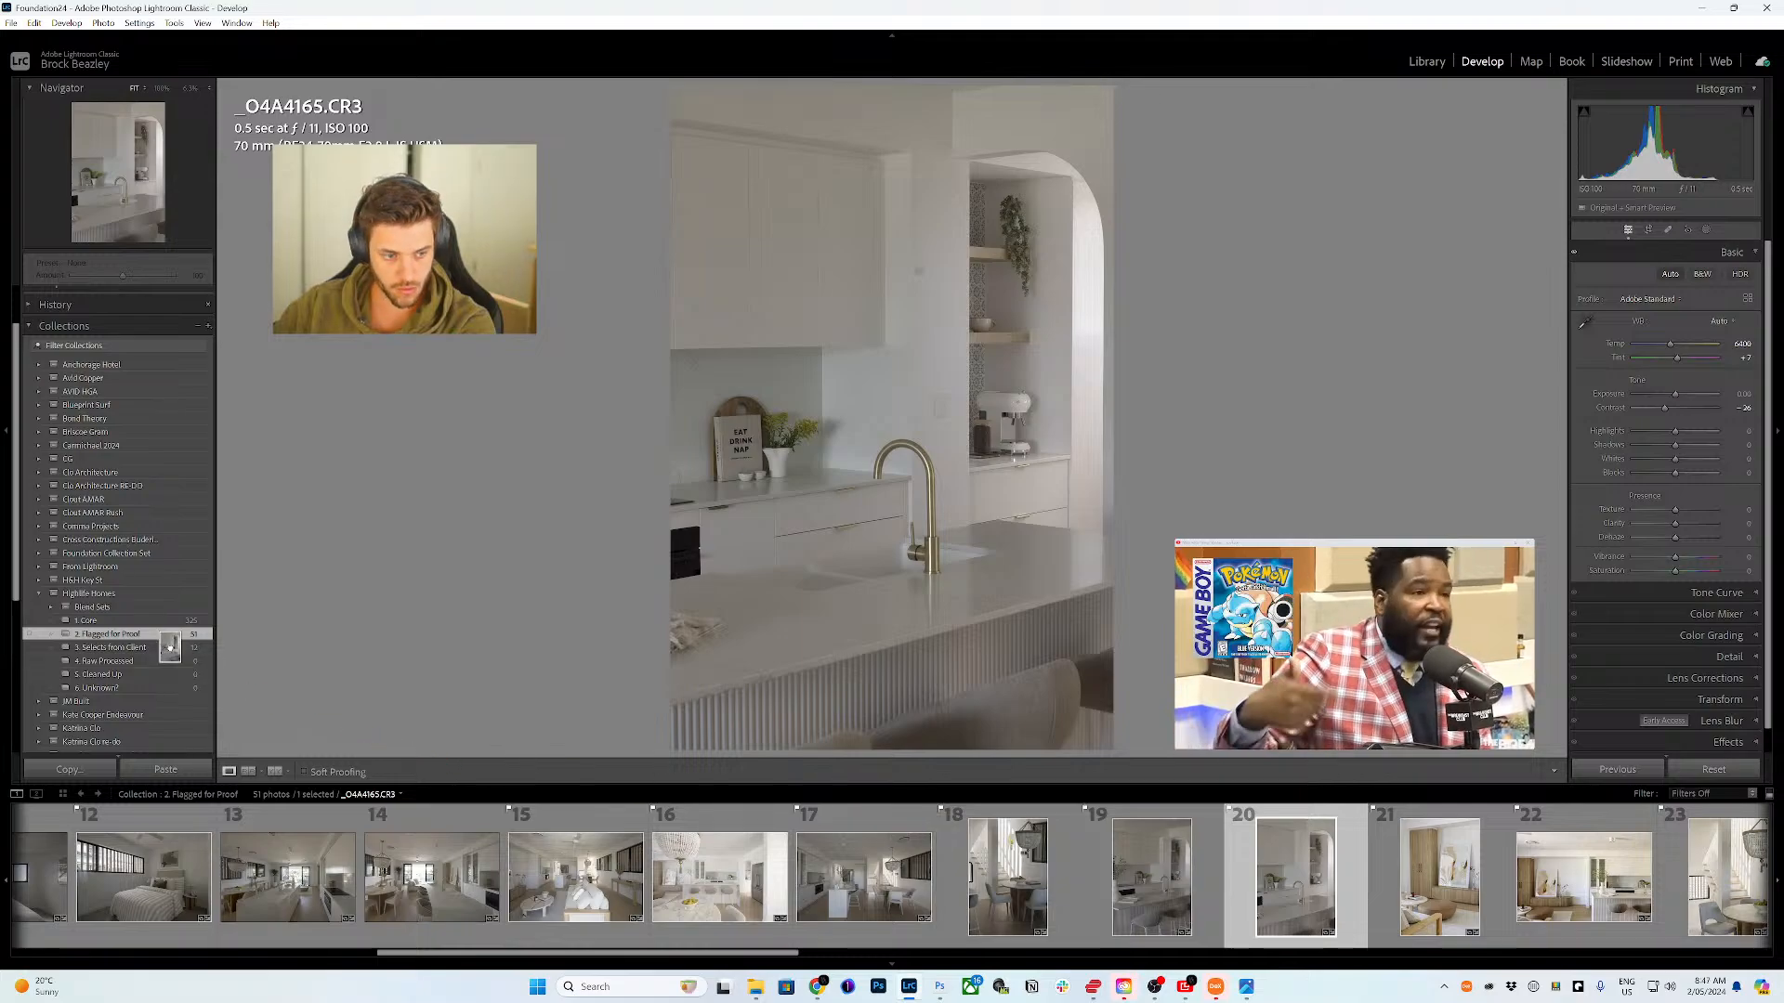
left_click_drag(170, 648, 172, 653)
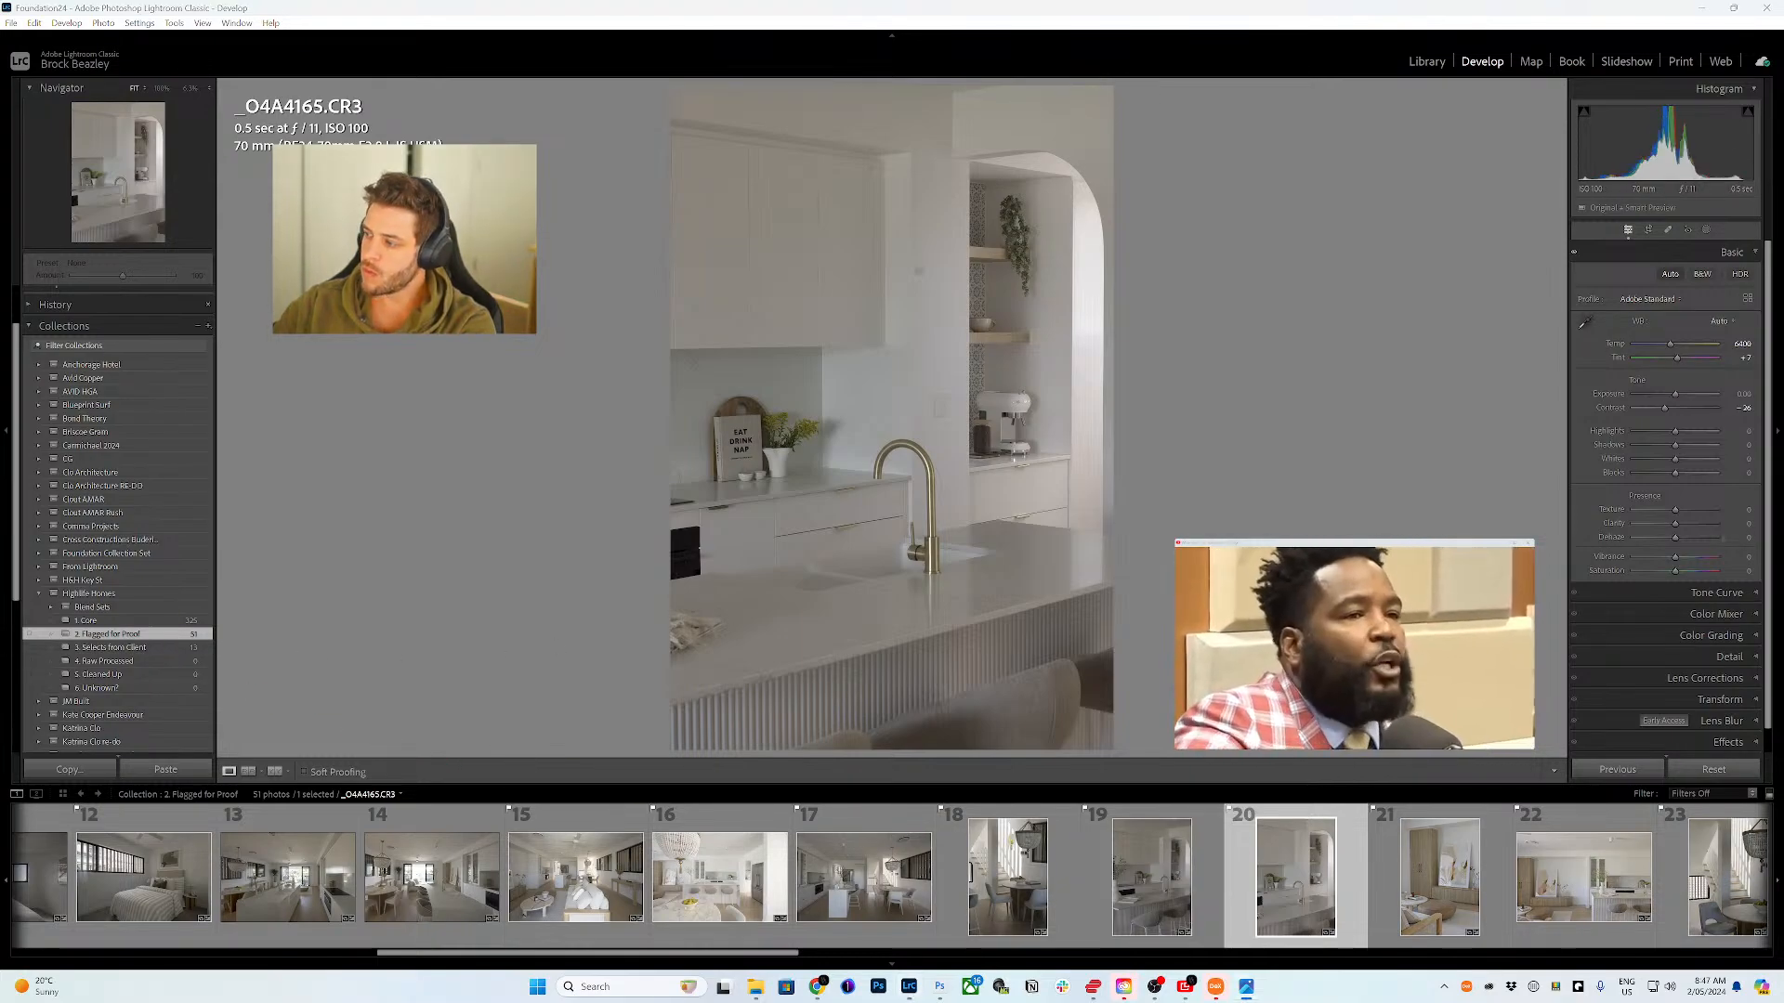
left_click(1441, 879)
left_click_drag(1441, 879, 113, 670)
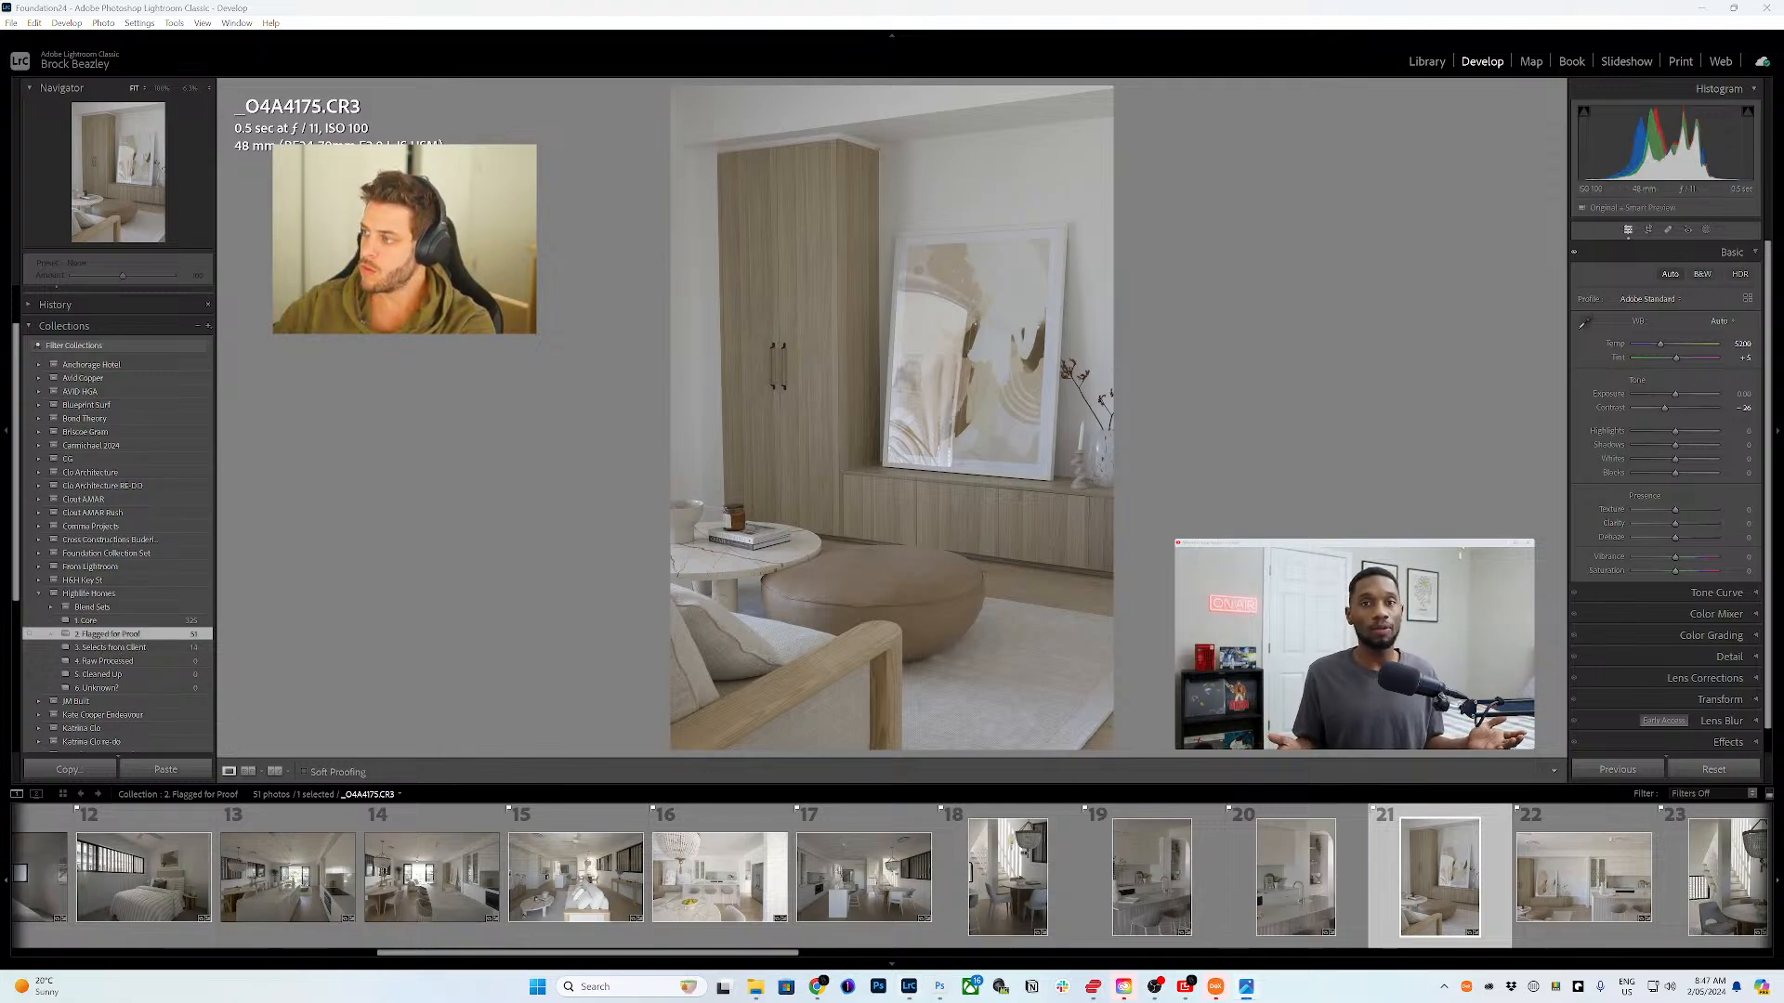
- Browse the staircase shots and move kitchen photo _O4A4200.CR3 one slot later, to position 27
scroll(1574, 874, "down", 4)
left_click(1287, 875)
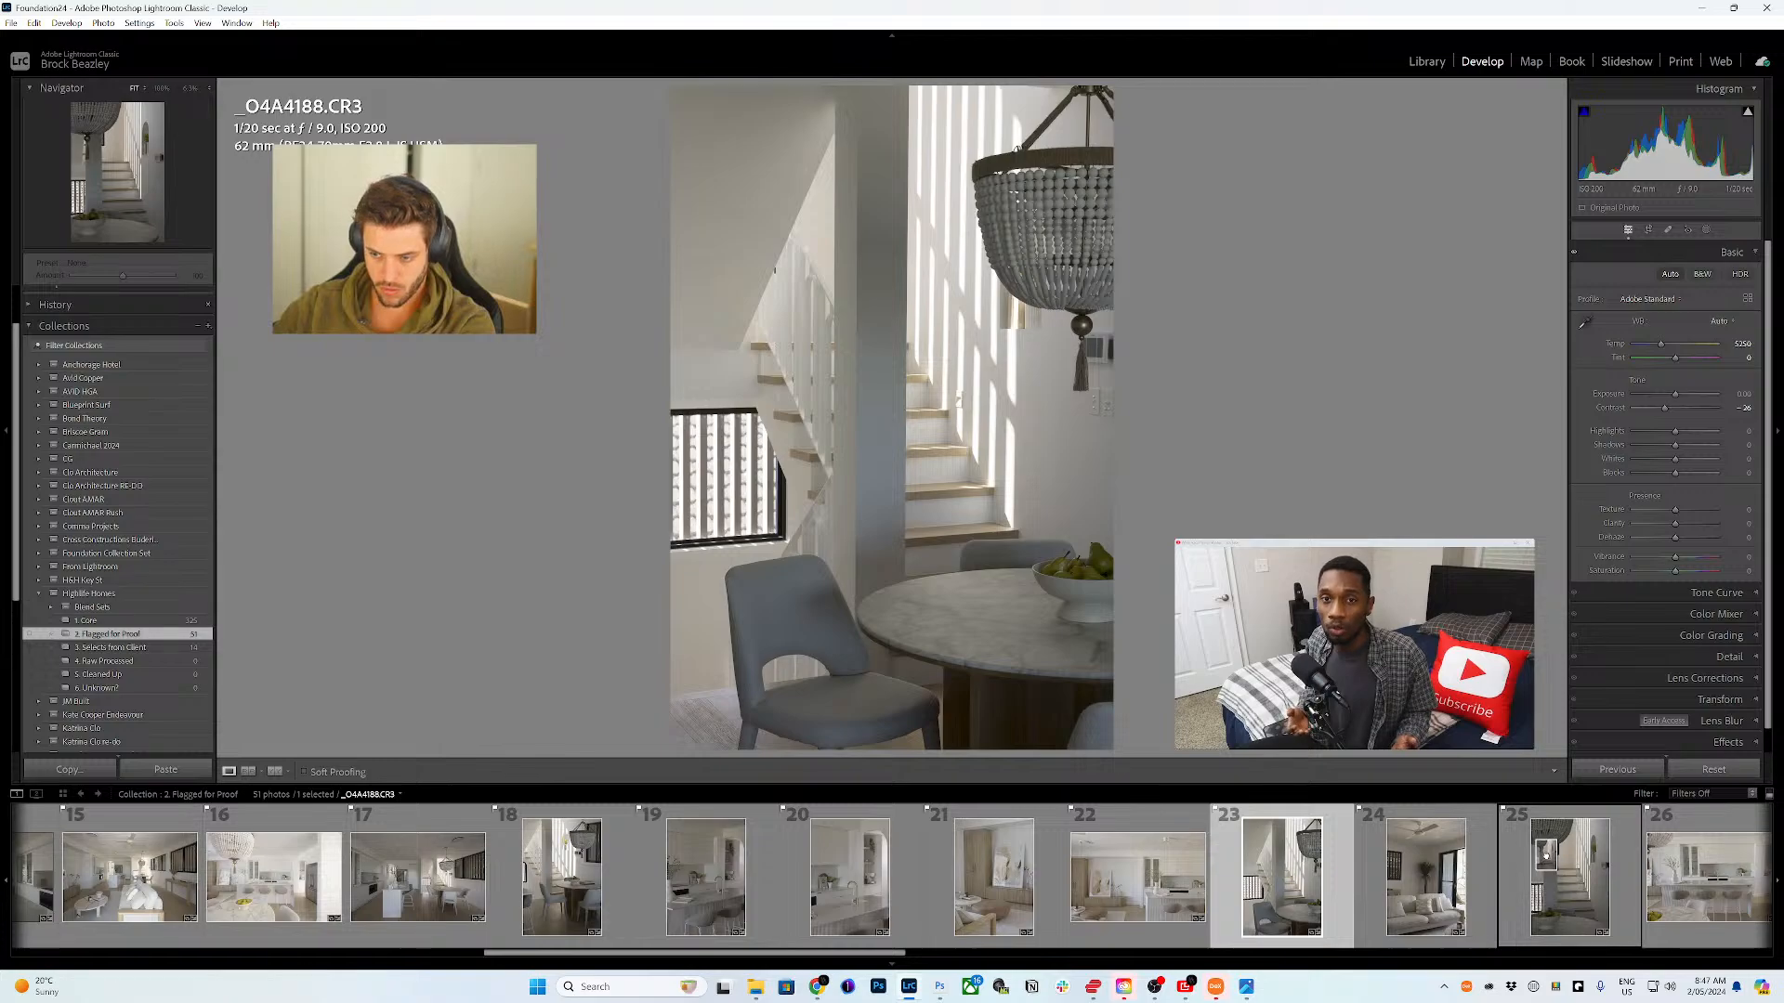
left_click(1545, 856)
left_click_drag(1545, 855, 51, 618)
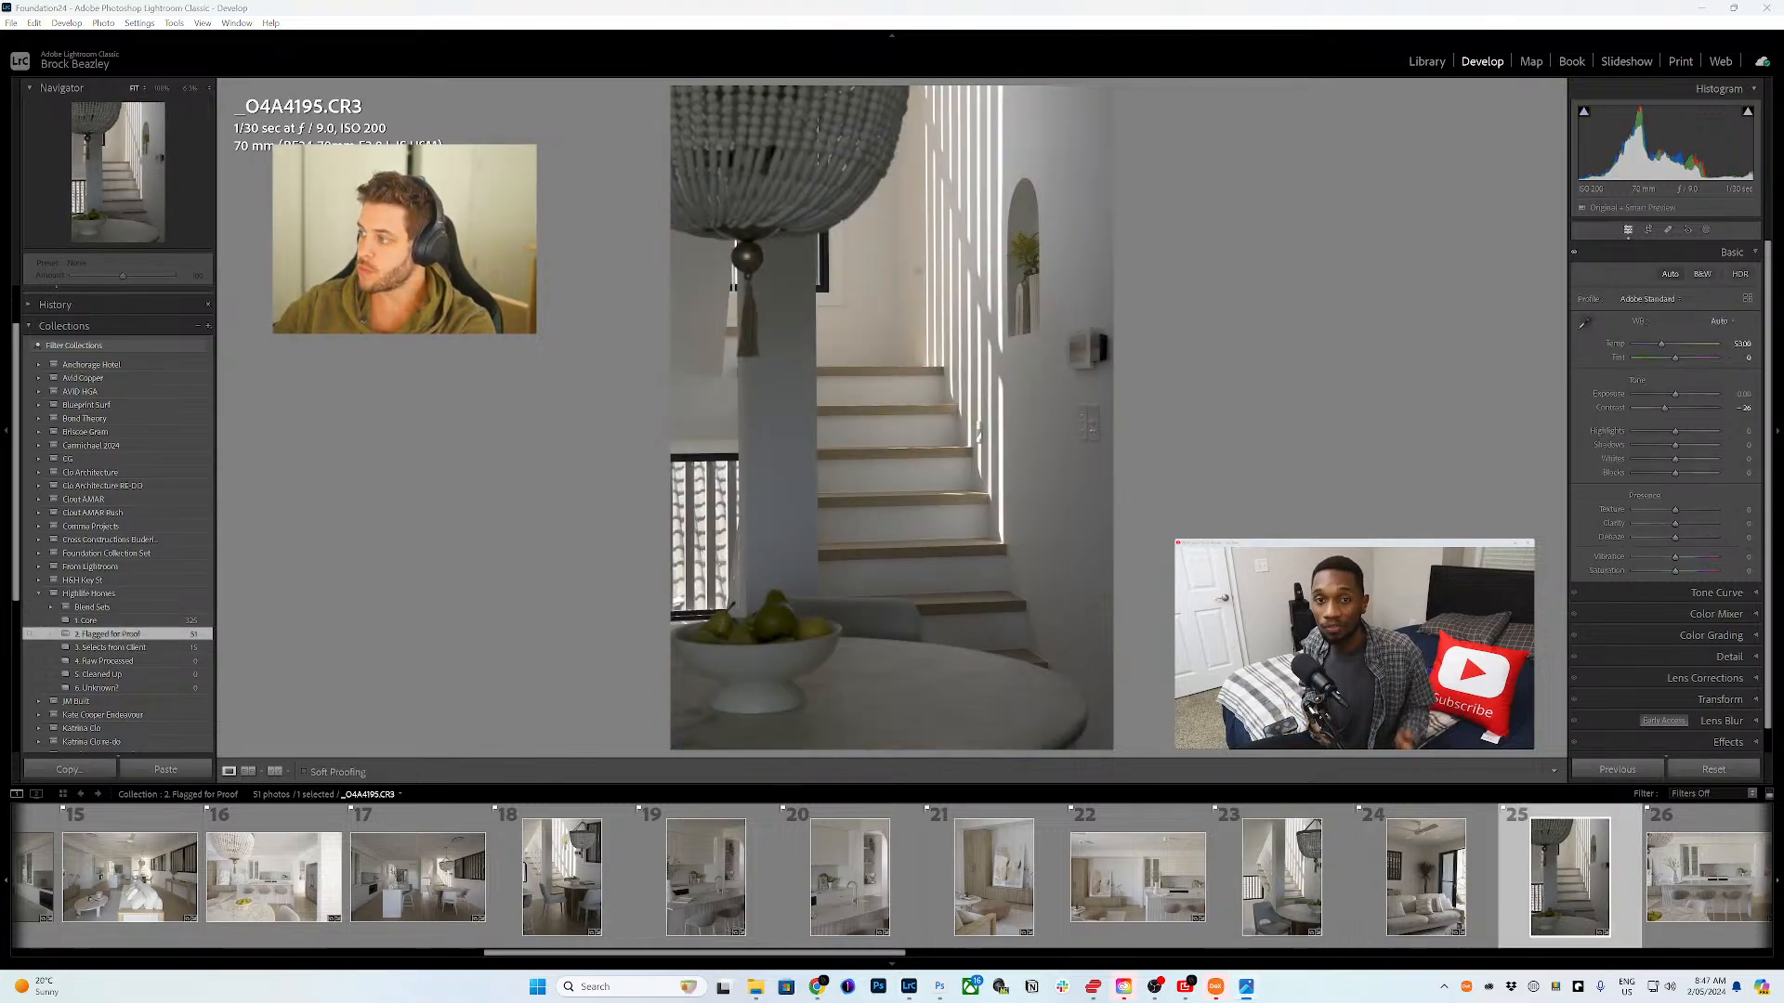
left_click_drag(1706, 873, 1124, 700)
left_click_drag(893, 866, 1014, 858)
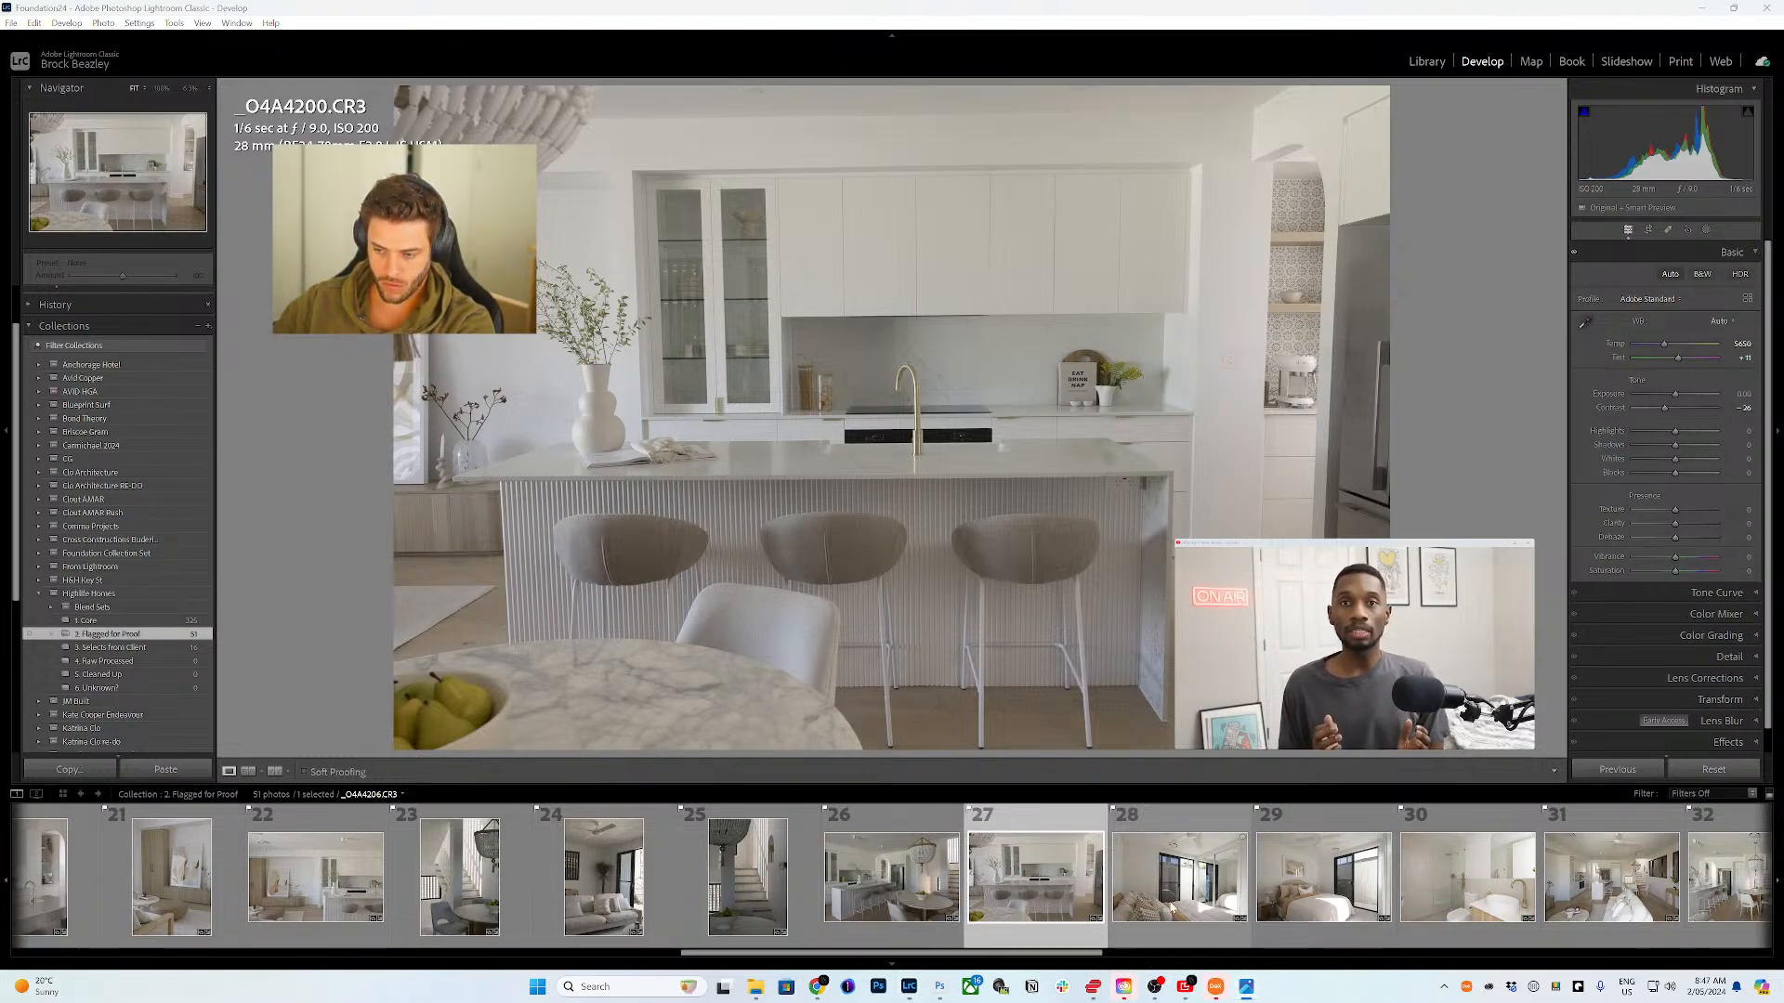
- Browse photos 32–35 and add the kitchen-dining photo _O4A4228.CR3 to 3. Selects from Client
scroll(1468, 836, "down", 3)
left_click(1309, 873)
left_click(1145, 891)
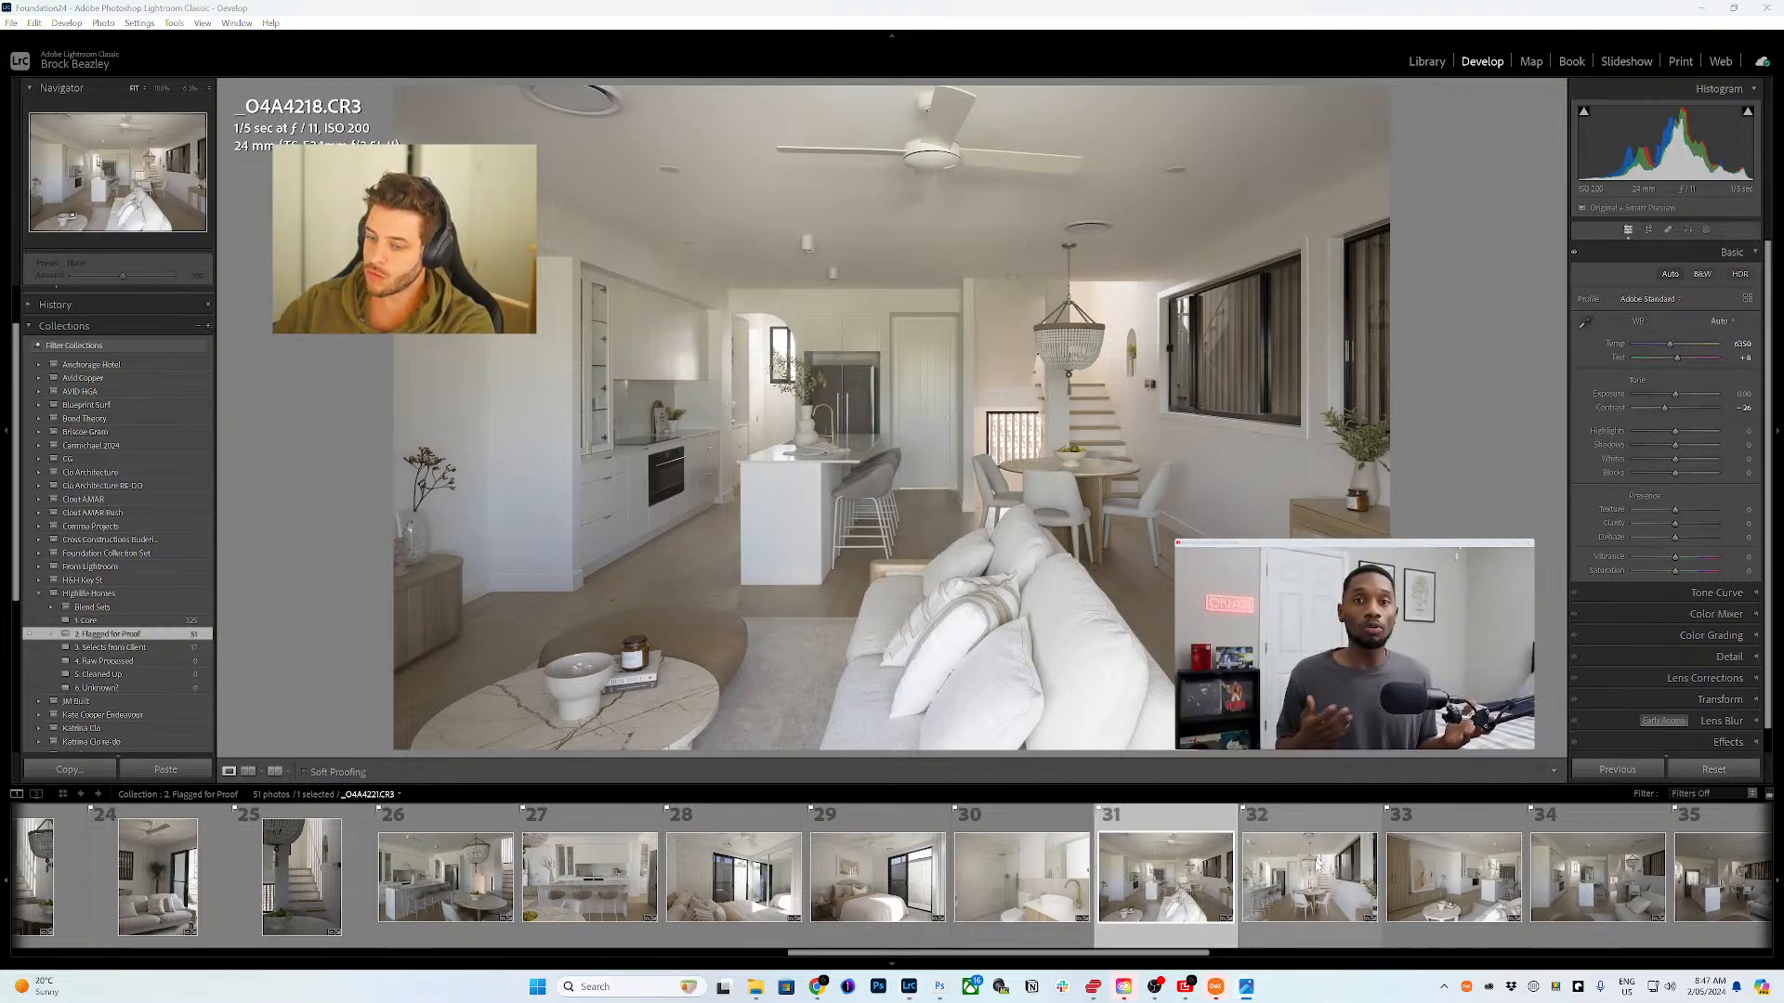
left_click(1286, 870)
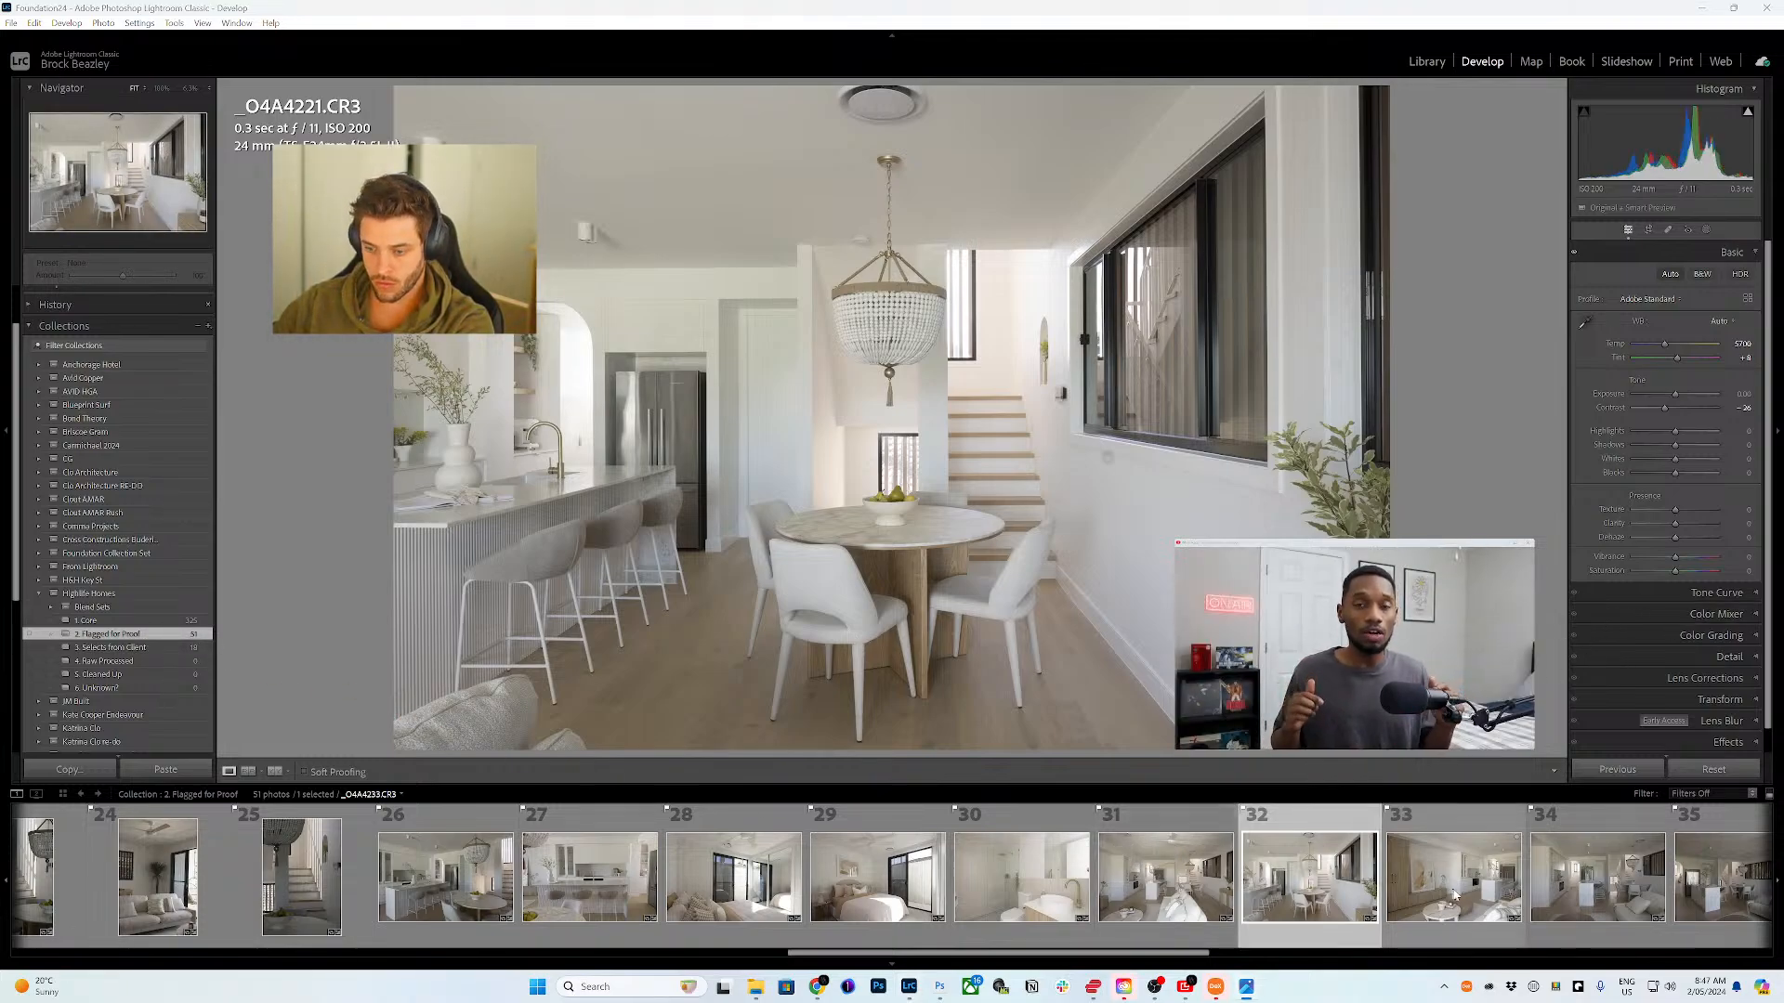
scroll(1566, 915, "down", 3)
left_click(1003, 878)
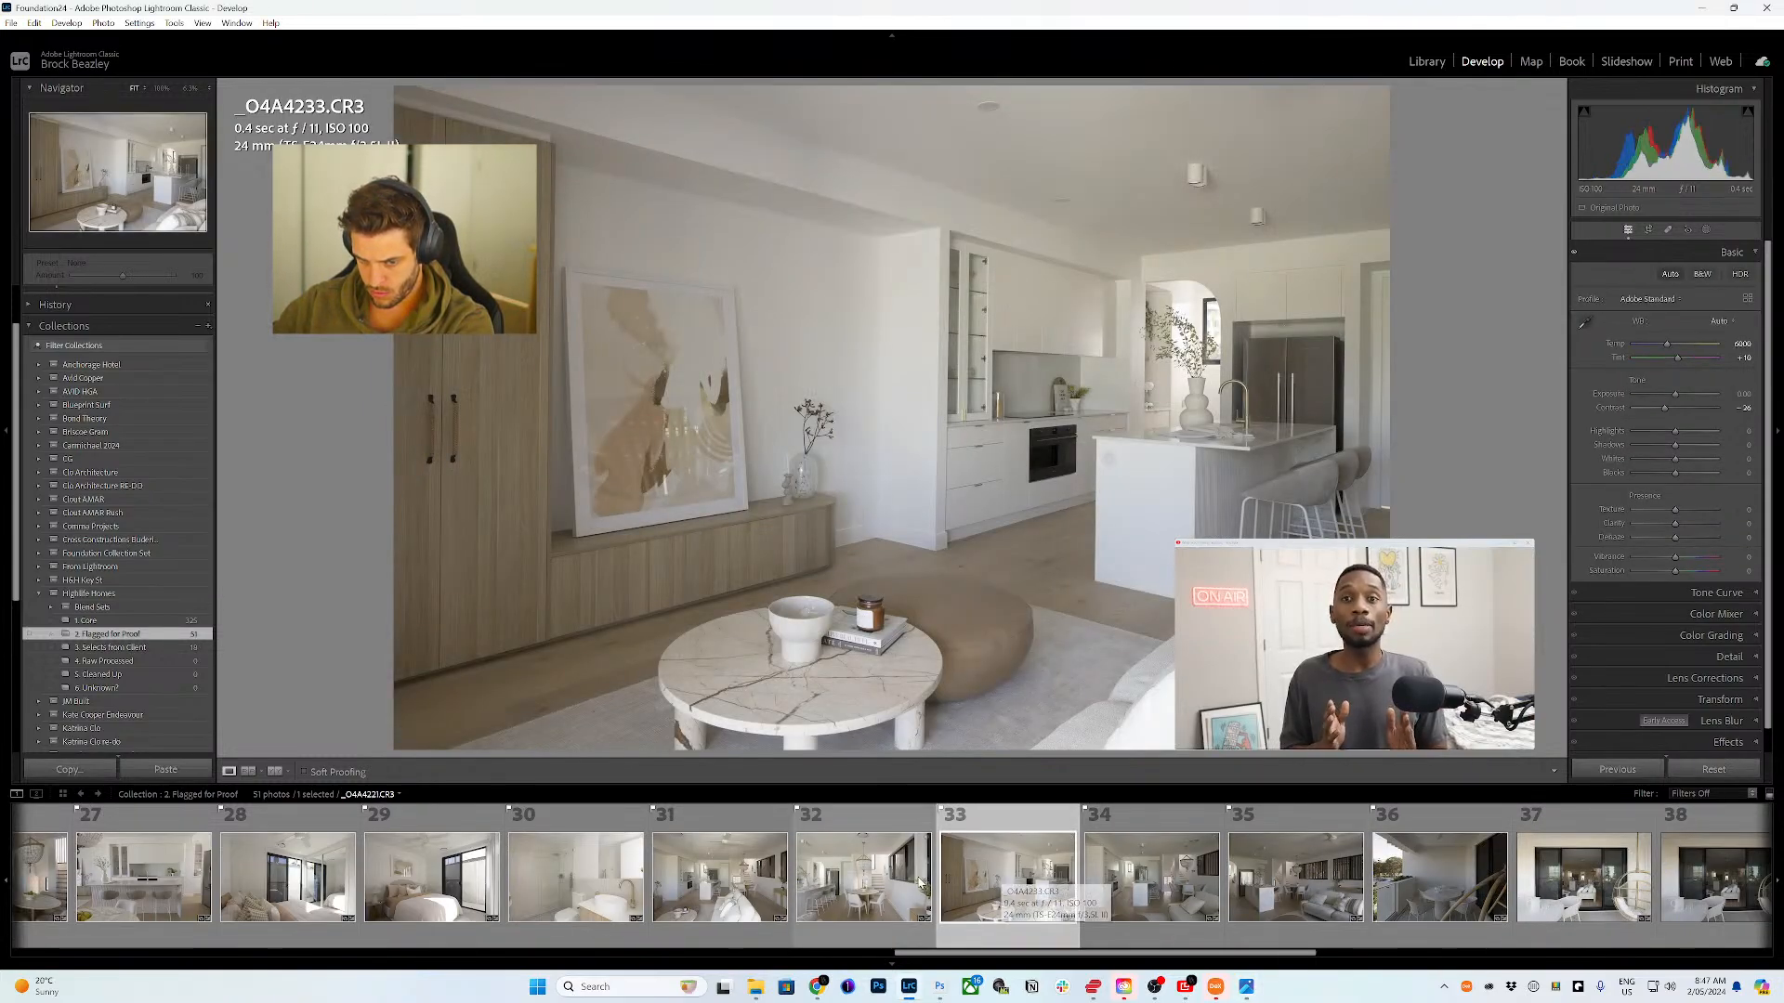
scroll(900, 883, "down", 3)
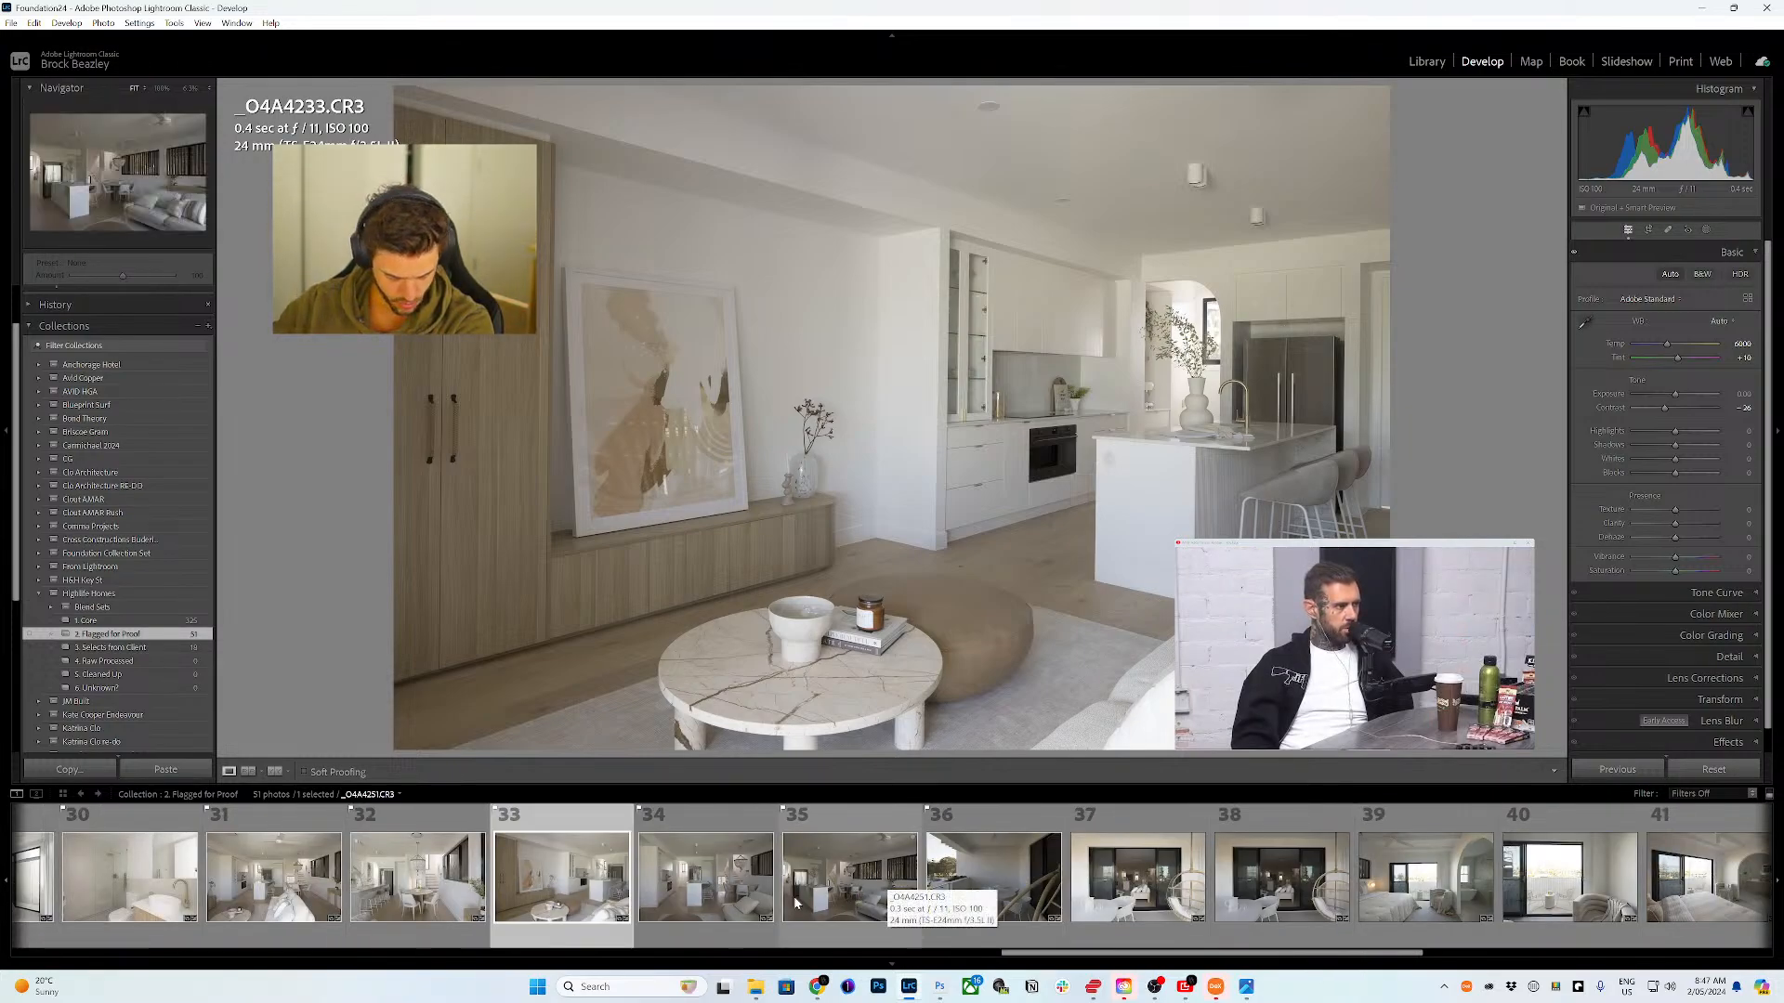
left_click(870, 890)
left_click(428, 899)
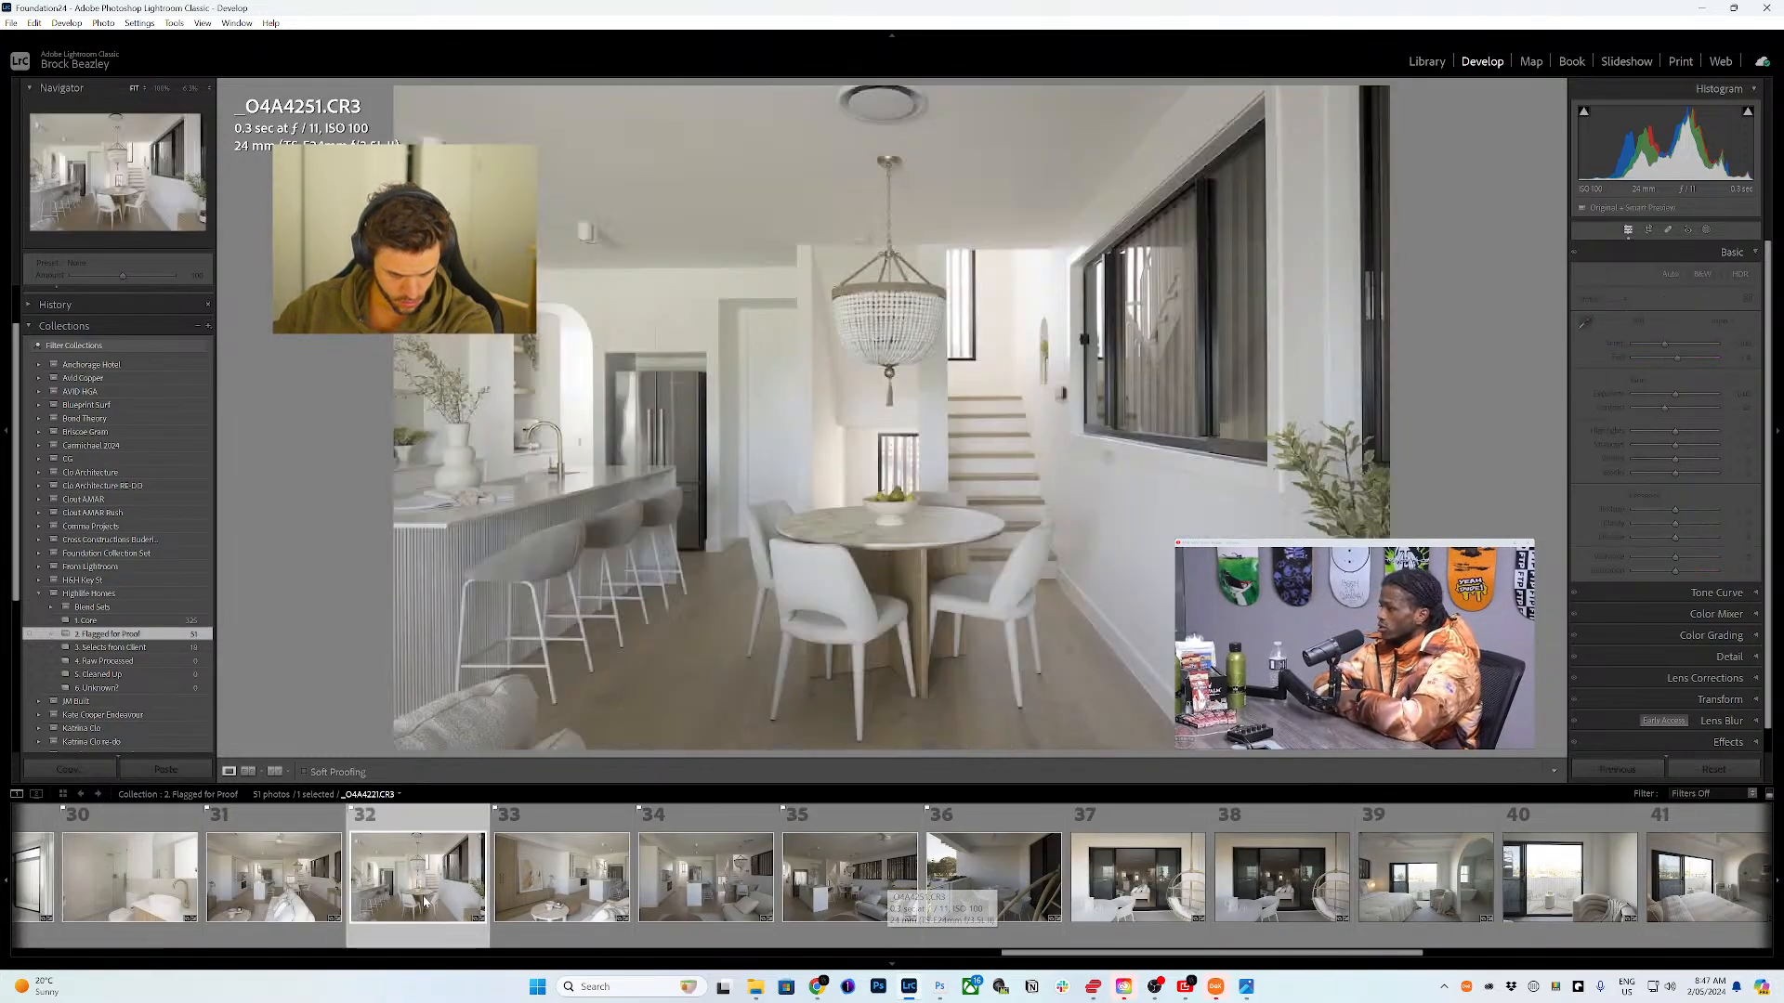
scroll(429, 900, "up", 6)
left_click(428, 900)
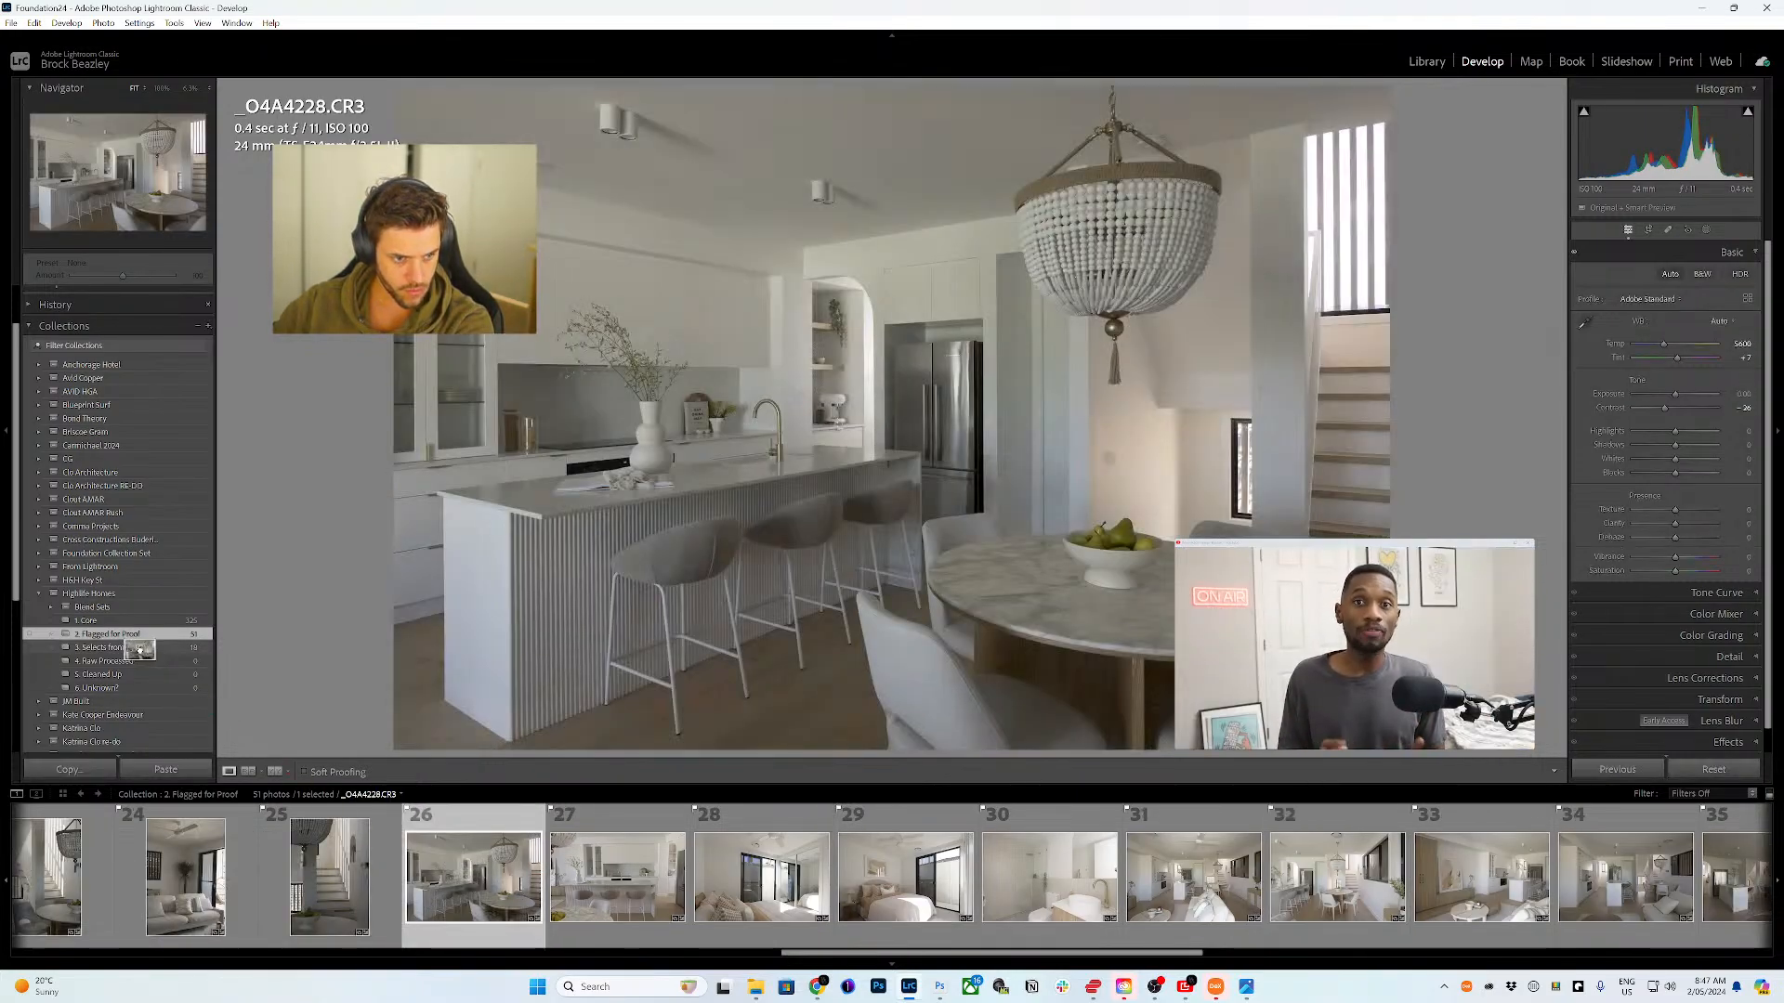
left_click_drag(139, 650, 140, 647)
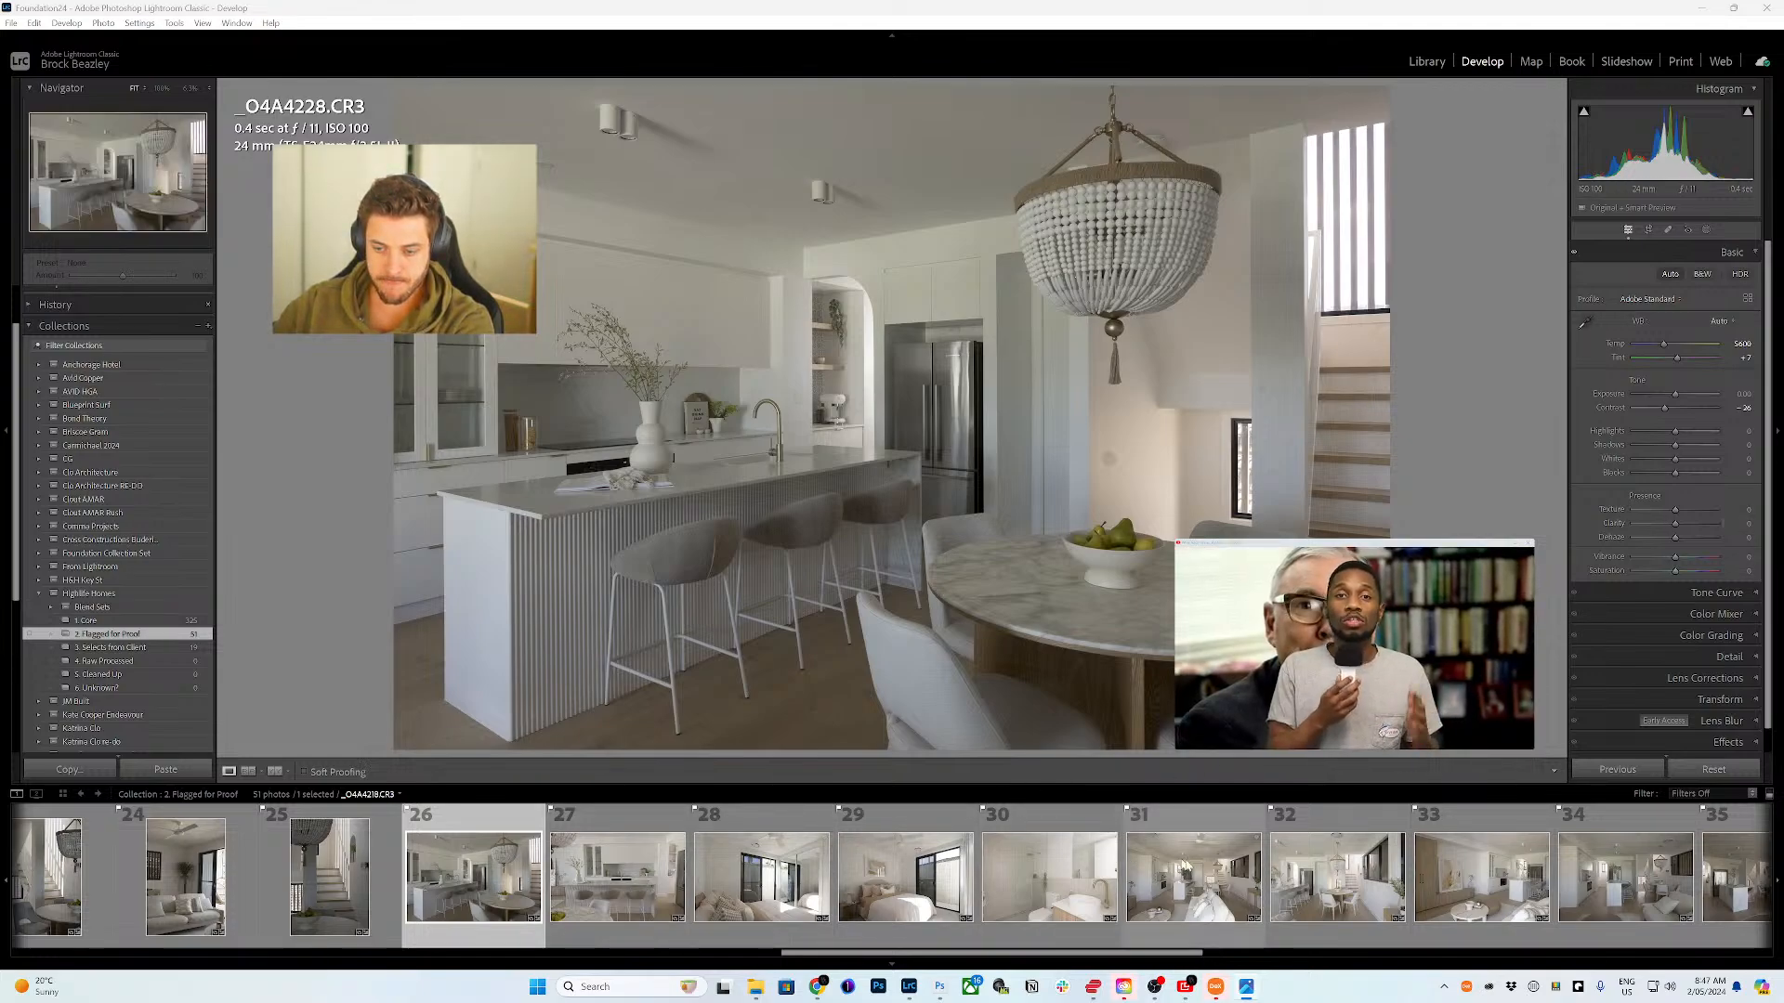
- Add _O4A4236.CR3, living room _O4A4251.CR3 and balcony _O4A4261.CR3 to the client selects
left_click(1338, 887)
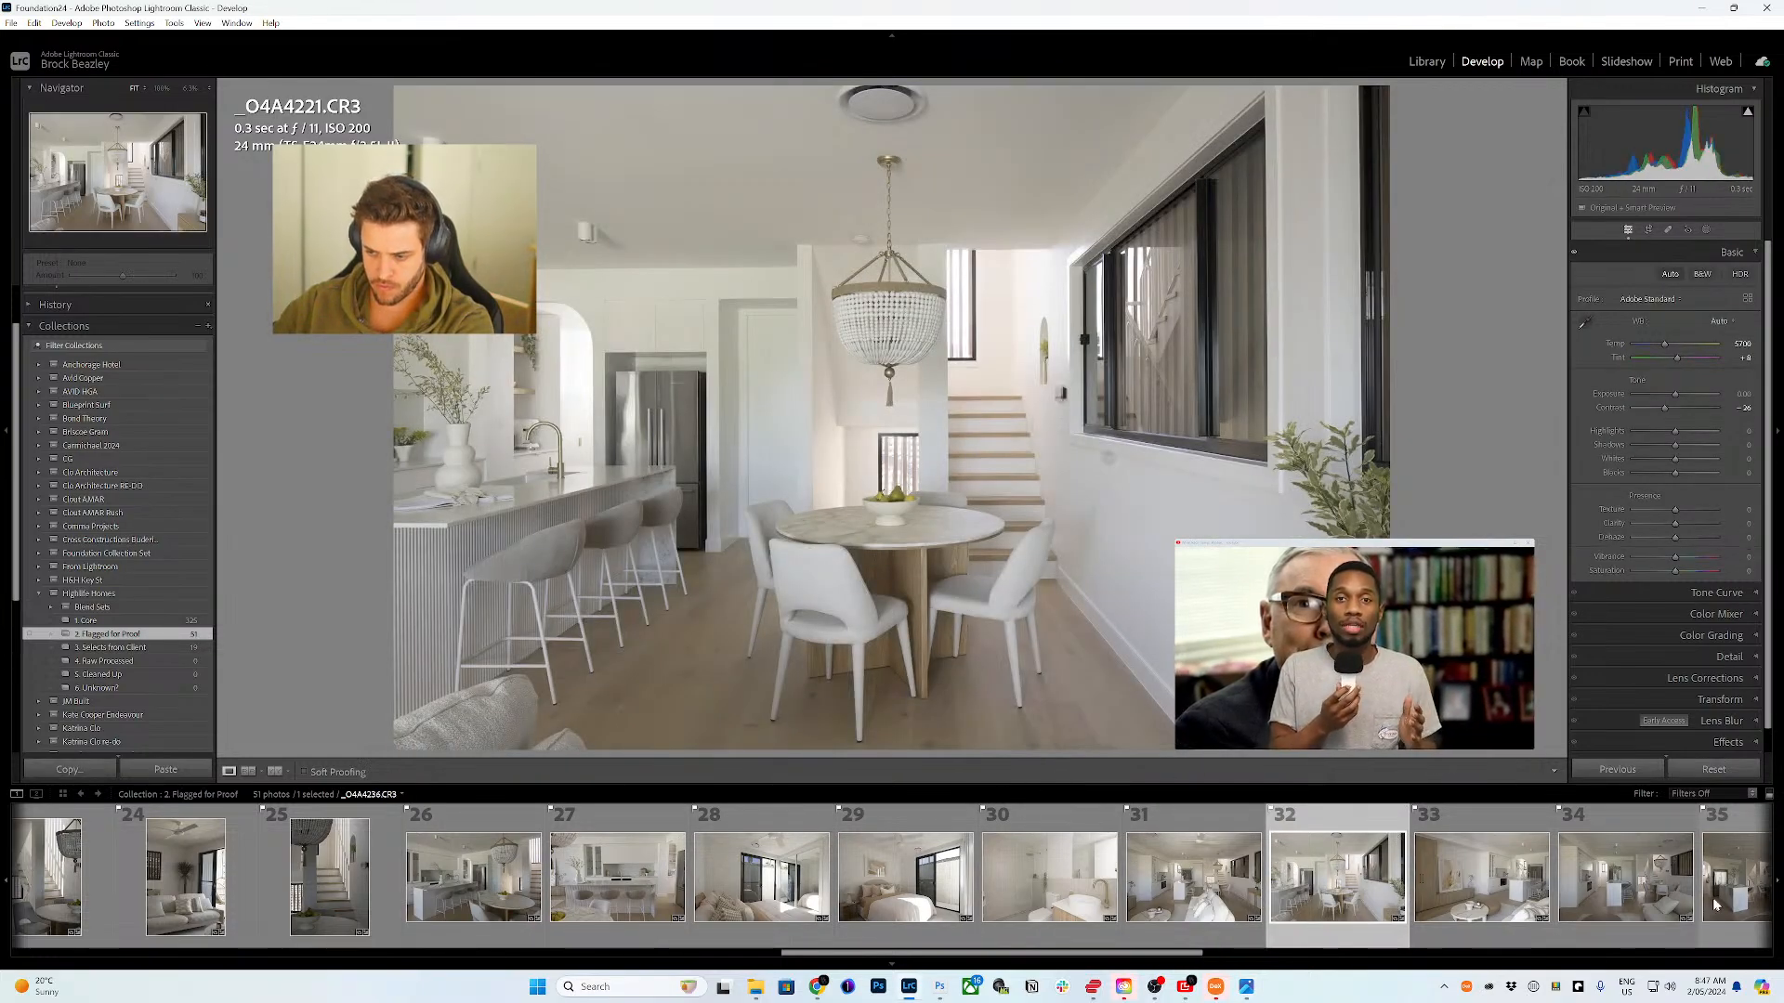
left_click(1677, 892)
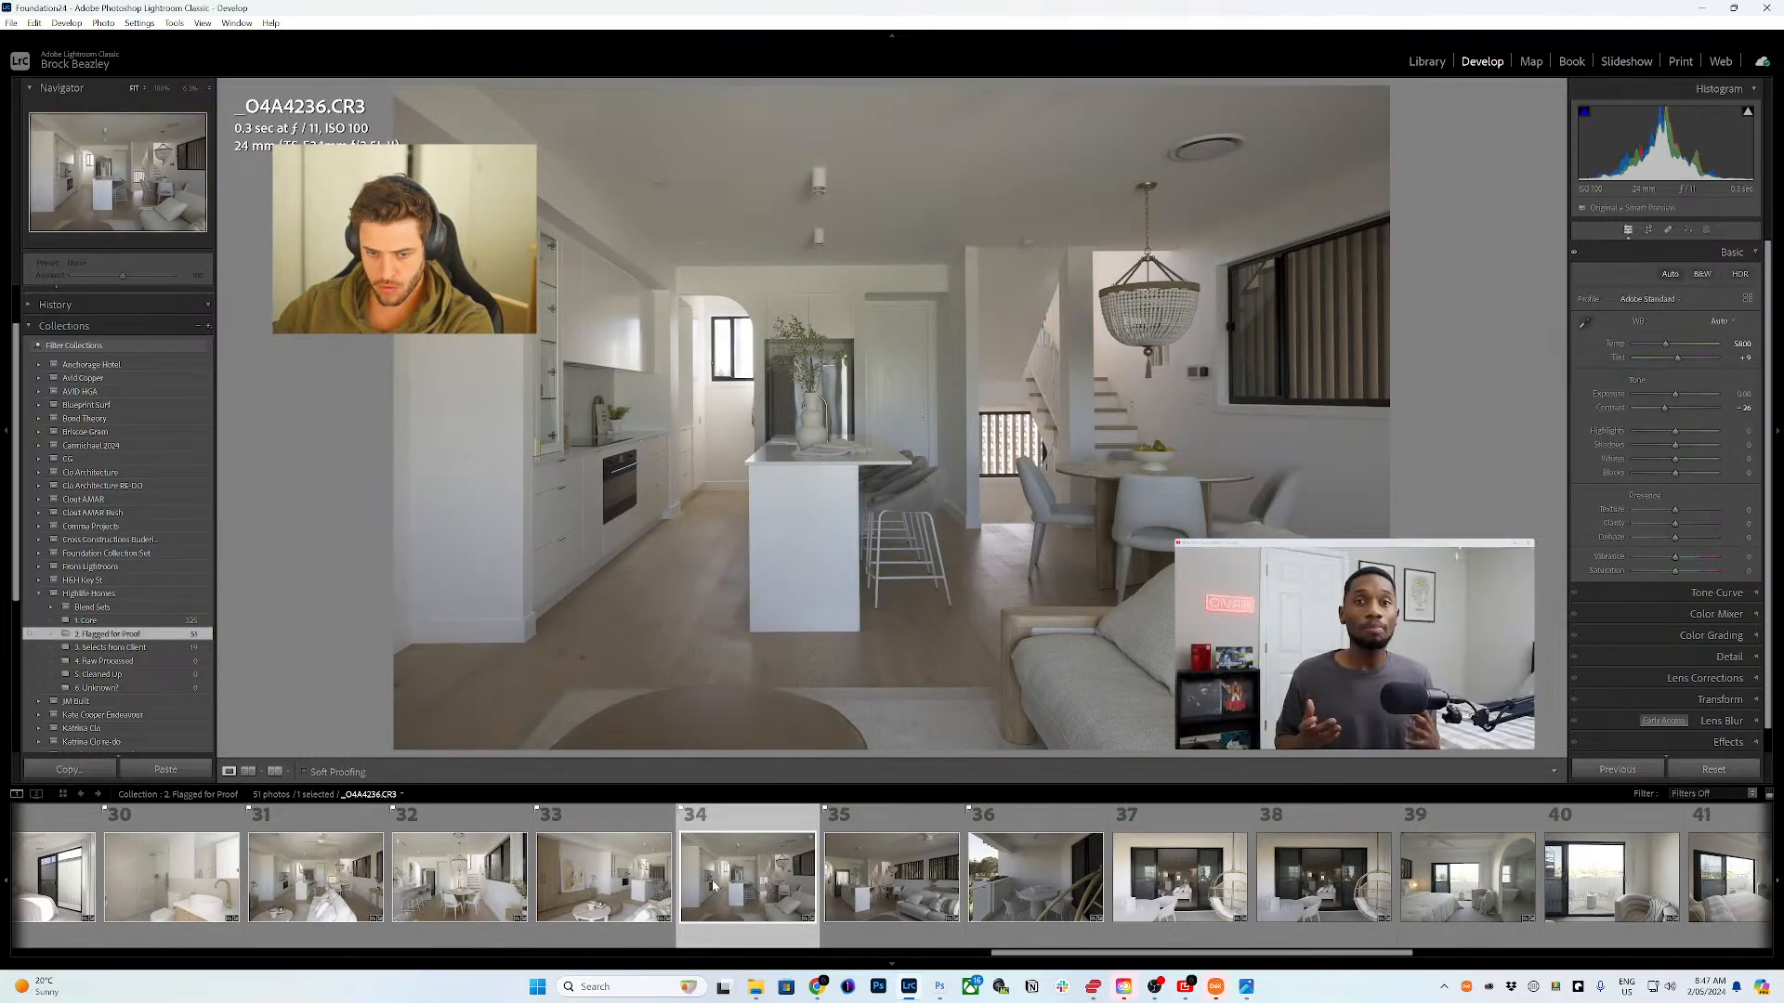
left_click_drag(713, 885, 116, 648)
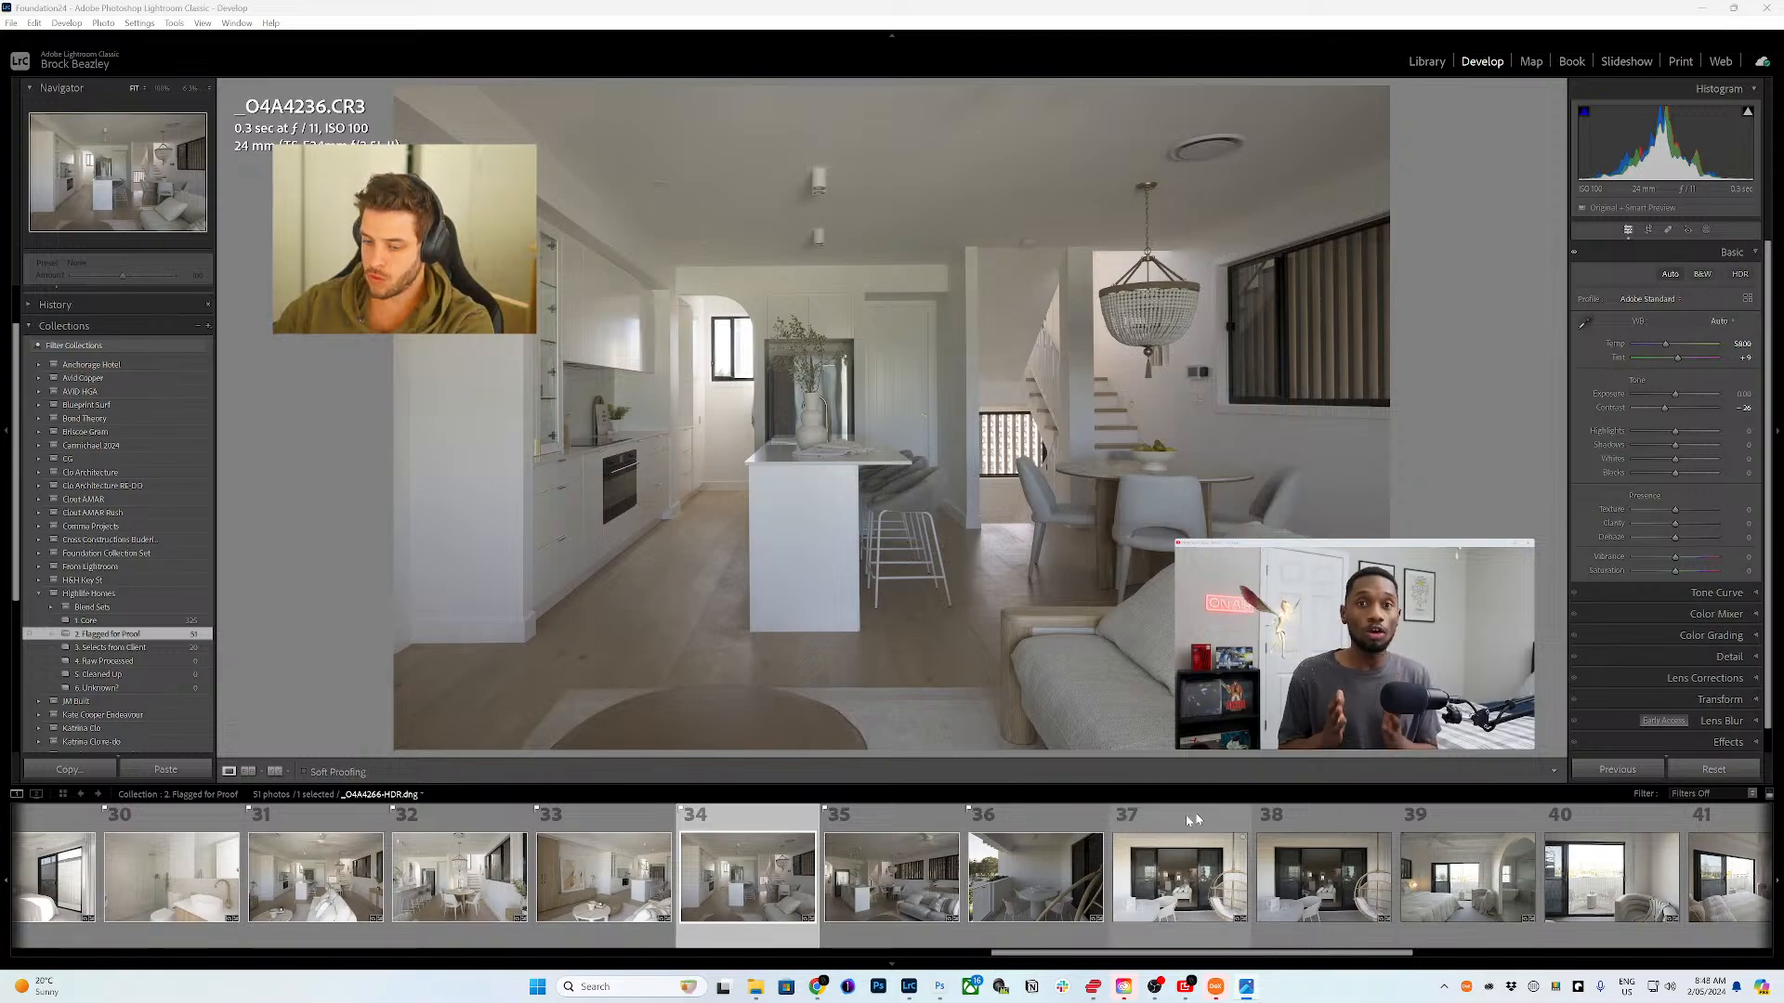
left_click(900, 893)
left_click_drag(899, 894, 116, 648)
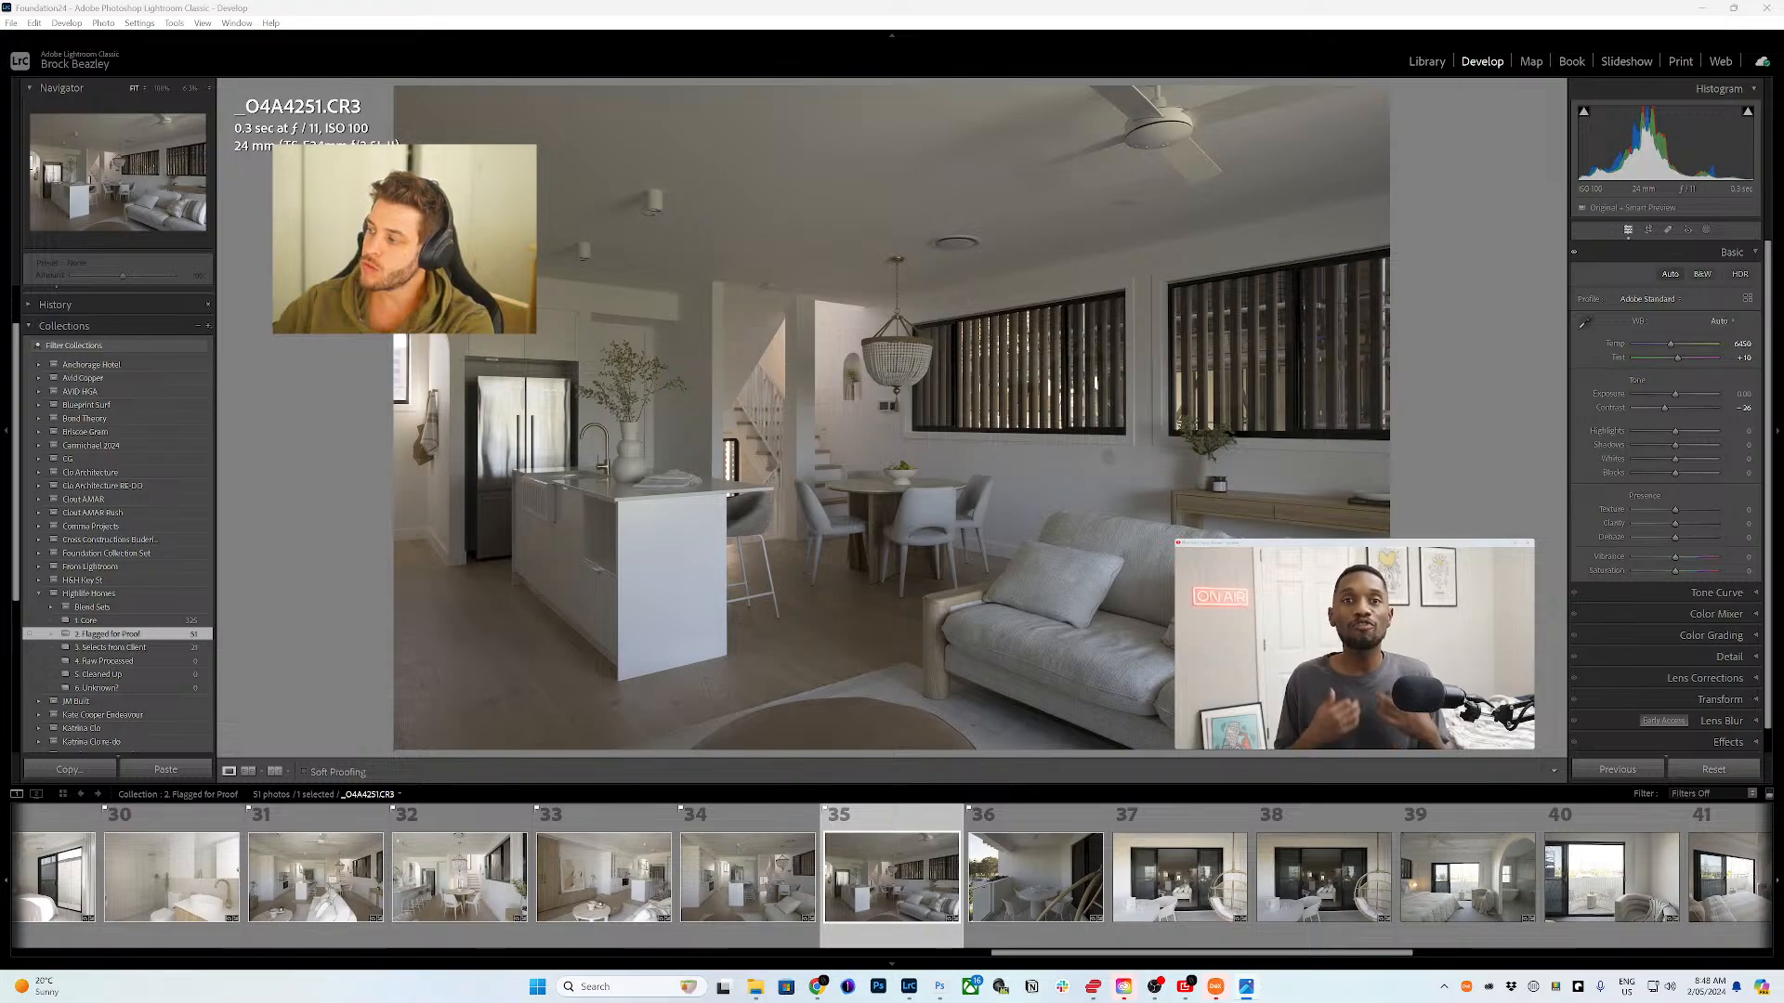
left_click(1022, 877)
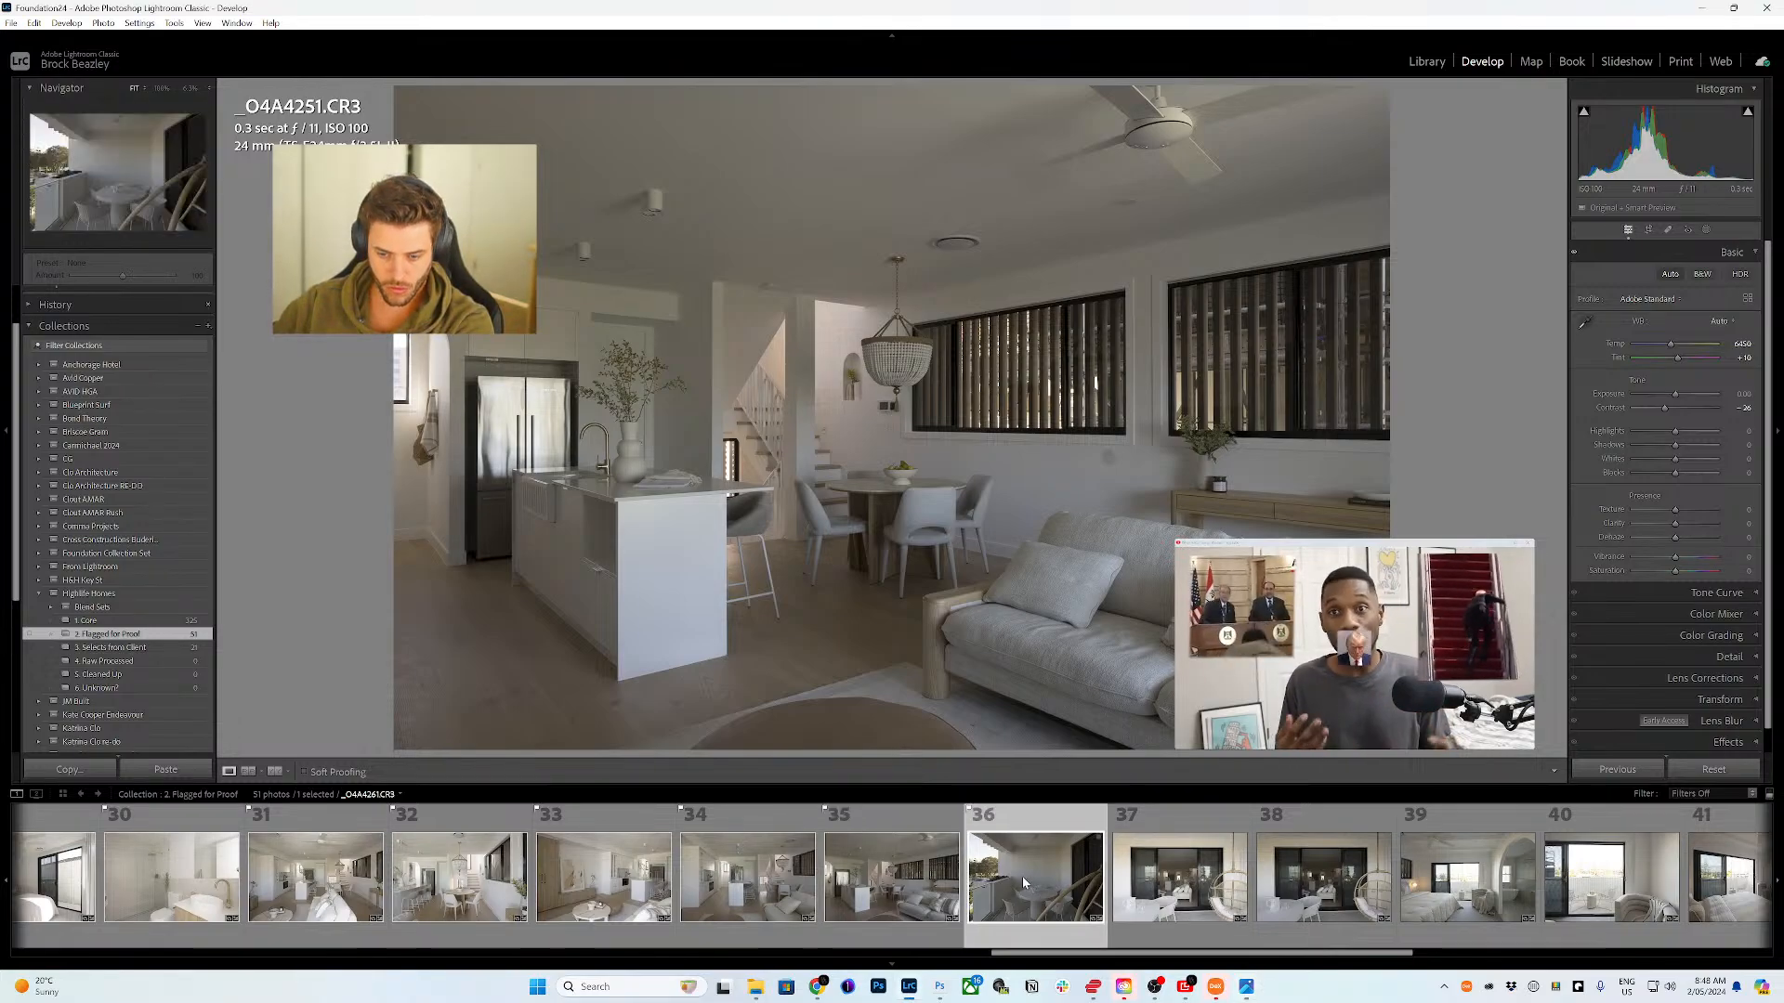
left_click_drag(1022, 877, 159, 647)
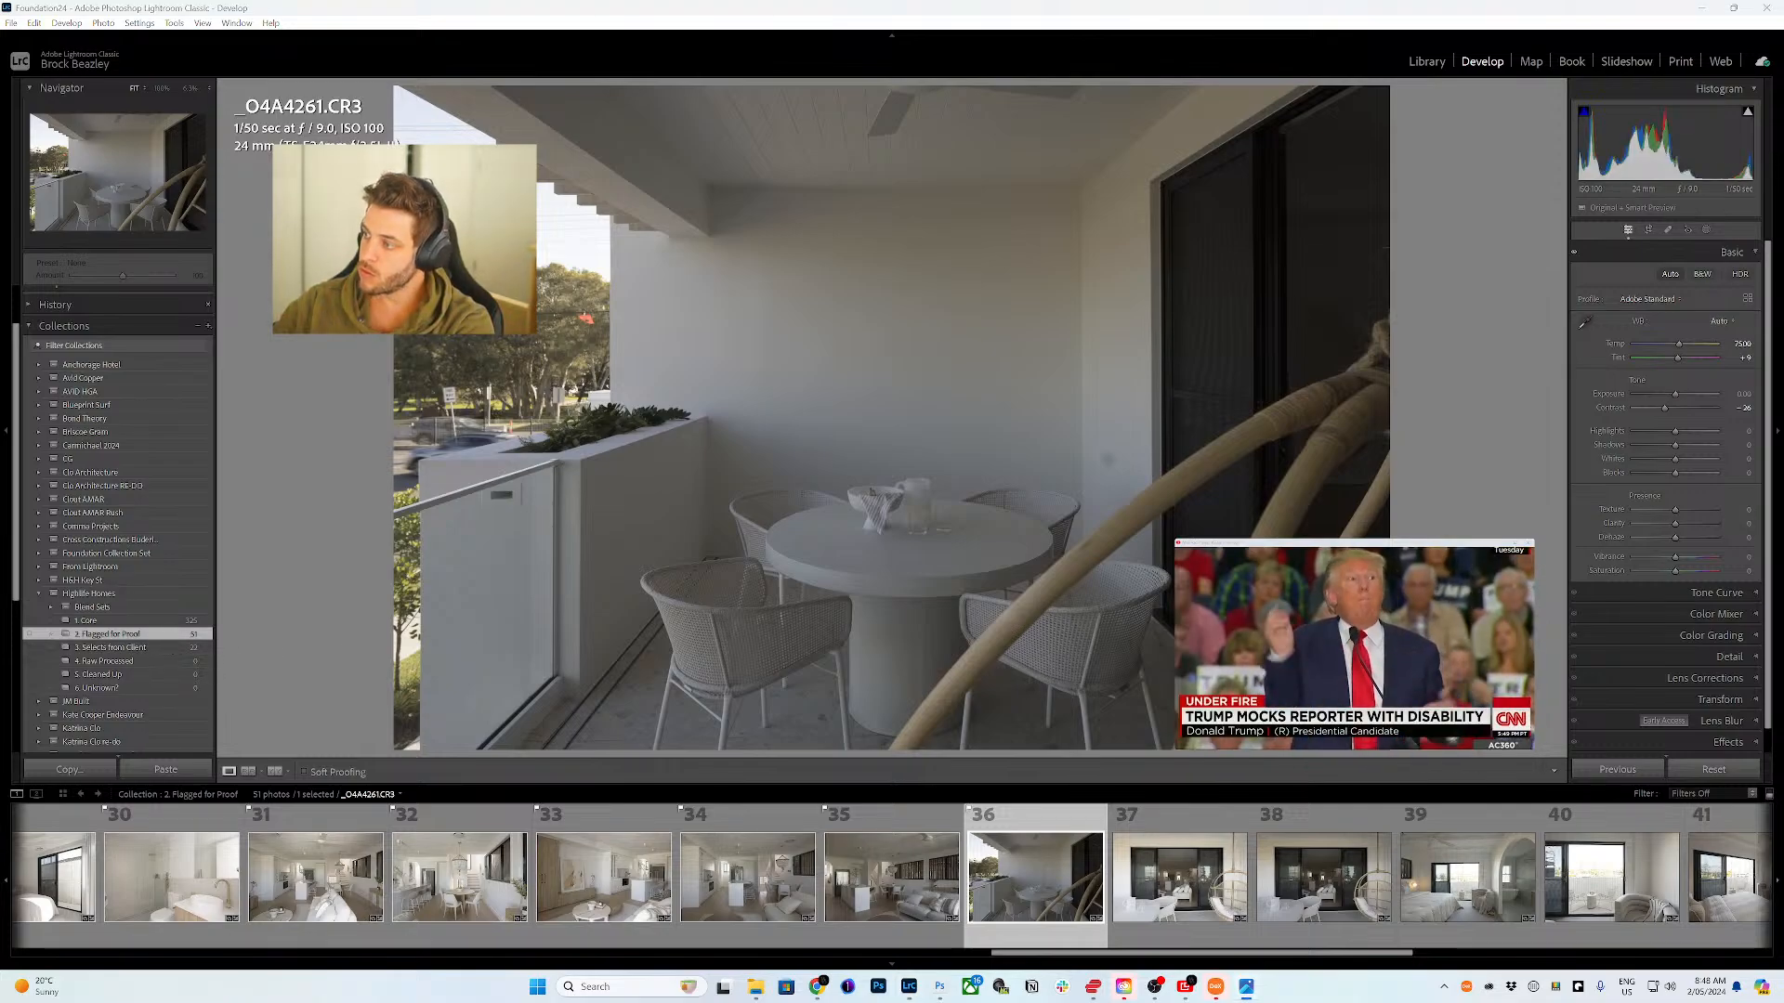
- Add bedroom photo _O4A4269-HDR.dng to the client selects and open exterior _O4A4281.CR3
scroll(1163, 878, "down", 3)
left_click(1163, 900)
left_click(1021, 877)
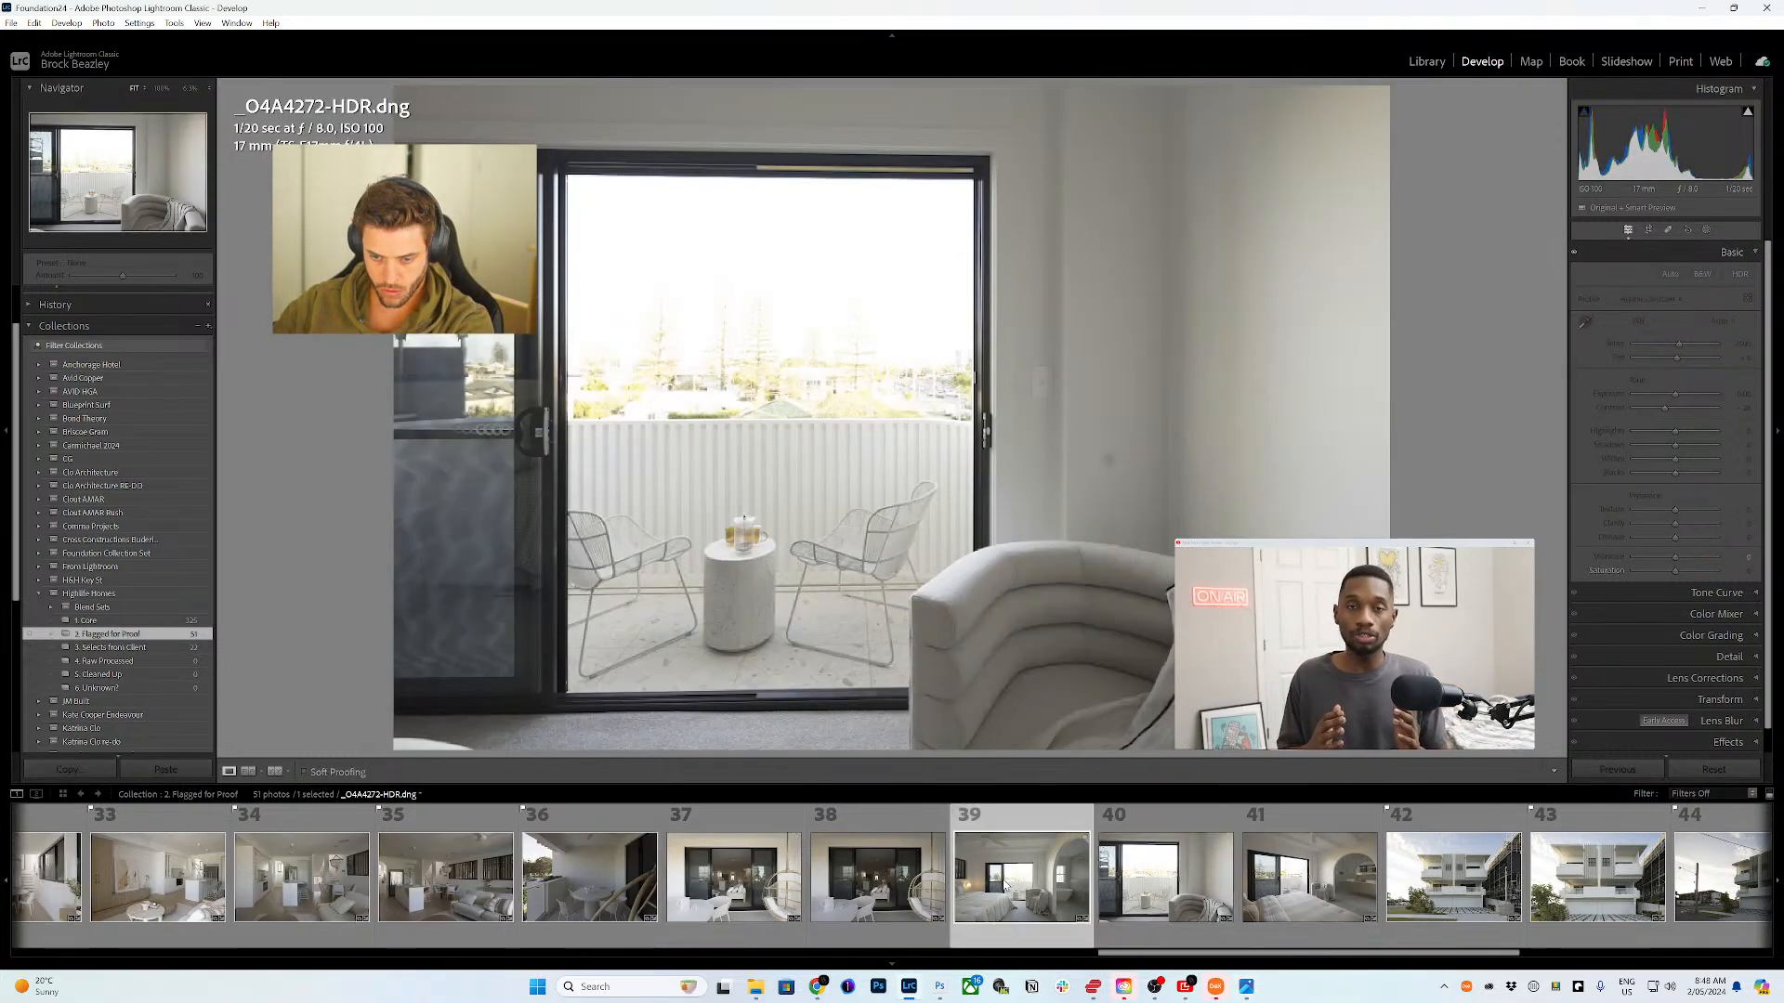
left_click_drag(1021, 877, 159, 647)
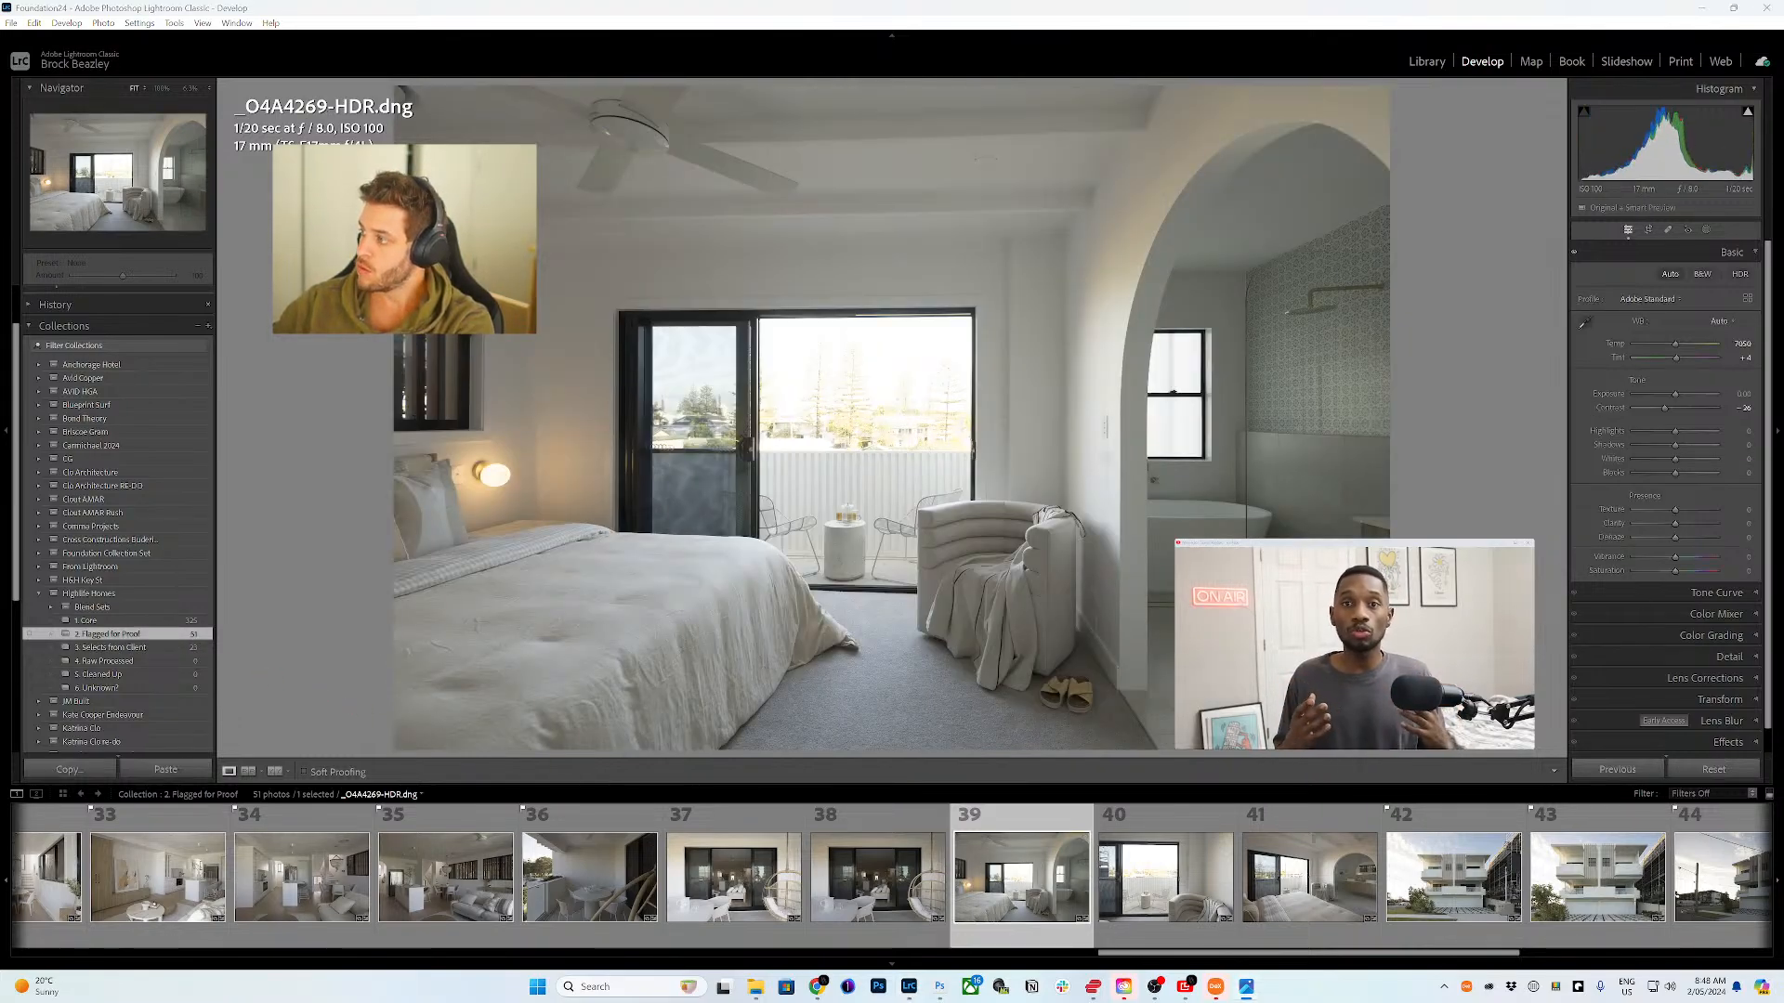
left_click(1456, 888)
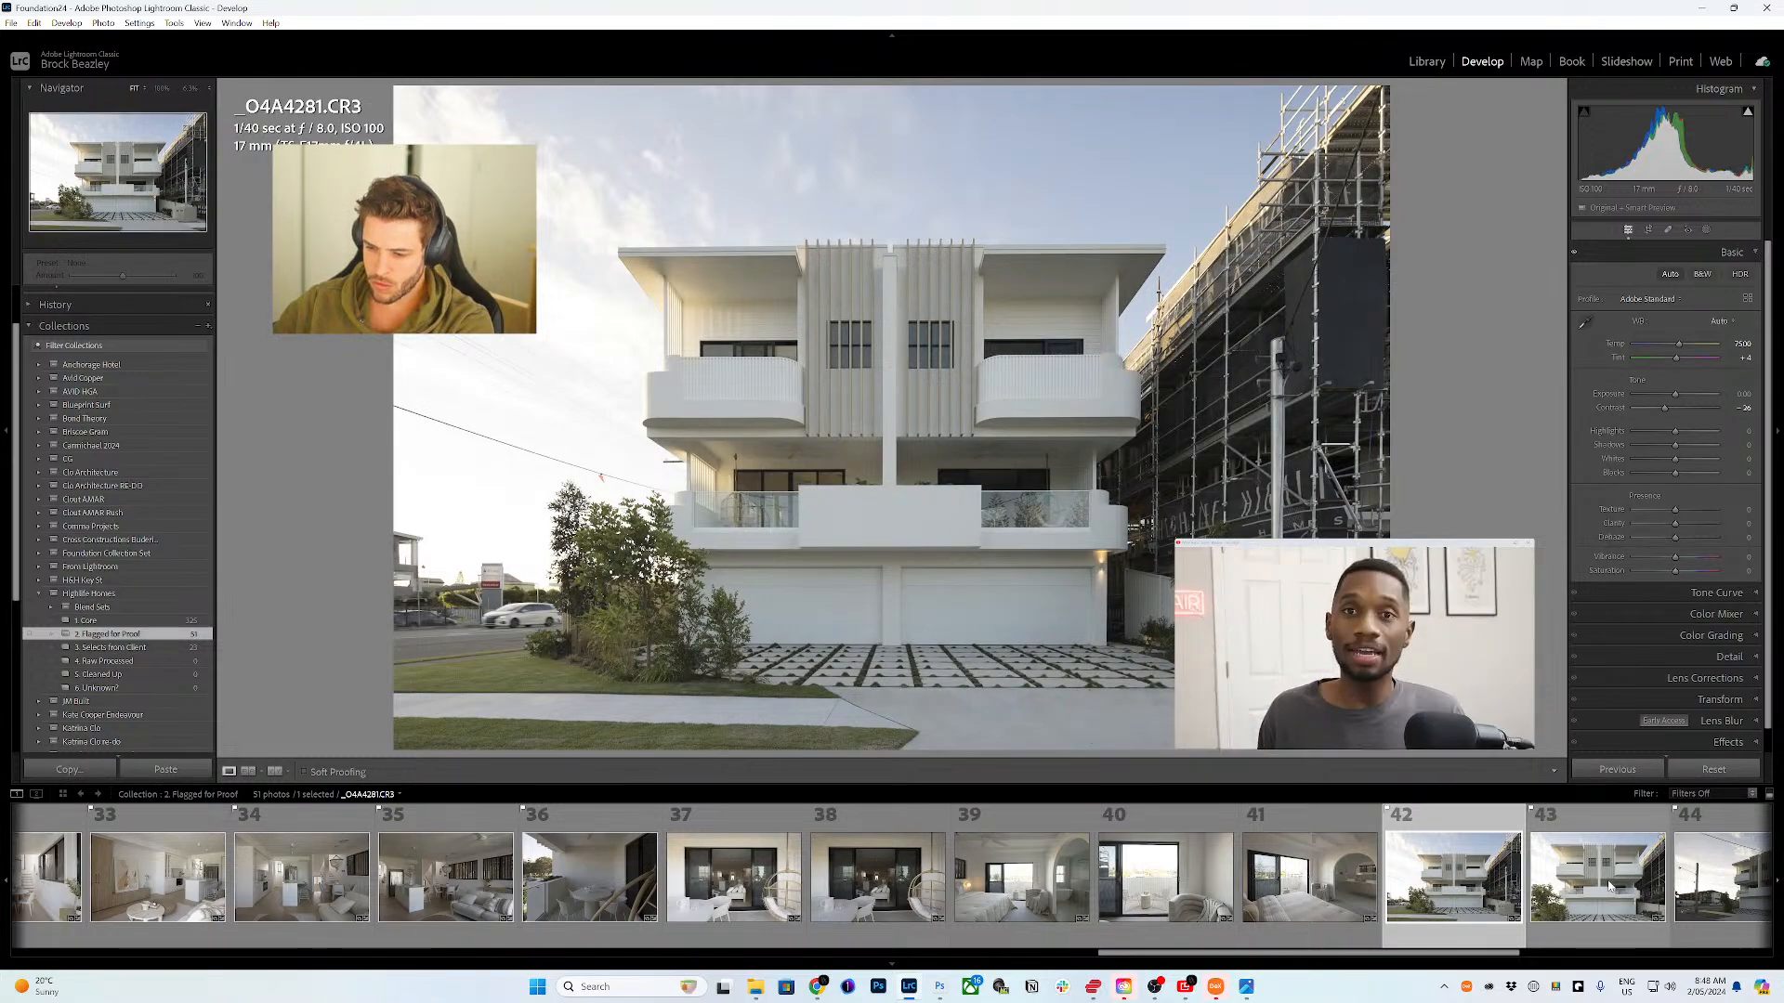
- Add exterior _O4A4284.CR3, dusk exterior _O4A4329.CR3 and another exterior to the client selects
left_click(1591, 887)
left_click_drag(1590, 885, 351, 752)
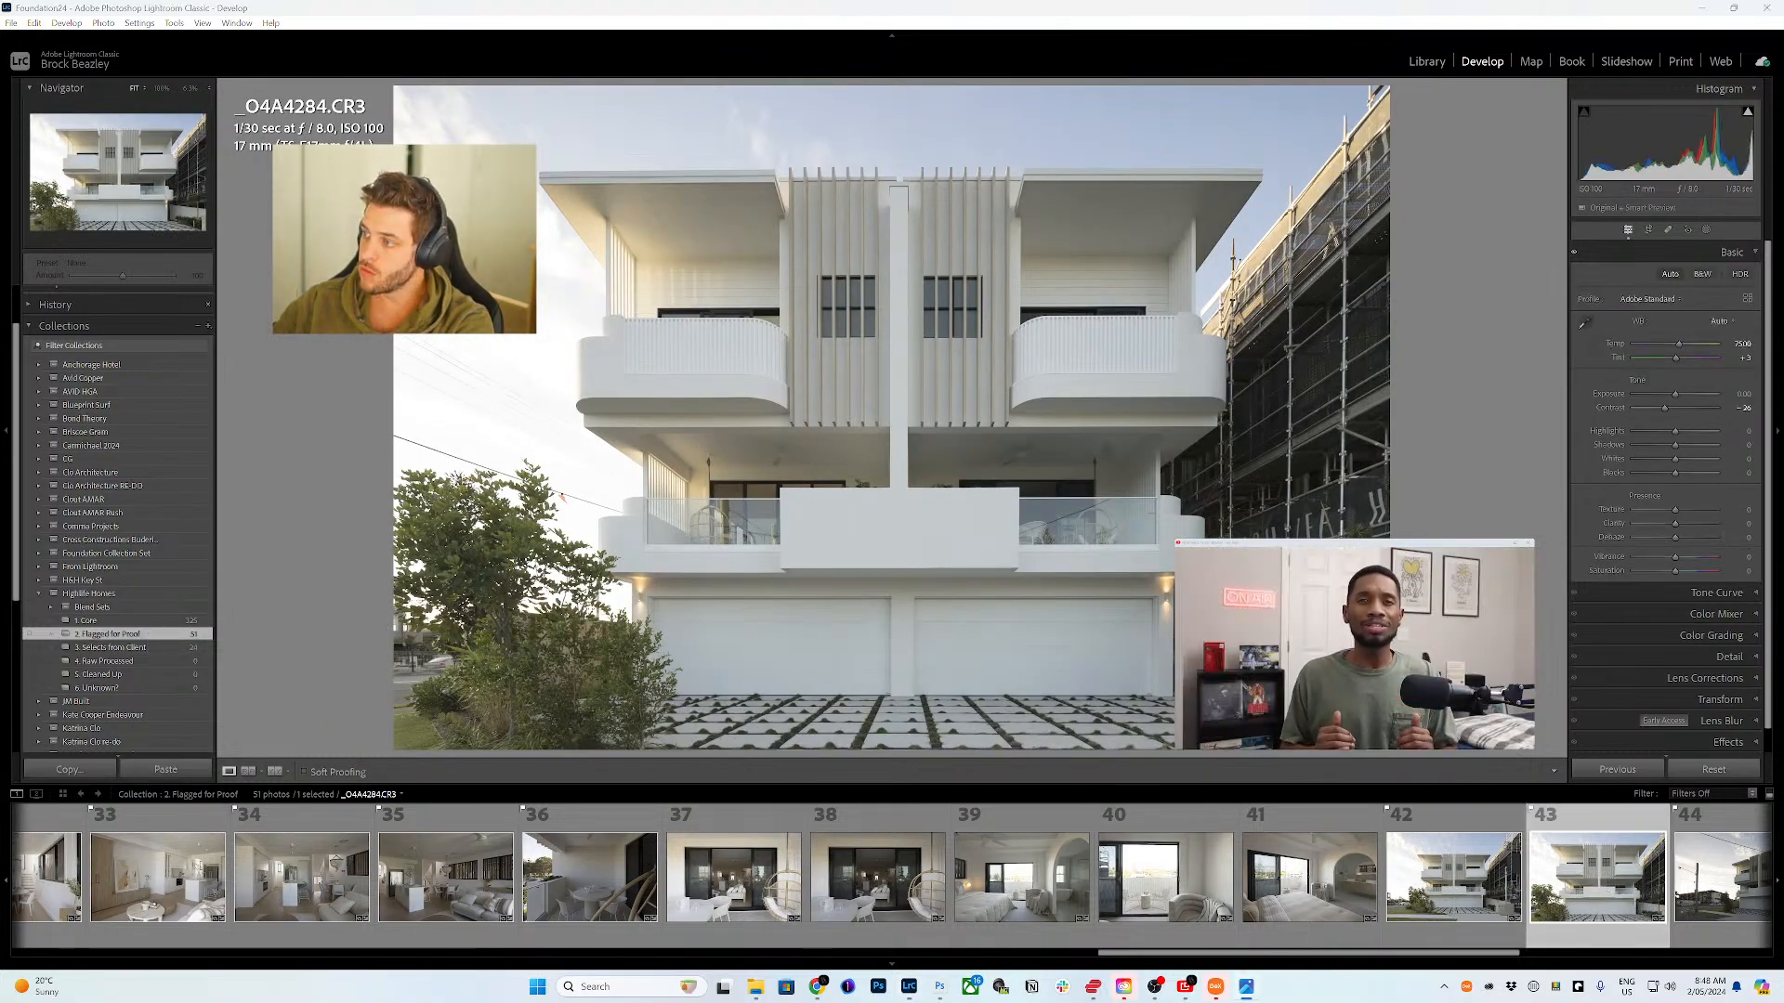
scroll(1318, 881, "down", 3)
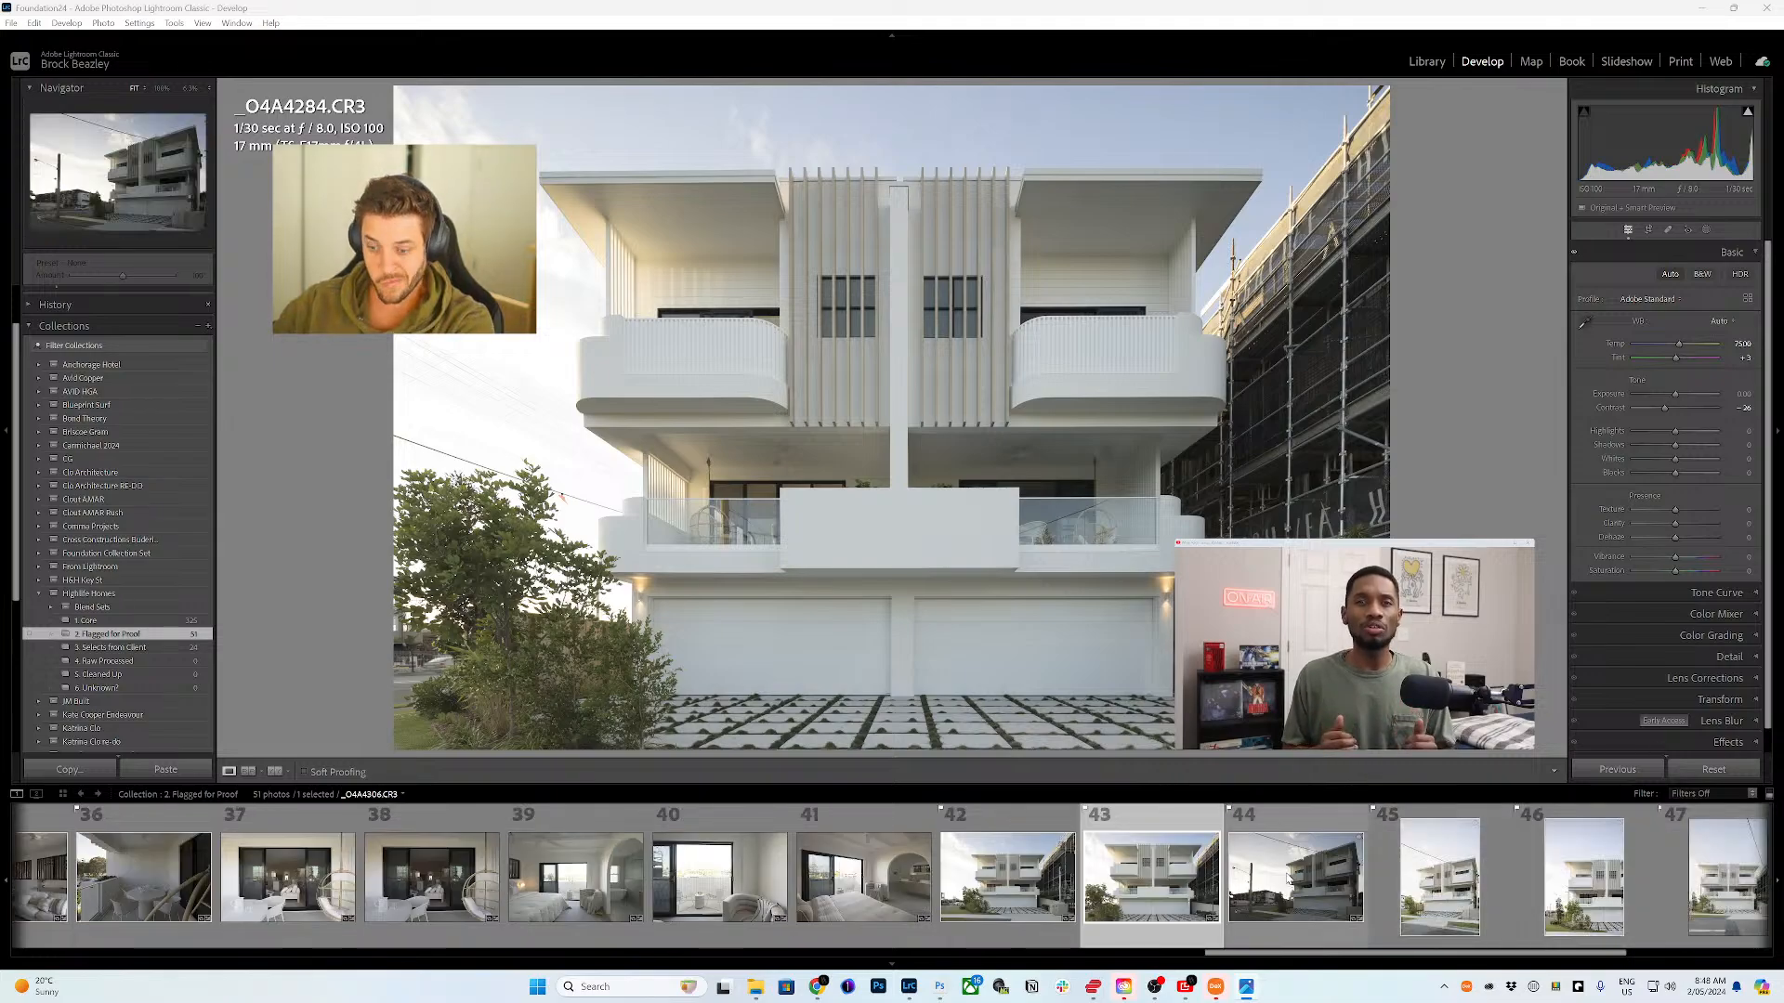
scroll(1317, 881, "down", 3)
left_click(1424, 881)
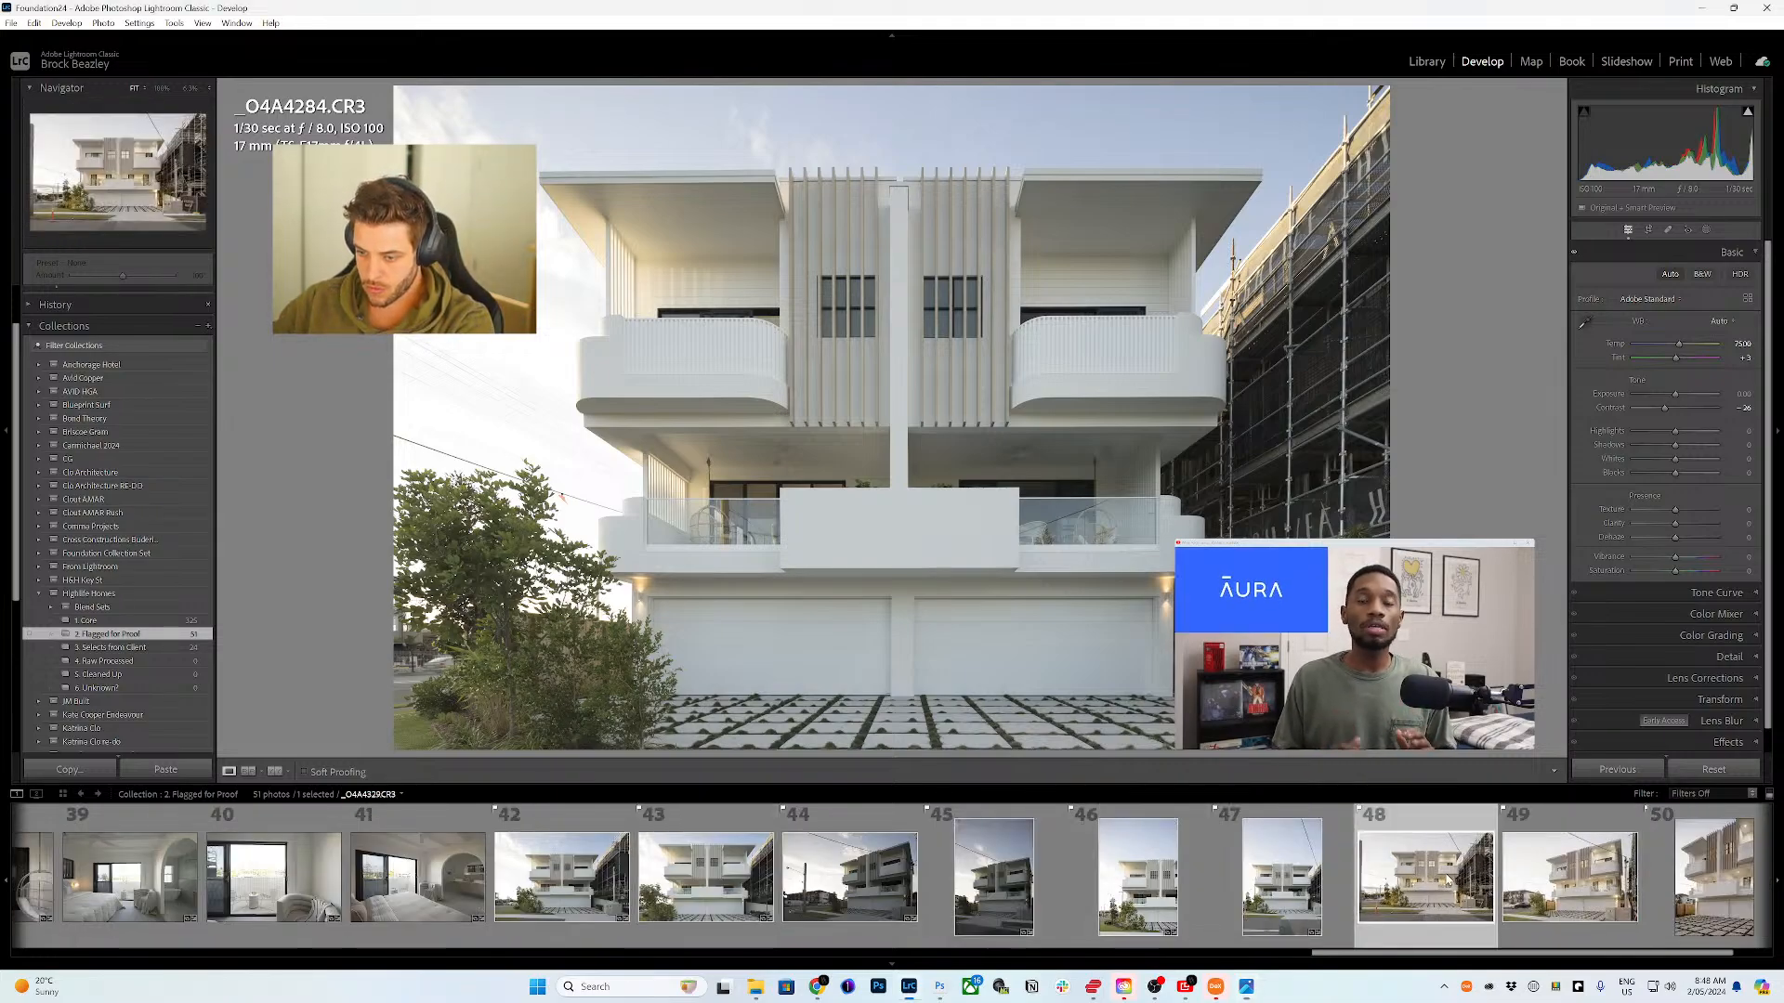
left_click_drag(1416, 887, 122, 645)
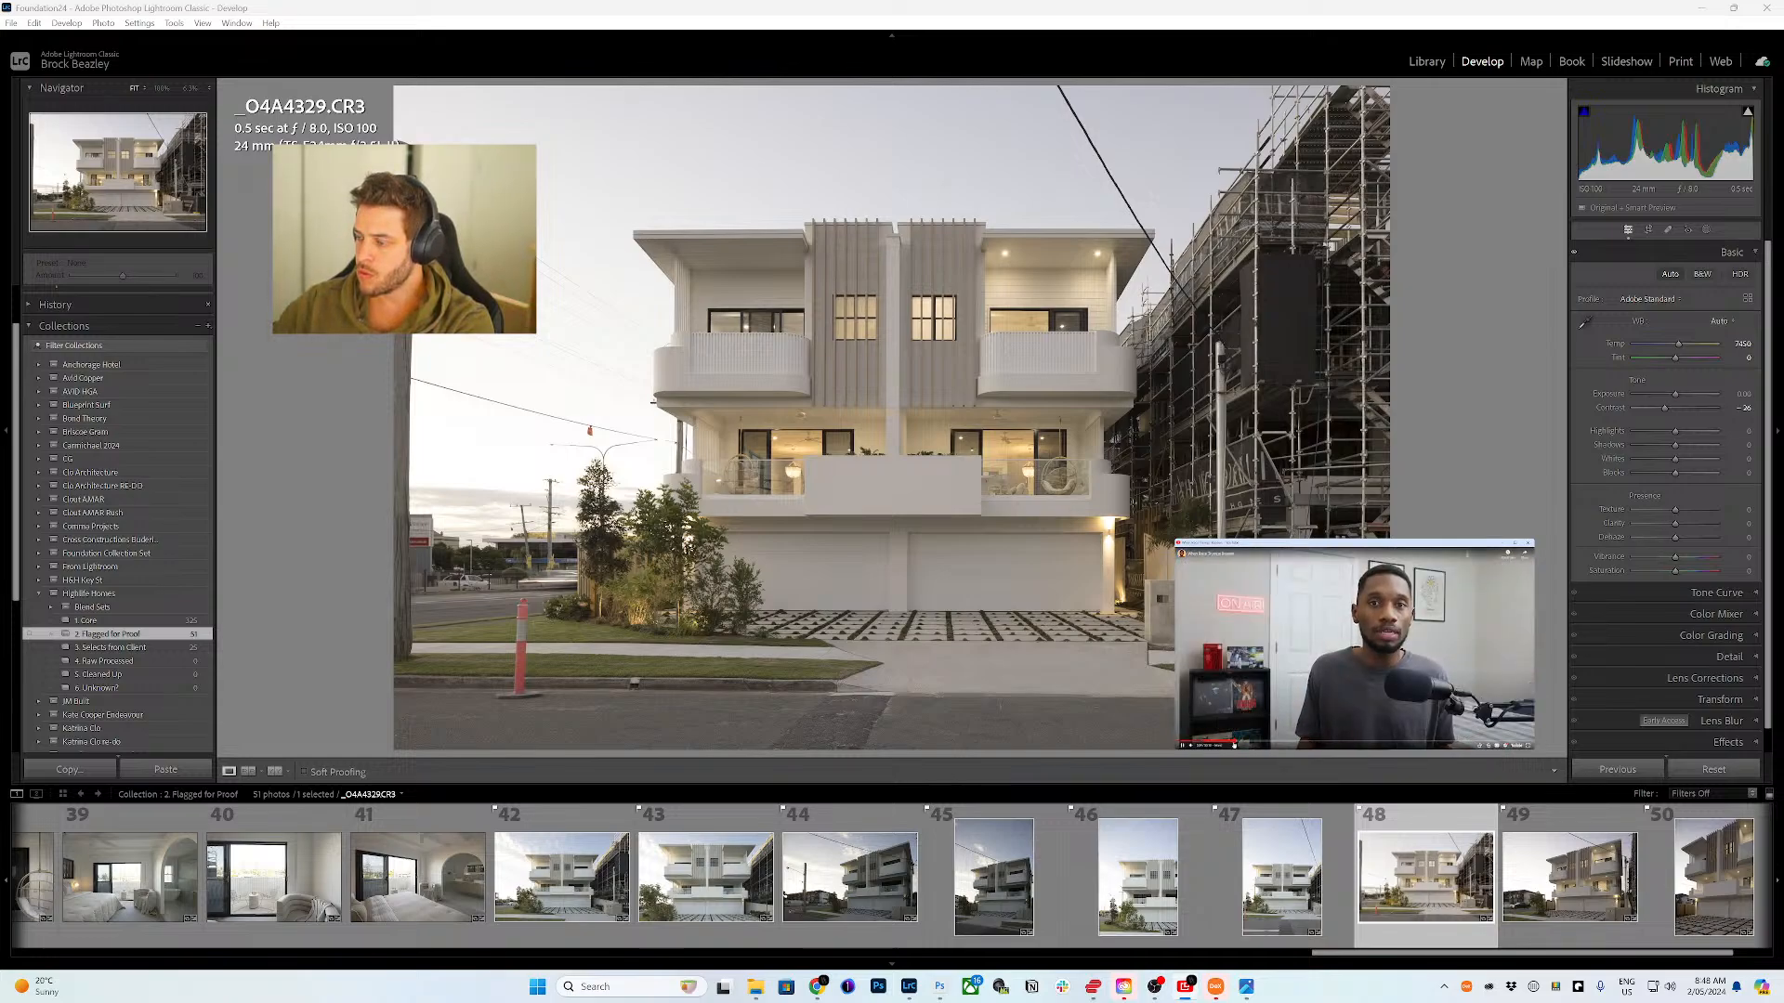
left_click(1235, 742)
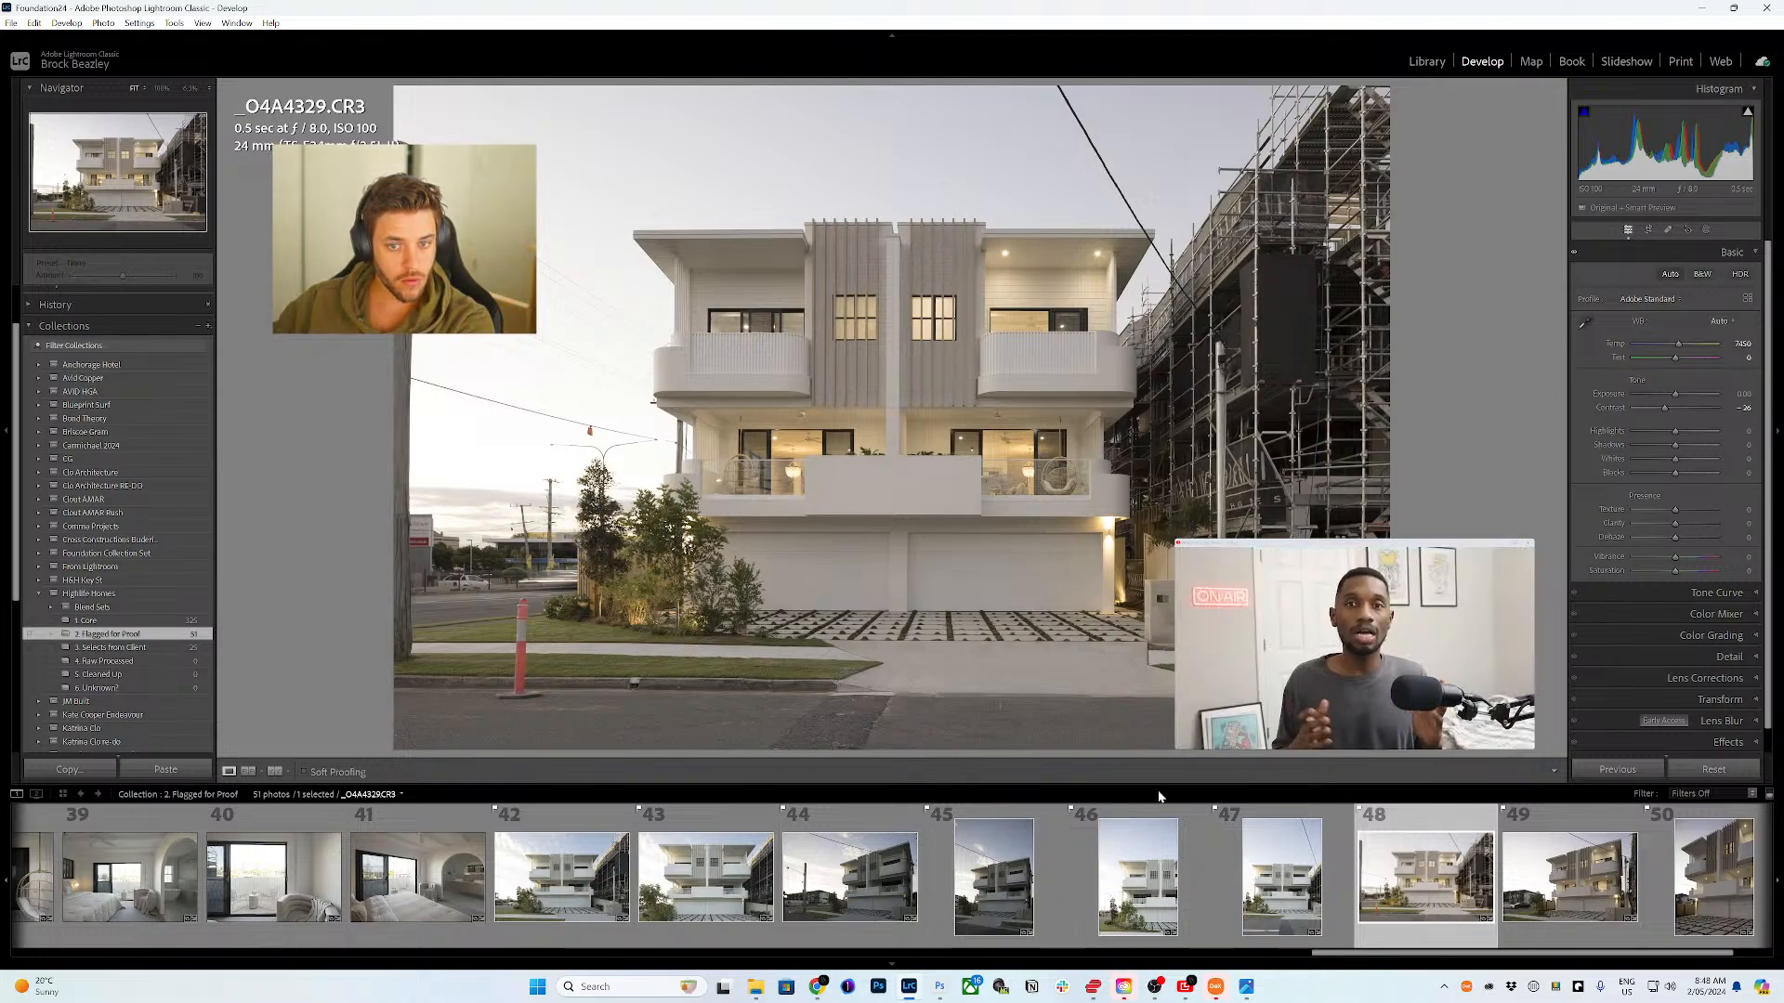
left_click_drag(1467, 889, 137, 647)
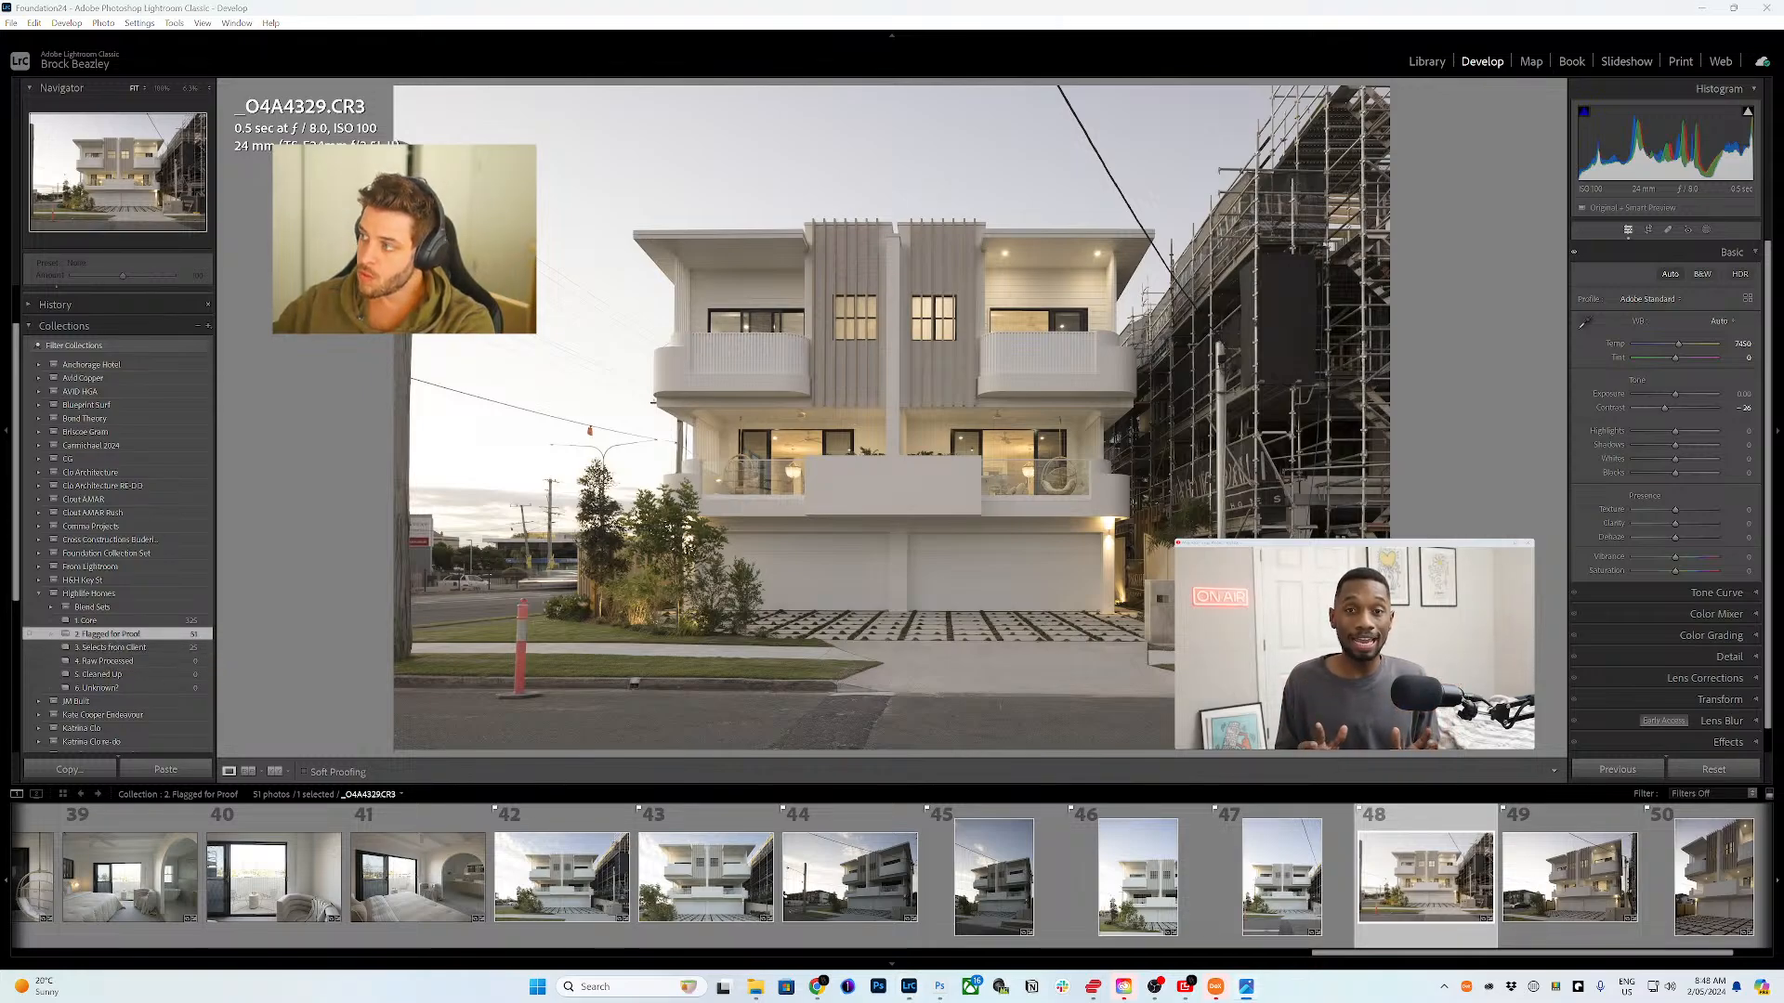
- View exteriors _O4A4332.CR3 and _O4A4335.CR3, then open the 27-photo 3. Selects from Client collection
left_click(1584, 868)
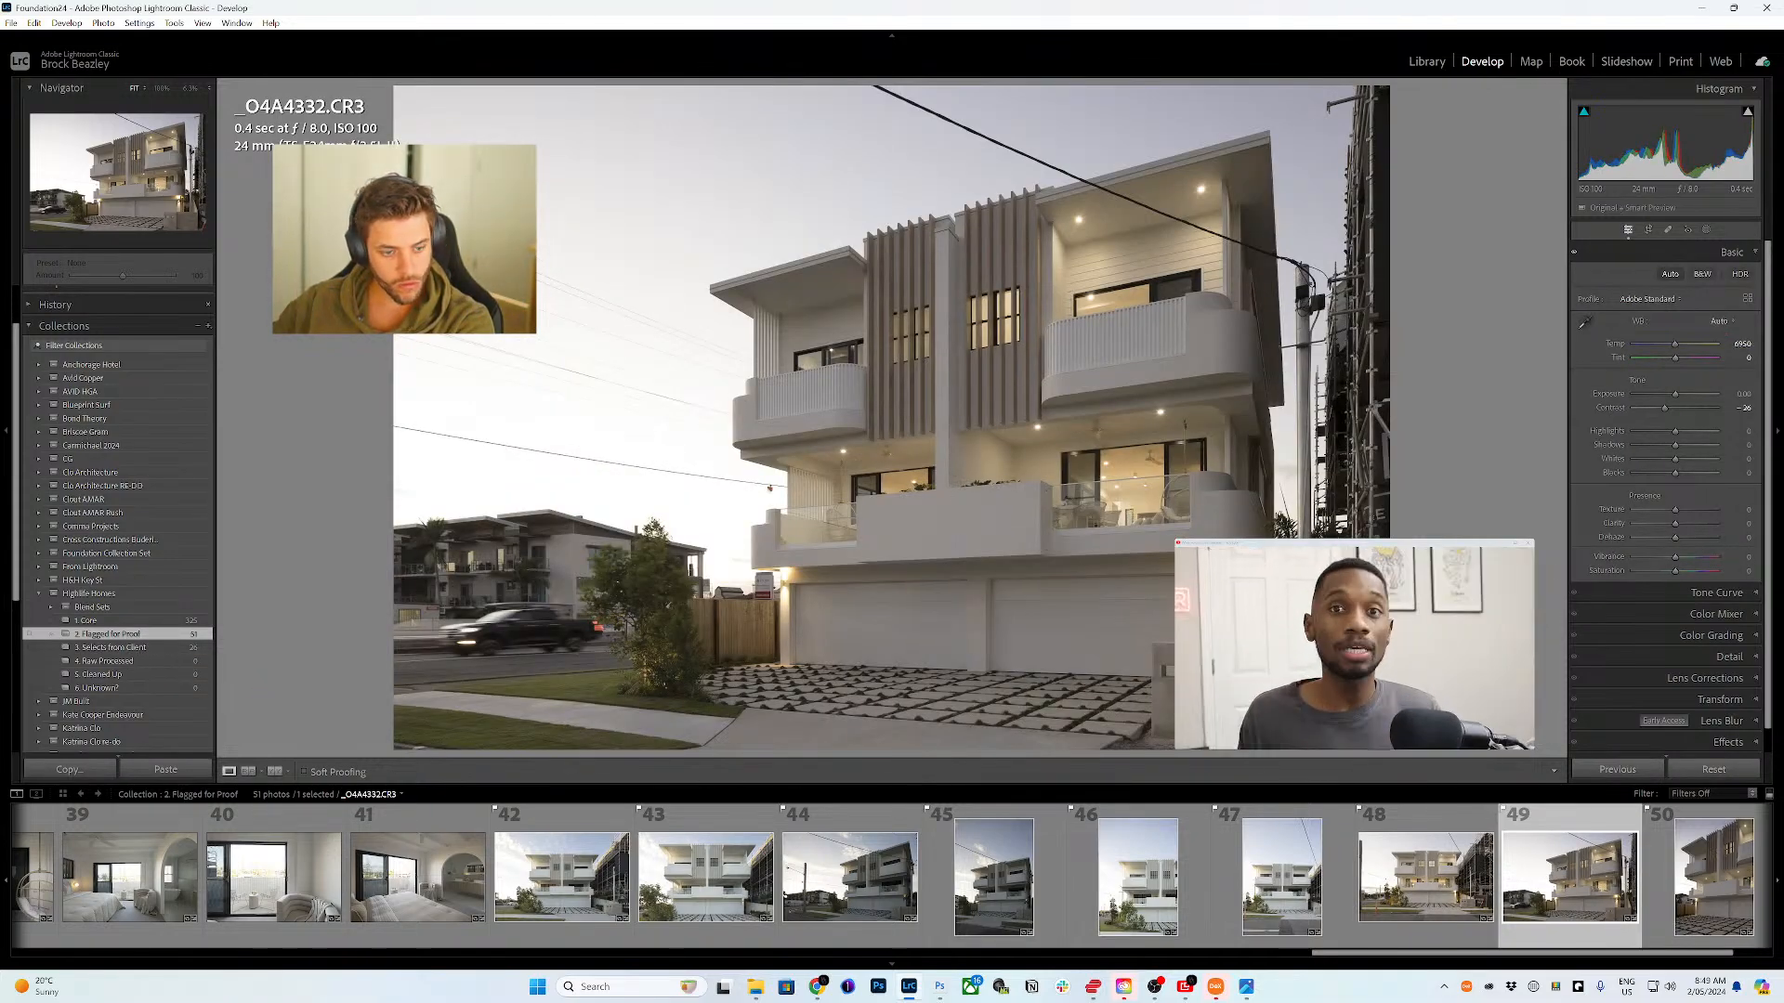
key("Right")
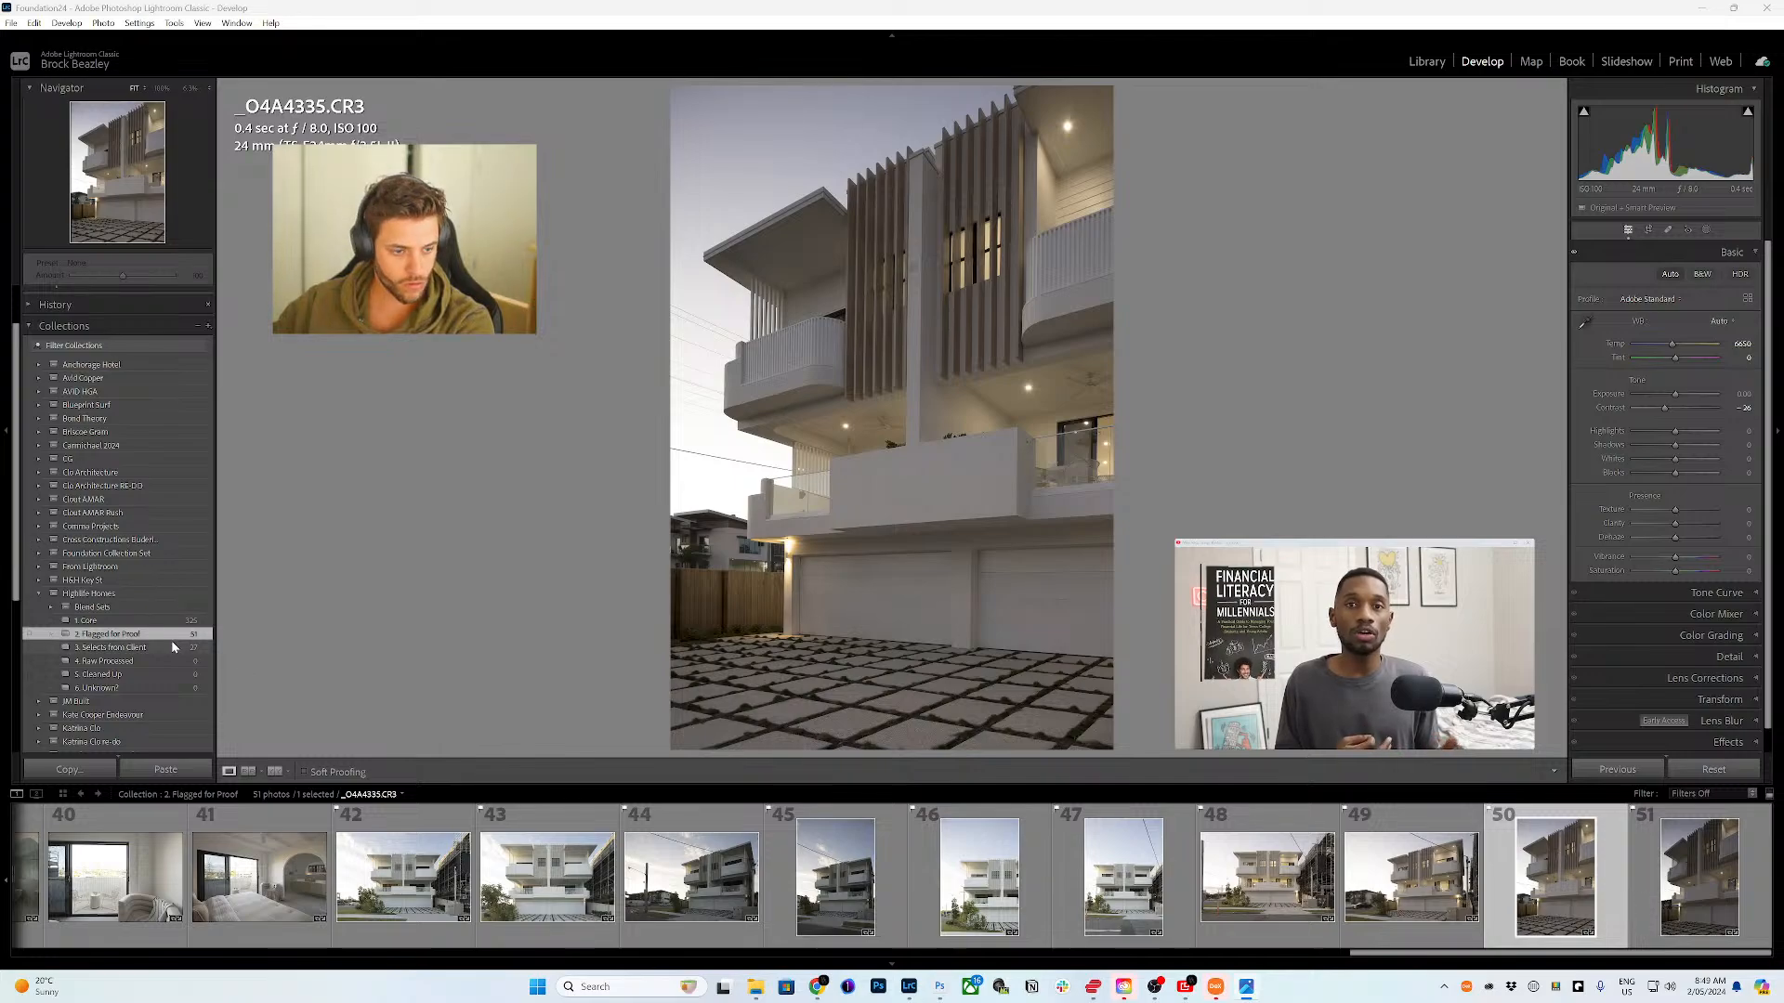
left_click(171, 644)
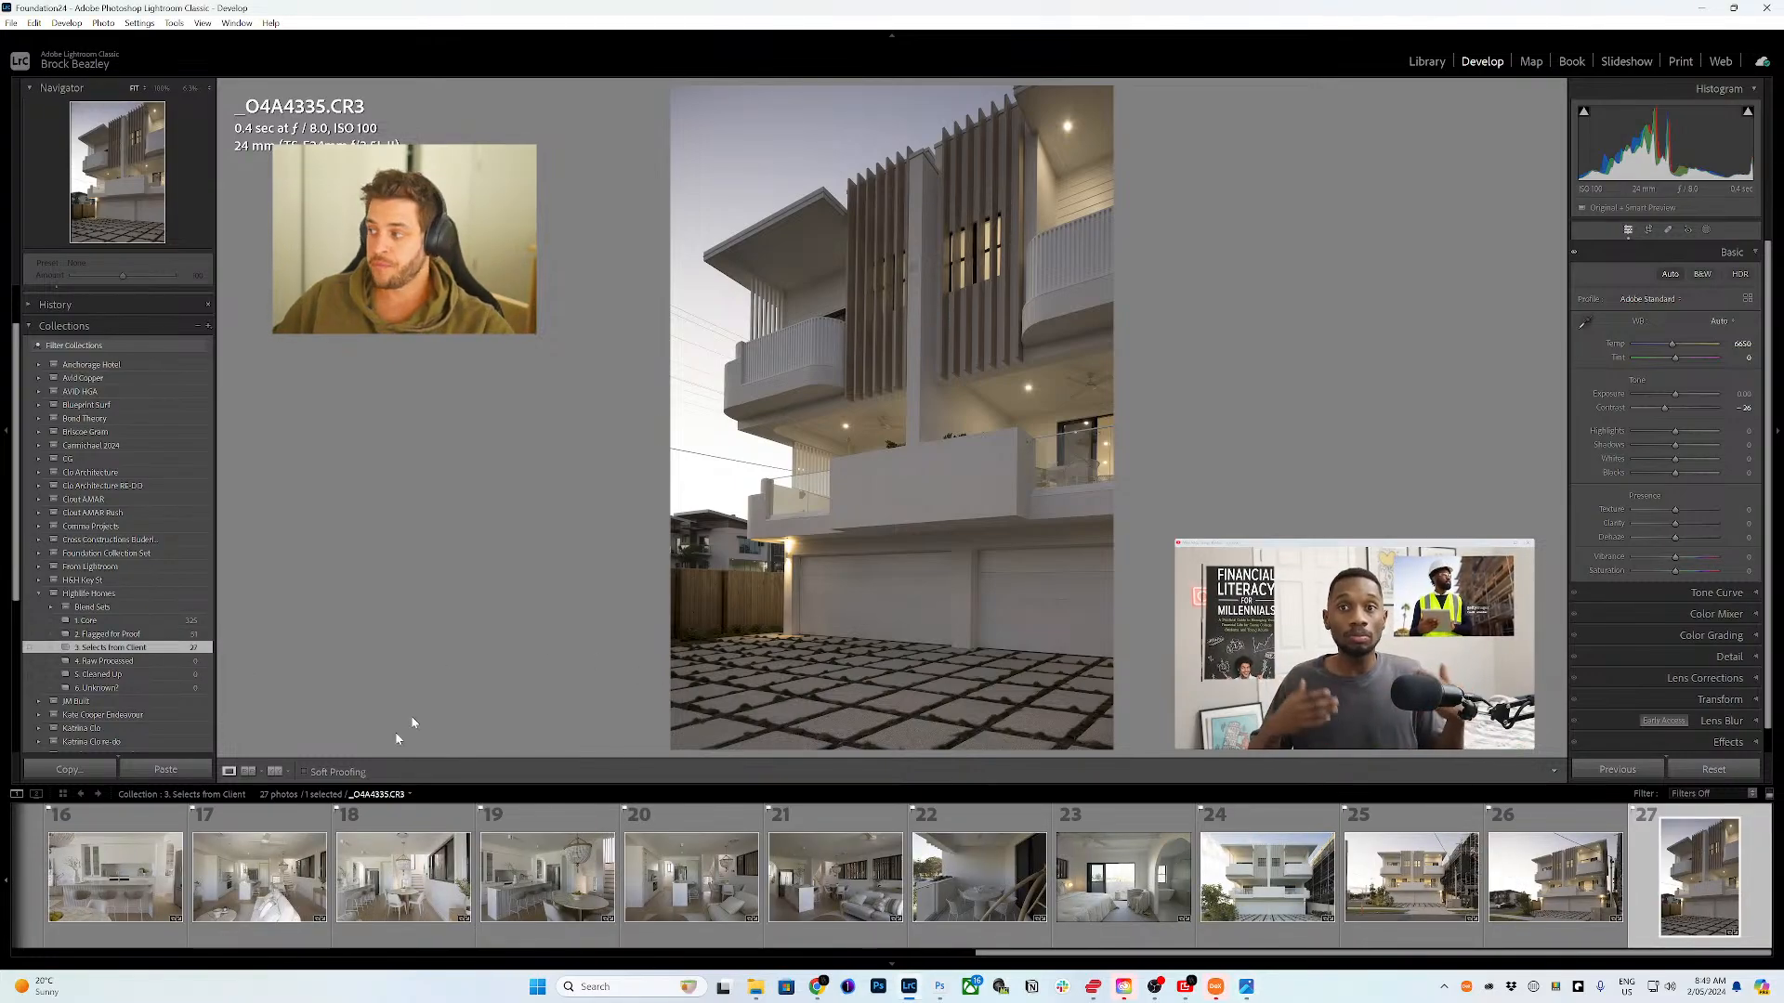
- Select all 27 client selects, hide panels and filmstrip, apply synced Auto tone, then bring up DeX
scroll(409, 882, "up", 5)
left_click(410, 895)
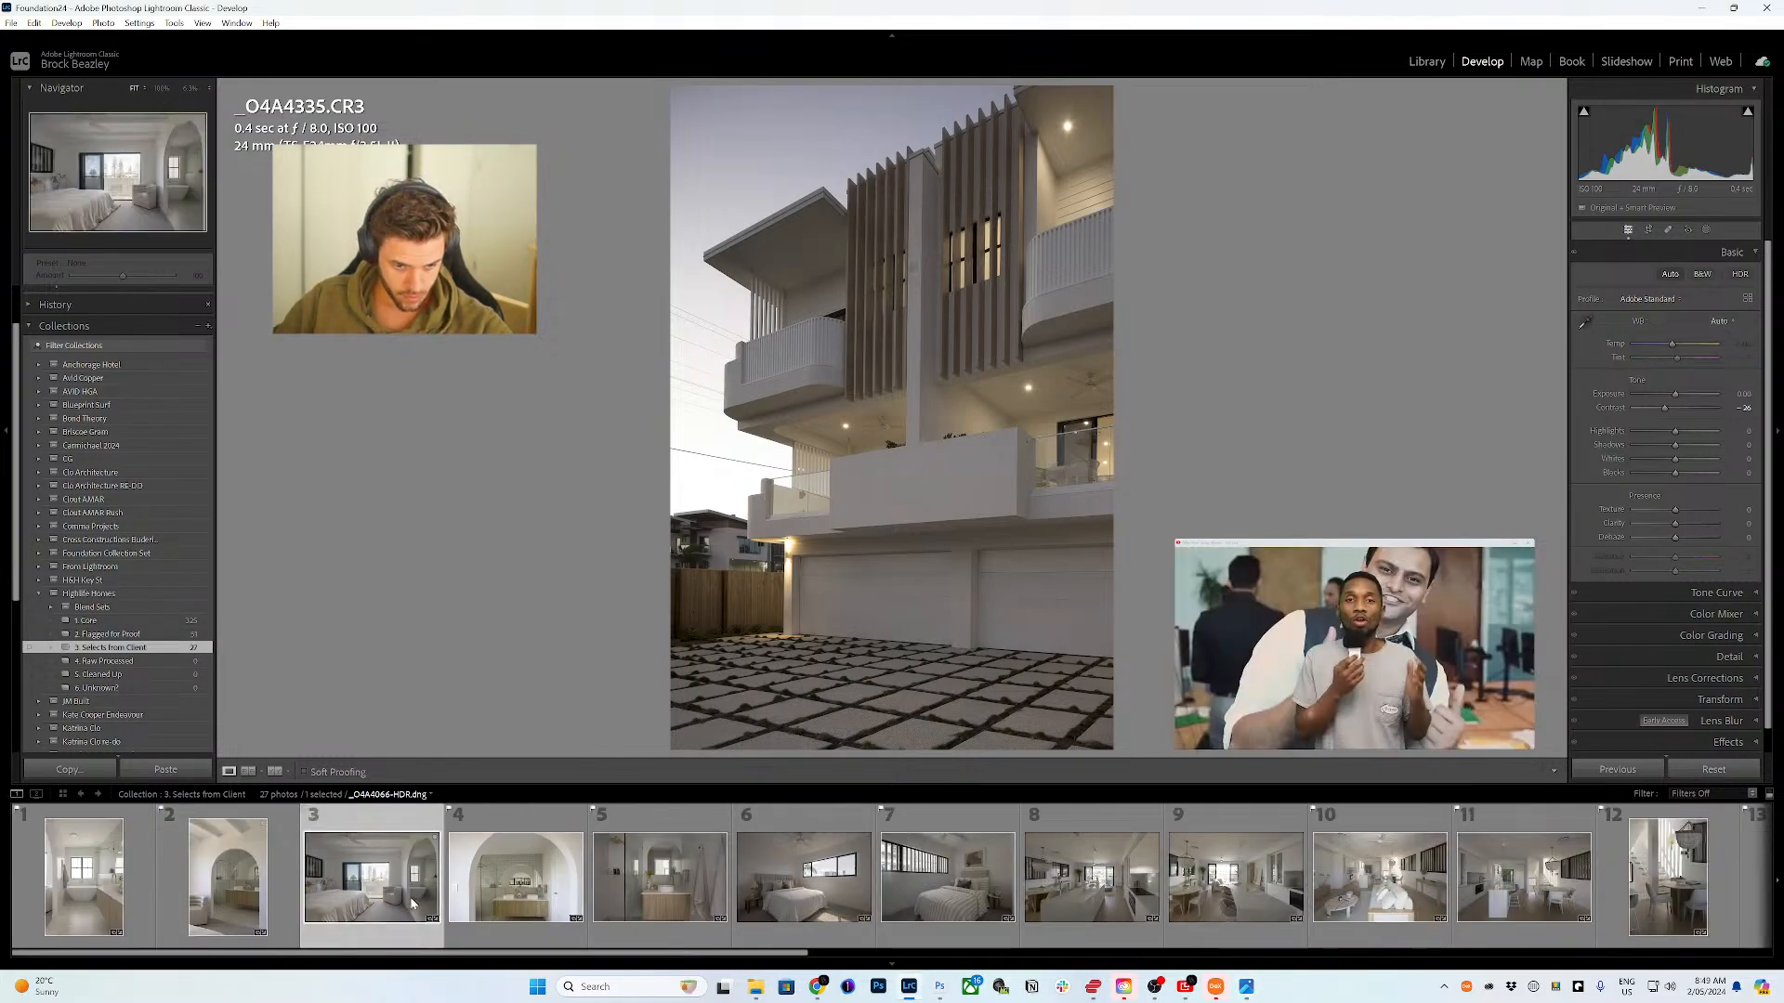
key("ctrl+a")
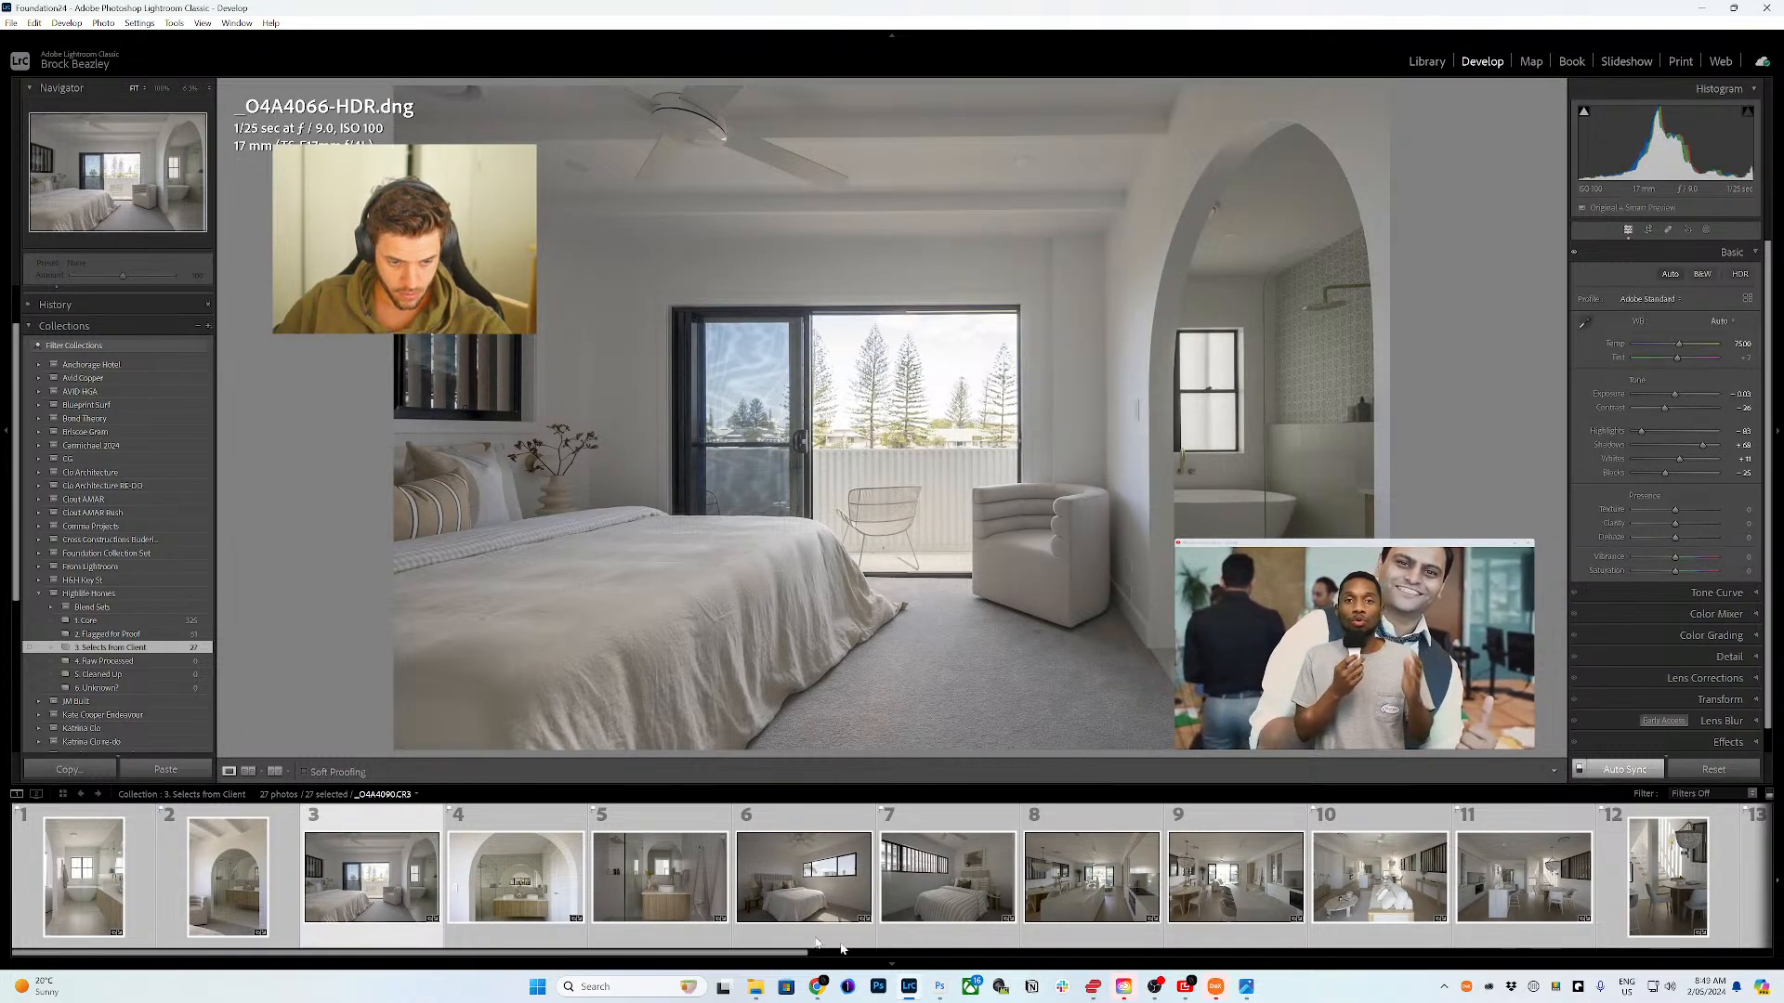
key("F6")
key("F7")
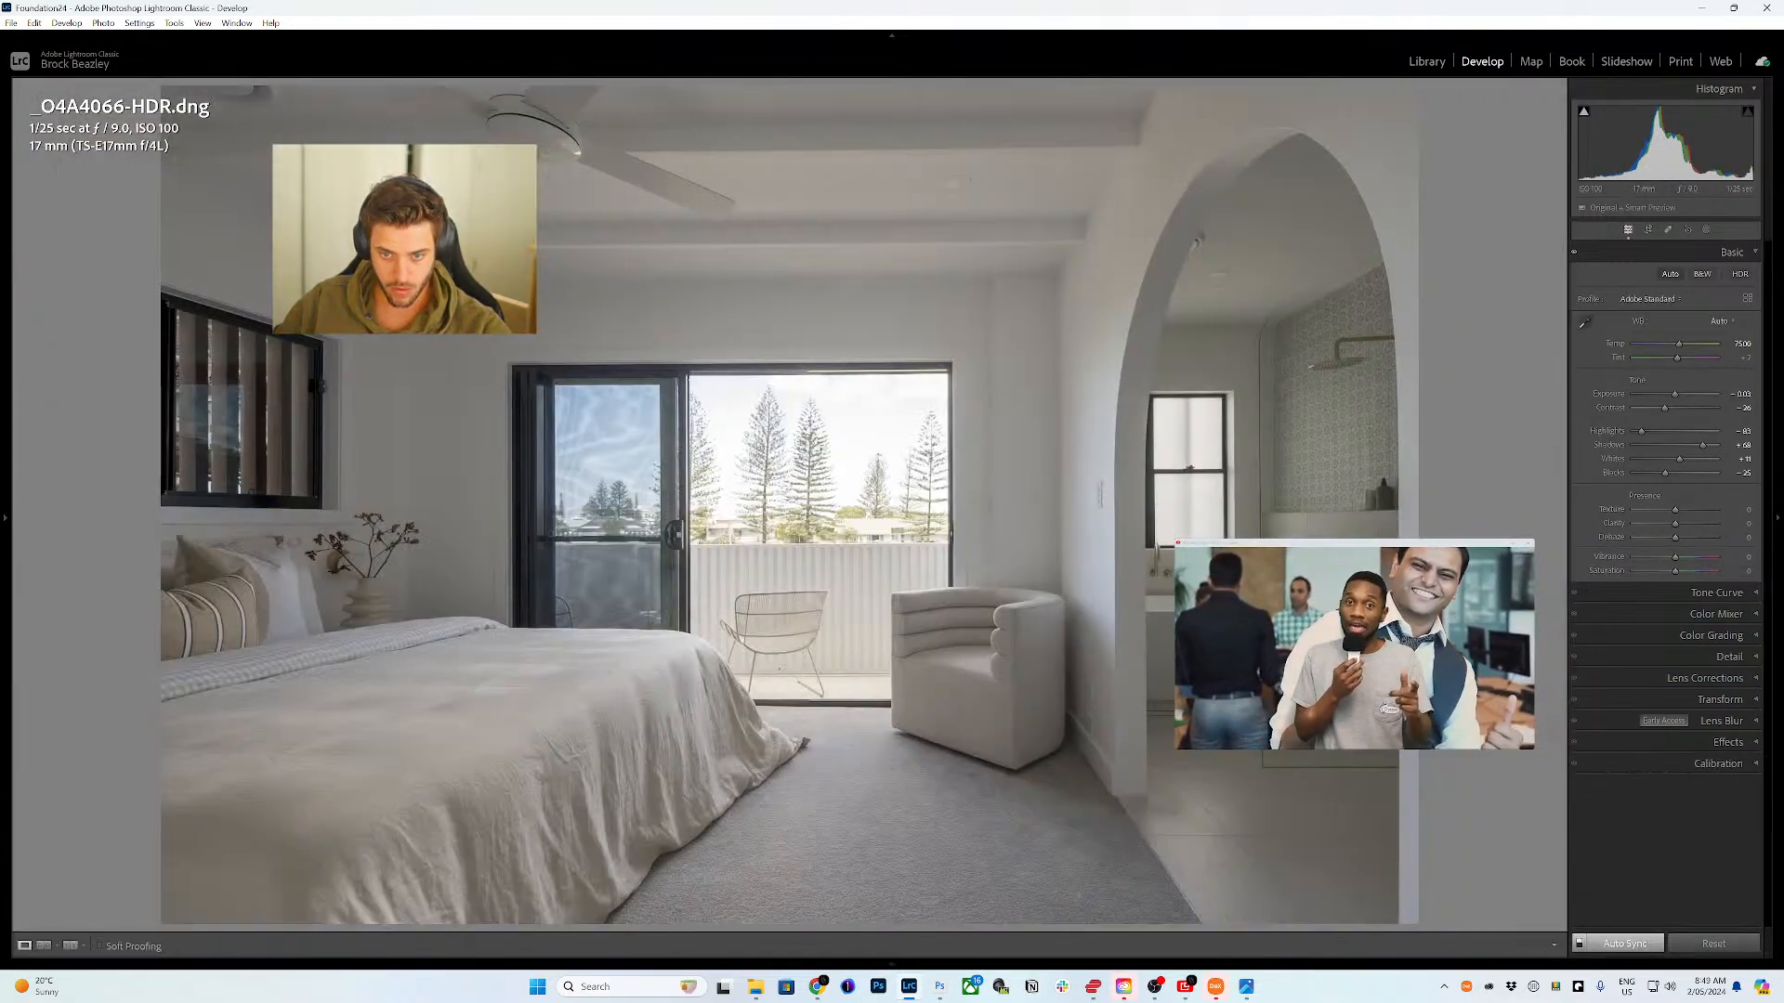
left_click(1673, 275)
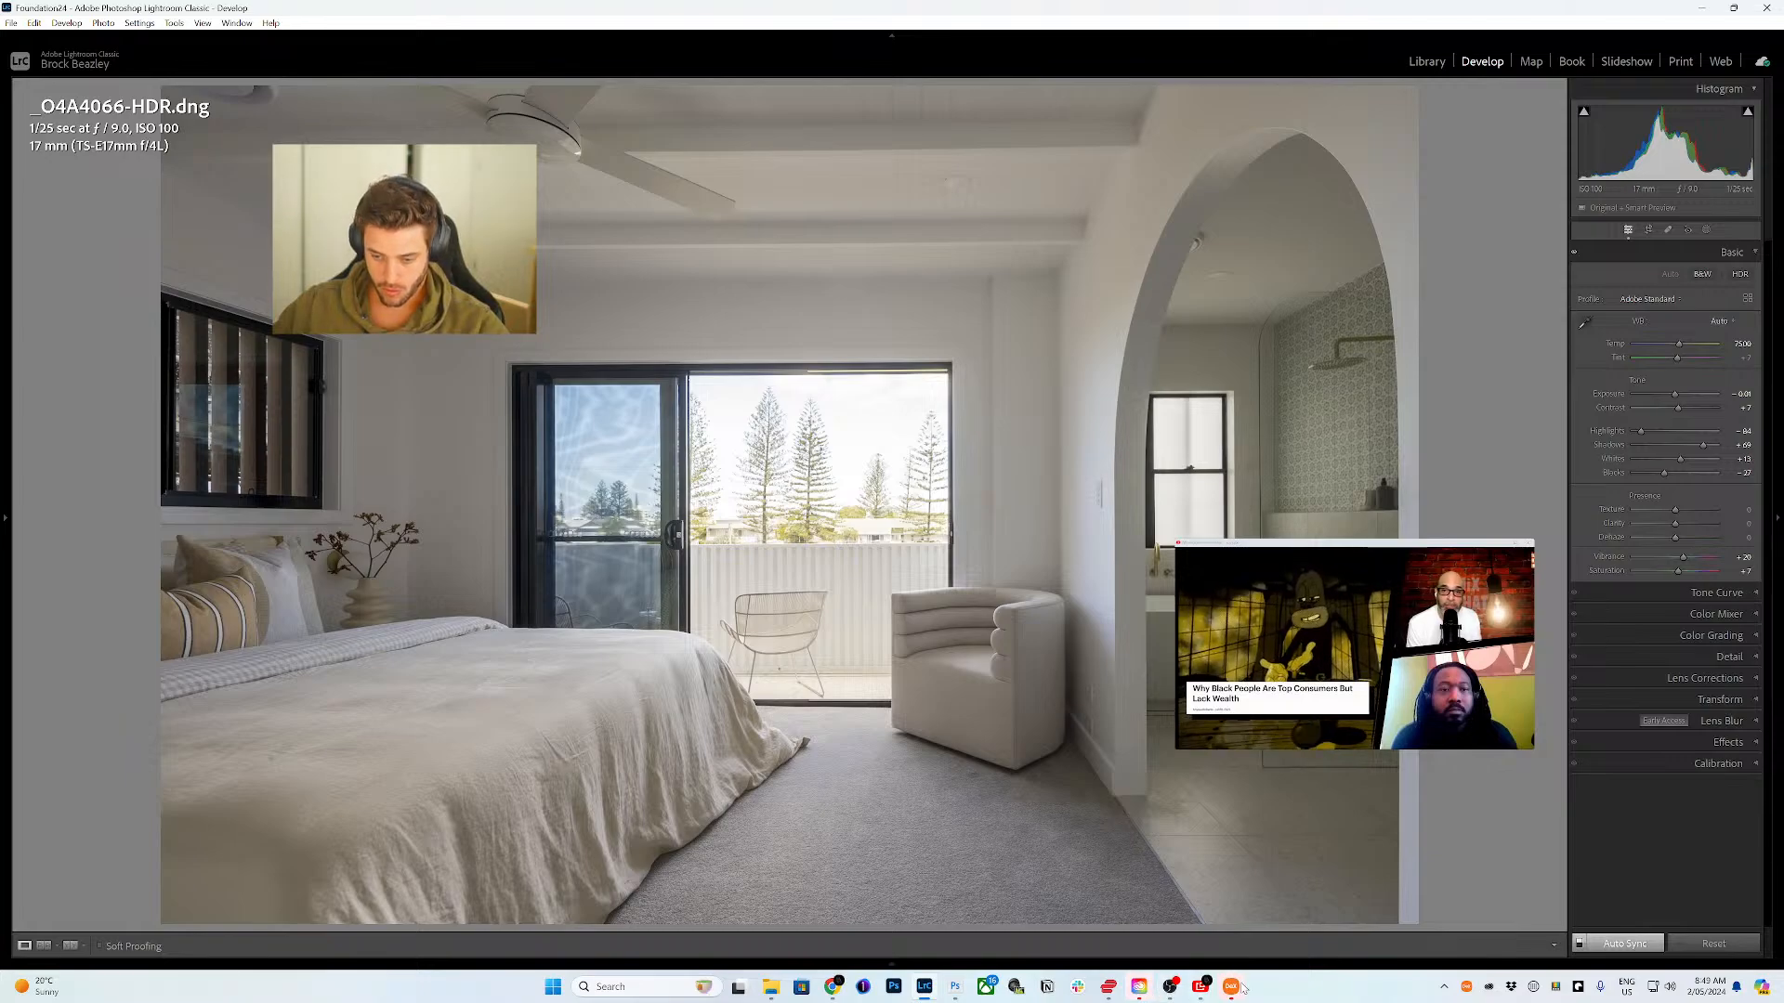
left_click(1241, 987)
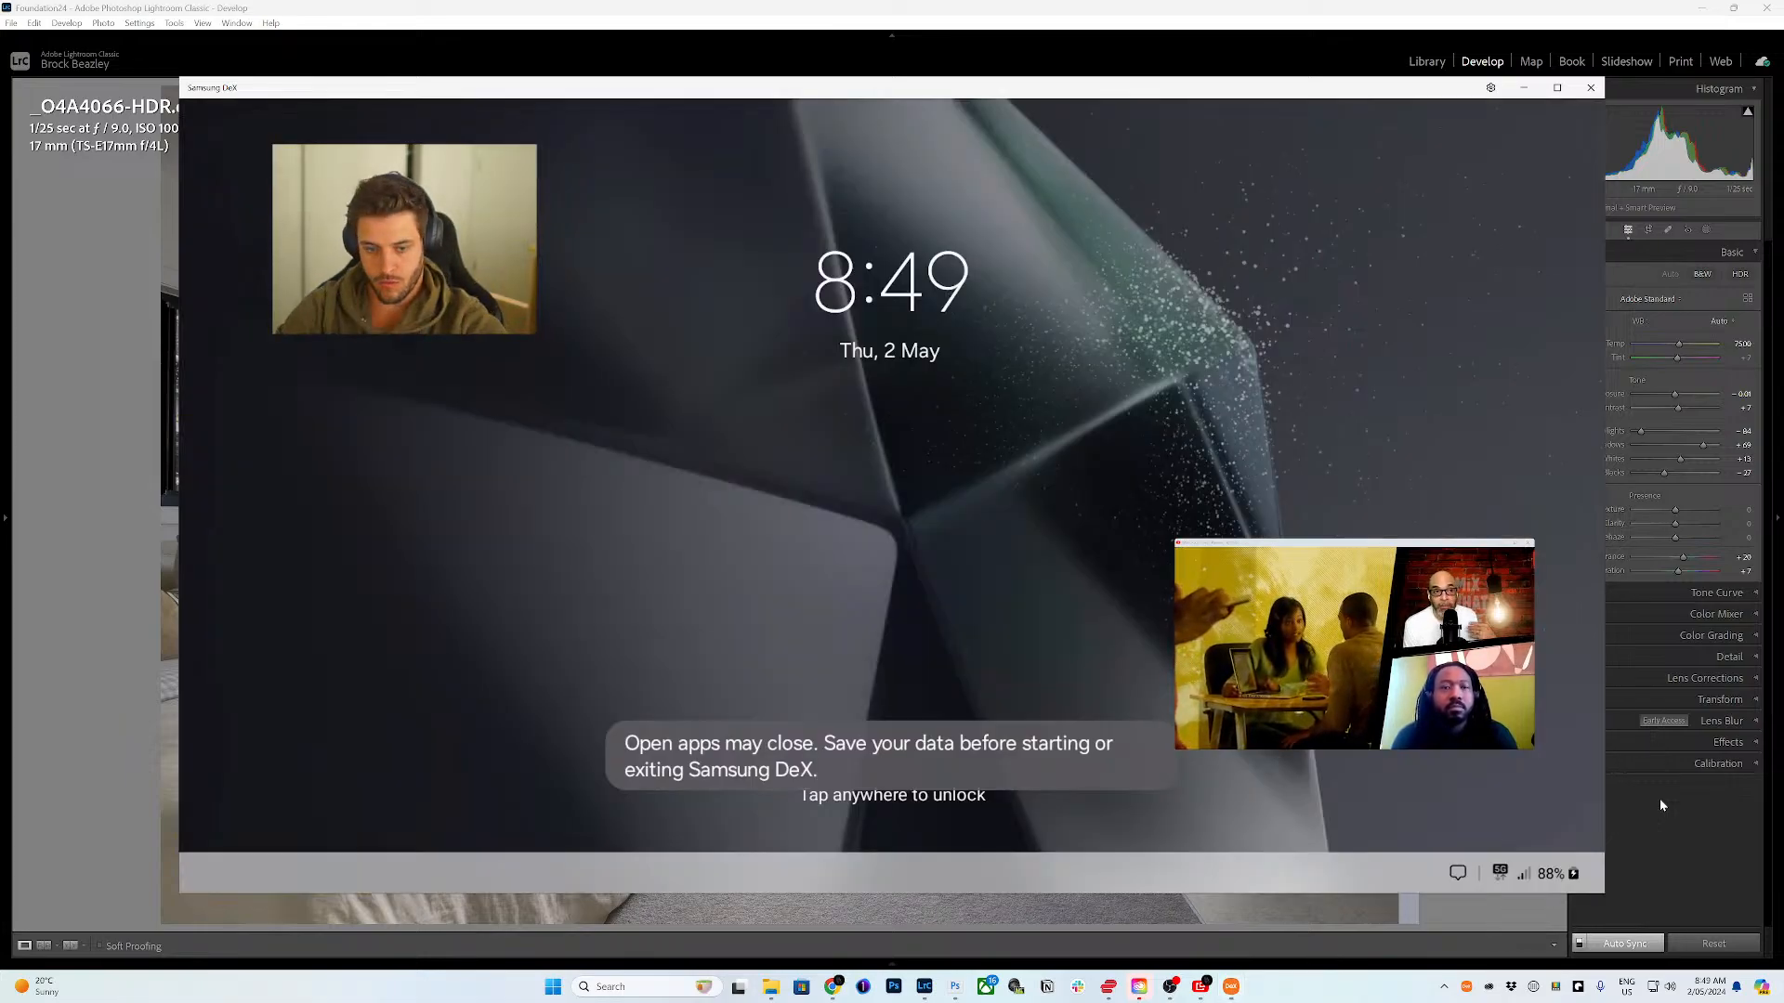
- Unlock the phone with its PIN and move the DeX window off to the side
left_click(1019, 477)
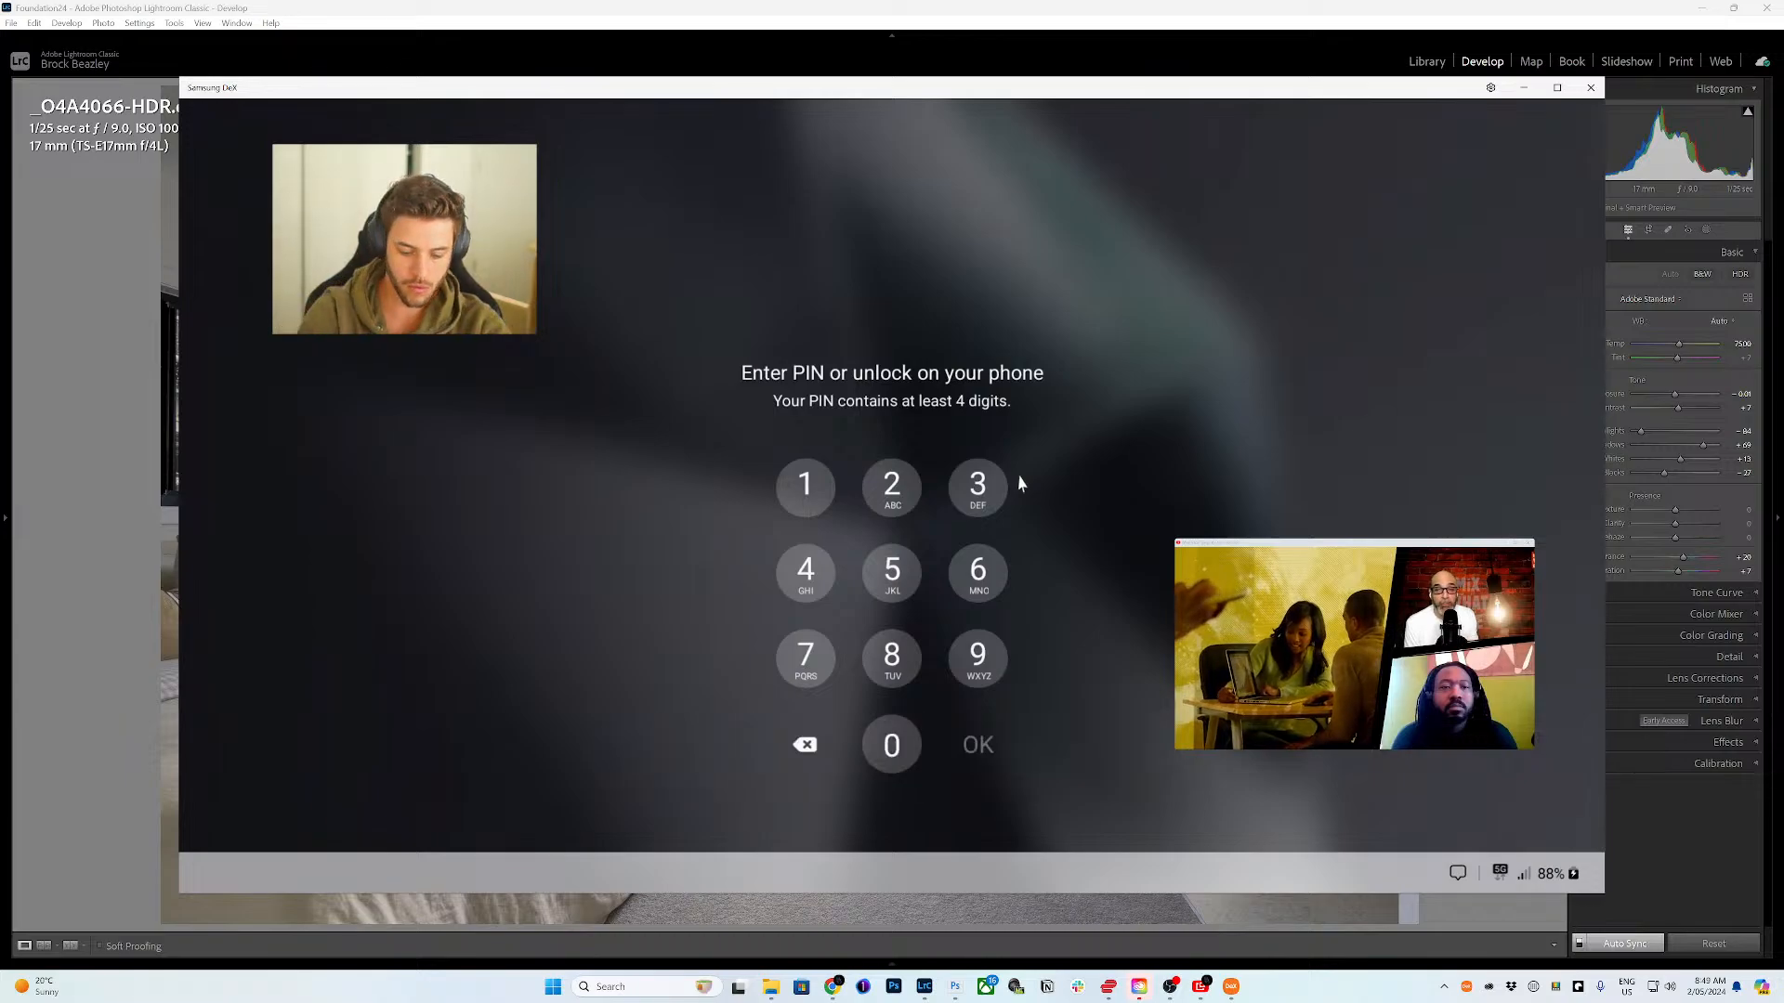
type("•6")
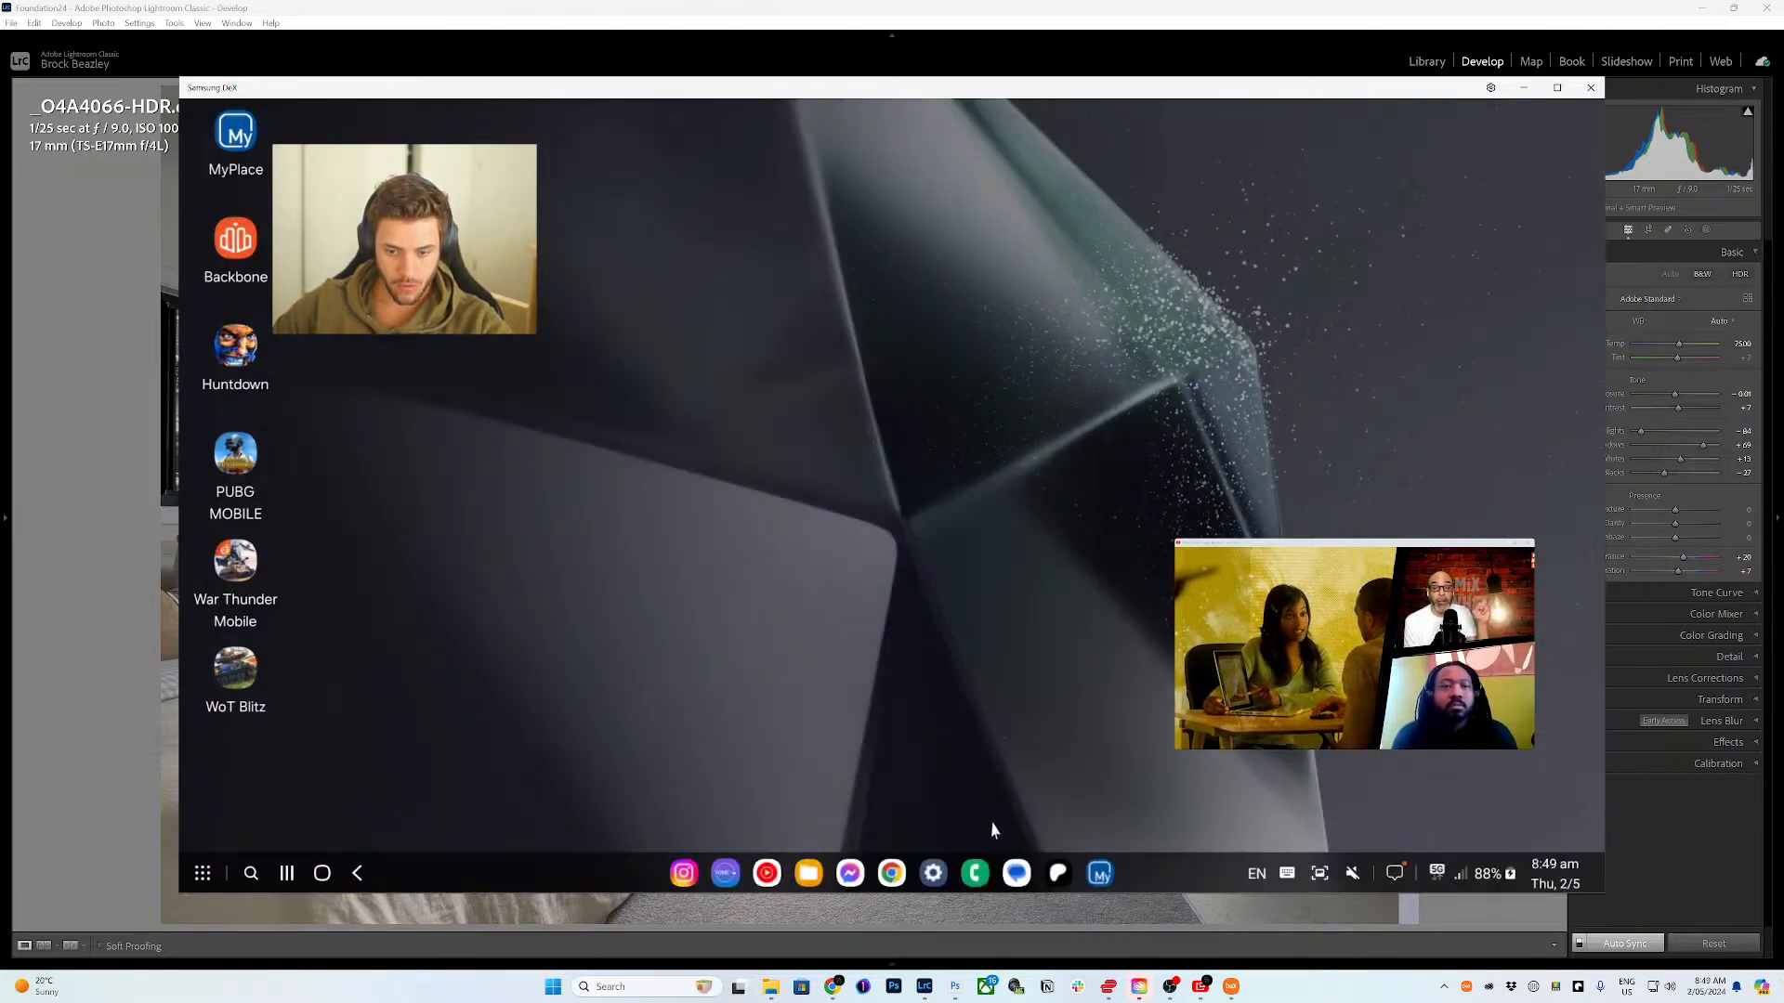
left_click_drag(567, 93, 1783, 93)
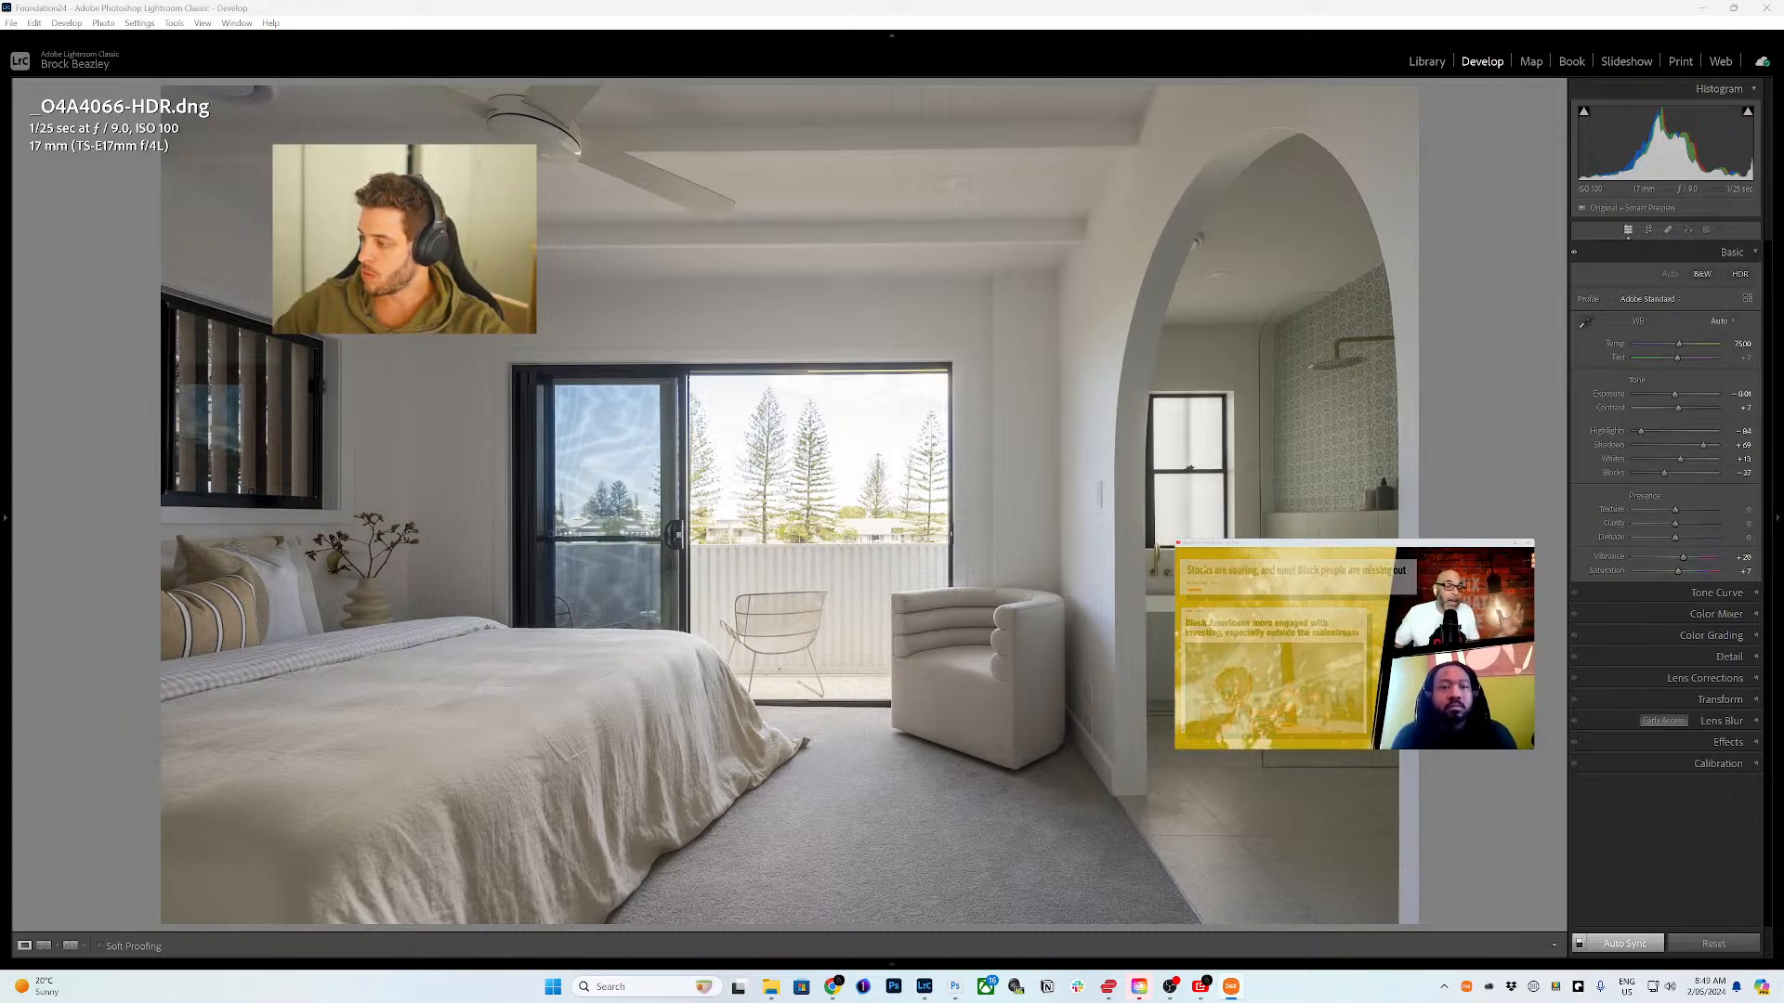
- Close the Creative Cloud window and bring Lightroom back to the front
right_click(1141, 989)
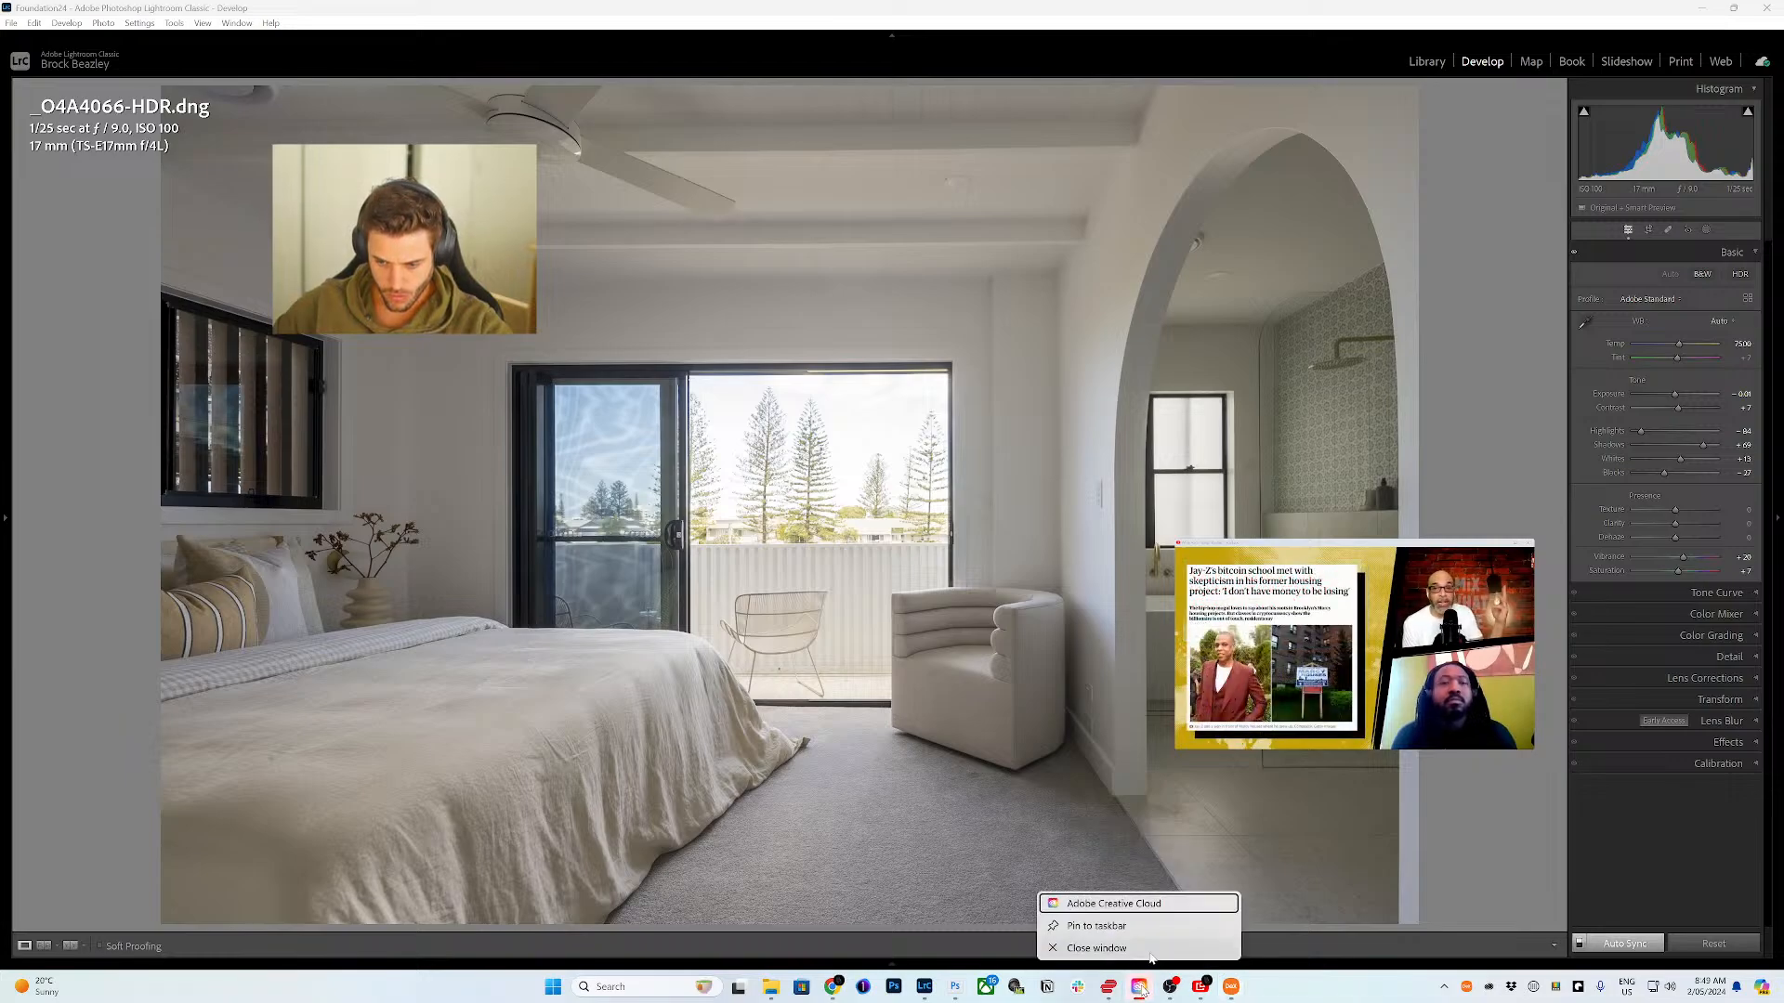
left_click(1154, 949)
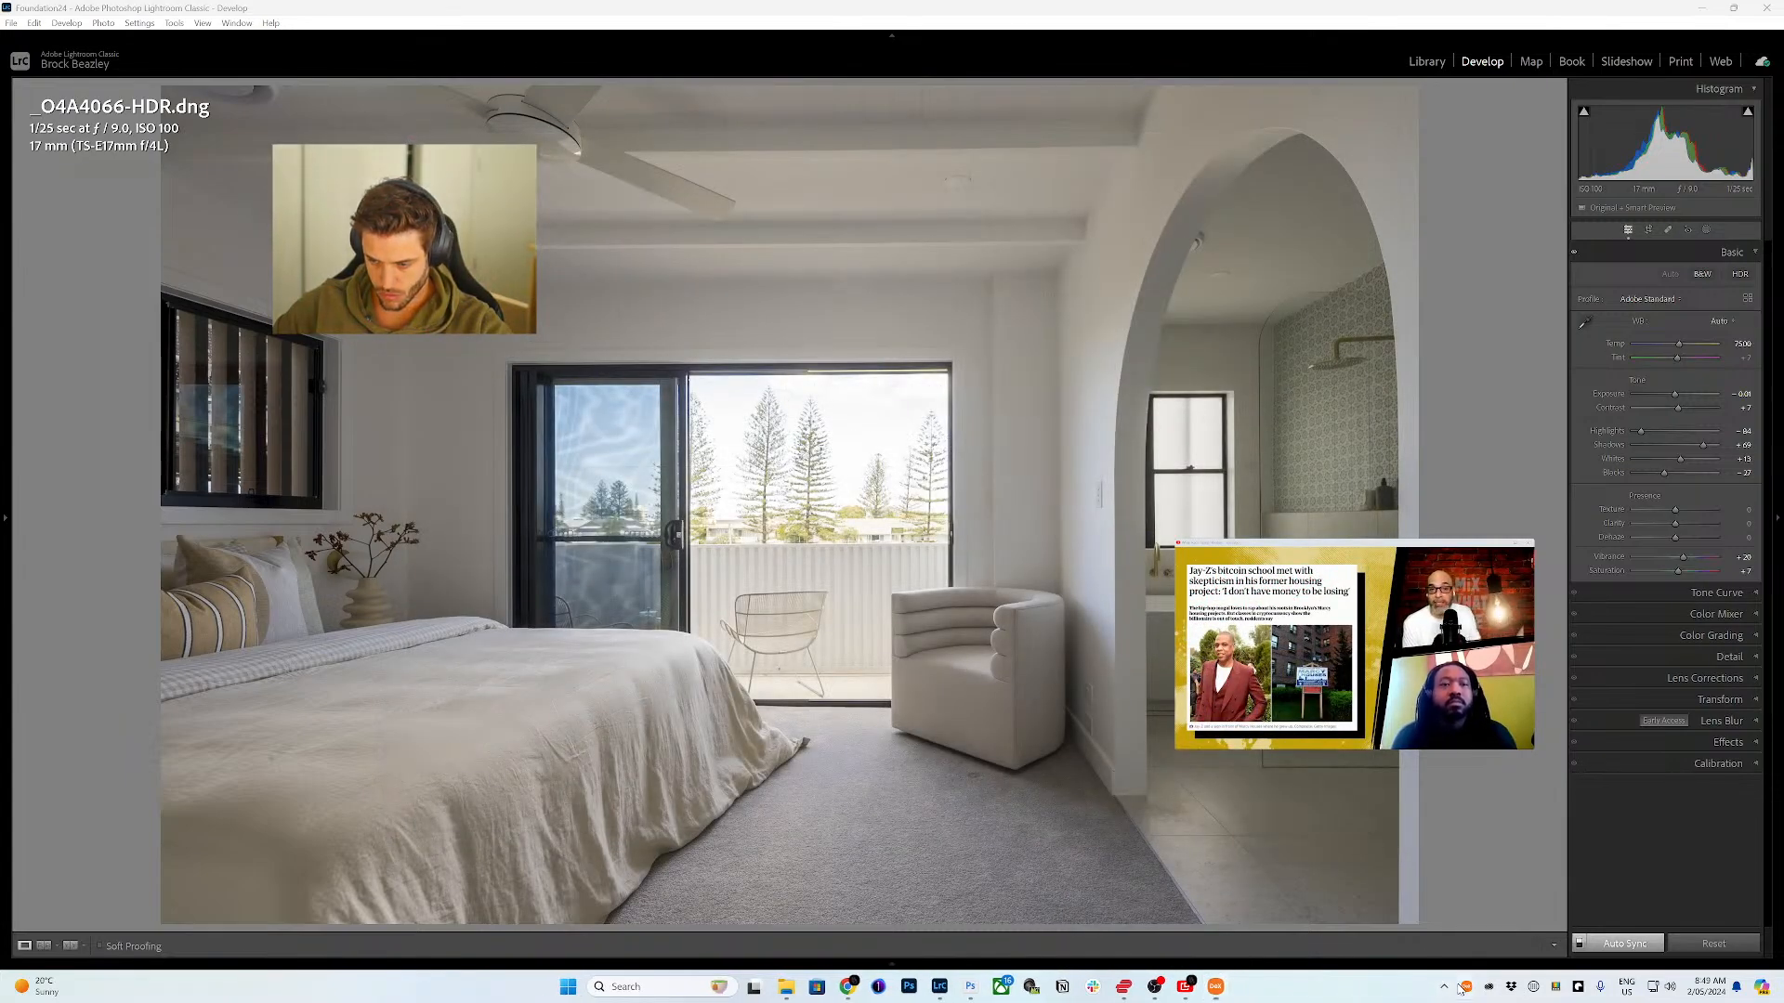
left_click(1444, 986)
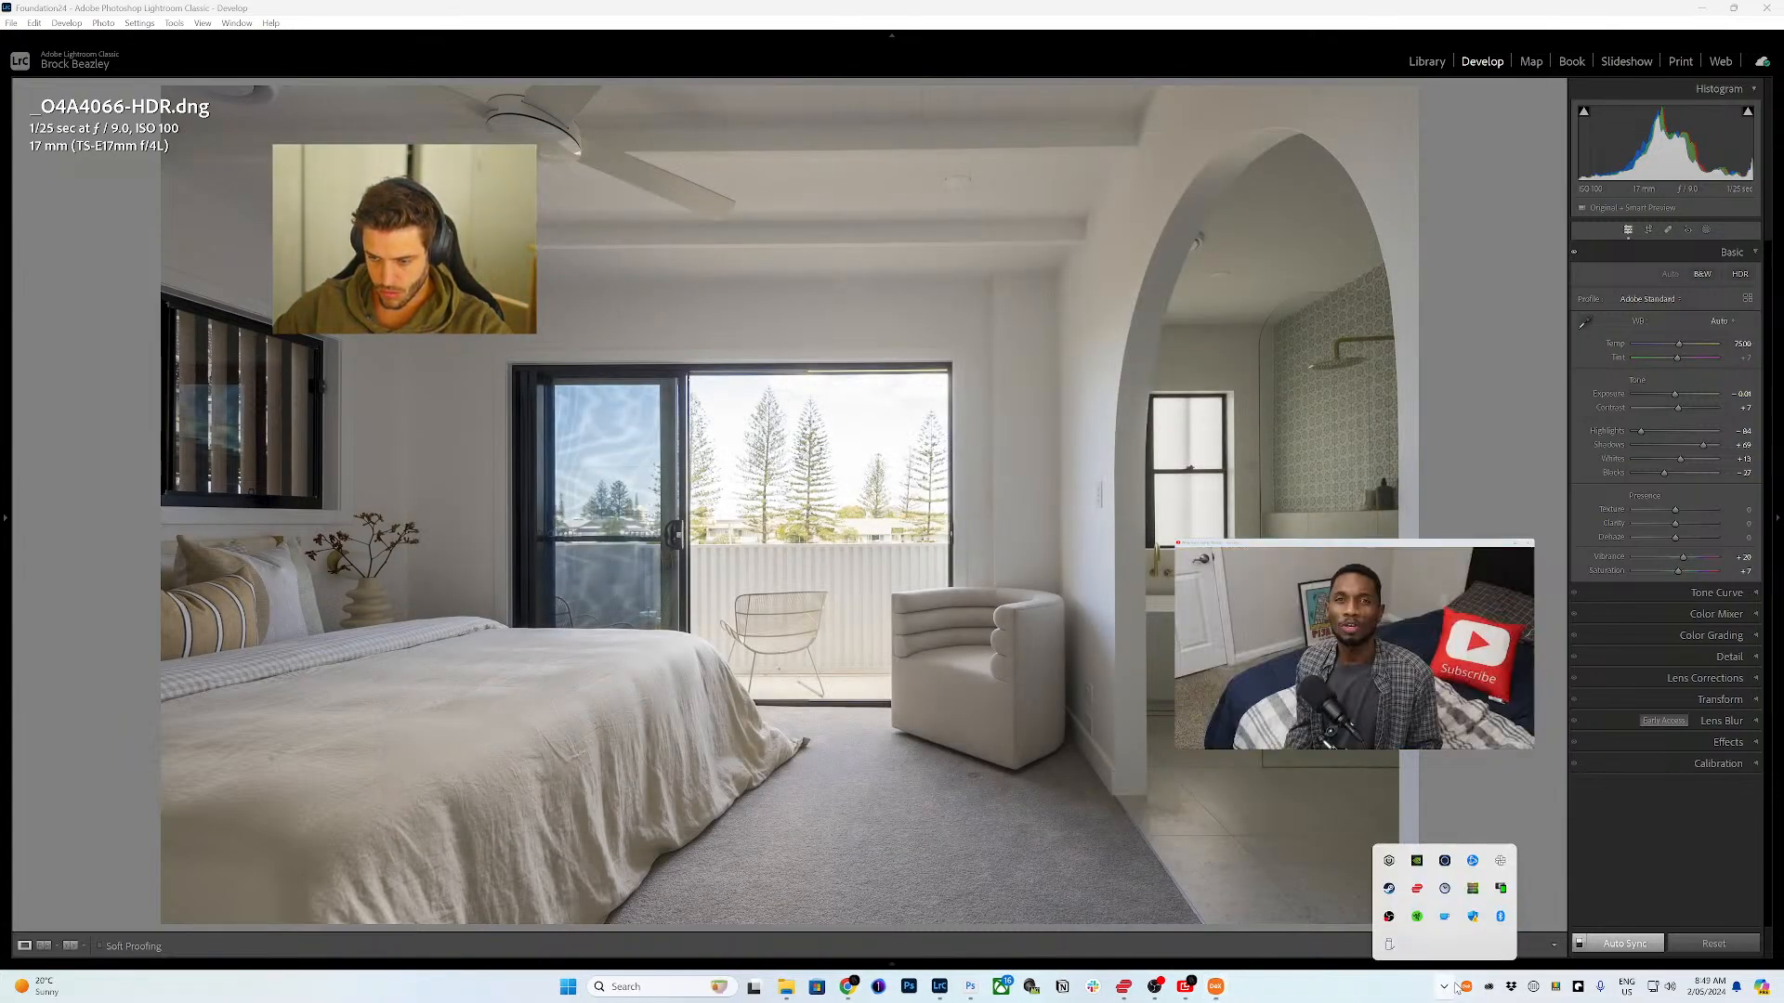
left_click(717, 6)
- On bathroom photo _O4A4032.CR3, lift the midtones with the Tone Curve targeted adjustment tool
mouse_move(819, 969)
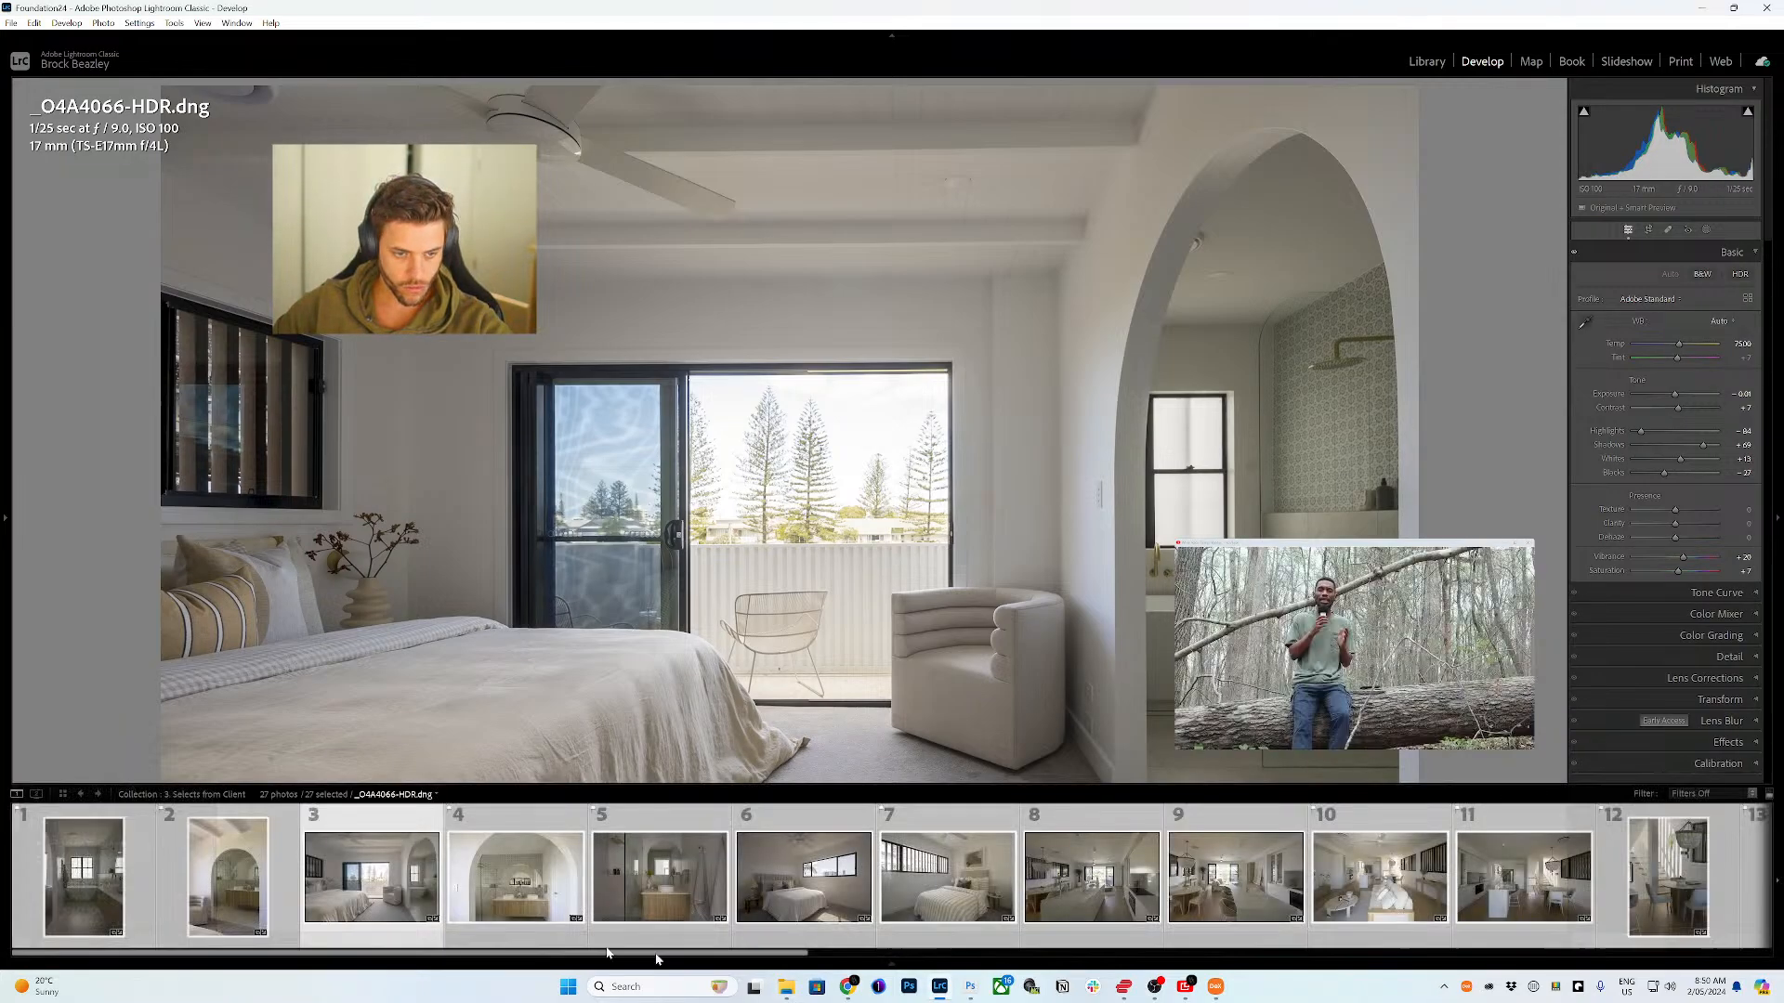
left_click(99, 890)
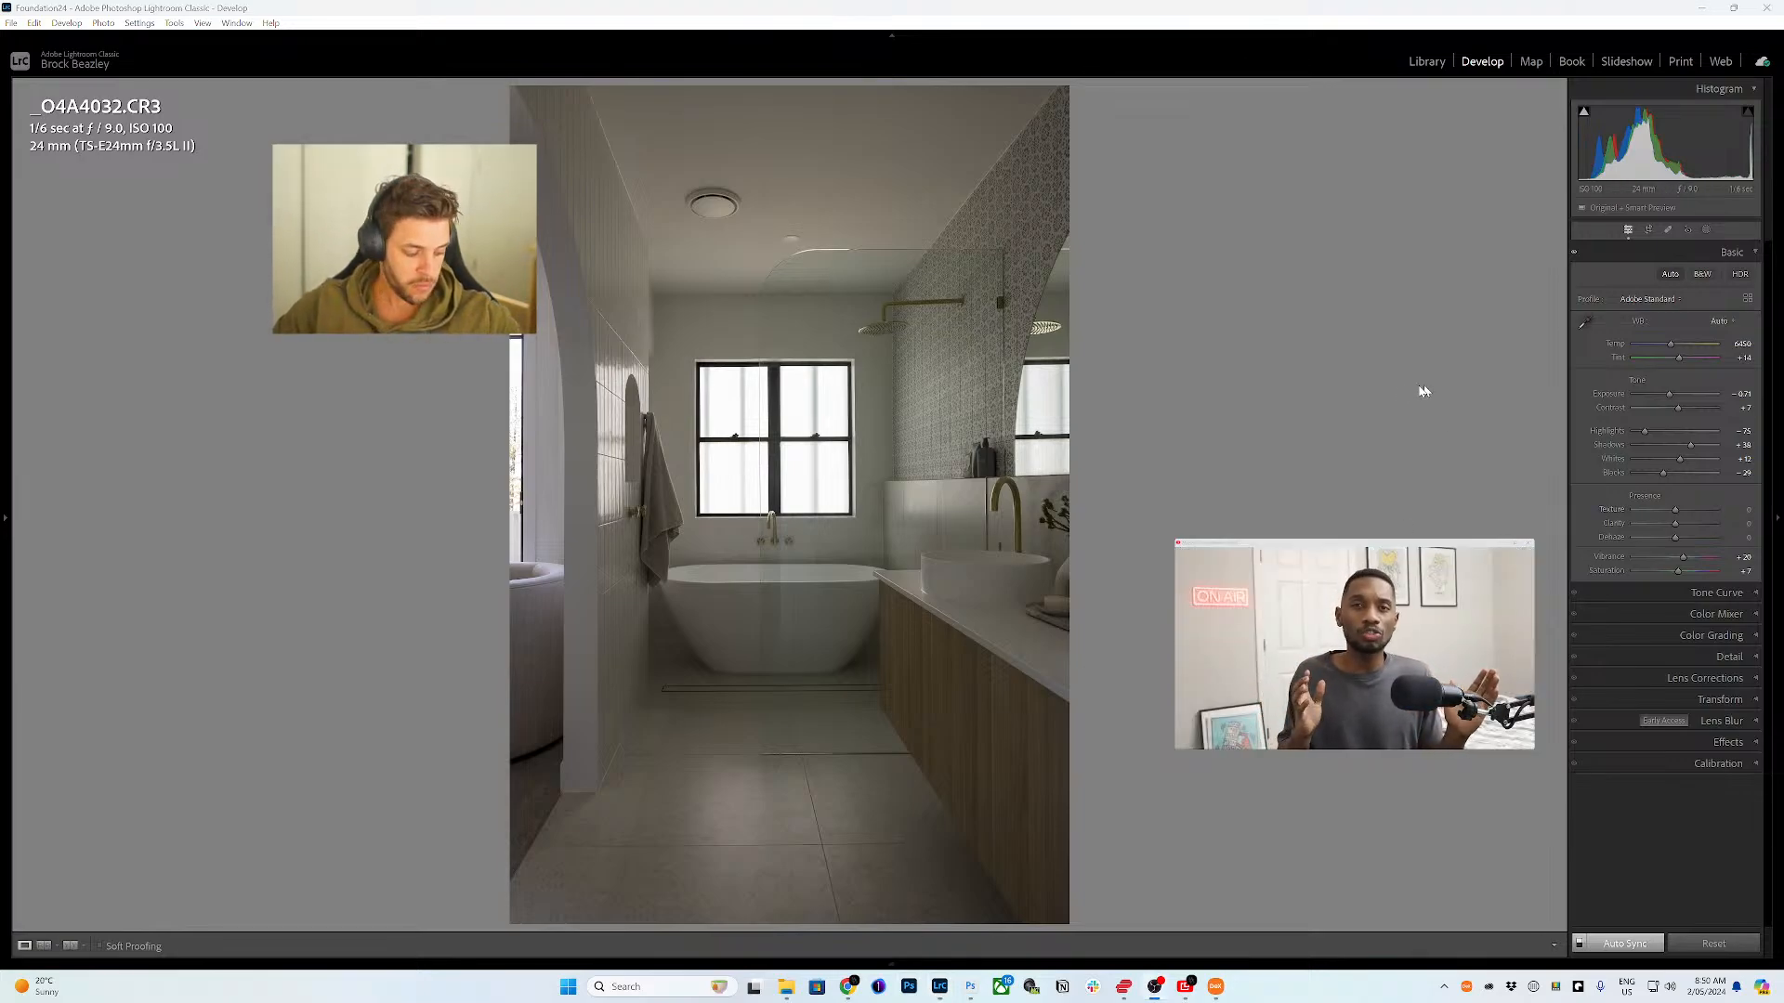
left_click(1734, 253)
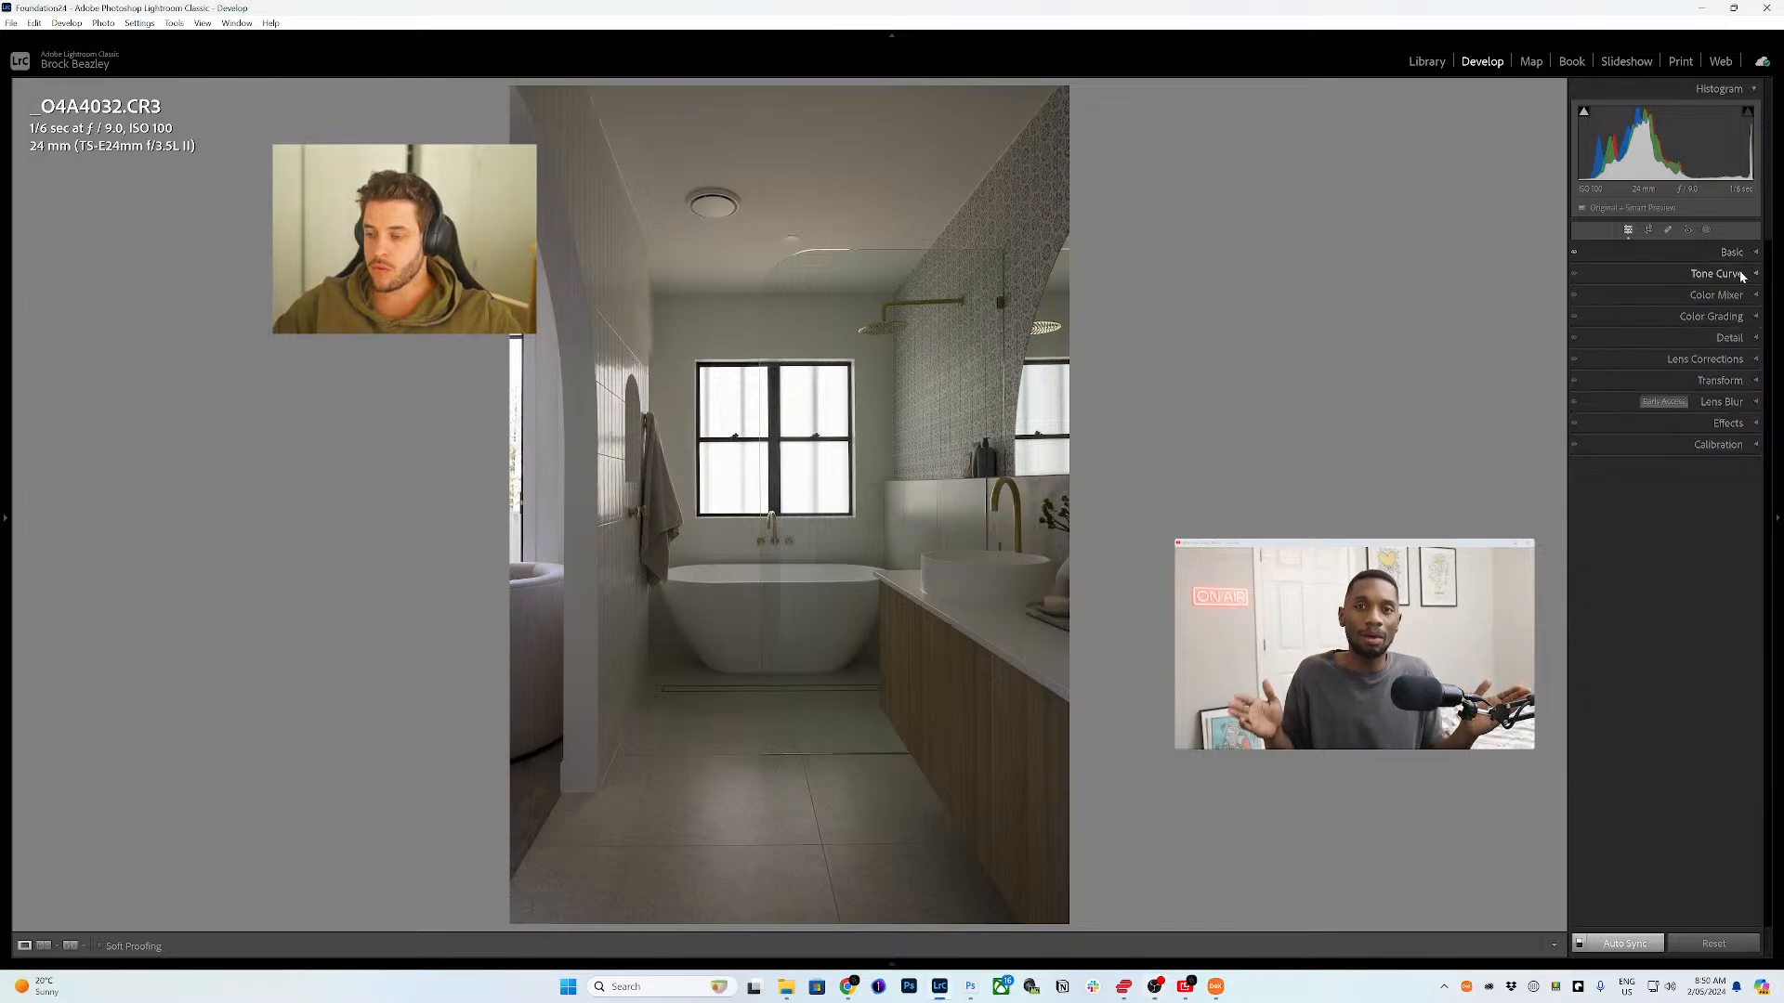
left_click(1742, 275)
left_click(1578, 297)
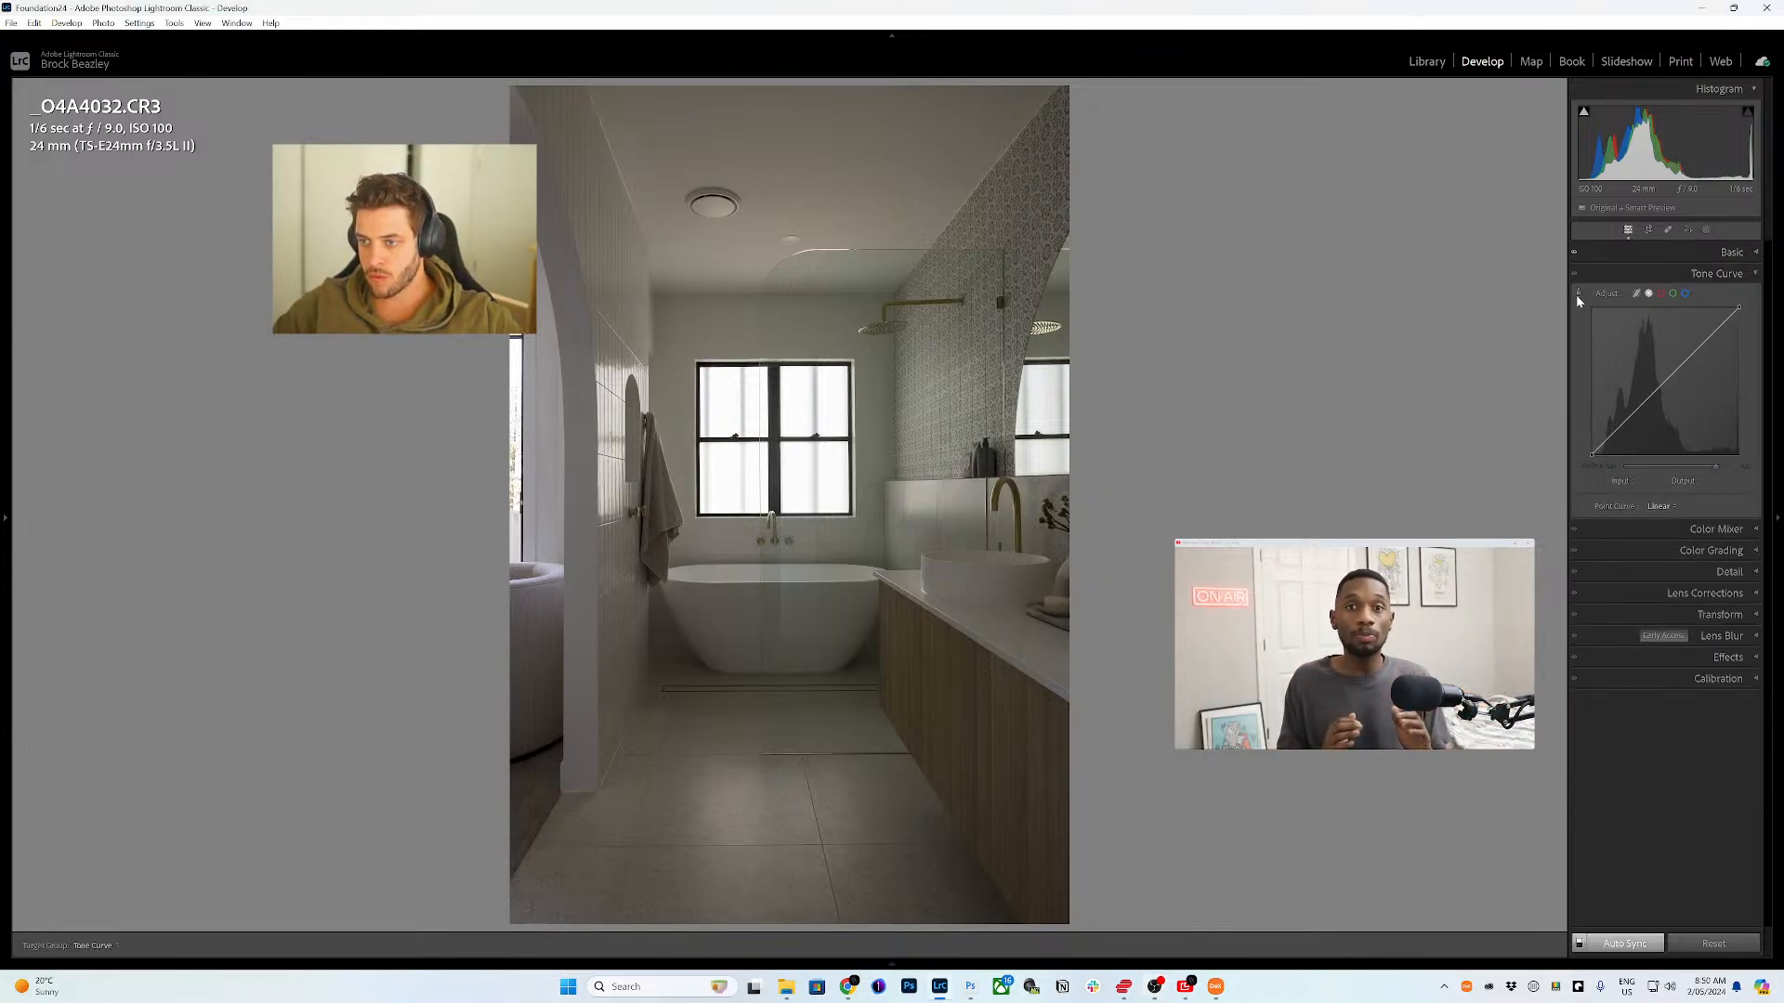
left_click_drag(771, 733, 771, 679)
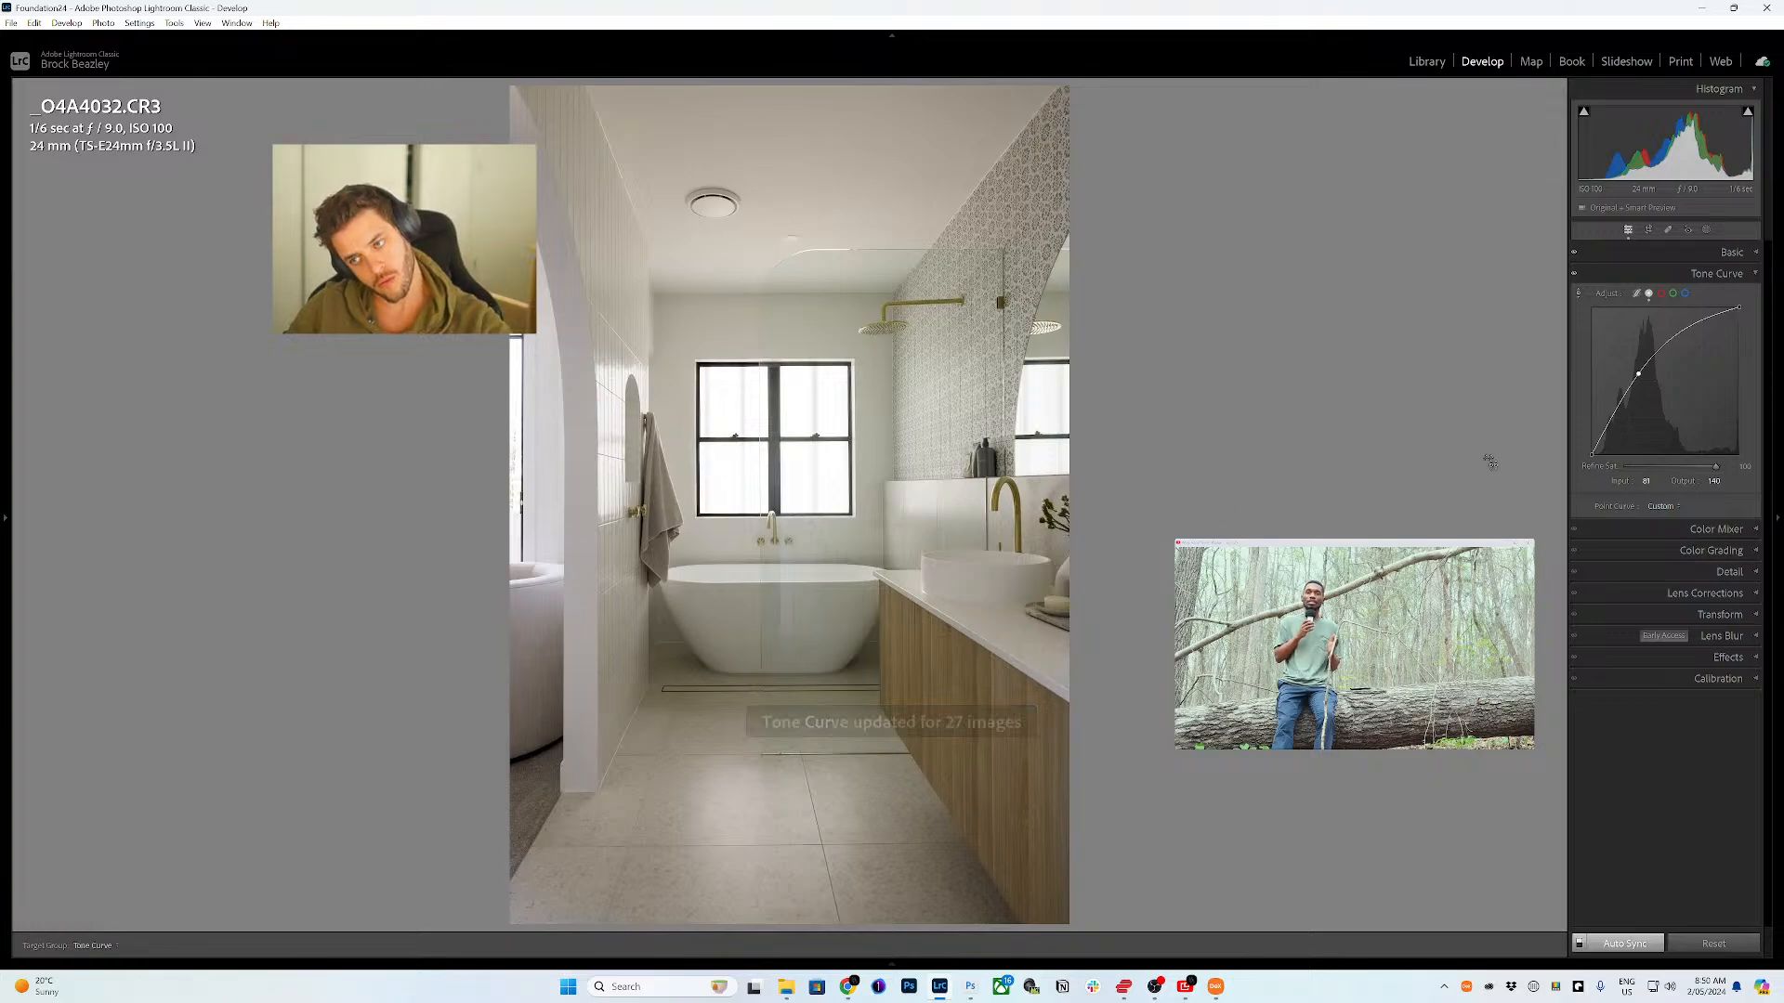
- Set Refine Saturation to 50, undo both curve changes, and return to Develop from the grid
left_click(1672, 466)
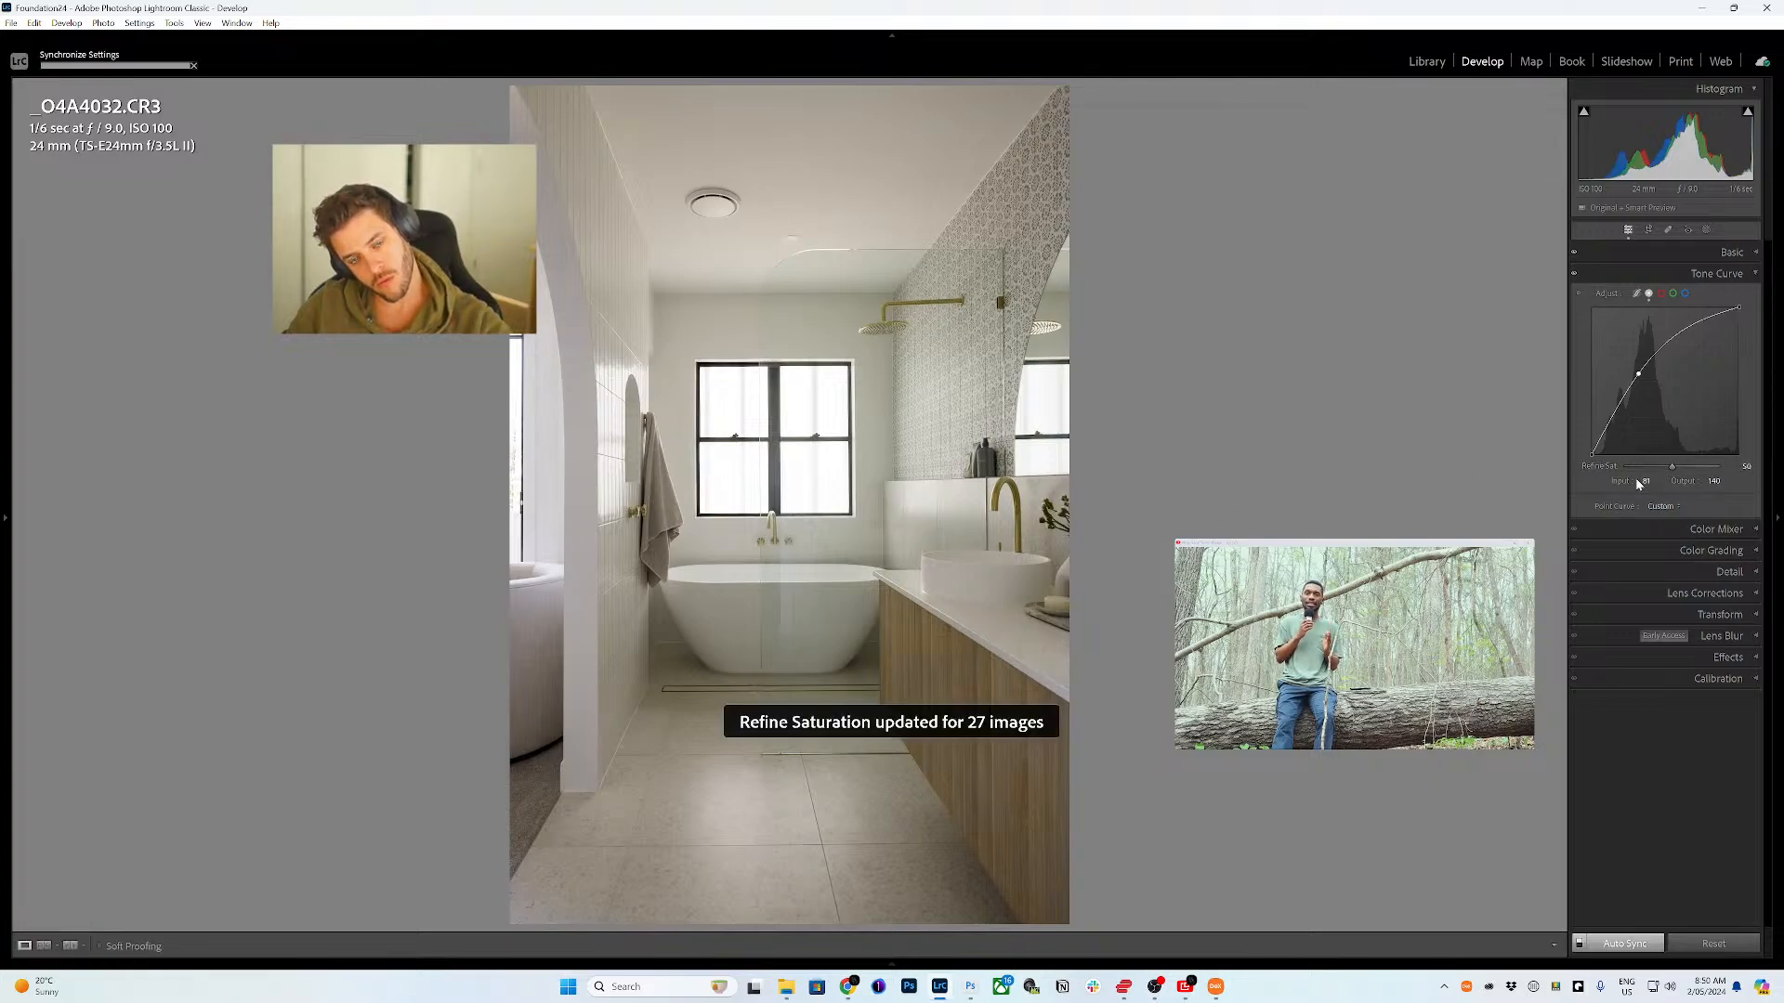
key("ctrl+z")
key("ctrl+z")
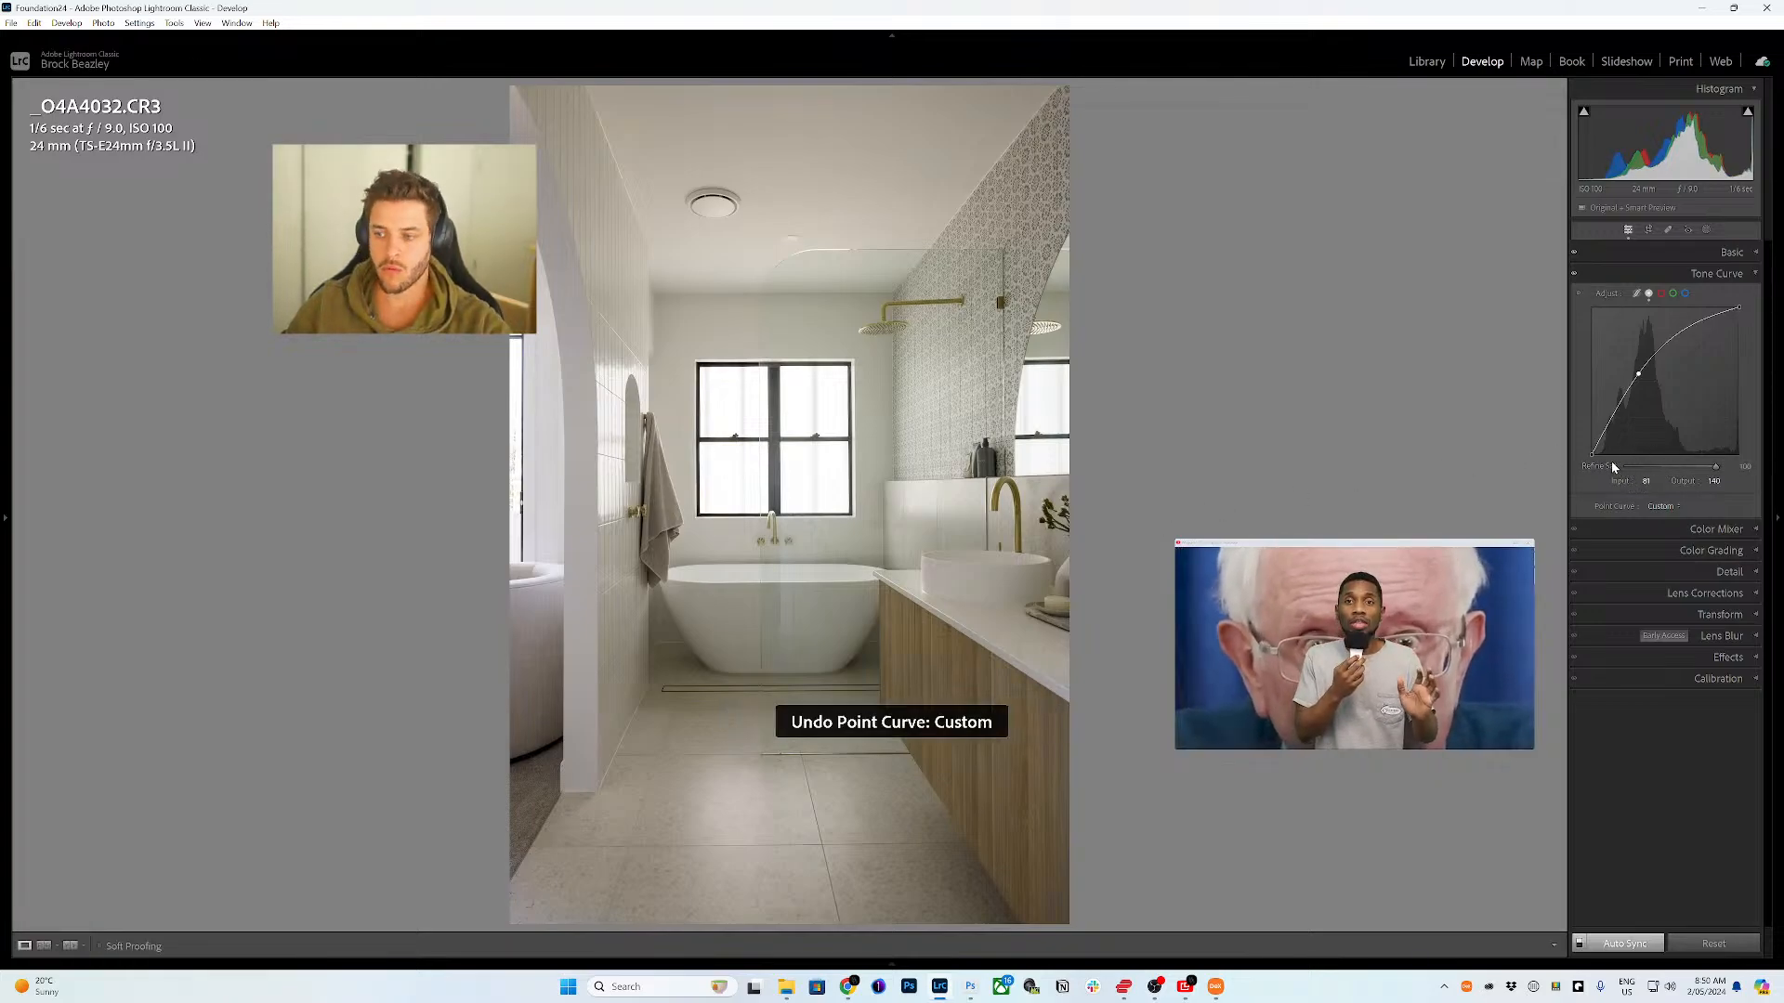
left_click(1663, 273)
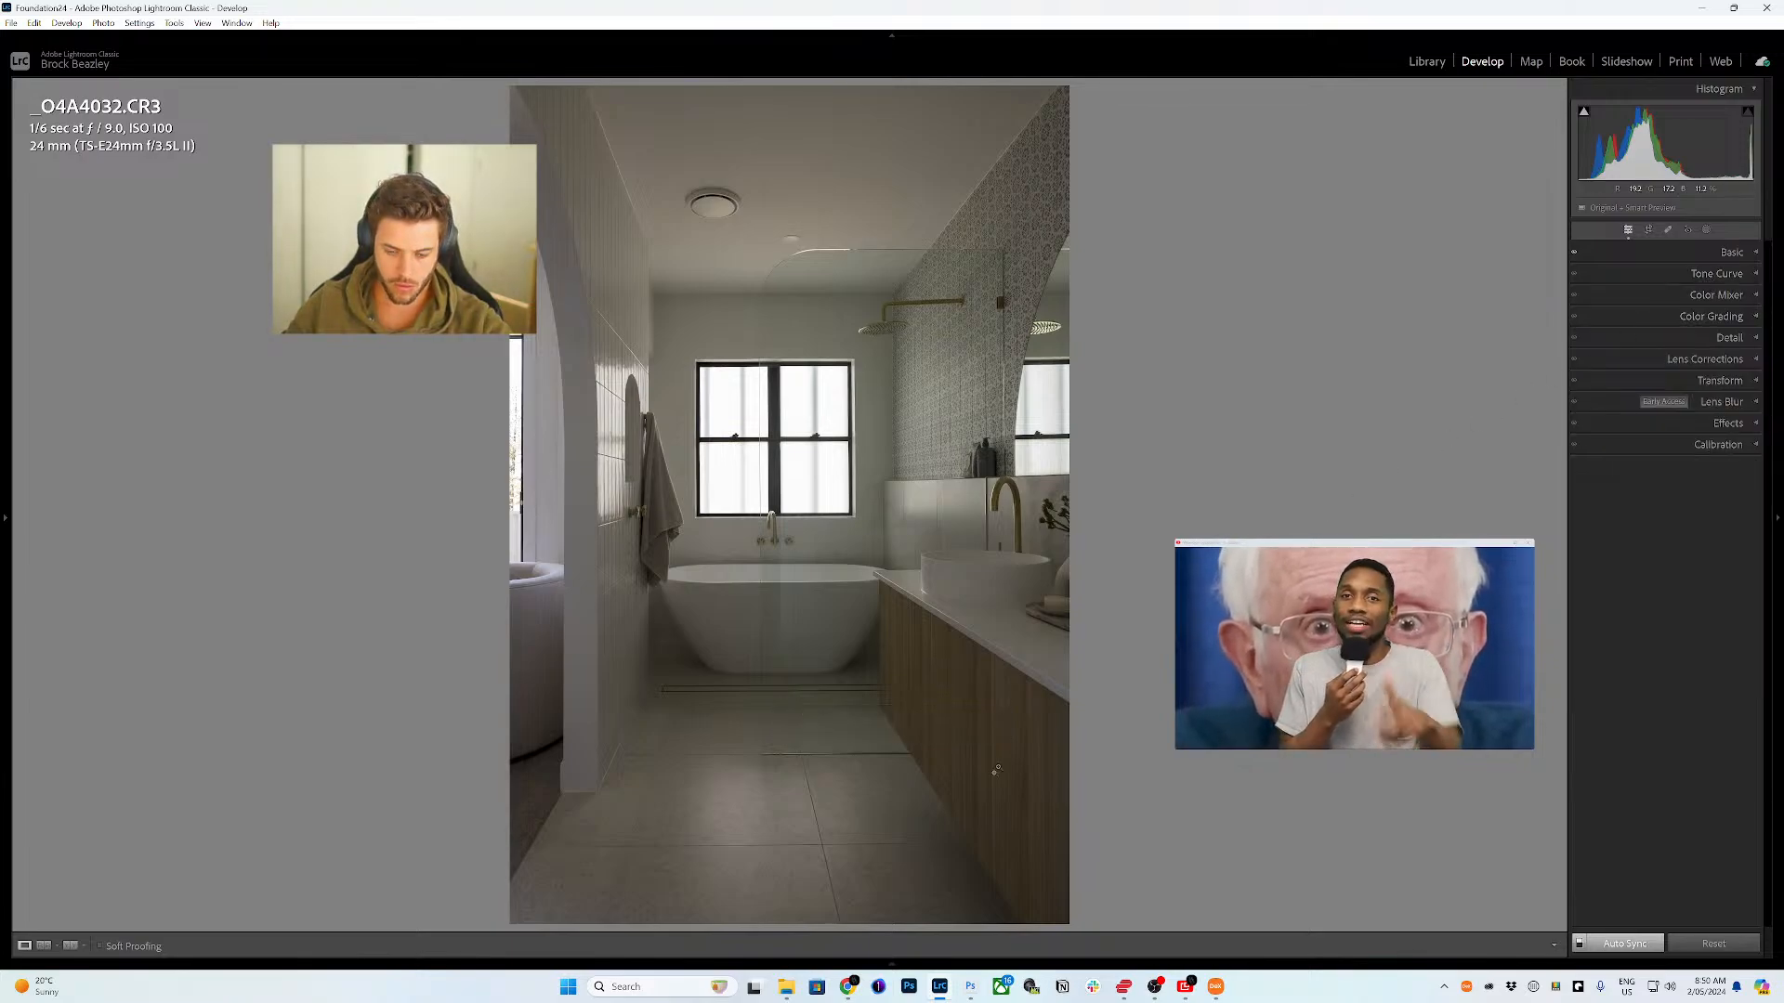
key("g")
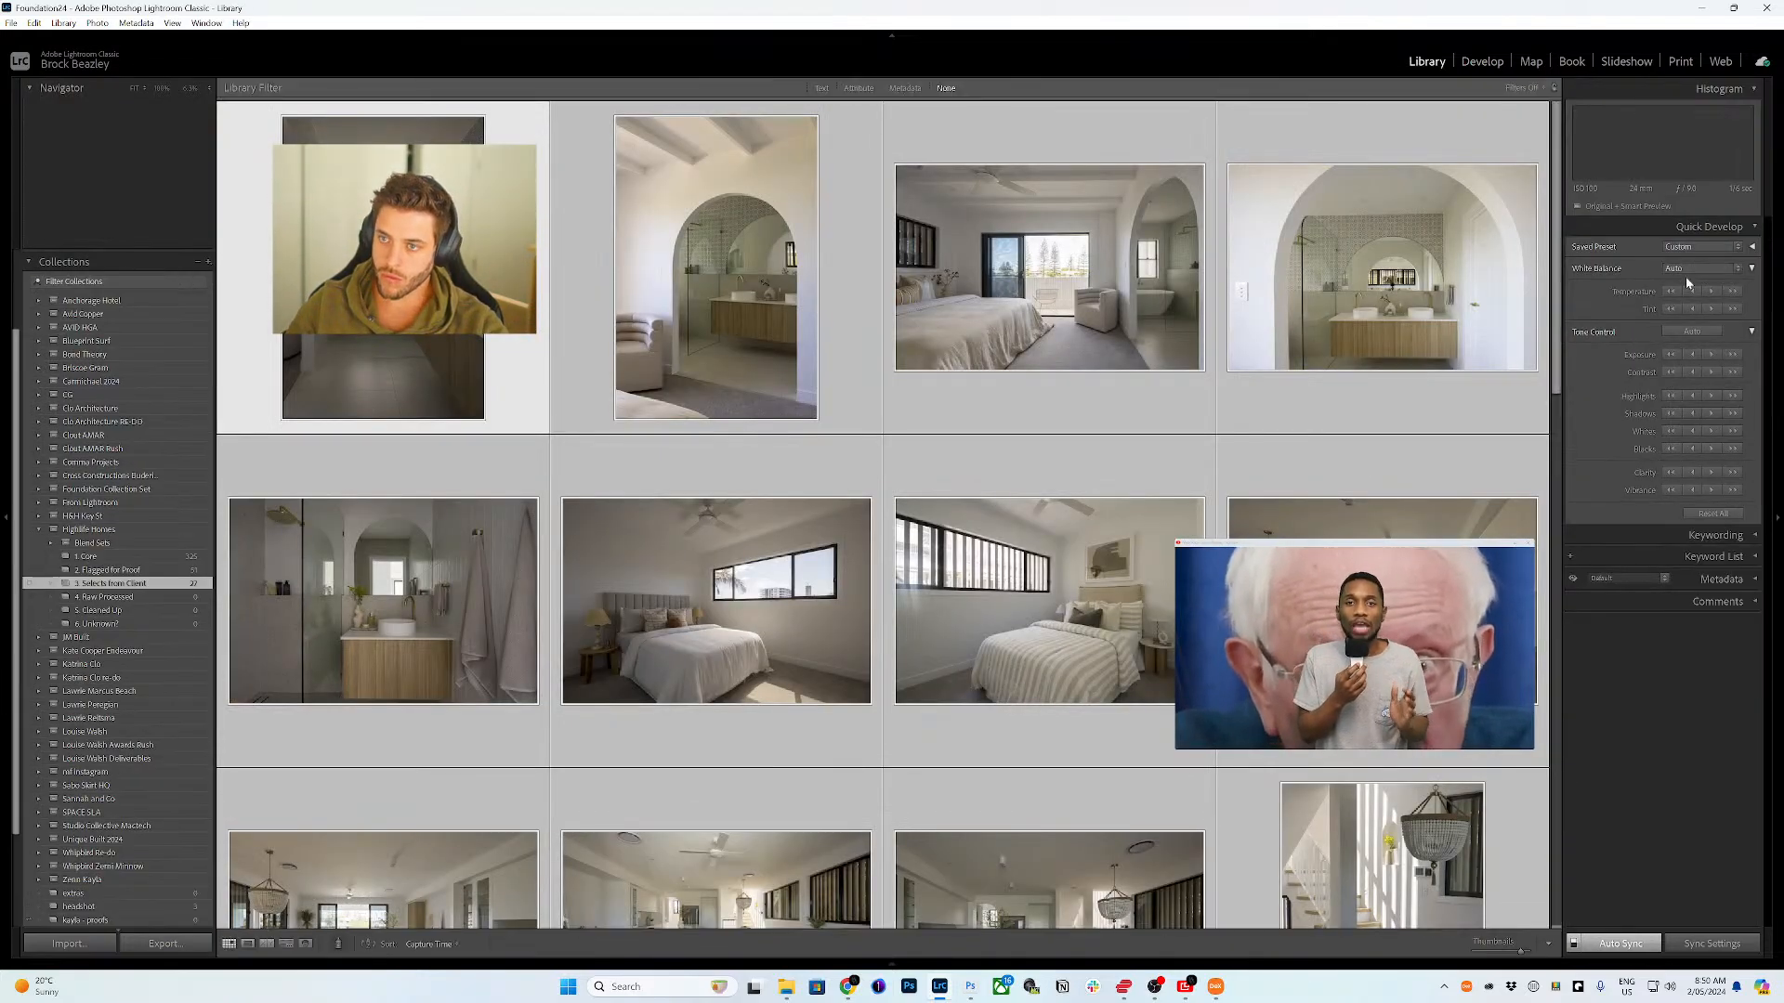
key("d")
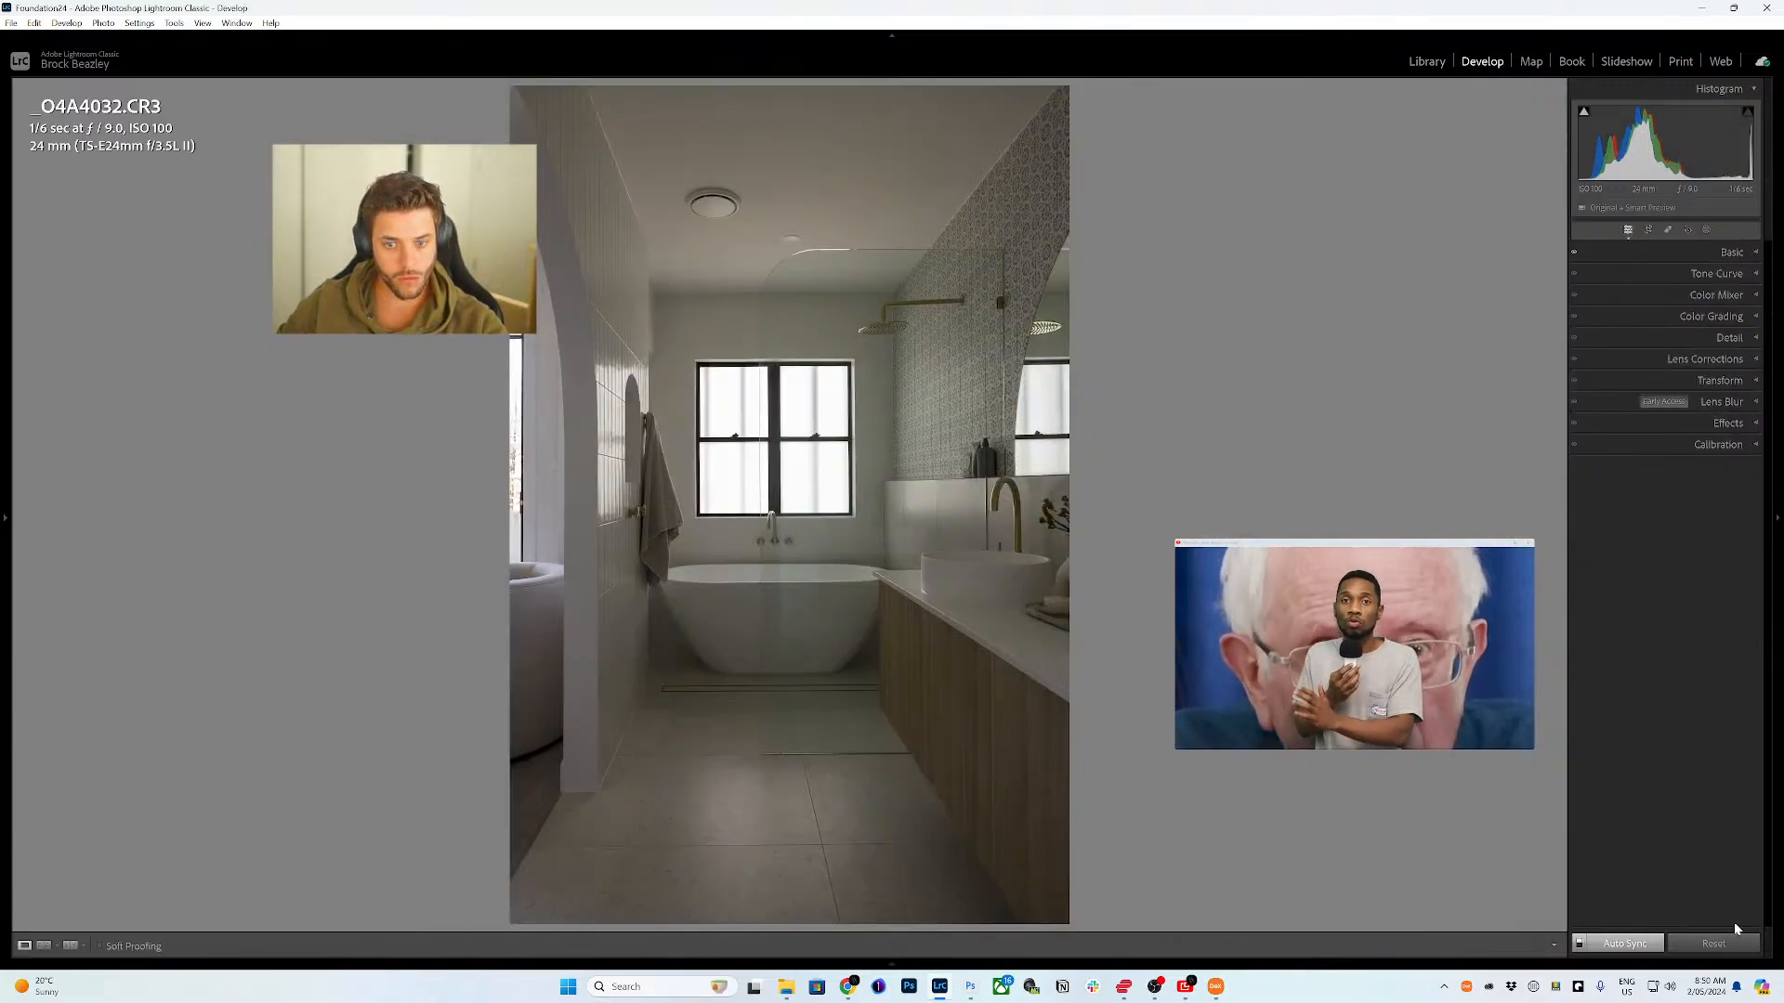
- Reset _O4A4032.CR3's develop settings with the Reset button, clearing all custom adjustments
left_click(1721, 944)
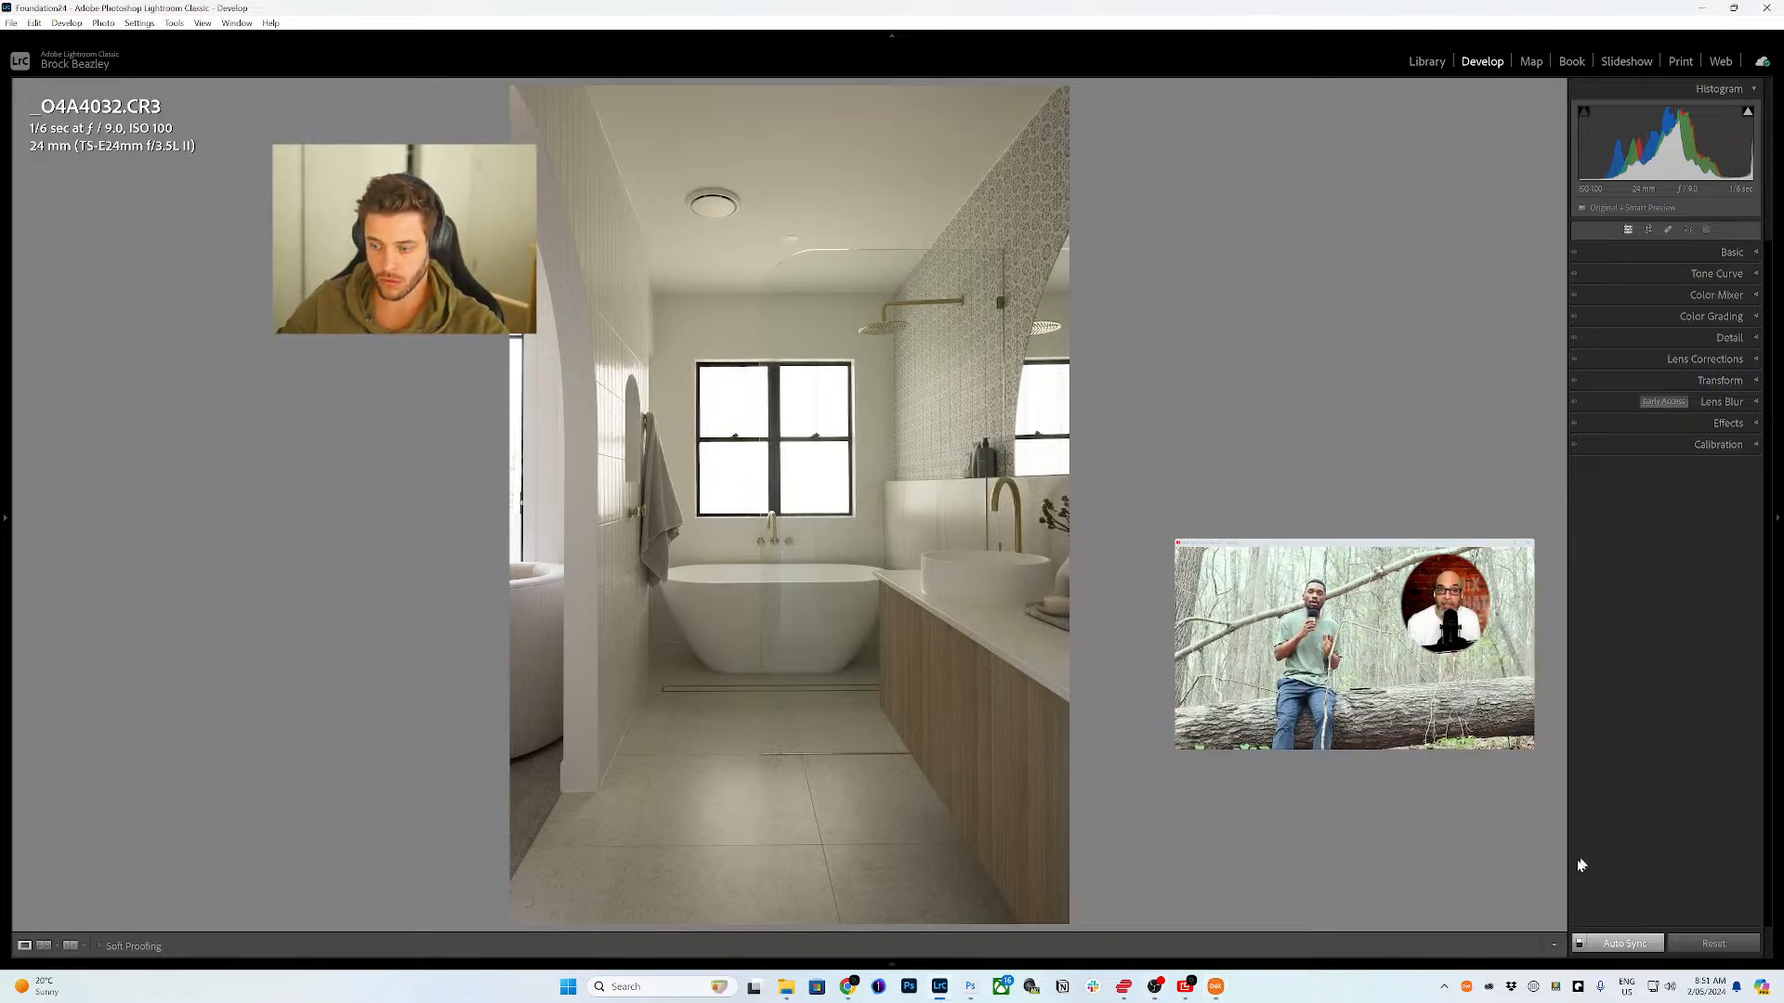
- Auto-tone all 27 photos and try Adobe Landscape, Adobe Portrait, then keep Camera Landscape
left_click(1432, 964)
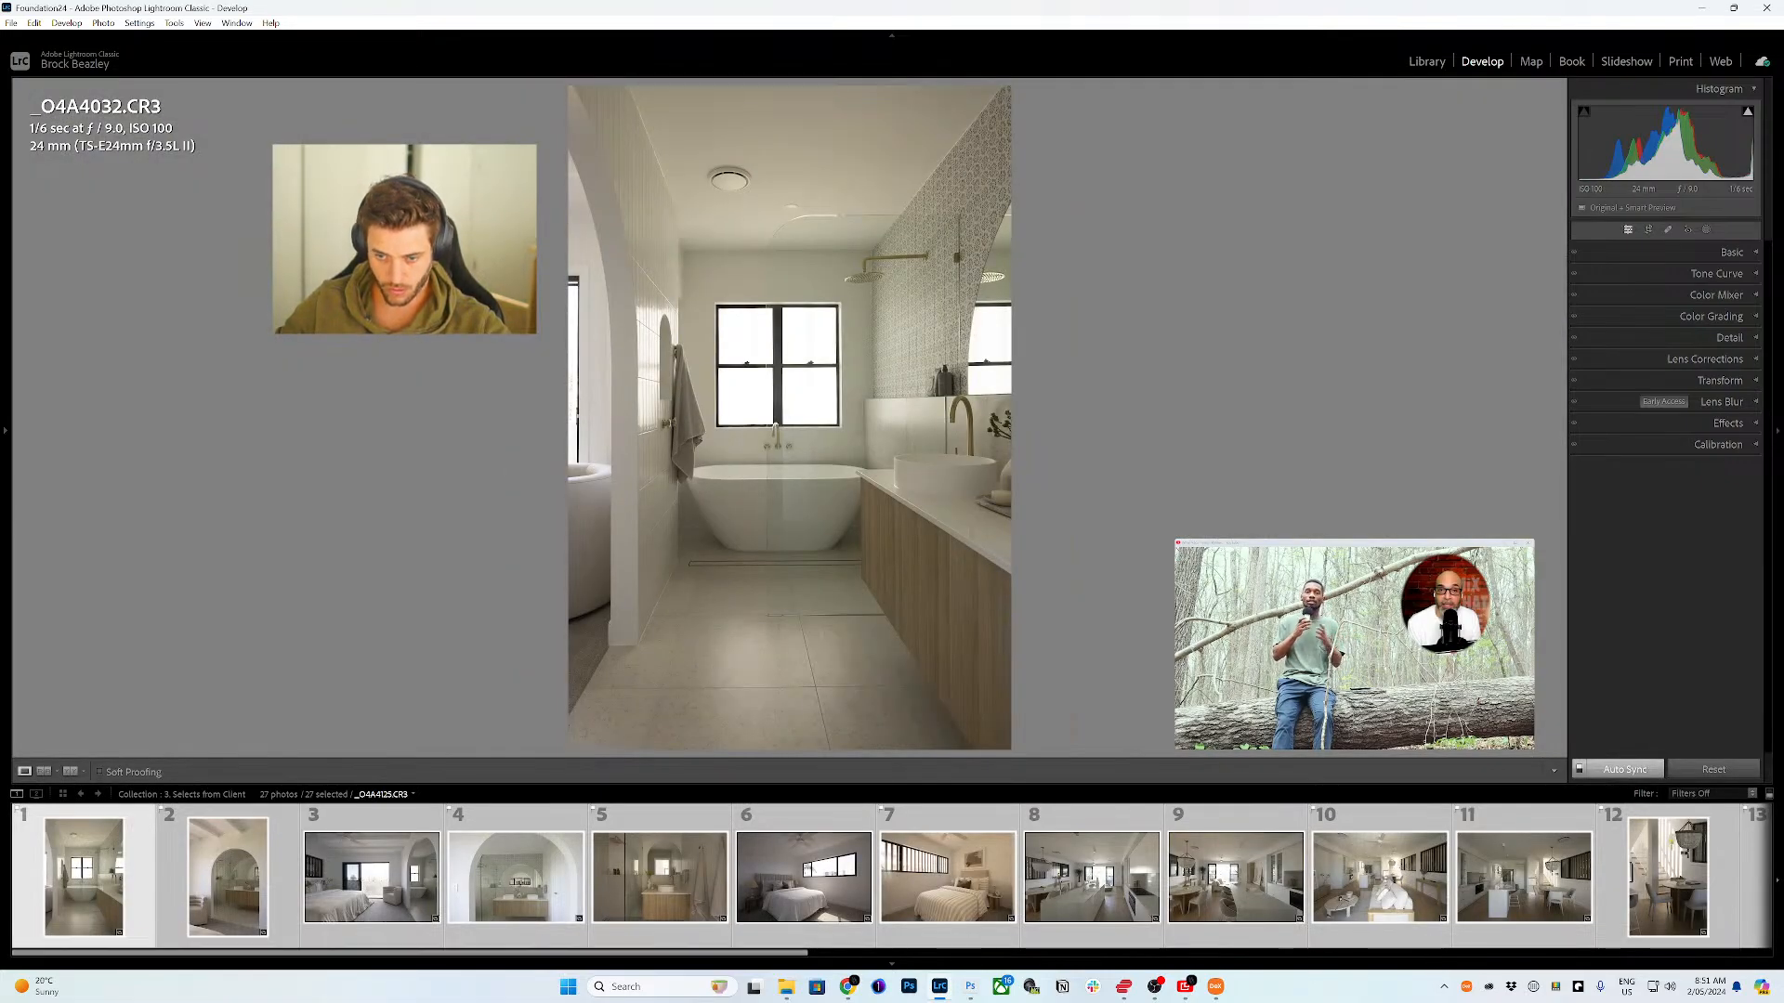
left_click(1721, 259)
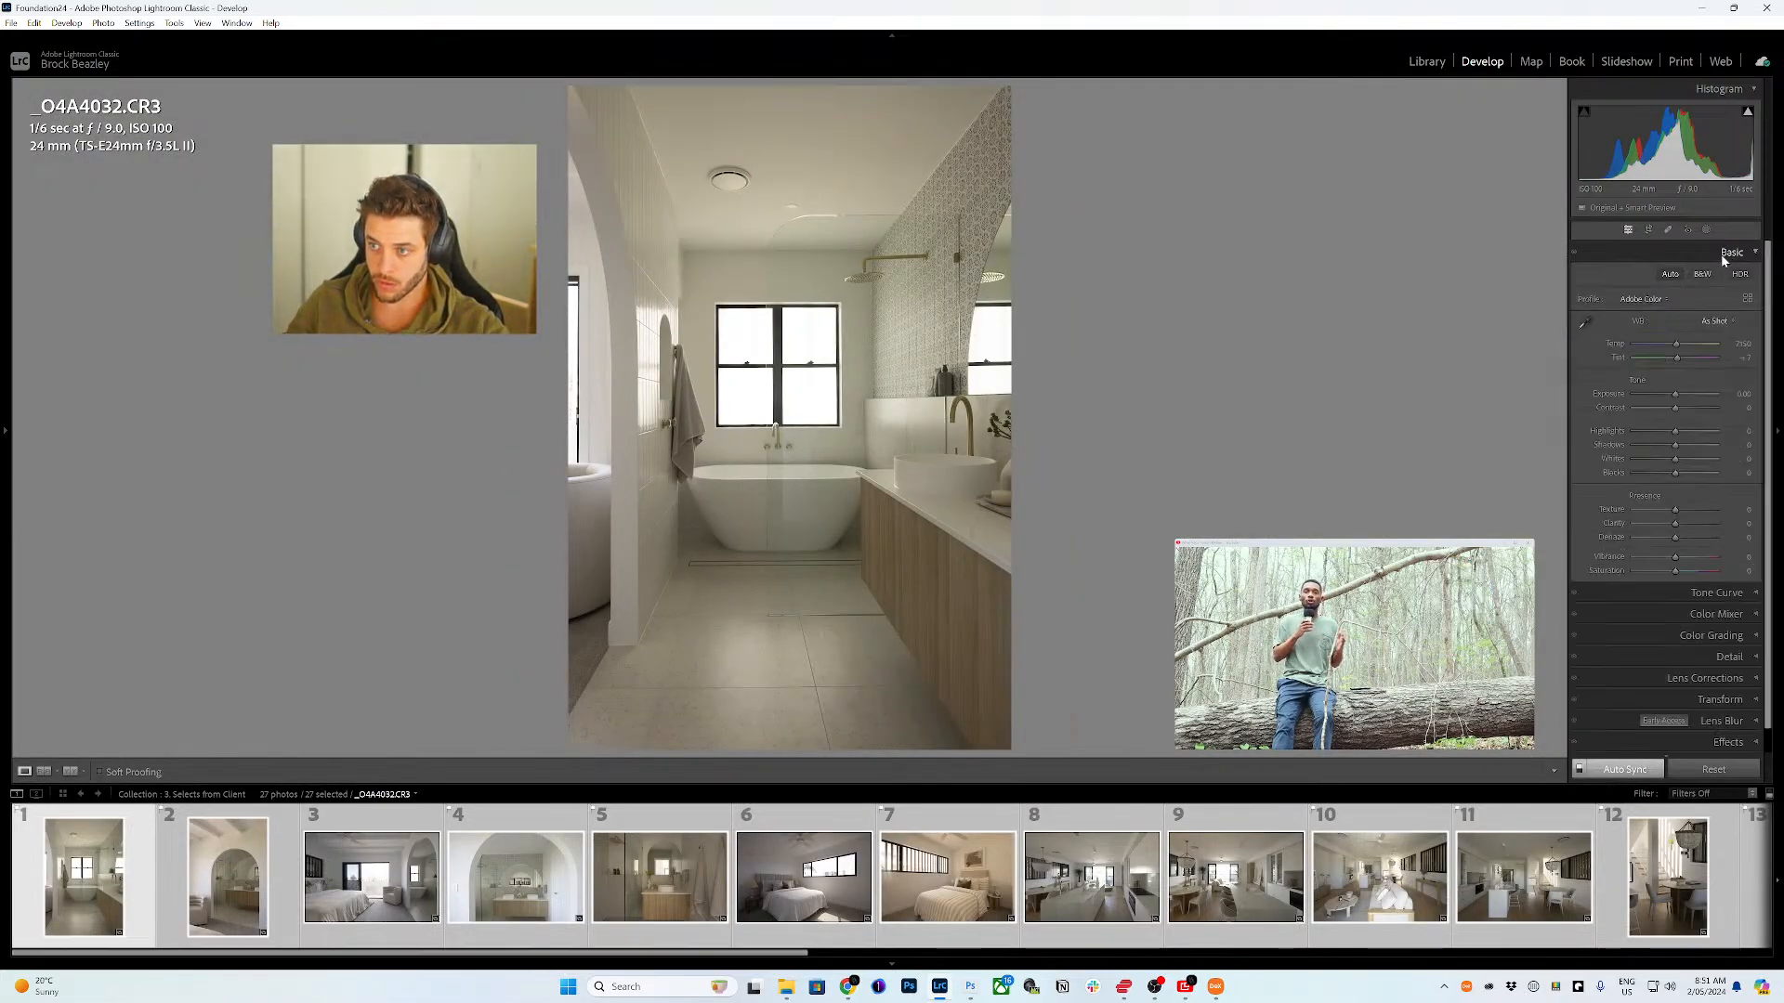
left_click(1672, 276)
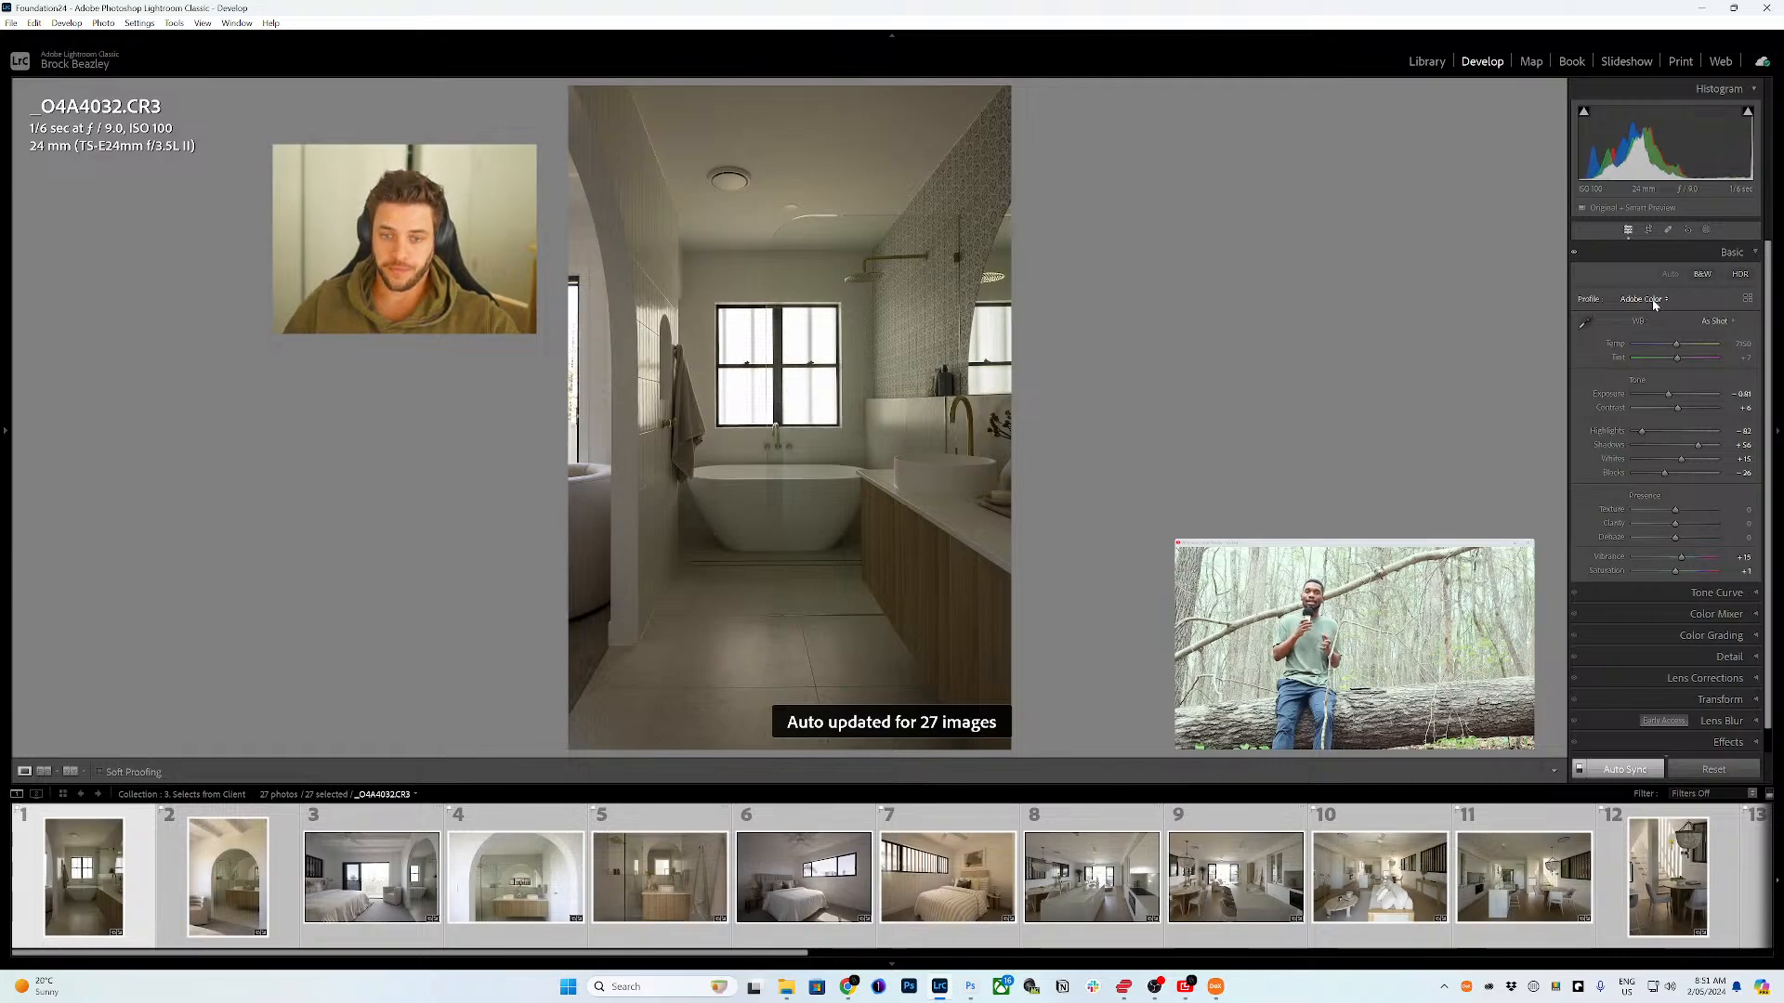
left_click(1645, 299)
left_click(1664, 334)
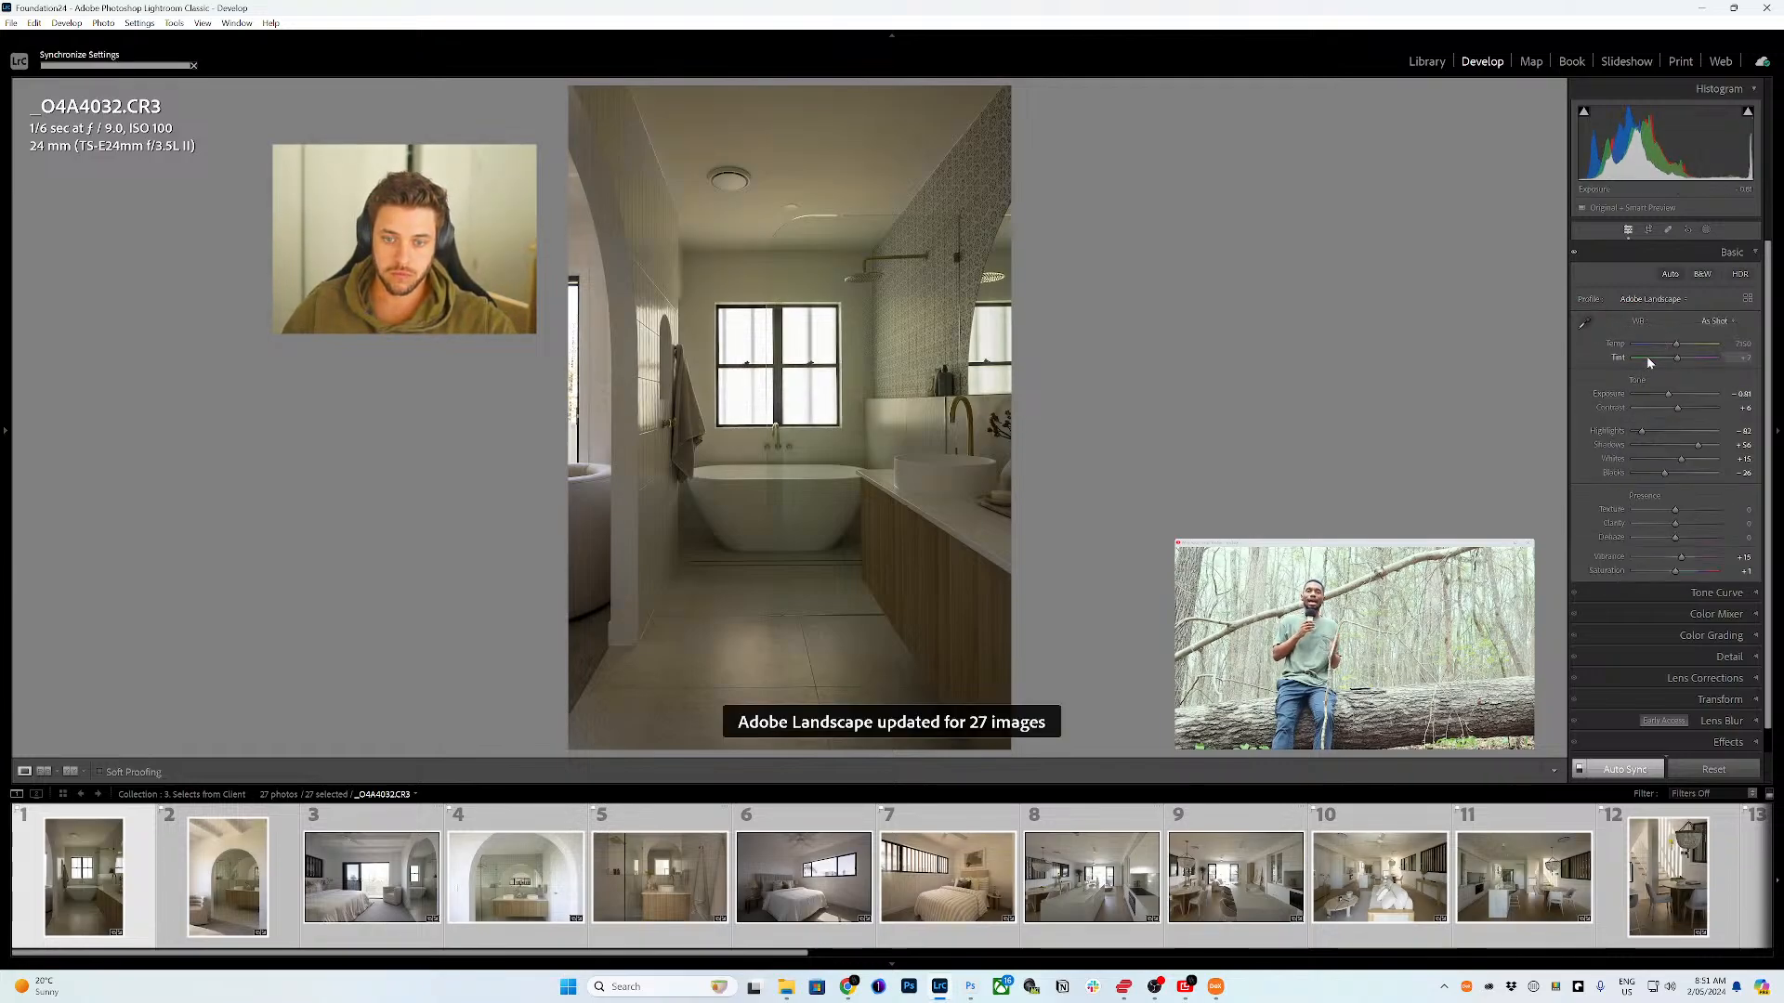
left_click(1652, 299)
left_click(1667, 372)
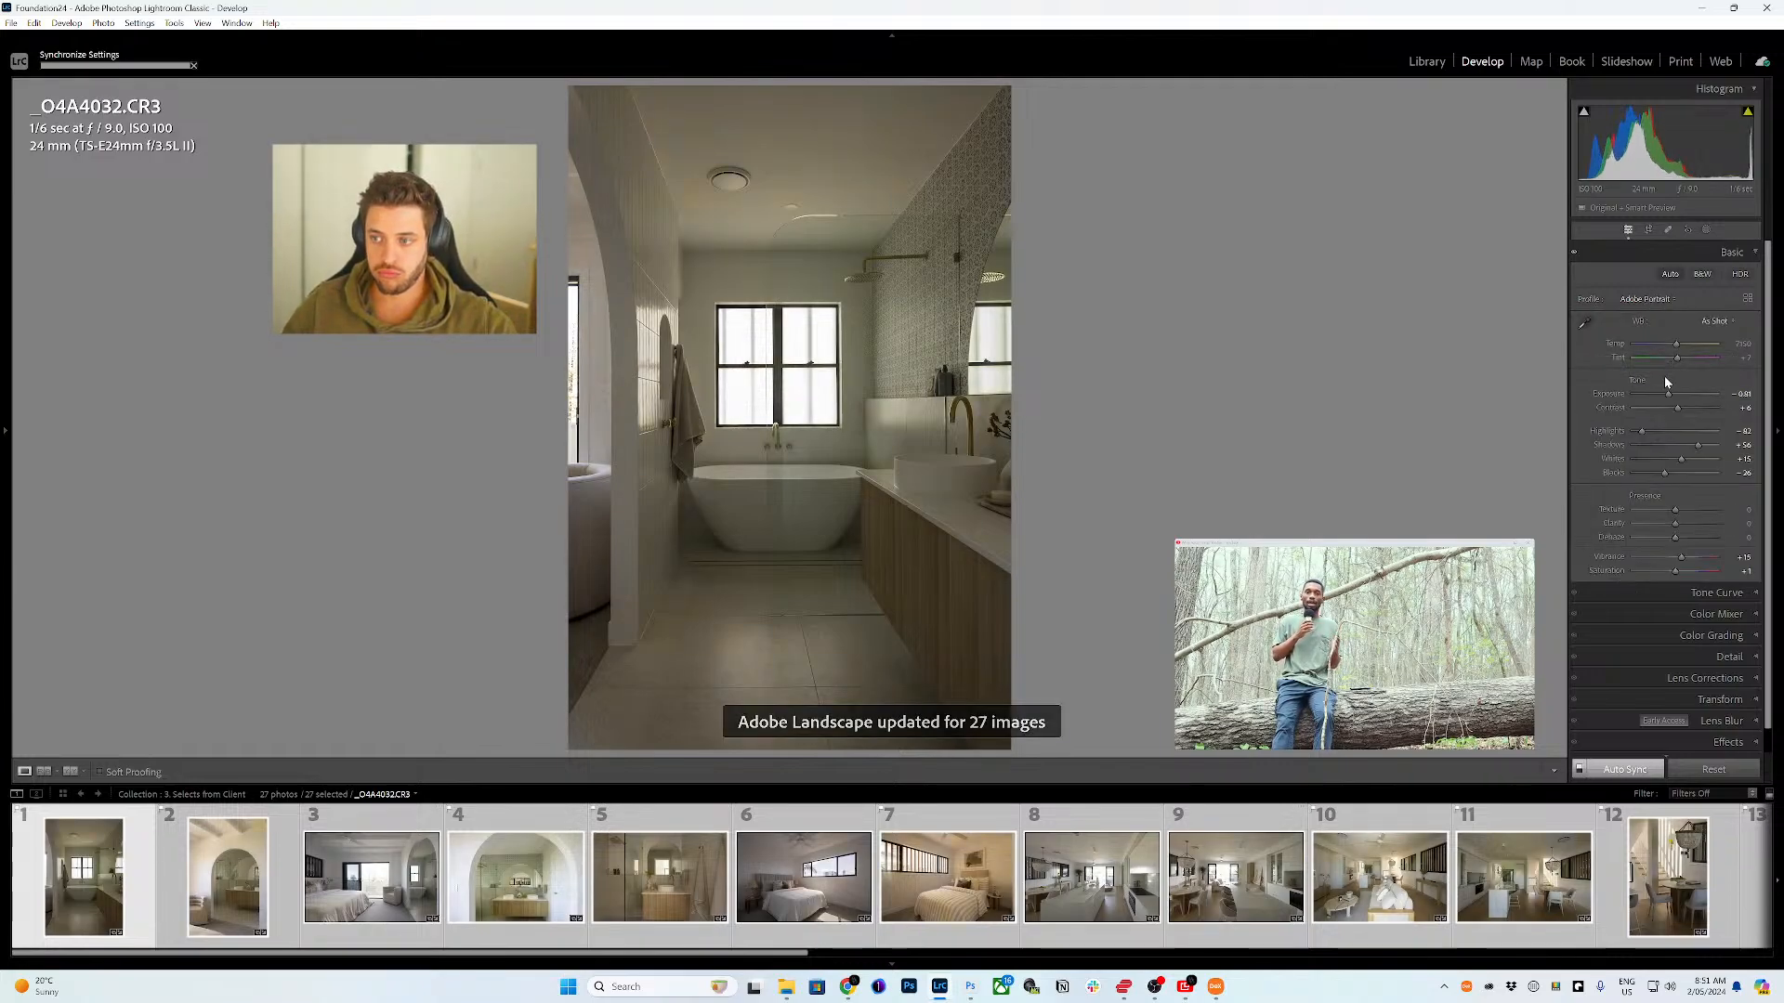
left_click(1649, 300)
left_click(1672, 430)
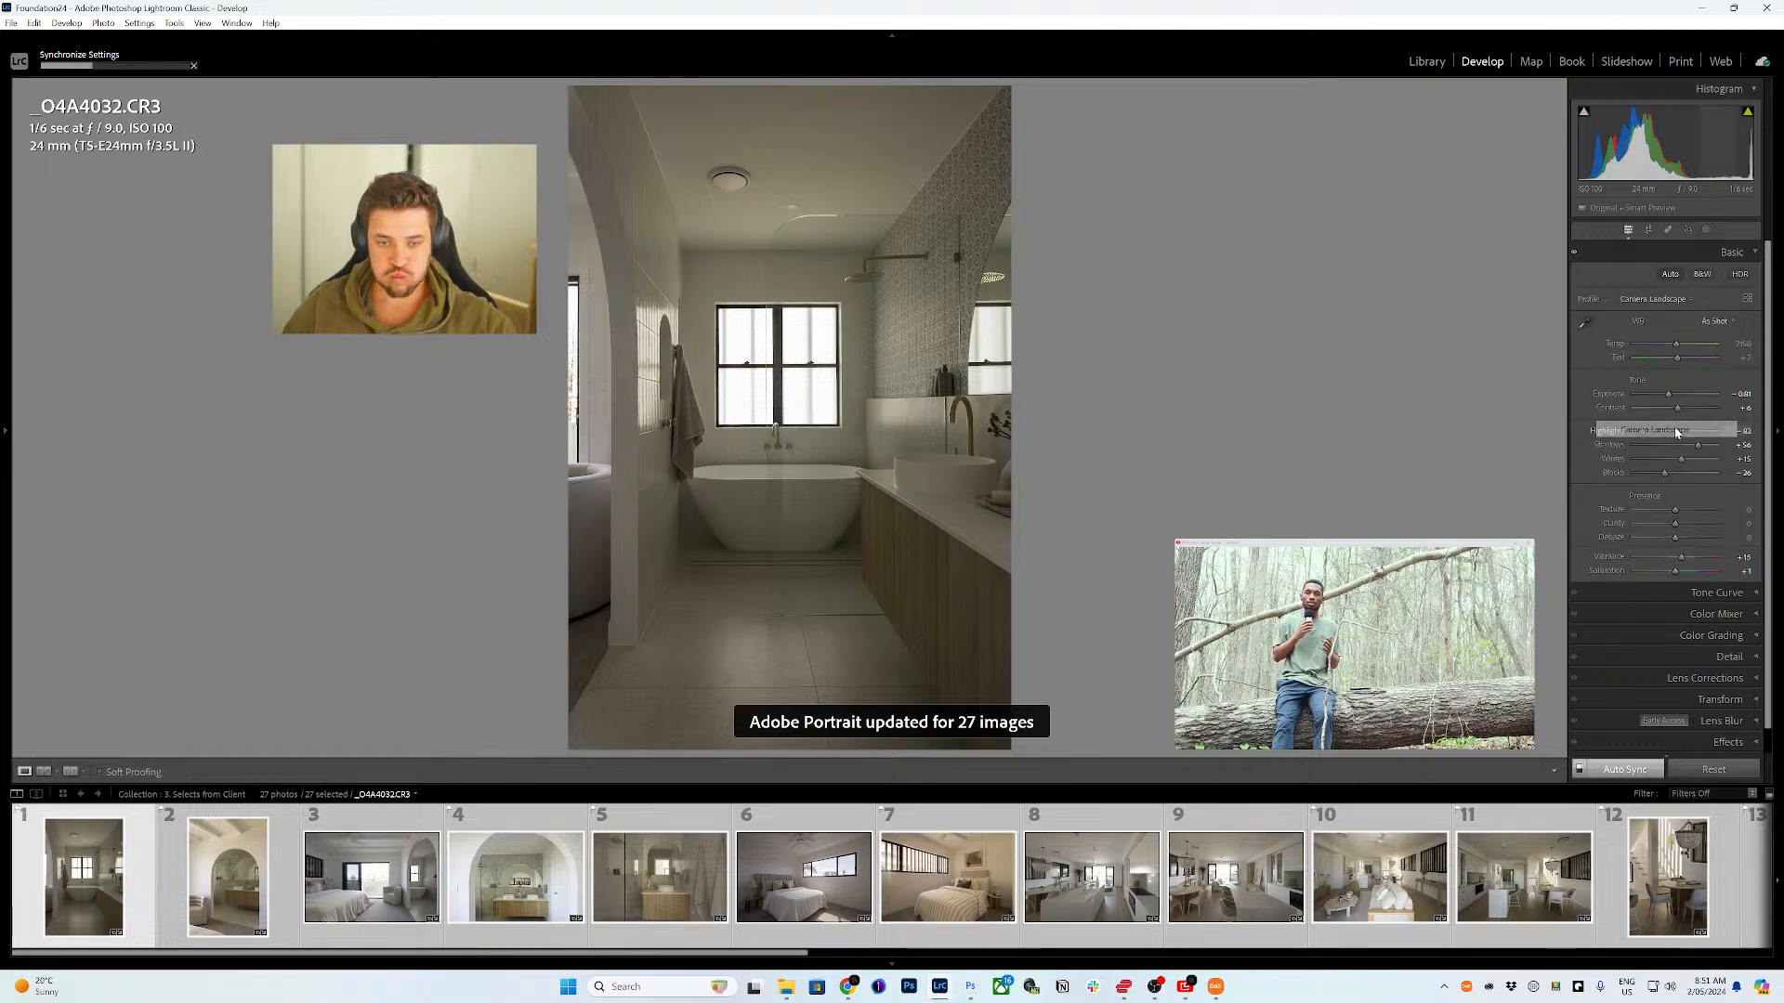
left_click(1666, 301)
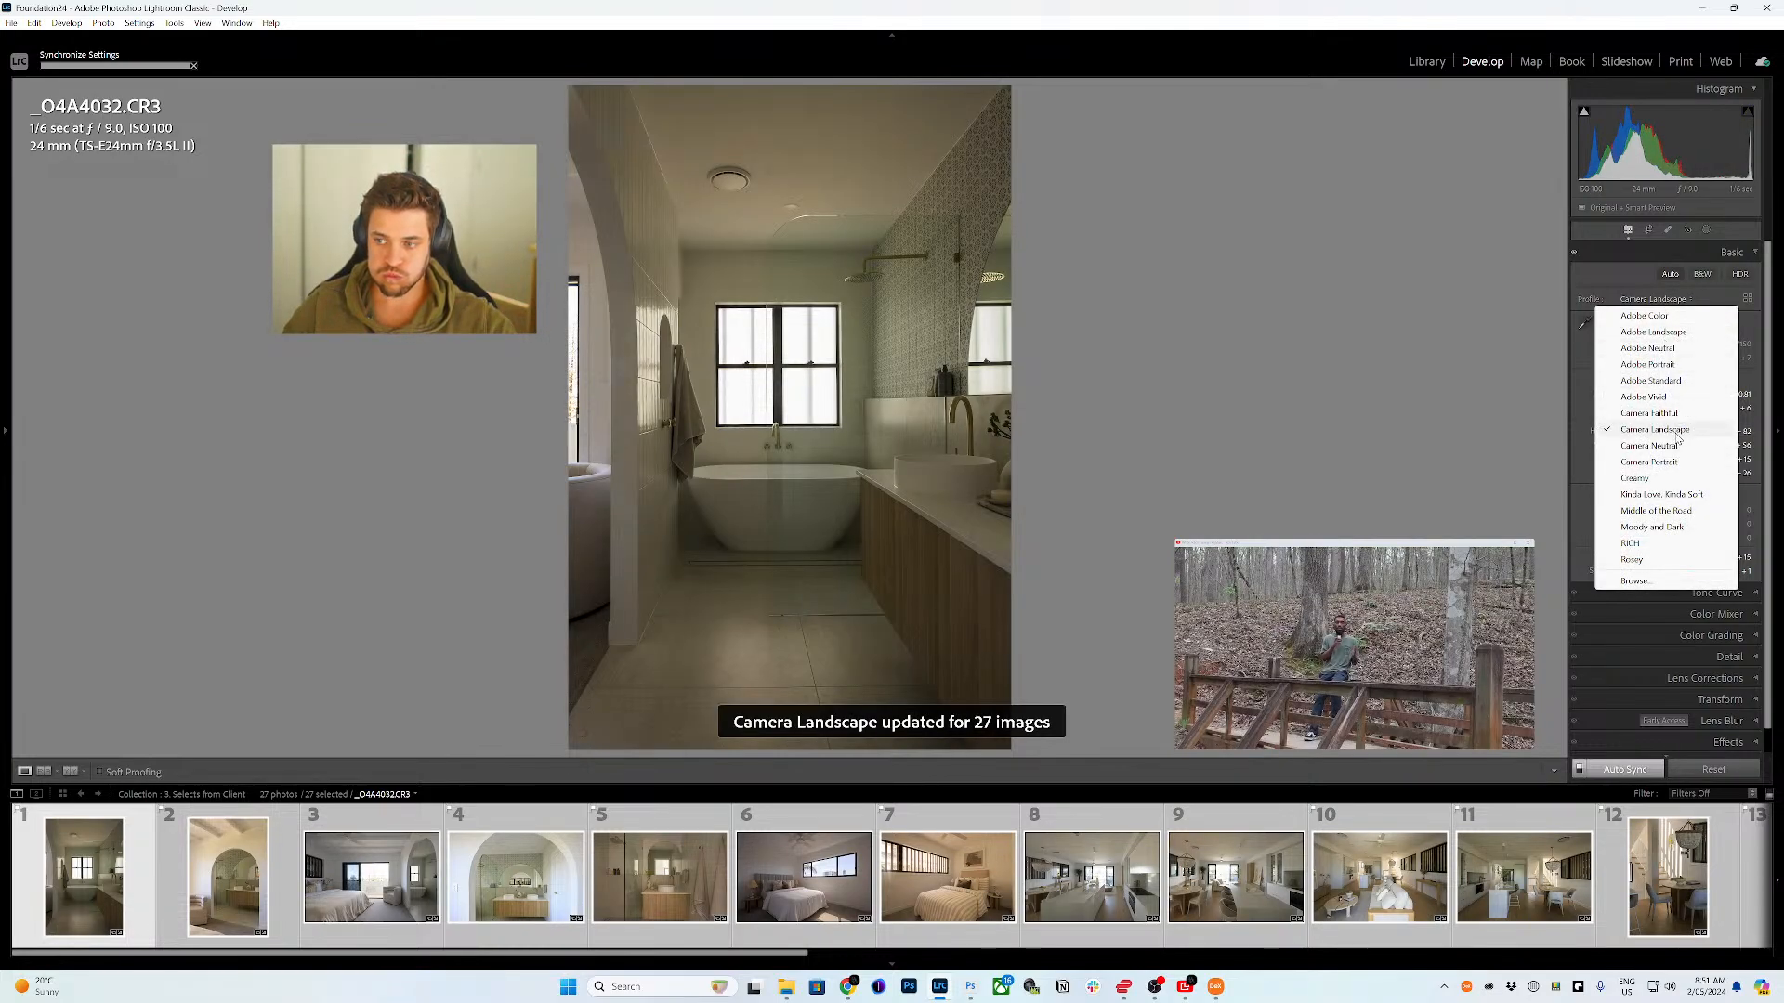
left_click(1708, 773)
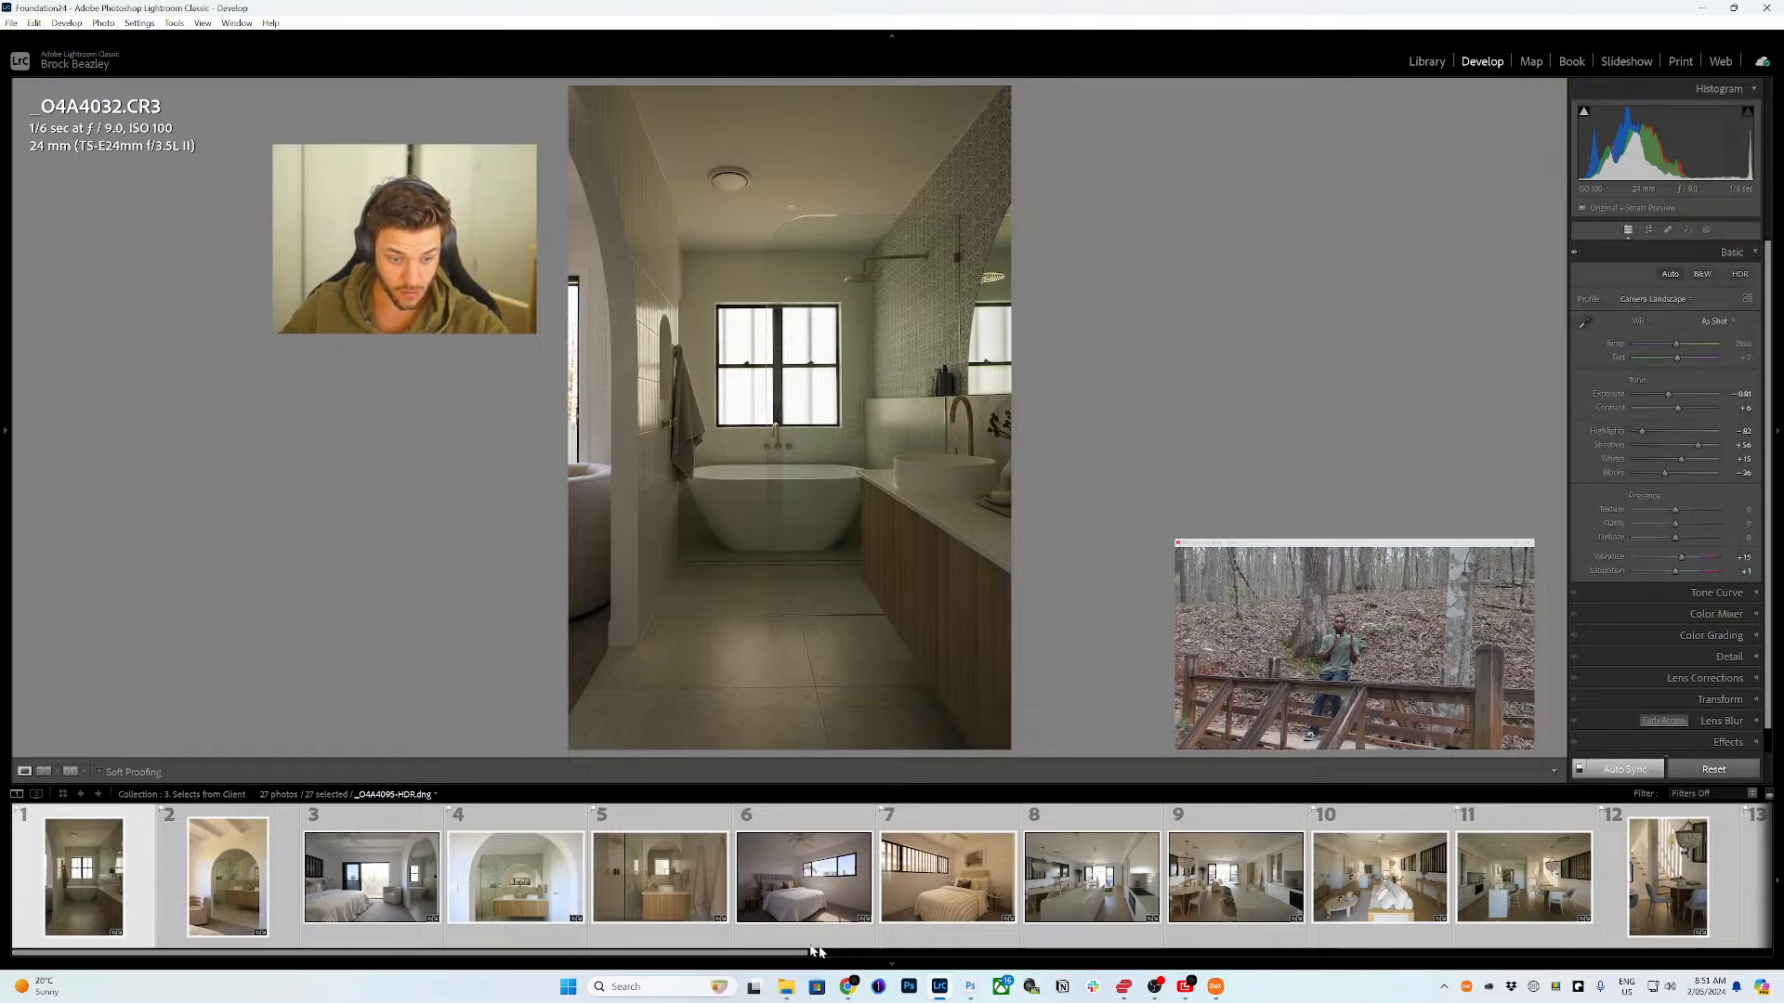
- Reset kitchen photo 9, try Creamy, Middle of the Road, Camera Neutral, then choose Adobe Portrait
left_click(1227, 897)
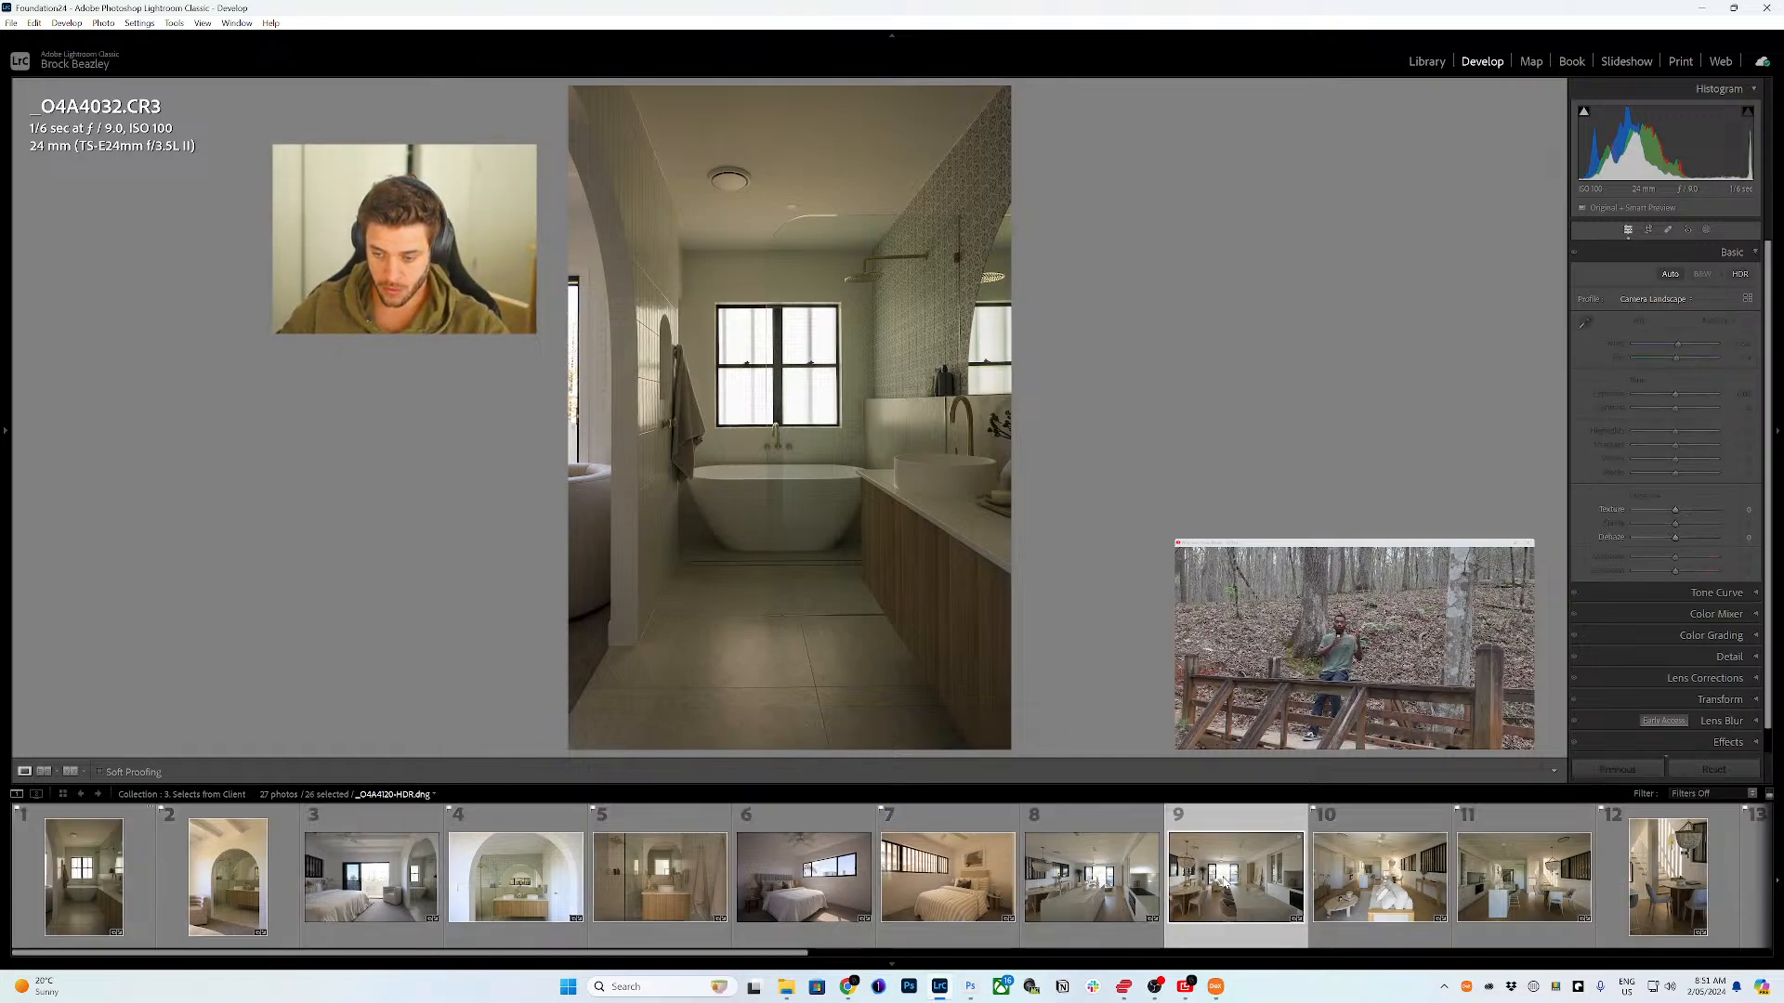
key("g")
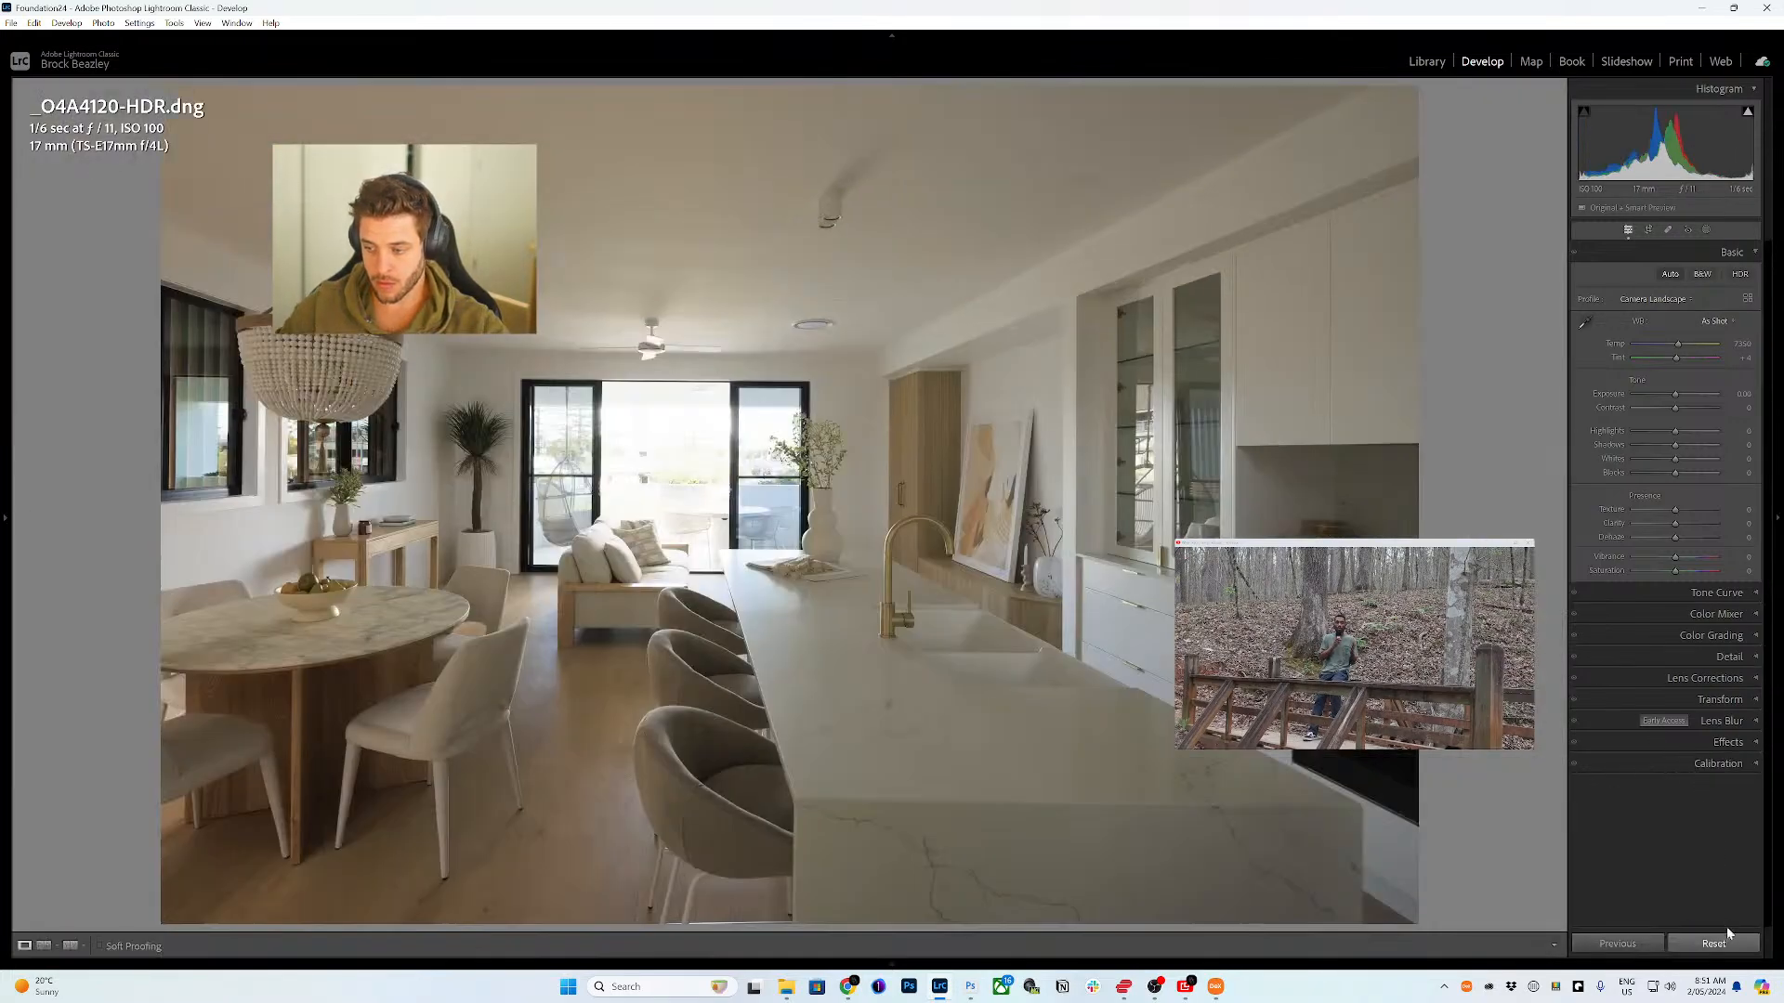
left_click(1724, 941)
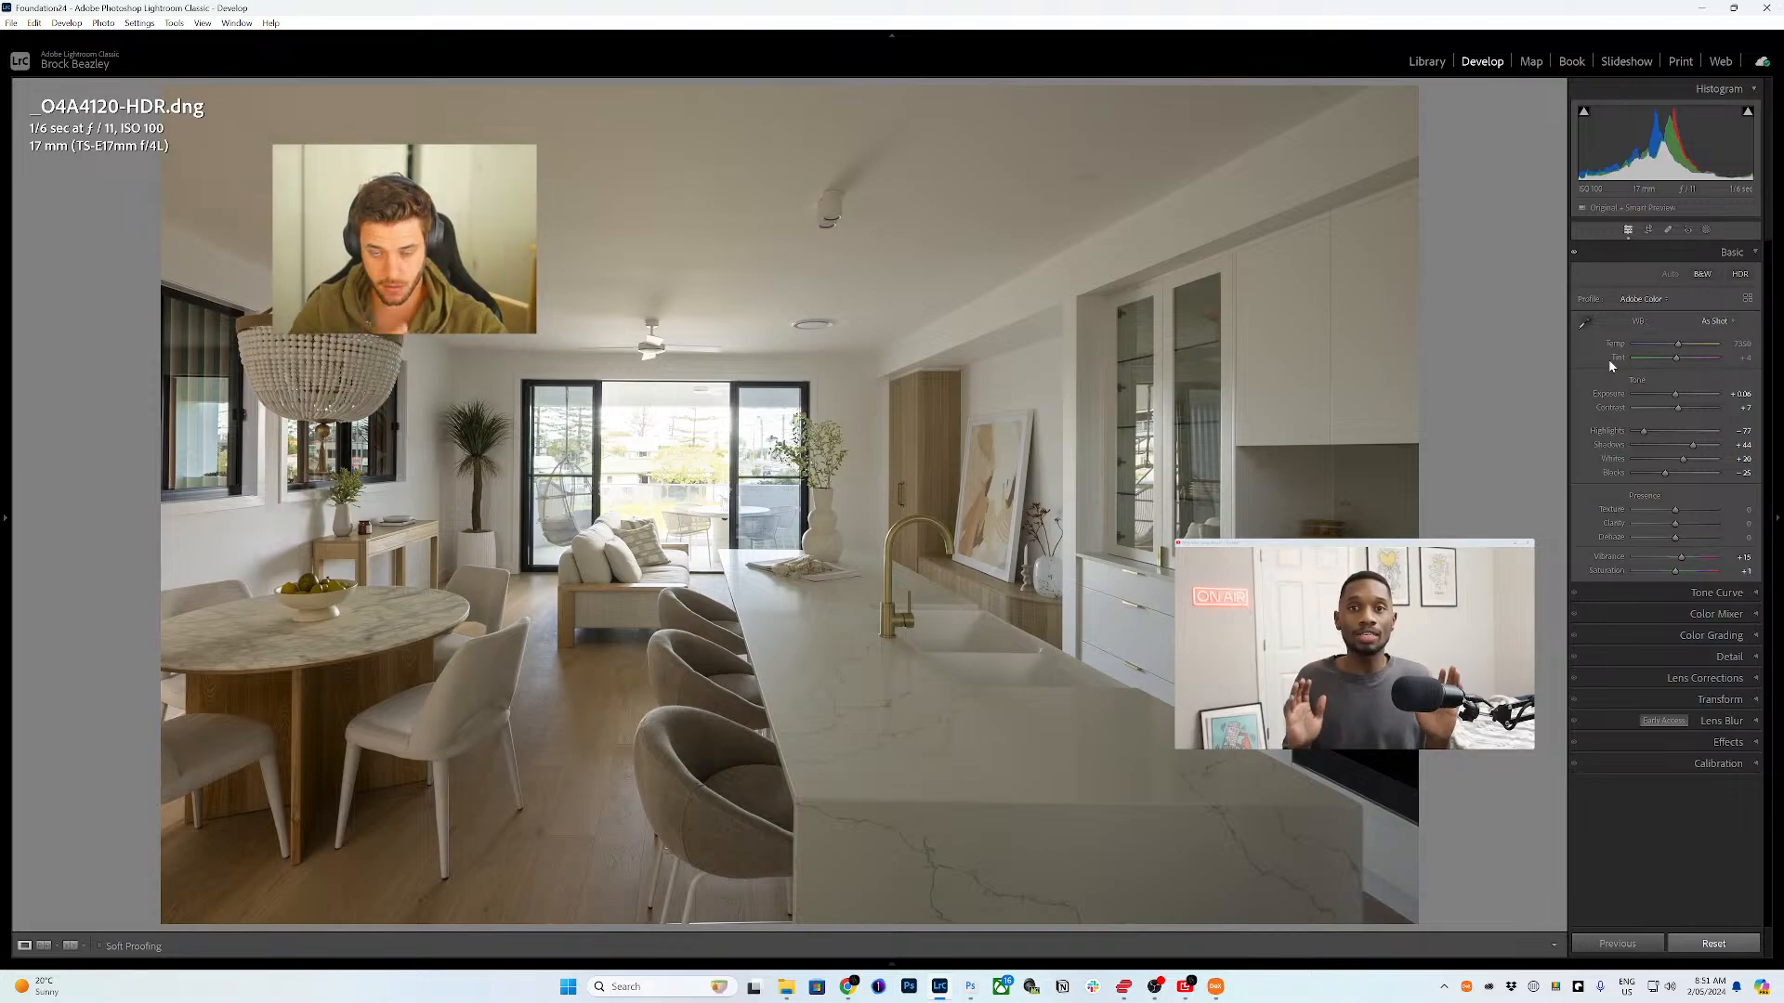
left_click(1644, 299)
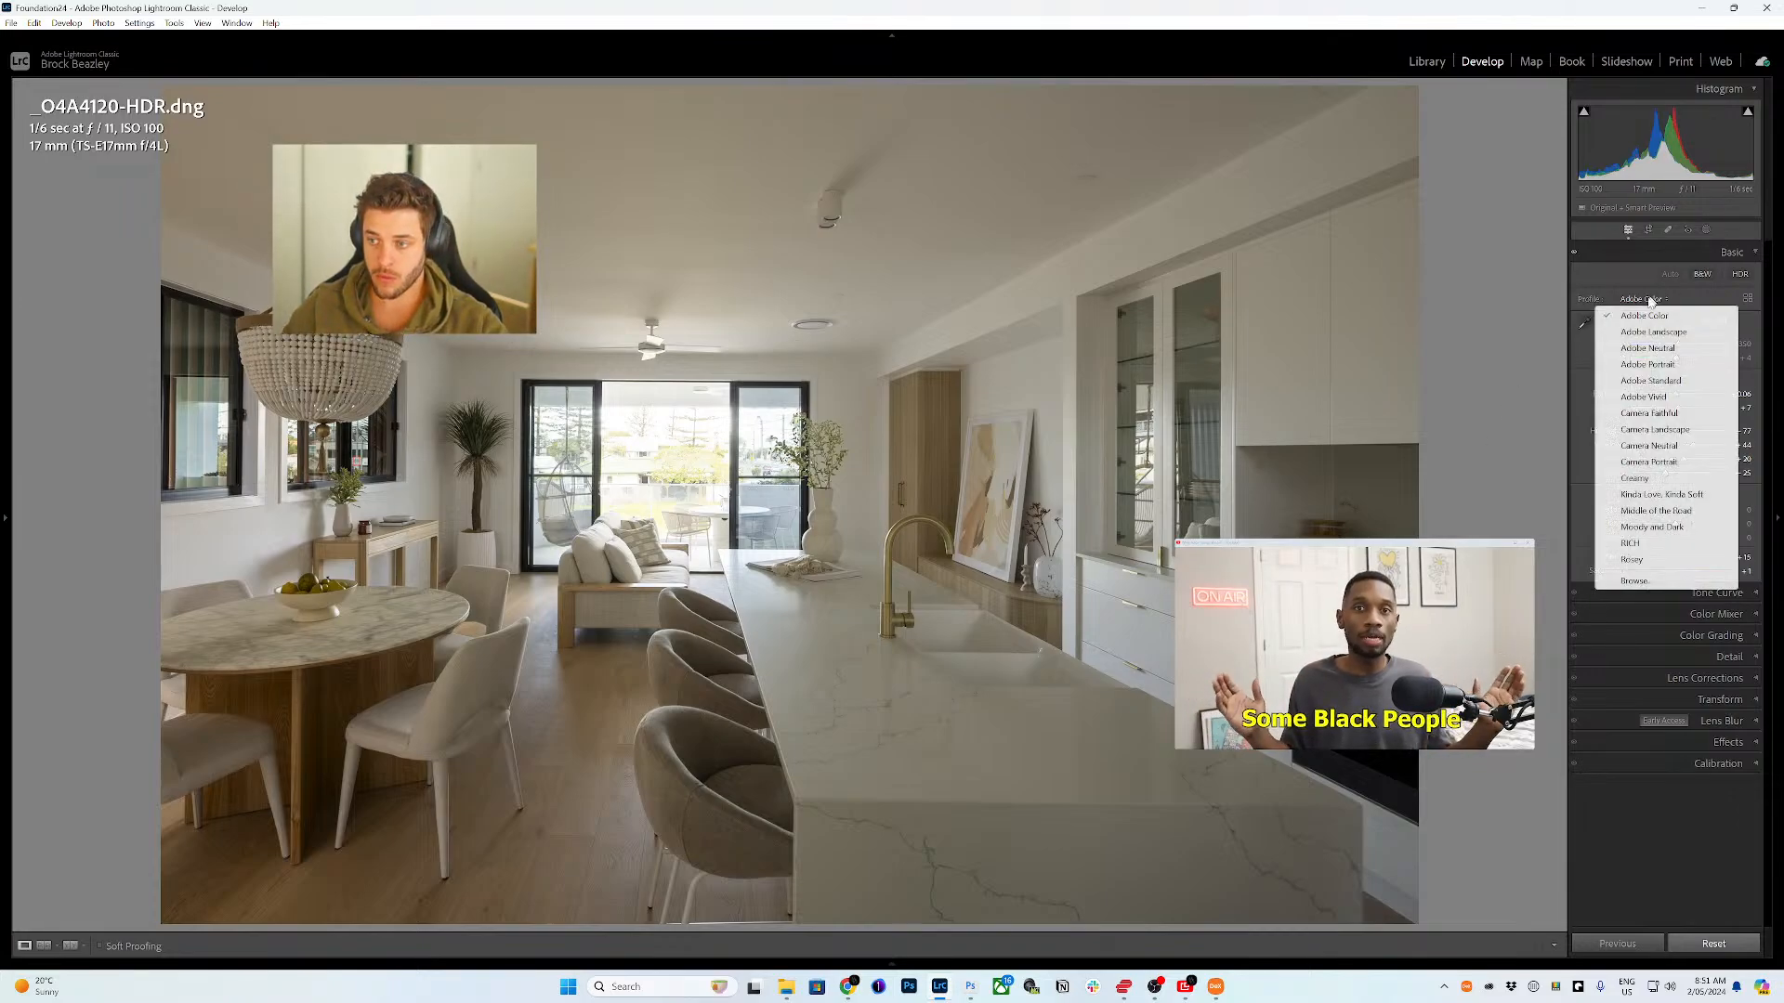
left_click(1635, 478)
left_click(1637, 299)
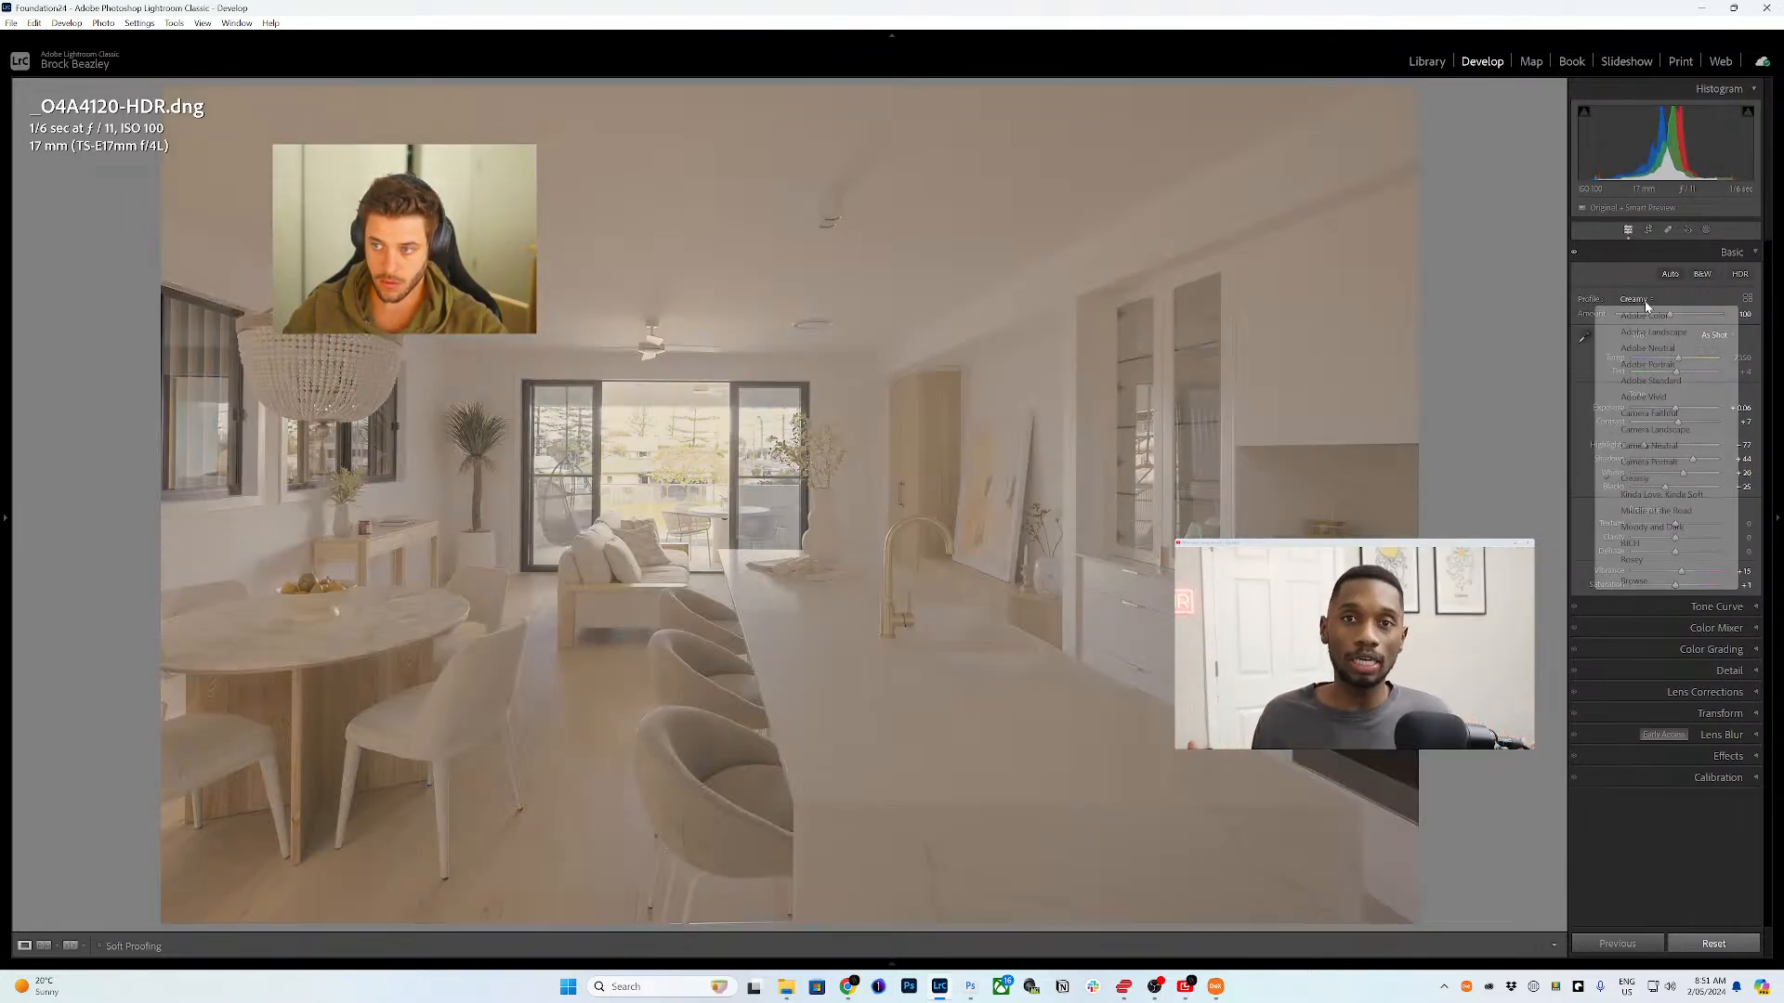
left_click(1656, 511)
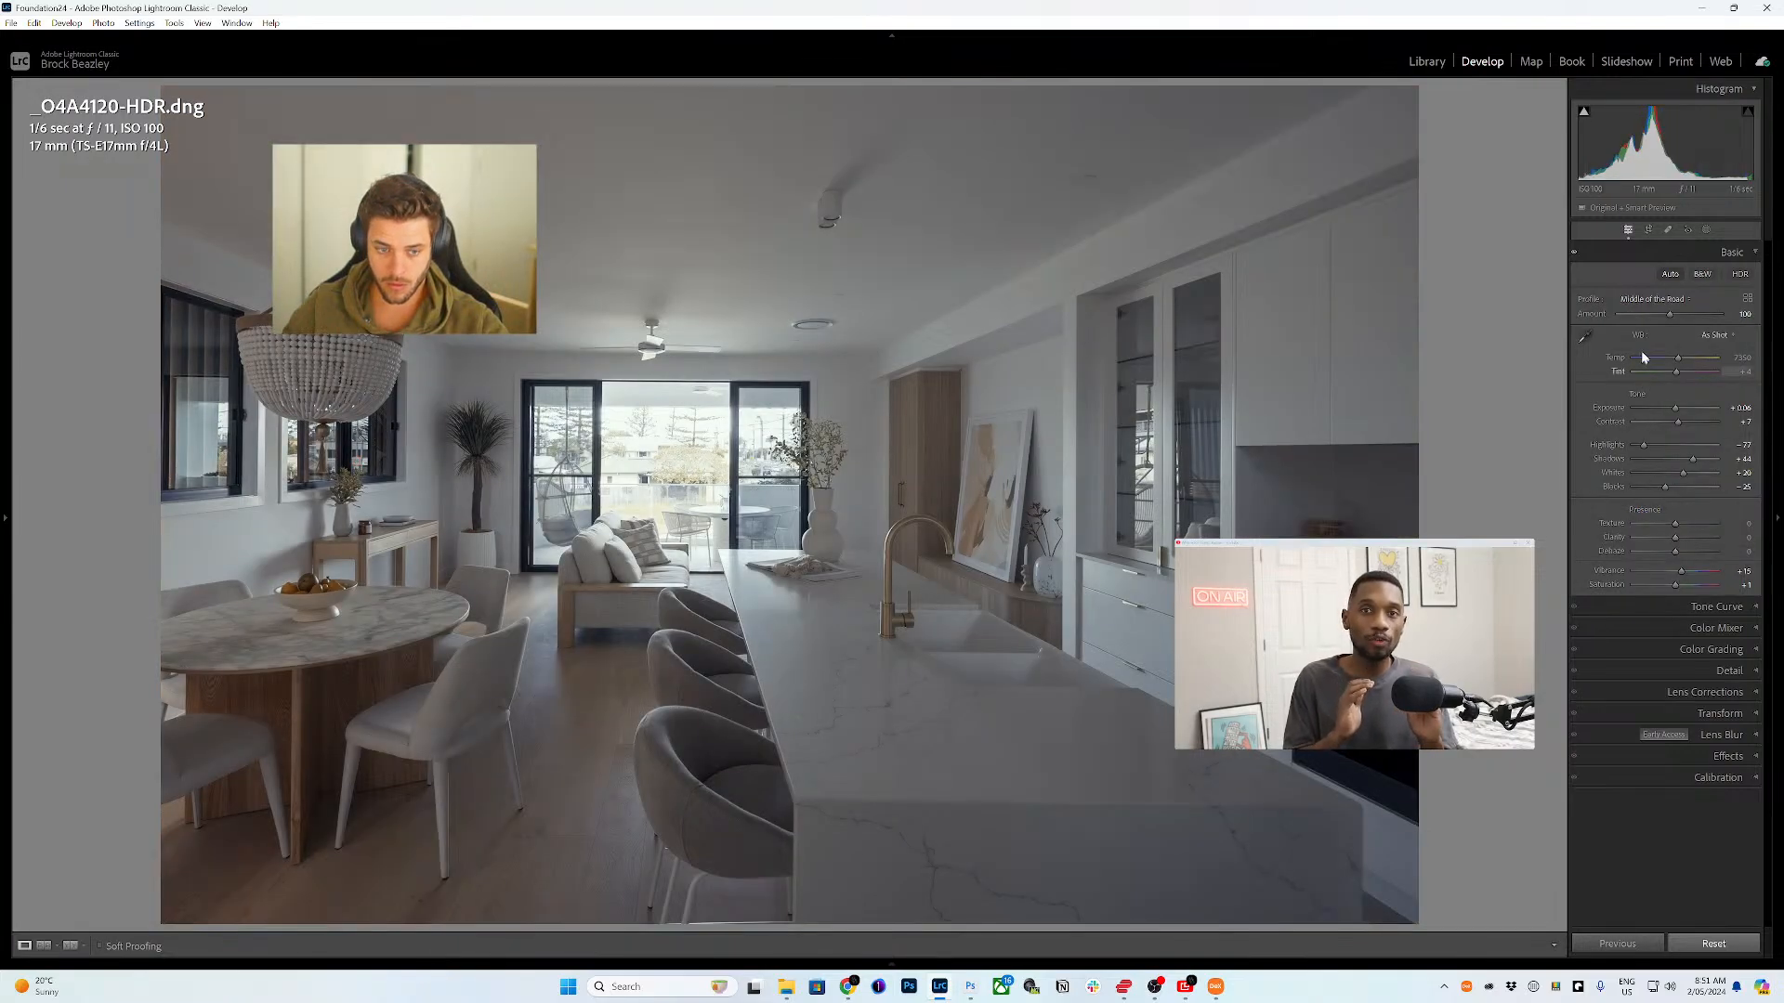
left_click(1647, 300)
left_click(1652, 446)
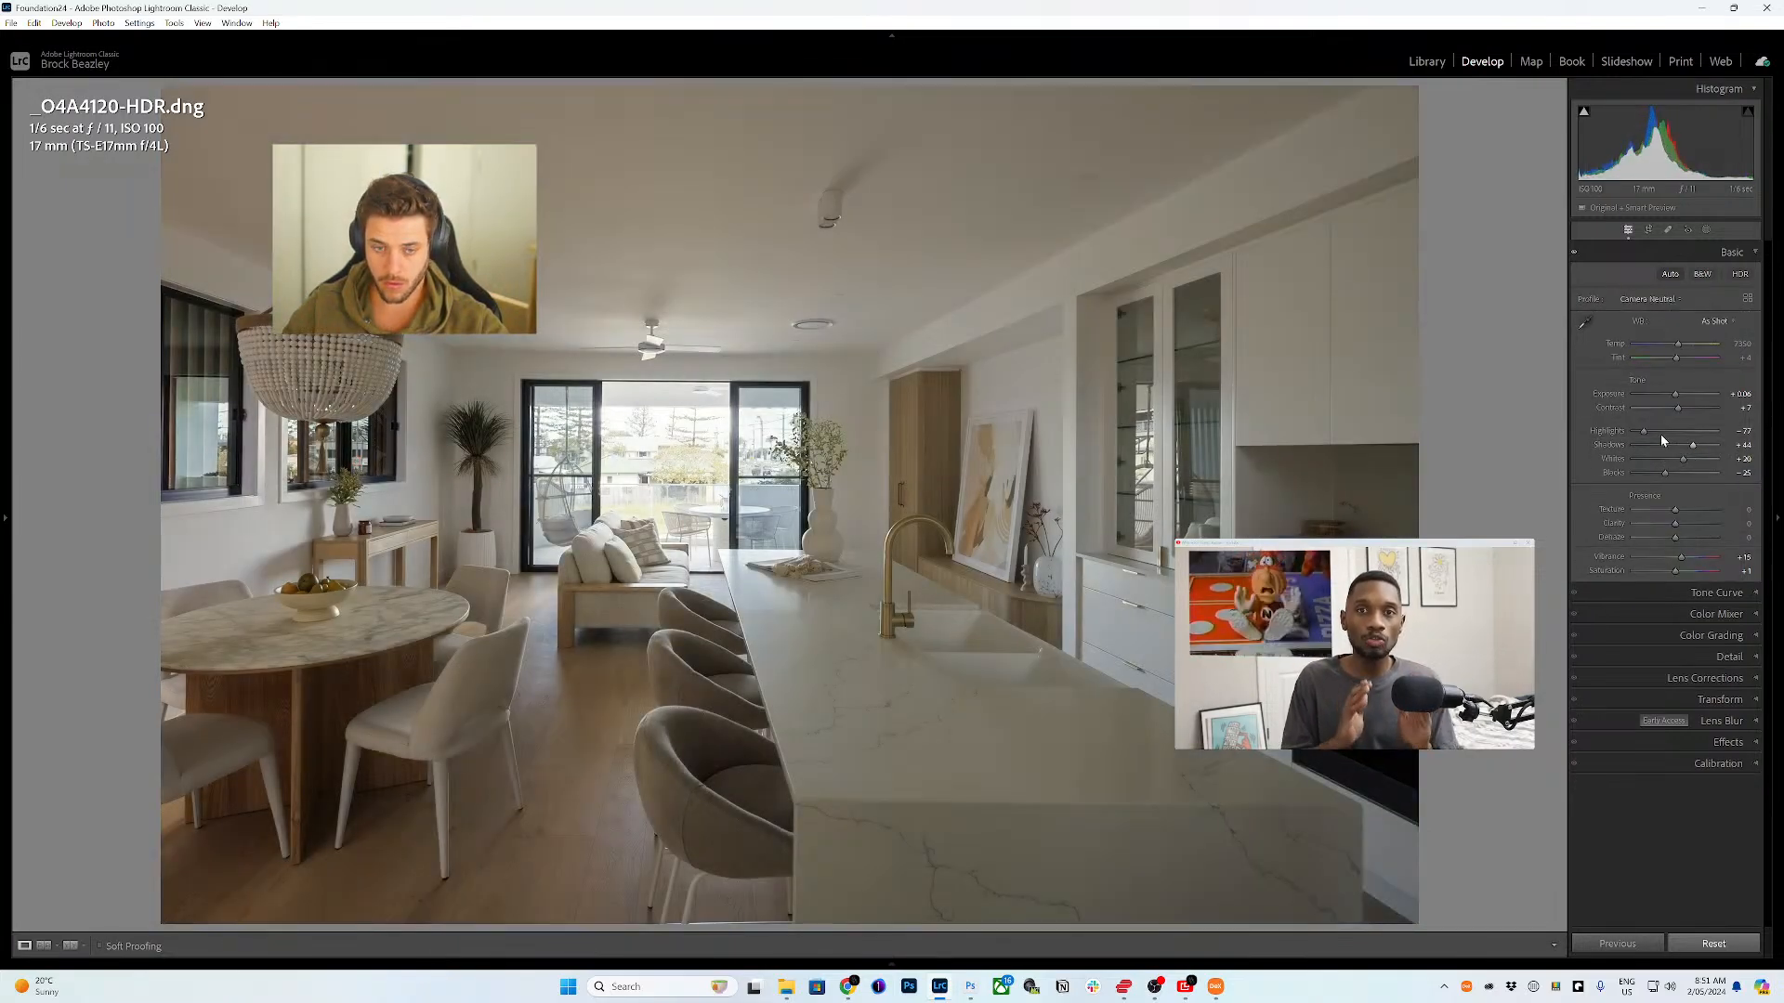
left_click(1649, 299)
left_click(1667, 366)
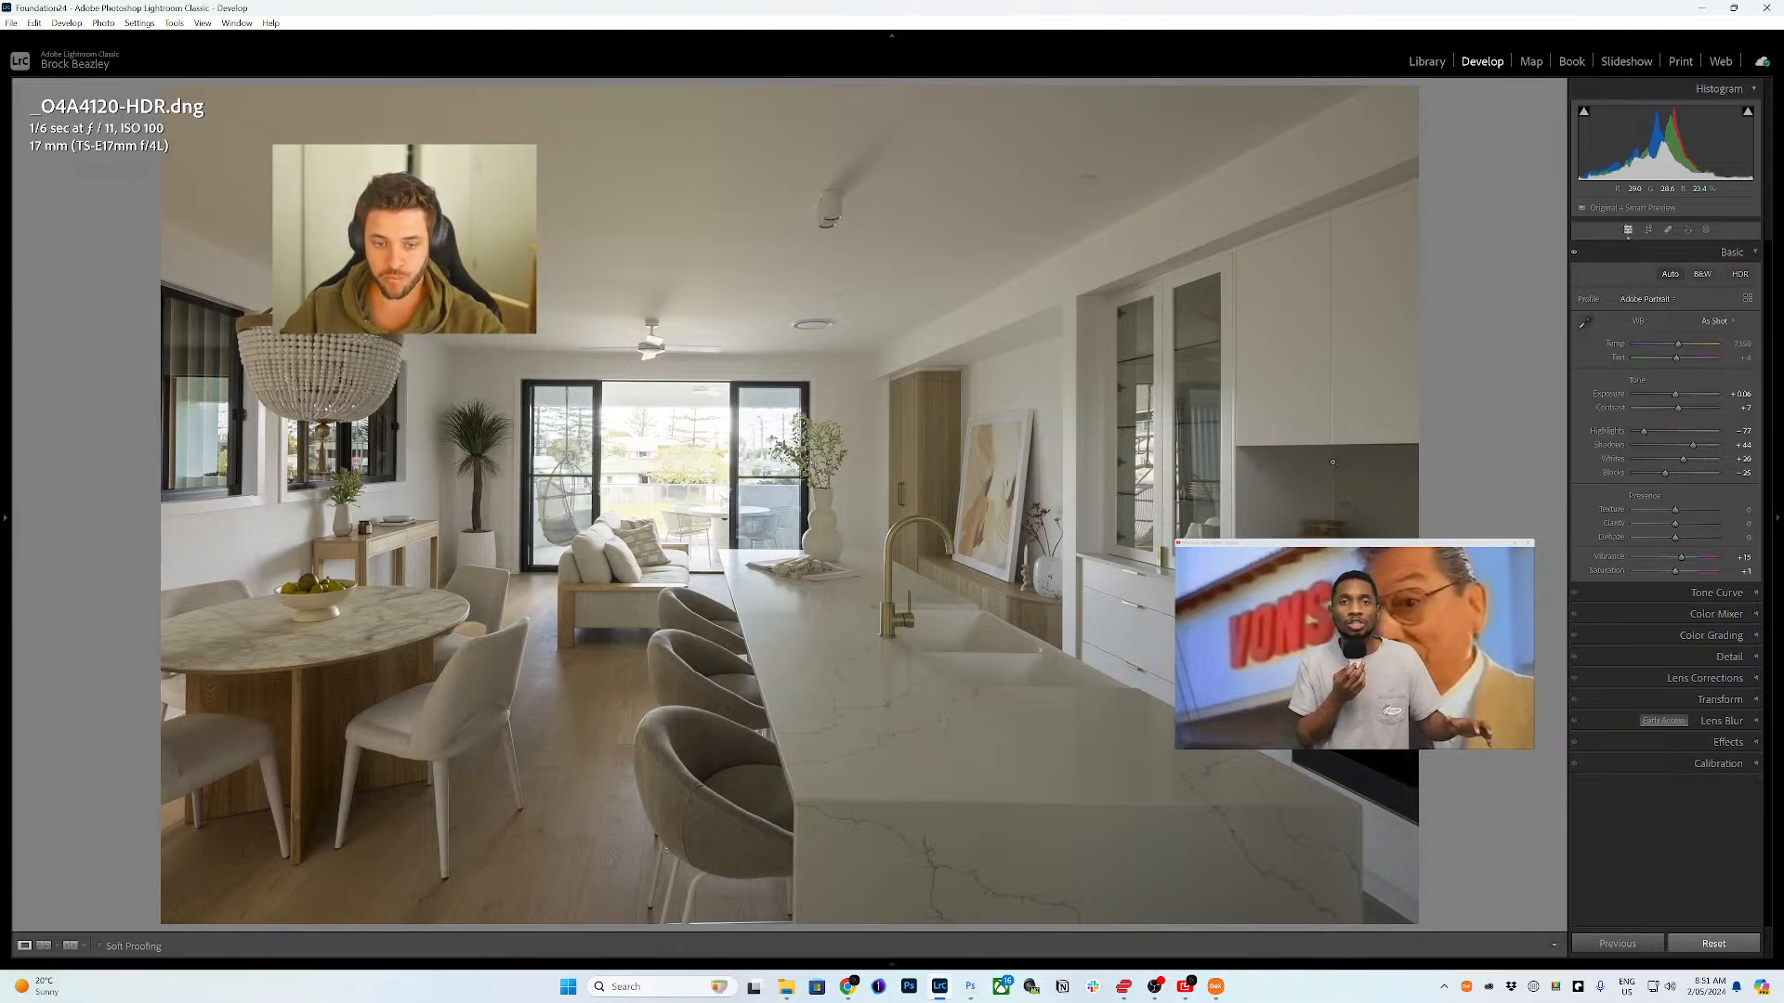
- Compare Adobe Standard and Adobe Color, settle on Adobe Portrait, and show the filmstrip
left_click(1650, 299)
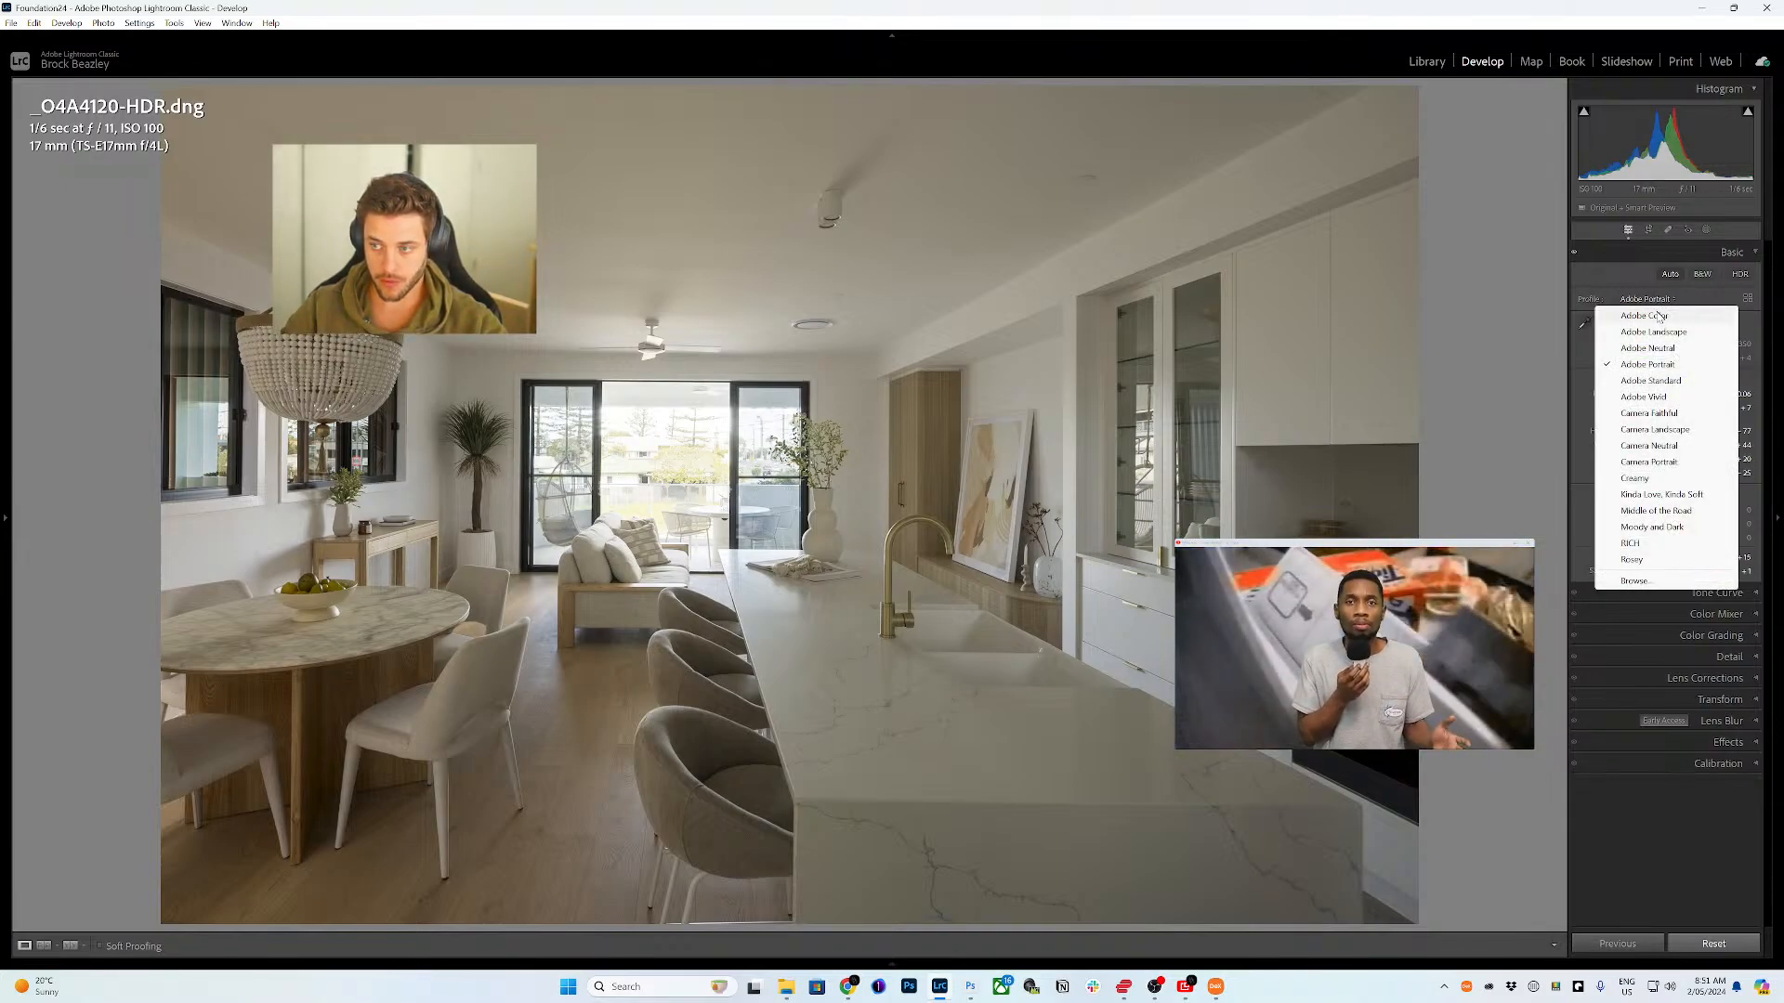
left_click(1663, 381)
left_click(1652, 299)
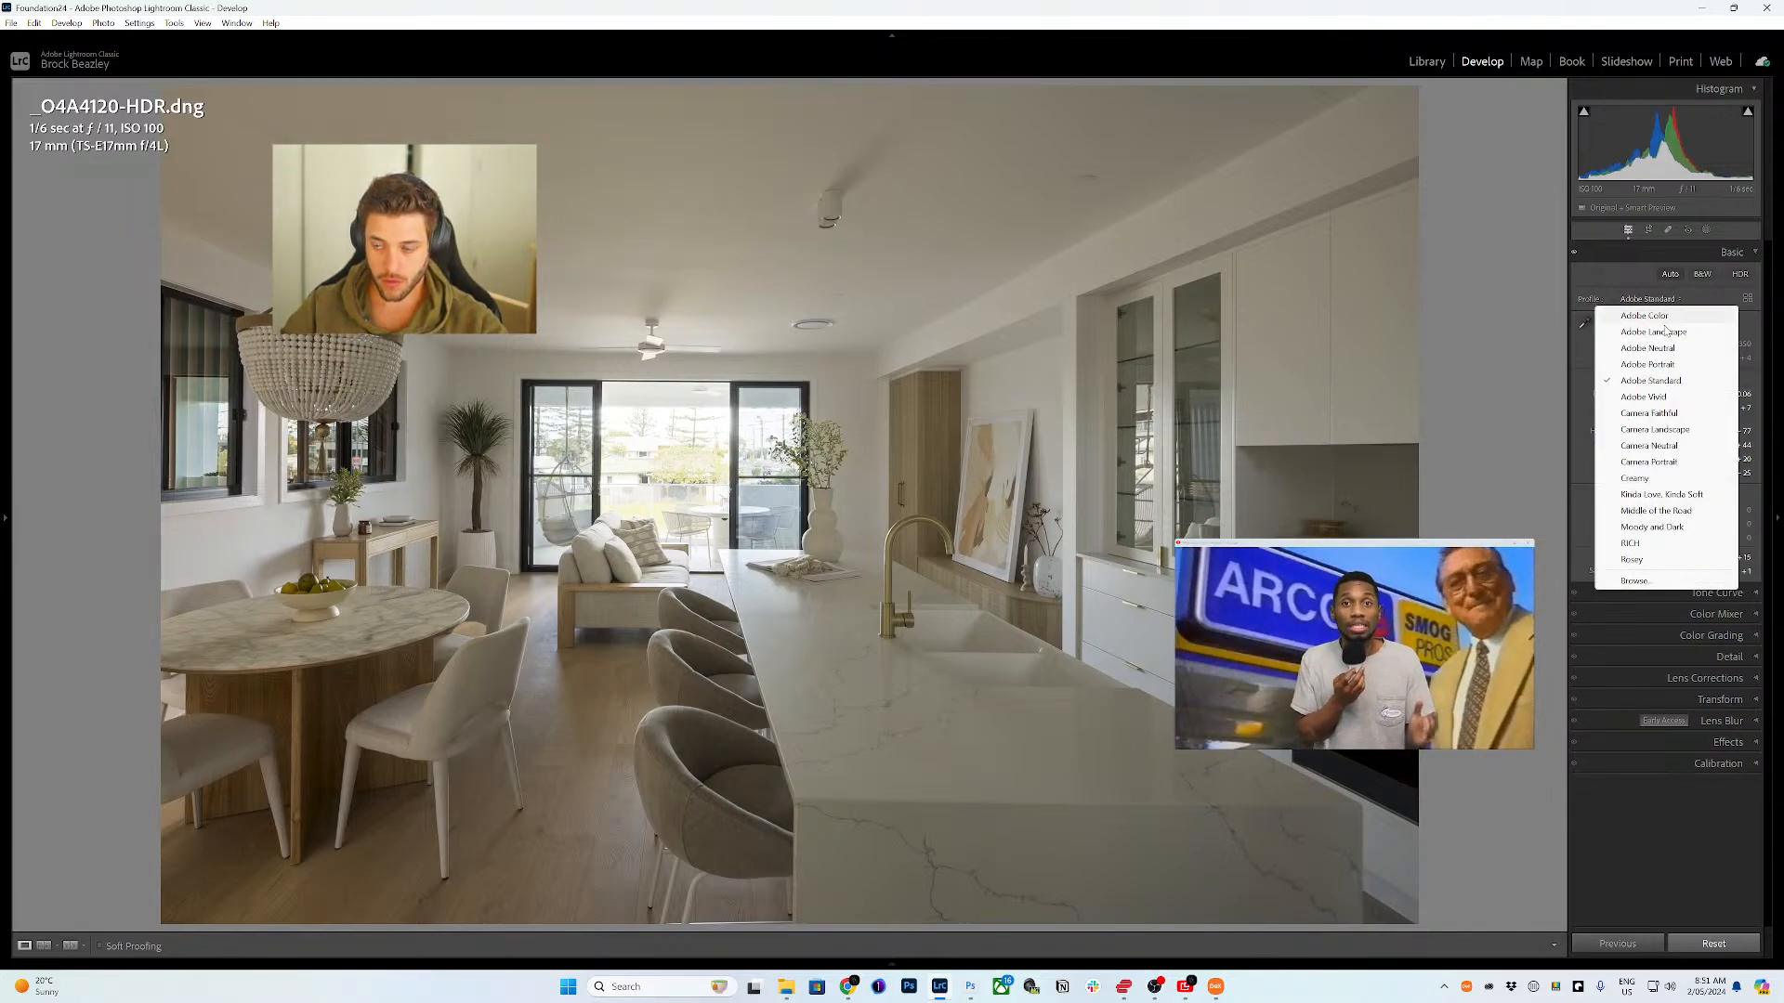
left_click(1672, 367)
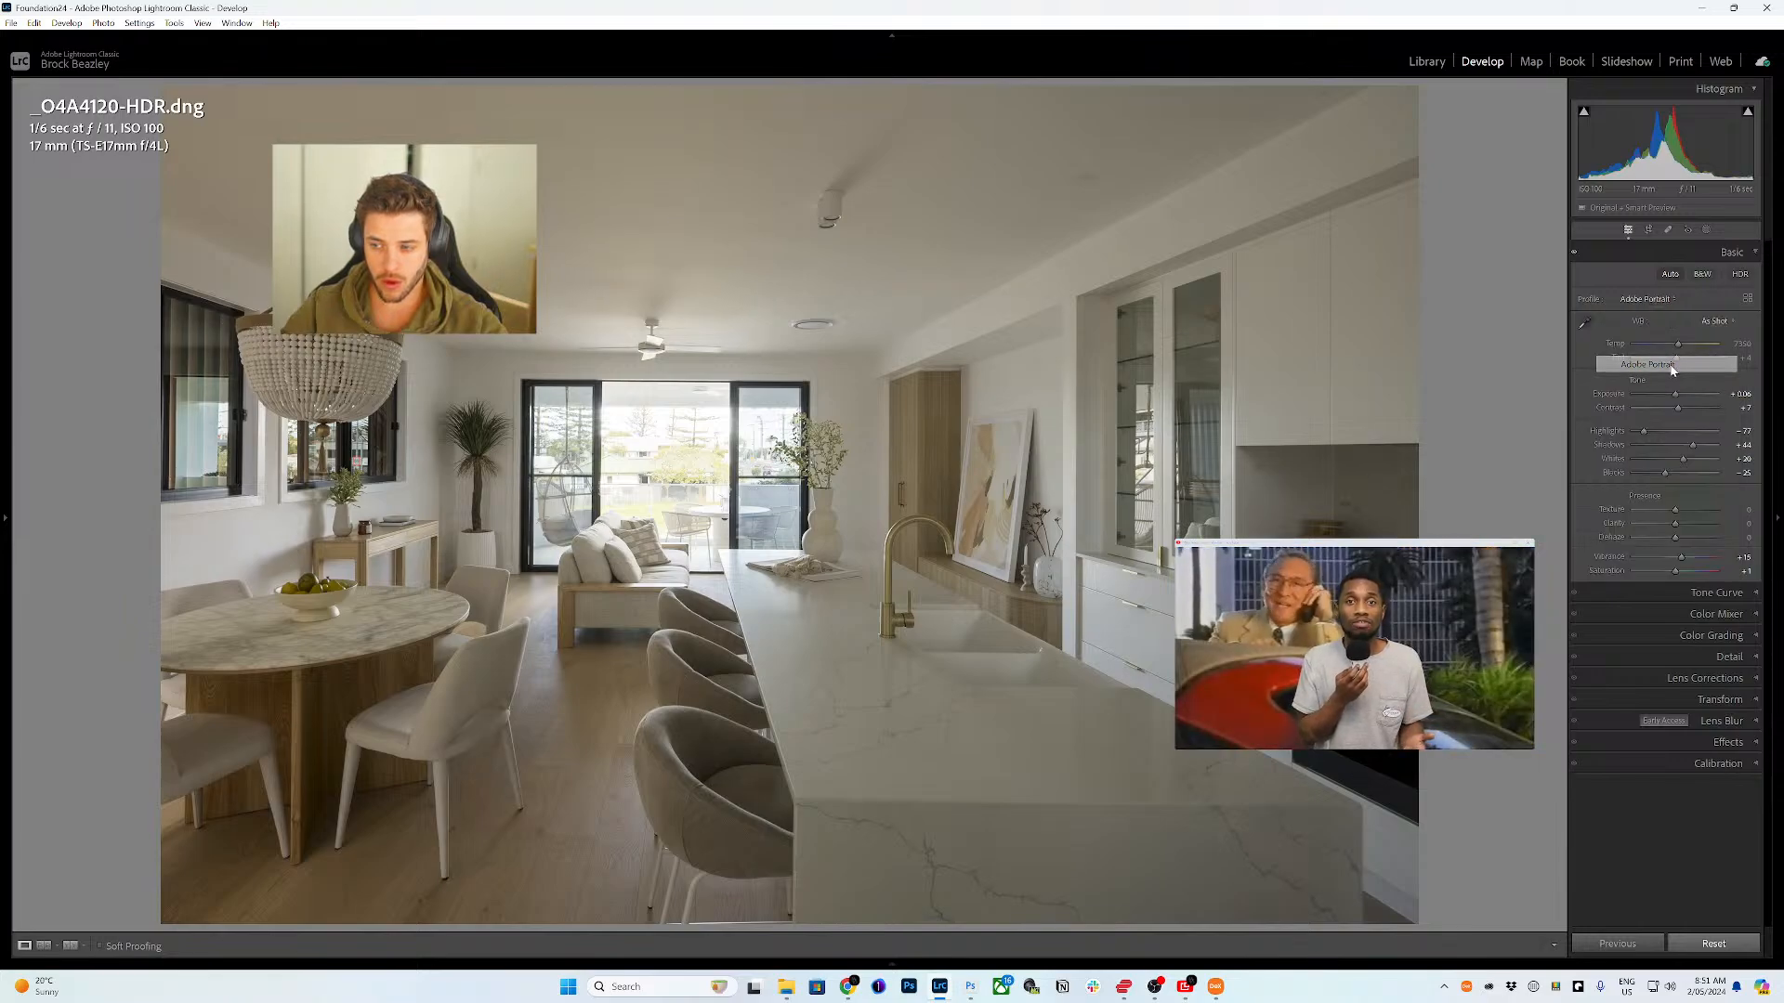
left_click(1644, 300)
left_click(1646, 314)
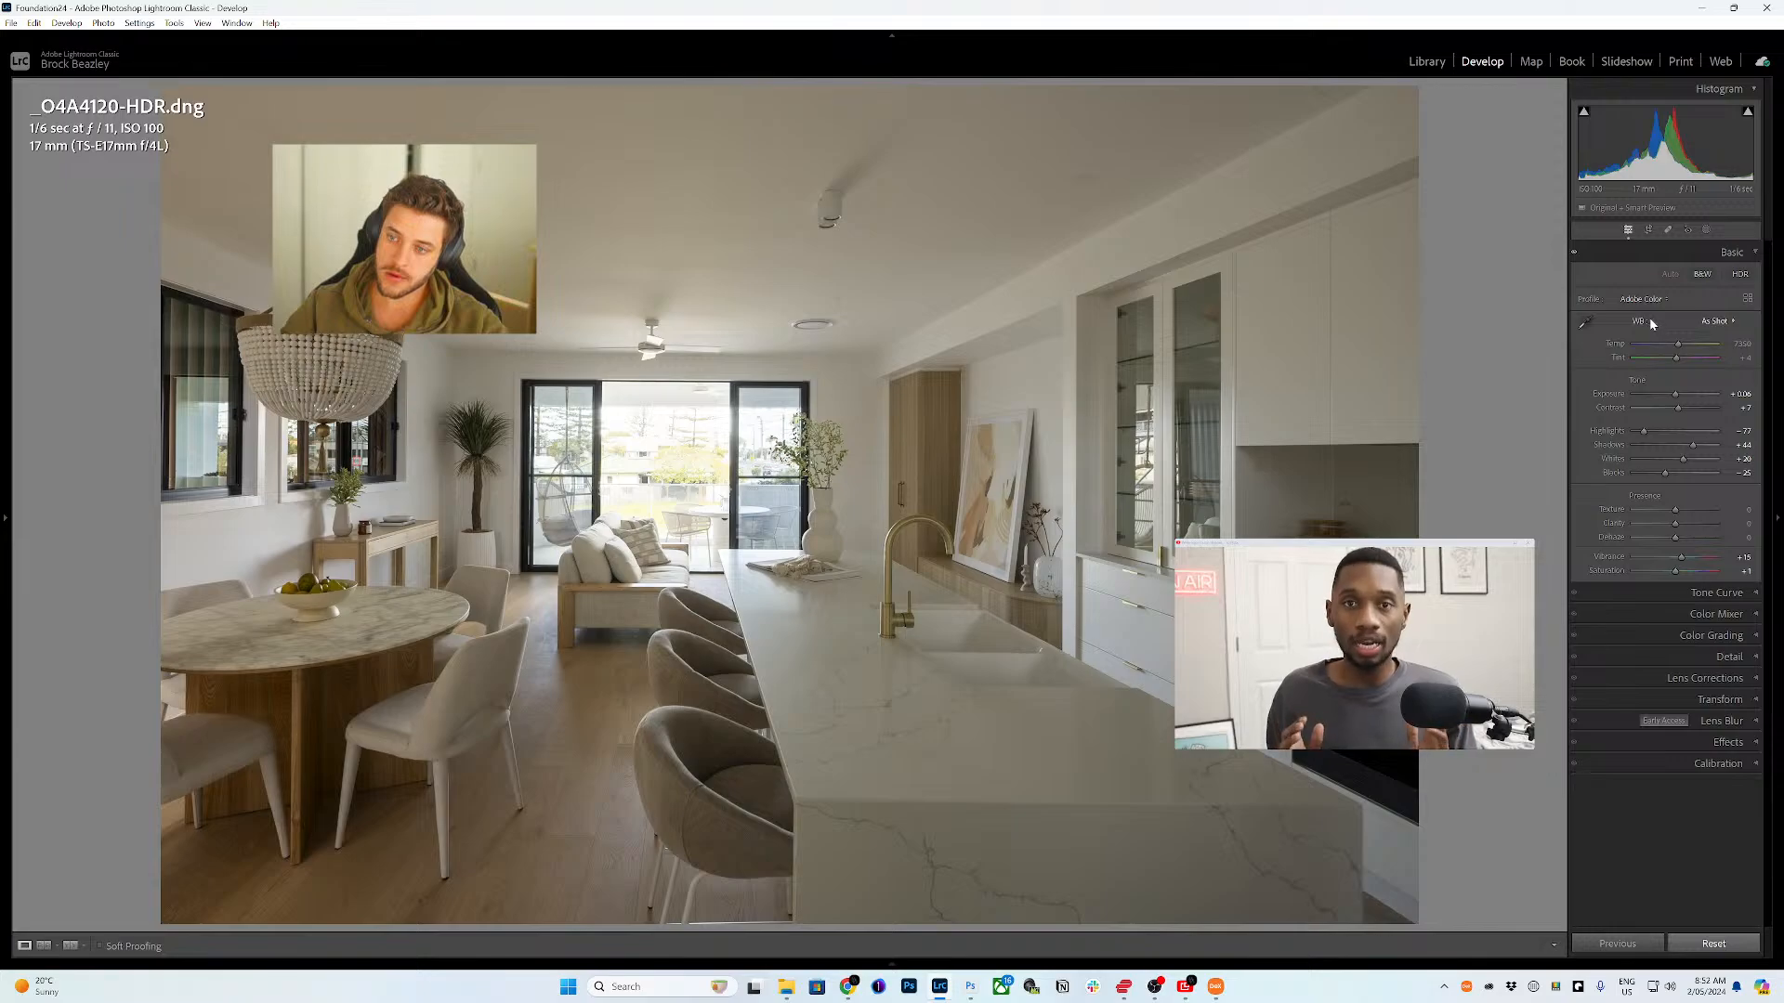
left_click(1660, 299)
left_click(1672, 364)
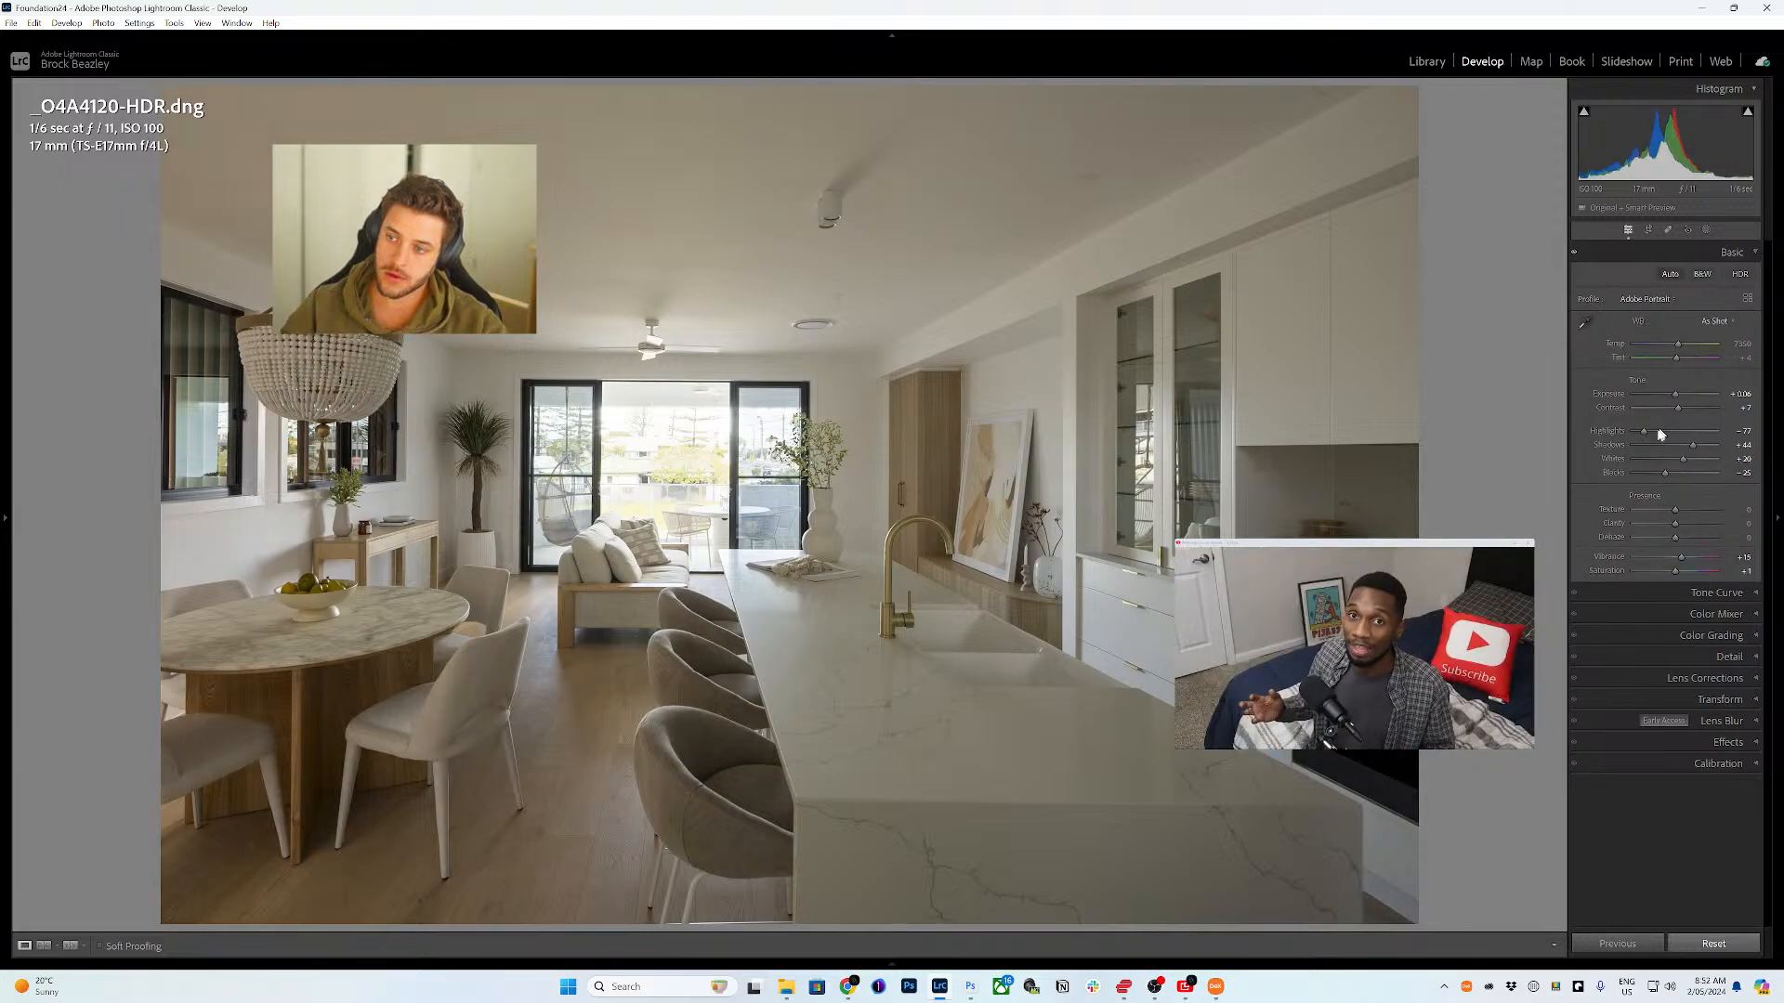
left_click(892, 964)
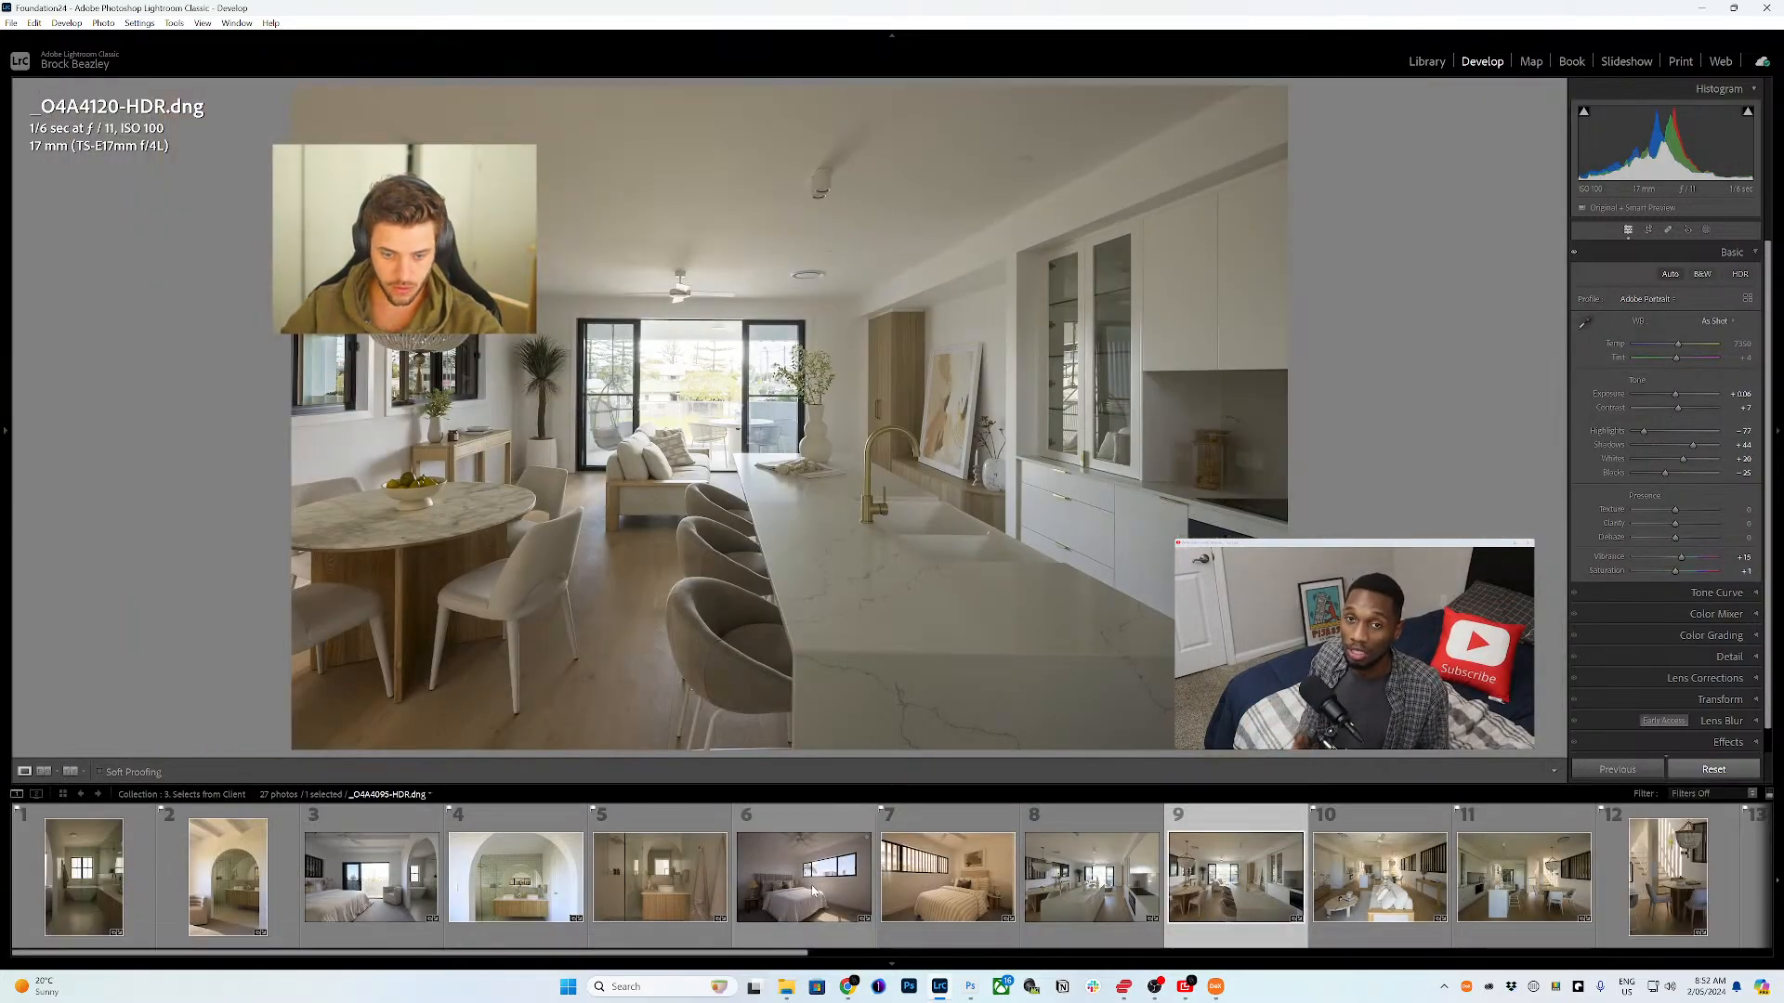
- Select all 27 photos from the bedroom shot _O4A4095-HDR.dng, reset them, and apply Auto tone
left_click(825, 929)
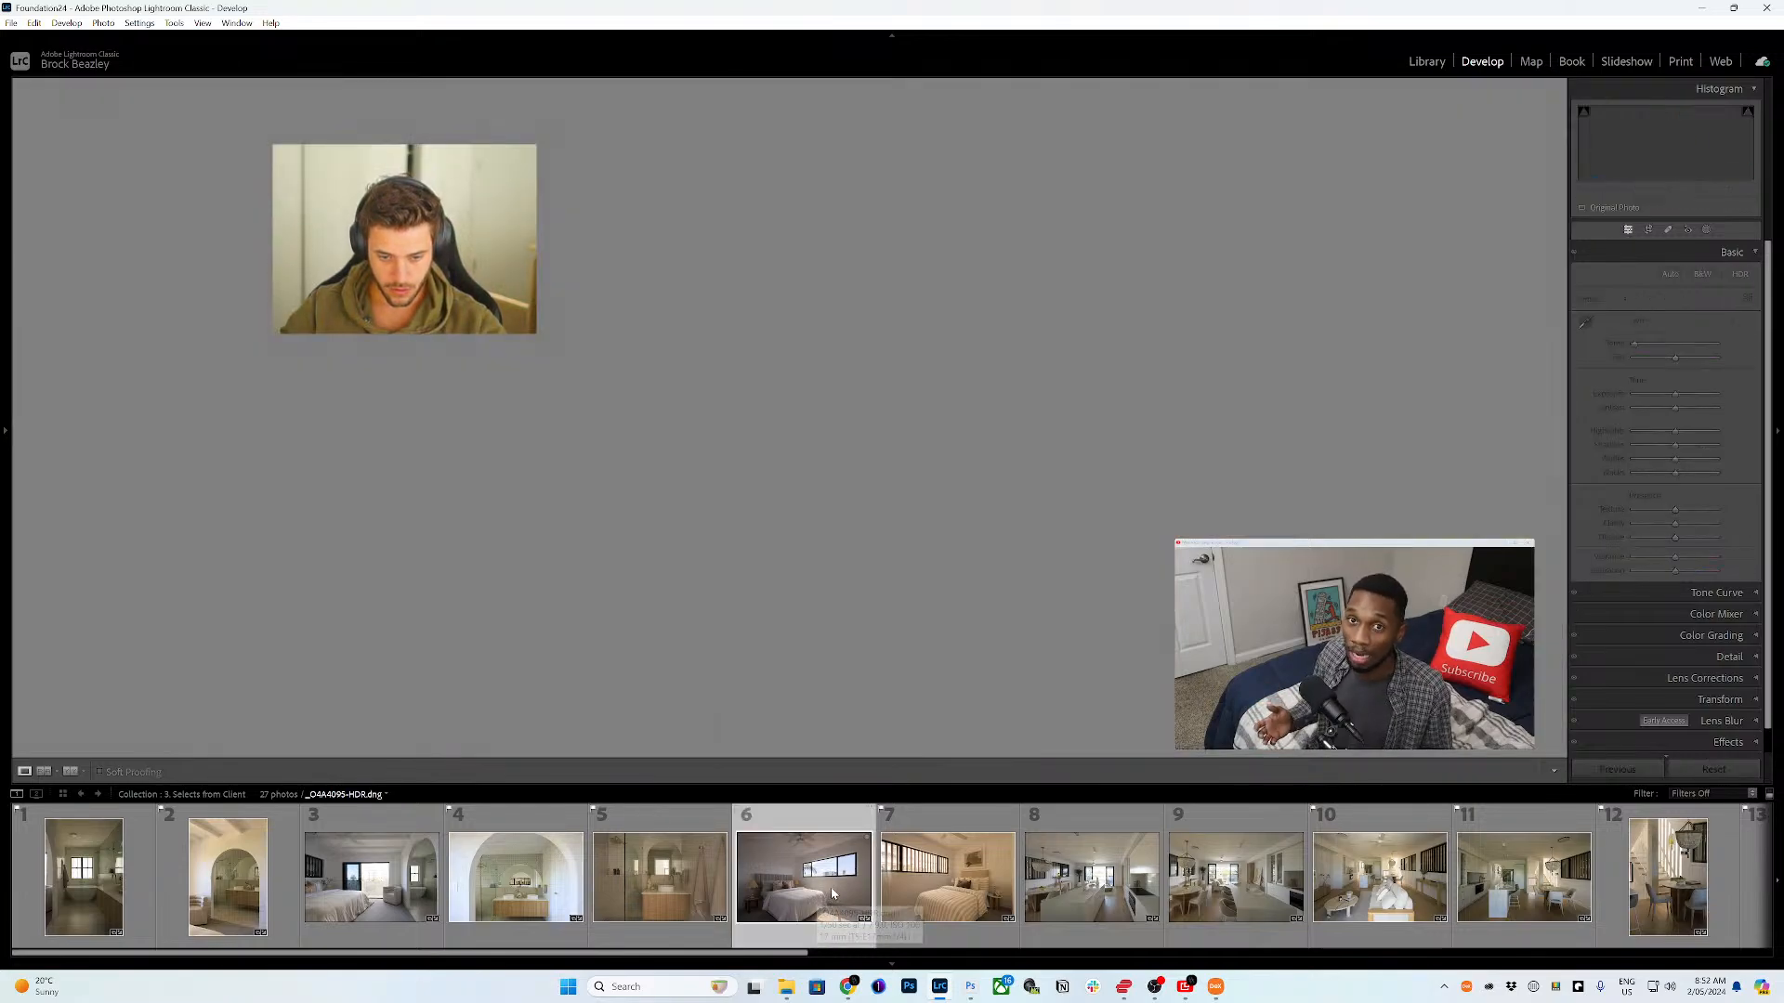
key("ctrl+a")
left_click(1713, 770)
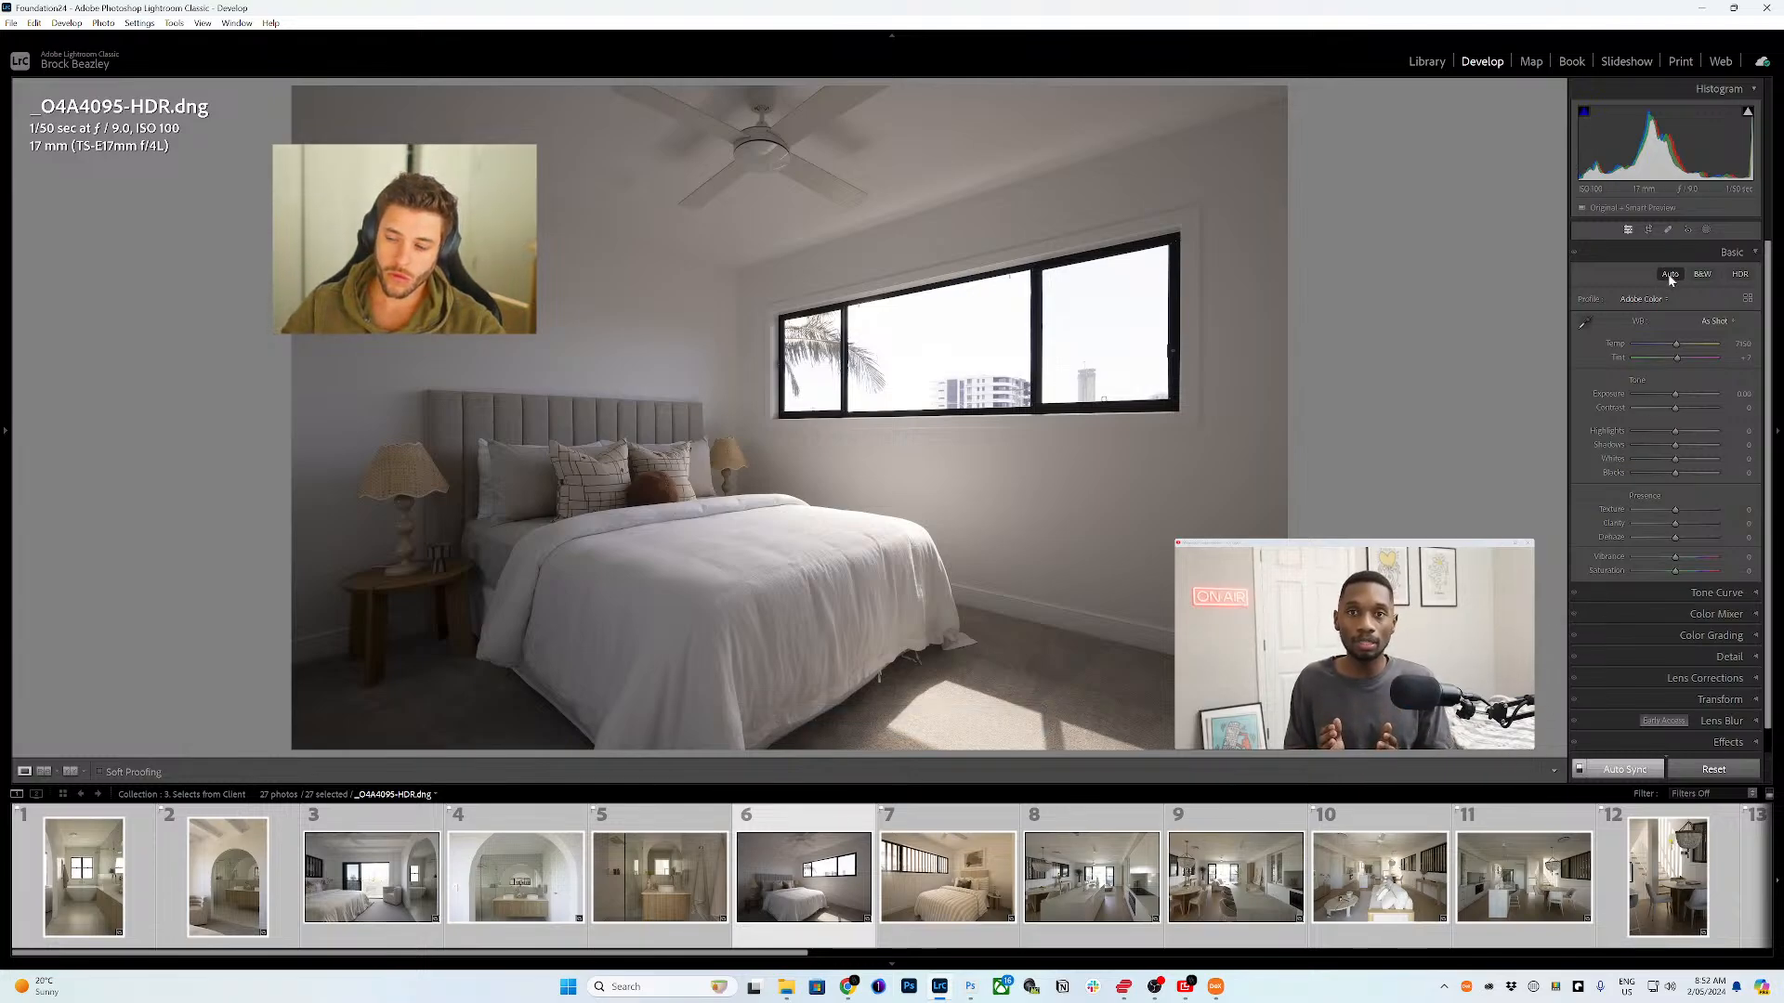
left_click(1670, 275)
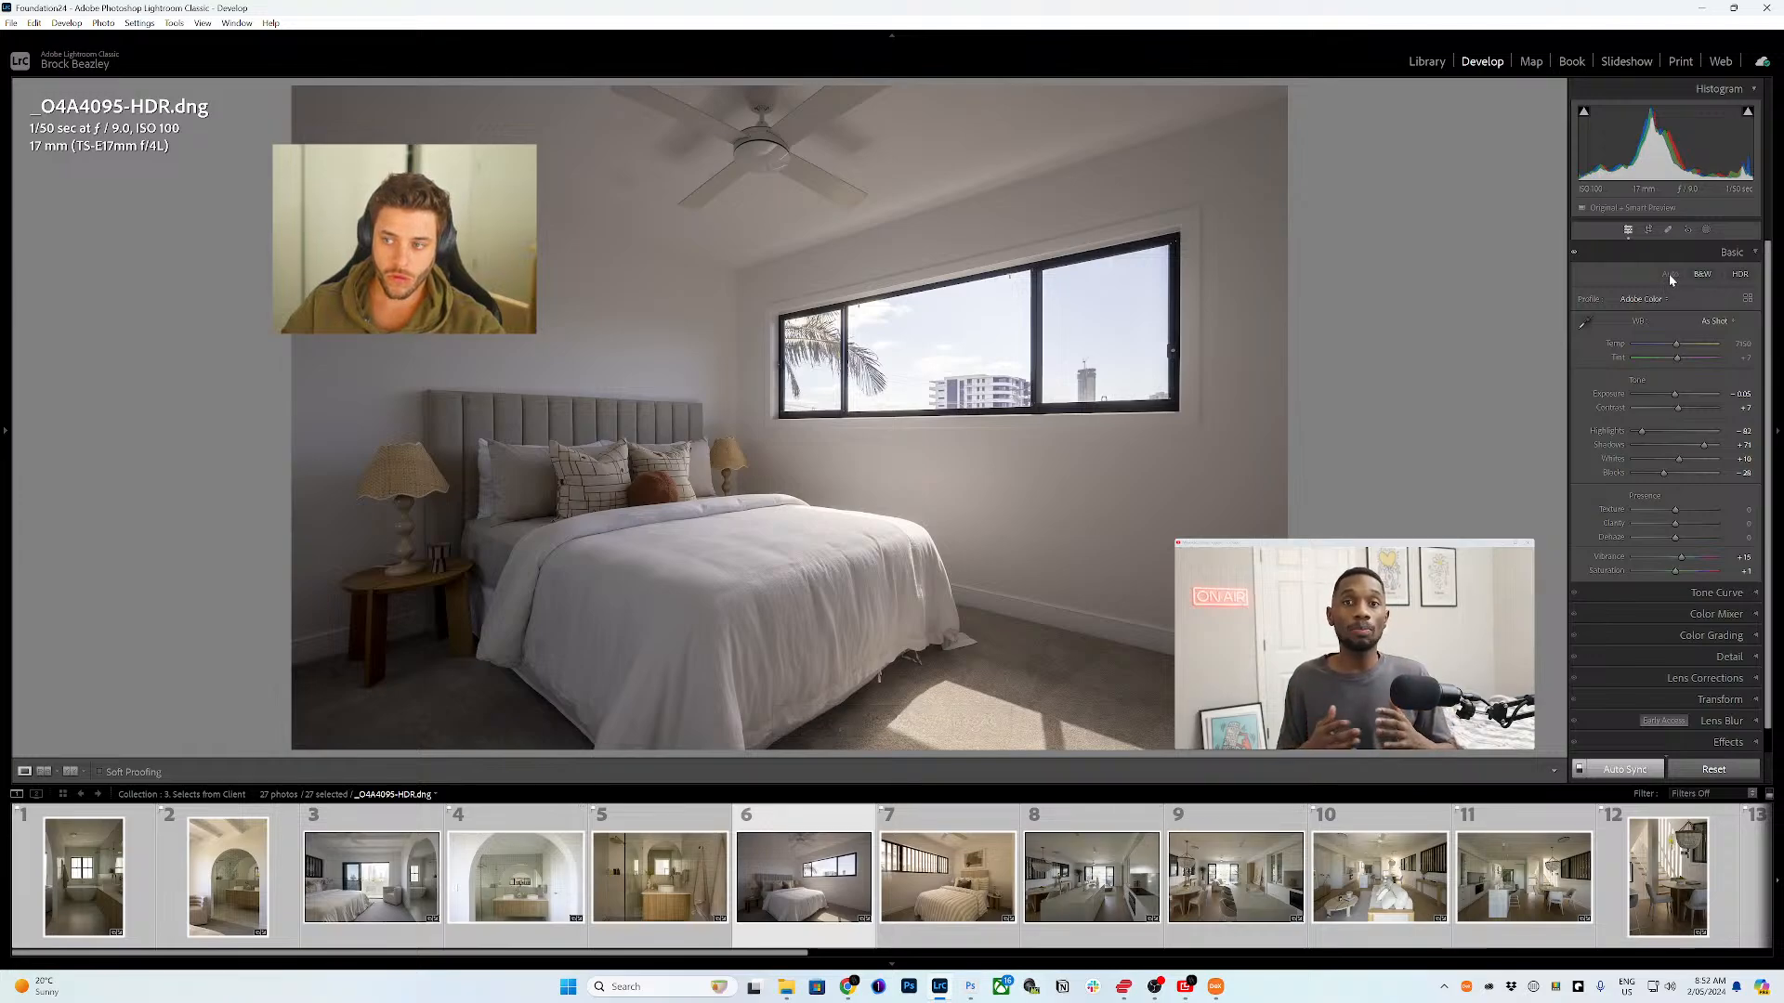
- Apply the Adobe Portrait profile and Auto white balance, and set Vibrance and Saturation to 0
left_click(1658, 299)
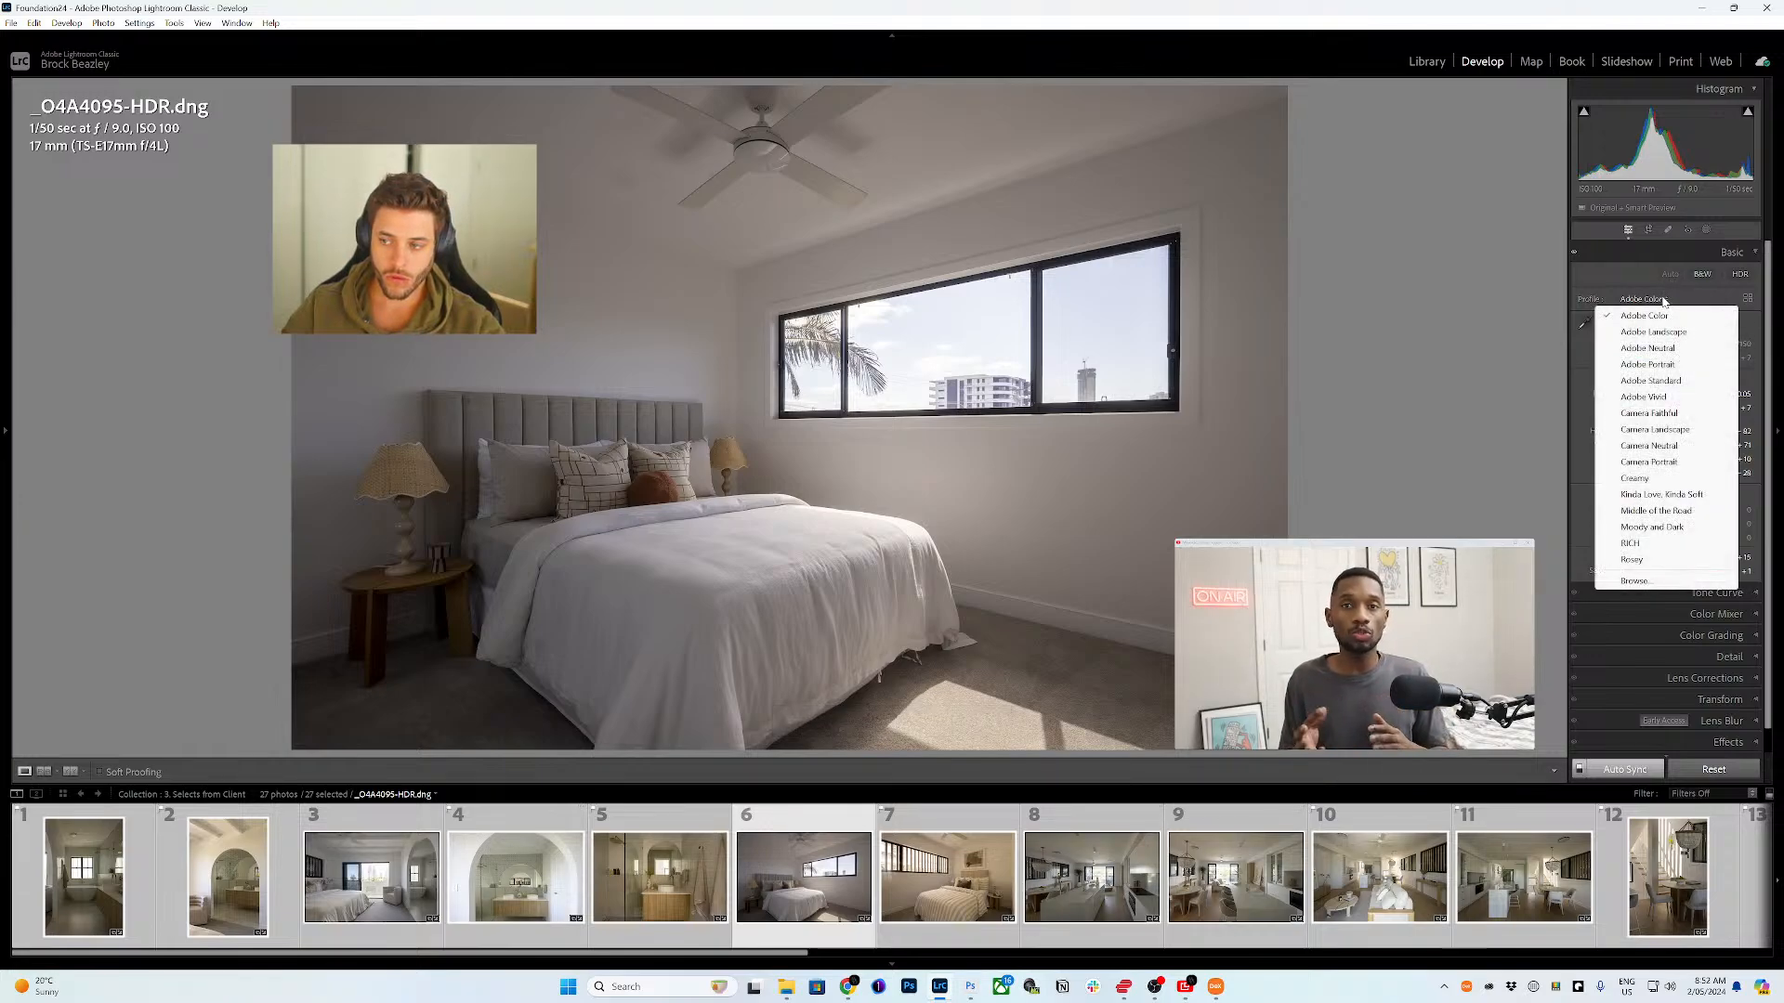
left_click(1658, 364)
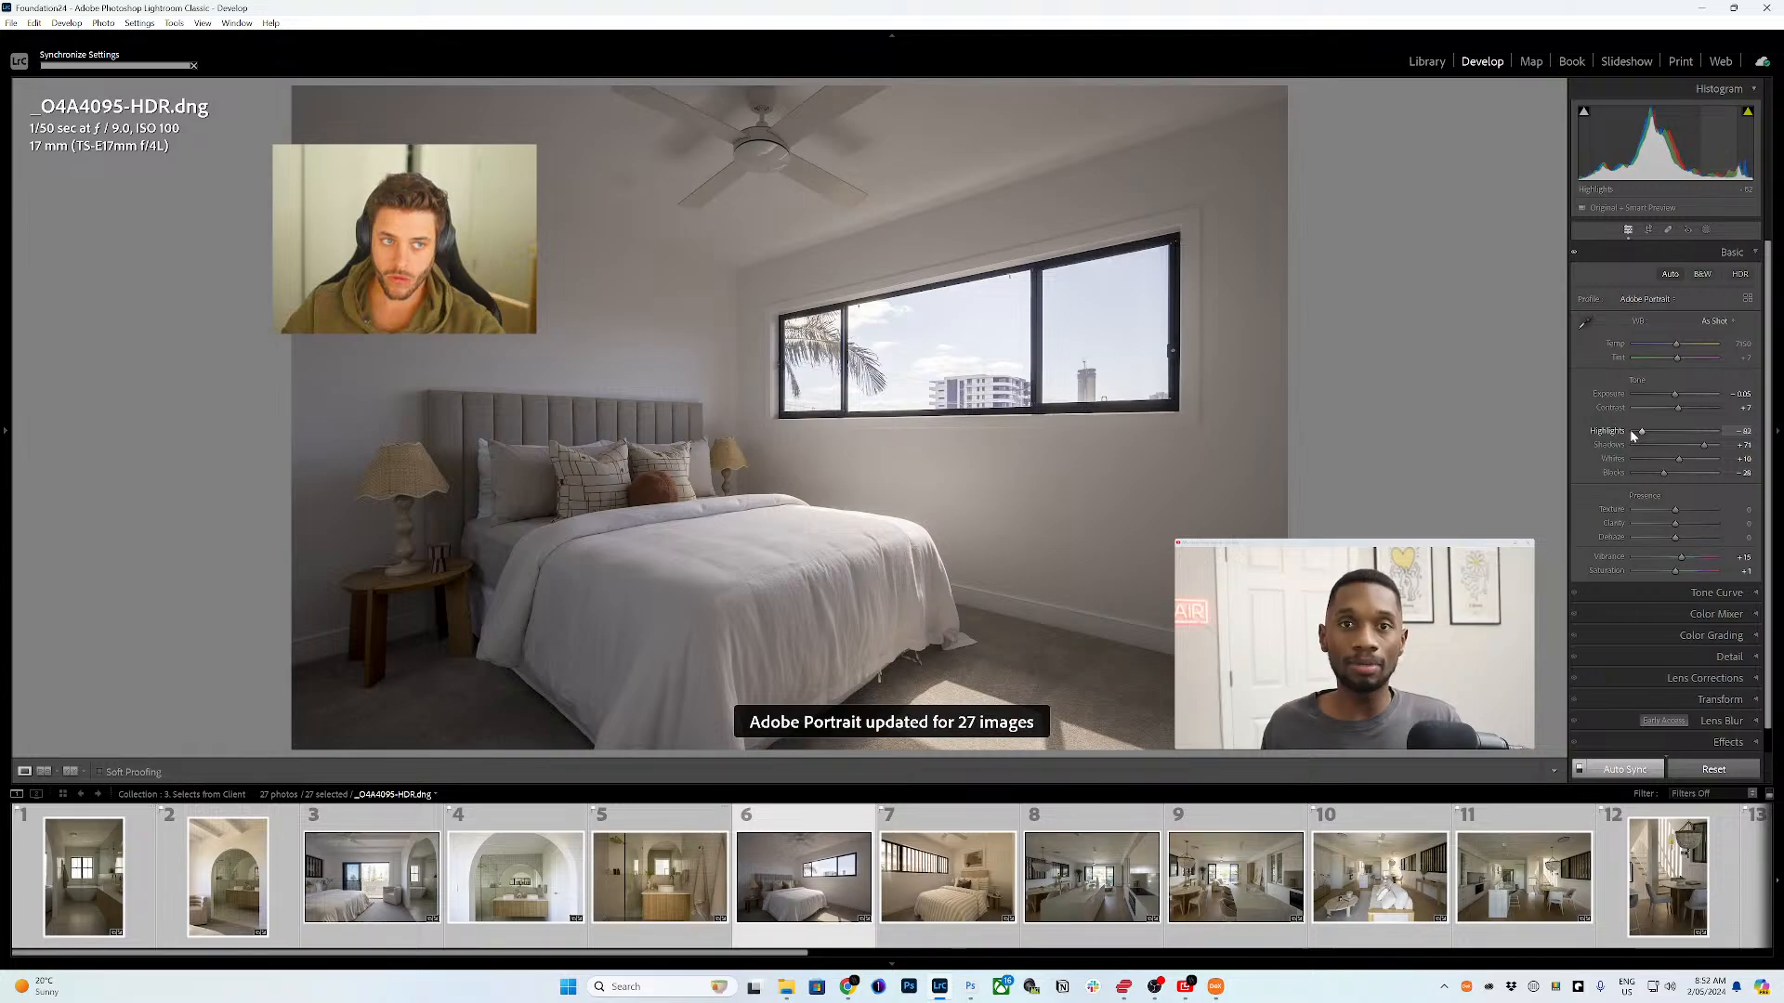
left_click(1715, 321)
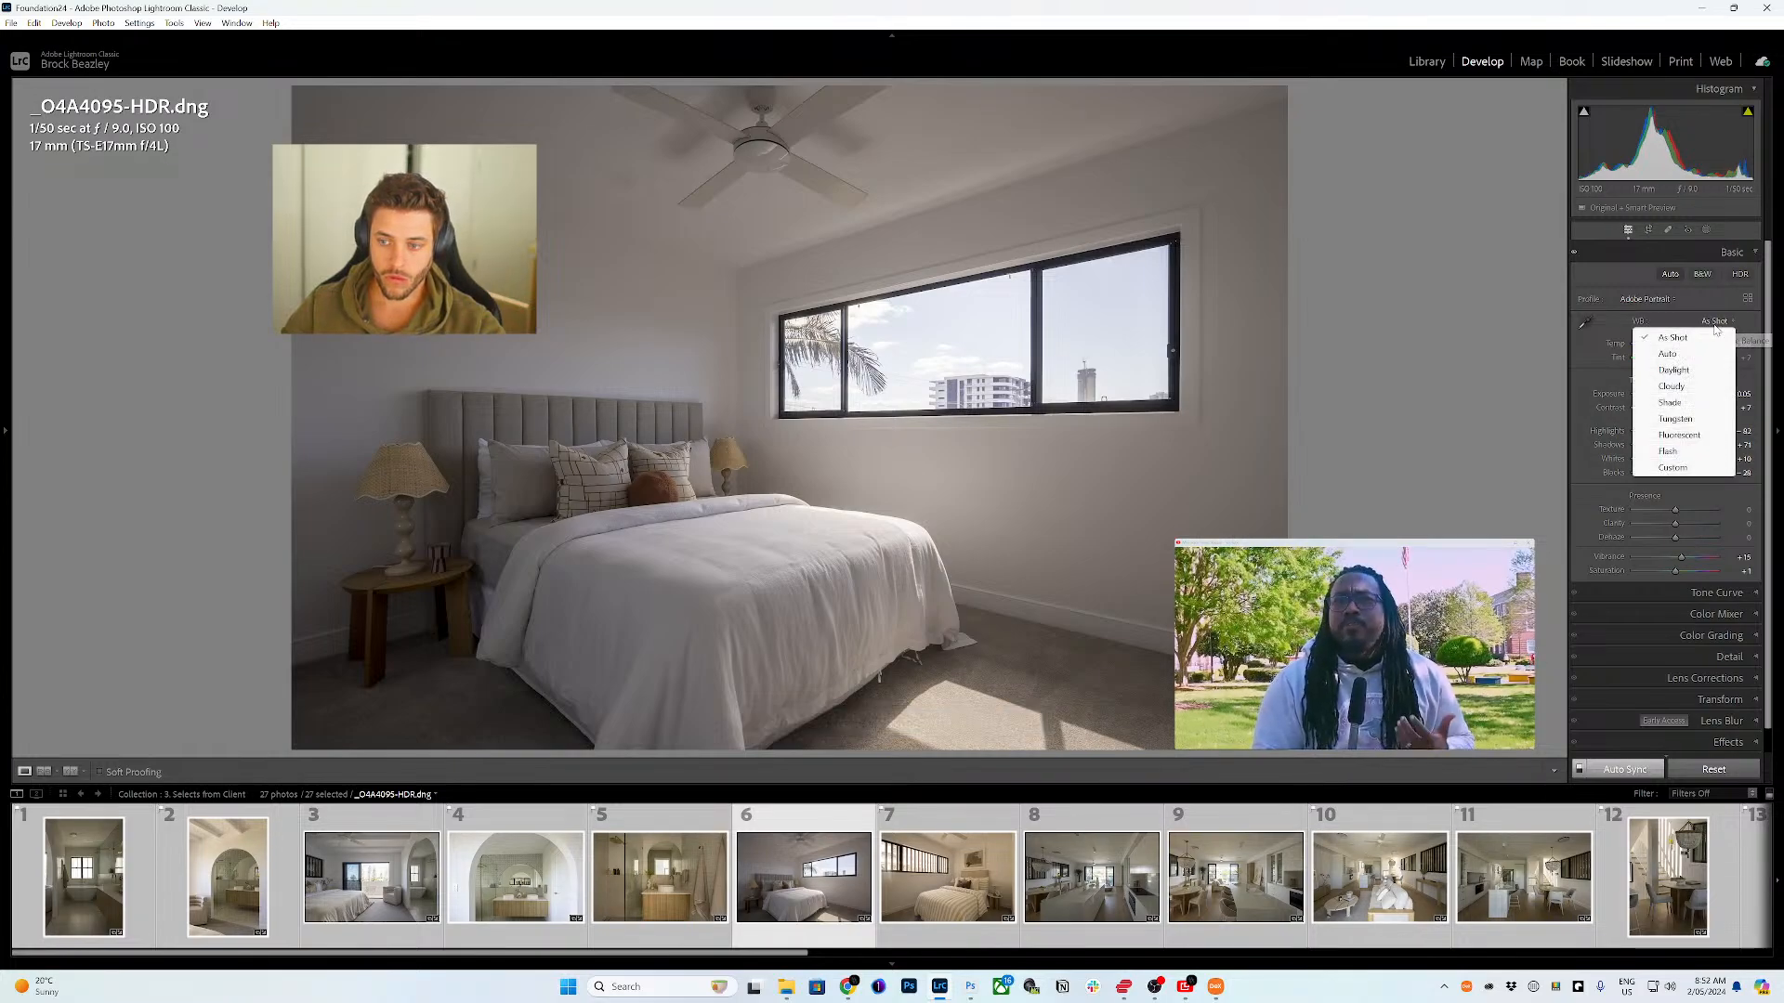
left_click(1667, 354)
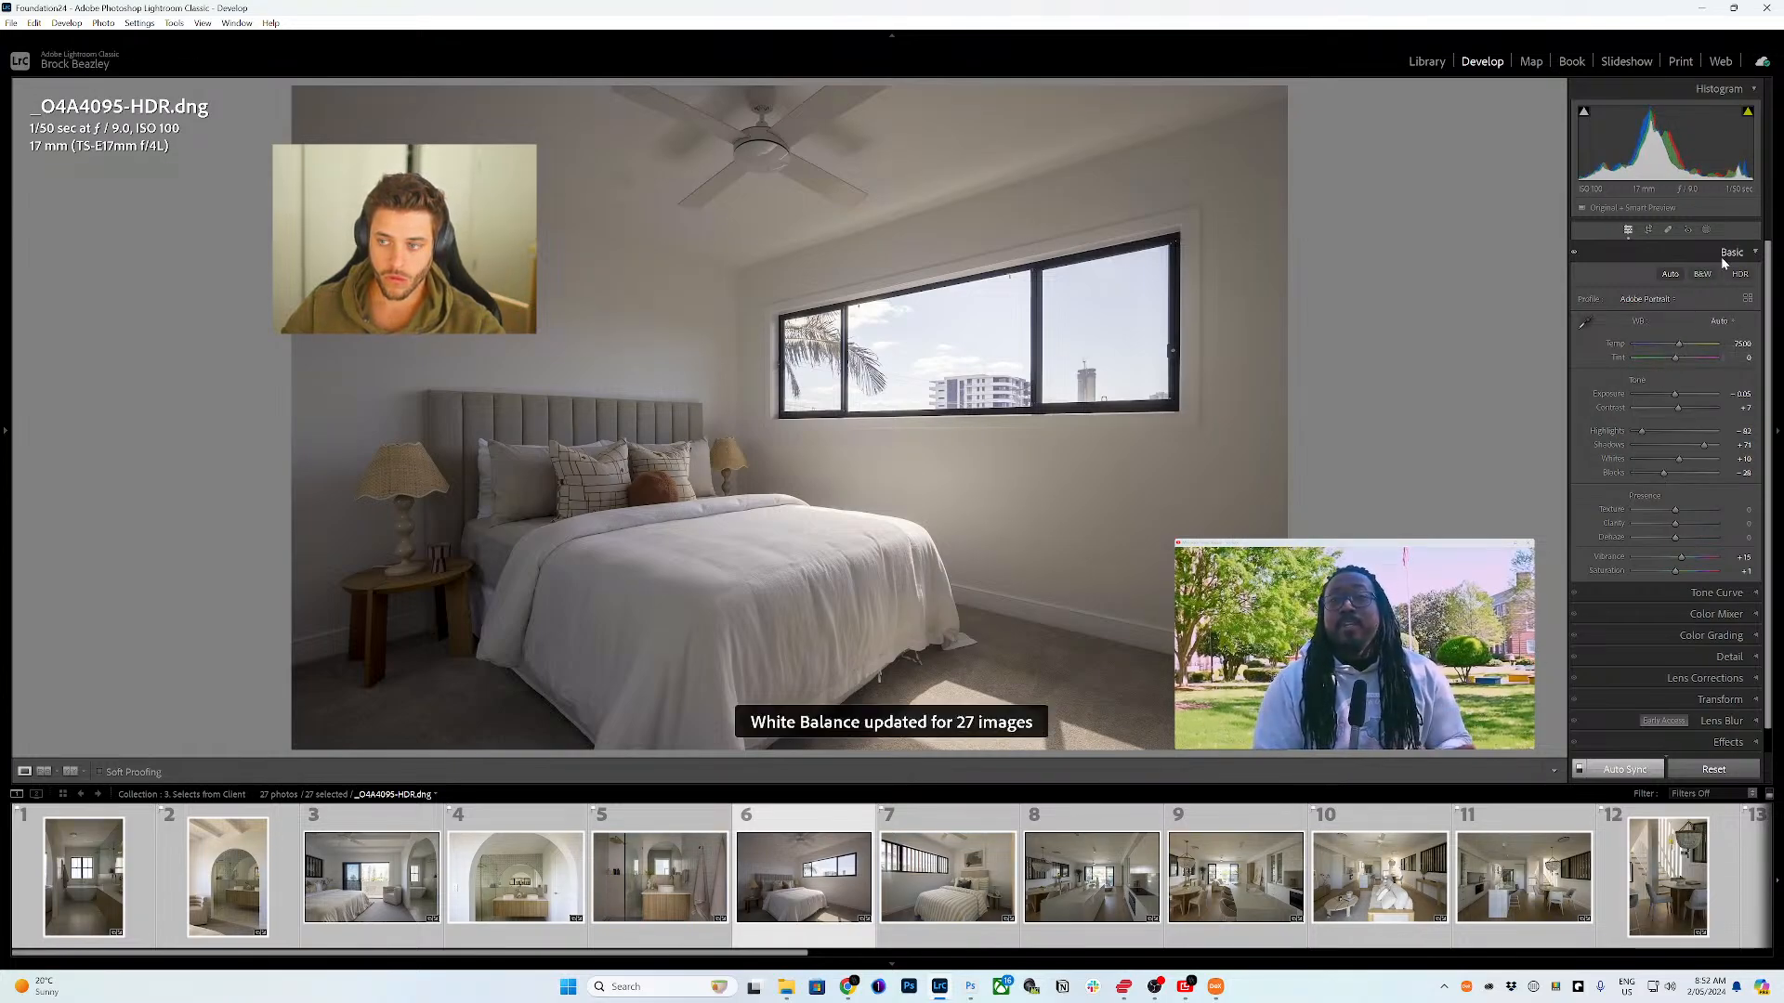
double_click(1678, 558)
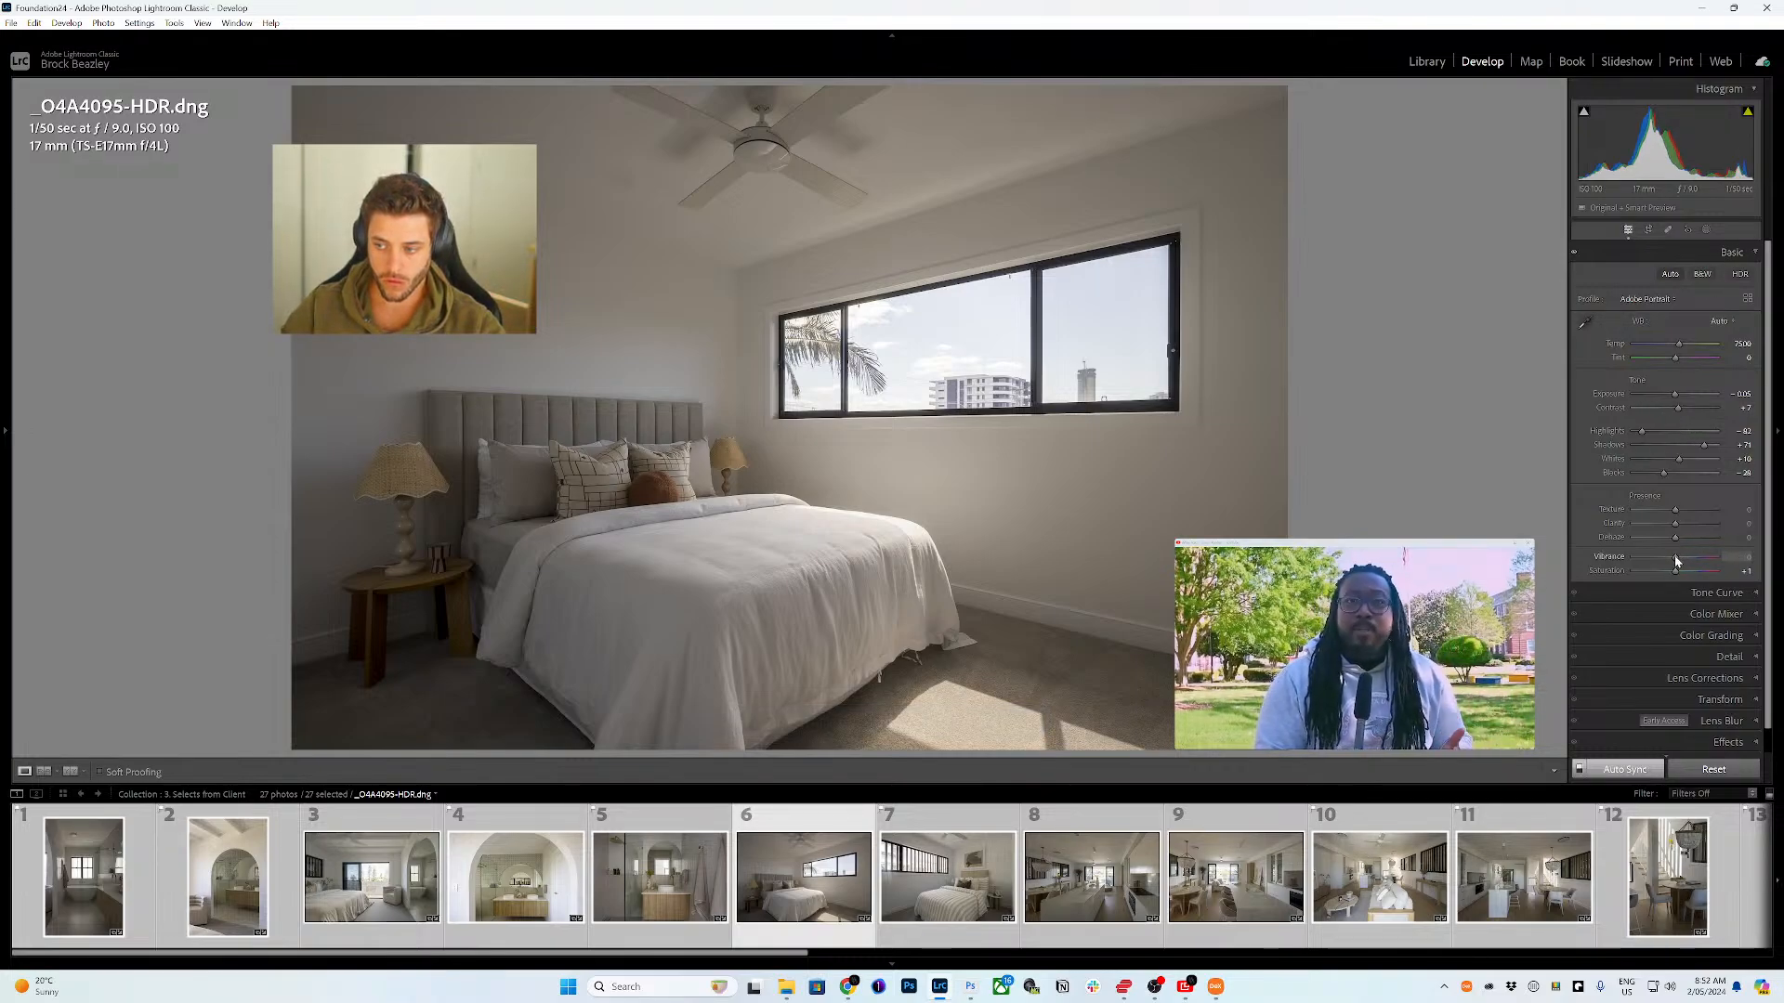
left_click_drag(1676, 573, 1674, 574)
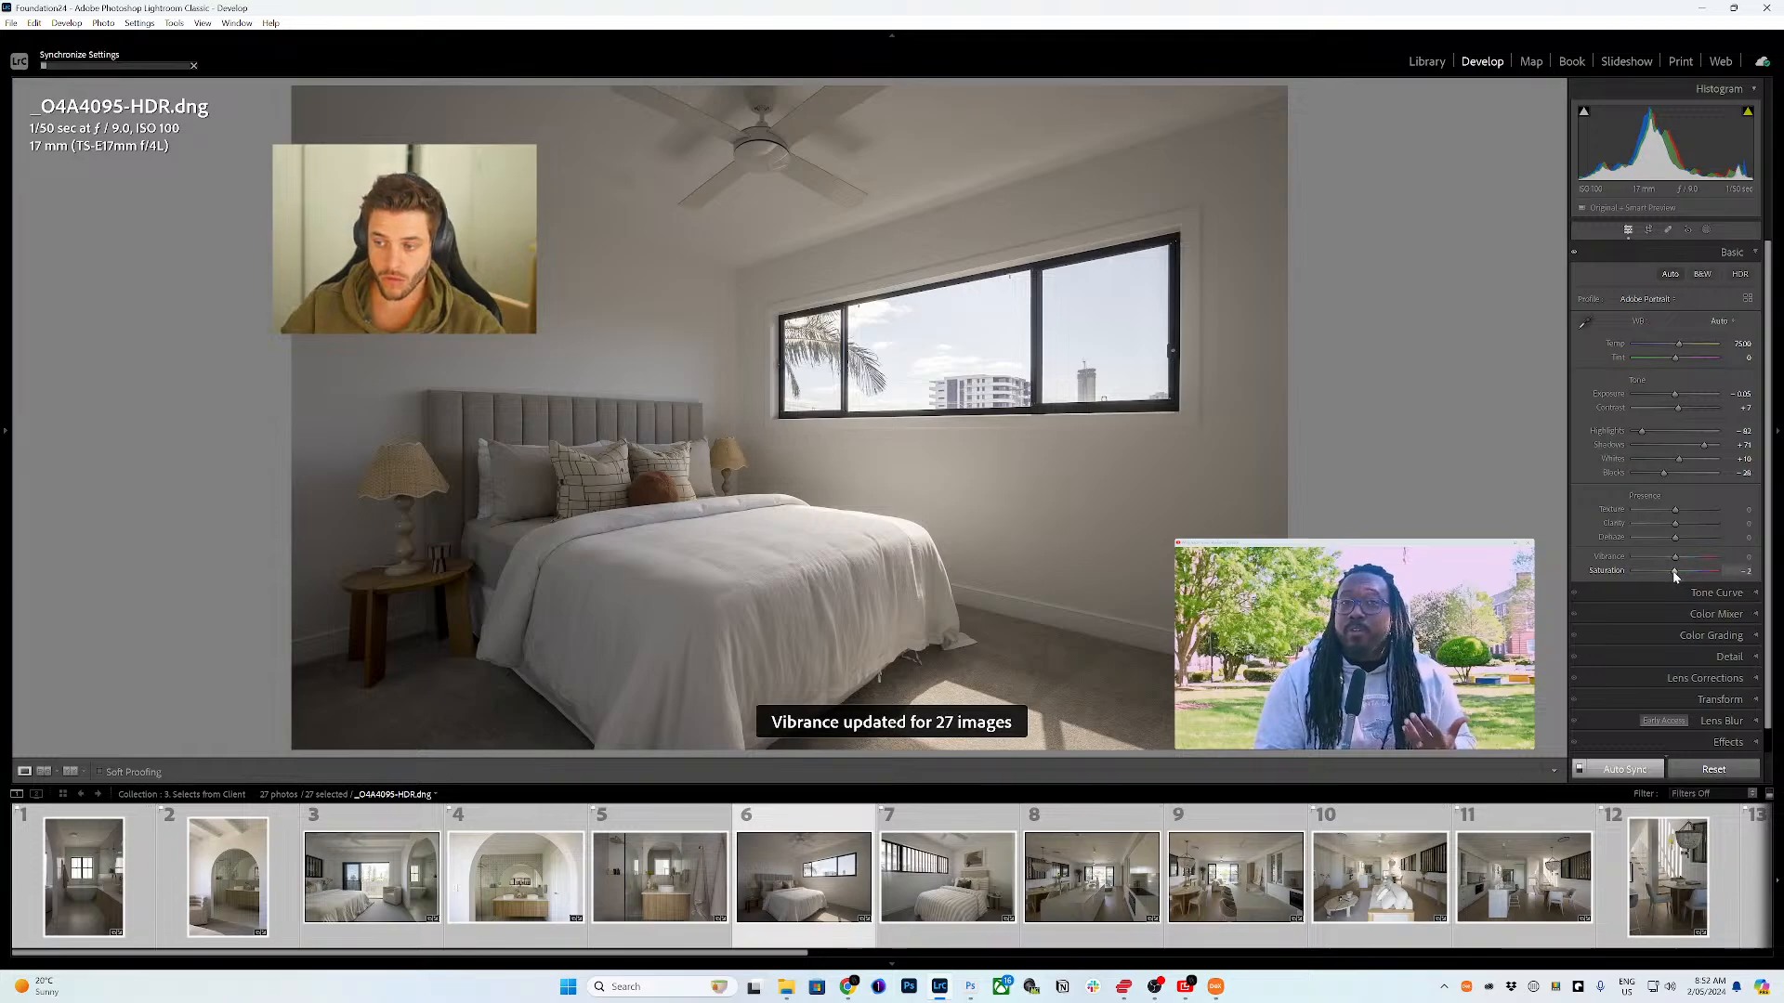
double_click(1664, 574)
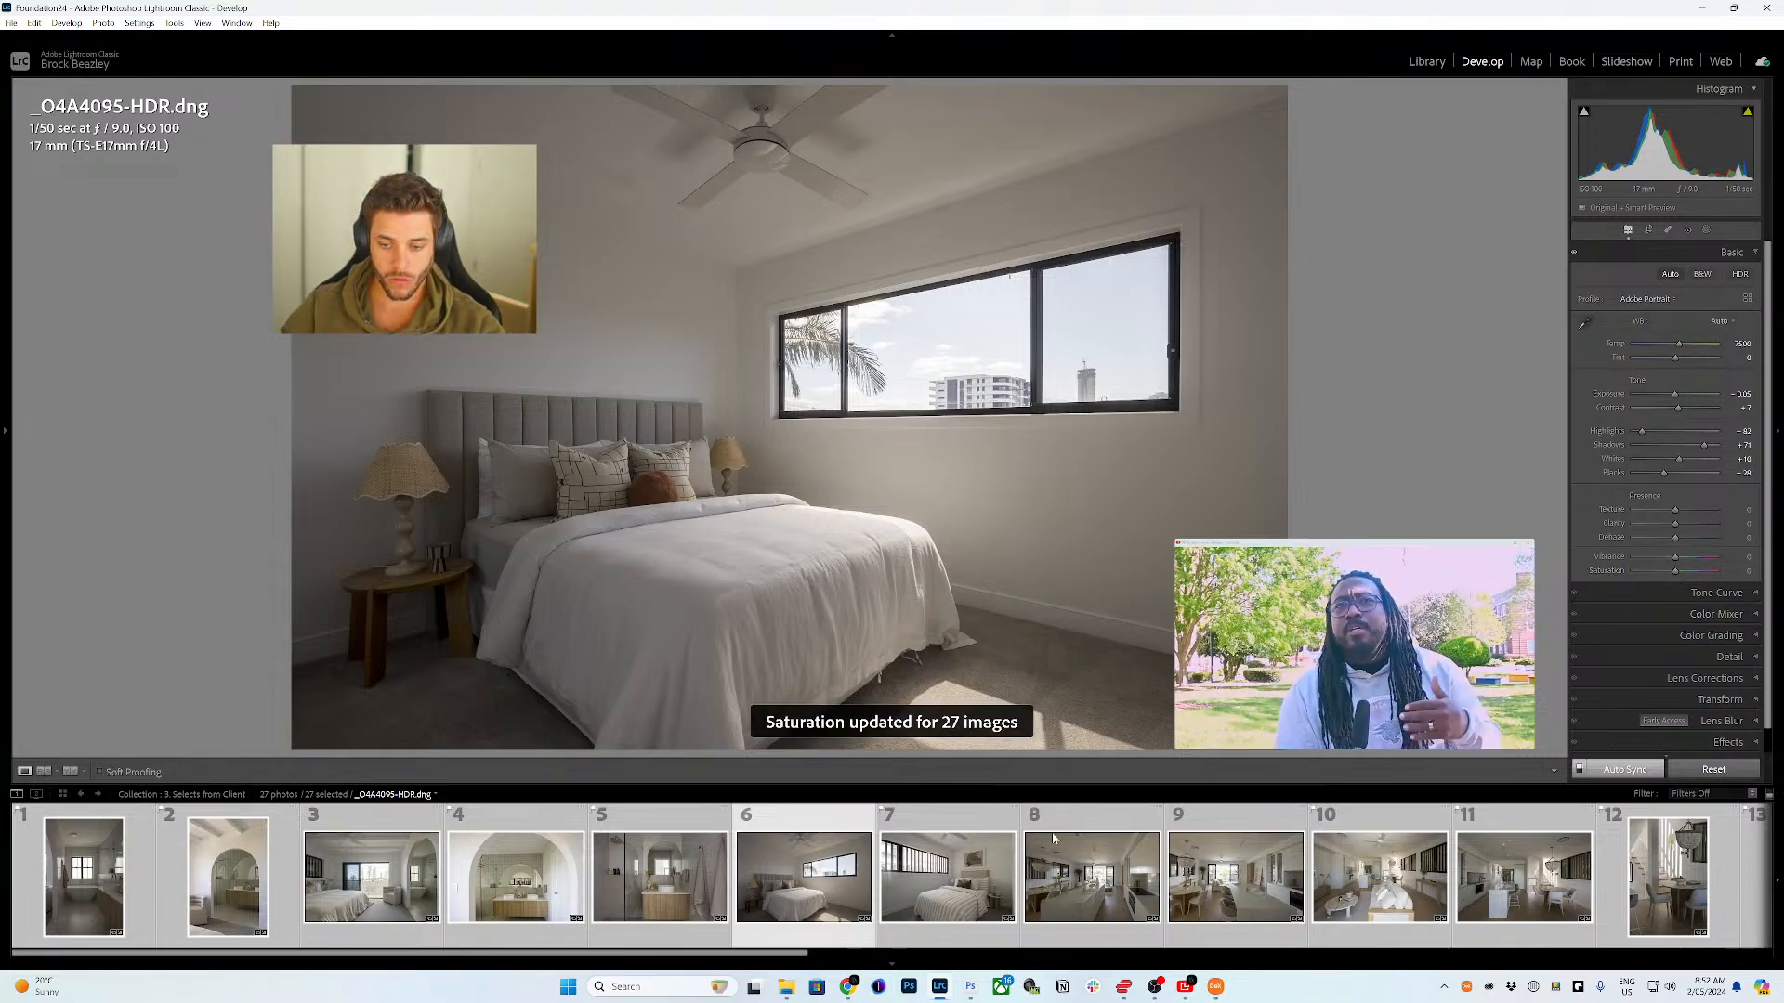
- Isolate bathroom photo _O4A4032.CR3, hide the filmstrip, and raise exposure on it and the archway photo
left_click(119, 874)
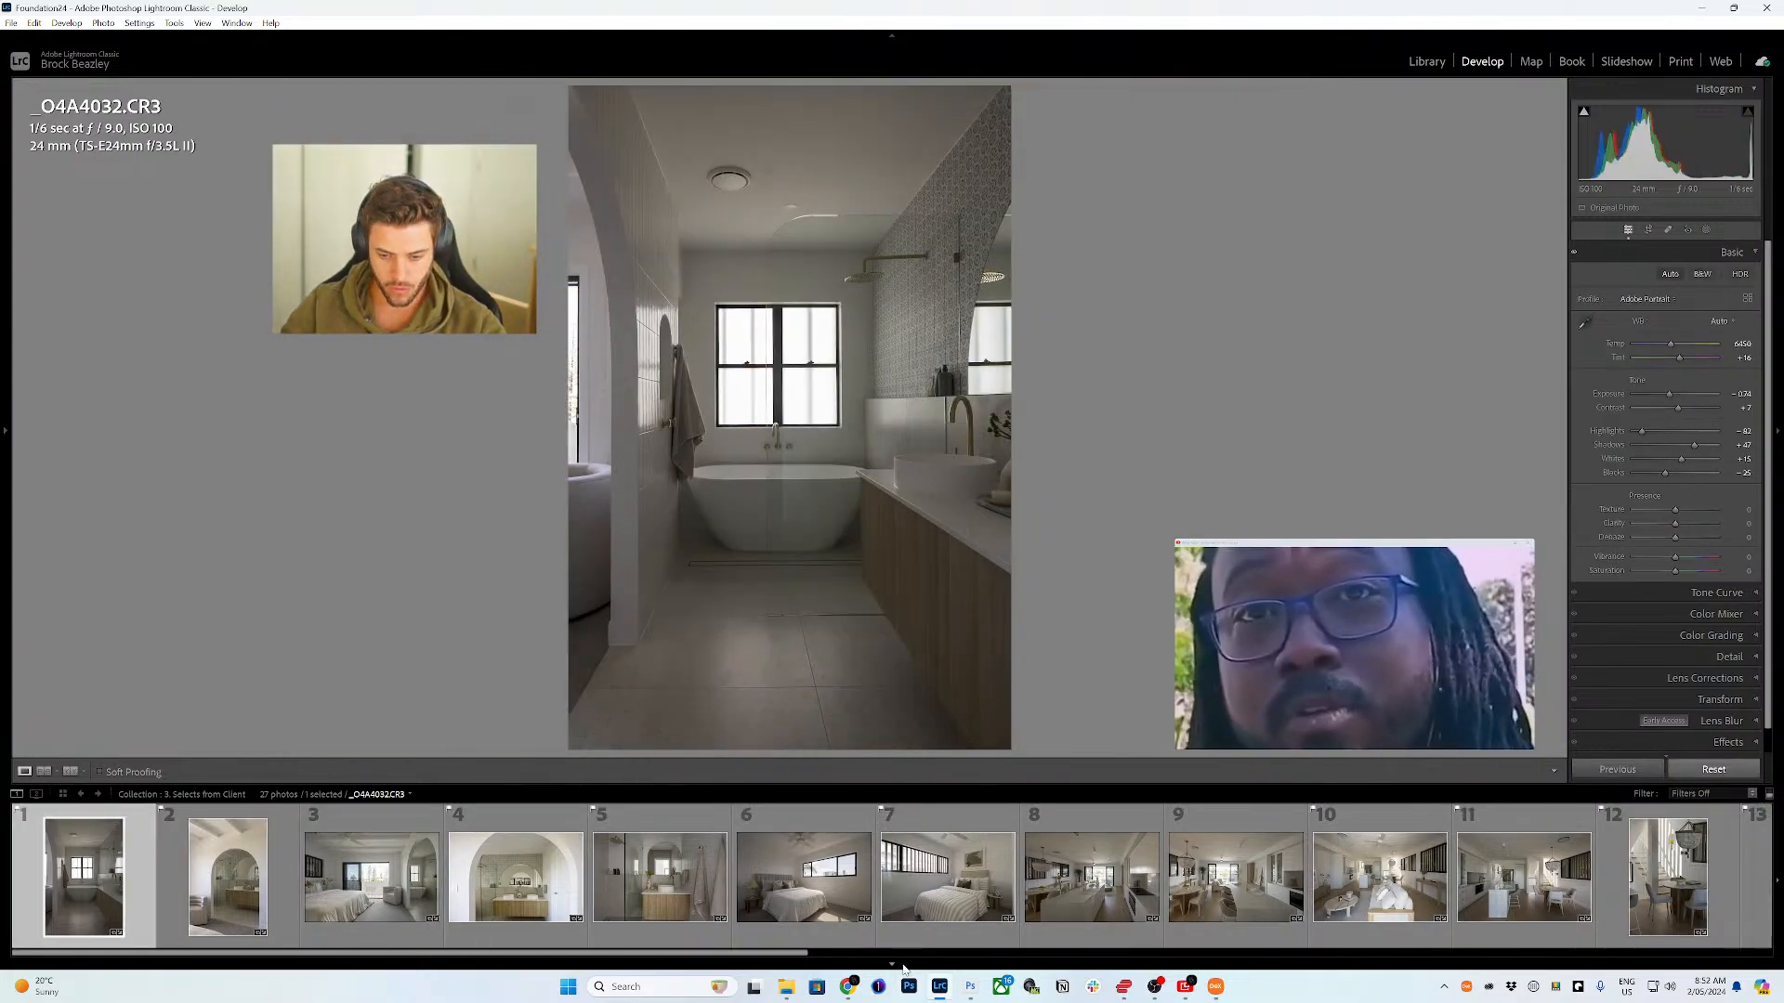
left_click(895, 965)
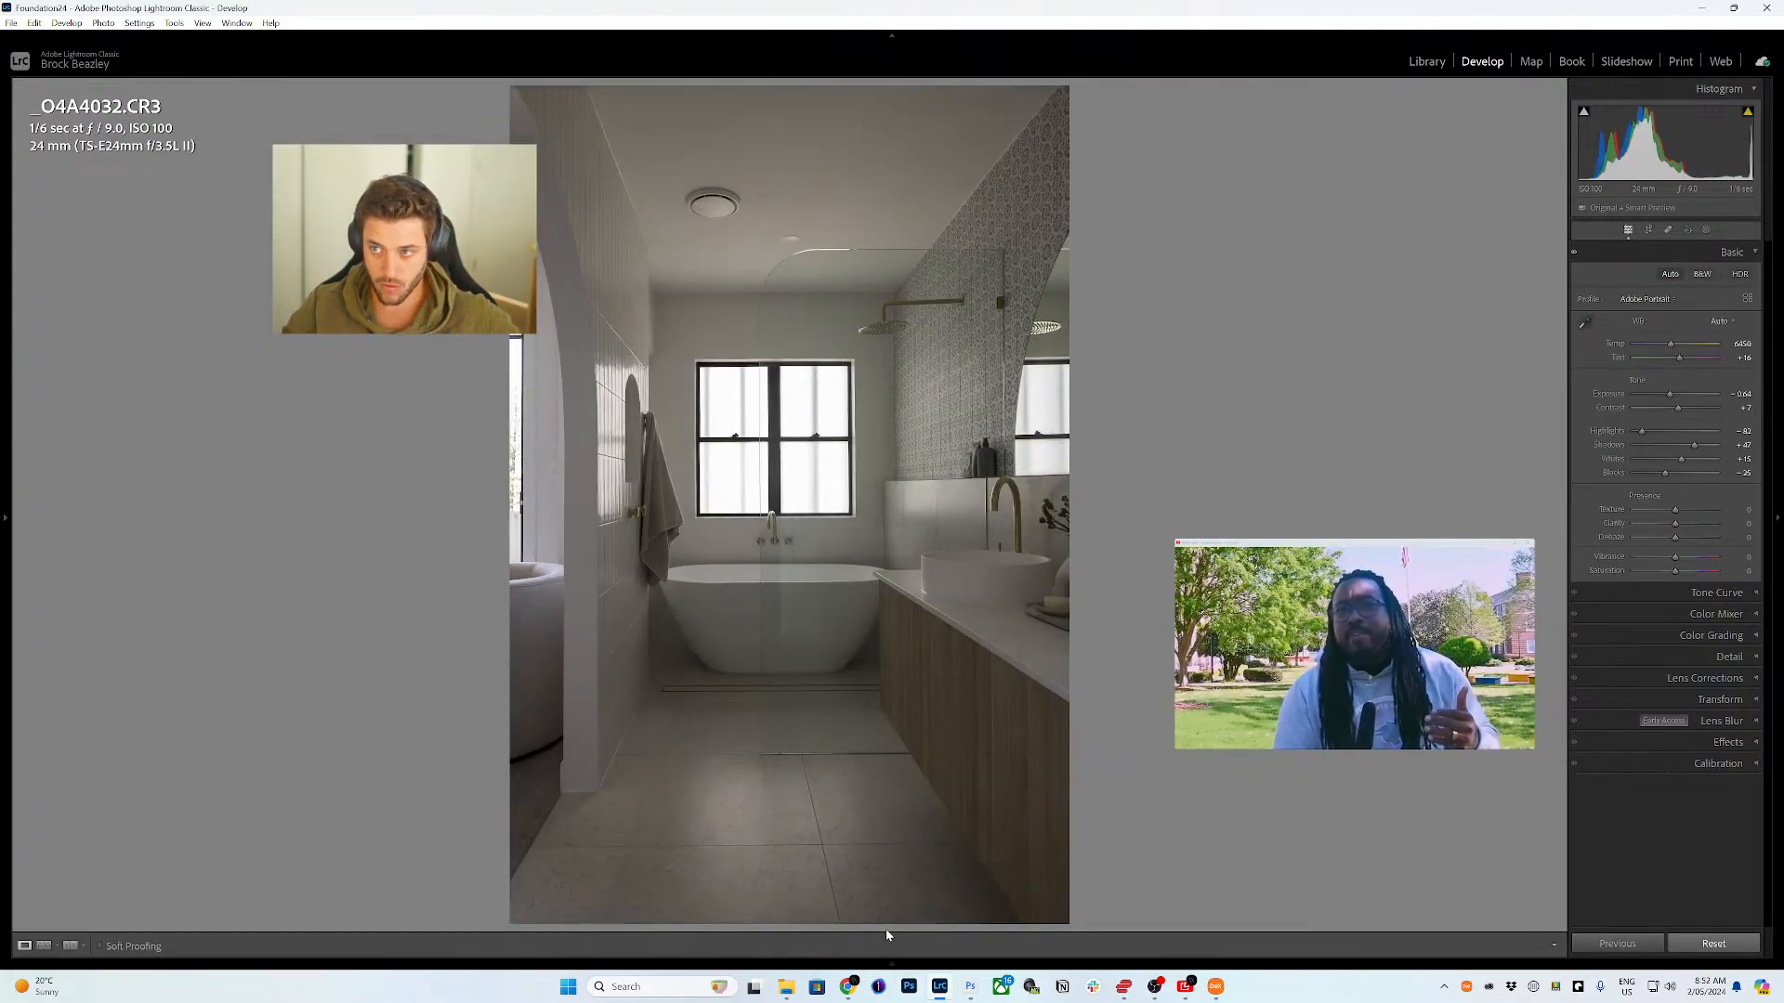
key("equal")
key("equal")
key("equal")
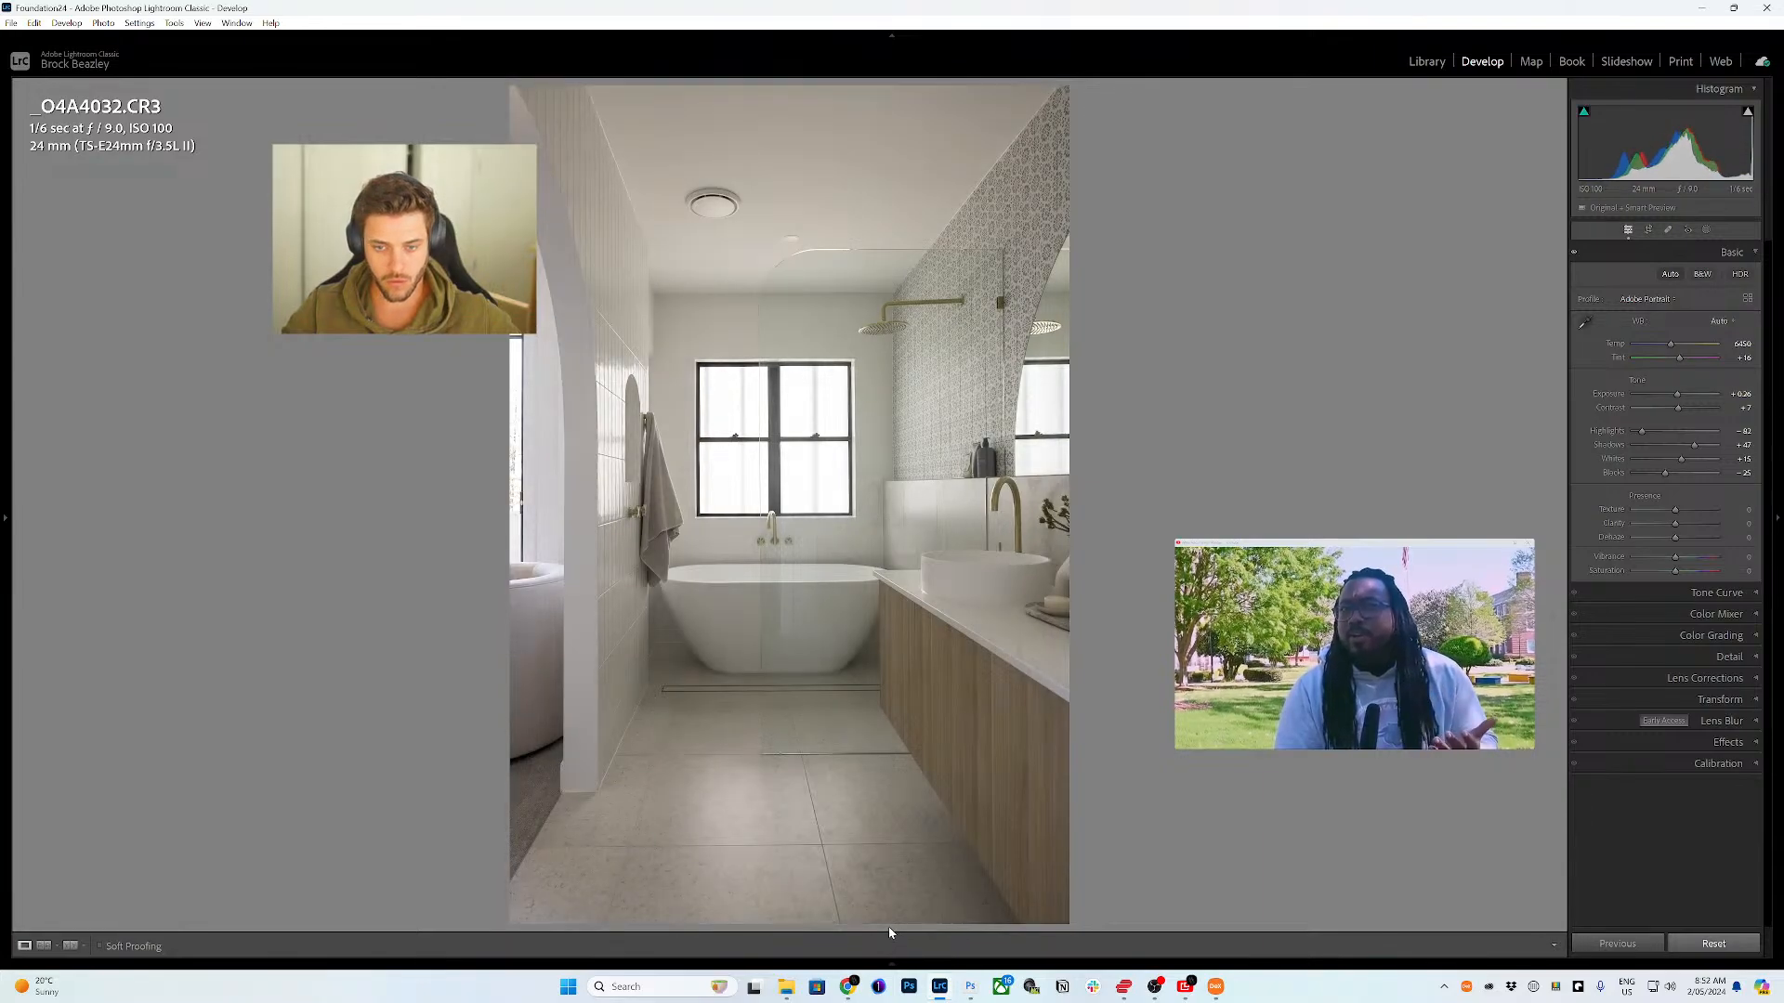
key("equal")
key("equal")
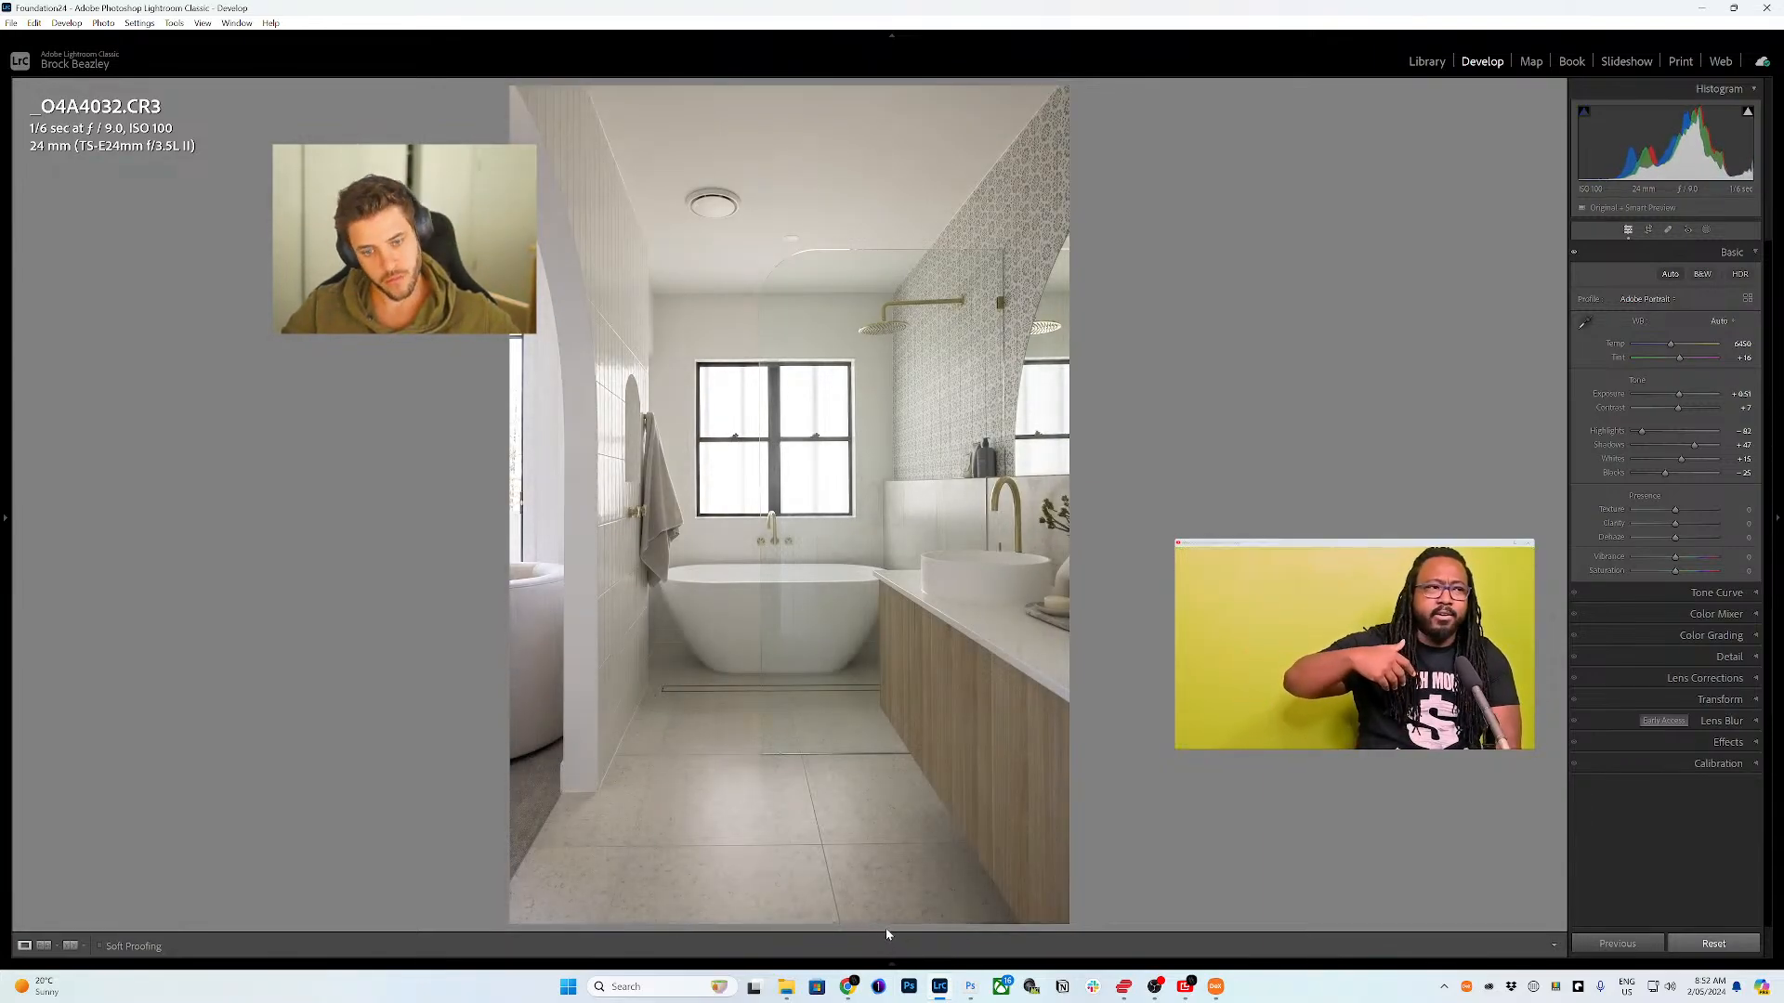
key("Right")
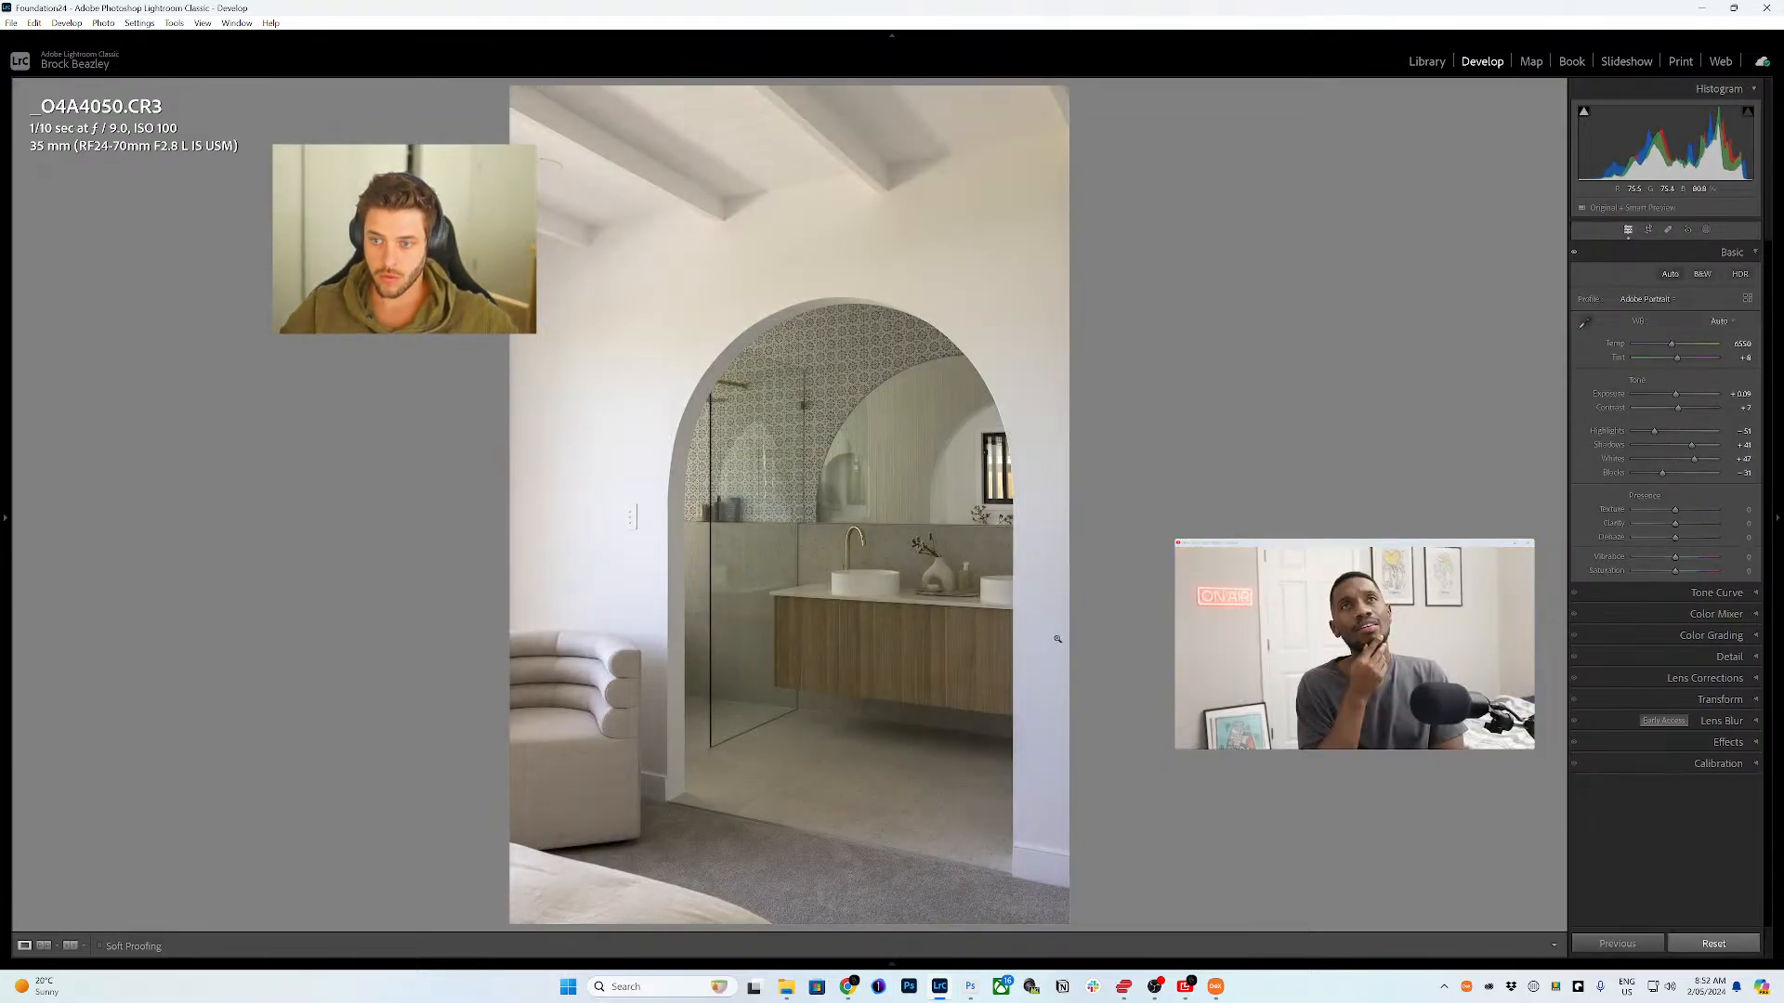
key("ctrl+alt+v")
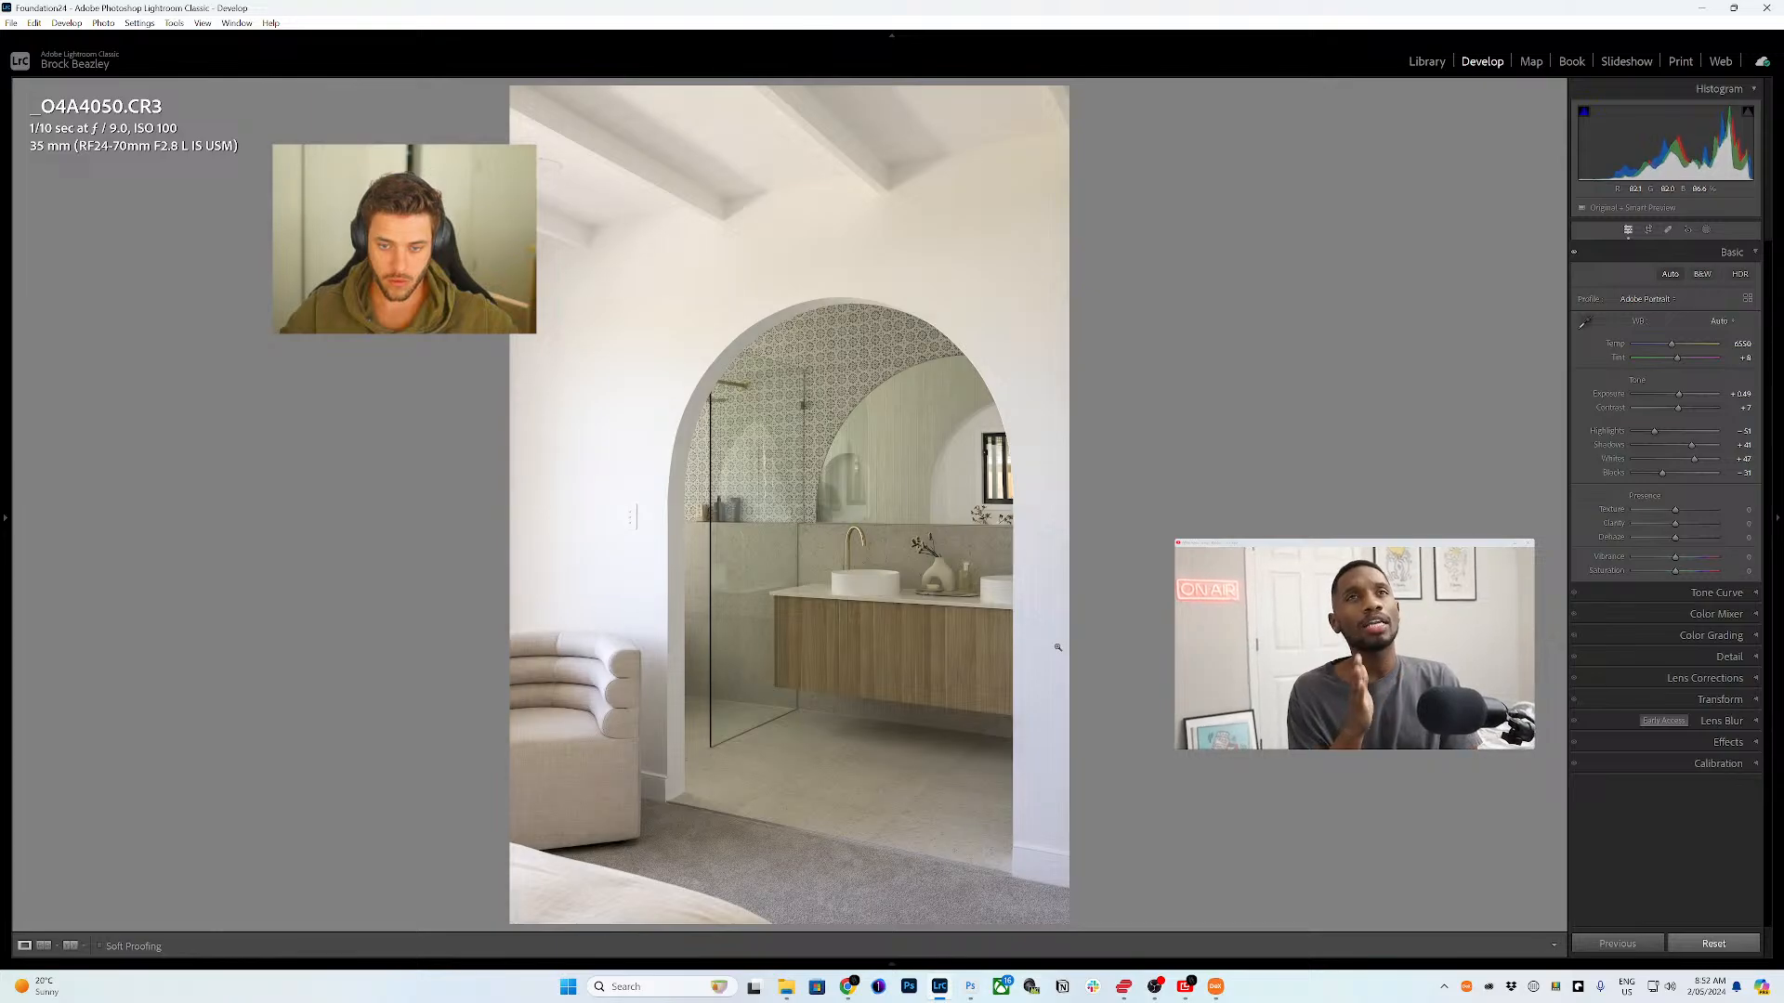
key("equal")
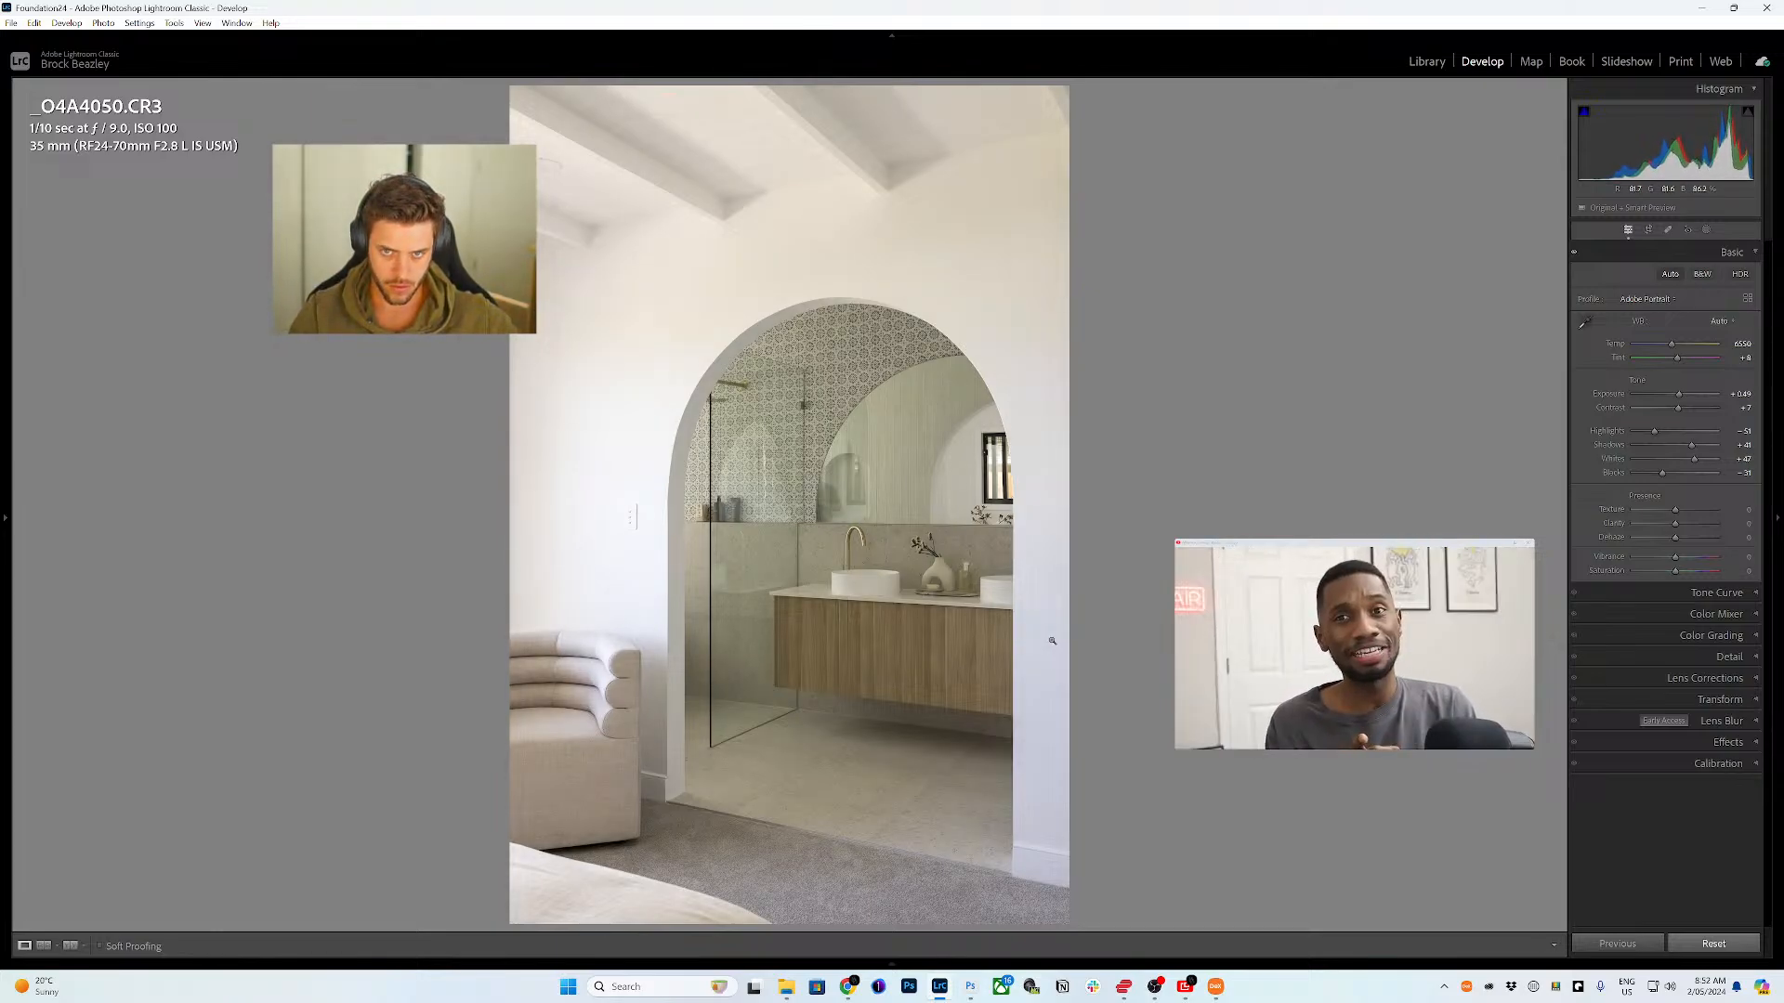
- Raise exposure slightly on the next photo, the bathroom vanity, and the small bathroom
key("Right")
key("ctrl+alt+v")
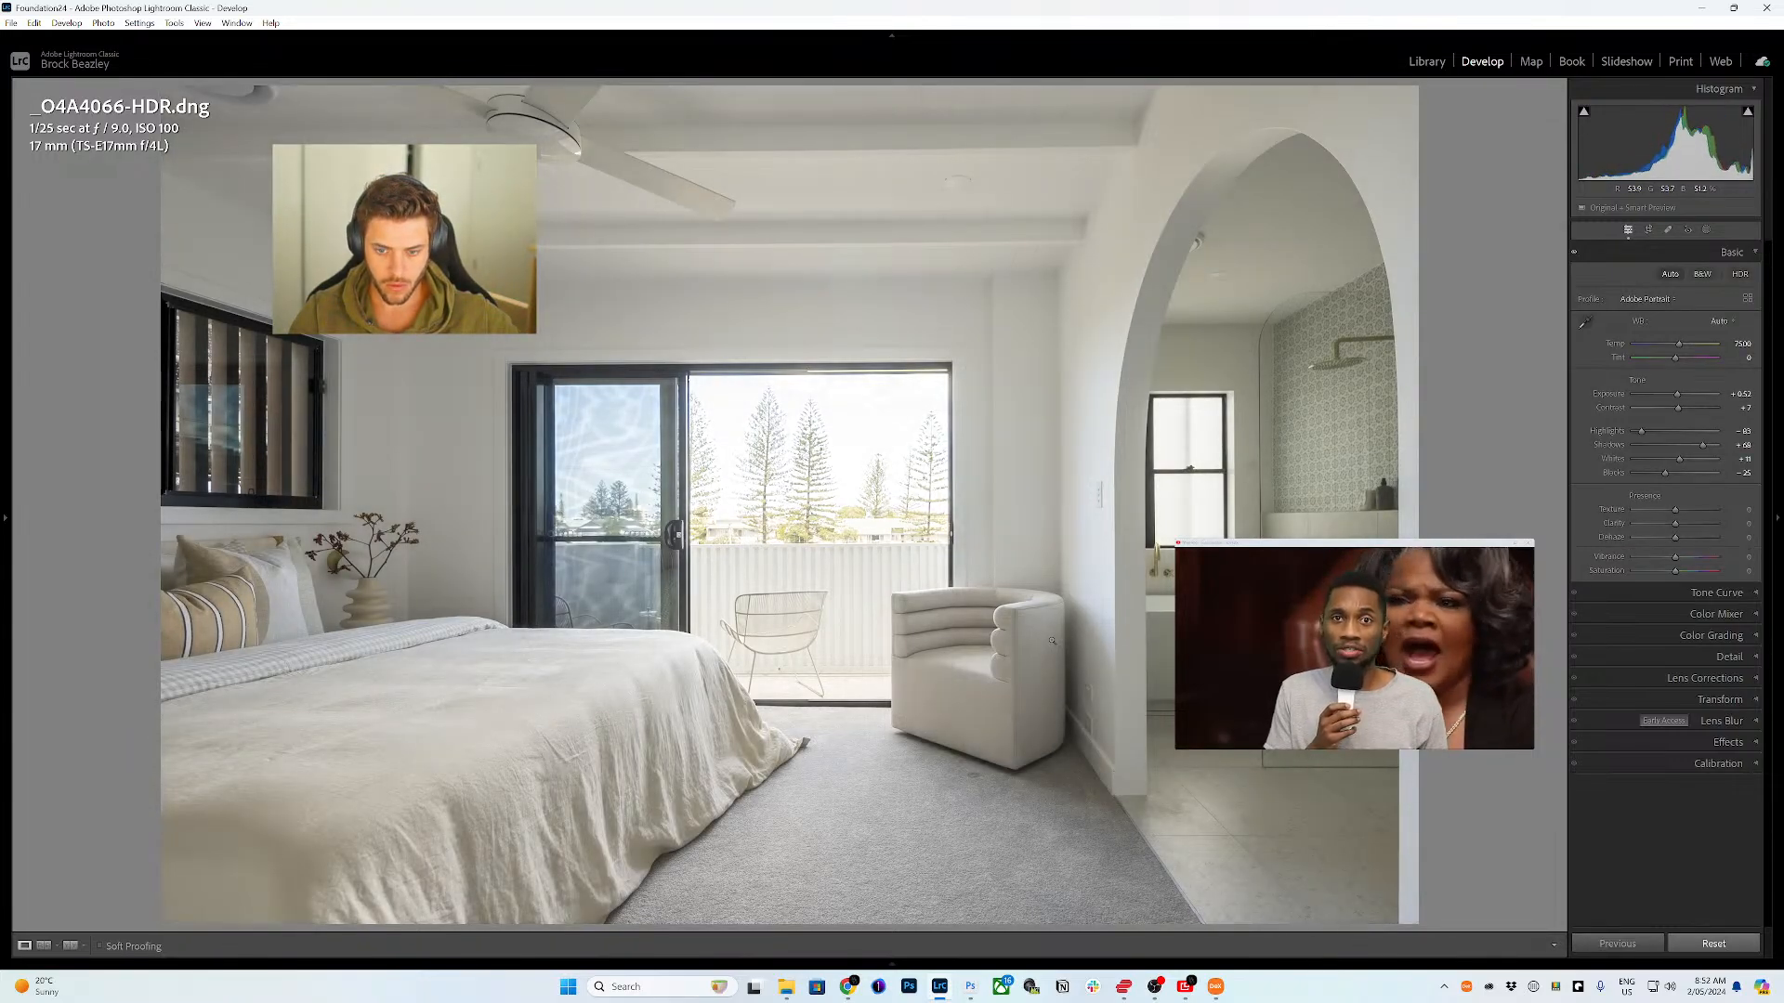
key("Right")
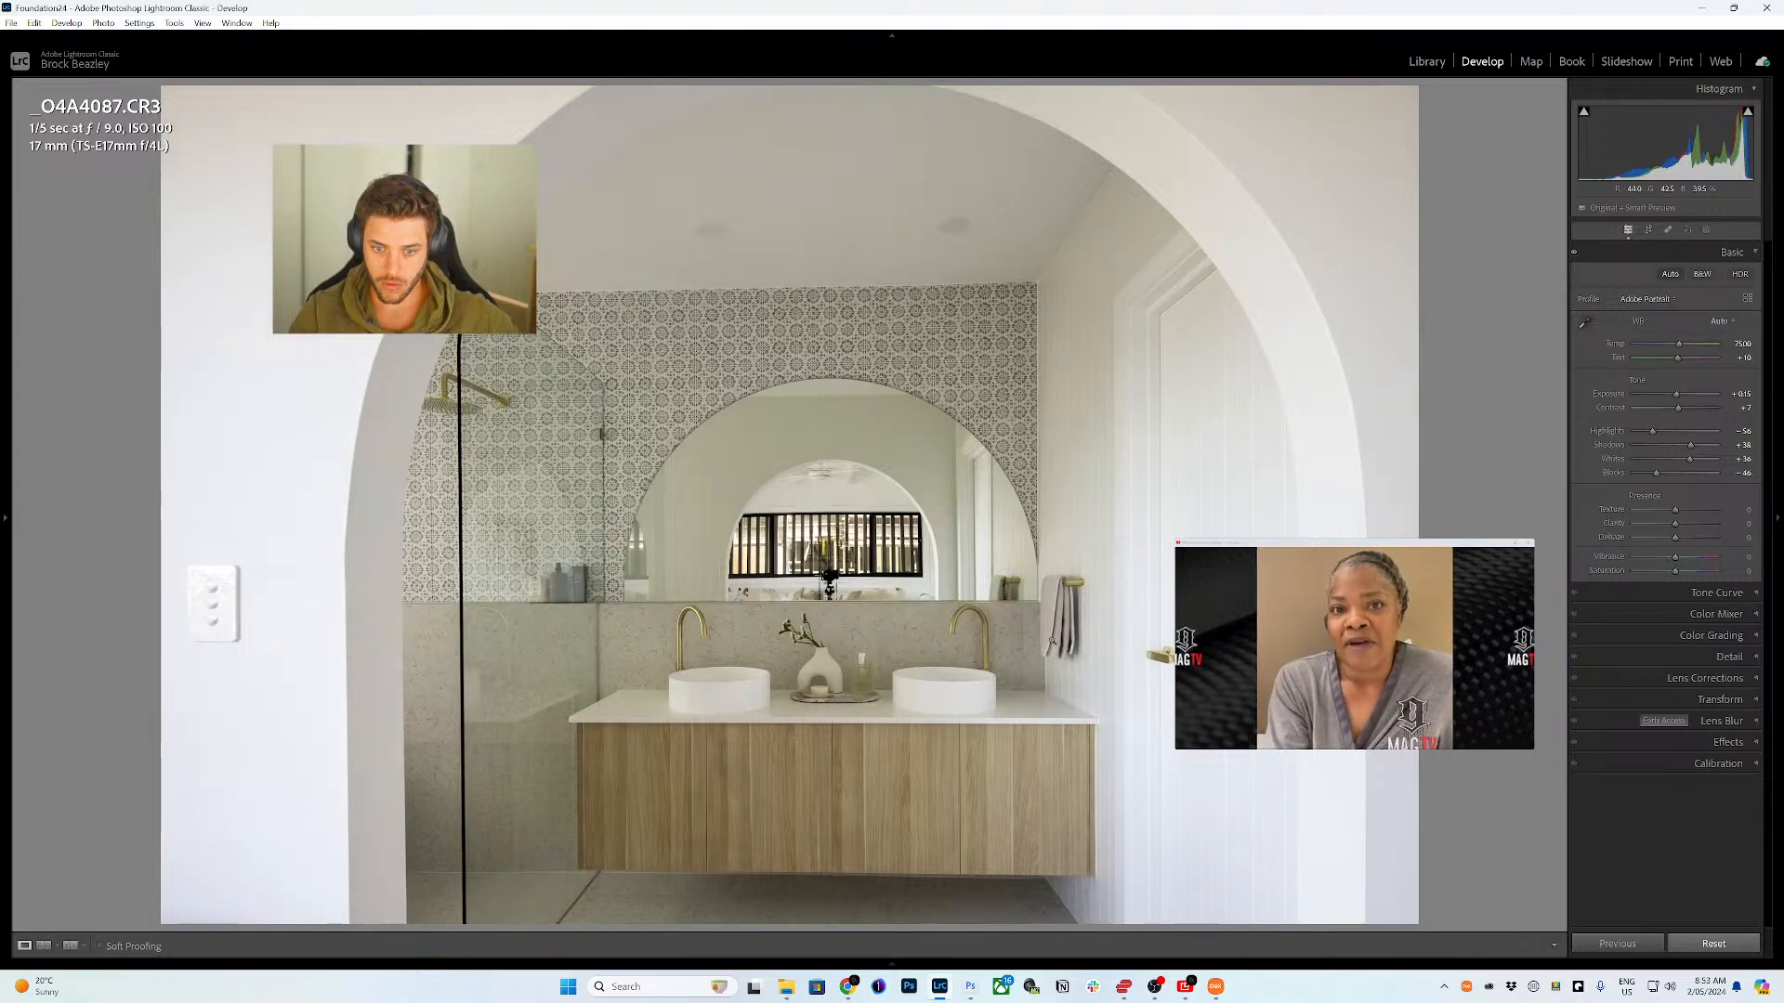
key("=")
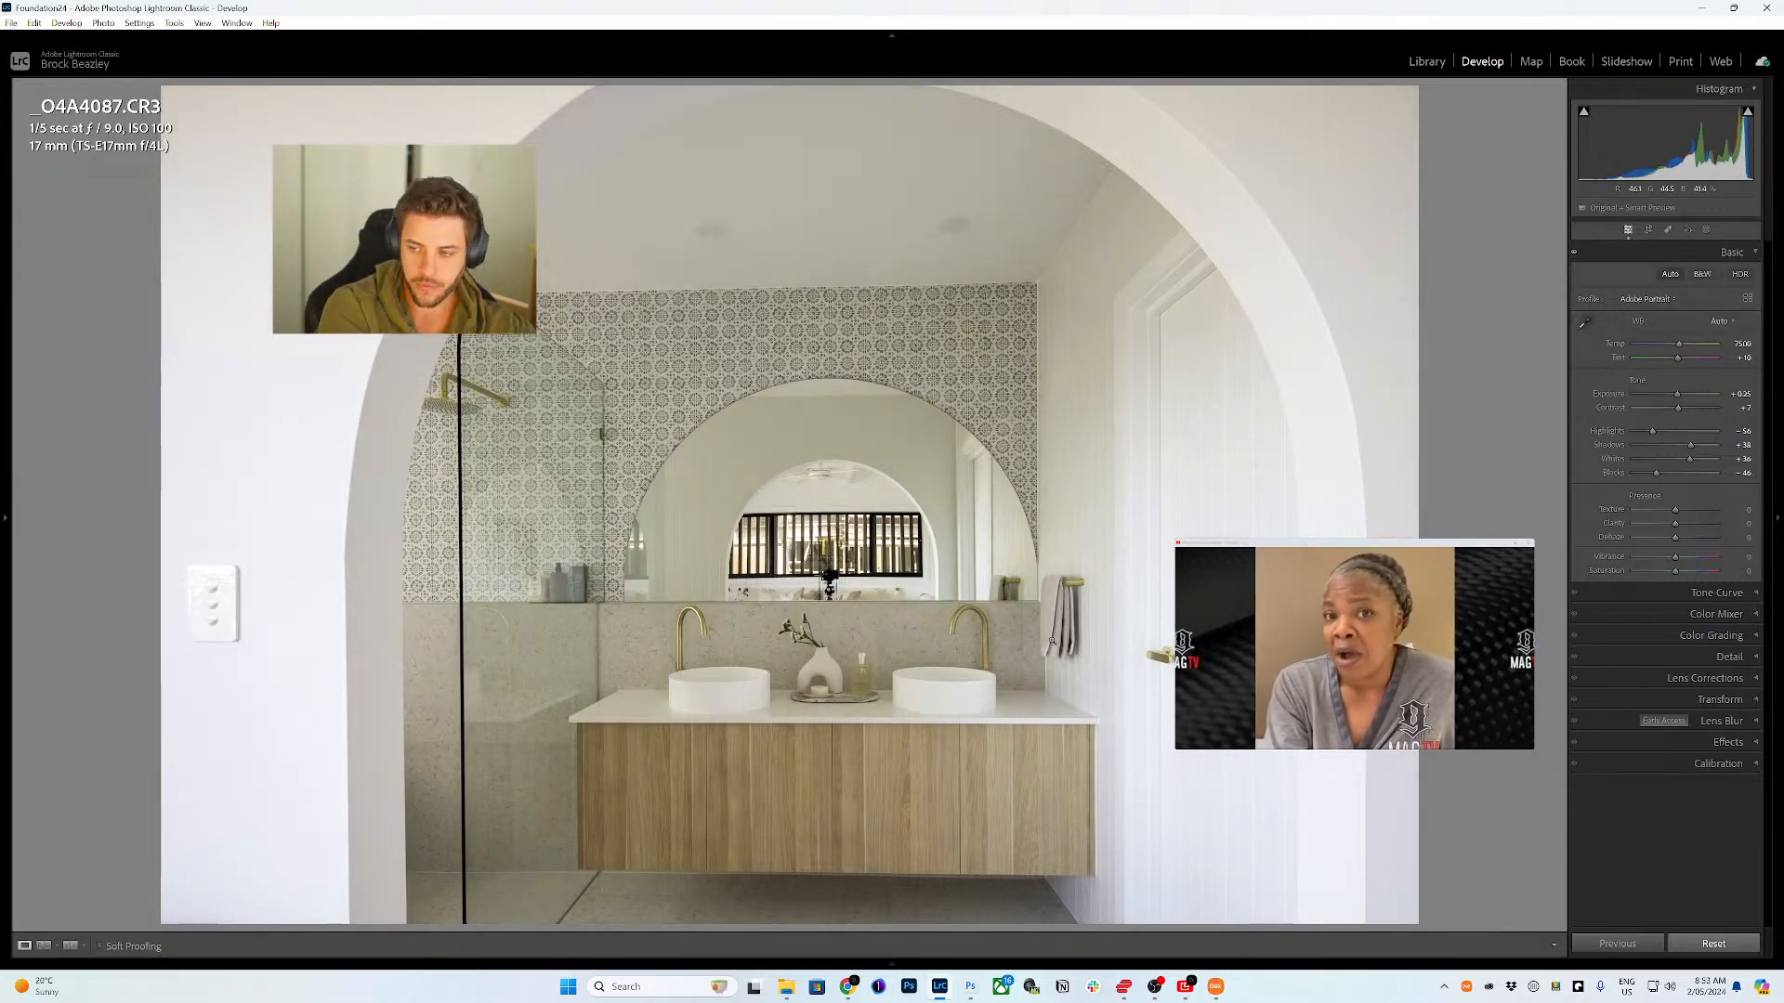
key("=")
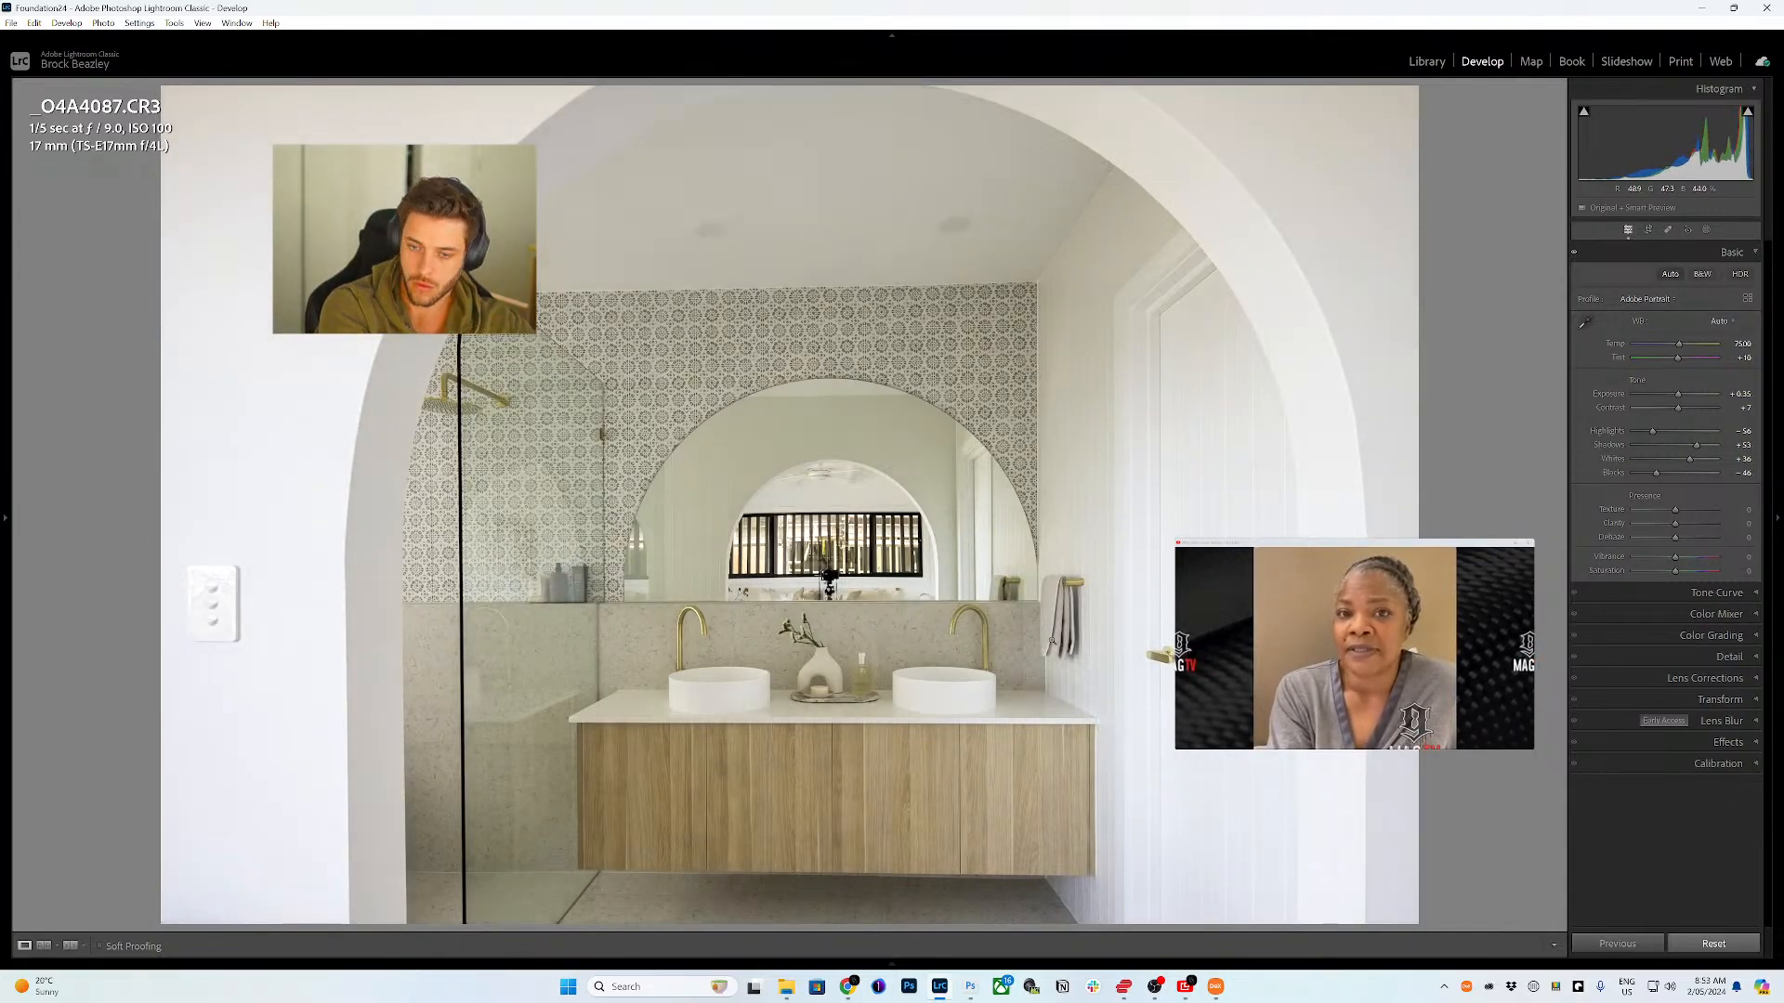
key("minus")
key("minus")
key("minus")
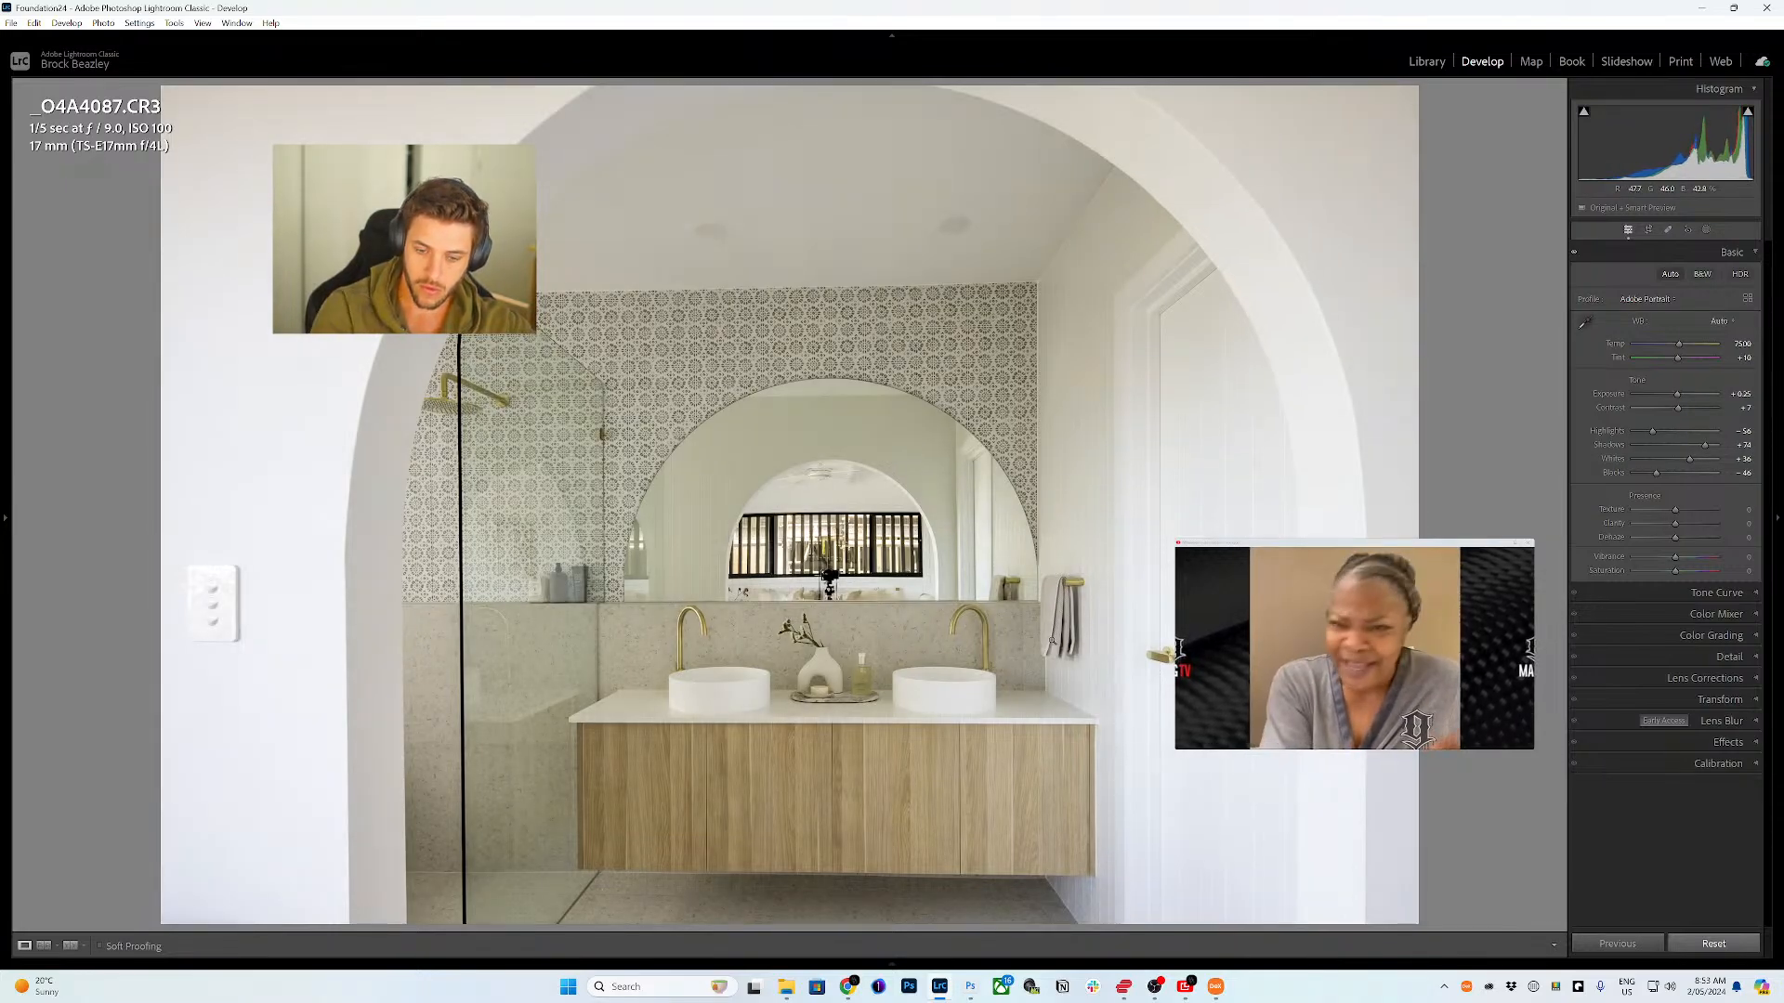
key("Right")
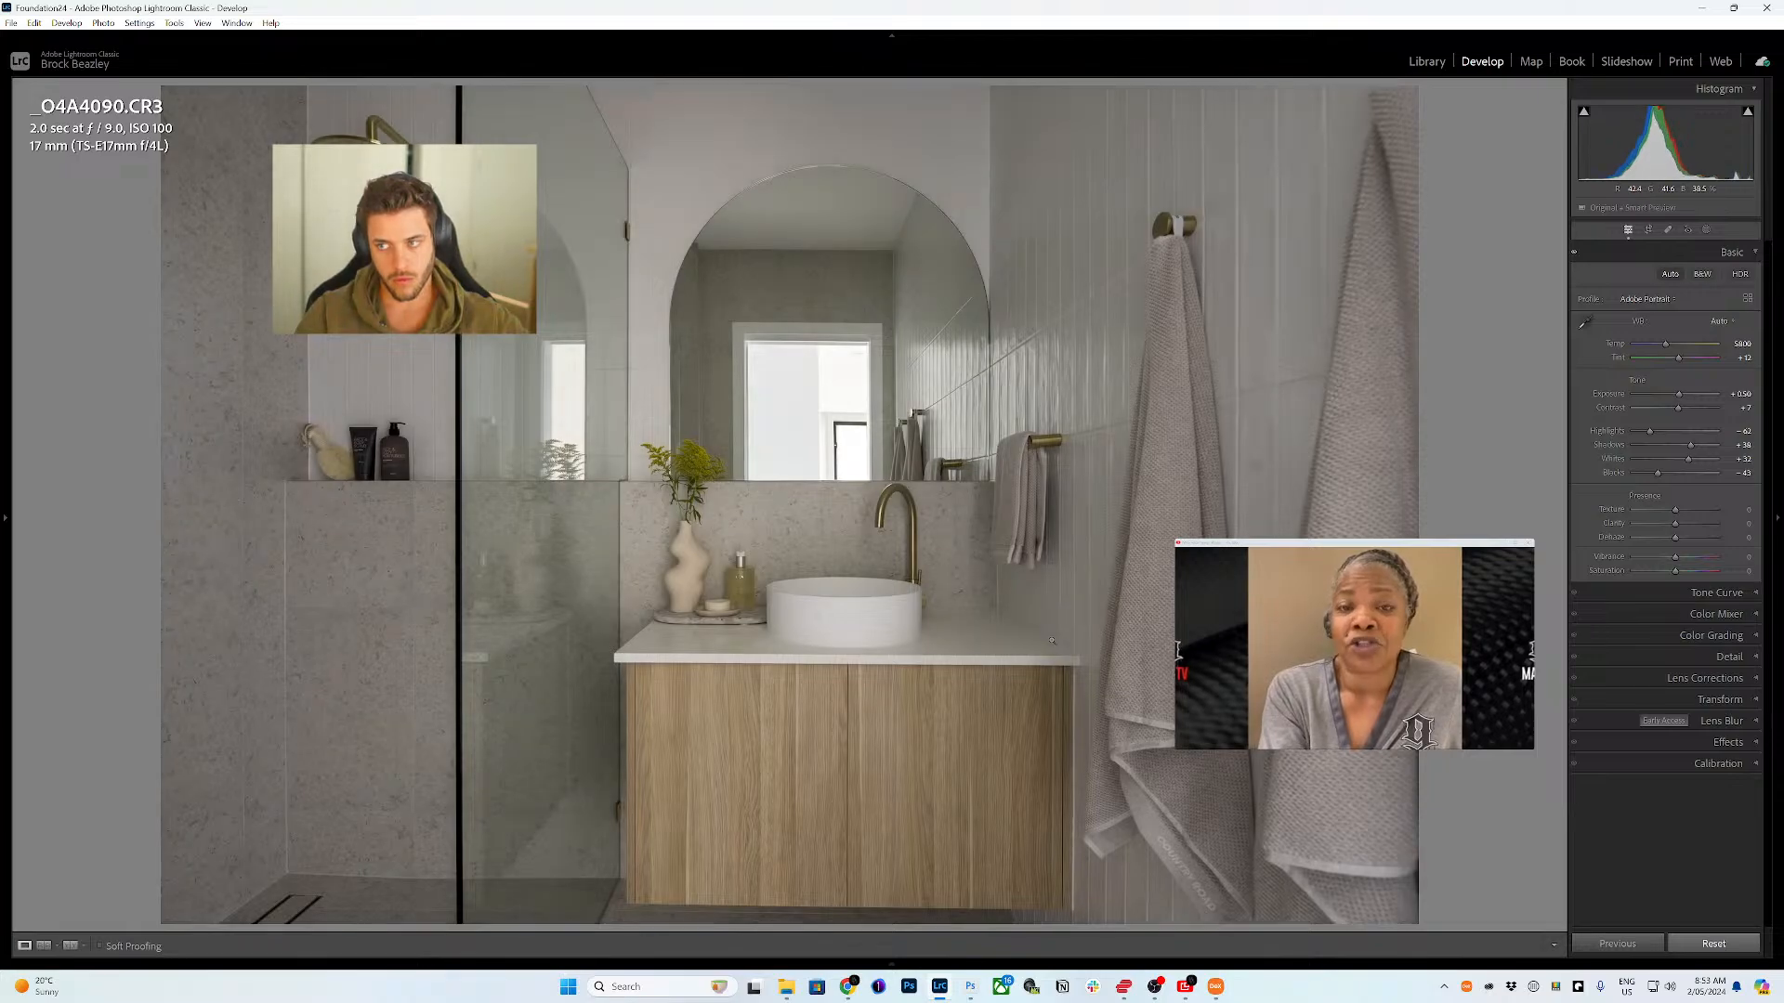
key("=")
key("=")
key("=")
key("=")
key("=")
key("=")
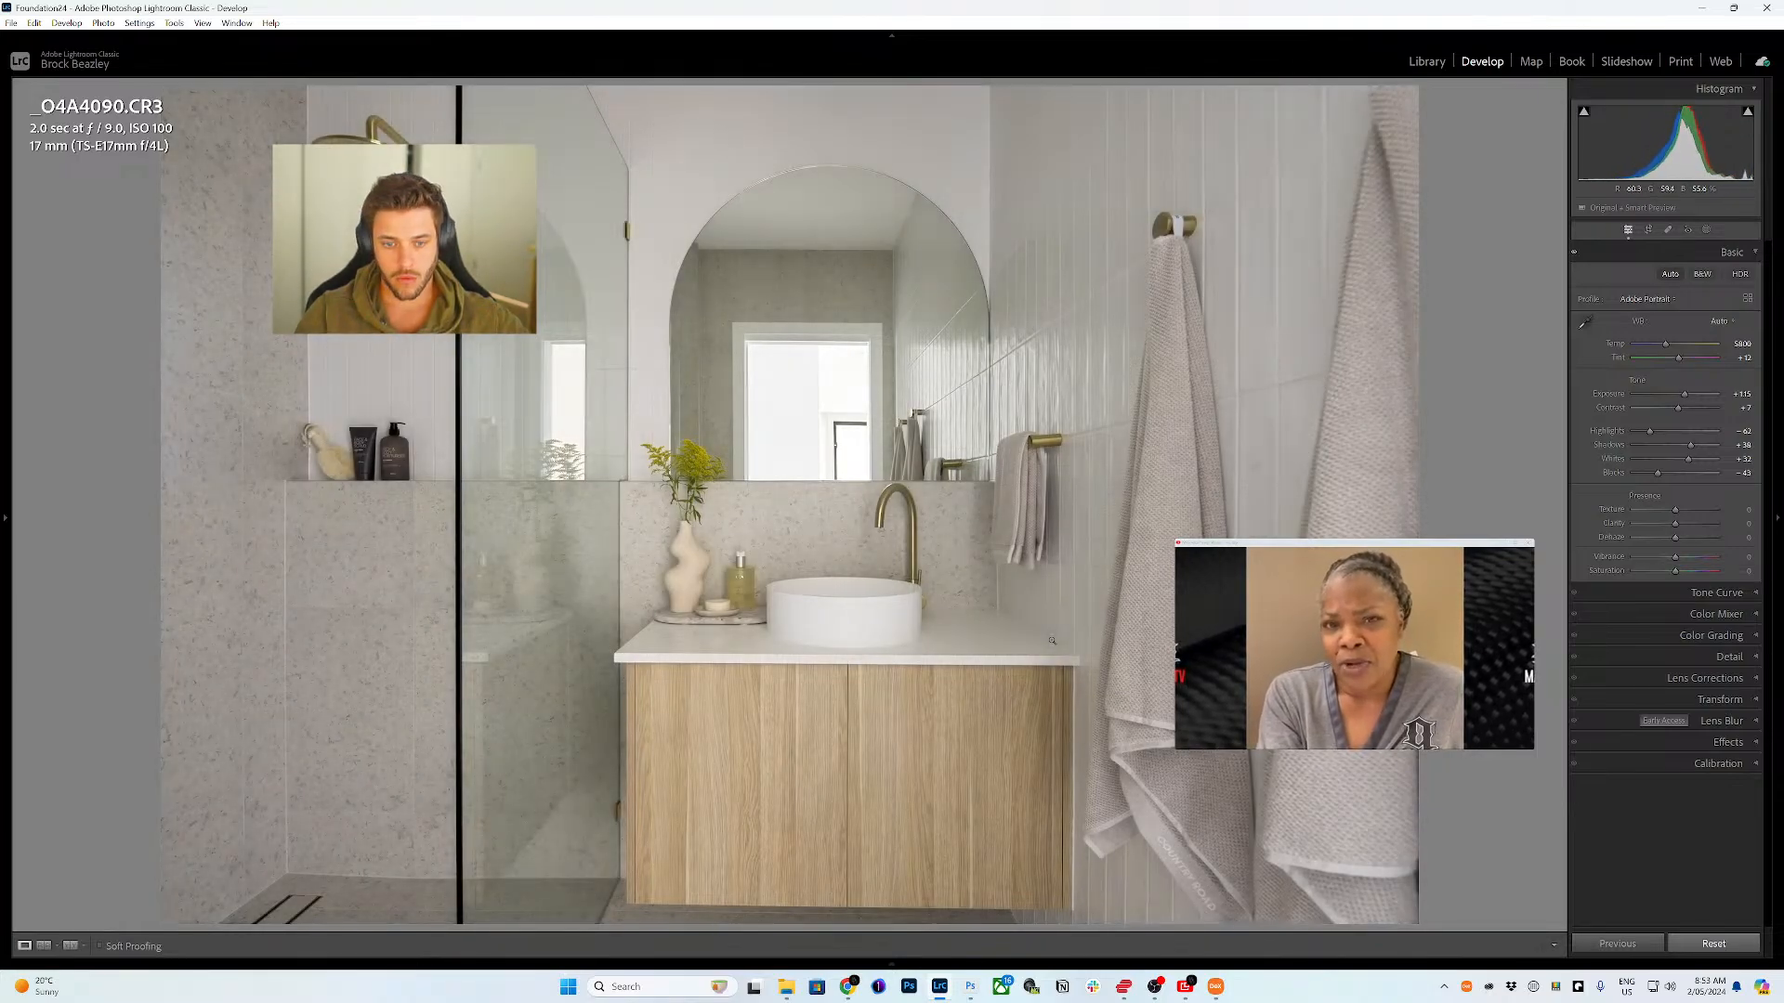
key("=")
key("=")
key("=")
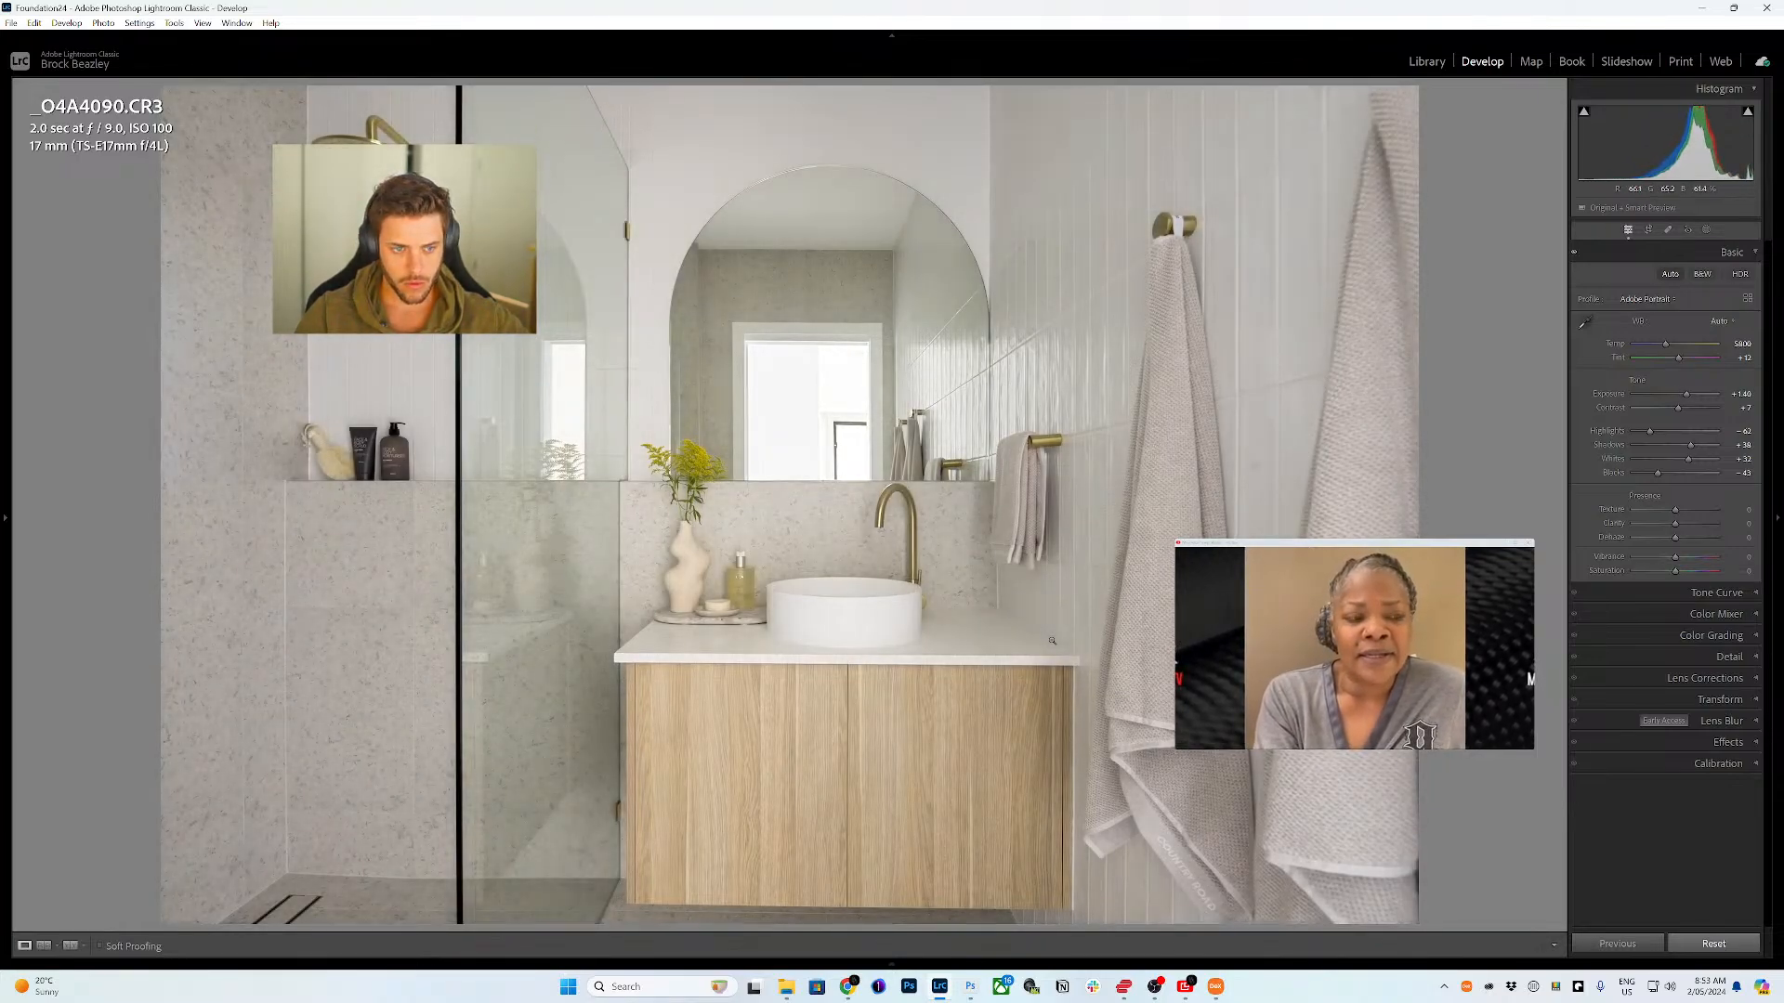
key("minus")
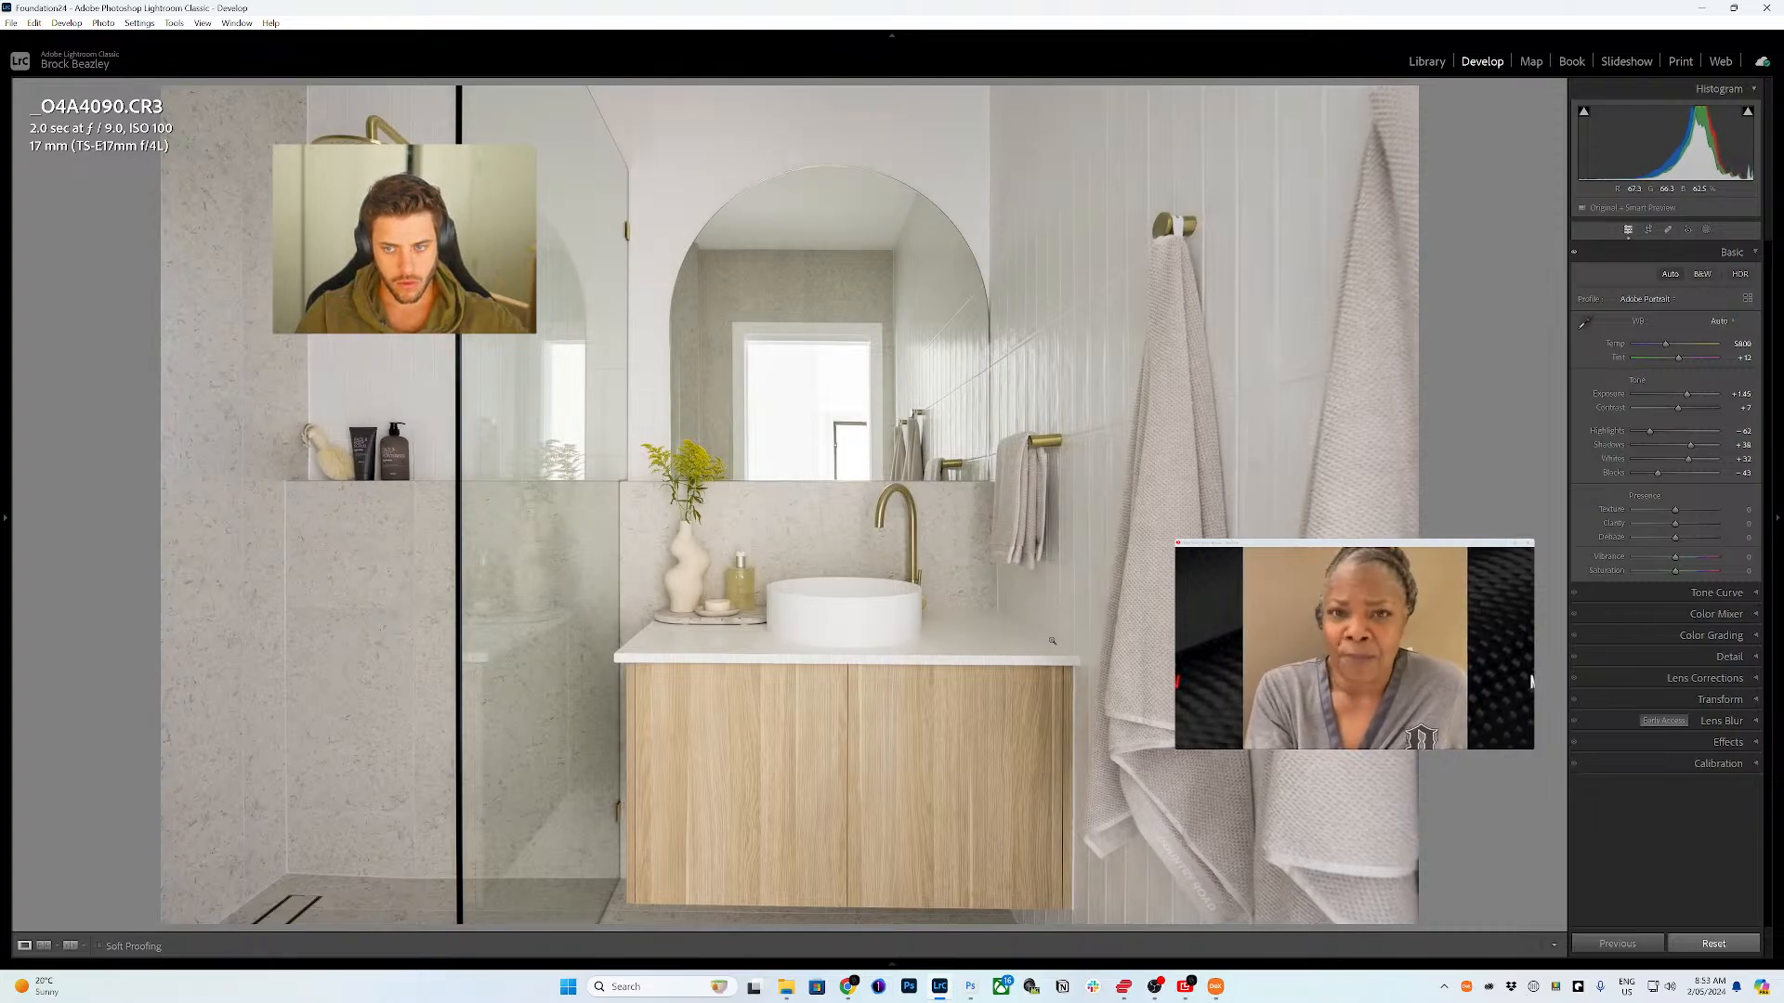
- Brighten the two bedroom, two kitchen, living room and kitchen-dining photos by small exposure steps
key("Right")
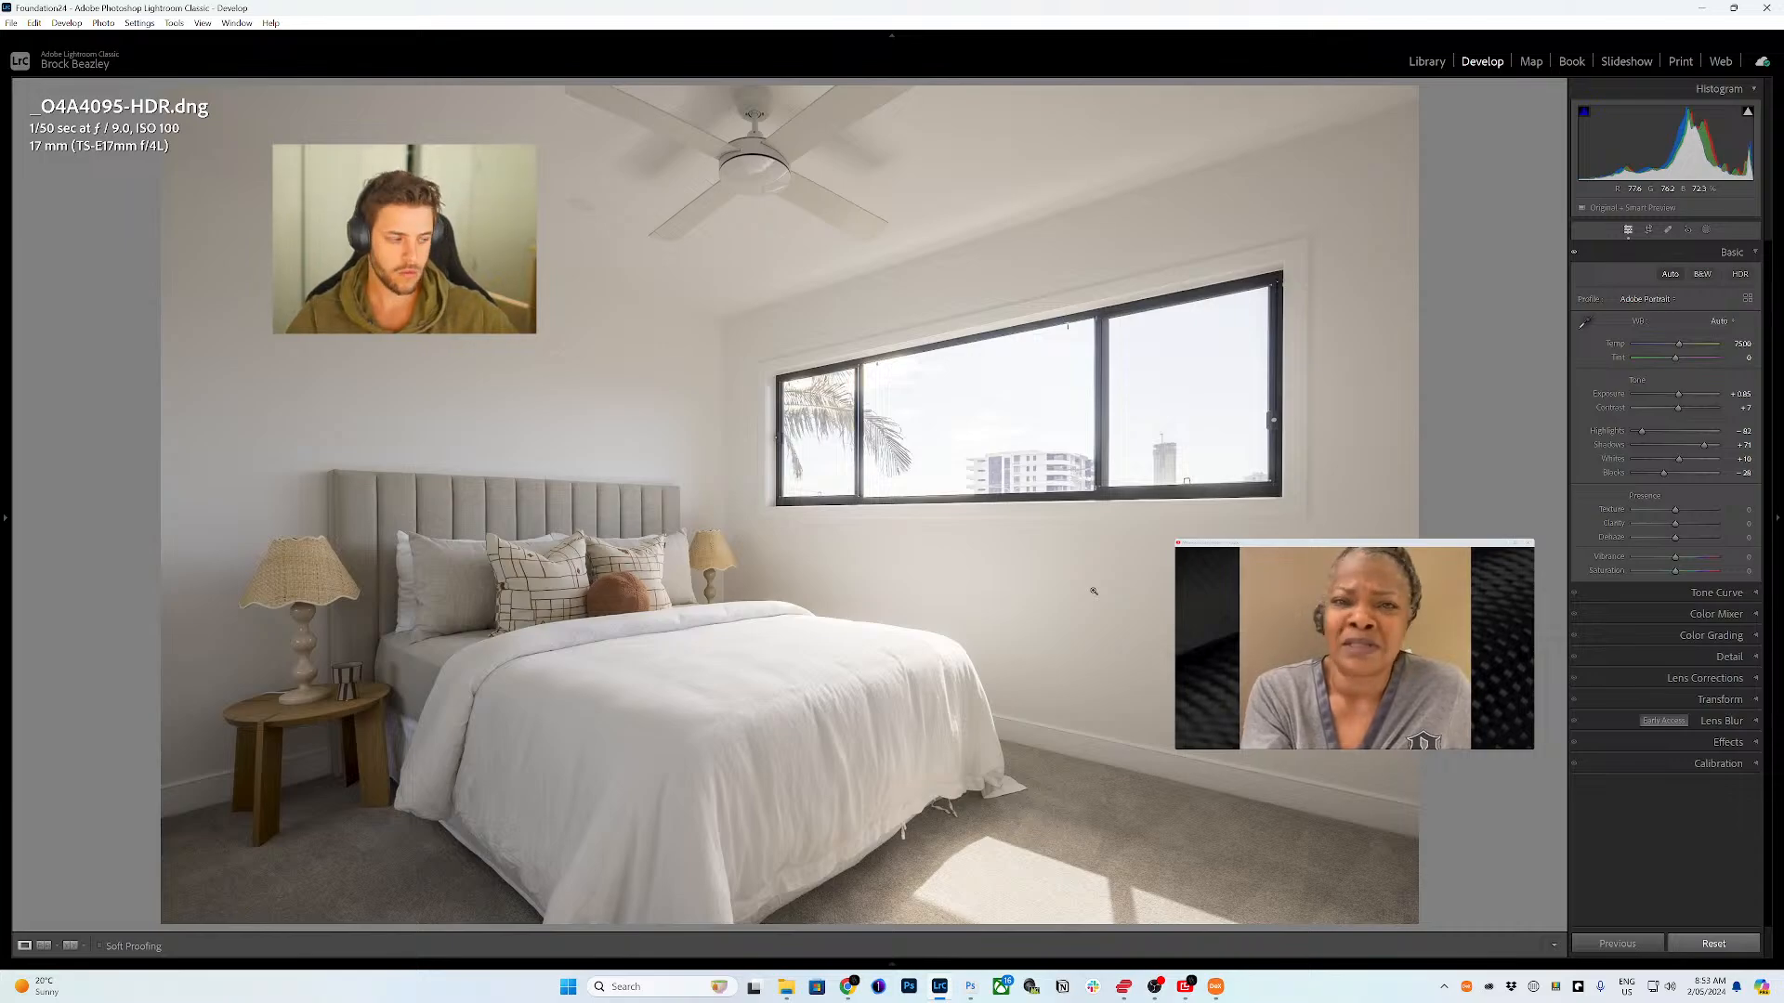
key("equal")
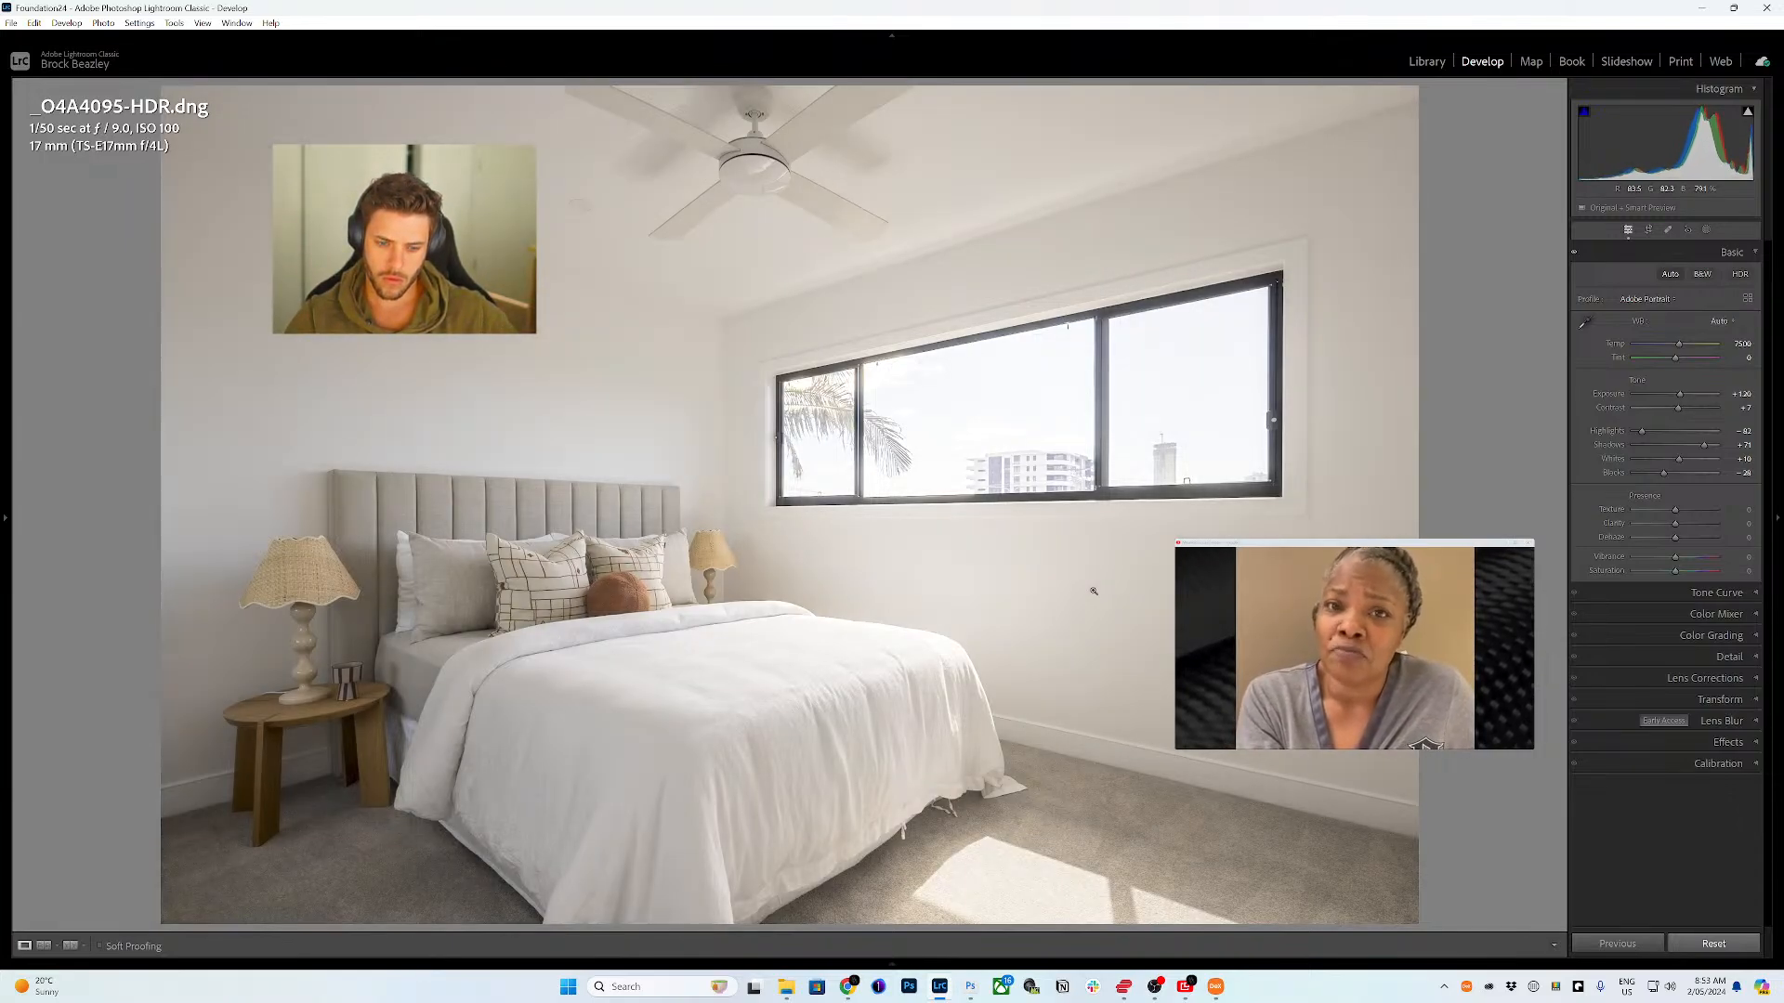
key("Right")
key("equal")
key("equal")
key("equal")
key("equal")
key("equal")
key("equal")
key("equal")
key("equal")
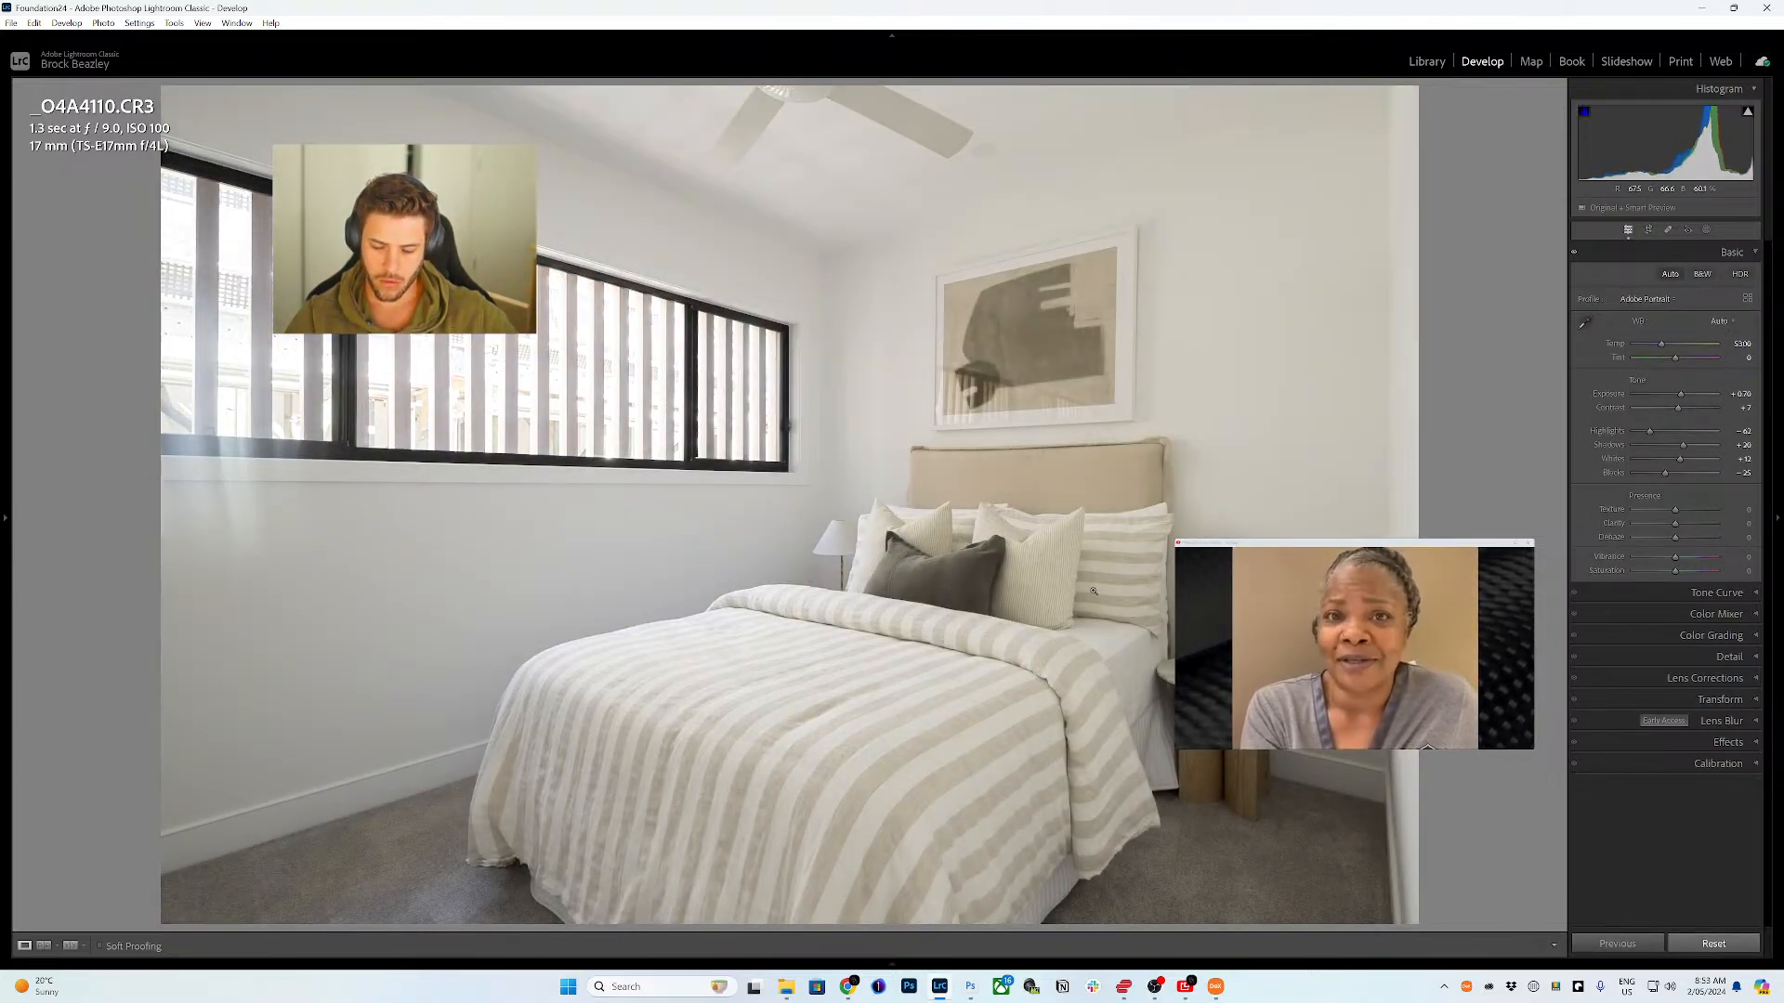
key("Right")
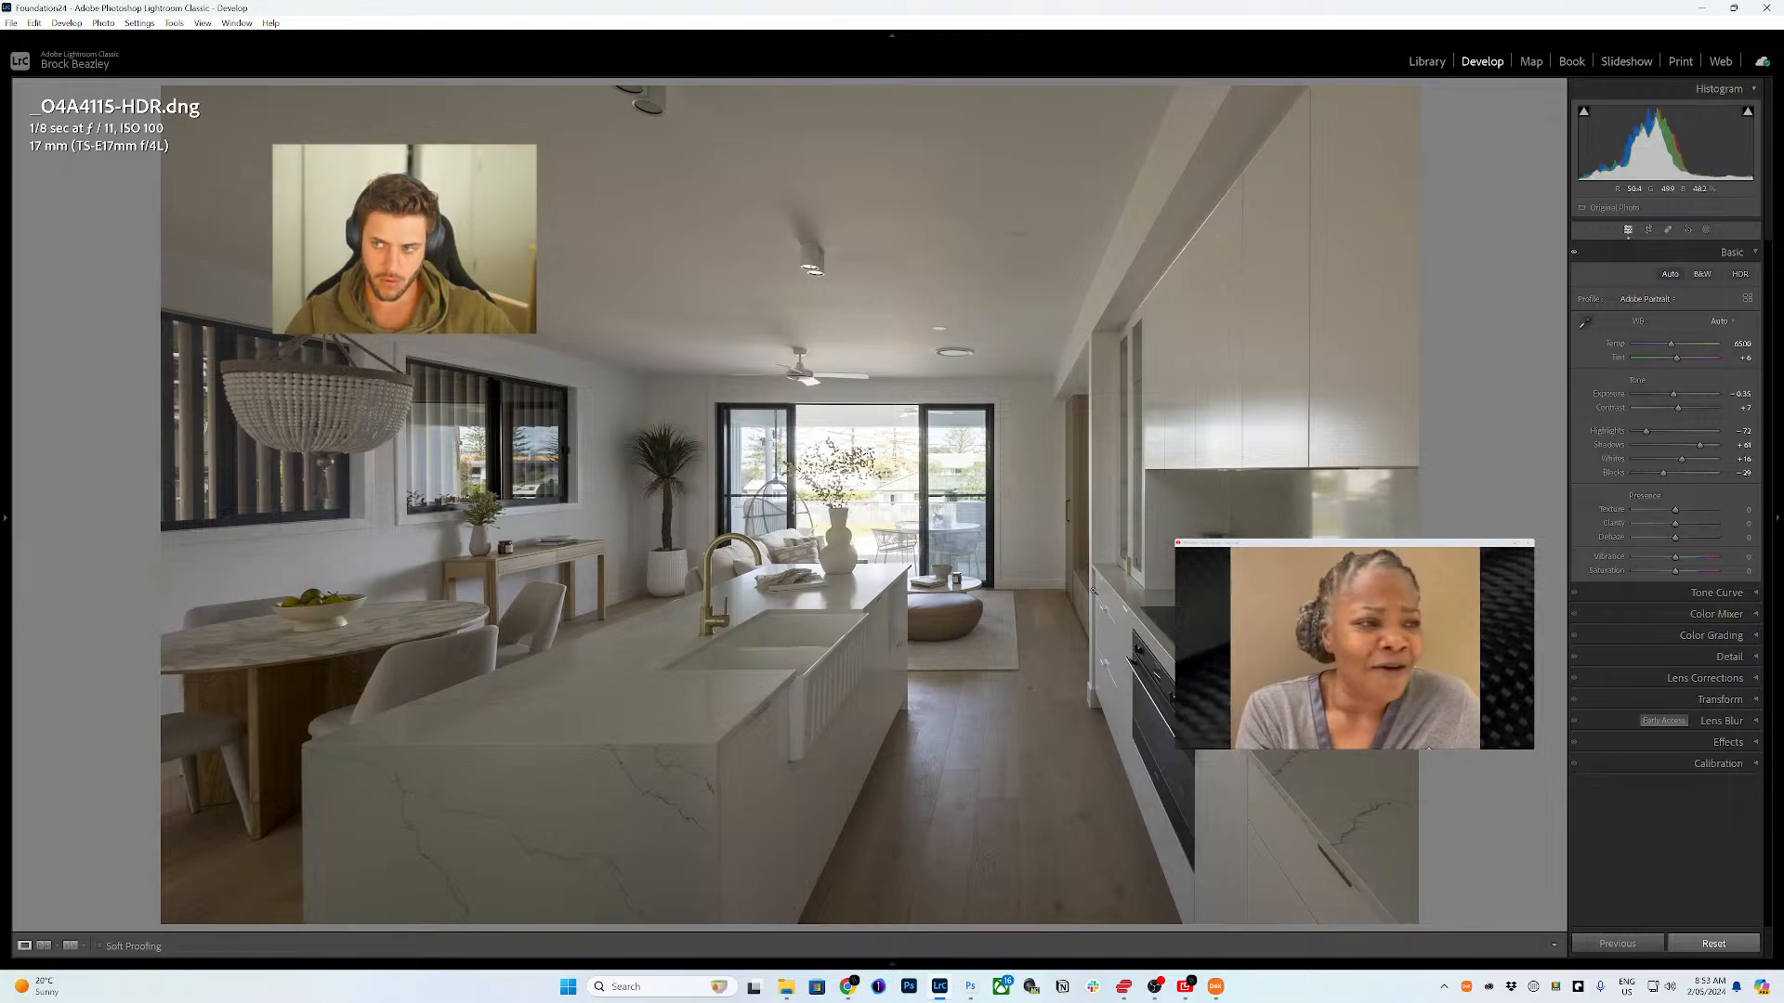
key("equal")
key("equal")
key("equal")
key("equal")
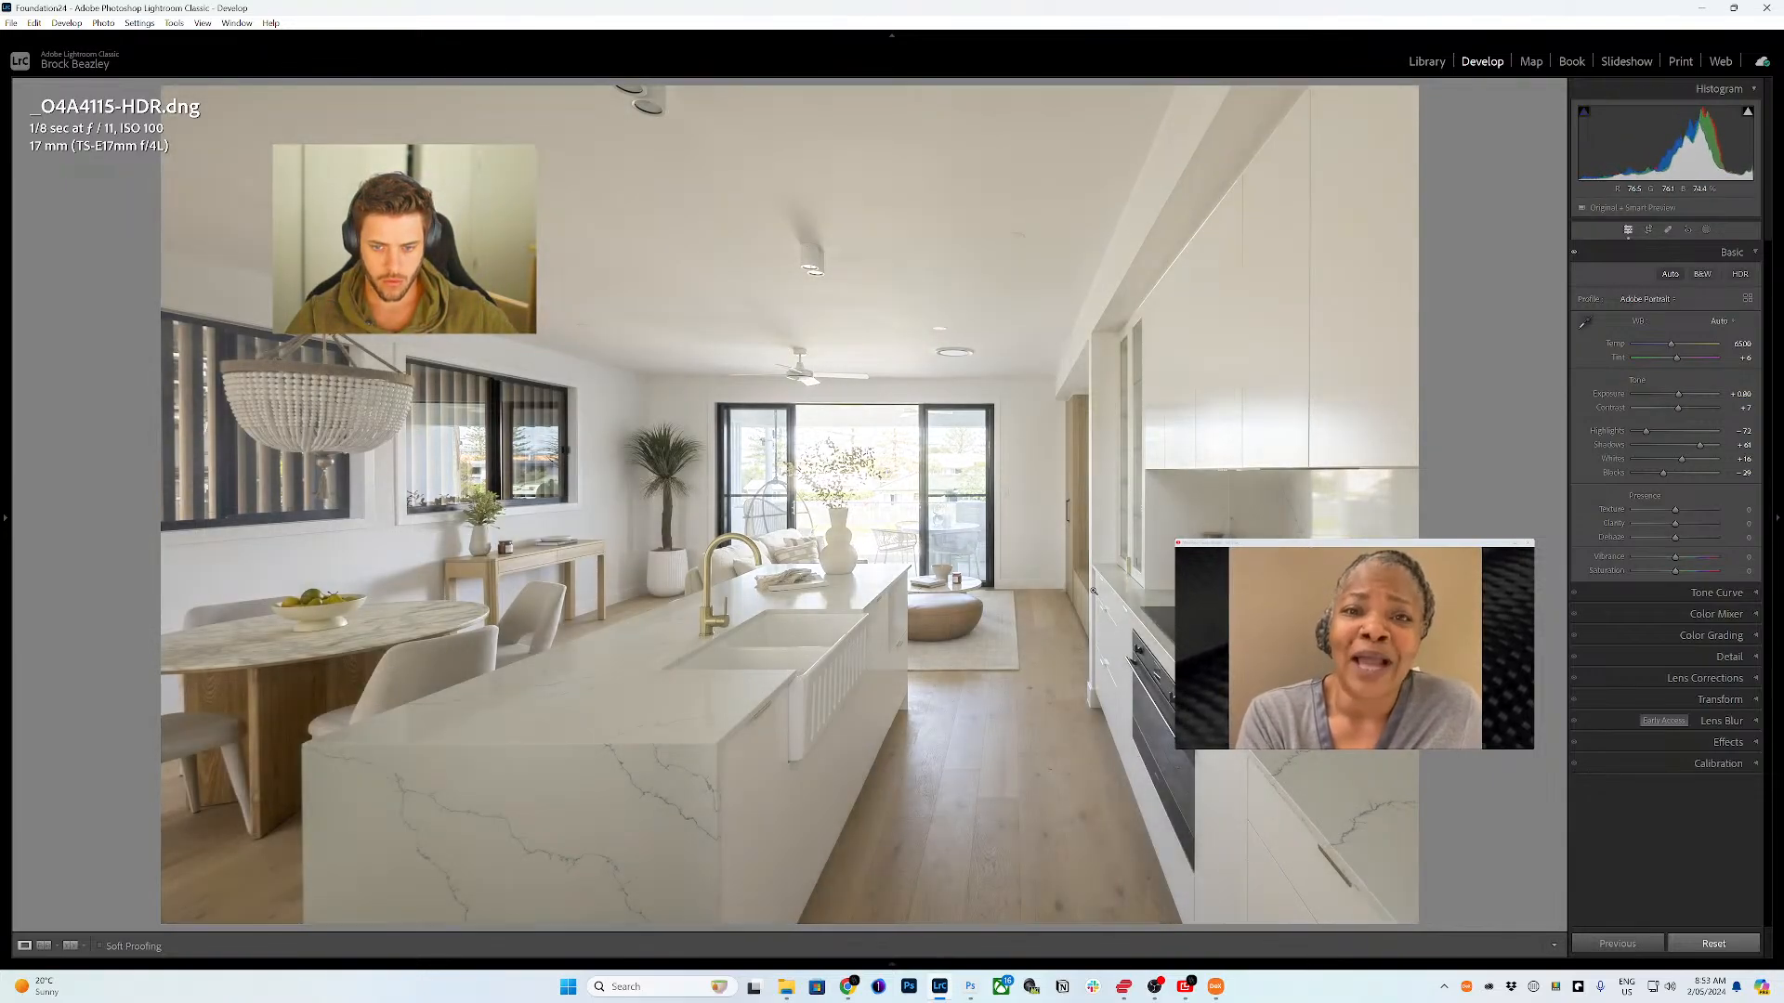
key("Right")
key("Right")
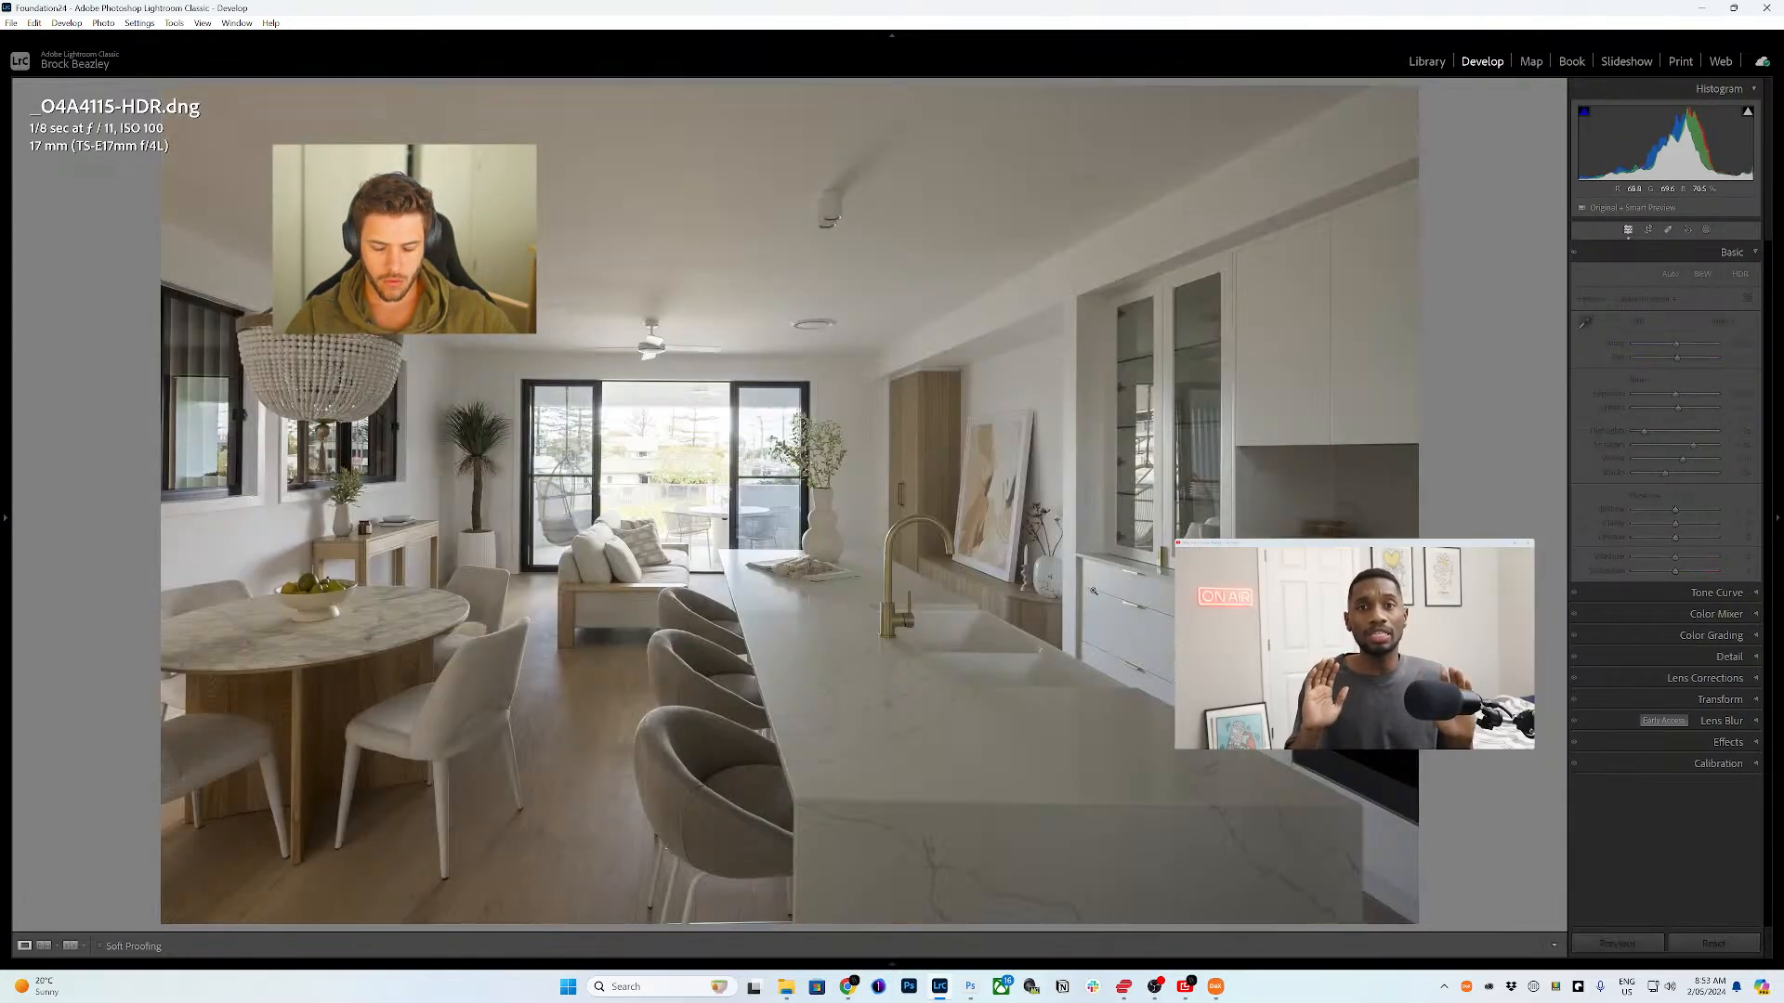
key("equal")
key("equal")
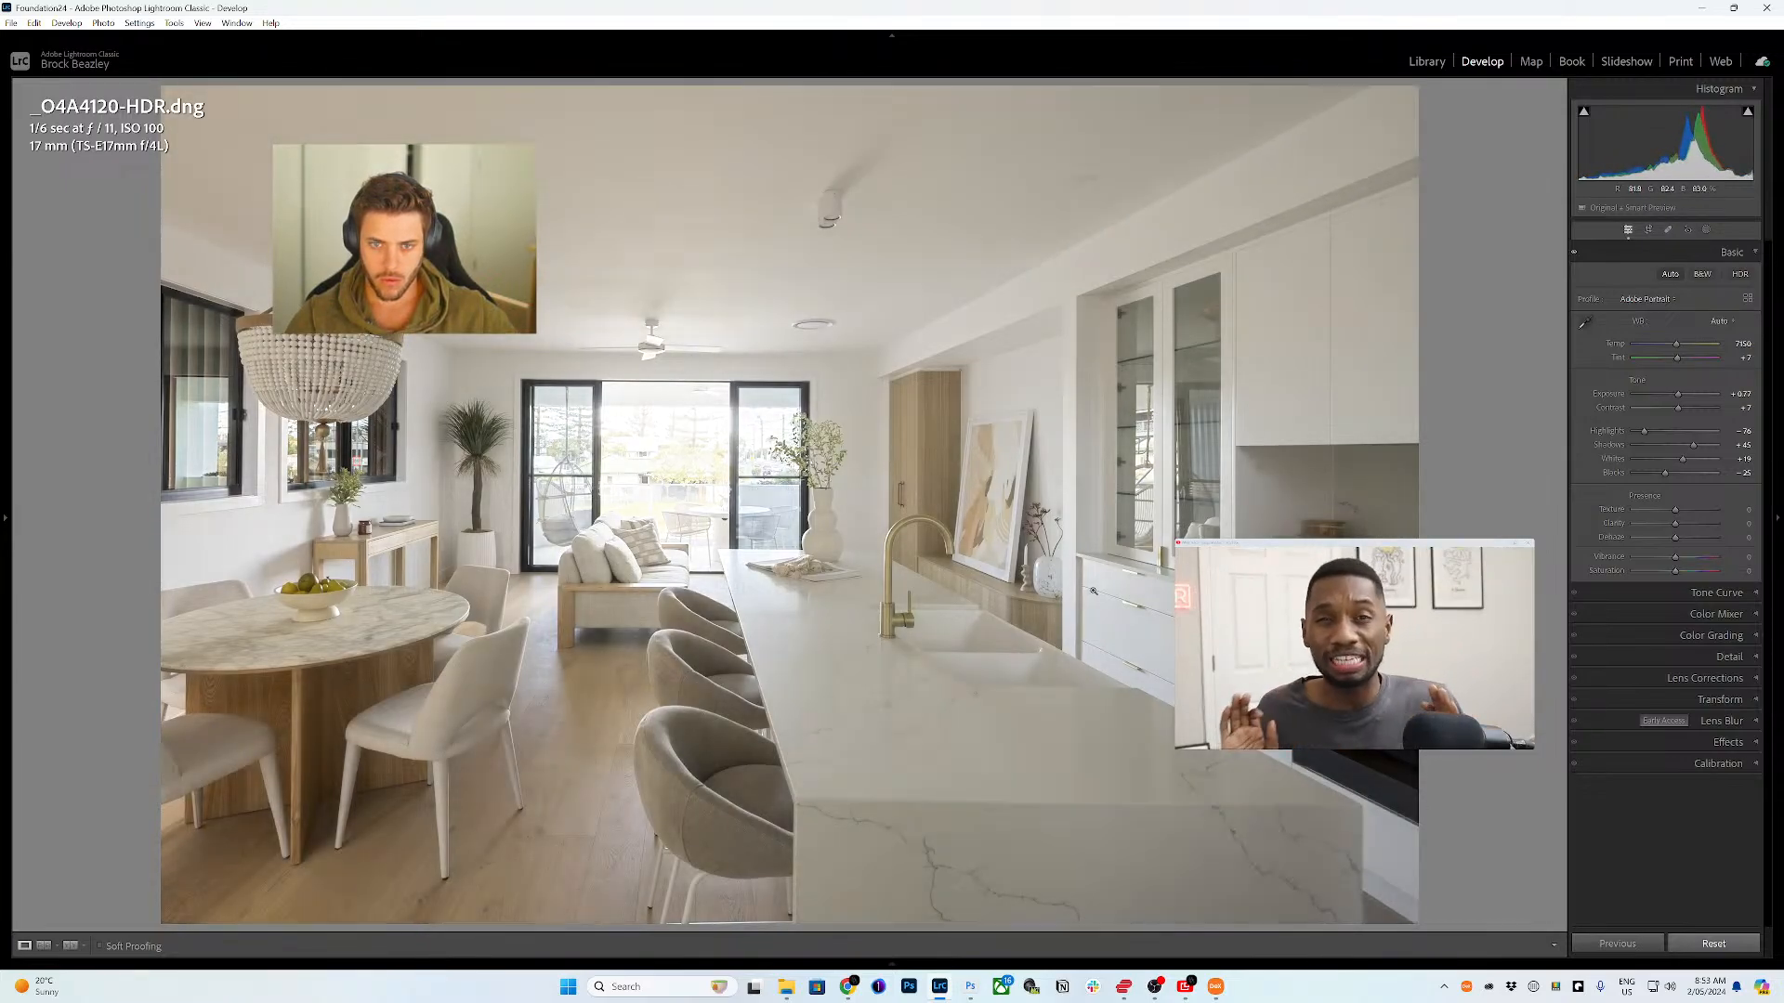
key("Right")
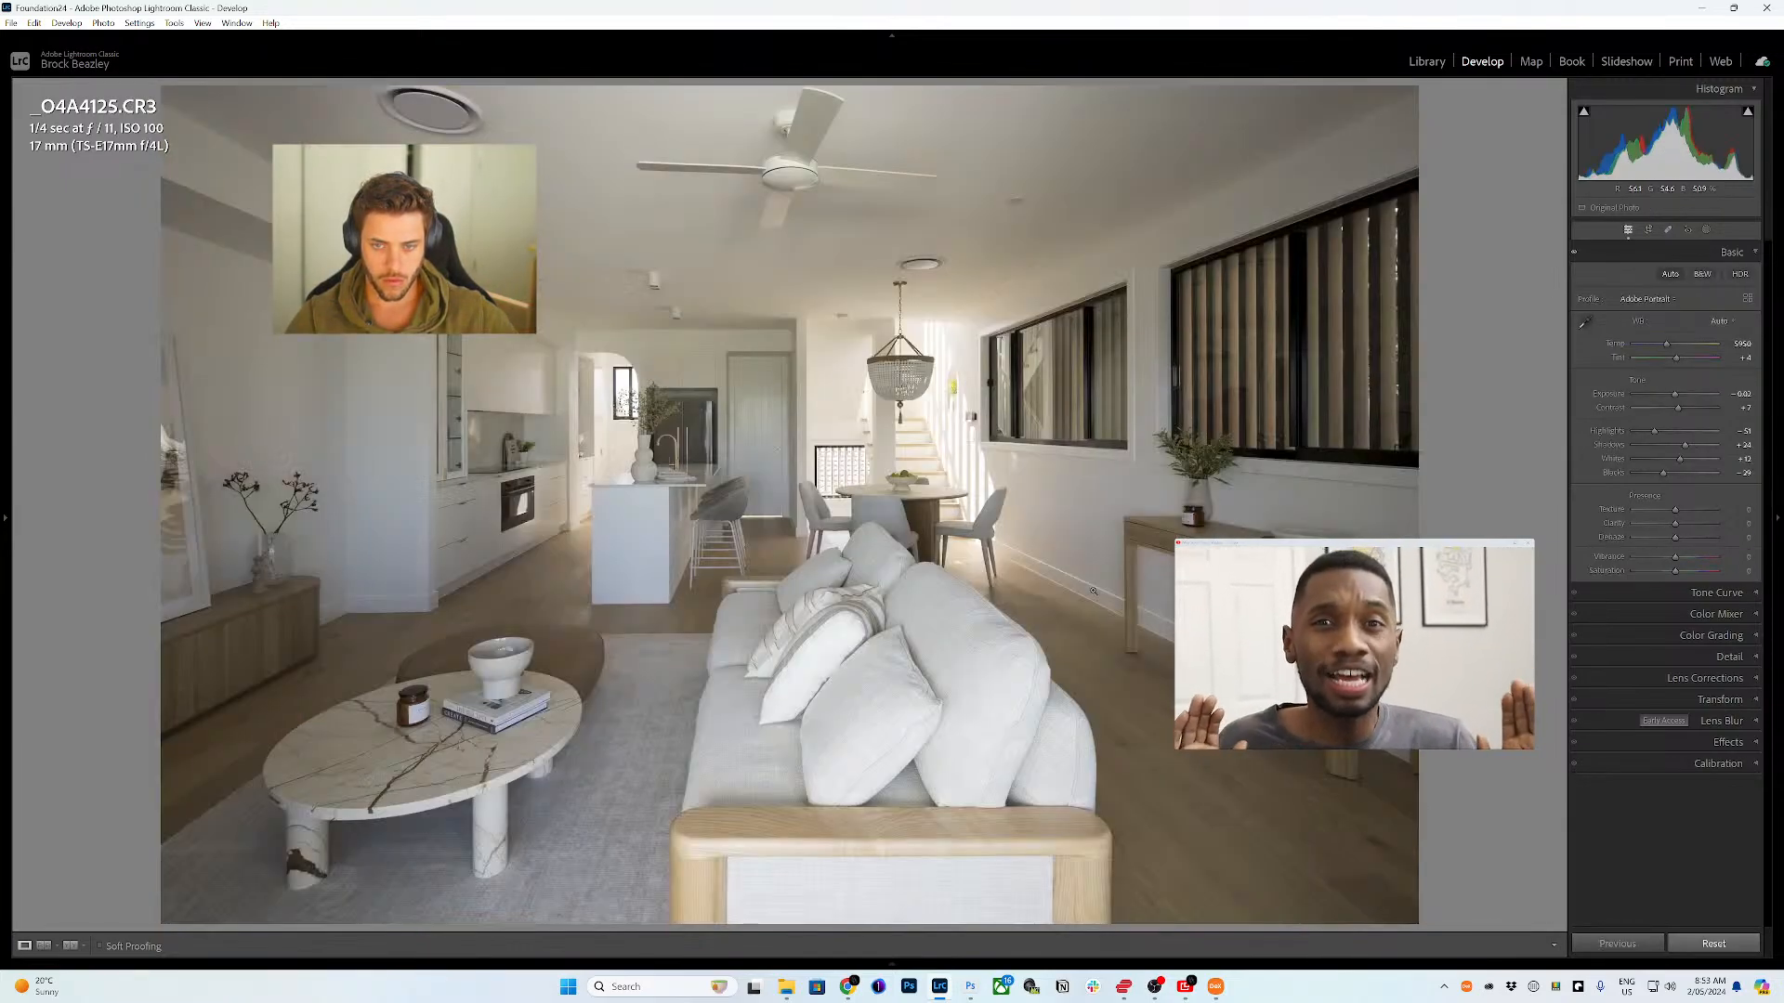
key("equal")
key("equal")
key("equal")
key("equal")
key("equal")
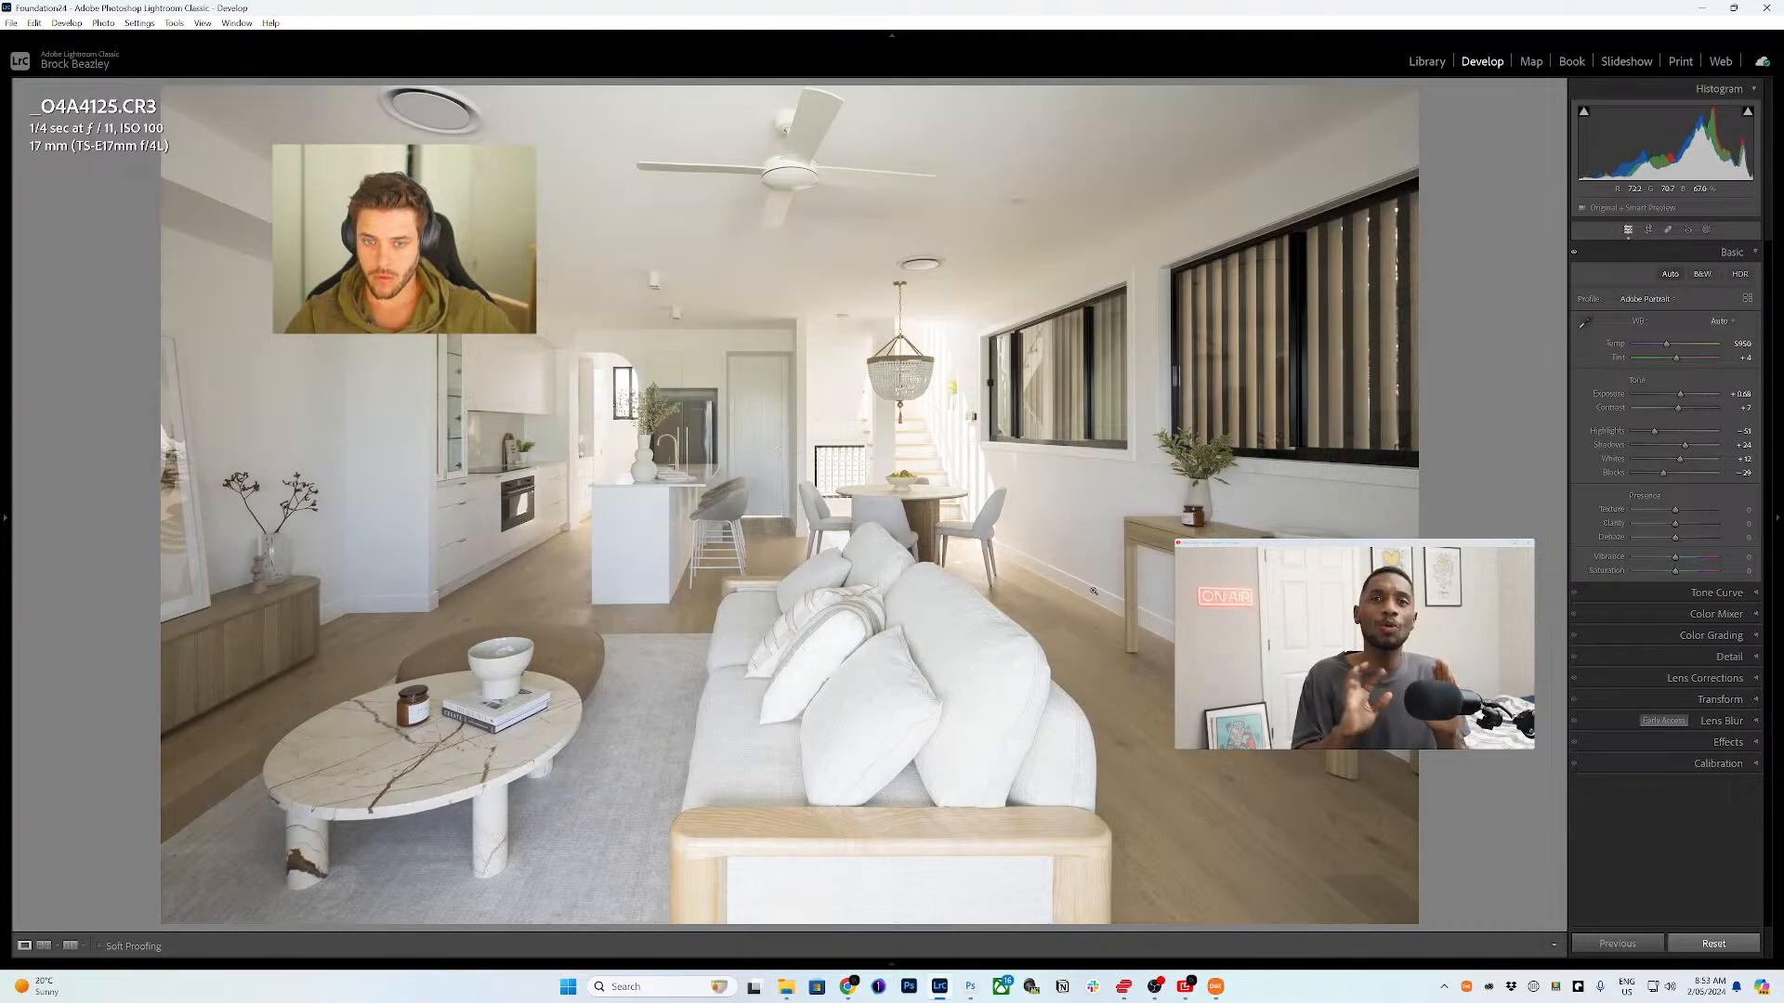
key("minus")
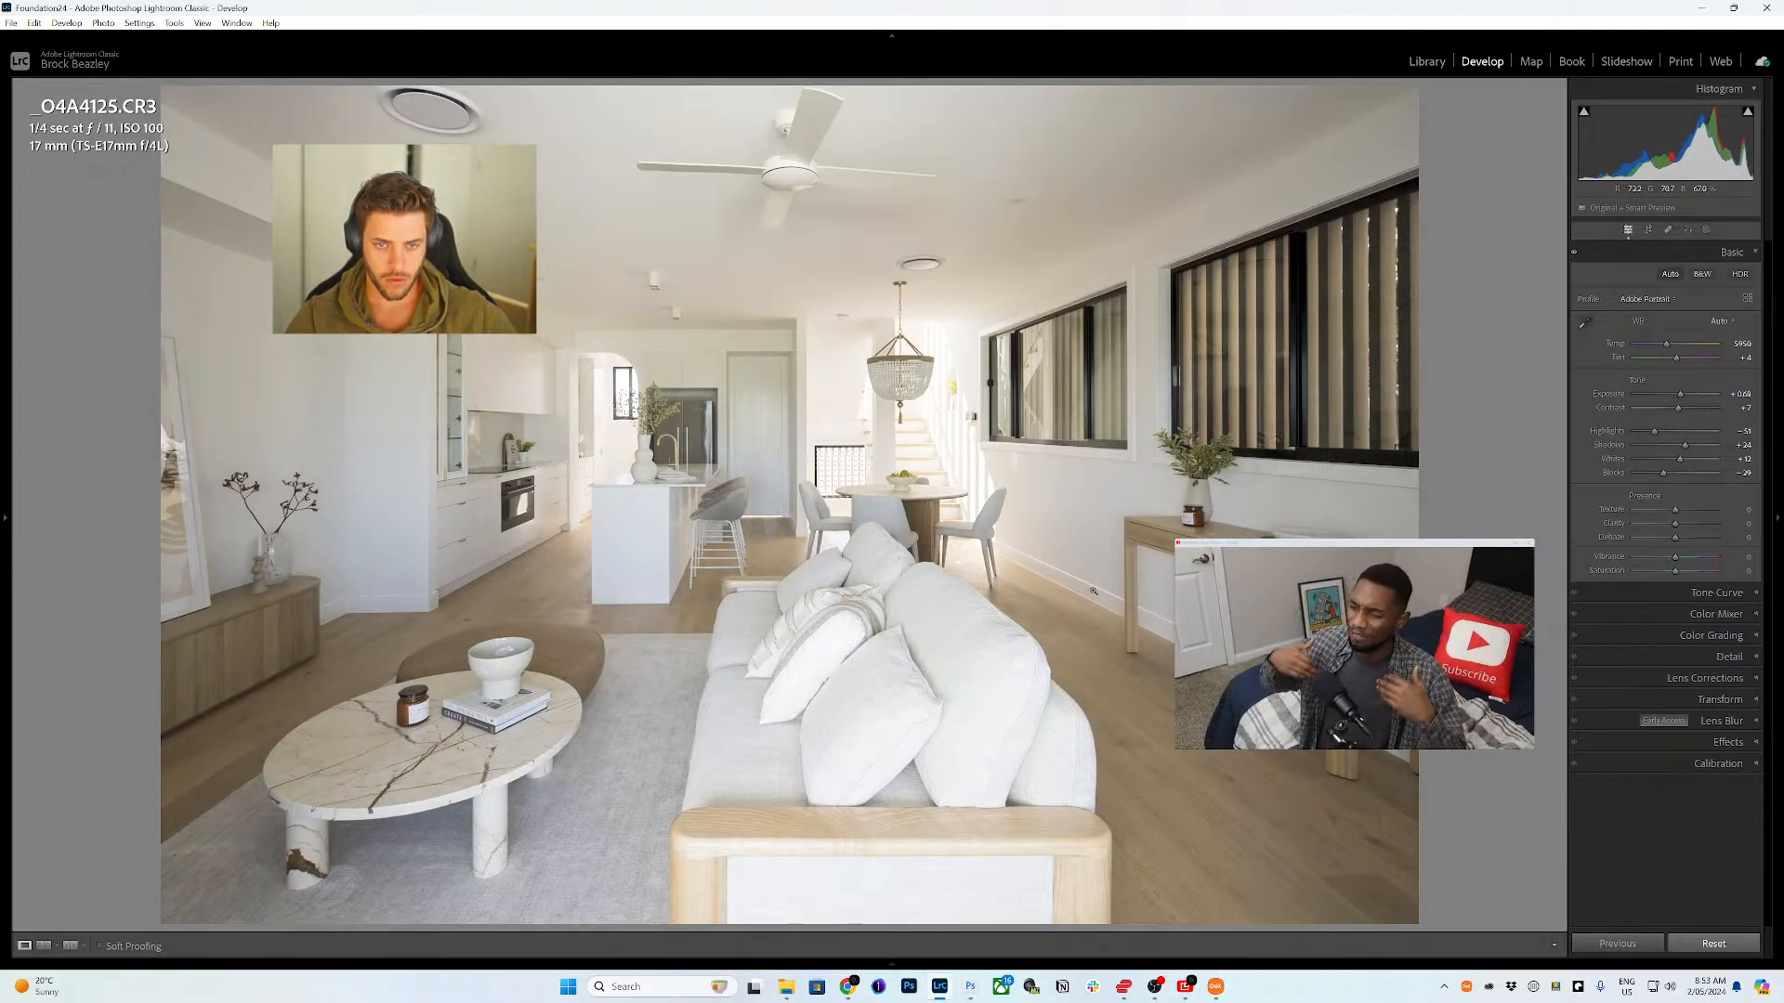
key("Right")
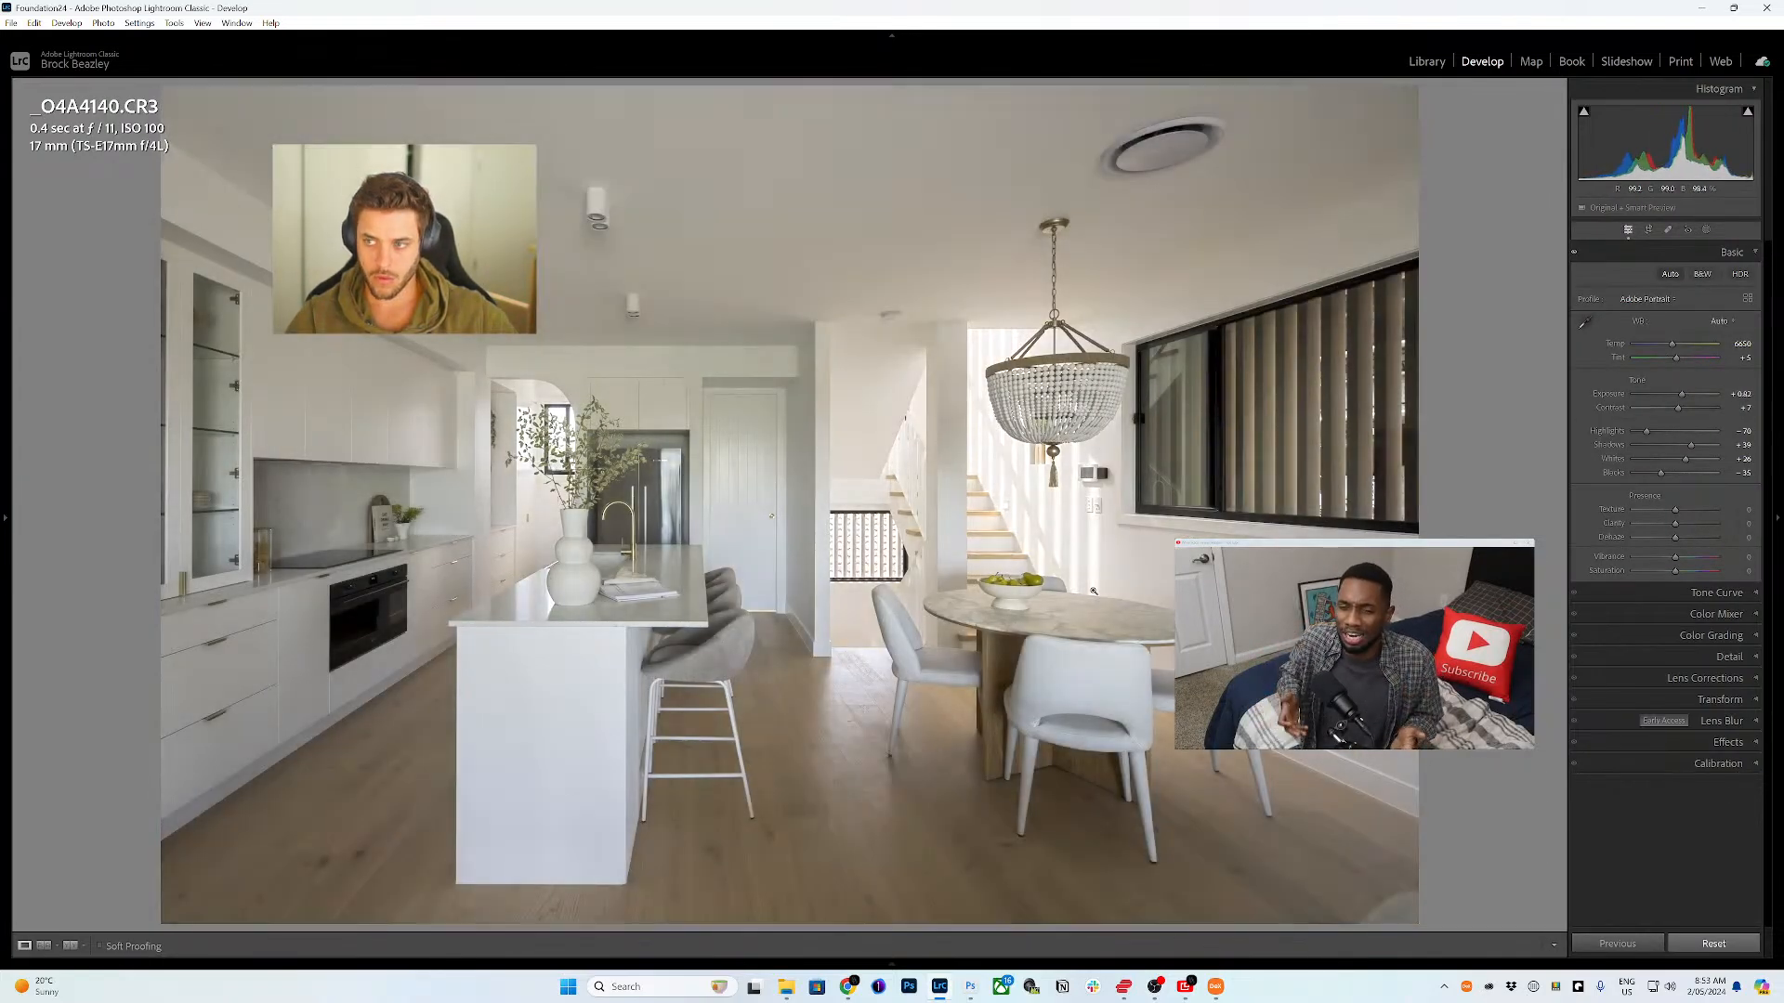
key("equal")
key("equal")
key("equal")
key("equal")
key("equal")
key("equal")
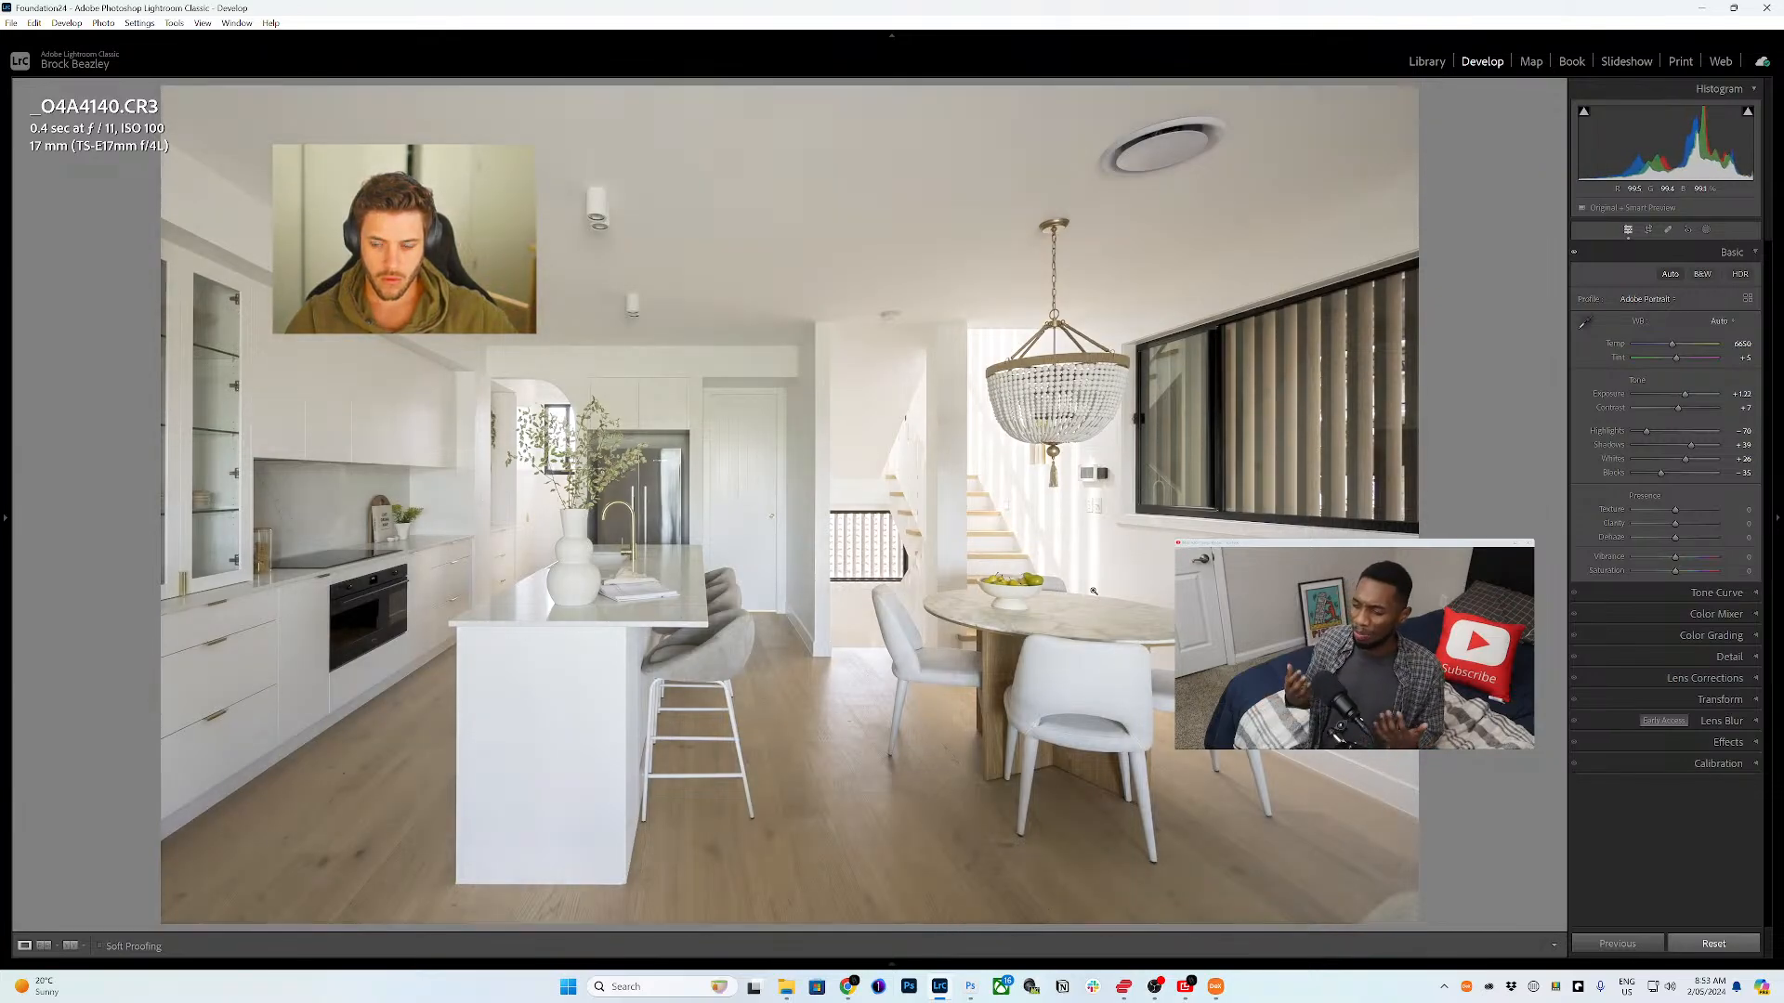
key("minus")
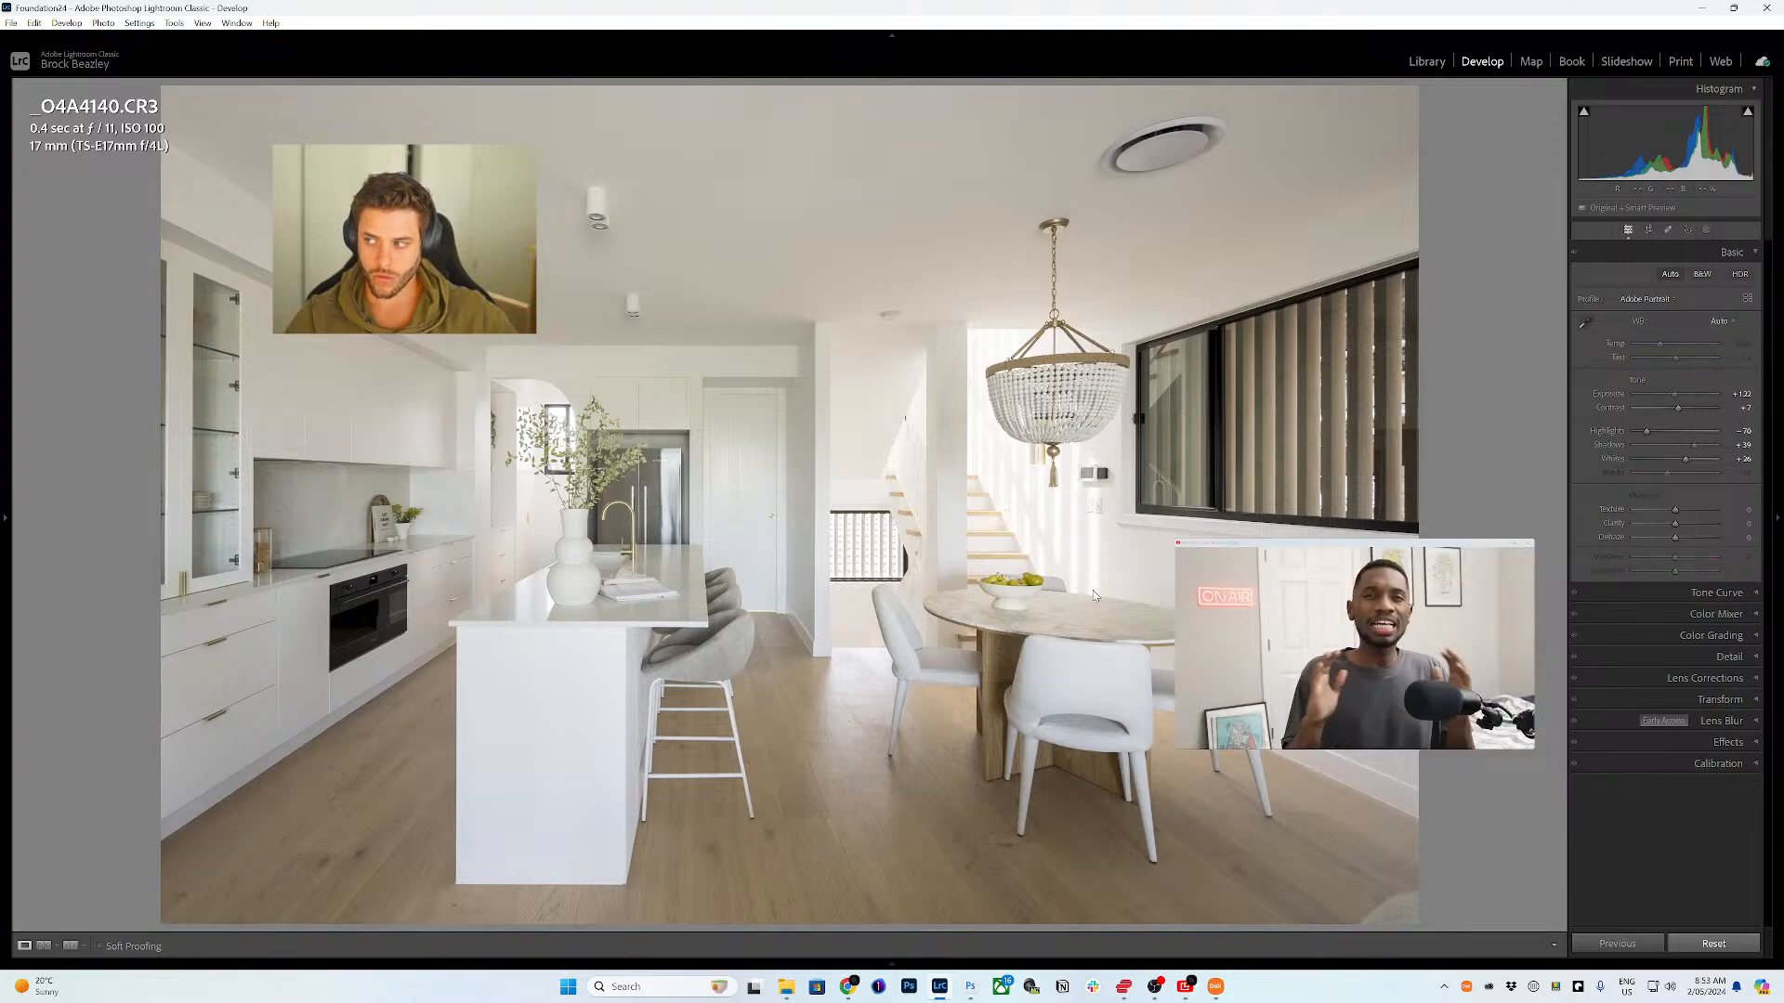
- Brighten the dining table, kitchen sink and wardrobe photos, then raise staircase exposure to +1.56 and Shadows to +14
key("Right")
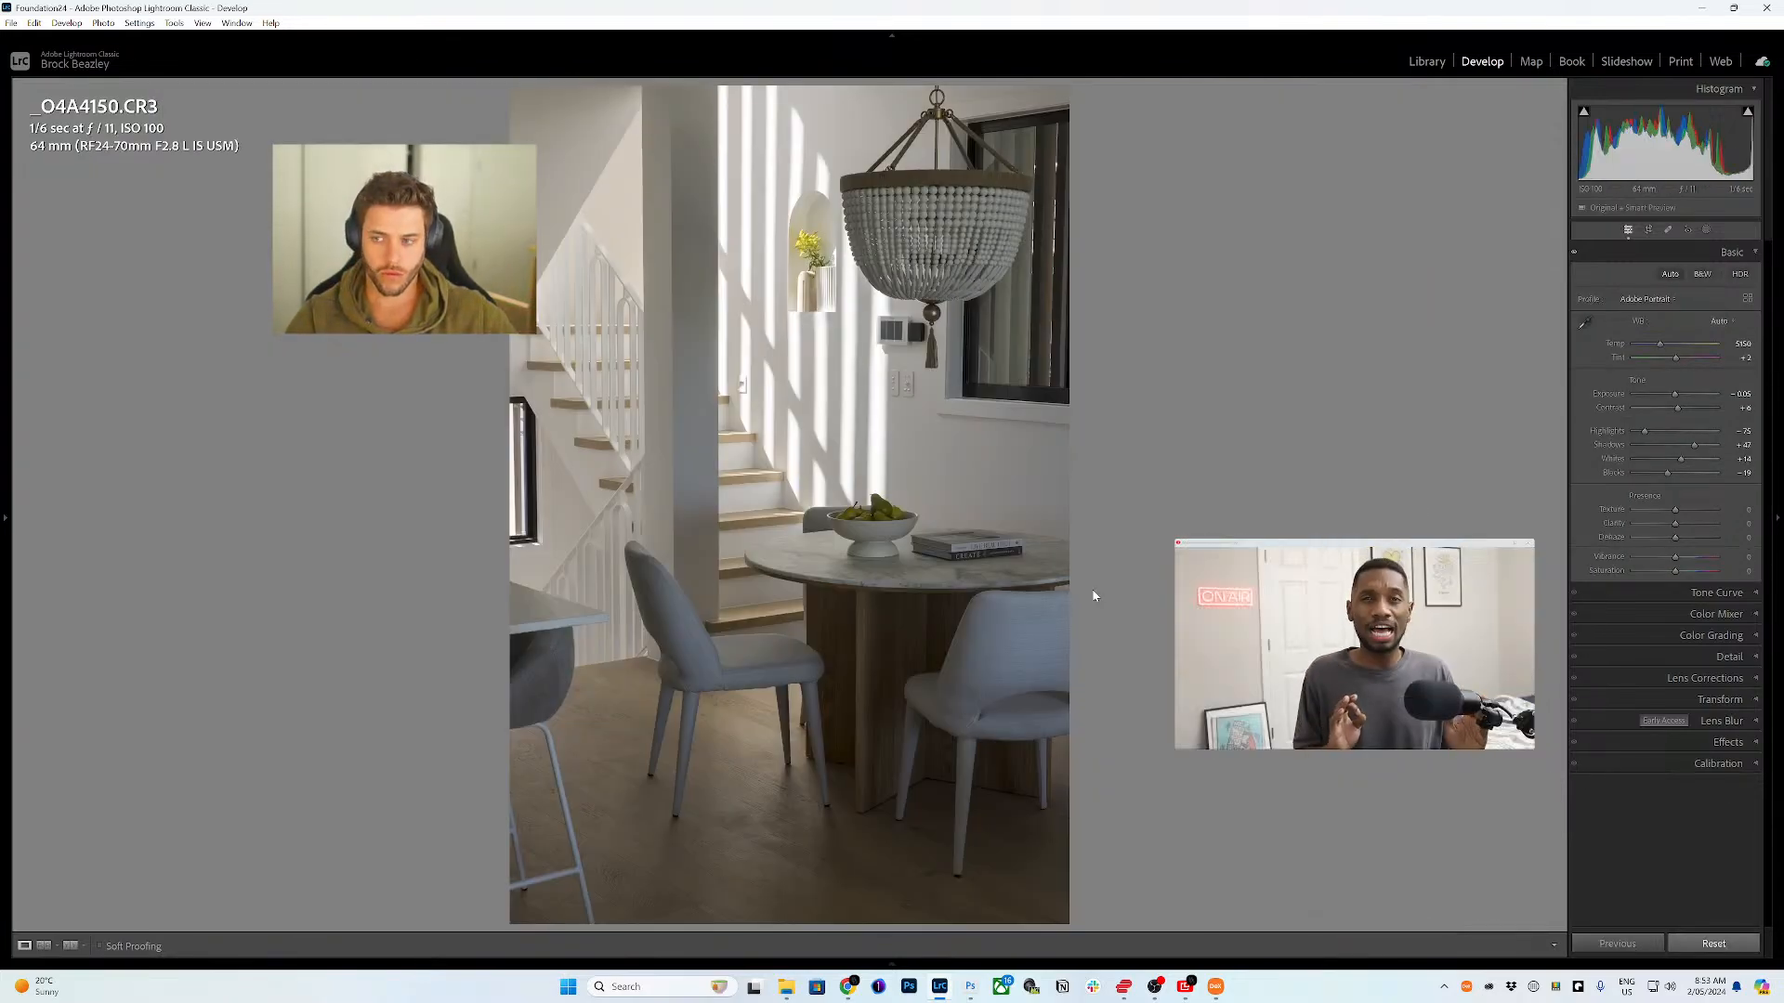
key("equal")
key("equal")
key("equal")
key("equal")
key("equal")
key("equal")
key("equal")
key("equal")
key("equal")
key("equal")
key("equal")
key("equal")
key("equal")
key("equal")
key("equal")
key("equal")
key("equal")
key("equal")
key("equal")
key("equal")
key("equal")
key("equal")
key("equal")
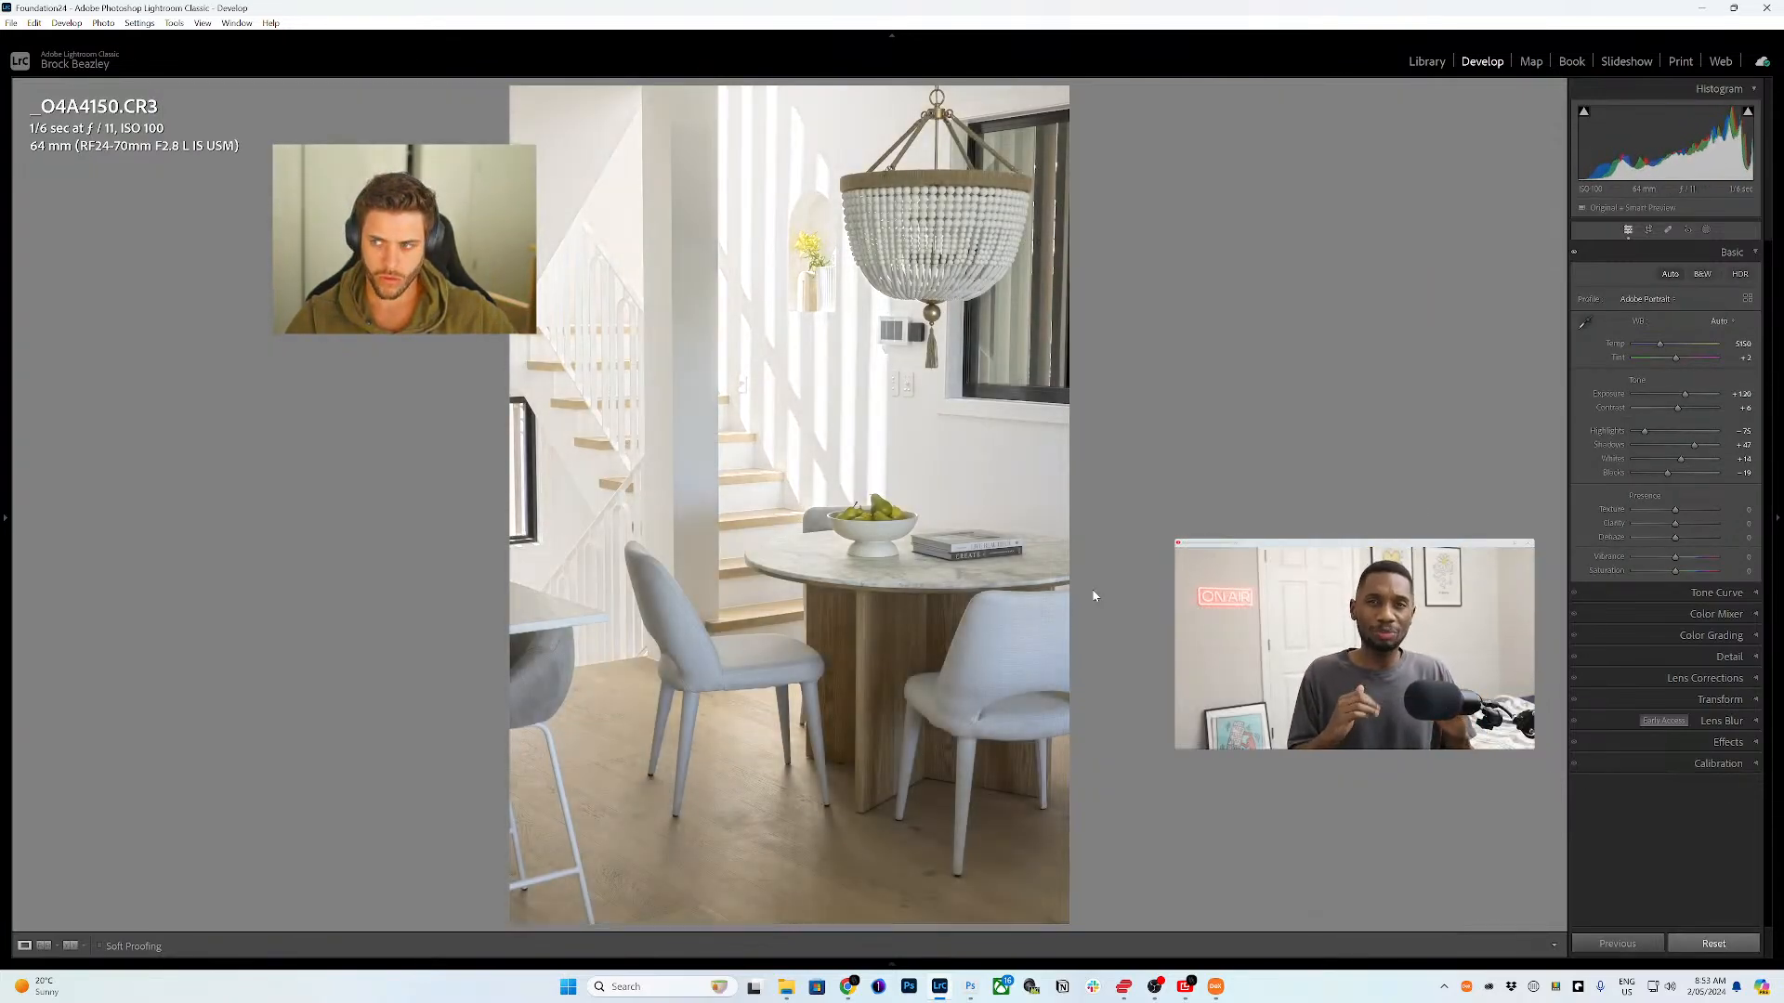
key("equal")
key("equal")
key("equal")
key("equal")
key("equal")
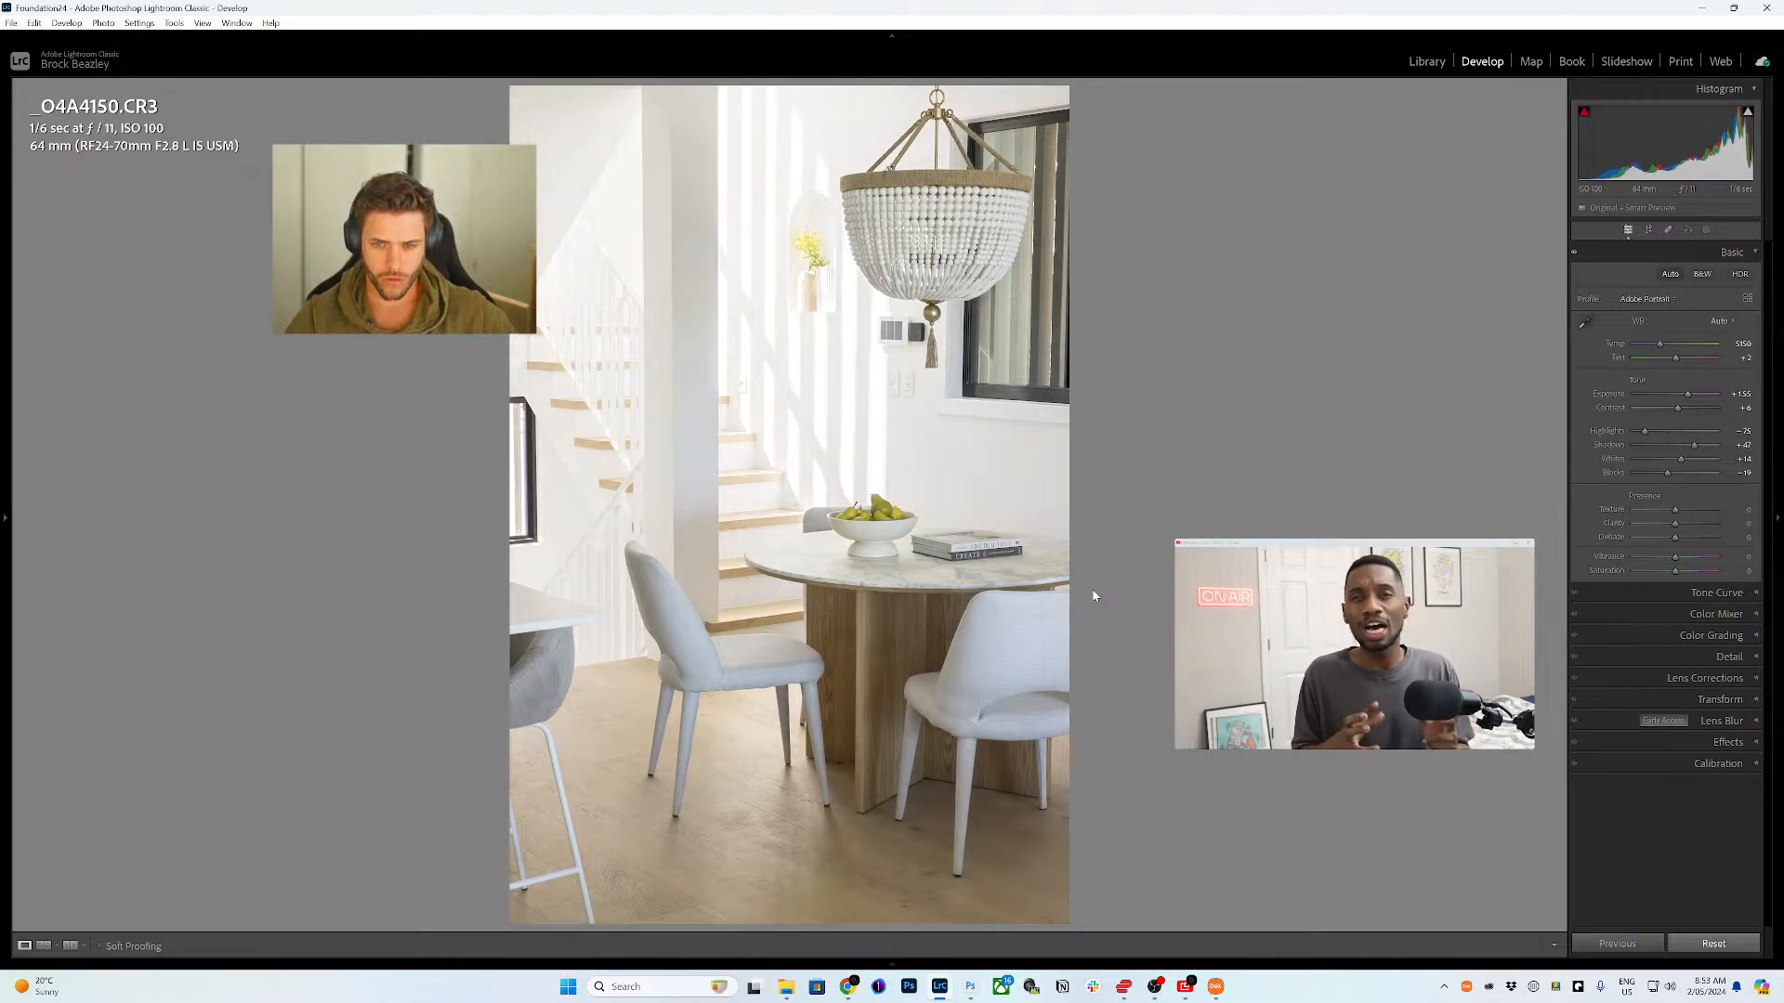
key("Right")
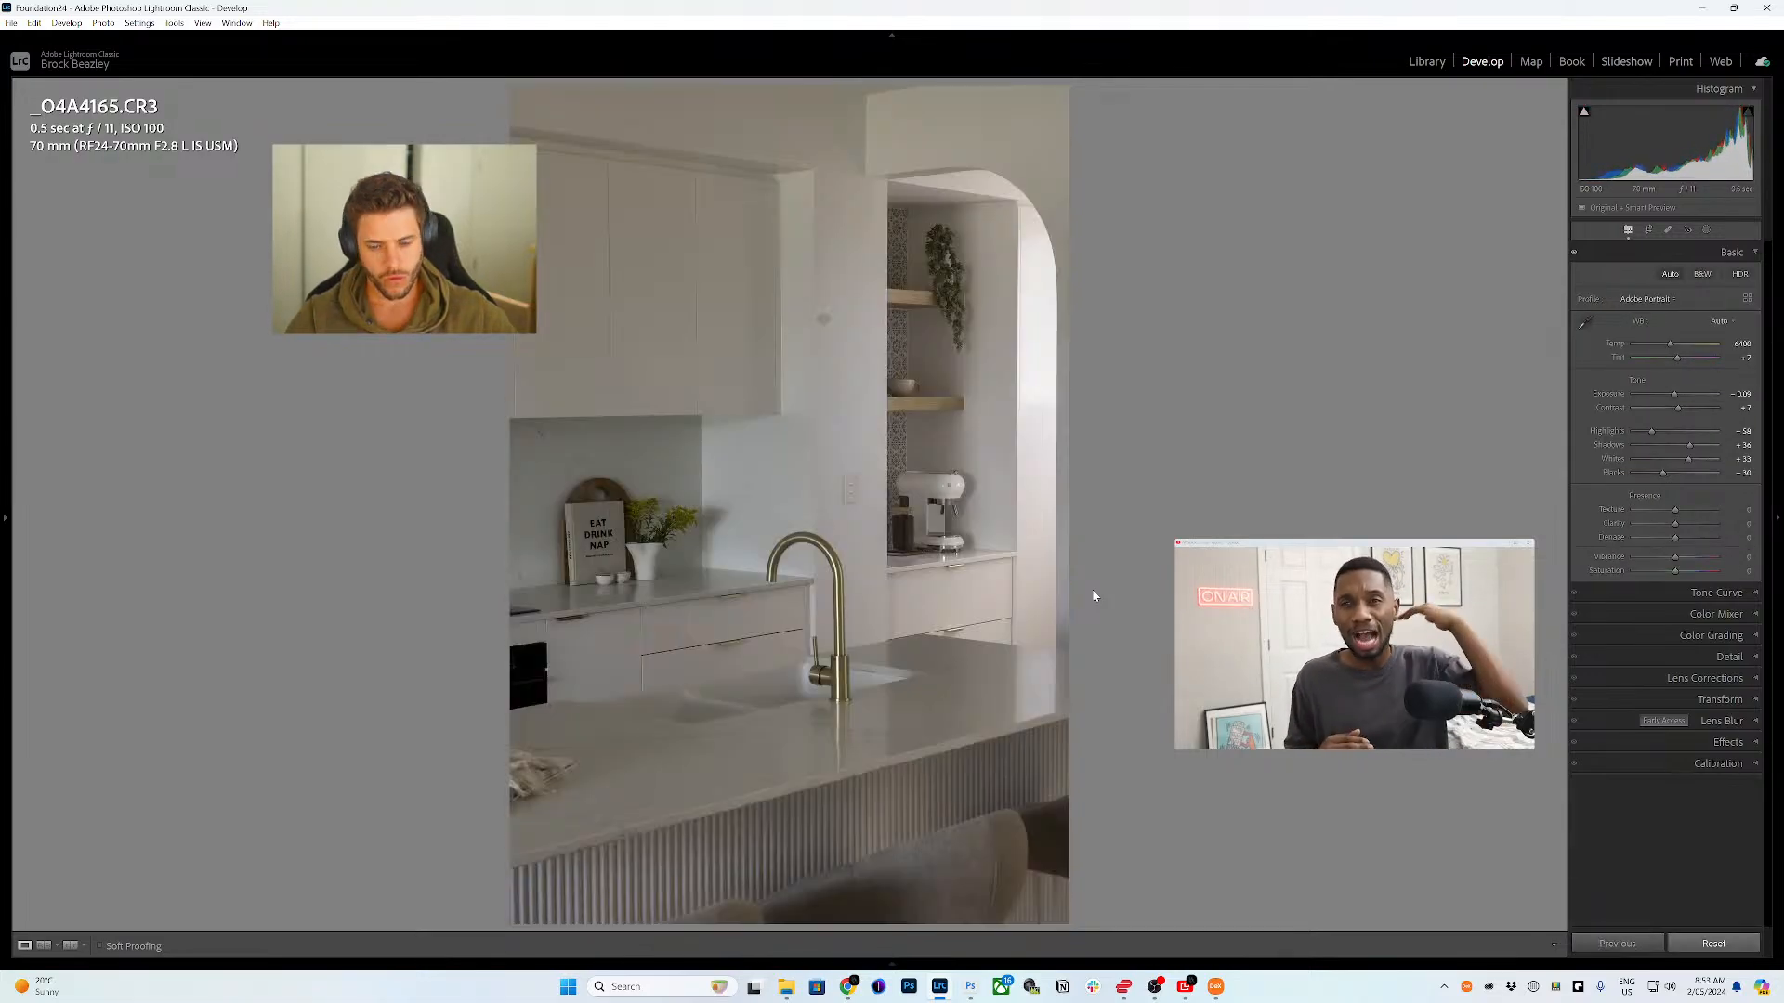
key("equal")
key("equal")
key("equal")
key("equal")
key("equal")
key("equal")
key("equal")
key("equal")
key("equal")
key("equal")
key("equal")
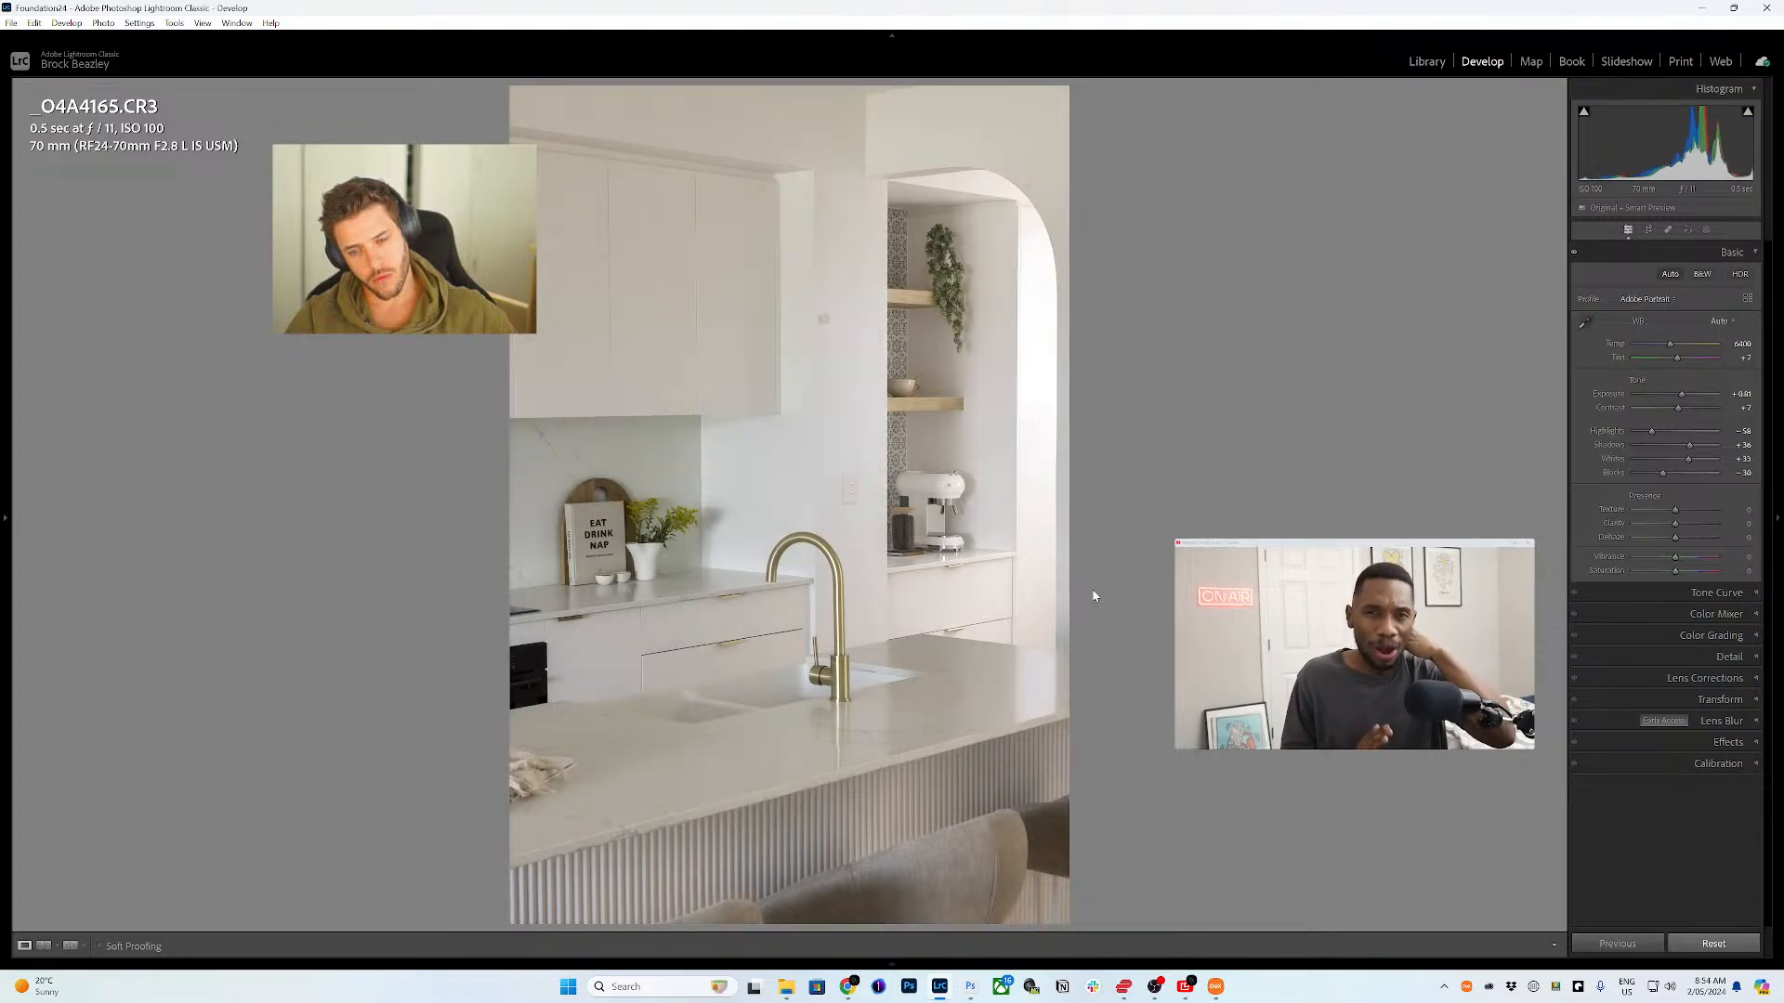
key("Right")
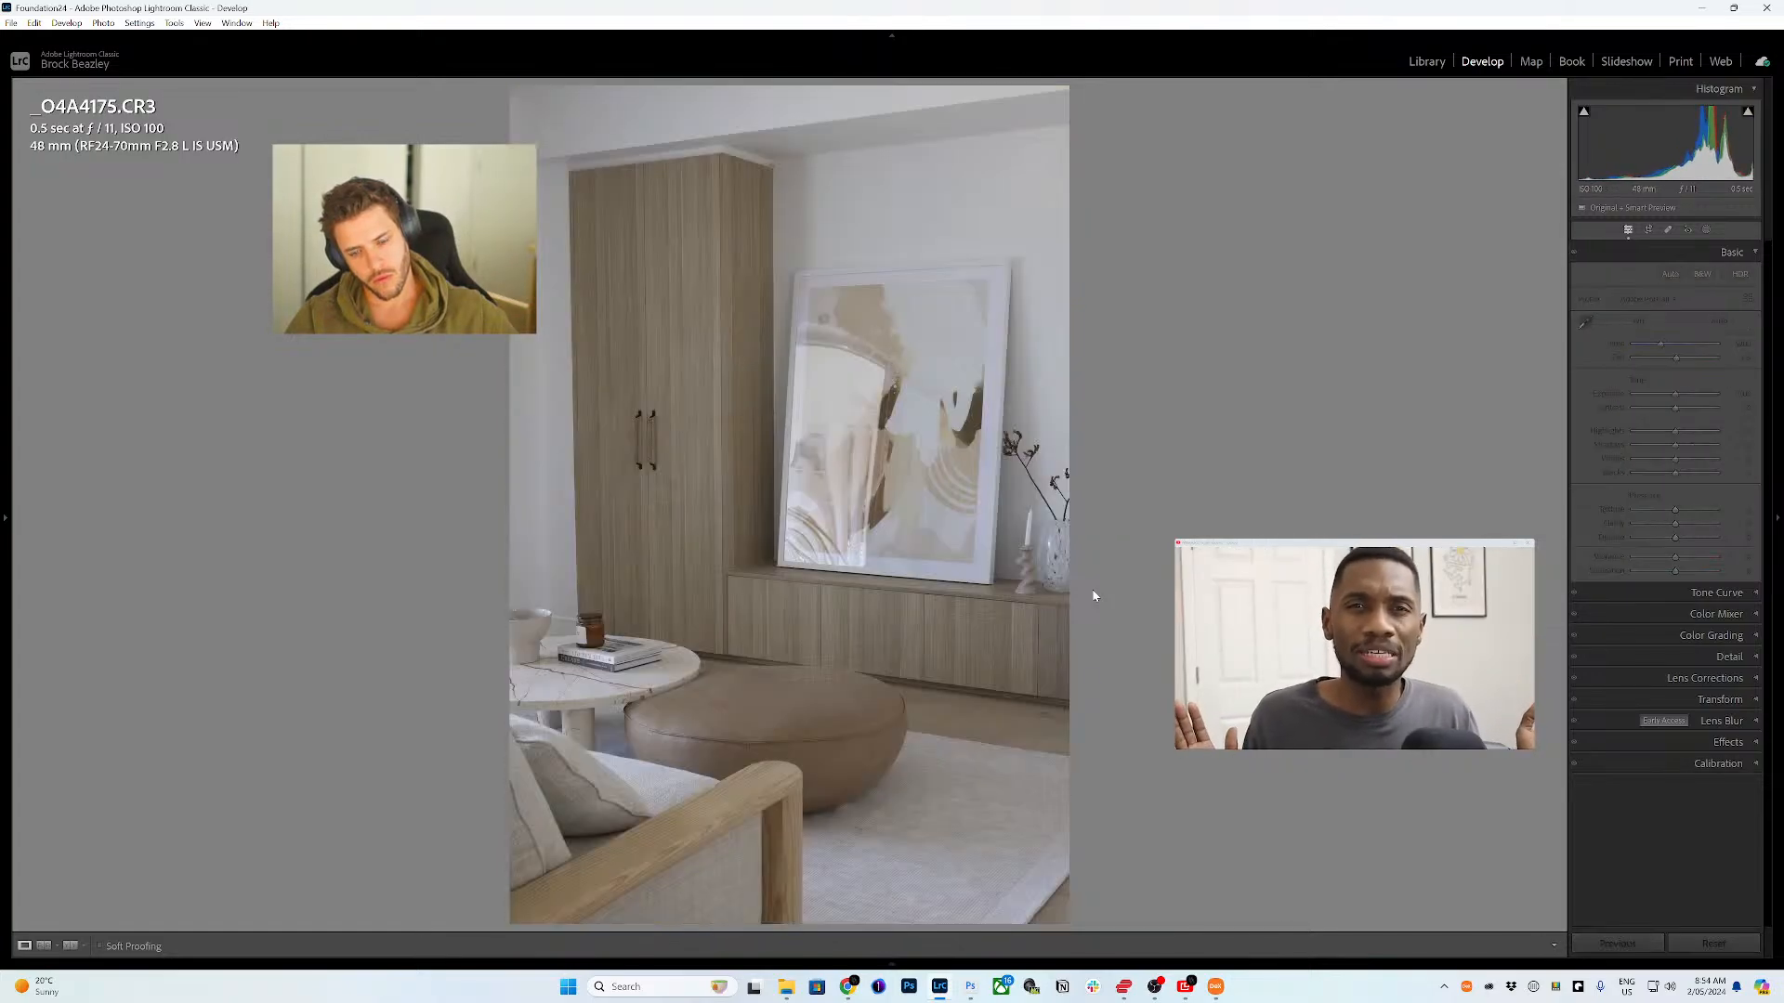
key("equal")
key("equal")
key("equal")
key("equal")
key("equal")
key("equal")
key("equal")
key("equal")
key("equal")
key("equal")
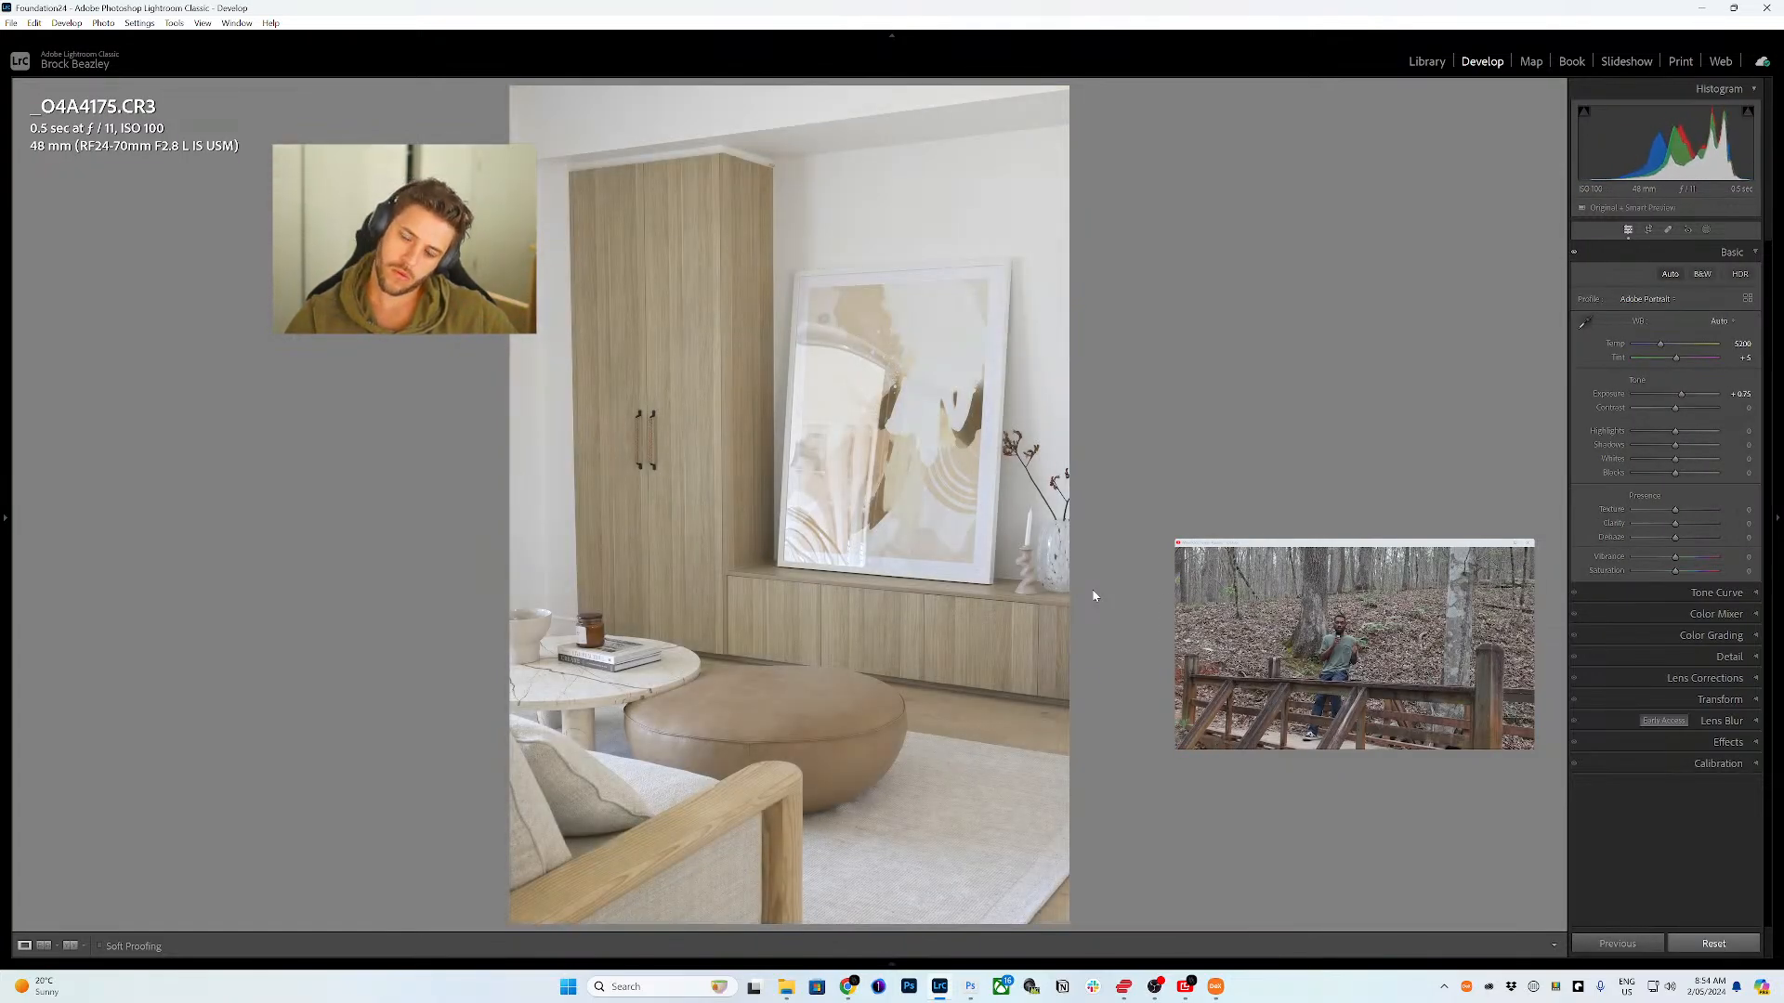
key("minus")
key("minus")
key("minus")
key("minus")
key("minus")
key("minus")
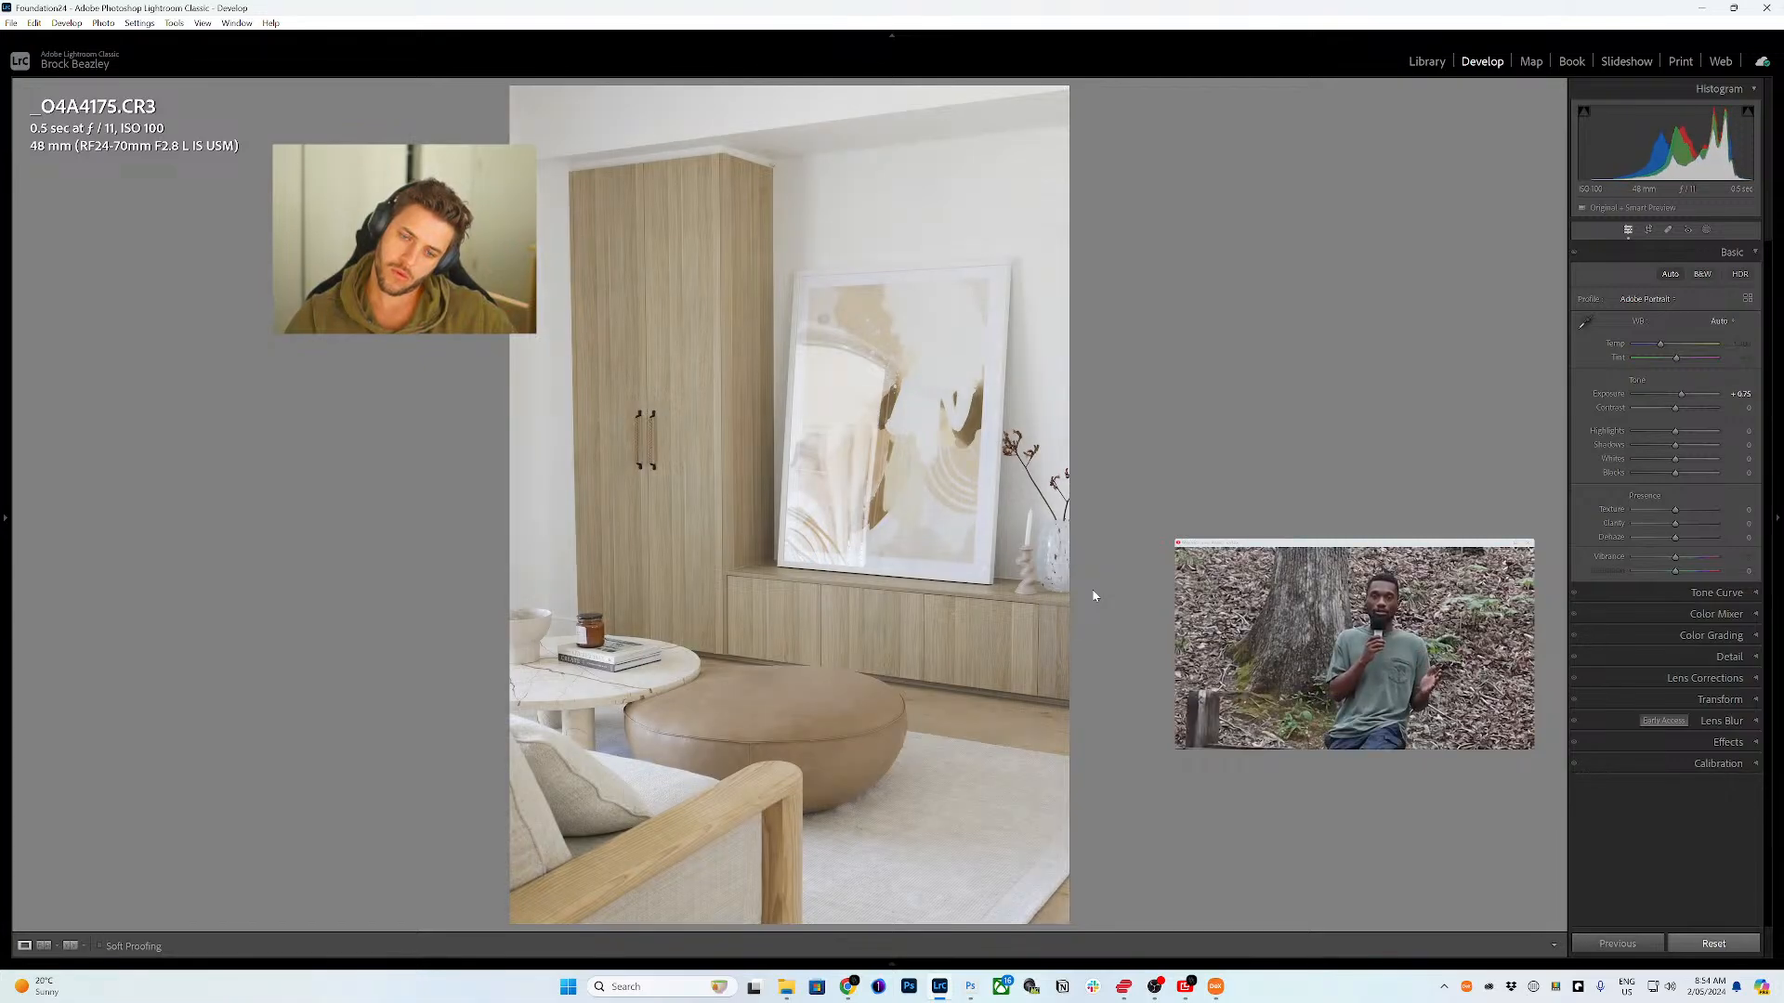
key("Right")
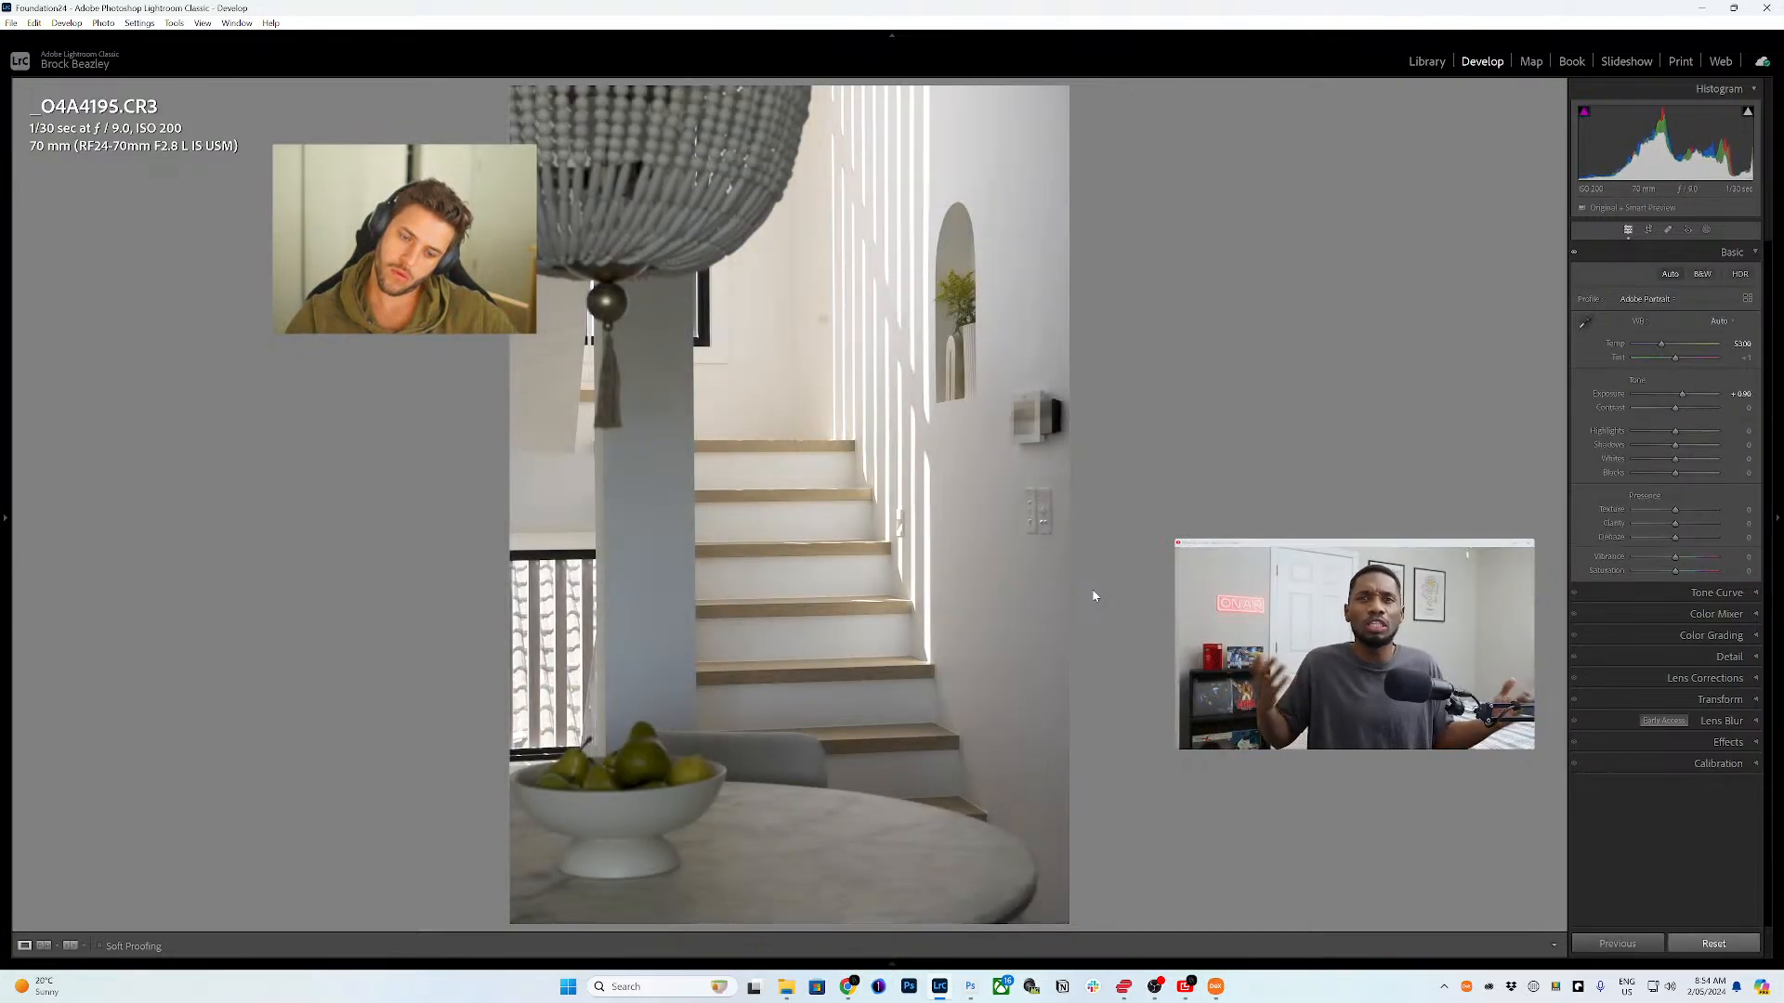
key("equal")
key("equal")
key("equal")
key("equal")
key("equal")
key("equal")
key("equal")
key("equal")
key("equal")
key("equal")
key("equal")
key("equal")
key("equal")
key("period")
key("period")
key("period")
key("equal")
key("equal")
key("equal")
key("equal")
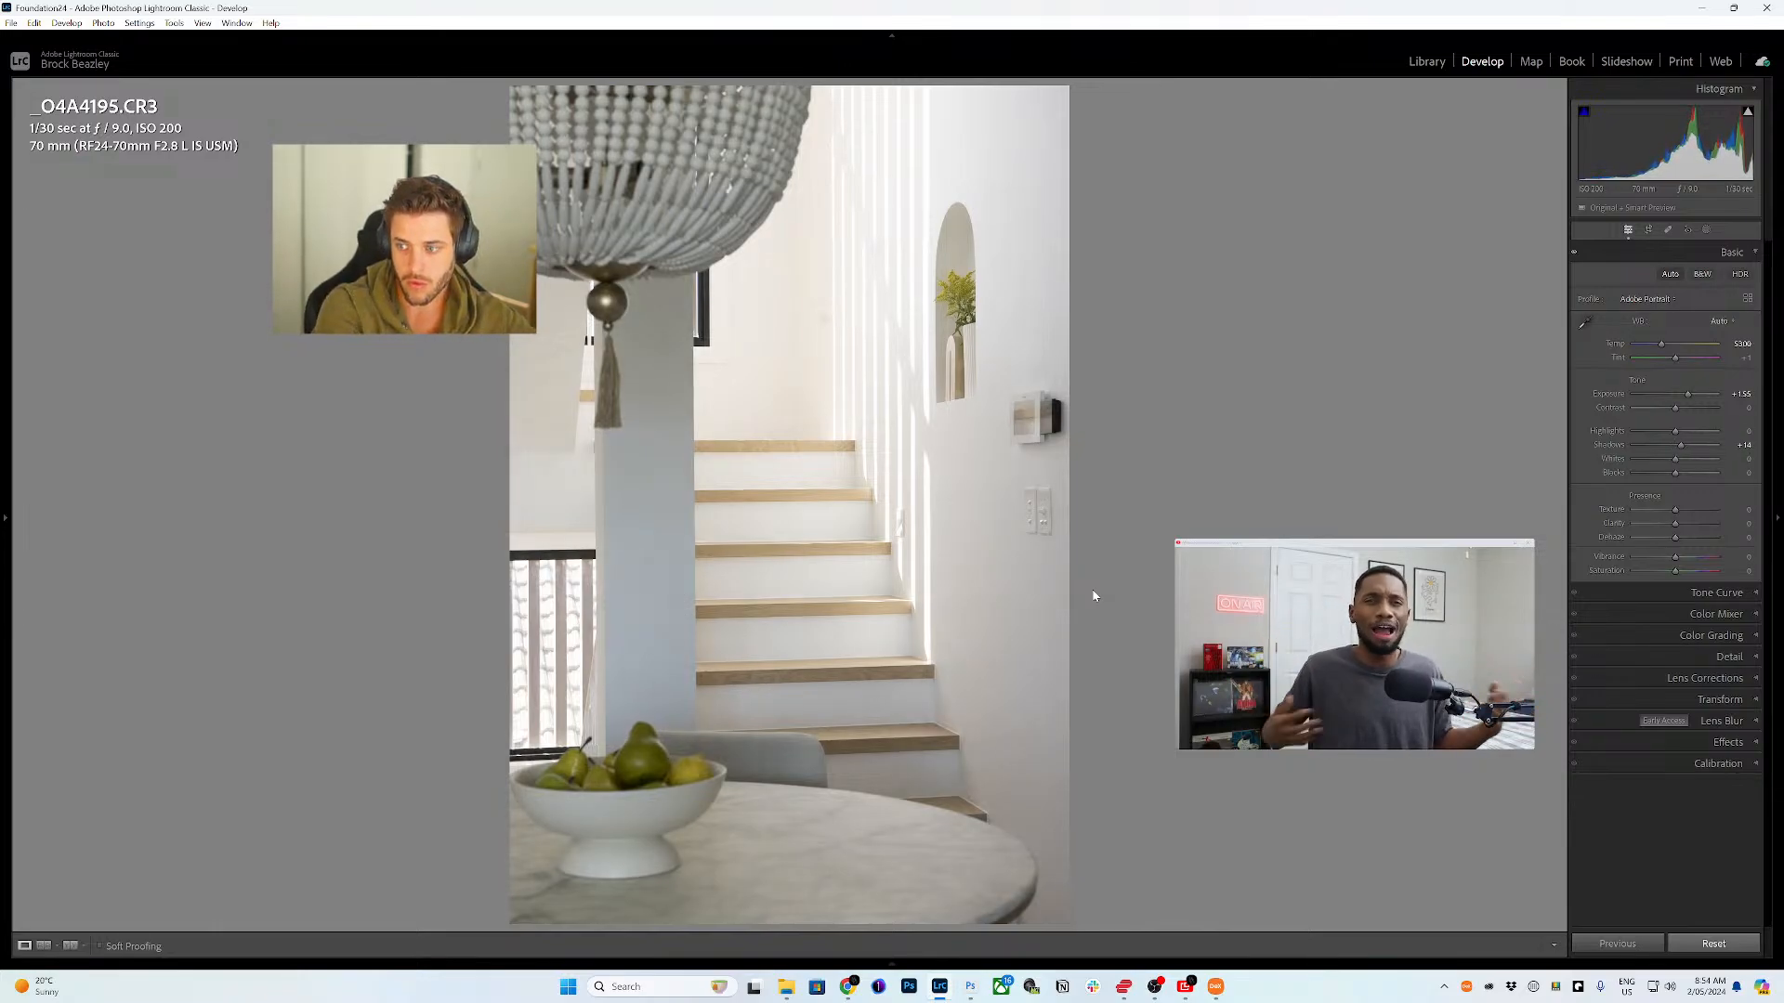
- Apply Auto tone to the staircase photo _O4A4195.CR3 and to _O4A4175.CR3
left_click(1671, 277)
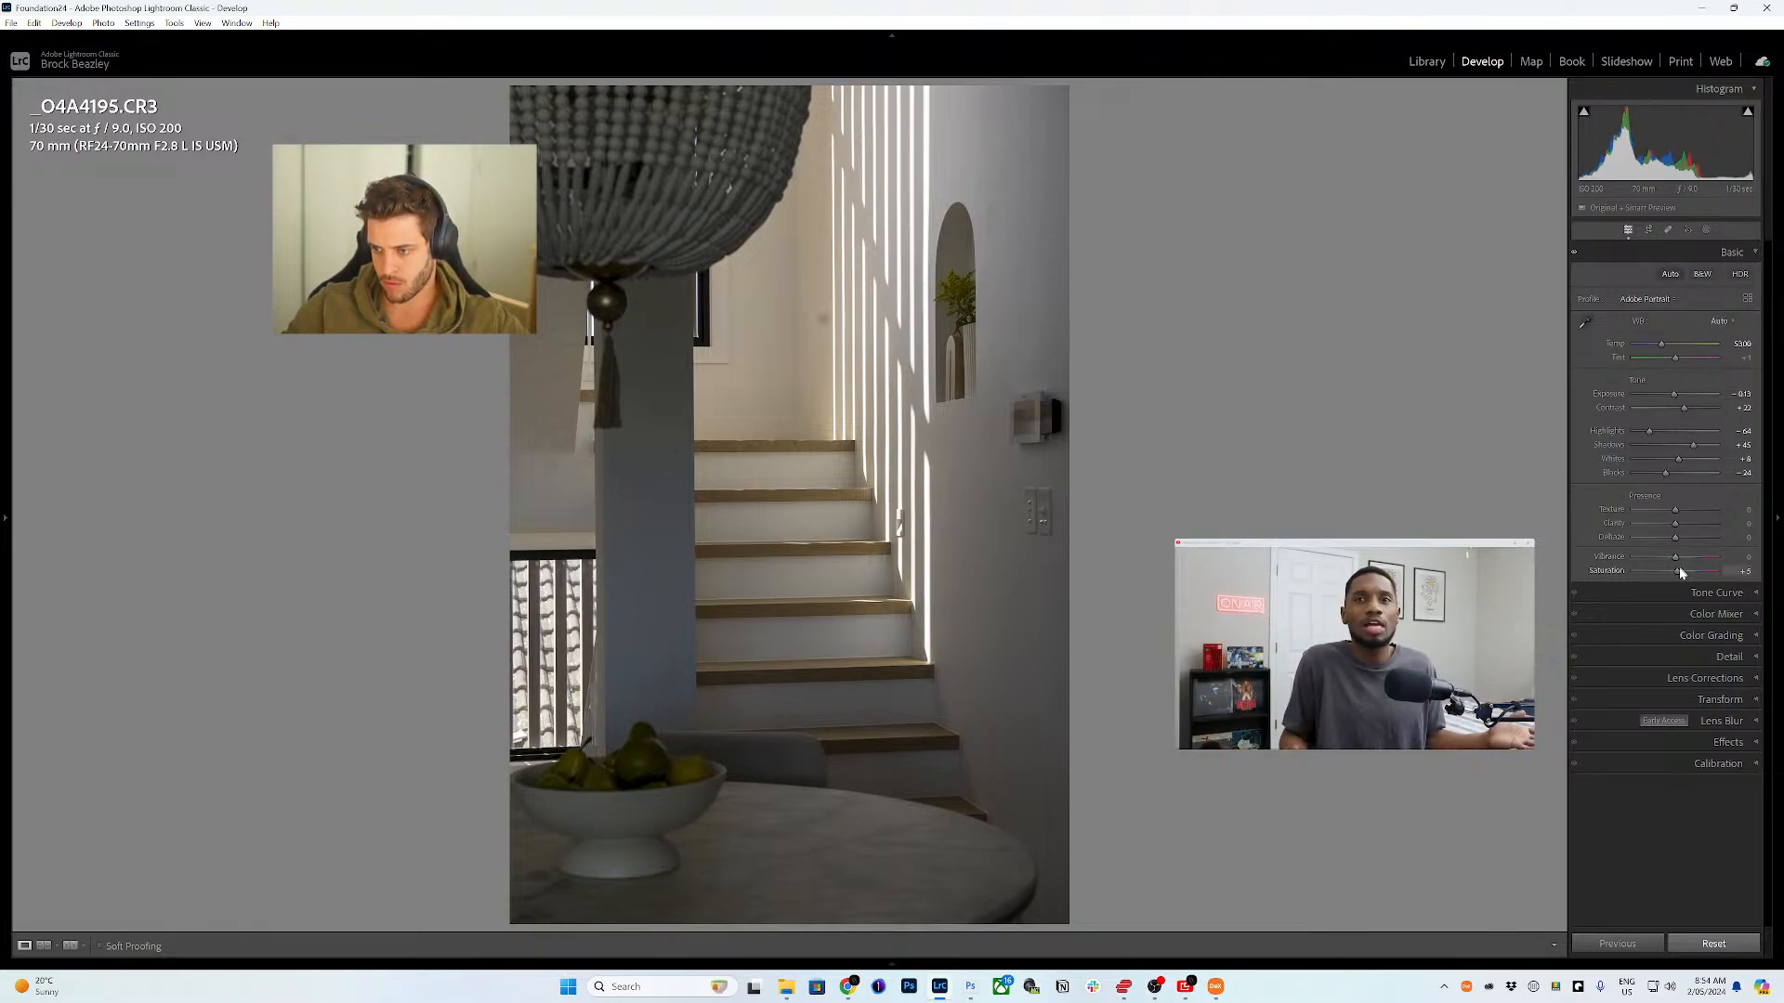
key("Right")
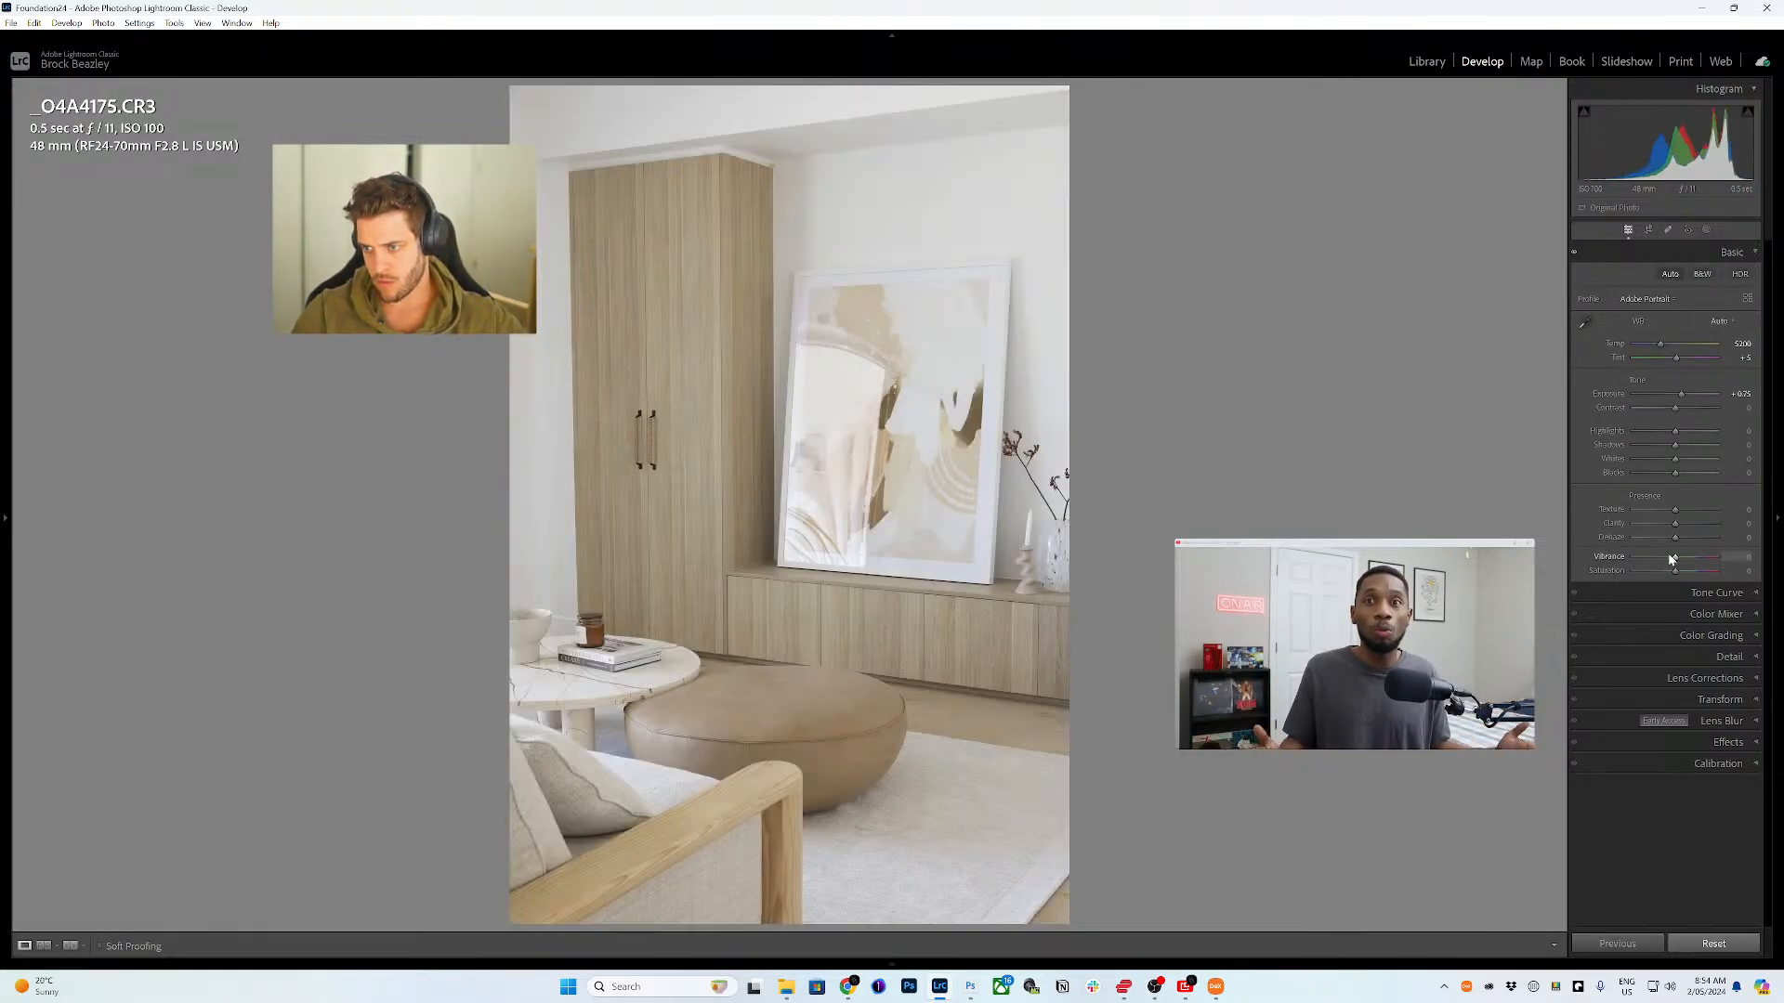
left_click(1670, 274)
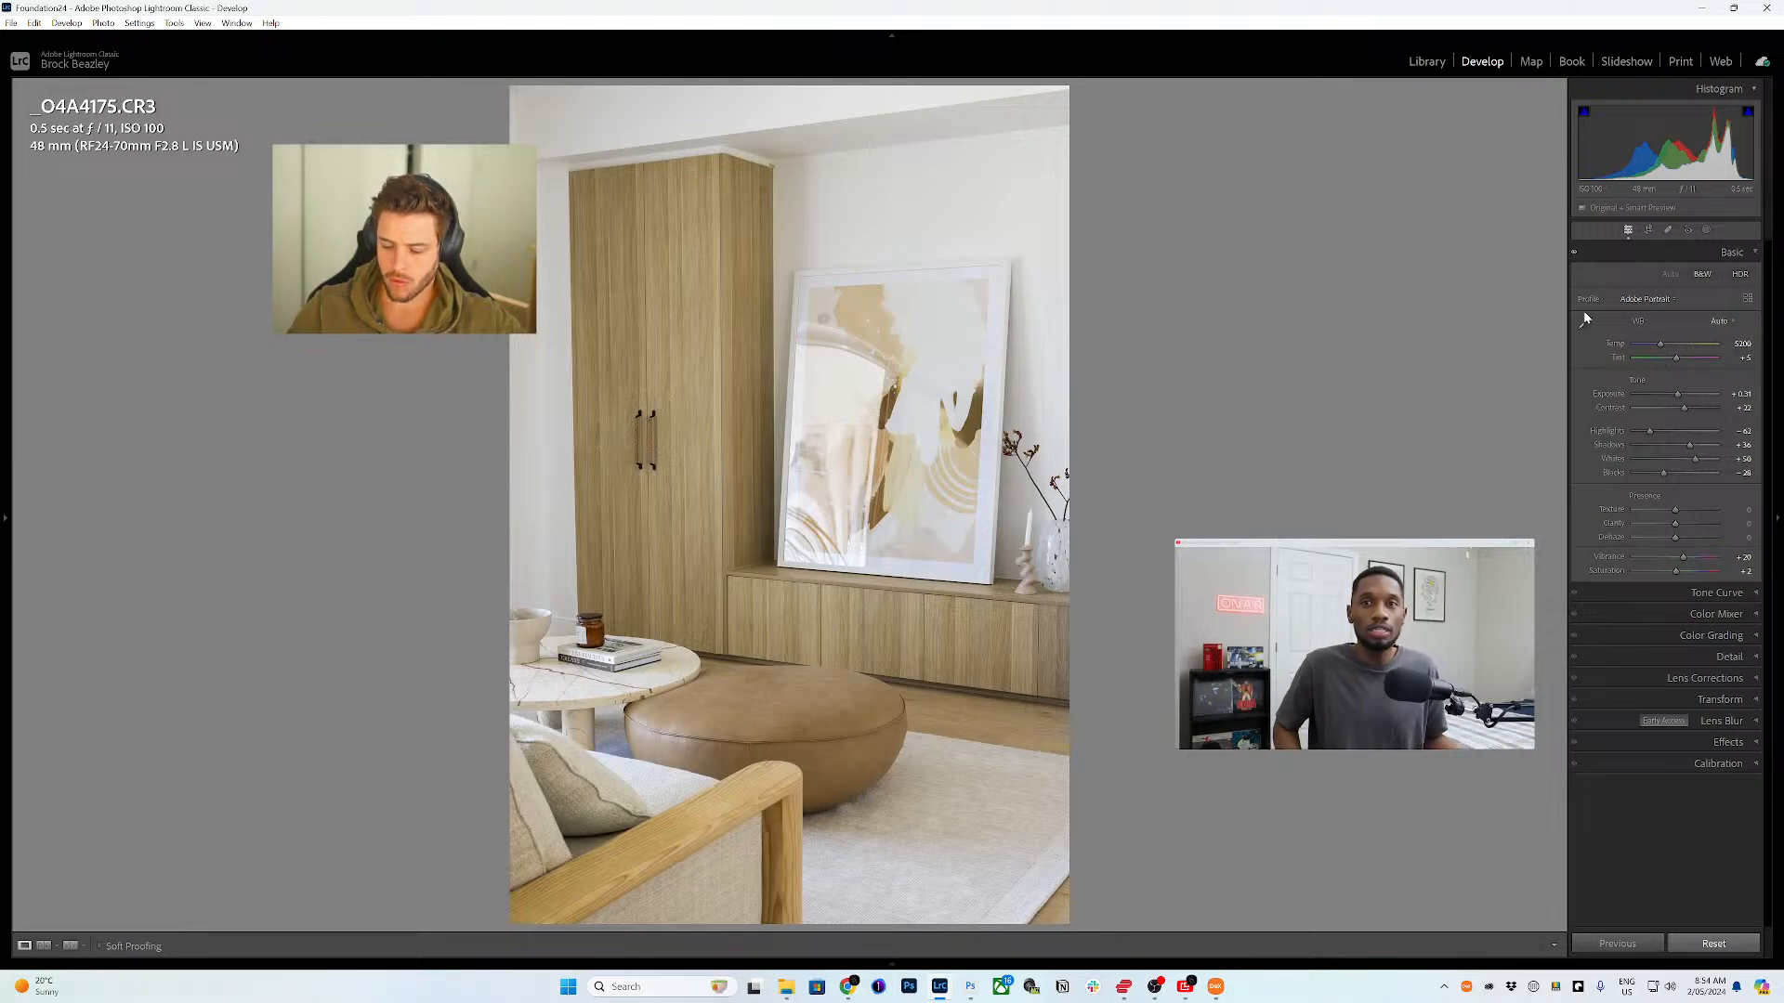
key("Right")
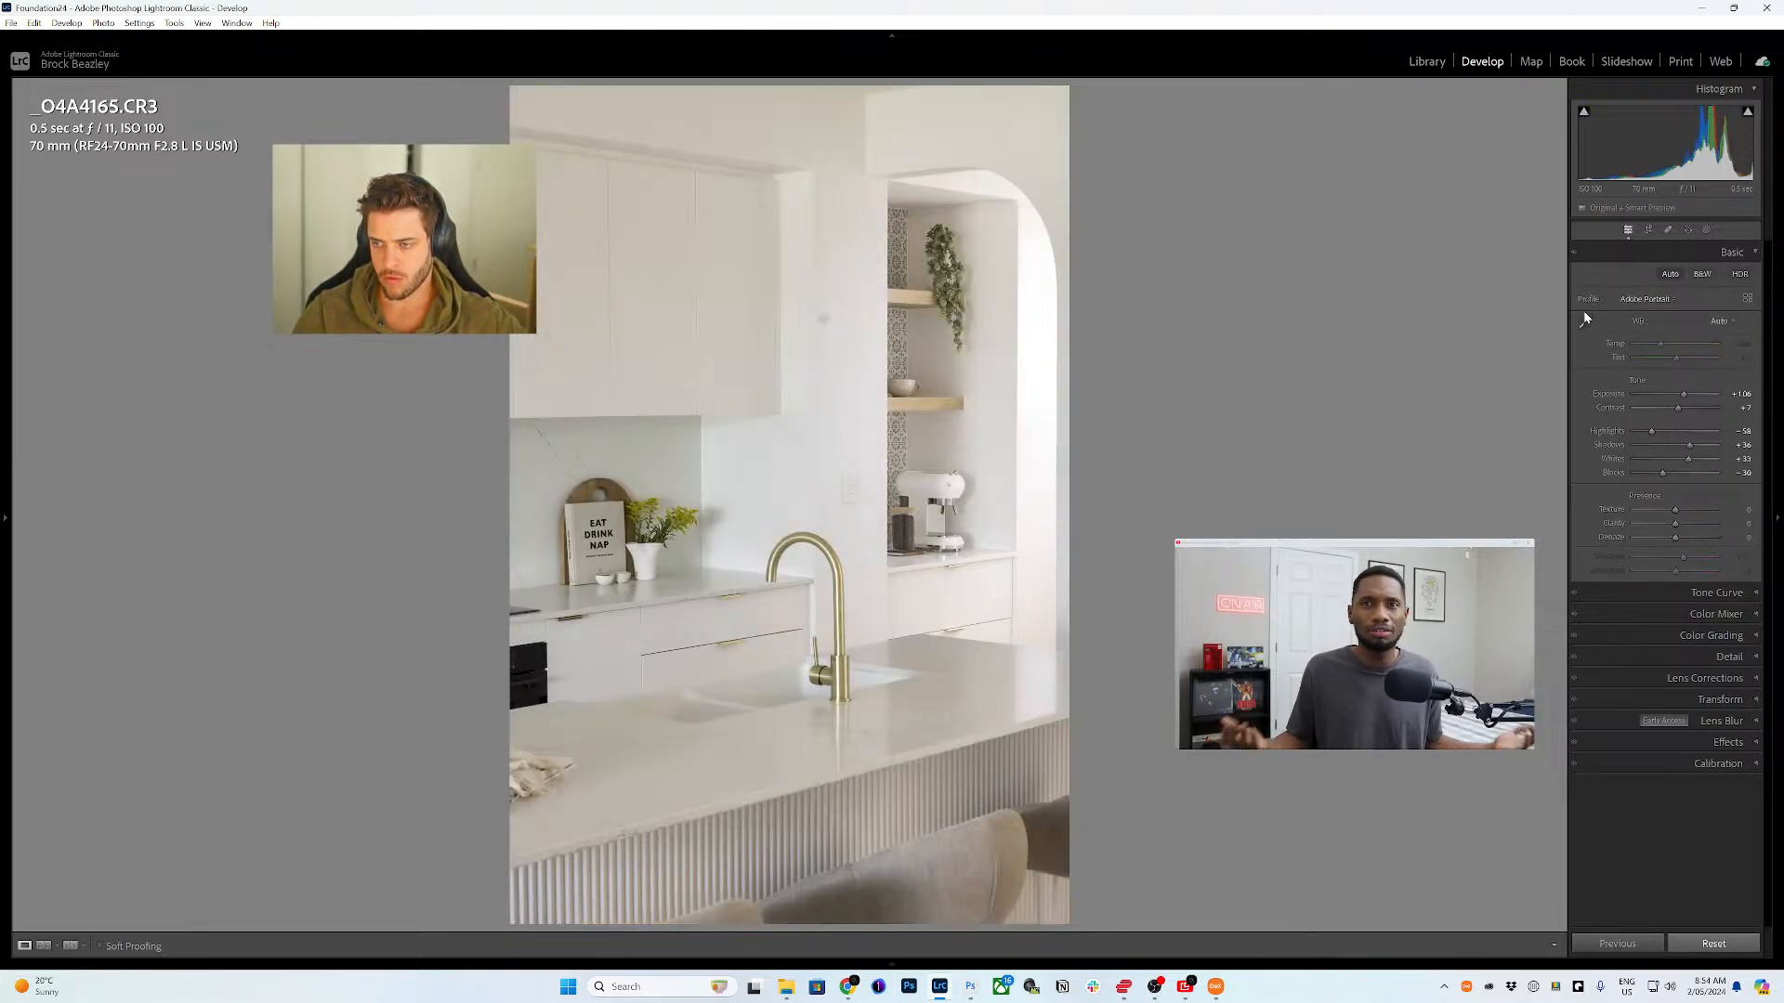
key("Left")
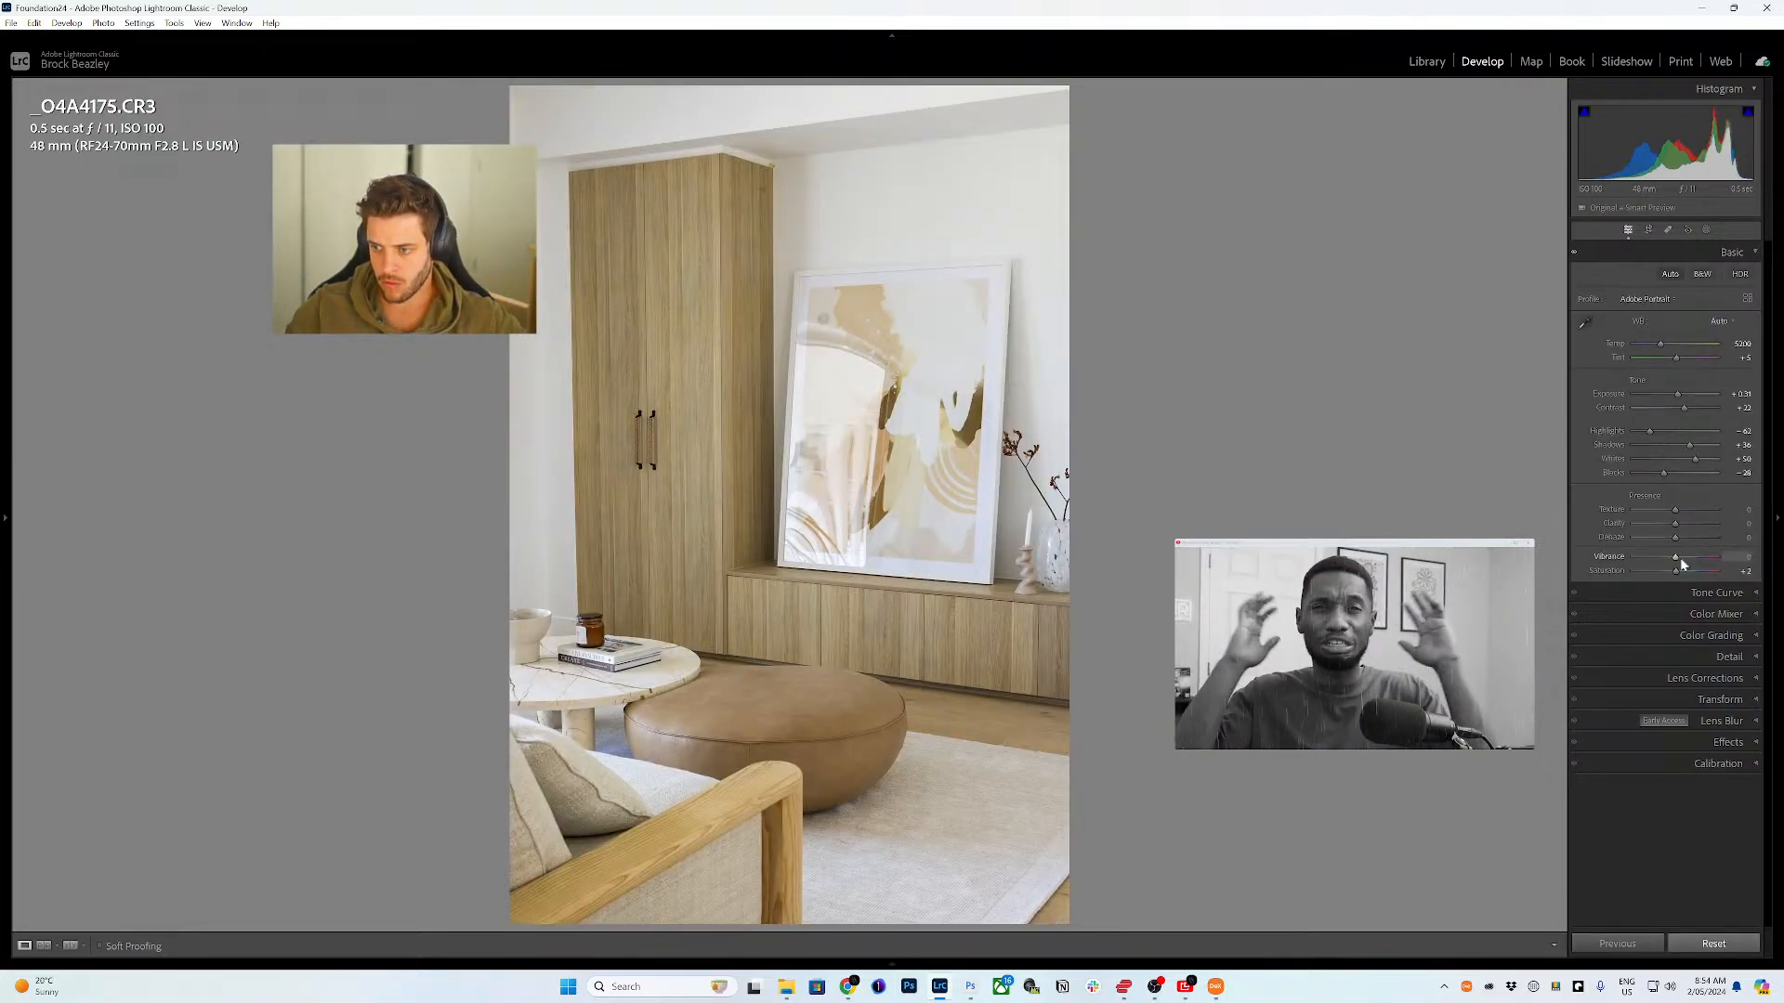
- Reset _O4A4175's Saturation, raise its Exposure to about +0.71, then brighten the staircase to about +1.47
double_click(1676, 571)
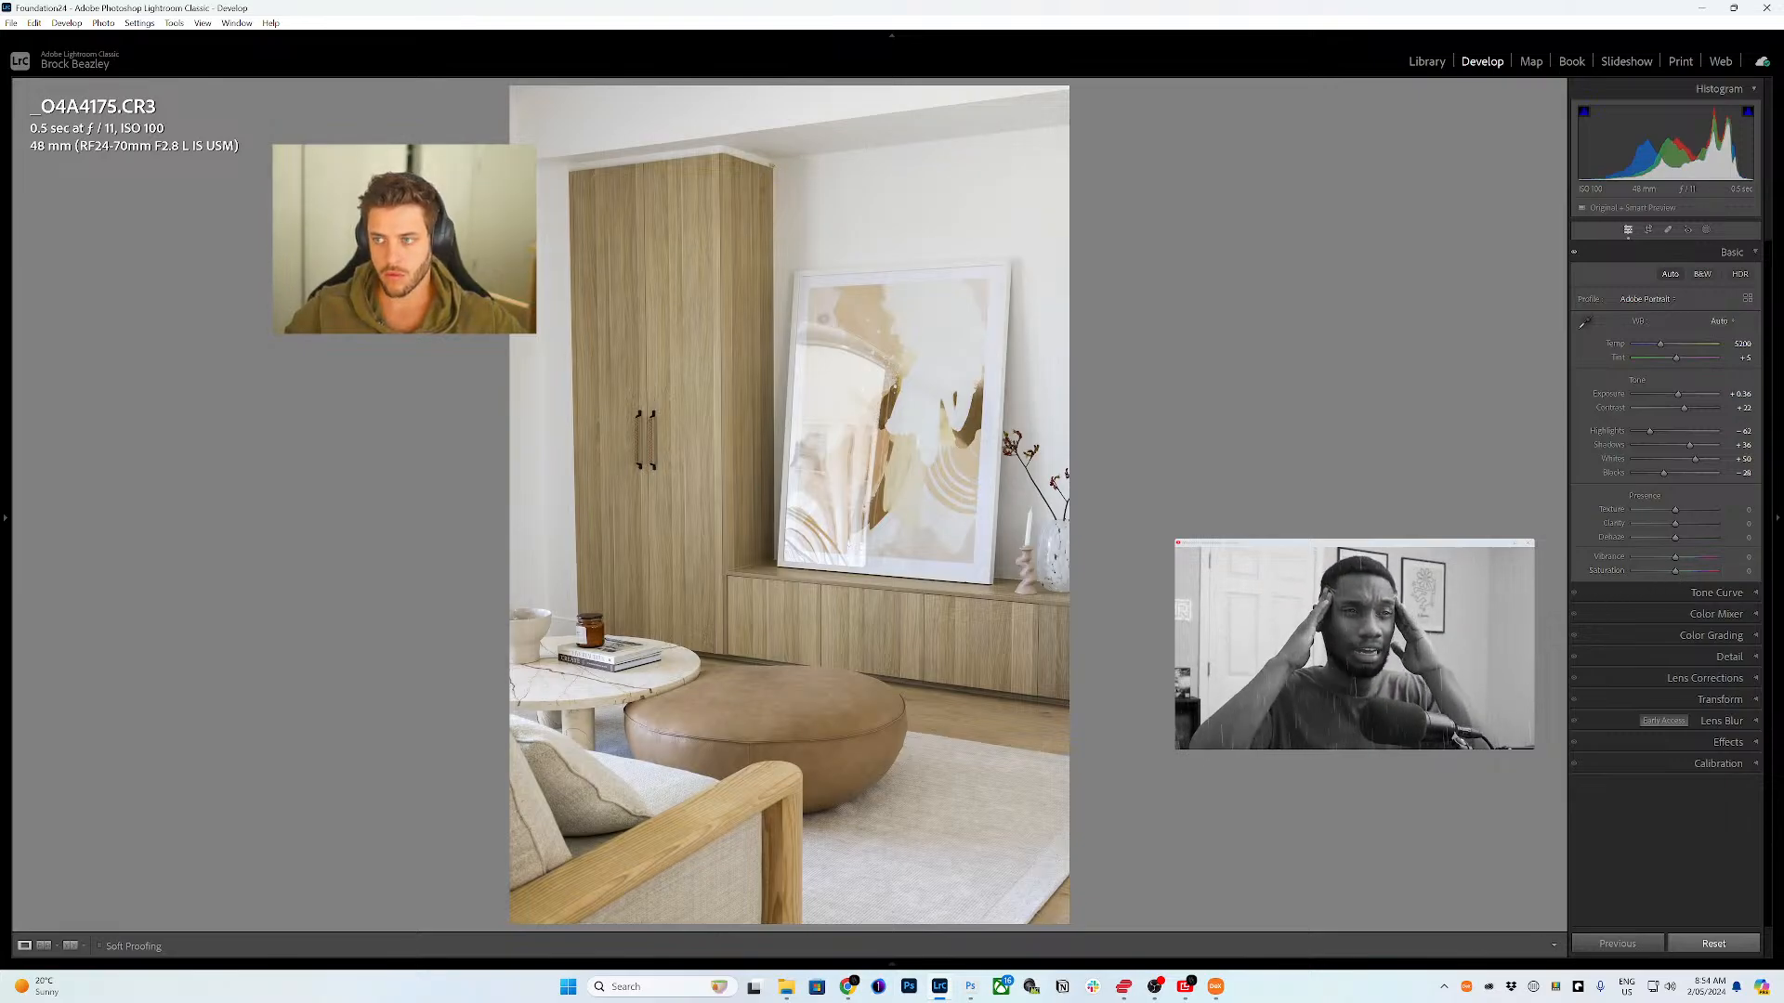
left_click_drag(1678, 394, 1680, 394)
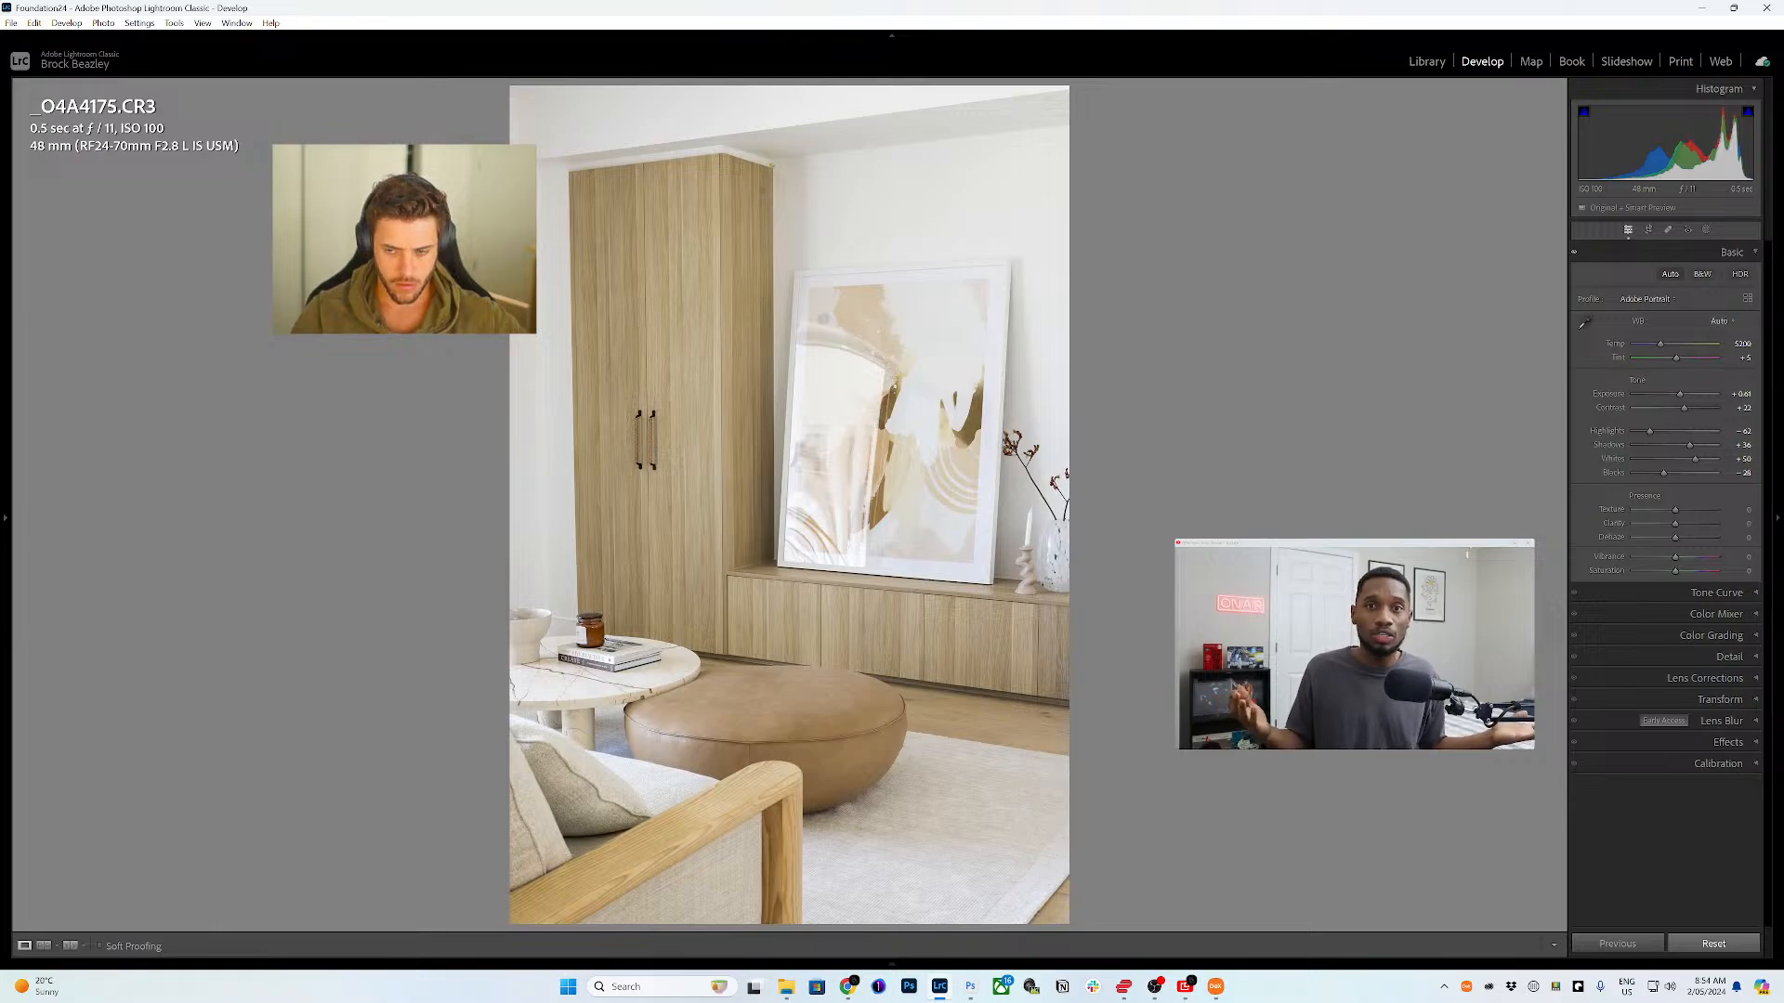
key("Right")
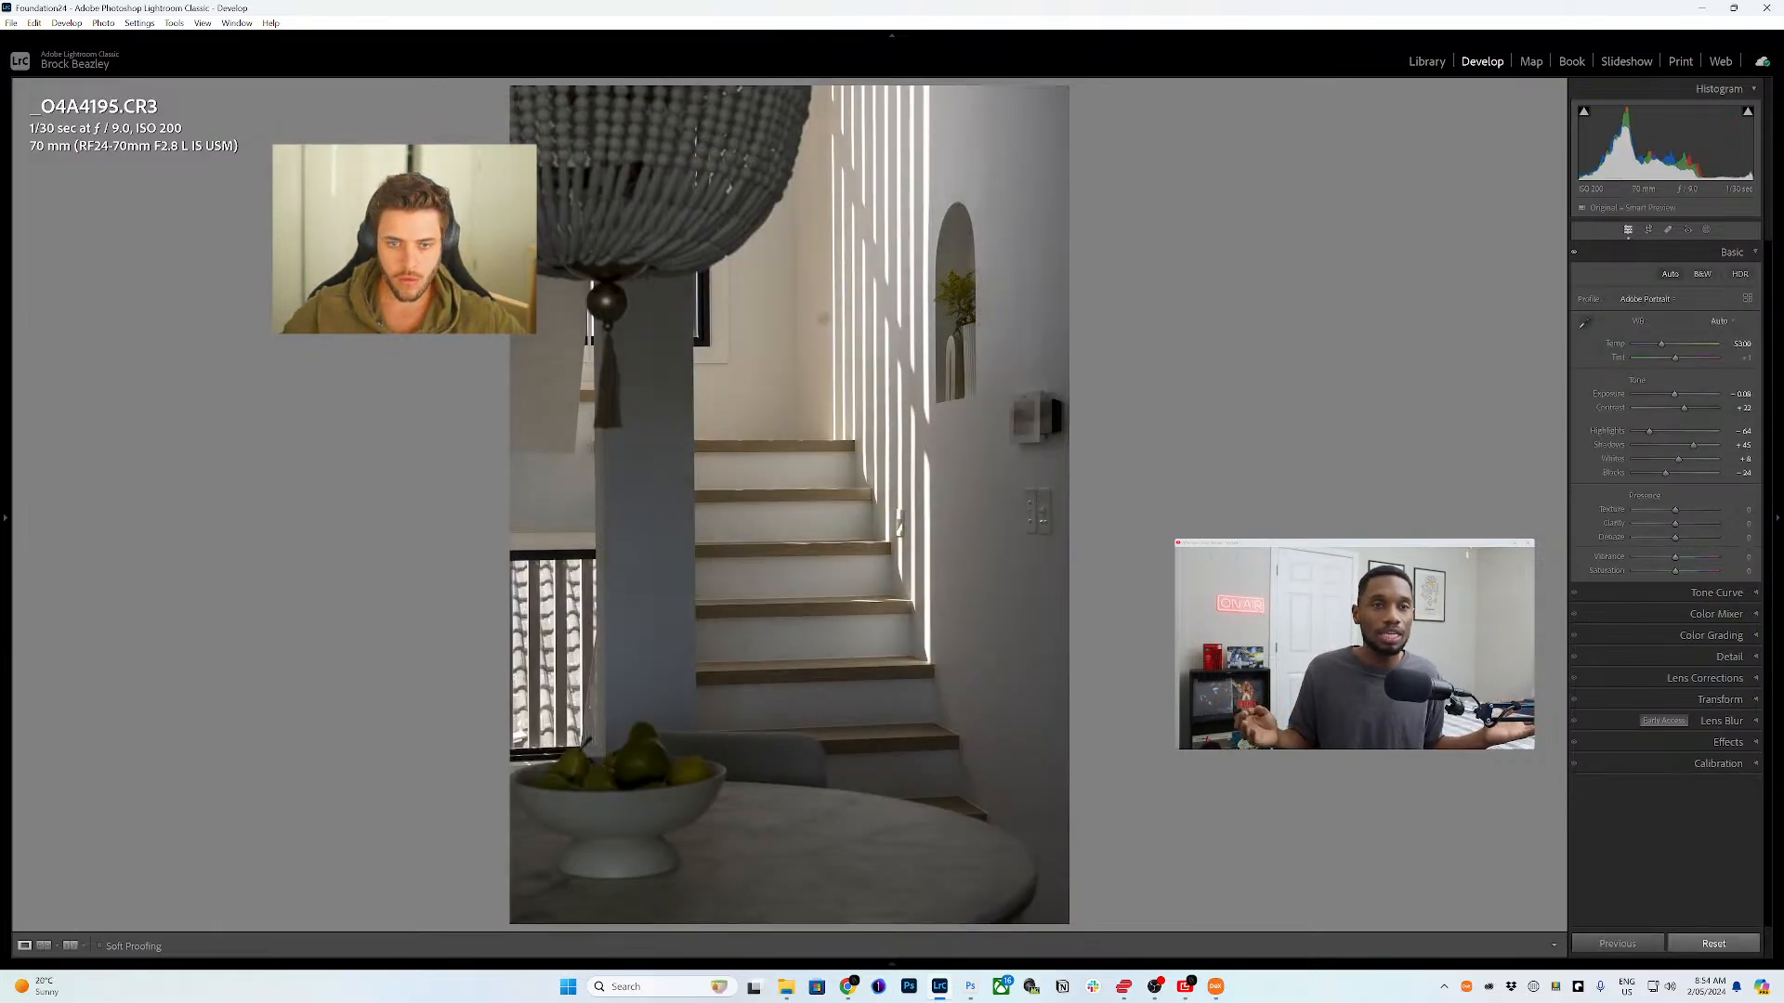
mouse_move(1674, 394)
left_mouse_down()
mouse_move(1716, 445)
mouse_move(1688, 394)
left_mouse_up()
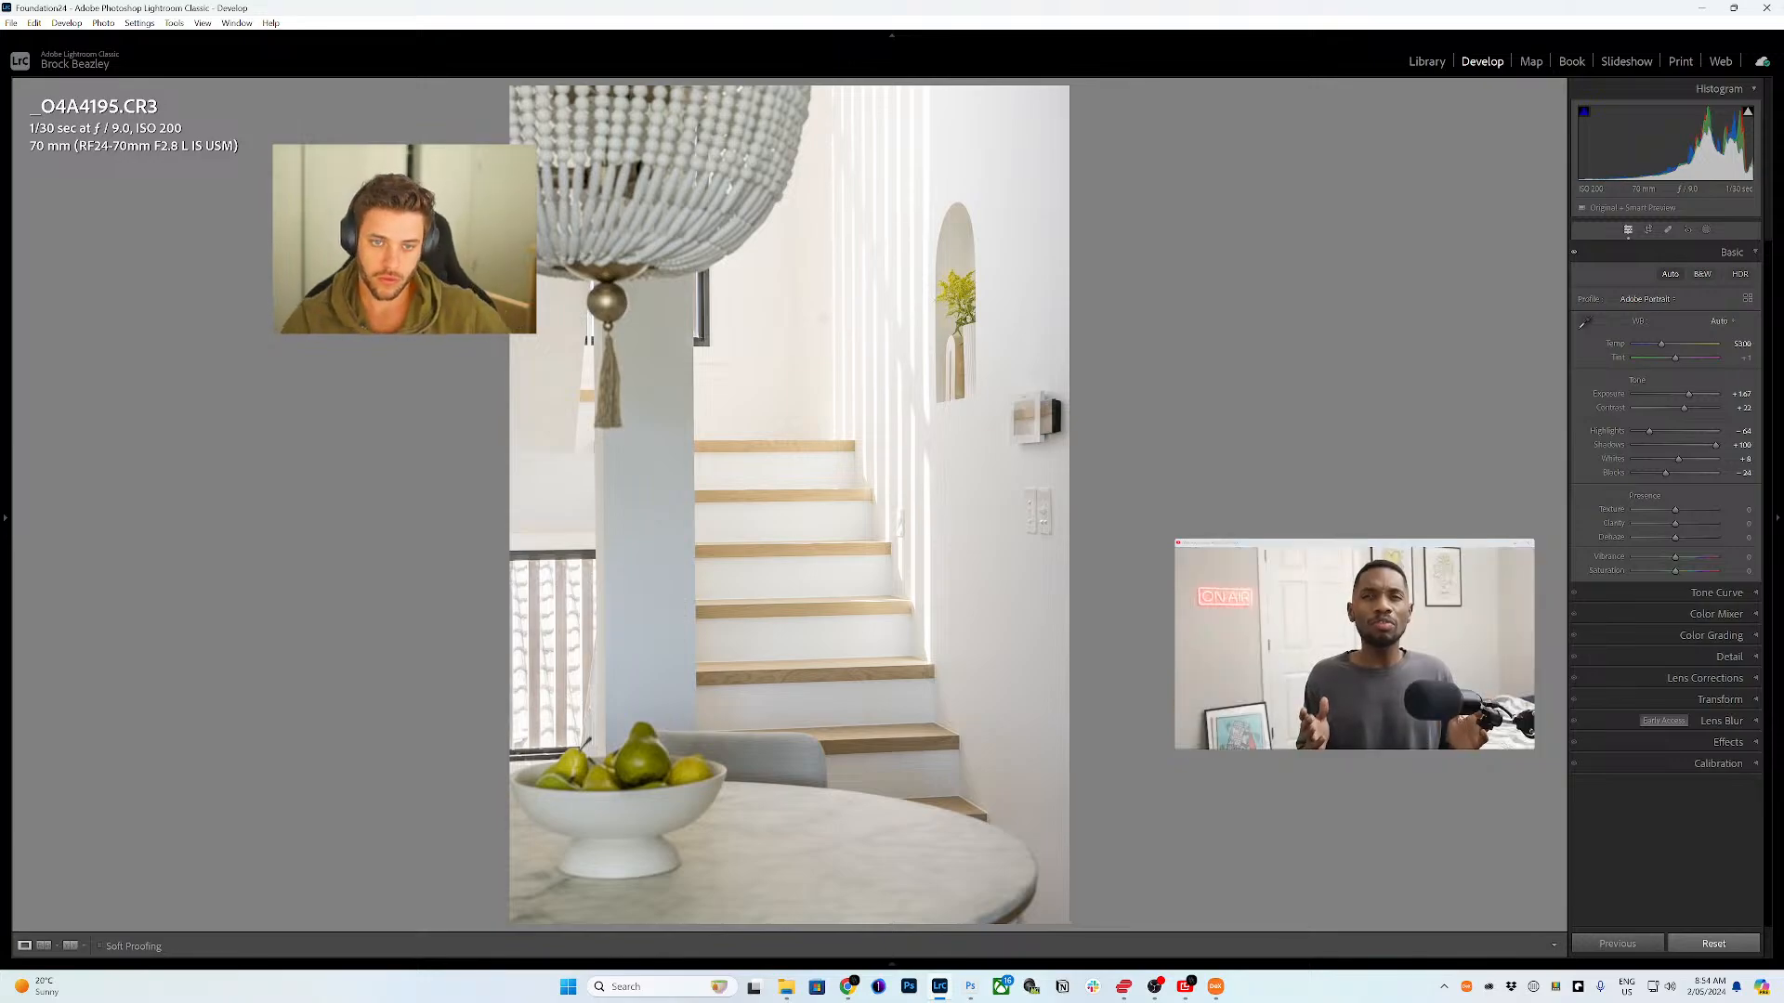
- Set Exposure to +1.47 on the staircase, +0.70 on kitchen _O4A4200, and +0.85 on living room _O4A4218
left_click_drag(1689, 394, 1686, 394)
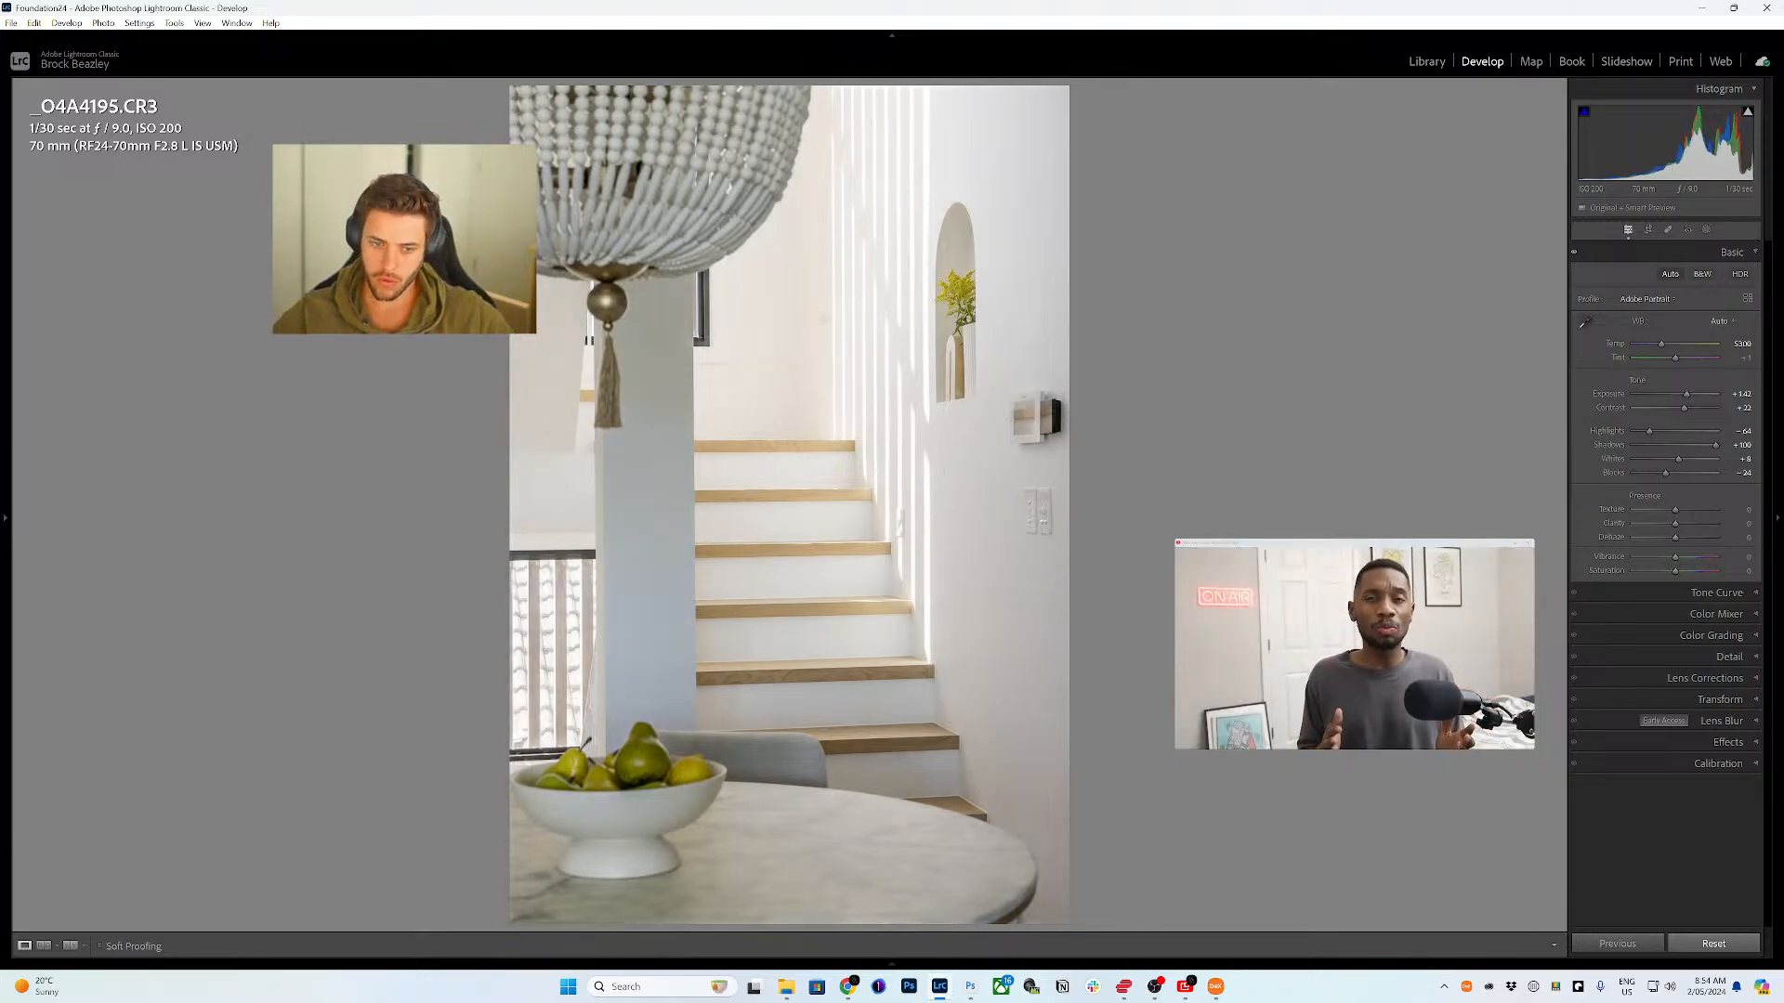
key("Right")
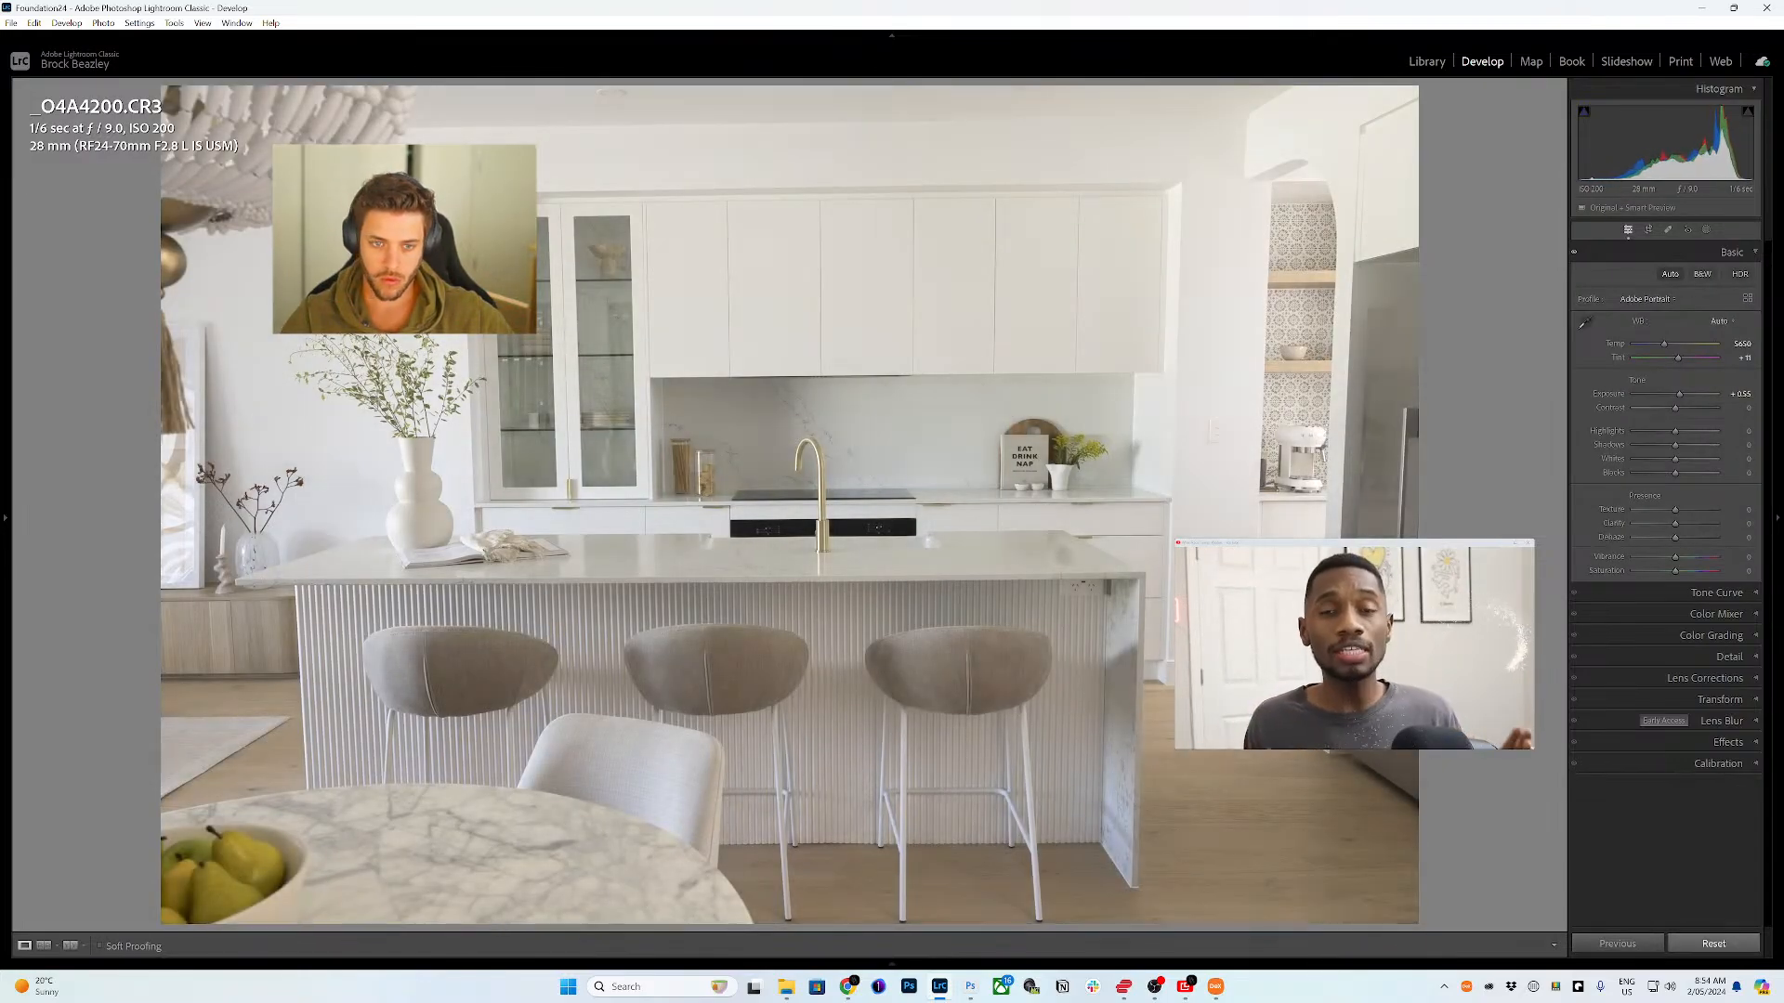
left_click_drag(1680, 394, 1680, 394)
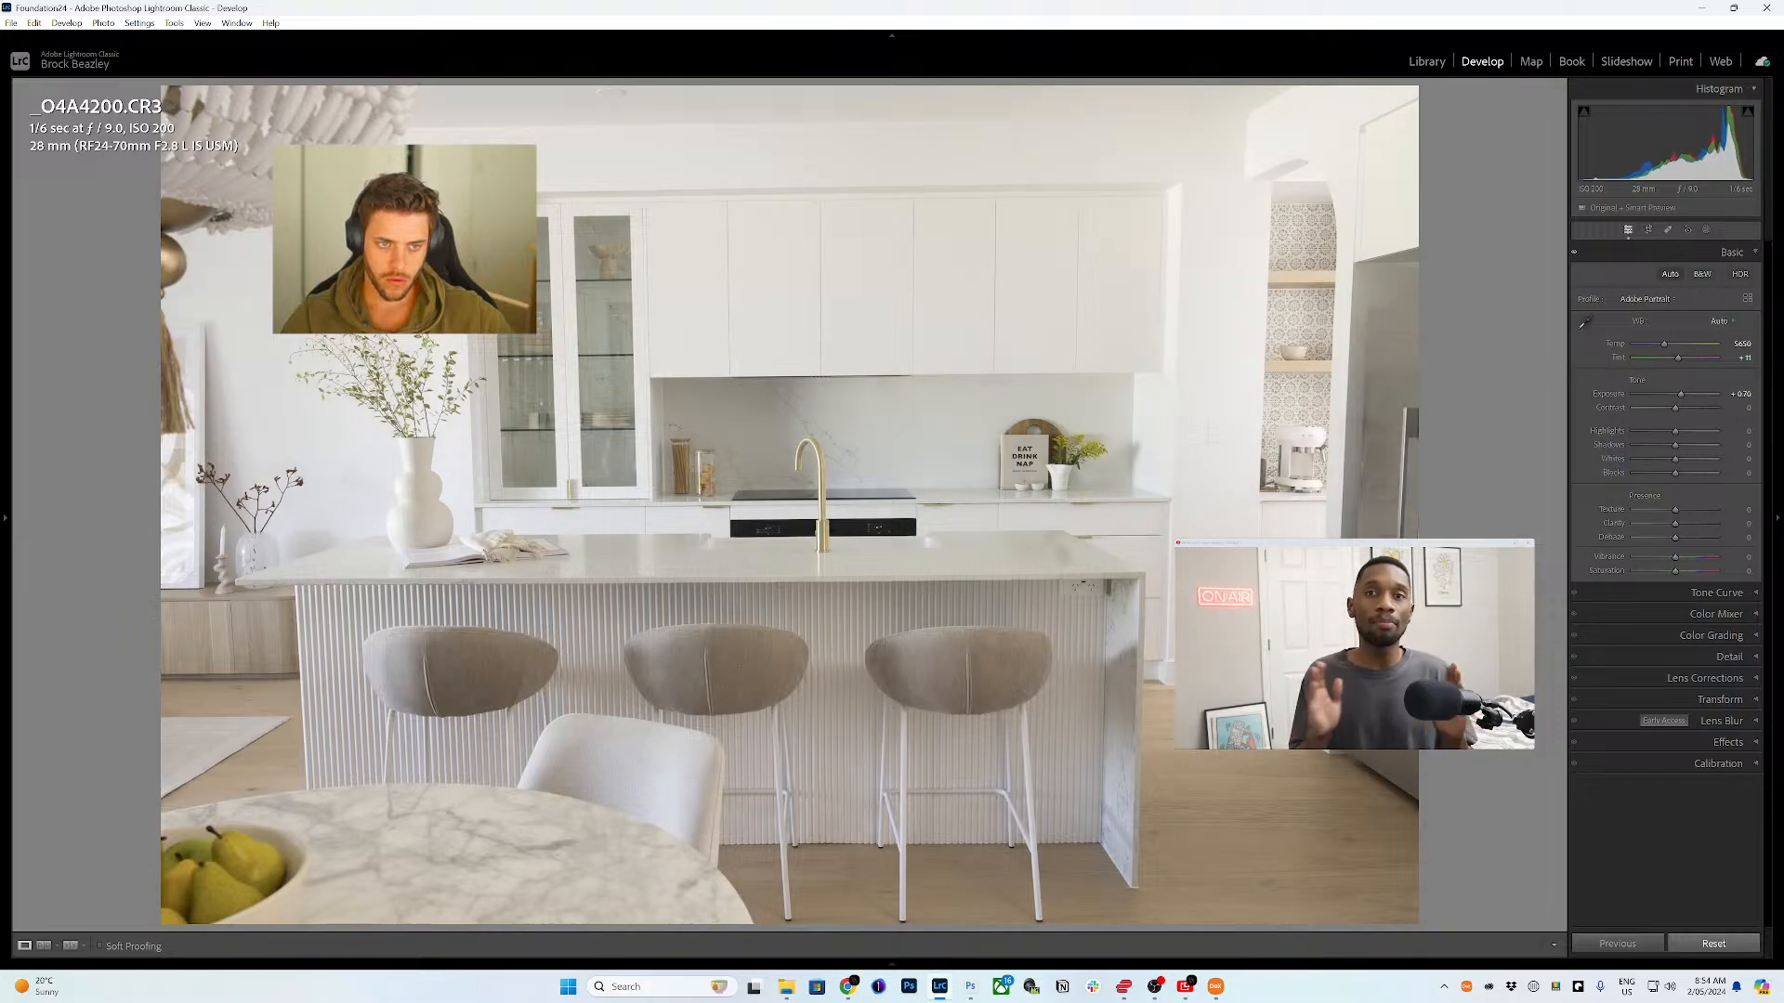
key("Right")
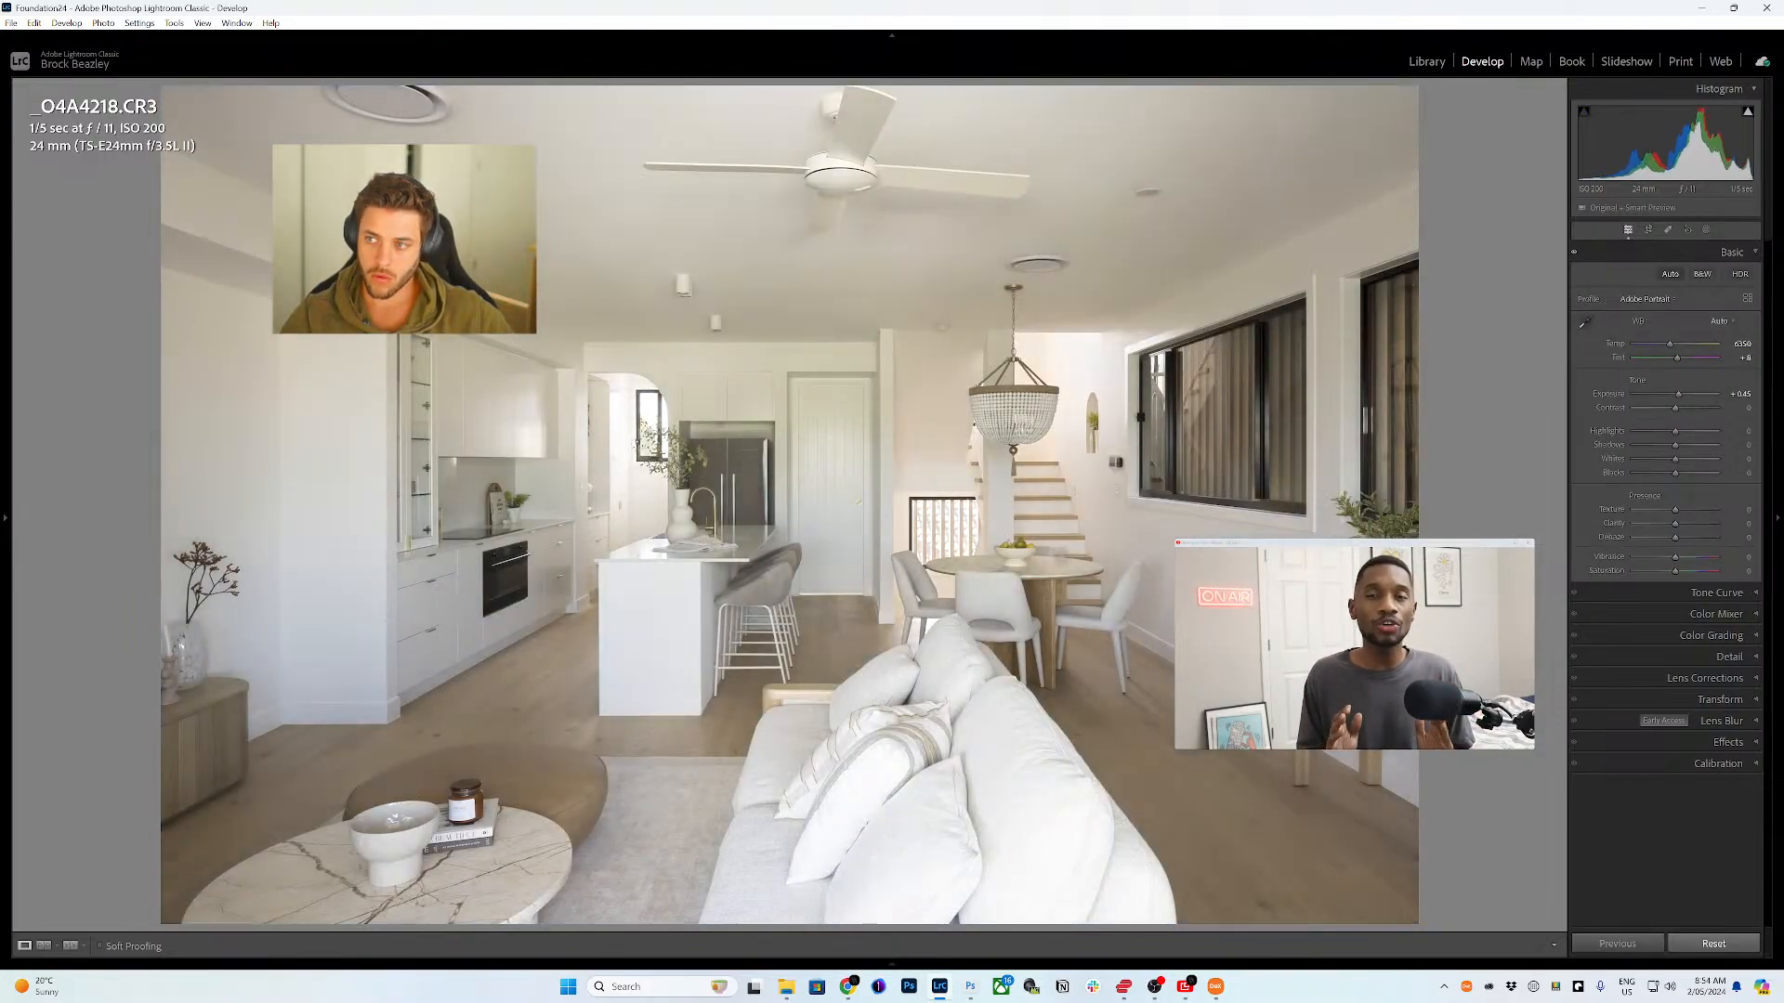
left_click_drag(1678, 394, 1681, 394)
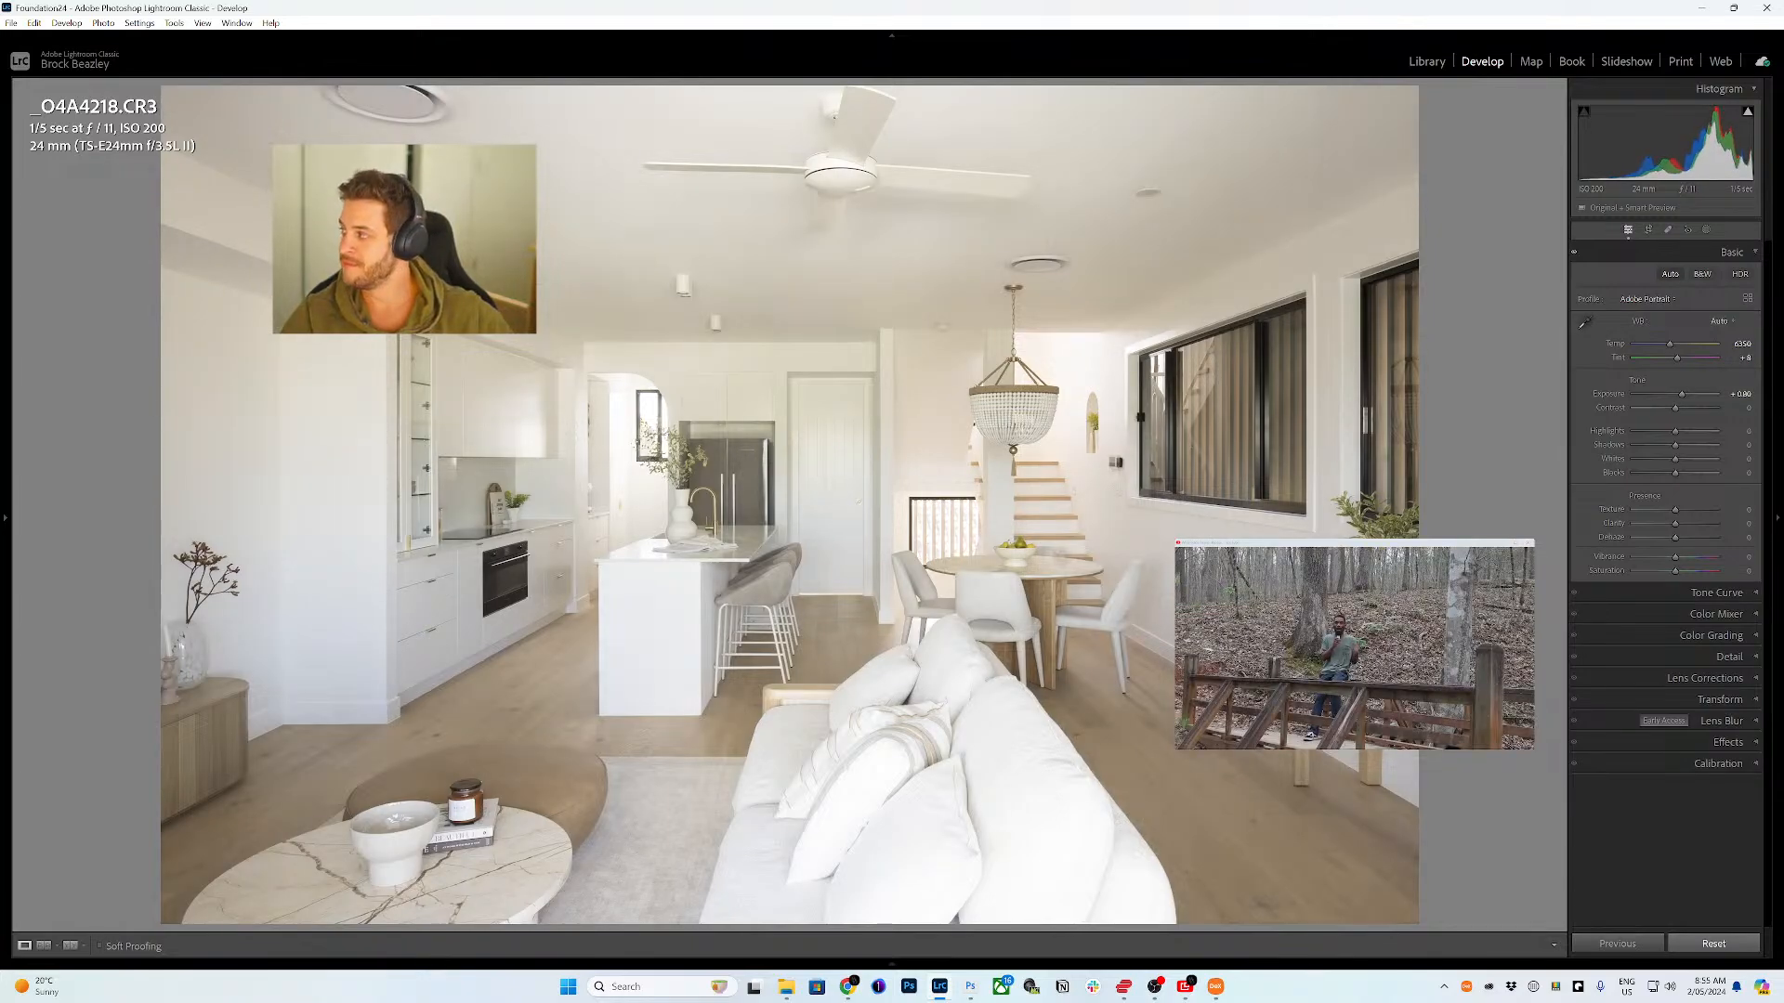
left_click_drag(1682, 394, 1678, 394)
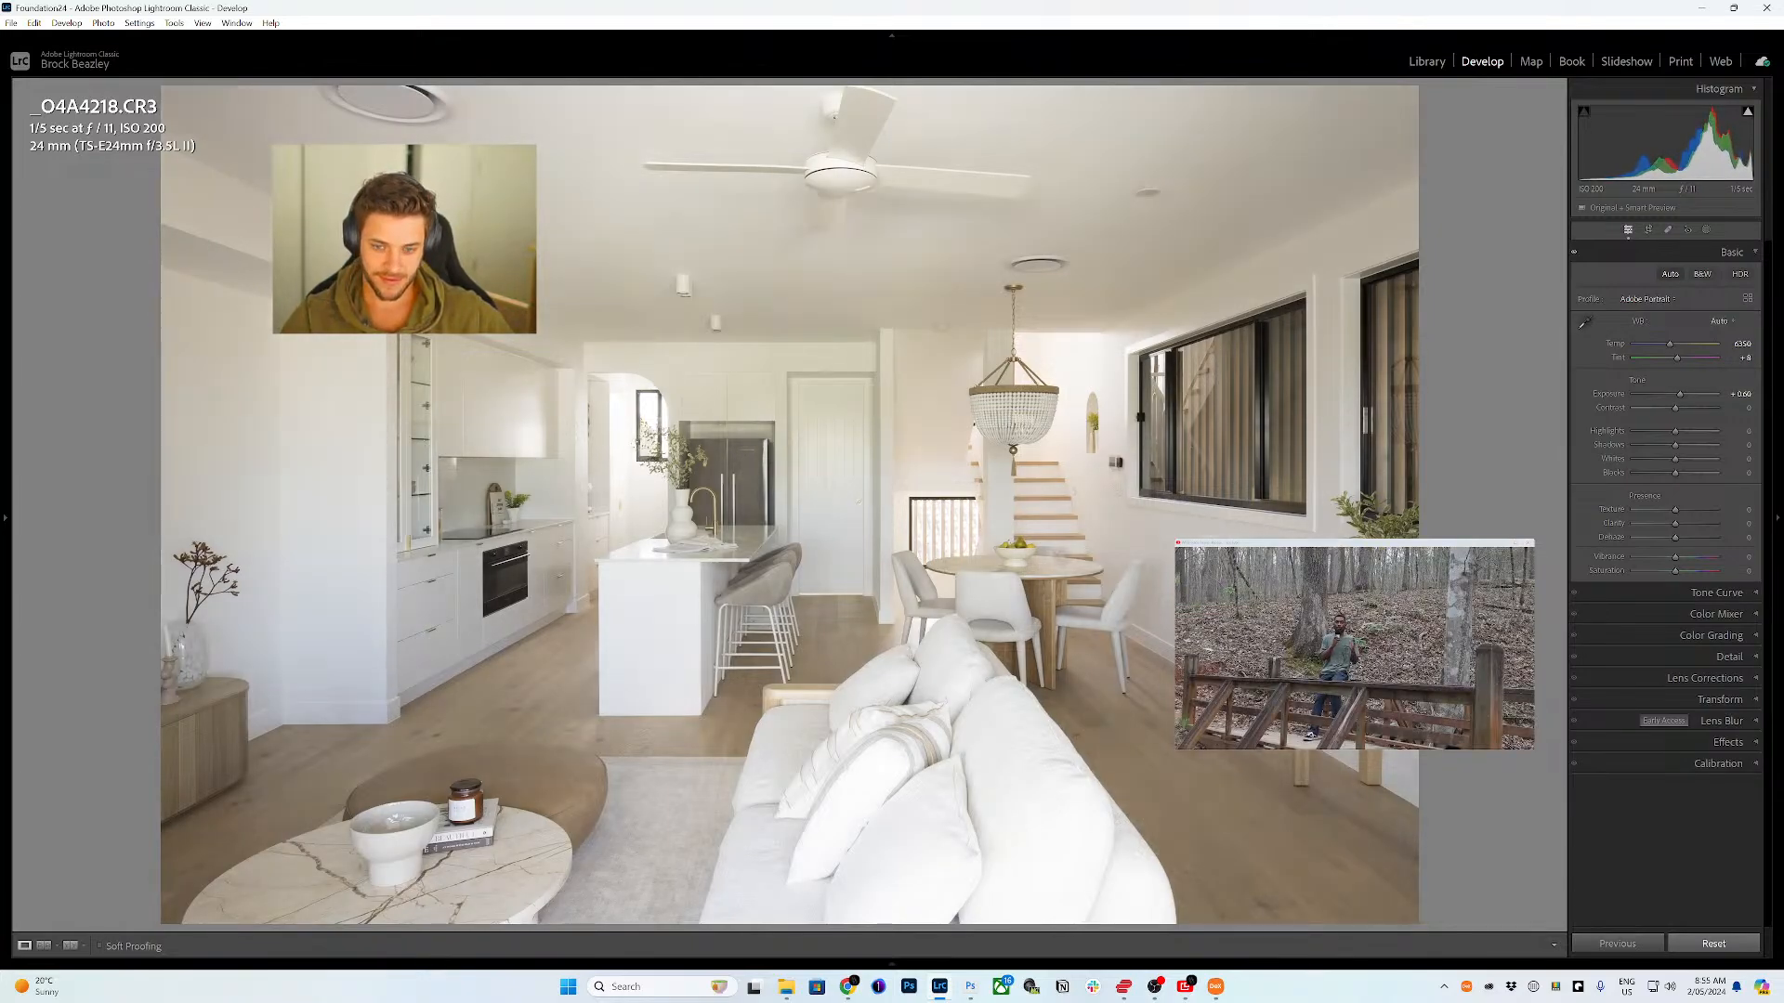
- Auto-tone kitchen photo _O4A4200.CR3 with Vibrance and Saturation at 0, and show the filmstrip
key("Left")
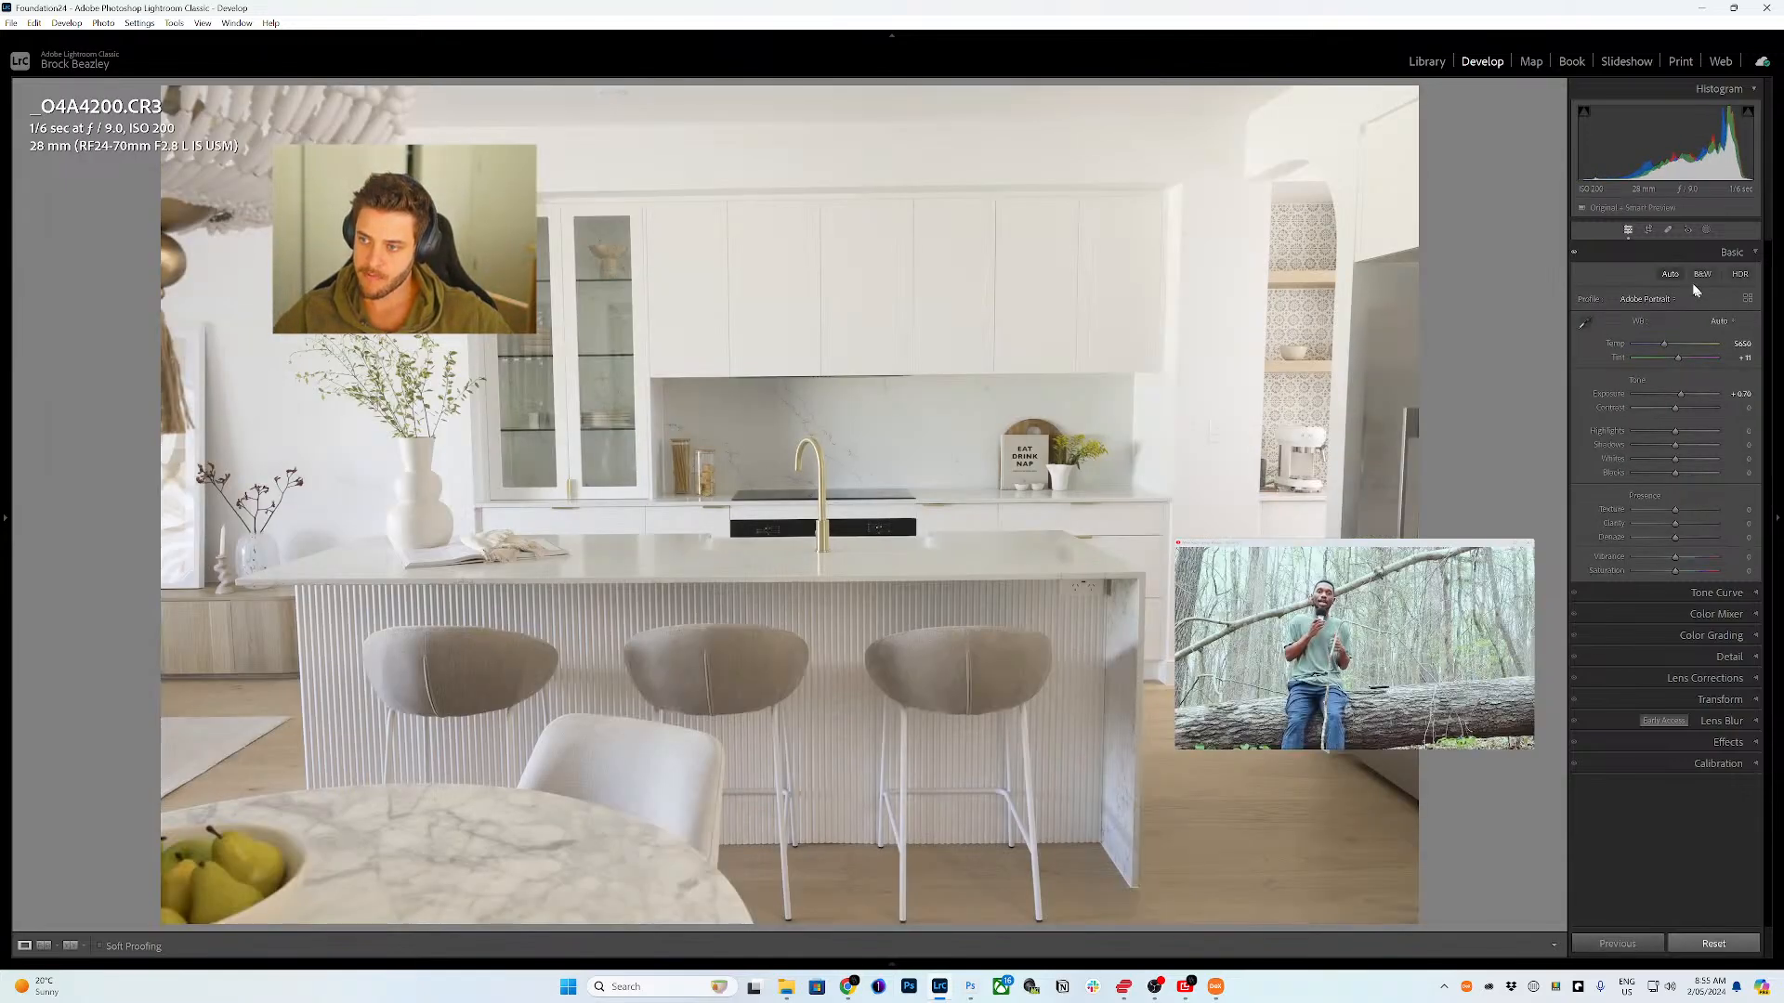
left_click(1669, 275)
double_click(1681, 558)
double_click(1677, 568)
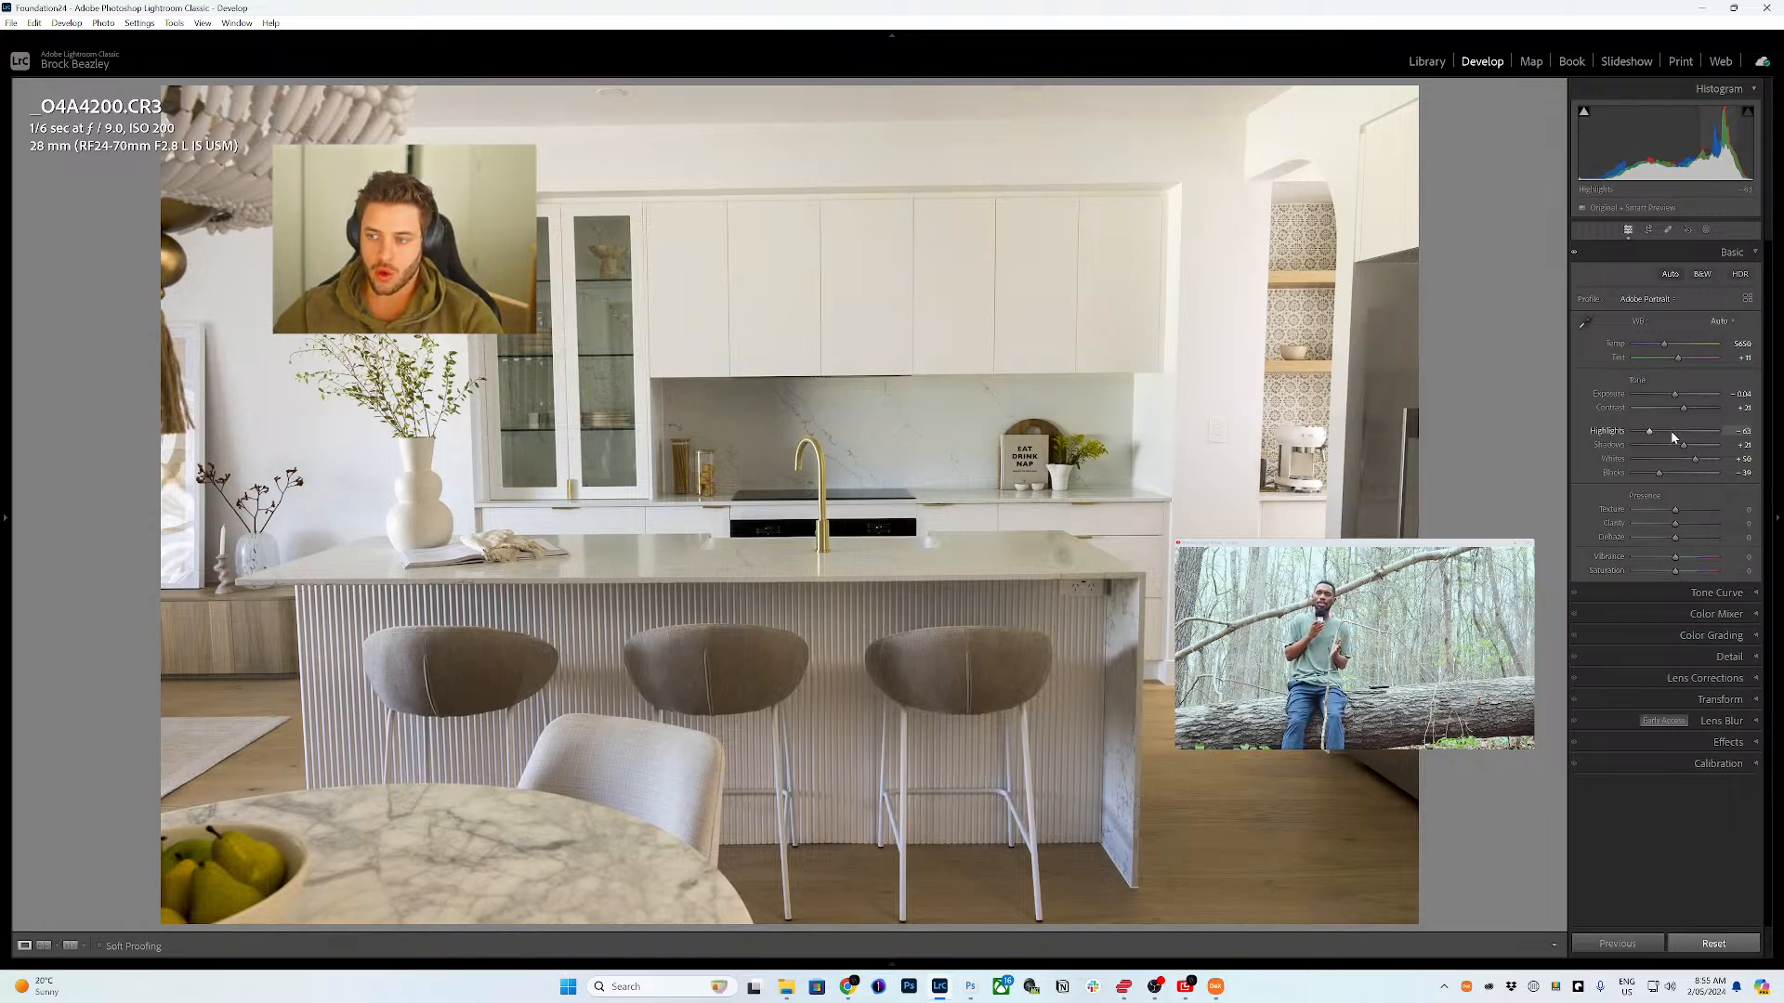
left_click(1354, 964)
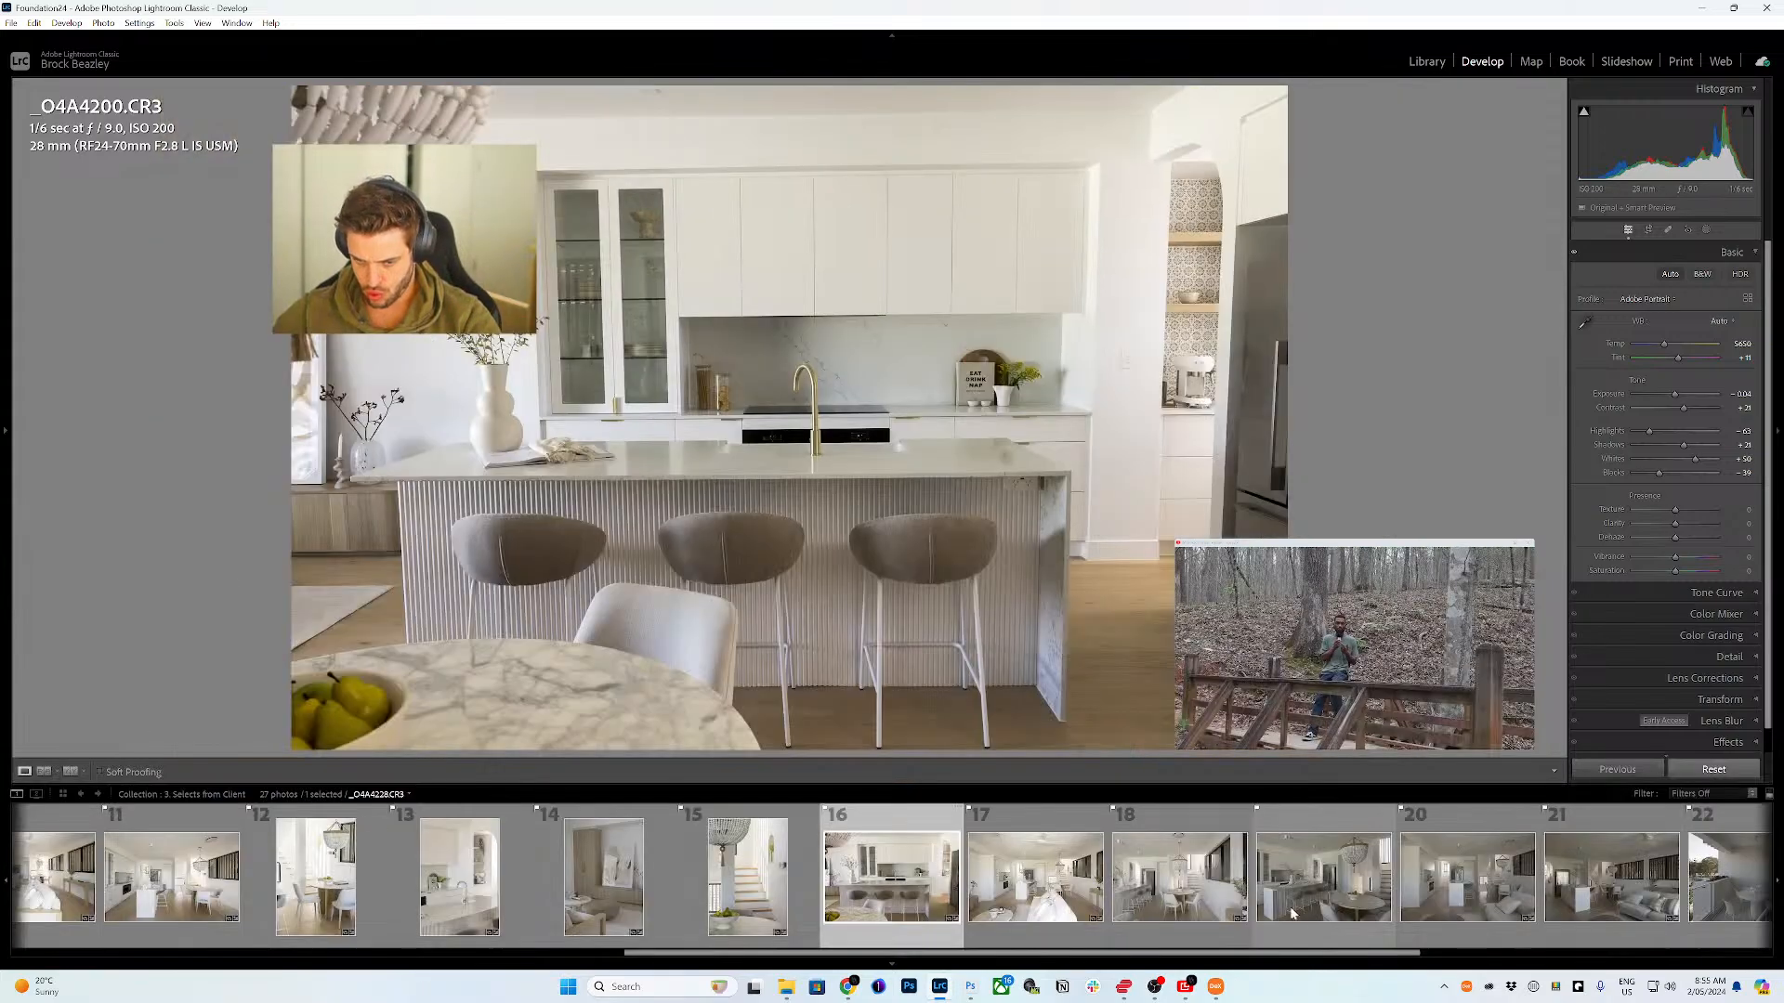
- Select photos 17 through 27 and apply Auto tone to them together
left_click(1089, 878)
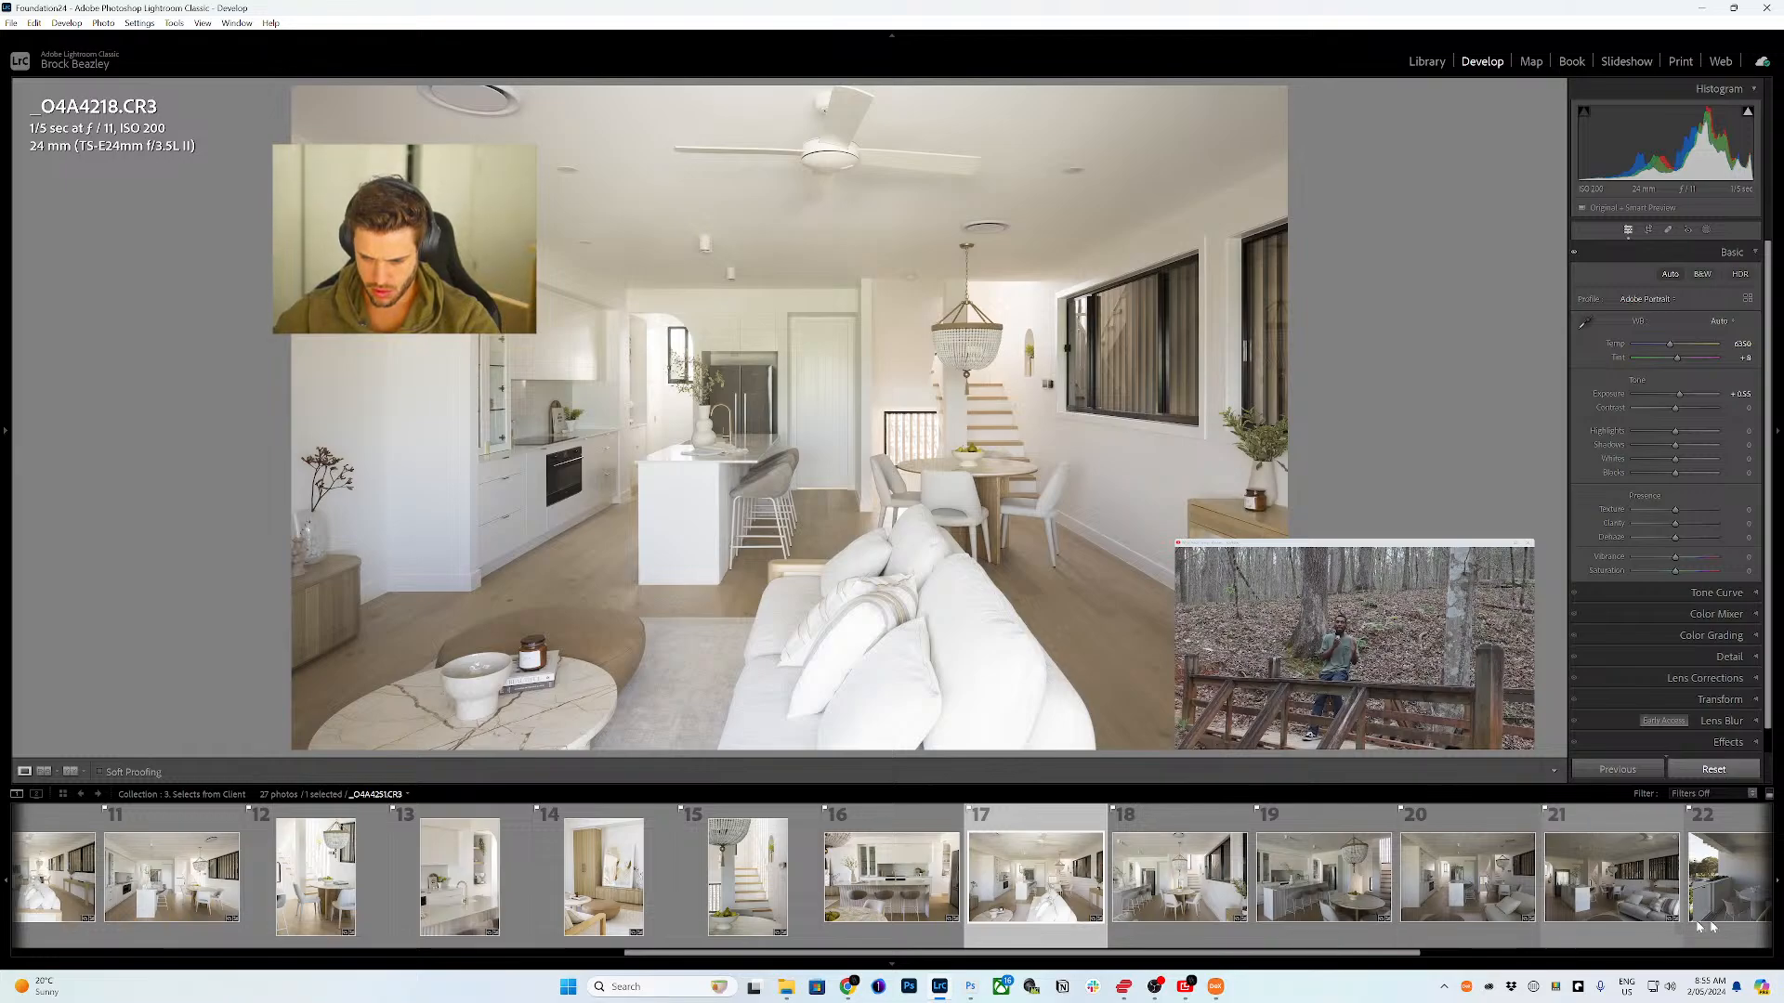
left_click(1747, 899)
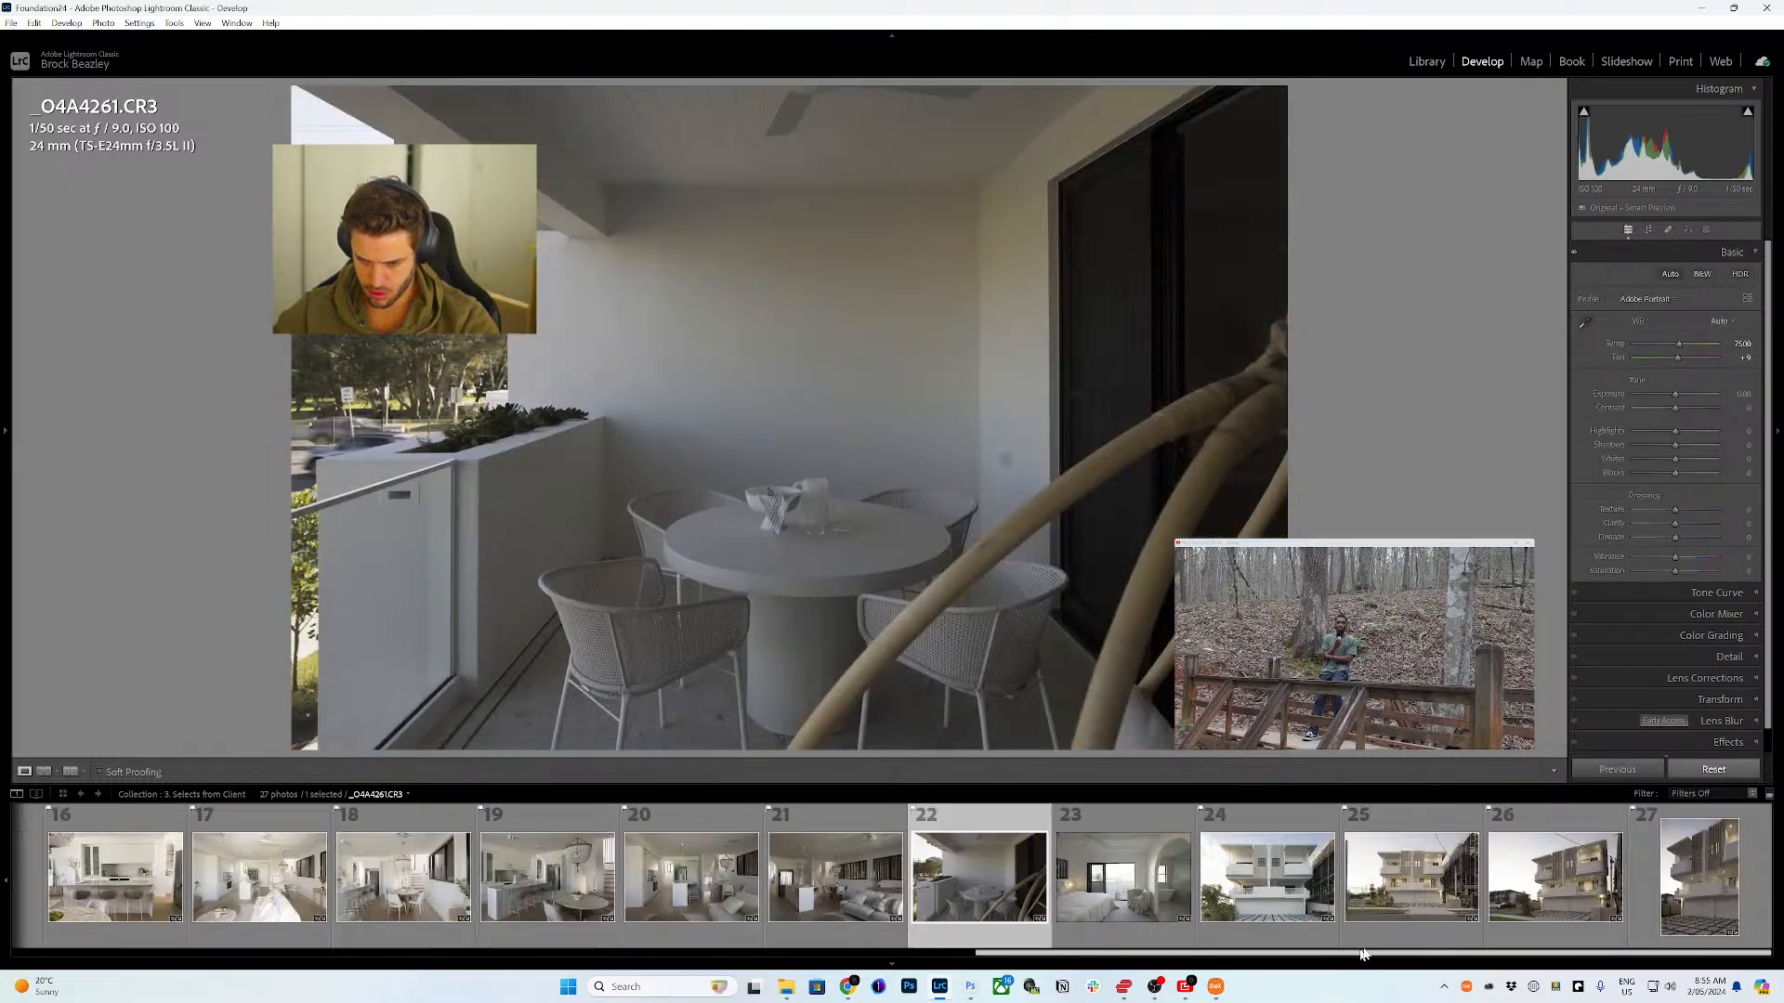
left_click(1701, 880)
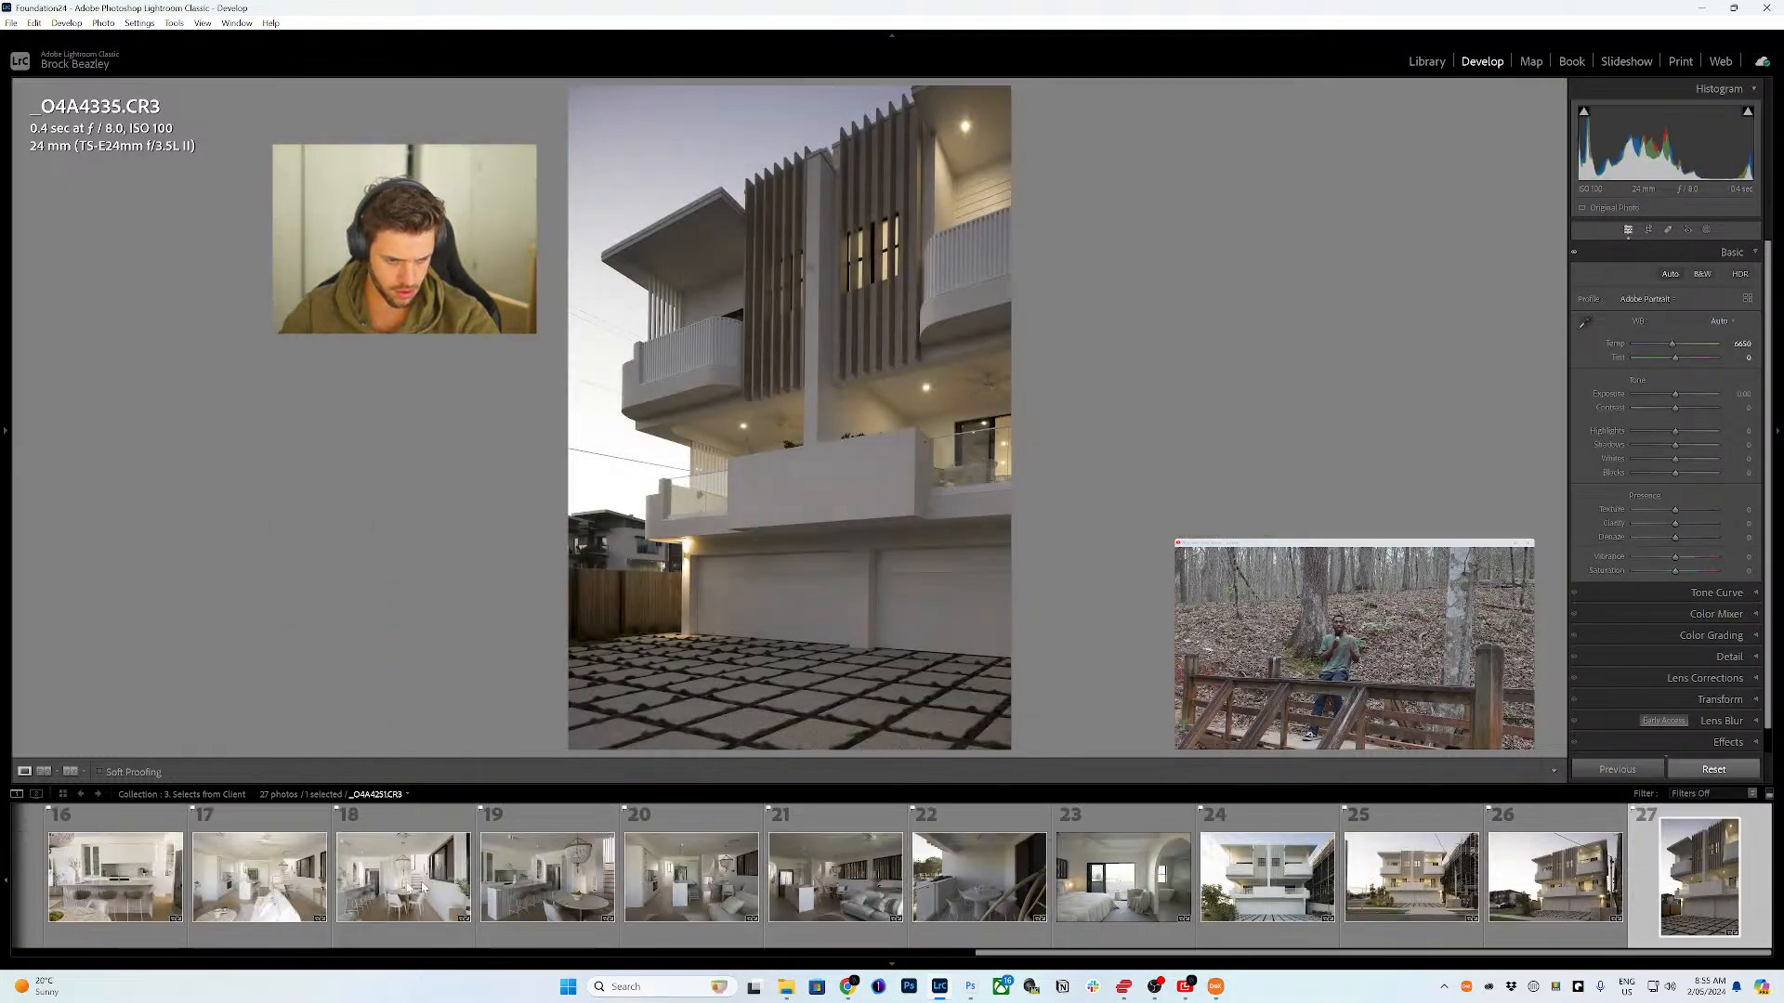
left_click(295, 899, "shift")
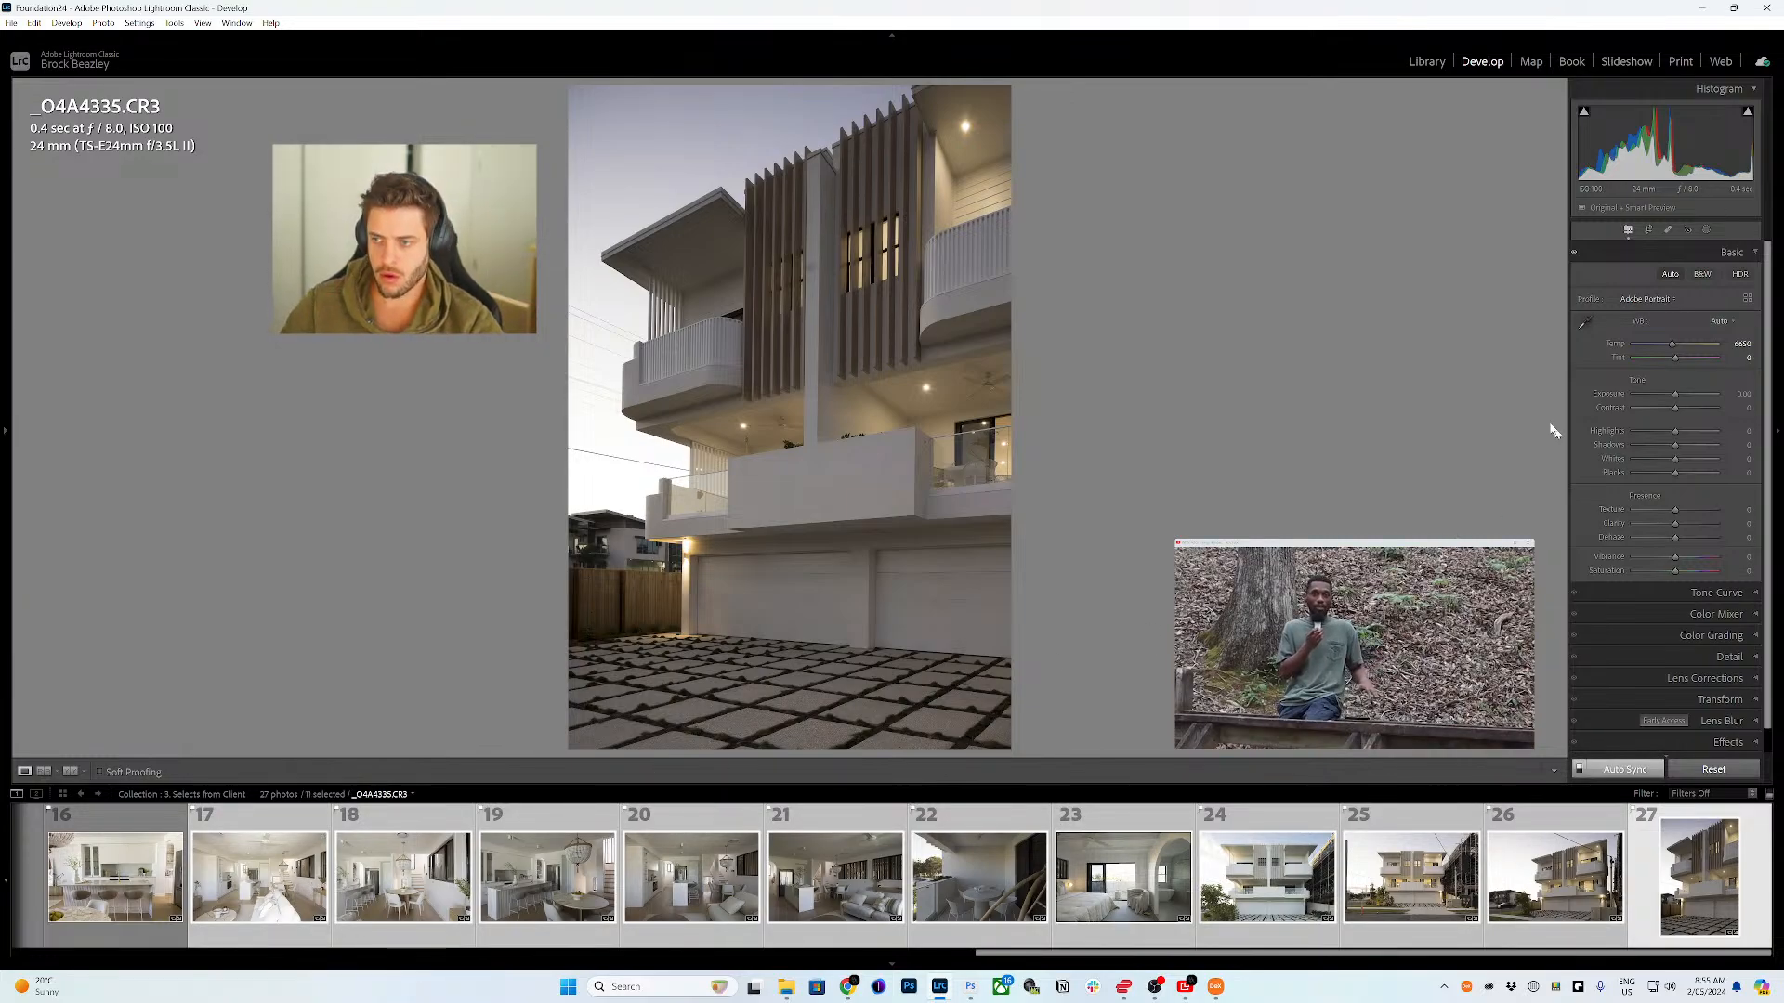
left_click(1670, 275)
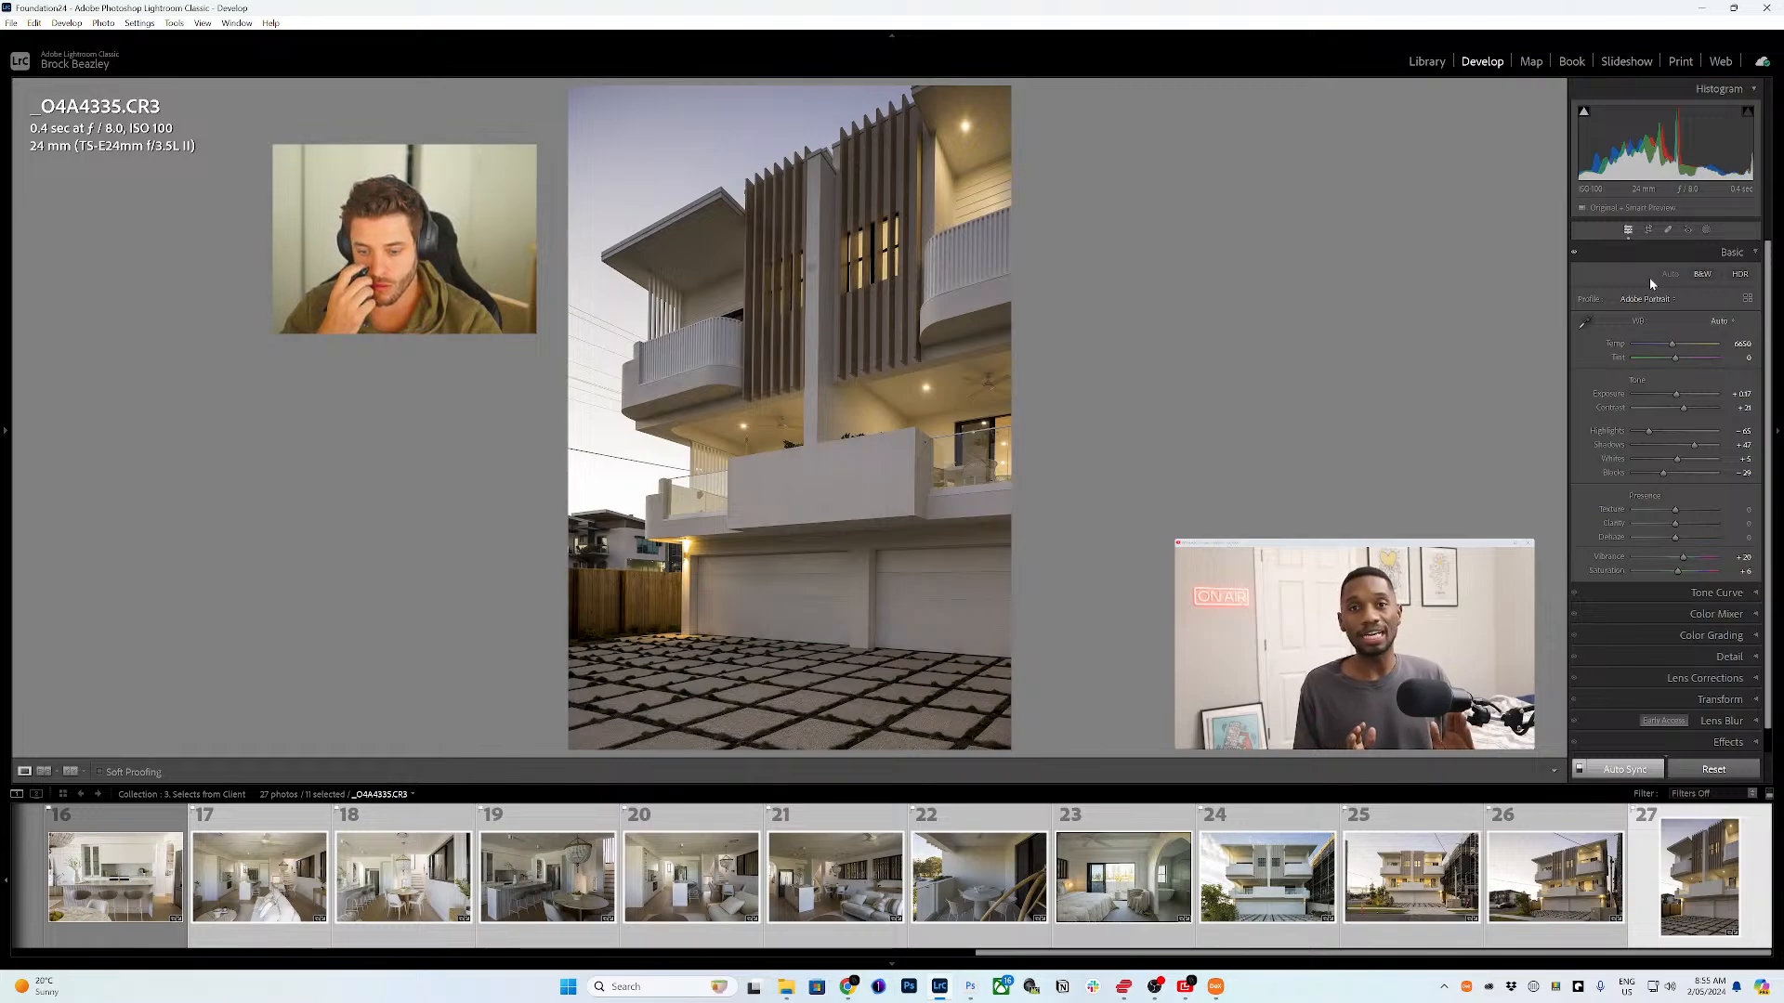
- Check the balcony and kitchen results, then reset Vibrance to 0 across all 27 photos
left_click(976, 920)
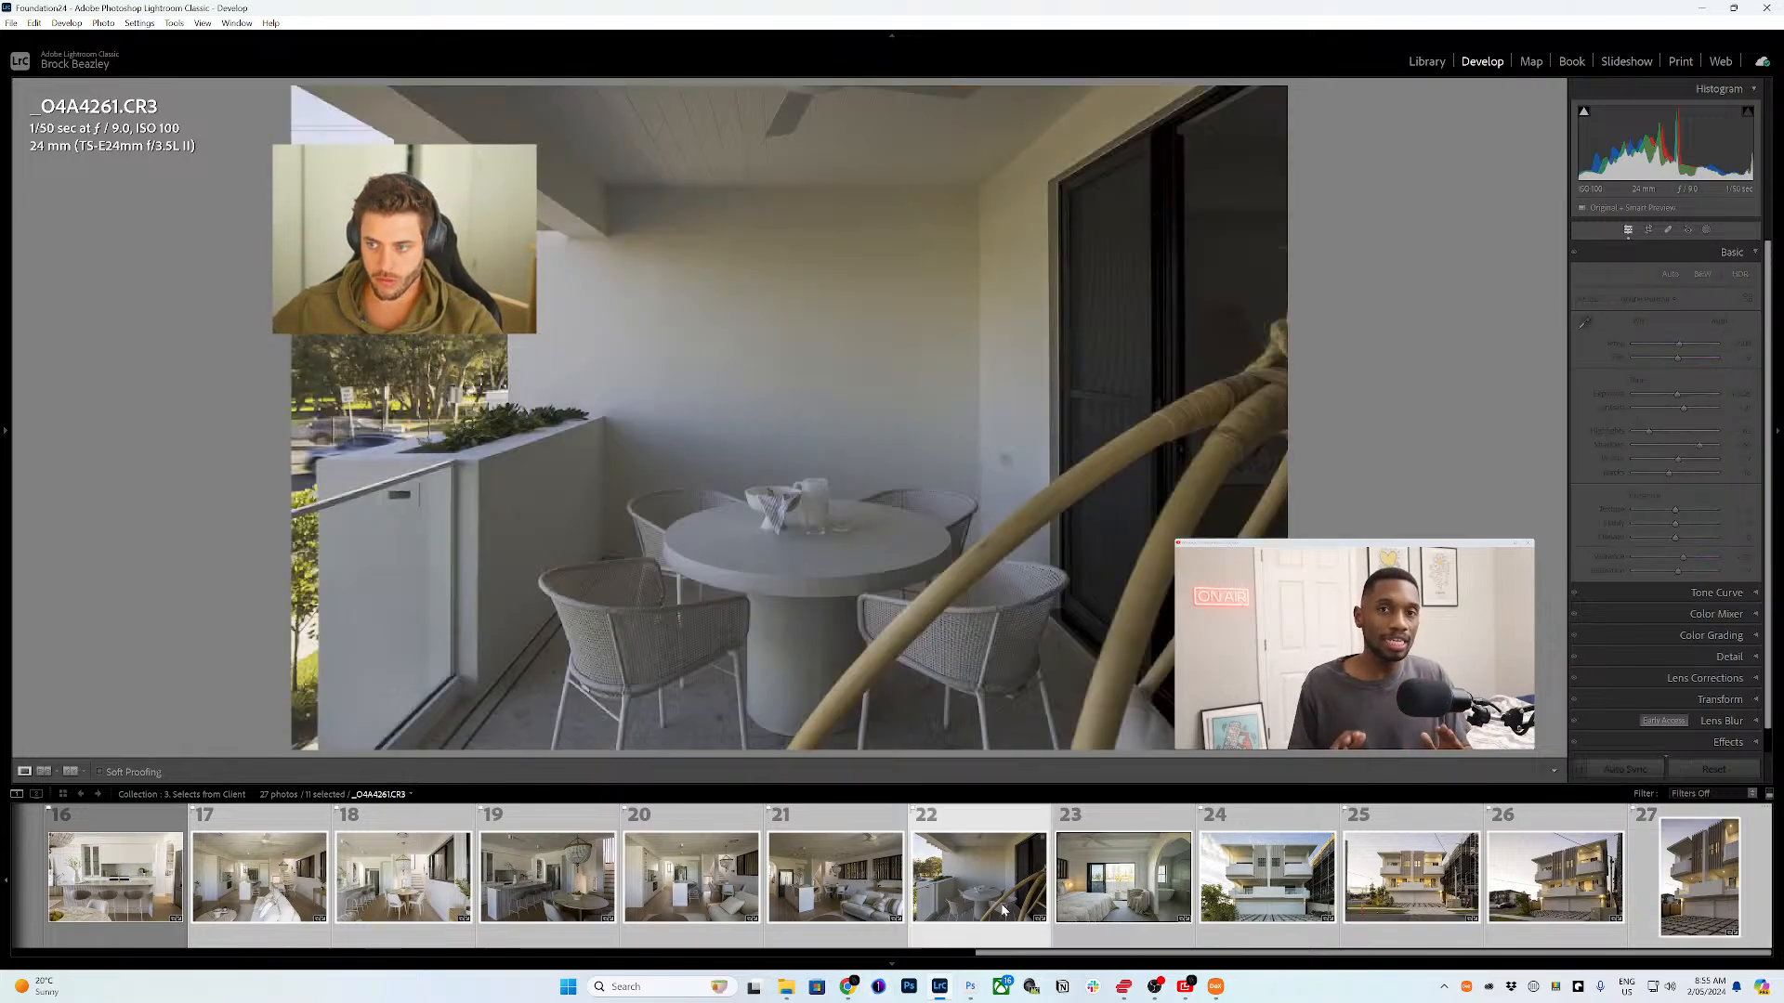
left_click(730, 897)
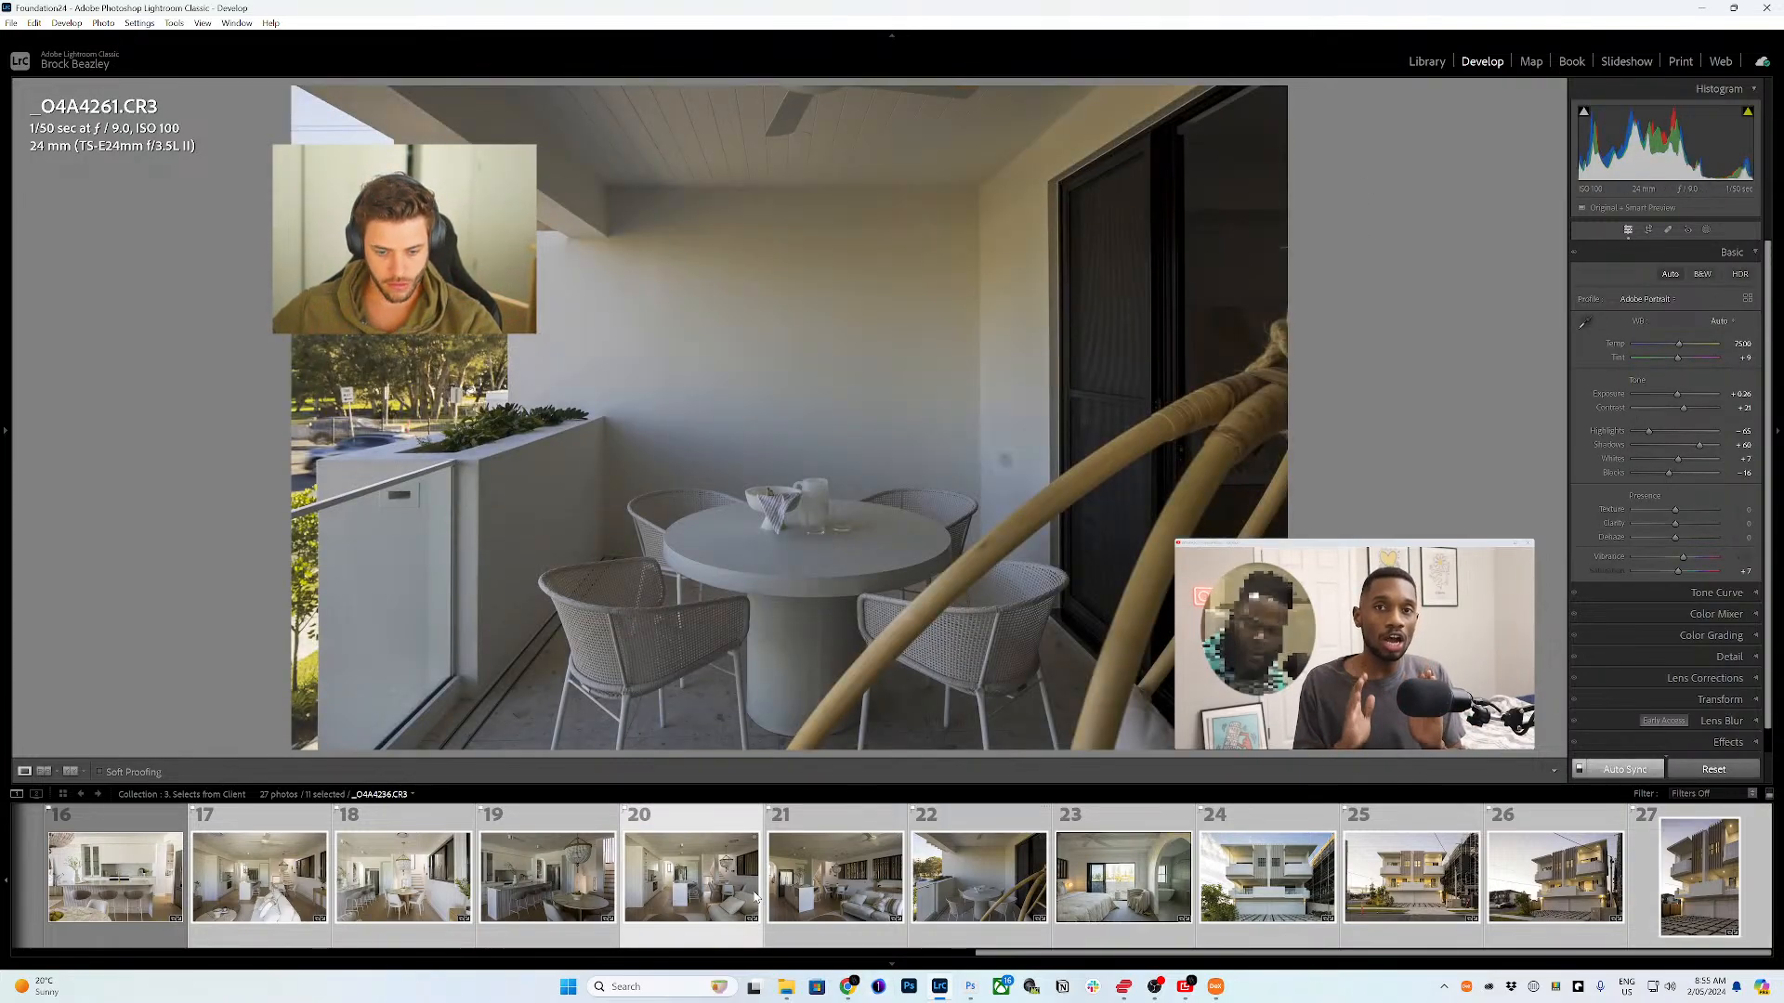
scroll(731, 896, "up", 2)
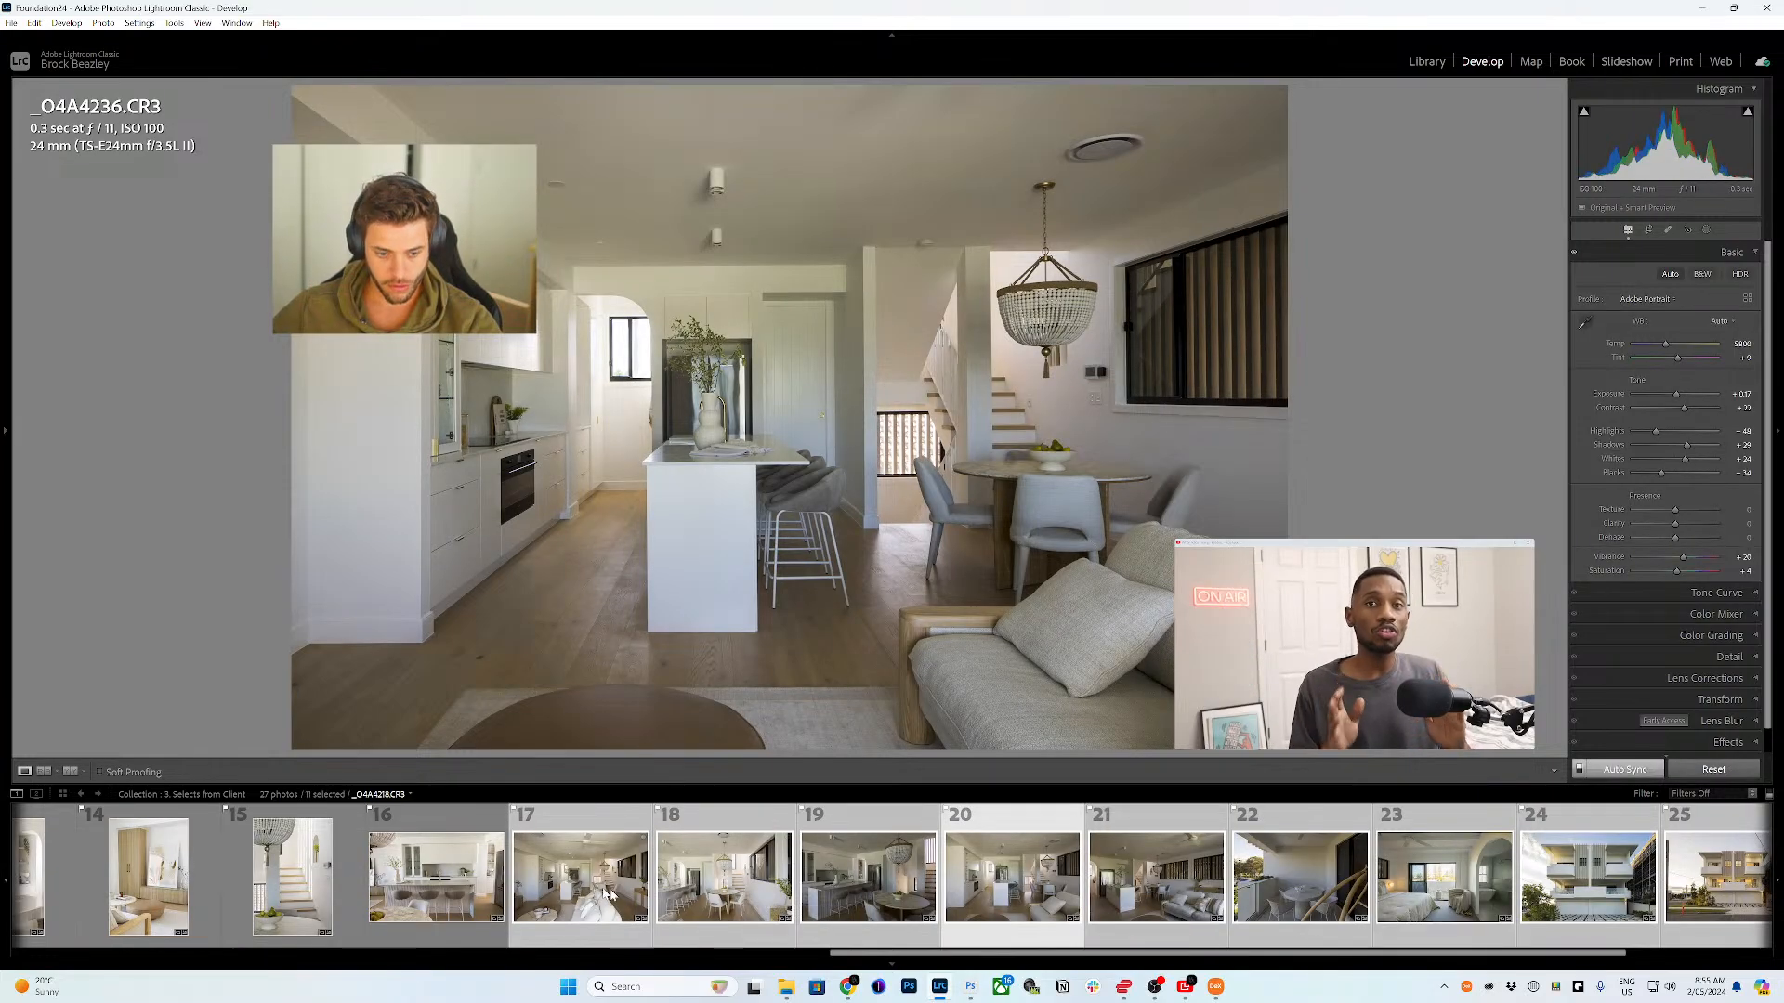
left_click(409, 878)
key("ctrl+a")
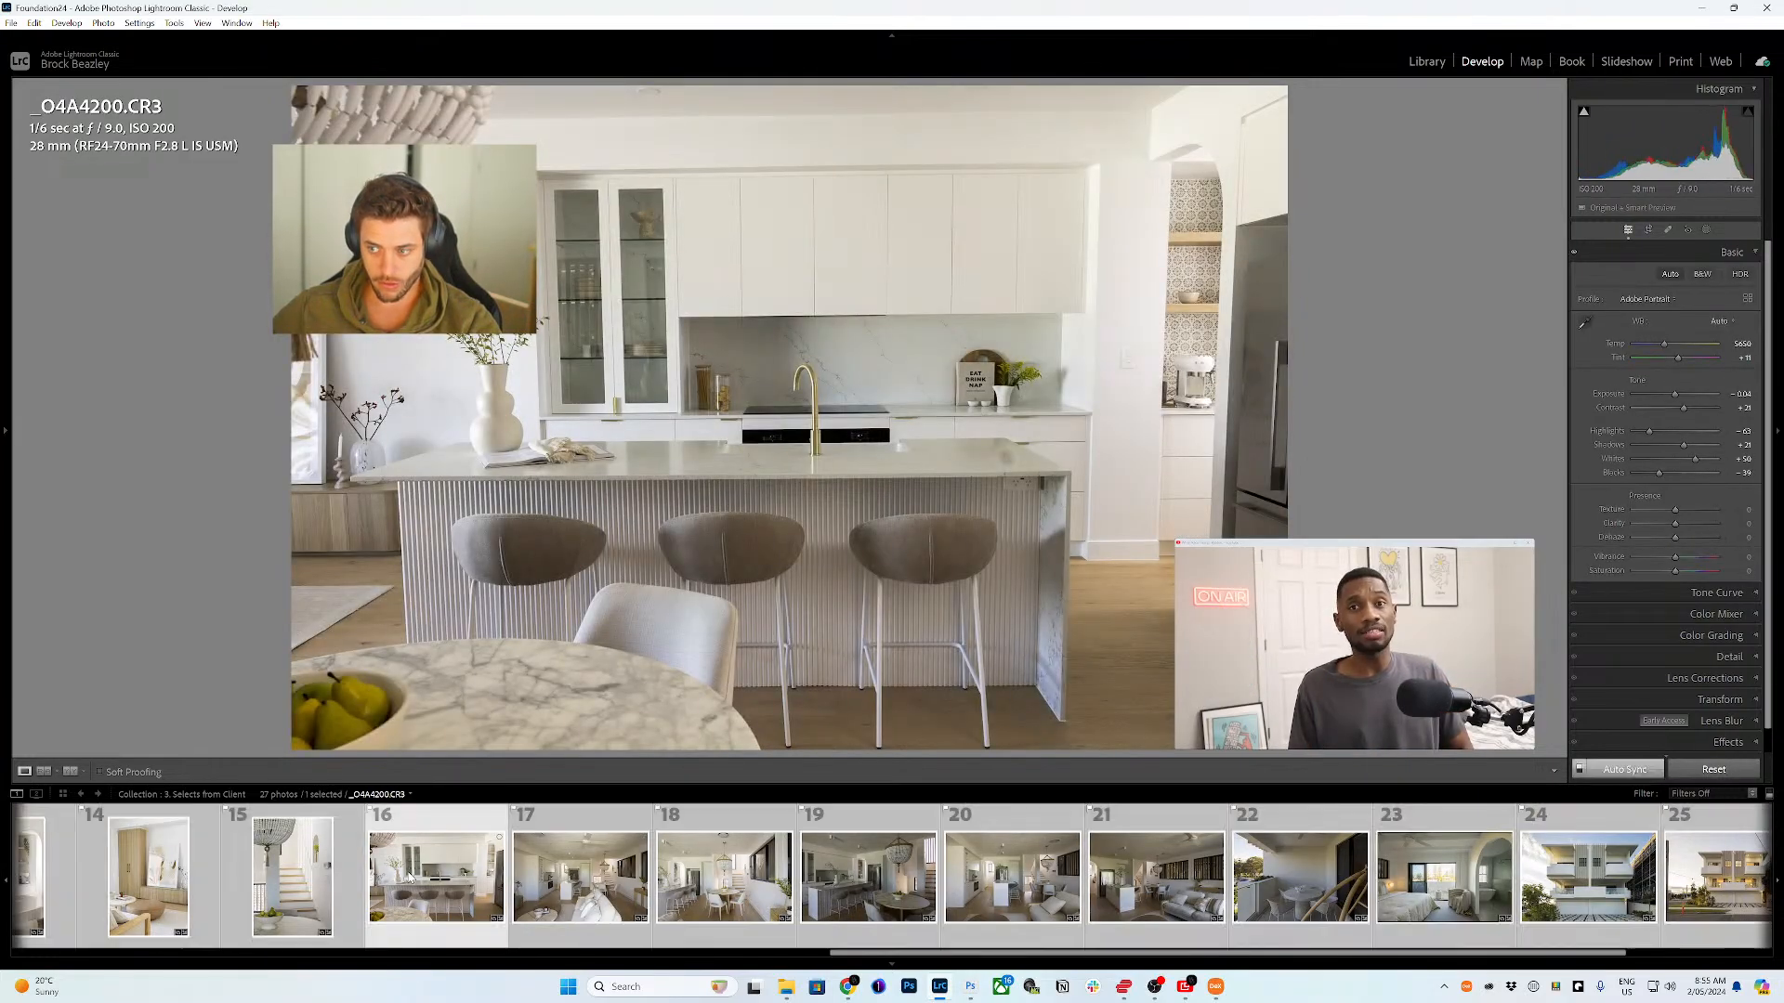
left_click(1286, 868)
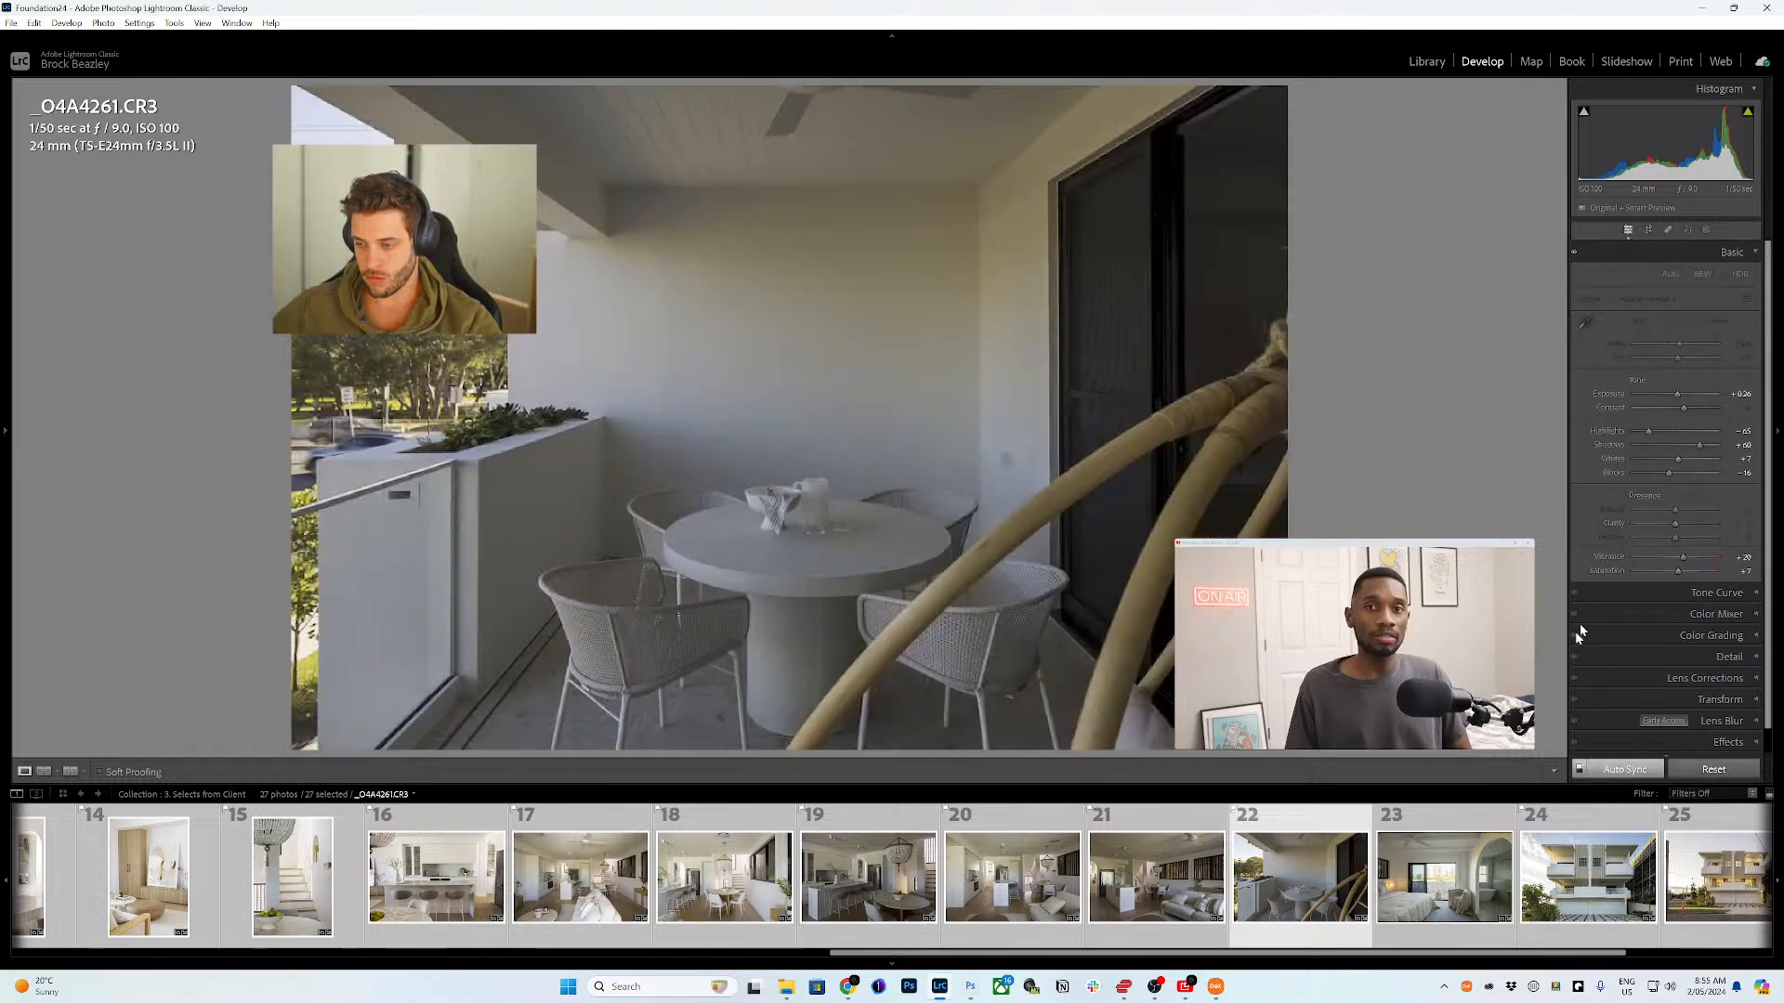
double_click(1685, 559)
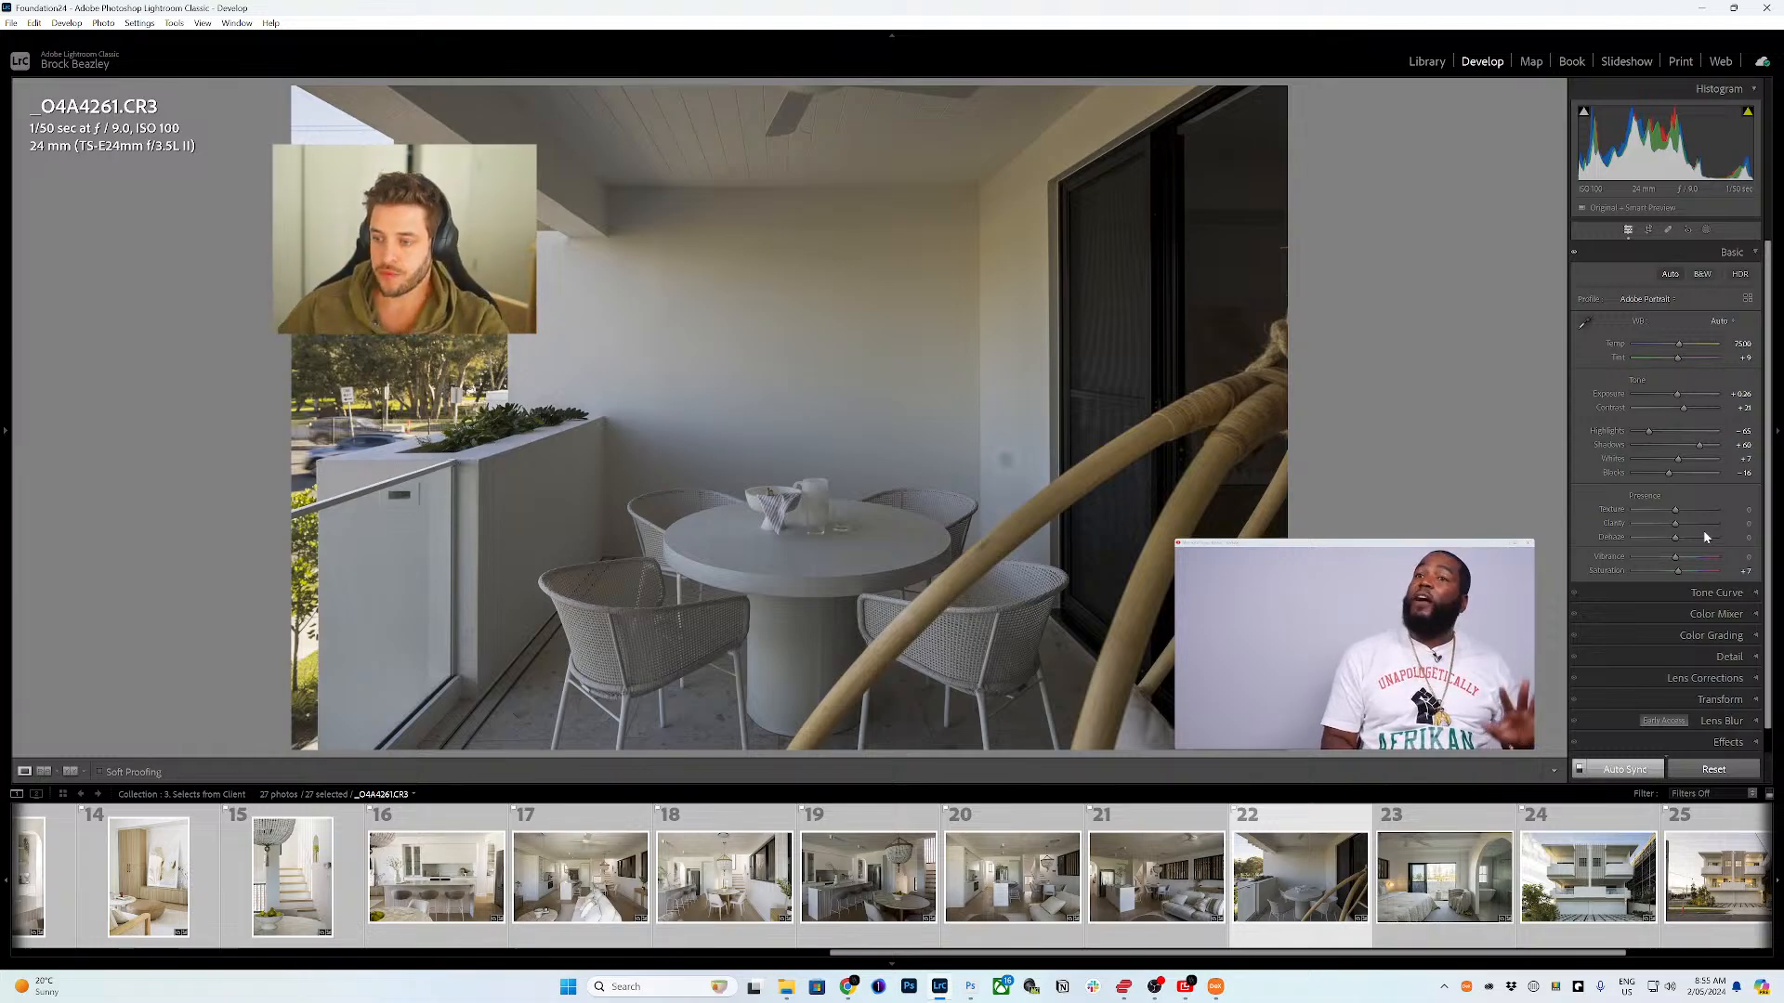
- Reset Saturation to 0 on all 27 photos and check the bathroom photo
double_click(1678, 571)
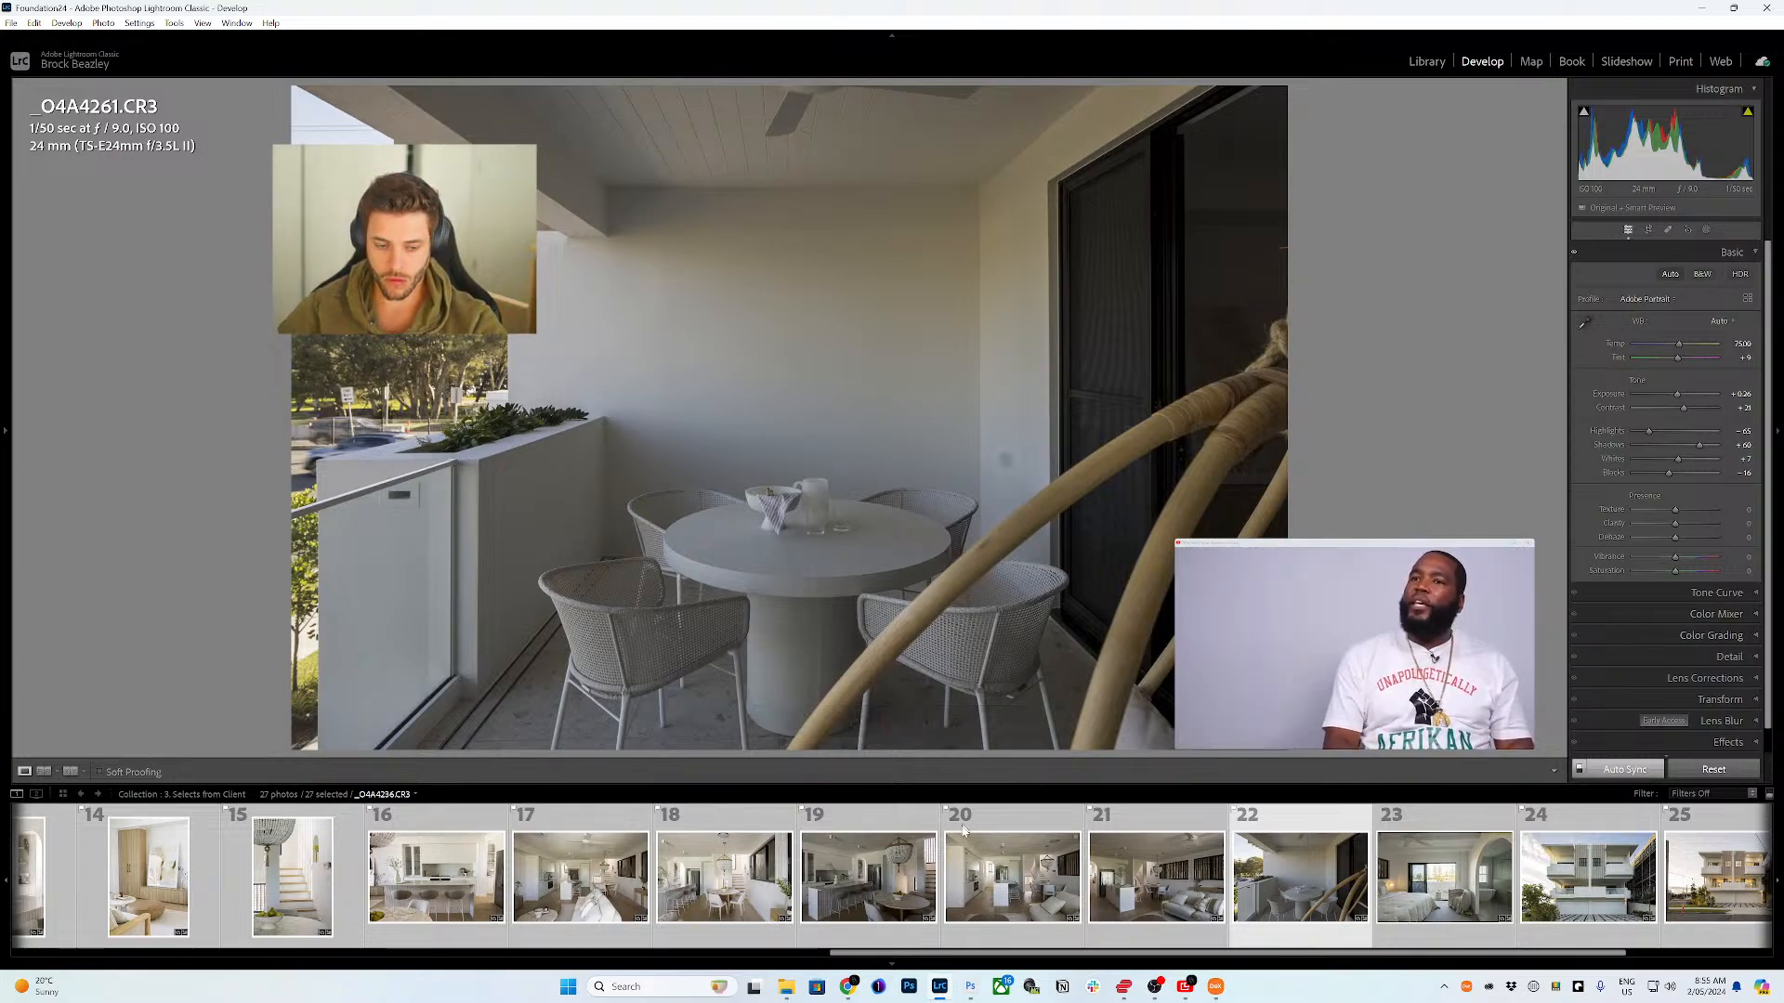
scroll(1064, 874, "up", 10)
left_click(574, 906)
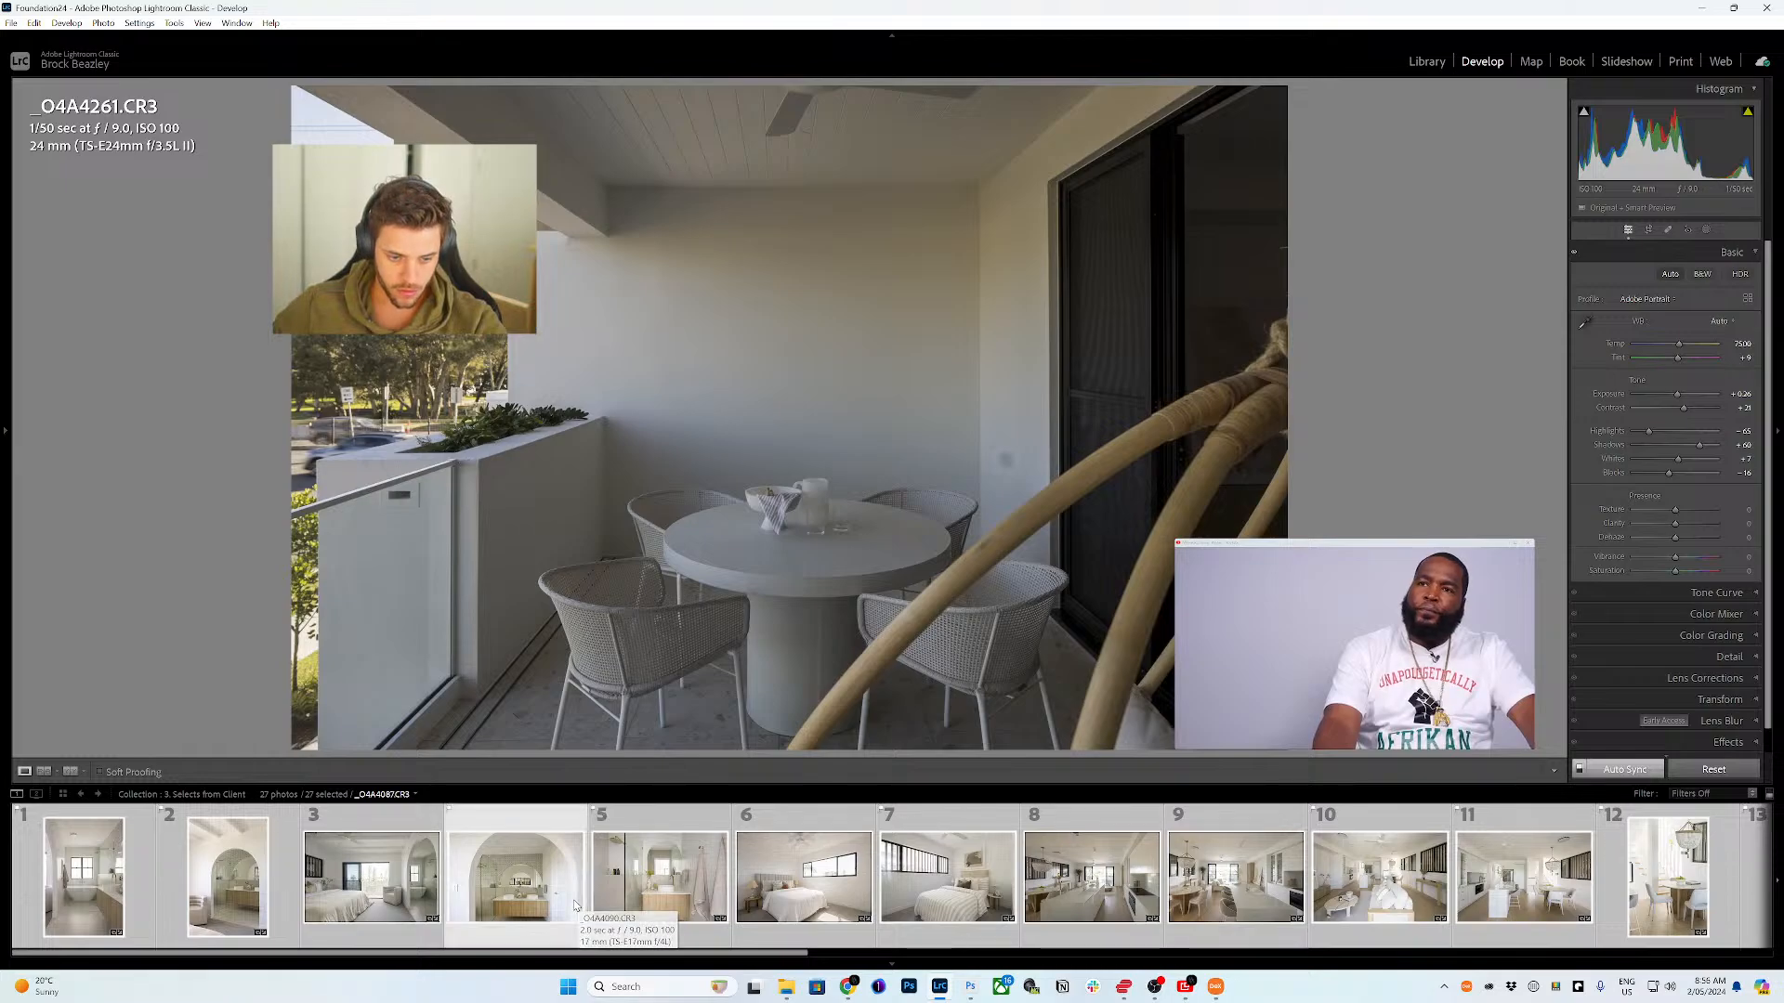
- Lower Contrast to about -15 across all synced photos, viewed on bedroom shot _O4A4269-HDR.dng
scroll(650, 873, "down", 10)
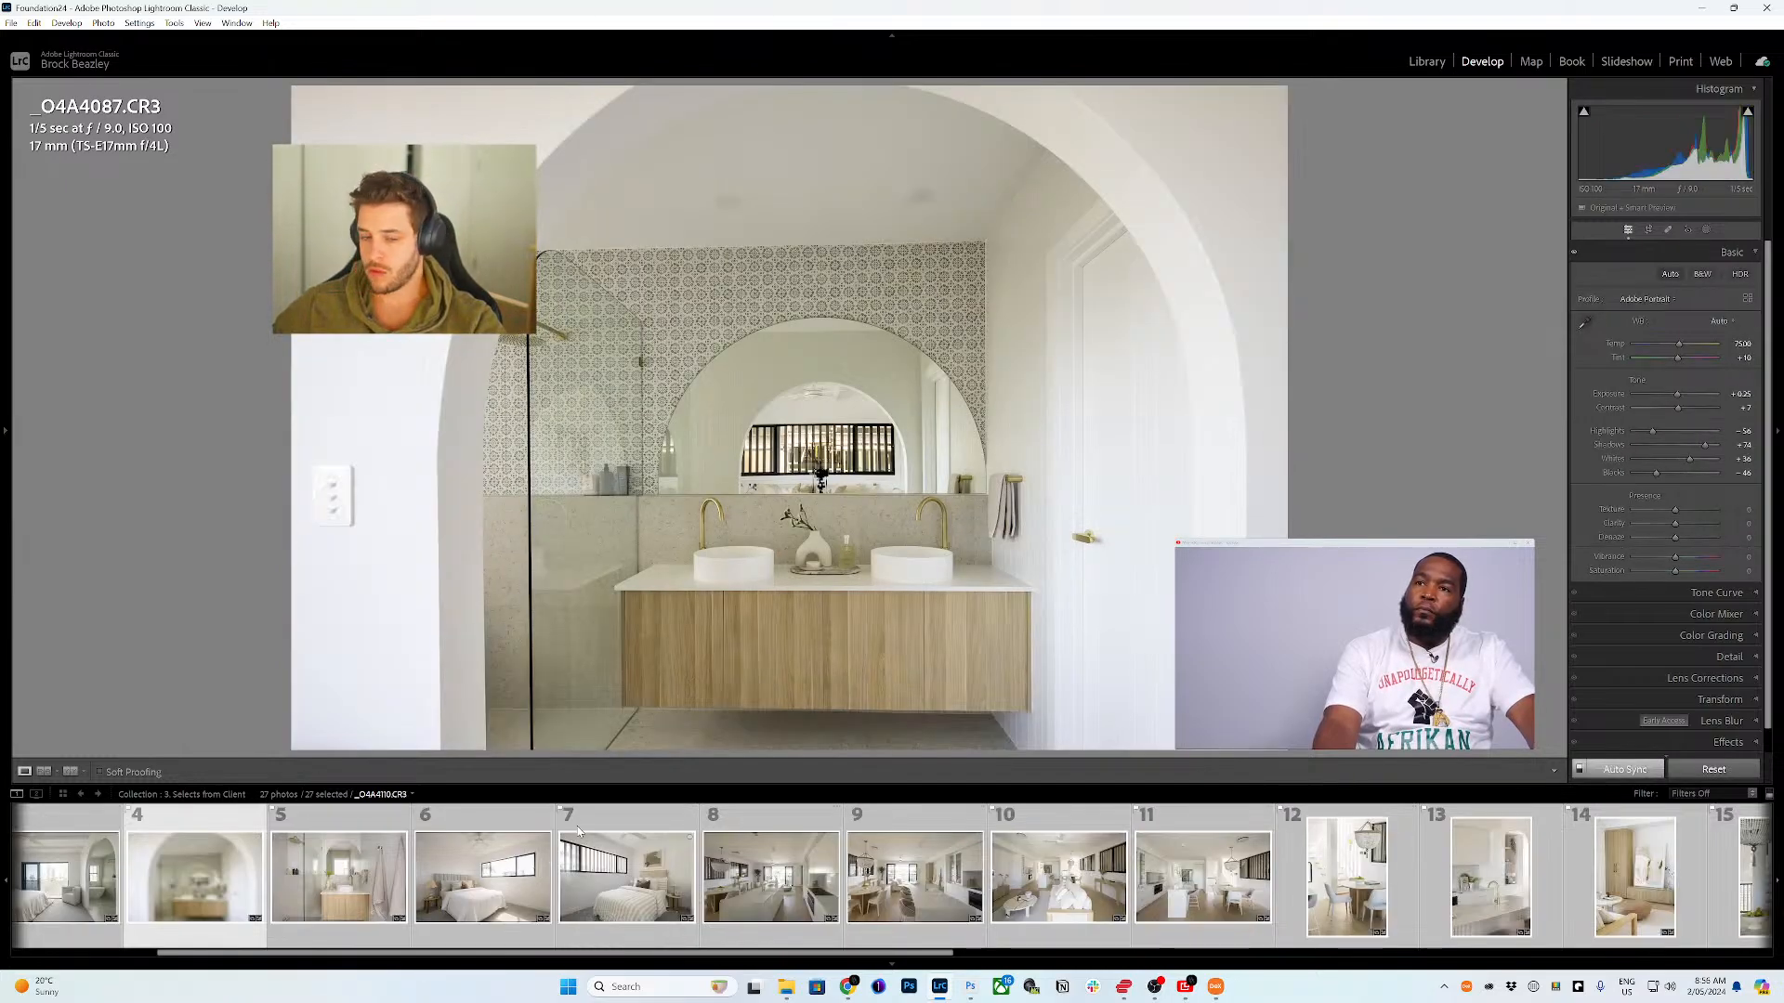
left_click(1123, 877)
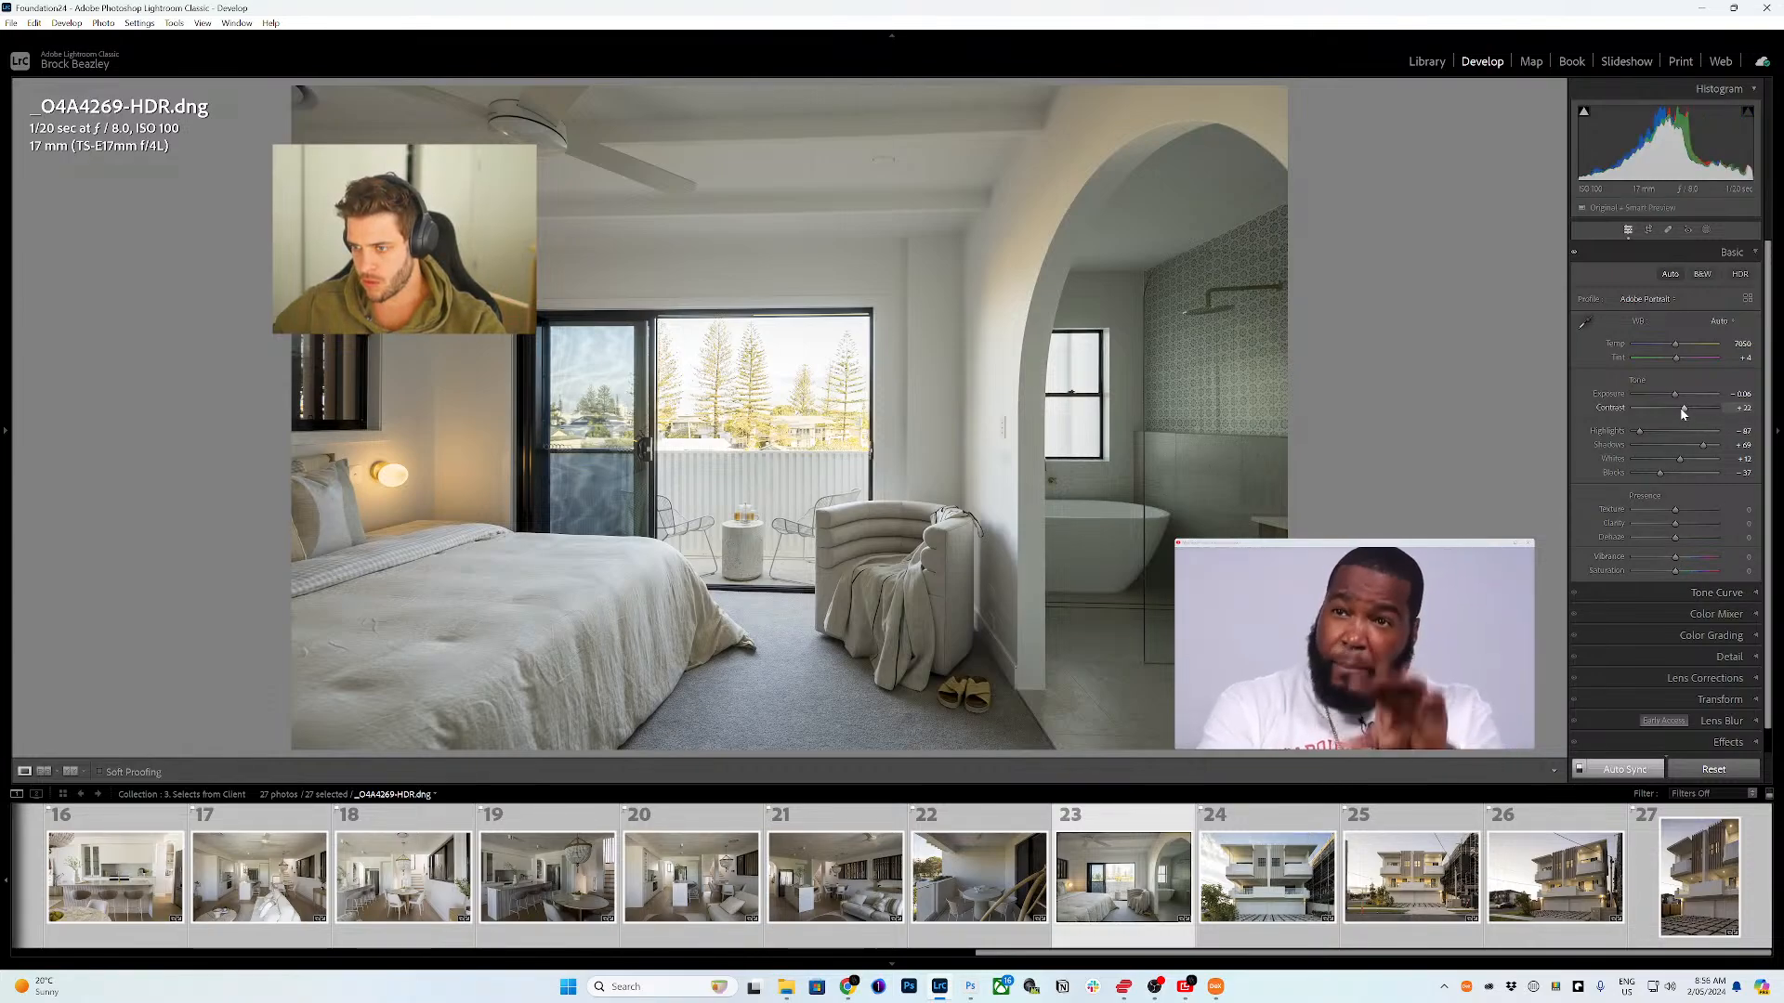
left_click_drag(1683, 408, 1667, 414)
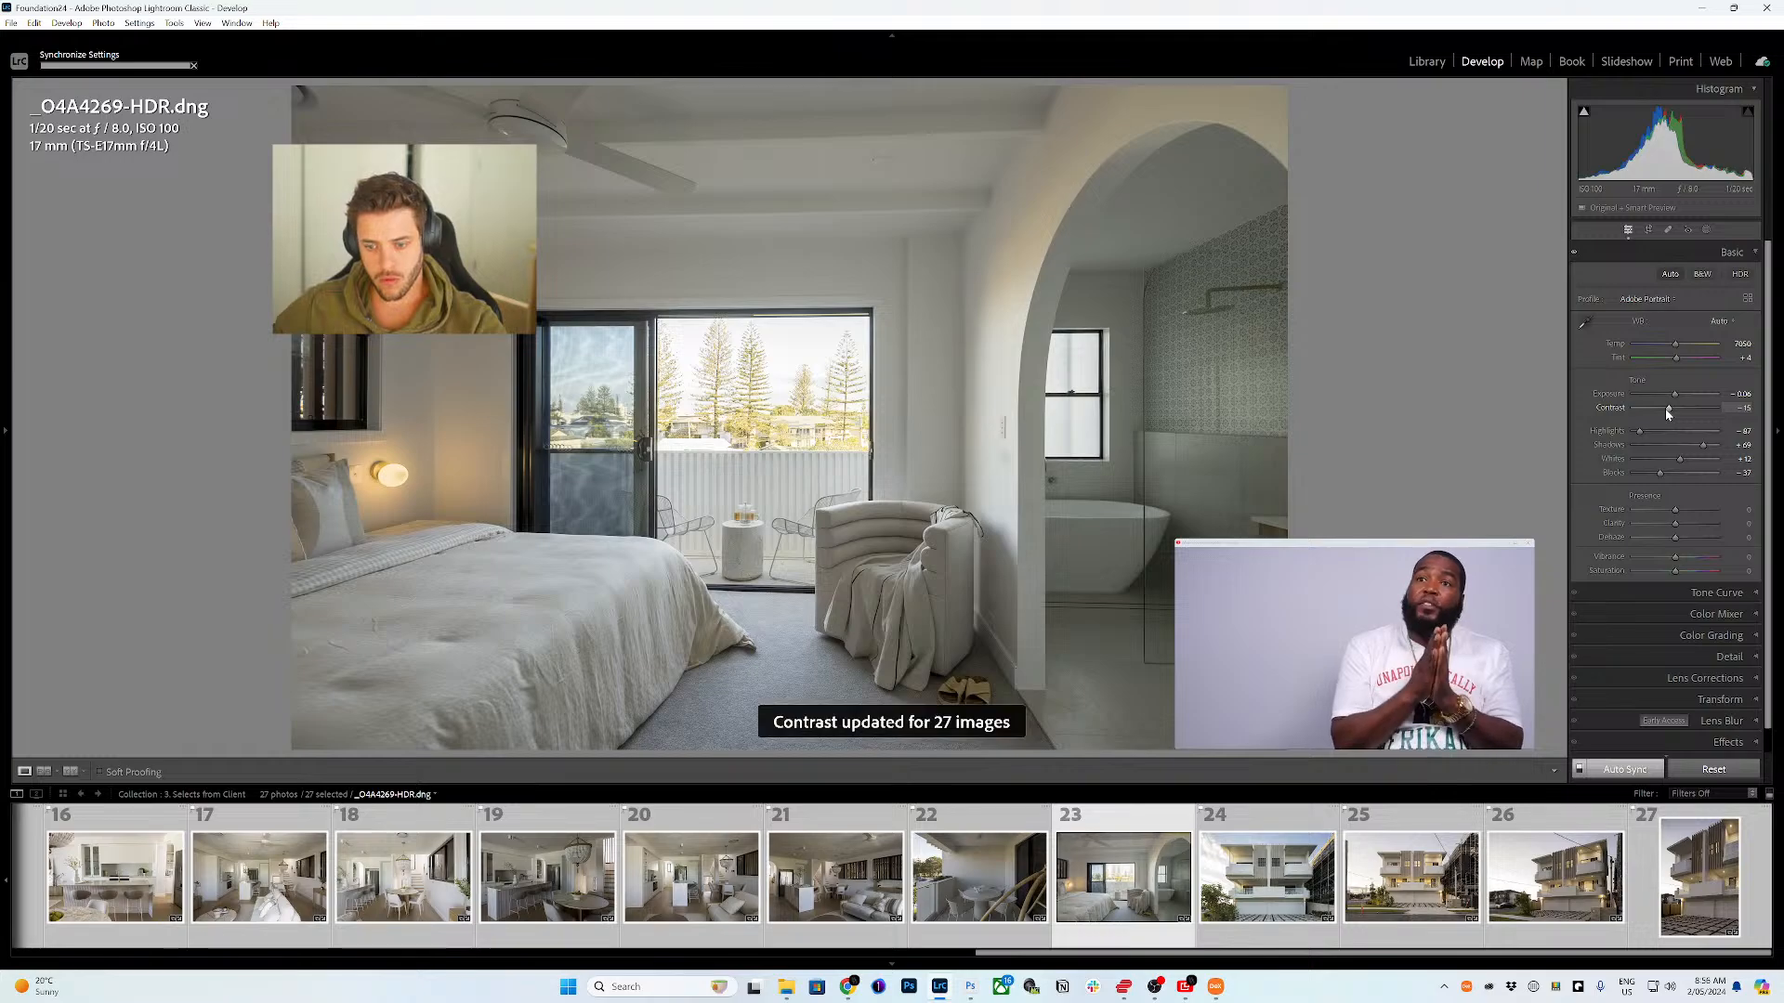
scroll(757, 887, "up", 5)
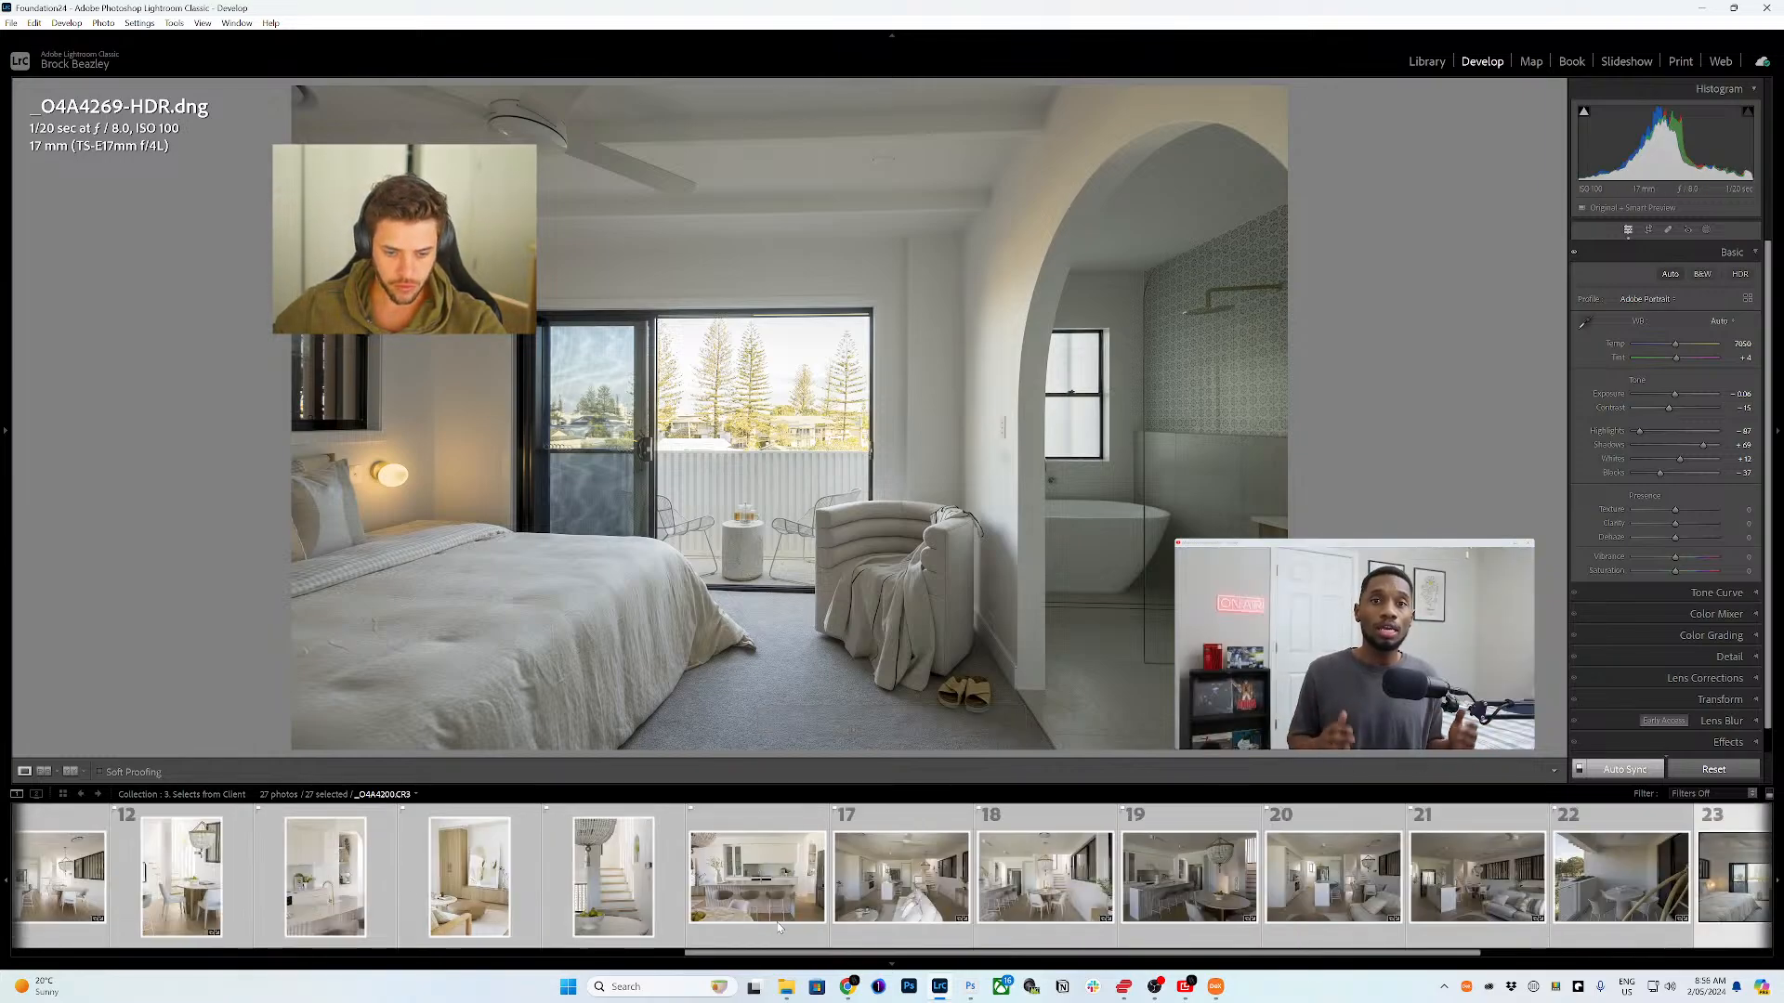
- Isolate the kitchen photo and brighten the next photo and the dining area photo individually
left_click(757, 881)
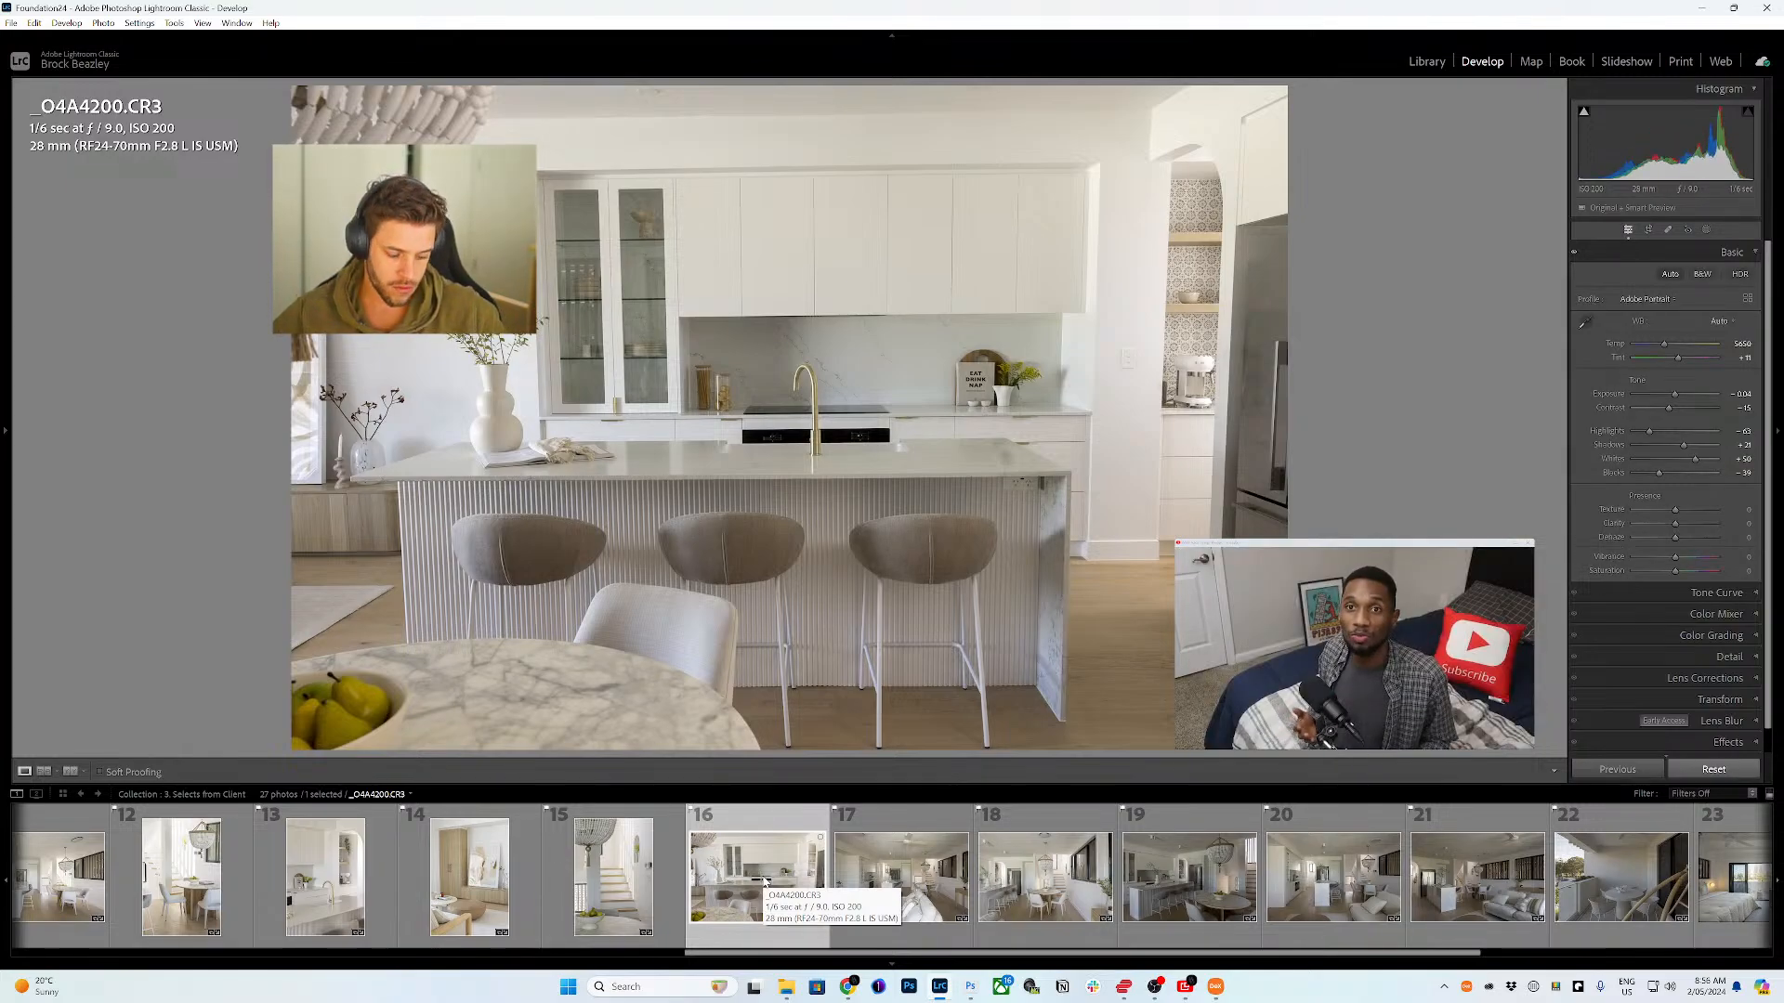
key("Right")
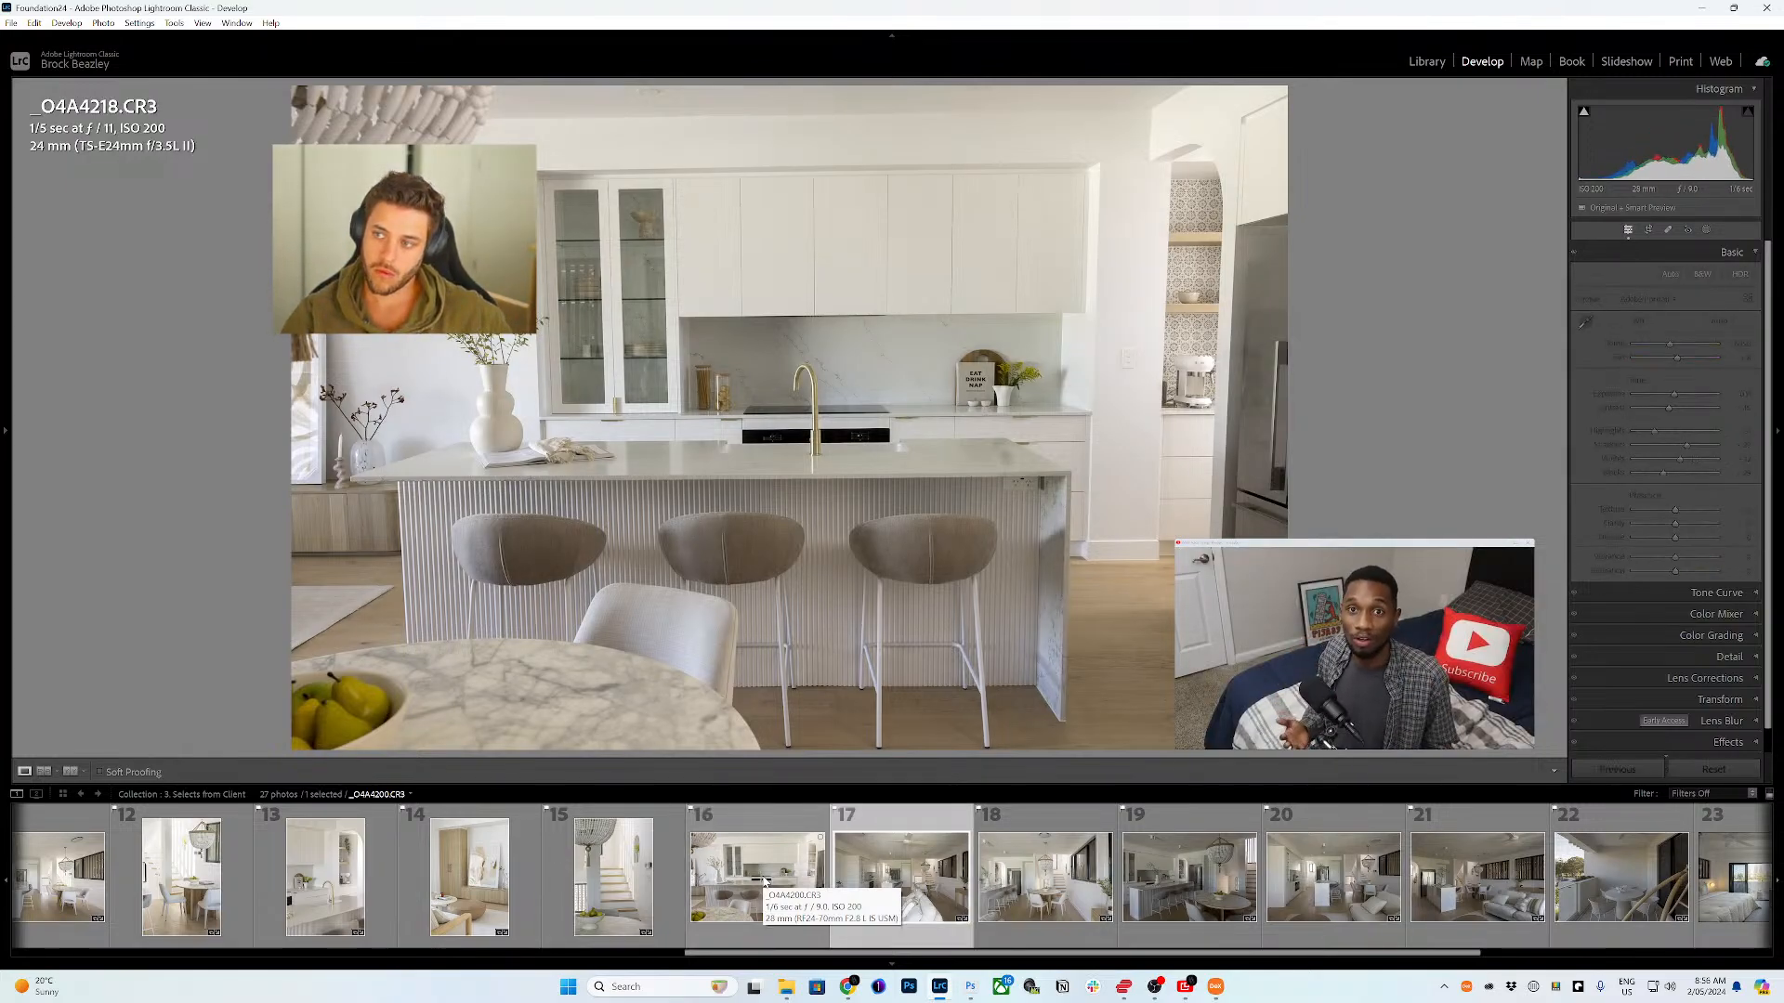
key("equal")
key("equal")
key("equal")
key("equal")
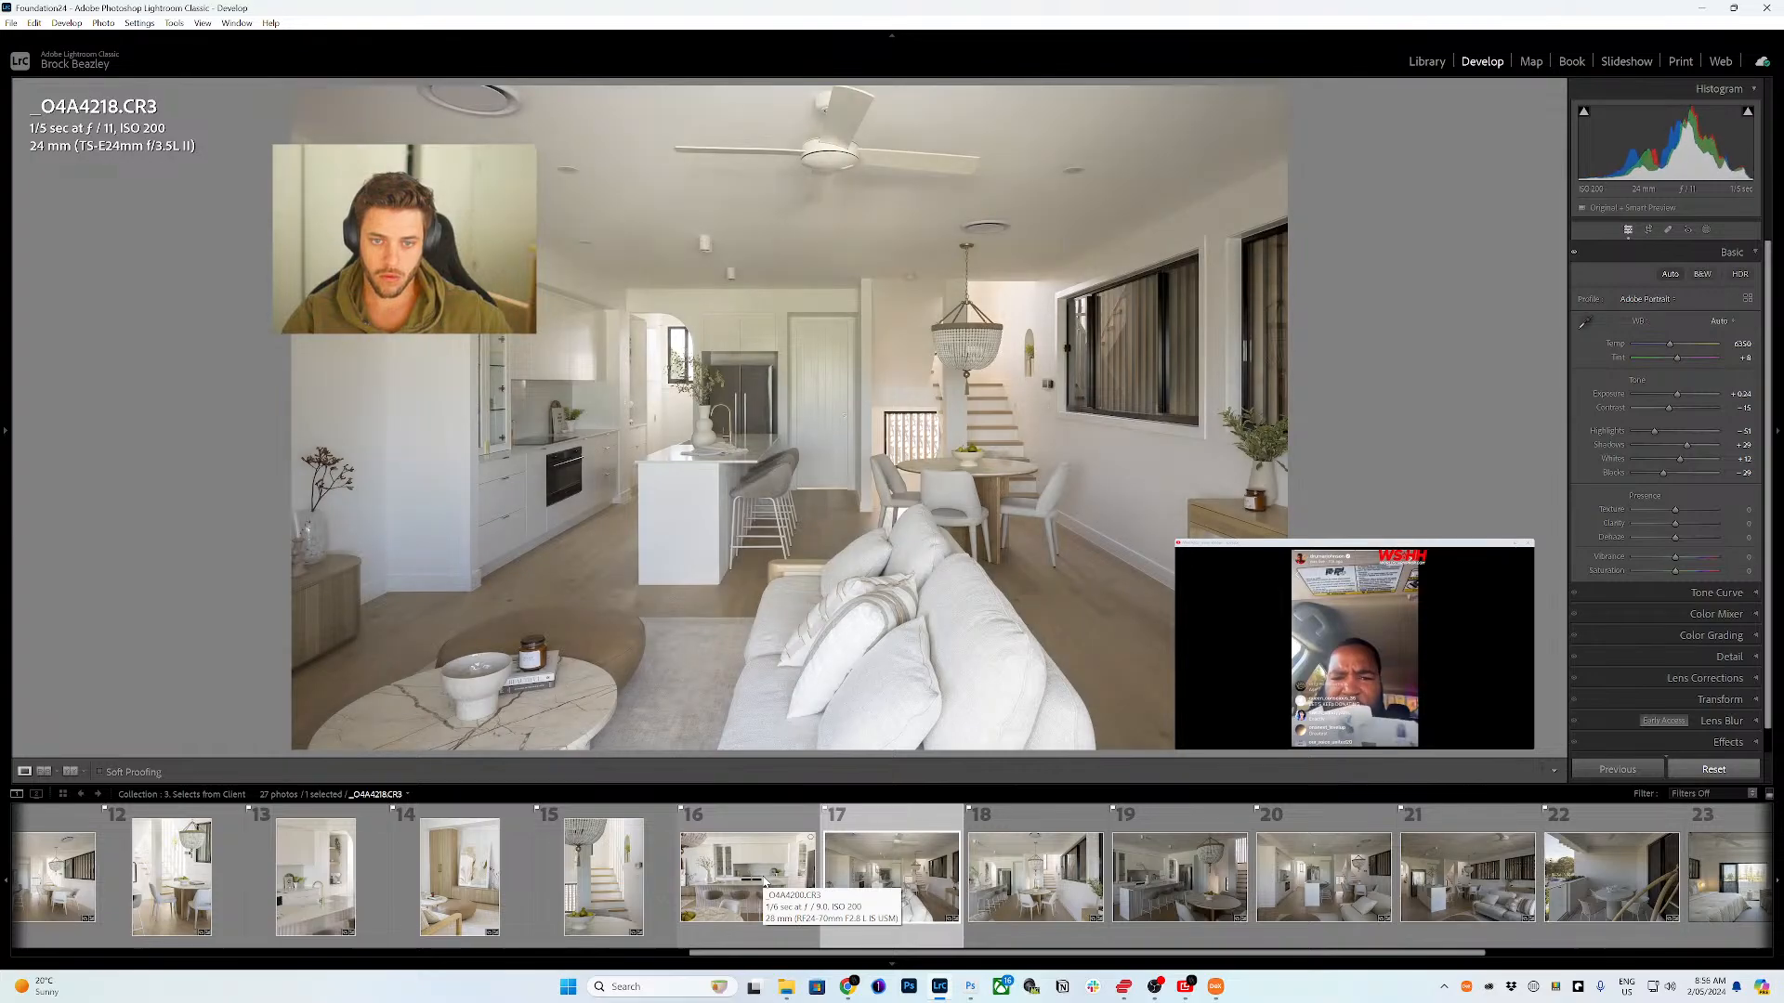
key("minus")
key("Right")
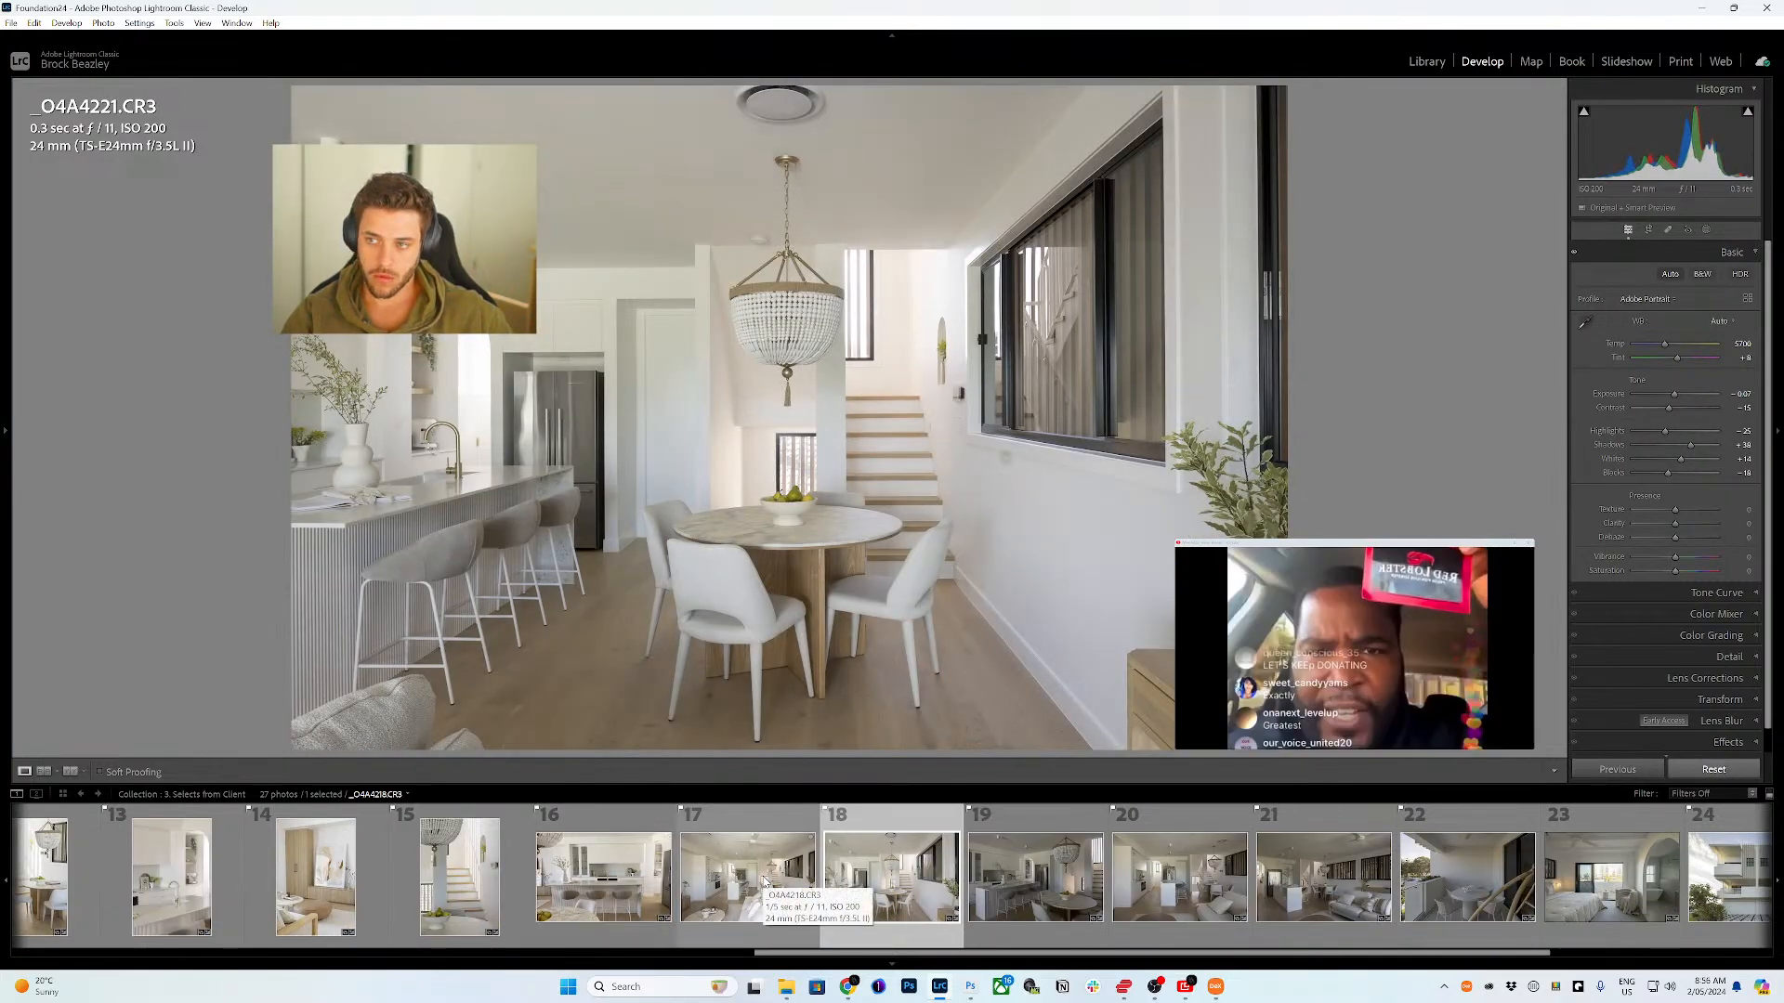
key("equal")
key("equal")
key("equal")
key("equal")
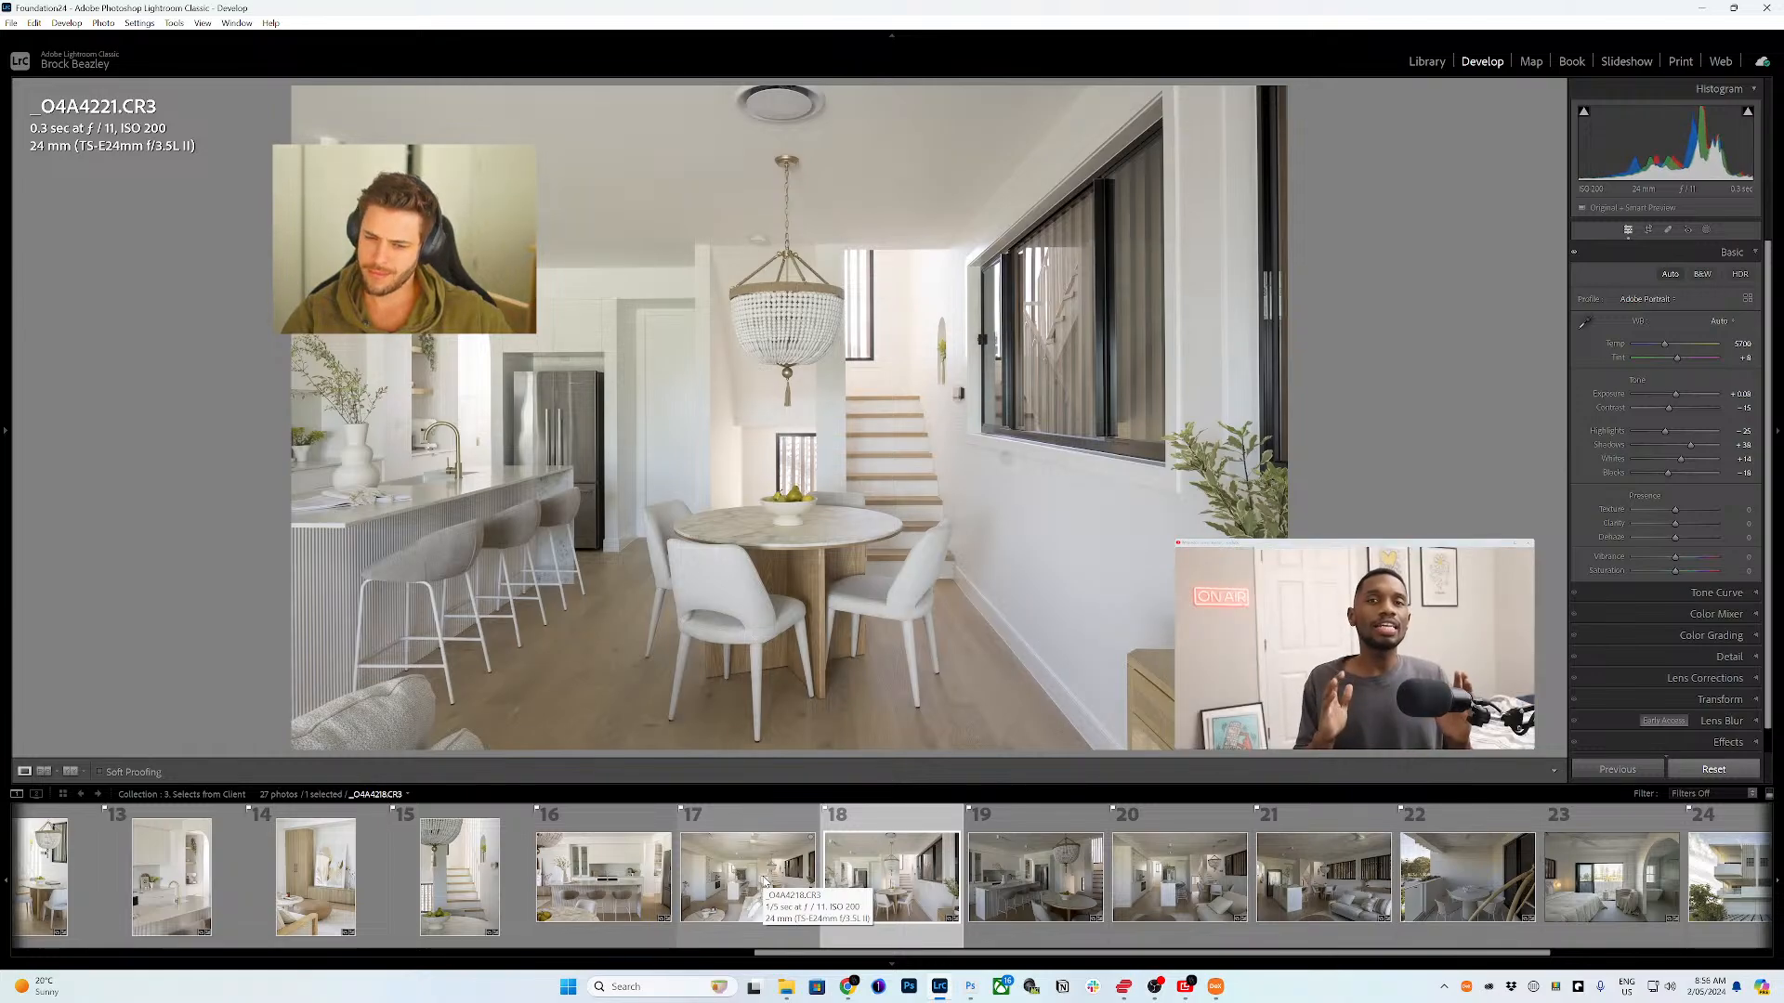
- Raise exposure on the chandelier kitchen, open-plan living, living room _O4A4251 and balcony _O4A4261 photos
key("Right")
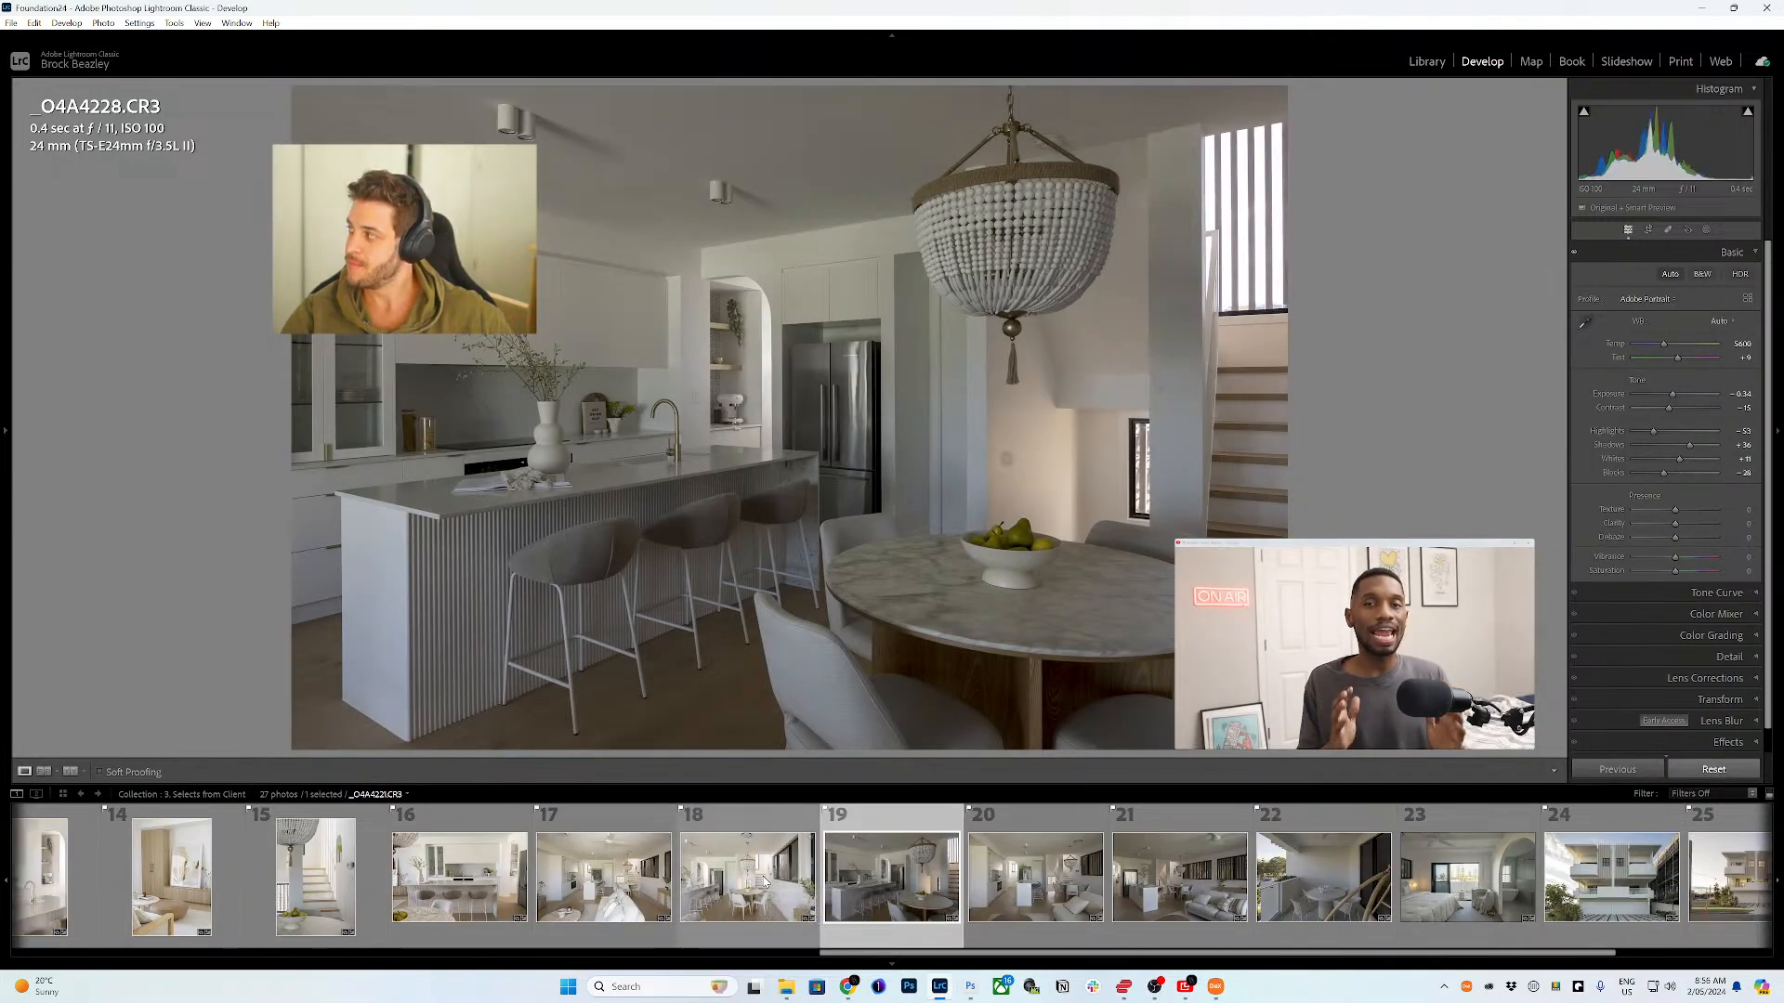
key("shift+equal")
key("shift+equal")
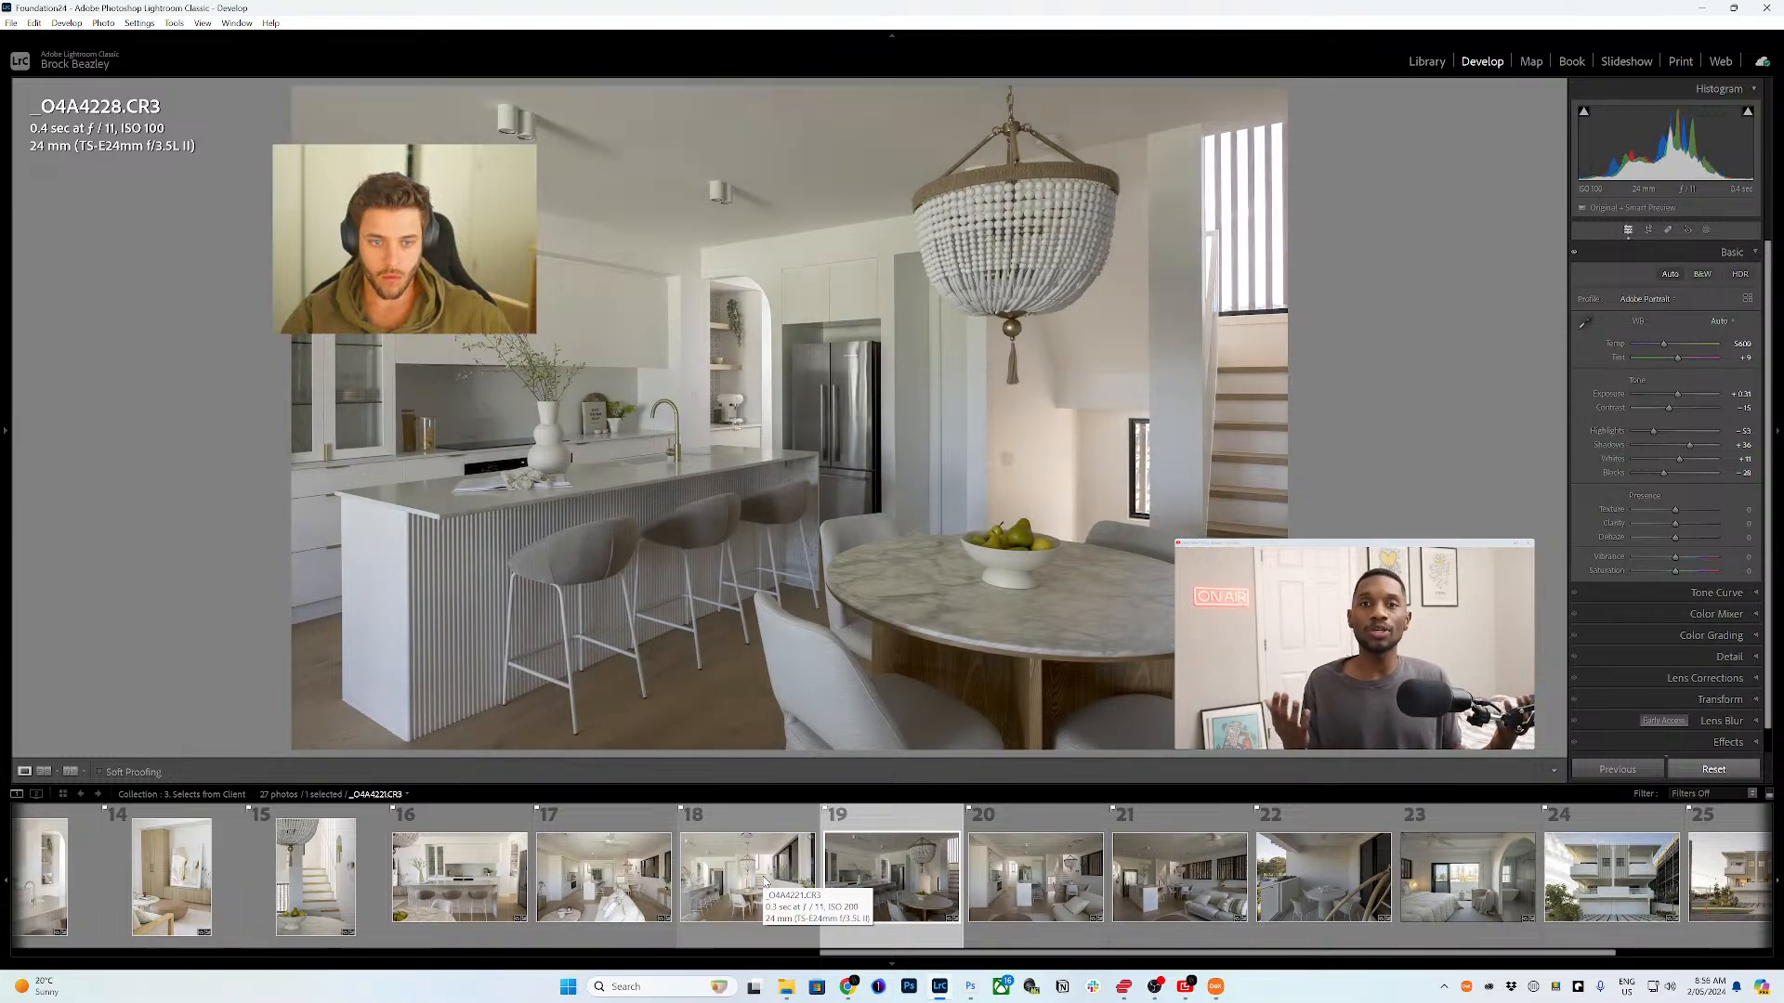
key("shift+equal")
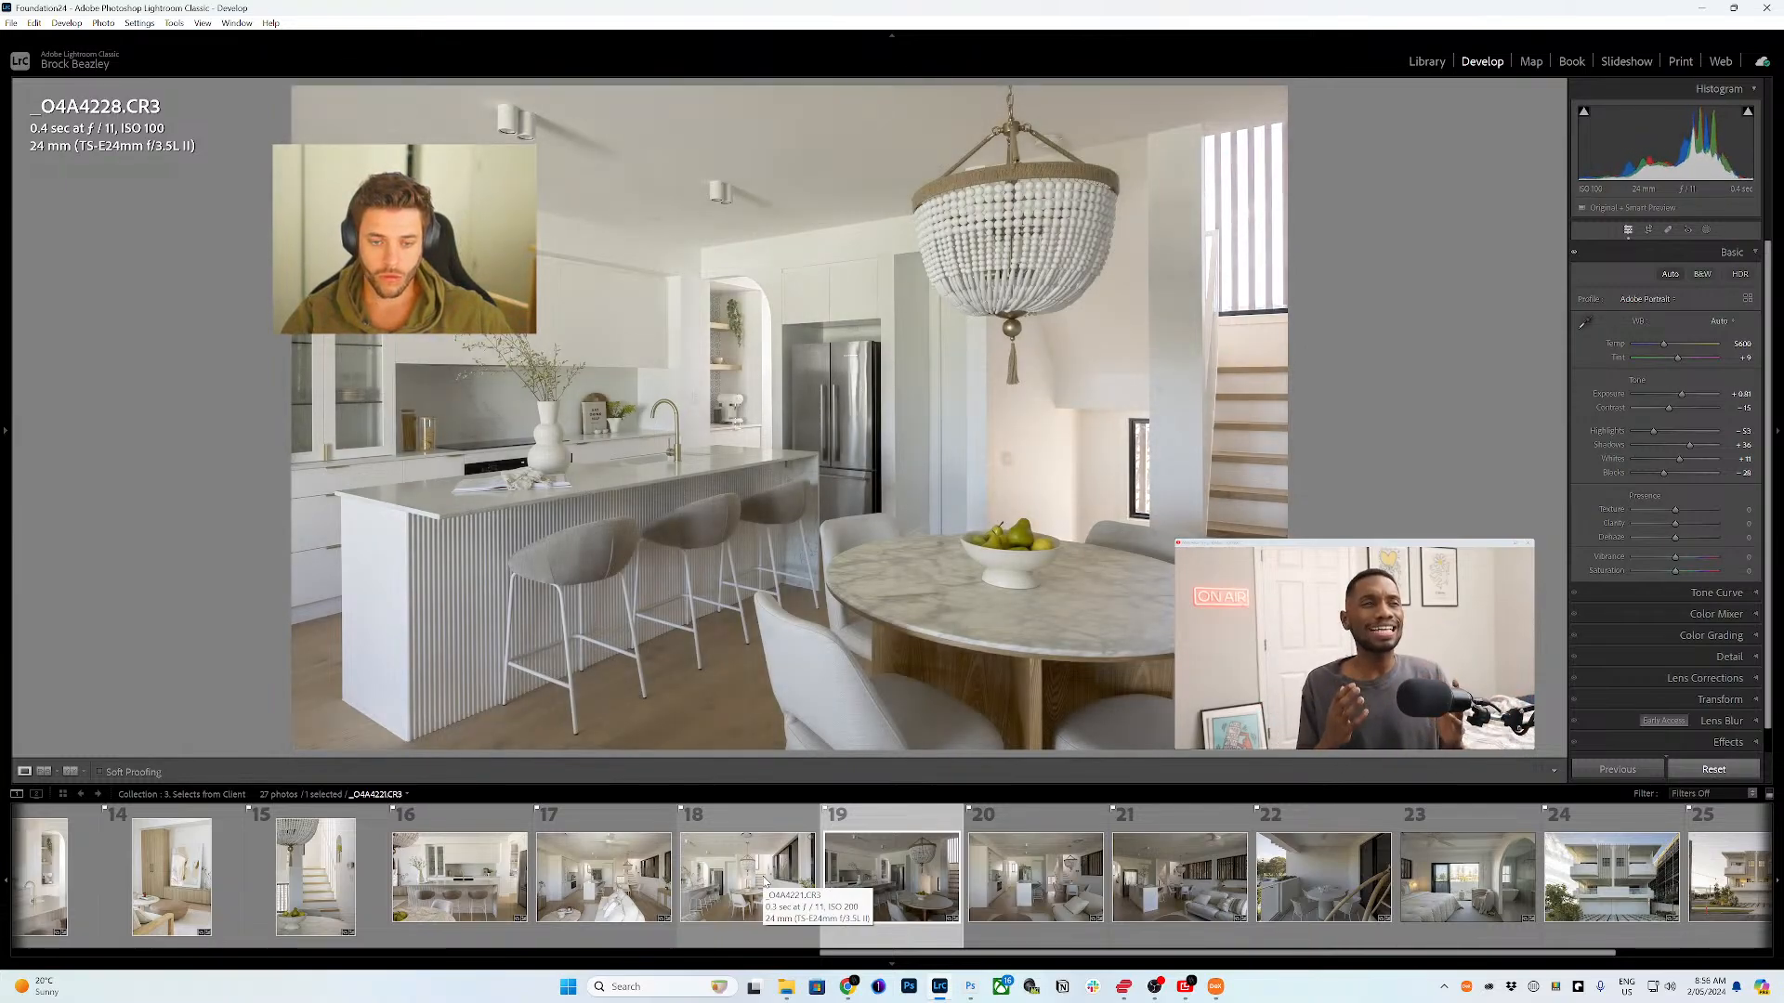
key("Right")
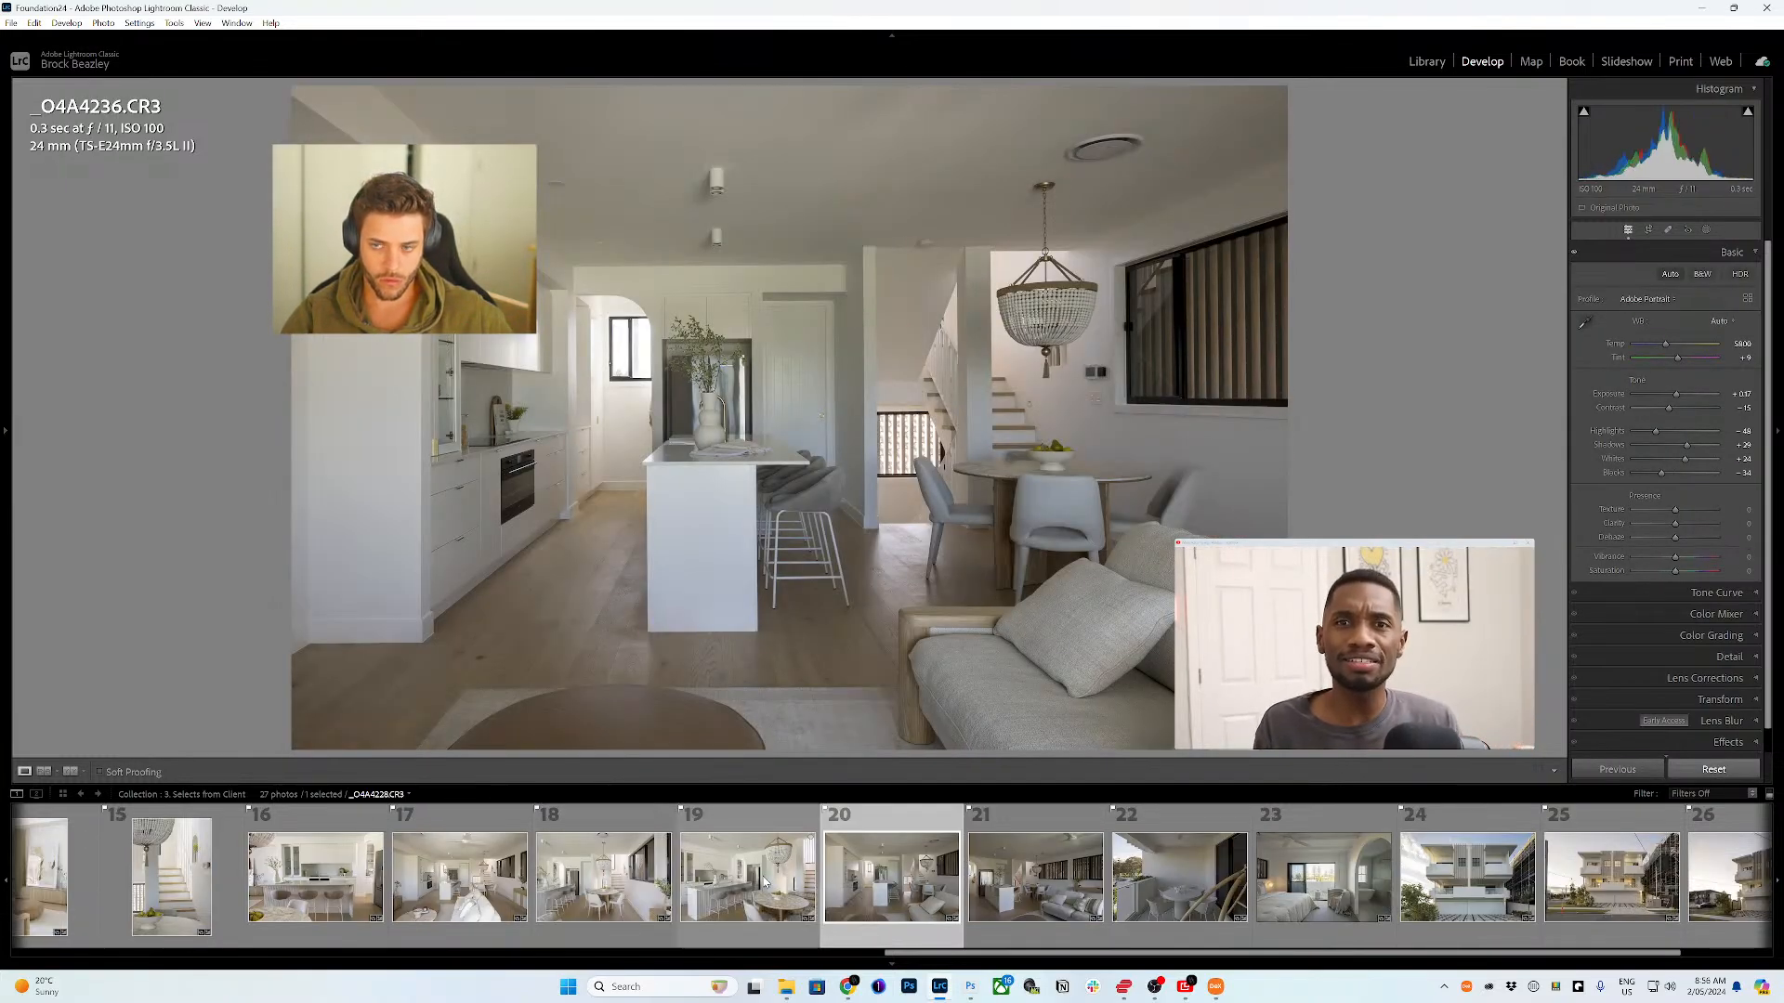
key("shift+equal")
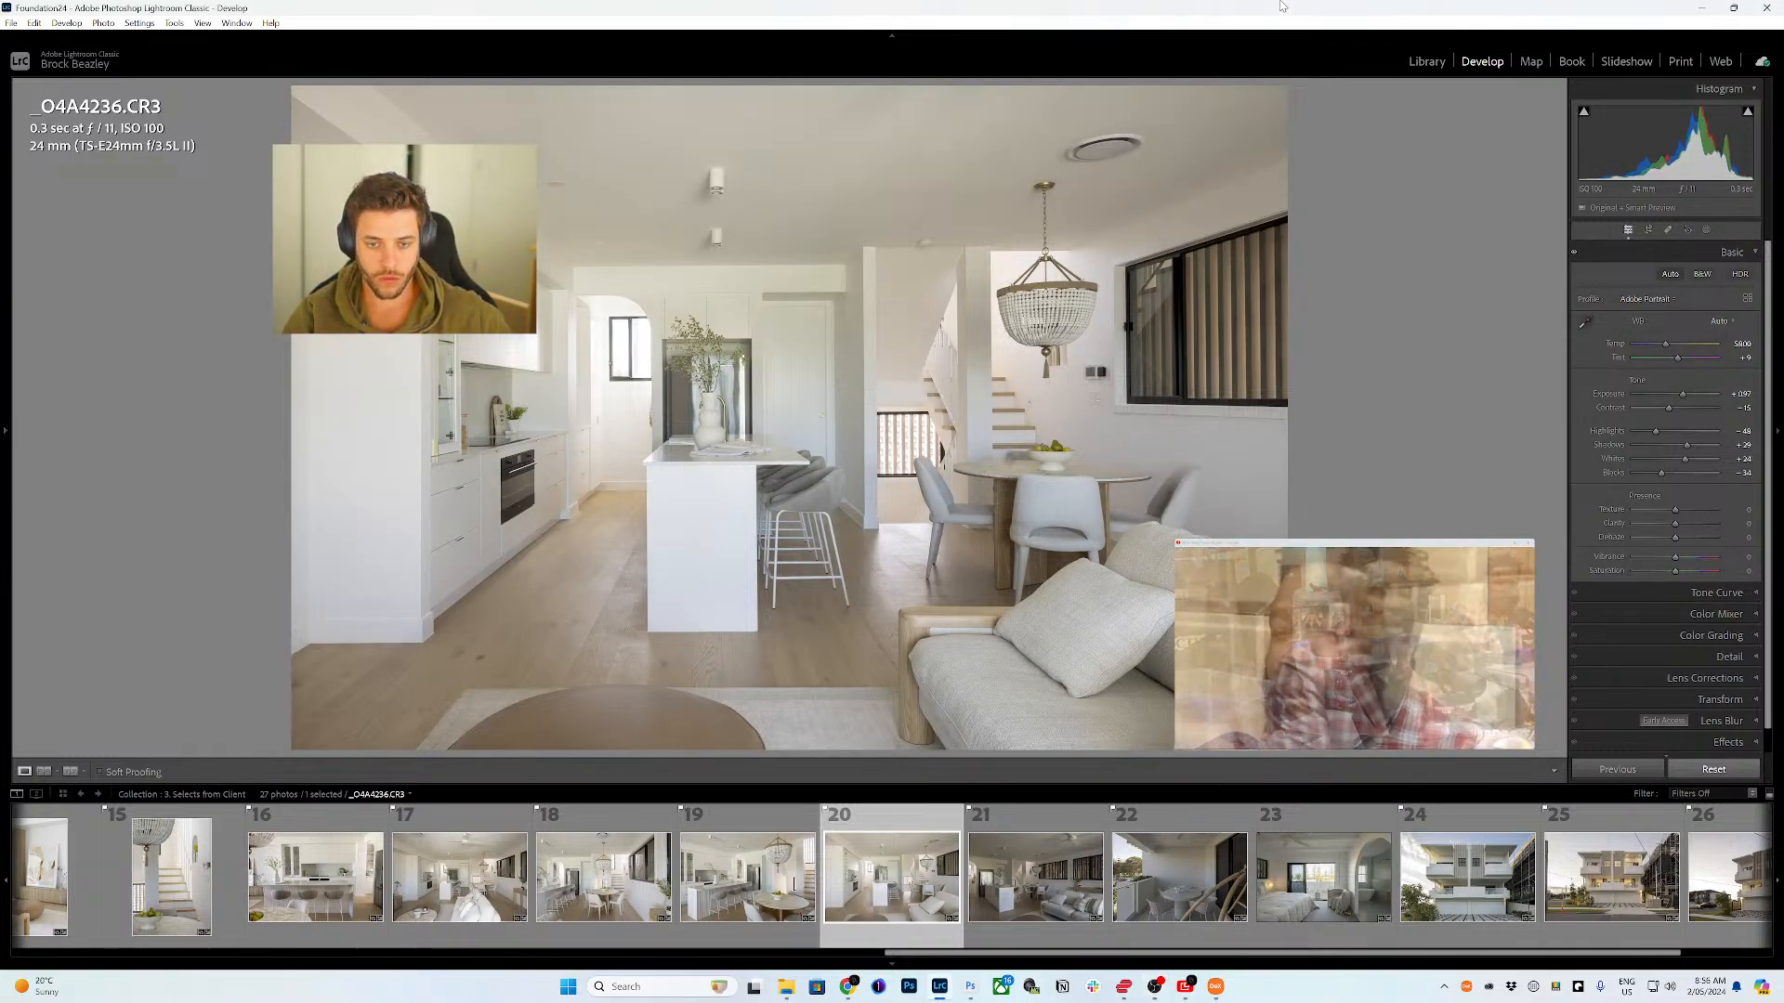
key("Right")
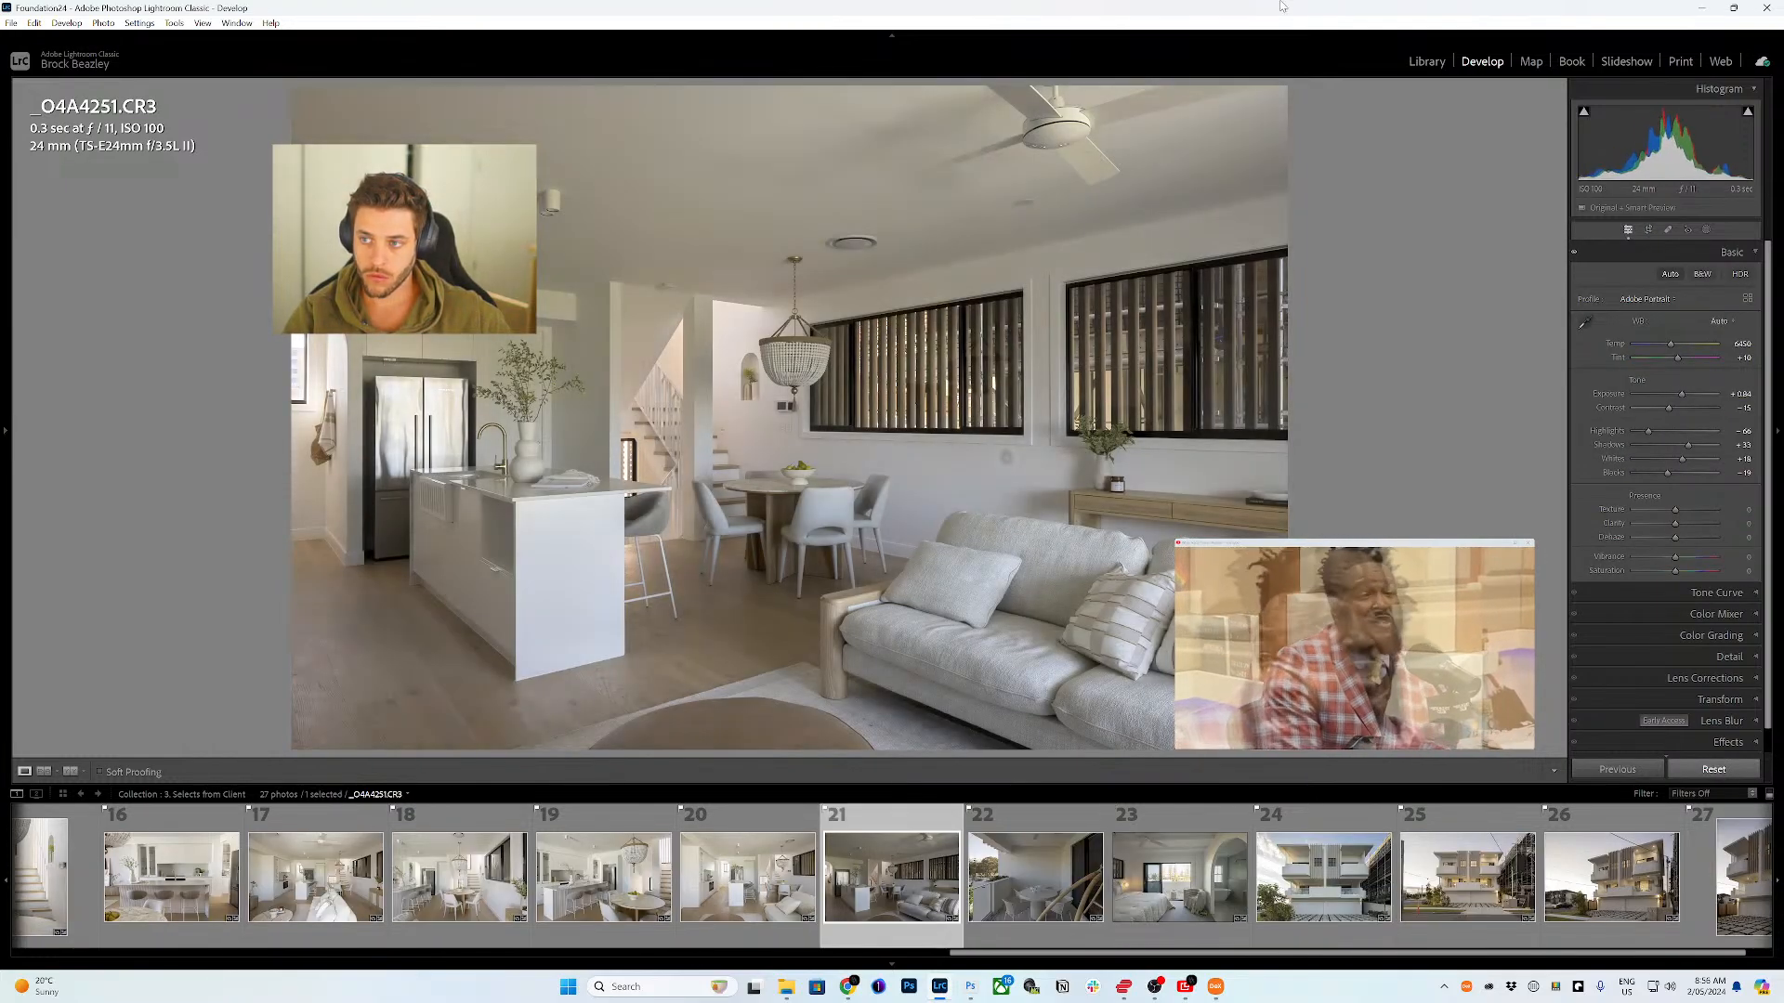
key("shift+equal")
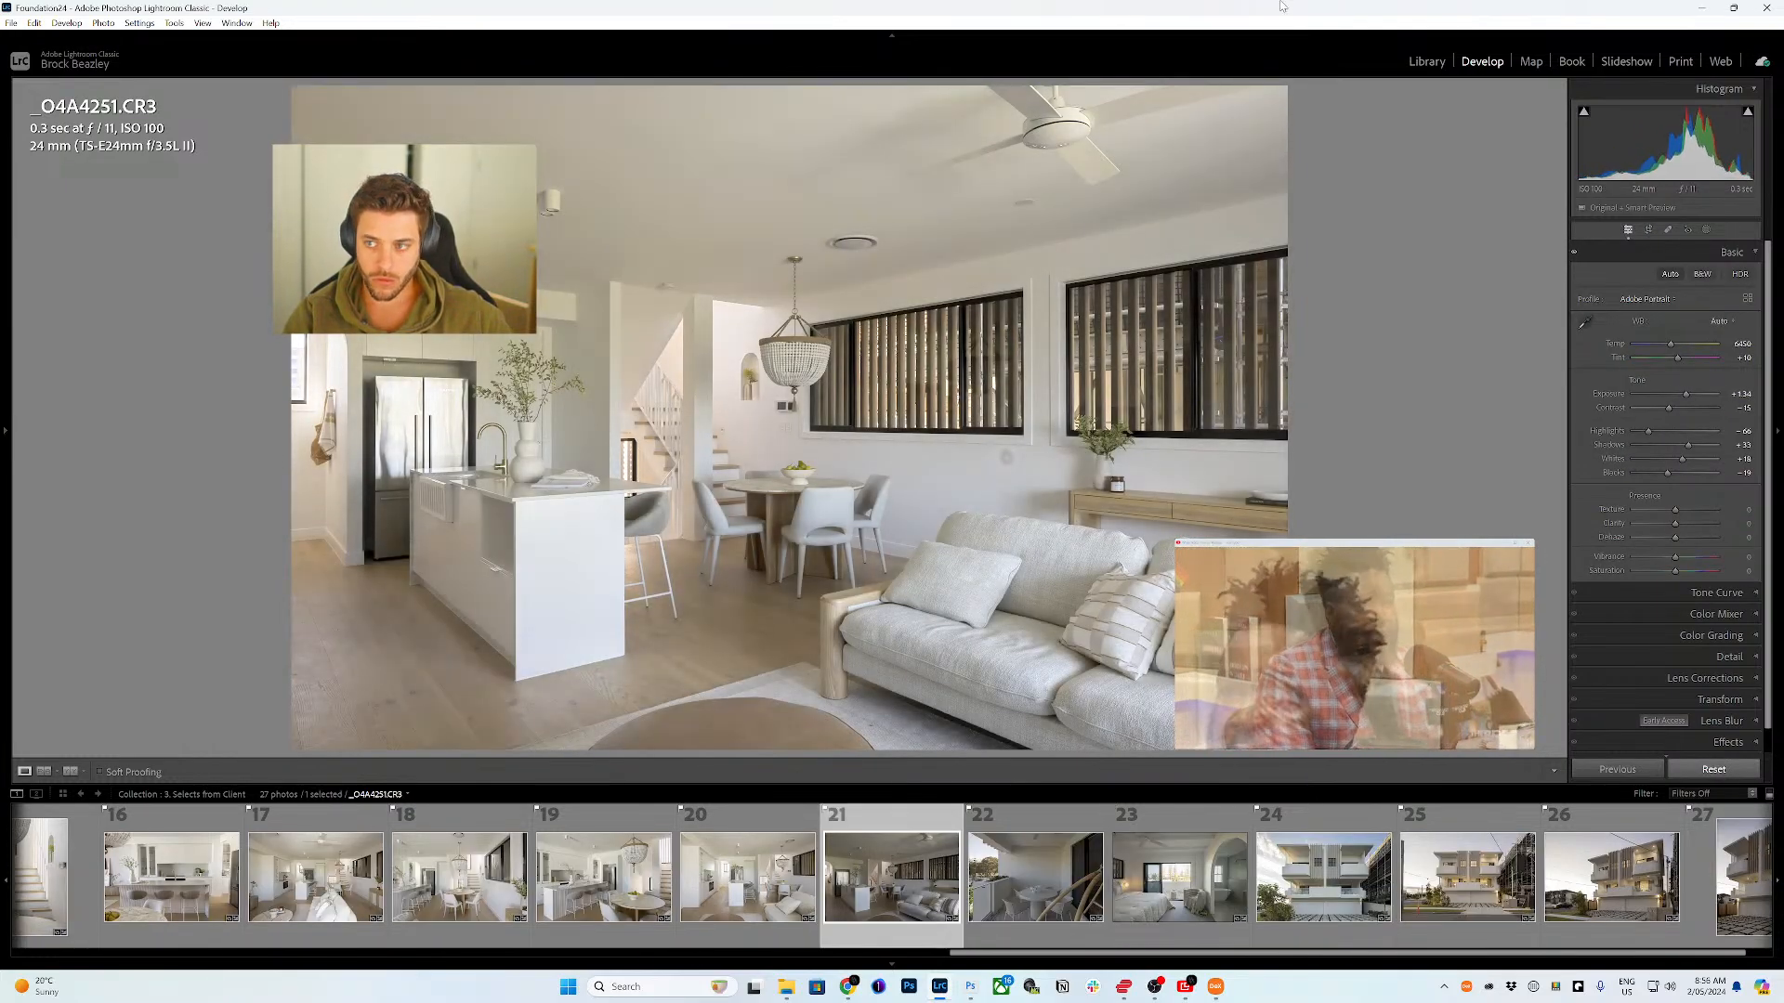
key("Right")
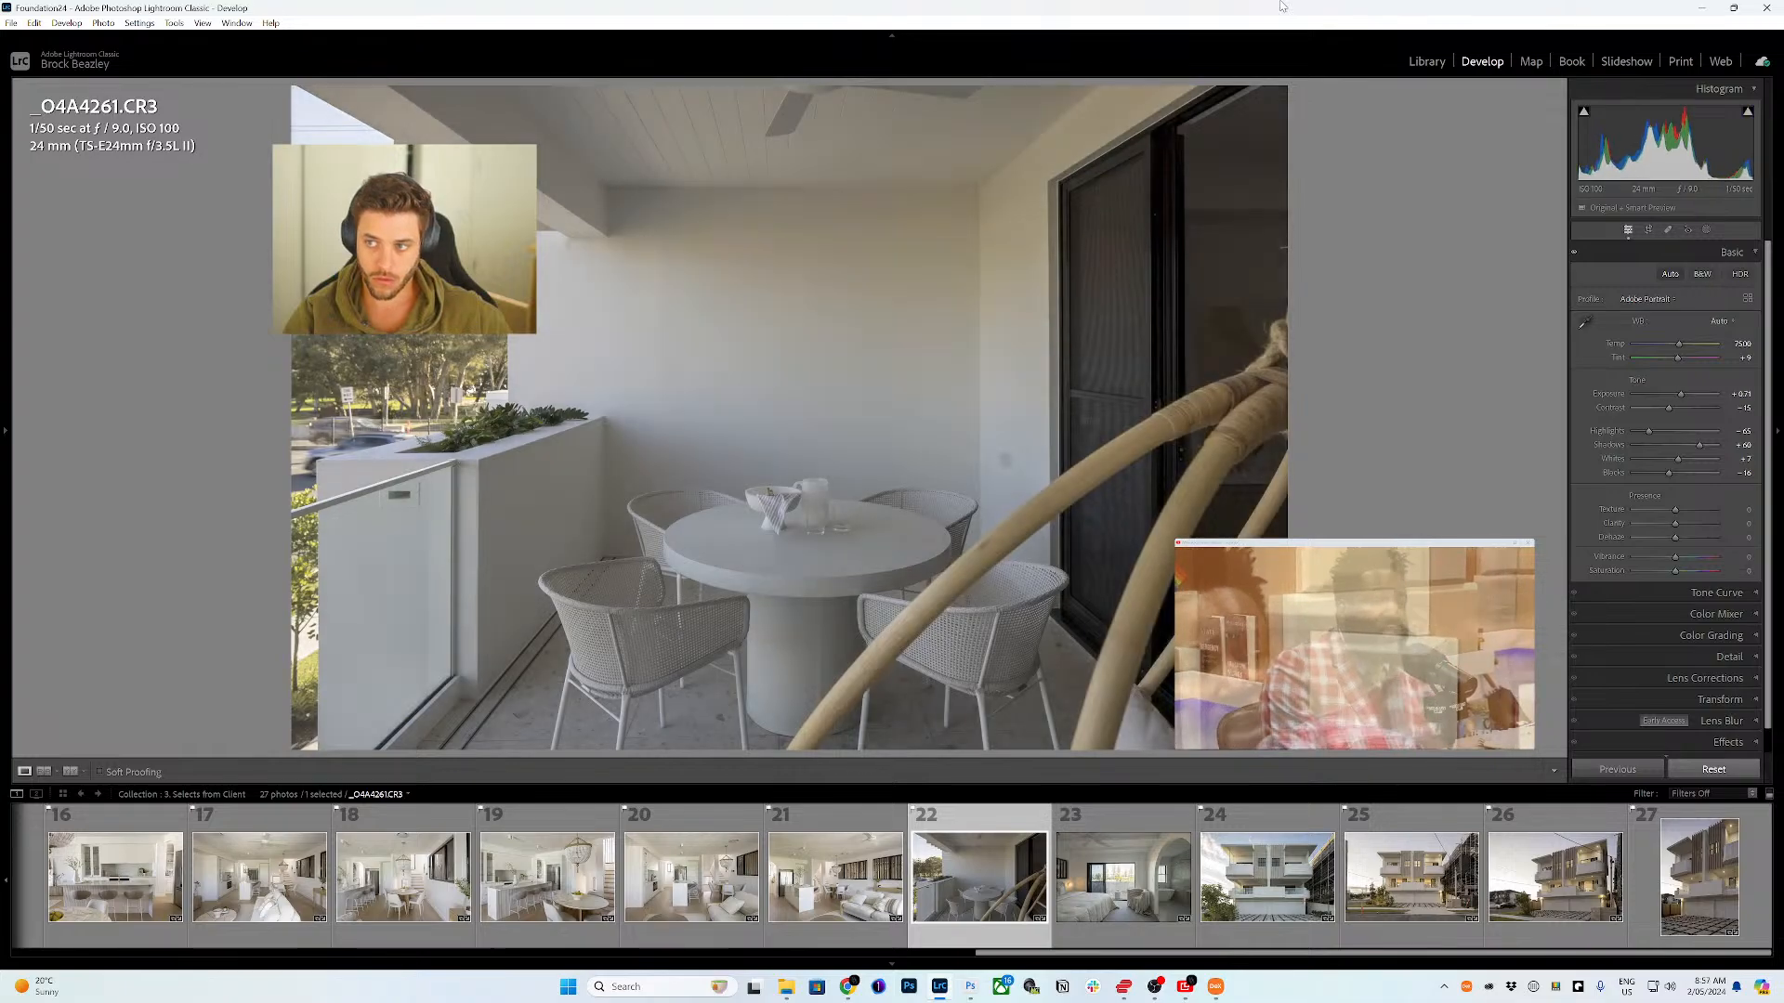
key("shift+equal")
key("shift+equal")
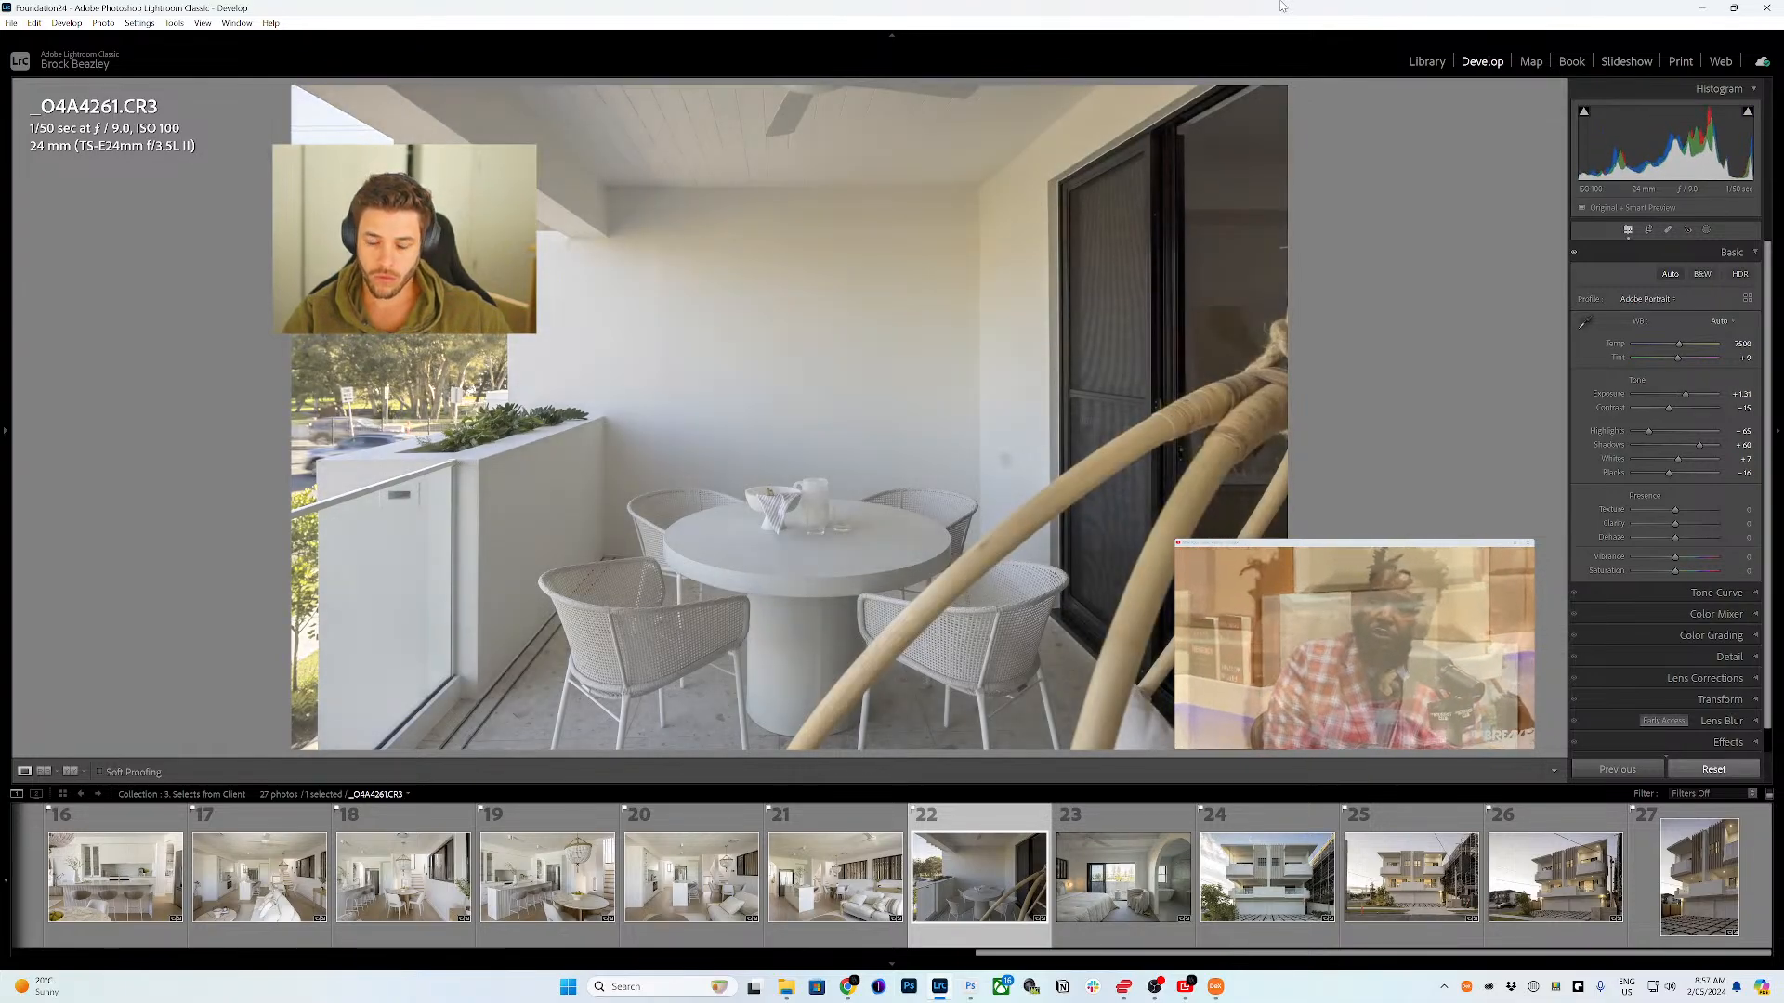
key("Right")
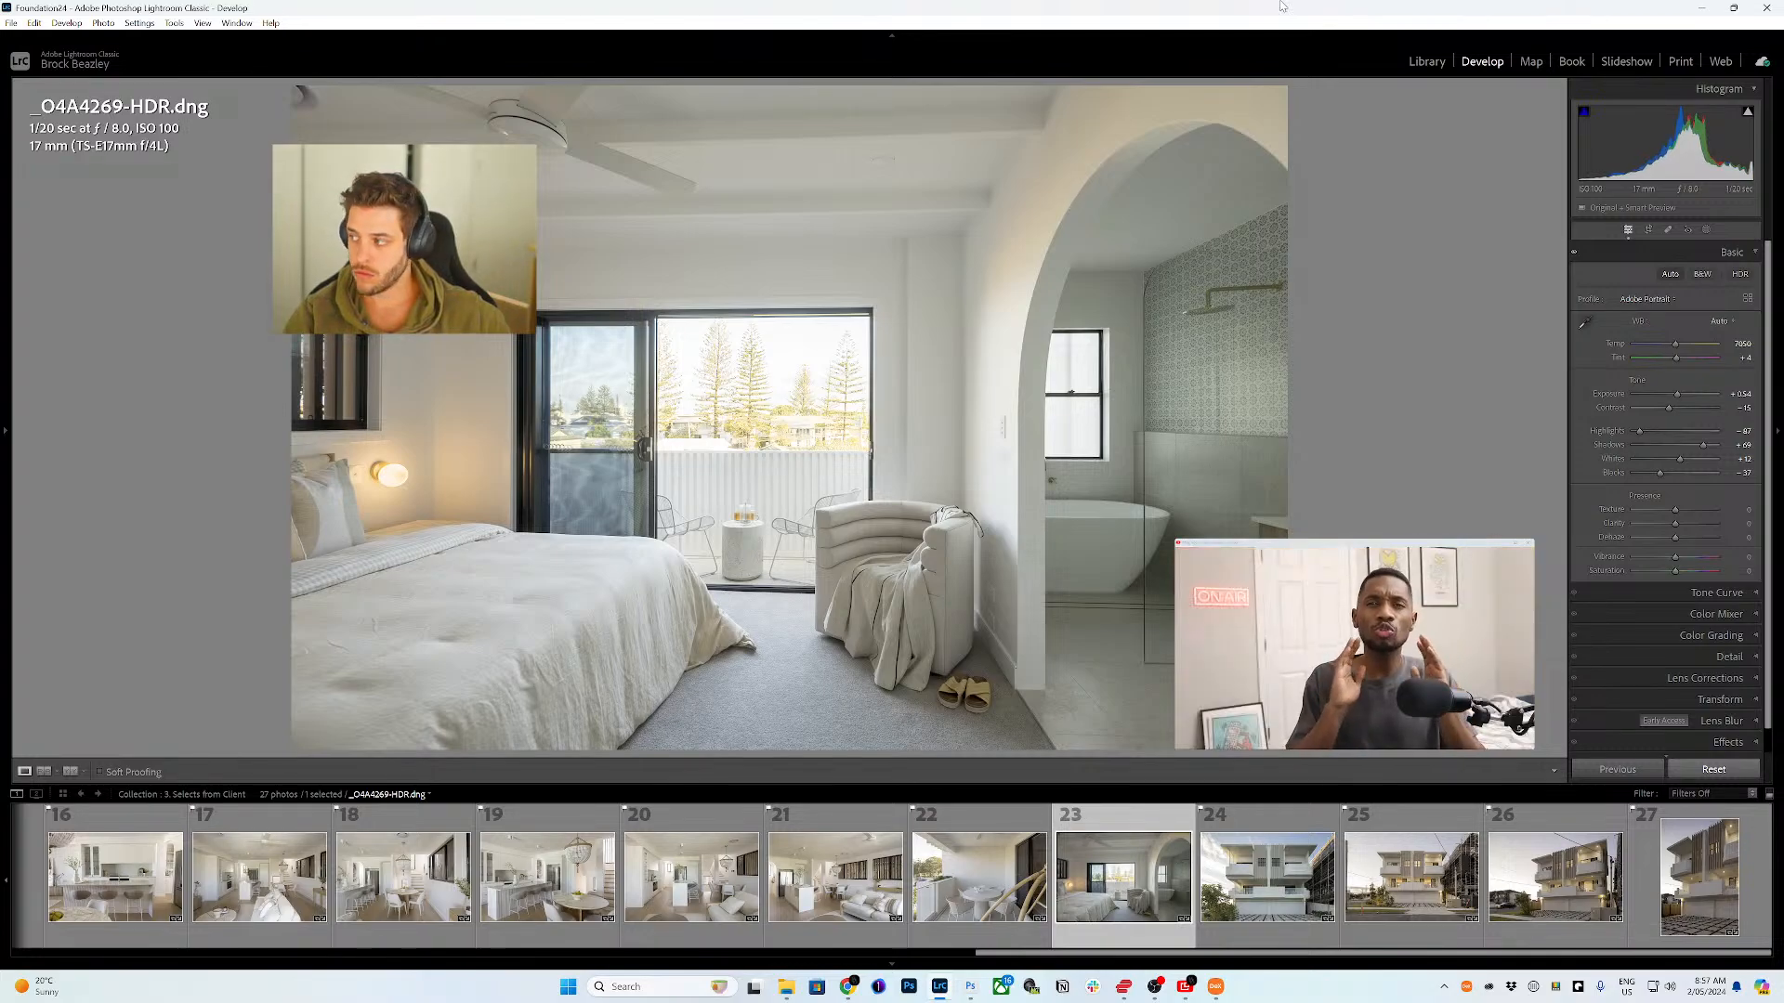
- Brighten the four exterior facade photos, giving the vertical facade an extra exposure step
key("Right")
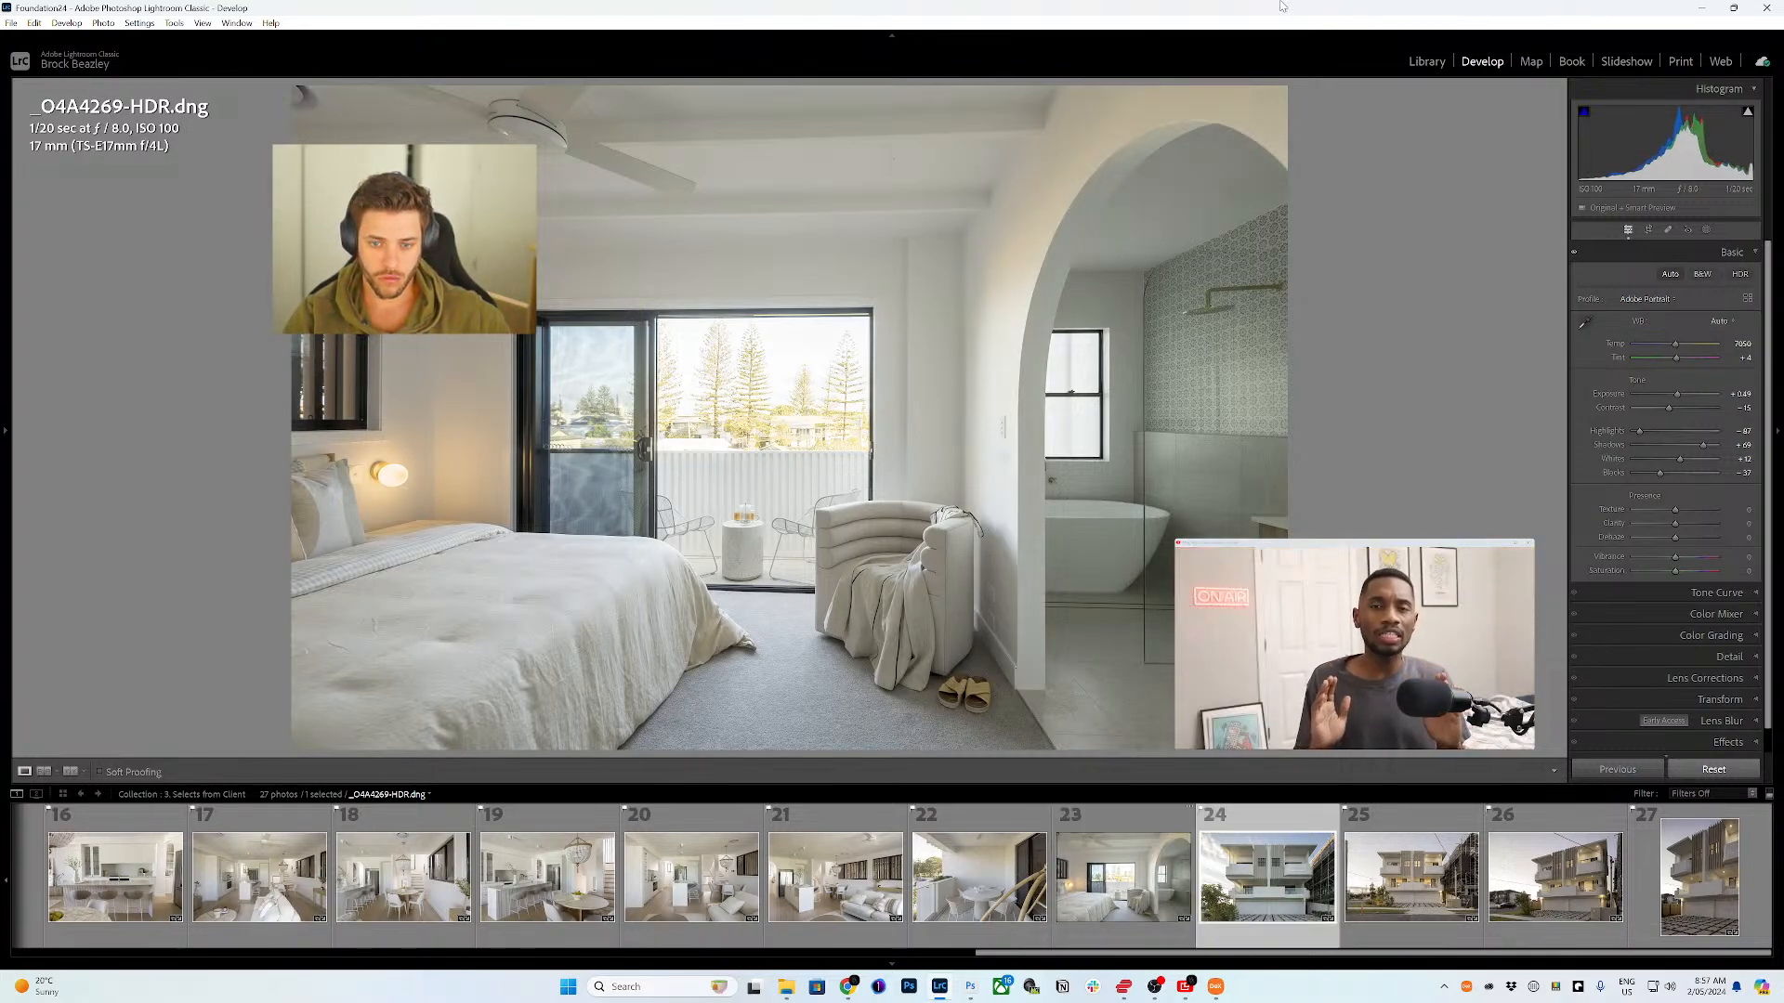
key("equal")
key("equal")
key("equal")
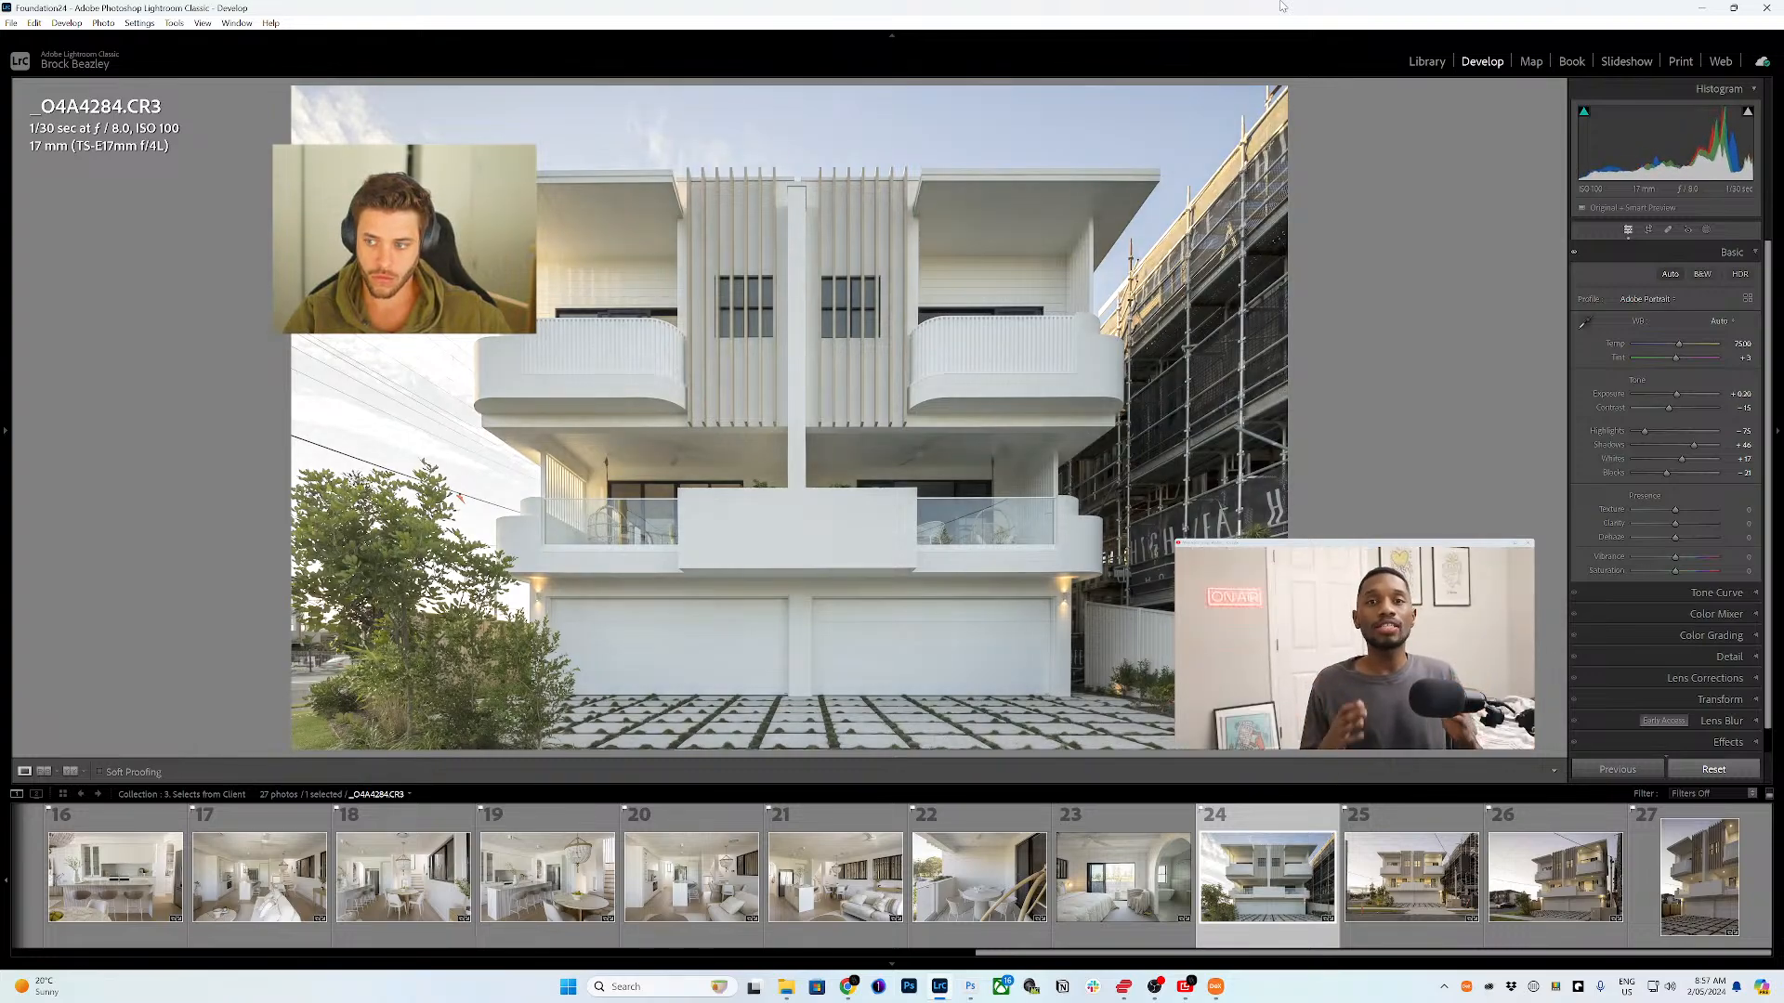
key("Right")
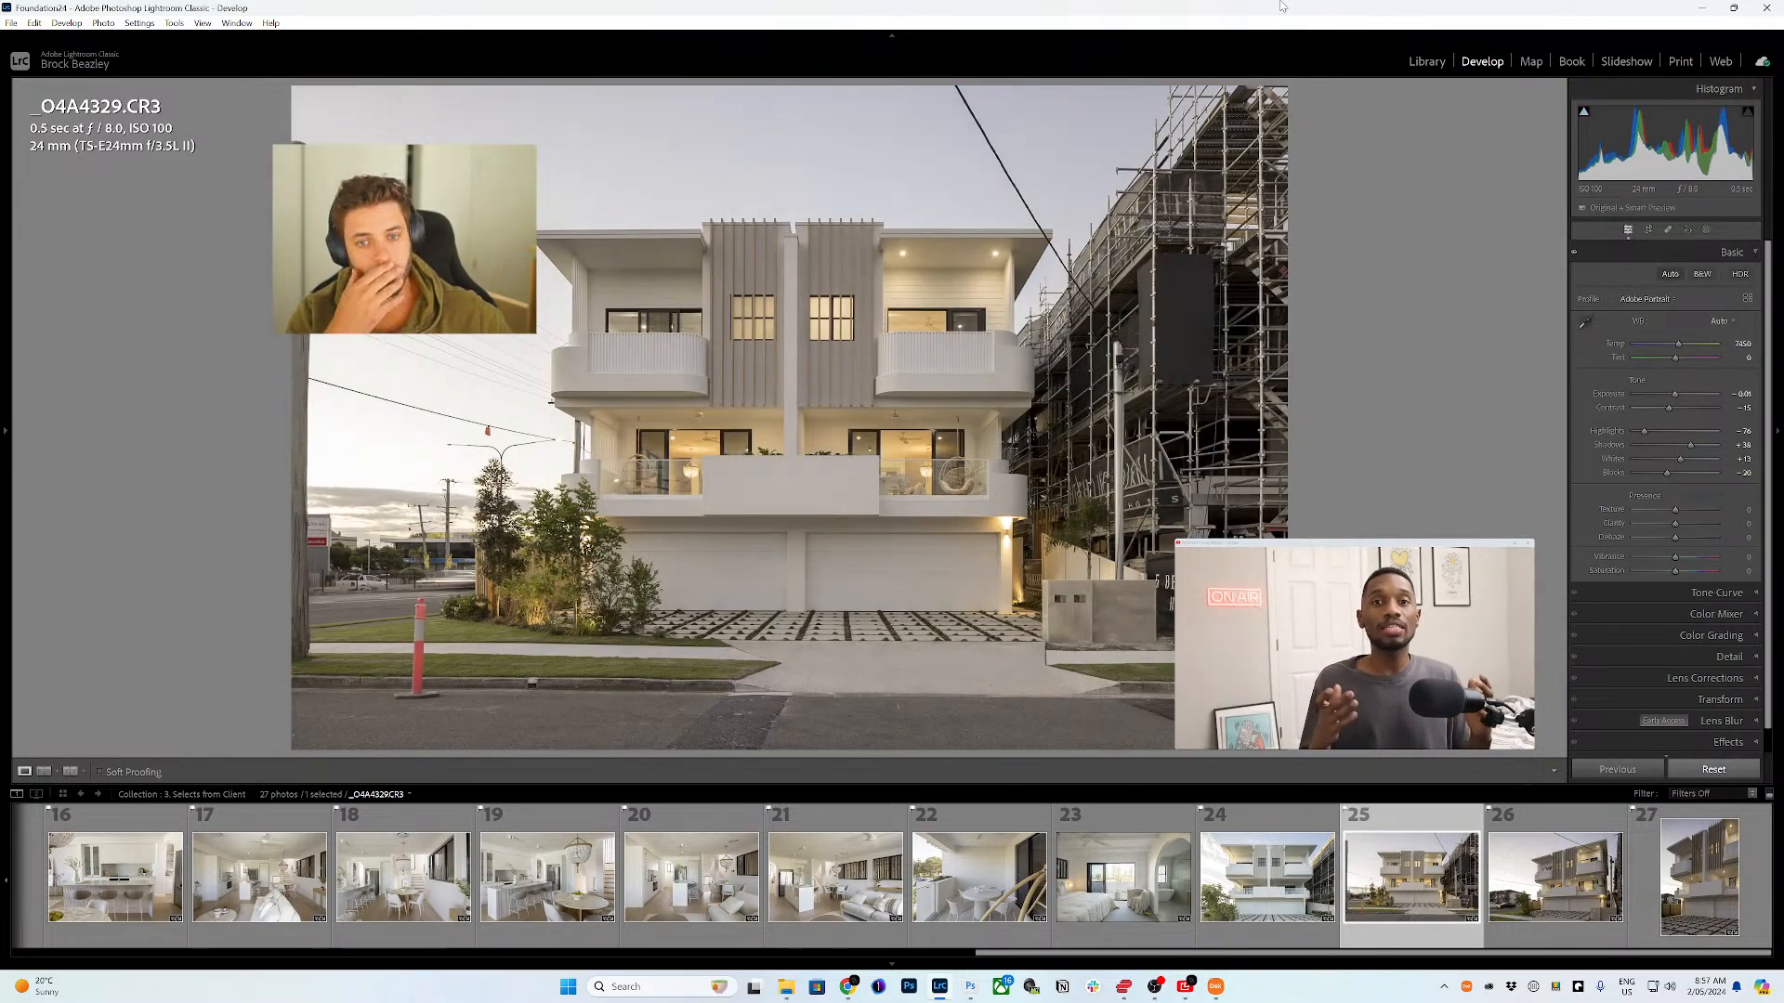
key("equal")
key("equal")
key("equal")
key("equal")
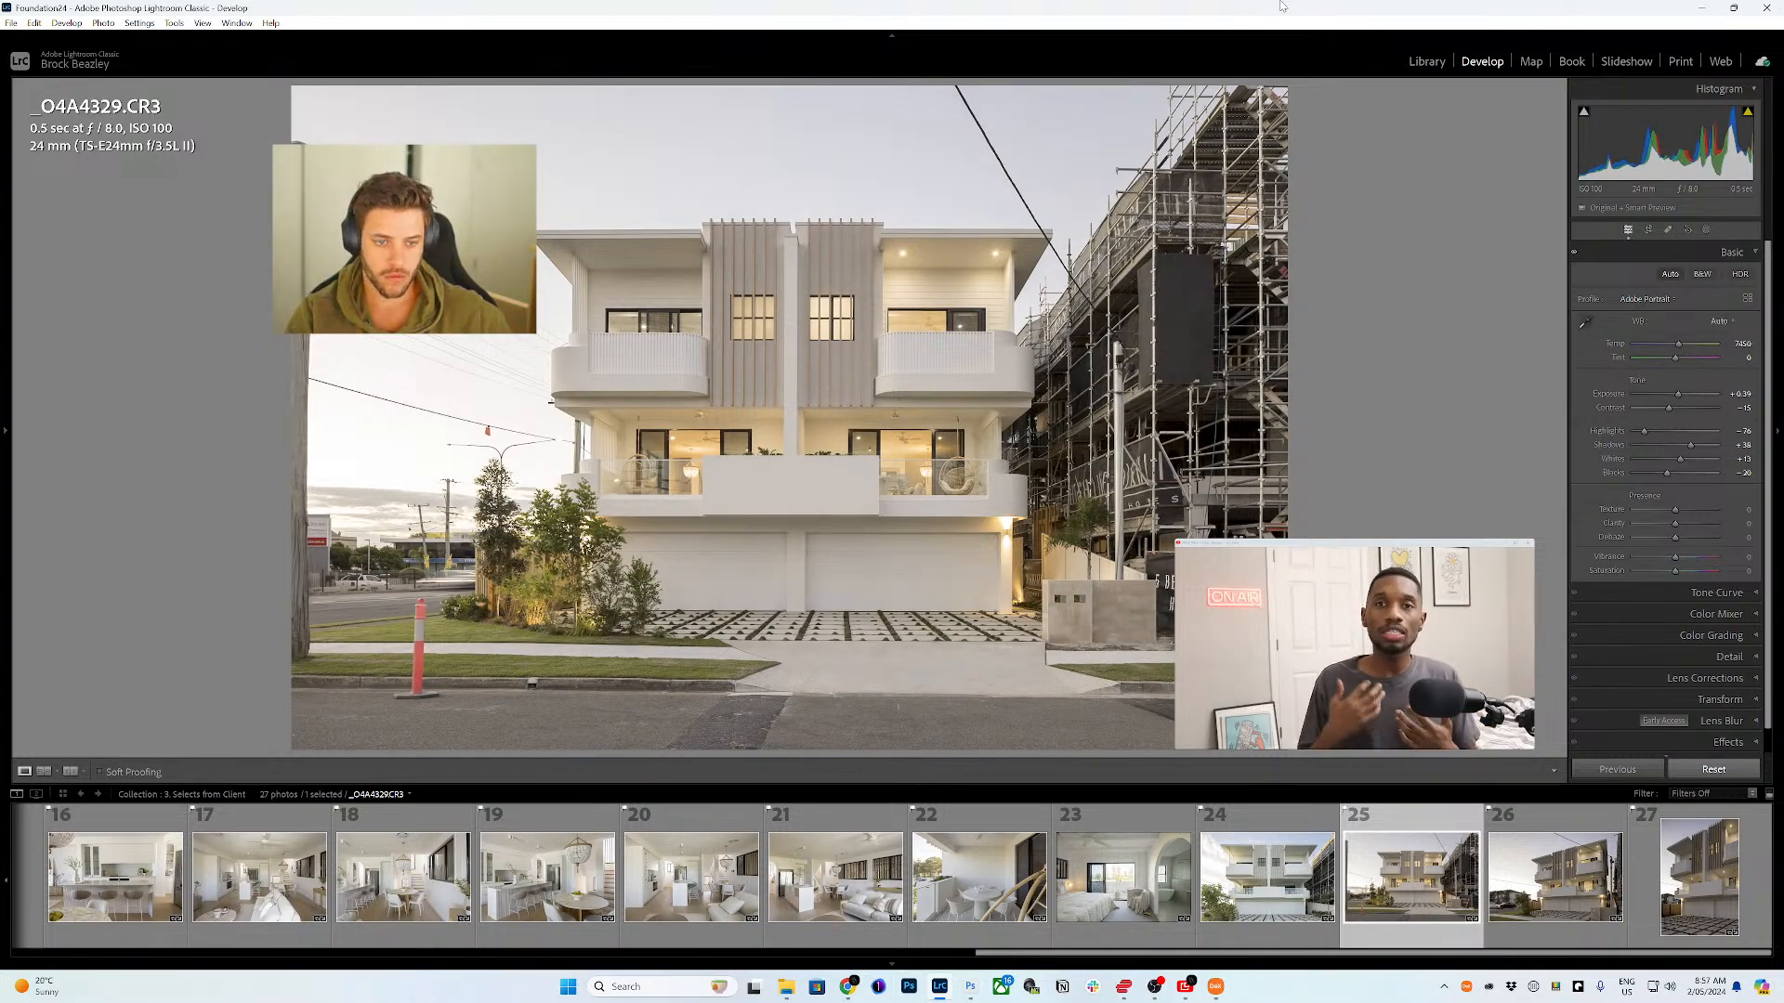
key("Right")
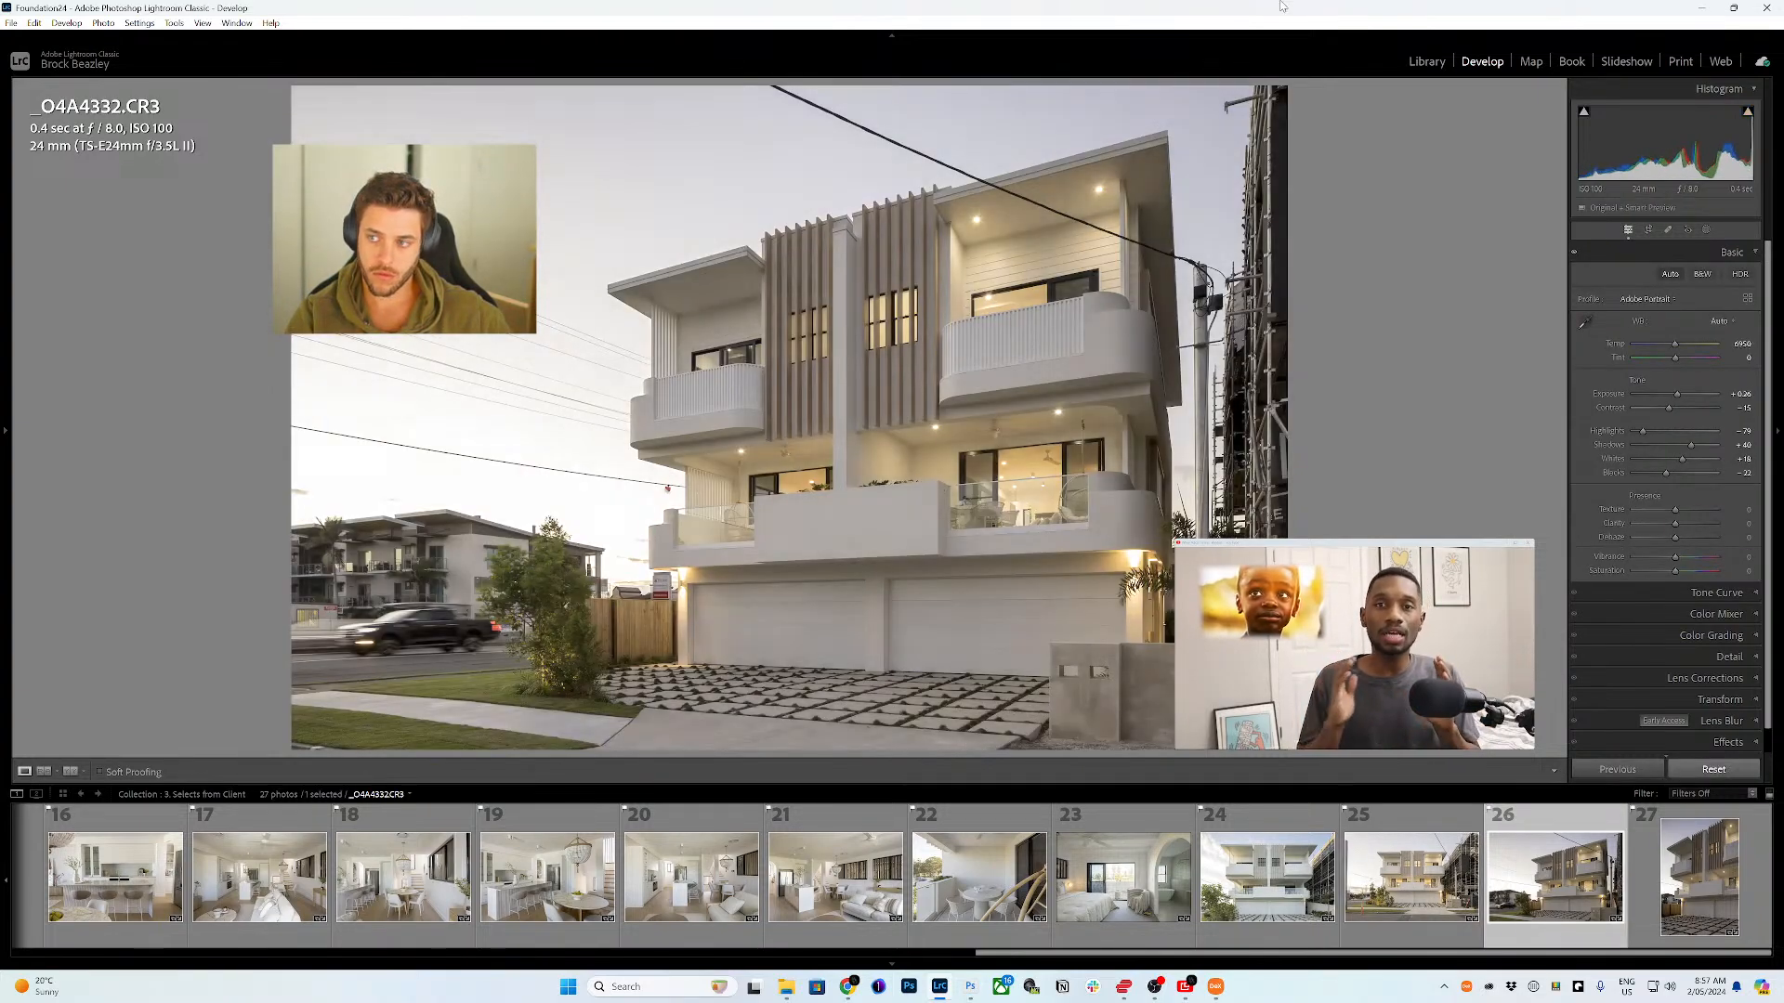
key("equal")
key("equal")
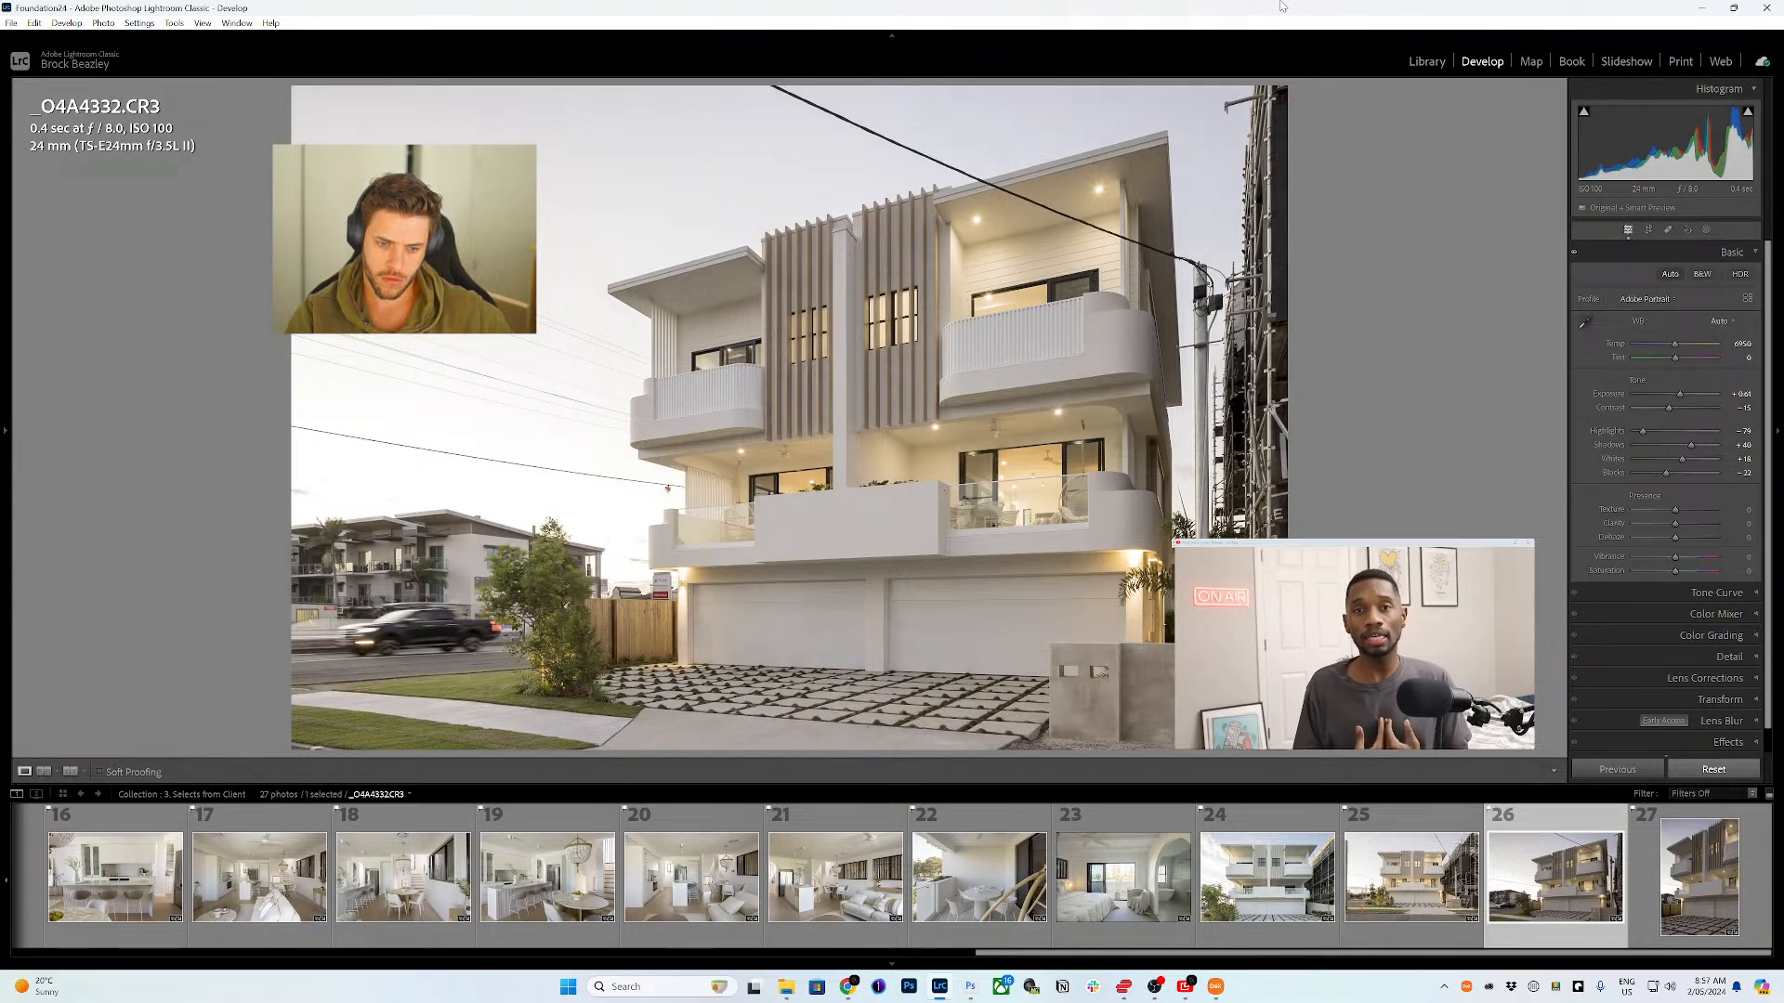
key("Right")
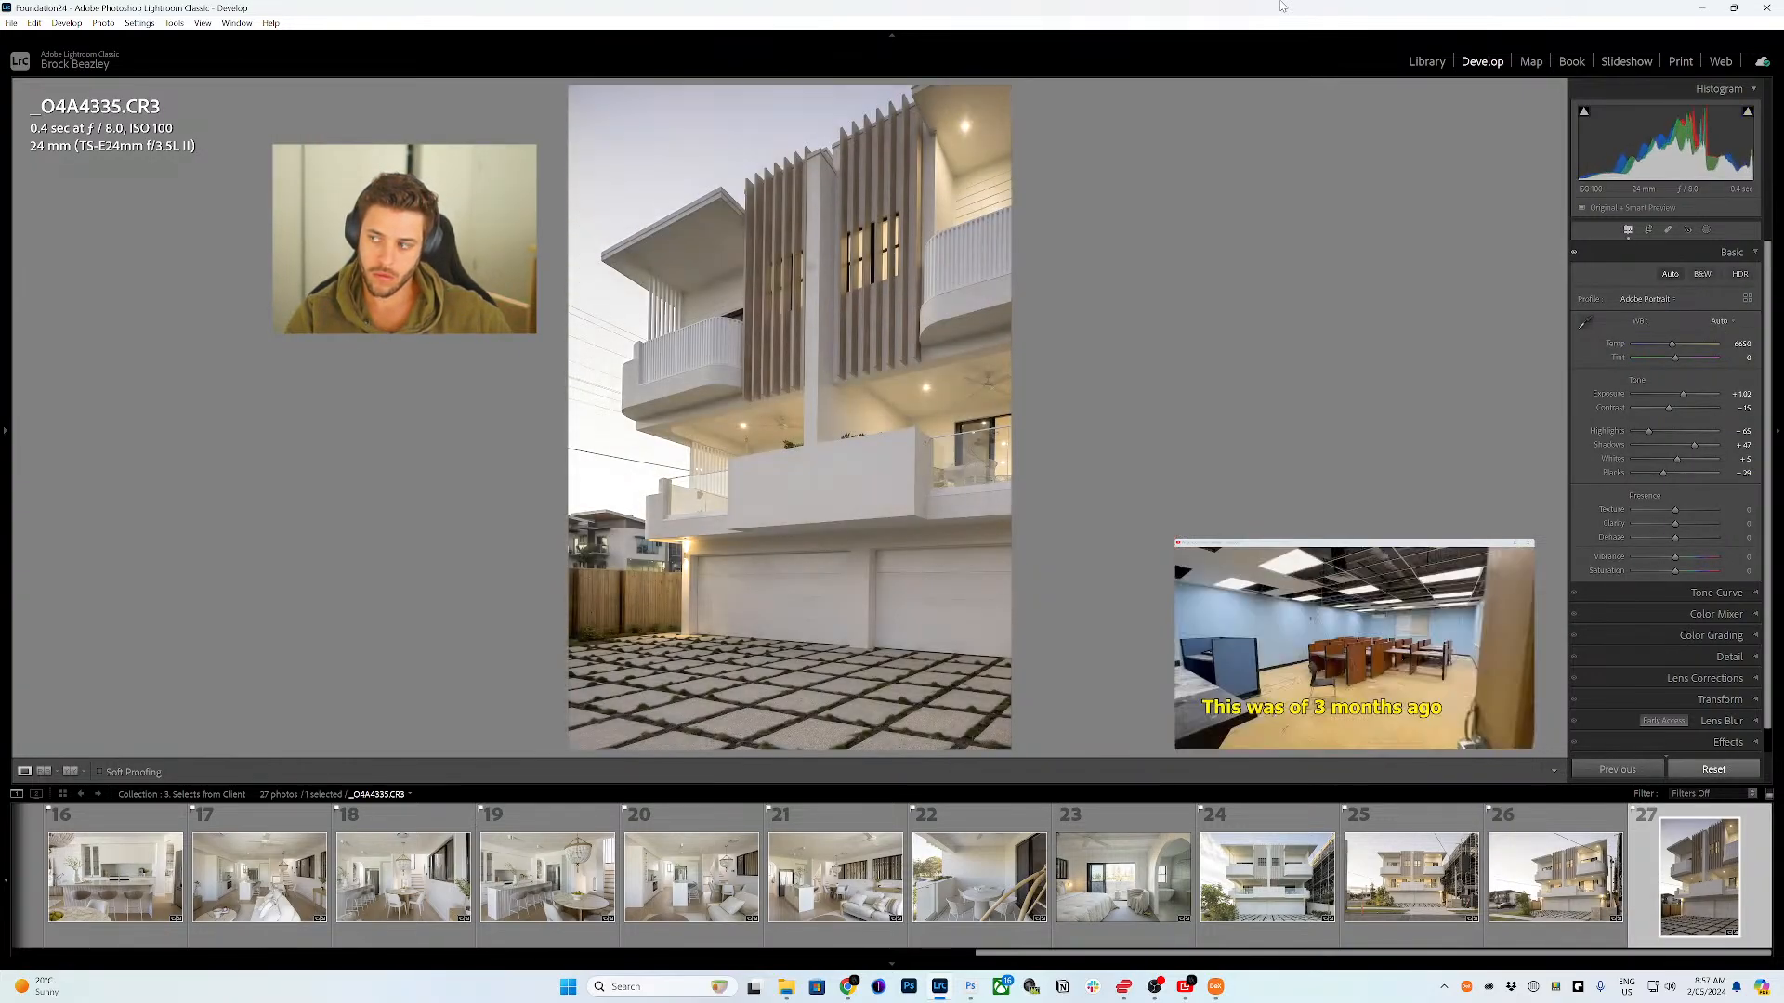
key("equal")
key("equal")
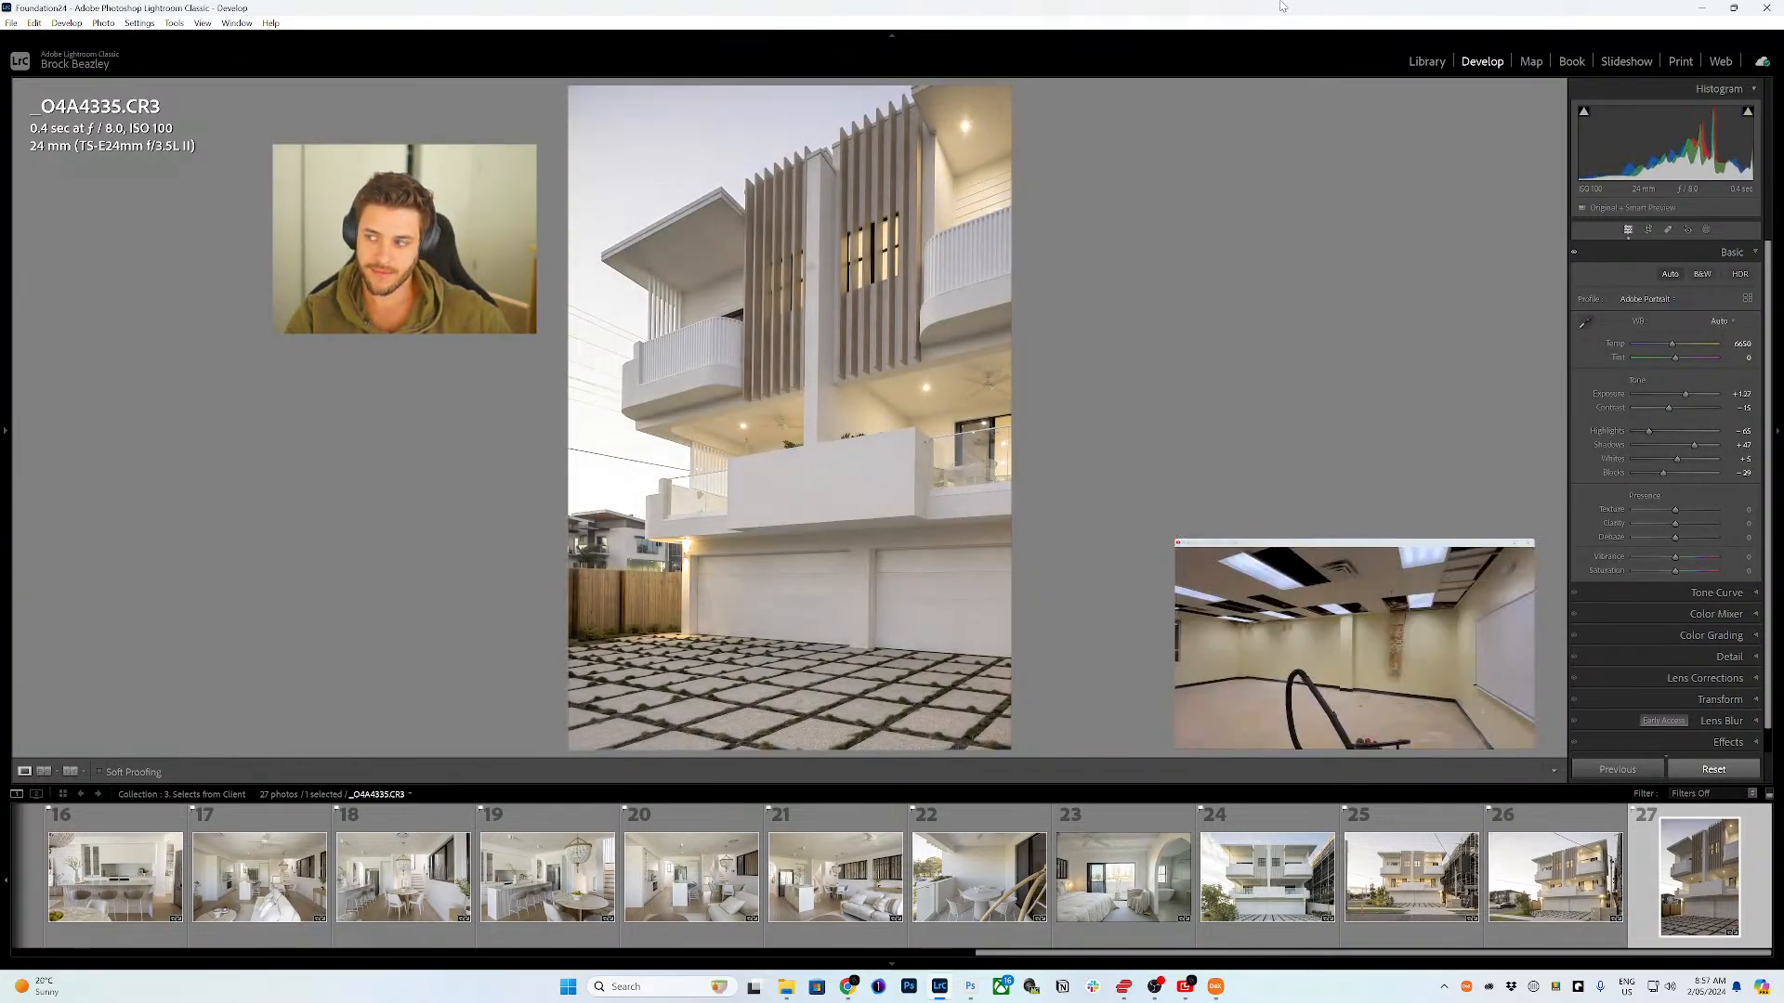
key("equal")
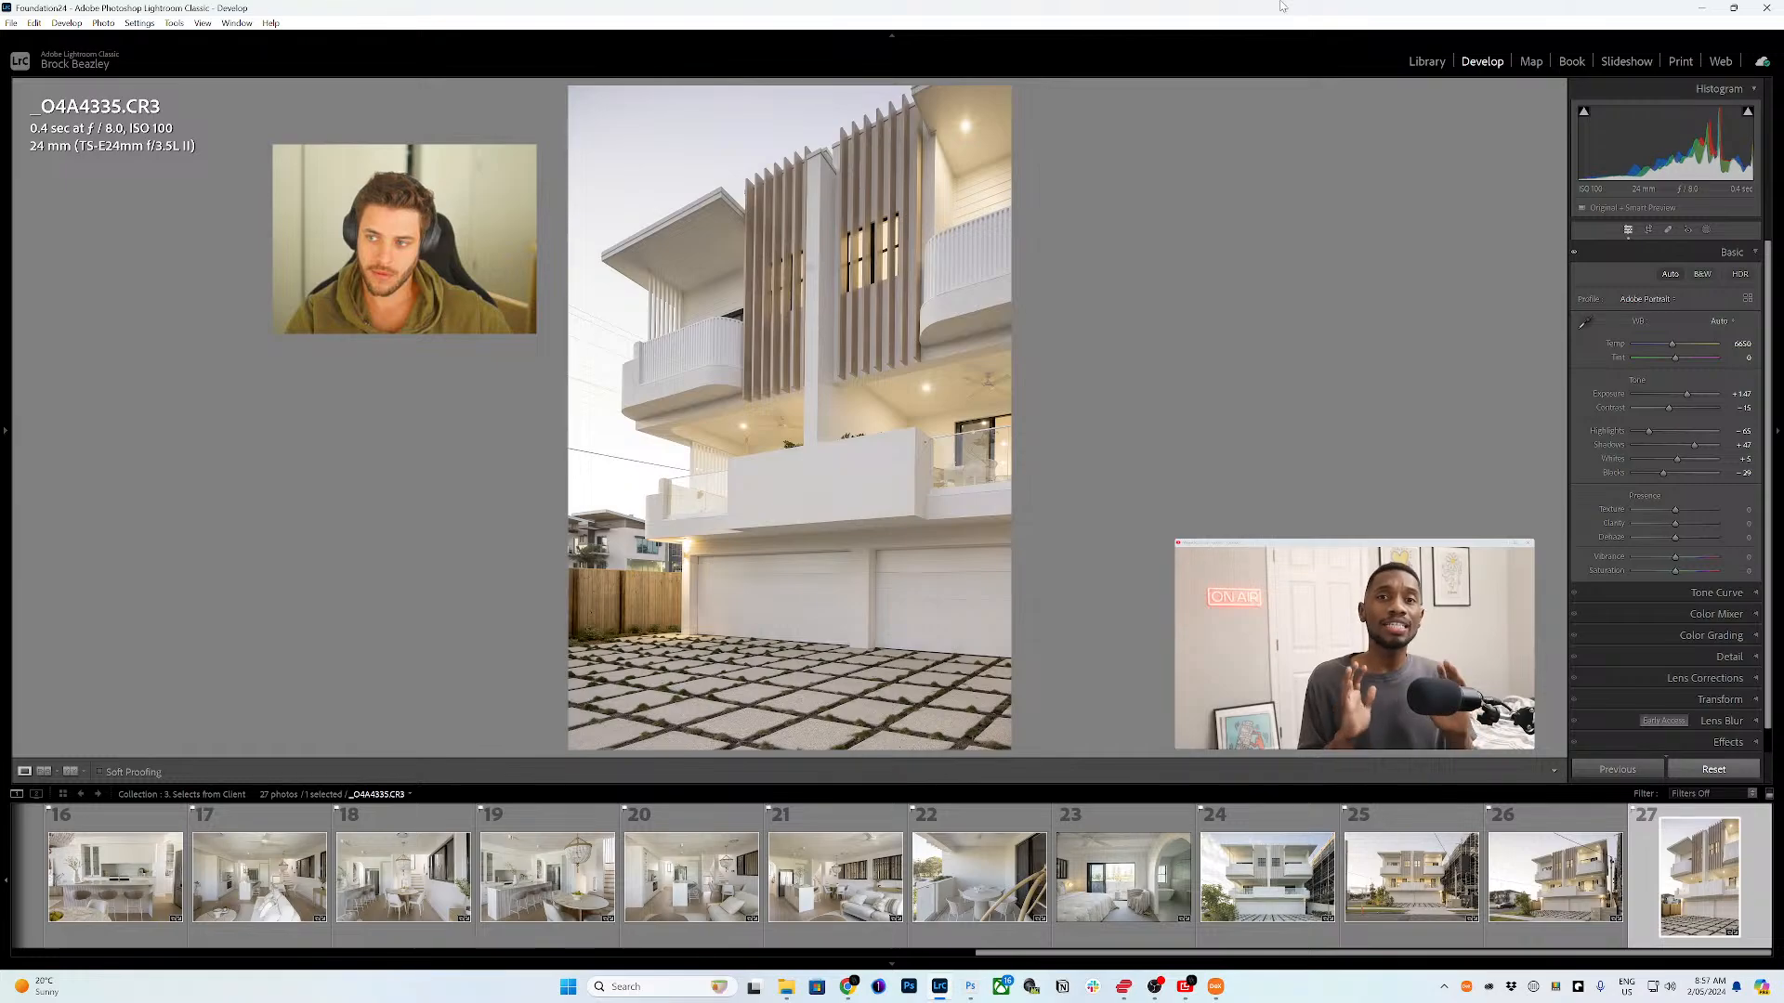
- Step back through the filmstrip and return to the first photo, bathroom _O4A4032.CR3
key("Left")
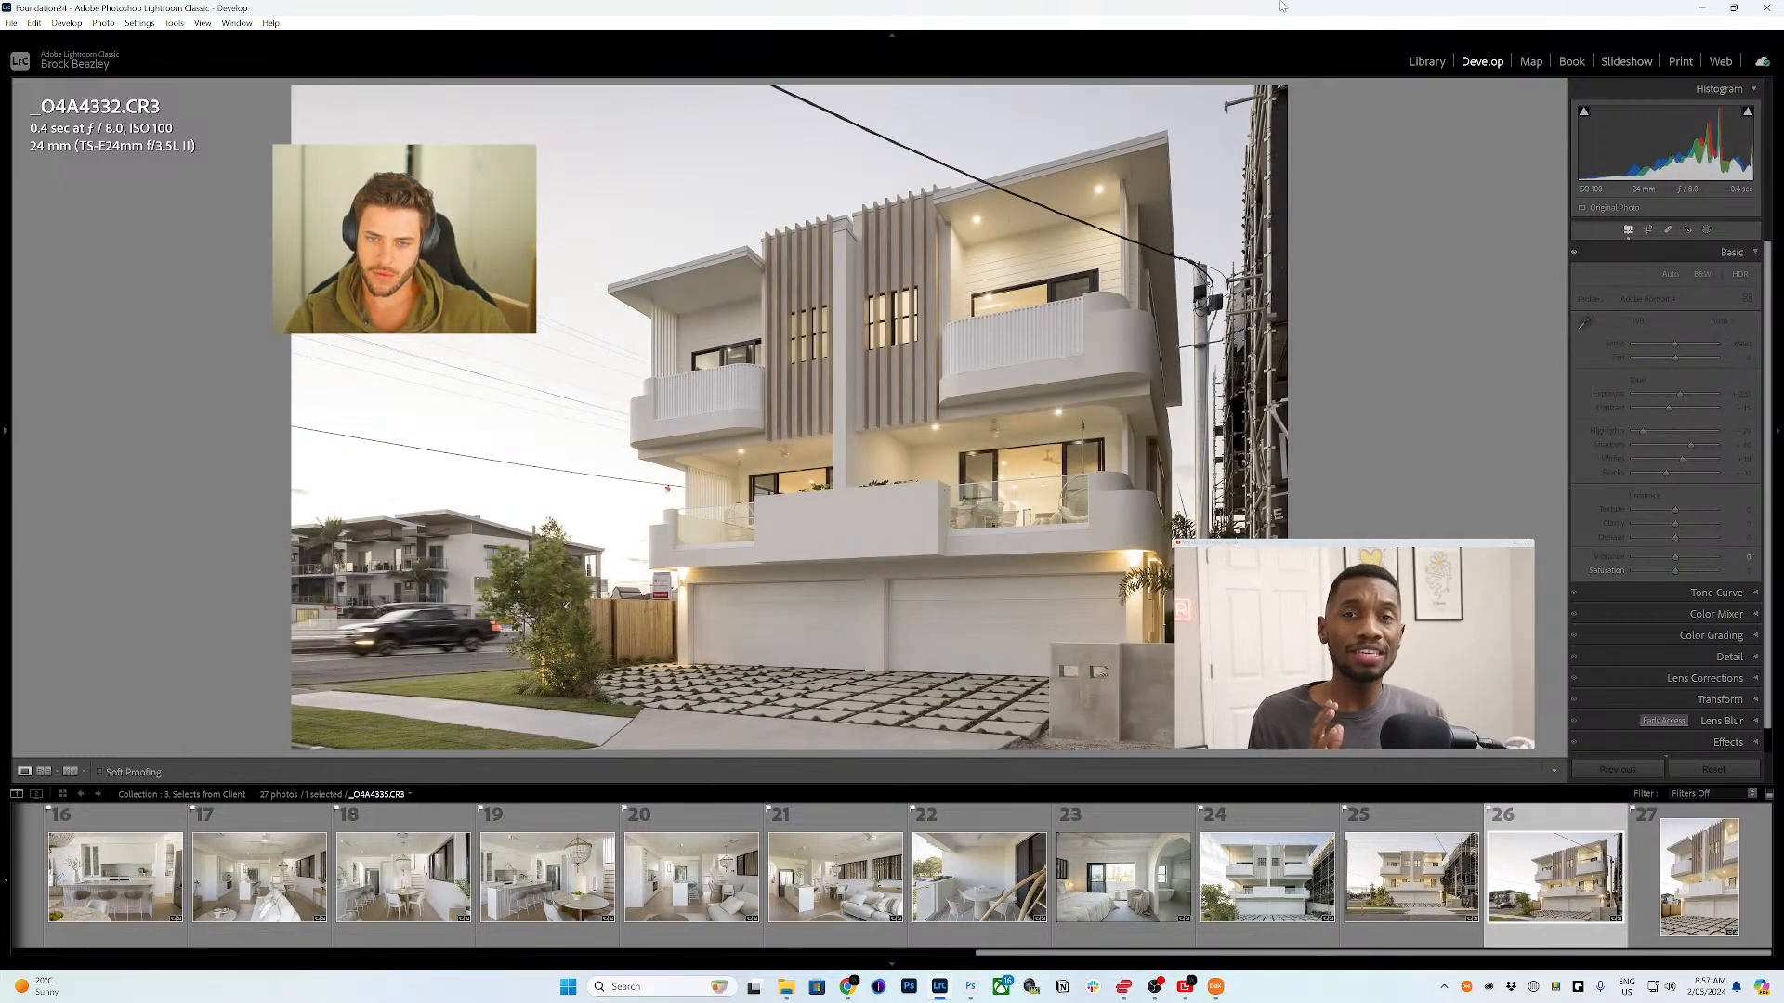
key("Left")
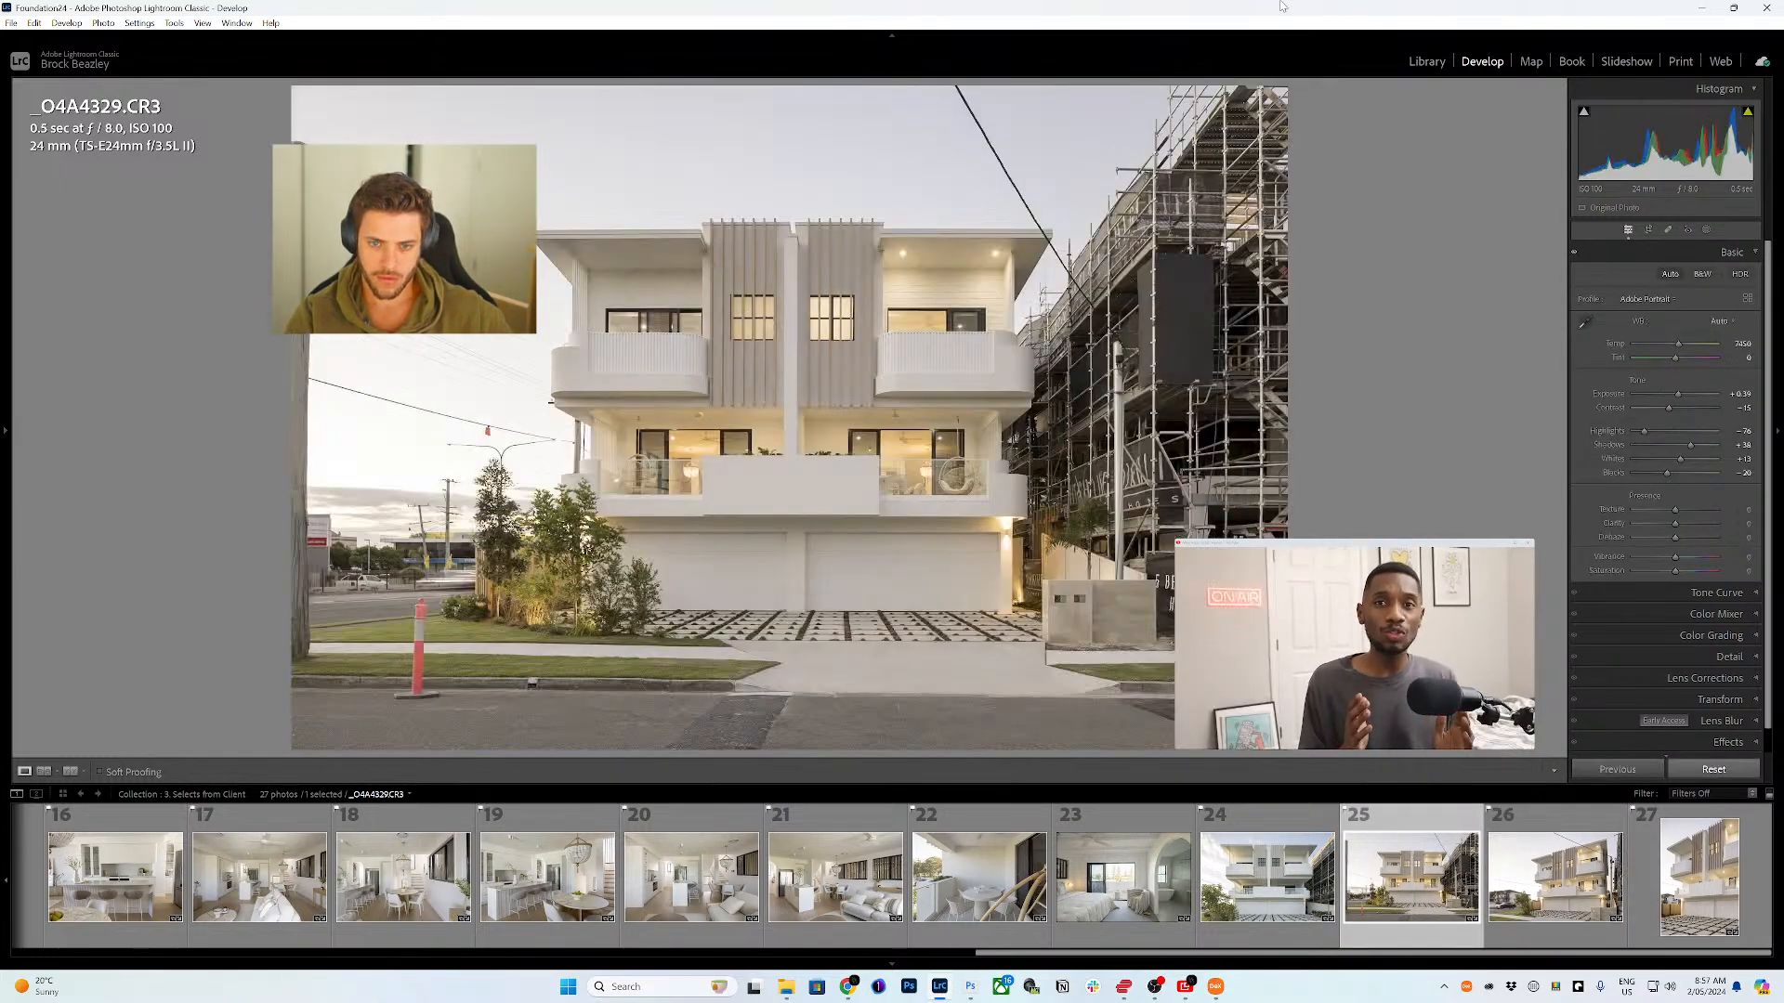
key("Left")
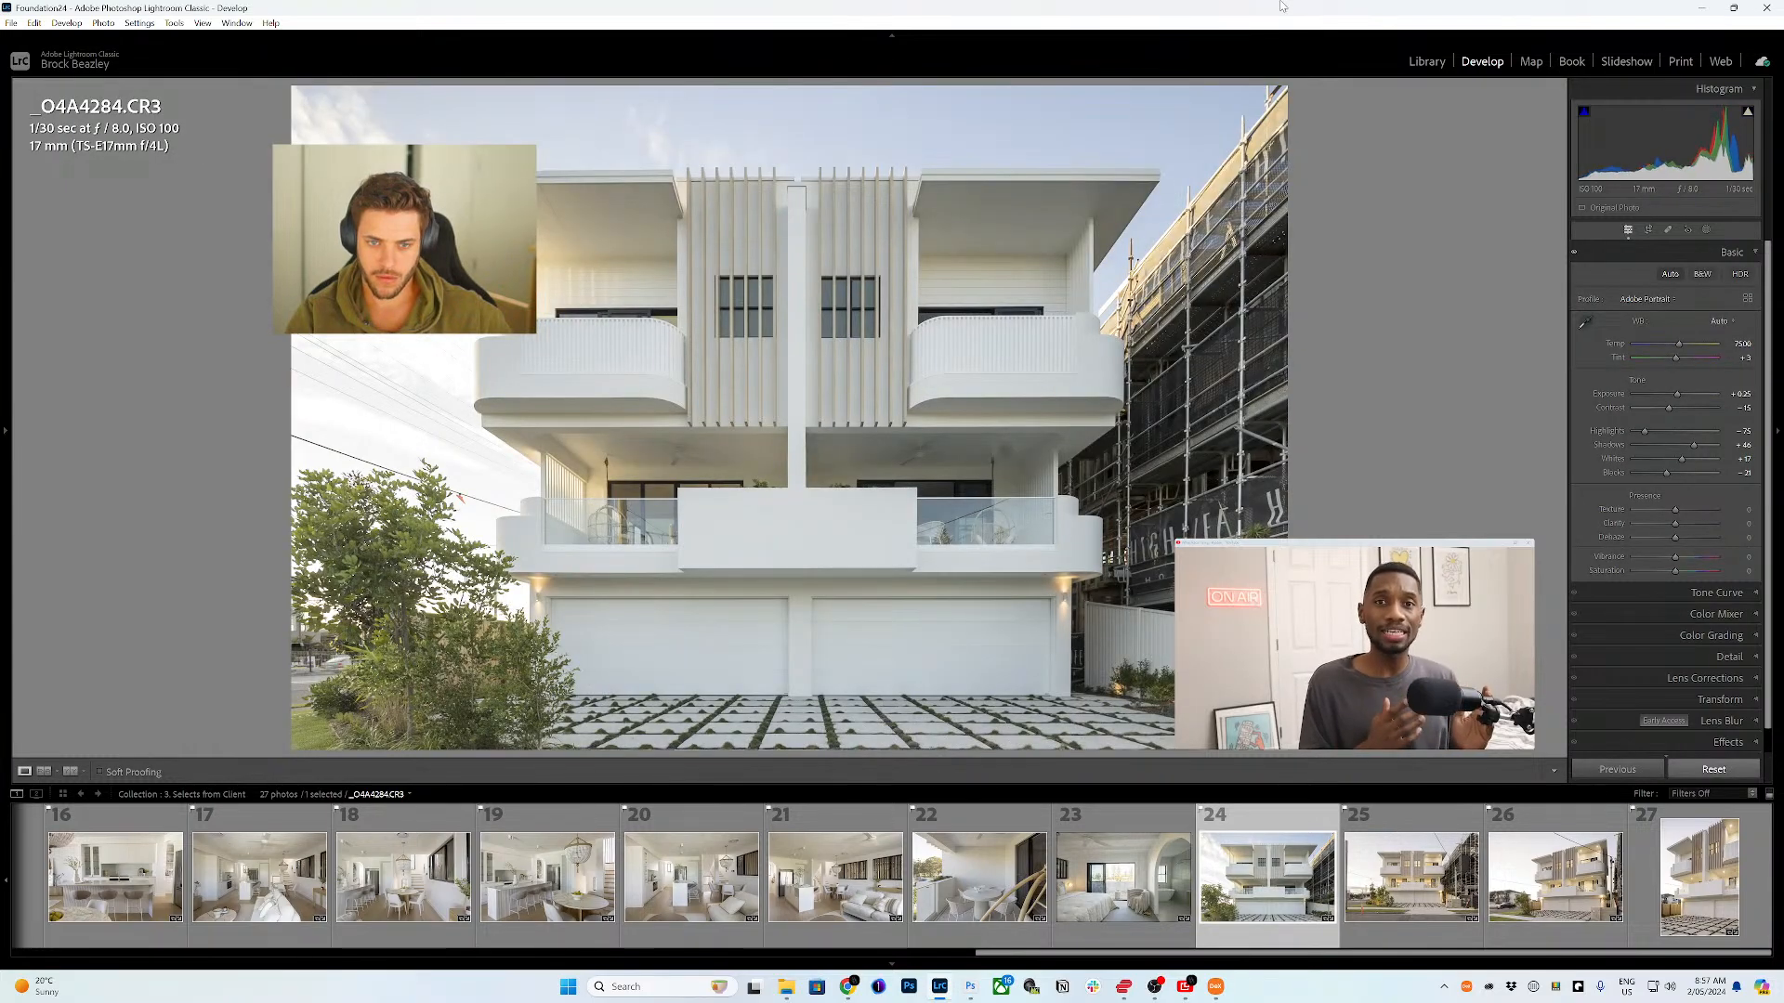
key("Left")
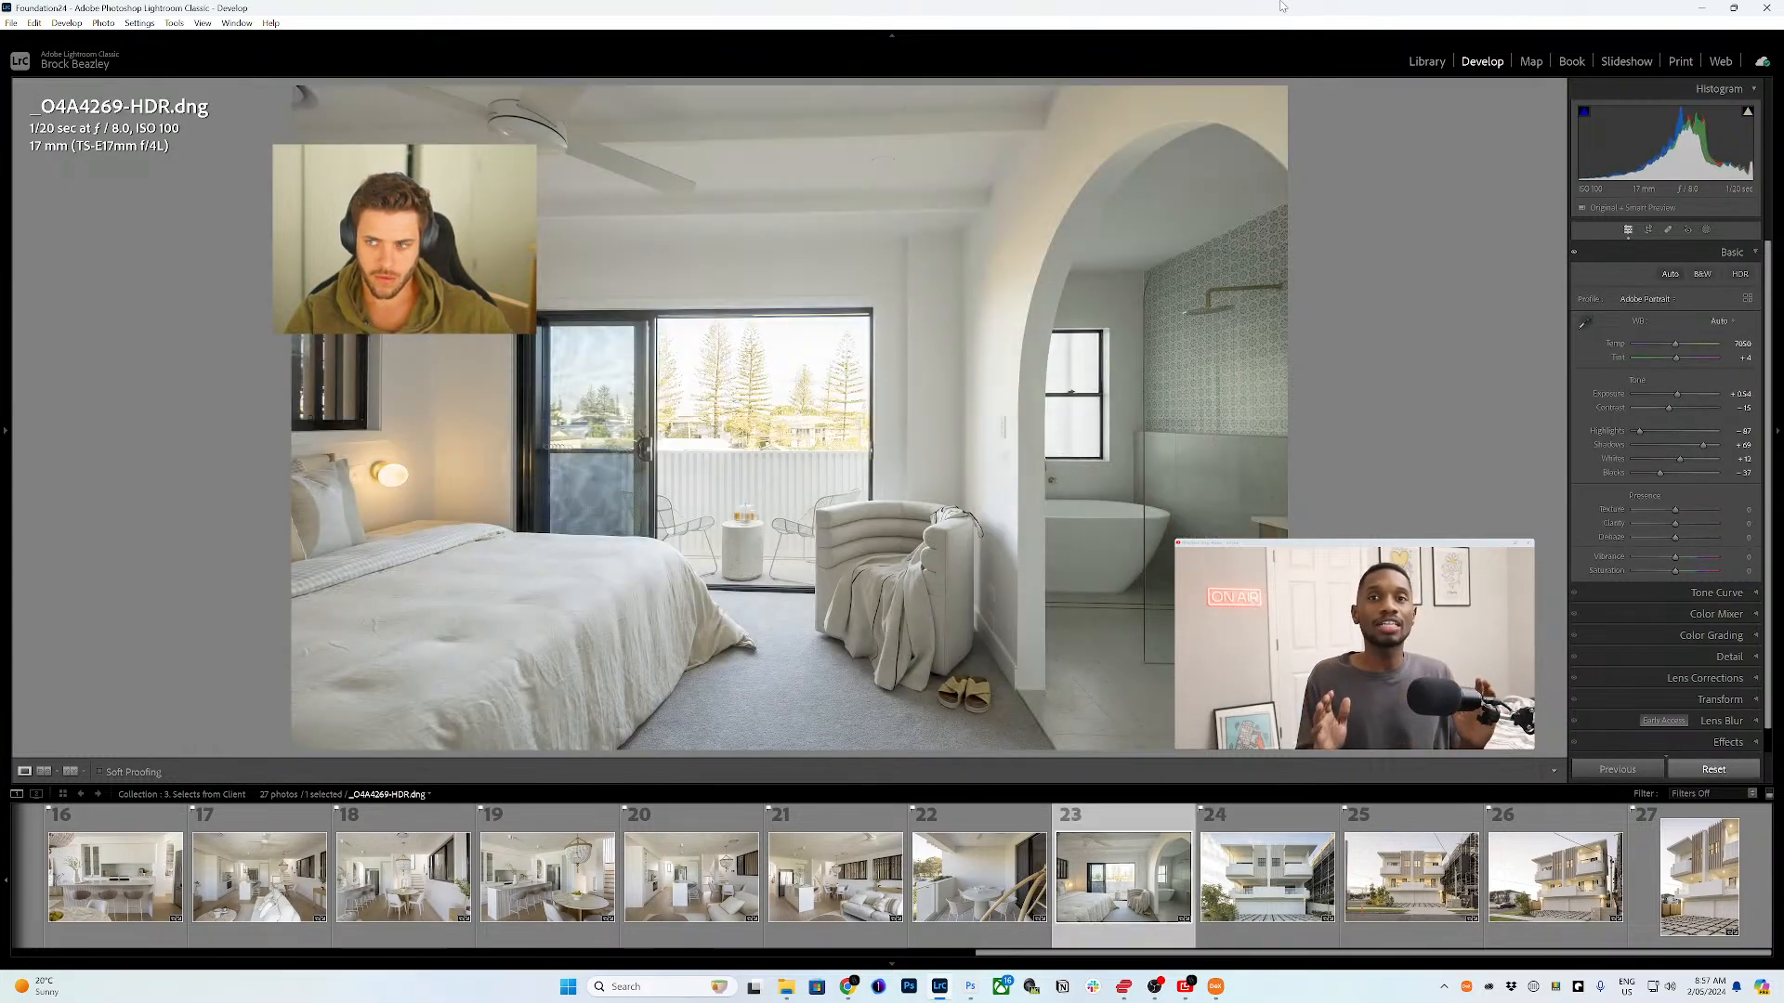
key("Left")
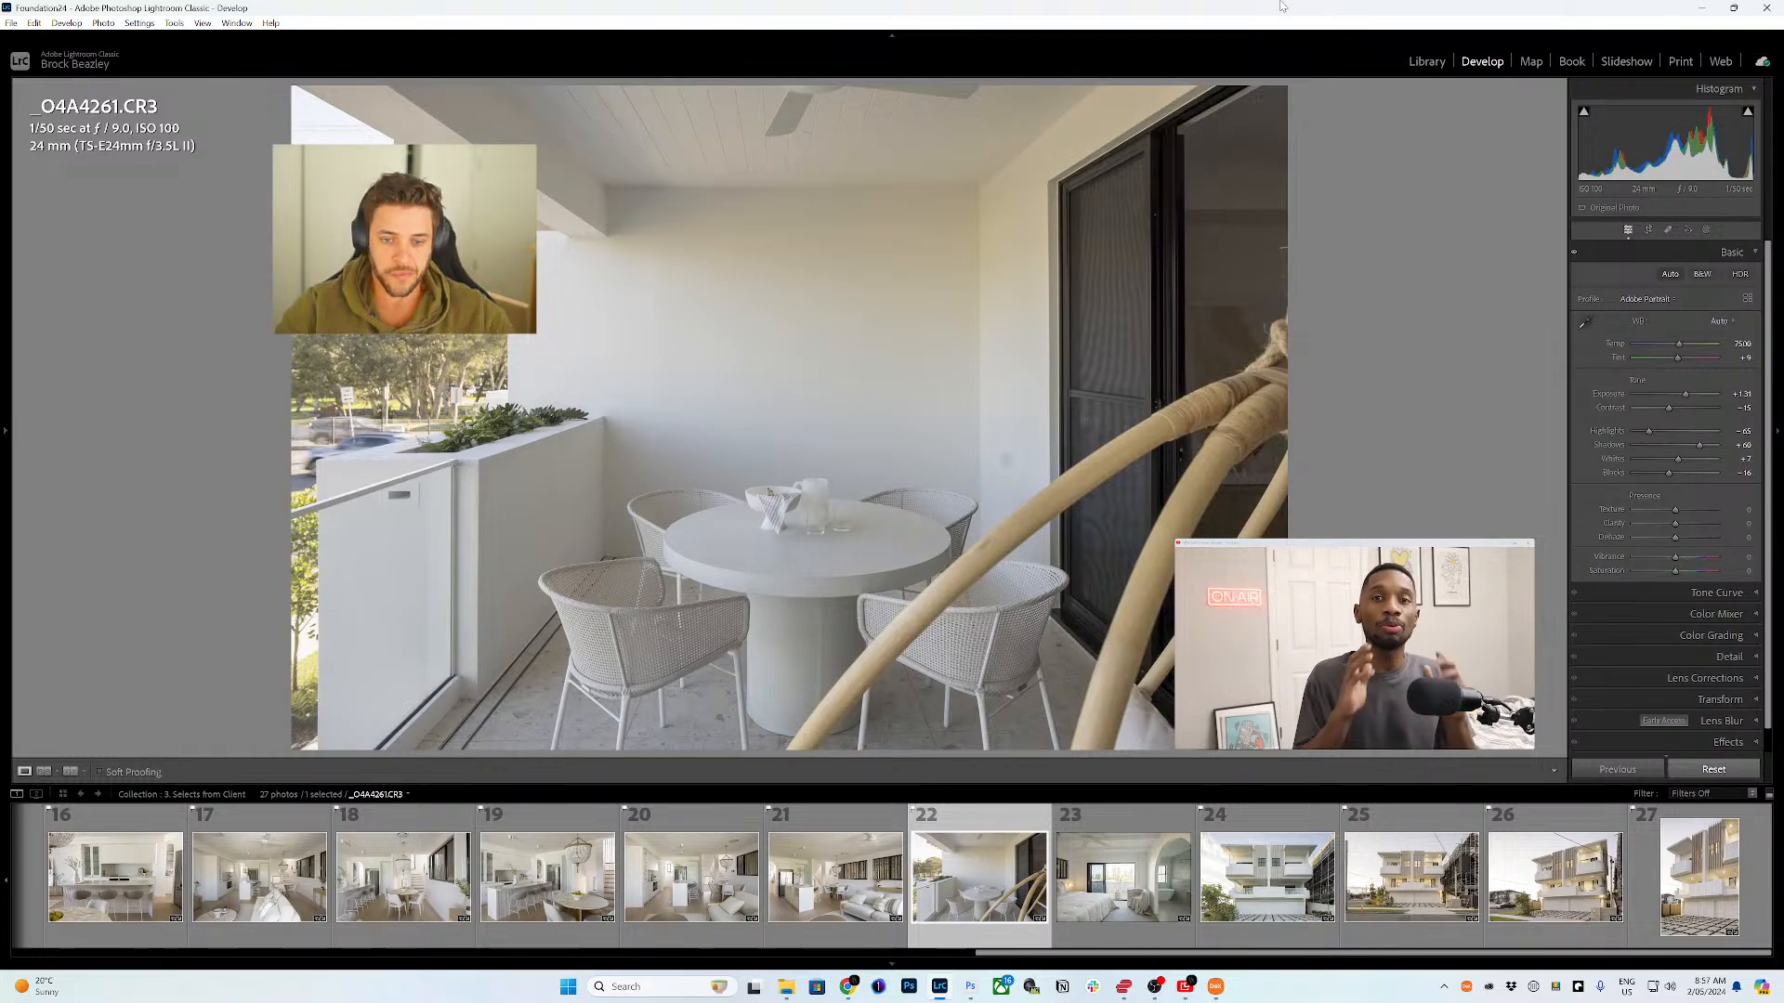
key("Home")
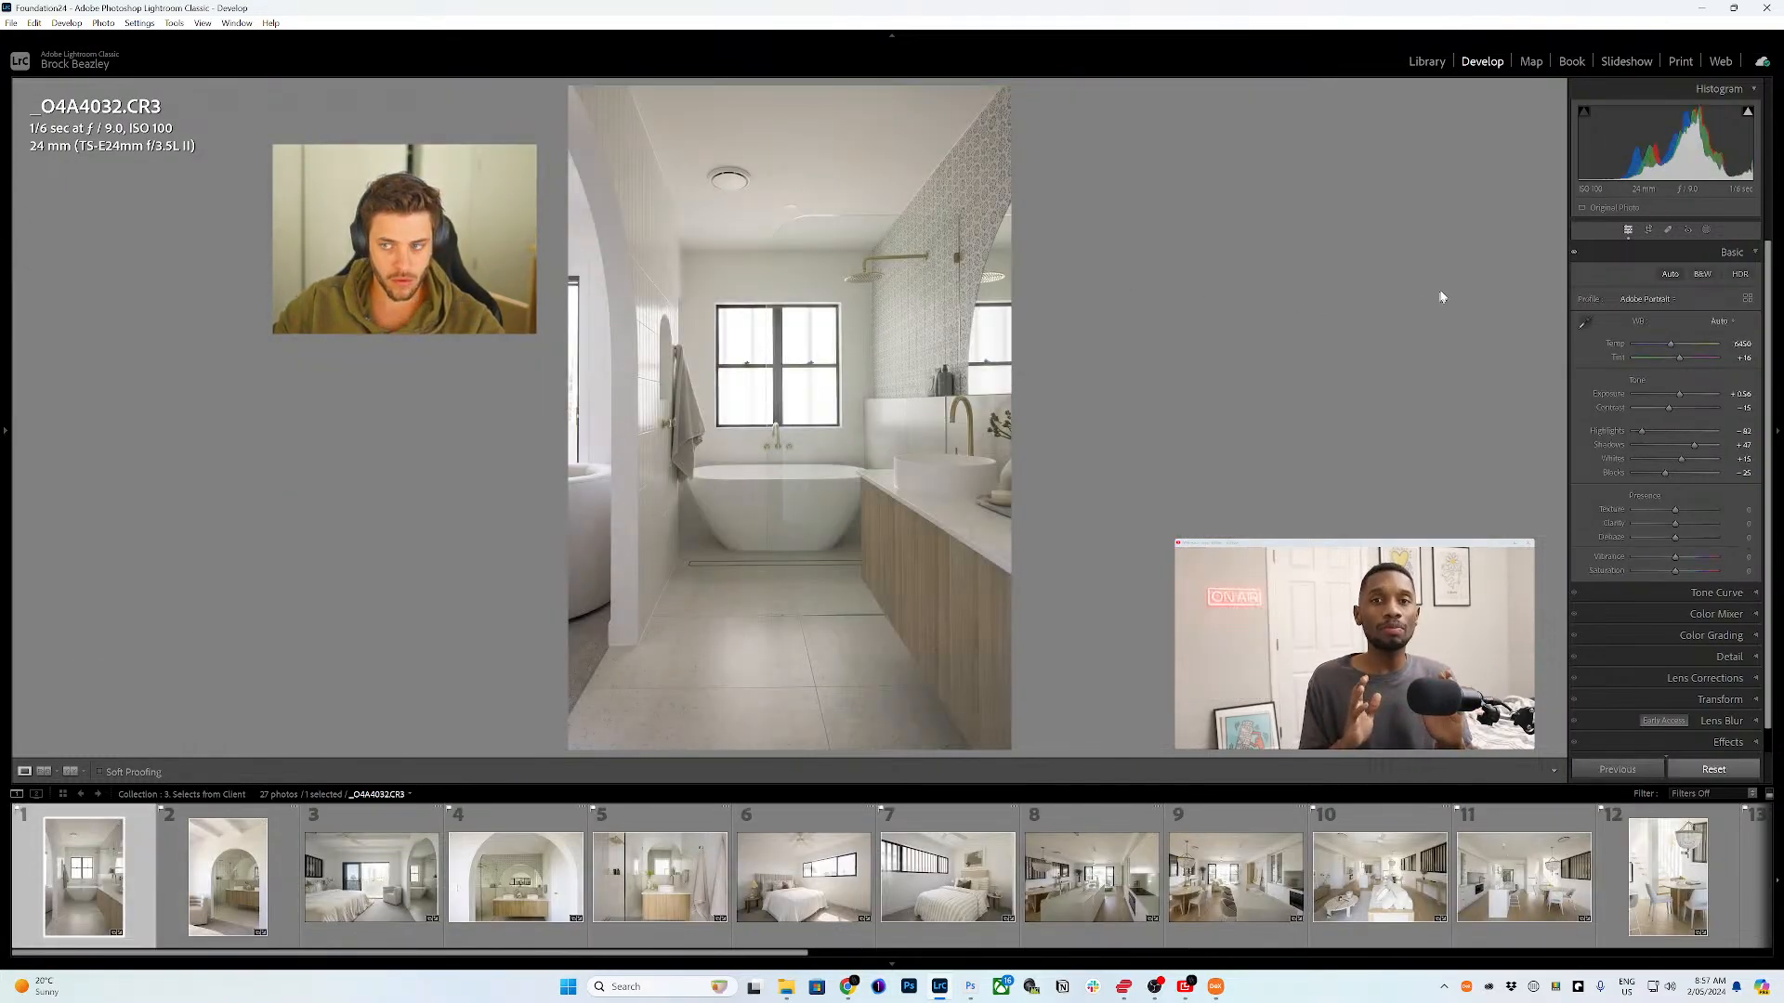
- Create a Color Range mask sampled from the white ceiling, with refinement widened to 71
left_click(1708, 230)
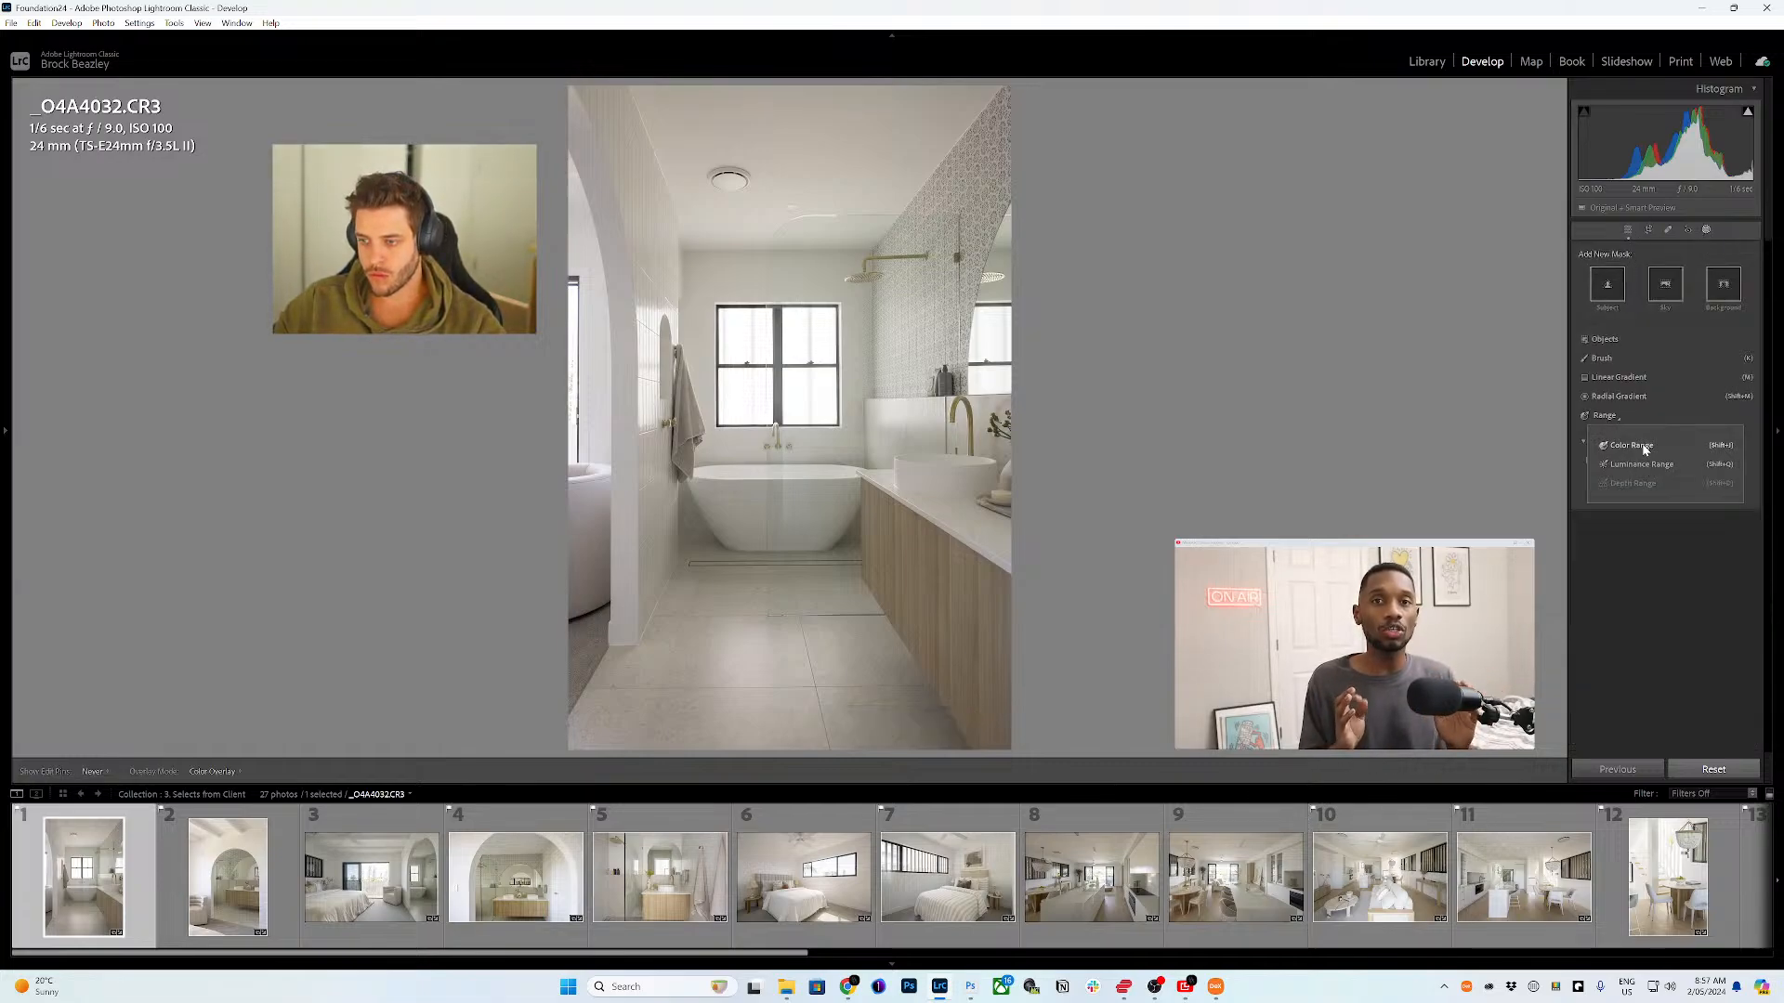
left_click(1642, 443)
left_click(823, 152)
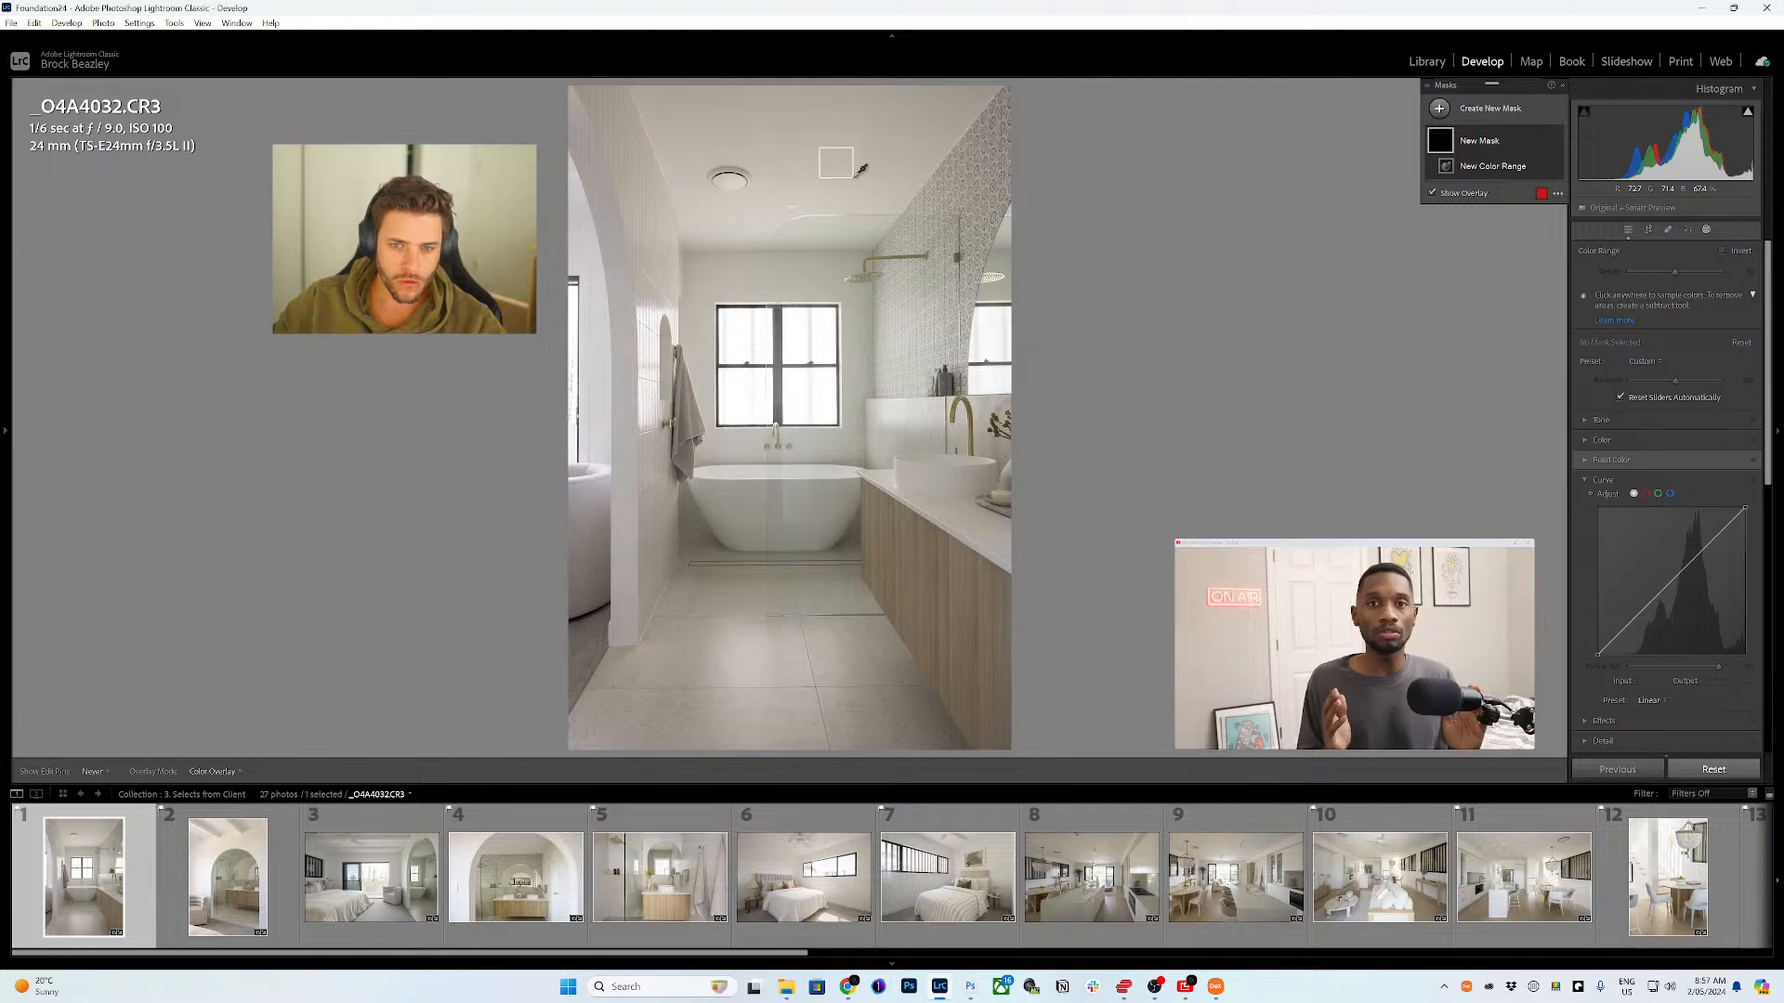
left_click_drag(860, 170, 863, 169)
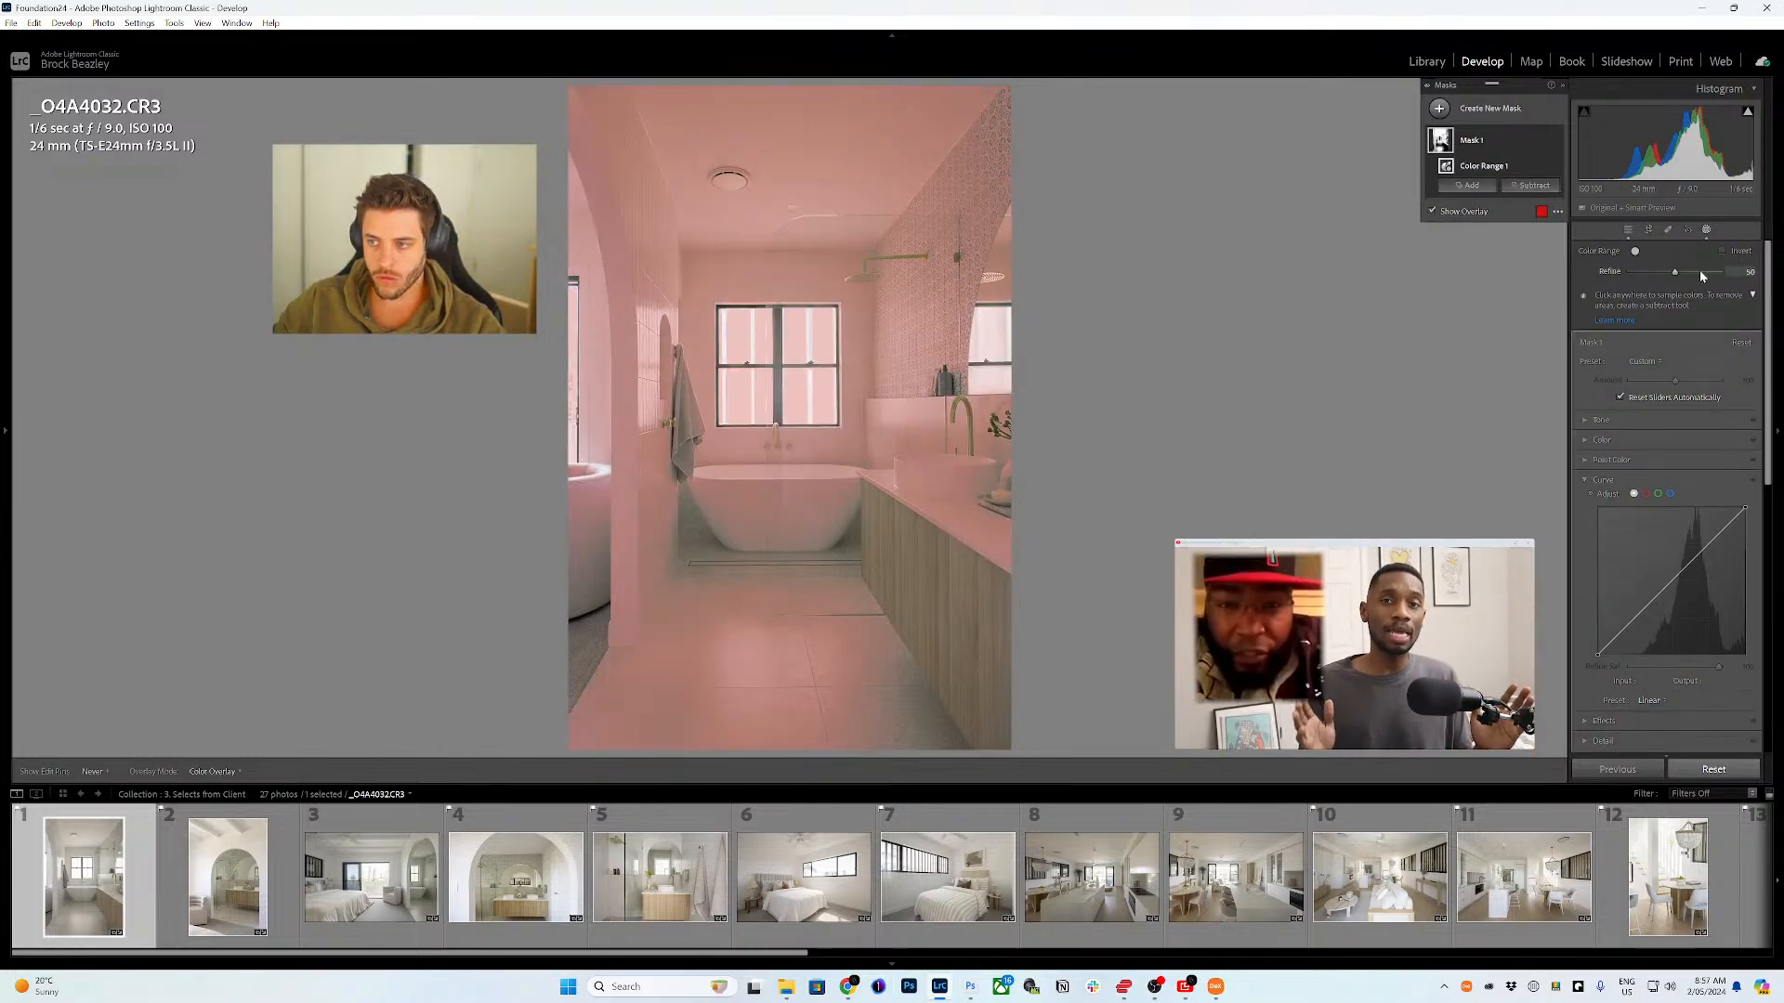
left_click_drag(1700, 271, 1693, 272)
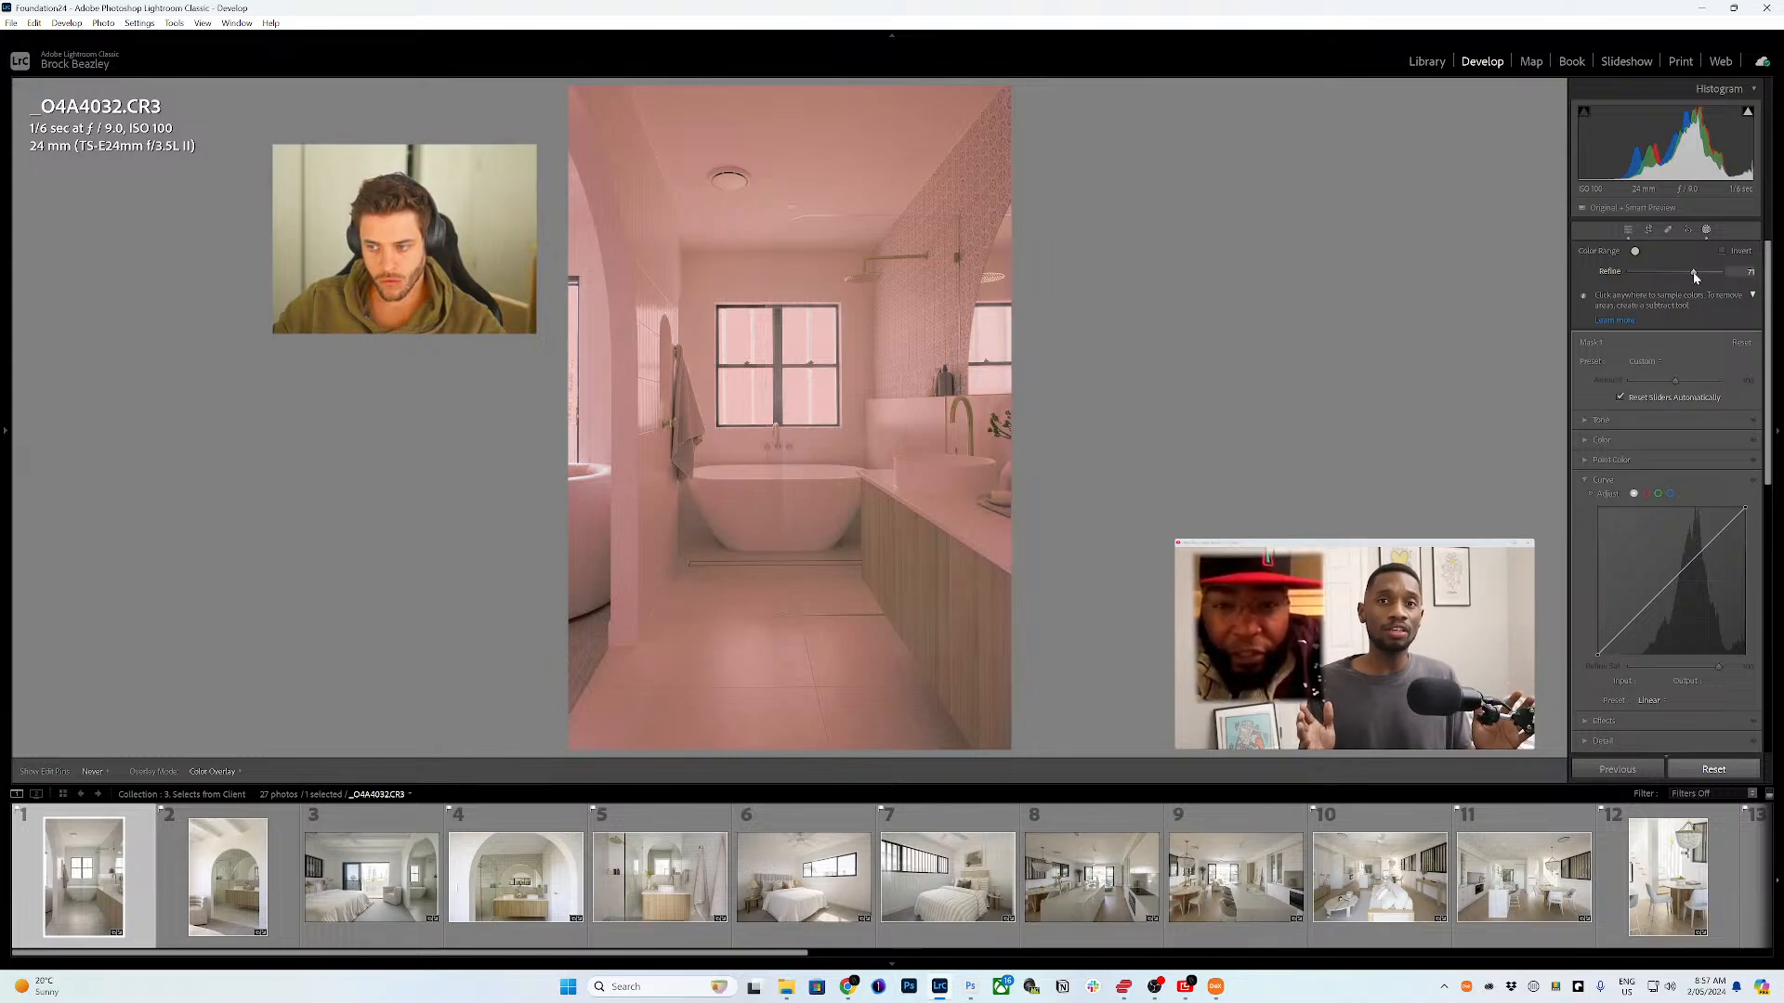
- Add the ceiling white as a point colour, desaturating it by 10, and lower mask saturation to -12
left_click(1606, 459)
left_click(1594, 481)
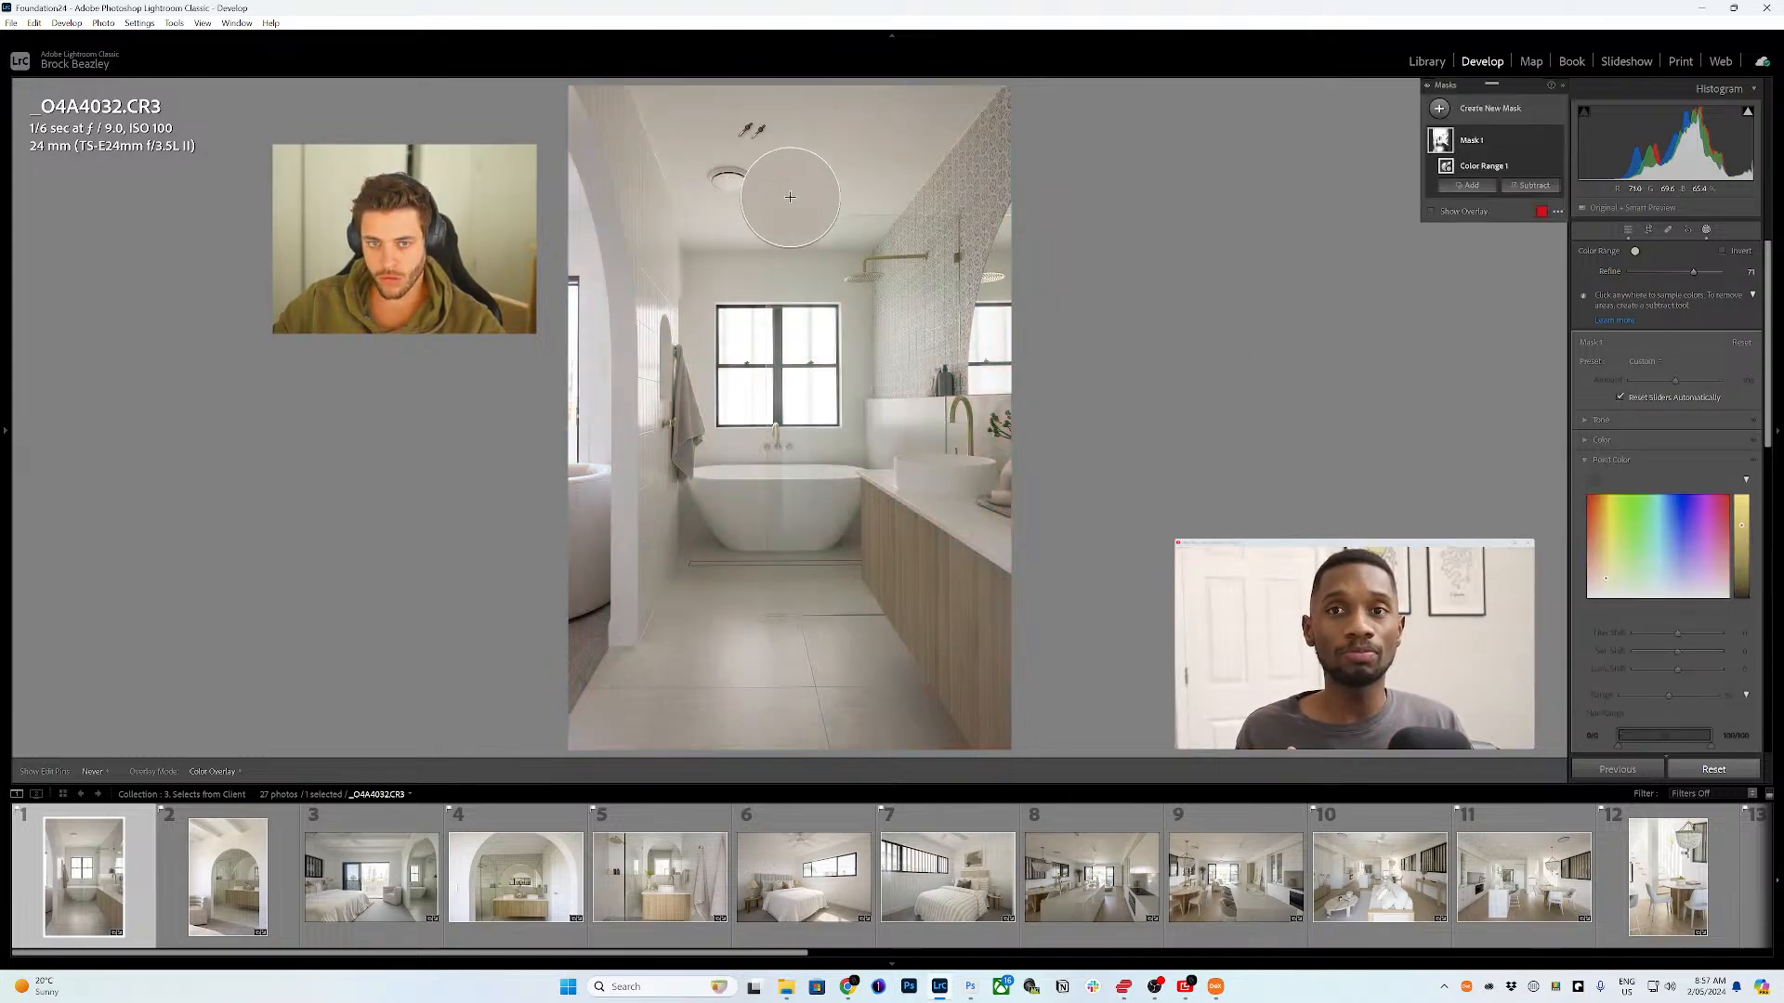
left_click(868, 165)
scroll(1707, 628, "down", 4)
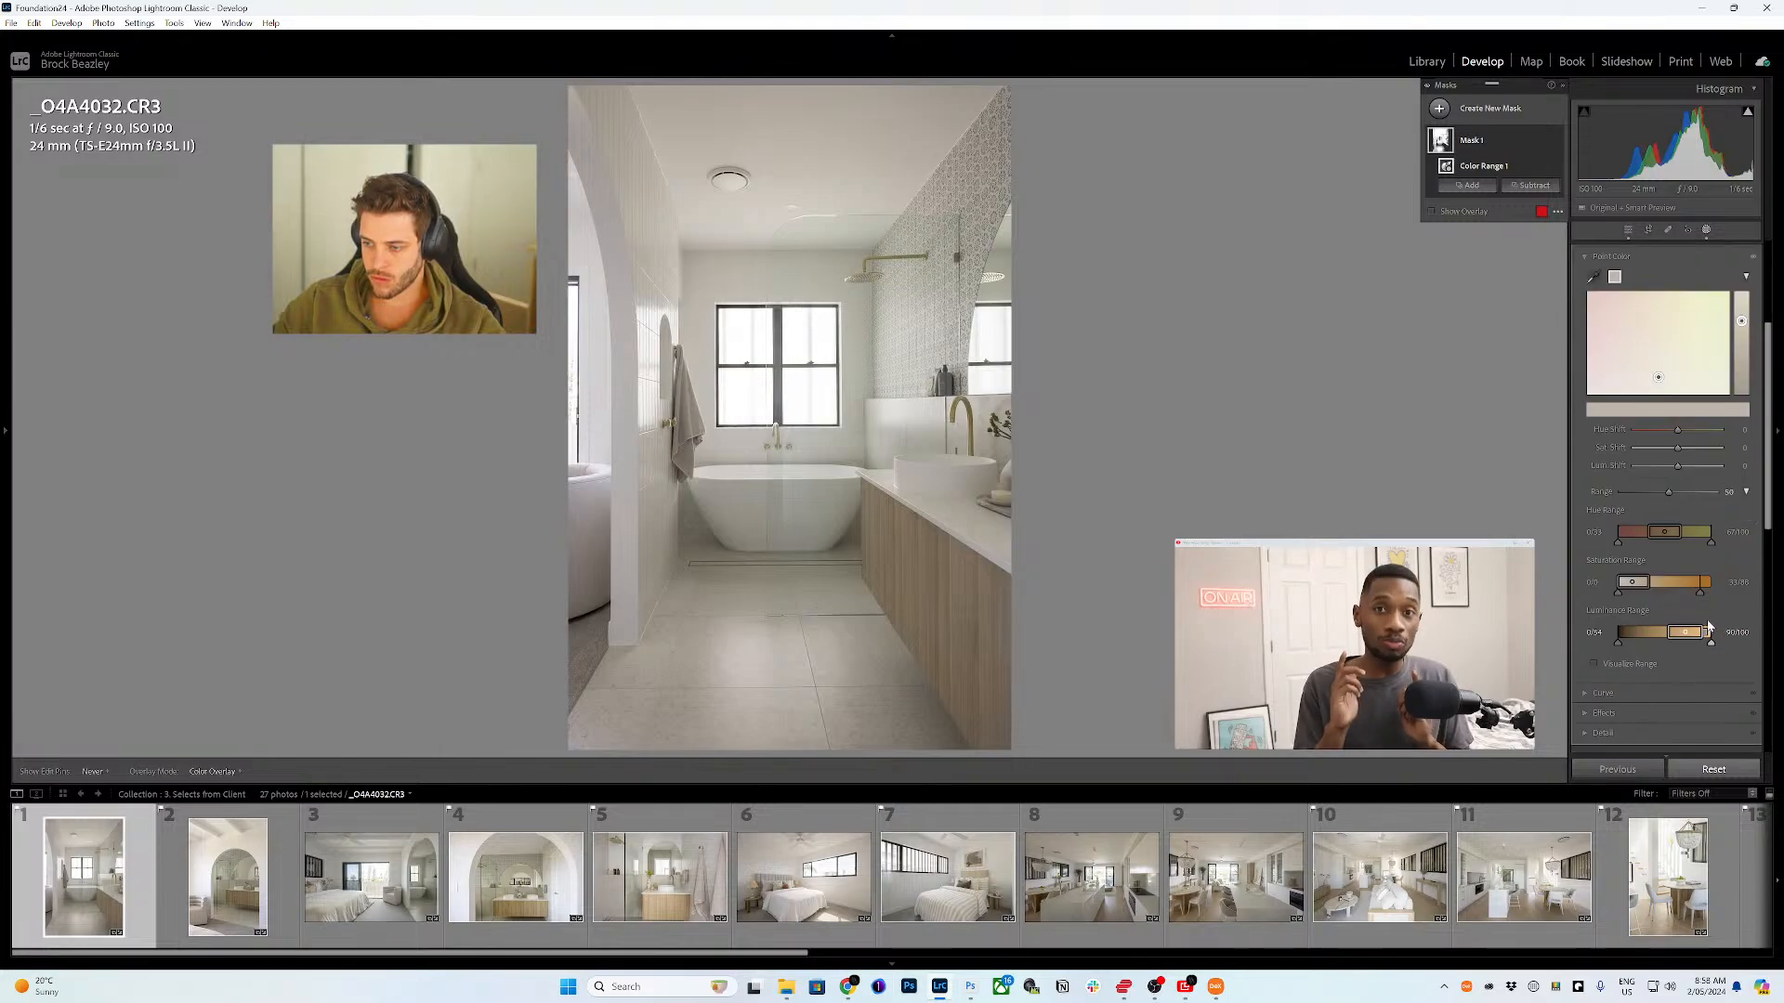
left_click_drag(1649, 583, 1641, 582)
left_click_drag(1677, 448, 1673, 448)
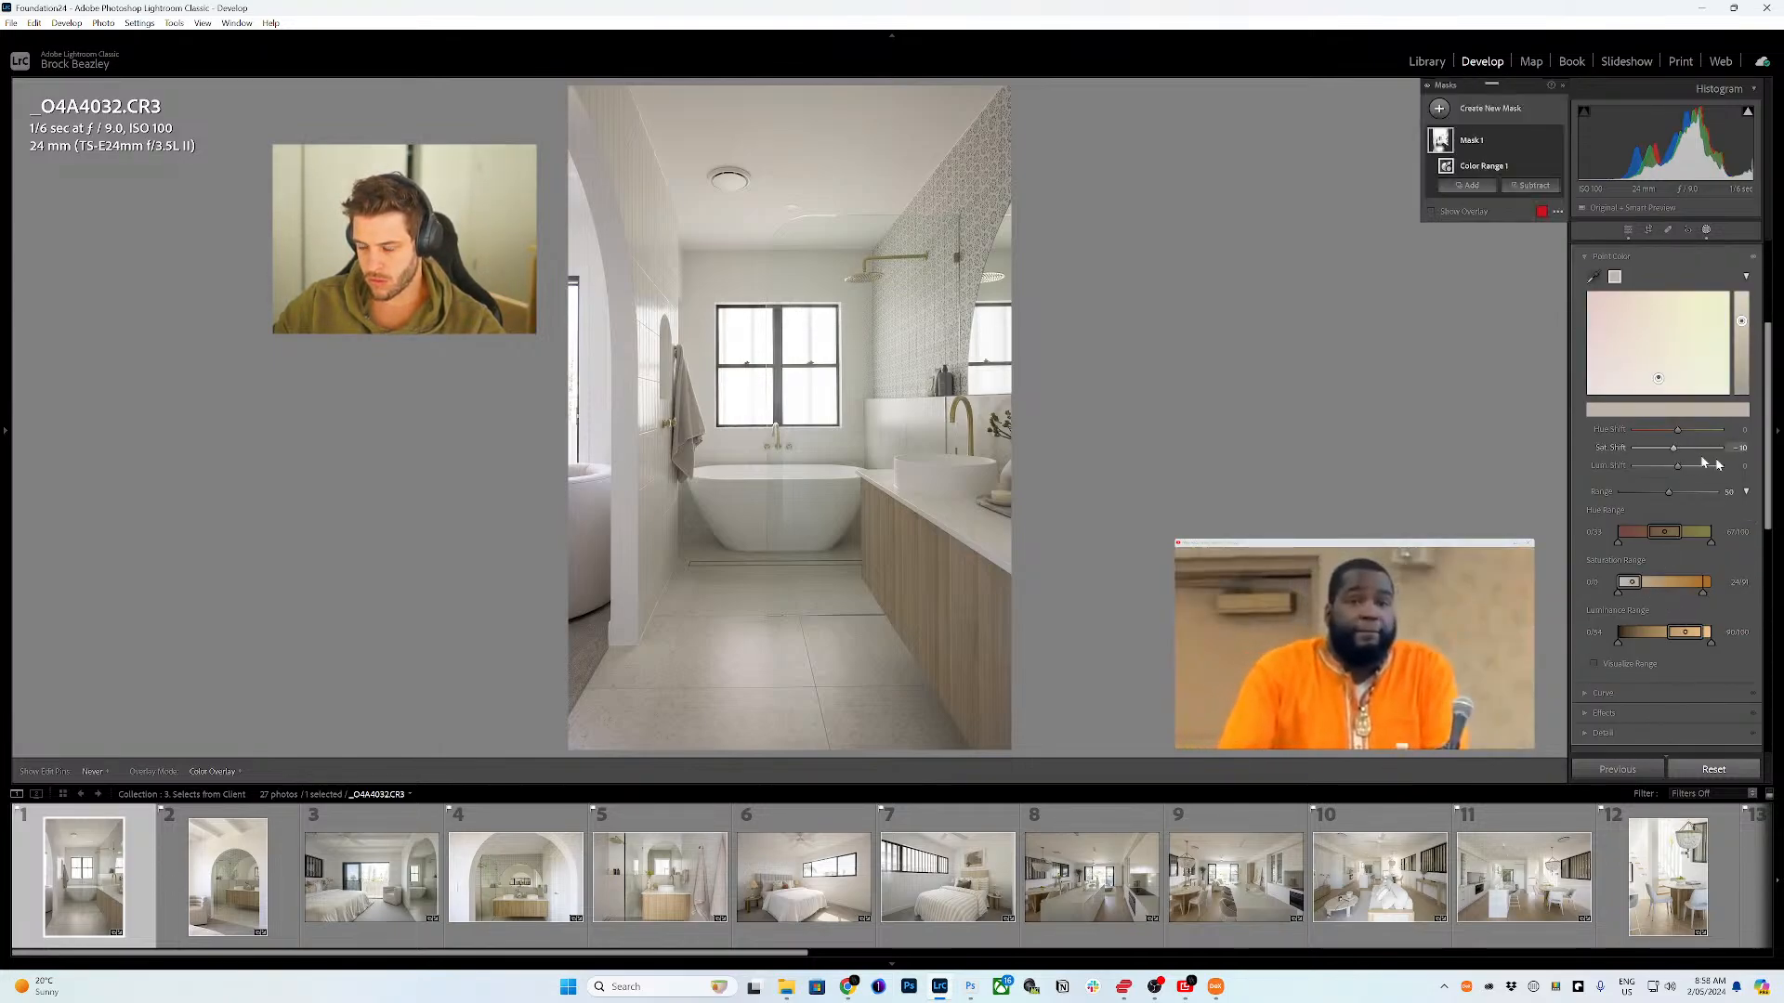
scroll(1709, 432, "up", 4)
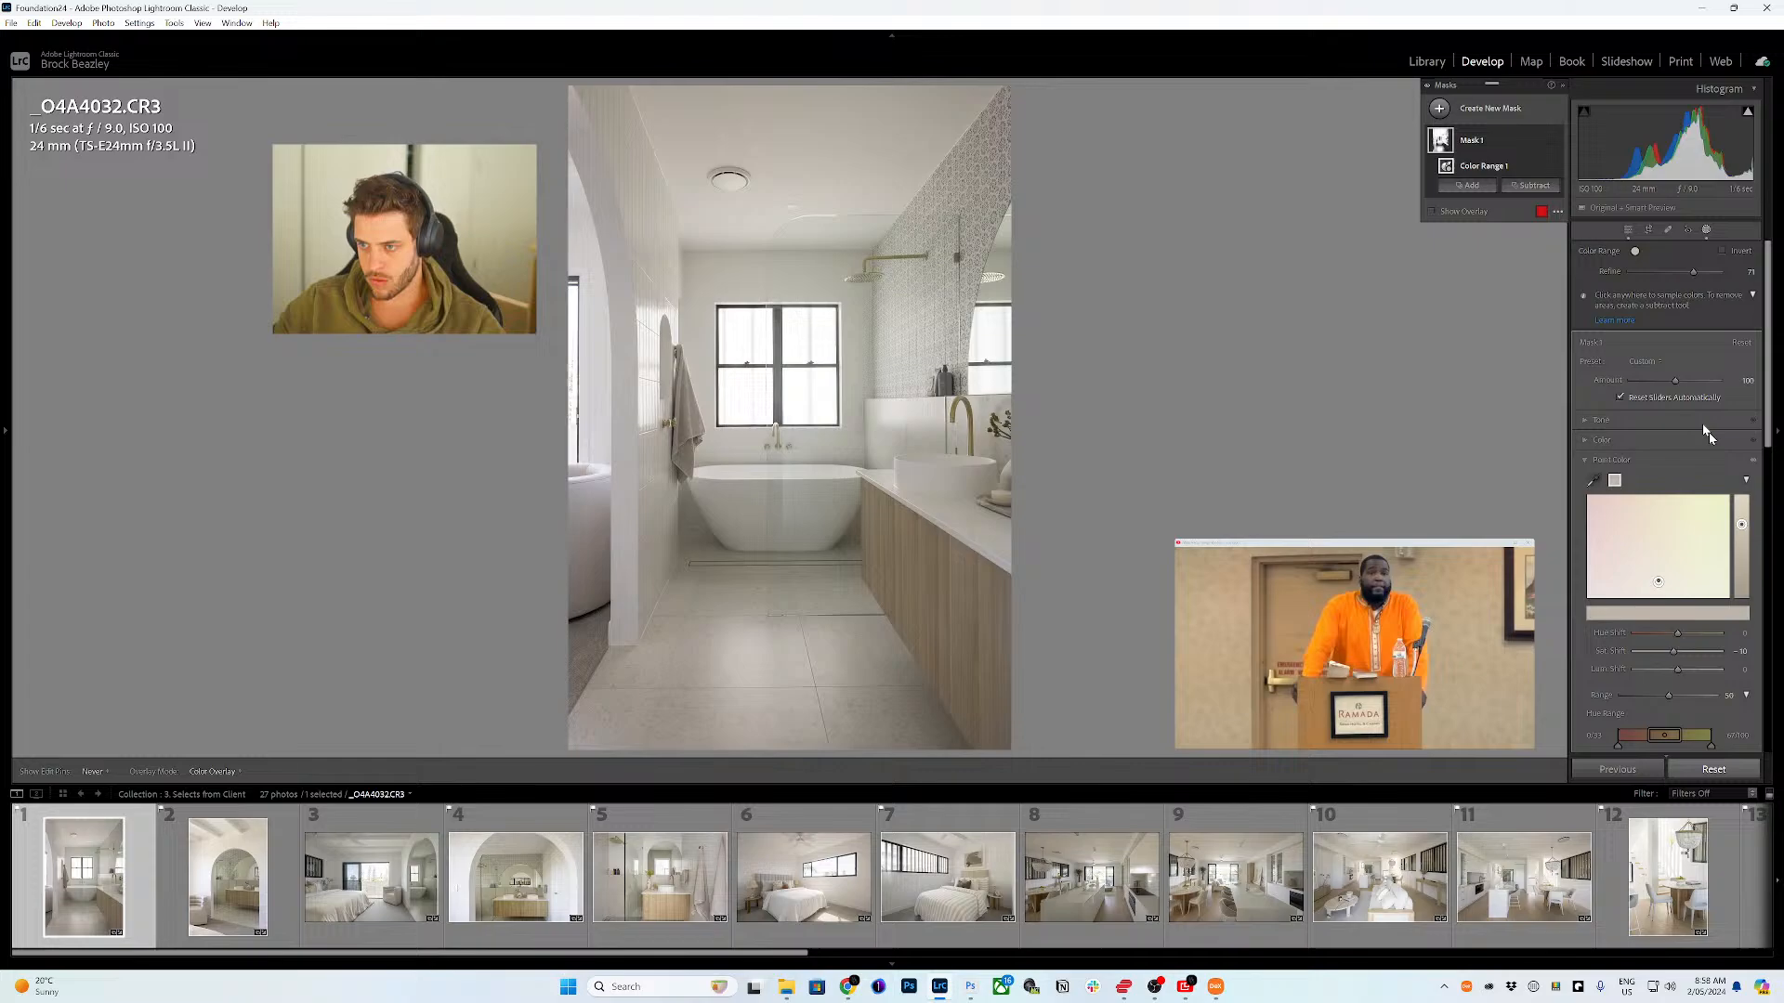
left_click(1600, 441)
left_click_drag(1688, 531, 1671, 525)
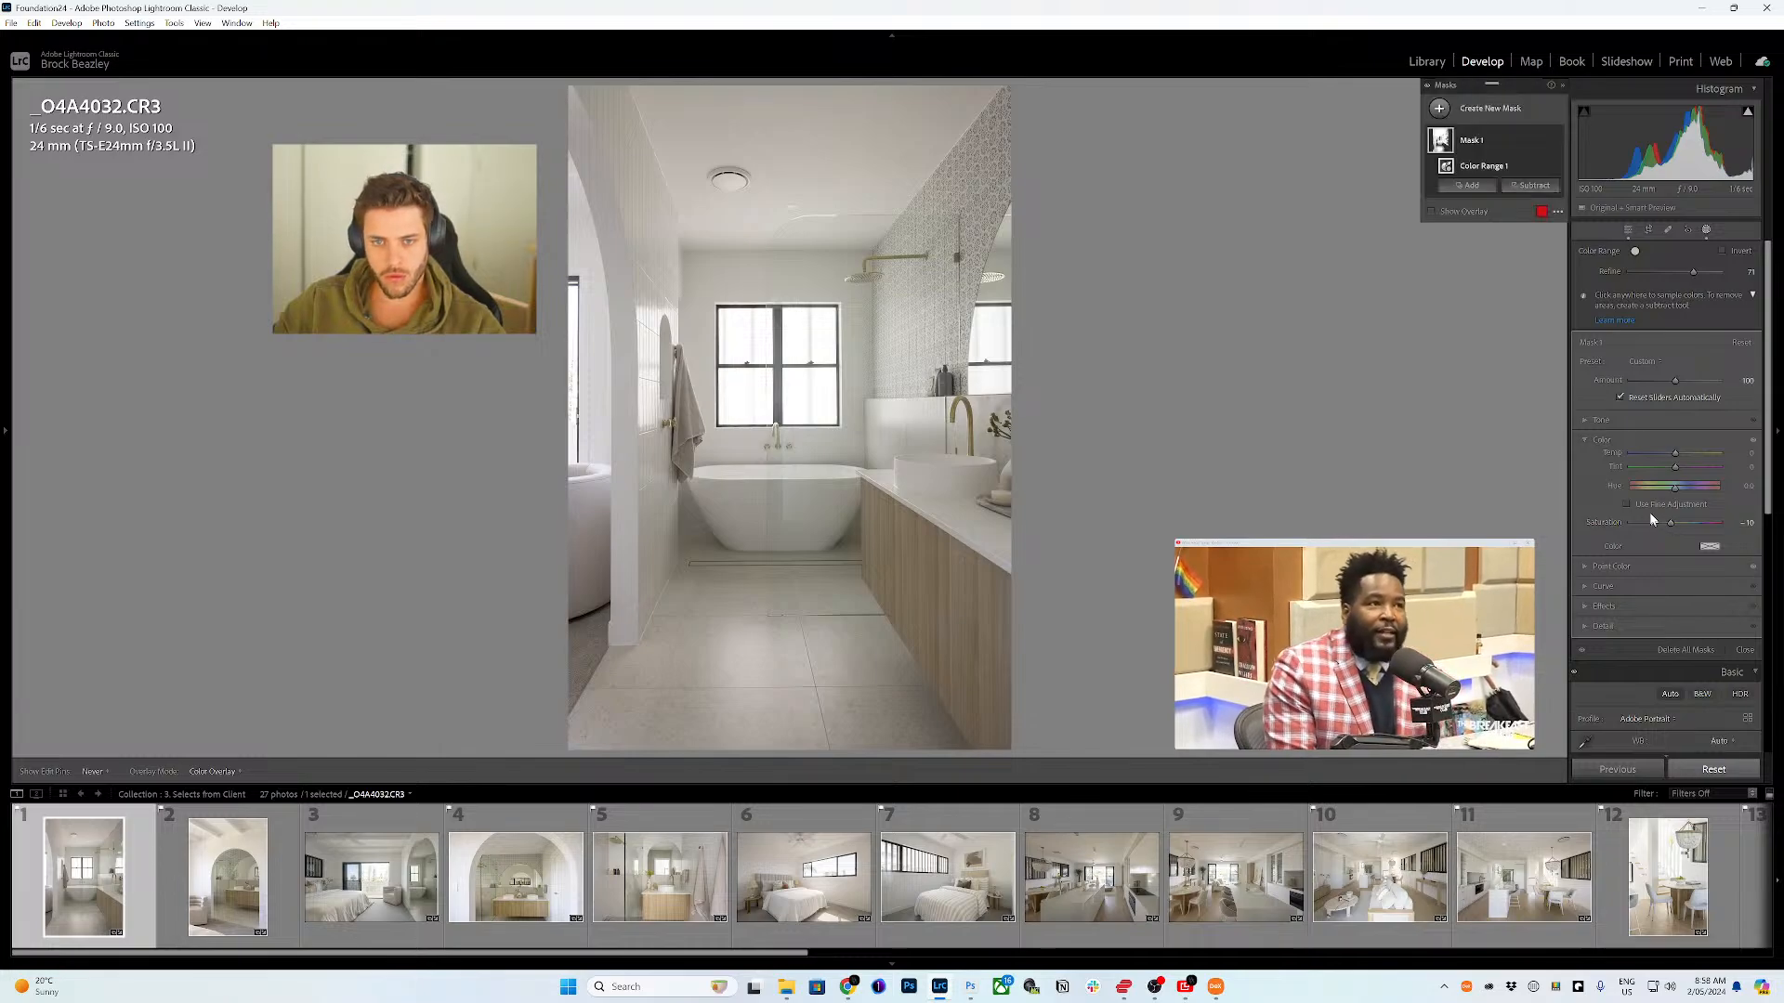
left_click(1609, 438)
- Lift the mask's tone curve to brighten whites, set Amount to 71, and compare with the mask on and off
left_click(1609, 423)
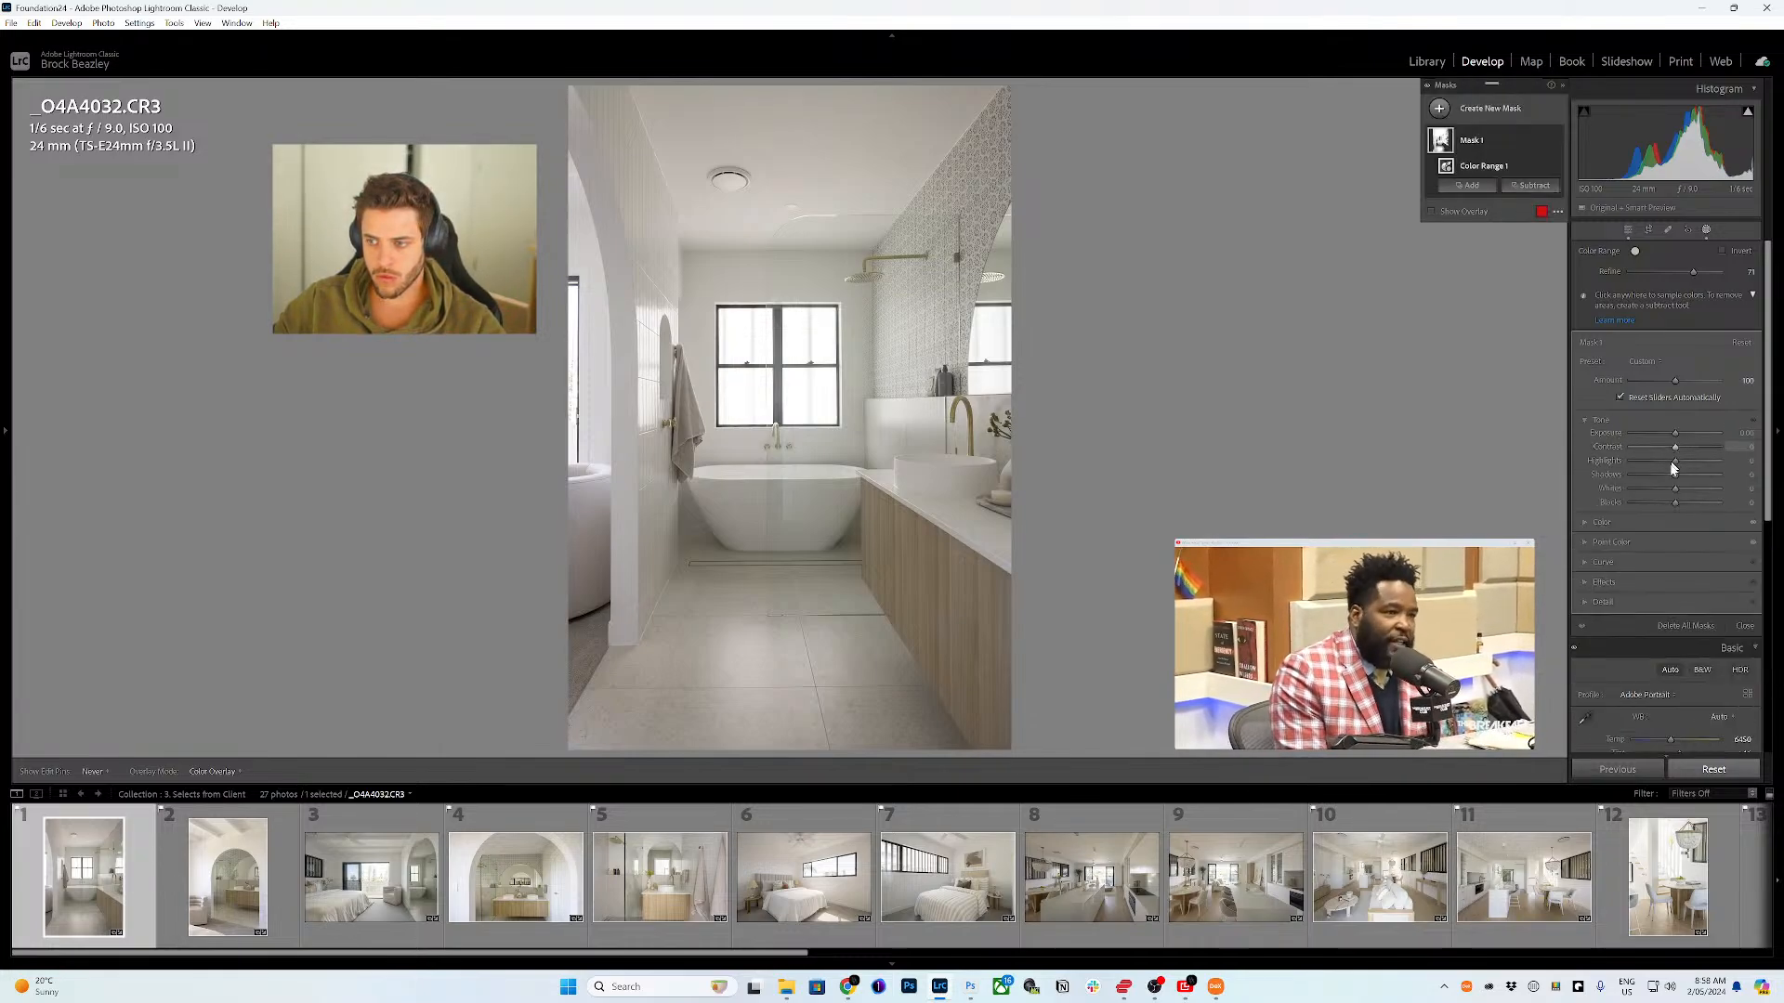
left_click(1612, 561)
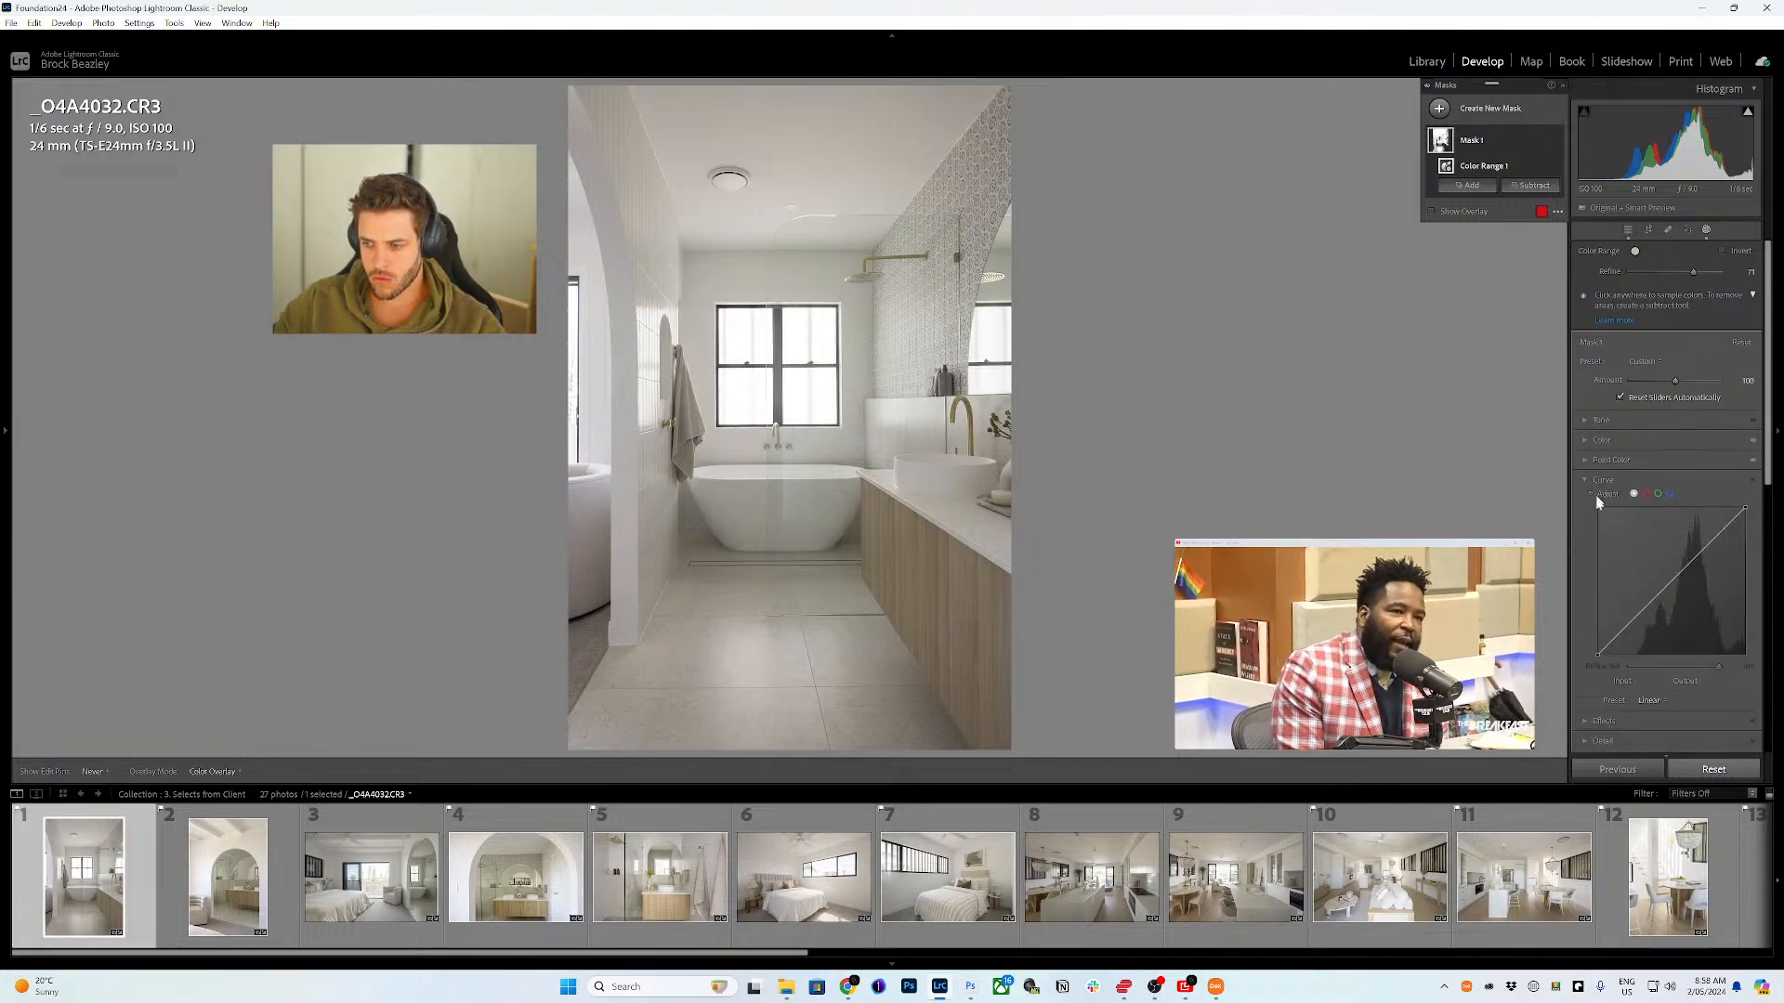
left_click_drag(837, 191, 872, 188)
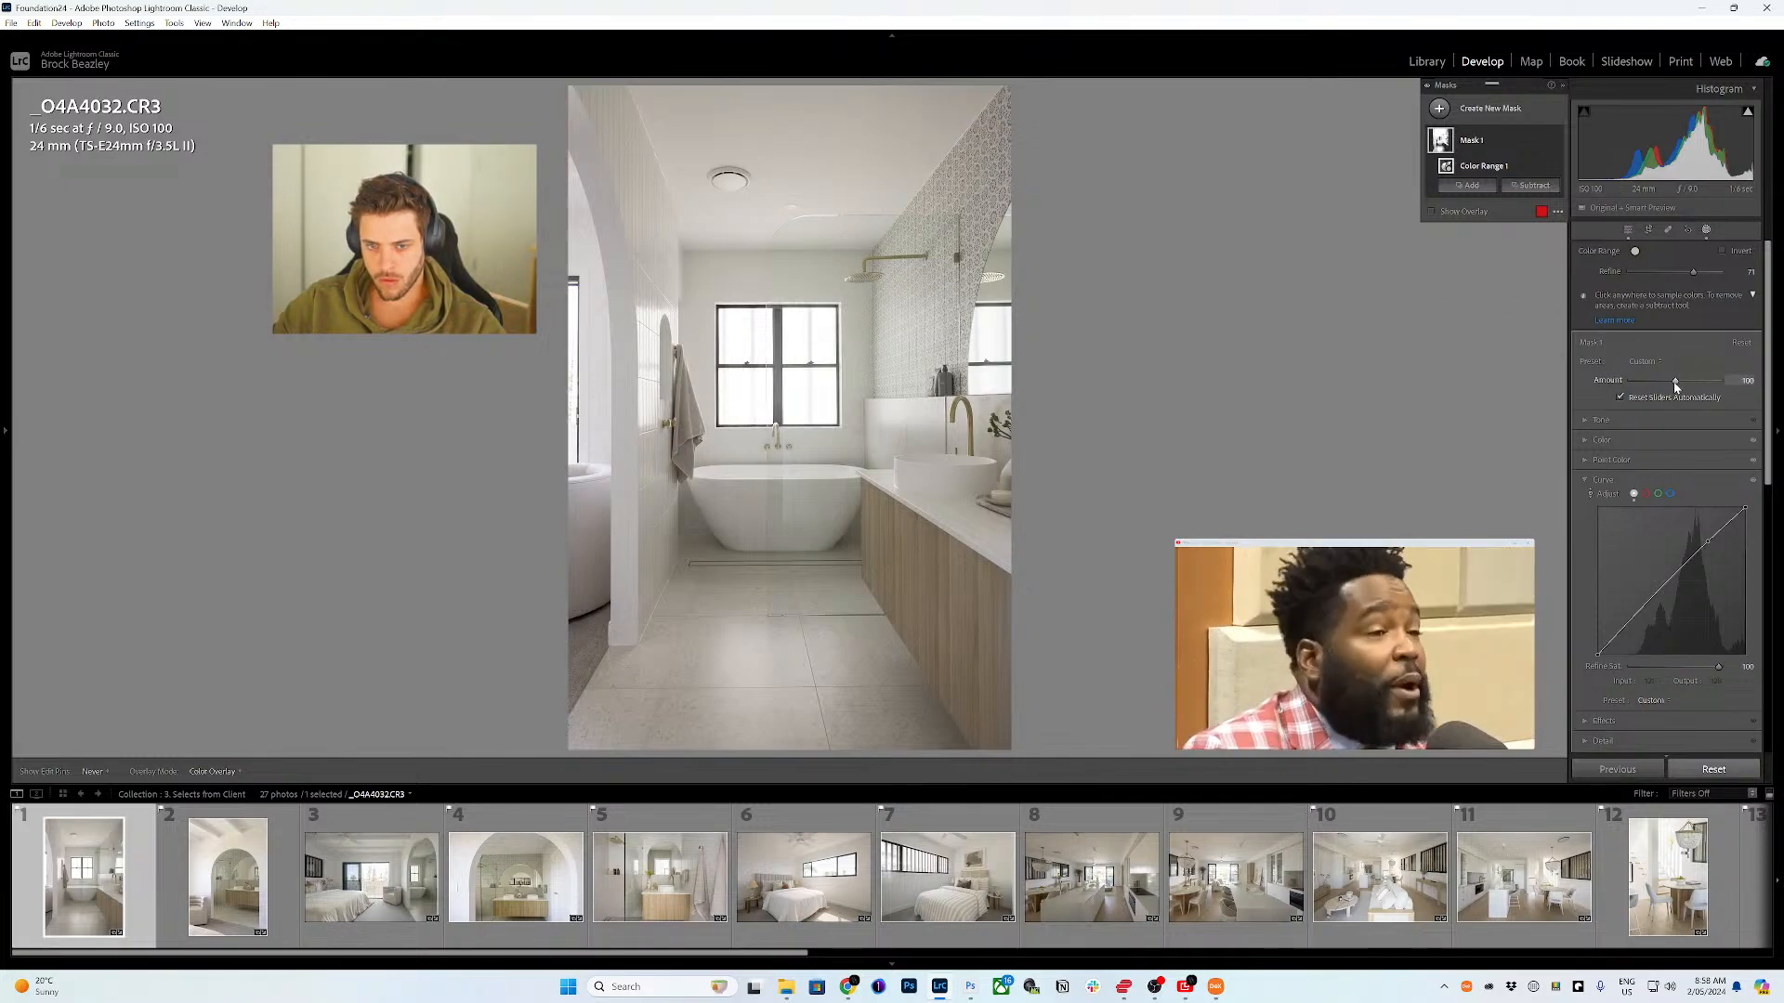
mouse_move(1672, 381)
left_mouse_down()
mouse_move(1613, 388)
mouse_move(1672, 383)
left_mouse_up()
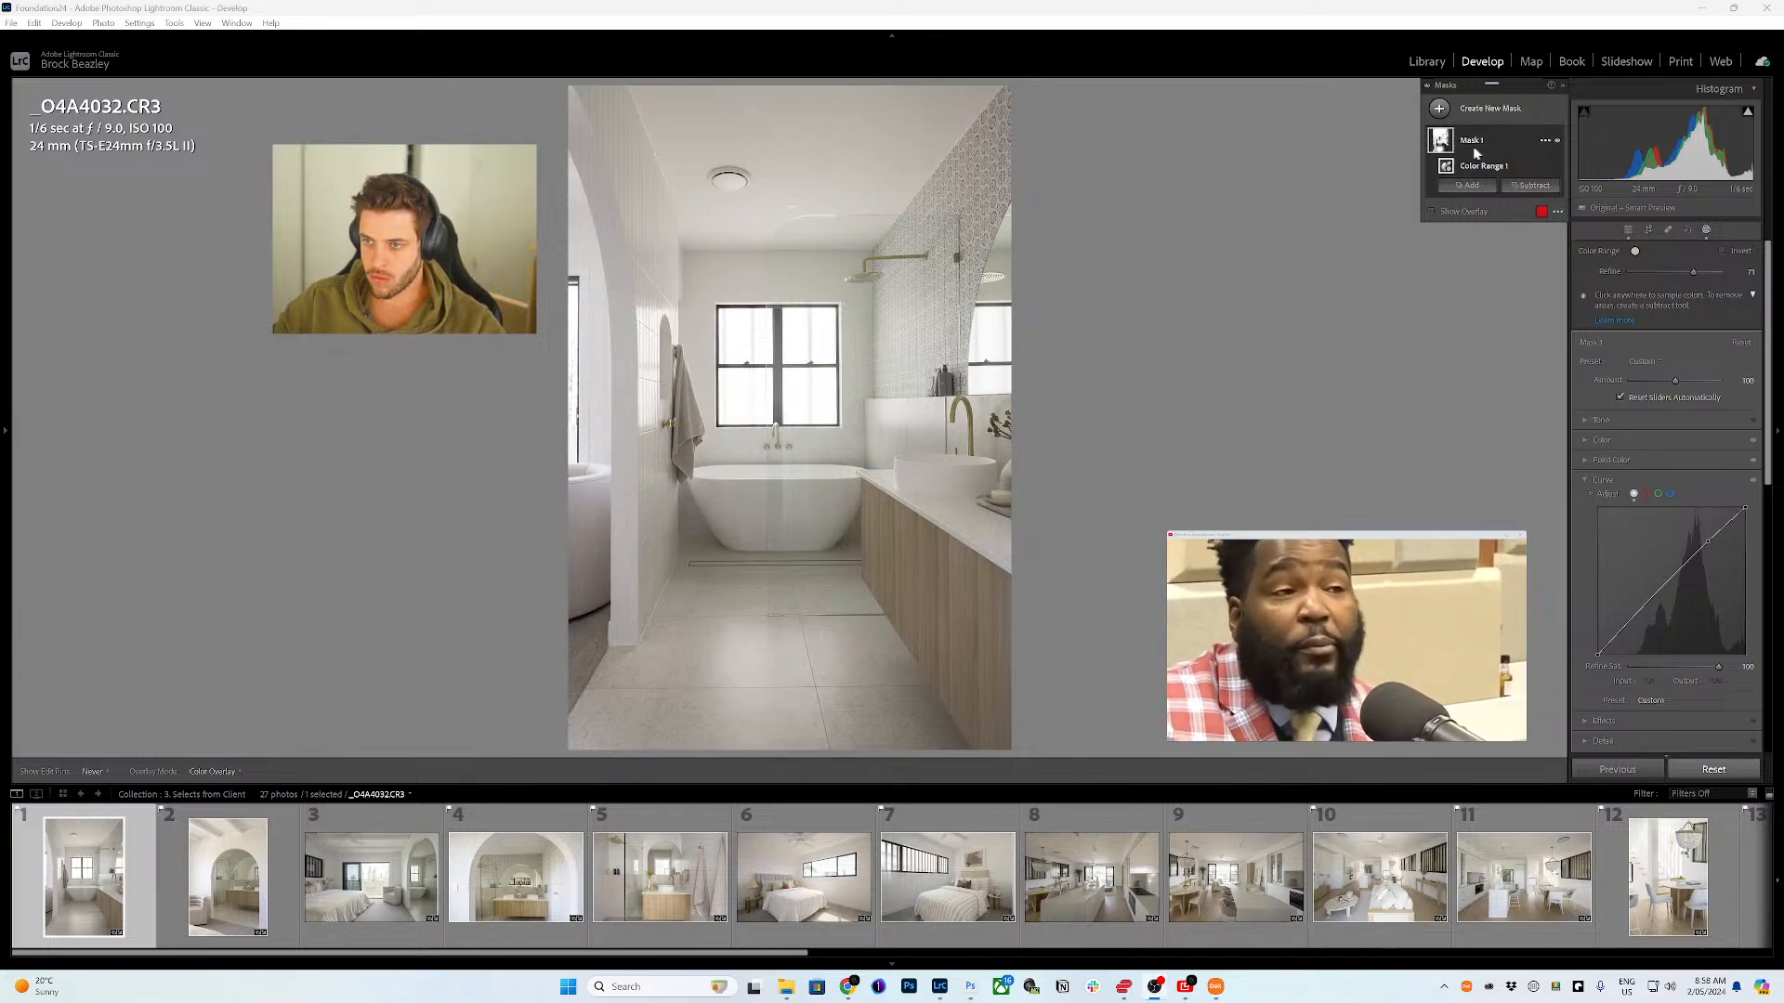
mouse_move(1452, 146)
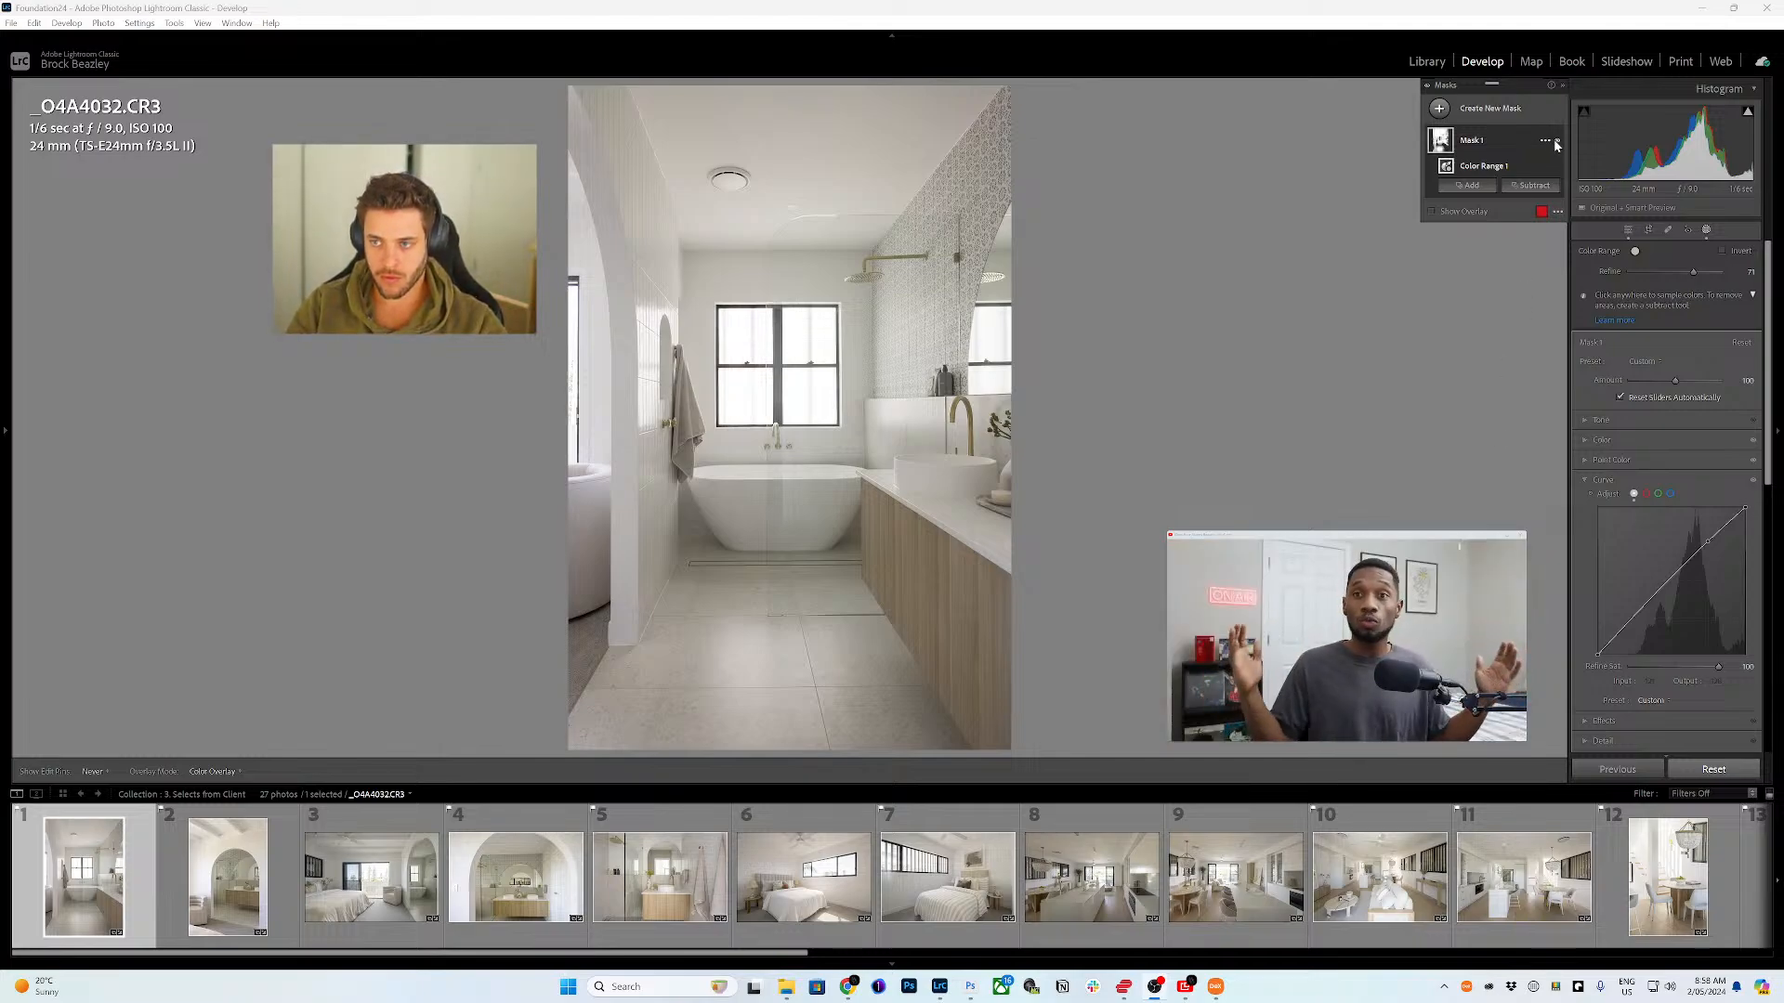
left_click(1558, 141)
left_click(1558, 141)
left_click(1558, 141)
left_click(1558, 141)
left_click(1558, 141)
left_click(1558, 141)
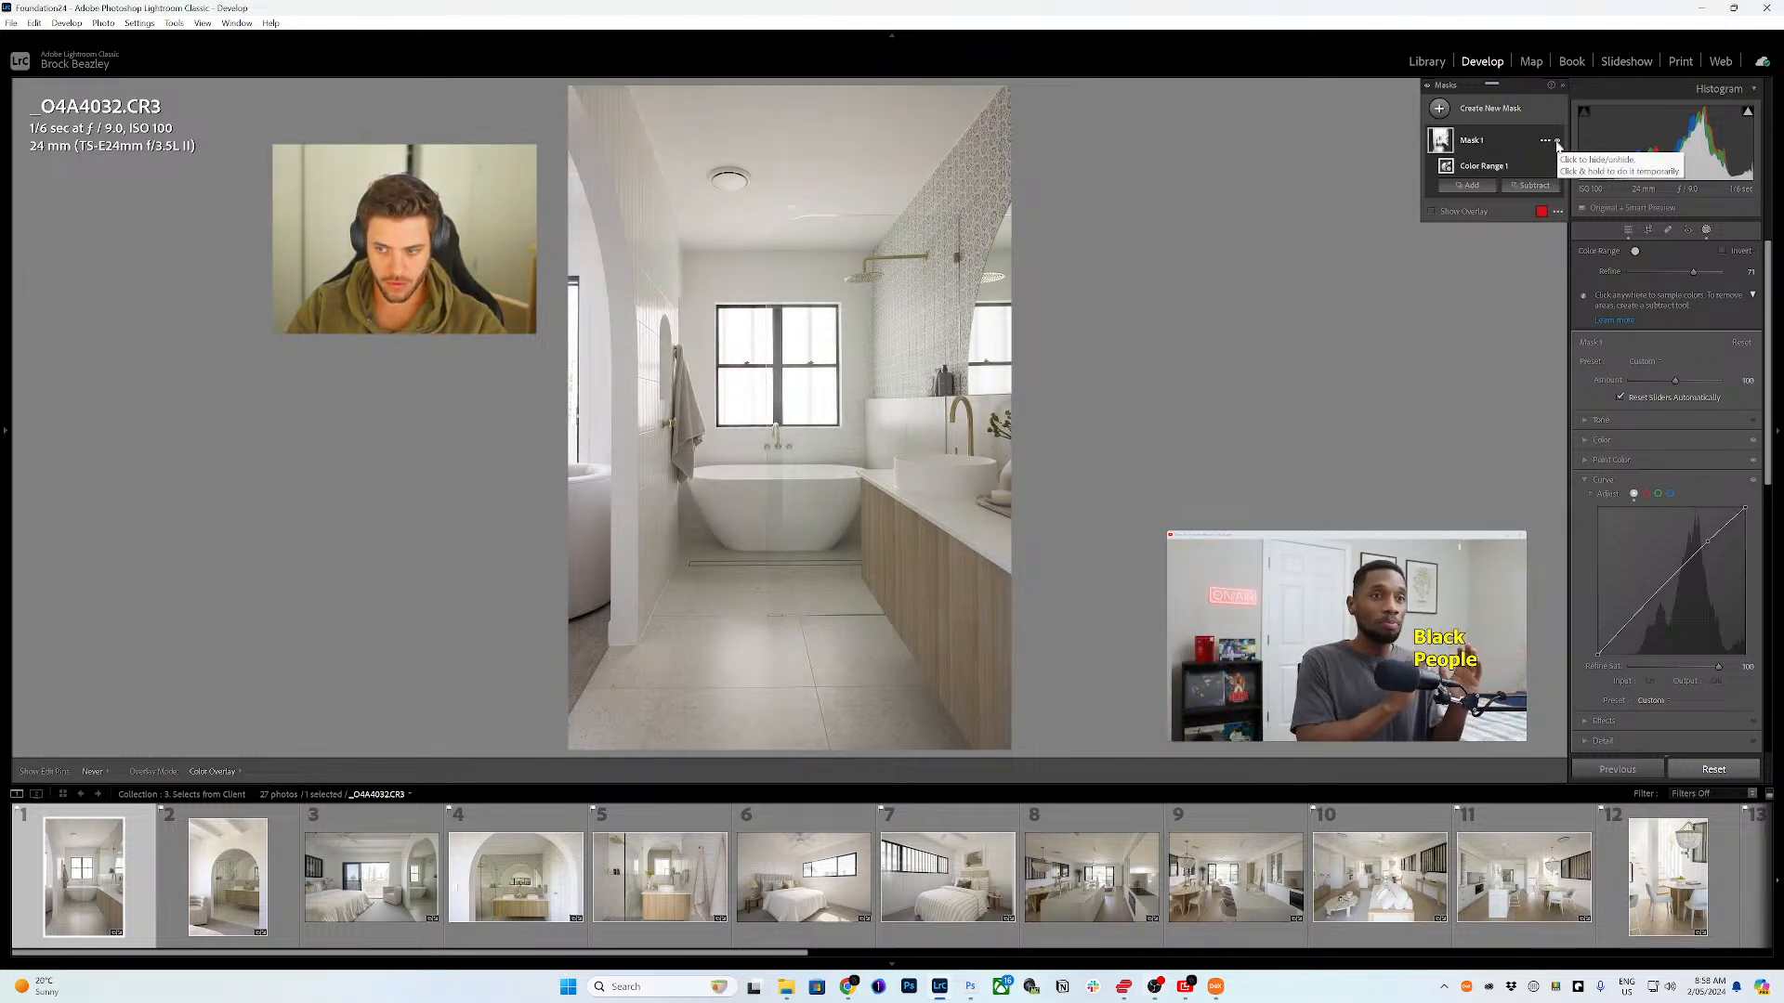
- Add floor and wall point colours desaturated to -15 and -22, then reopen masking on the bathroom photo
left_click(1607, 462)
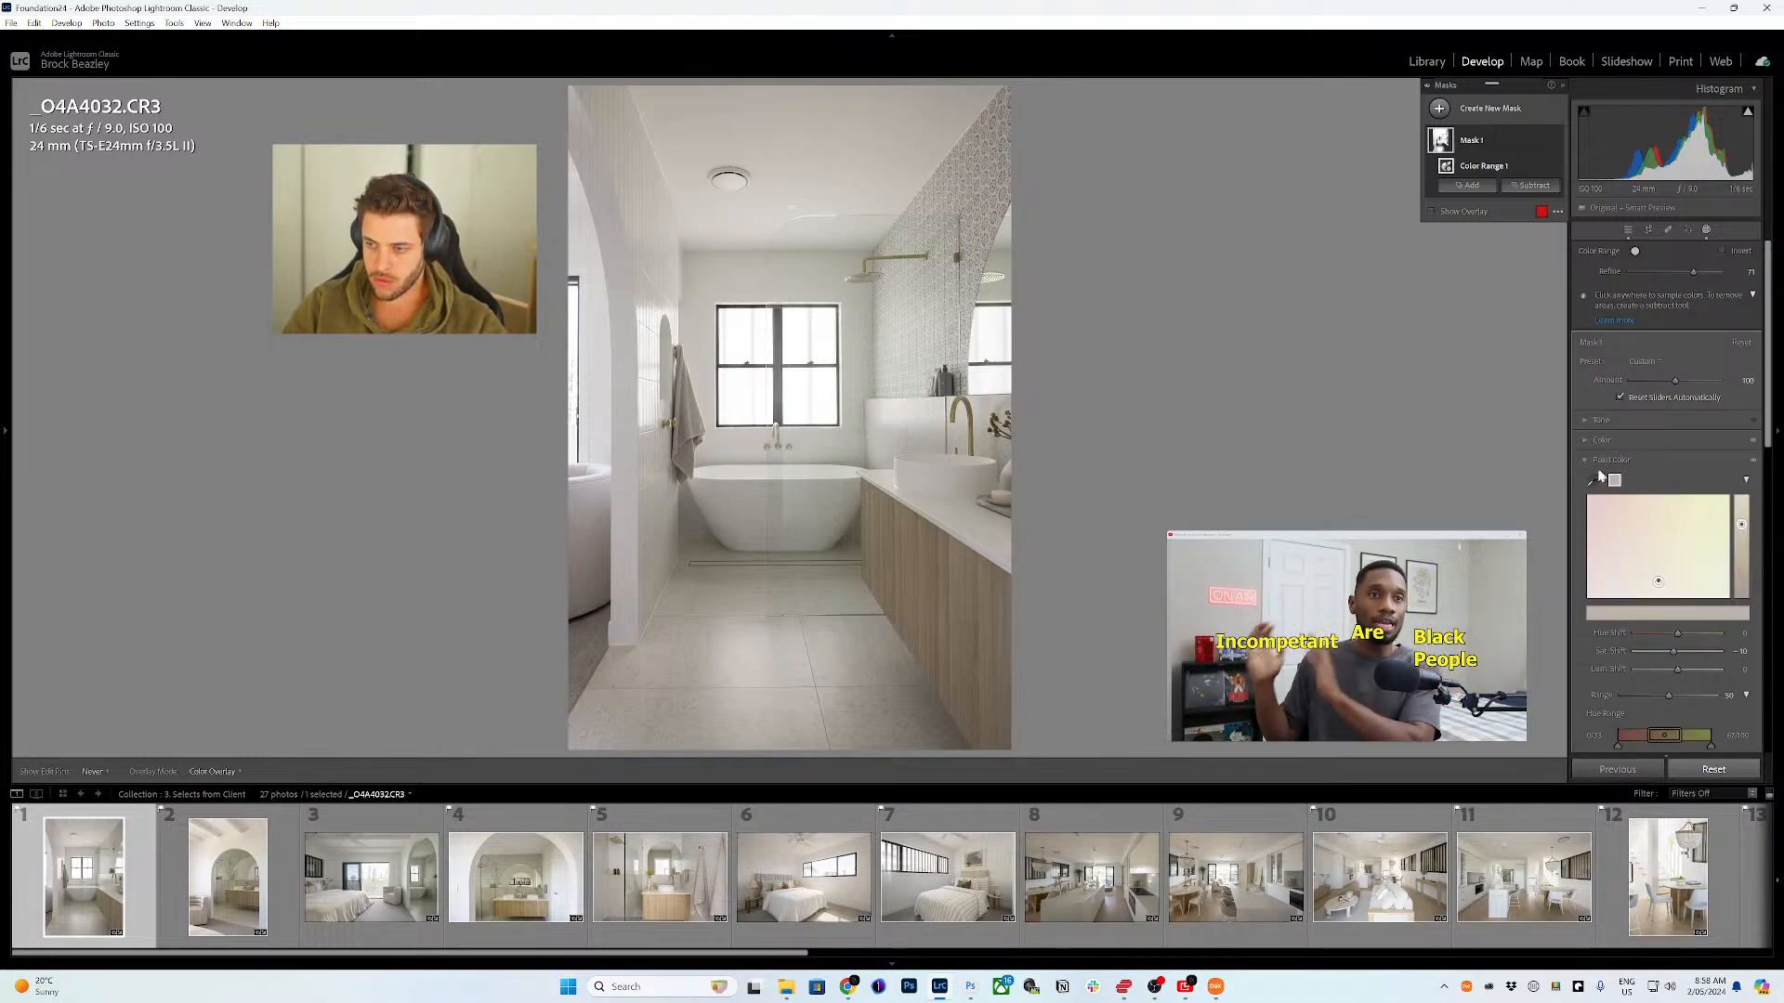
left_click(864, 655)
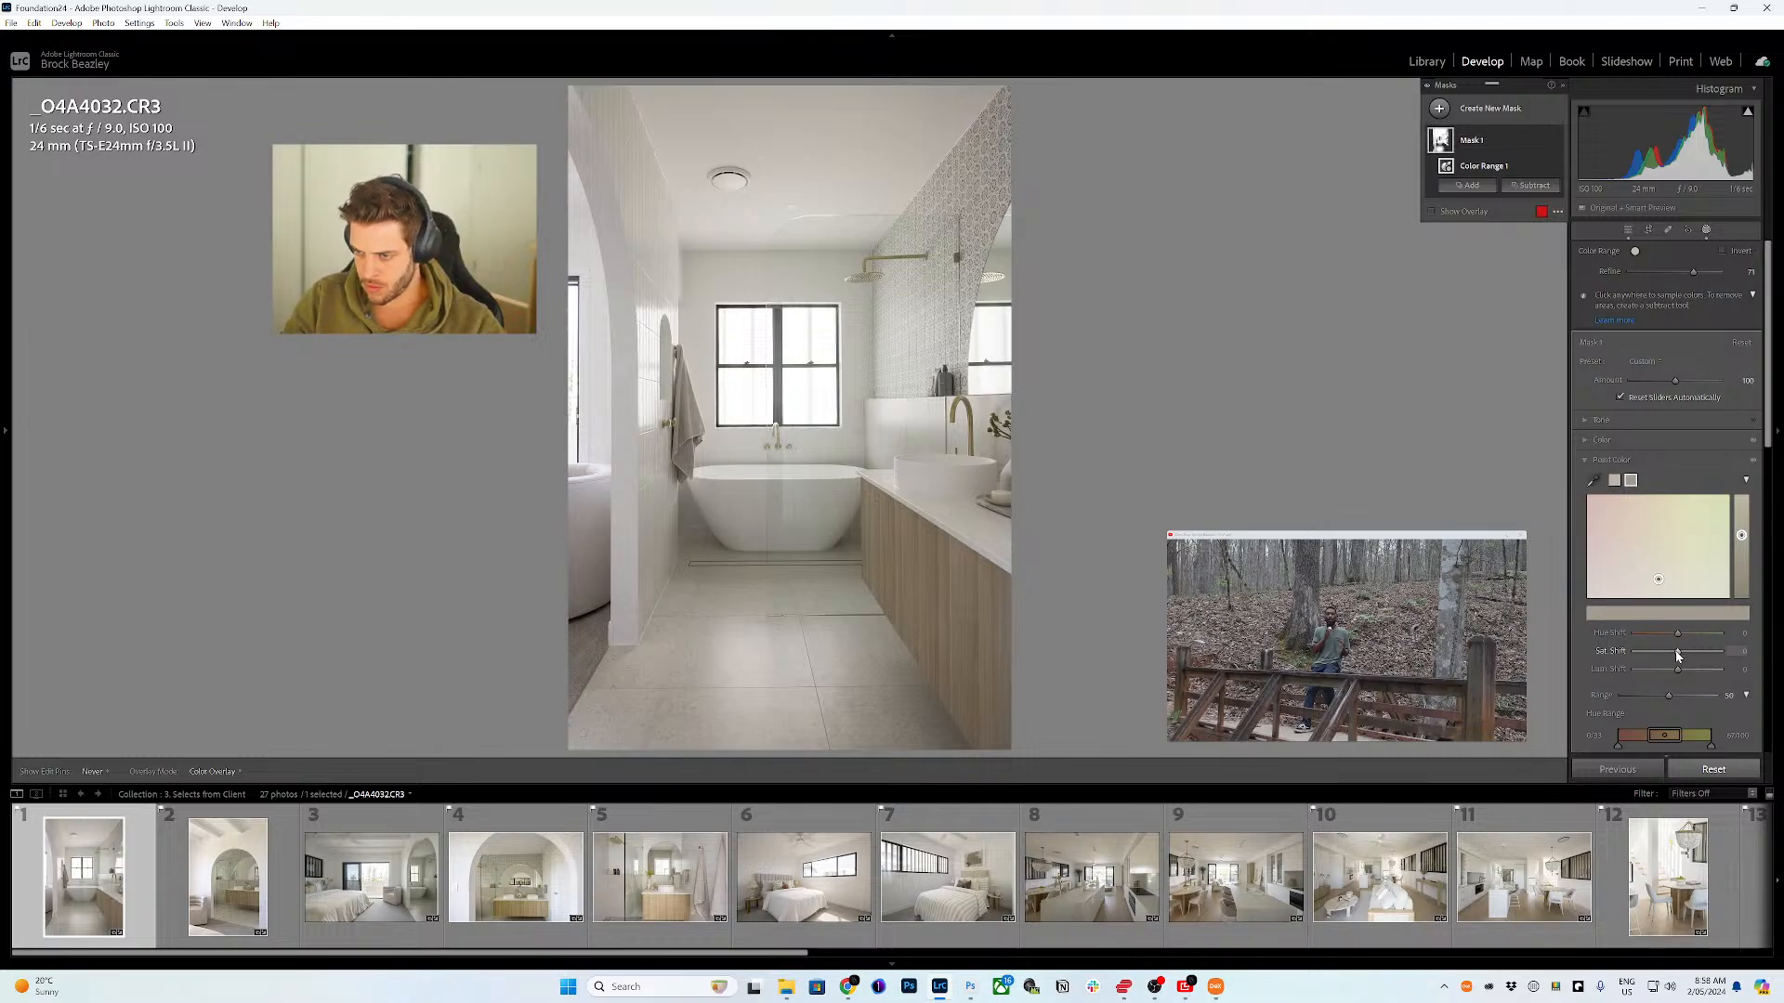
left_click_drag(1678, 656, 1664, 660)
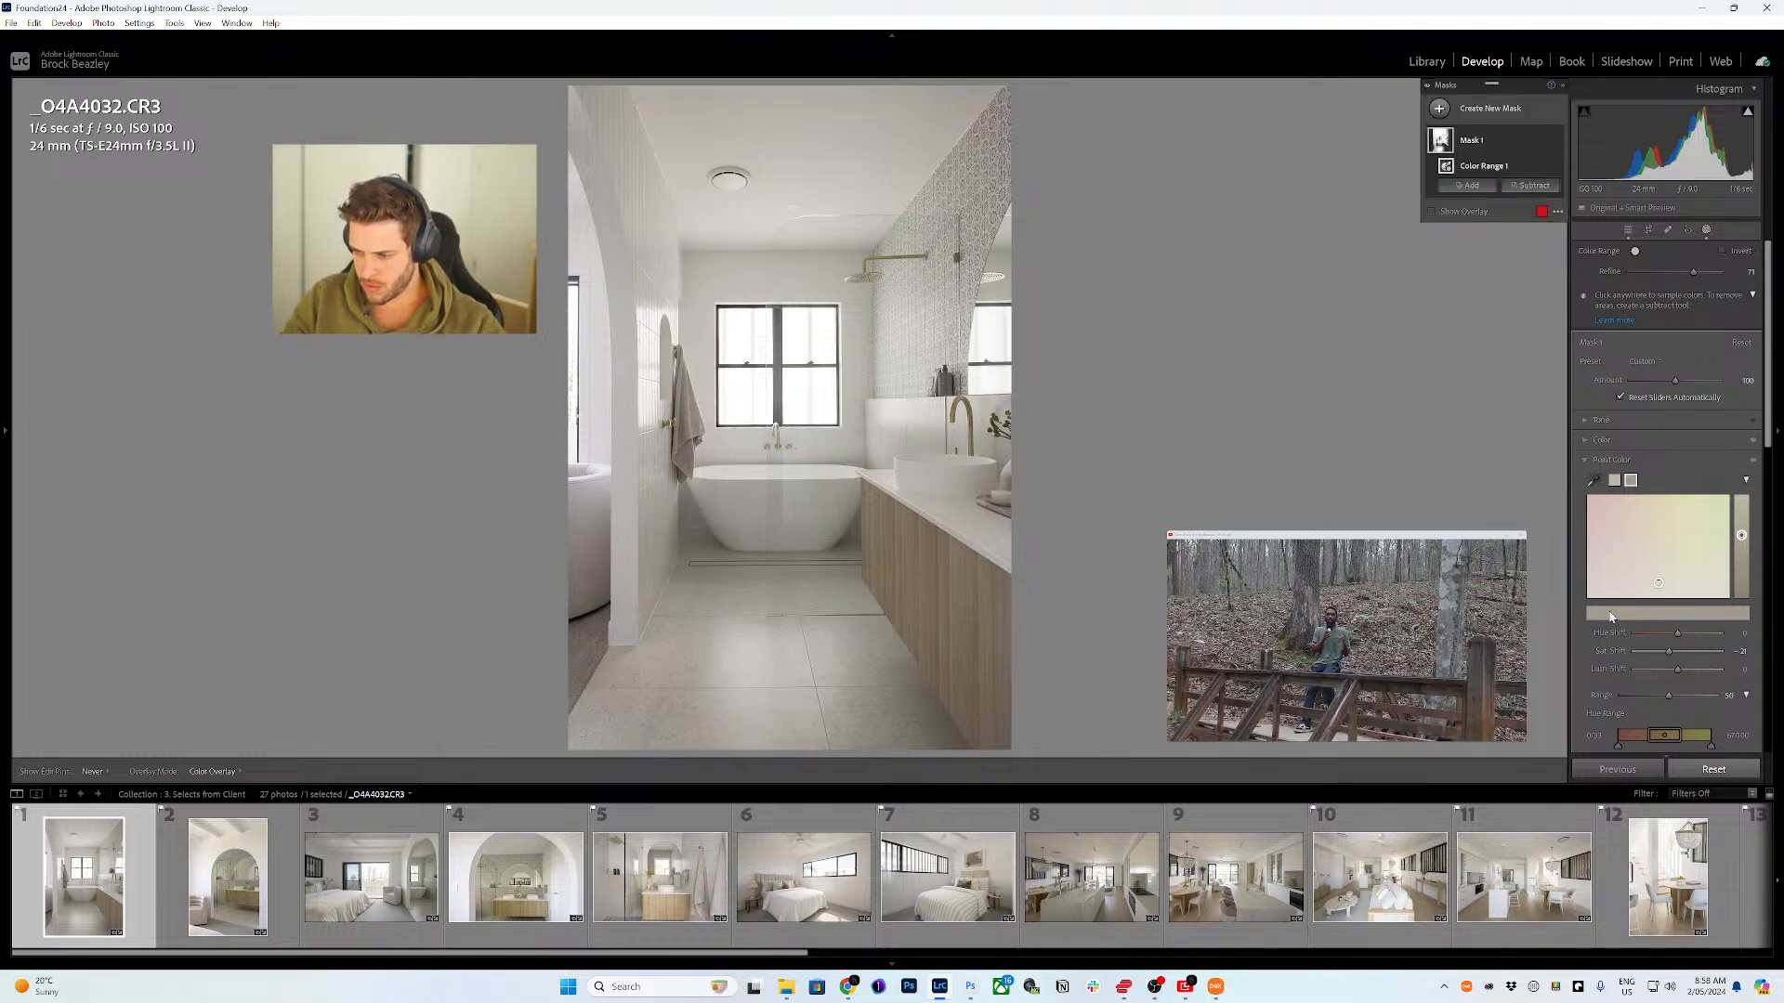
left_click(1593, 480)
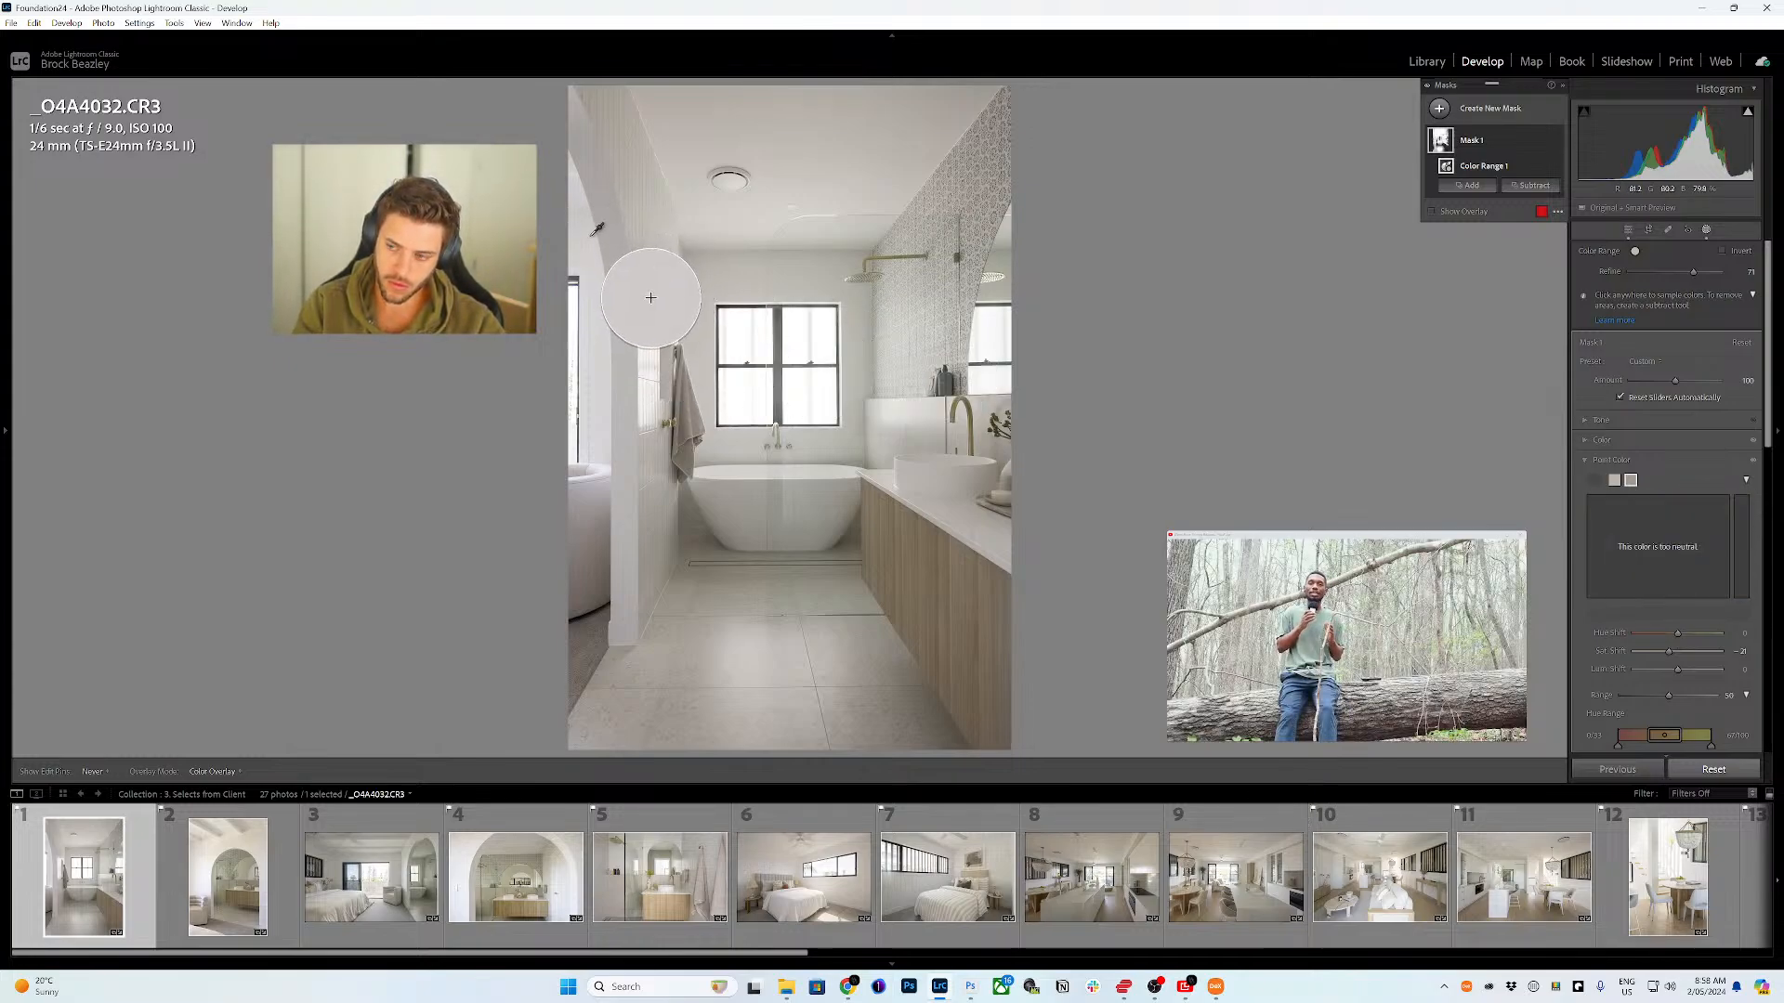
left_click(655, 295)
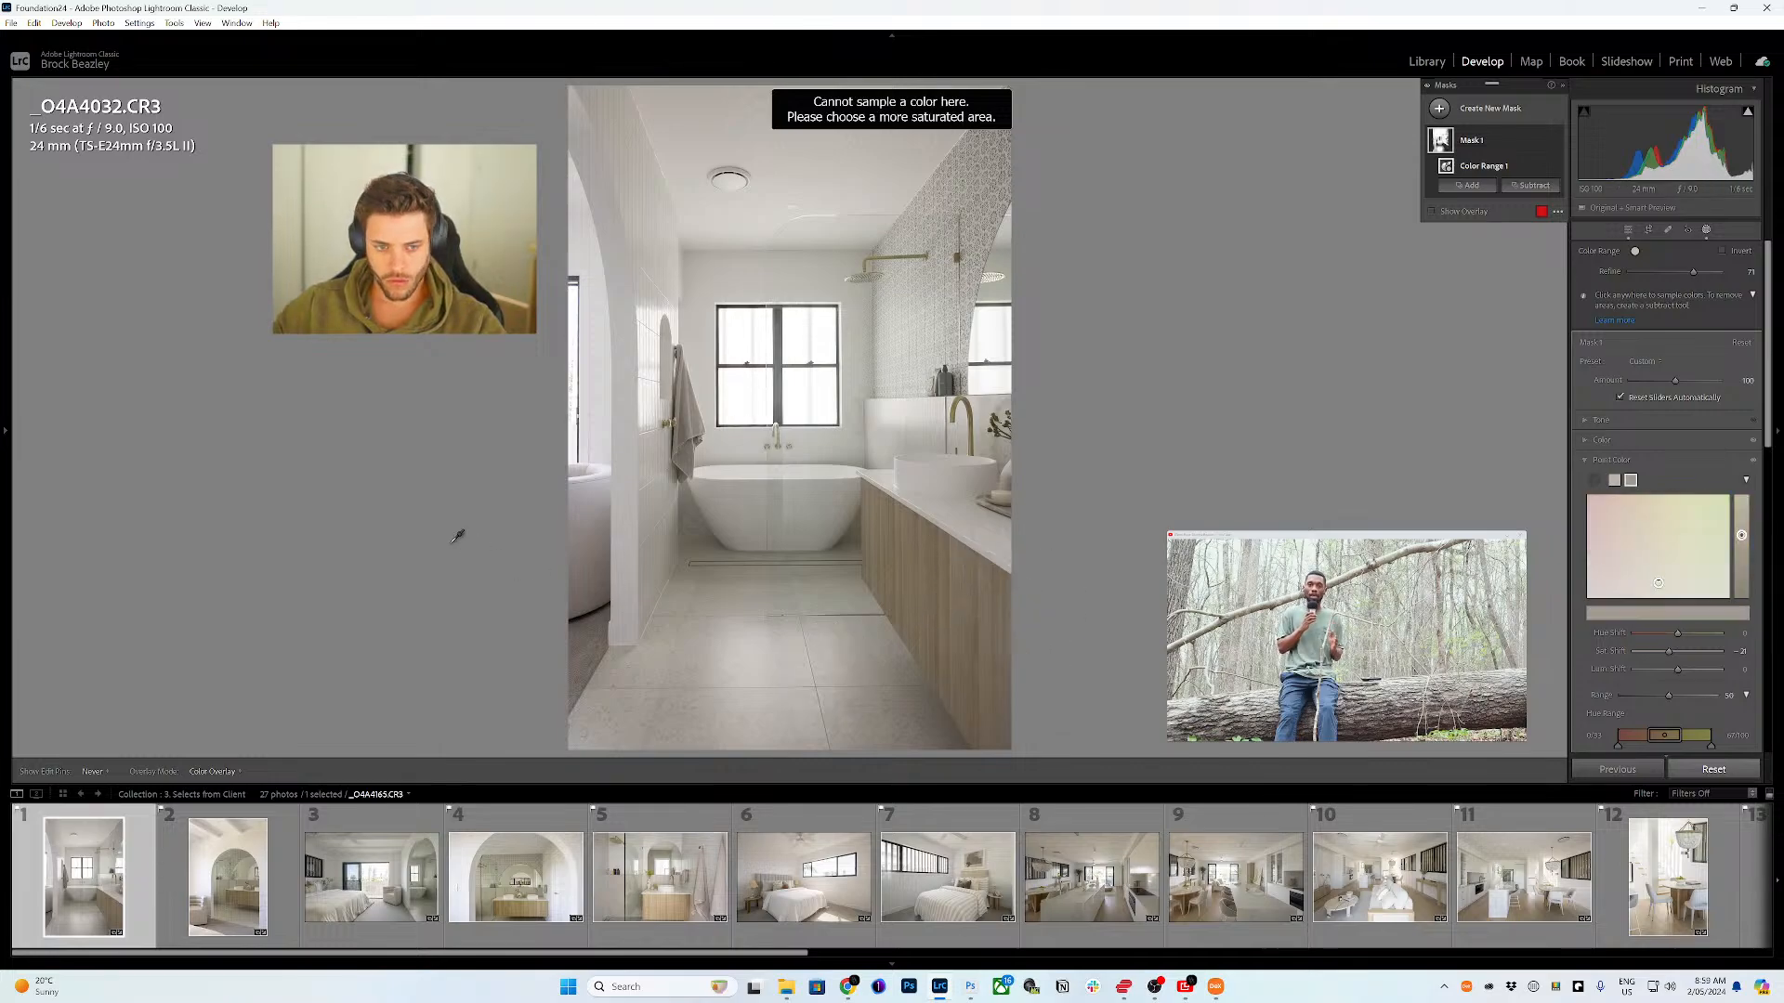
left_click(660, 582)
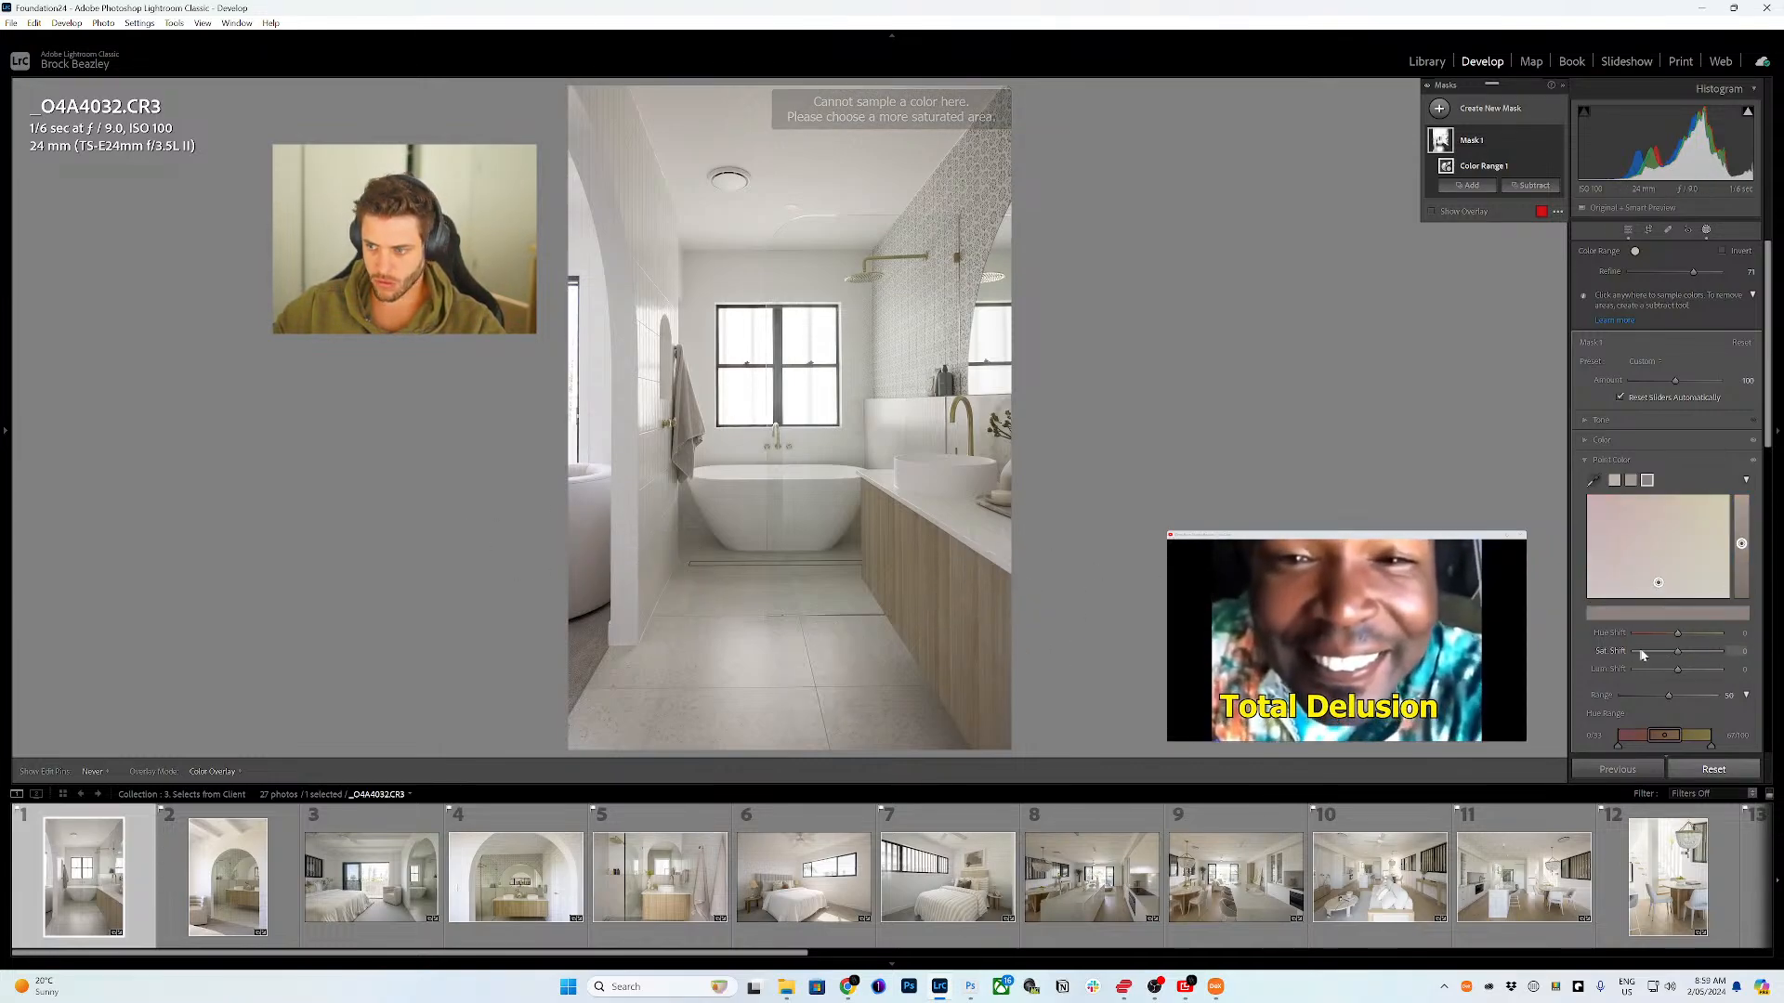
left_click_drag(1677, 653, 1667, 661)
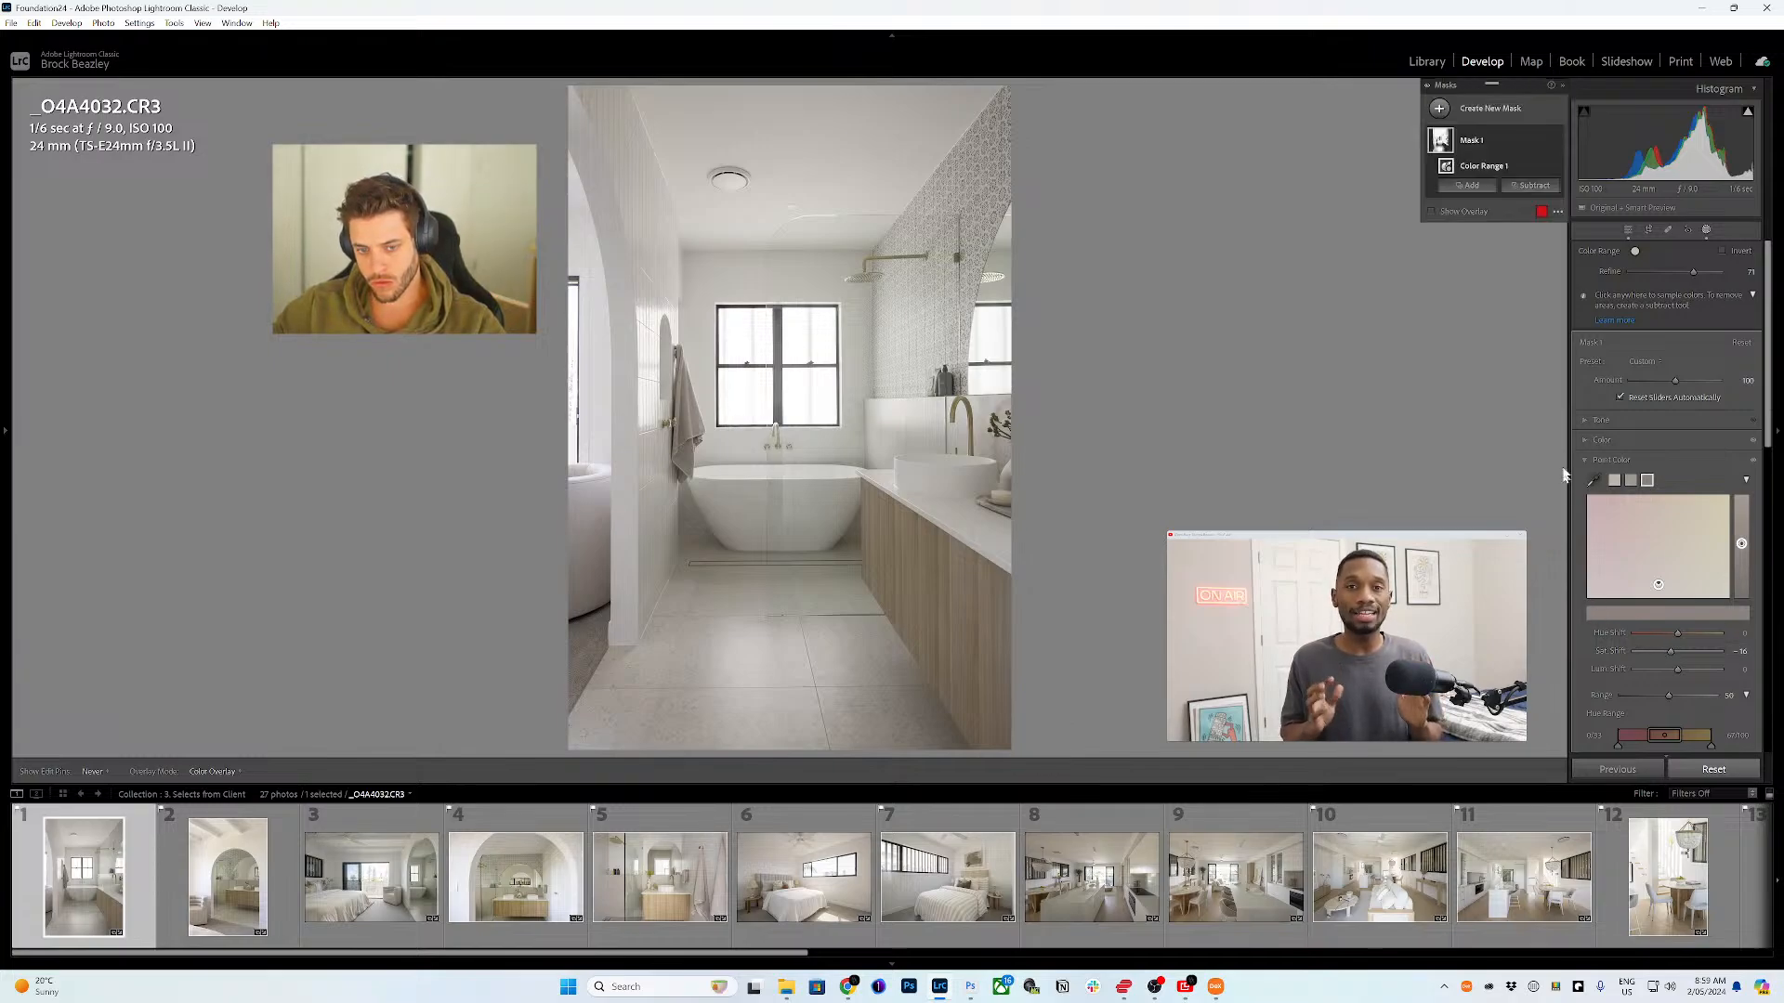
left_click_drag(1691, 272, 1688, 275)
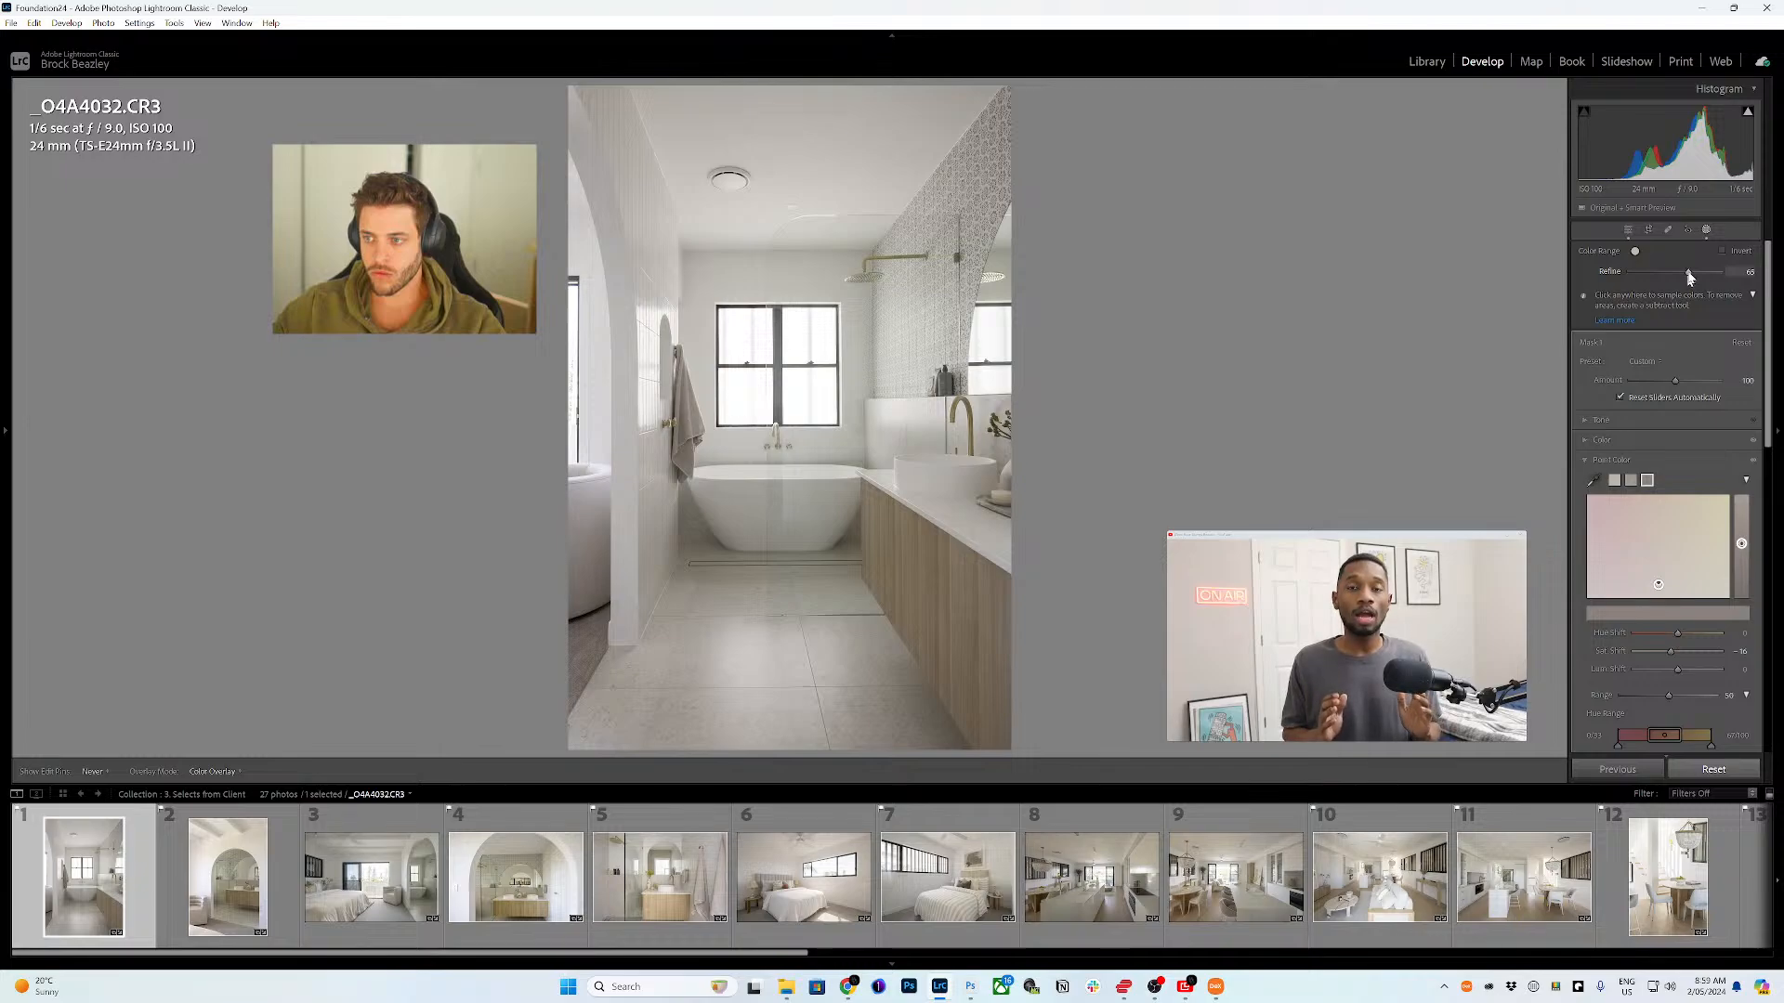
left_click(1708, 232)
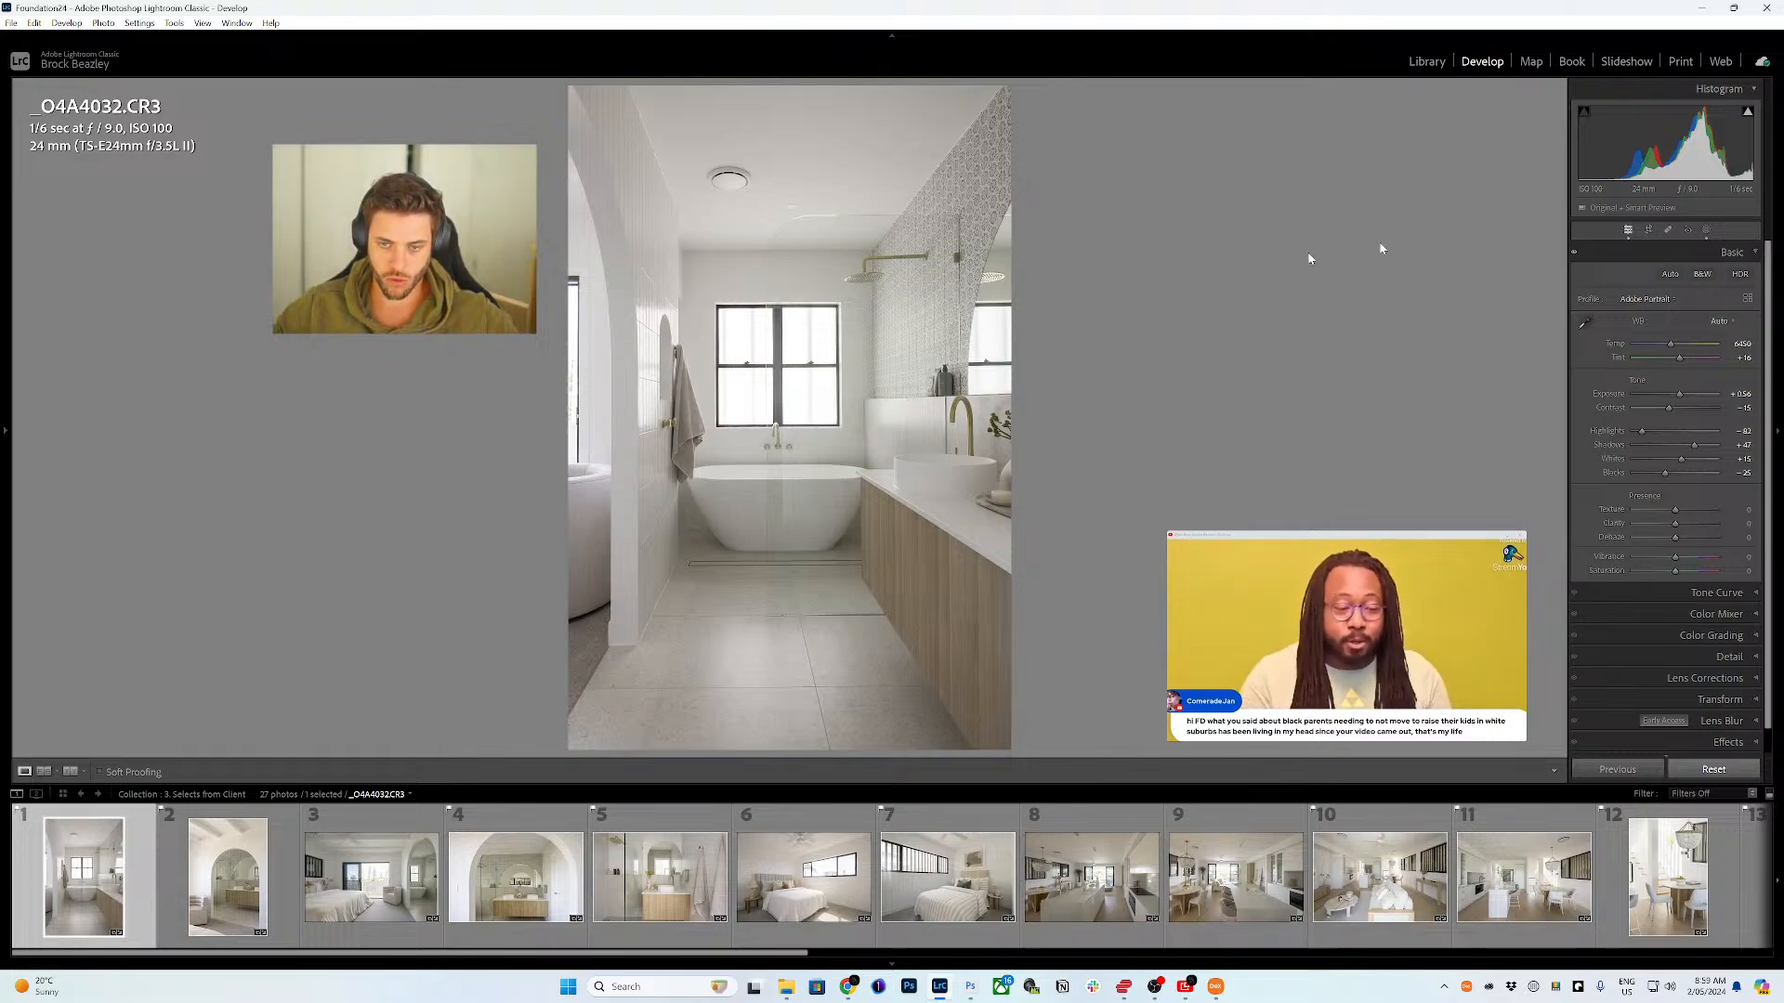
left_click(1707, 230)
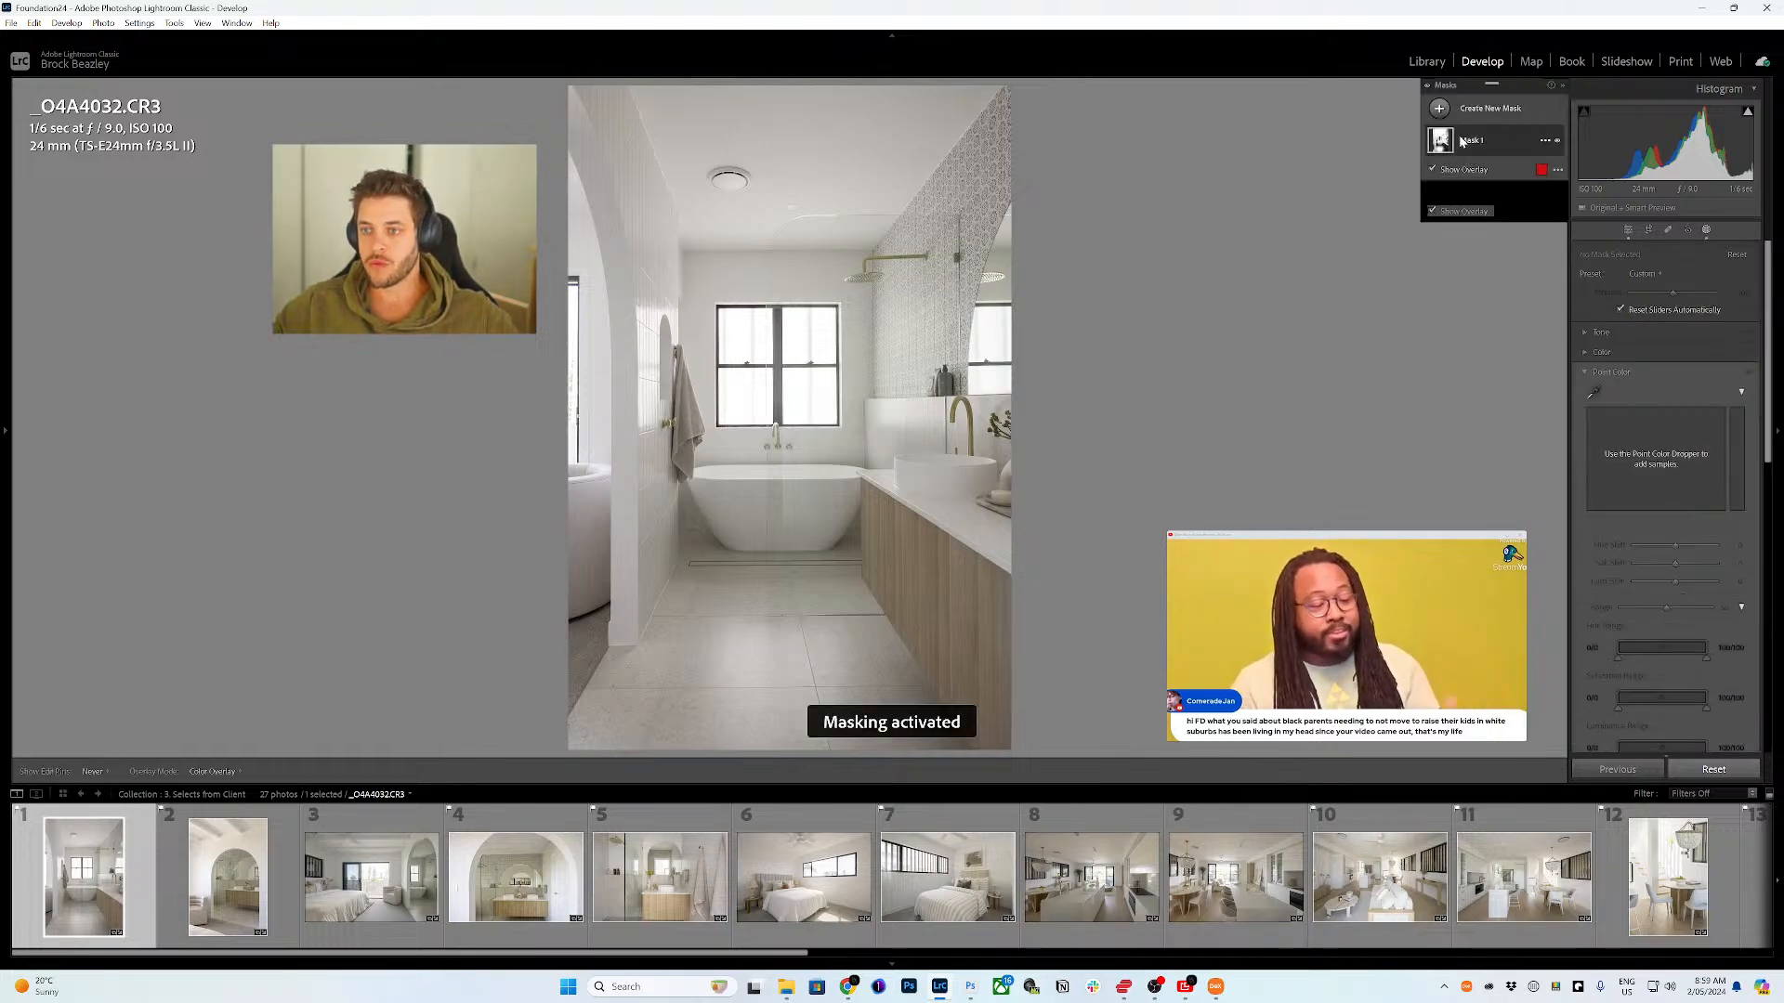
- Save the current mask settings as a new preset named WHITE CC
left_click(1646, 361)
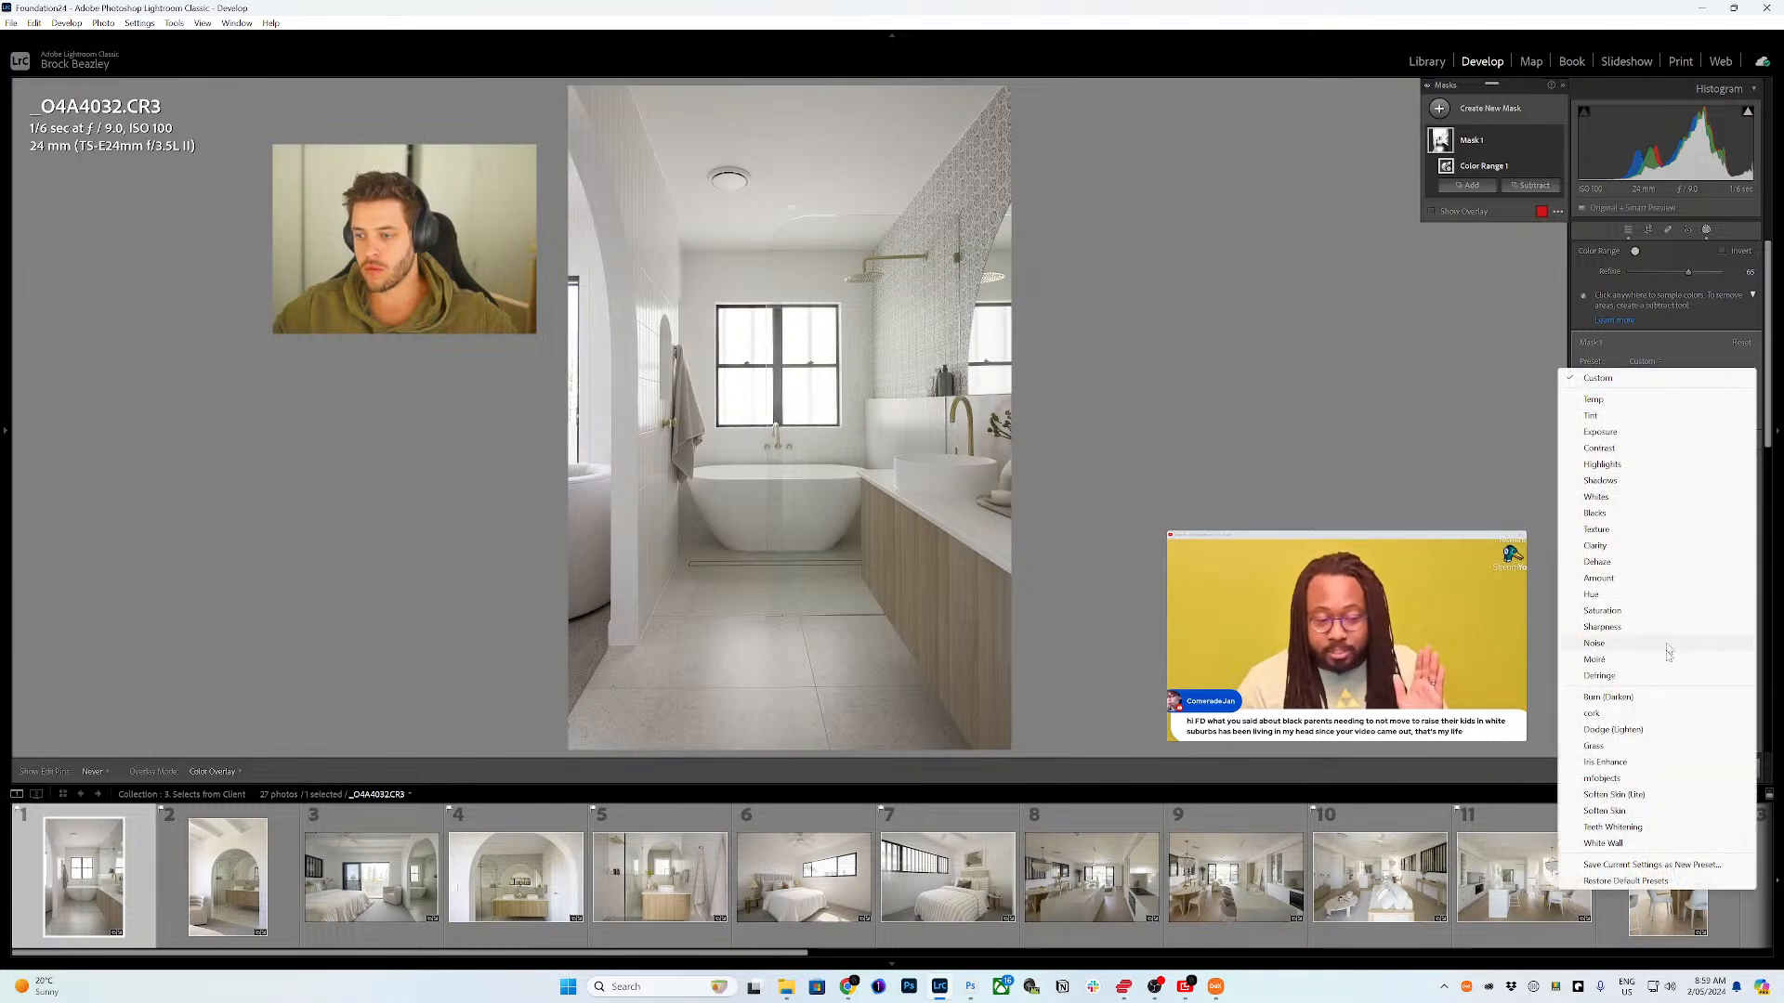
left_click(1635, 865)
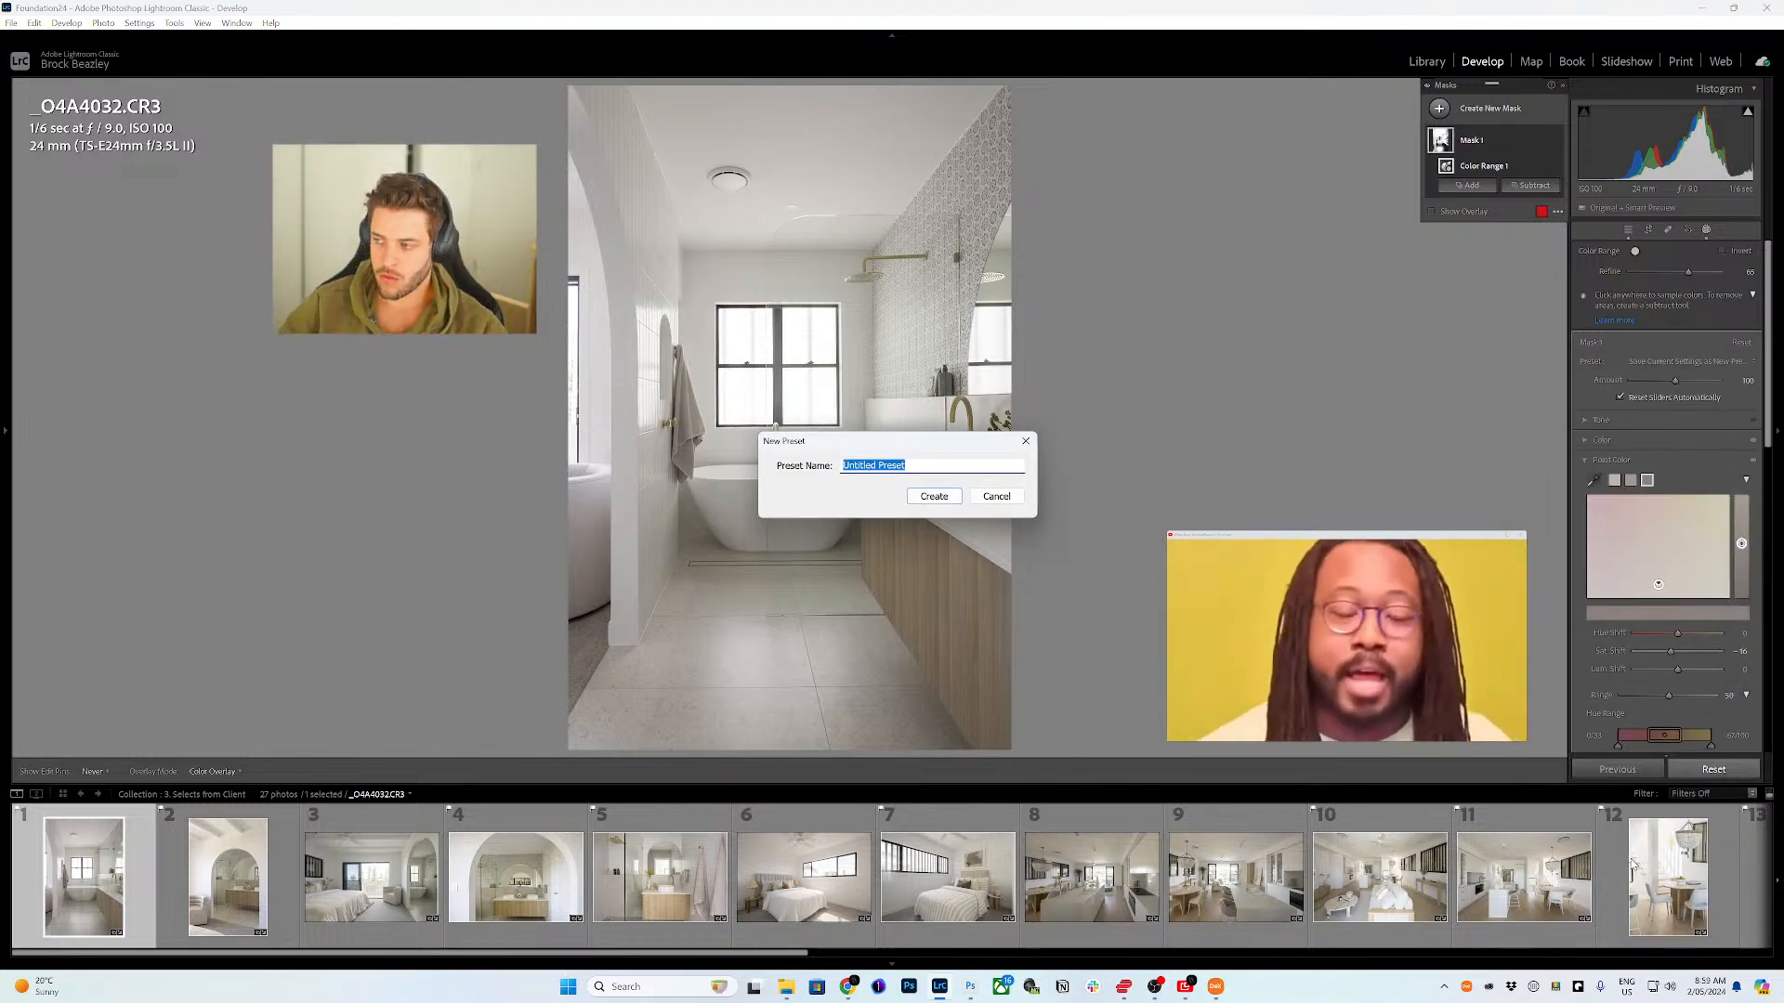
type("WHITE CC")
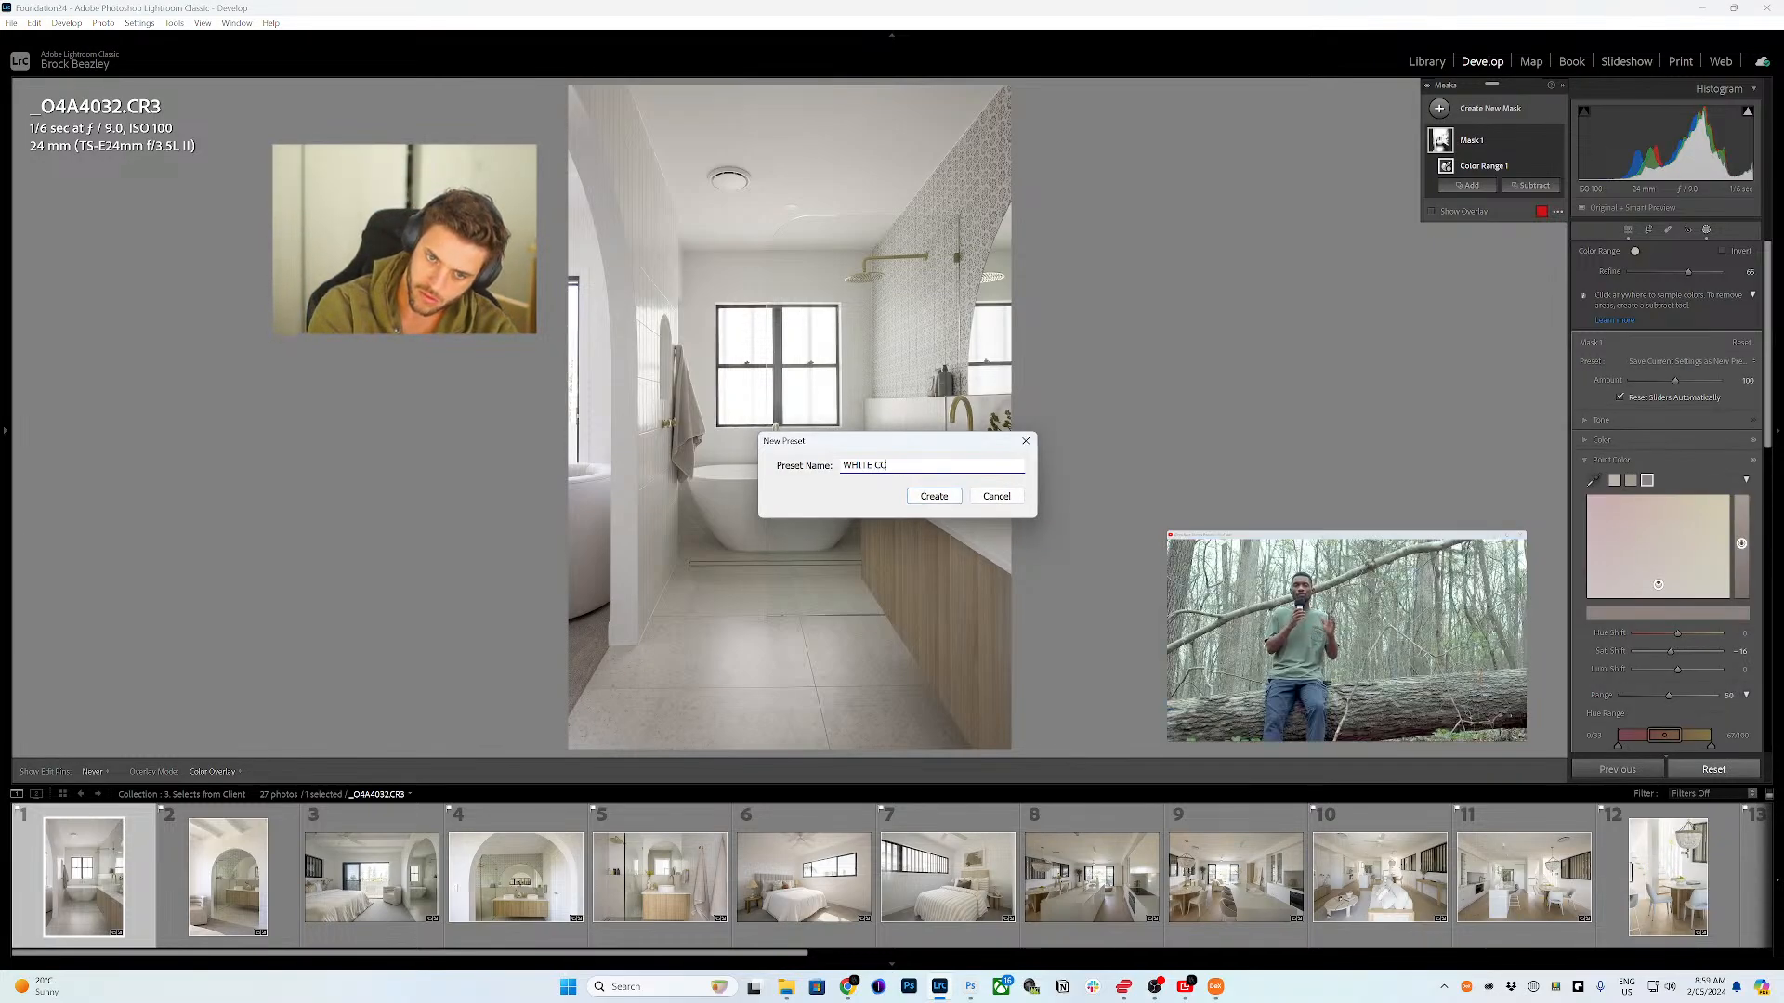
key("Return")
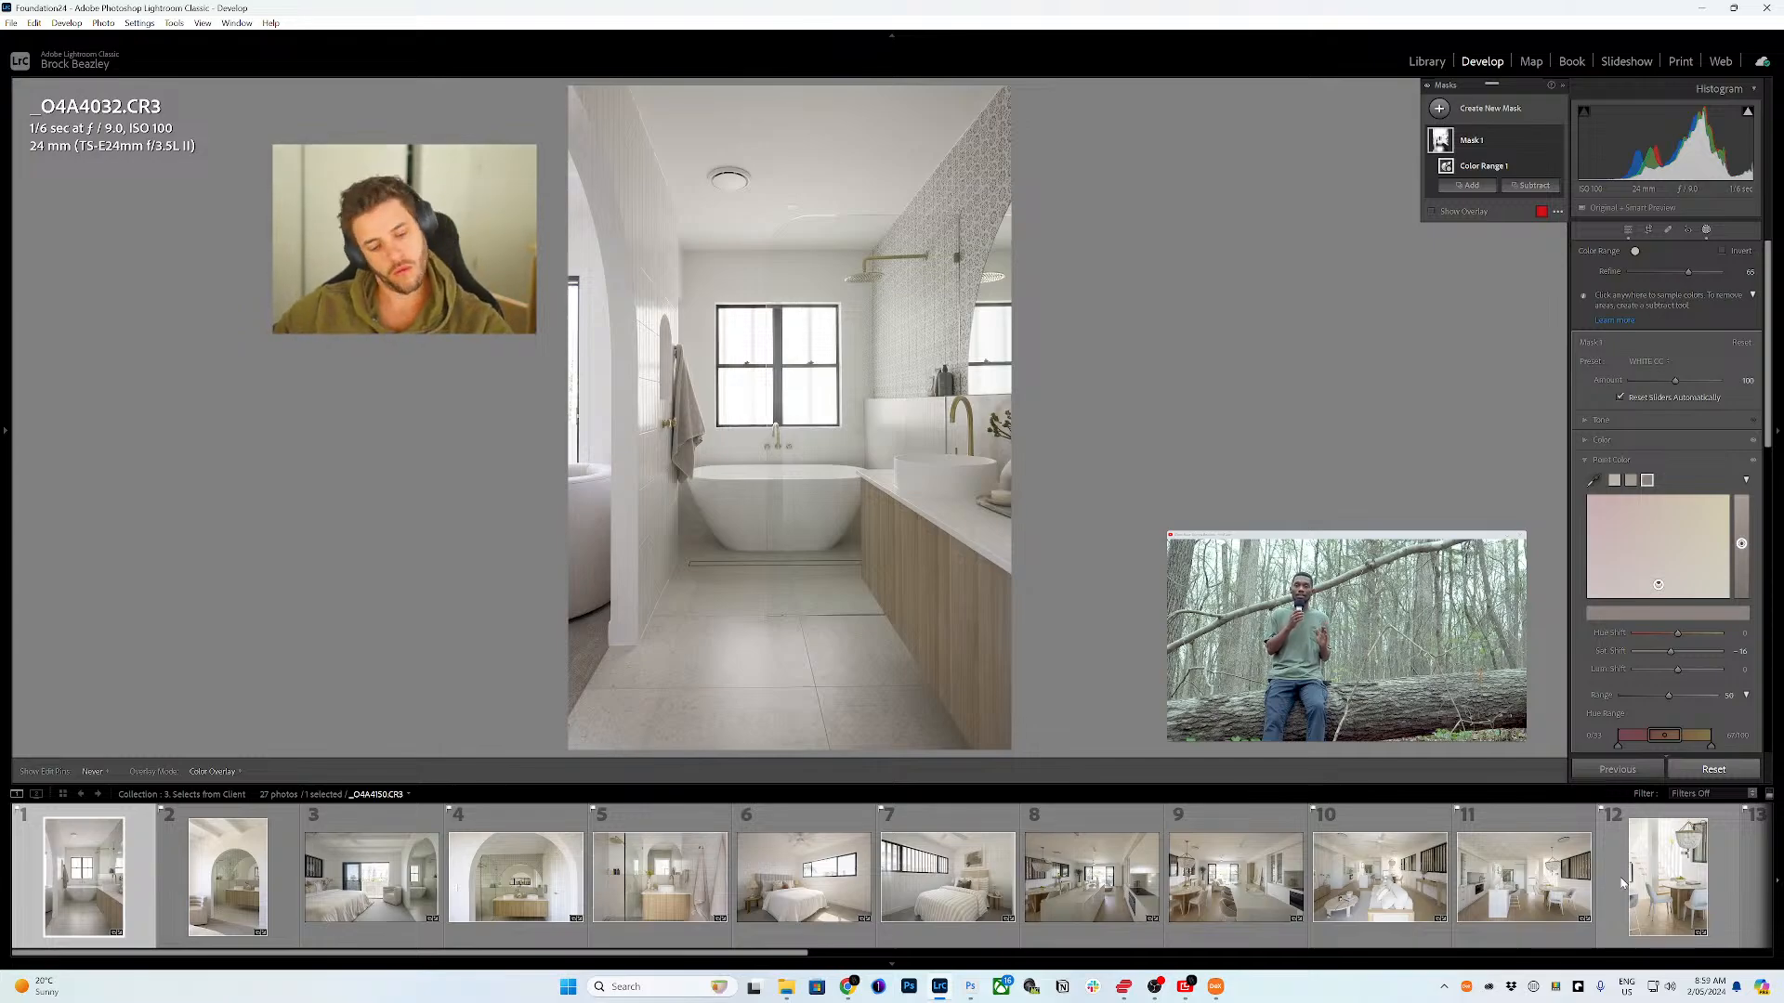
- Sync only the Masking settings across all 27 filmstrip photos
scroll(1622, 883, "down", 5)
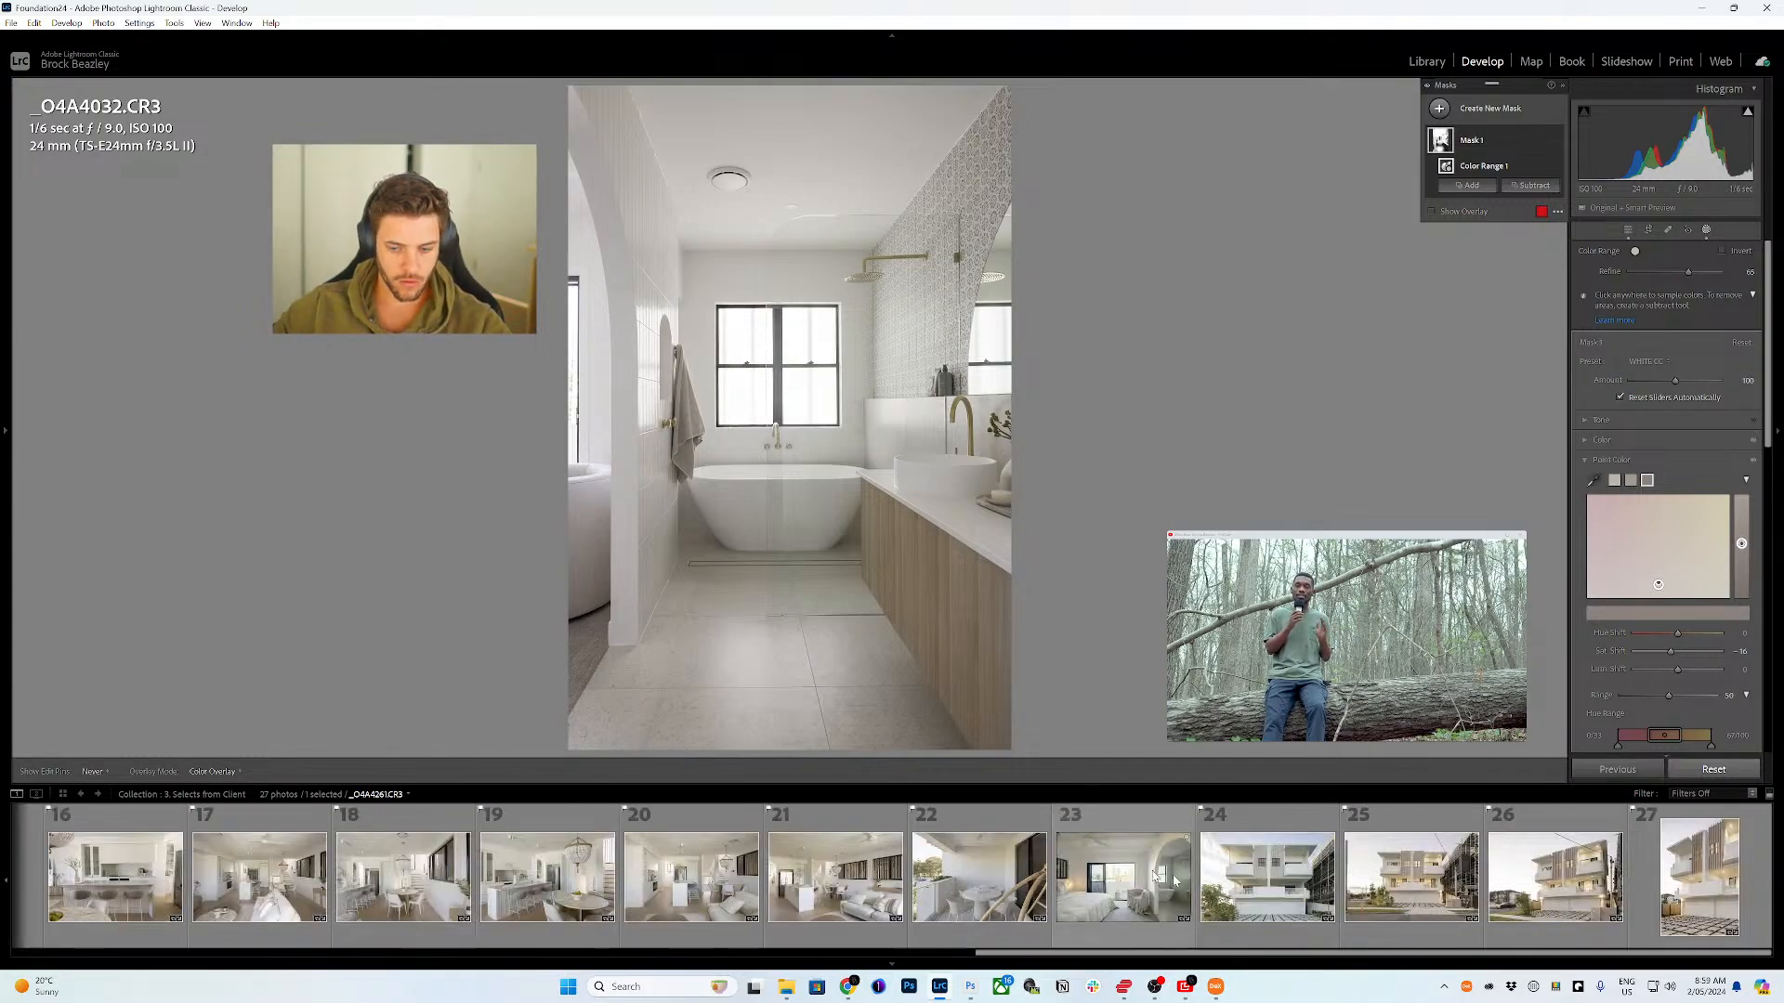
left_click(1733, 895, "shift")
key("ctrl+shift+s")
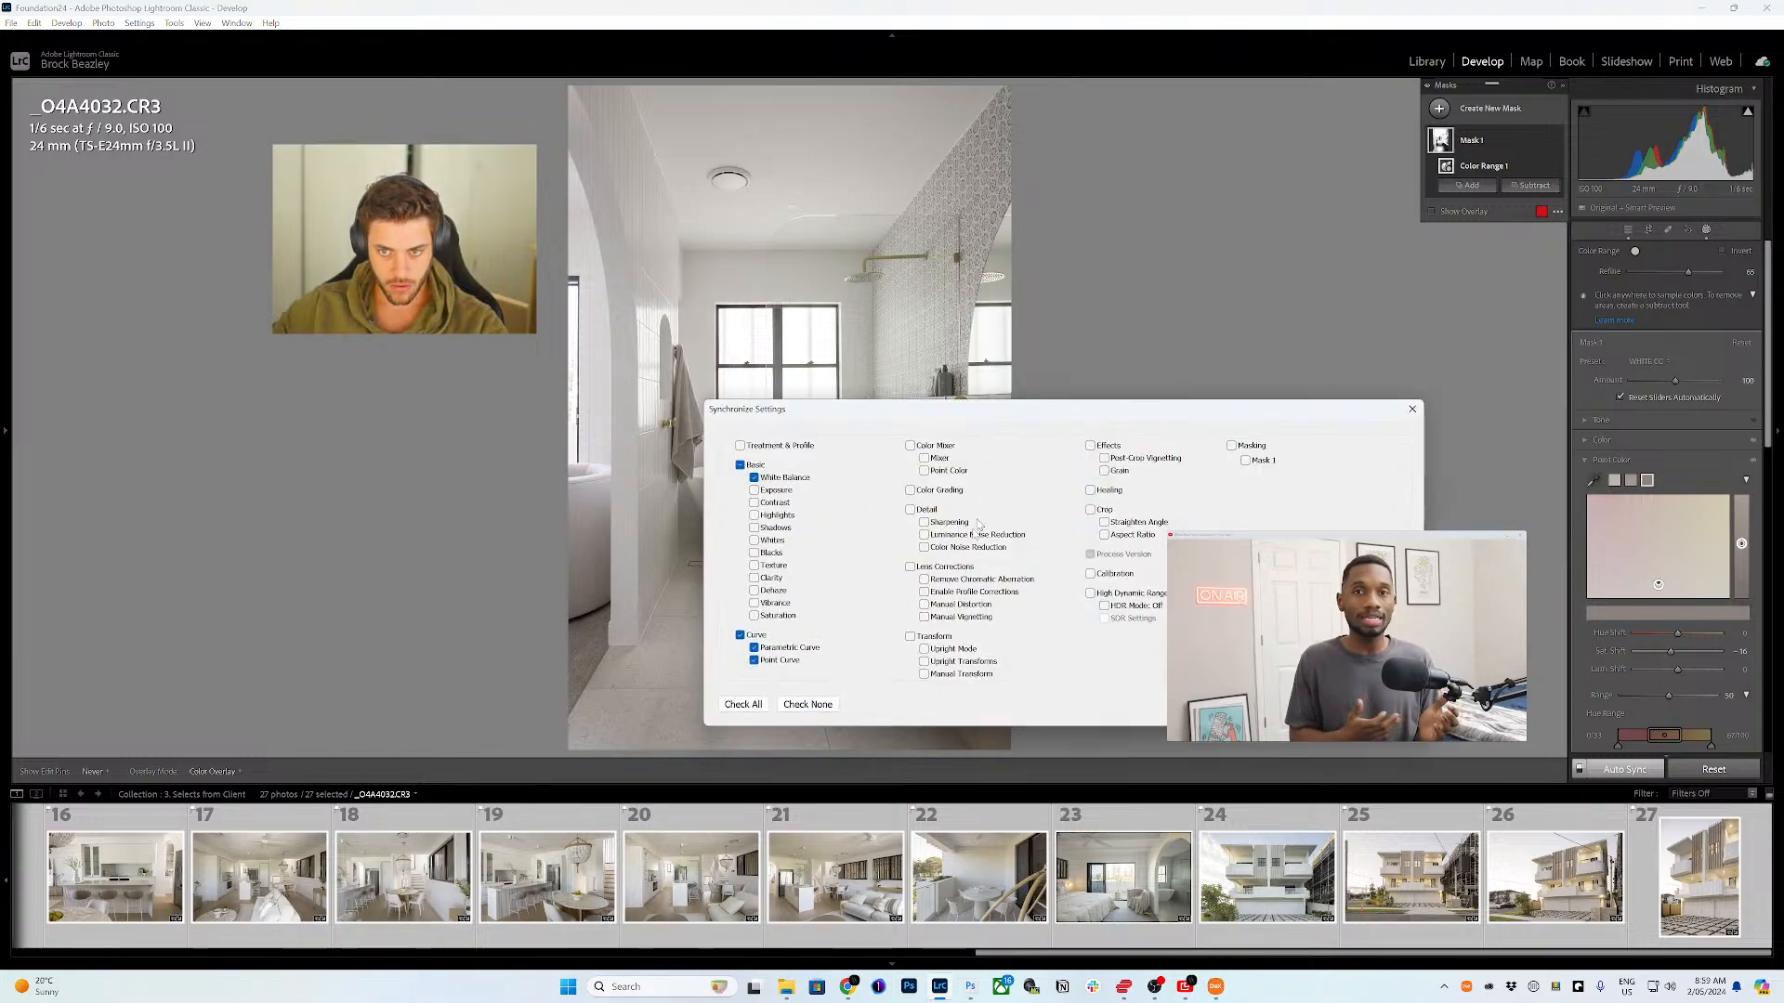
left_click(813, 704)
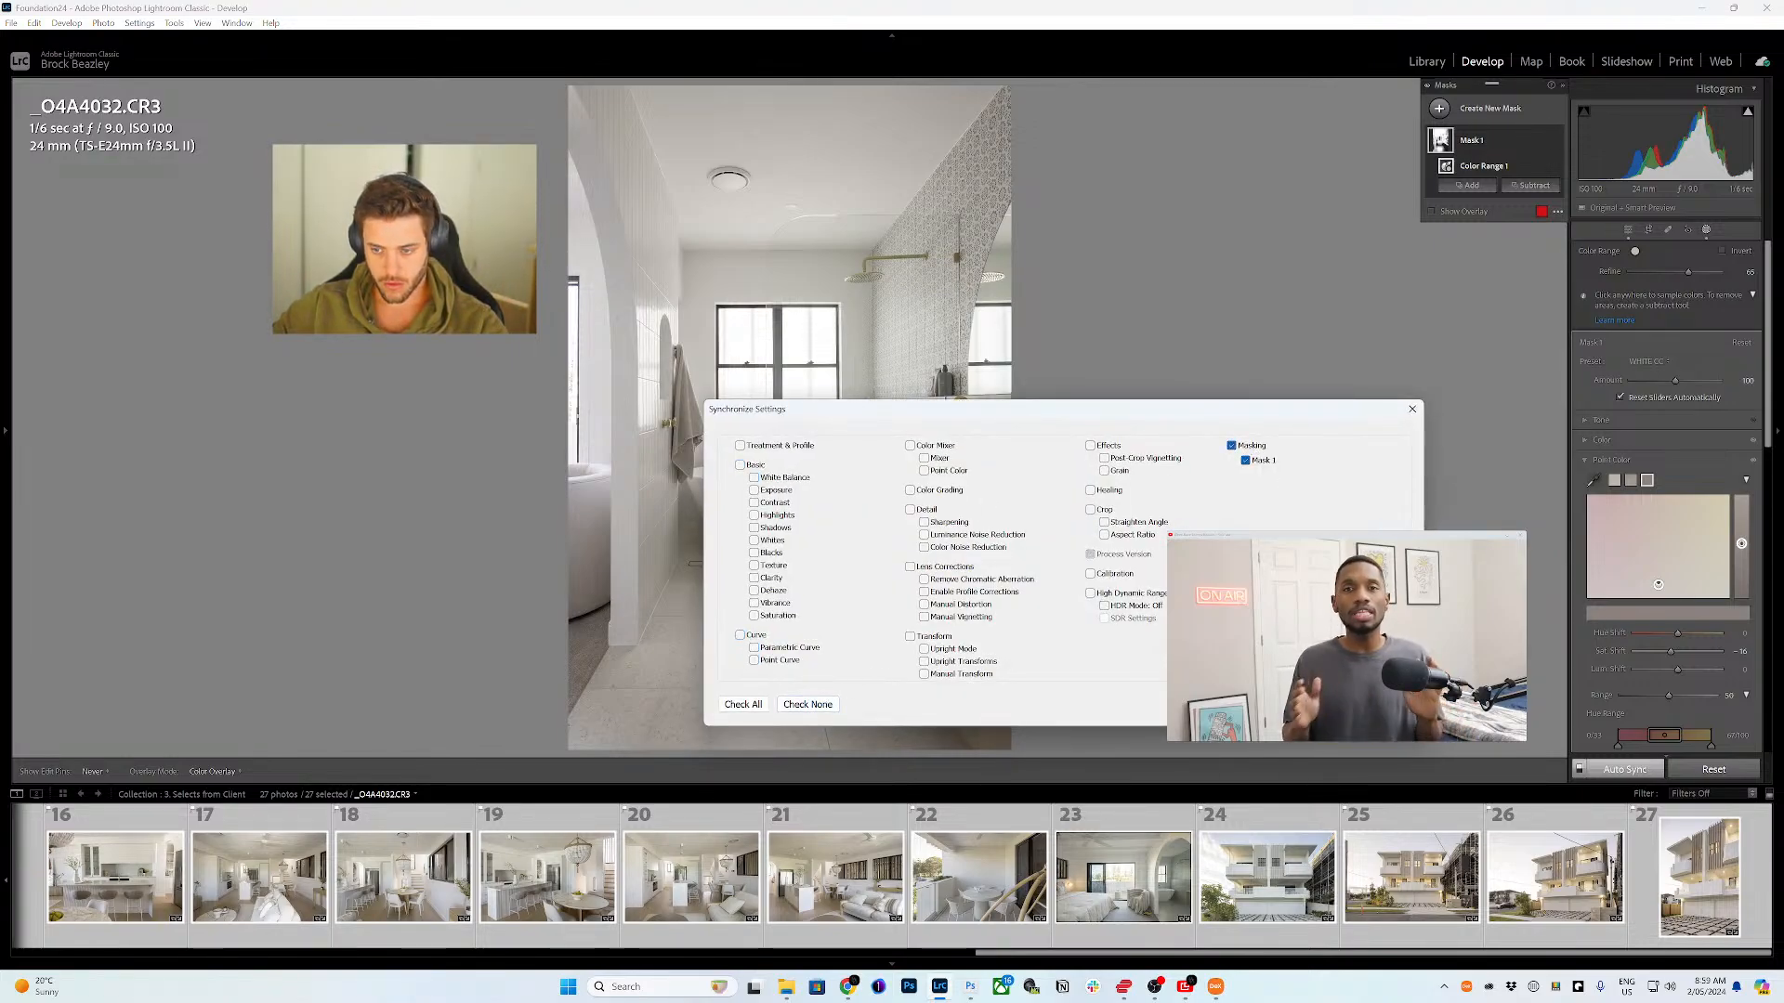
left_click(1310, 704)
scroll(318, 897, "up", 5)
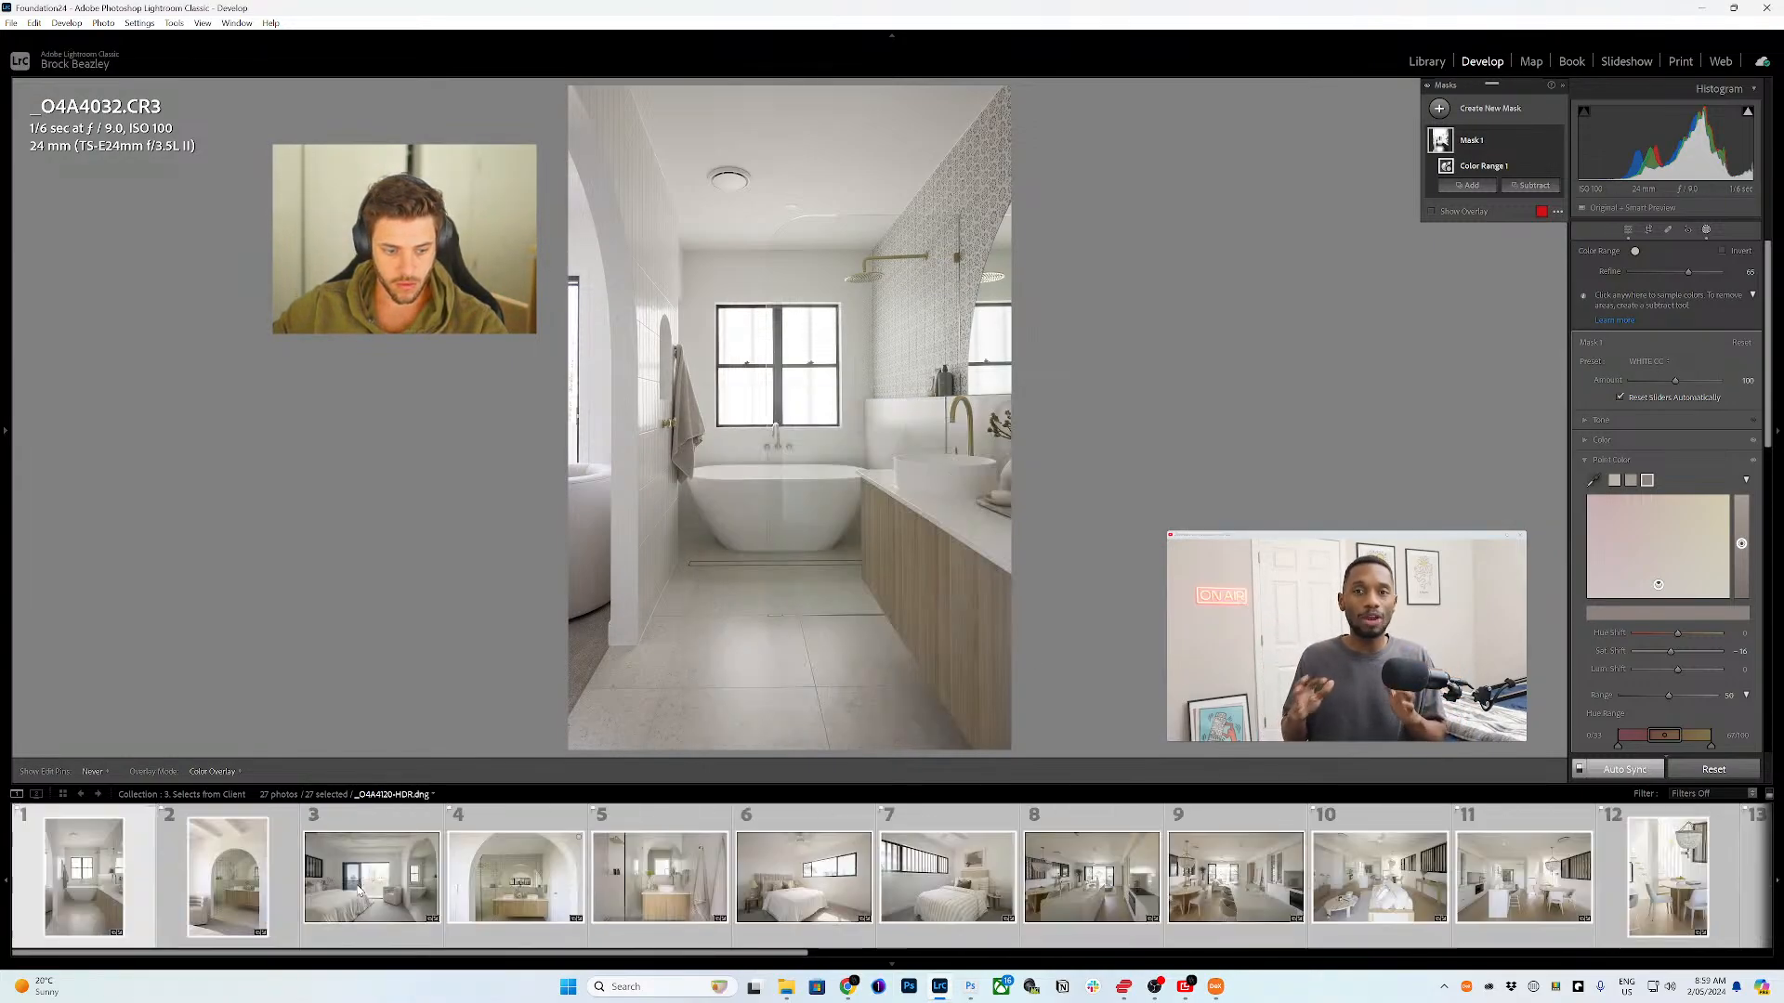
- Review the synced mask on photos 2–7, resampling the white wall on the striped-bed bedroom
left_click(317, 900, "ctrl")
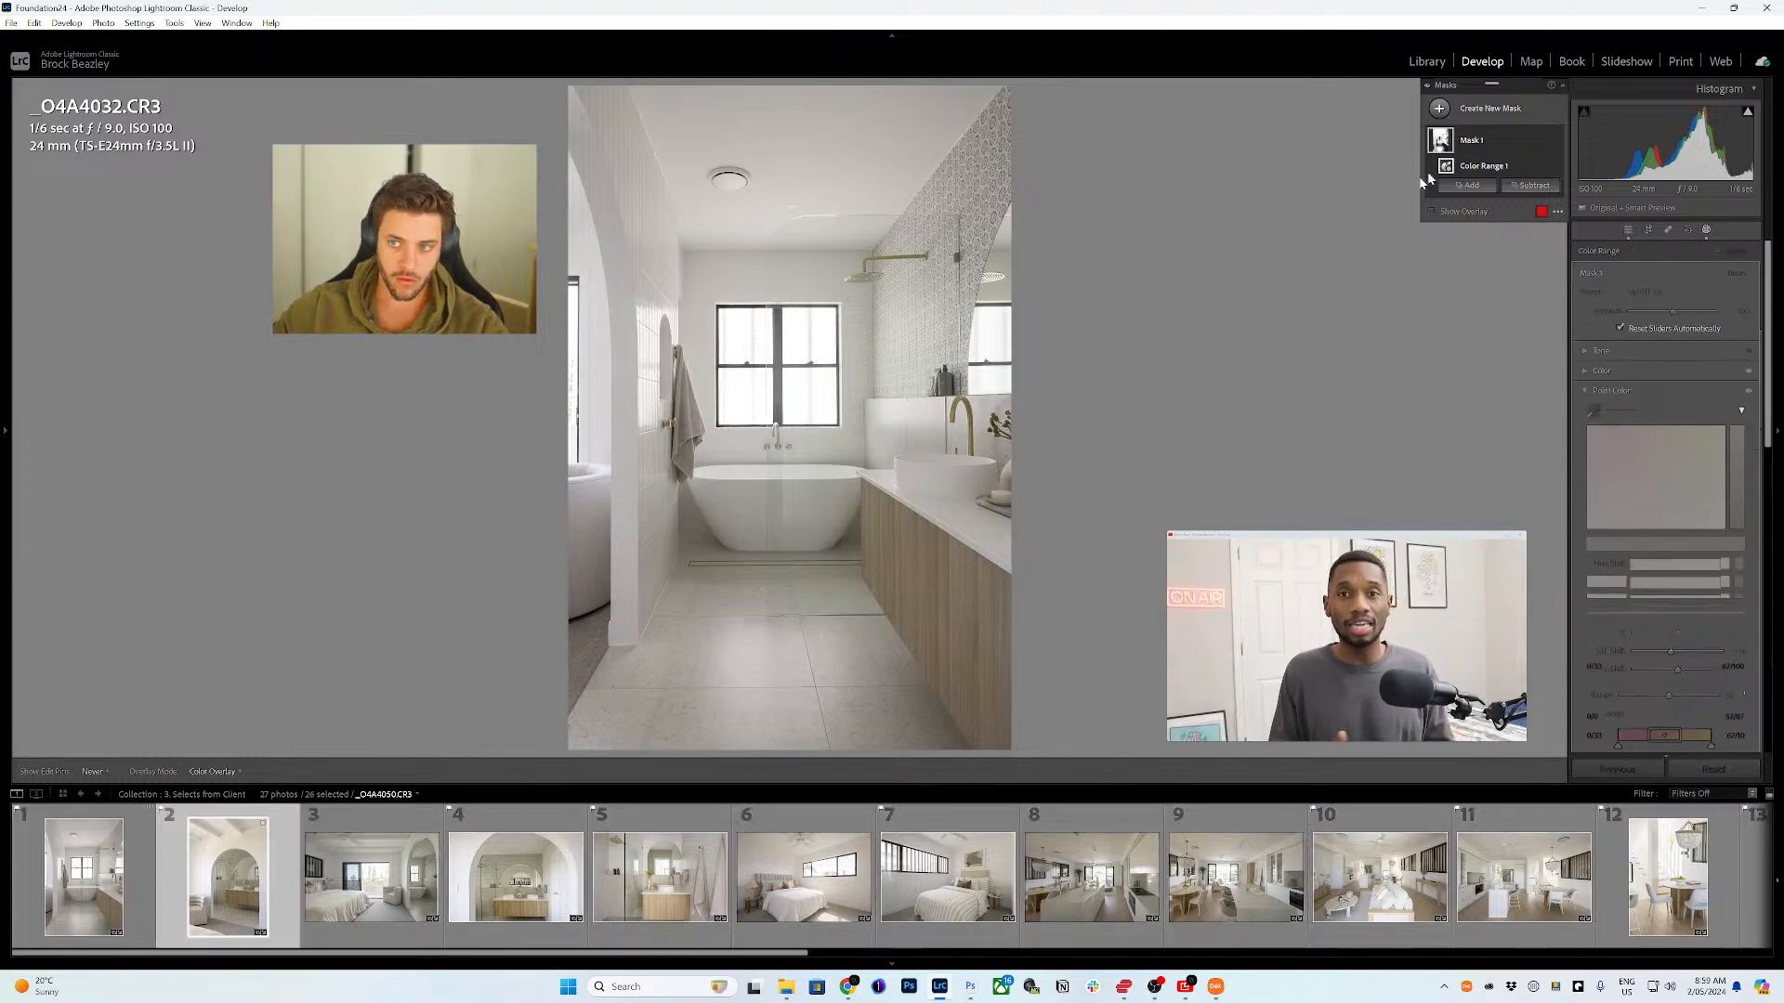
left_click(1449, 139)
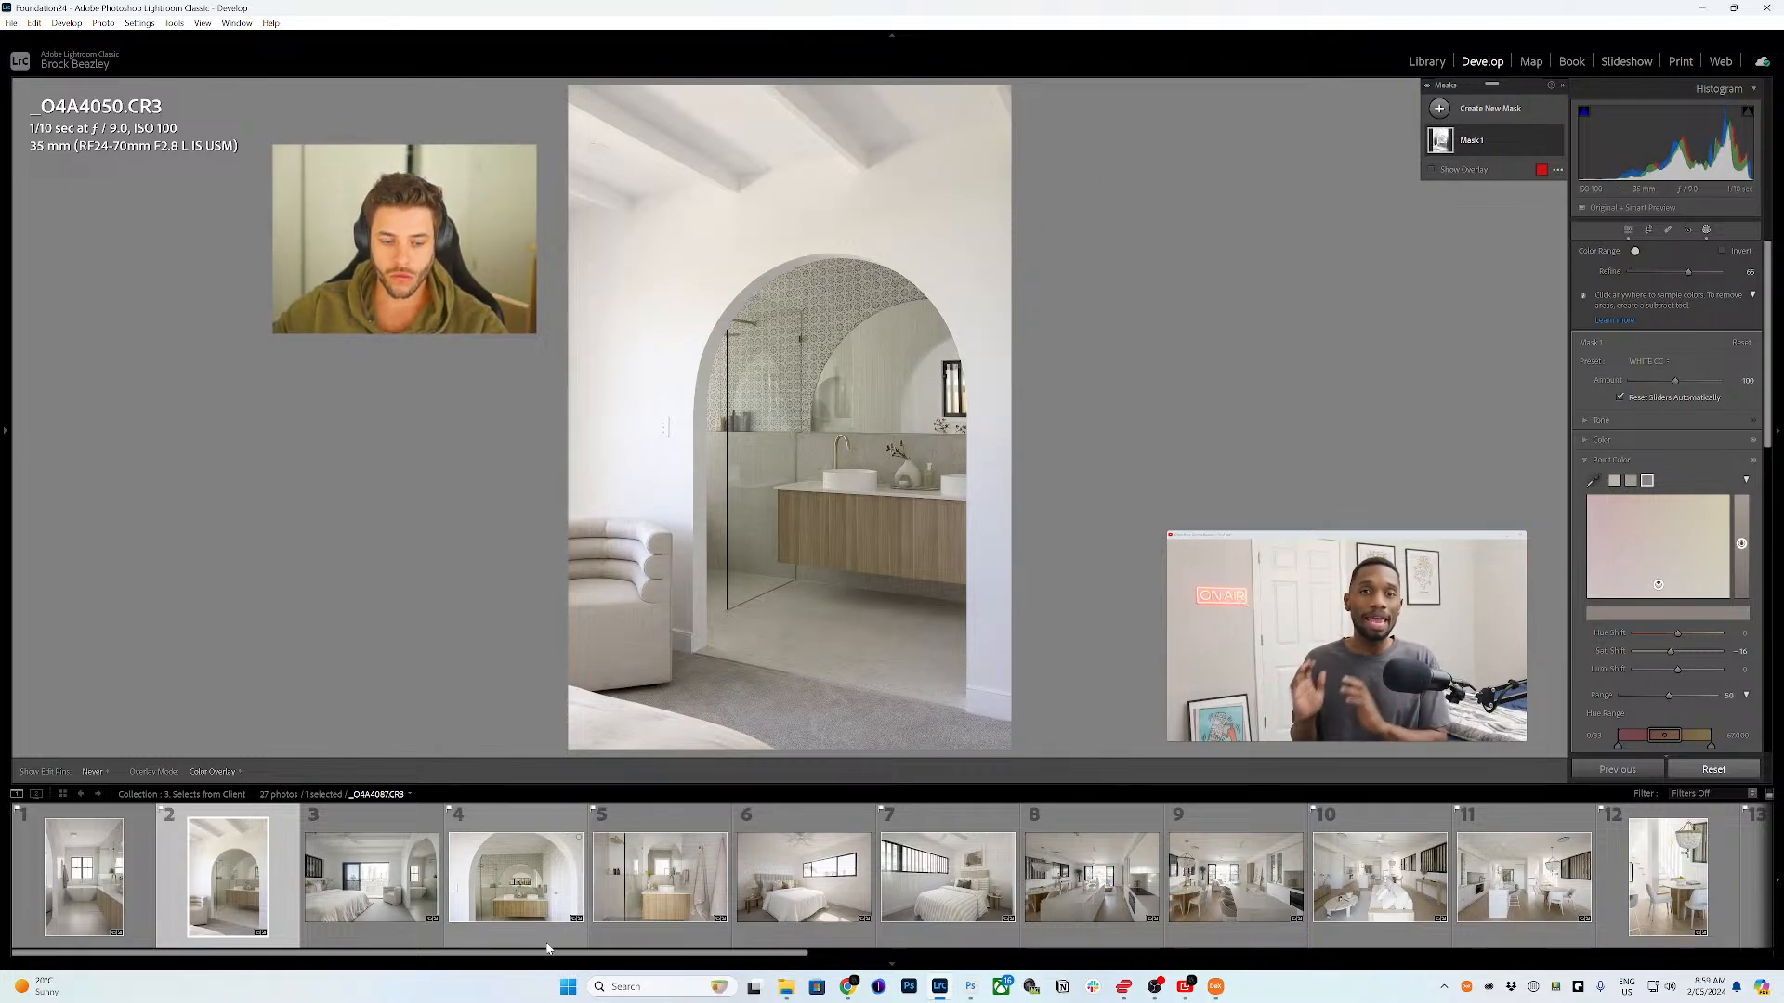
key("Right")
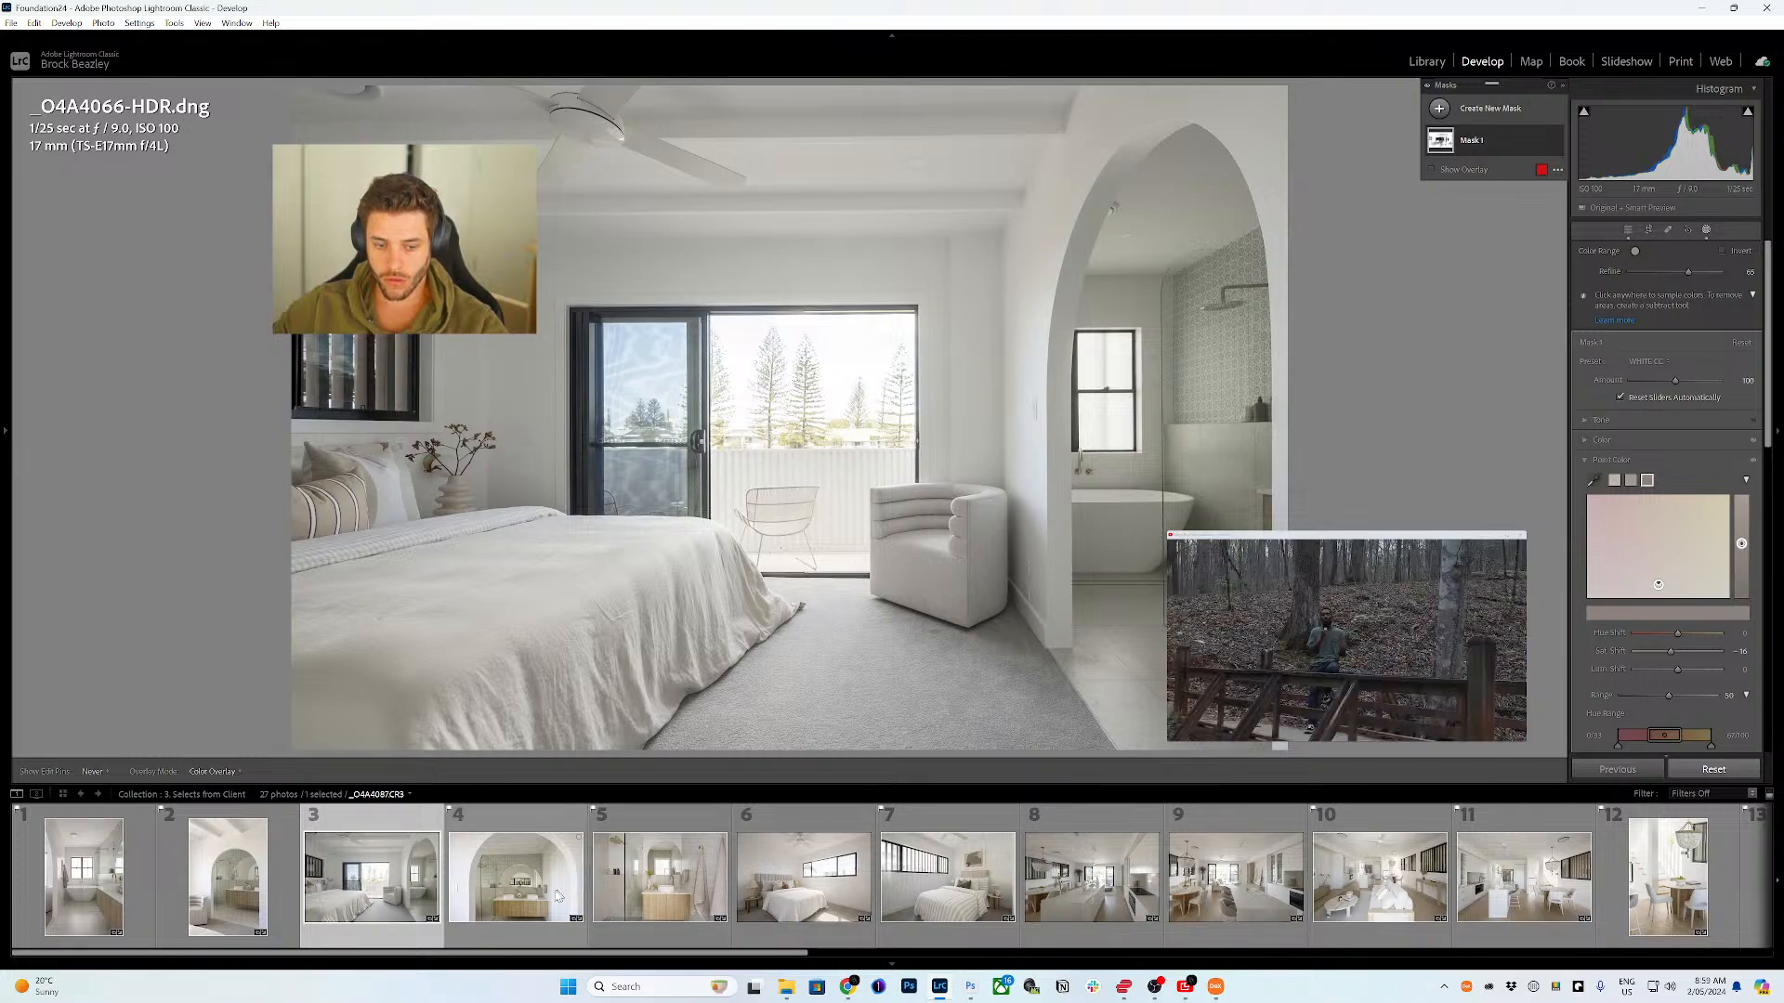
key("Right")
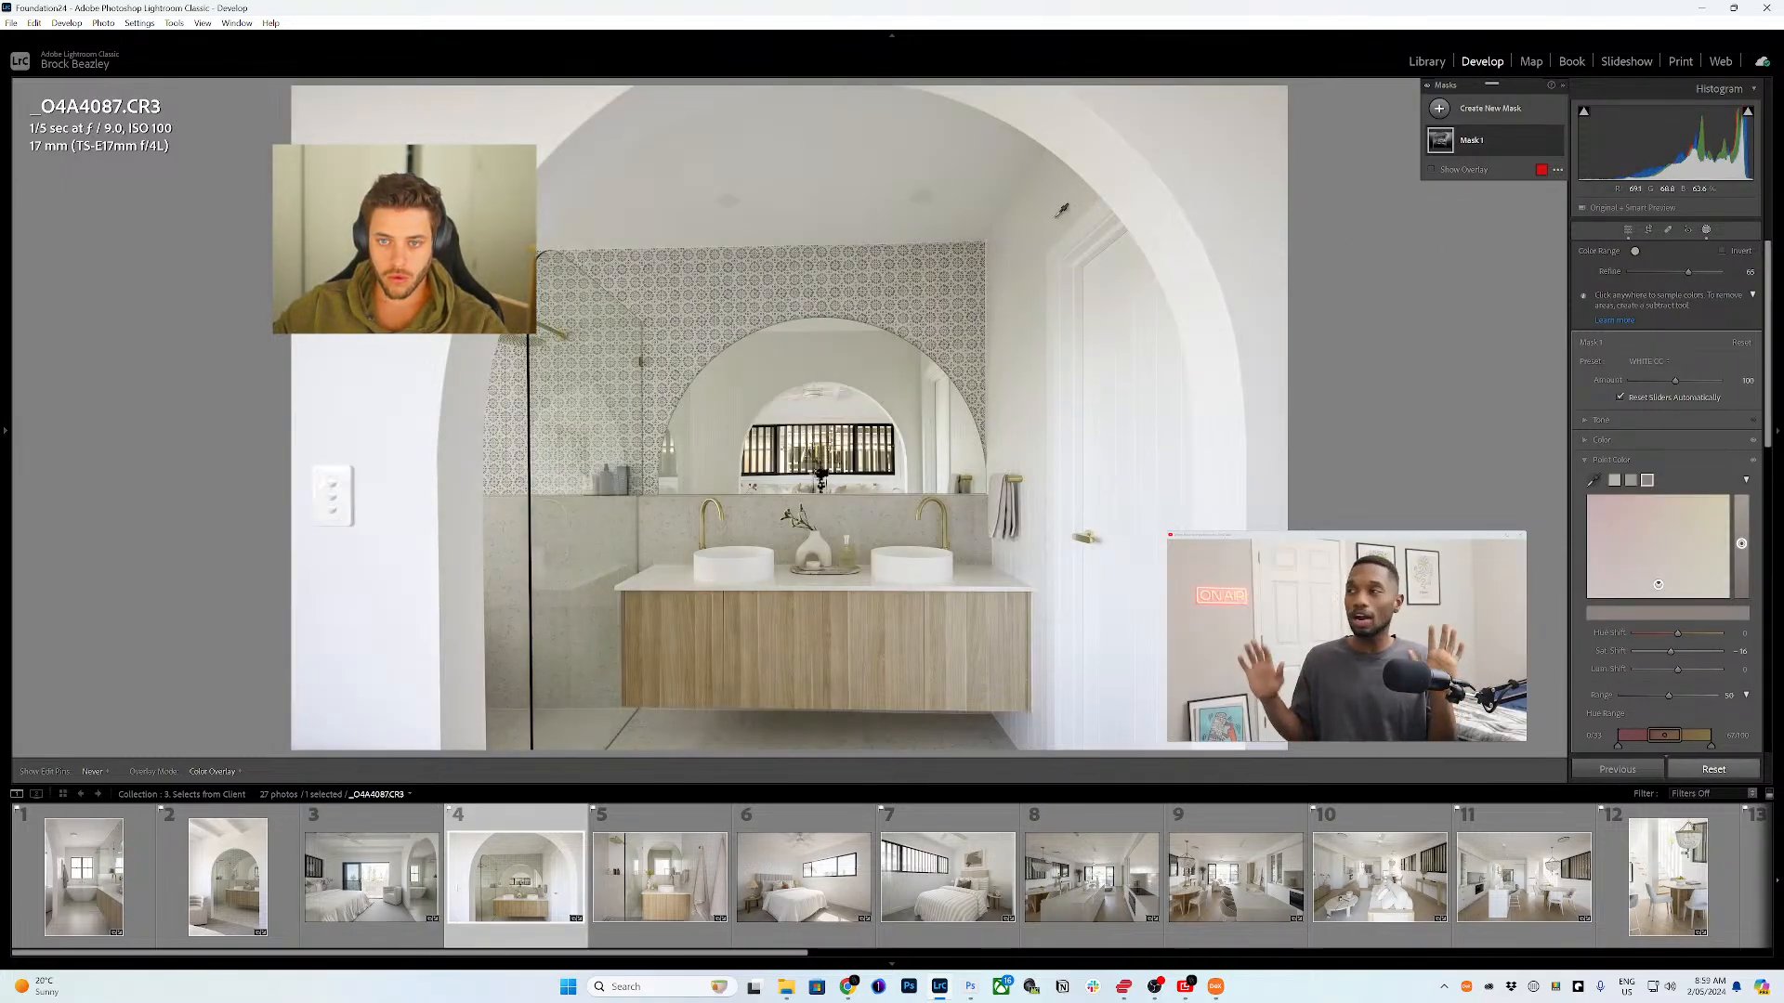
key("Right")
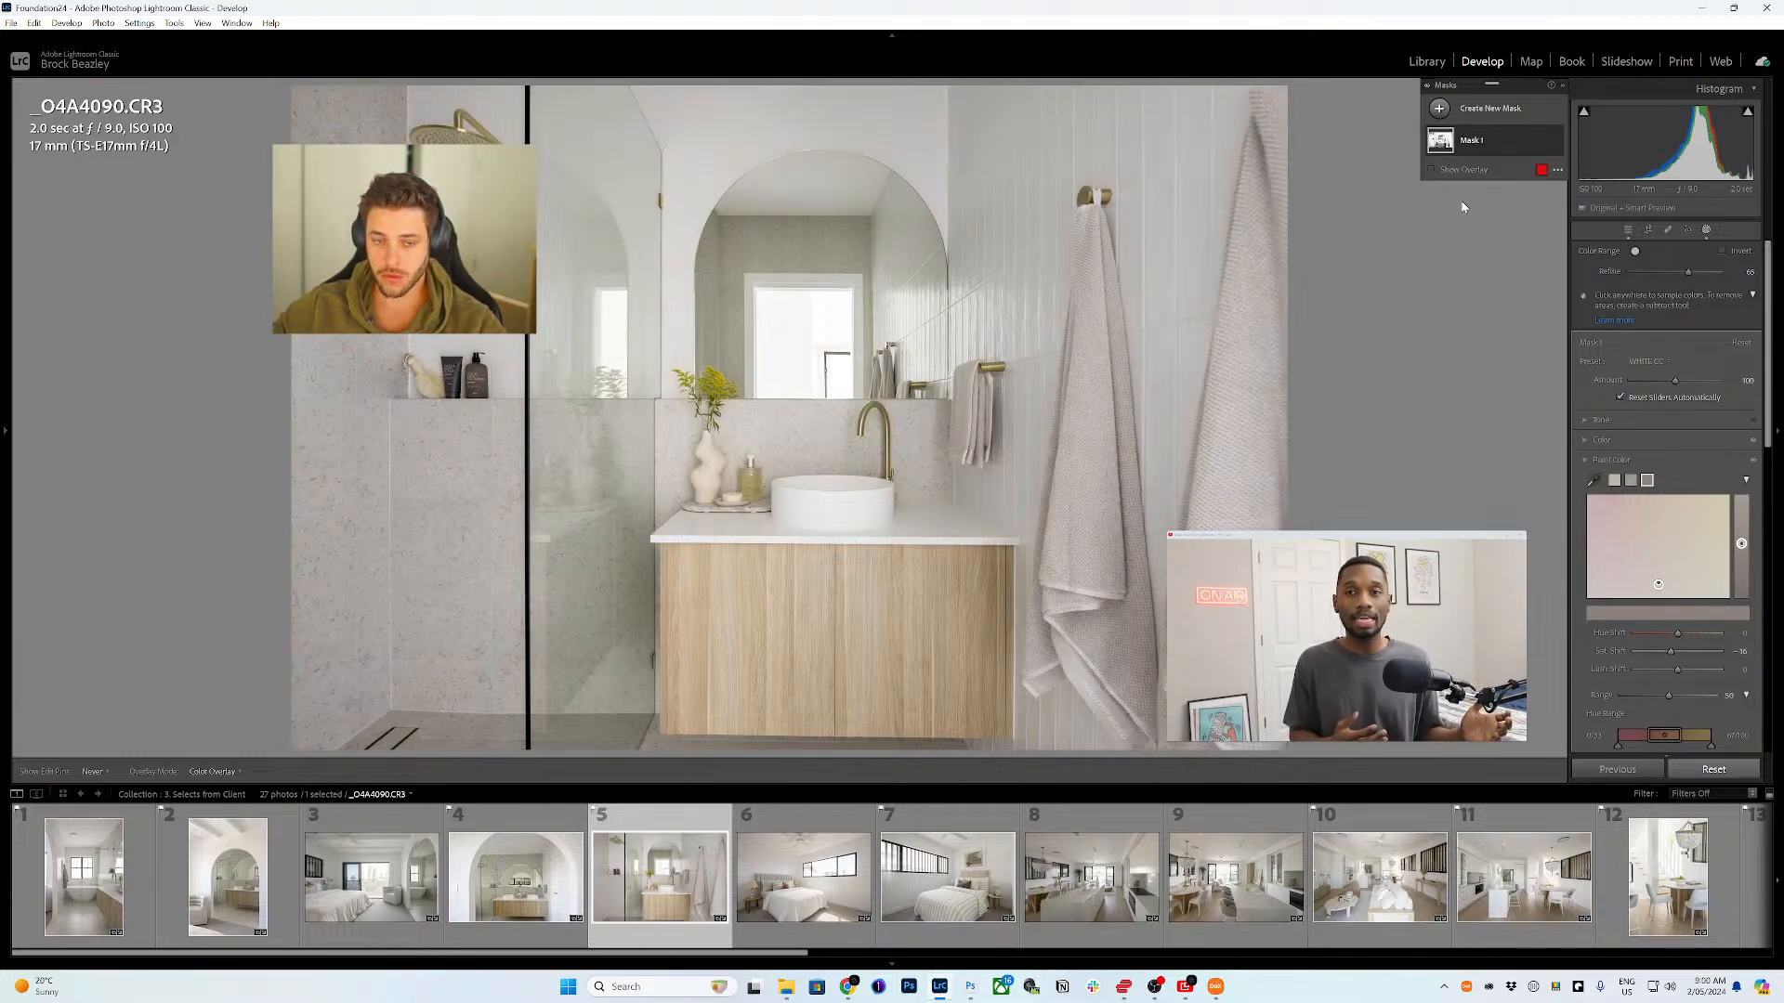
left_click(804, 873)
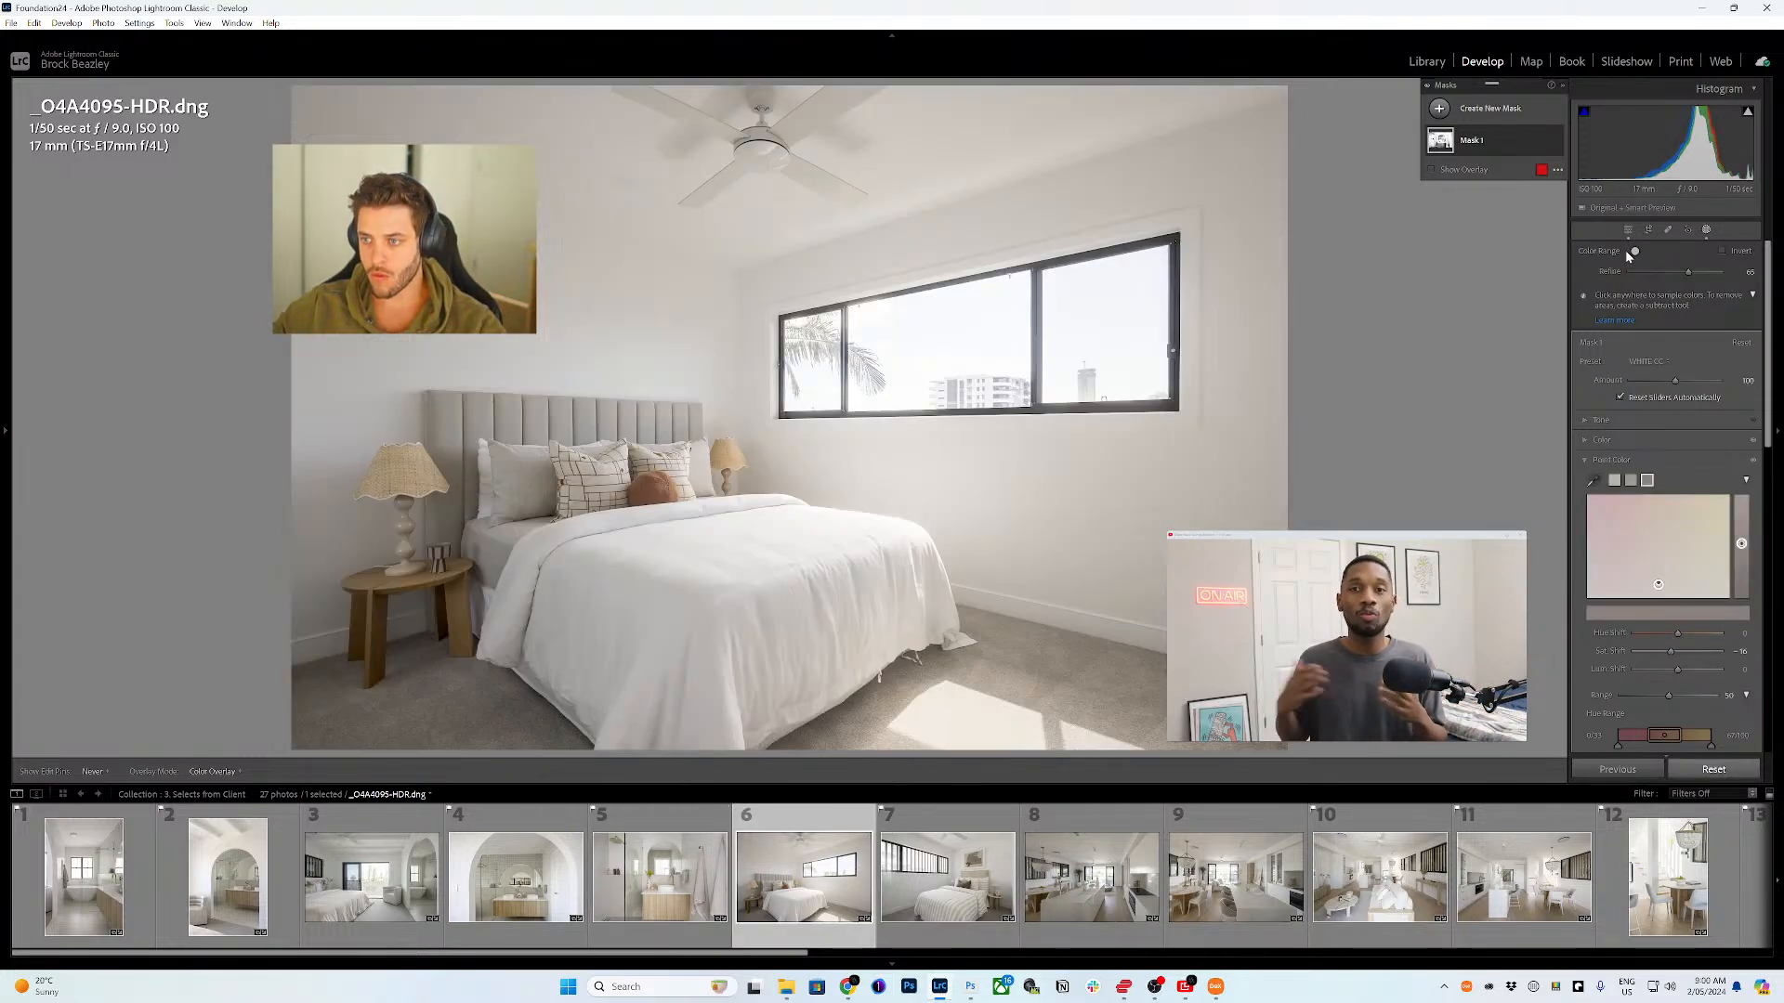
left_click(920, 934)
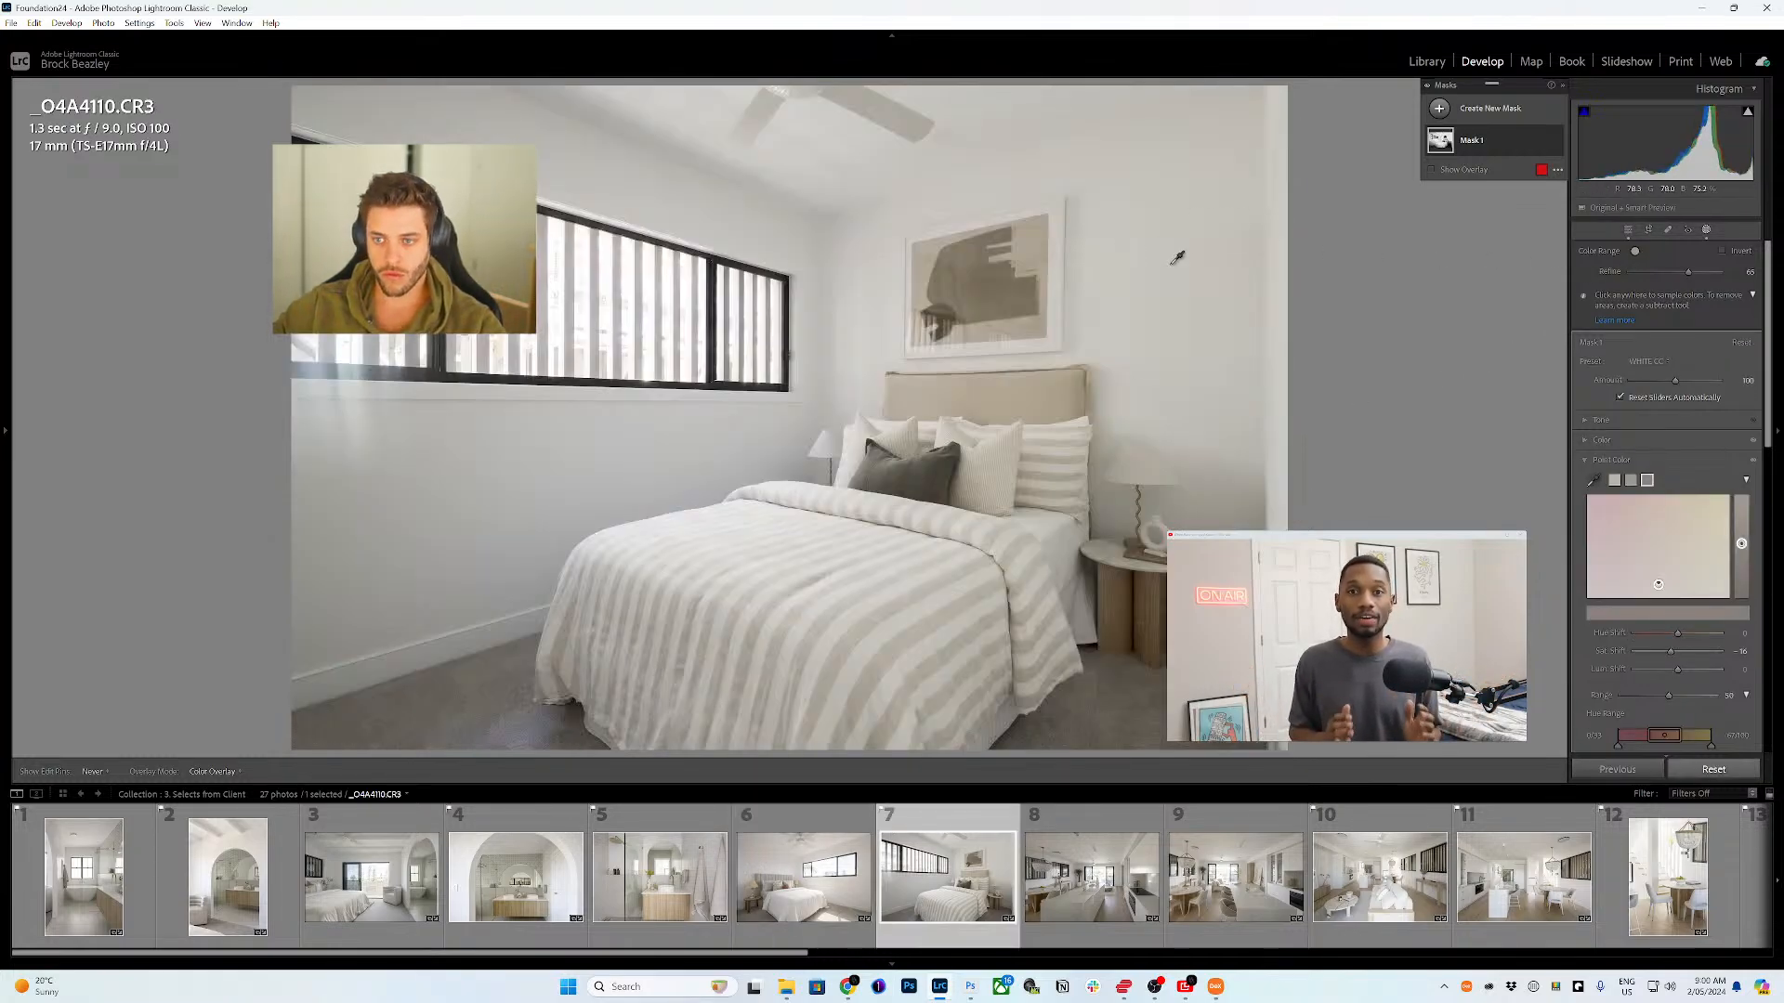
left_click_drag(1170, 266, 1130, 158)
left_click_drag(1231, 556, 1212, 216)
- Review photos 8–14, resampling the mask from the living-room ceiling and the dining-nook wall
left_click(1045, 873)
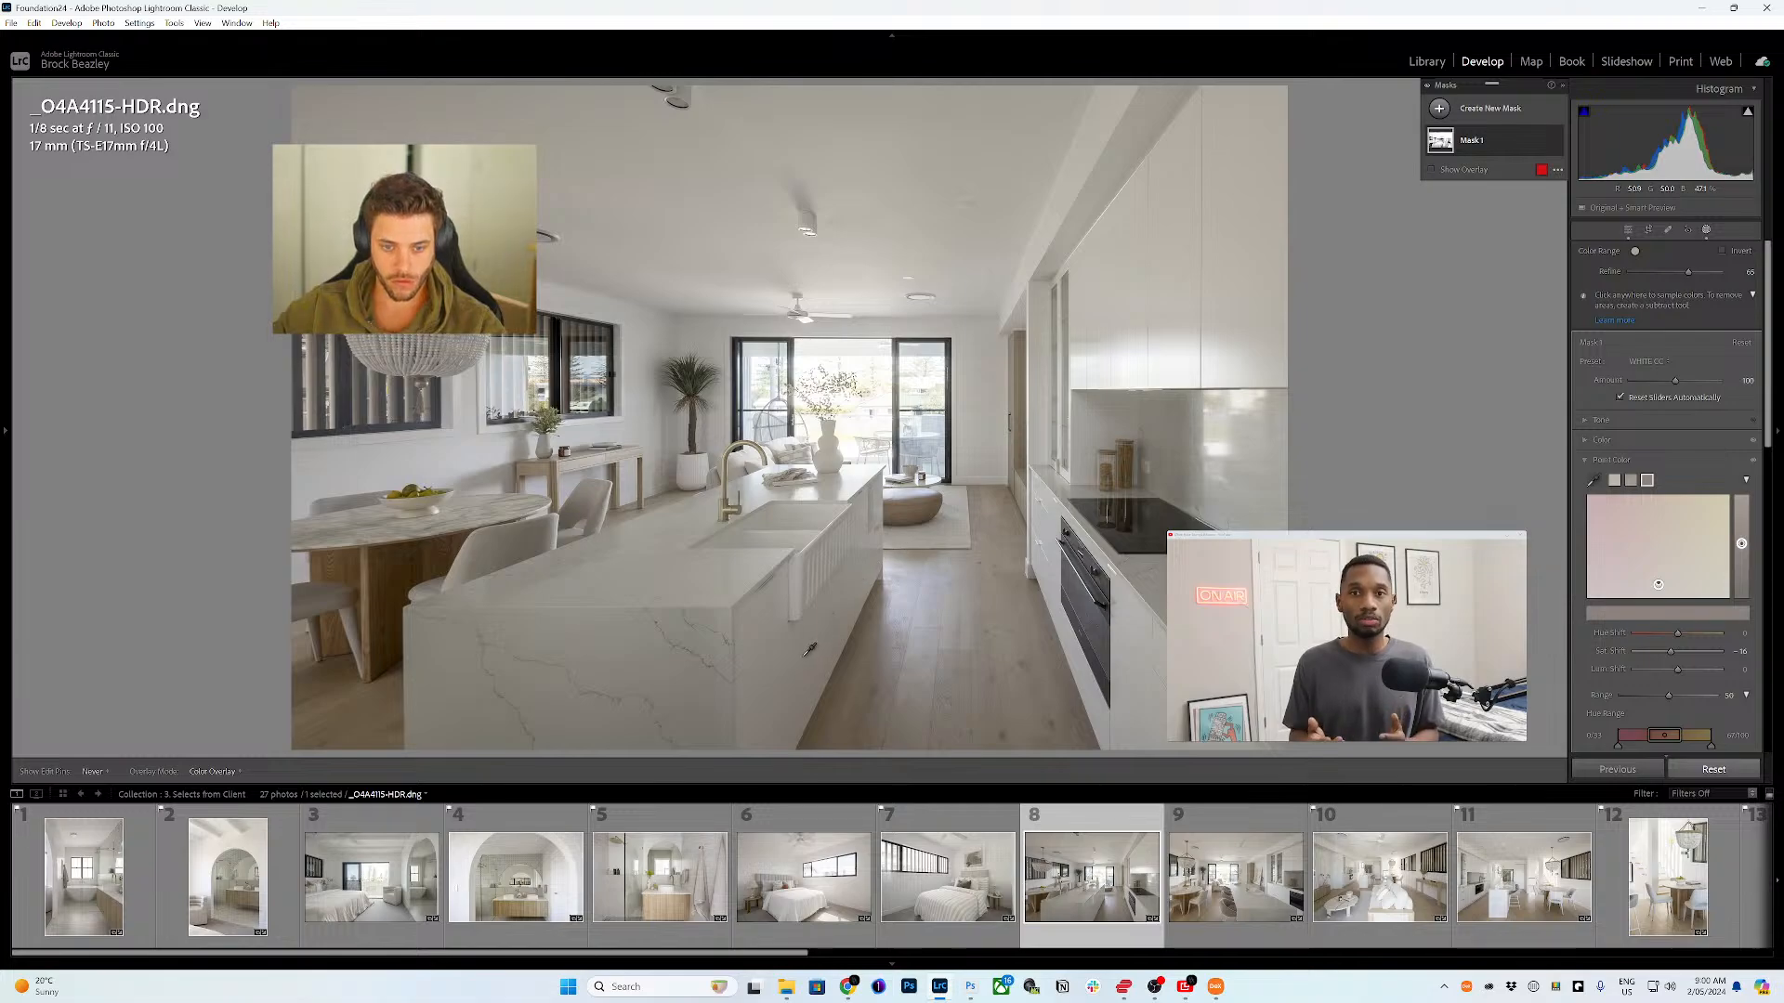
key("Right")
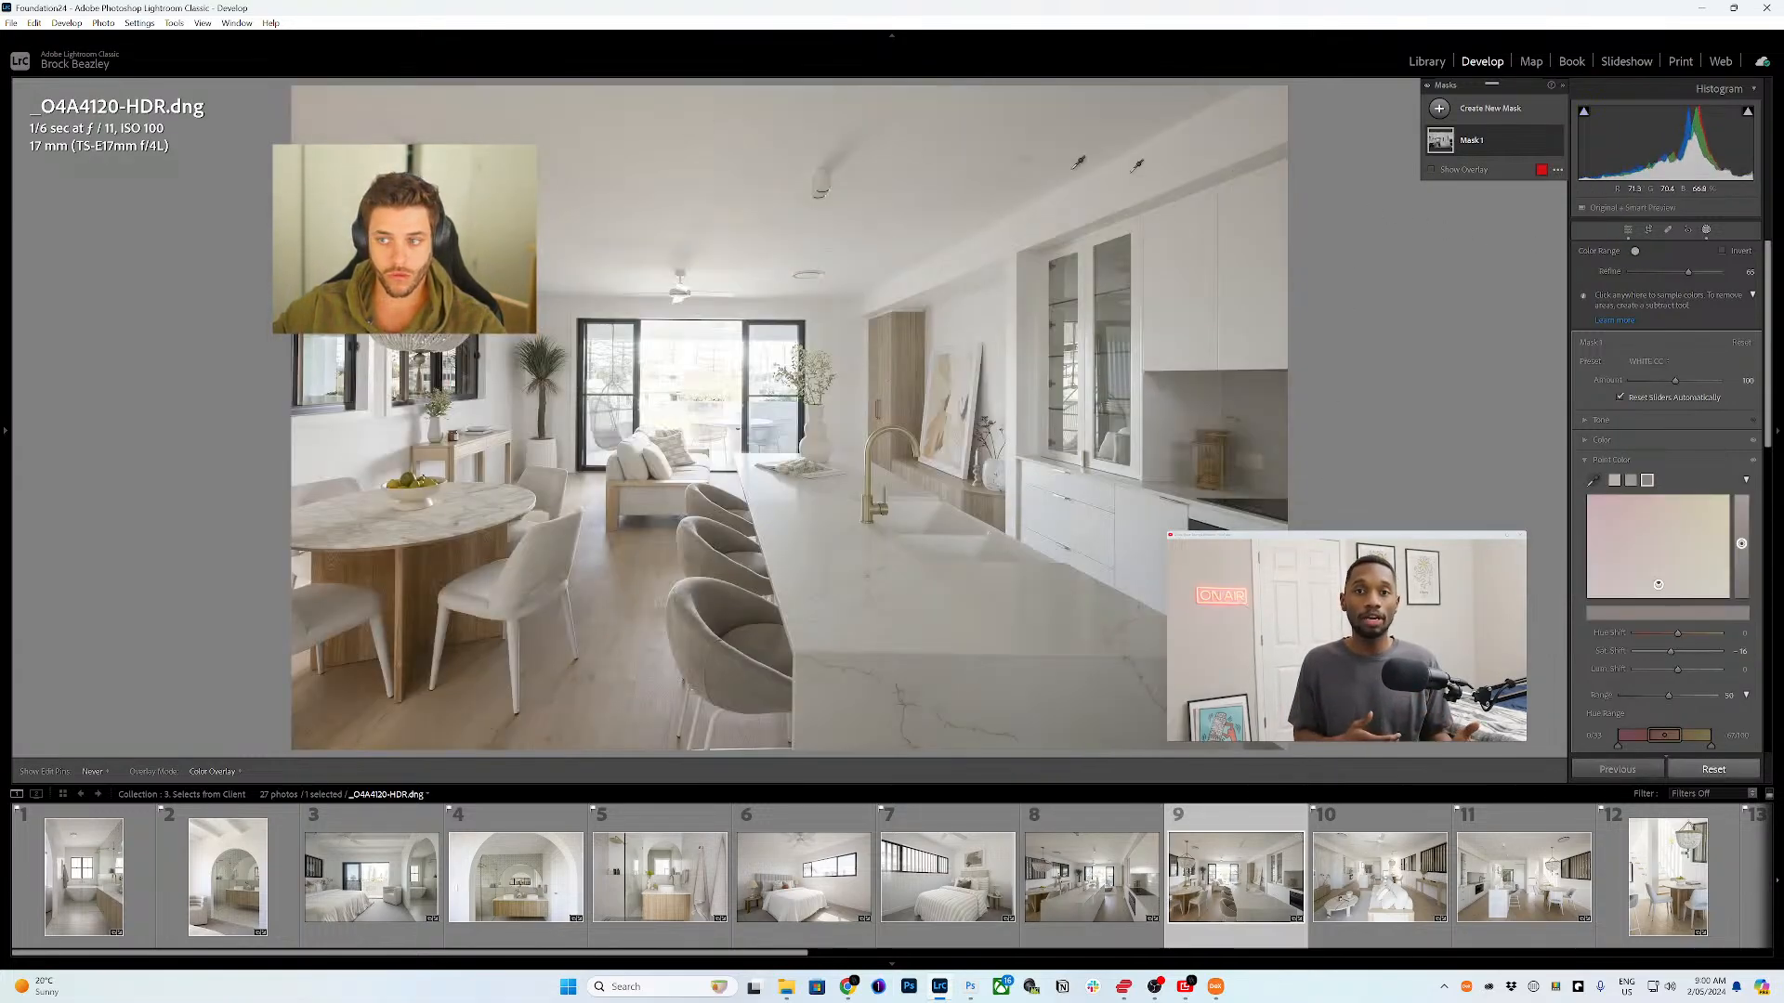
left_click(1384, 900)
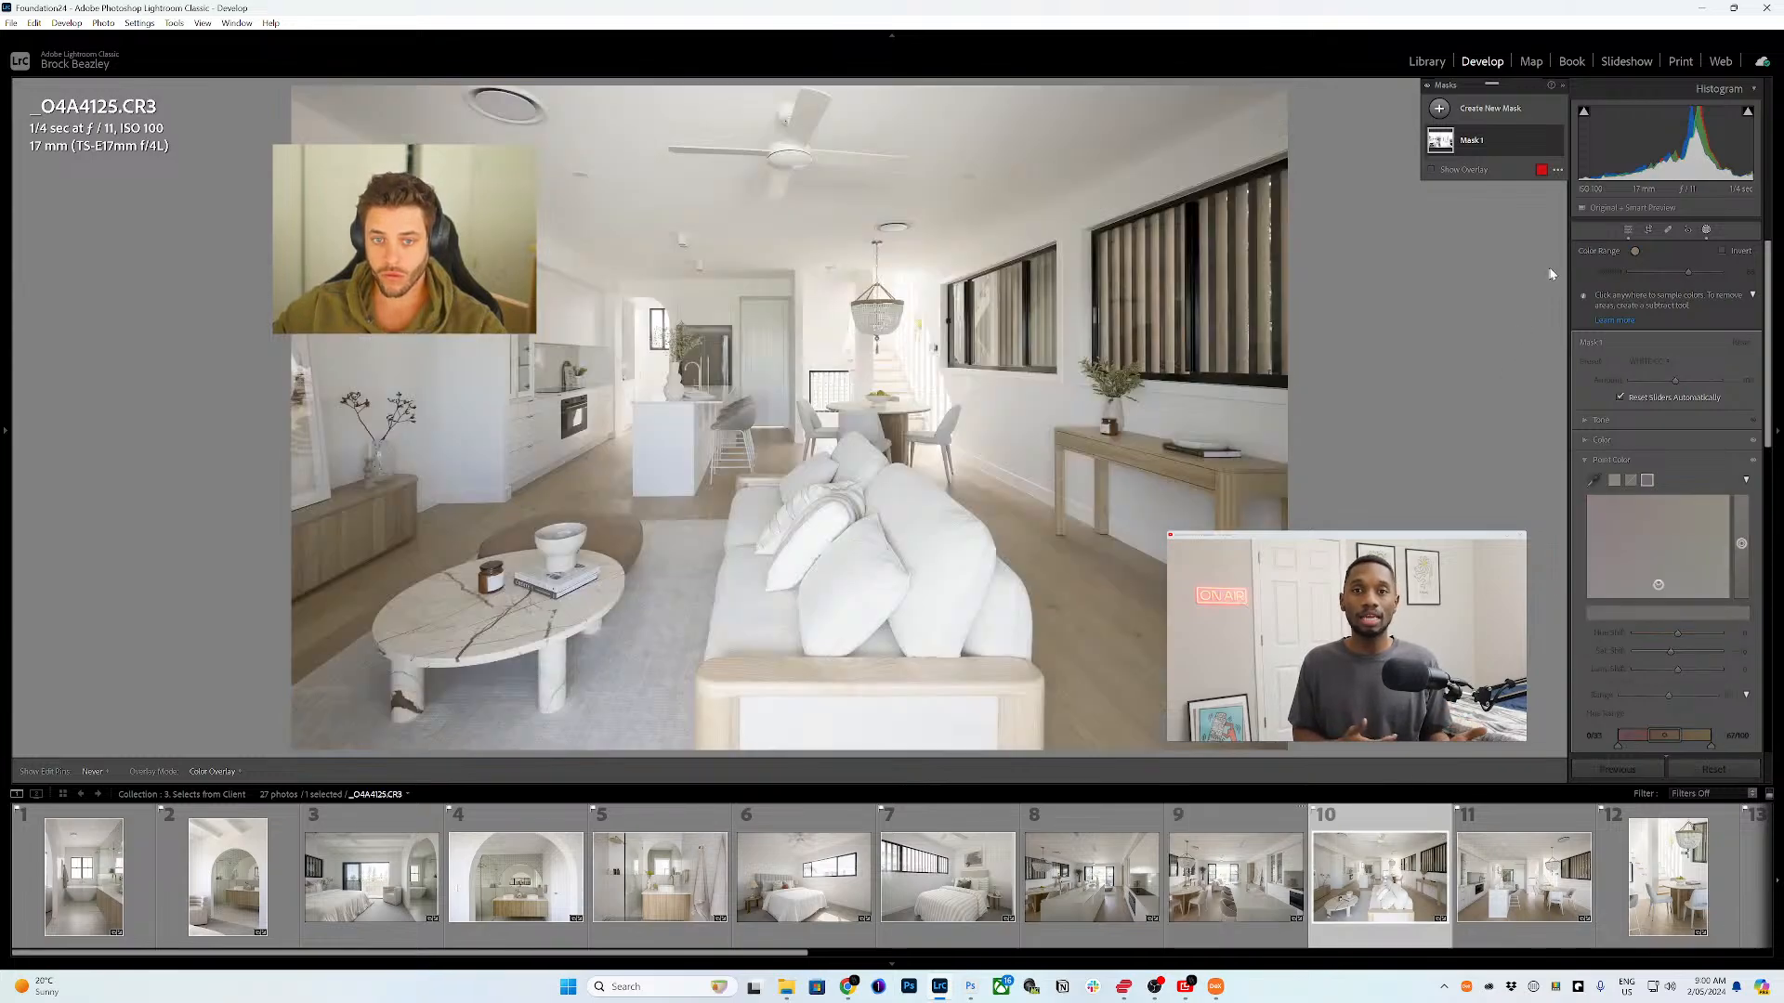
left_click_drag(1064, 122, 1010, 217)
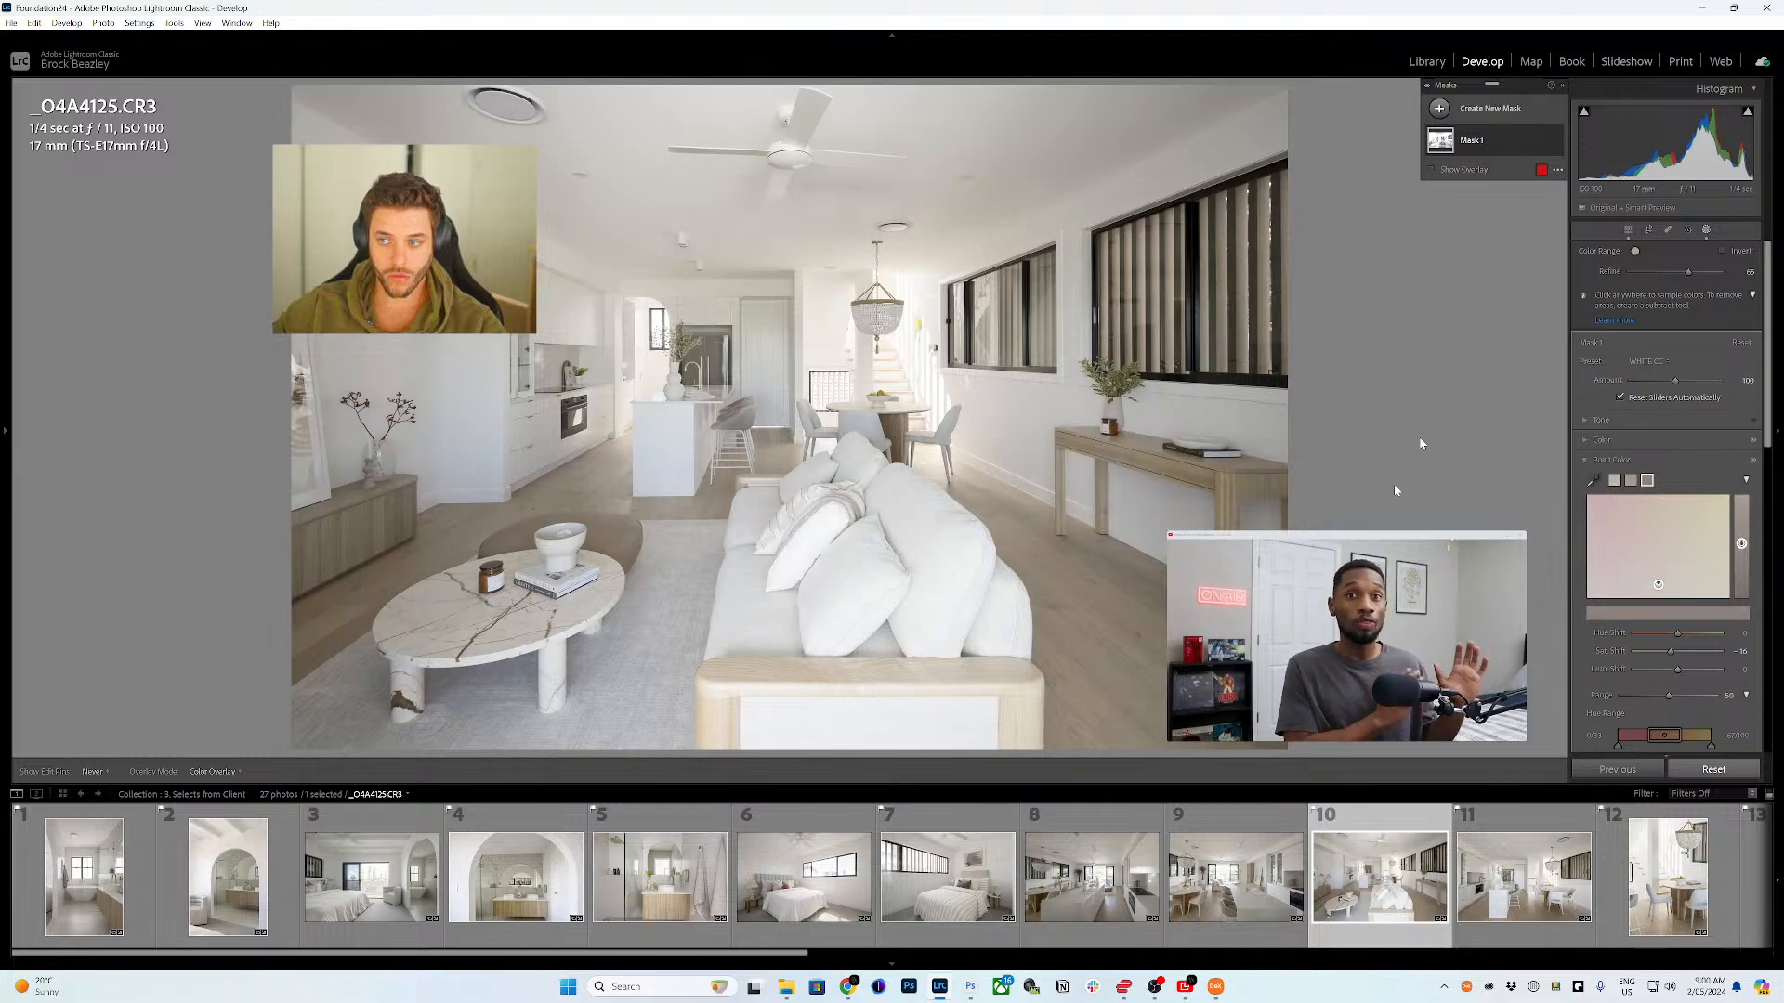
left_click(1524, 877)
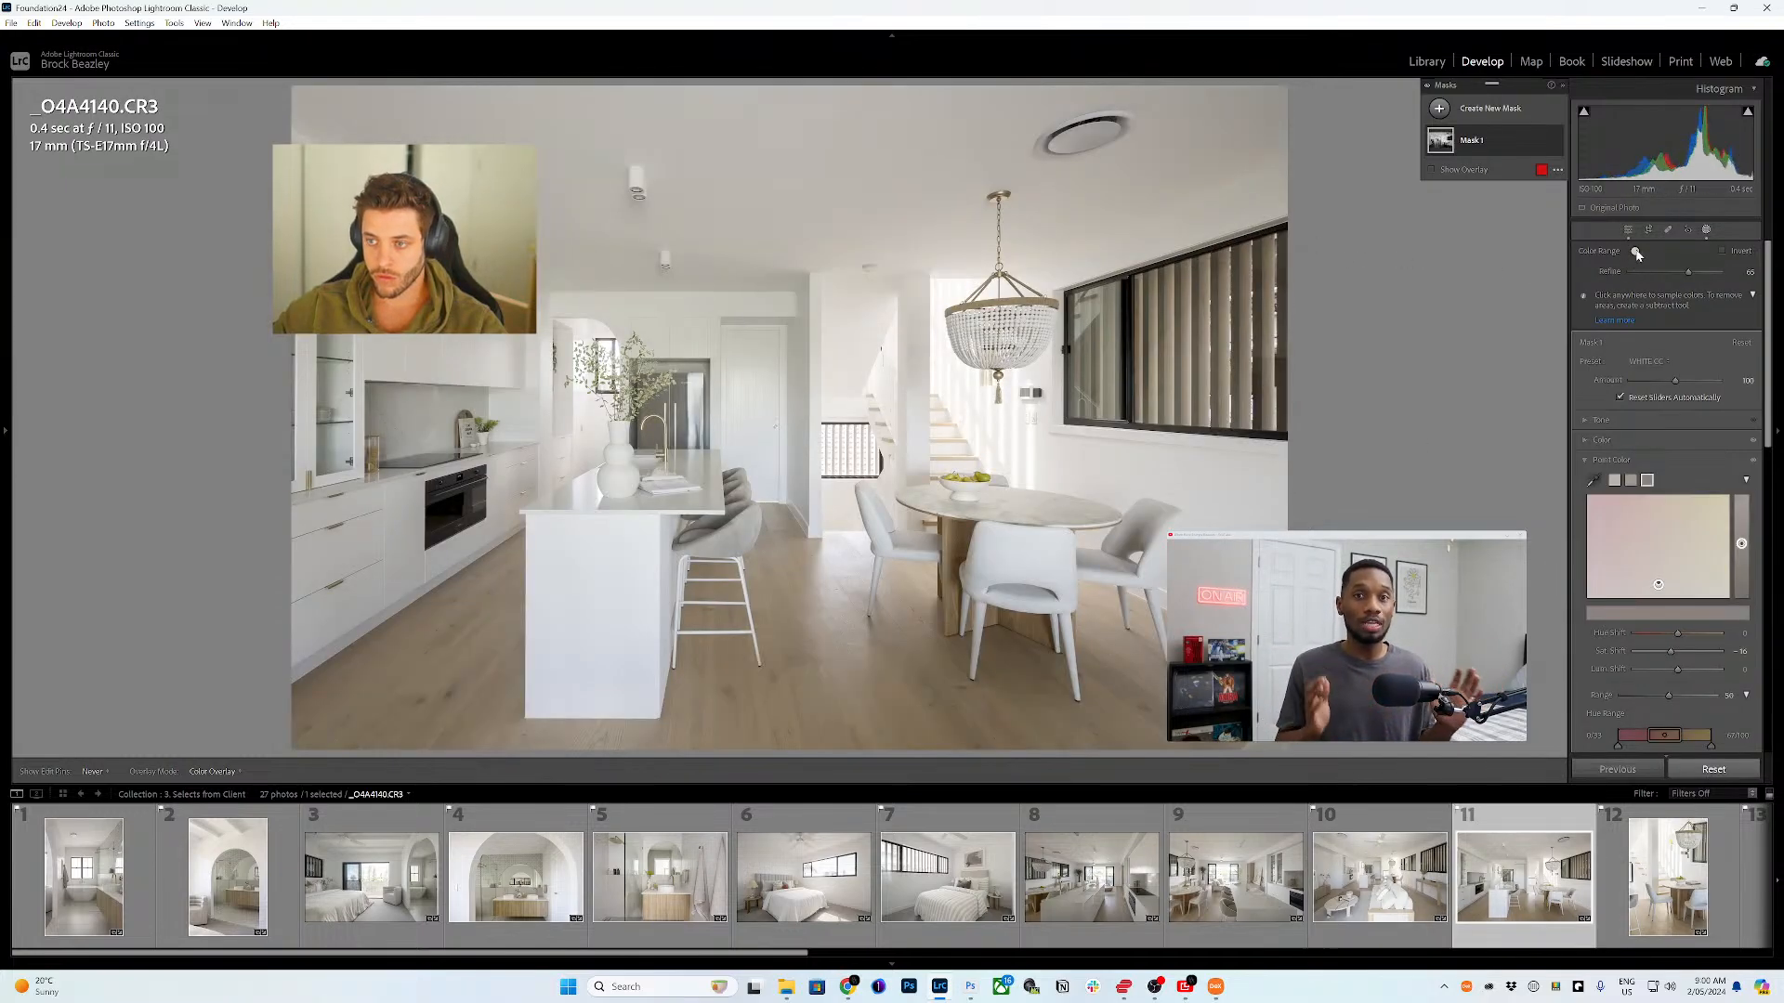
left_click(1636, 252)
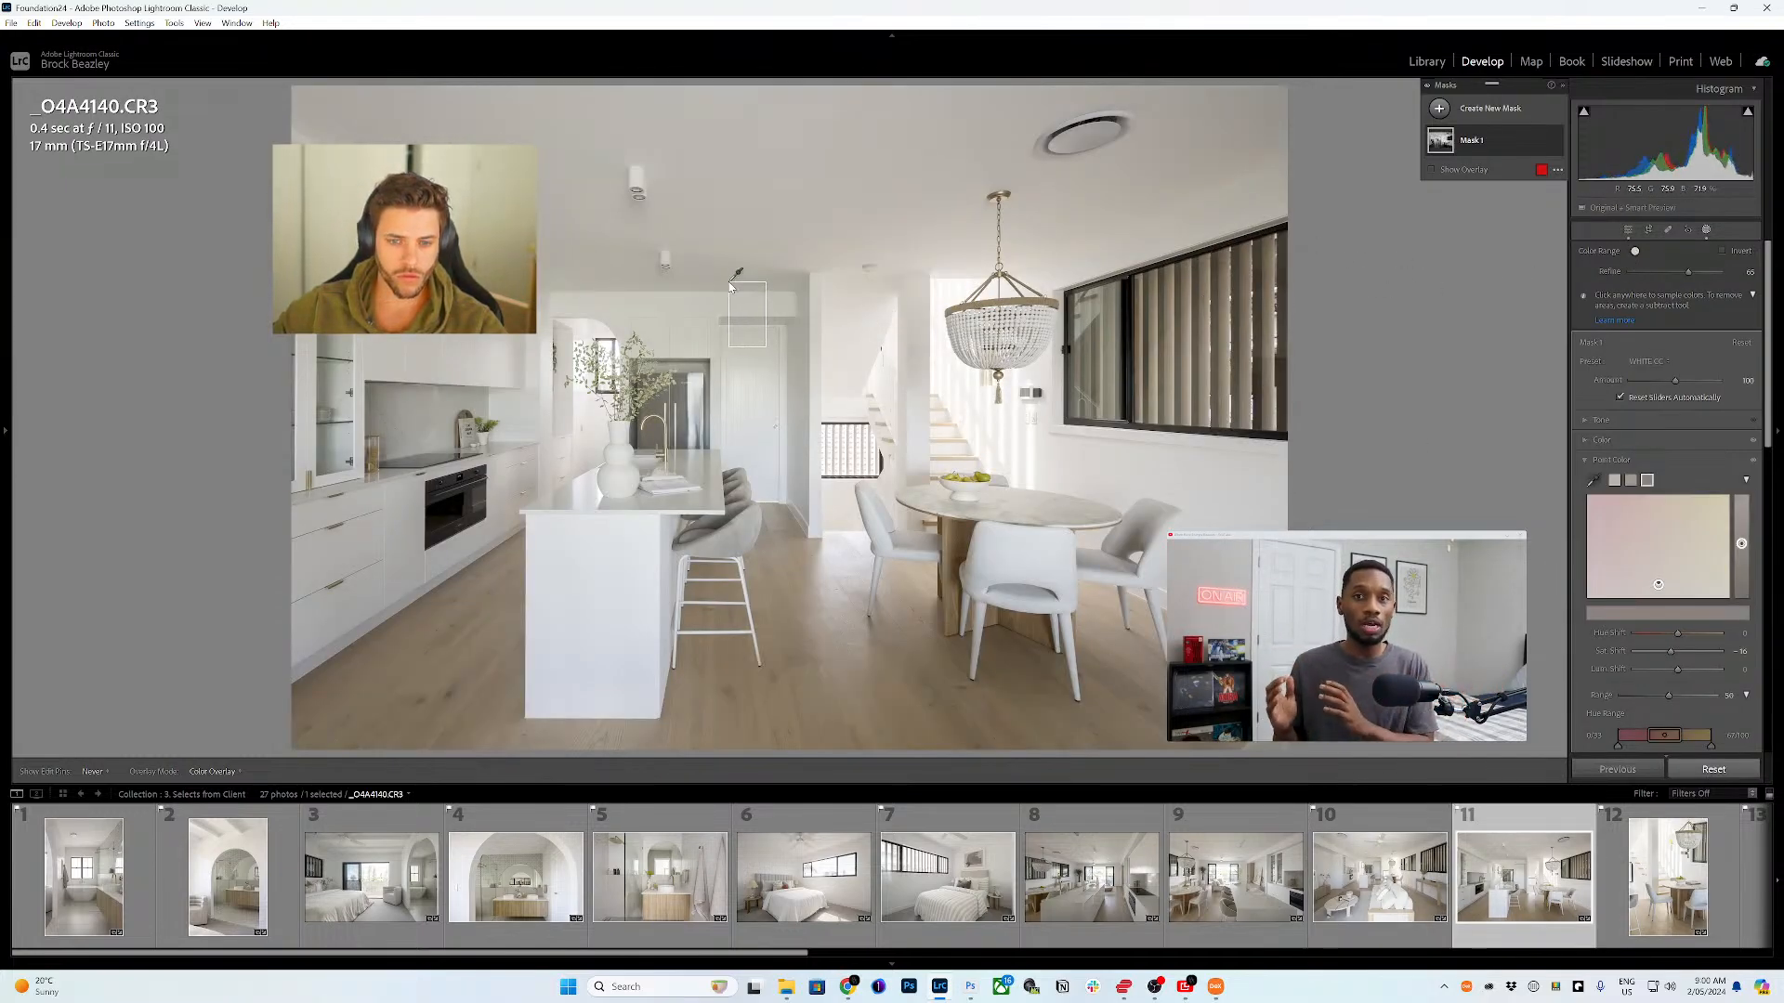
left_click(1637, 875)
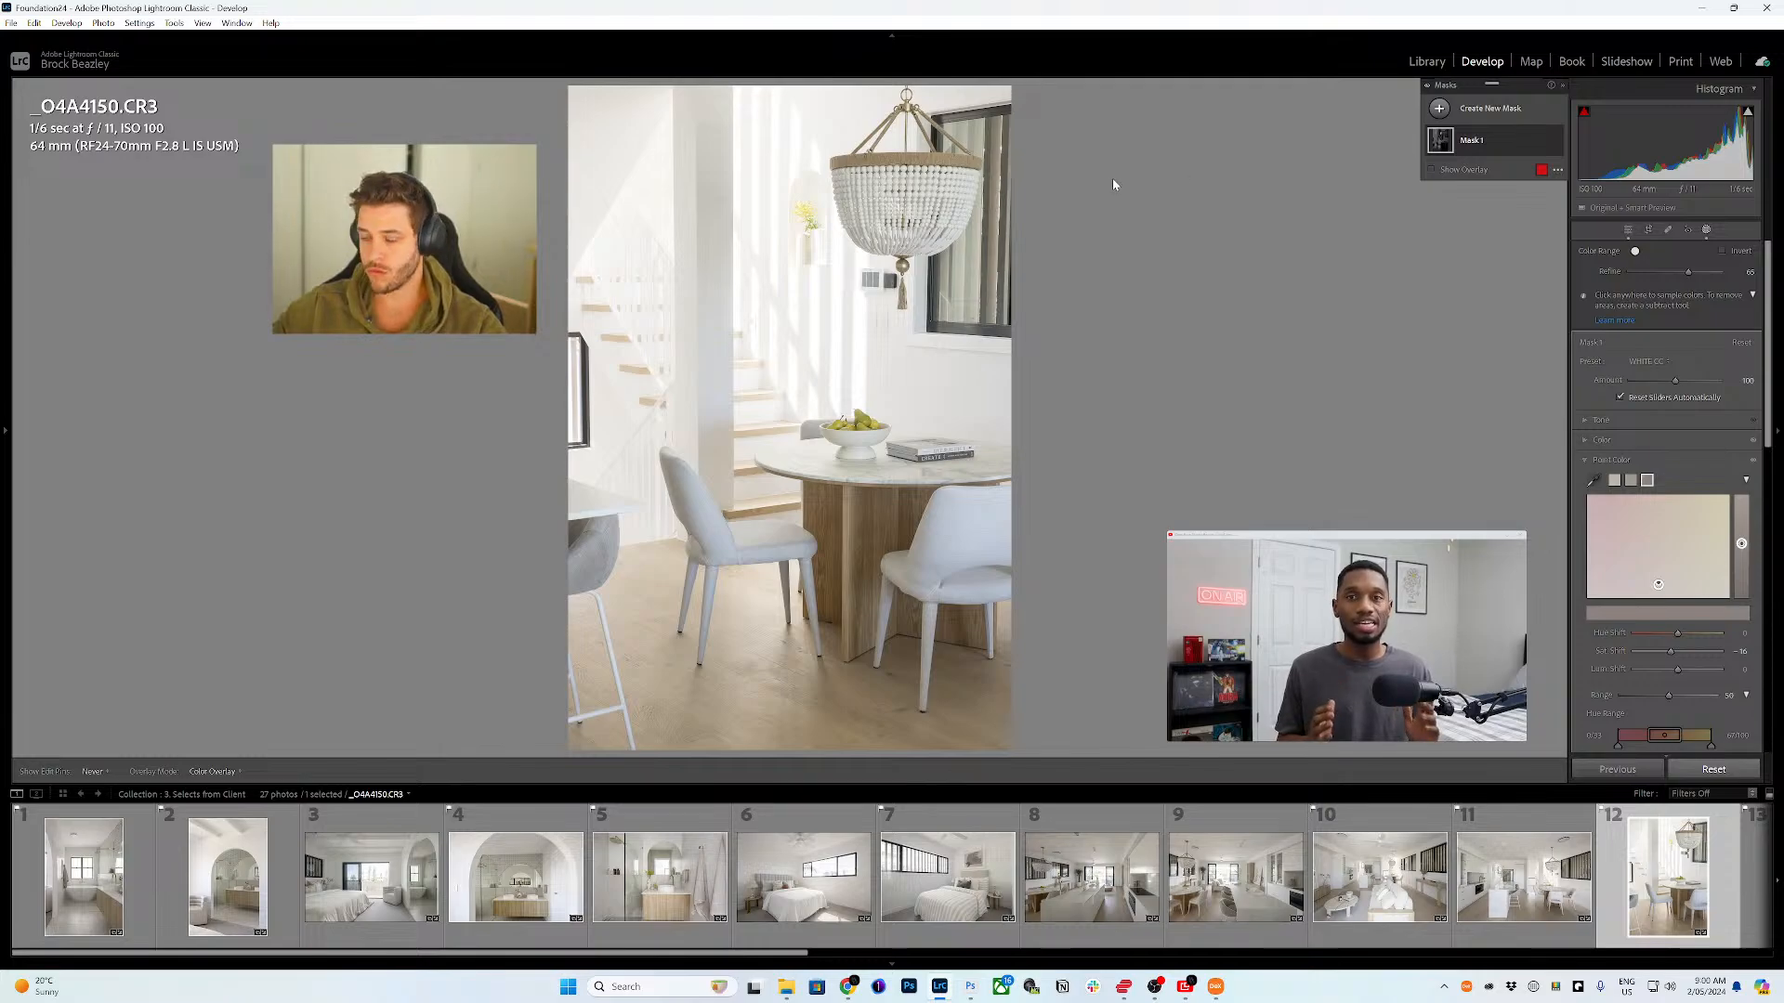
left_click_drag(934, 390, 937, 392)
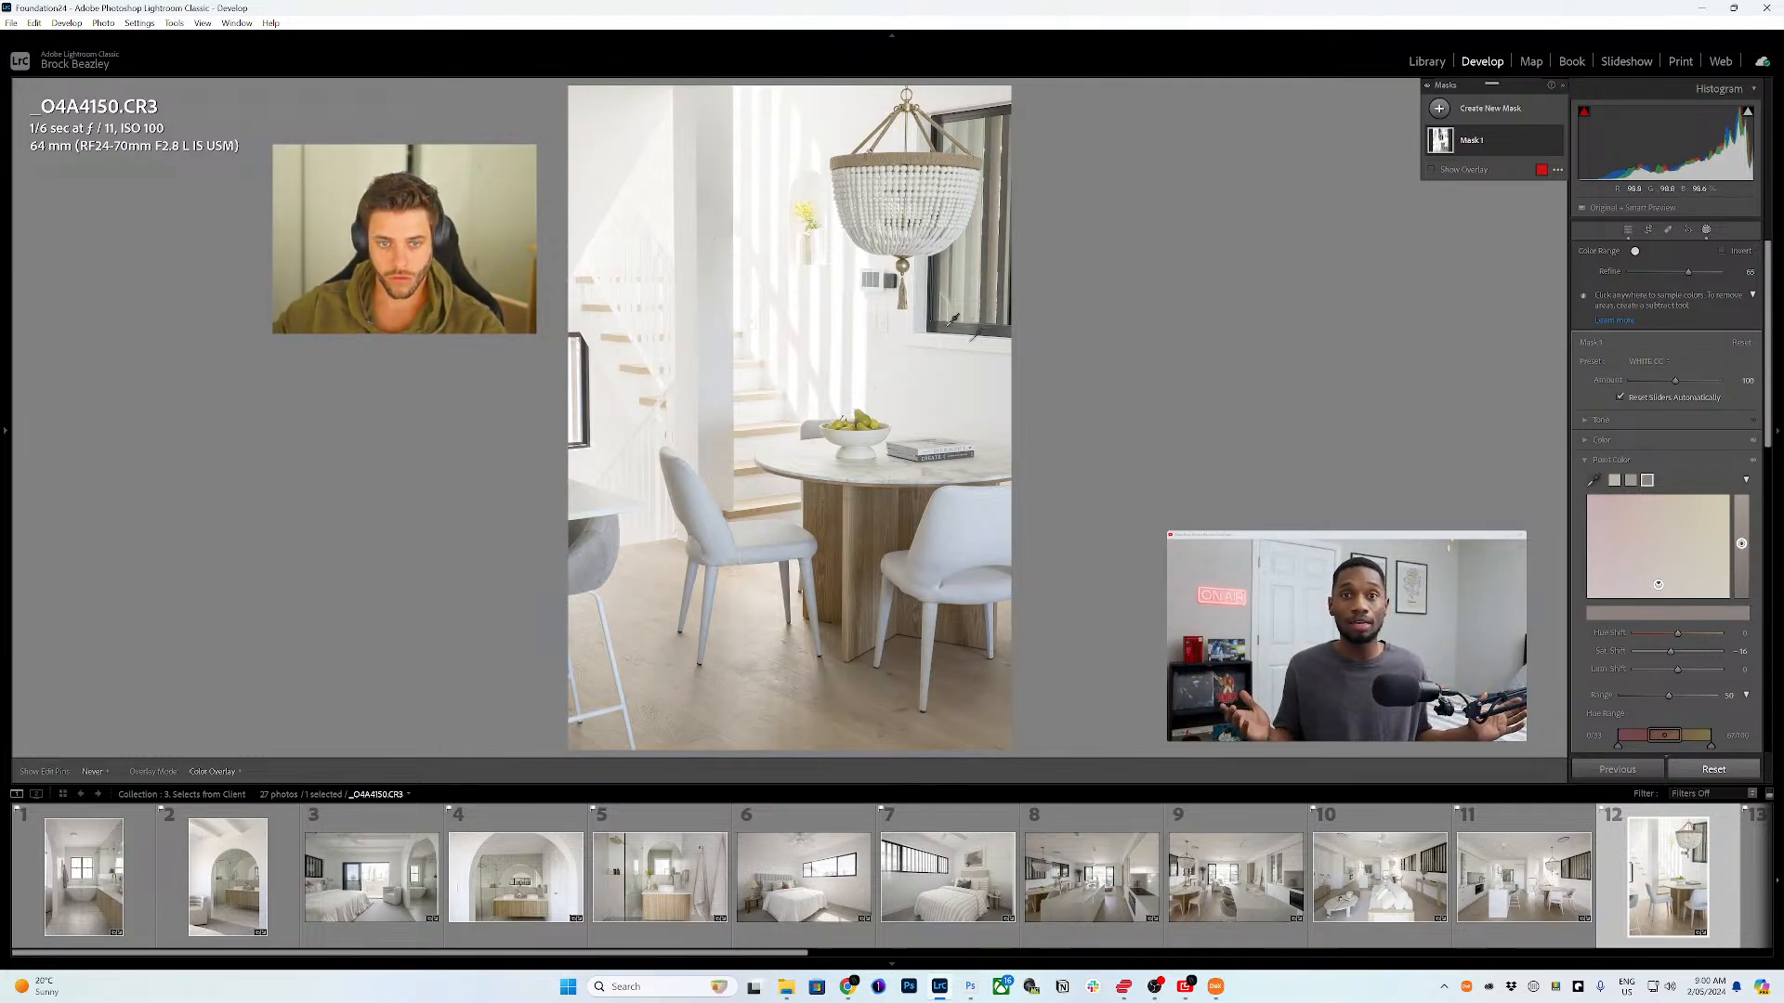
scroll(1649, 855, "down", 3)
left_click(1514, 855)
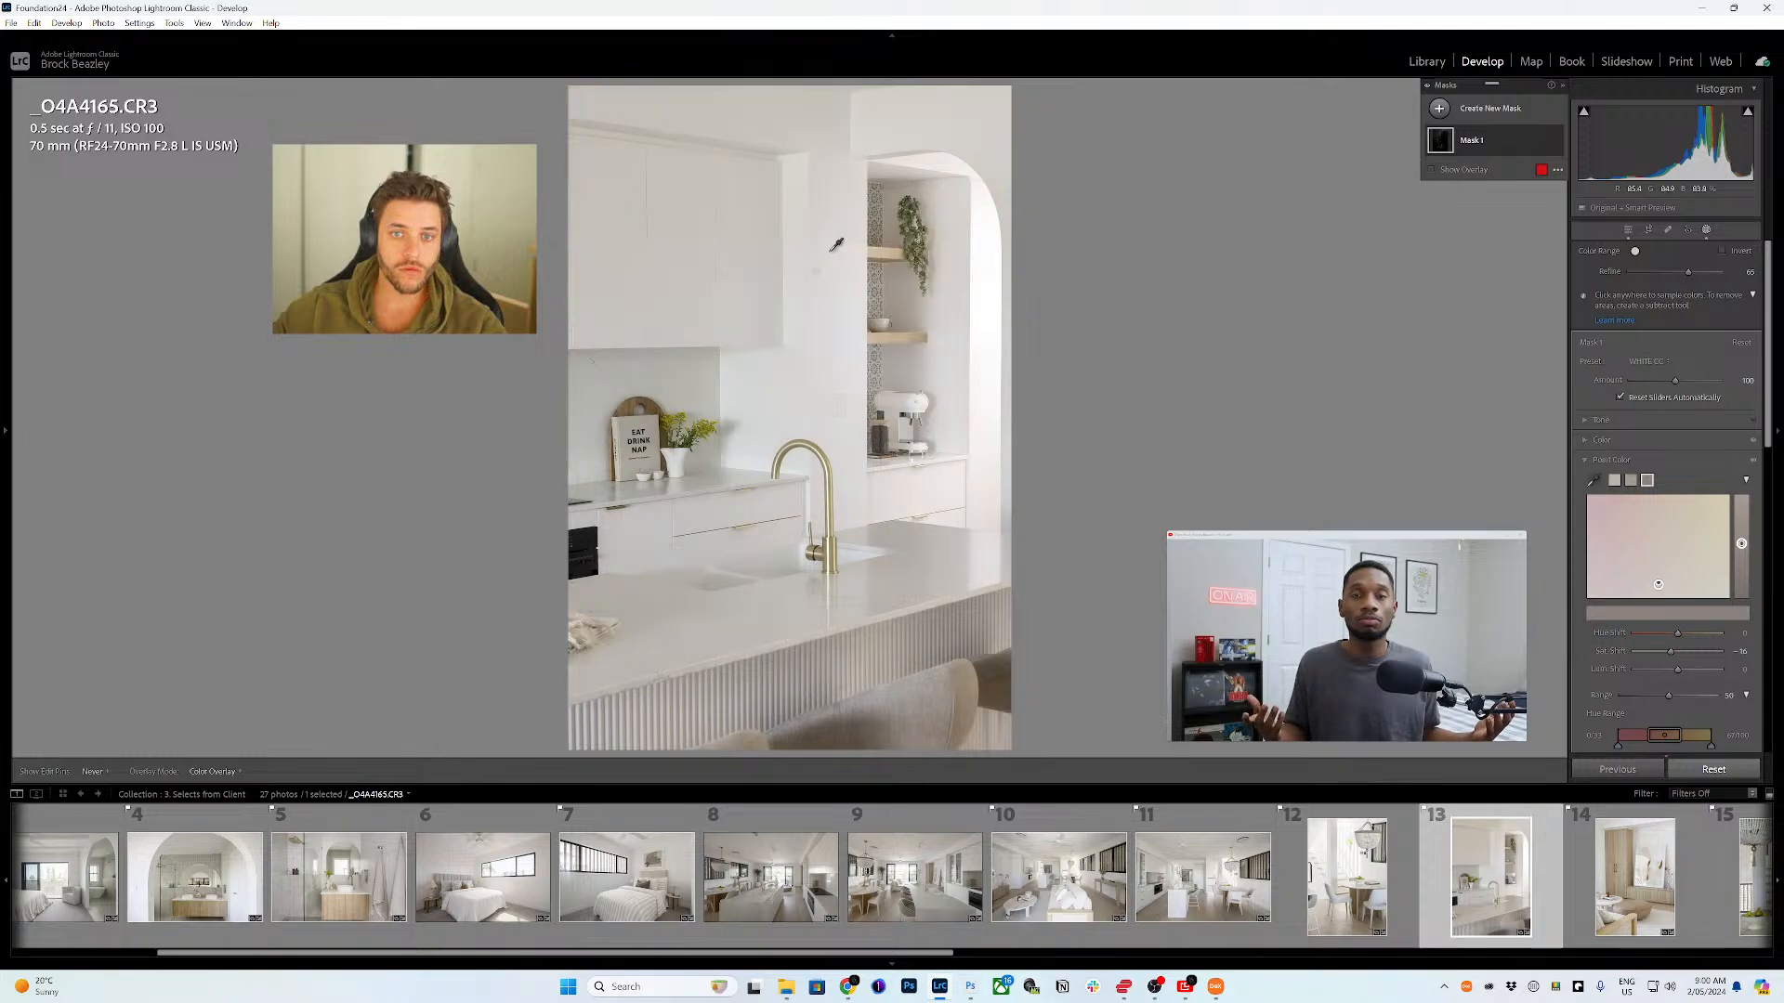
key("Right")
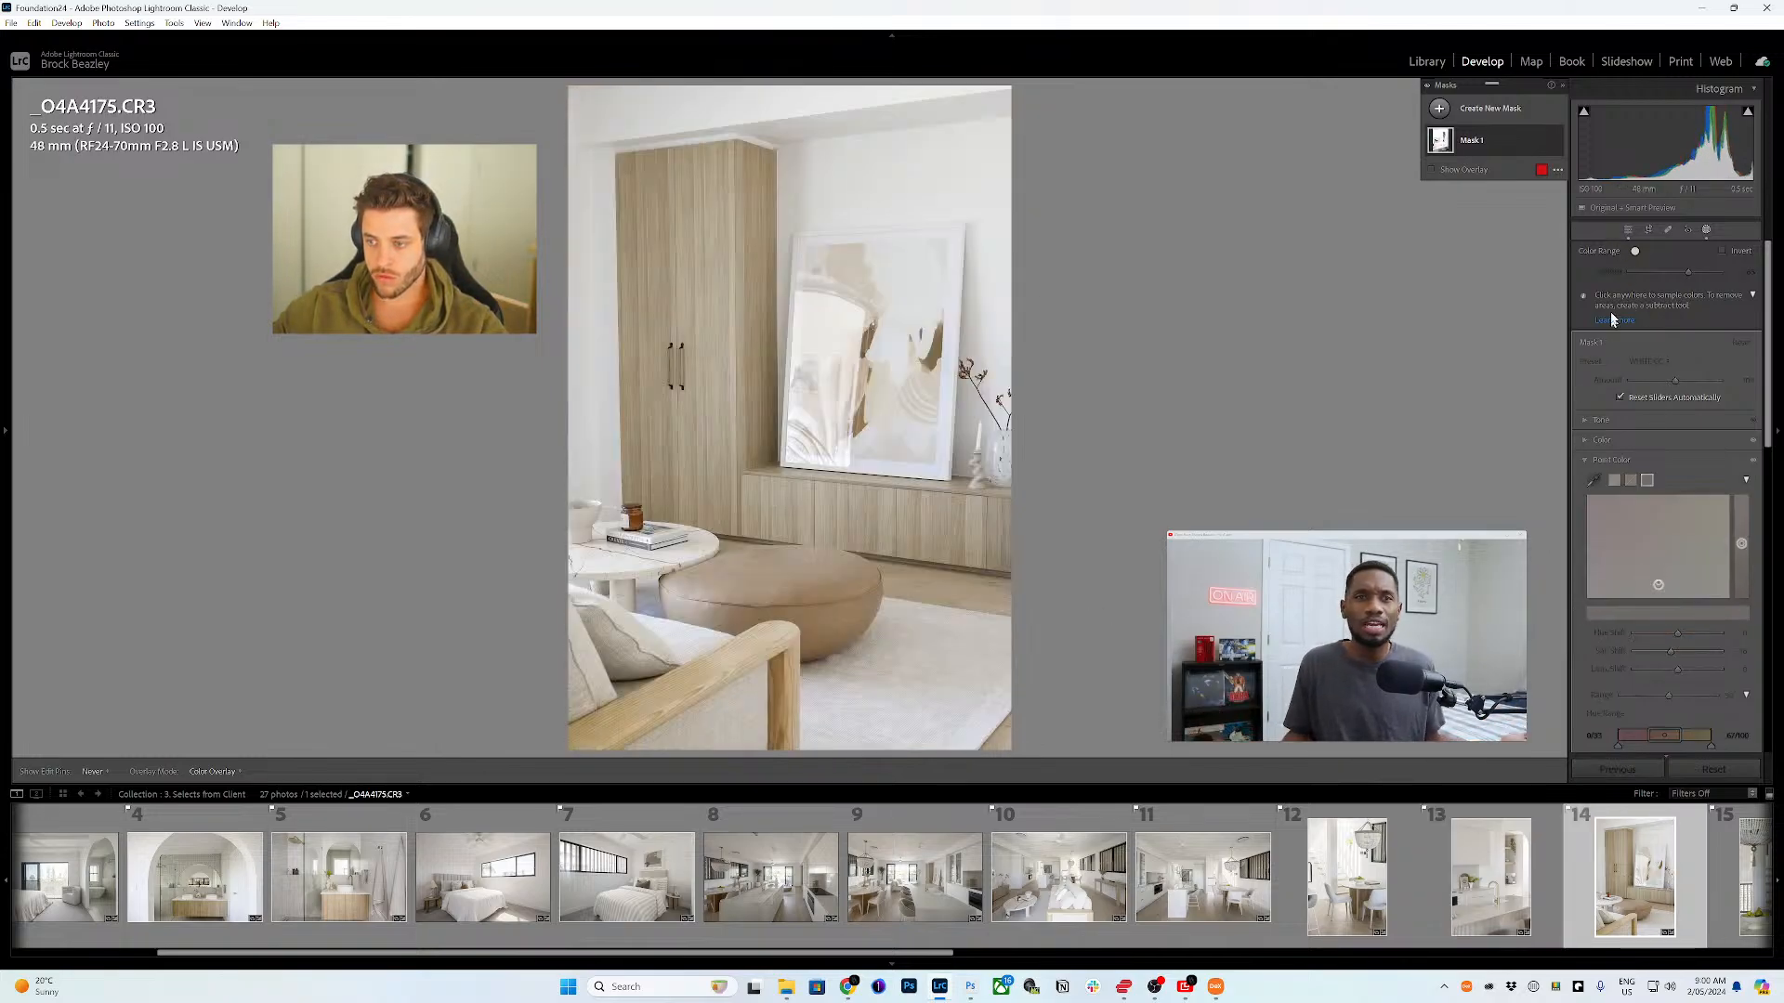
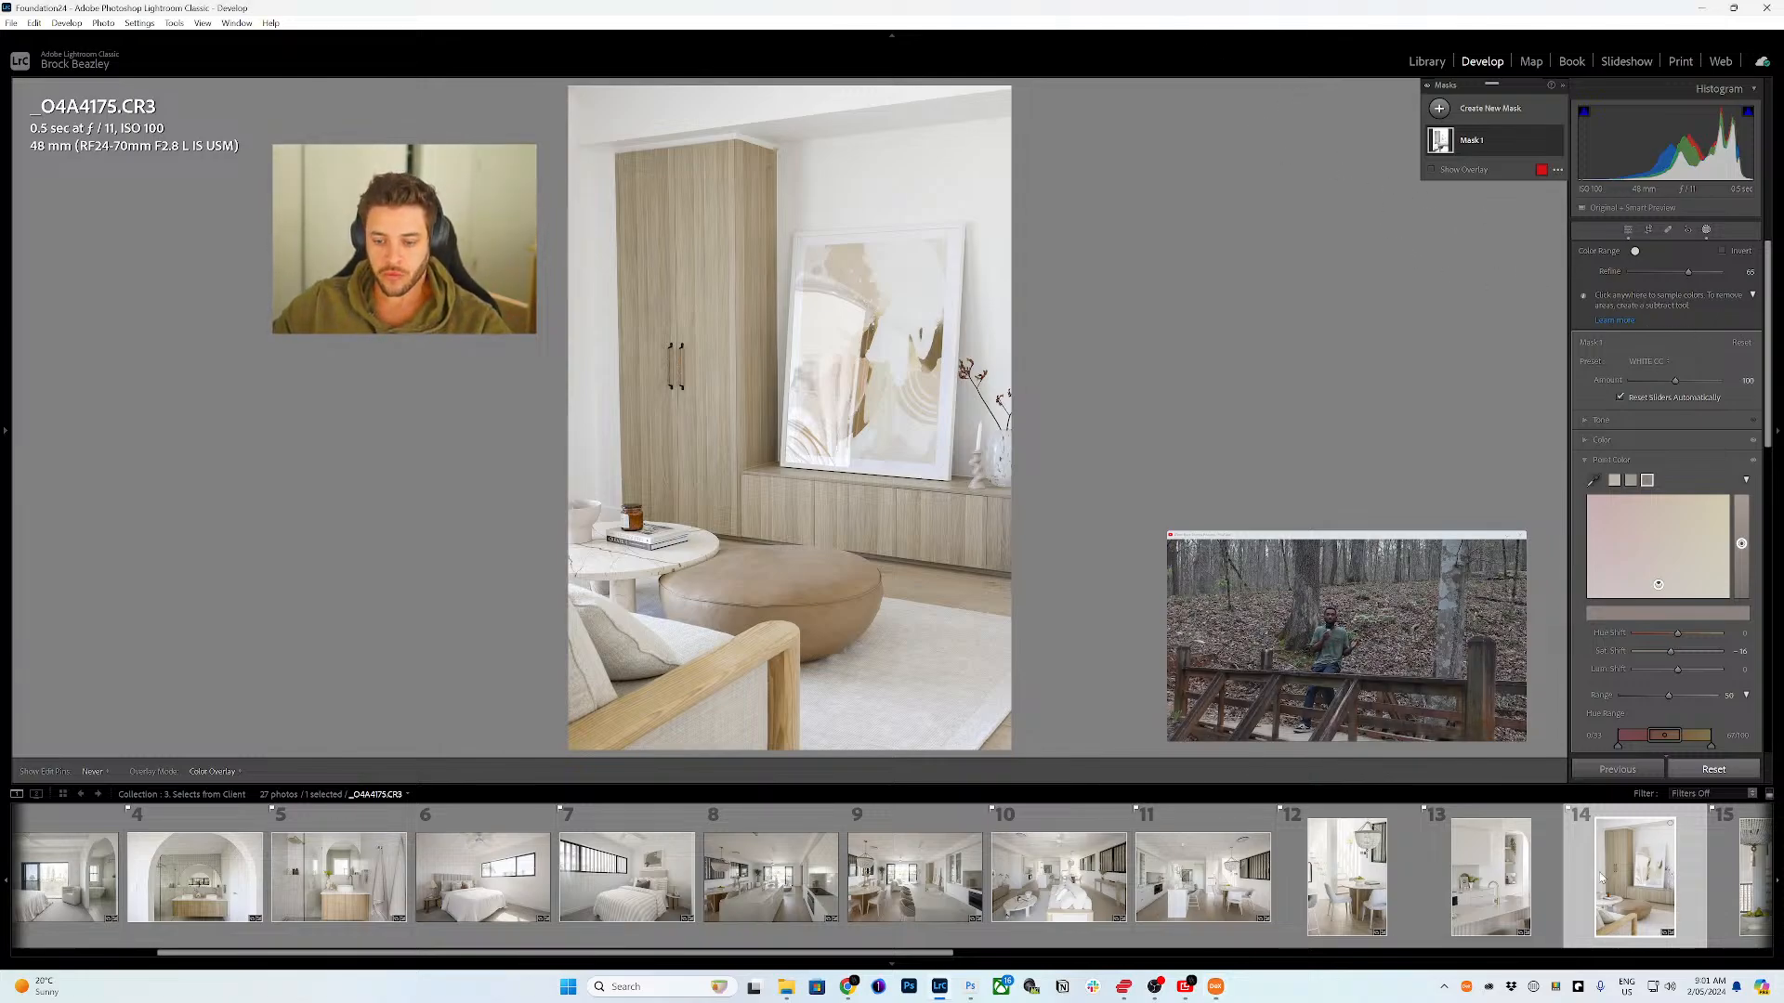
- Load photo 15, the staircase shot _O4A4195.CR3, showing its color-range Mask 1
scroll(1599, 878, "down", 3)
left_click(1422, 878)
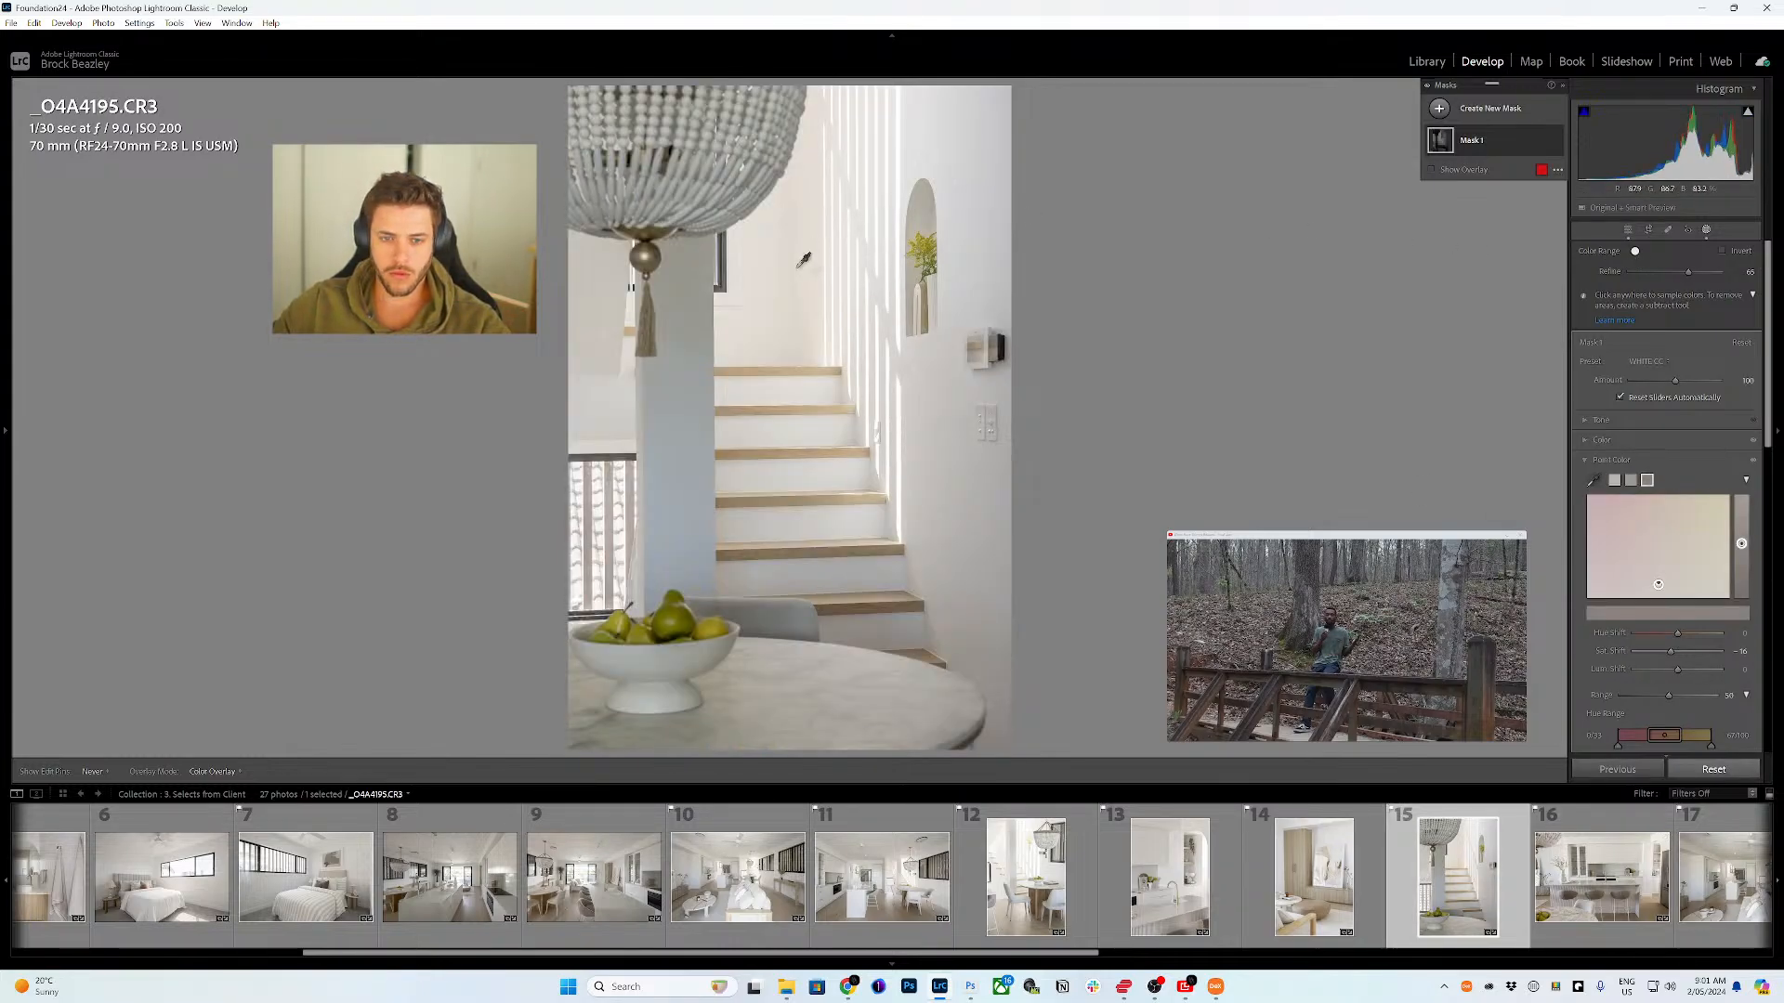
left_click_drag(799, 215, 850, 173)
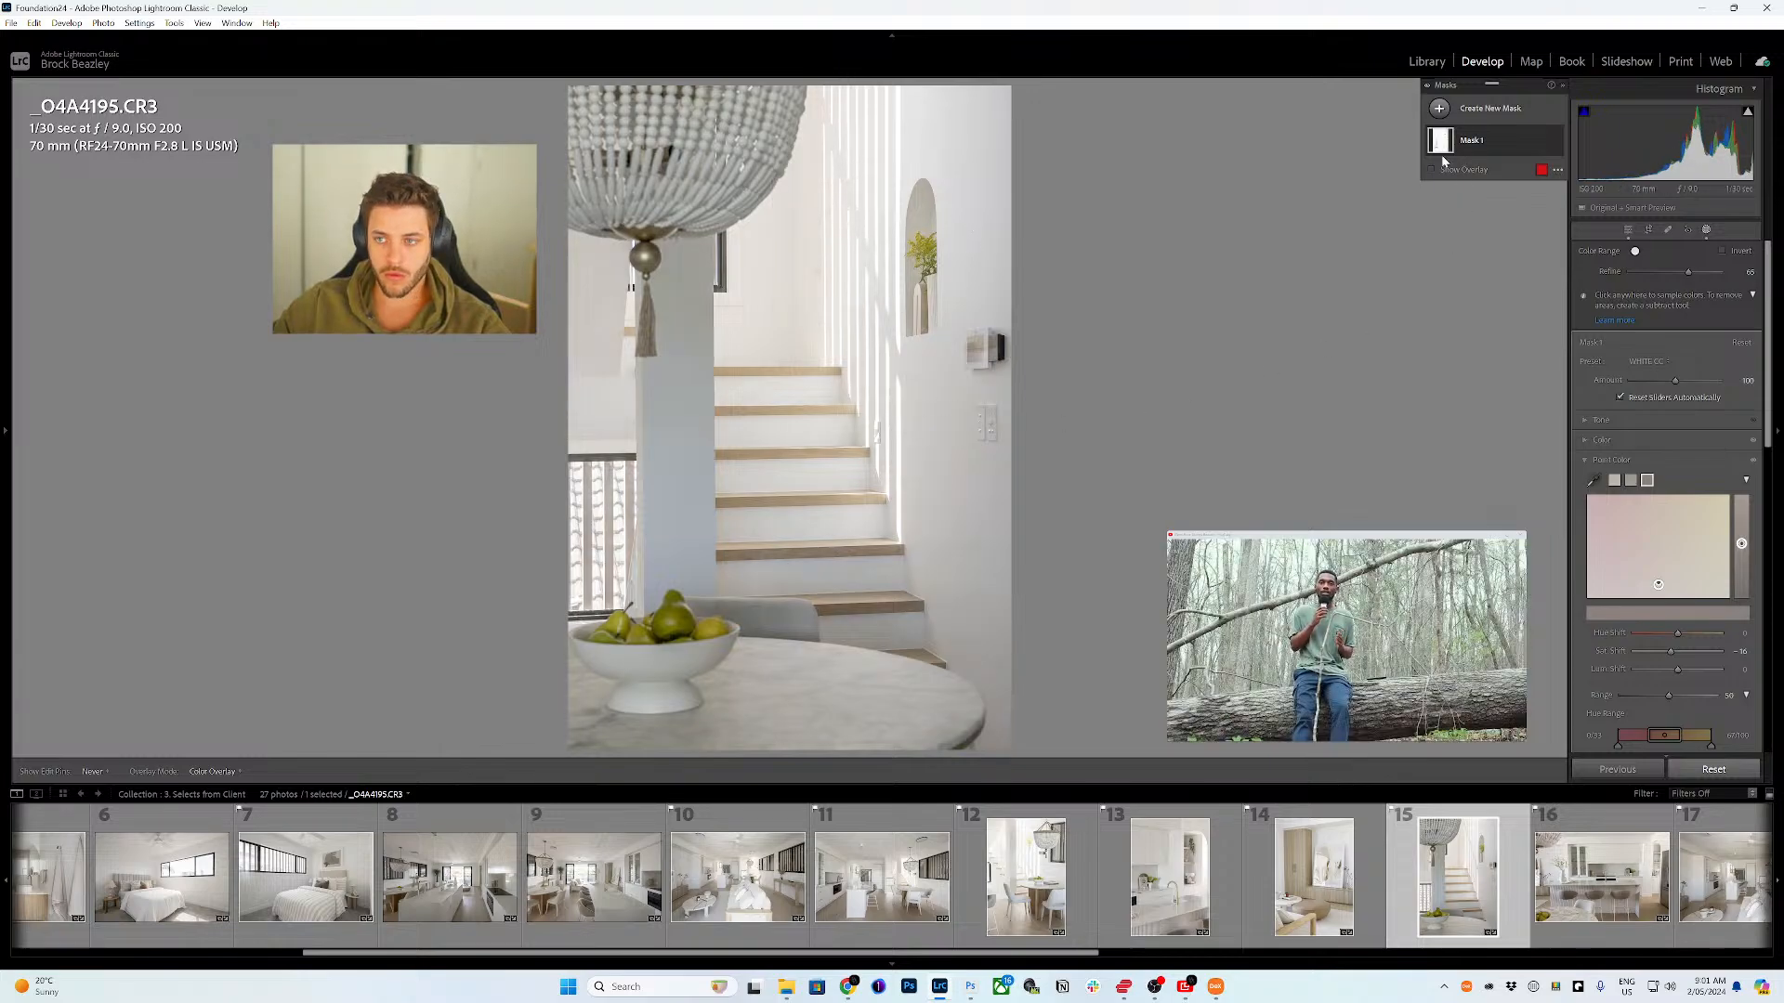
- Duplicate Mask 1 on the staircase photo
right_click(1543, 147)
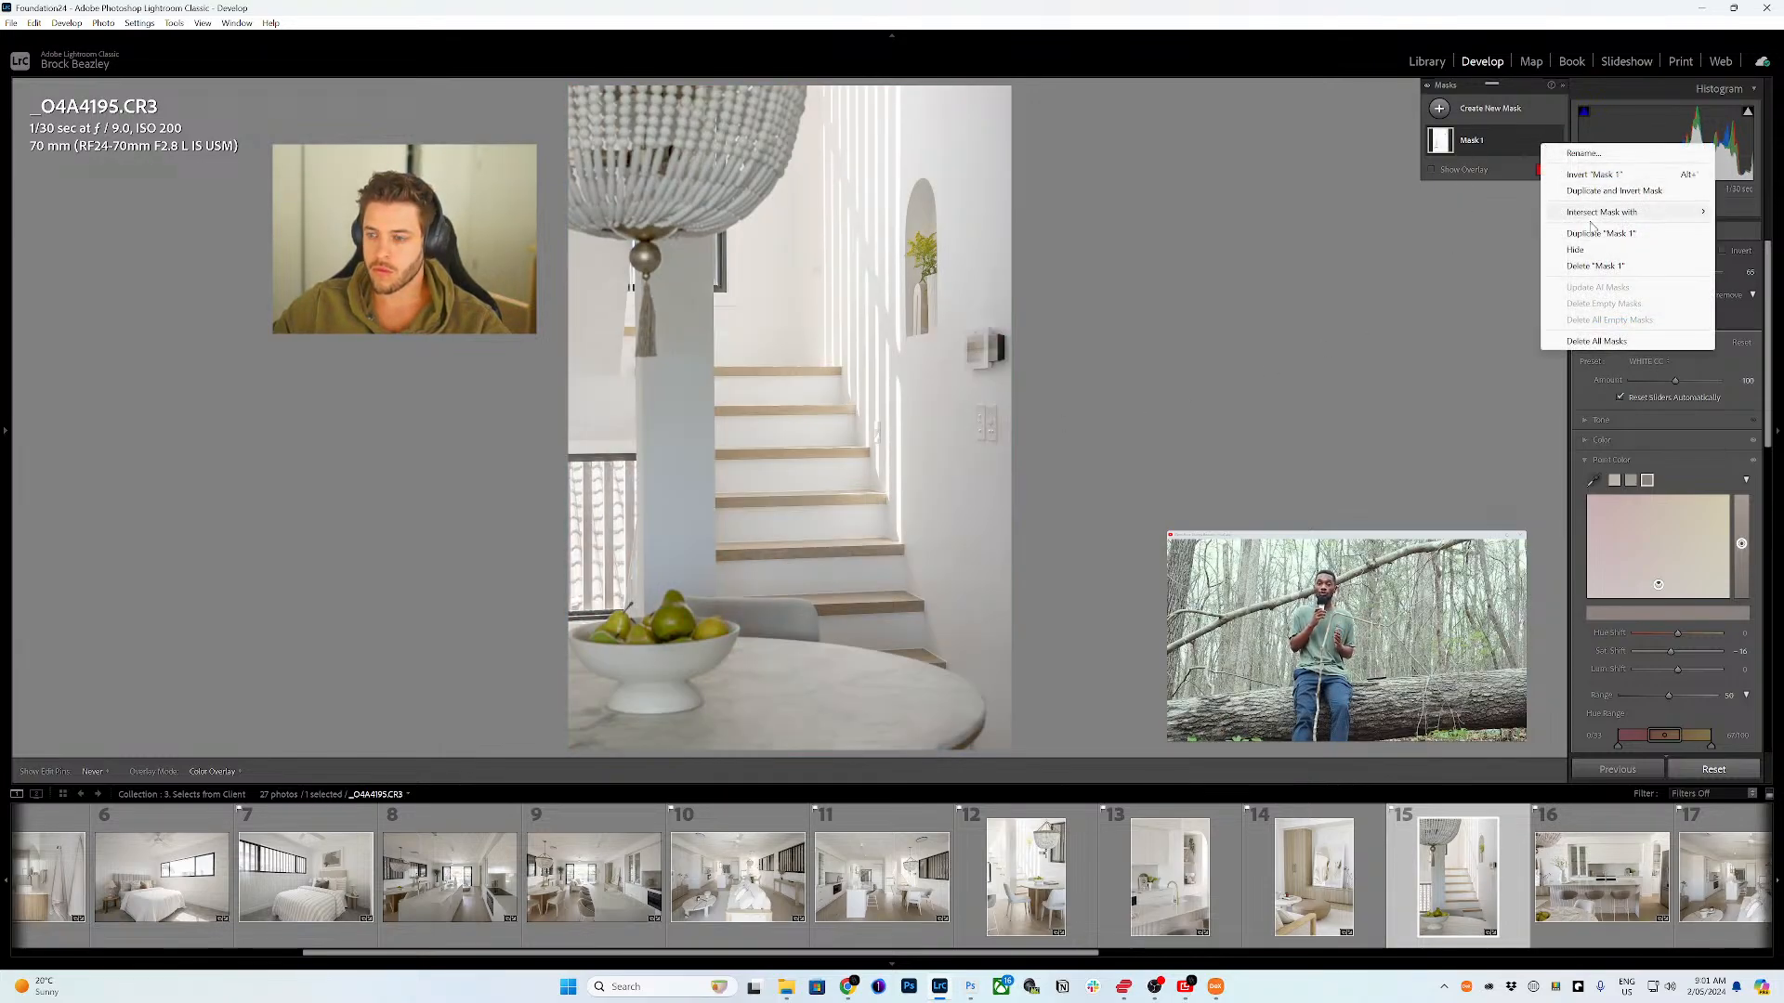
left_click(1625, 233)
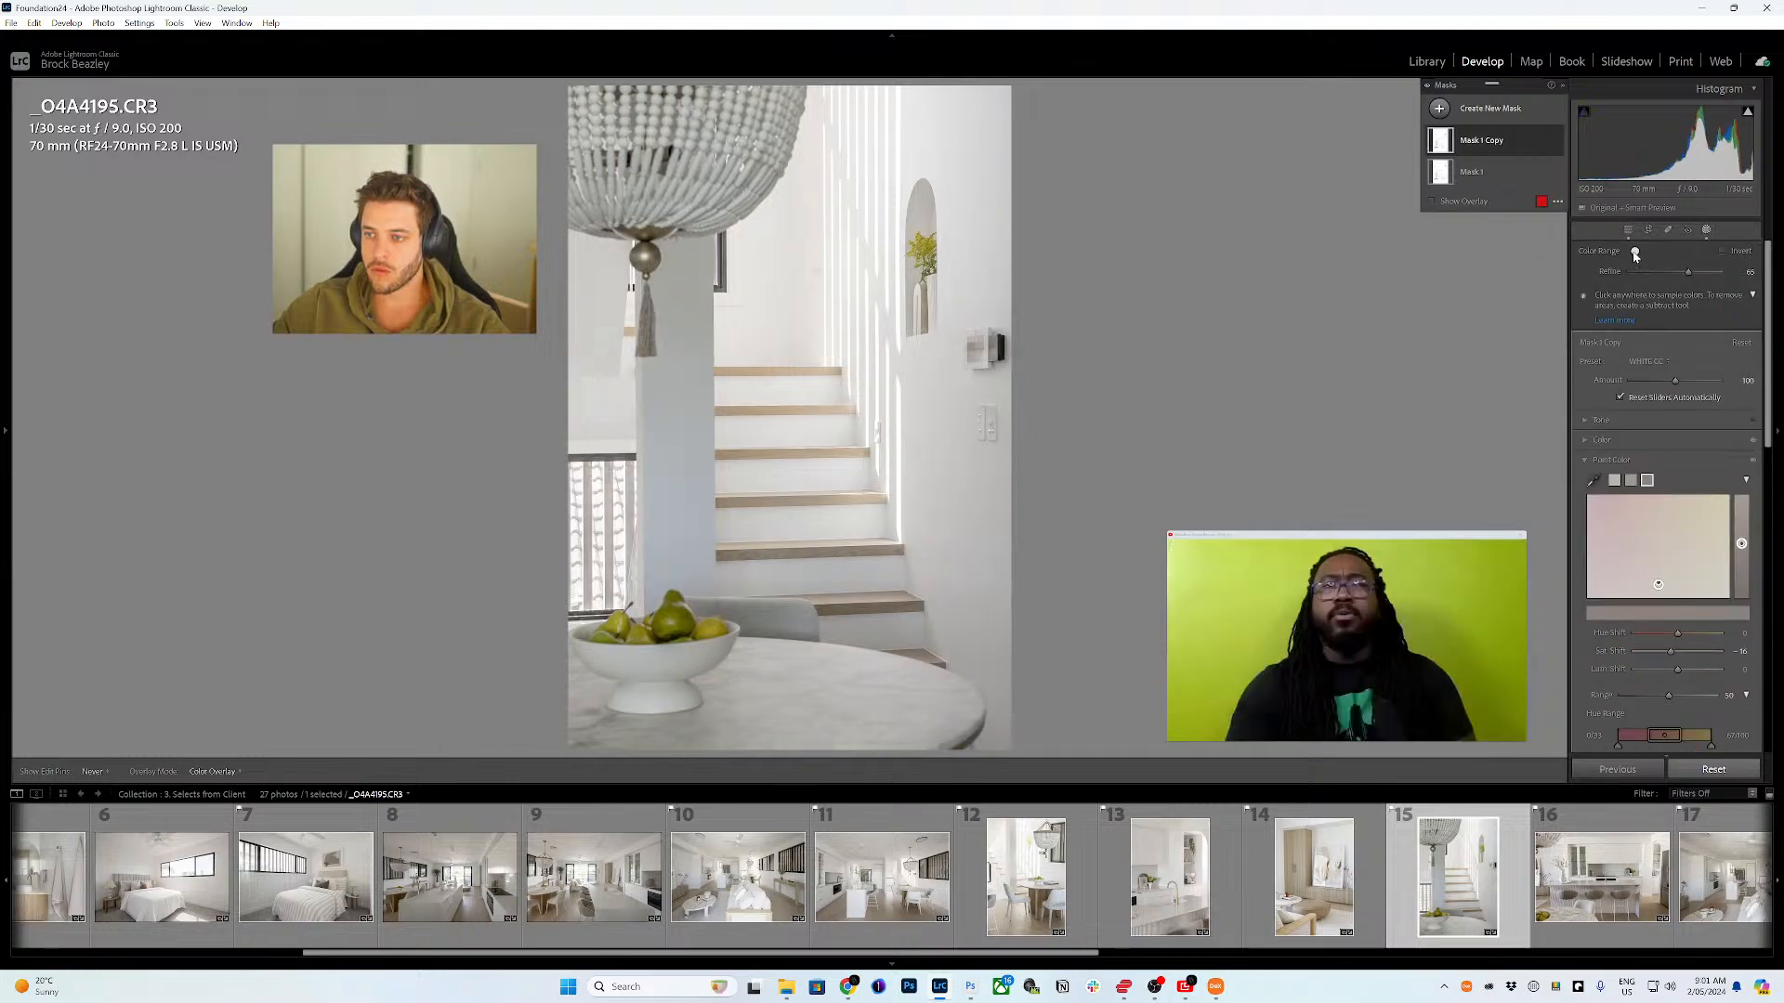
left_click_drag(662, 556, 663, 430)
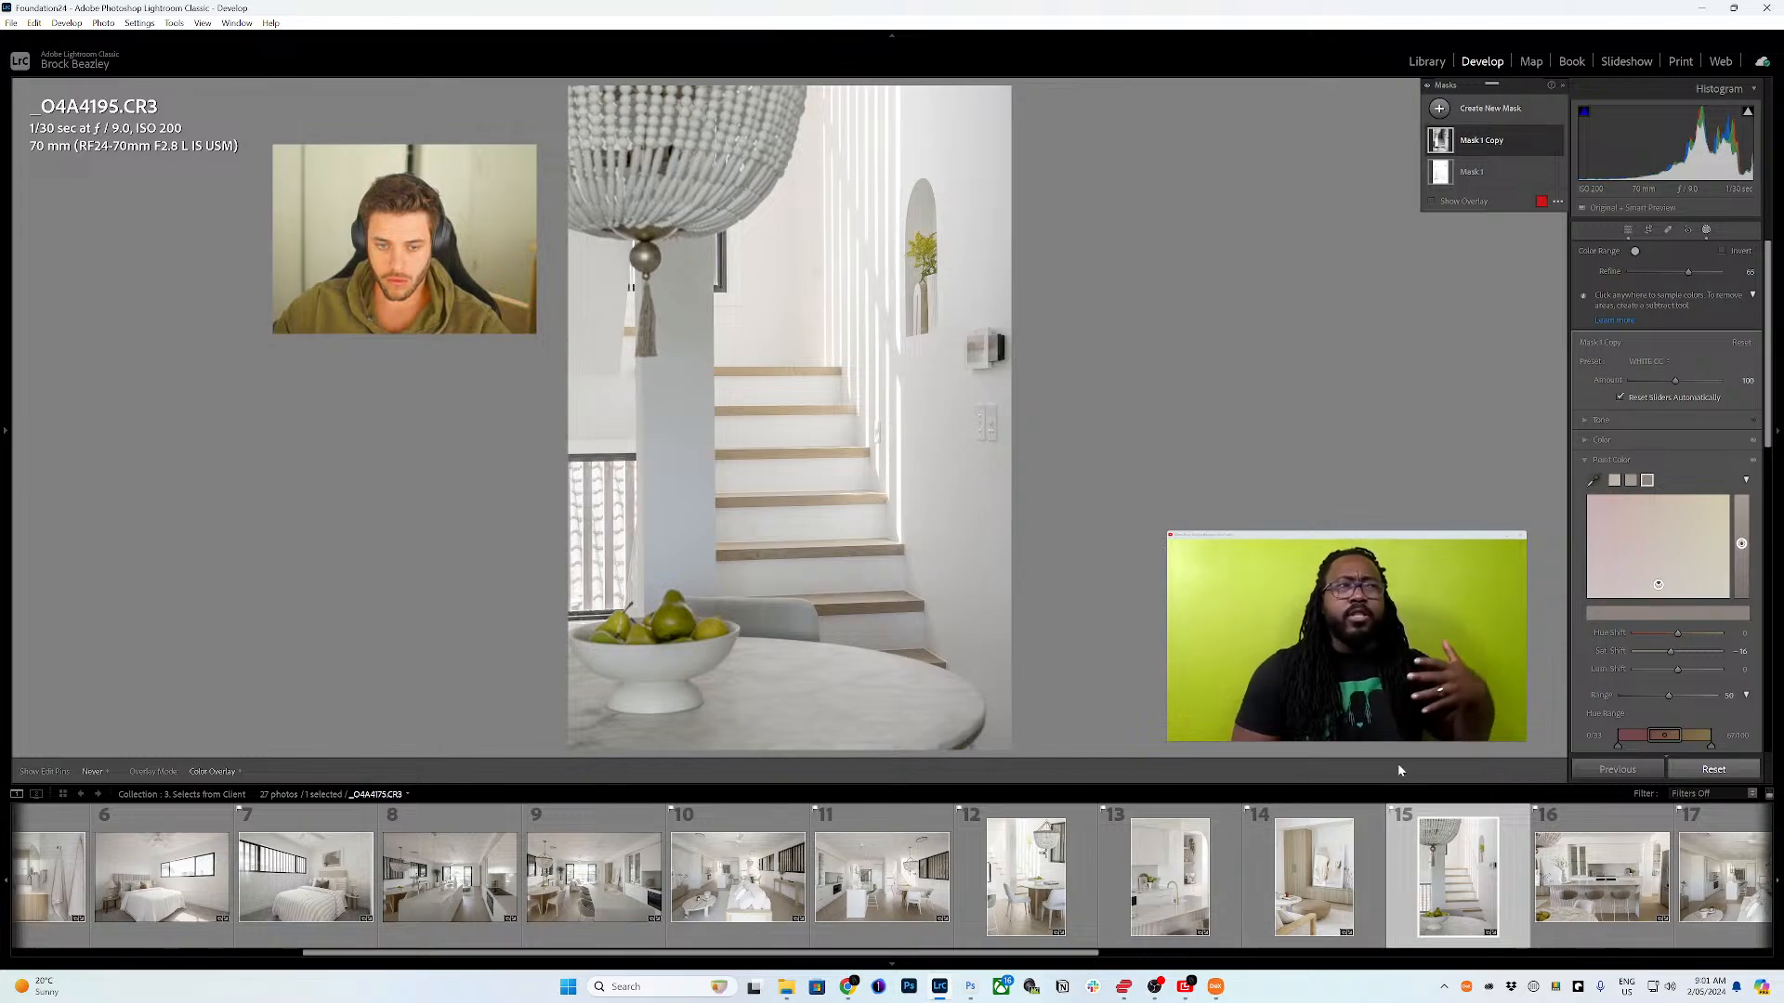
- On the kitchen photo, raise mask Refine from 65 to 77 and check the overlay, then open photo 17
key("Right")
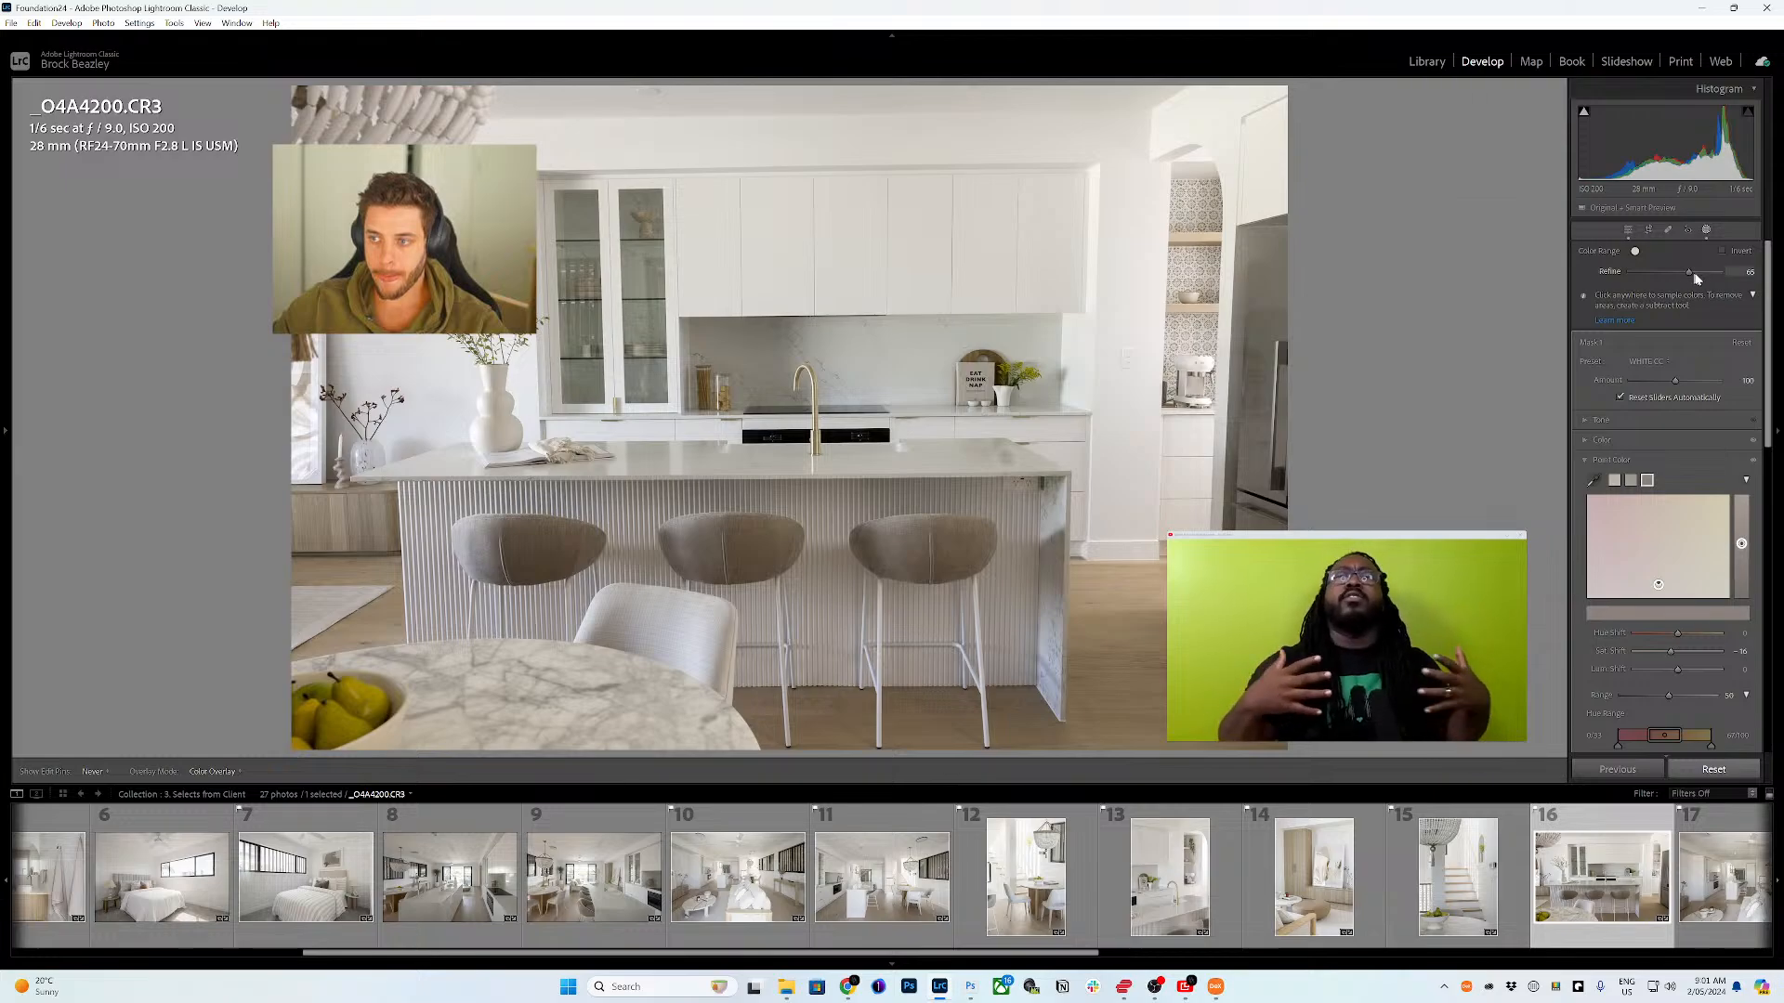
left_click(1700, 272)
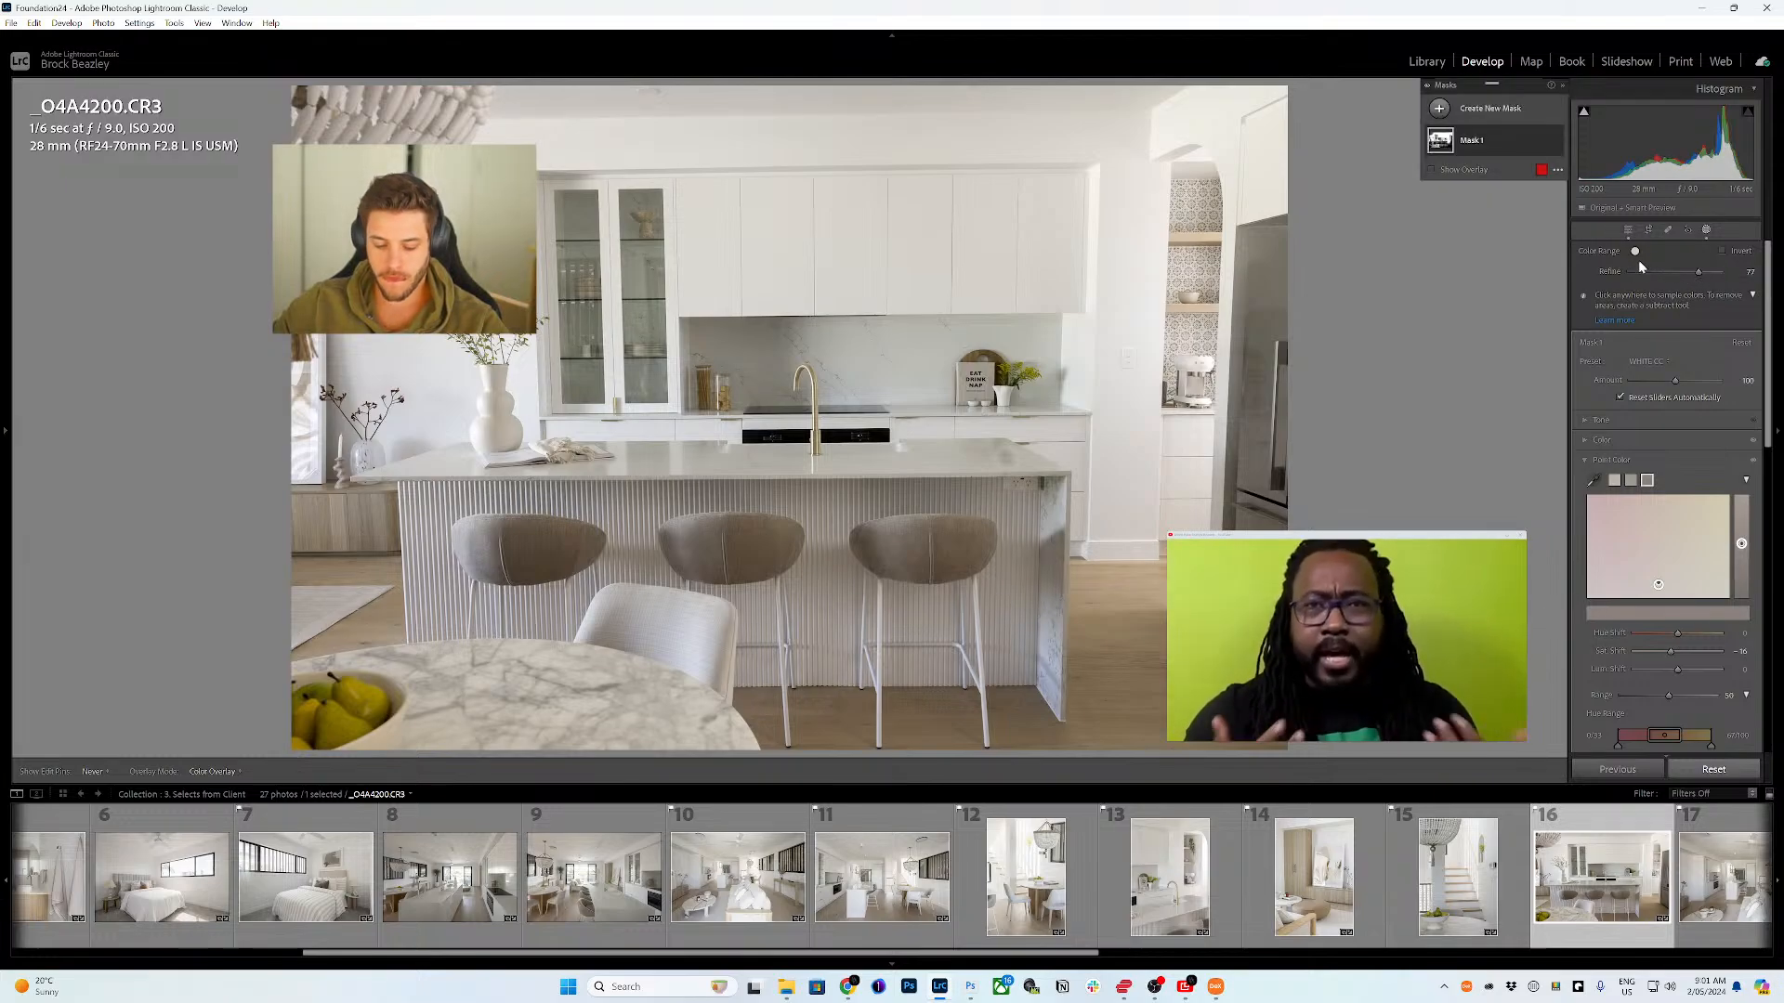
key("o")
key("o")
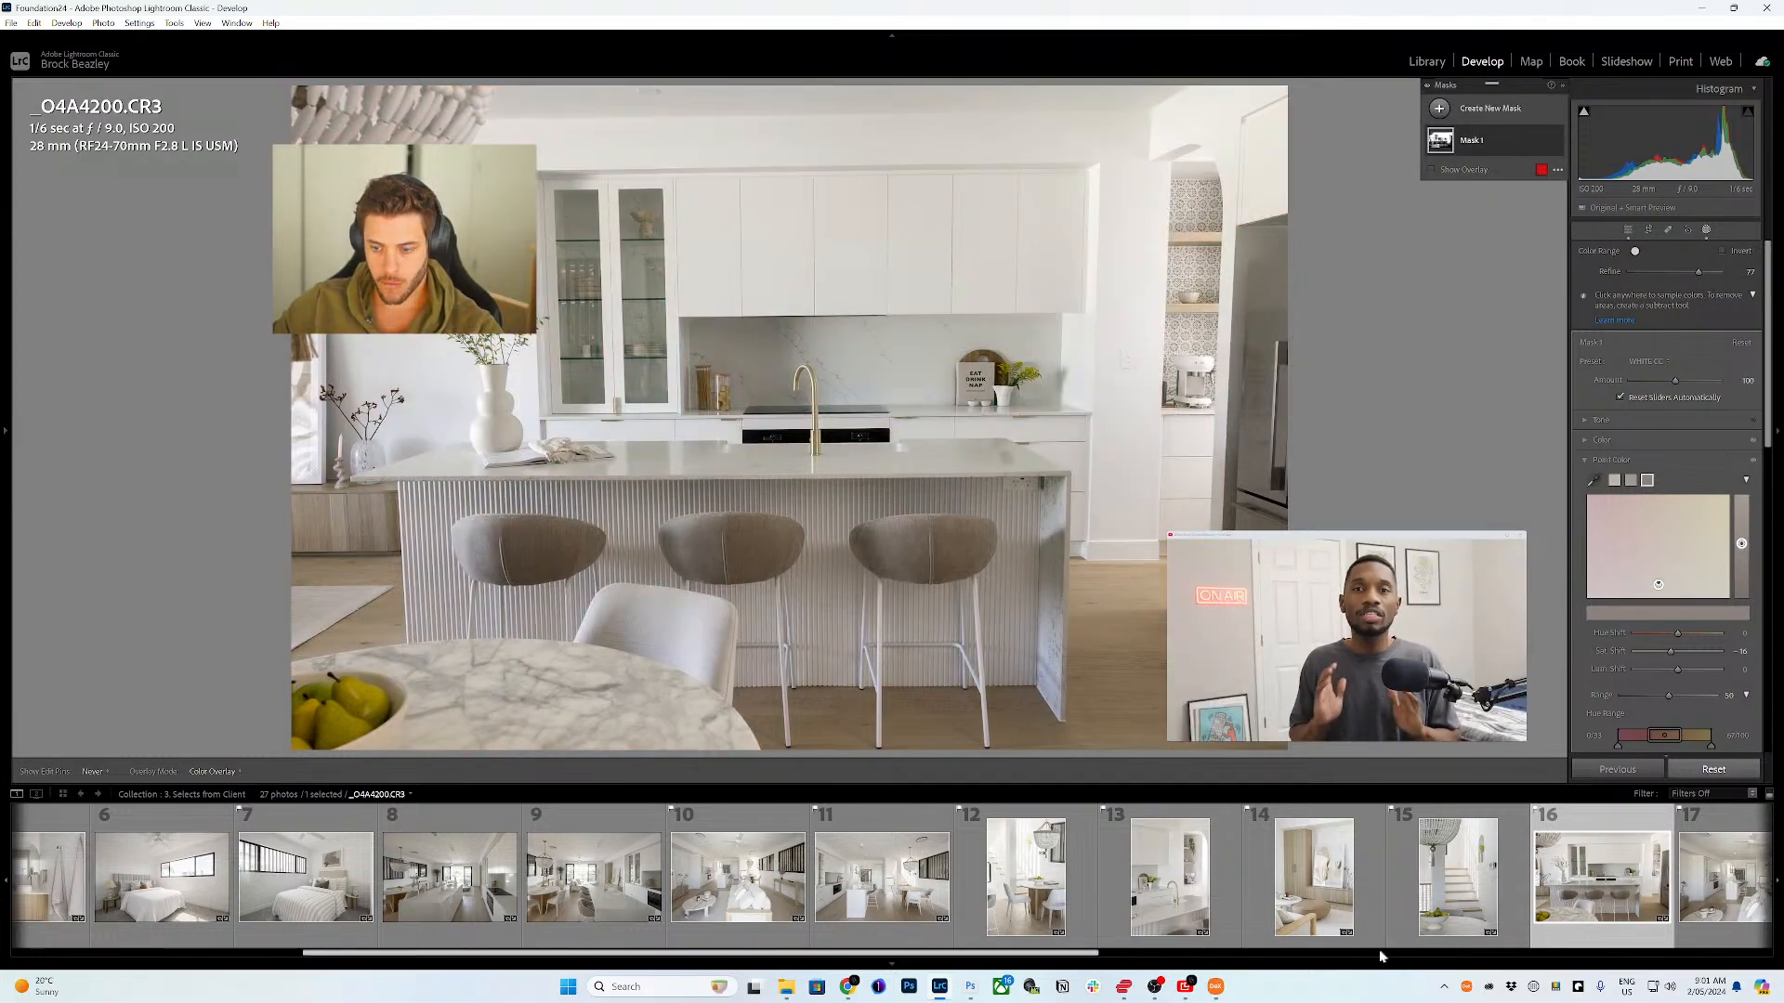
left_click(1709, 913)
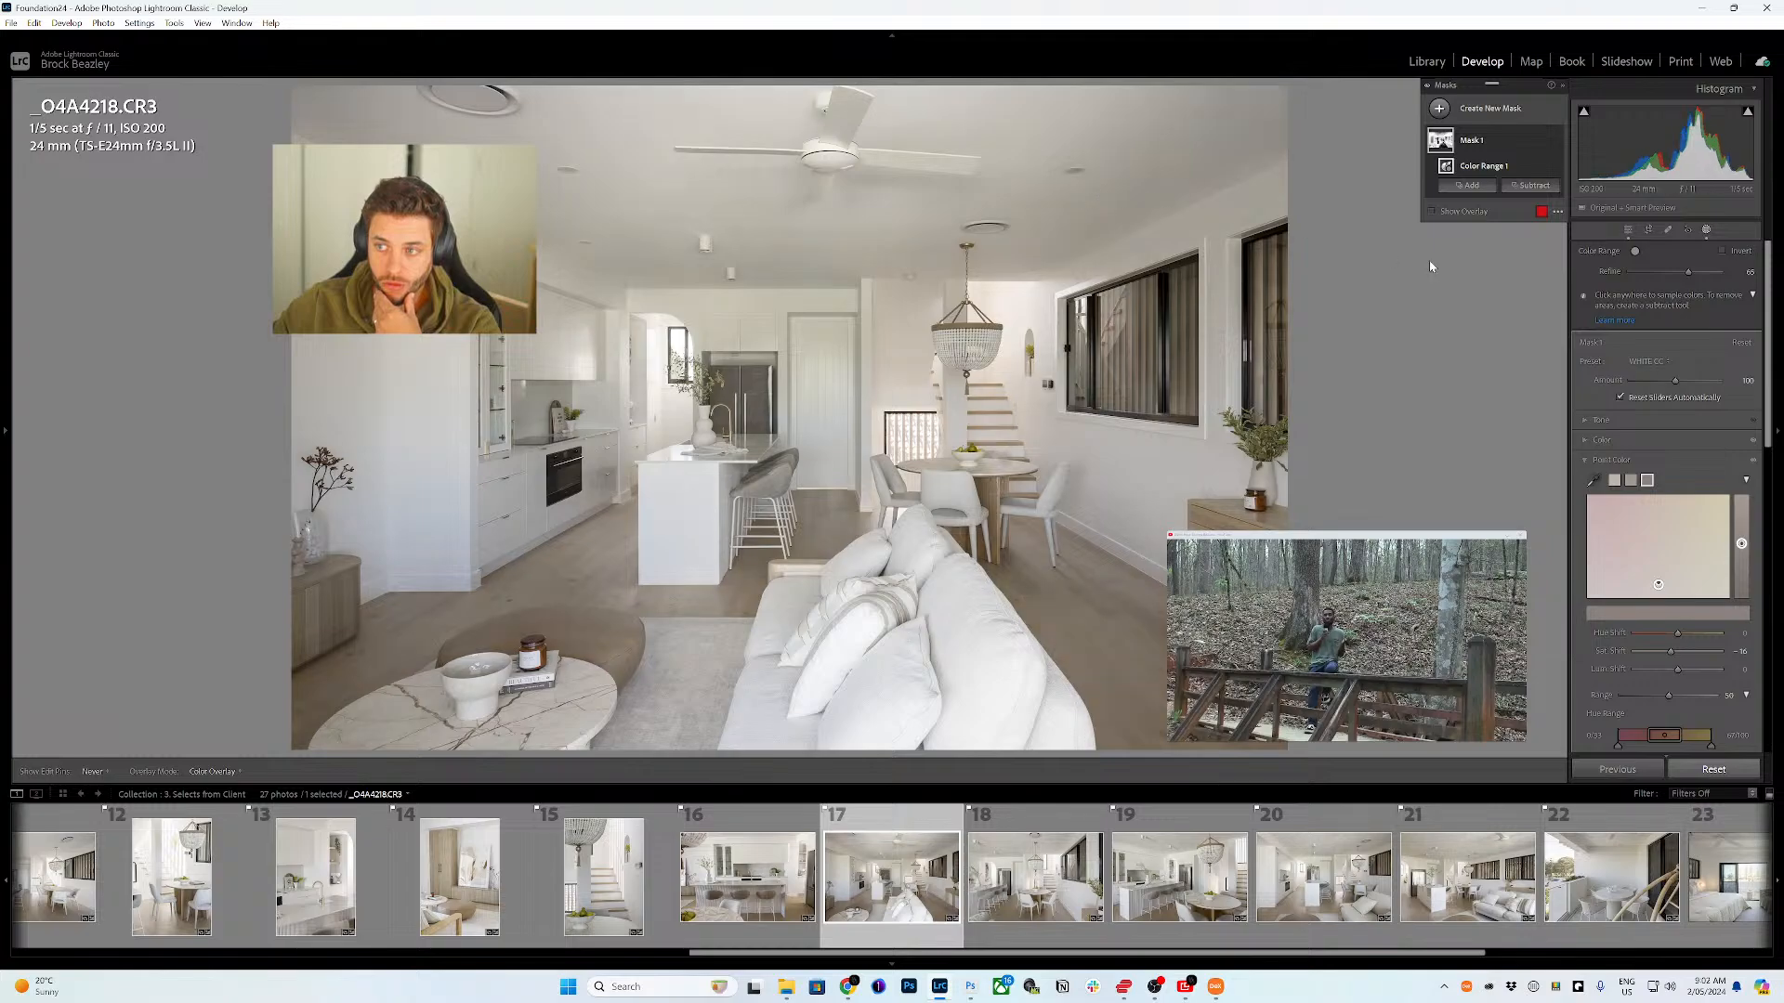
- Make an inverted duplicate of Mask 1, extend it across the walls, and lower Refine to about 1
right_click(1544, 139)
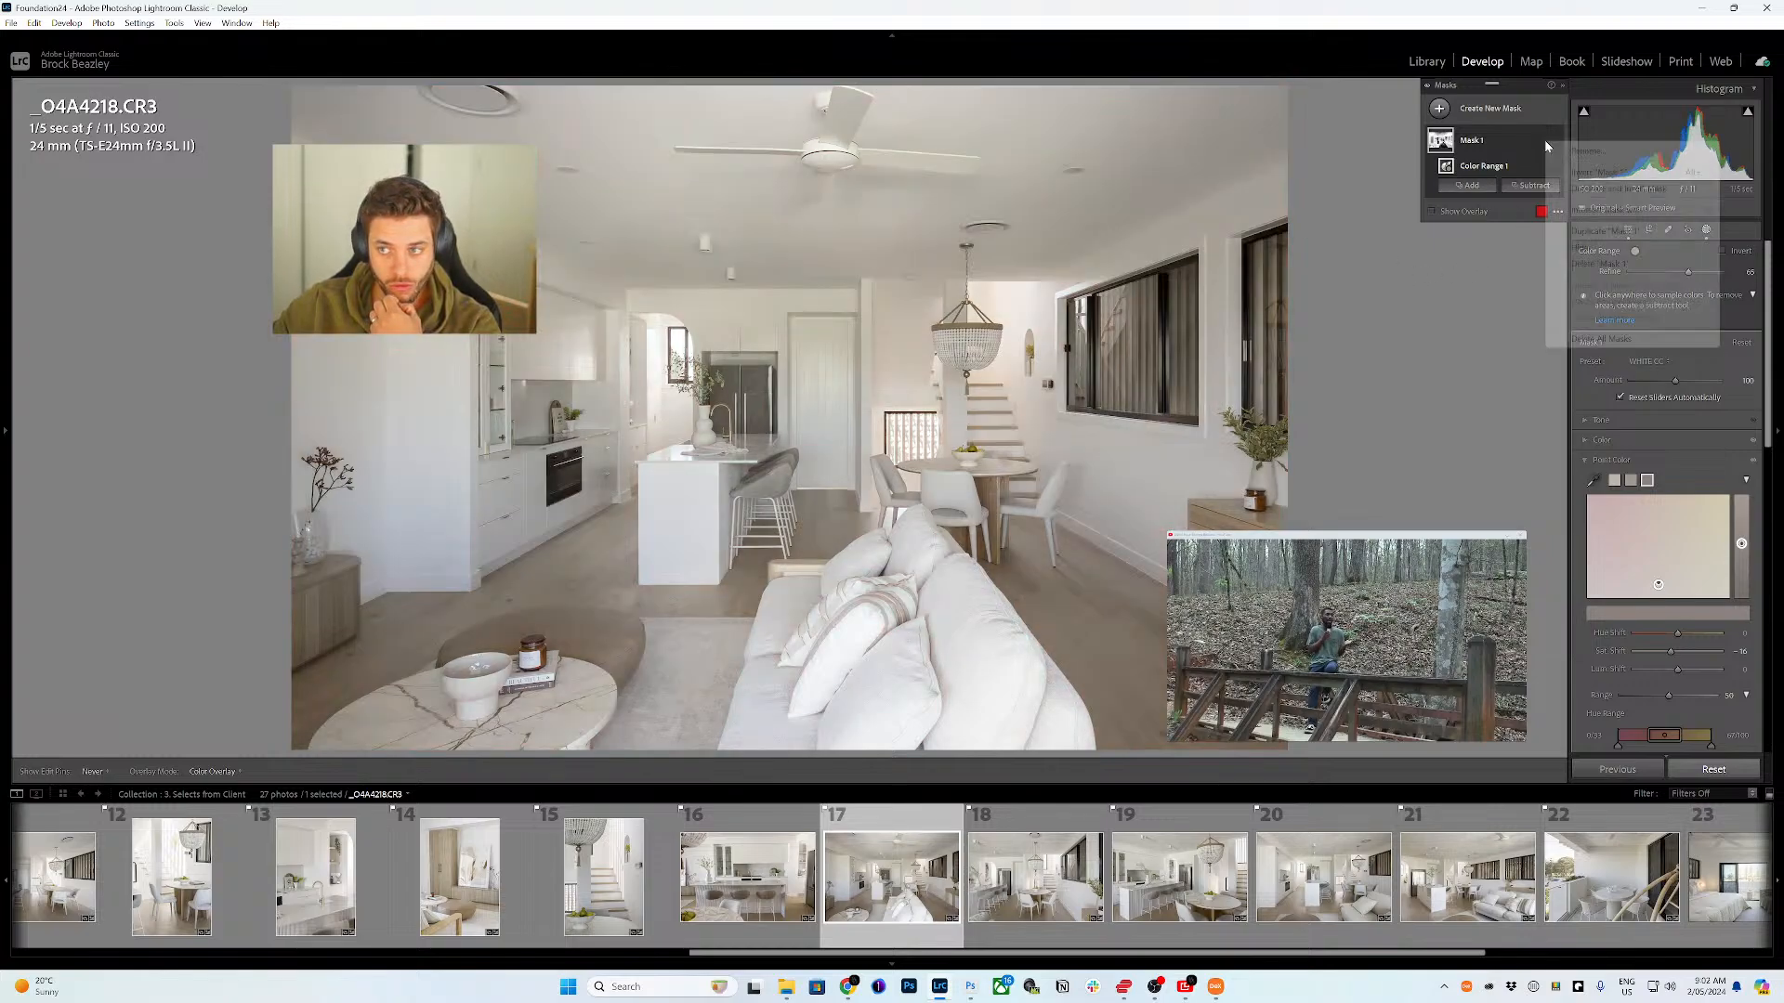
left_click(1603, 189)
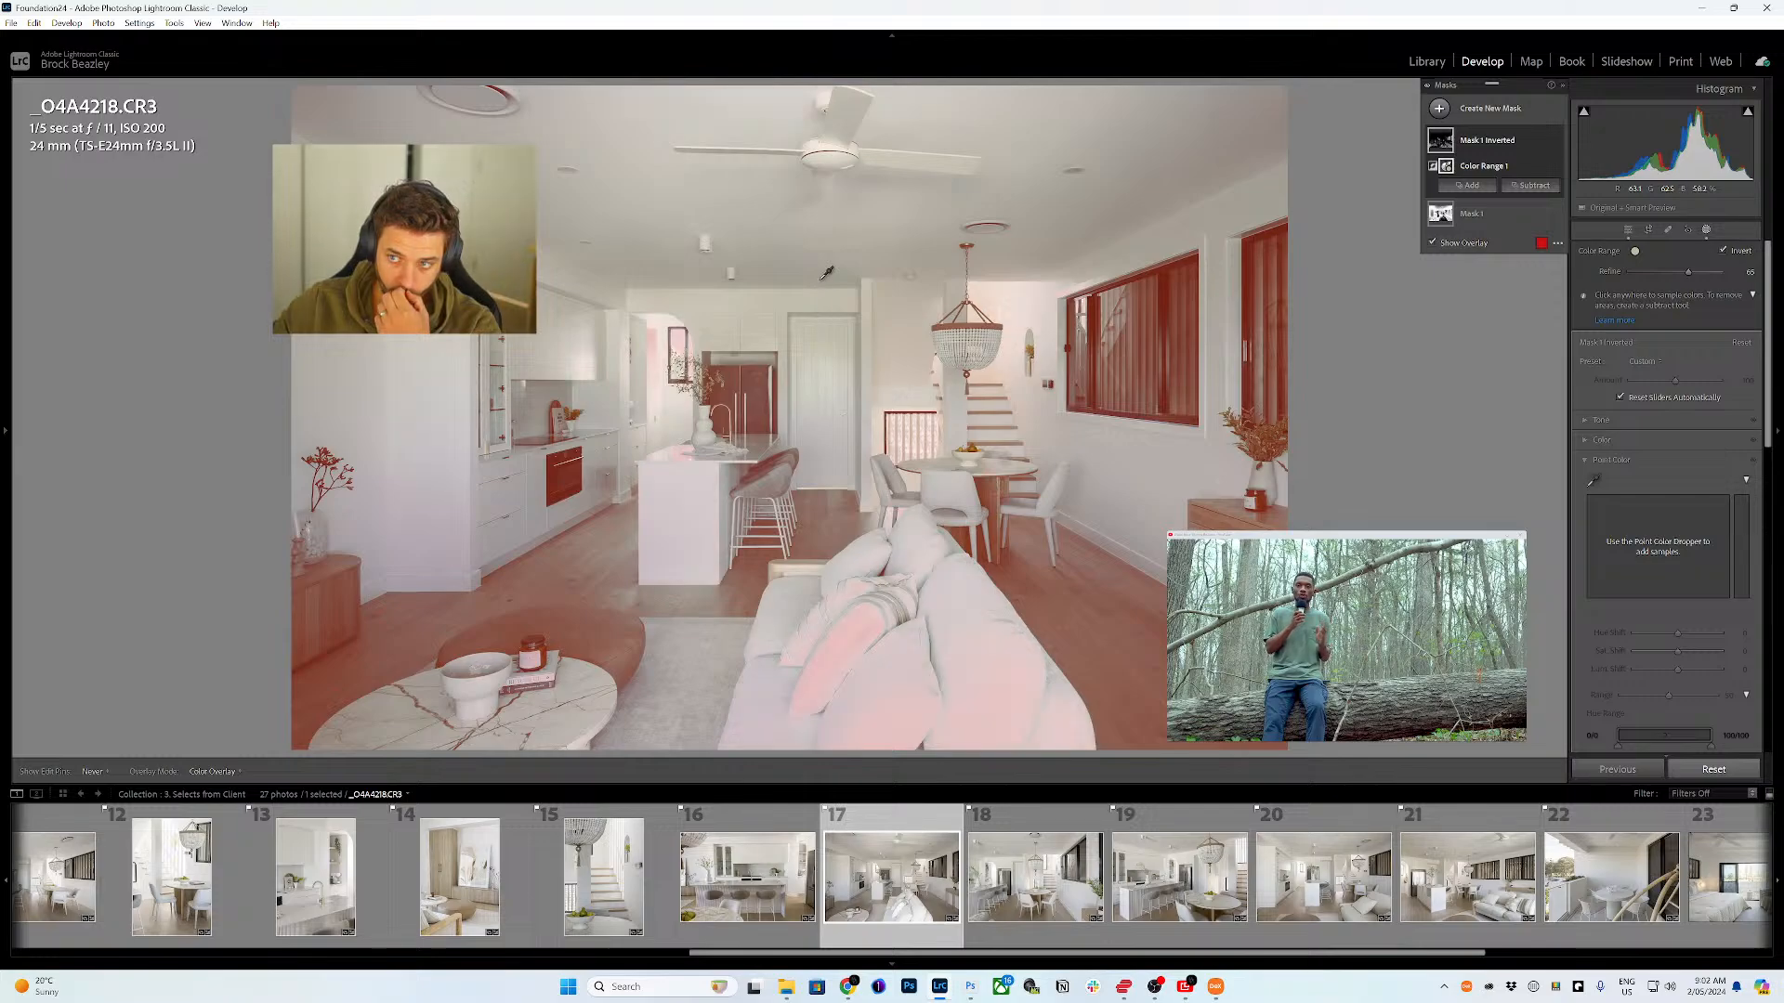
left_click(1441, 213)
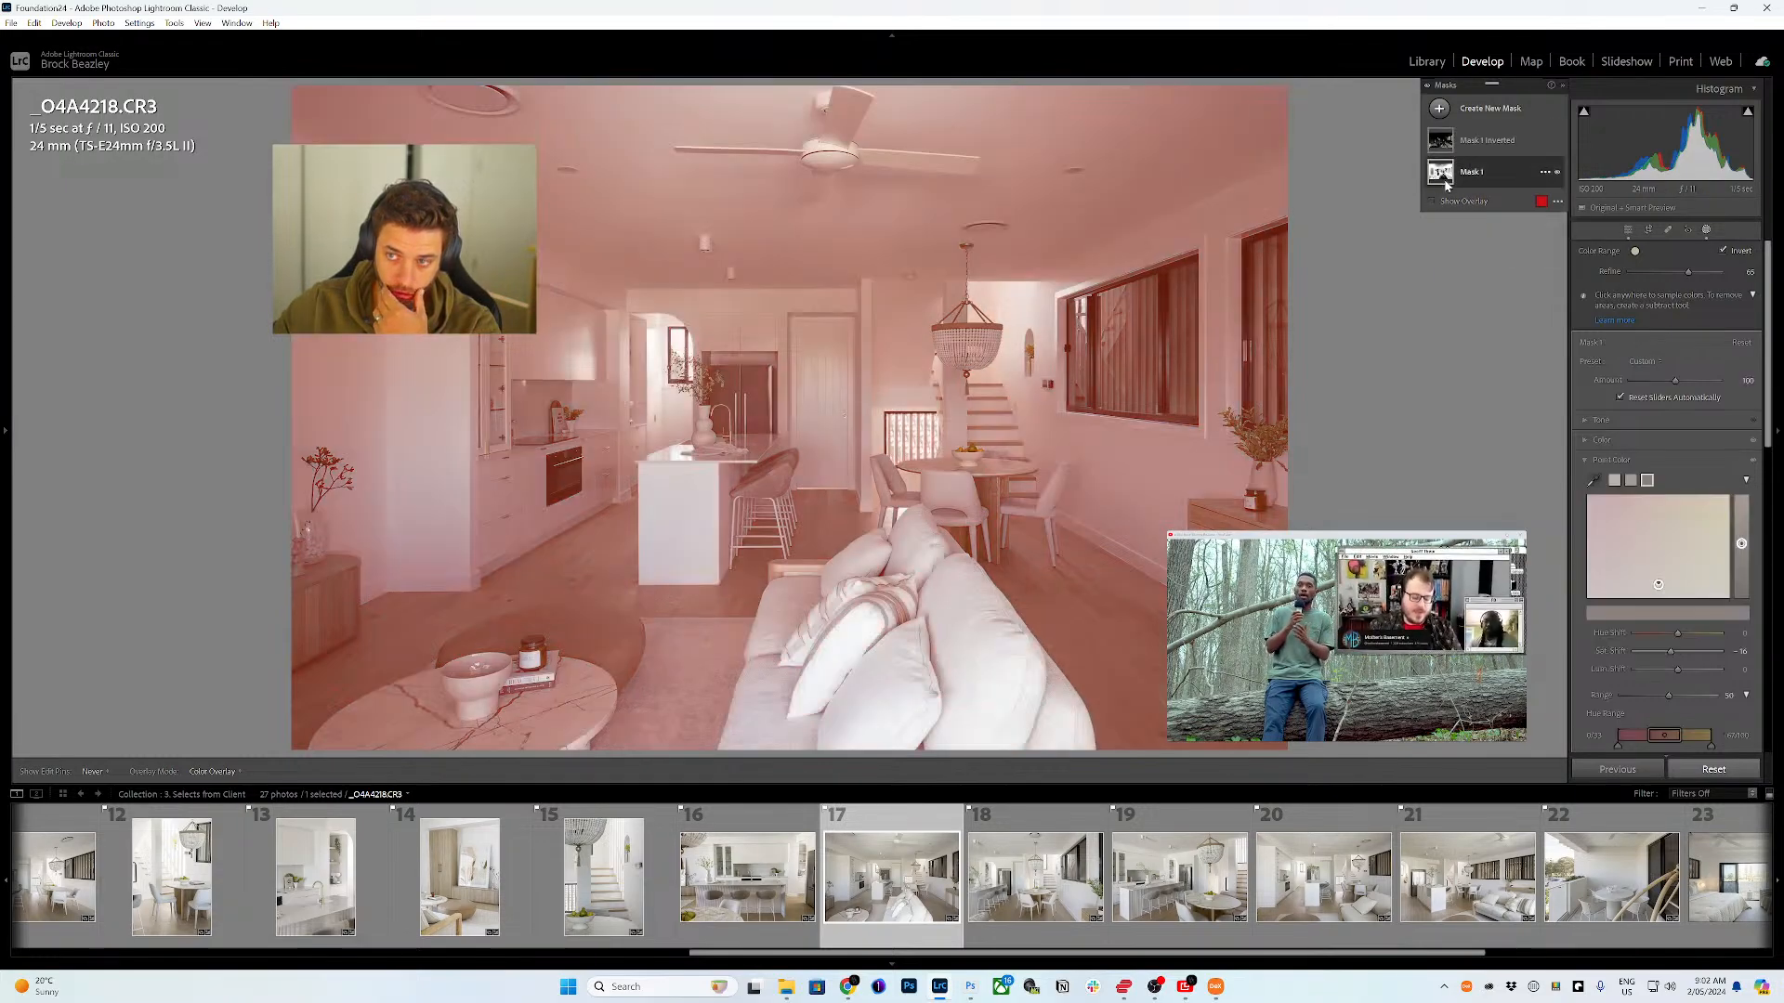
left_click(1453, 143)
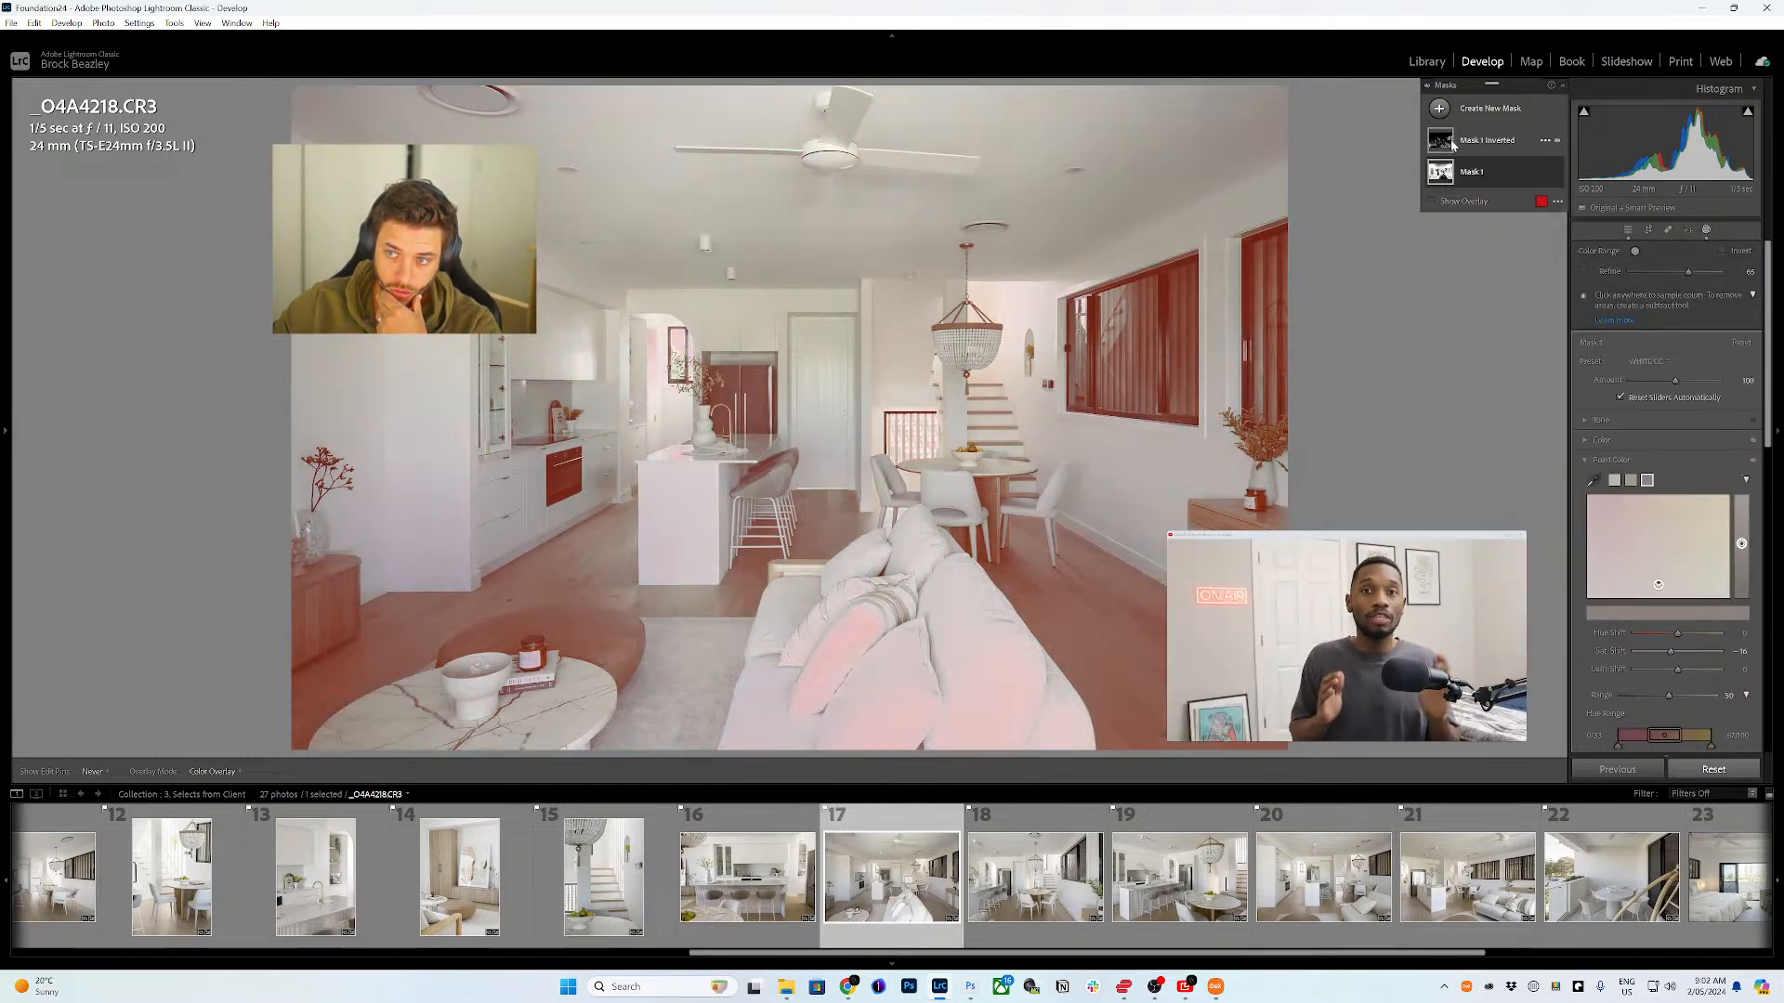
left_click(1454, 144)
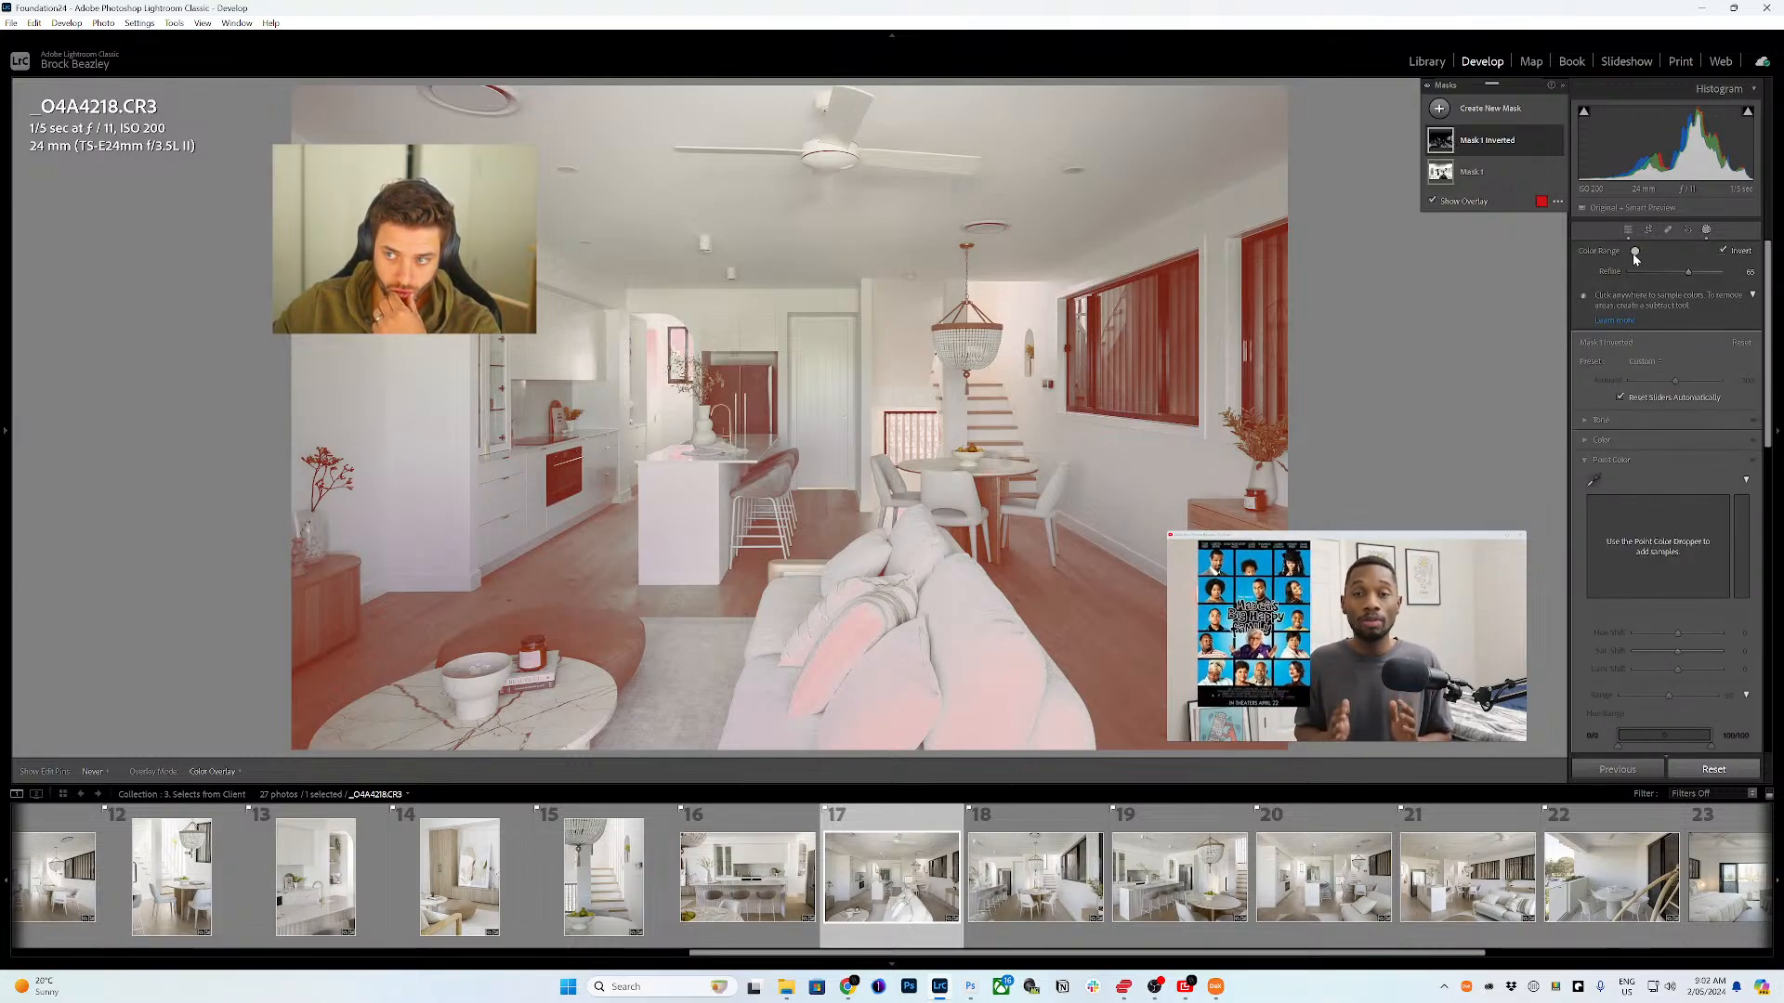
left_click(832, 360)
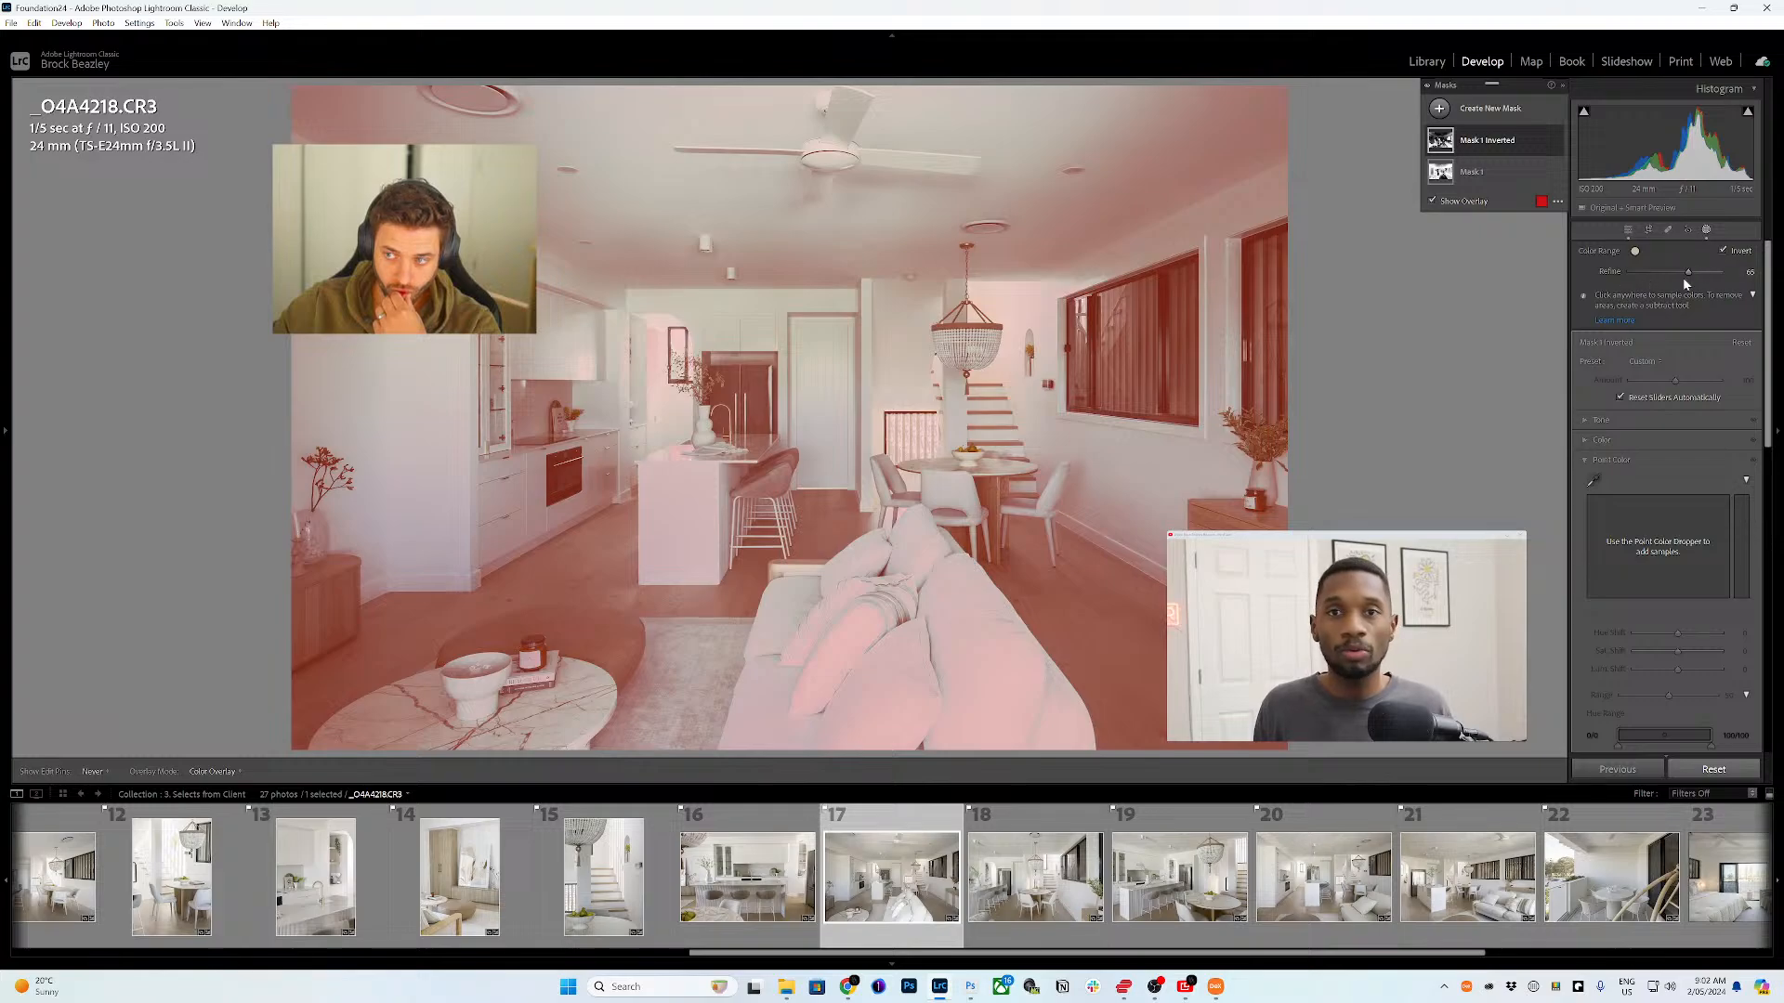
left_click_drag(1610, 282, 1672, 272)
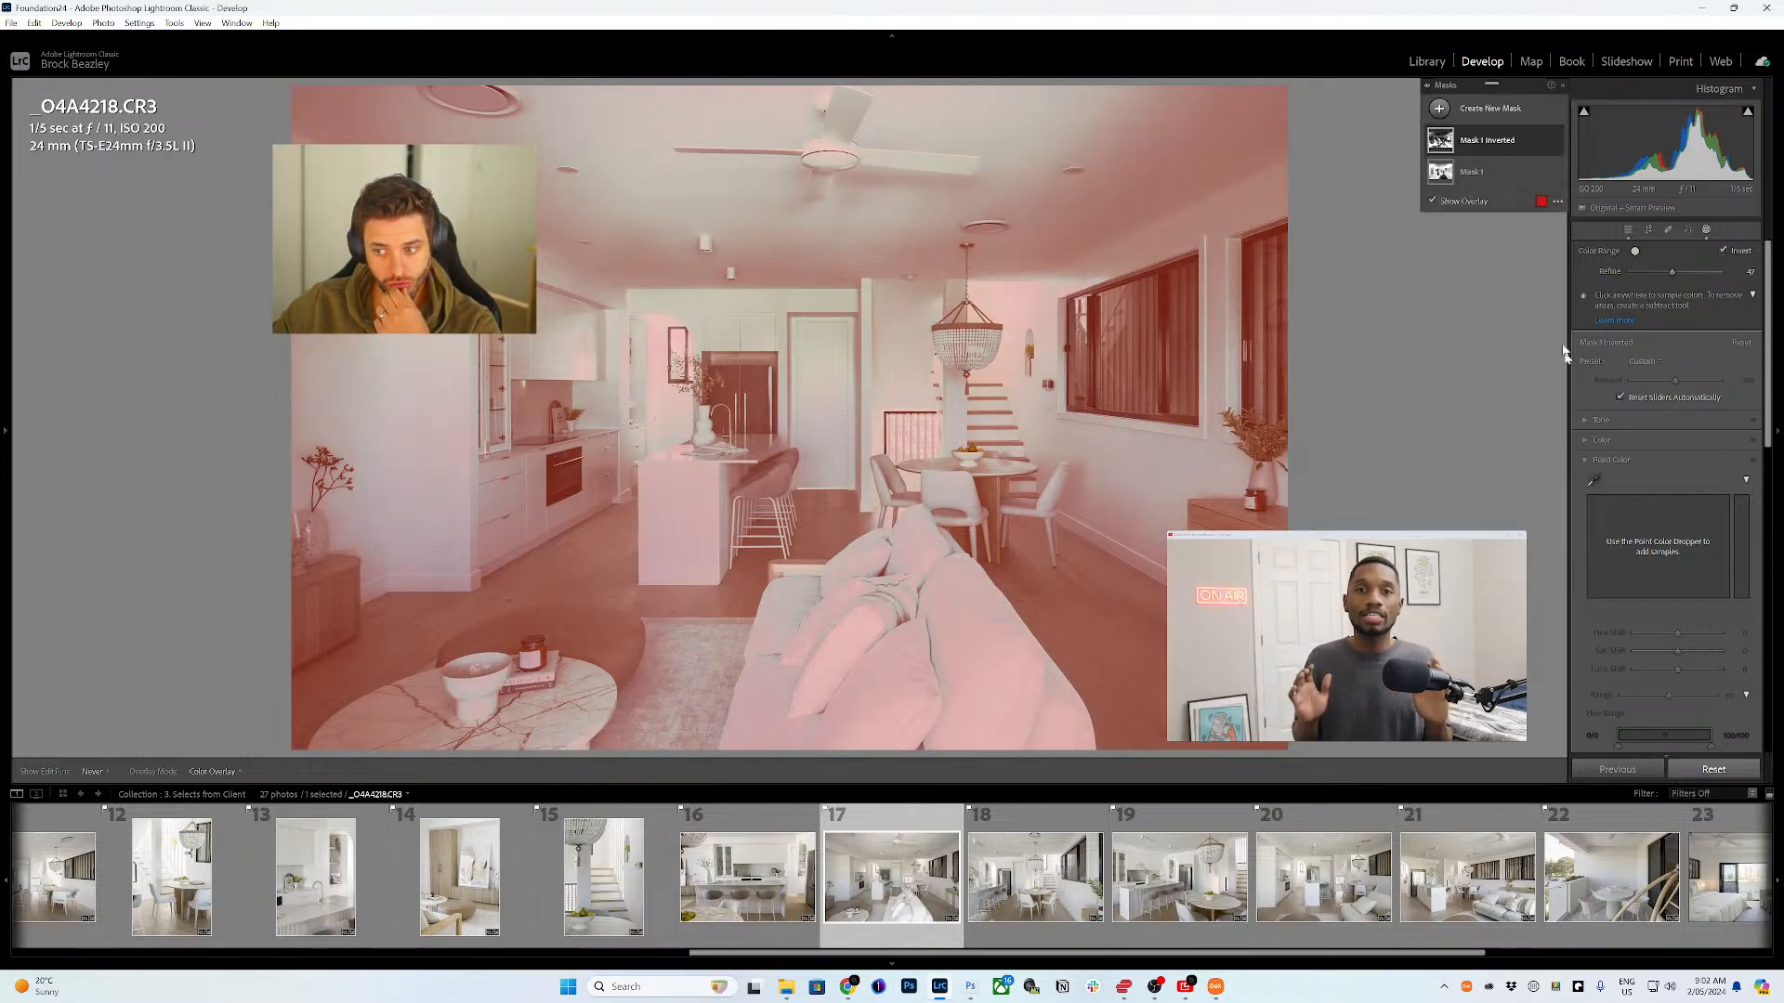
left_click(1446, 148)
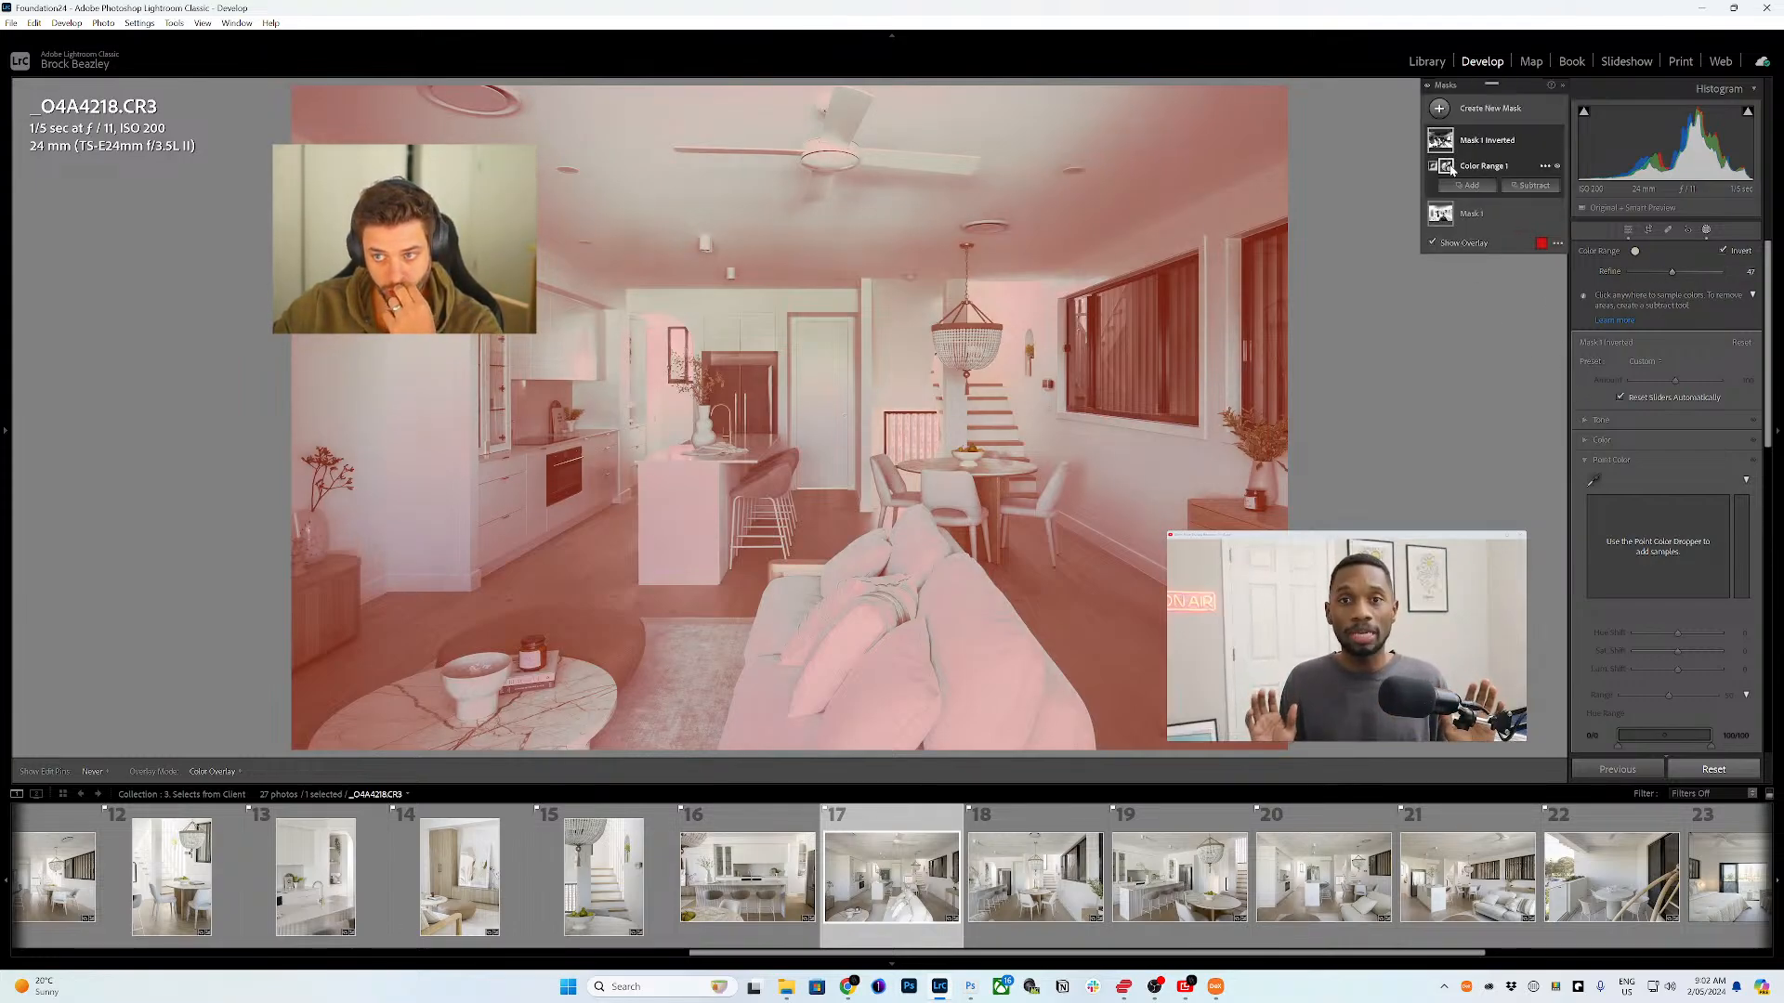
double_click(1446, 143)
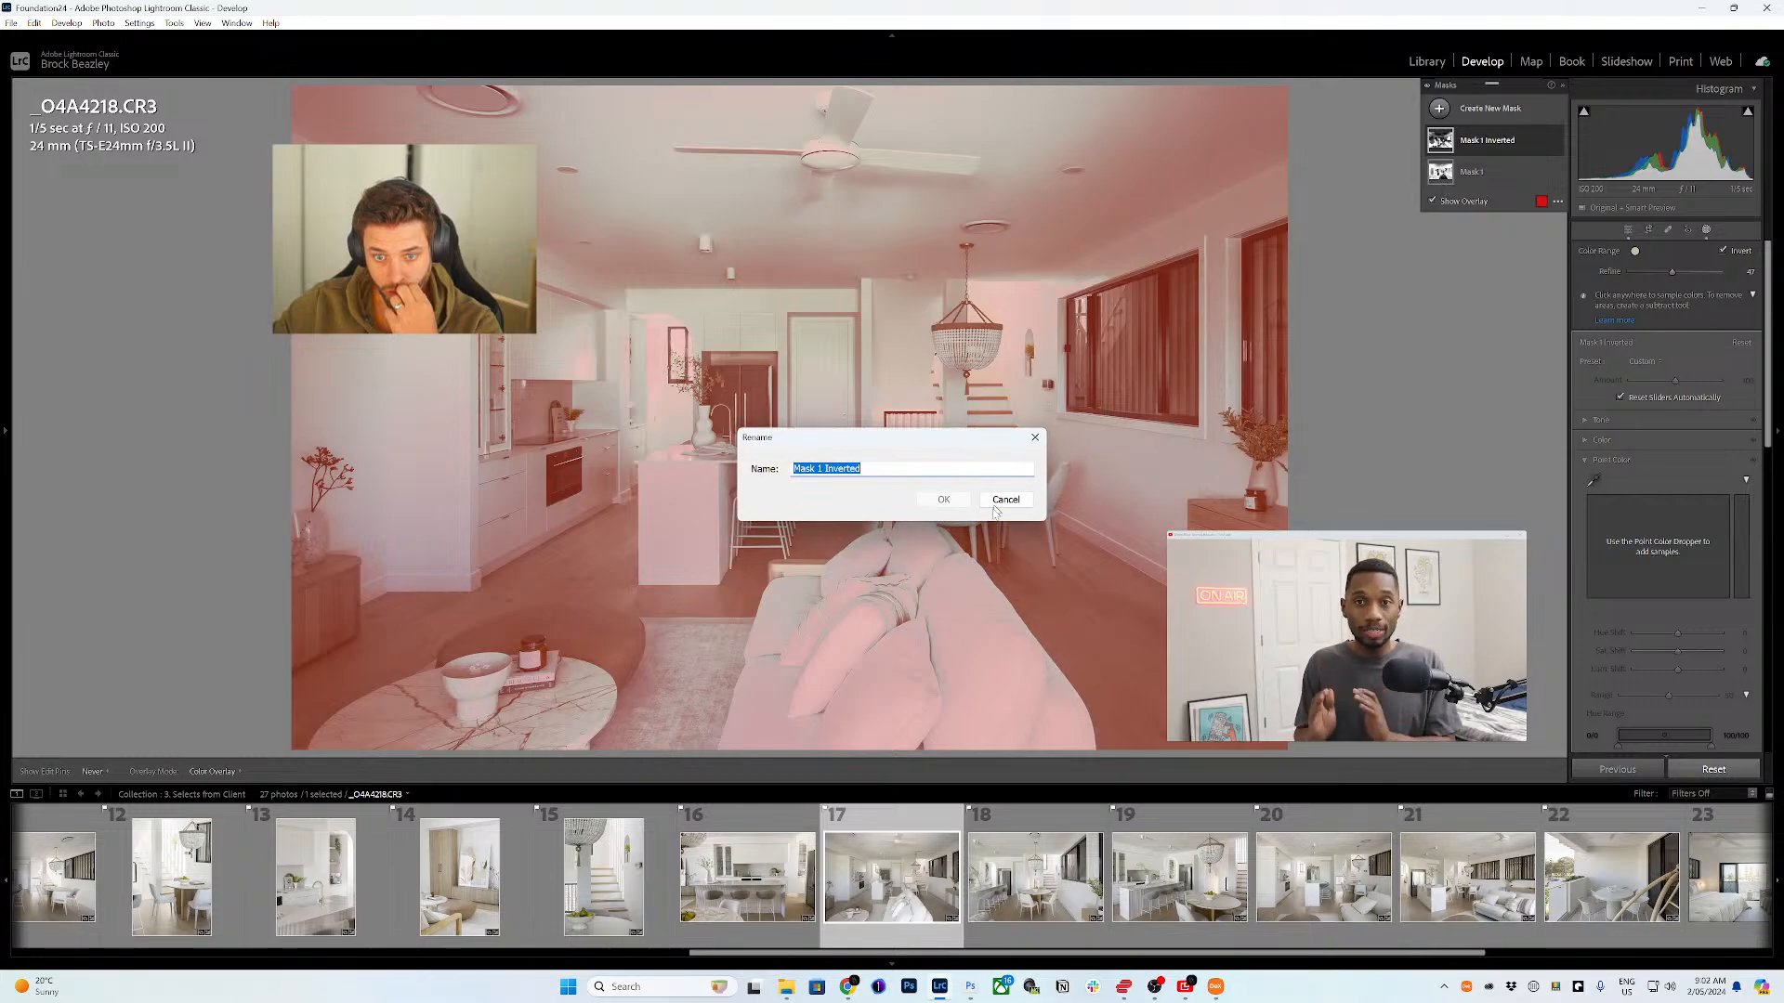
left_click(1023, 505)
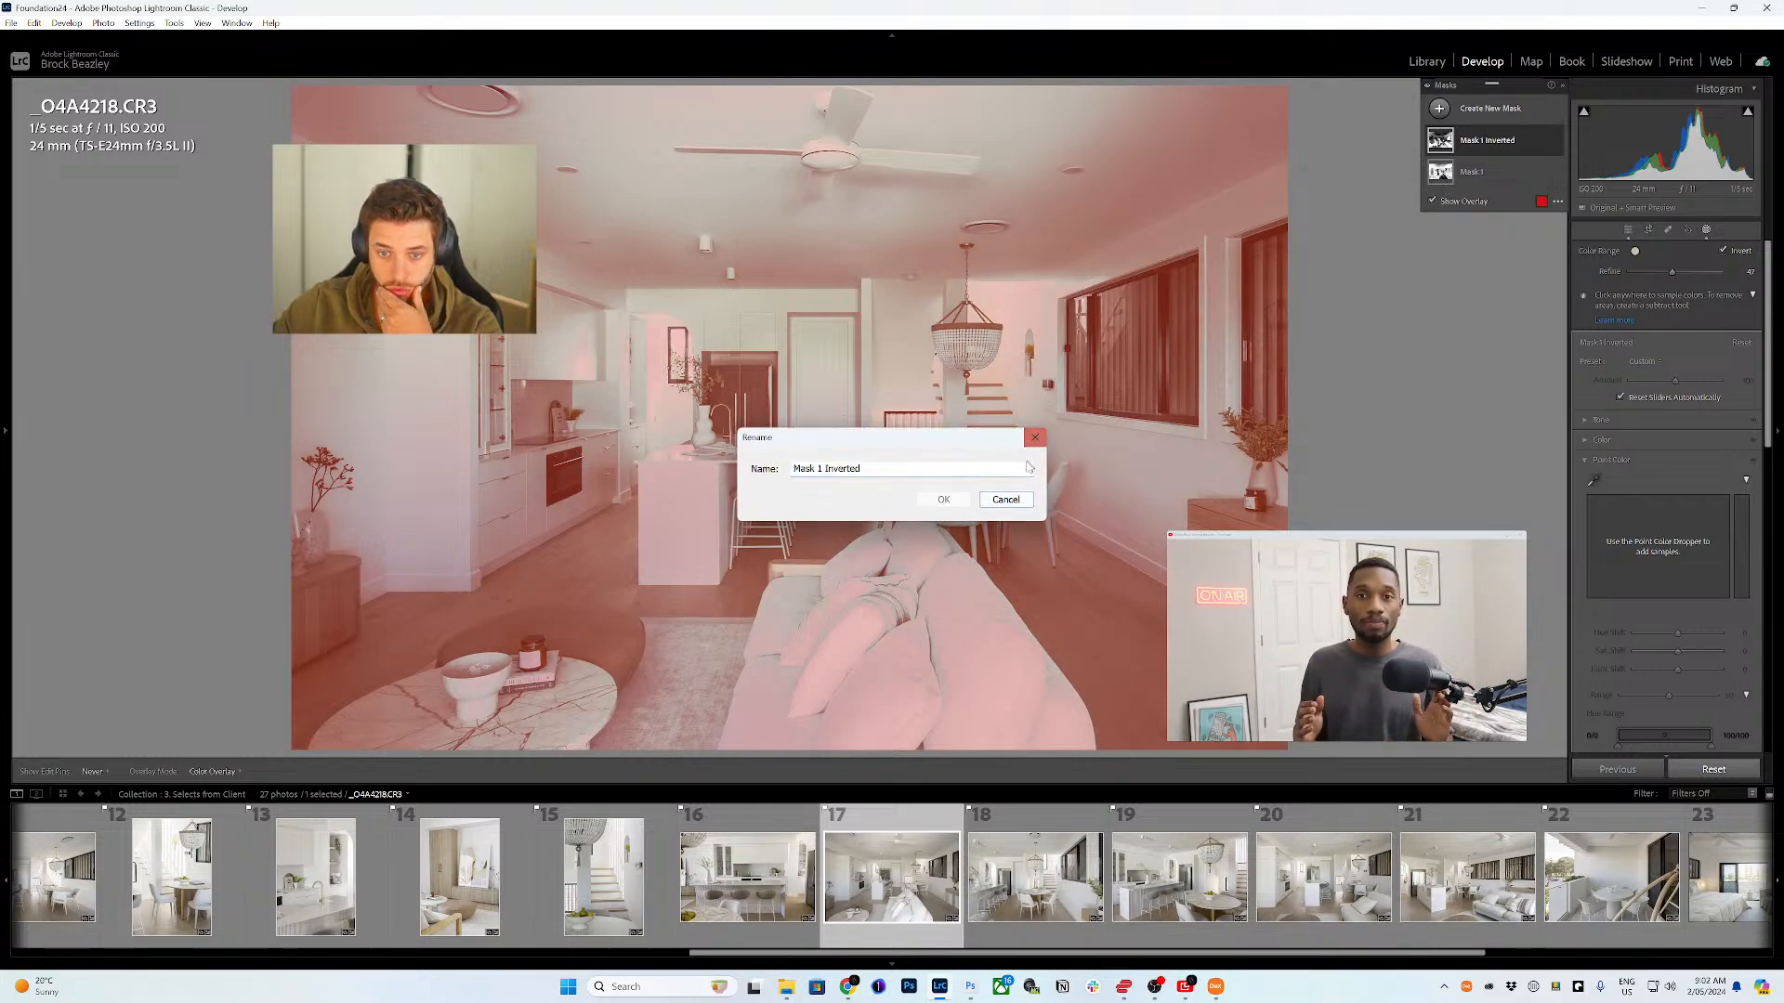
left_click(1012, 497)
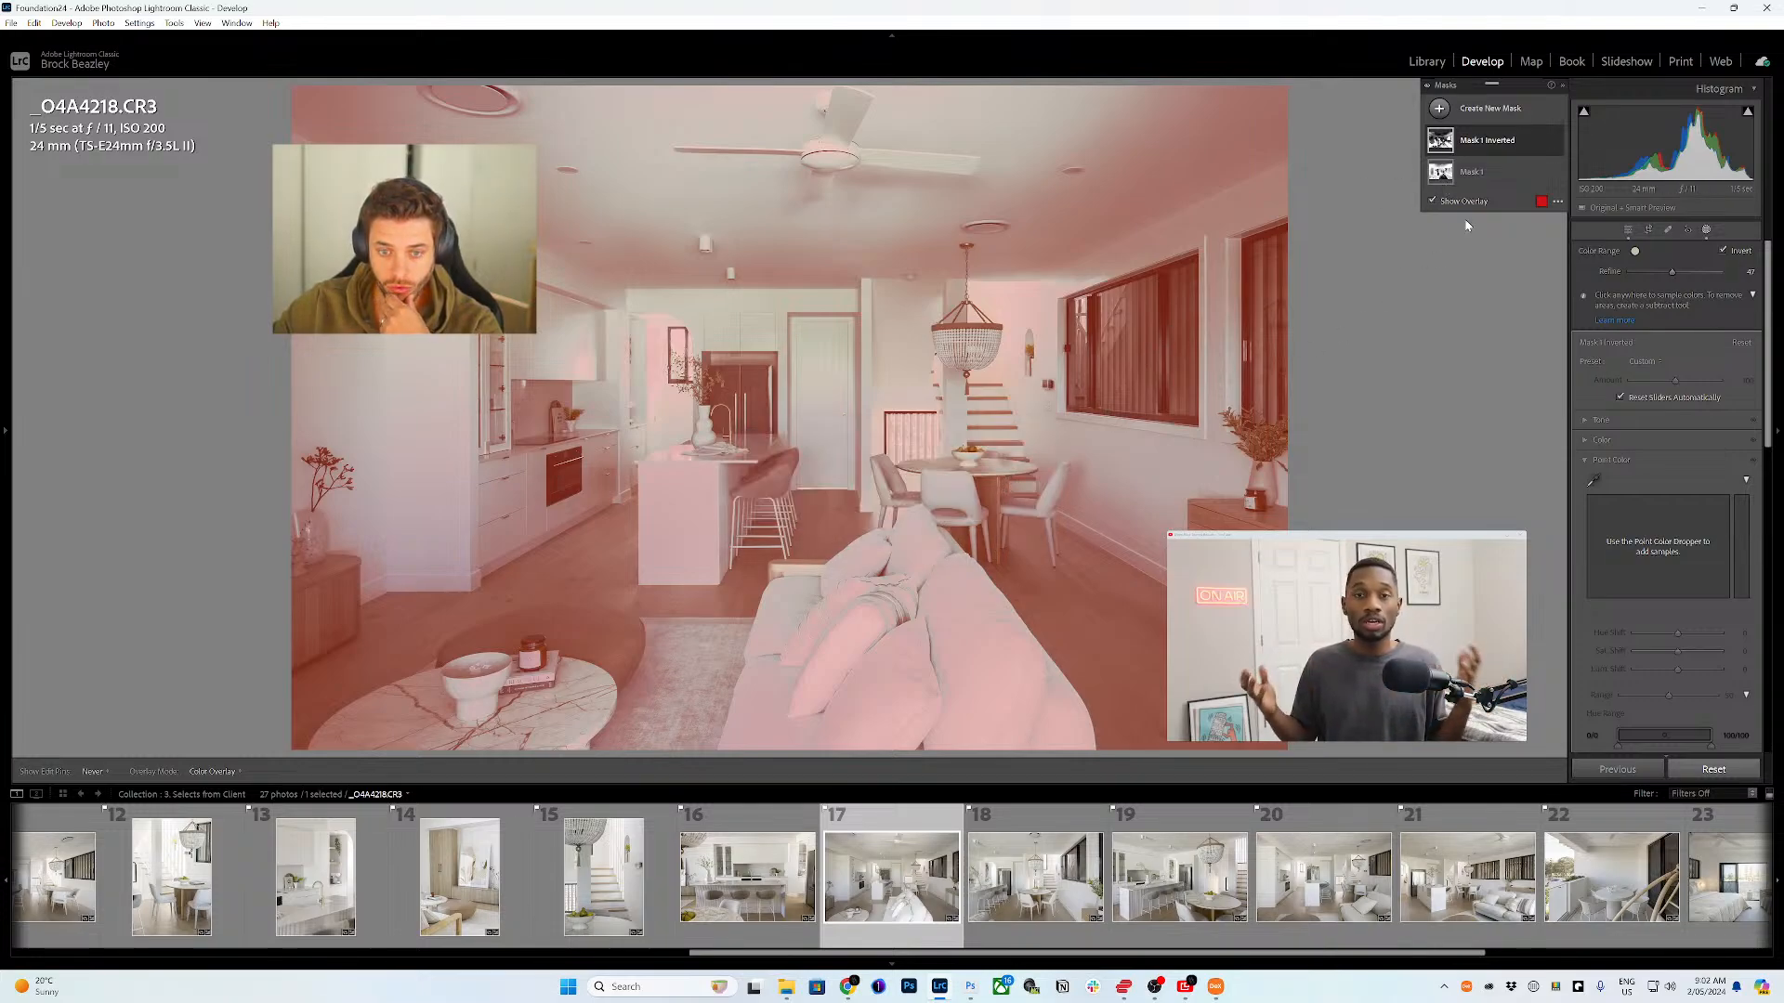
- Subtract the floor colour from the inverted mask, un-invert Color Range 1, and close masking
left_click(1522, 142)
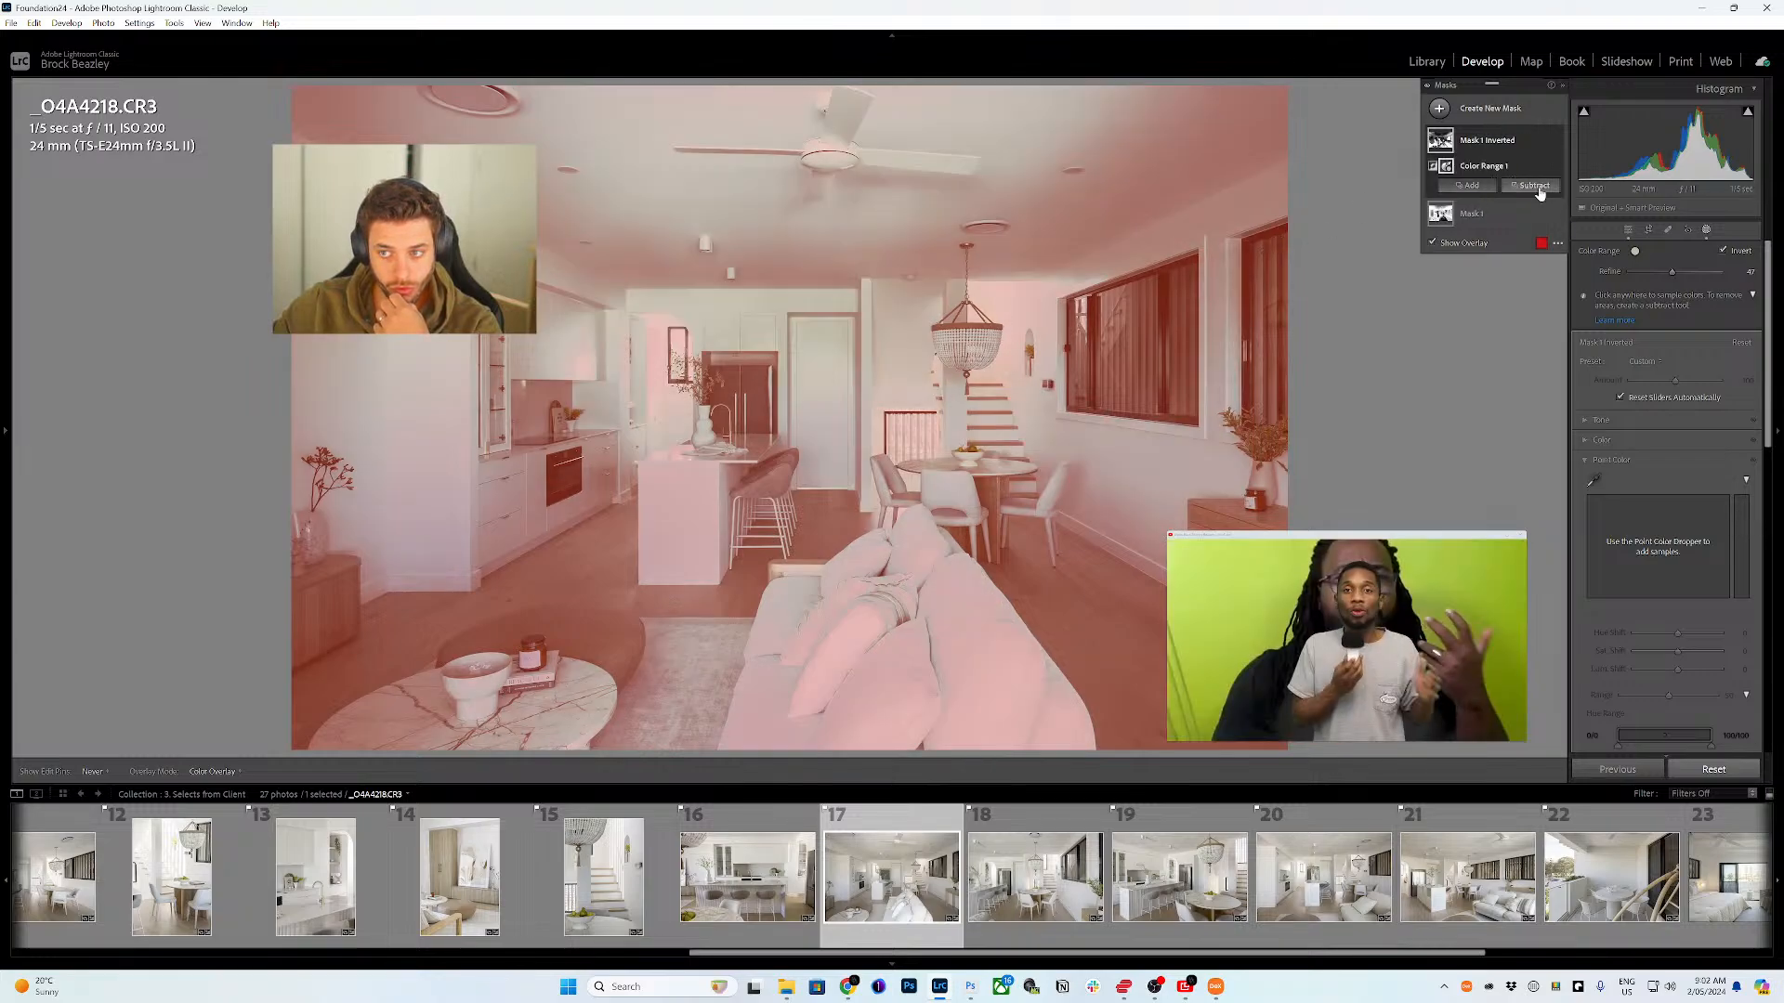
left_click(1534, 185)
left_click(1547, 384)
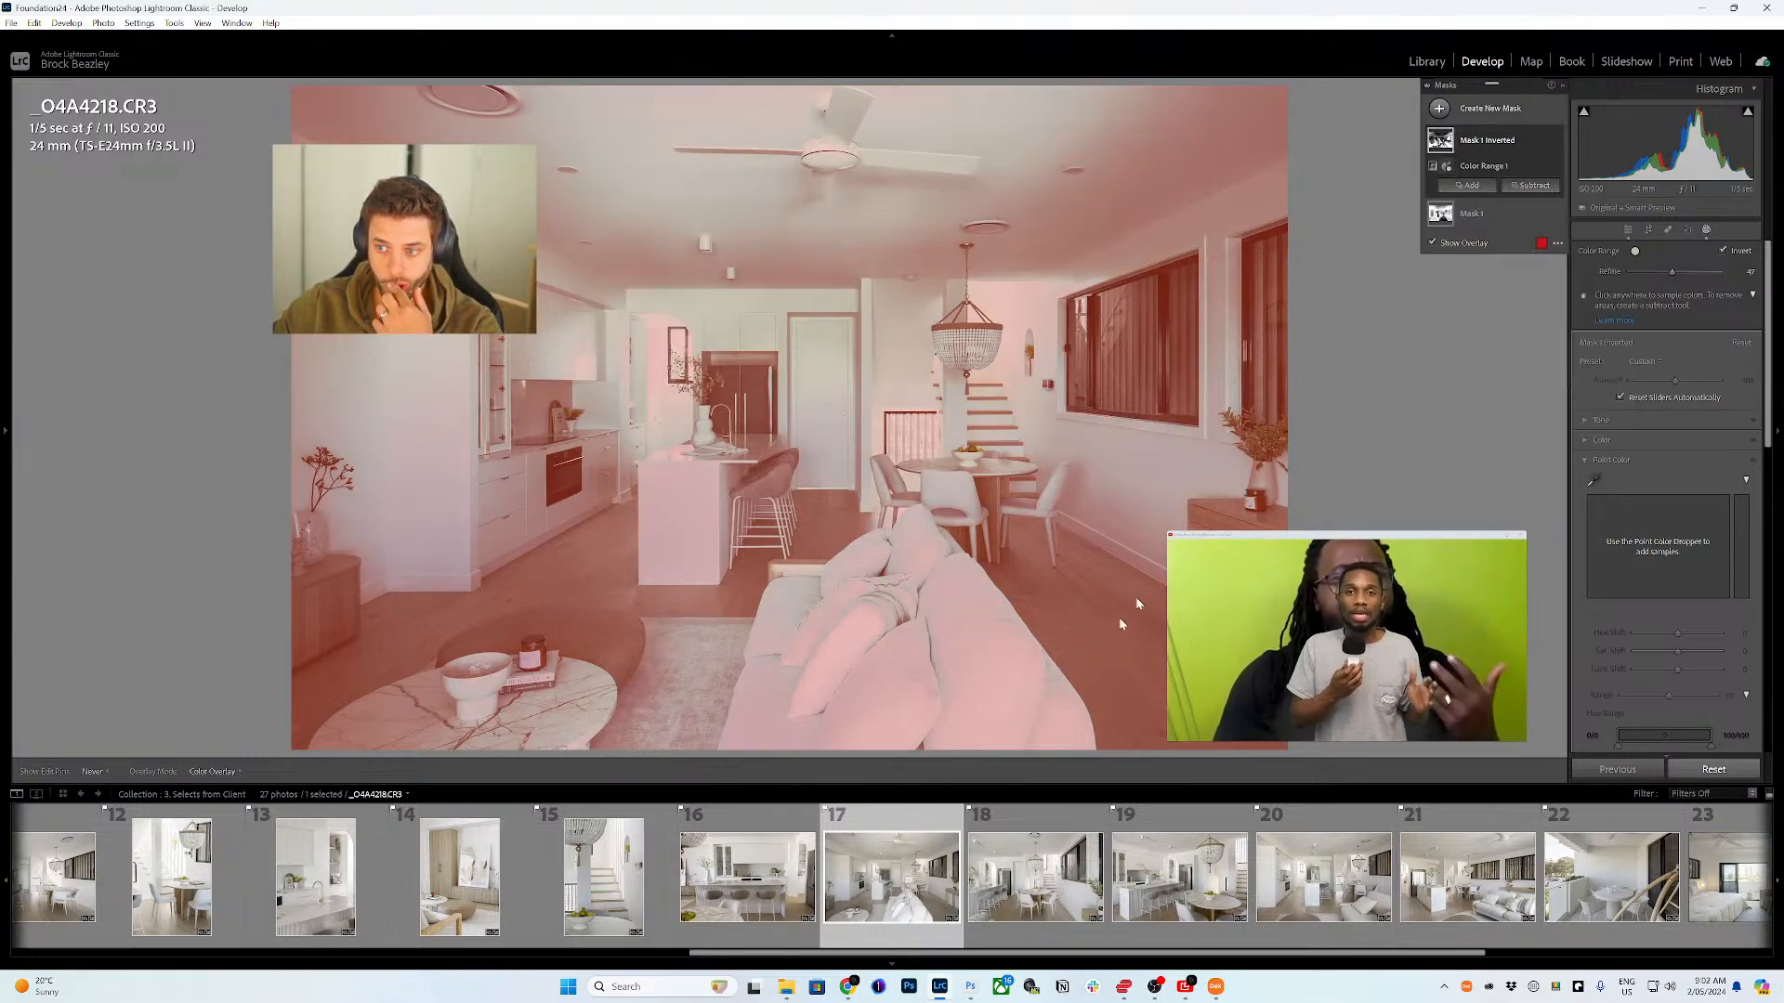
left_click(1135, 660)
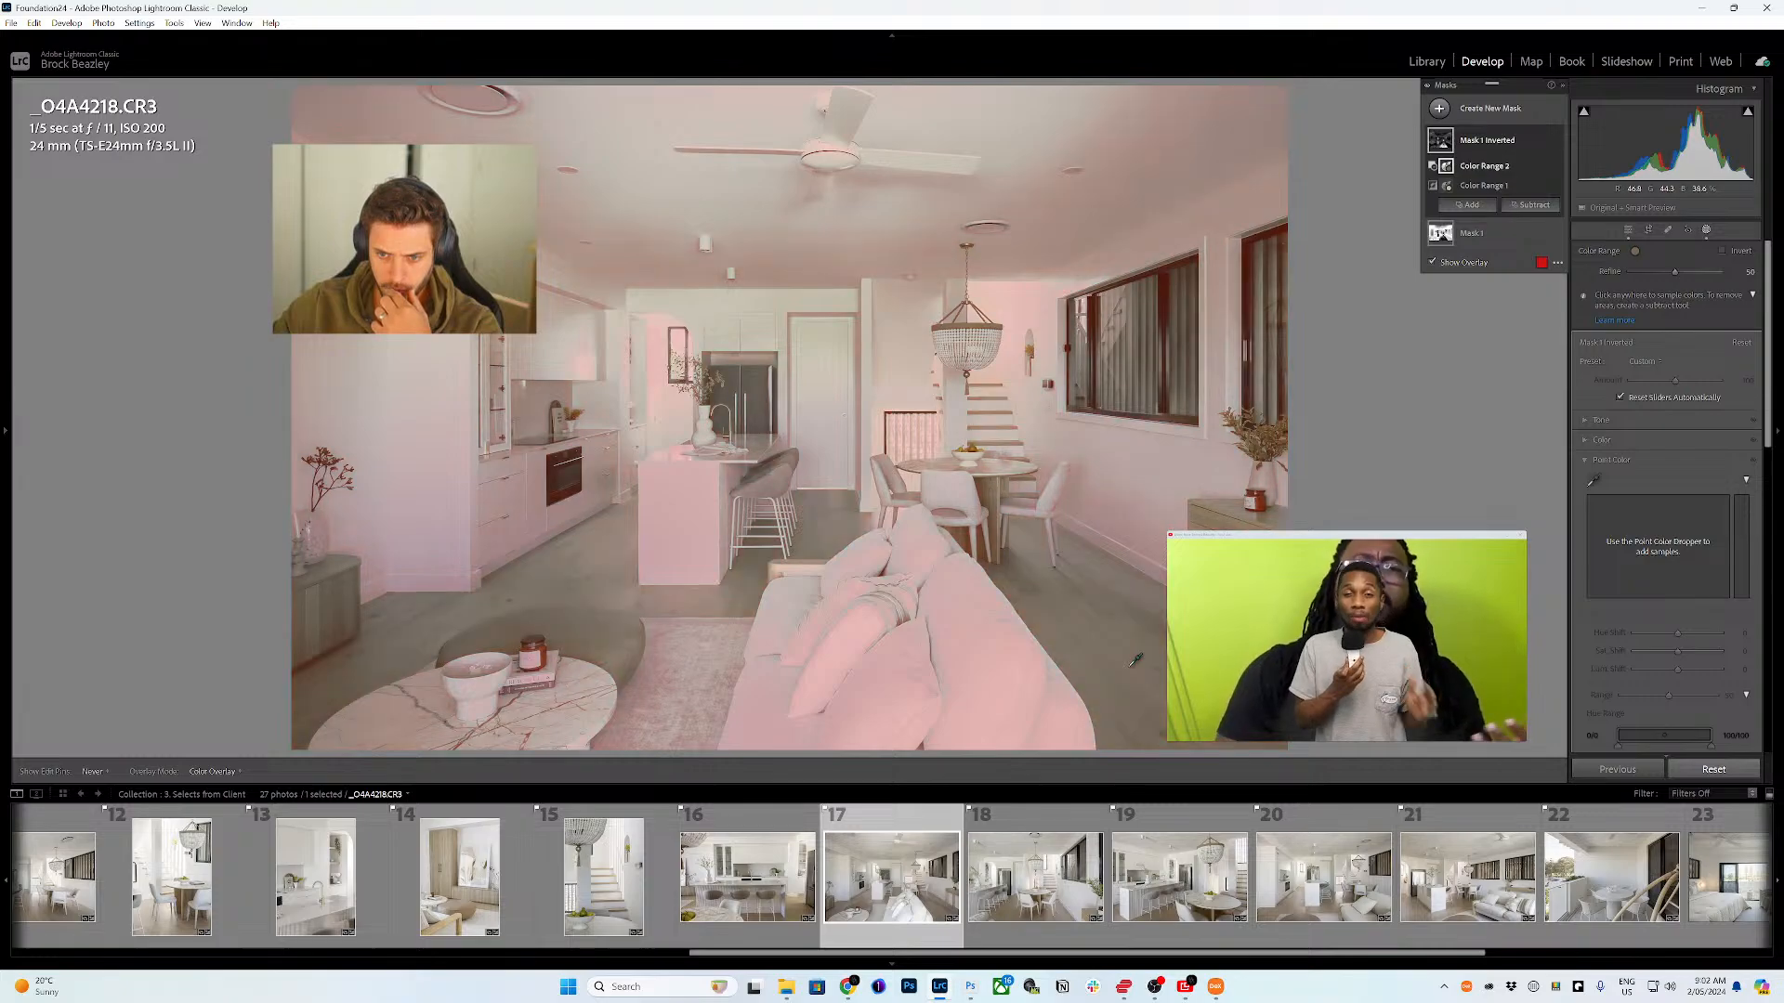
left_click(1482, 185)
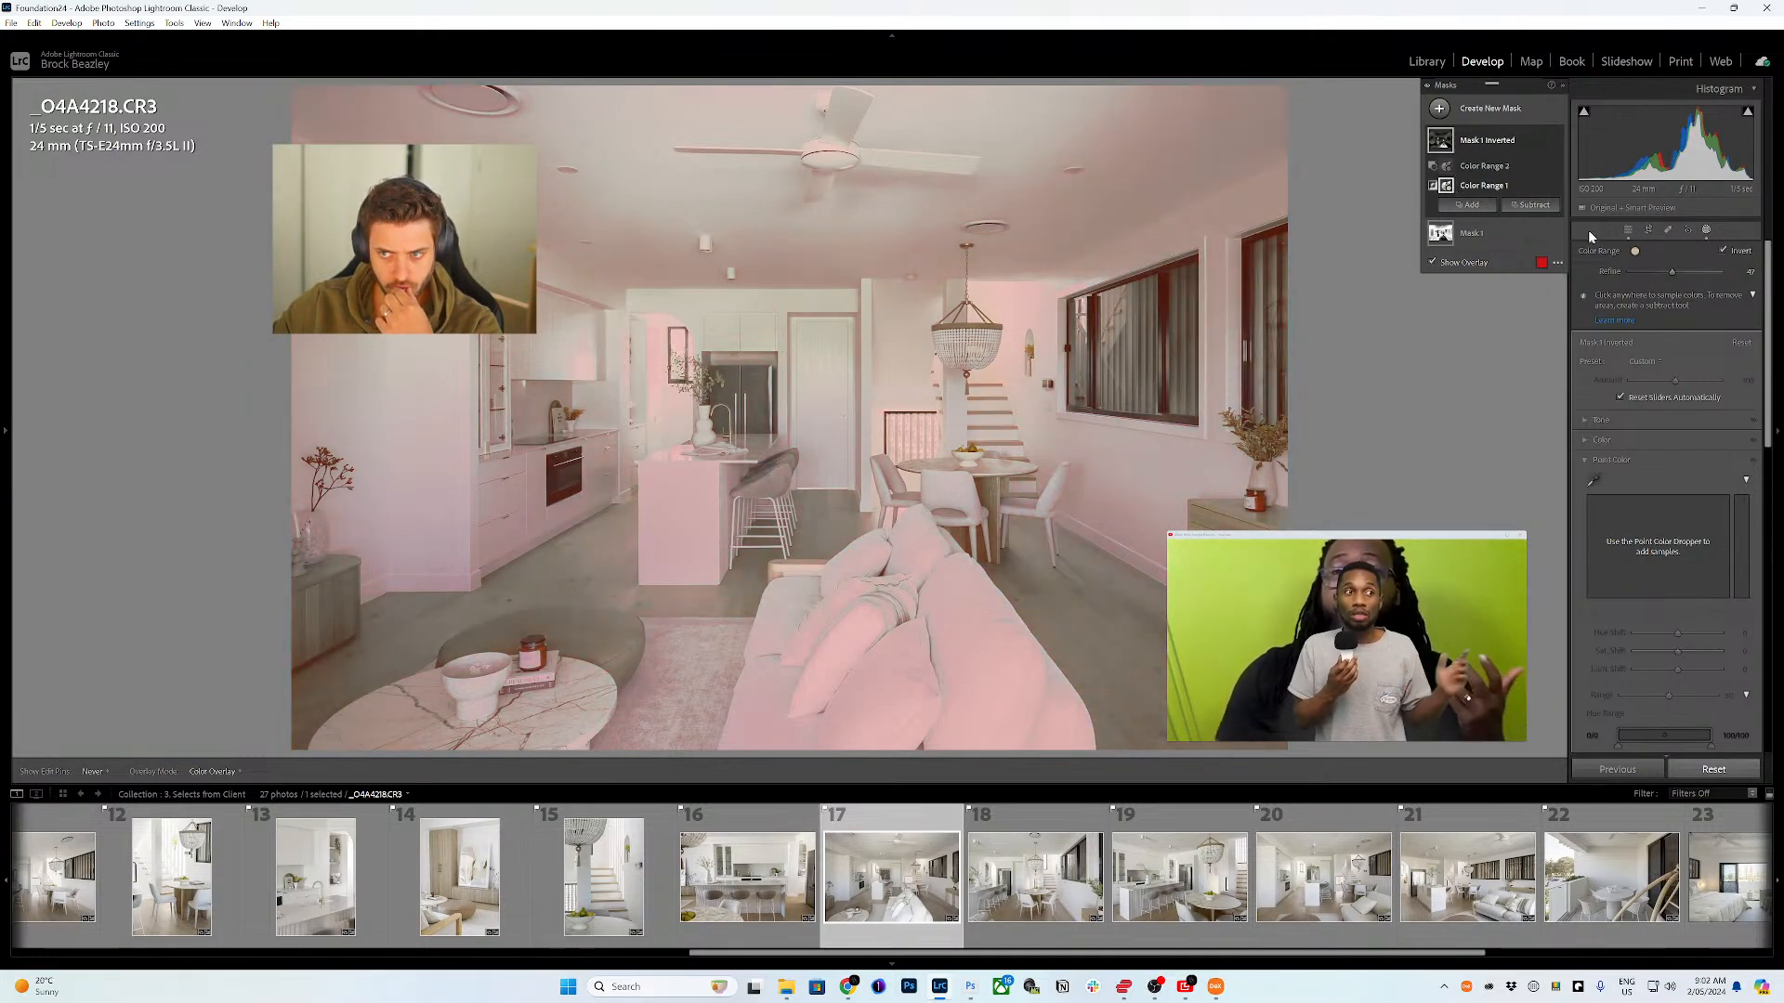
left_click(1725, 249)
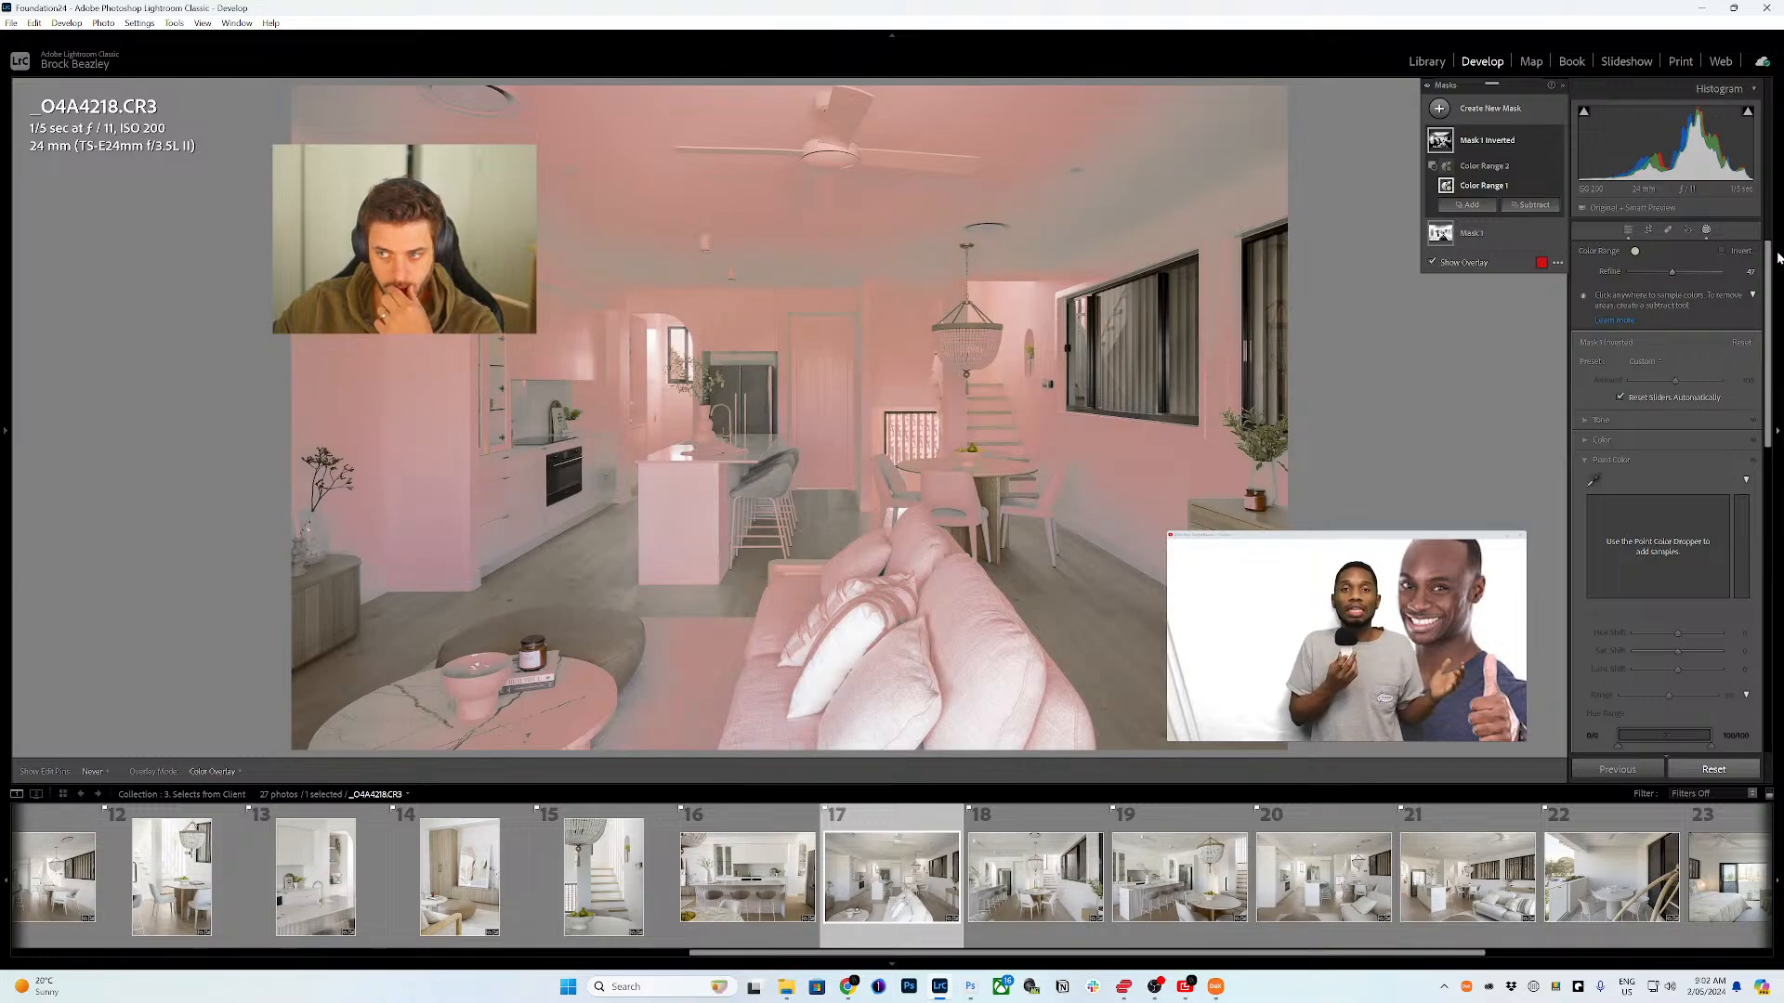
key("d")
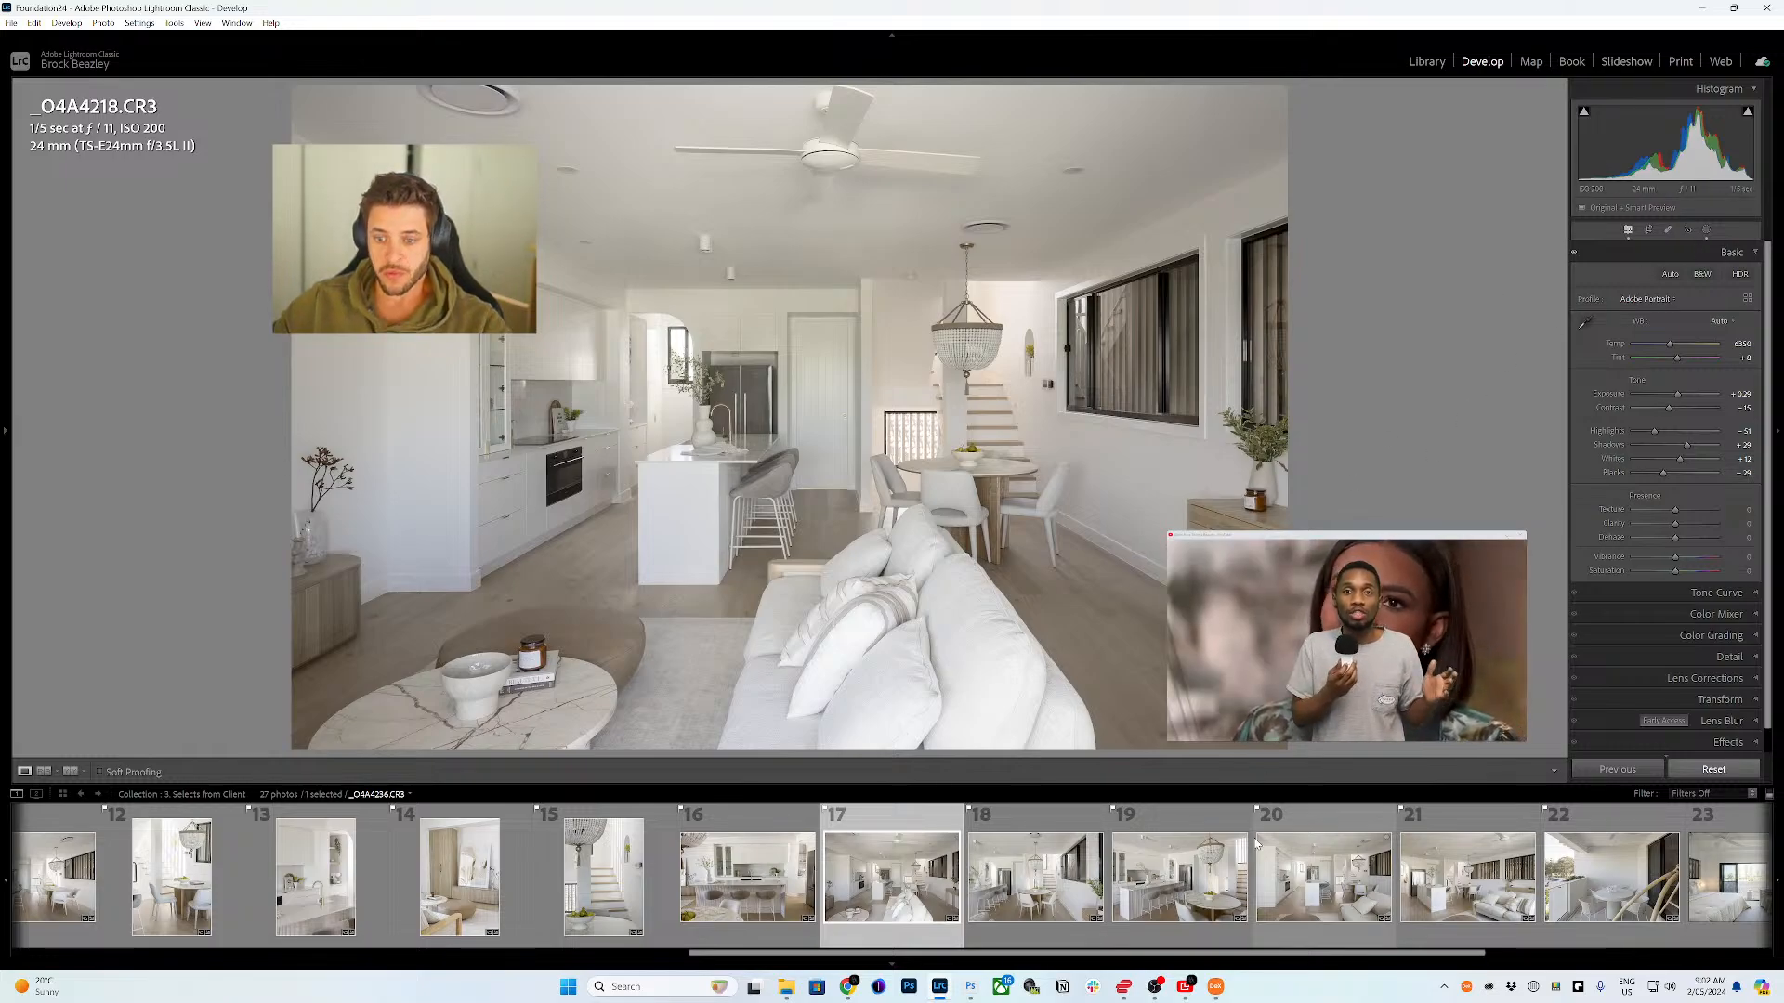
- On _O4A4221.CR3, invert Mask 1's colour range and loosen Refine to 46
key("Right")
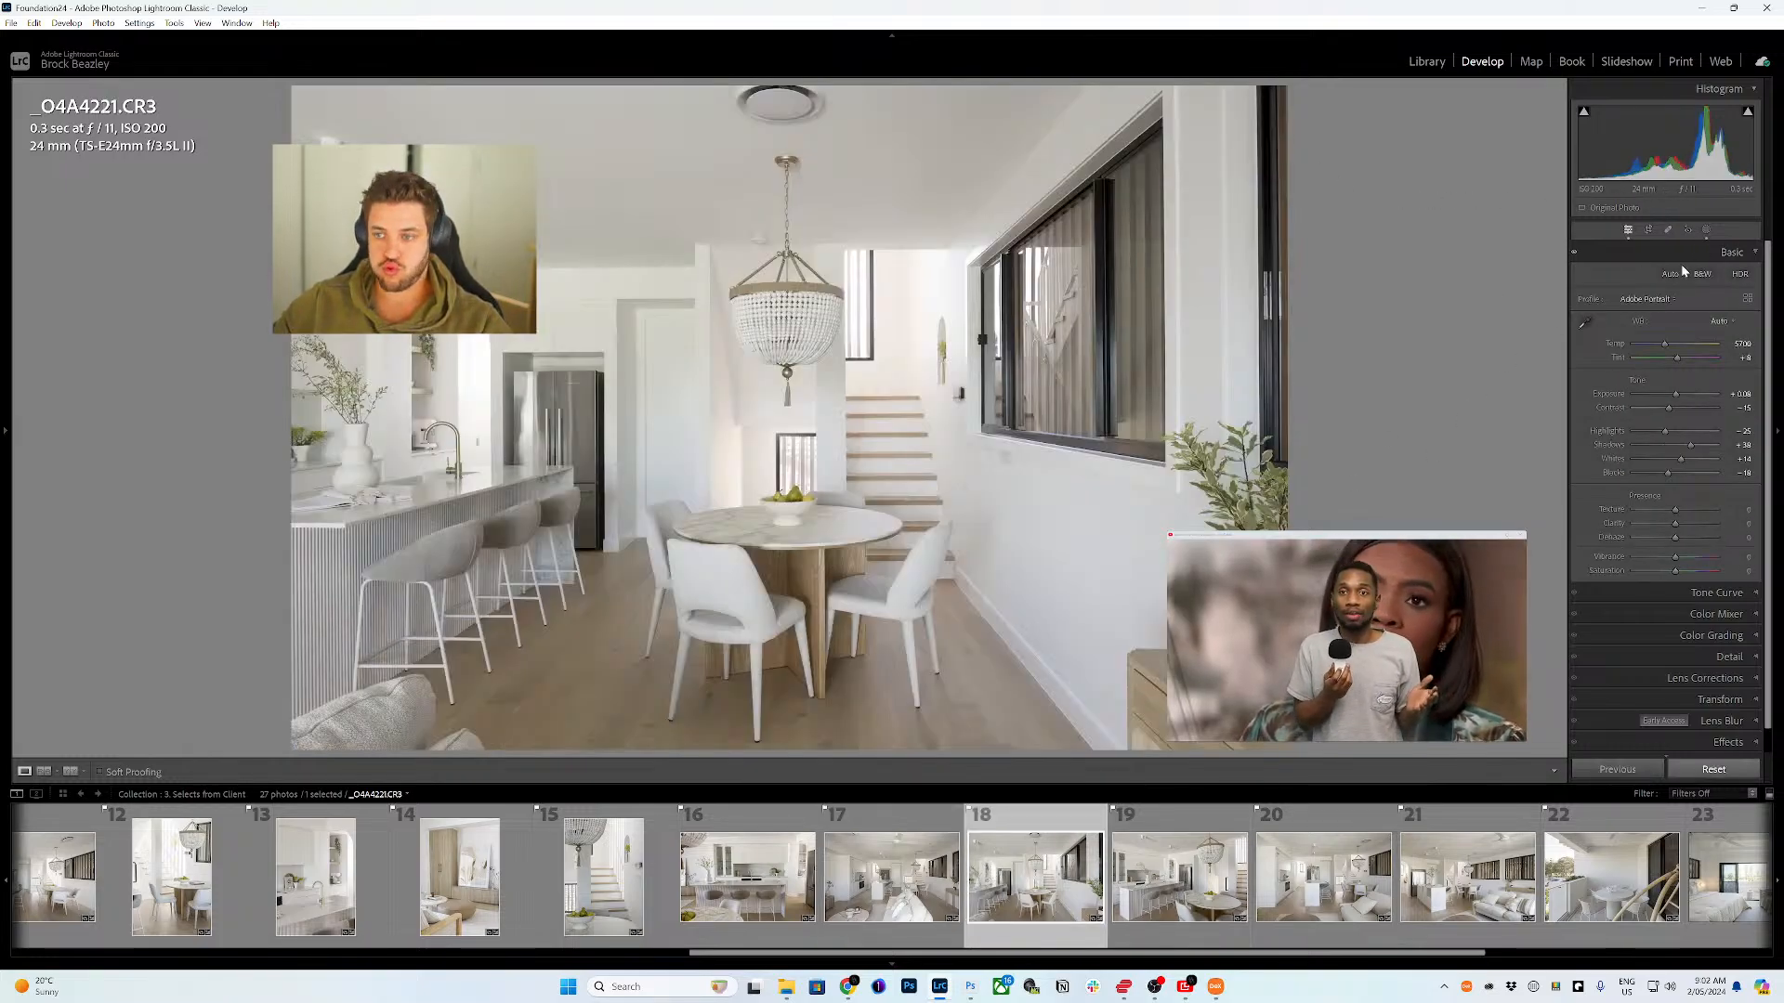
left_click(1706, 230)
left_click(1442, 140)
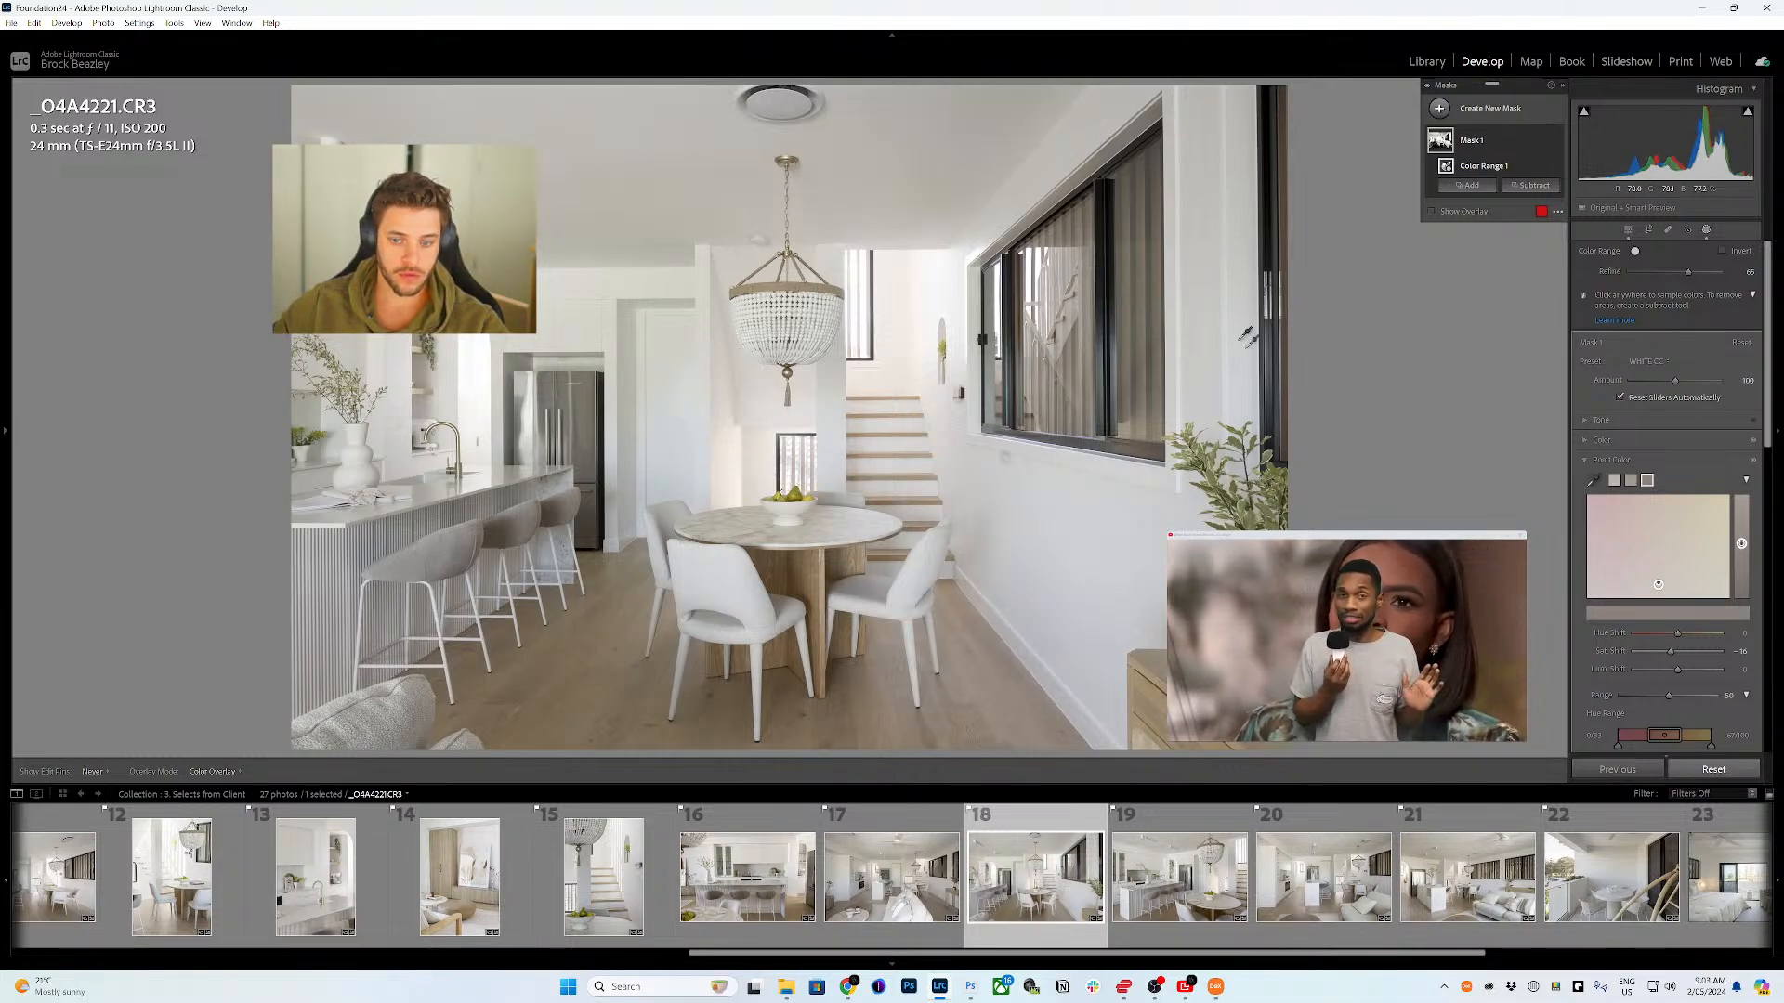
right_click(1546, 142)
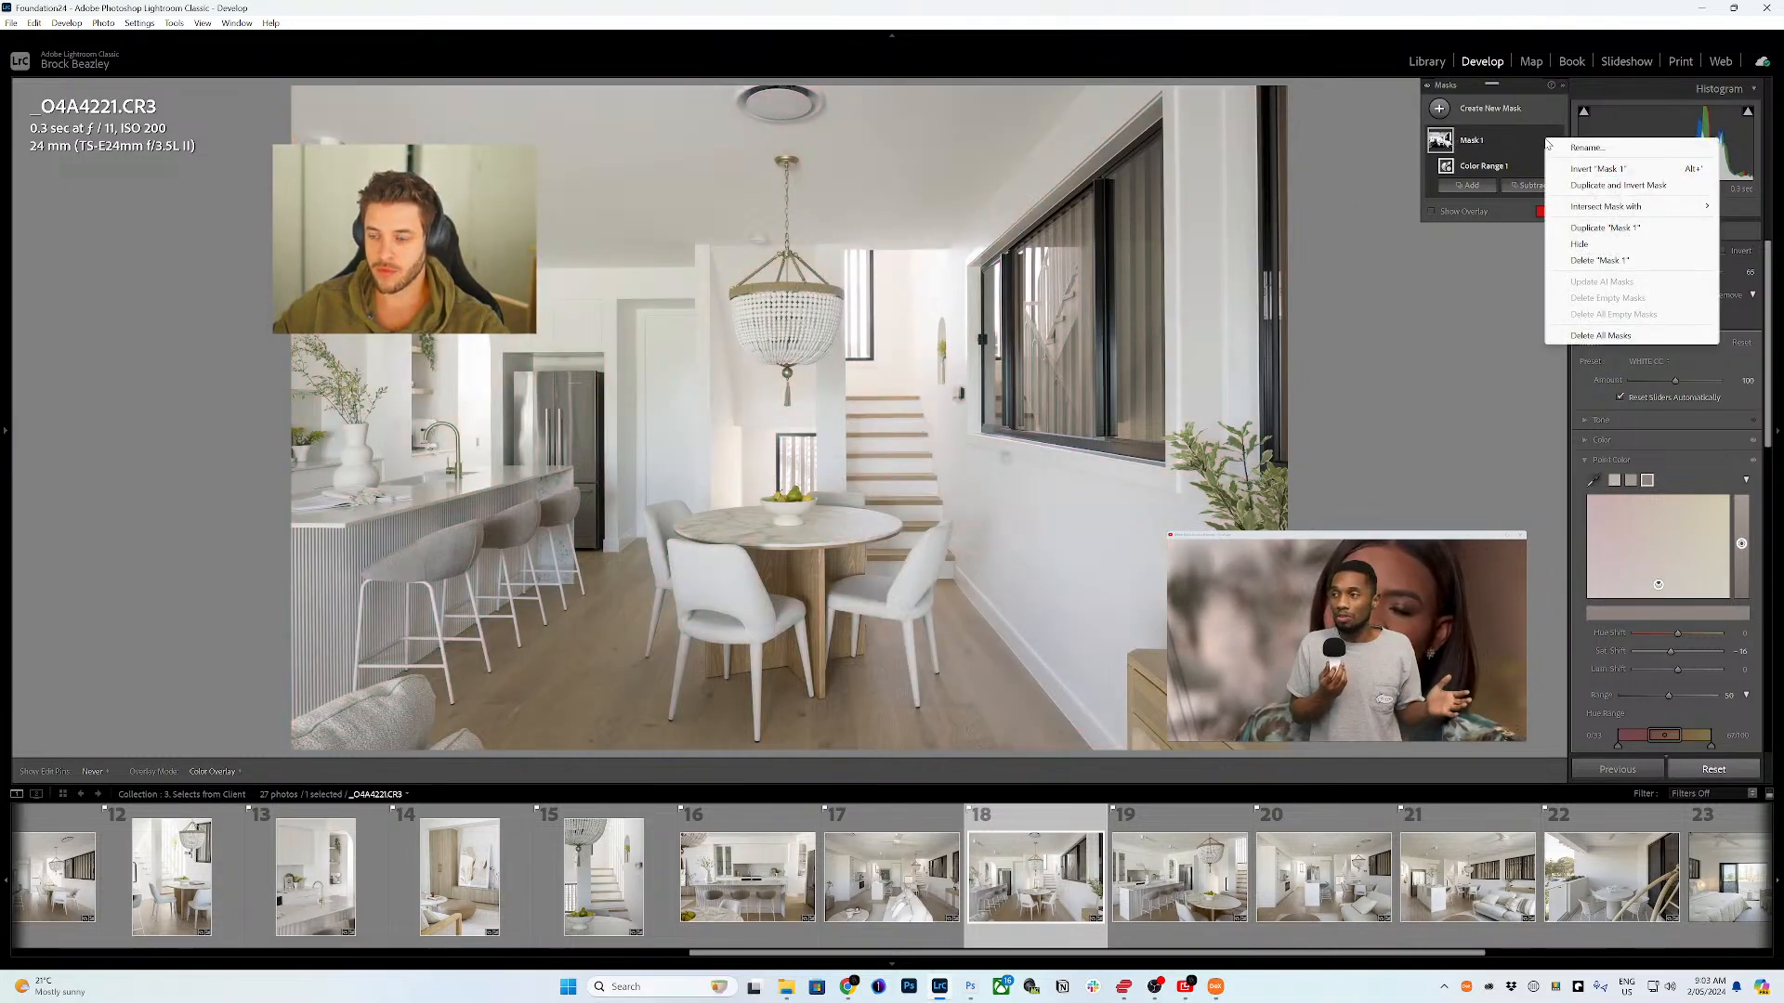
left_click(1598, 169)
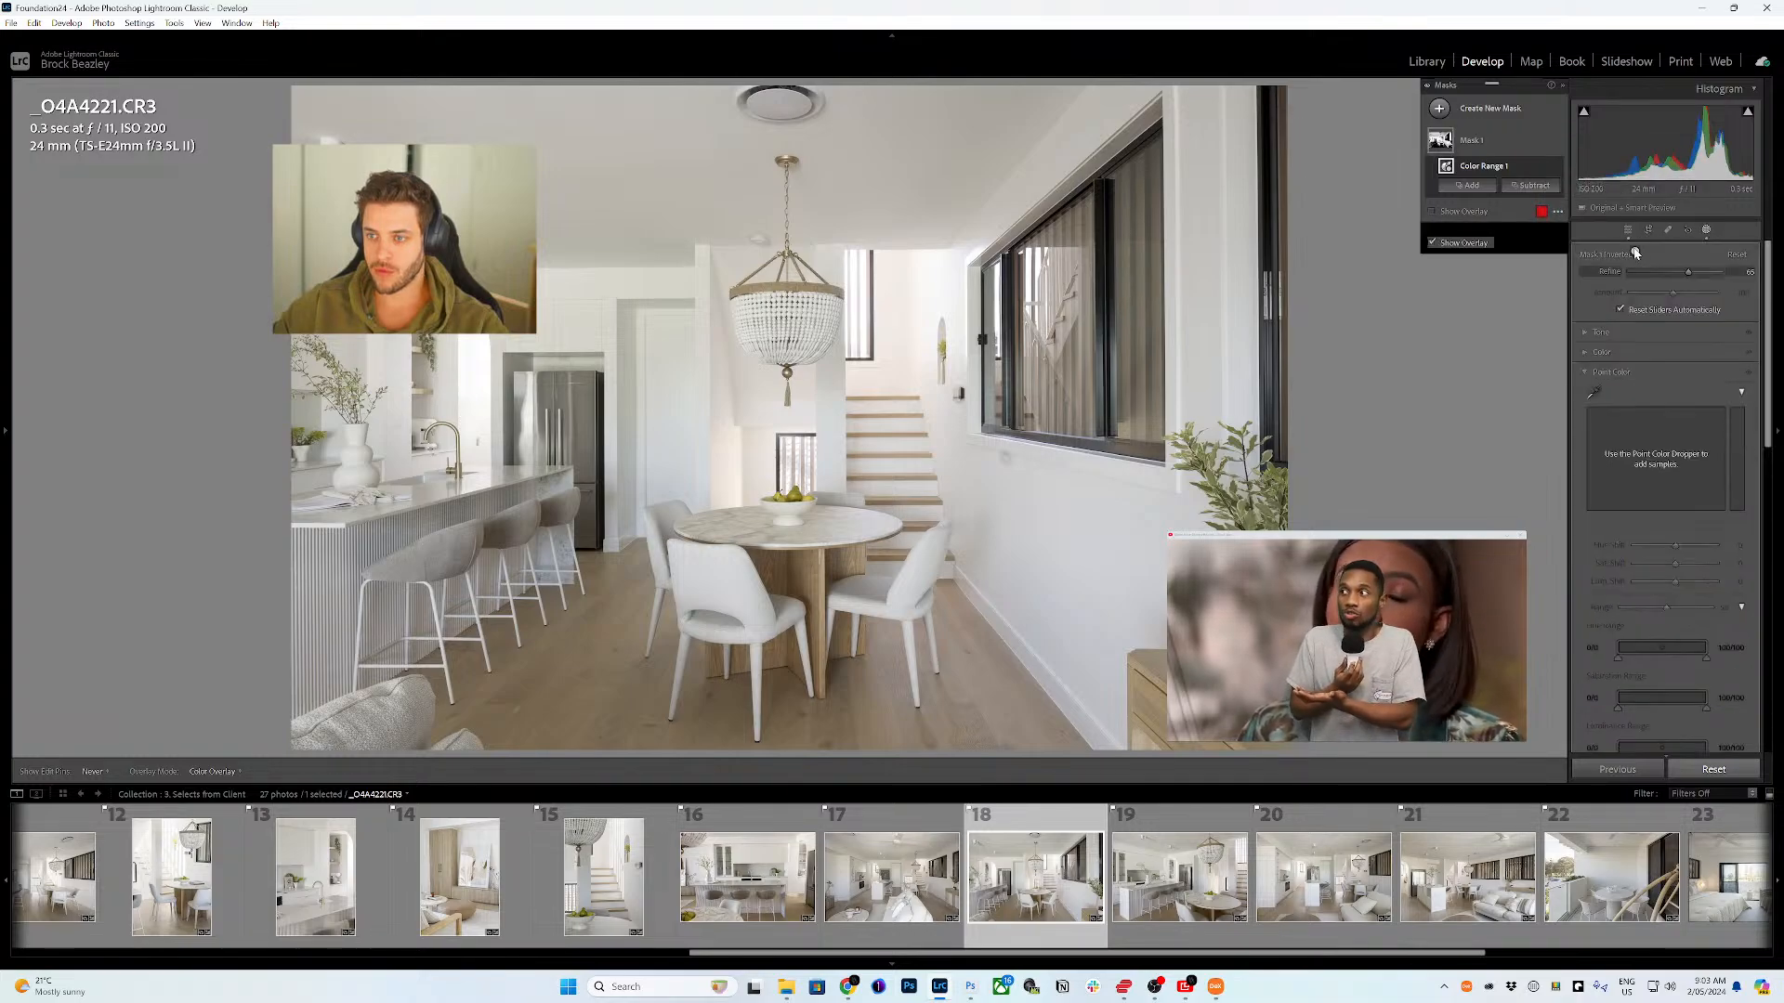
left_click(1724, 250)
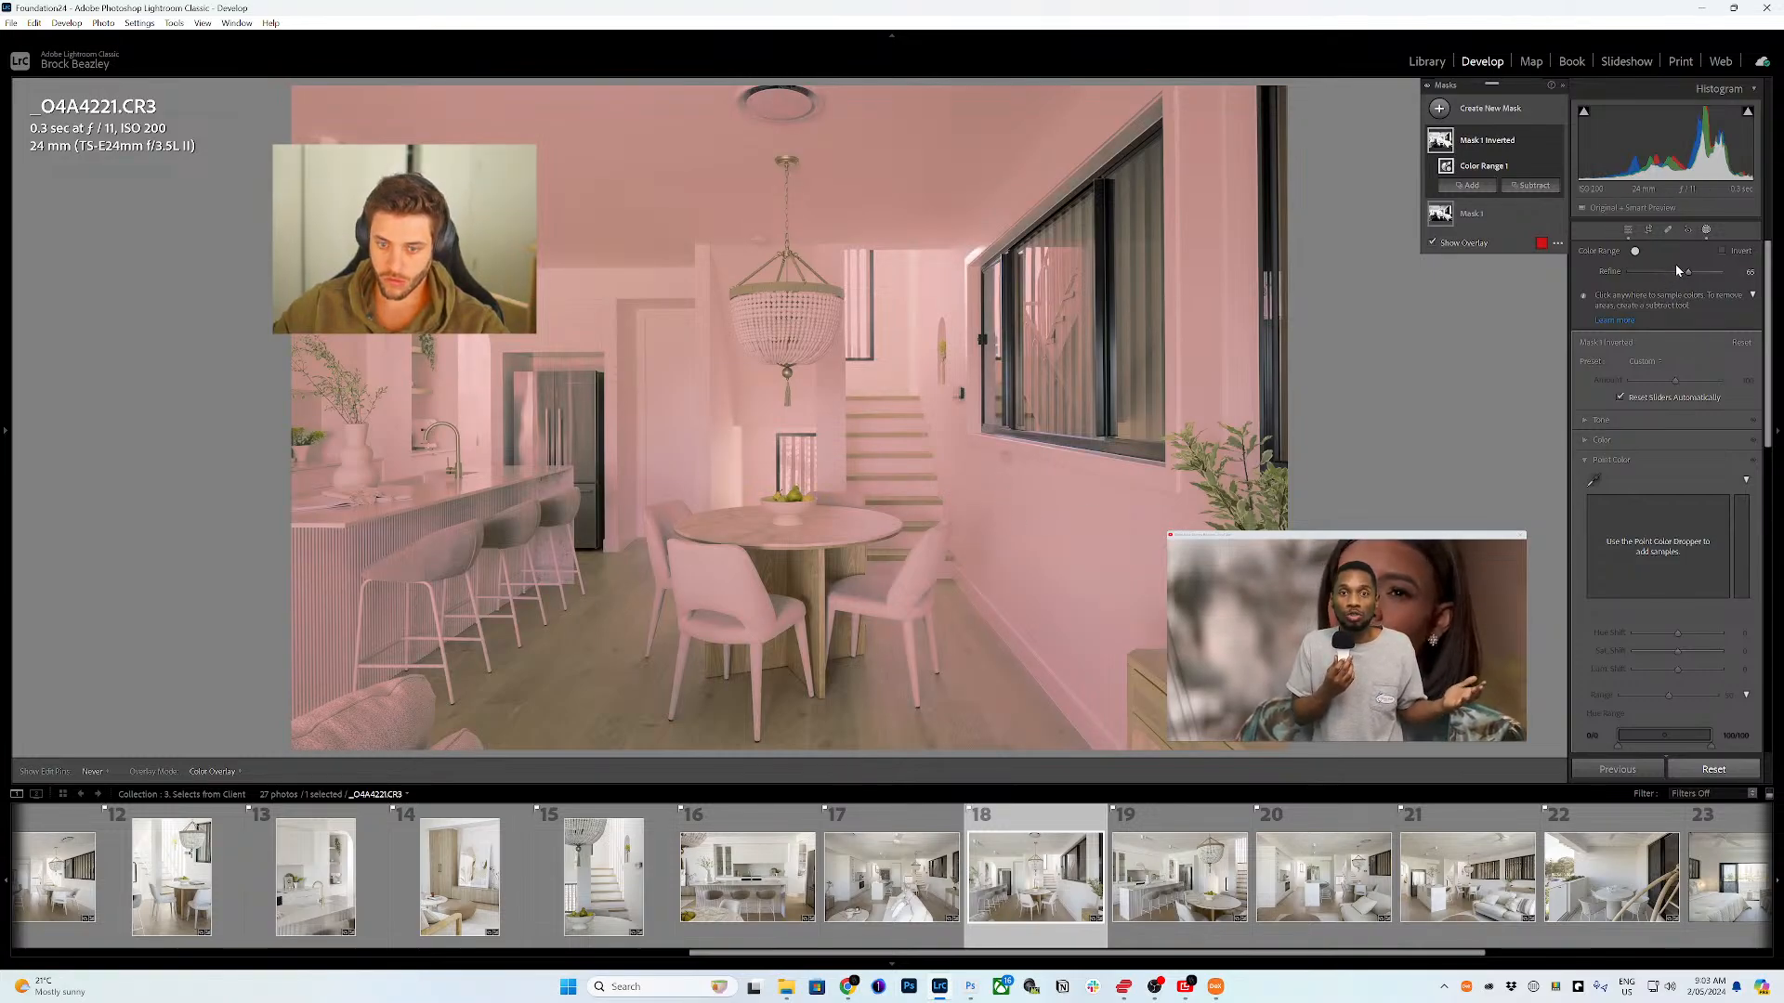
left_click_drag(1692, 277, 1669, 266)
- On _O4A4228.CR3, resample the colour mask and duplicate Mask 1
left_click(1194, 878)
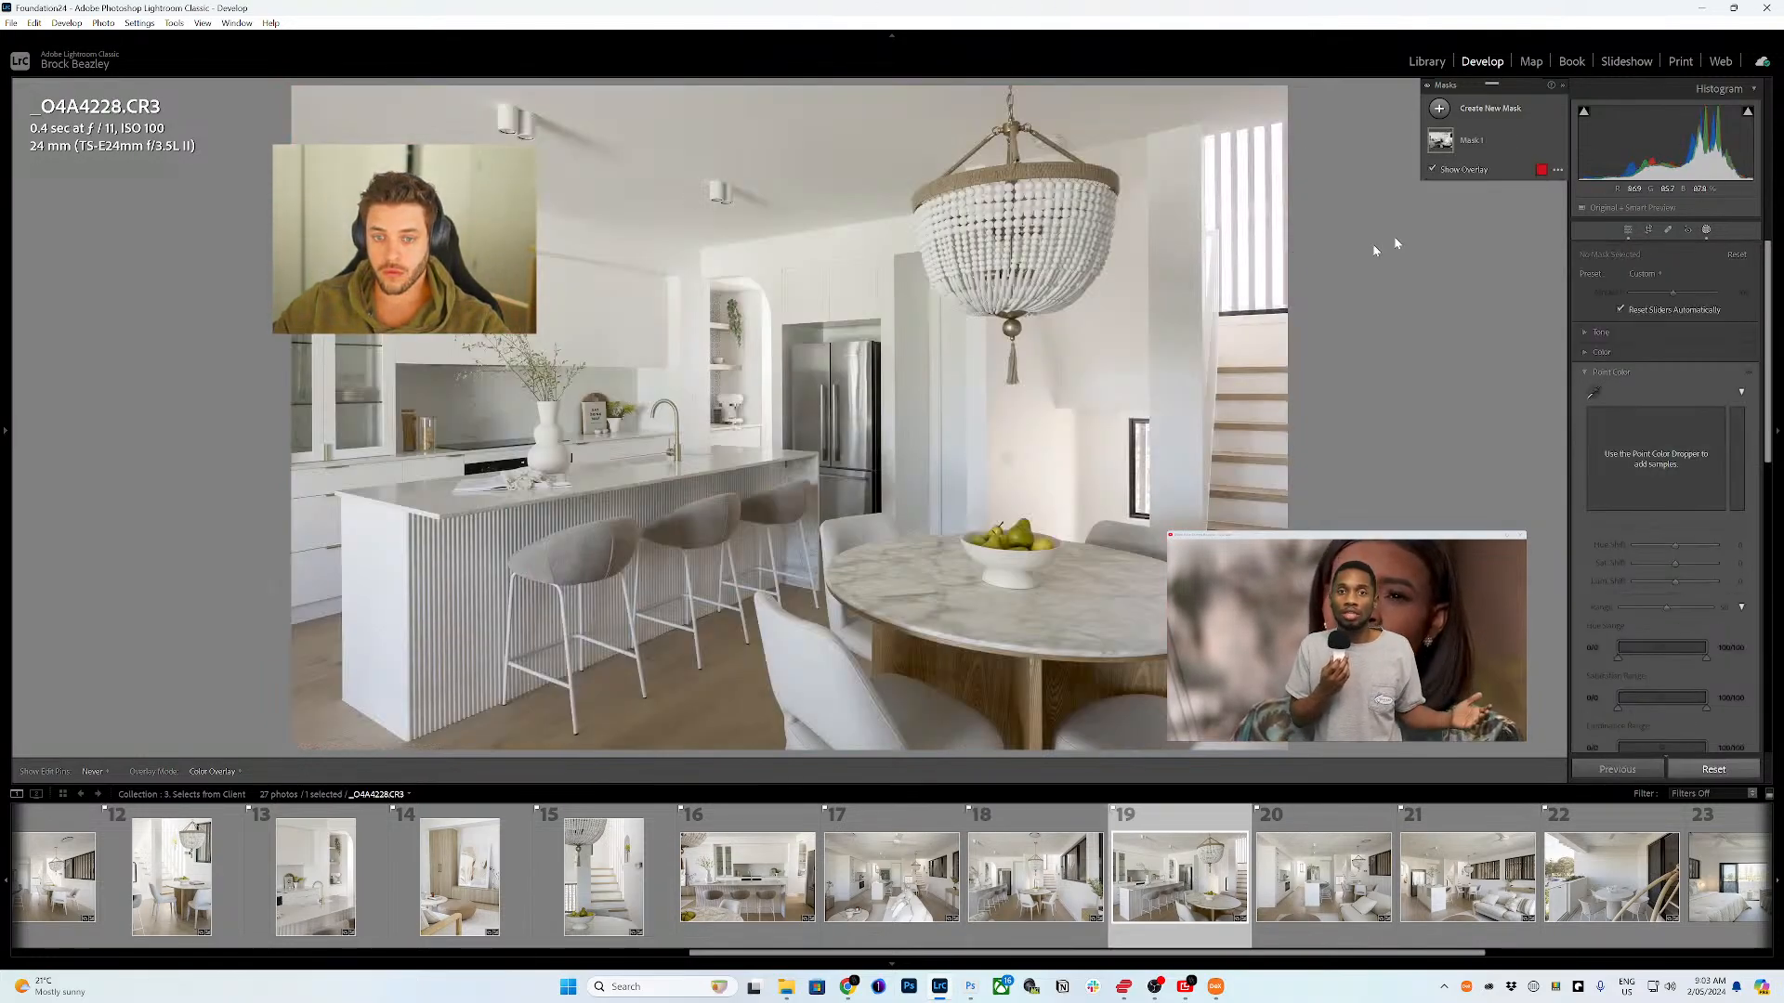
left_click(1441, 144)
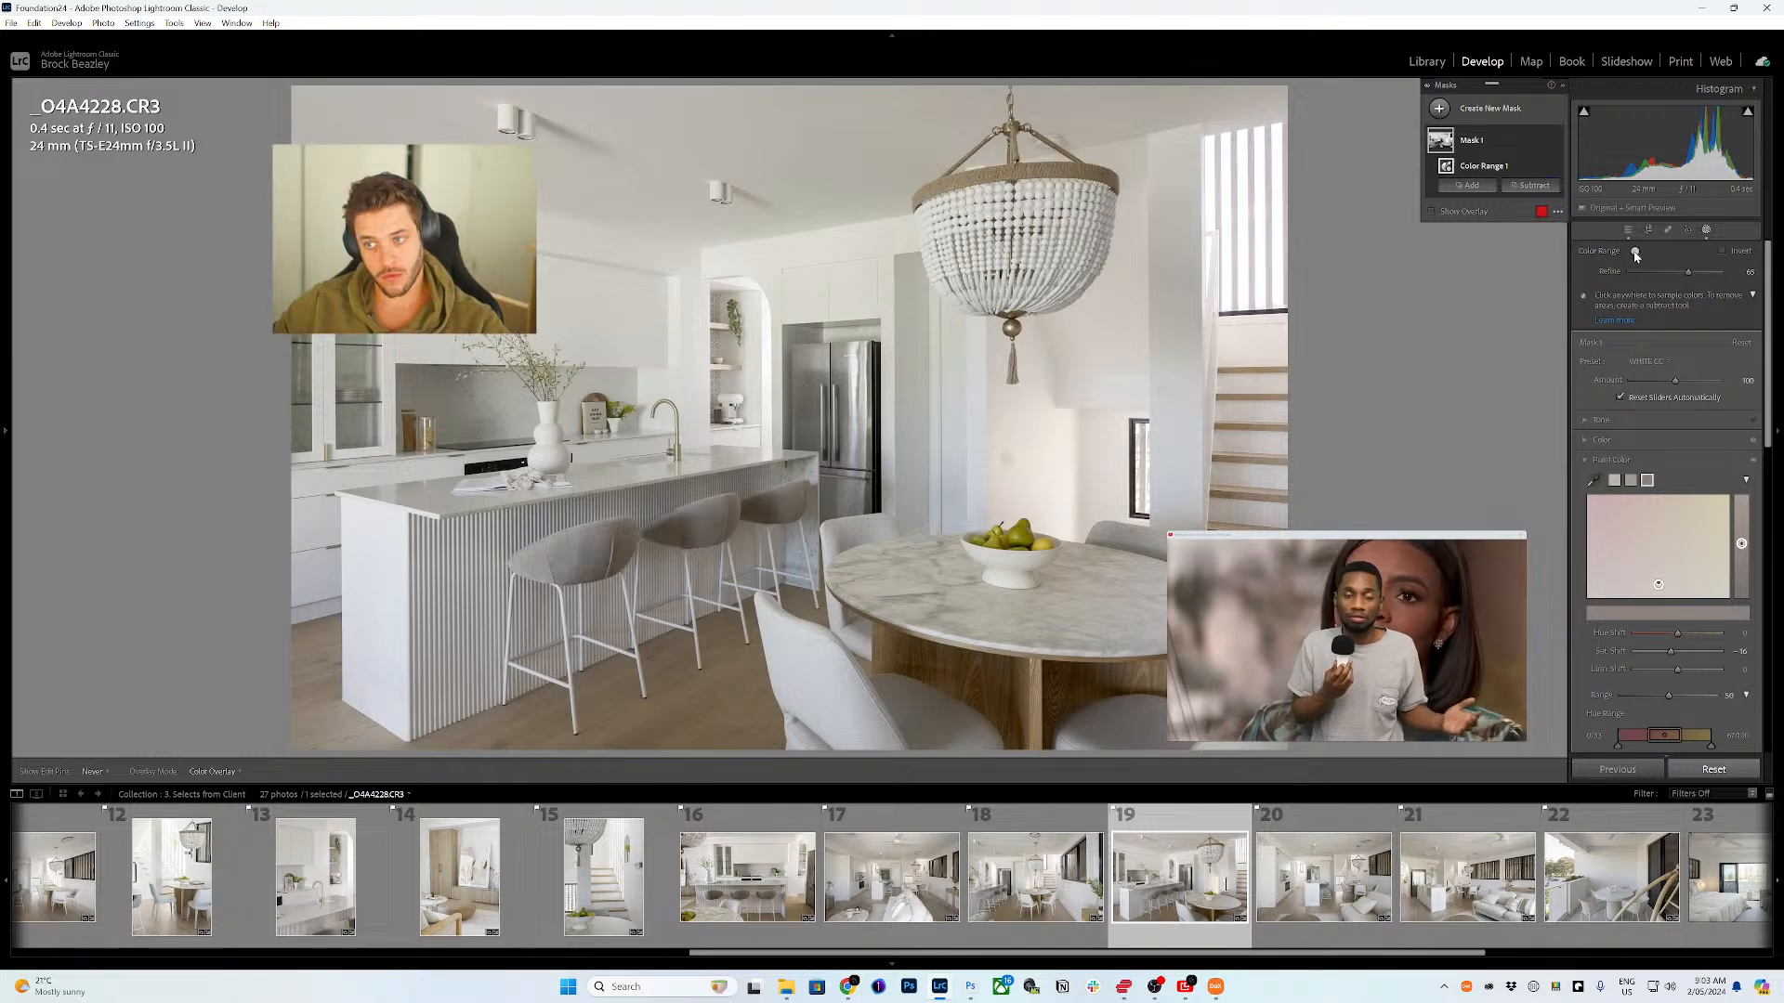
left_click(1635, 252)
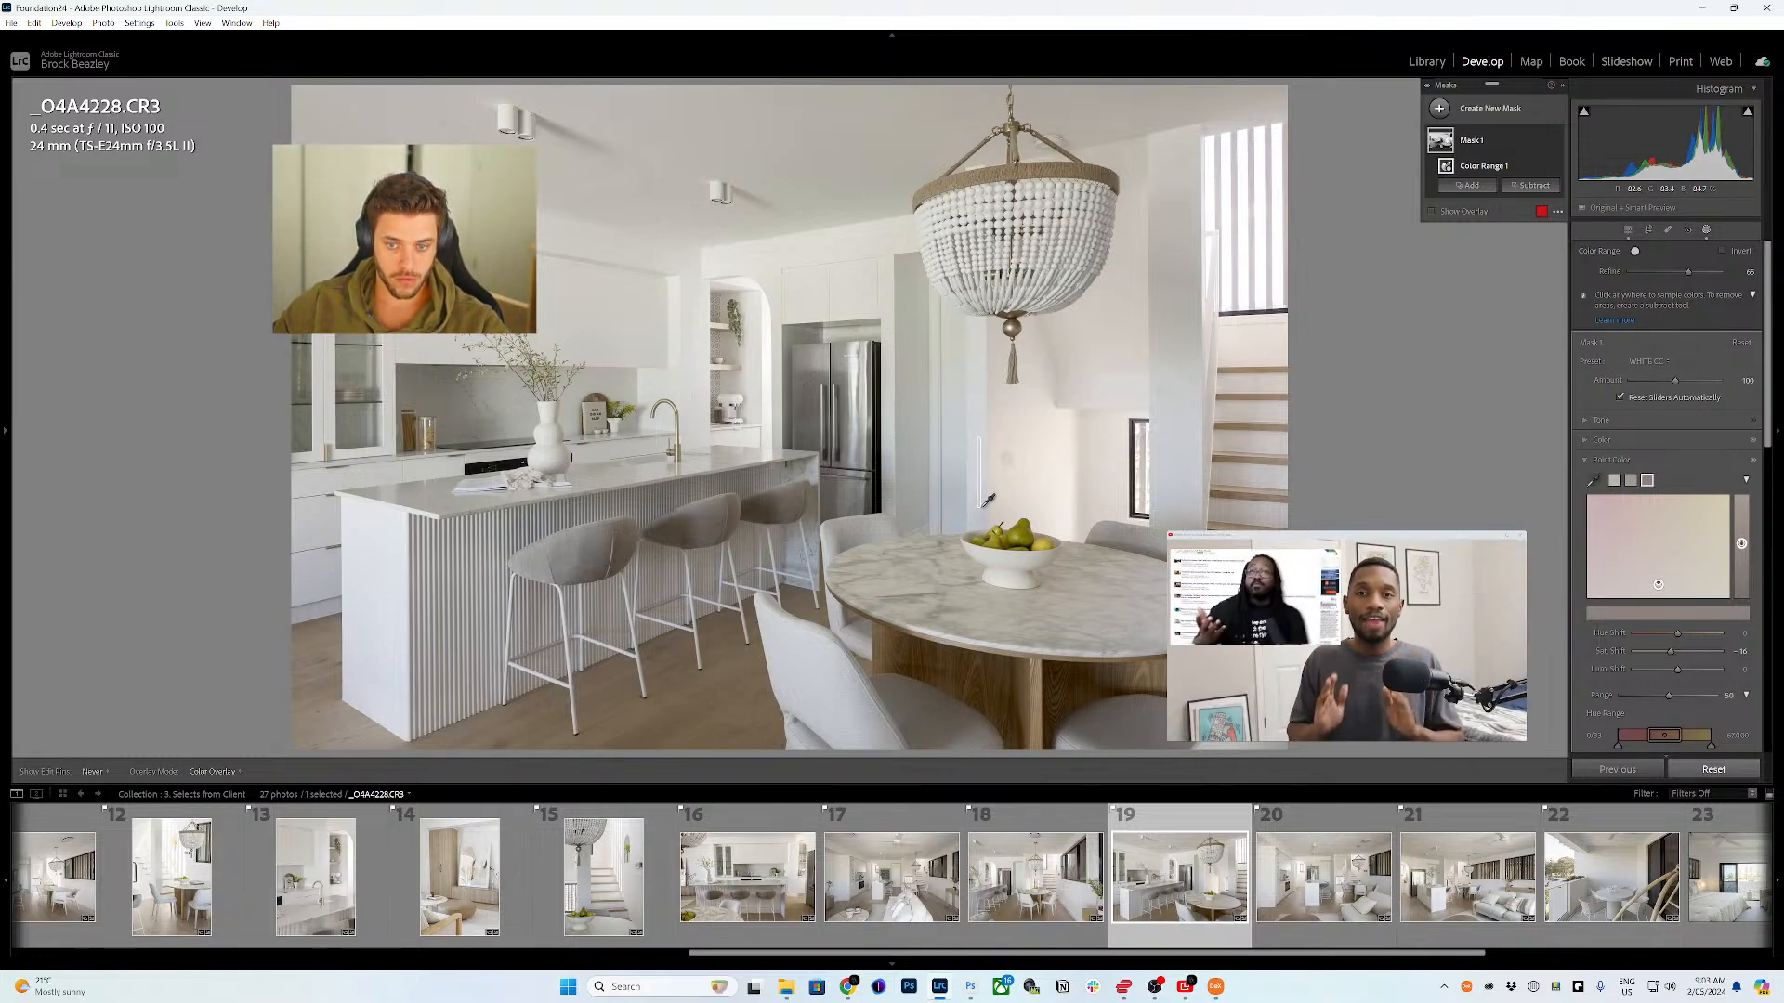
right_click(1542, 144)
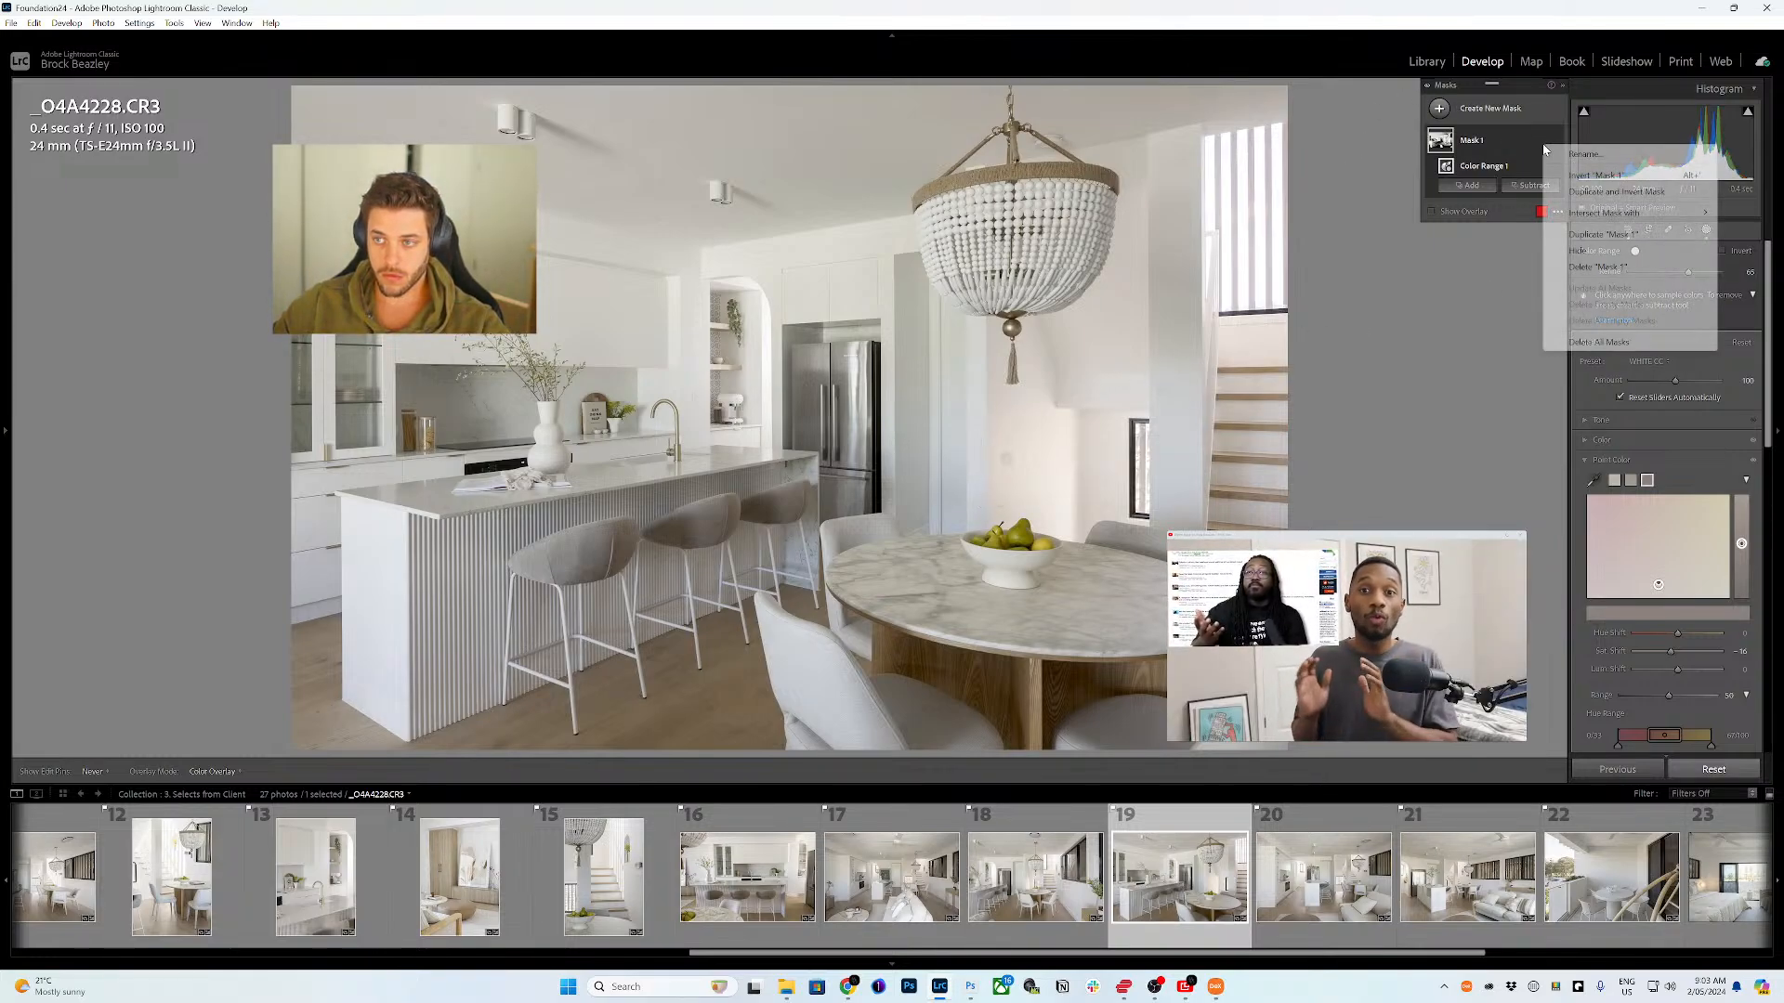
left_click(1602, 235)
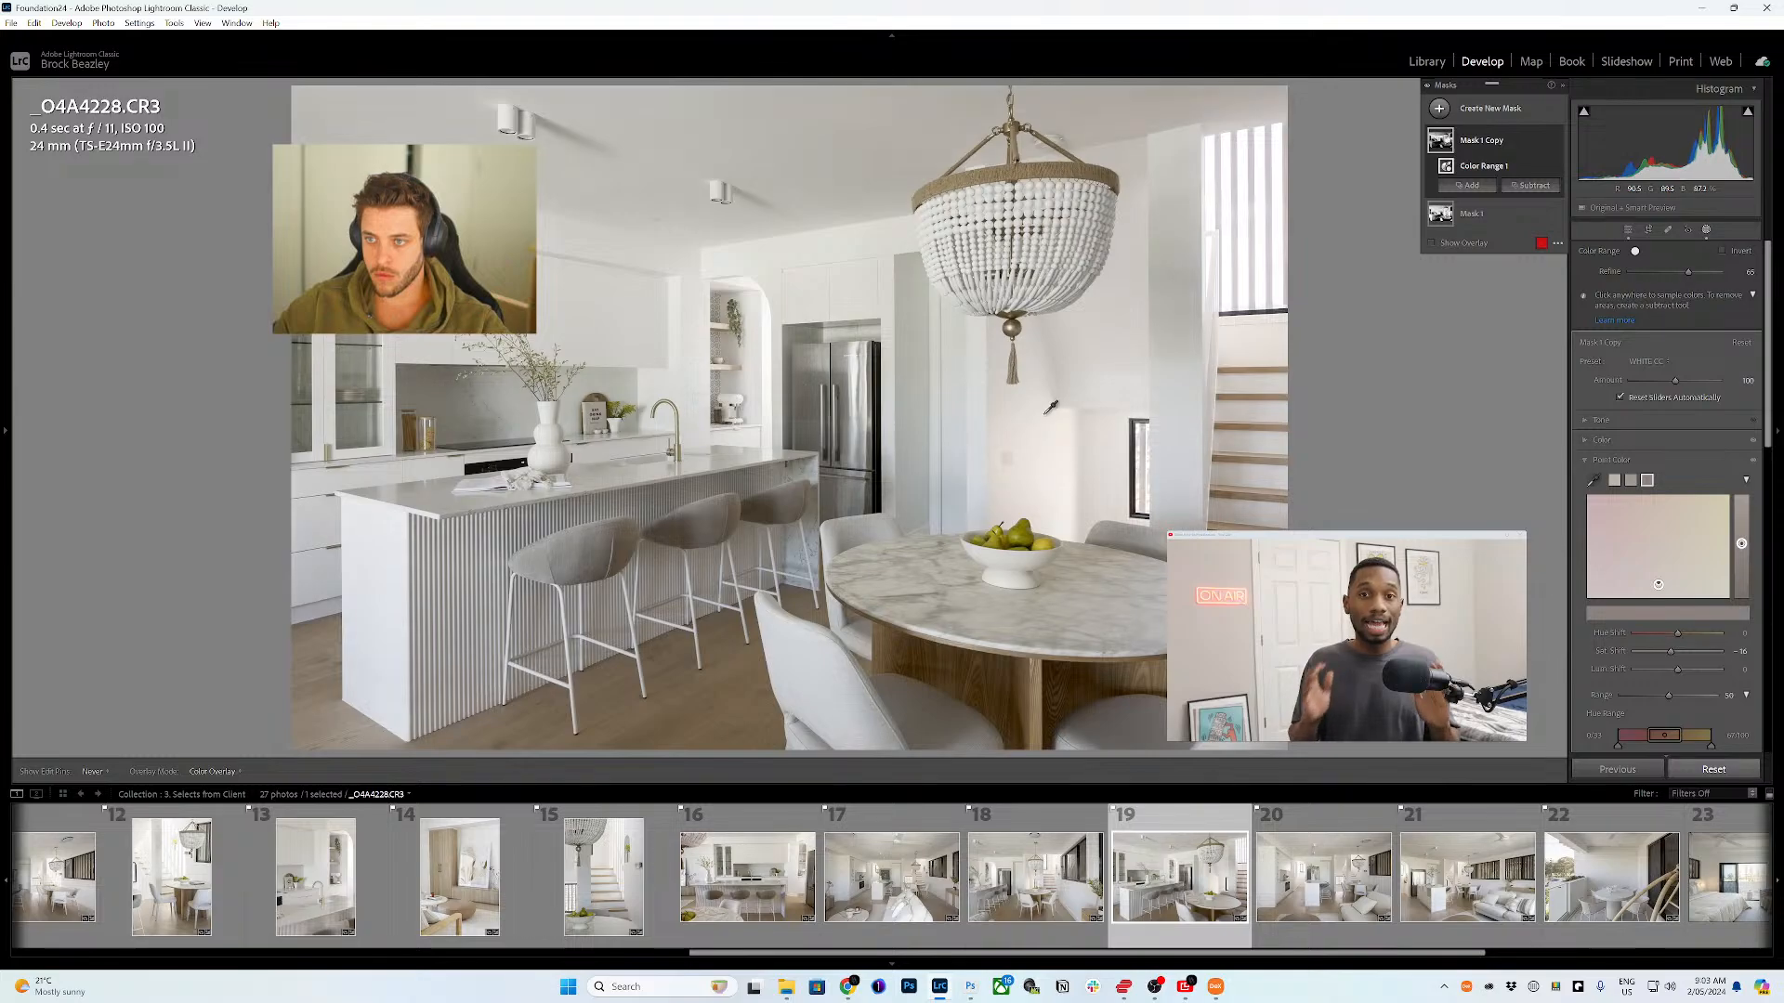
- On _O4A4236.CR3, sample the ceiling colour into Mask 1 and duplicate it
left_click(1323, 877)
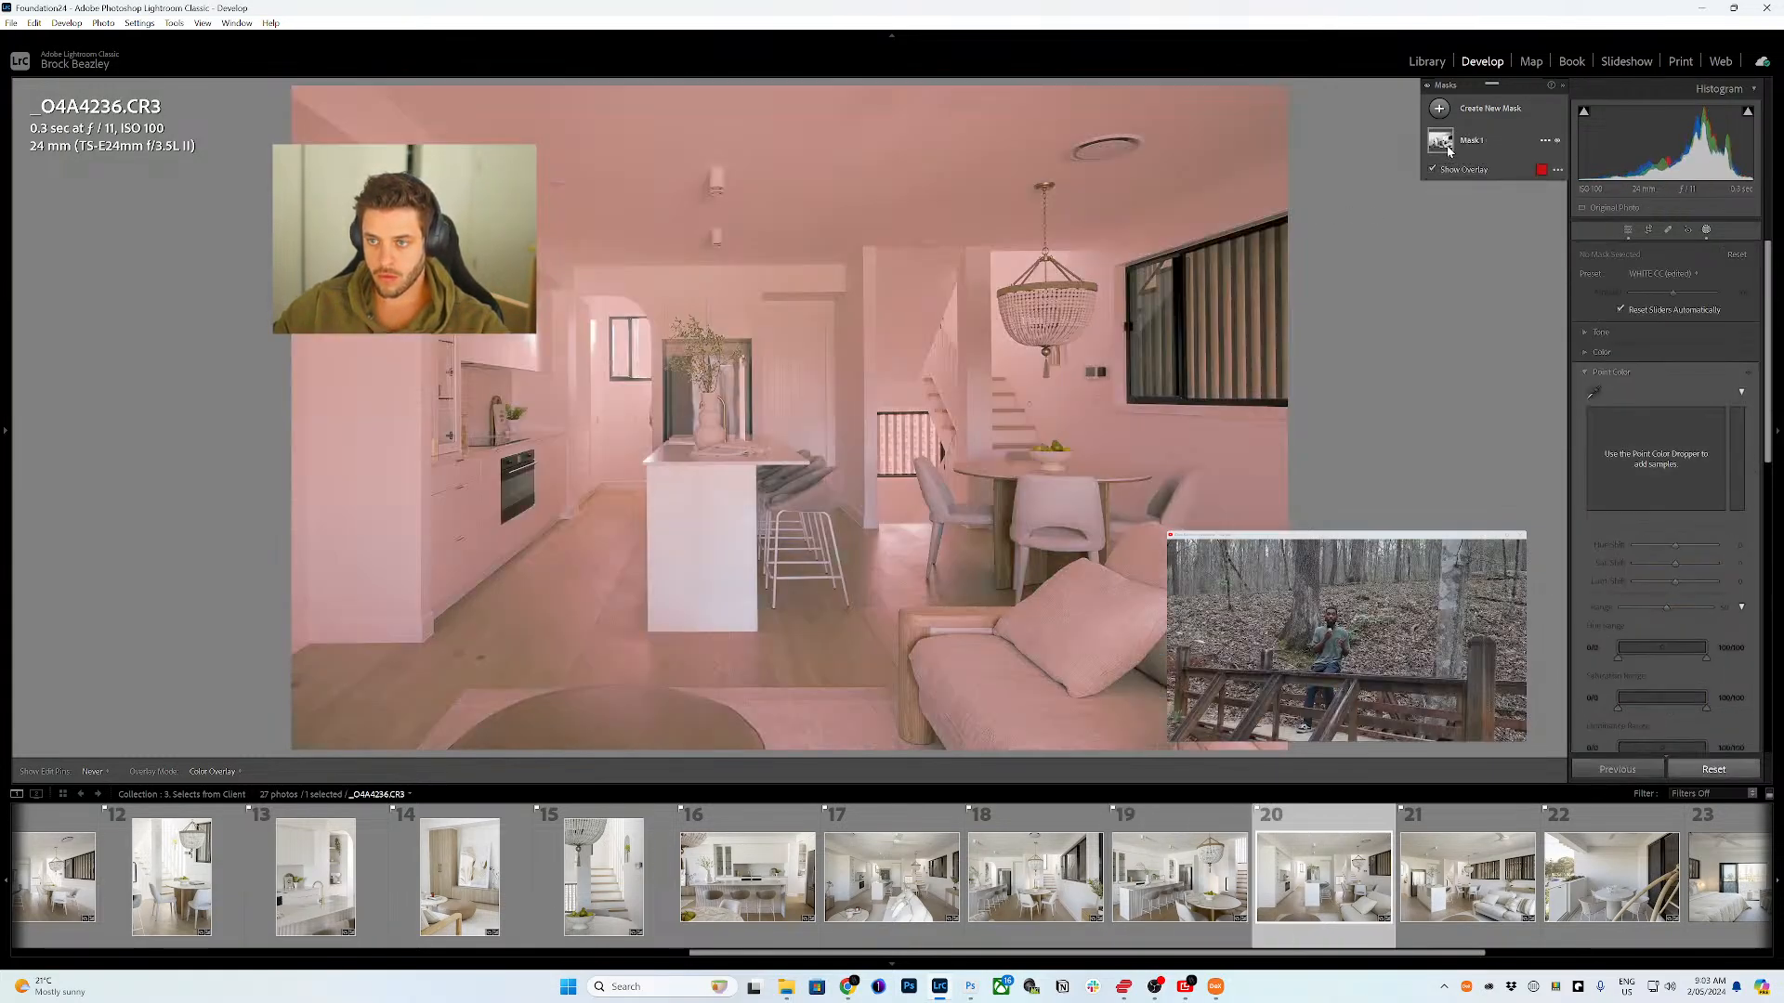
left_click(1449, 143)
left_click(1470, 165)
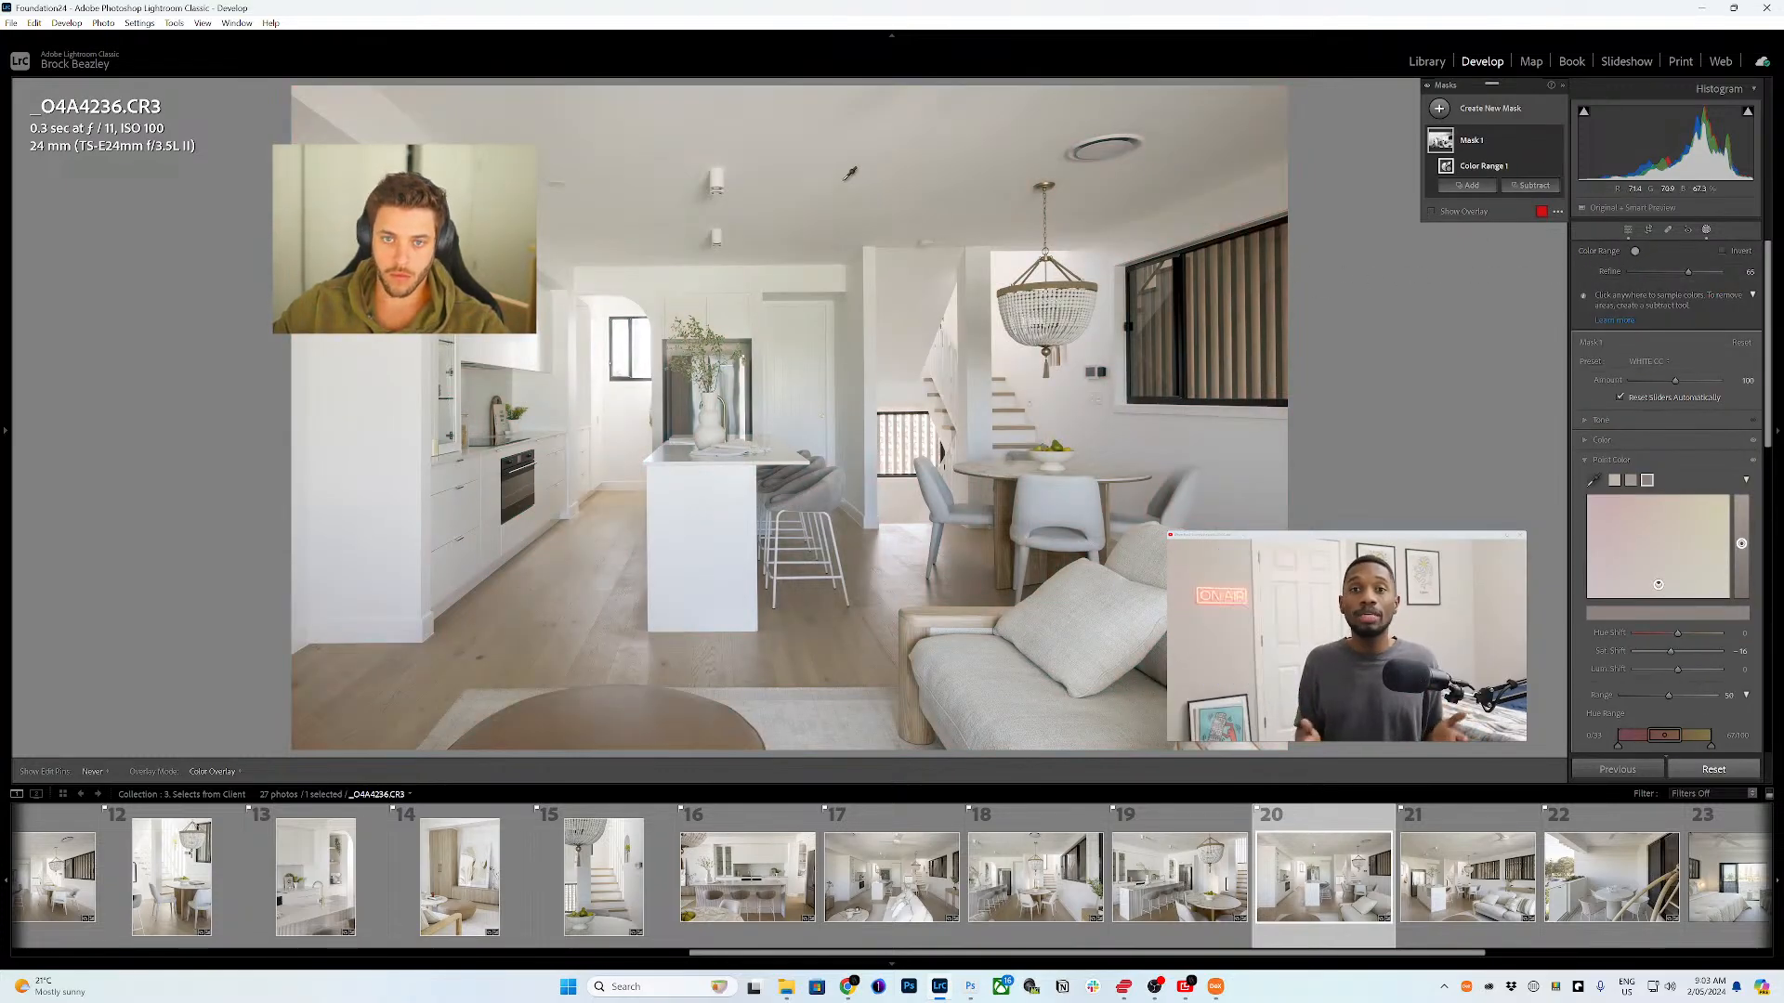
left_click_drag(800, 177, 844, 249)
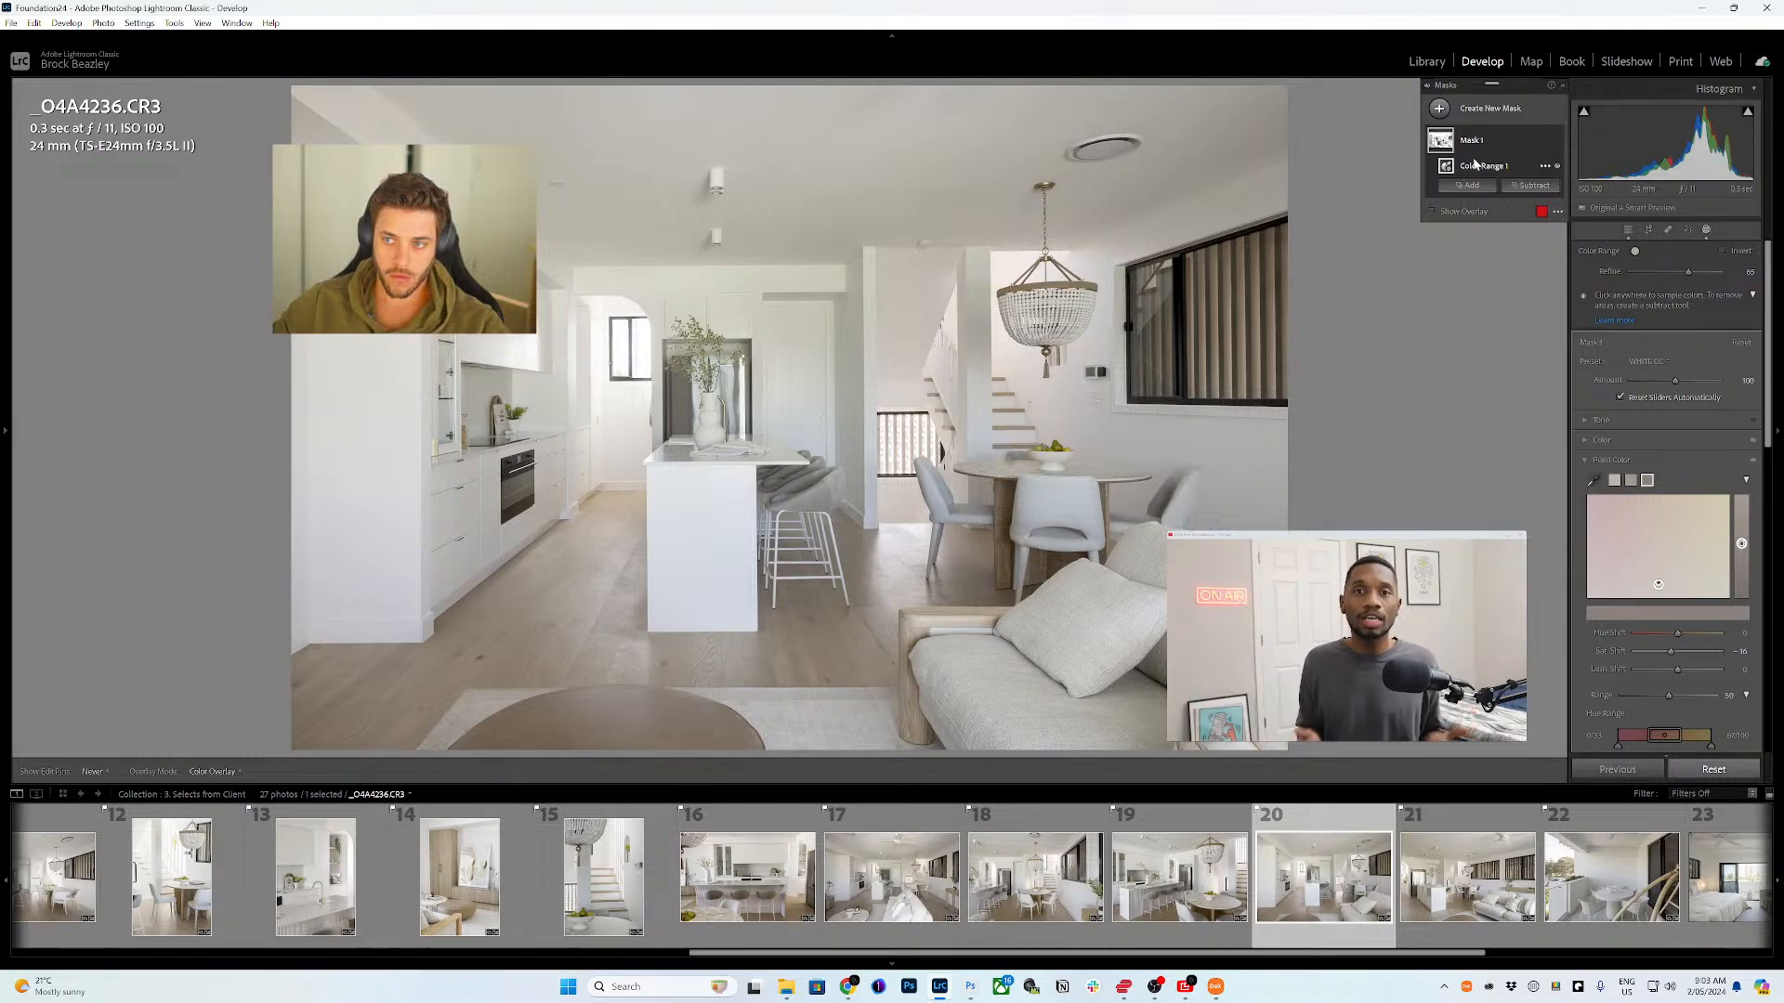
left_click(1545, 141)
left_click(1649, 228)
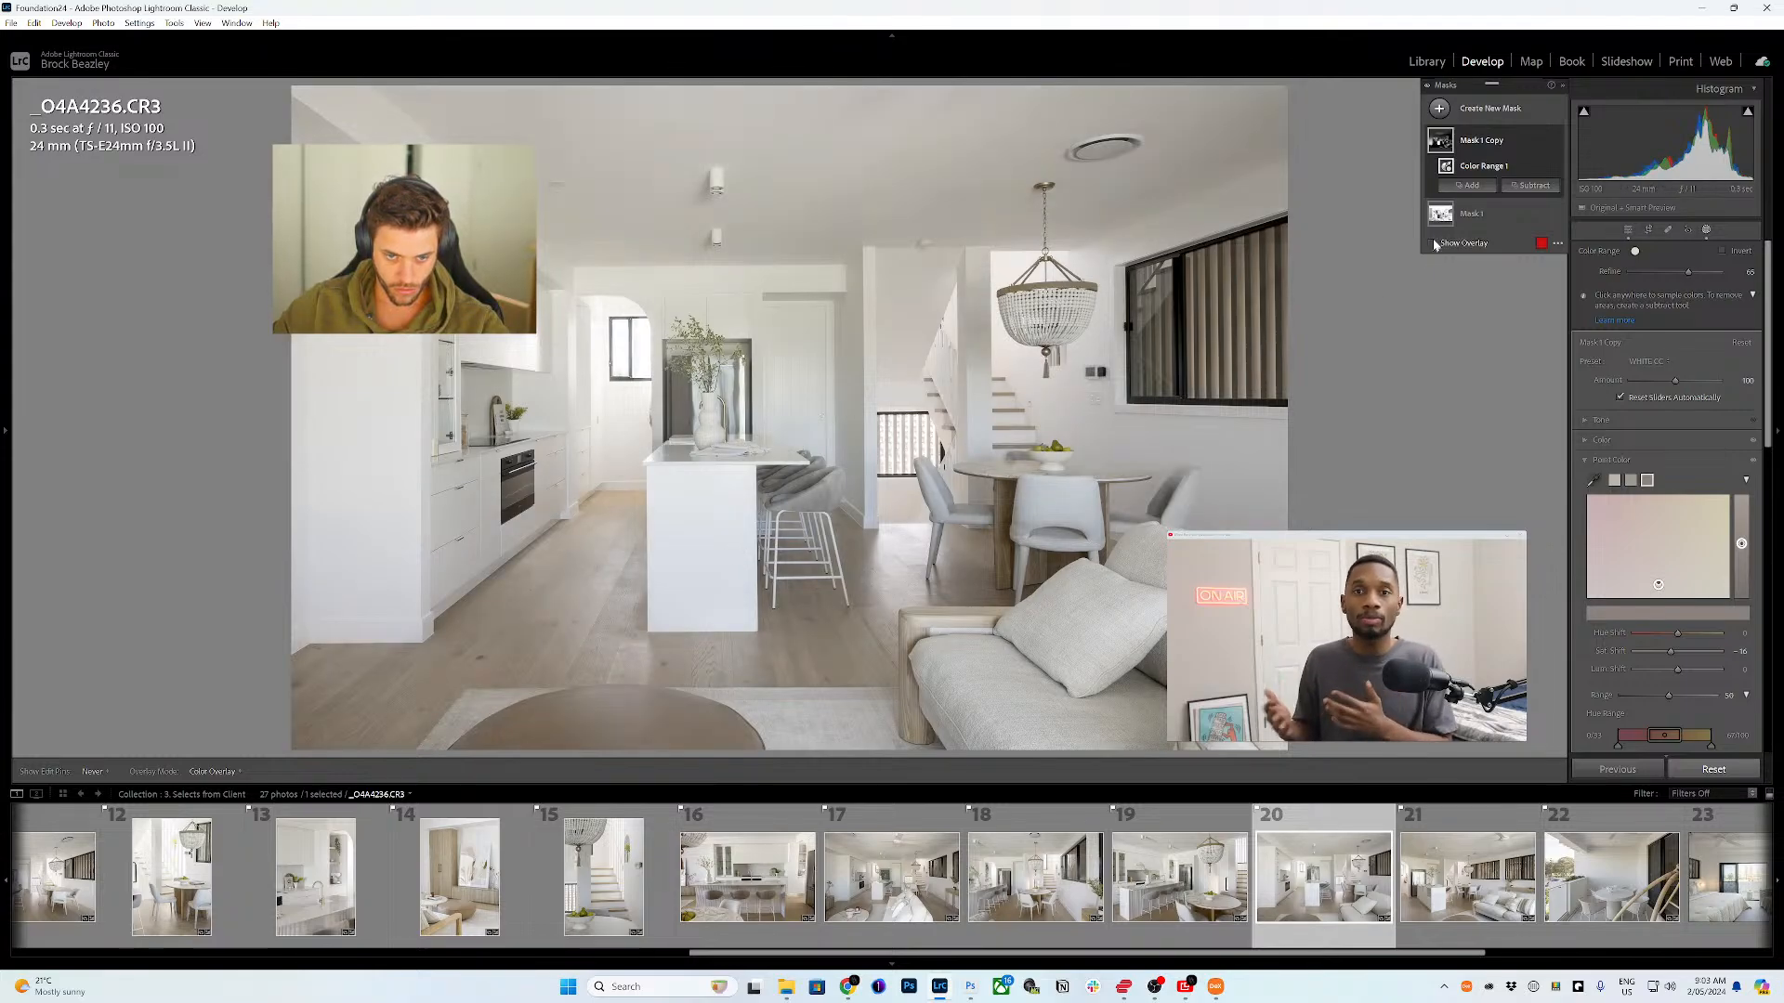
left_click(1534, 186)
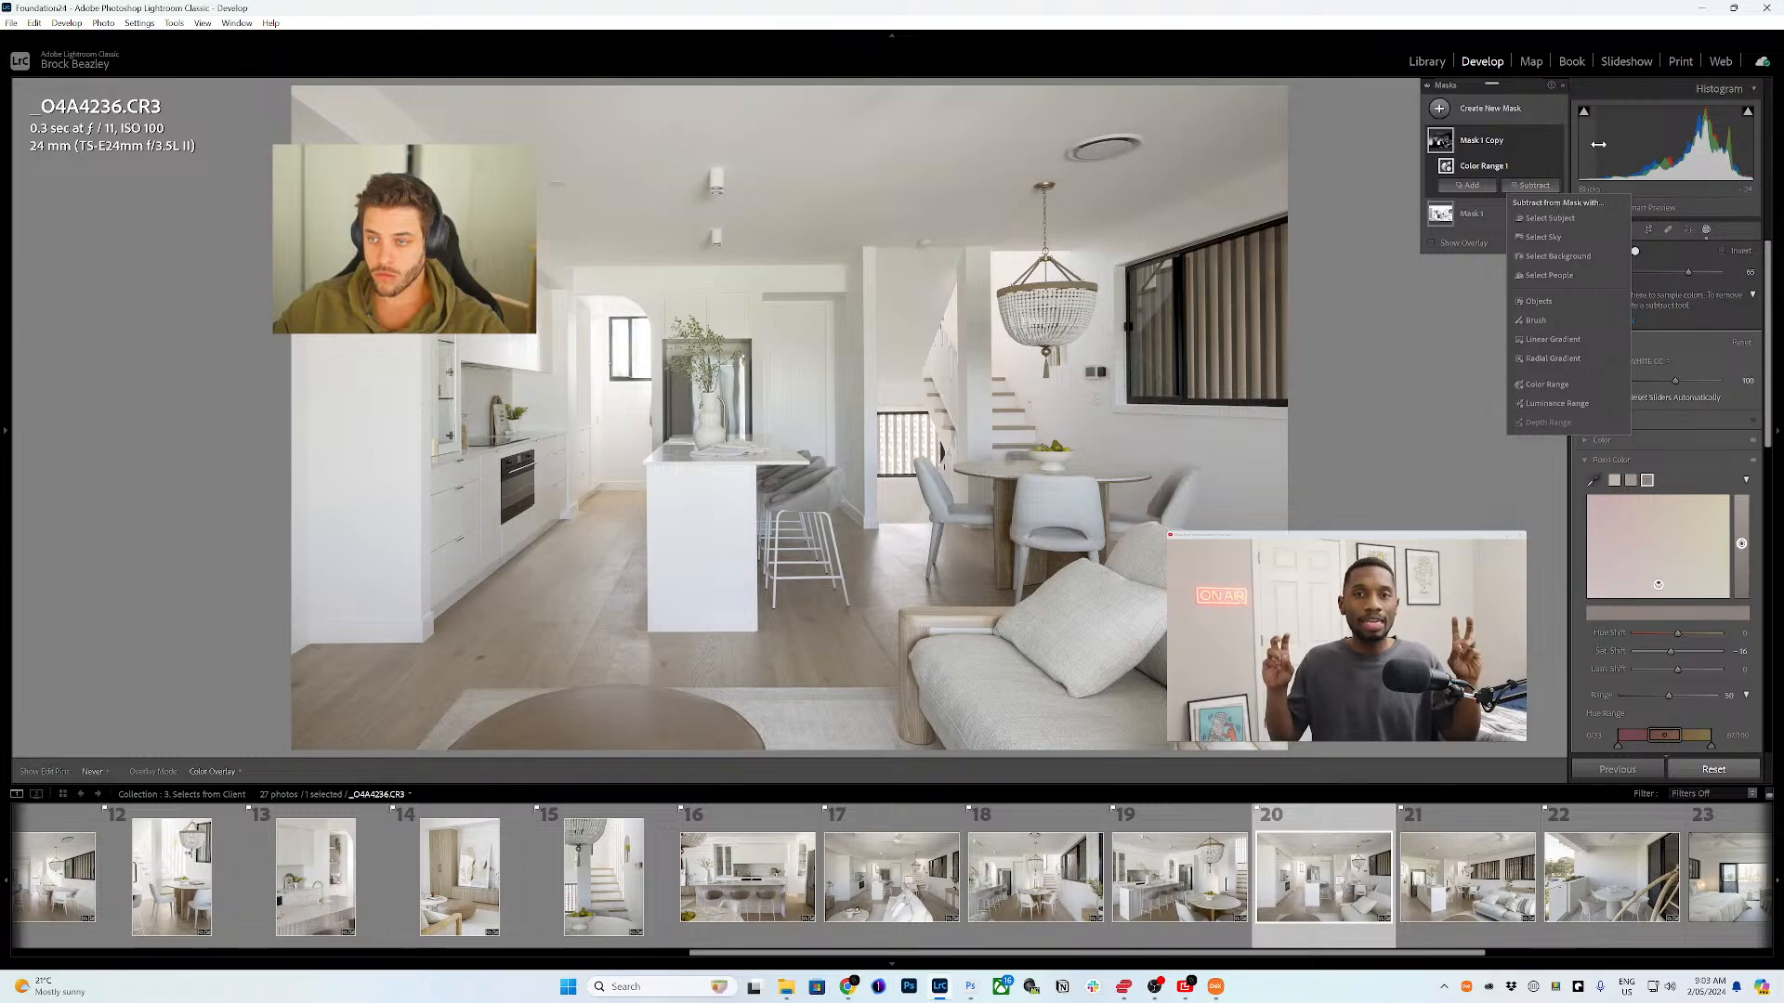
- On _O4A4251.CR3, add a new colour sample to the mask, then advance to _O4A4261.CR3
left_click(1466, 873)
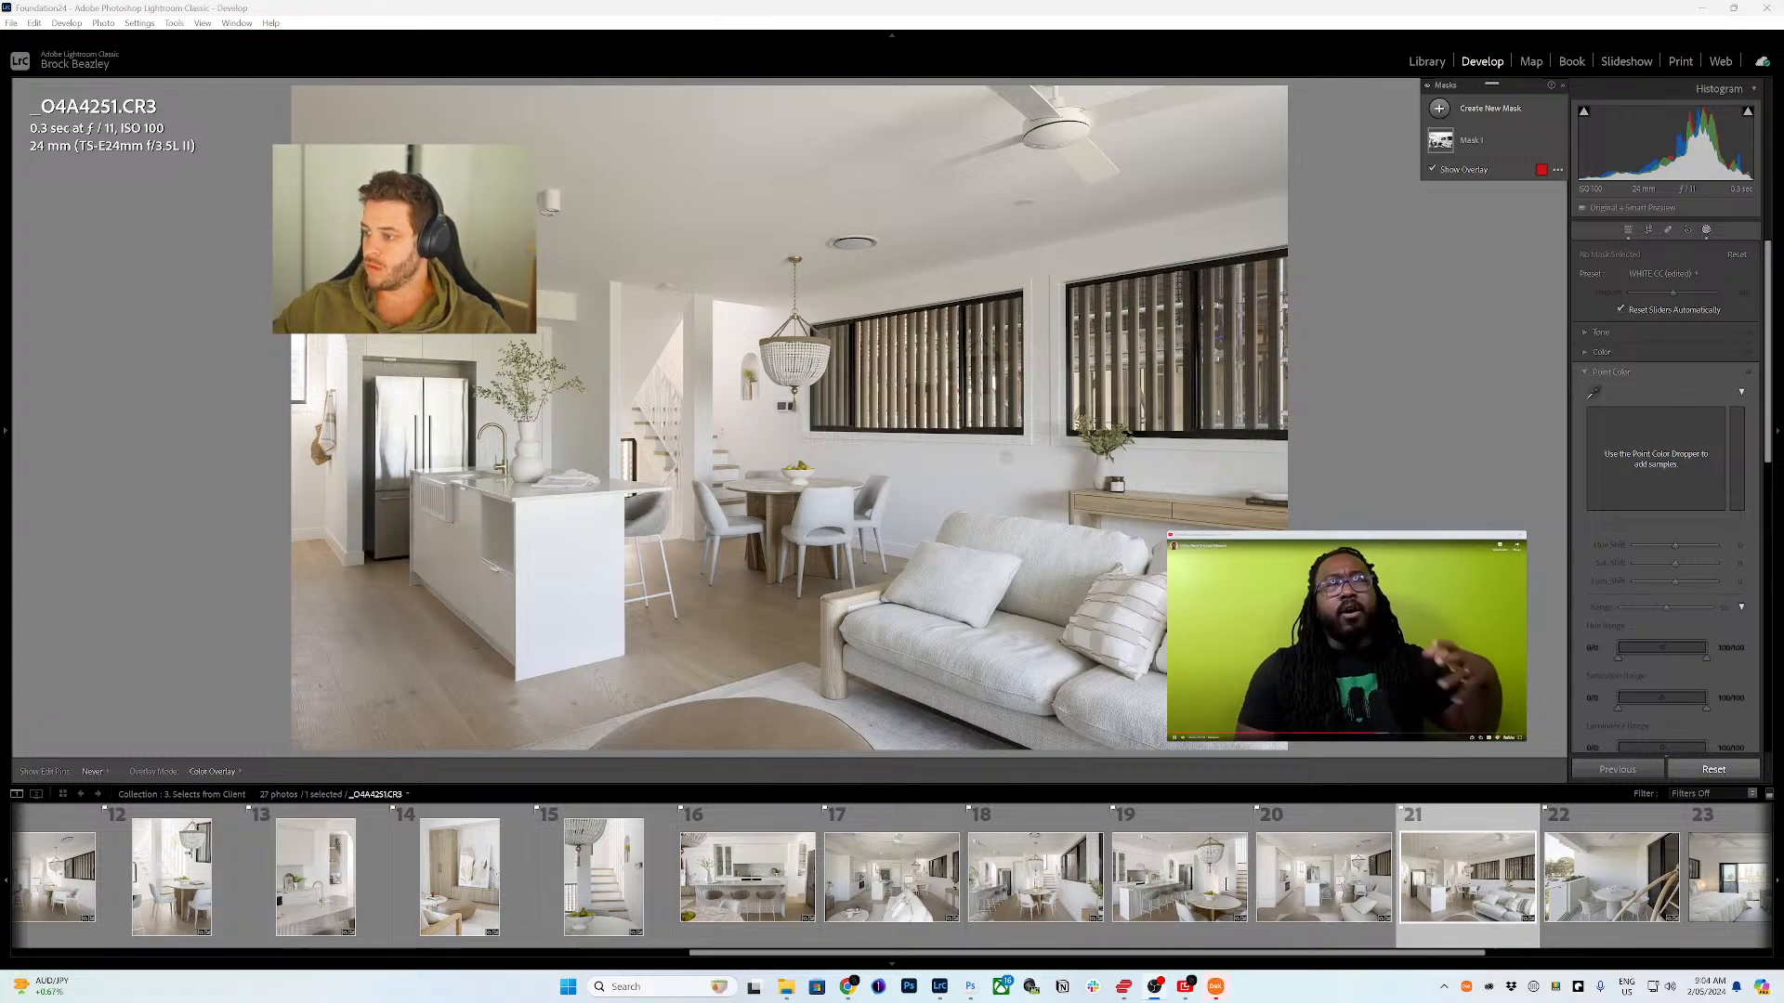
left_click(1430, 144)
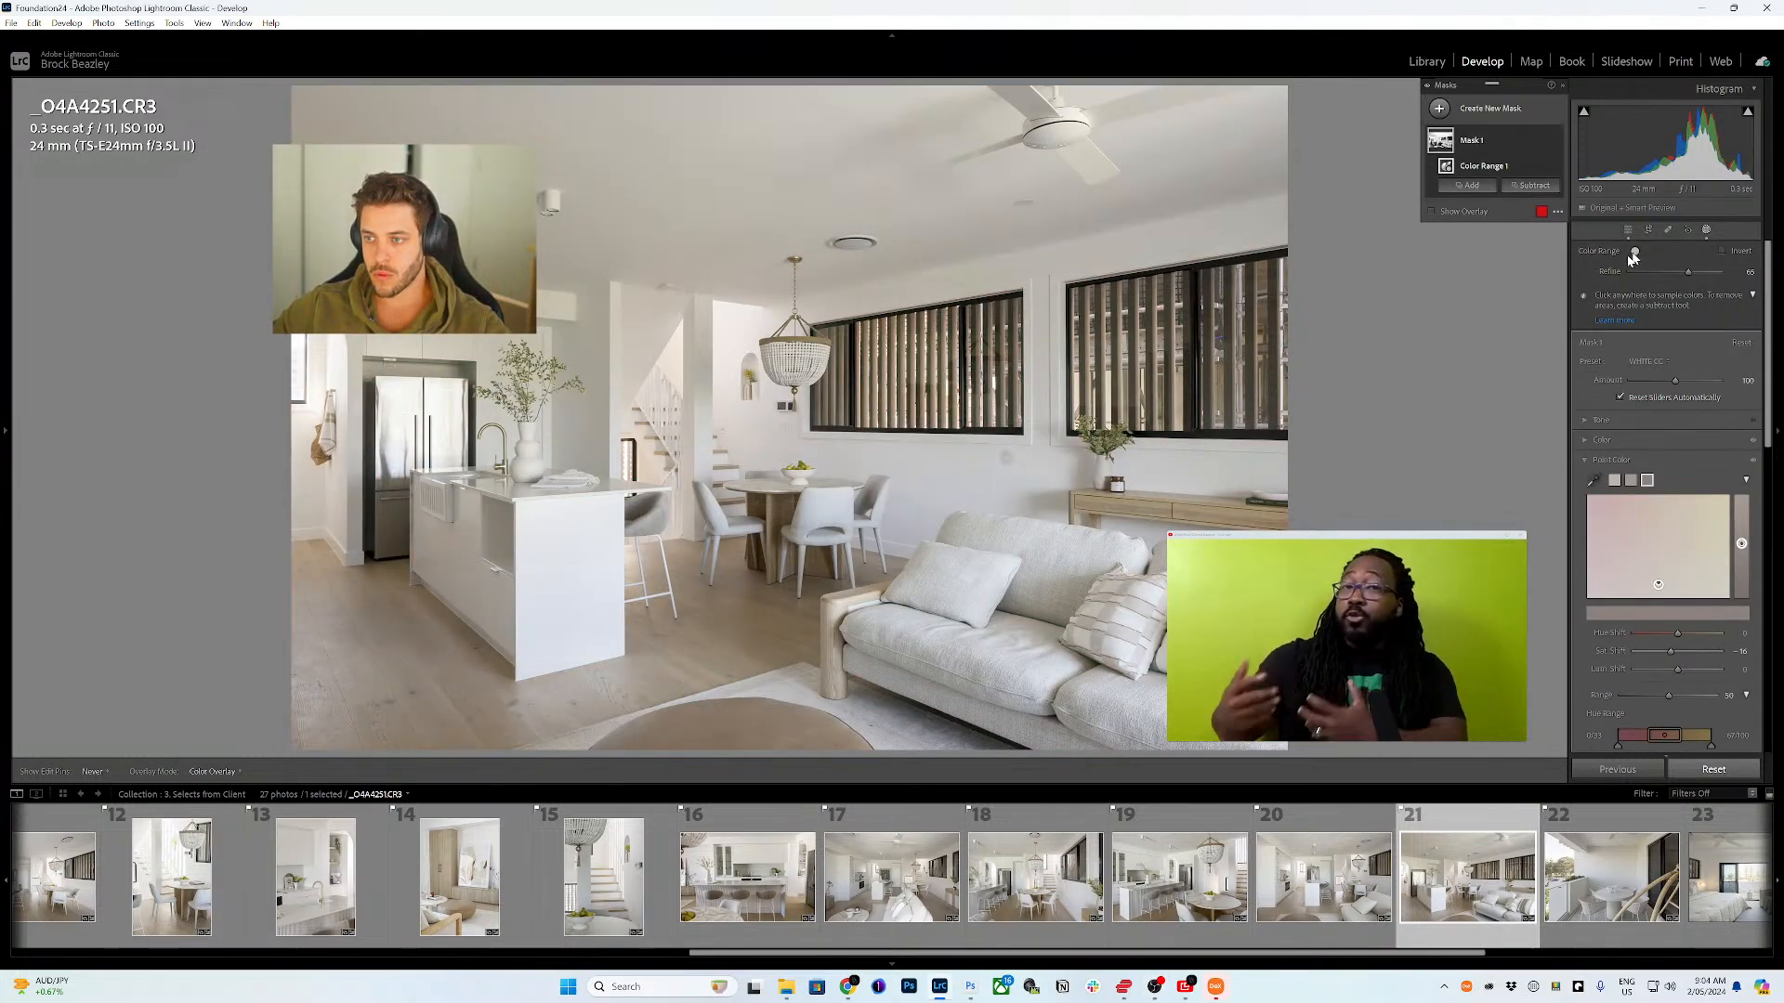
left_click(1634, 252)
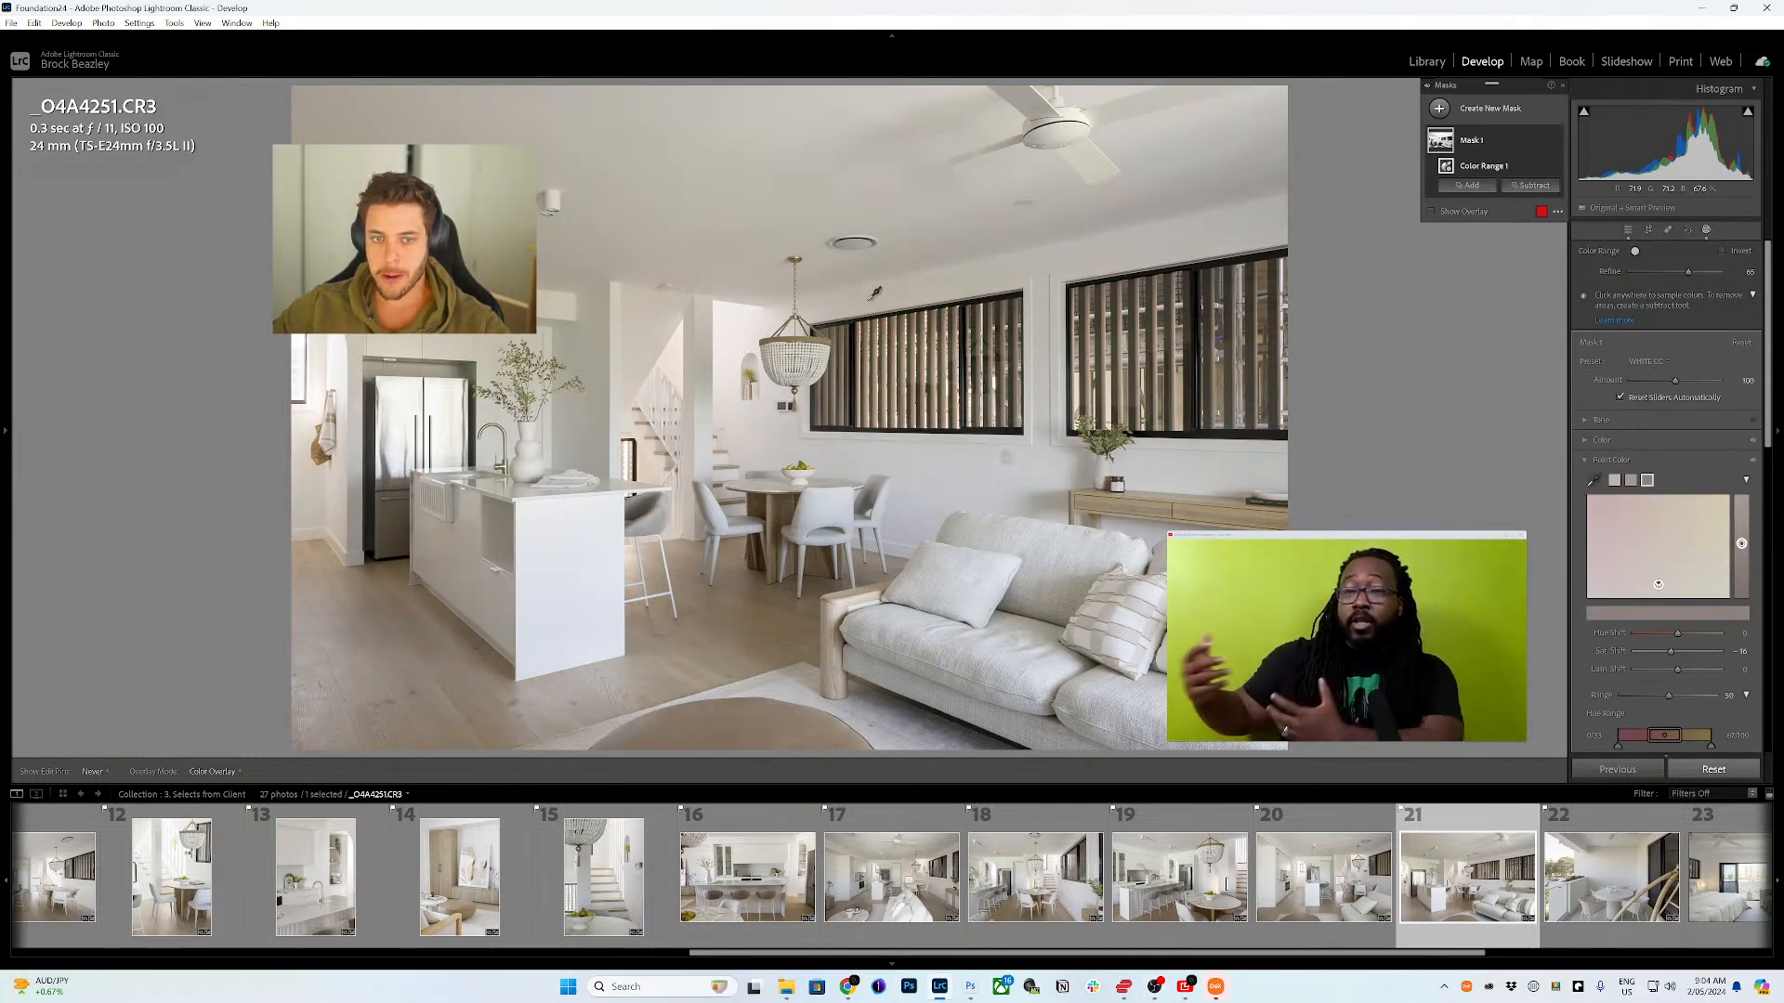
left_click(850, 294)
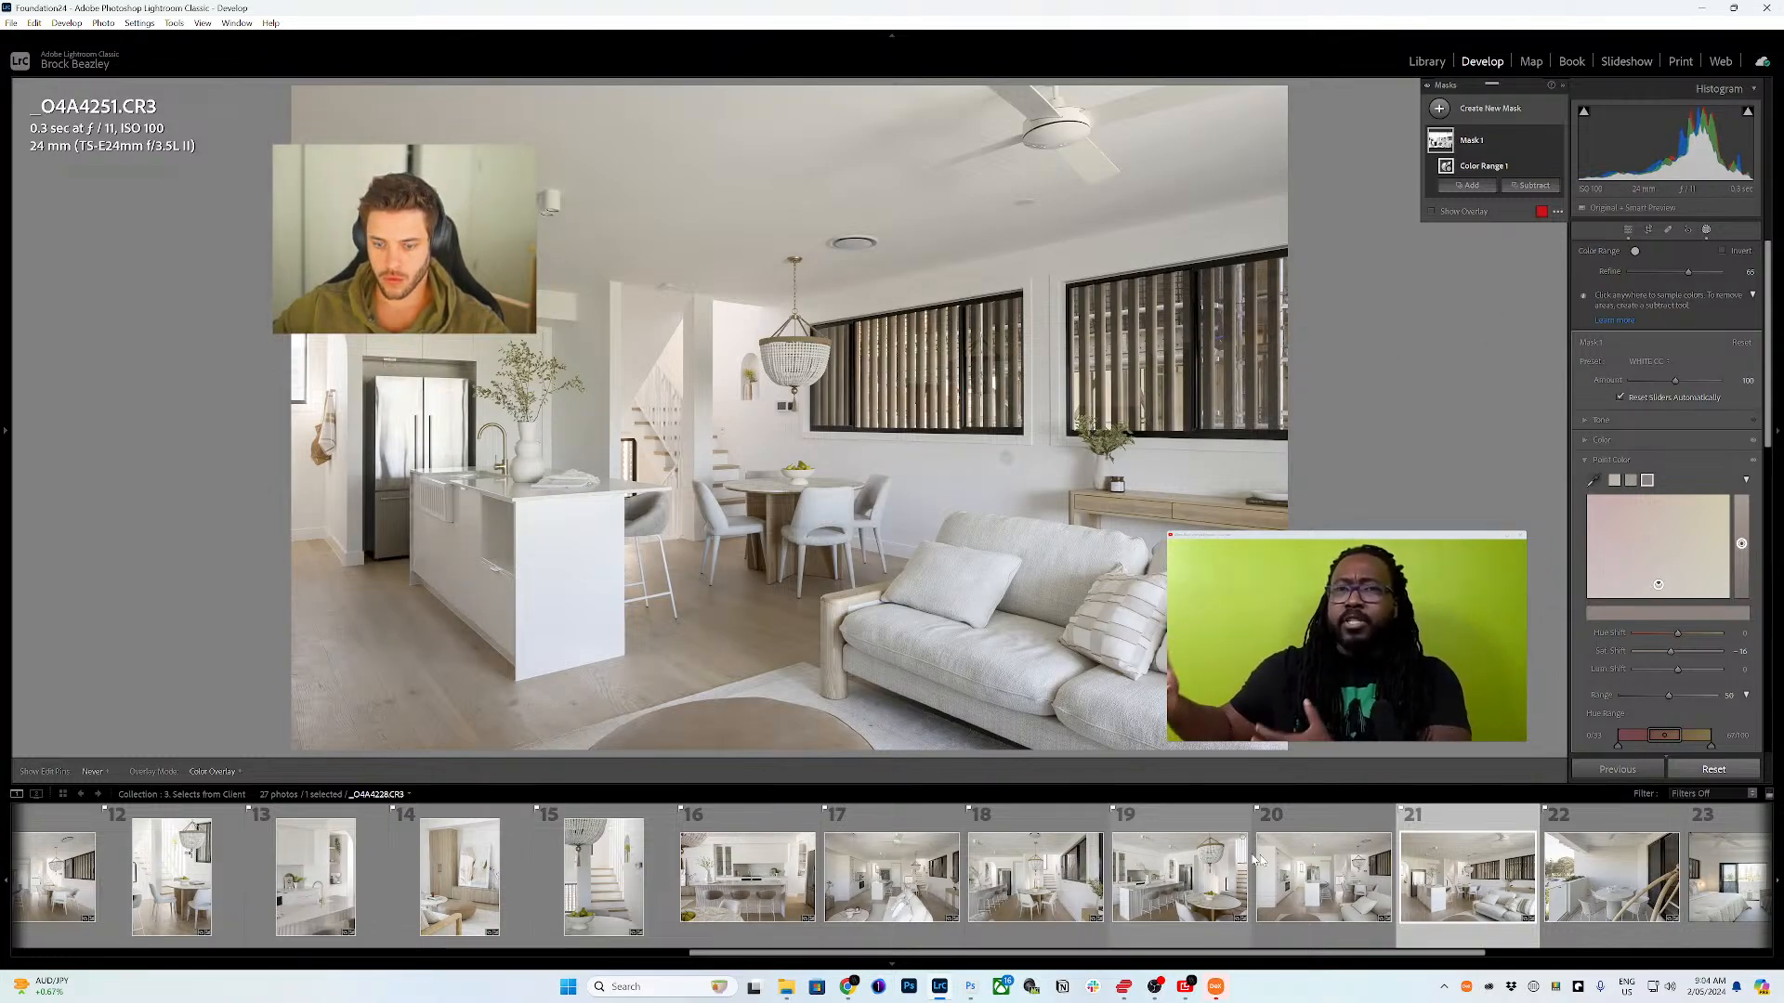
key("Right")
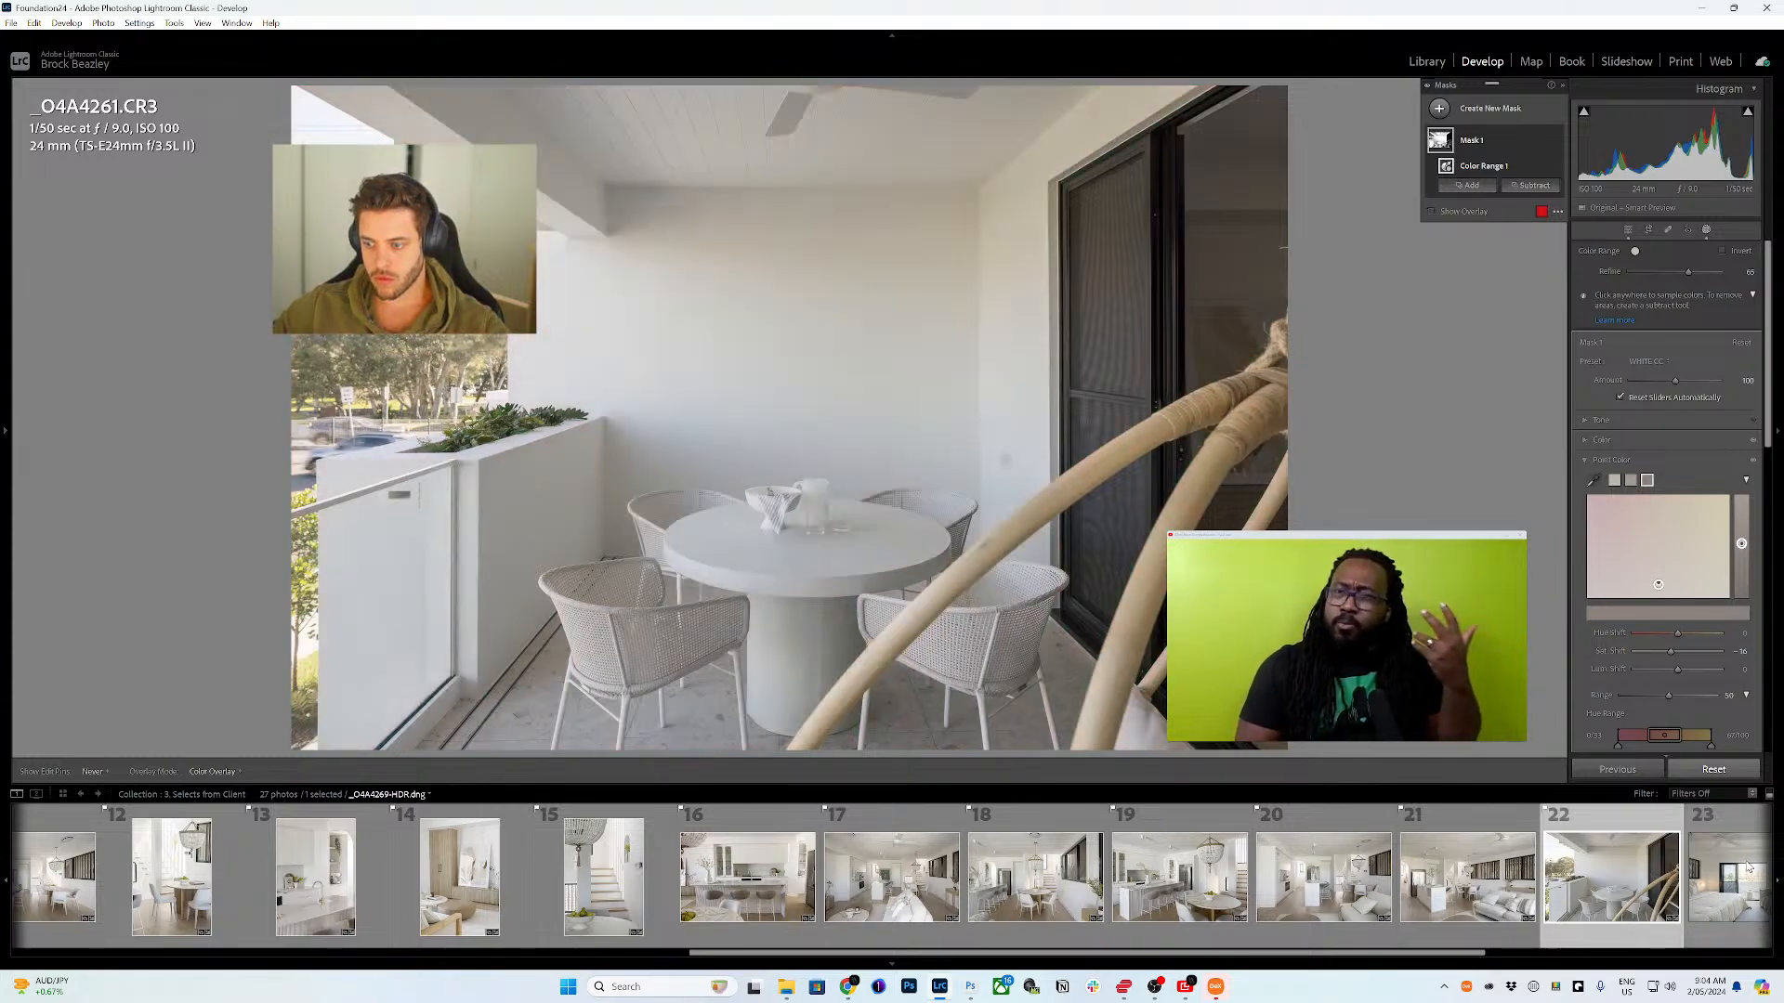
- On _O4A4269-HDR.dng, duplicate Mask 1 and set a green point colour to Sat Shift -25
key("Right")
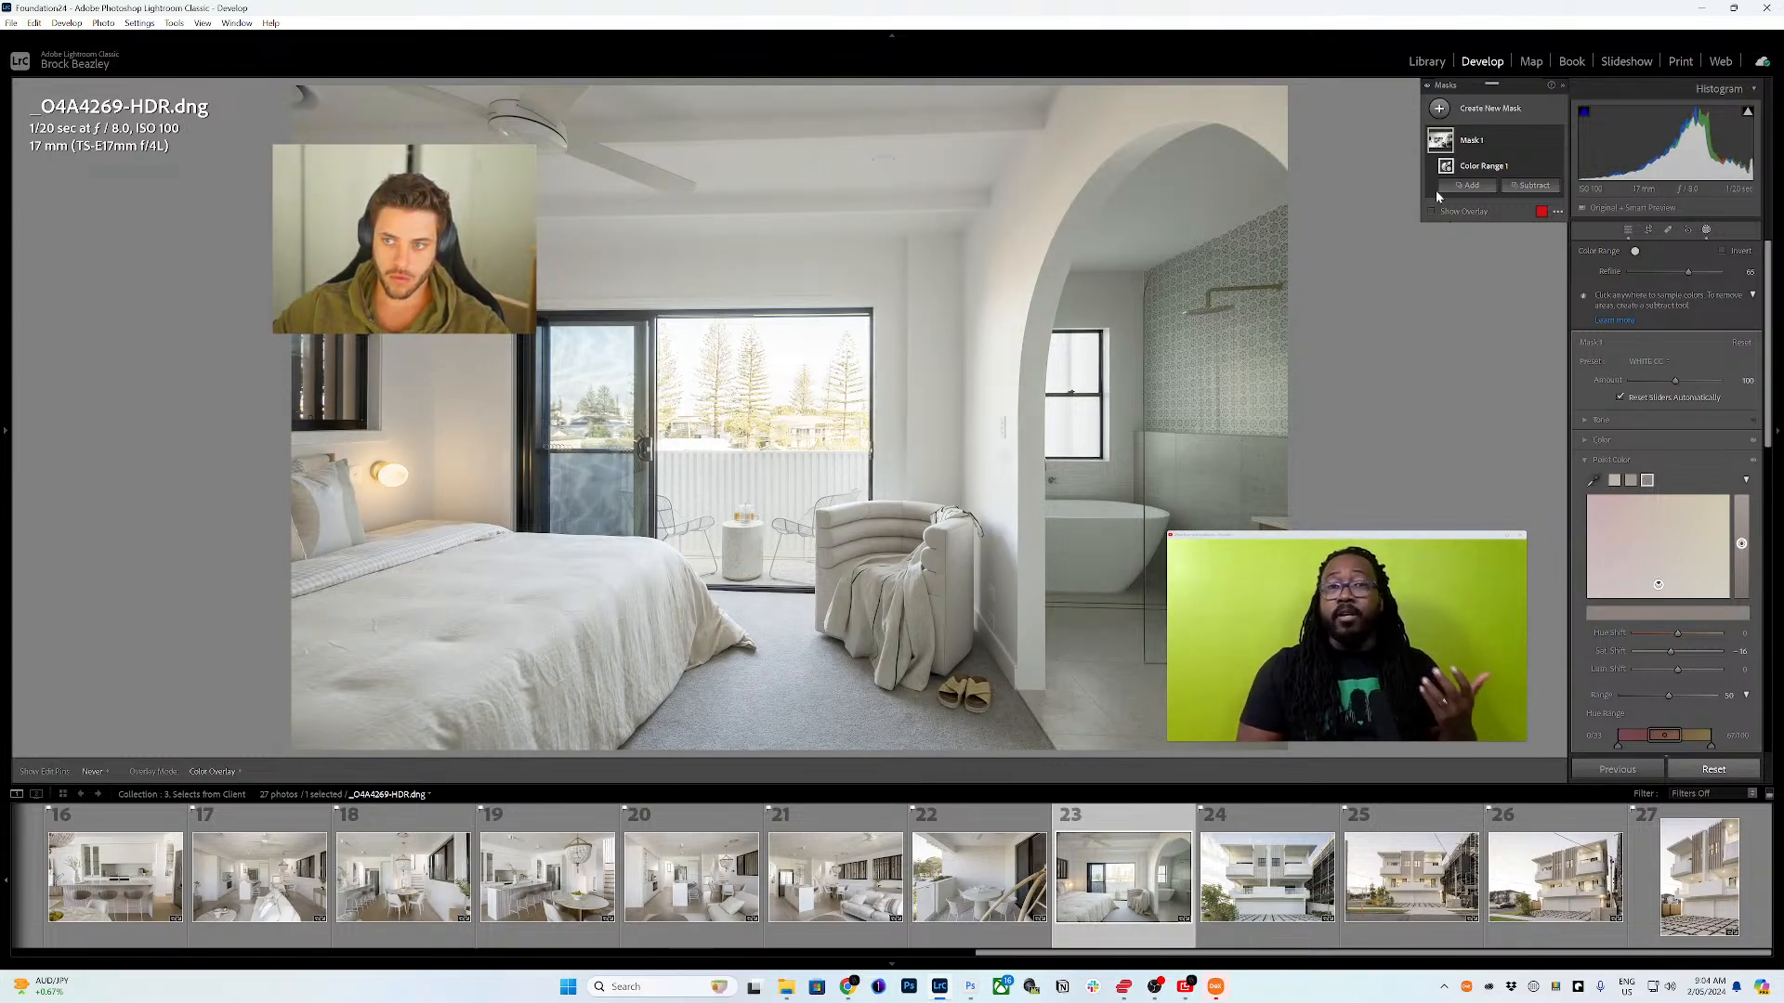
left_click(1547, 141)
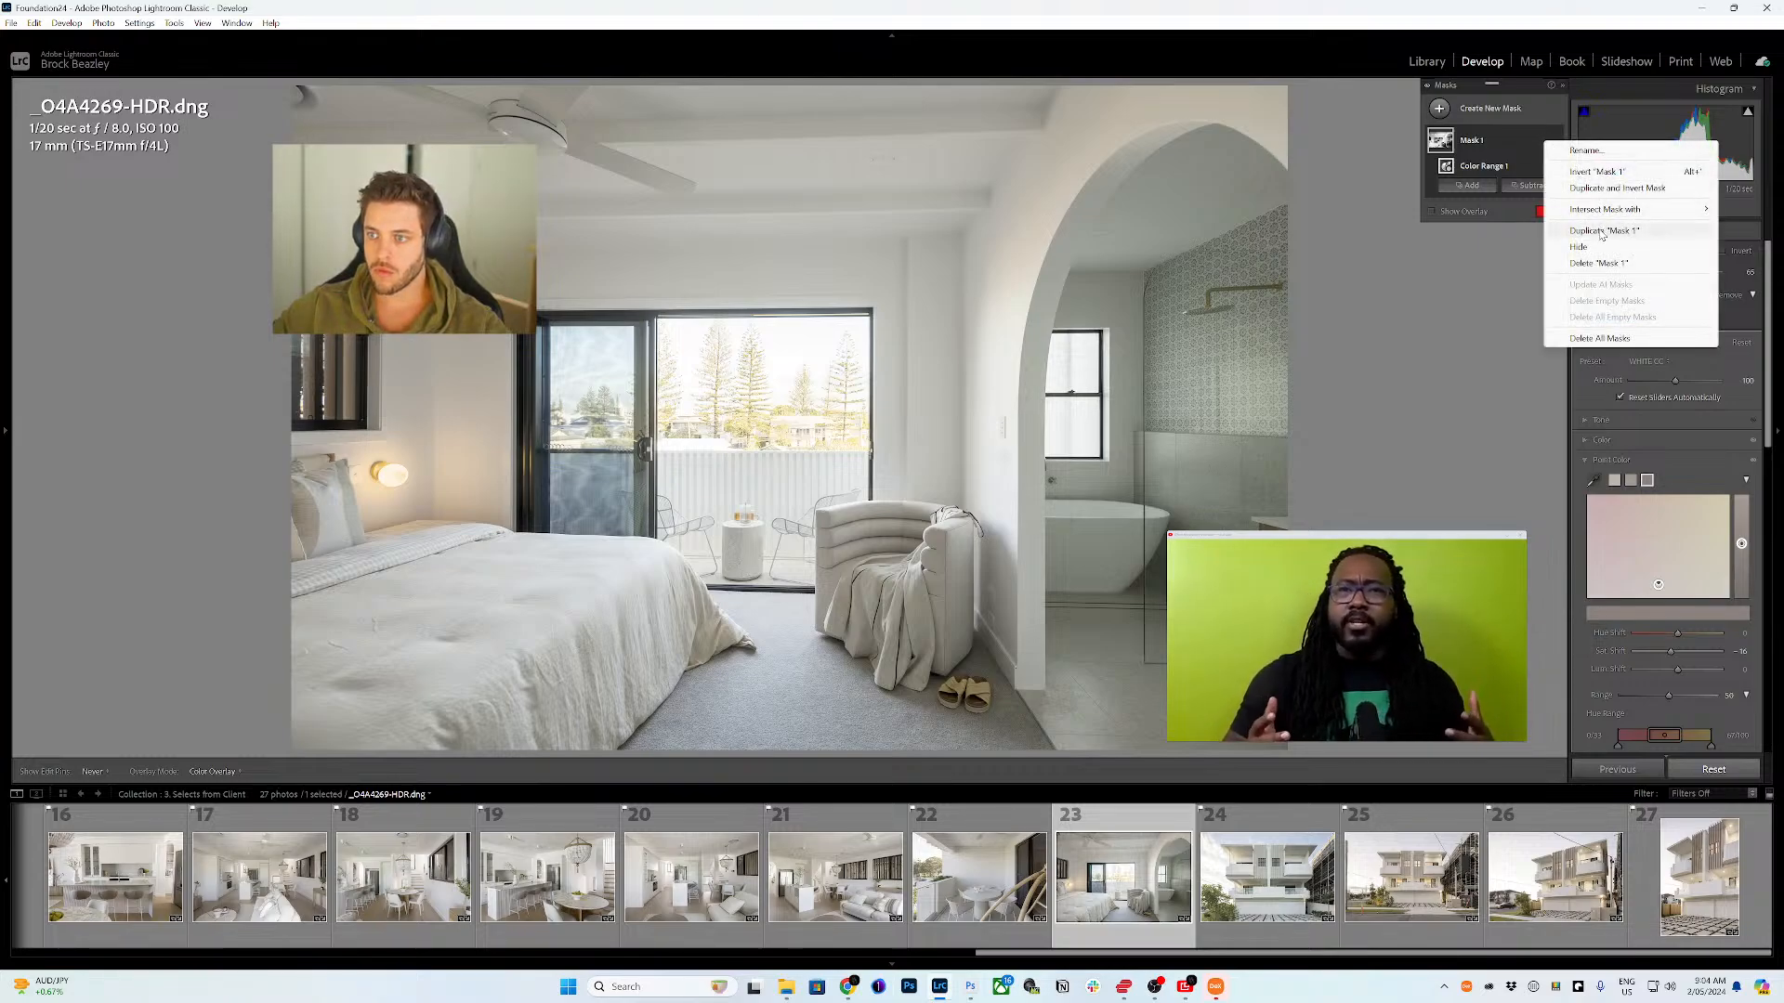
left_click(1637, 247)
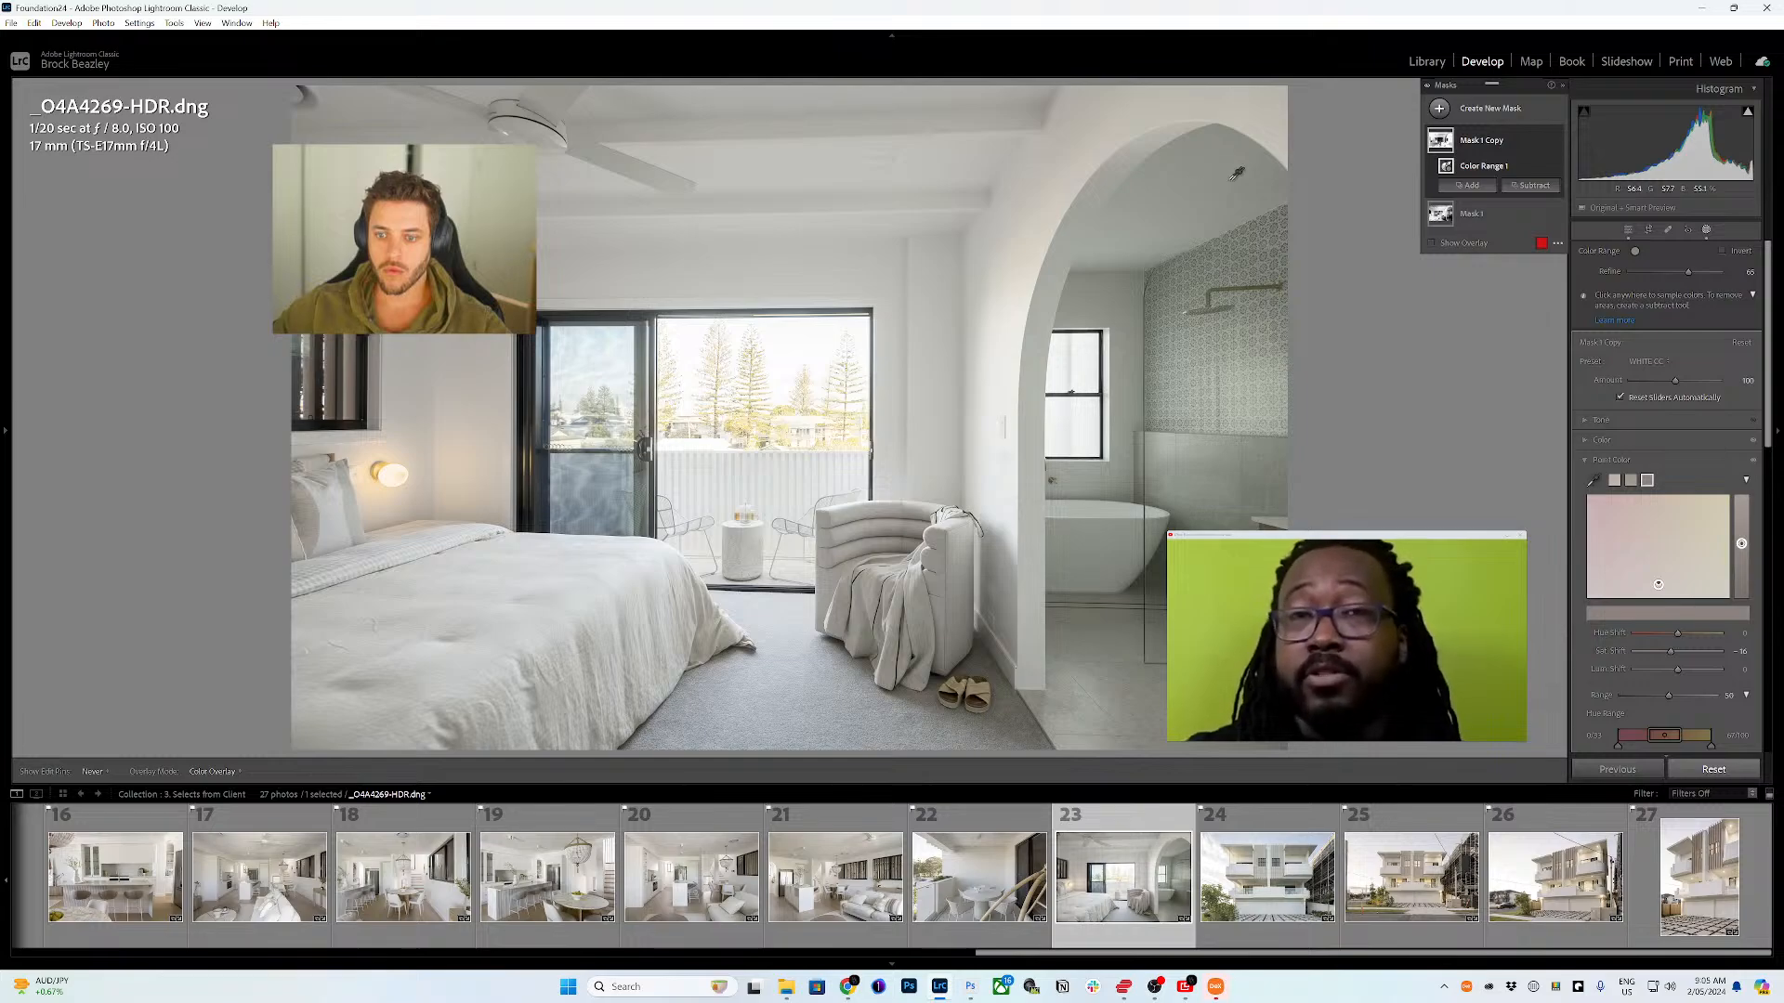
left_click_drag(1626, 558, 1626, 561)
left_click_drag(1678, 654, 1666, 654)
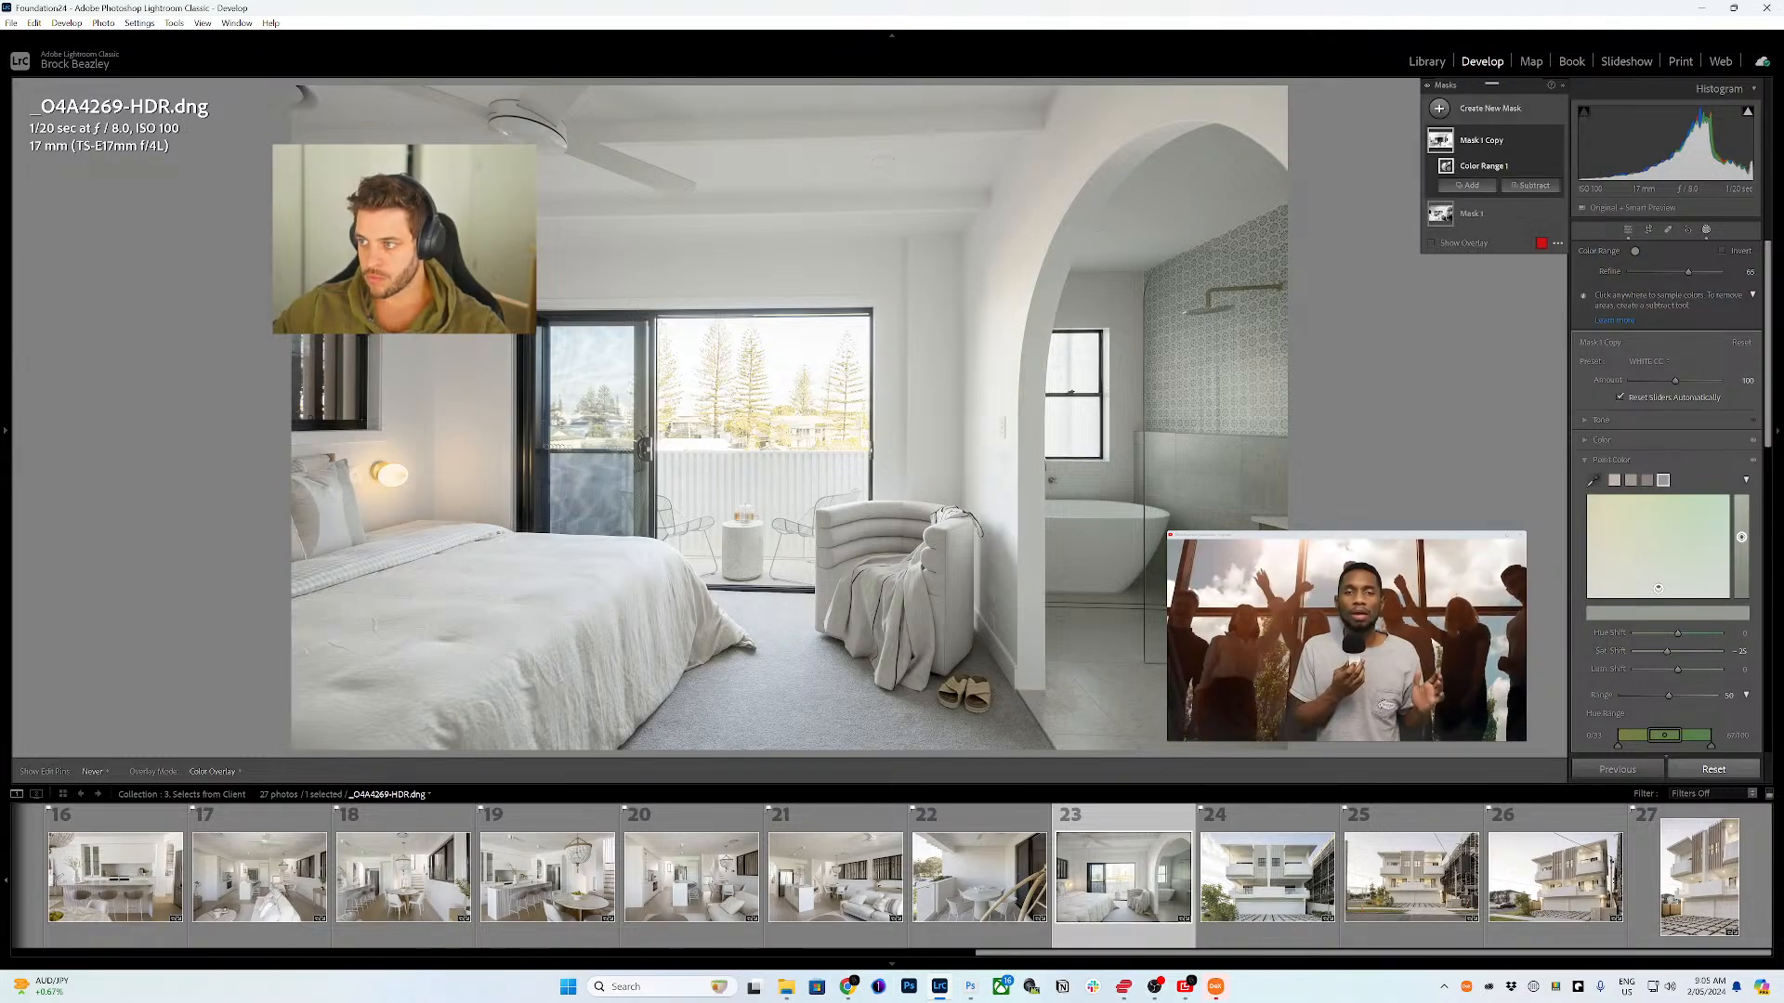
left_click_drag(1783, 357, 1362, 303)
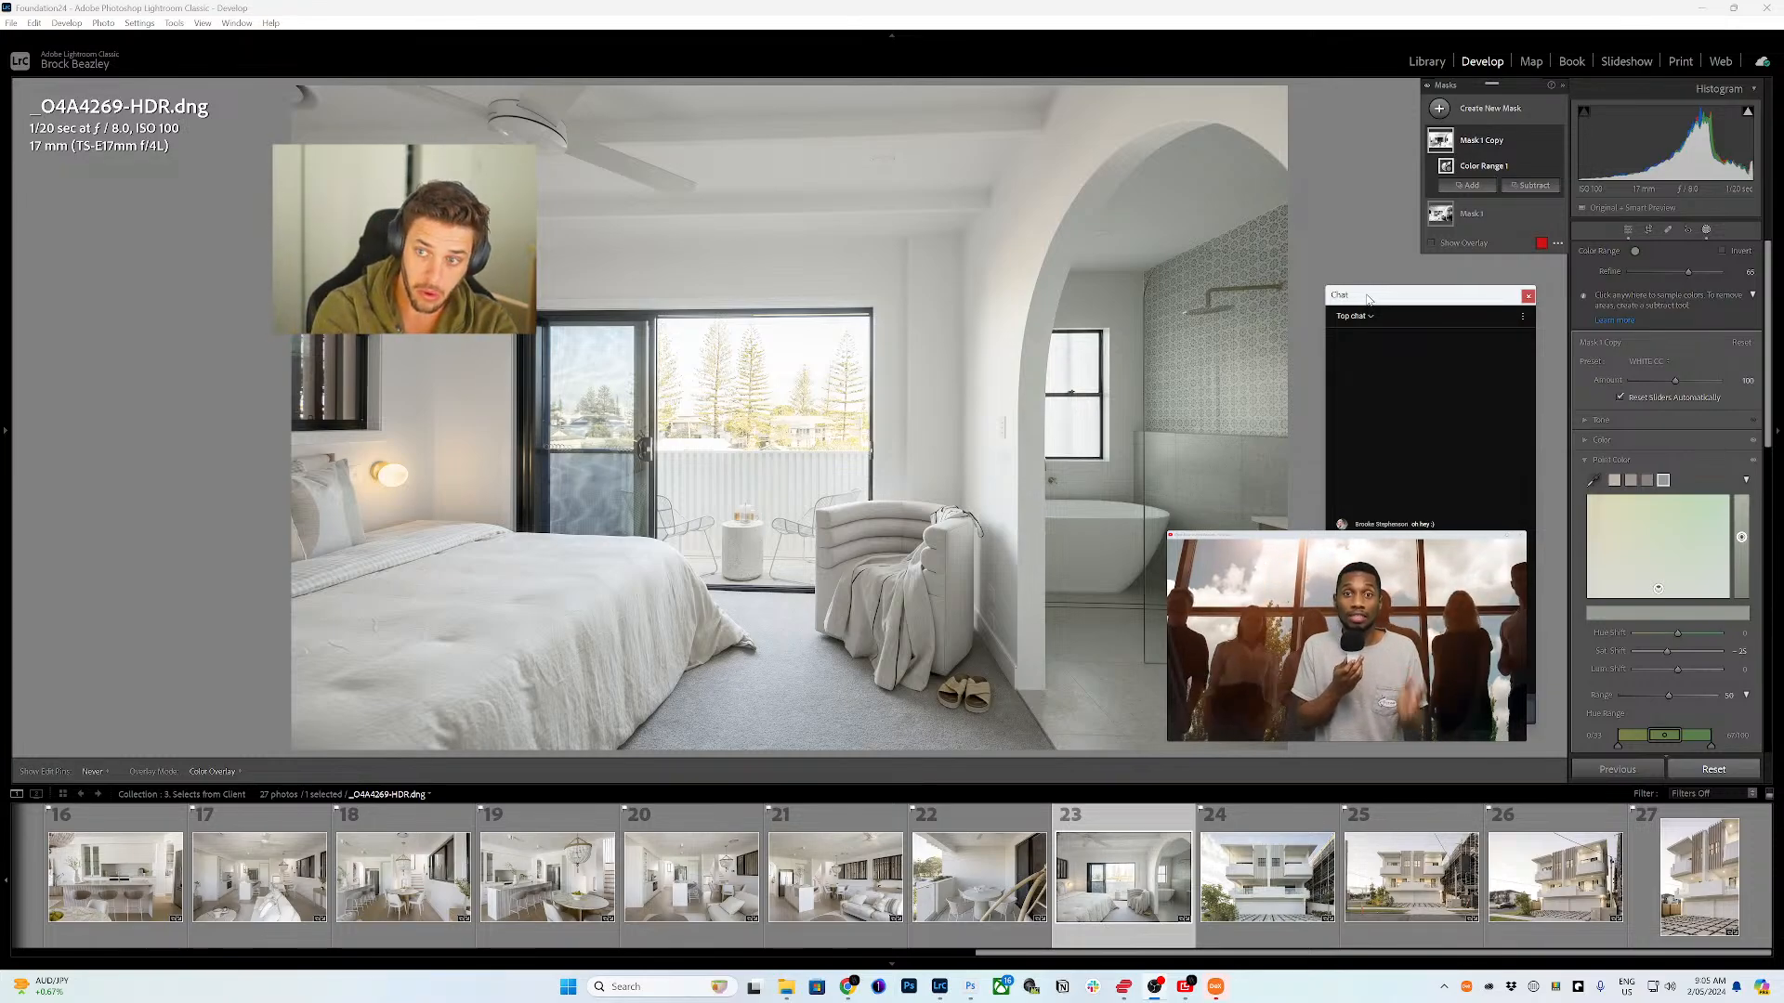
left_click_drag(1368, 299, 1383, 280)
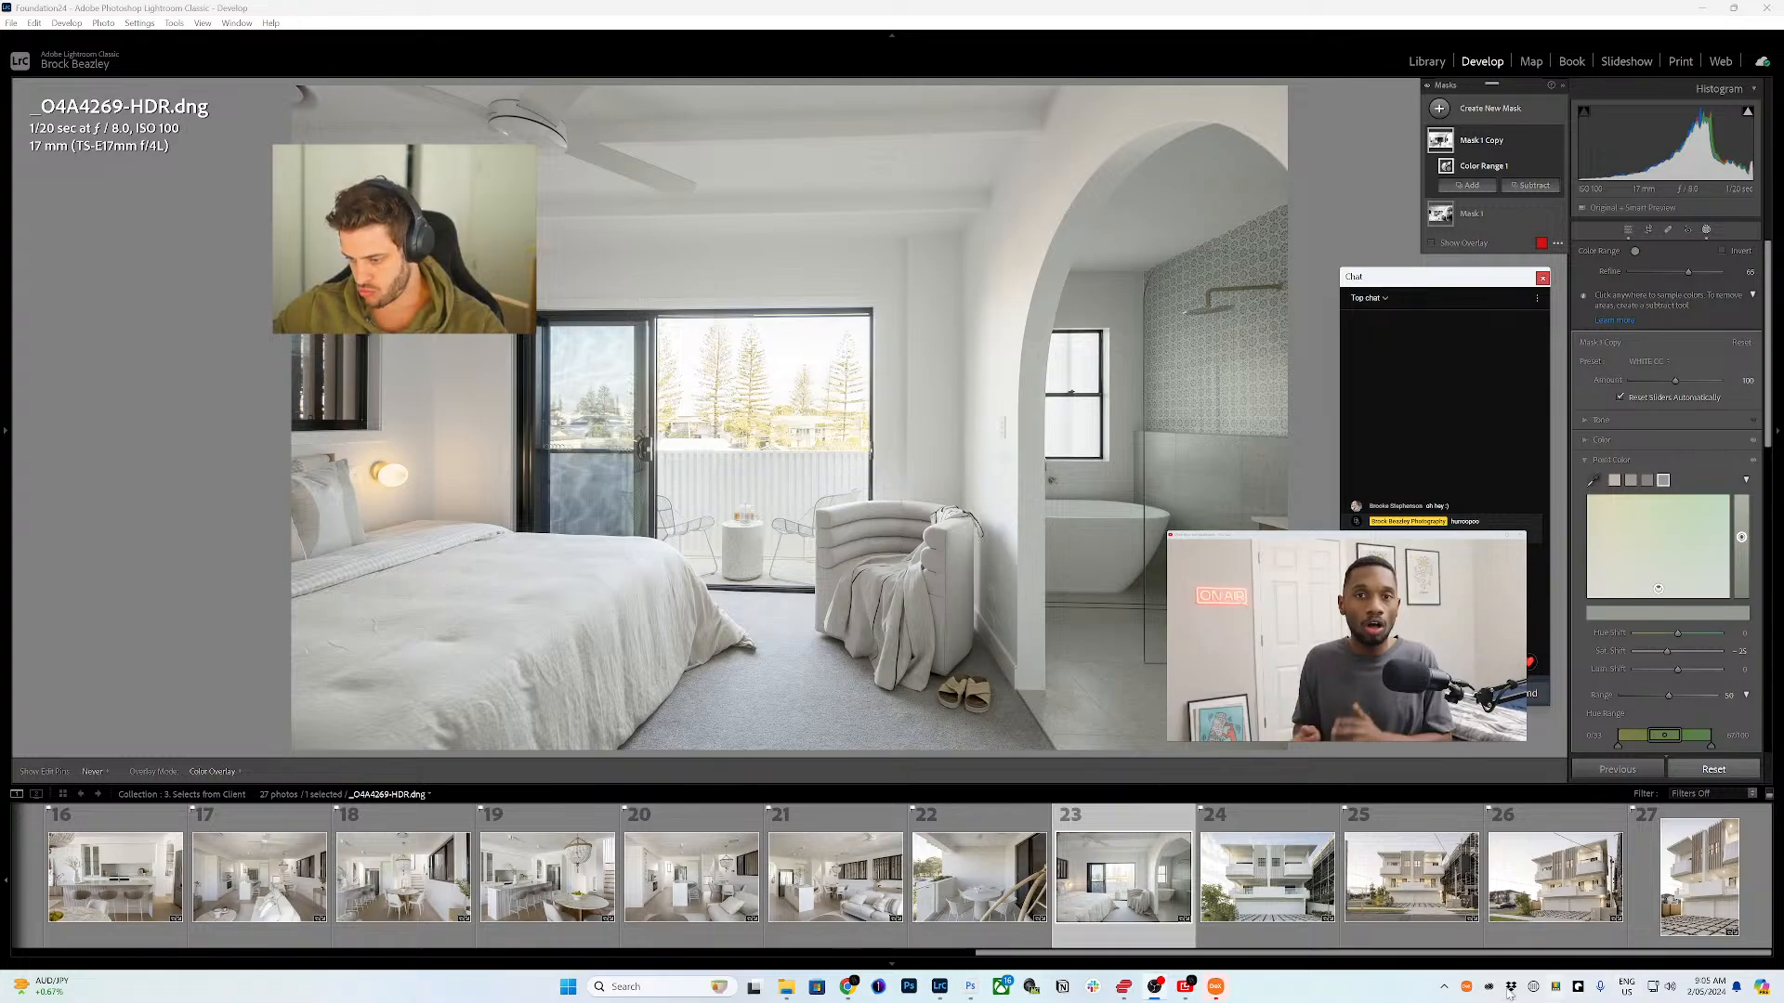
right_click(1556, 988)
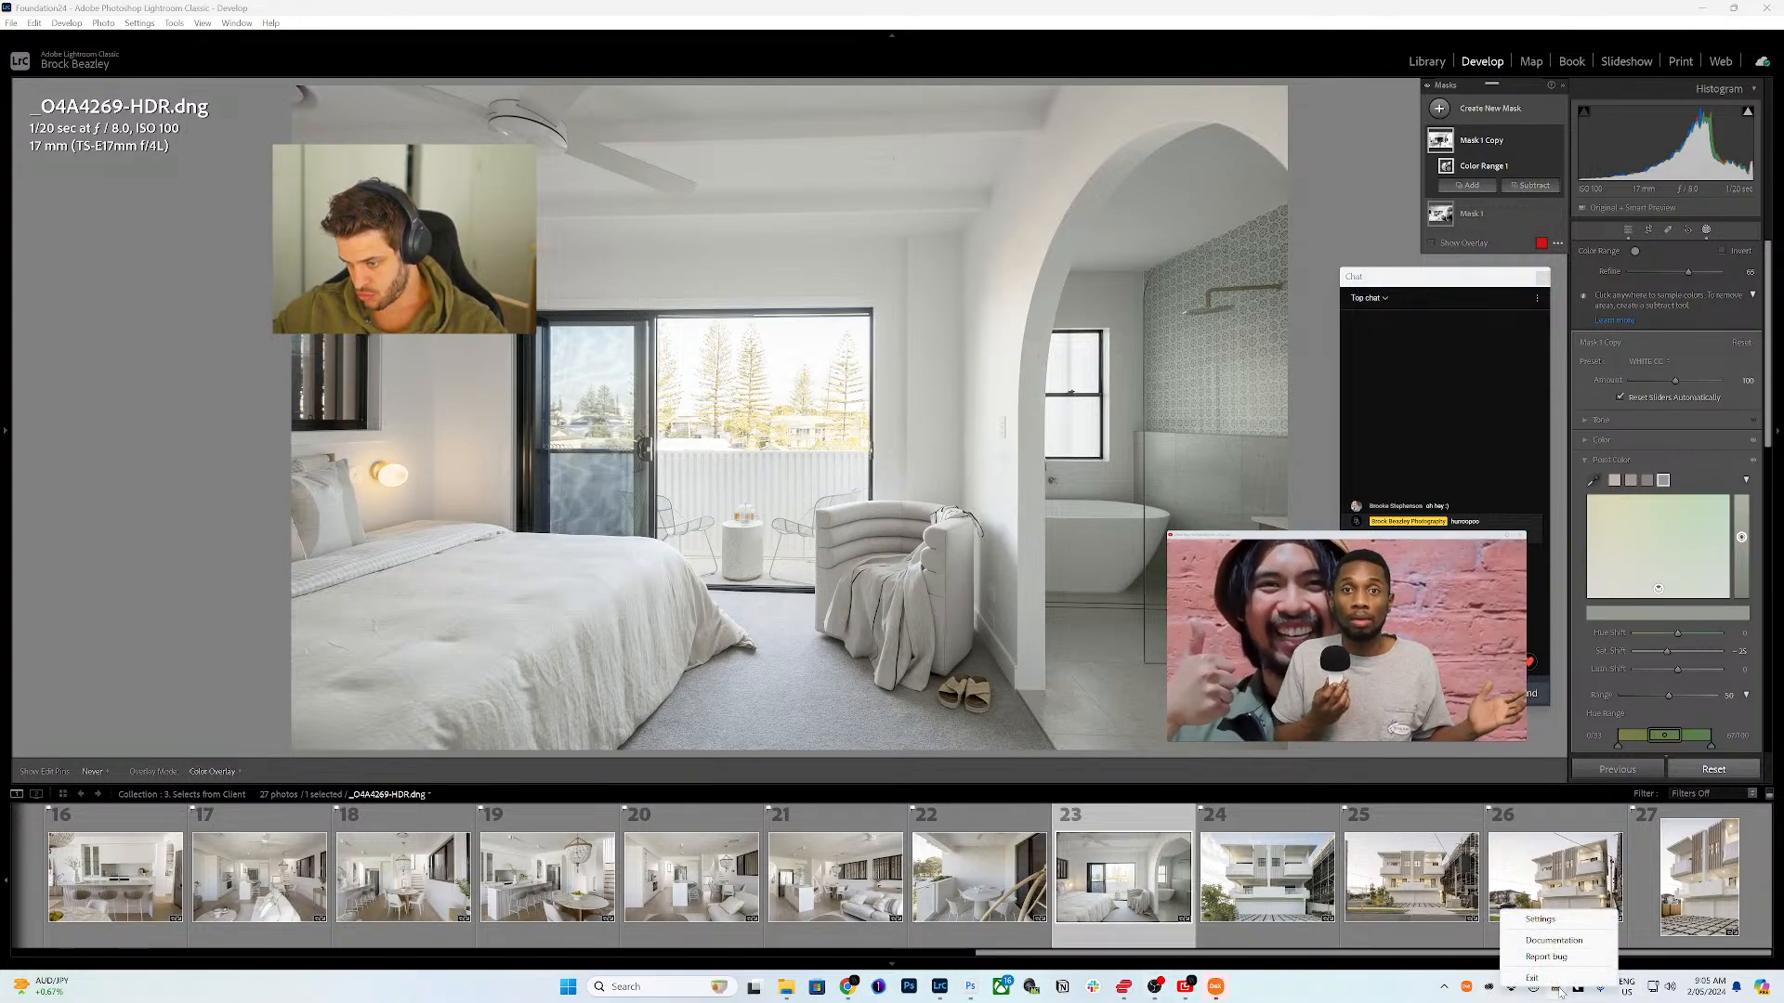
left_click(1558, 990)
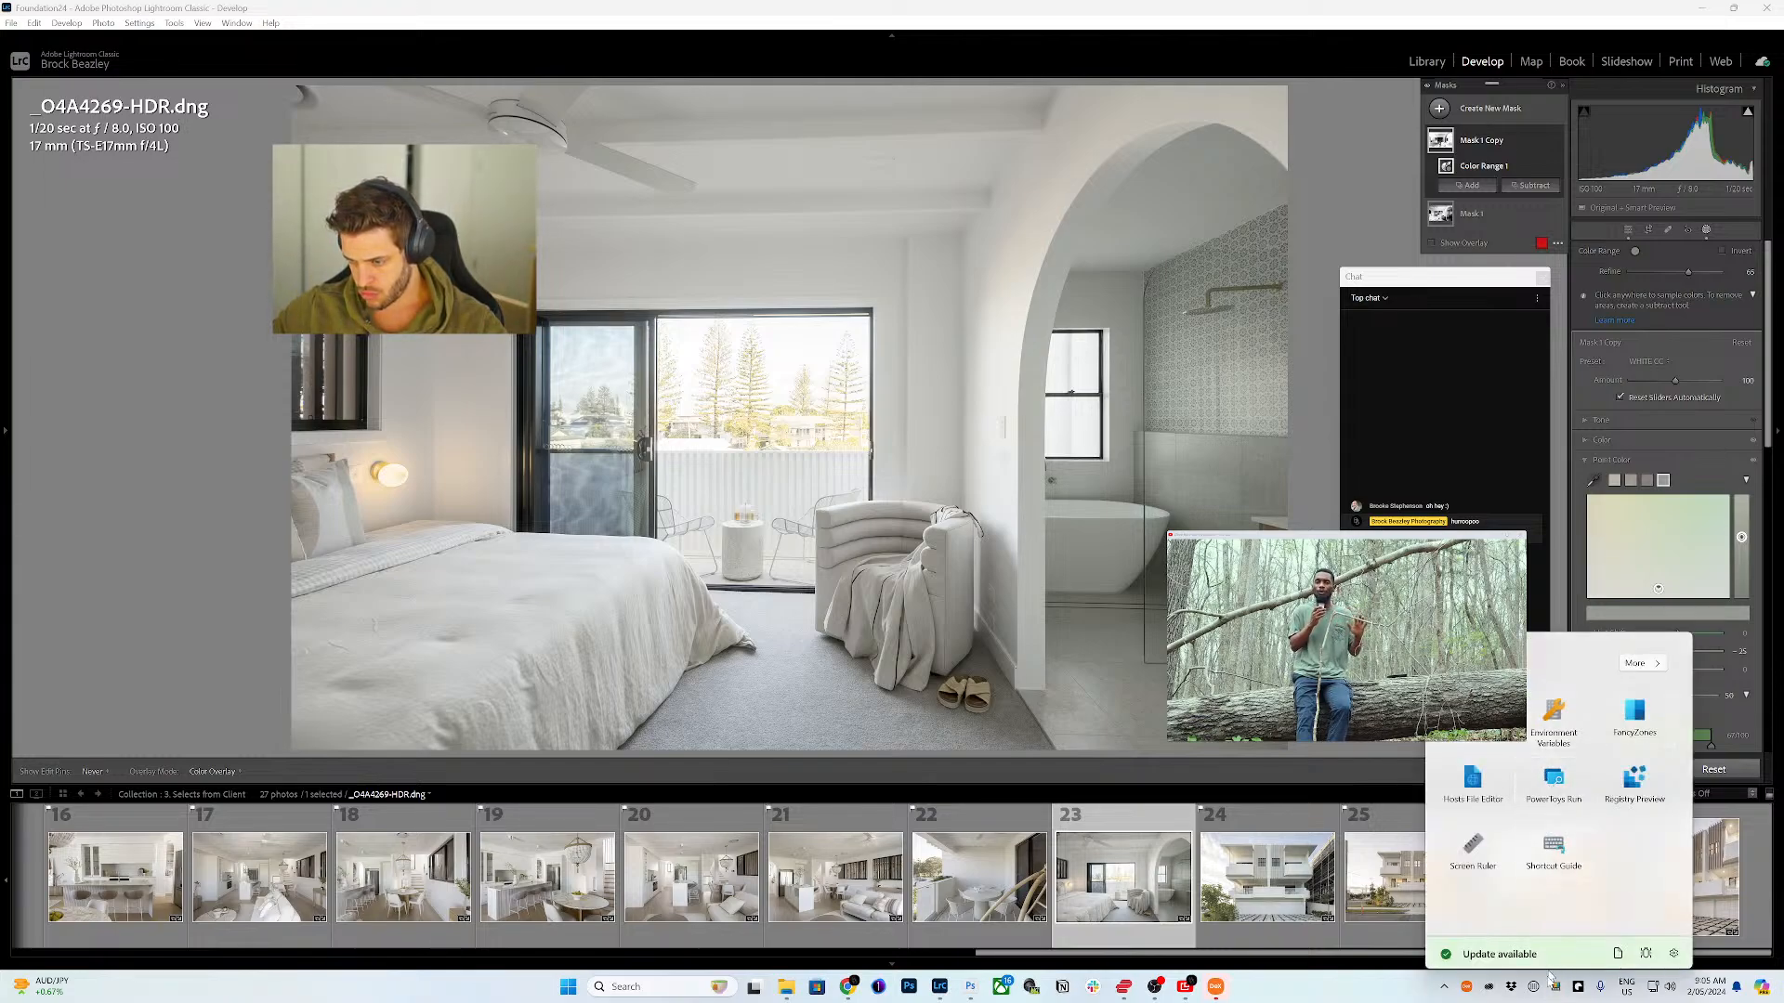
double_click(1512, 990)
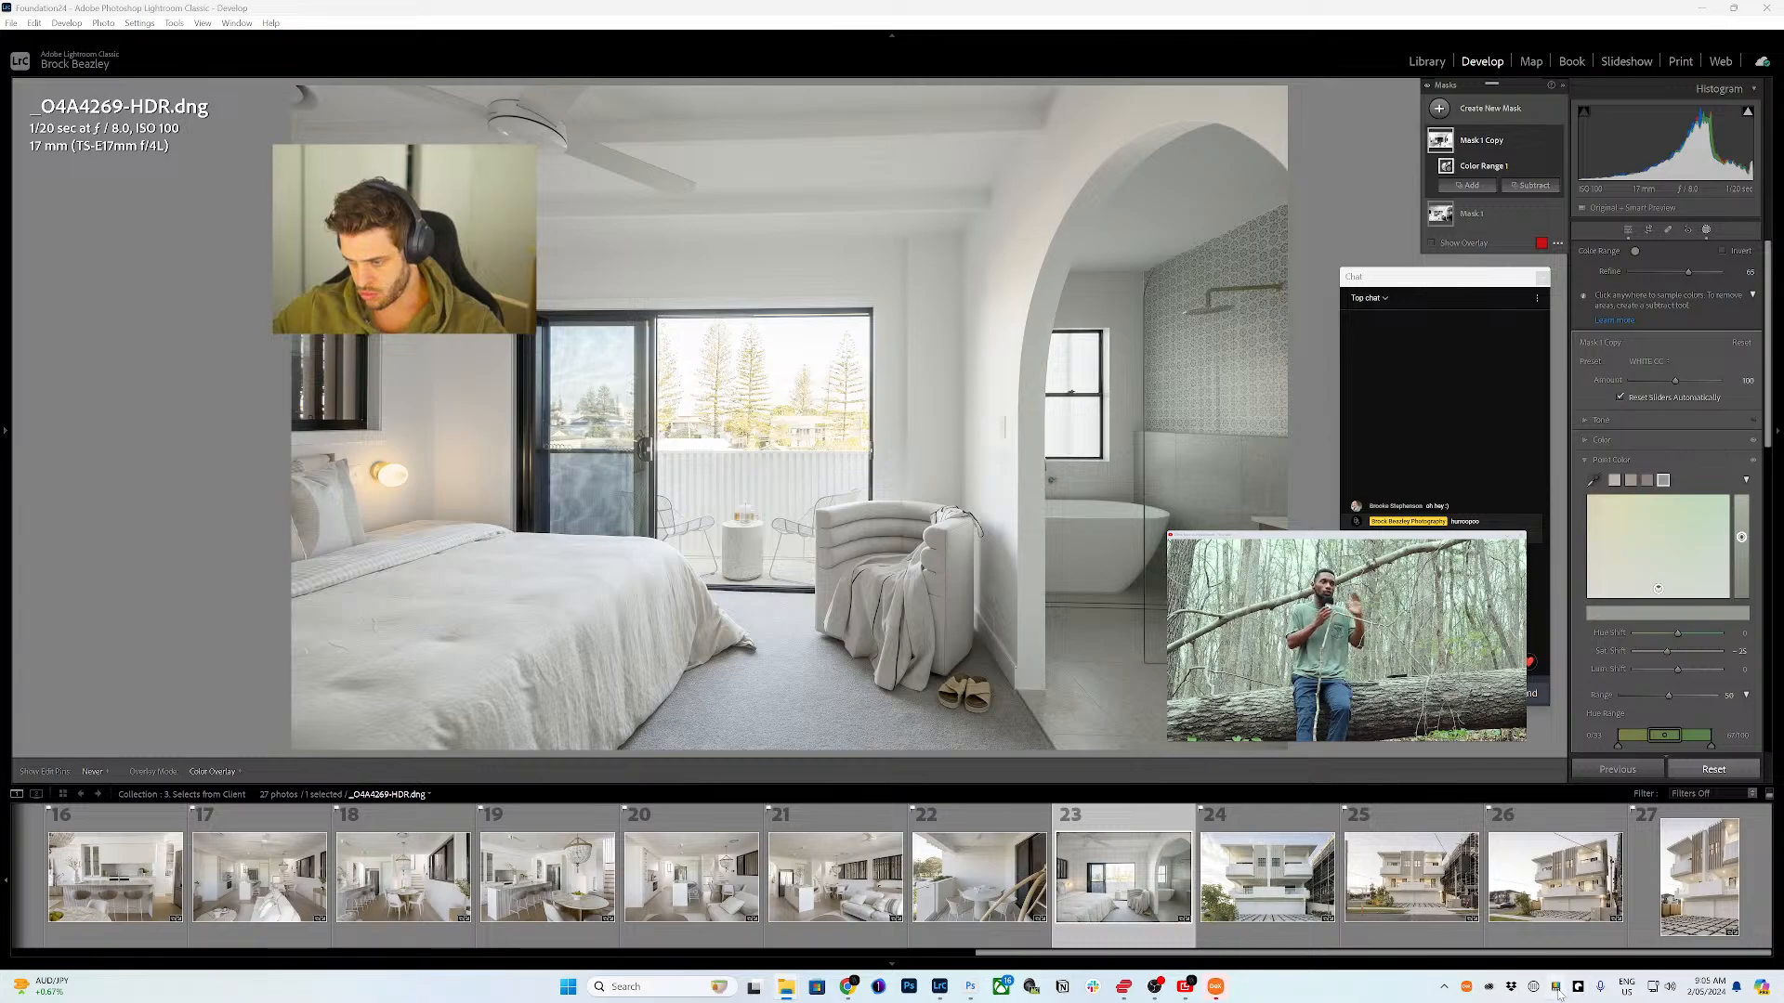
double_click(1557, 990)
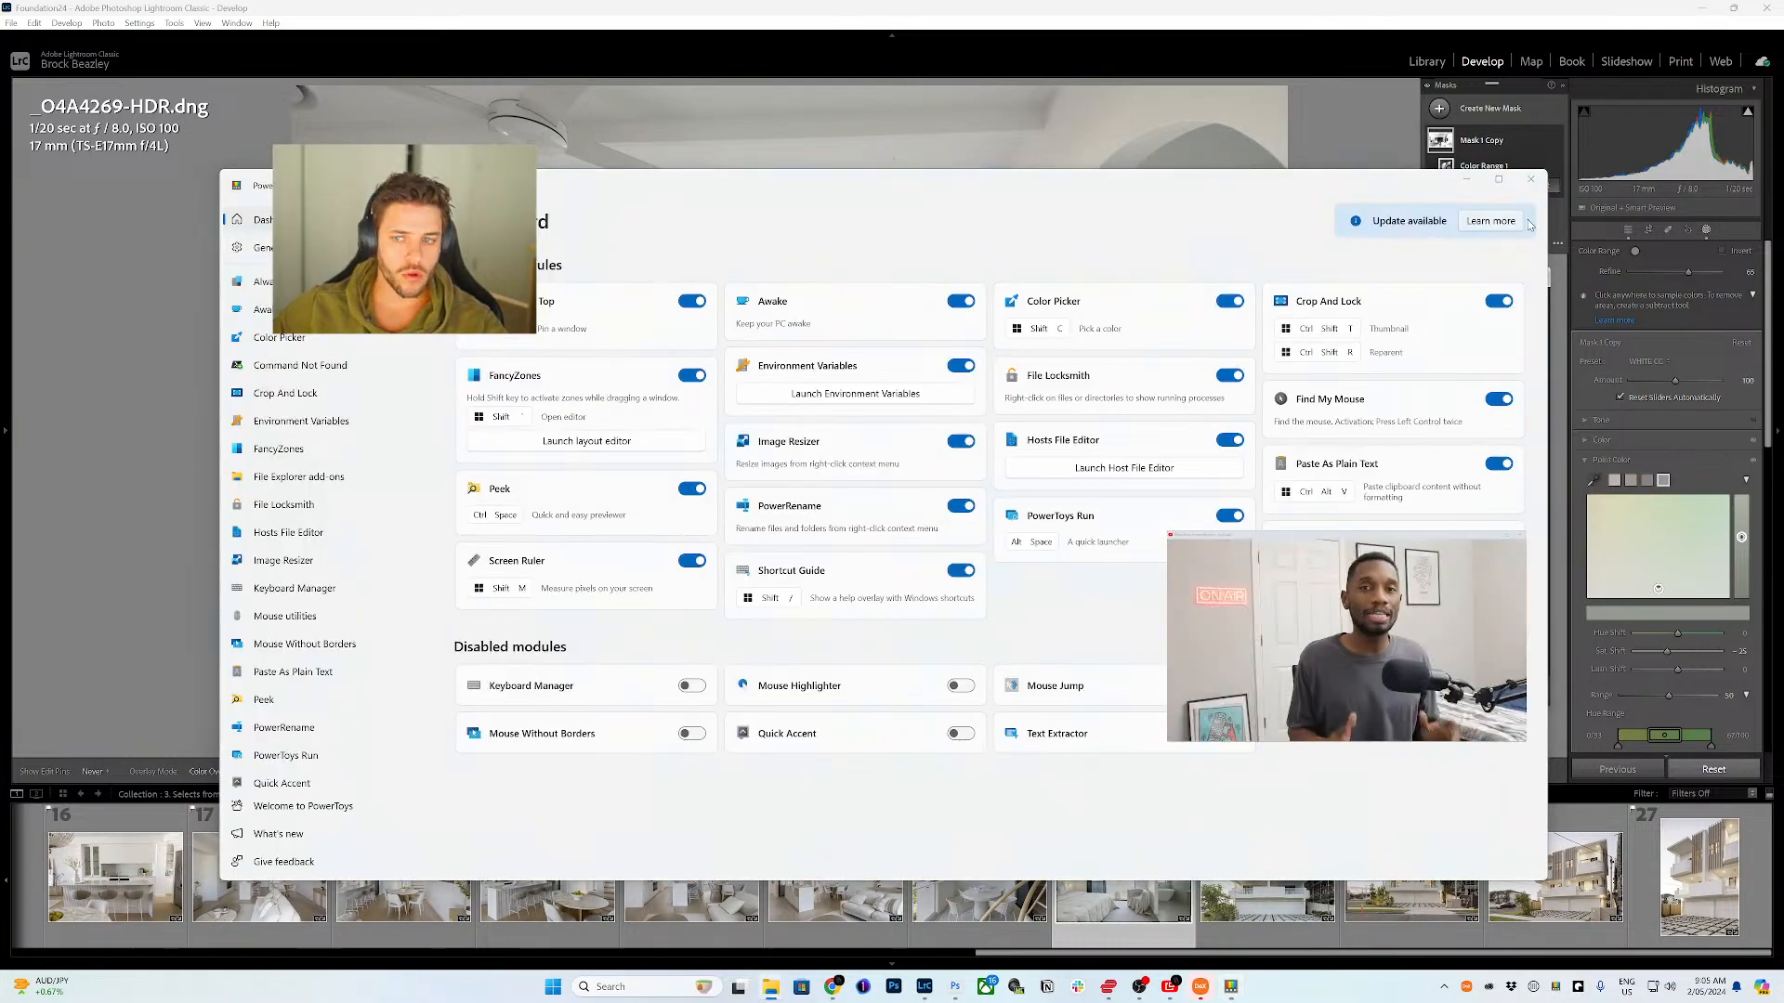
left_click(1531, 178)
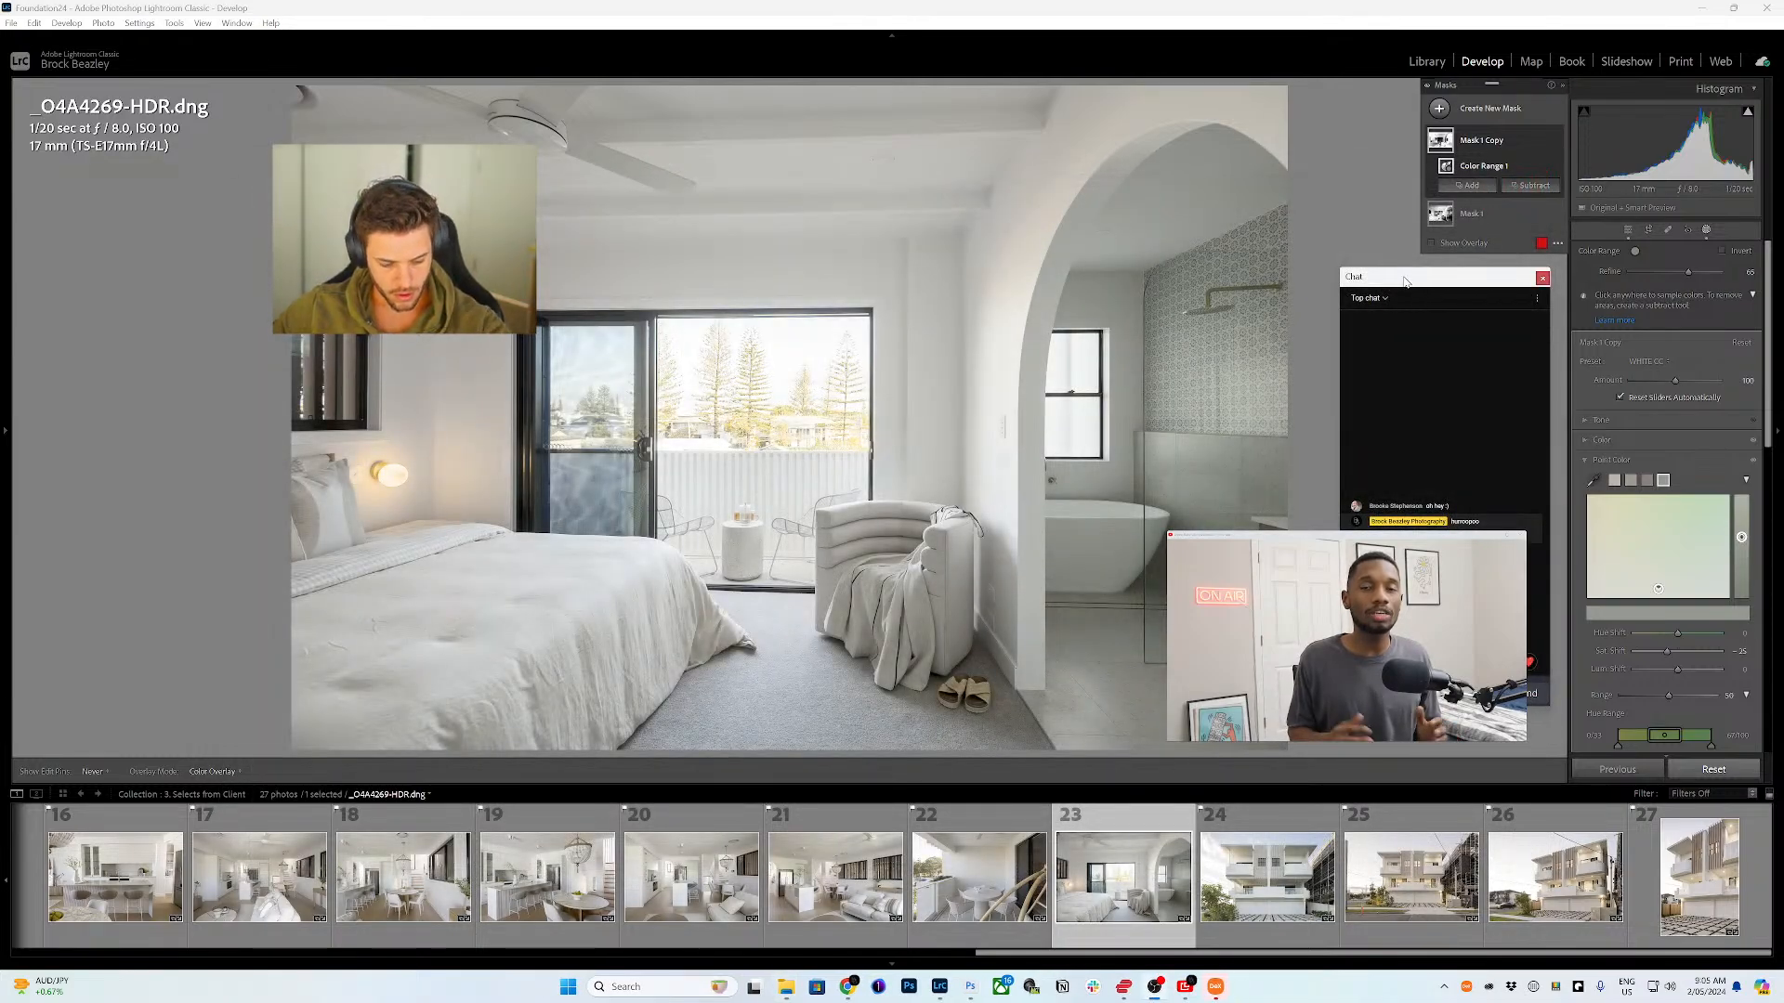
key("super+t")
left_click(1404, 282)
left_click(1318, 316)
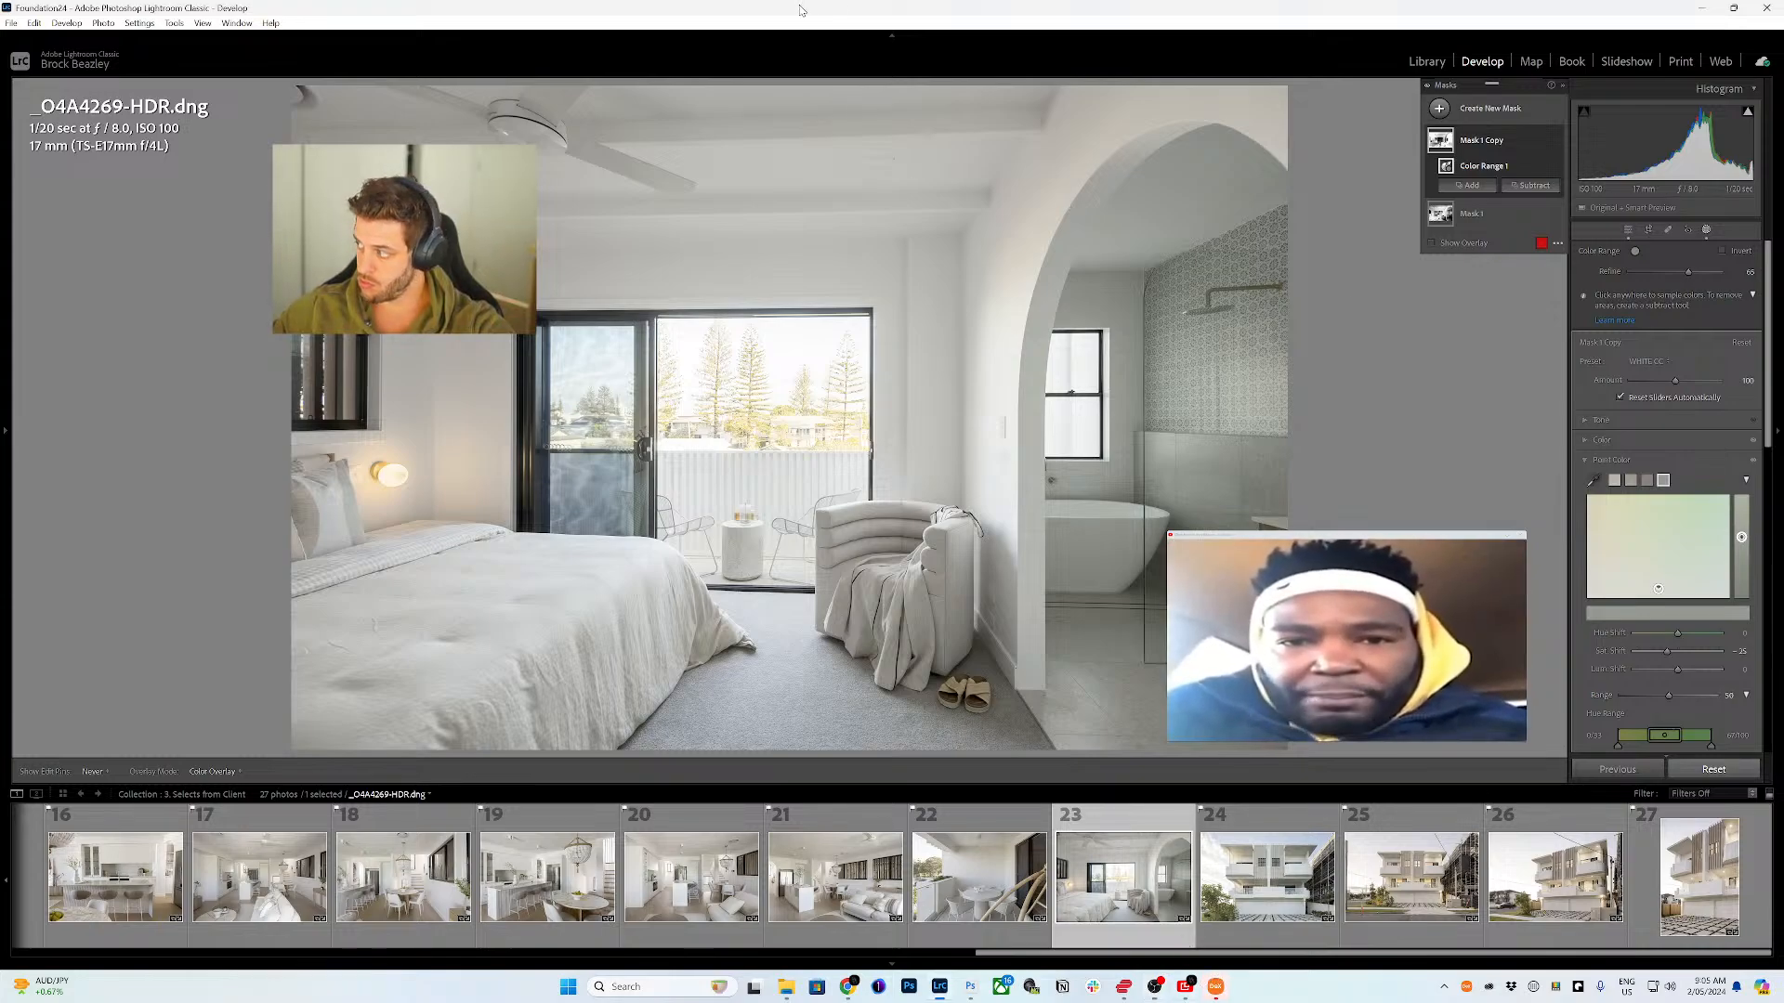
key("super+t")
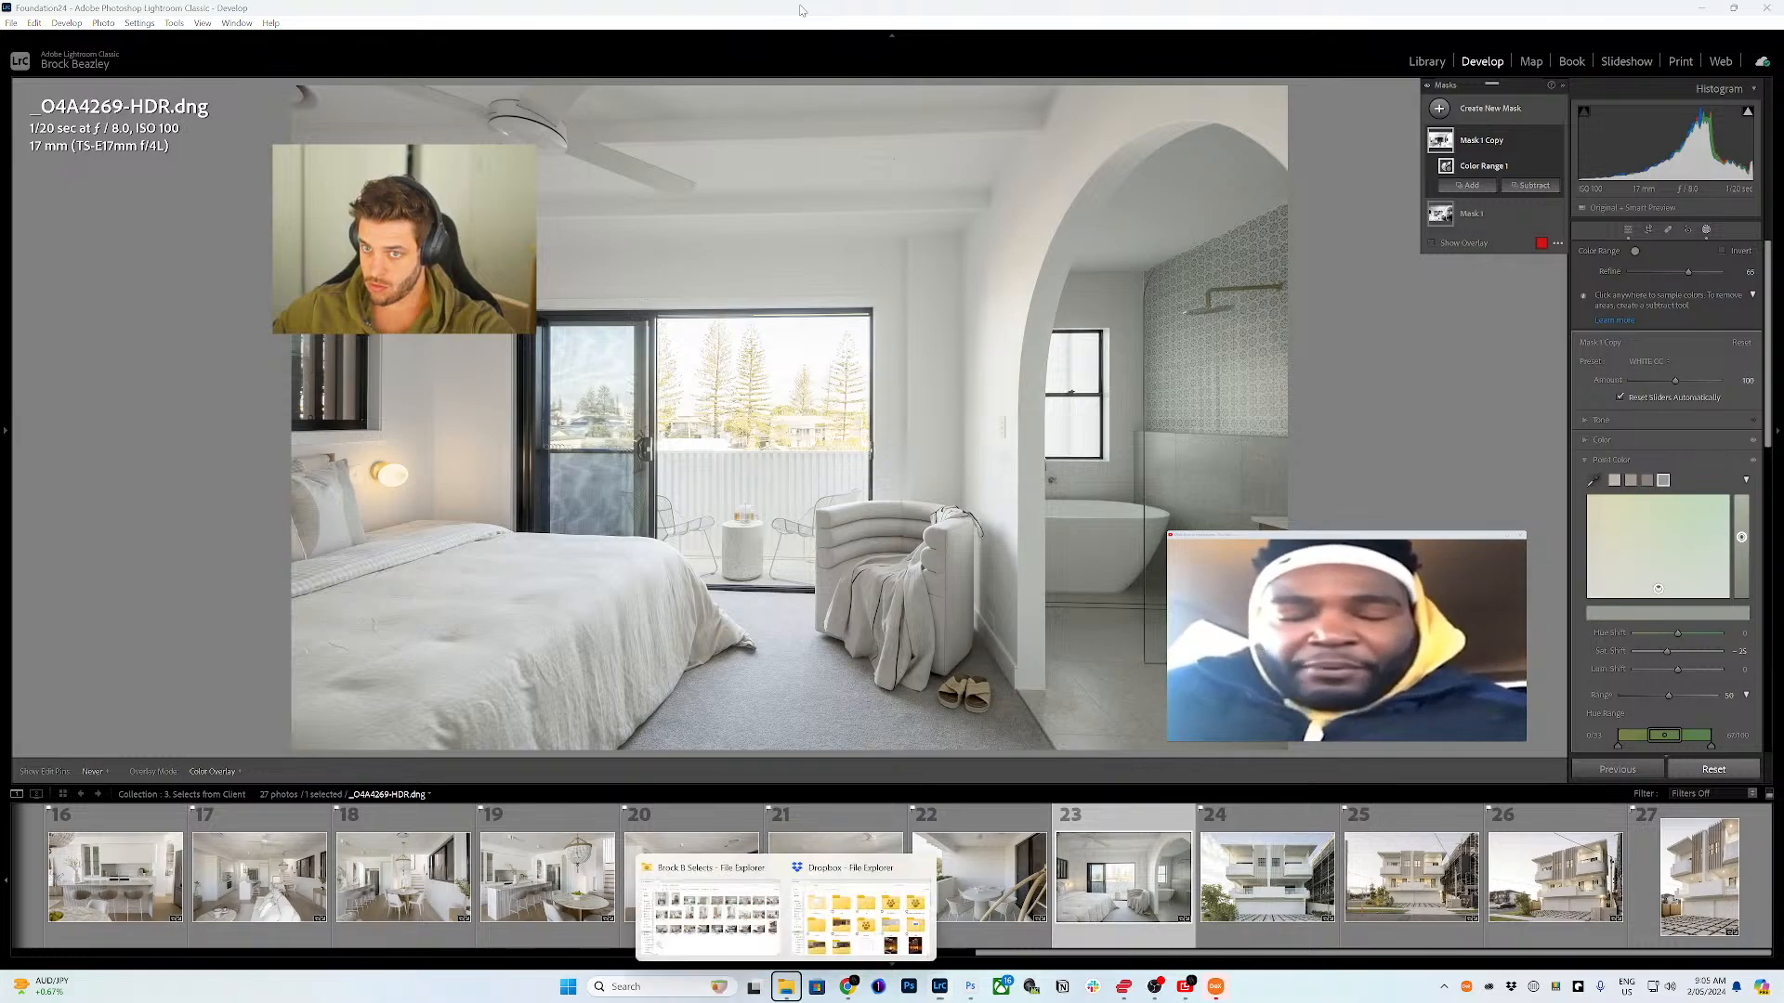
key("Right")
key("Right")
key("Right")
key("Right")
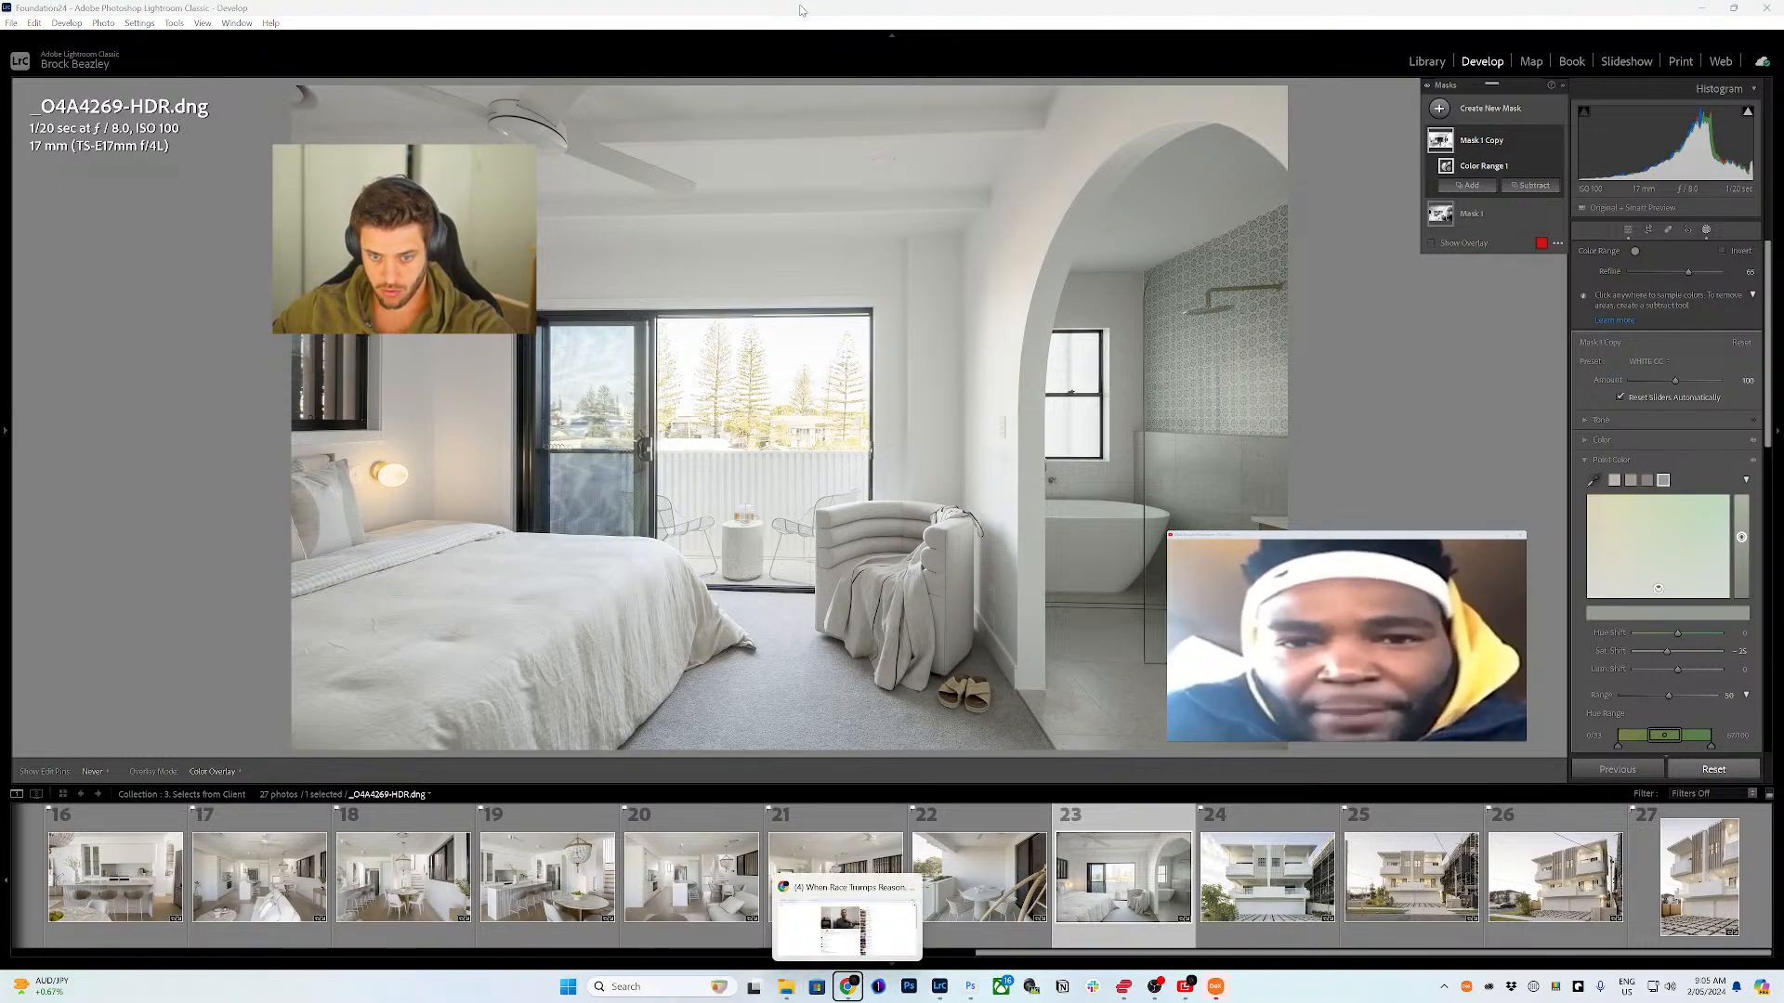
key("Right")
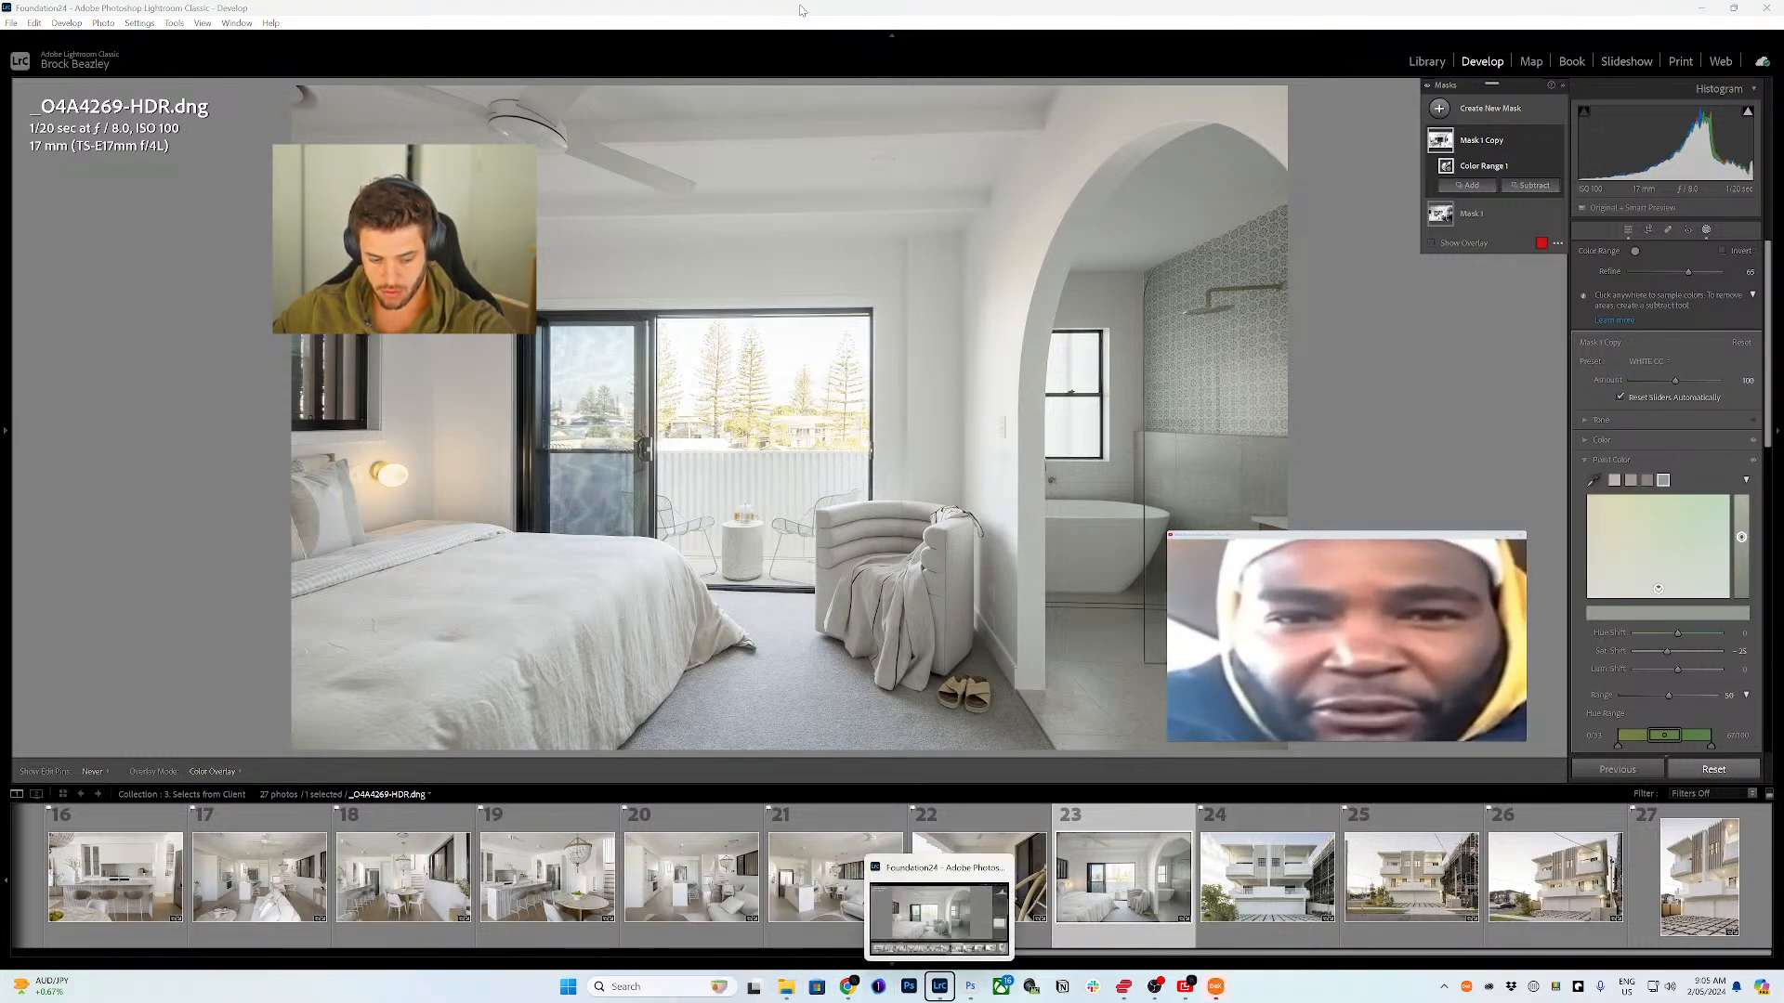
key("super")
key("Escape")
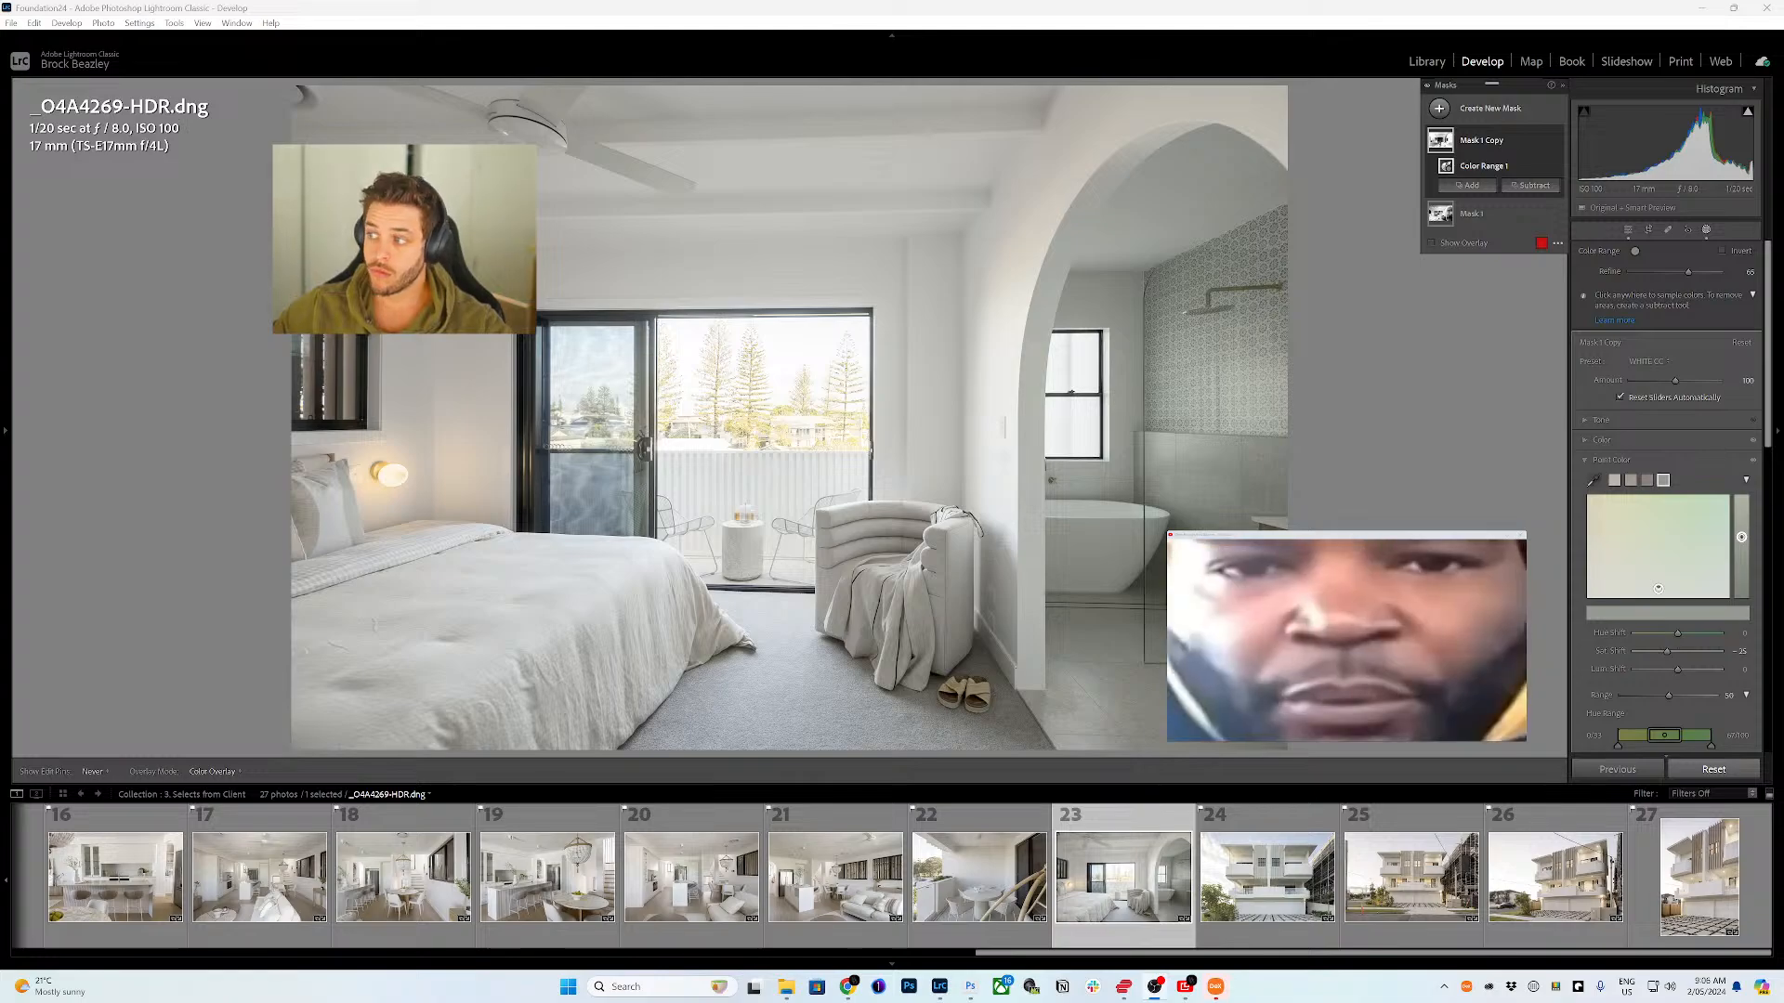
- Move the floating Chat window onto the screen, raise it slightly, and widen it
left_click_drag(1782, 370, 1397, 411)
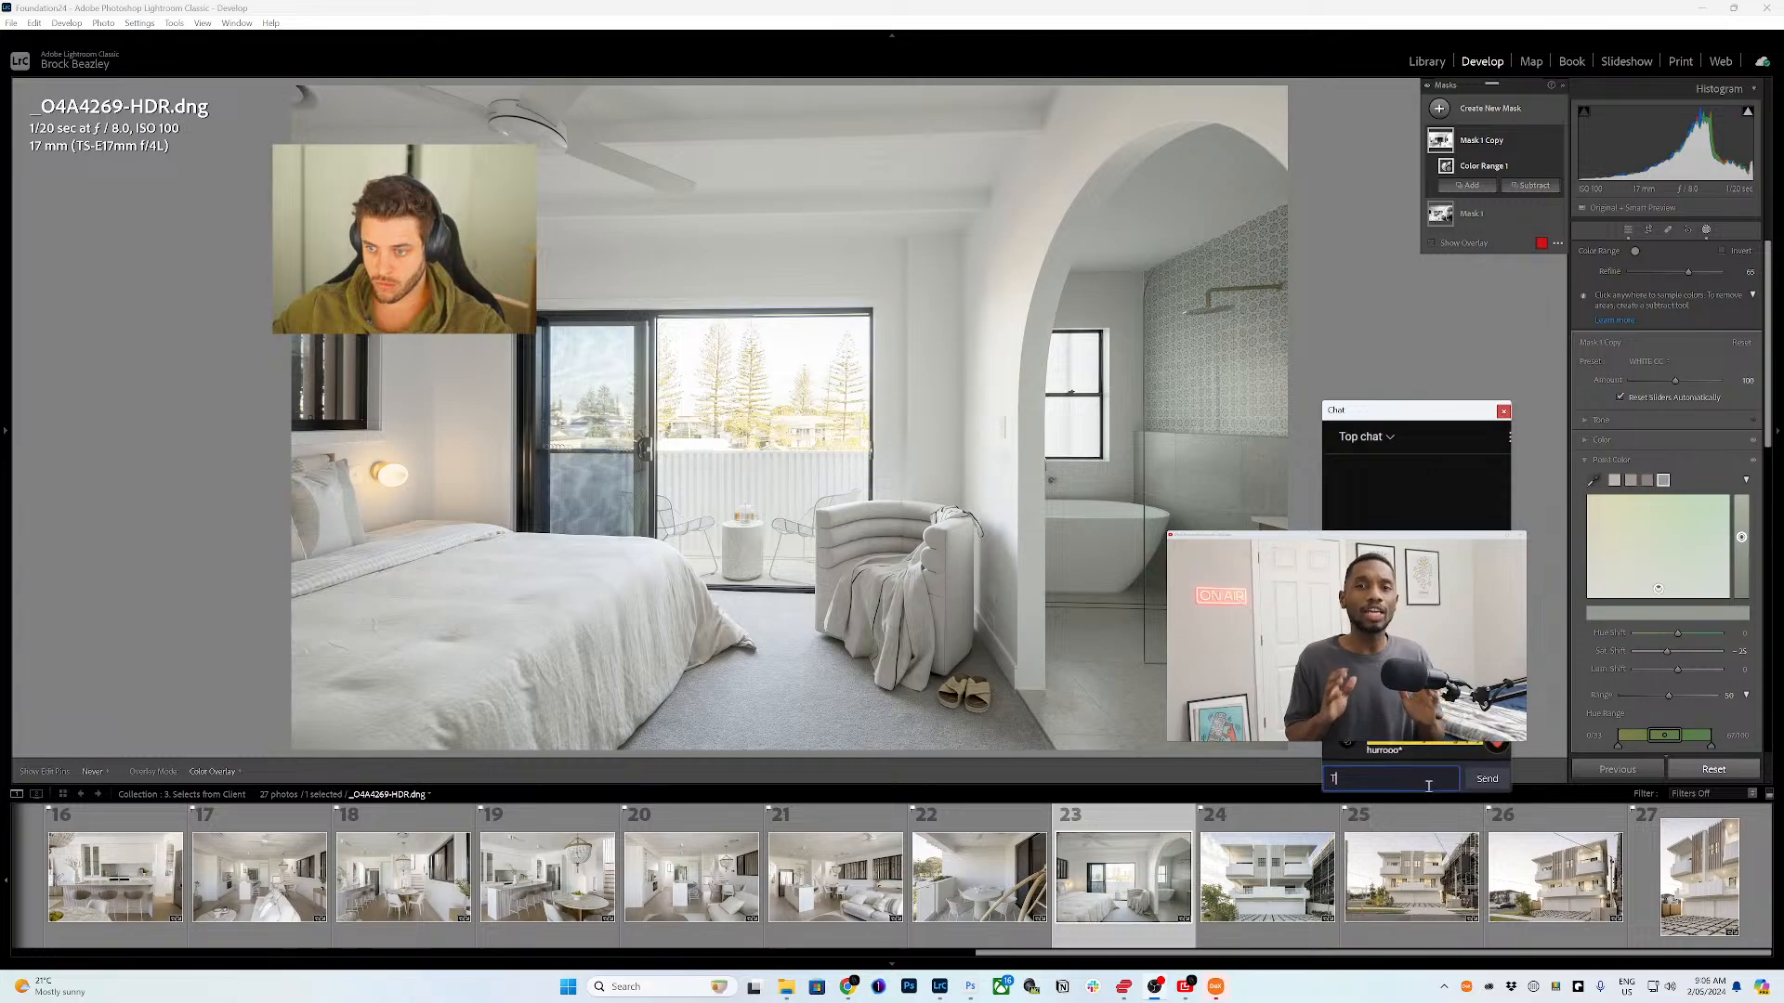
left_click_drag(1393, 410, 1402, 331)
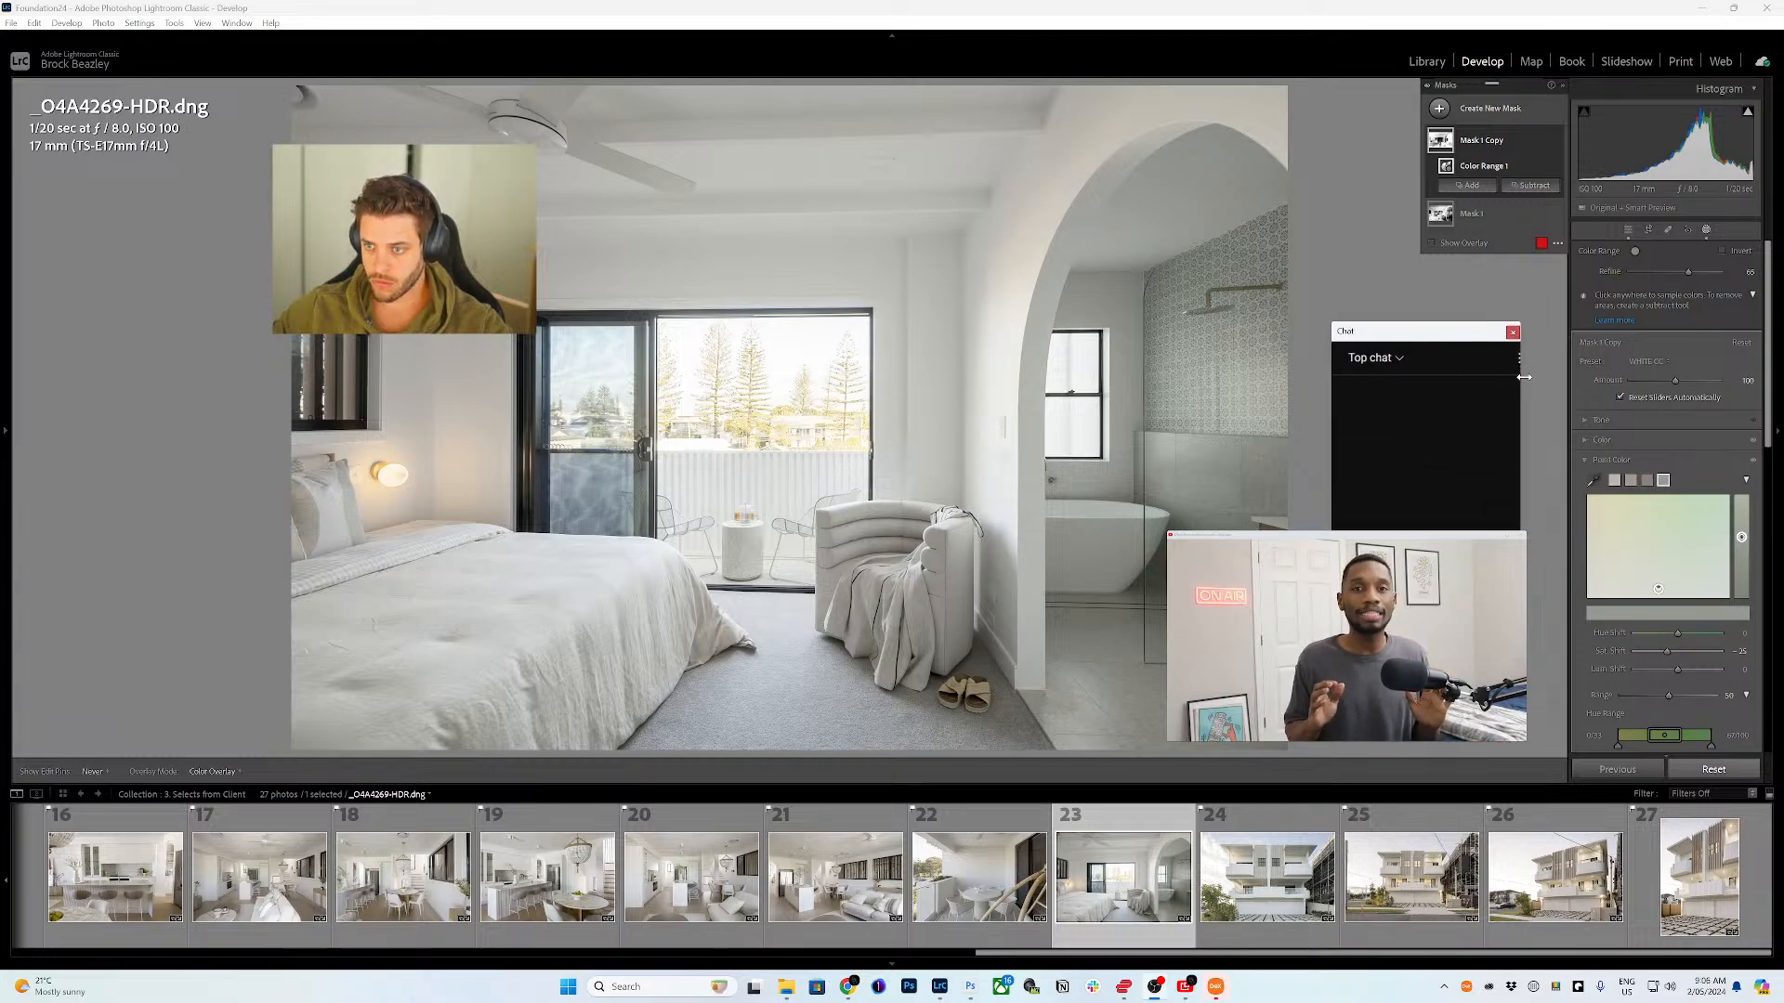
left_click_drag(1524, 377, 1556, 378)
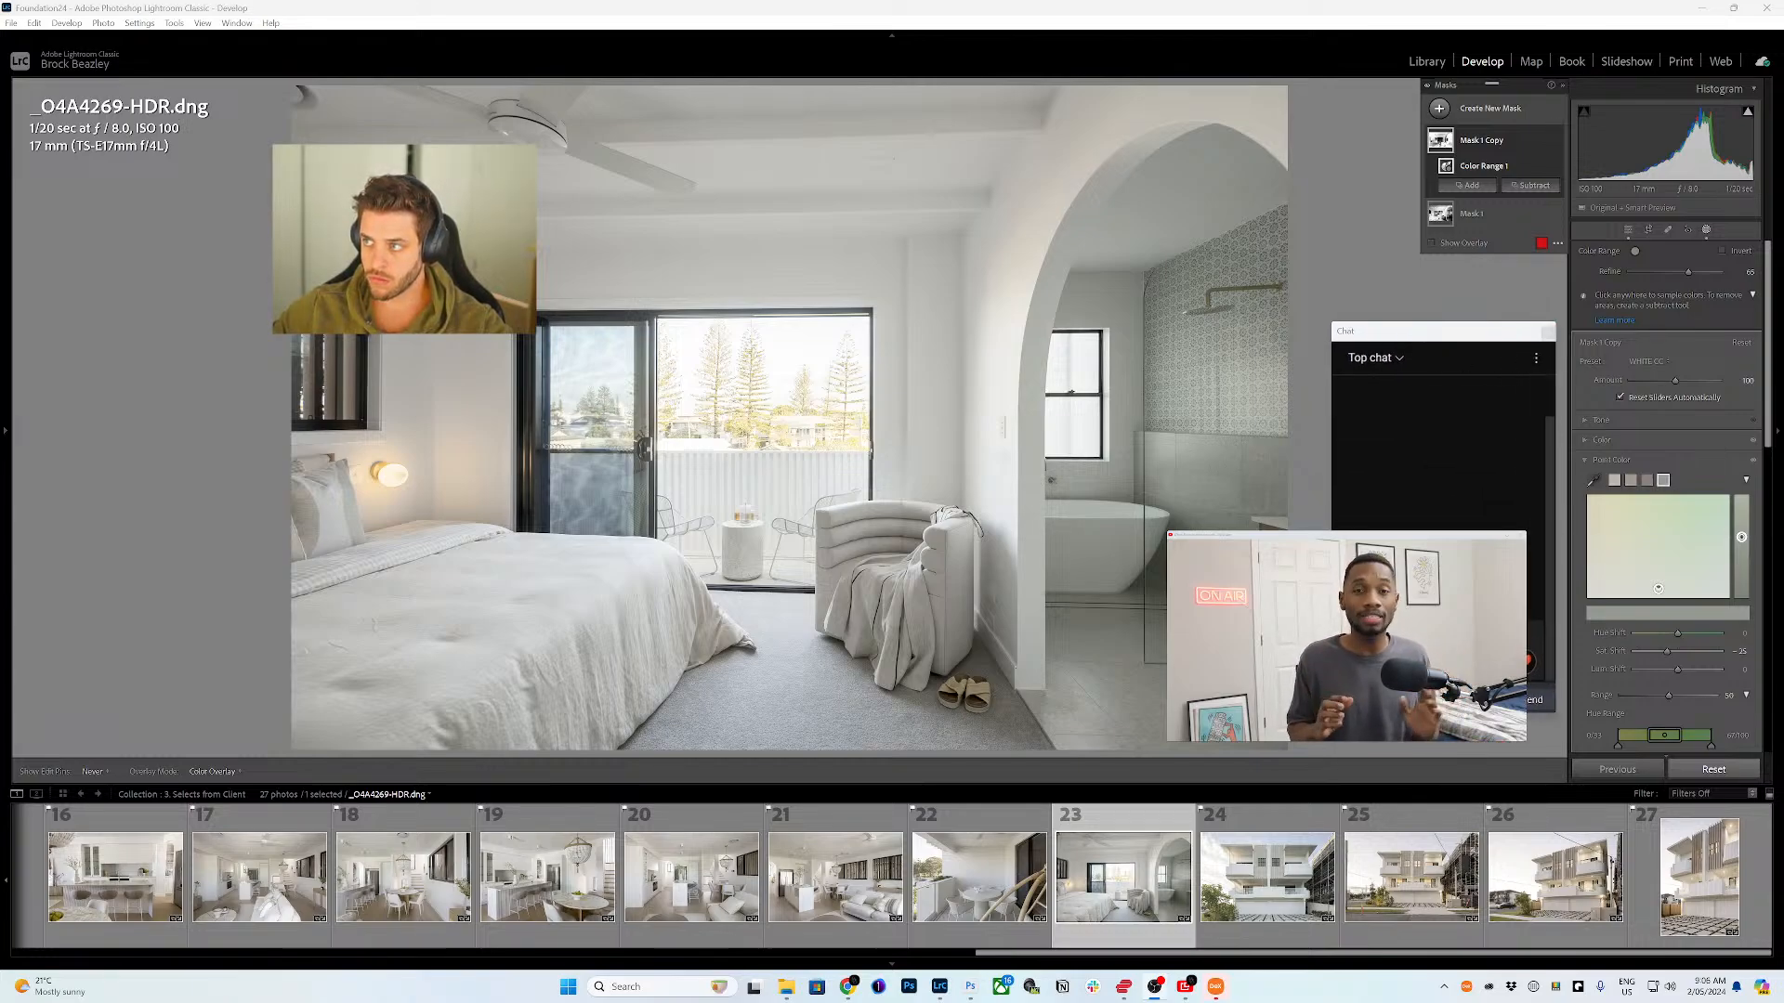
- Check PowerToys' Always On Top settings, then minimize PowerToys and return to Lightroom
mouse_move(970, 987)
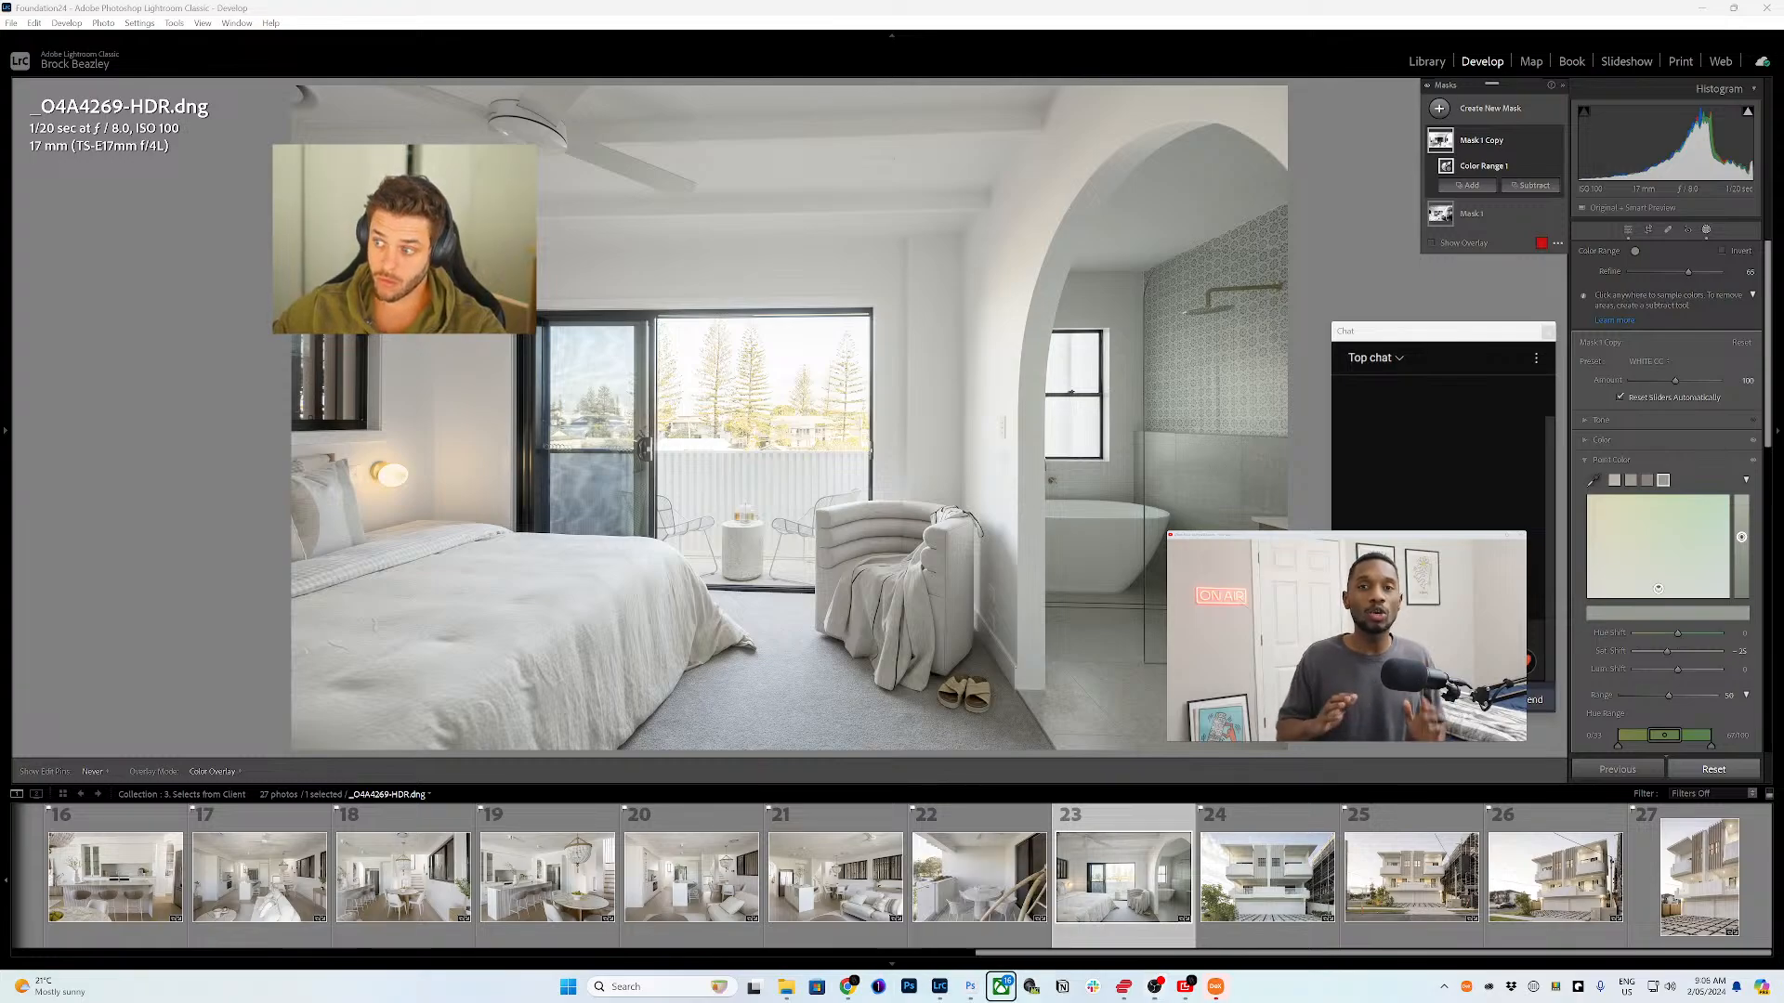
left_click(1555, 985)
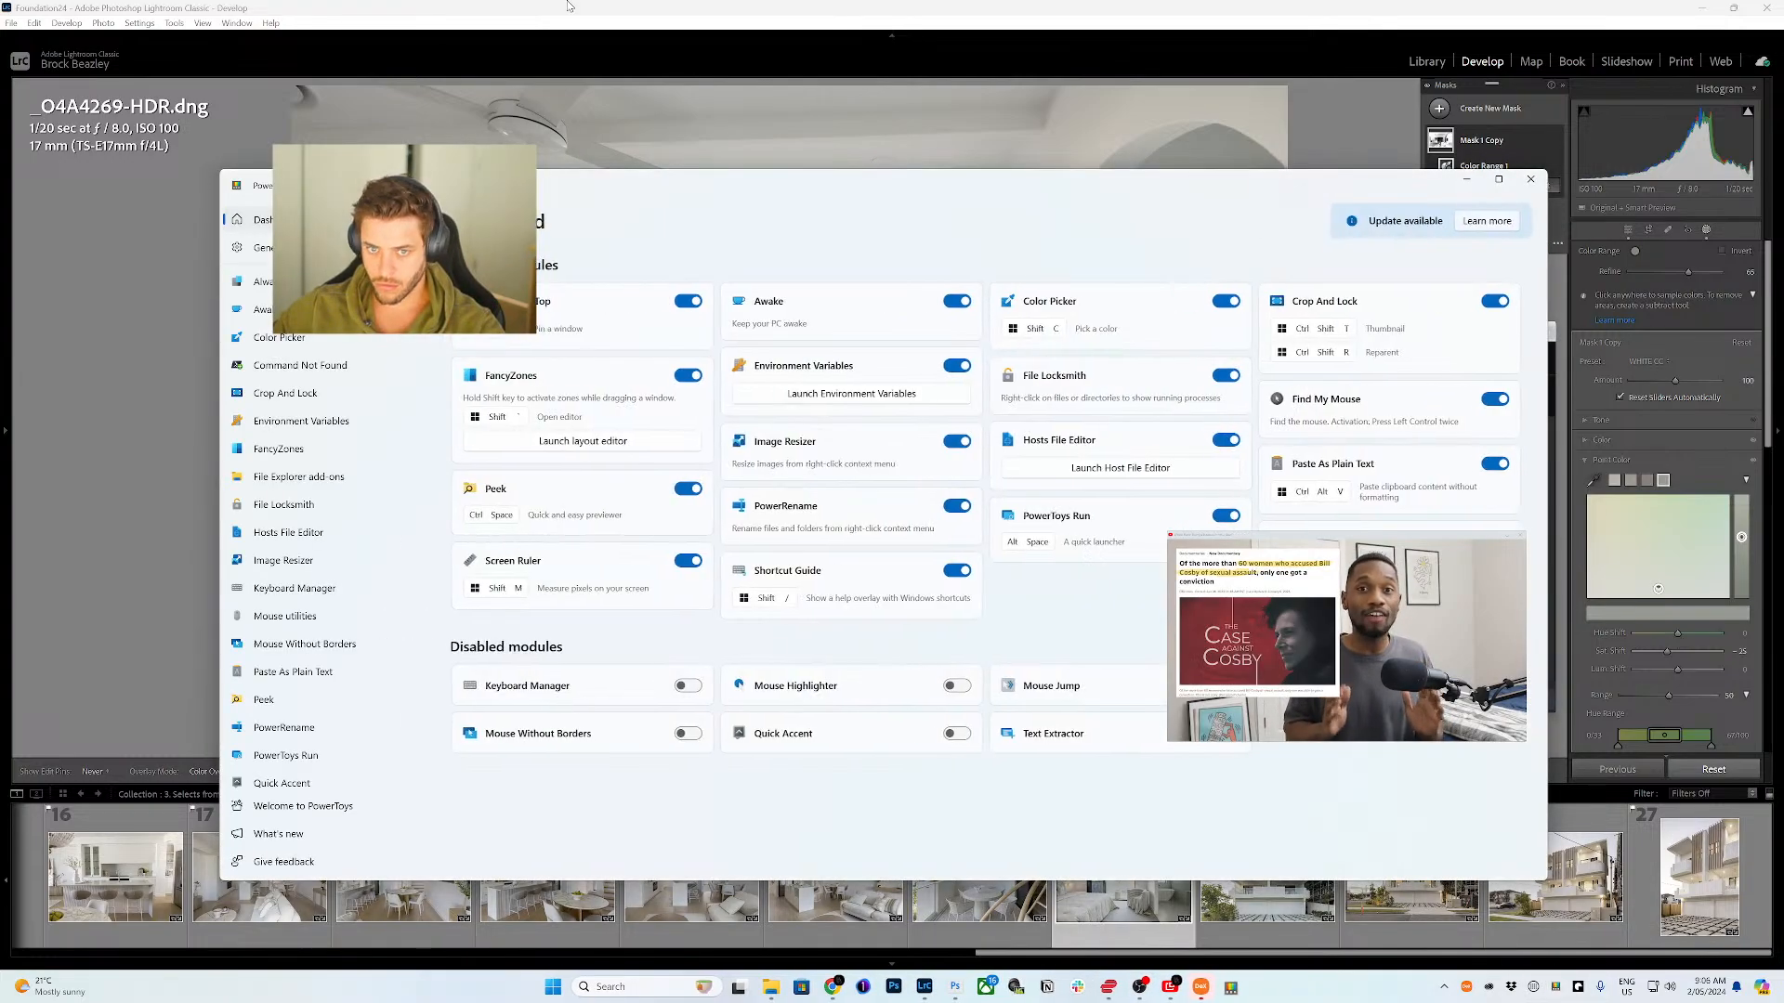
left_click(595, 289)
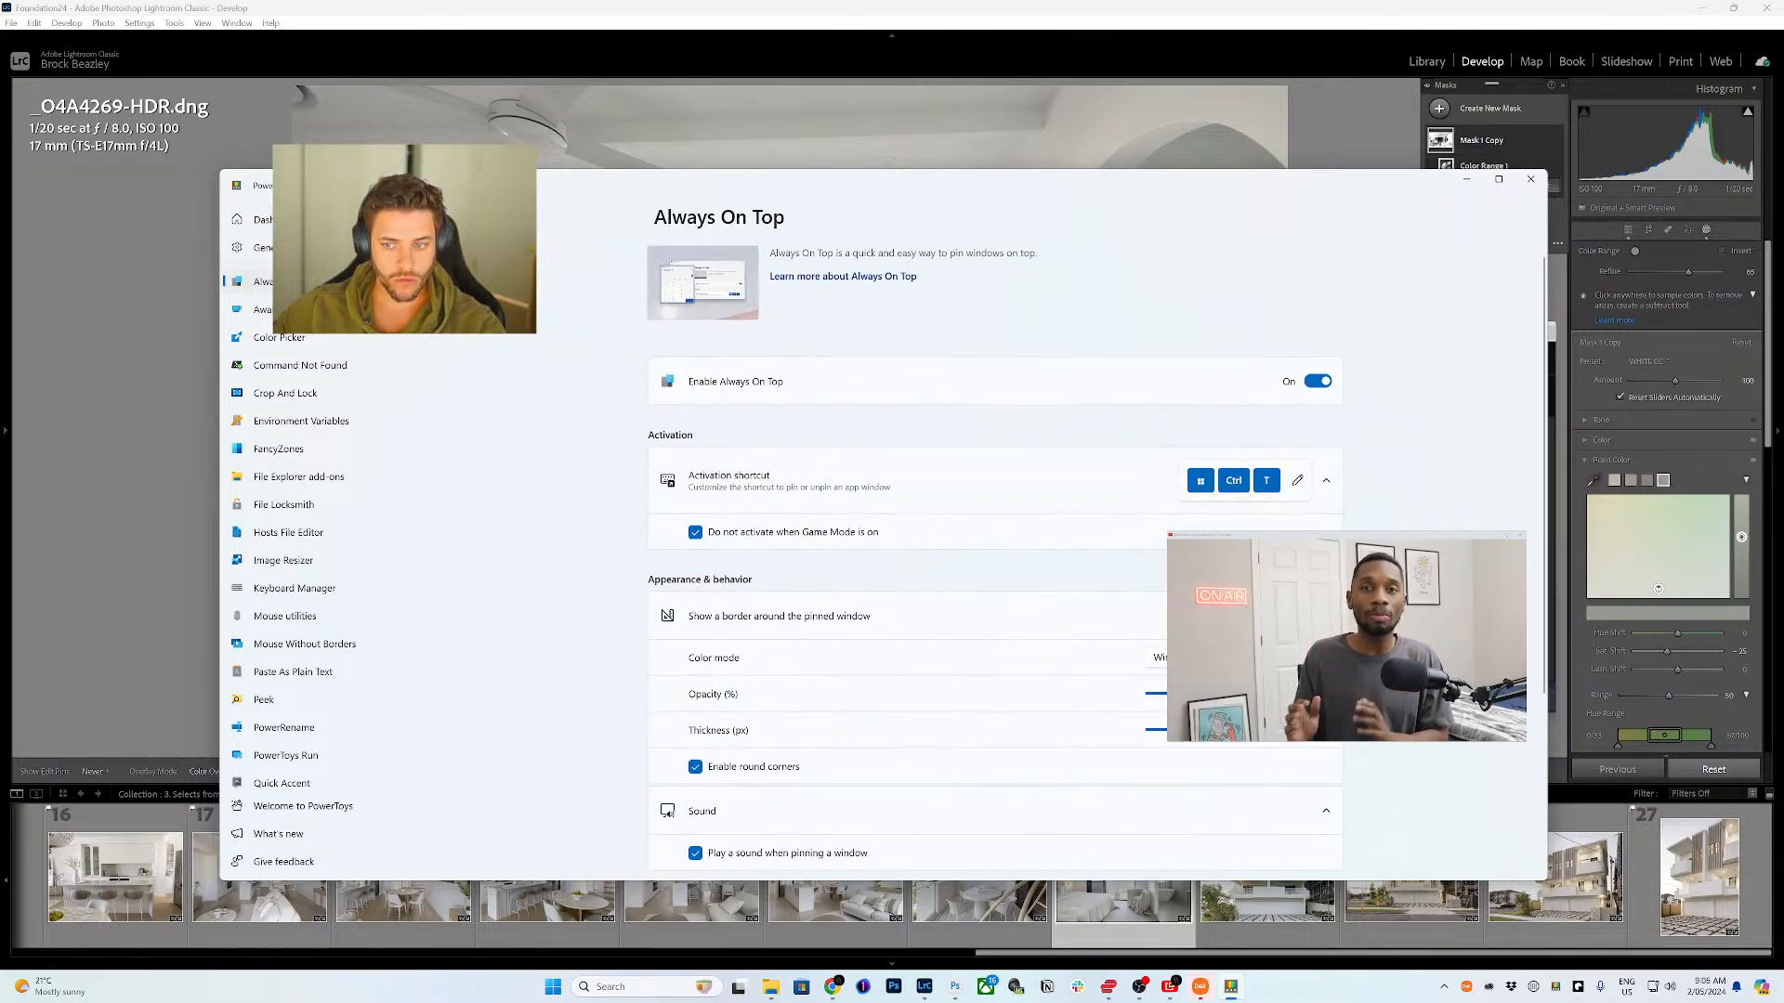
left_click(1466, 179)
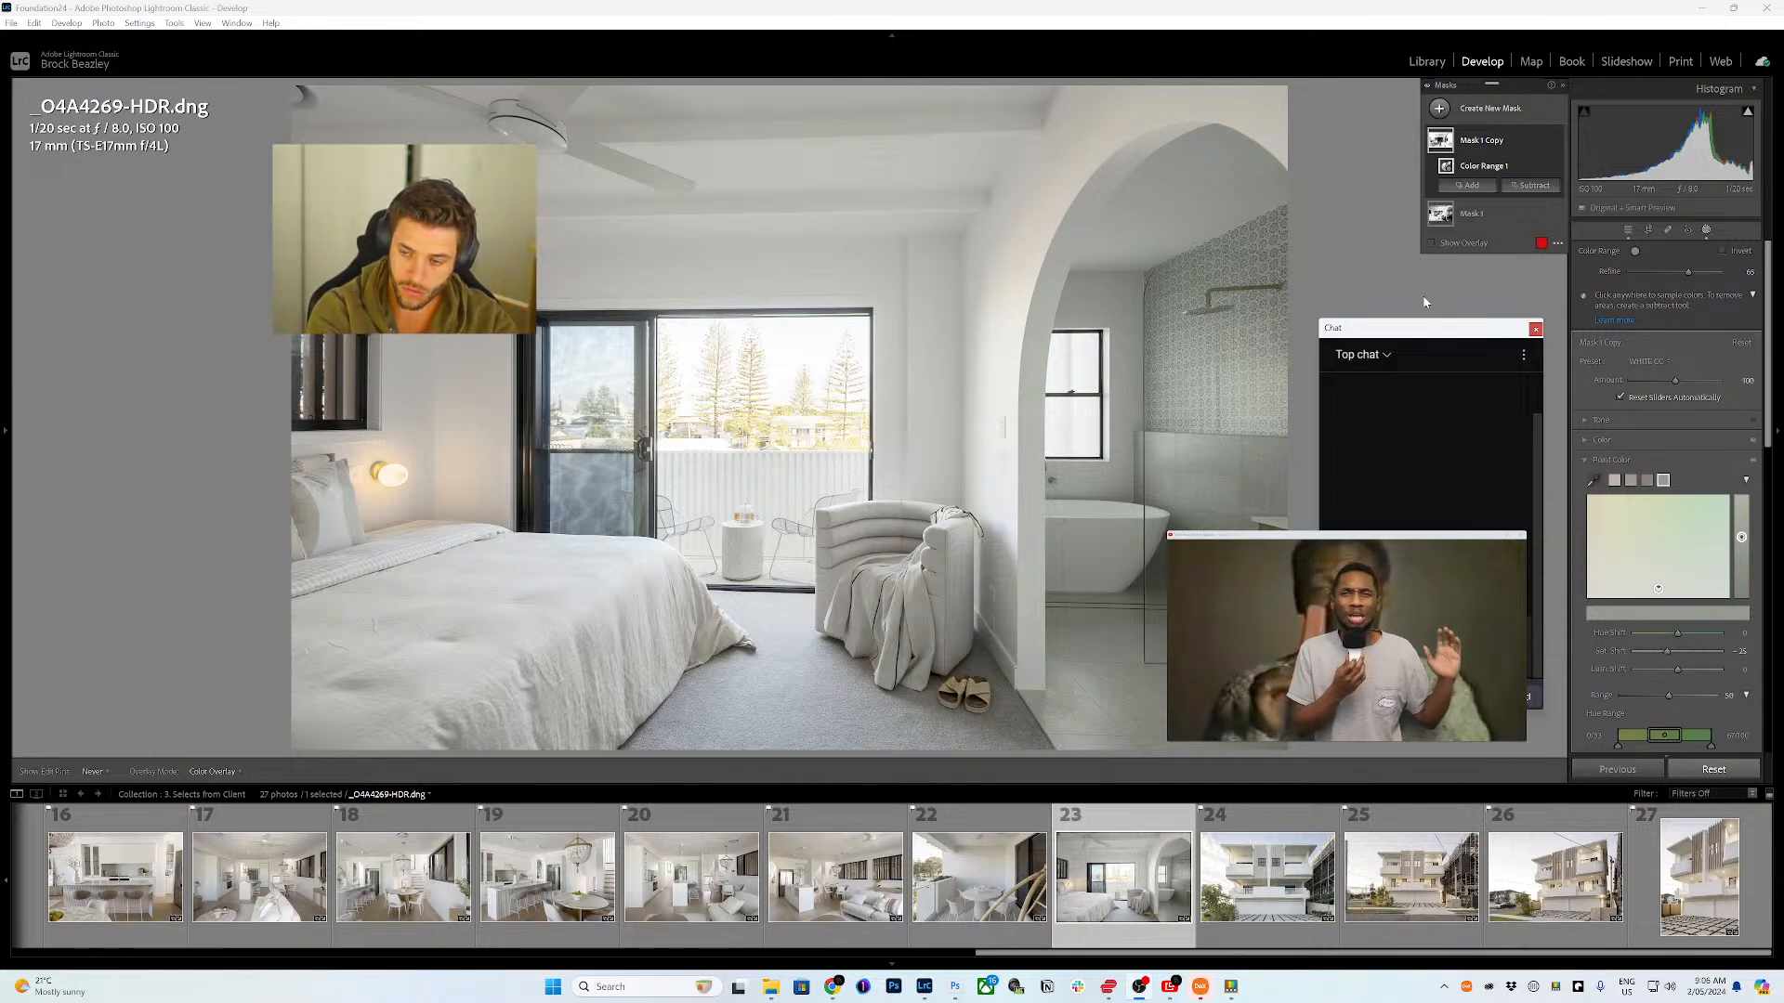
left_click(1426, 302)
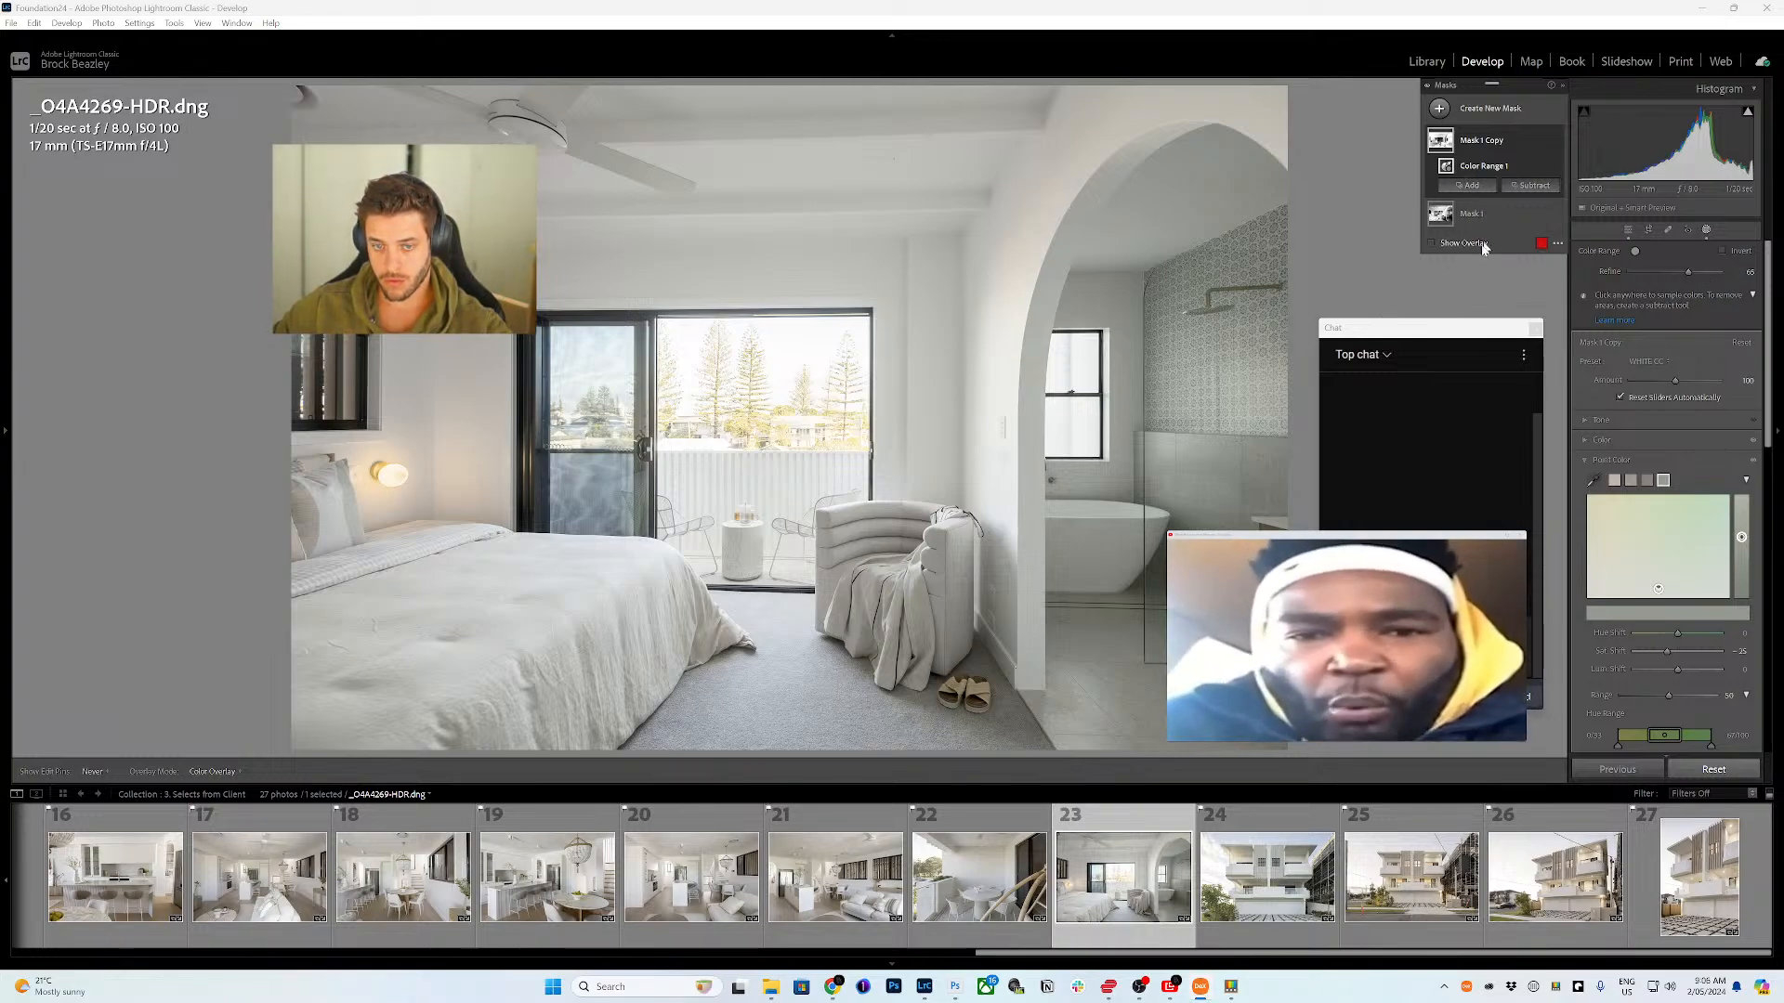
- Intersect Mask 1 Copy with a luminance range sampled from the photo
mouse_move(1445, 142)
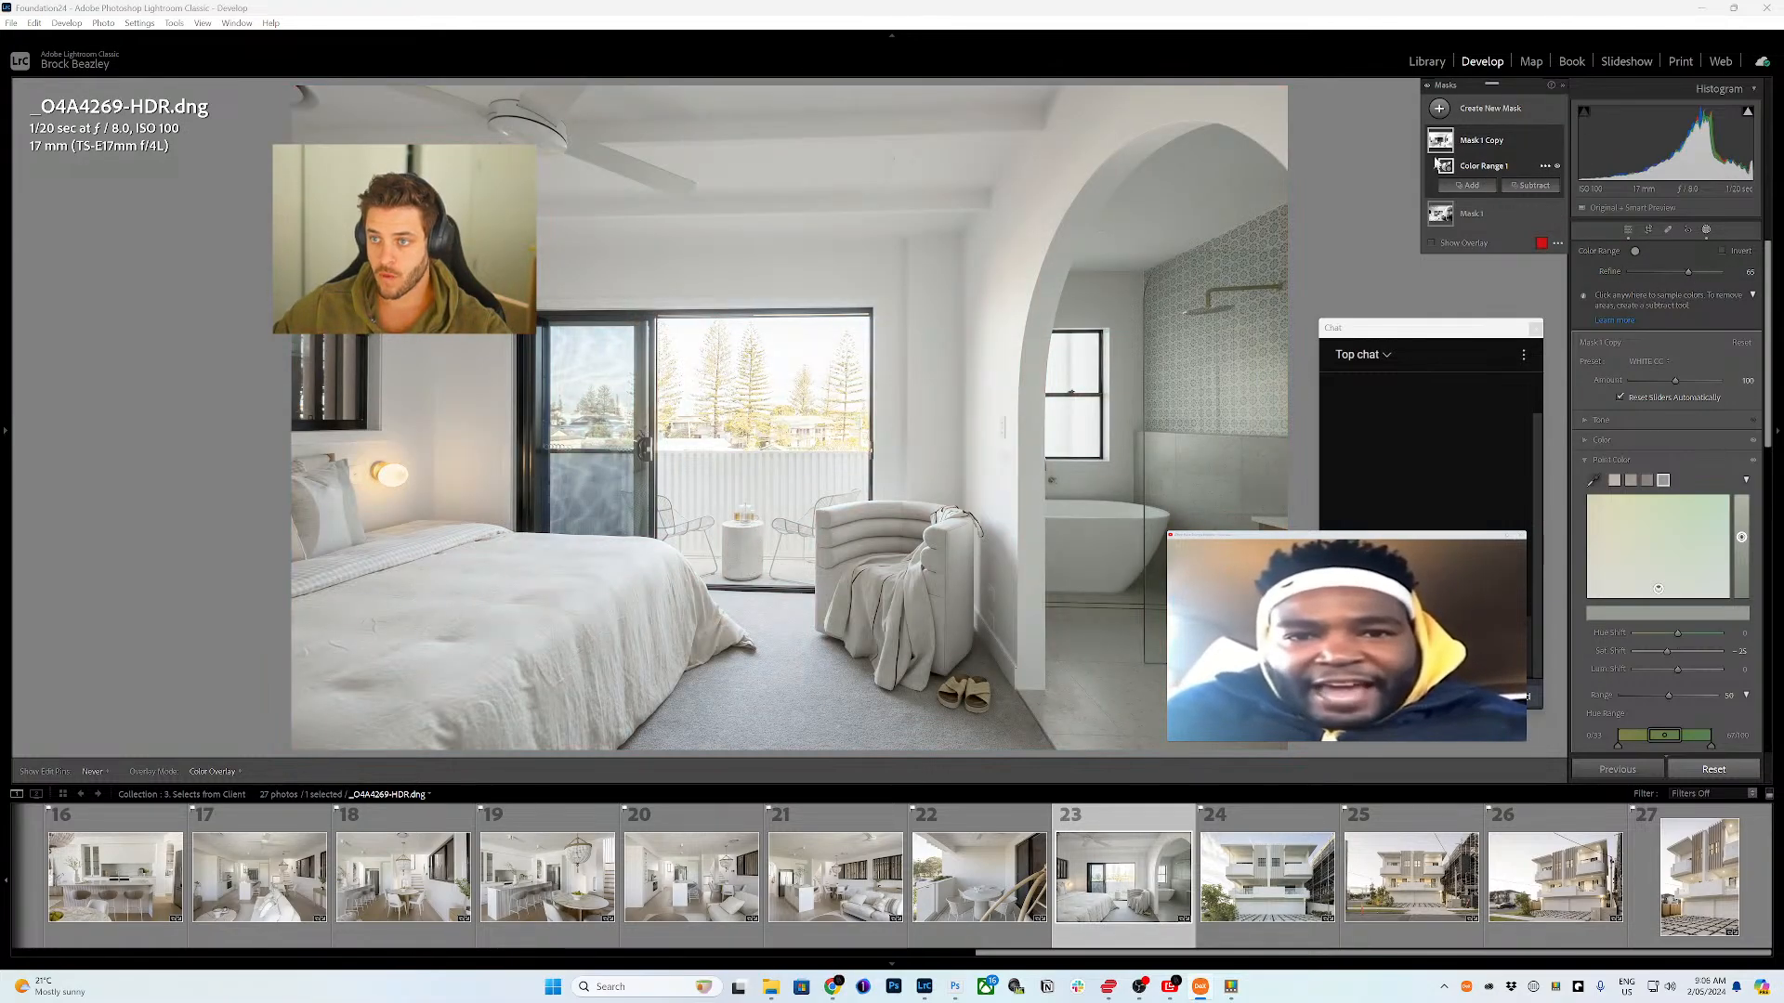
left_click(1550, 141)
mouse_move(1663, 210)
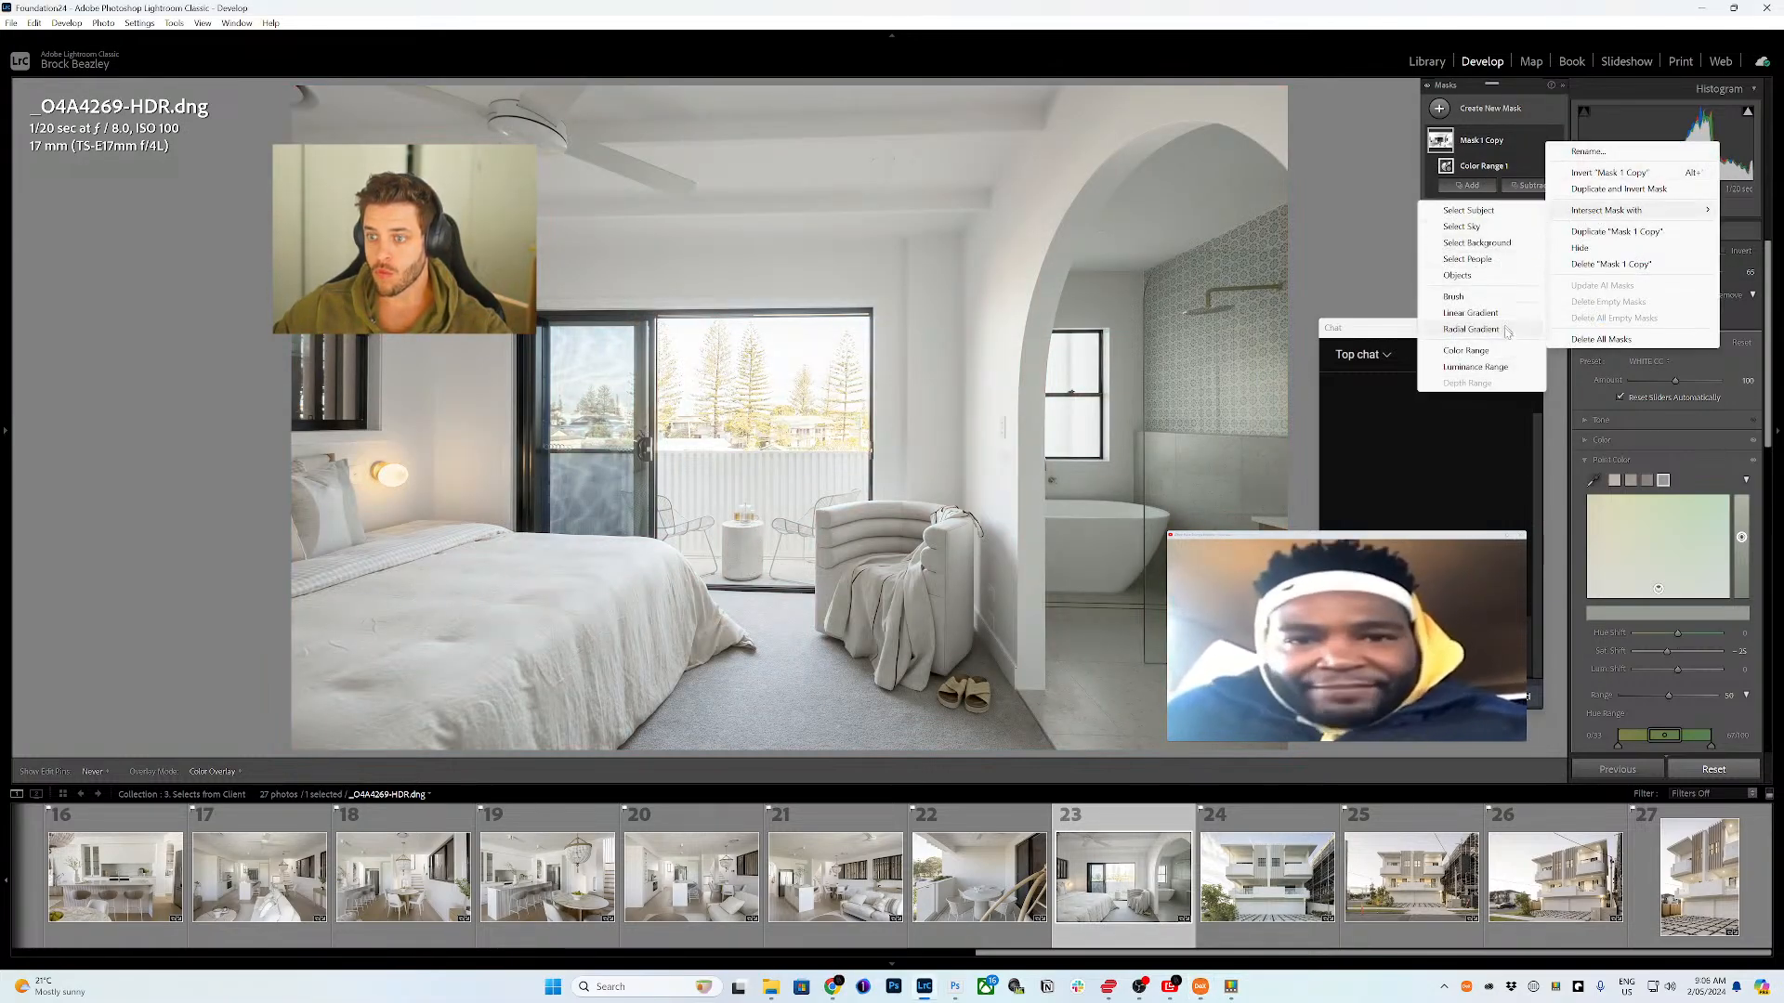
left_click(1486, 367)
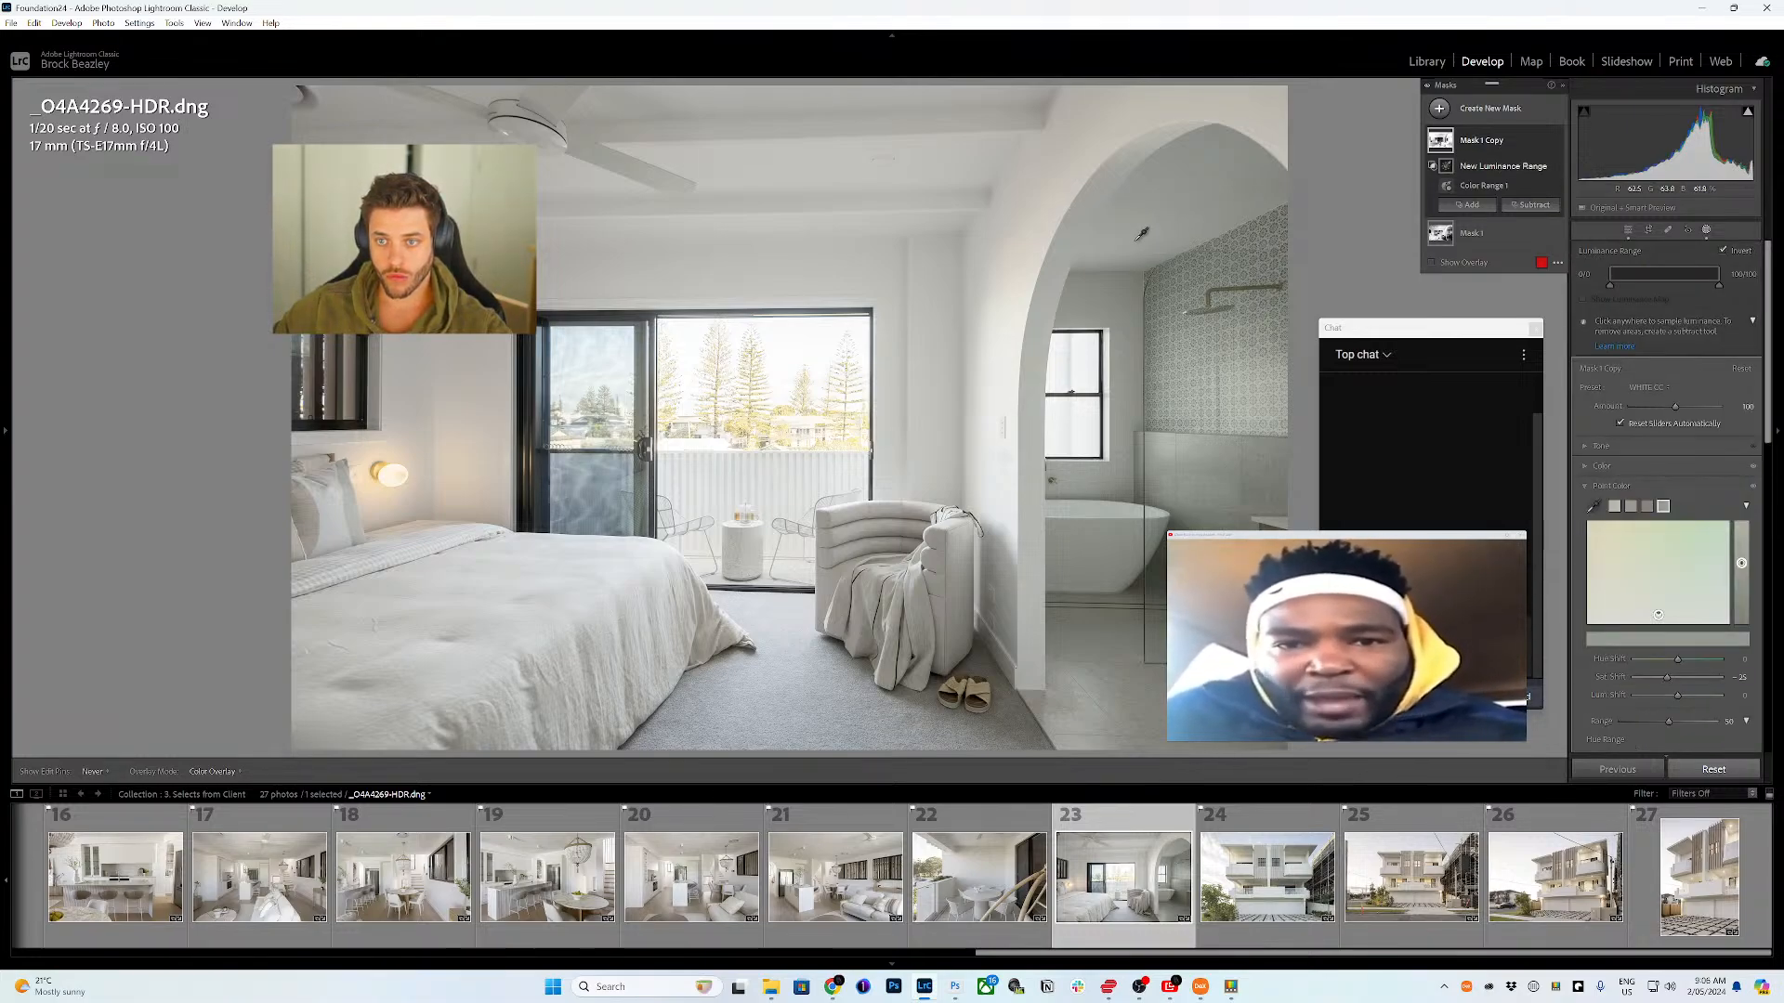
left_click(1140, 236)
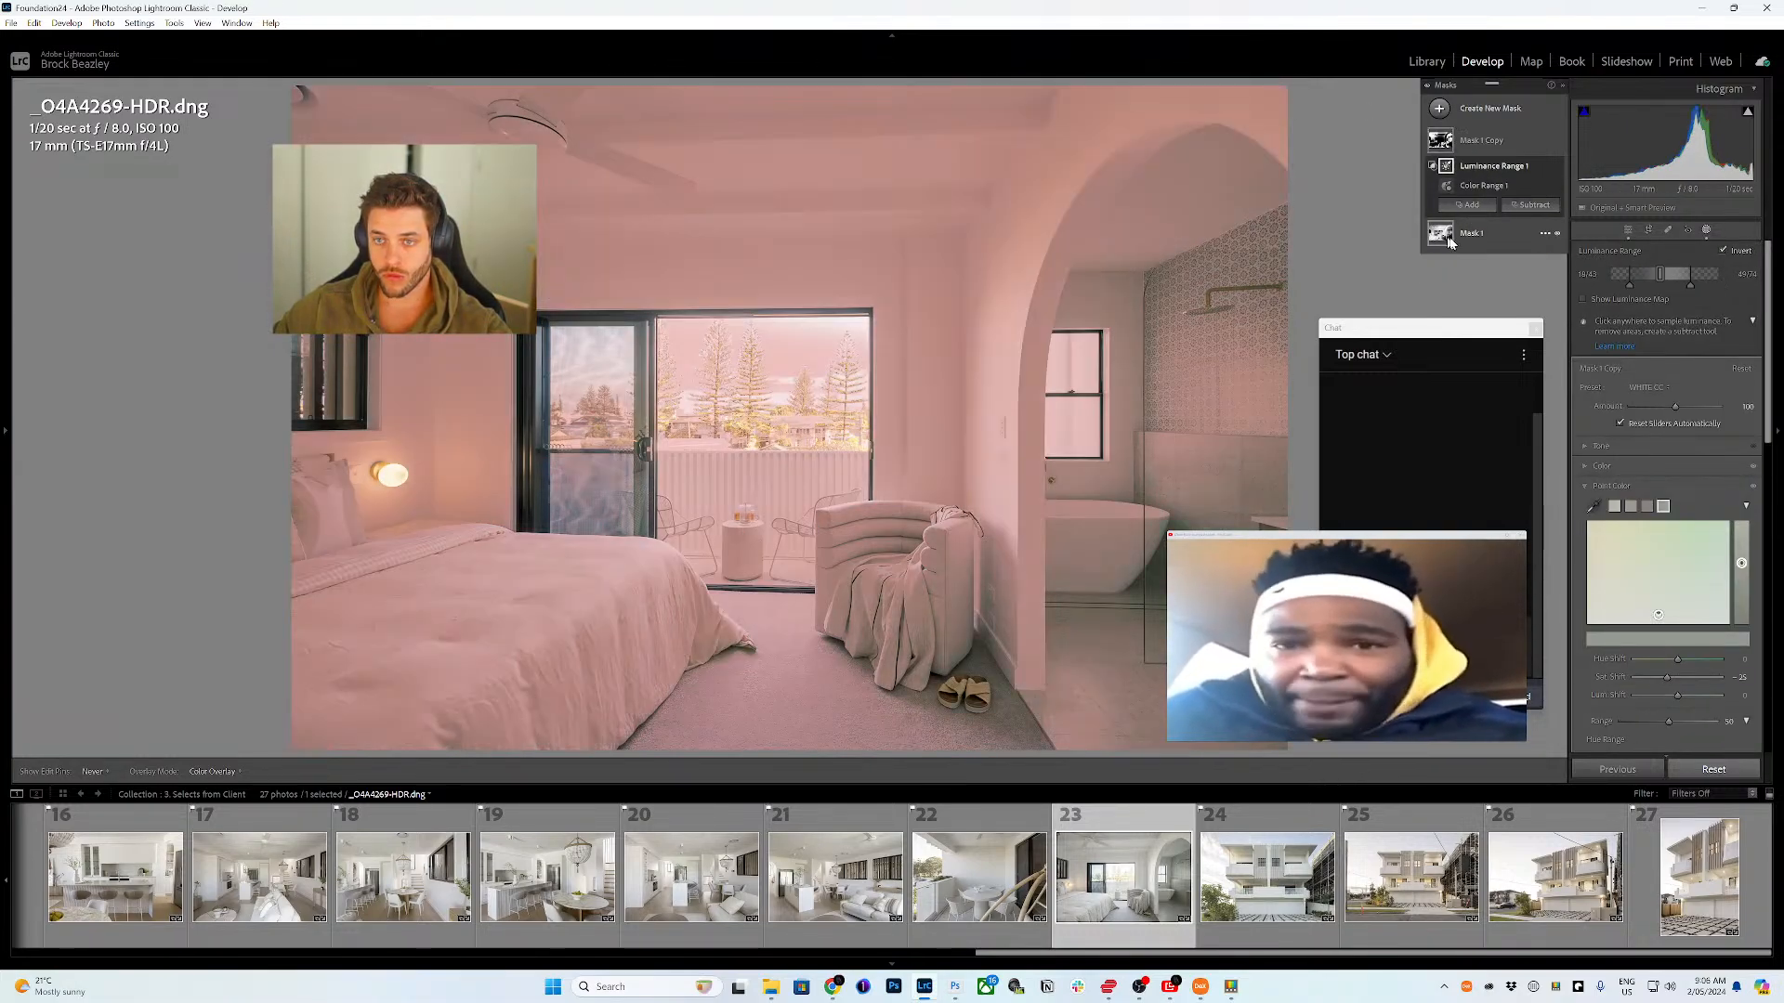
- Intersect Mask 1 with a sampled luminance range, widened to the full 0–100
left_click(1471, 243)
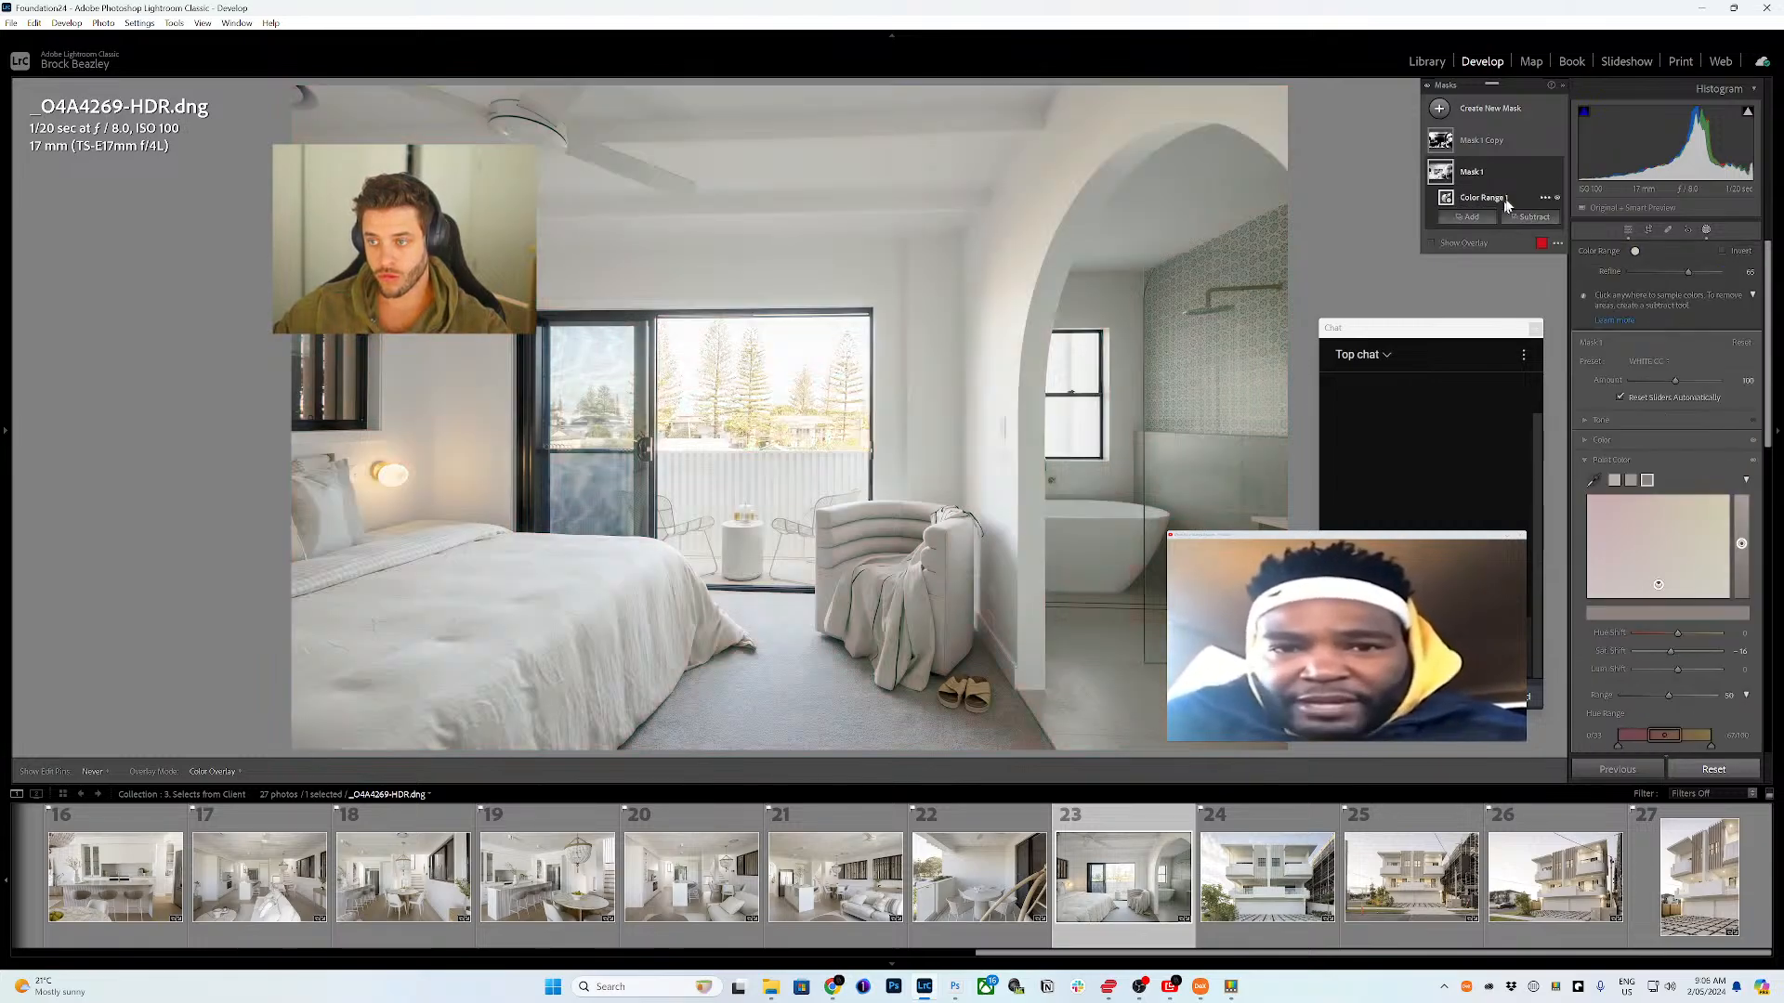
left_click(1548, 172)
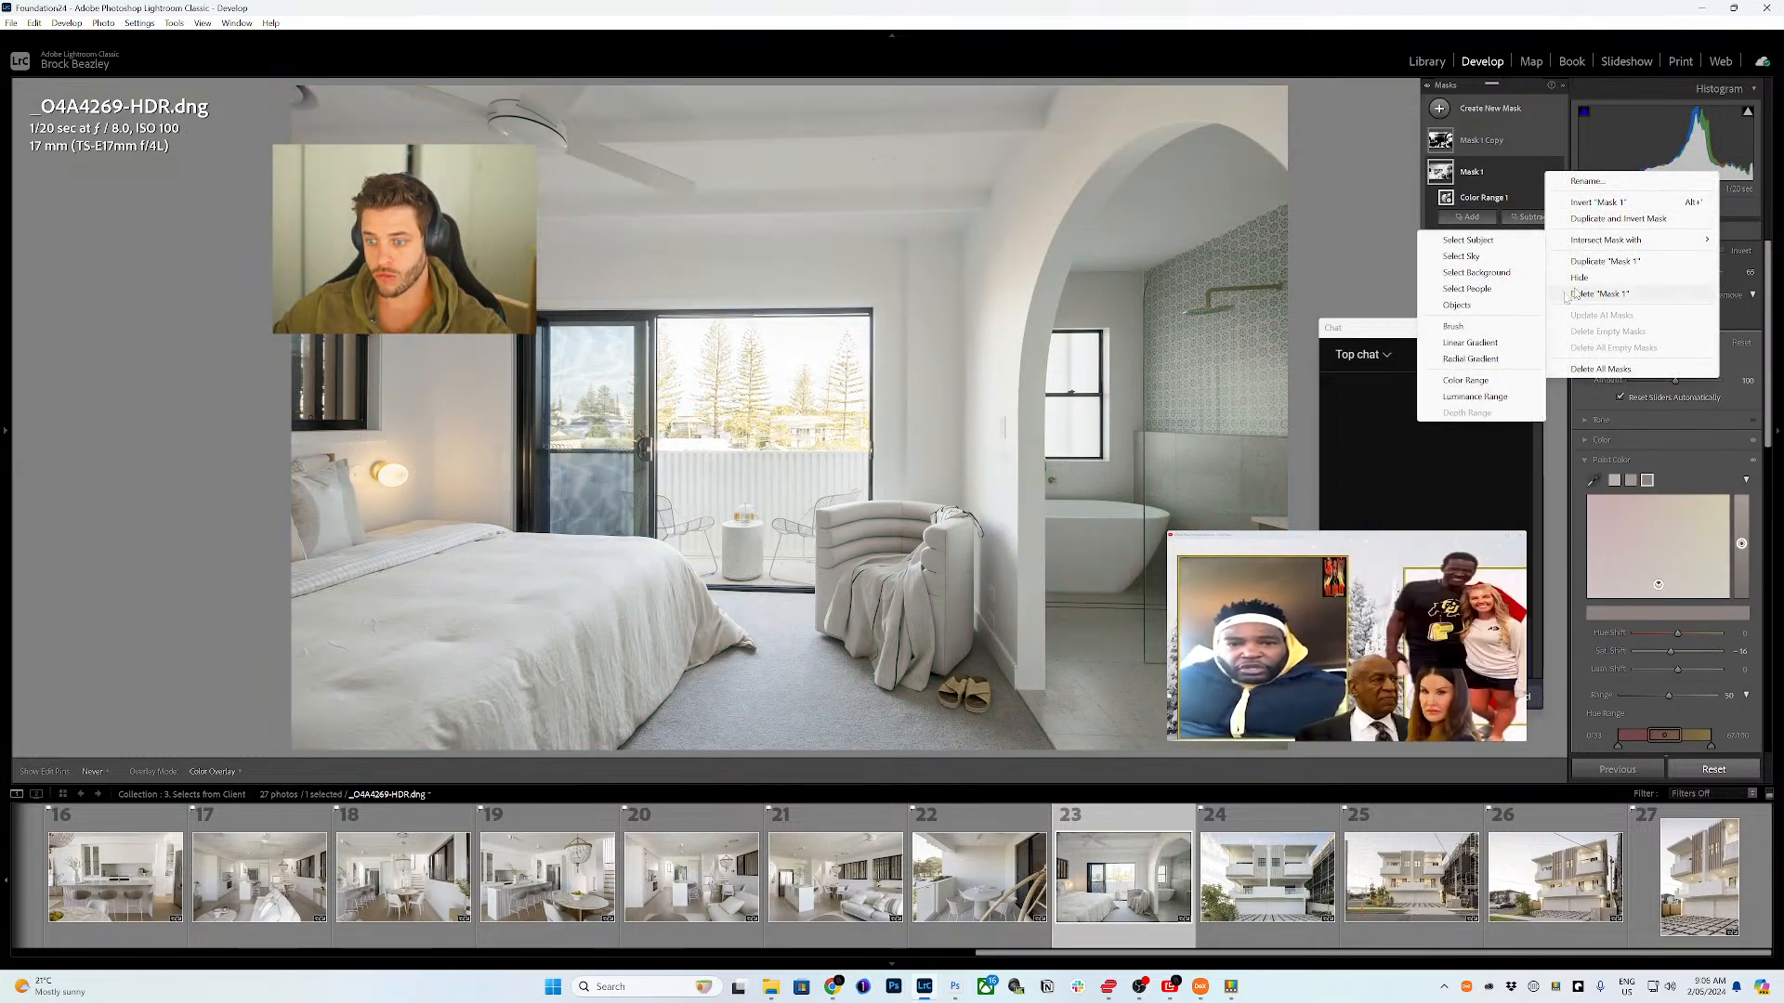
mouse_move(1581, 242)
left_click(1475, 396)
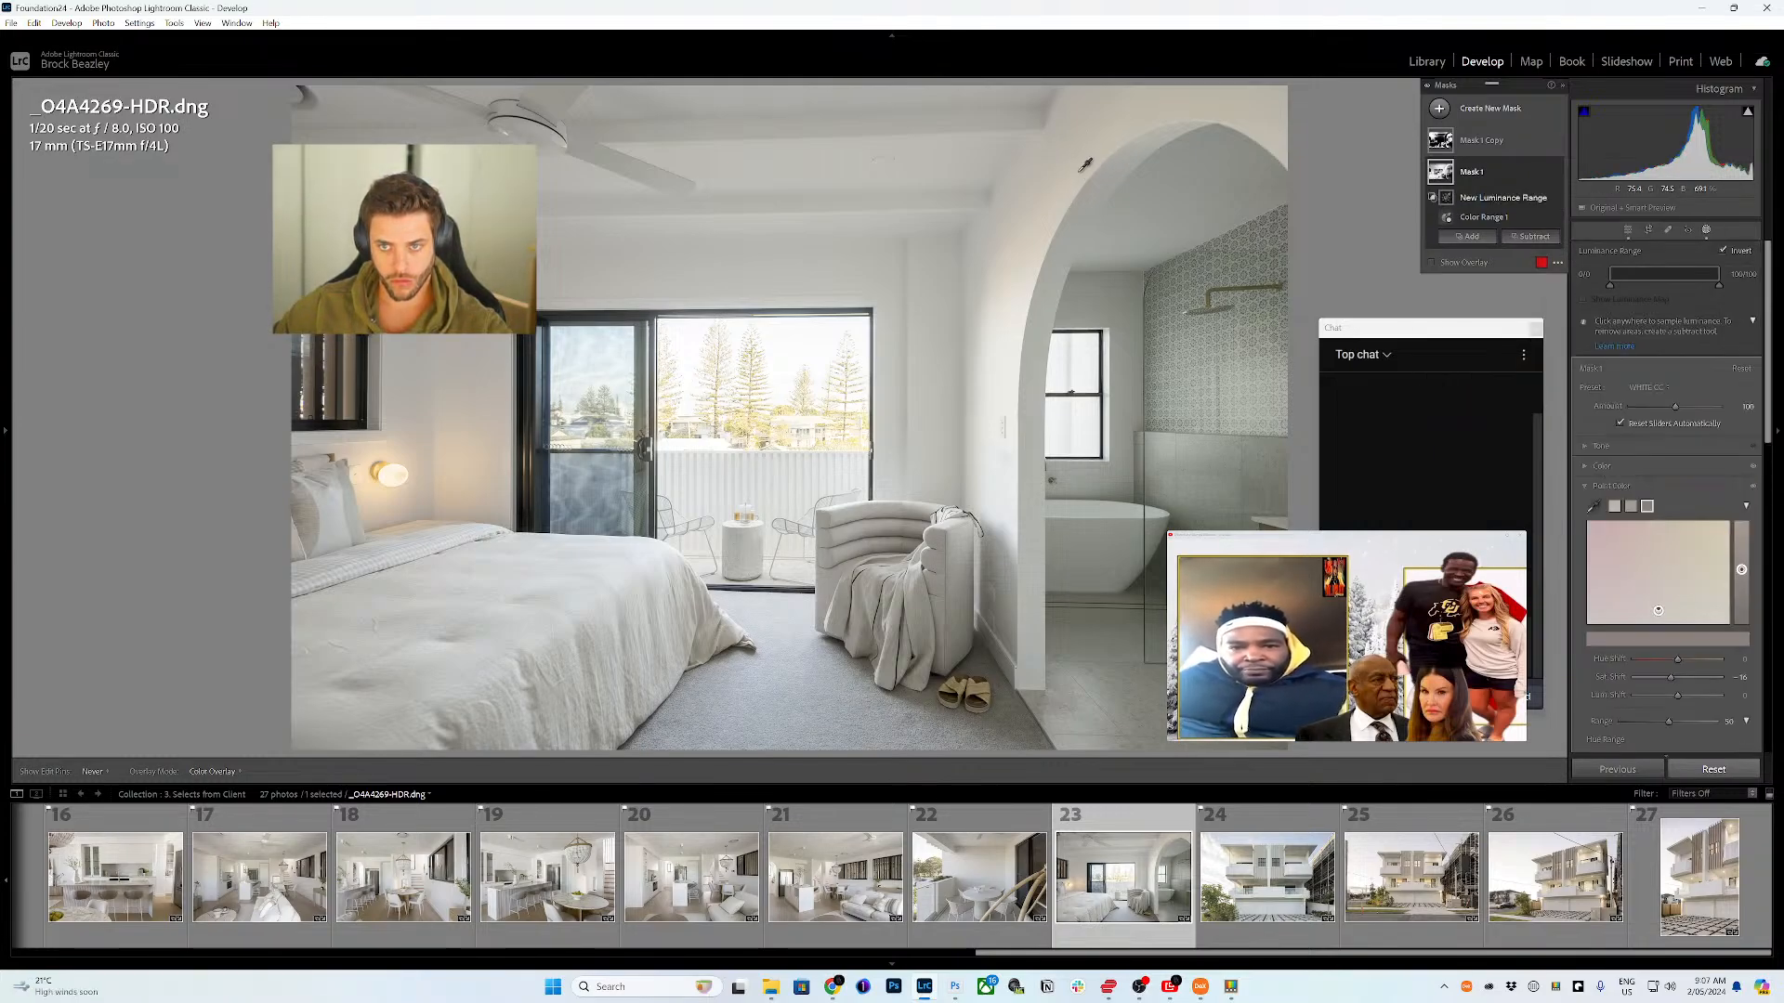
left_click(1085, 115)
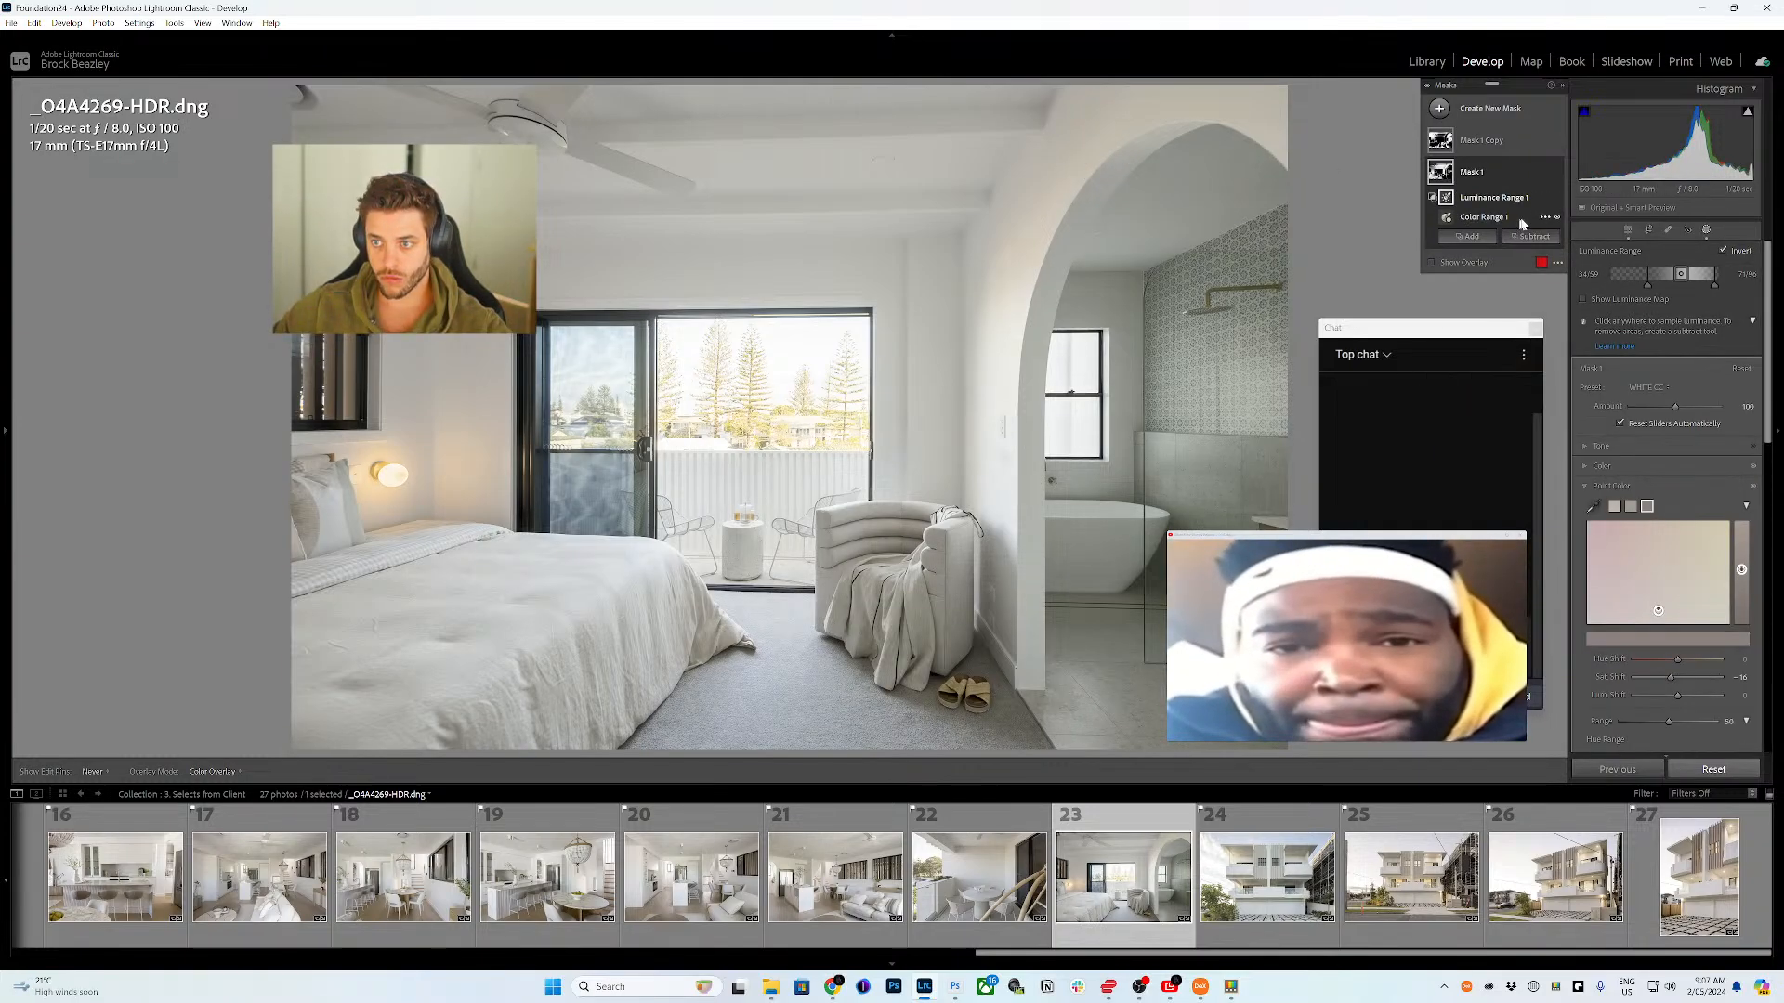
mouse_move(1647, 286)
left_mouse_down()
mouse_move(1579, 287)
mouse_move(1635, 296)
mouse_move(1585, 291)
mouse_move(1649, 279)
left_mouse_up()
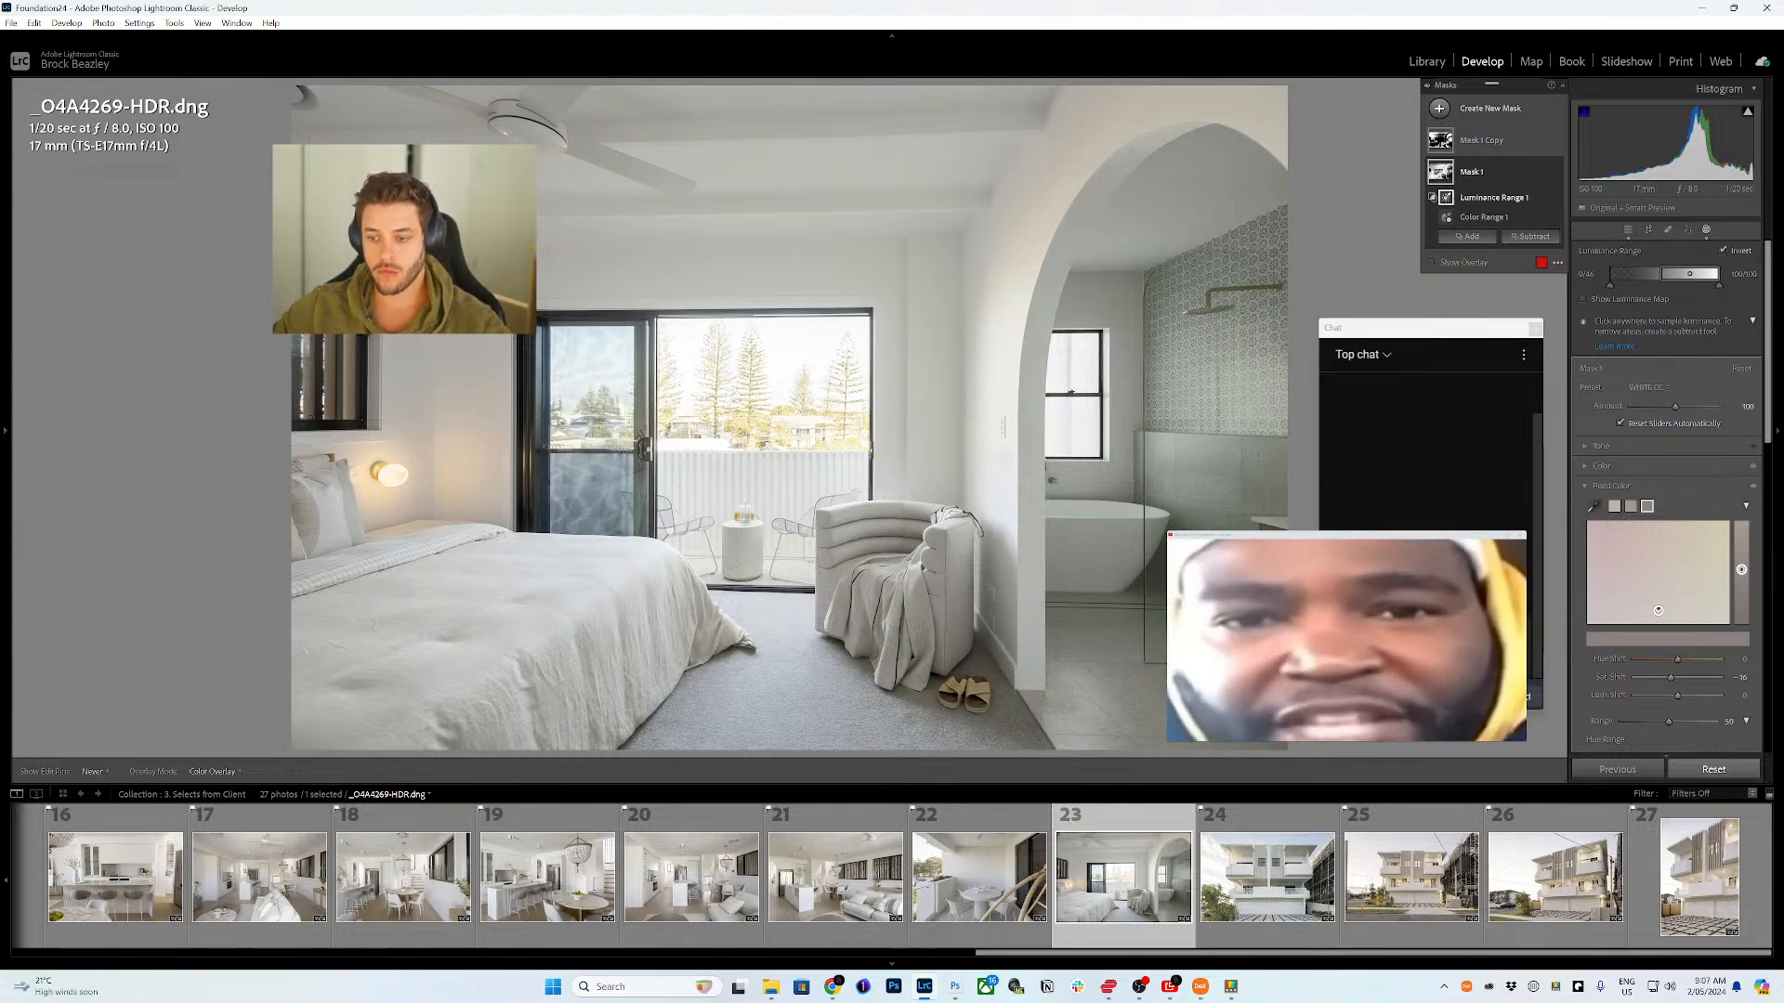
- Move the chat window off this screen
left_click(1523, 355)
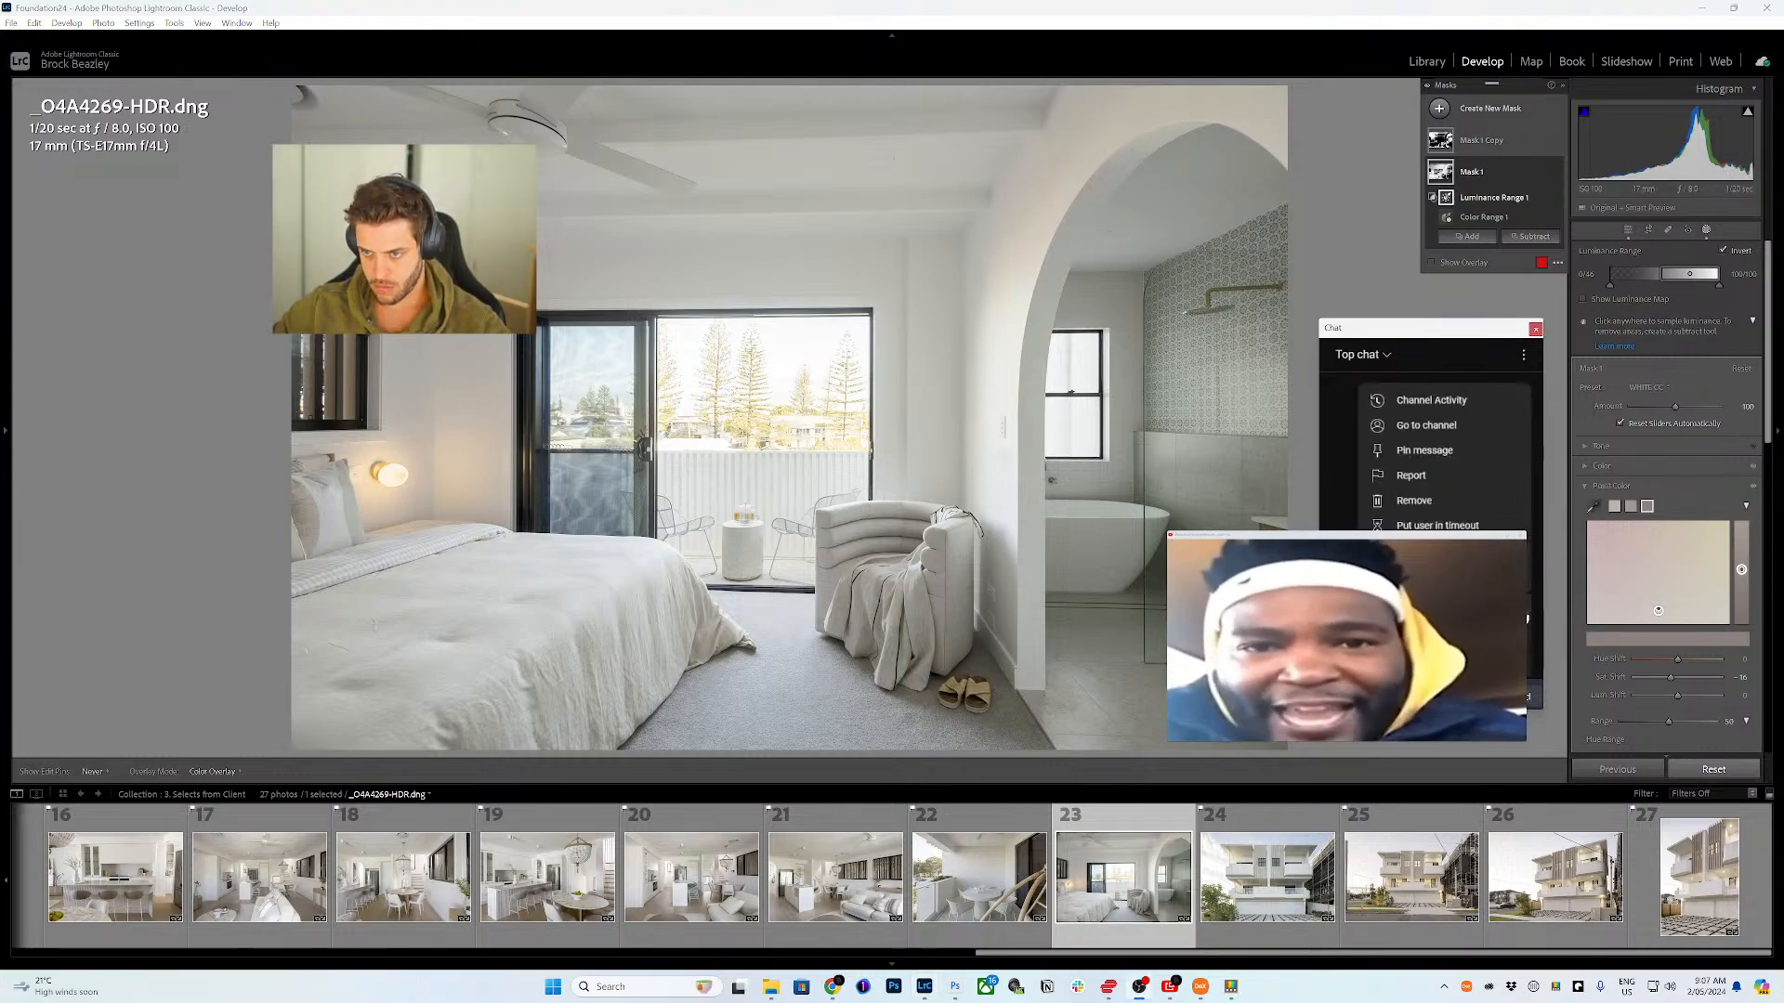
left_click(1436, 343)
left_click_drag(1437, 336, 1783, 337)
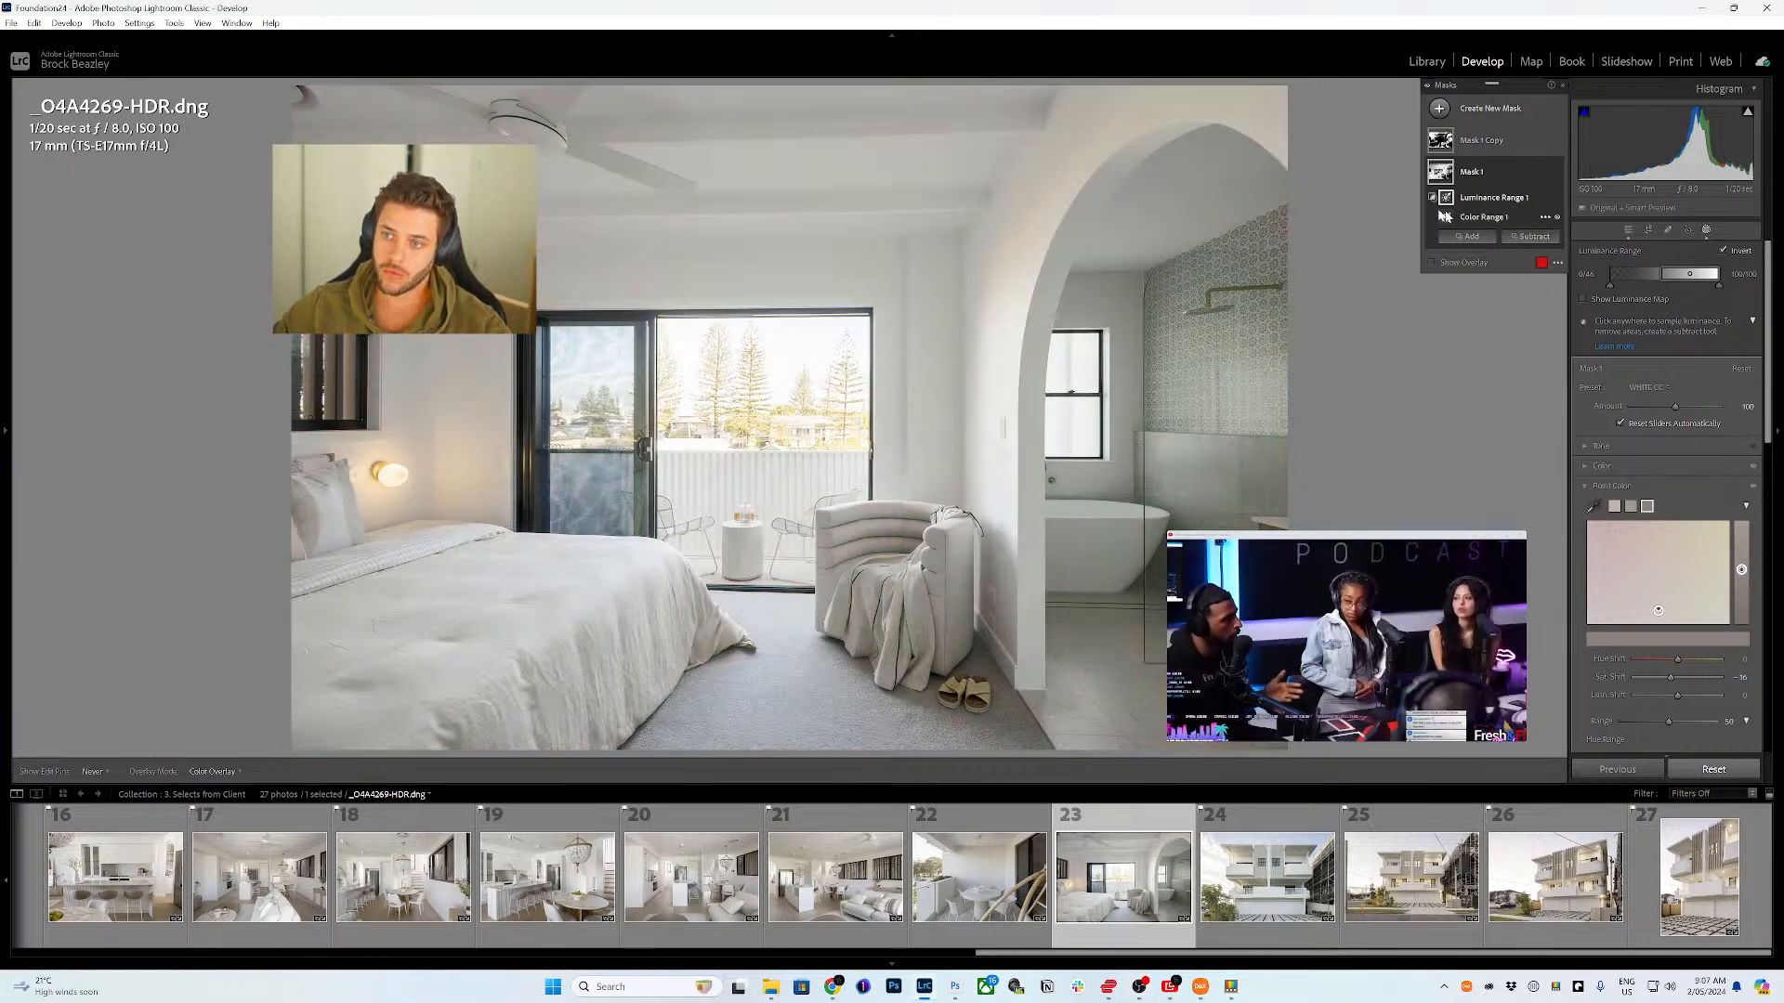
- Add the white wall as a desaturated point colour in Mask 1 and lower its Amount to about 85
left_click(1444, 217)
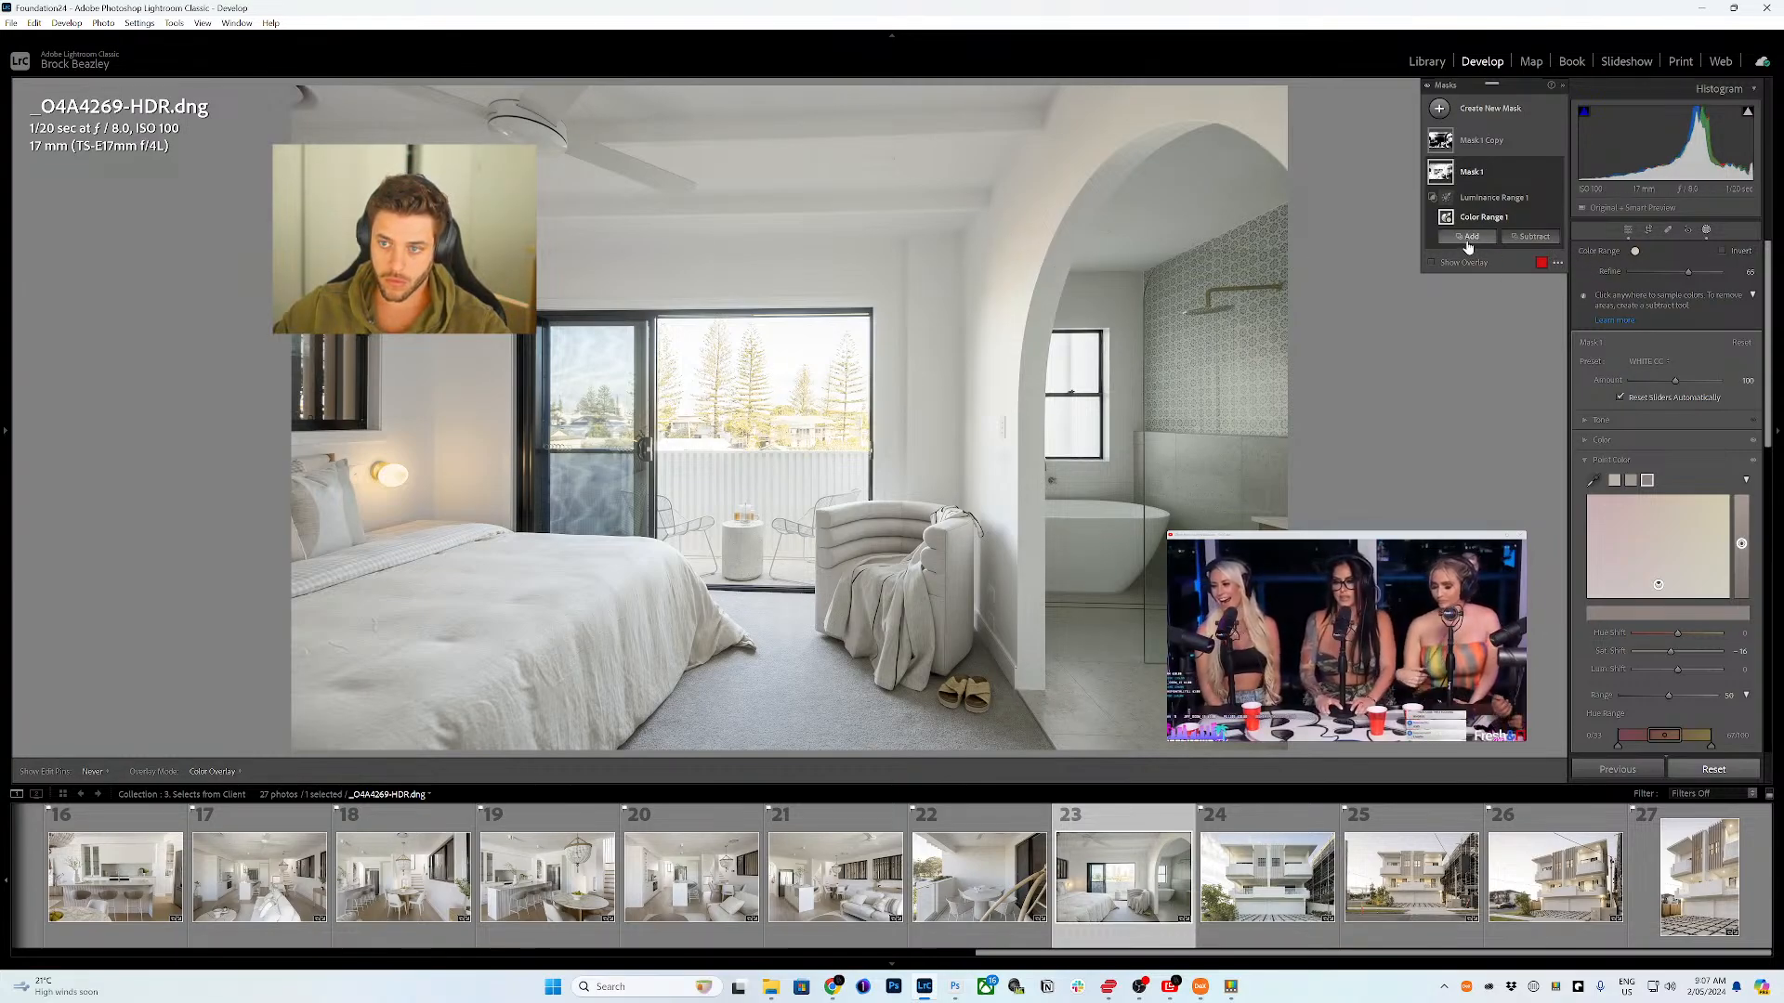
left_click(1600, 480)
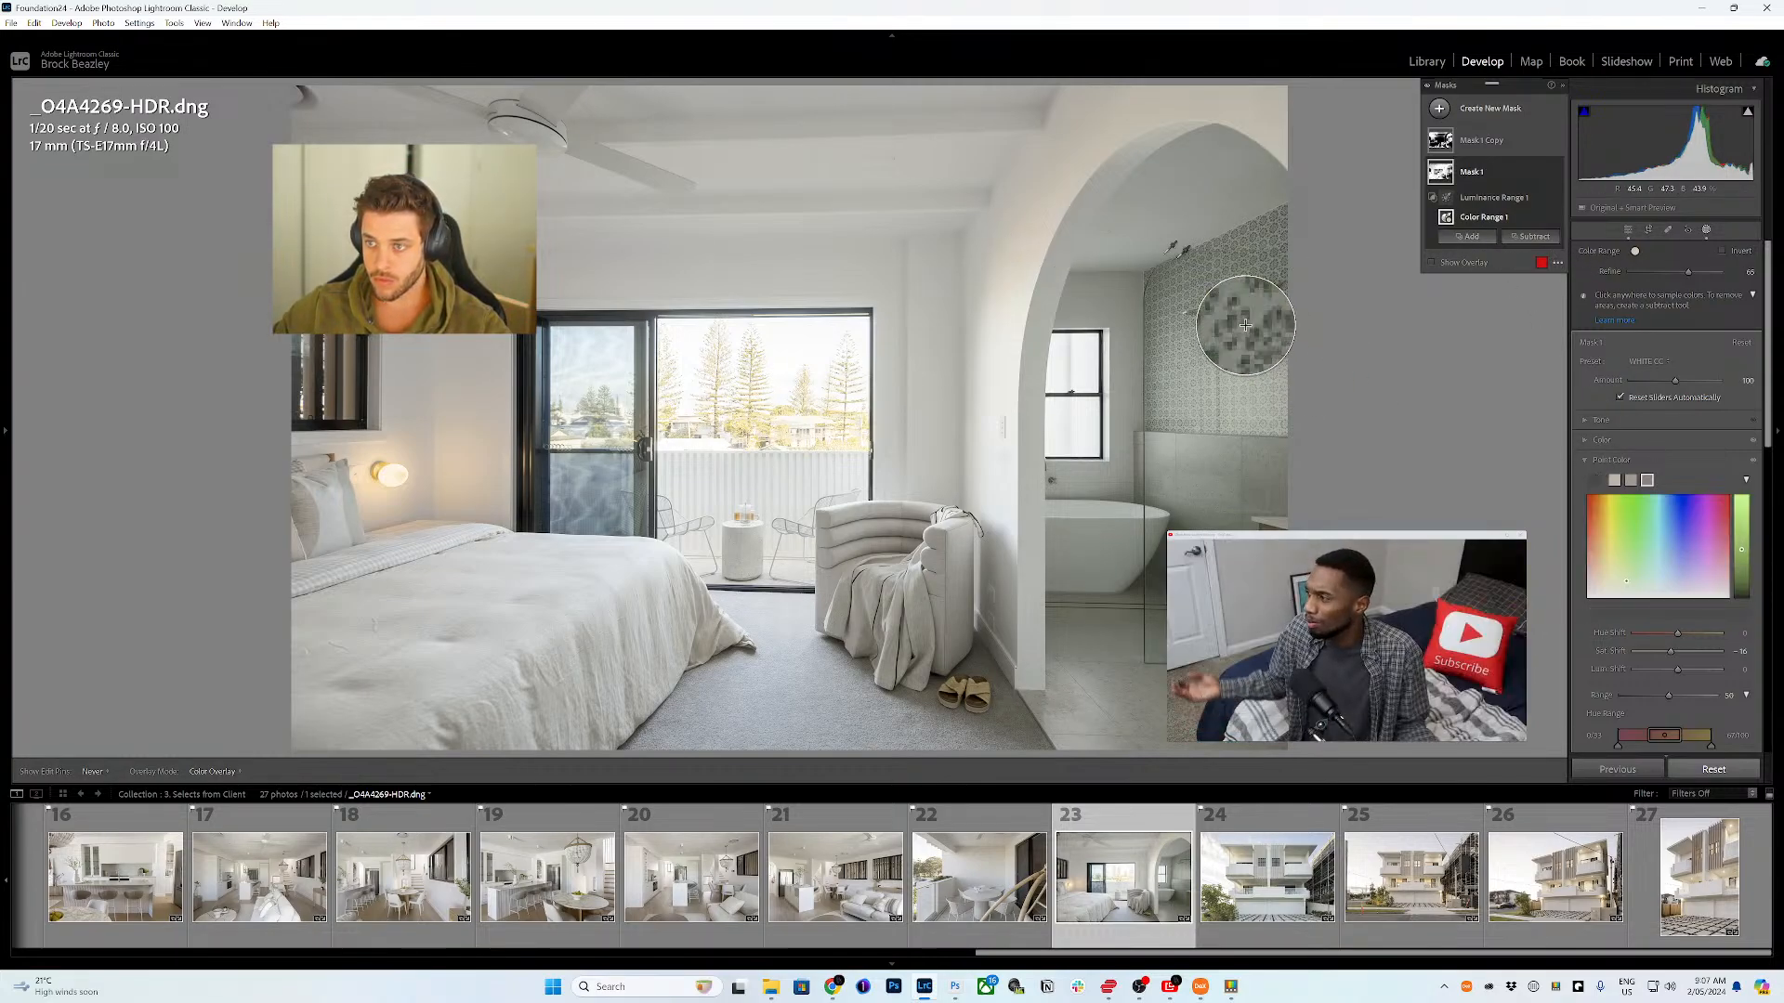
left_click(1022, 234)
left_click_drag(1678, 651, 1676, 656)
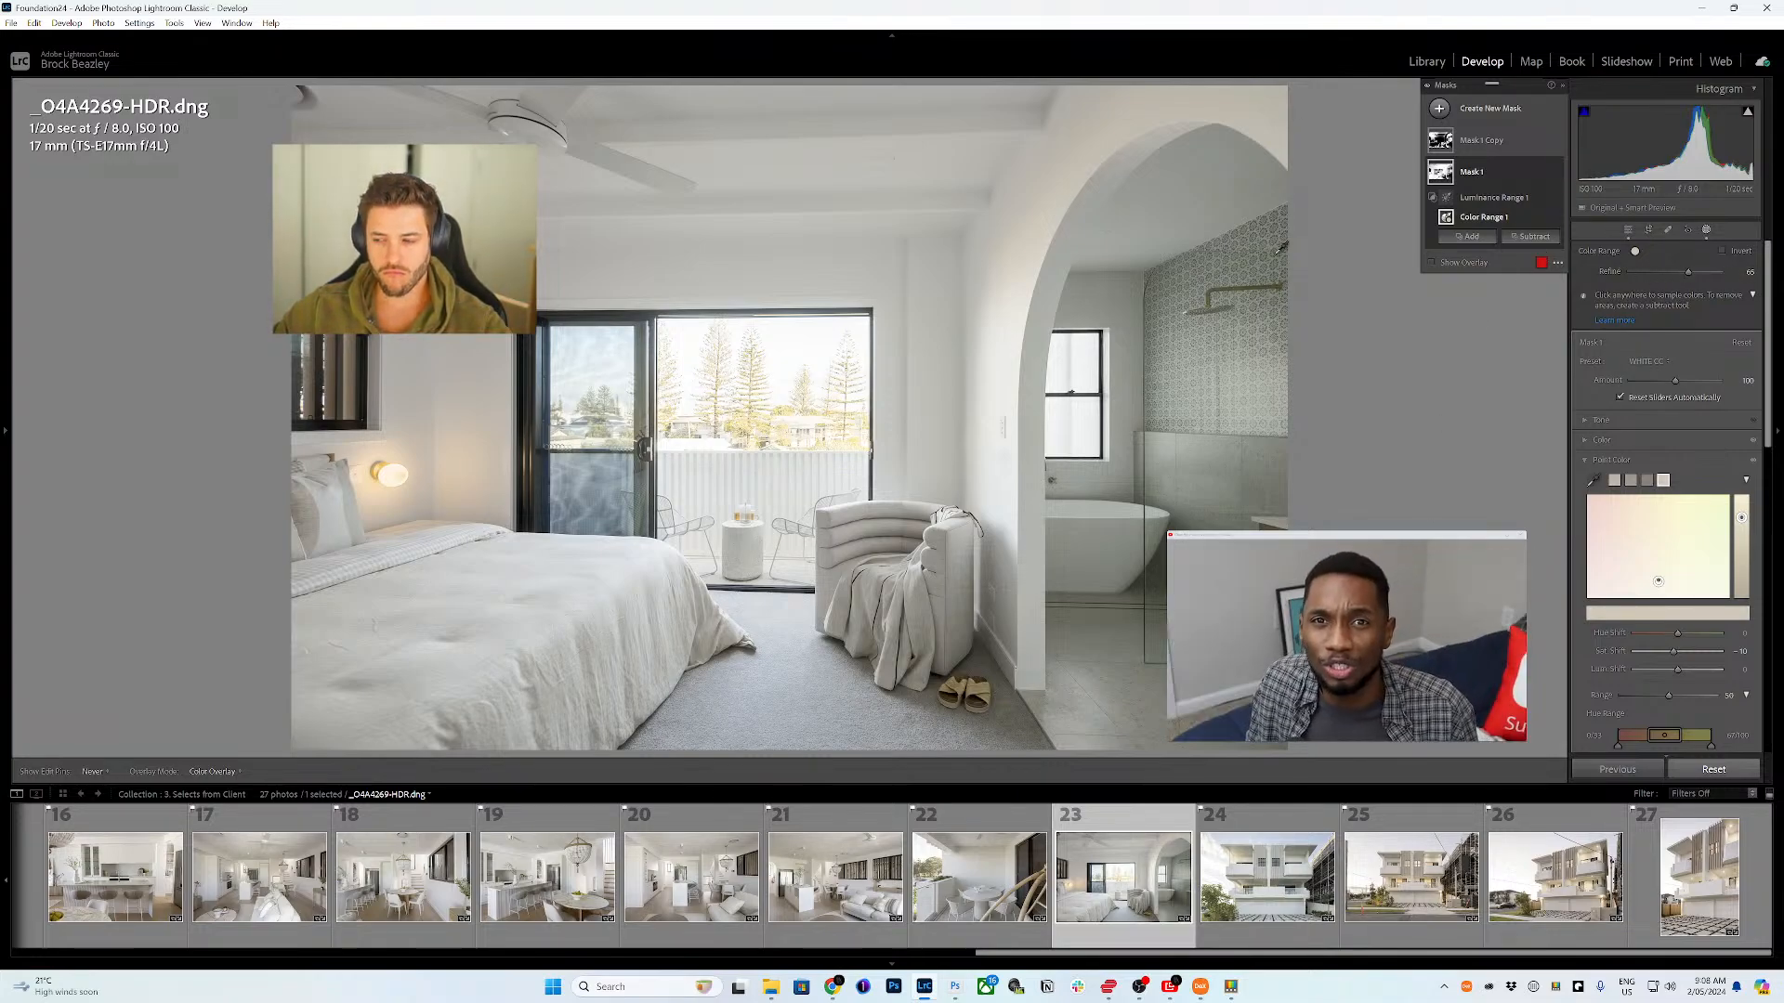
left_click(1544, 174)
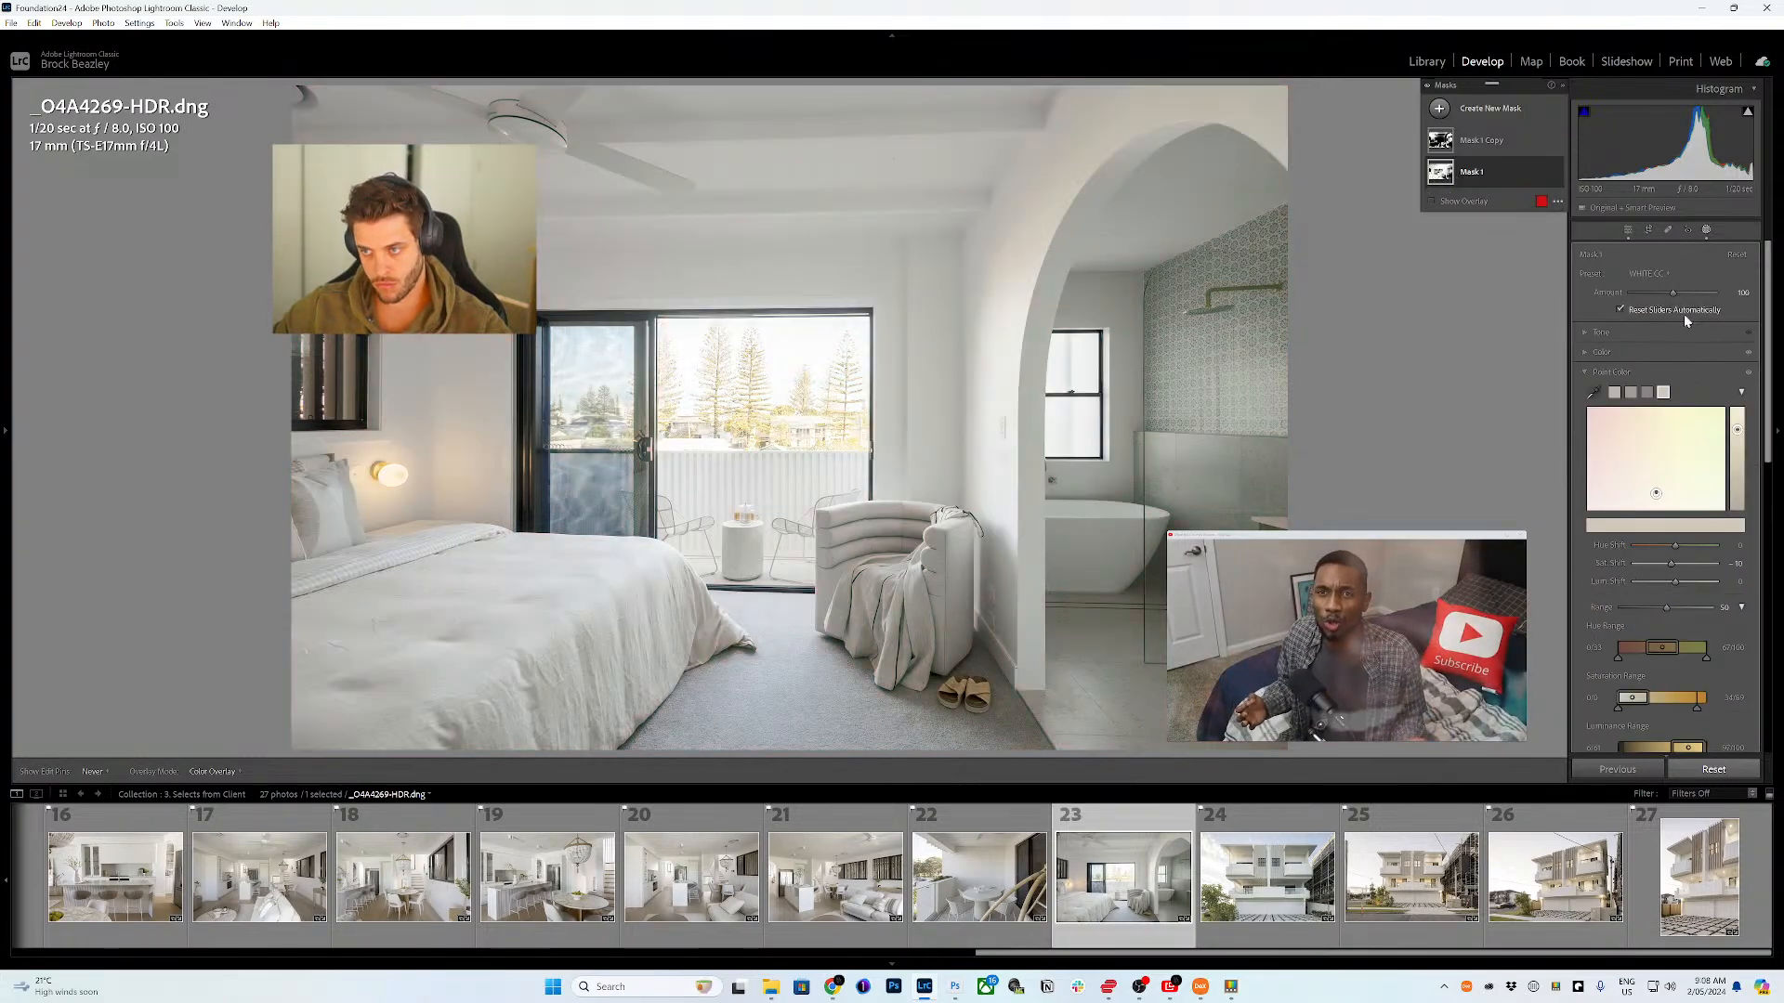
left_click_drag(1672, 296, 1665, 293)
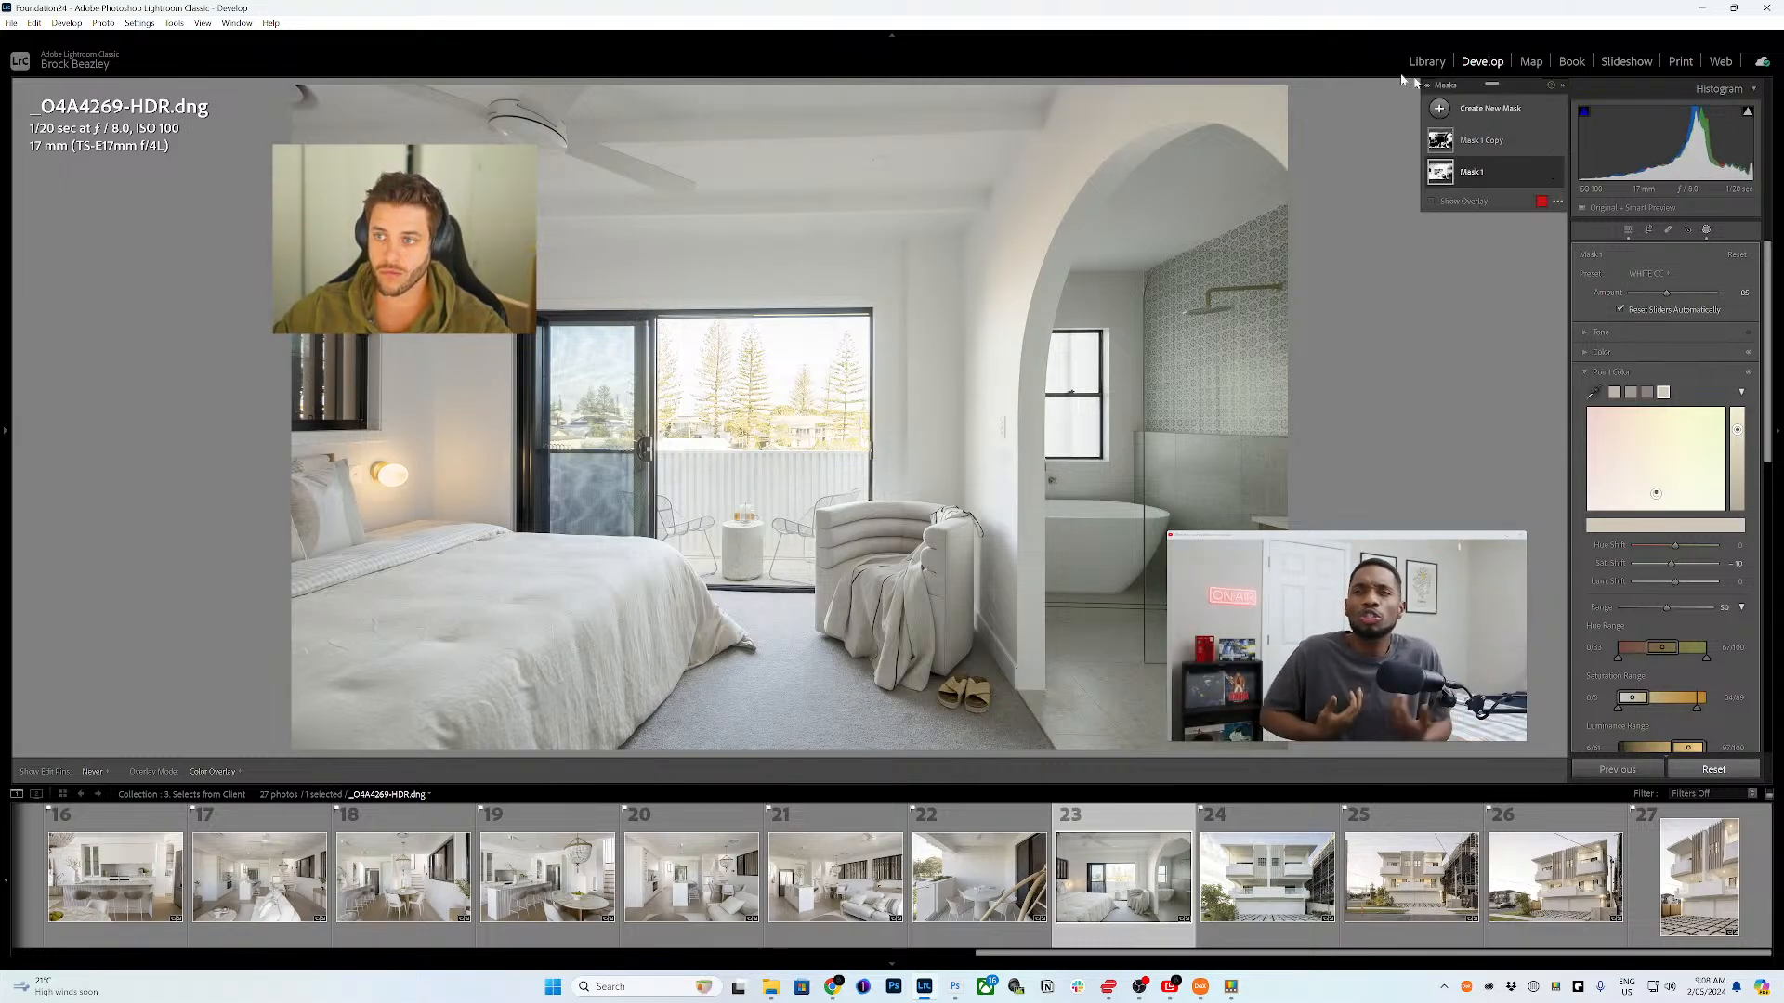
- Delete all masks on the bedroom photo and exit mask editing
left_click(1557, 201)
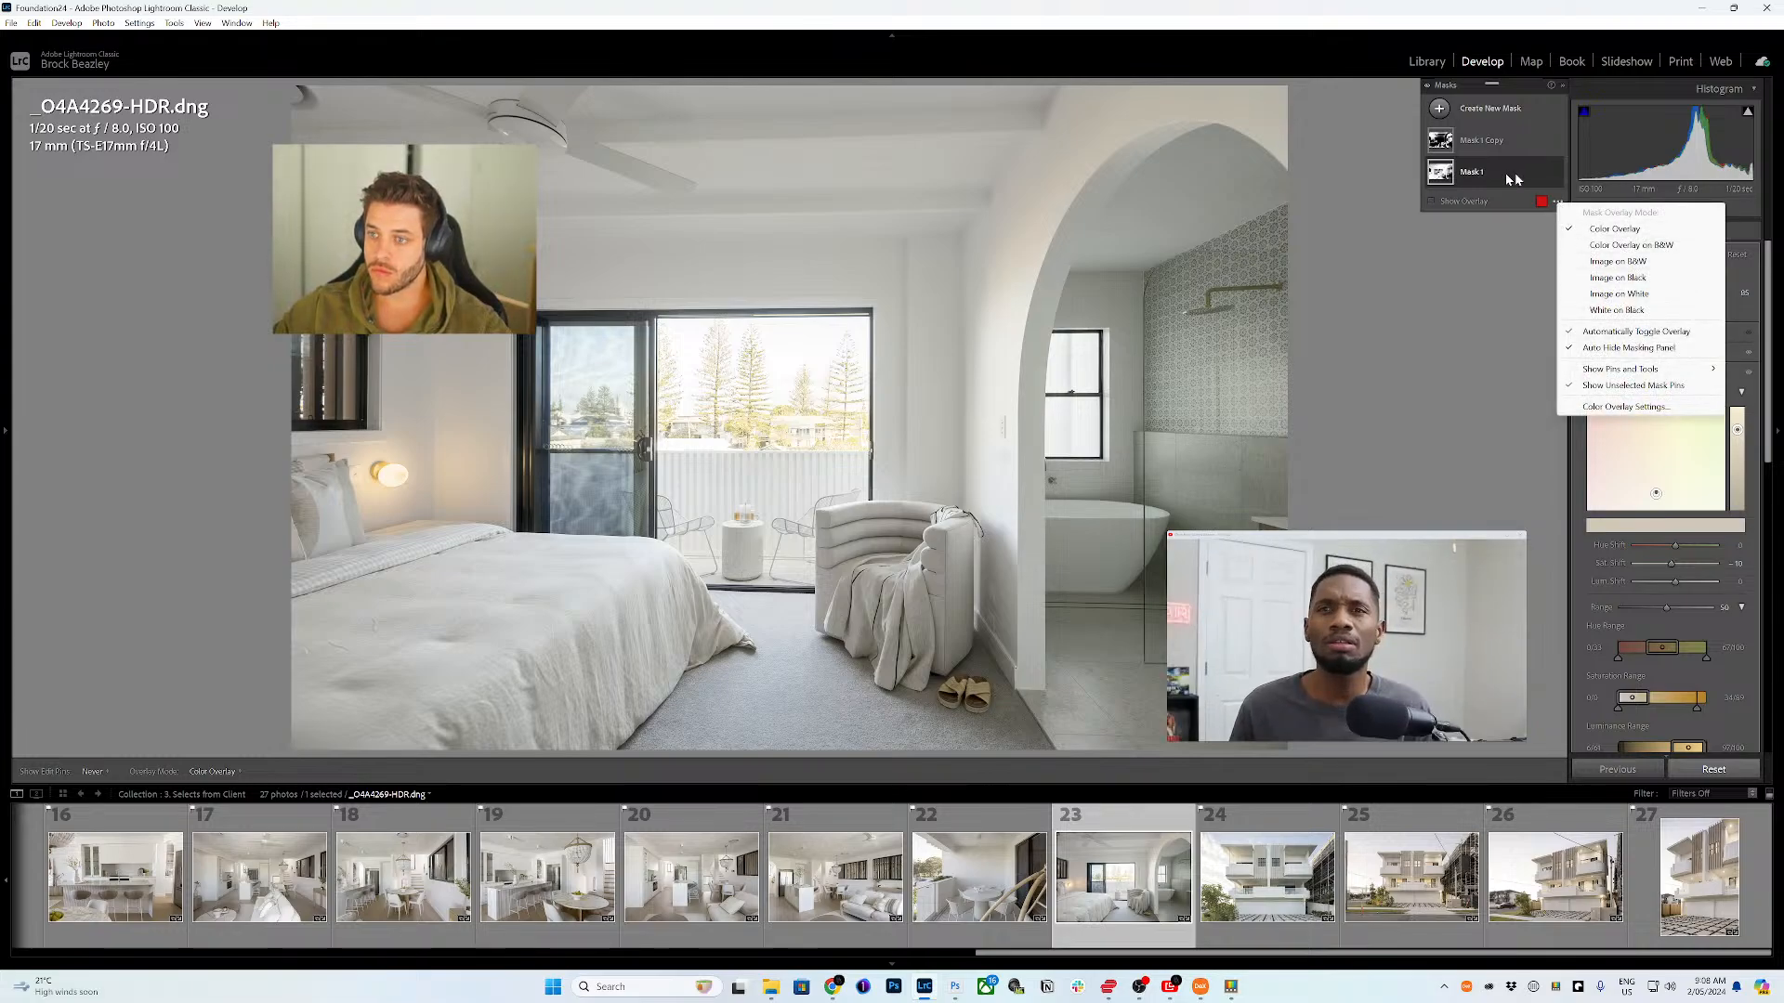
left_click(1548, 176)
left_click(1515, 170)
left_click(1546, 173)
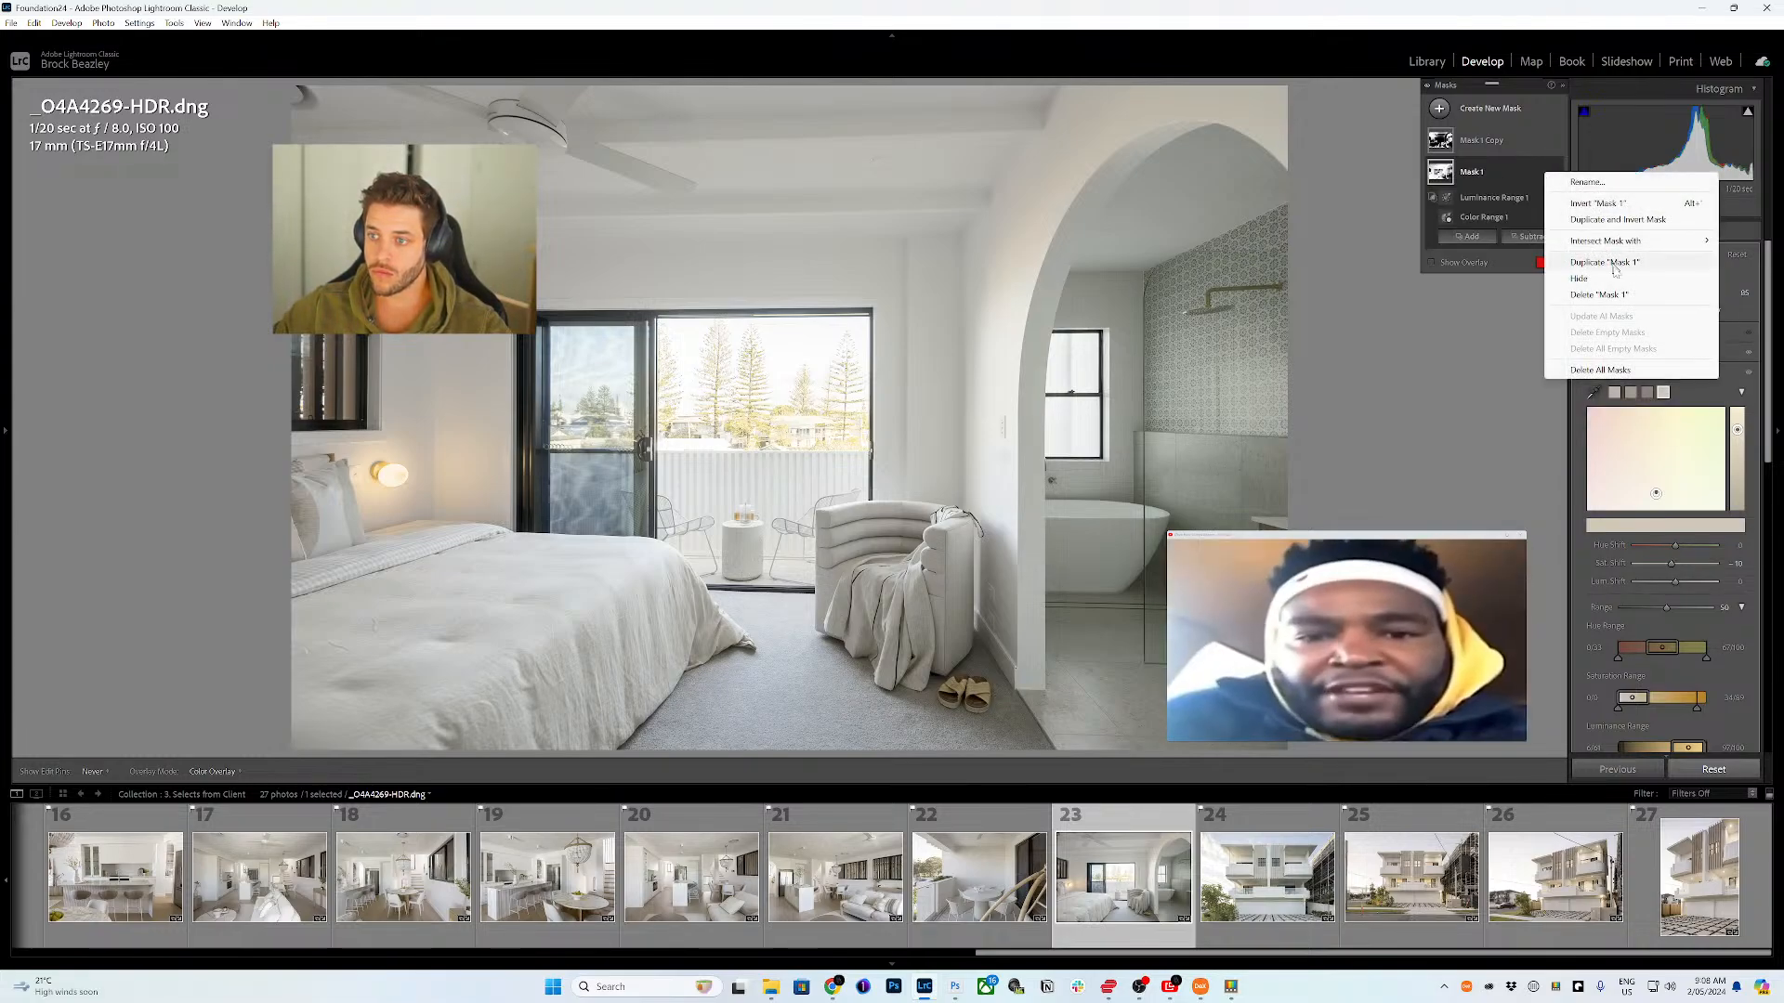
left_click(1617, 371)
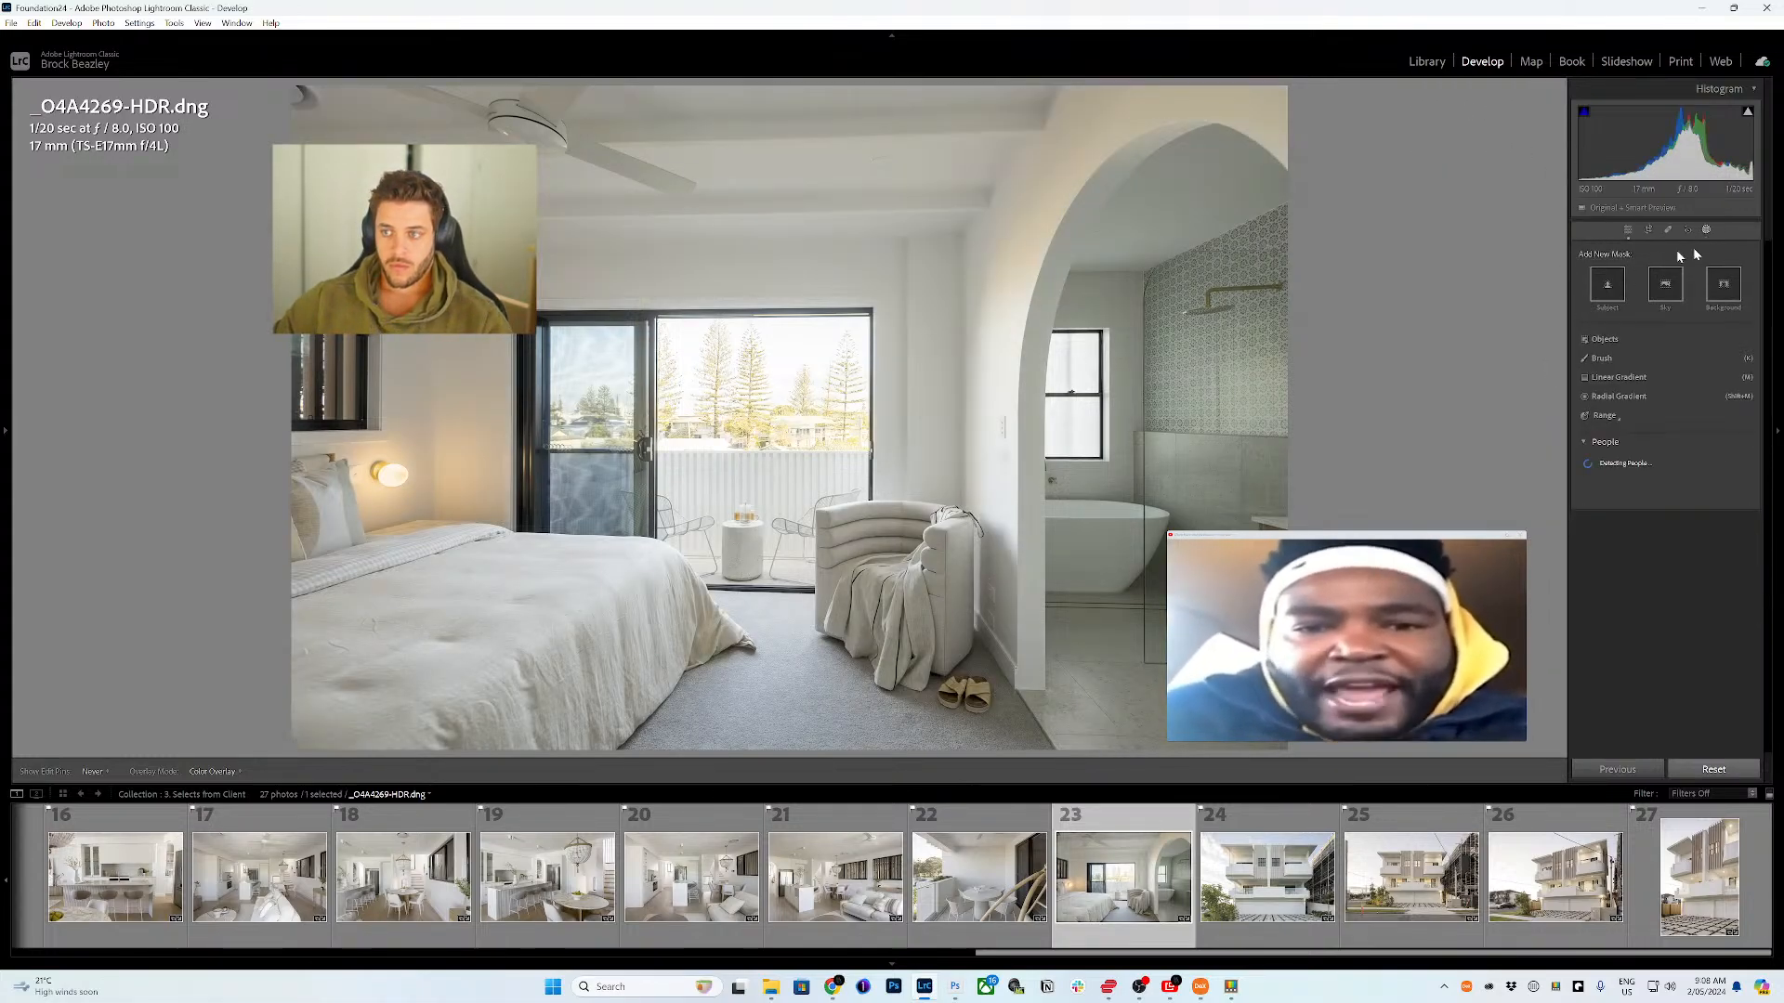
left_click(1709, 229)
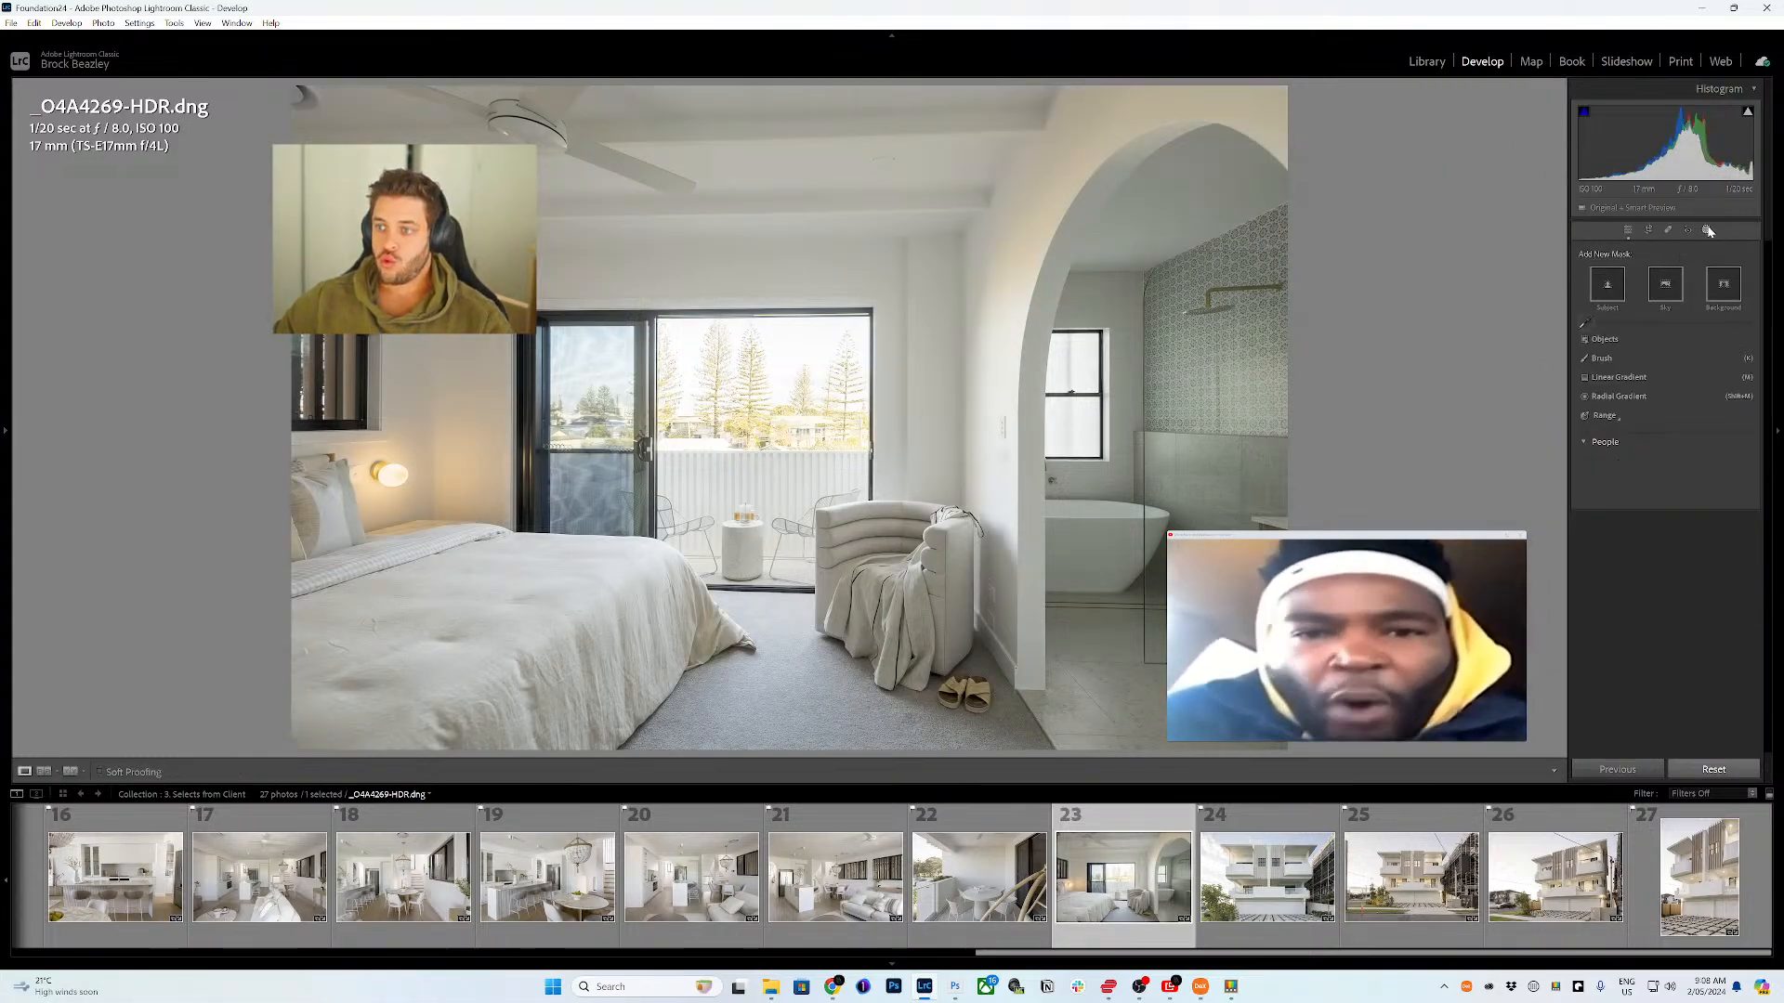
- Create a new Color Range mask from the white wall with Refine 60
left_click(1650, 231)
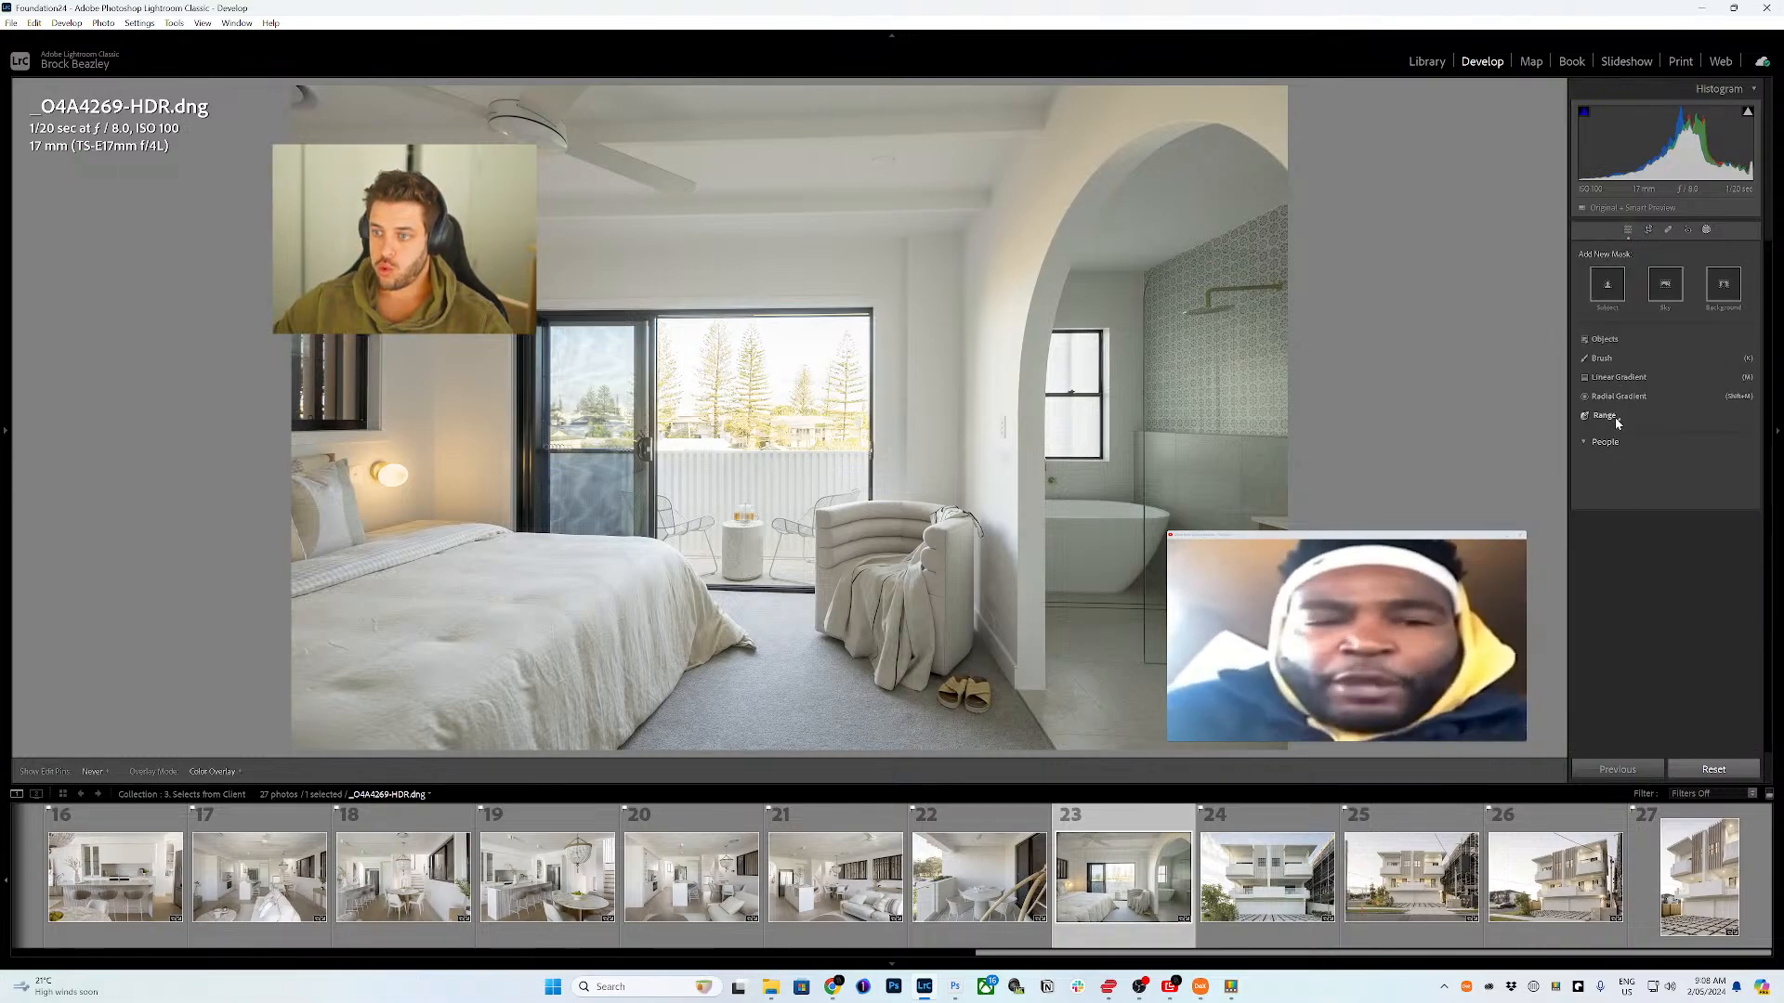
key("shift+j")
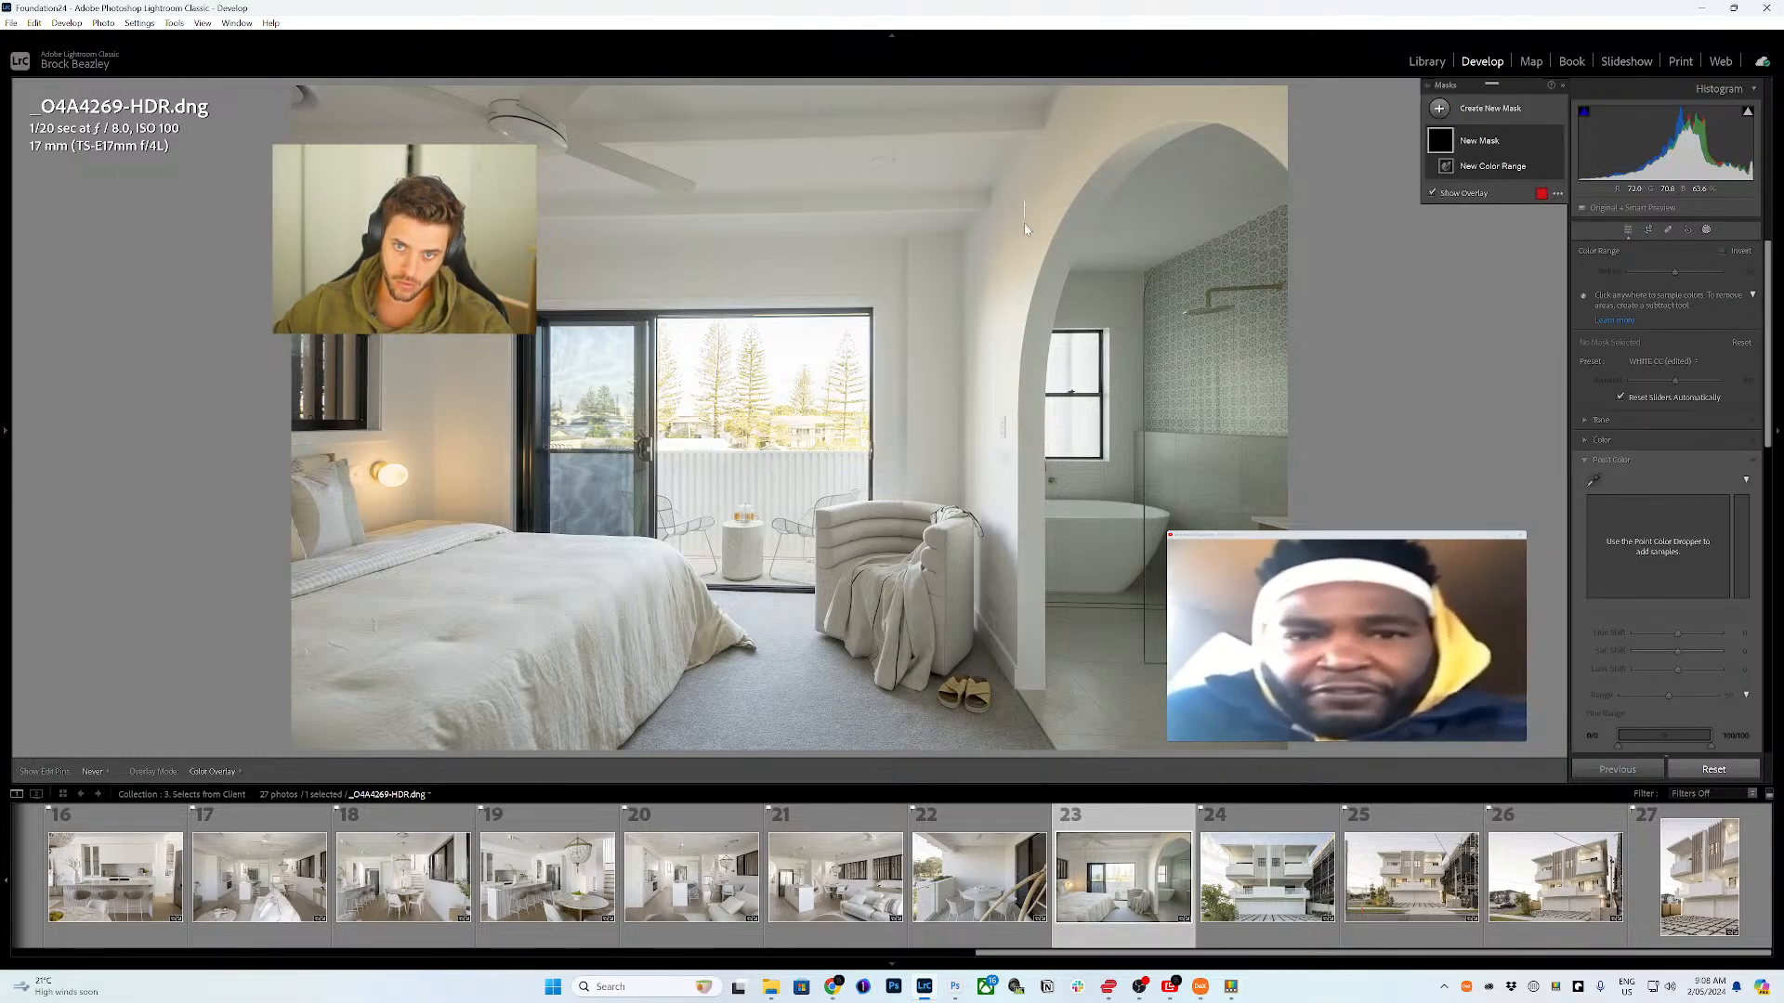
left_click_drag(1031, 257, 1033, 255)
left_click(1384, 220)
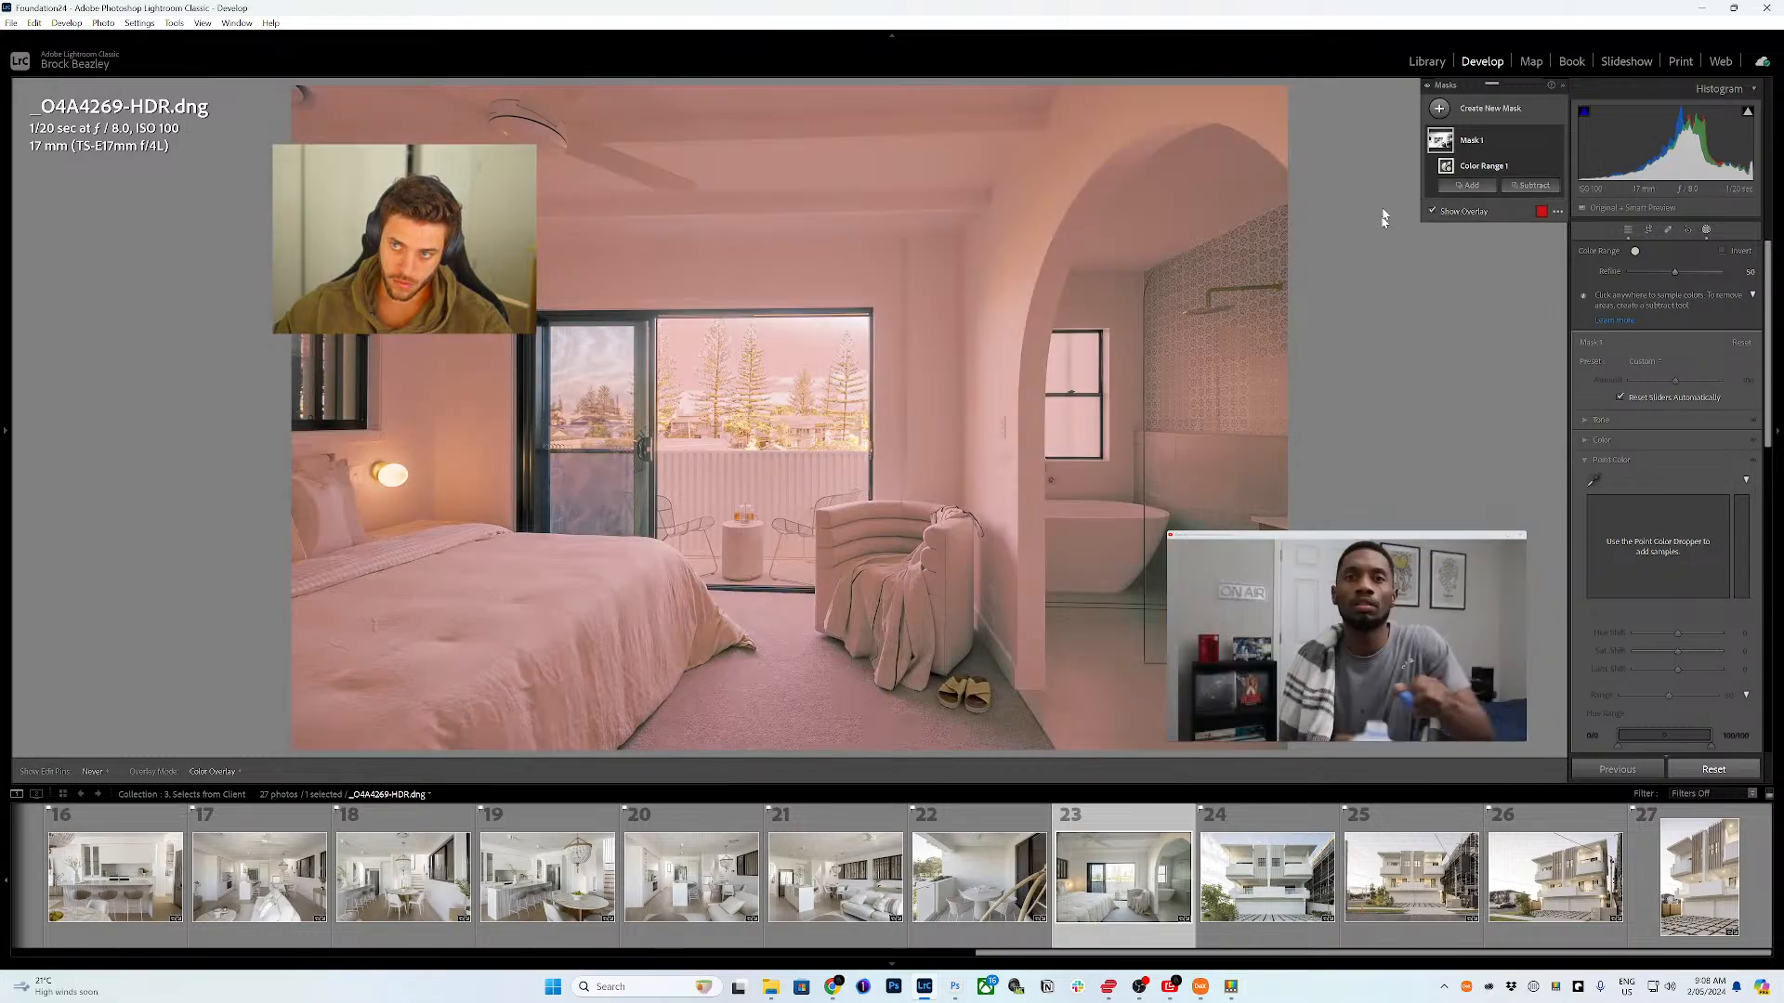
left_click_drag(1675, 272, 1683, 271)
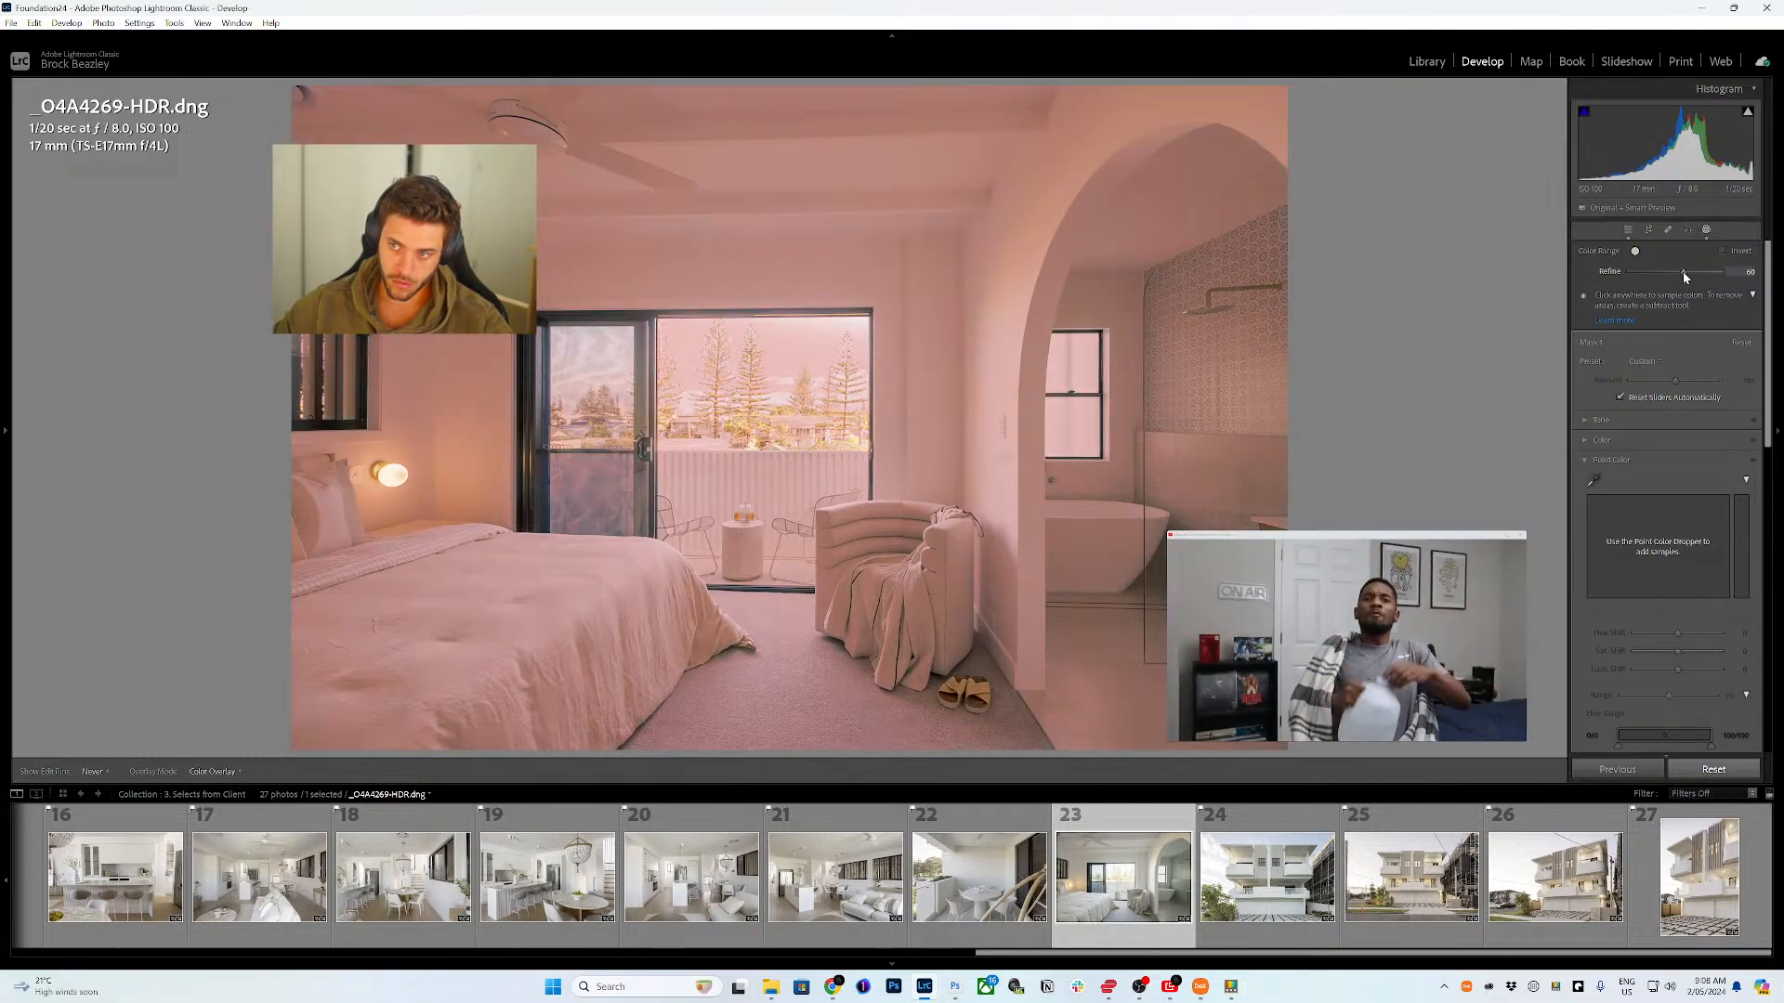
- Add point-colour samples of the walls, desaturating the wall to -34 and green bathroom wall to -43
left_click(1592, 480)
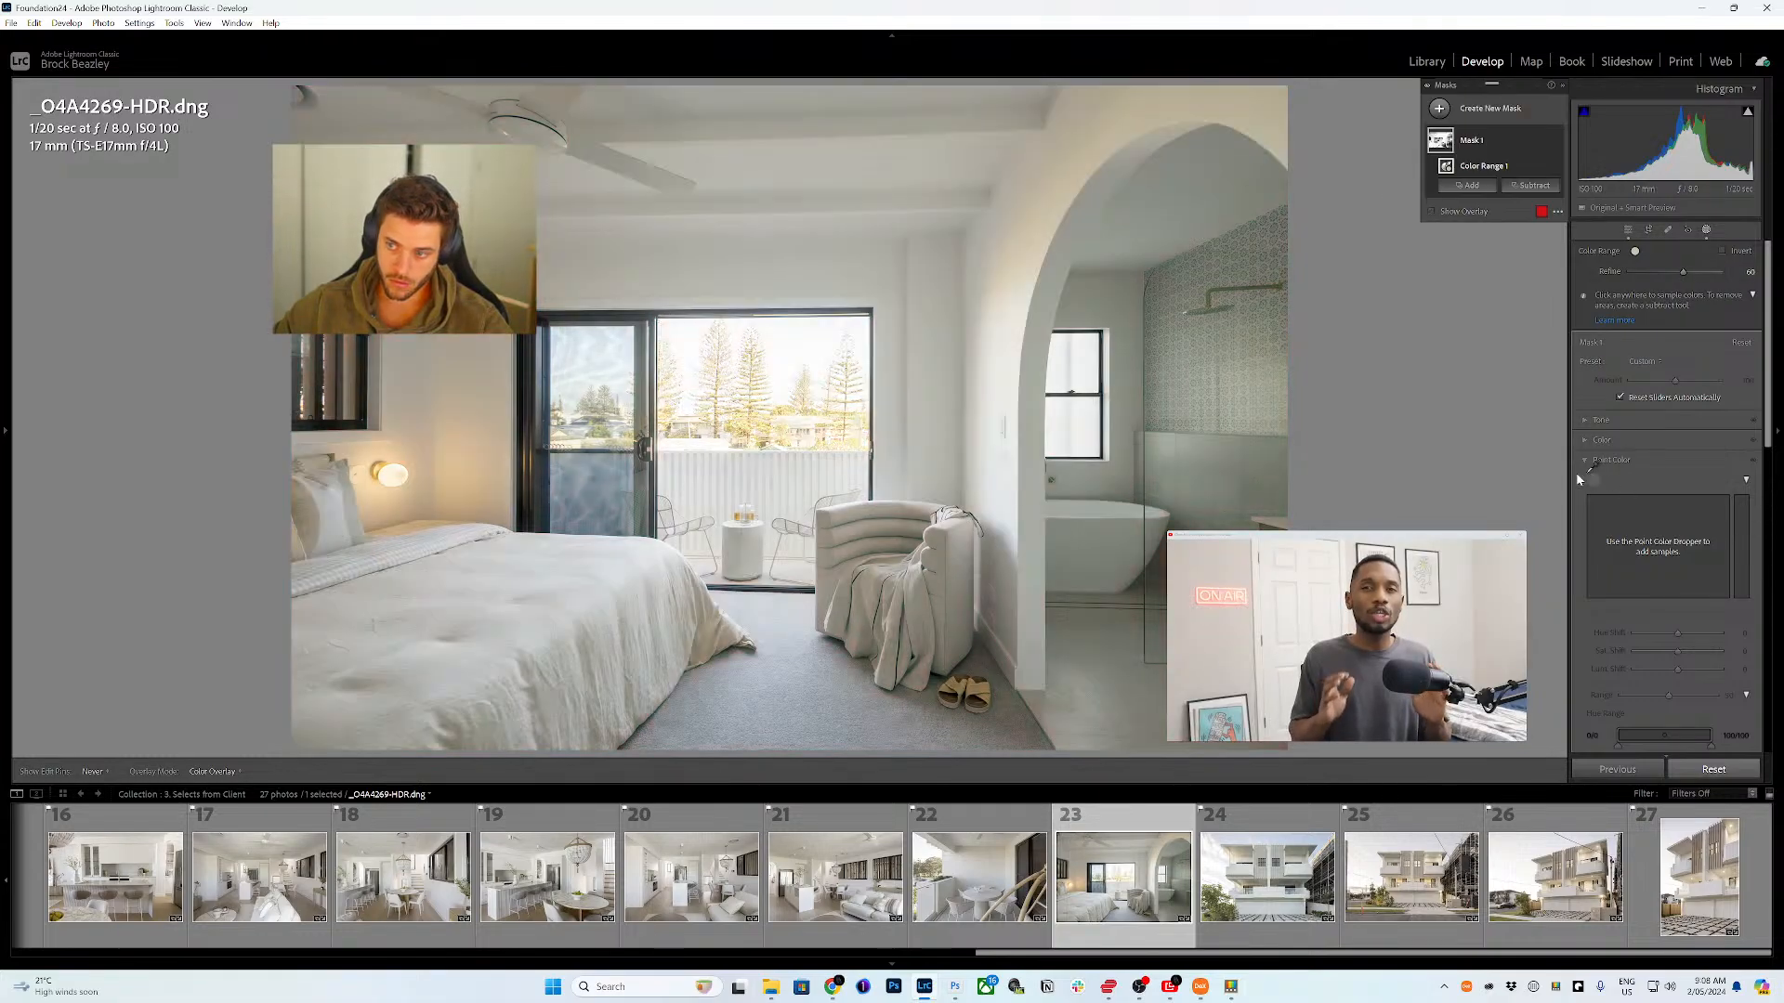
left_click(1075, 296)
left_click_drag(1666, 658, 1657, 658)
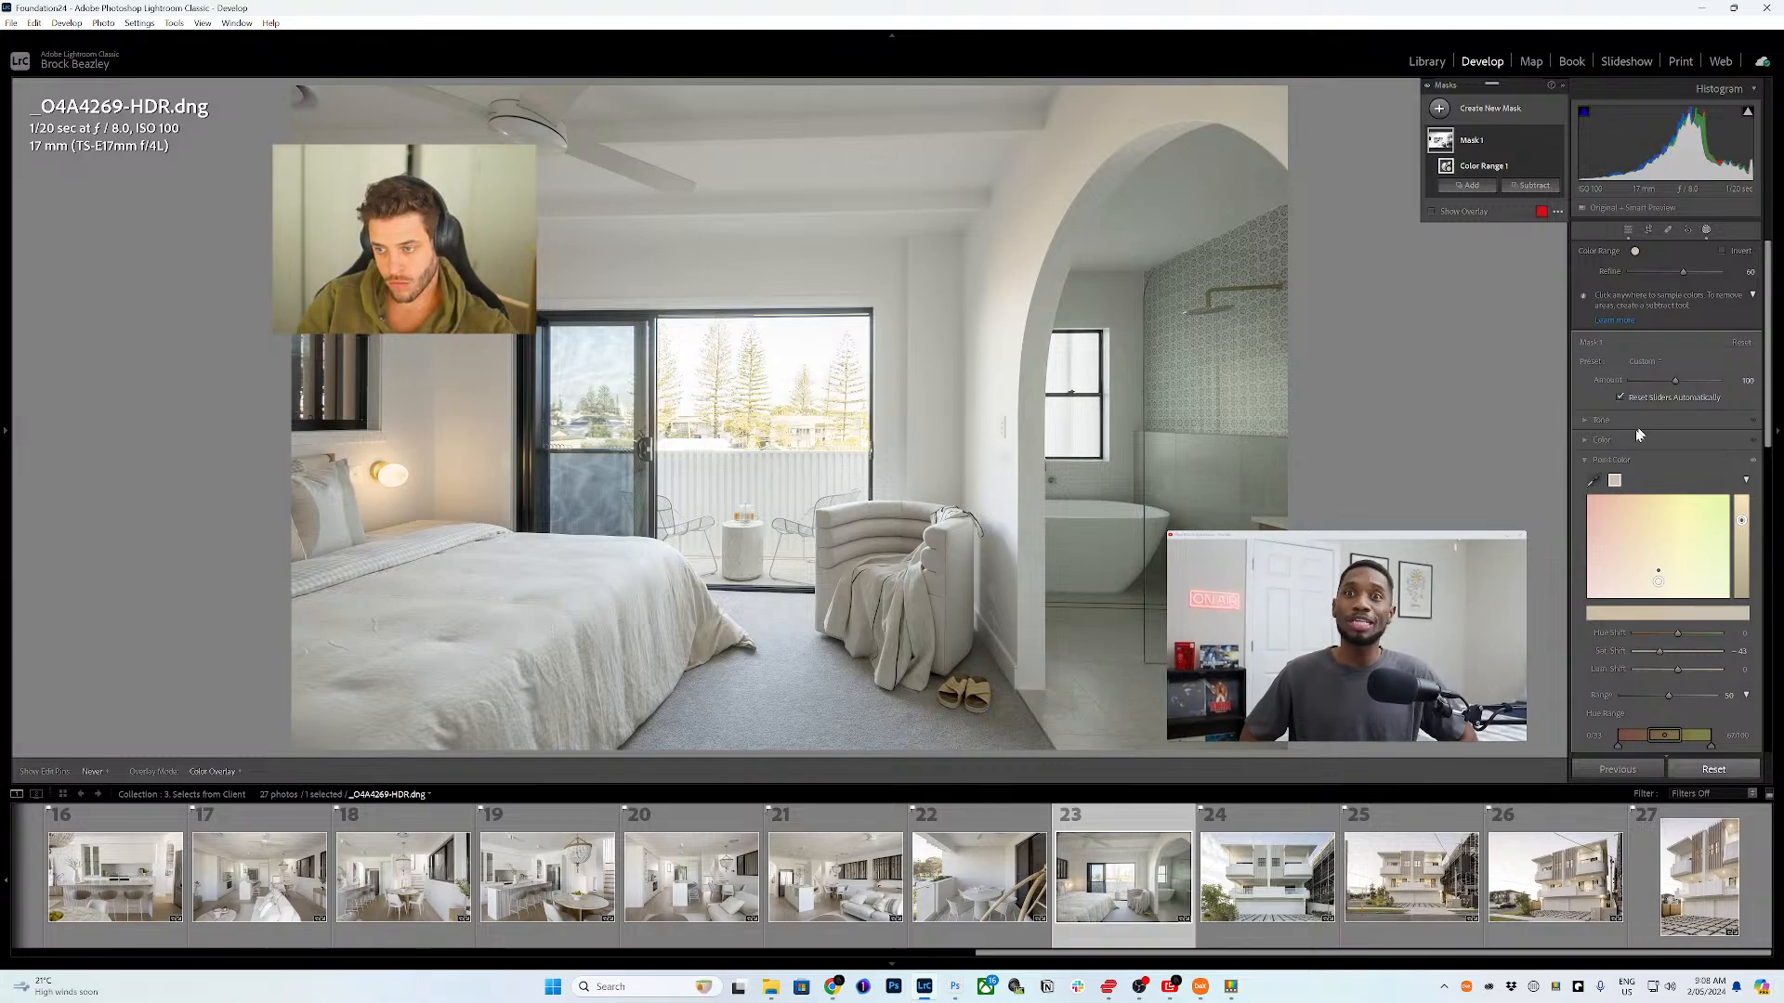
left_click(1594, 477)
left_click(1063, 319)
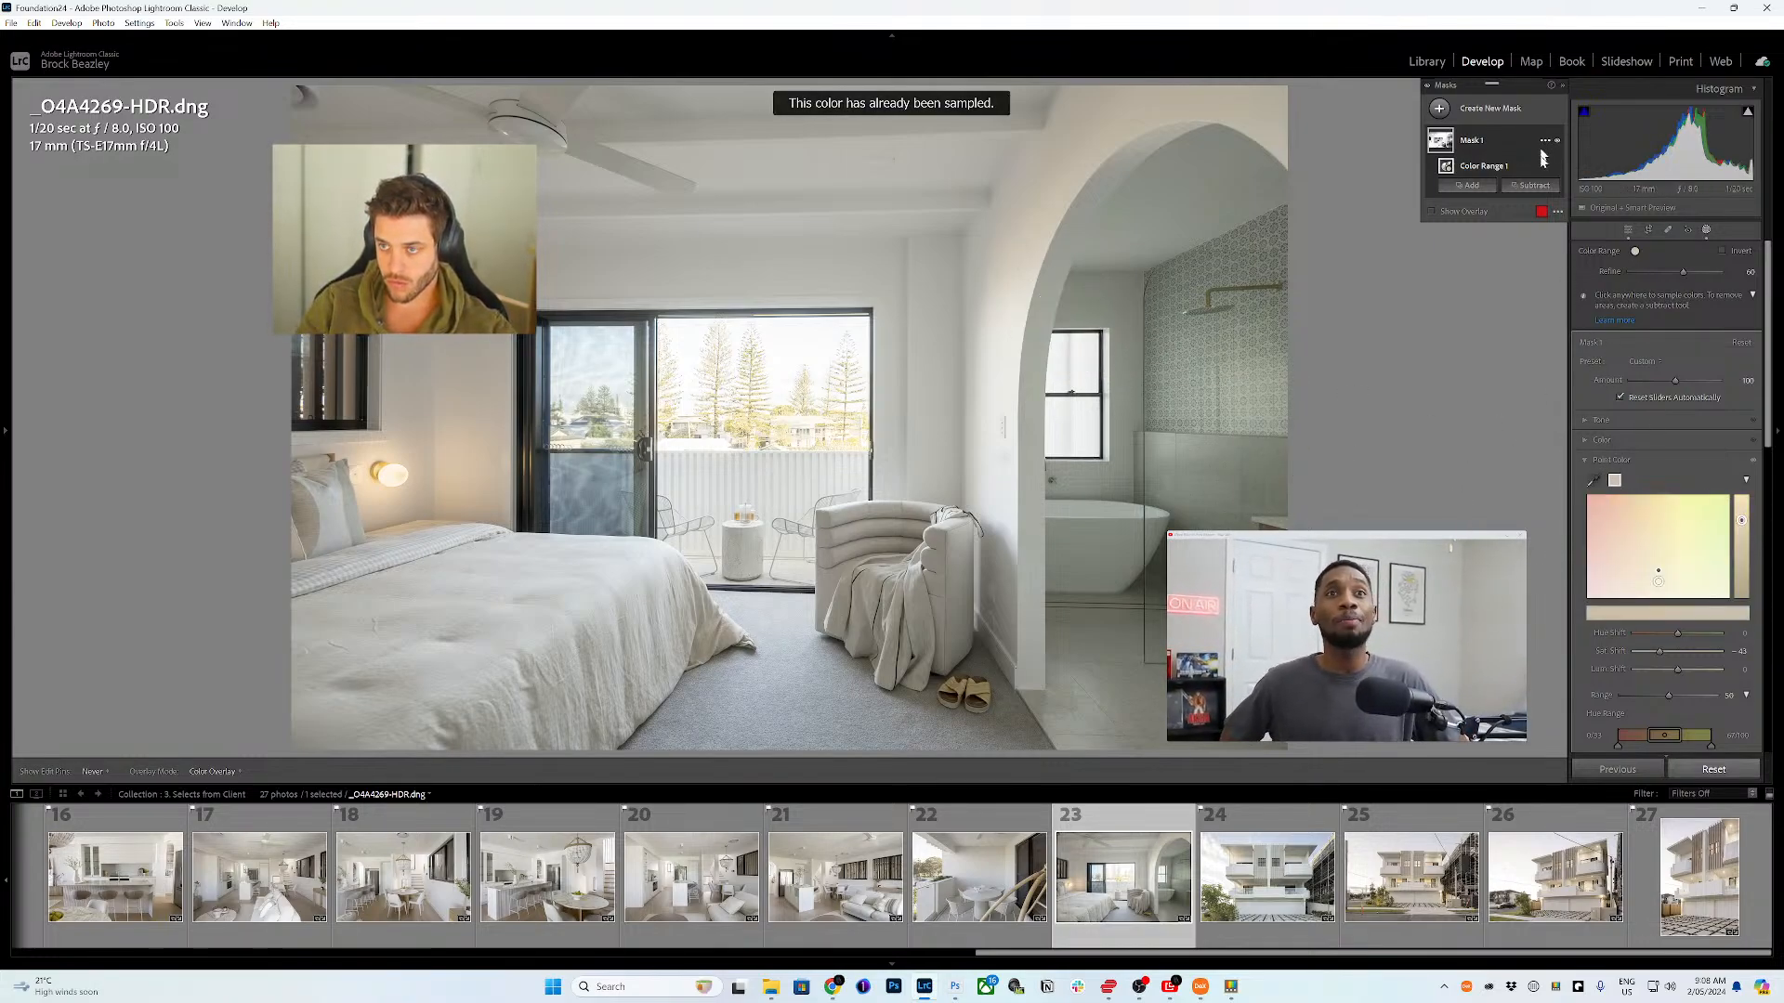
left_click(1594, 481)
left_click(1294, 269)
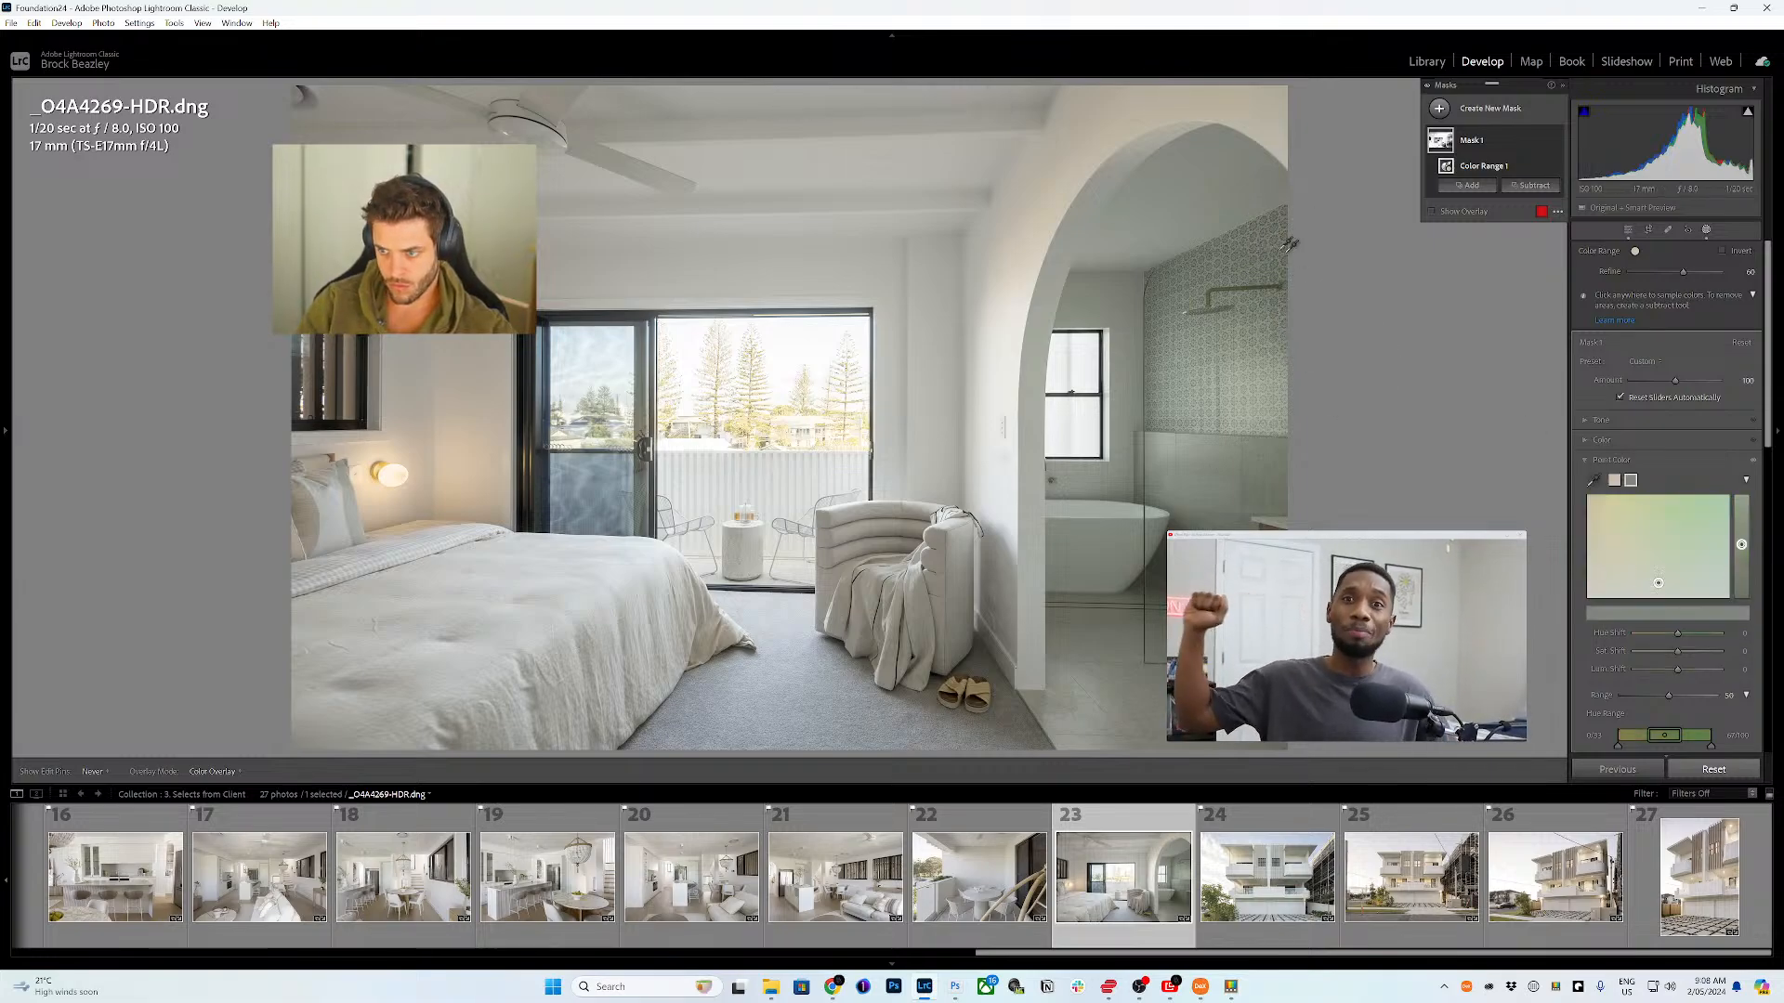
left_click_drag(1677, 651, 1658, 650)
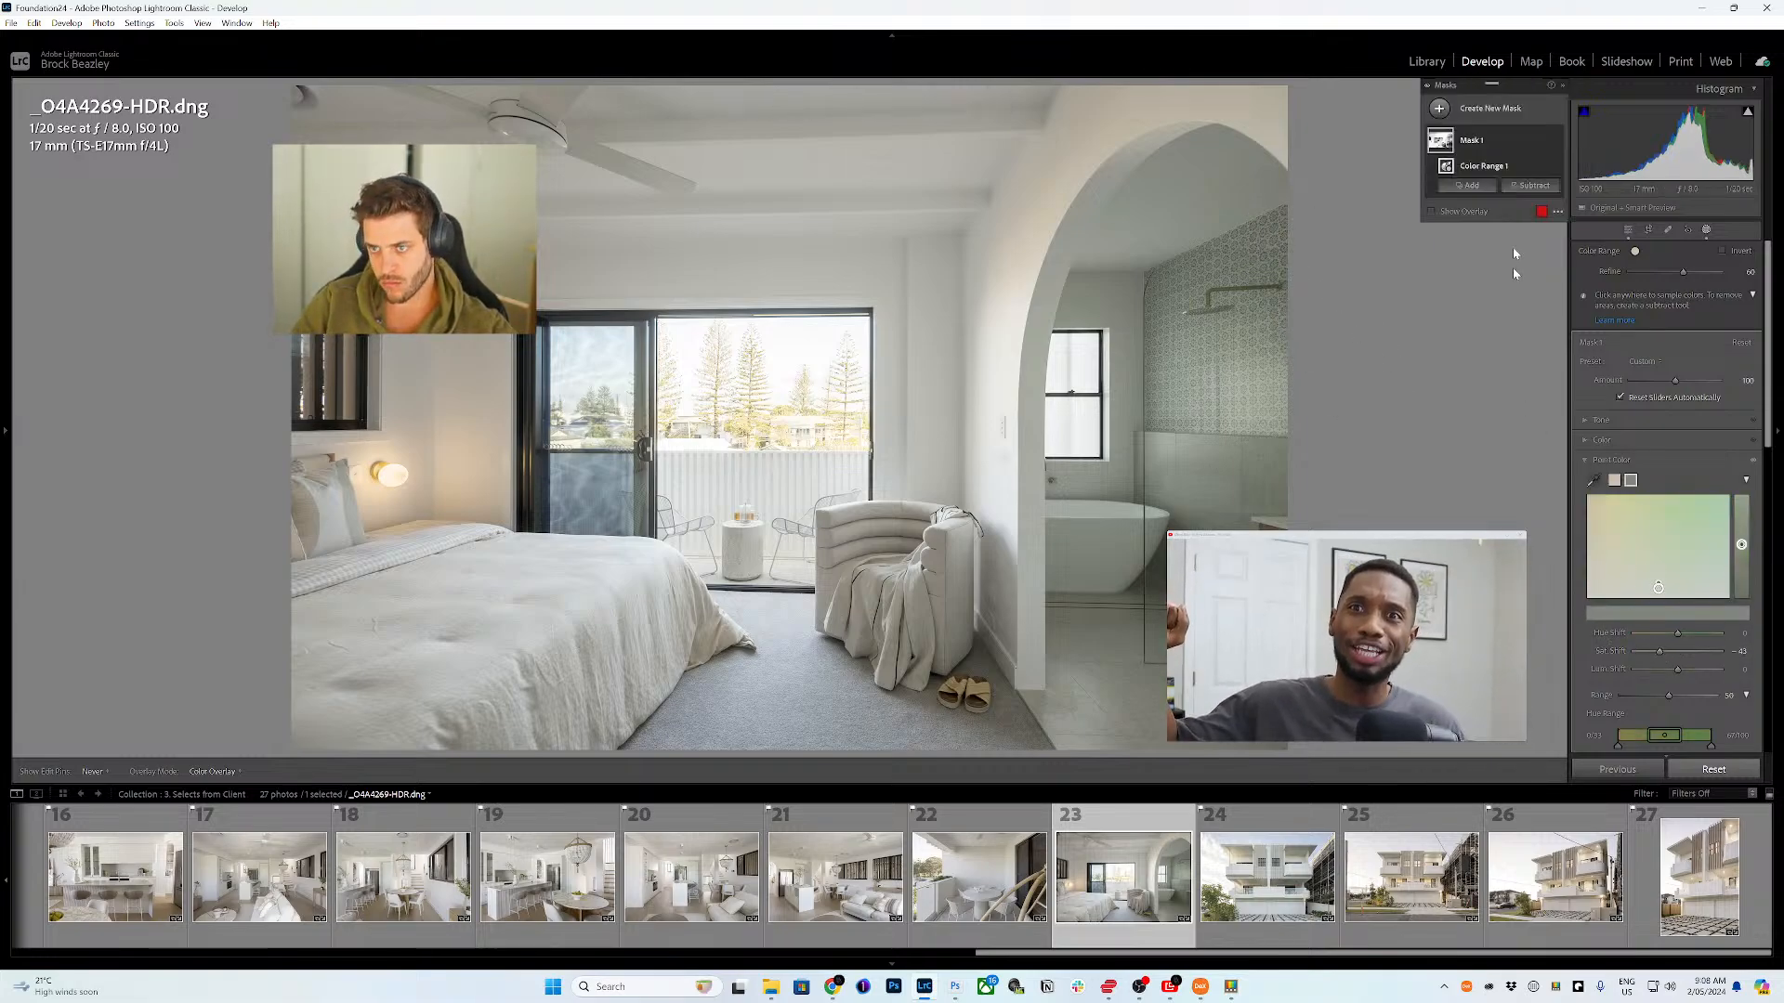
- Sample the white wall as a neutral point colour at -34, then add a Brush subtraction
mouse_move(1449, 144)
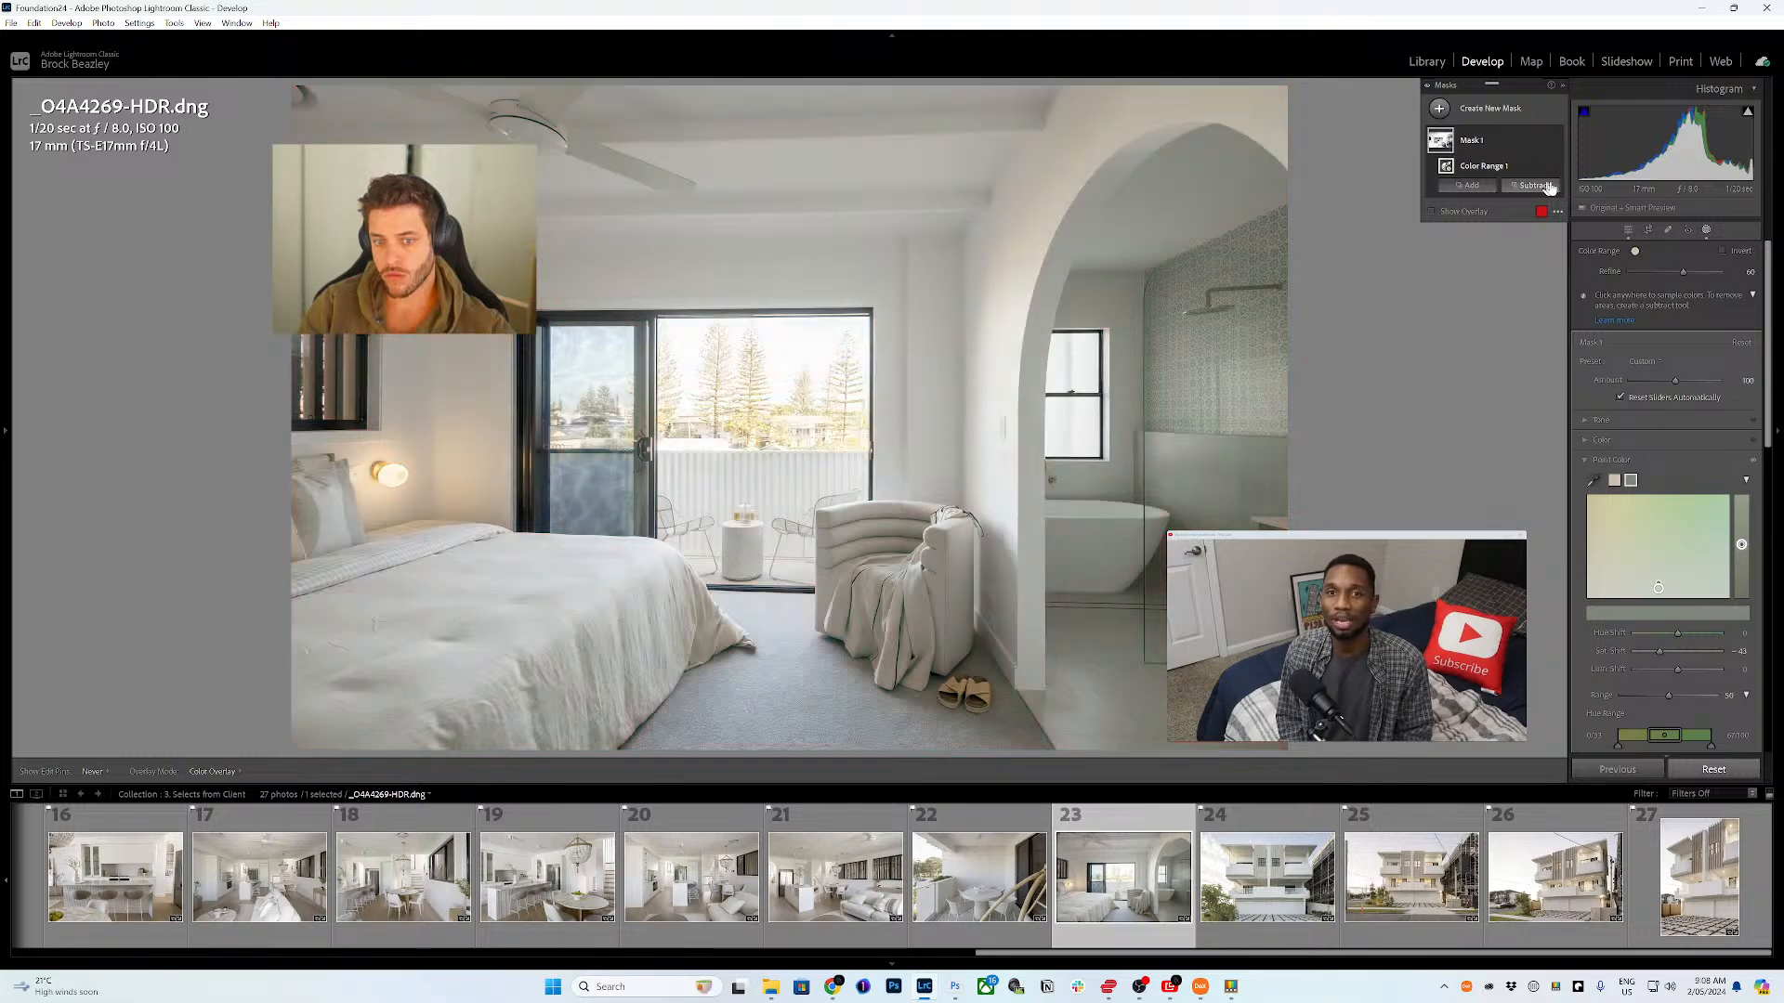
left_click(1593, 481)
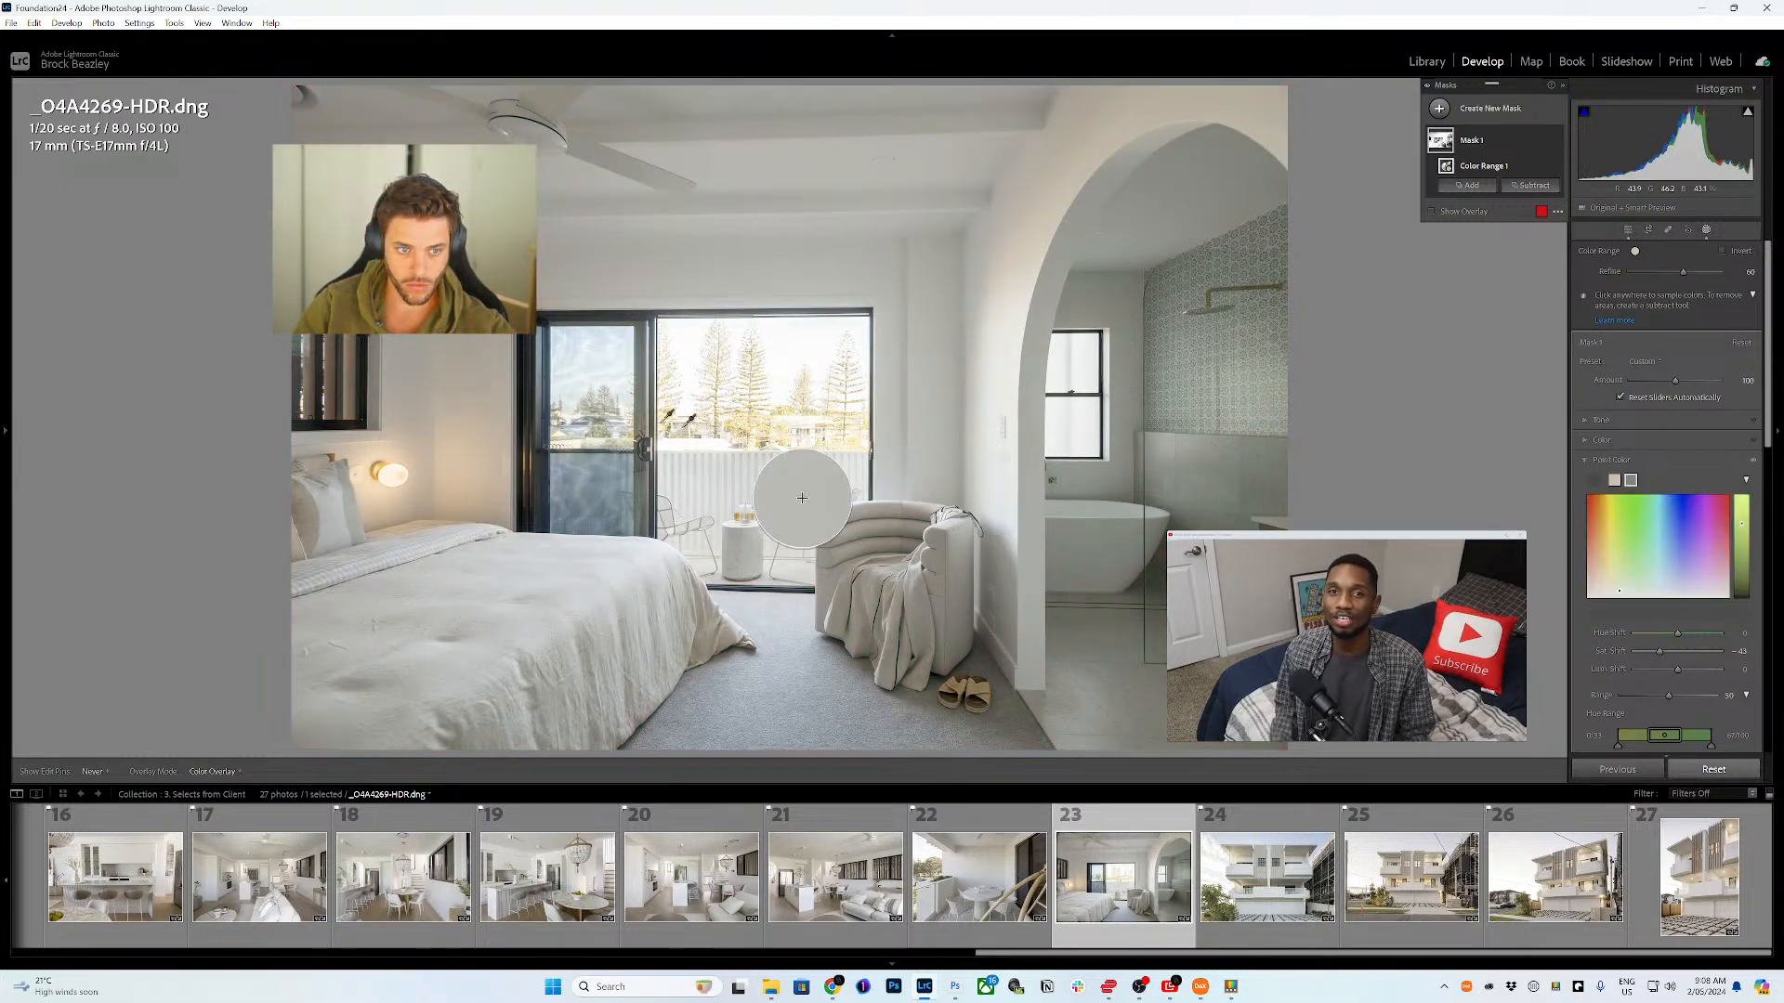
left_click(467, 406)
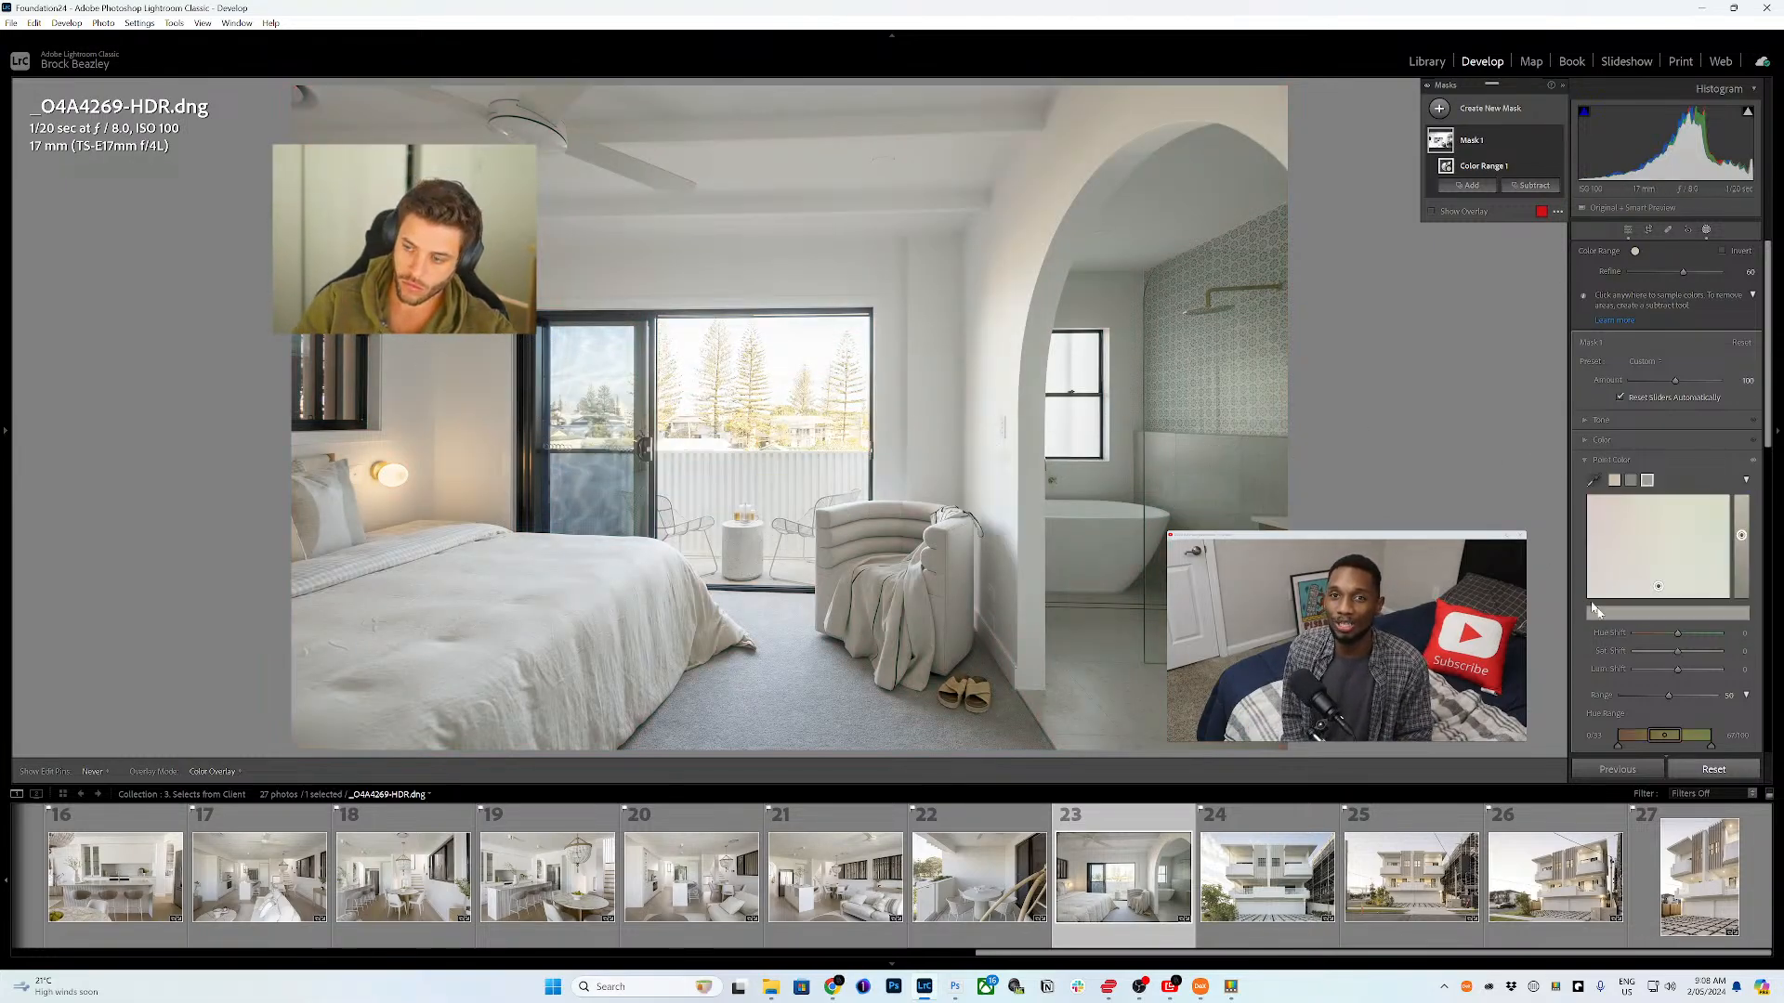
left_click(1663, 650)
left_click(1533, 185)
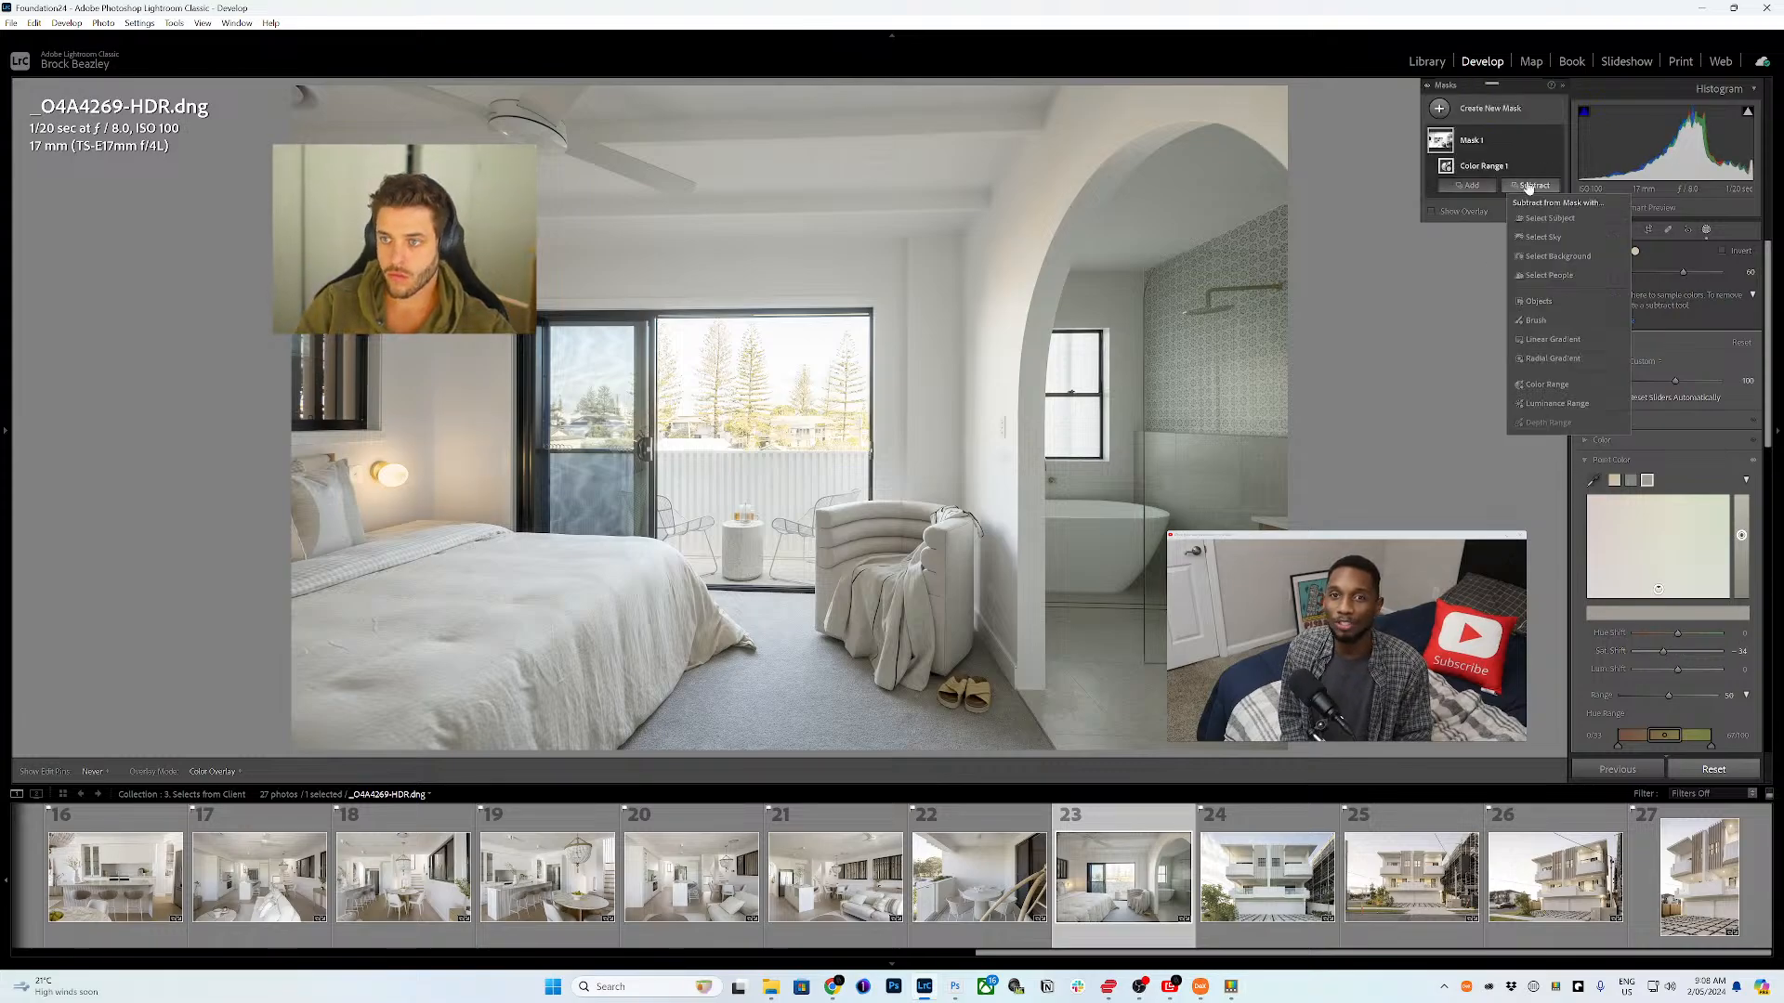
left_click(1542, 321)
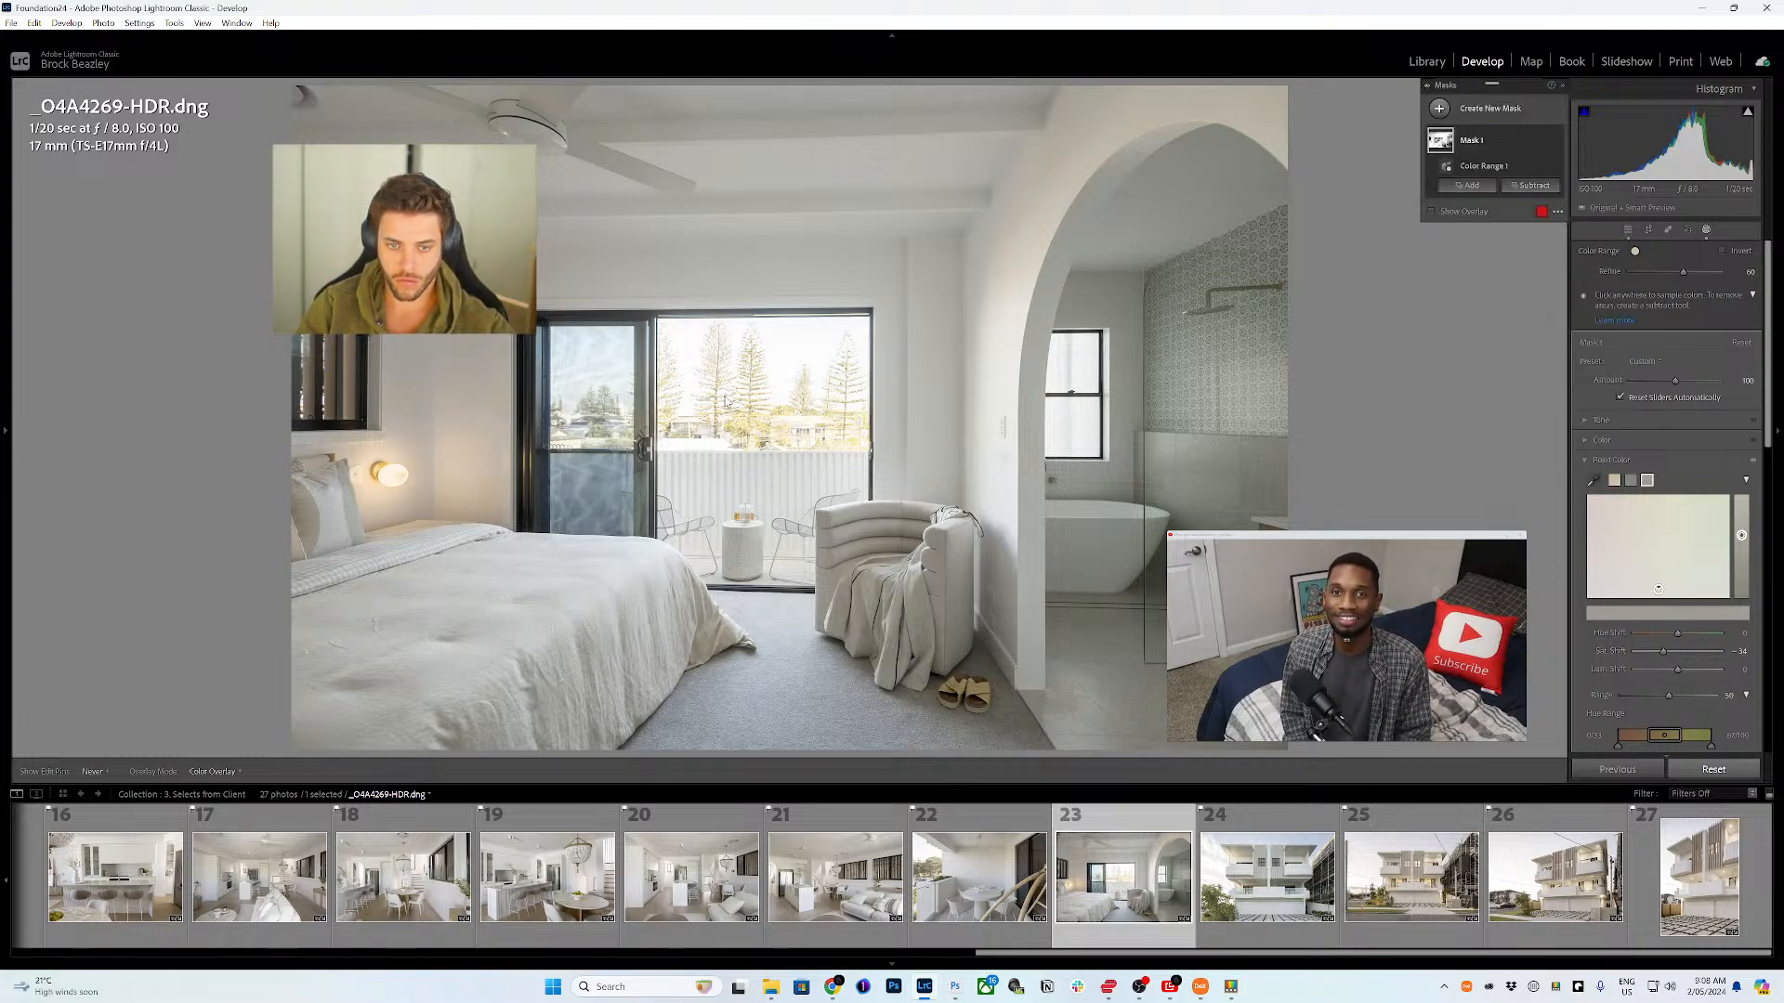
- Erase the window view from the bedroom wall mask, then switch to exterior photo _O4A4284.CR3
key("o")
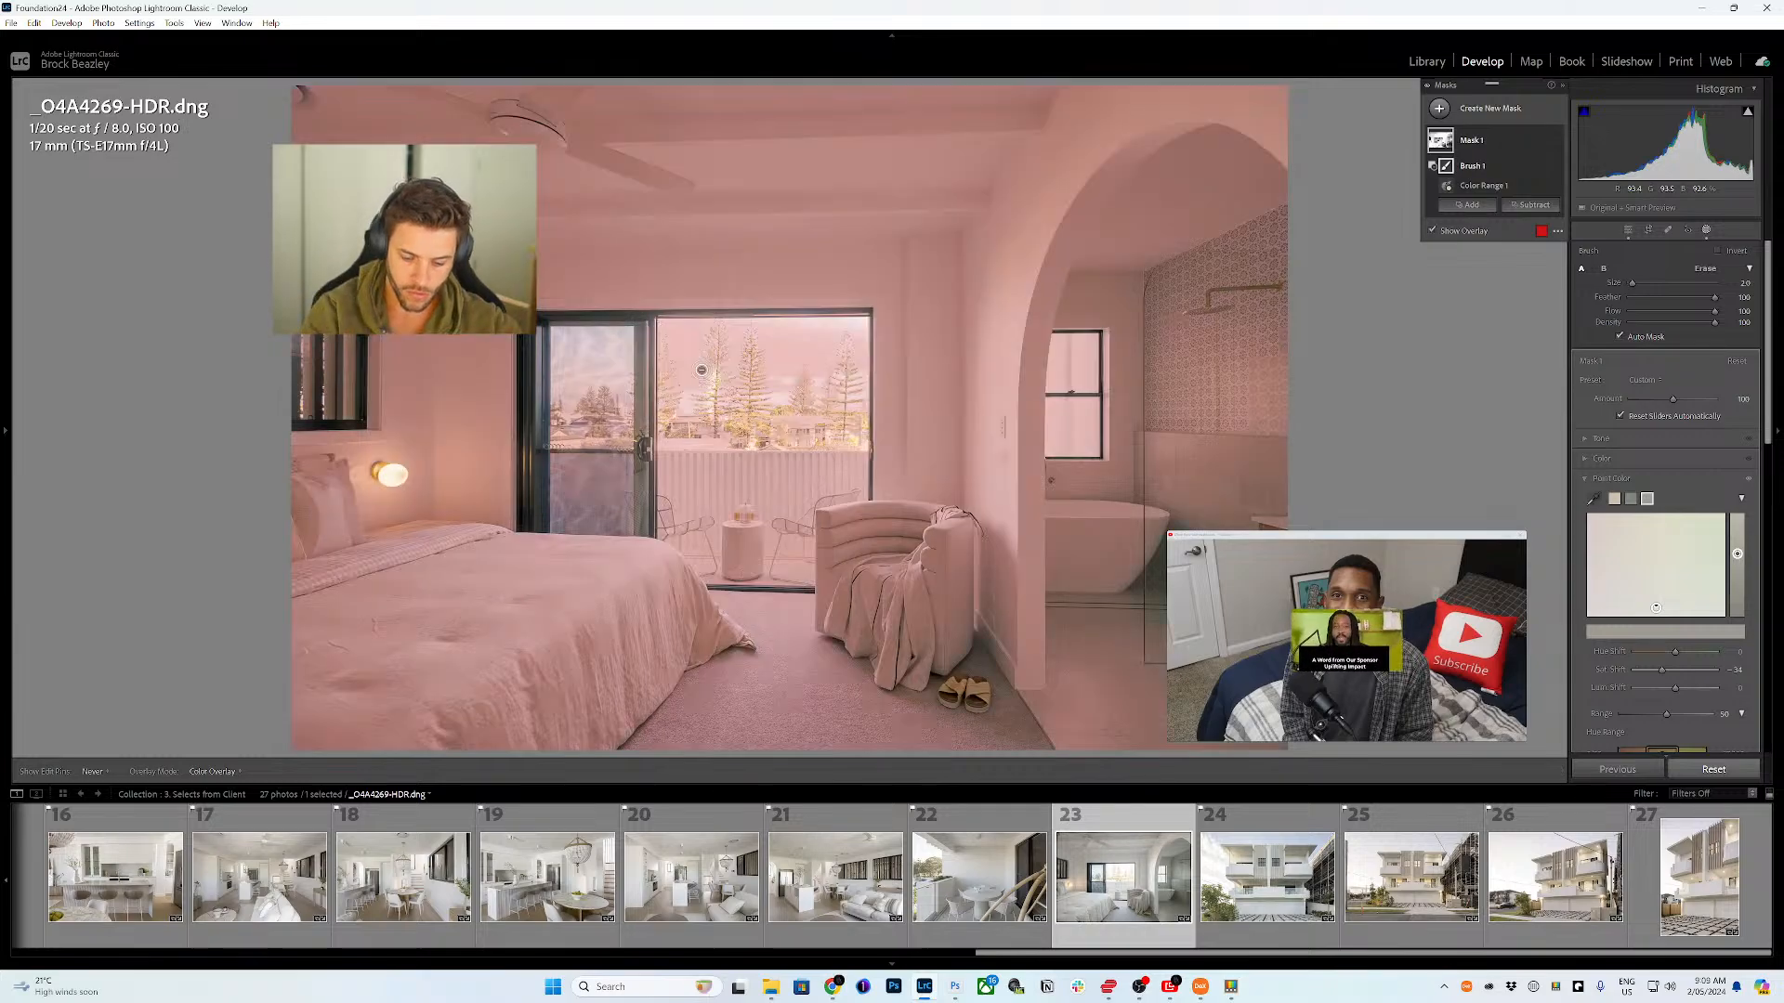
scroll(719, 374, "down", 4)
mouse_move(719, 374)
left_mouse_down()
mouse_move(670, 375)
mouse_move(676, 429)
mouse_move(678, 409)
mouse_move(718, 431)
mouse_move(721, 399)
mouse_move(751, 439)
mouse_move(802, 379)
mouse_move(854, 398)
mouse_move(854, 427)
mouse_move(852, 337)
mouse_move(671, 342)
mouse_move(783, 387)
mouse_move(790, 351)
mouse_move(795, 365)
mouse_move(843, 341)
left_mouse_up()
scroll(687, 418, "up", 3)
scroll(753, 438, "up", 2)
scroll(657, 409, "down", 2)
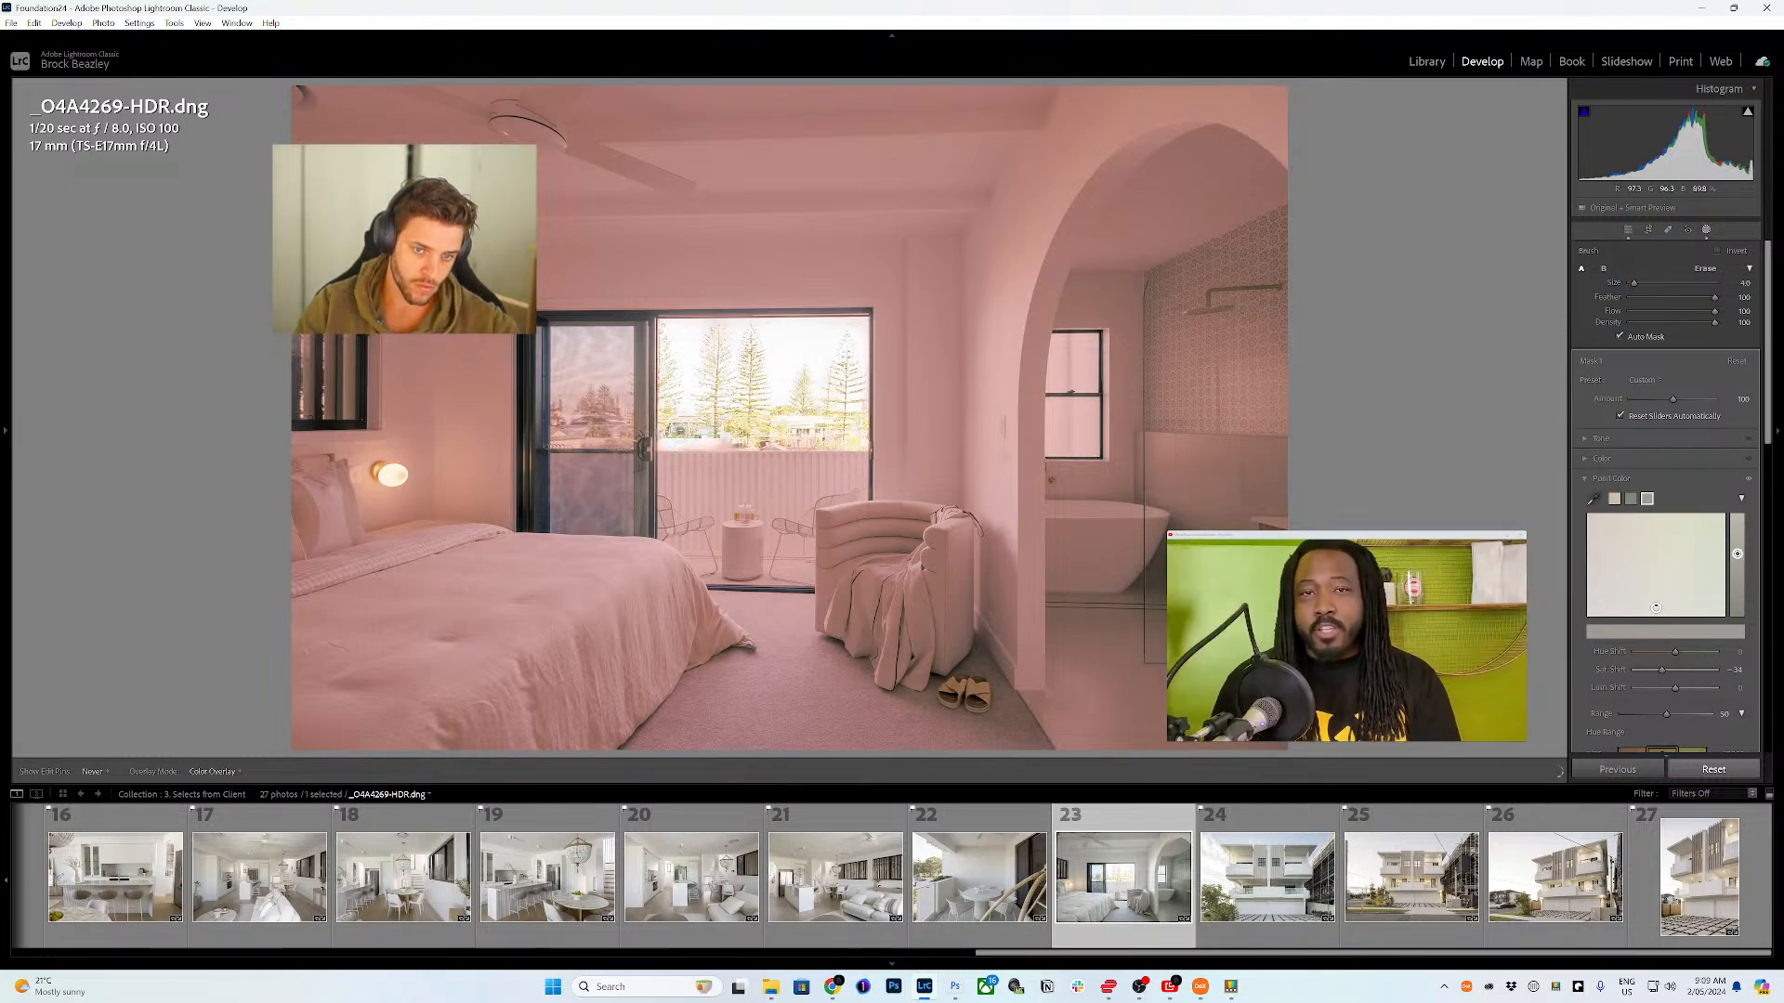
scroll(670, 371, "up", 6)
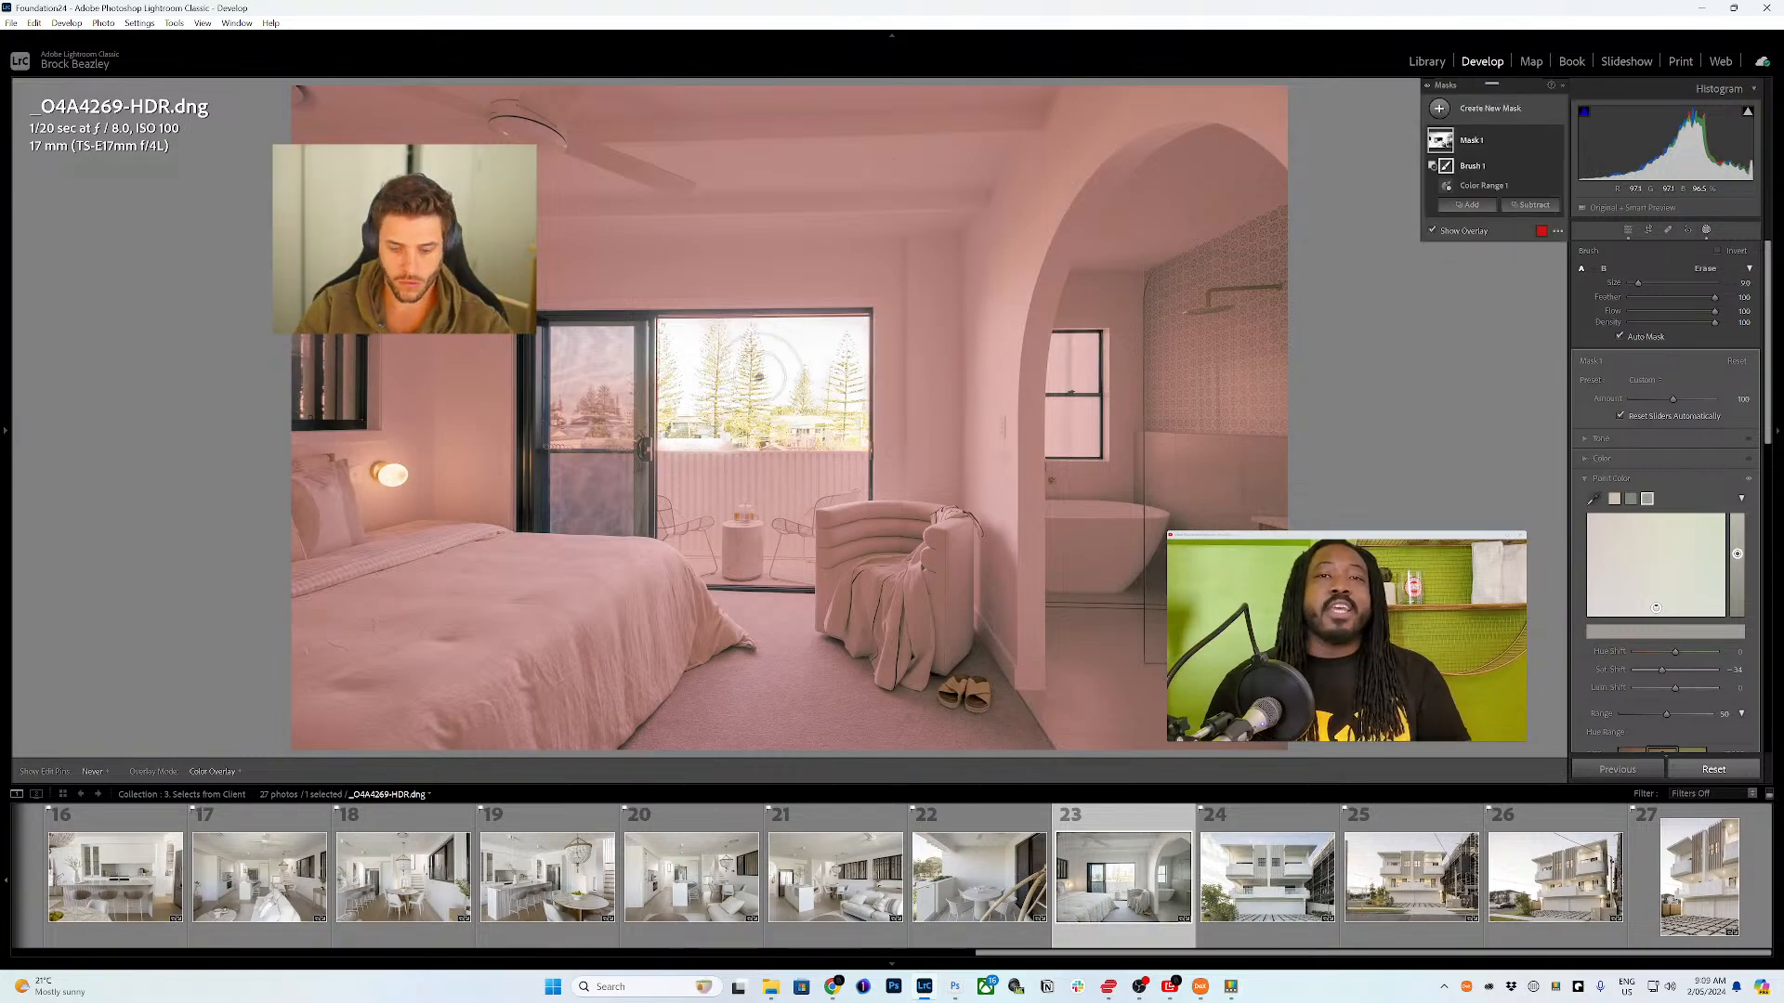
key("o")
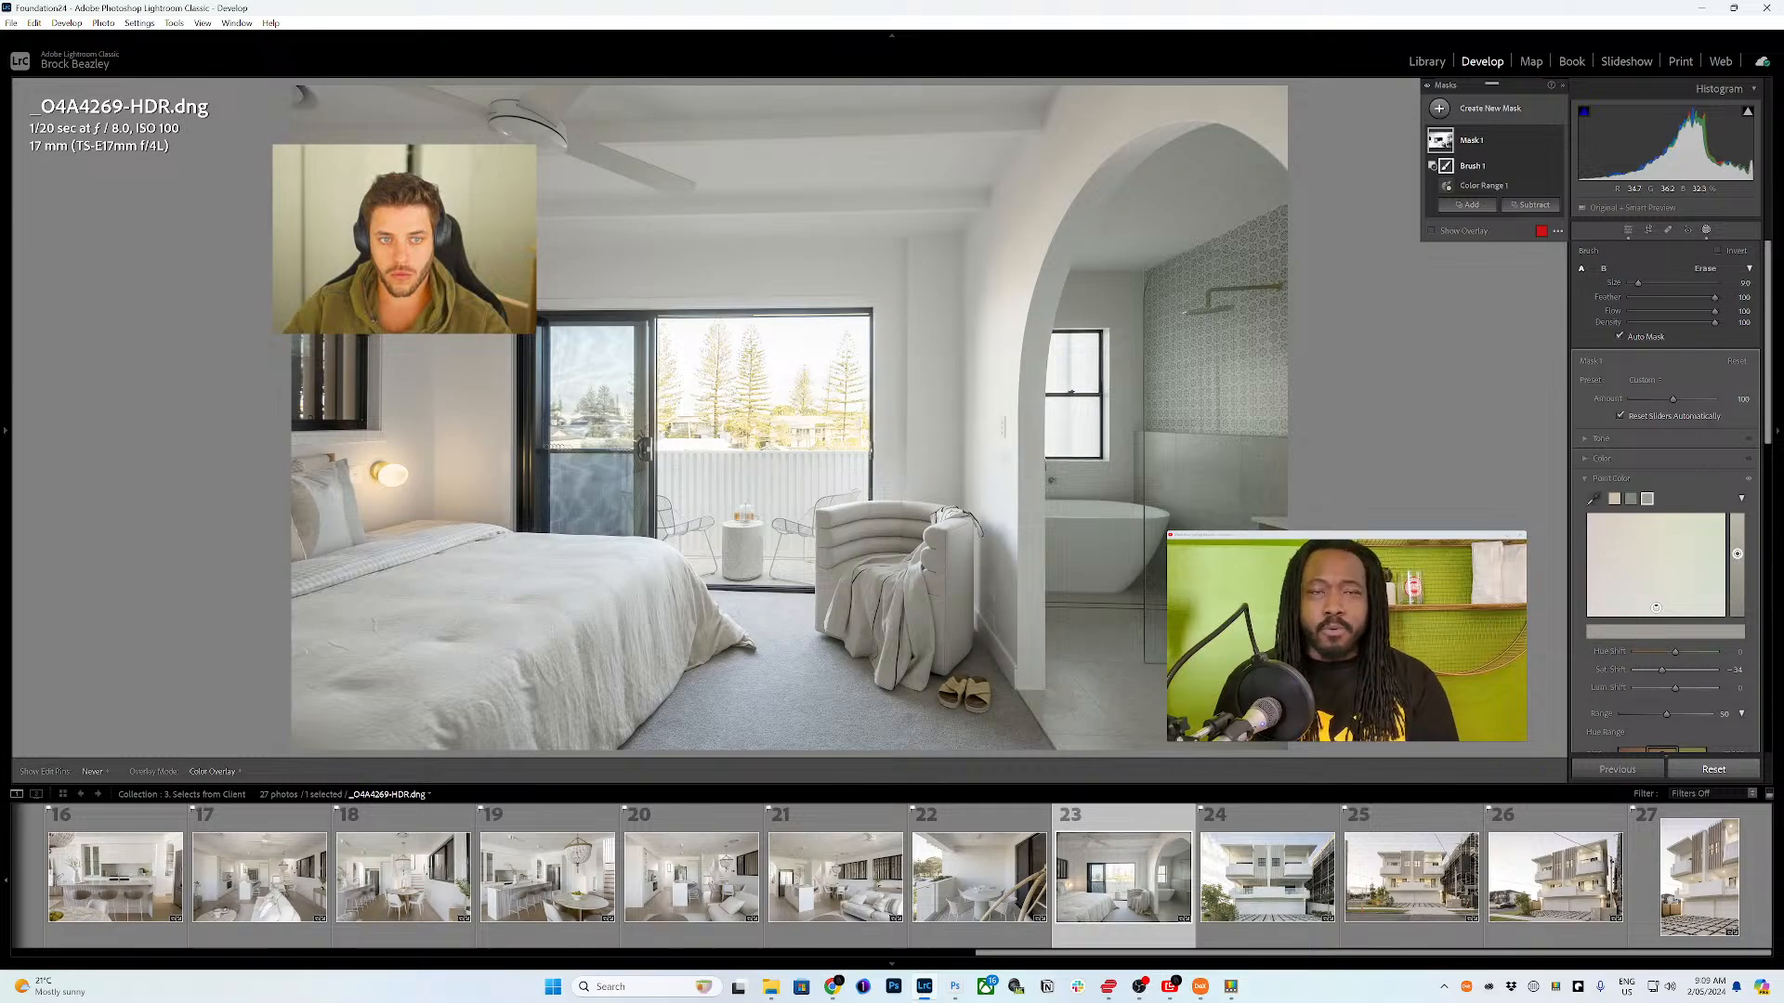
left_click(1311, 838)
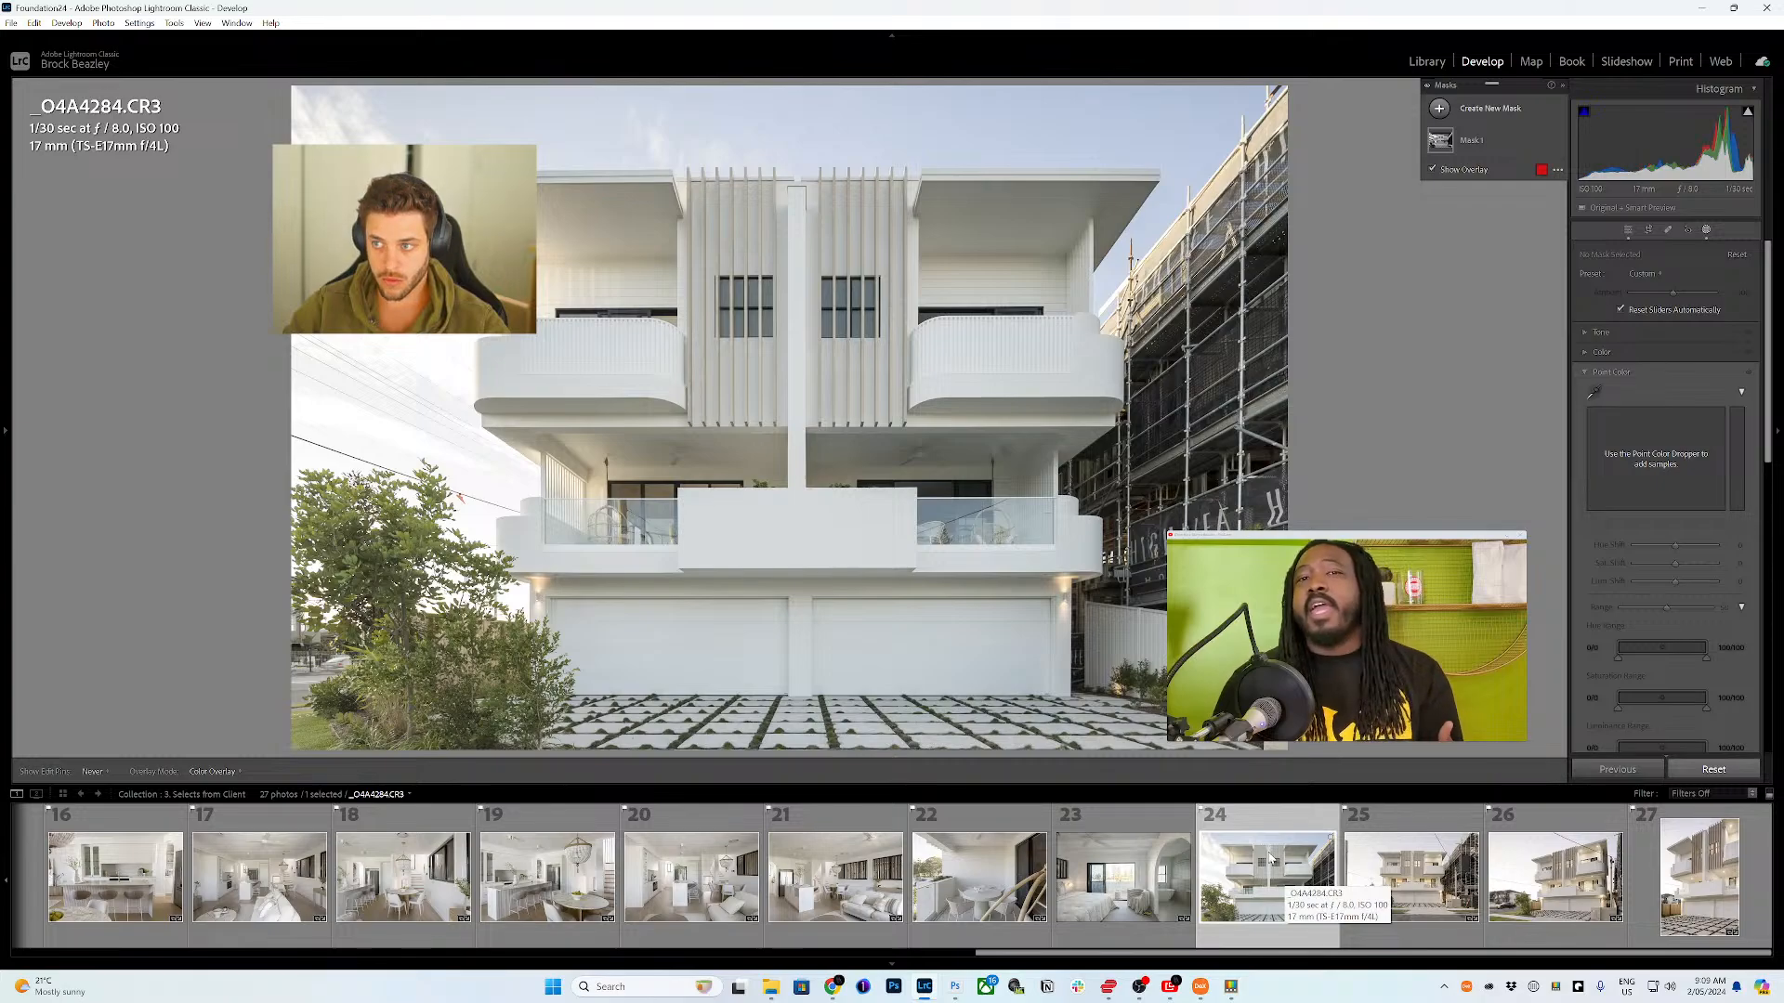
- Go back to exterior photo 24 and select Mask 1 to reveal its Color Range 1 settings
key("Right")
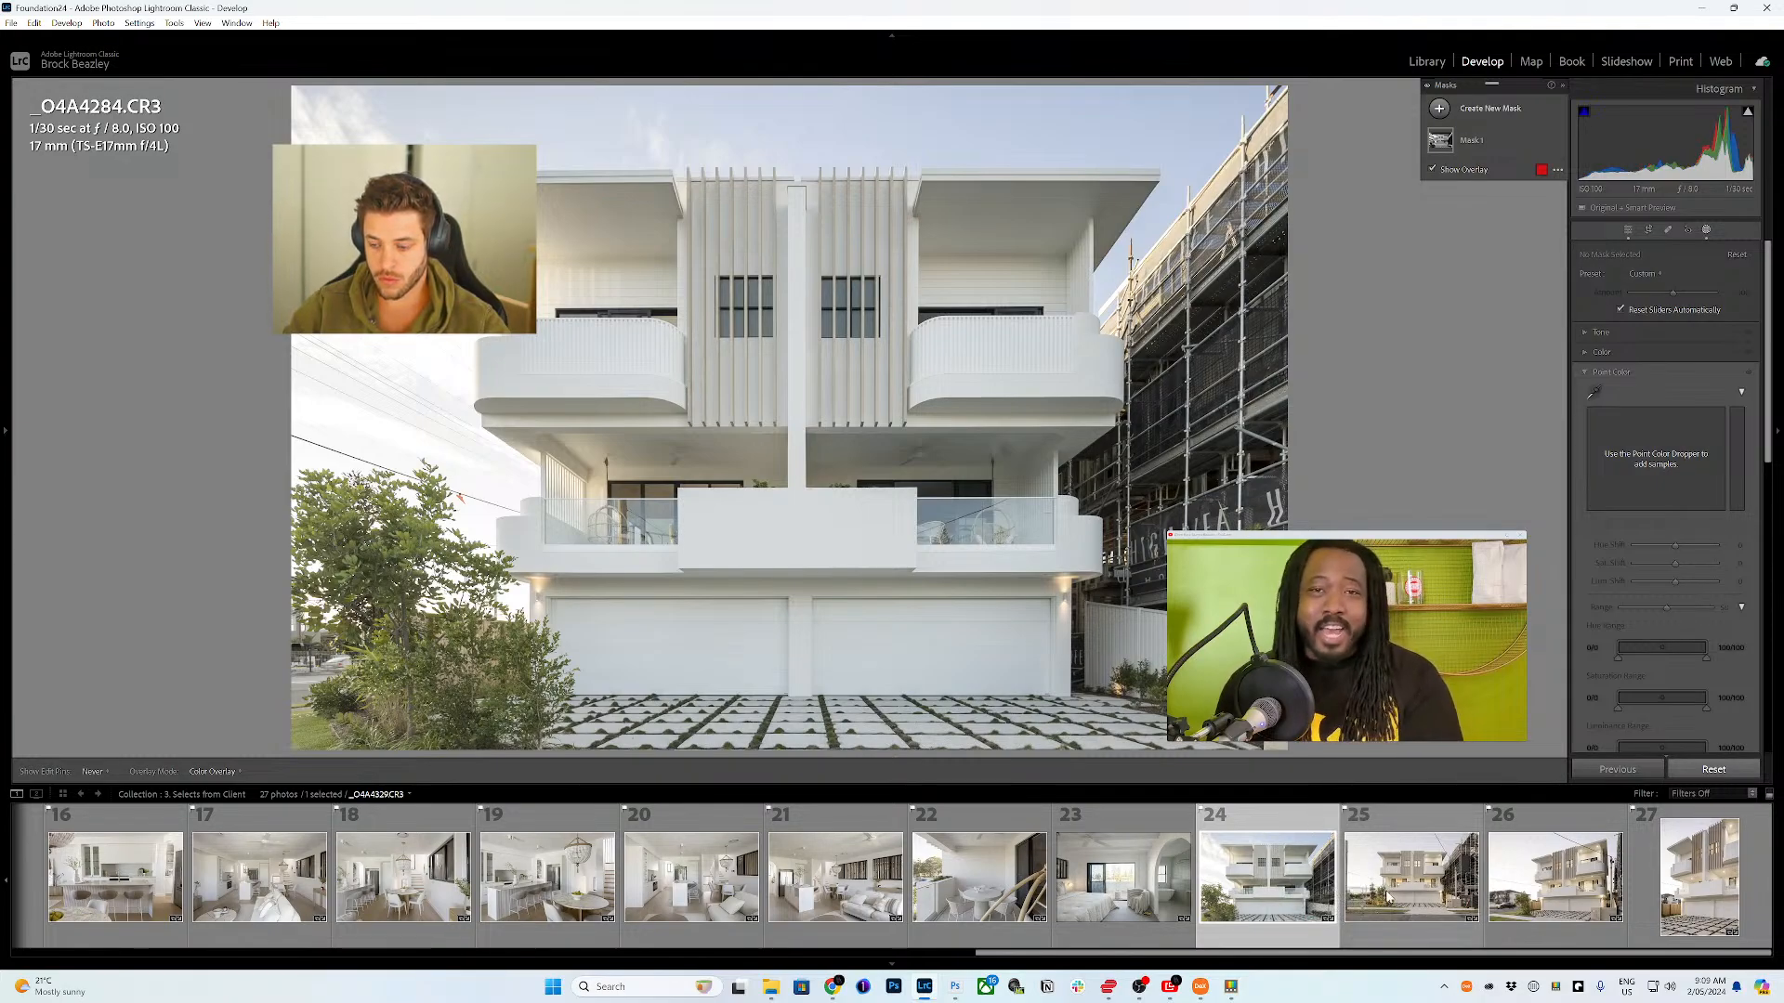
left_click(1279, 879)
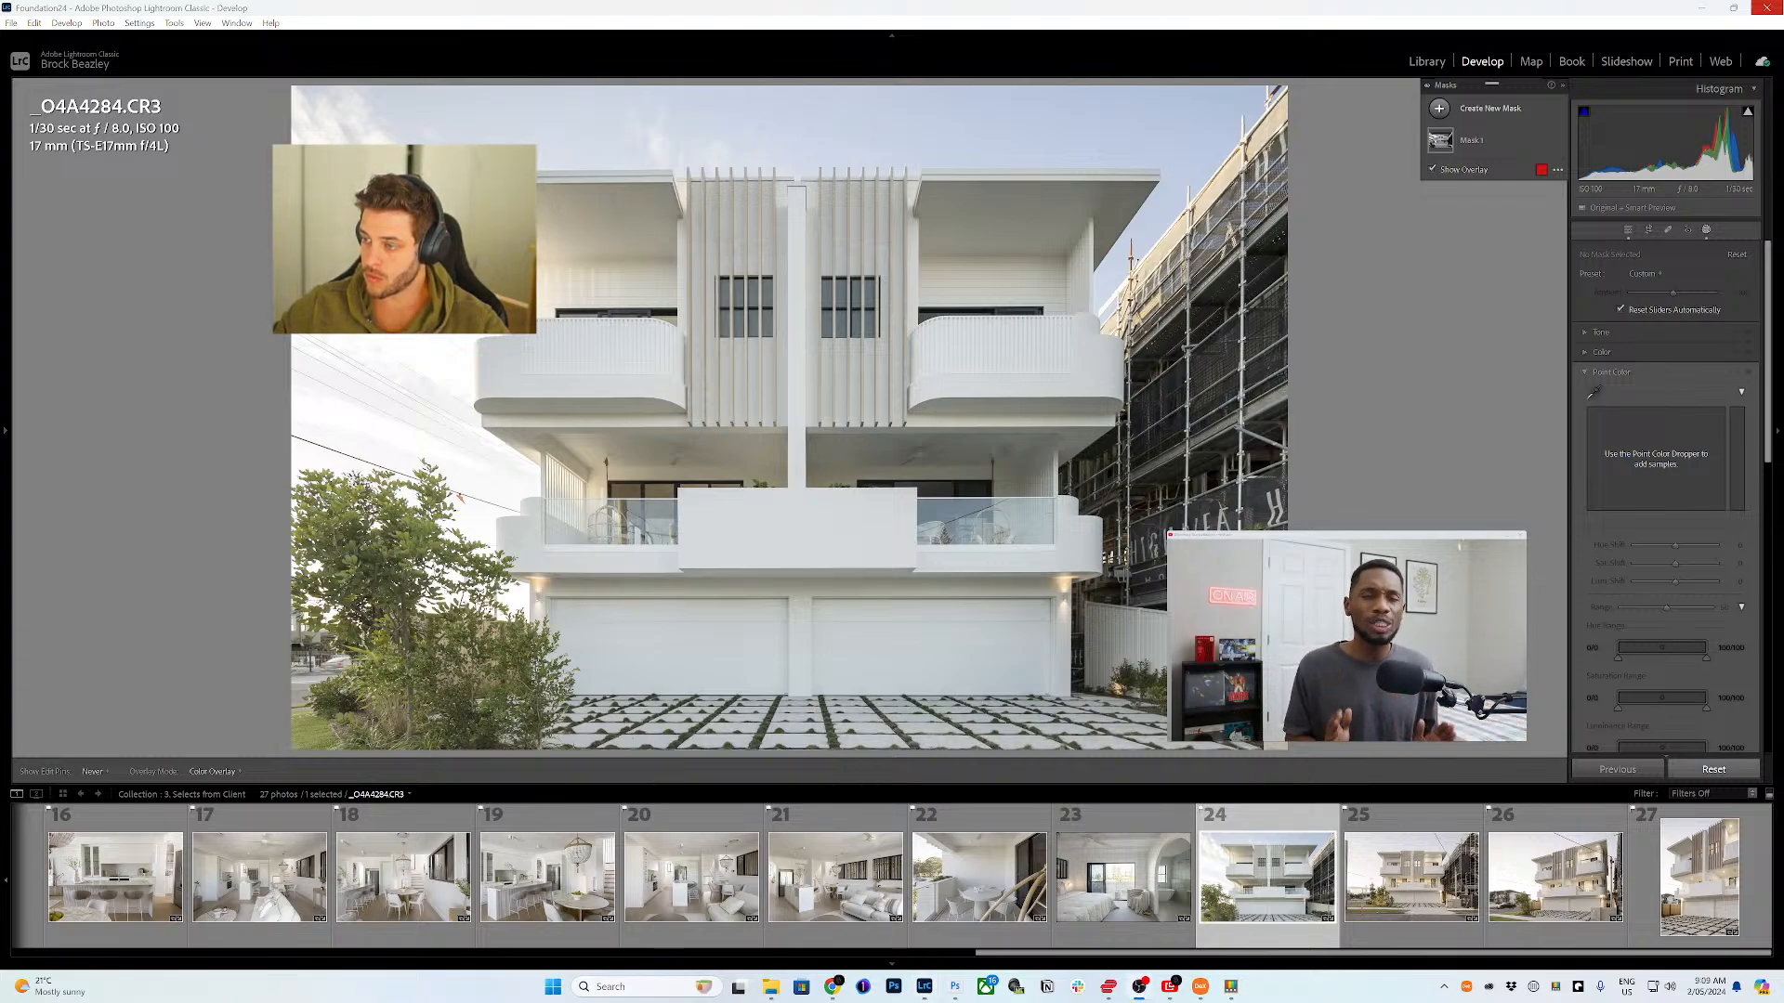
left_click(1170, 987)
left_click(1171, 987)
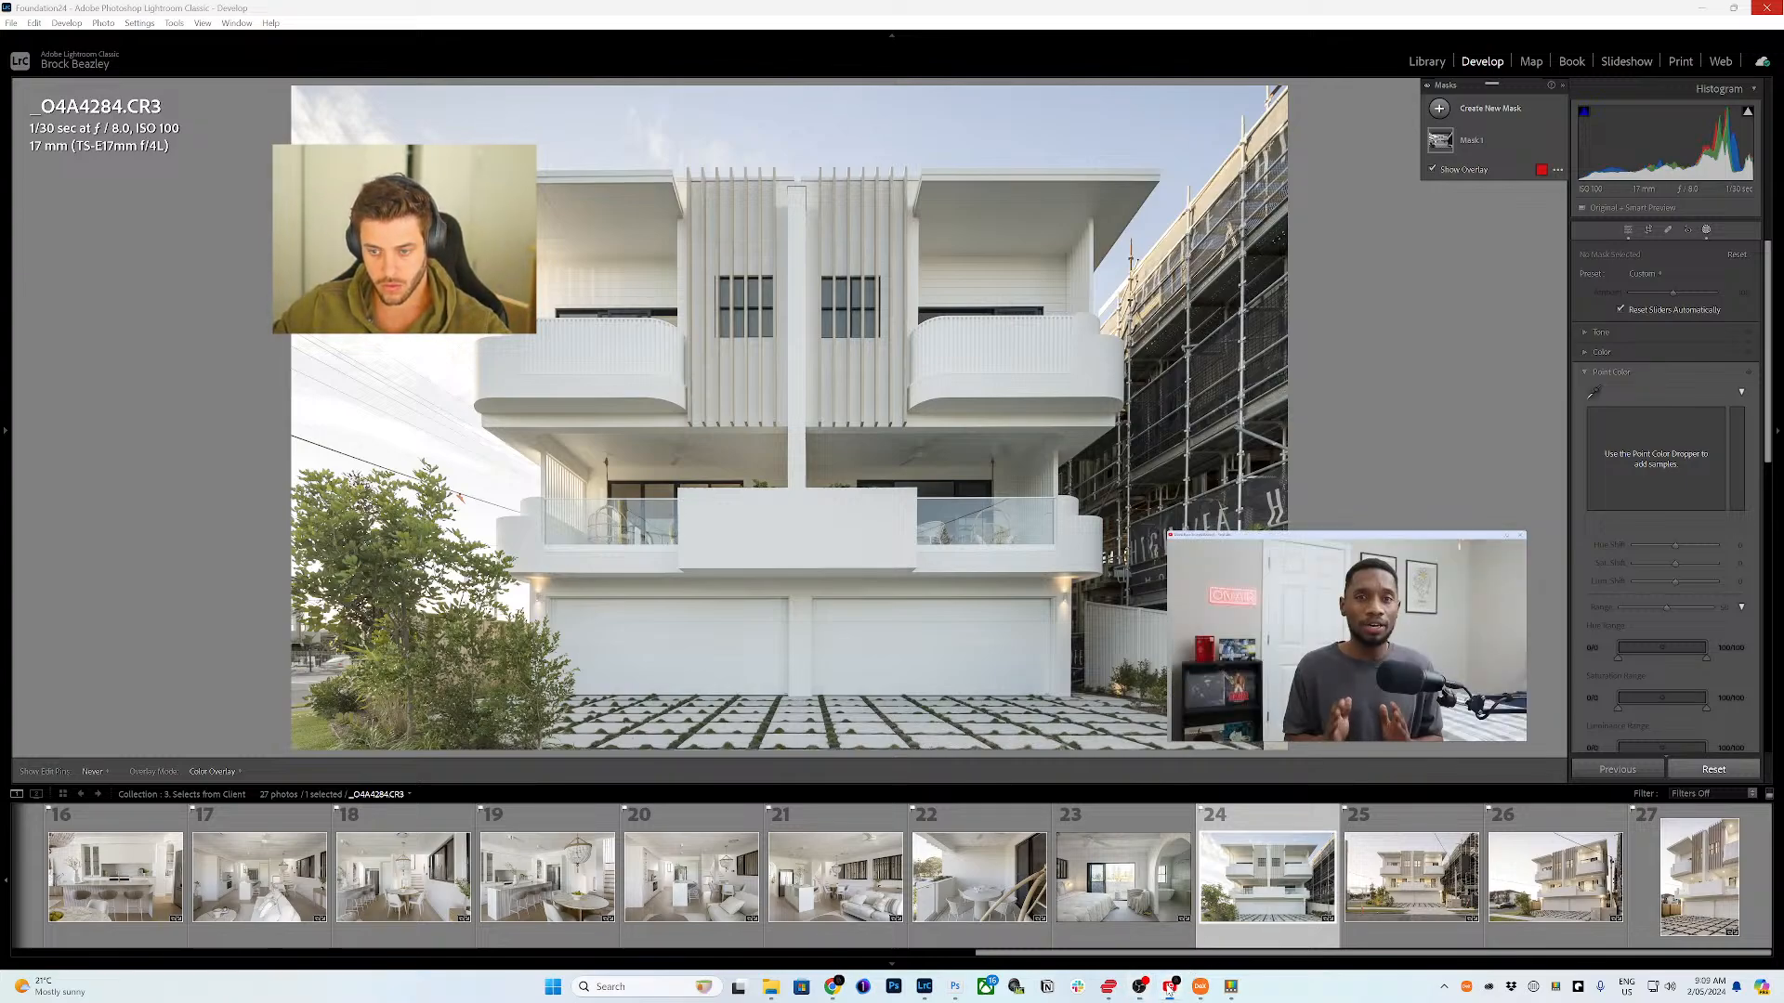
left_click(1344, 656)
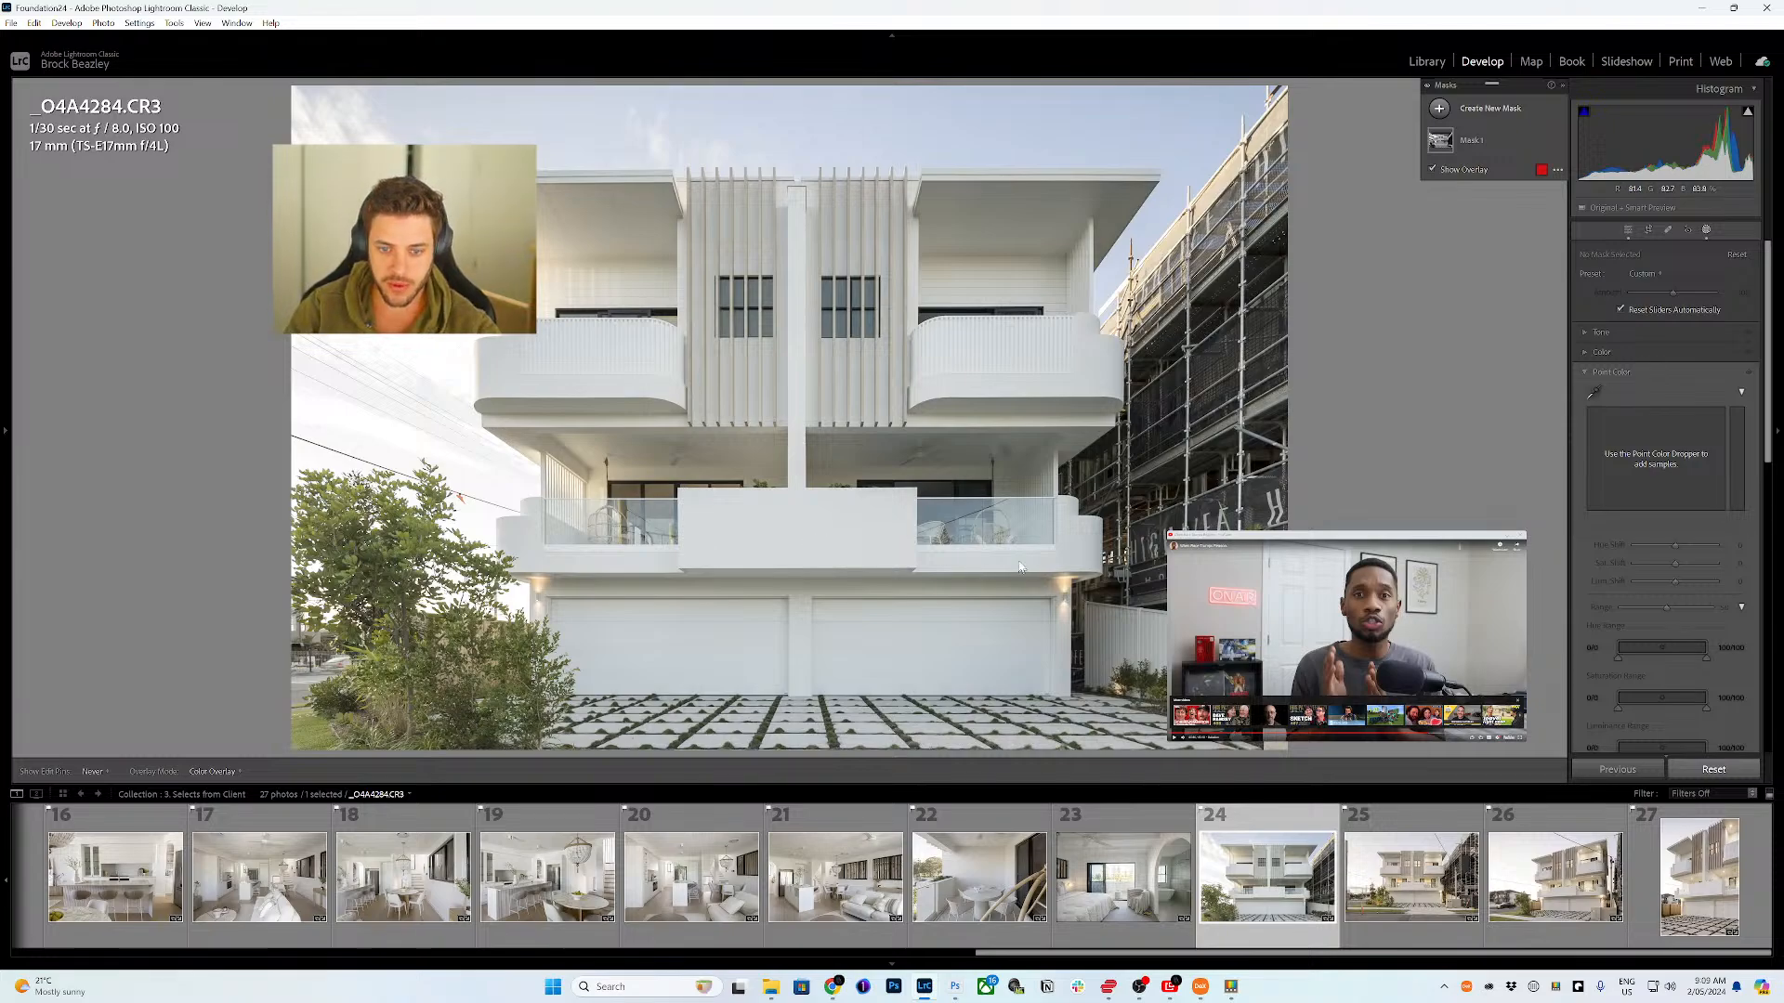
left_click(1454, 139)
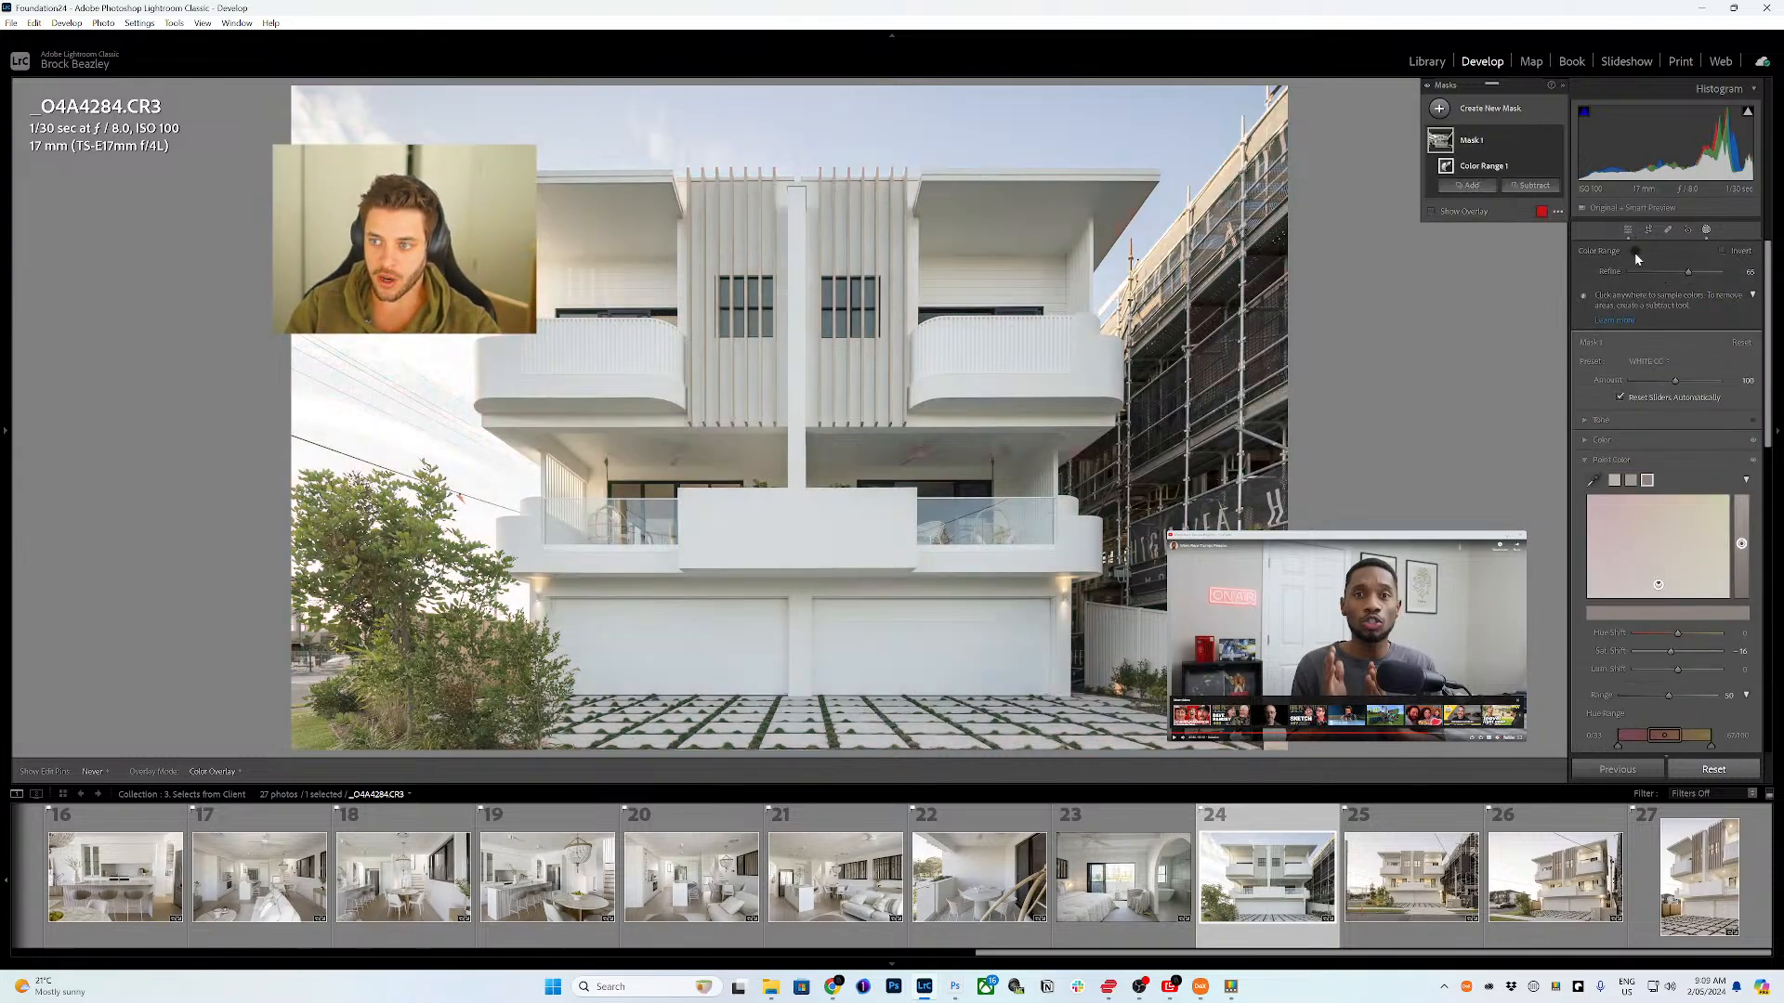
- Sample a white tone into Mask 1's colour range, then move to exterior photo _O4A4329.CR3
left_click(885, 517)
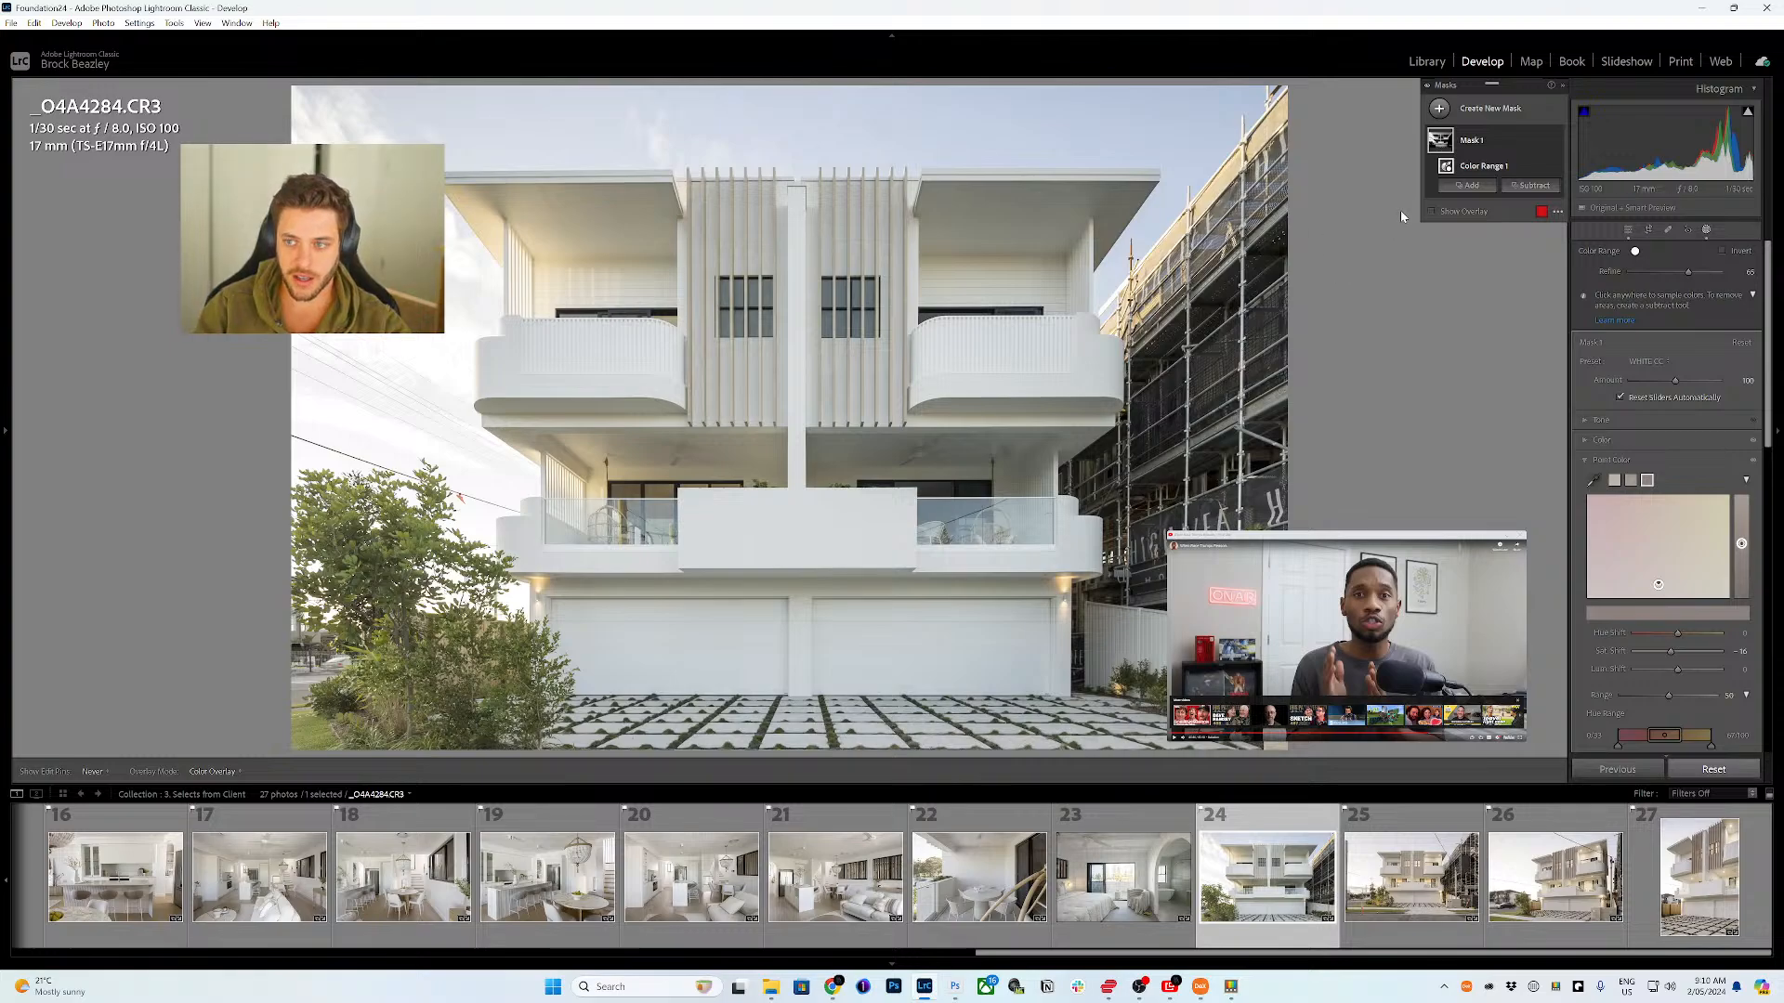
left_click(1545, 141)
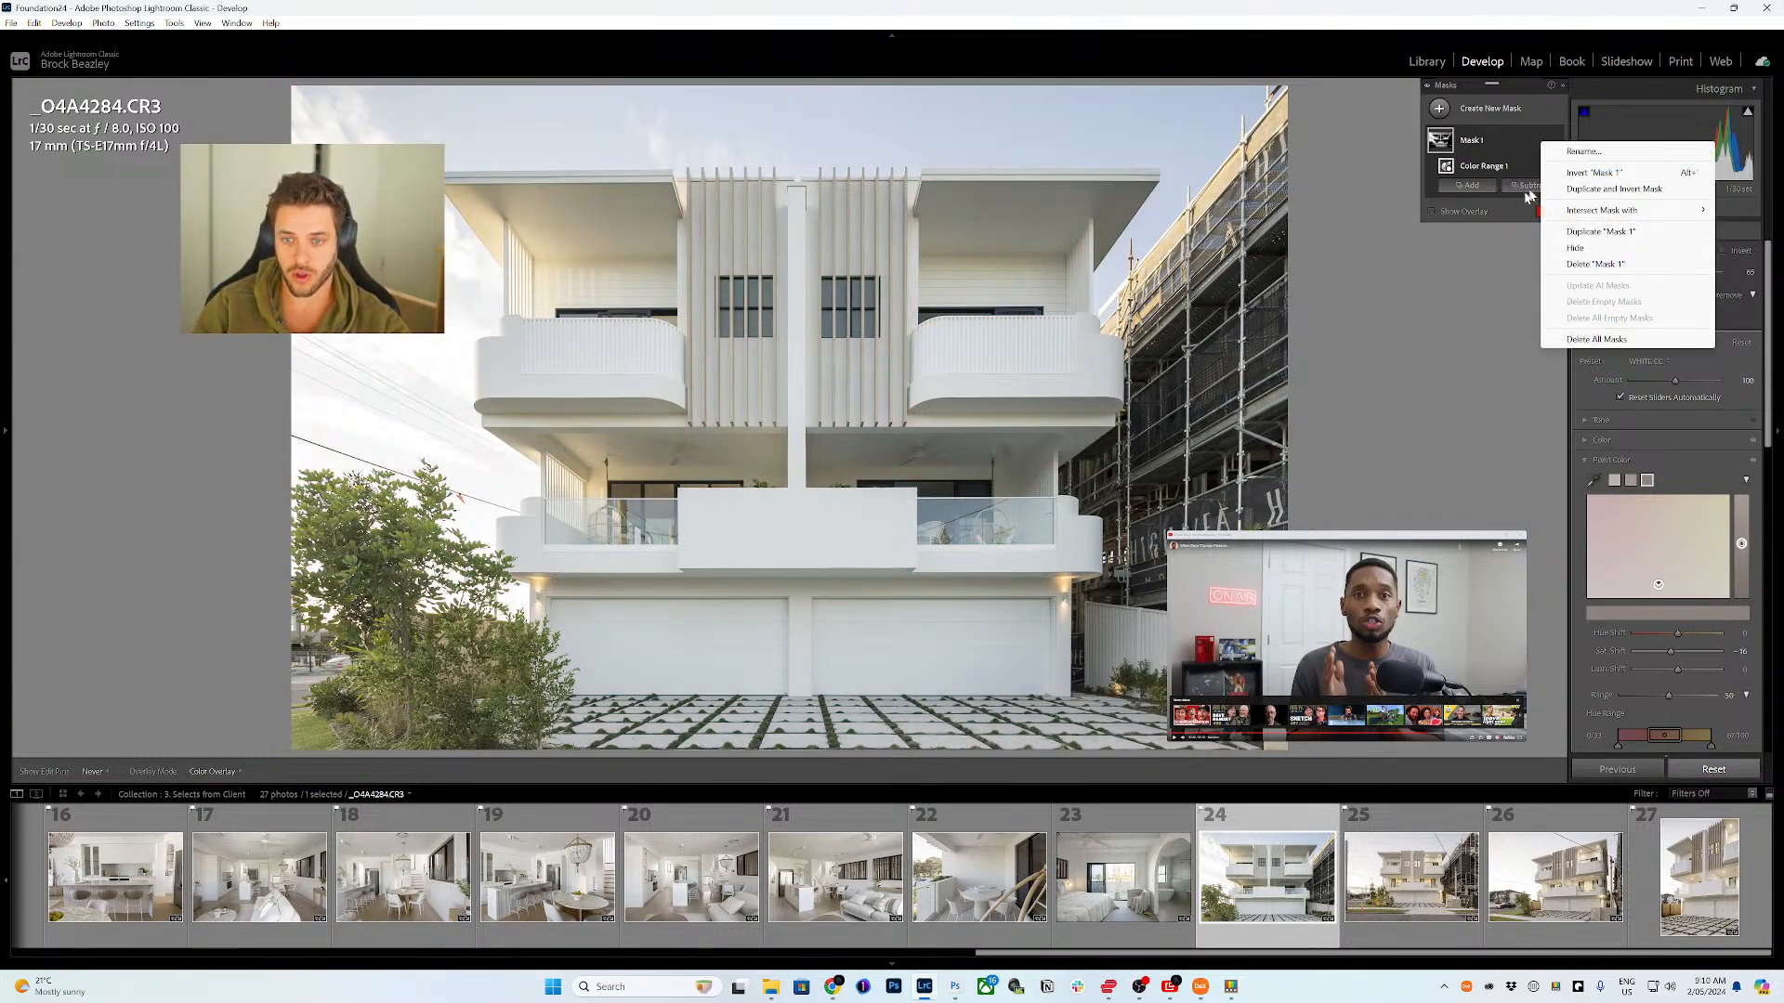
left_click(1449, 113)
left_click(1438, 110)
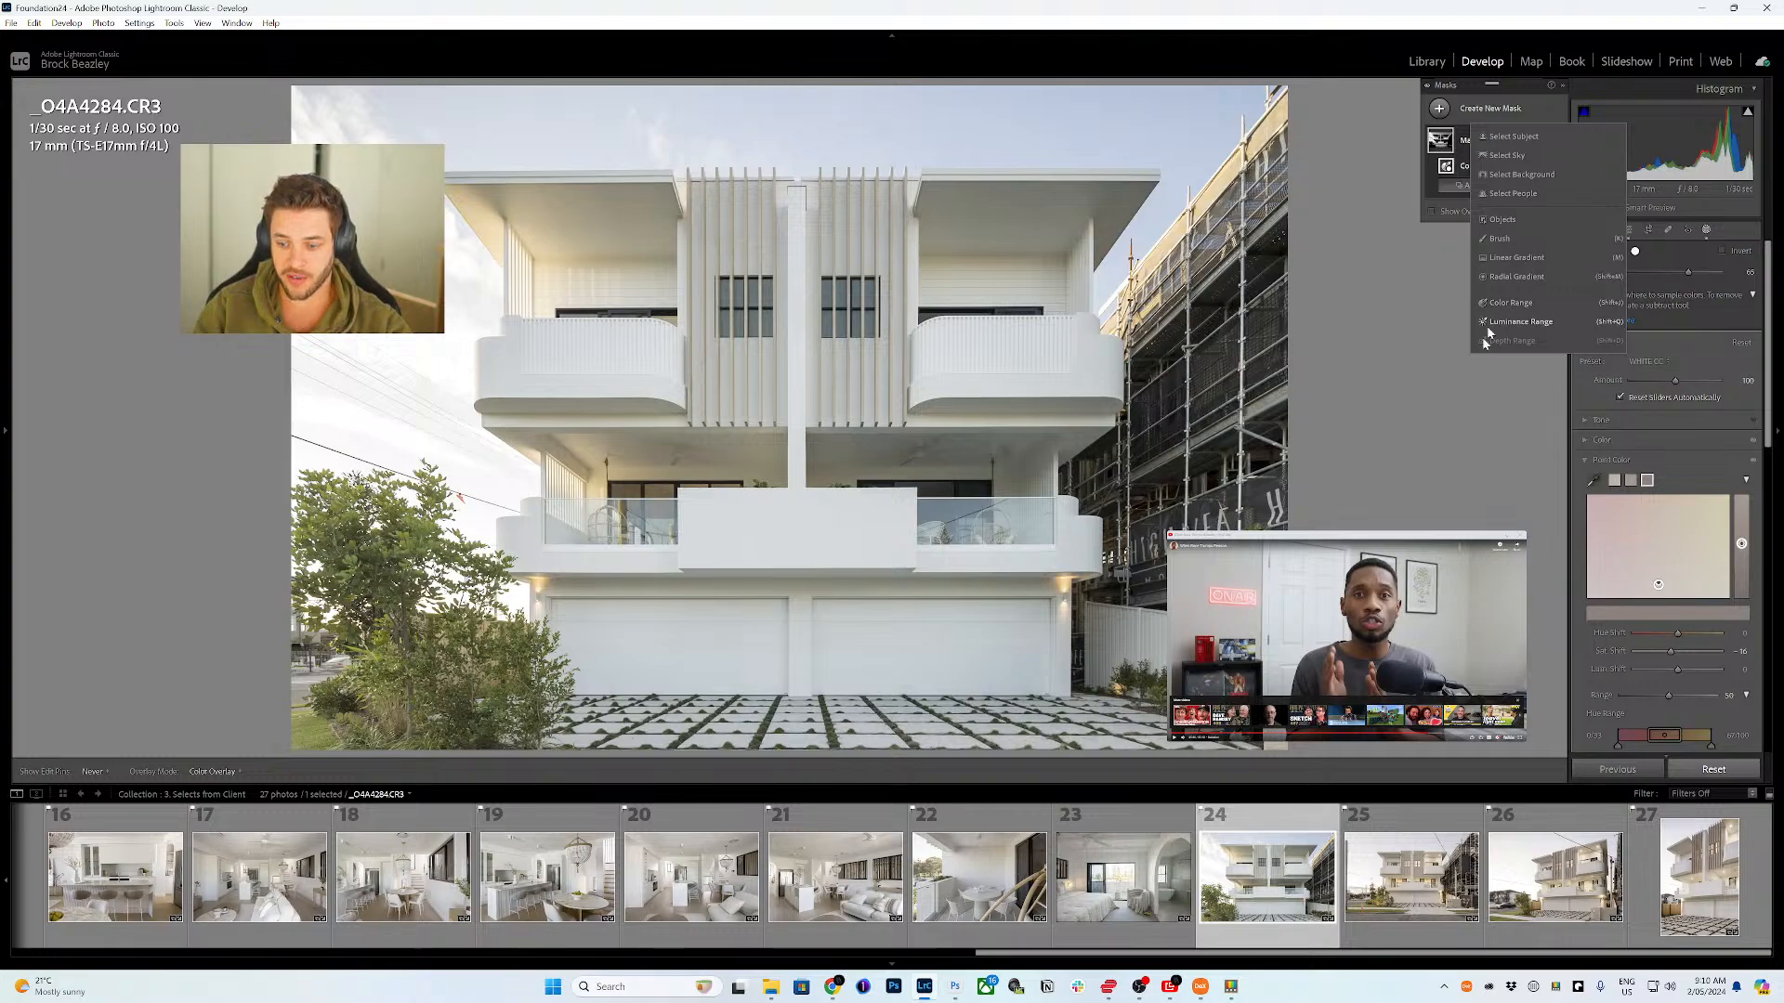
left_click(1429, 889)
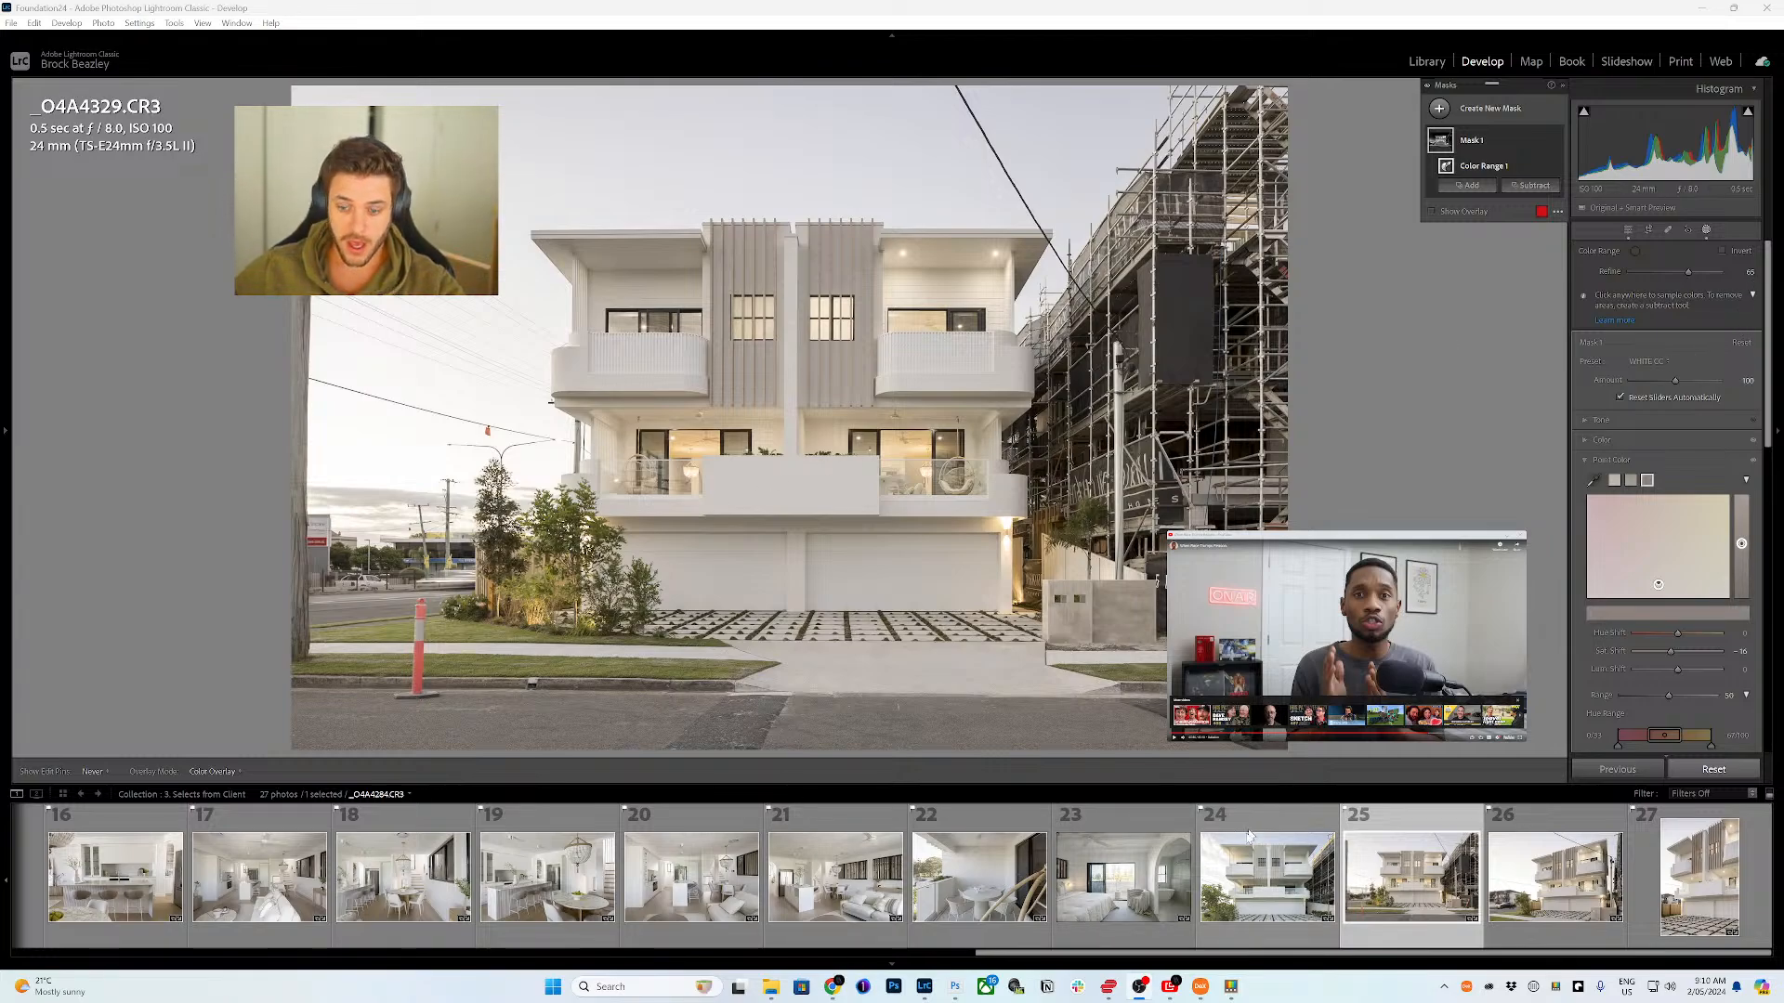
- Return from _O4A4329.CR3 to exterior photo 24, _O4A4284.CR3, in the filmstrip
left_click(1266, 876)
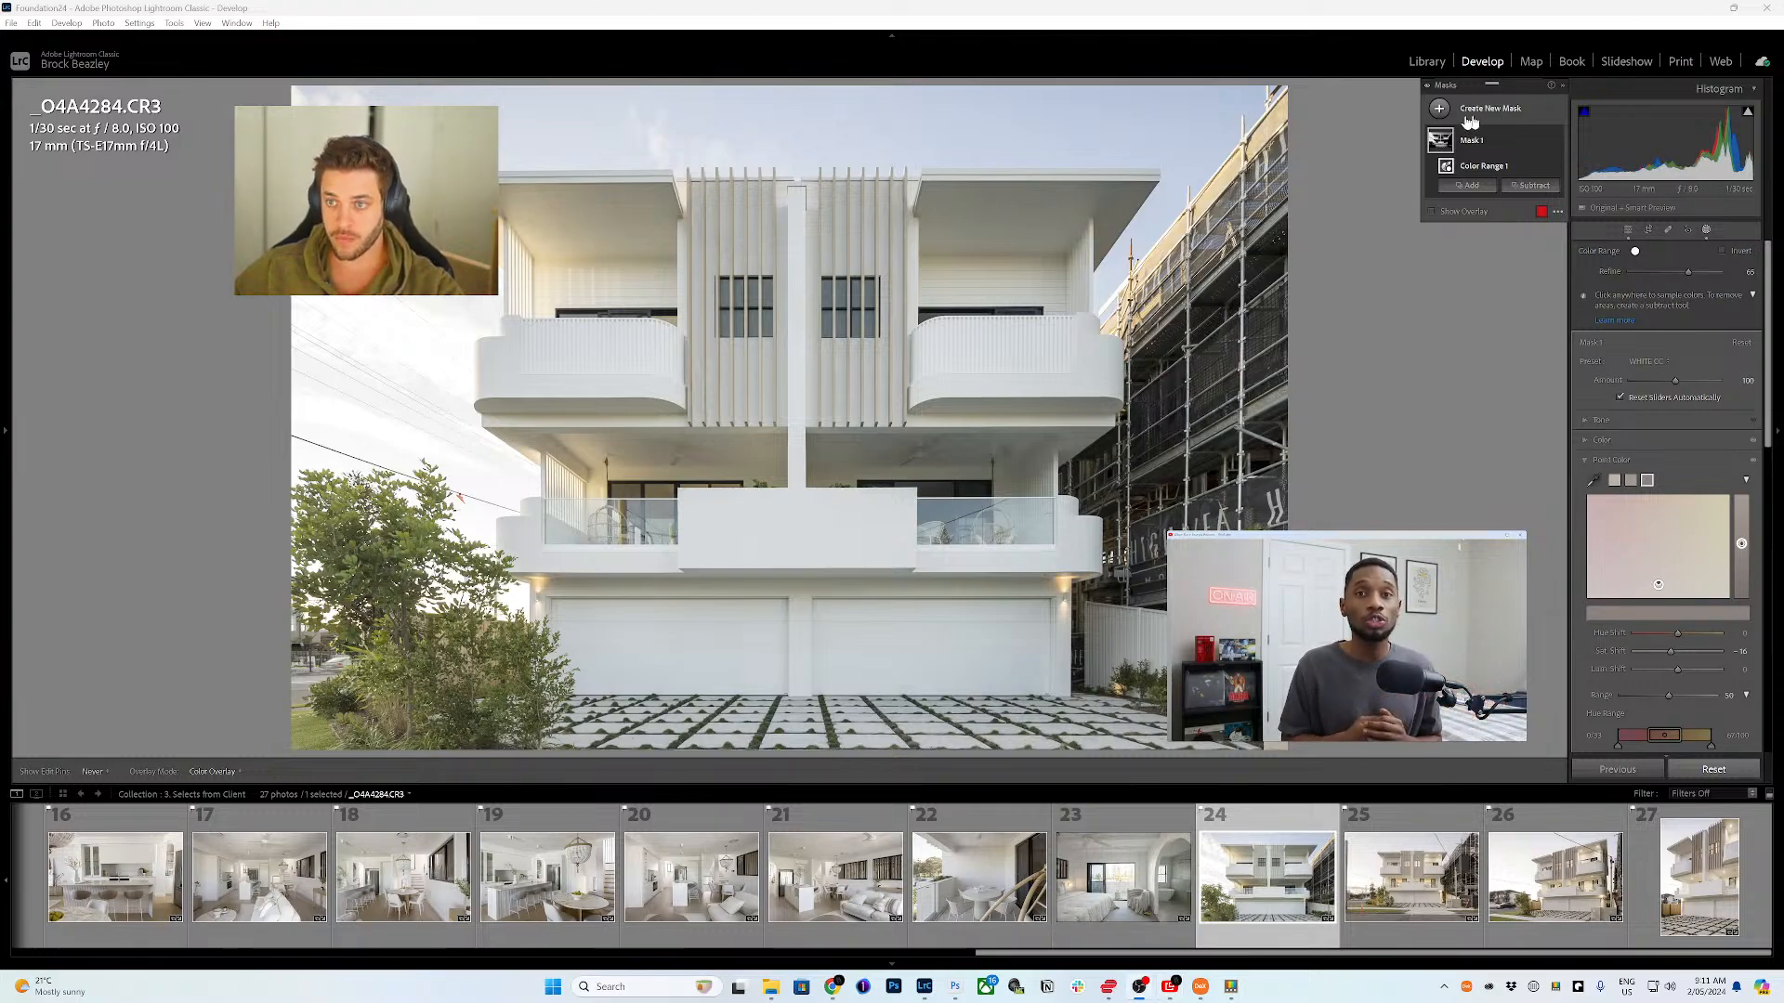
- Sample the white wall as a point colour and lower its Sat Shift to -24
left_click(1636, 253)
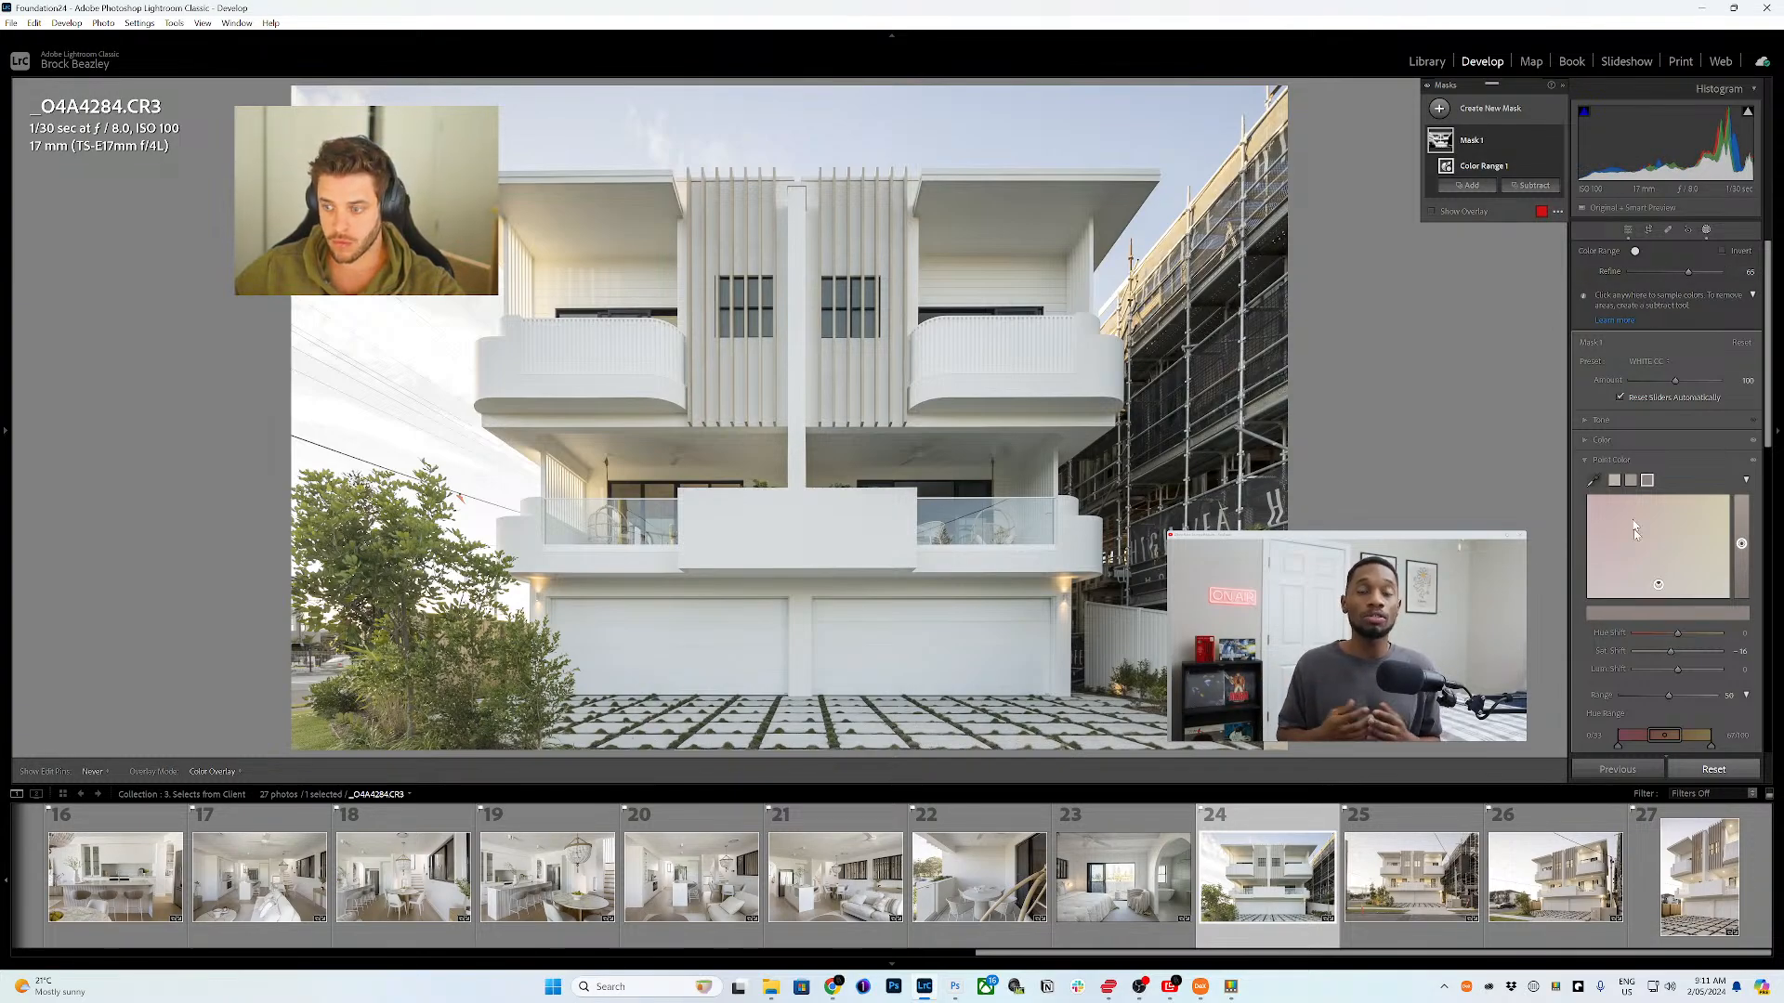
left_click(1595, 484)
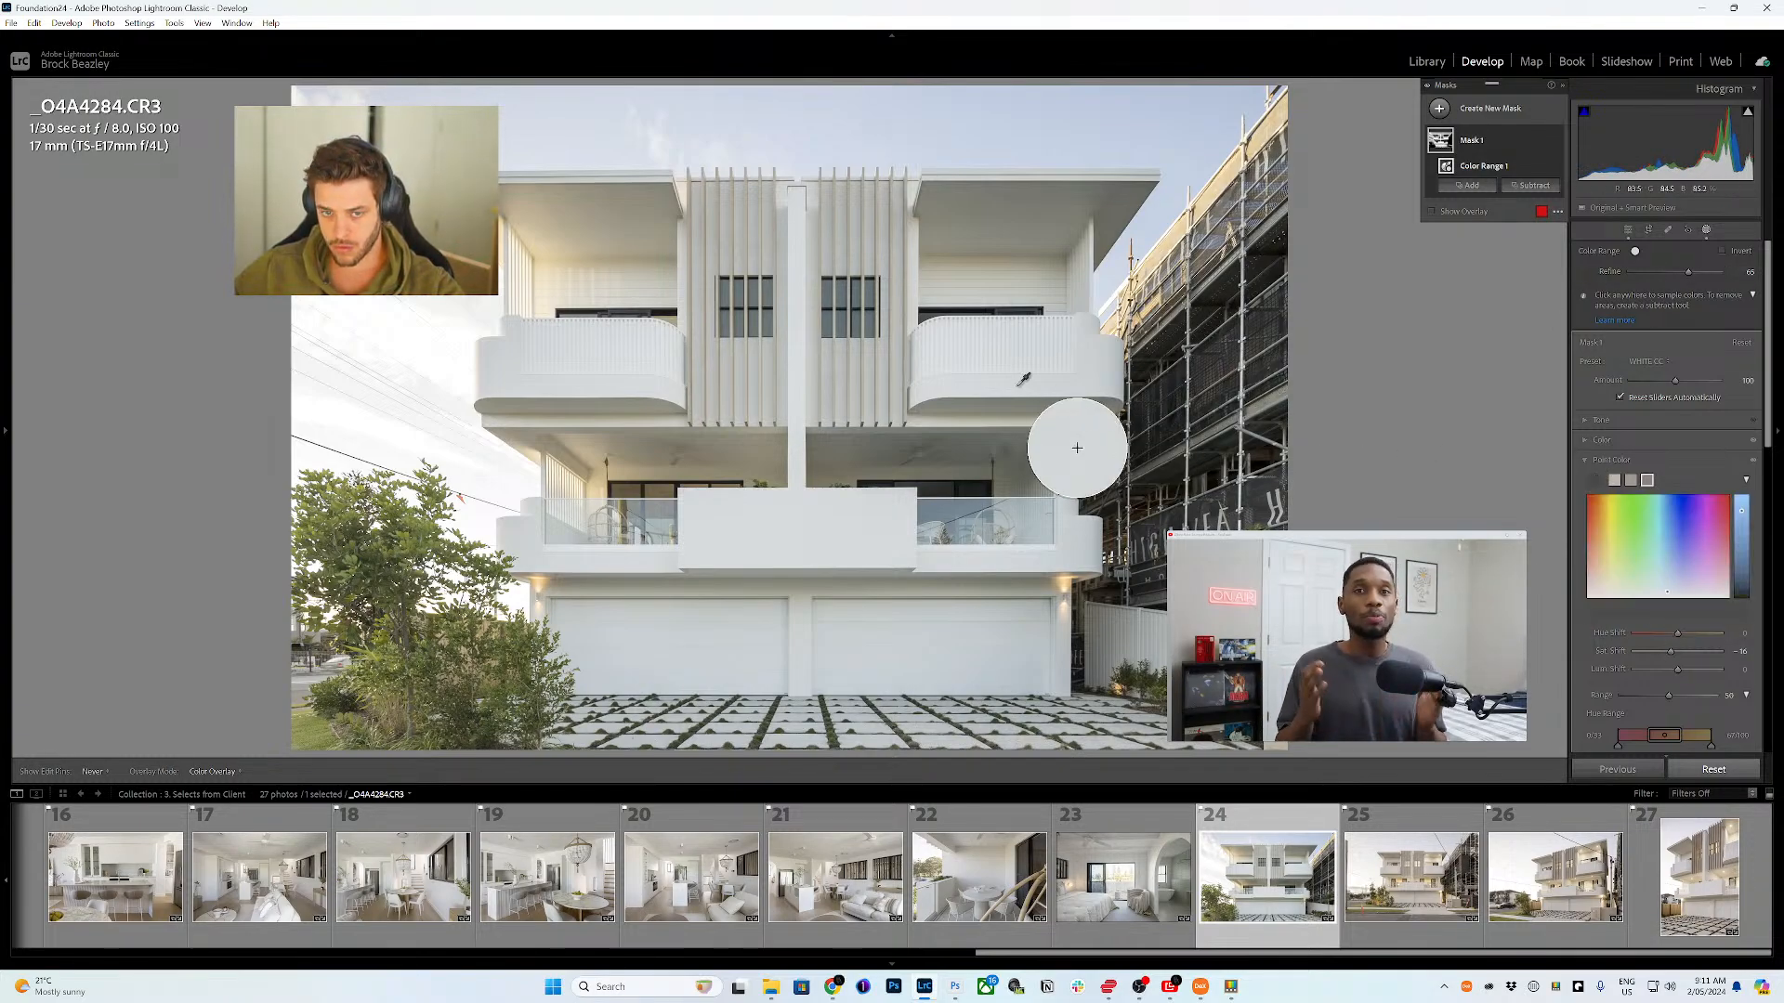
left_click(1075, 446)
left_click_drag(1677, 652, 1671, 653)
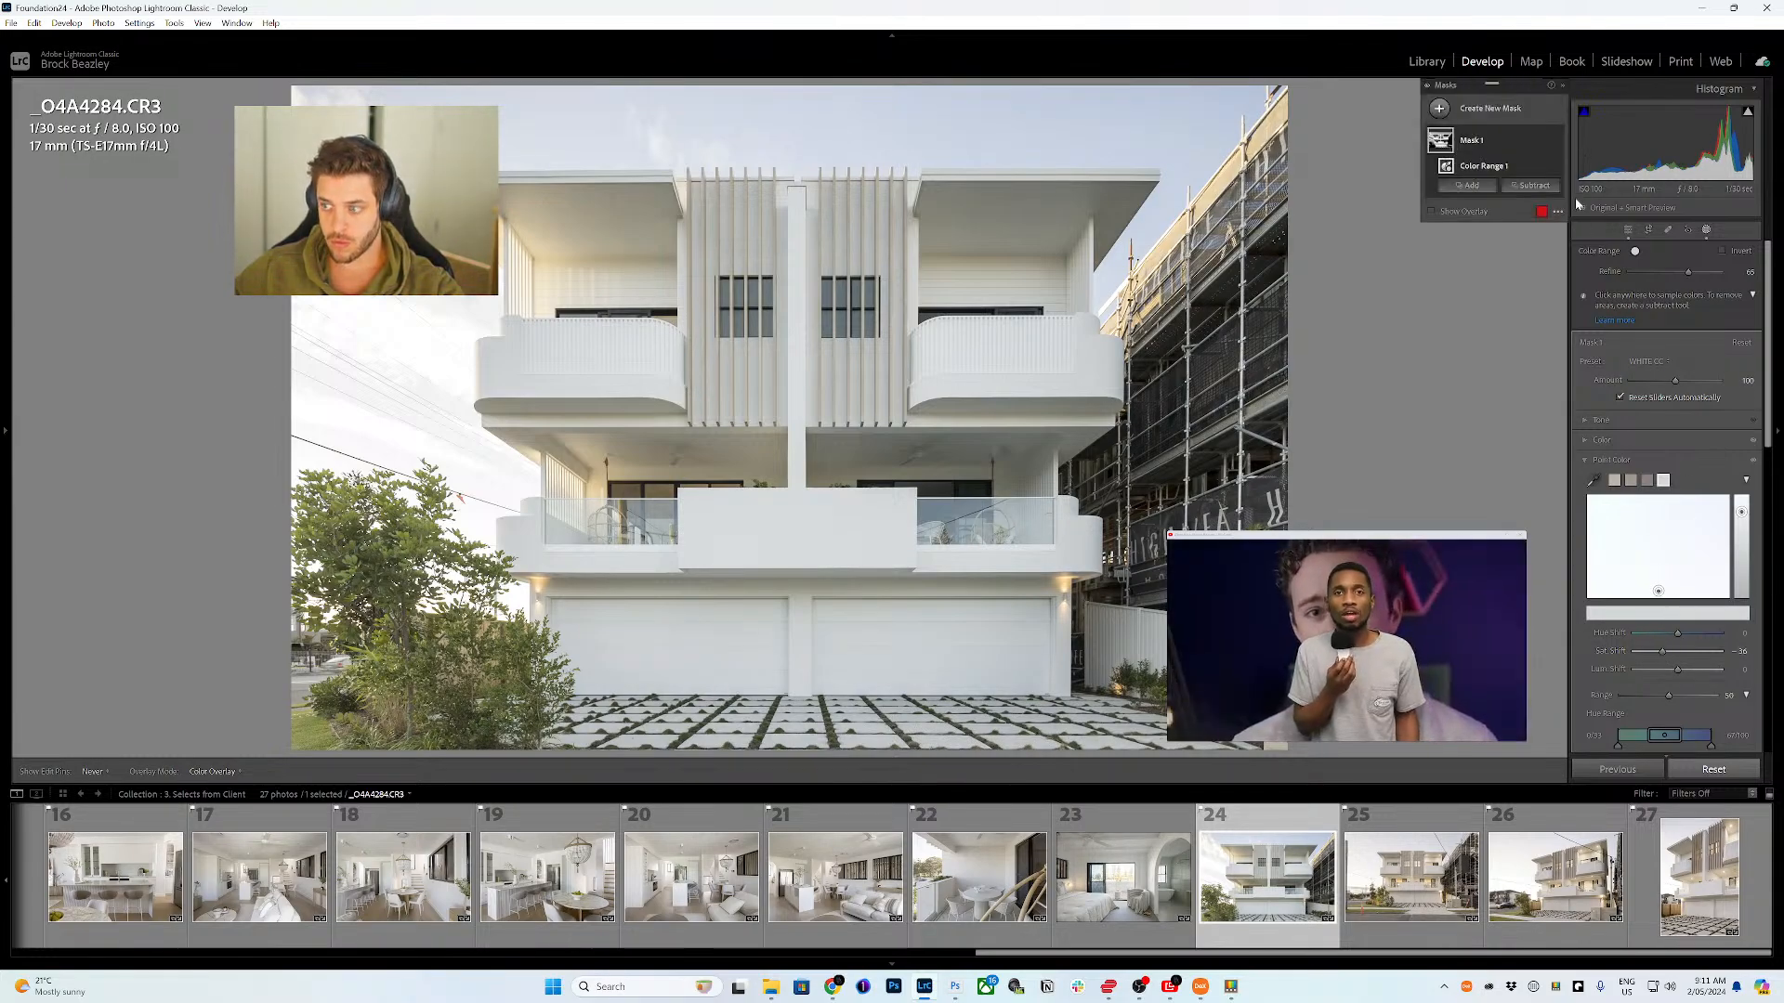
- Delete all masks from _O4A4284.CR3
mouse_move(1448, 169)
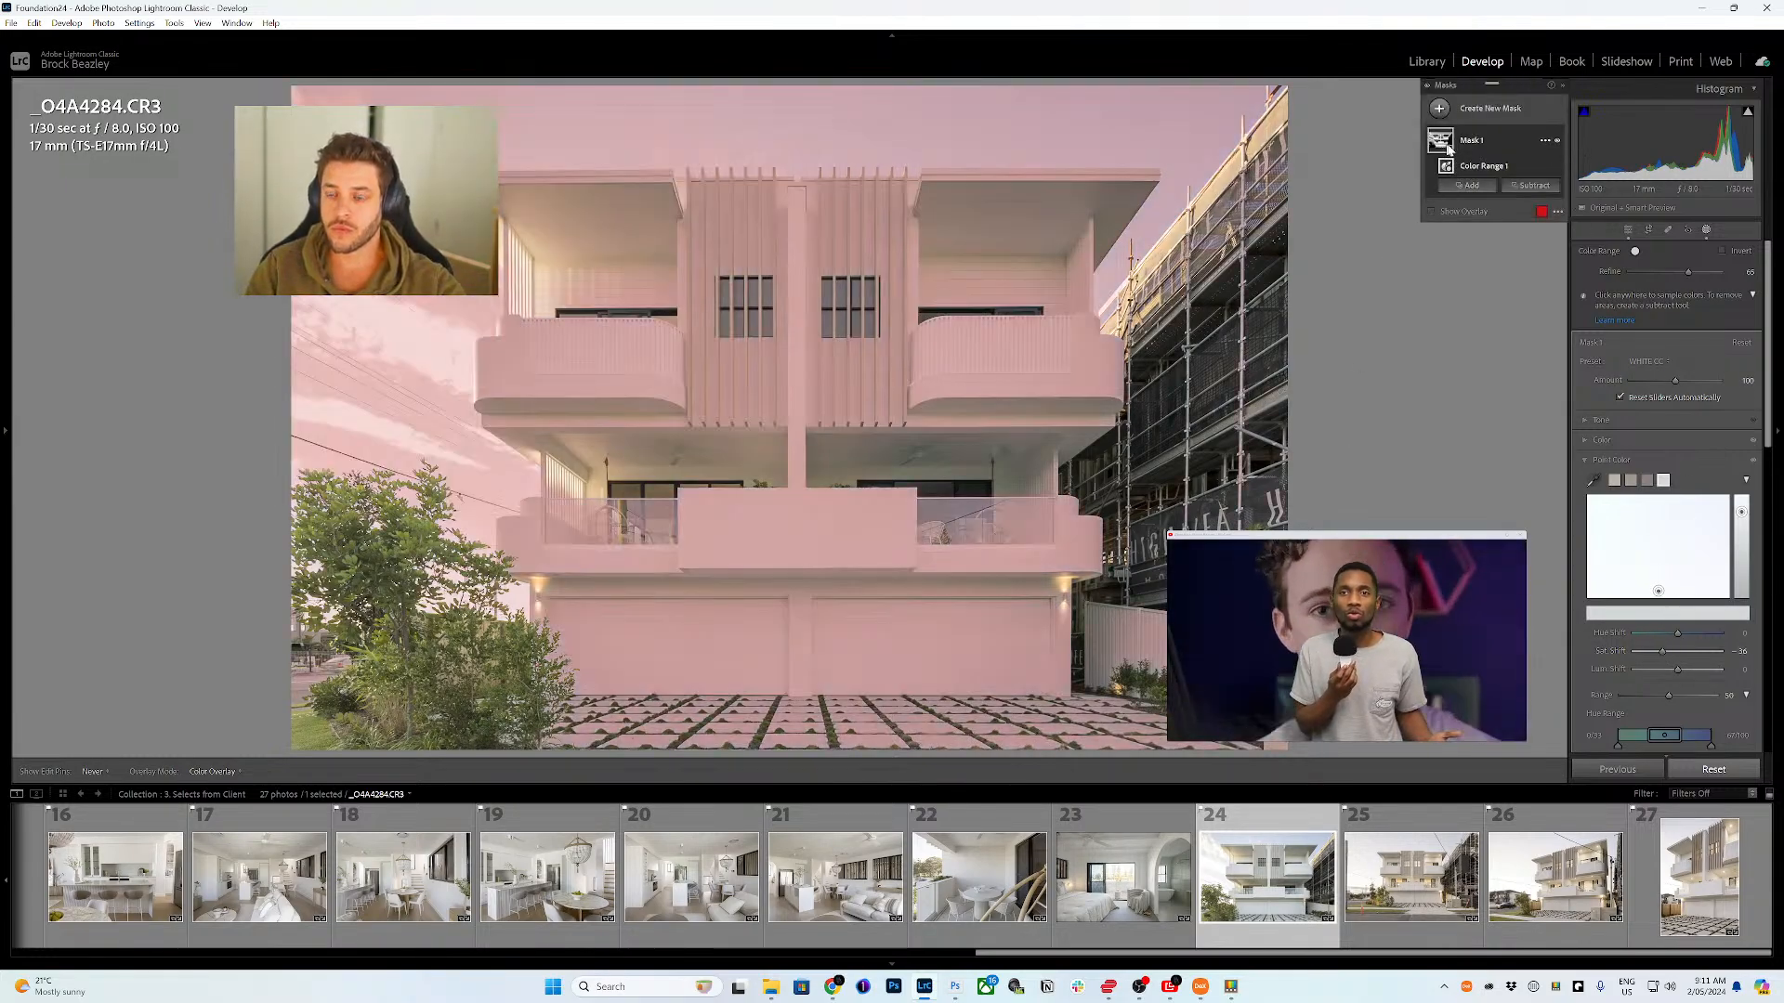
left_click(1545, 140)
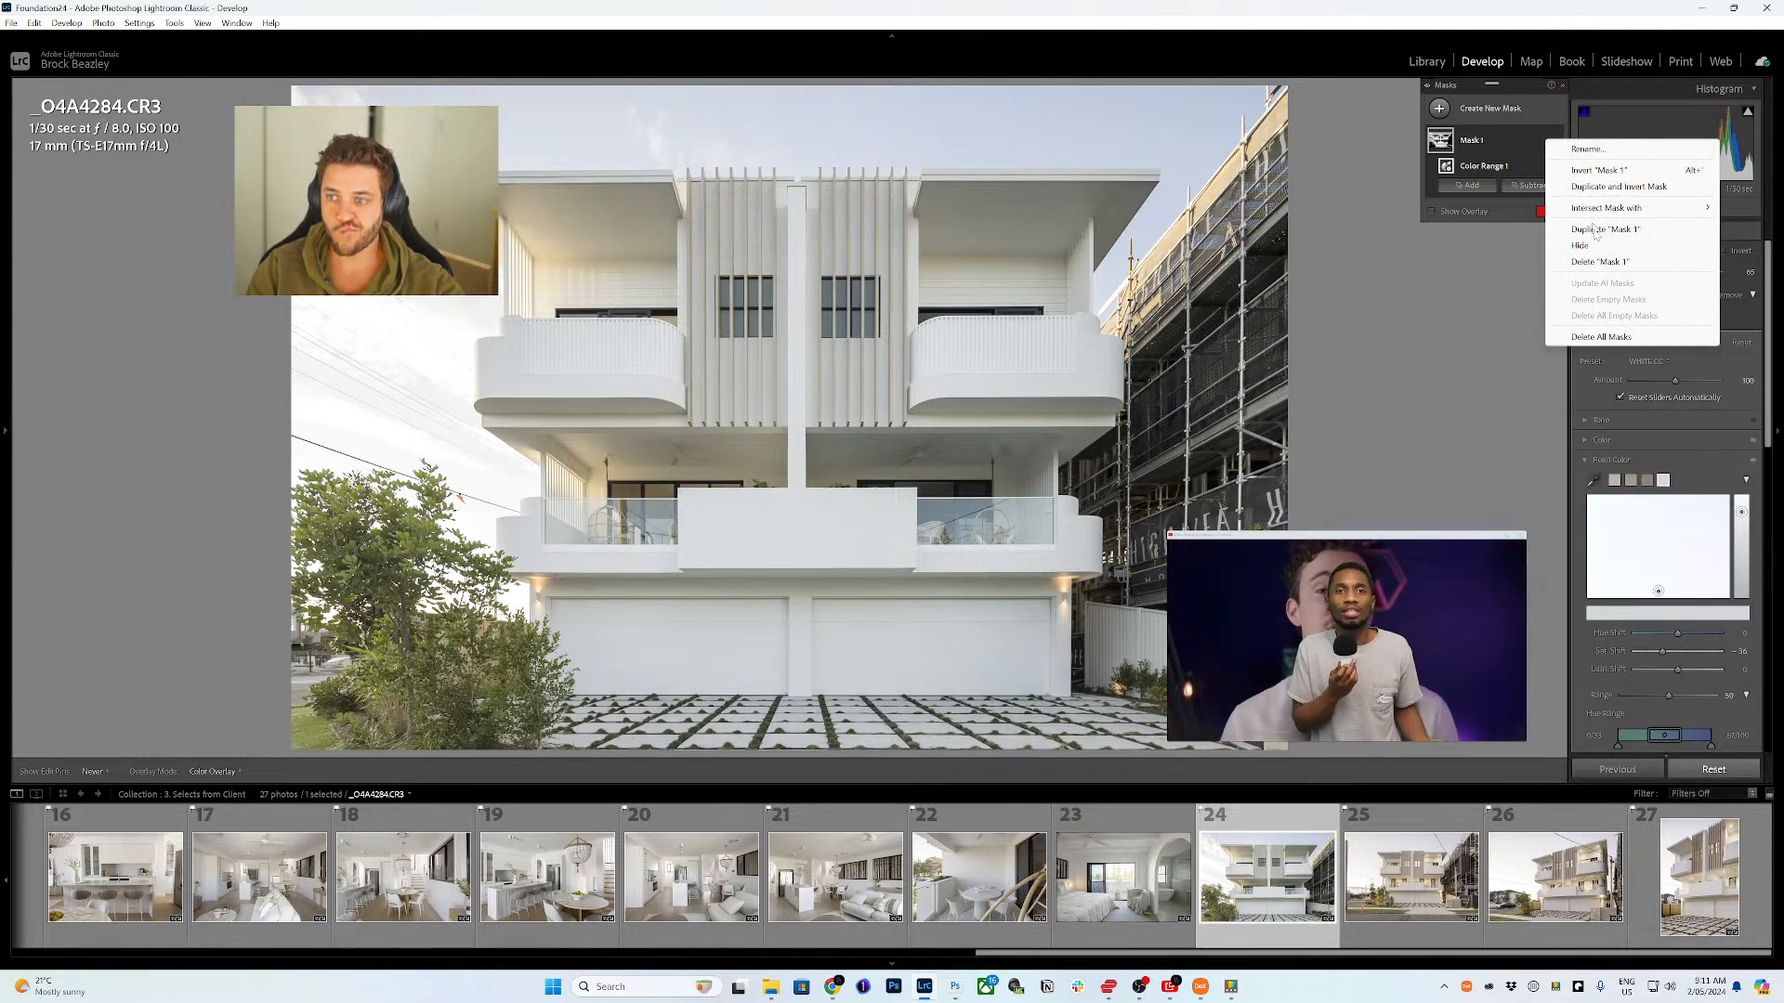
left_click(1602, 337)
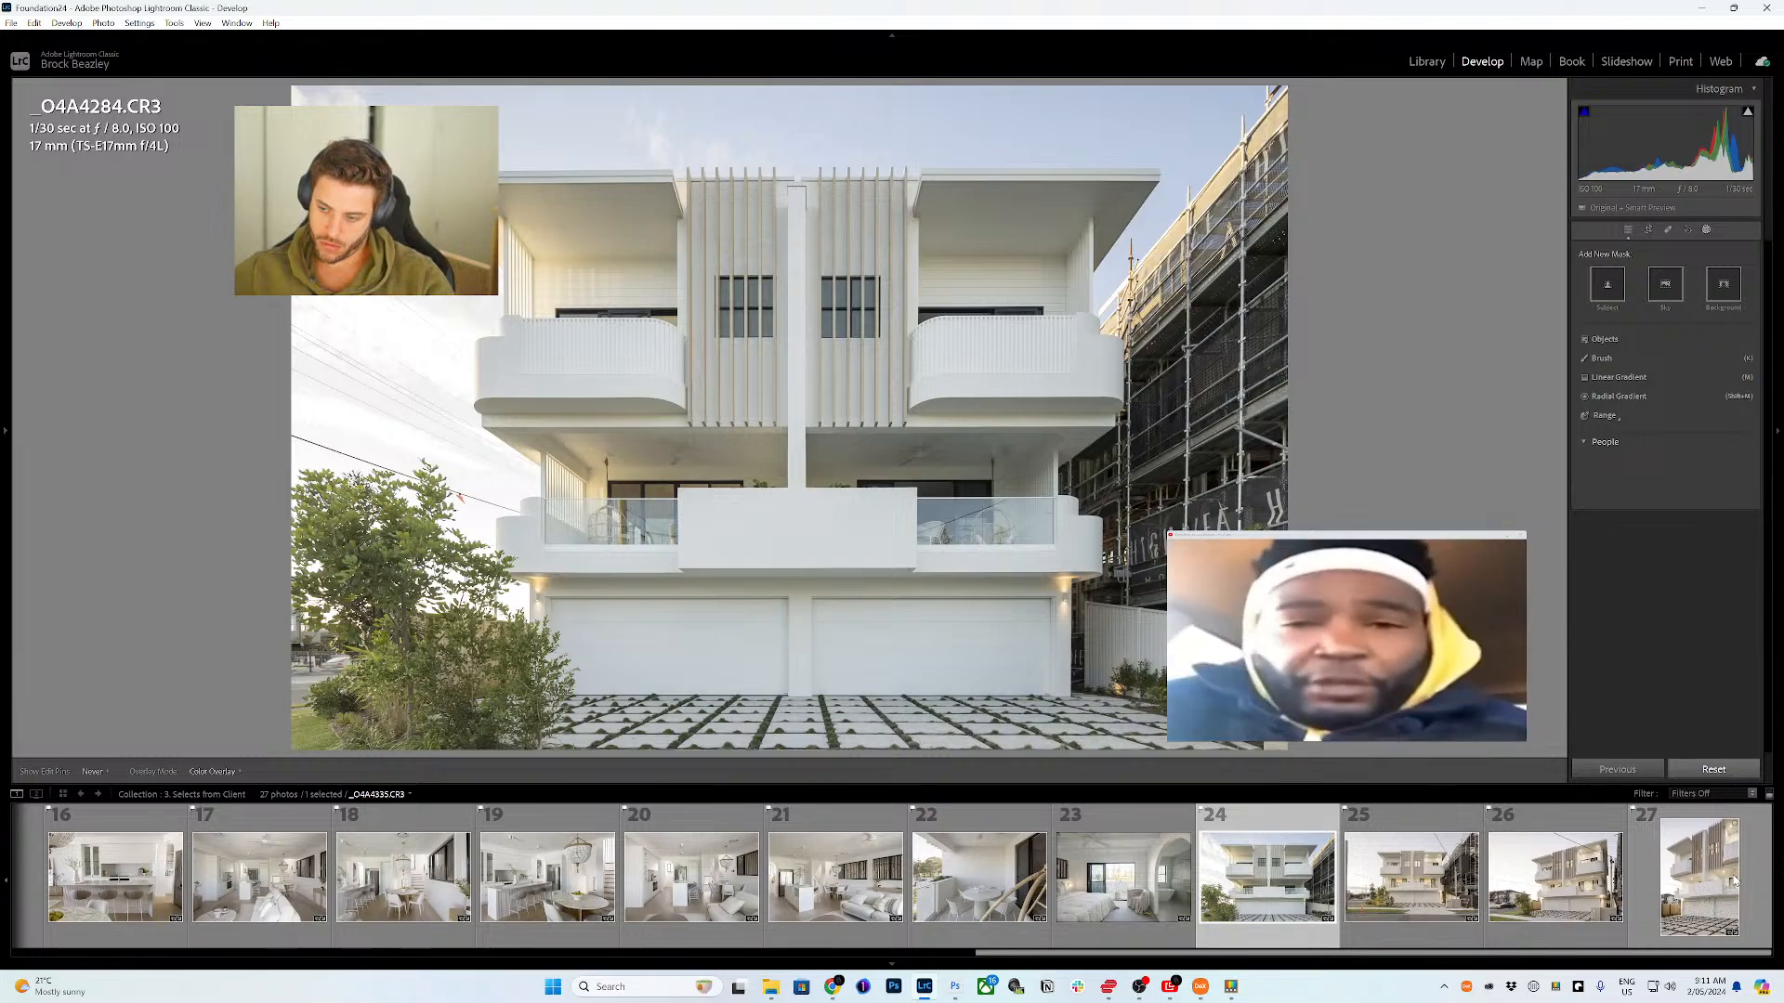
- Delete all masks across exterior photos 24–27 at once, then show _O4A4284.CR3 alone
left_click(1747, 836, "shift")
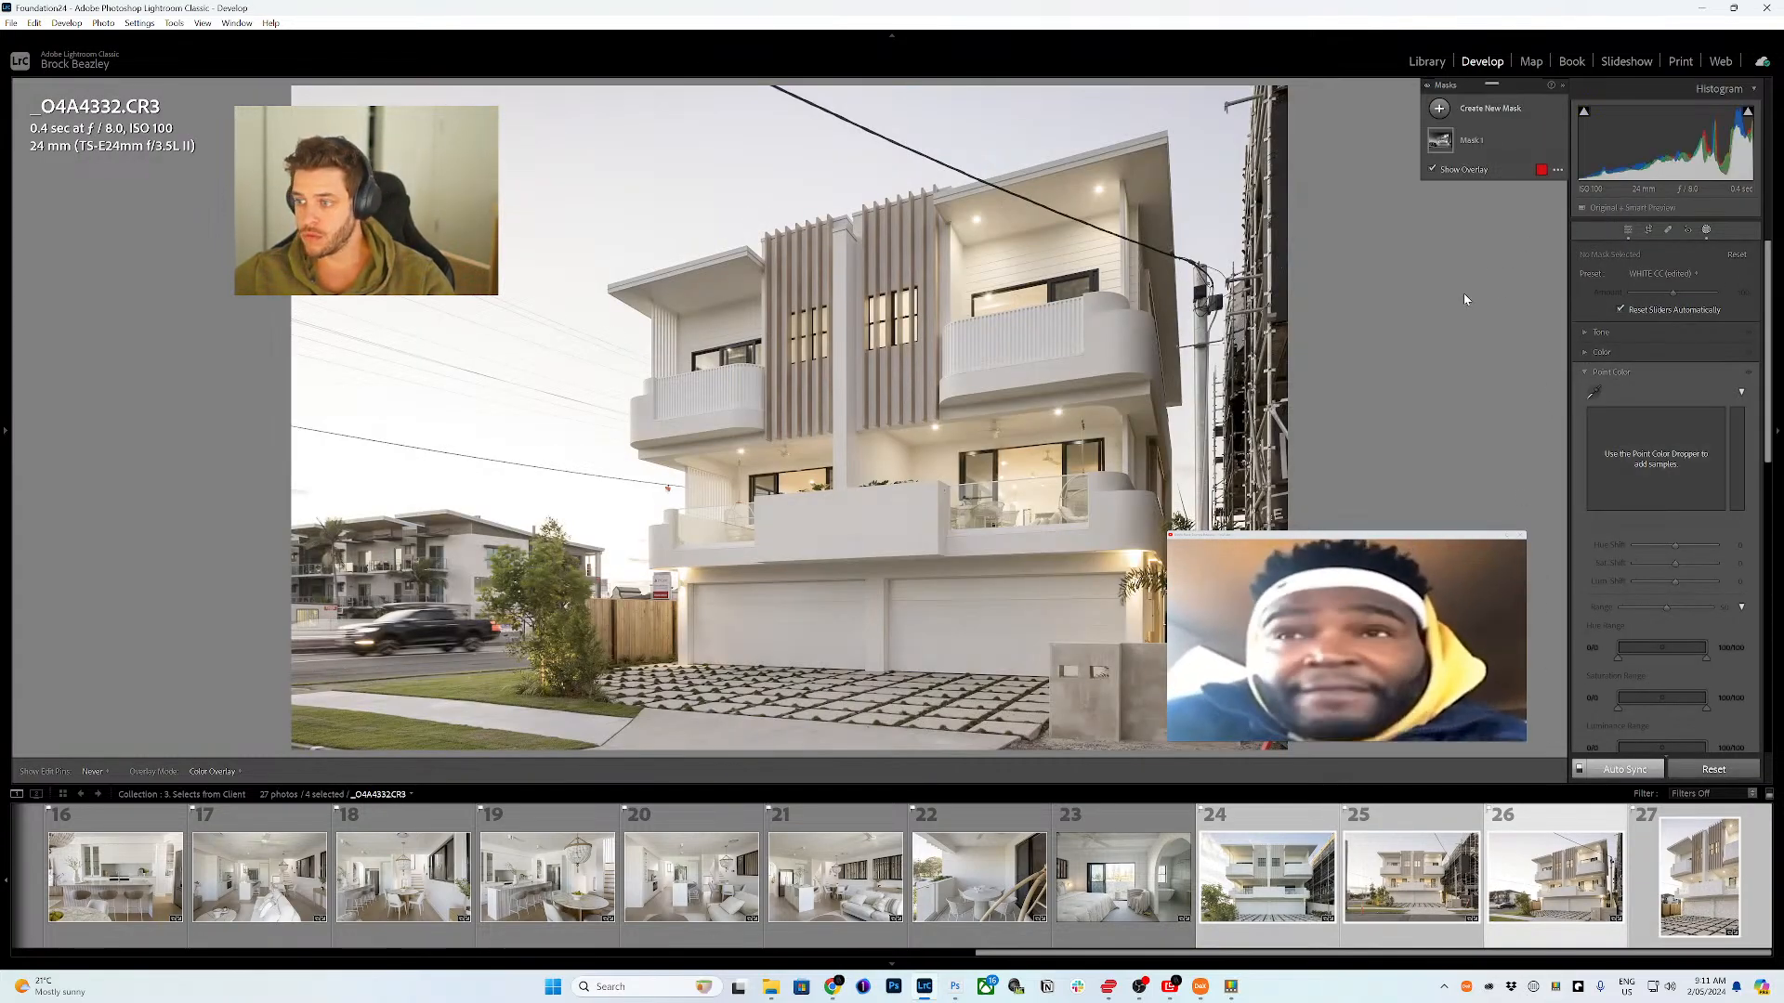
left_click(1557, 174)
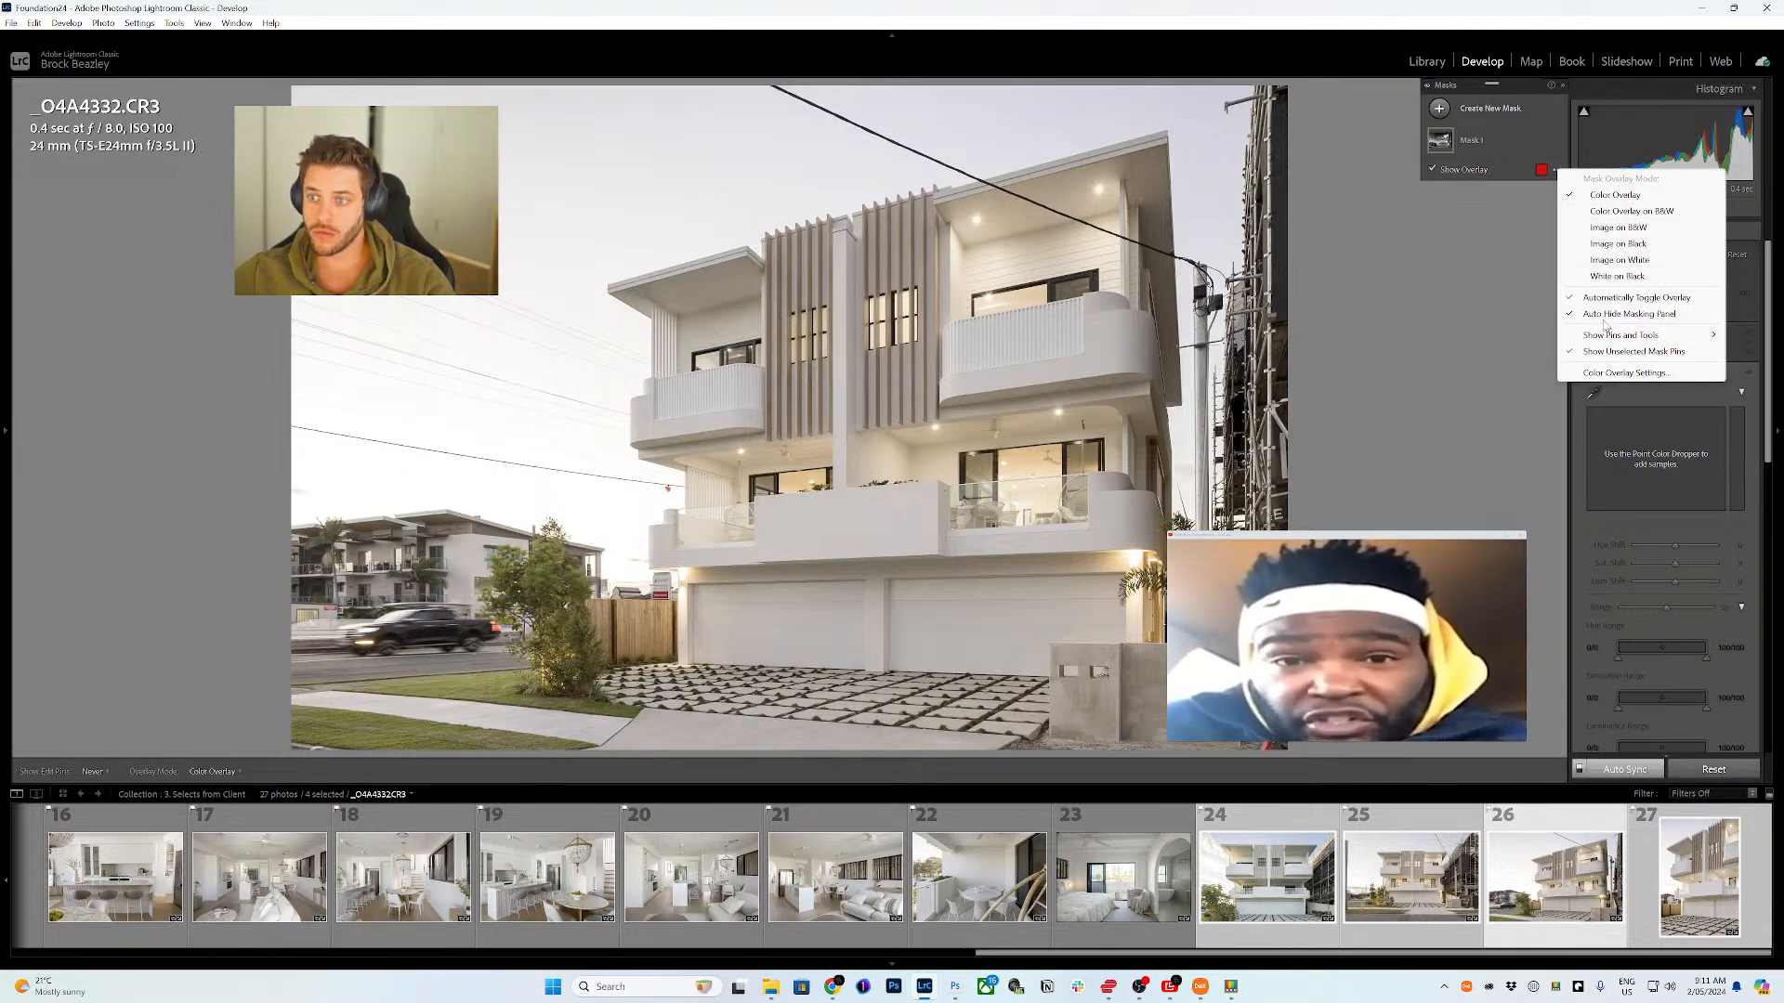
left_click(1550, 145)
left_click(1545, 140)
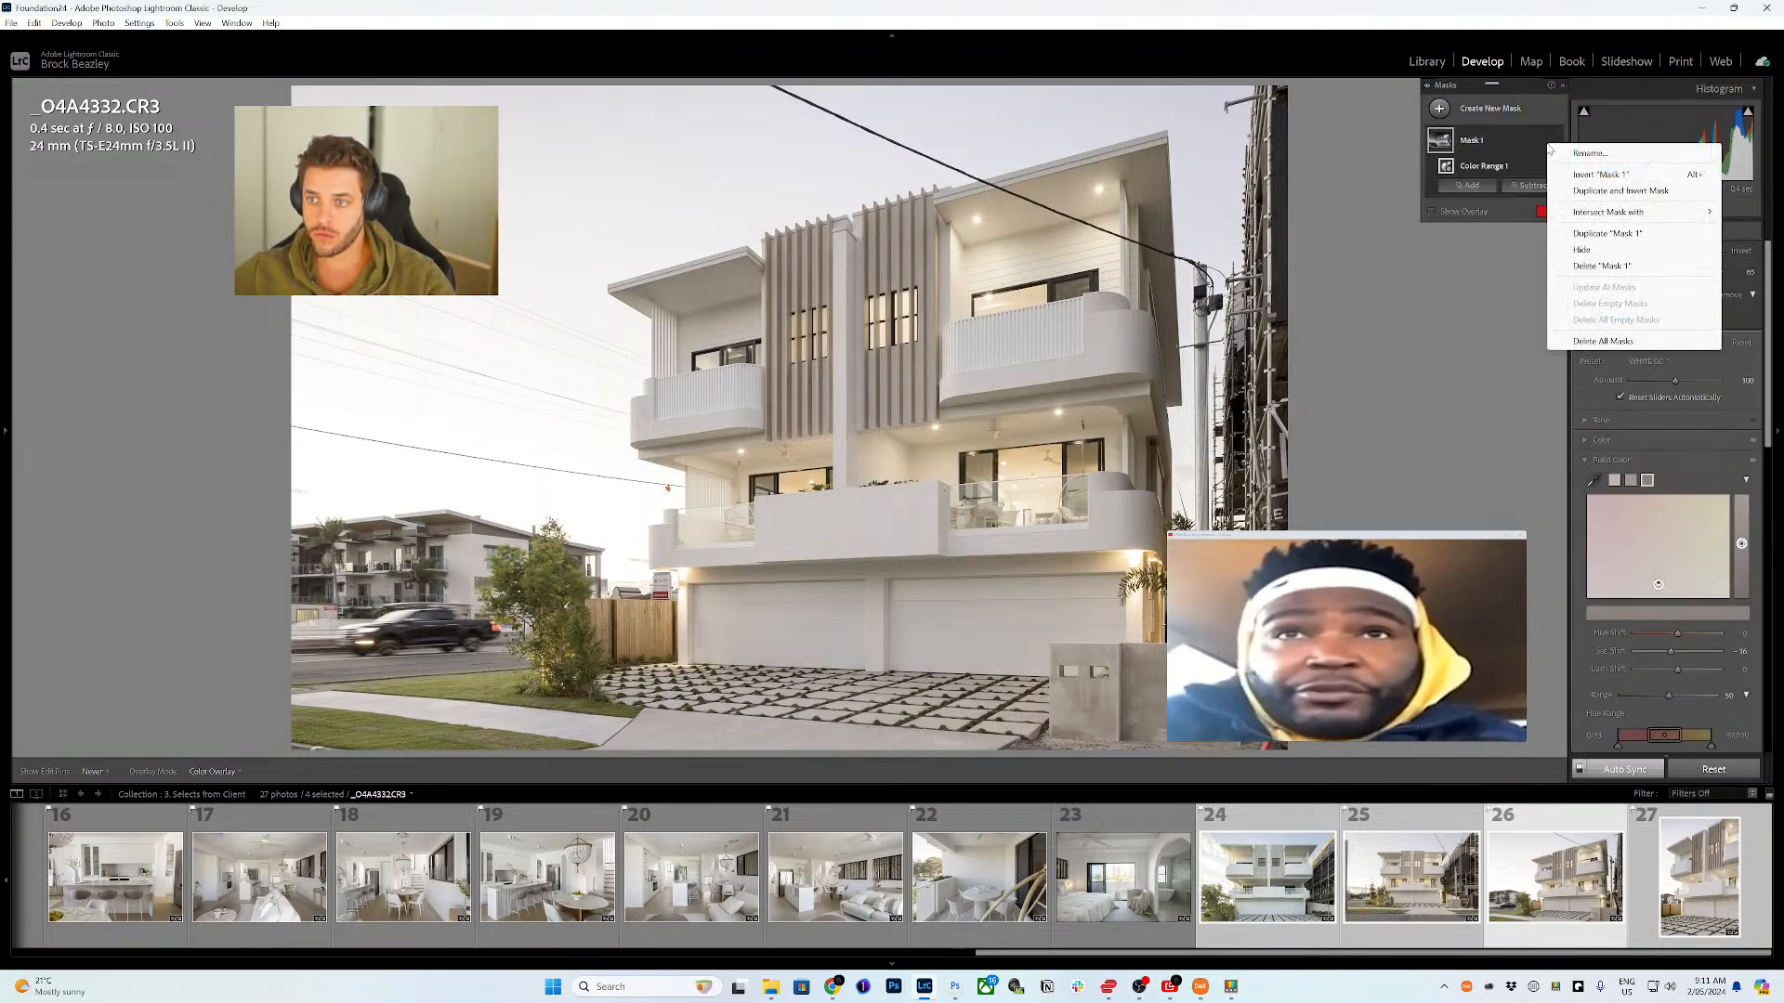
left_click(1616, 336)
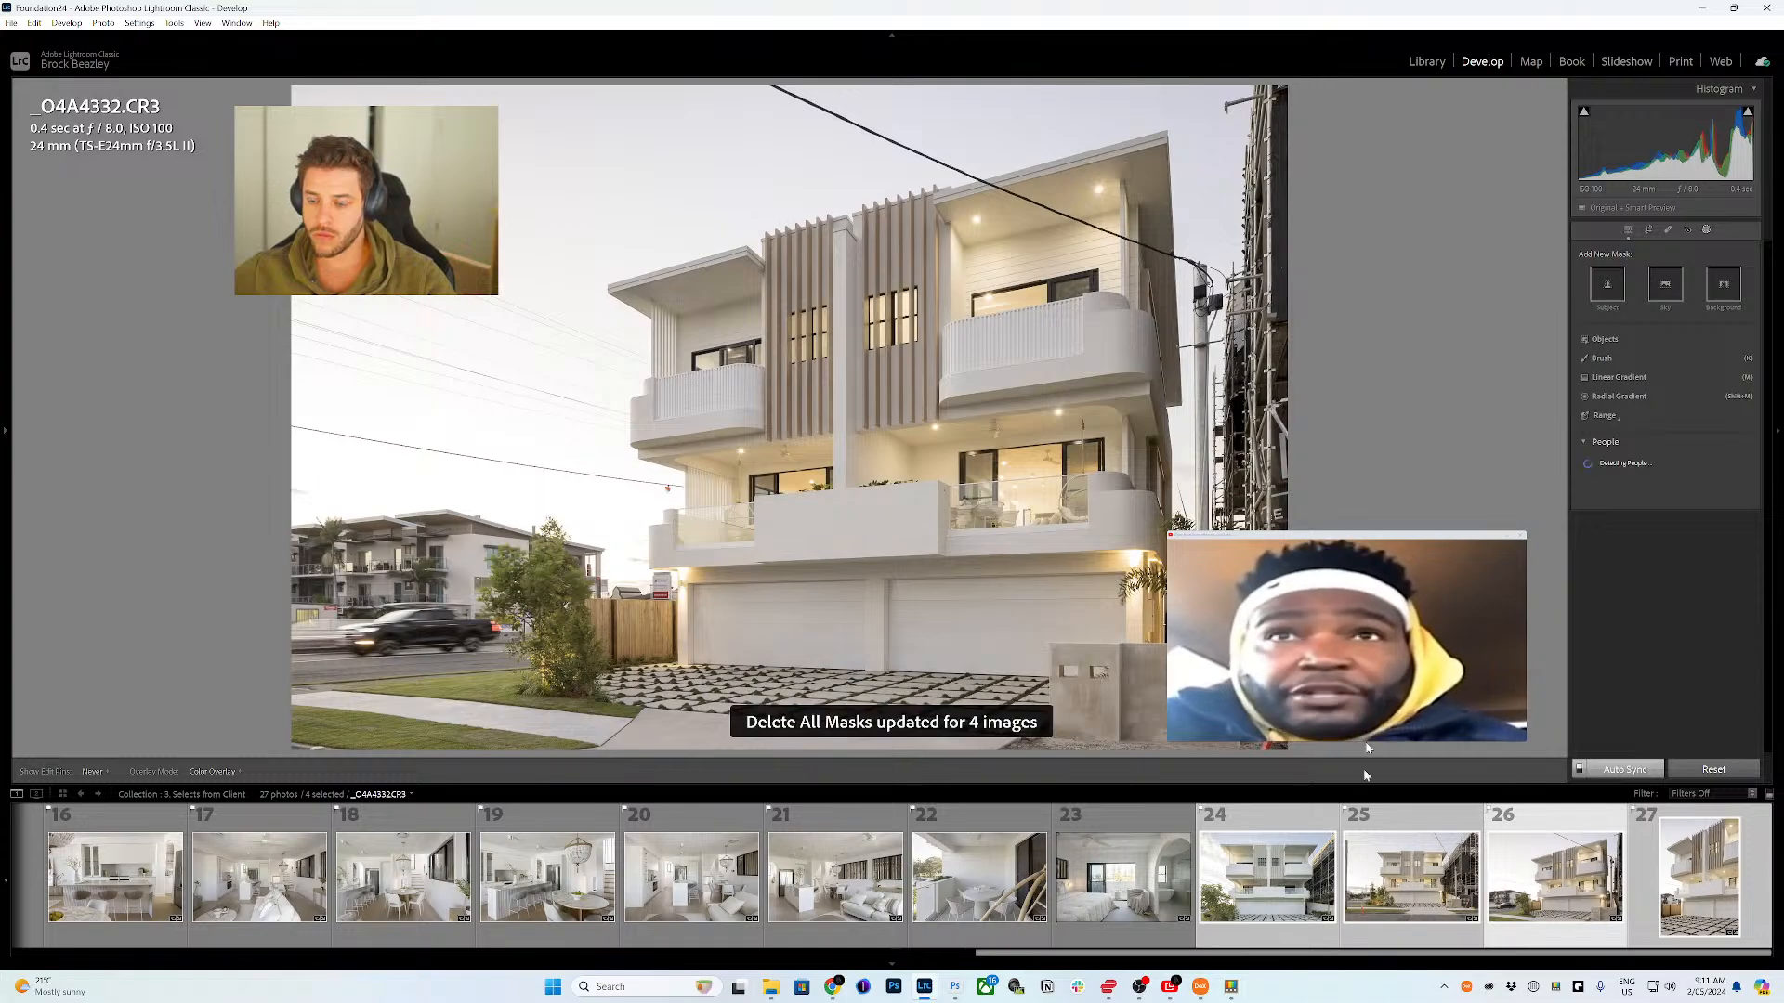
left_click(1245, 881)
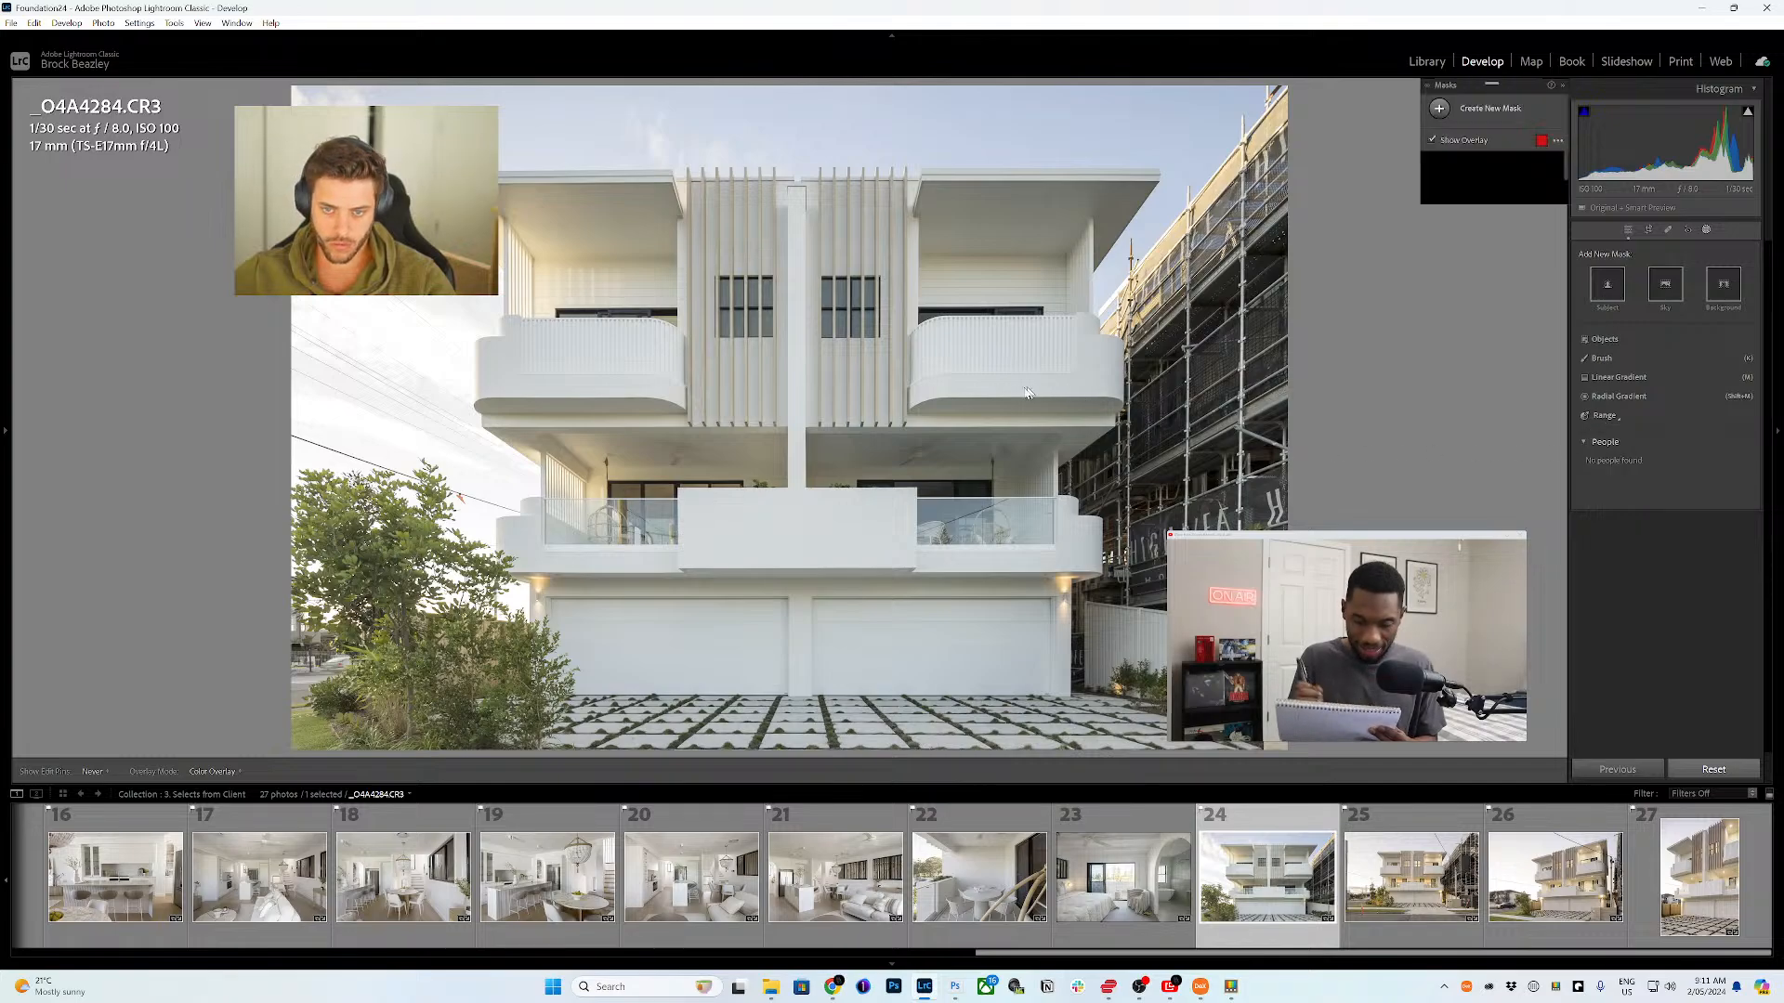
key("shift+j")
- Create a new Color Range mask on _O4A4284.CR3 by clicking the photo
left_click(1114, 367)
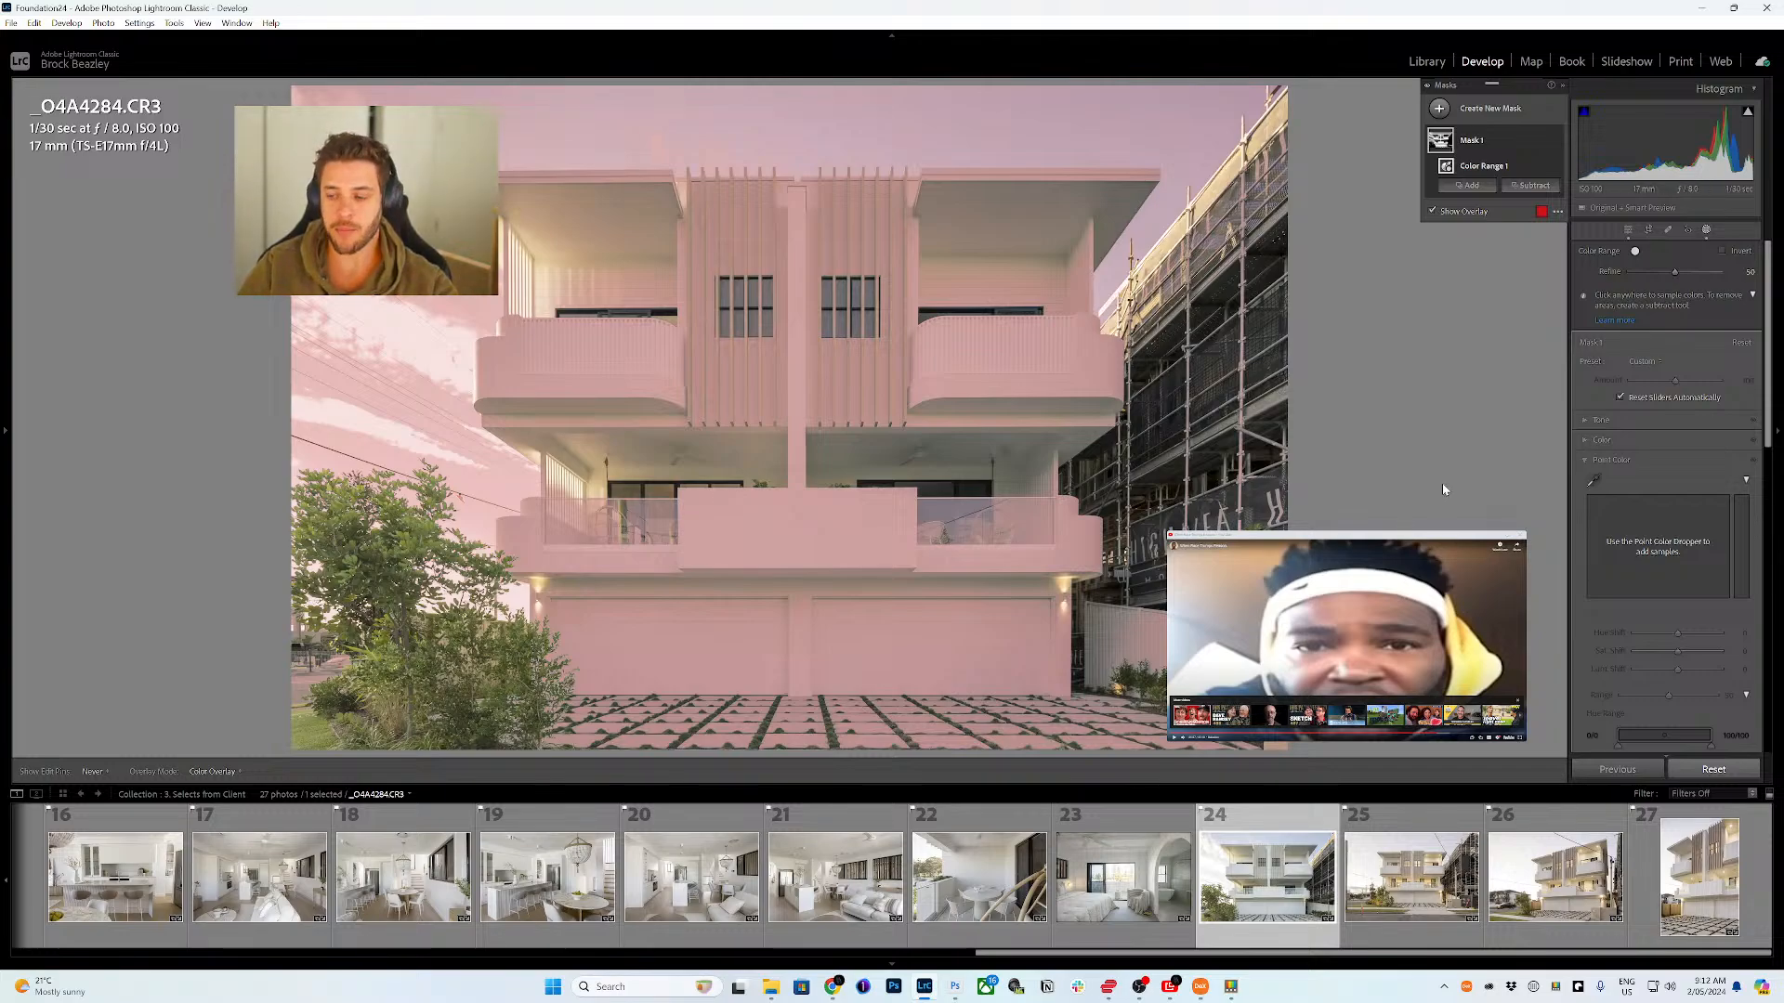
left_click(1590, 480)
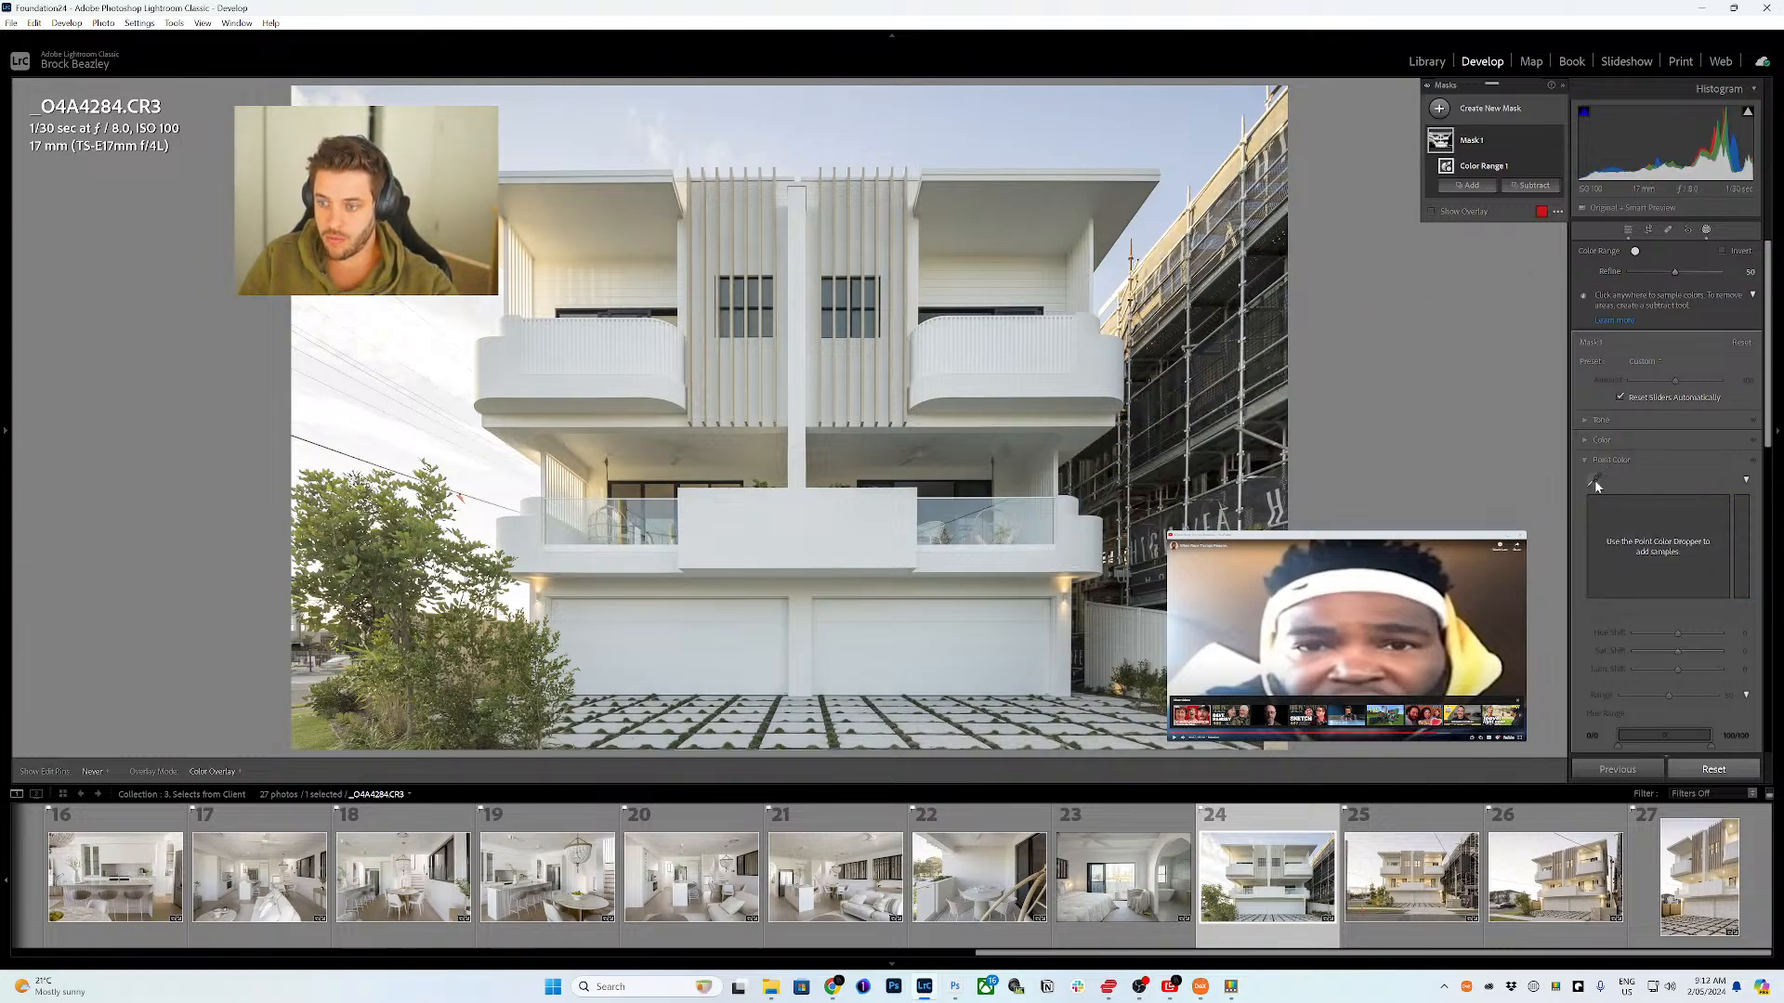
- Sample two light building tones, lowering their saturation to -12 and about -9
left_click(1190, 432)
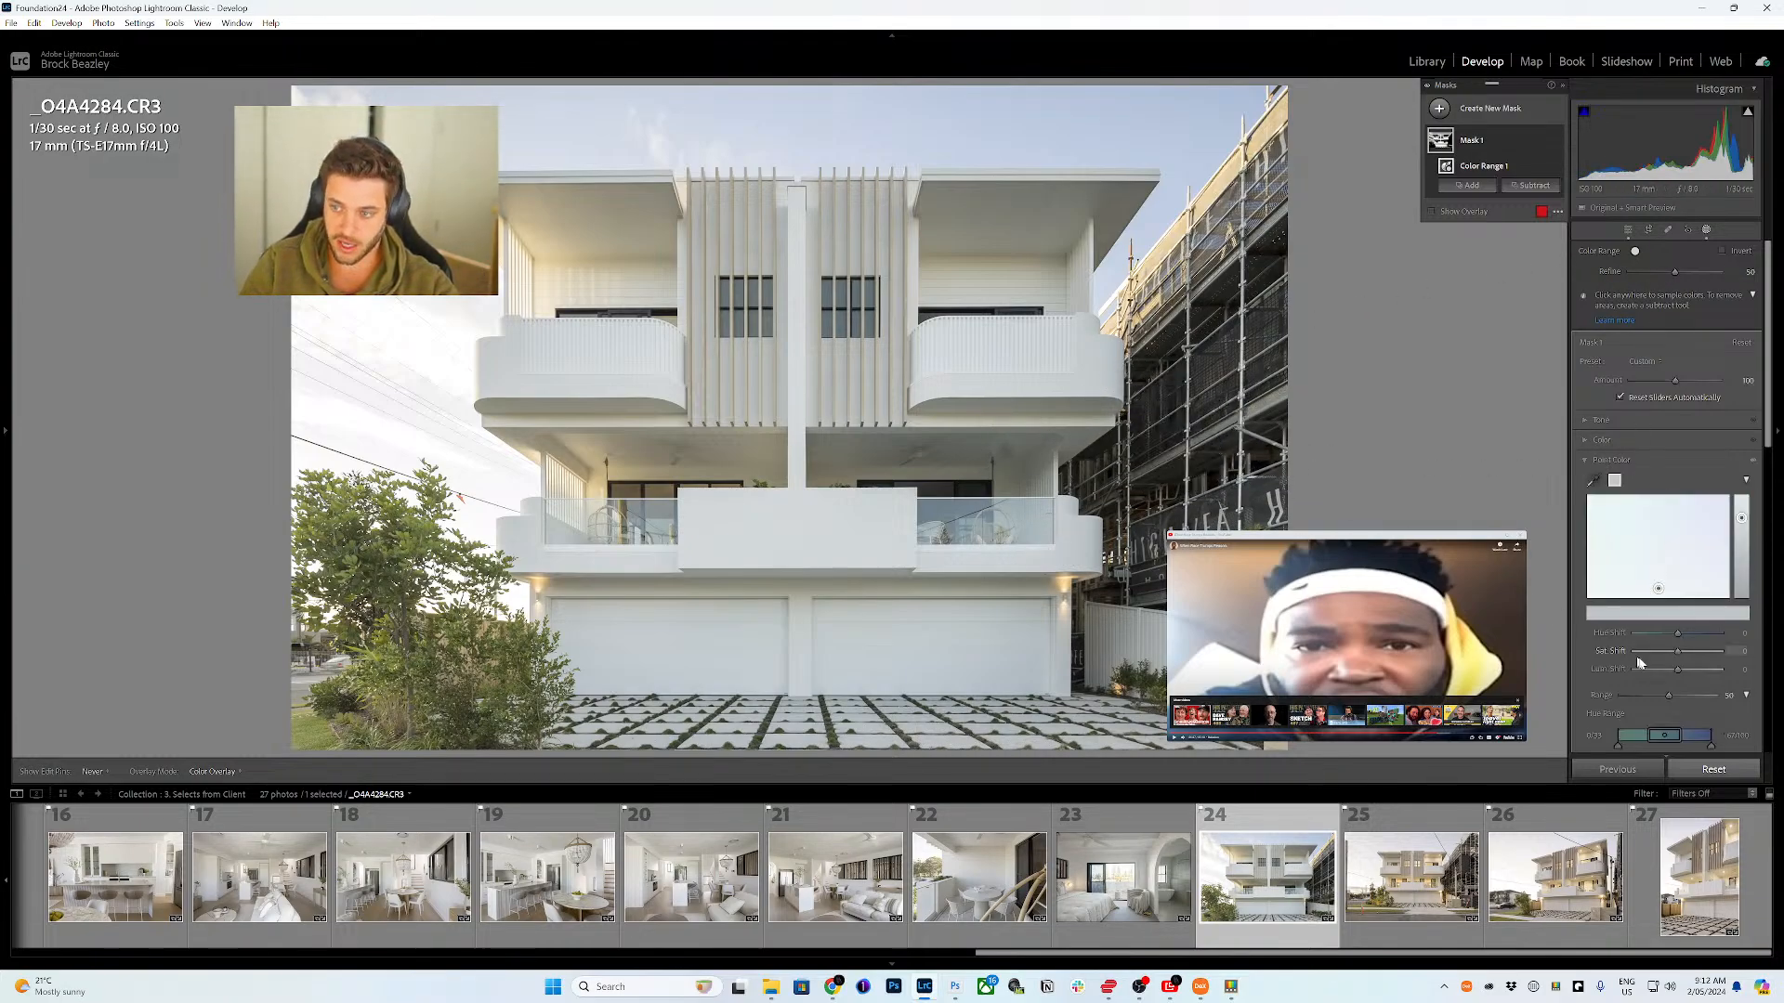
left_click_drag(1680, 653, 1667, 656)
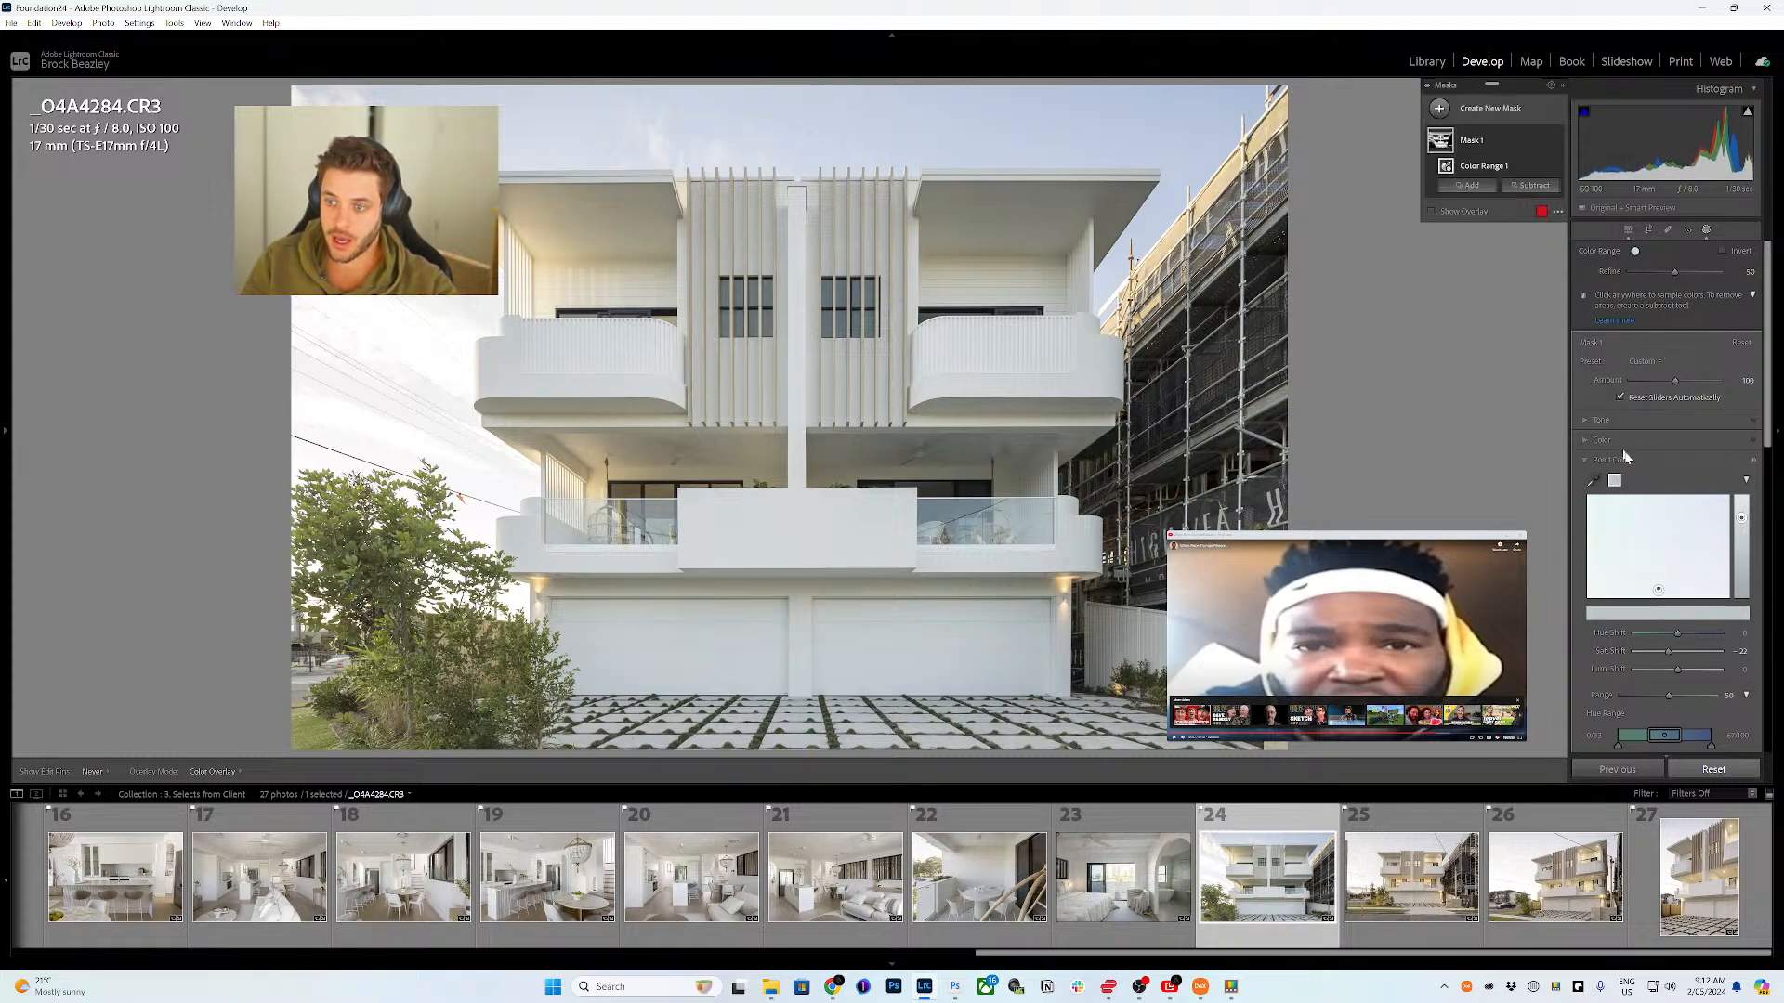
left_click(1594, 481)
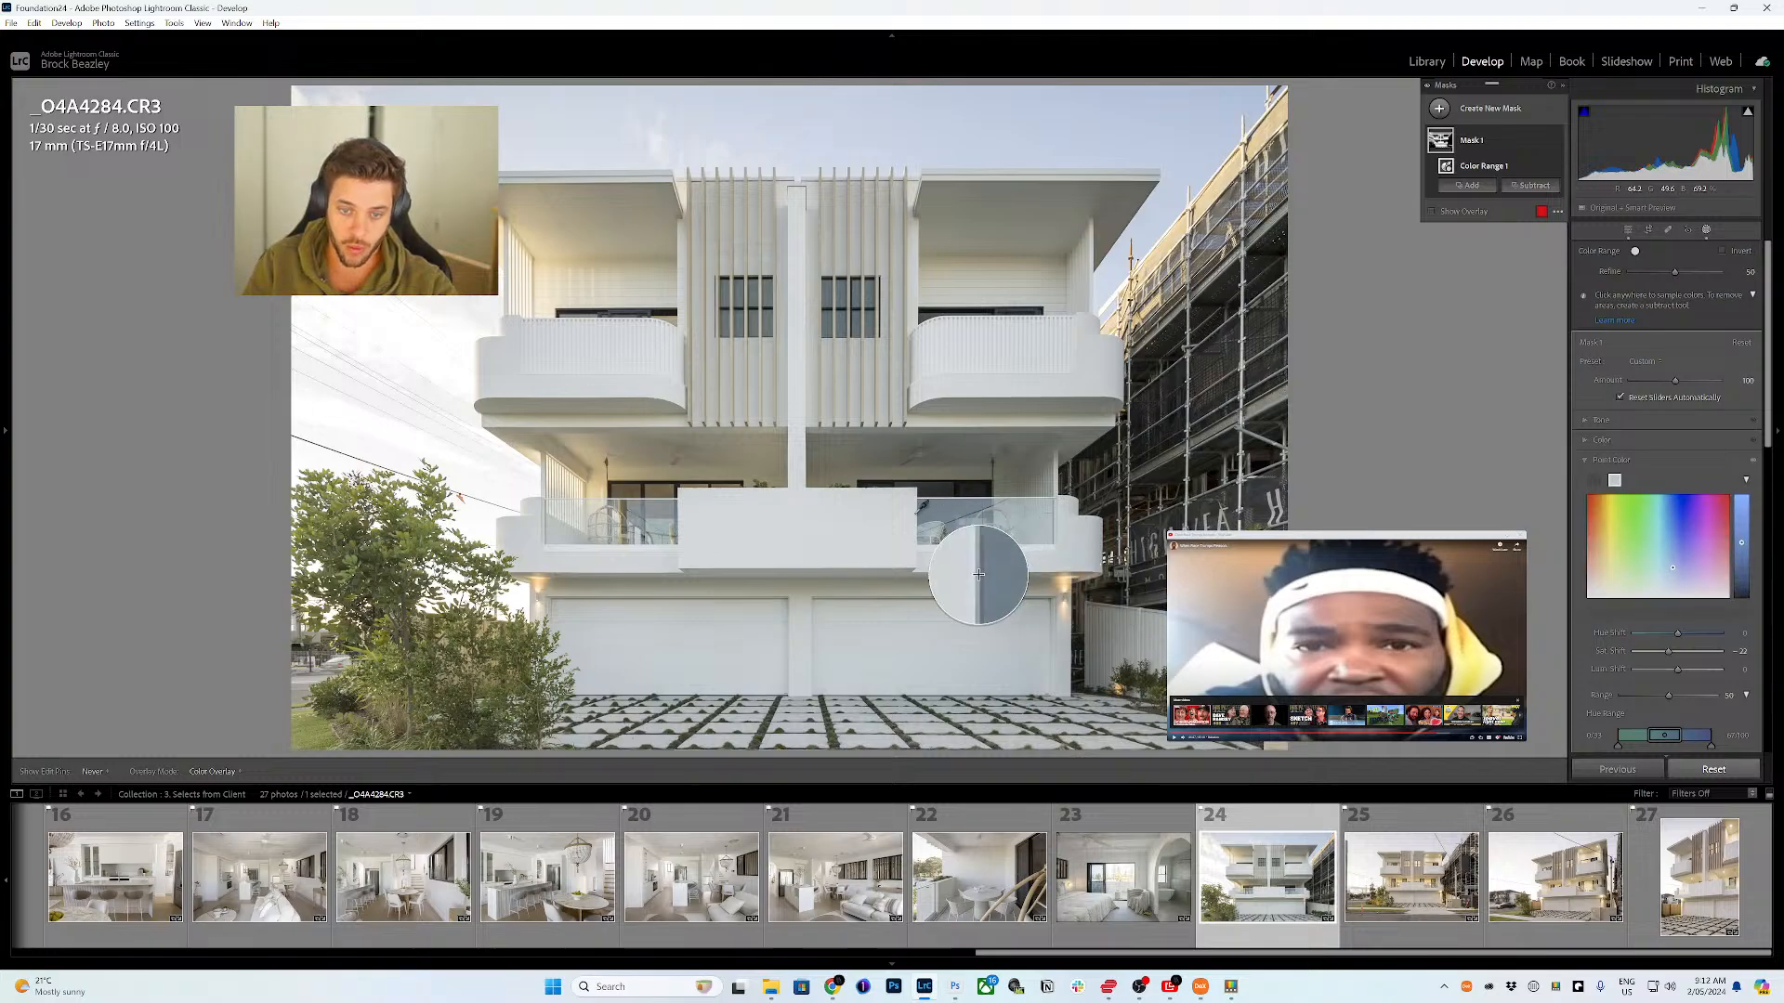
left_click(925, 594)
left_click_drag(1678, 651, 1668, 658)
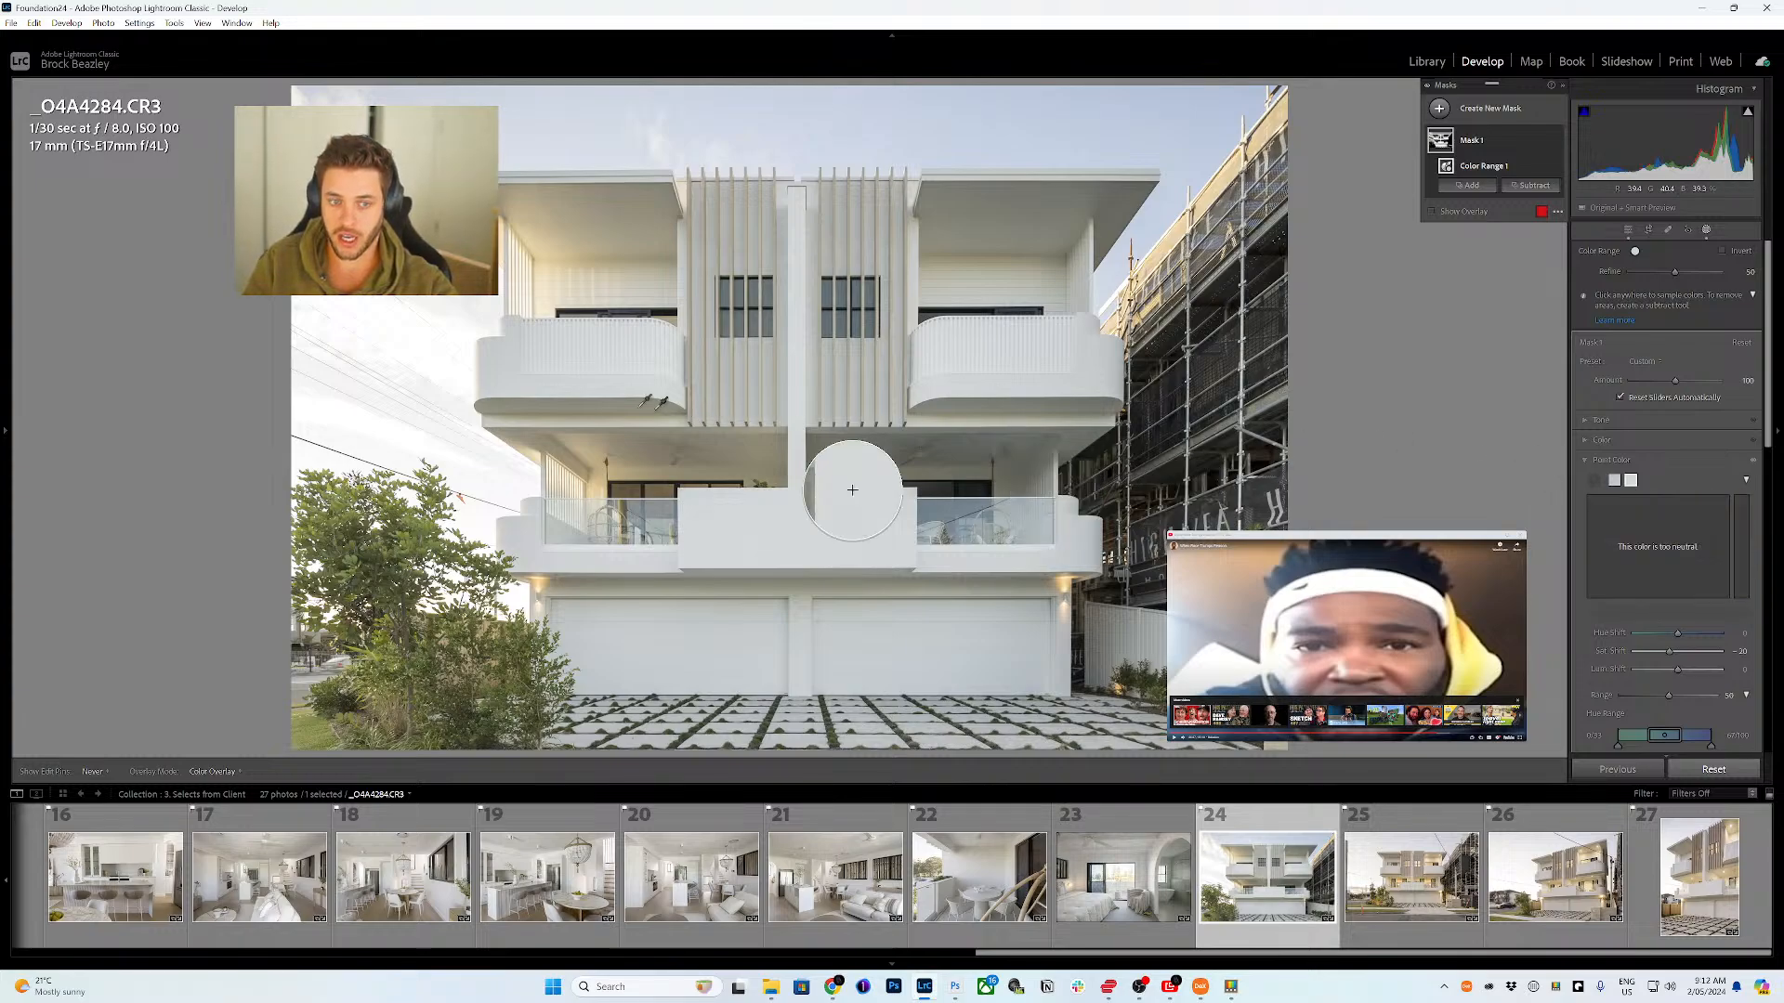
- Add third and fourth light wall samples, with saturation lowered to -3 and -10
left_click(557, 415)
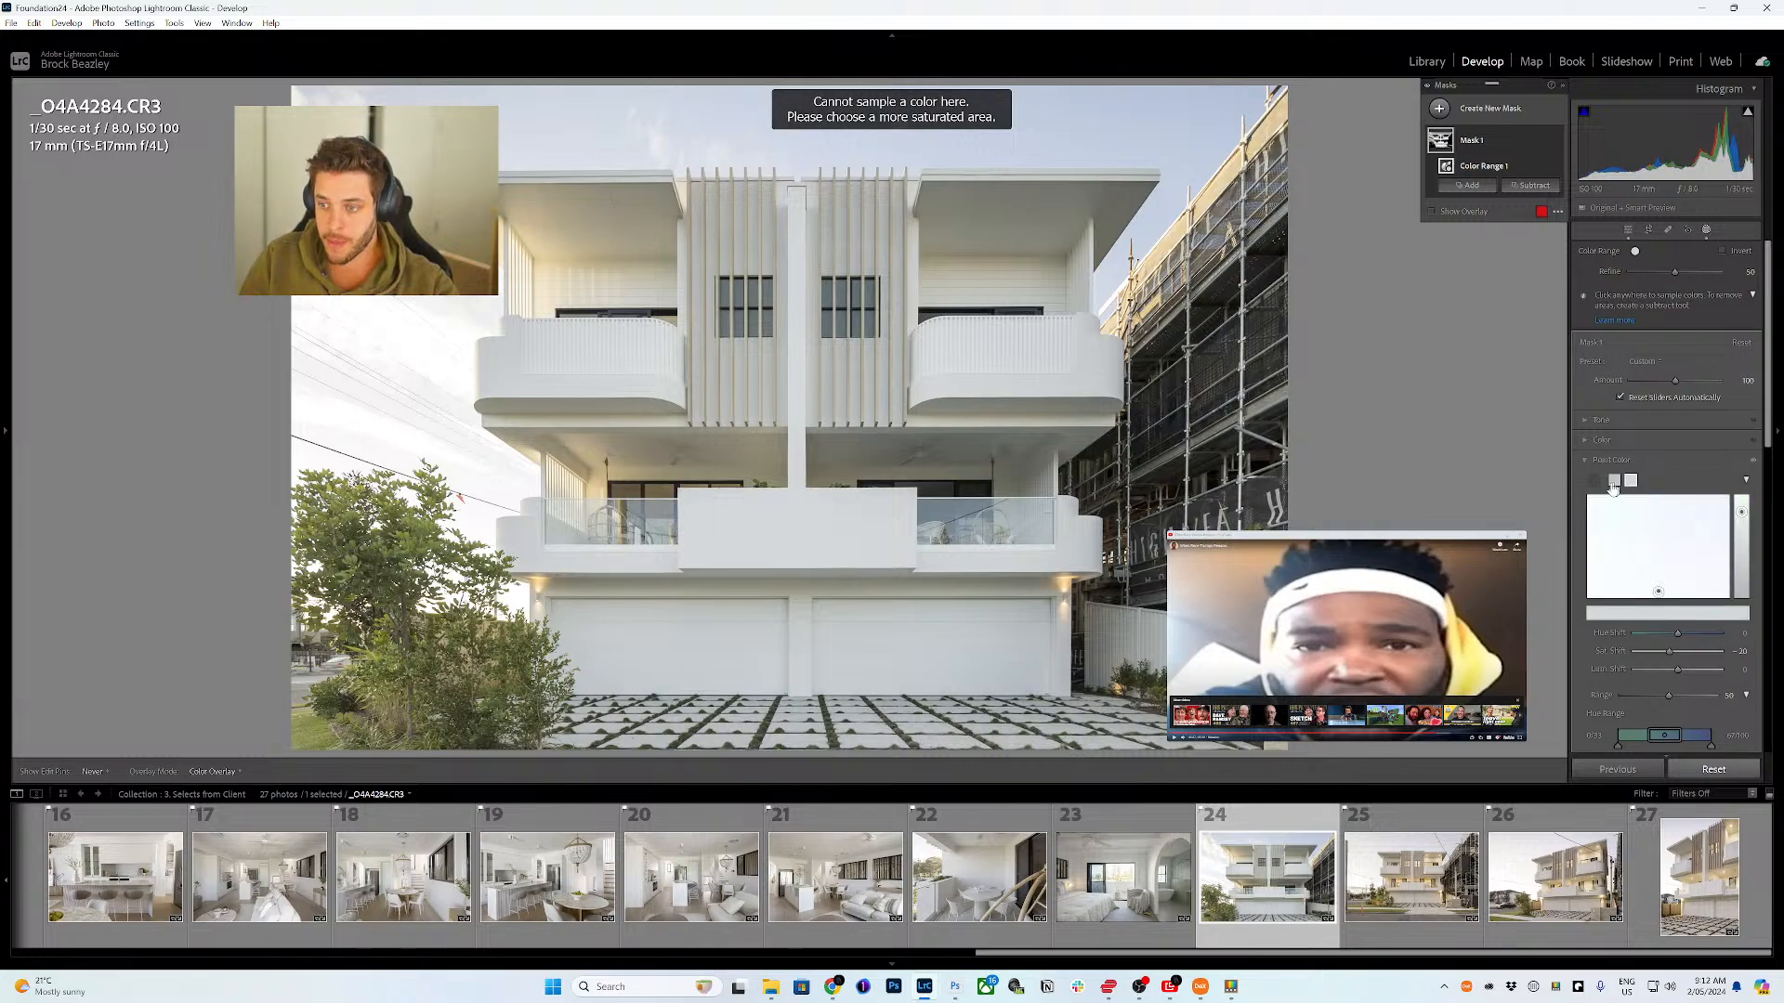
left_click(1019, 206)
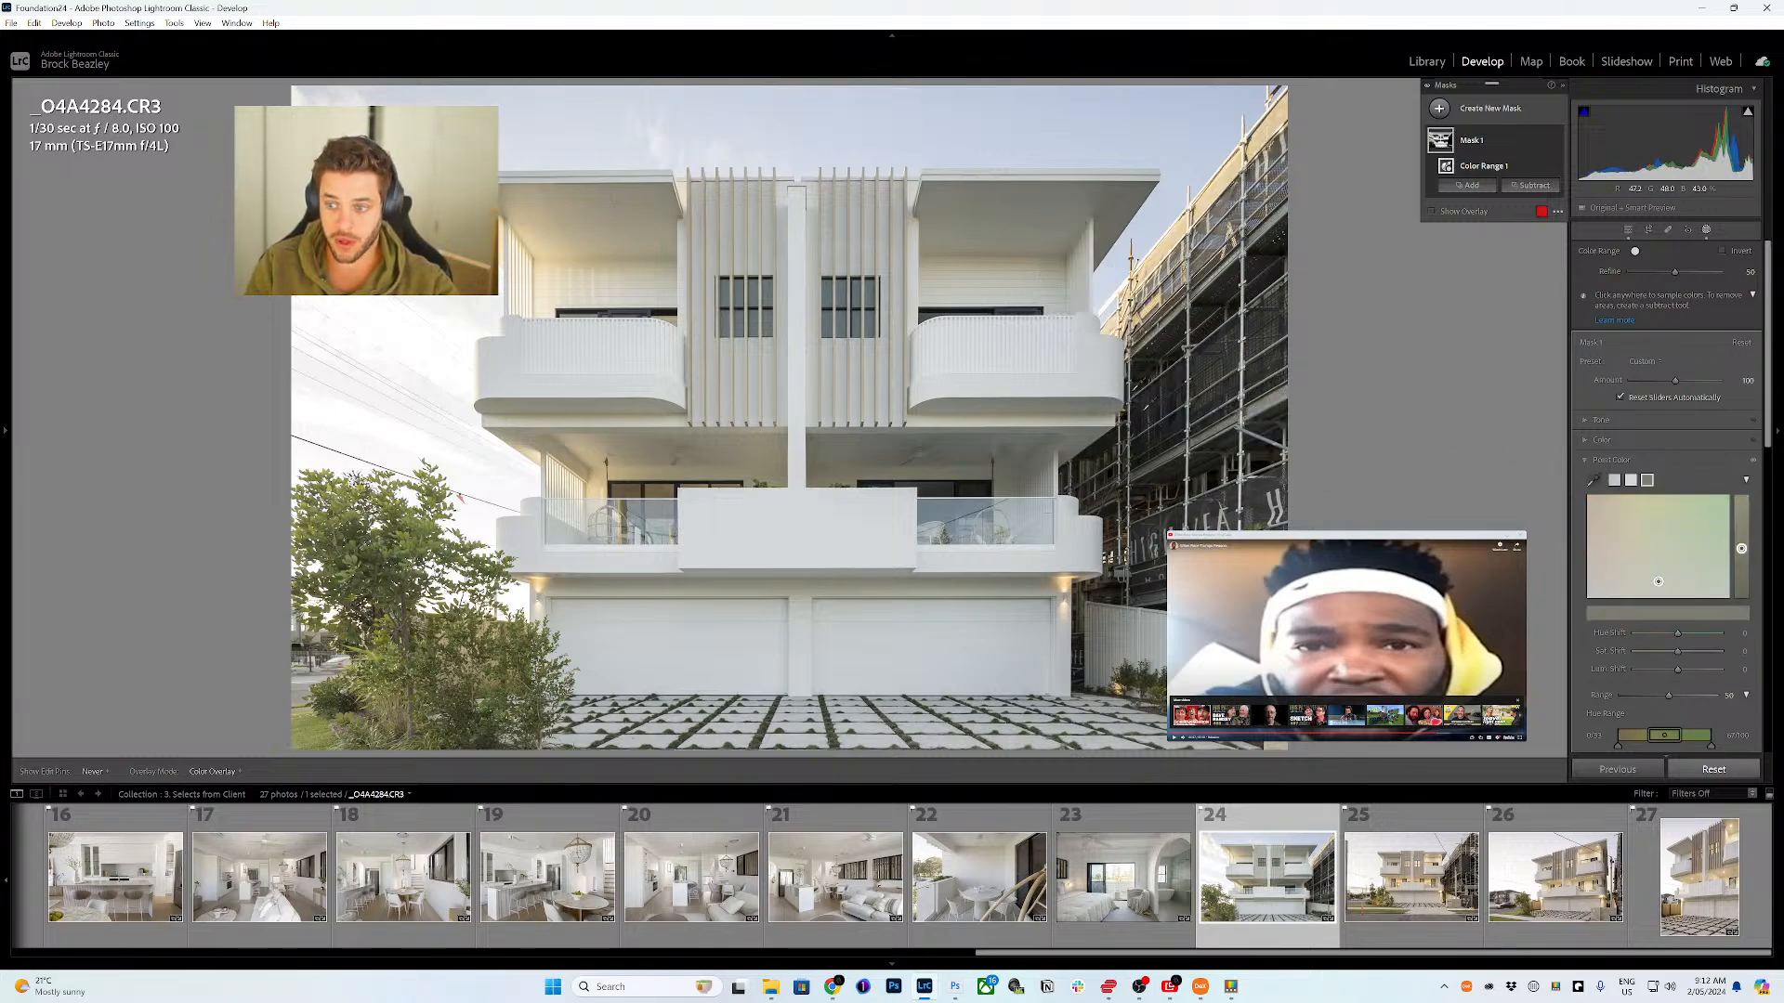
left_click_drag(1680, 652, 1669, 655)
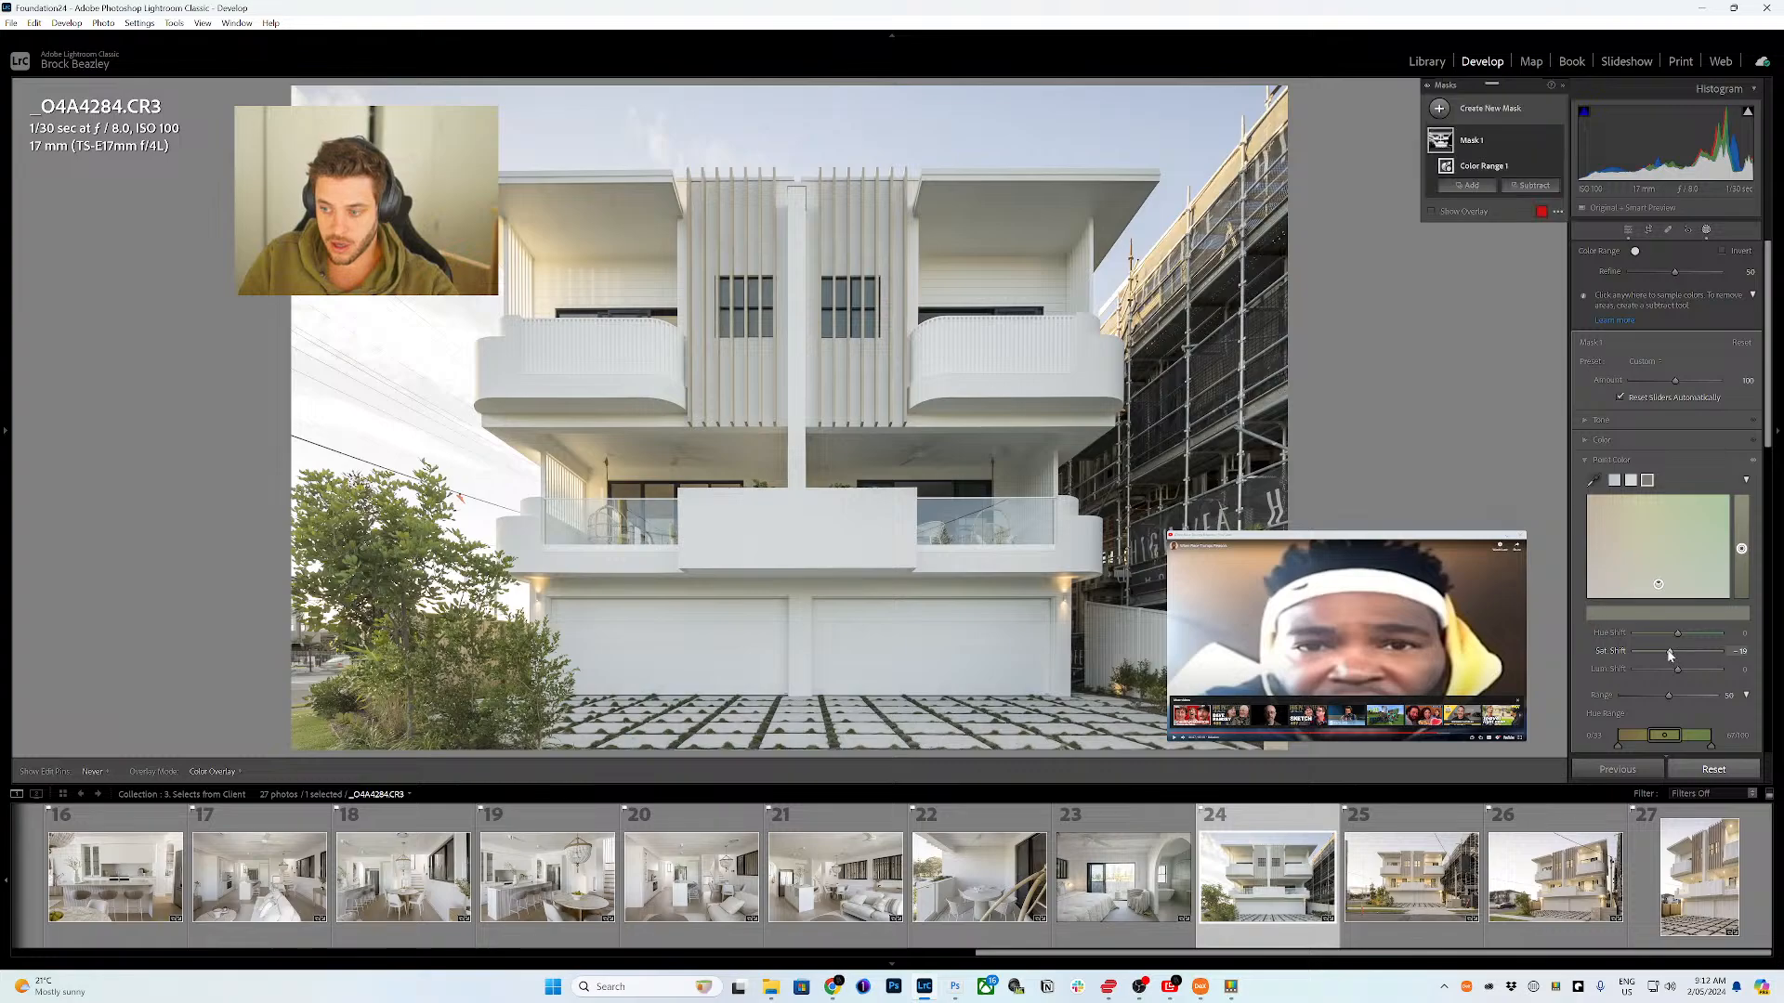
left_click(1594, 480)
left_click(987, 670)
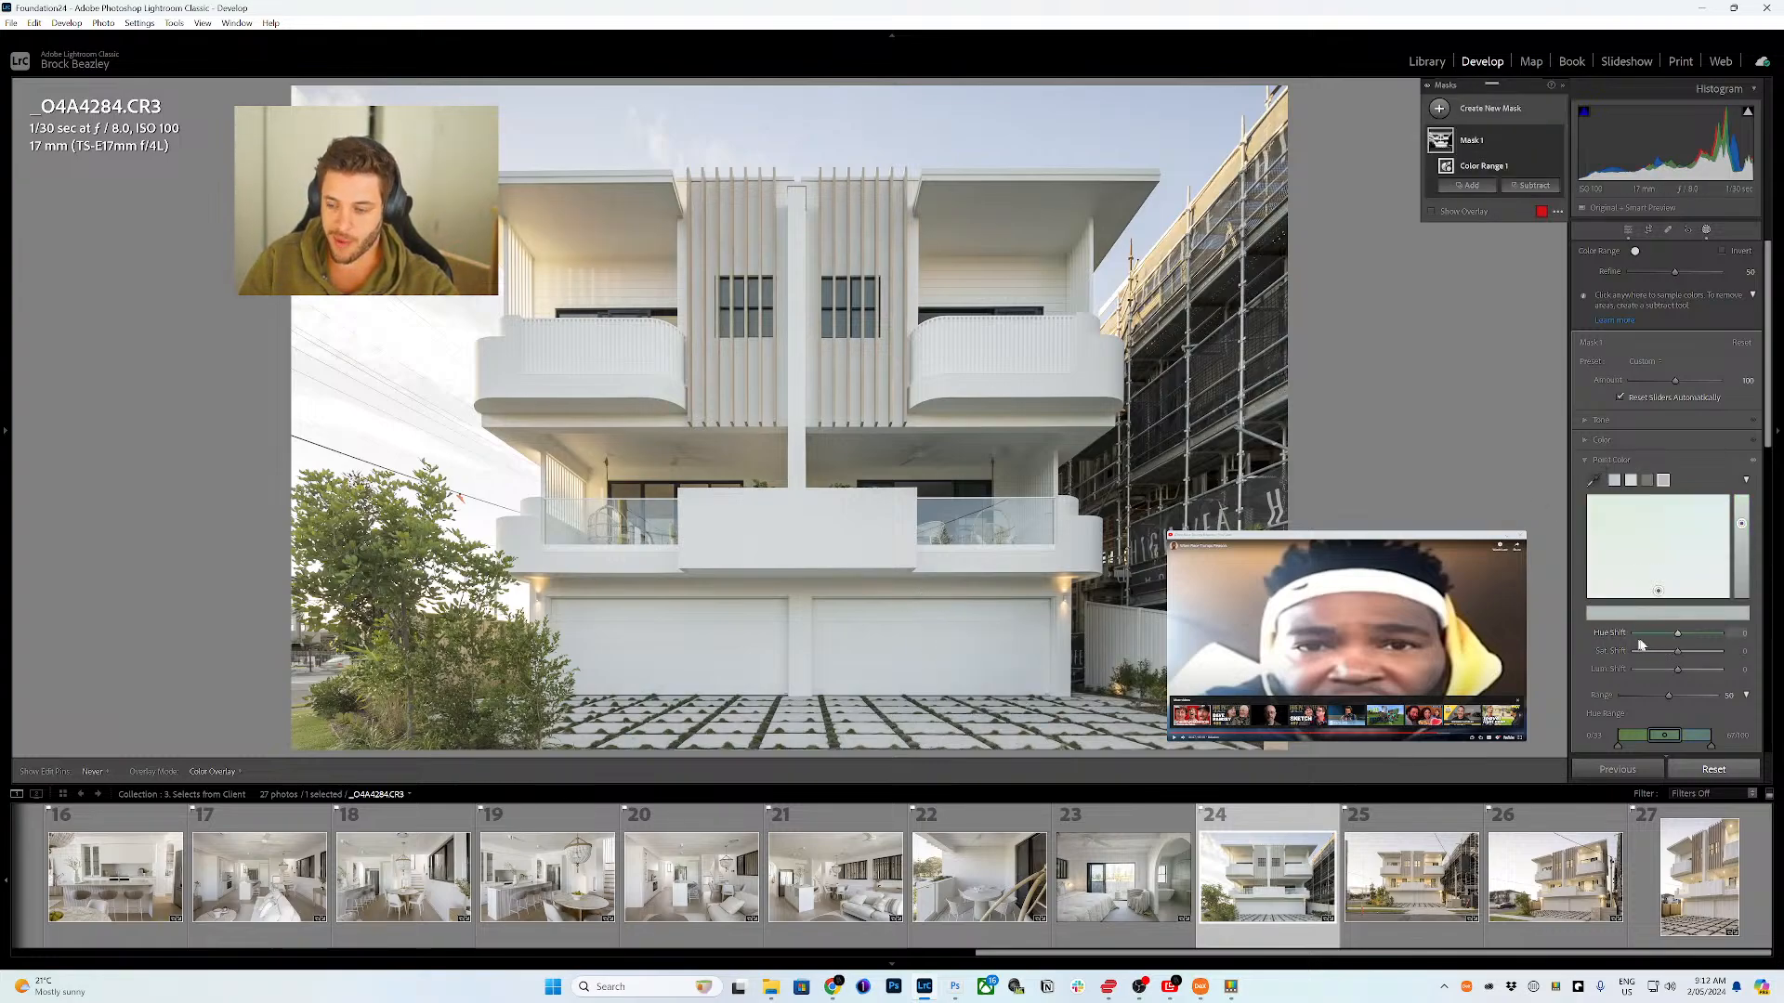
left_click_drag(1678, 652, 1669, 659)
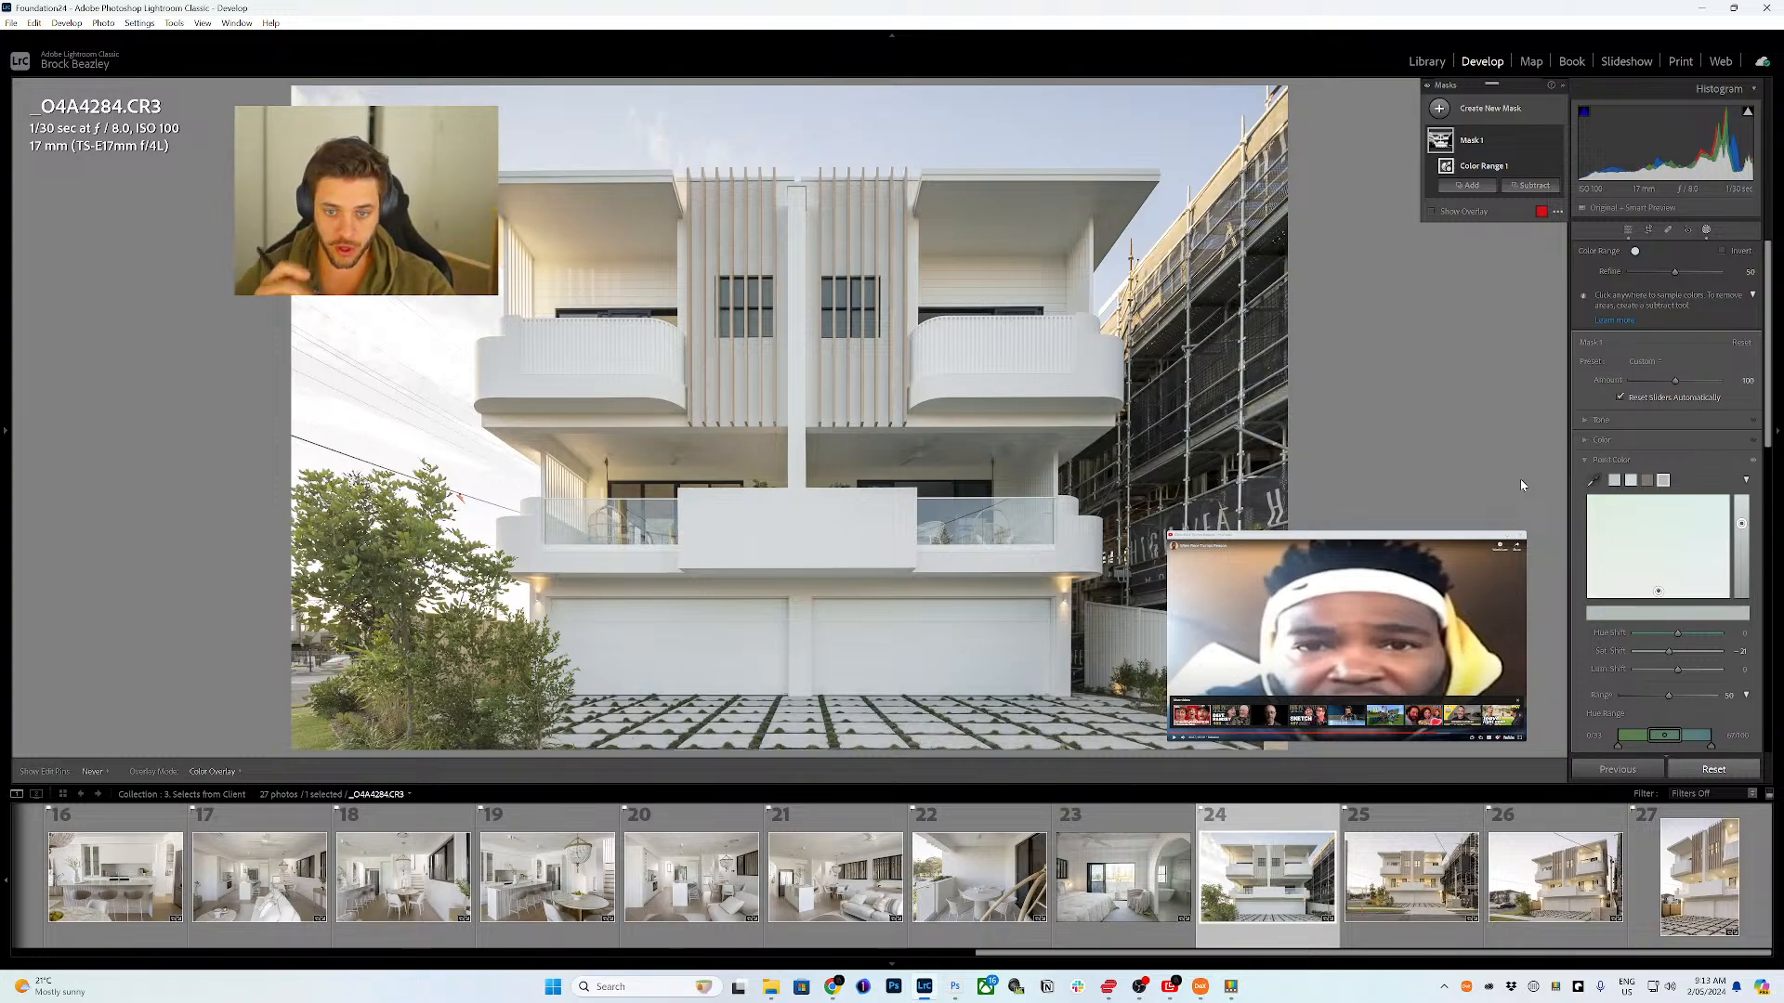
left_click(1546, 140)
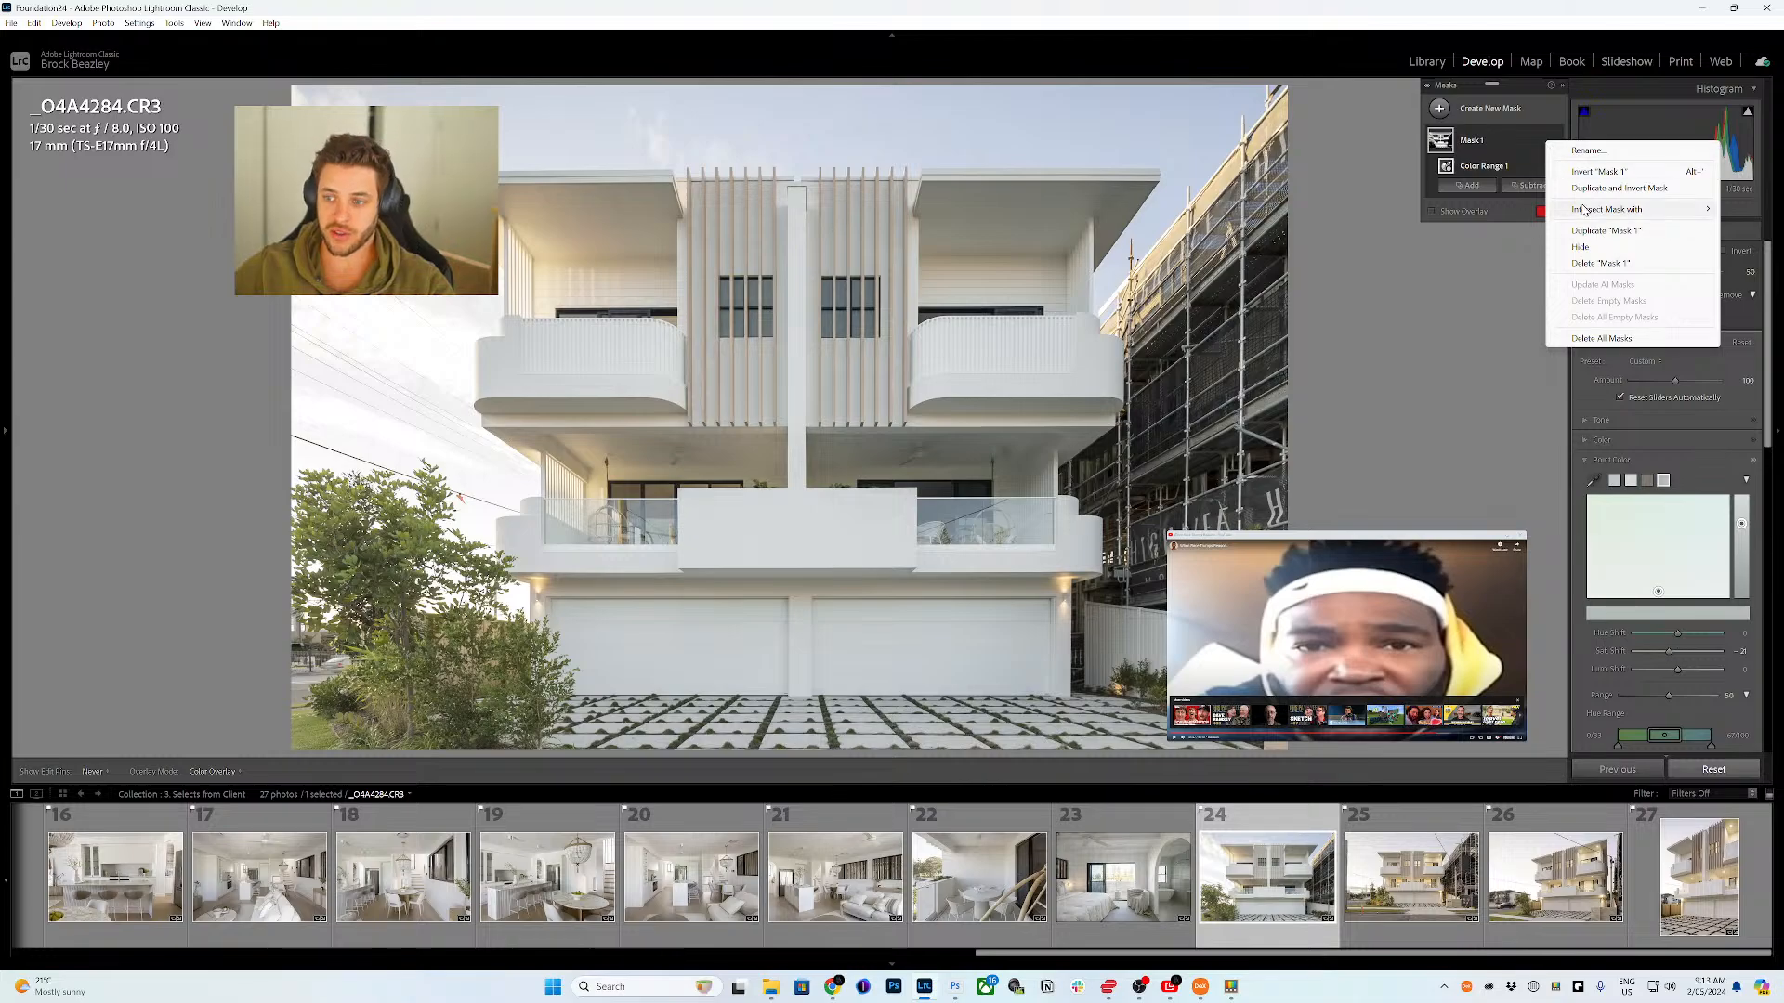
- Lower the Color Range mask's Refine from 71 to 67 and show the pink overlay
left_click(1508, 165)
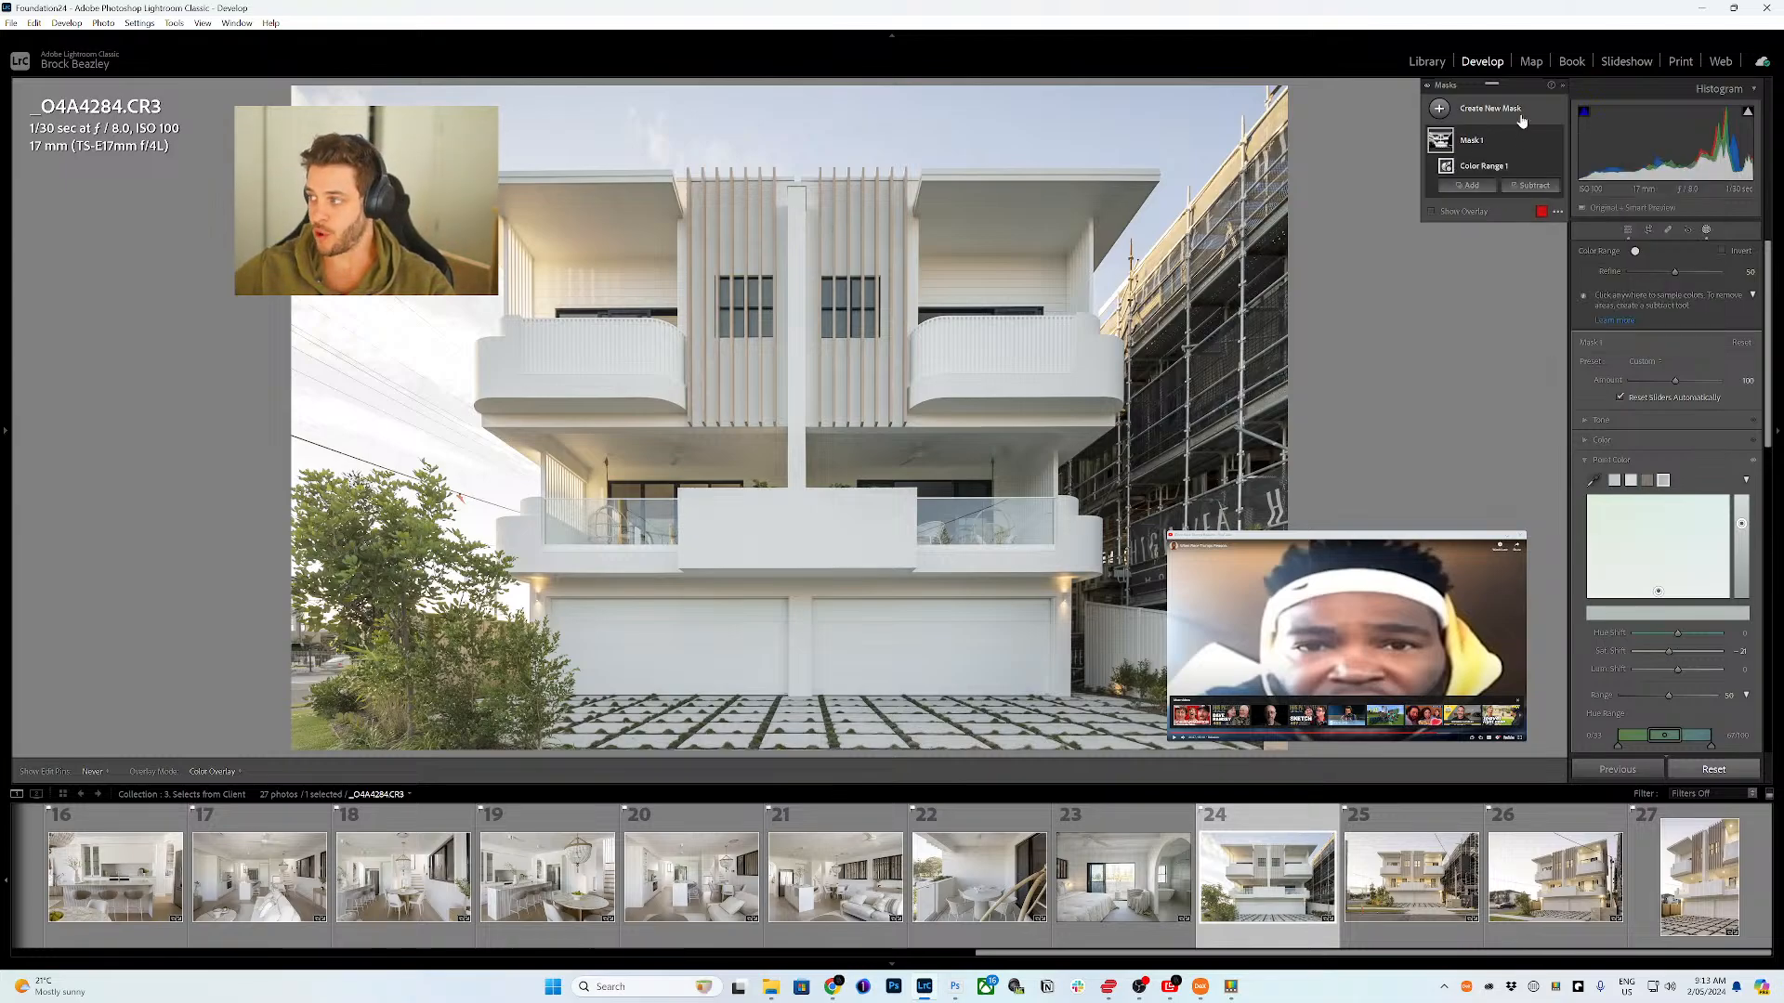
left_click(1531, 185)
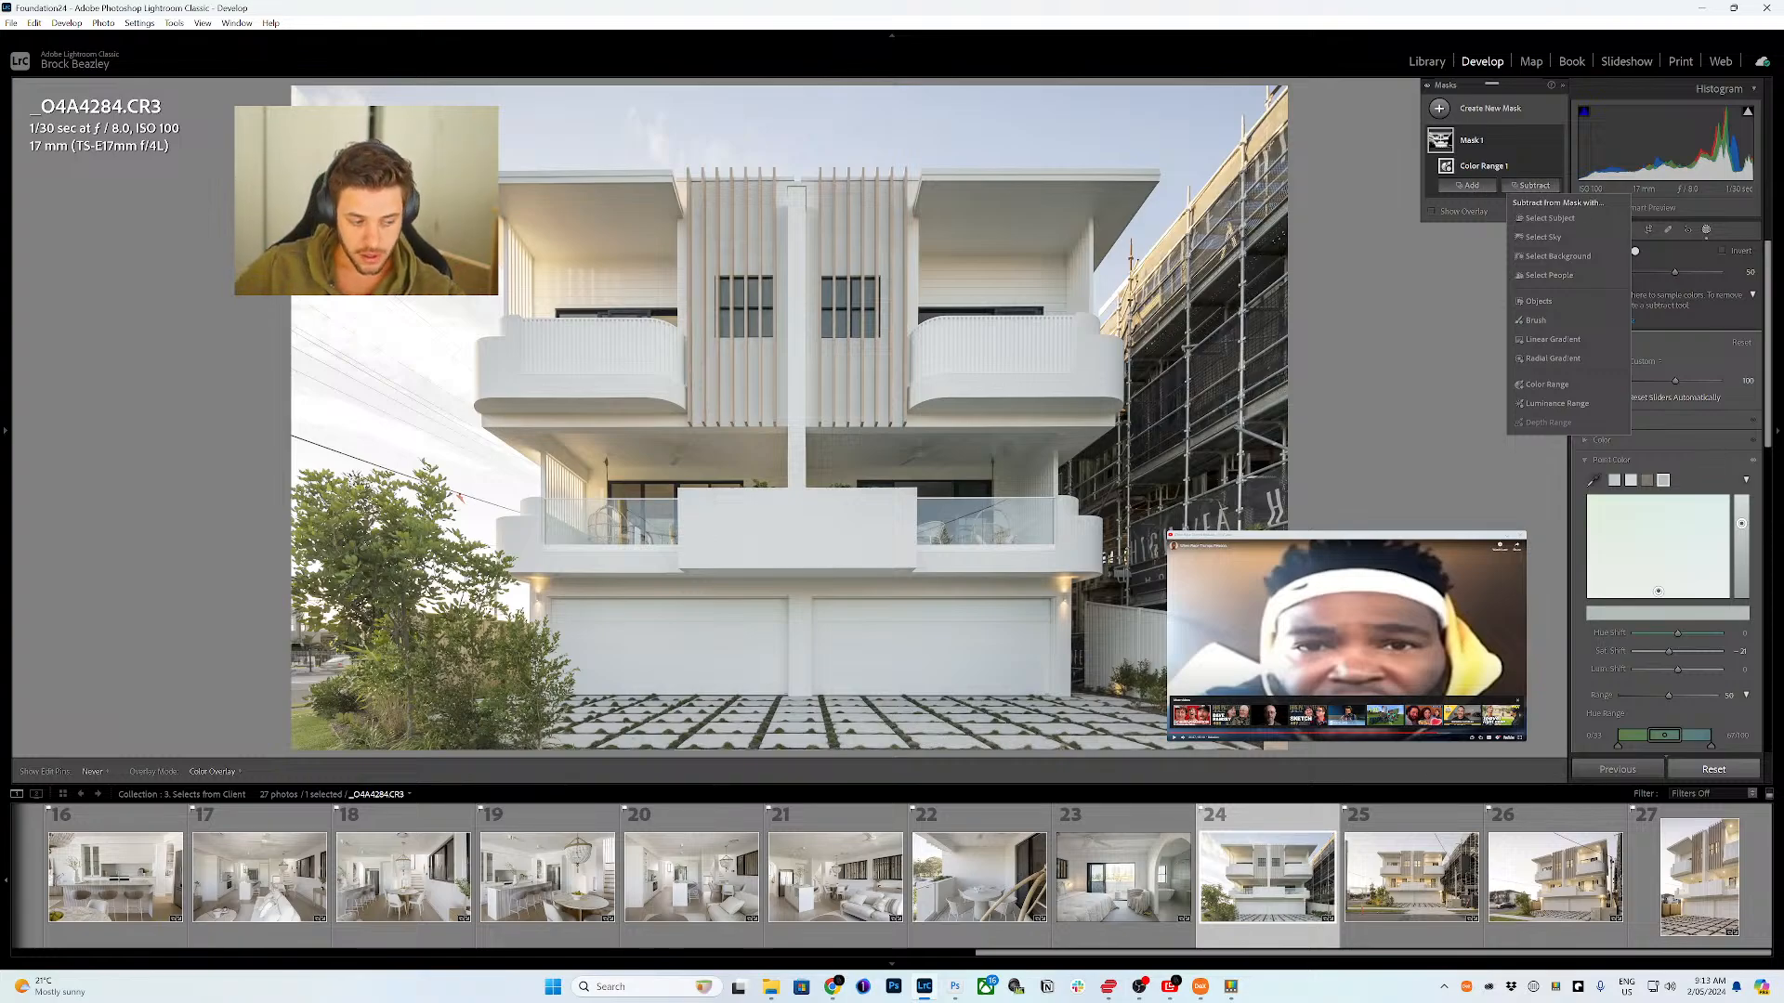
key("Escape")
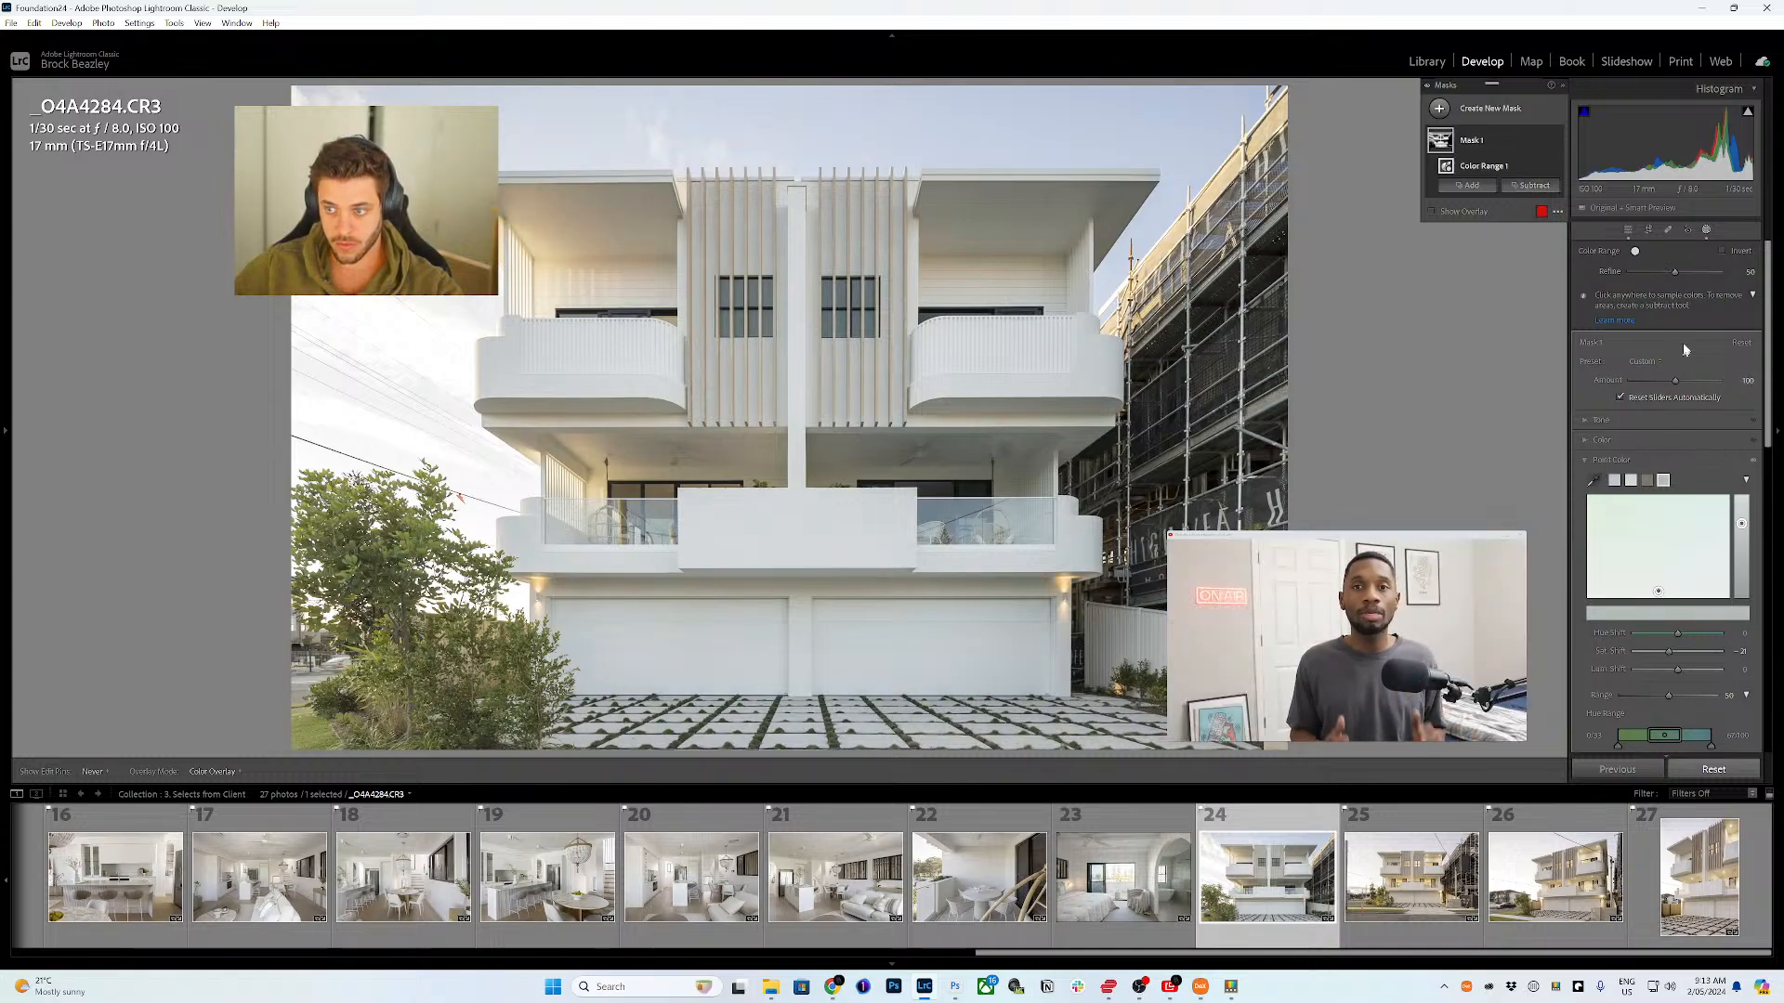
left_click(1706, 230)
left_click_drag(1693, 271, 1689, 275)
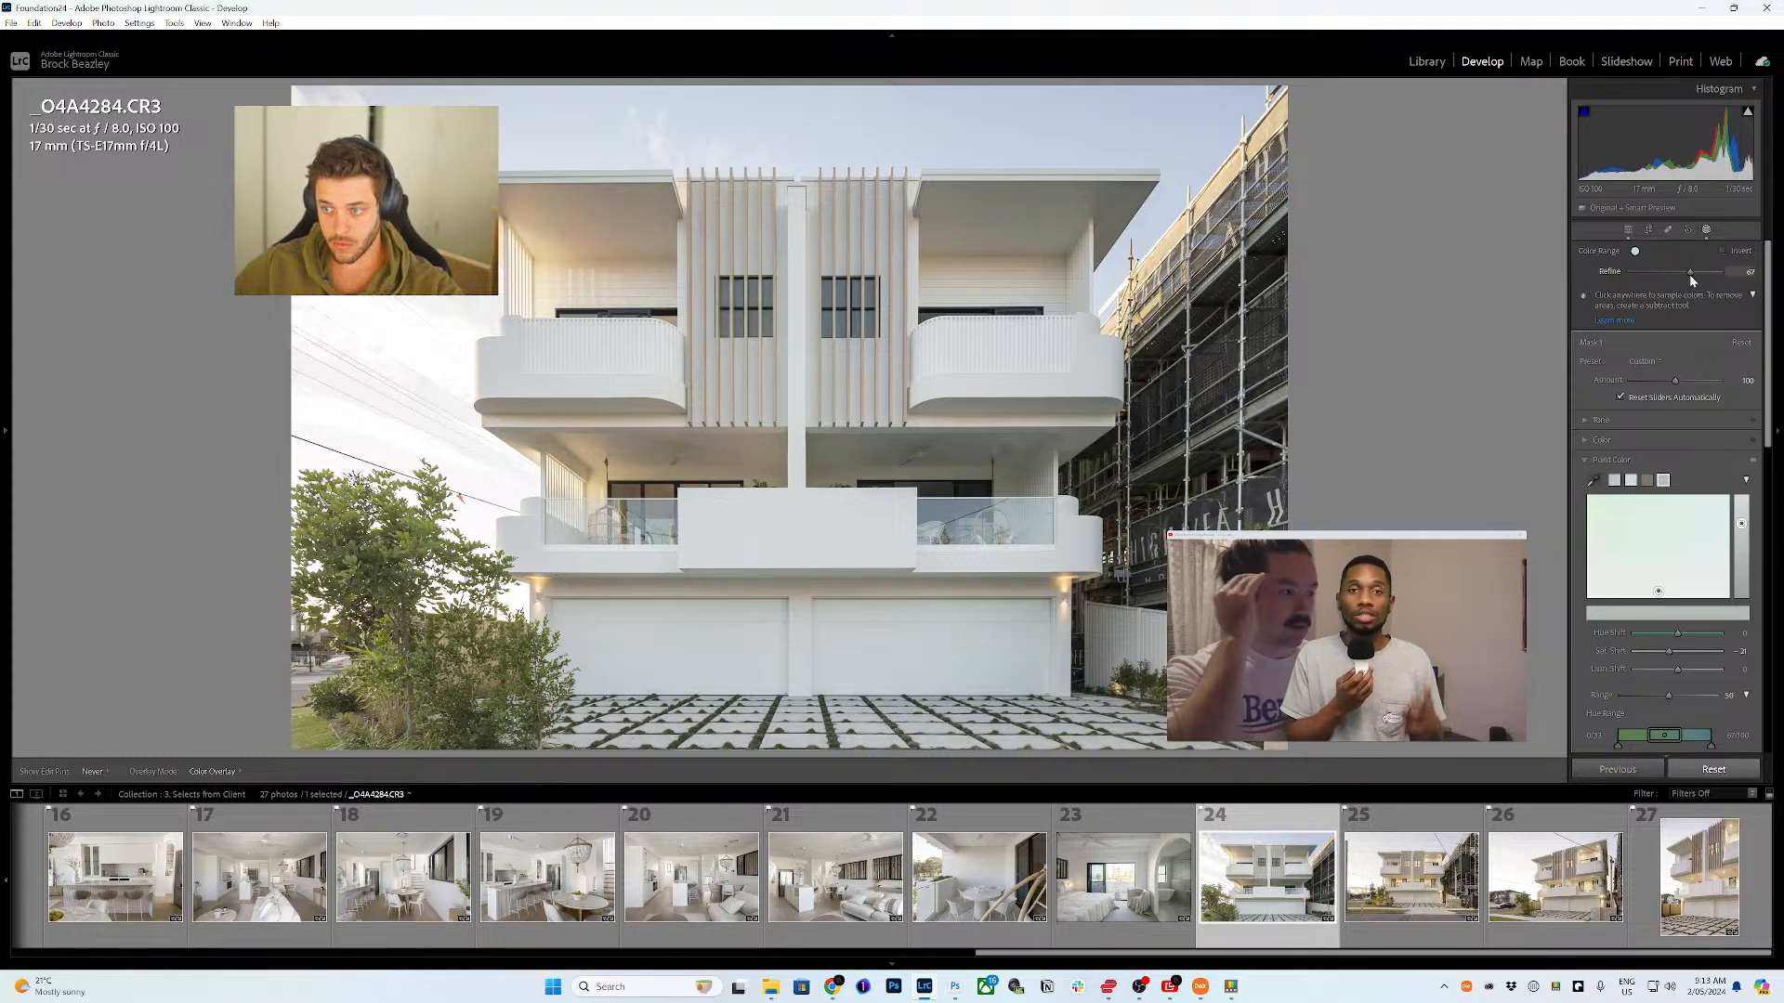
key("o")
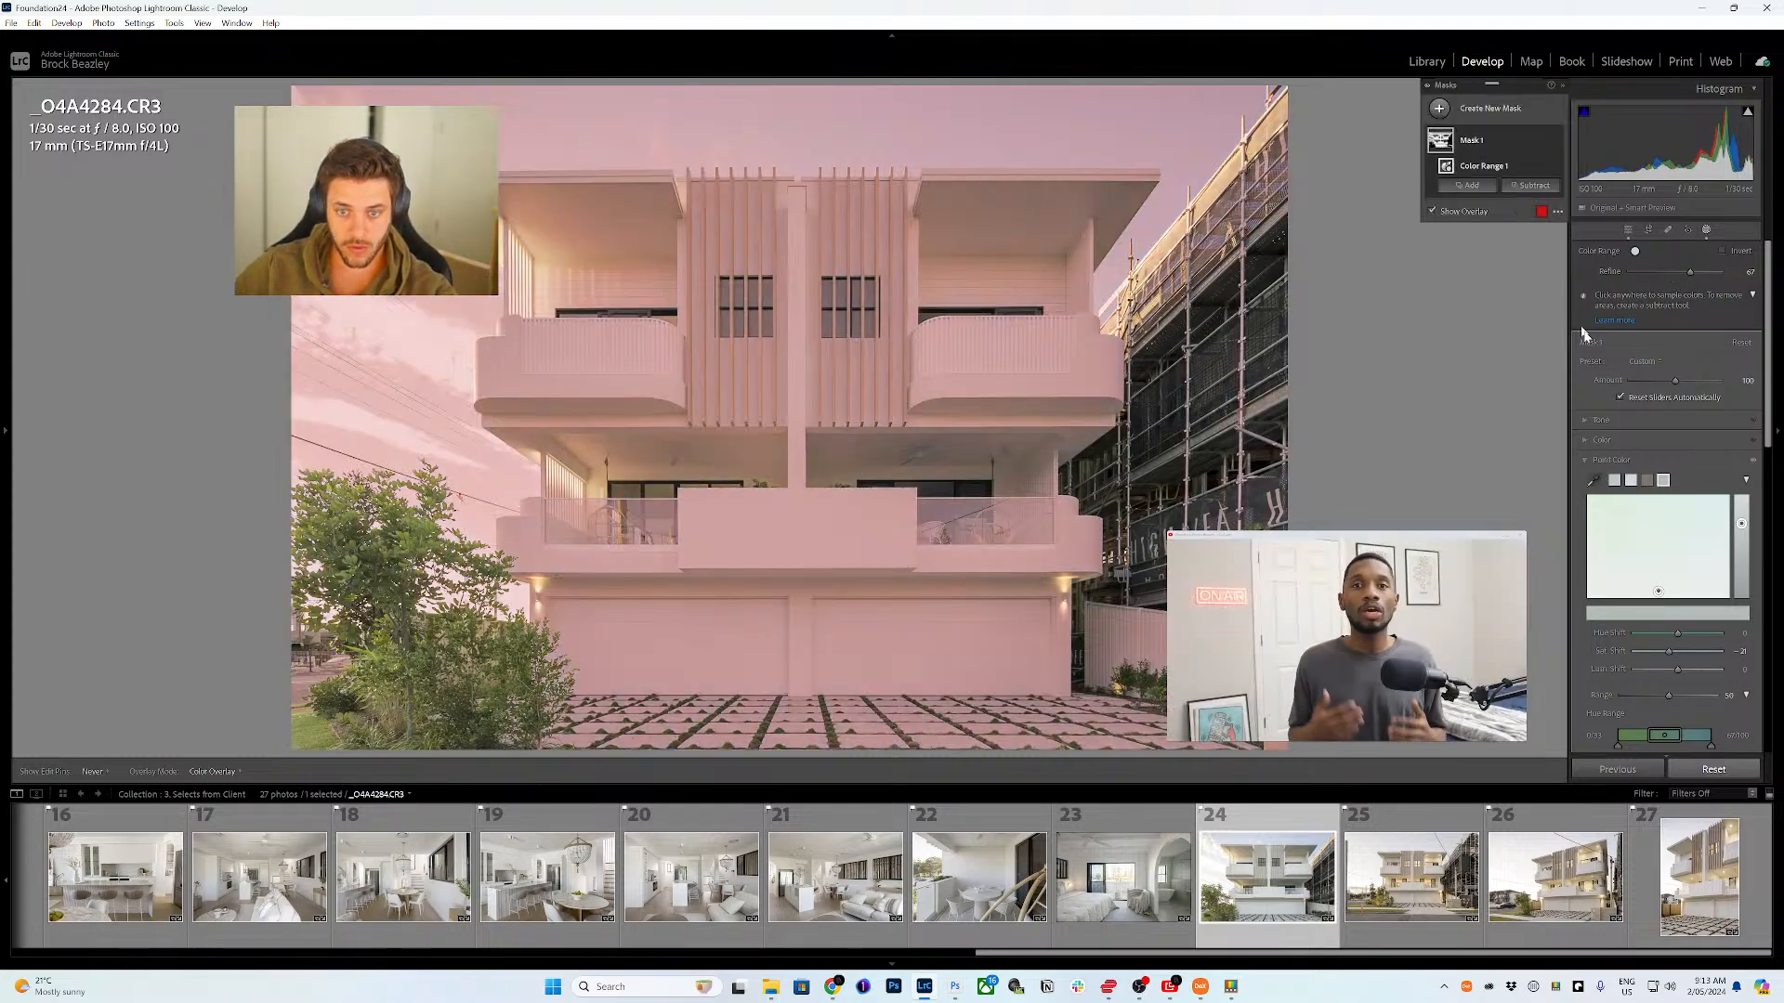
- Subtract the sky from the facade mask using Select Sky
right_click(1538, 140)
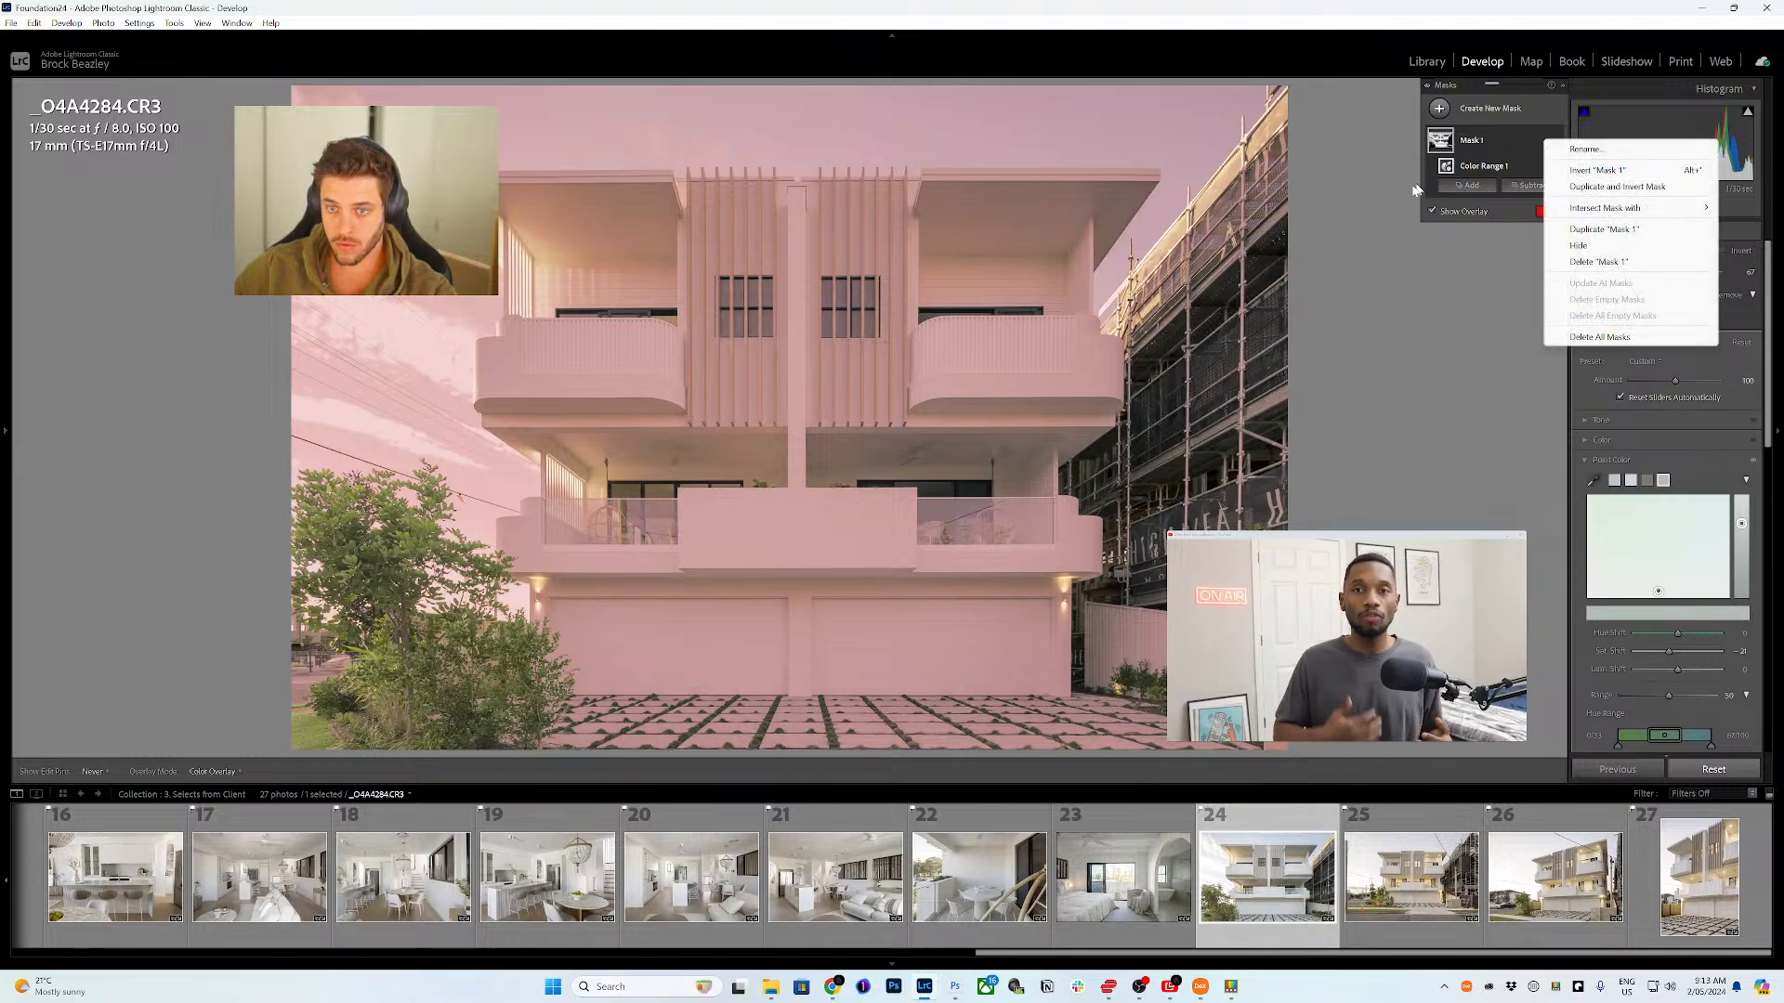
left_click(1531, 144)
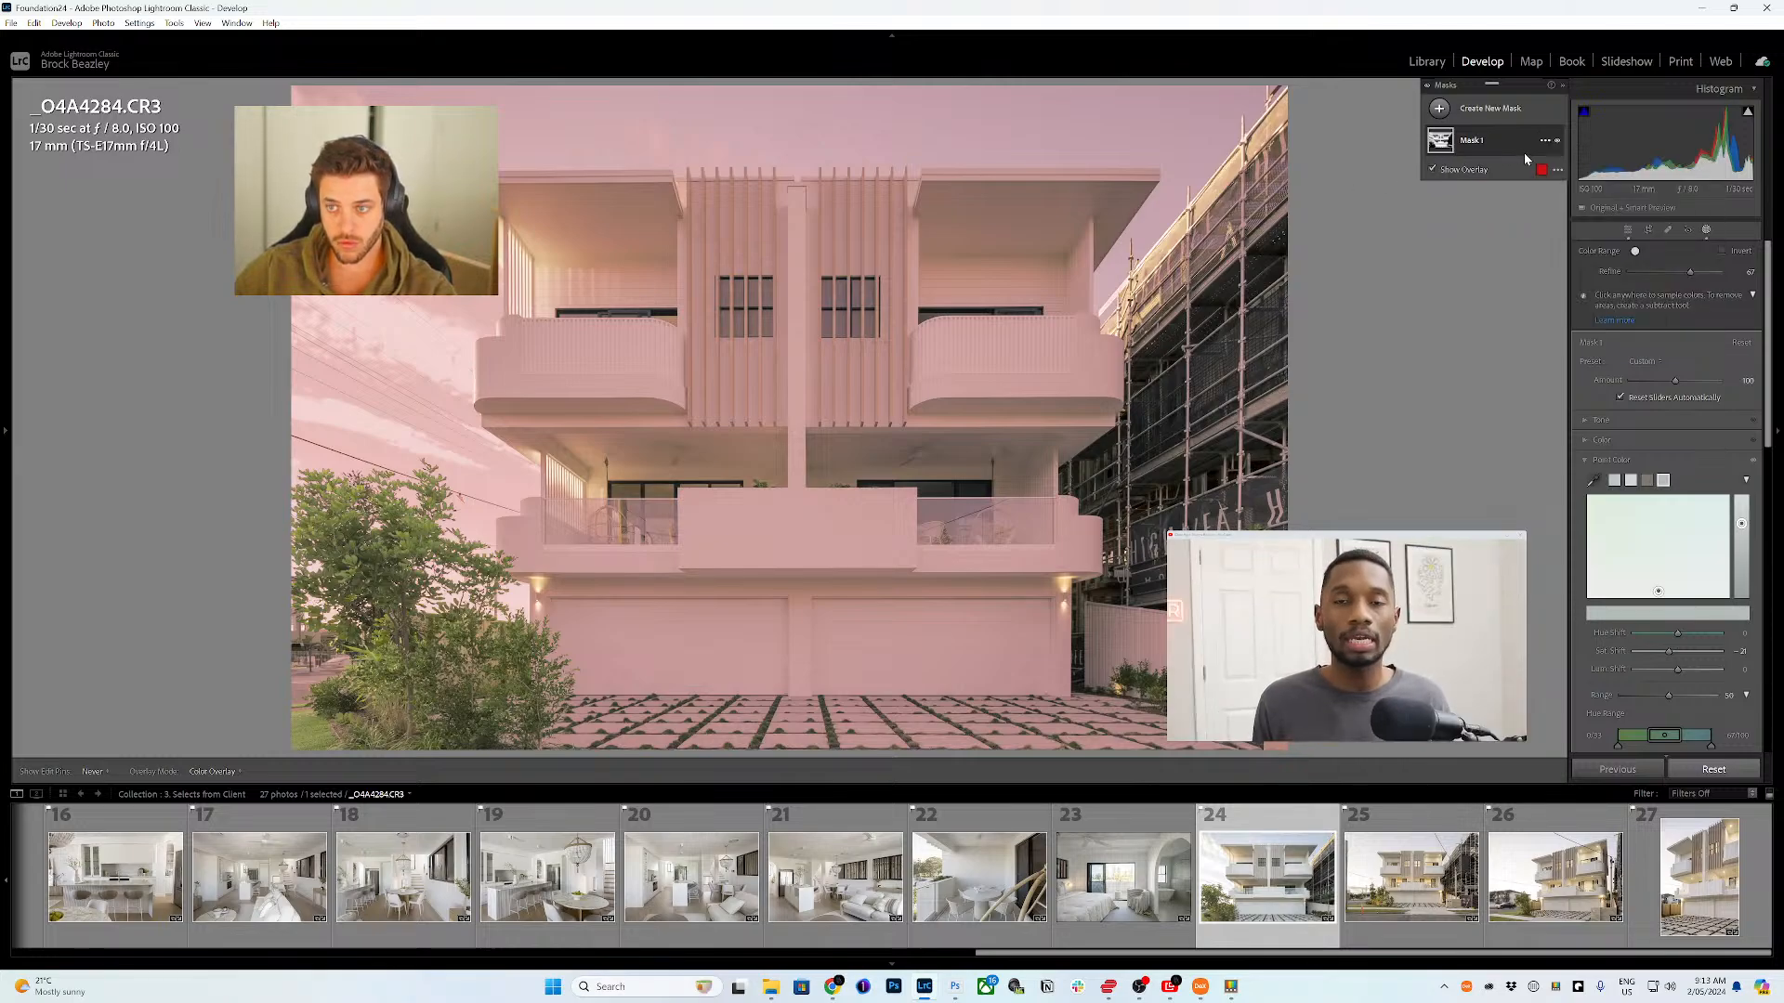
left_click(1525, 152)
left_click(1541, 184)
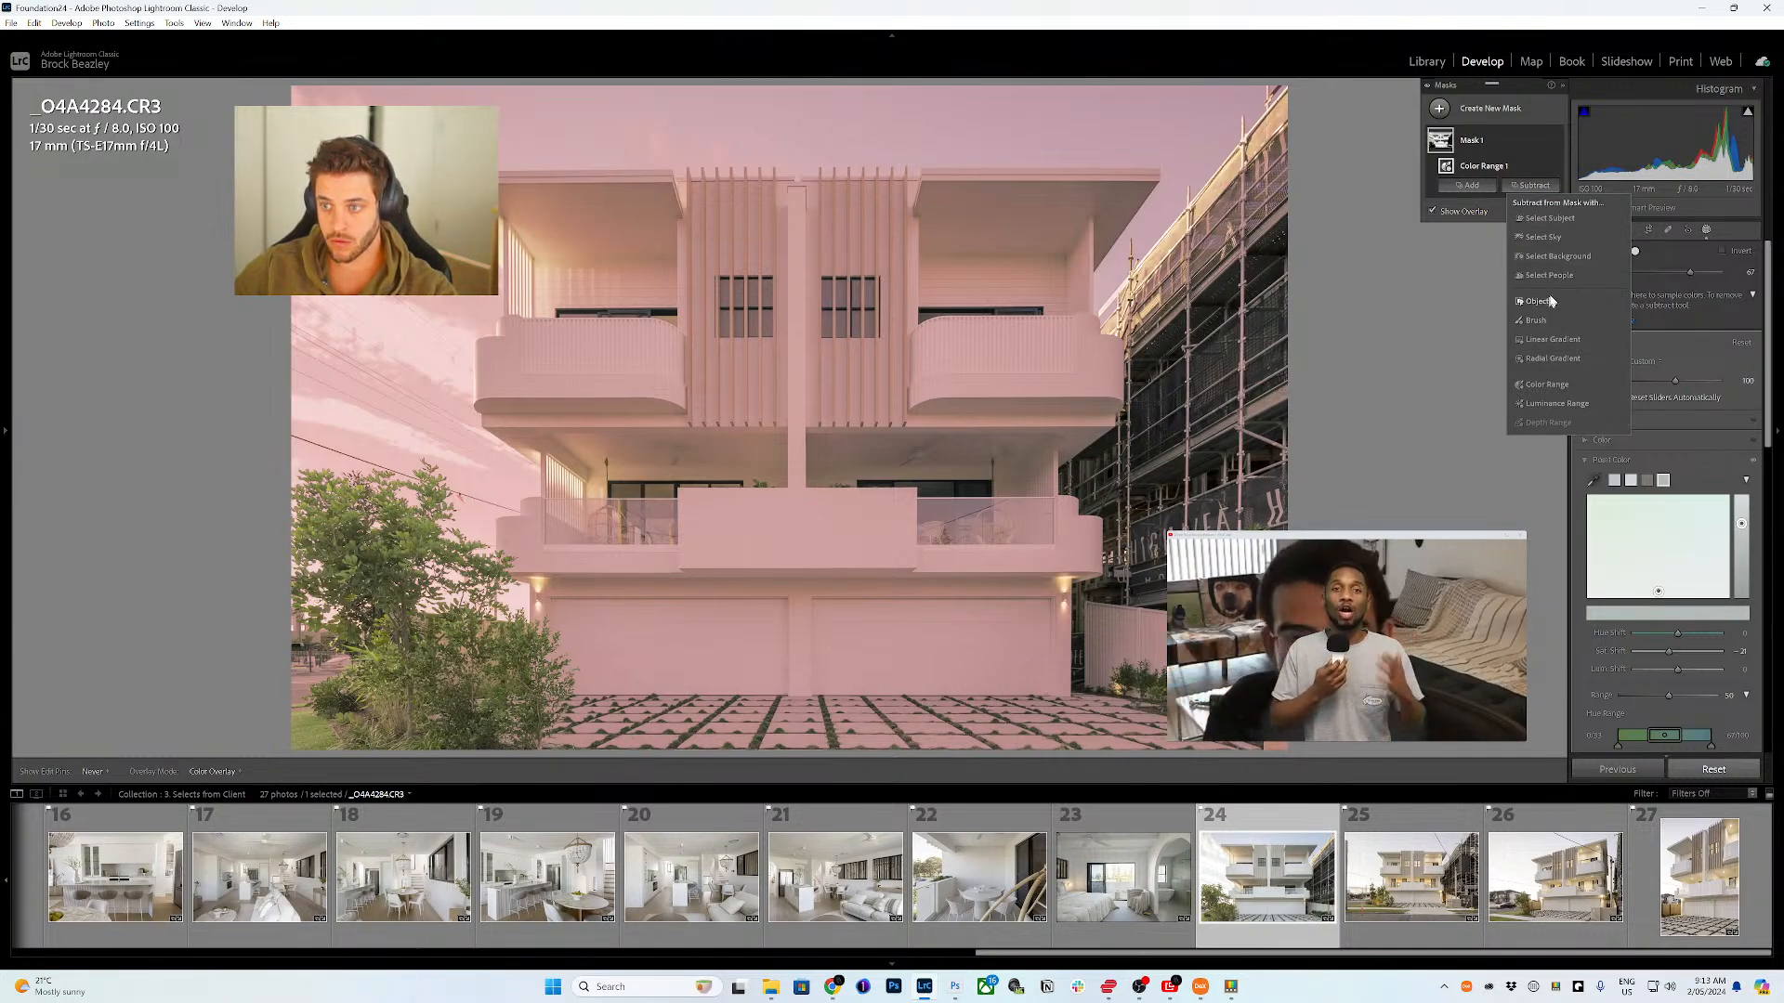
left_click(1565, 237)
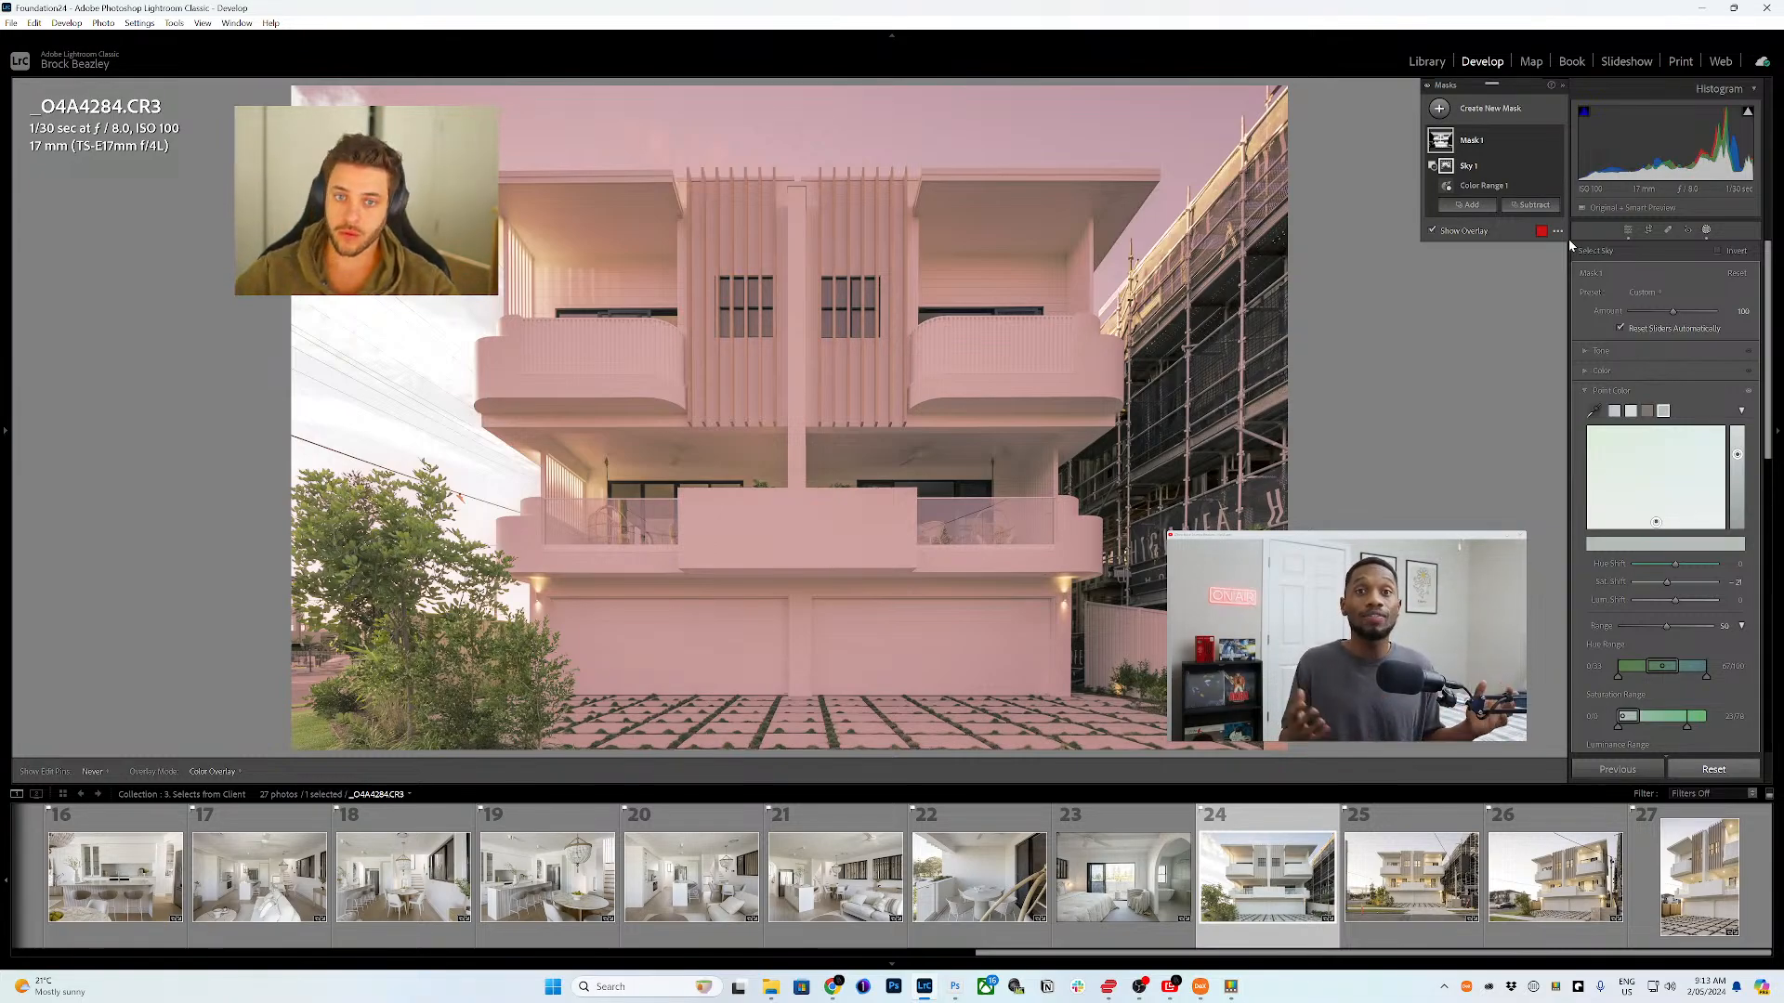
- Subtract a sampled sky colour range at Refine 32, then exit masking
left_click(1527, 206)
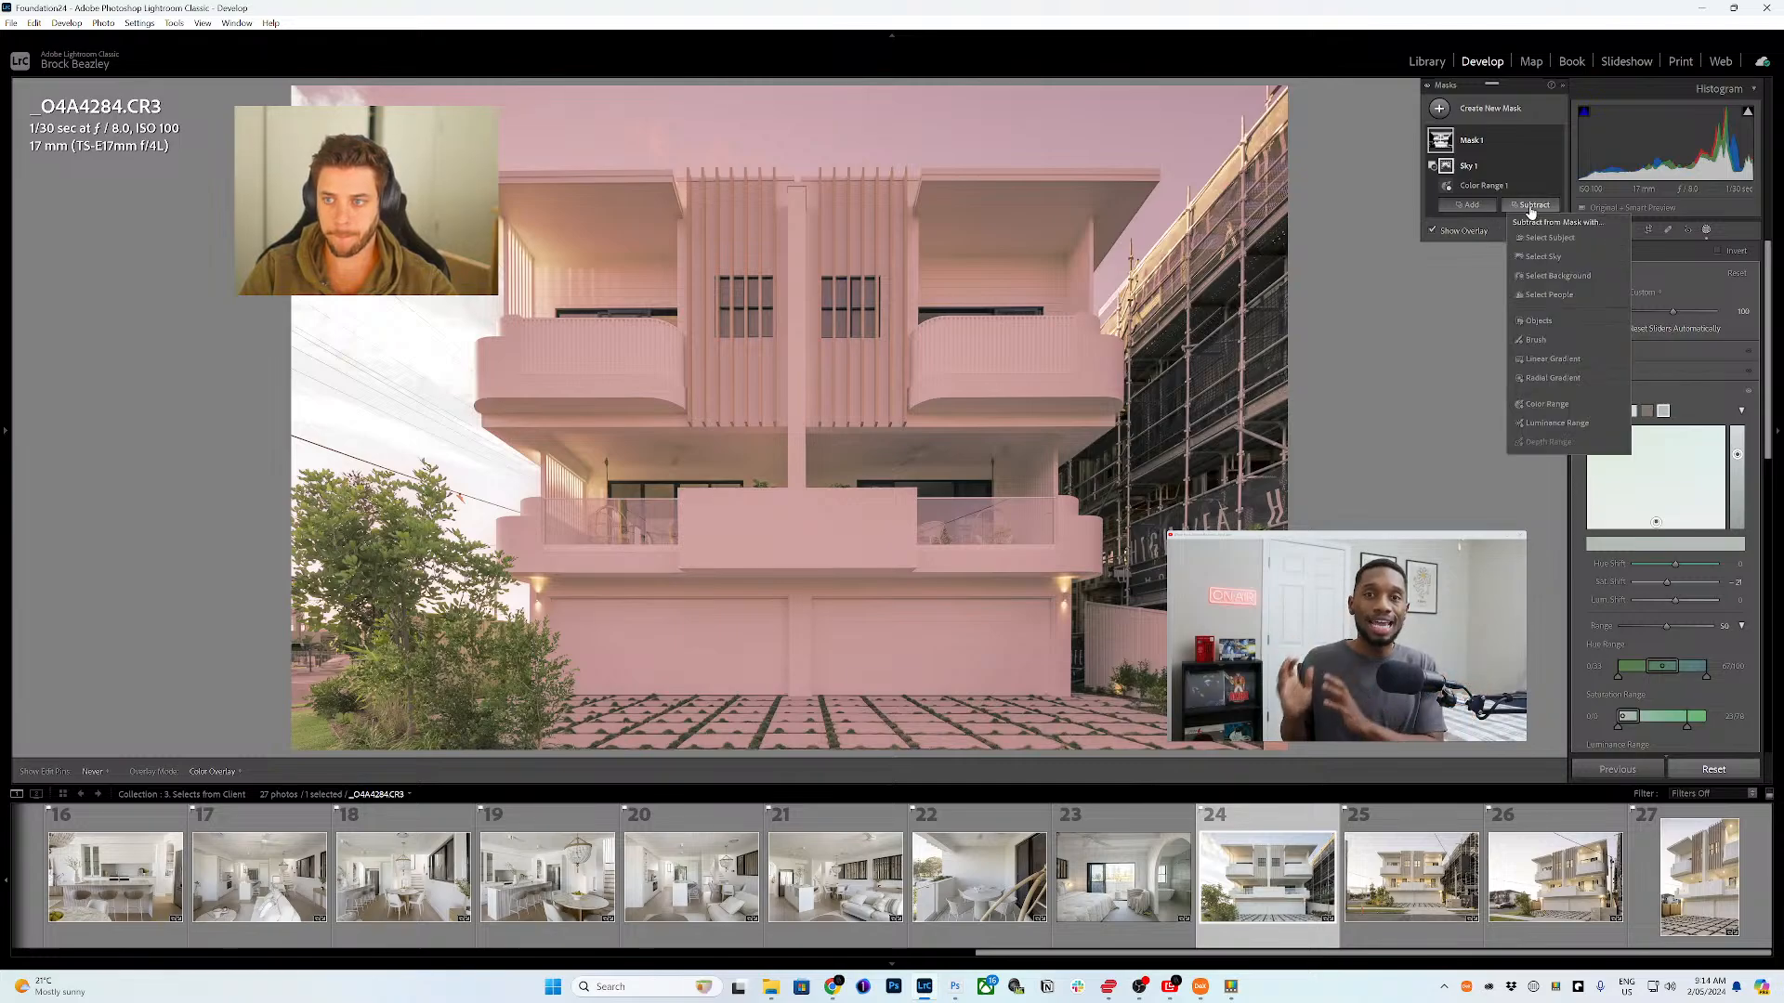
left_click(1547, 404)
left_click_drag(1006, 107, 1043, 118)
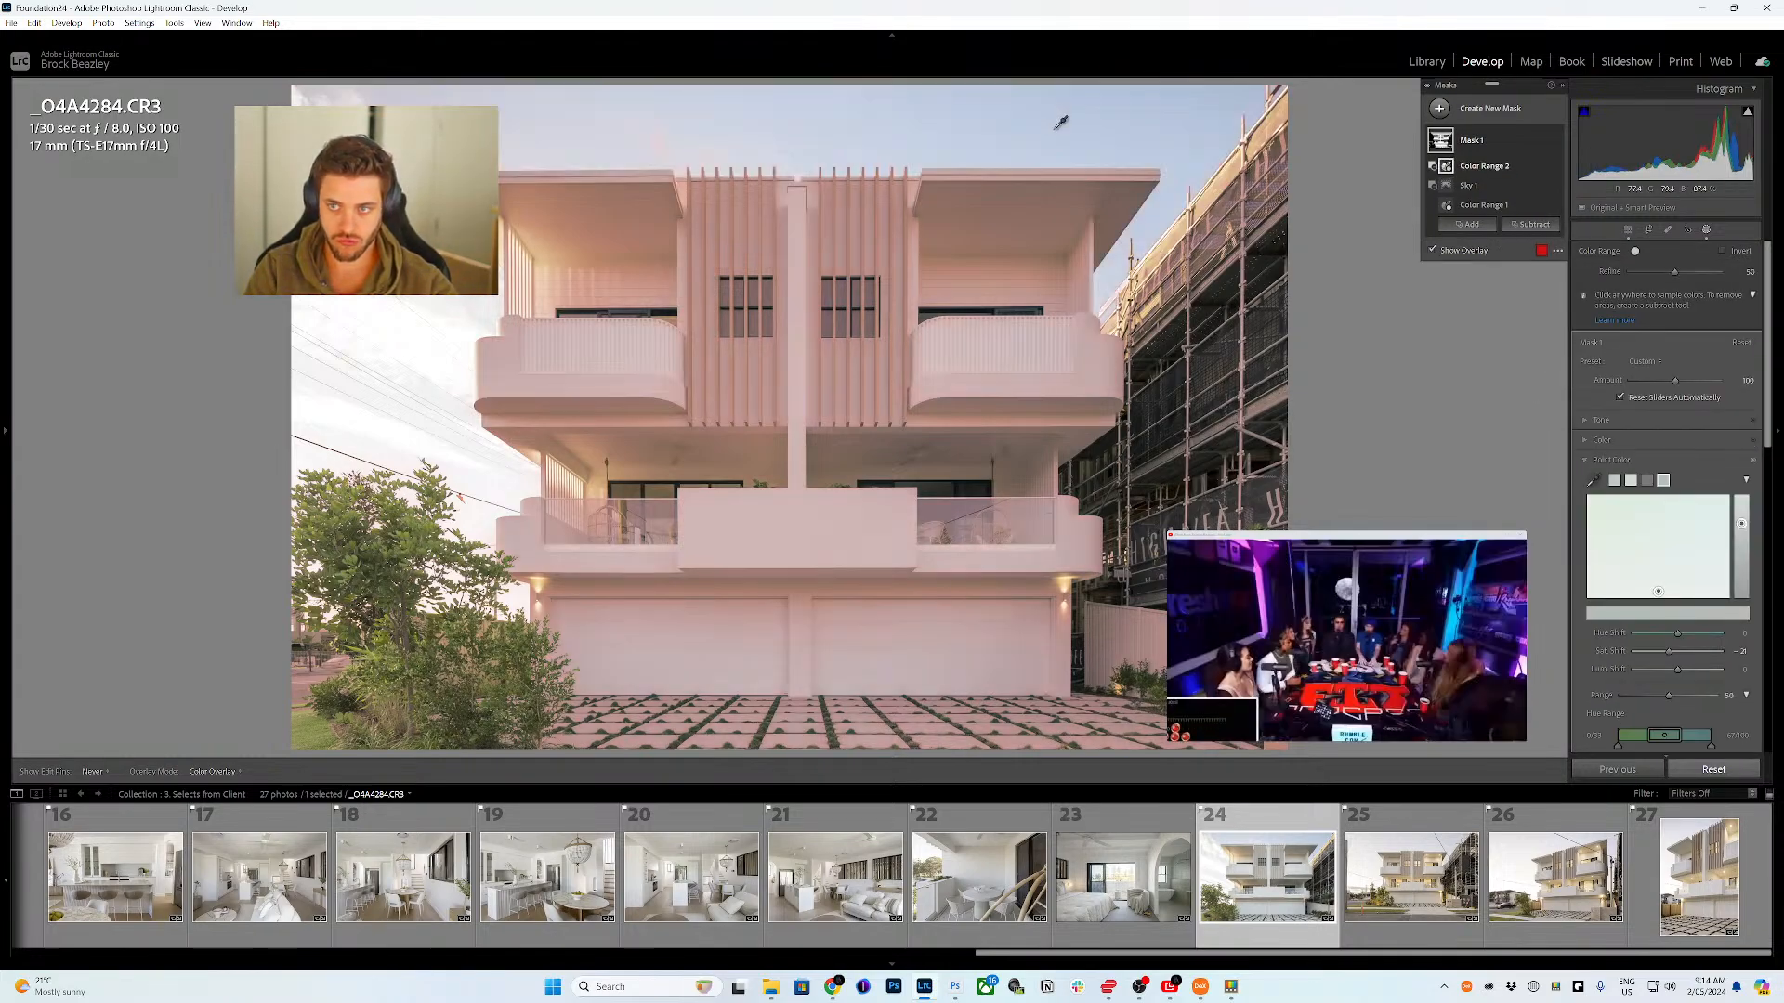
mouse_move(1675, 271)
left_mouse_down()
mouse_move(1630, 271)
mouse_move(1659, 275)
left_mouse_up()
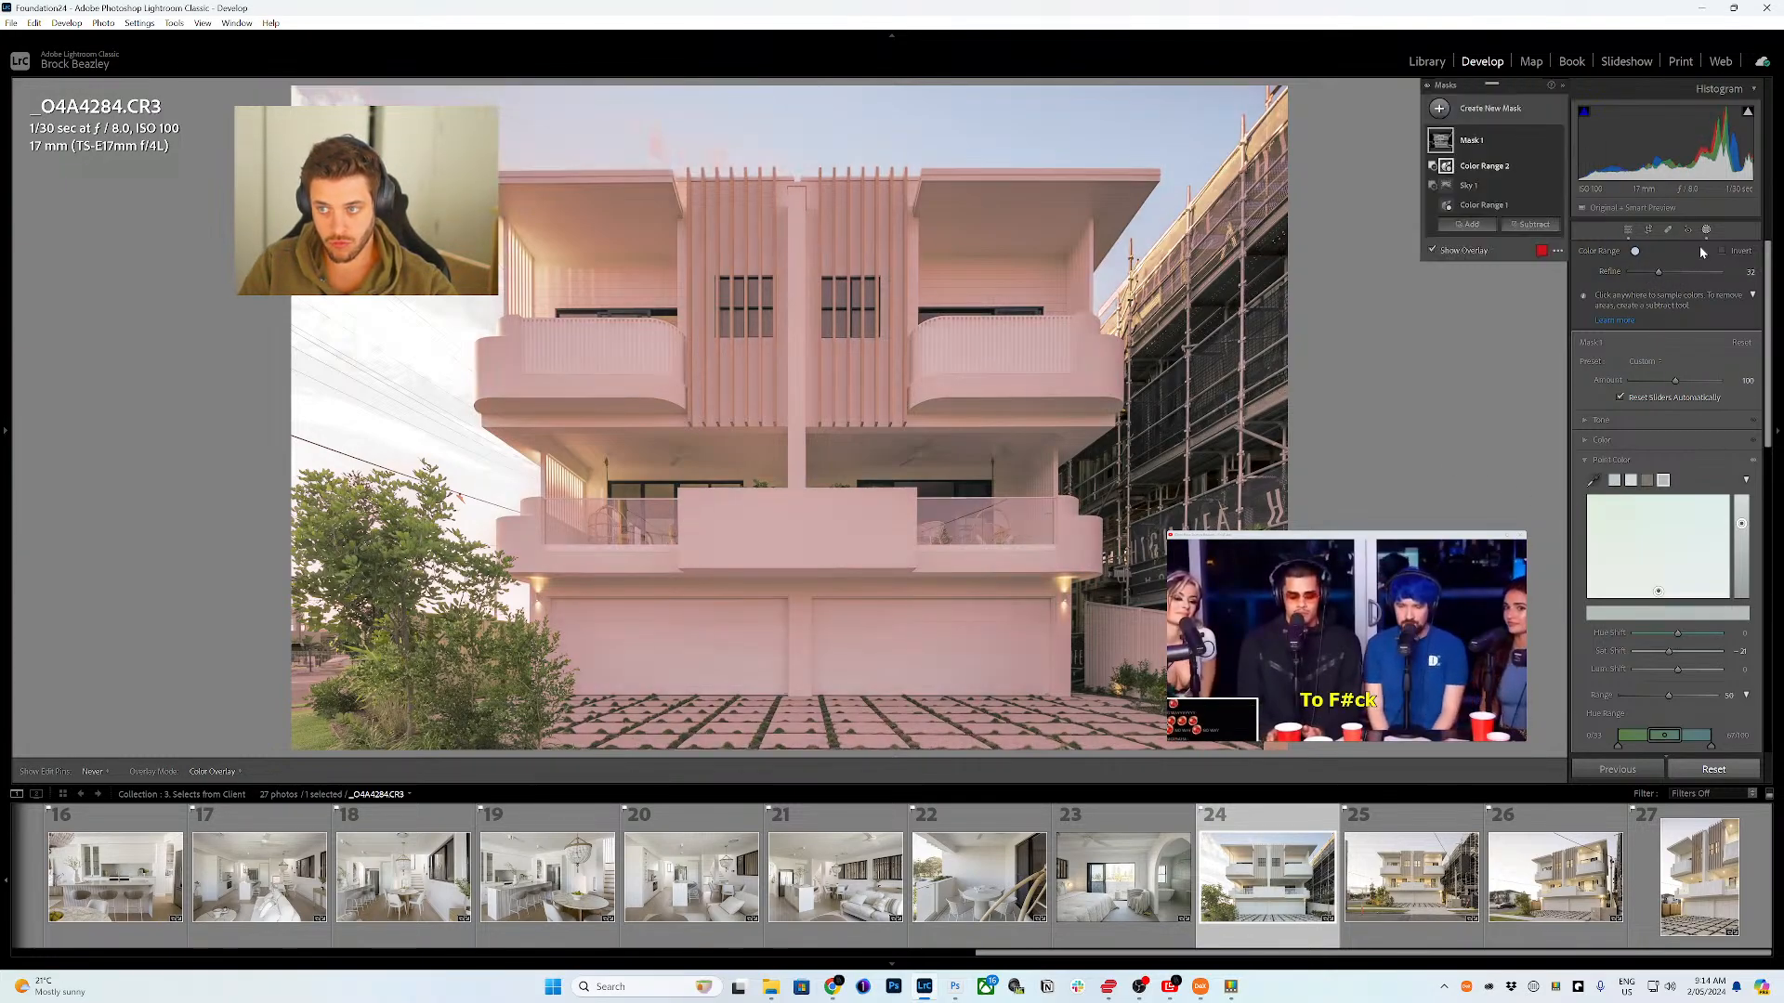
key("d")
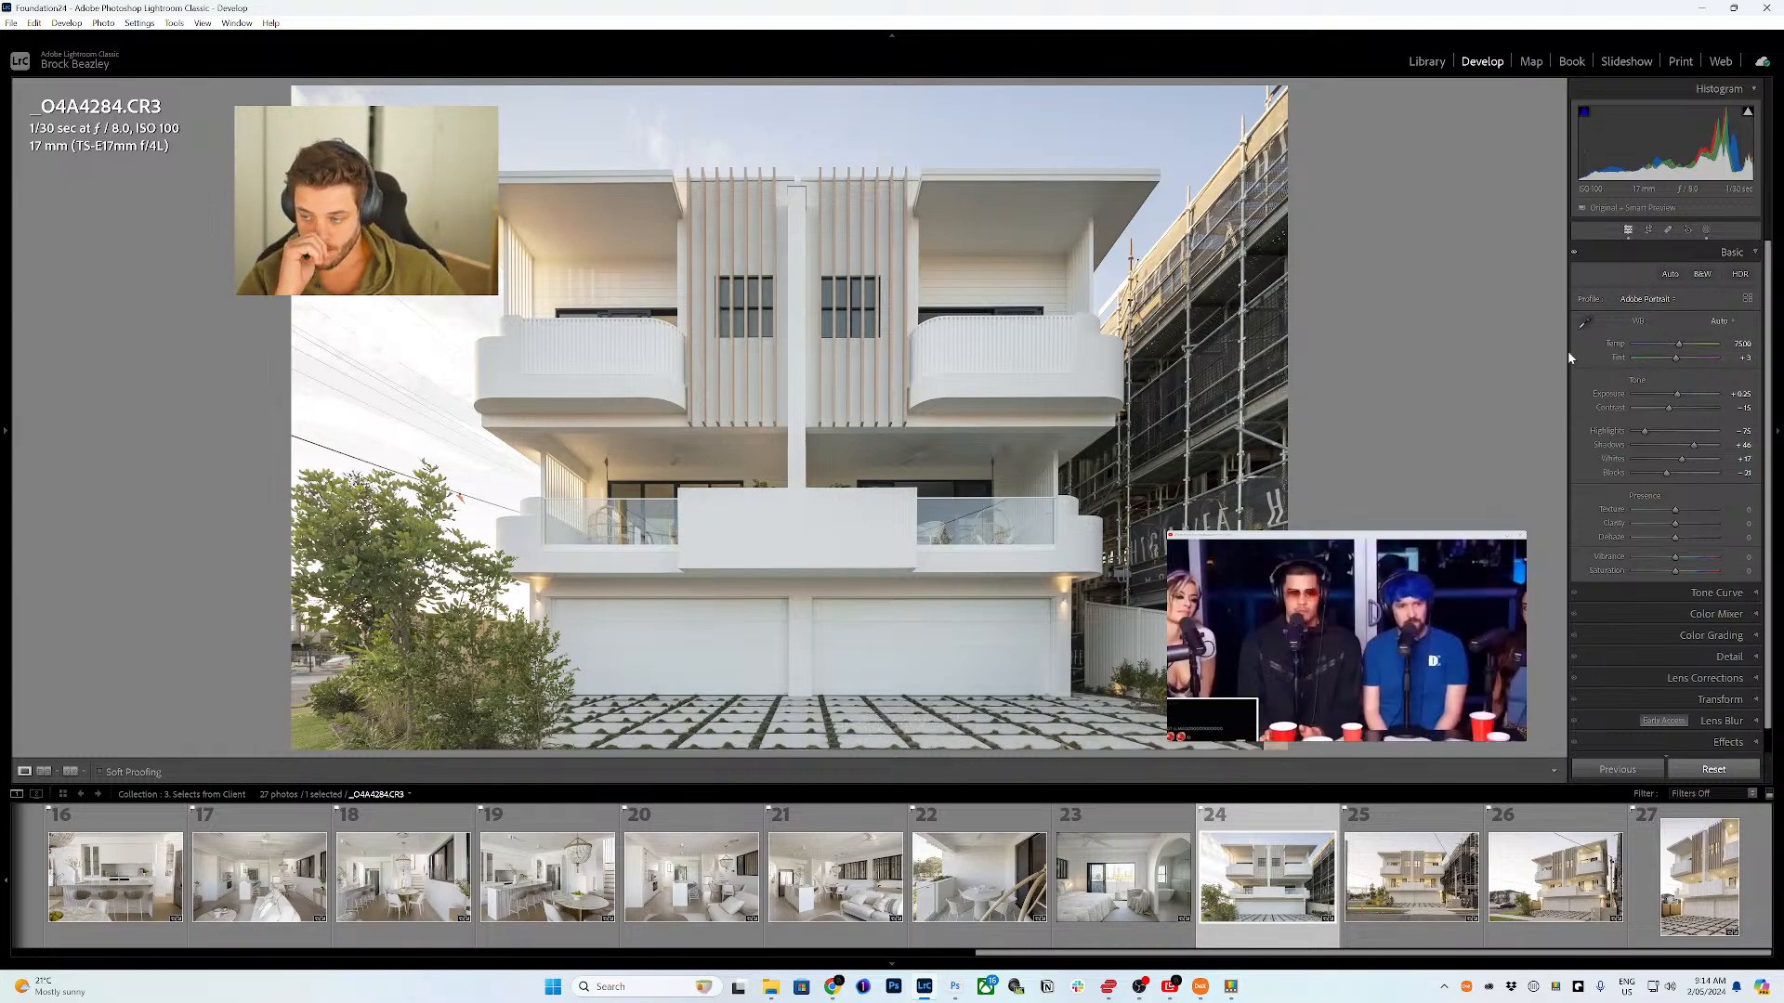
- Raise photo 24's exposure to +0.35, then start masking on the next exterior, _O4A4329.CR3
key("equal")
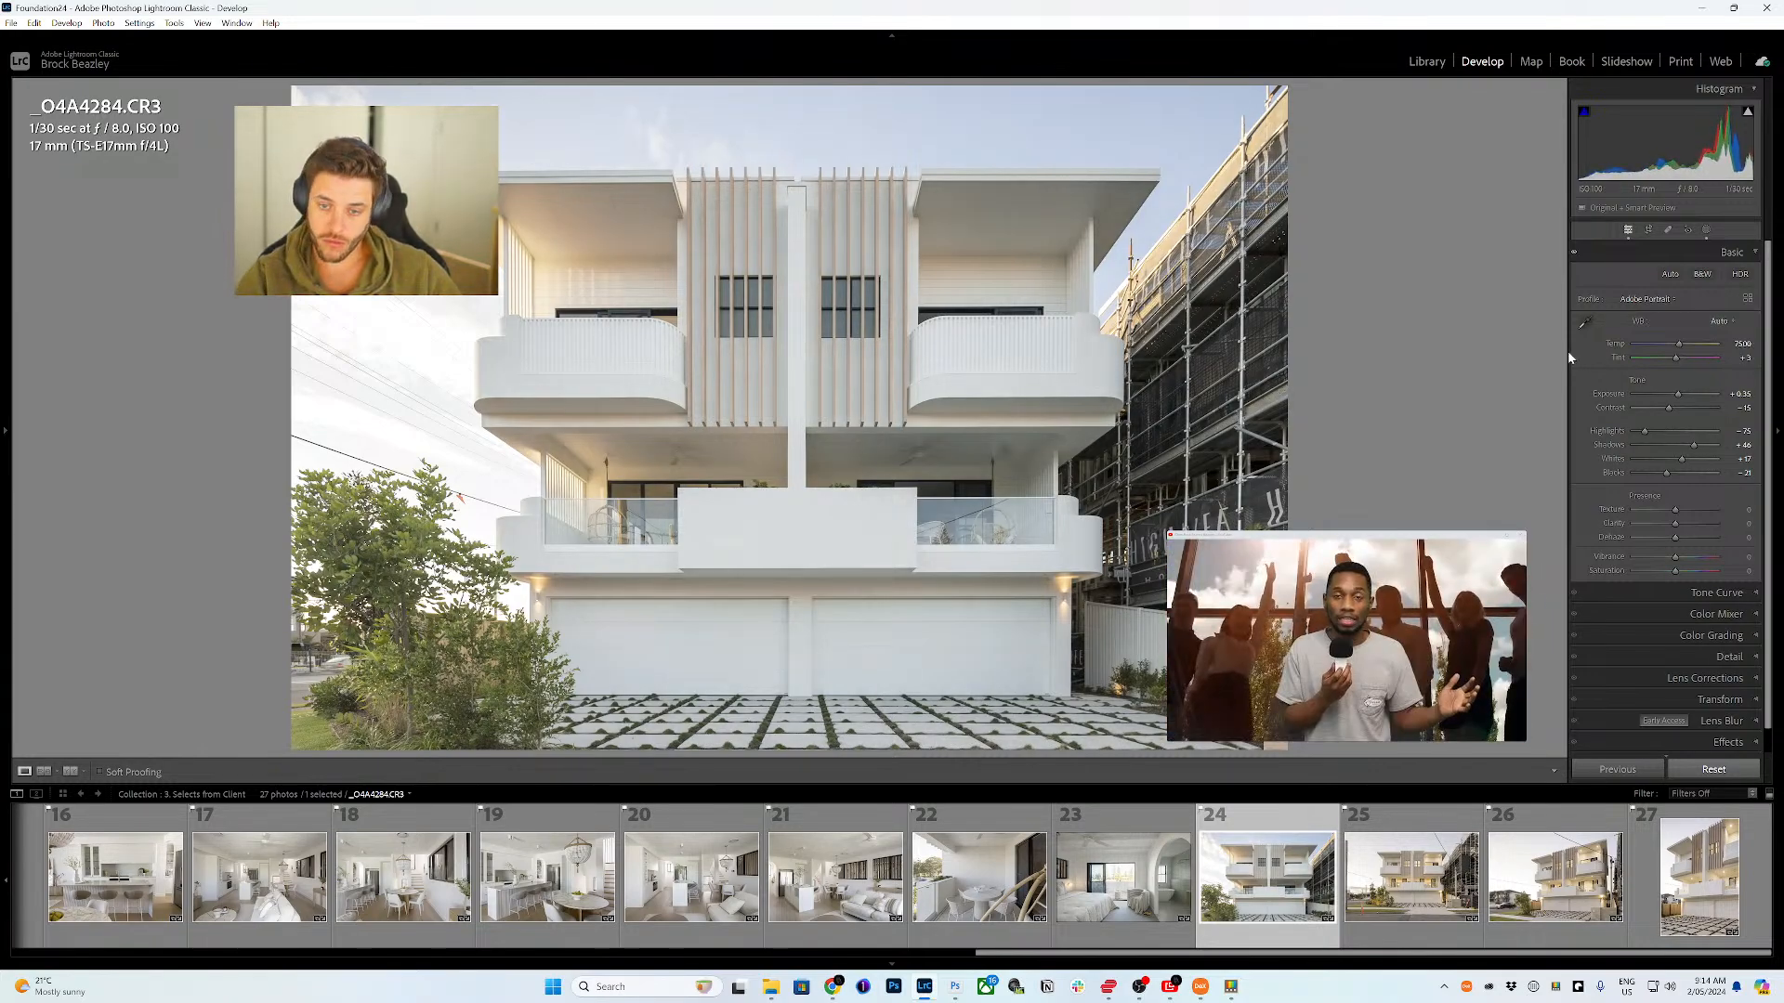
left_click(1394, 881)
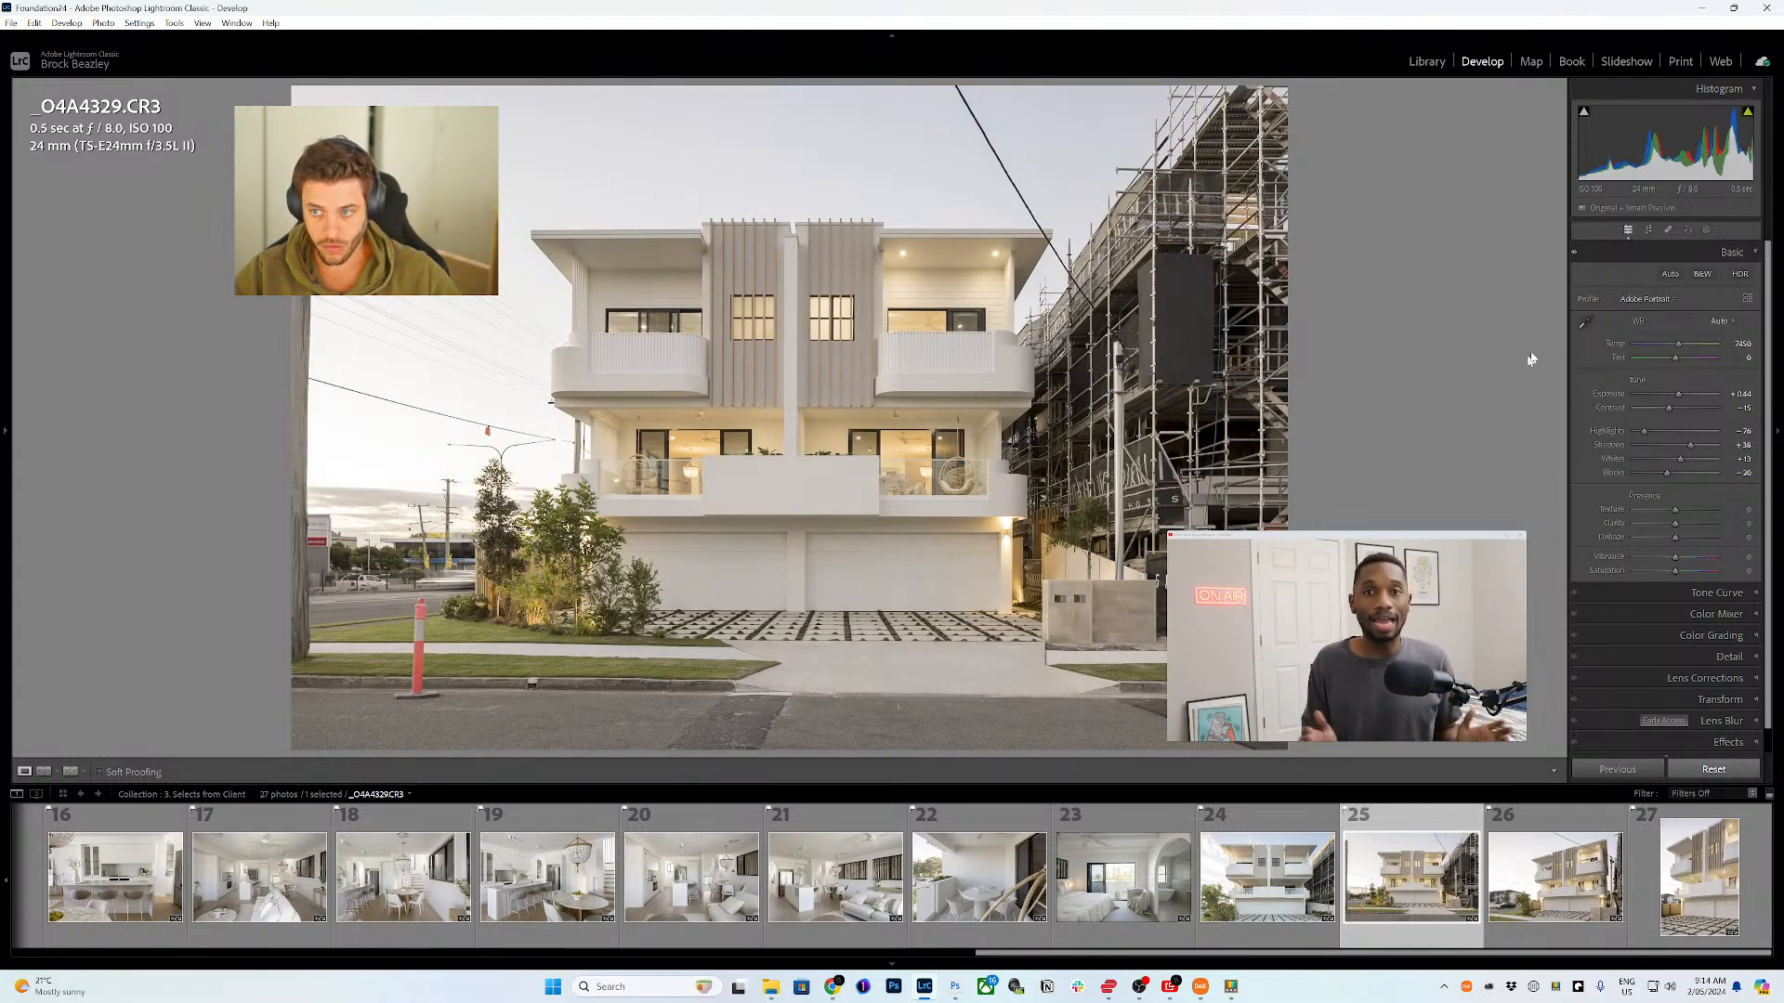
left_click(1706, 232)
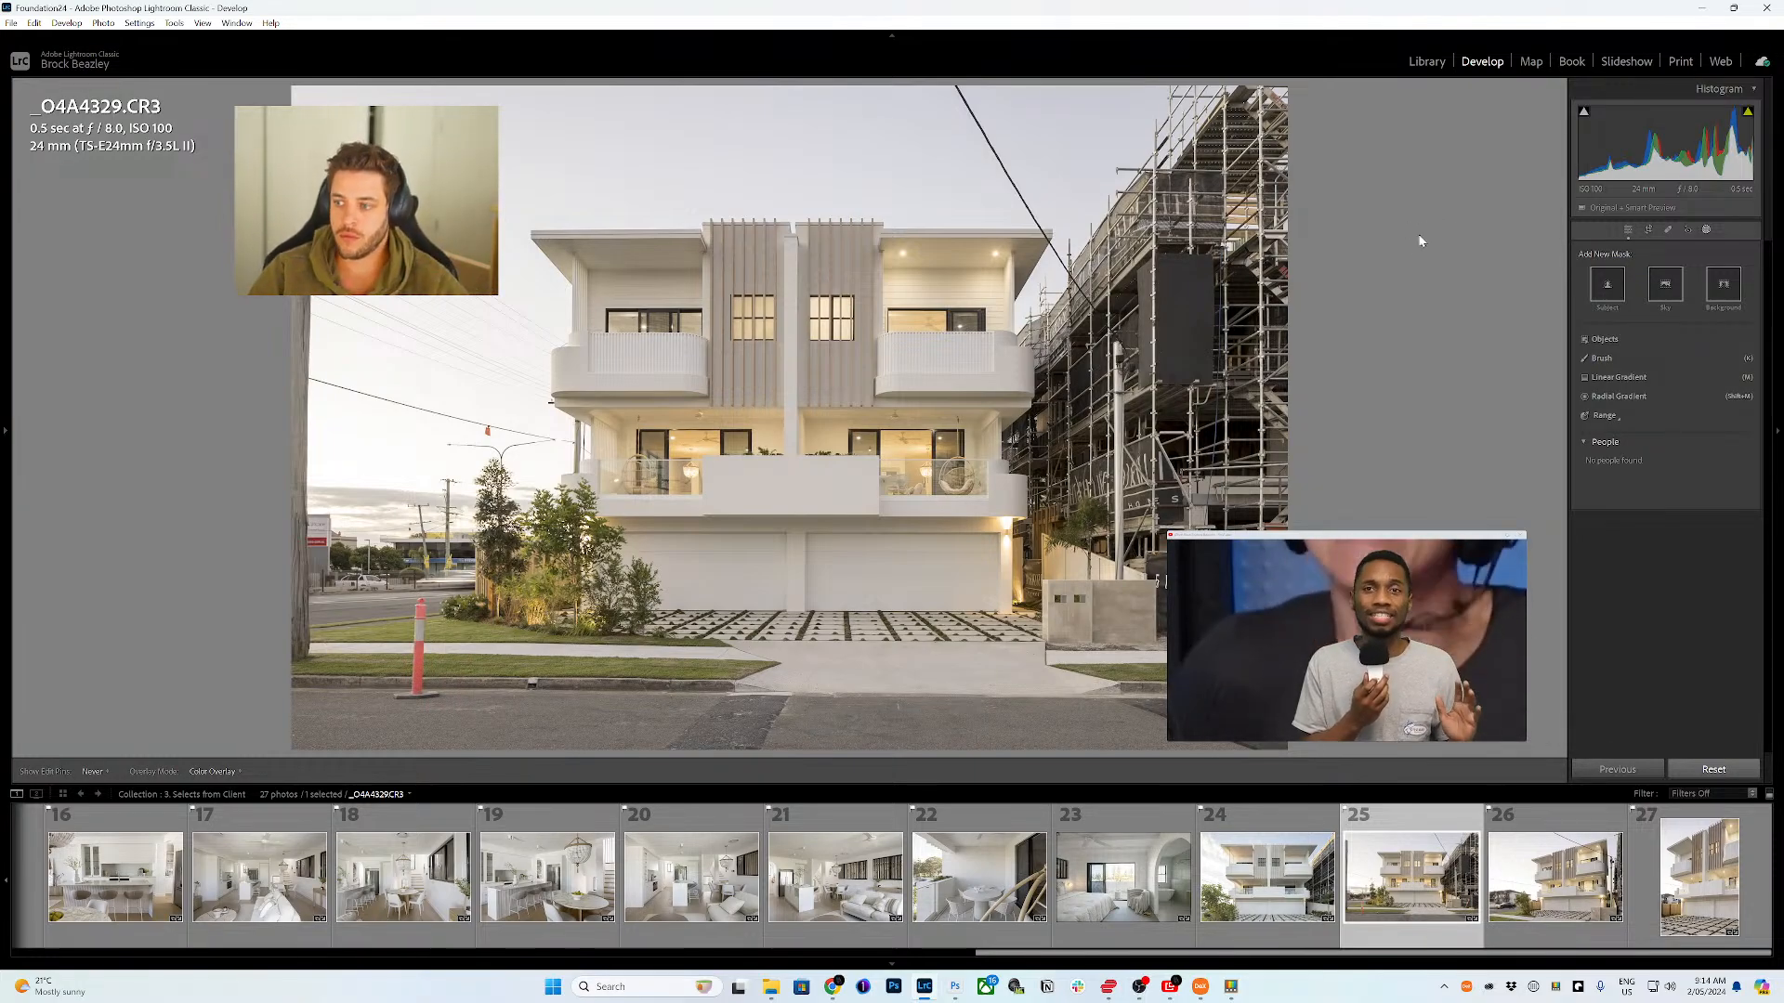
- Create a Color Range mask sampled from the building facade, with Refine narrowed to 17
left_click(1600, 417)
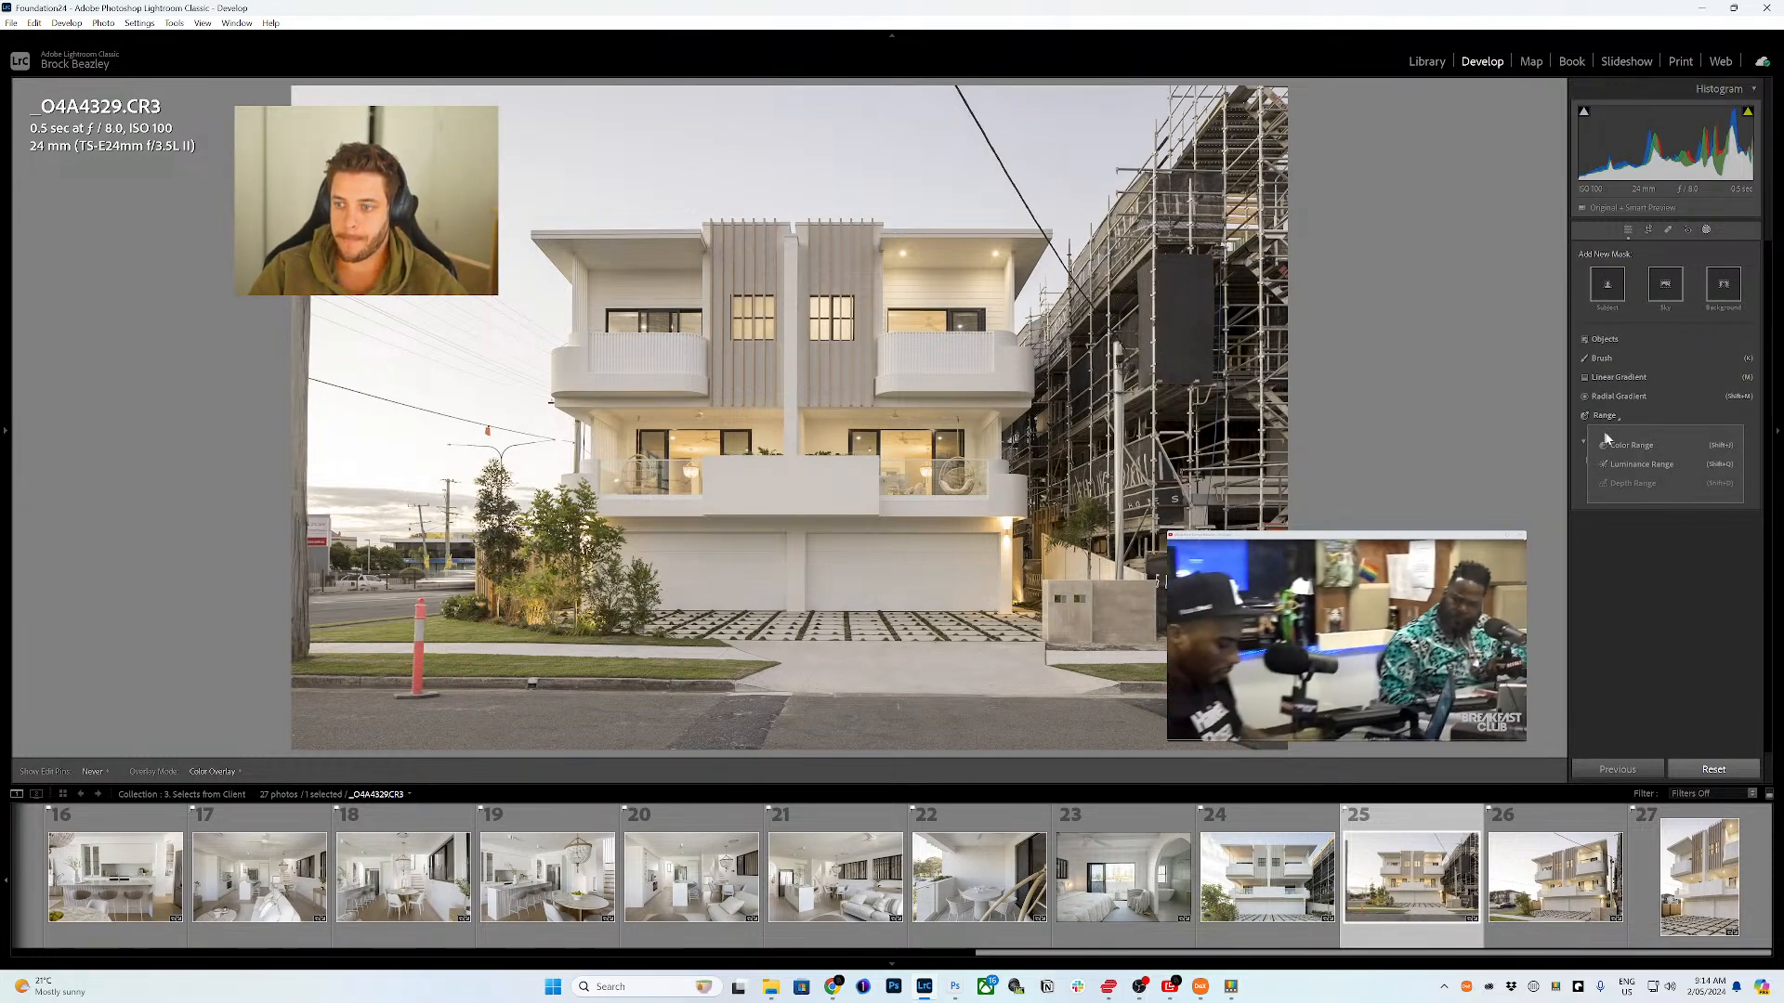
left_click(1612, 443)
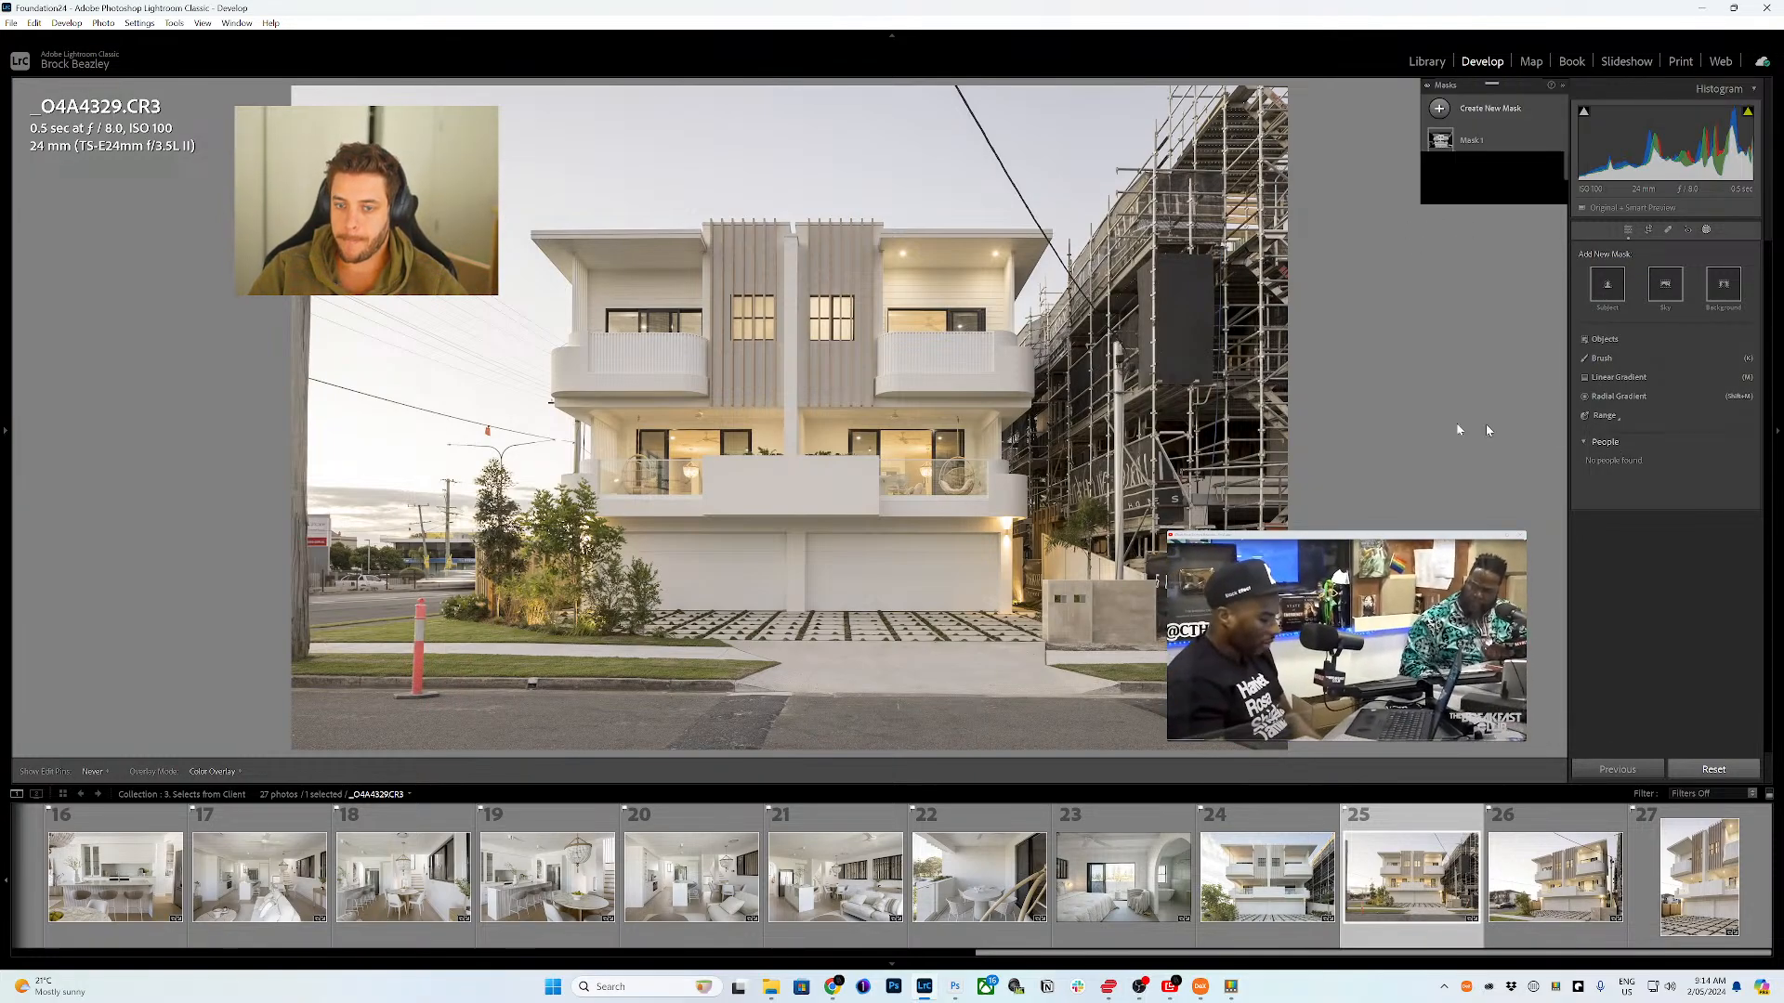
left_click(962, 381)
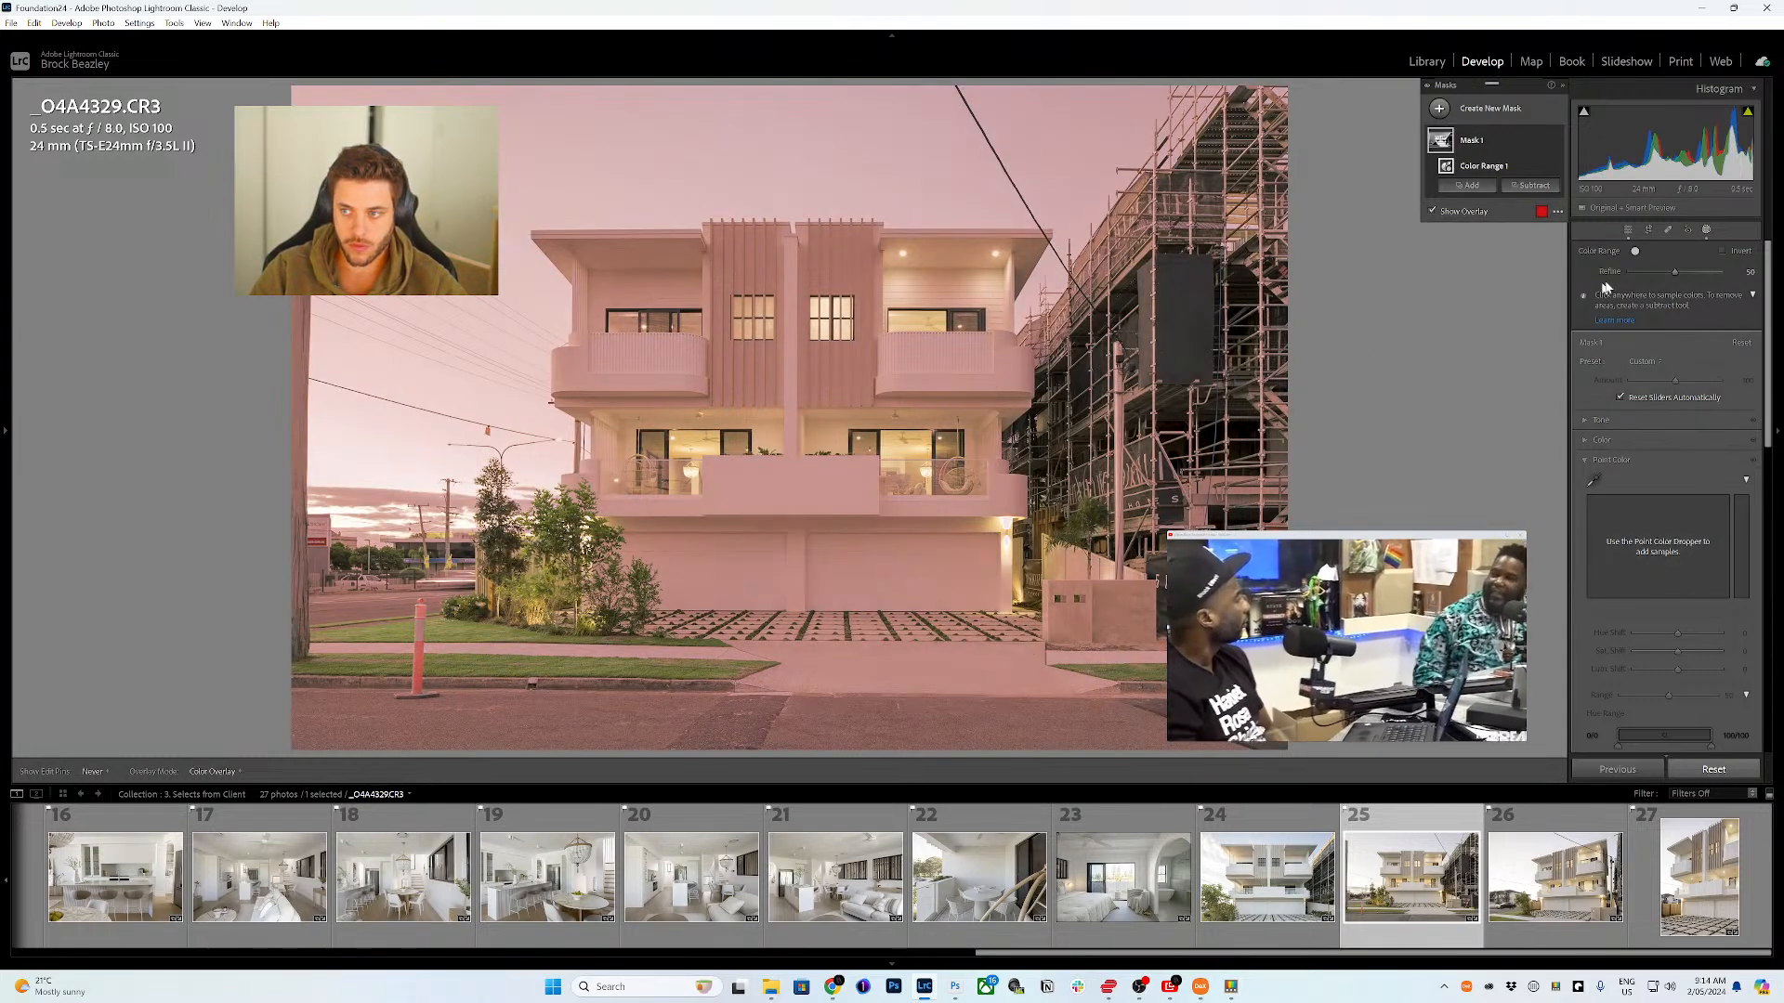
mouse_move(1677, 276)
left_mouse_down()
mouse_move(1624, 276)
mouse_move(1646, 281)
left_mouse_up()
- Add a second colour range sampled from the house and subtract the sky from the mask
mouse_move(1532, 205)
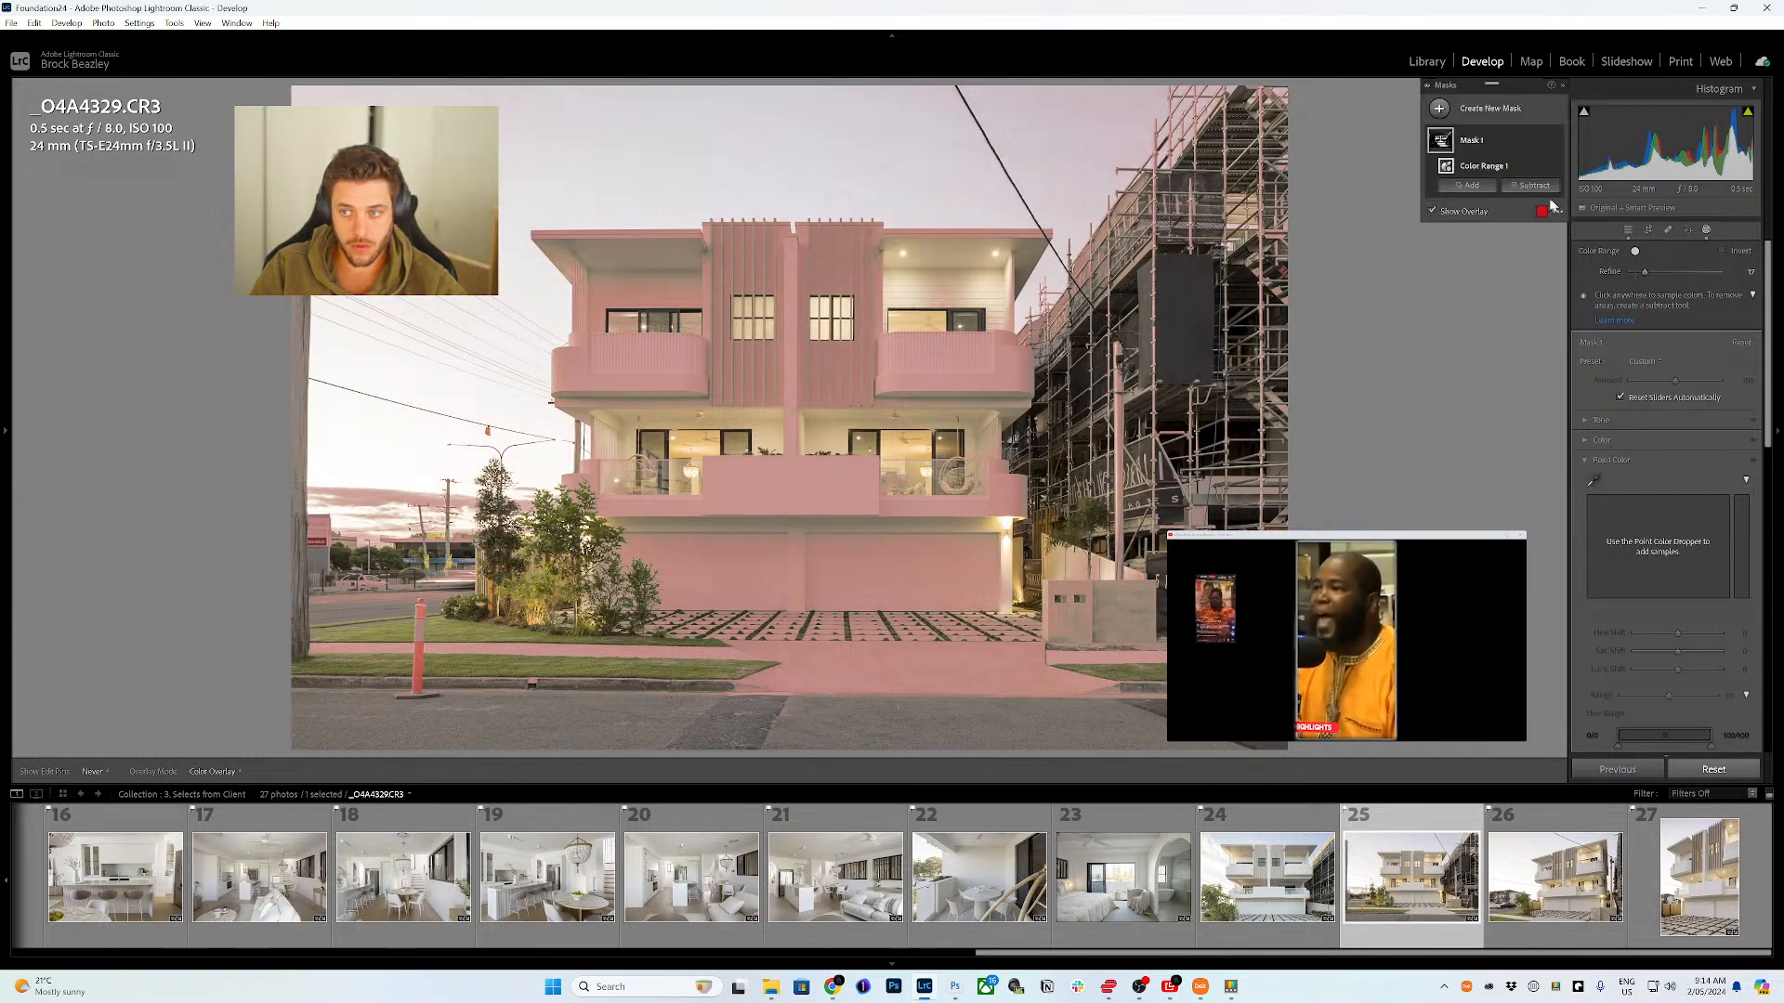
left_click(1472, 186)
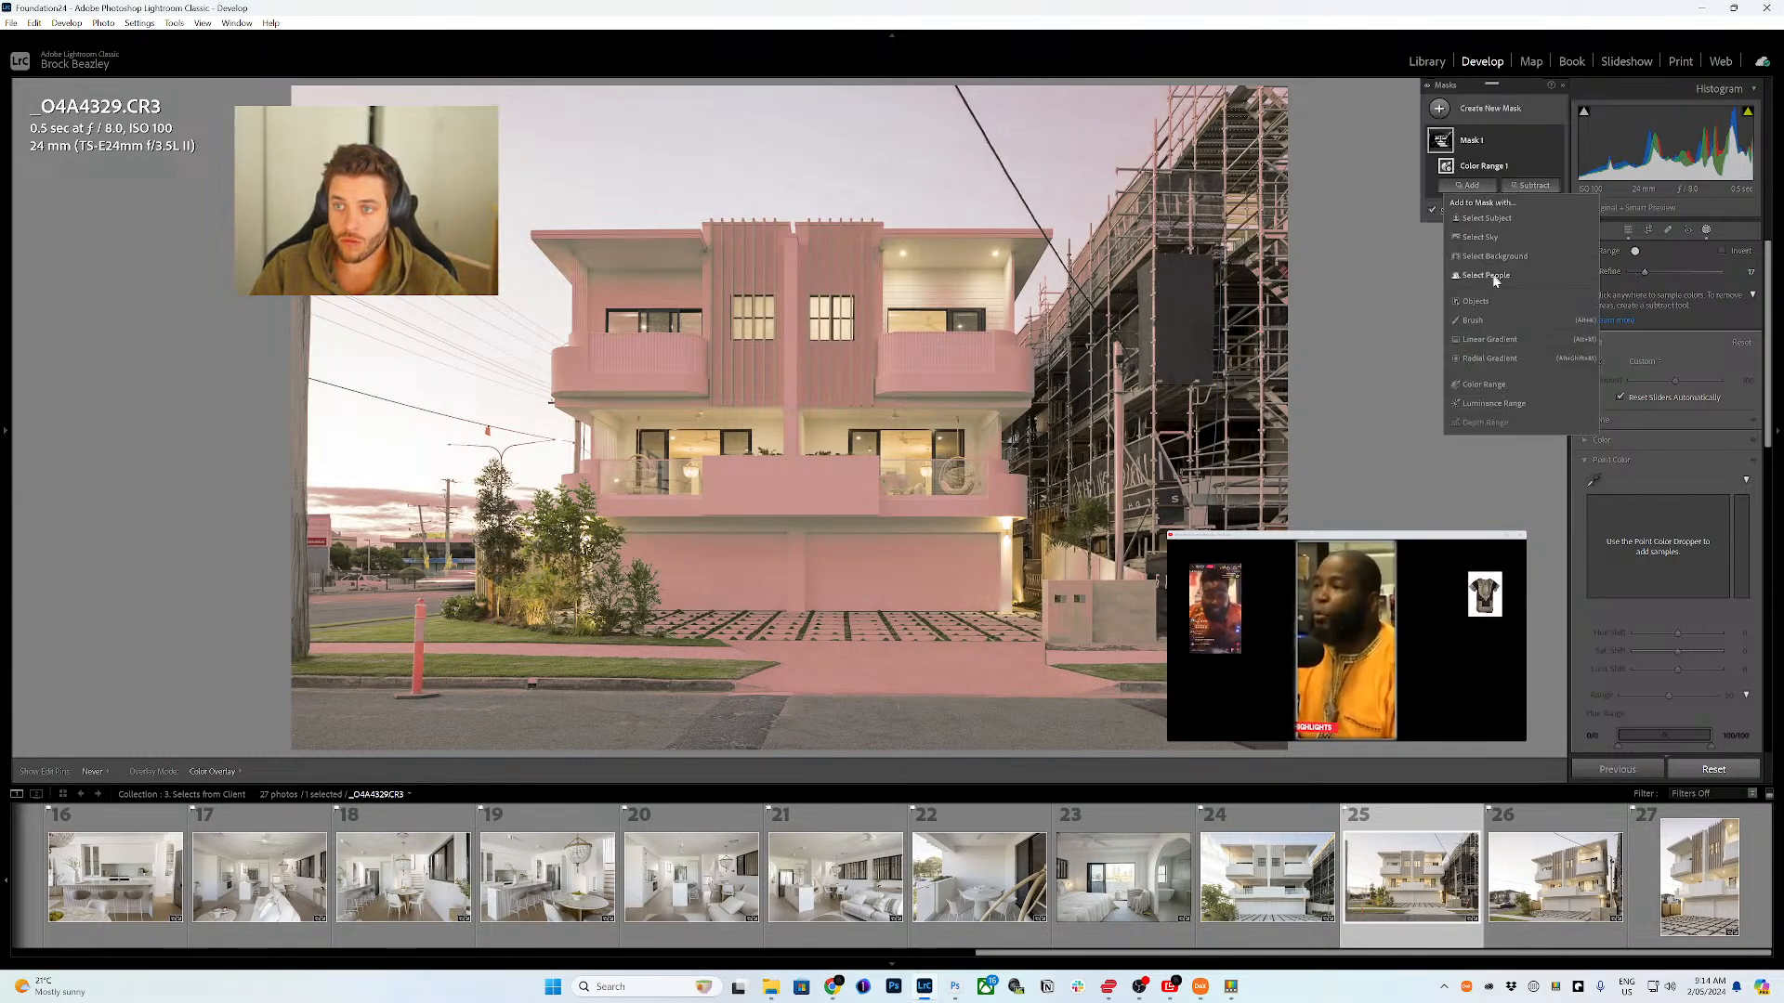
left_click(1483, 385)
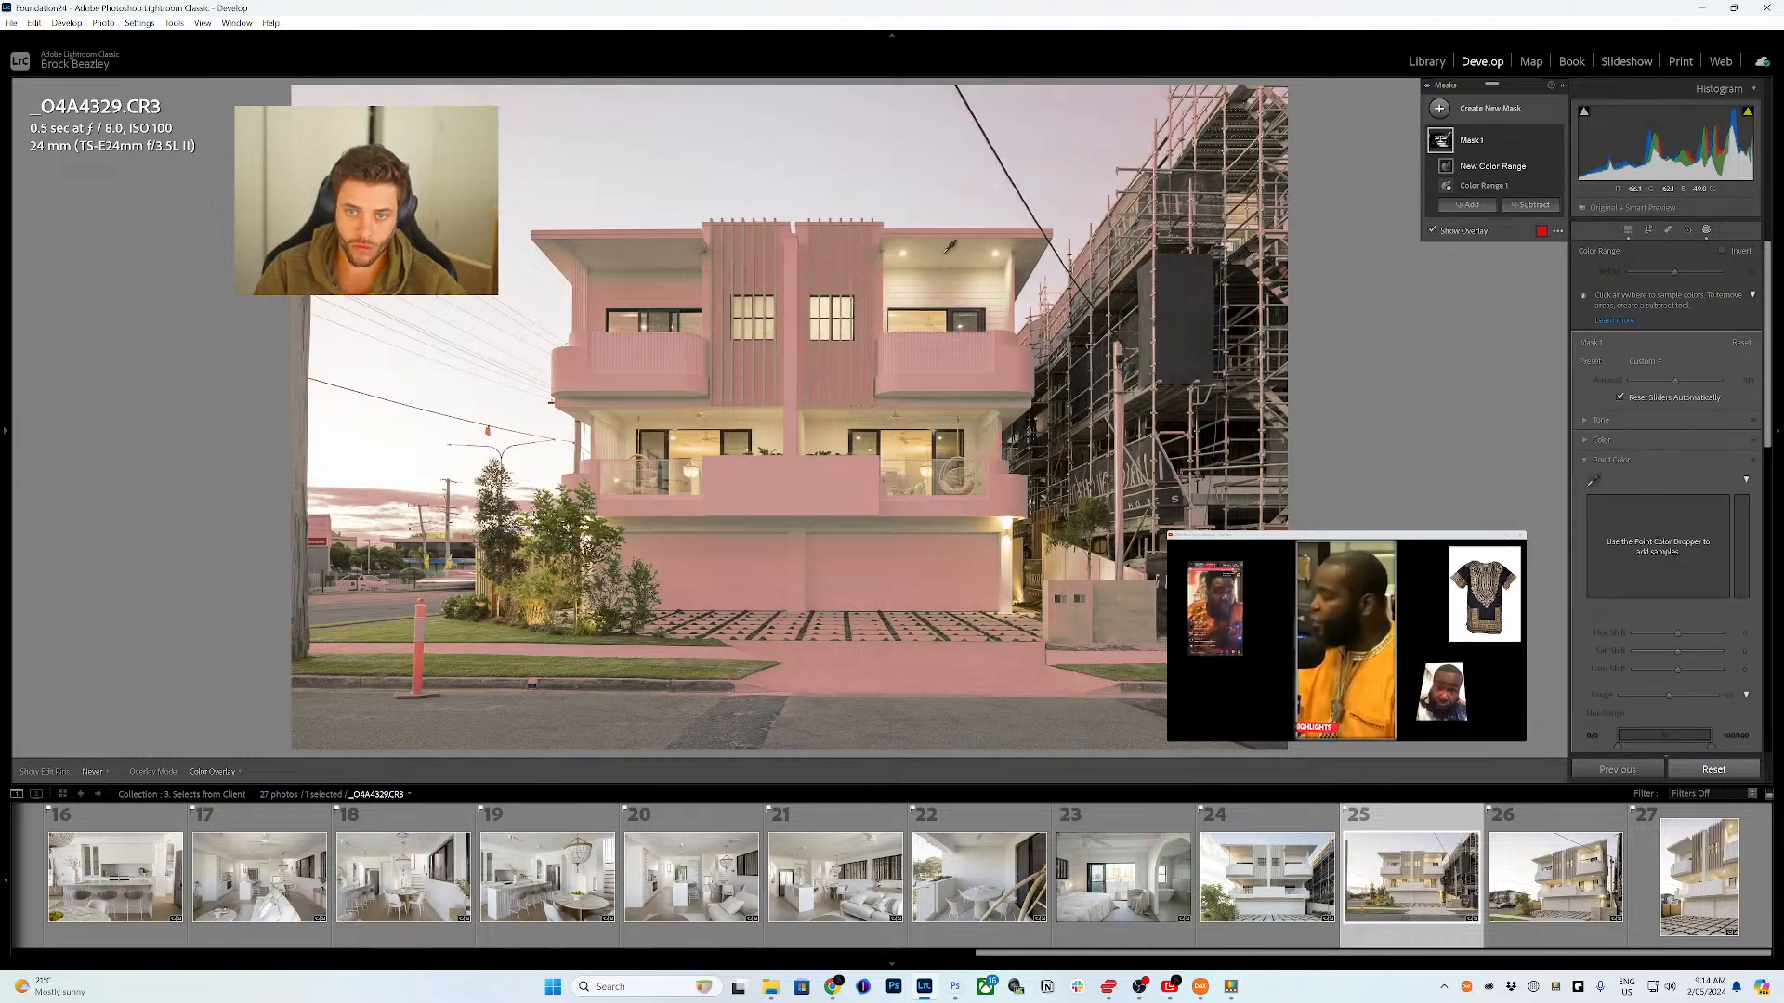
left_click(958, 258)
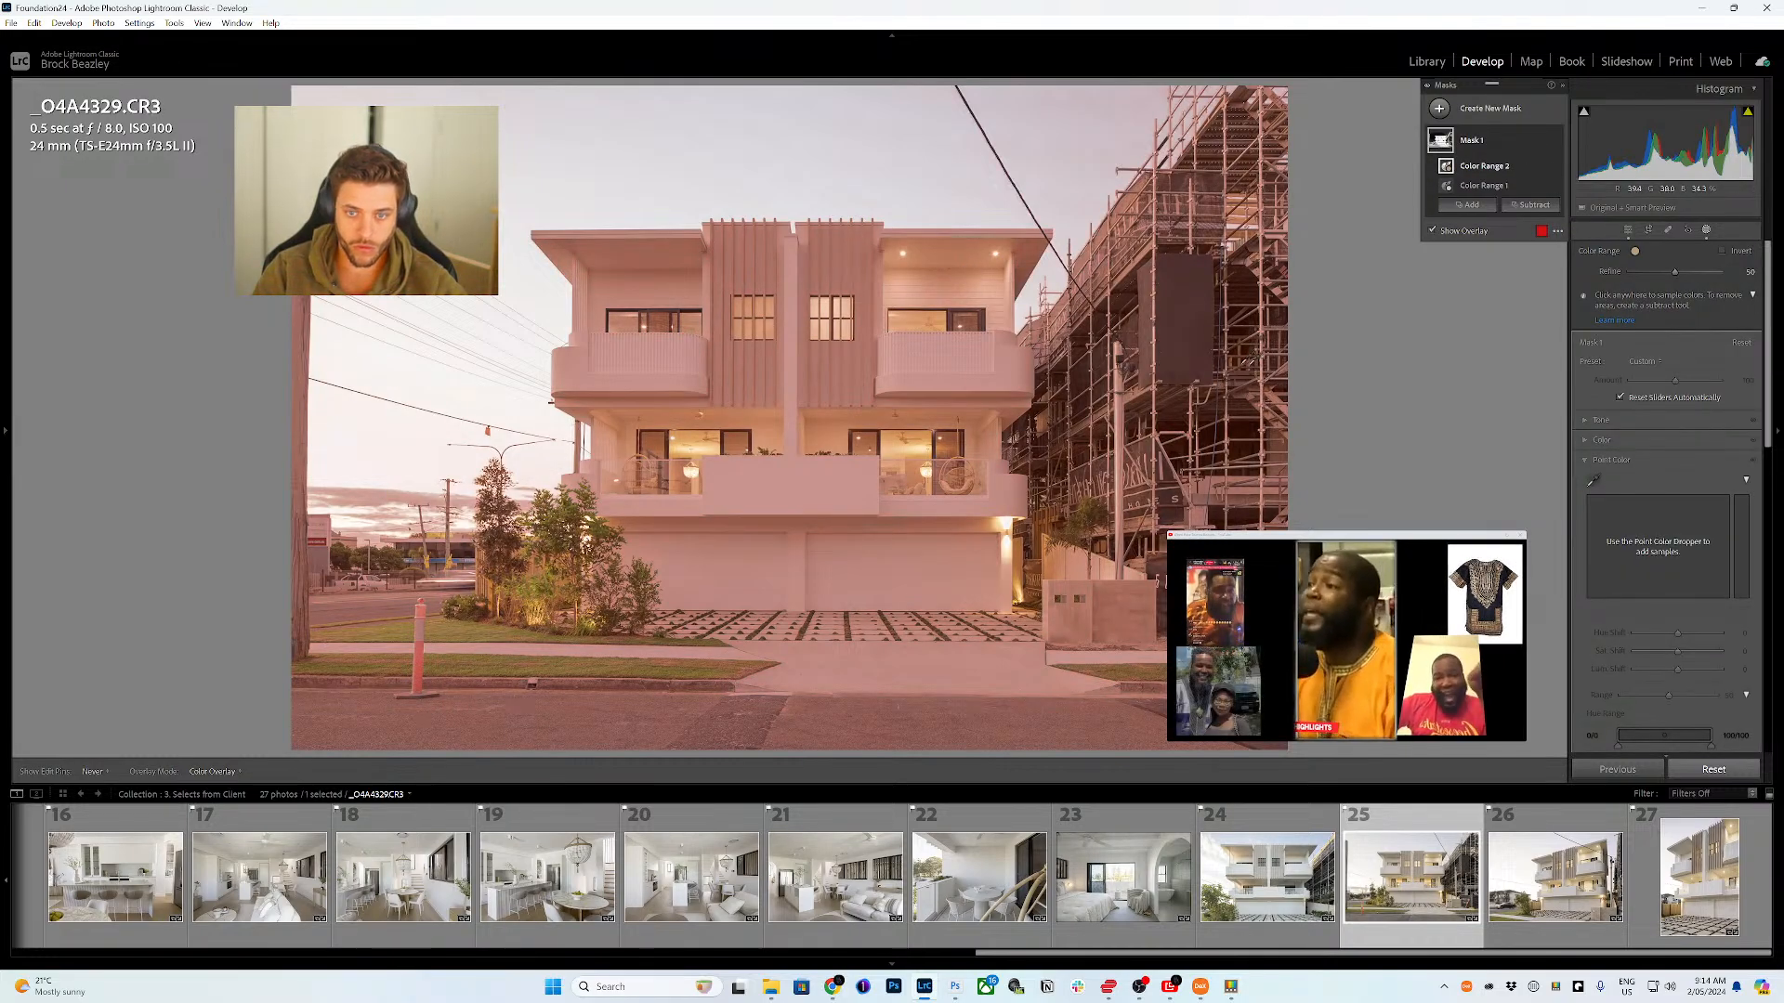
left_click(1528, 205)
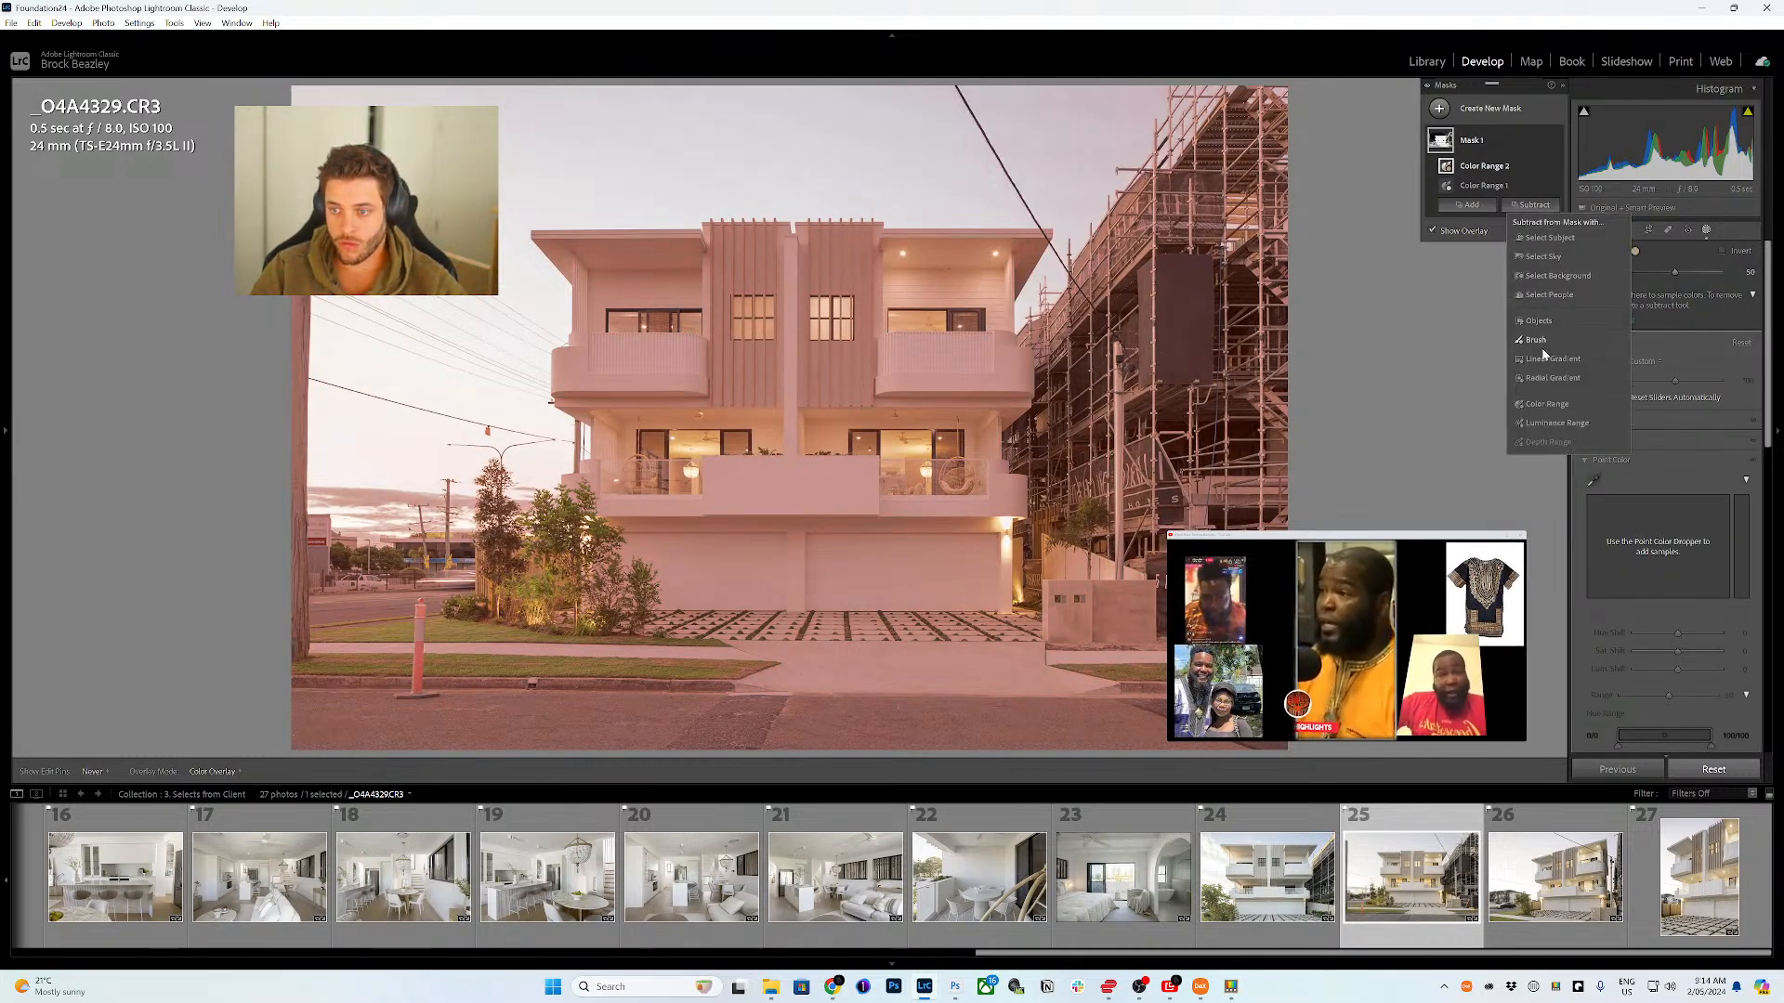
left_click(1543, 256)
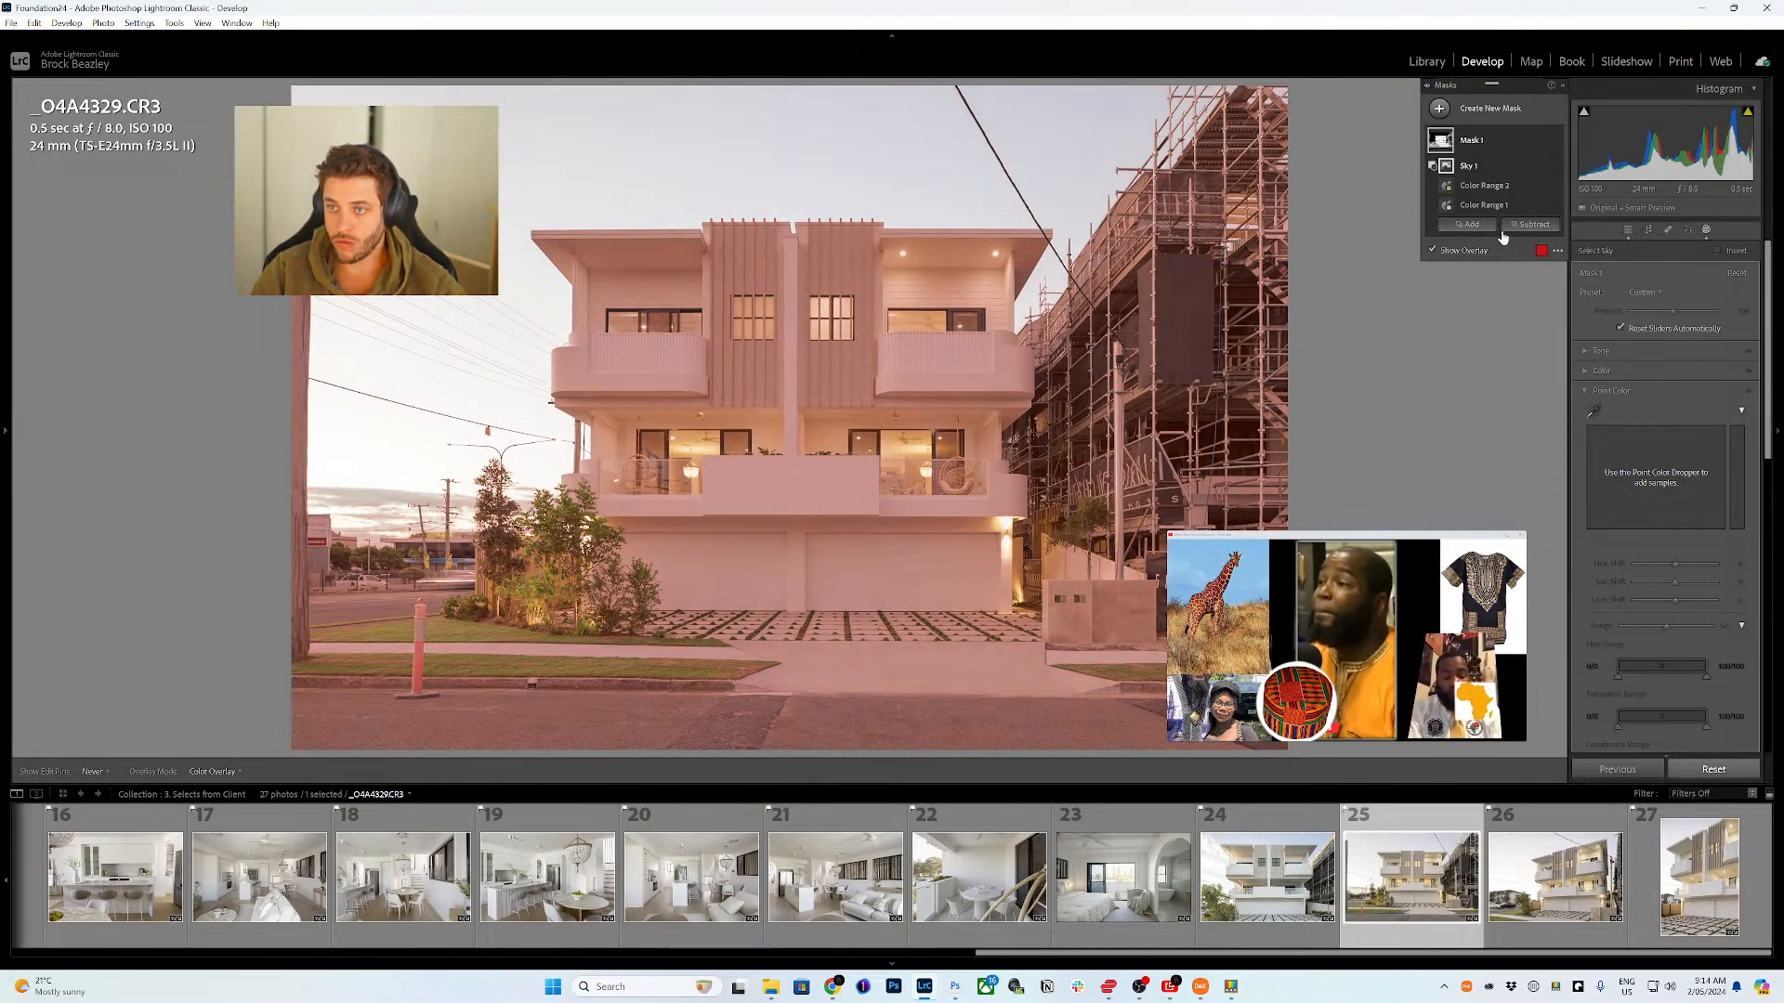
- Sample several facade and wall point colours and desaturate them to about -19
left_click(1595, 410)
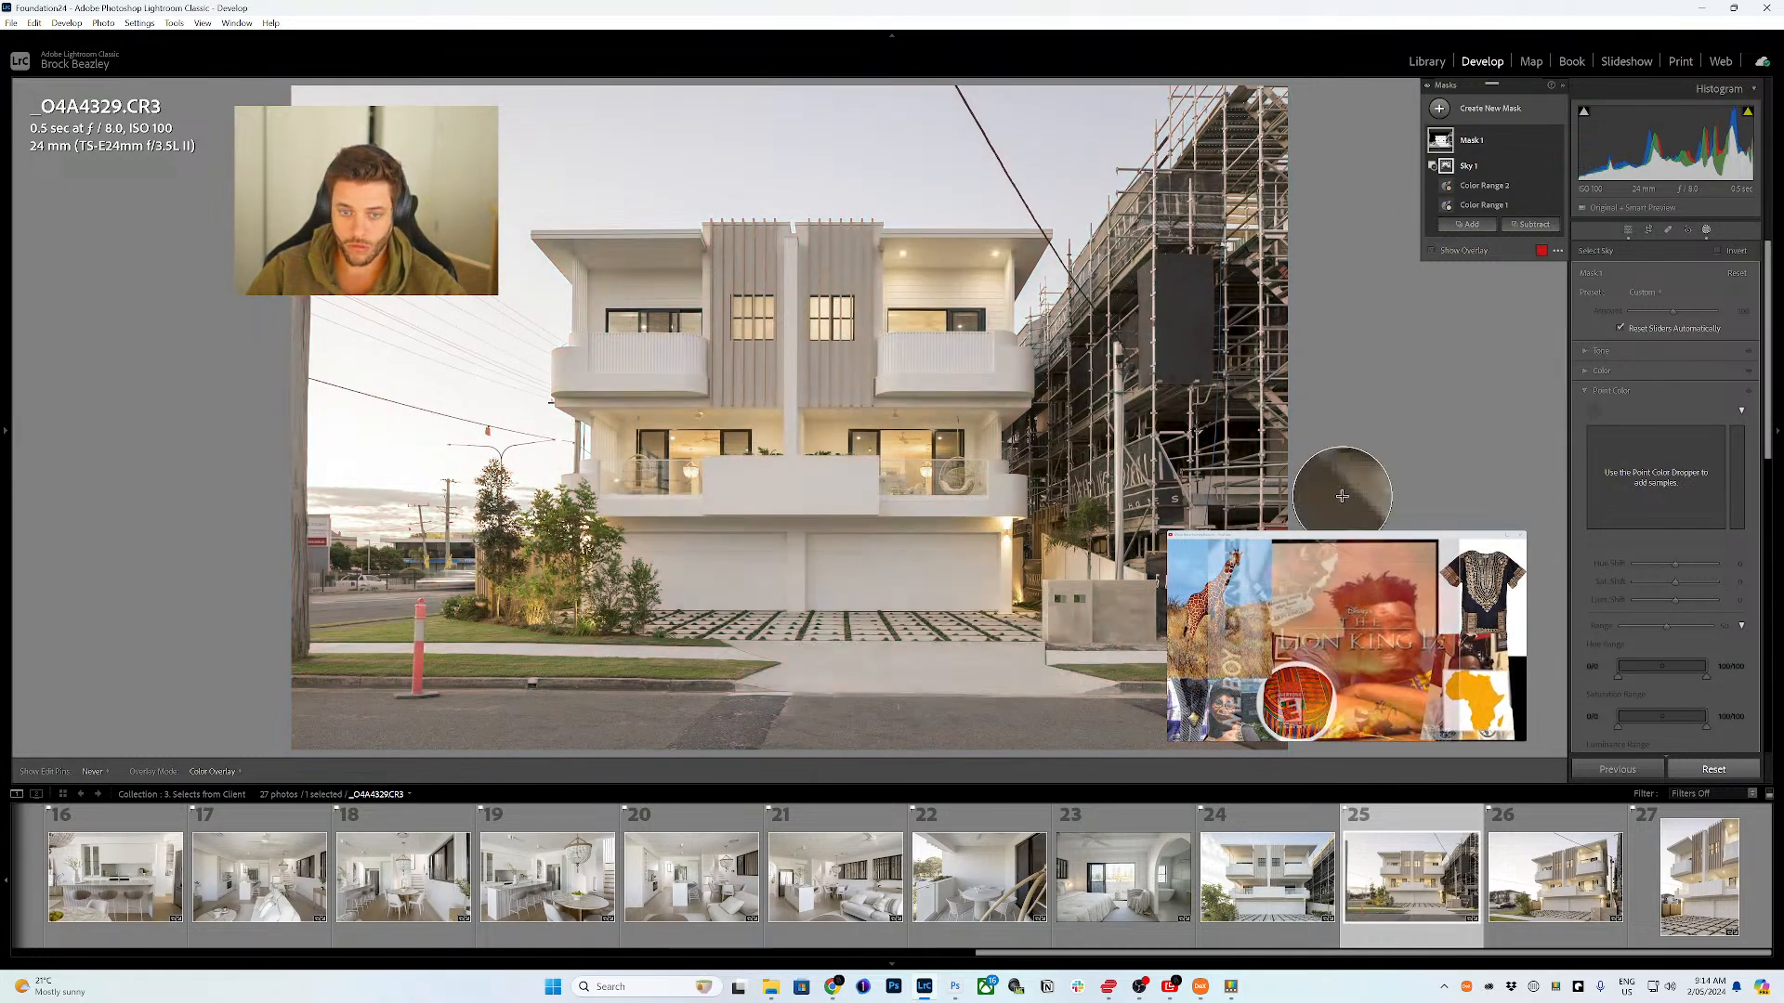
left_click(1059, 422)
left_click_drag(1675, 583, 1668, 583)
left_click(1595, 411)
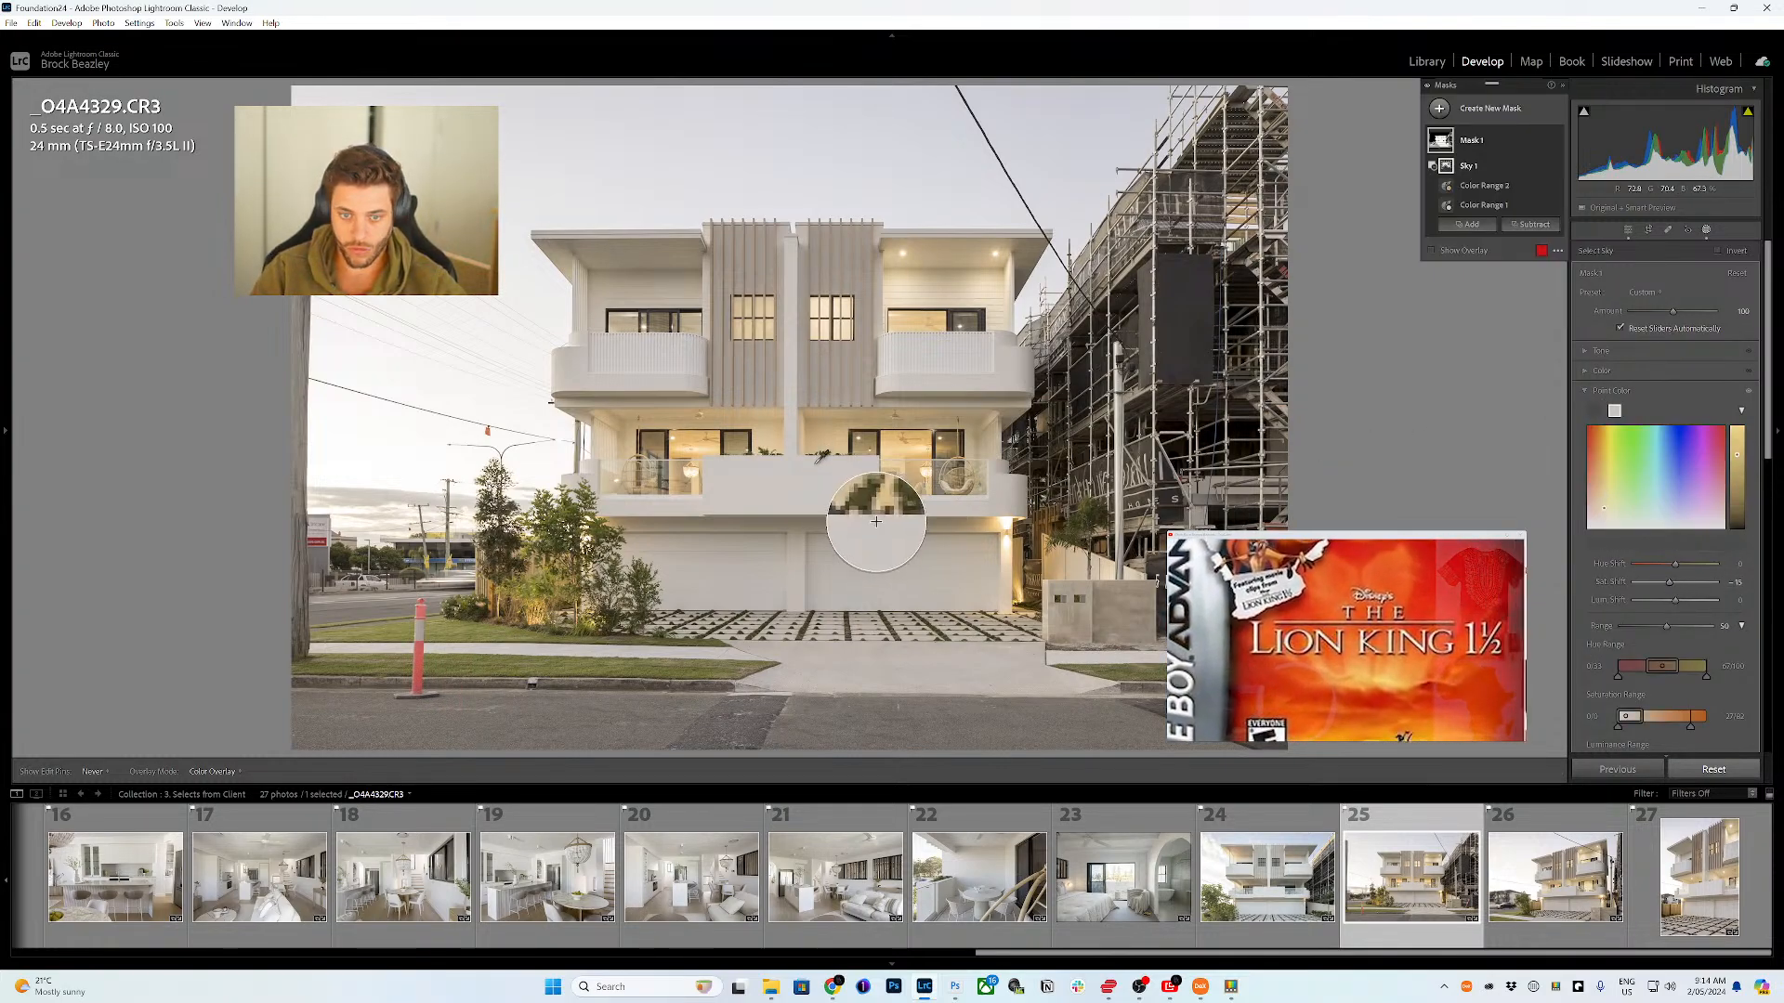
left_click(821, 478)
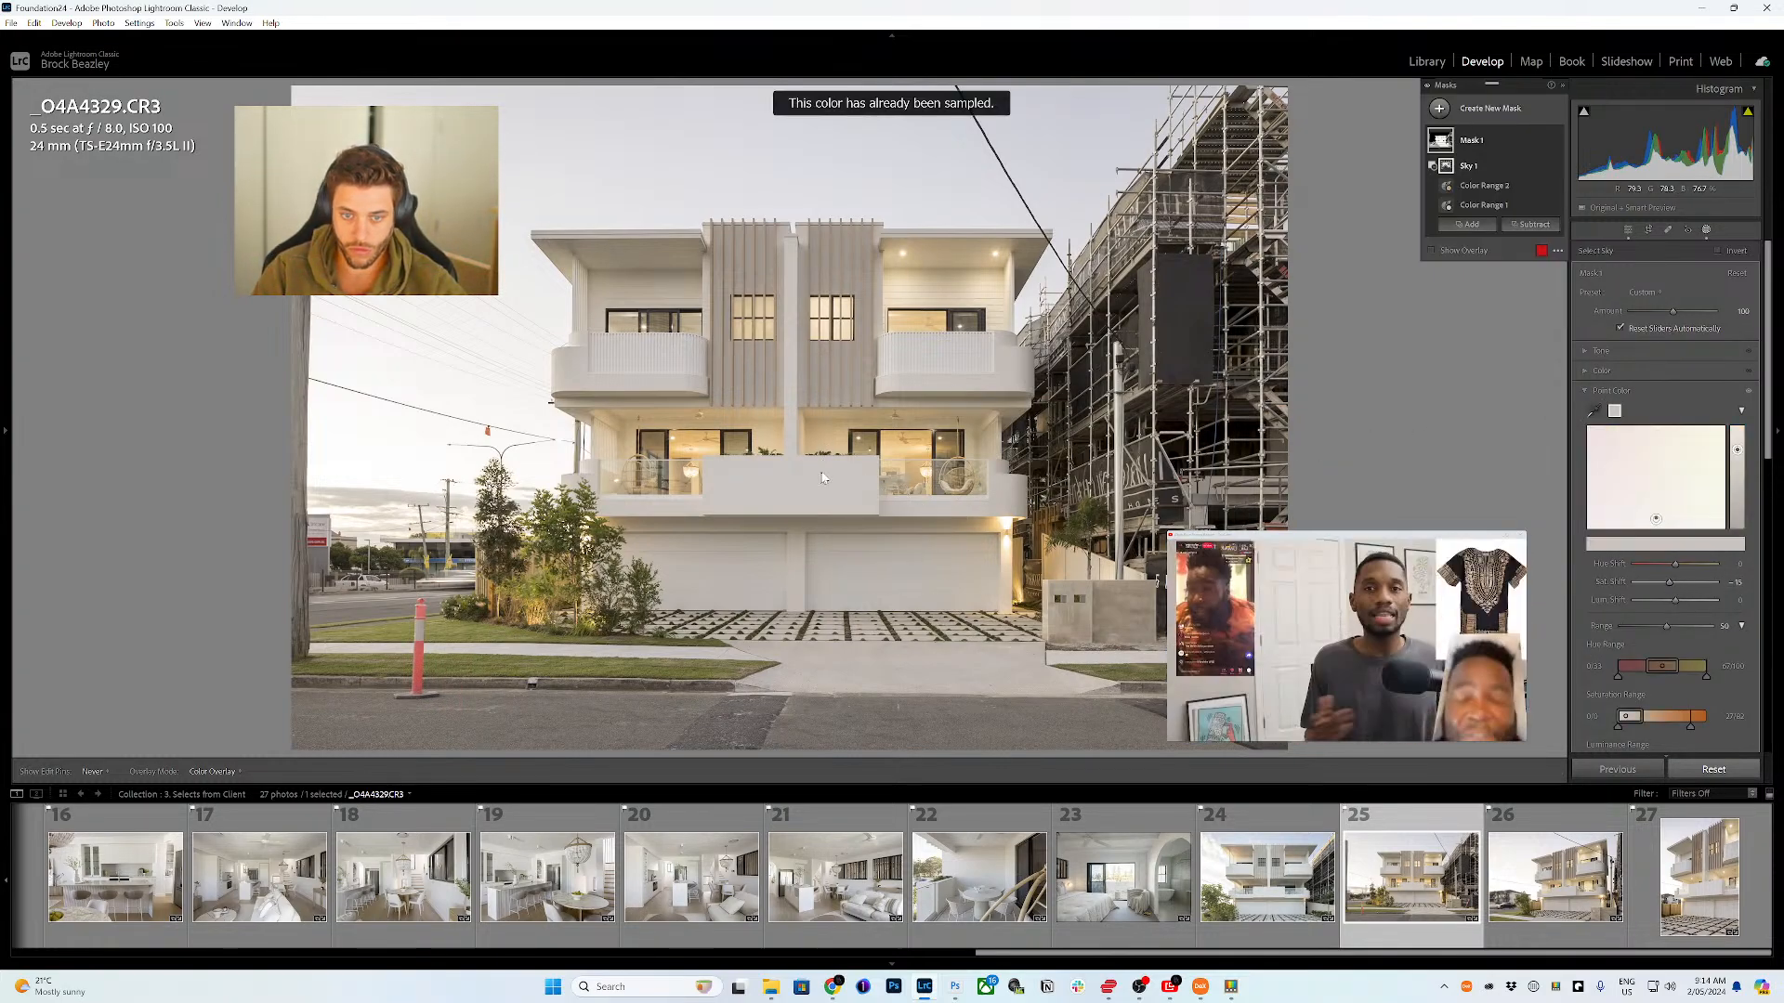
left_click(1594, 411)
left_click(1067, 558)
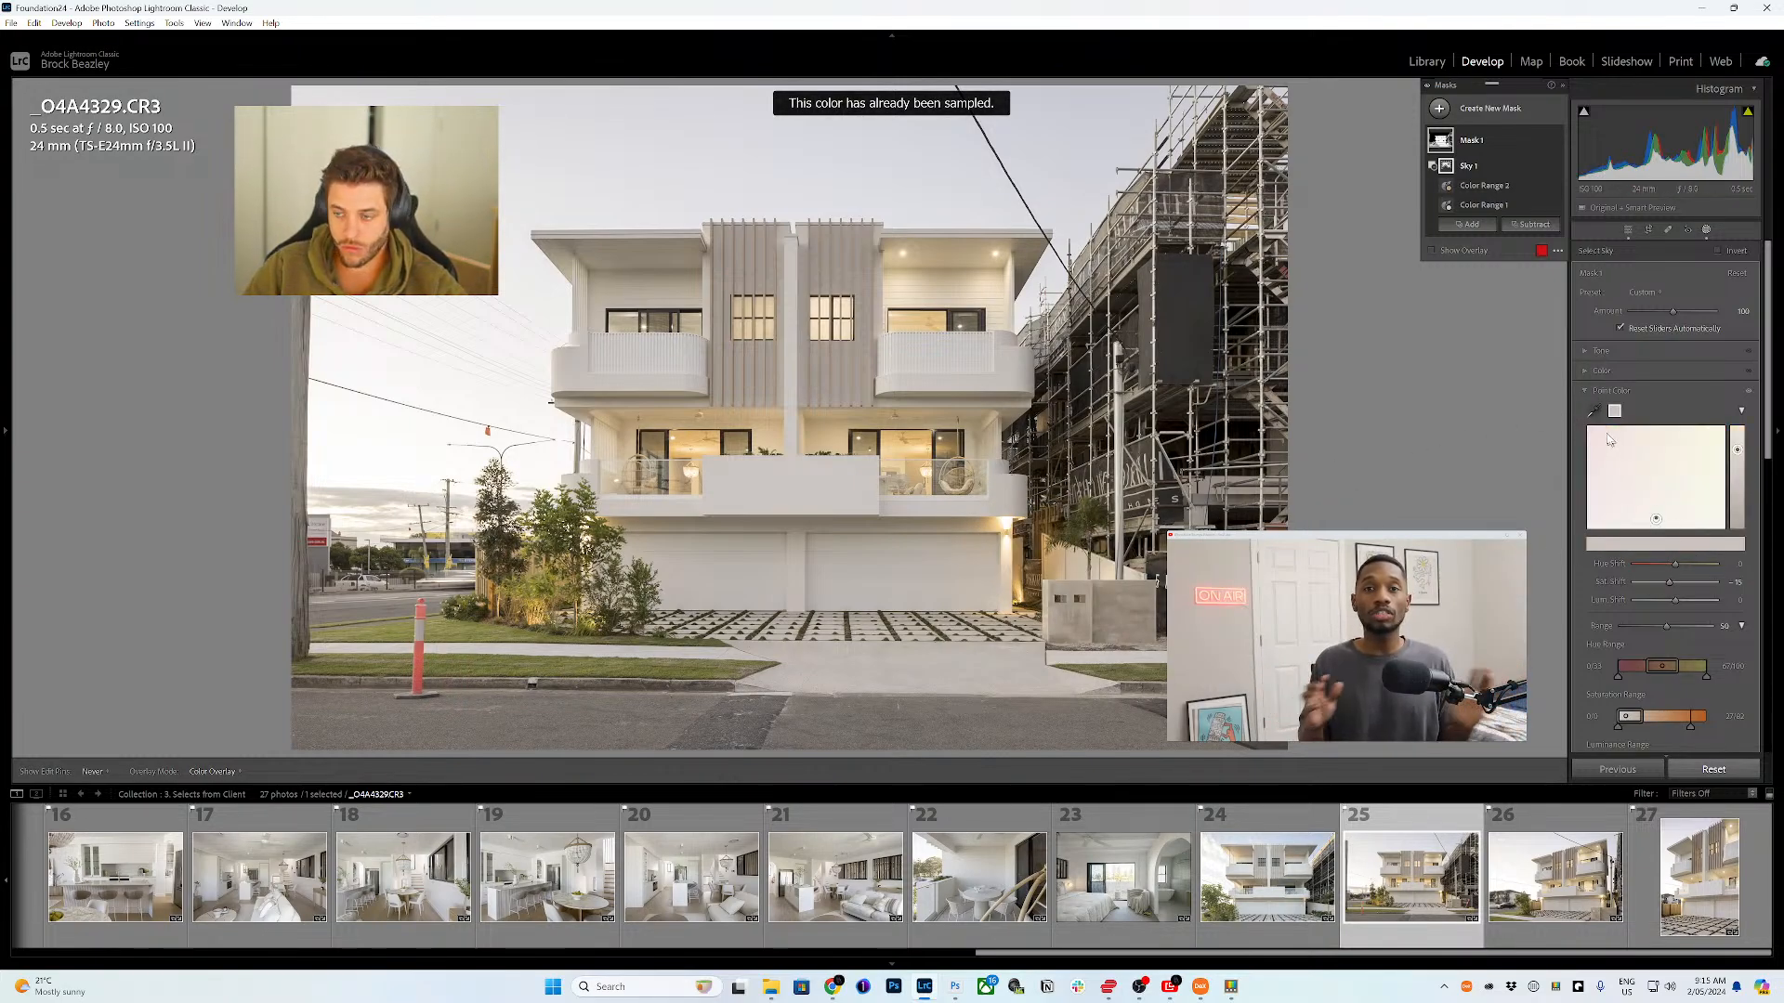
left_click(1584, 412)
left_click(1022, 321)
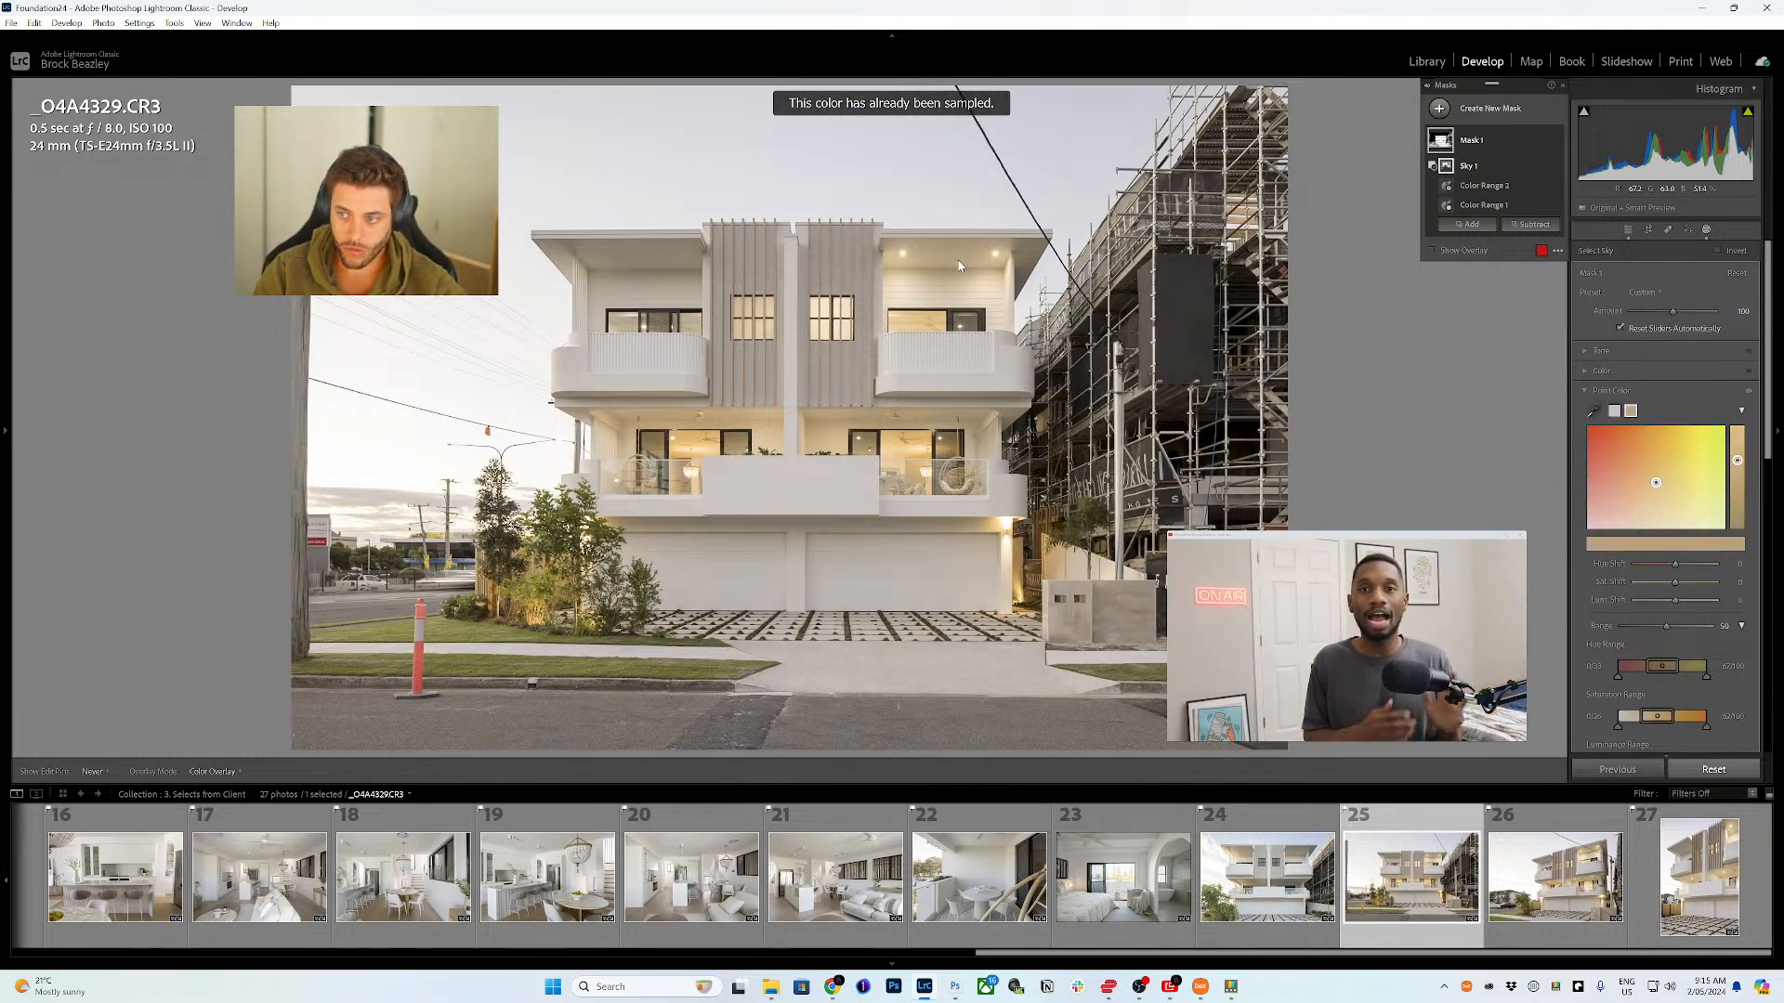
left_click_drag(1675, 581, 1666, 588)
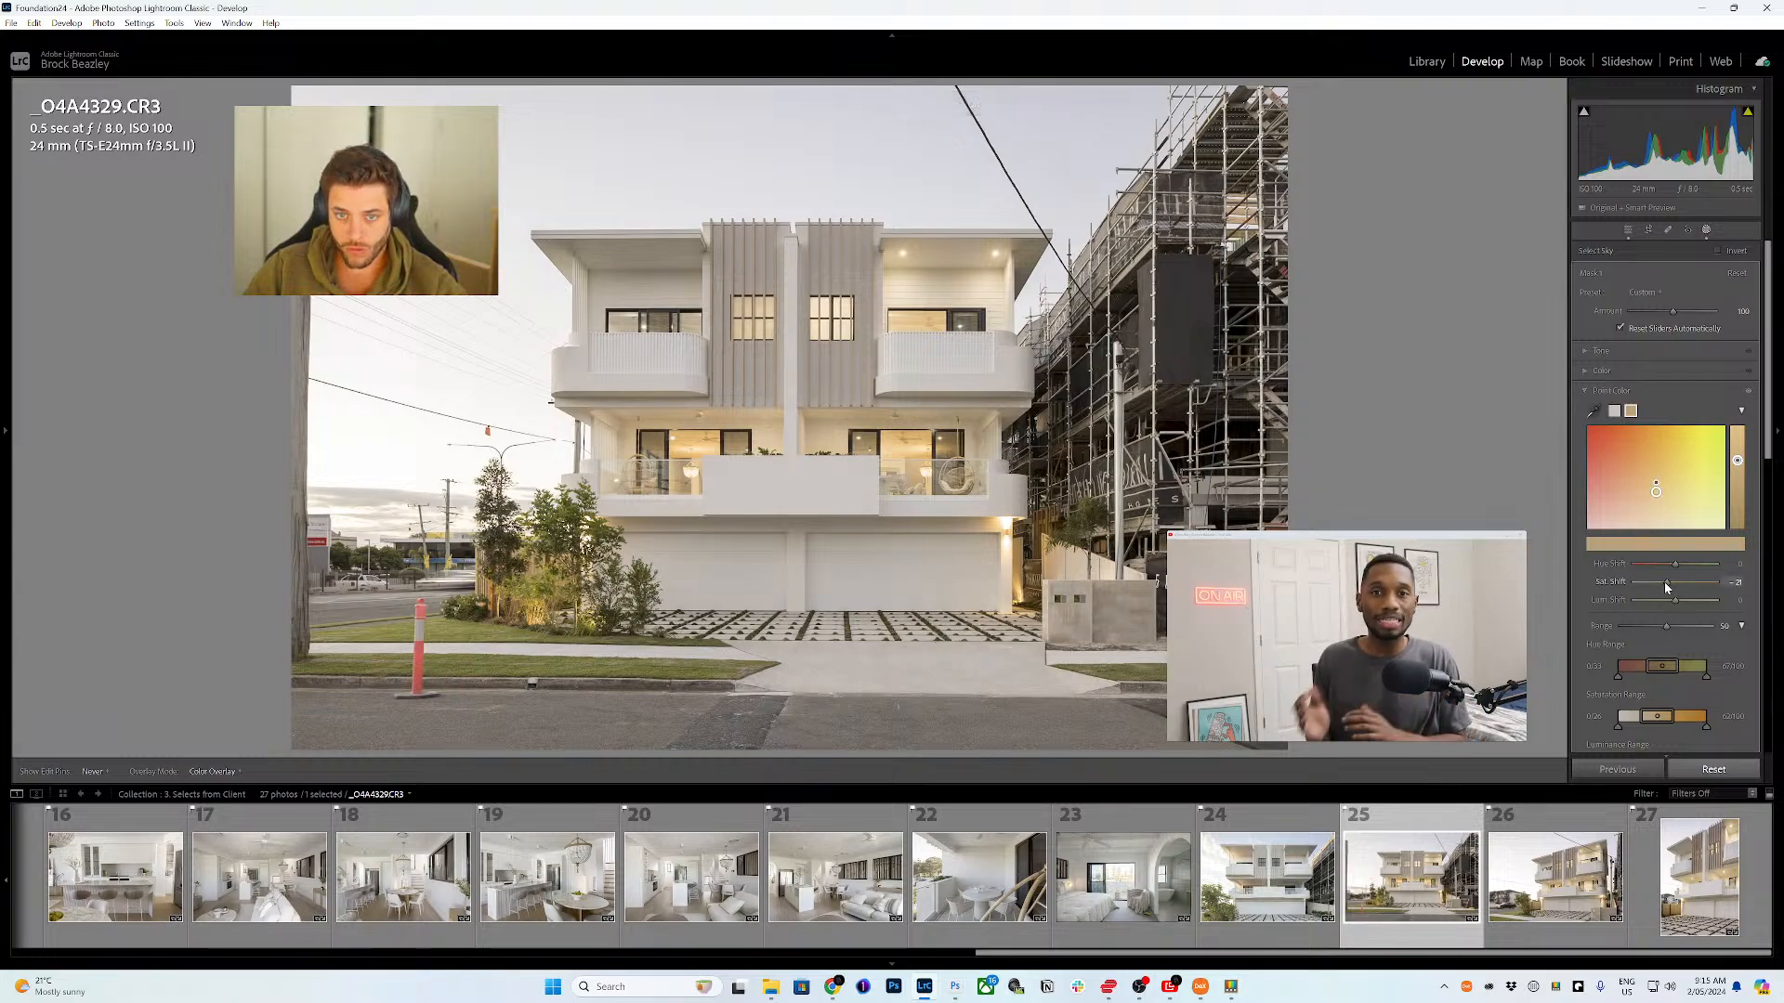
- Sample a warm building colour and two pale wall colours, reducing saturation to -9
left_click(1592, 412)
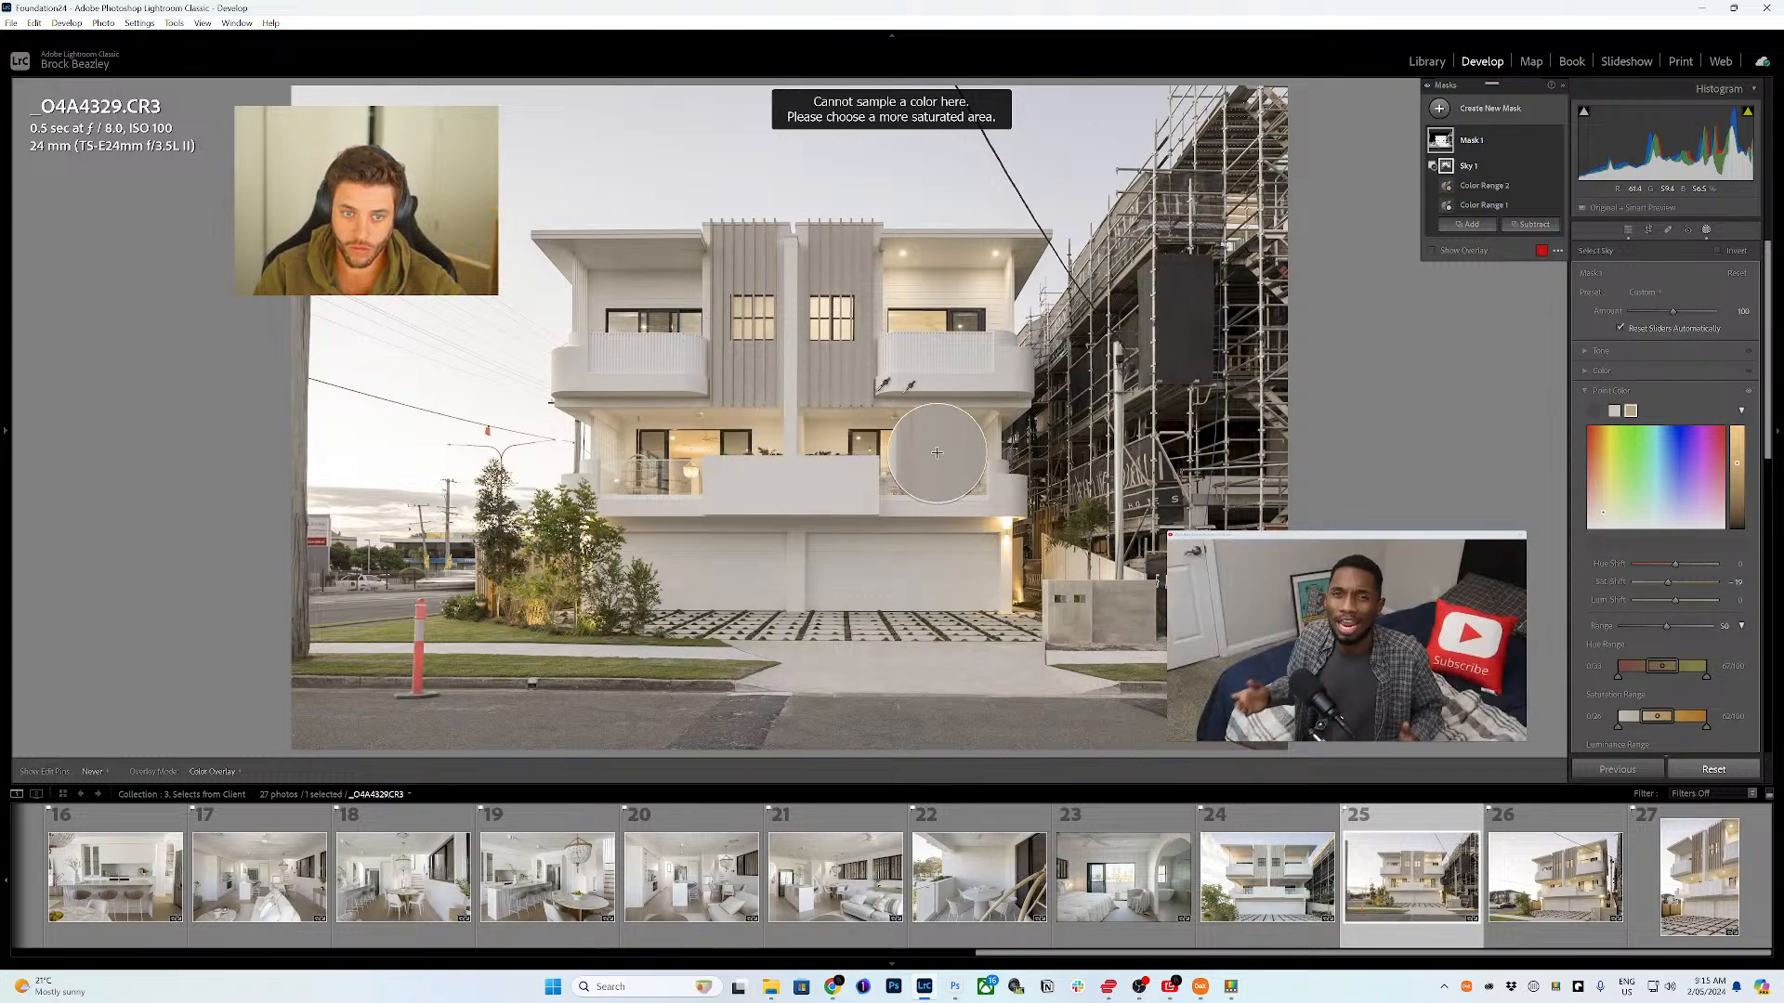
left_click(937, 452)
left_click(1596, 409)
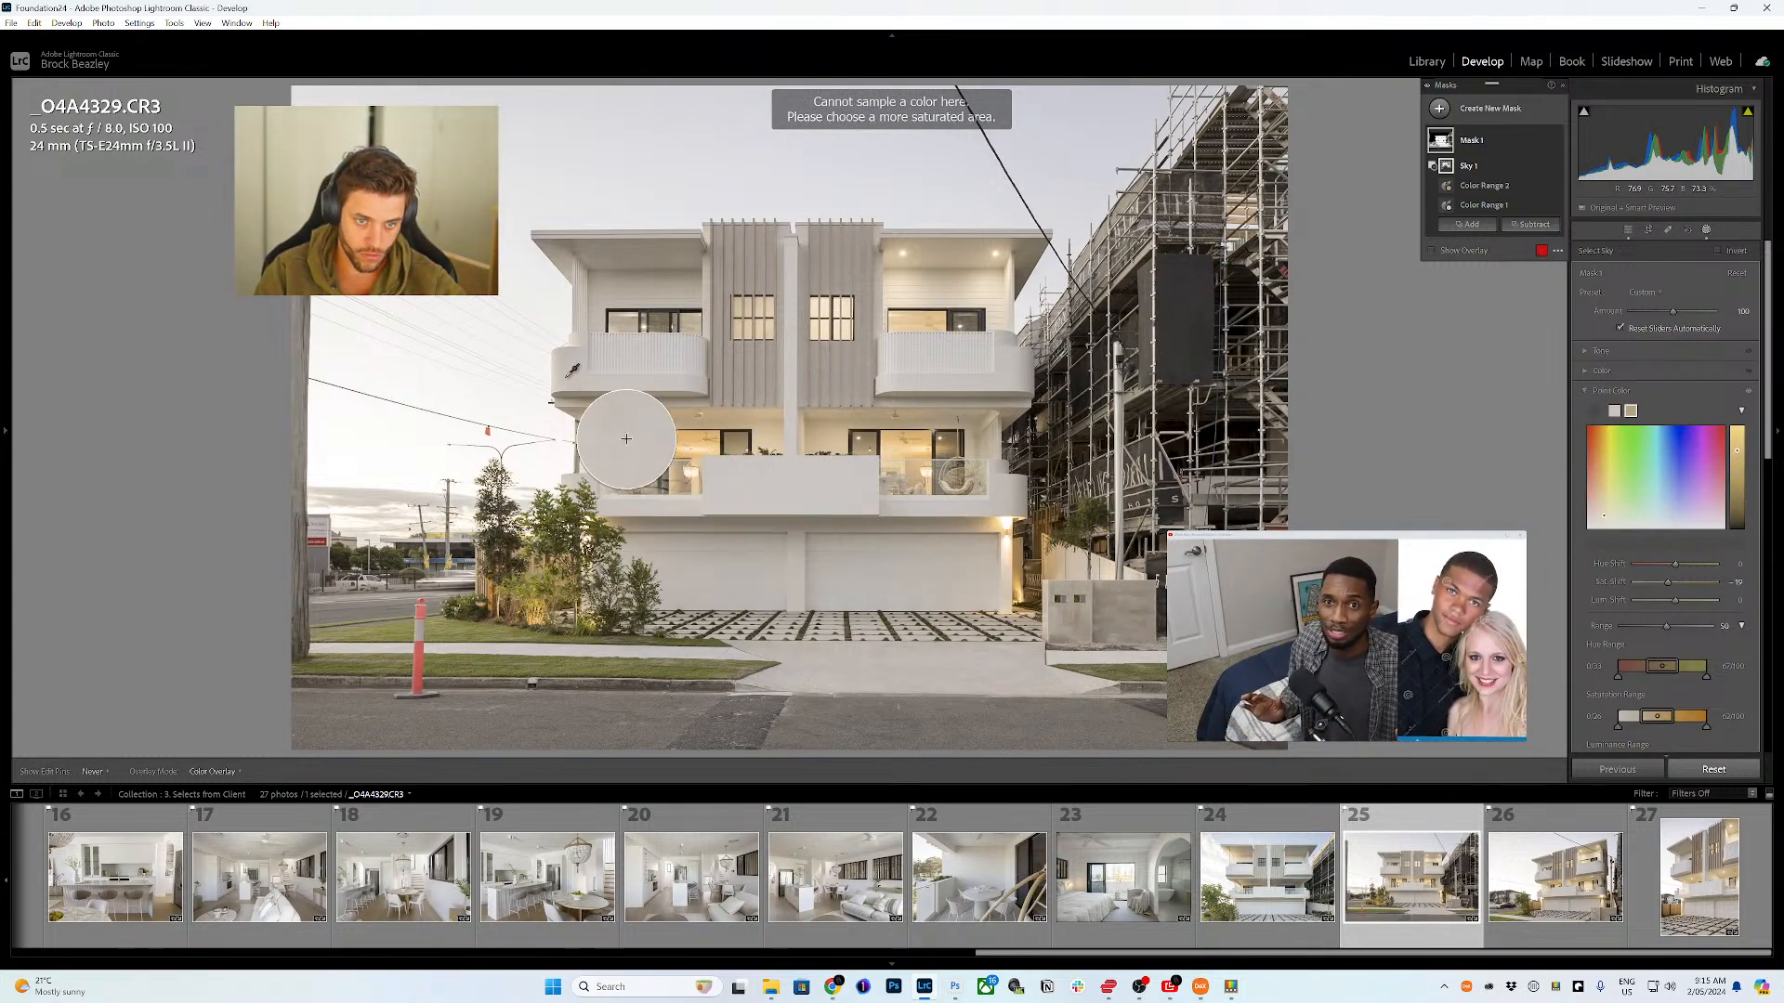
left_click(627, 437)
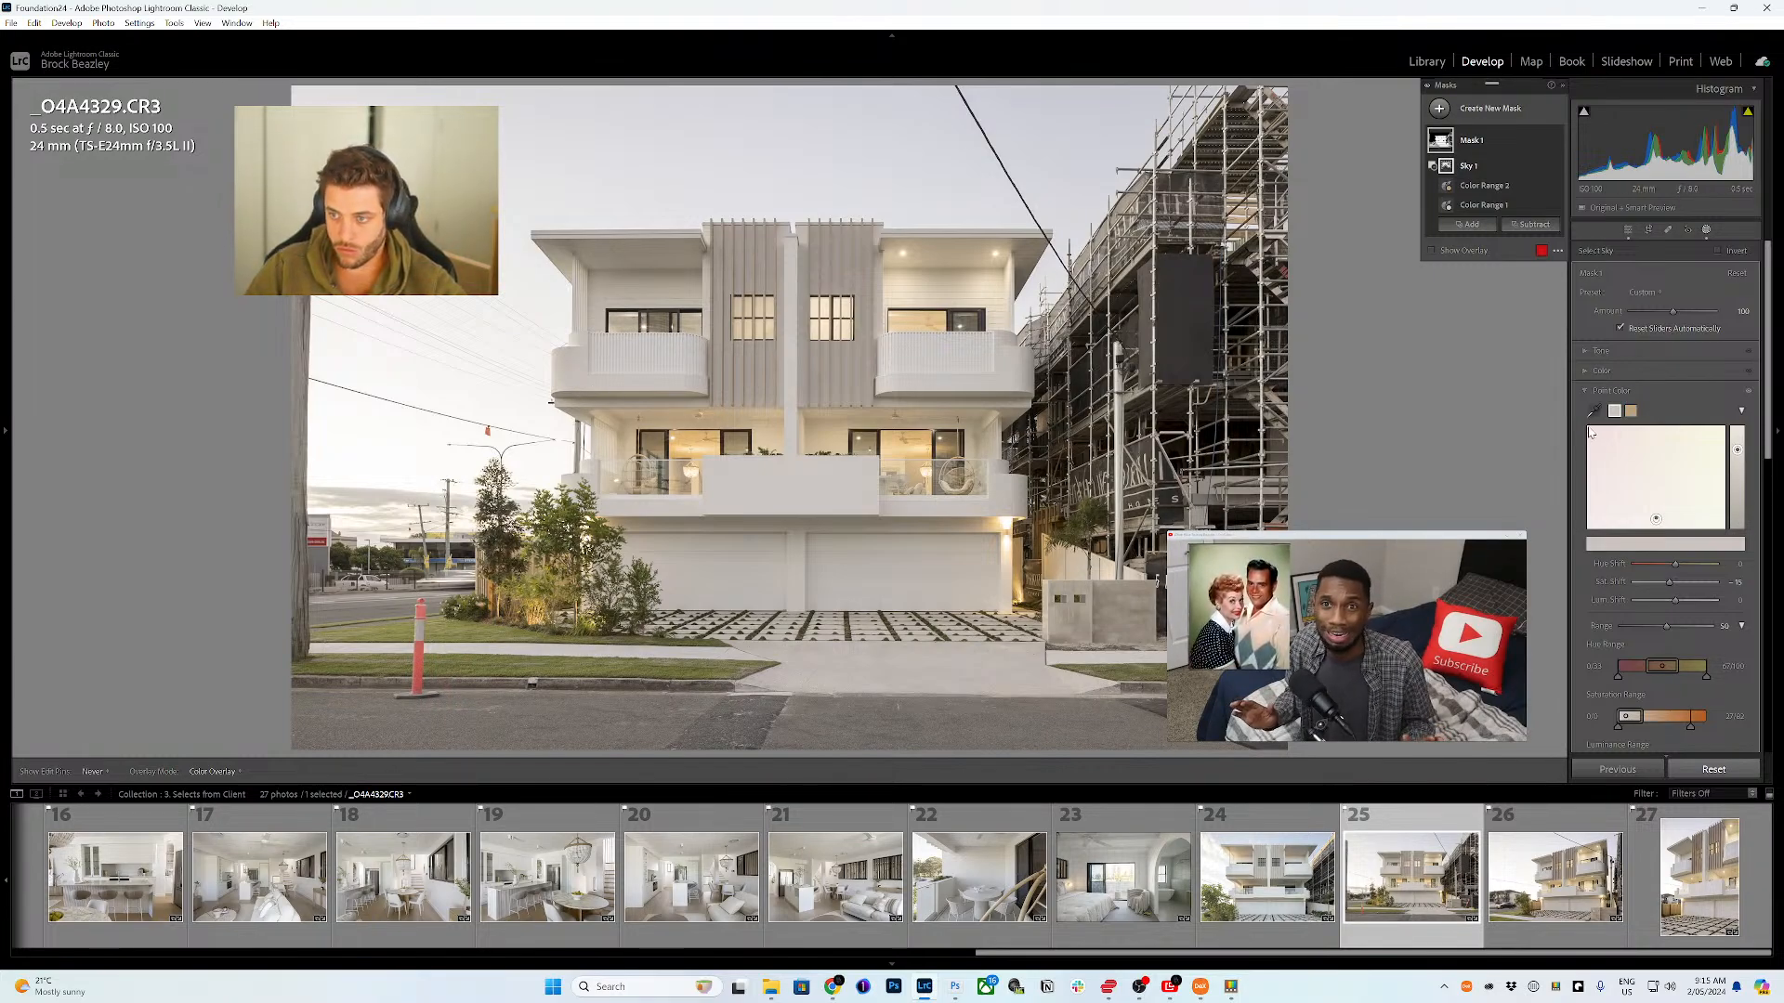
left_click(1596, 409)
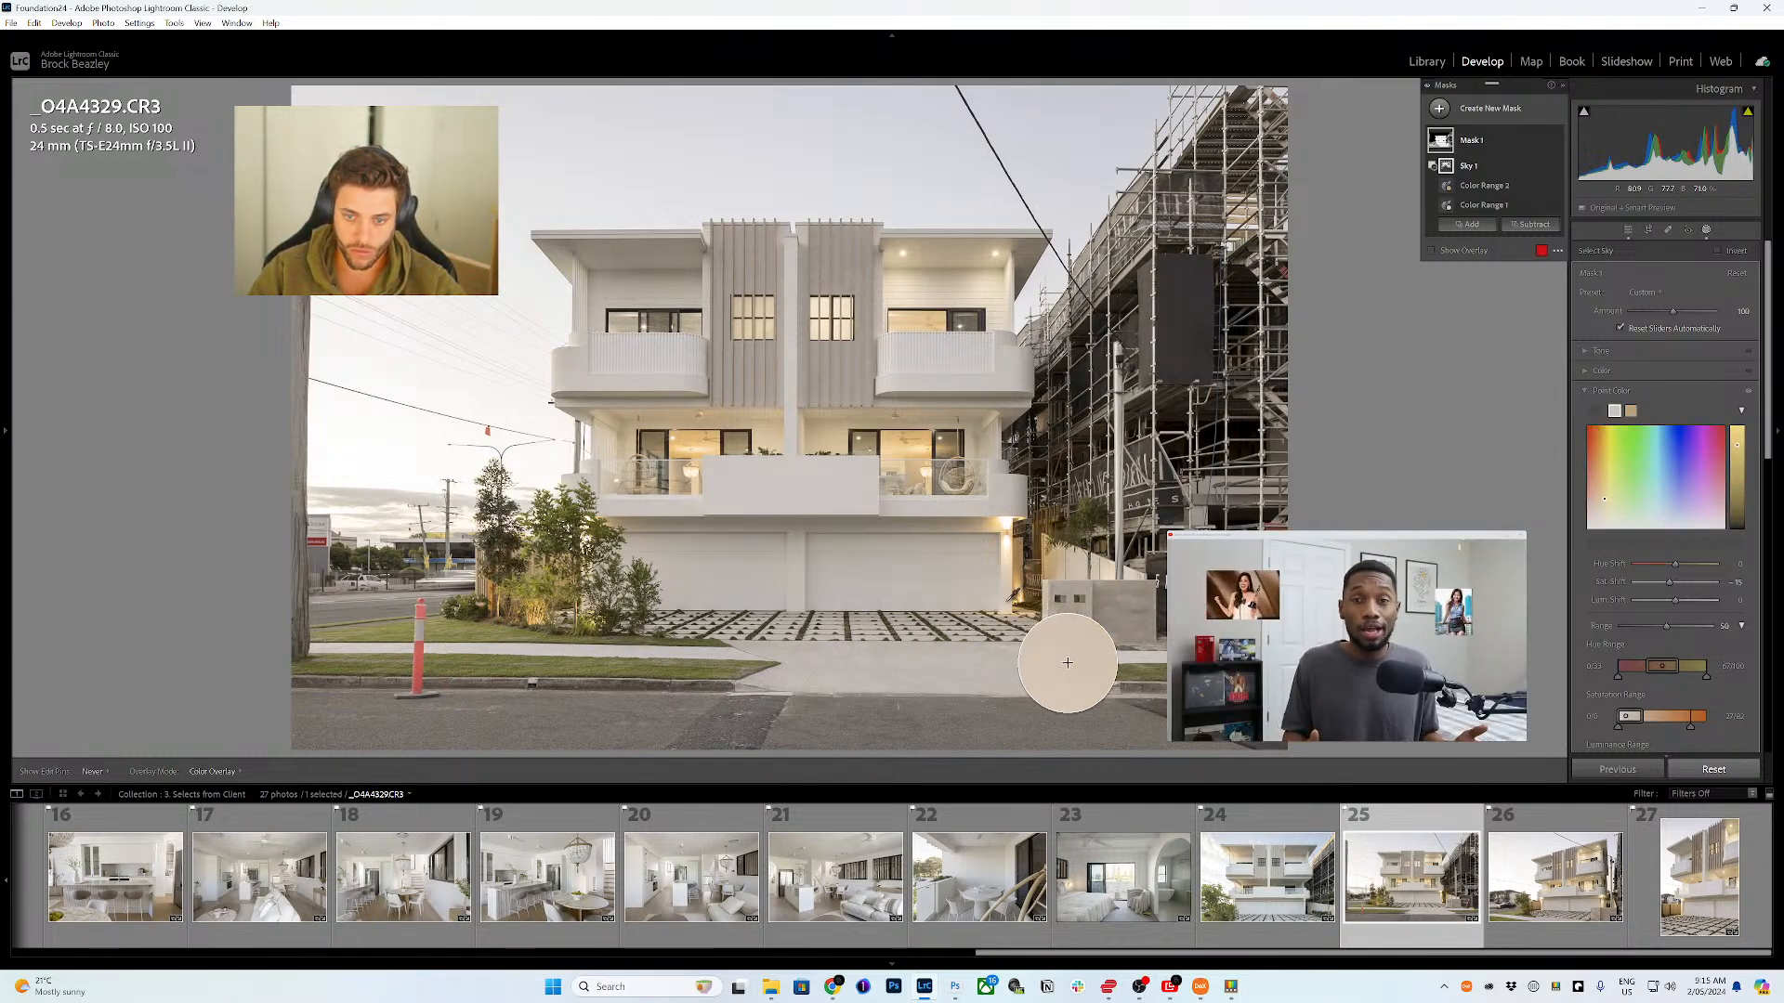
left_click(1066, 660)
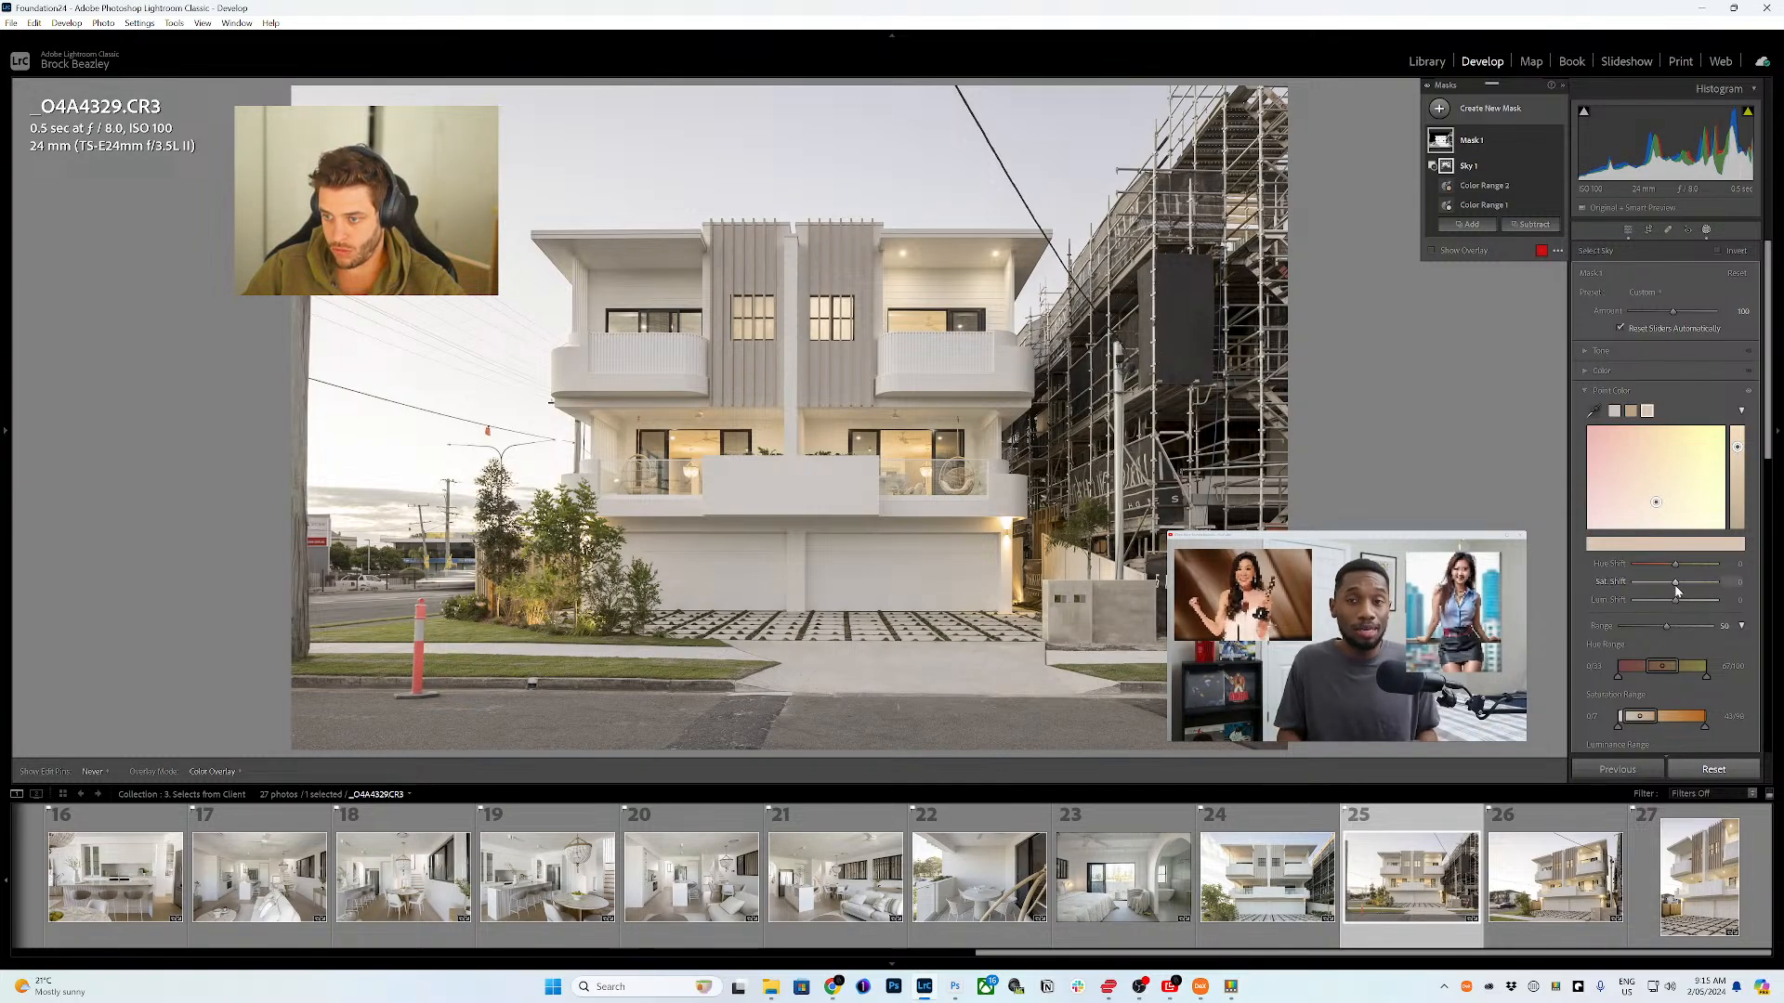
left_click_drag(1677, 591, 1667, 589)
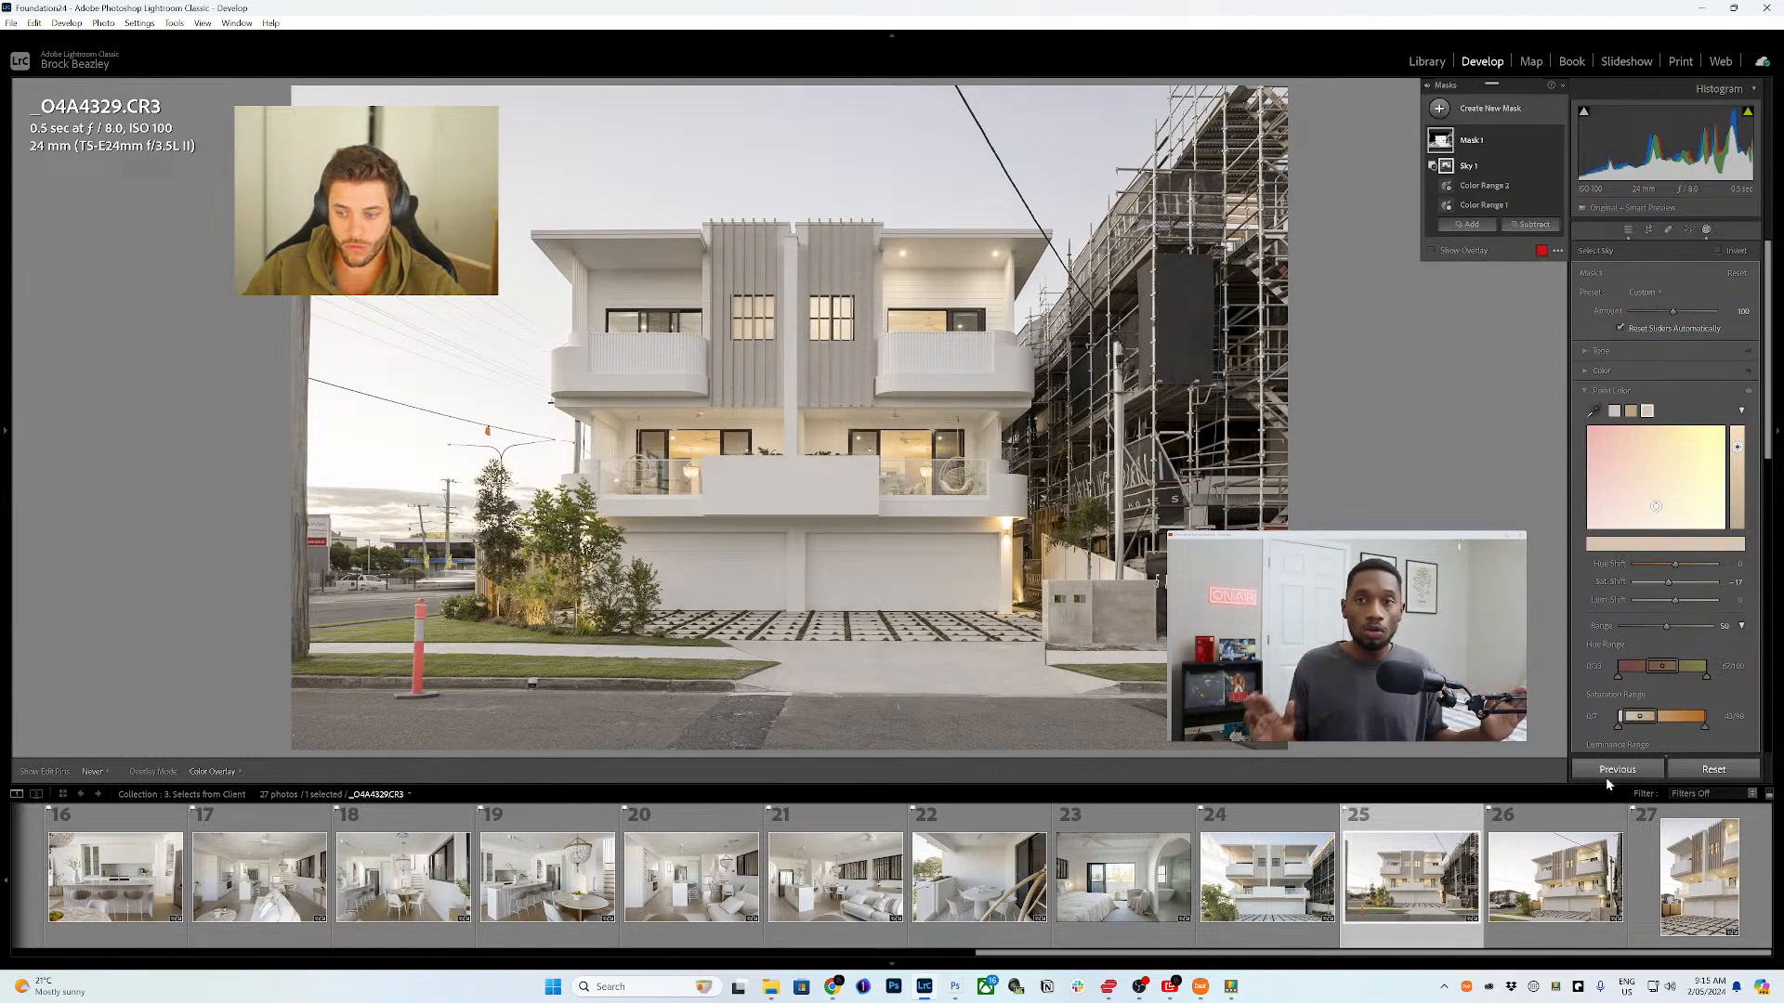
- Synchronize photos 25–27 with all settings including Mask 1, then view _O4A4332.CR3
left_click(1707, 866, "shift")
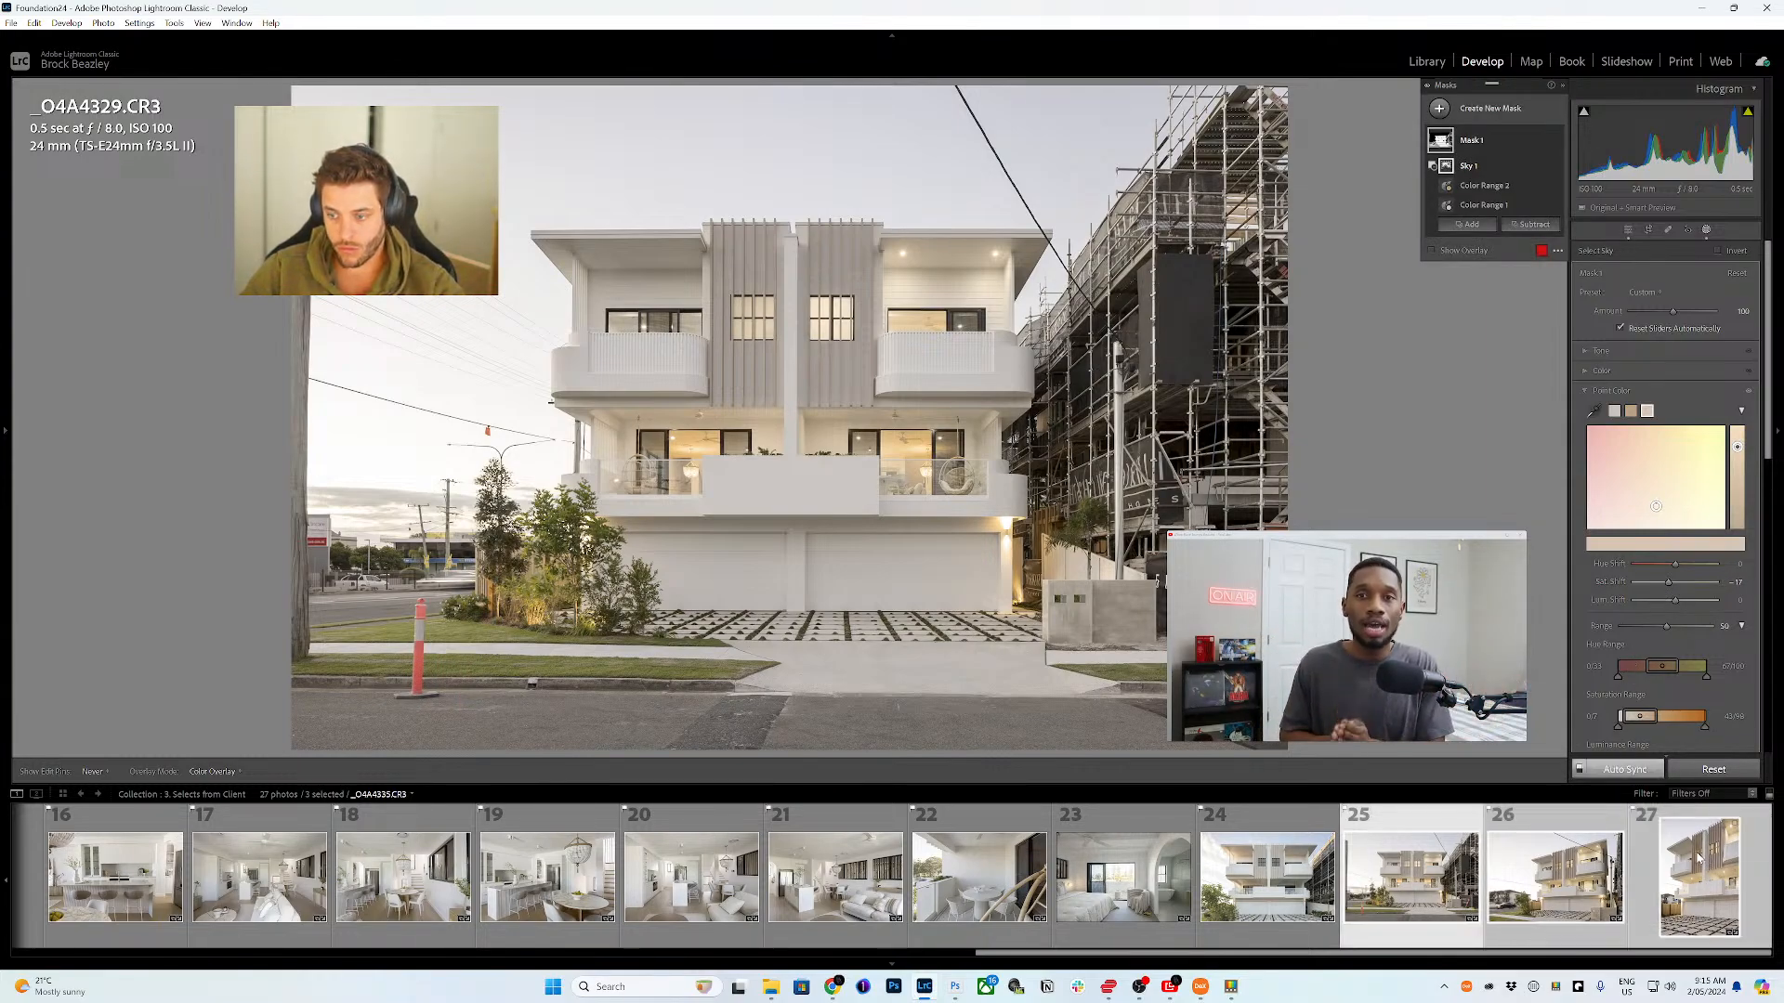
key("ctrl+shift+s")
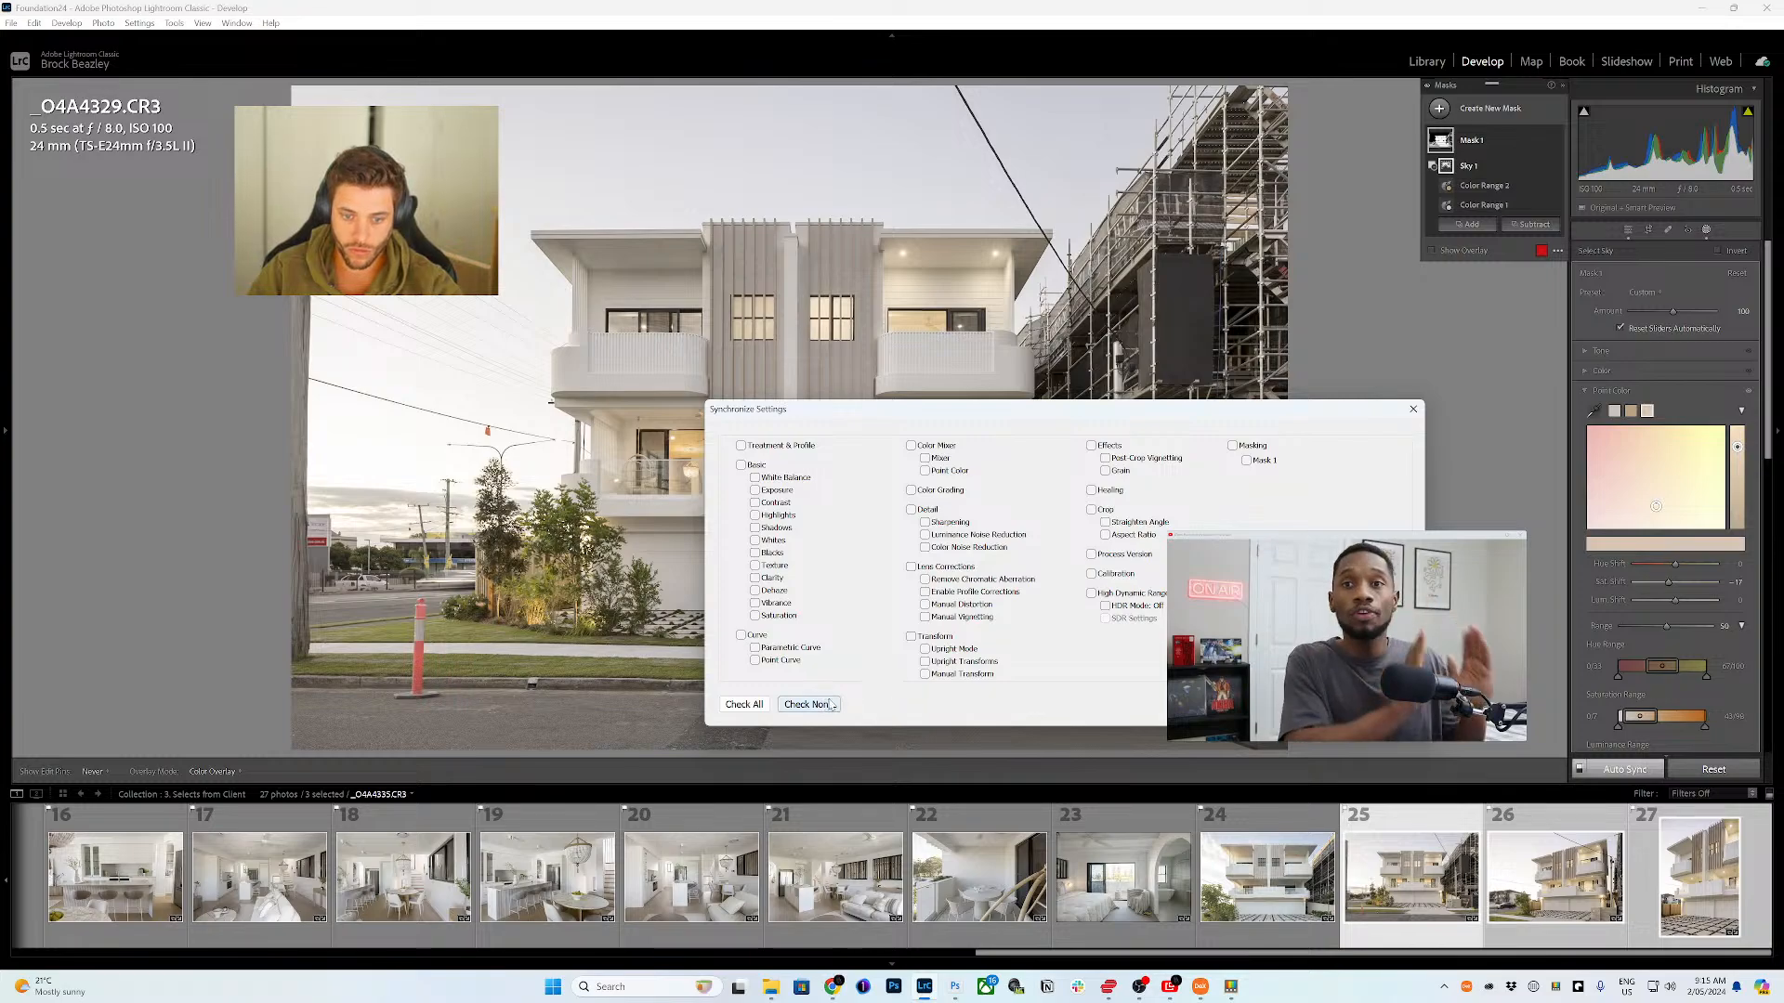
left_click(1247, 461)
left_click(1318, 704)
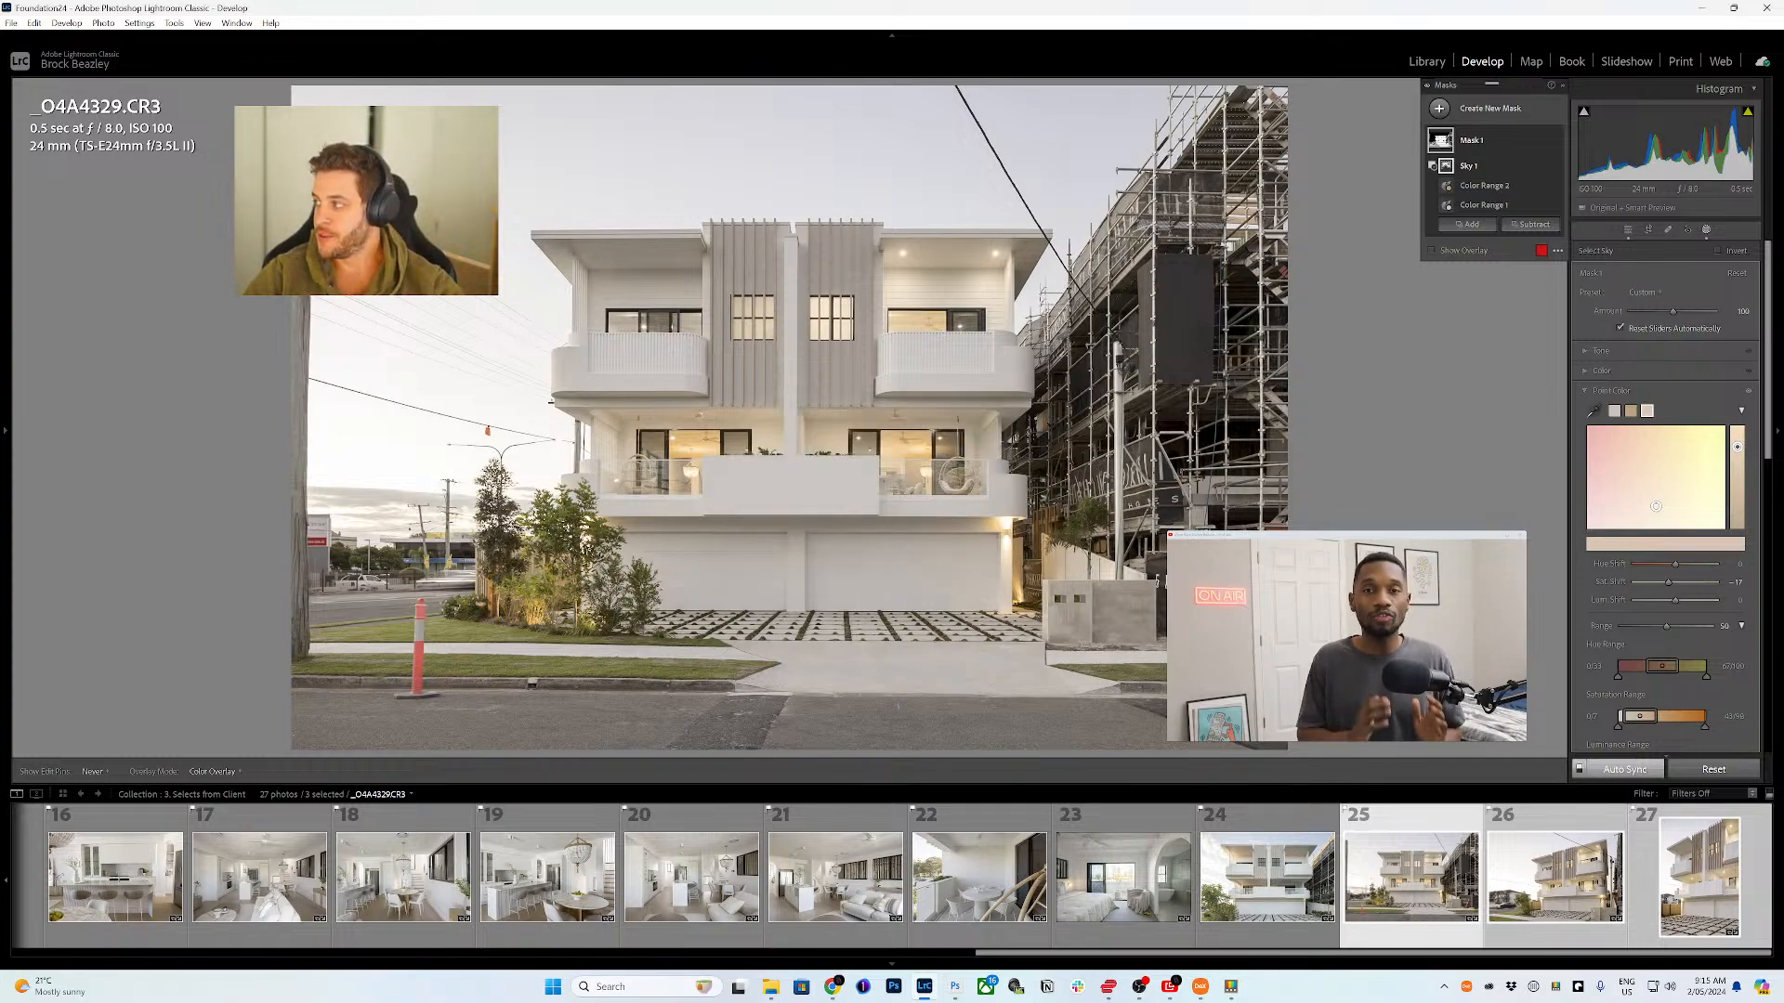
left_click(1588, 901)
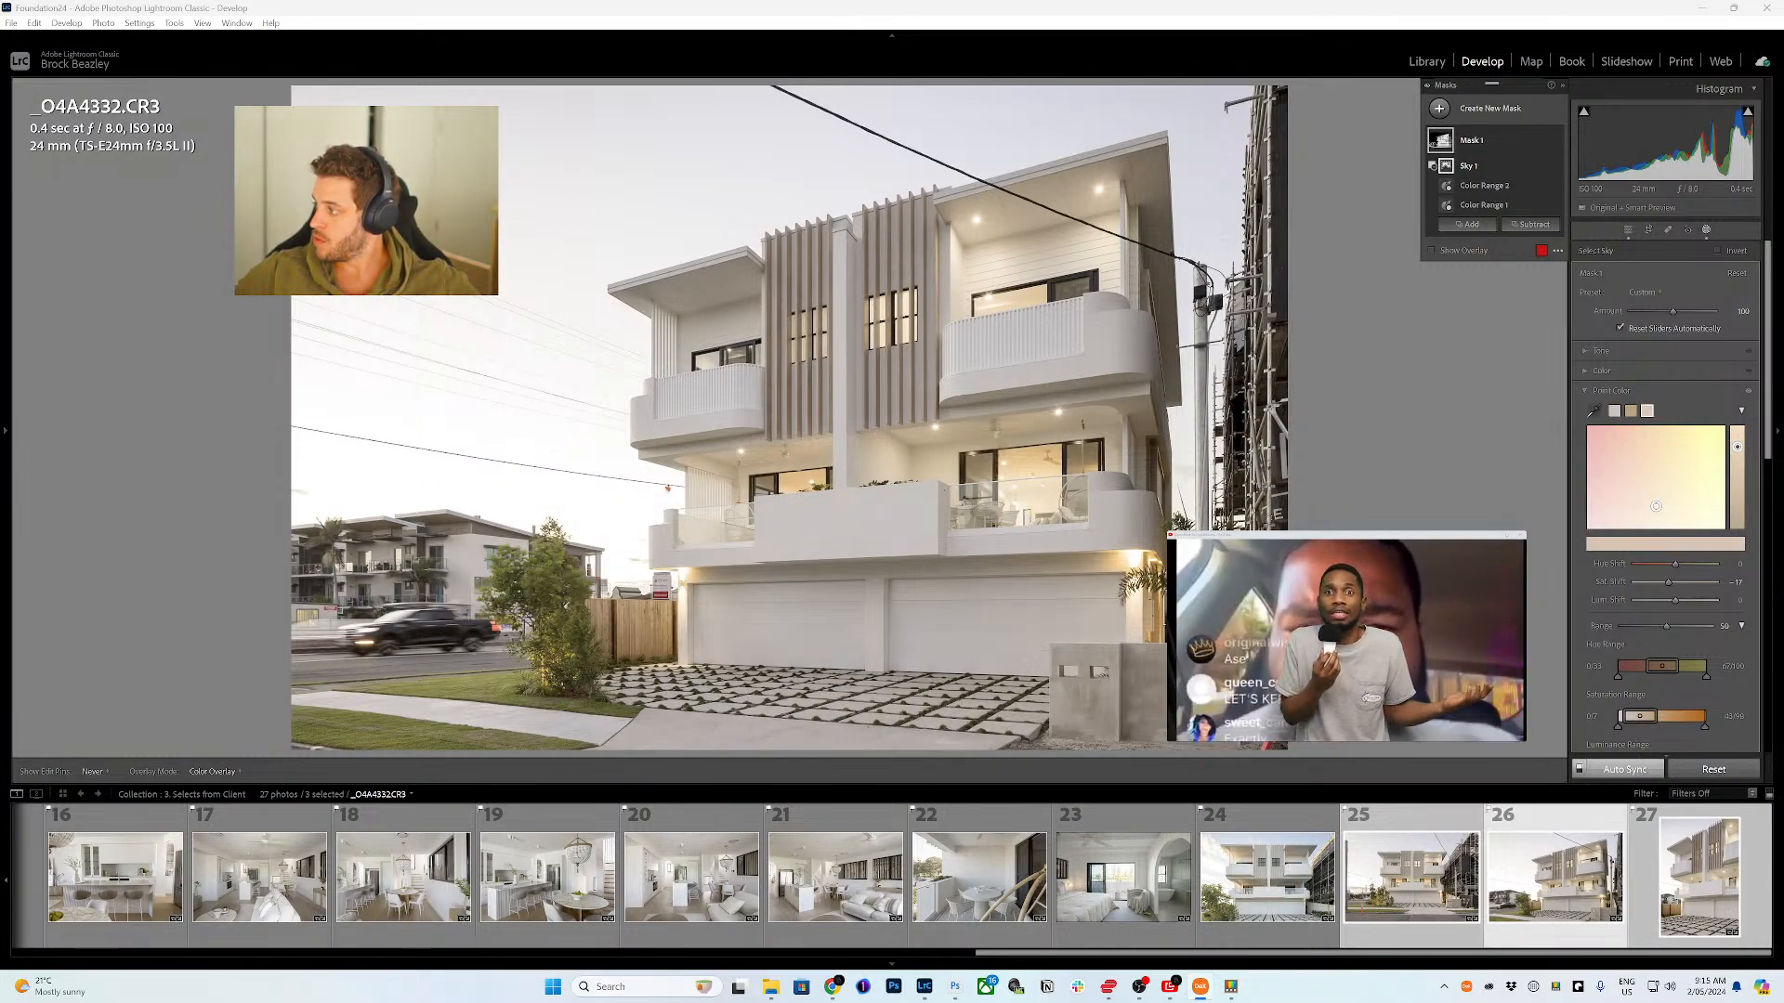
- Open bathroom photo _O4A4032 with the filmstrip hidden and masking closed
left_click(1730, 847)
left_click_drag(1193, 951, 231, 951)
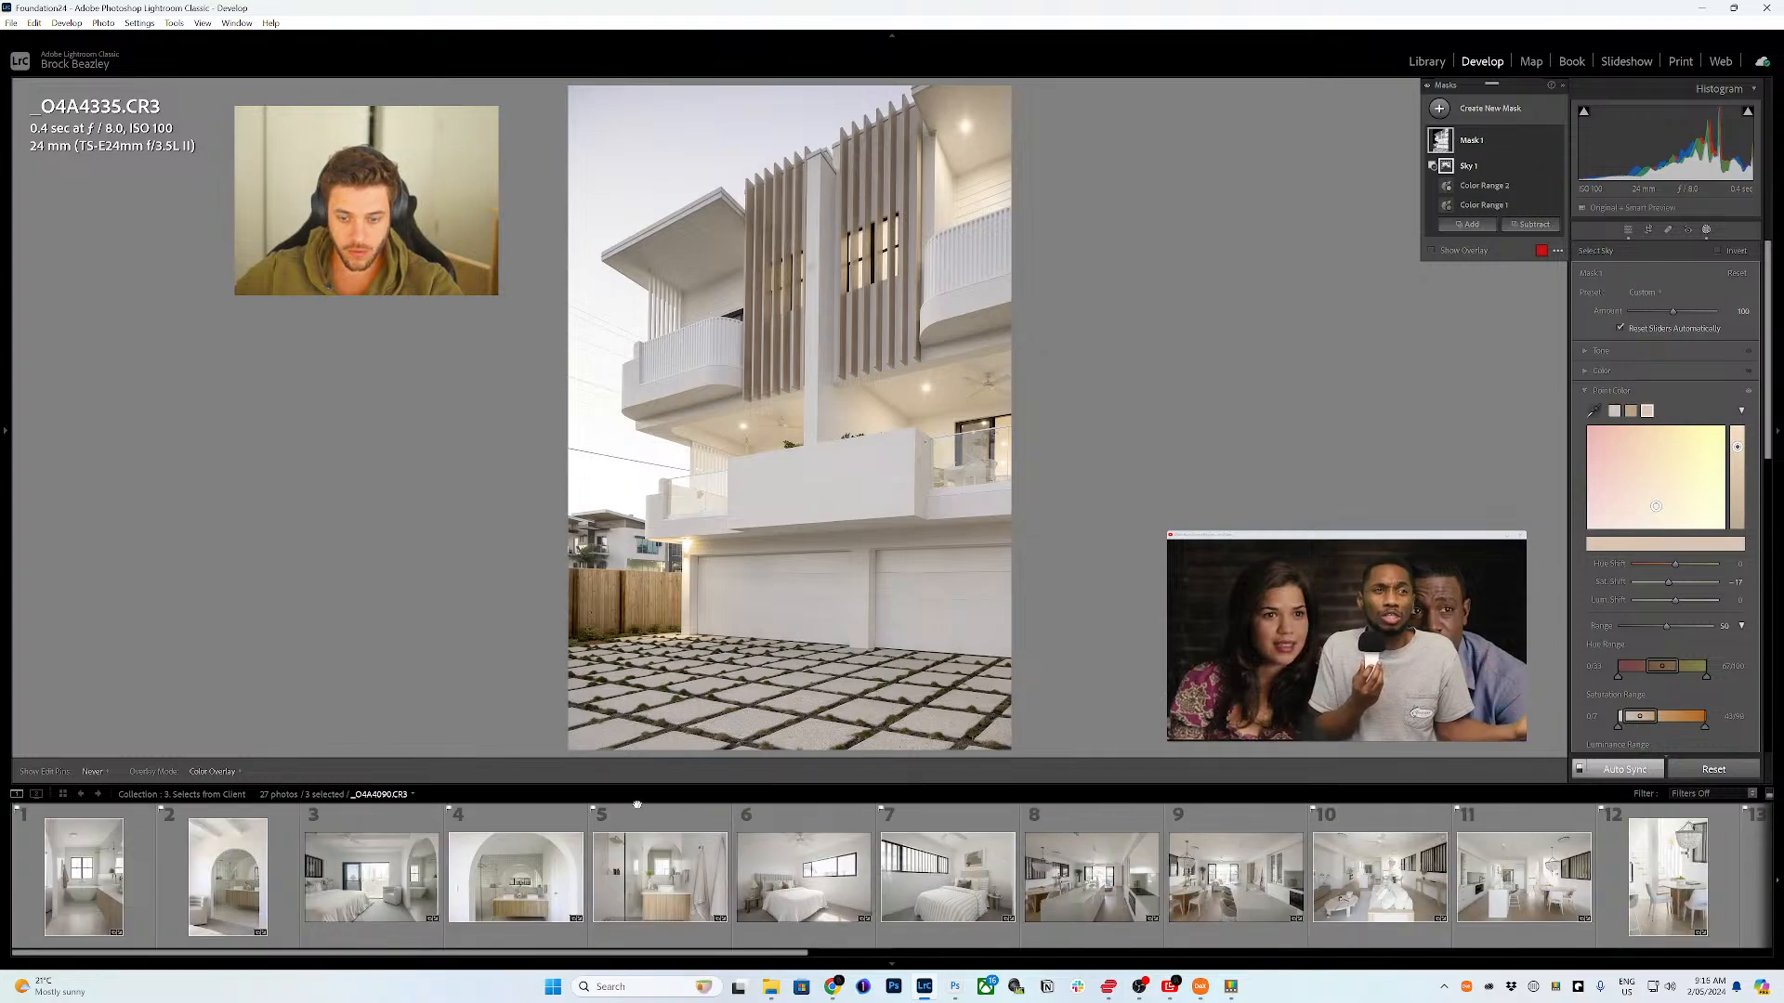
left_click(84, 873)
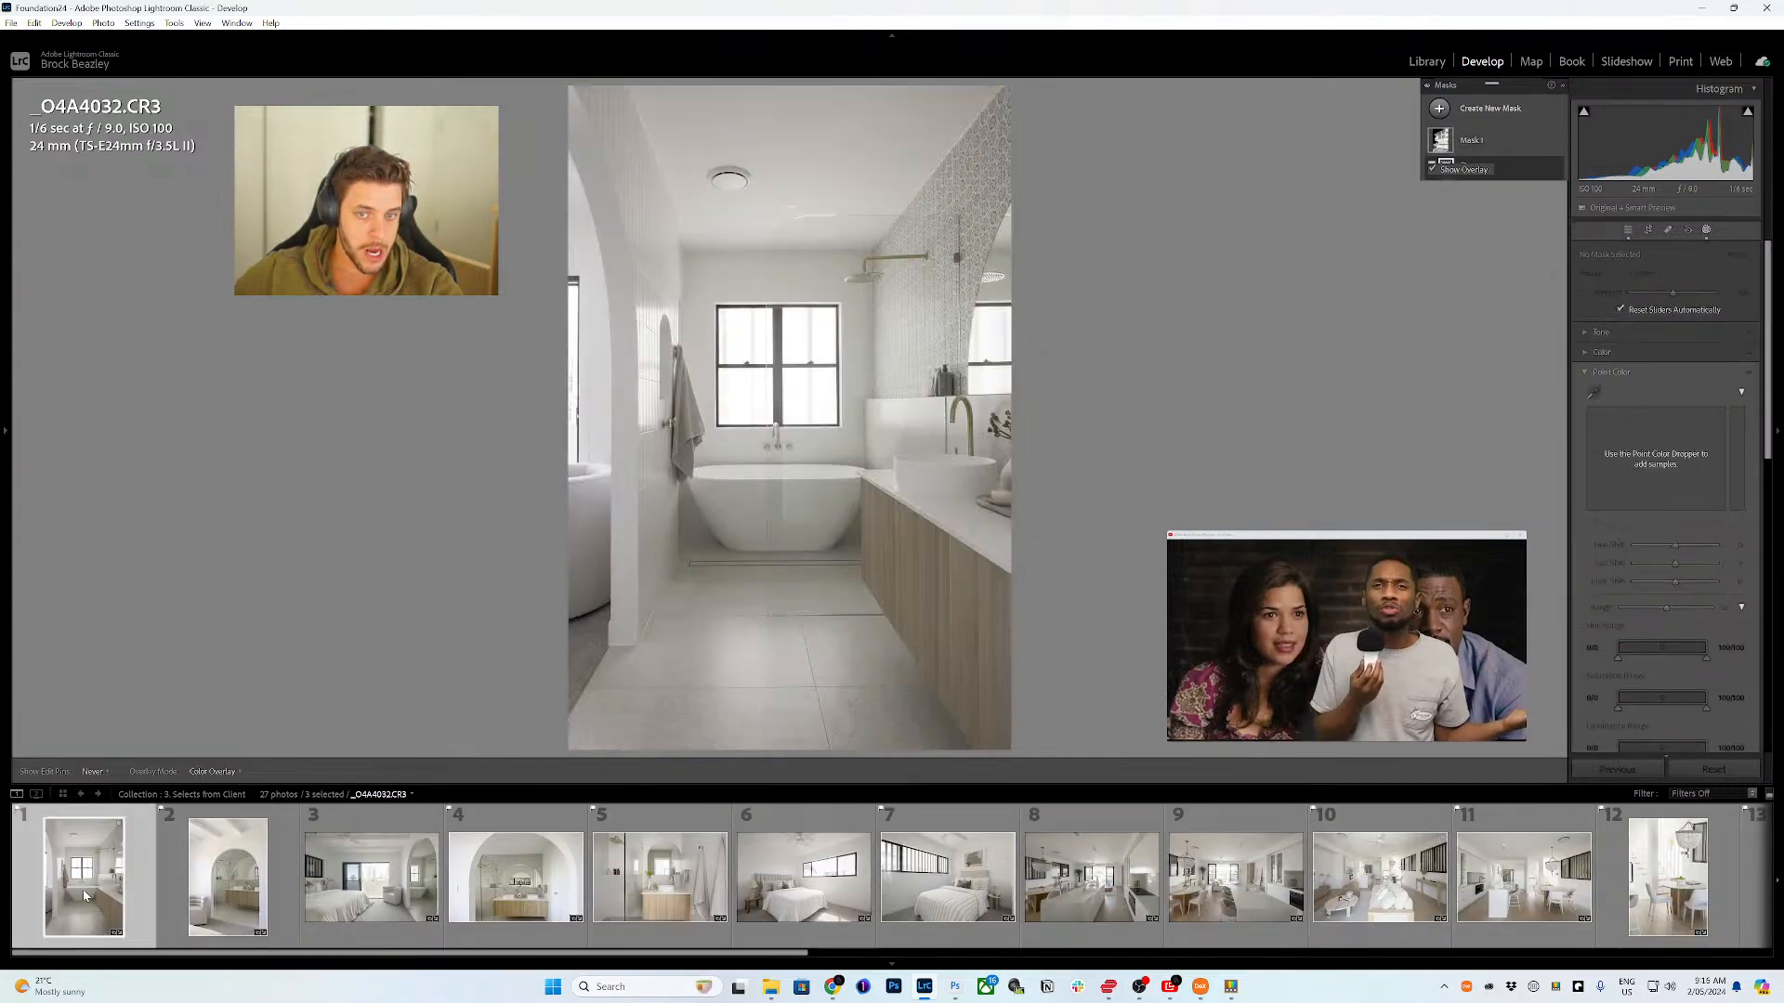
left_click(892, 966)
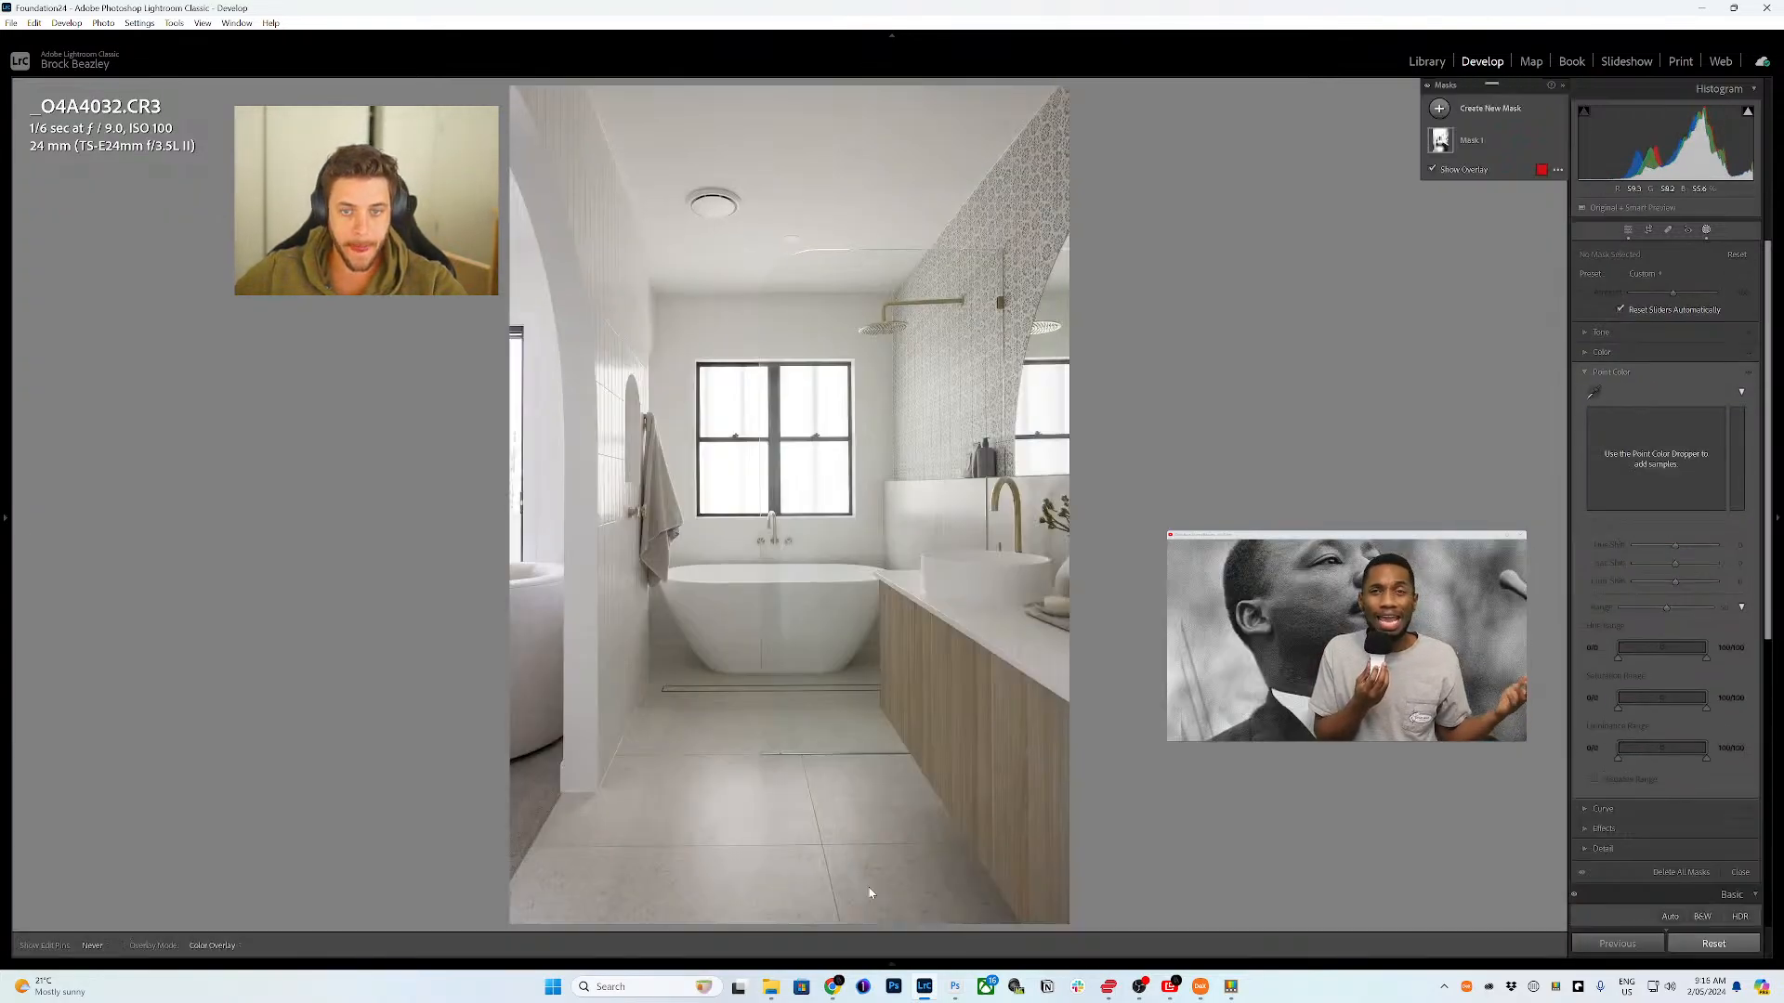
left_click(1707, 231)
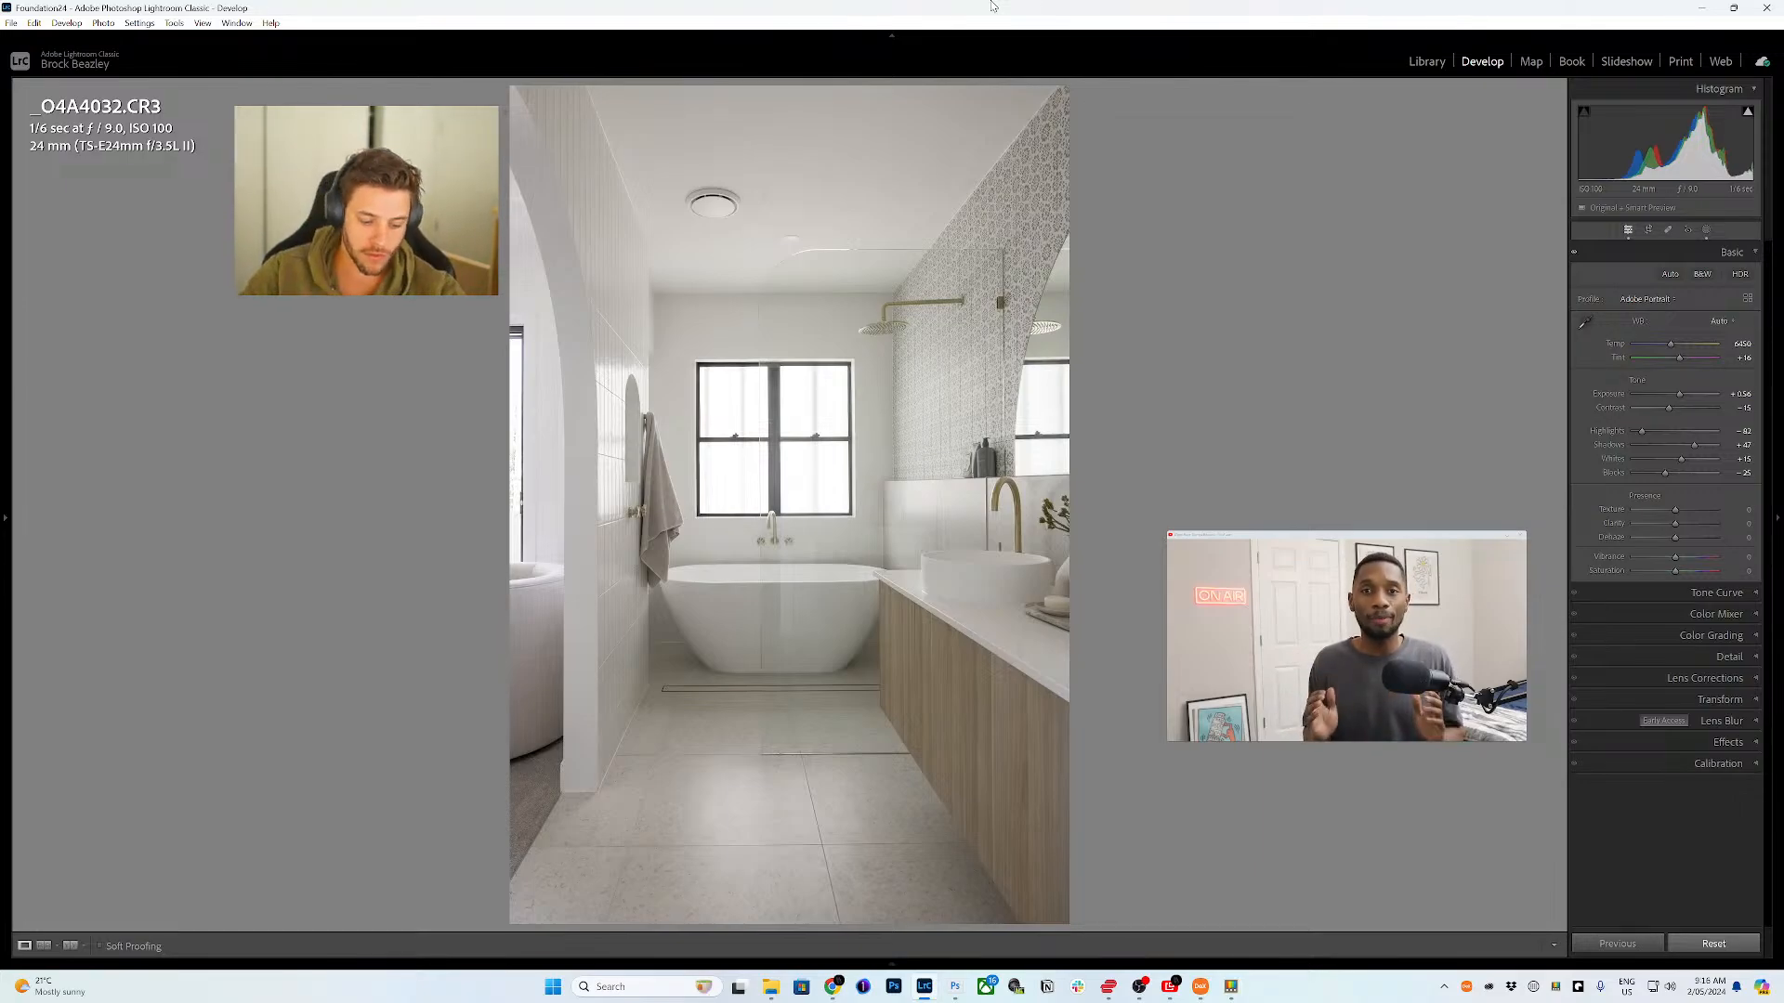
- Heal away the ceiling light in _O4A4032 with Spot Removal and check the result
key("q")
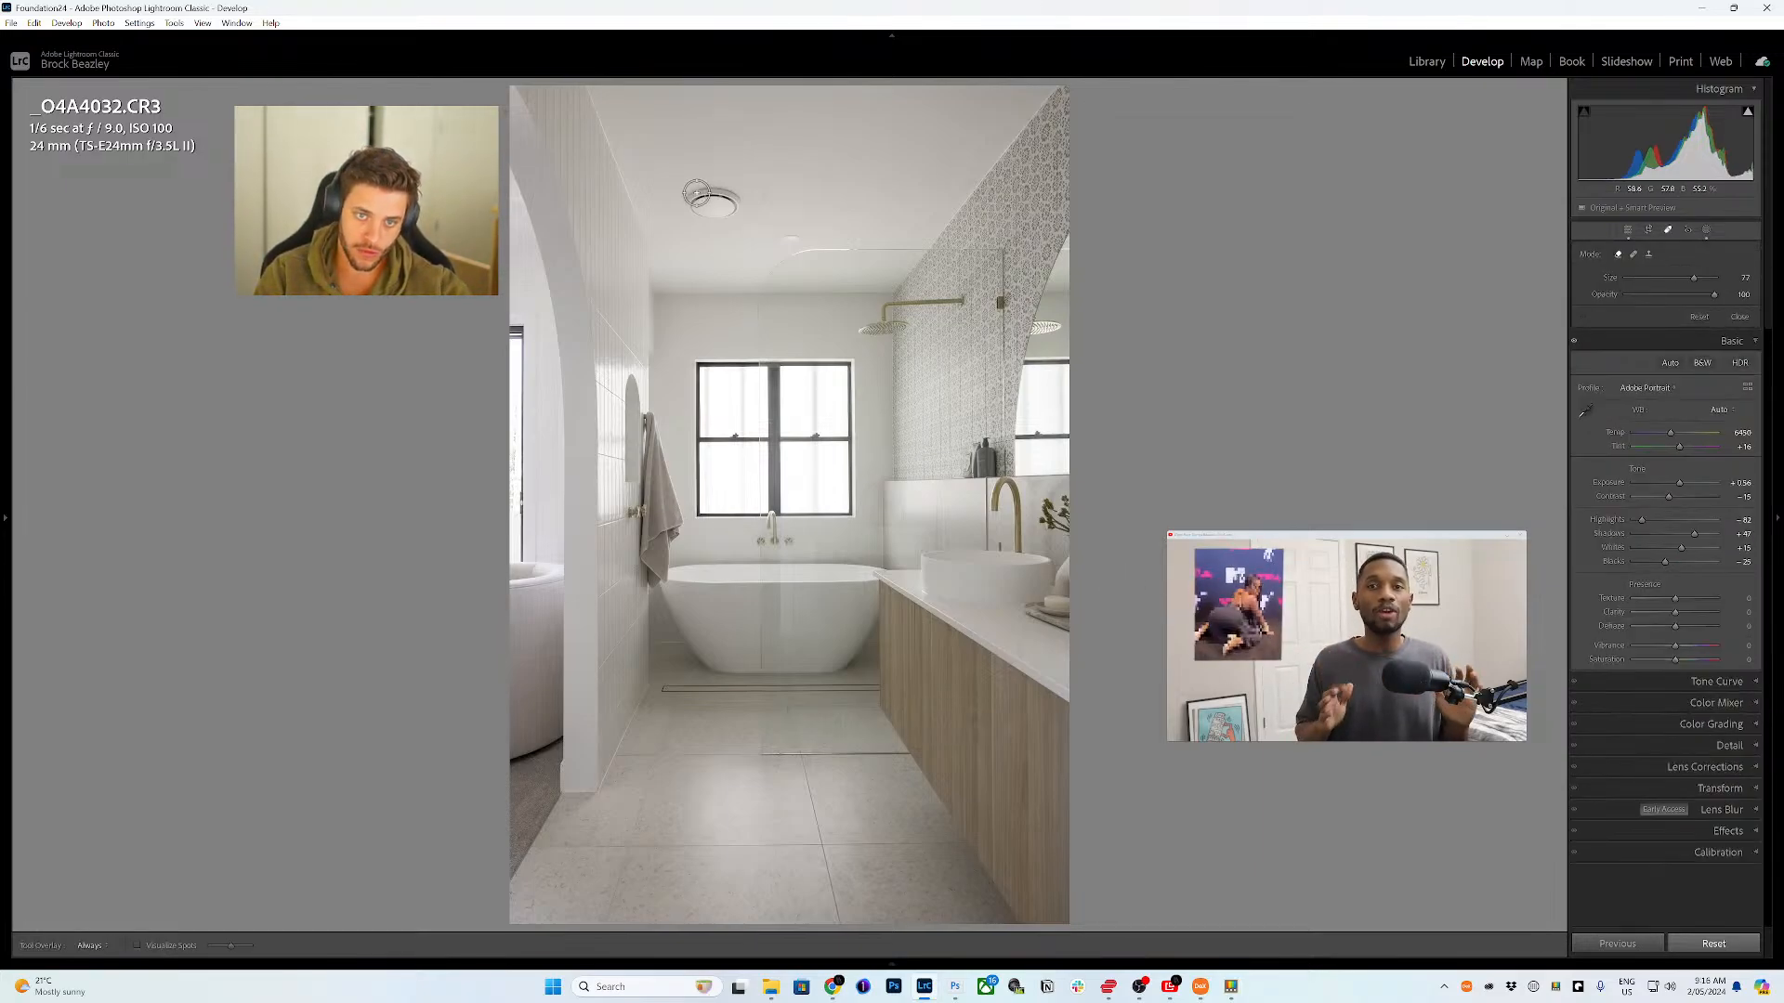
scroll(696, 190, "up", 10)
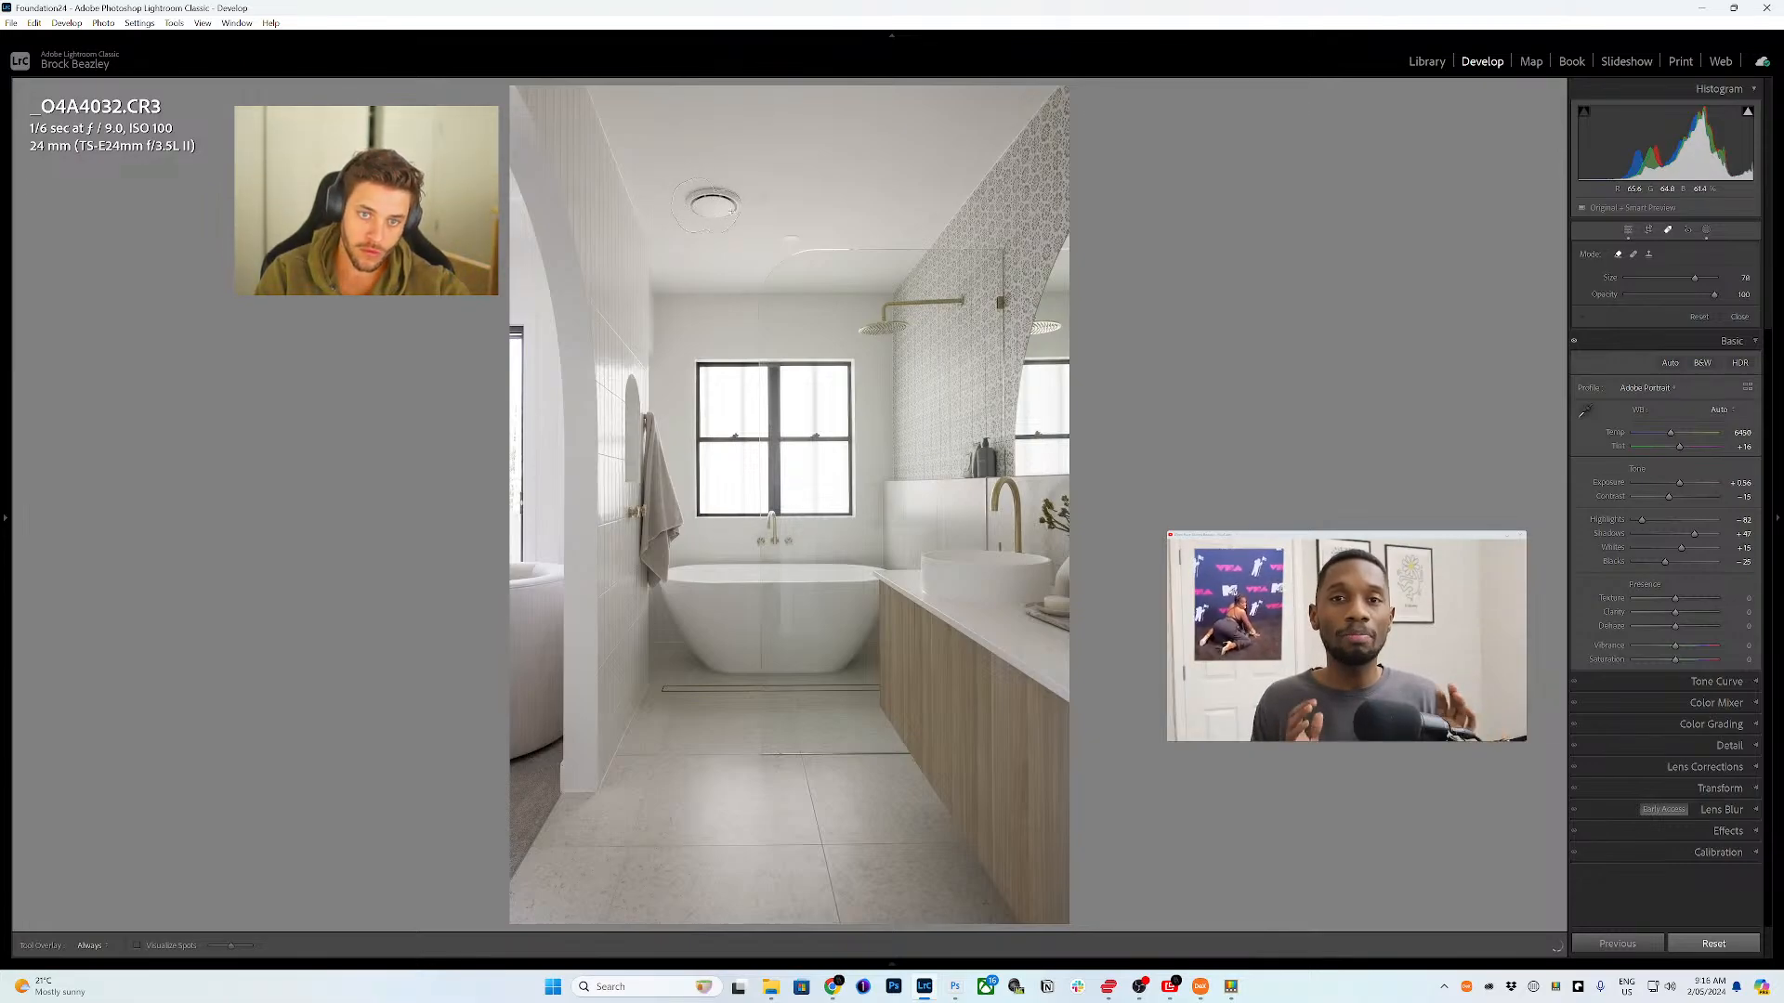
left_click(712, 204)
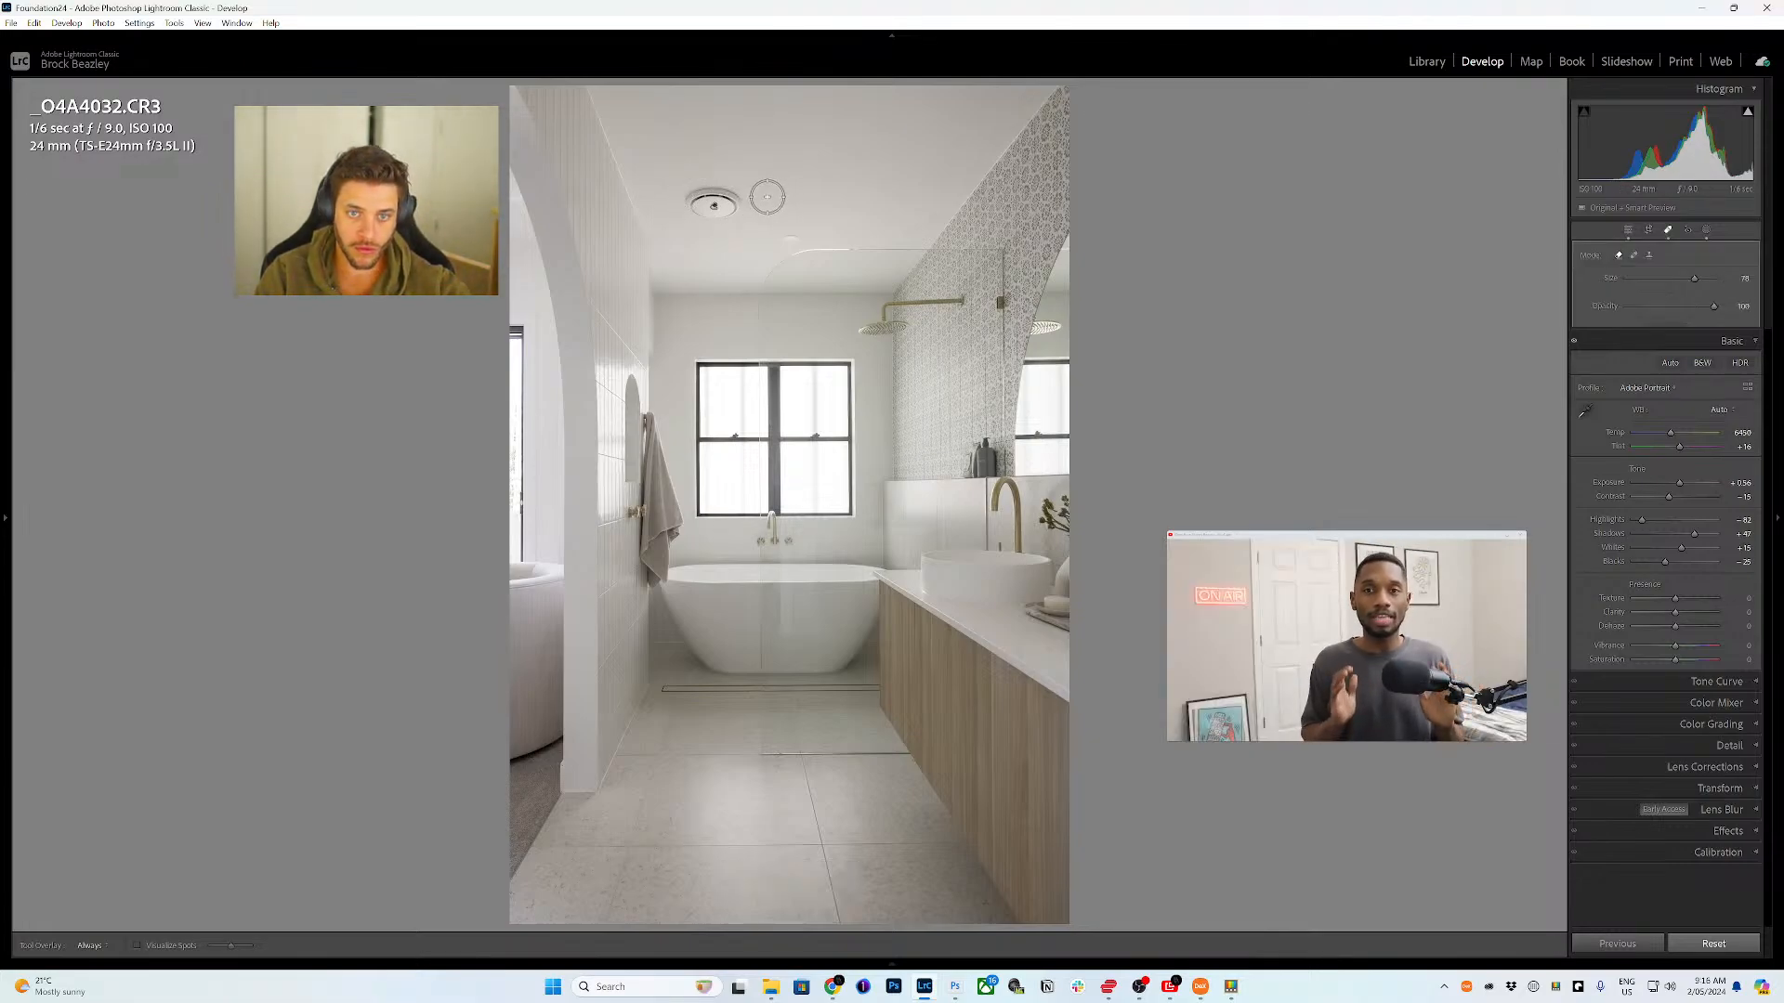
key("d")
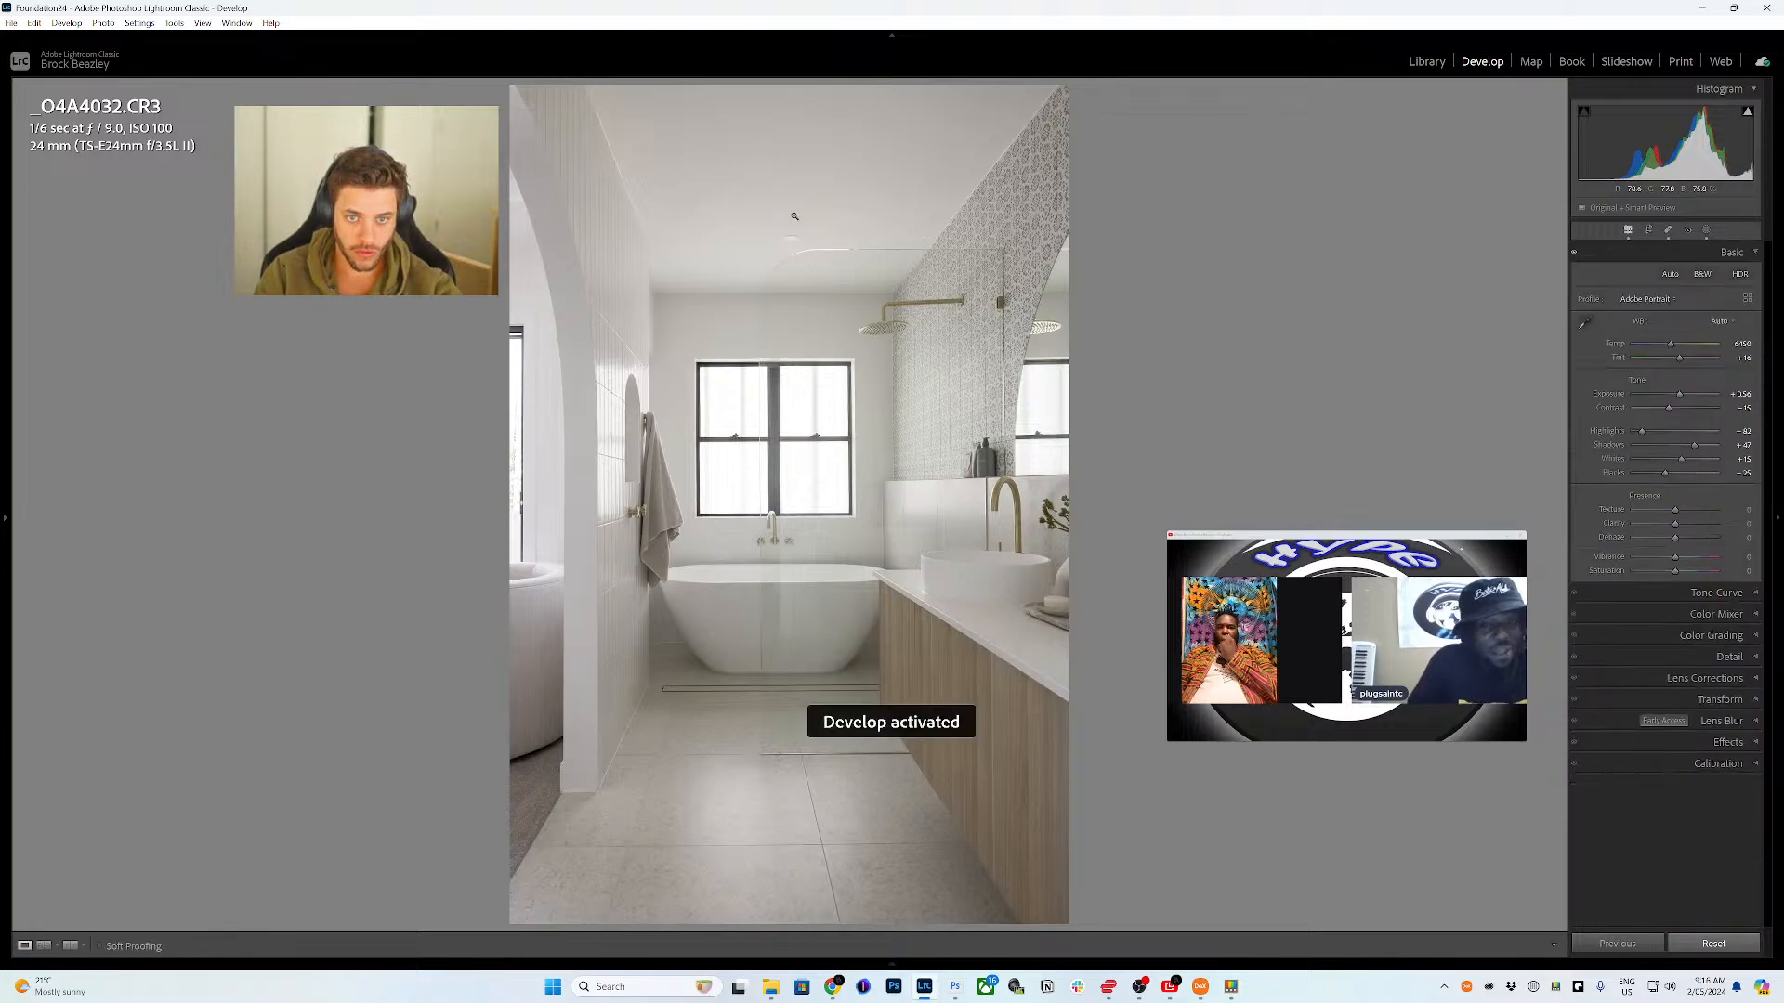
key("q")
scroll(784, 237, "down", 2)
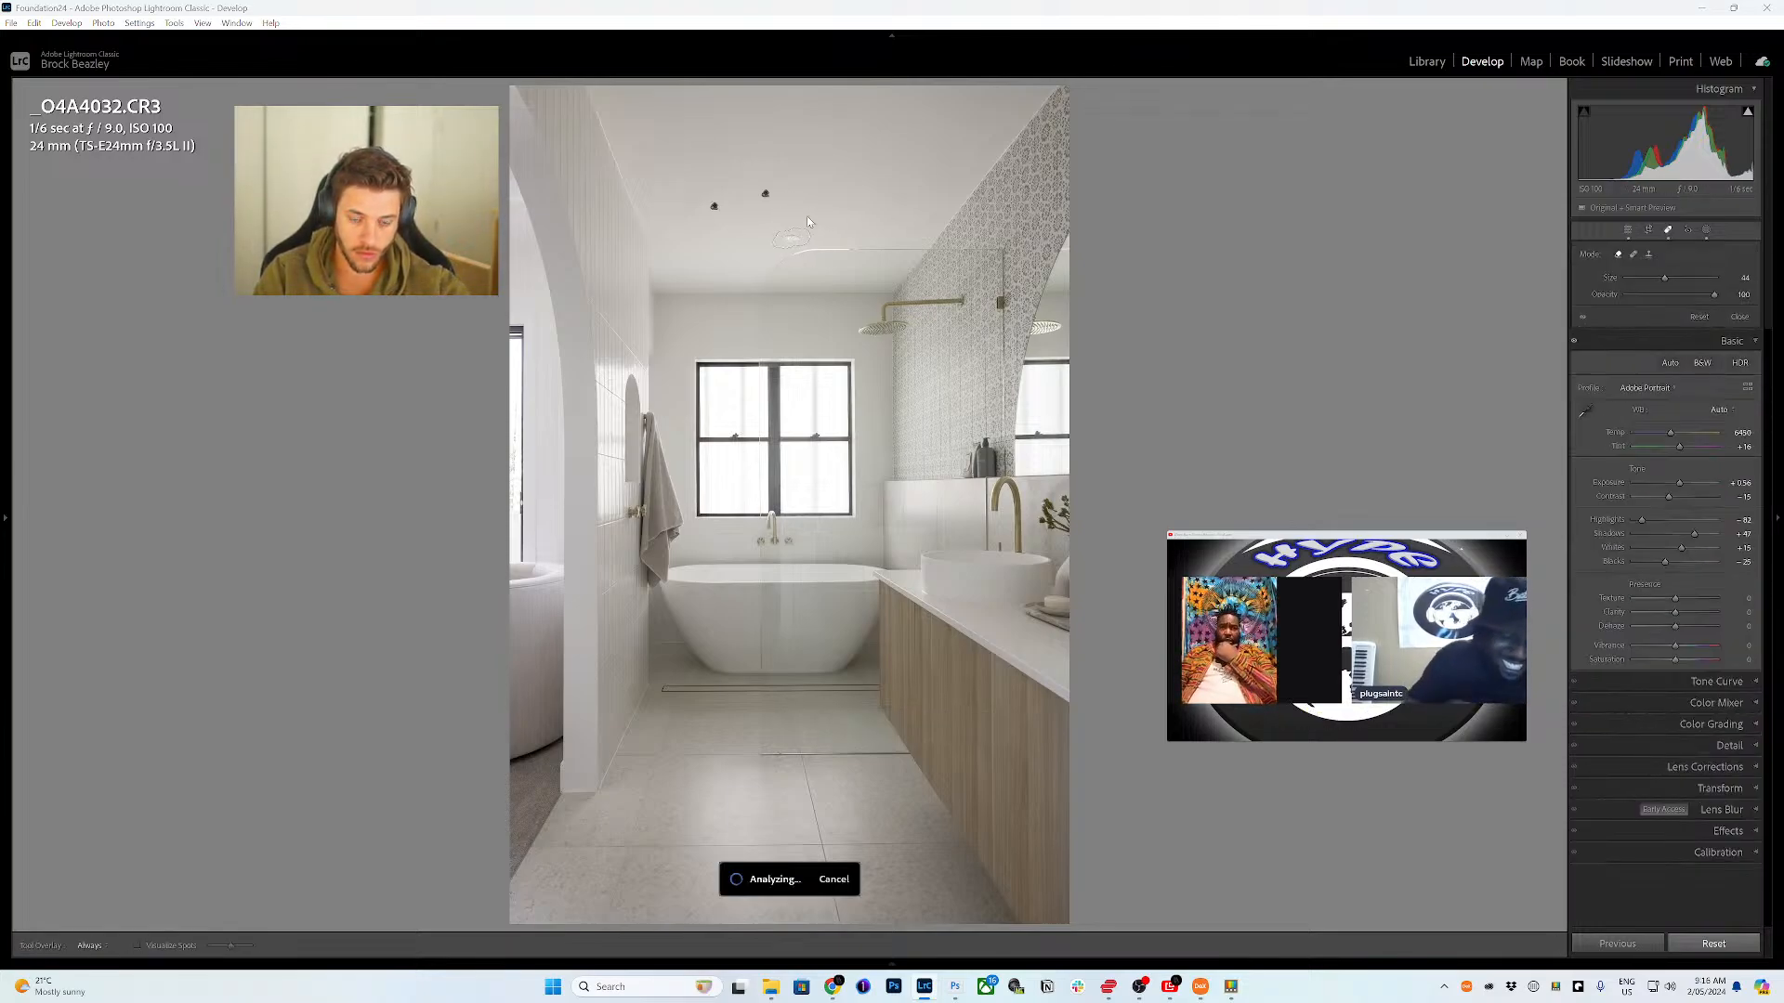
key("d")
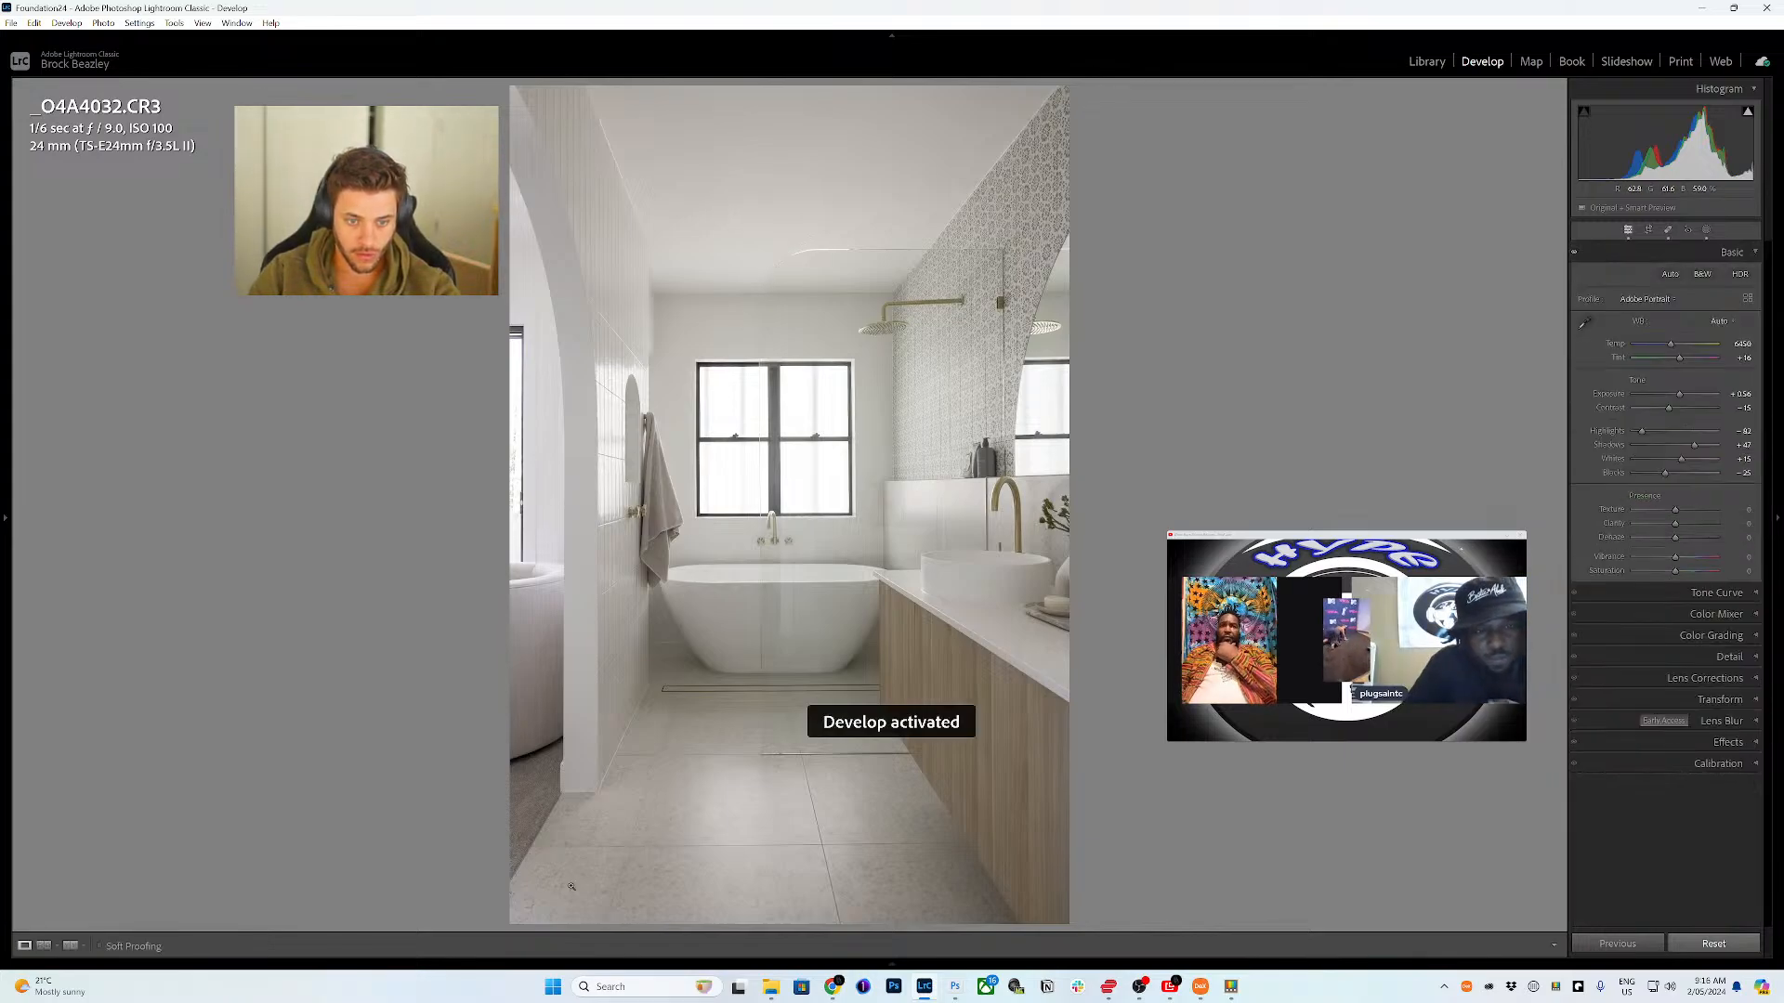
- On bathroom photo _O4A4050, heal a small mark on the left wall
left_click(263, 931)
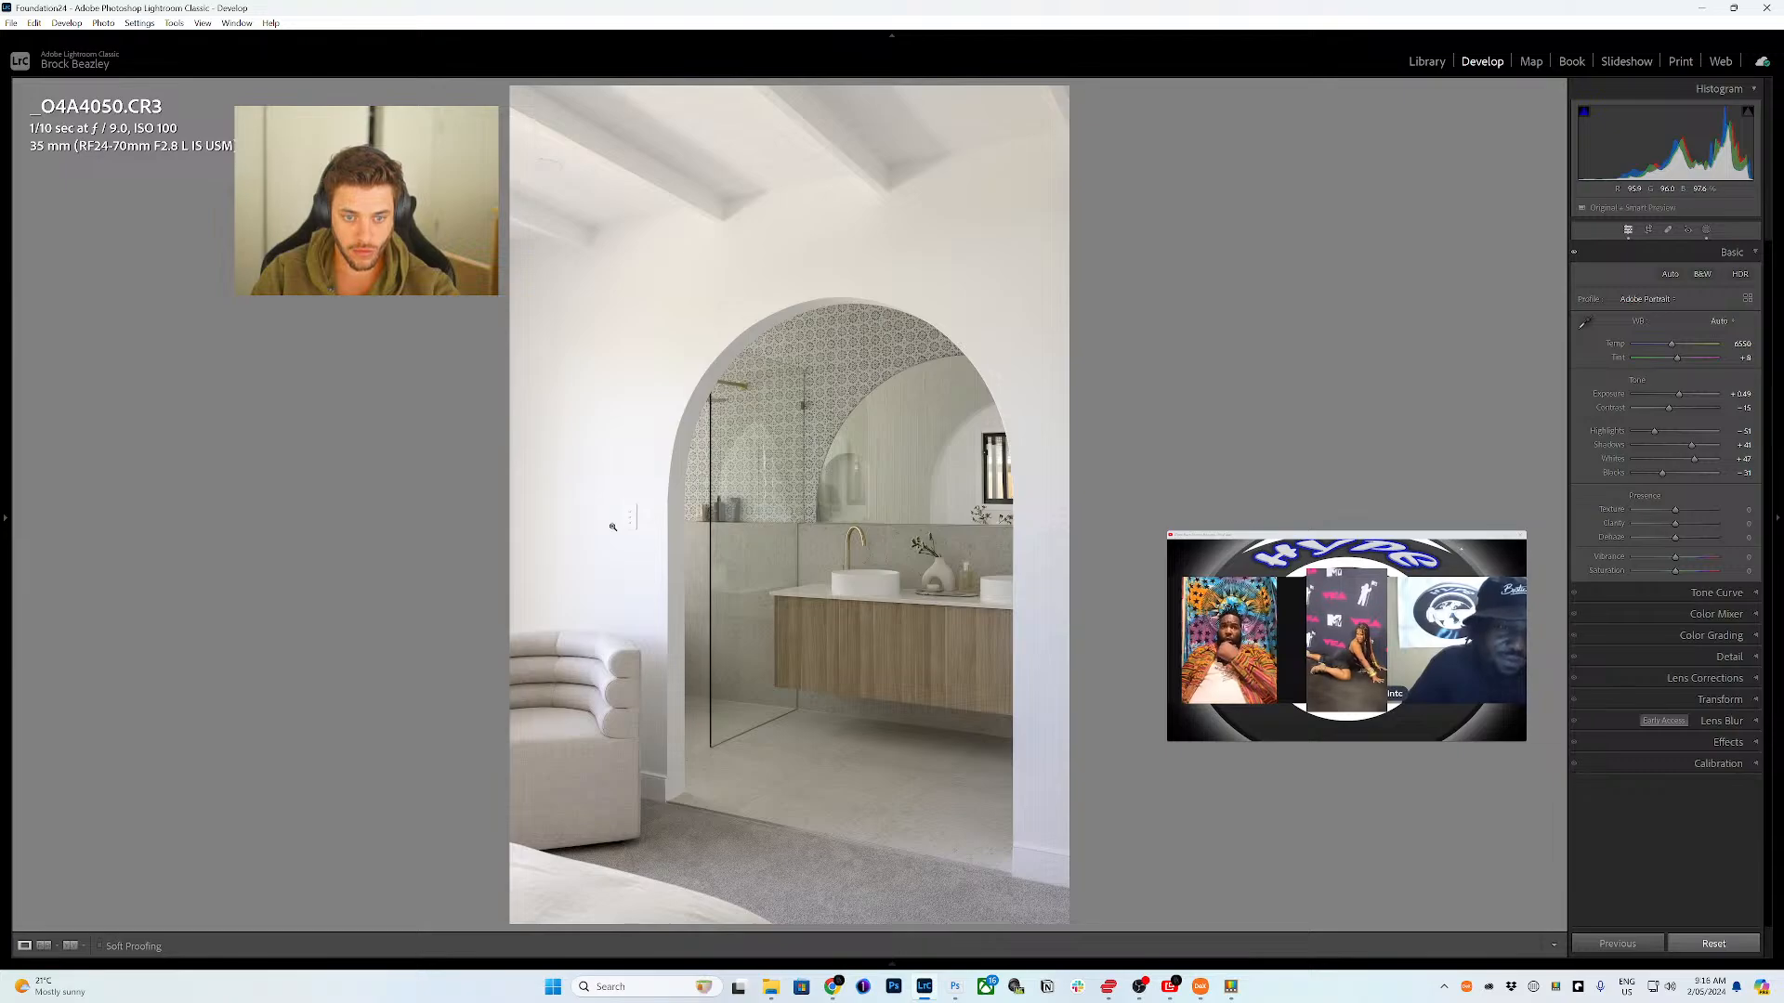
key("q")
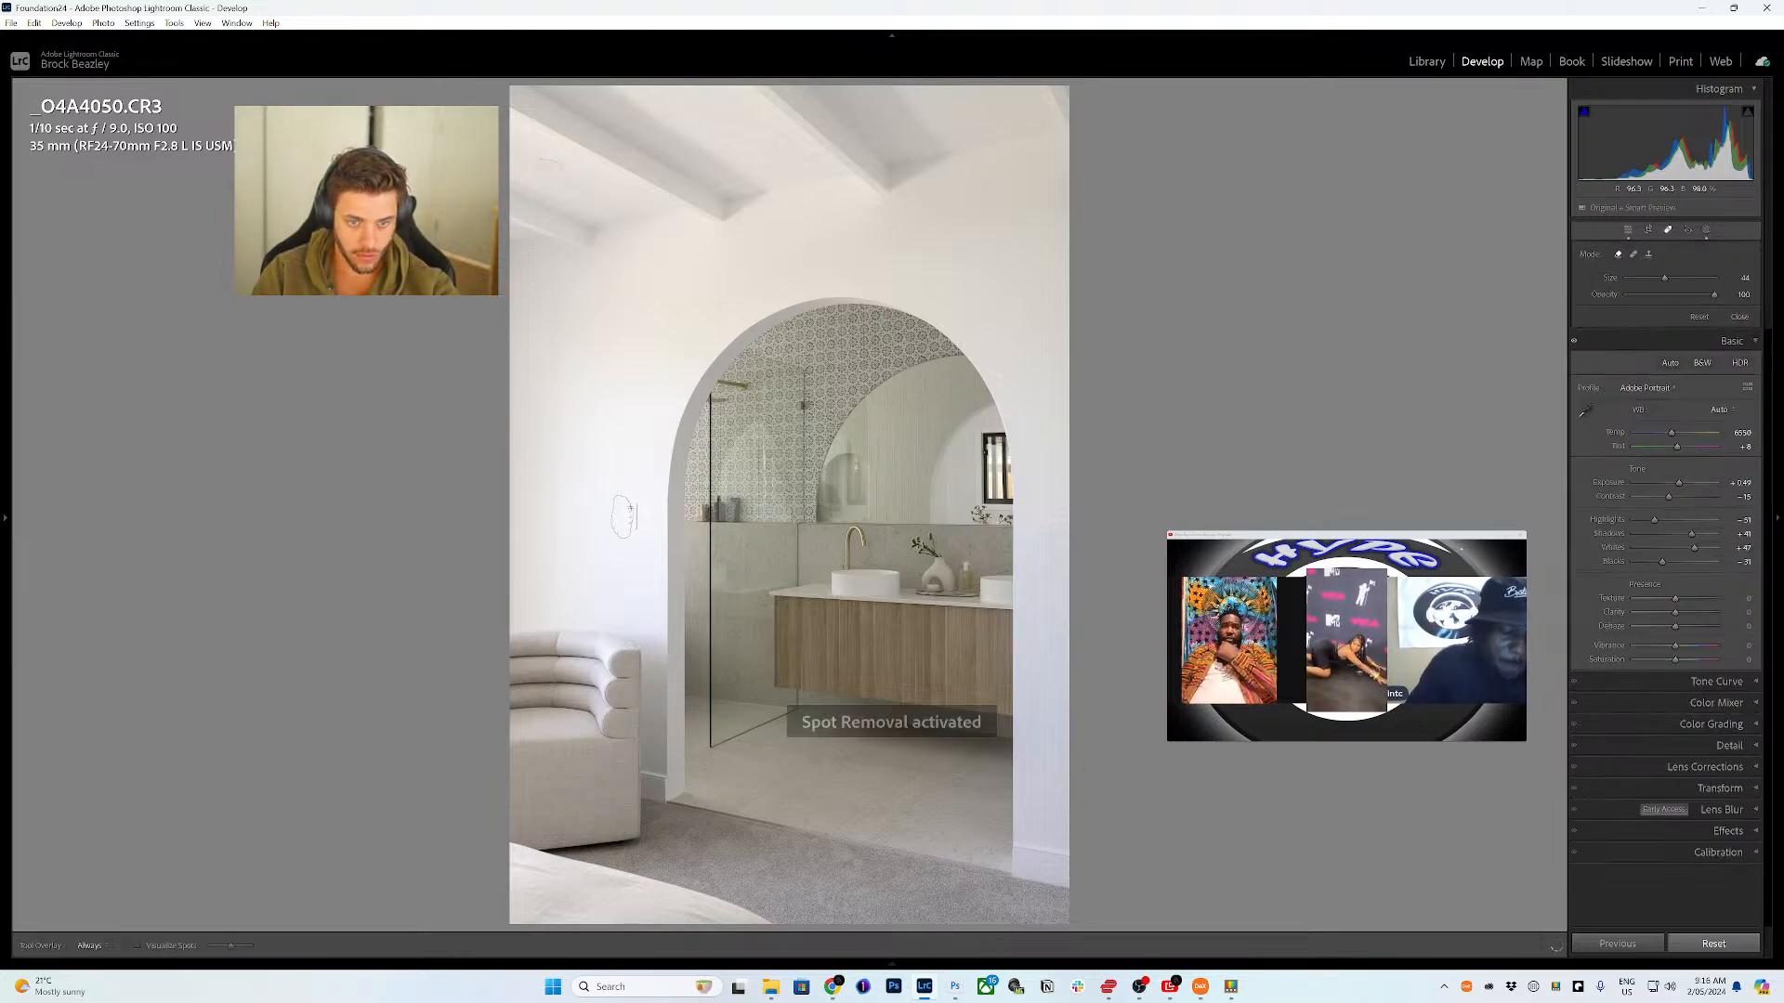
left_click(628, 516)
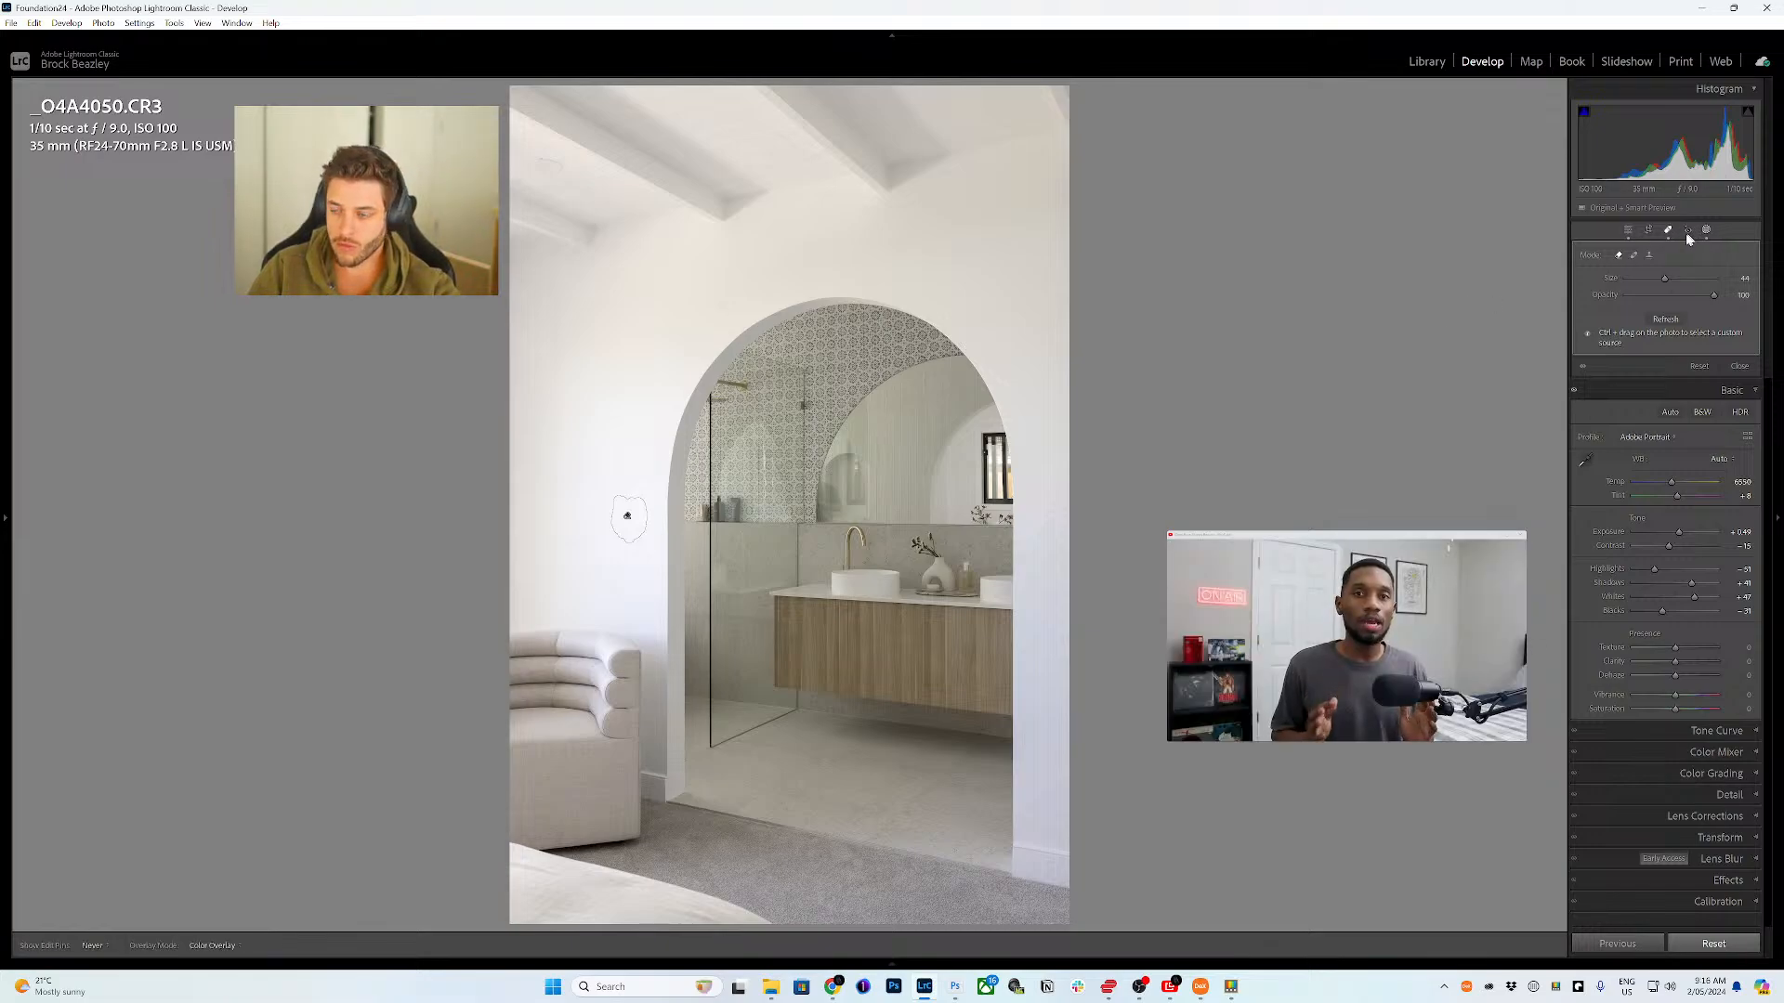
key("shift+w")
- Create a Color Range mask from the bathroom wall and desaturate a sampled mirror point colour
left_click(1482, 109)
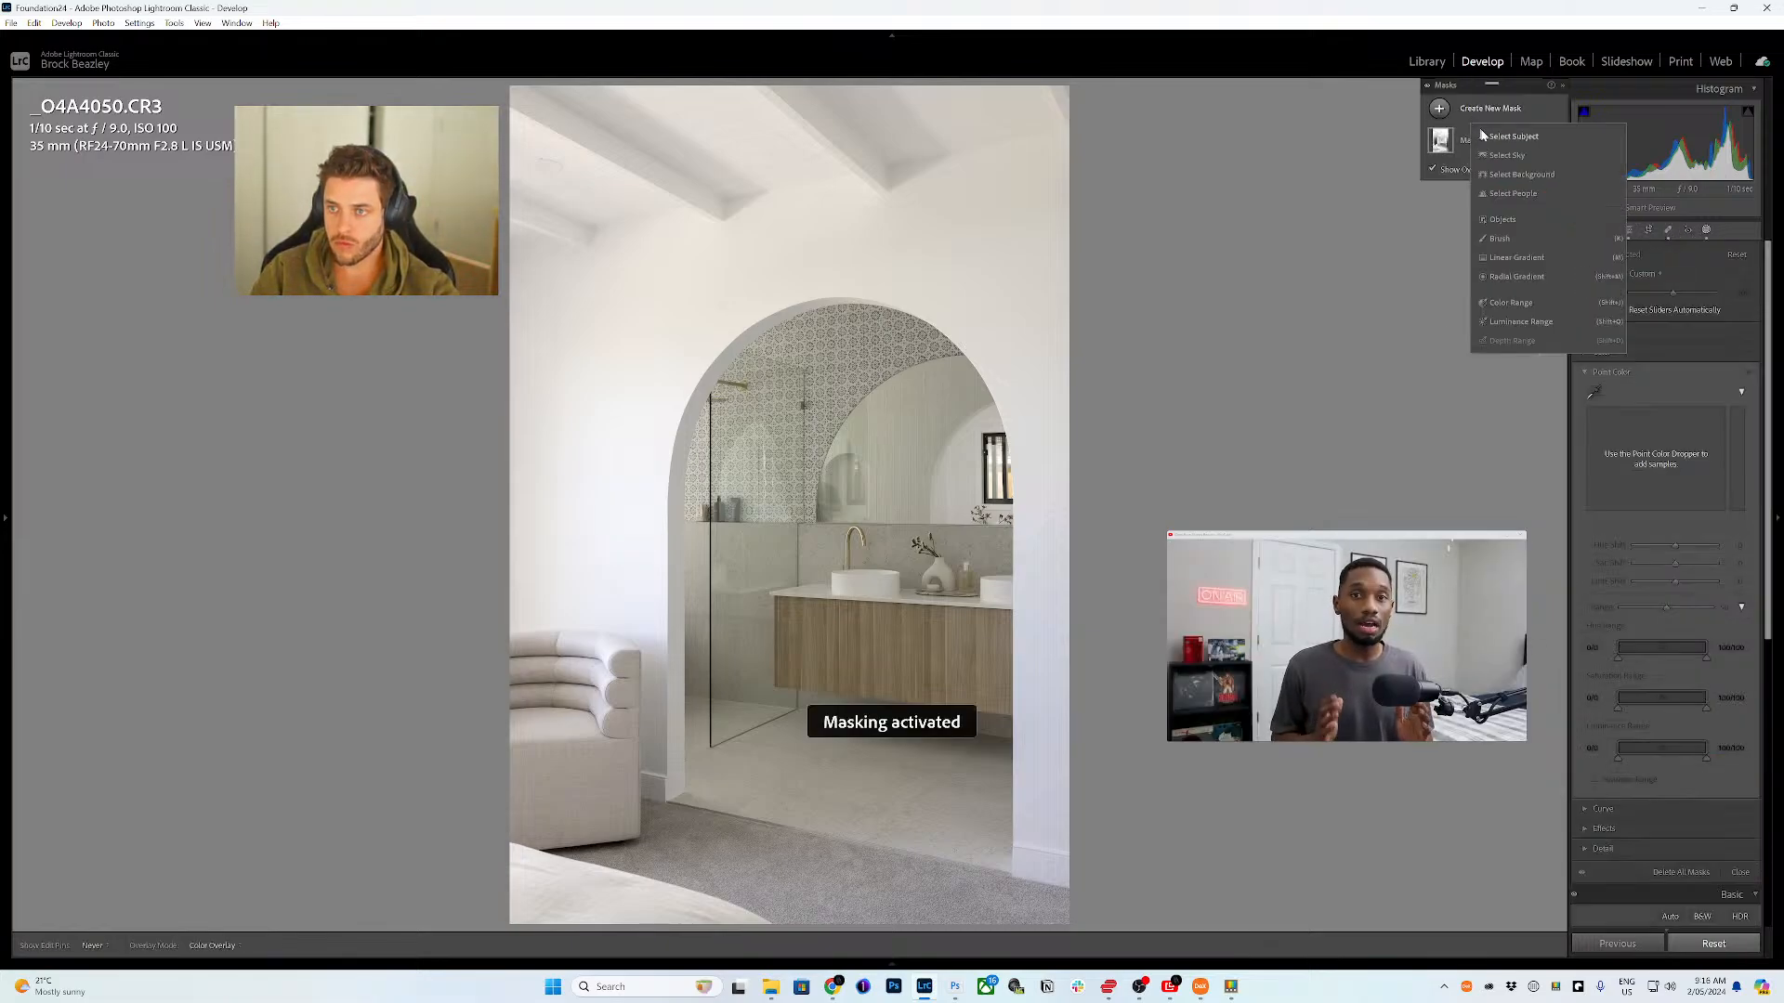
left_click(1510, 302)
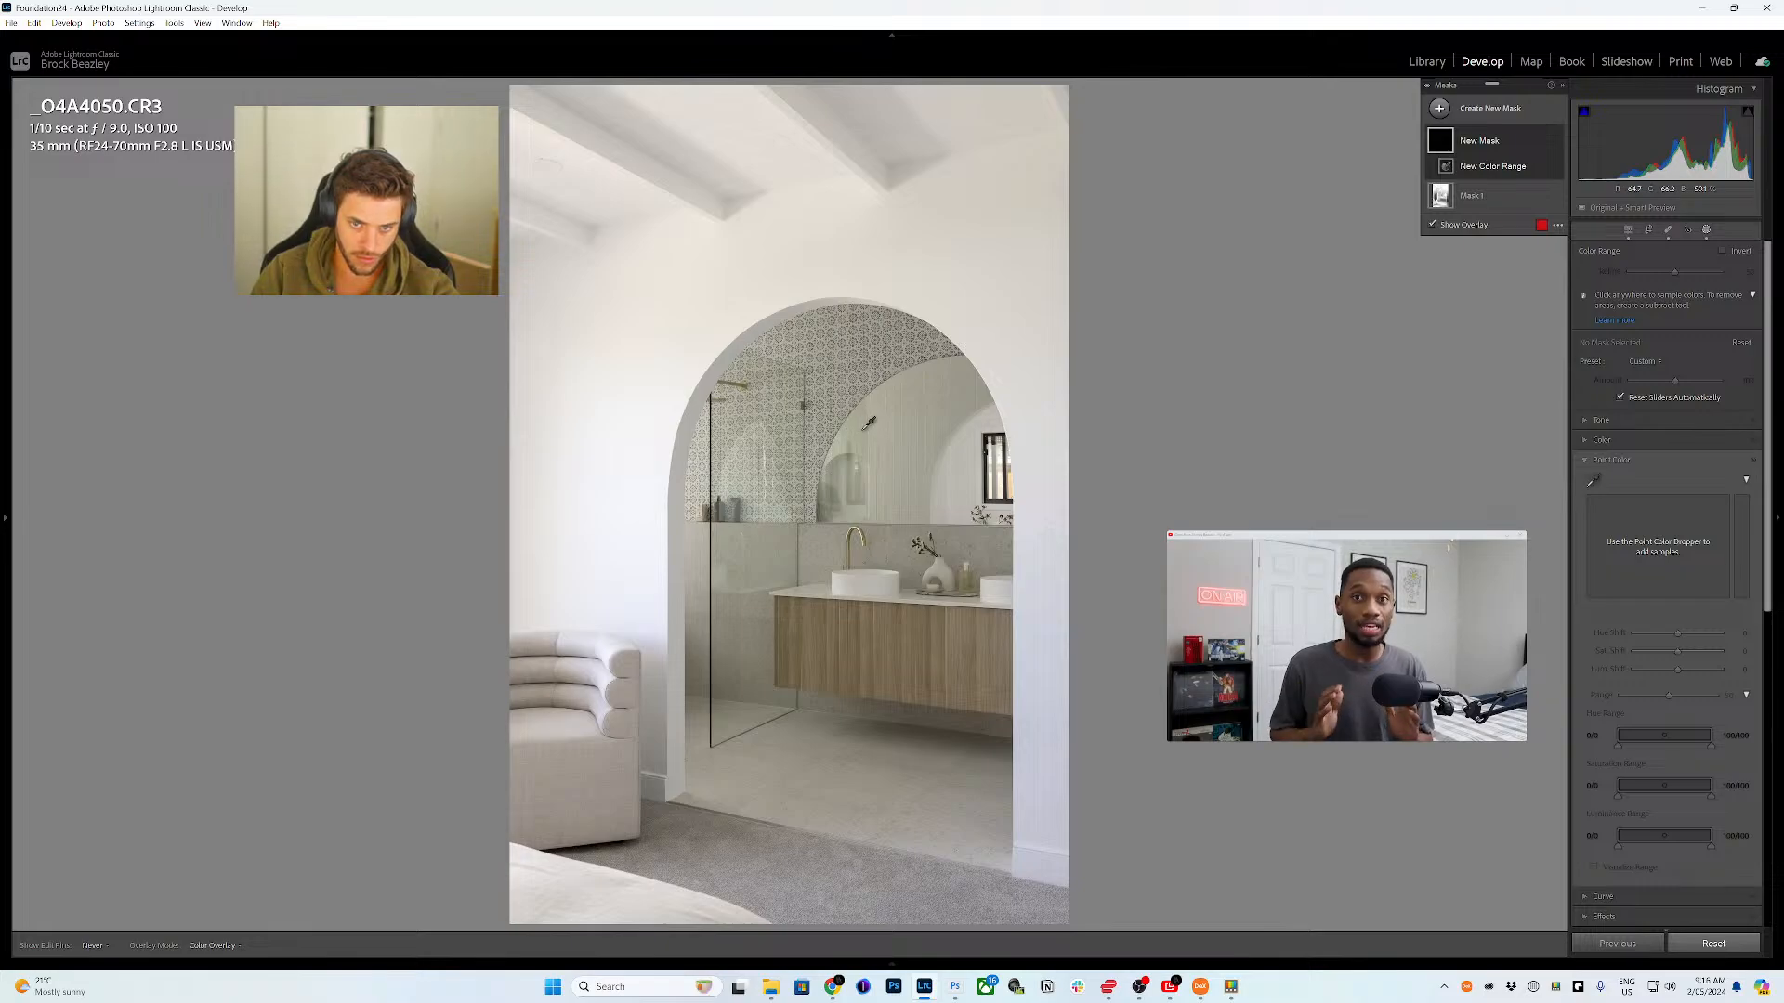
left_click(888, 415)
left_click(1593, 482)
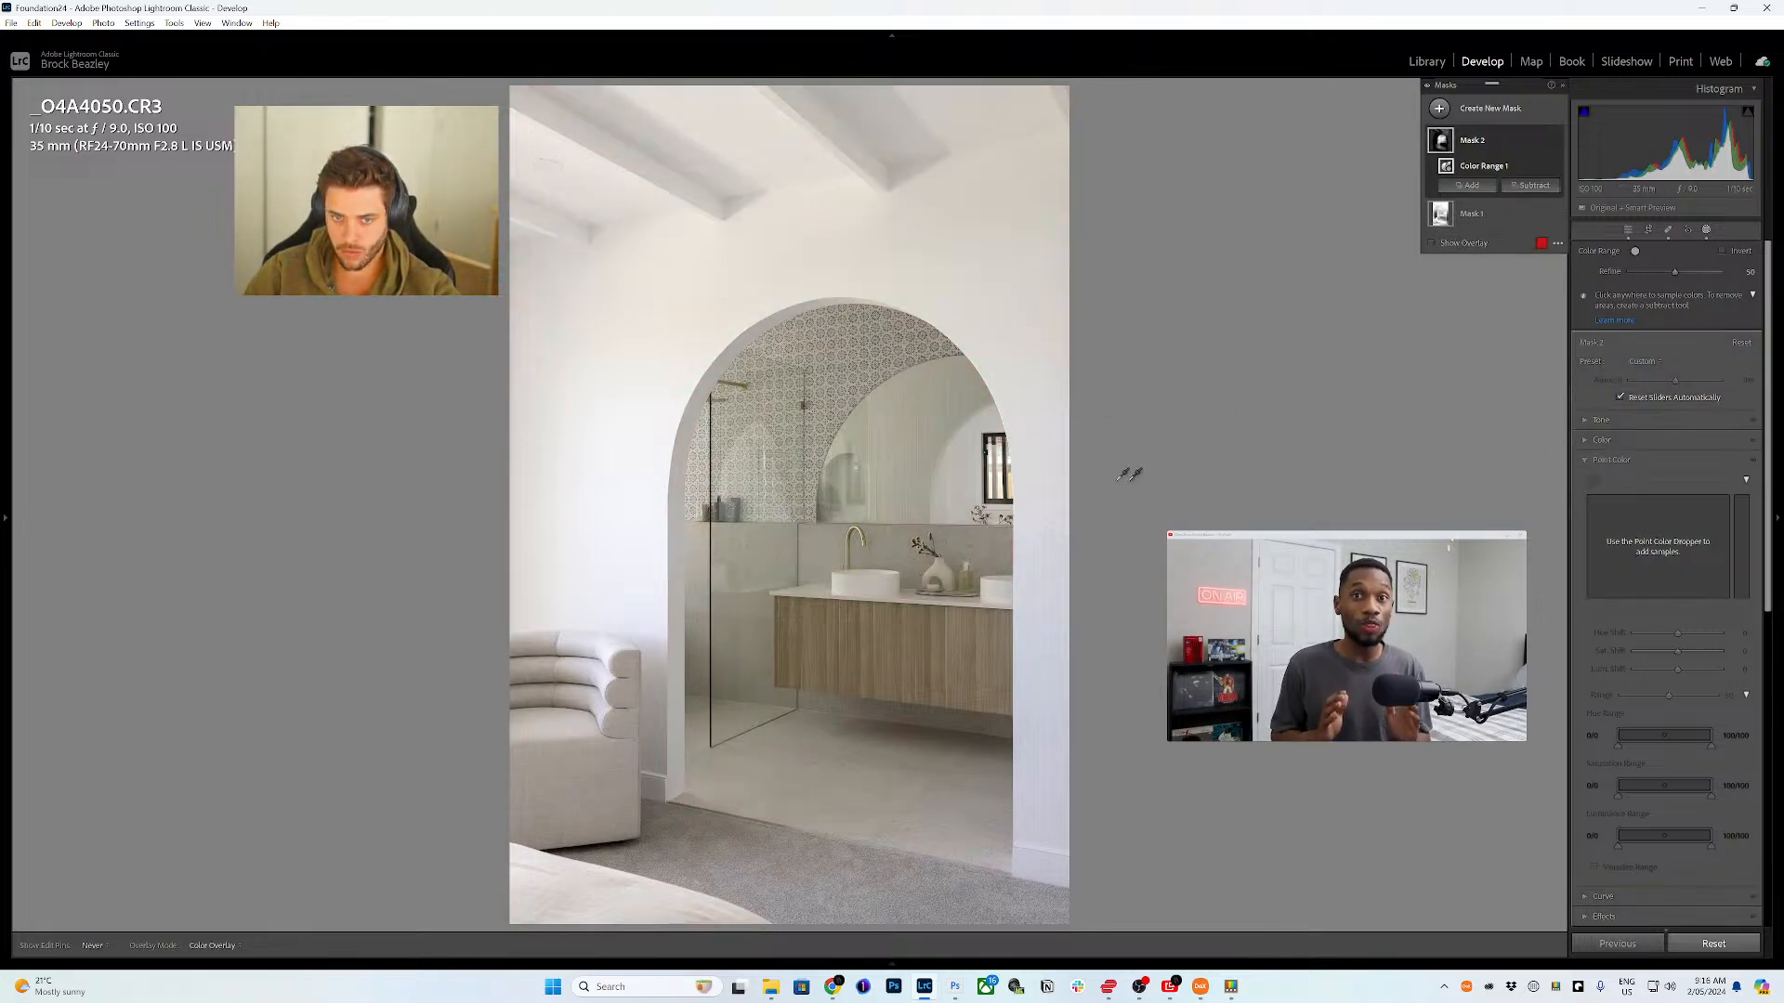
left_click(922, 493)
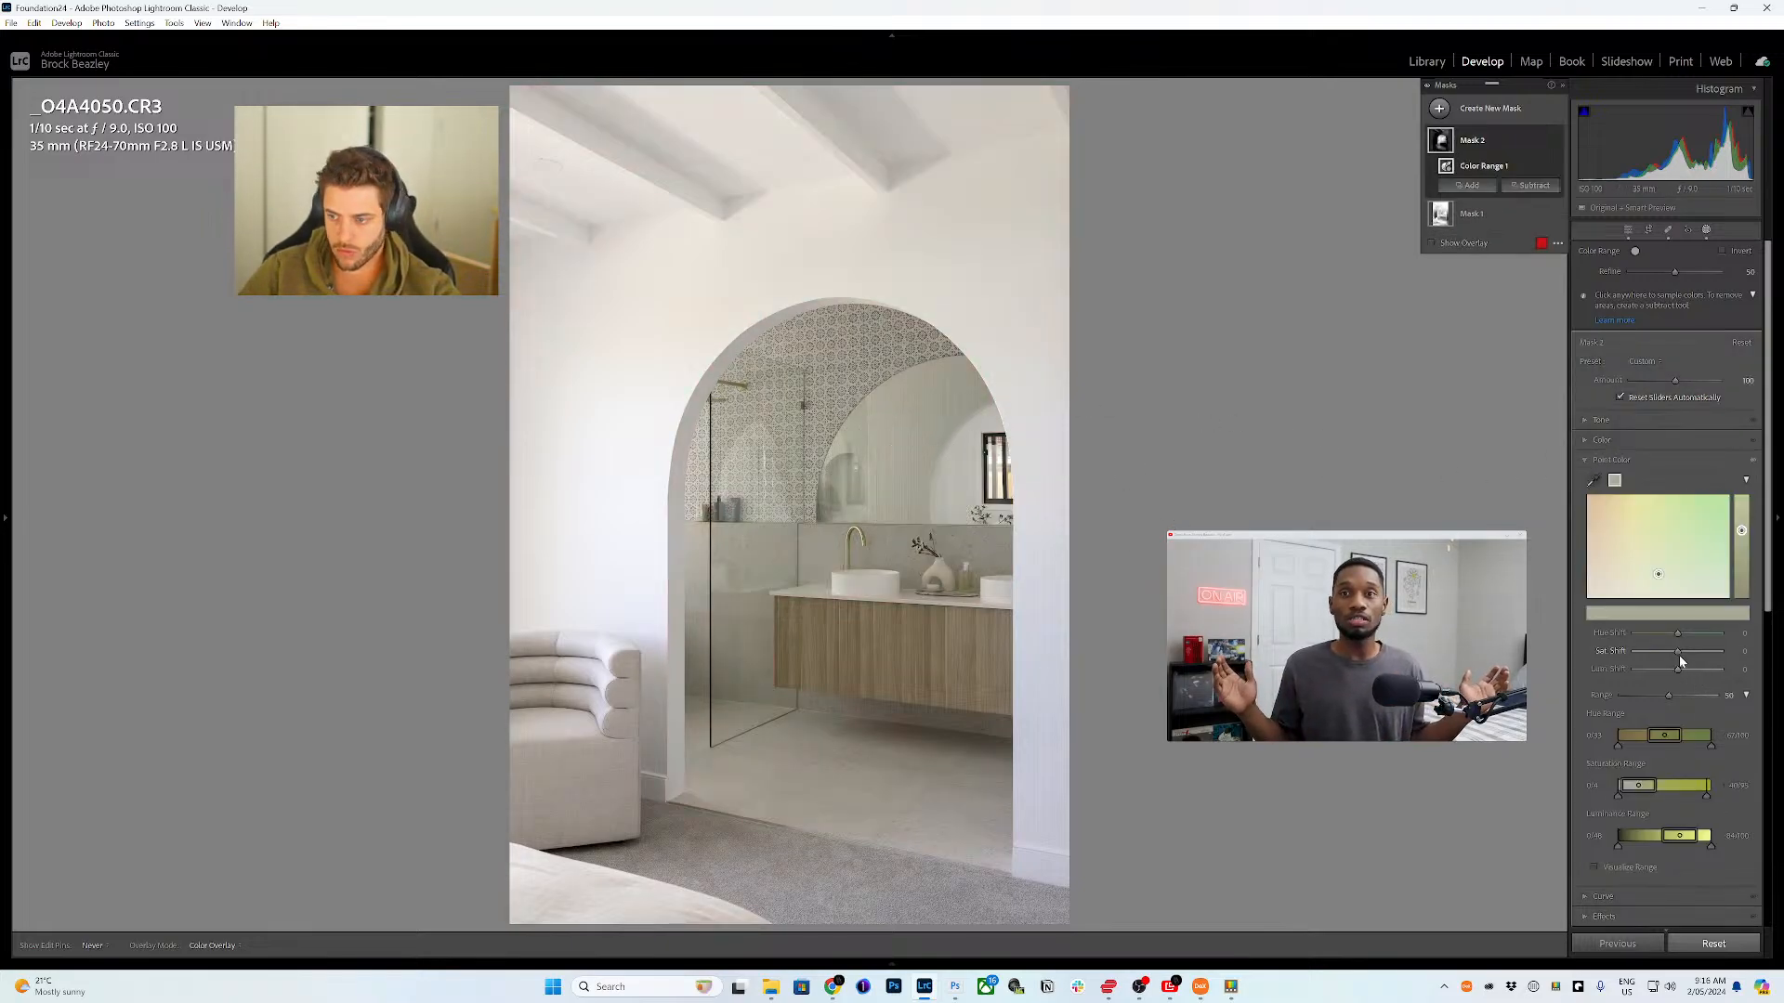
left_click_drag(1680, 659, 1675, 656)
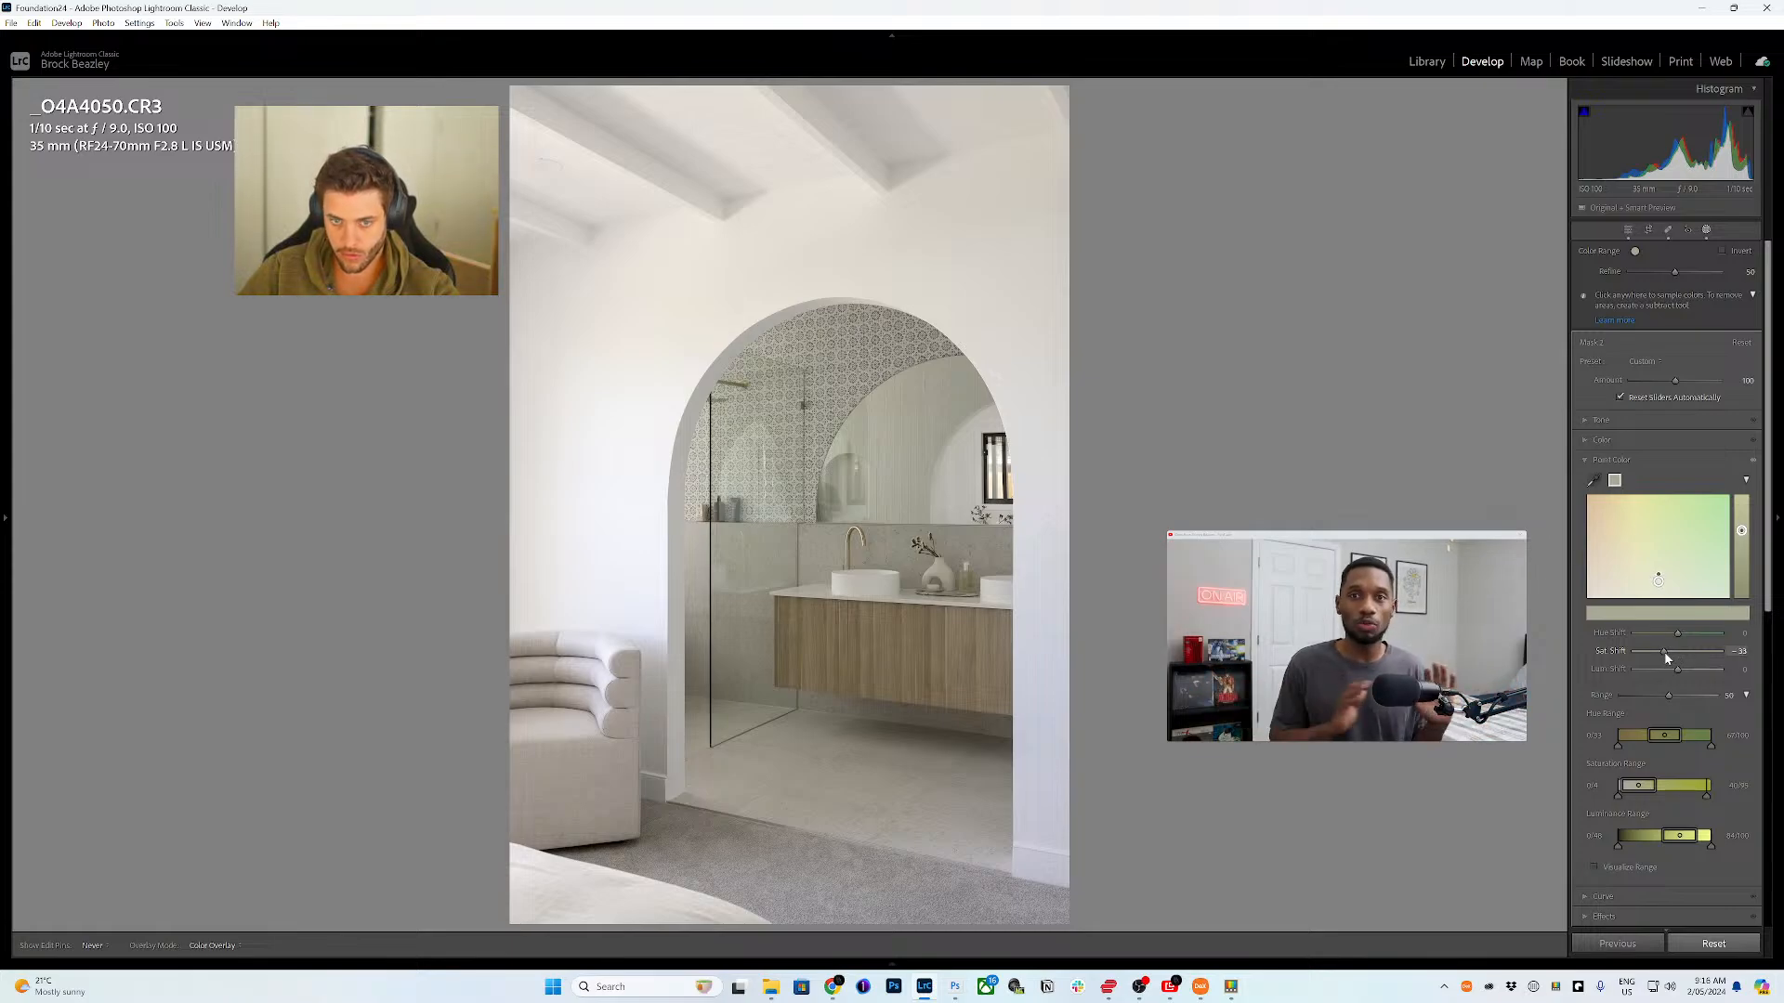
left_click_drag(1651, 658, 1650, 657)
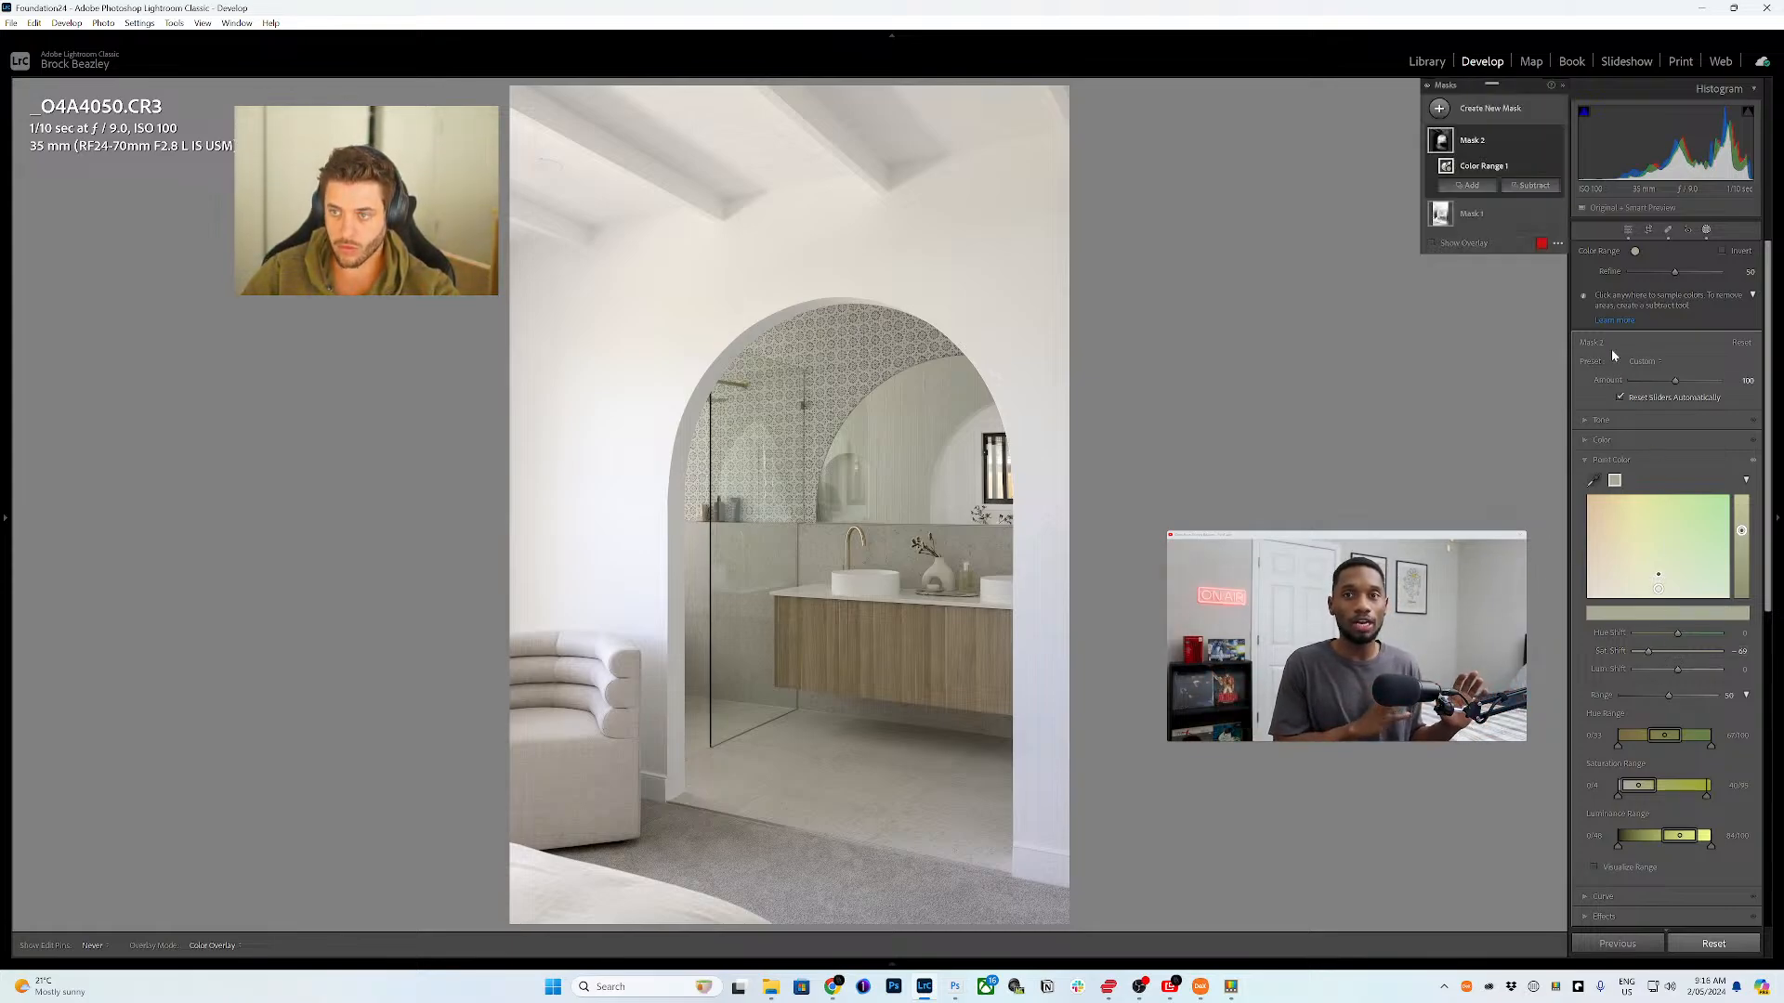
- Add an erase brush to Mask 2 and paint out the shower and arch tiles
right_click(1542, 141)
mouse_move(1587, 208)
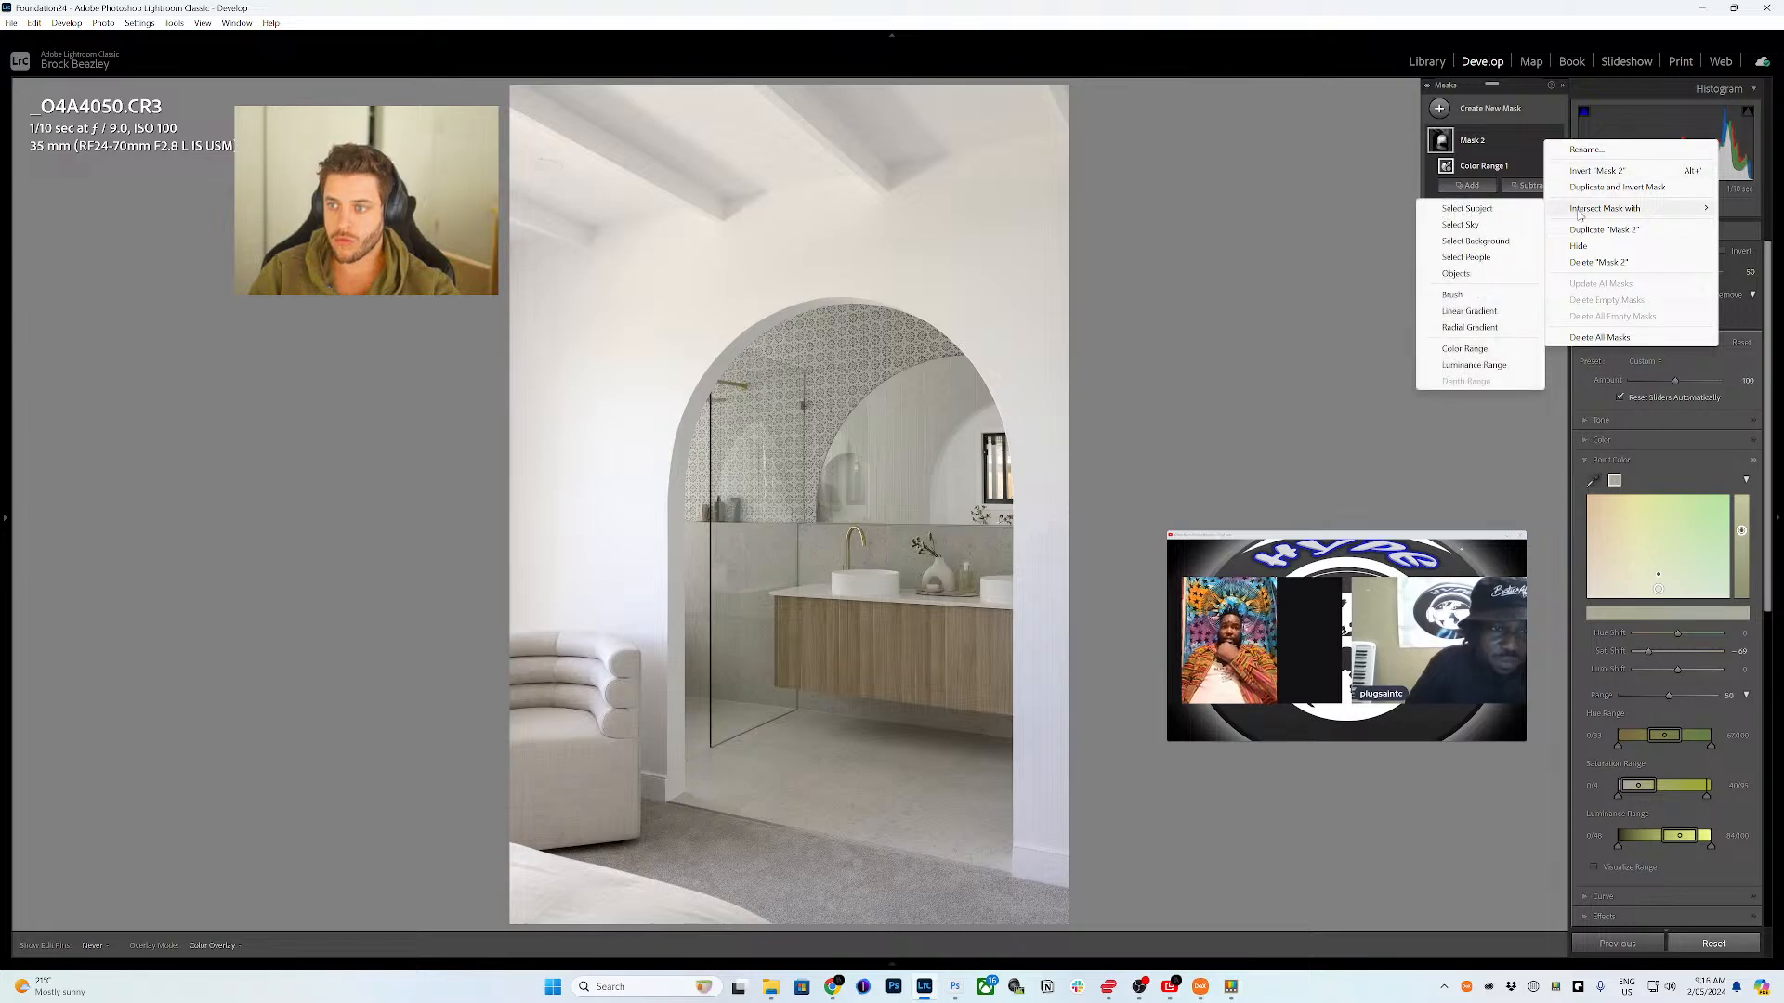
left_click(1477, 293)
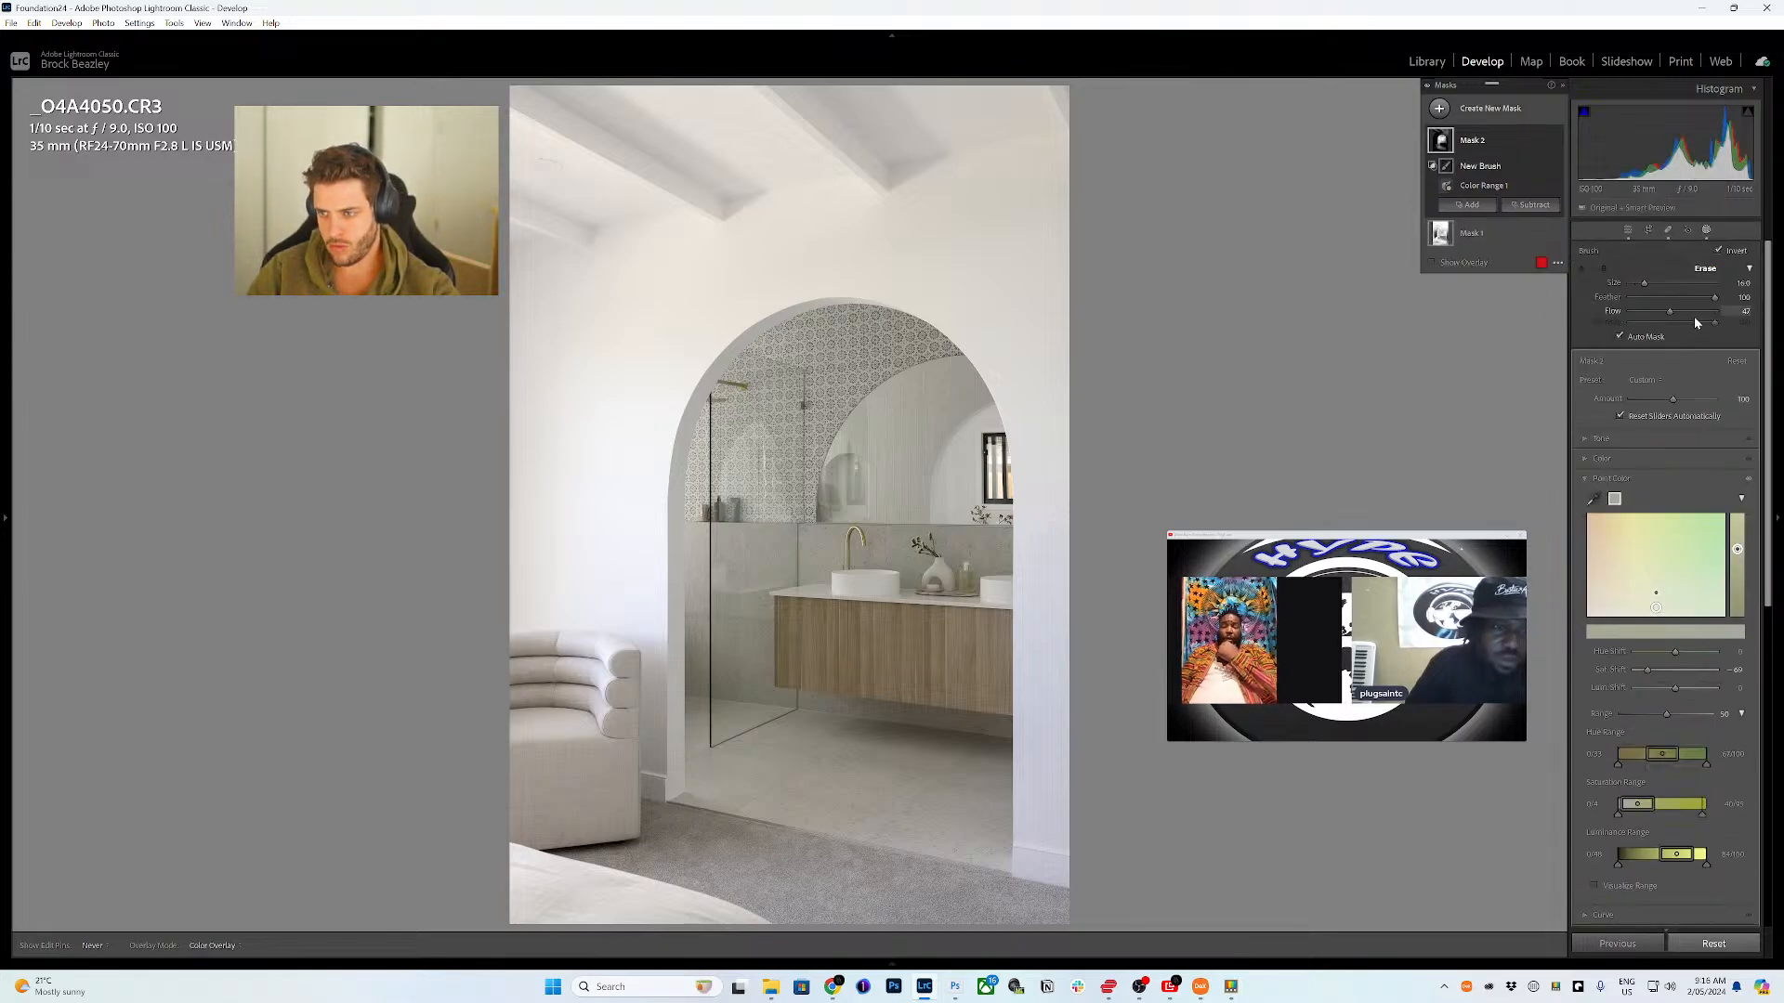
scroll(758, 515, "down", 9)
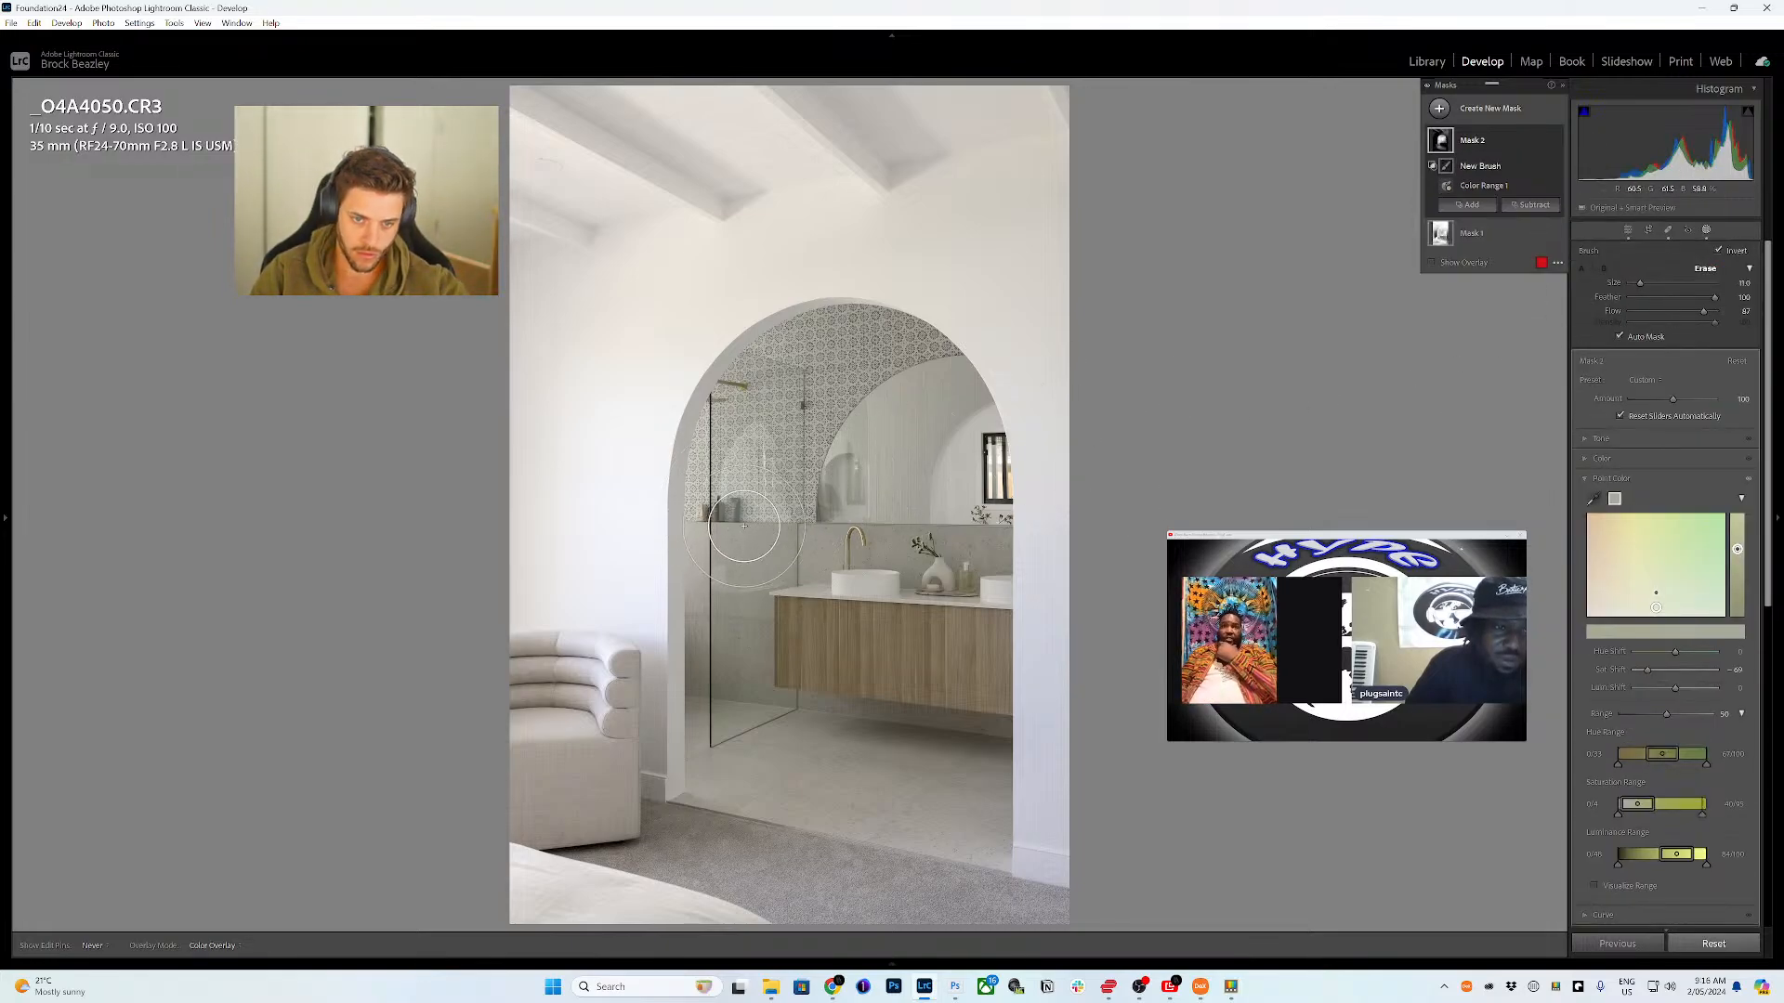
mouse_move(721, 632)
left_mouse_down()
mouse_move(719, 709)
mouse_move(726, 595)
mouse_move(747, 707)
mouse_move(795, 706)
mouse_move(706, 713)
mouse_move(738, 528)
mouse_move(741, 580)
mouse_move(844, 446)
mouse_move(819, 462)
mouse_move(862, 471)
mouse_move(841, 407)
mouse_move(735, 439)
left_mouse_up()
scroll(740, 580, "up", 8)
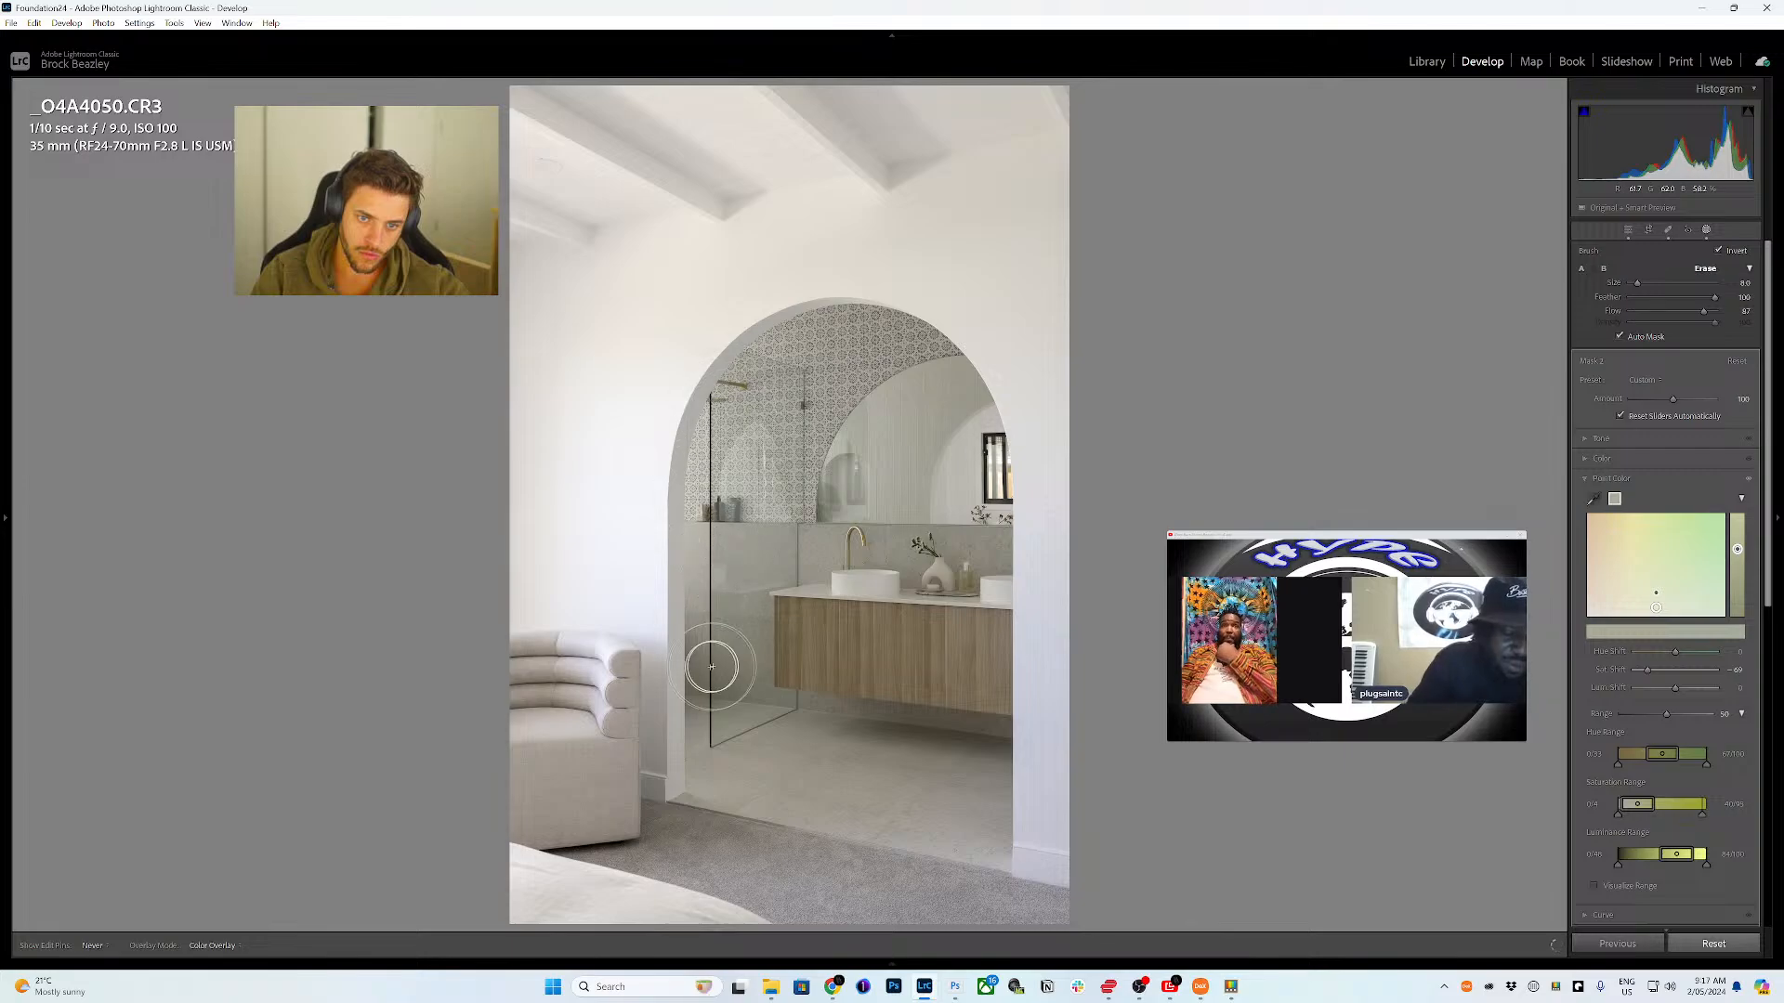
scroll(773, 703, "up", 1)
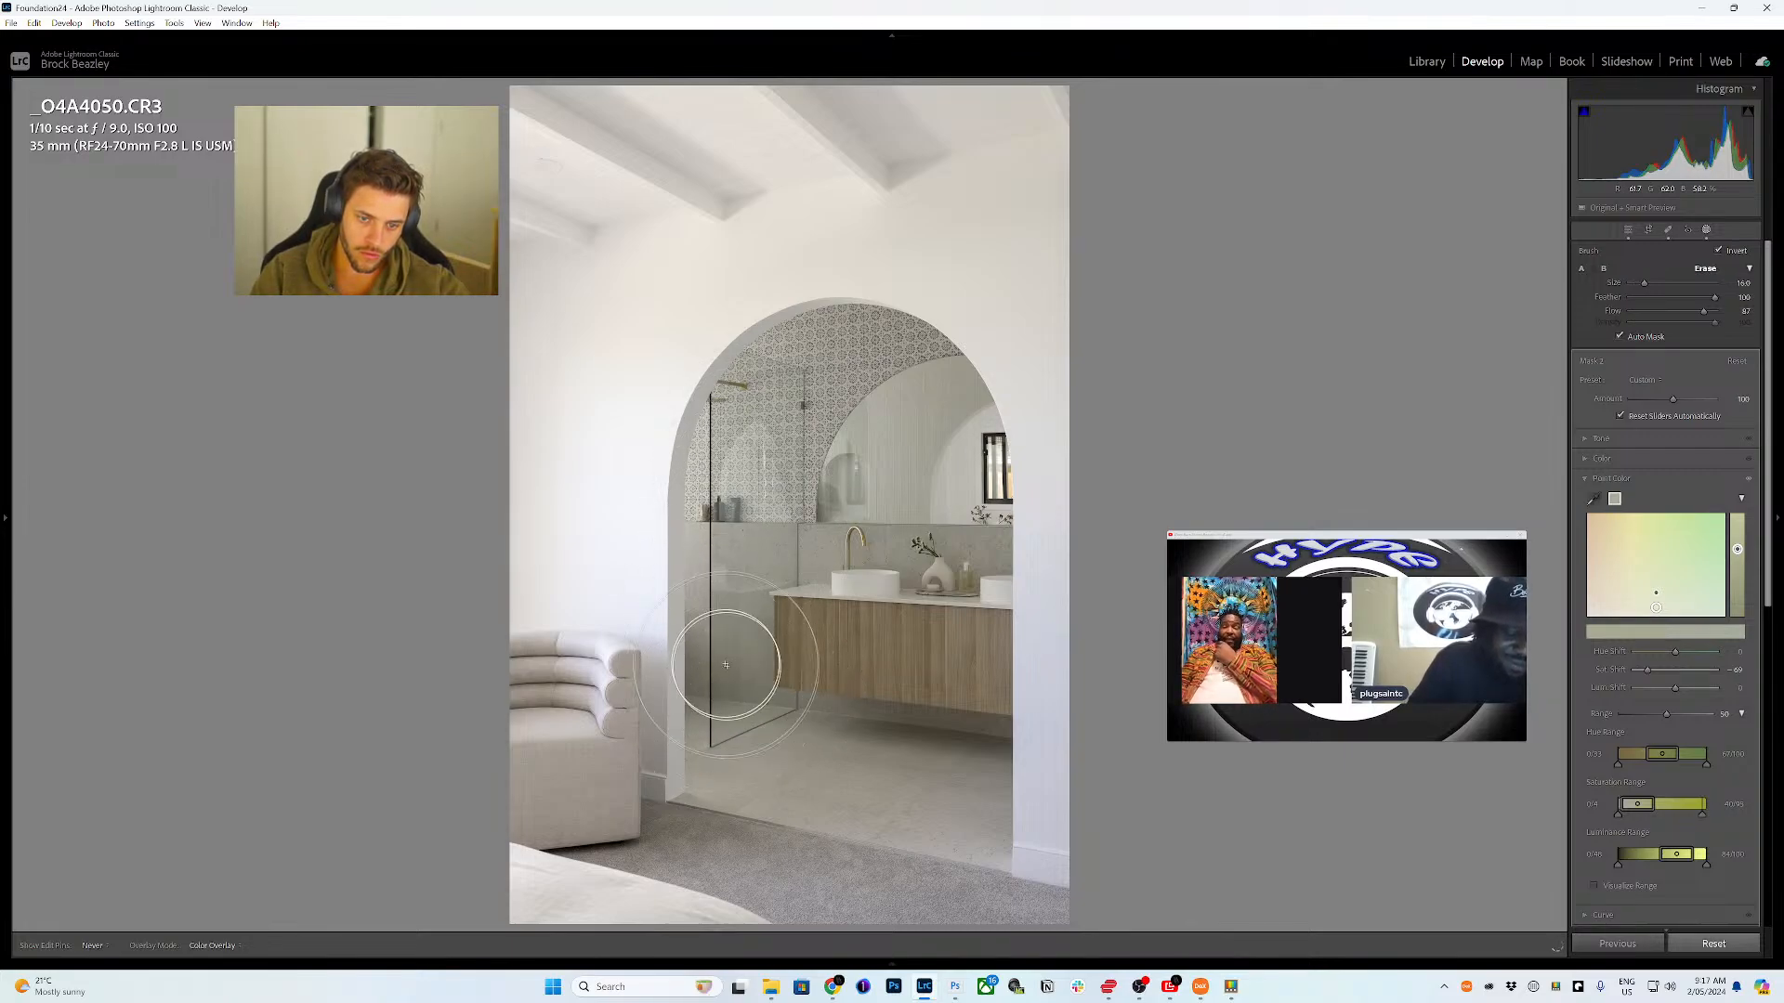
scroll(744, 708, "down", 5)
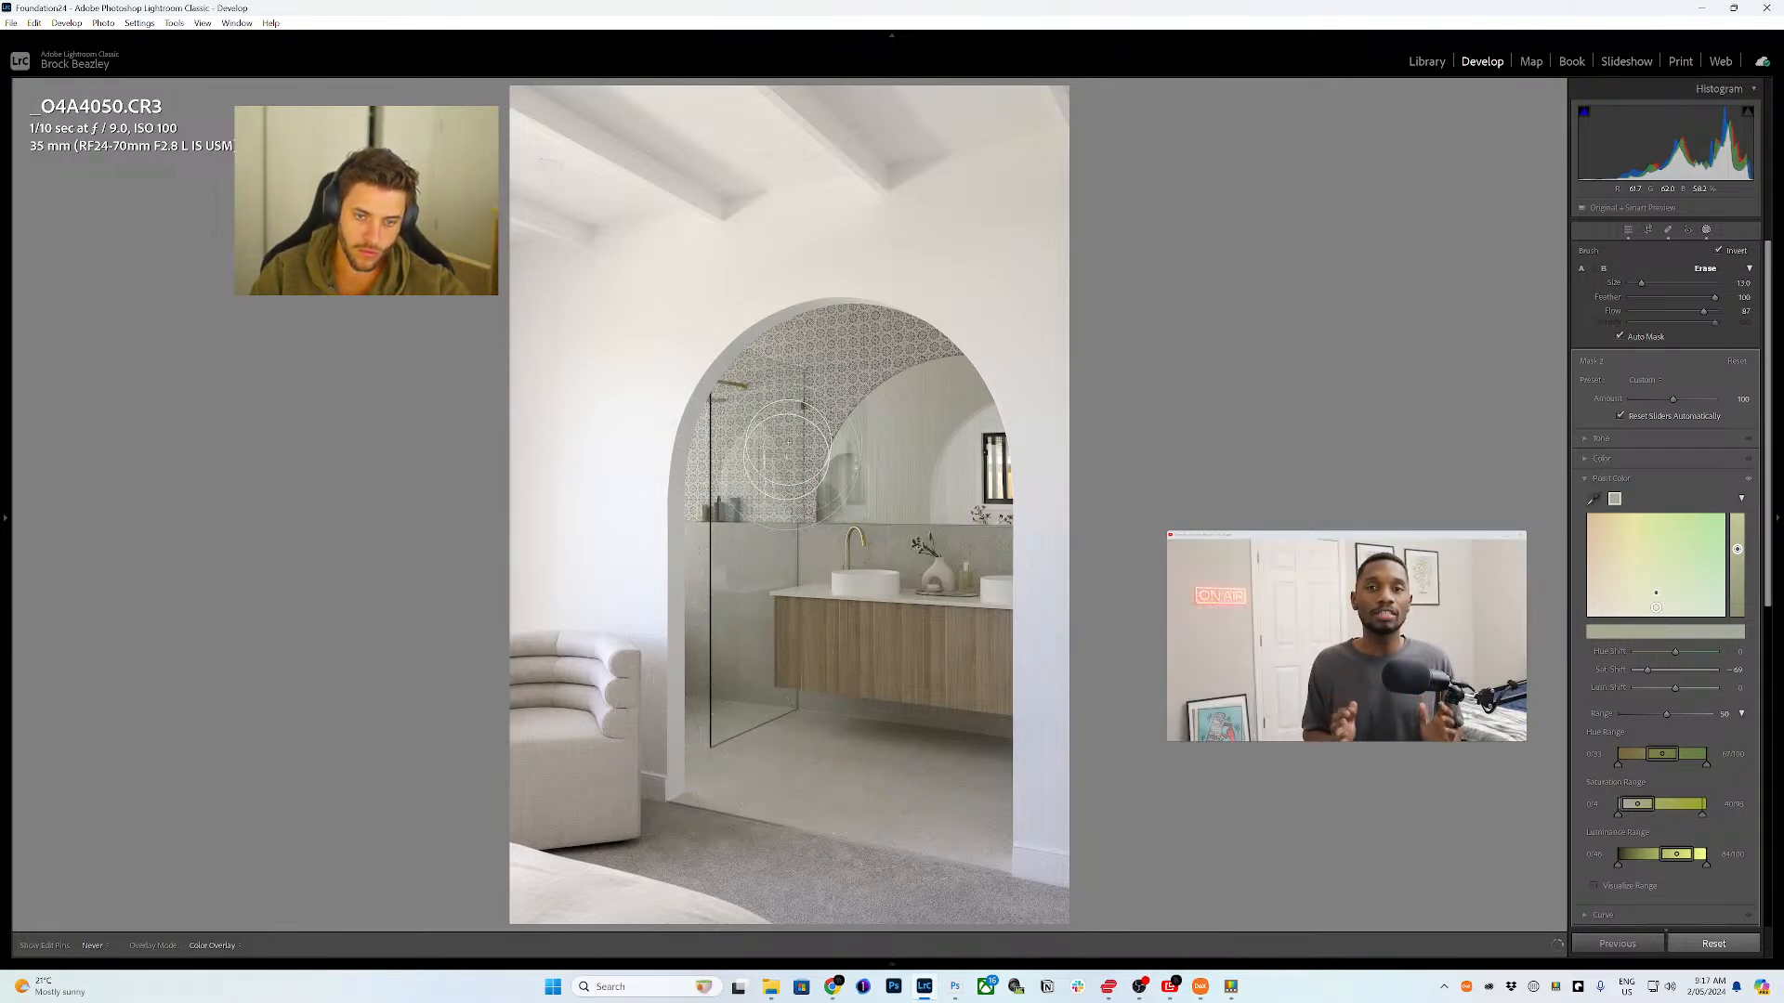
scroll(785, 404, "up", 2)
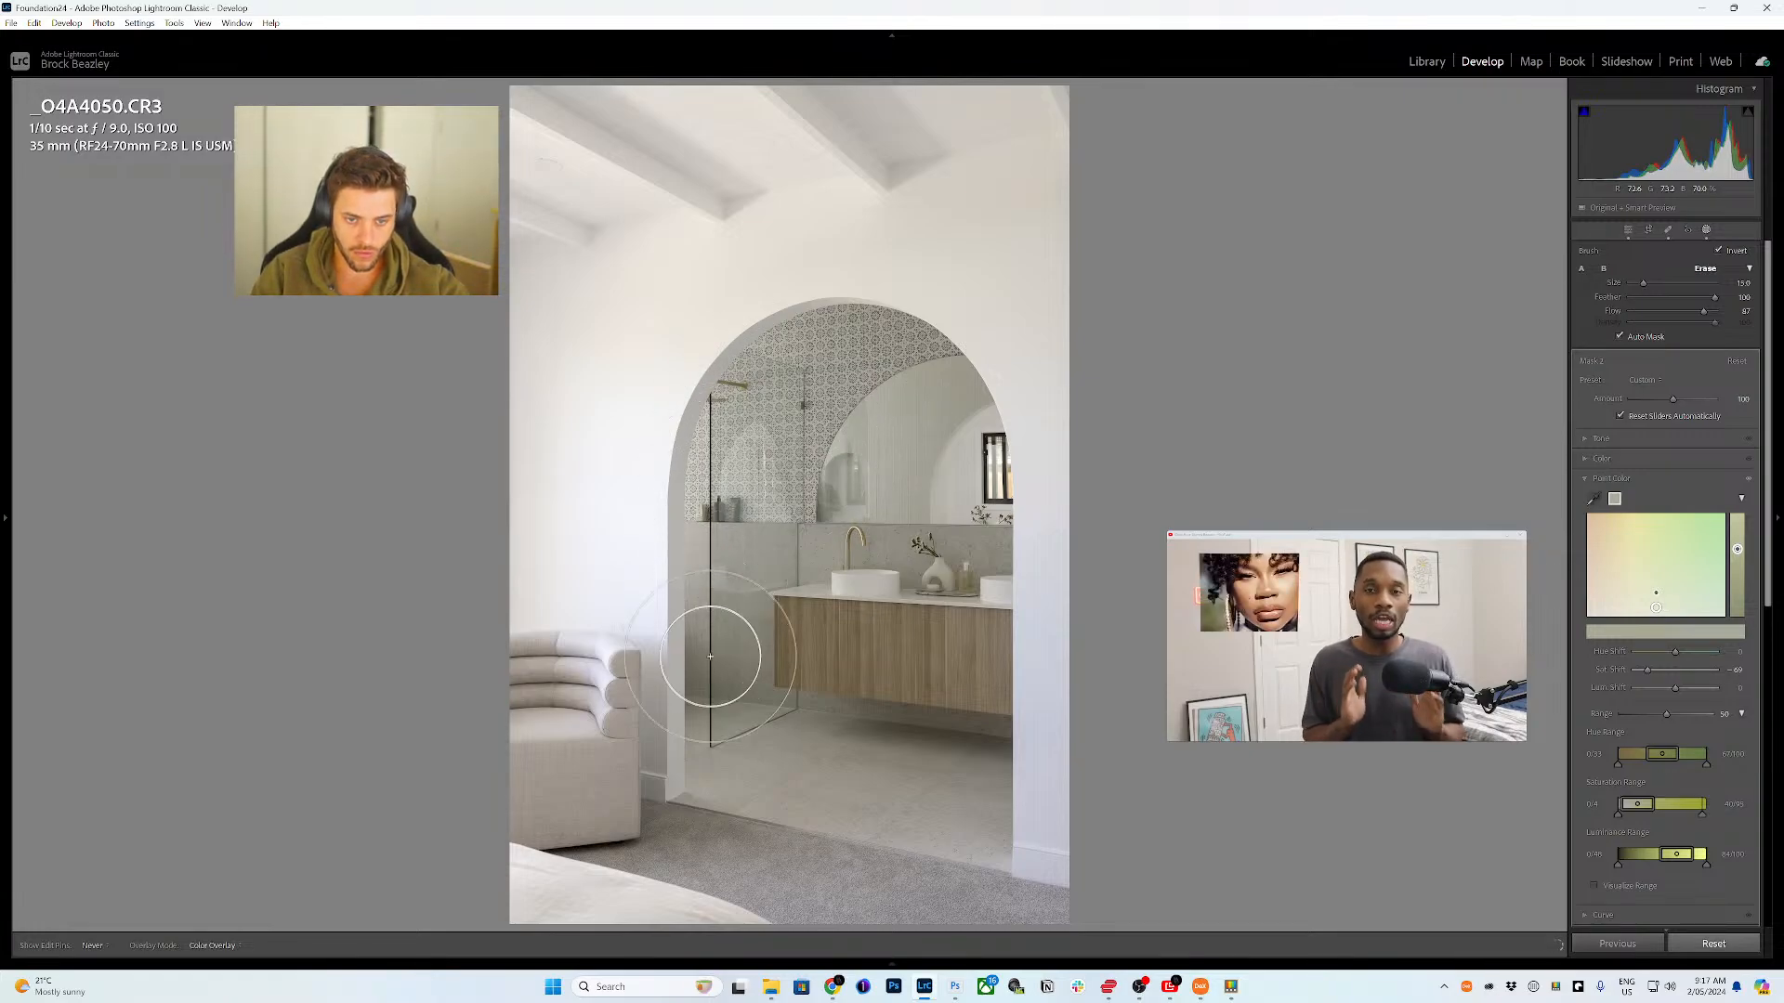
scroll(745, 595, "down", 3)
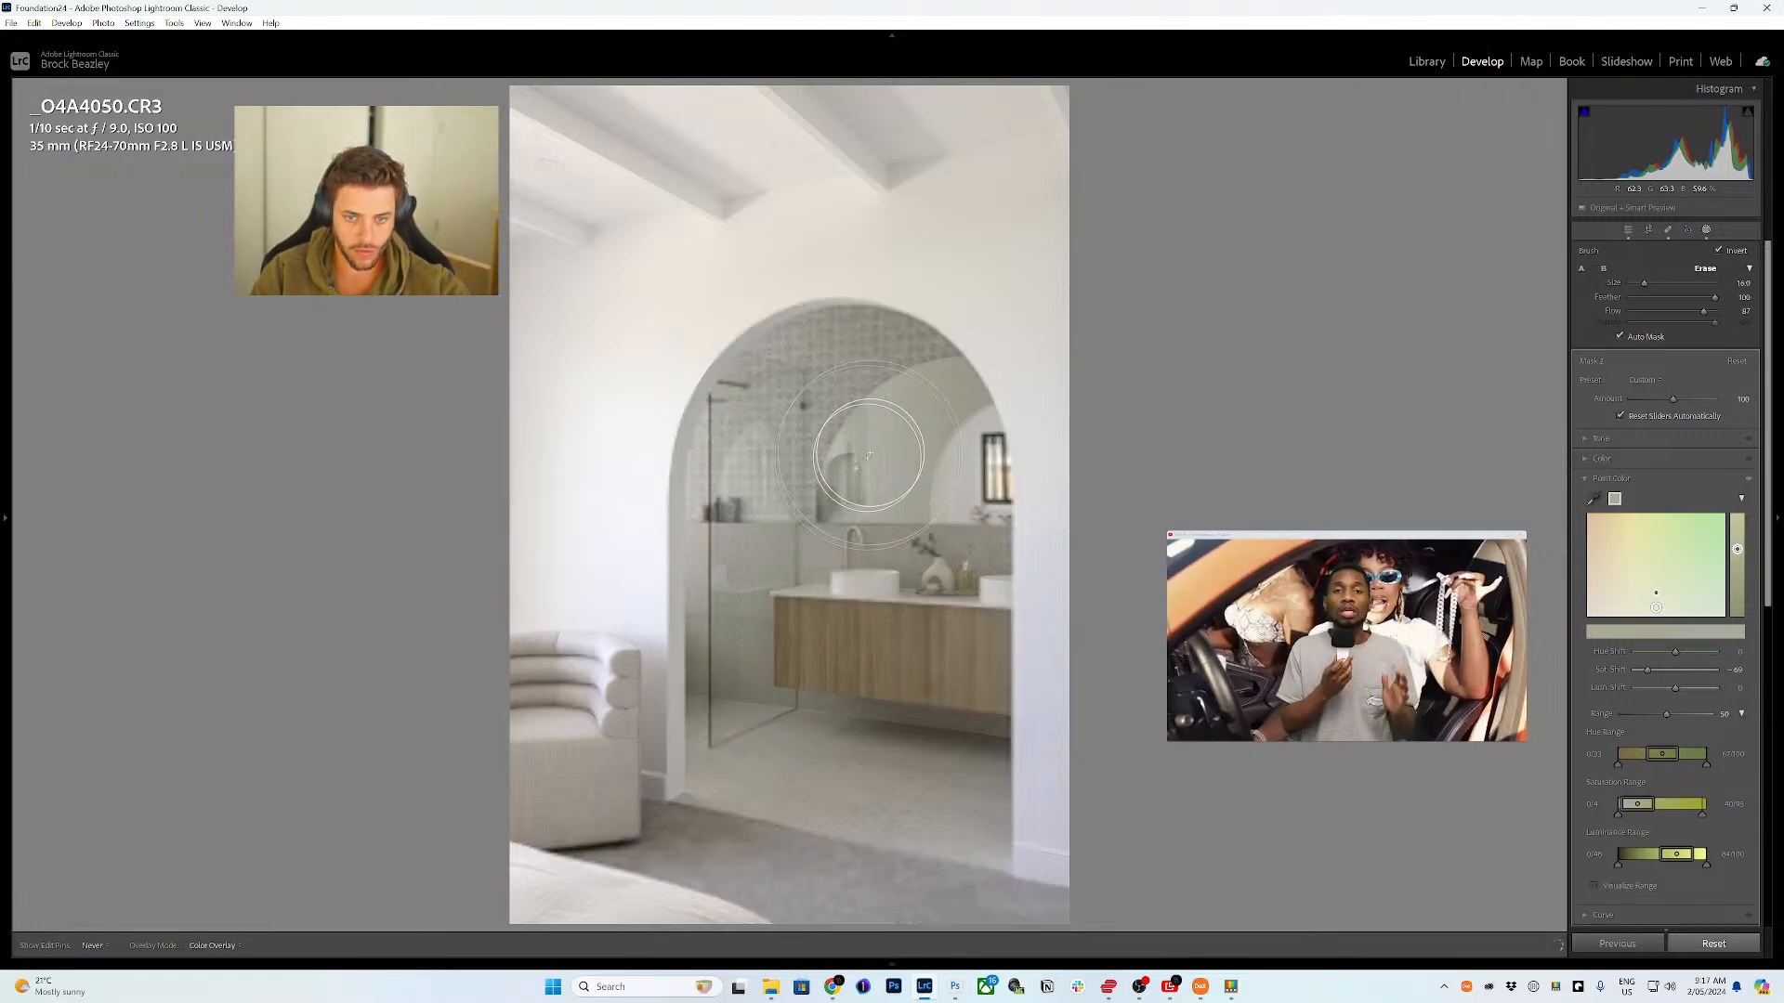
scroll(773, 362, "up", 6)
mouse_move(787, 357)
left_mouse_down()
mouse_move(727, 450)
mouse_move(696, 745)
mouse_move(758, 738)
mouse_move(754, 703)
mouse_move(689, 703)
left_mouse_up()
- Sample two more point colours at Sat Shift -8, then open bedroom photo _O4A4066-HDR.dng
left_click(1593, 499)
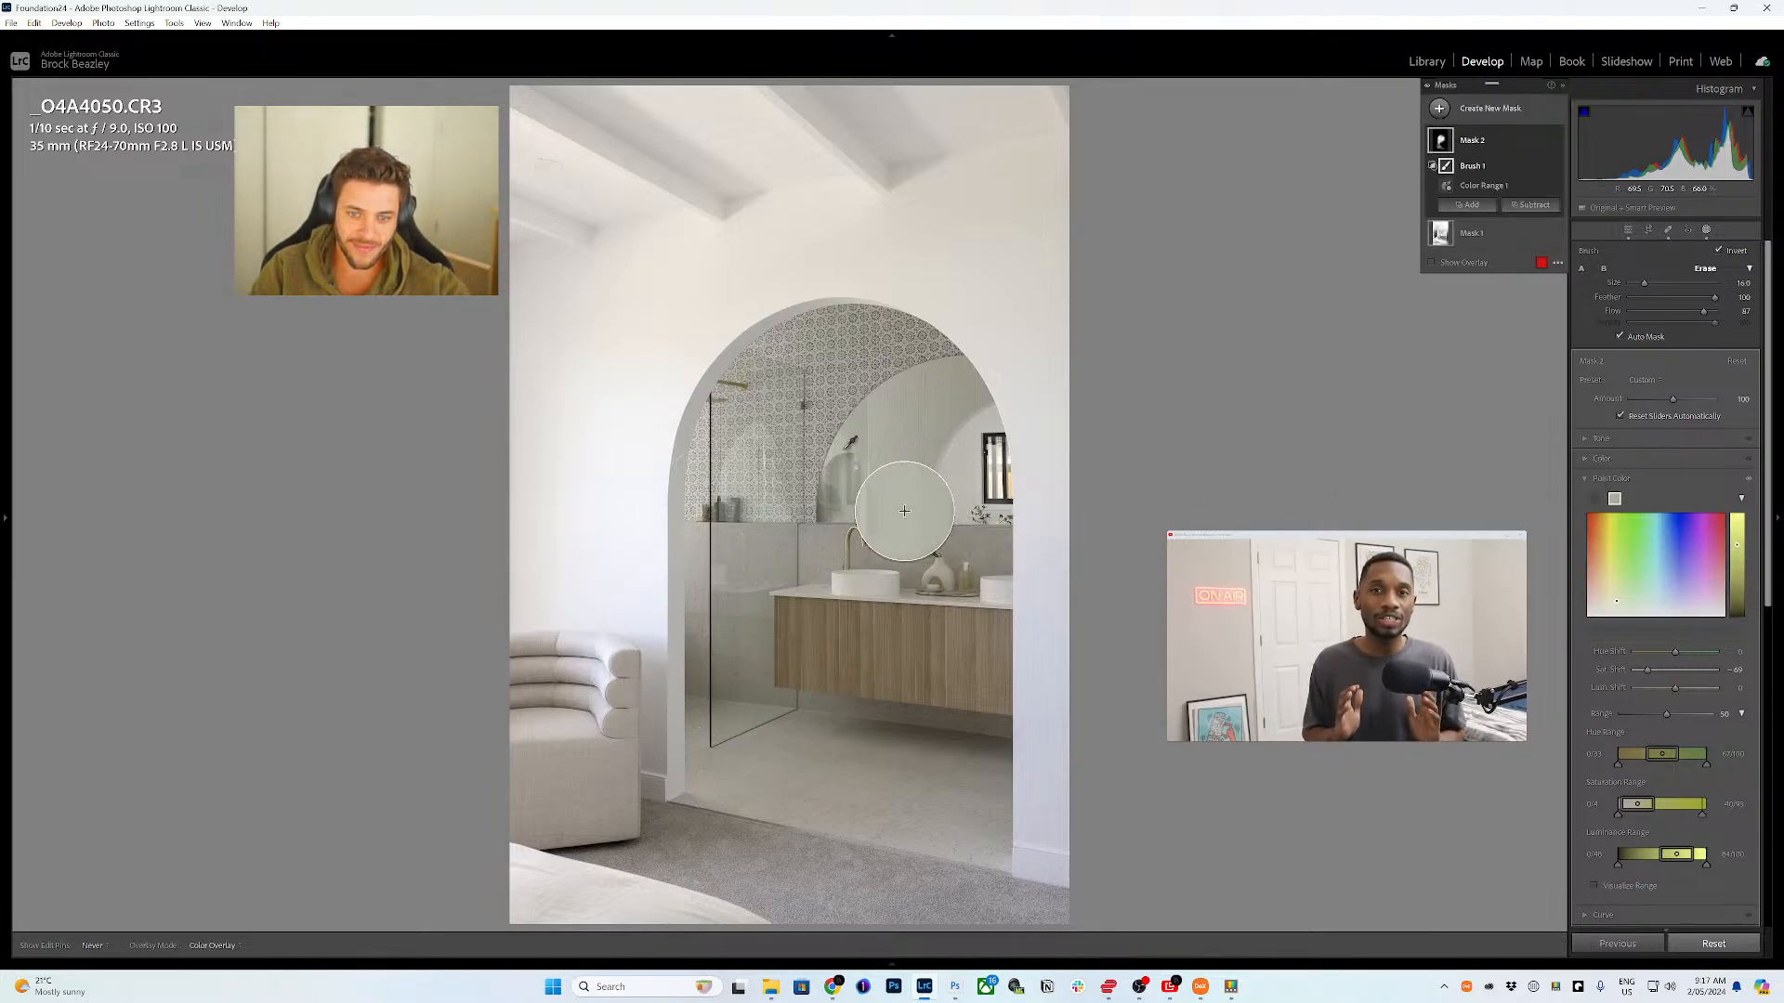
left_click(847, 447)
left_click(1594, 501)
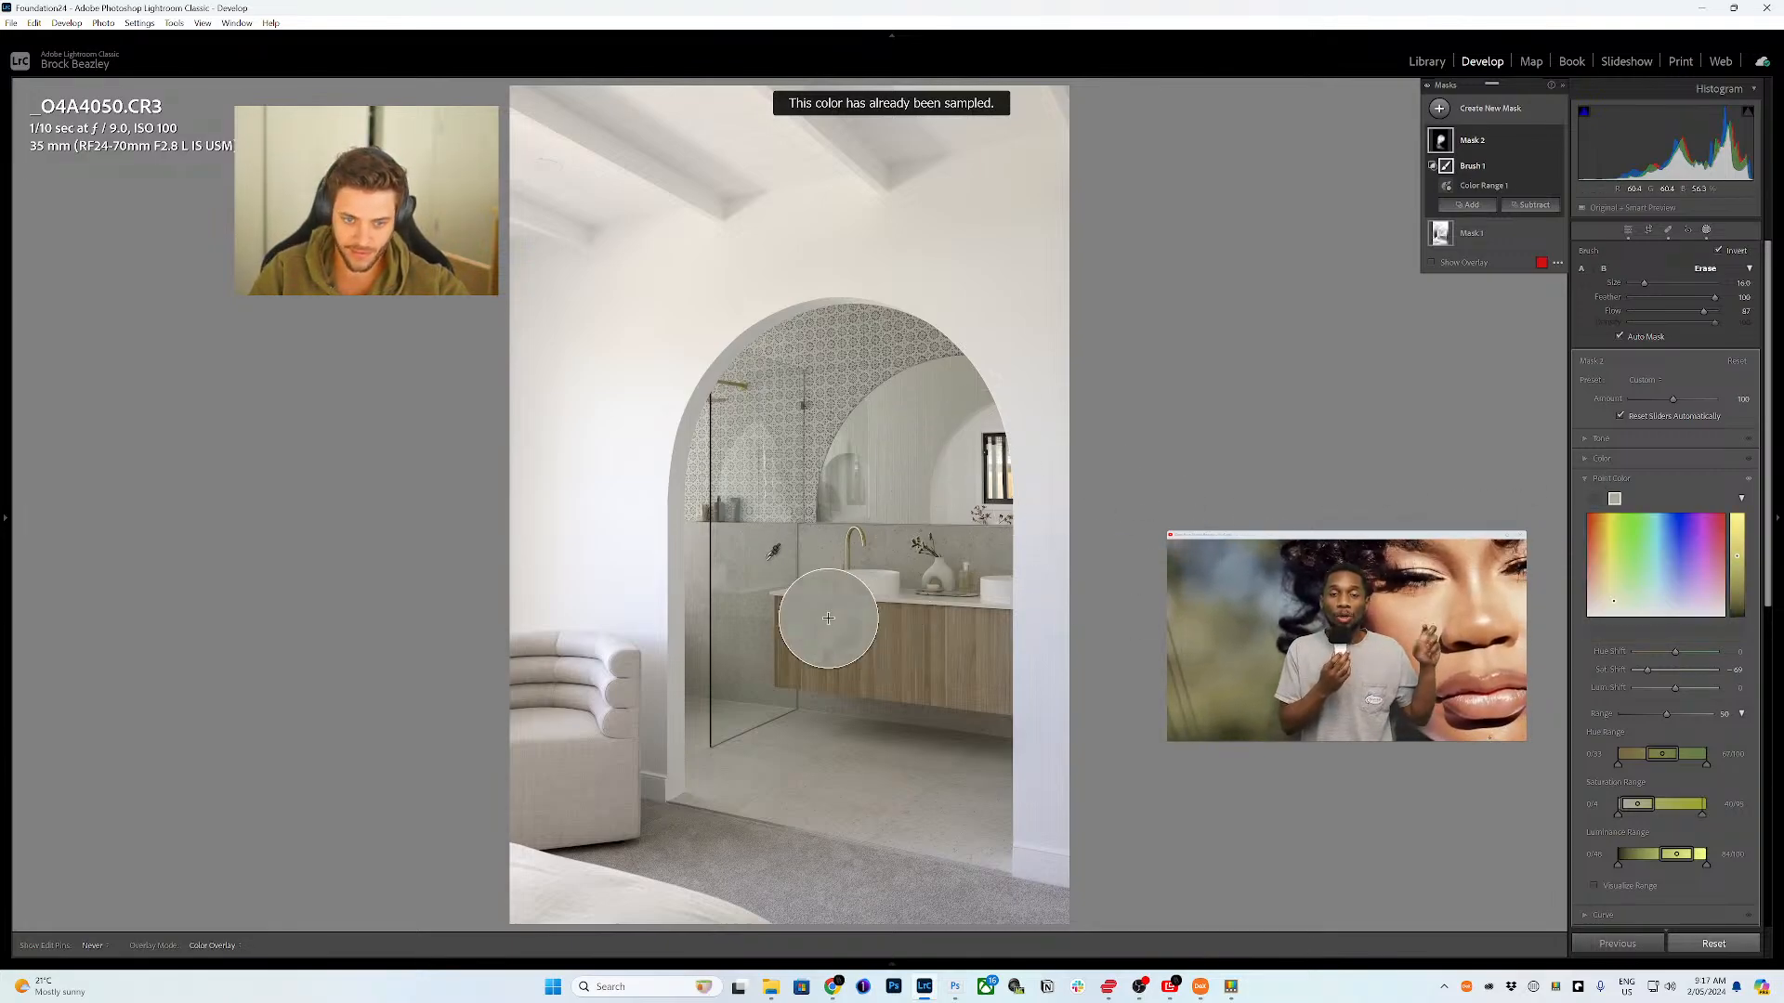
left_click(840, 763)
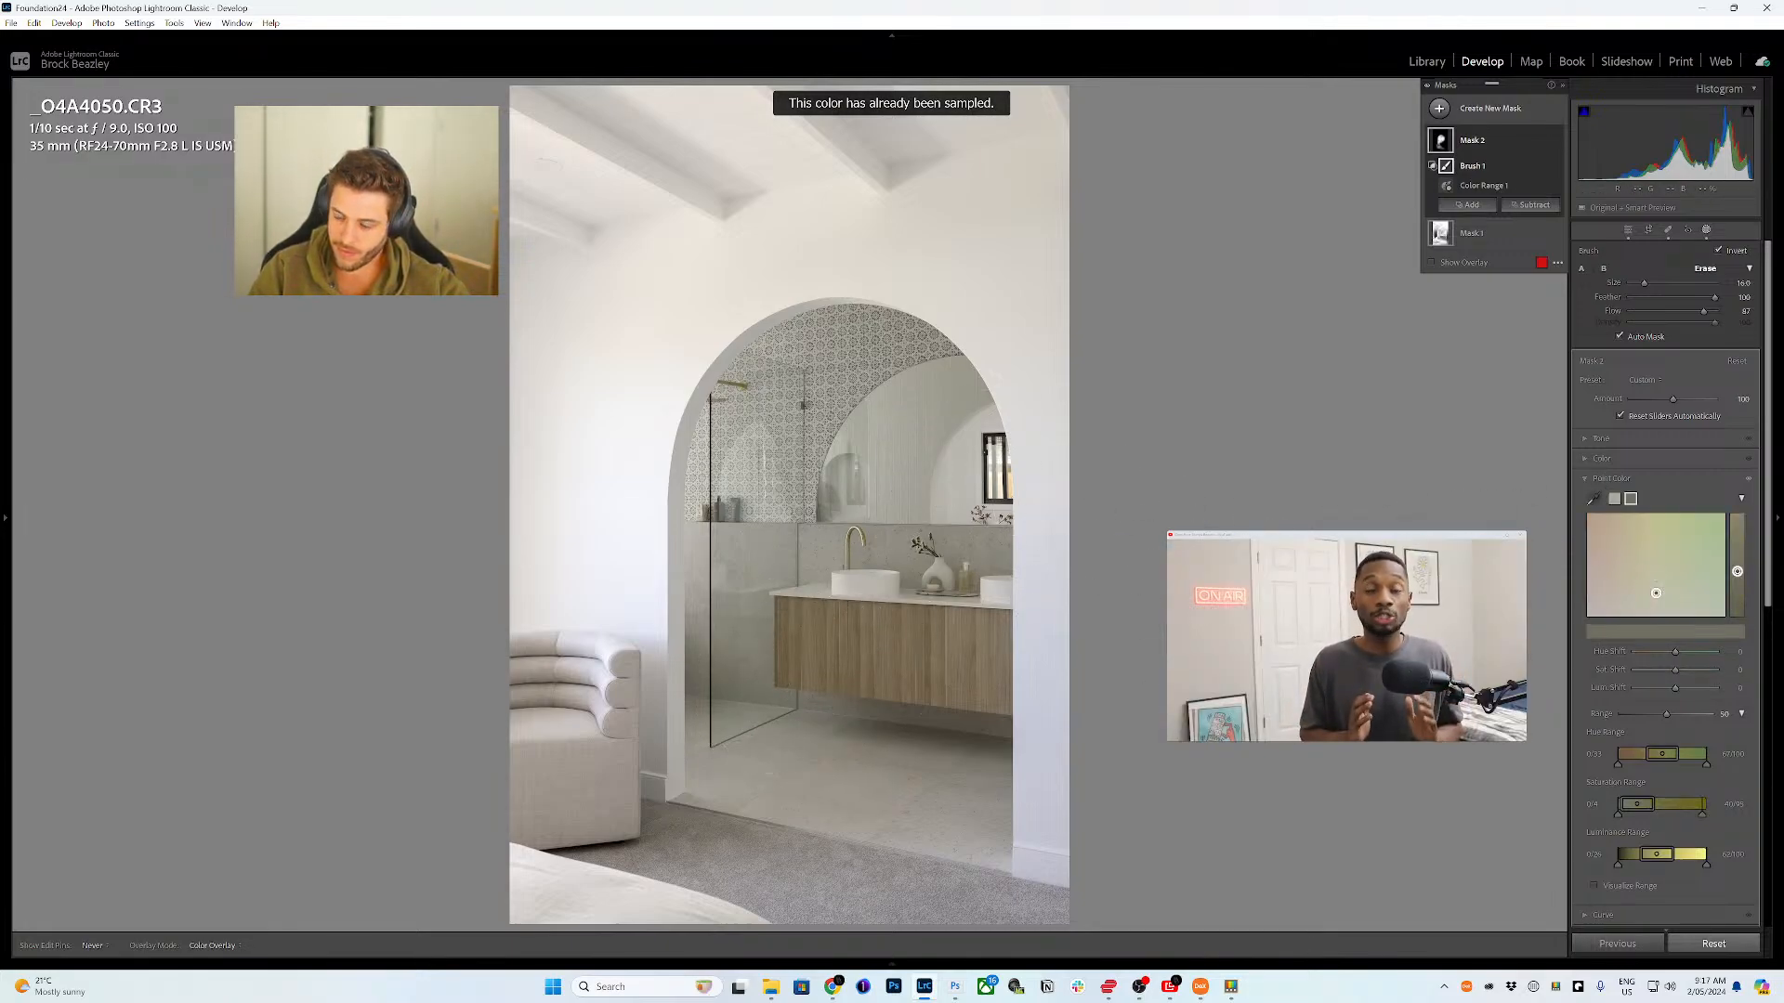
left_click_drag(1678, 670, 1654, 685)
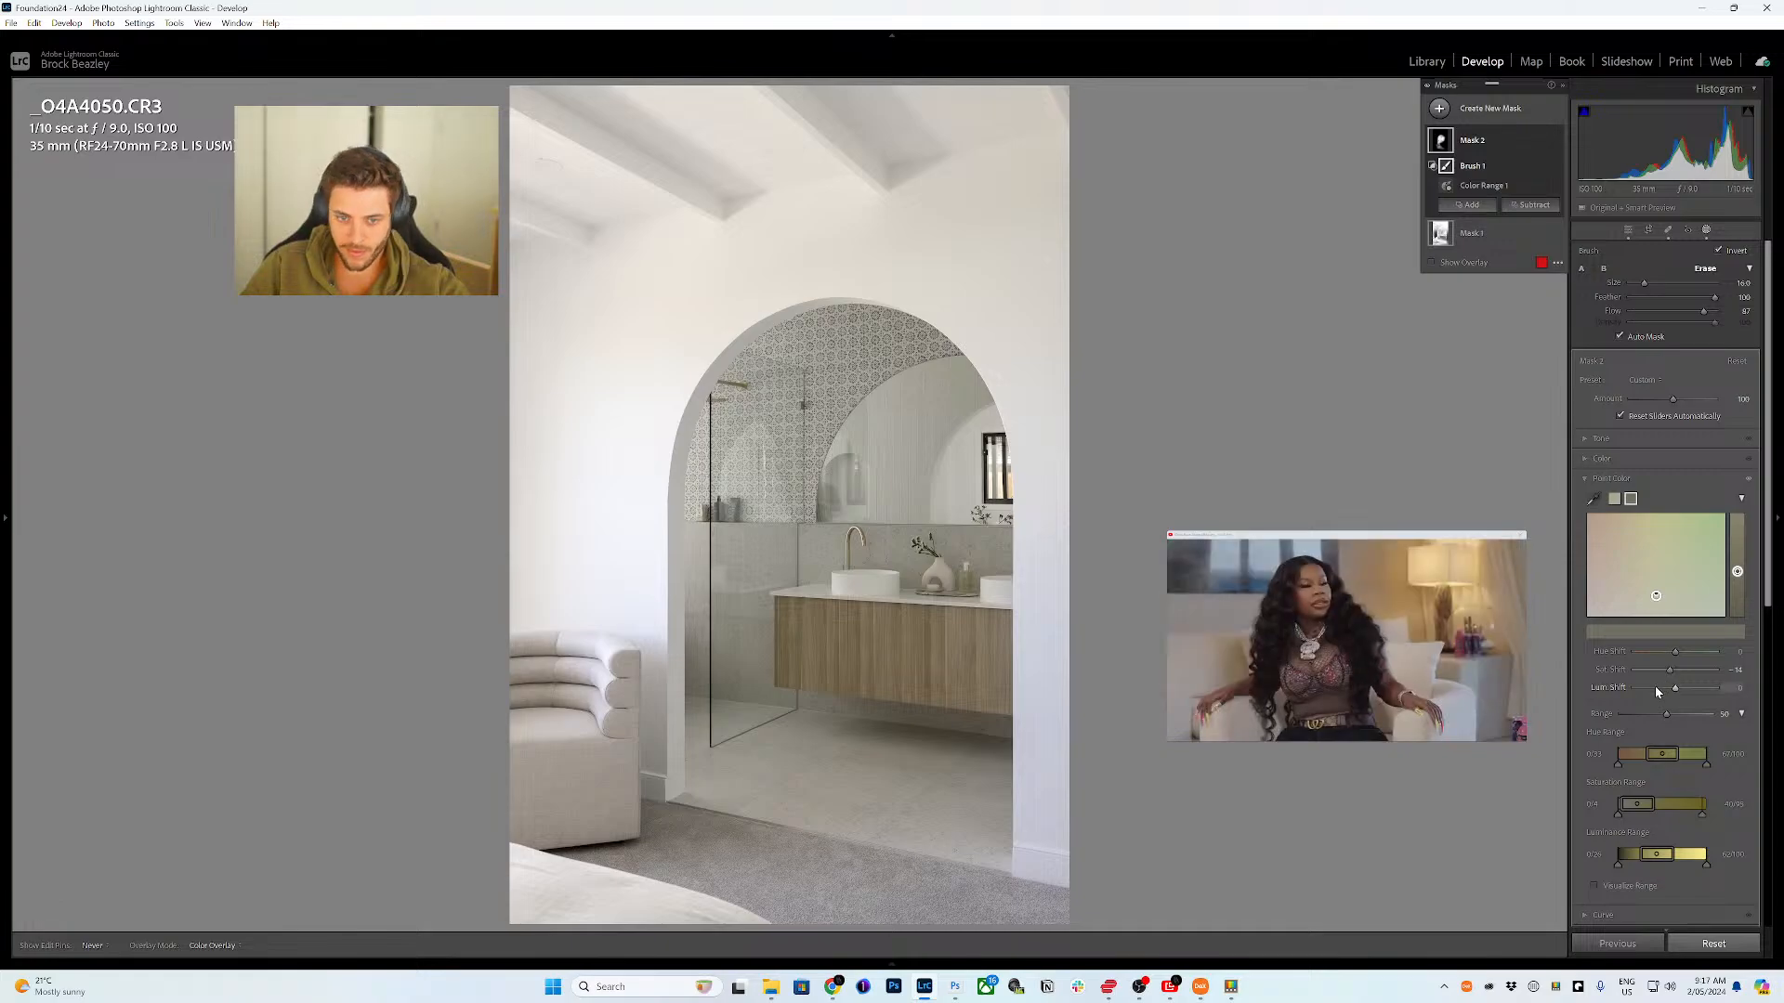
mouse_move(909, 963)
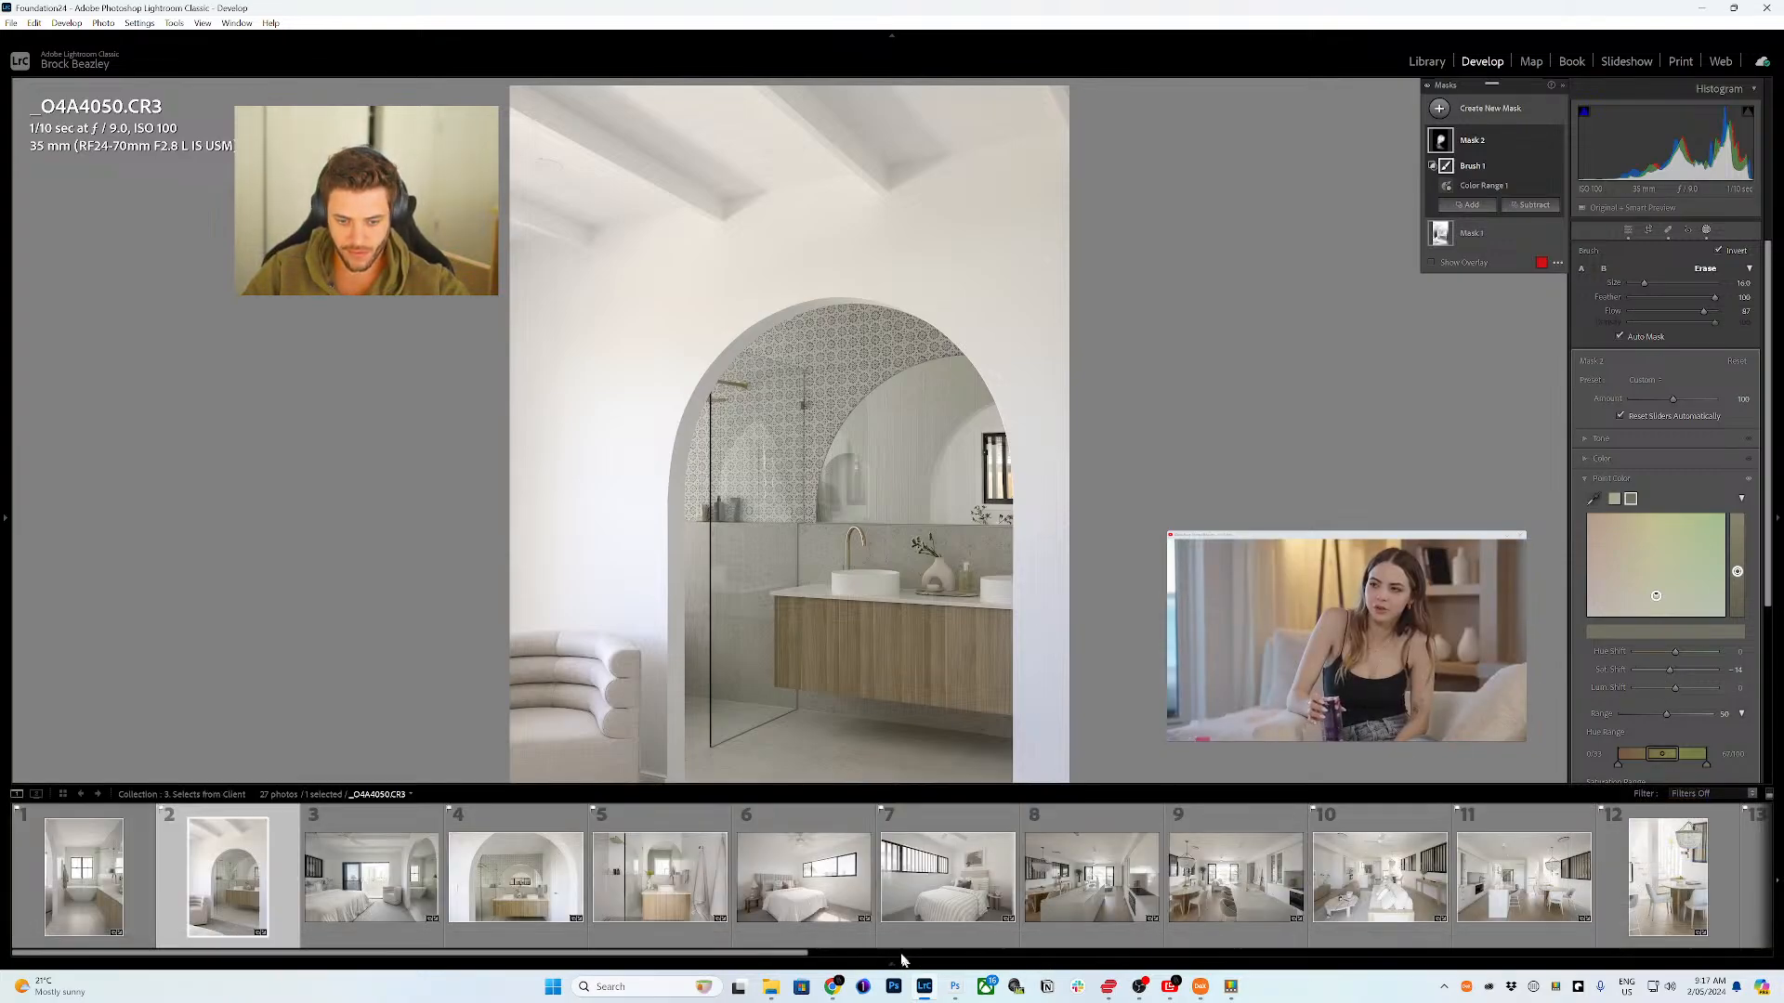
left_click(367, 895)
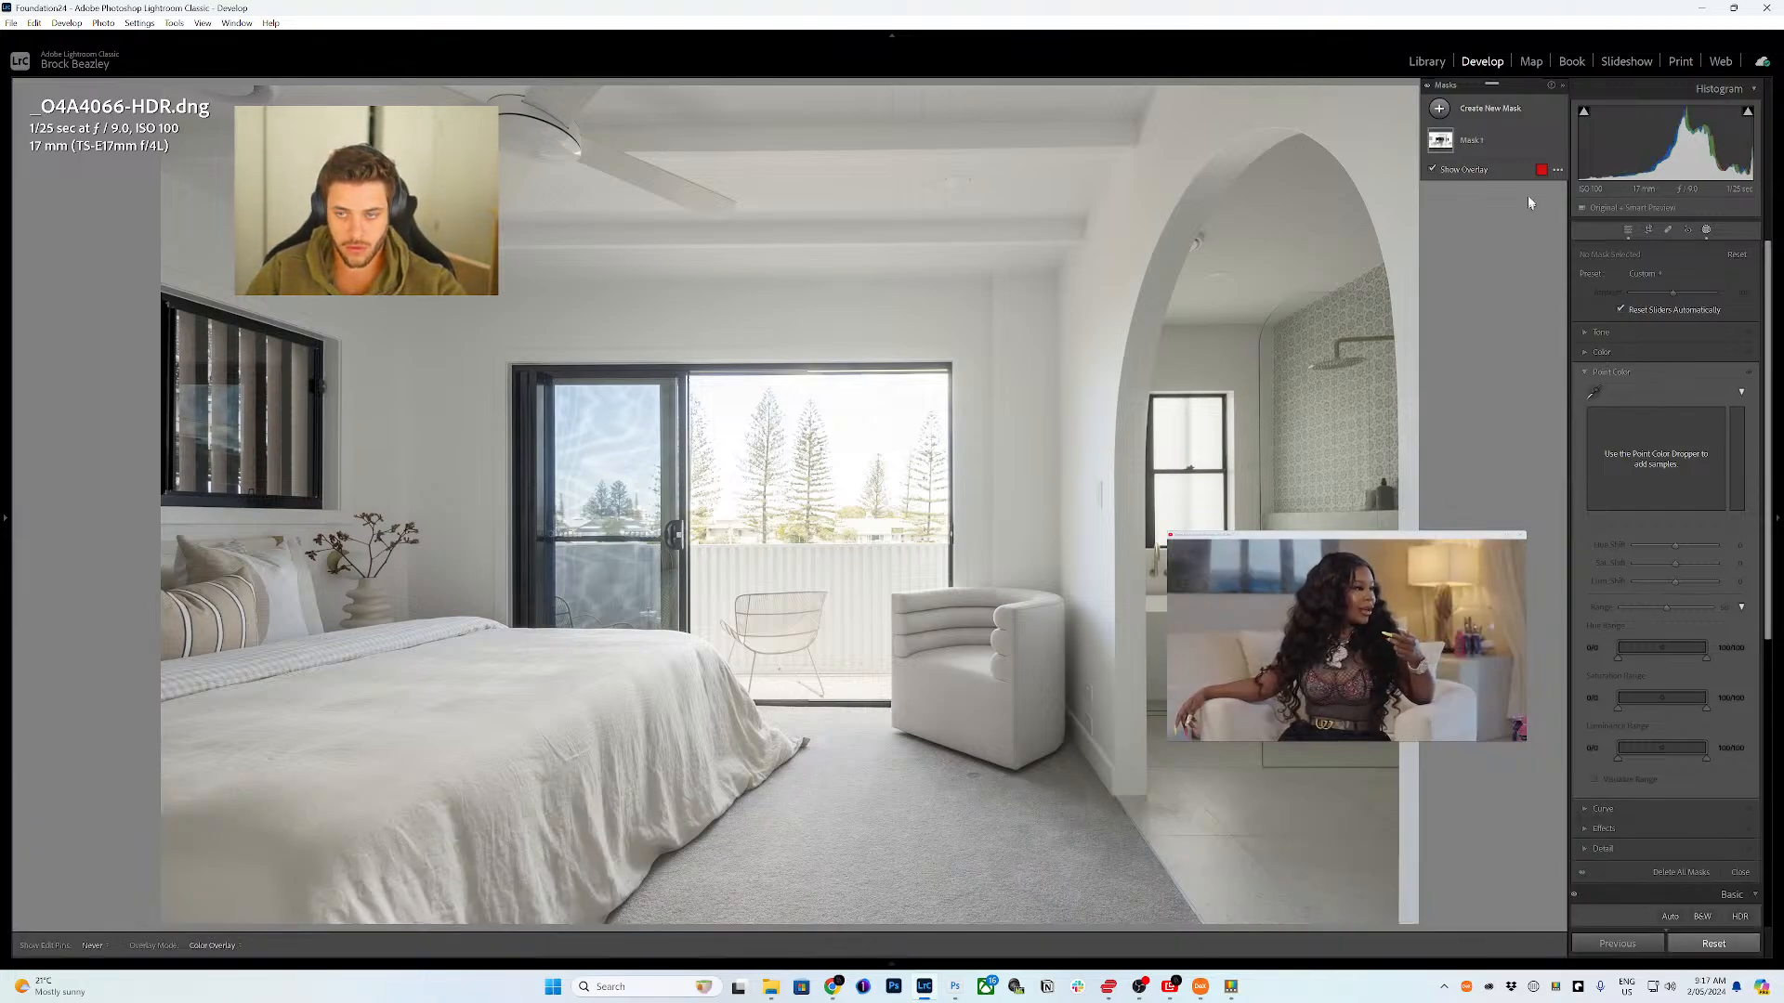
- Create a Color Range mask on the white bedroom walls with Refine lowered to 25
left_click(1472, 116)
left_click(1505, 303)
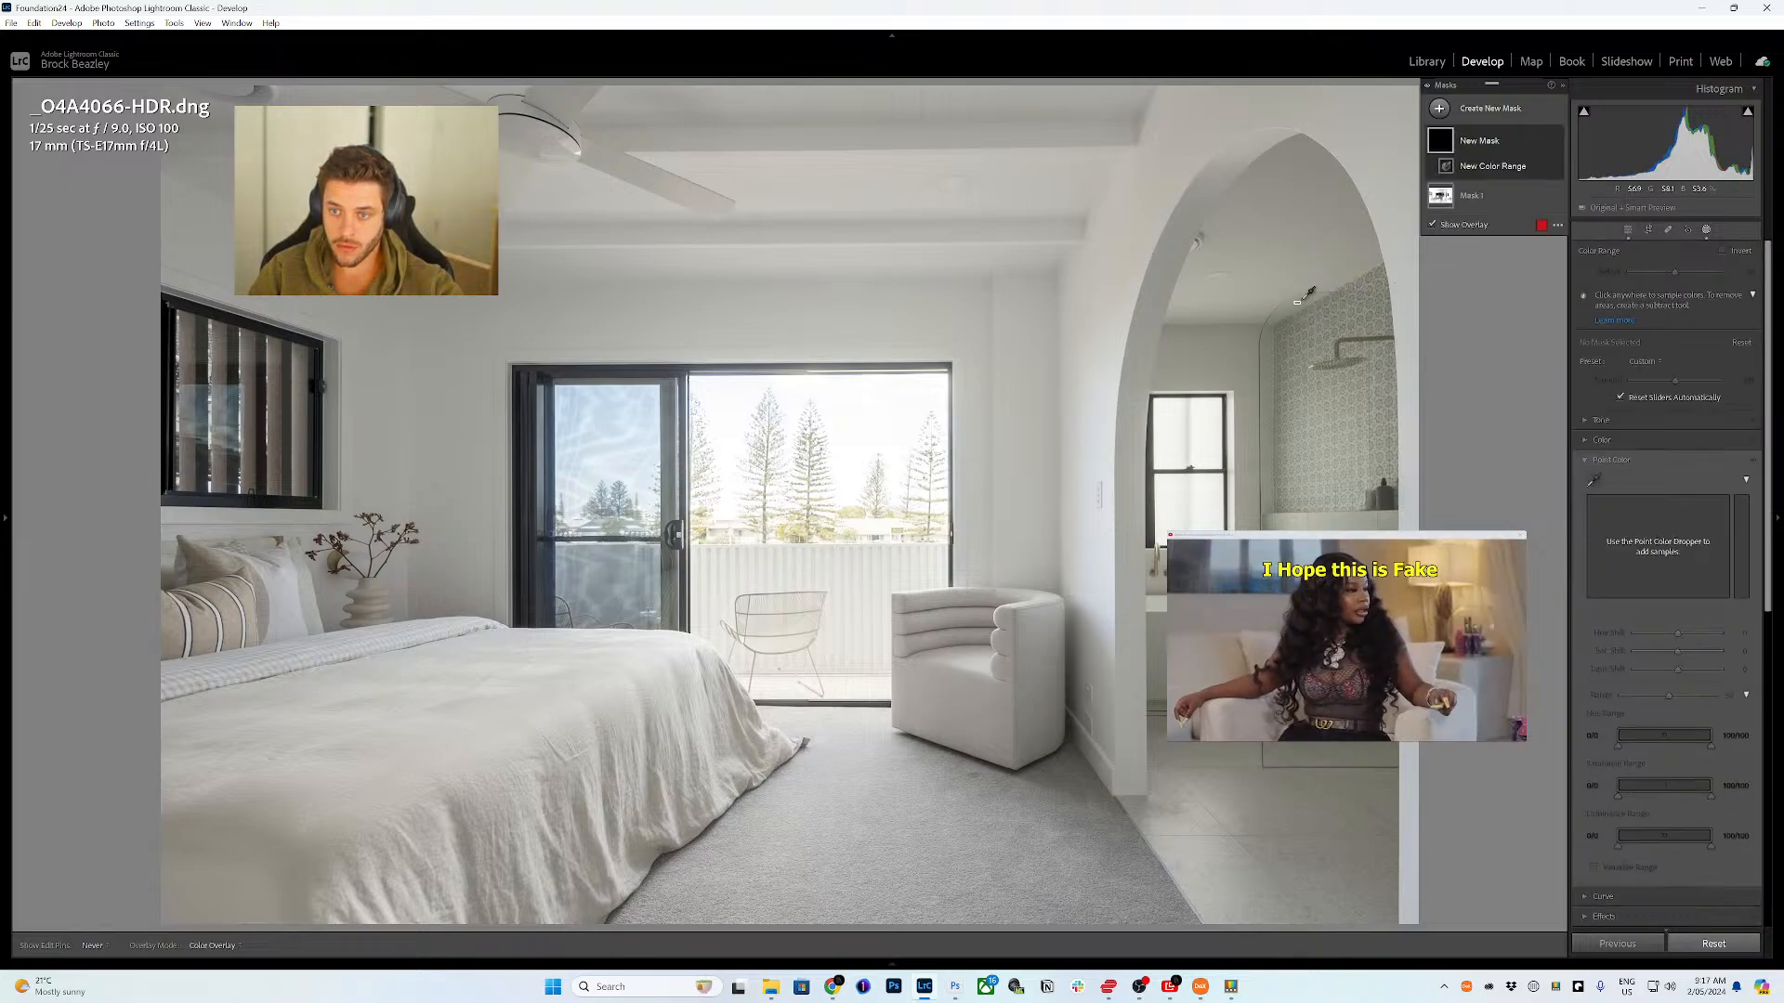
left_click(1299, 300)
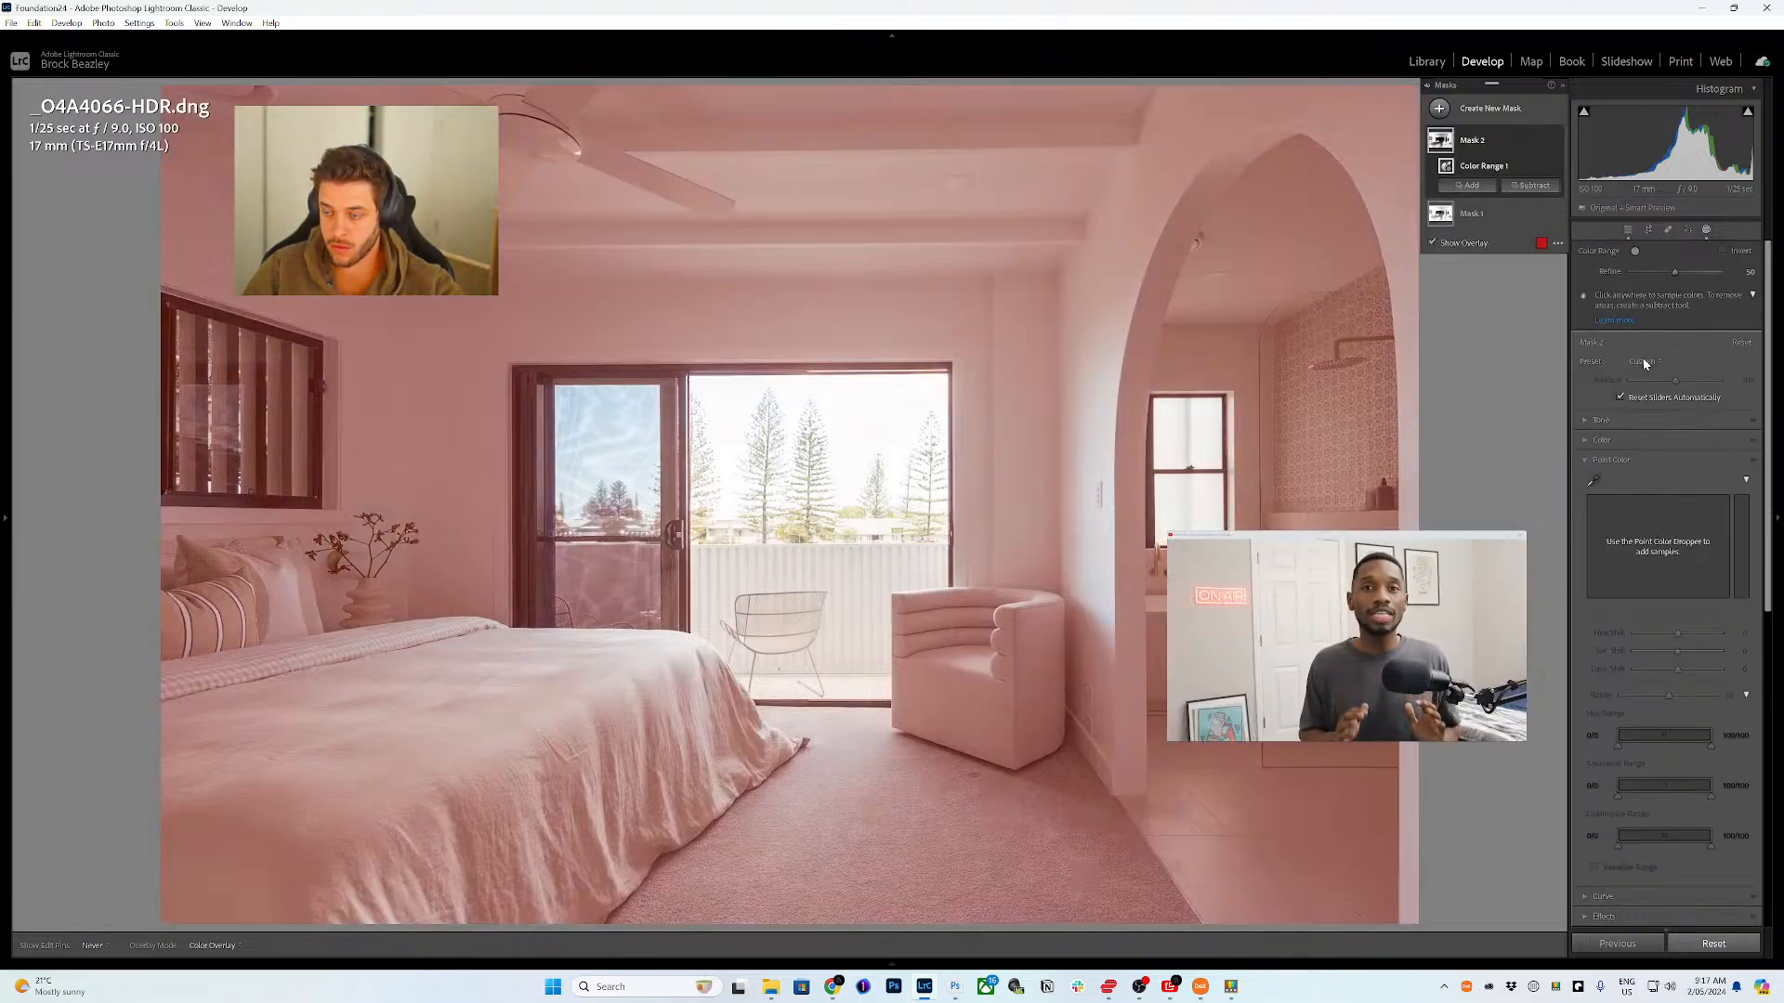
left_click_drag(1676, 276, 1628, 273)
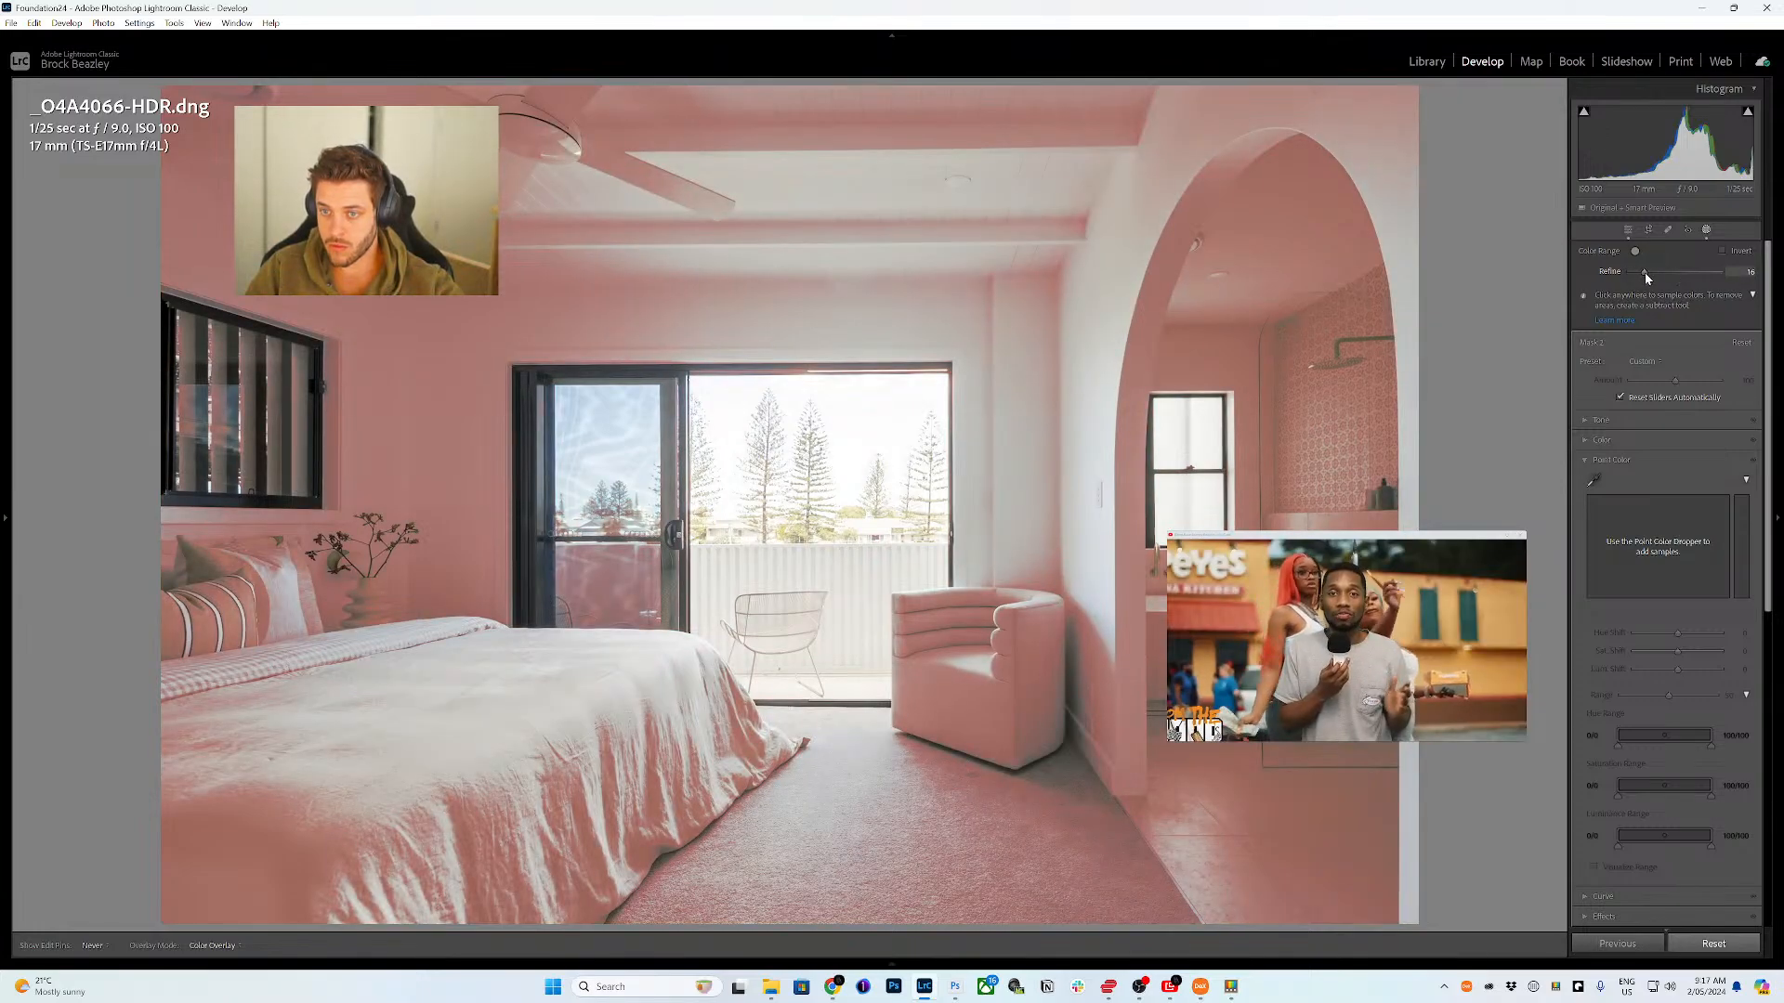
- Sample a light and a darker wall colour and desaturate them to -32
left_click(1594, 481)
left_click(1338, 334)
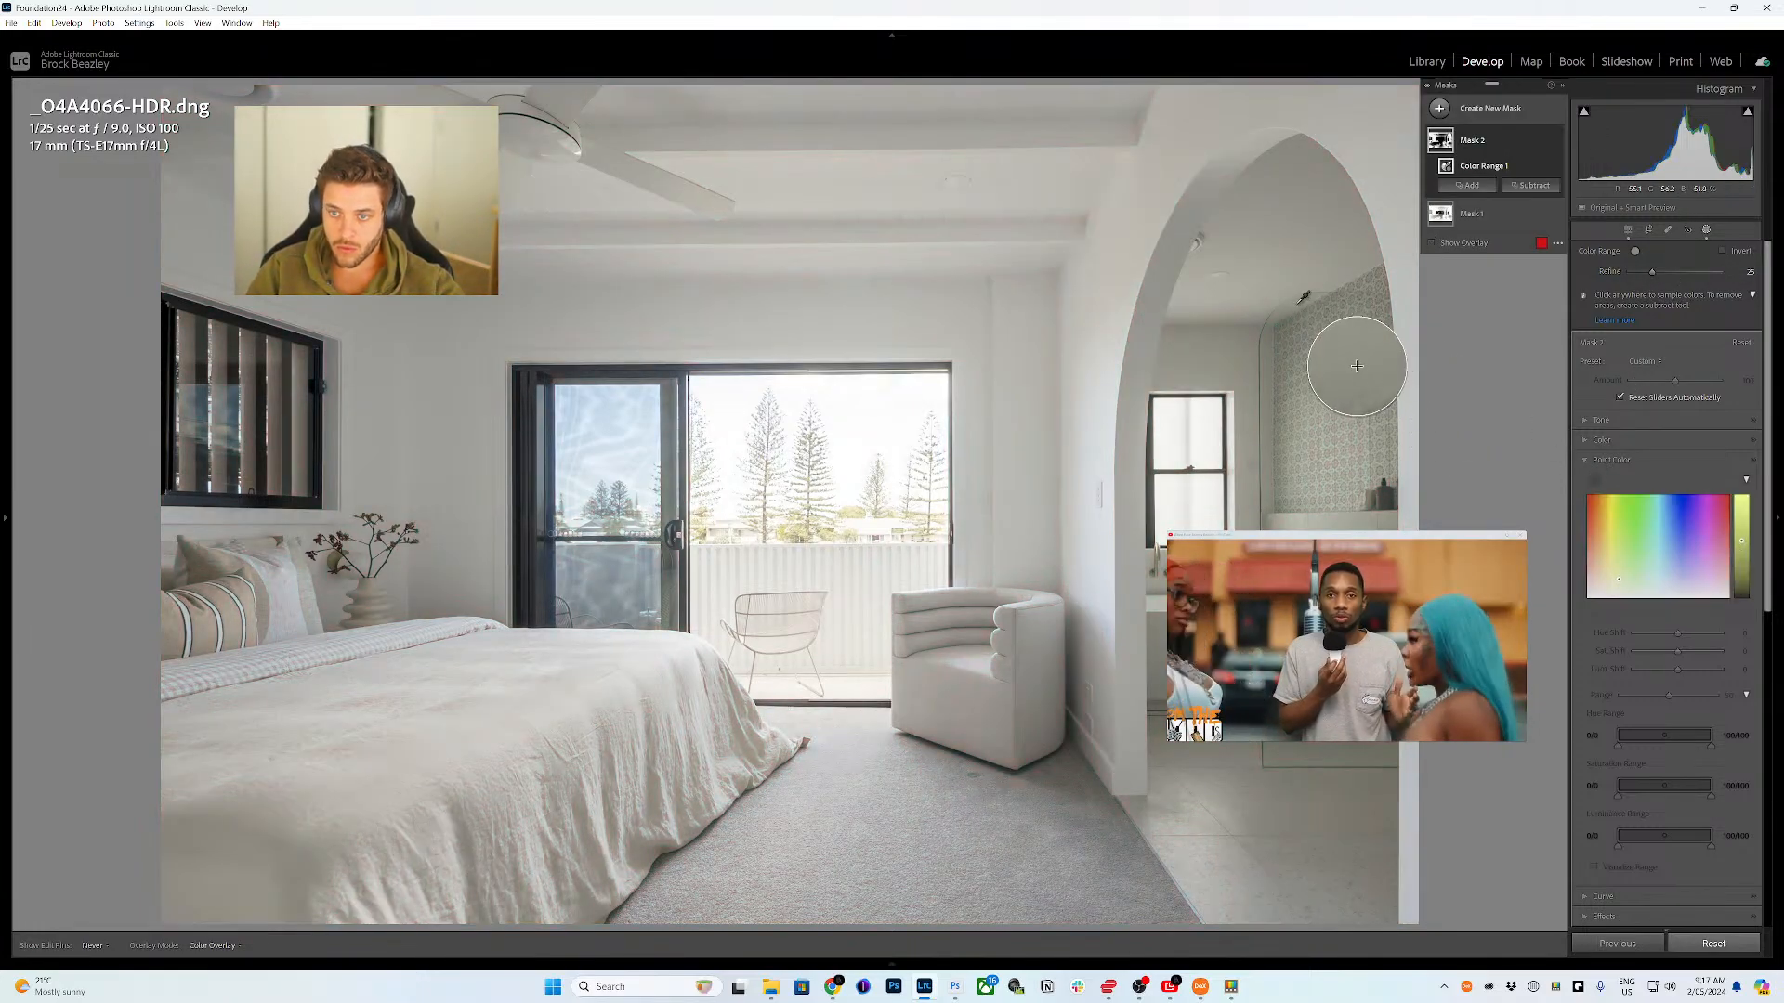
left_click_drag(1677, 651, 1666, 657)
left_click(1594, 481)
left_click(1162, 650)
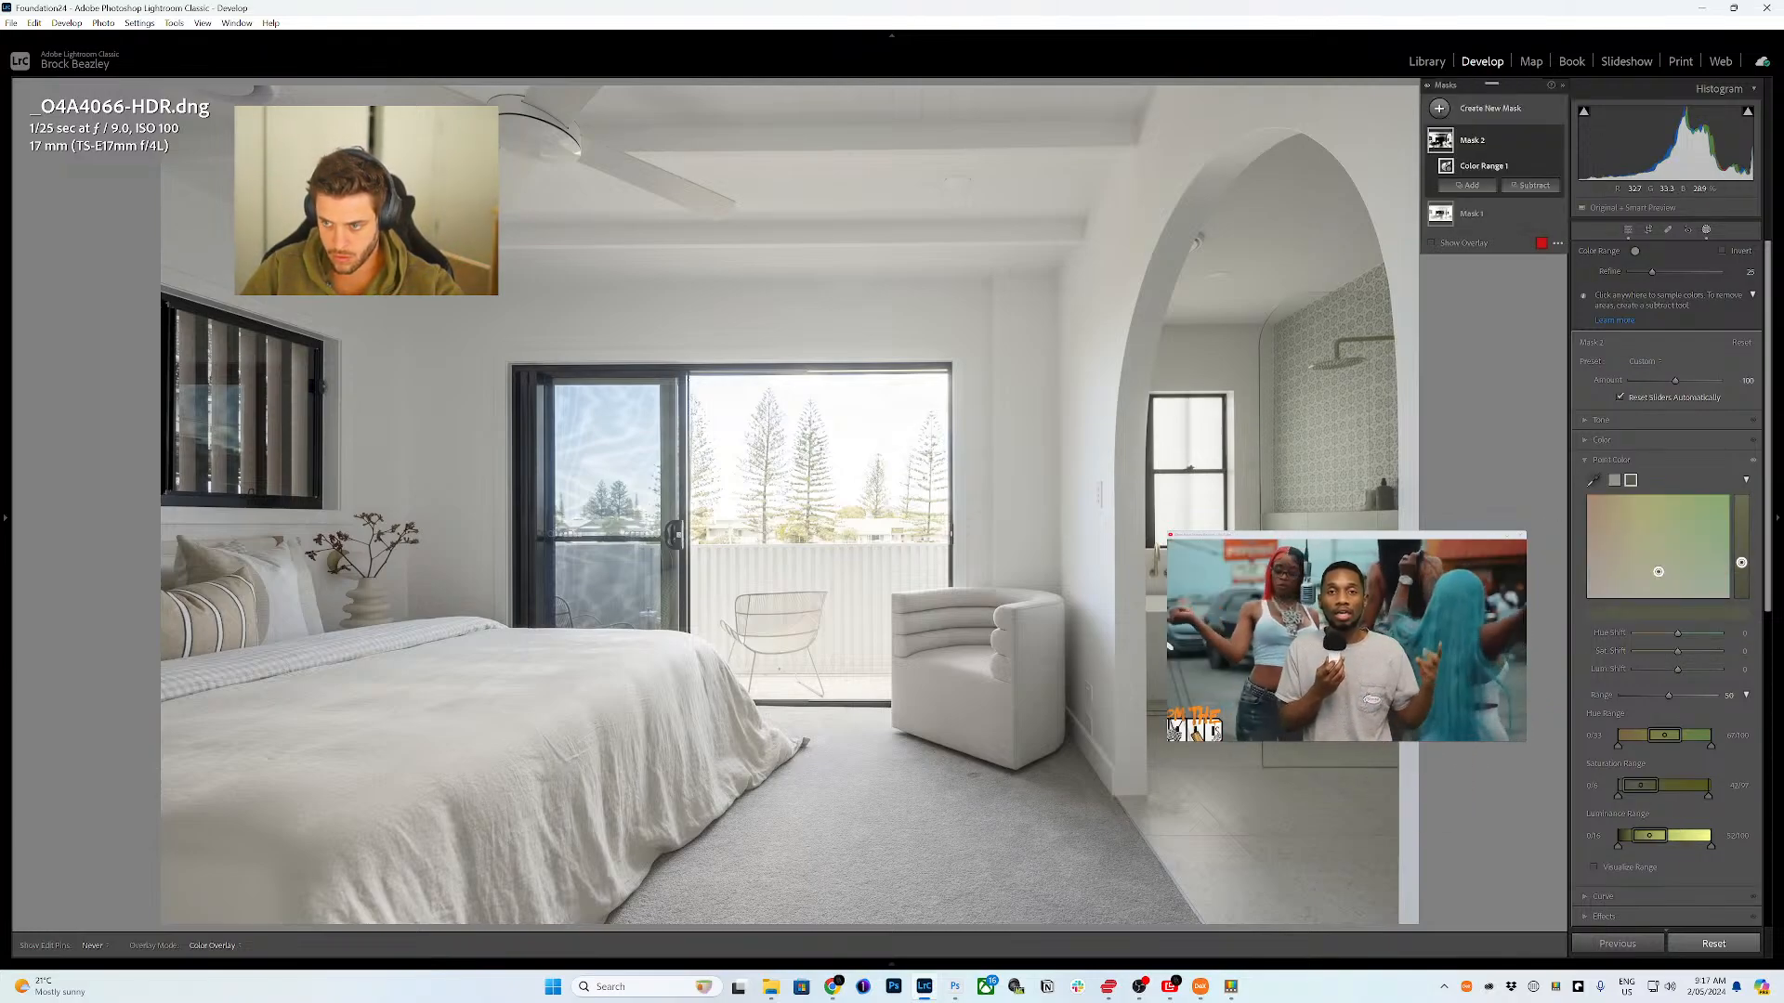
left_click_drag(1678, 651, 1663, 657)
- Add a brush component to the wall colour mask, Mask 2
left_click(1545, 165)
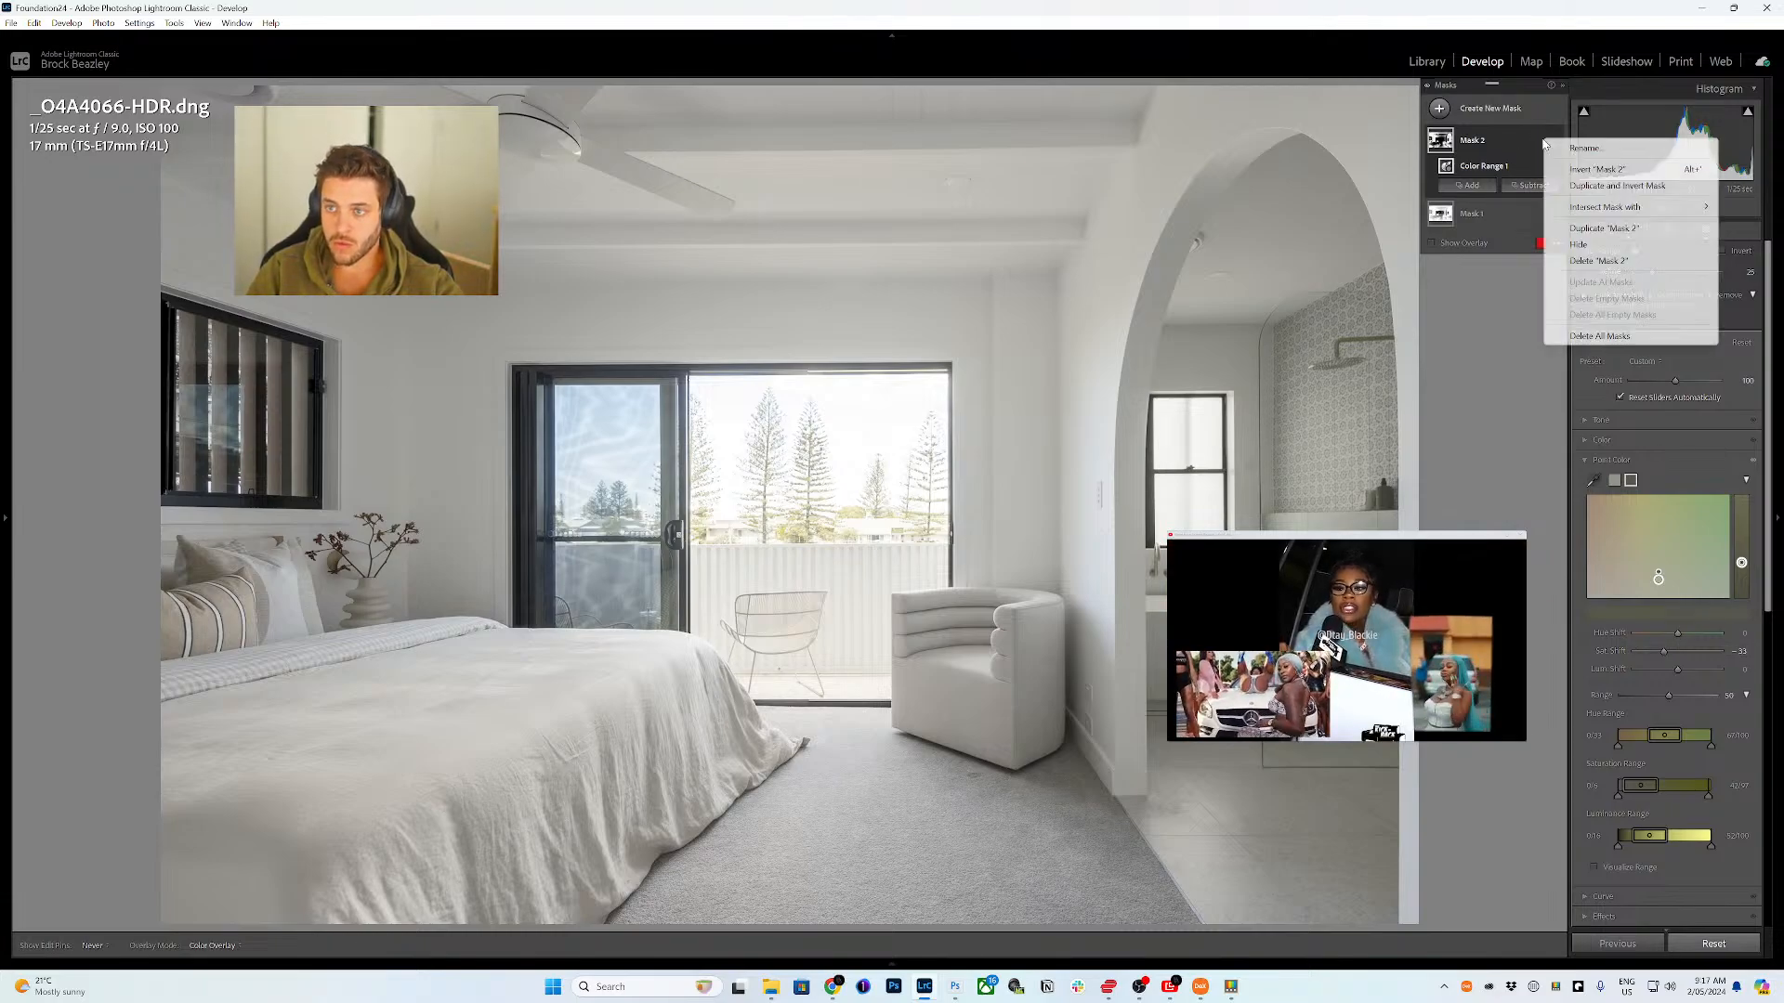
mouse_move(1672, 207)
left_click(1496, 293)
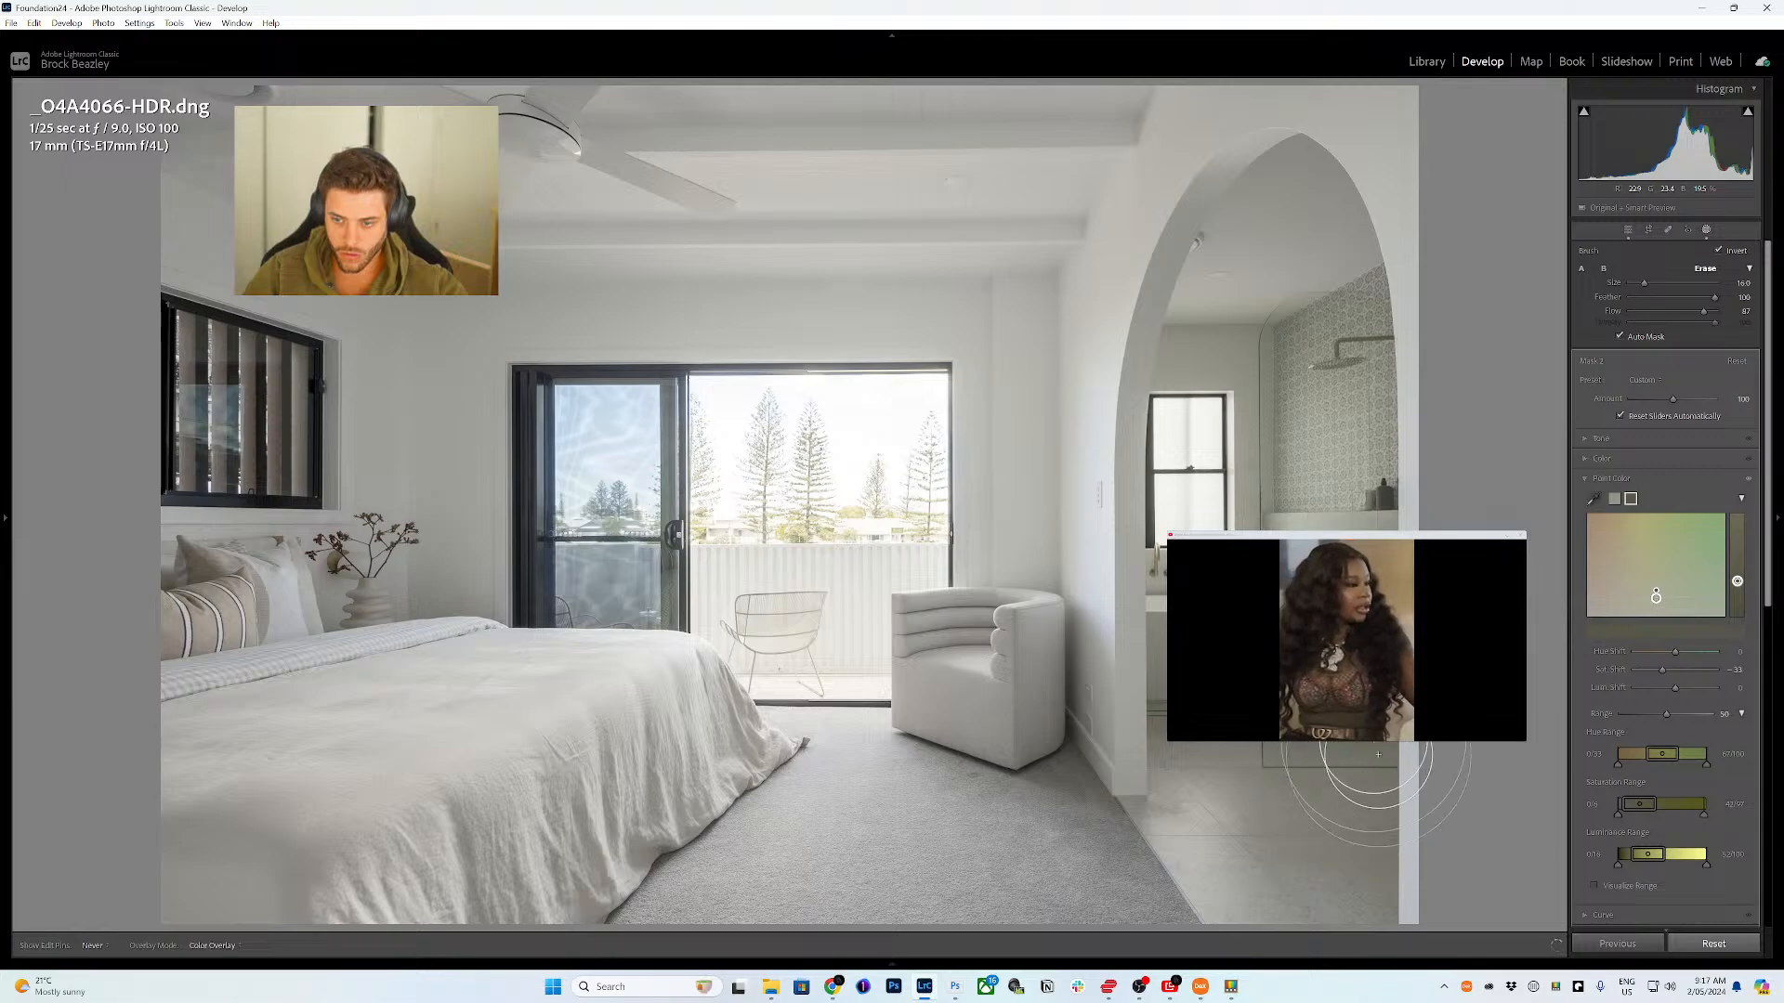
- Resize the erase brush to fit the areas around the bedroom arch, floor and corners
scroll(1356, 827, "down", 4)
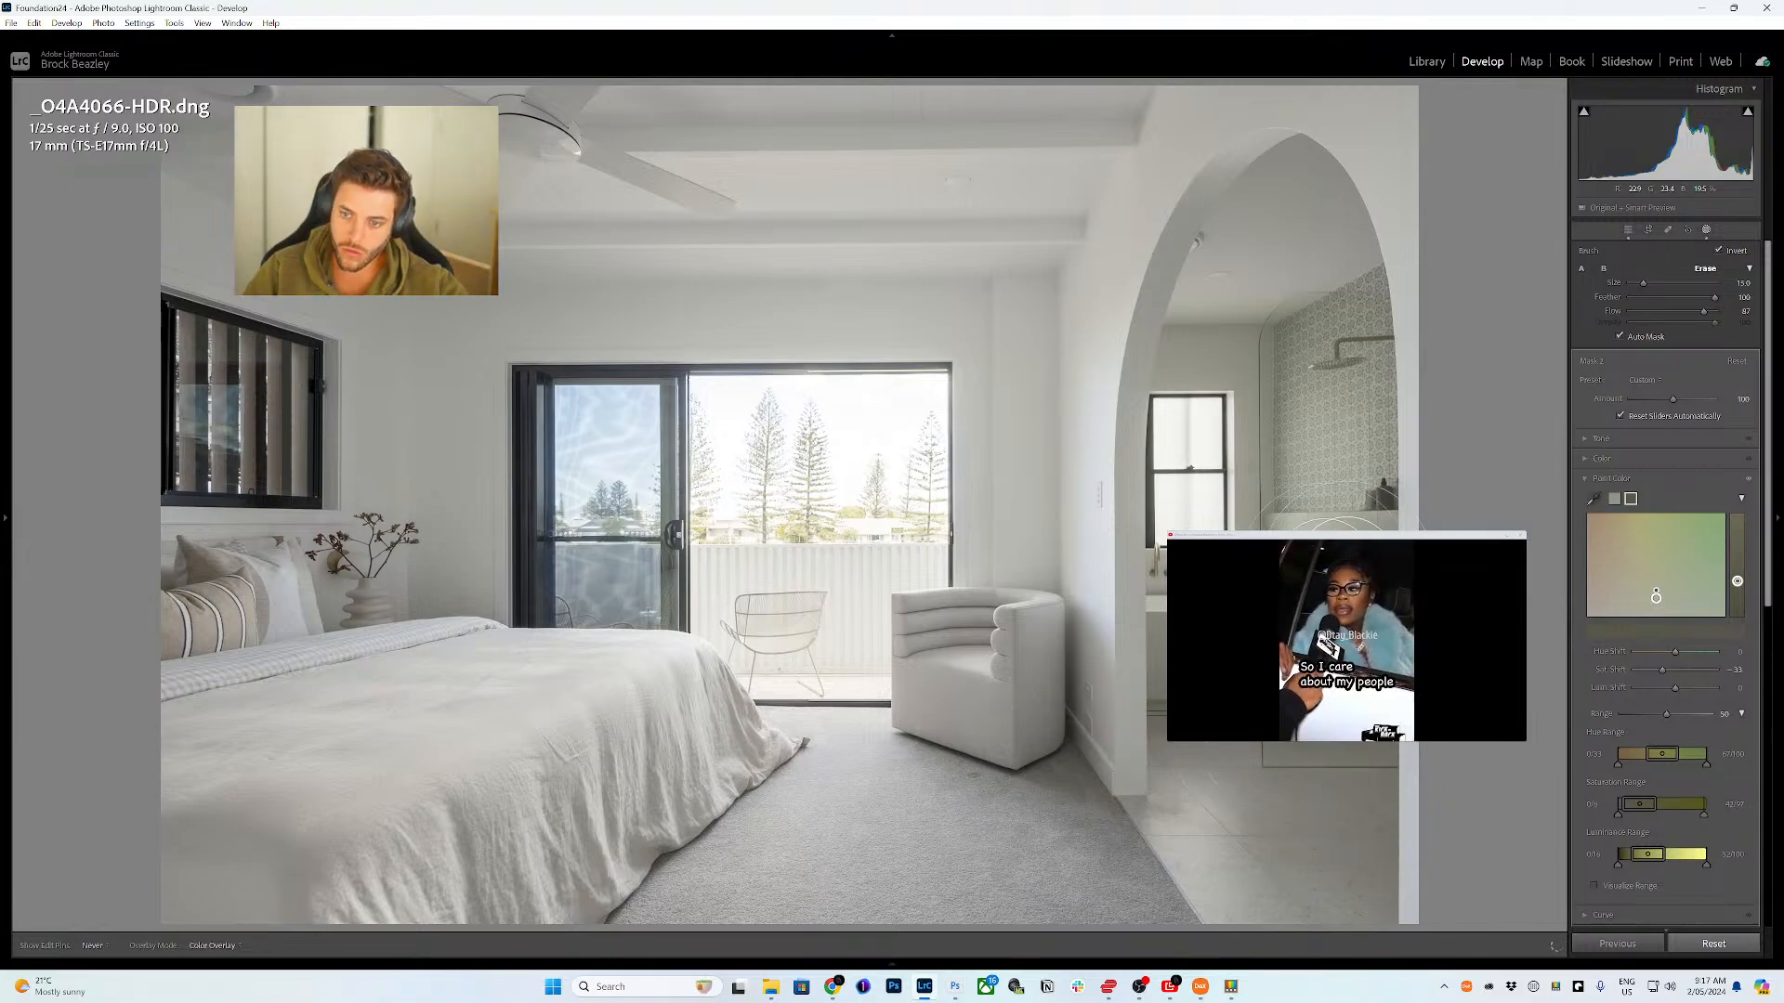
scroll(1373, 567, "down", 1)
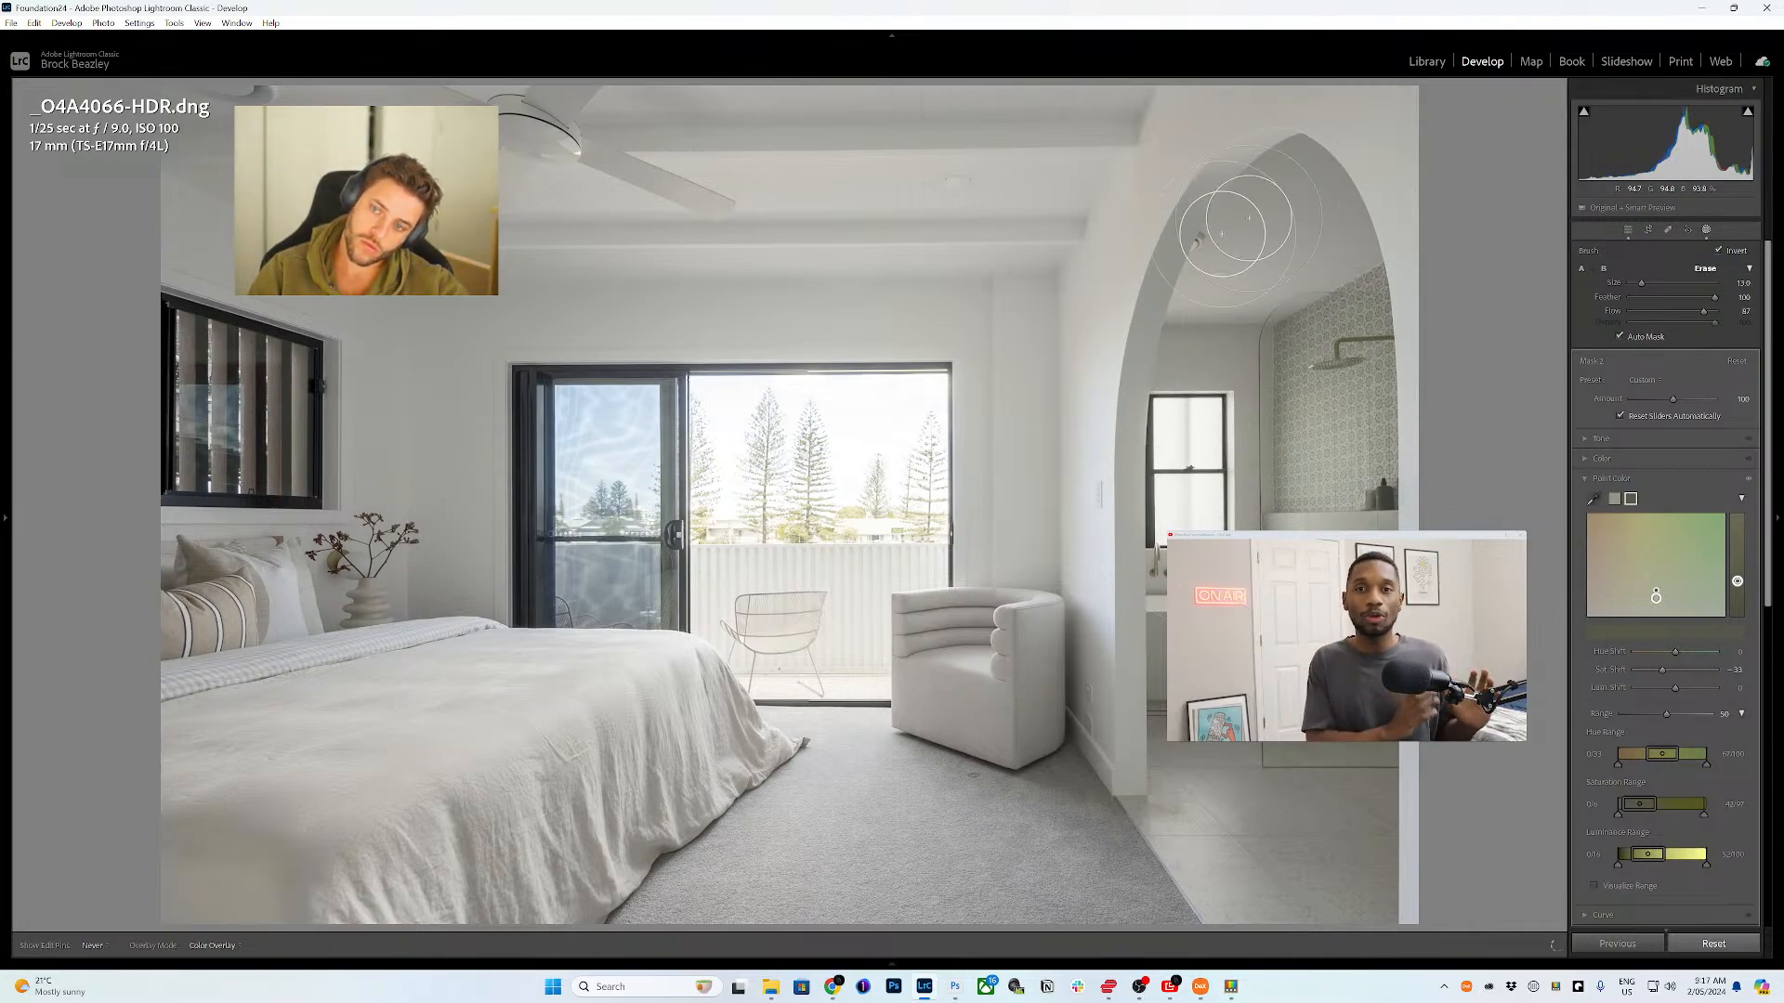
scroll(1223, 318, "down", 4)
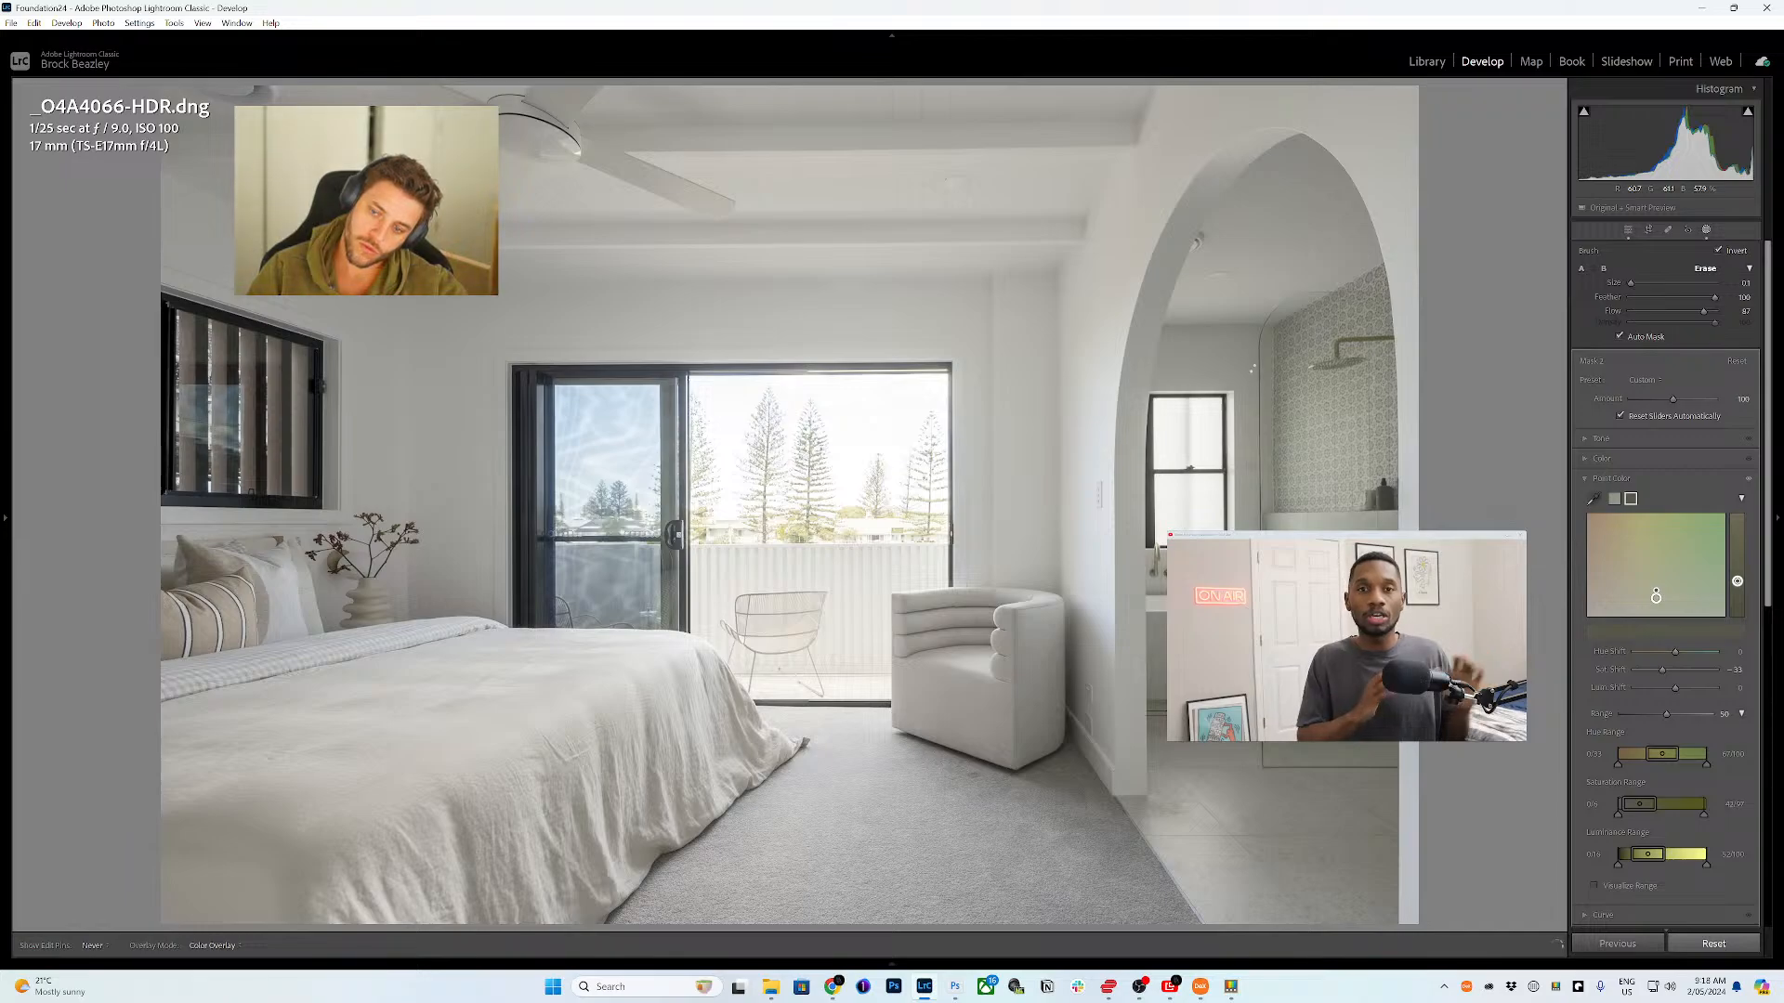
scroll(1247, 460, "up", 2)
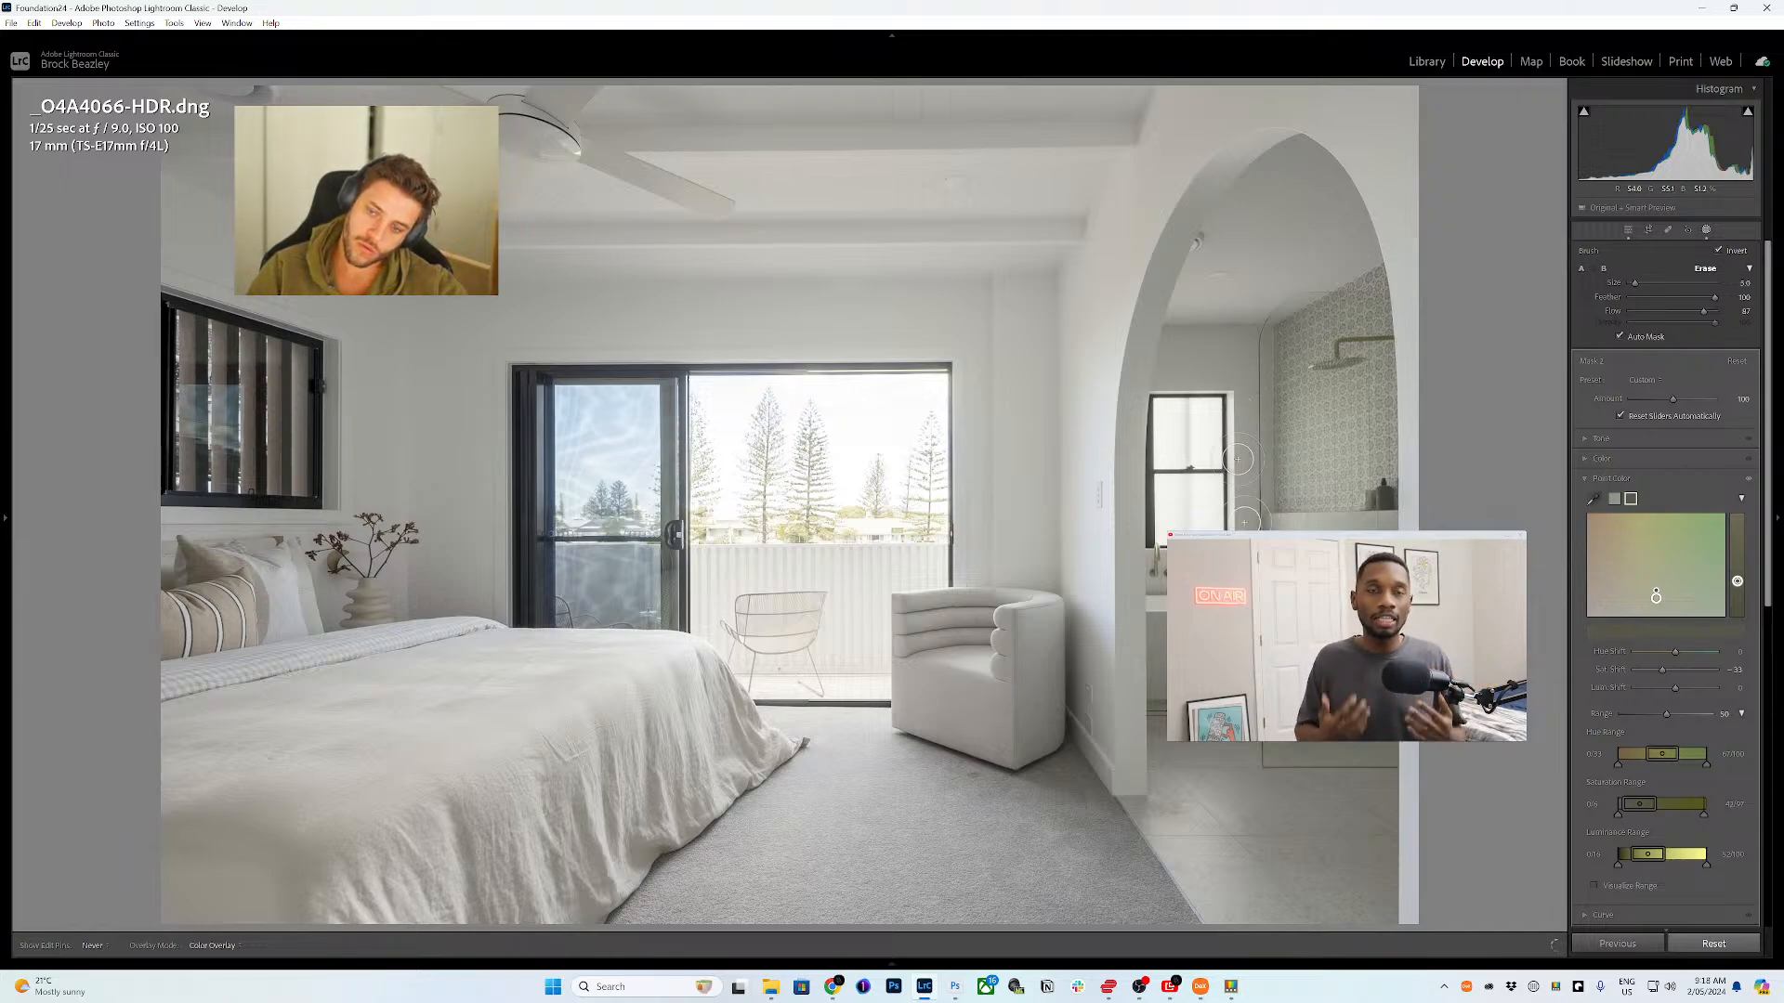
scroll(1249, 358, "up", 3)
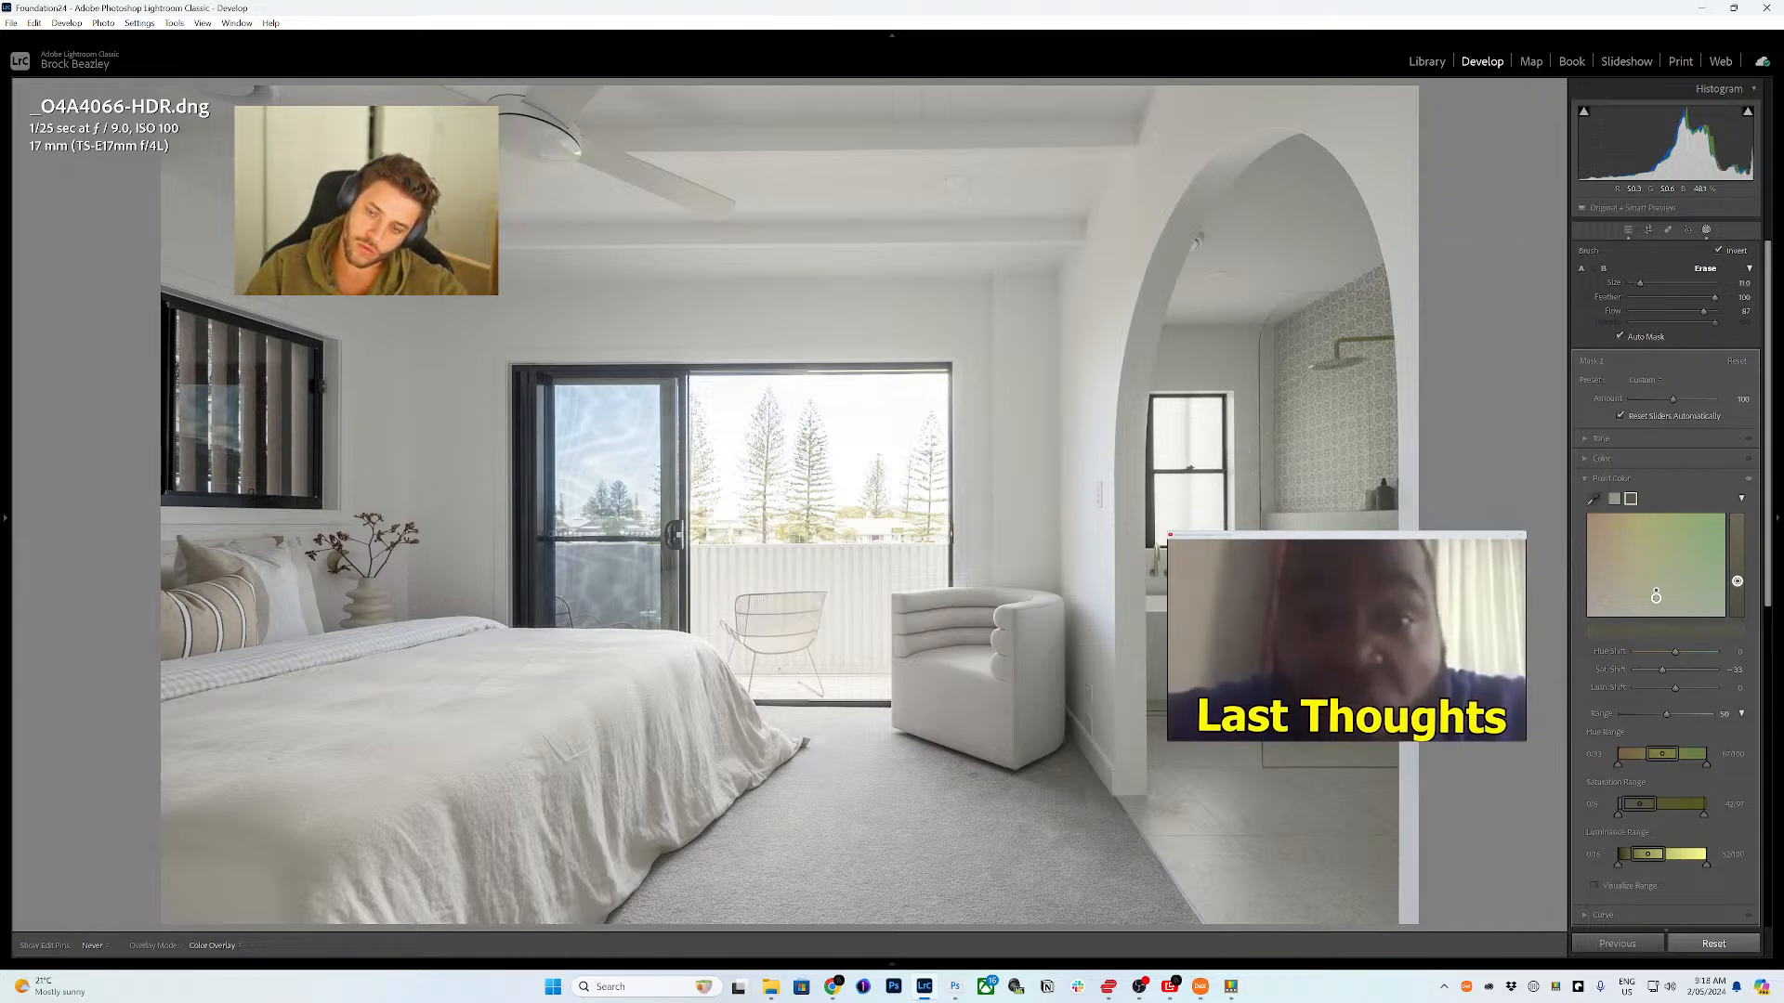
scroll(1282, 743, "up", 5)
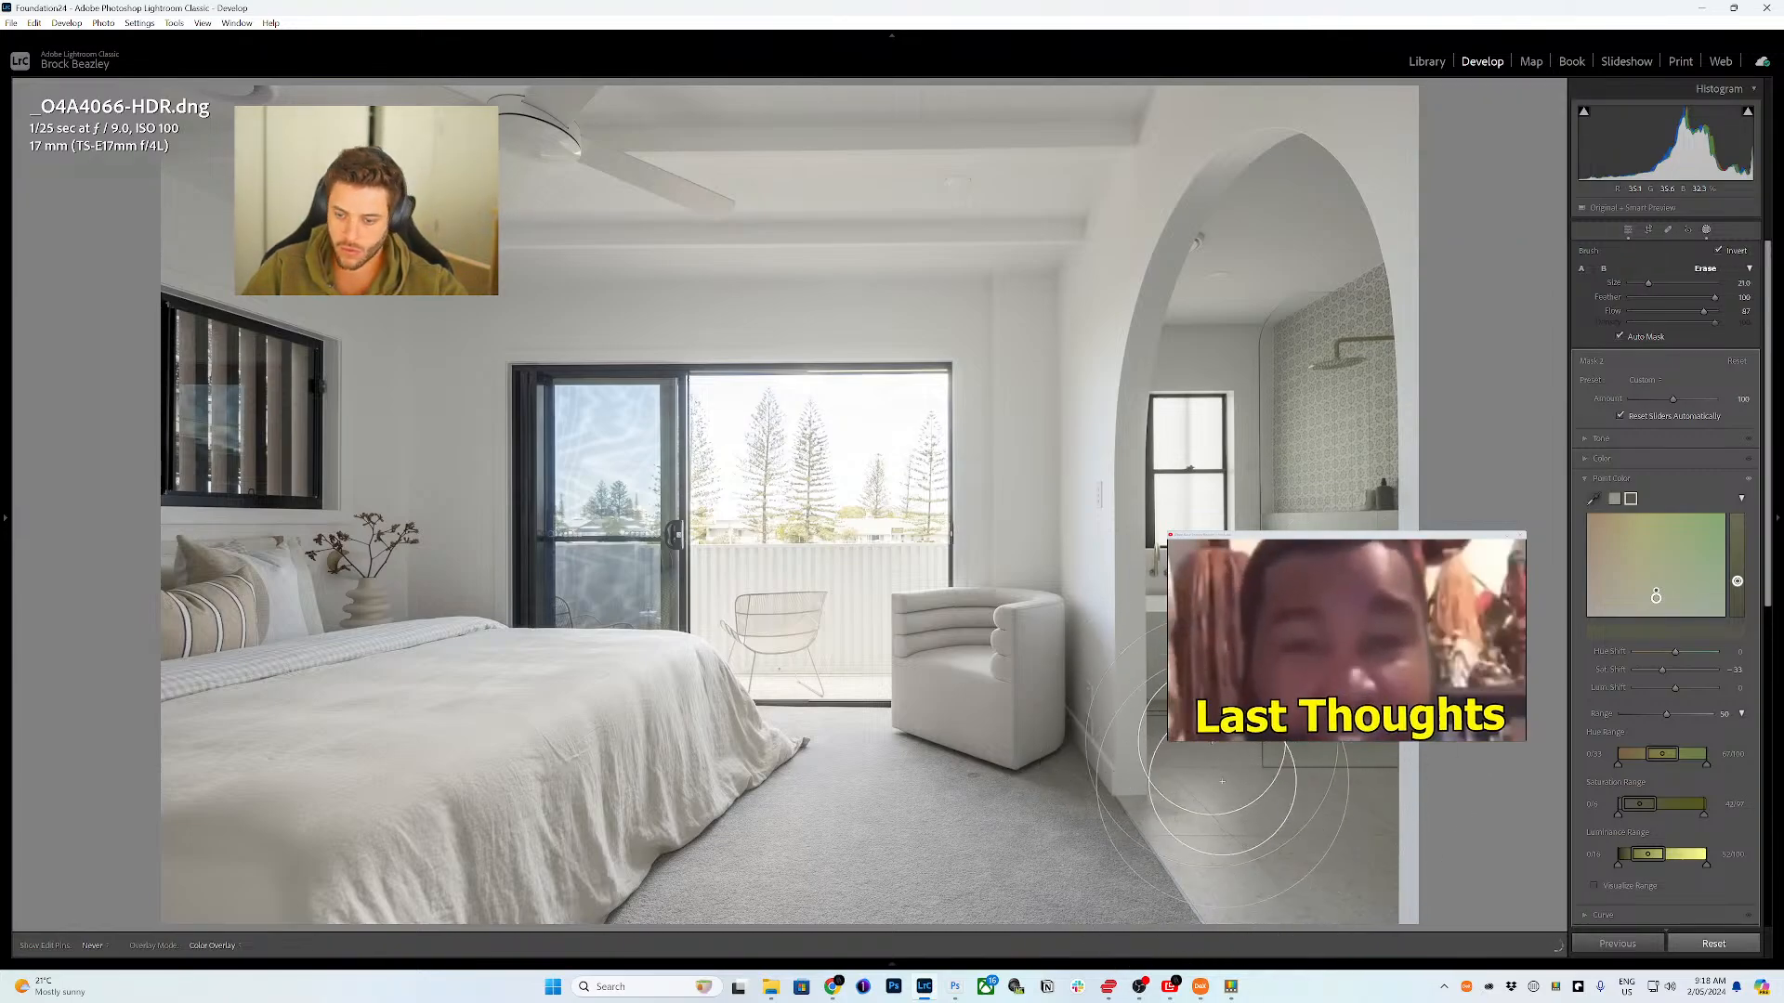
scroll(1273, 744, "down", 3)
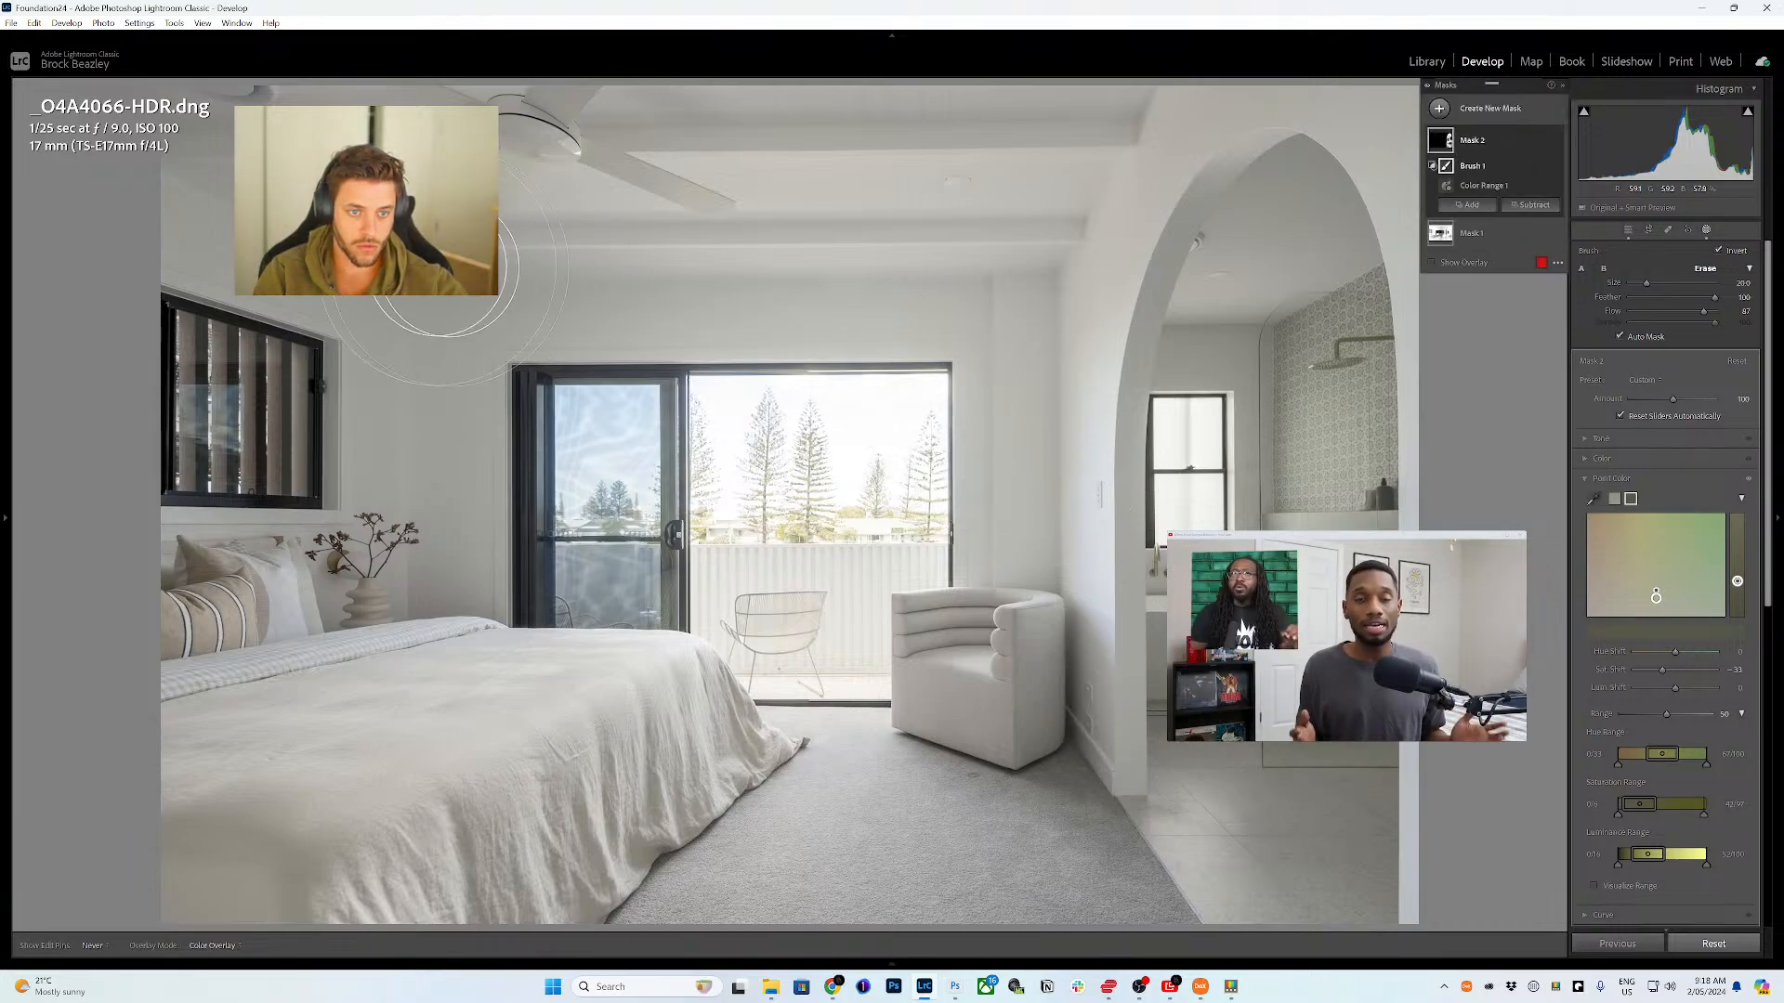
scroll(130, 214, "up", 2)
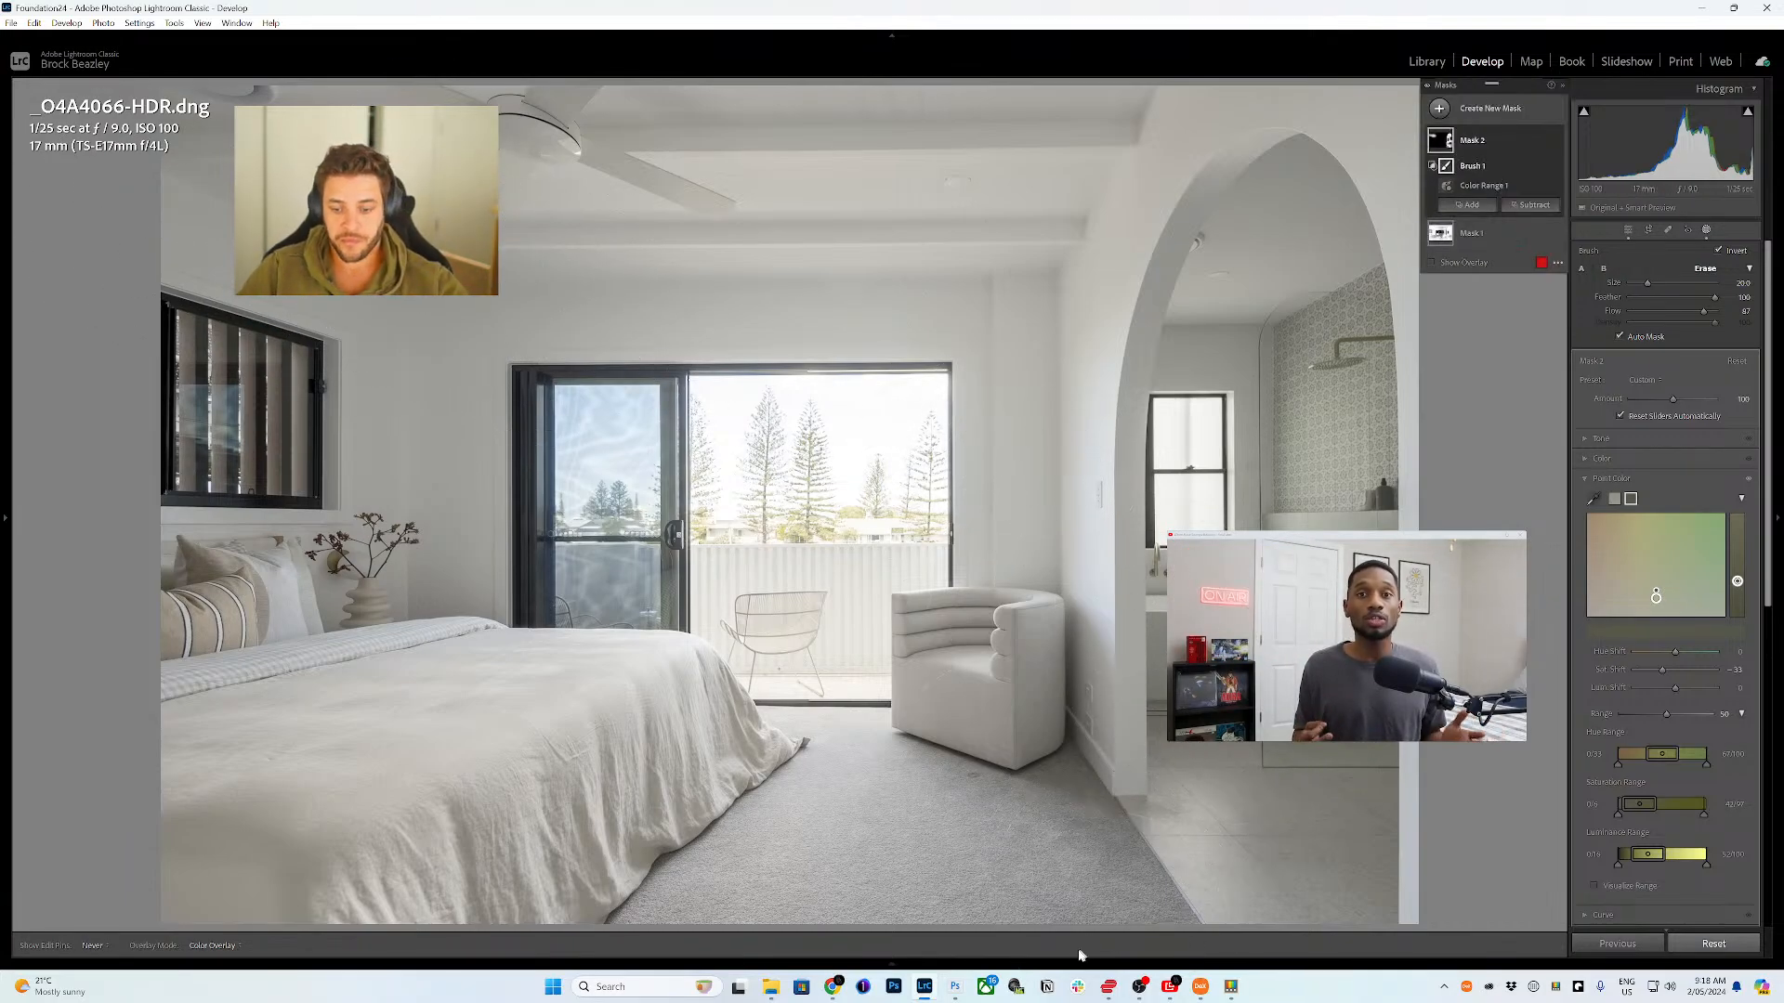
mouse_move(1071, 968)
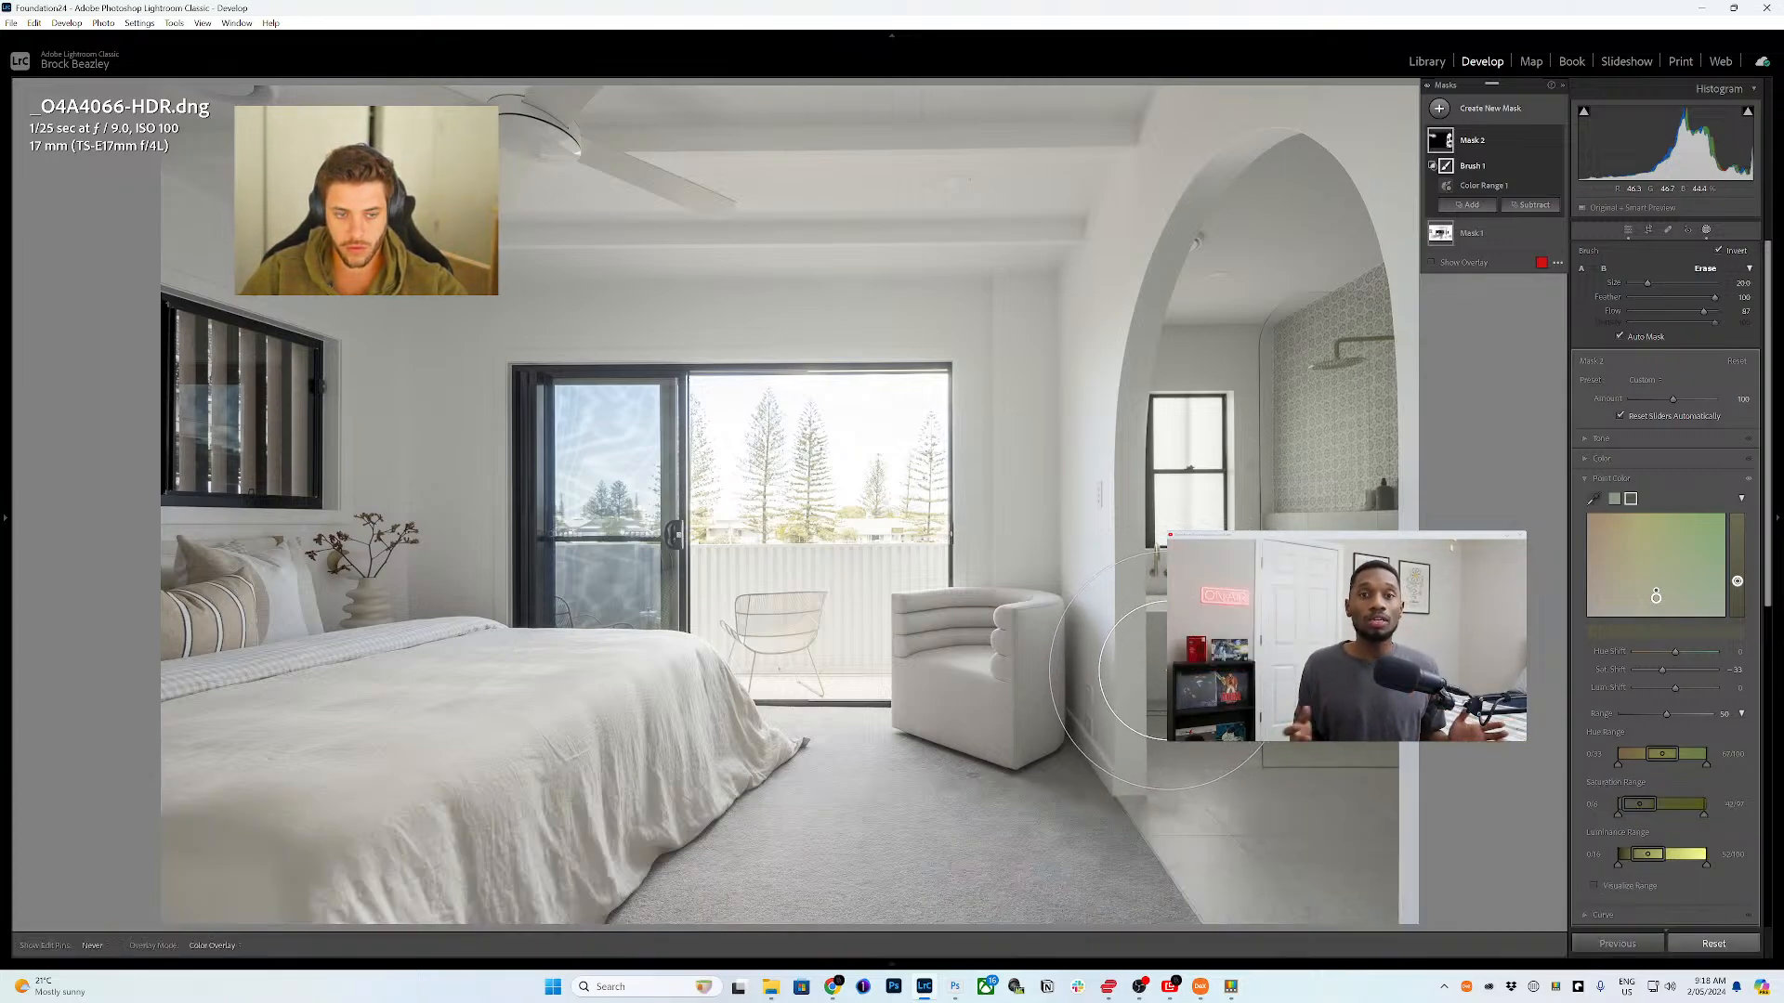
- On bathroom photo _O4A4087.CR3, create a Color Range mask on the patterned mirror wall with Refine 5
mouse_move(692, 967)
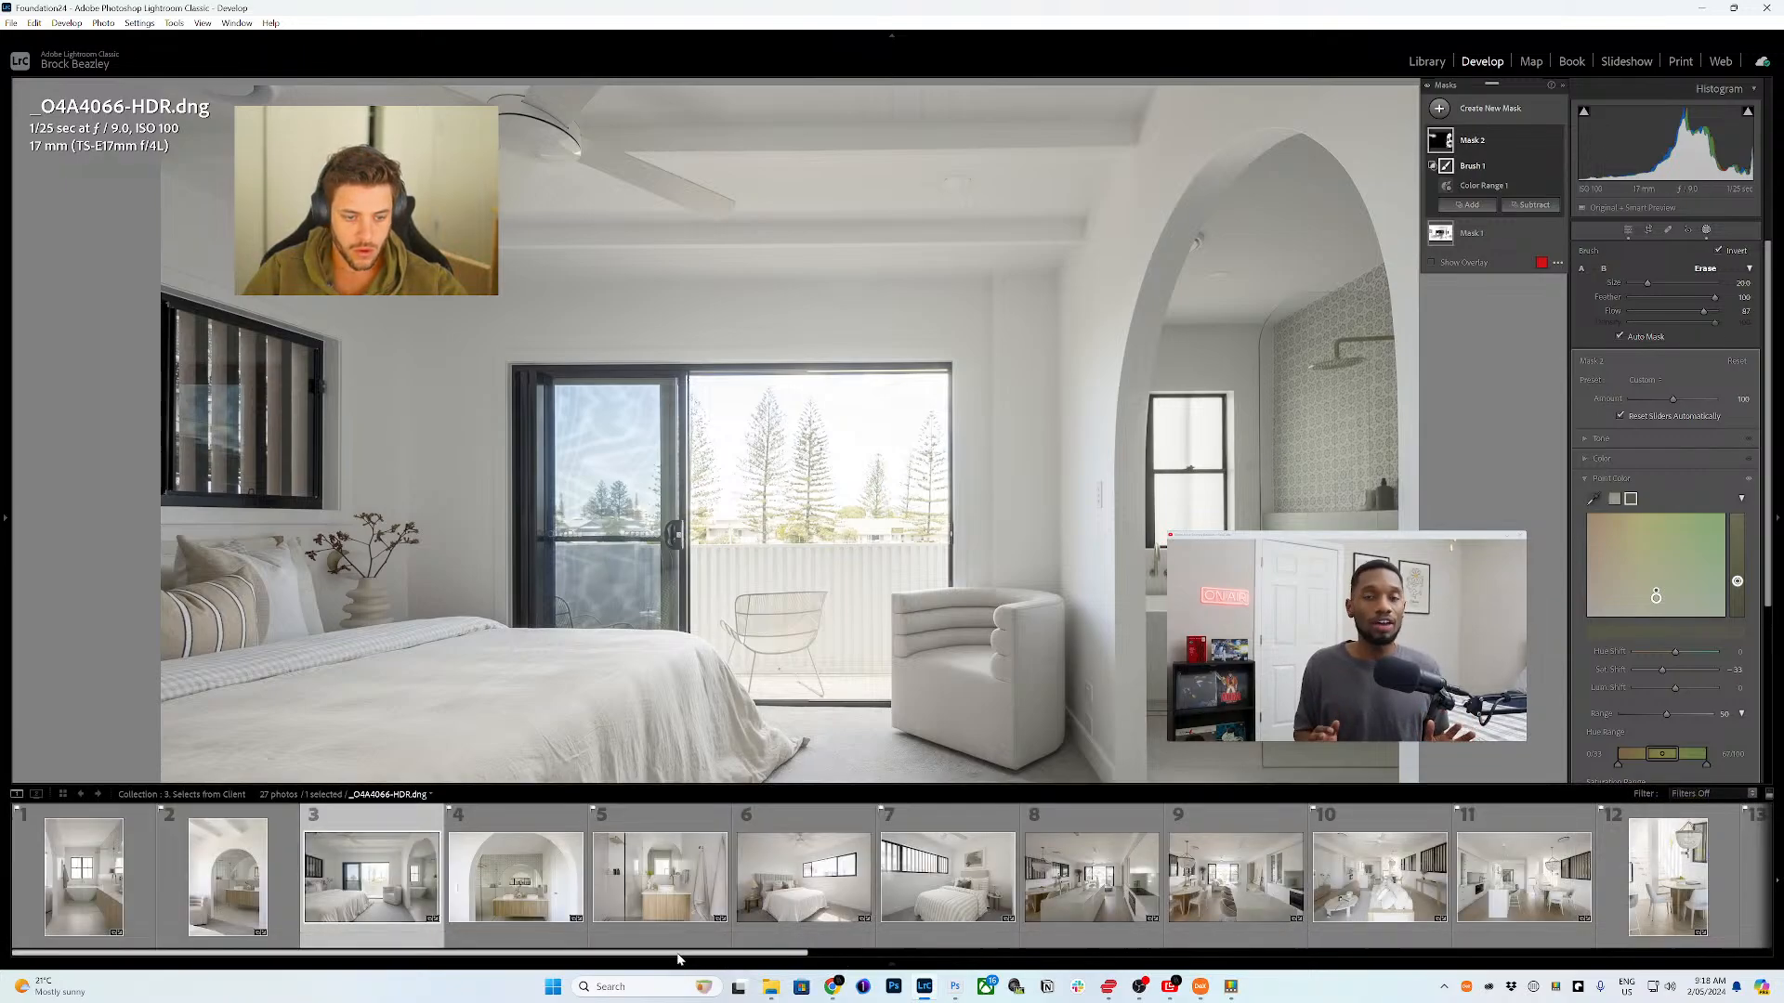
left_click(534, 883)
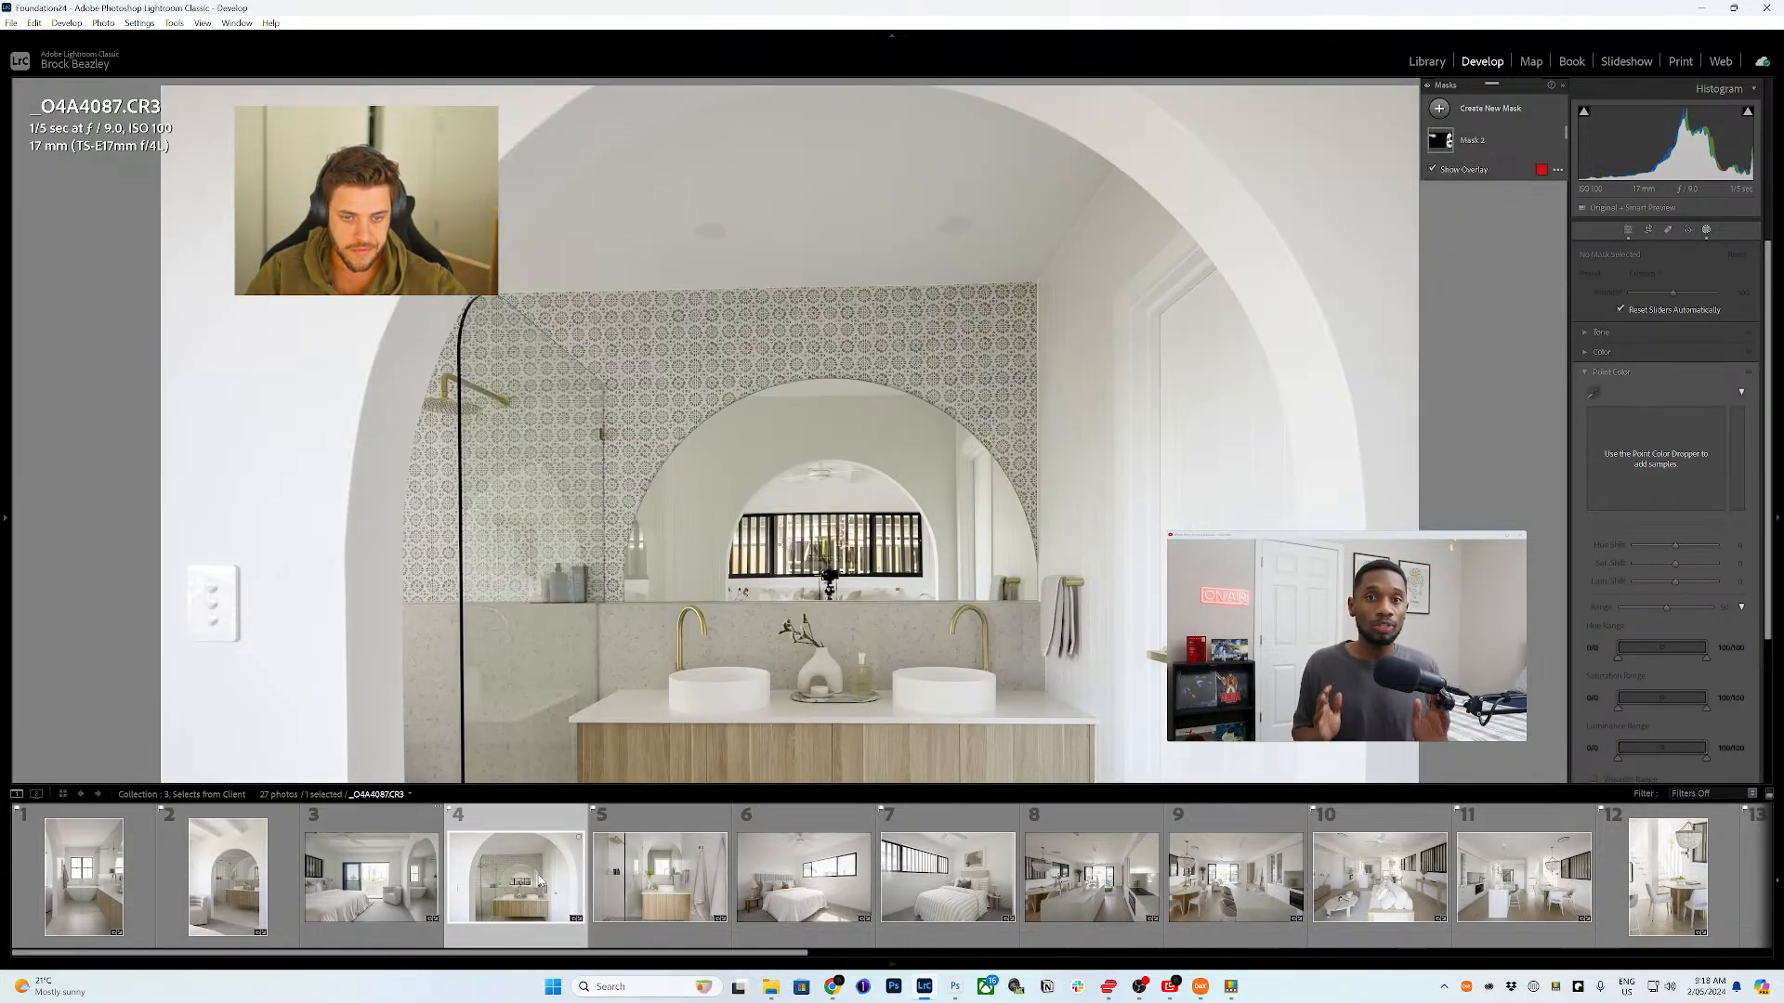
left_click(1452, 111)
left_click(1511, 303)
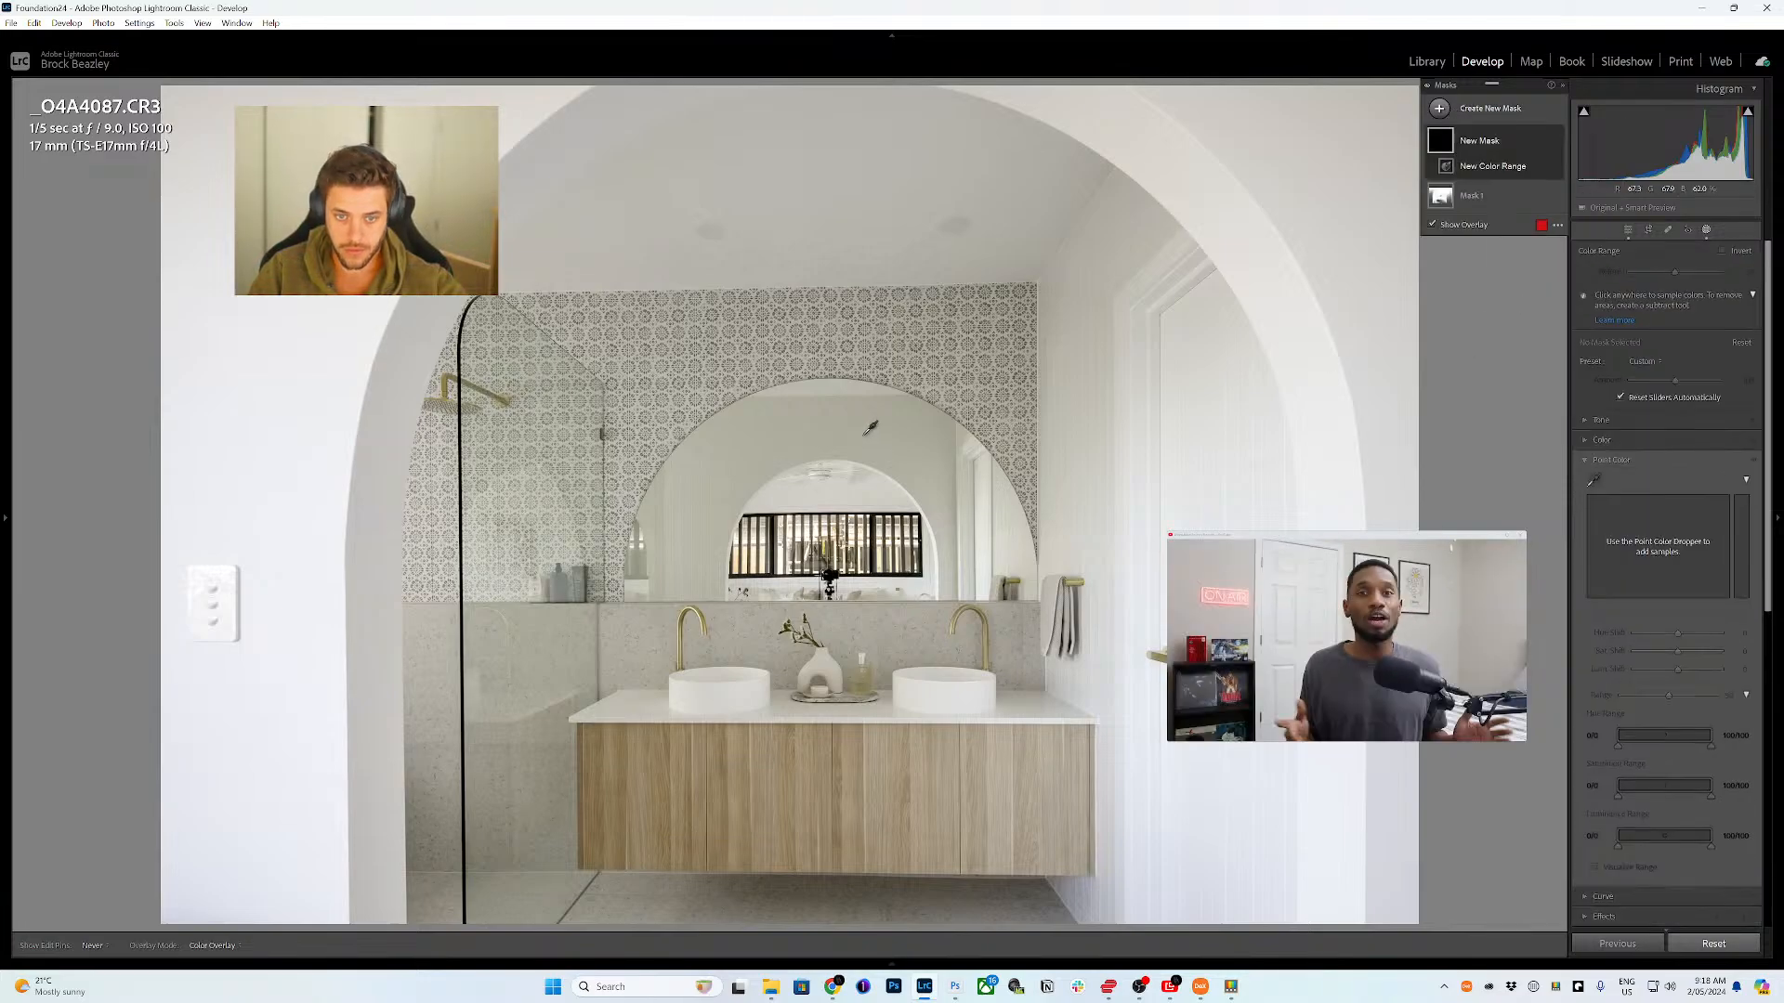
left_click(859, 413)
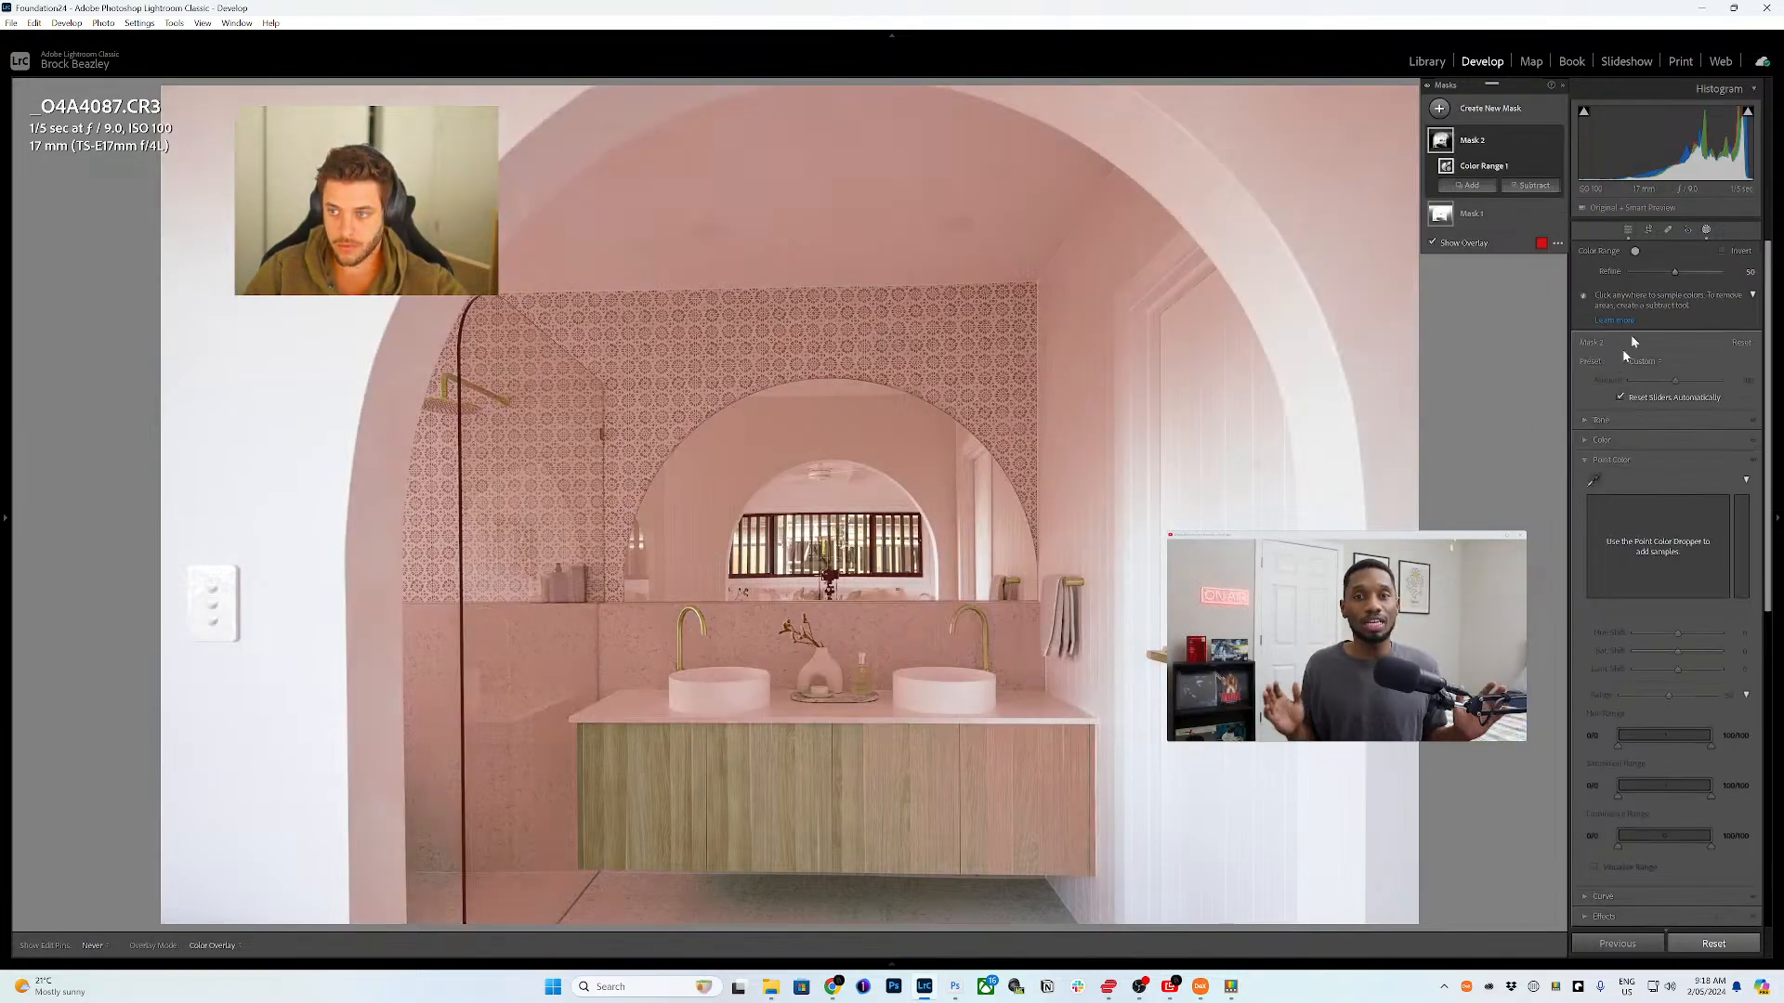
left_click_drag(1676, 276, 1647, 275)
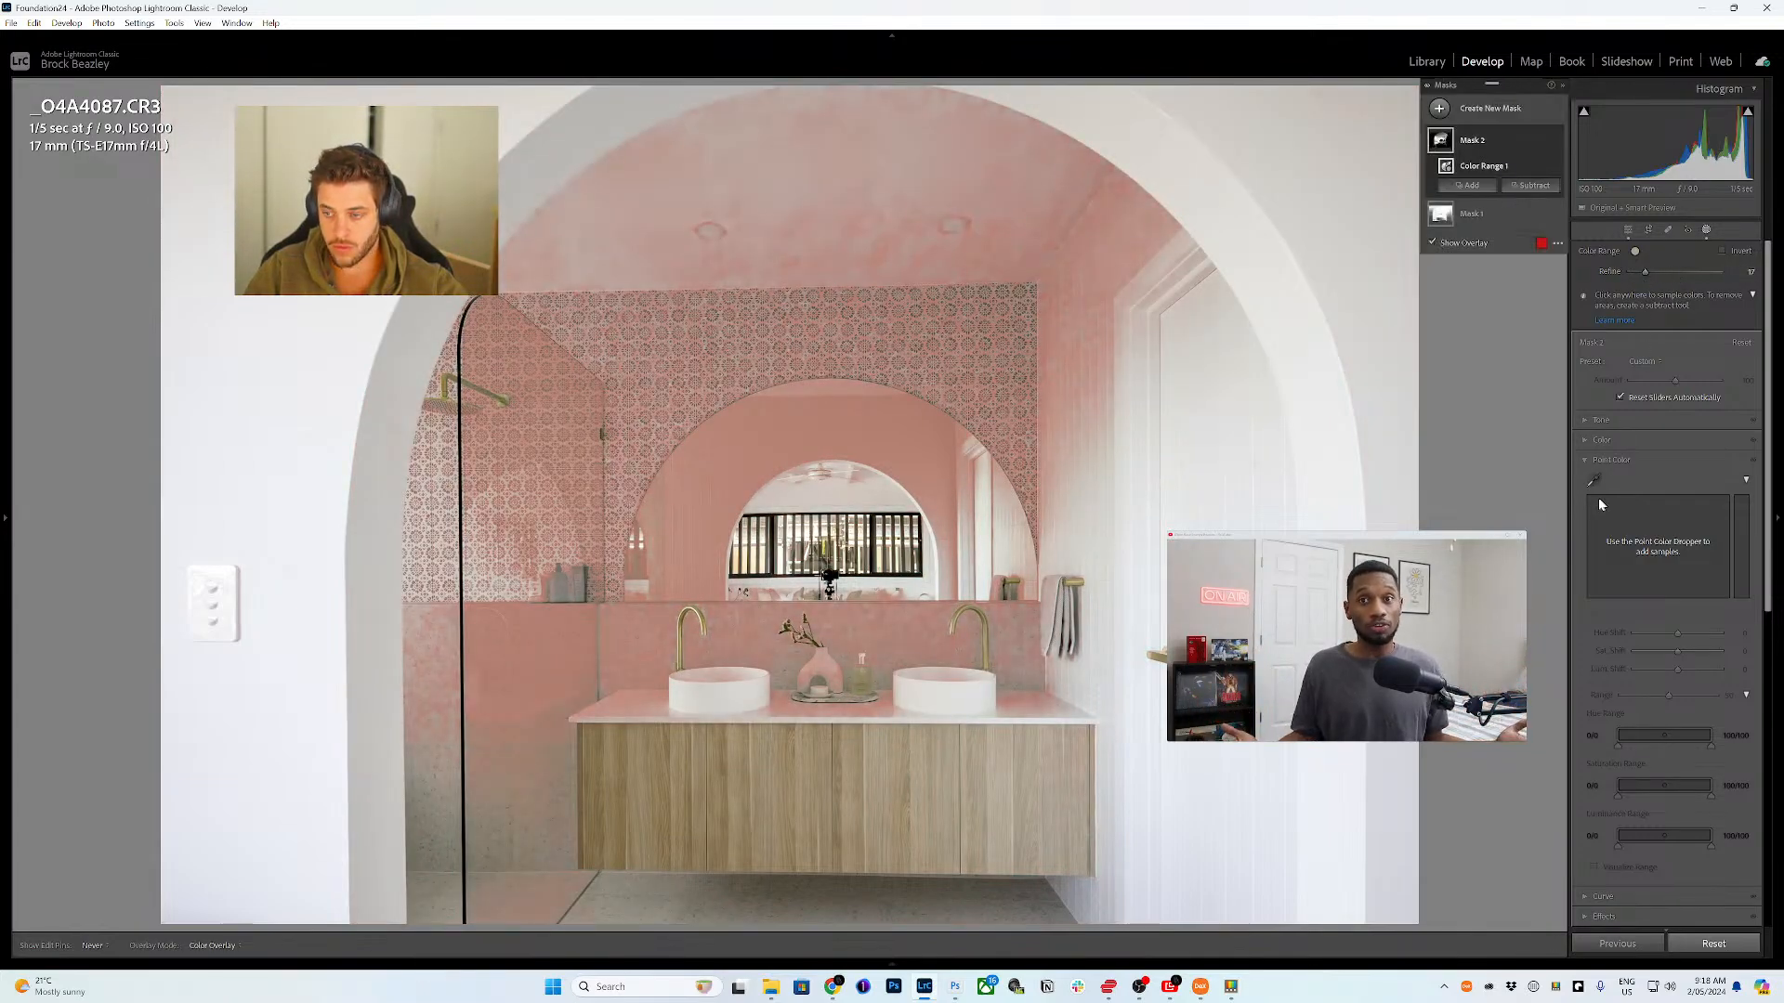
- Sample mirror wall point colours and desaturate them, shifting saturation to about -21 to -32
left_click(896, 476)
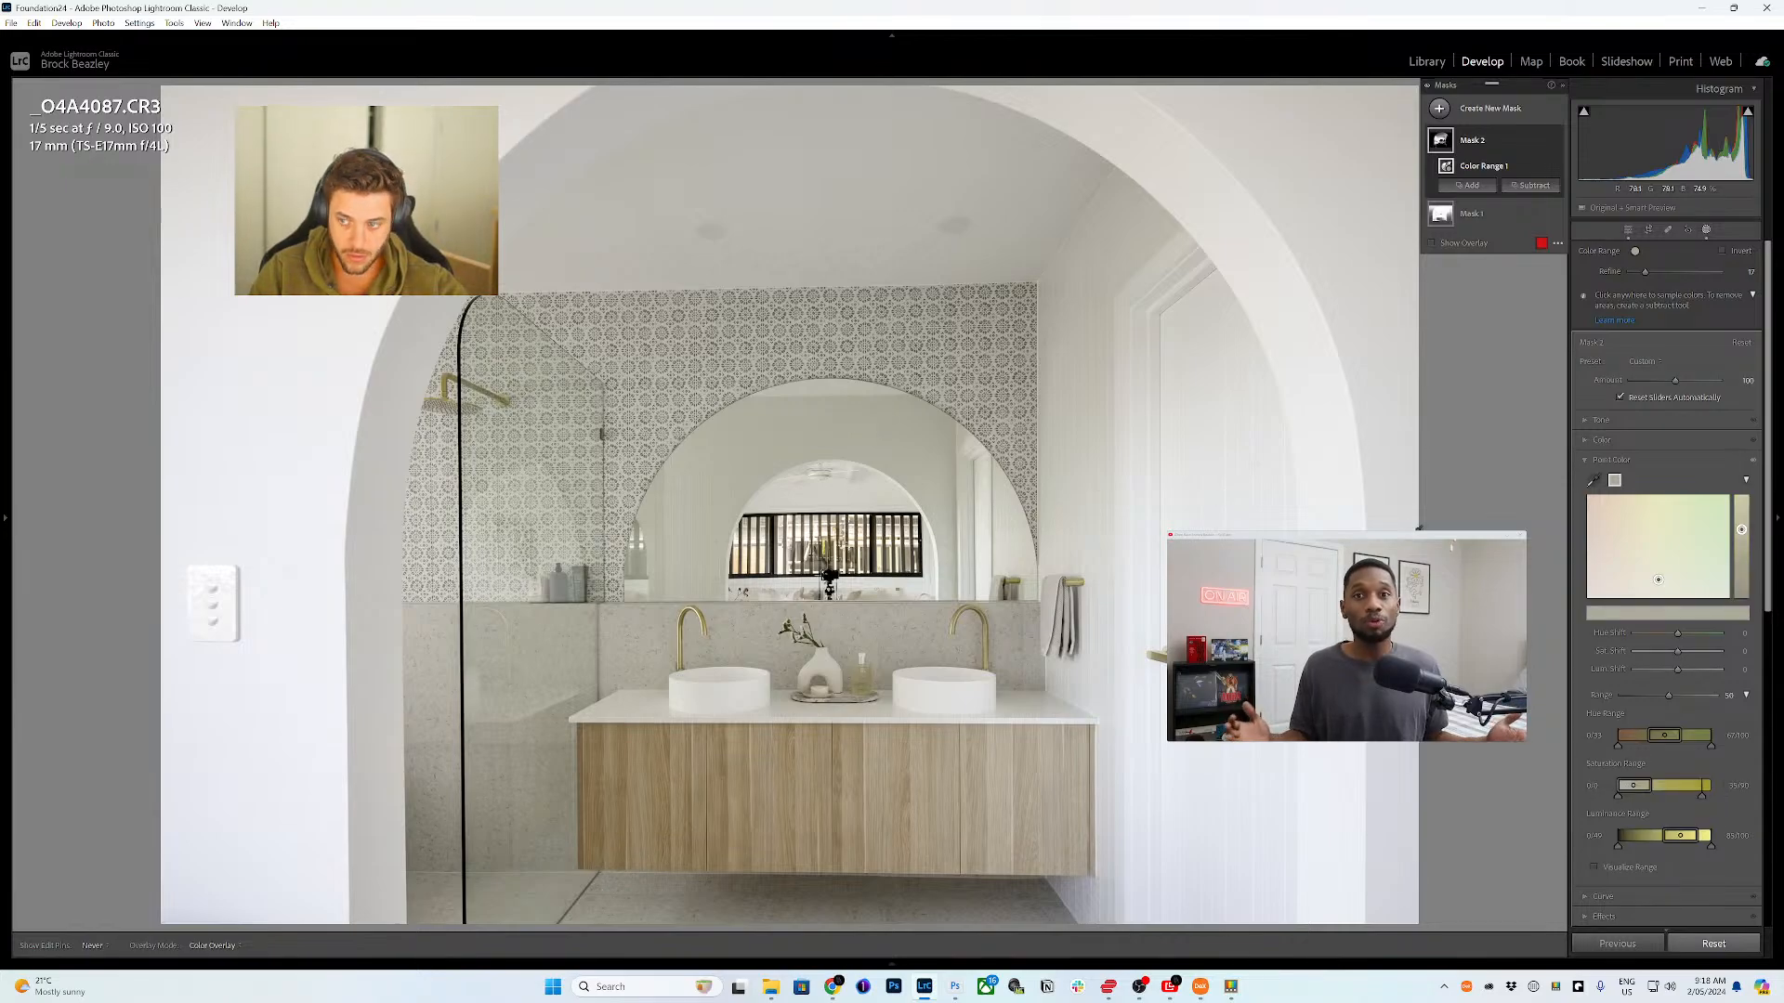
left_click_drag(1670, 650, 1669, 651)
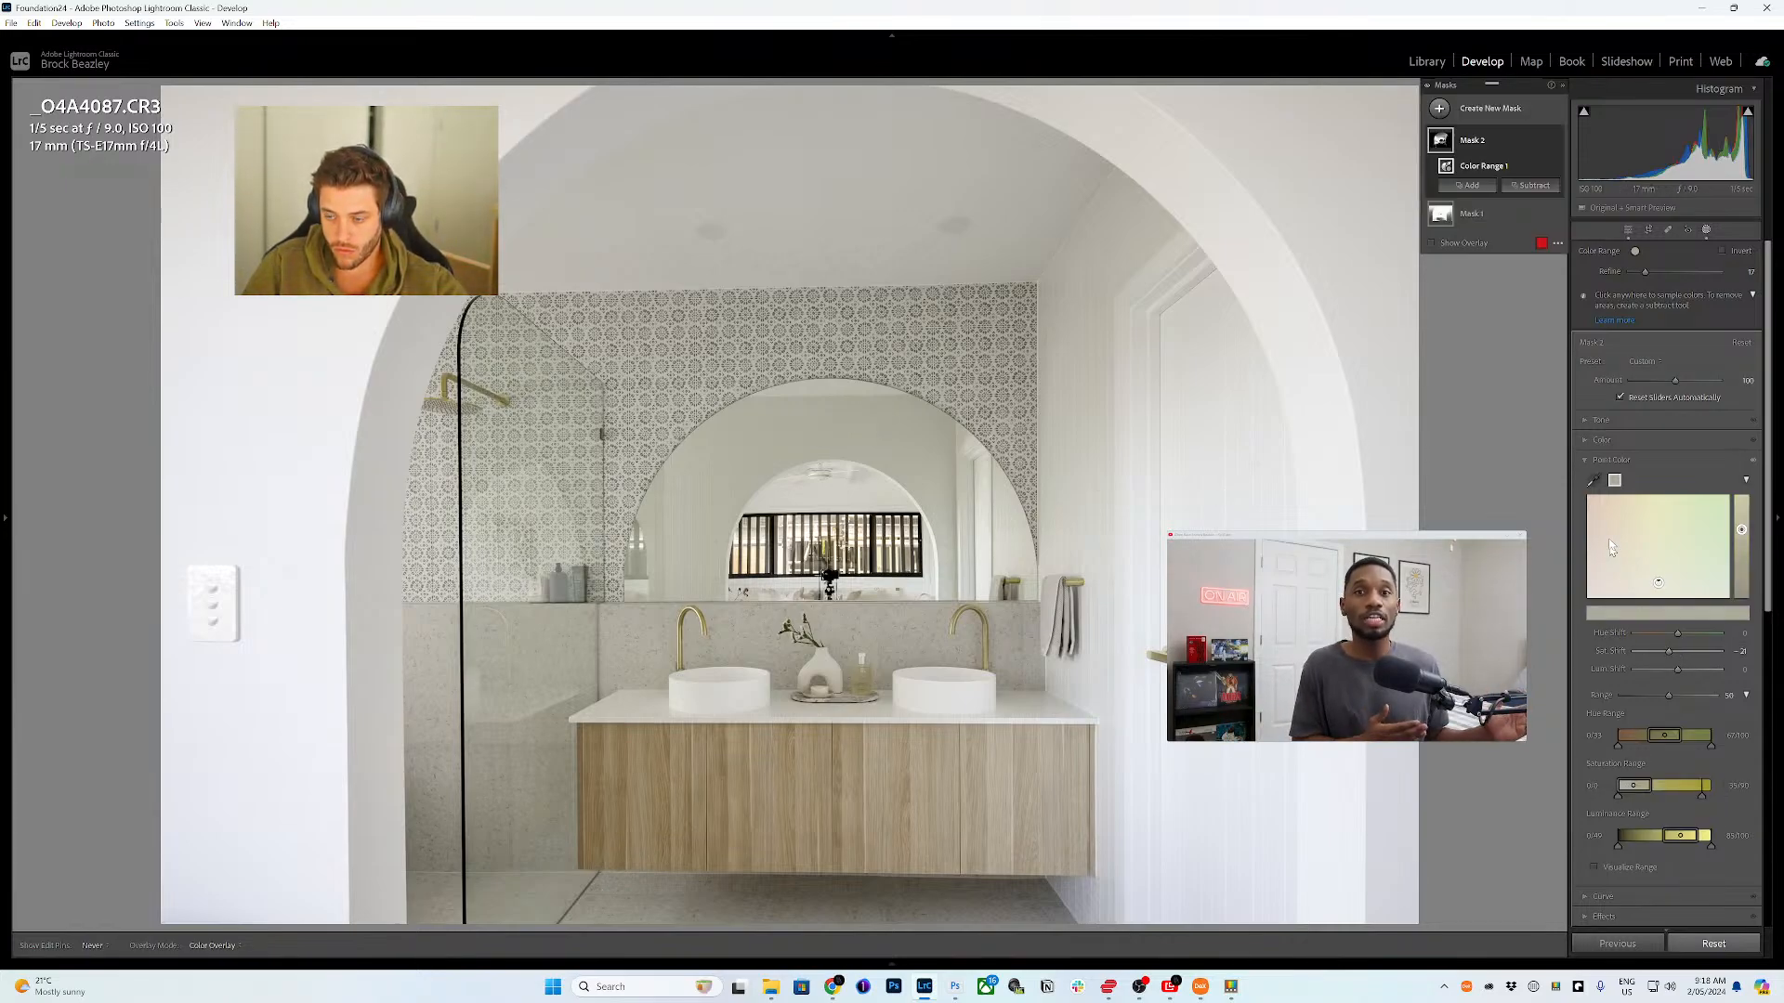
left_click(1594, 478)
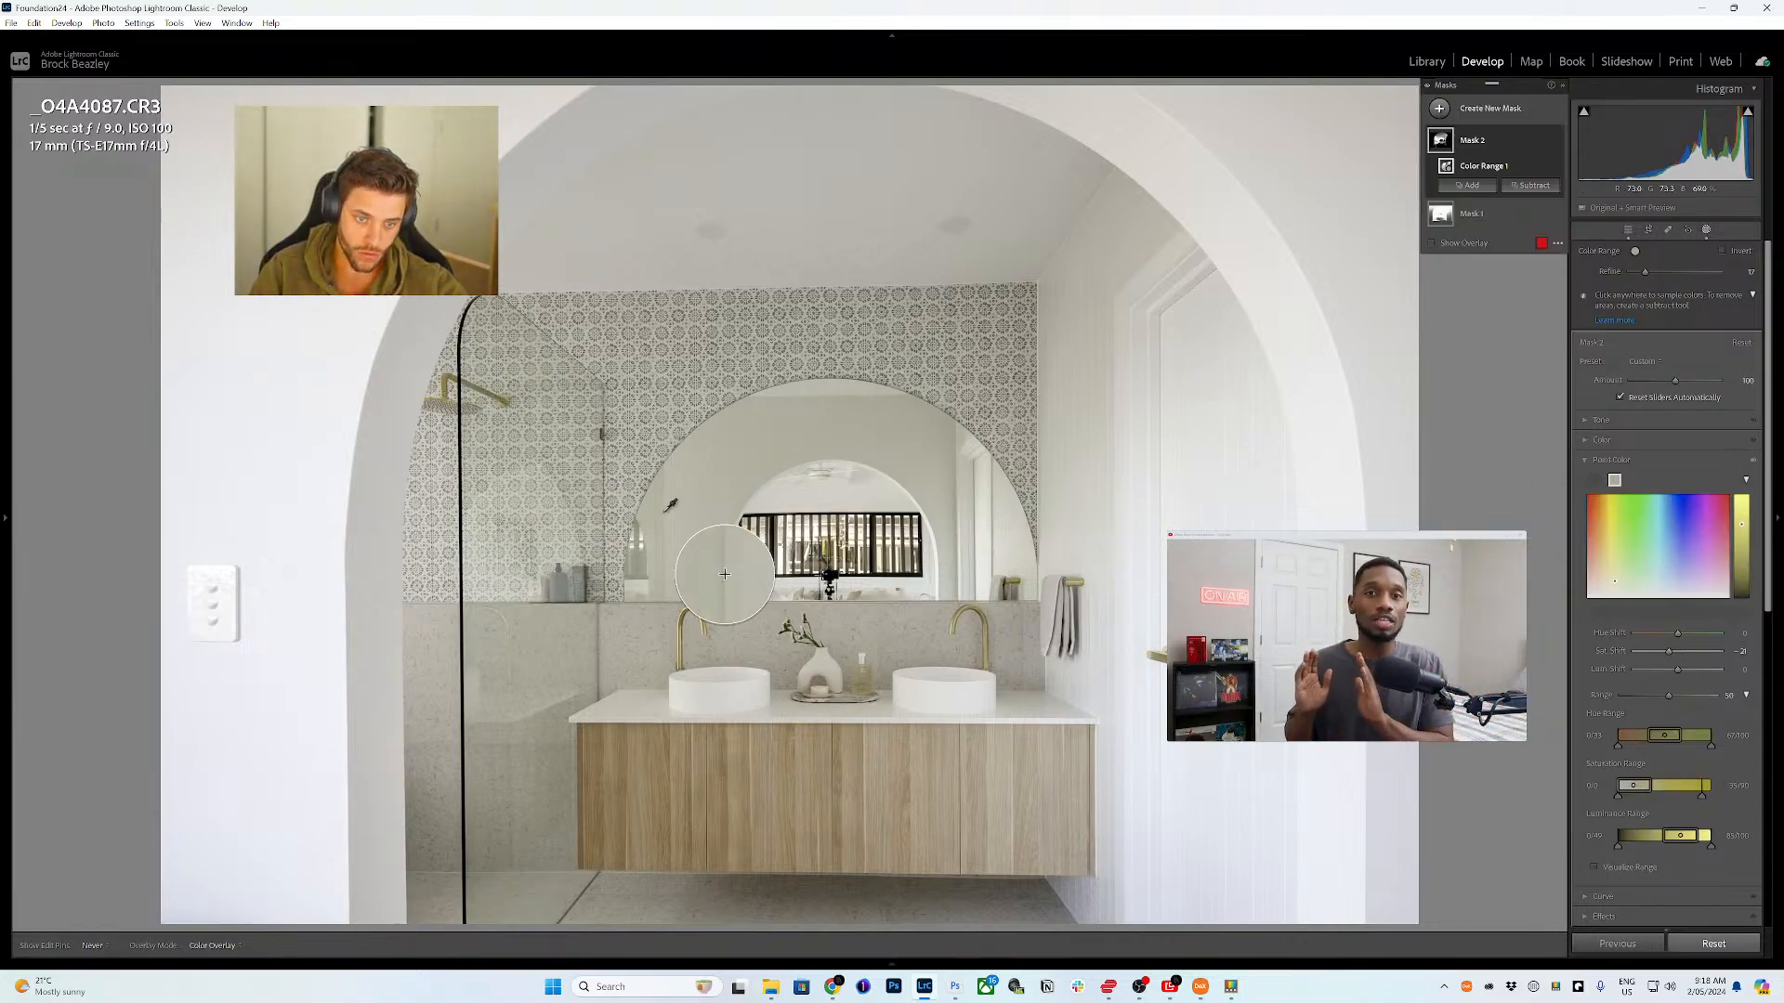
left_click(657, 515)
left_click_drag(1677, 651, 1664, 652)
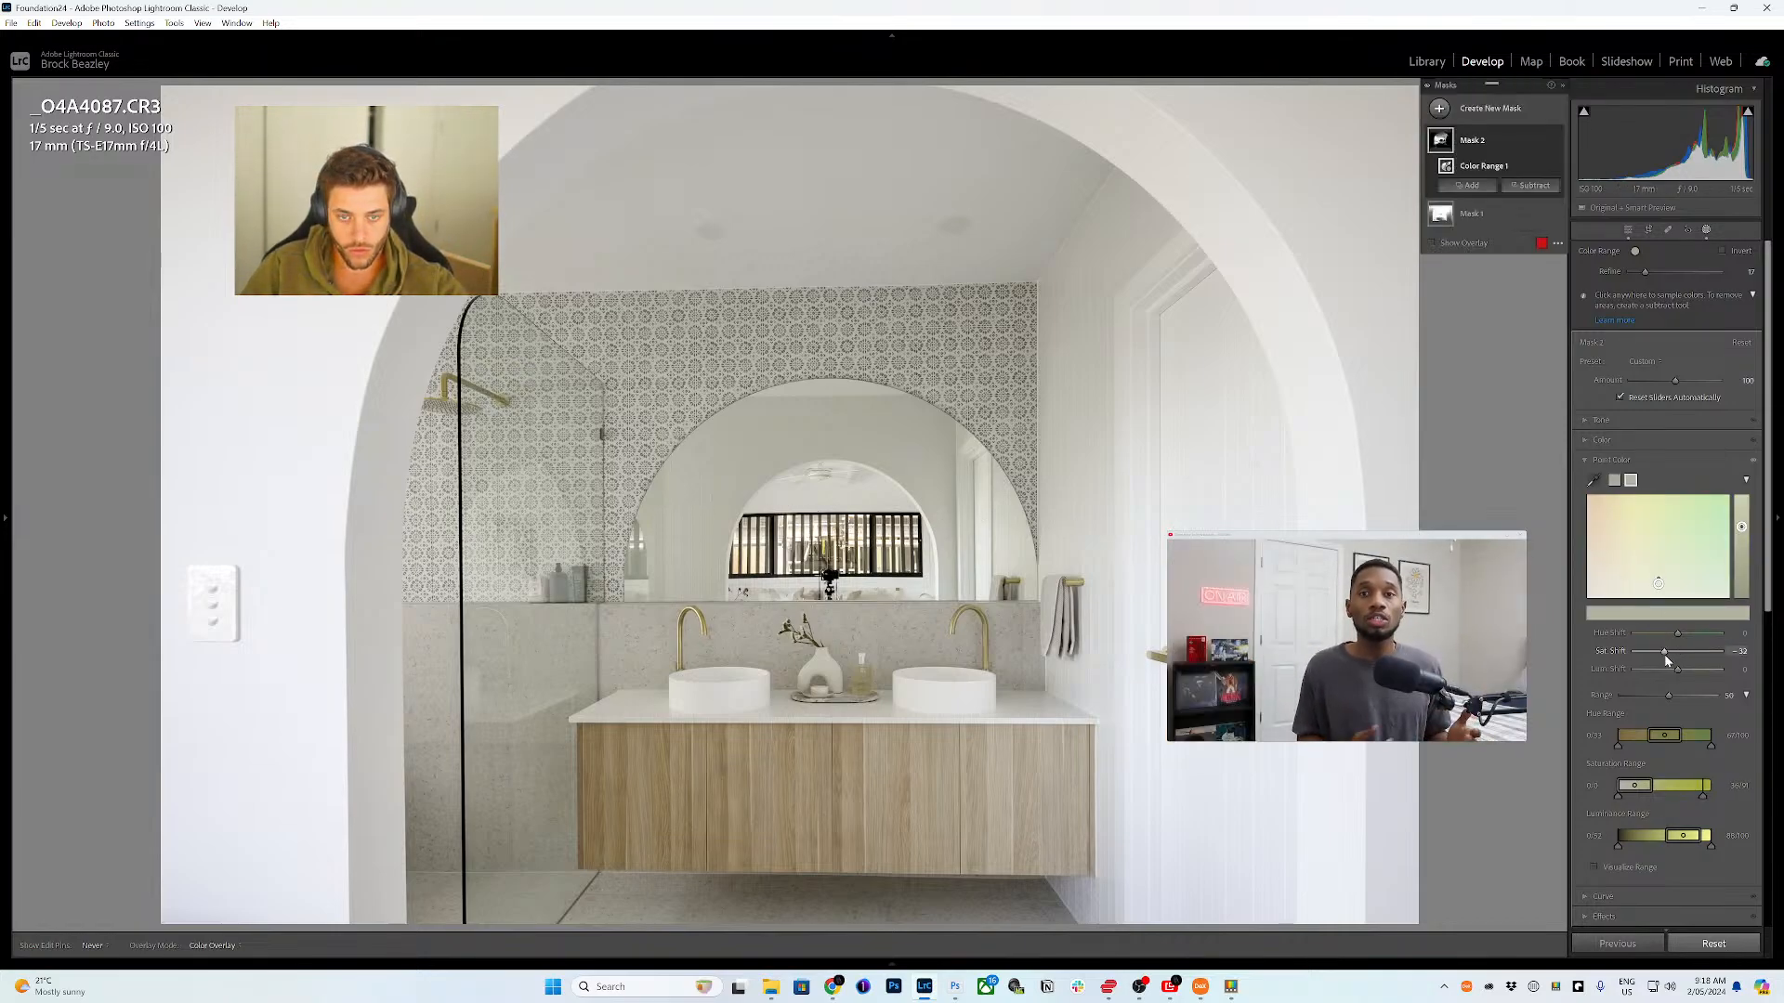
- Sample two additional wall colours into the point-colour swatches
left_click(1591, 479)
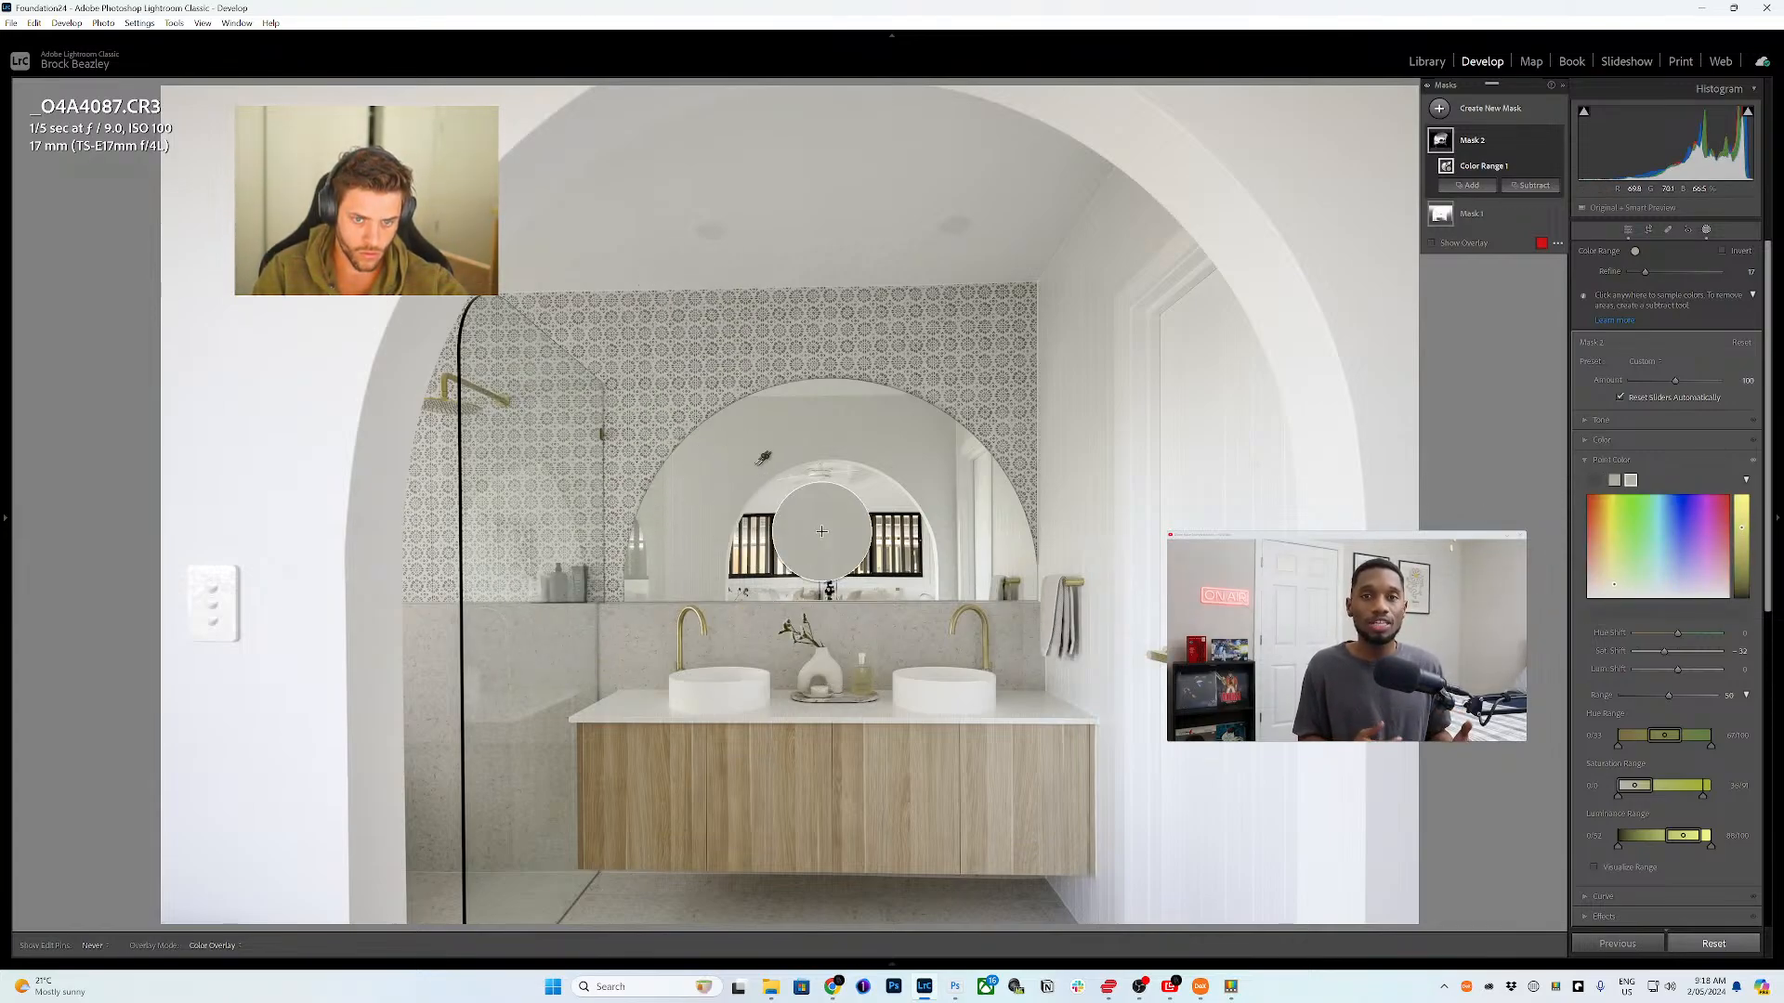
left_click(716, 597)
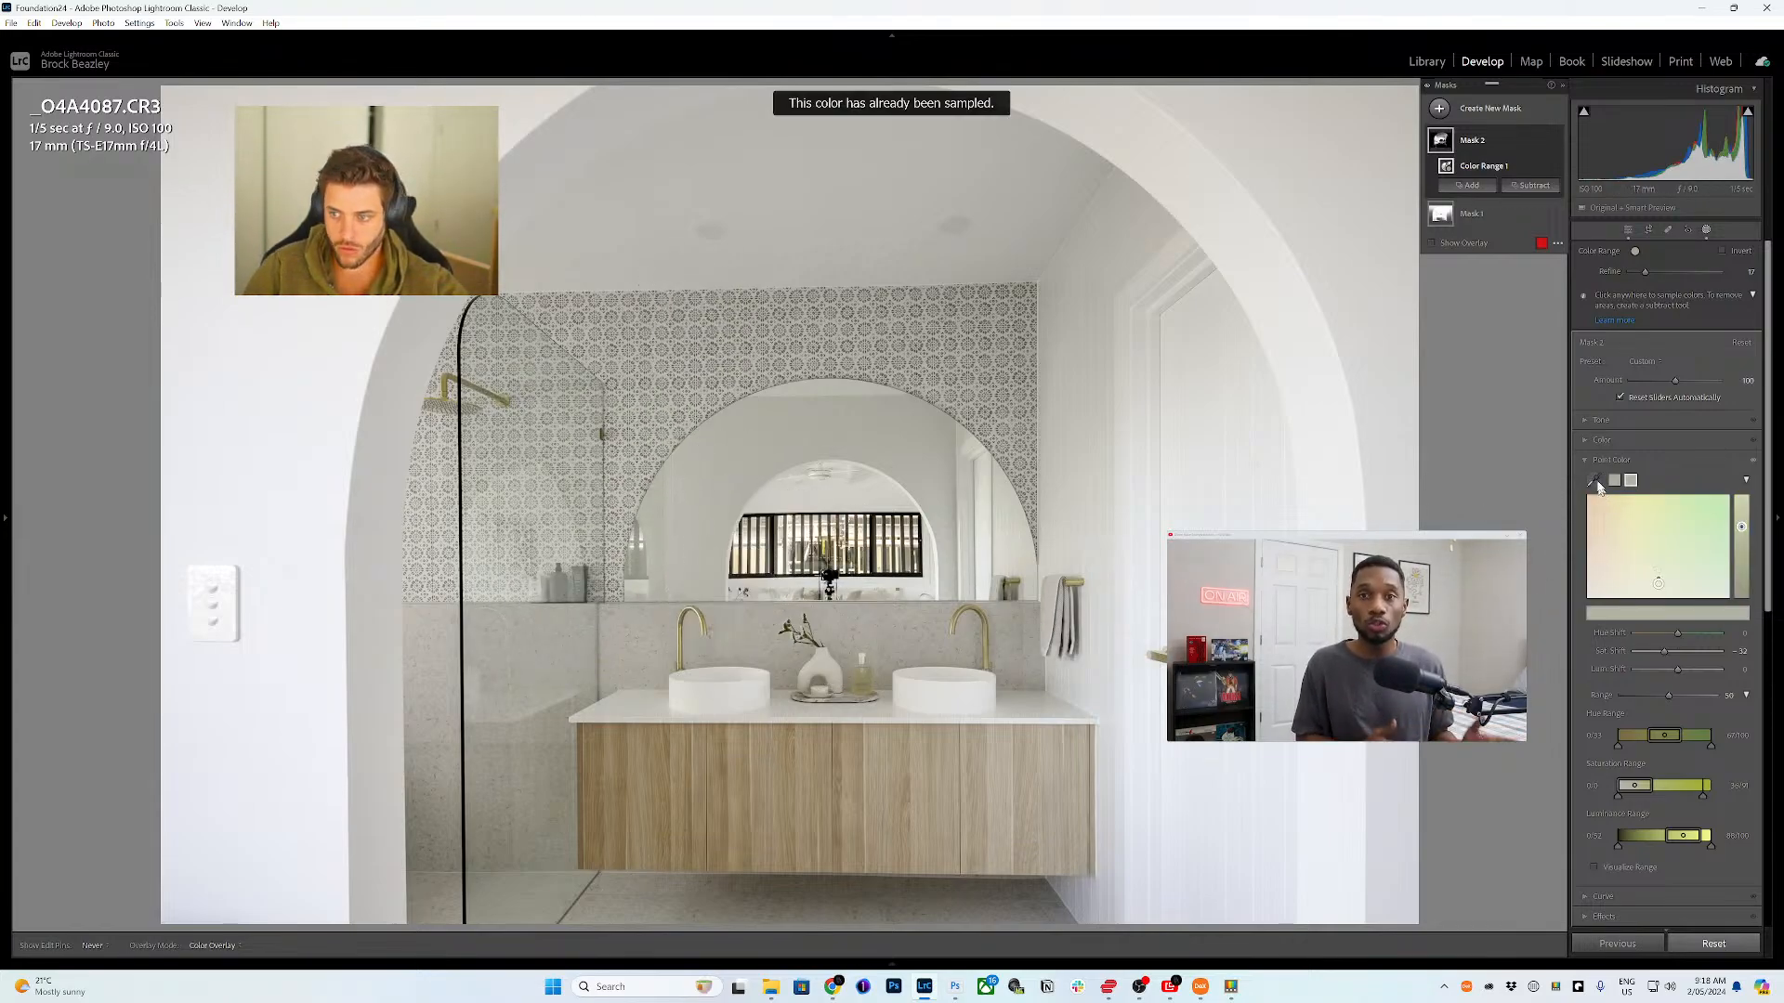
left_click(1594, 480)
left_click(604, 669)
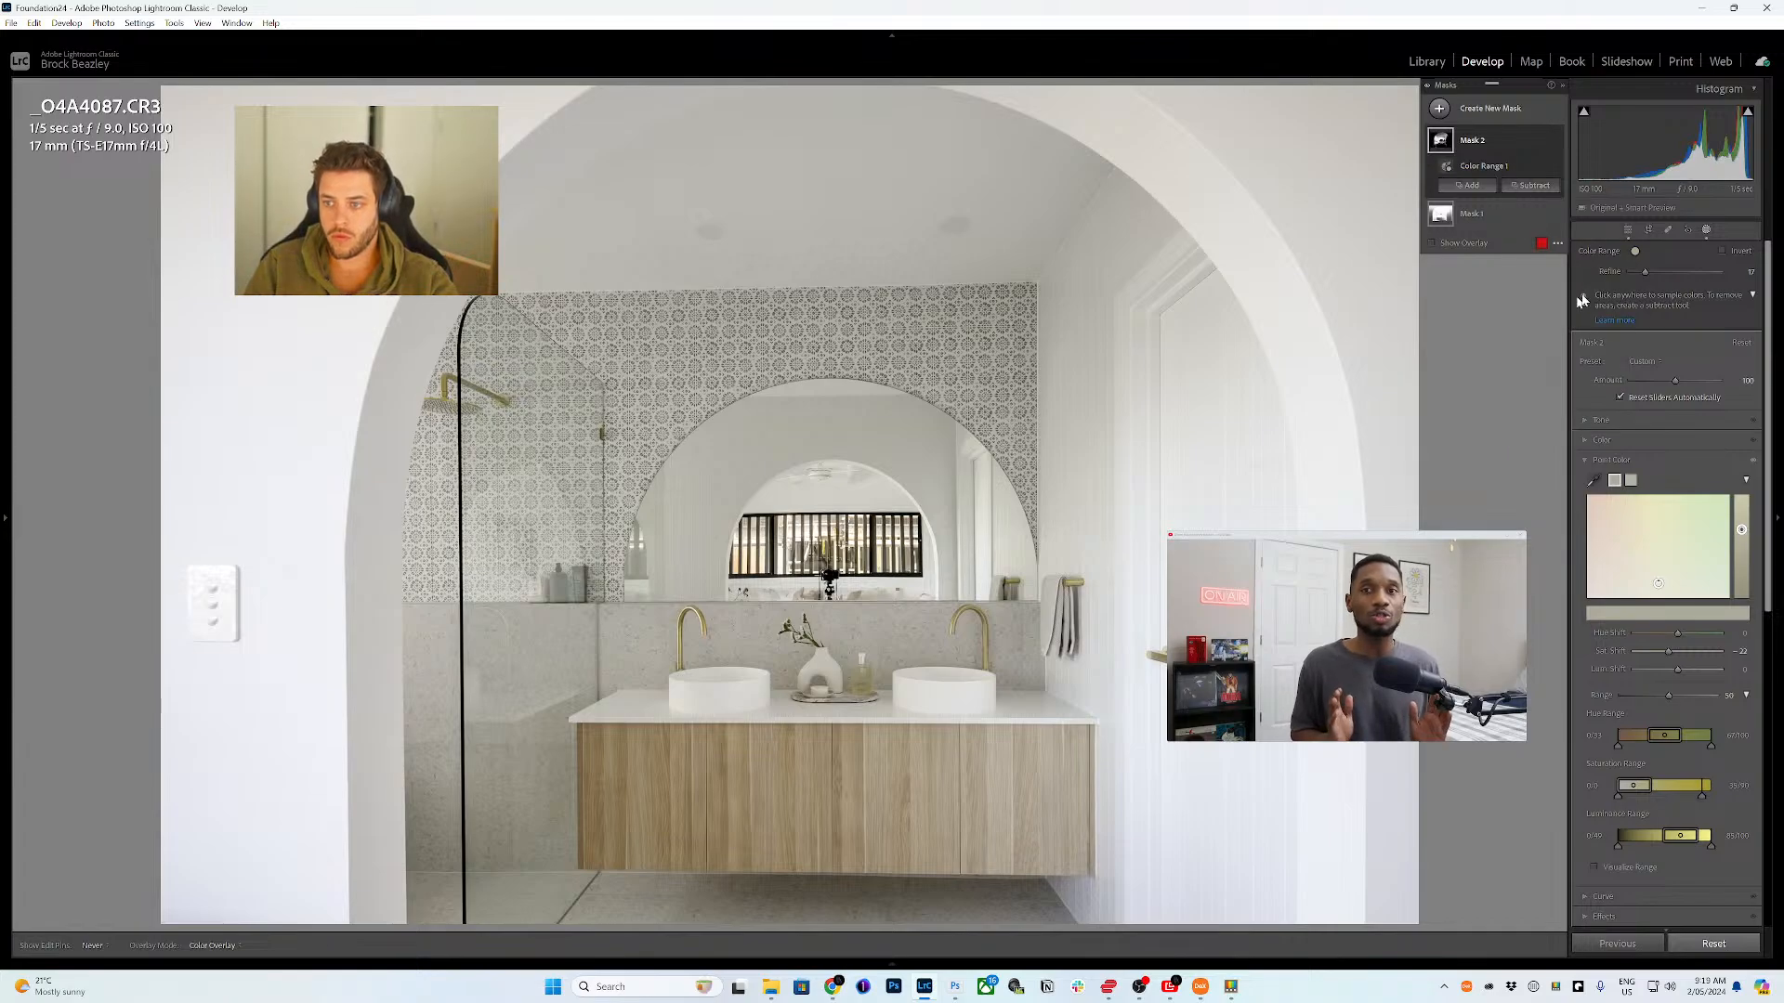
- Subtract the vanity cabinet and right tap from Mask 2 using object selection
left_click(1630, 274)
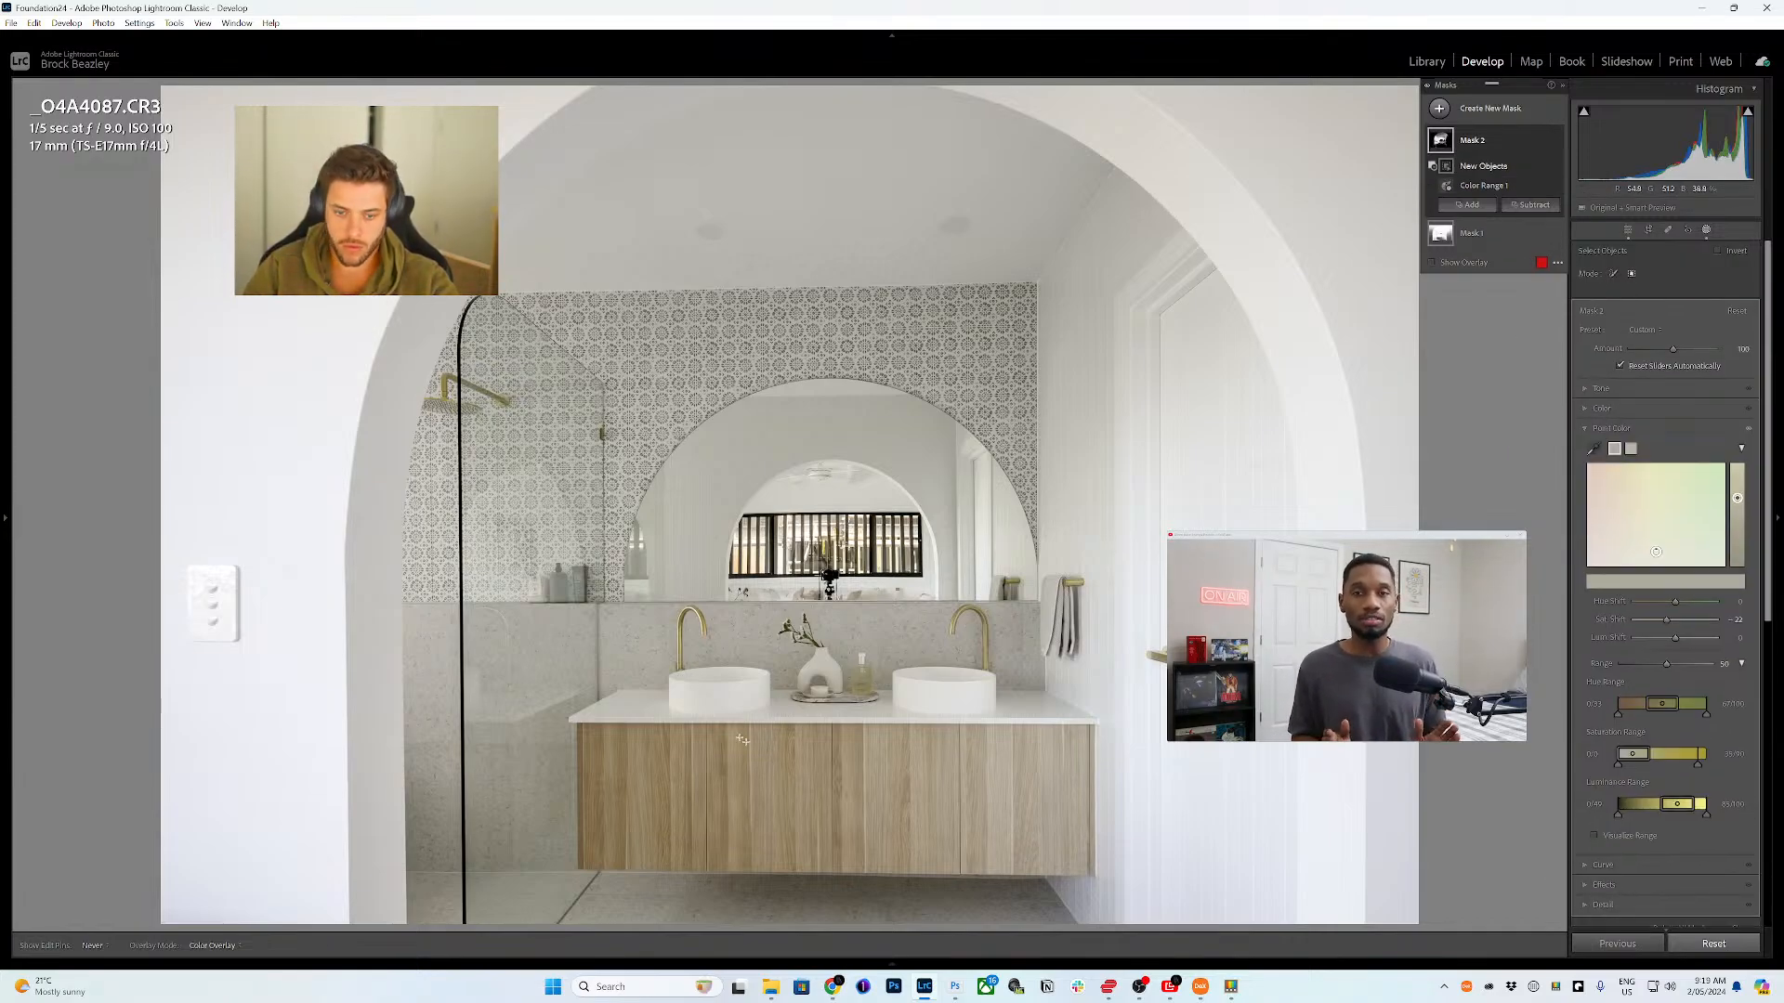
left_click_drag(569, 722, 1099, 880)
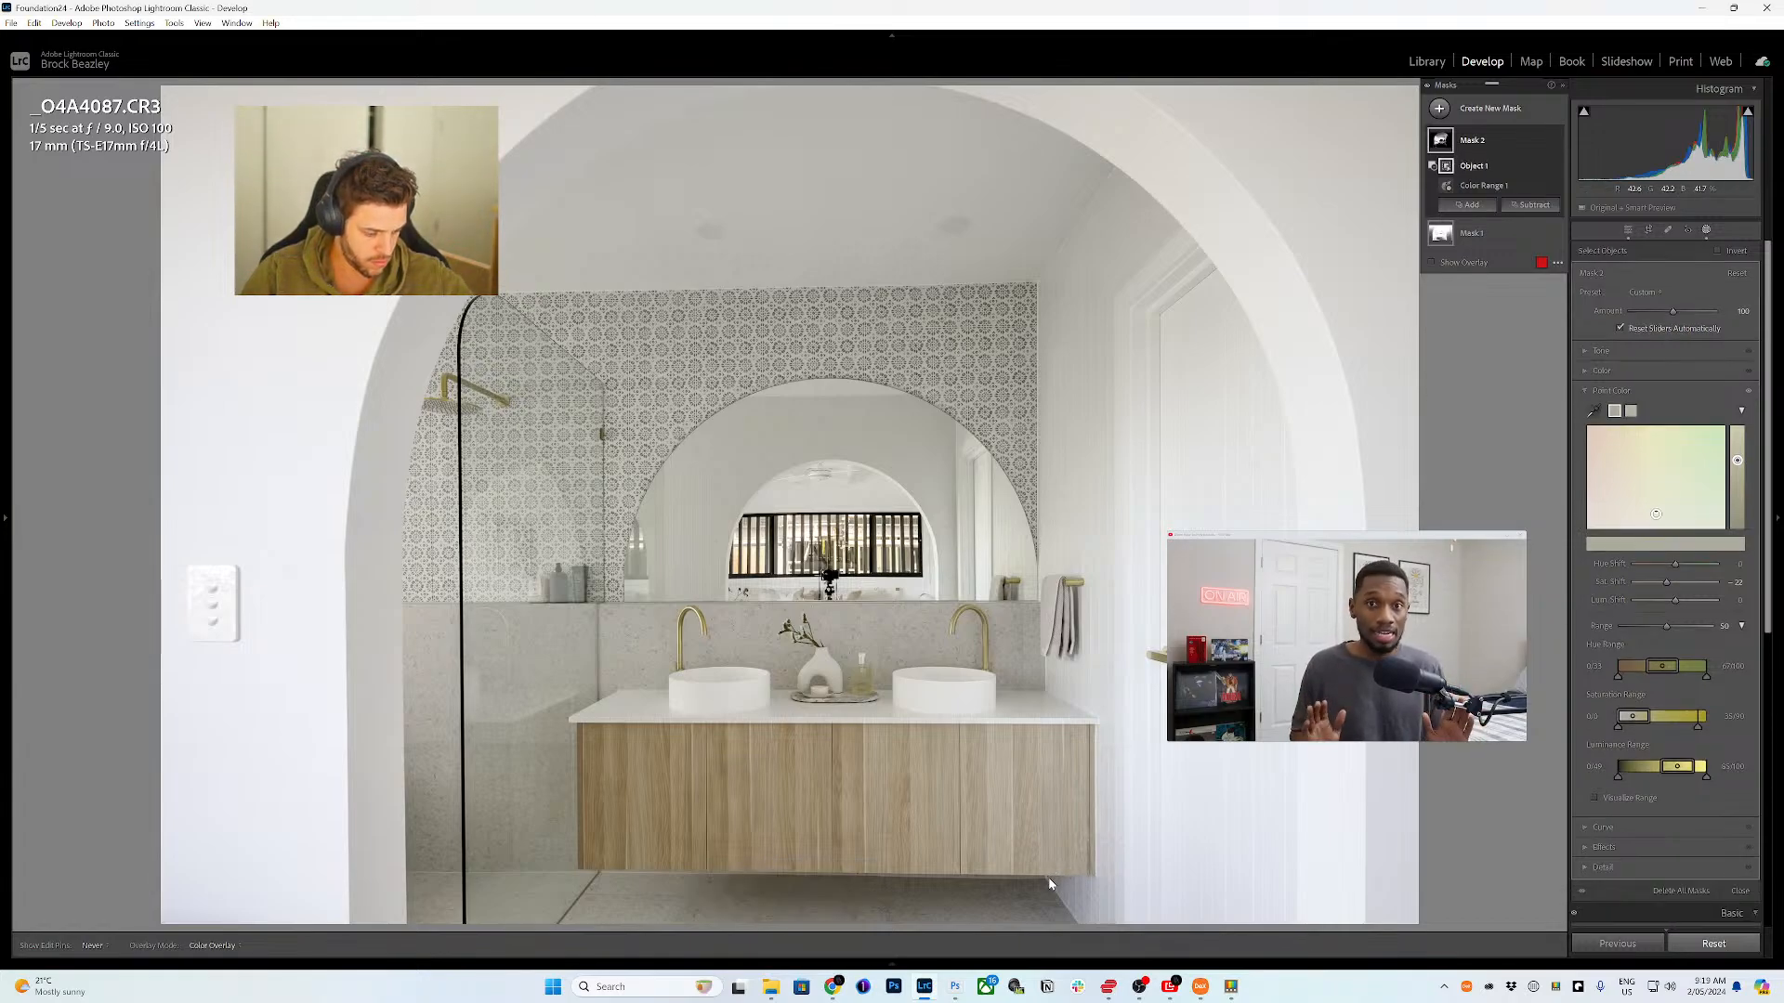
key("alt")
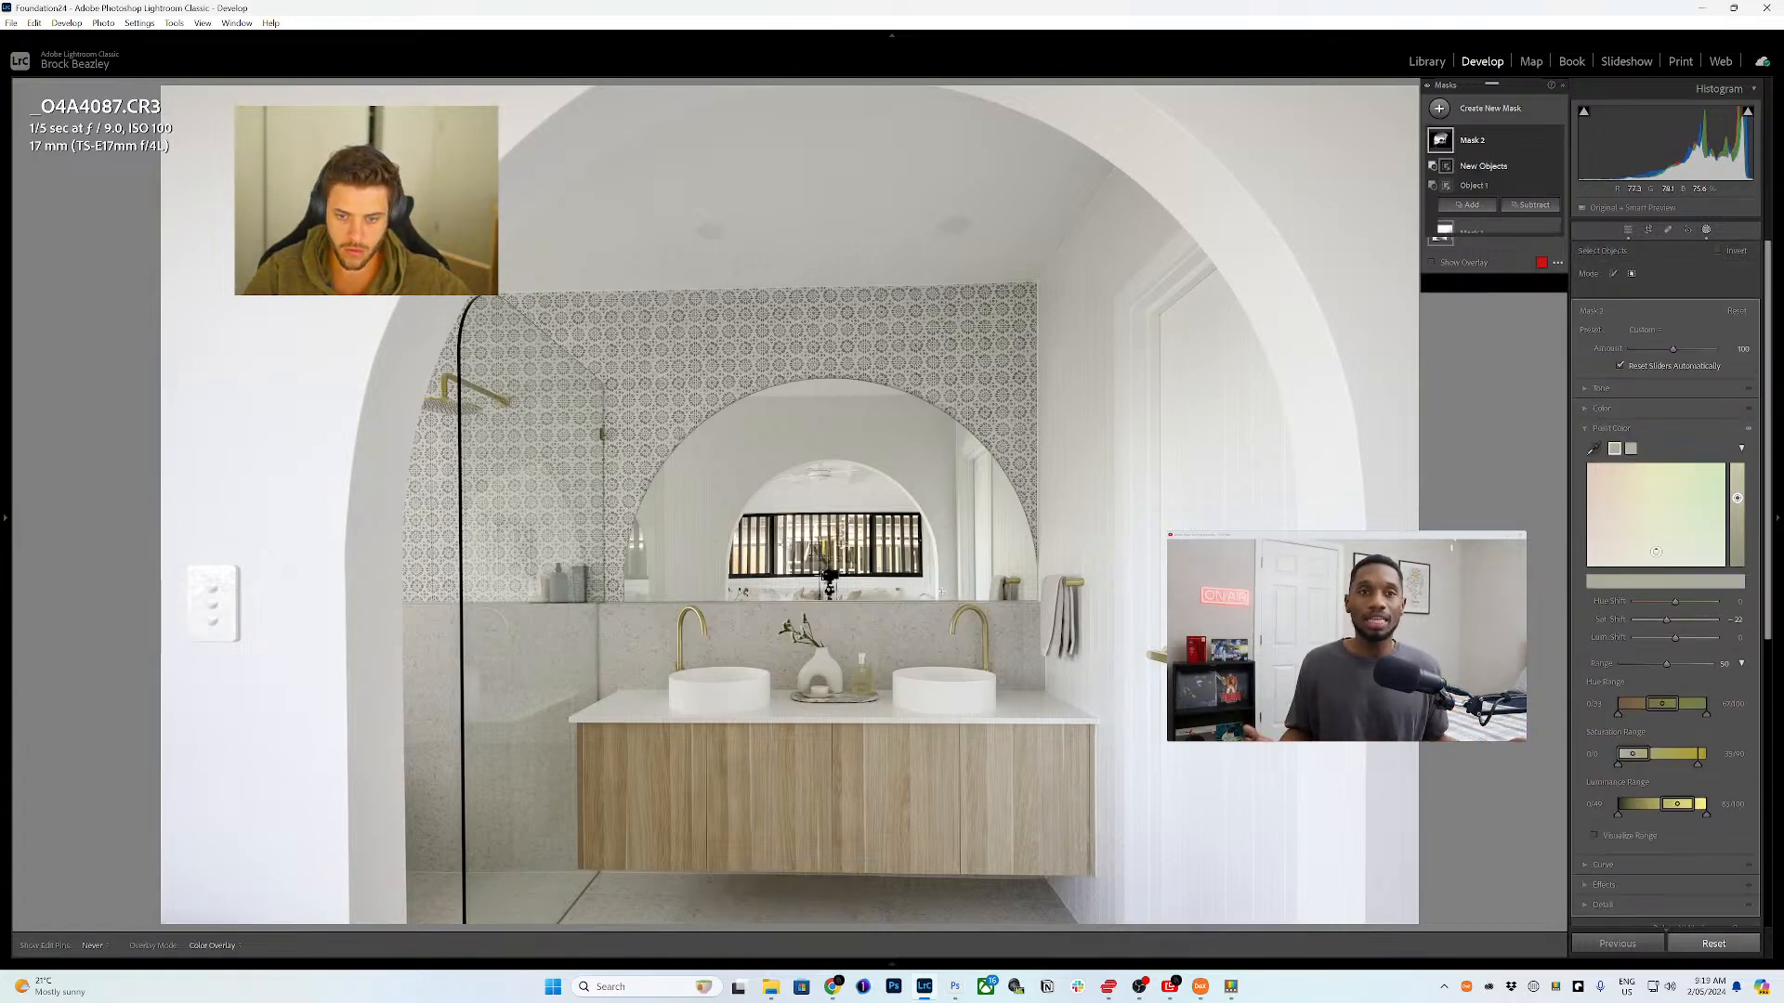
left_click_drag(946, 600, 1001, 675)
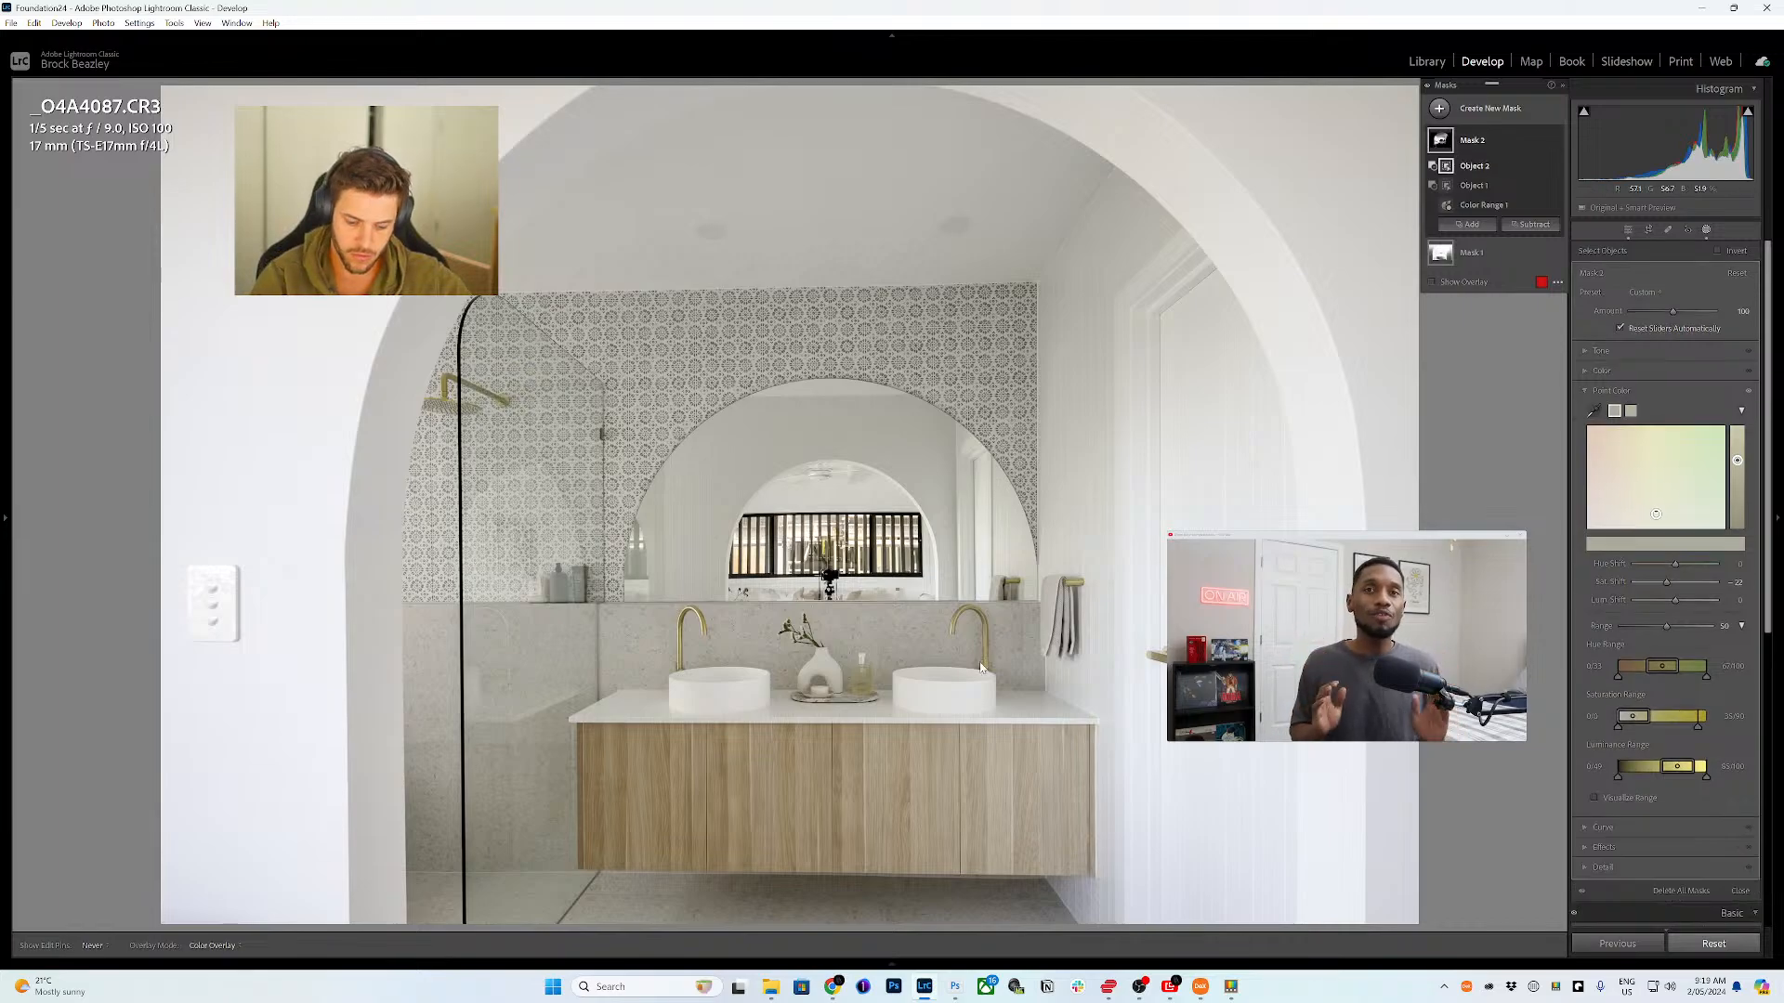
key("o")
- Exclude the bottle, vanity items, tray, left faucet and soap bottles from Mask 2
key("alt")
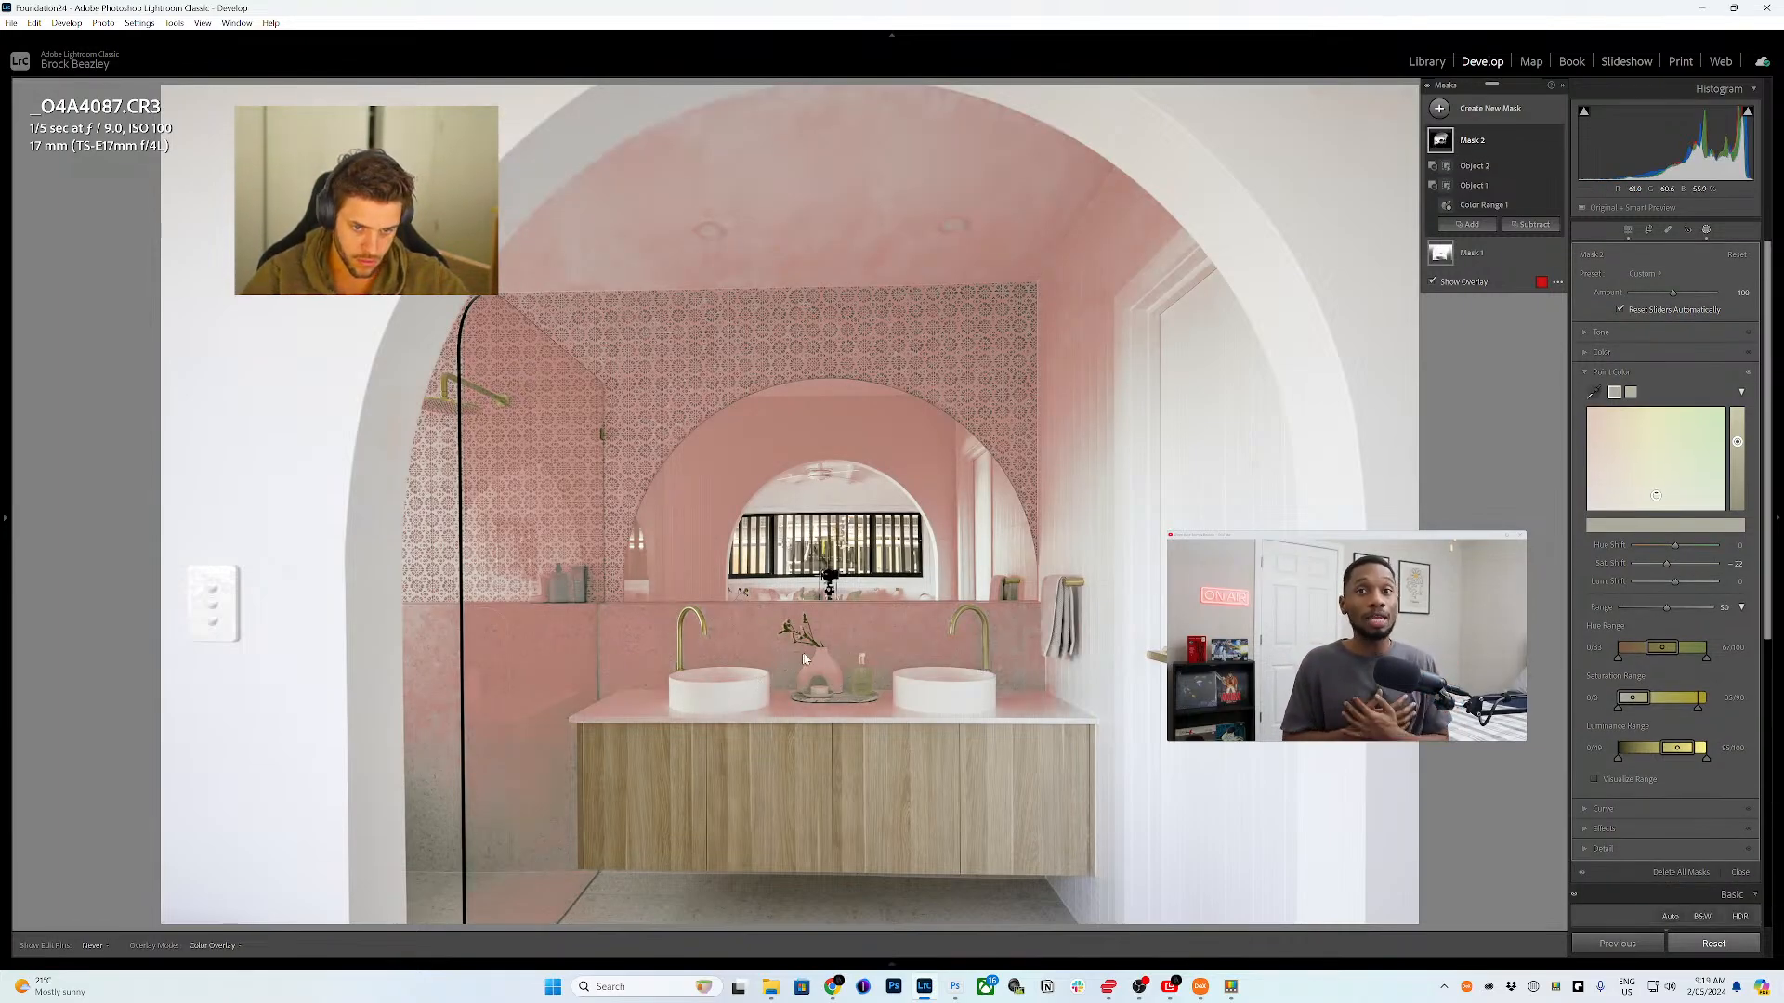
left_click_drag(851, 653, 875, 698)
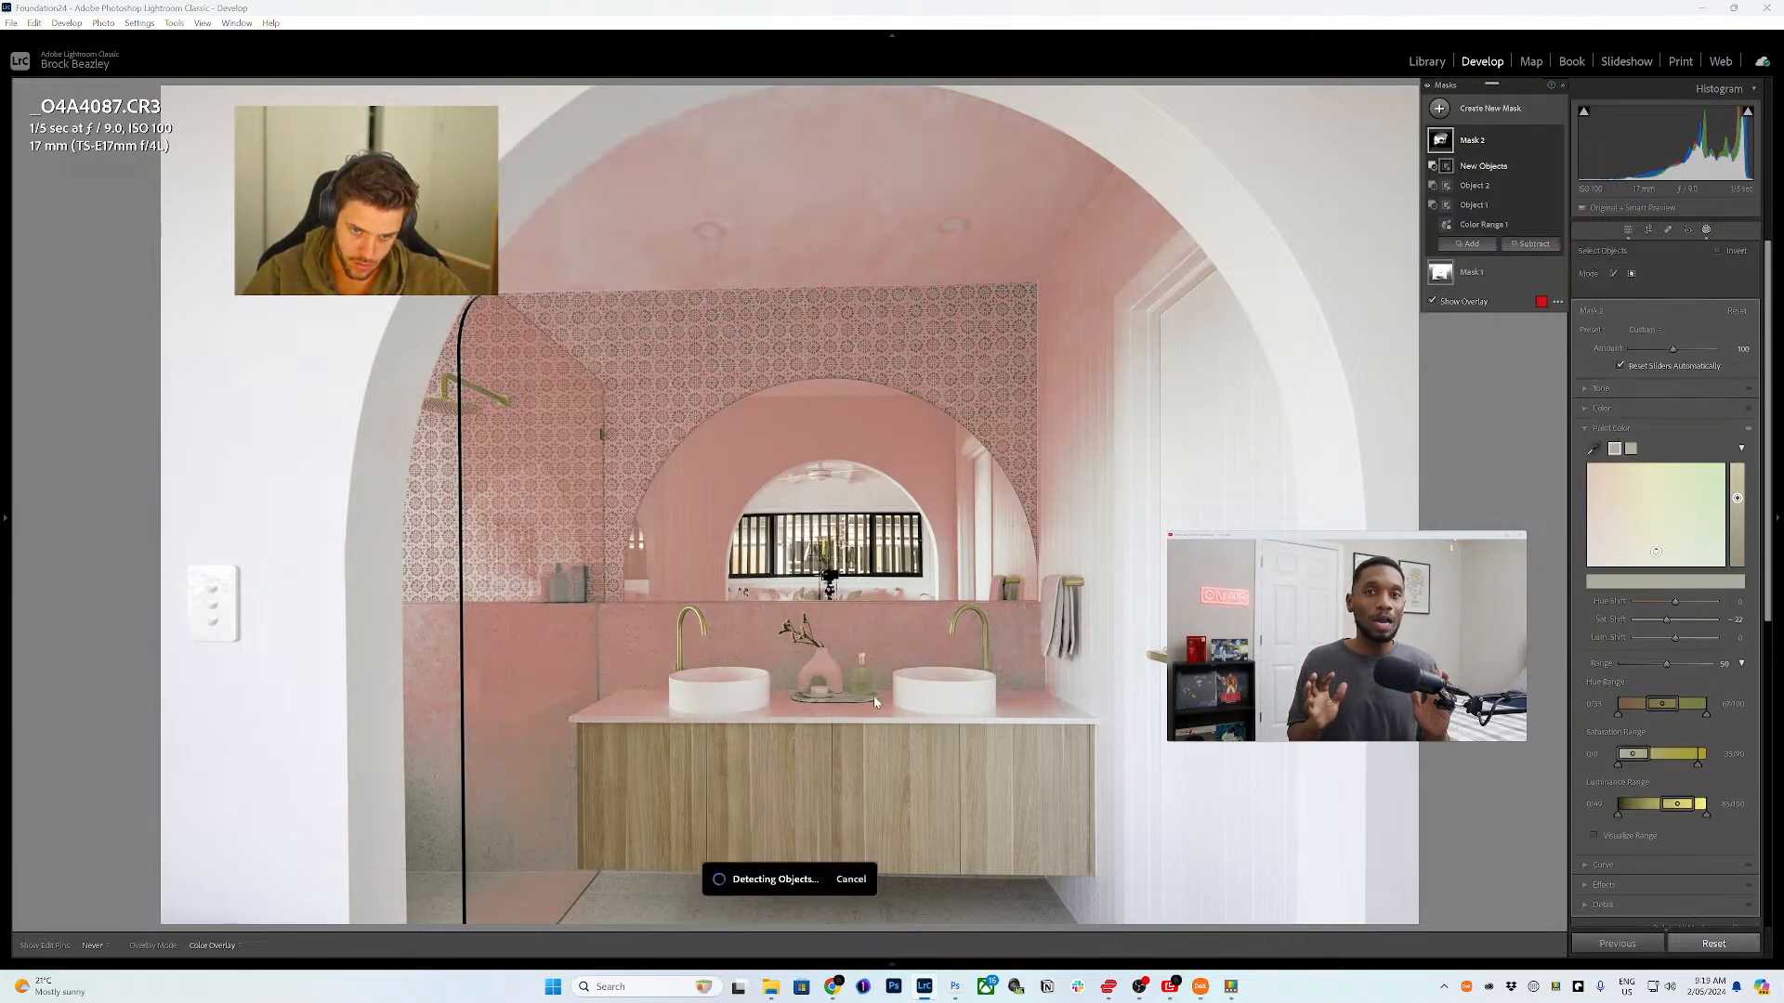
key("alt")
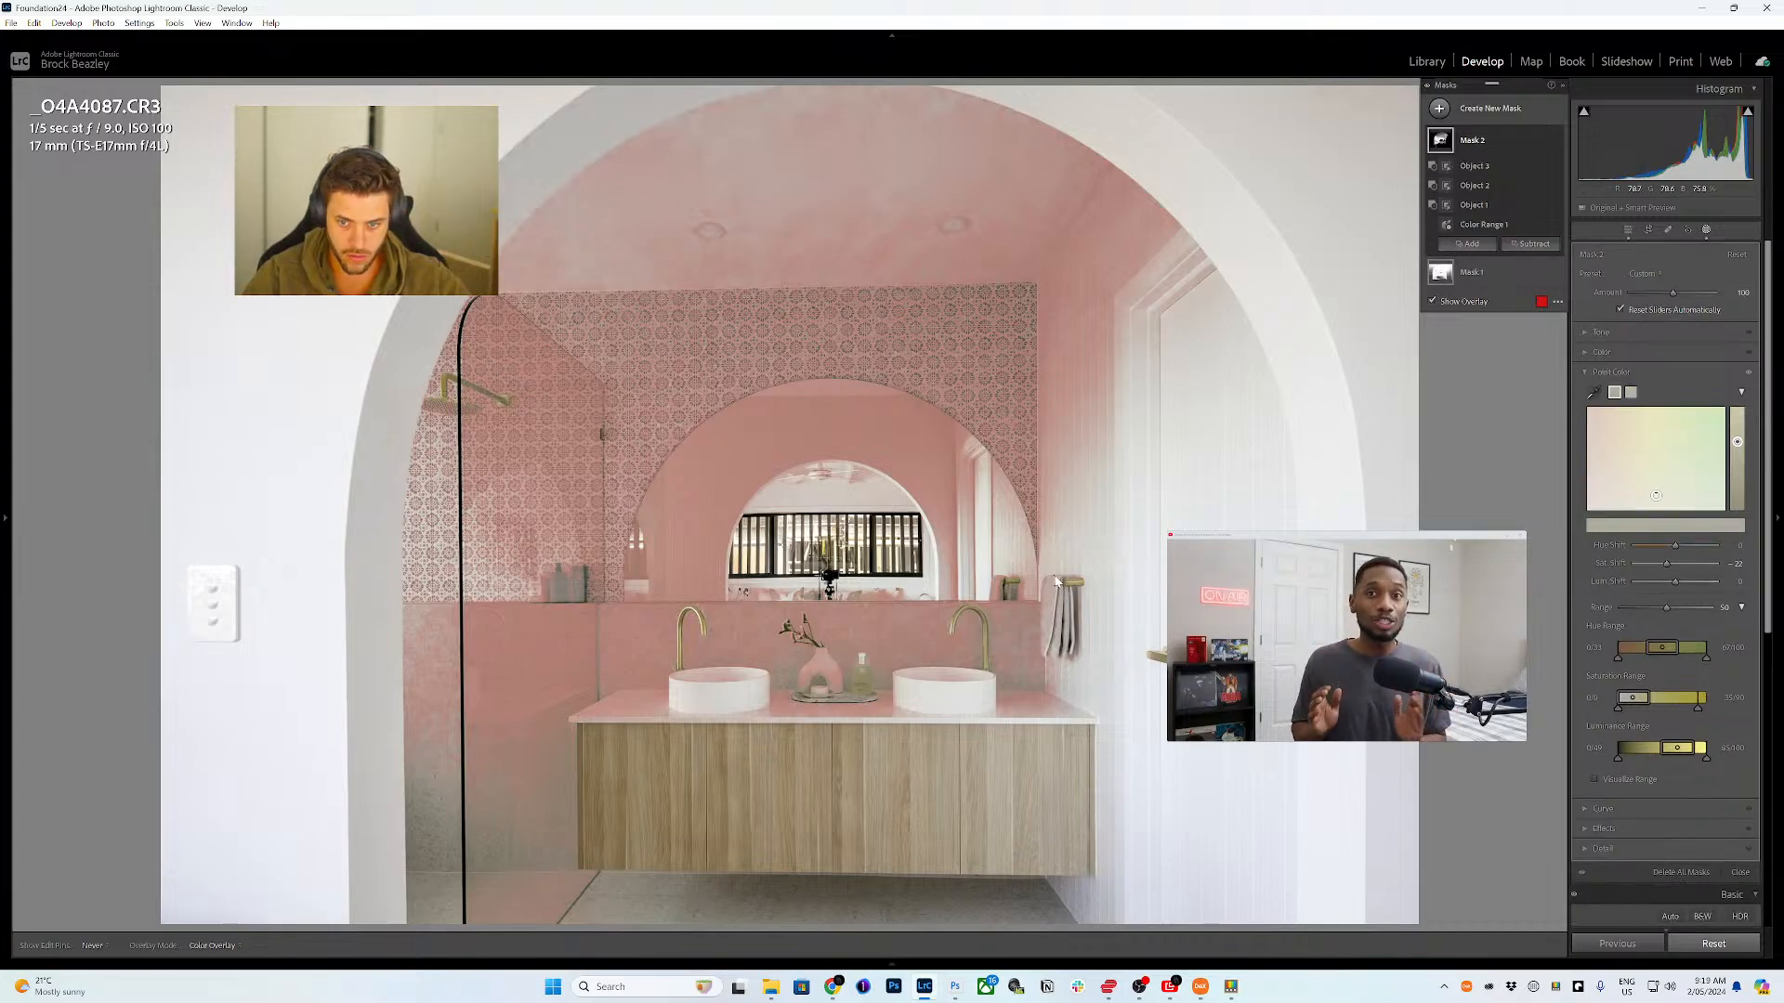
left_click_drag(1114, 609, 1190, 688)
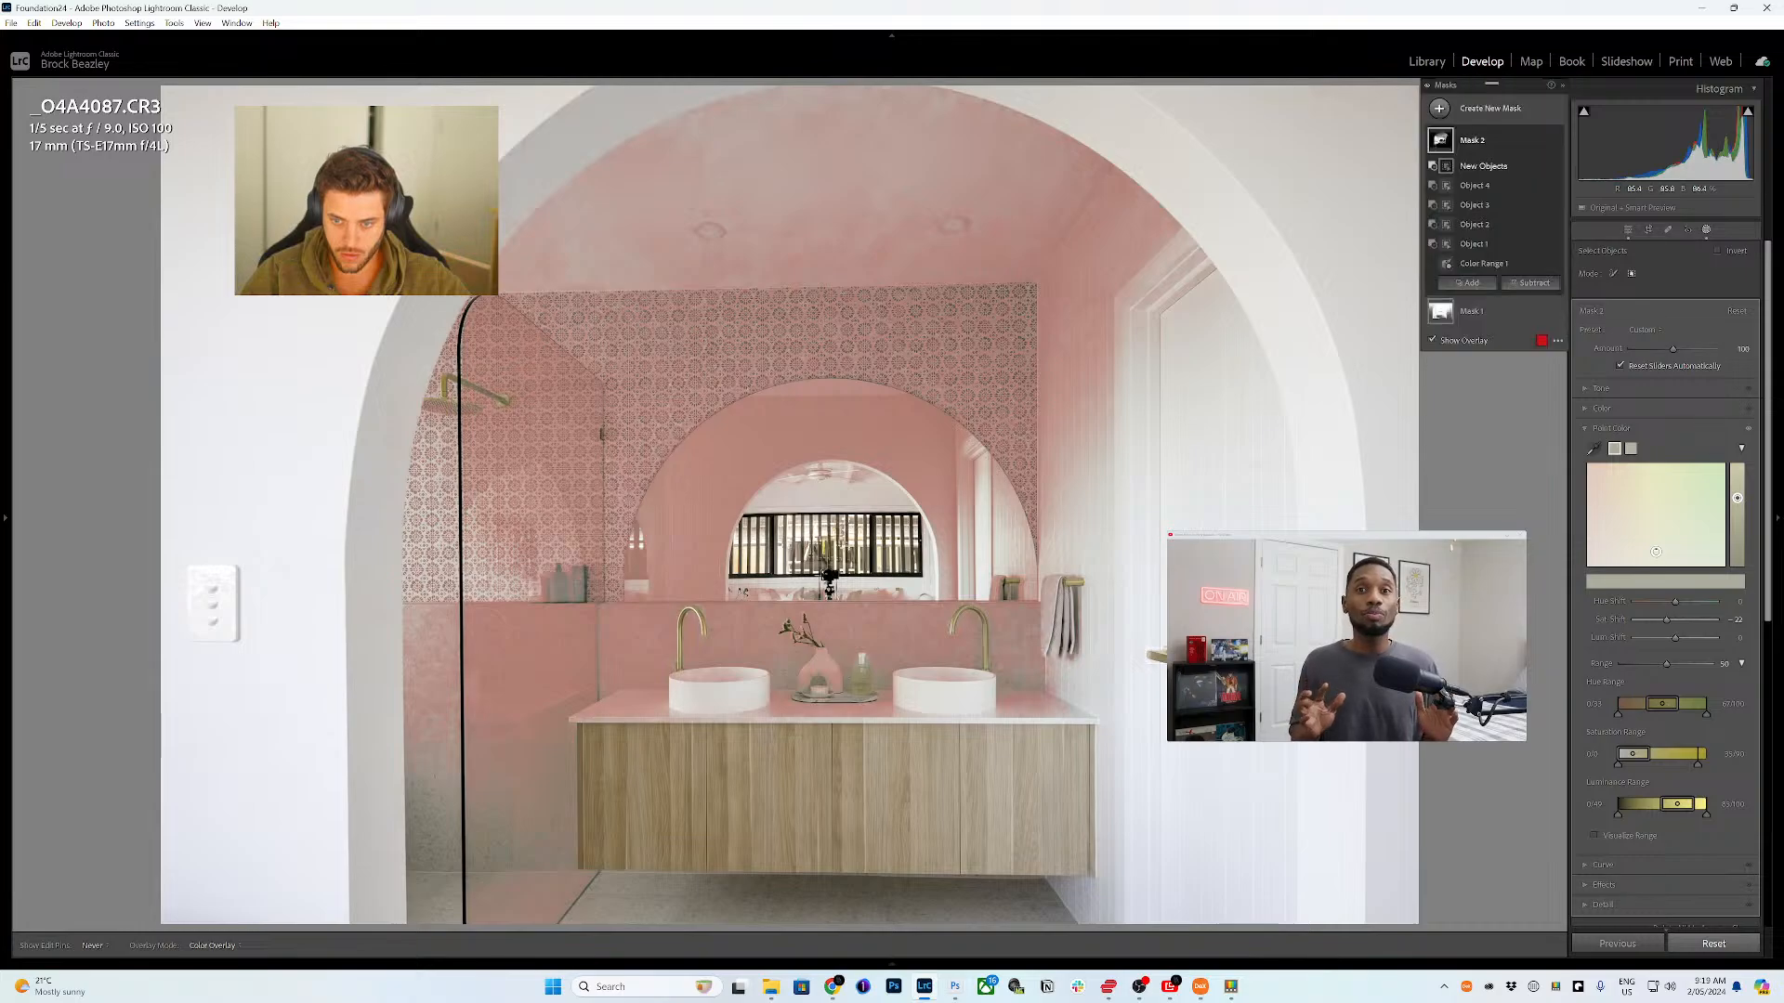
left_click_drag(859, 701, 875, 703)
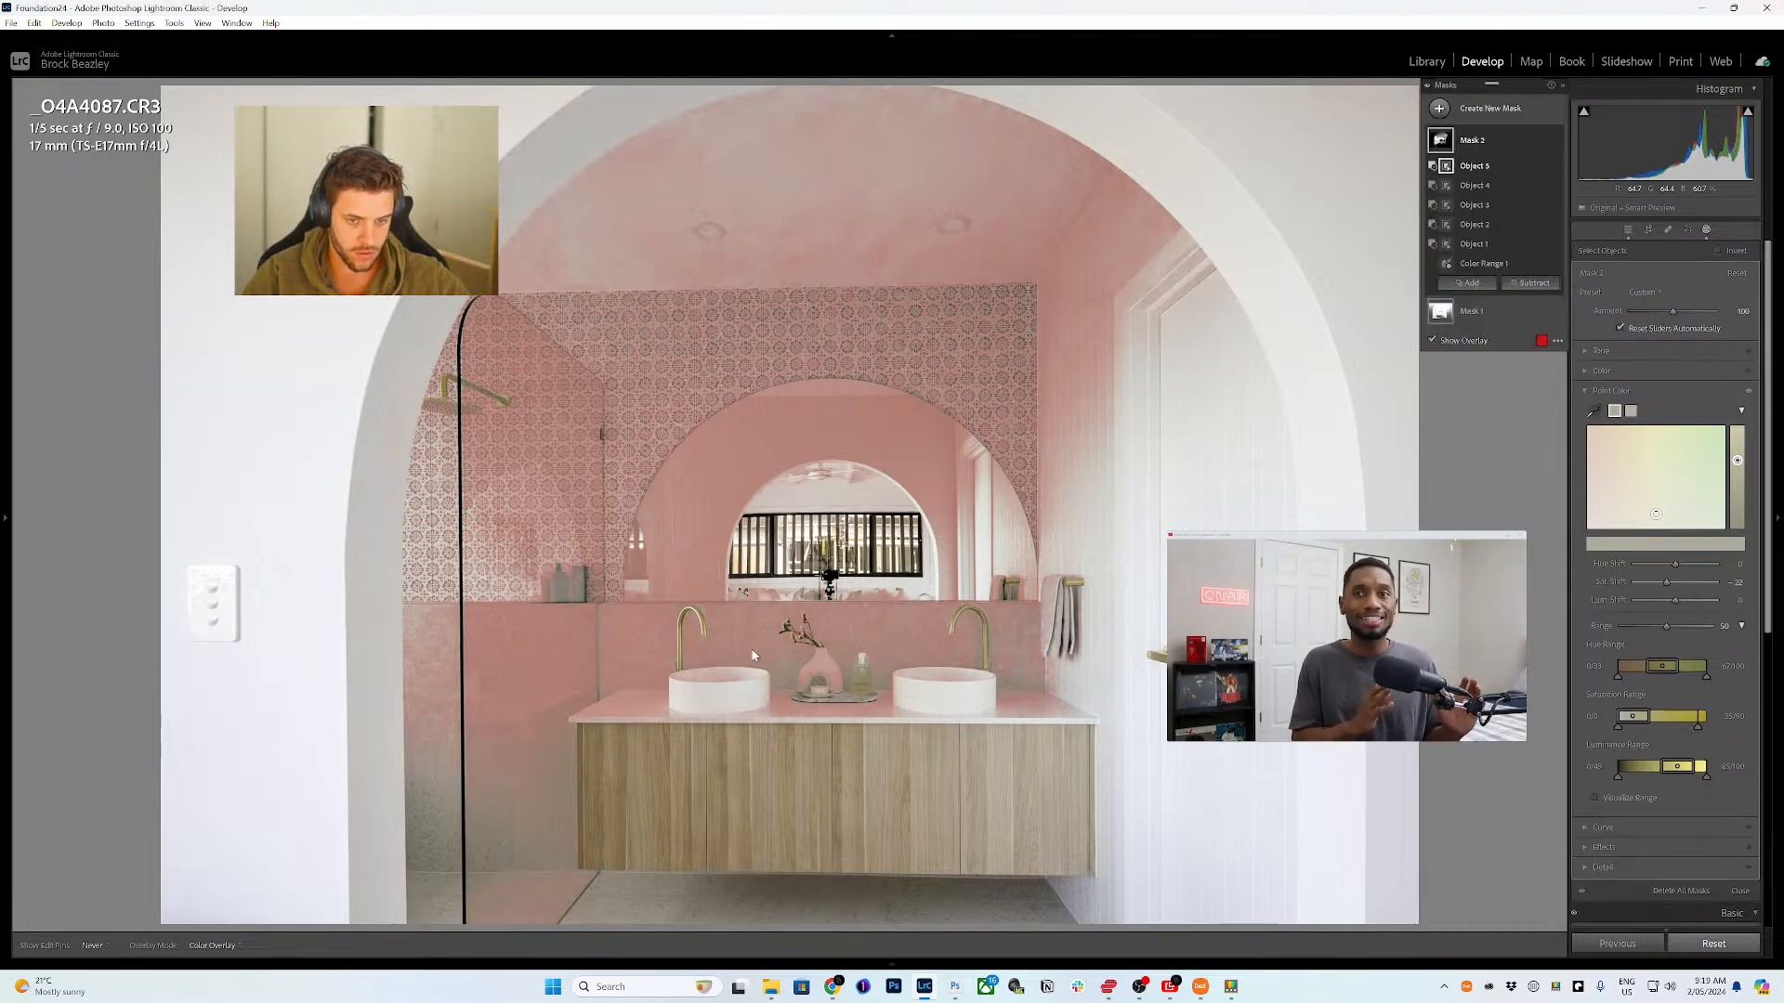
left_click_drag(674, 609, 706, 669)
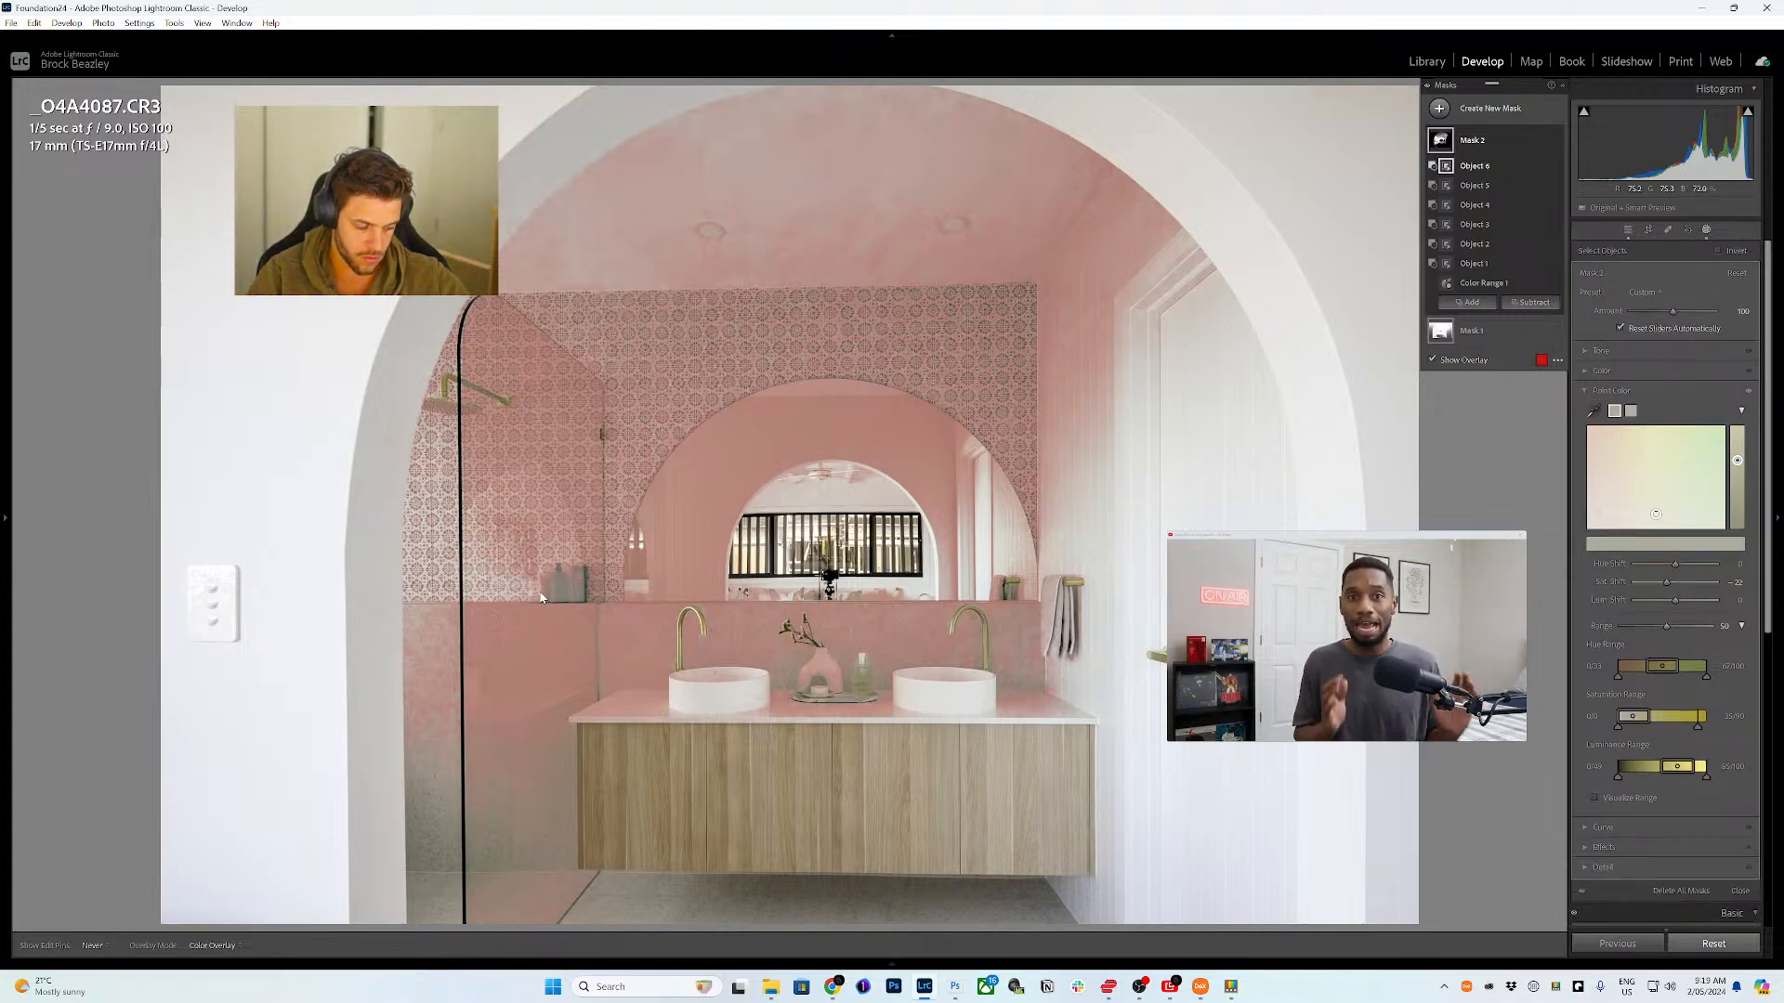
left_click_drag(522, 562, 588, 602)
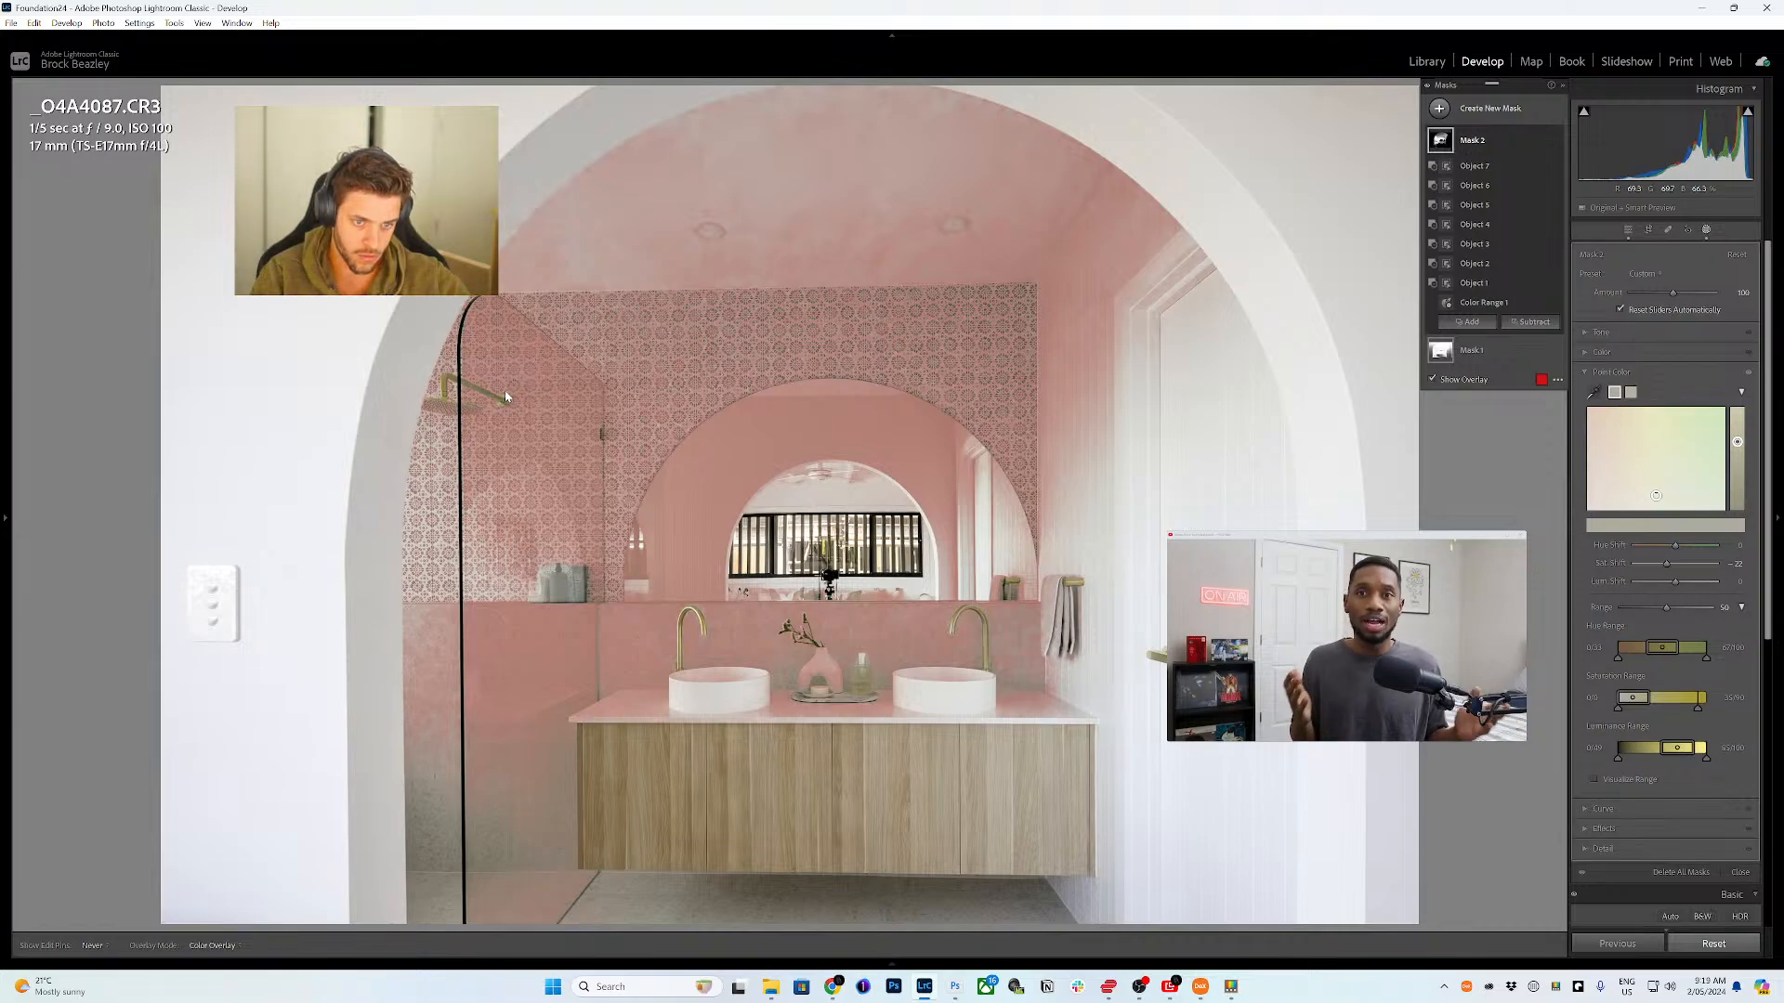
- Exclude the shower head from Mask 2, redoing the selection once
left_click_drag(508, 392, 425, 418)
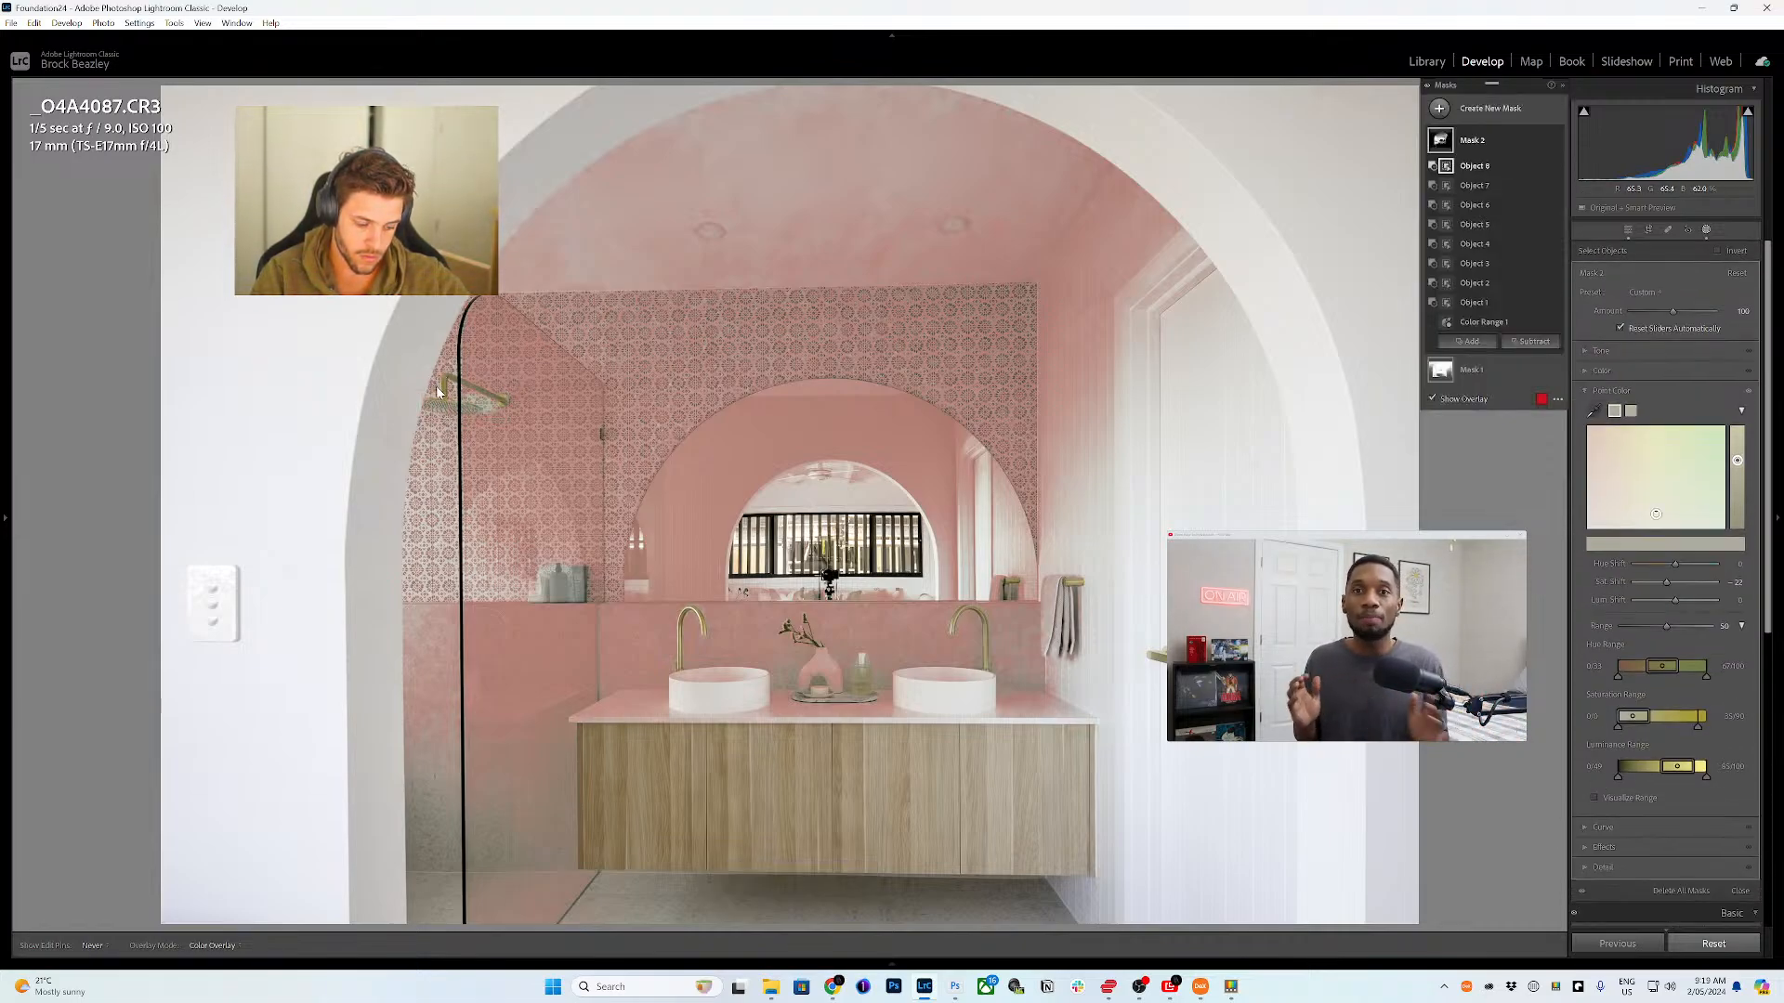
key("ctrl+z")
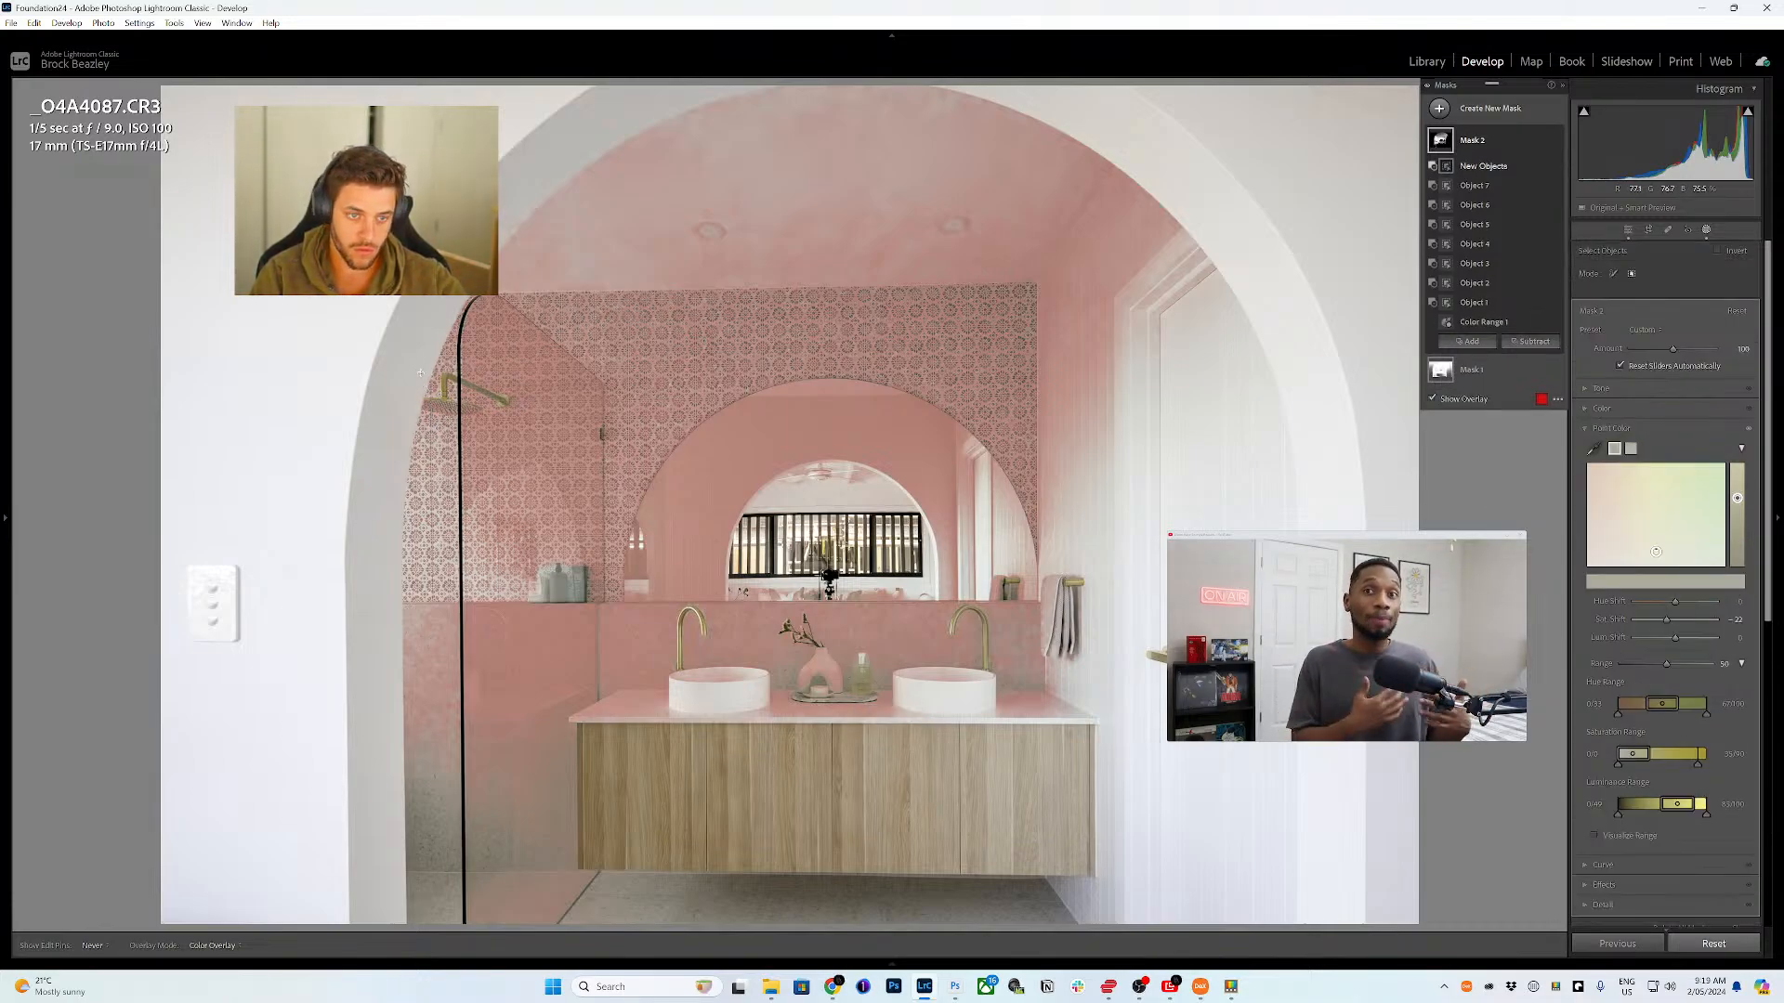
left_click_drag(420, 372, 409, 383)
left_click_drag(512, 422, 512, 423)
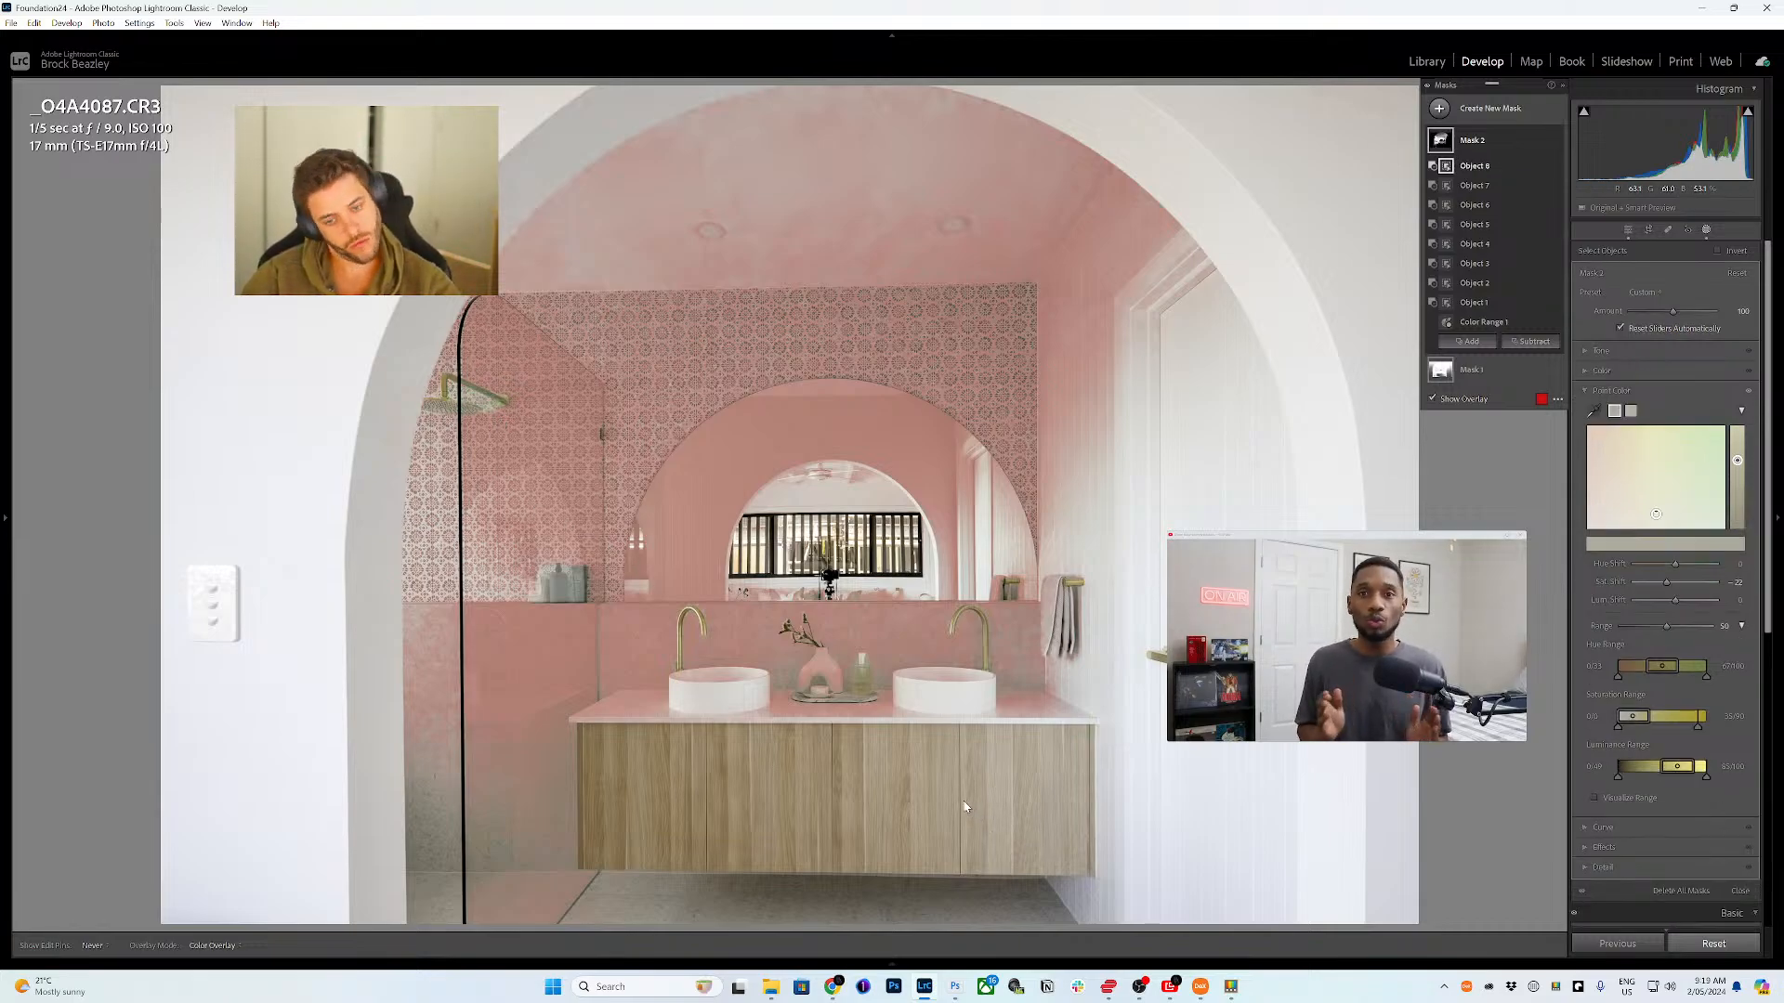
- Hide the mask overlay and open the next bathroom photo, _O4A4090.CR3
key("o")
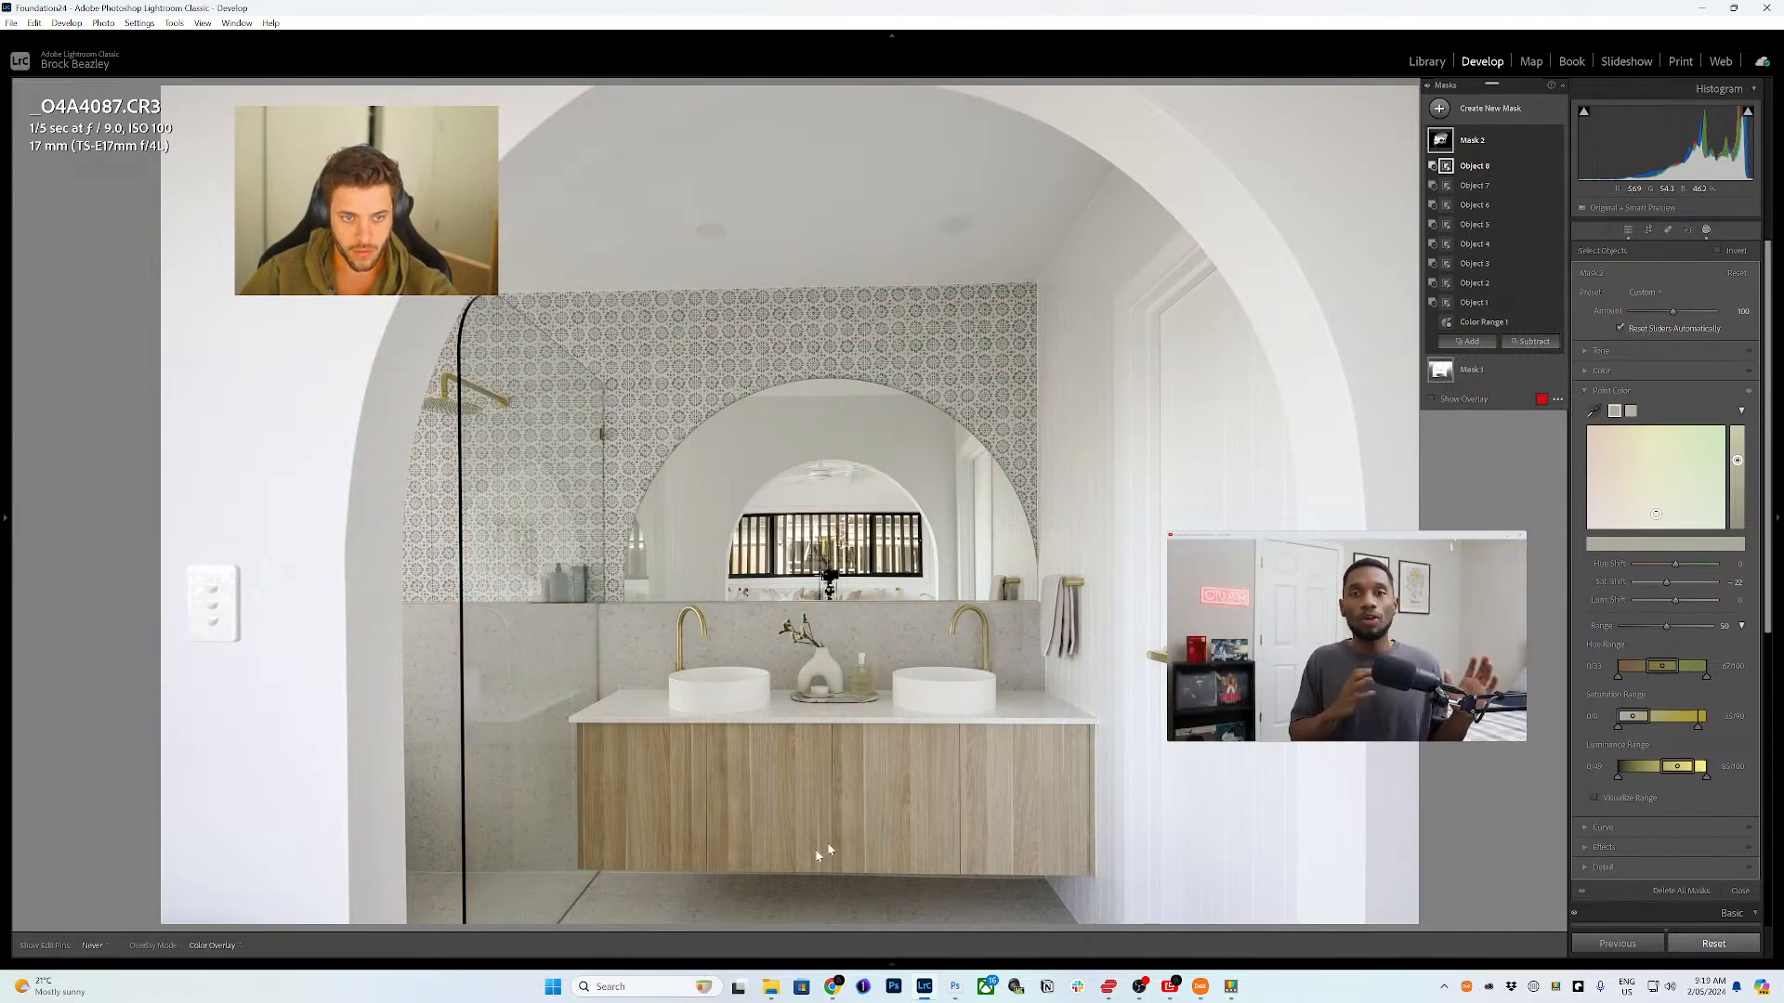
mouse_move(820, 964)
left_click(697, 892)
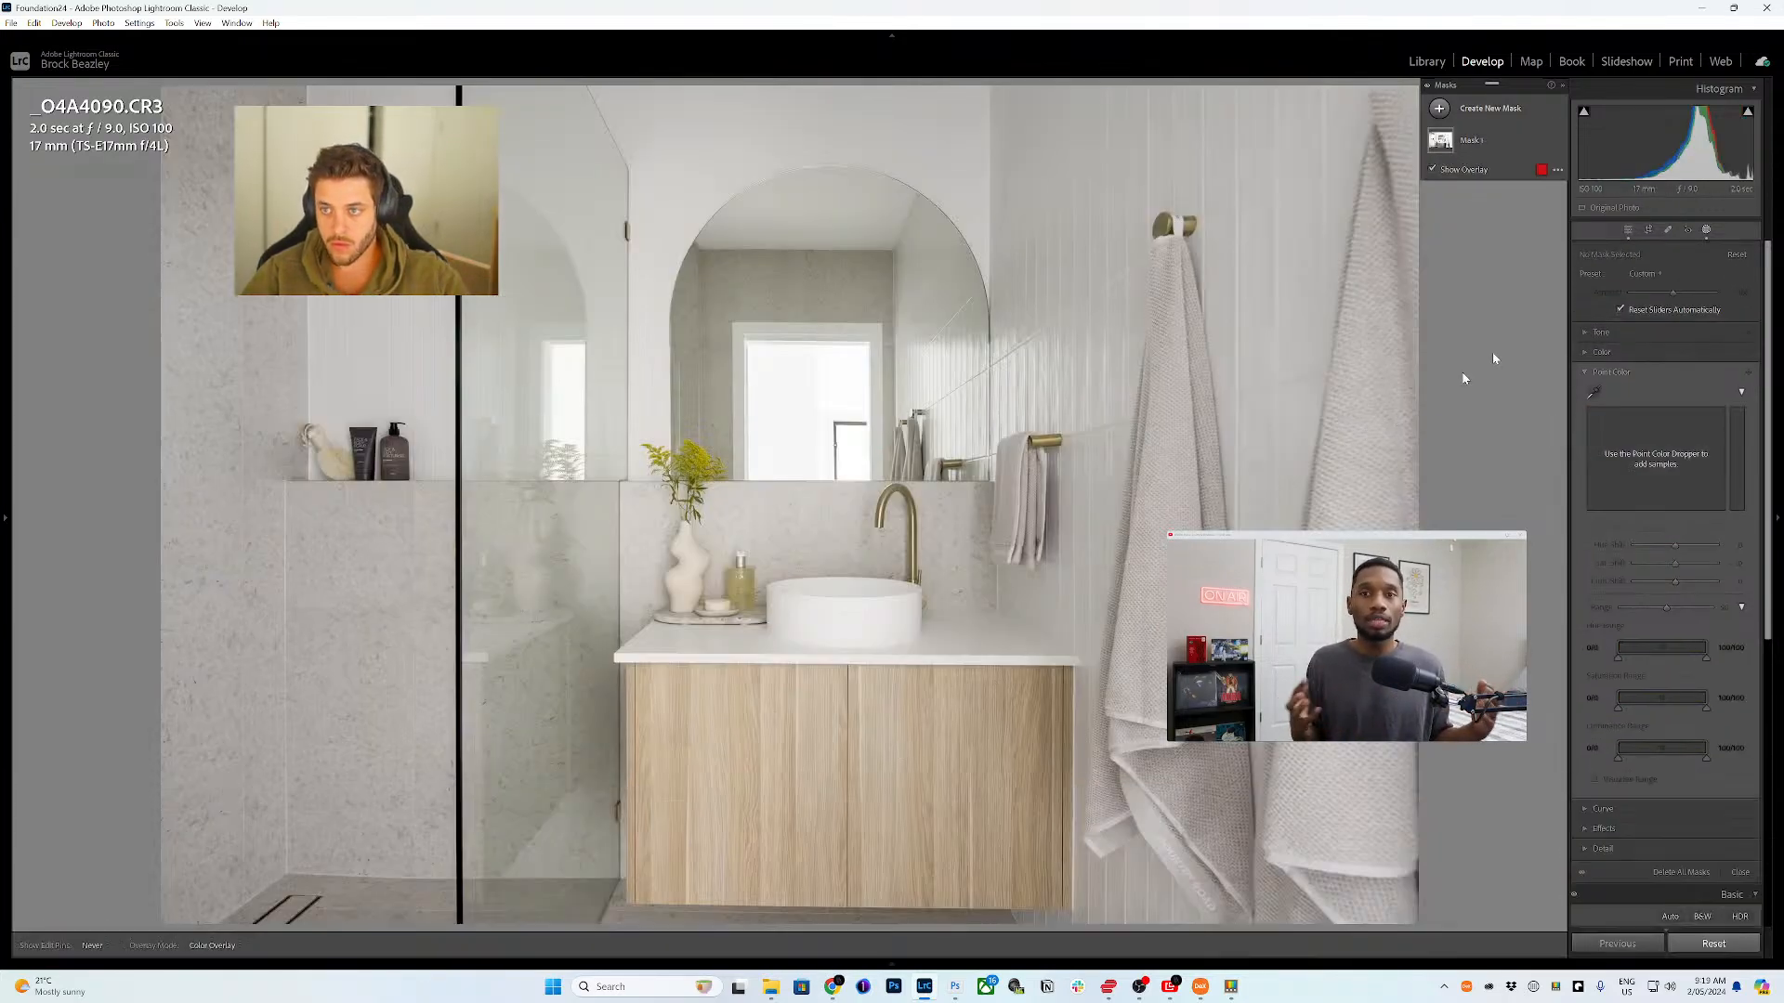
- Reopen the bathroom masks and subtract the vase plant from the mask using Select Objects
left_click(1707, 230)
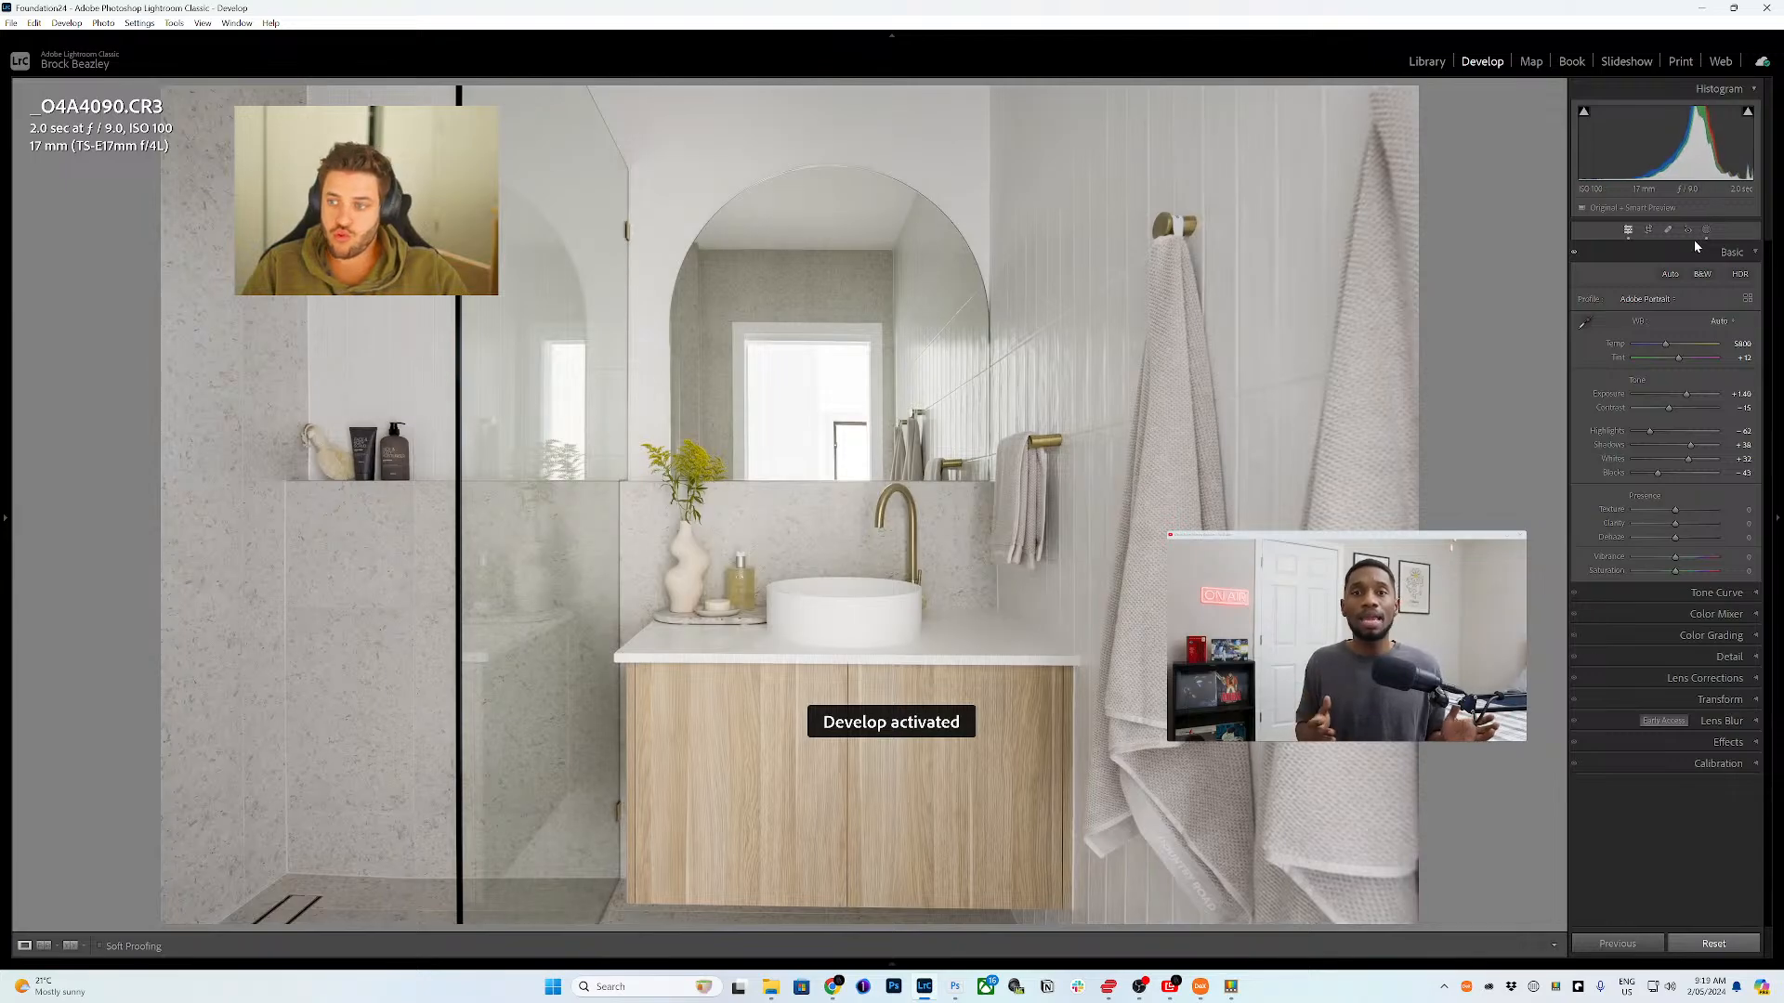
left_click(1708, 230)
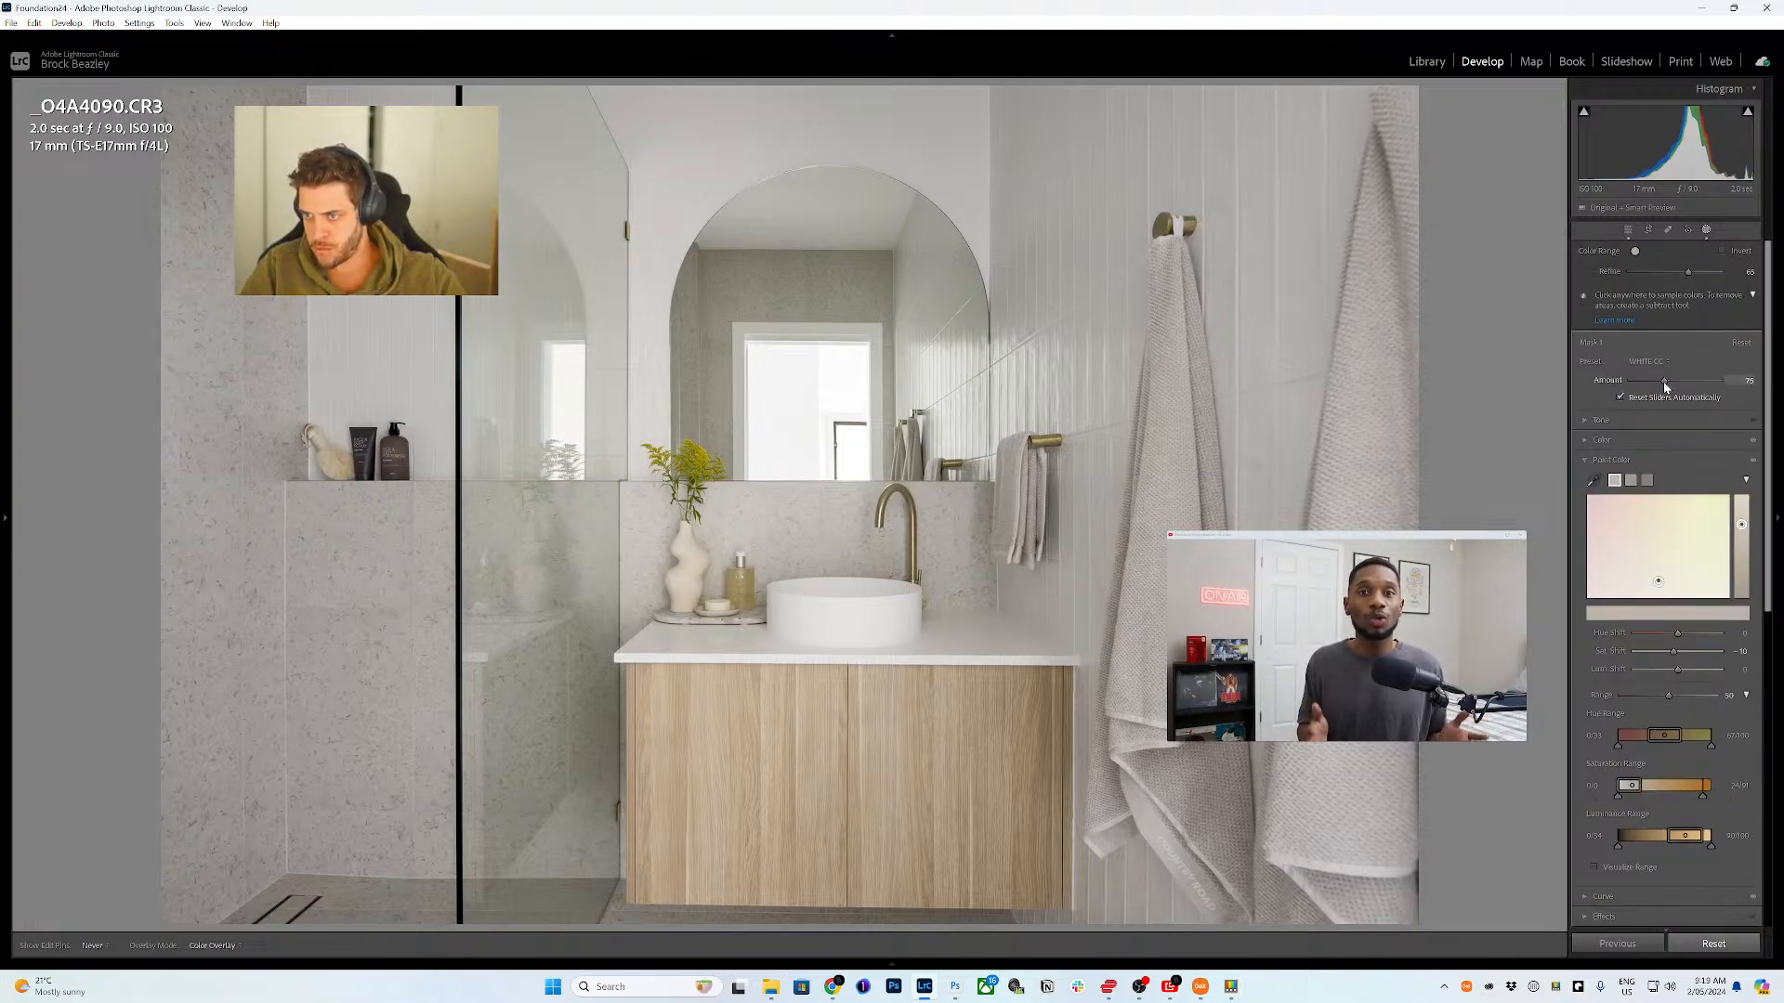
left_click(1535, 186)
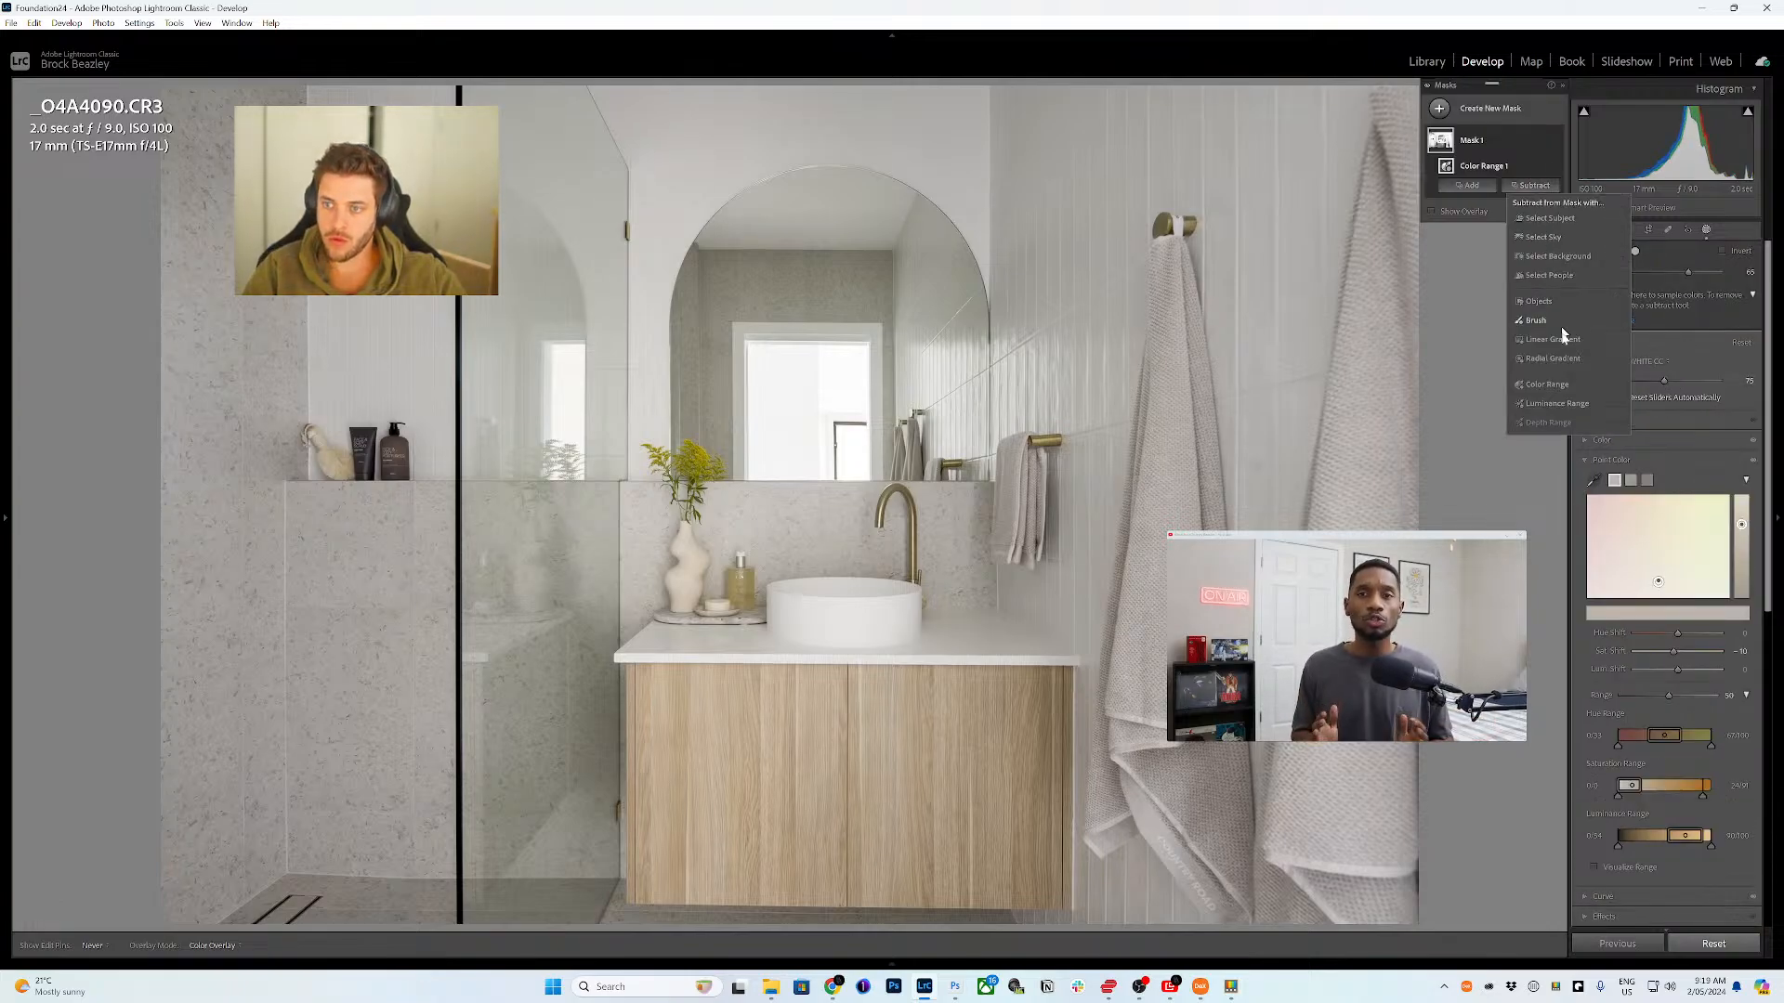
left_click(1539, 302)
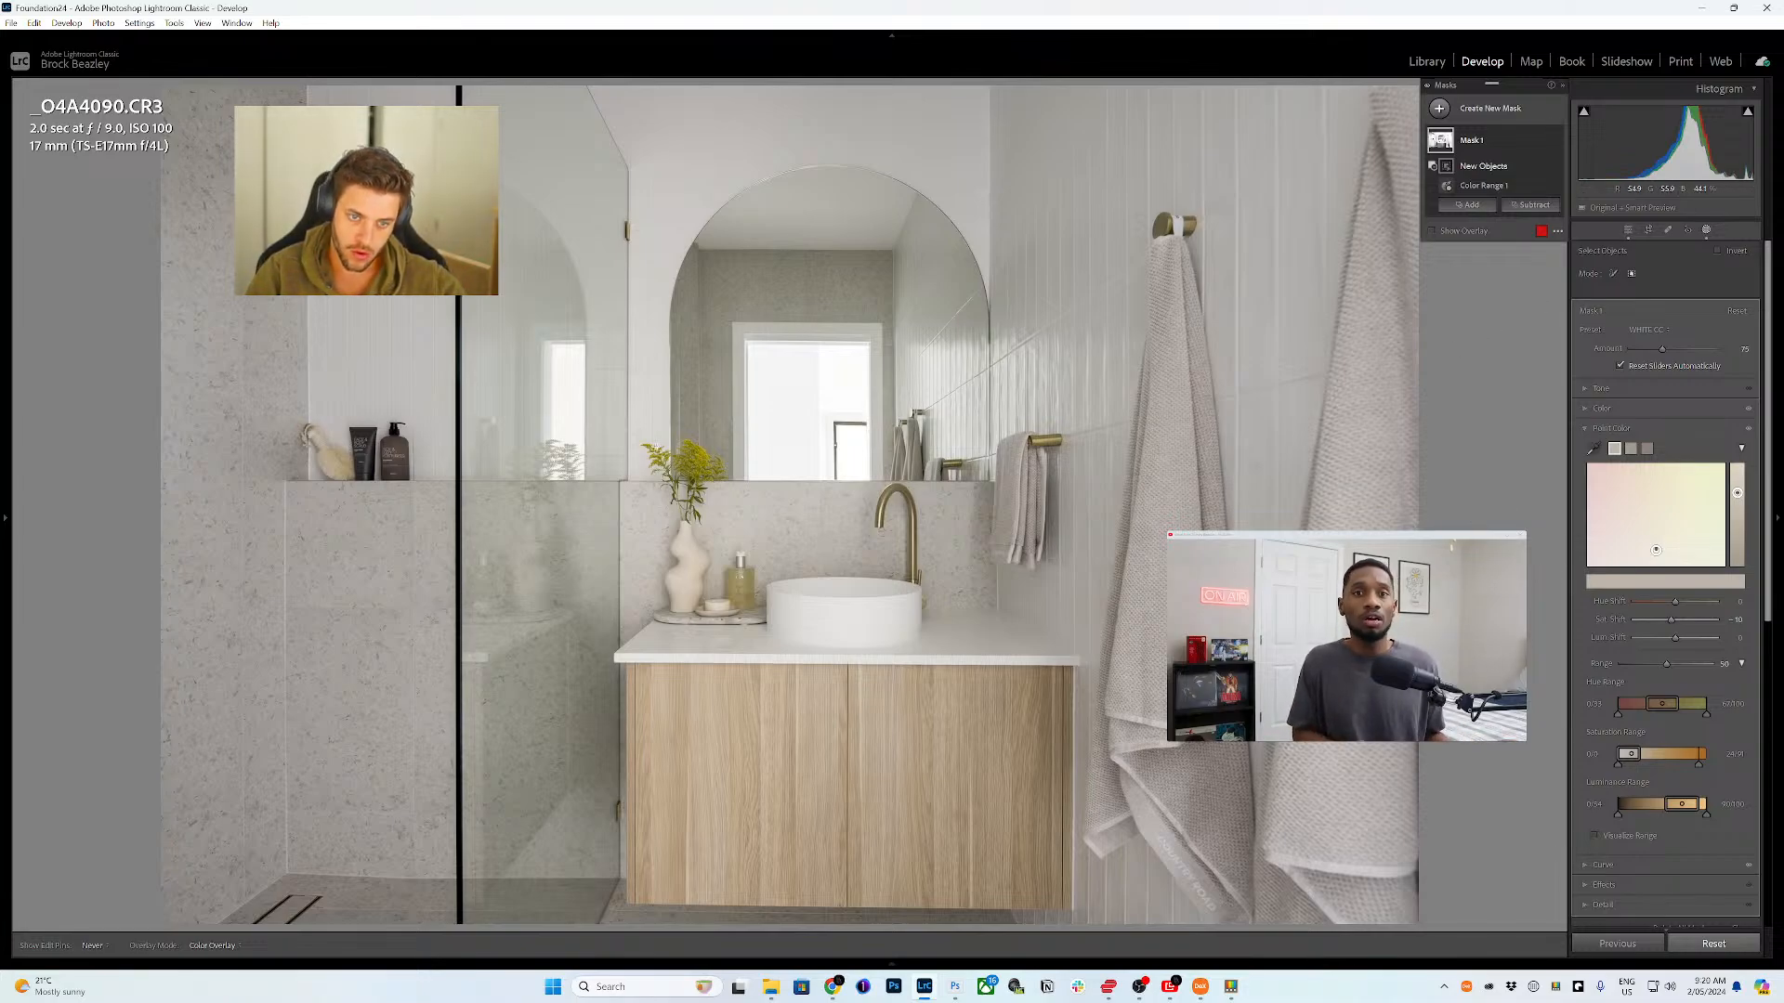
left_click_drag(640, 439, 720, 530)
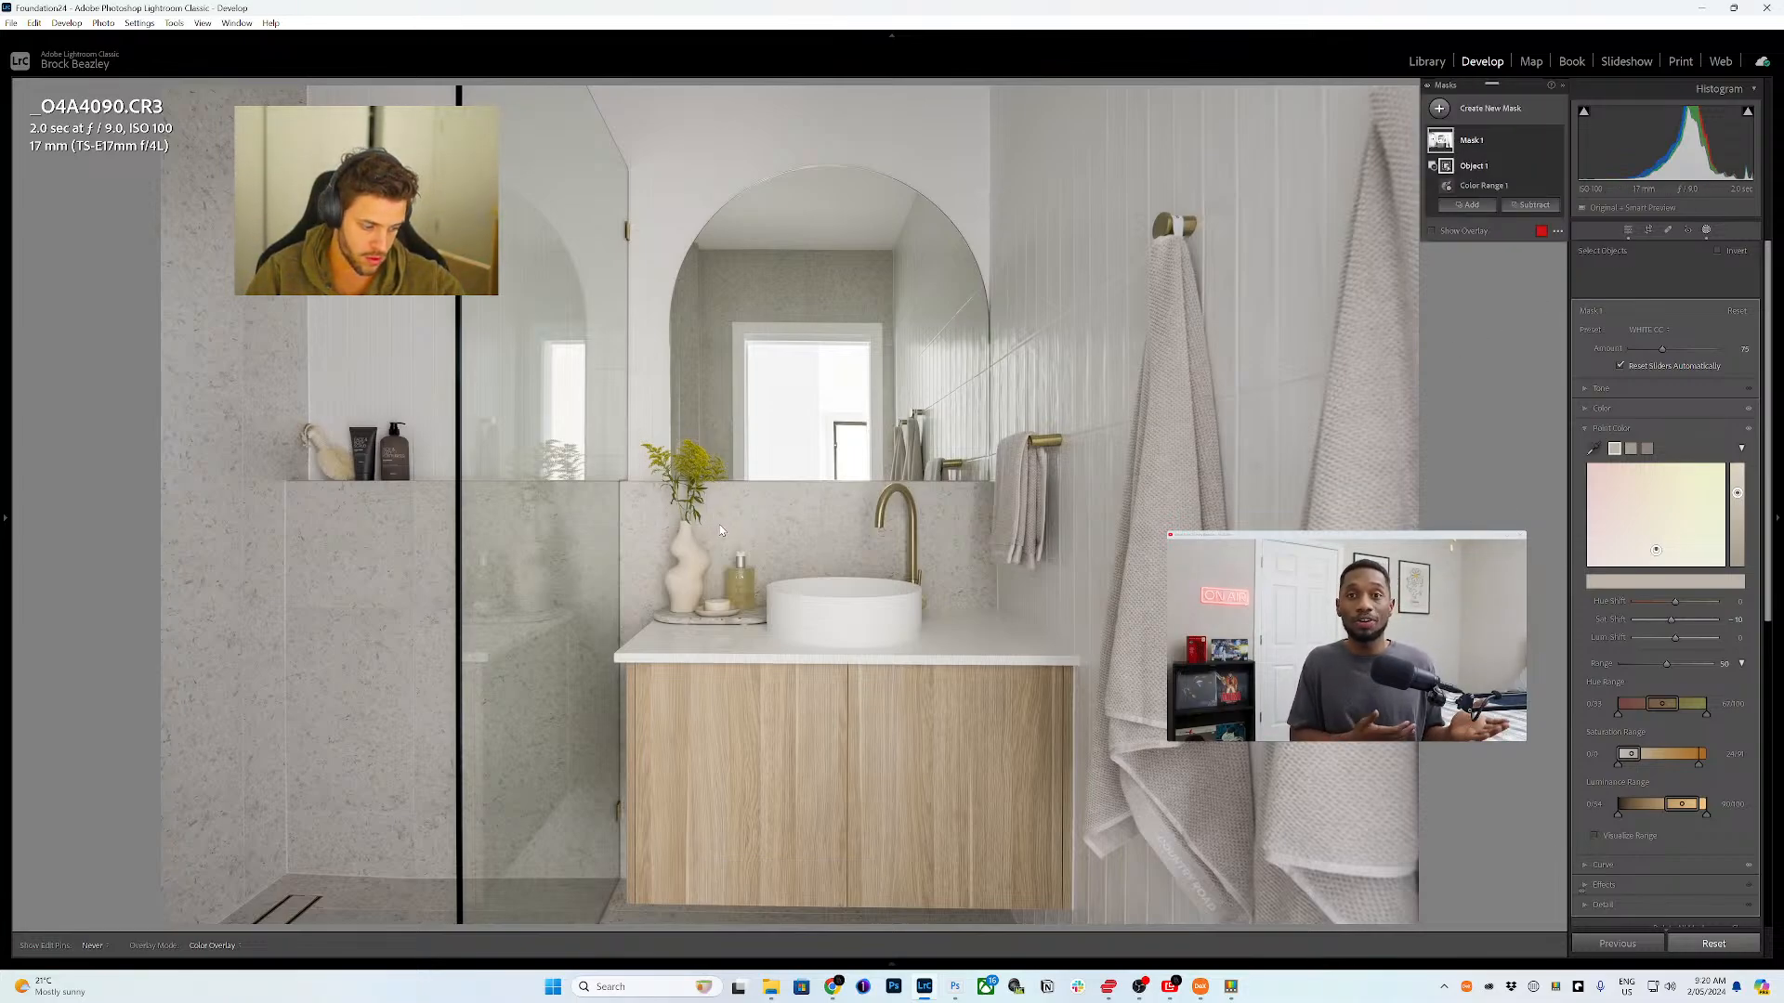
- Back on Mask 1, subtract the towel rail, green bottle and shelf bottles
key("Escape")
key("Escape")
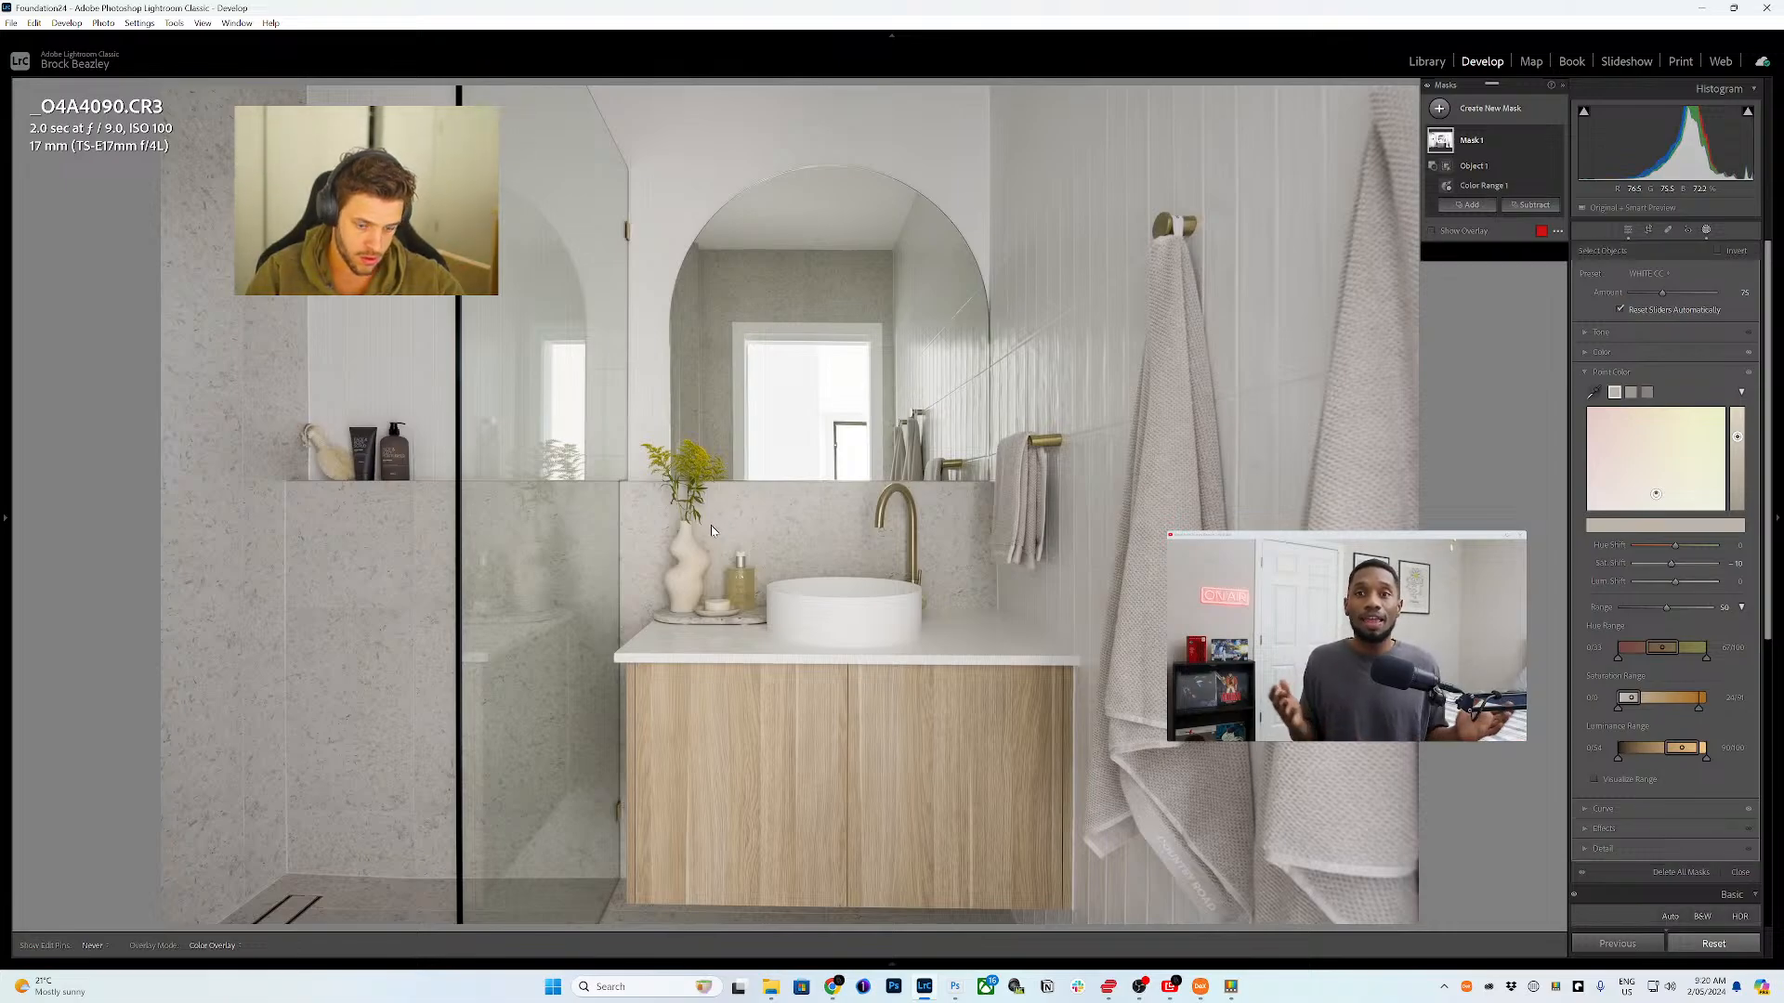
key("m")
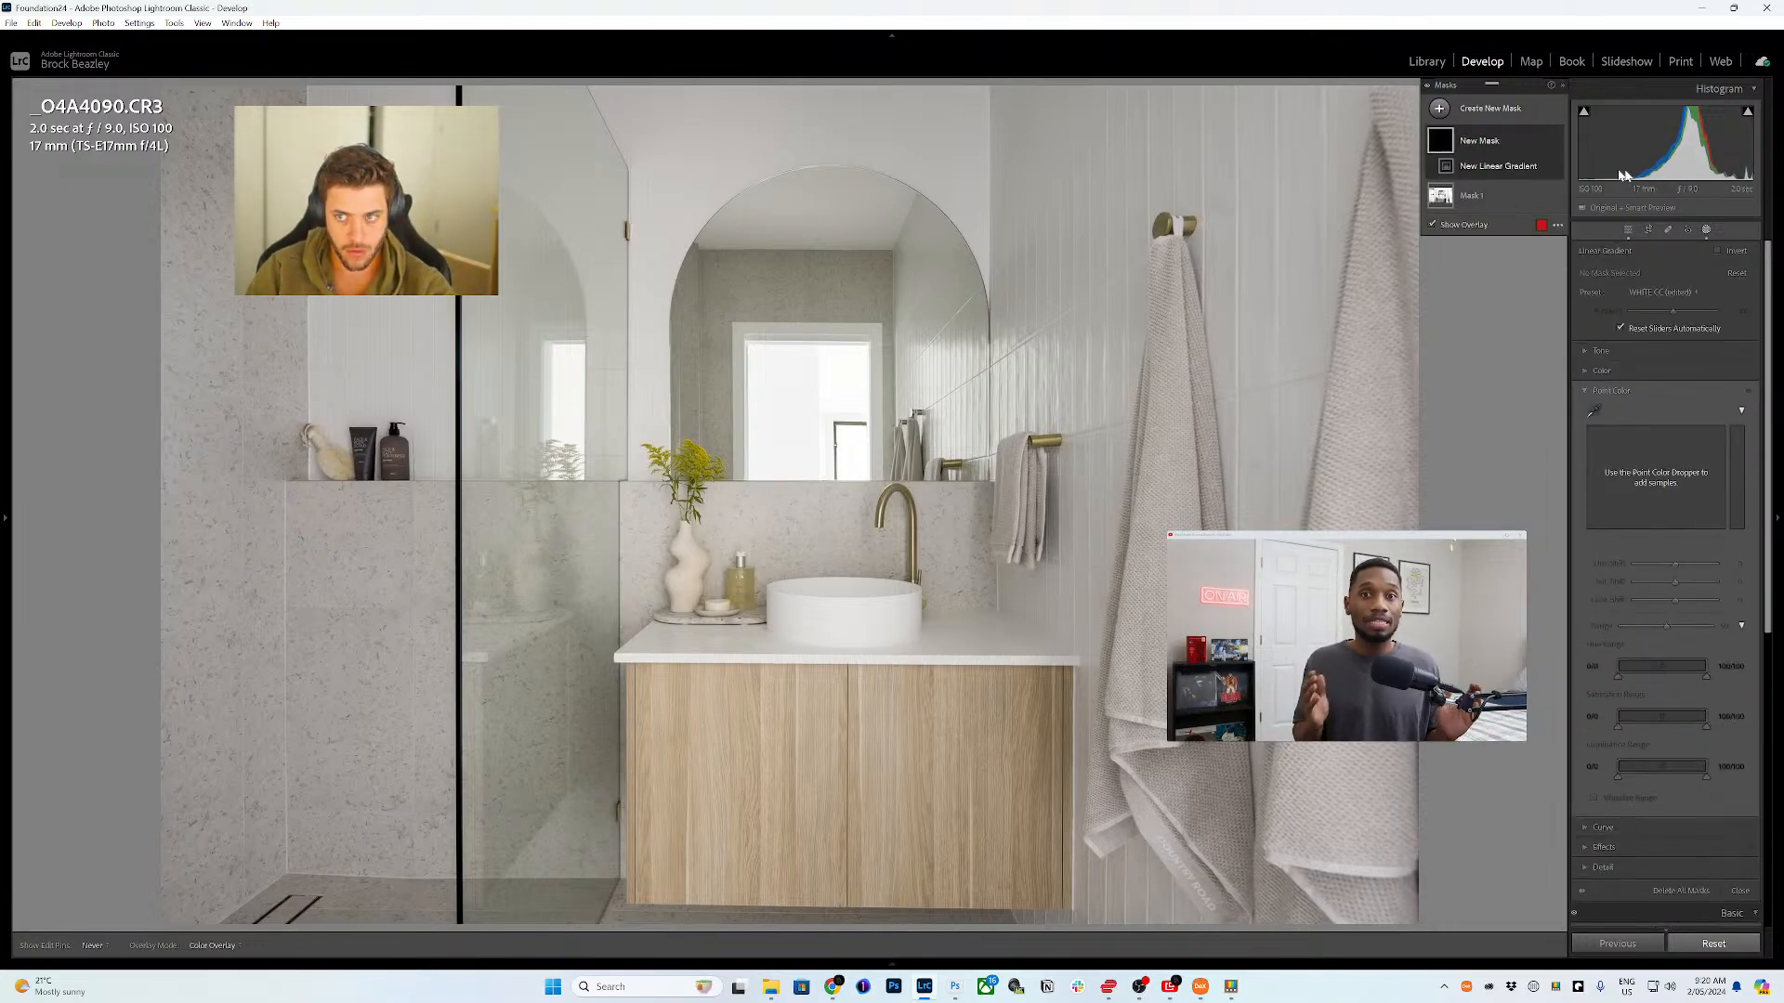
left_click(1474, 196)
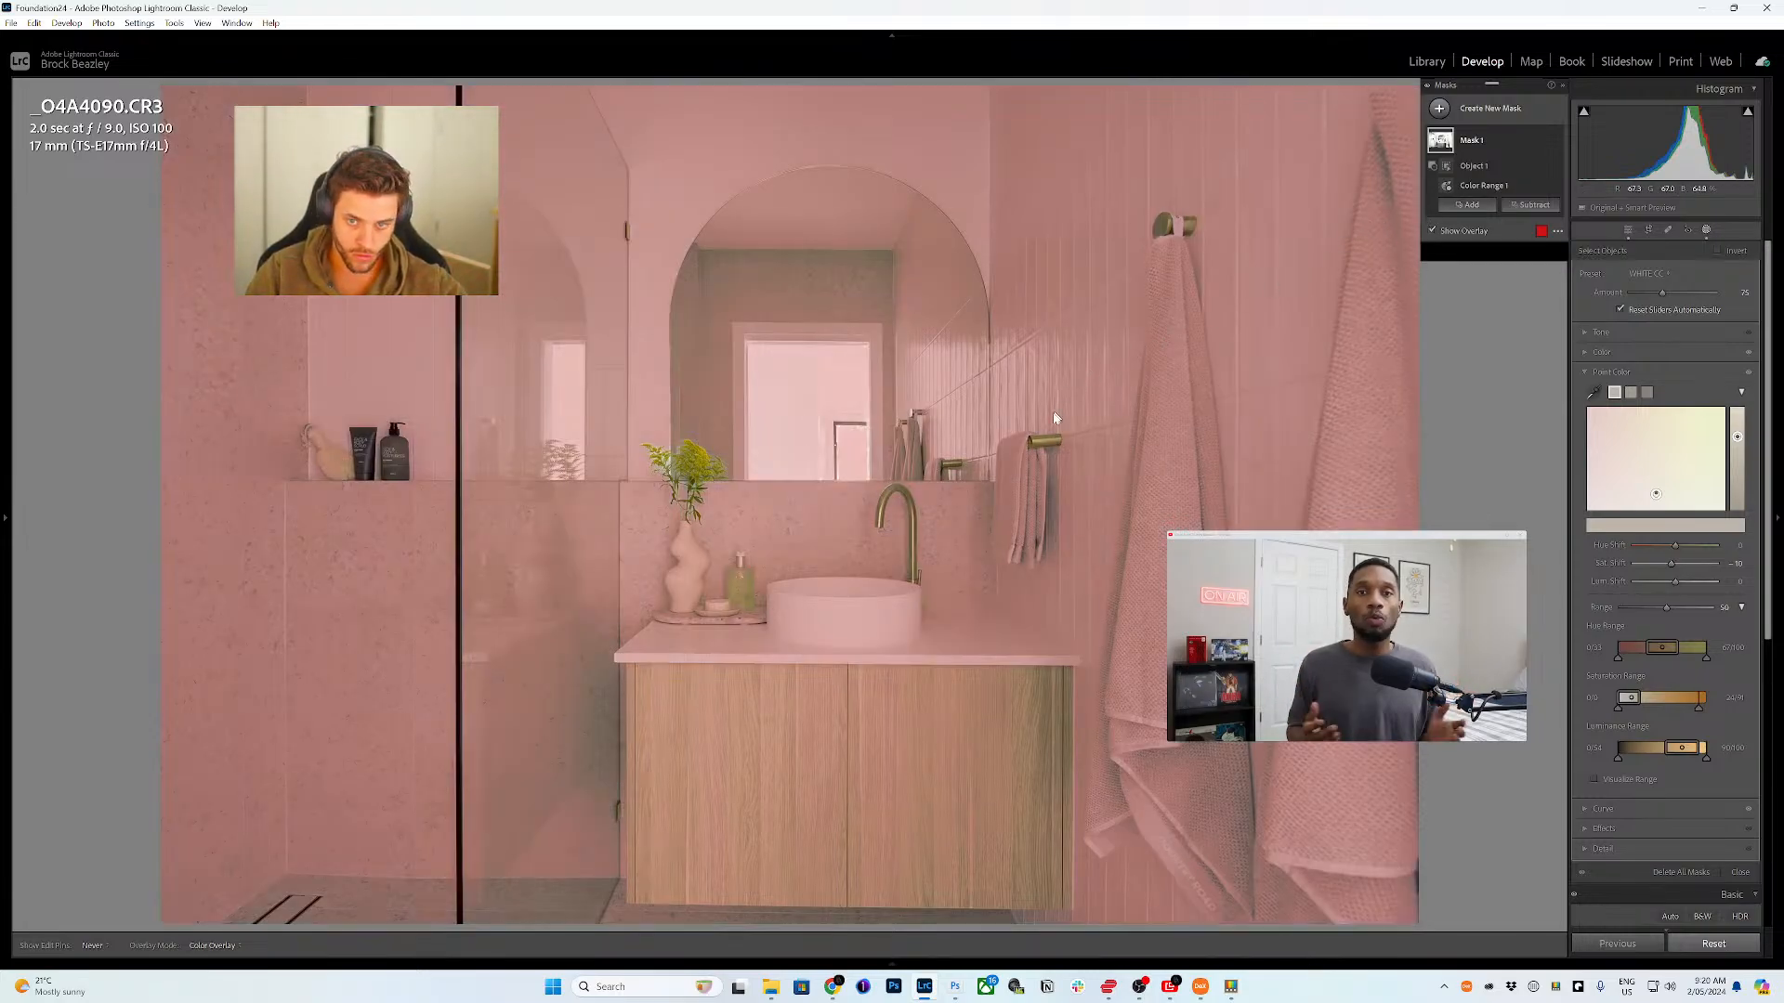
left_click_drag(1029, 430, 1068, 454)
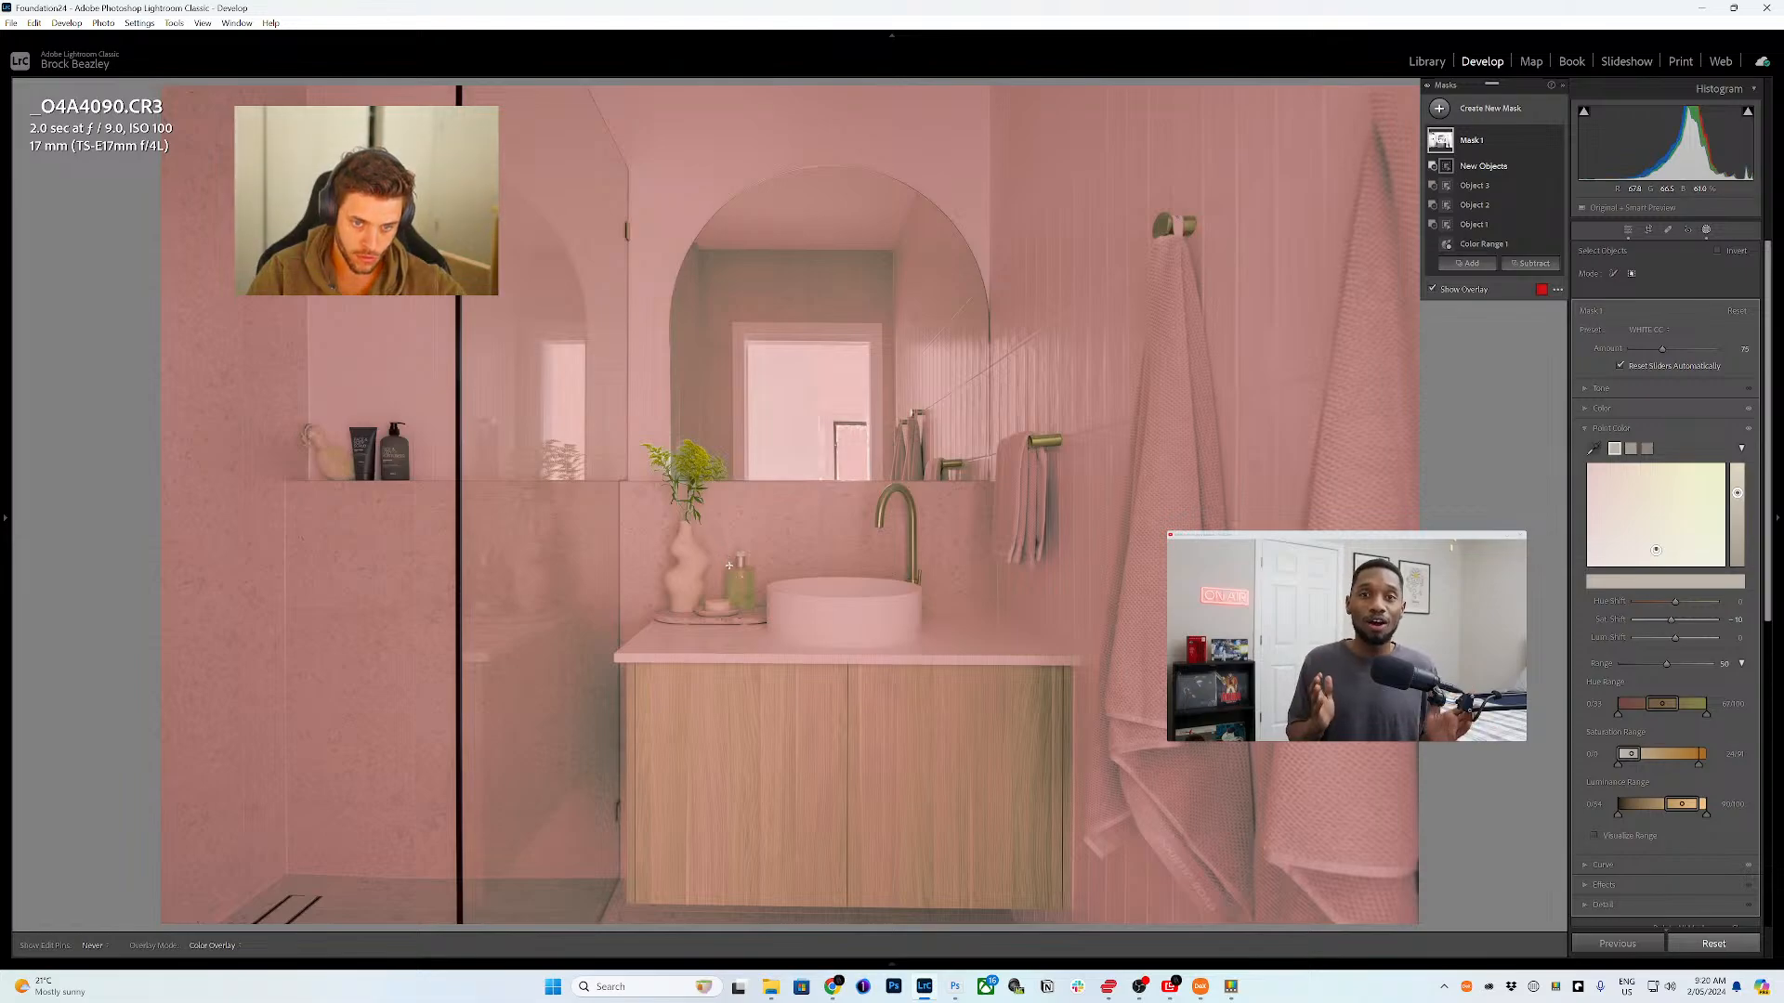
left_click_drag(728, 565, 759, 613)
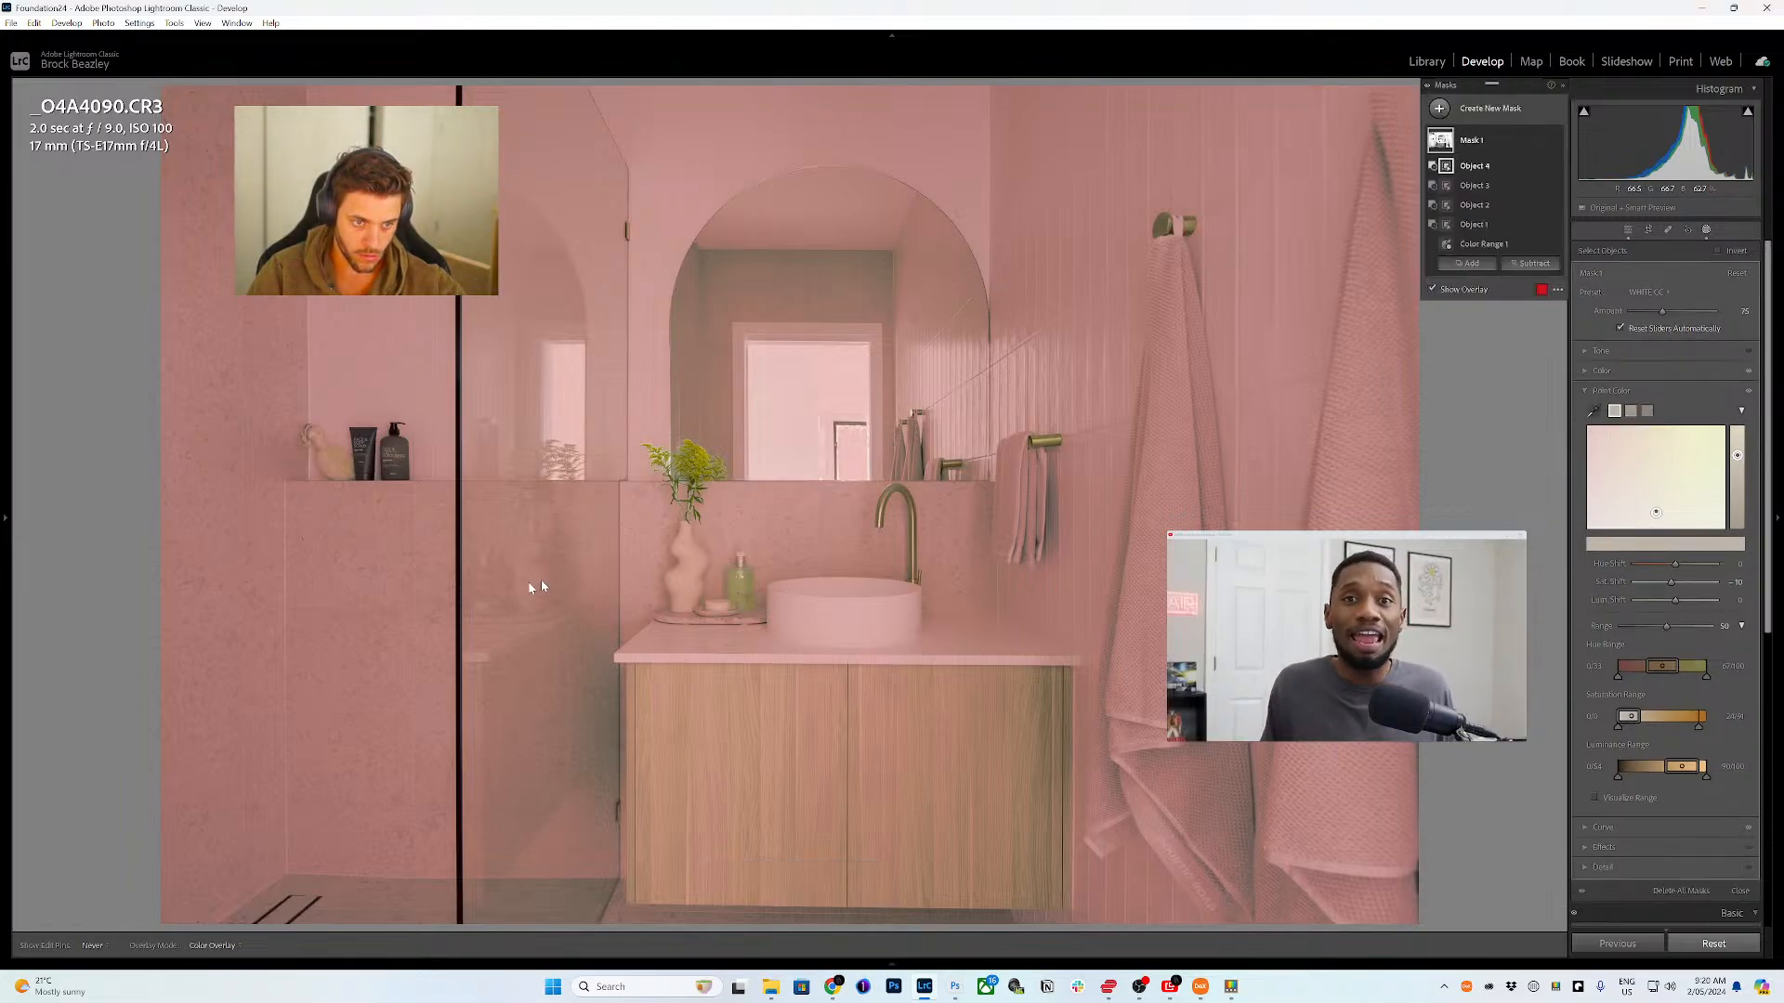
left_click_drag(295, 424, 362, 474)
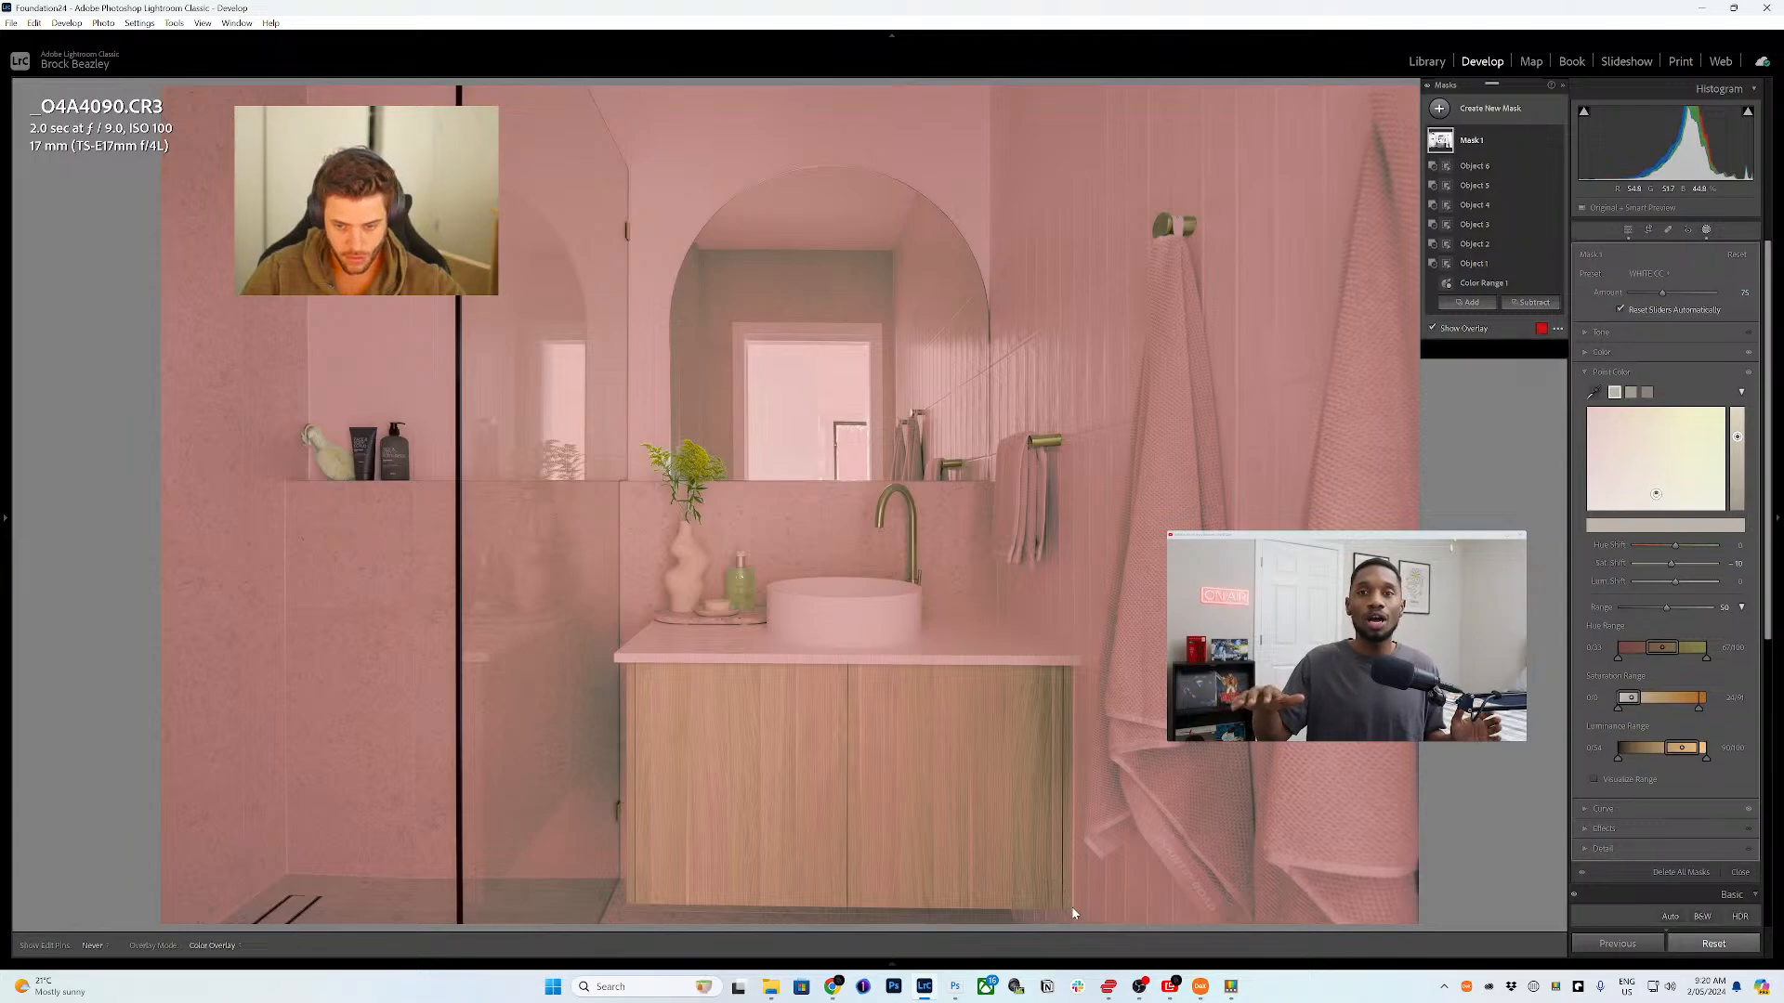
- Subtract the vanity cabinet from the mask, then open bedroom photo _O4A4095-HDR.dng
left_click_drag(1071, 908, 620, 661)
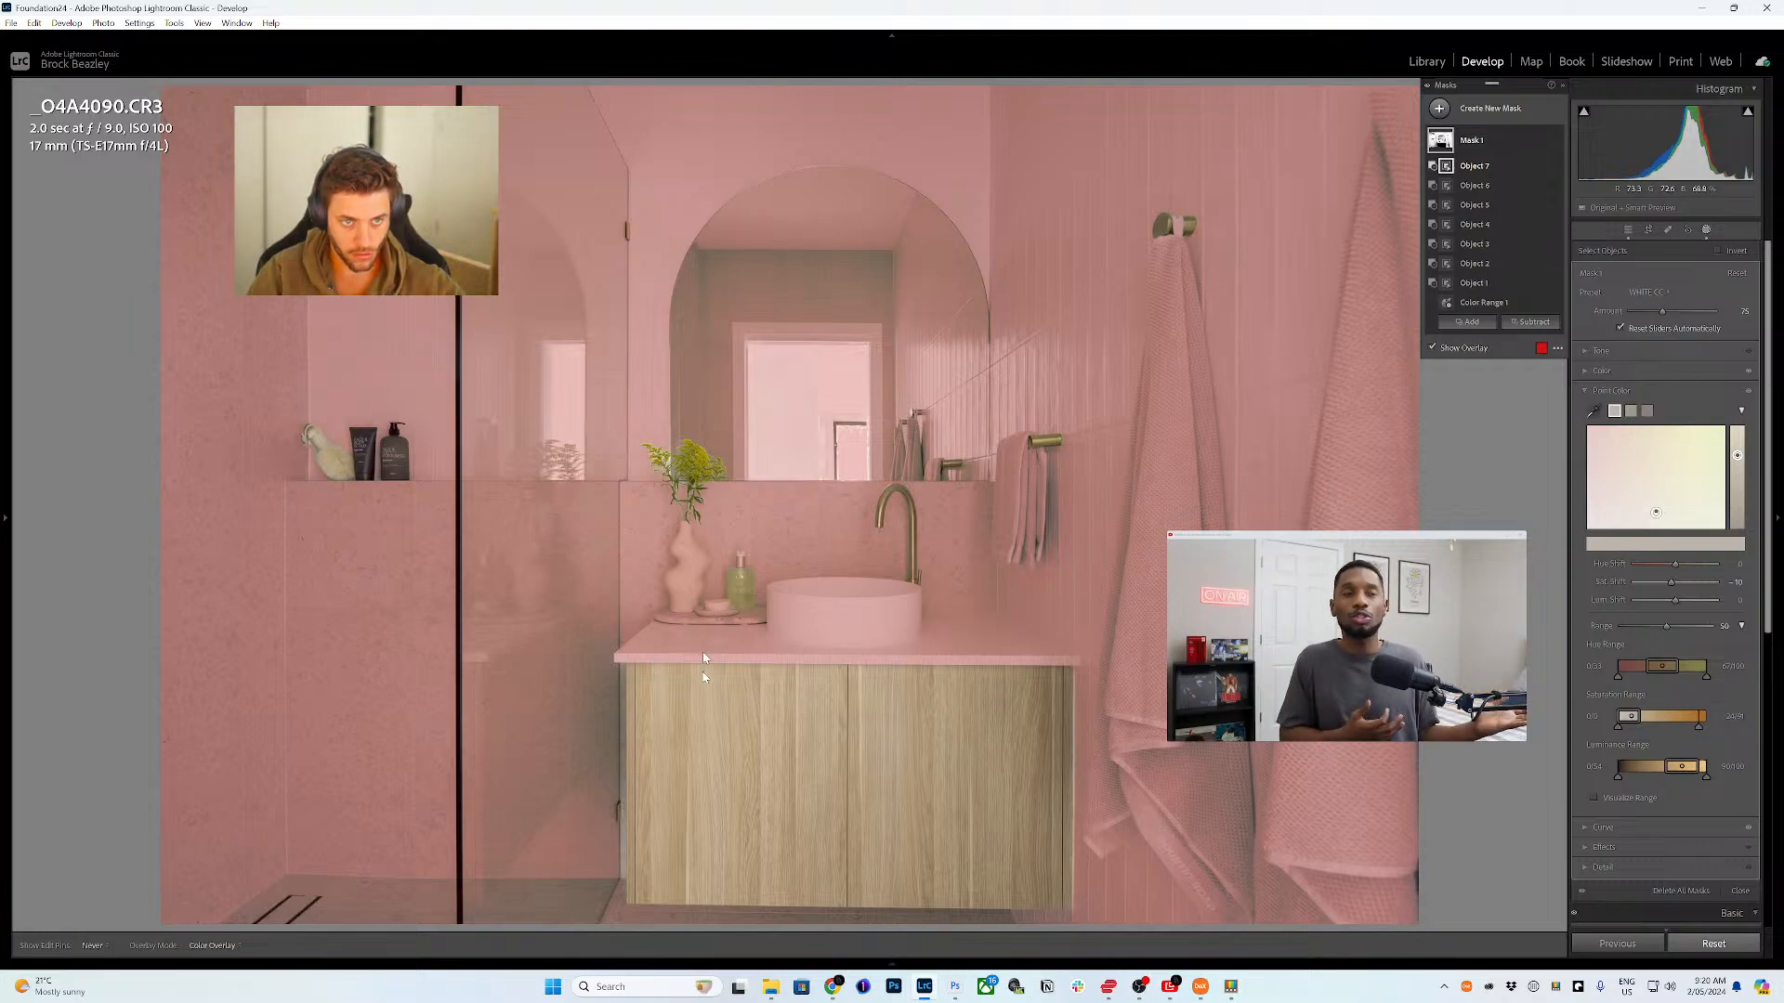
mouse_move(771, 964)
left_click(818, 894)
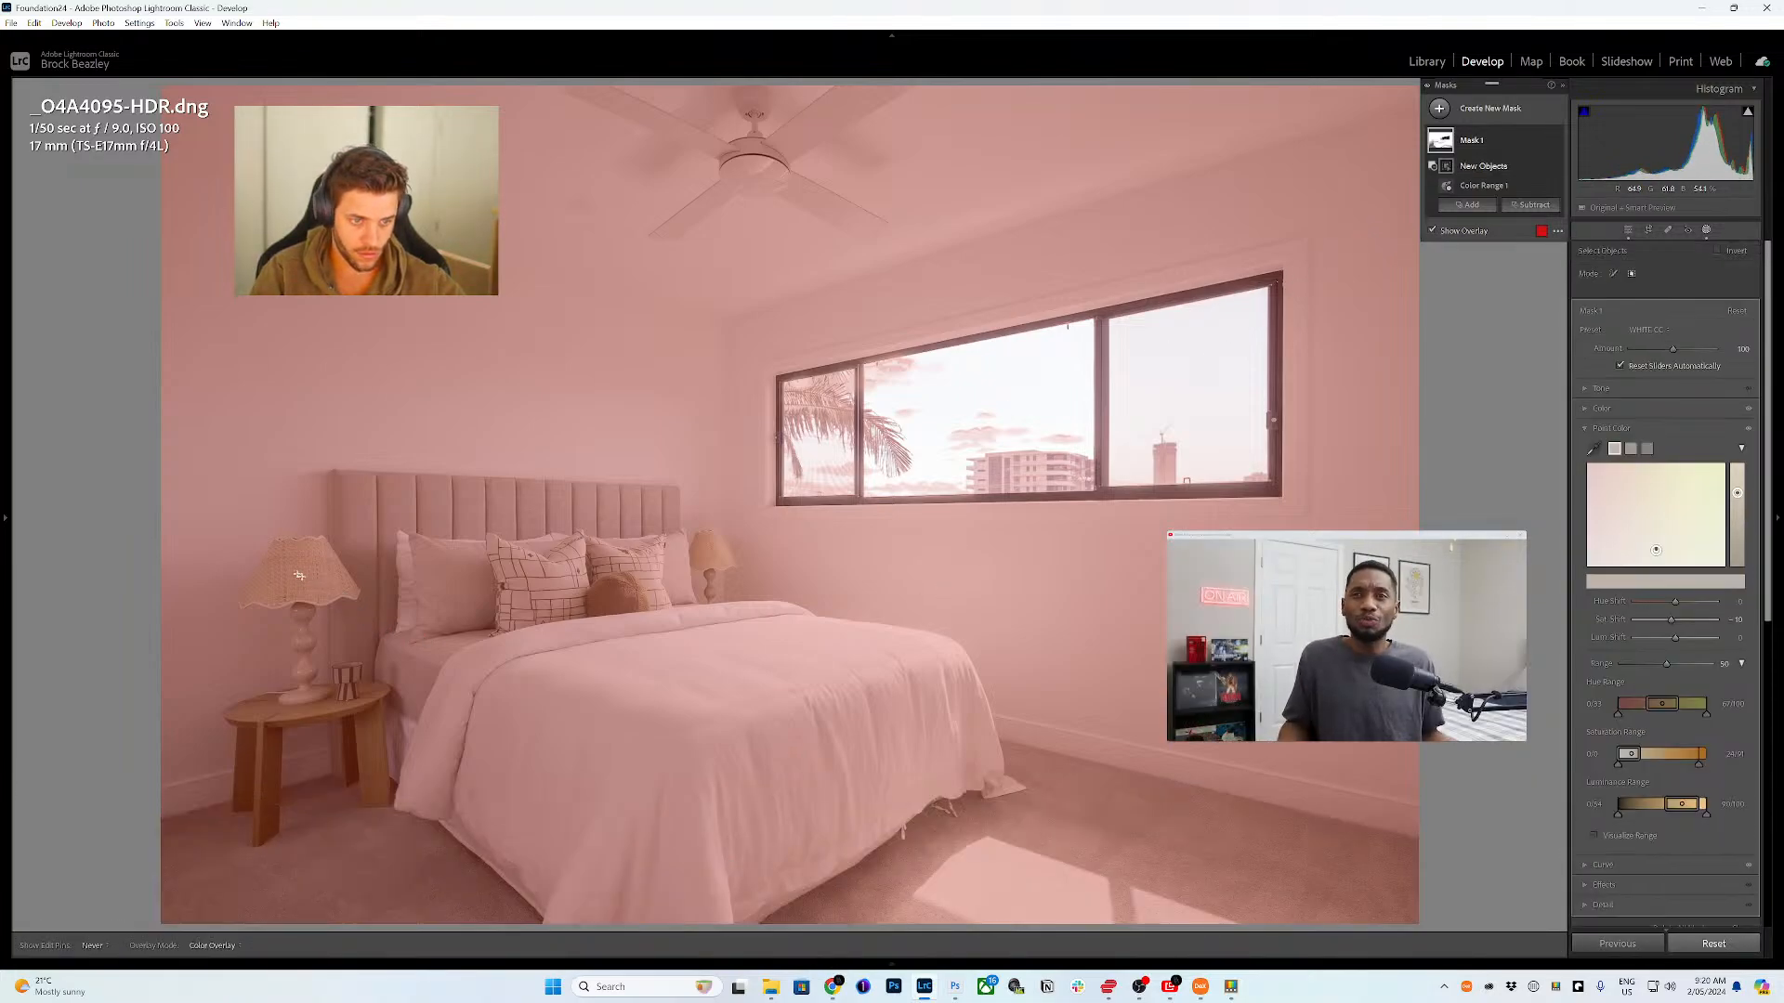
- Subtract the left bedside lamp, its base, the bedside table and the striped cup from the mask
left_click_drag(223, 542, 369, 626)
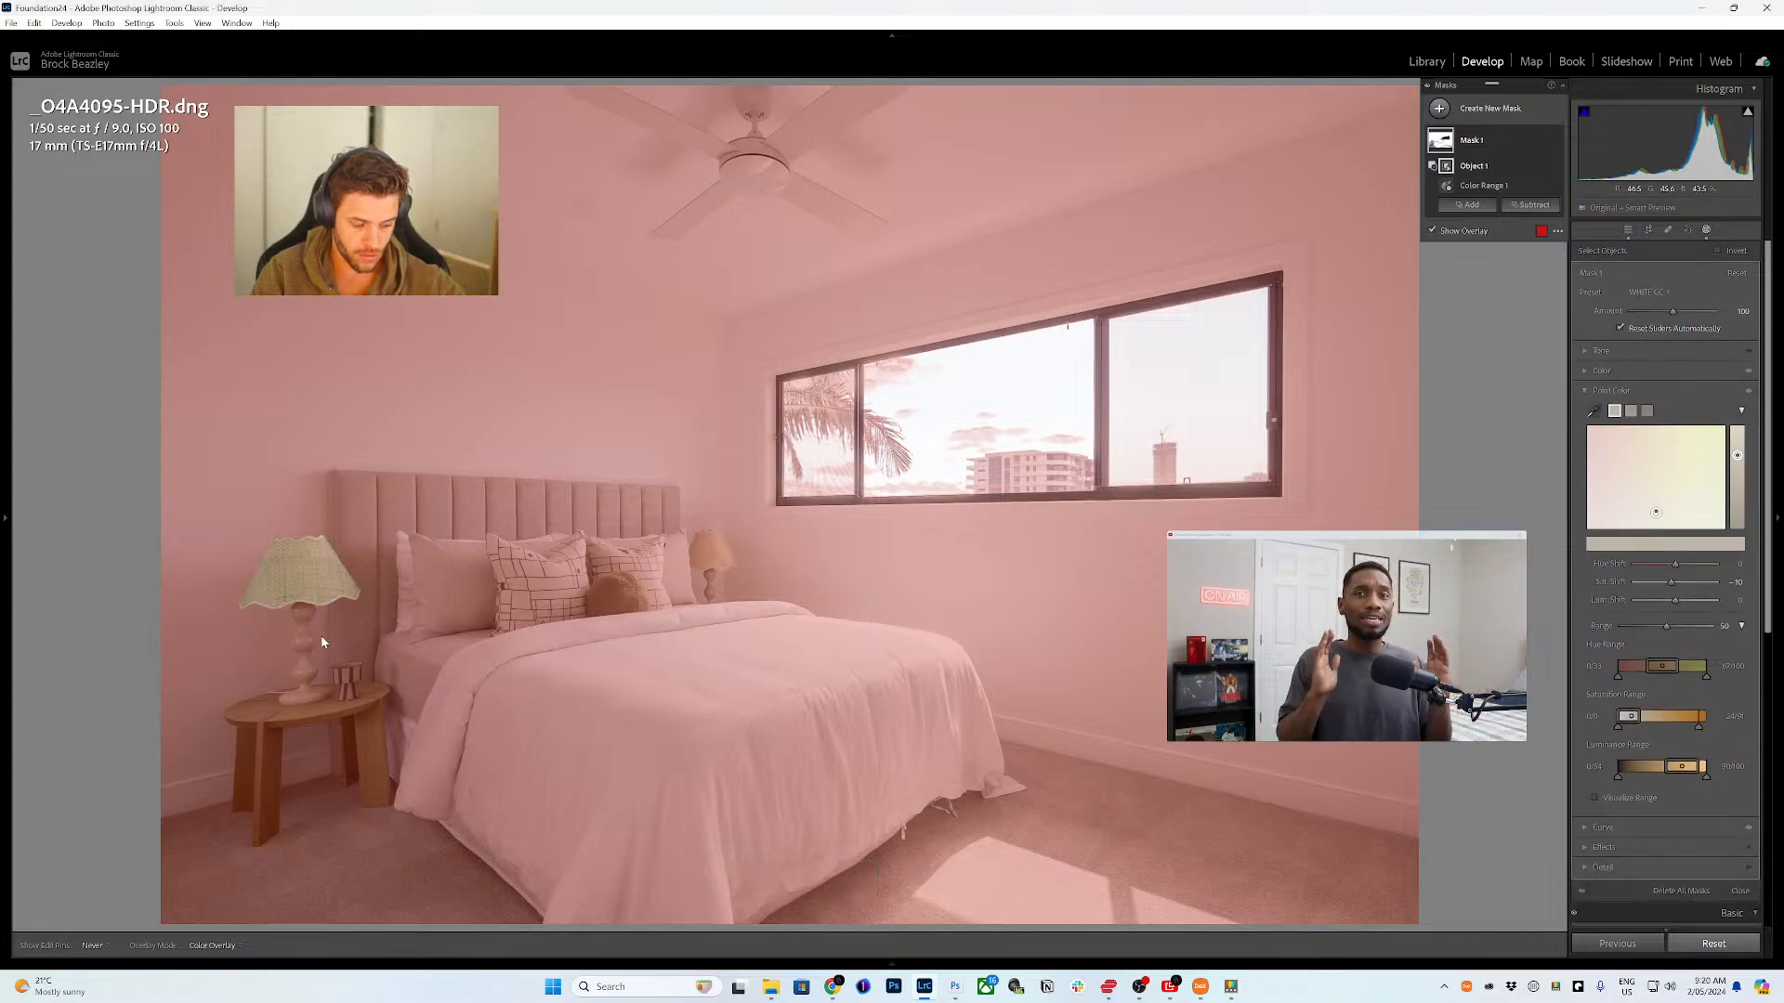
left_click_drag(277, 598, 329, 714)
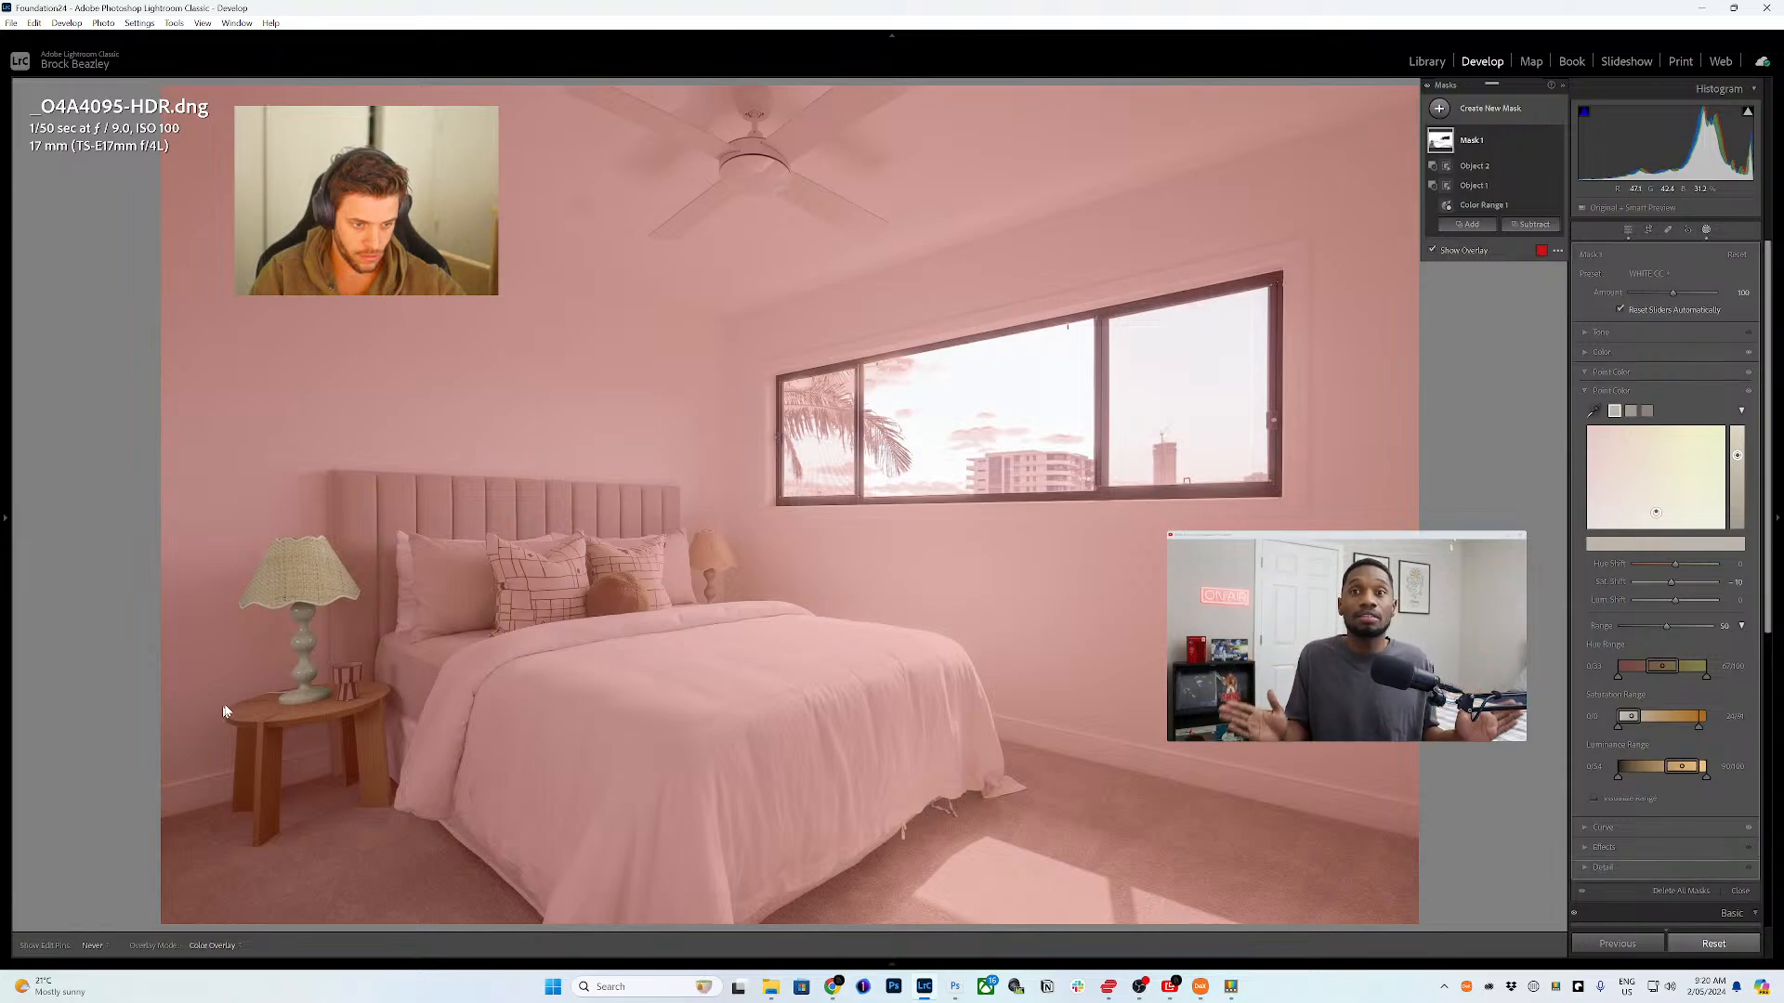
left_click_drag(213, 681, 391, 827)
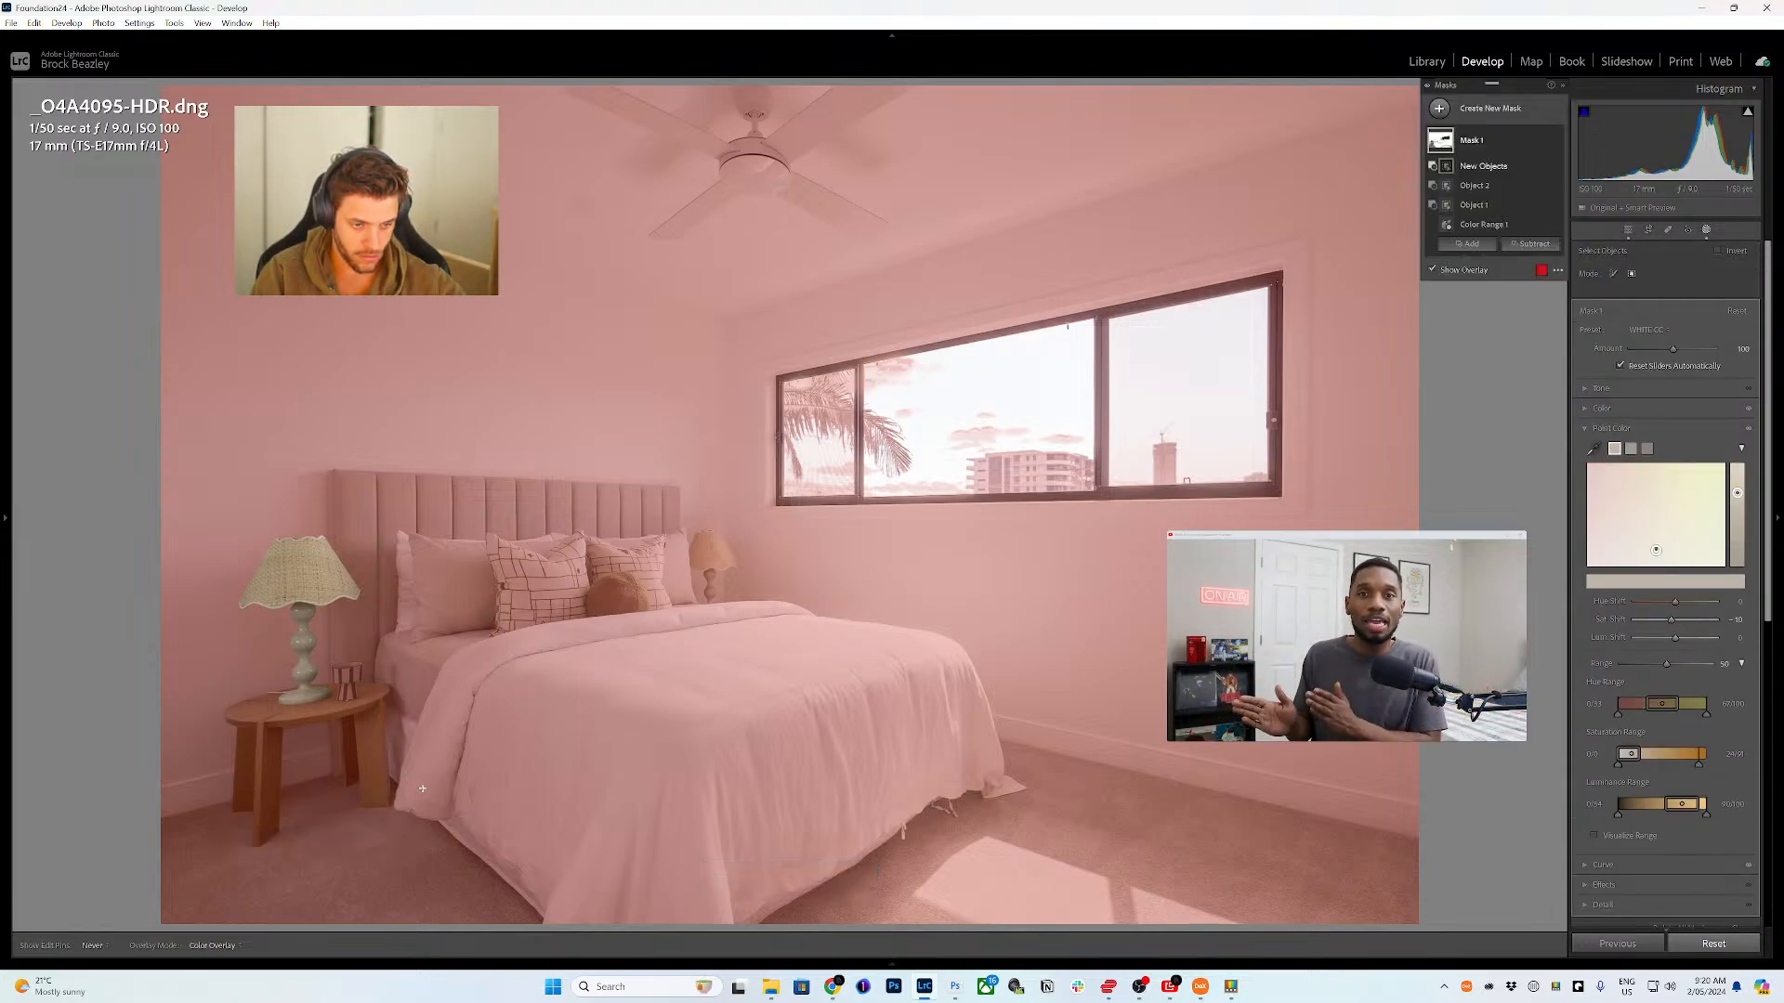
left_click_drag(326, 657, 370, 700)
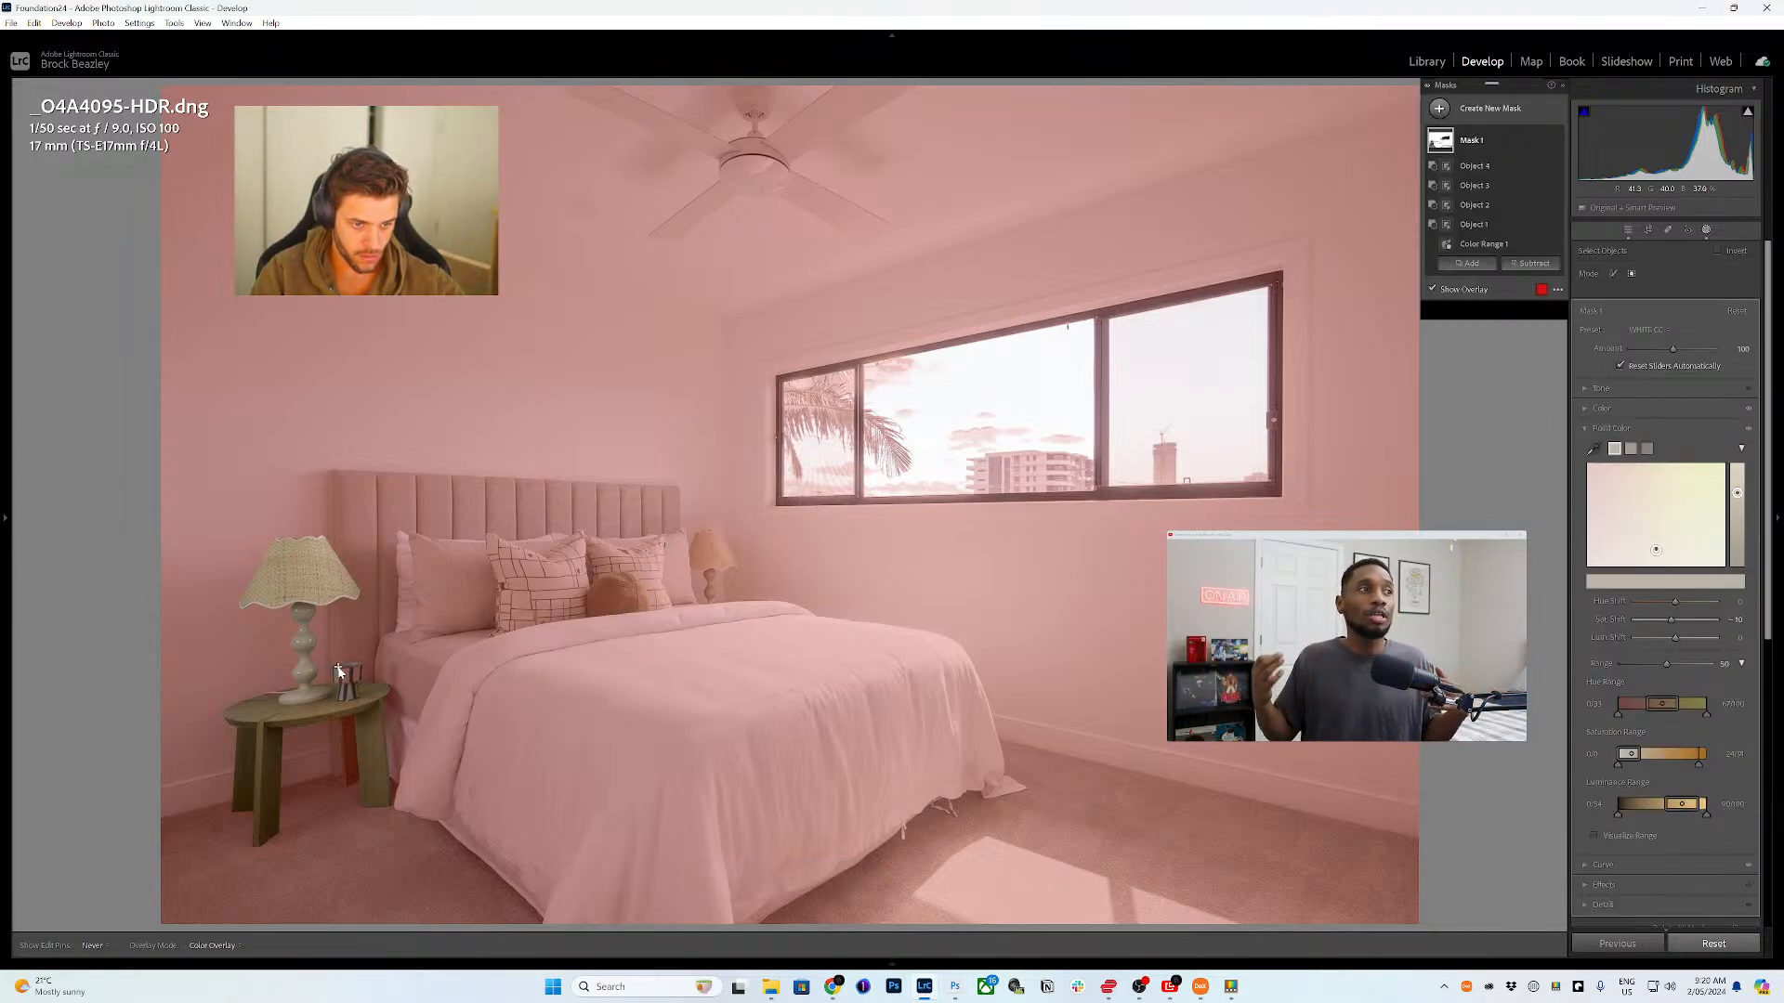
left_click_drag(328, 661, 367, 687)
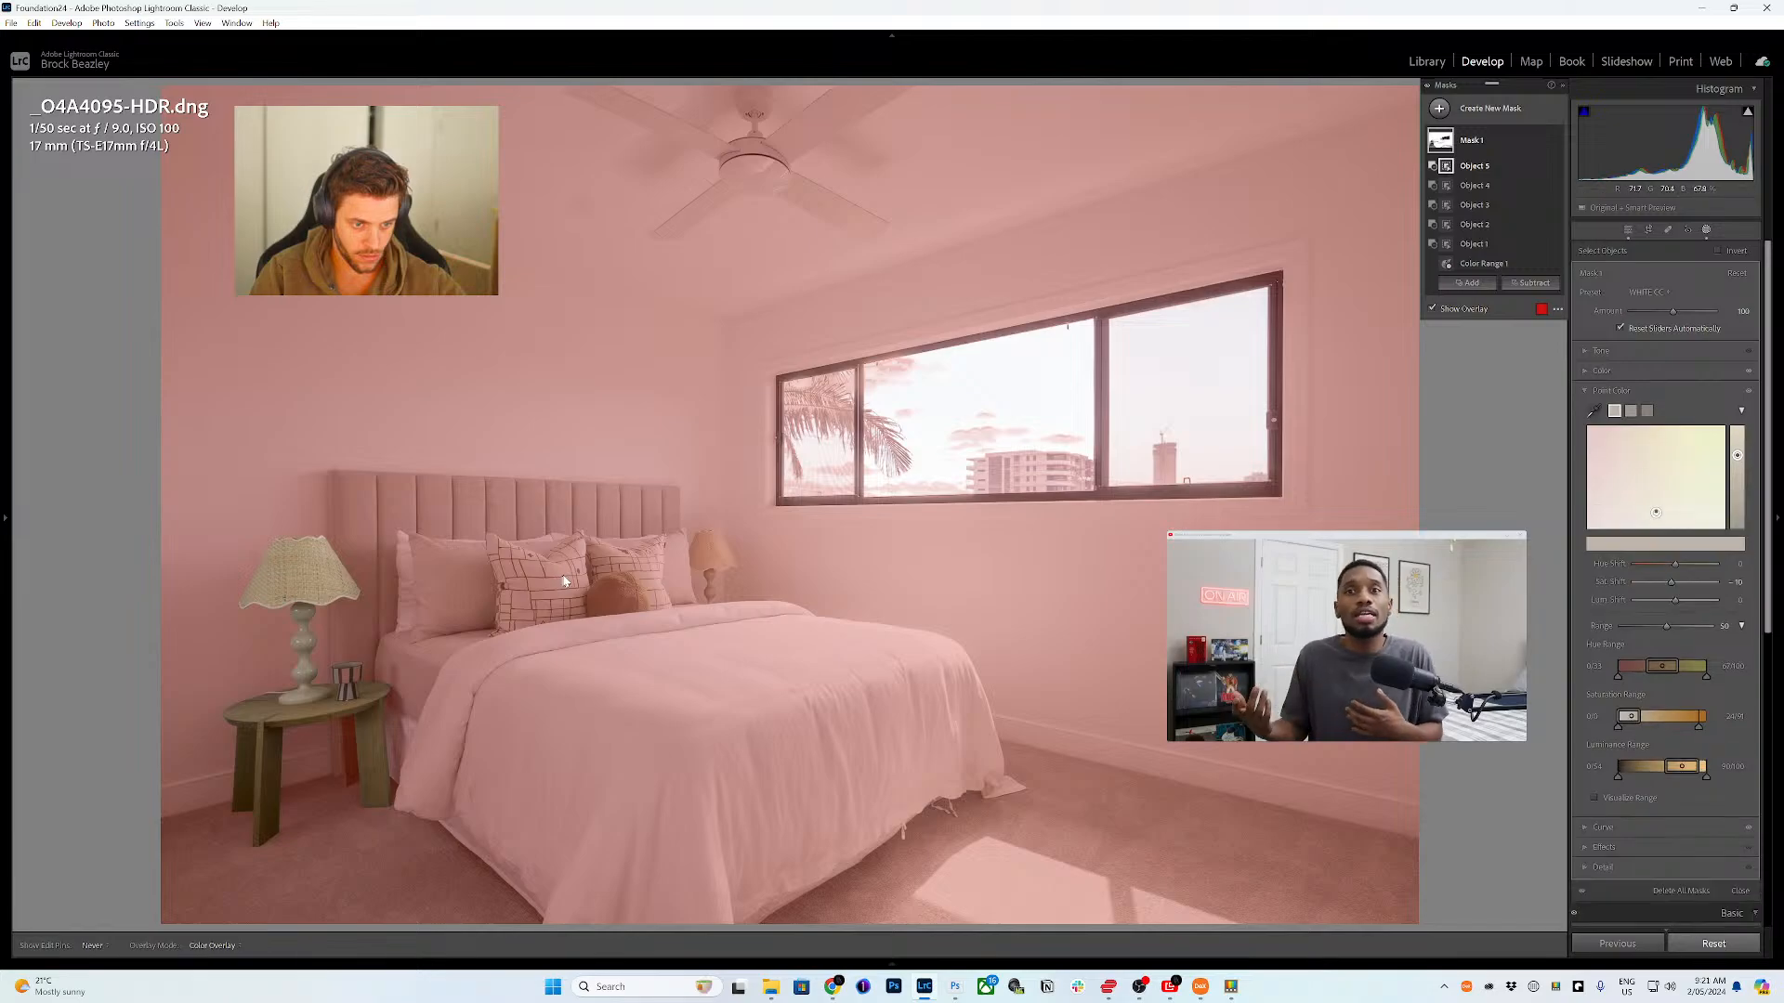
- Subtract the right bedside lamp, then brush over the window to remove it from the mask
left_click(641, 606)
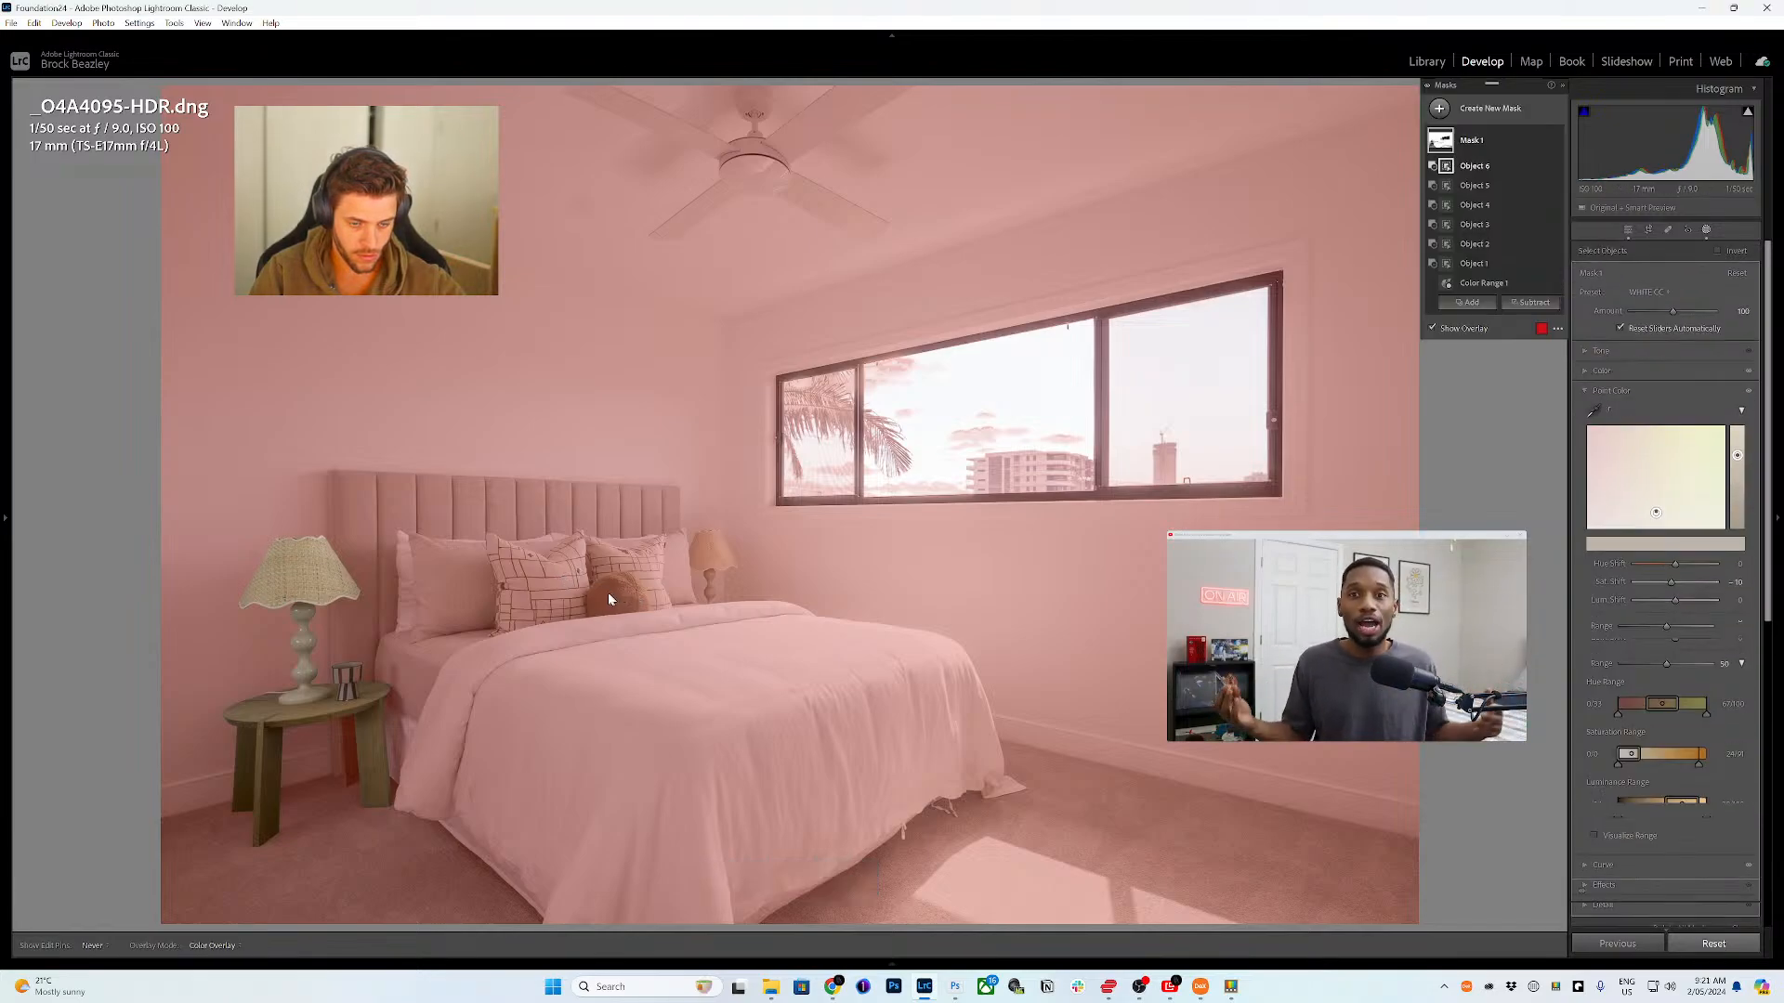
left_click(604, 589)
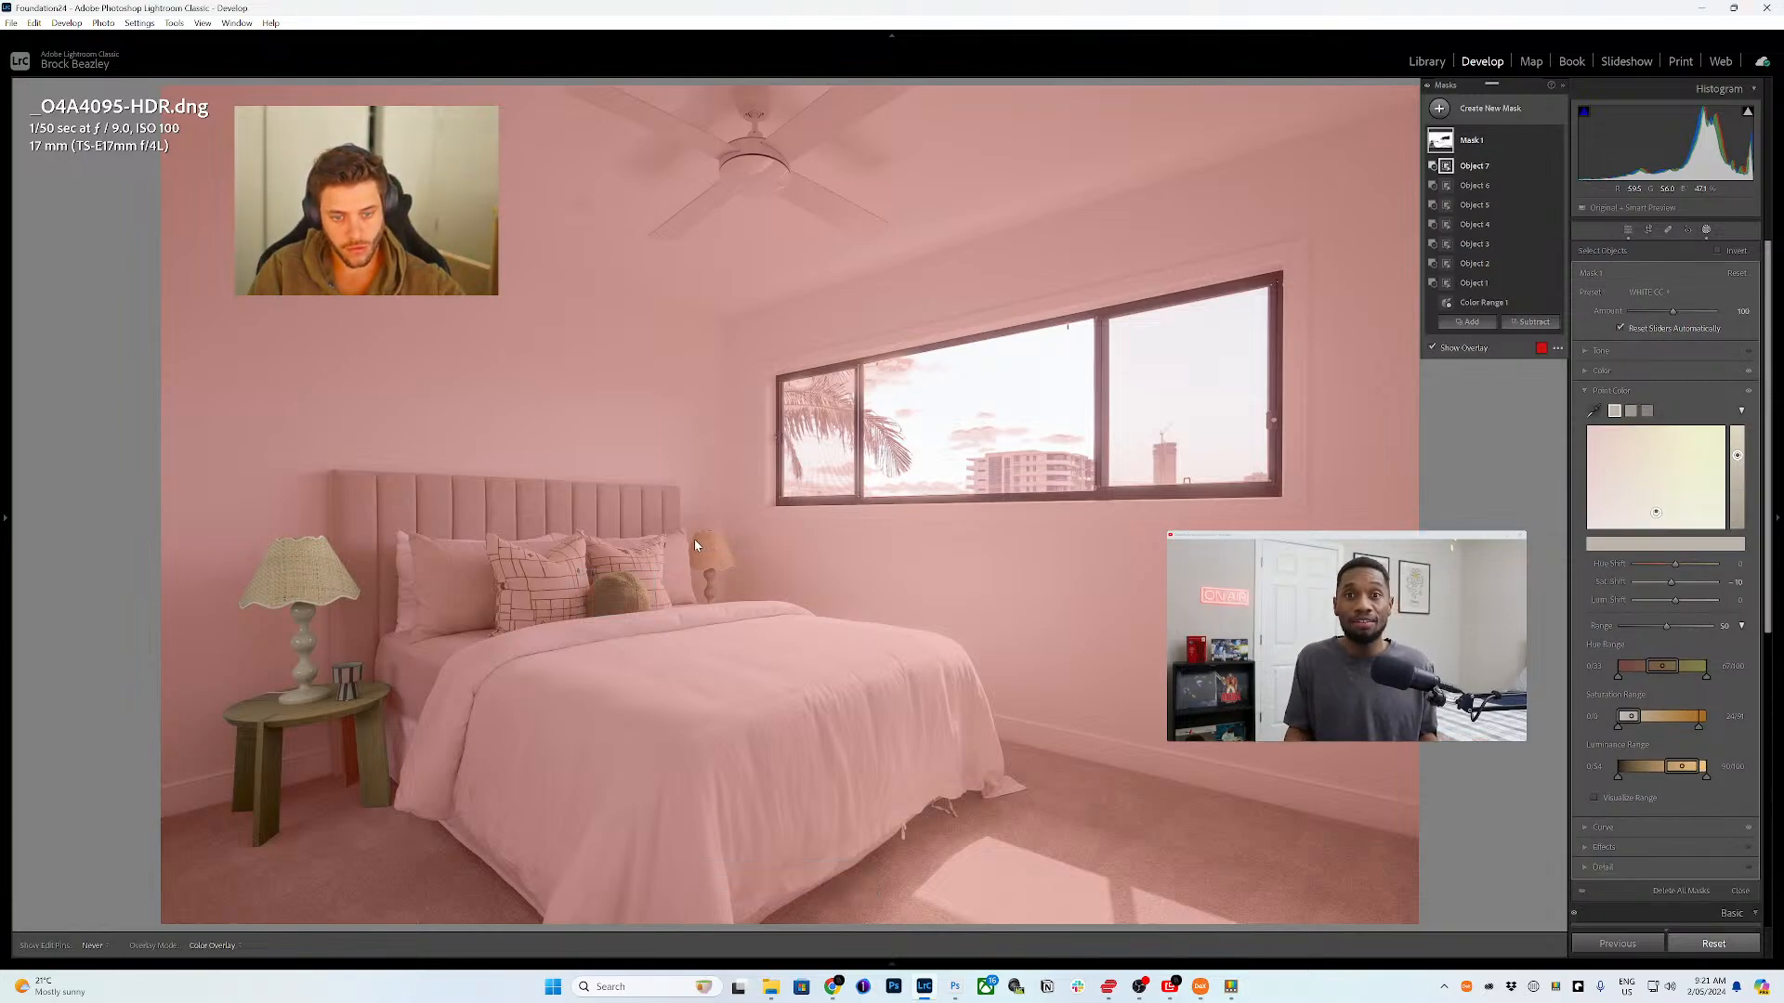
left_click_drag(687, 525, 718, 575)
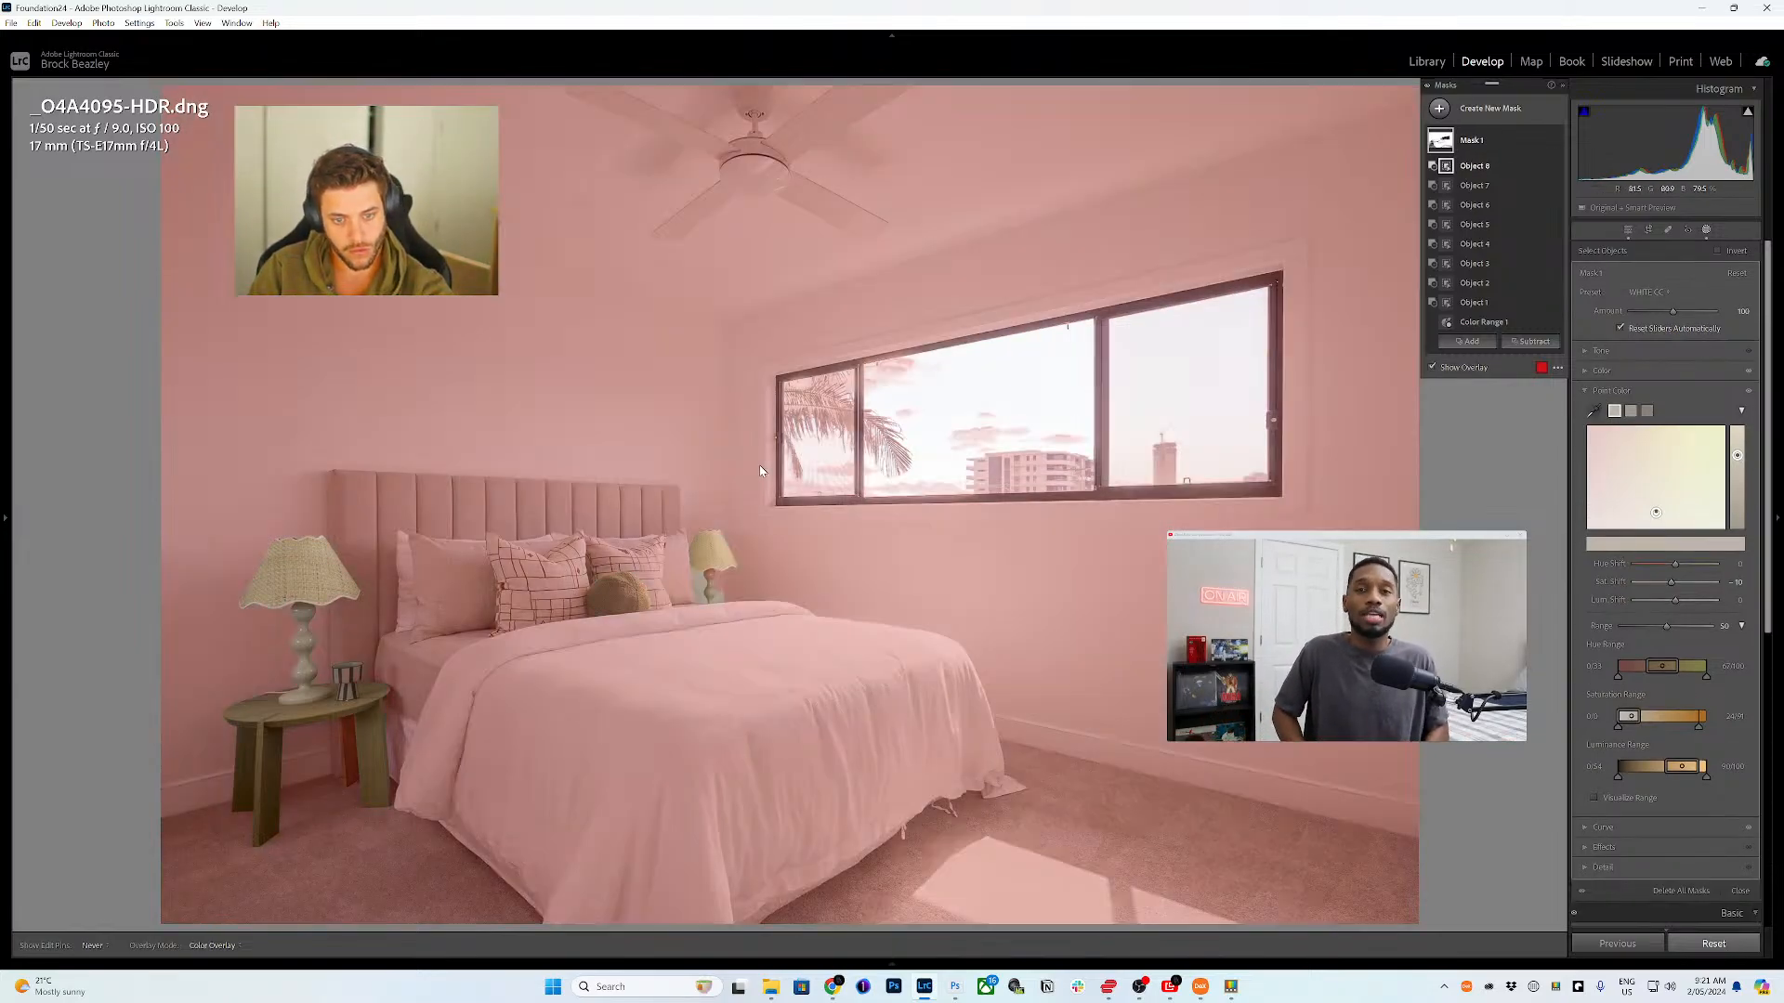
left_click(1530, 342)
left_click(1542, 418)
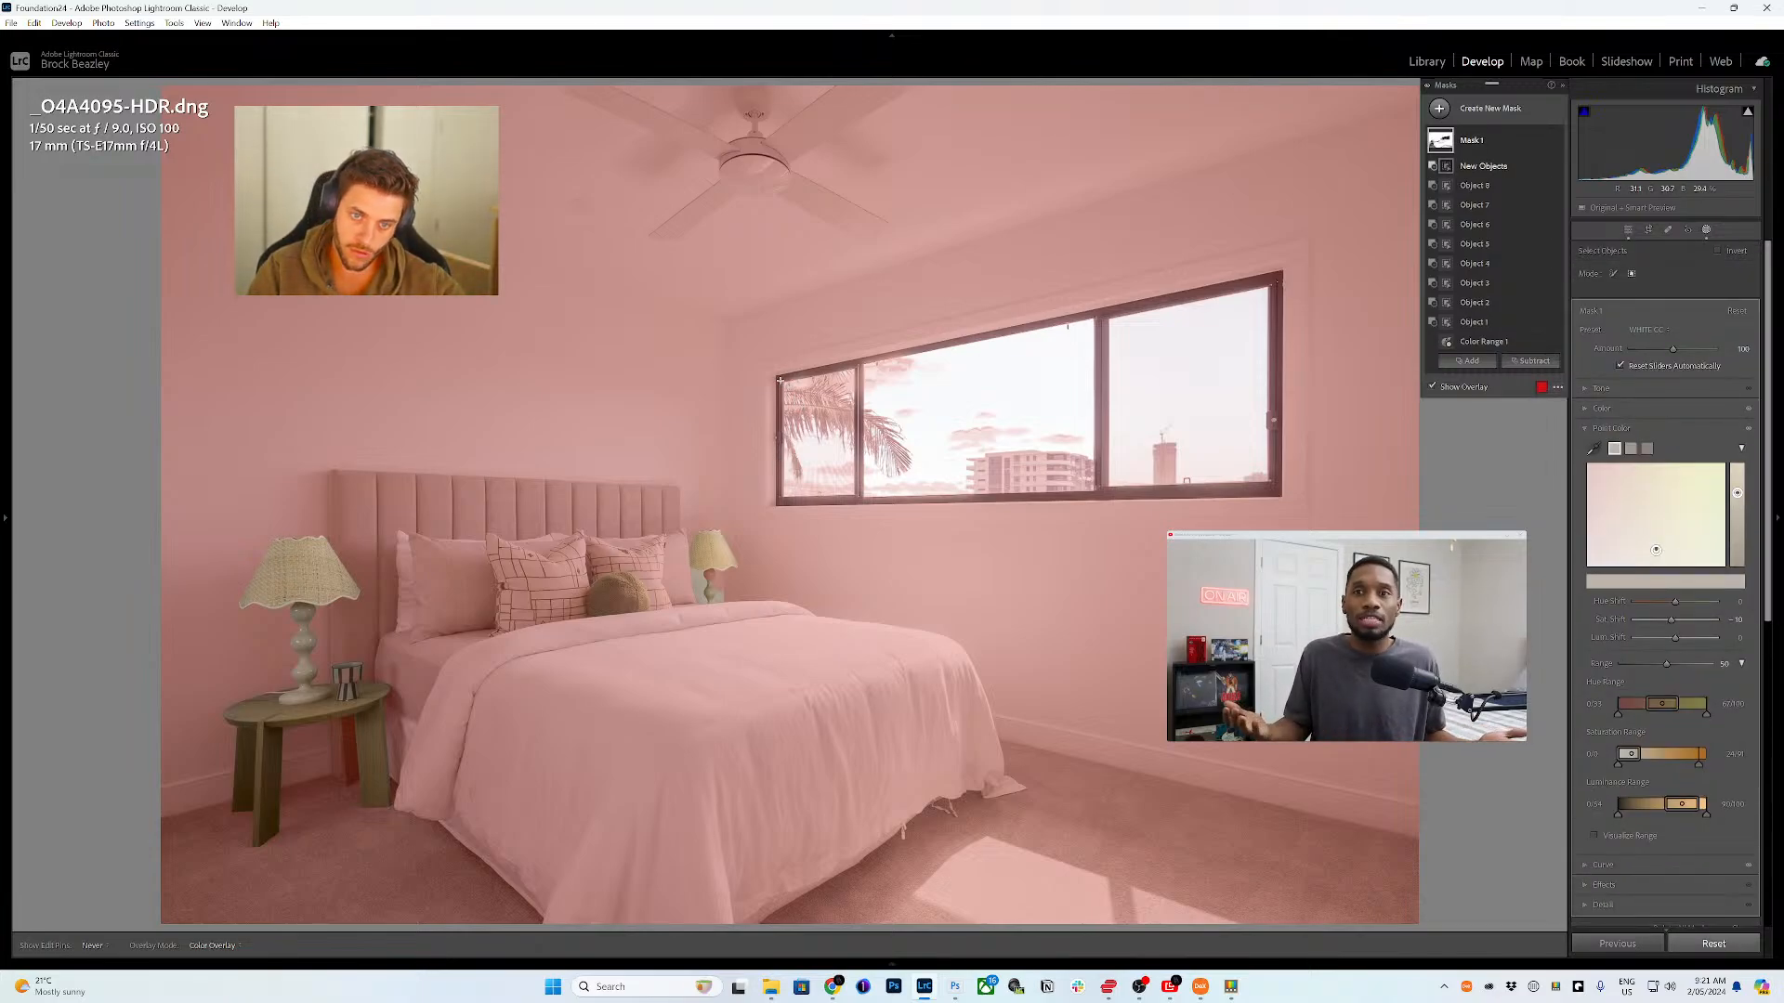
left_click(1615, 274)
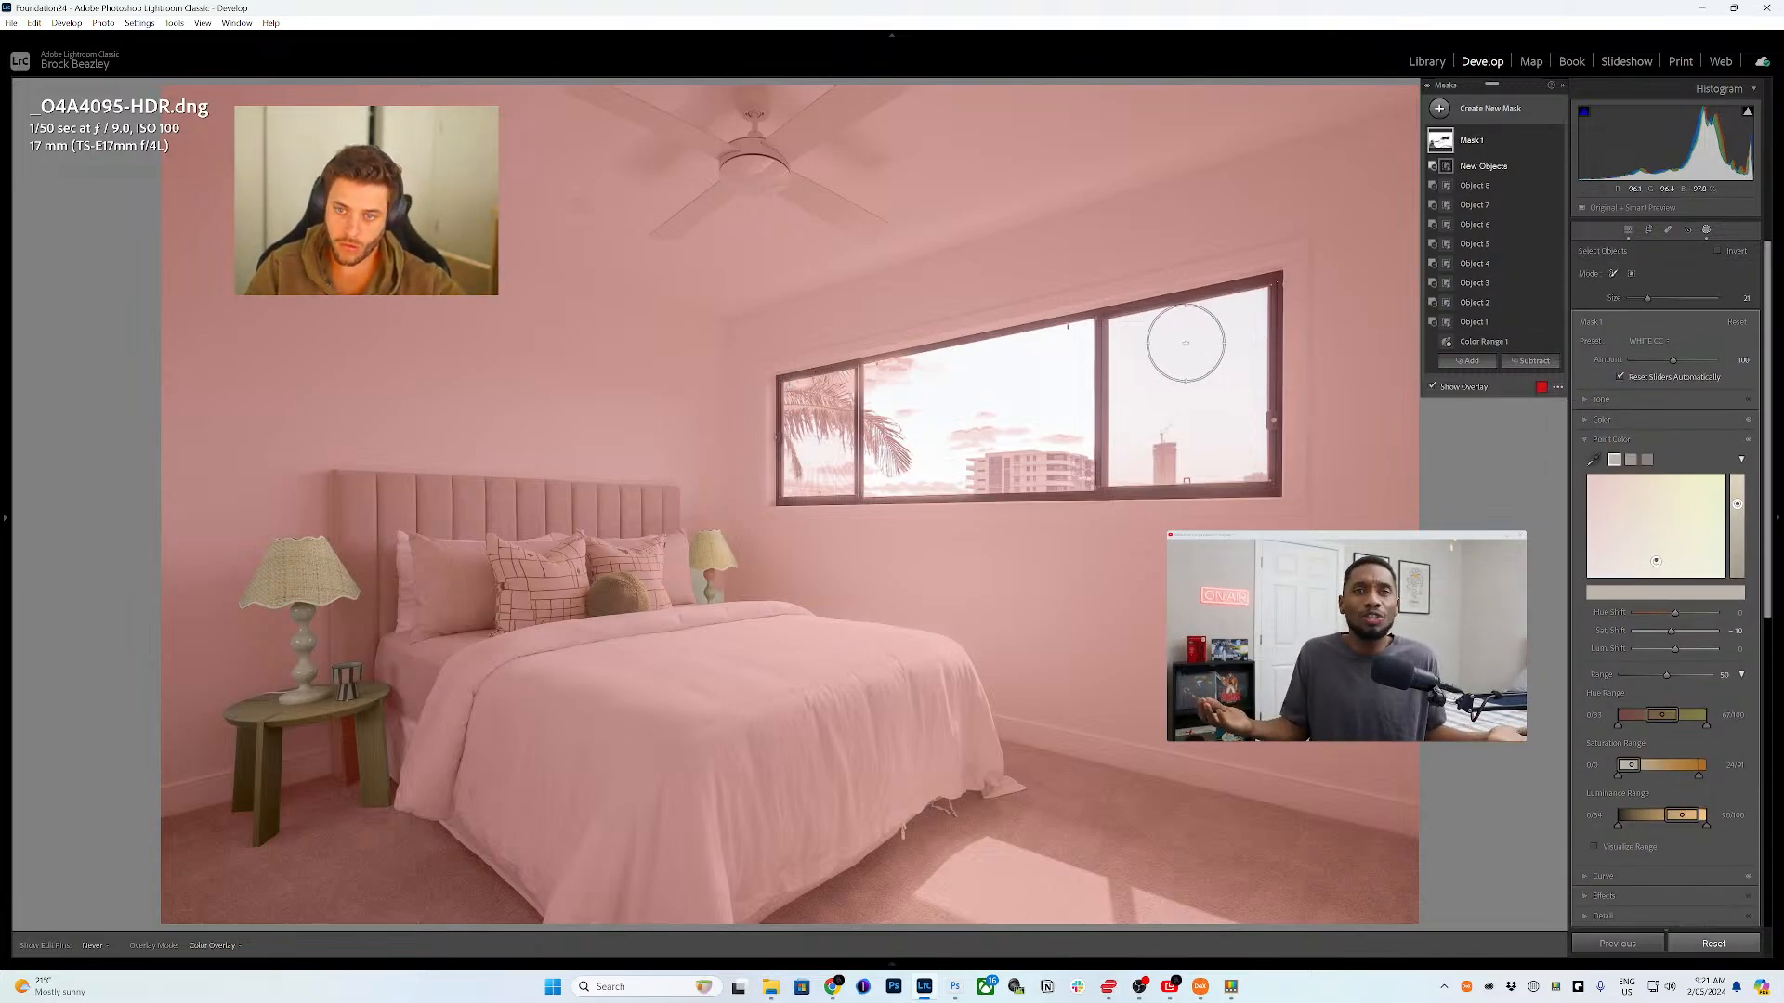
mouse_move(1238, 316)
left_mouse_down()
mouse_move(822, 391)
mouse_move(803, 407)
mouse_move(807, 470)
mouse_move(855, 438)
mouse_move(879, 458)
mouse_move(898, 433)
mouse_move(849, 467)
mouse_move(1247, 460)
mouse_move(1240, 385)
mouse_move(980, 407)
mouse_move(1042, 436)
mouse_move(1181, 443)
mouse_move(891, 478)
left_mouse_up()
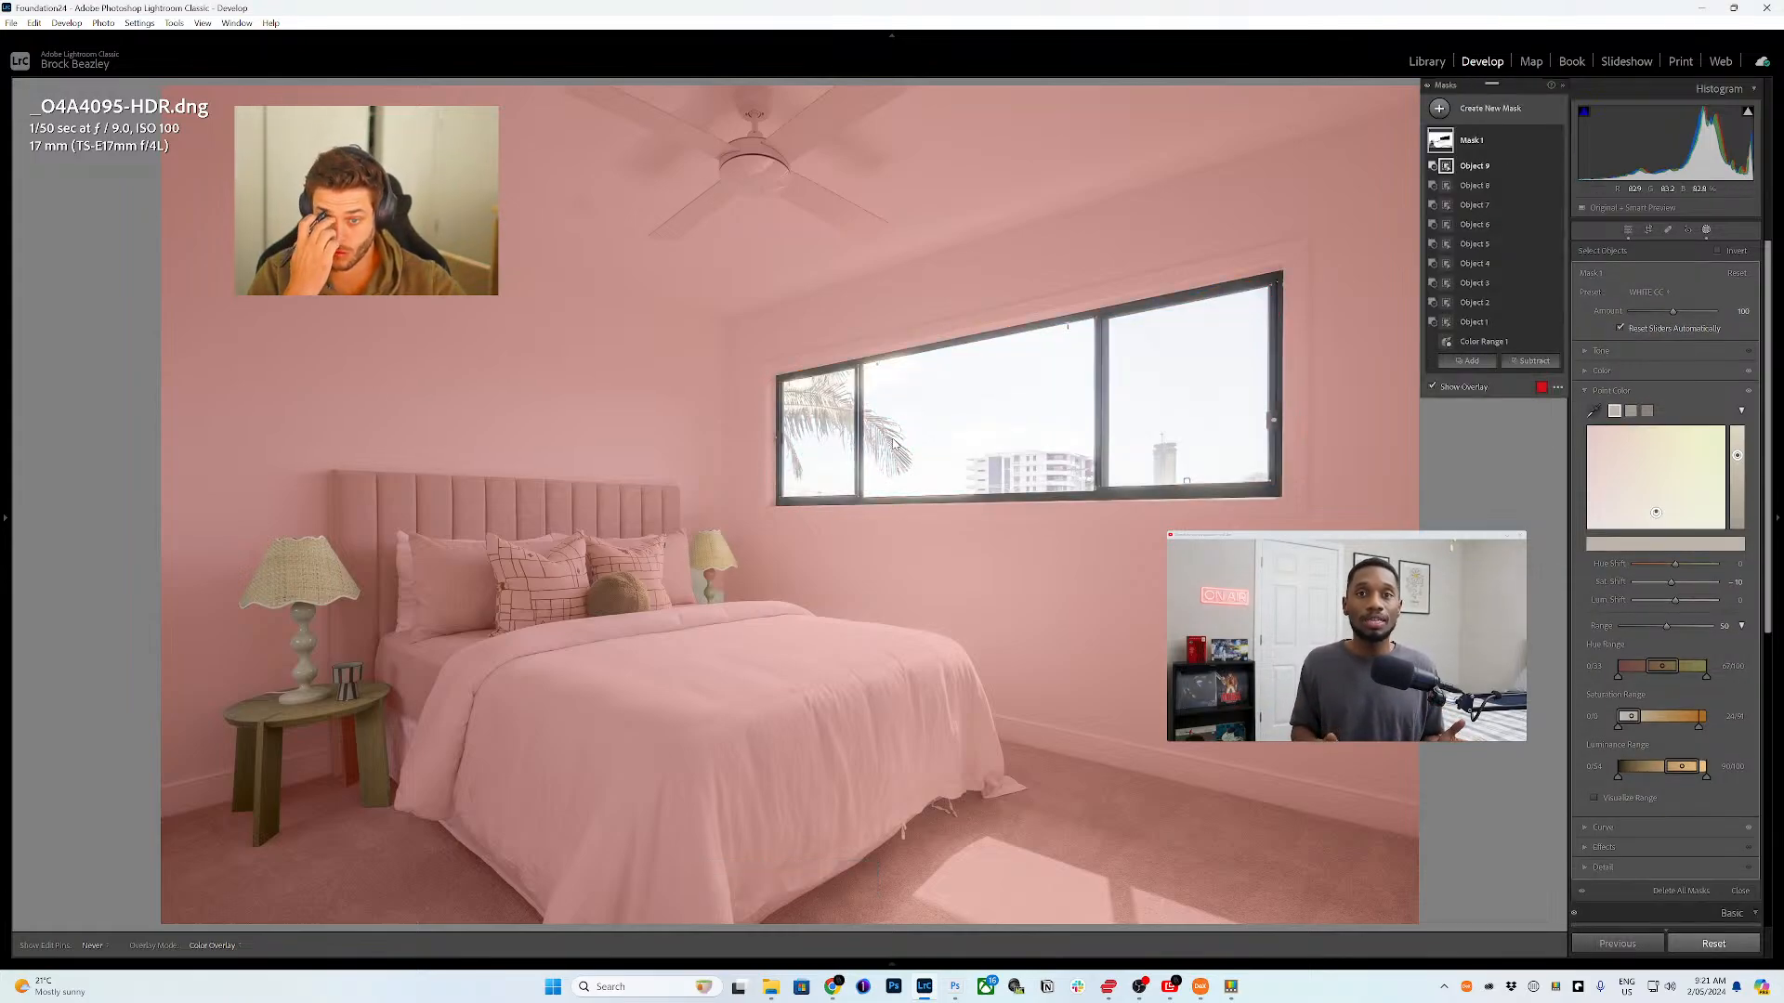
- Hide the mask overlay and open the striped-bed bedroom photo _O4A4110.CR3
key("o")
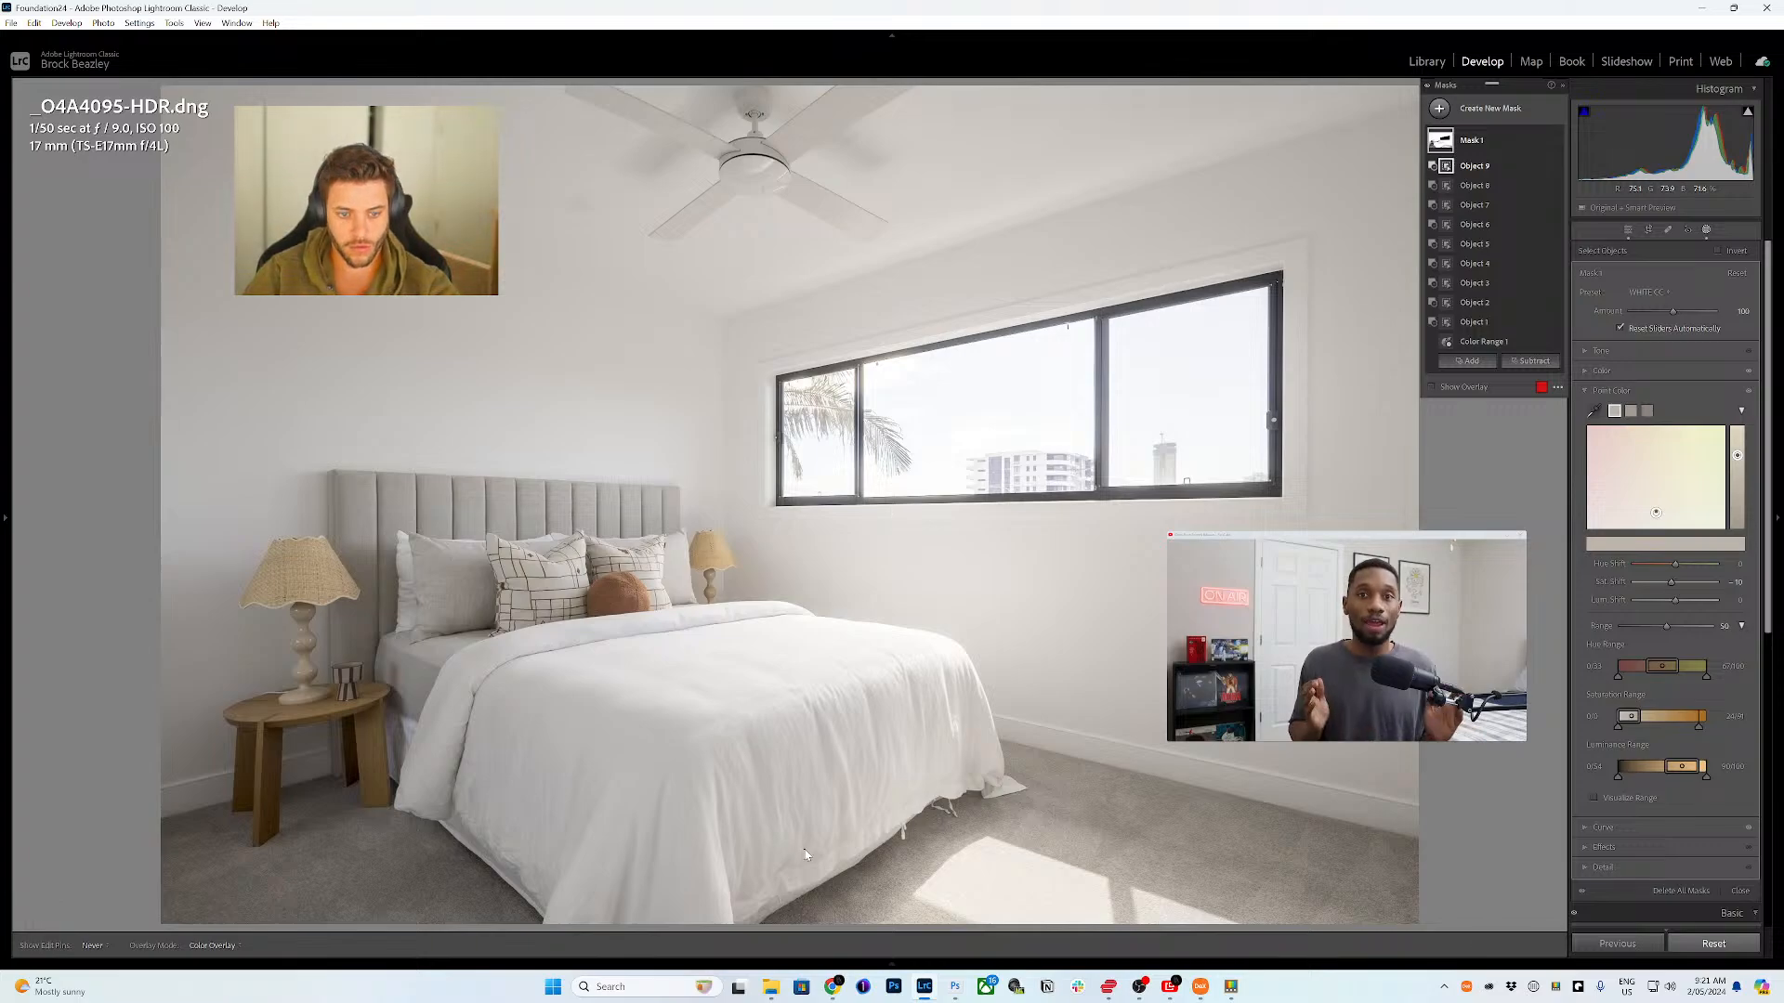
mouse_move(734, 964)
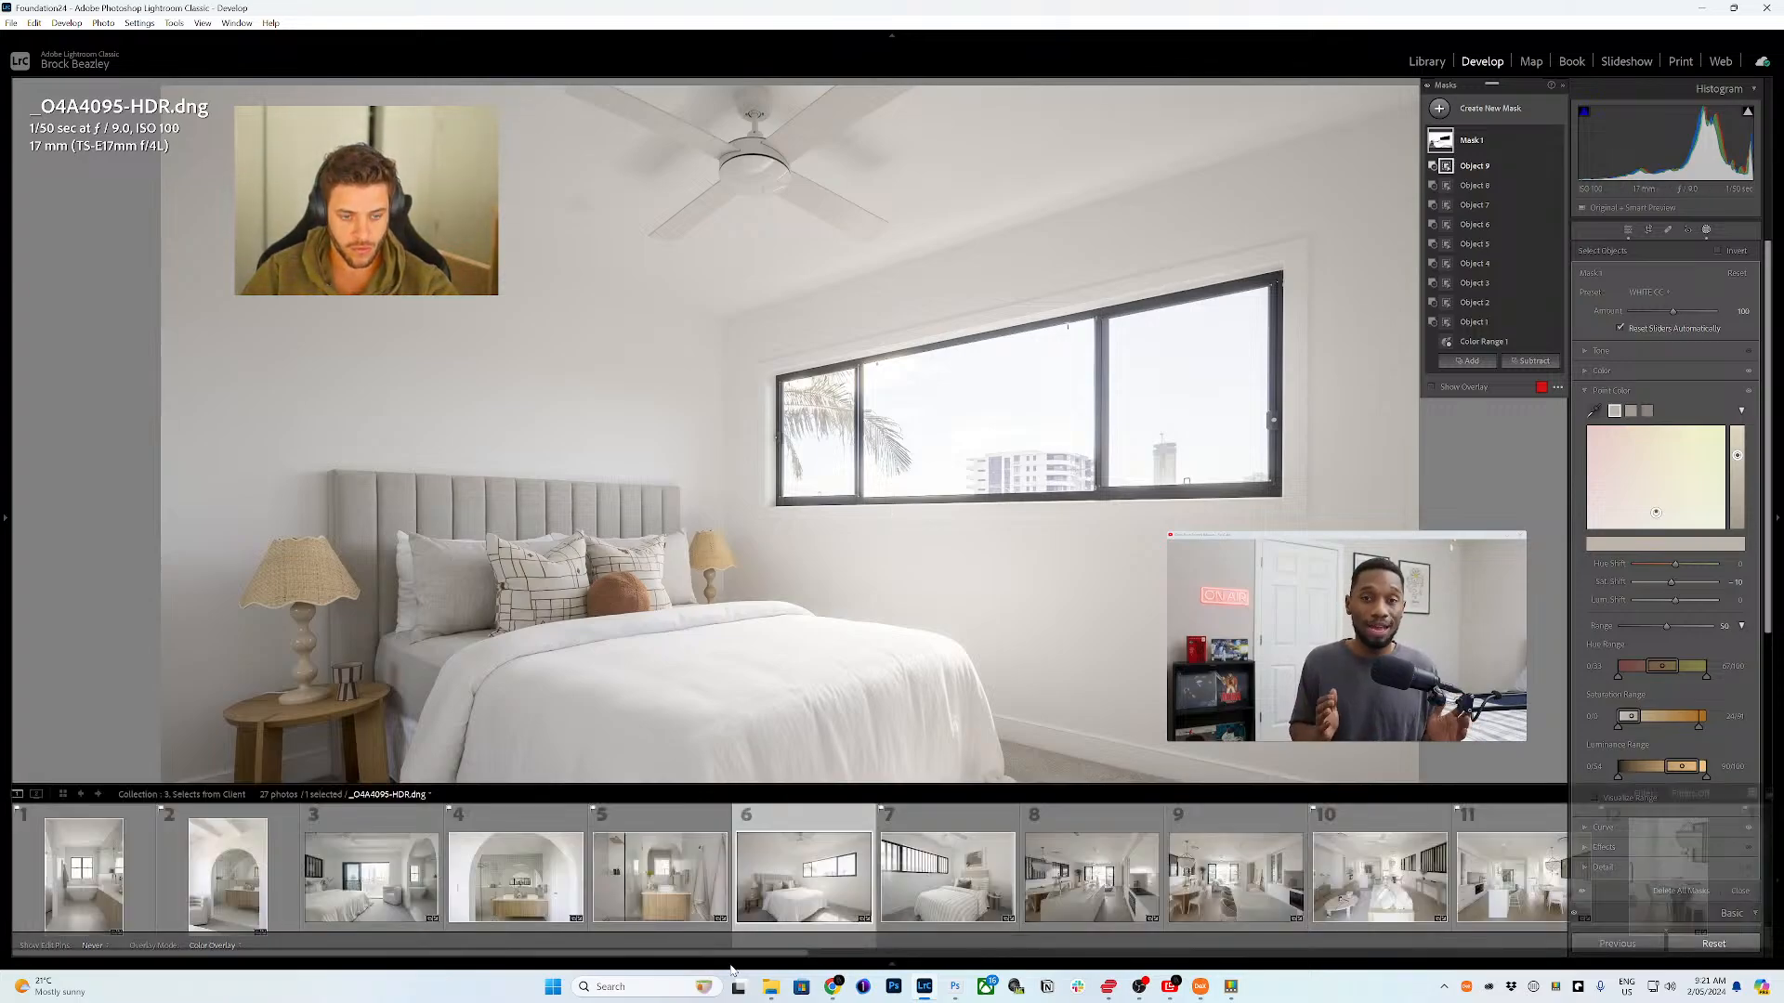
left_click(939, 877)
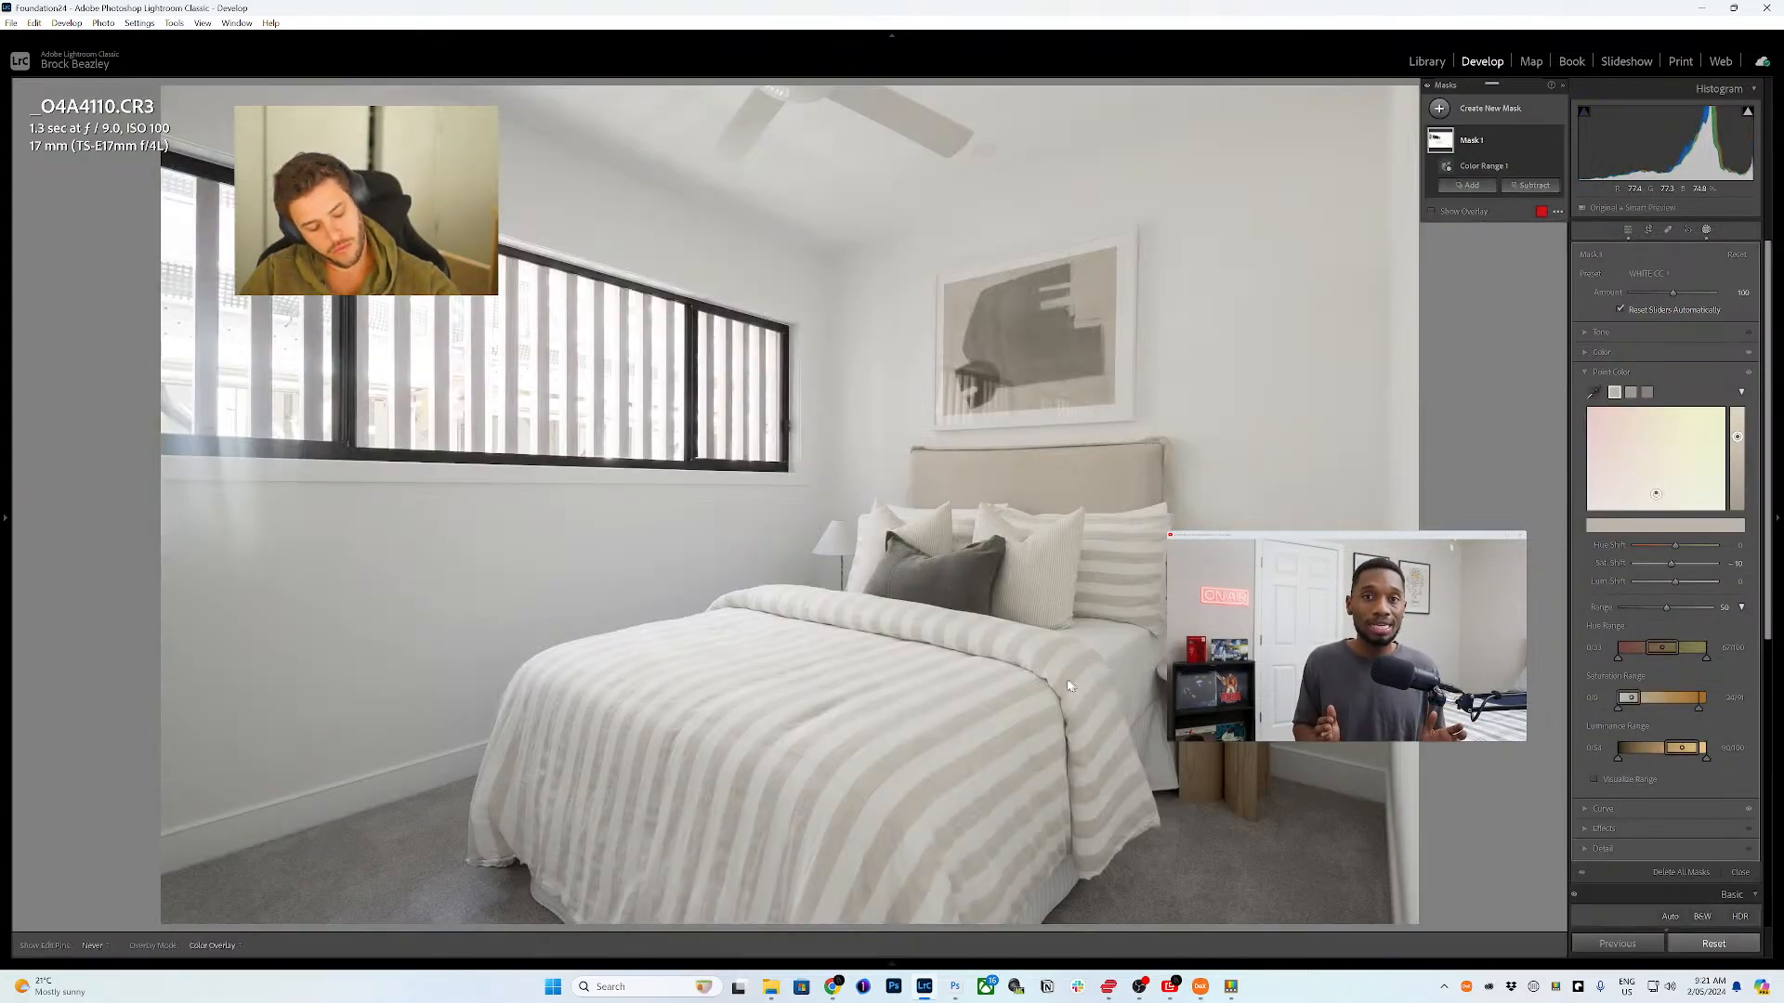
- Box-subtract the bedside table, framed artwork and headboard from this photo's Mask 1
key("alt+o")
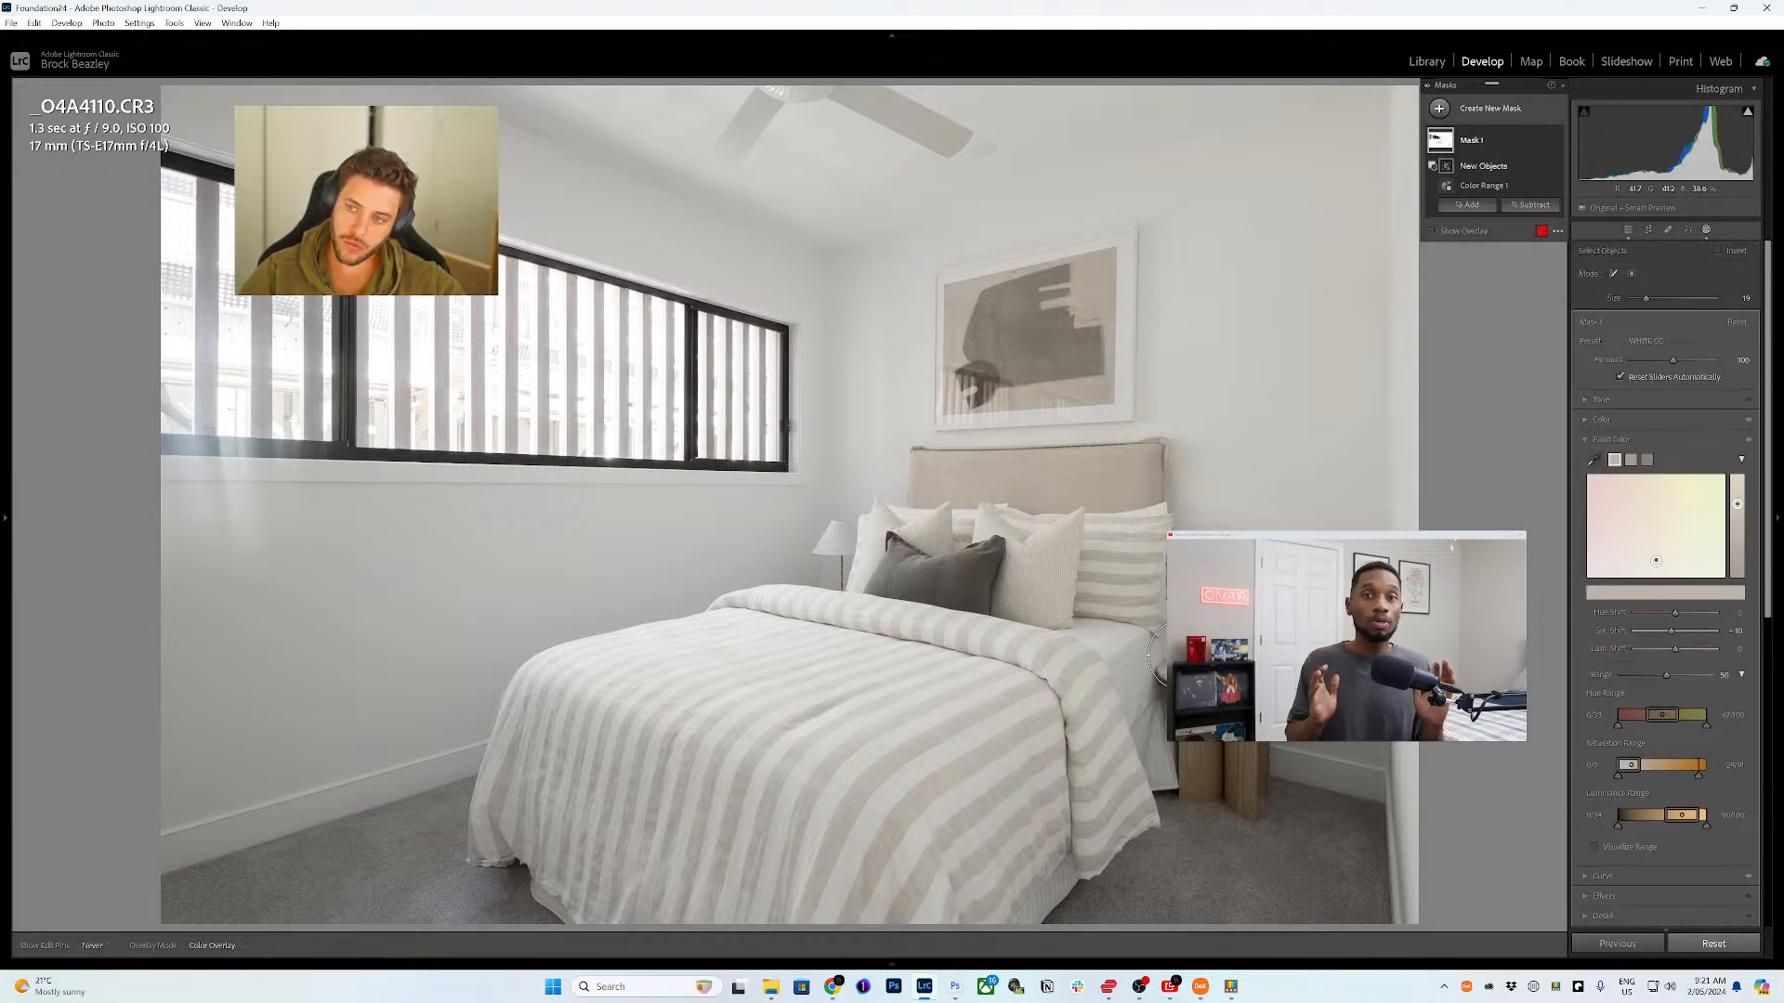
mouse_move(1446, 144)
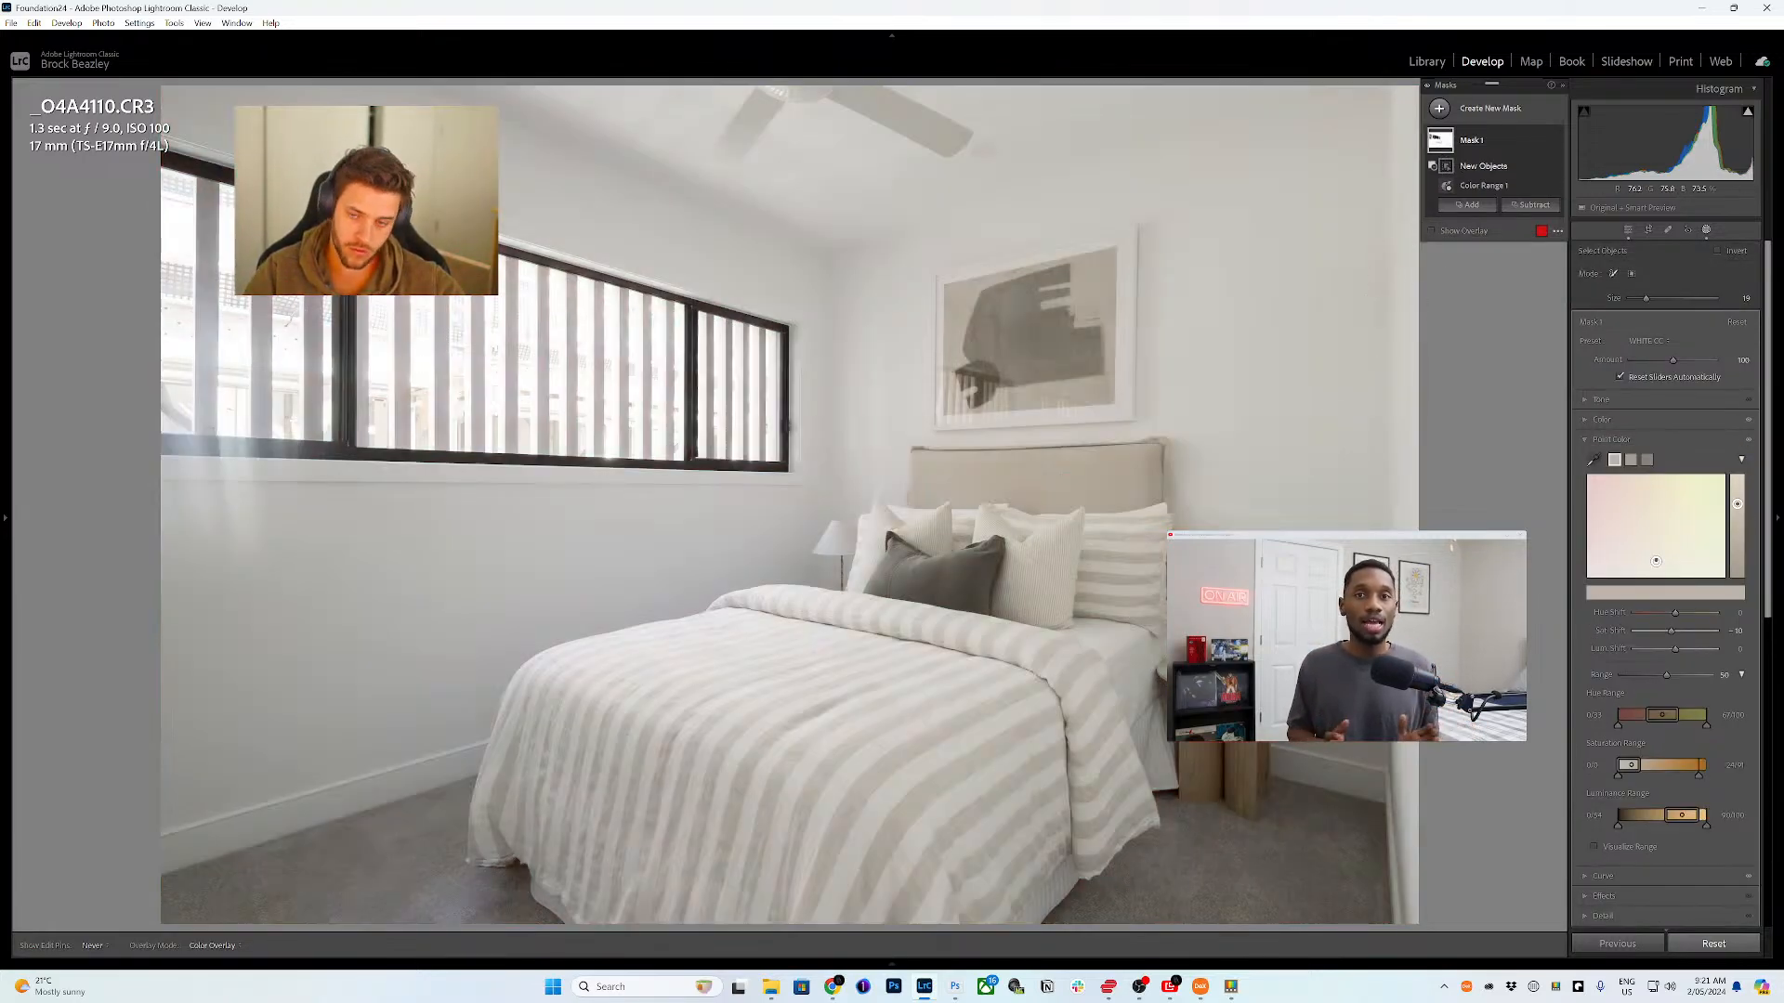
left_click(1632, 274)
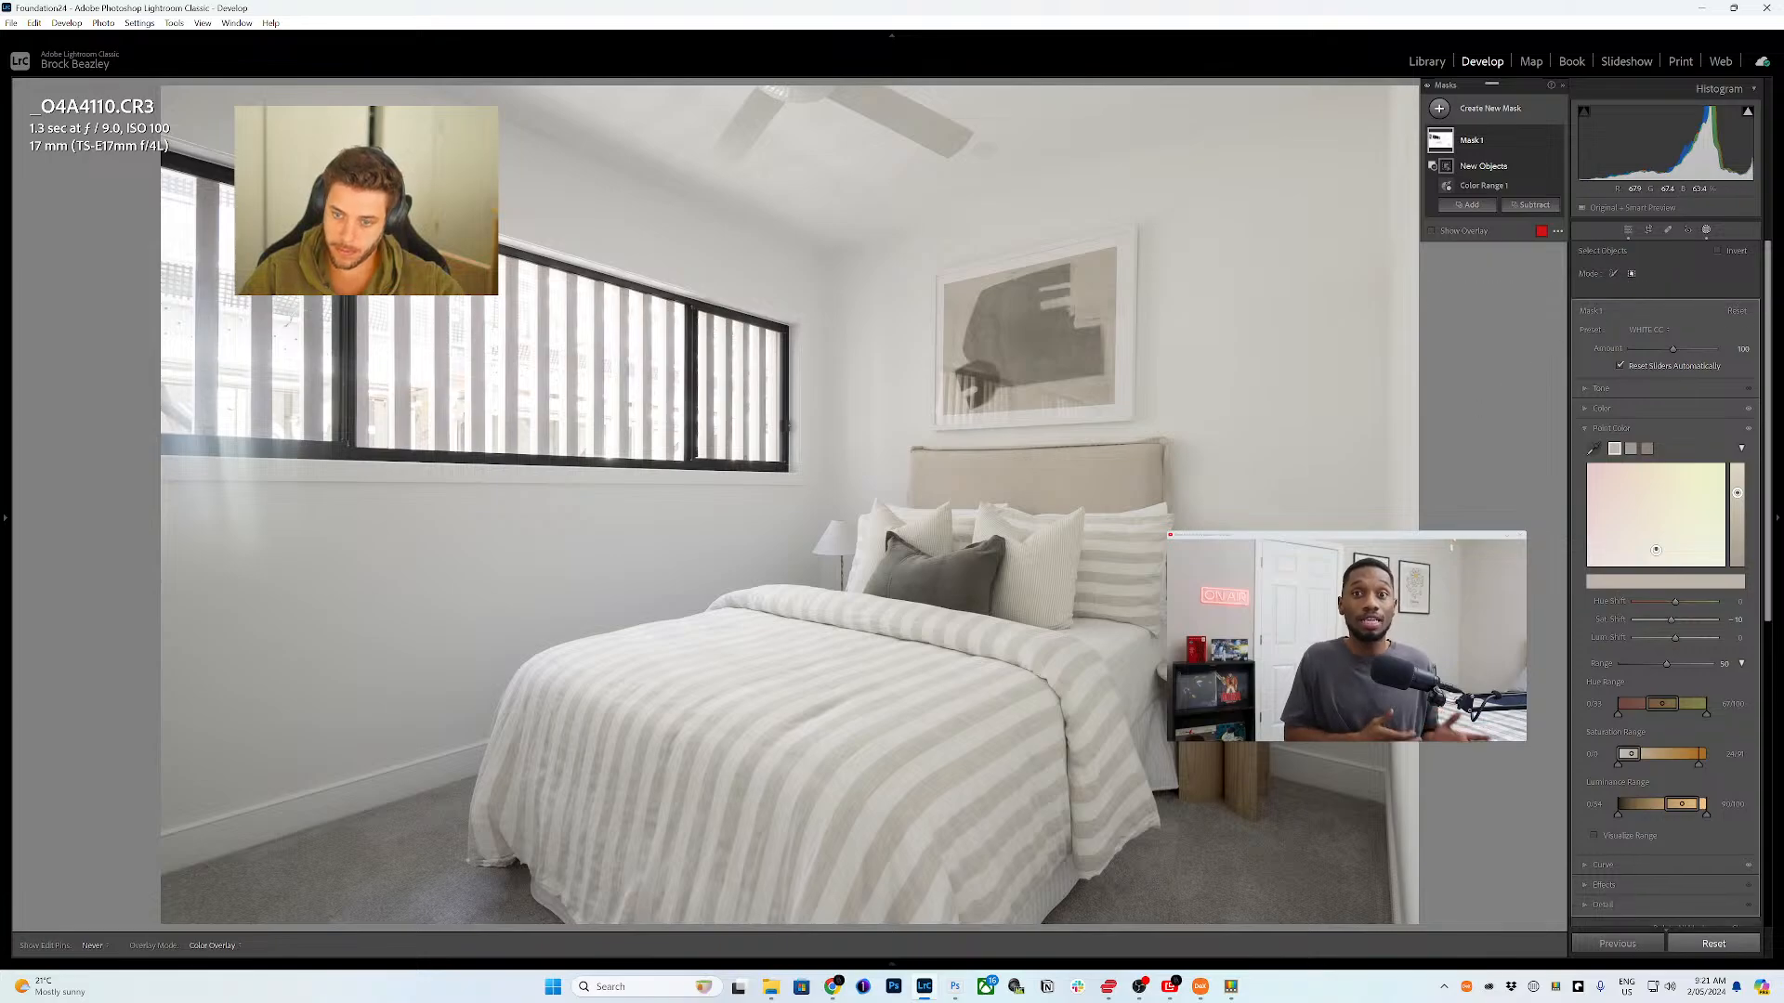
left_click_drag(925, 219, 1150, 438)
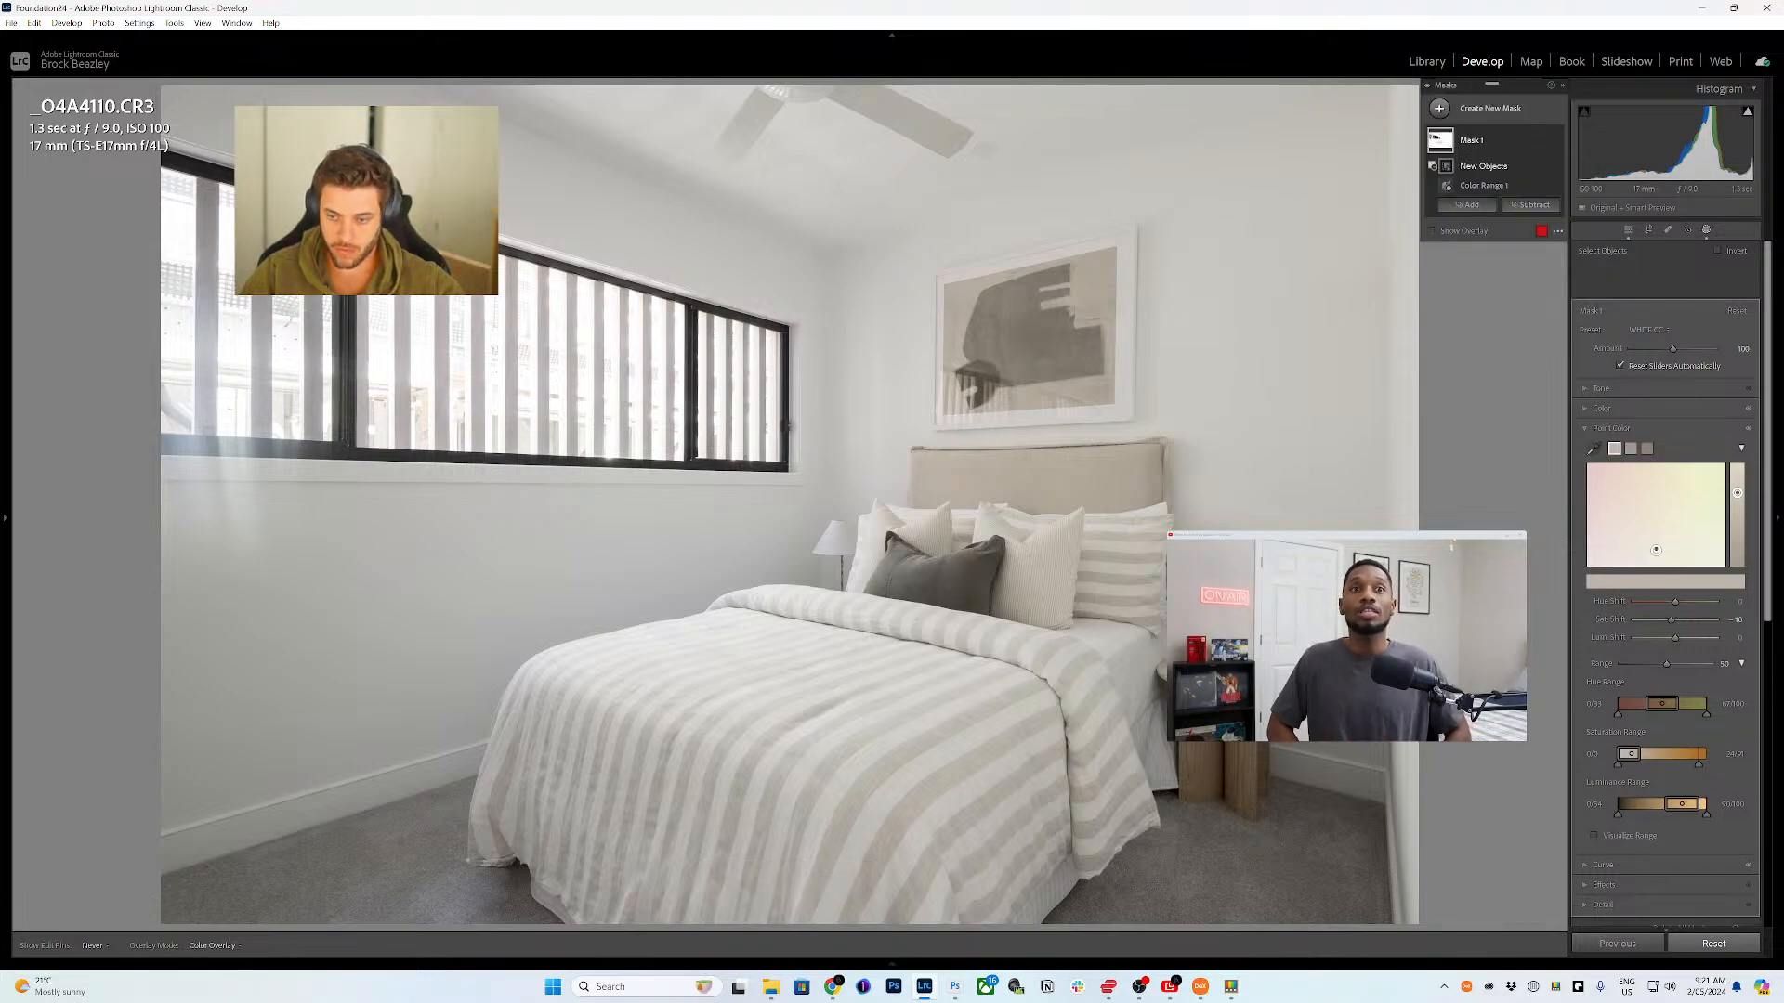
mouse_move(1171, 650)
left_mouse_down()
mouse_move(1254, 734)
mouse_move(1286, 838)
left_mouse_up()
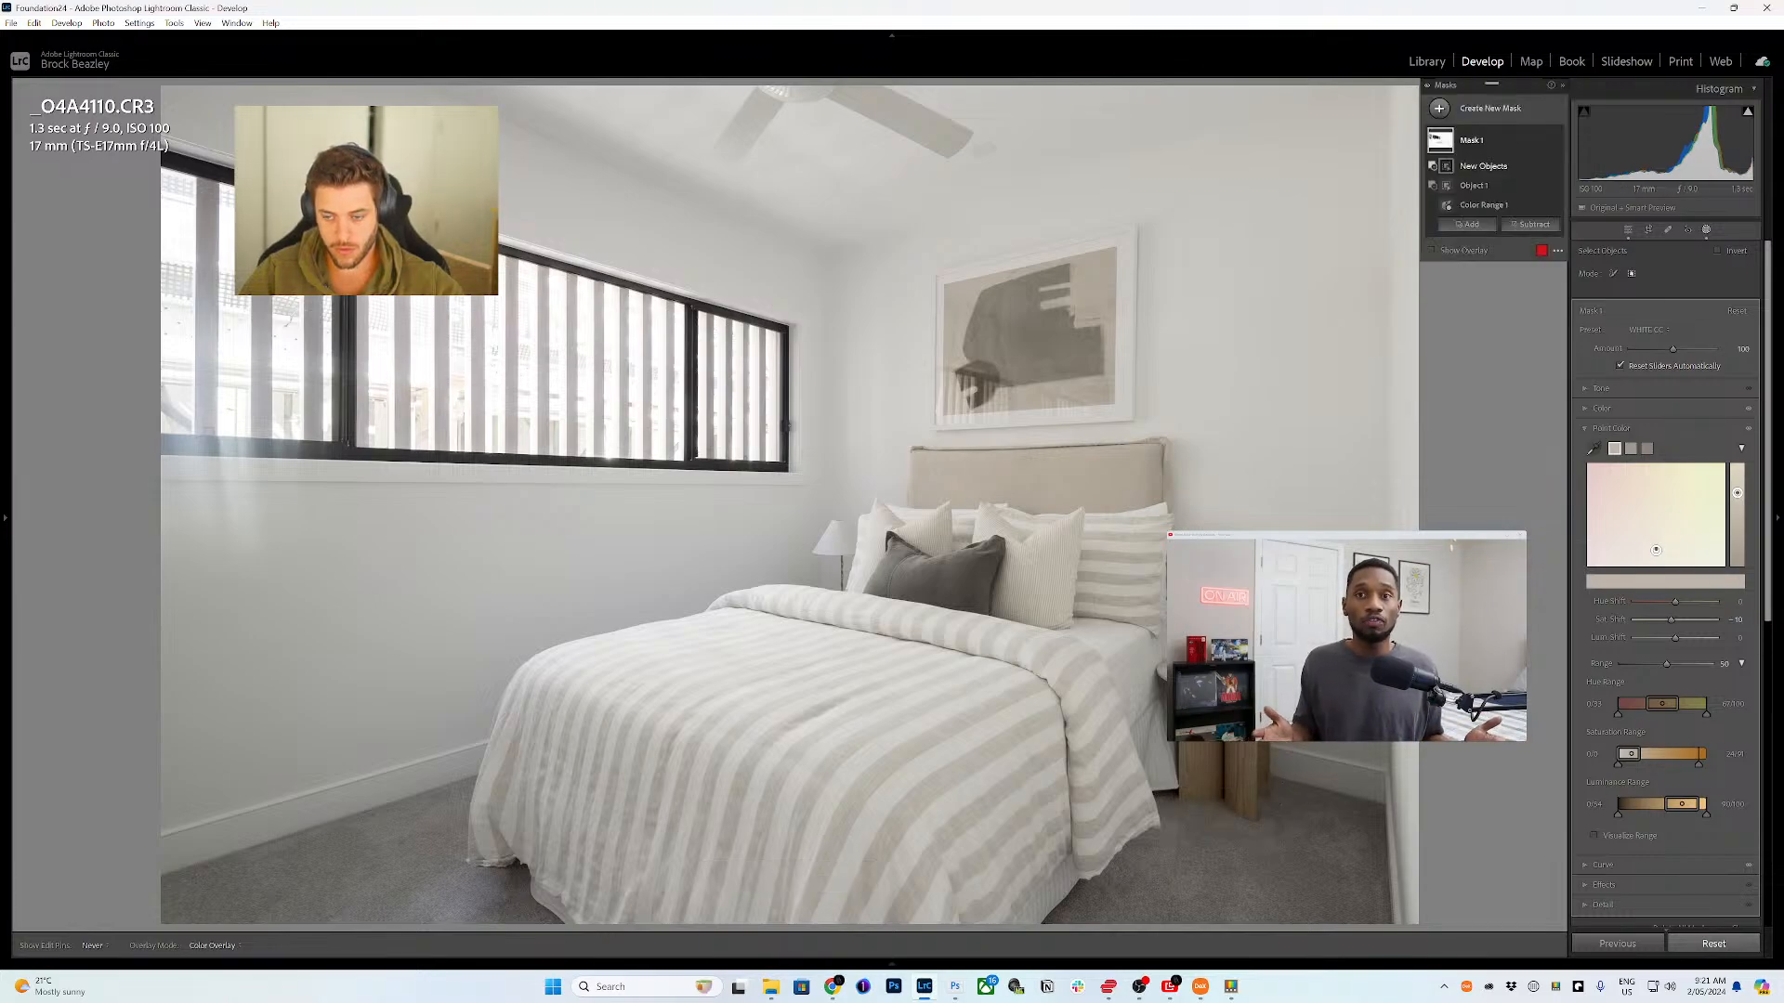
left_click(946, 319)
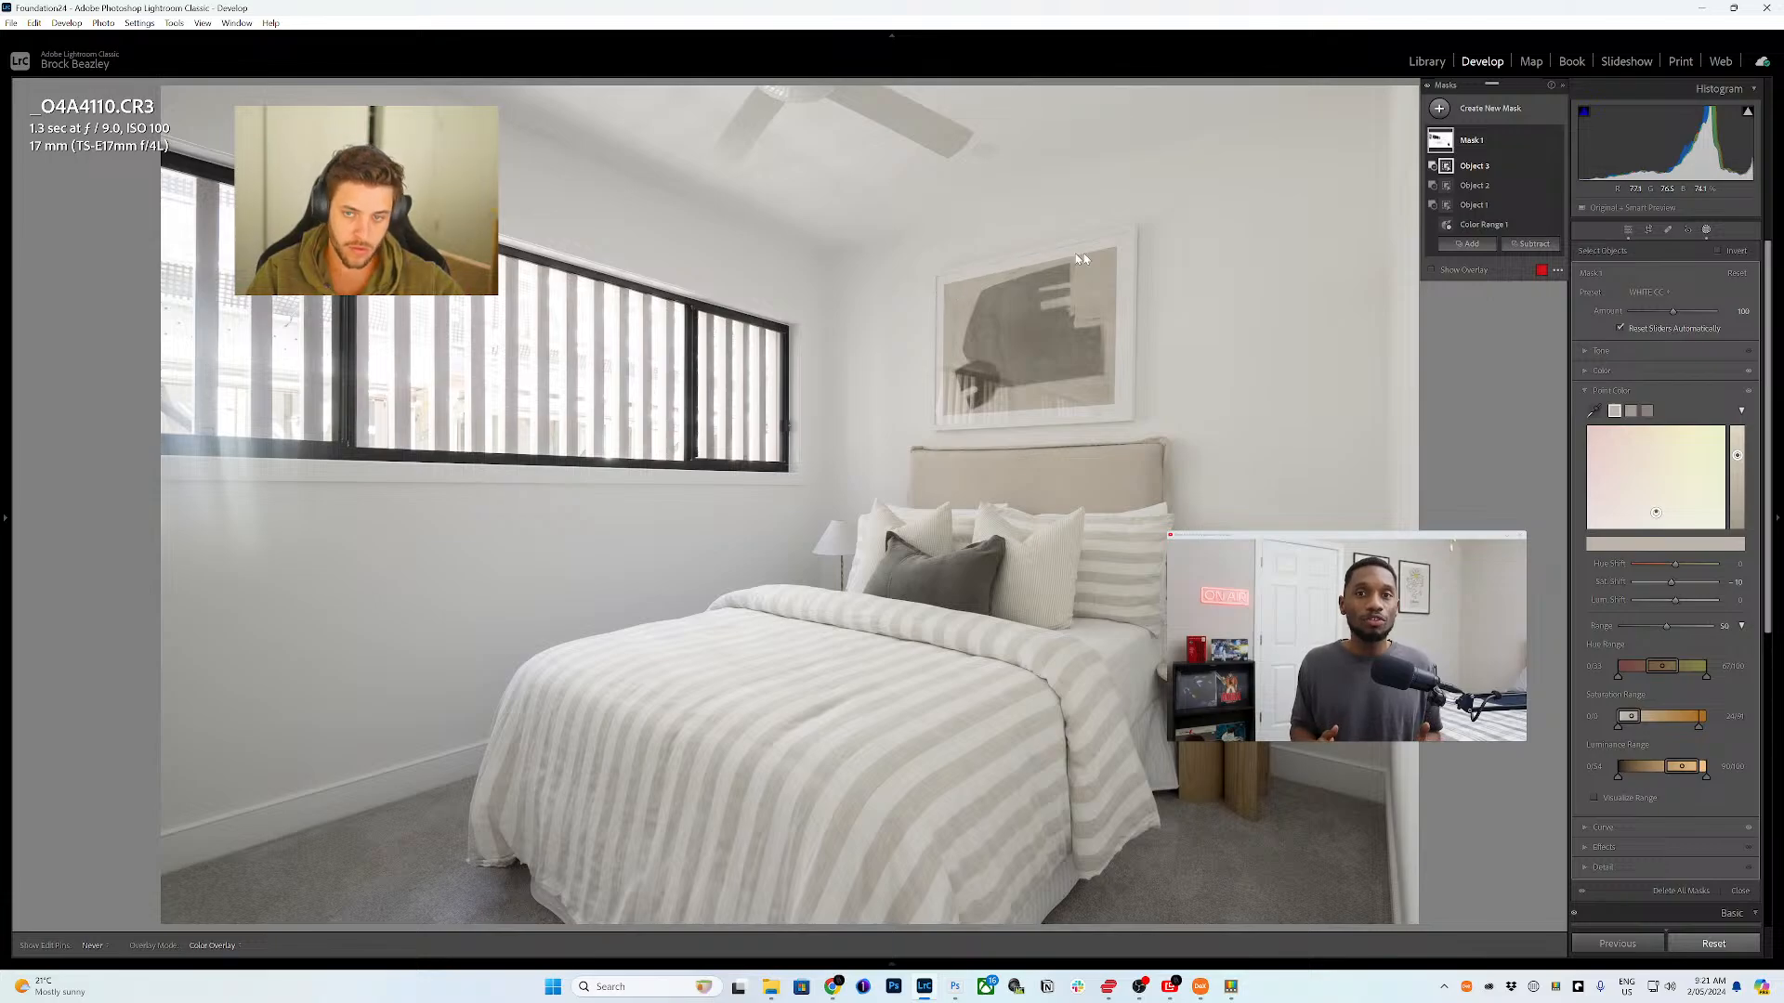
left_click_drag(1120, 245, 929, 427)
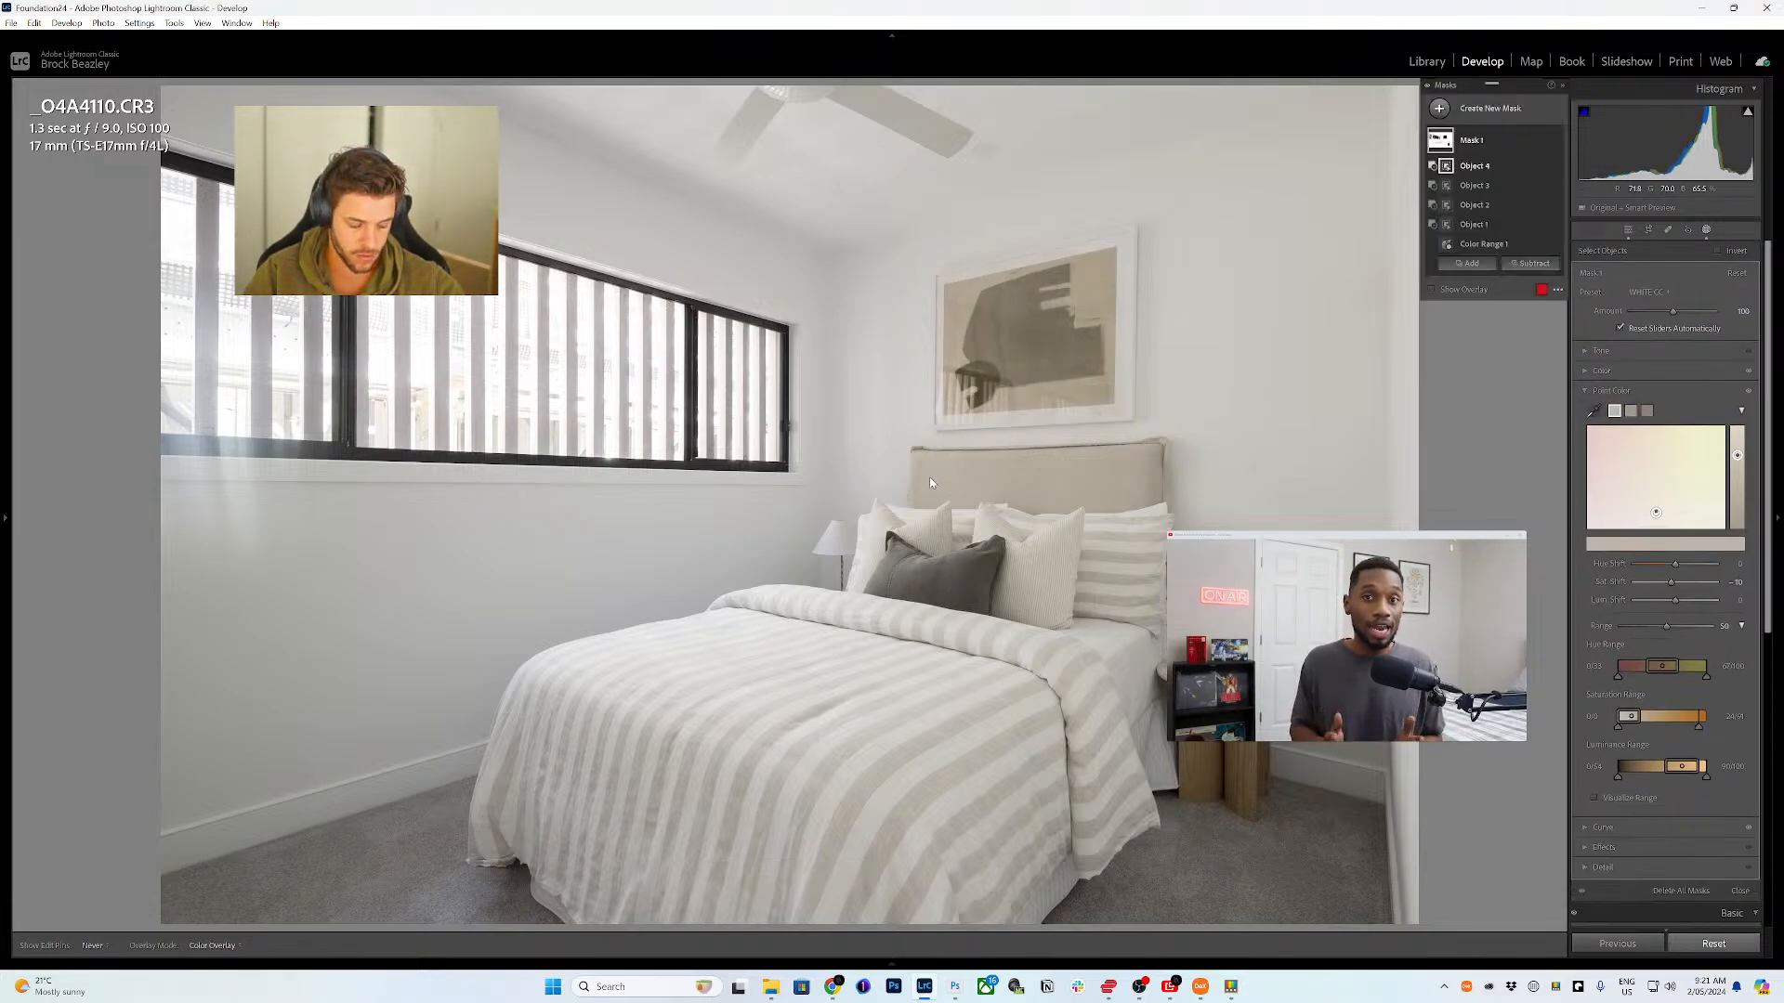
left_click_drag(903, 447, 1185, 512)
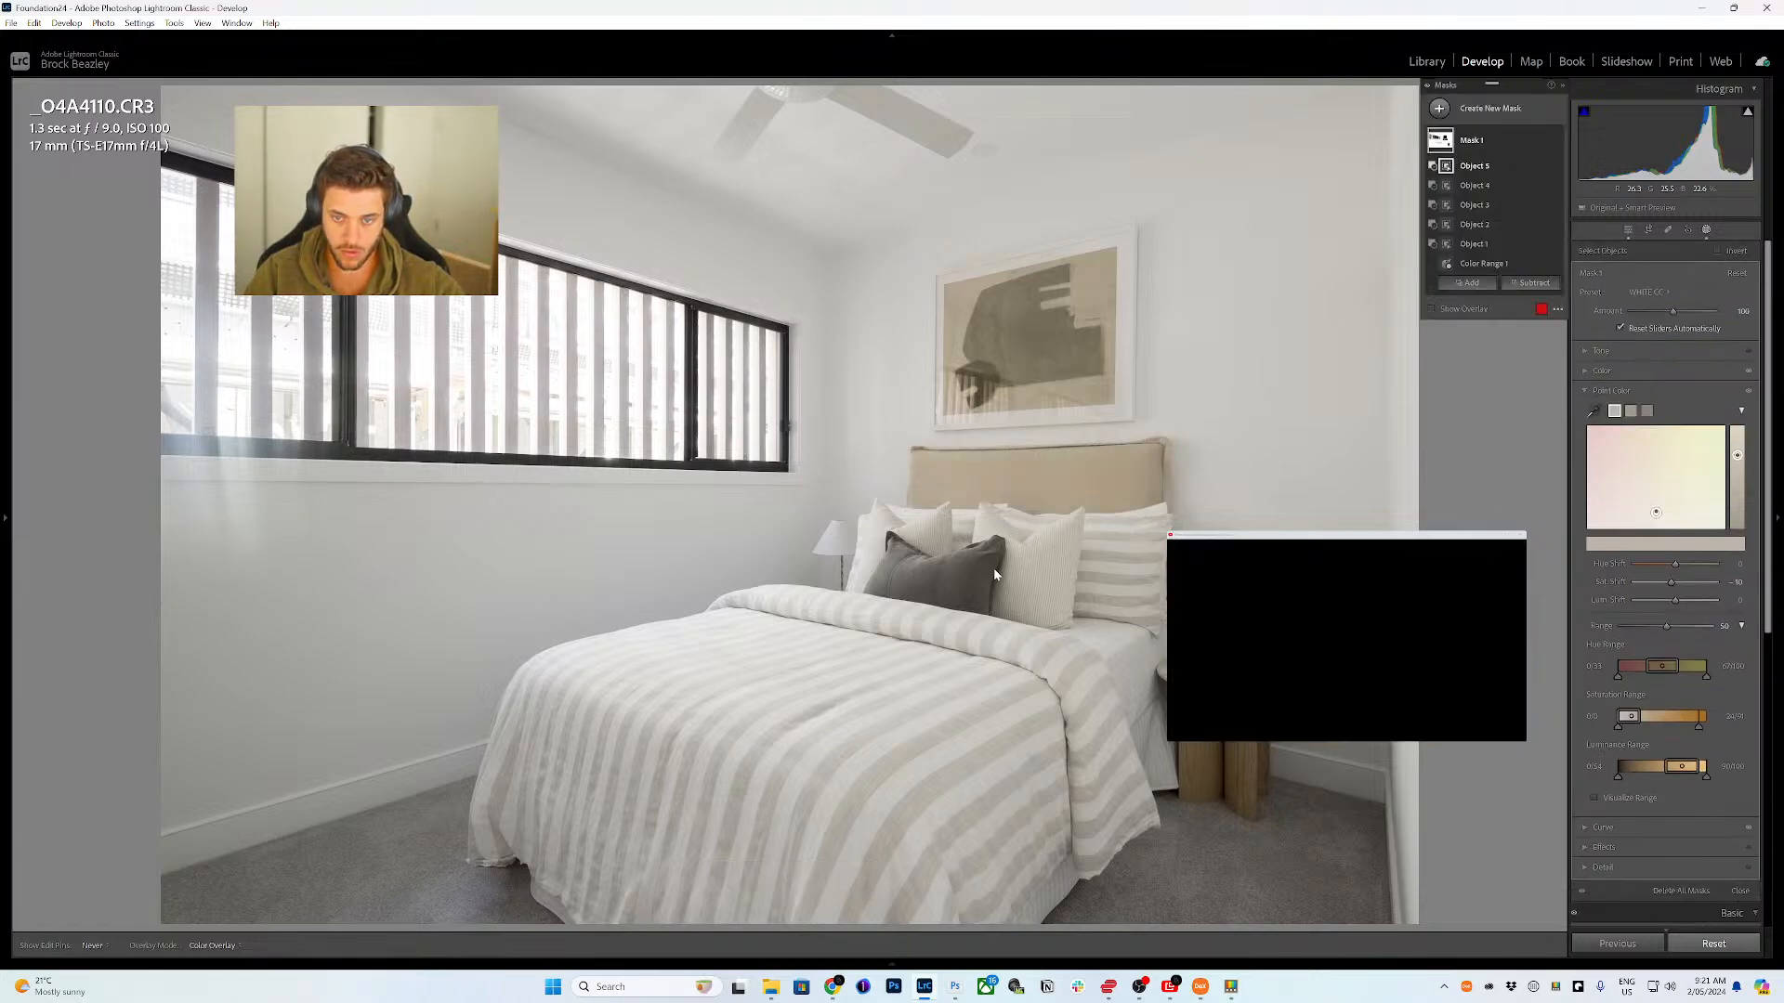
- Load kitchen photo _O4A4115-HDR.dng and close the floating video player window
mouse_move(1012, 961)
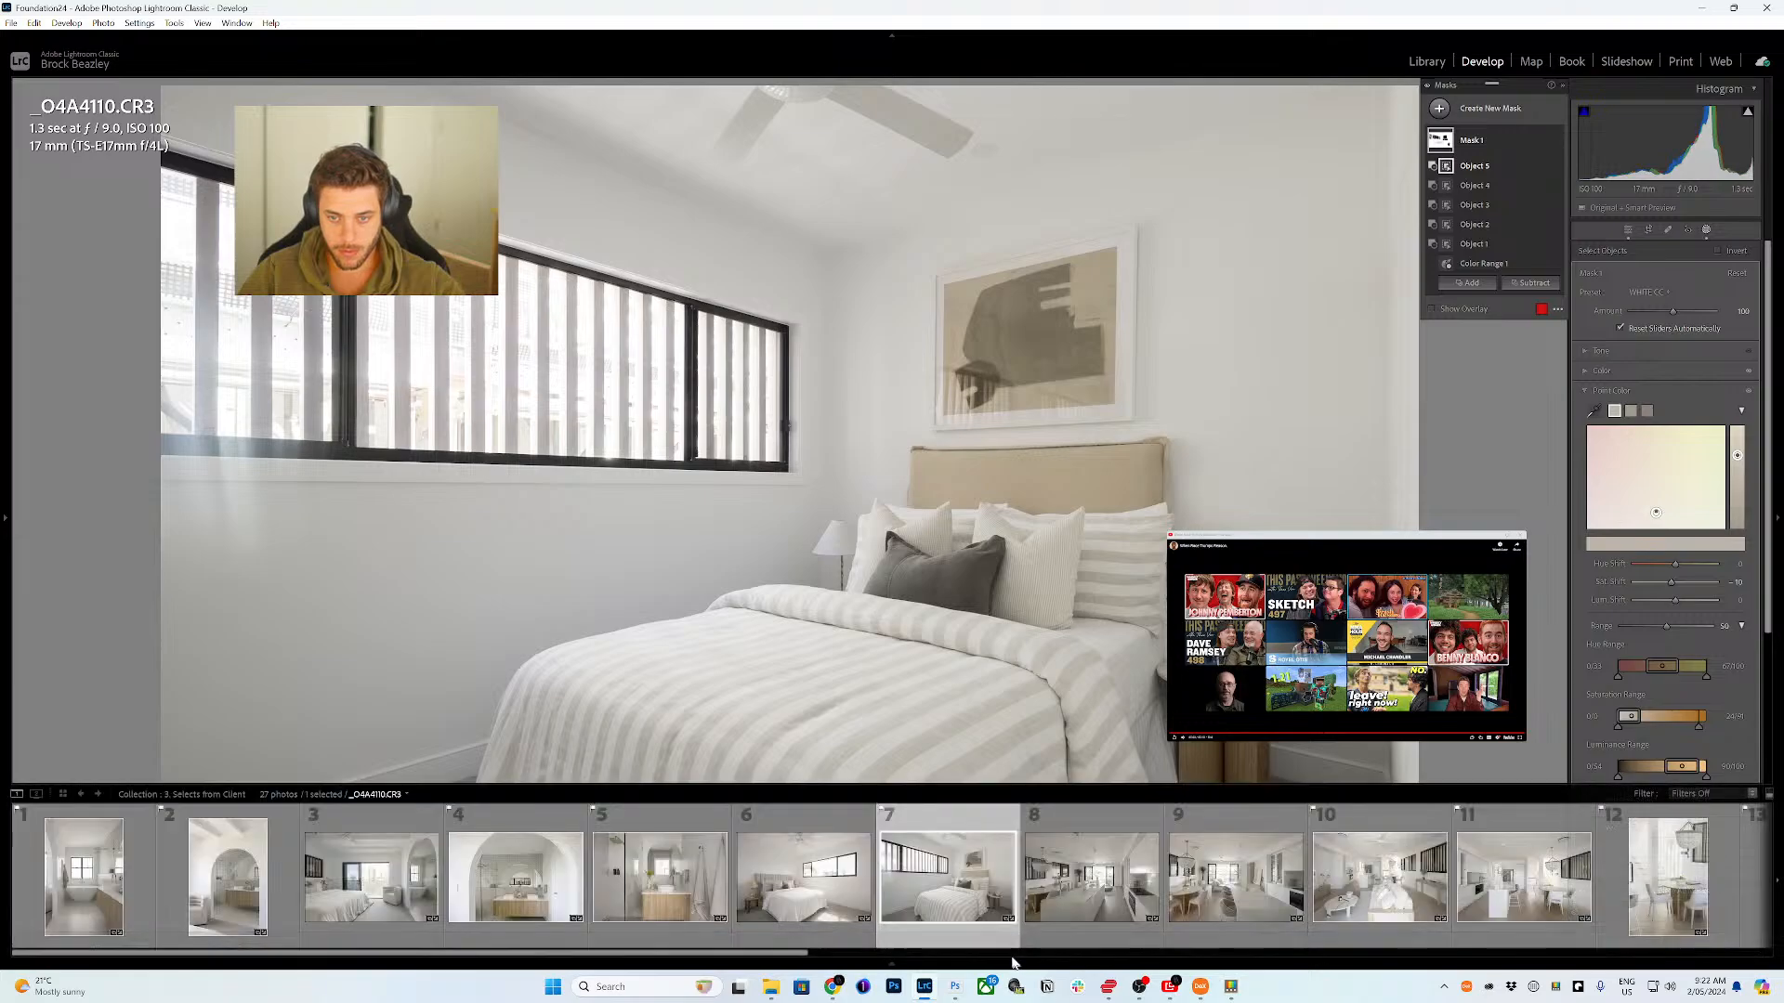
left_click(1080, 911)
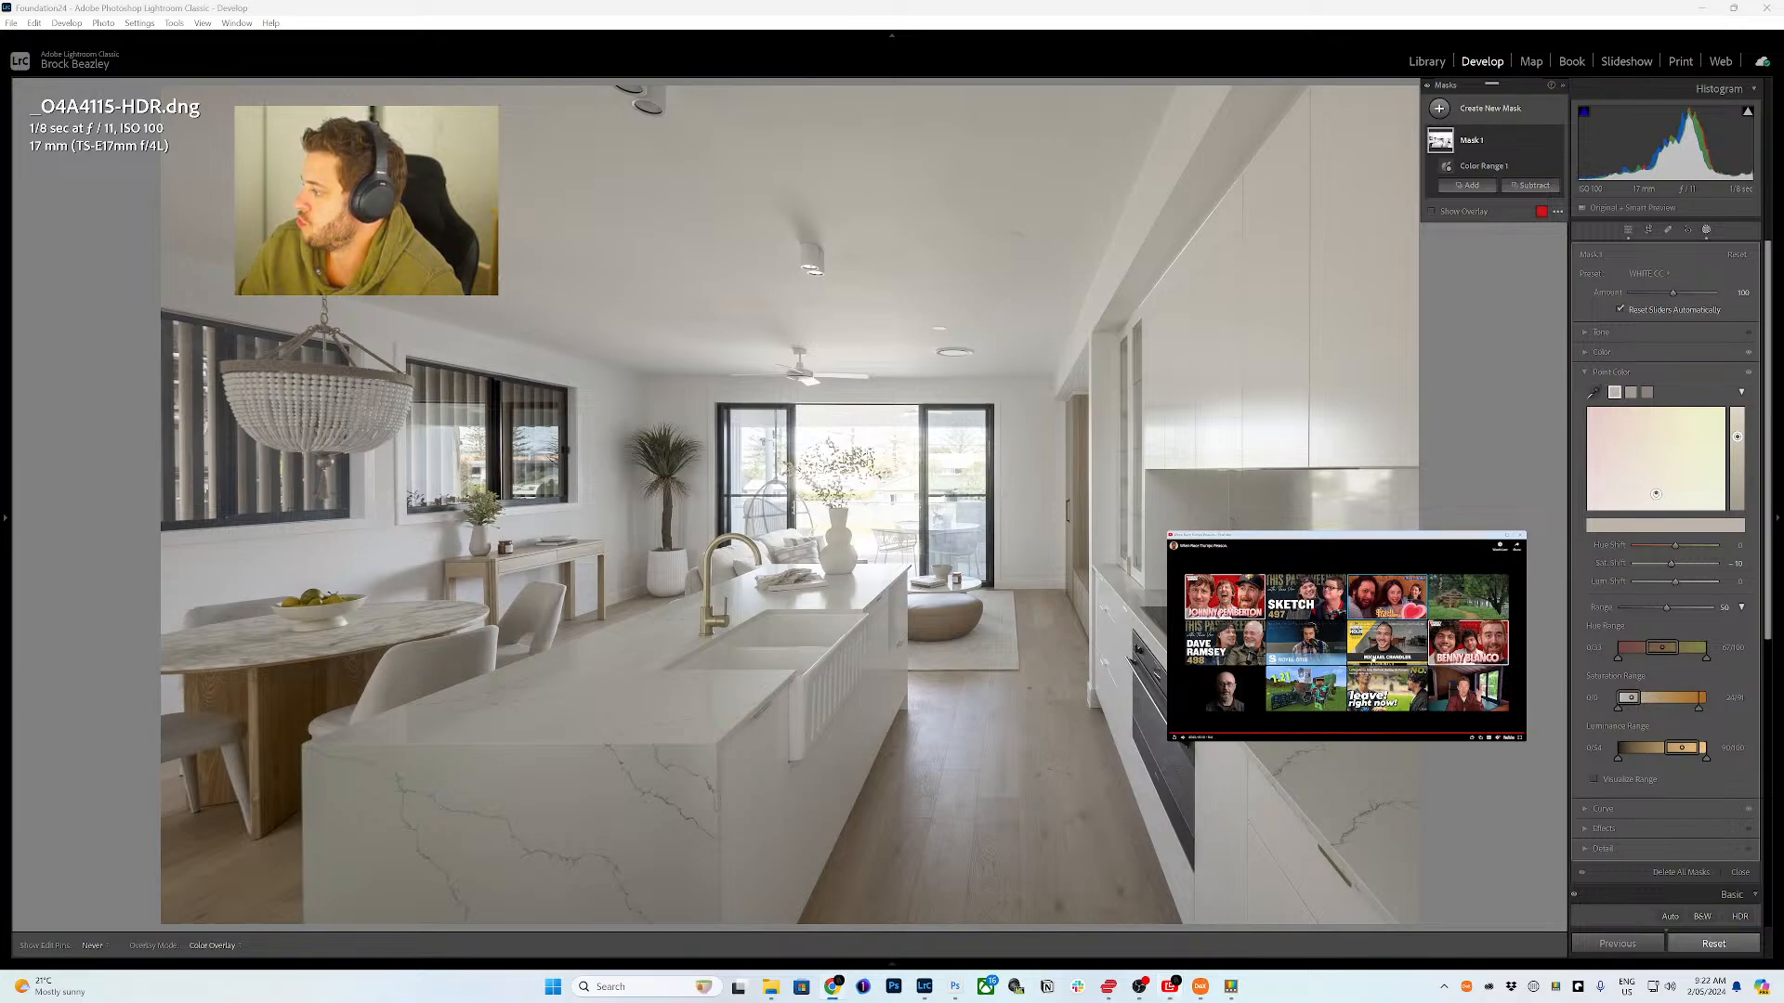
left_click(1520, 536)
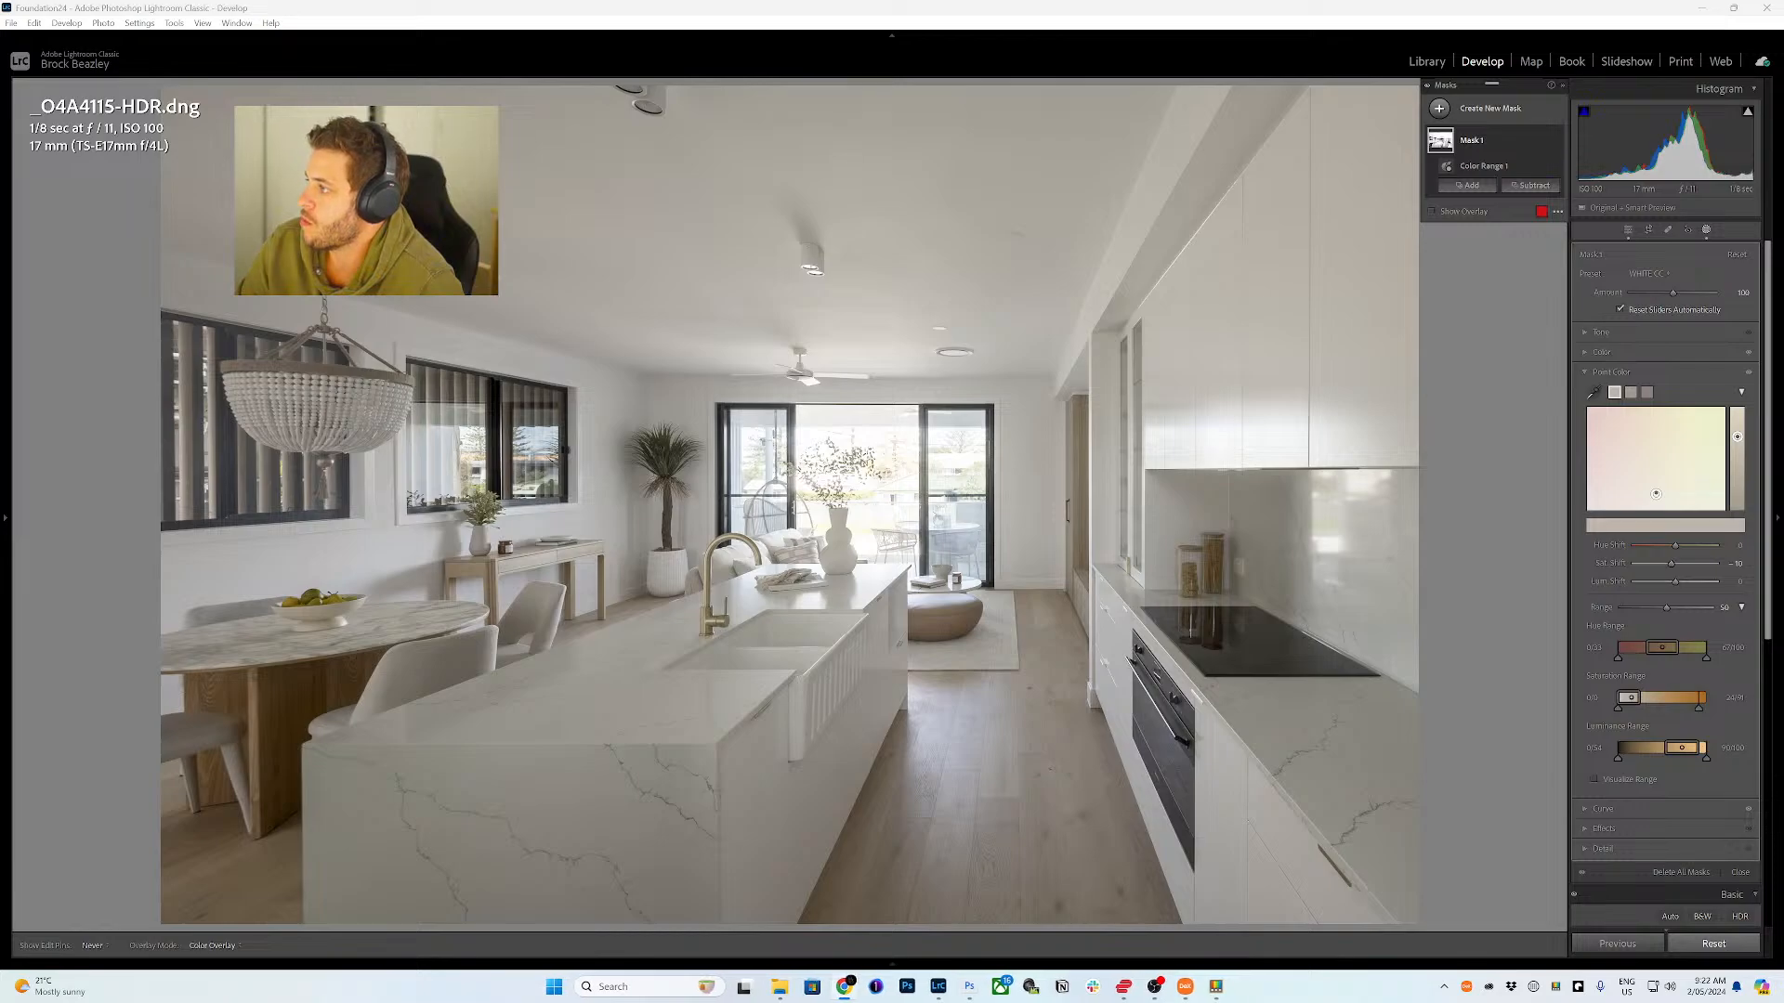
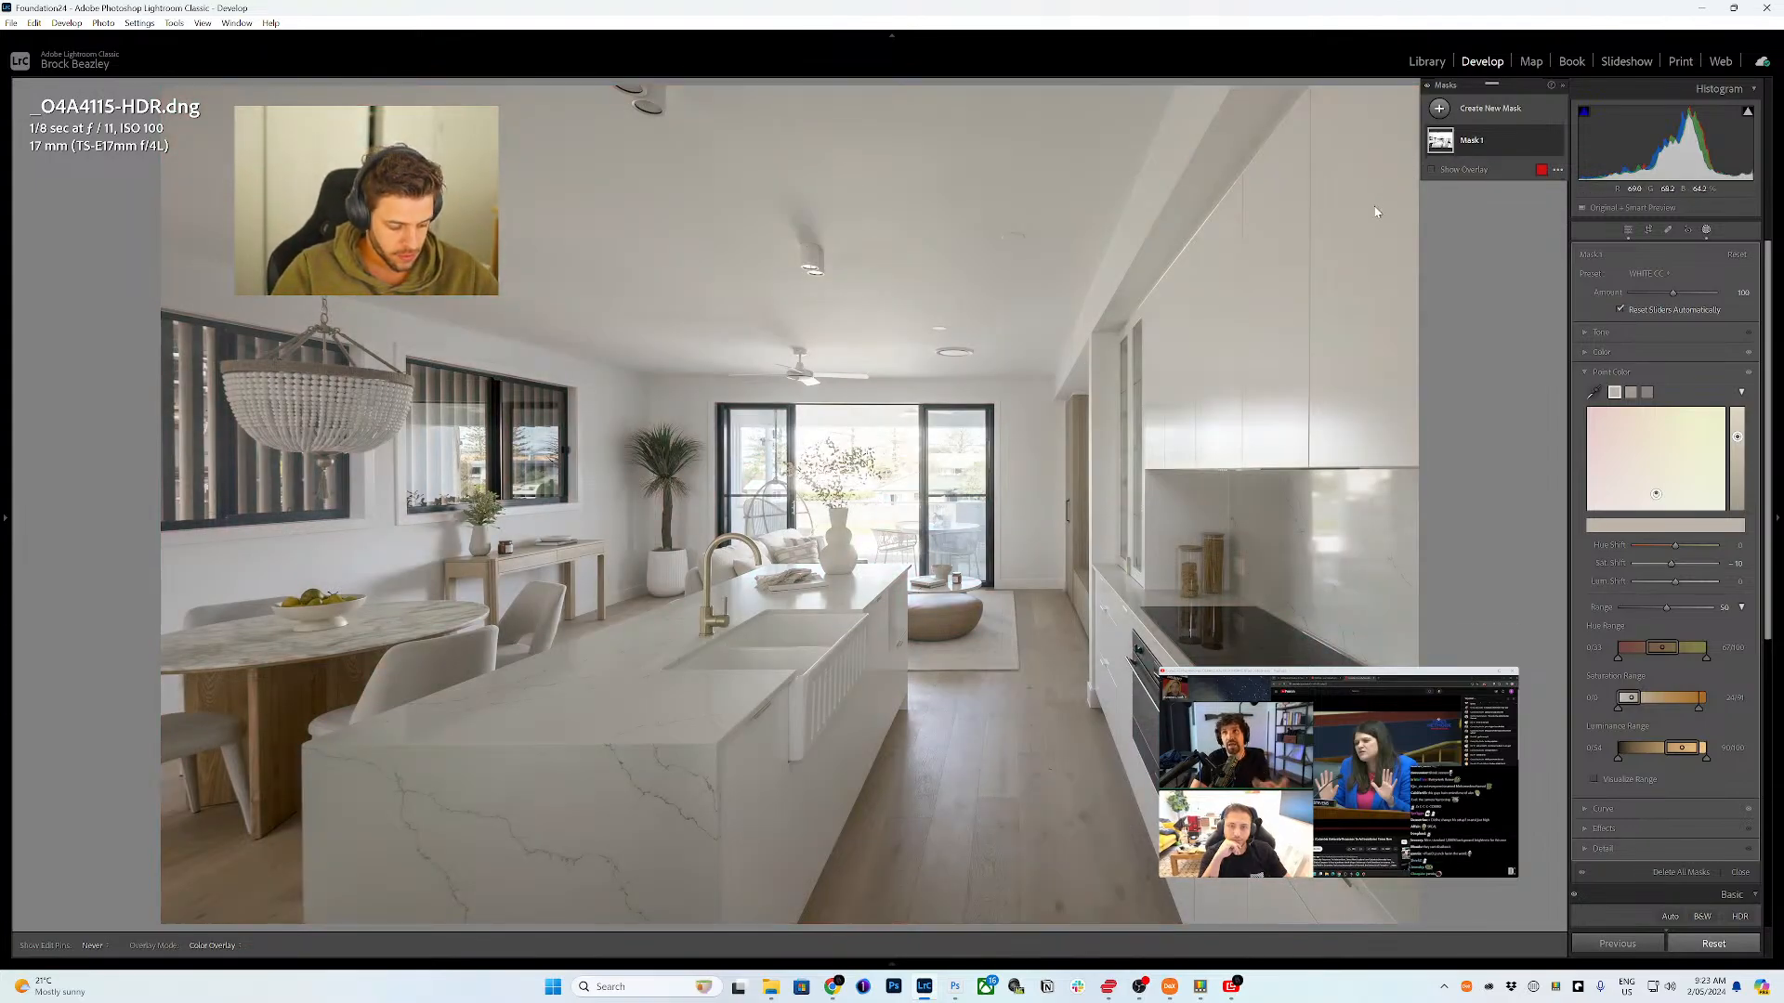
- Box-select the dining table, chandelier, kitchen island and ottoman as objects in Mask 1
key("shift+o")
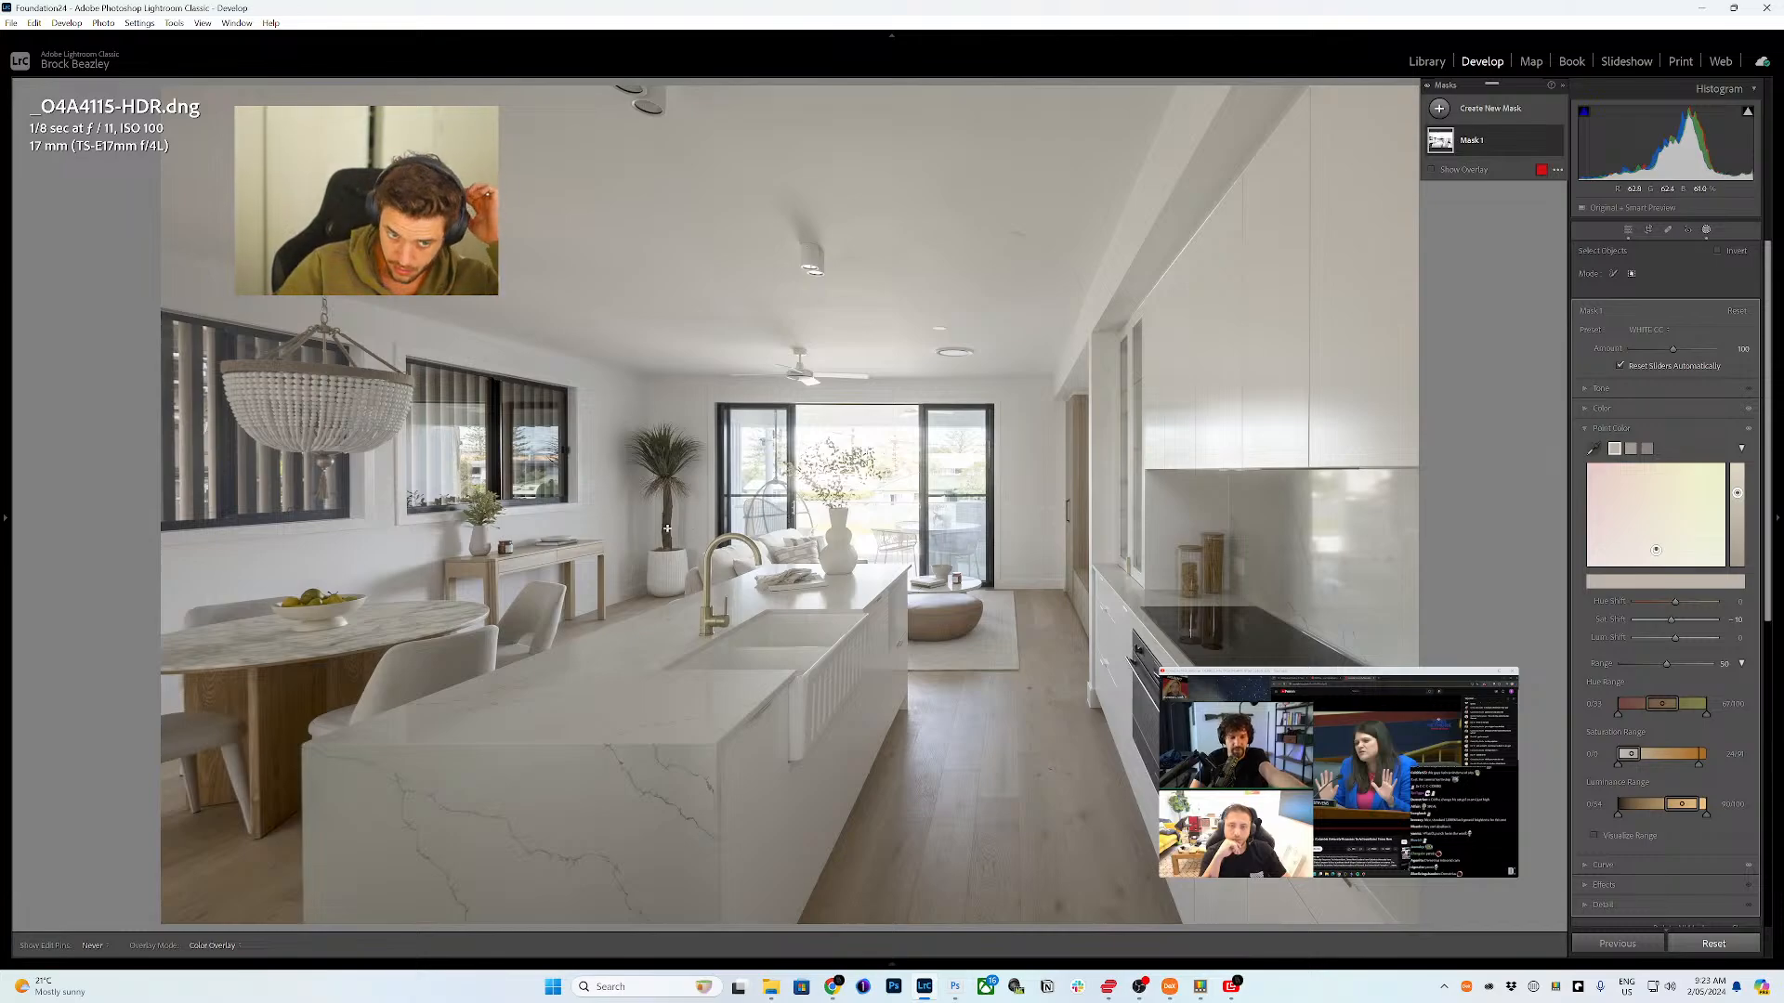
left_click_drag(266, 584, 375, 641)
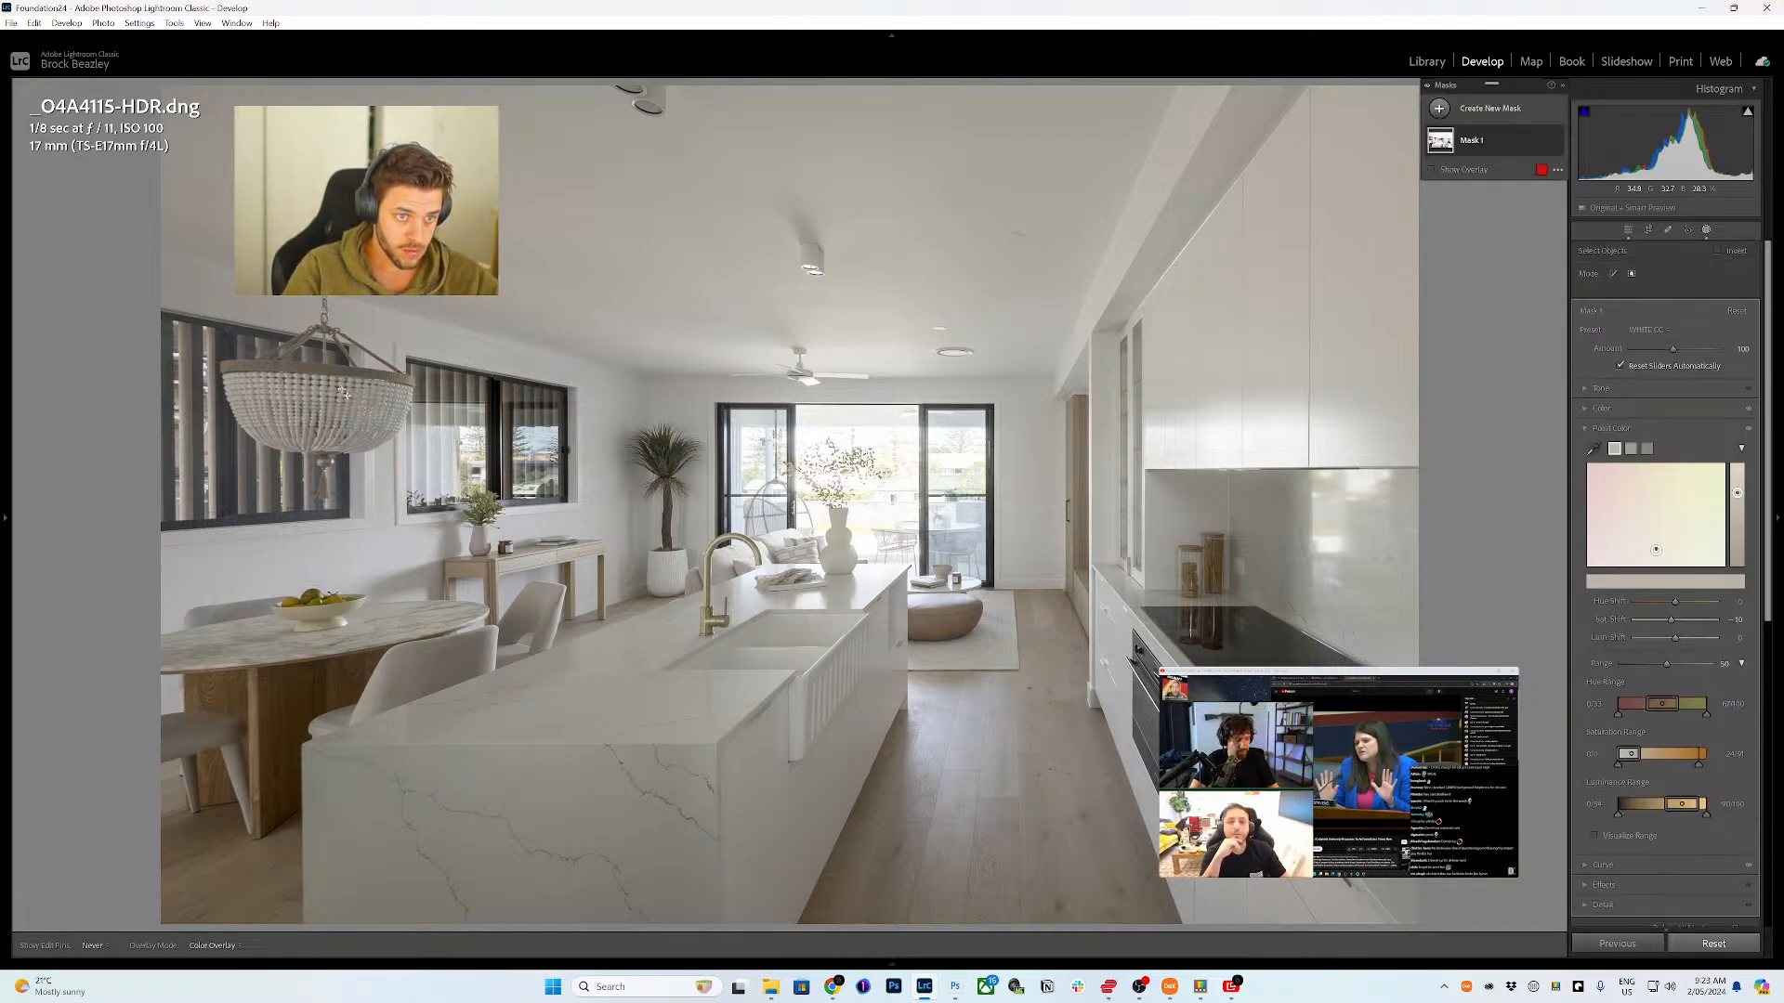
left_click_drag(415, 471, 218, 199)
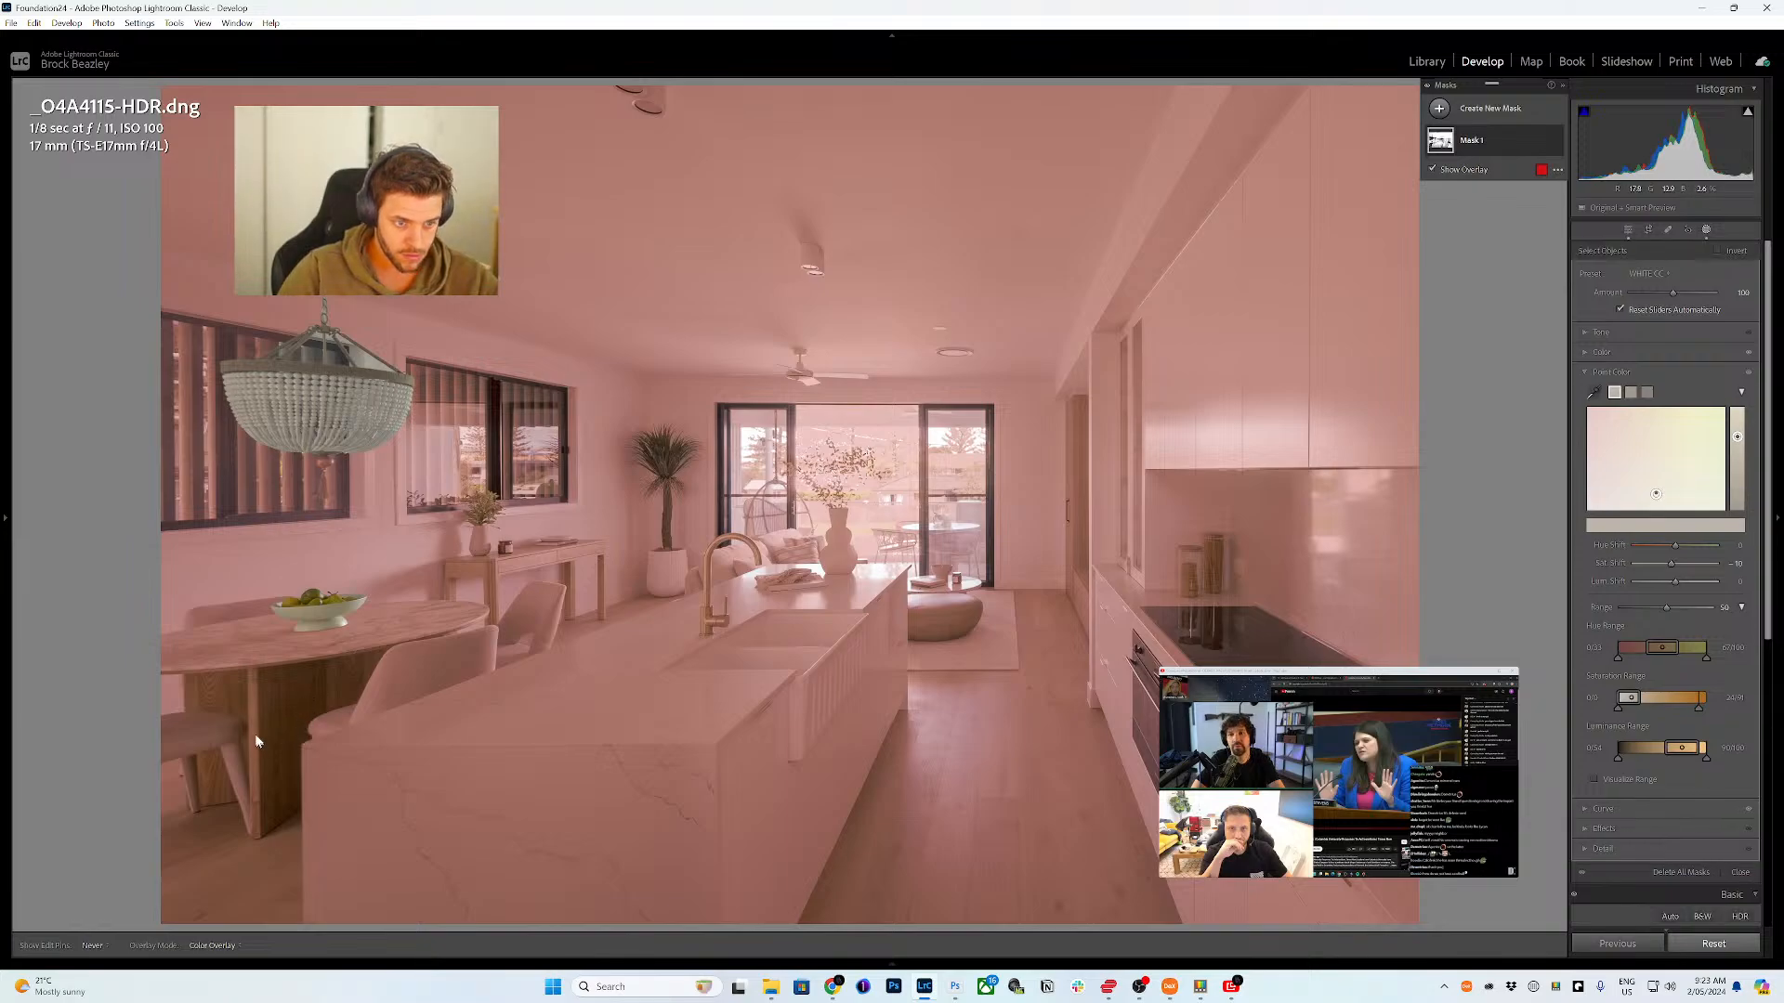
left_click_drag(180, 663, 451, 845)
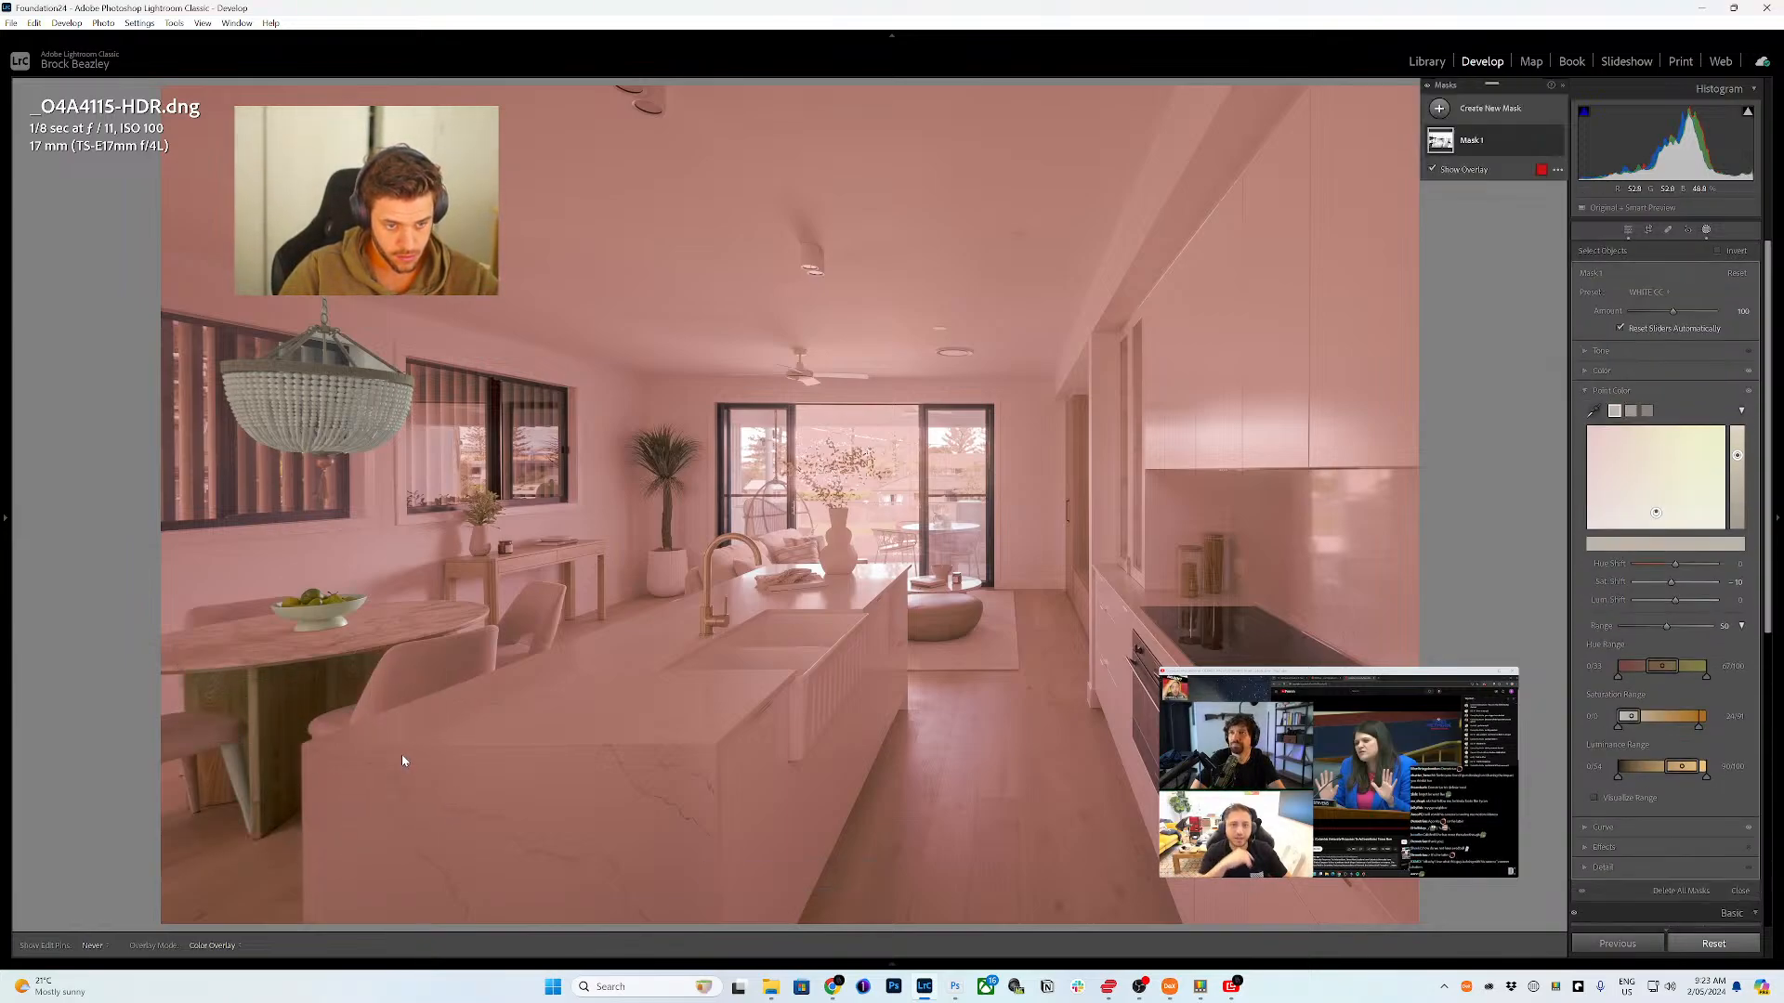
key("o")
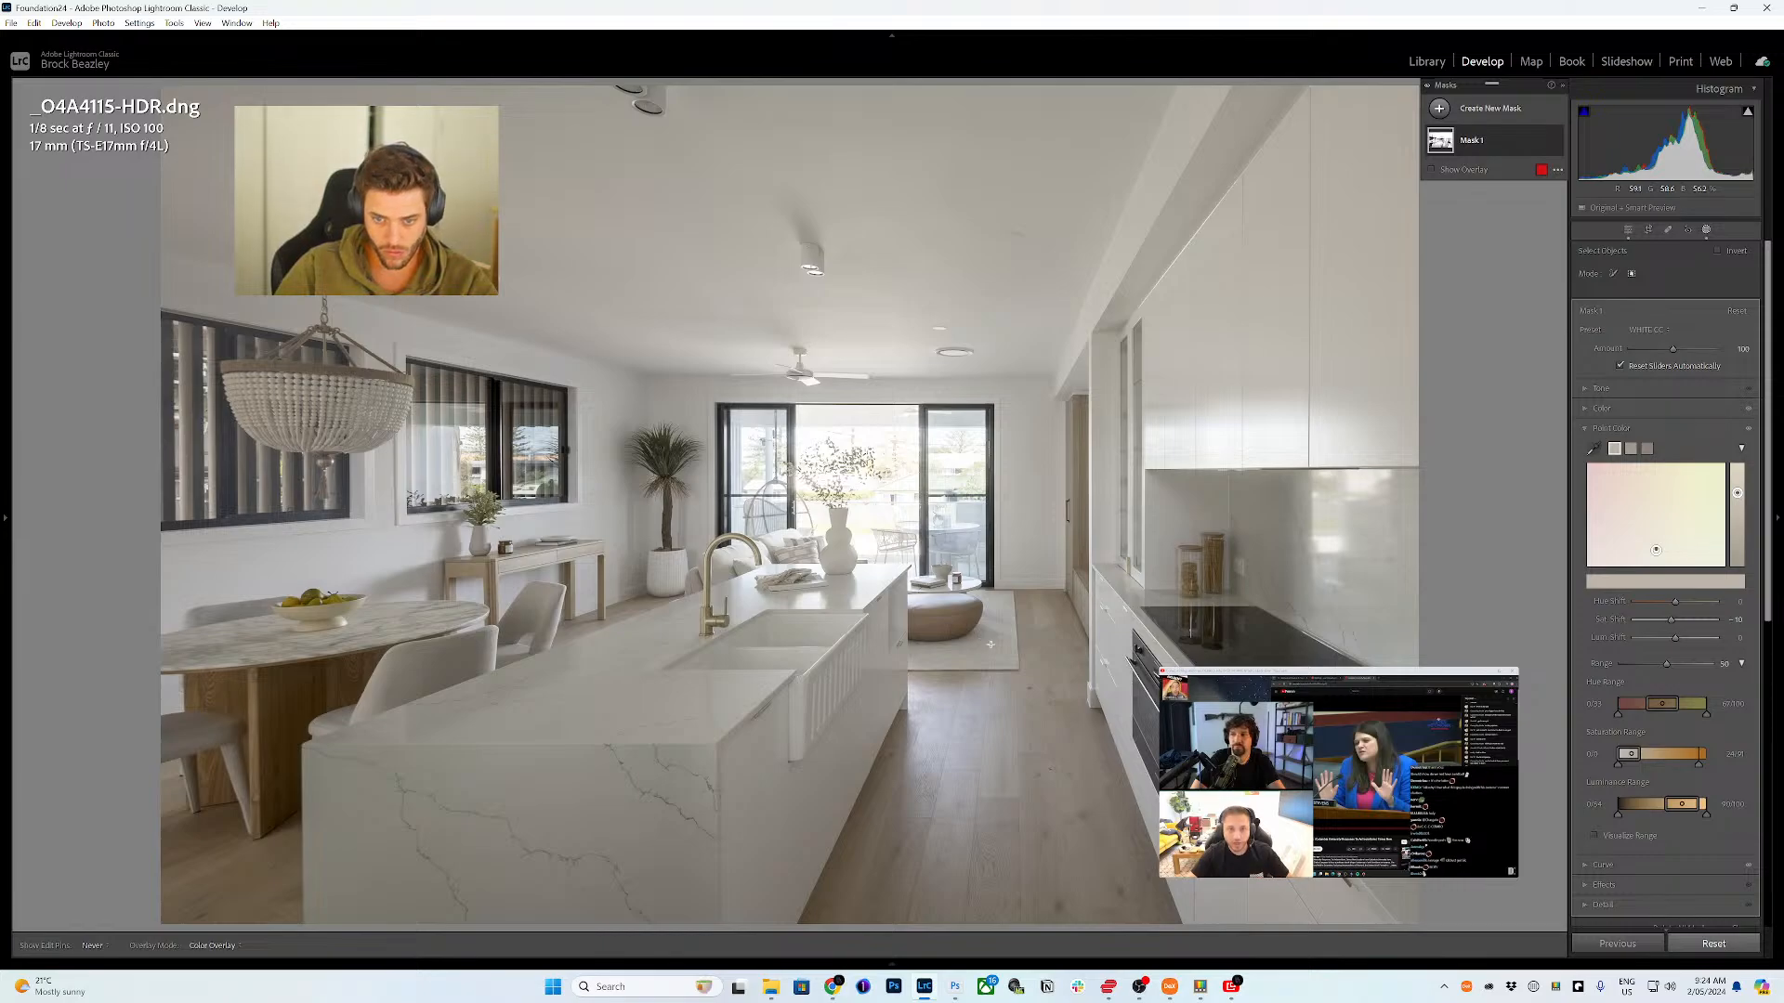
left_click_drag(992, 648, 926, 602)
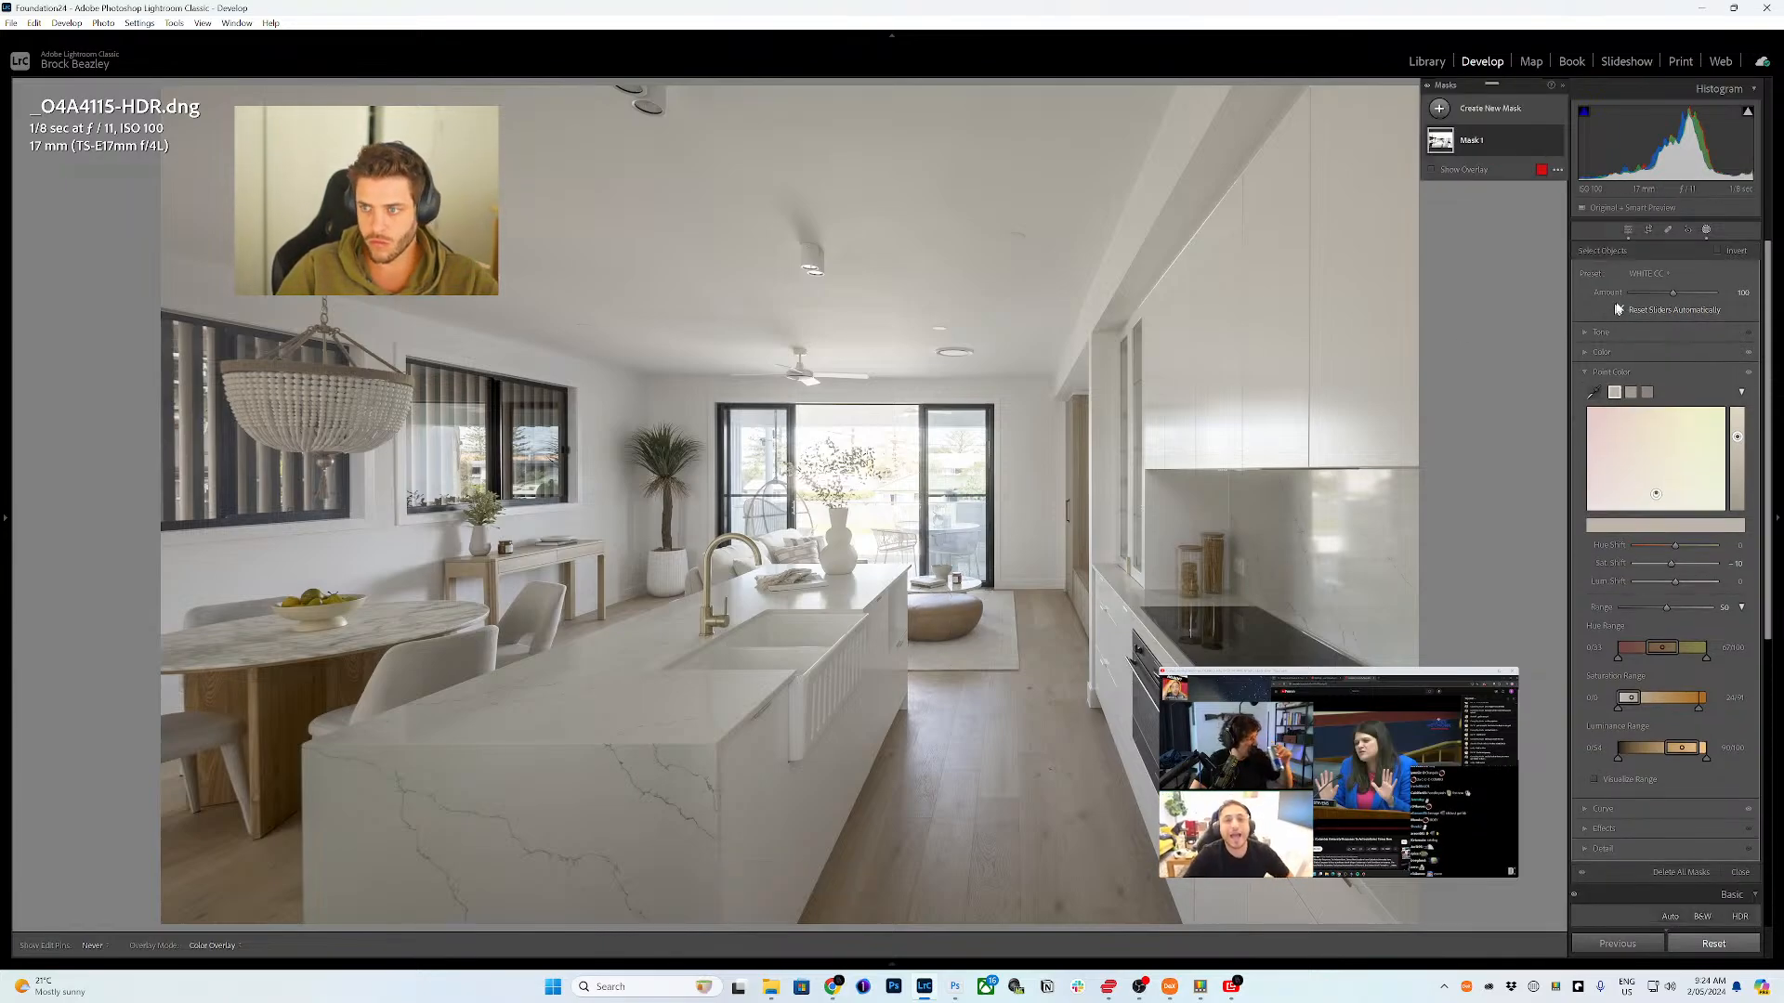
- Brush-select the tap, plant trunk, vase foliage and console table, then lower the mask amount
left_click(1614, 274)
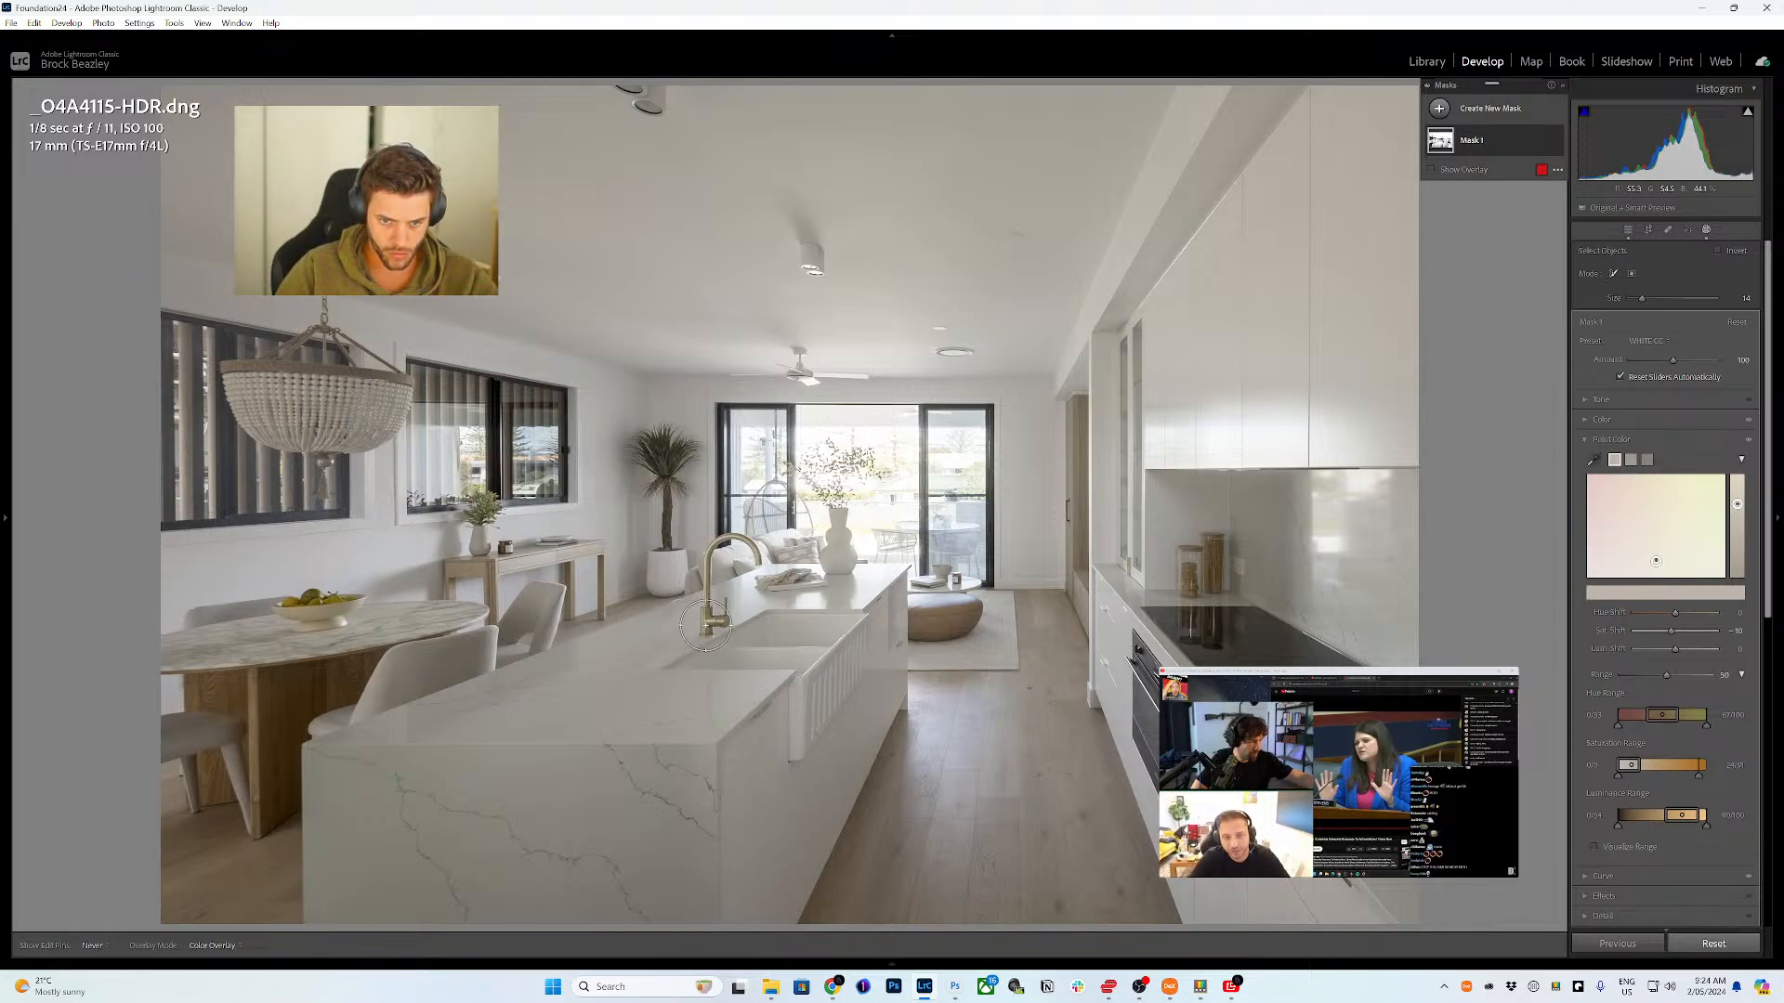
mouse_move(707, 620)
left_mouse_down()
mouse_move(711, 553)
mouse_move(733, 541)
left_mouse_up()
scroll(706, 599, "down", 6)
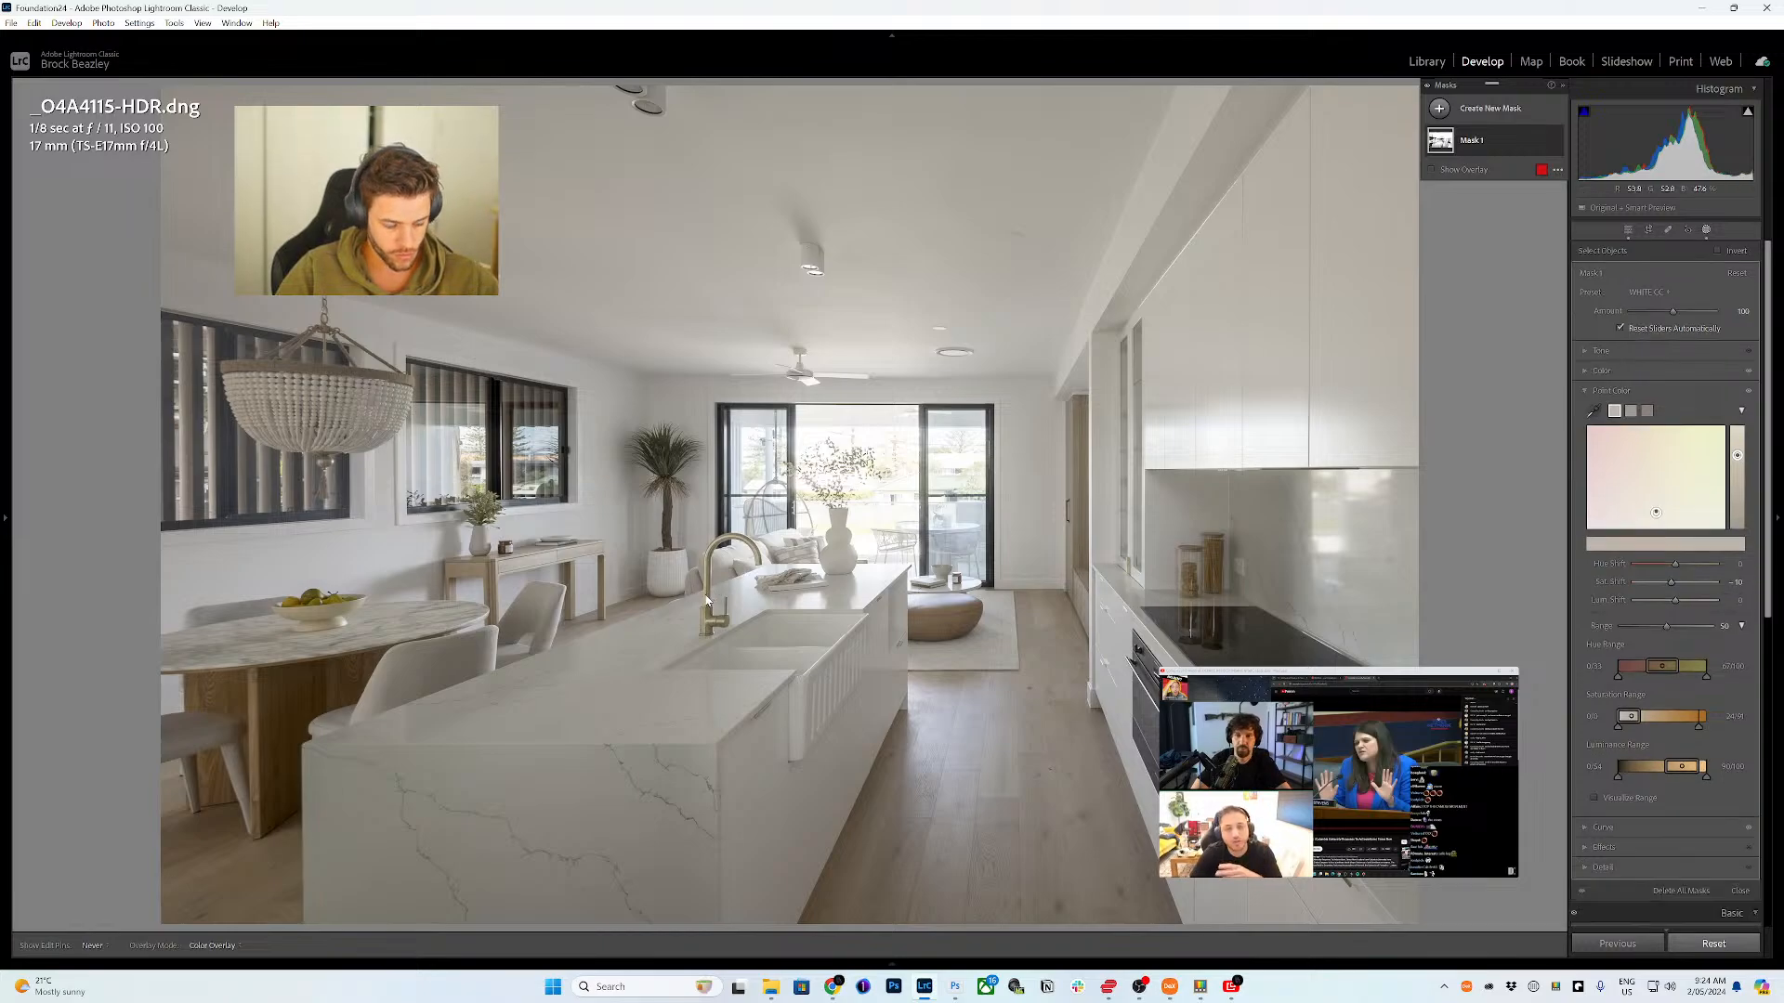
mouse_move(668, 543)
left_mouse_down()
mouse_move(658, 489)
mouse_move(677, 486)
mouse_move(649, 450)
mouse_move(650, 467)
mouse_move(692, 460)
left_mouse_up()
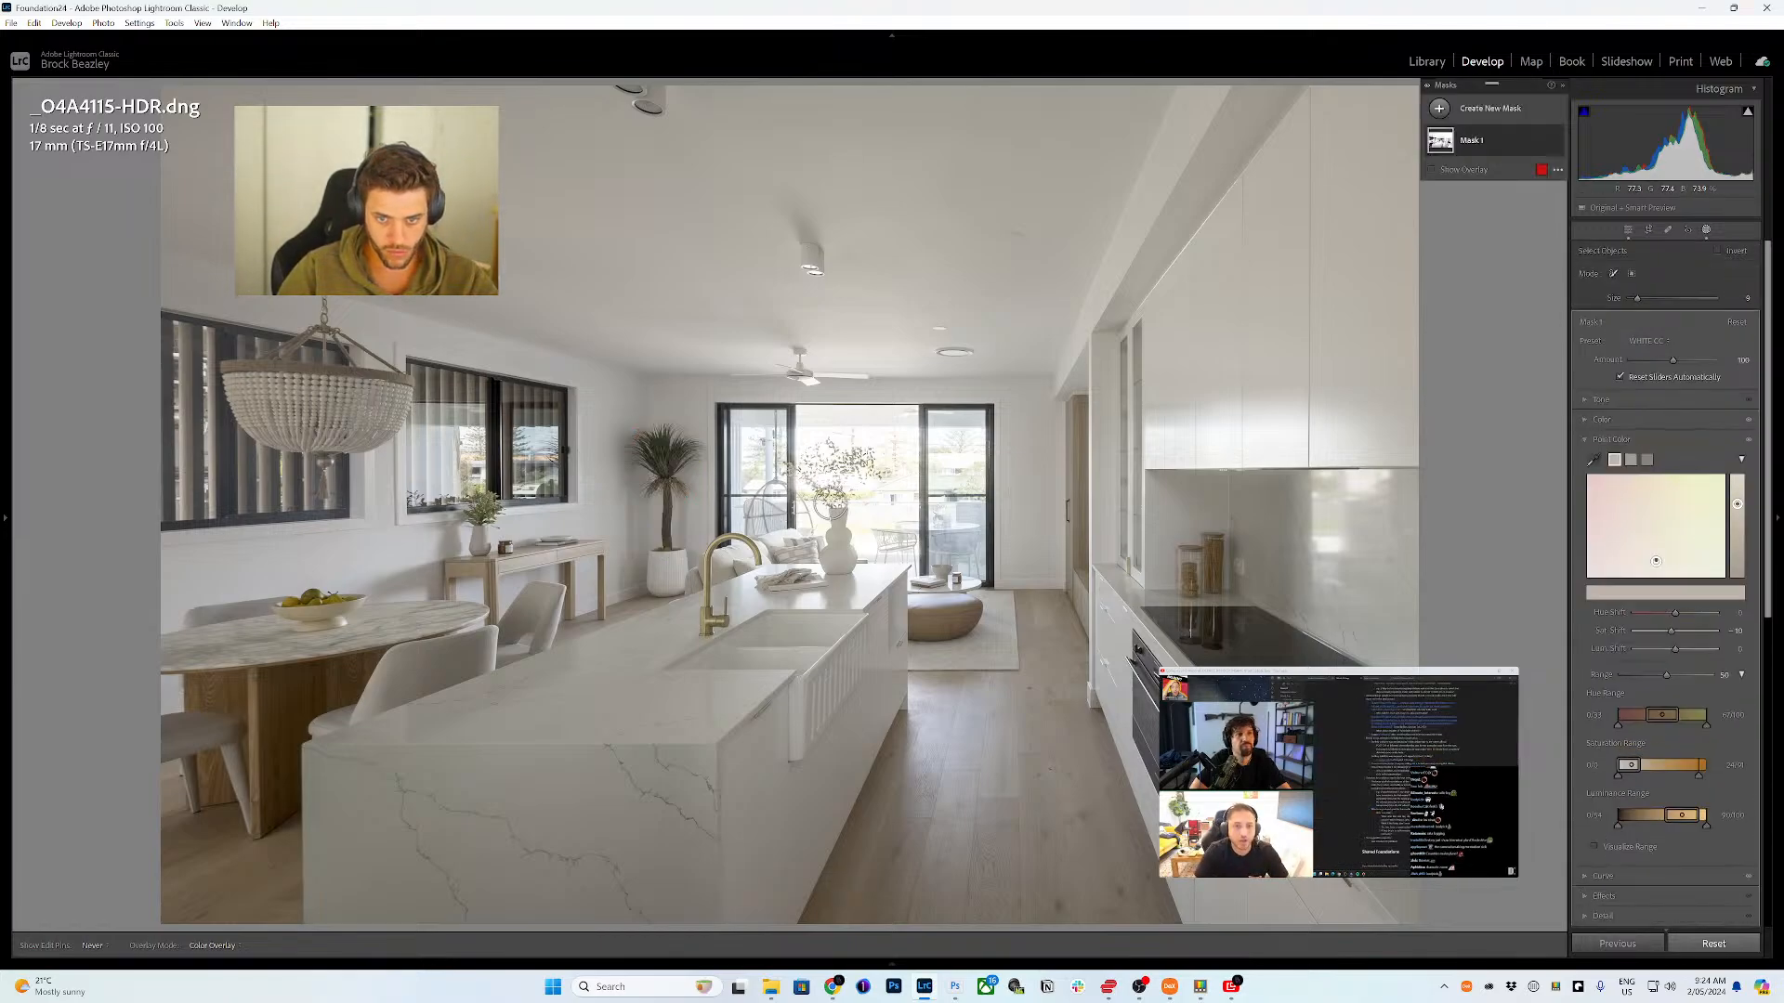
mouse_move(819, 502)
left_mouse_down()
mouse_move(801, 464)
mouse_move(860, 469)
left_mouse_up()
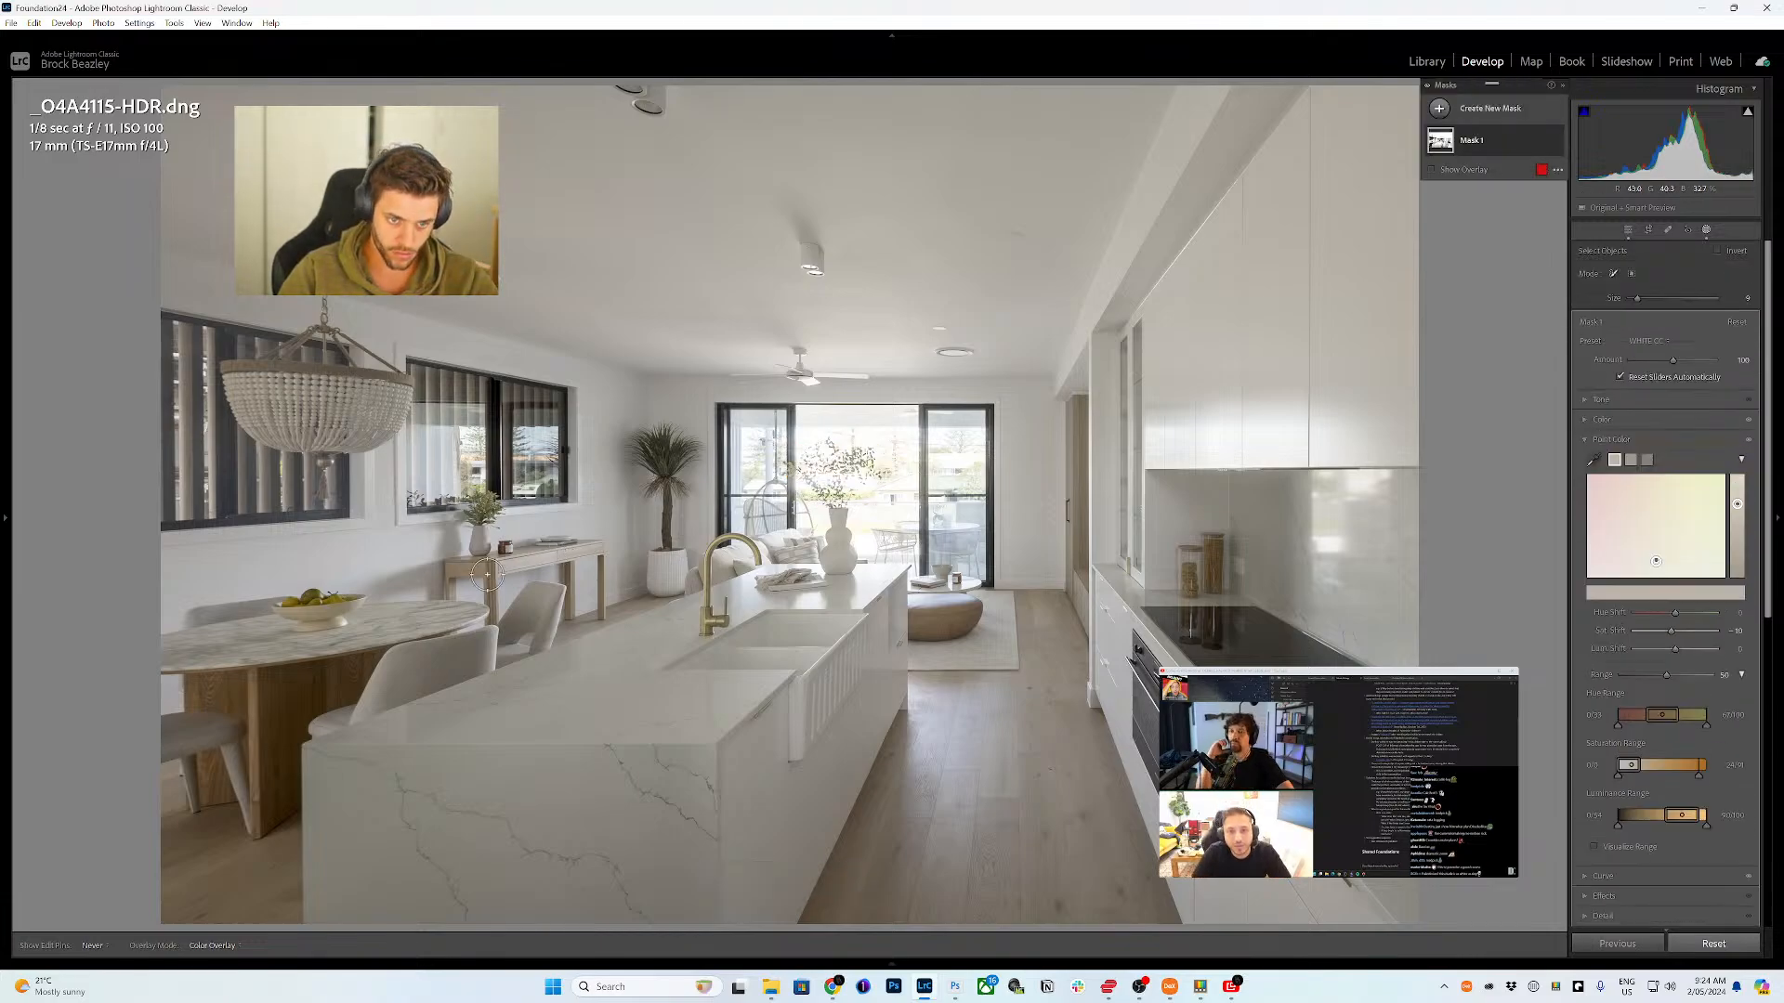
mouse_move(483, 554)
left_mouse_down()
mouse_move(444, 584)
mouse_move(492, 585)
mouse_move(492, 617)
mouse_move(555, 556)
mouse_move(595, 552)
mouse_move(598, 597)
mouse_move(593, 569)
mouse_move(569, 563)
mouse_move(567, 586)
mouse_move(477, 522)
mouse_move(492, 492)
mouse_move(484, 523)
left_mouse_up()
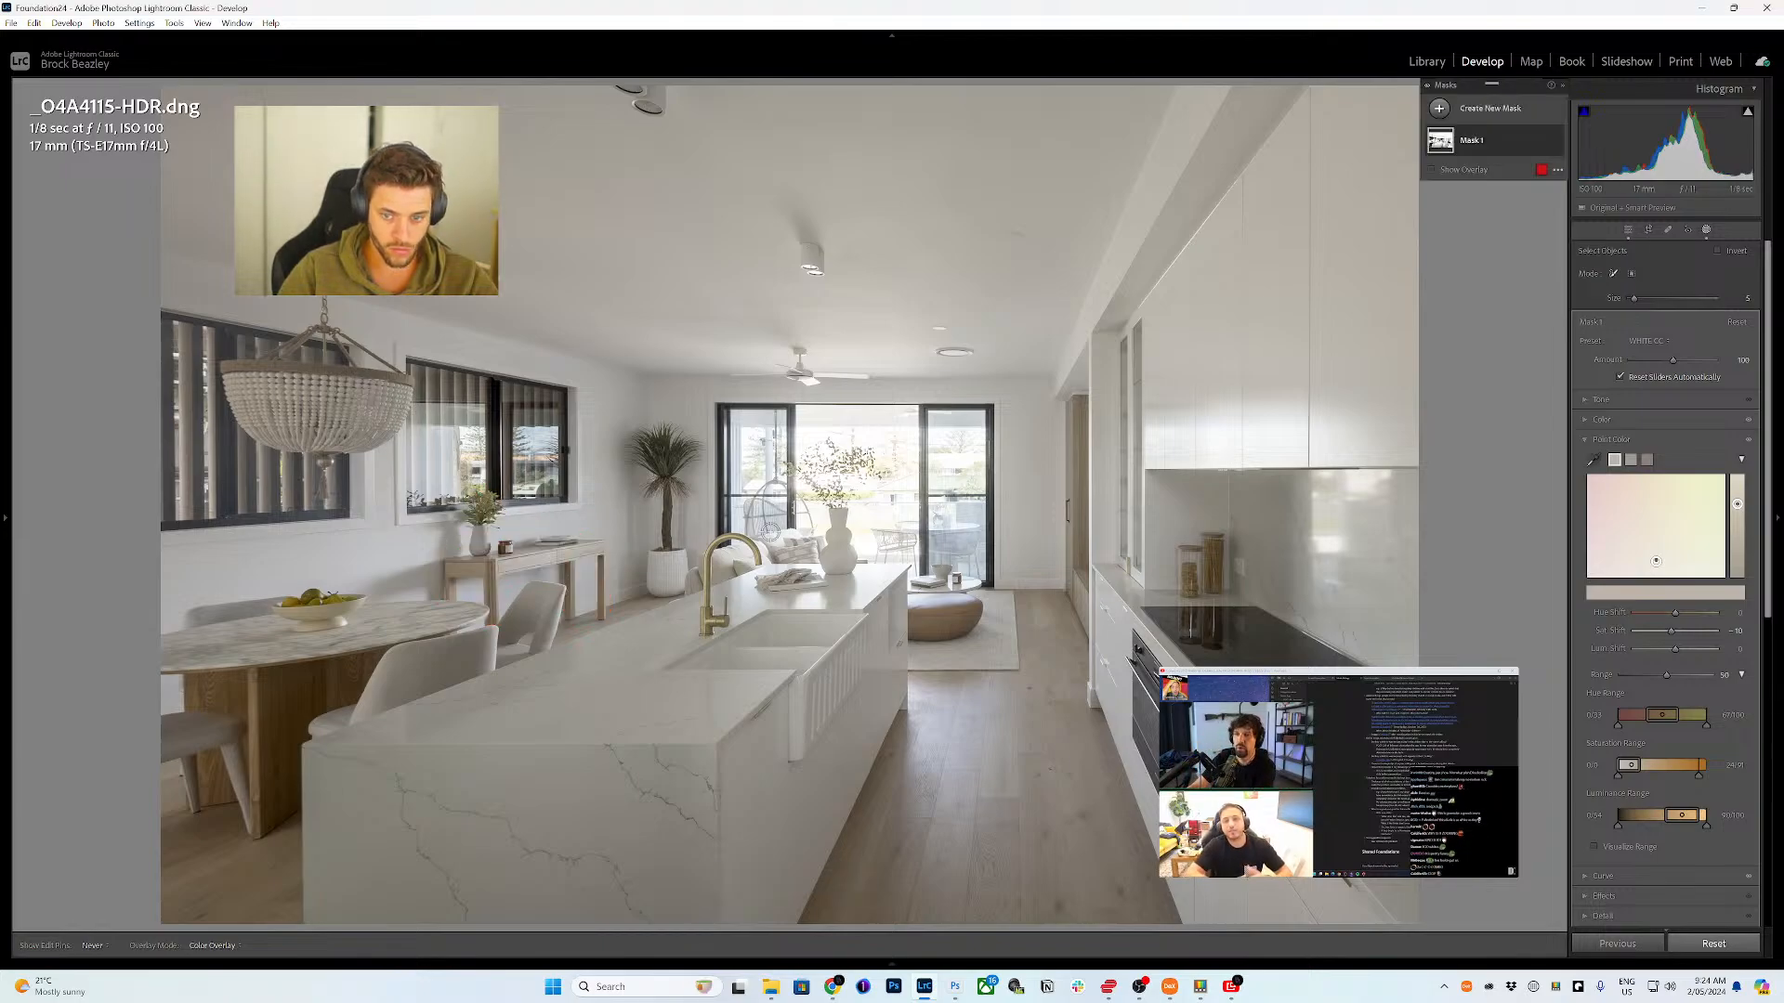
key("bracketright")
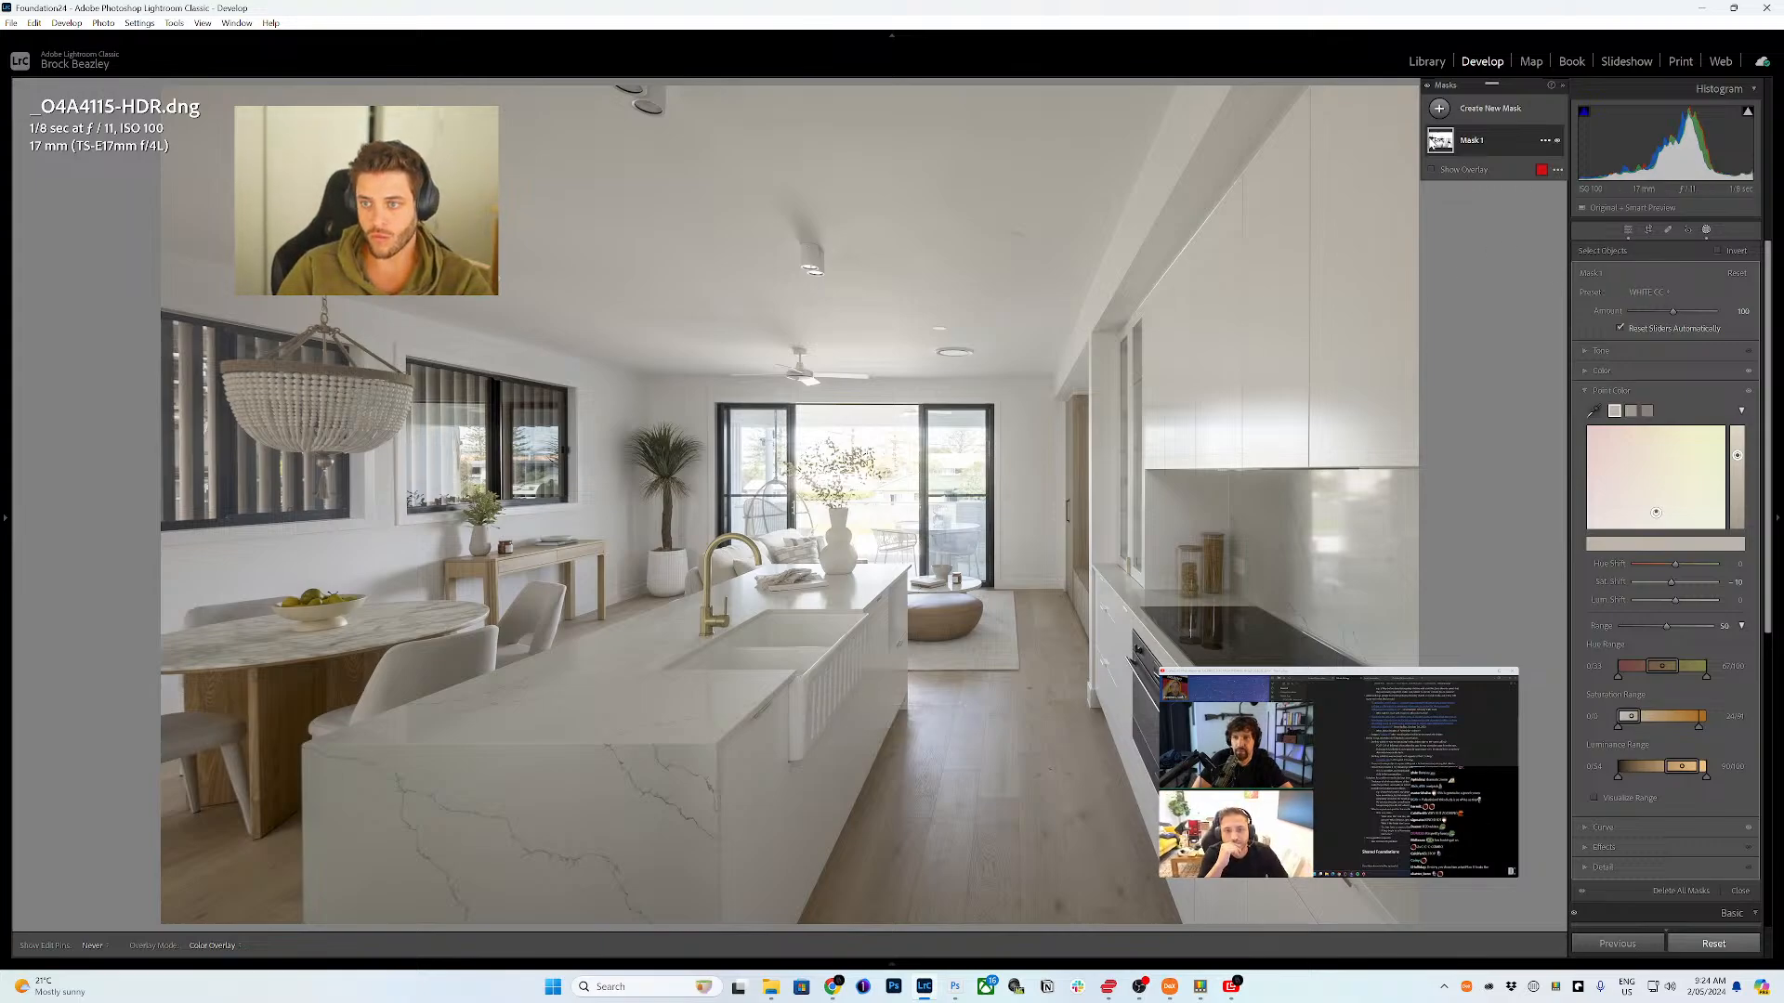
left_click(1466, 142)
mouse_move(1673, 311)
left_mouse_down()
mouse_move(1641, 318)
mouse_move(1665, 312)
left_mouse_up()
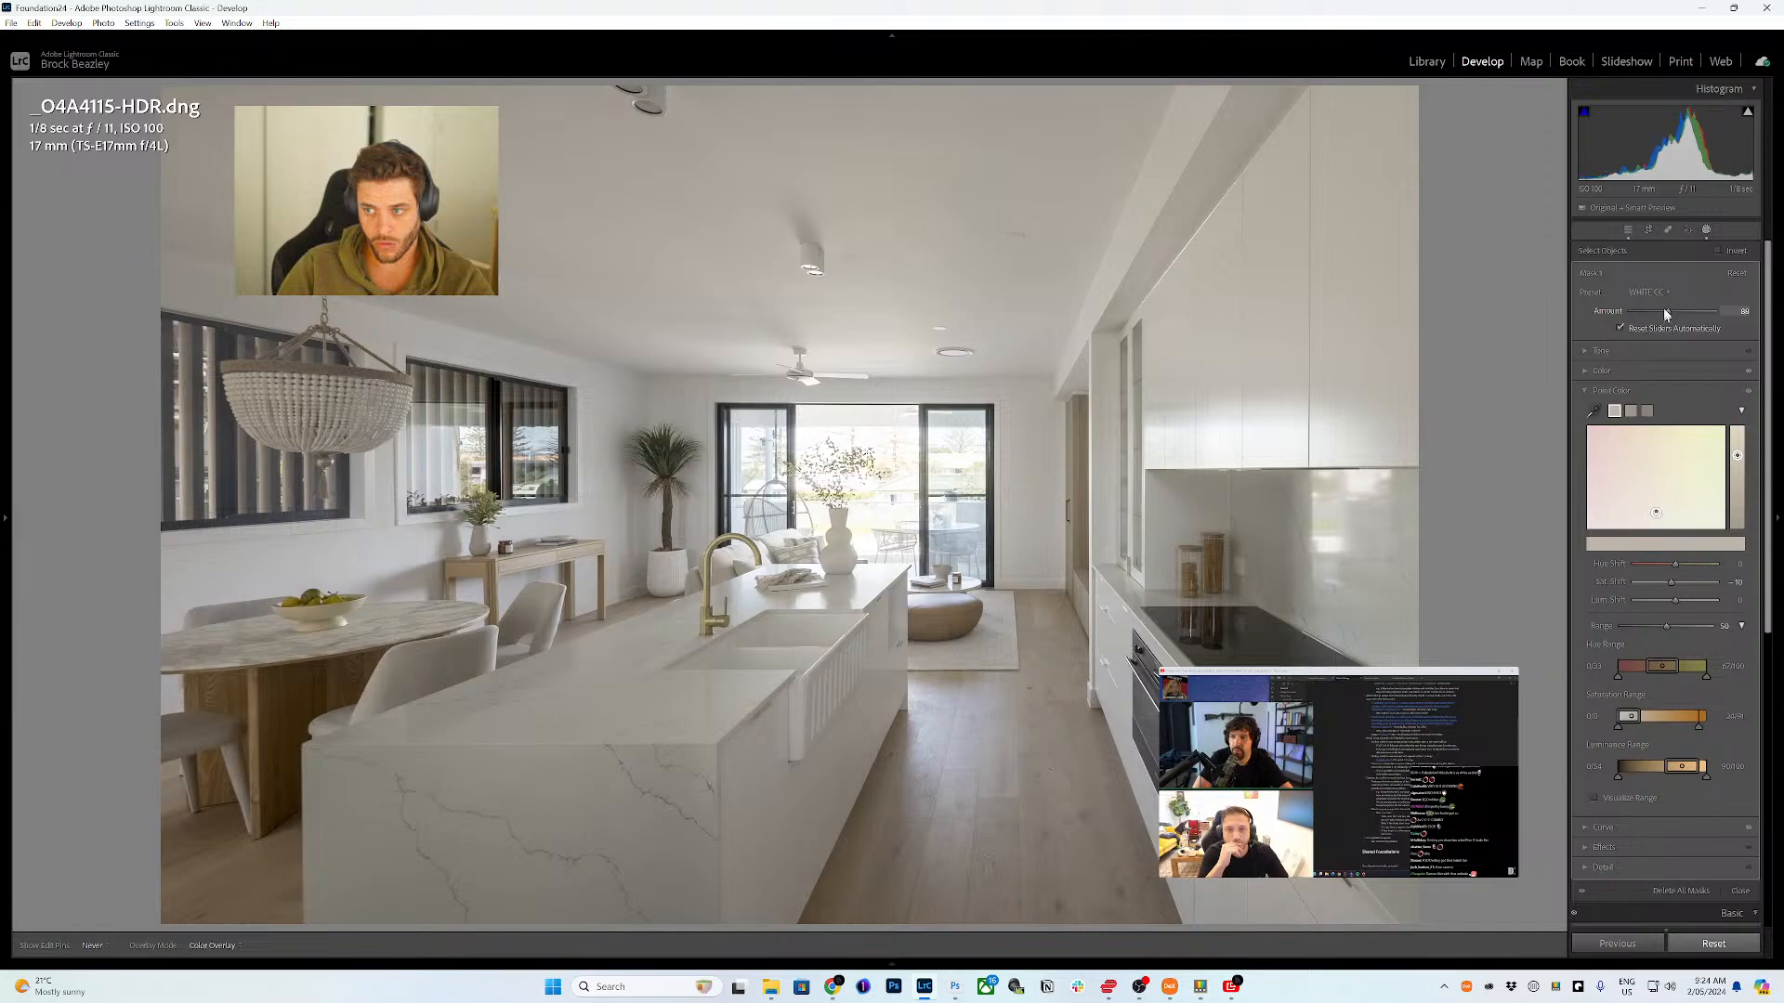
- Intersect Mask 1 with a luminance range sampled from the cabinet, set to 32–82
left_click(1546, 141)
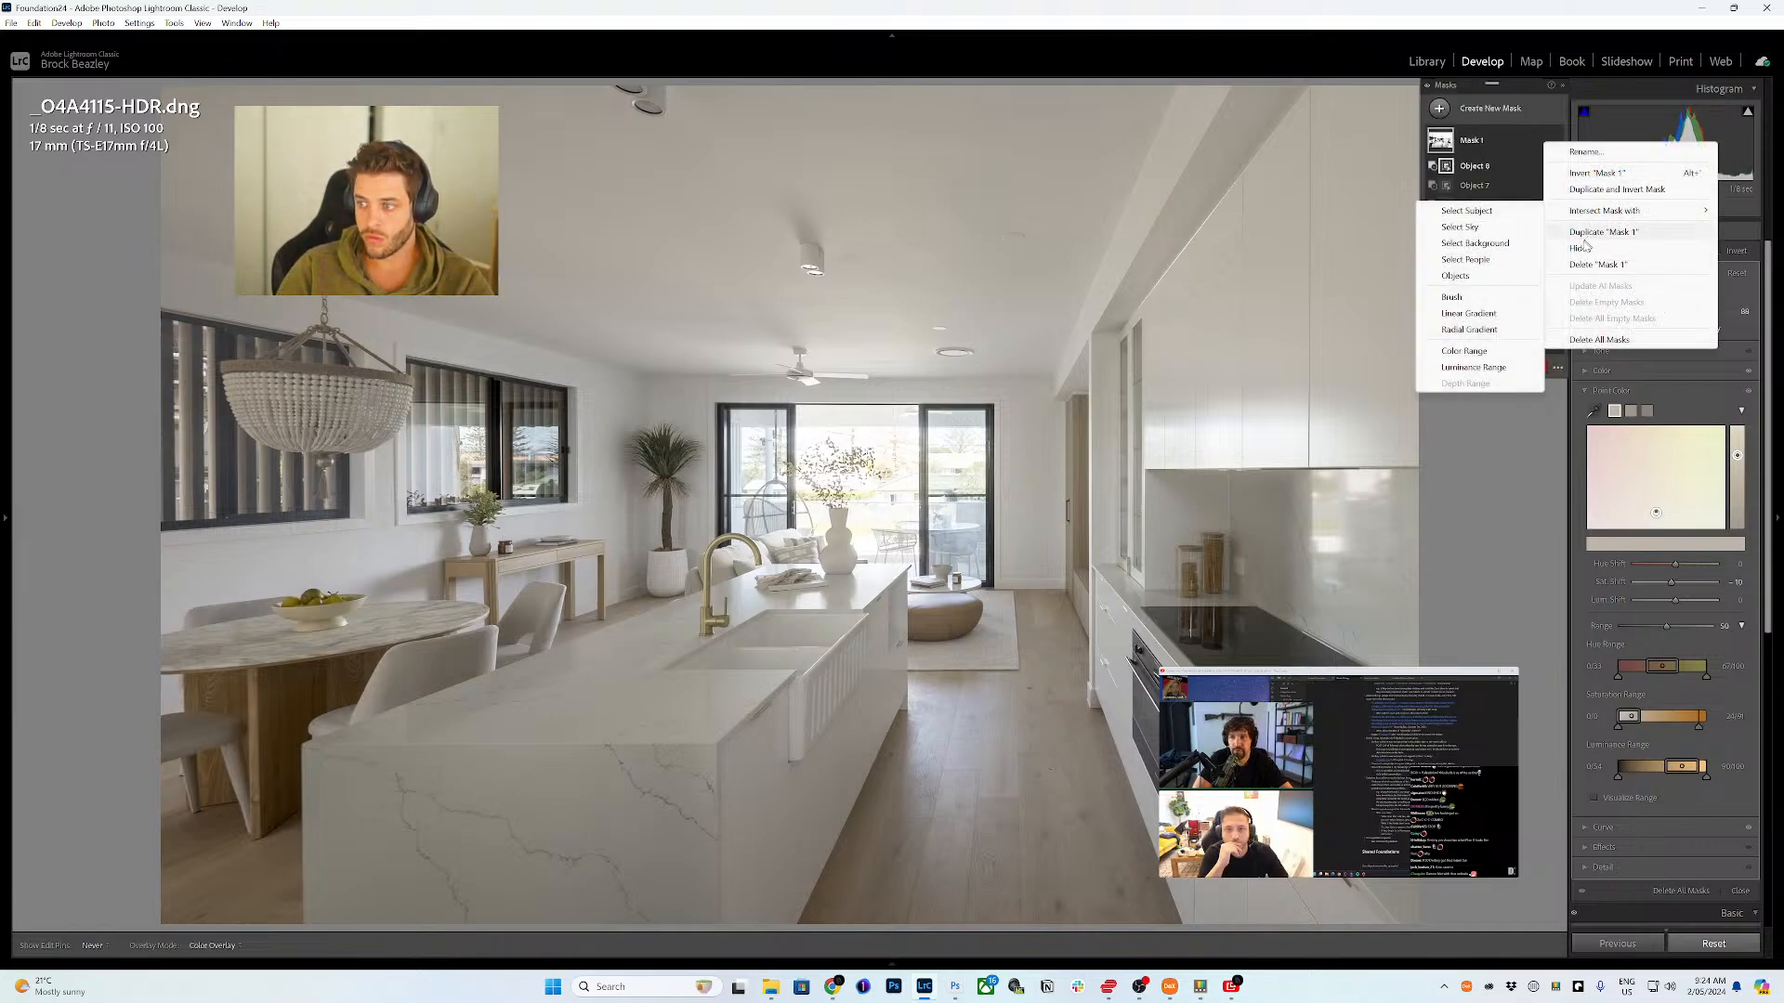
mouse_move(1617, 212)
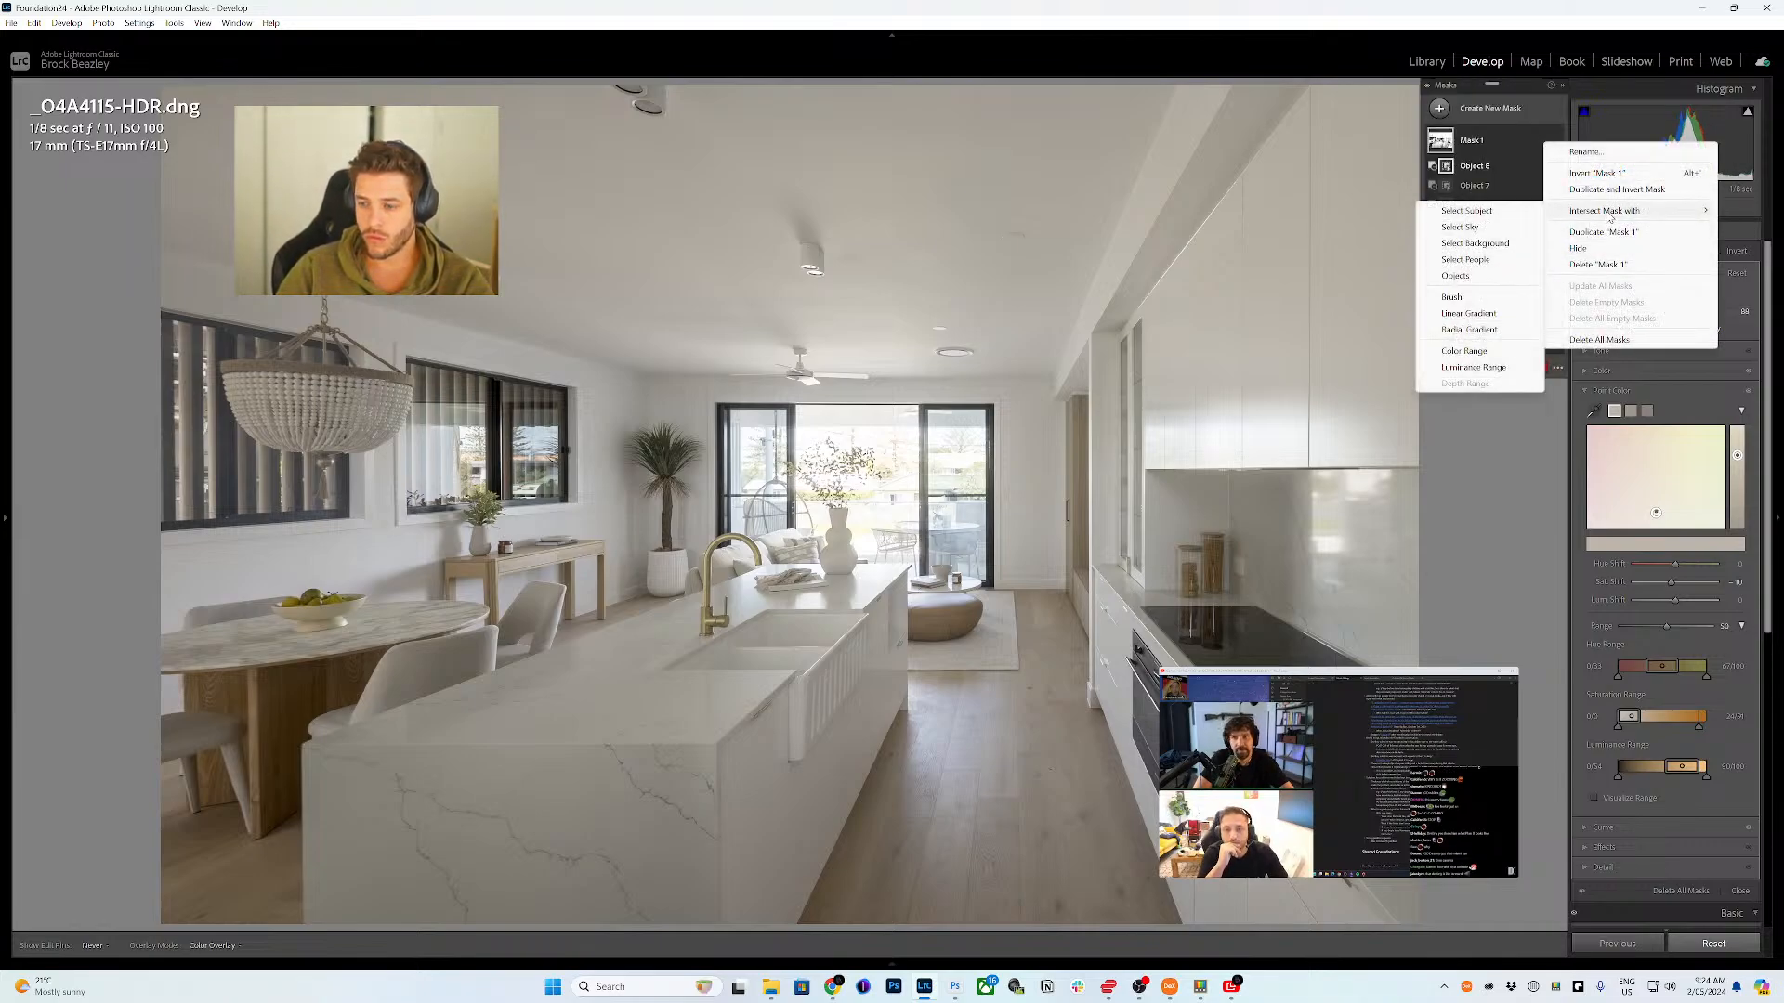
left_click(1475, 367)
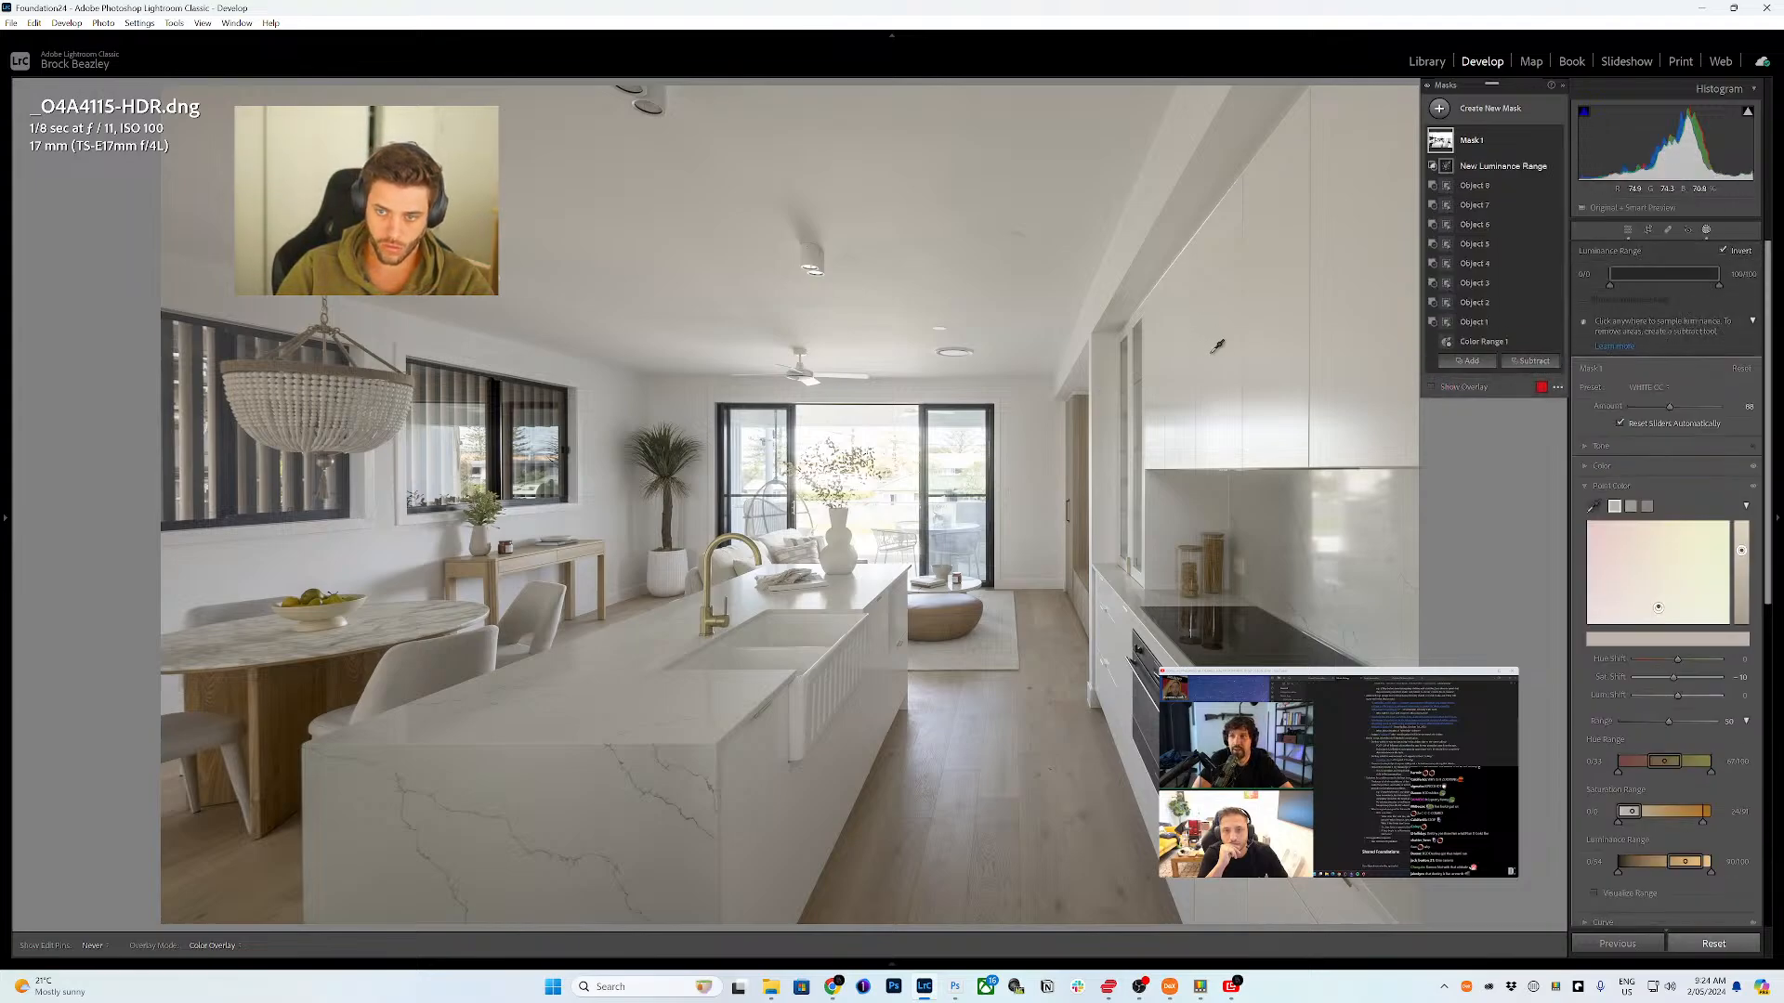
left_click_drag(1229, 413, 1240, 424)
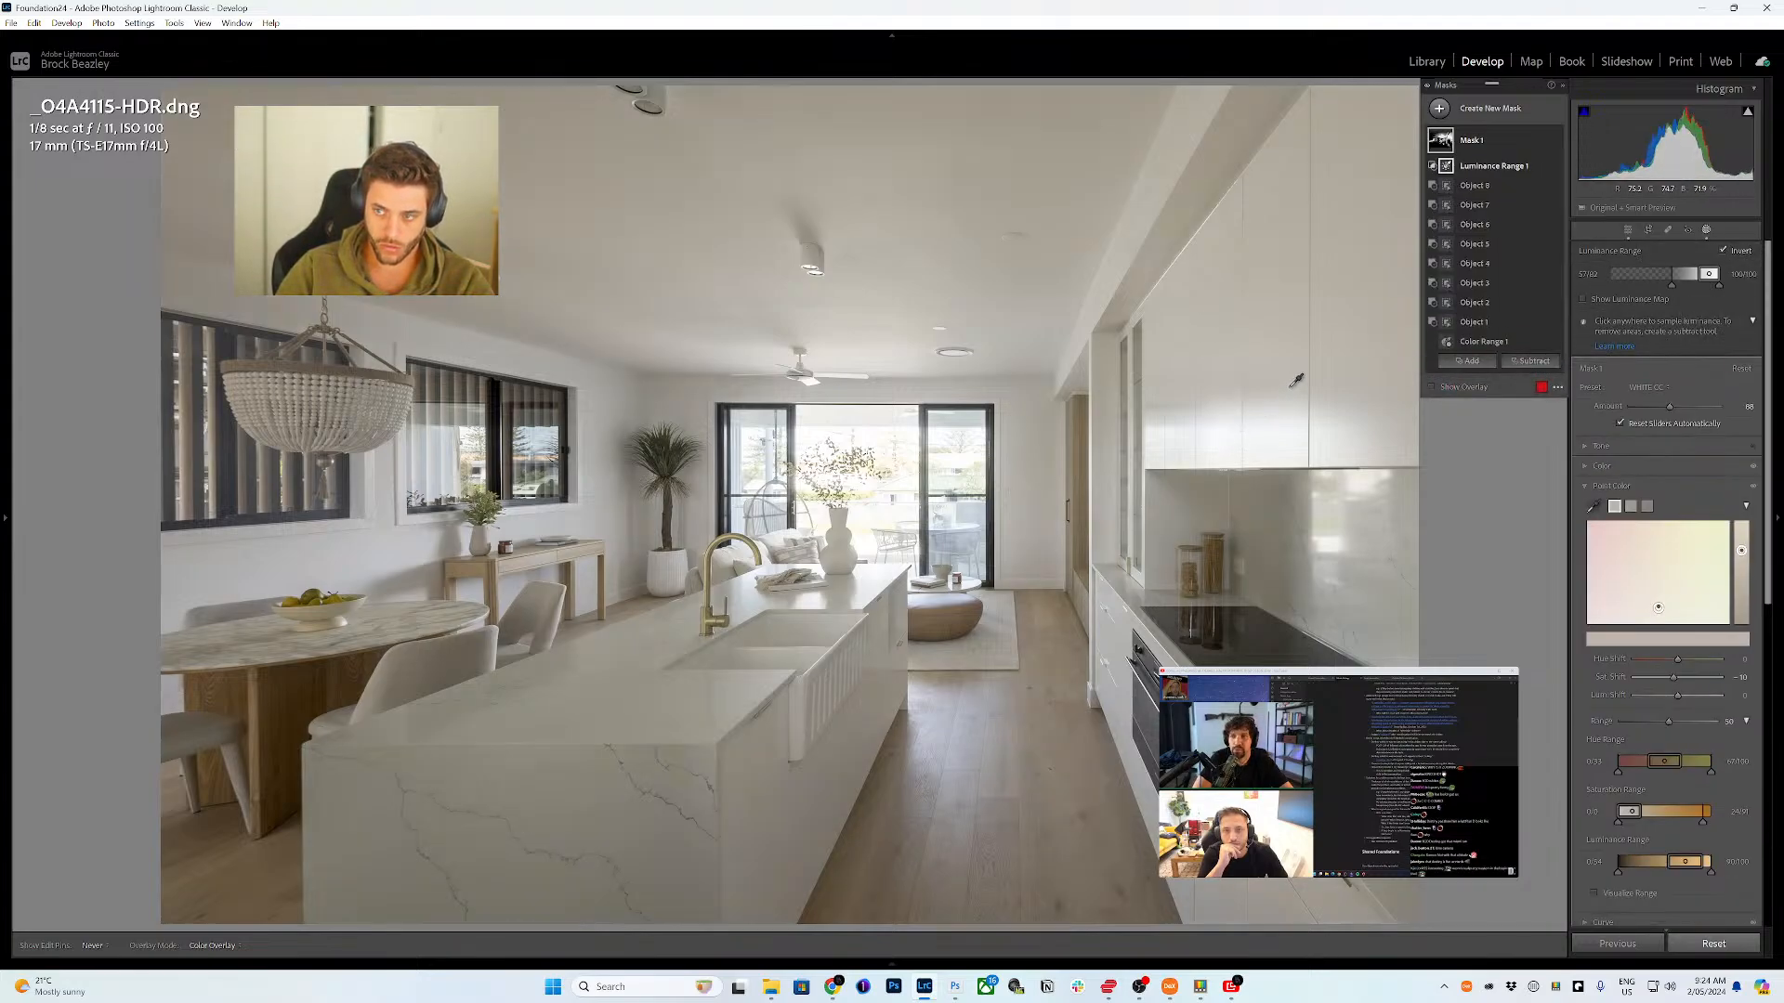
left_click_drag(1659, 288, 1642, 292)
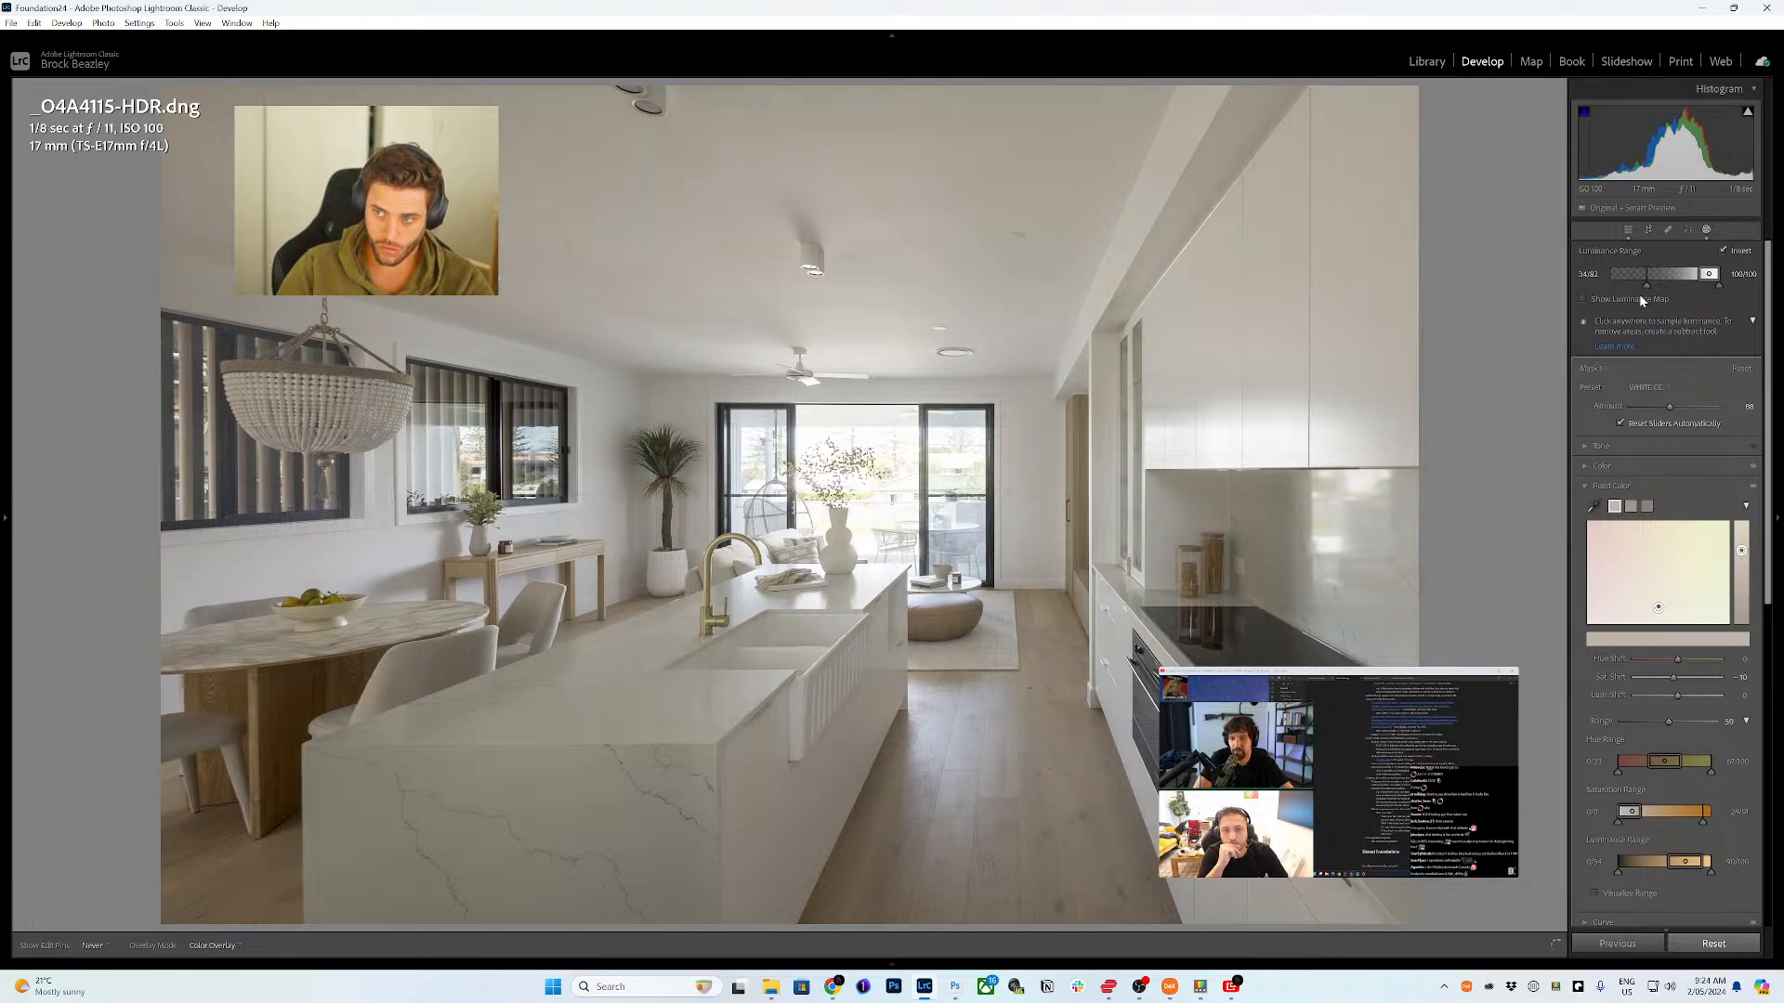
- Subtract the chandelier from Mask 1 as an object and close masking
mouse_move(883, 963)
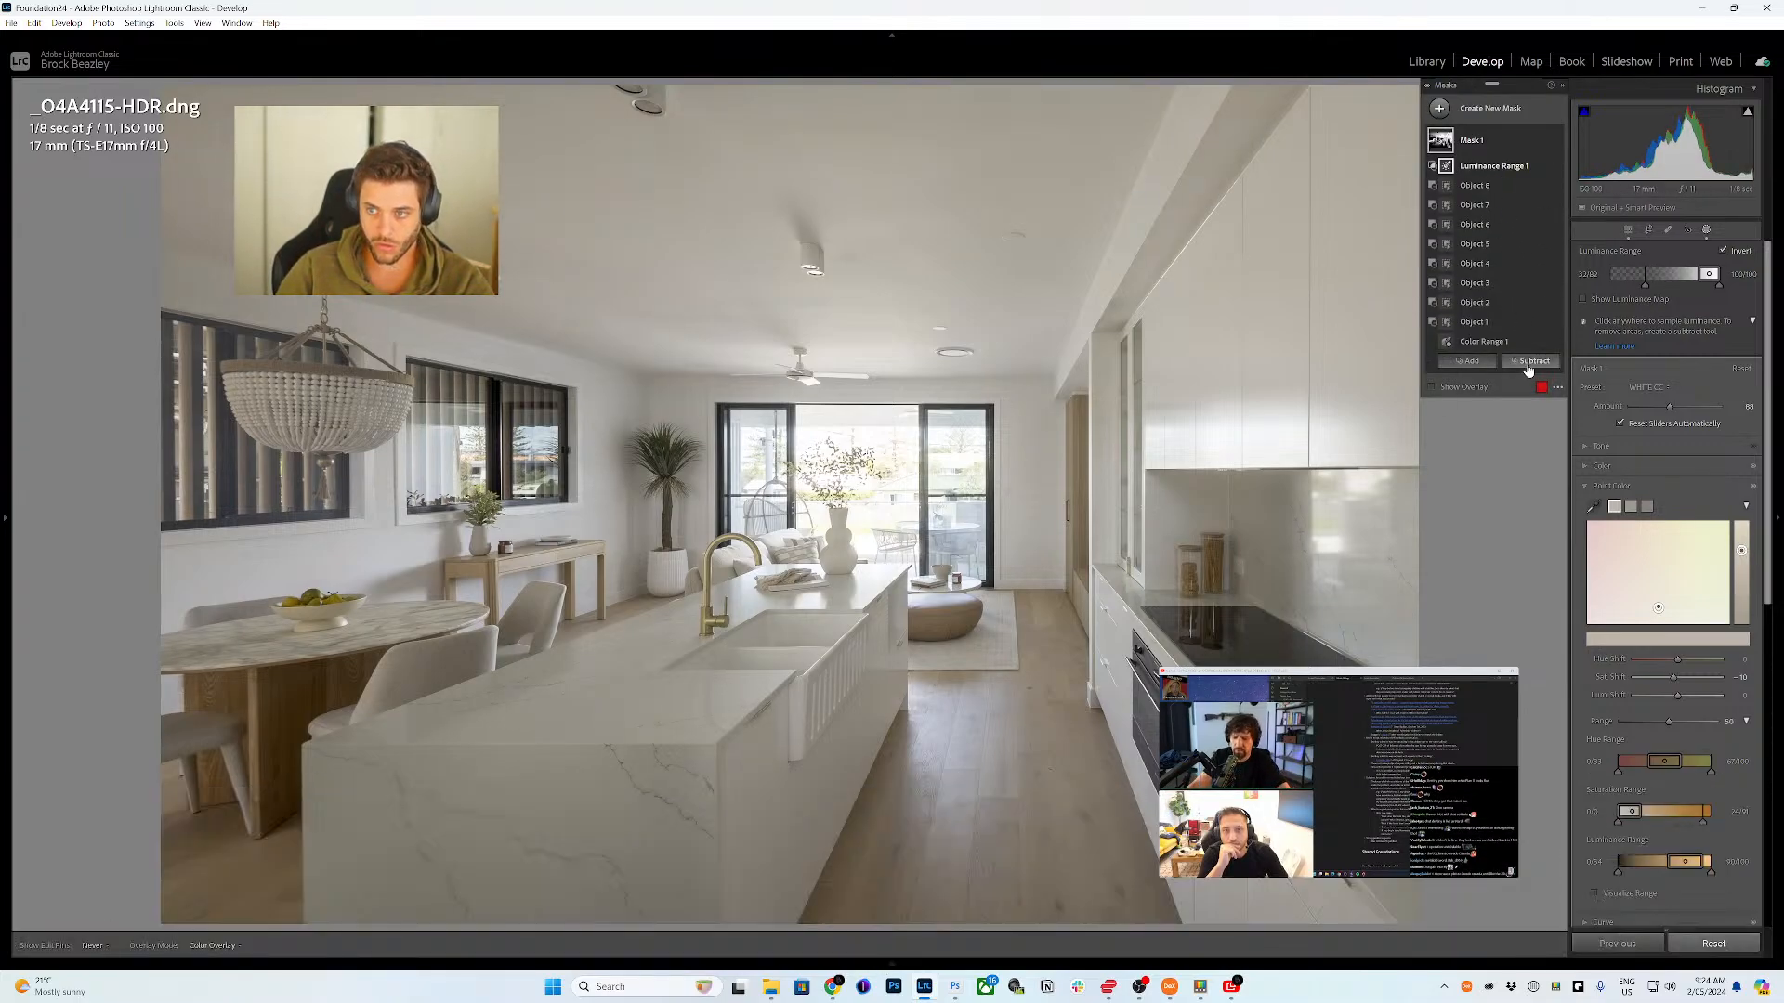
left_click(1530, 363)
left_click(1539, 477)
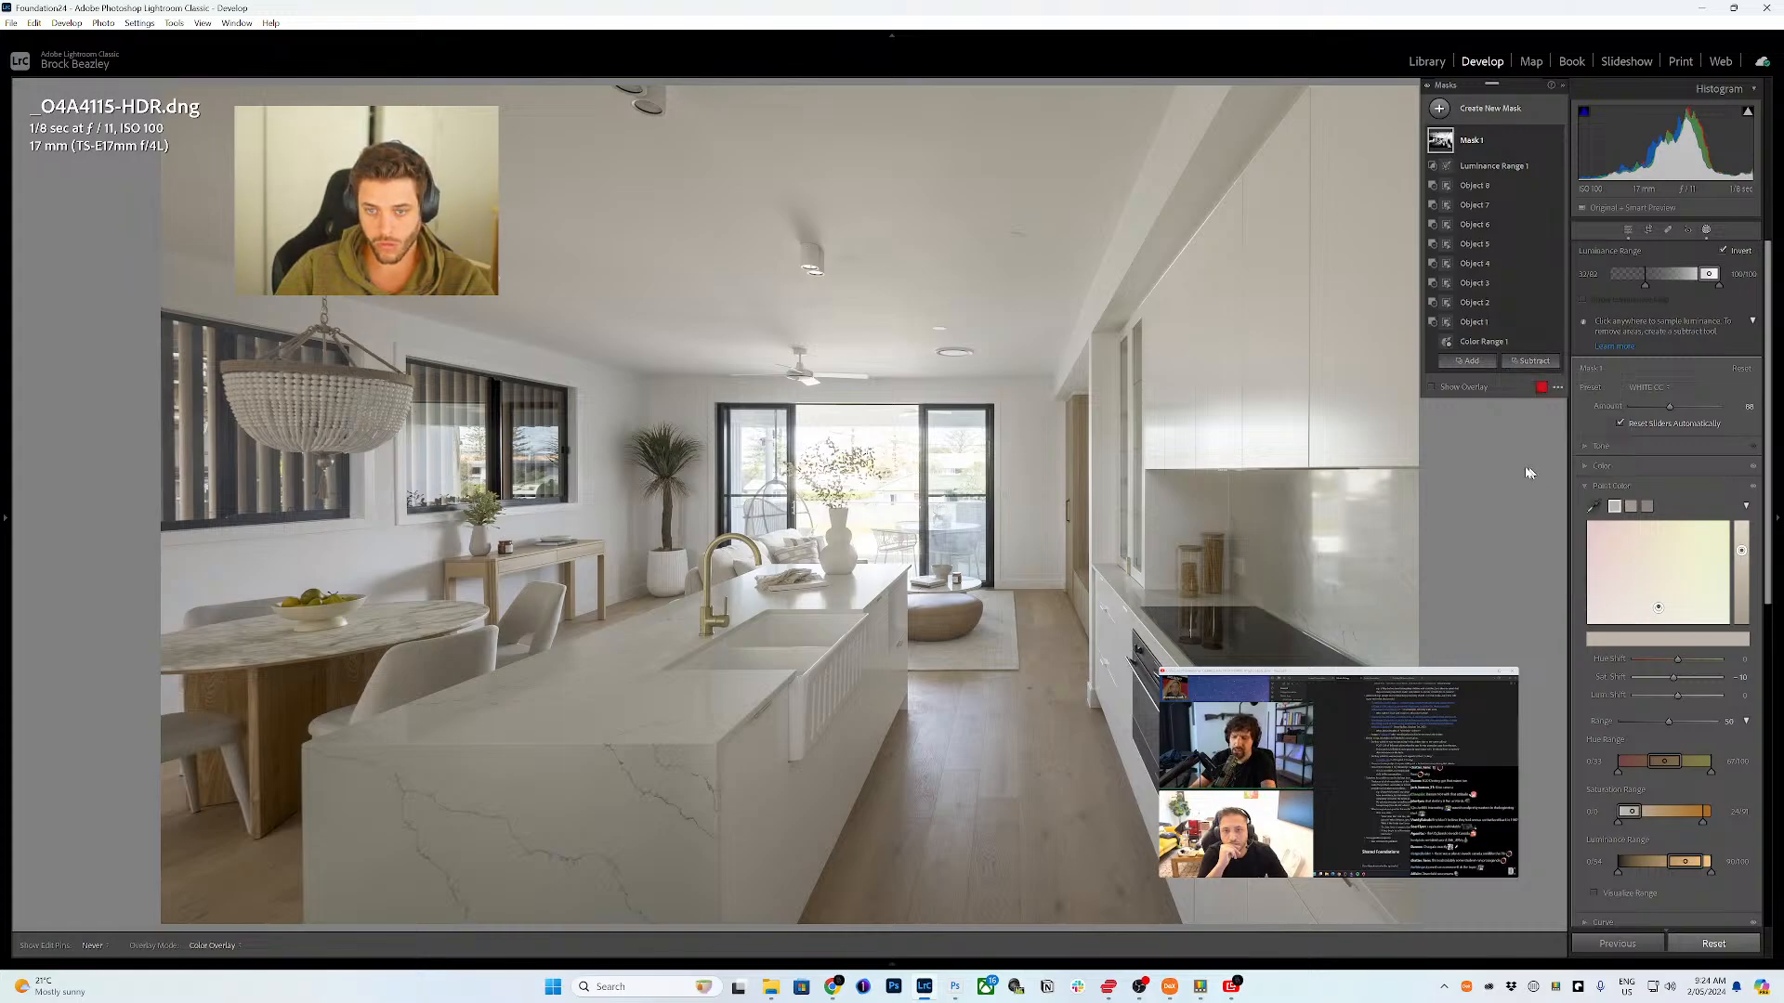
mouse_move(228, 368)
left_mouse_down()
mouse_move(406, 364)
mouse_move(372, 364)
left_mouse_up()
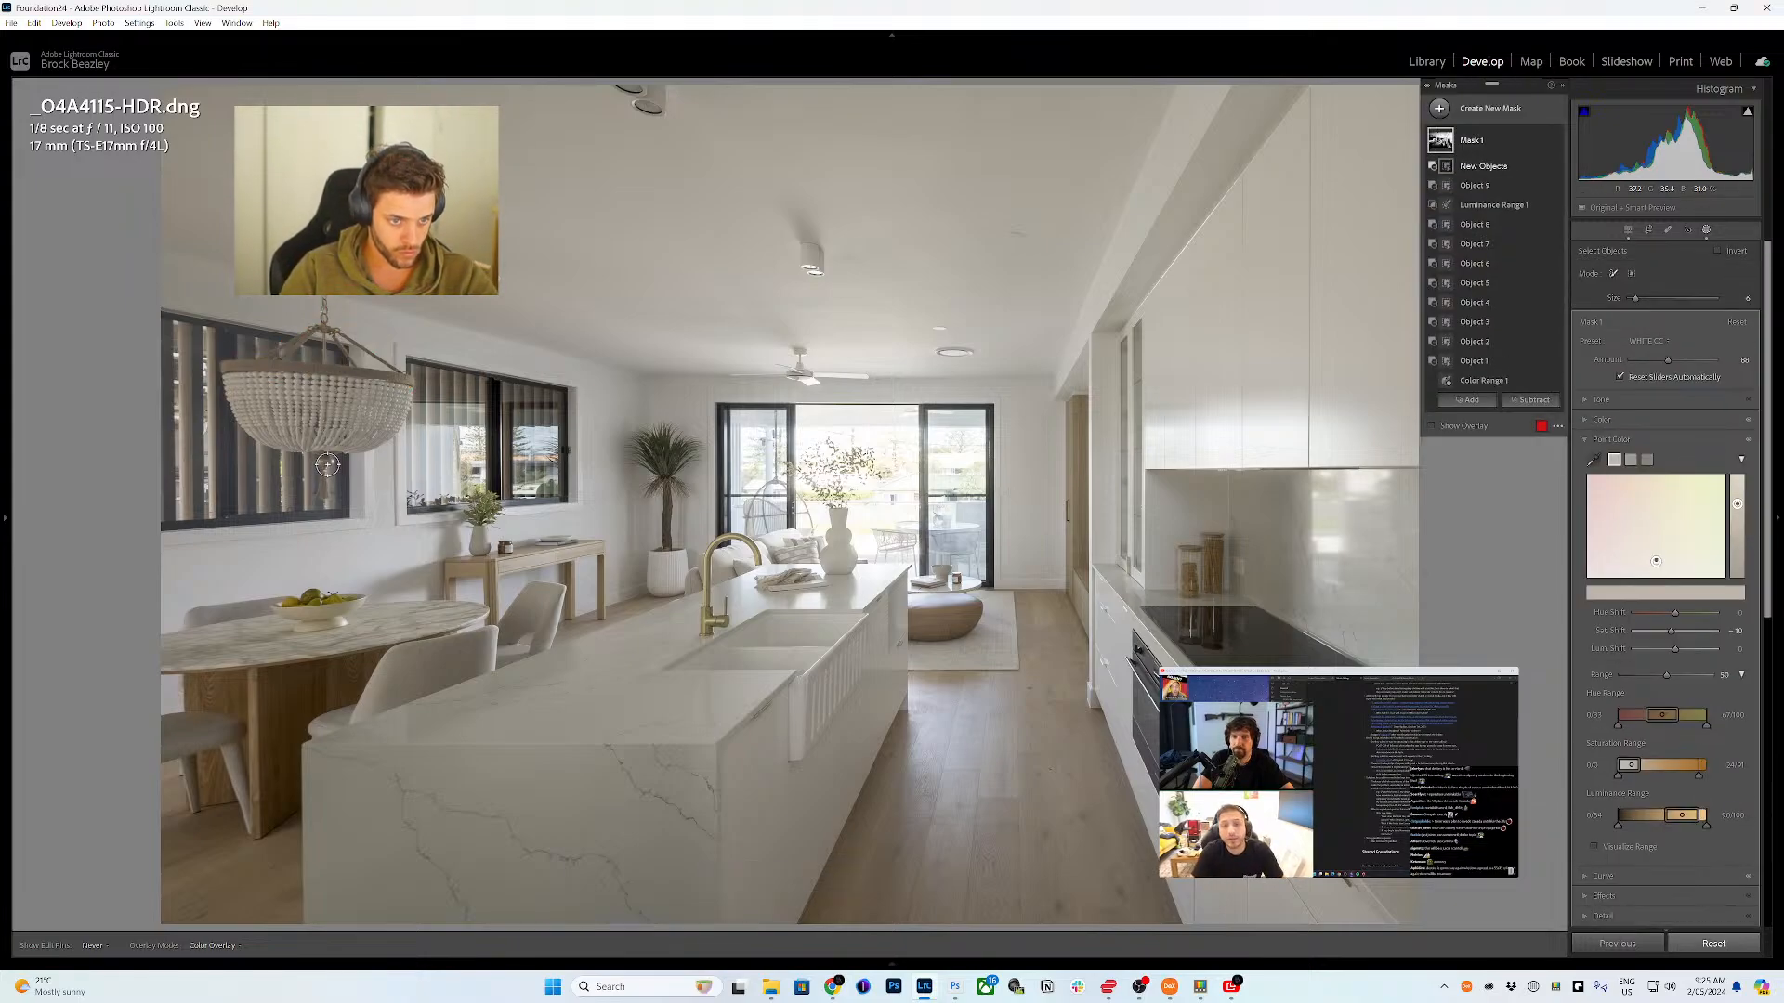
left_click_drag(327, 455, 327, 494)
mouse_move(439, 407)
left_mouse_down()
mouse_move(405, 386)
mouse_move(394, 418)
left_mouse_up()
key("ctrl+z")
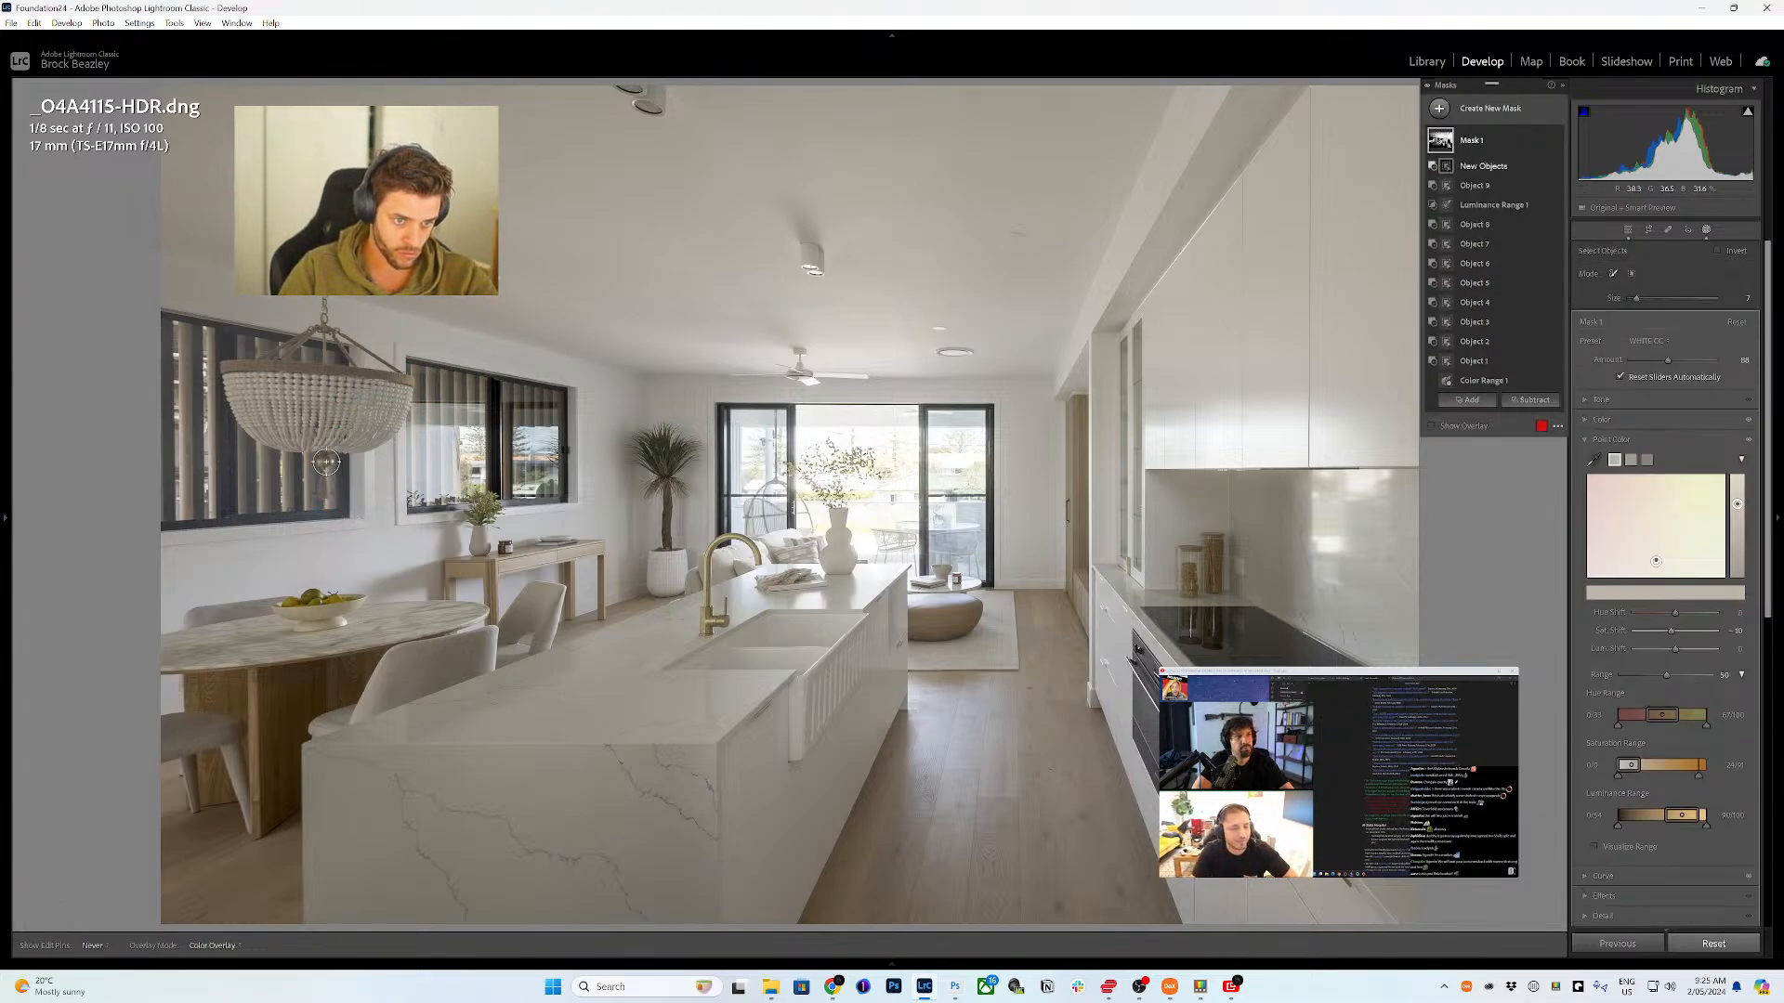
left_click_drag(327, 464, 321, 464)
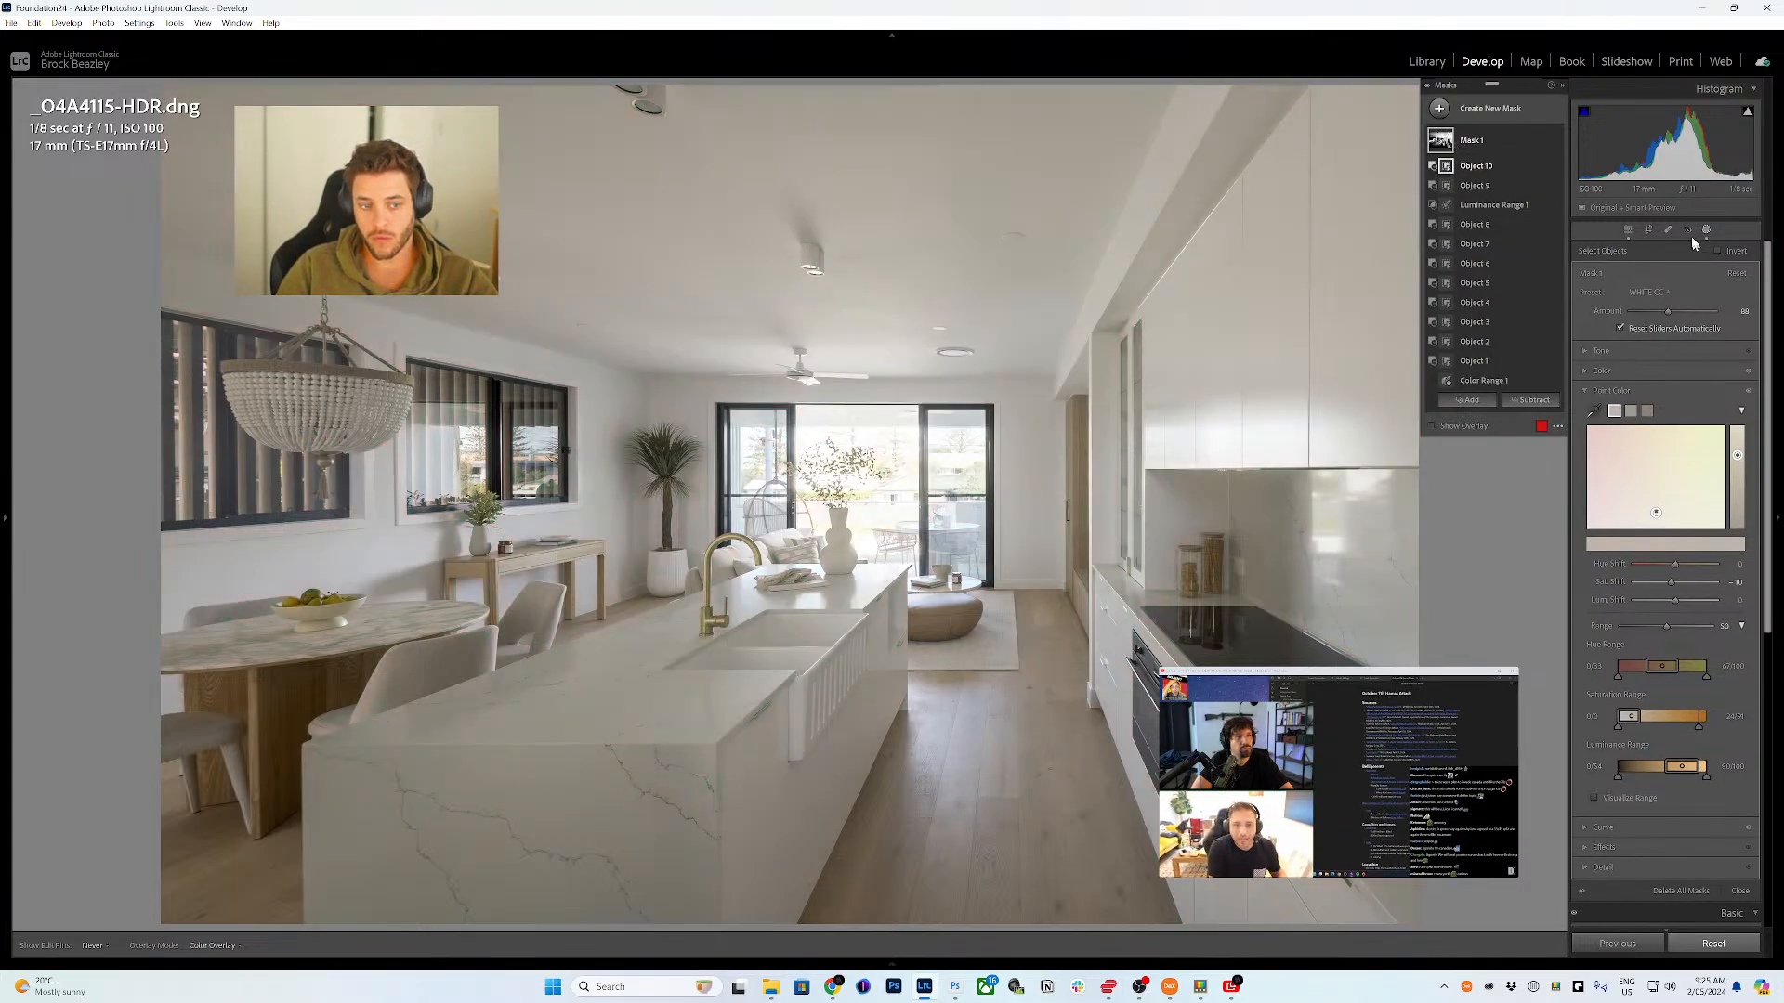
left_click(1707, 232)
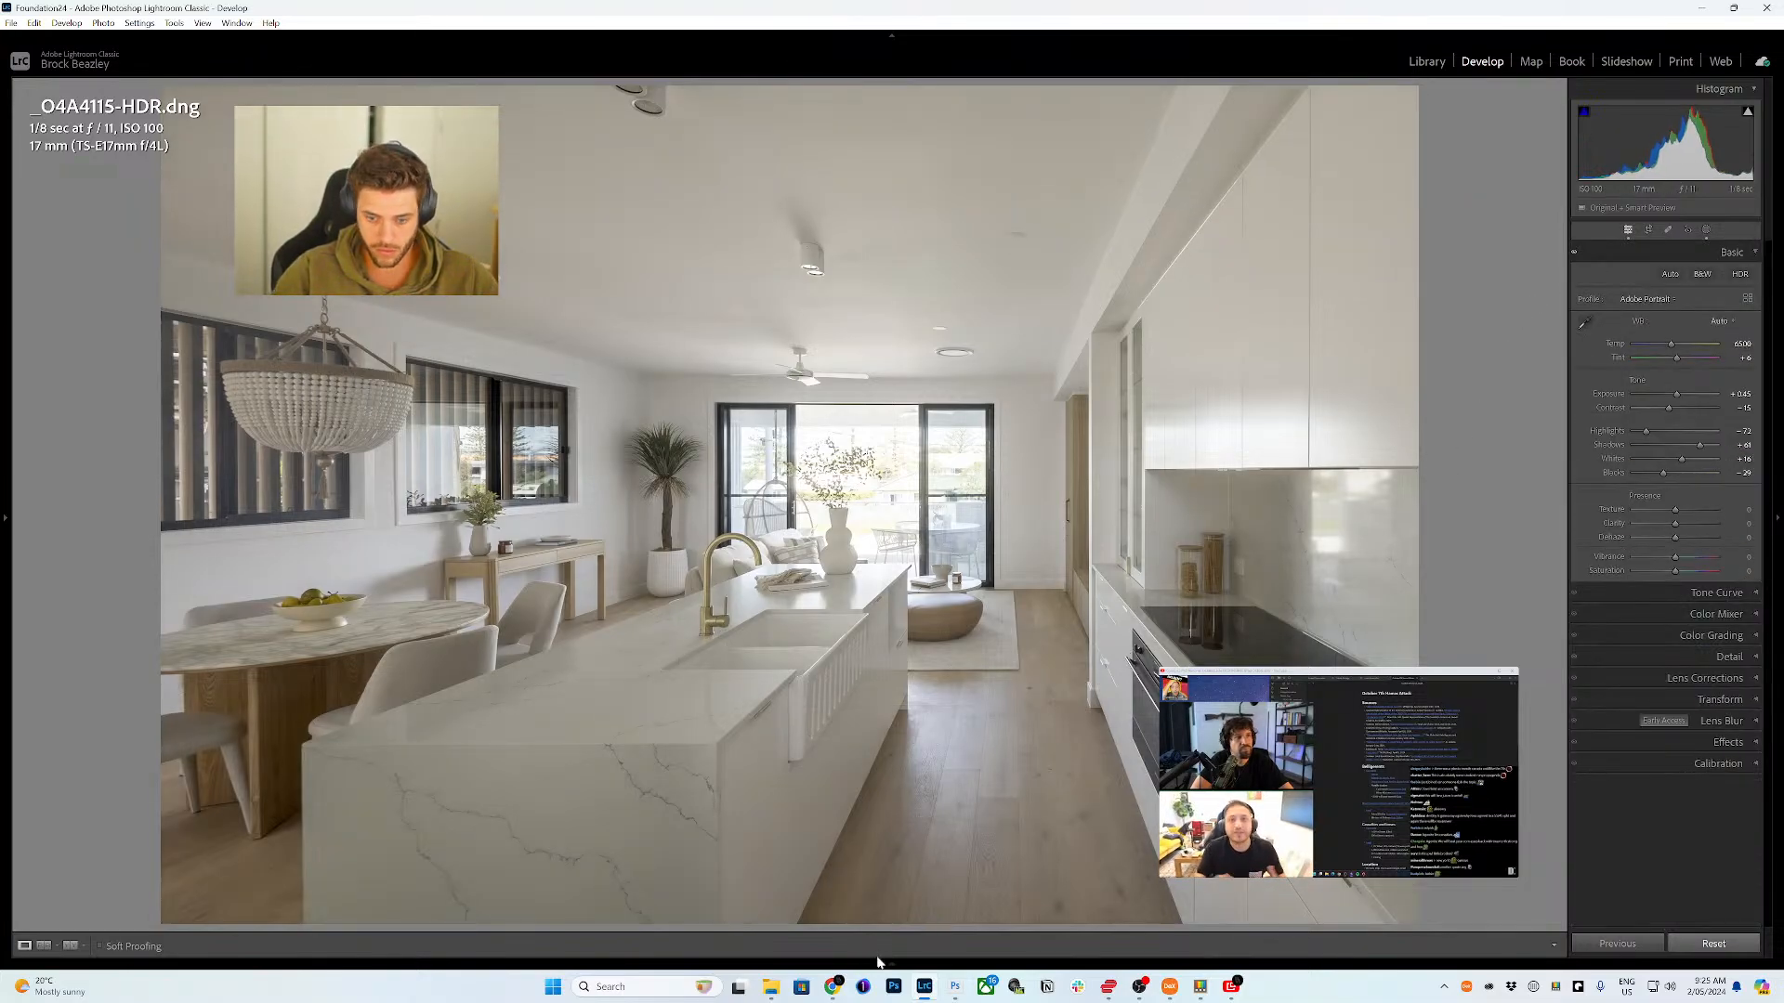
- Open _O4A4120-HDR and set Mask 1 to subtract selected objects
mouse_move(883, 966)
left_click(1235, 906)
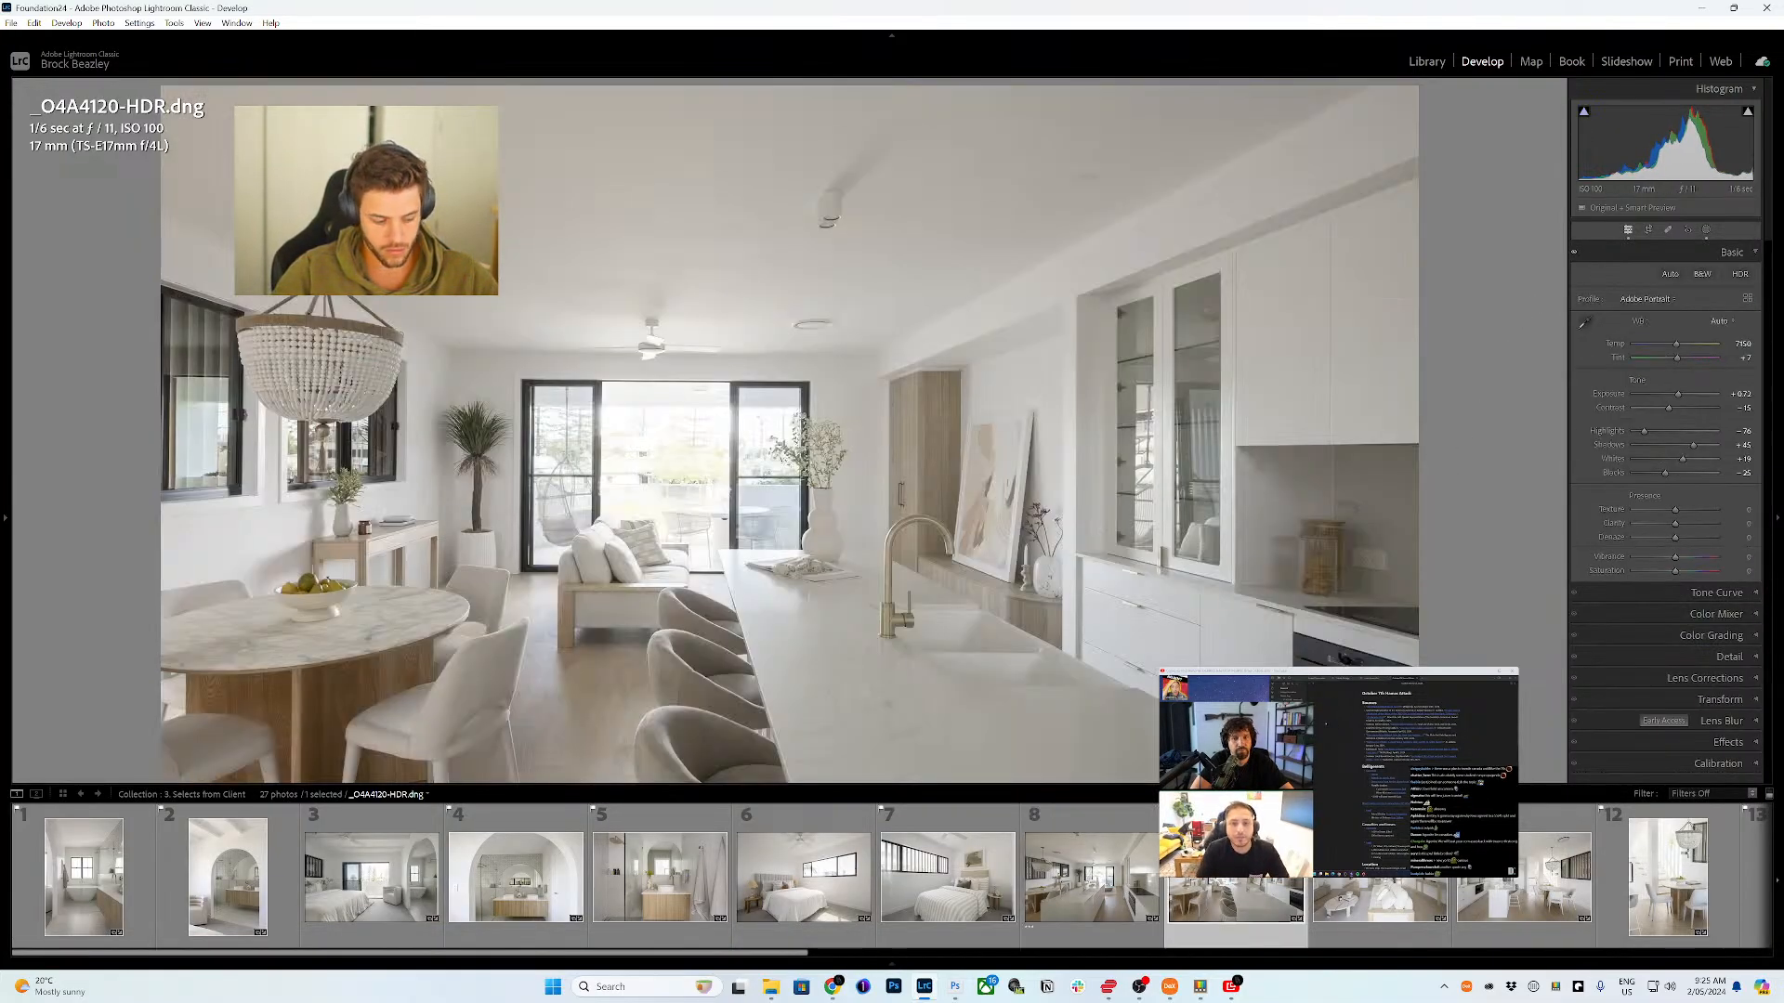
left_click(1705, 230)
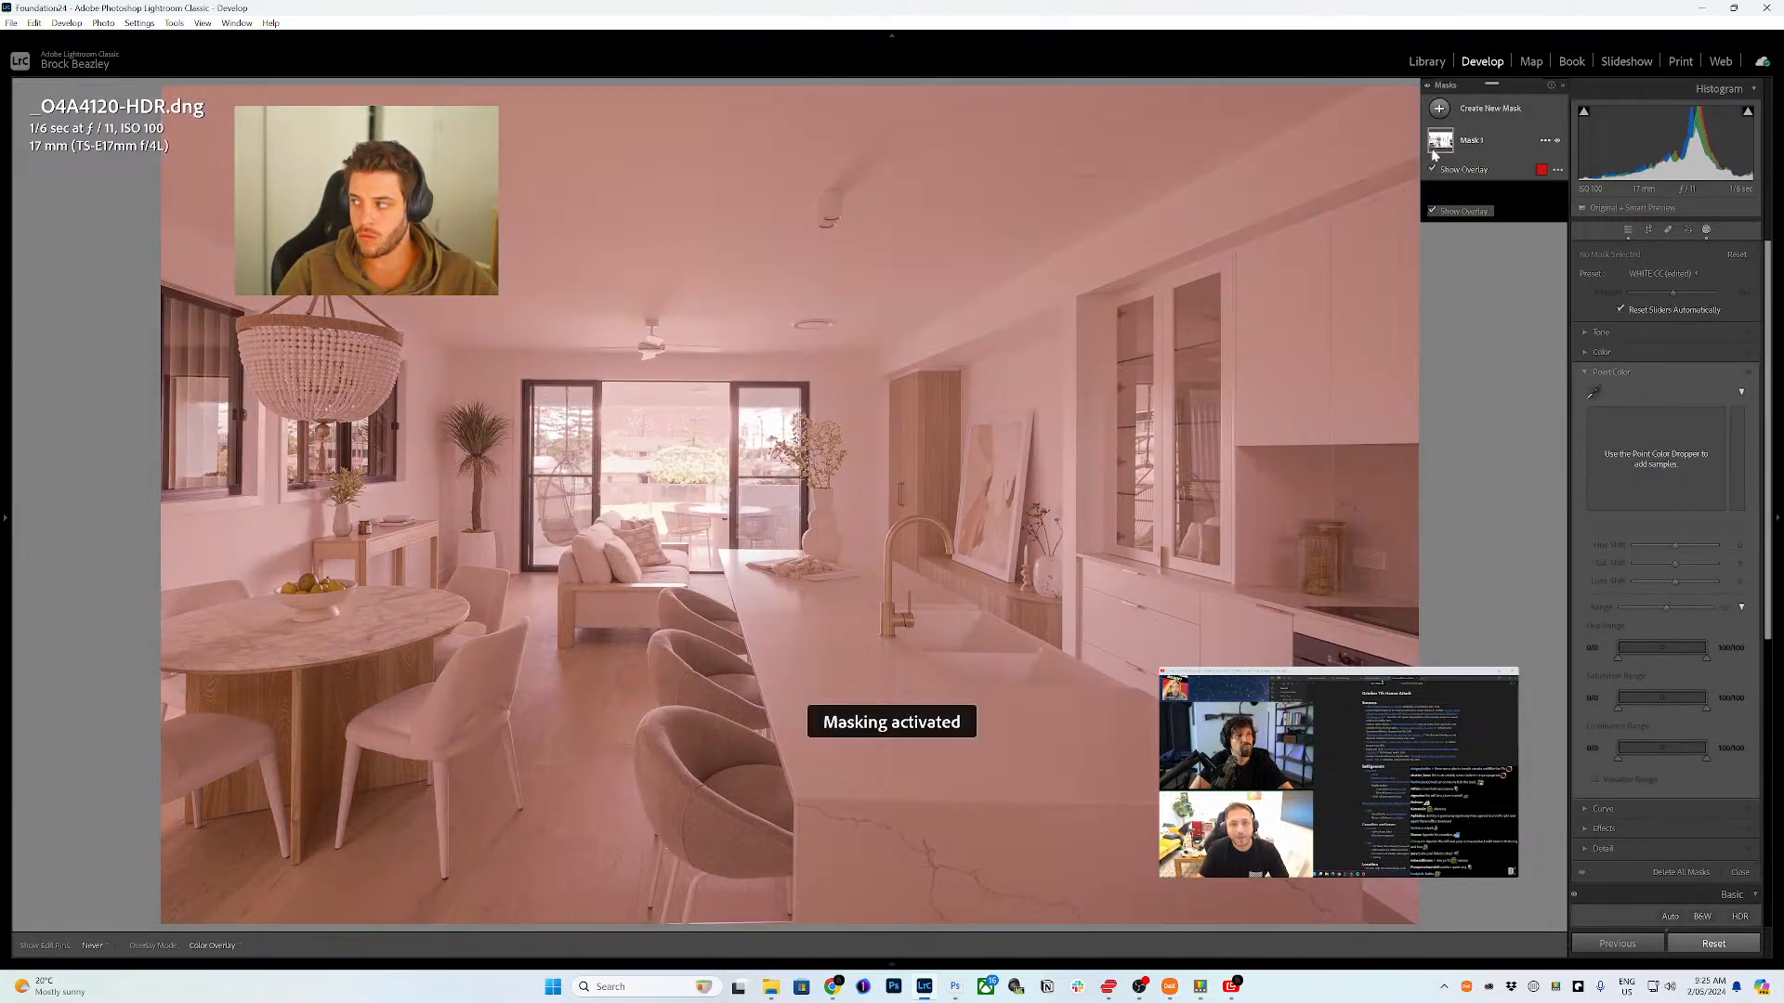
left_click(1438, 144)
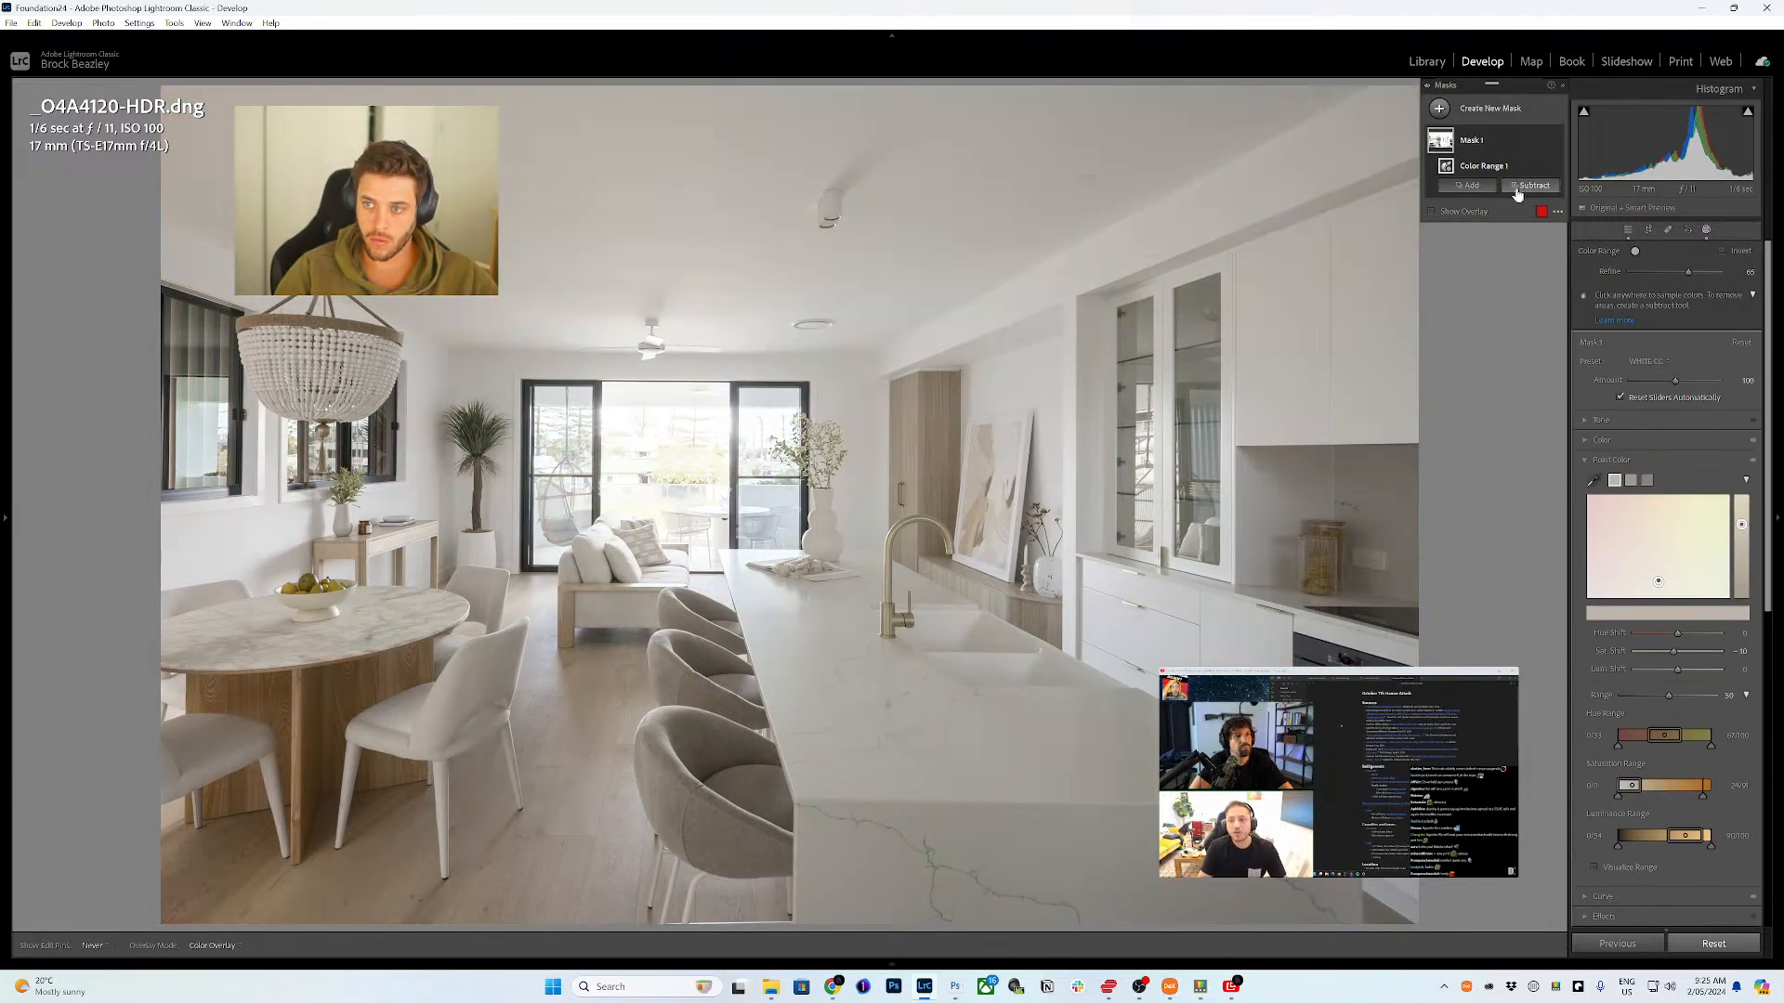
left_click(1531, 185)
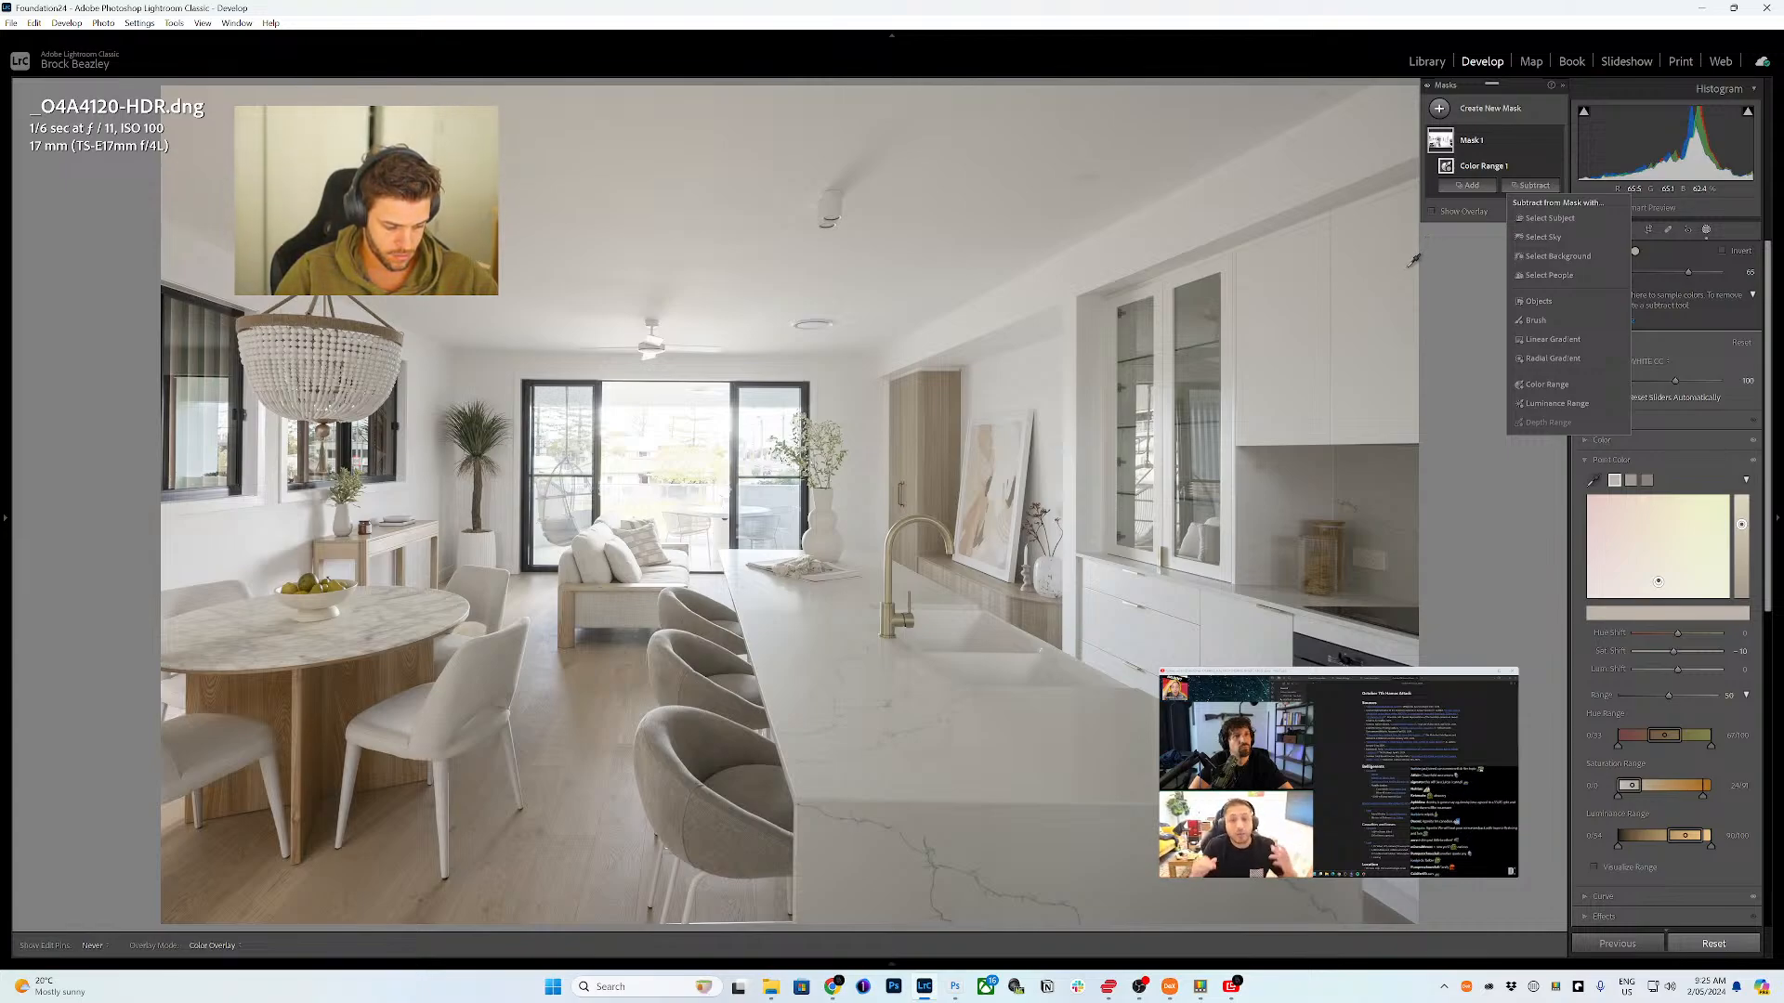
left_click(1539, 301)
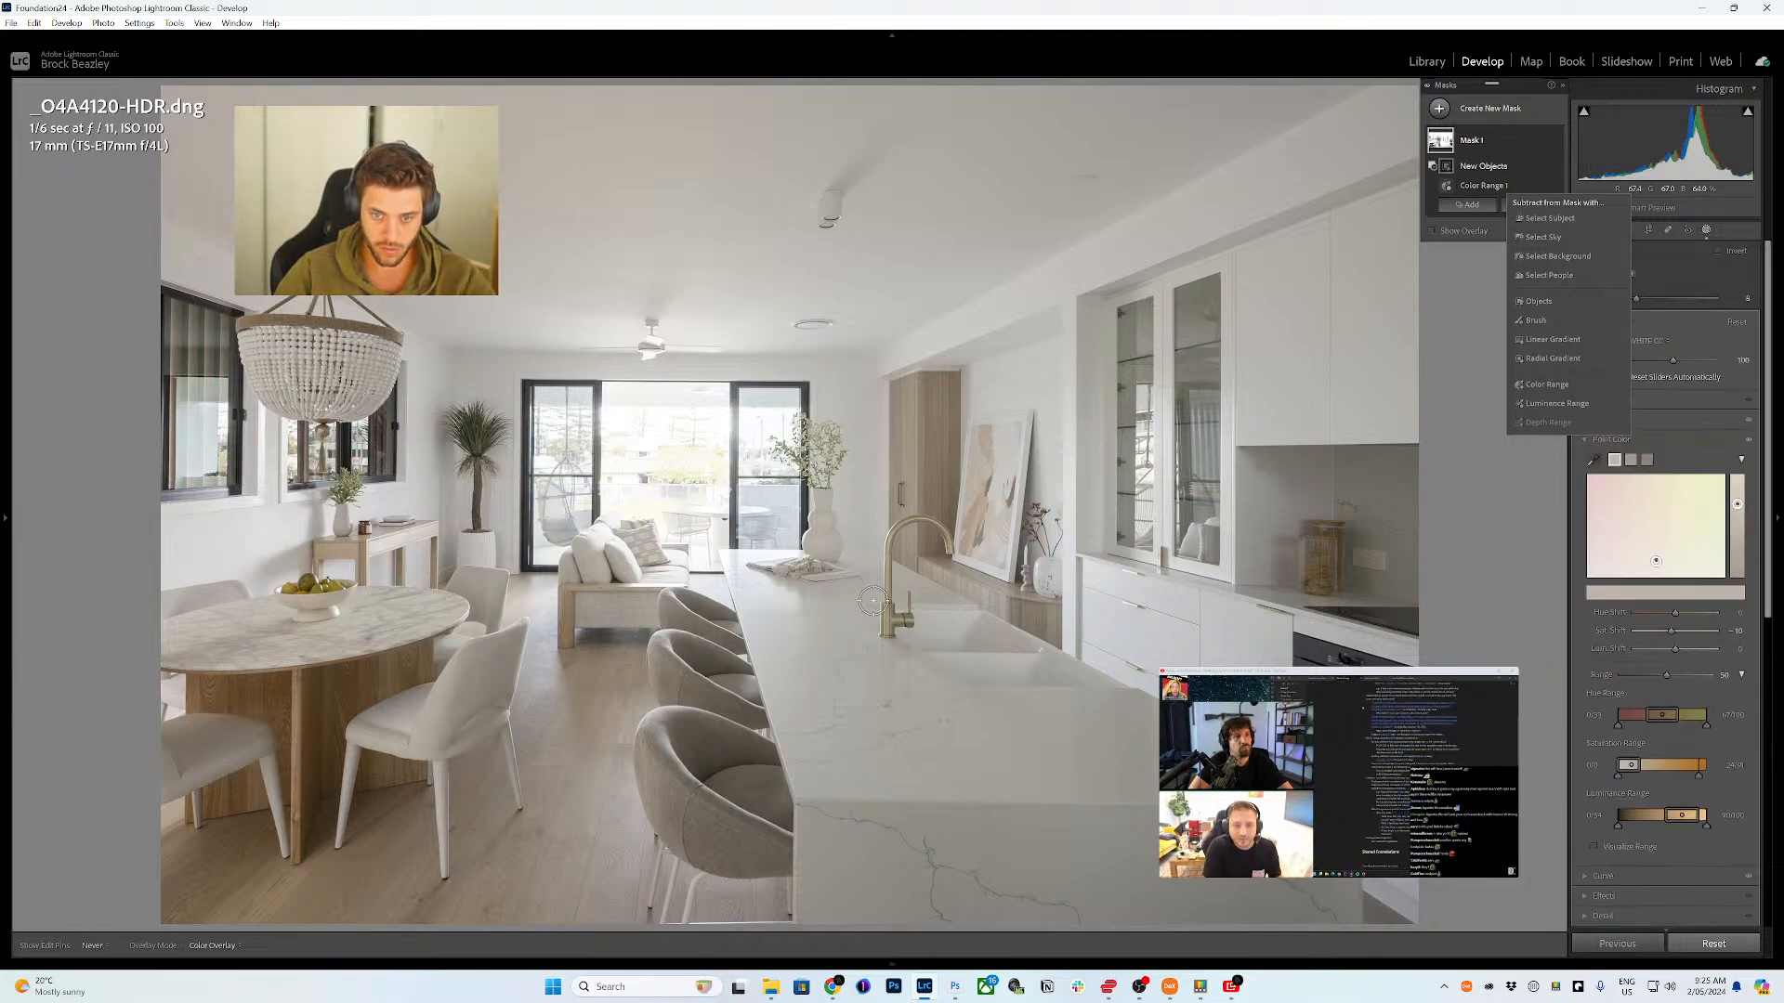
- Brush-select the tap, counter jar, dining table and chair back as objects
mouse_move(875, 609)
left_mouse_down()
mouse_move(906, 619)
mouse_move(887, 550)
mouse_move(920, 517)
mouse_move(957, 562)
left_mouse_up()
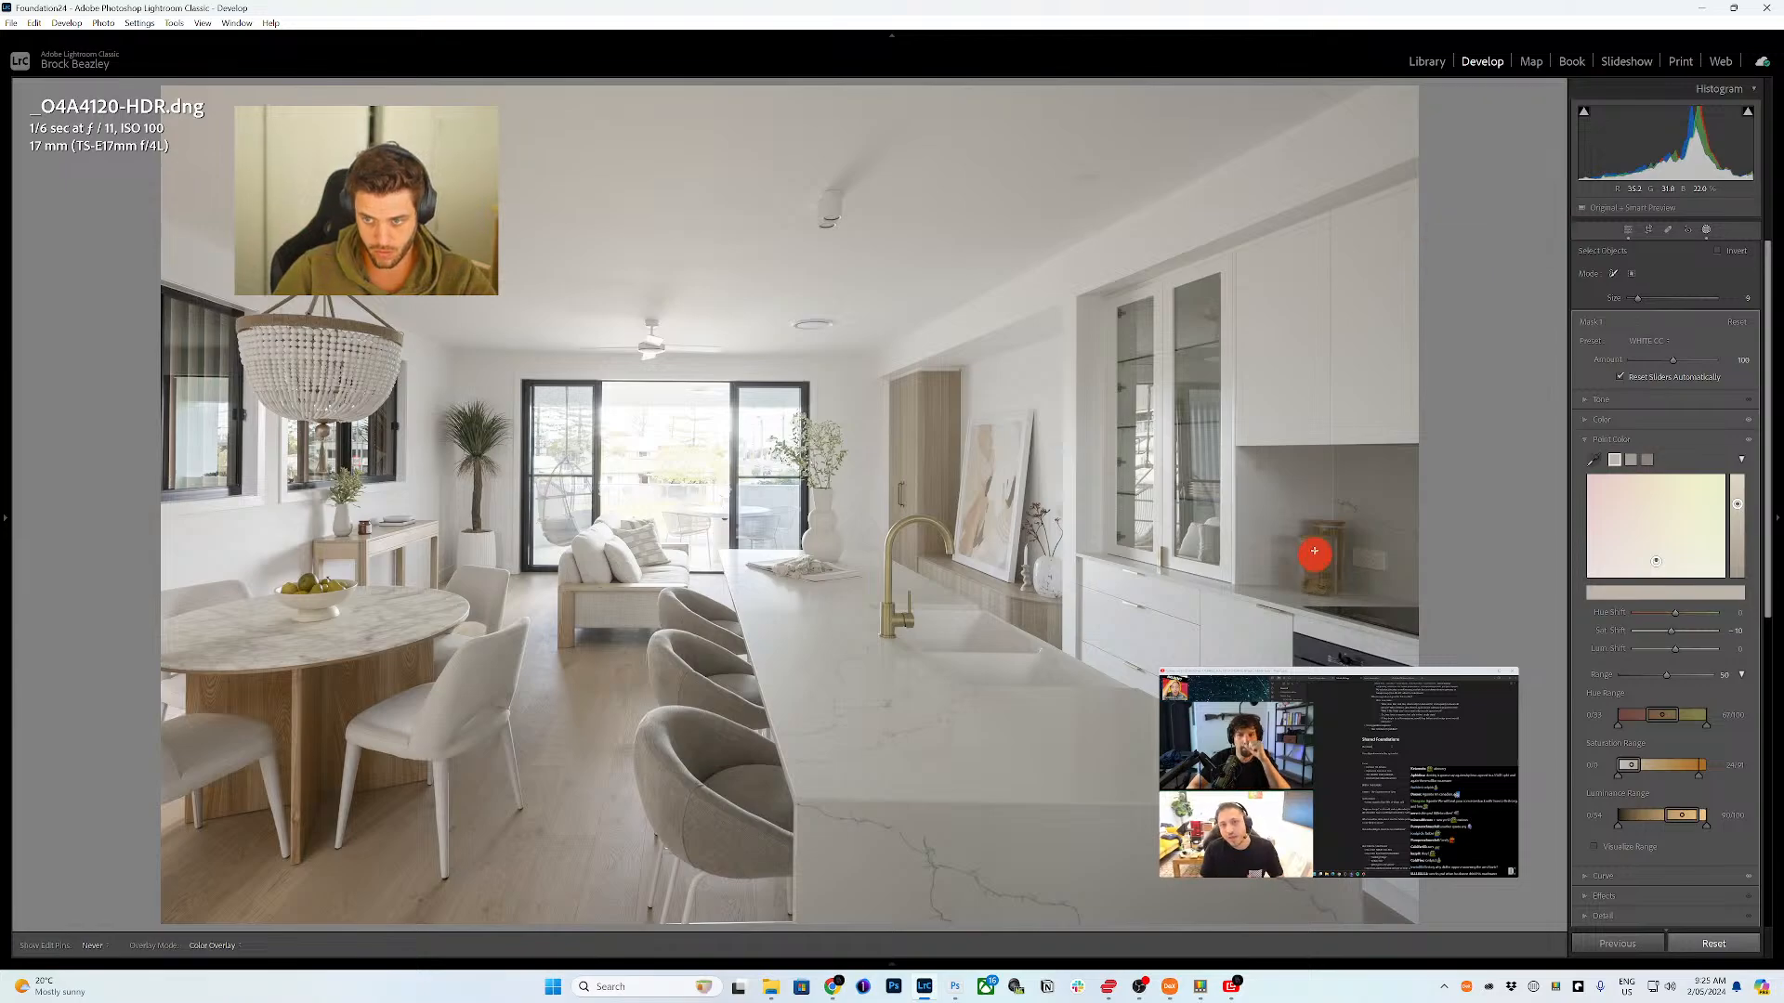
mouse_move(1314, 551)
left_mouse_down()
mouse_move(1338, 544)
mouse_move(1314, 525)
mouse_move(1319, 590)
mouse_move(1324, 553)
left_mouse_up()
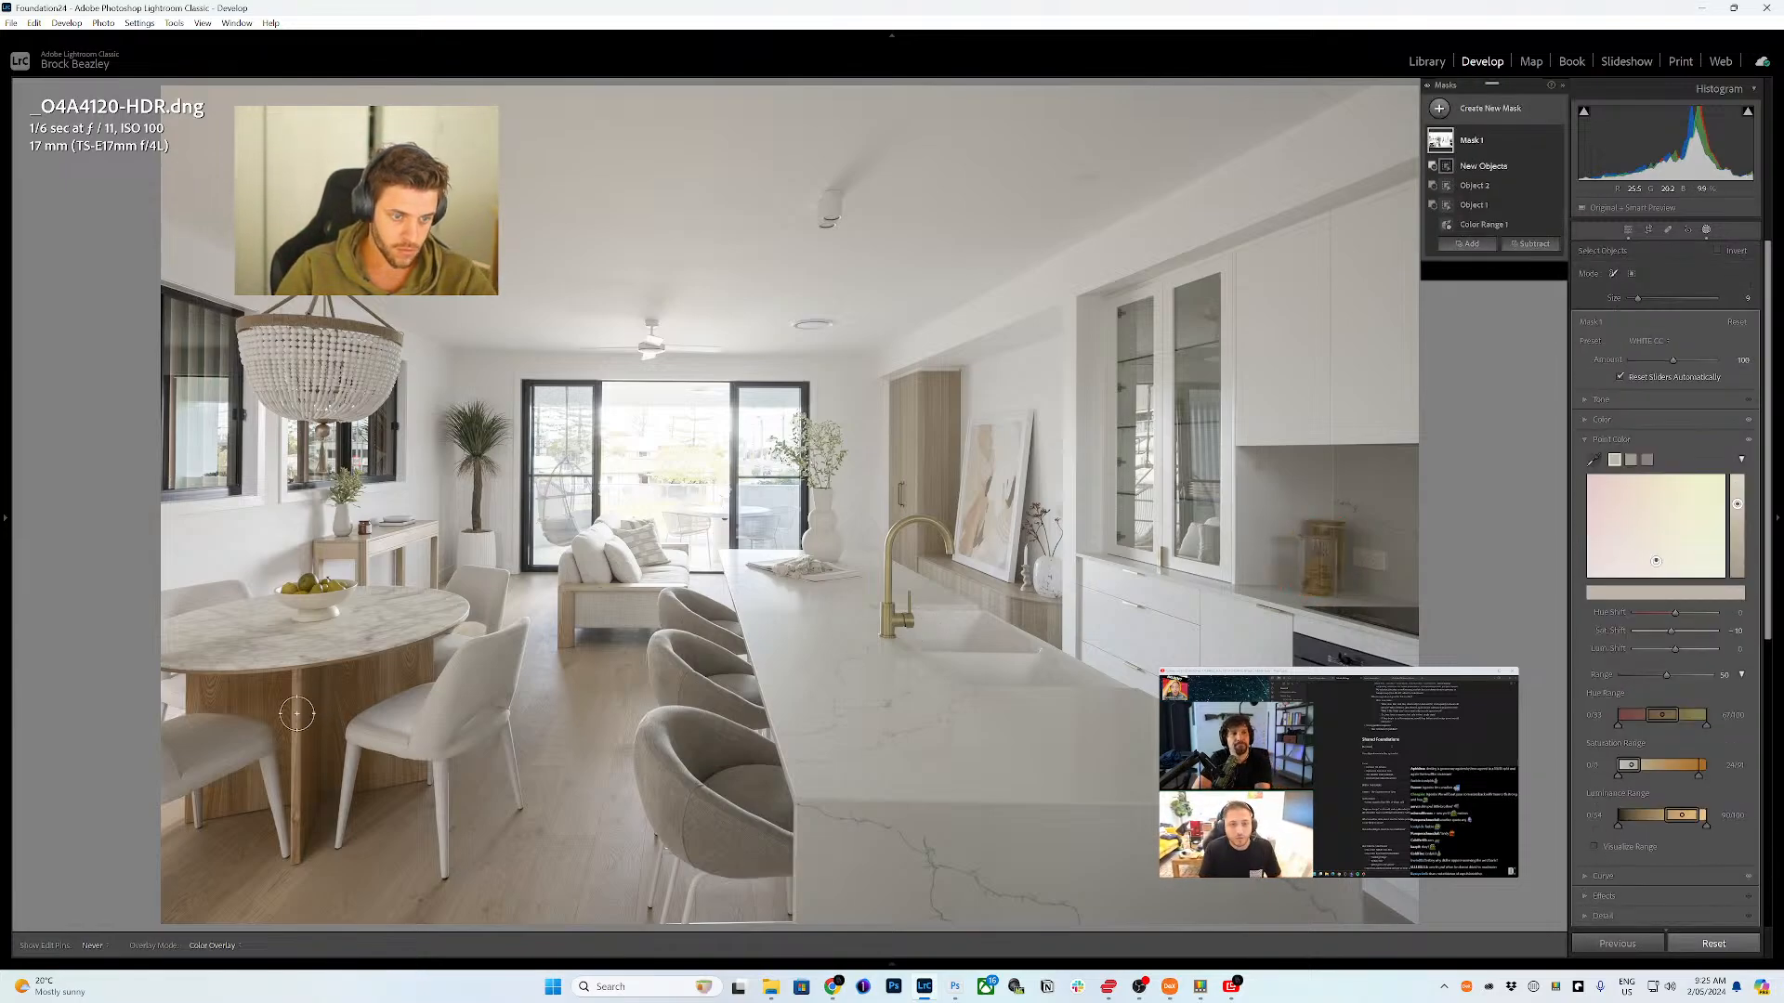
scroll(297, 713, "up", 3)
mouse_move(297, 713)
left_mouse_down()
mouse_move(307, 687)
mouse_move(185, 692)
mouse_move(303, 764)
mouse_move(299, 841)
mouse_move(327, 711)
mouse_move(414, 651)
mouse_move(353, 697)
mouse_move(335, 808)
left_mouse_up()
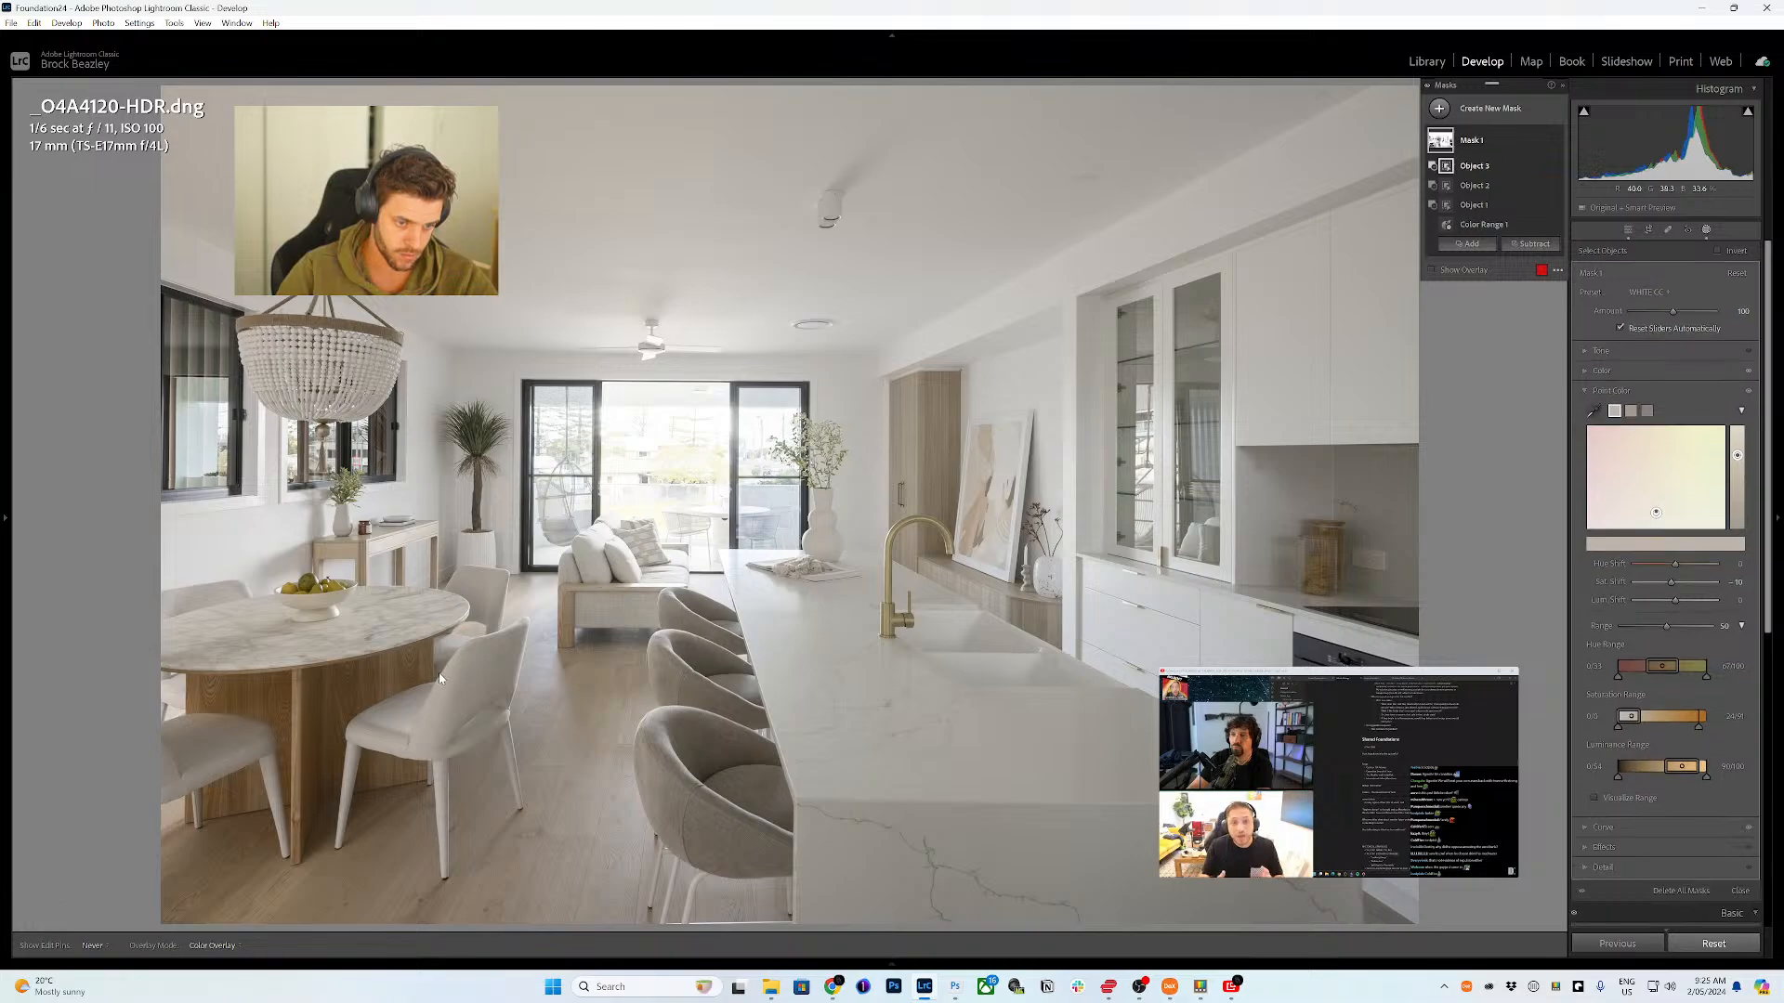
left_click_drag(377, 771, 414, 767)
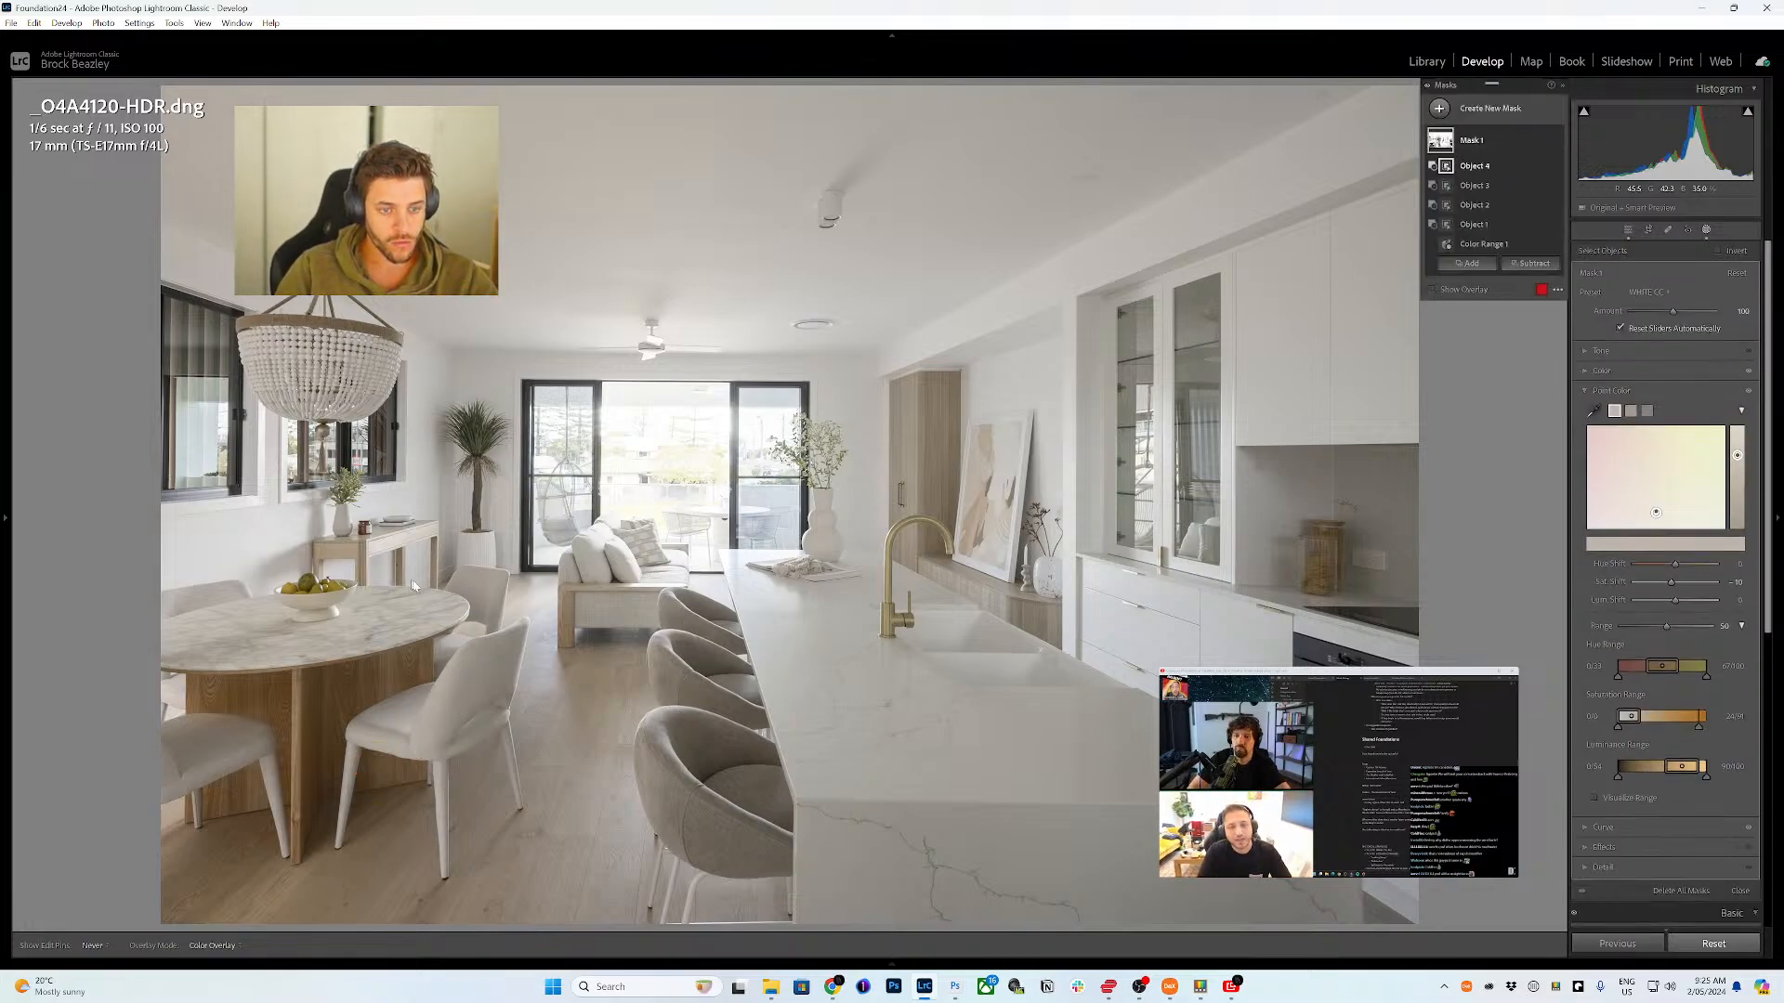
- Add the chandelier, table vase, sofa and plant pot as separate object selections
mouse_move(307, 321)
left_mouse_down()
mouse_move(249, 326)
mouse_move(371, 324)
left_mouse_up()
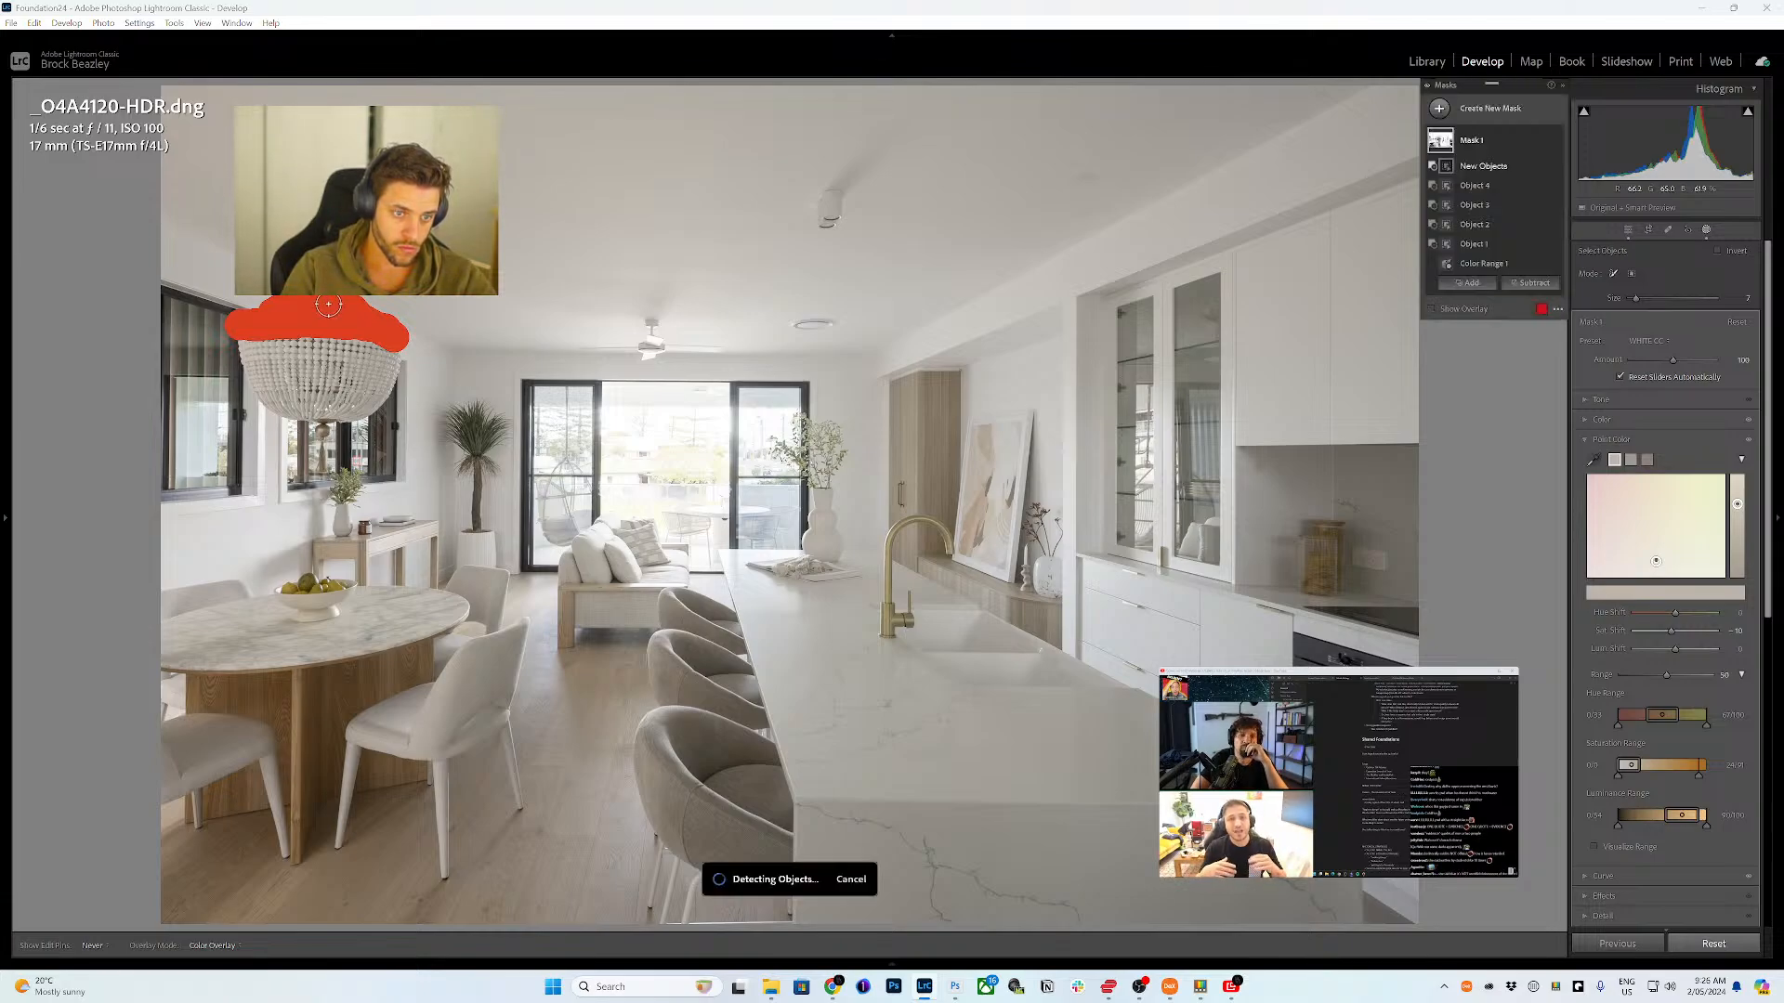
key("alt+o")
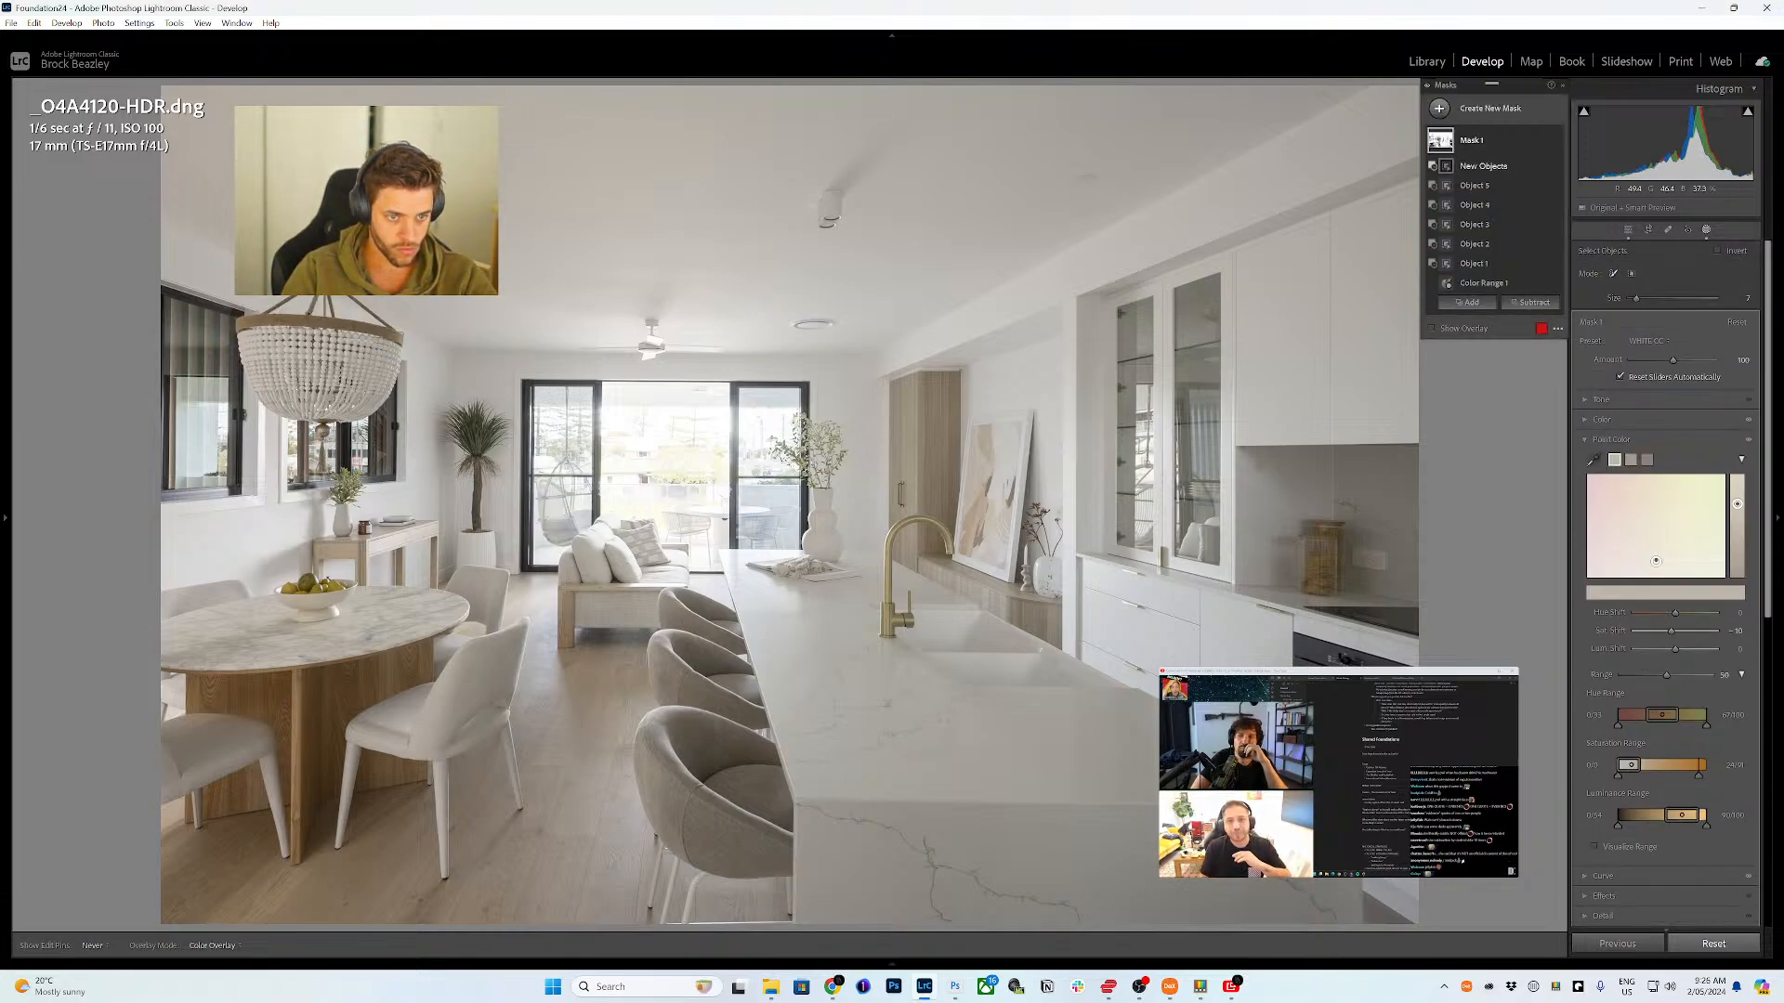
left_click_drag(322, 430, 322, 467)
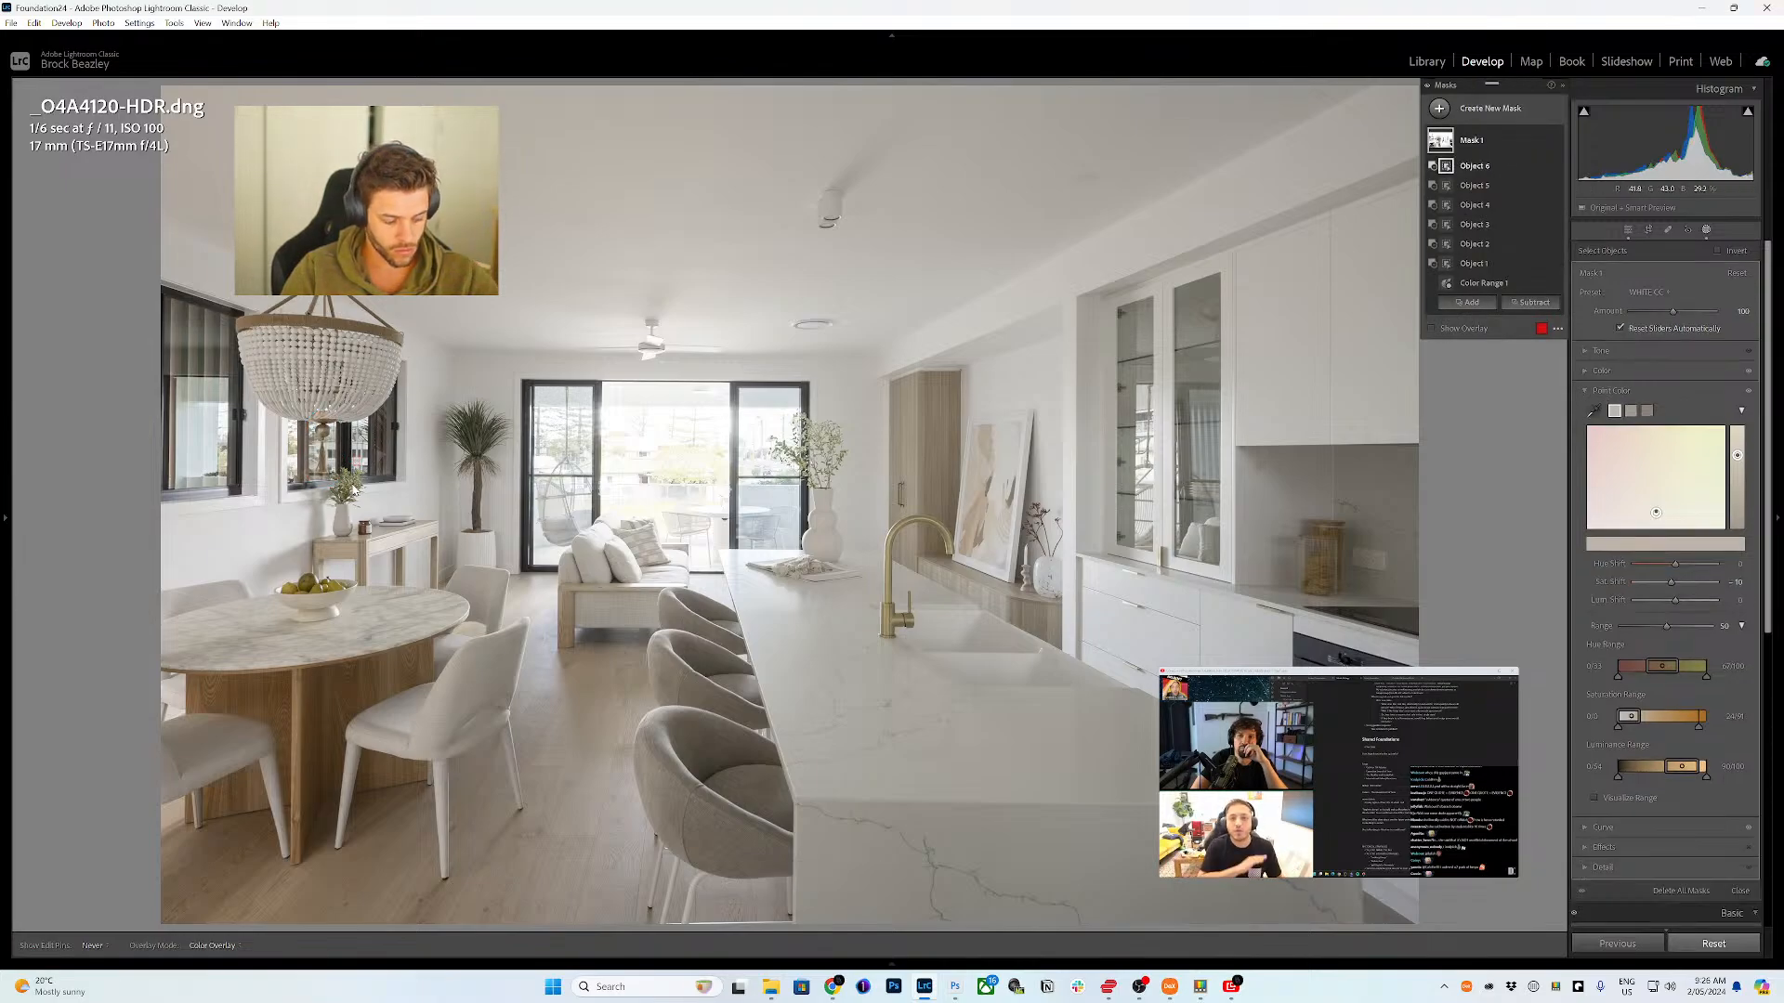
mouse_move(382, 544)
left_mouse_down()
mouse_move(321, 552)
mouse_move(323, 579)
mouse_move(345, 536)
mouse_move(363, 561)
mouse_move(428, 529)
mouse_move(430, 578)
mouse_move(427, 530)
mouse_move(398, 538)
mouse_move(404, 583)
left_mouse_up()
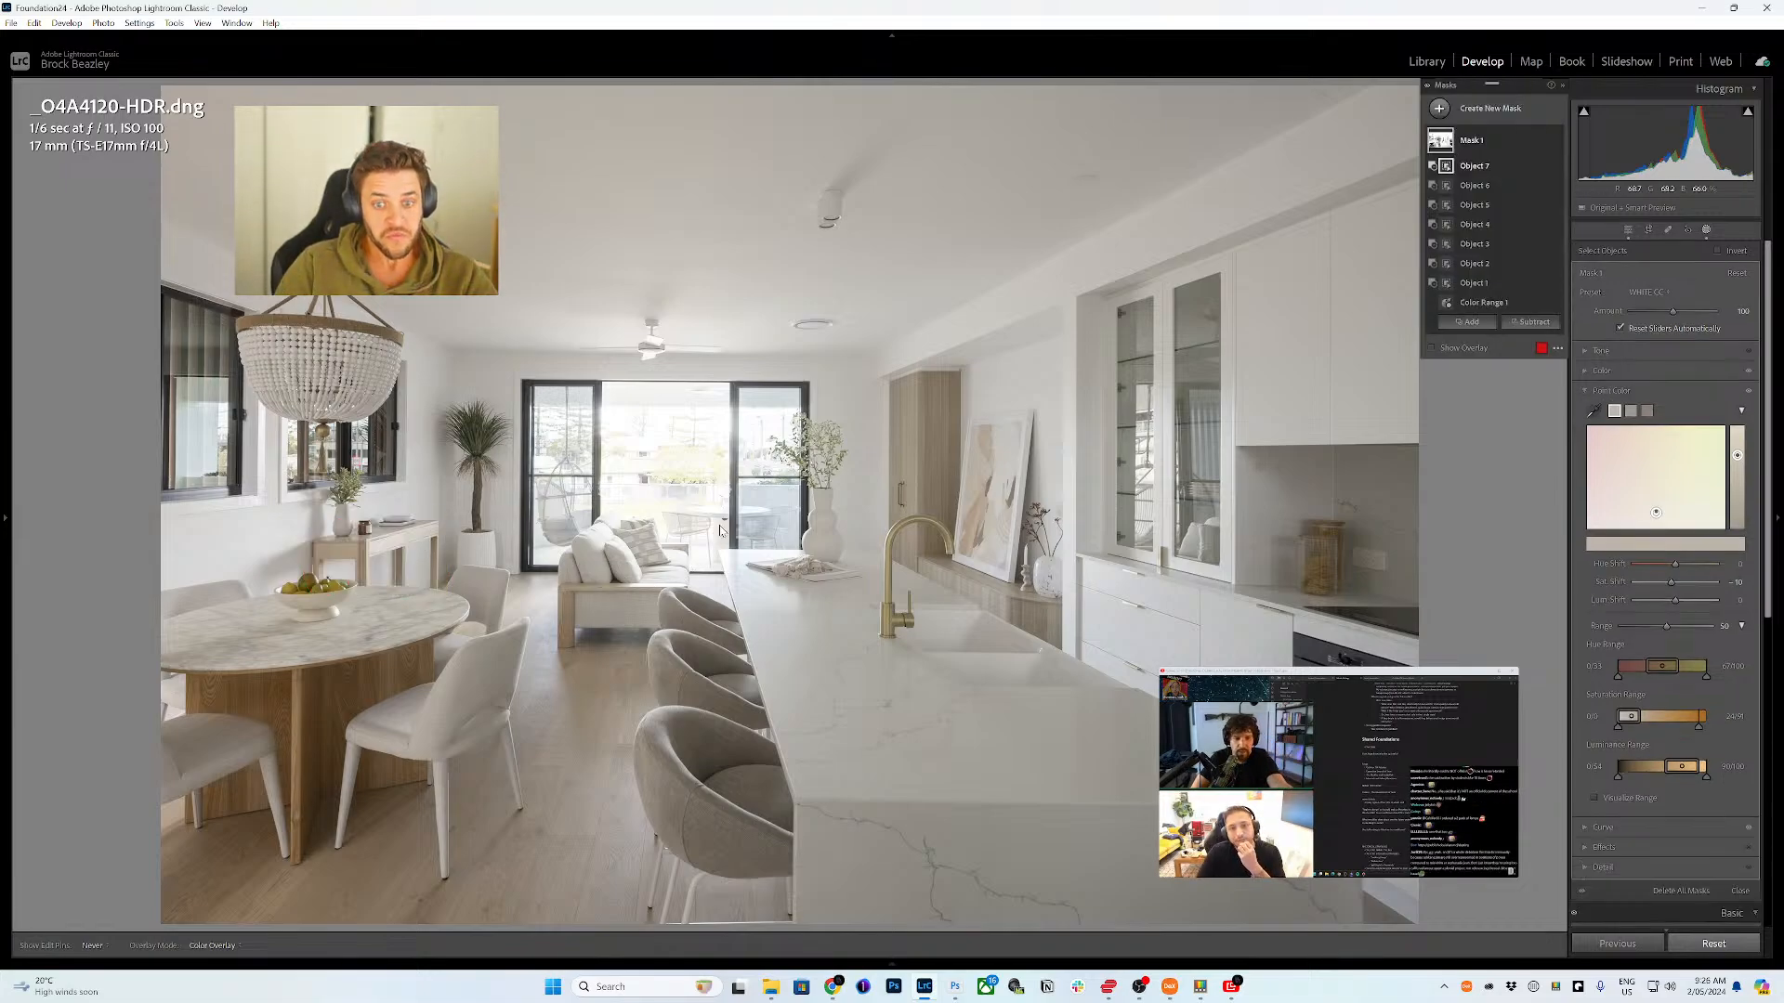
mouse_move(562, 649)
left_mouse_down()
mouse_move(567, 590)
mouse_move(679, 588)
left_mouse_up()
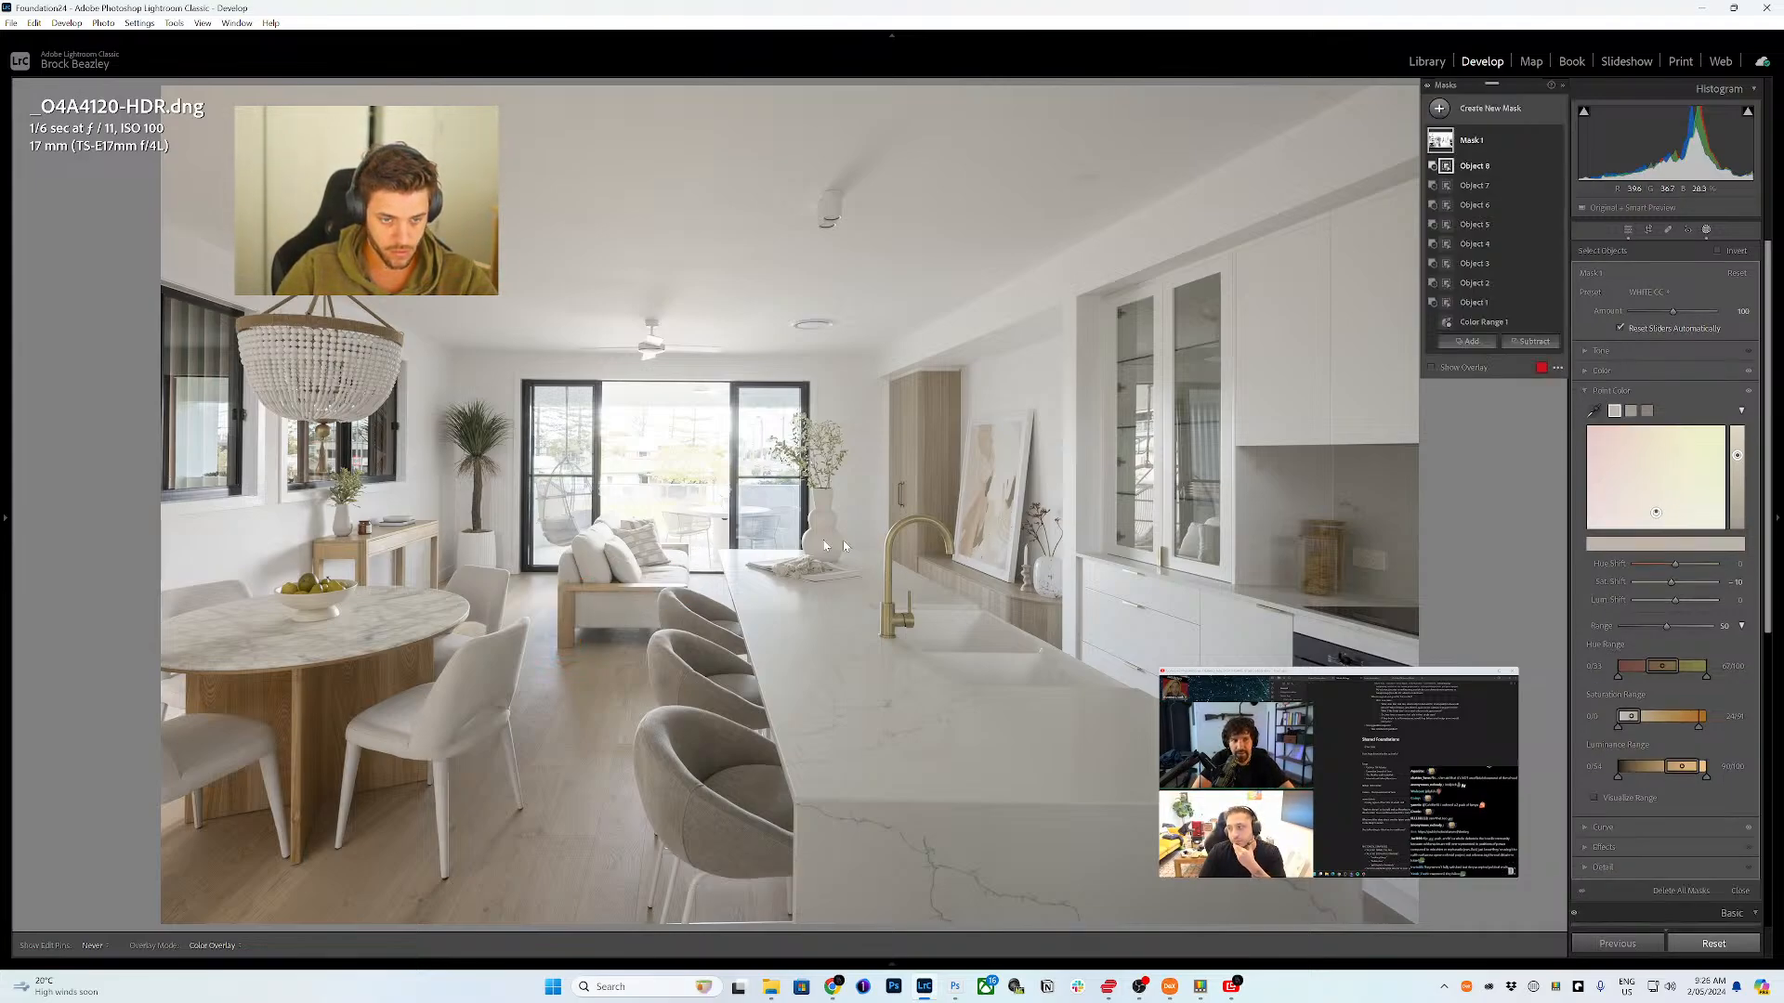
key("alt")
mouse_move(474, 527)
left_mouse_down()
mouse_move(469, 455)
mouse_move(490, 465)
mouse_move(464, 427)
mouse_move(503, 423)
left_mouse_up()
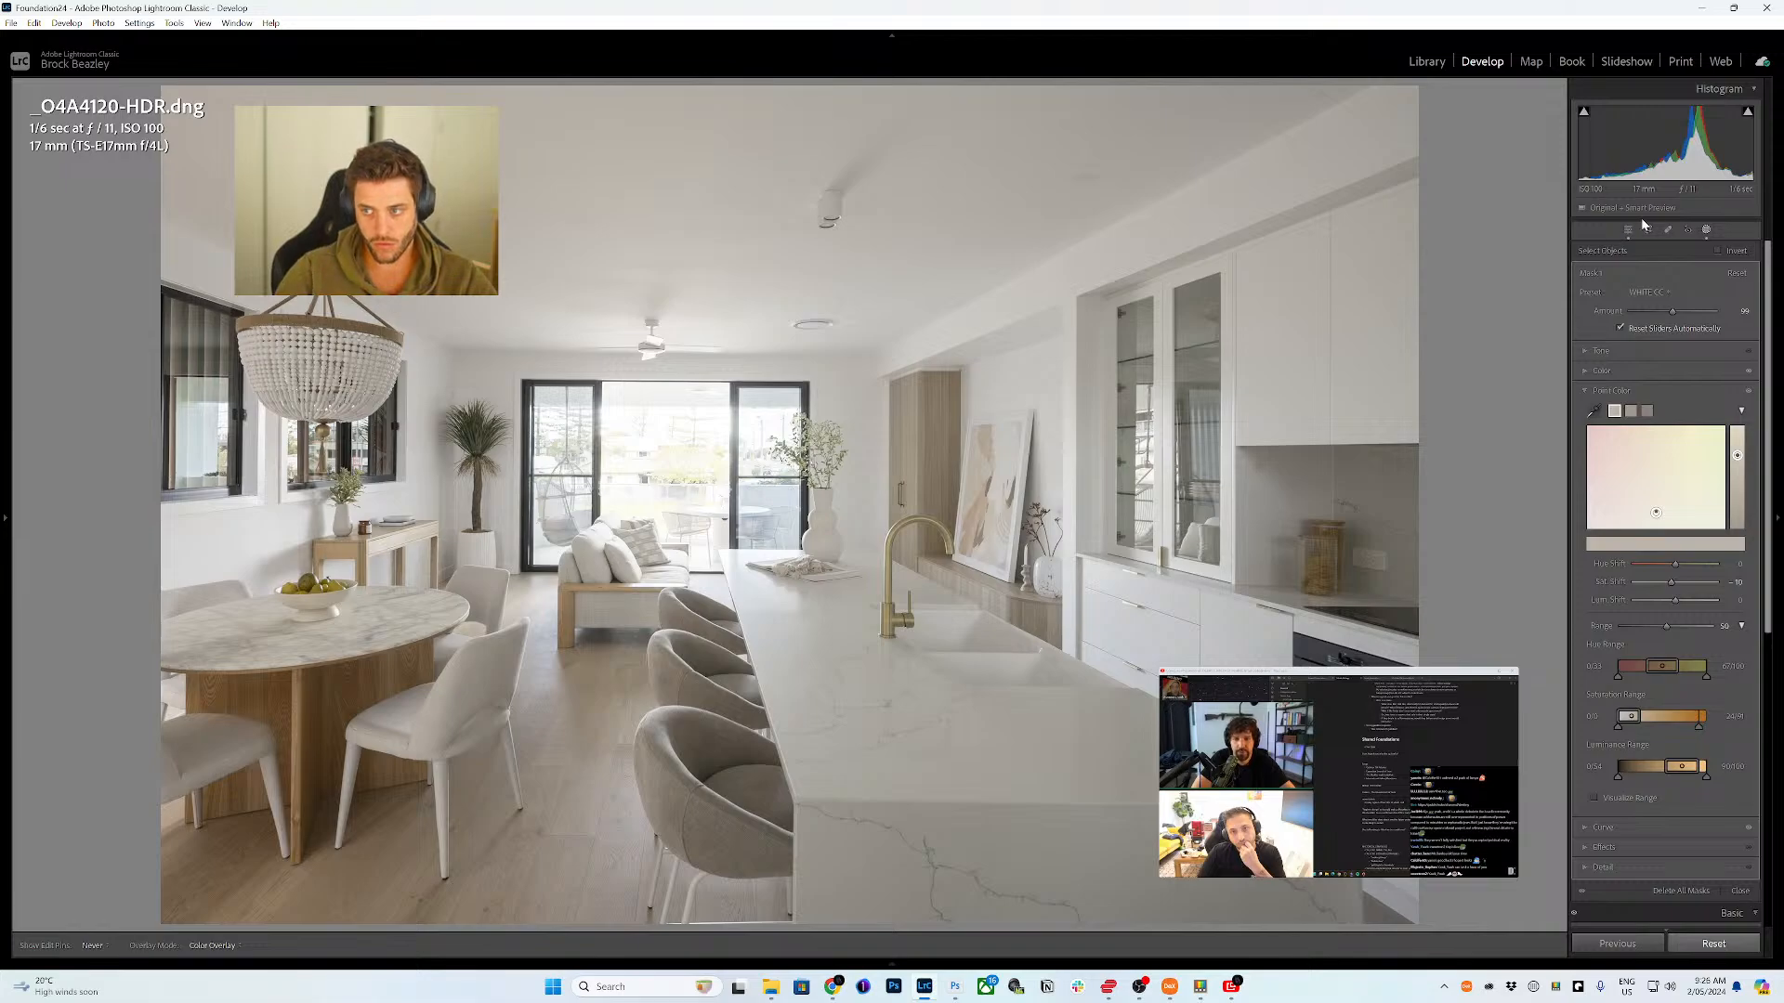
- Switch to the living-room photo _O4A4125.CR3, pause the floating video, and open its masks
left_click(1704, 230)
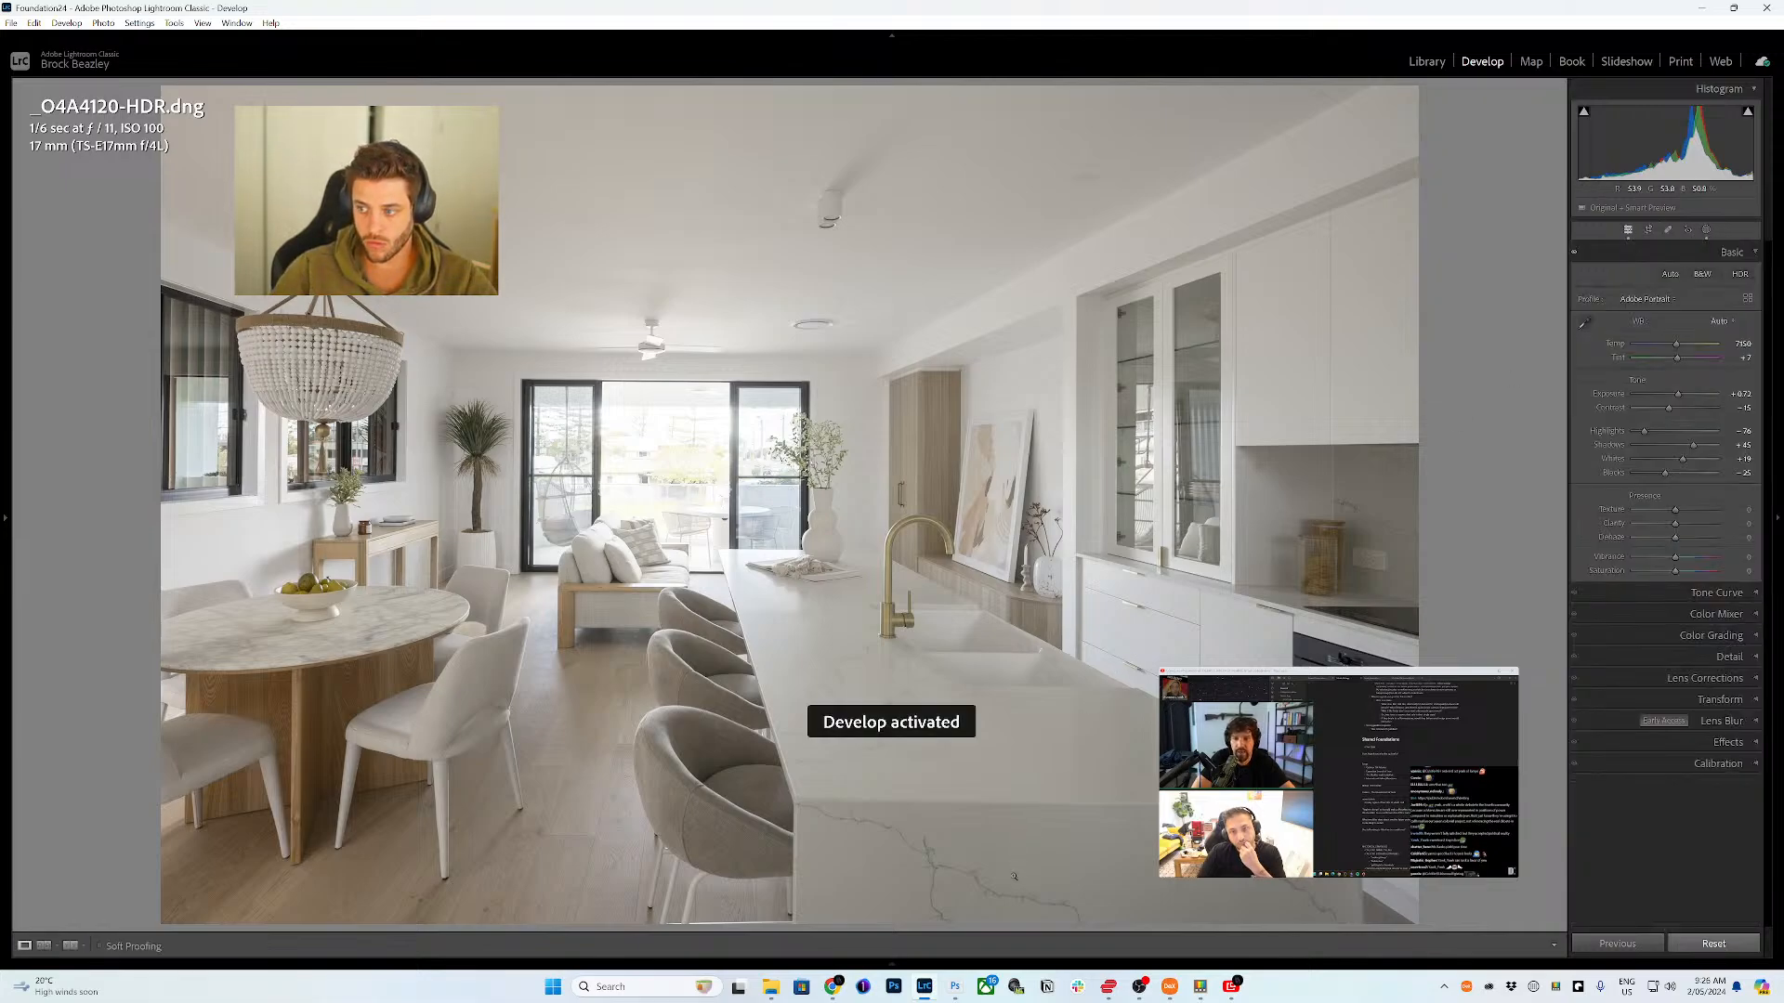
left_click(891, 962)
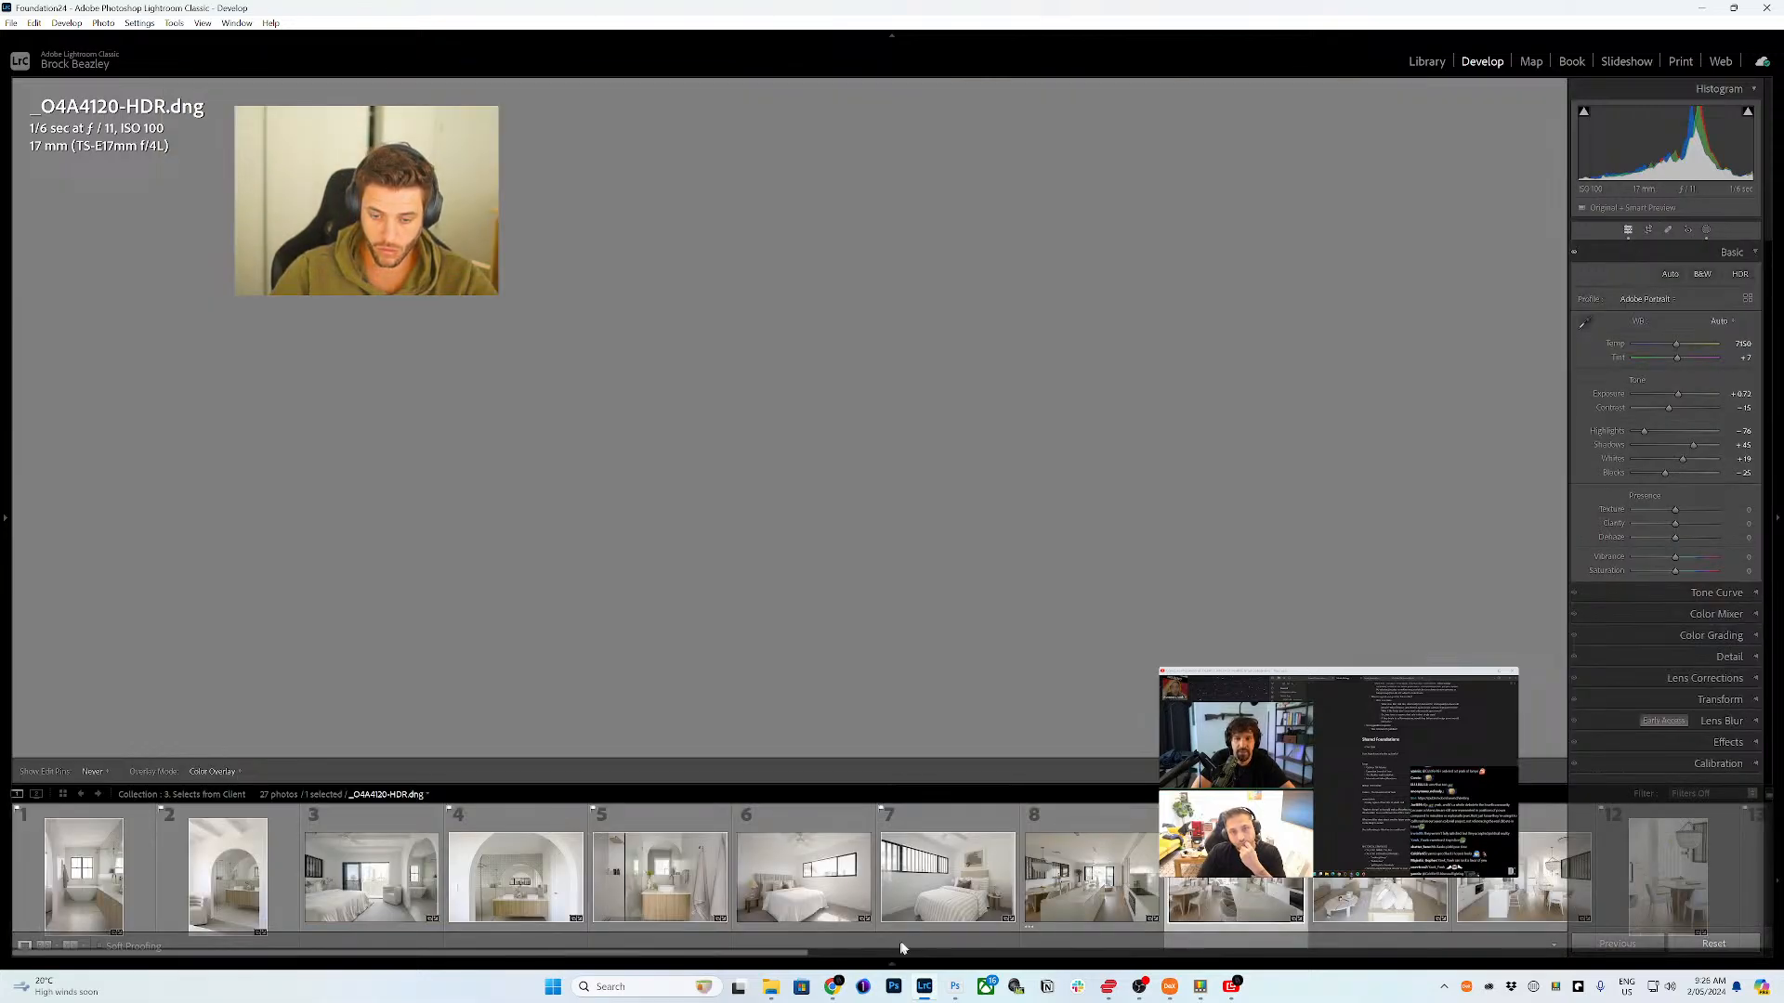
left_click(1357, 889)
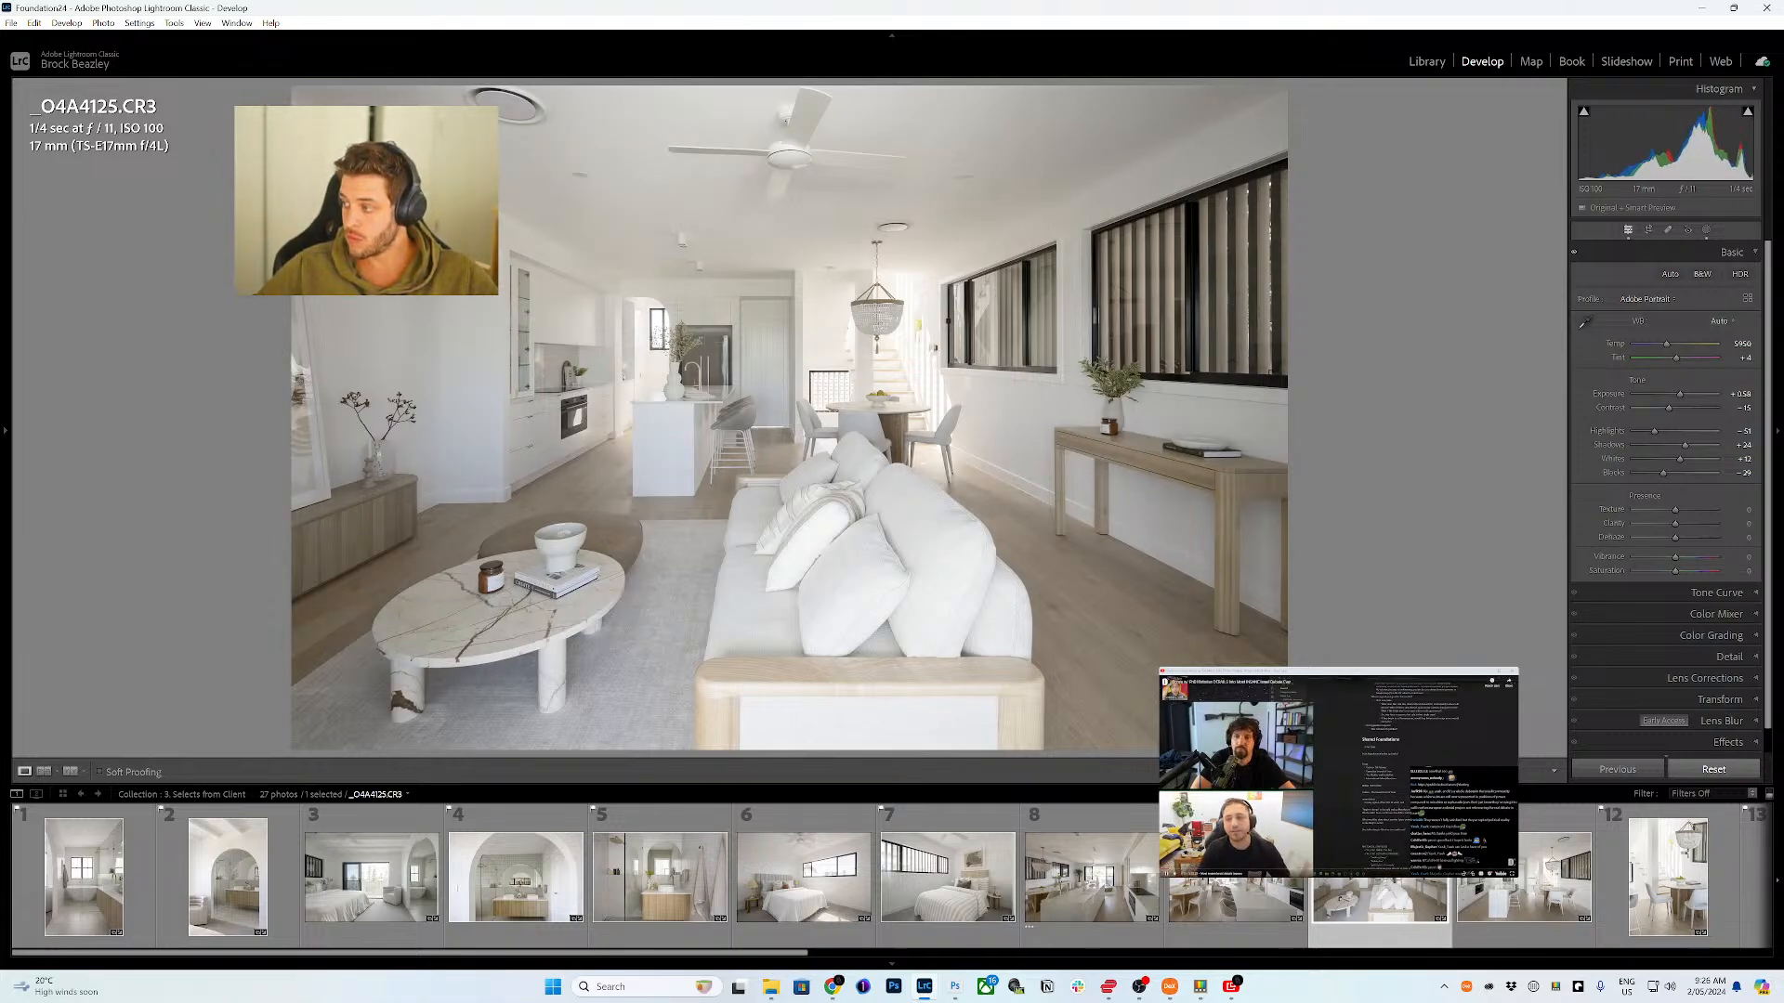
left_click(1338, 773)
left_click(1265, 762)
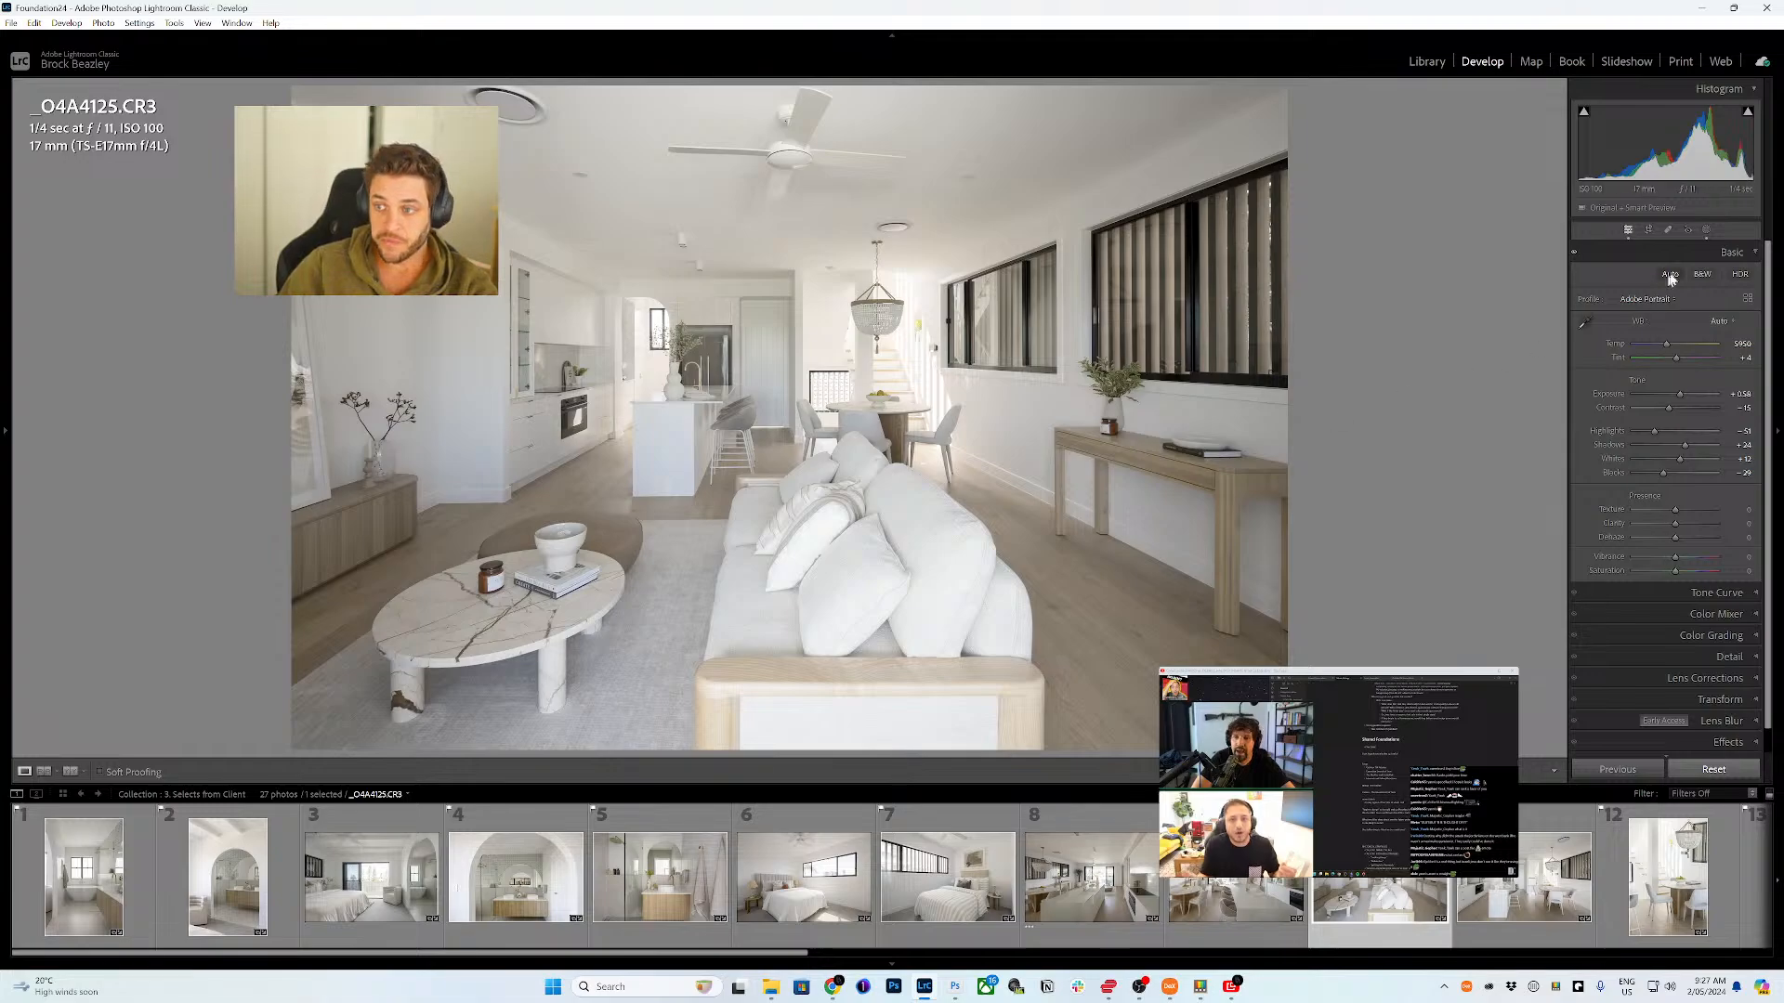
left_click(1705, 229)
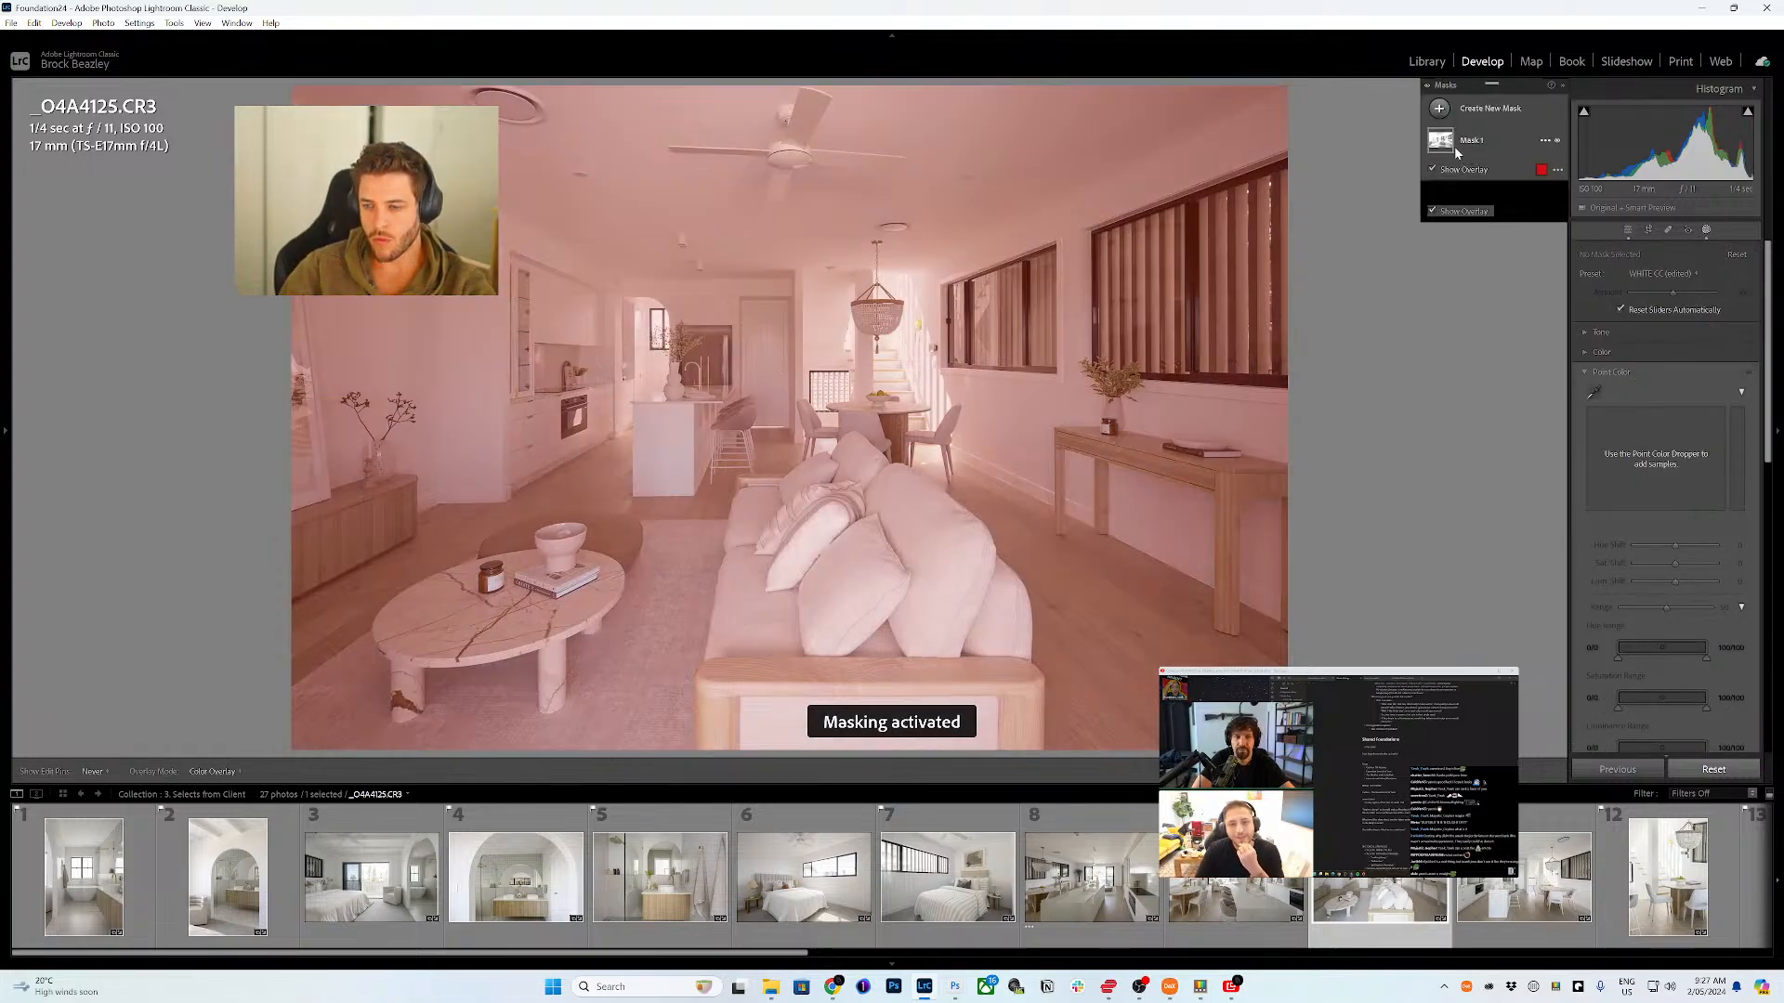
- Subtract the coffee-table jar and sofa from Mask 1 as objects
left_click(1455, 147)
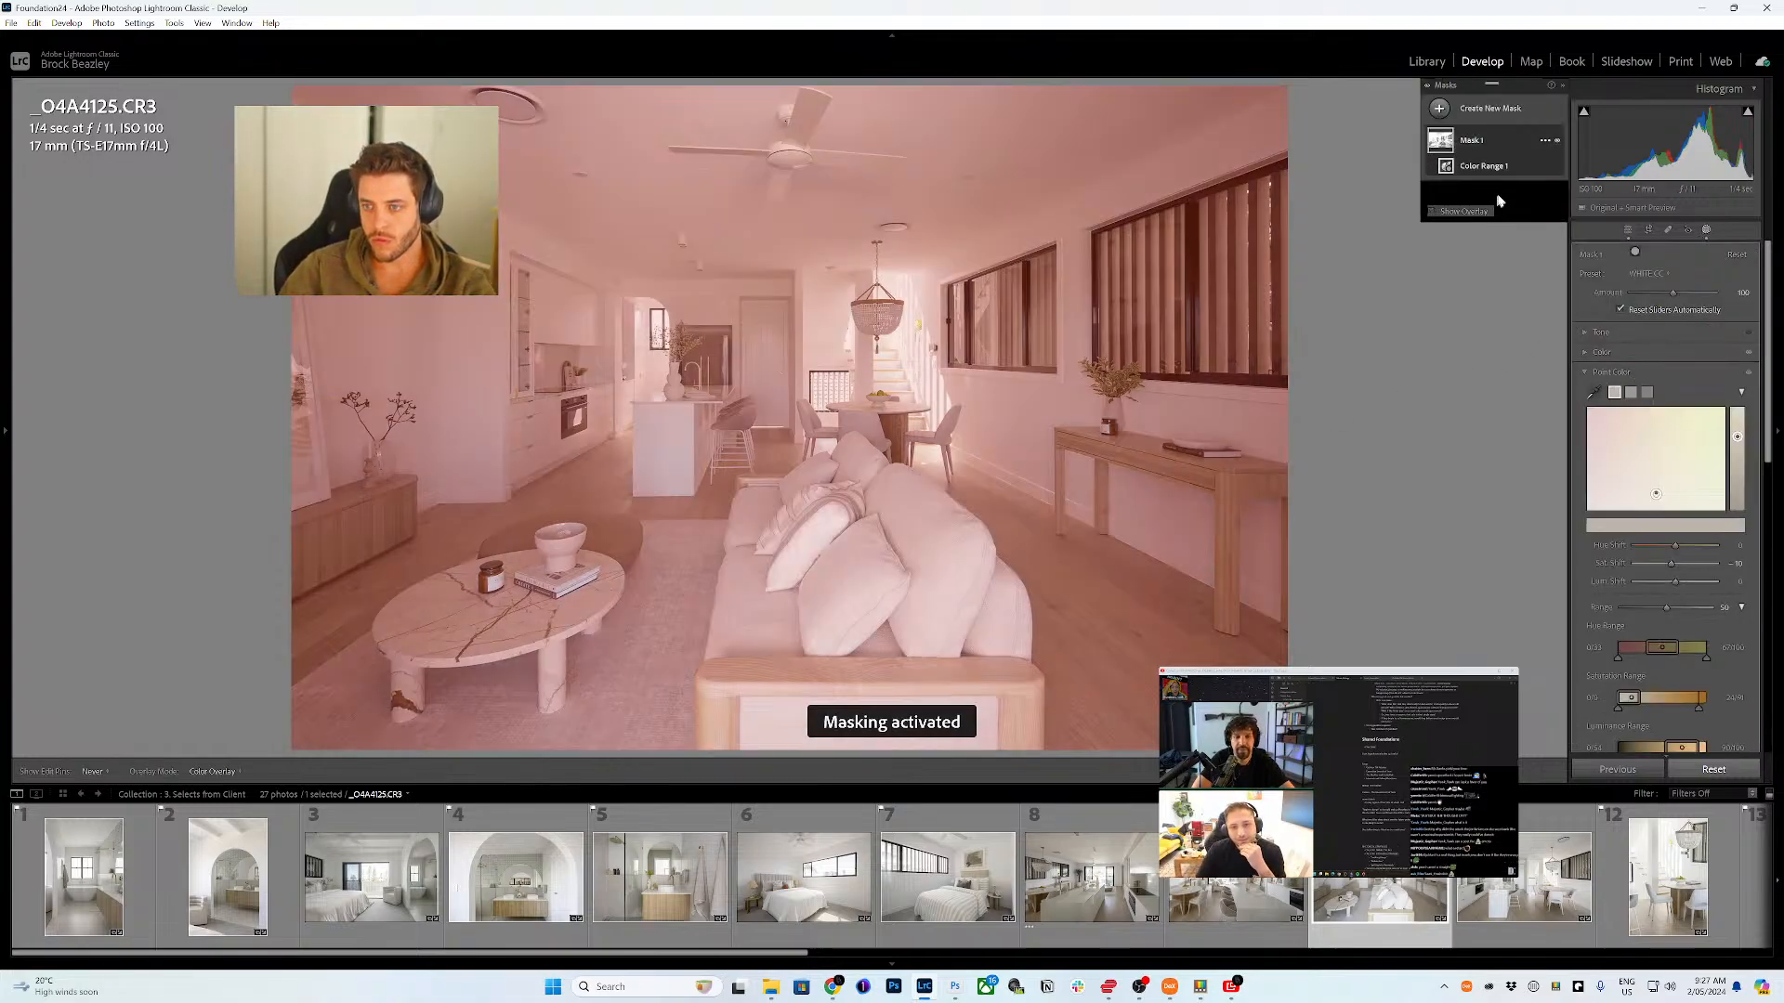
left_click(1529, 186)
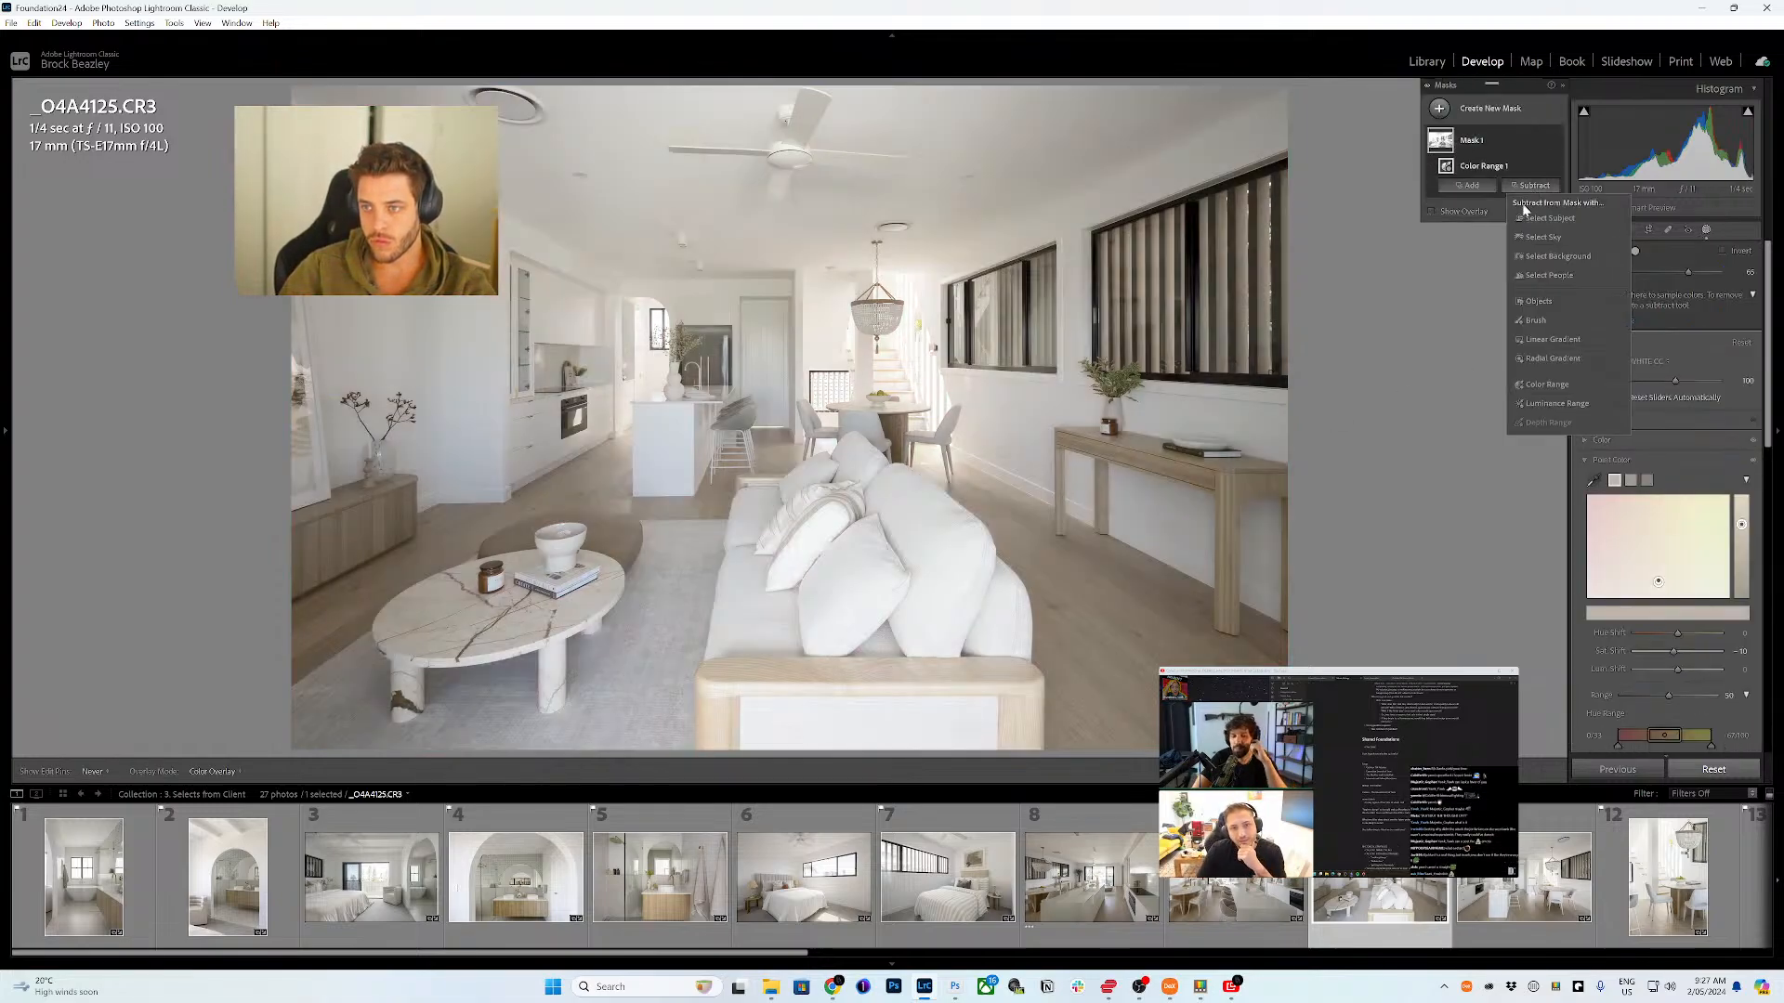
left_click(1444, 137)
left_click(1449, 148)
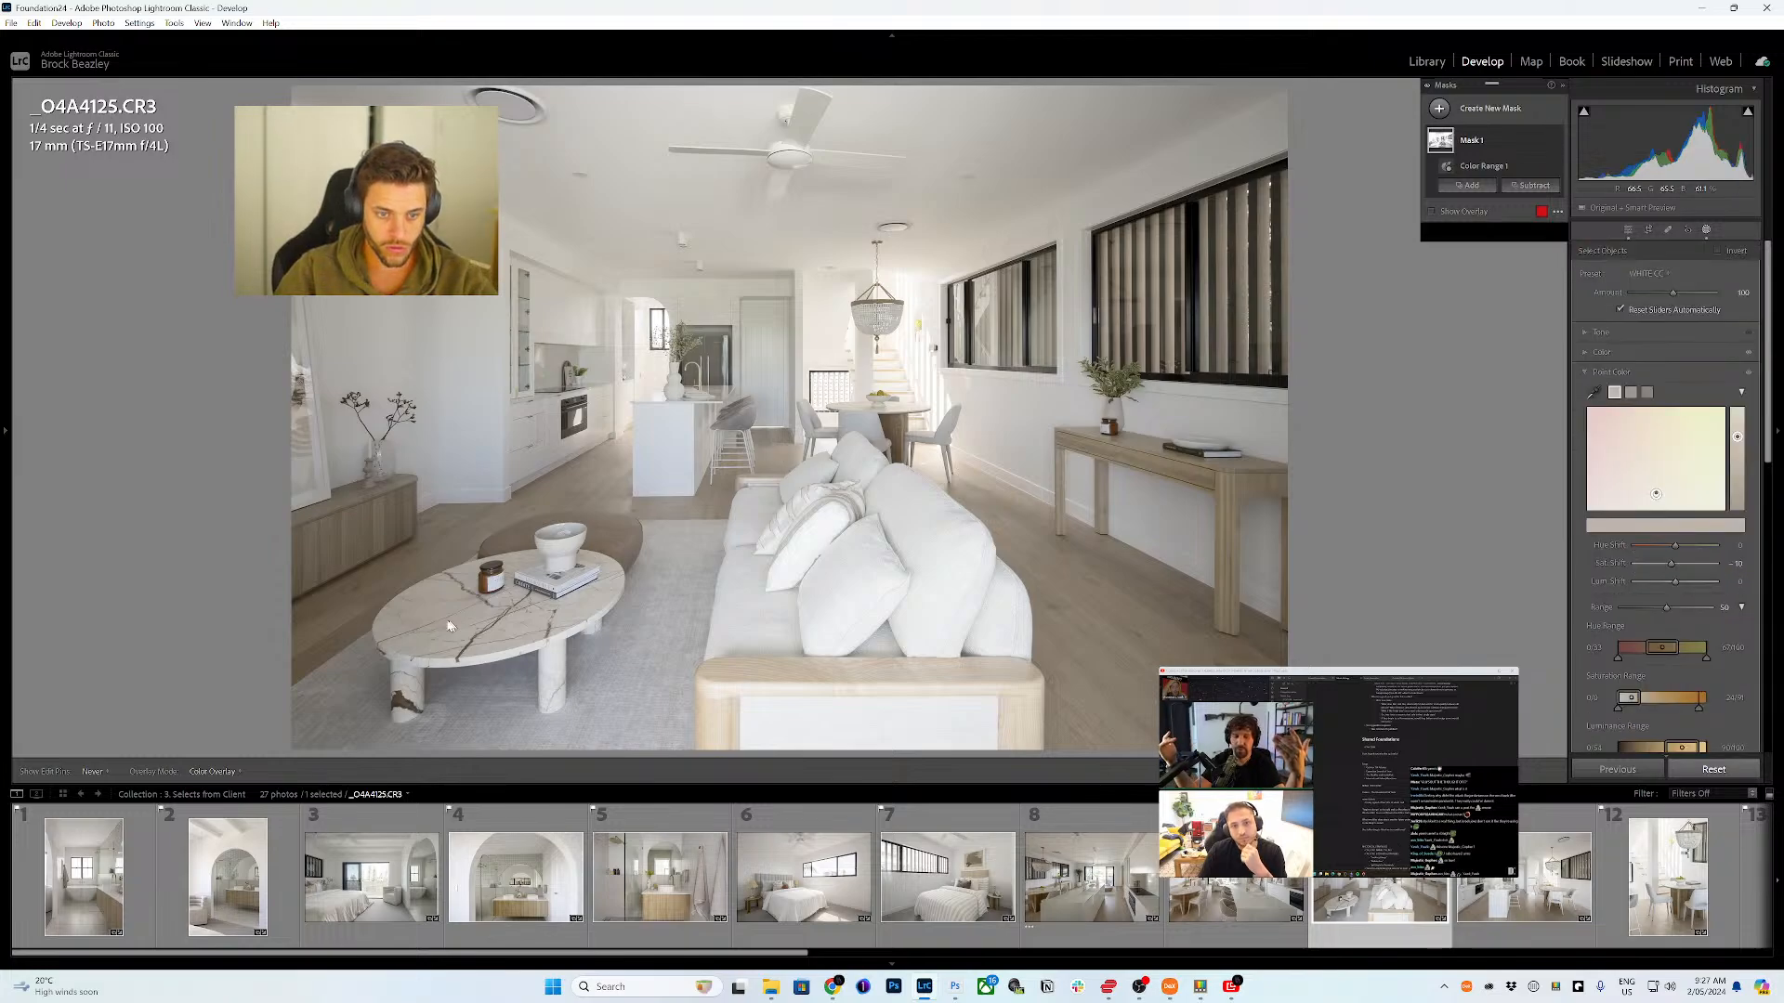
left_click(493, 573)
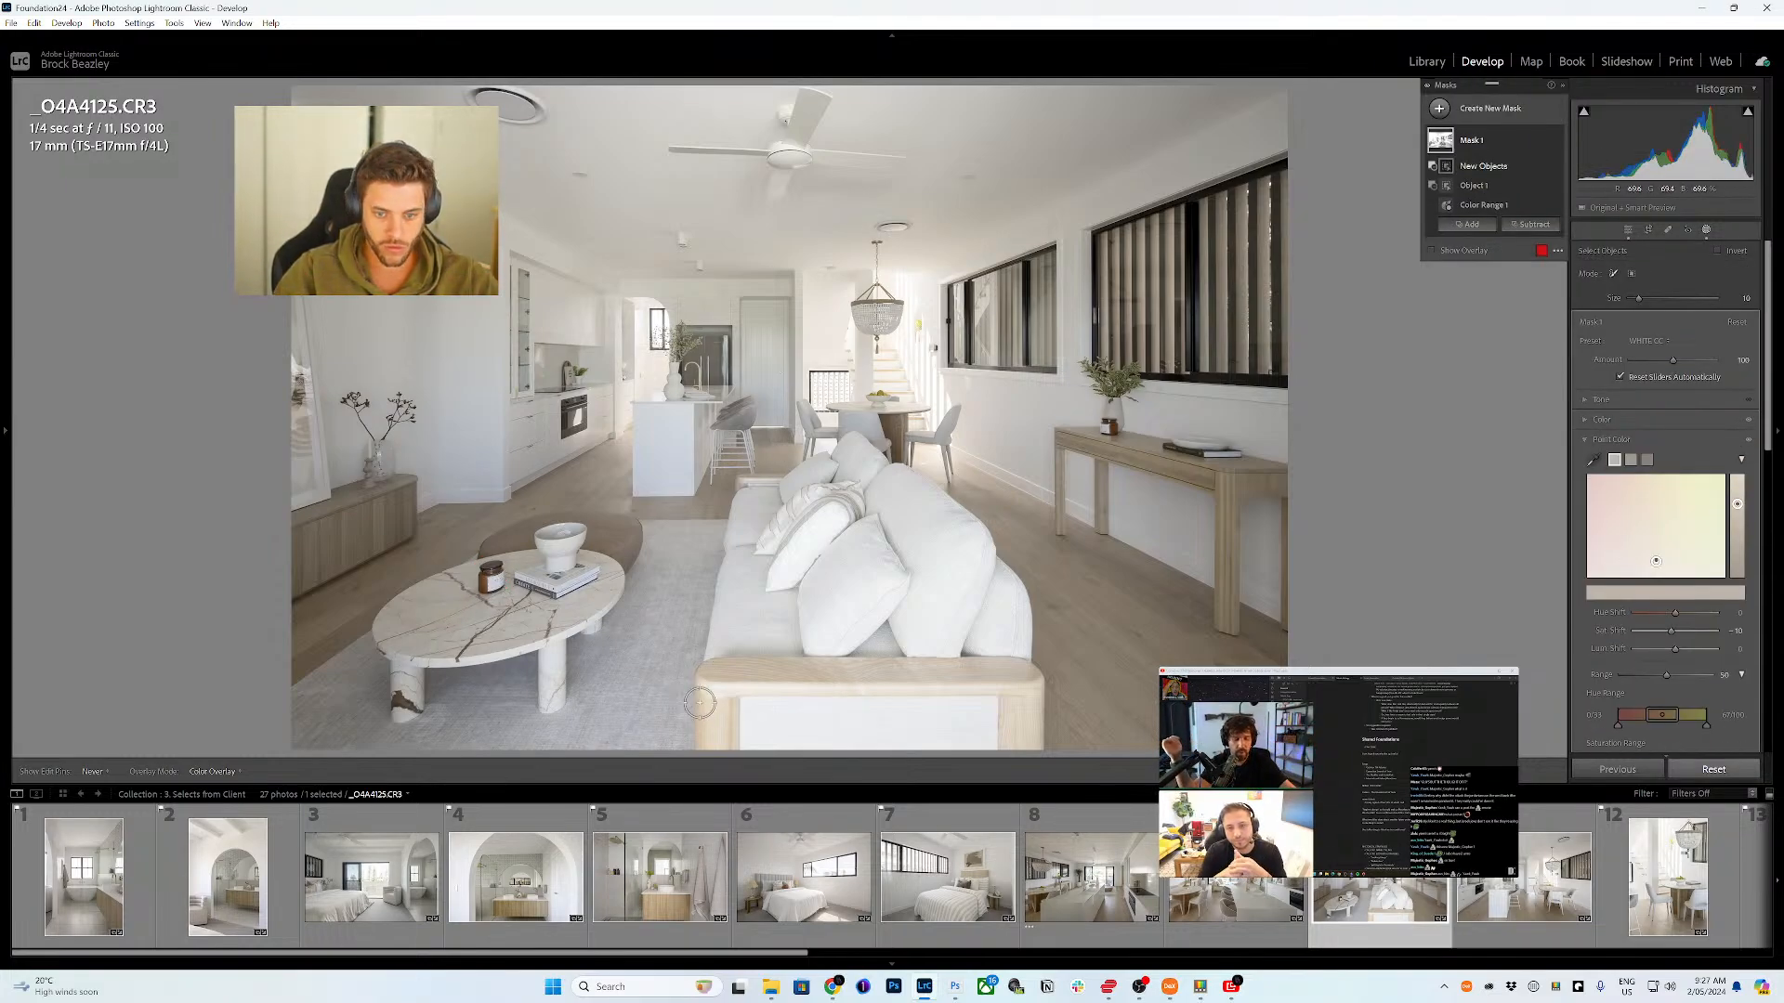
mouse_move(702, 703)
left_mouse_down()
mouse_move(733, 742)
mouse_move(707, 693)
mouse_move(734, 677)
mouse_move(756, 691)
mouse_move(720, 662)
mouse_move(881, 656)
mouse_move(1023, 660)
mouse_move(1039, 731)
mouse_move(1010, 694)
mouse_move(1010, 734)
mouse_move(1006, 679)
mouse_move(766, 682)
left_mouse_up()
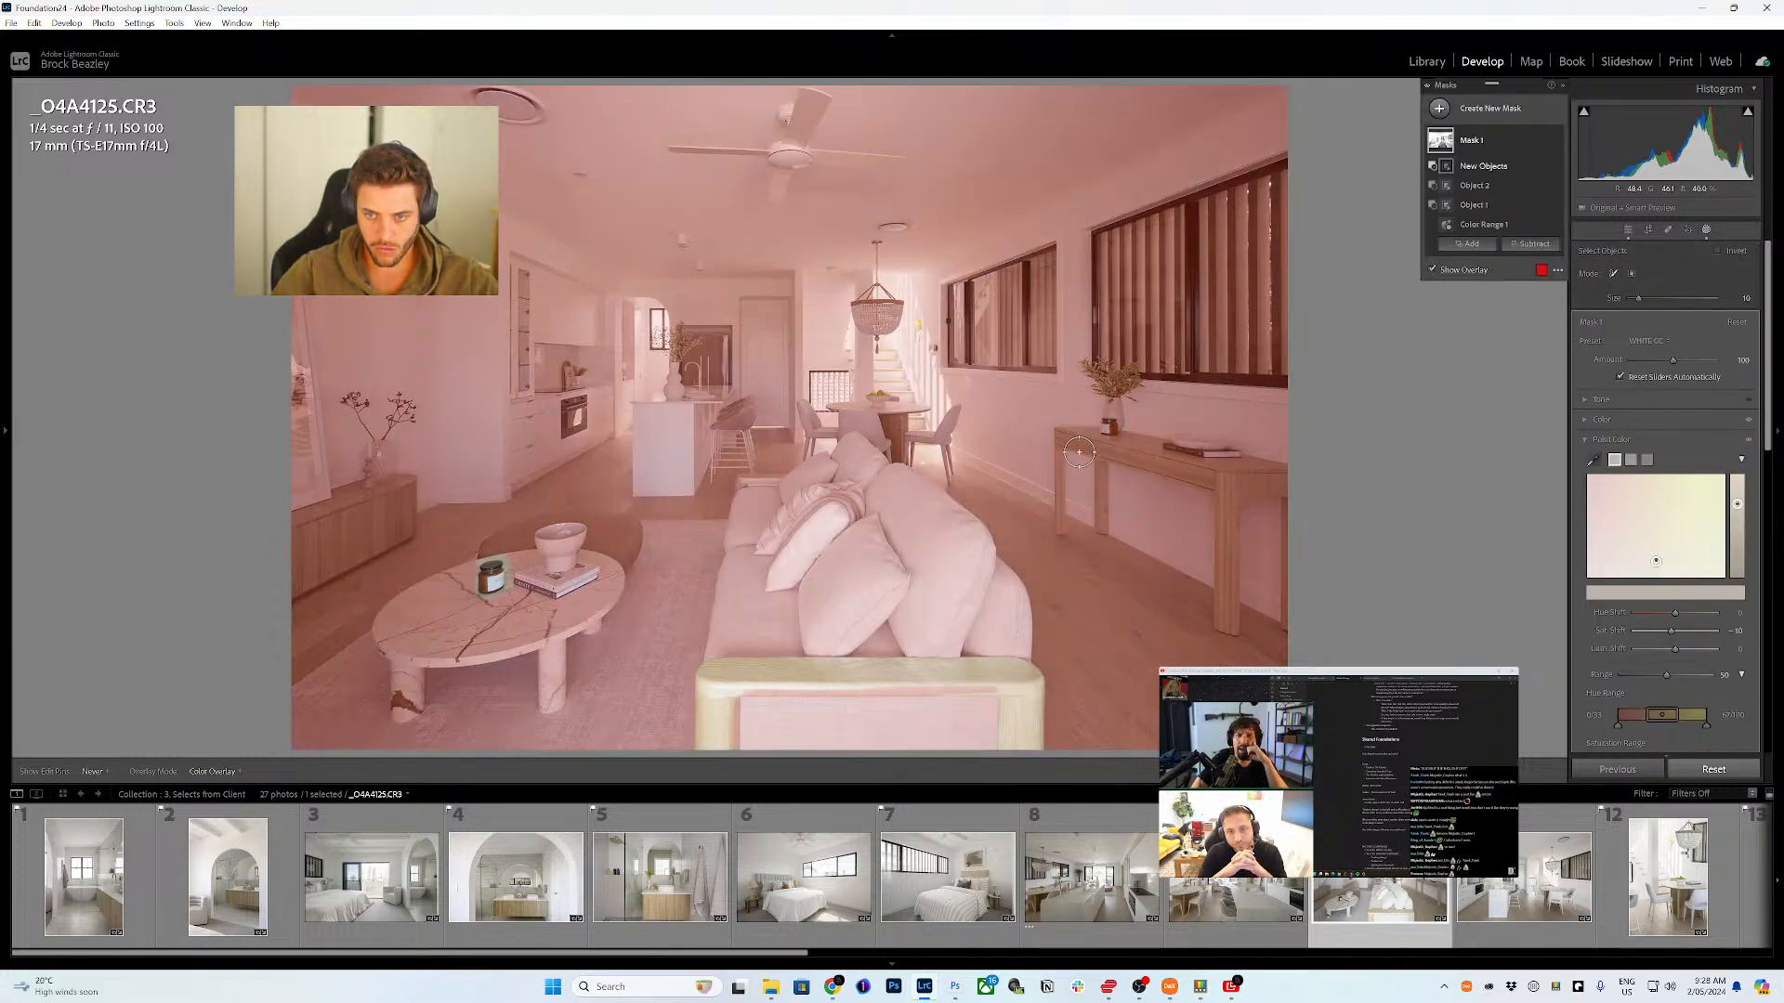
- Subtract the console table and vase, island plant, pendant light, chandelier and chair behind the sofa
scroll(1079, 452, "up", 2)
mouse_move(1100, 457)
left_mouse_down()
mouse_move(1066, 440)
mouse_move(1062, 521)
mouse_move(1082, 443)
mouse_move(1239, 483)
mouse_move(1218, 613)
mouse_move(1228, 469)
mouse_move(1287, 483)
mouse_move(1286, 606)
mouse_move(1266, 479)
mouse_move(1127, 441)
mouse_move(1093, 374)
mouse_move(1119, 384)
mouse_move(1105, 541)
left_mouse_up()
scroll(1110, 416, "down", 1)
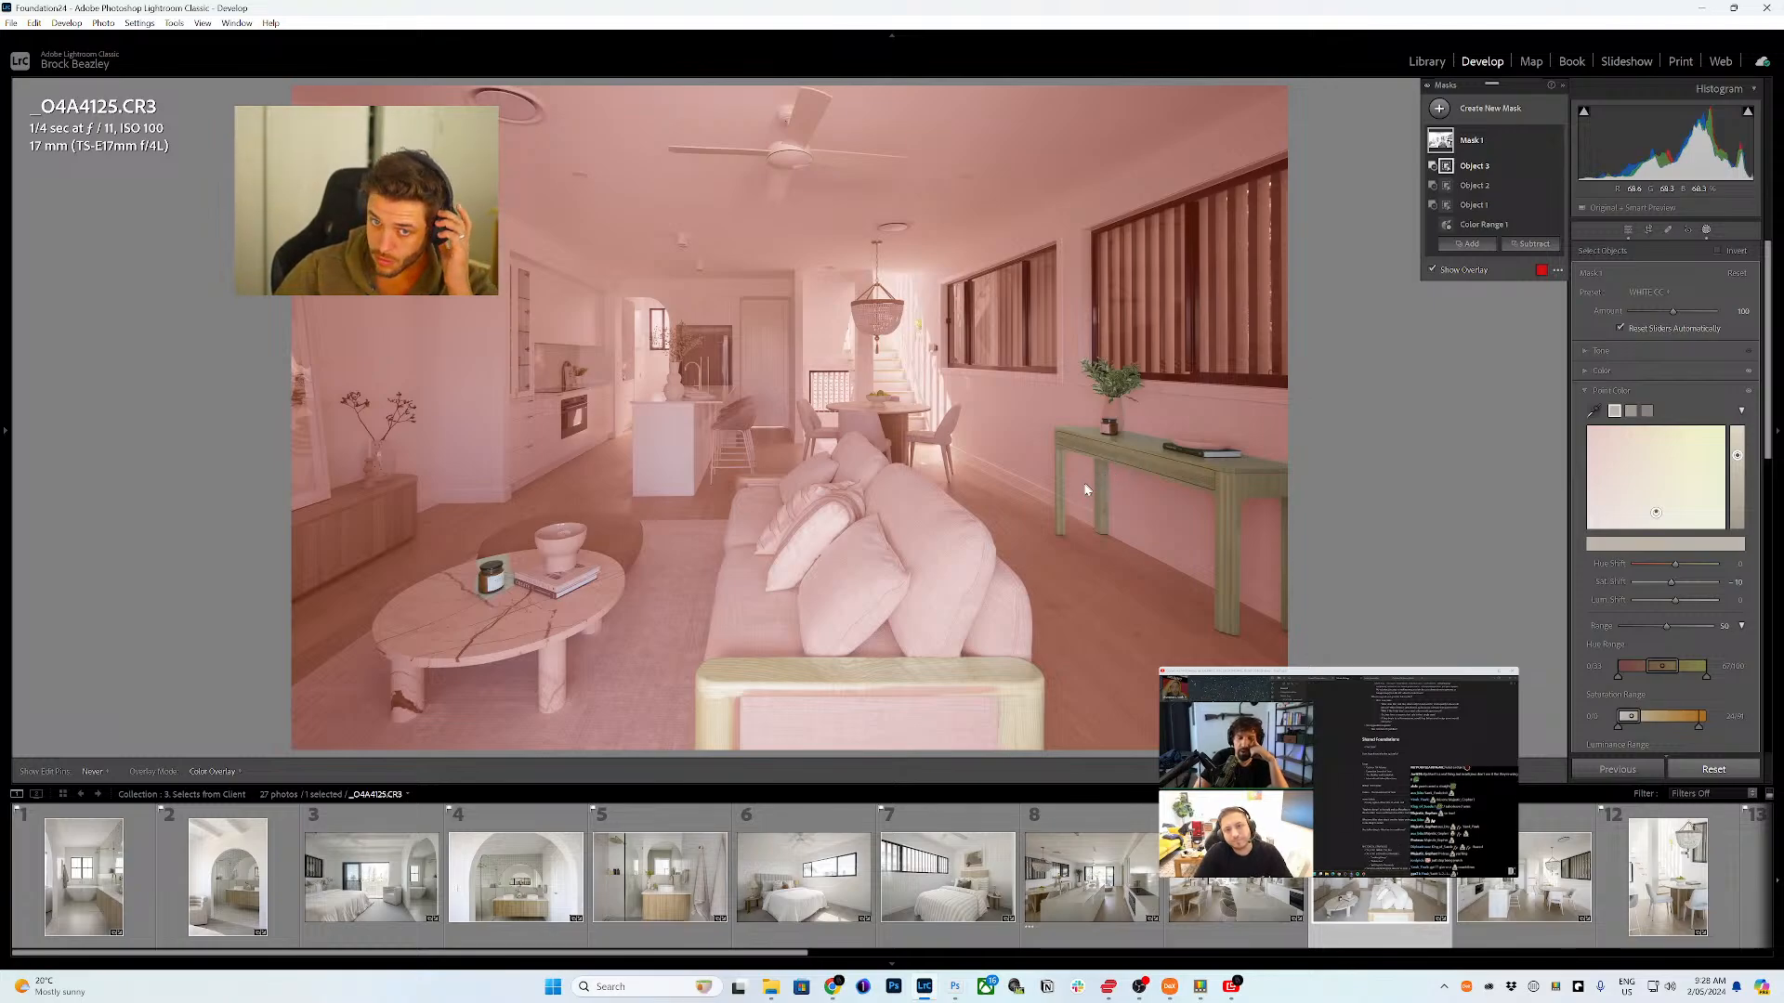
key("Return")
left_click_drag(682, 346, 689, 340)
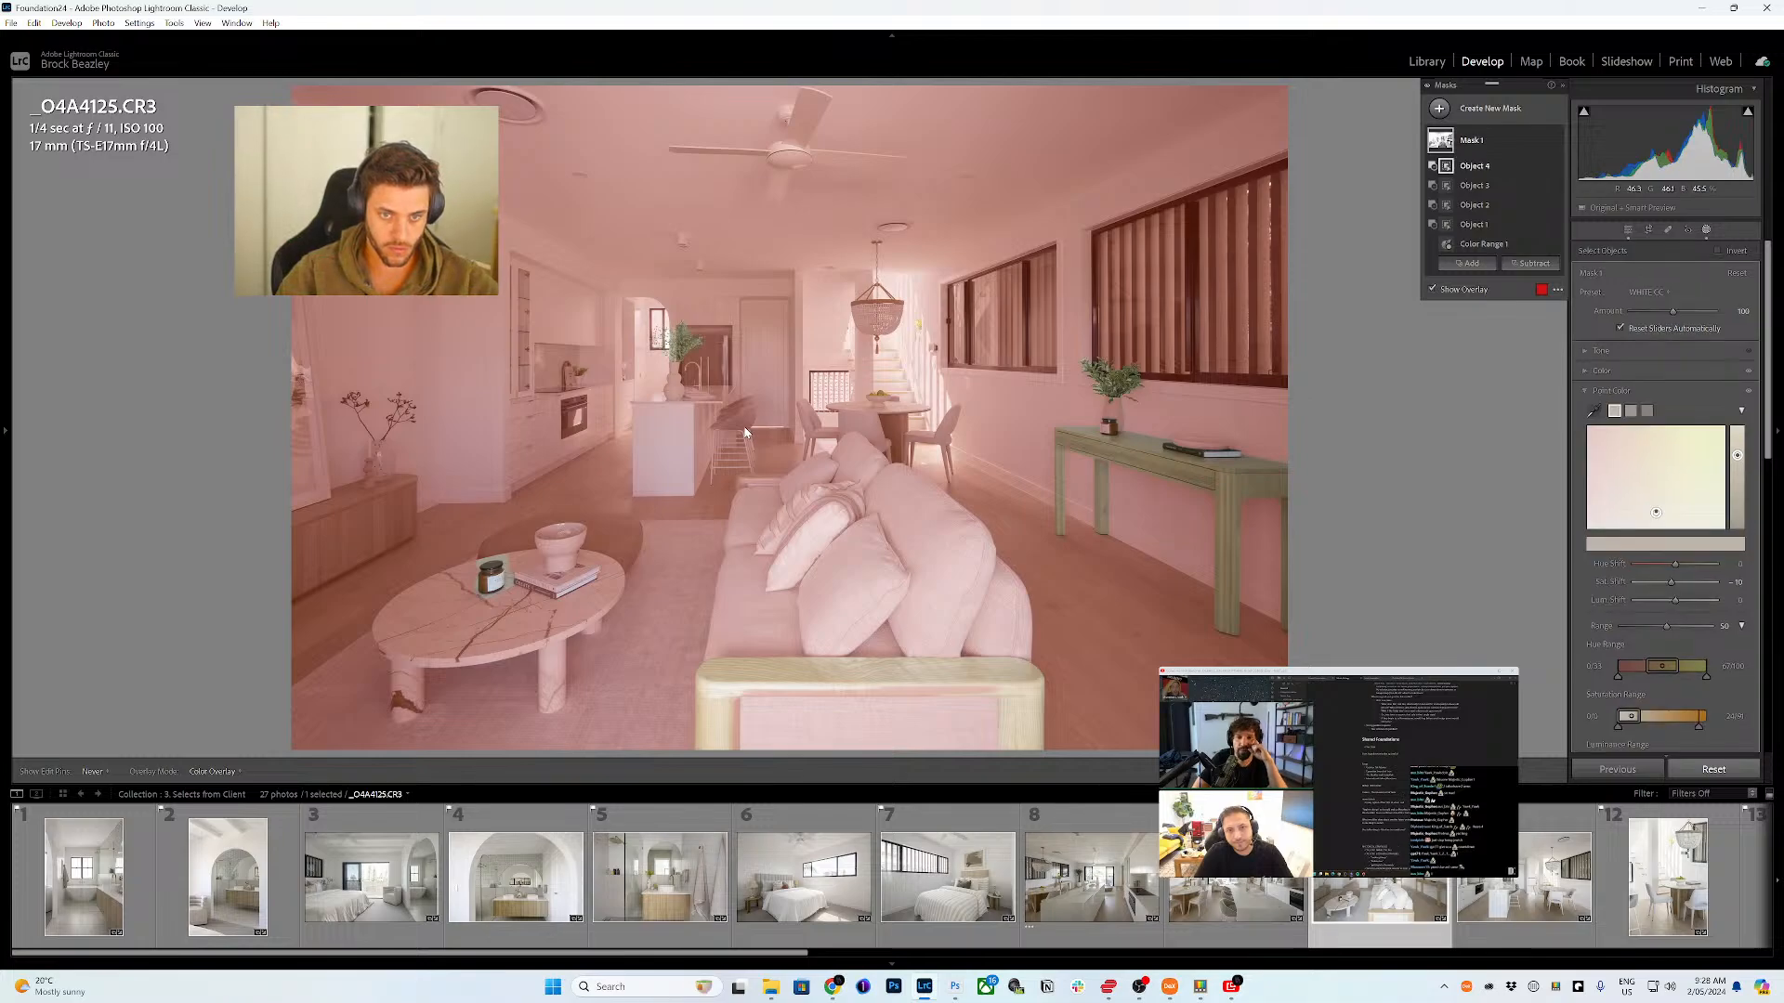
key("Return")
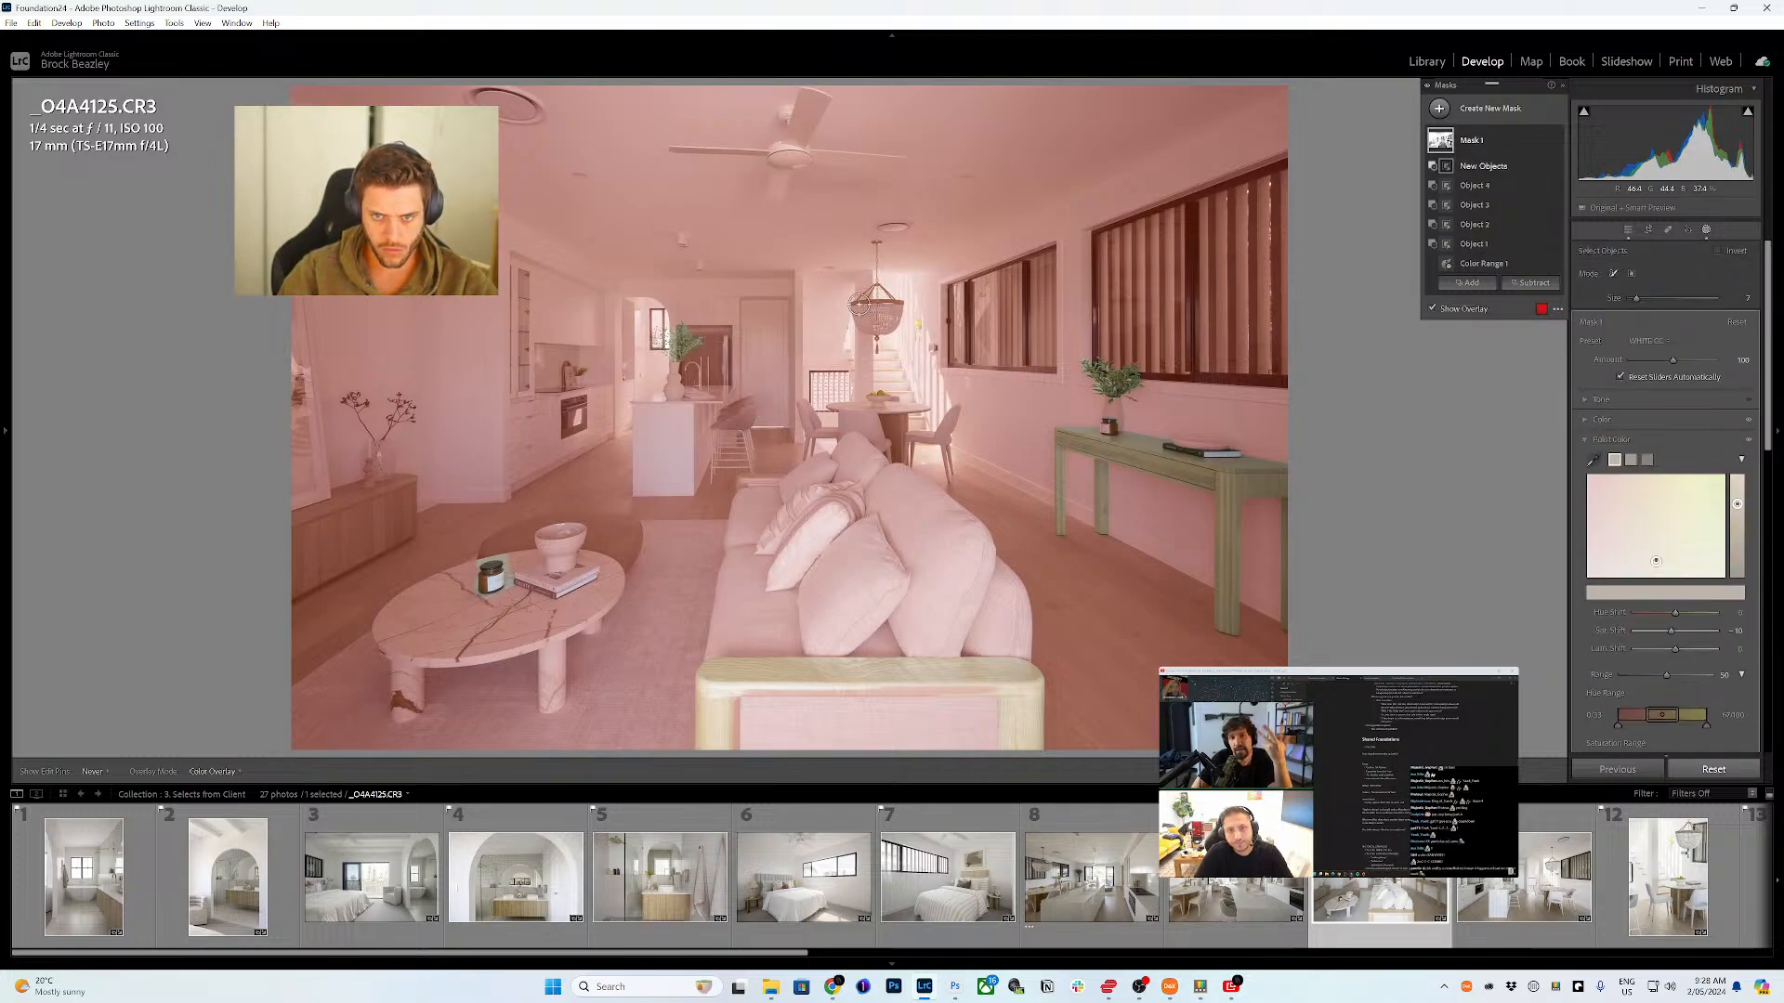
mouse_move(849, 301)
left_mouse_down()
mouse_move(899, 300)
mouse_move(874, 291)
left_mouse_up()
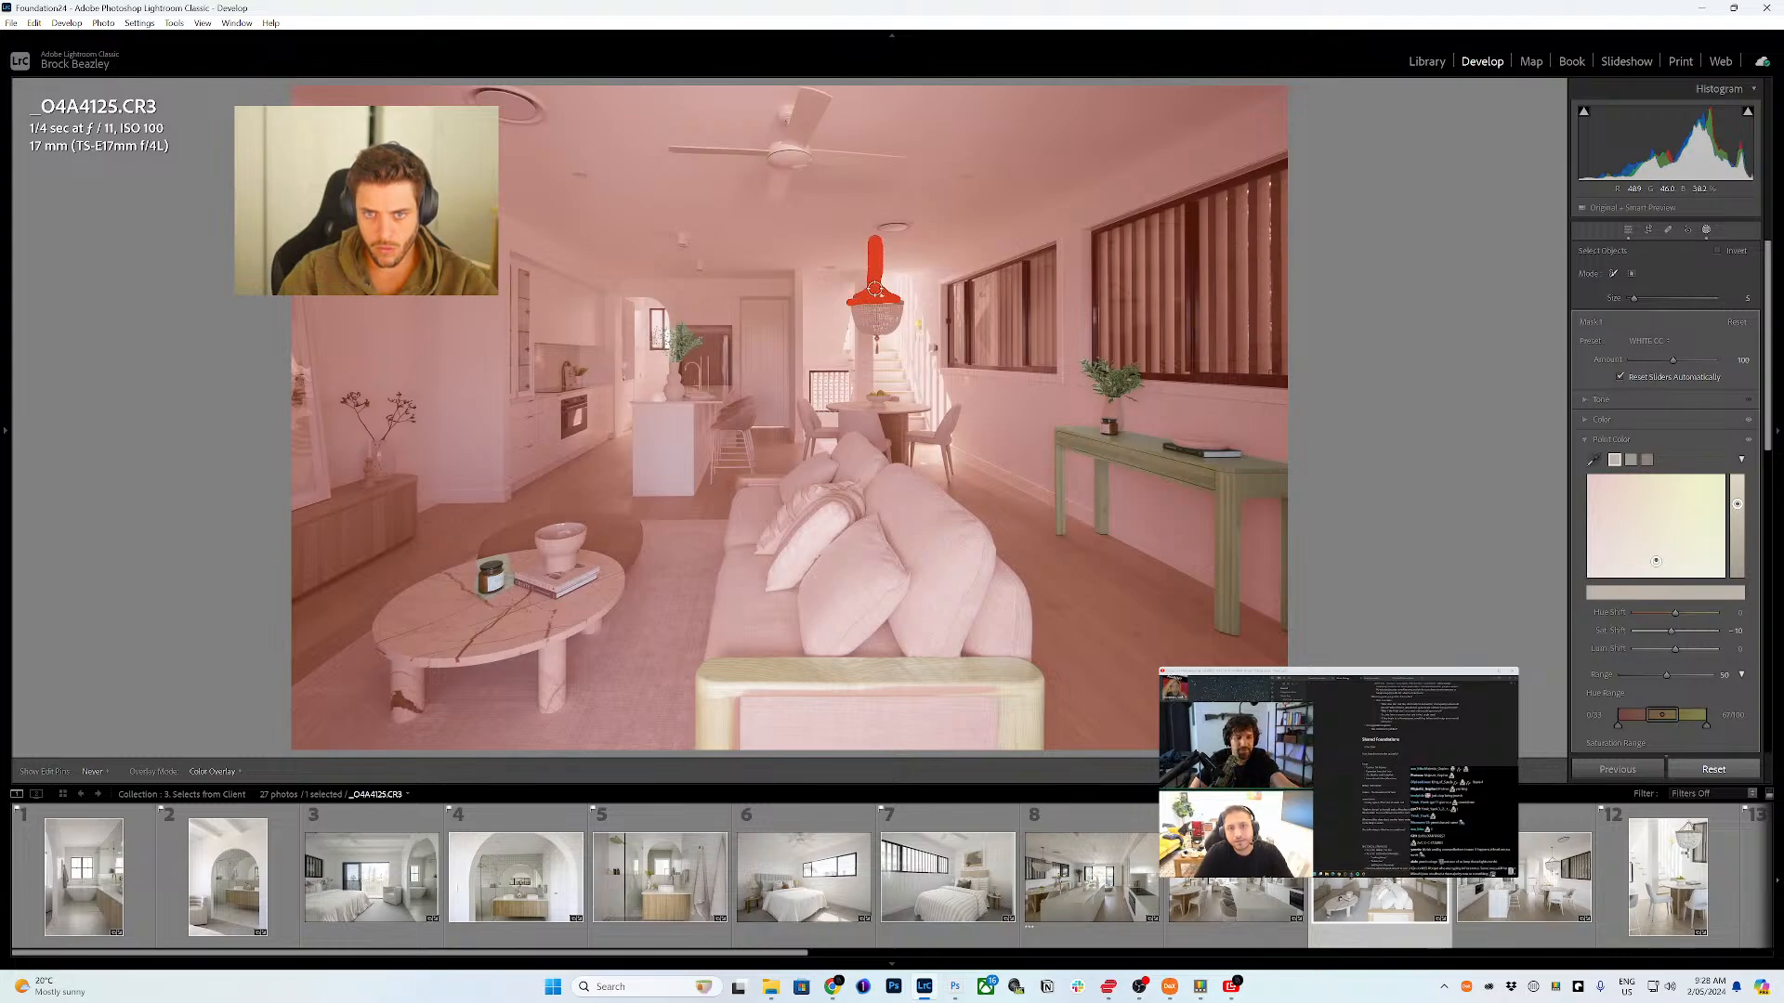
left_click_drag(876, 294, 879, 299)
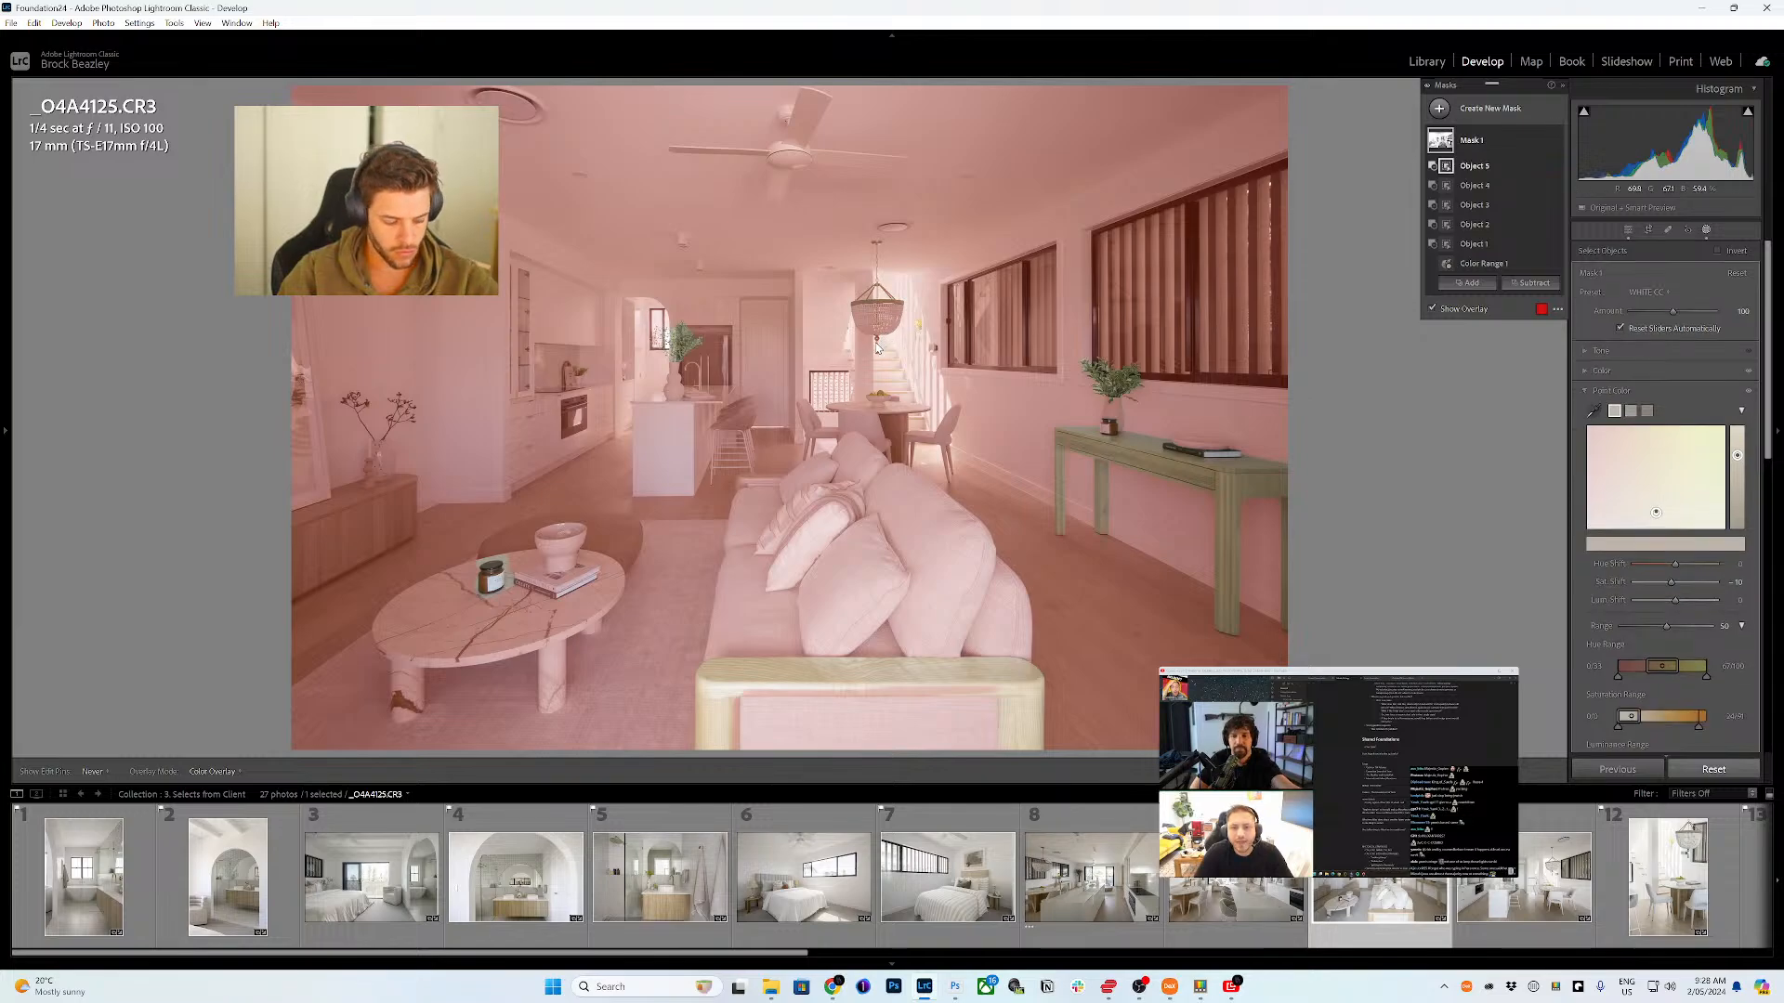
left_click(877, 337)
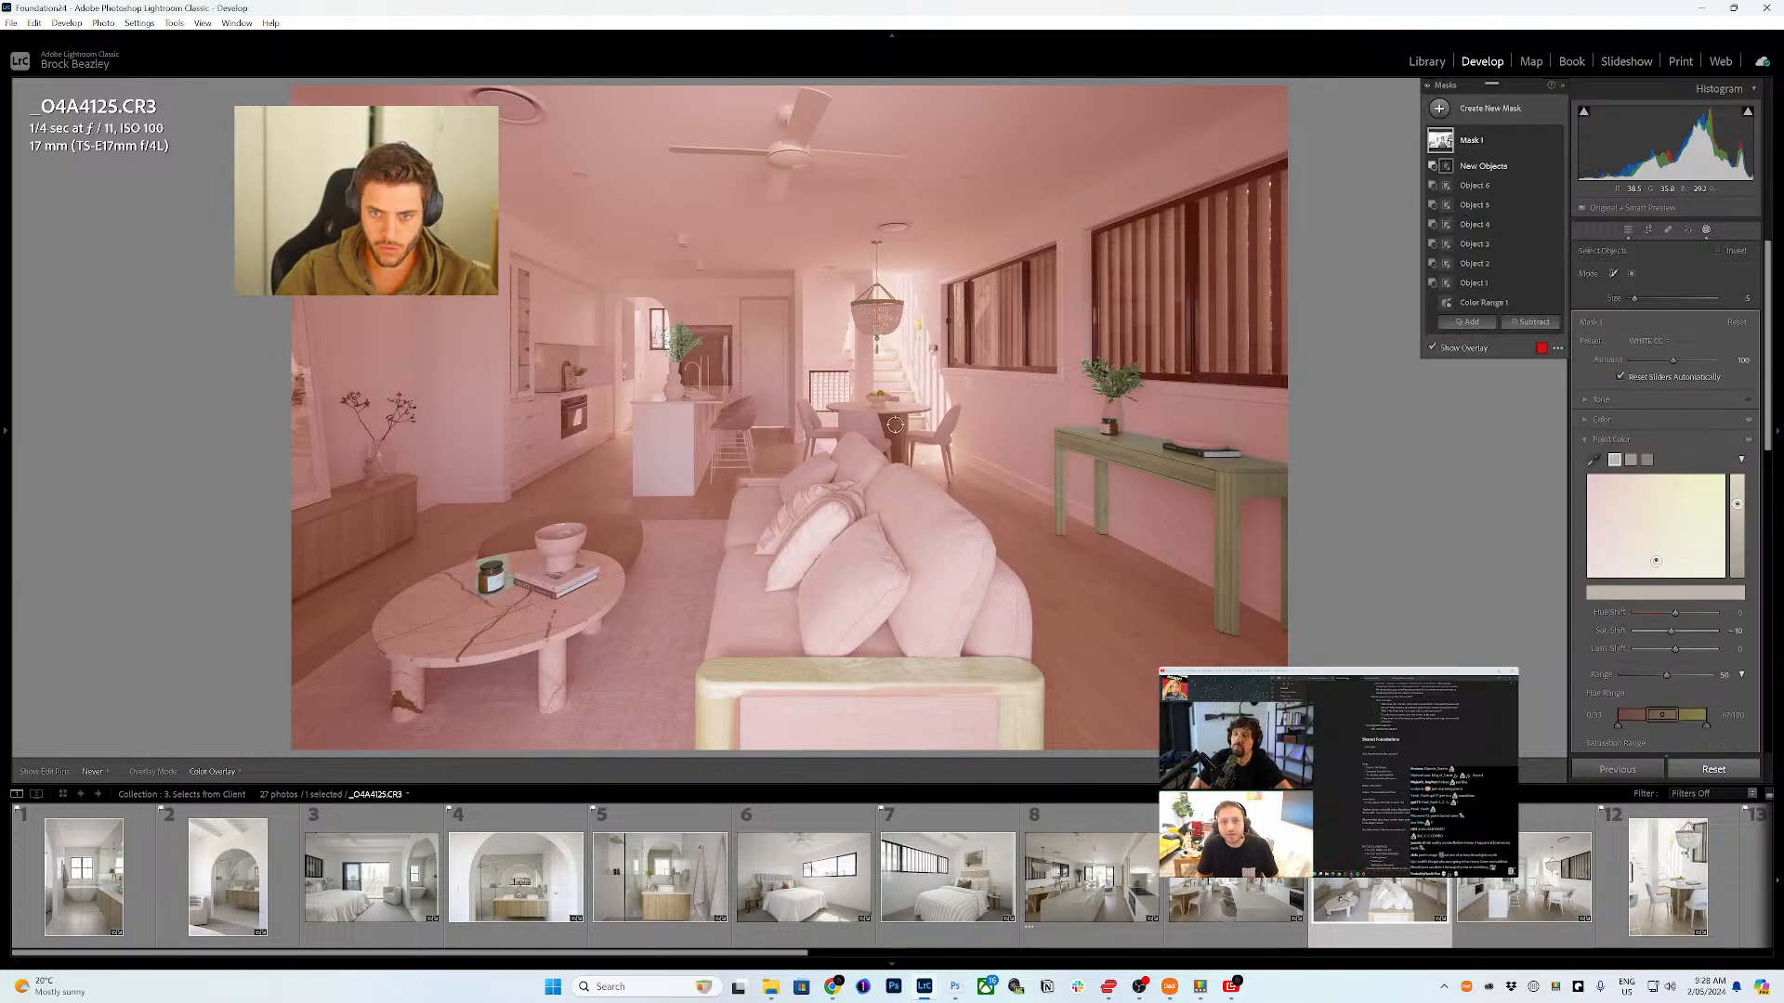
left_click_drag(880, 414, 891, 434)
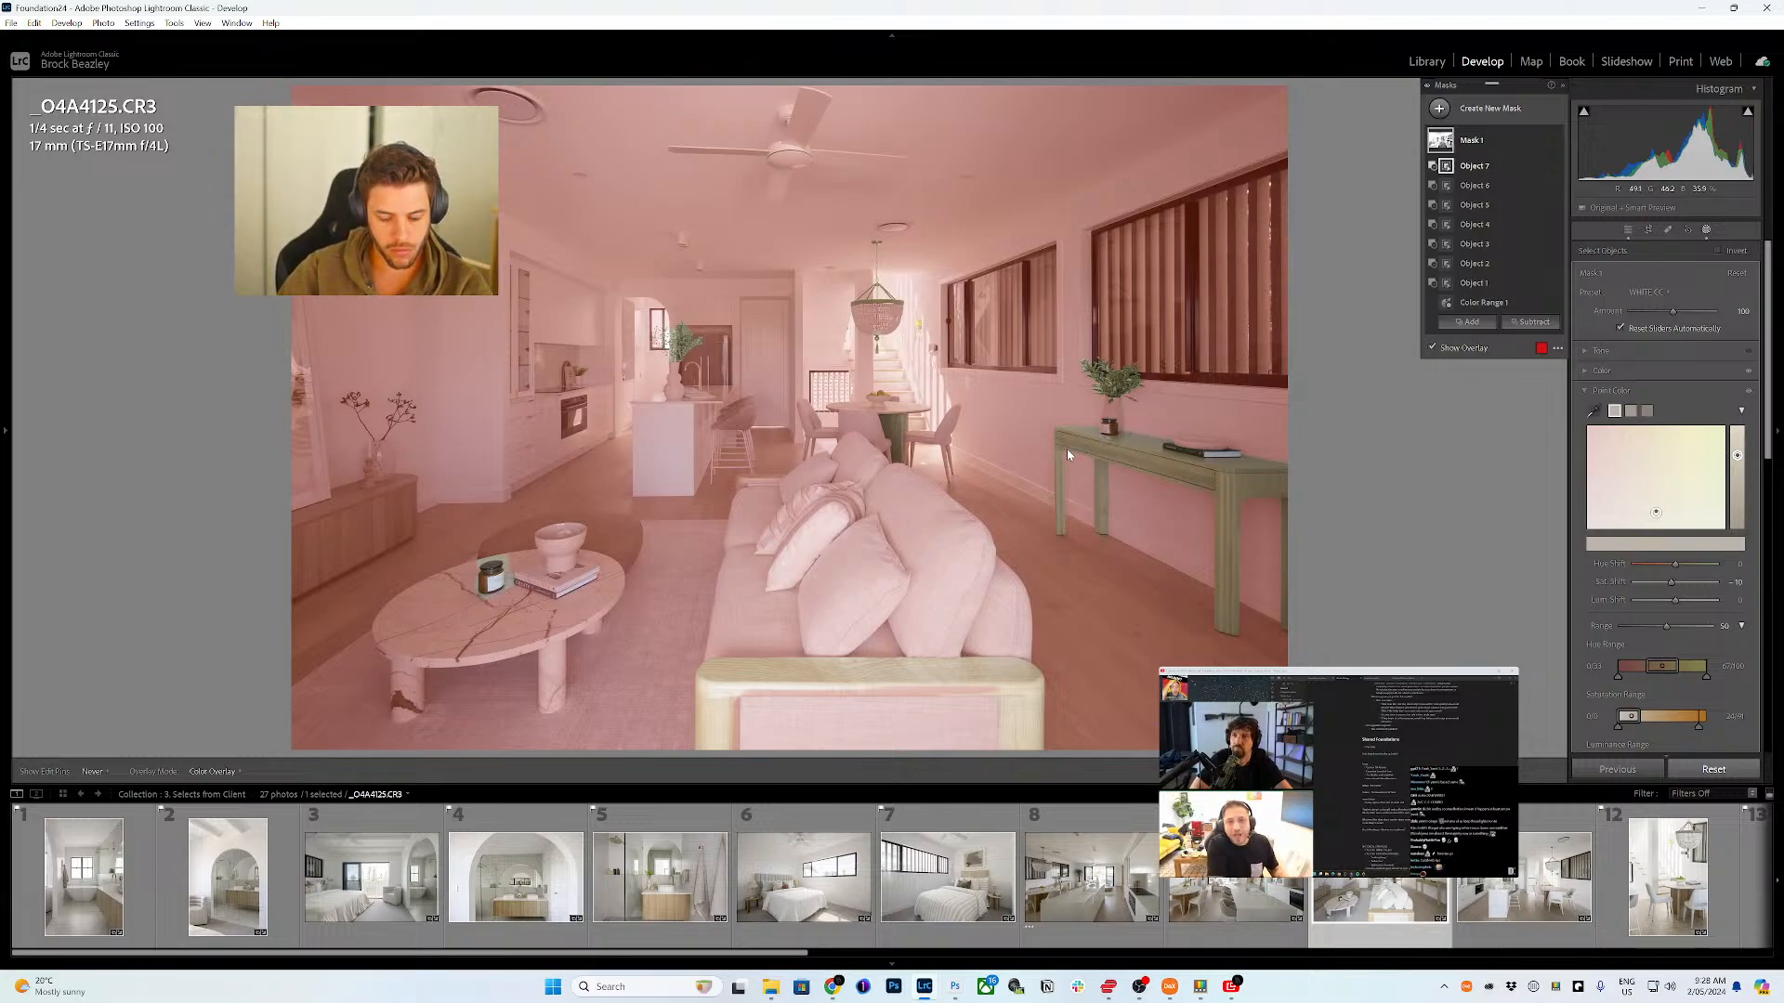
- Subtract the coffee-table bowl and a kitchen object, then open _O4A4140.CR3
key("o")
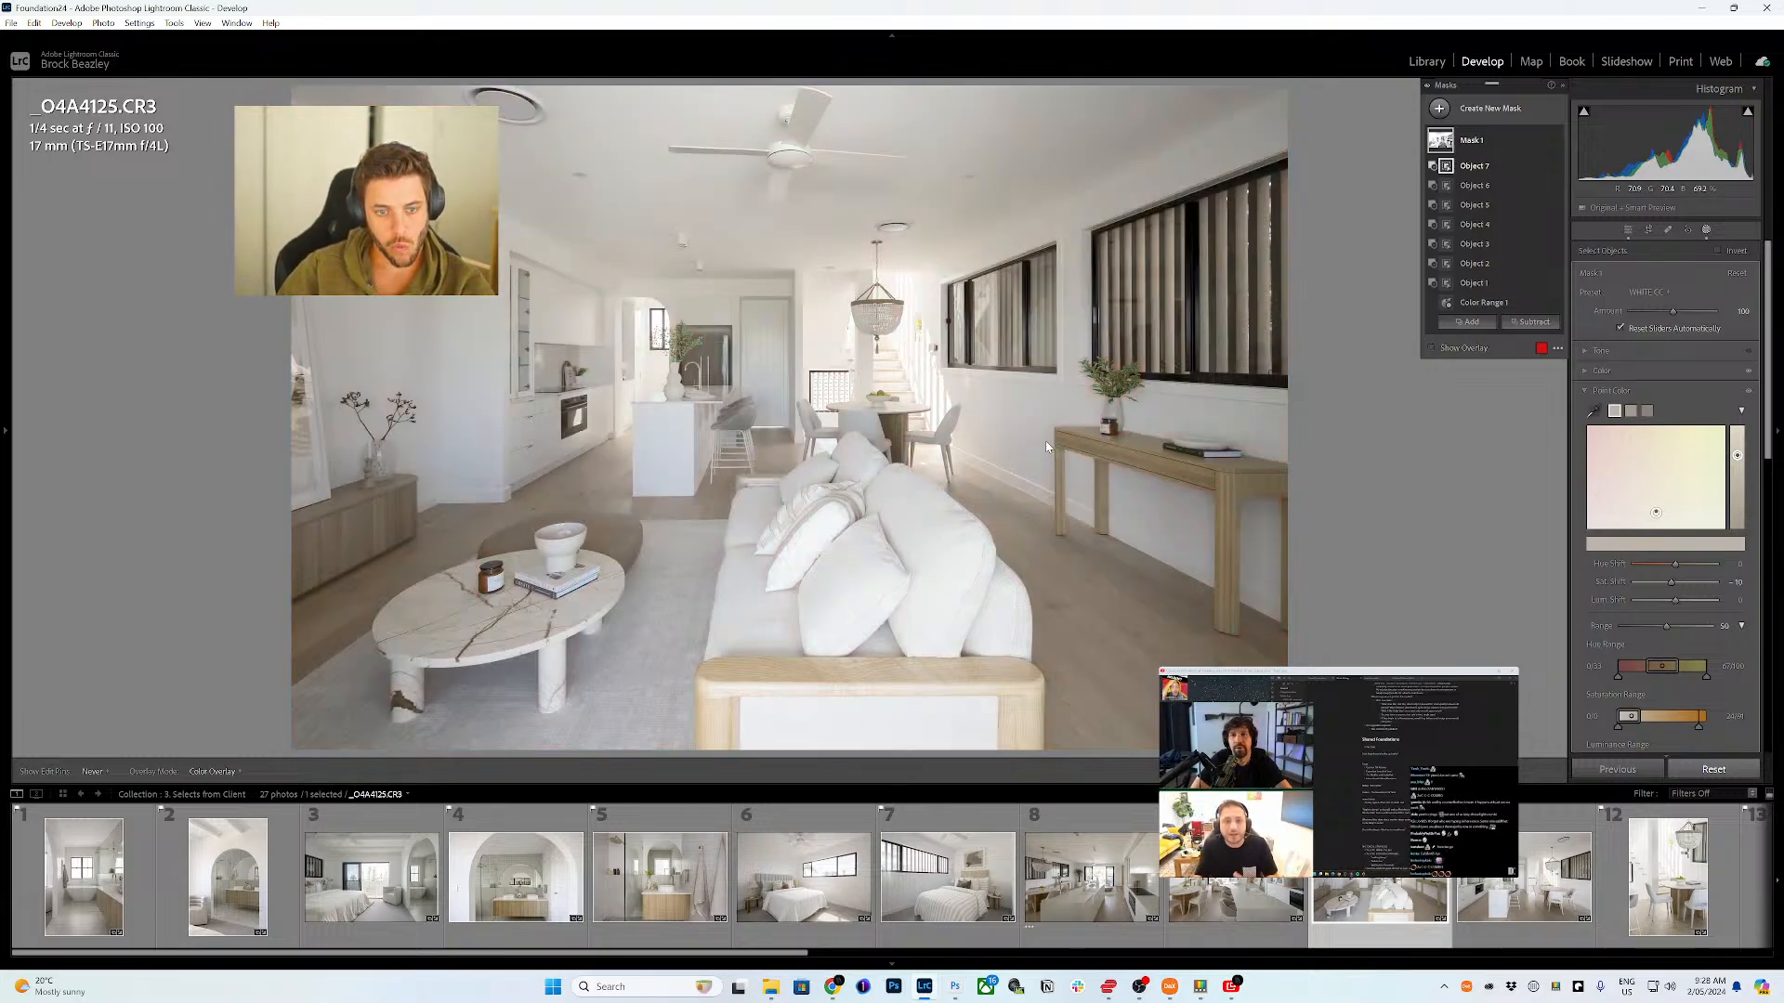
key("alt")
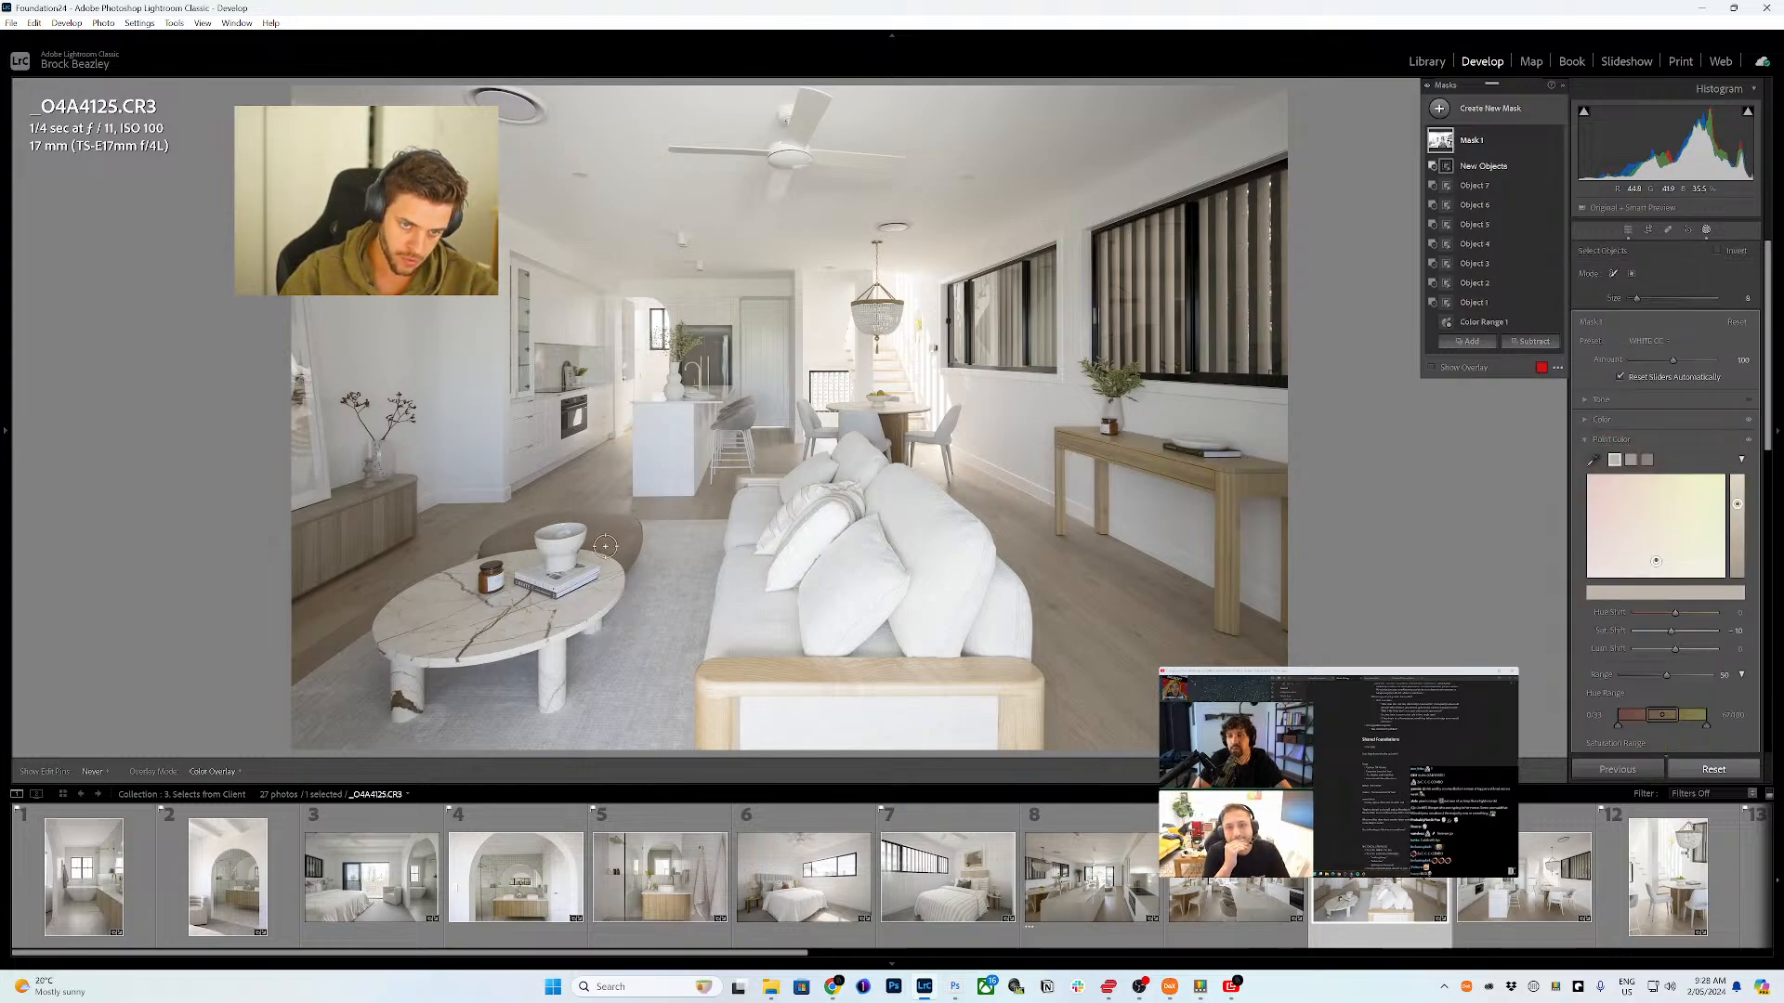
left_click_drag(597, 545, 601, 546)
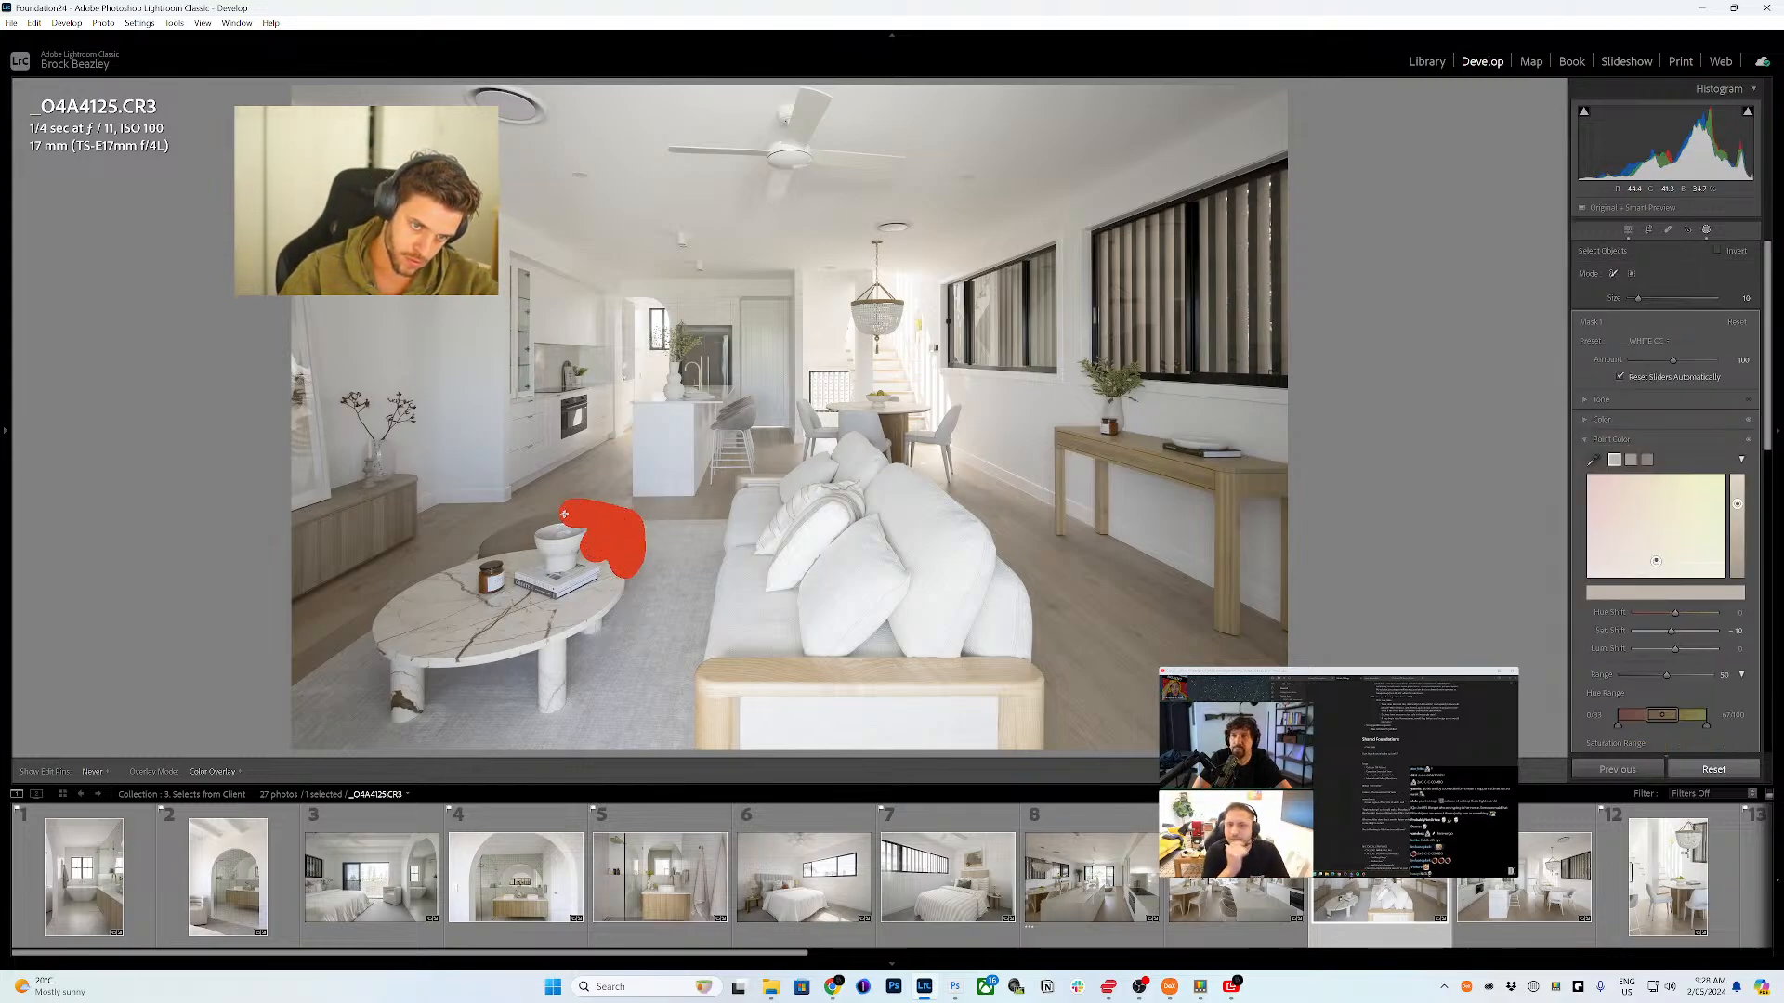
left_click_drag(534, 539, 536, 539)
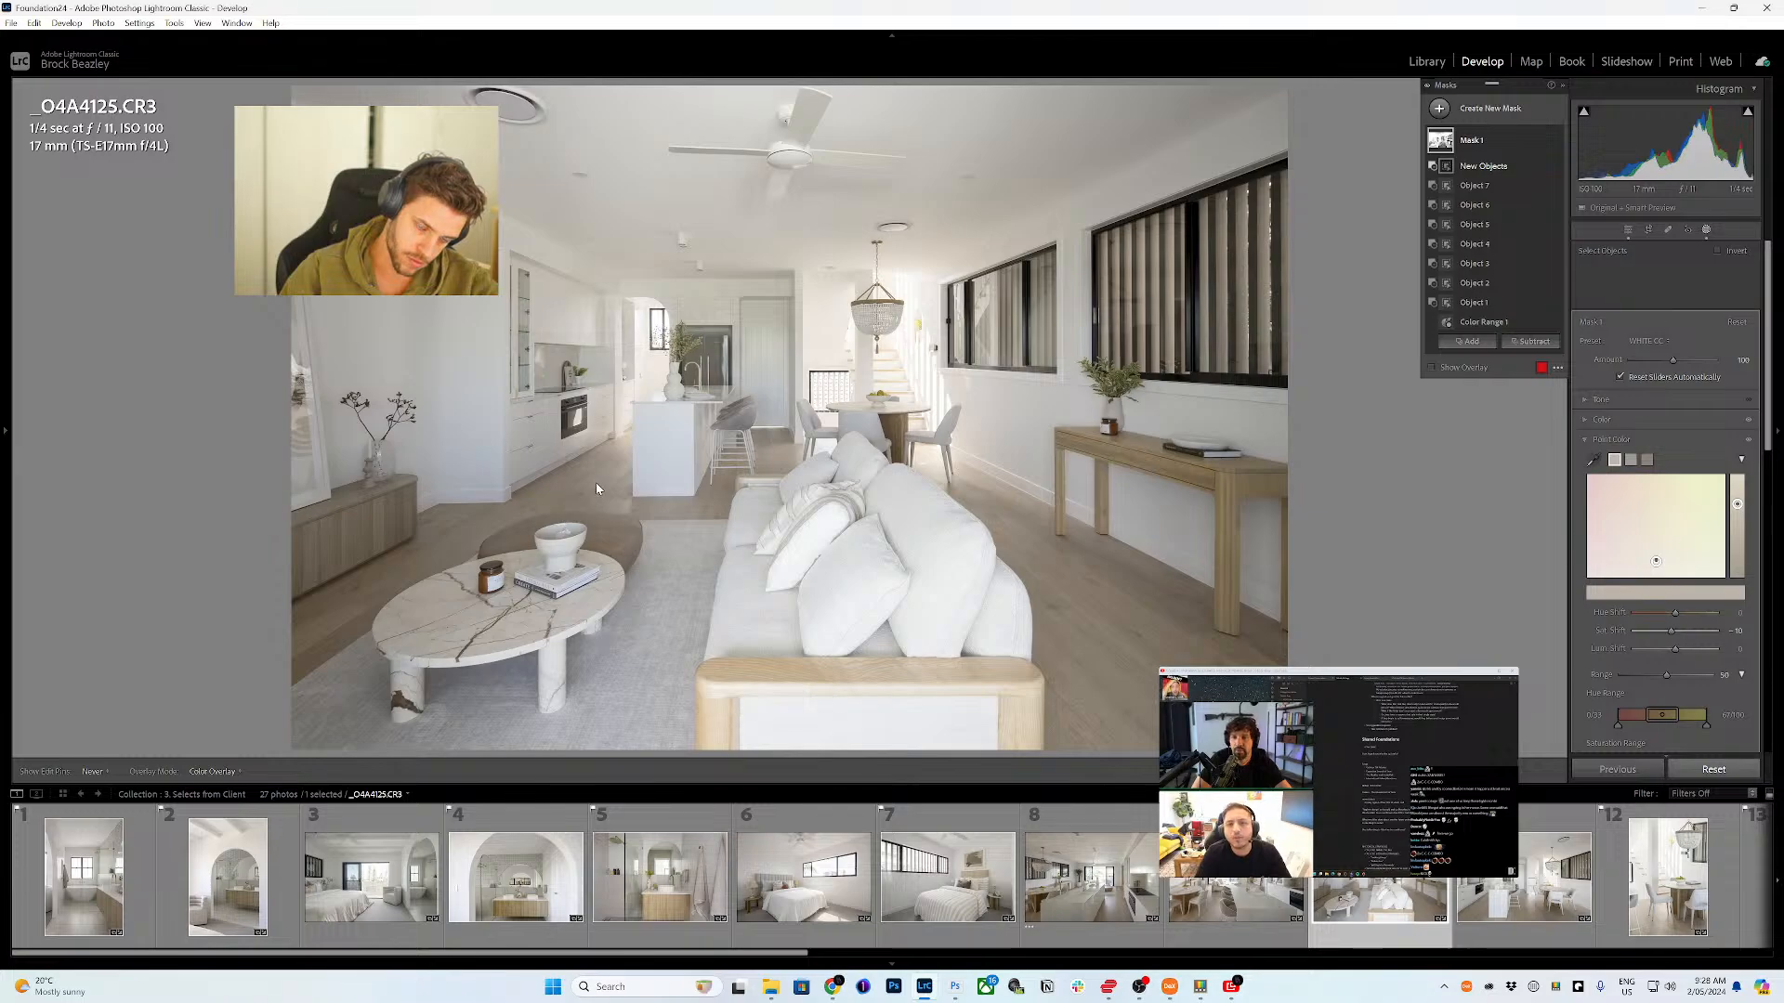
key("alt")
left_click_drag(567, 376, 578, 372)
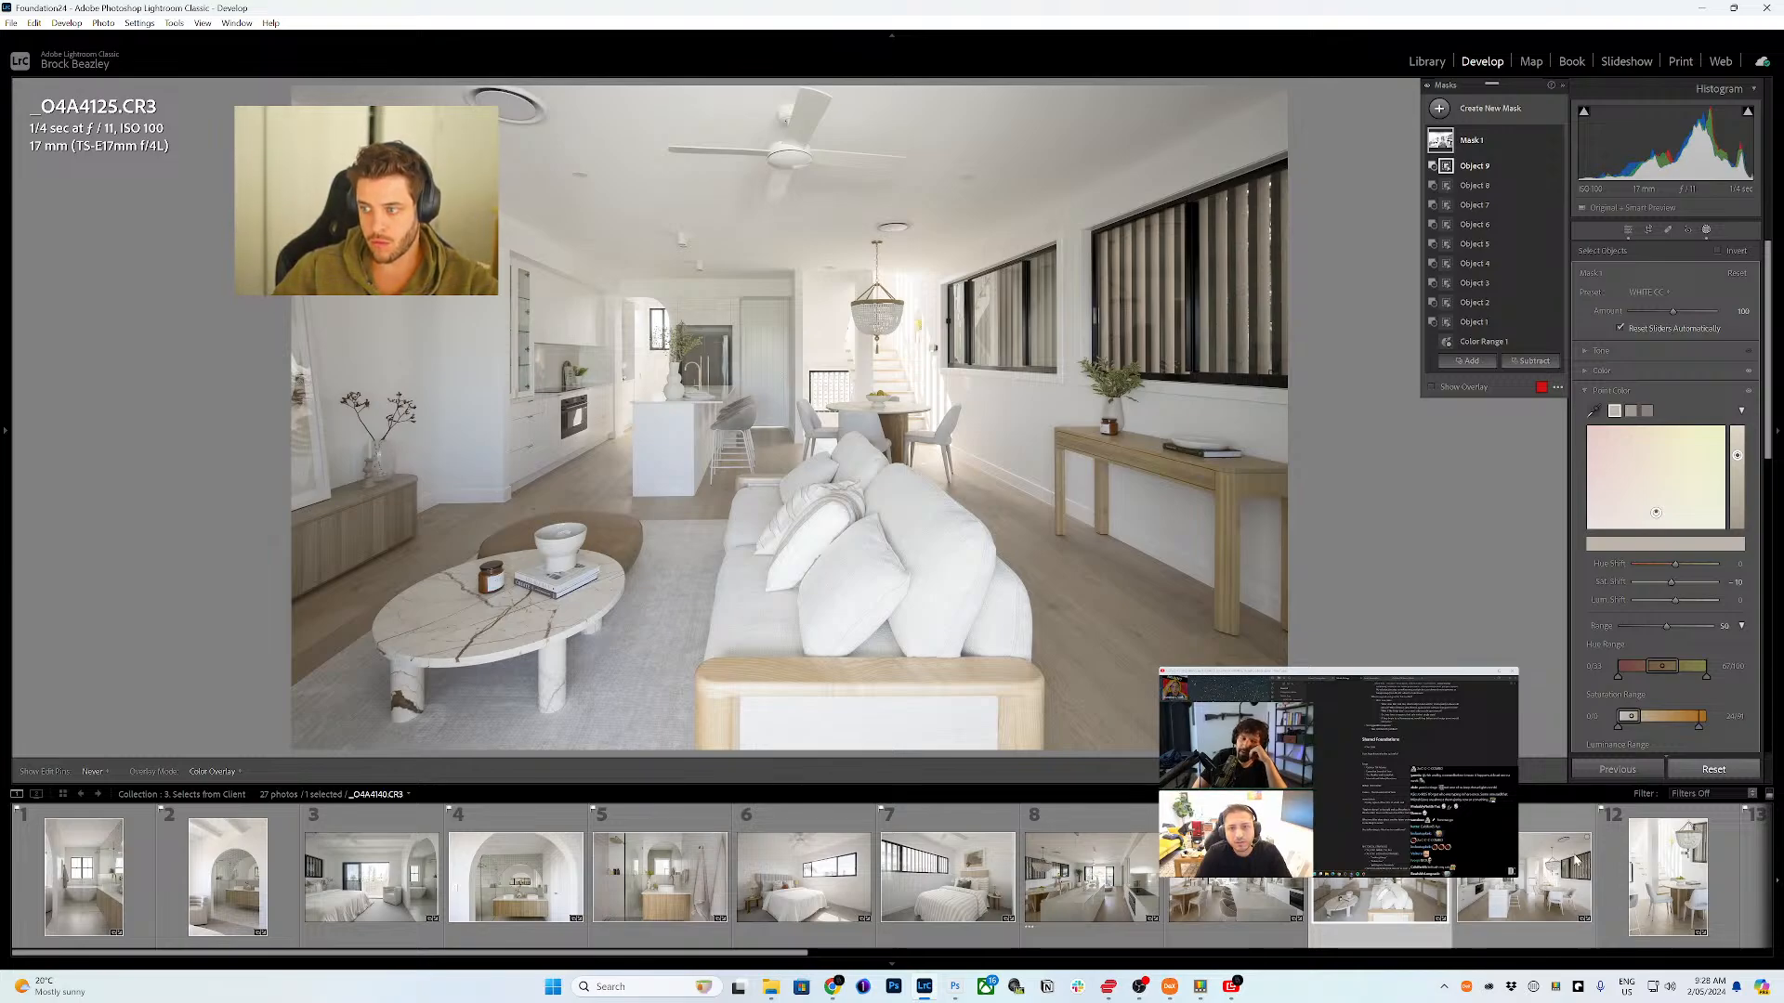
left_click(1550, 856)
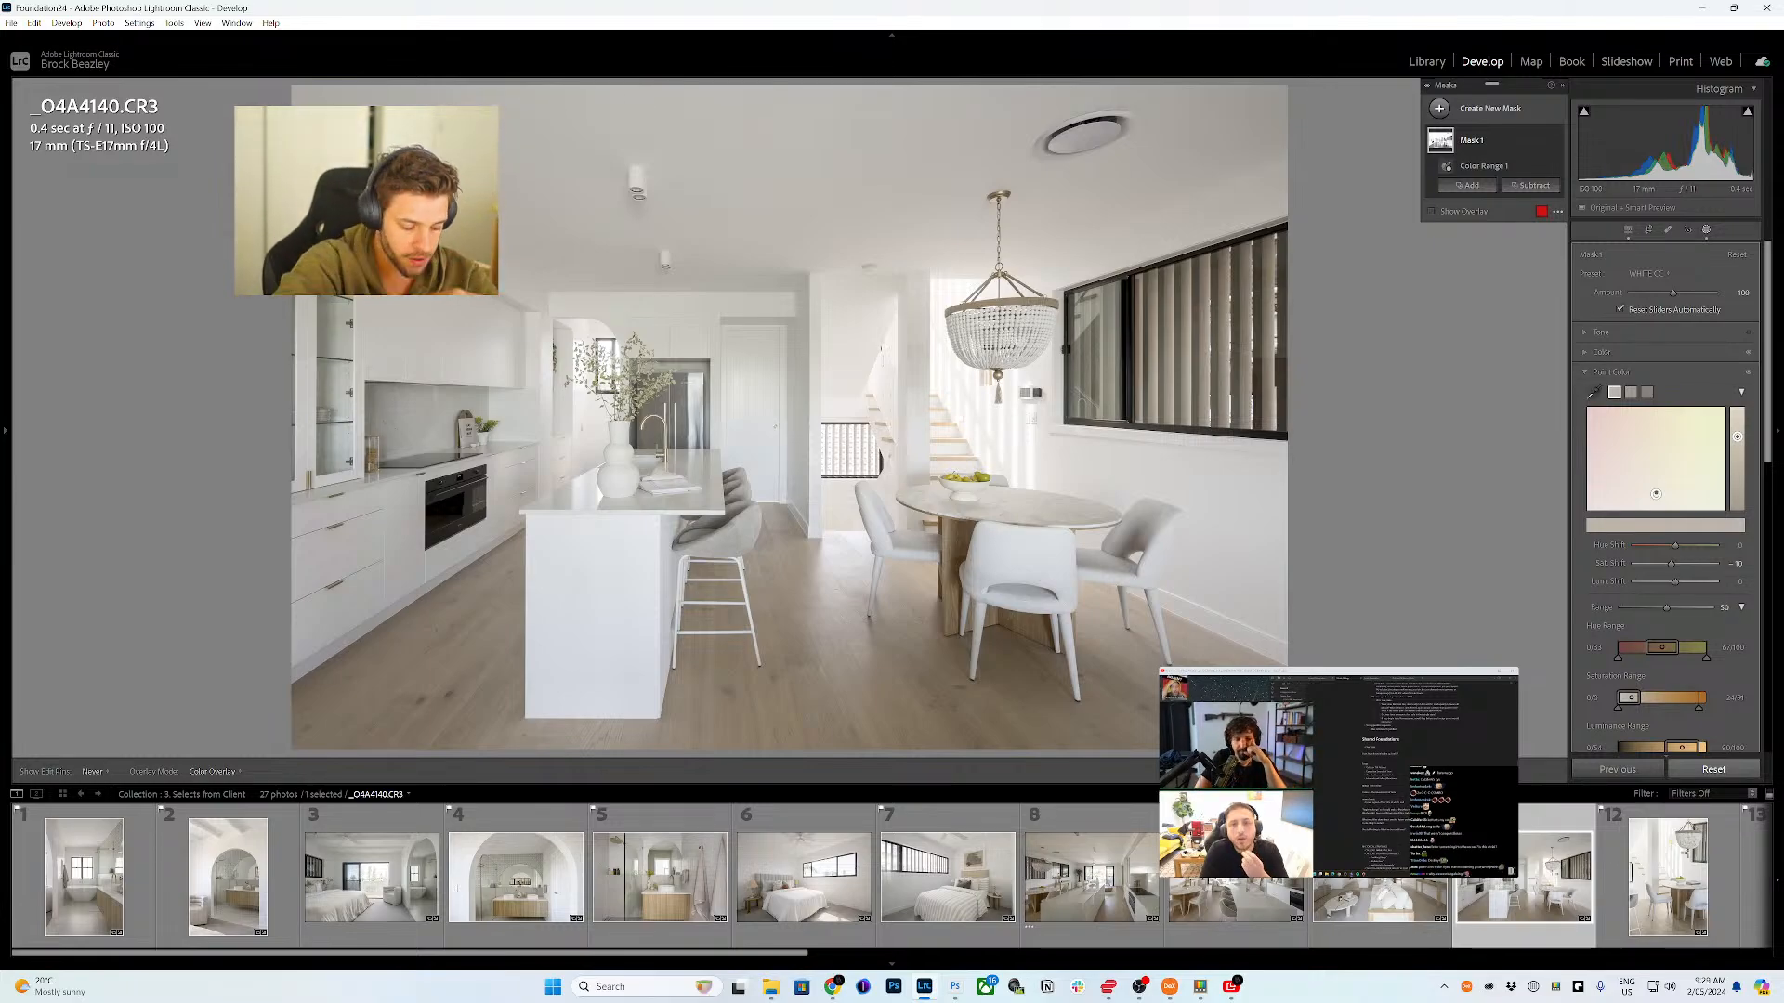
- Brush-select the vase, chandelier and fruit bowl as objects, then open _O4A4150.CR3
left_click(1531, 186)
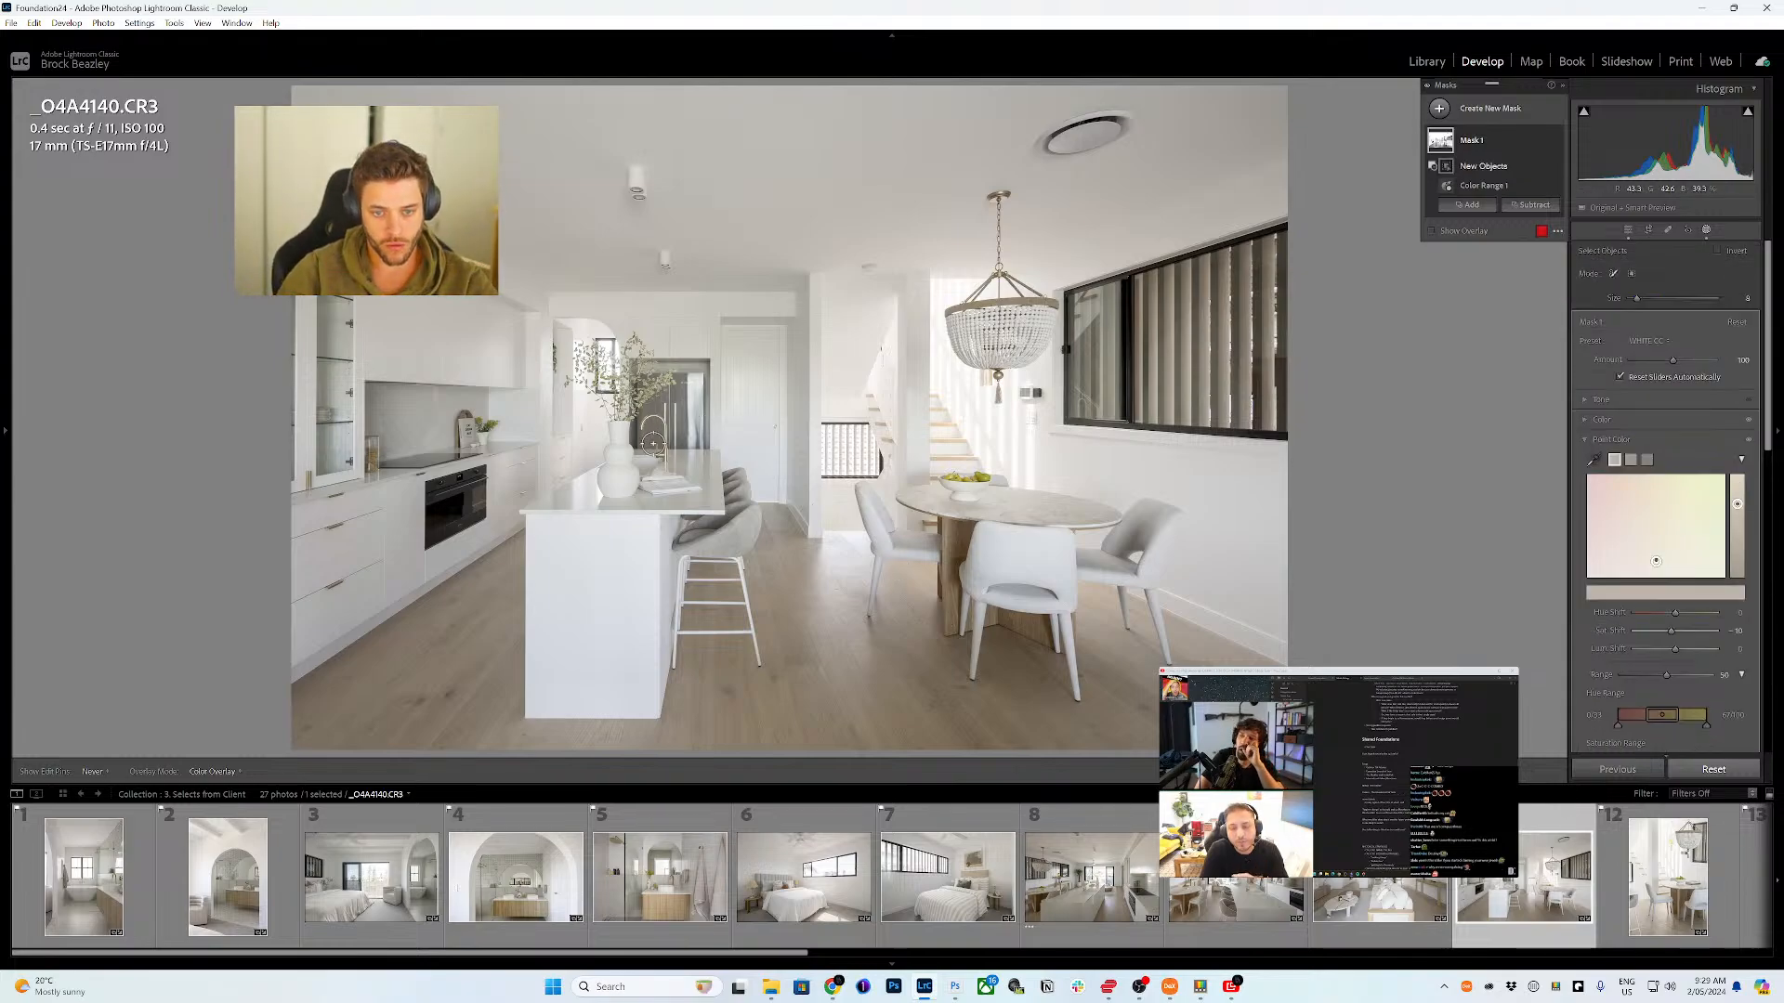
left_click_drag(661, 457, 655, 422)
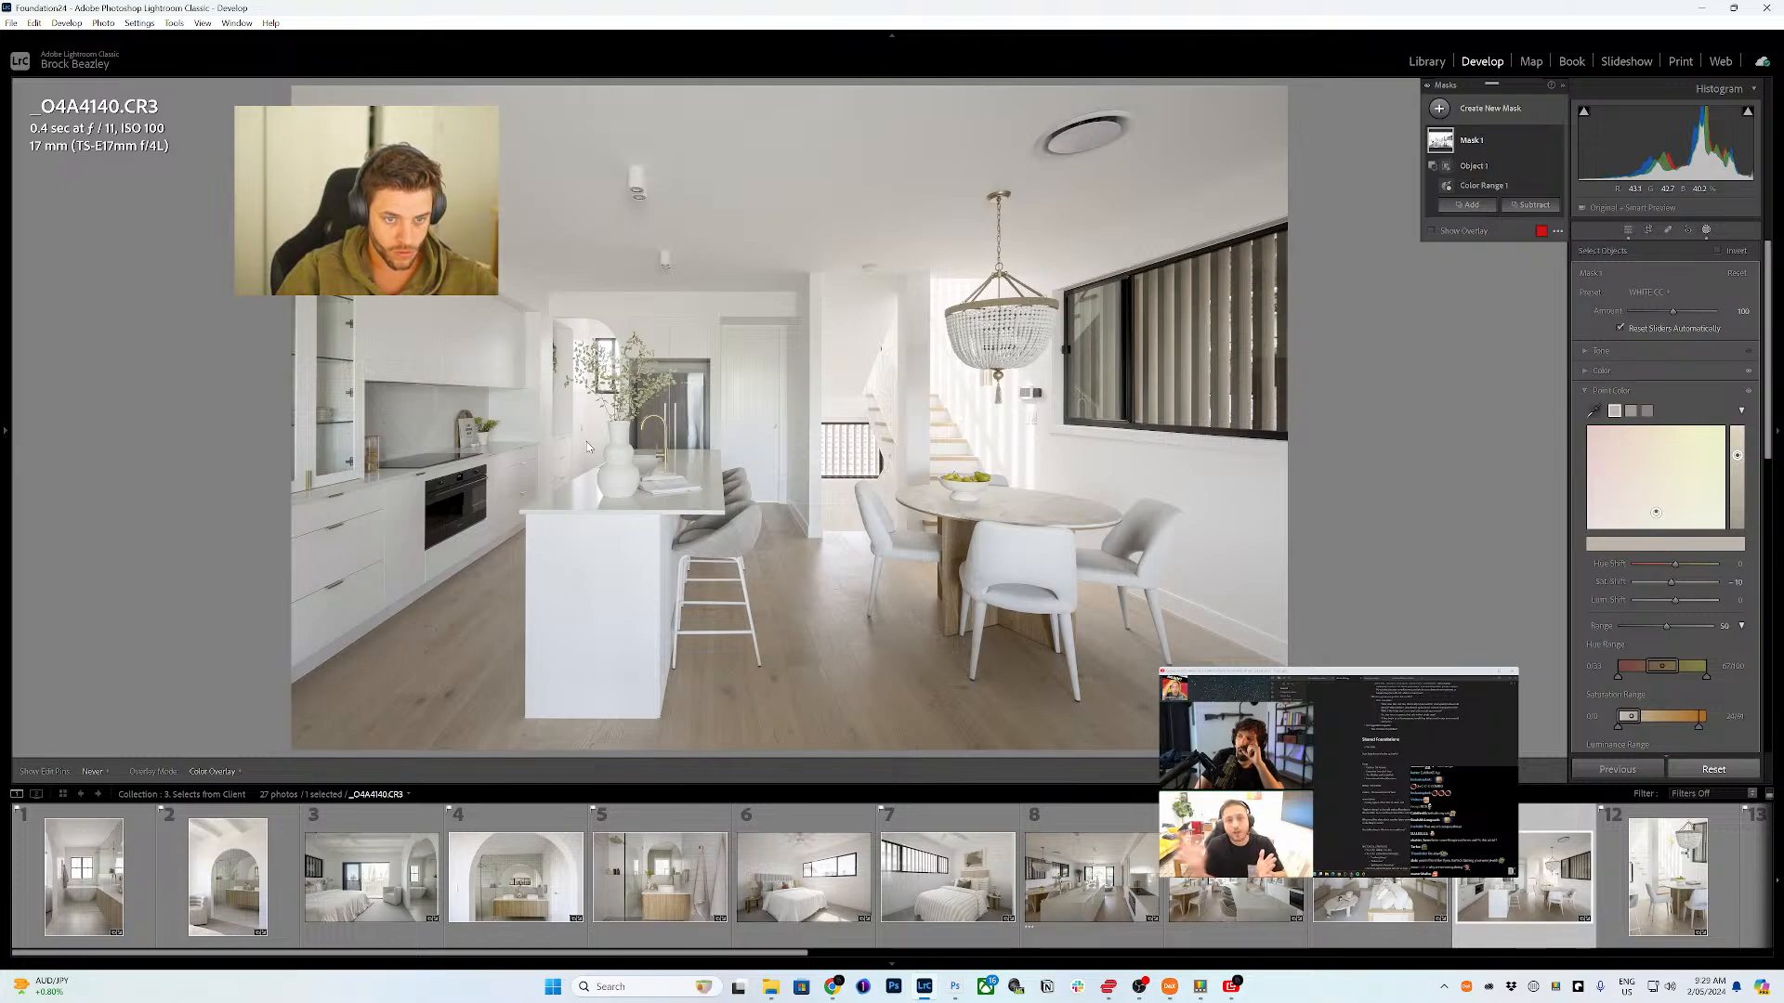
left_click(474, 429)
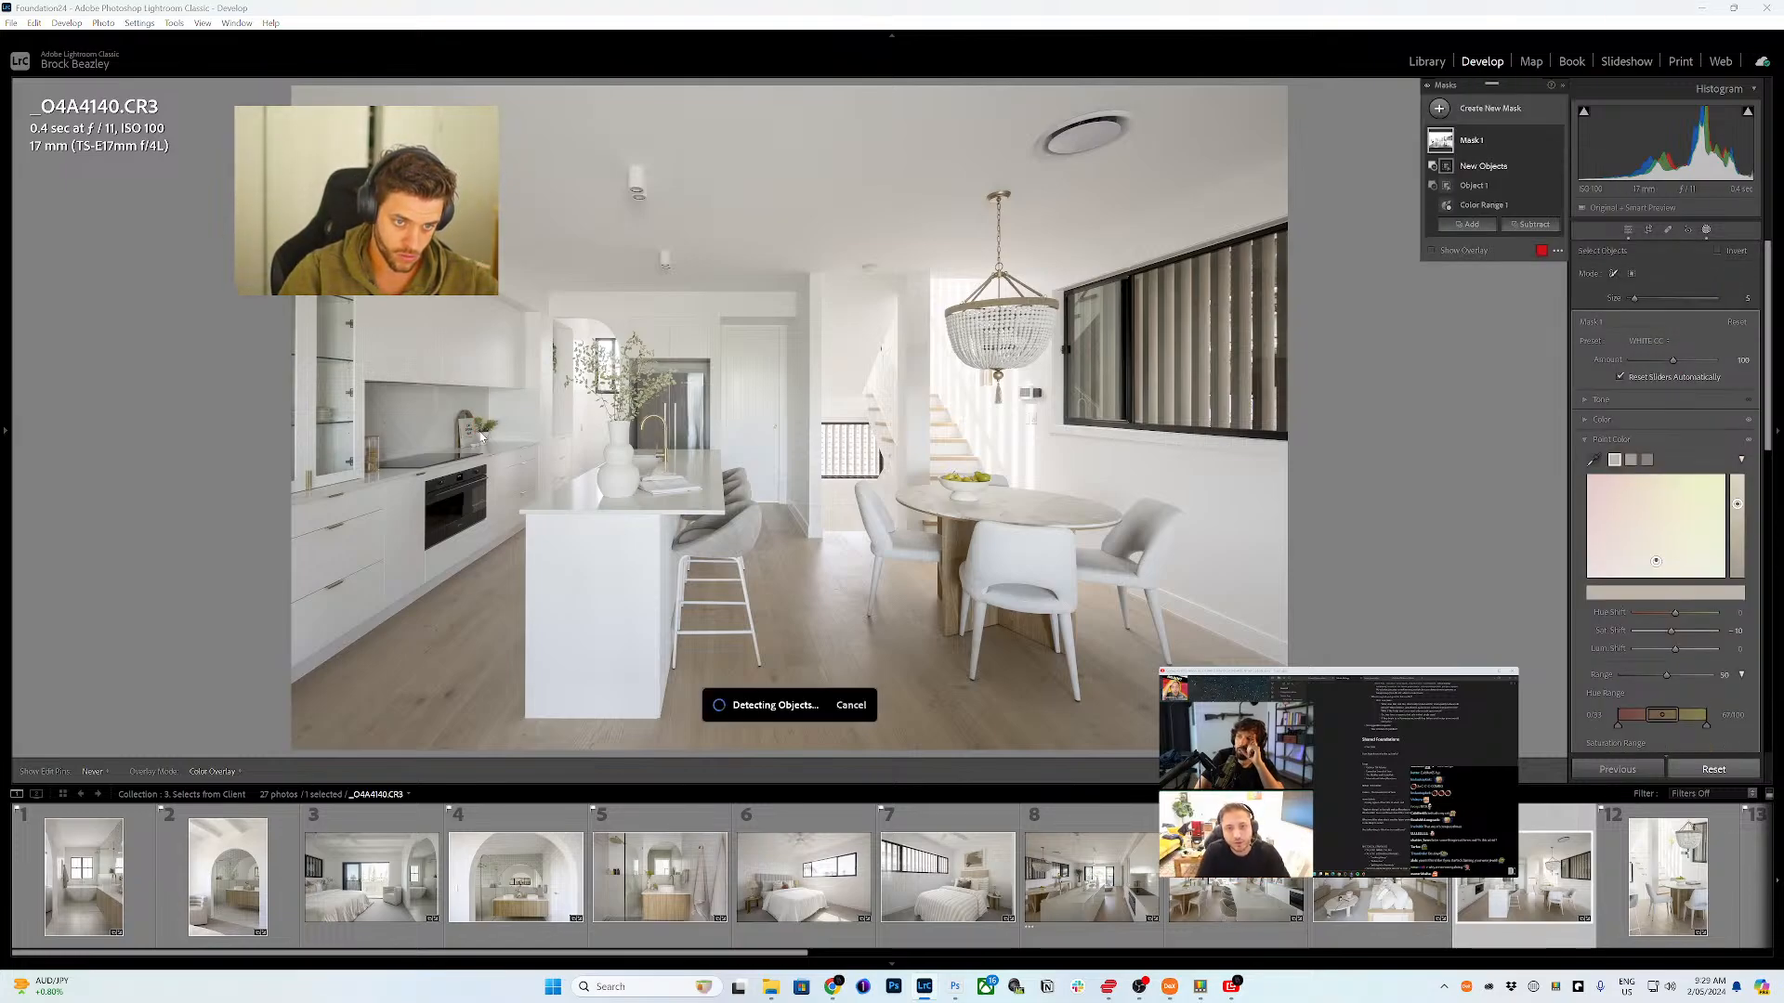
left_click(478, 444)
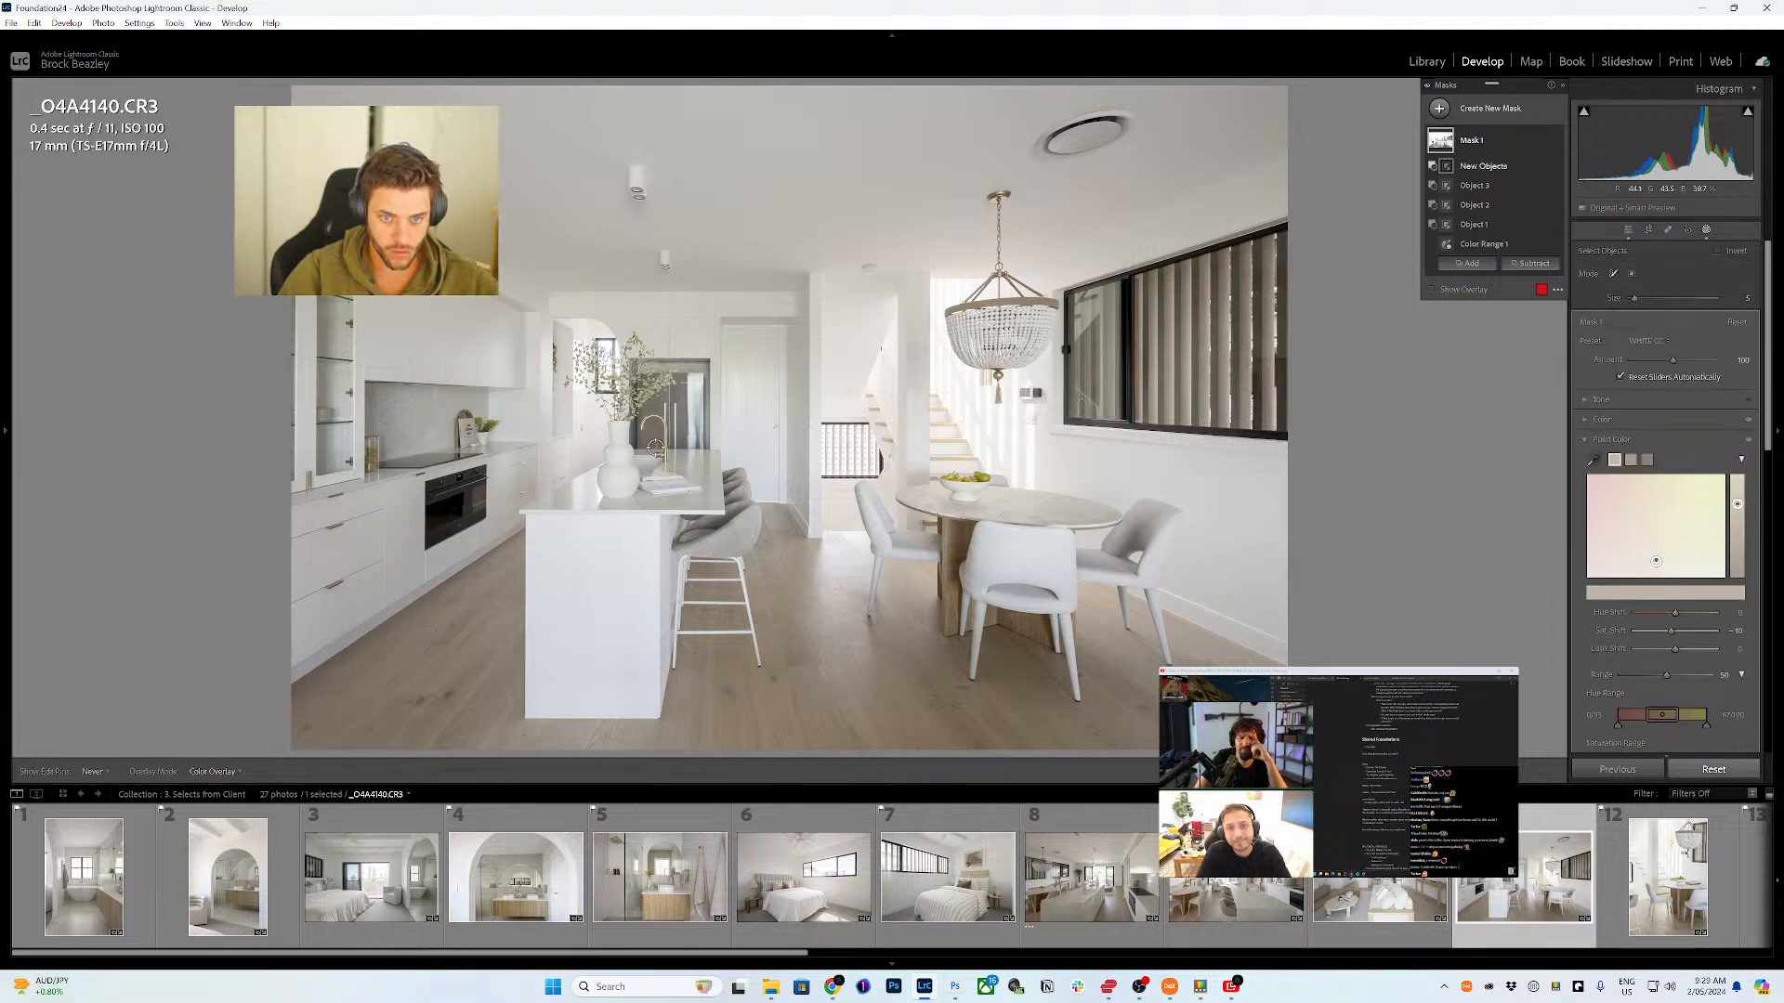
left_click_drag(655, 448, 645, 426)
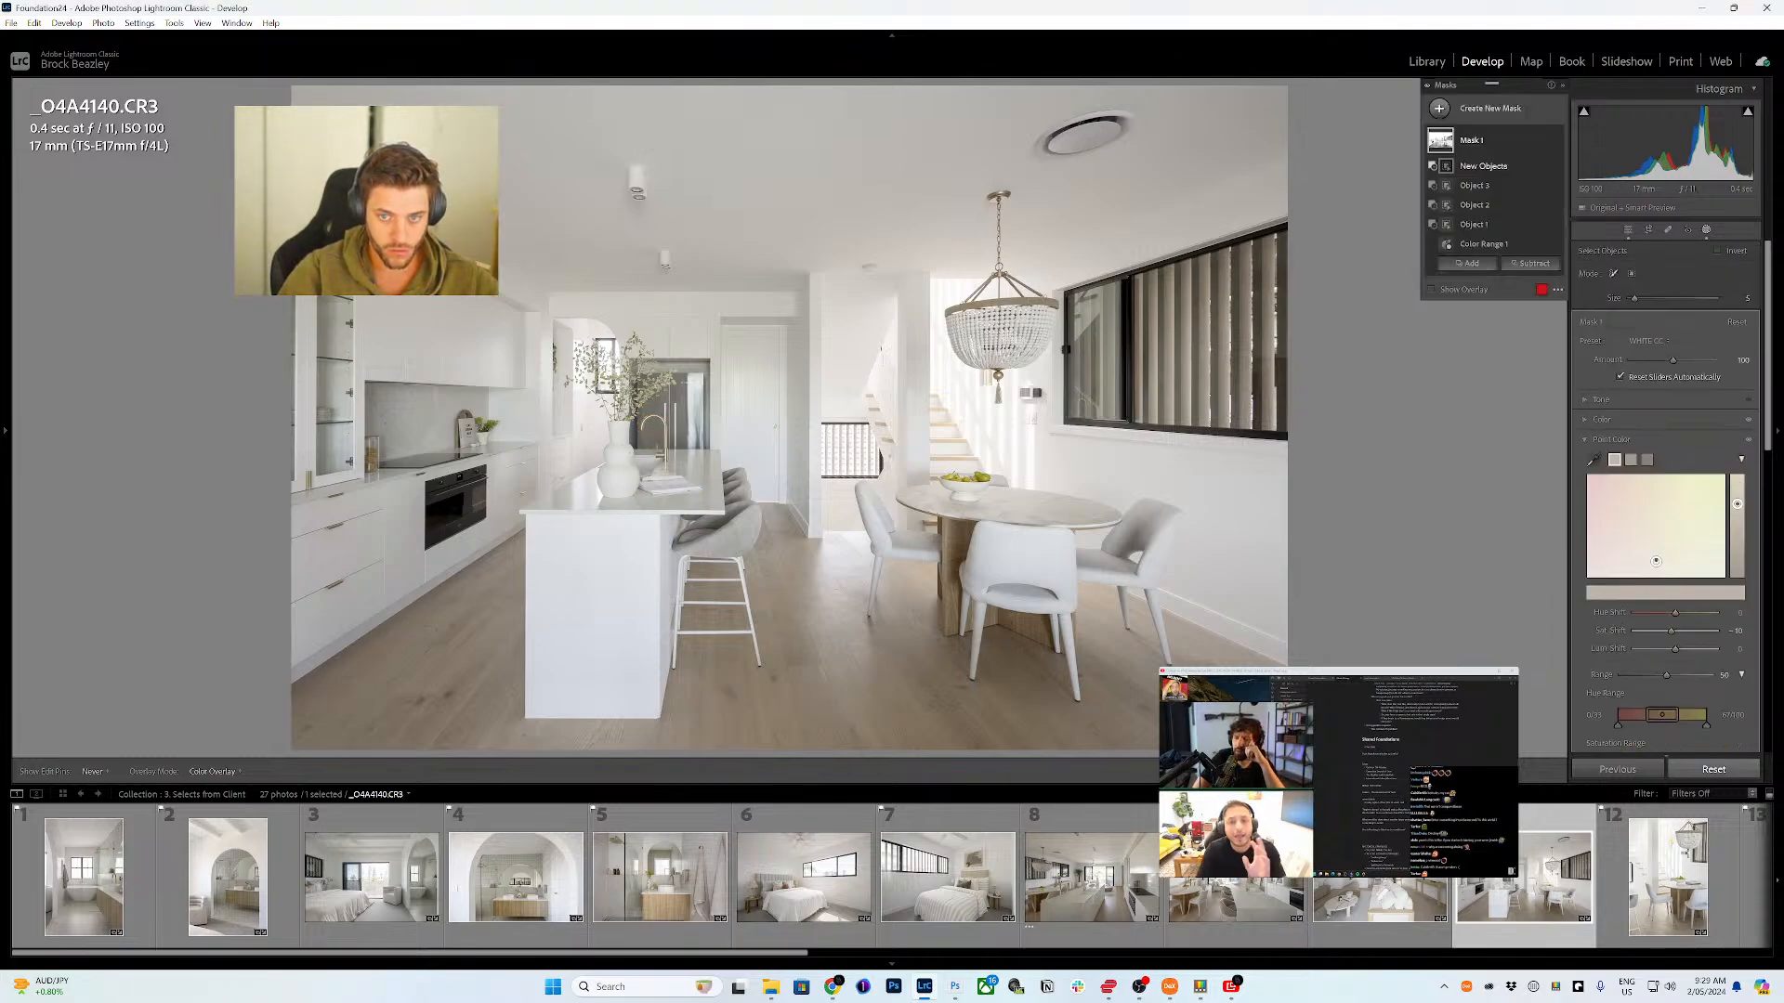
mouse_move(947, 311)
left_mouse_down()
mouse_move(1050, 299)
mouse_move(1002, 275)
mouse_move(969, 298)
mouse_move(997, 276)
mouse_move(992, 198)
left_mouse_up()
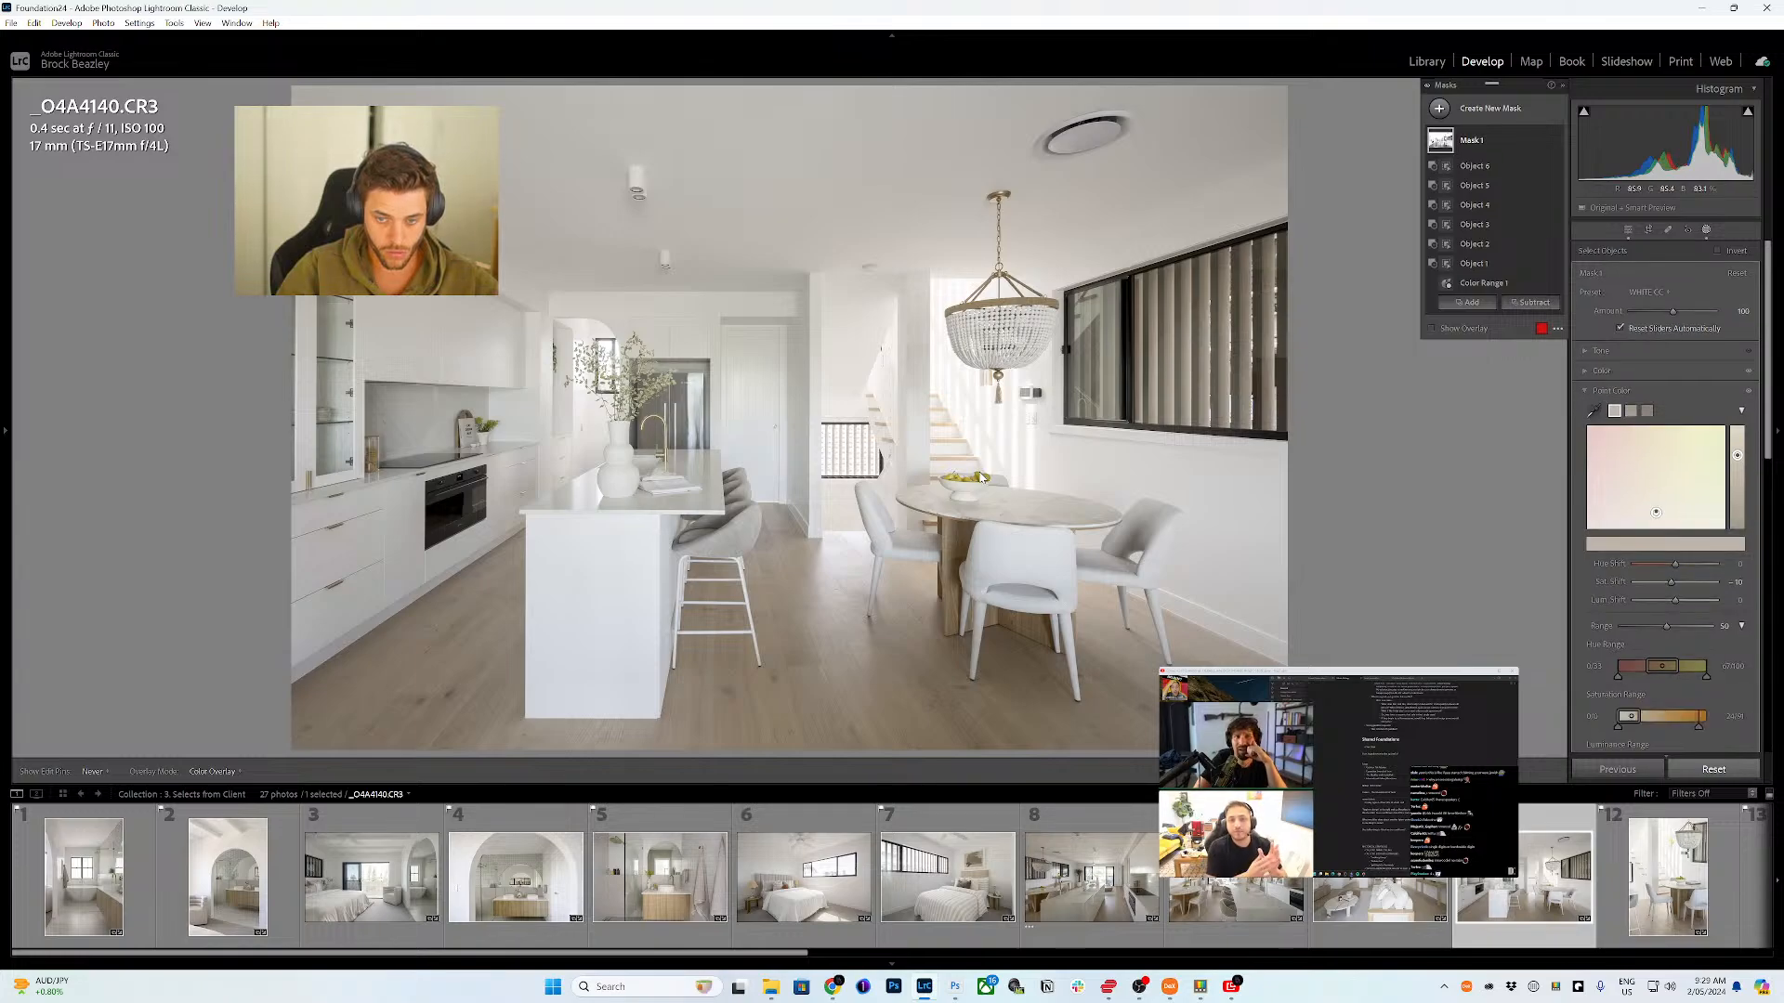
left_click_drag(983, 476, 940, 477)
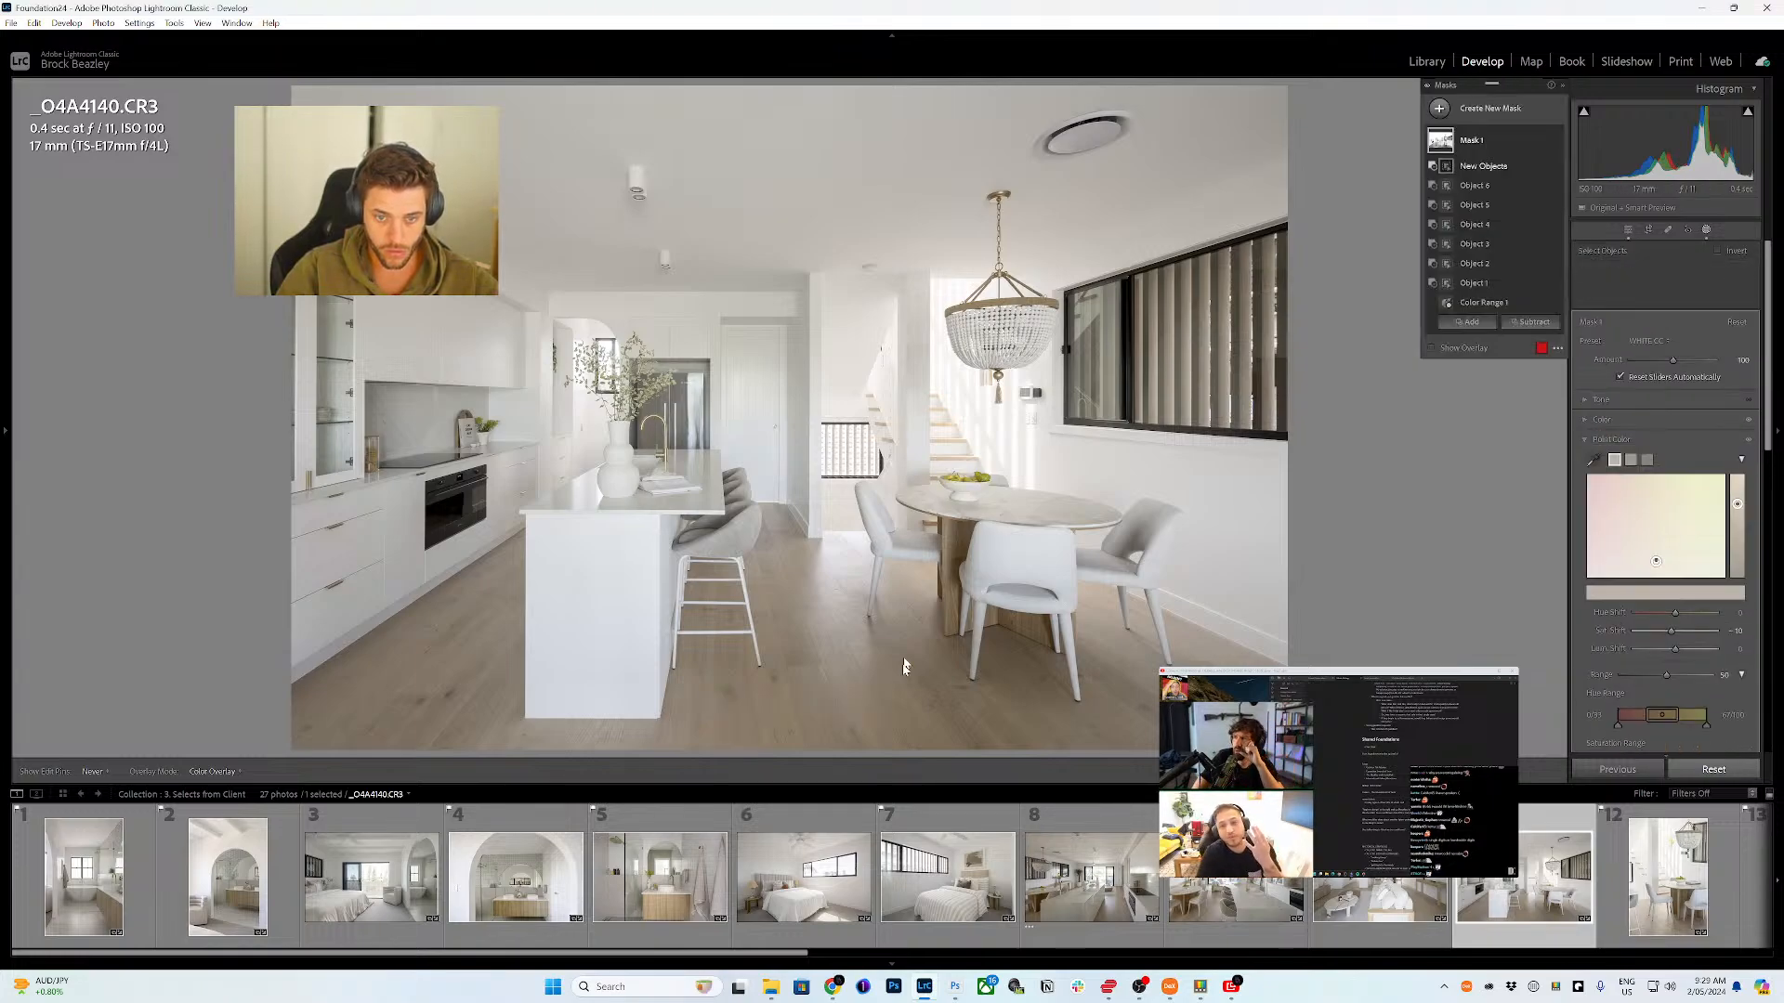
left_click(1635, 882)
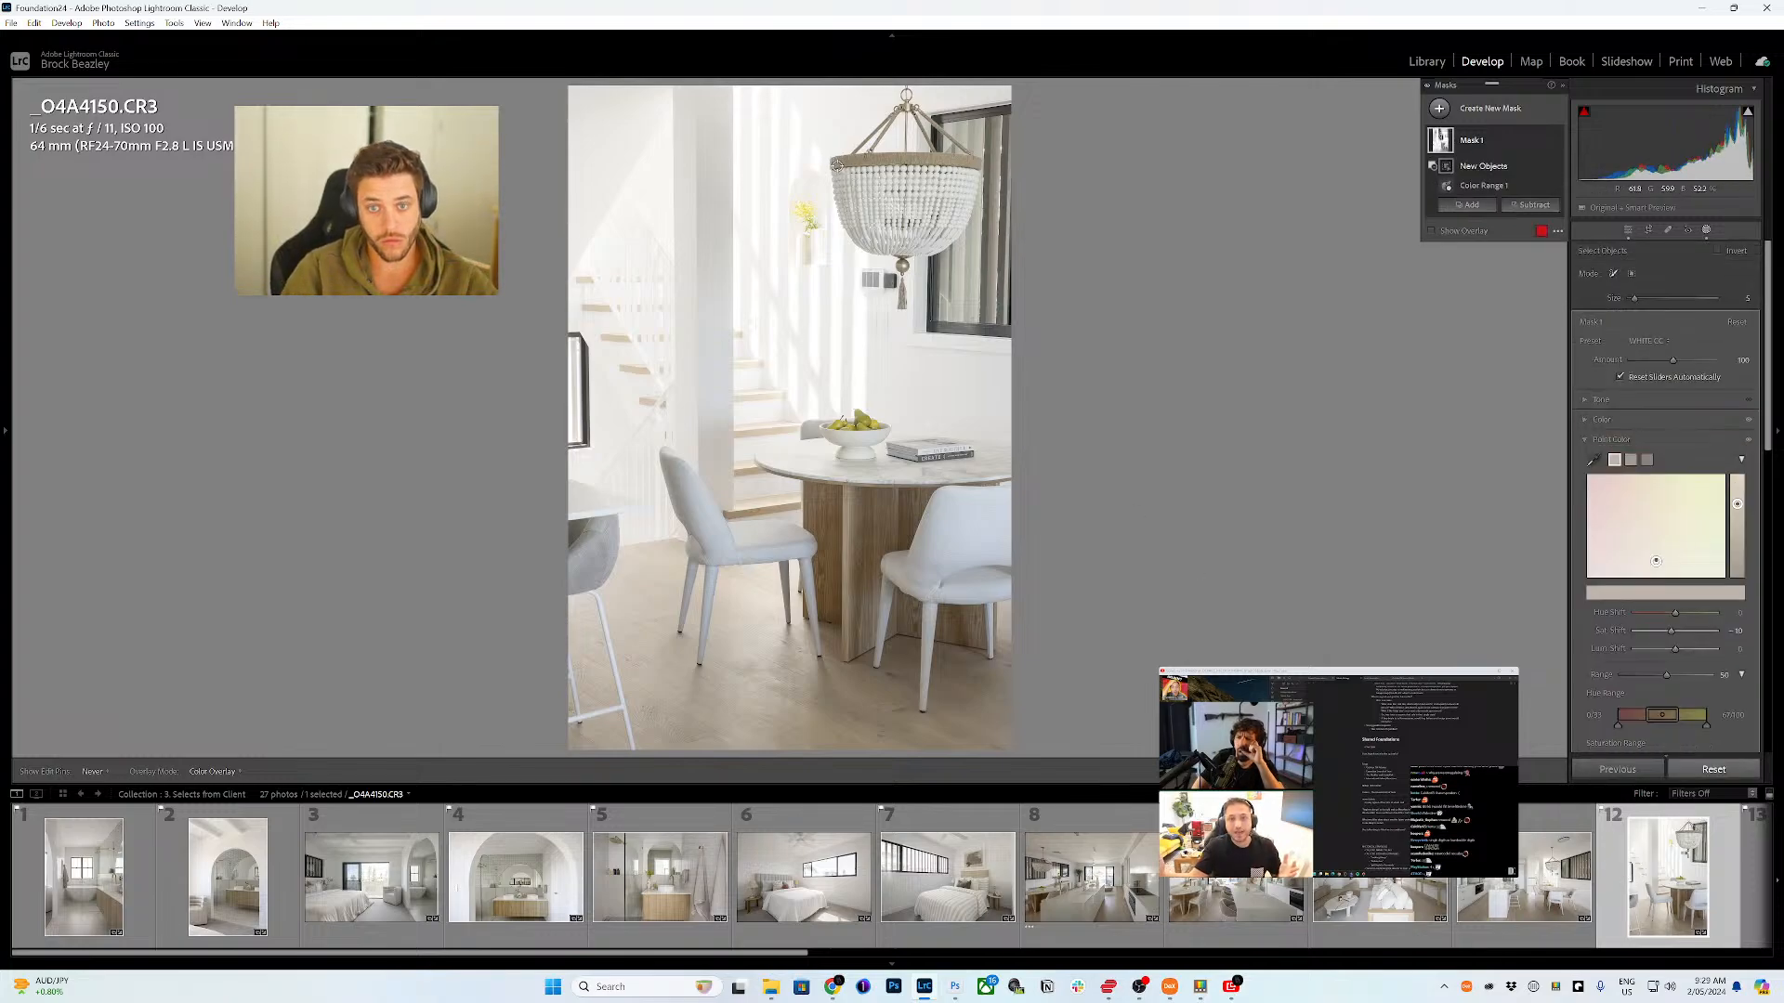
- Brush-select the chandelier and the fruit bowl as separate objects
scroll(834, 165, "up", 5)
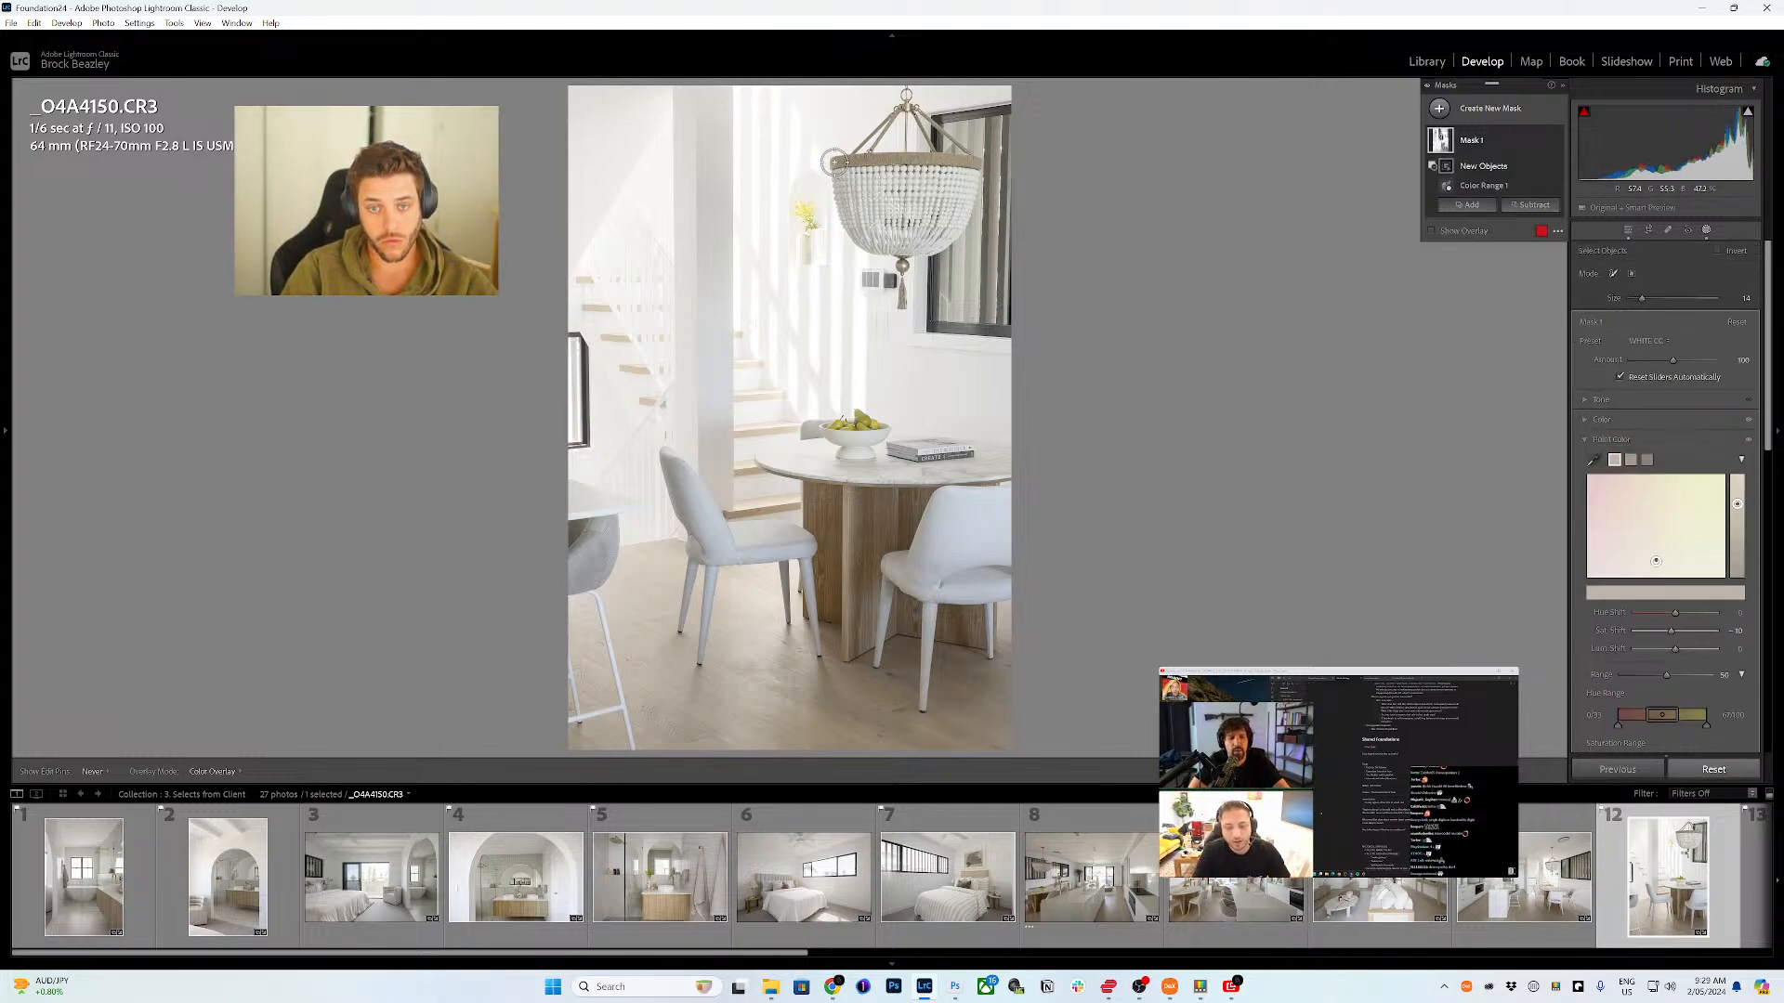
mouse_move(834, 166)
left_mouse_down()
mouse_move(986, 160)
mouse_move(907, 111)
mouse_move(903, 151)
mouse_move(901, 116)
mouse_move(873, 145)
left_mouse_up()
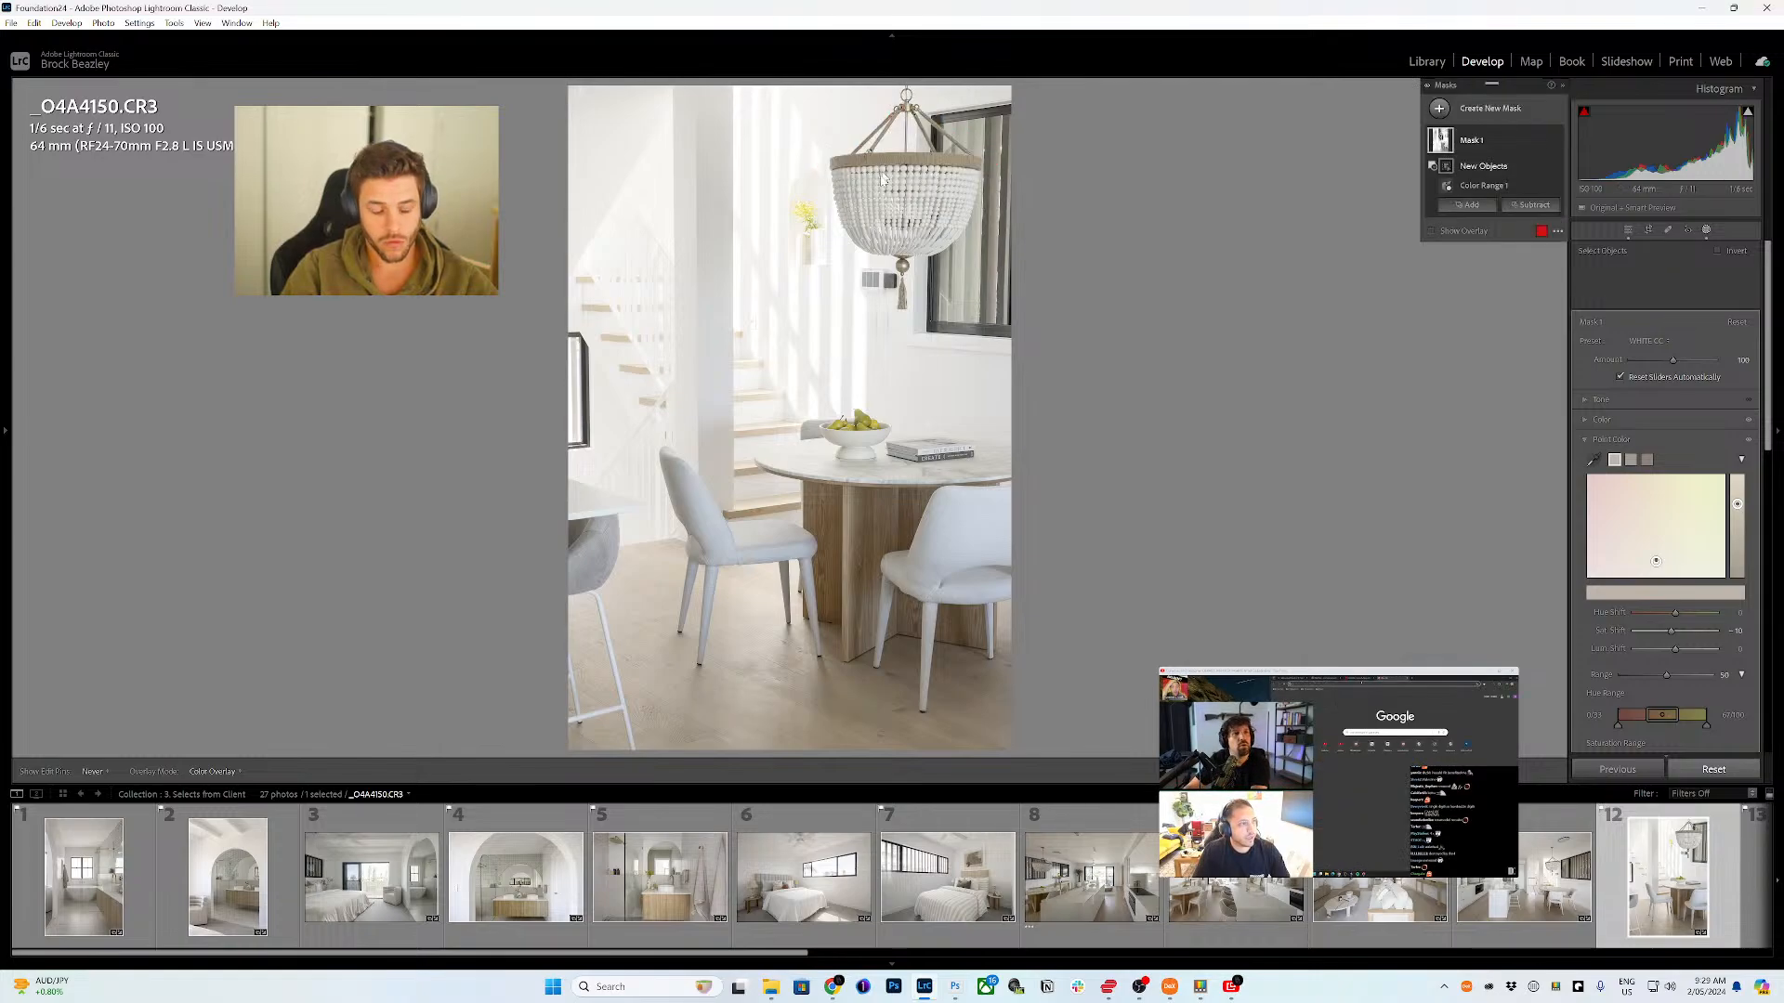
left_click_drag(901, 264, 902, 300)
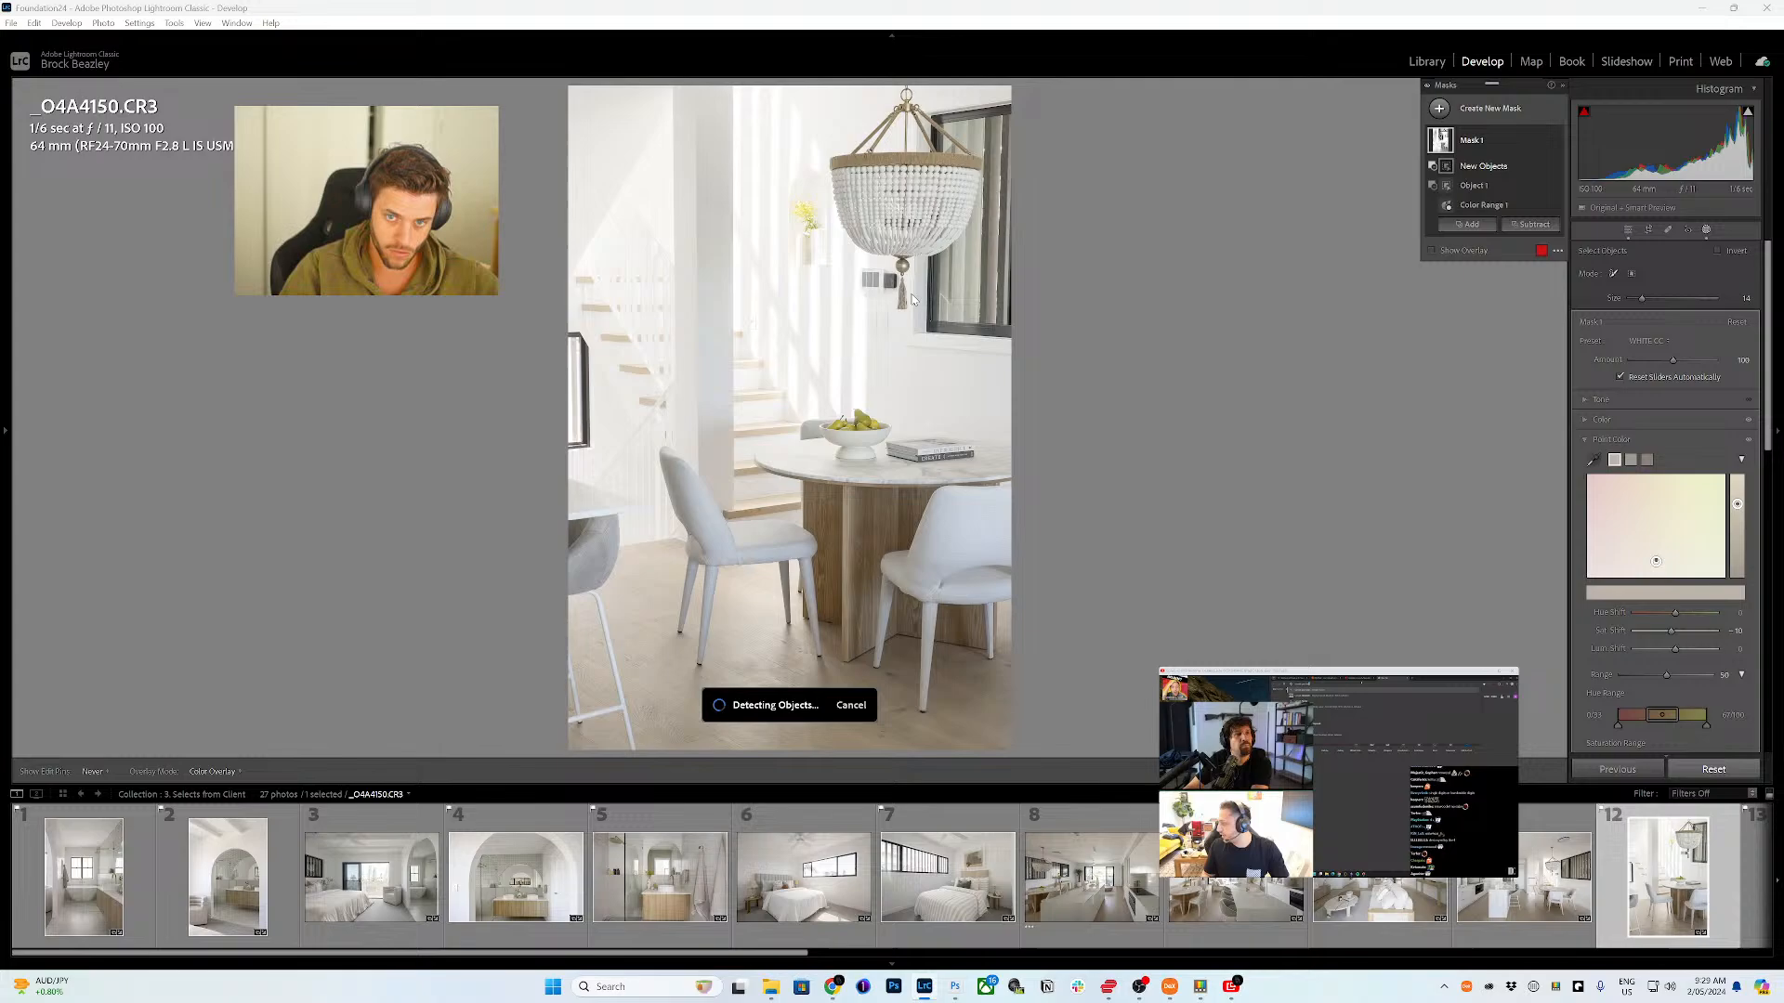
left_click(808, 207)
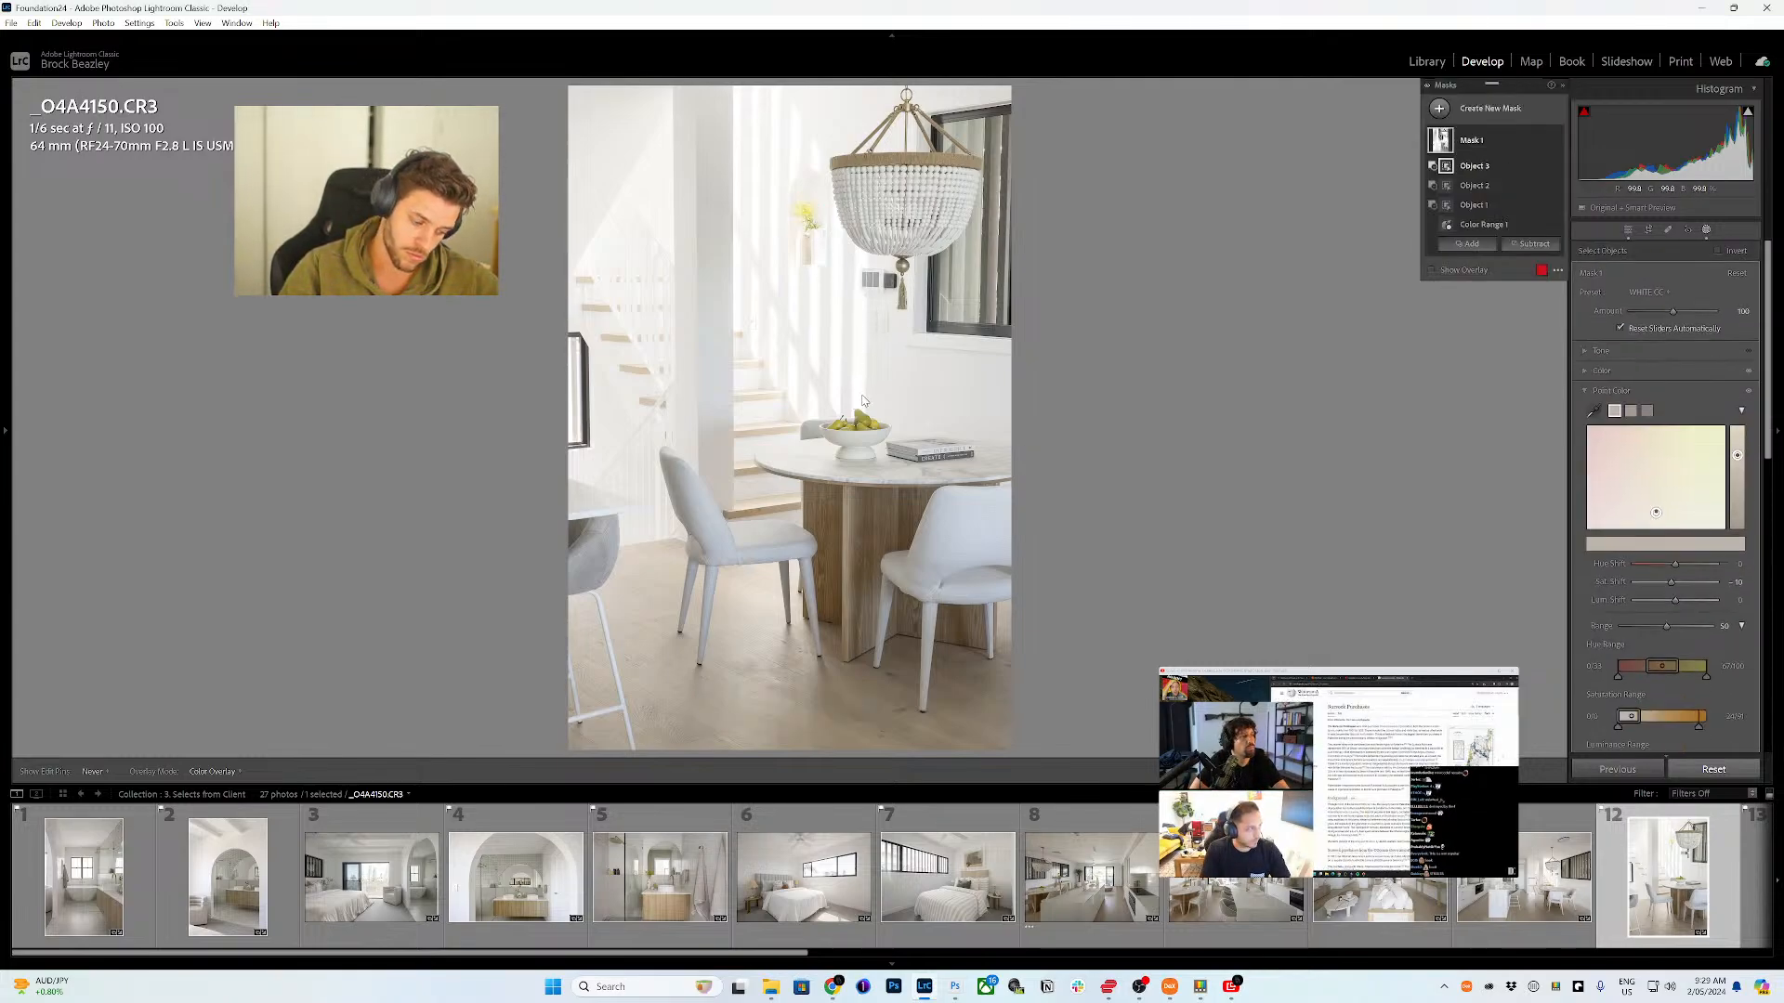
left_click_drag(853, 420, 882, 420)
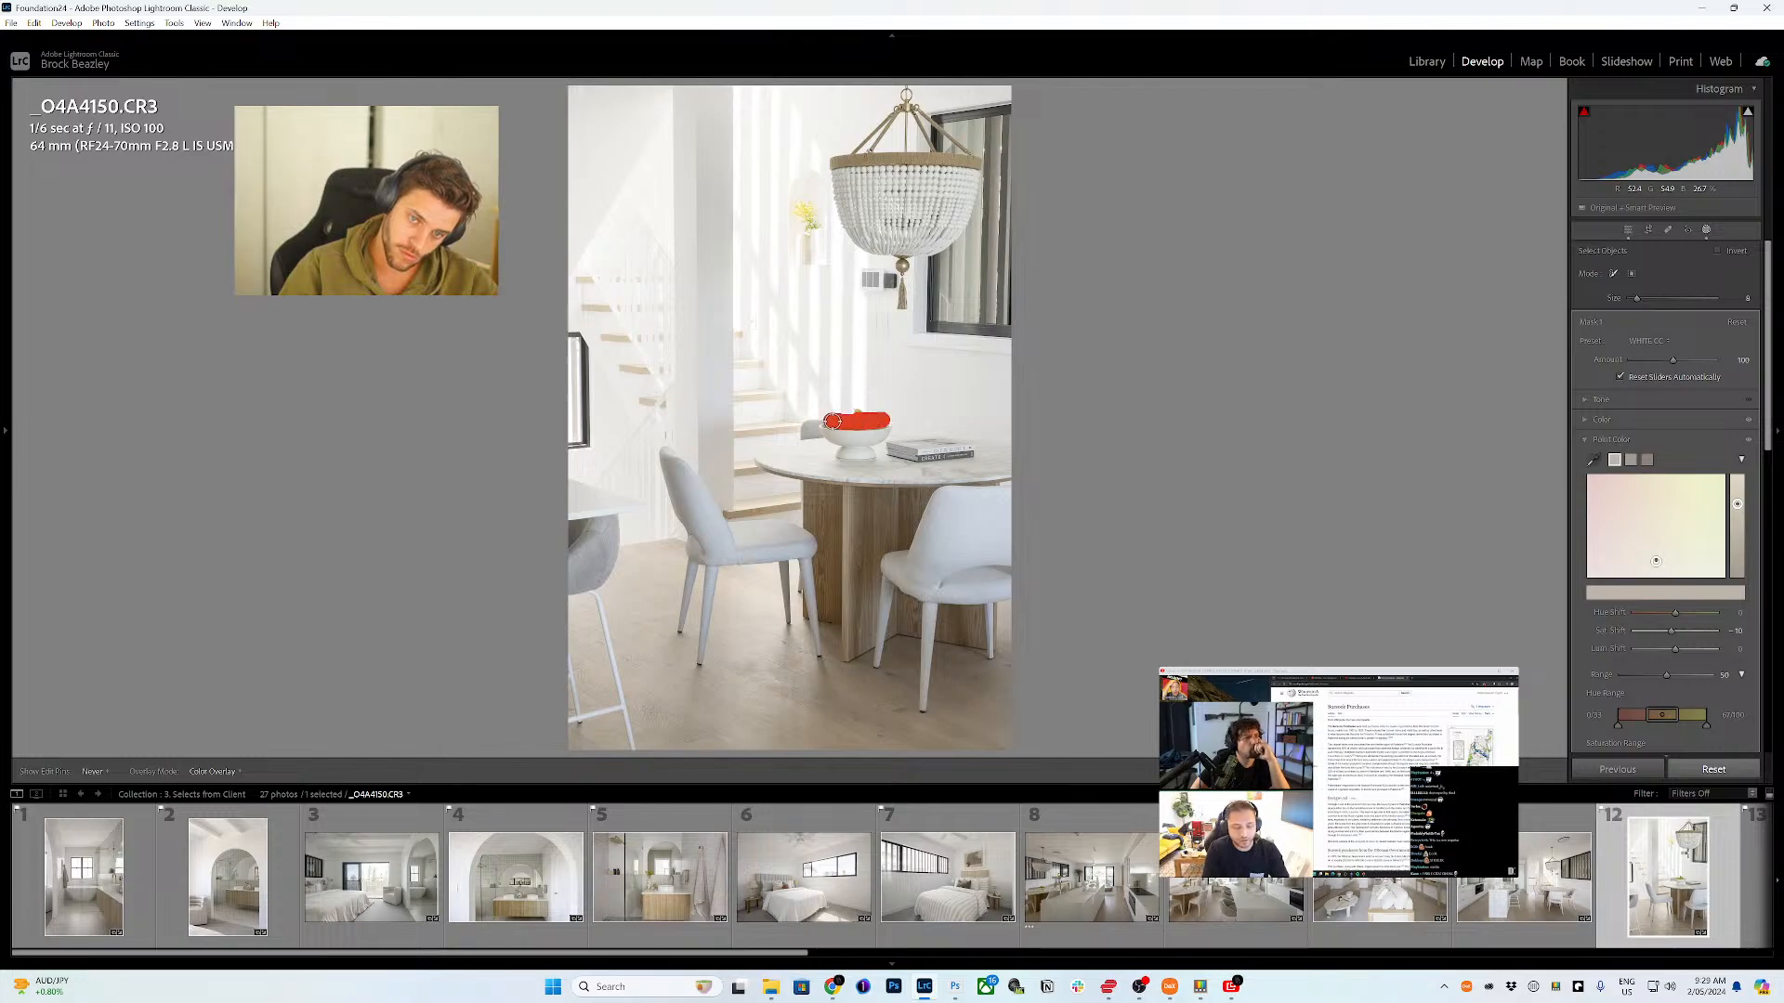
- Add the table pedestal as an object, then open _O4A4165.CR3
key("]")
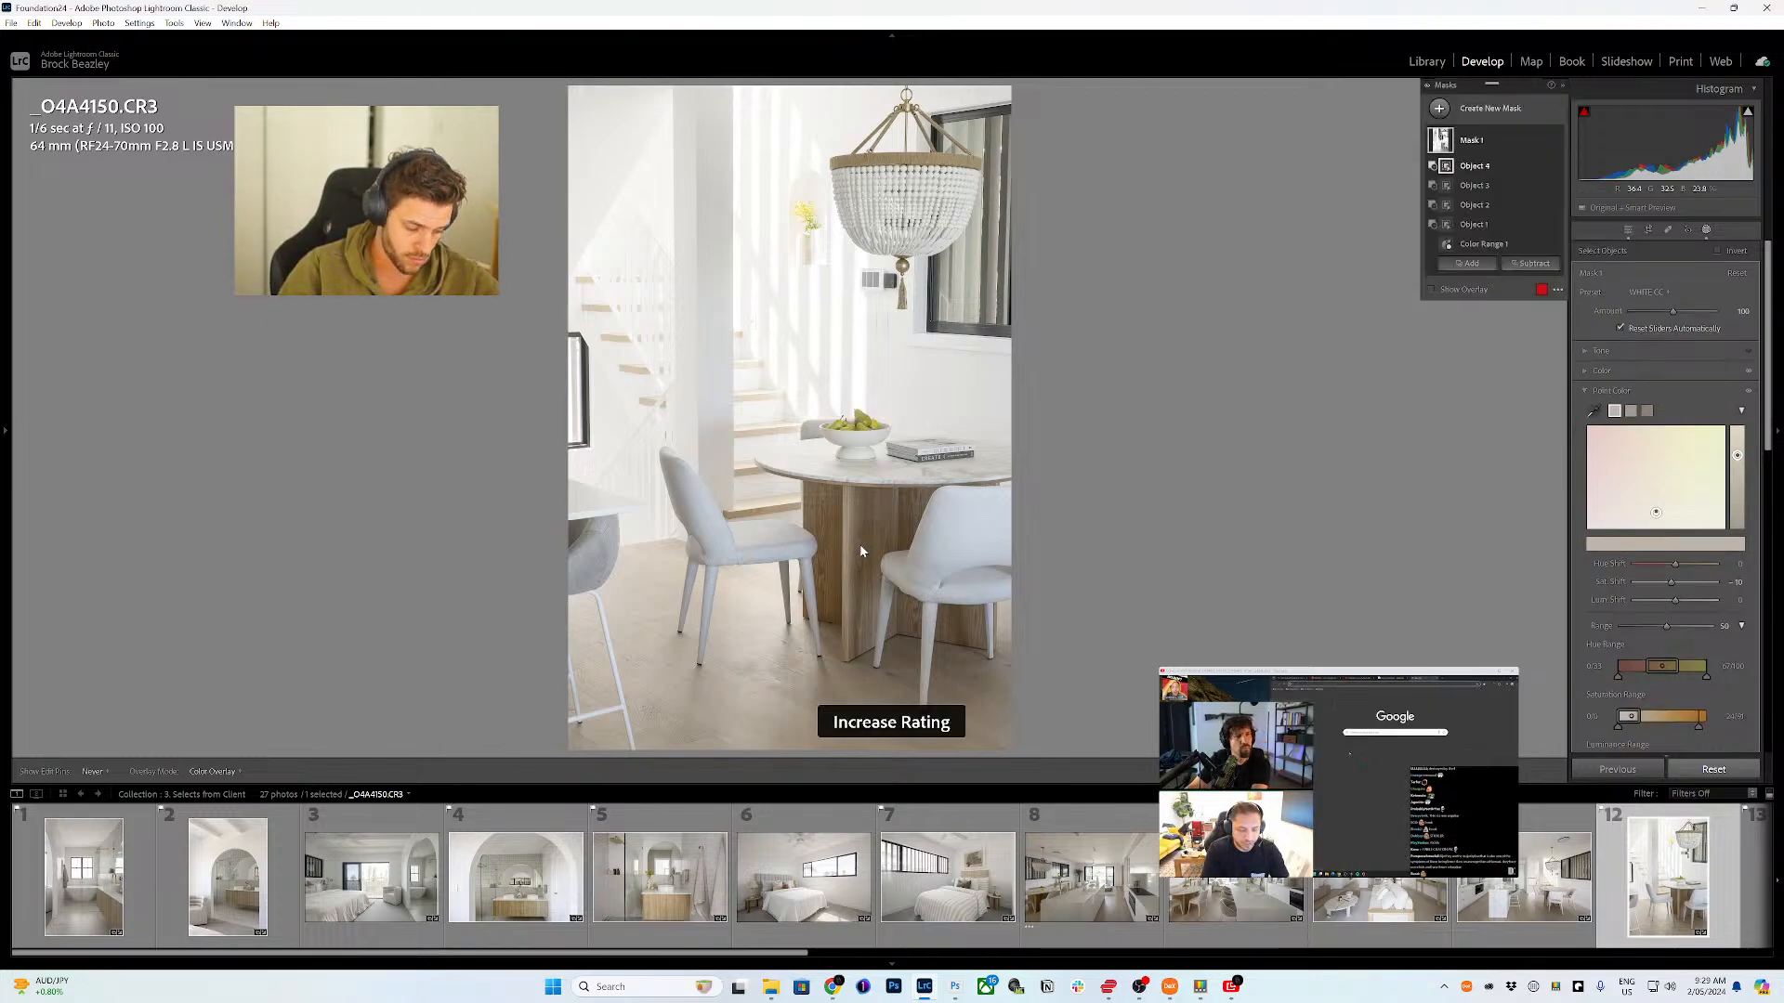
left_click_drag(845, 546, 848, 651)
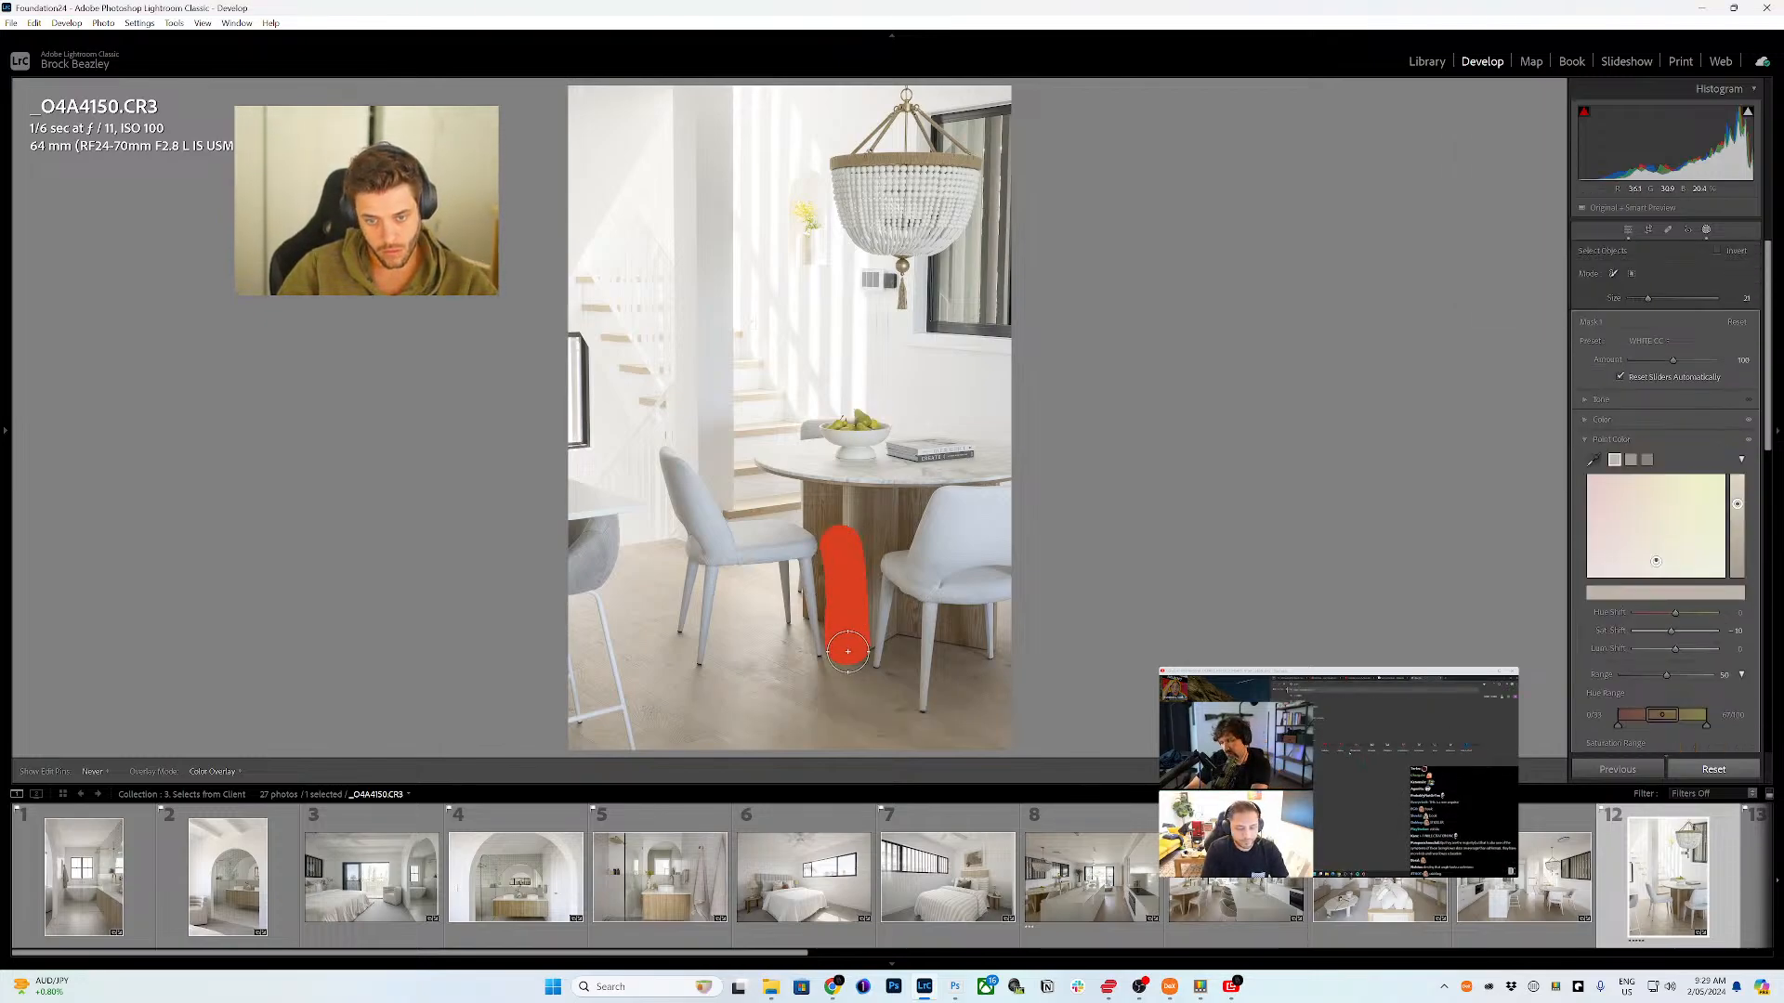
mouse_move(815, 542)
left_mouse_down()
mouse_move(832, 498)
mouse_move(913, 498)
mouse_move(909, 529)
mouse_move(845, 518)
mouse_move(863, 606)
mouse_move(978, 610)
left_mouse_up()
key("alt")
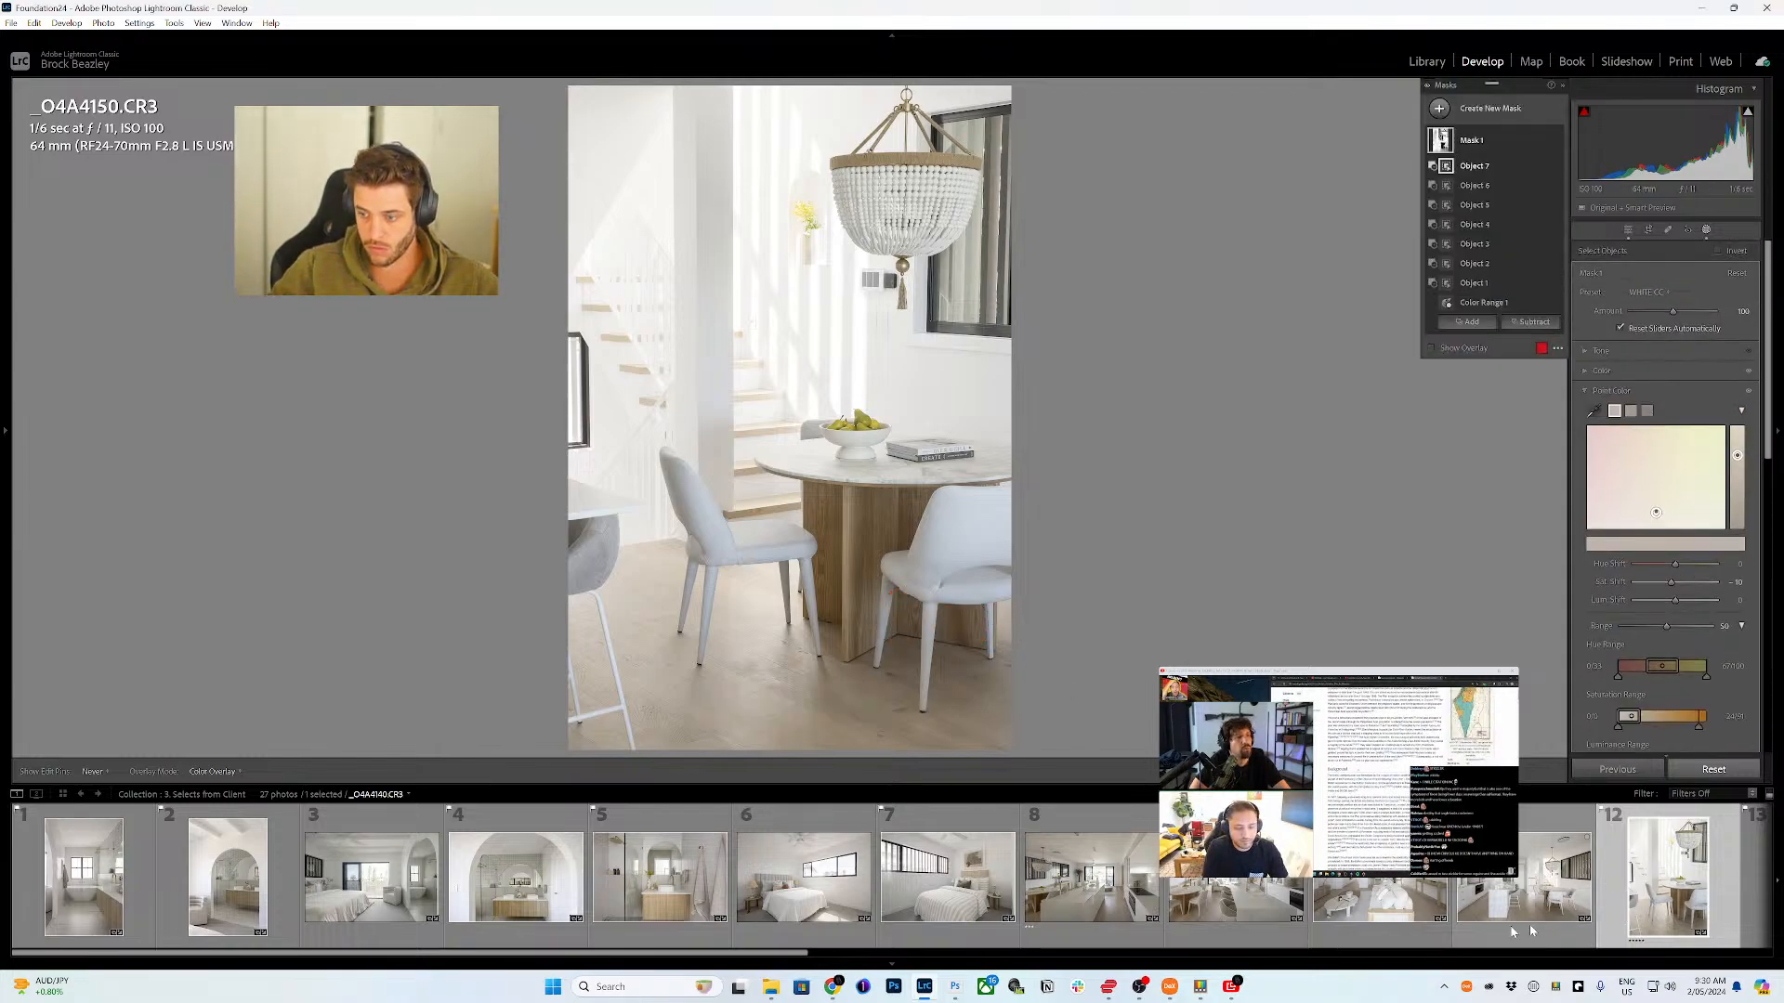
key("backslash")
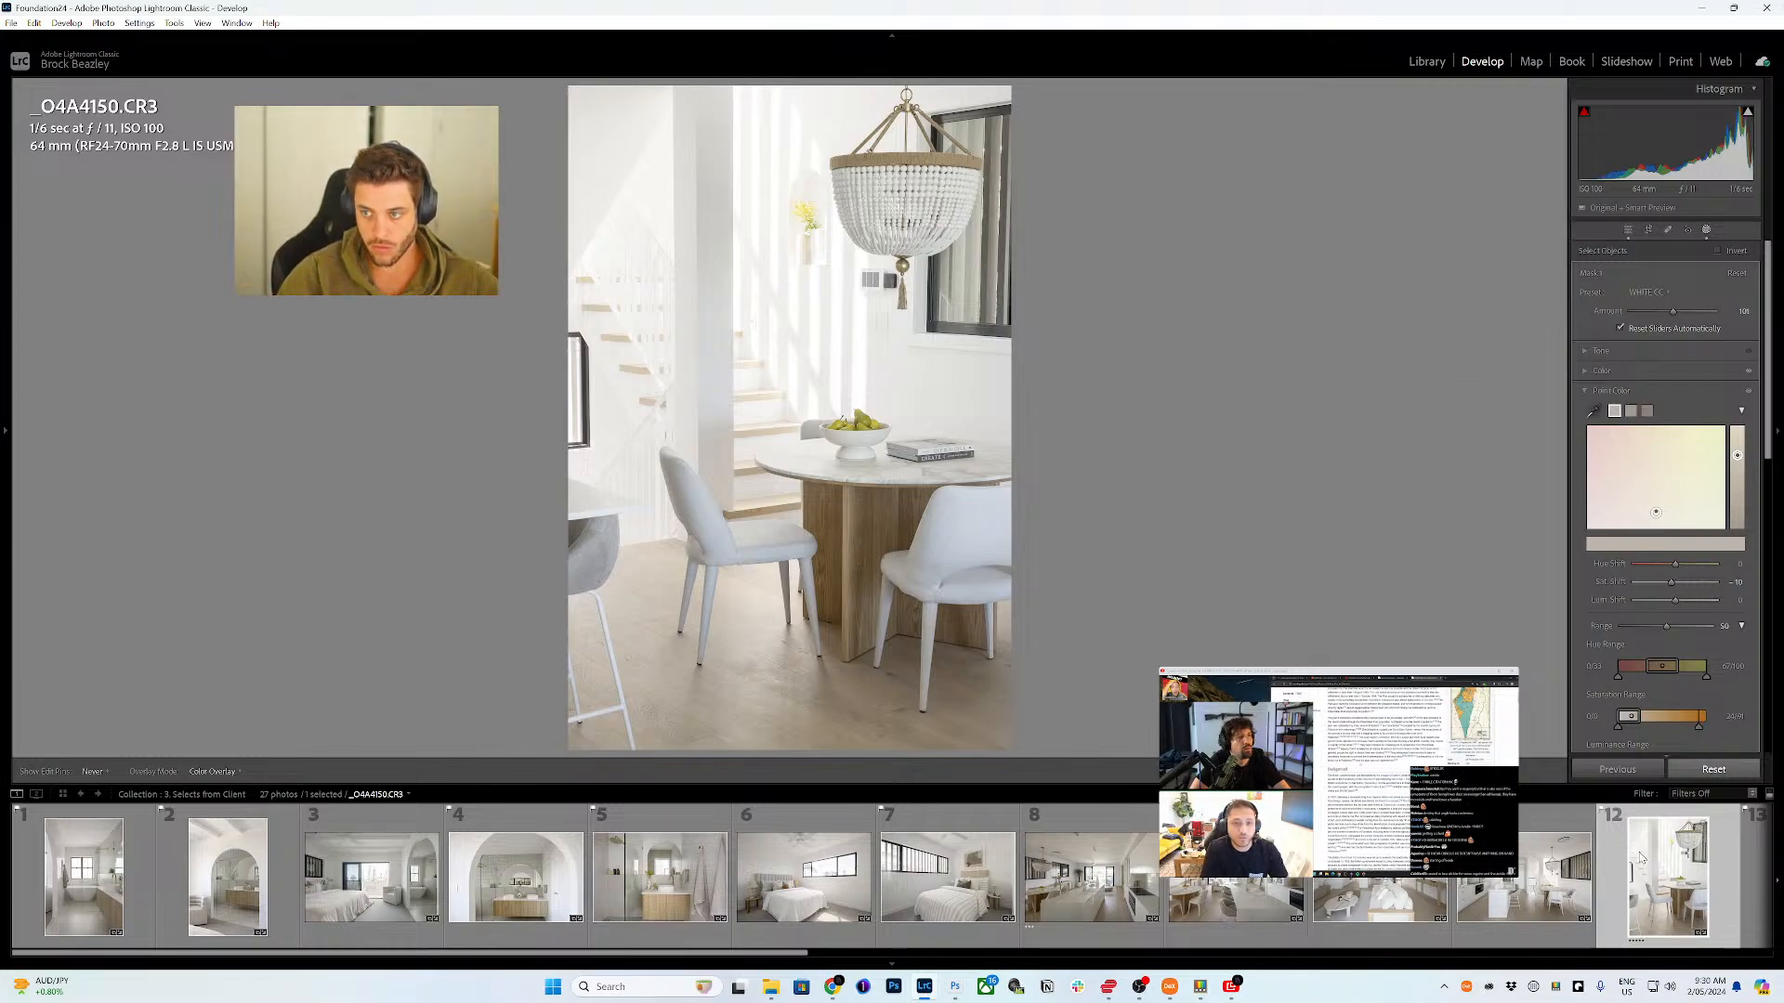
scroll(1579, 873, "down", 2)
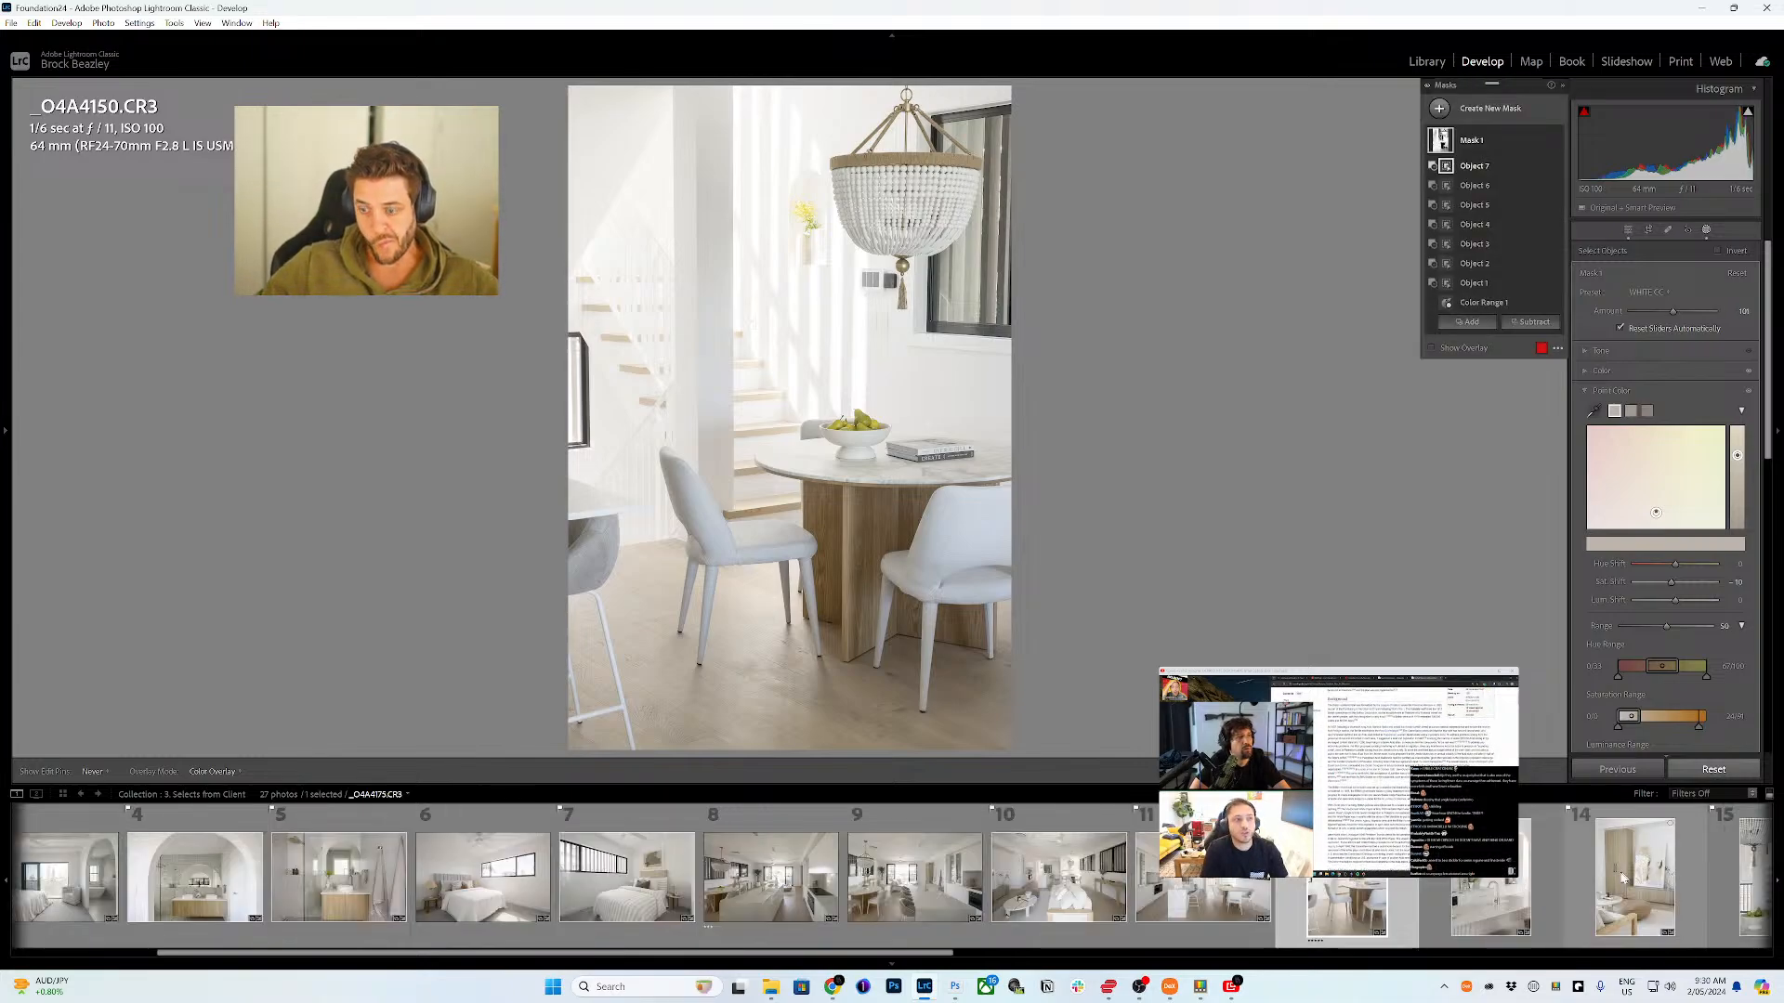
left_click(1491, 906)
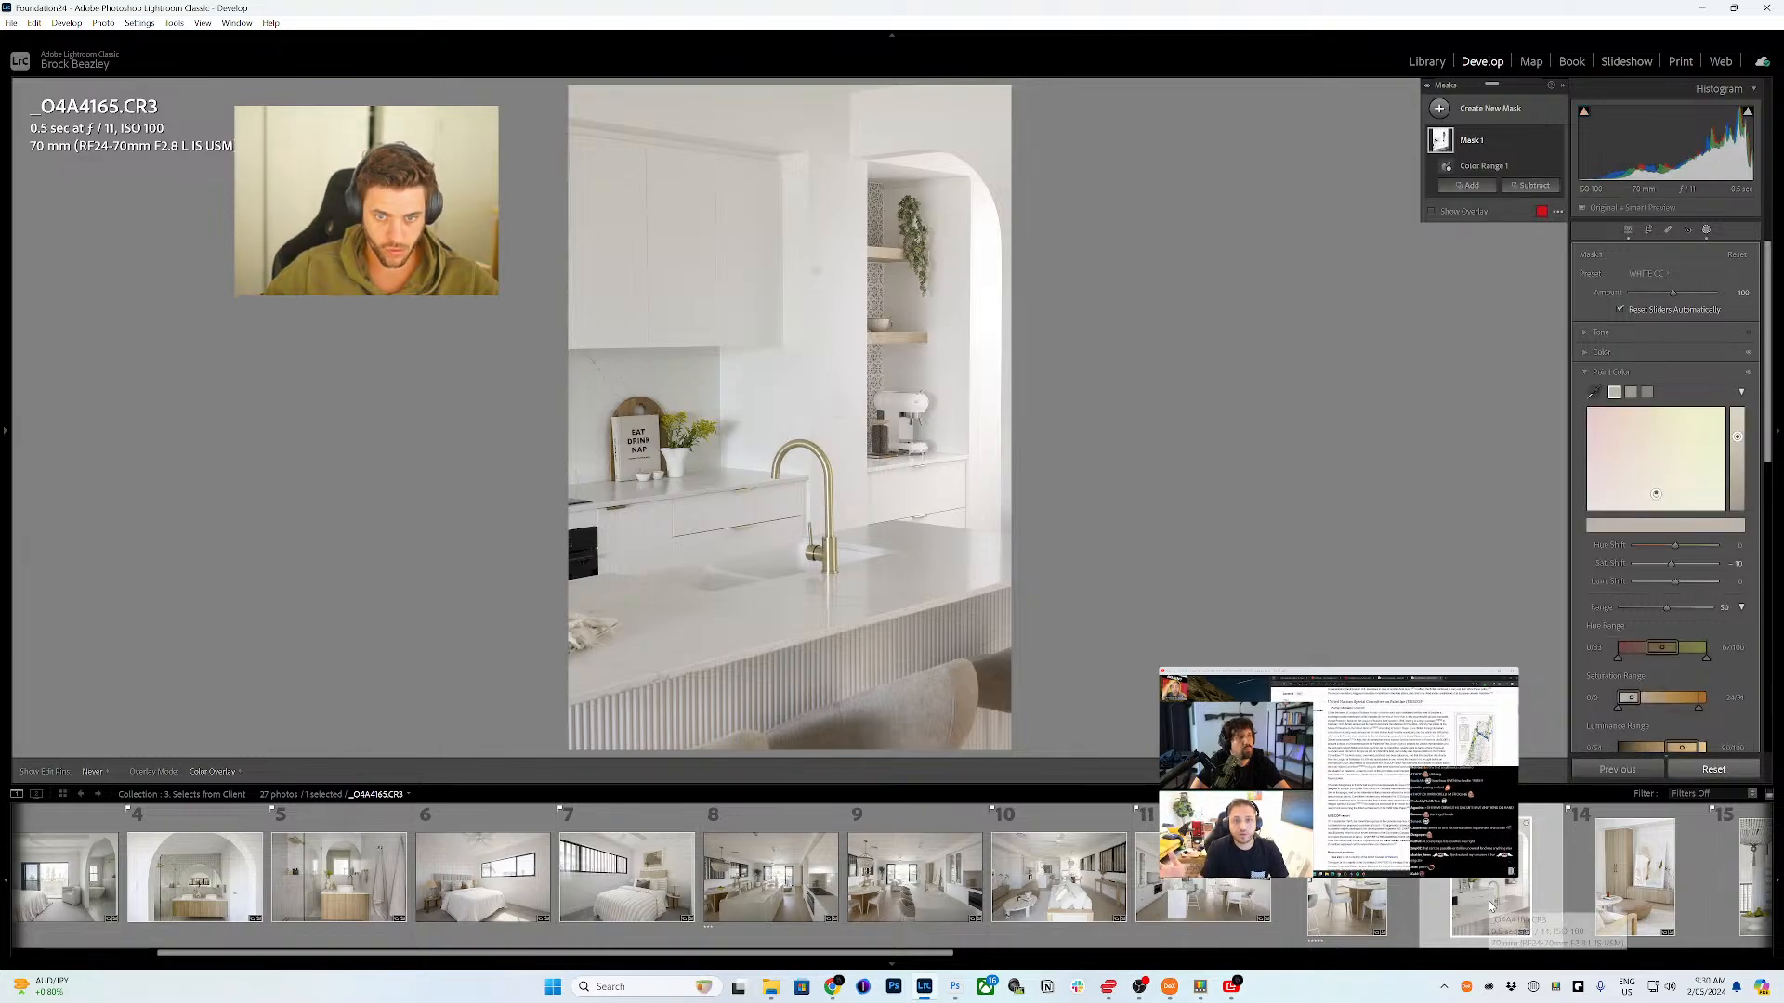
- Brush-select the potted plant, cutting board, tap, shelf, hanging plant and coffee machine
scroll(671, 425, "down", 3)
left_click_drag(672, 419, 708, 425)
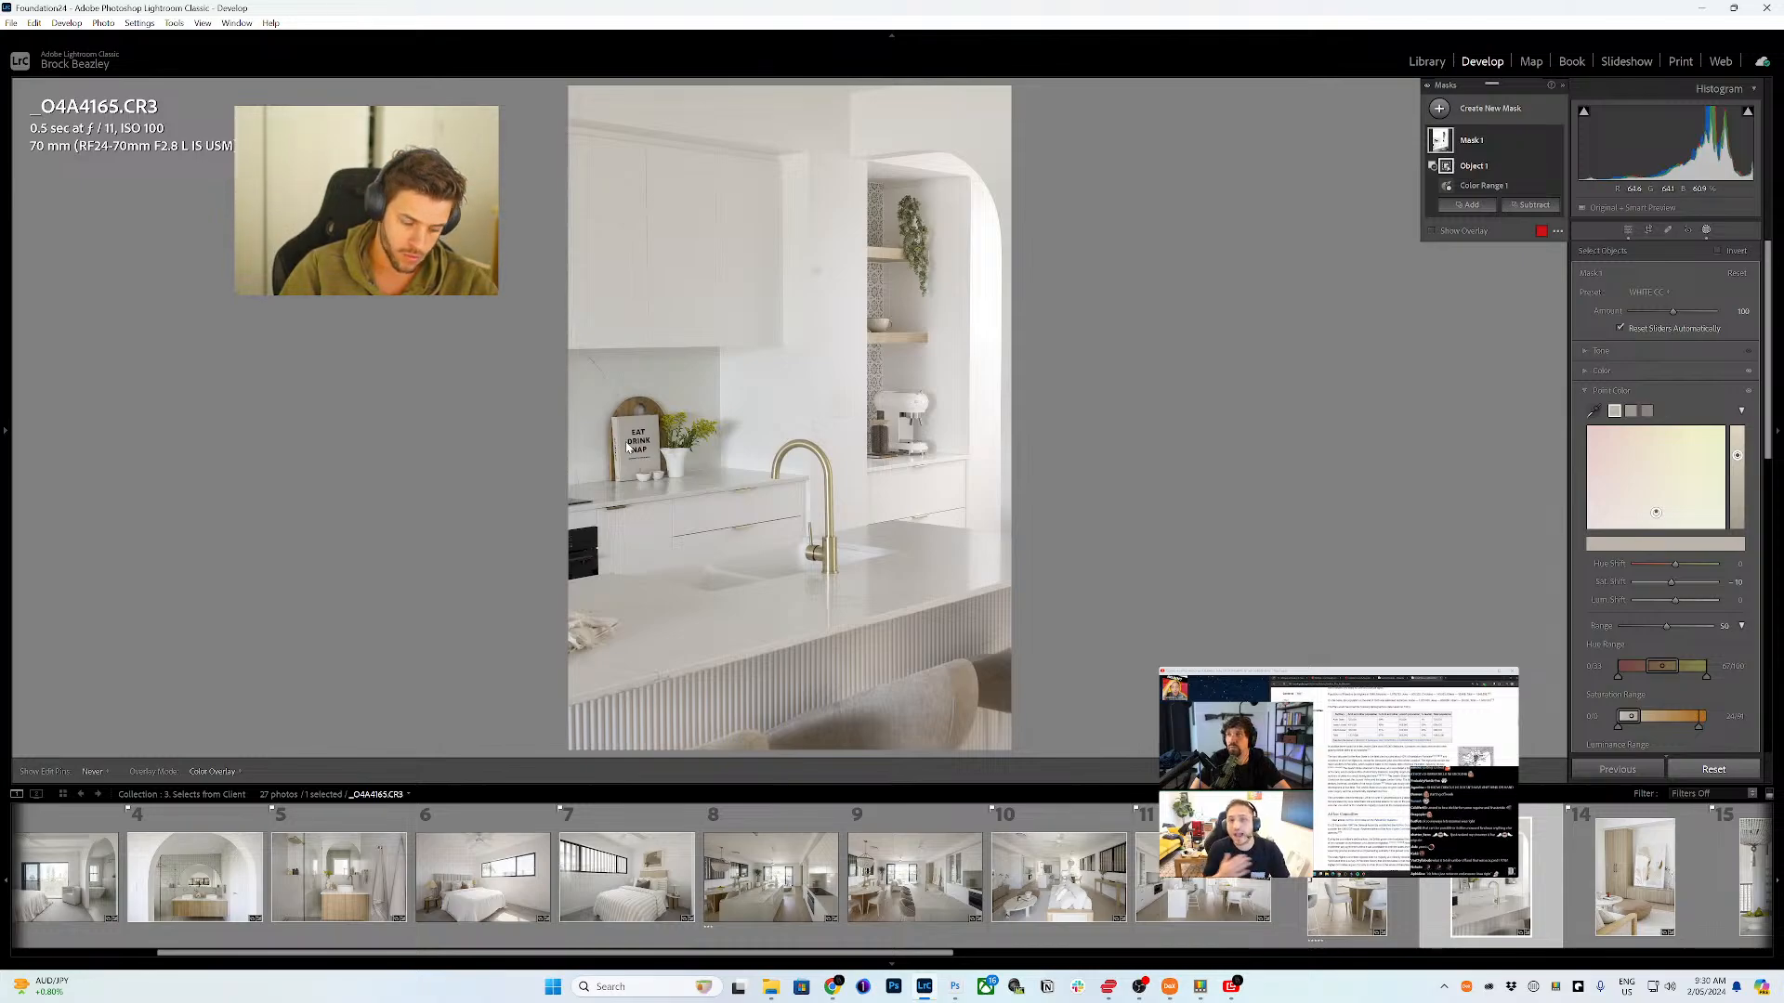
key("Return")
mouse_move(667, 444)
left_mouse_down()
mouse_move(641, 411)
mouse_move(615, 416)
left_mouse_up()
key("Return")
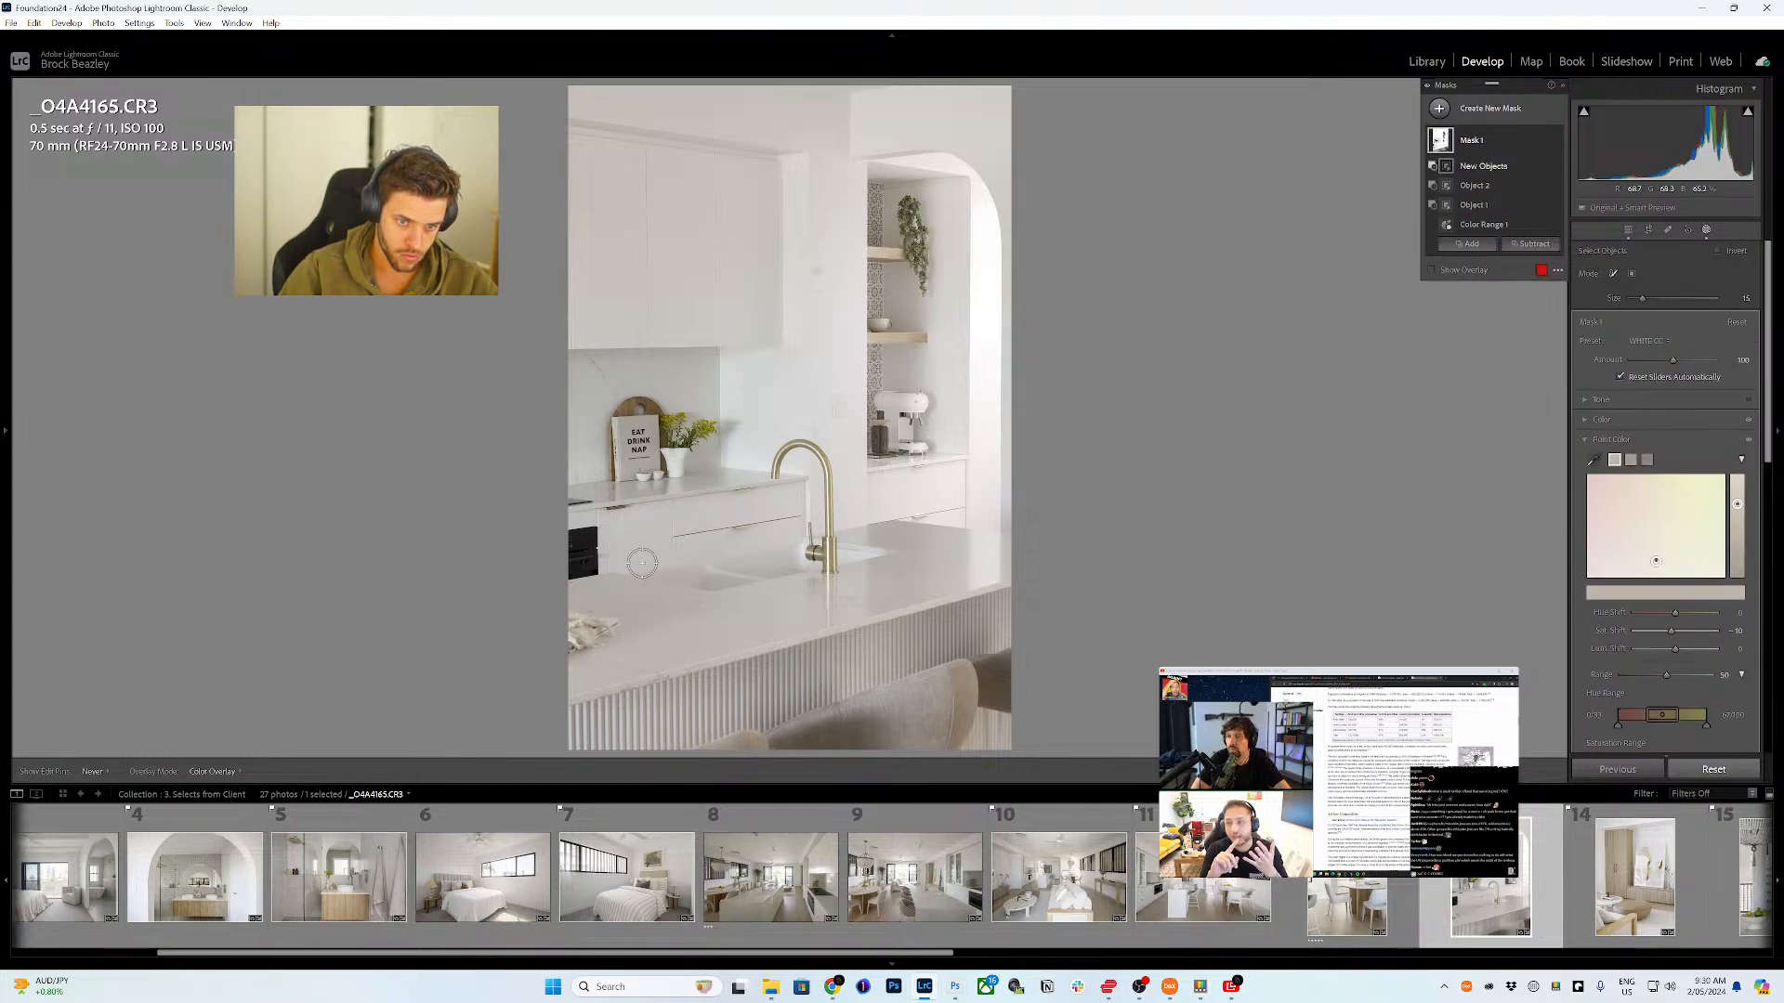
mouse_move(812, 527)
left_mouse_down()
mouse_move(821, 558)
mouse_move(823, 456)
mouse_move(778, 465)
left_mouse_up()
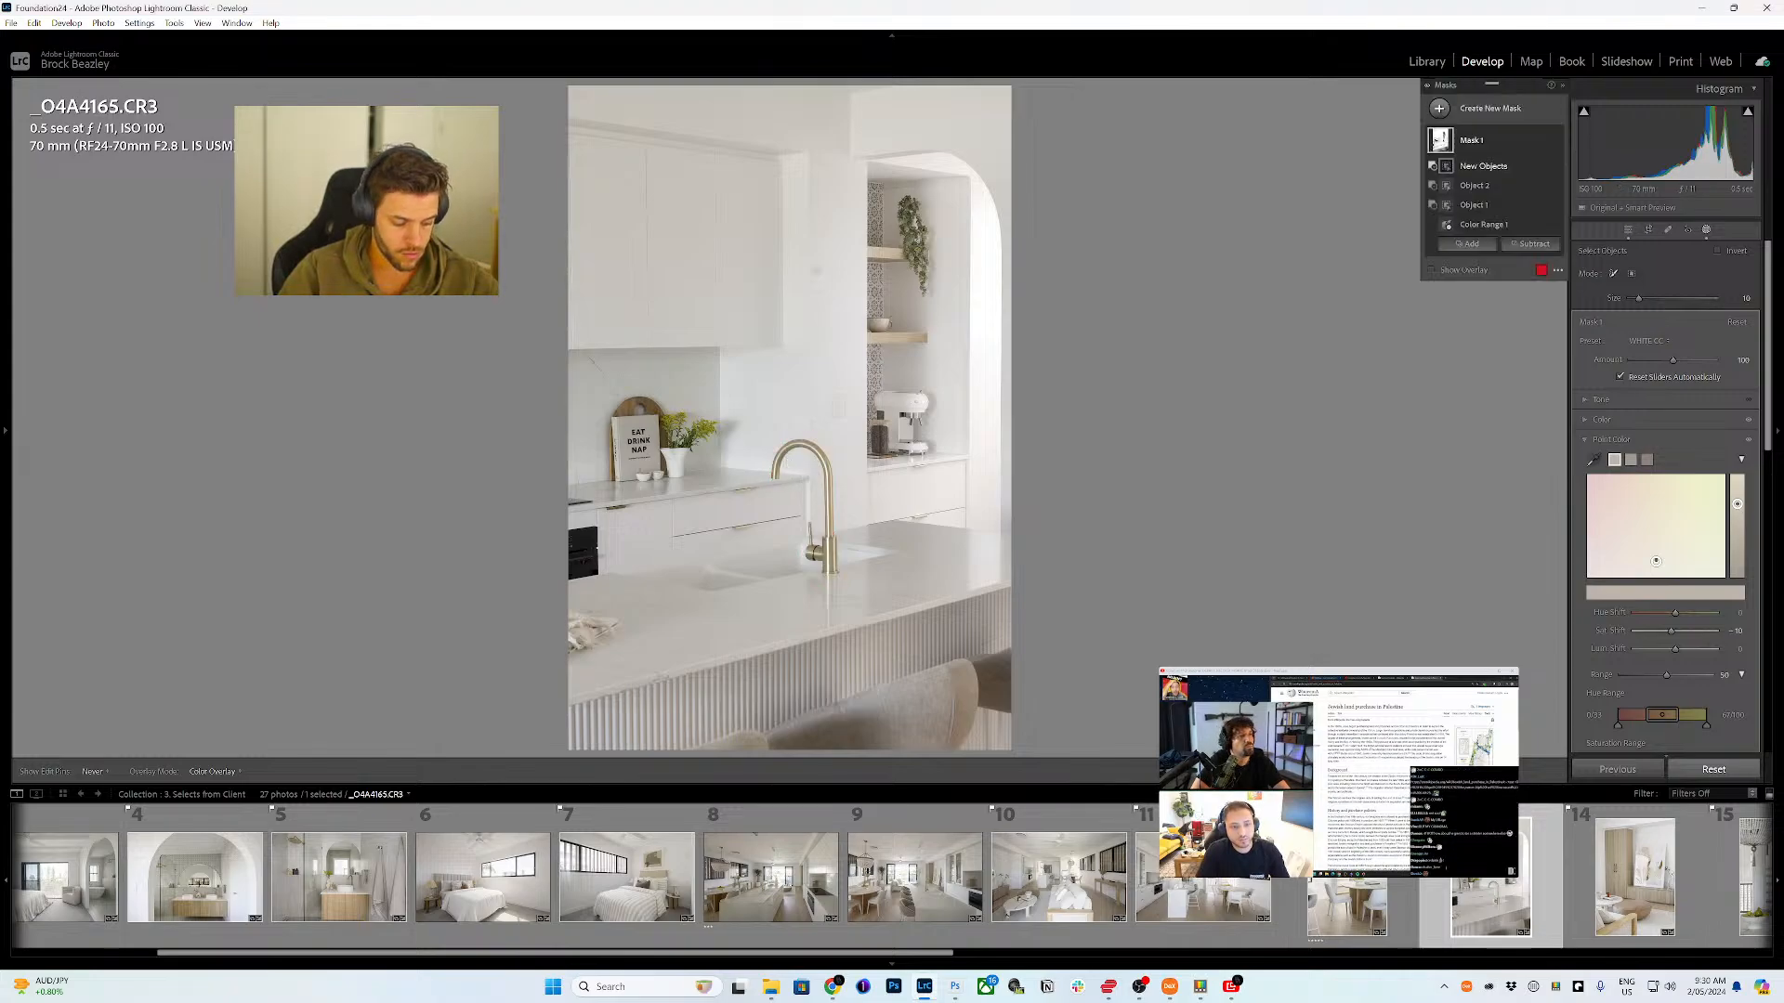
left_click_drag(864, 337, 911, 331)
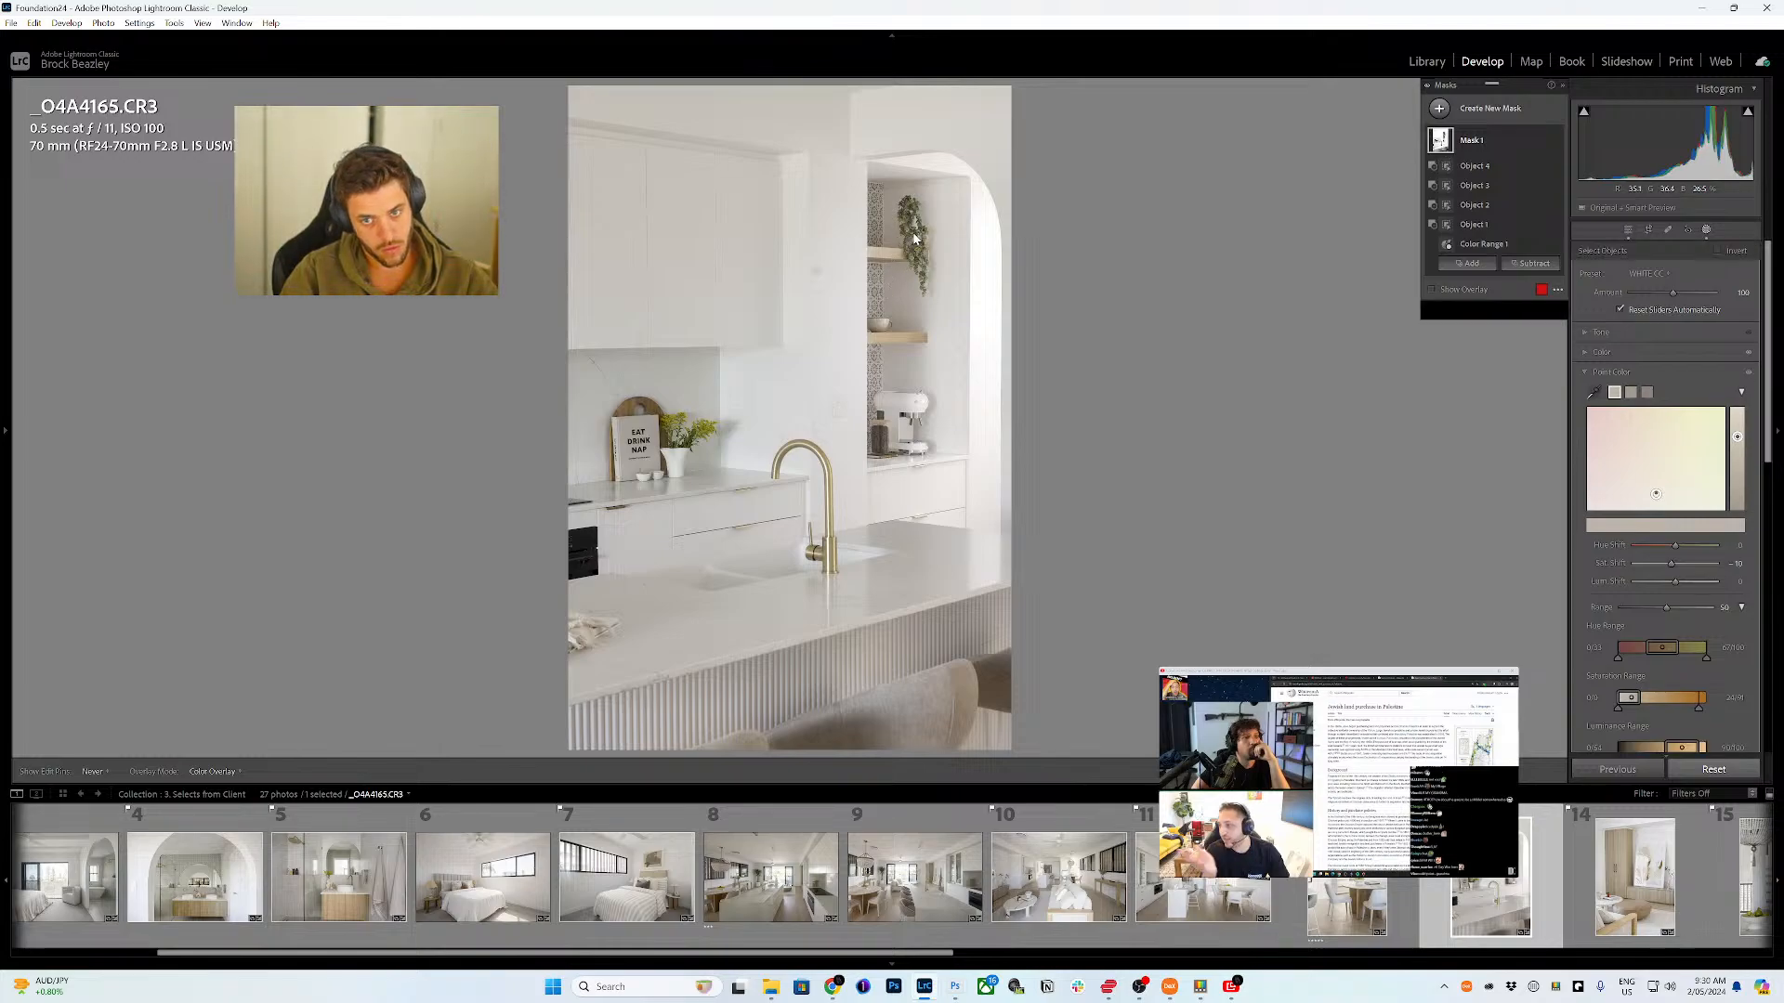
mouse_move(914, 244)
left_mouse_down()
mouse_move(915, 203)
mouse_move(869, 251)
left_mouse_up()
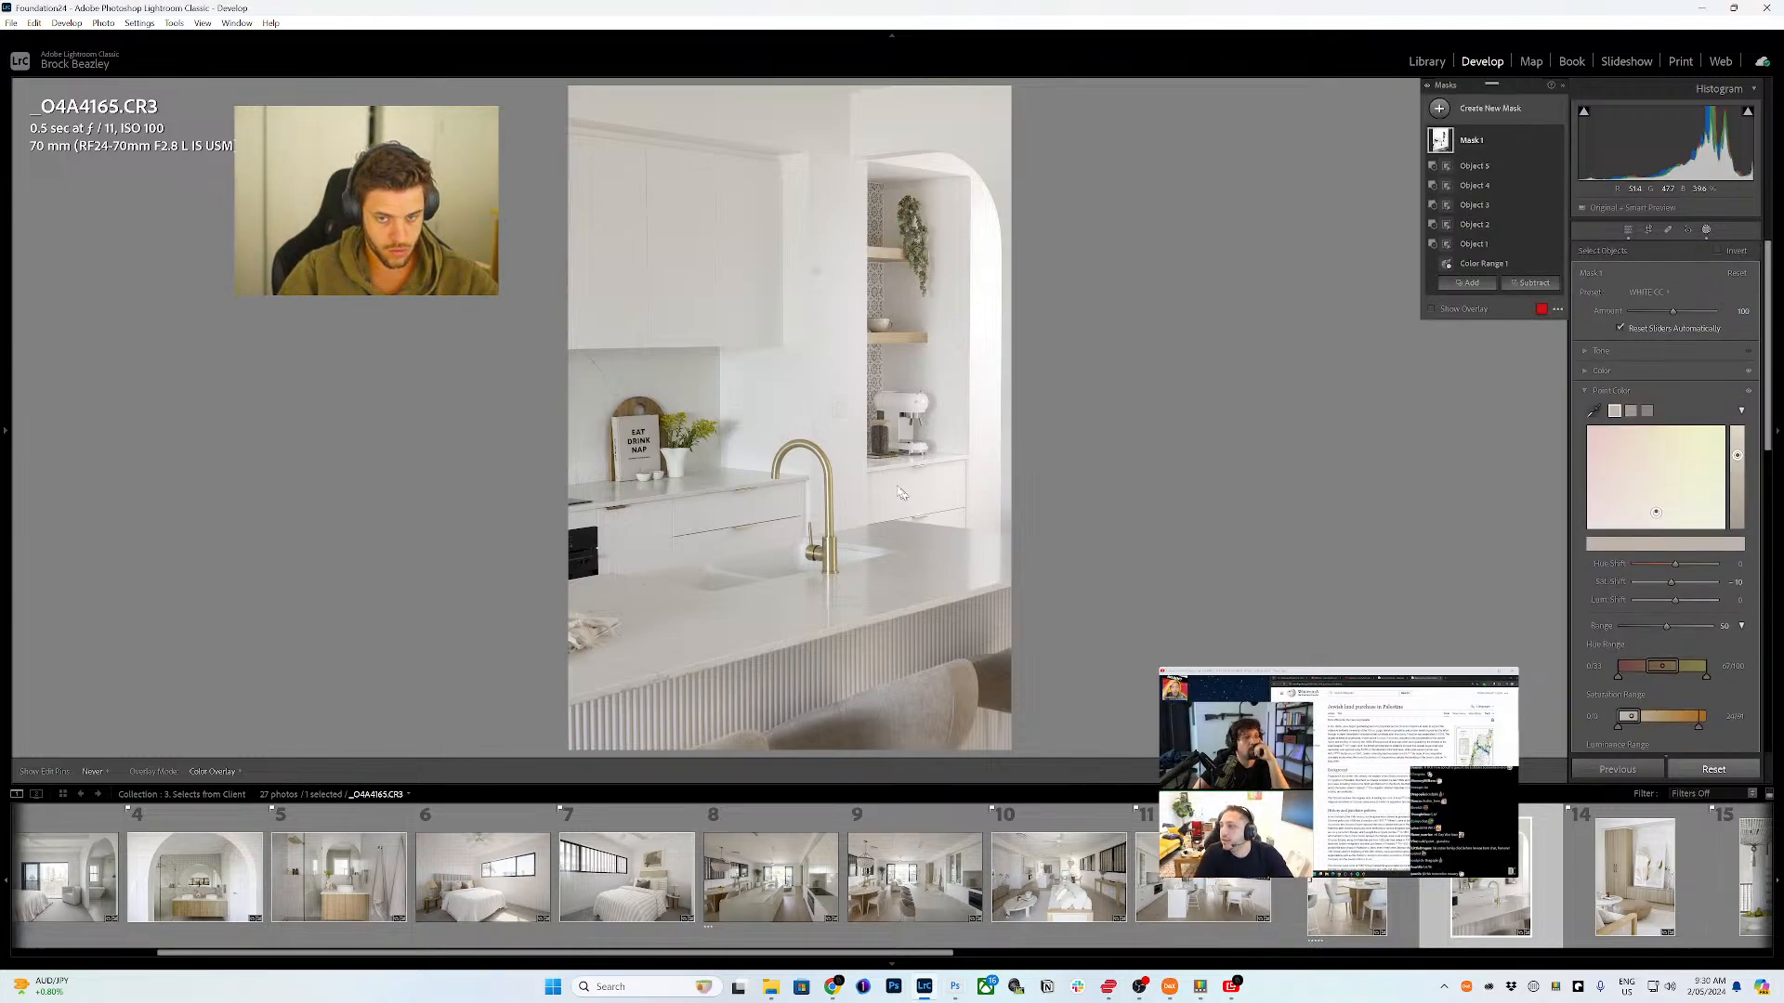
mouse_move(881, 432)
left_mouse_down()
mouse_move(921, 448)
mouse_move(897, 438)
mouse_move(919, 407)
left_mouse_up()
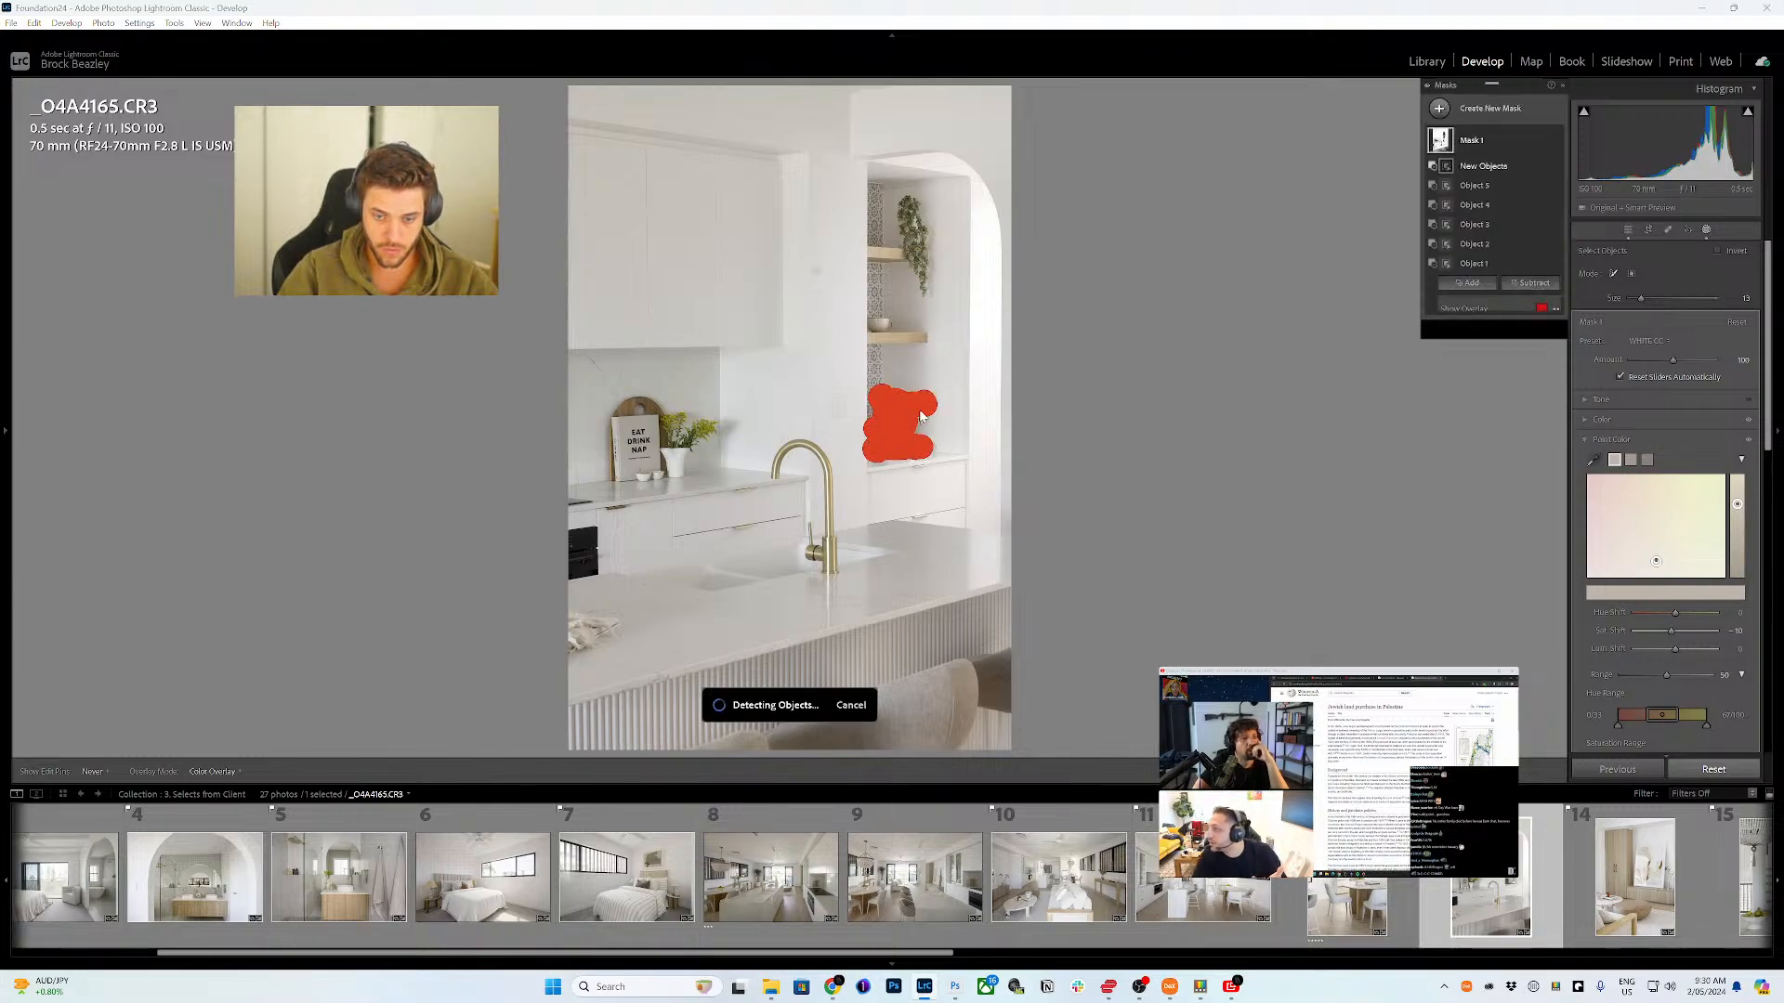
- Open _O4A4175.CR3 and select the ottoman, chair arm, candle and books, and picture frame edges
left_click(1613, 905)
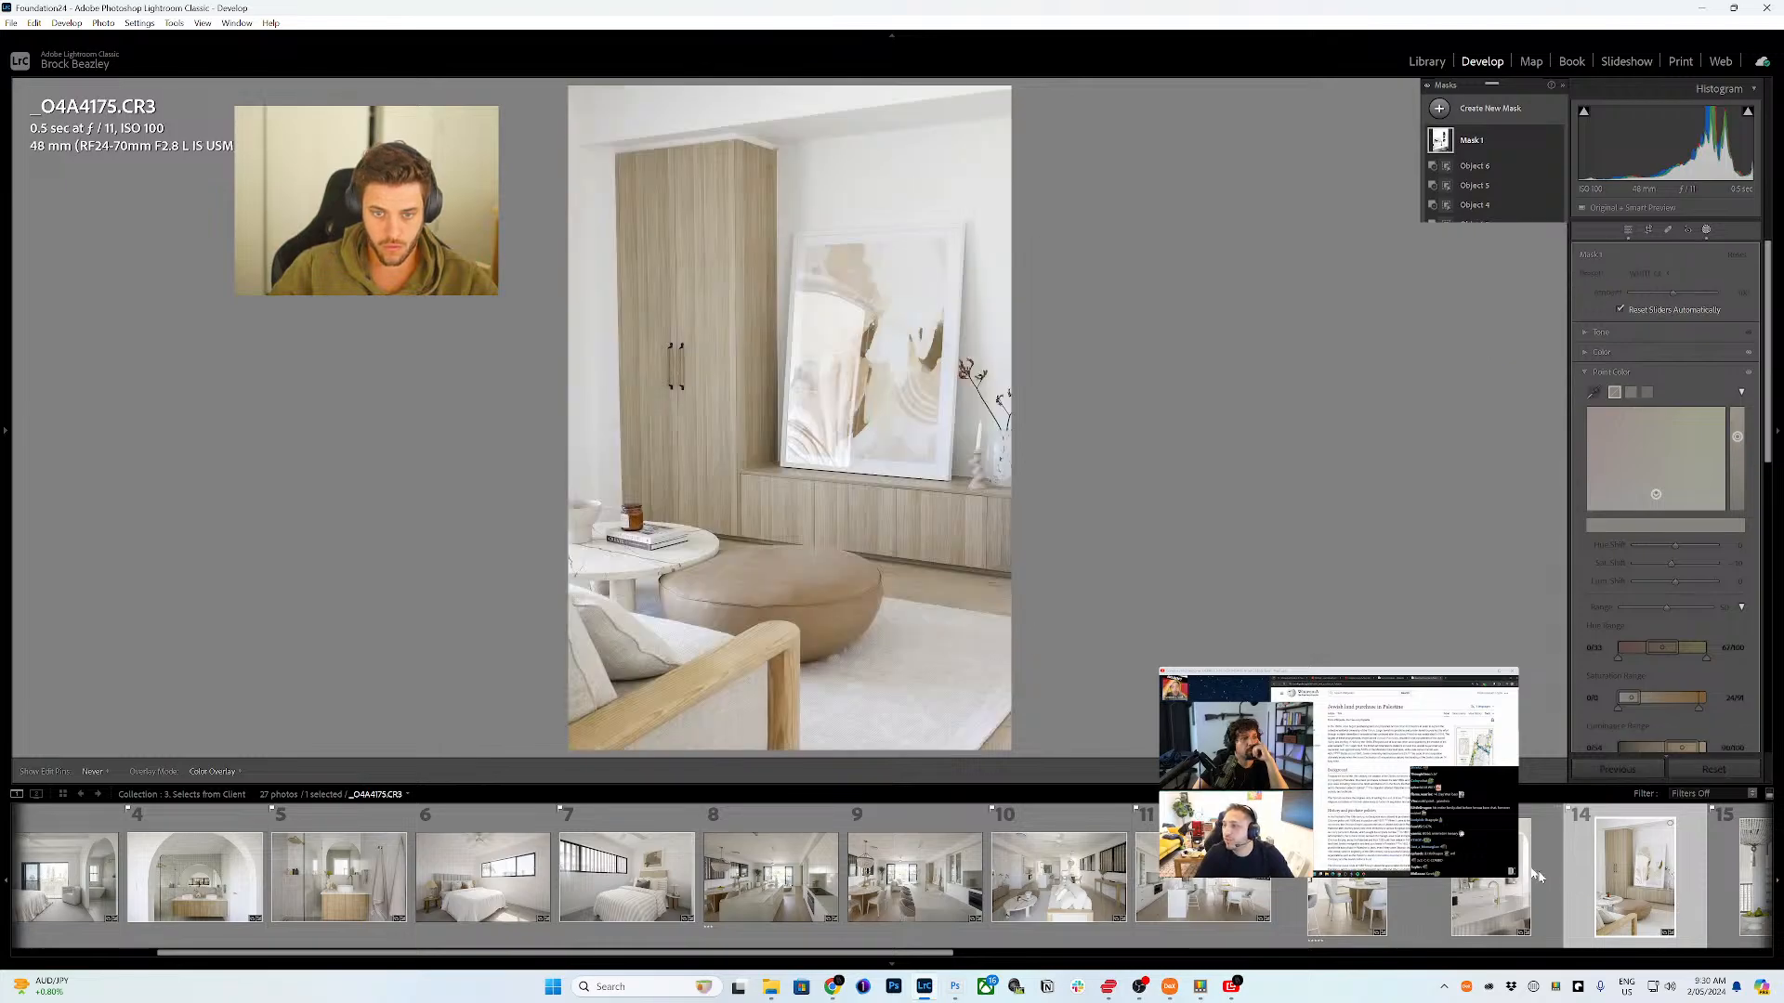
scroll(708, 589, "up", 3)
left_click_drag(695, 595, 696, 595)
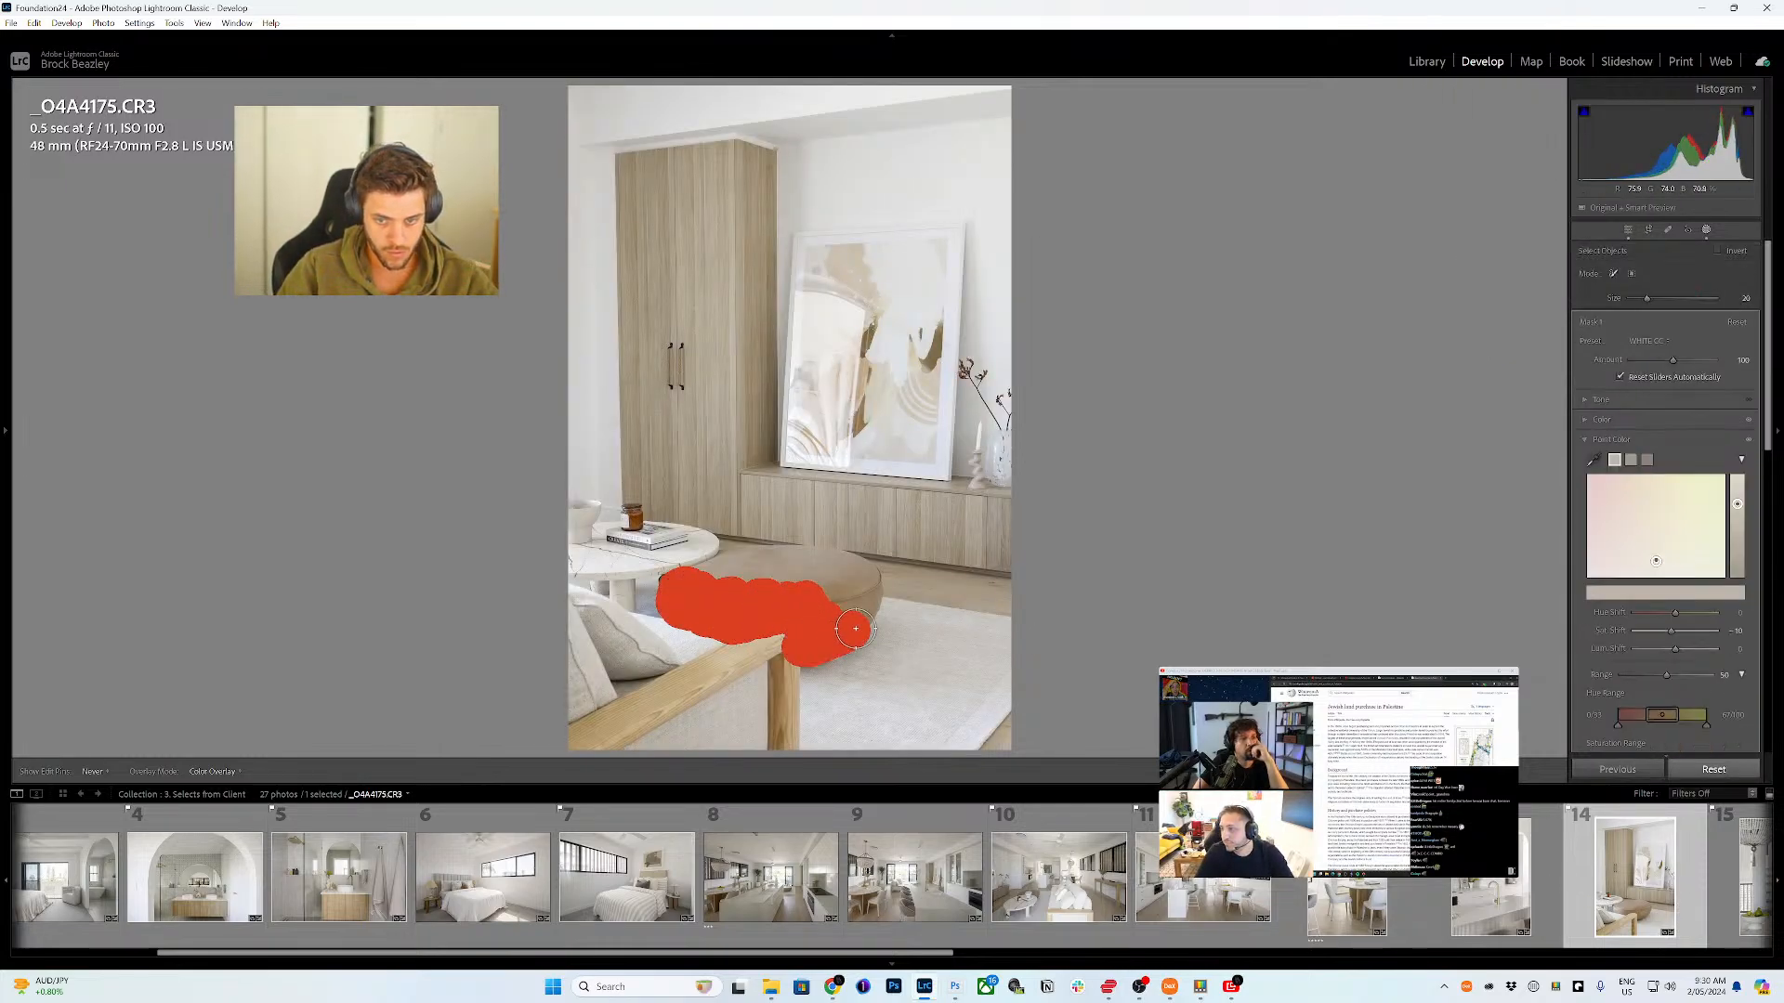
left_click_drag(850, 566, 724, 567)
left_click_drag(830, 585, 824, 615)
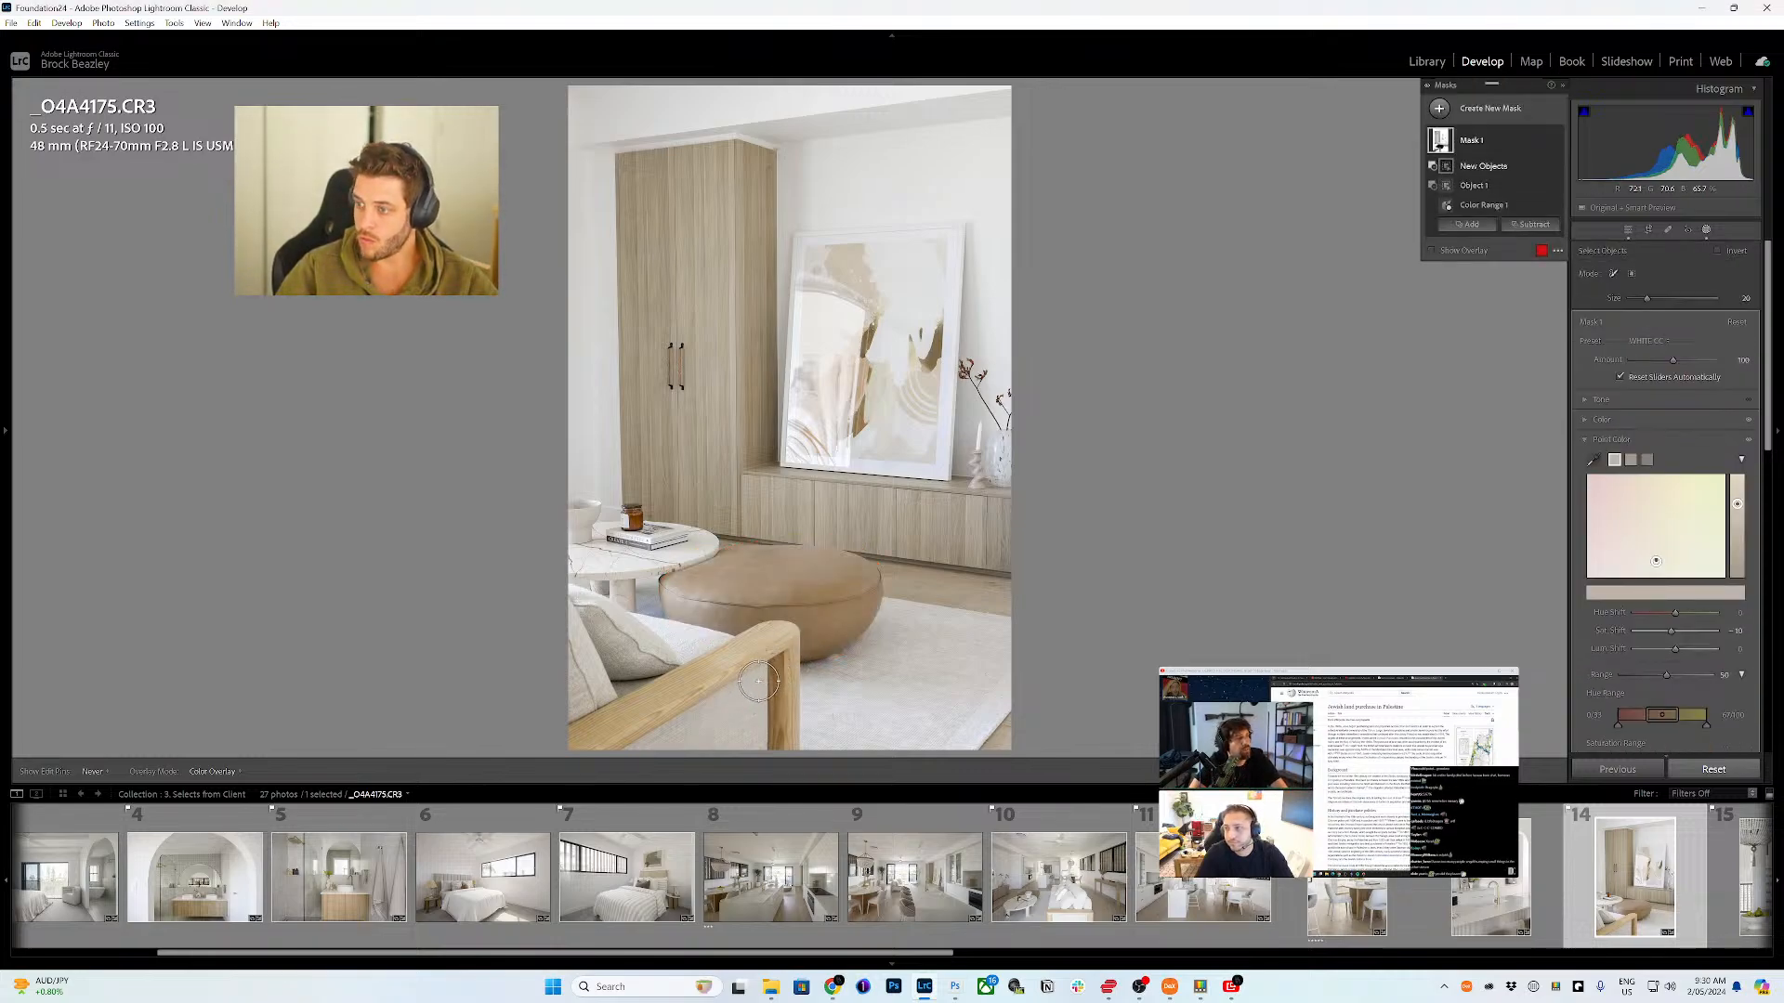
mouse_move(777, 731)
left_mouse_down()
mouse_move(779, 636)
mouse_move(569, 736)
left_mouse_up()
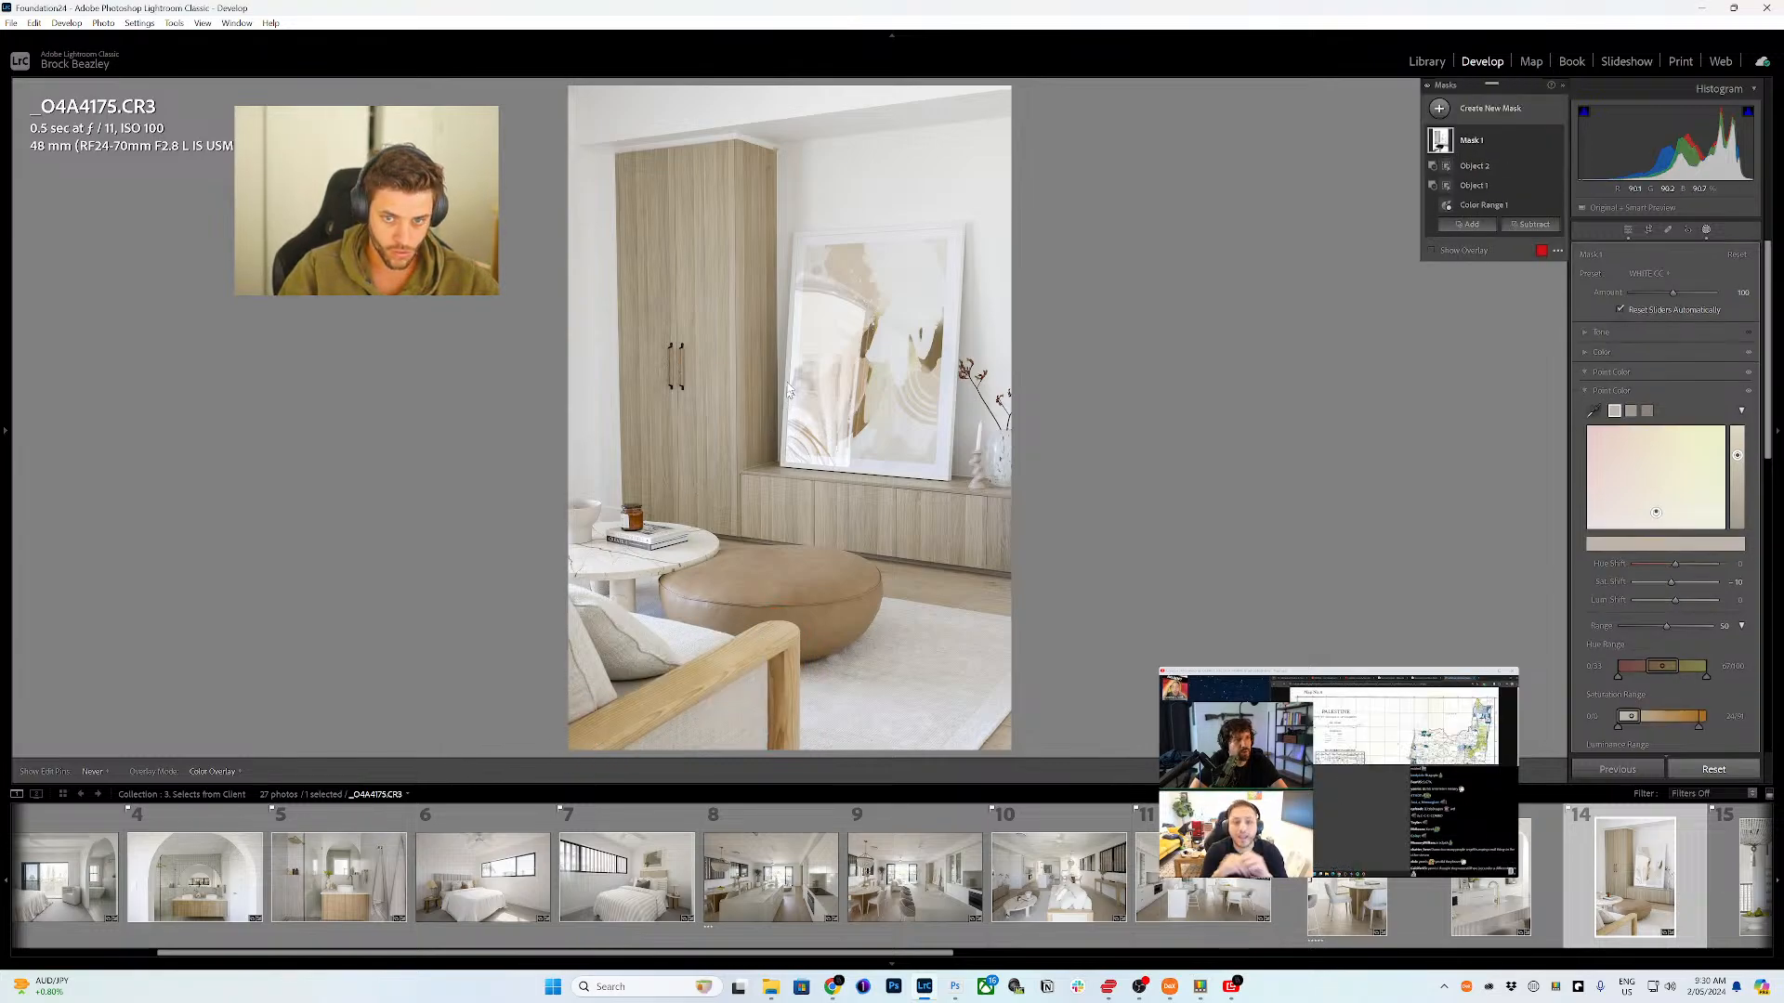
left_click(631, 518)
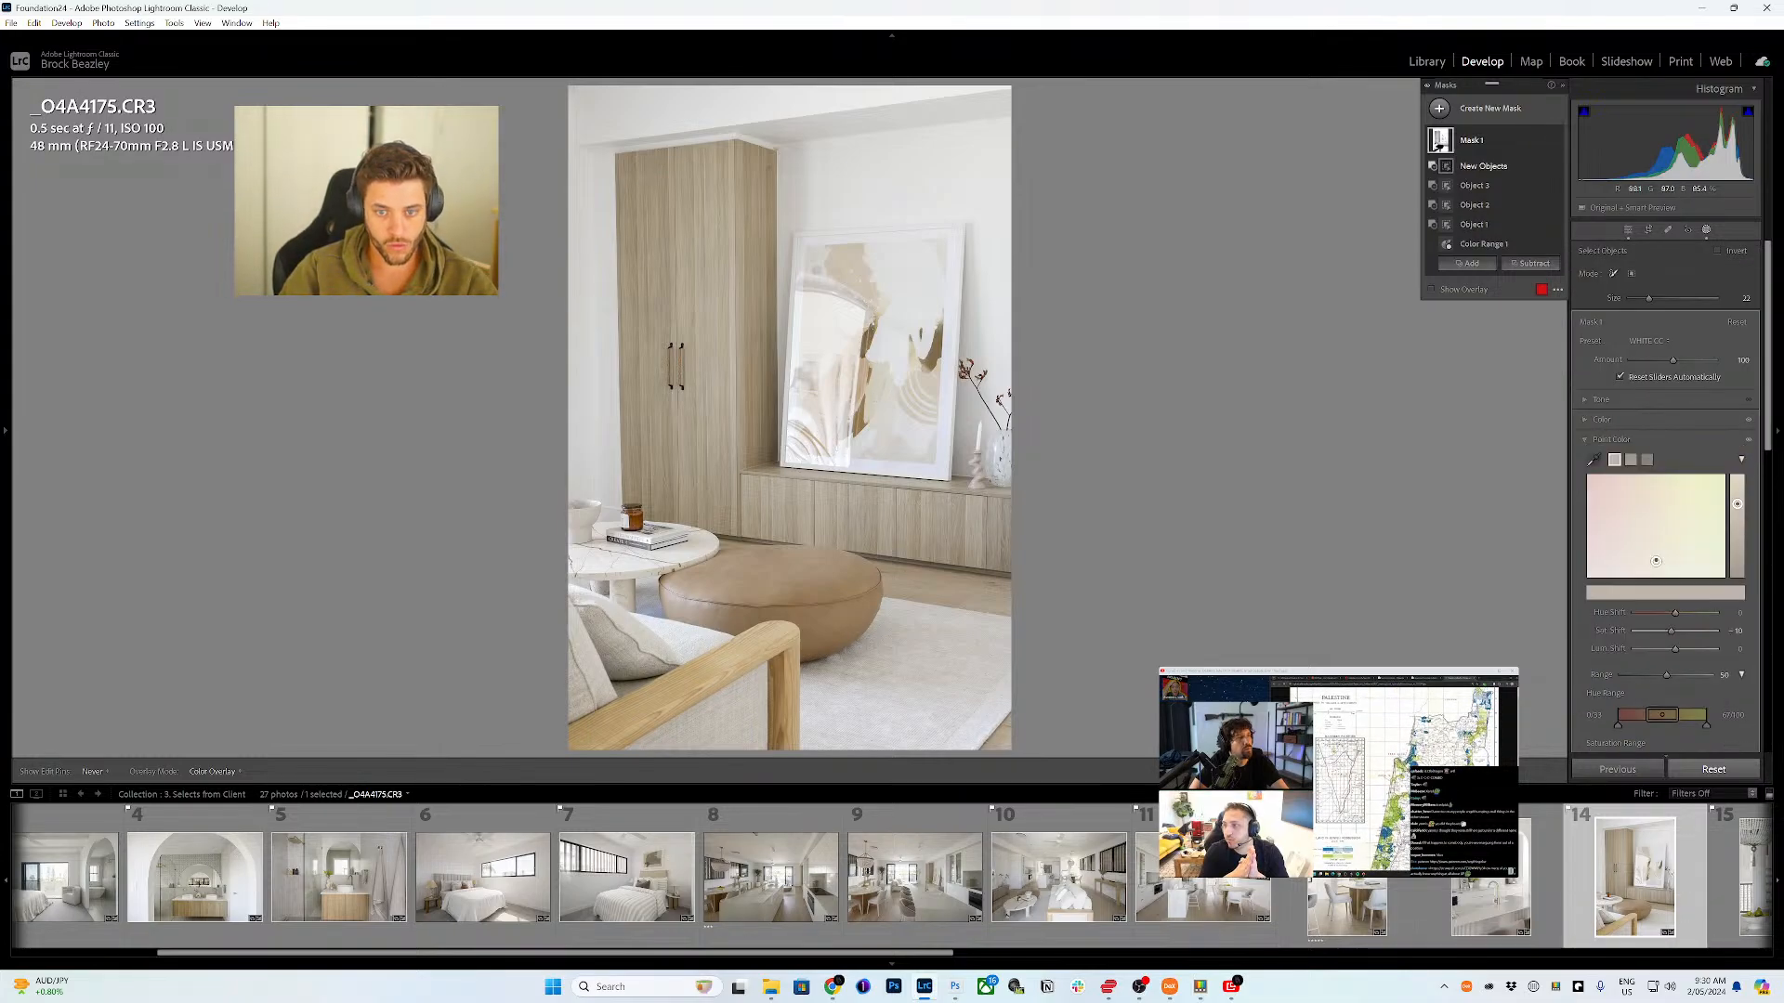
mouse_move(798, 437)
left_mouse_down()
mouse_move(927, 452)
mouse_move(935, 388)
mouse_move(941, 254)
mouse_move(825, 252)
mouse_move(806, 411)
mouse_move(920, 409)
left_mouse_up()
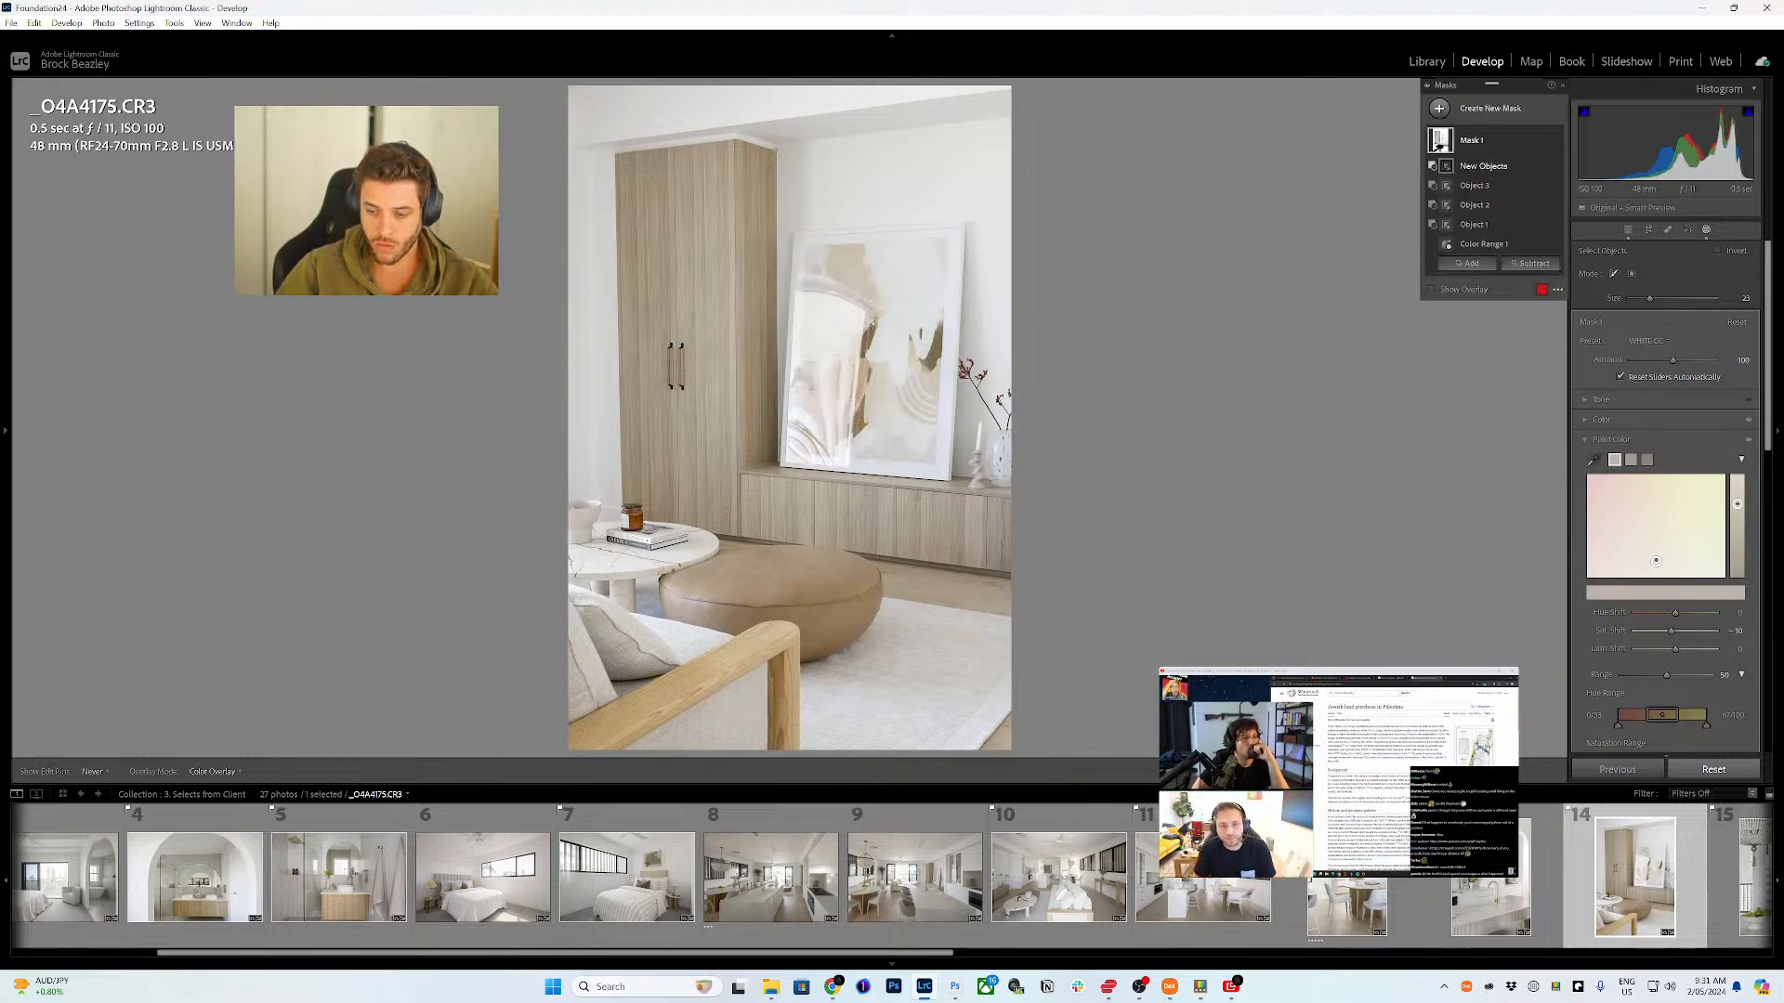
- Open staircase photo _O4A4195 and add the niche plant and bowl pear to the mask
left_click(1721, 868)
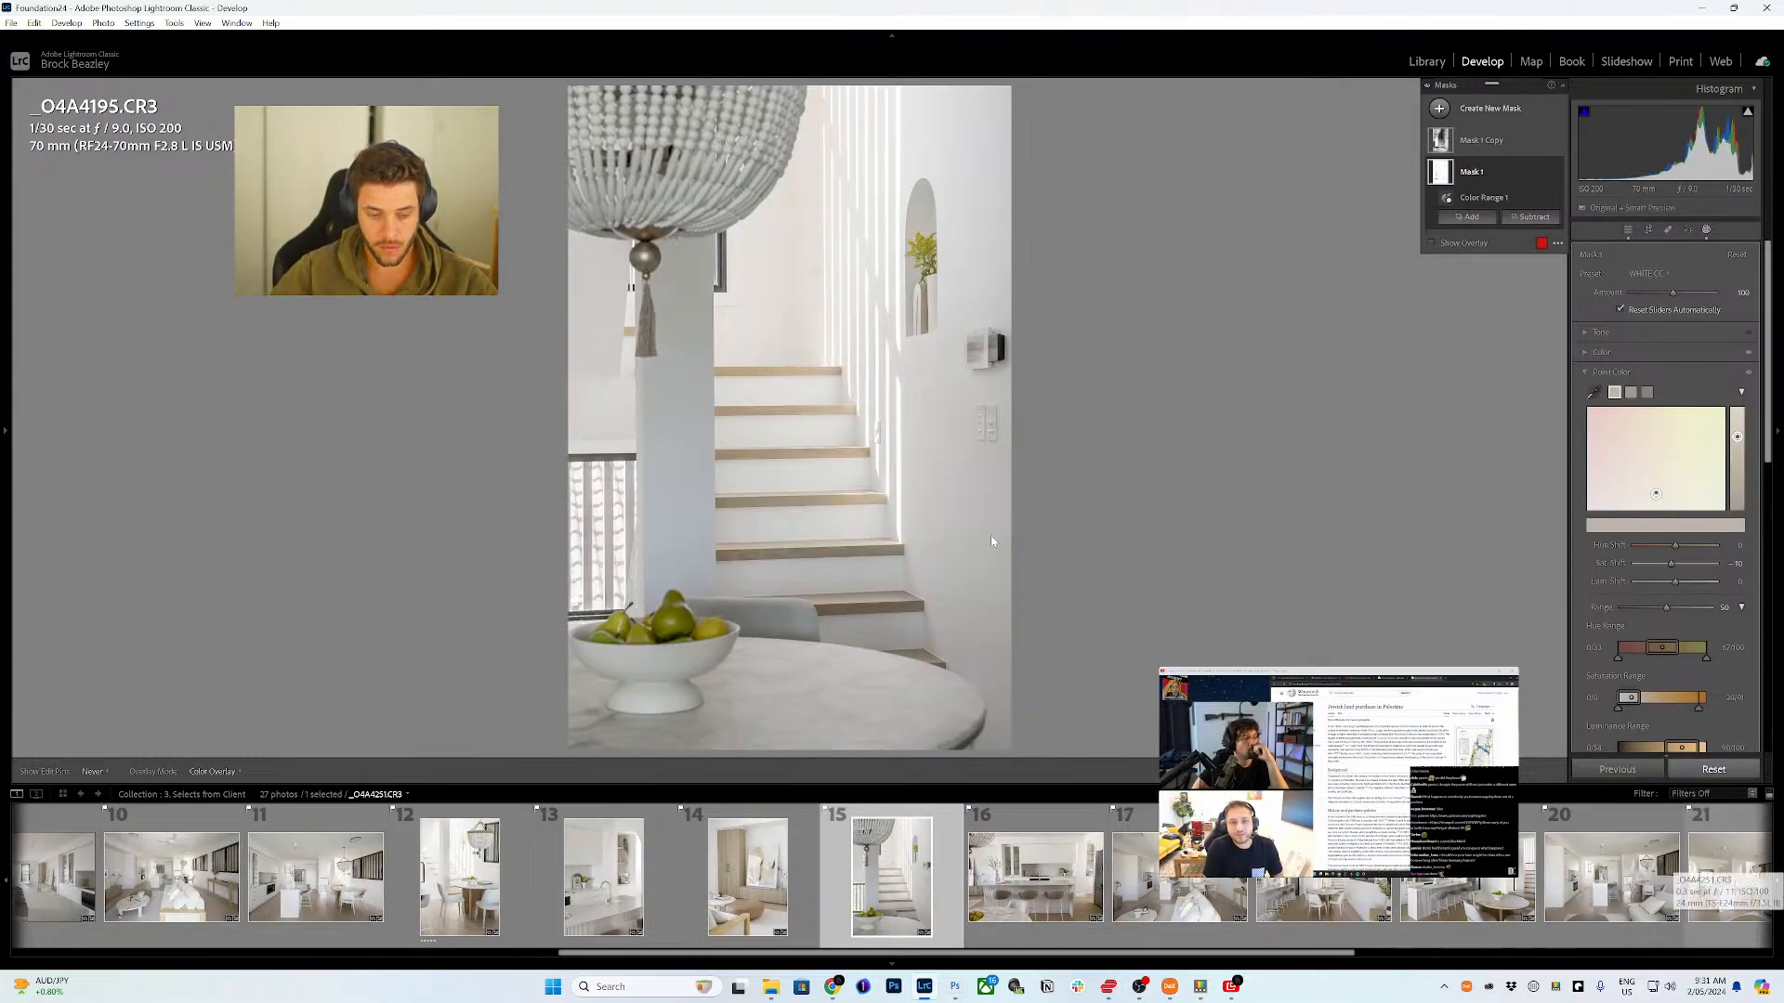
left_click(923, 246)
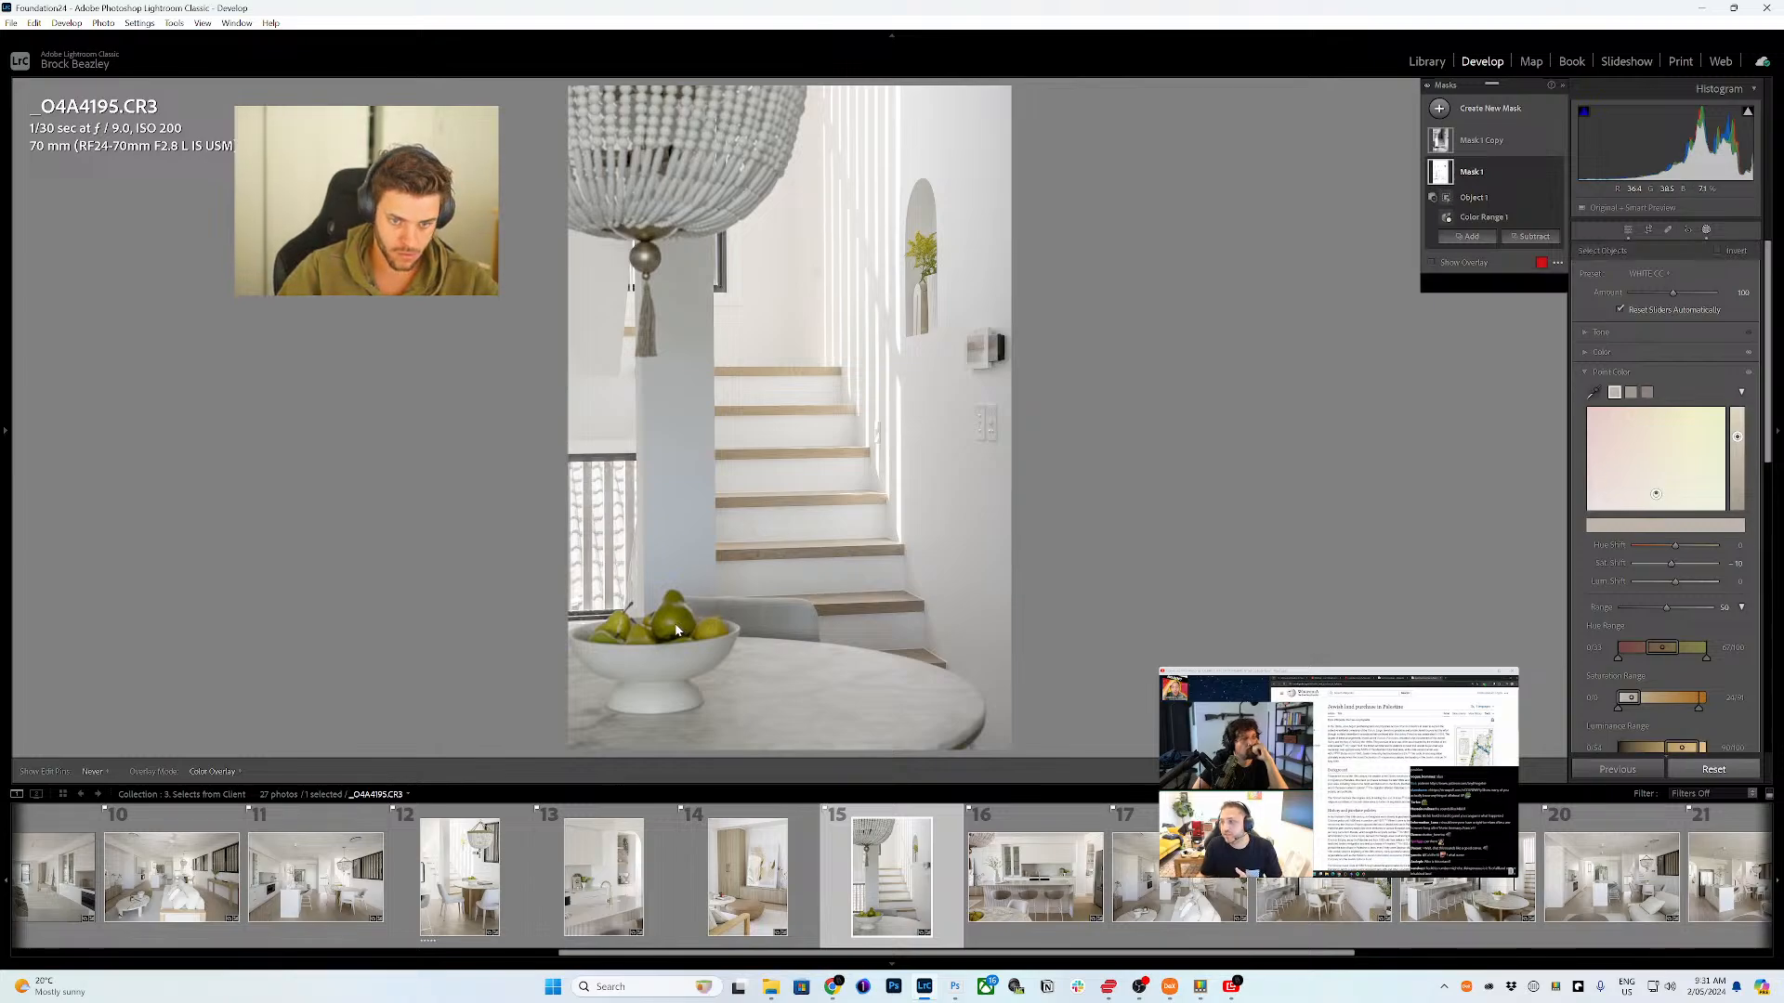
mouse_move(662, 619)
left_mouse_down()
mouse_move(677, 613)
mouse_move(630, 634)
mouse_move(624, 613)
left_mouse_up()
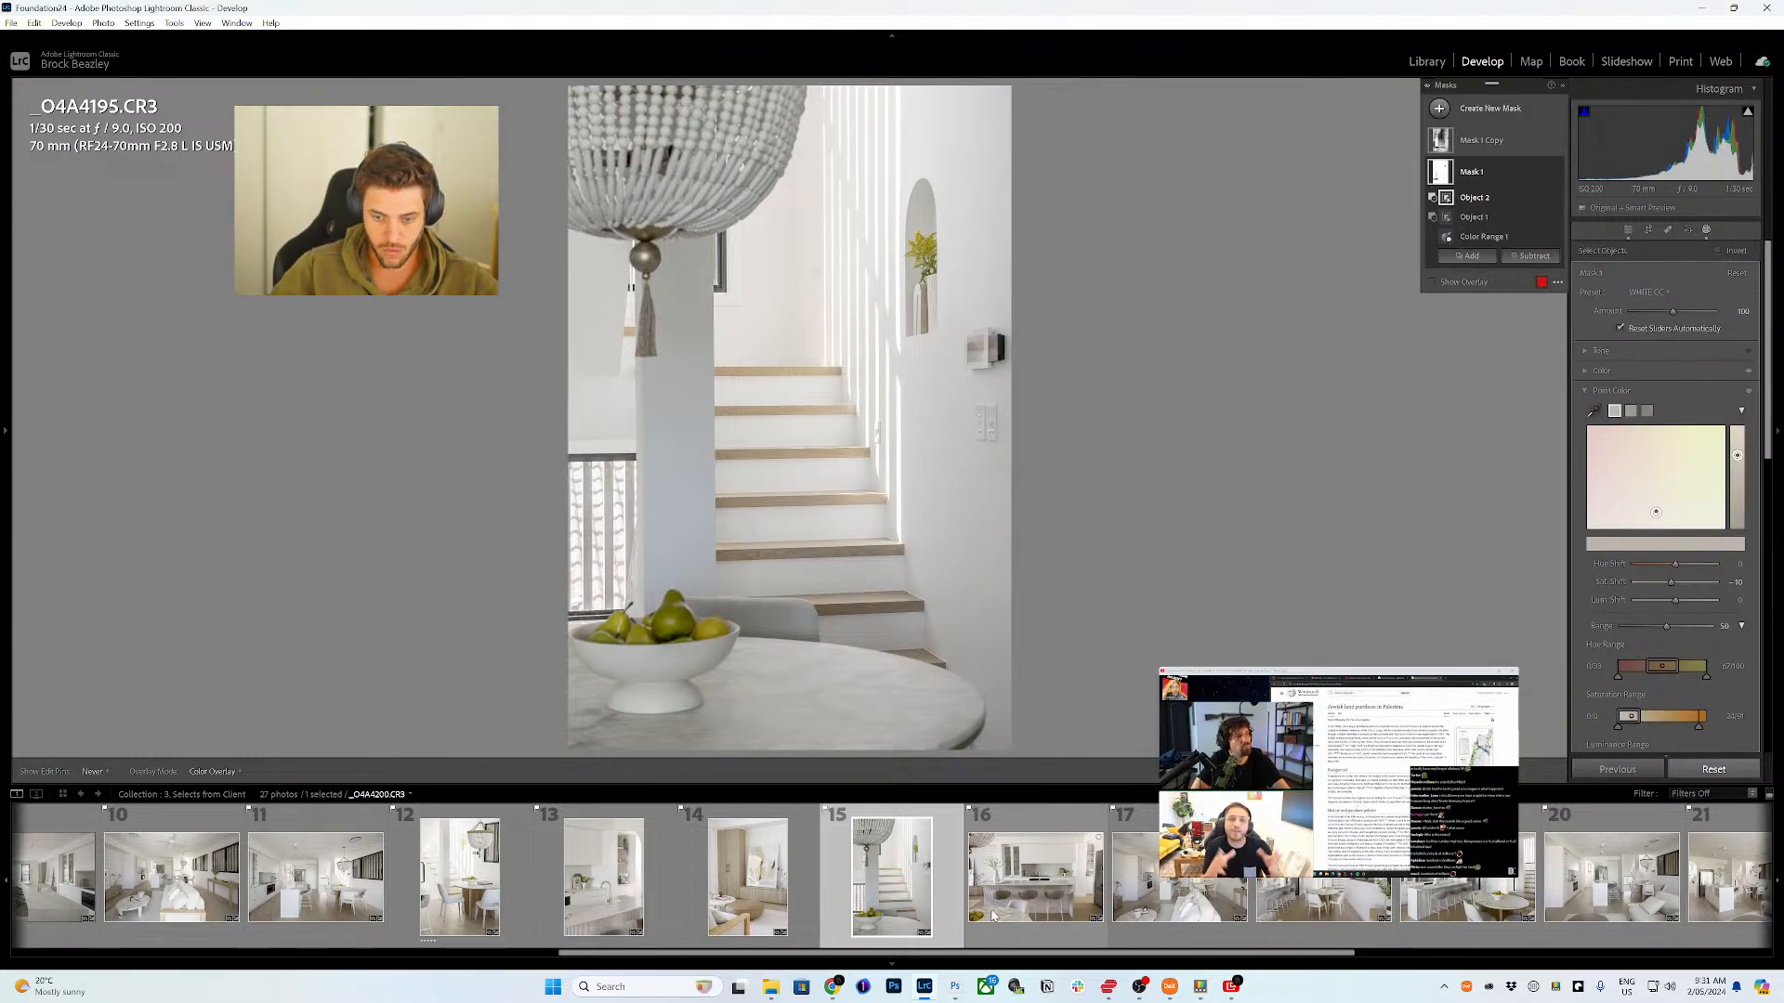
- Open _O4A4200 and mask the faucet, EAT DRINK NAP sign, tile shelf decor, pears and one more object
left_click(992, 915)
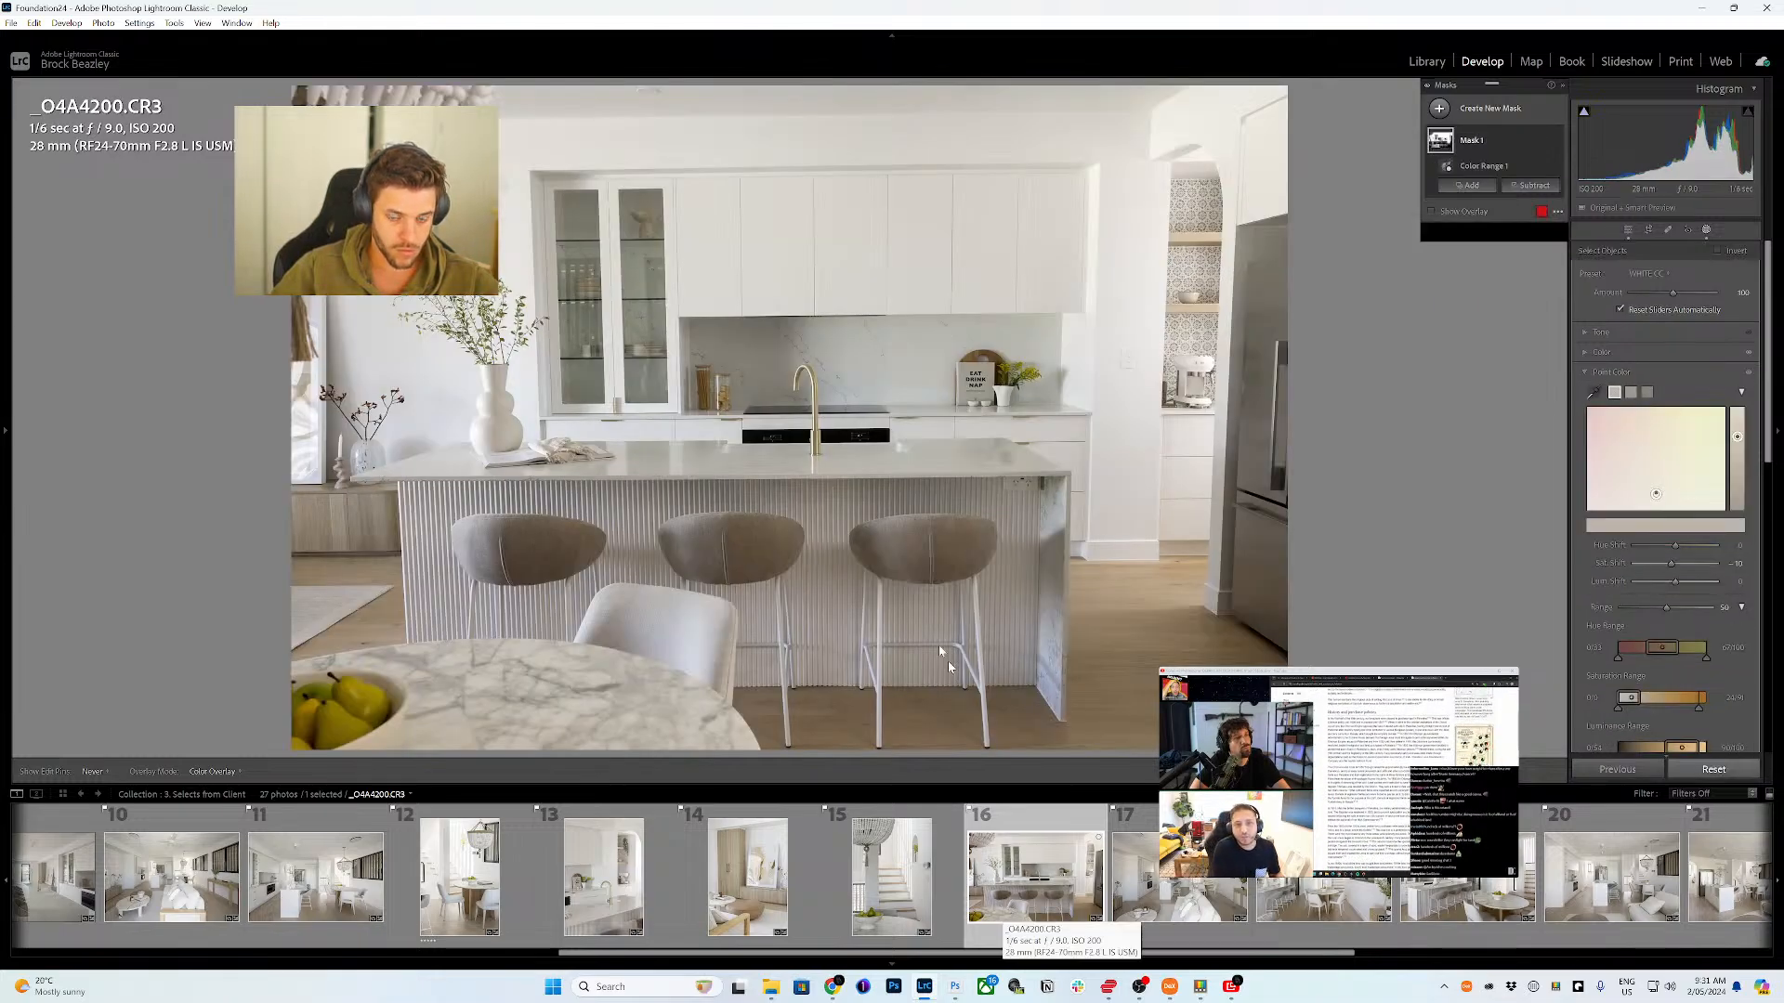
left_click_drag(815, 453, 801, 378)
scroll(1010, 372, "down", 1)
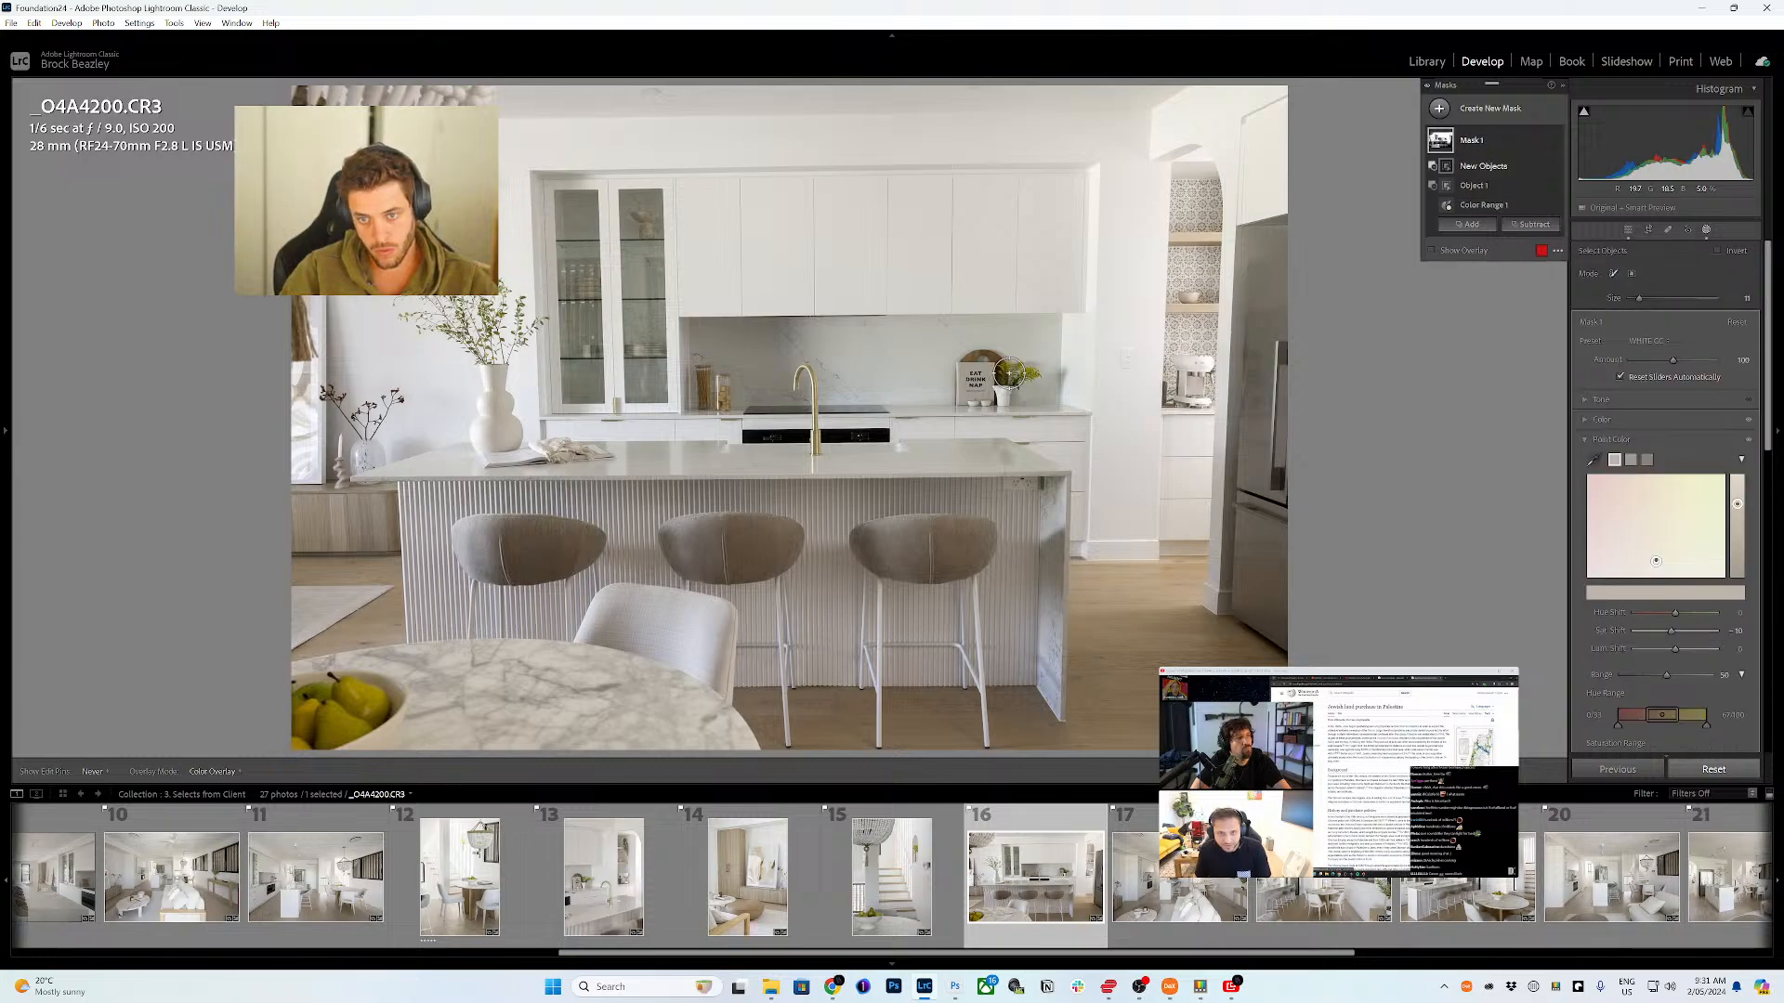
scroll(1010, 372, "down", 1)
left_click_drag(1010, 373, 976, 360)
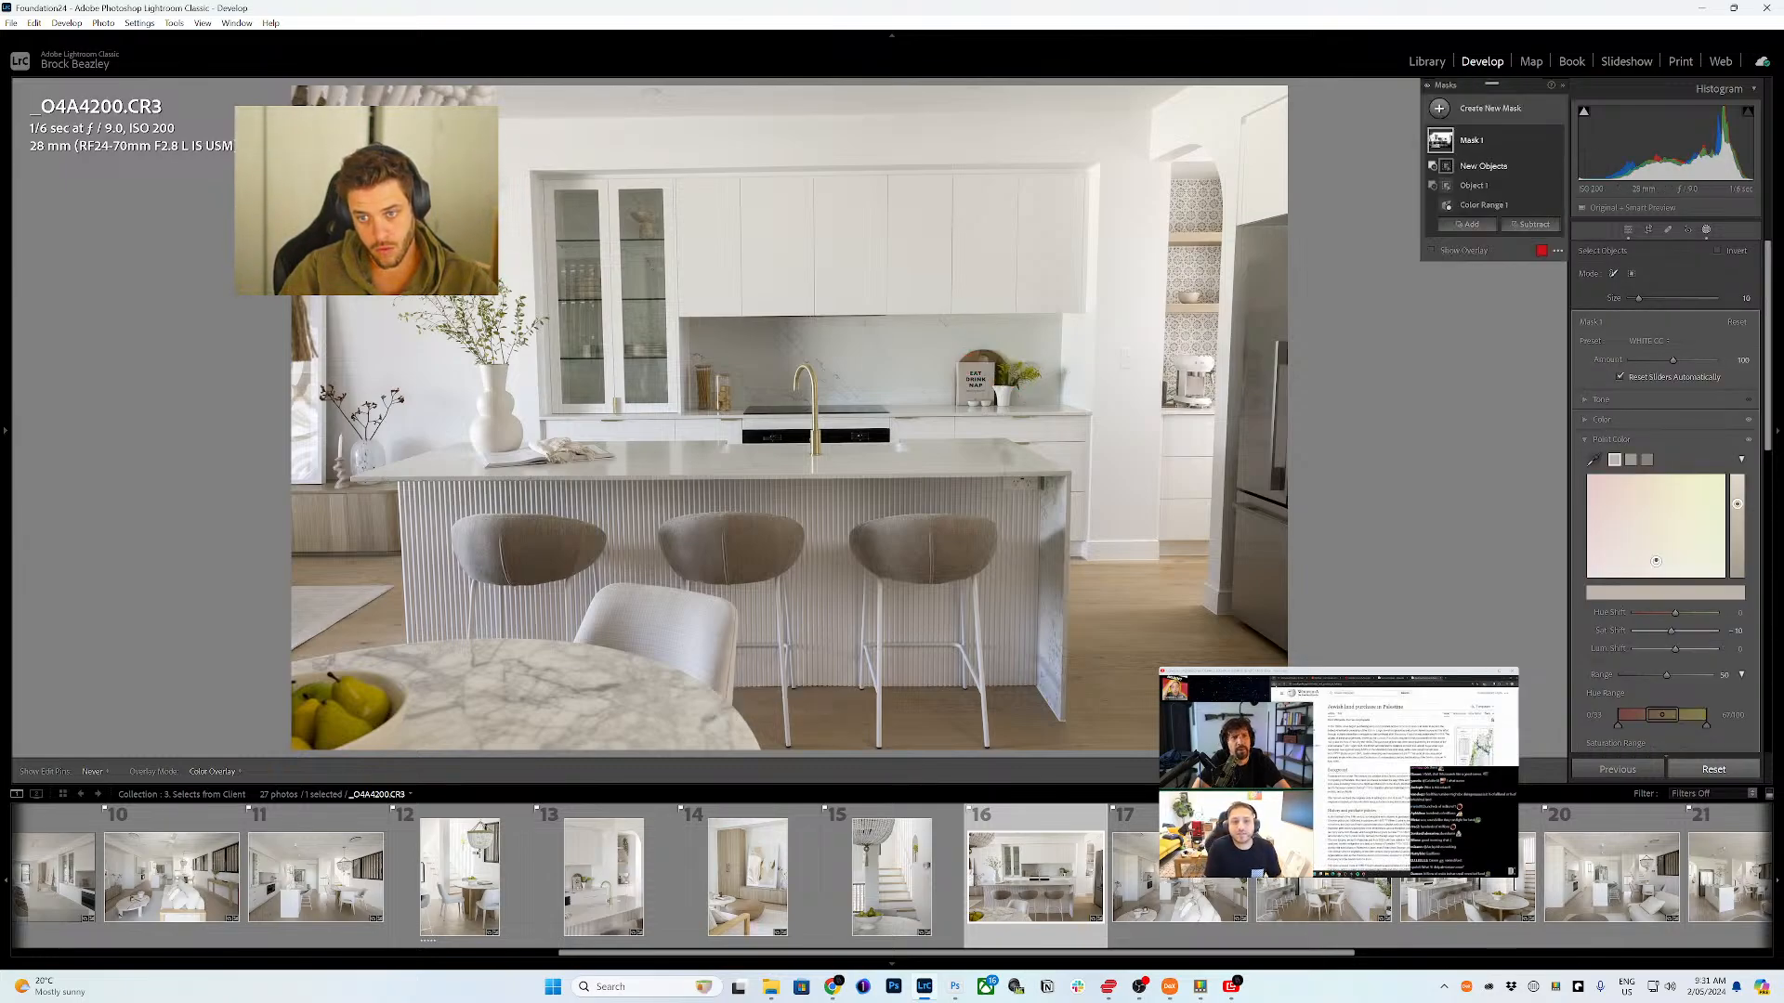
mouse_move(1206, 310)
left_mouse_down()
mouse_move(1172, 312)
mouse_move(1206, 308)
mouse_move(1188, 276)
left_mouse_up()
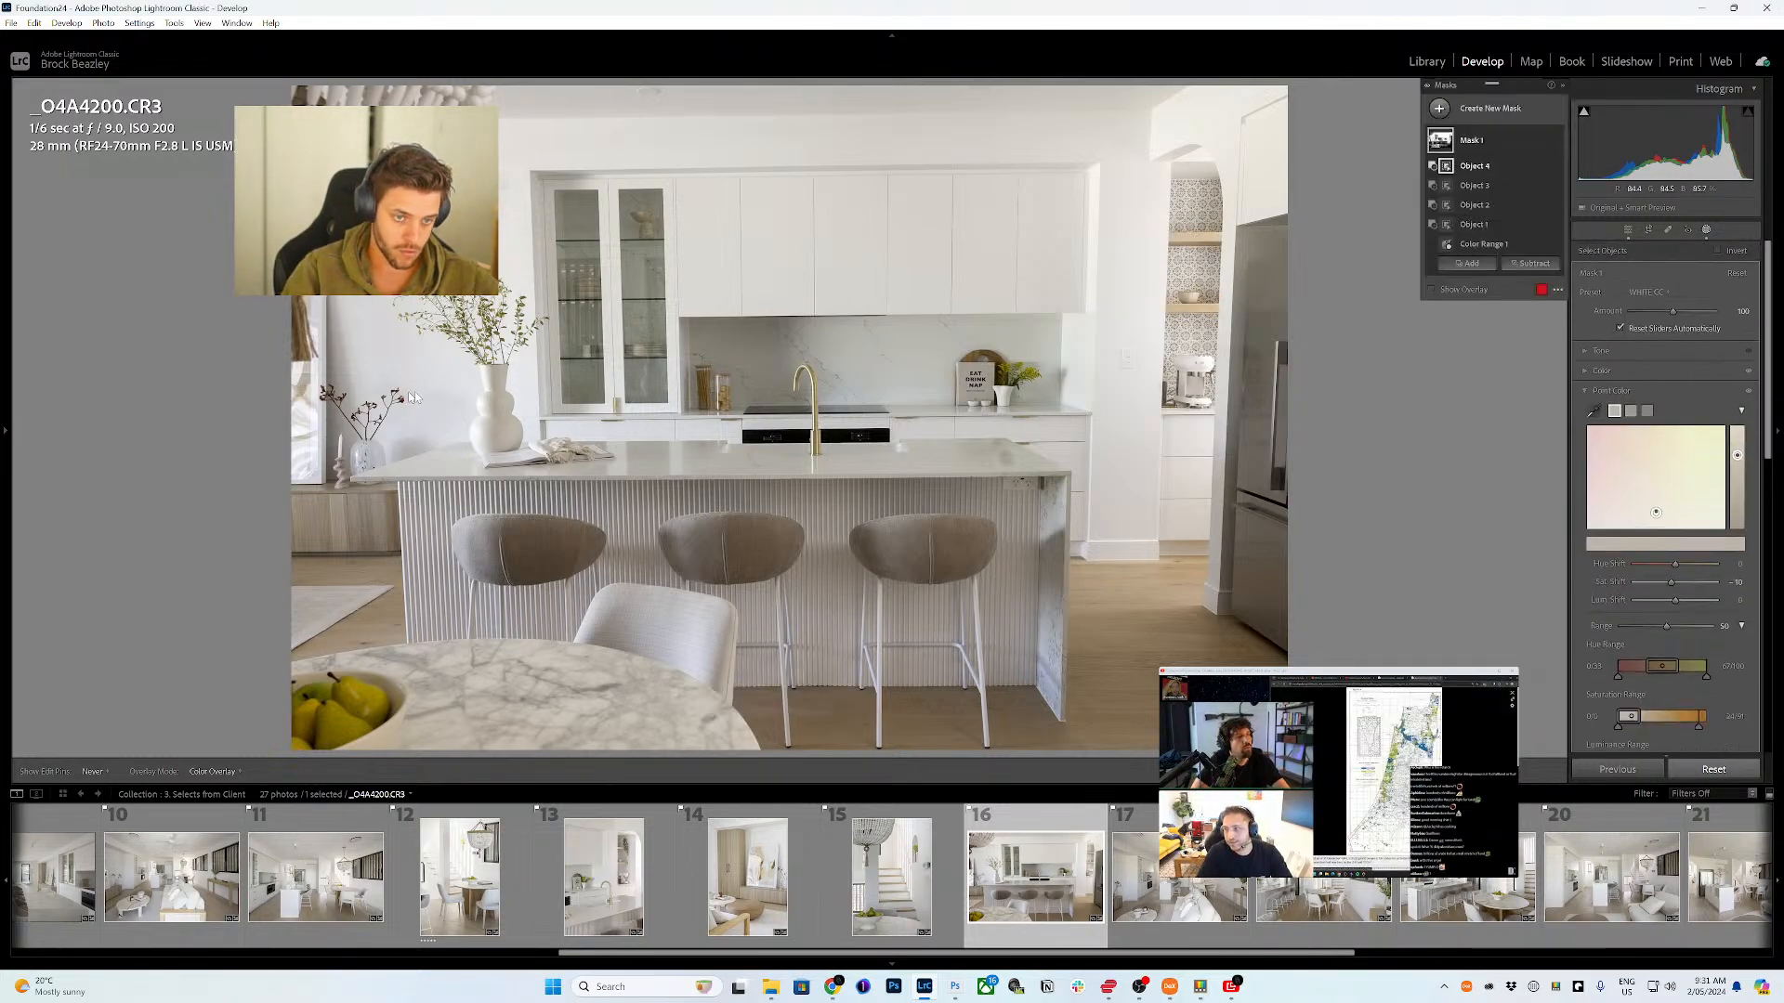
key("alt+slash")
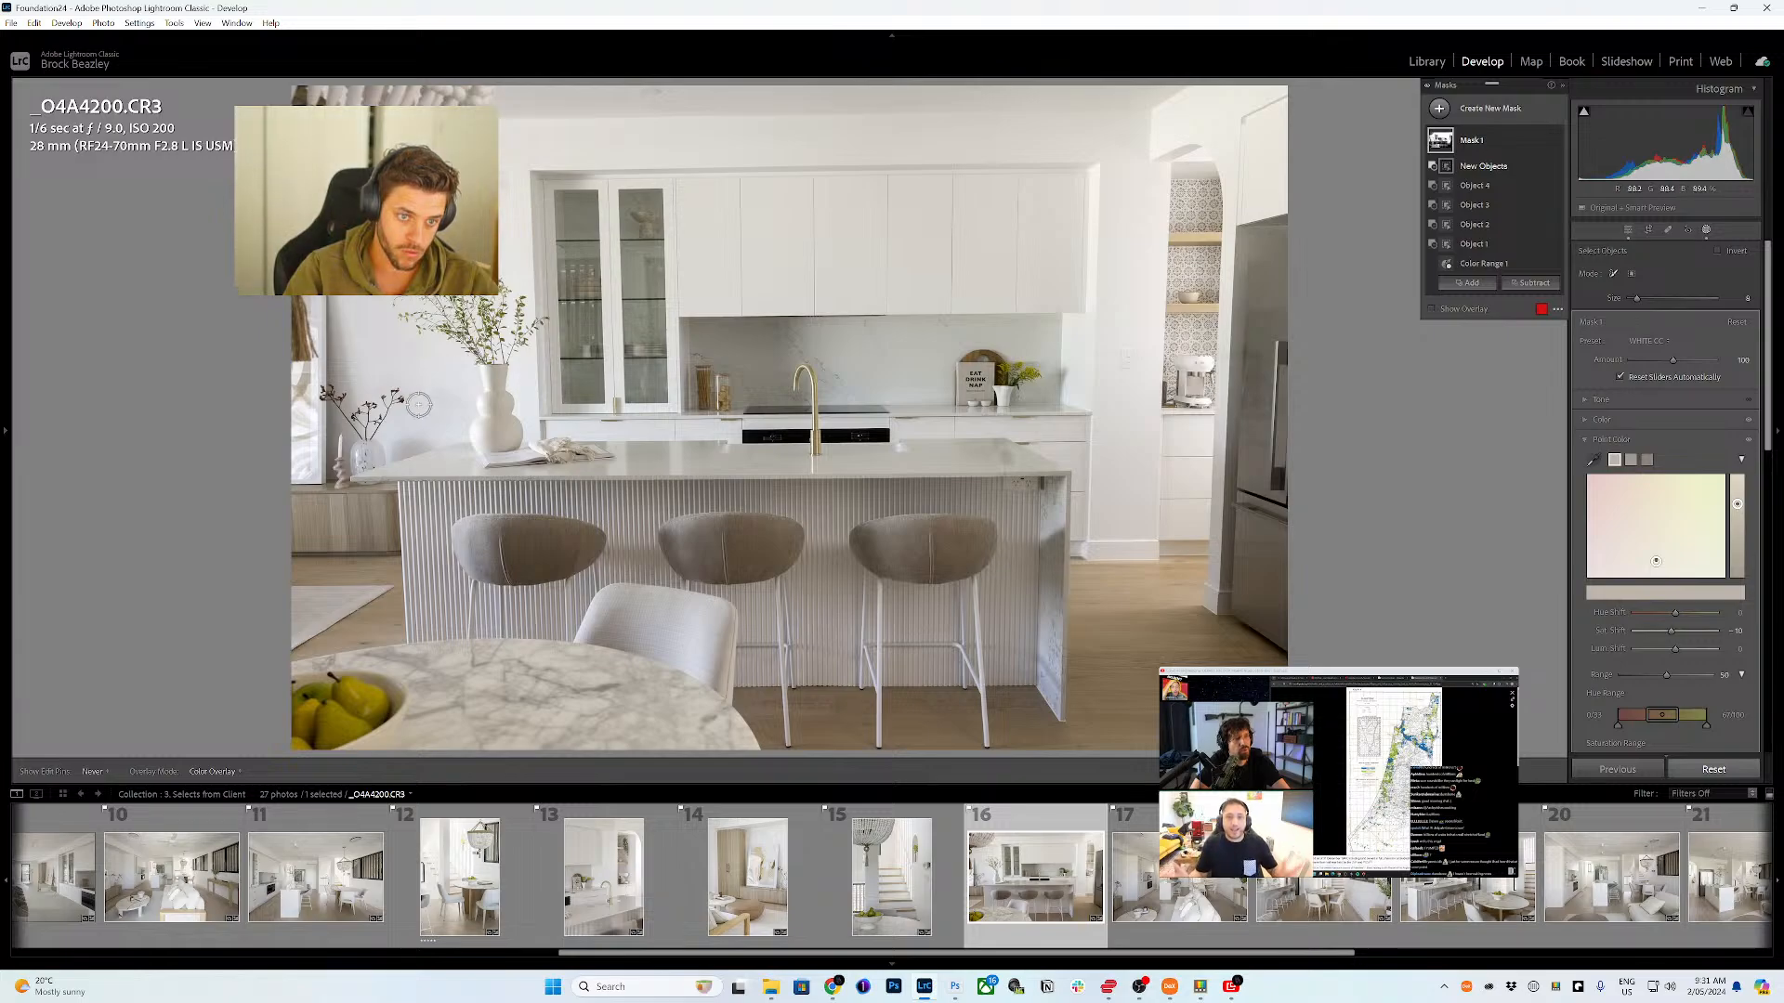
scroll(354, 707, "up", 5)
left_click_drag(311, 720, 370, 692)
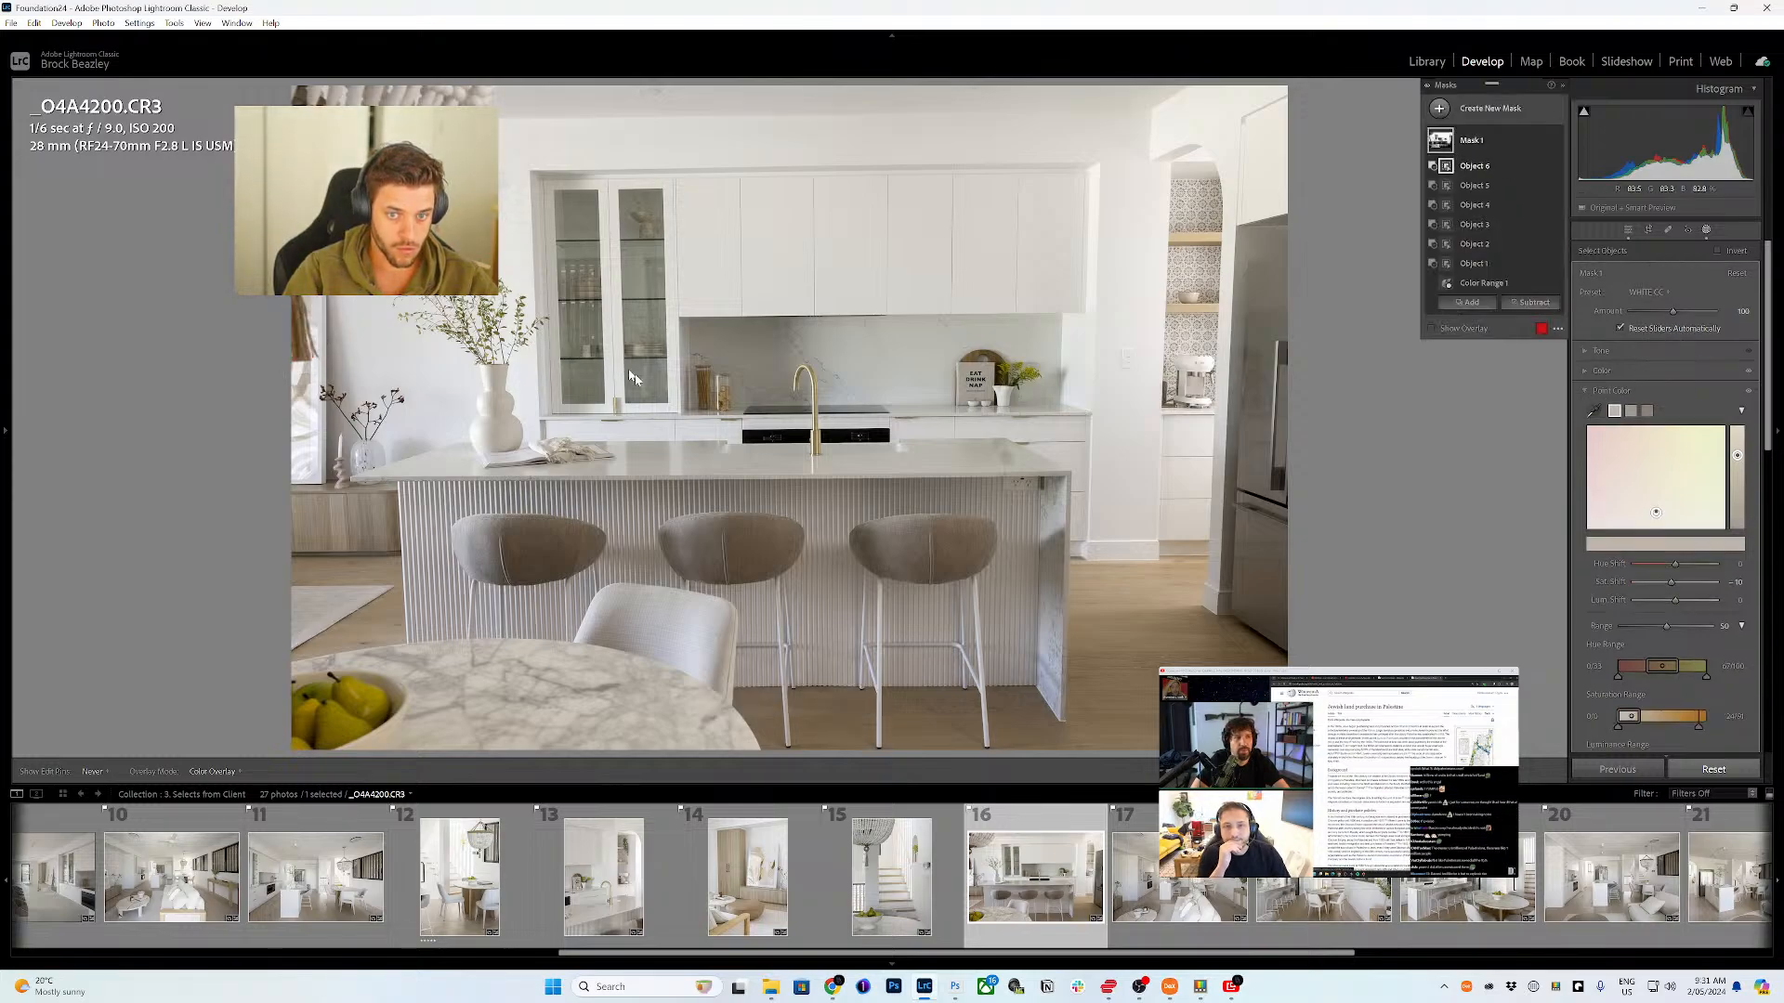
key("n")
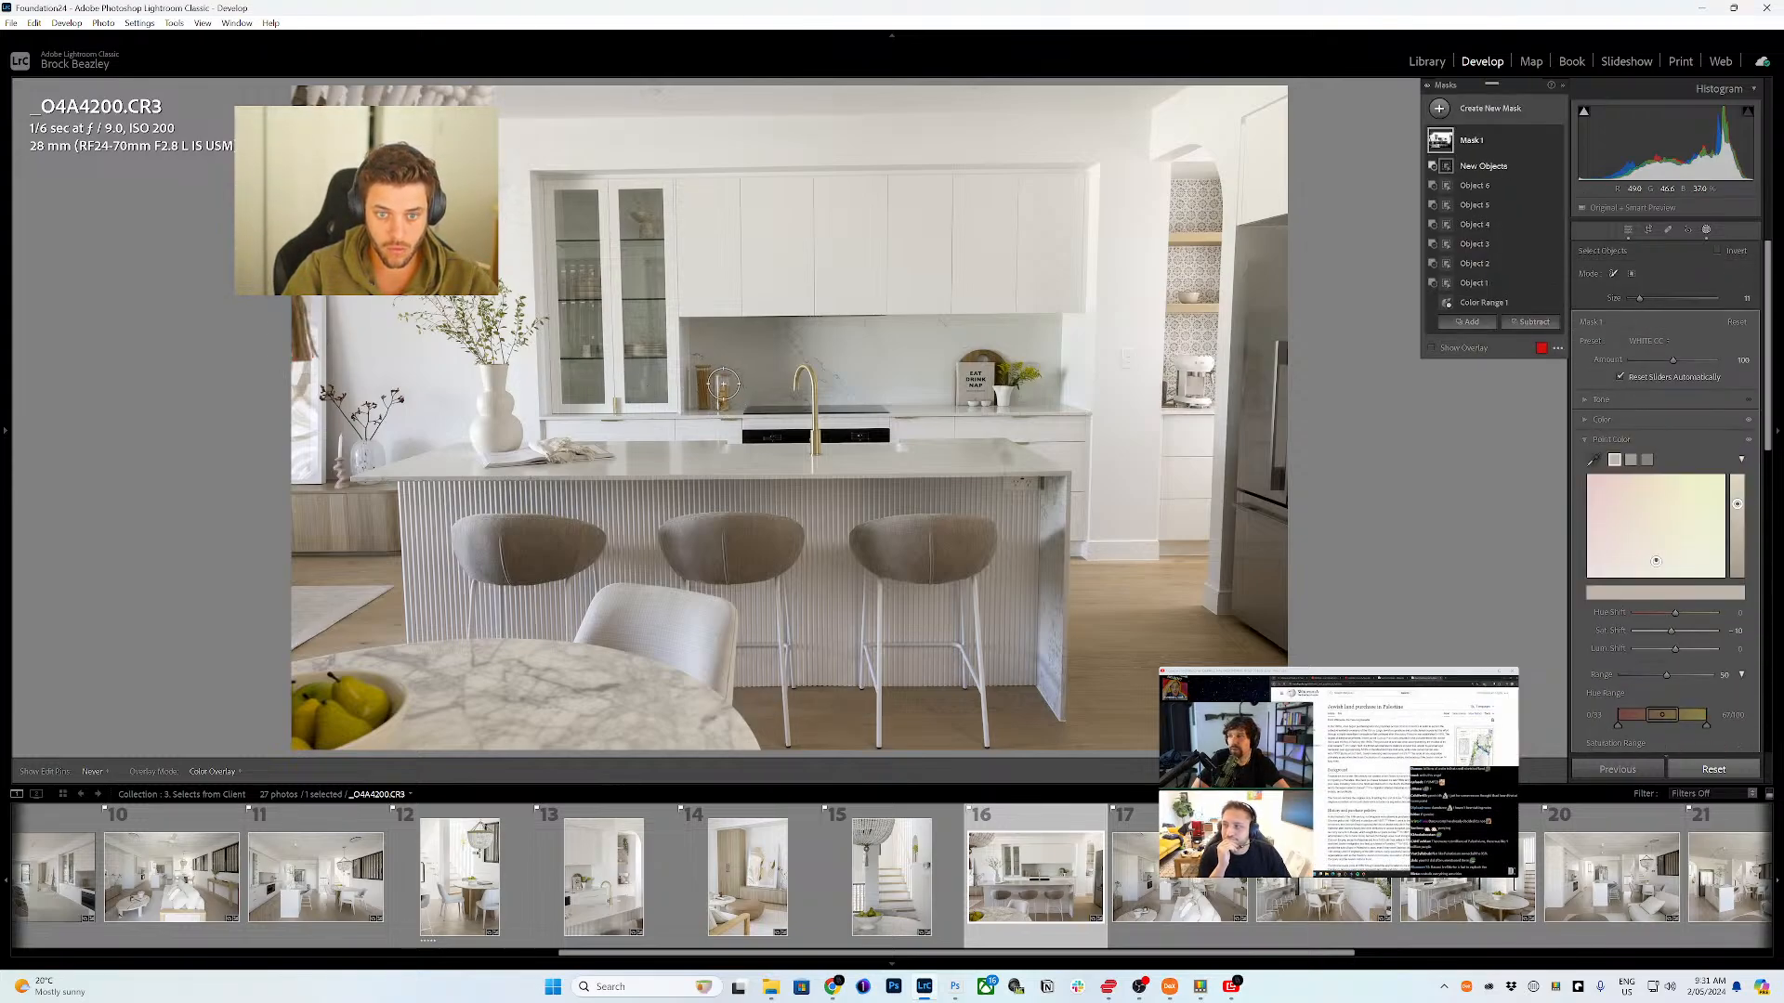
mouse_move(723, 383)
left_mouse_down()
mouse_move(722, 405)
mouse_move(702, 371)
left_mouse_up()
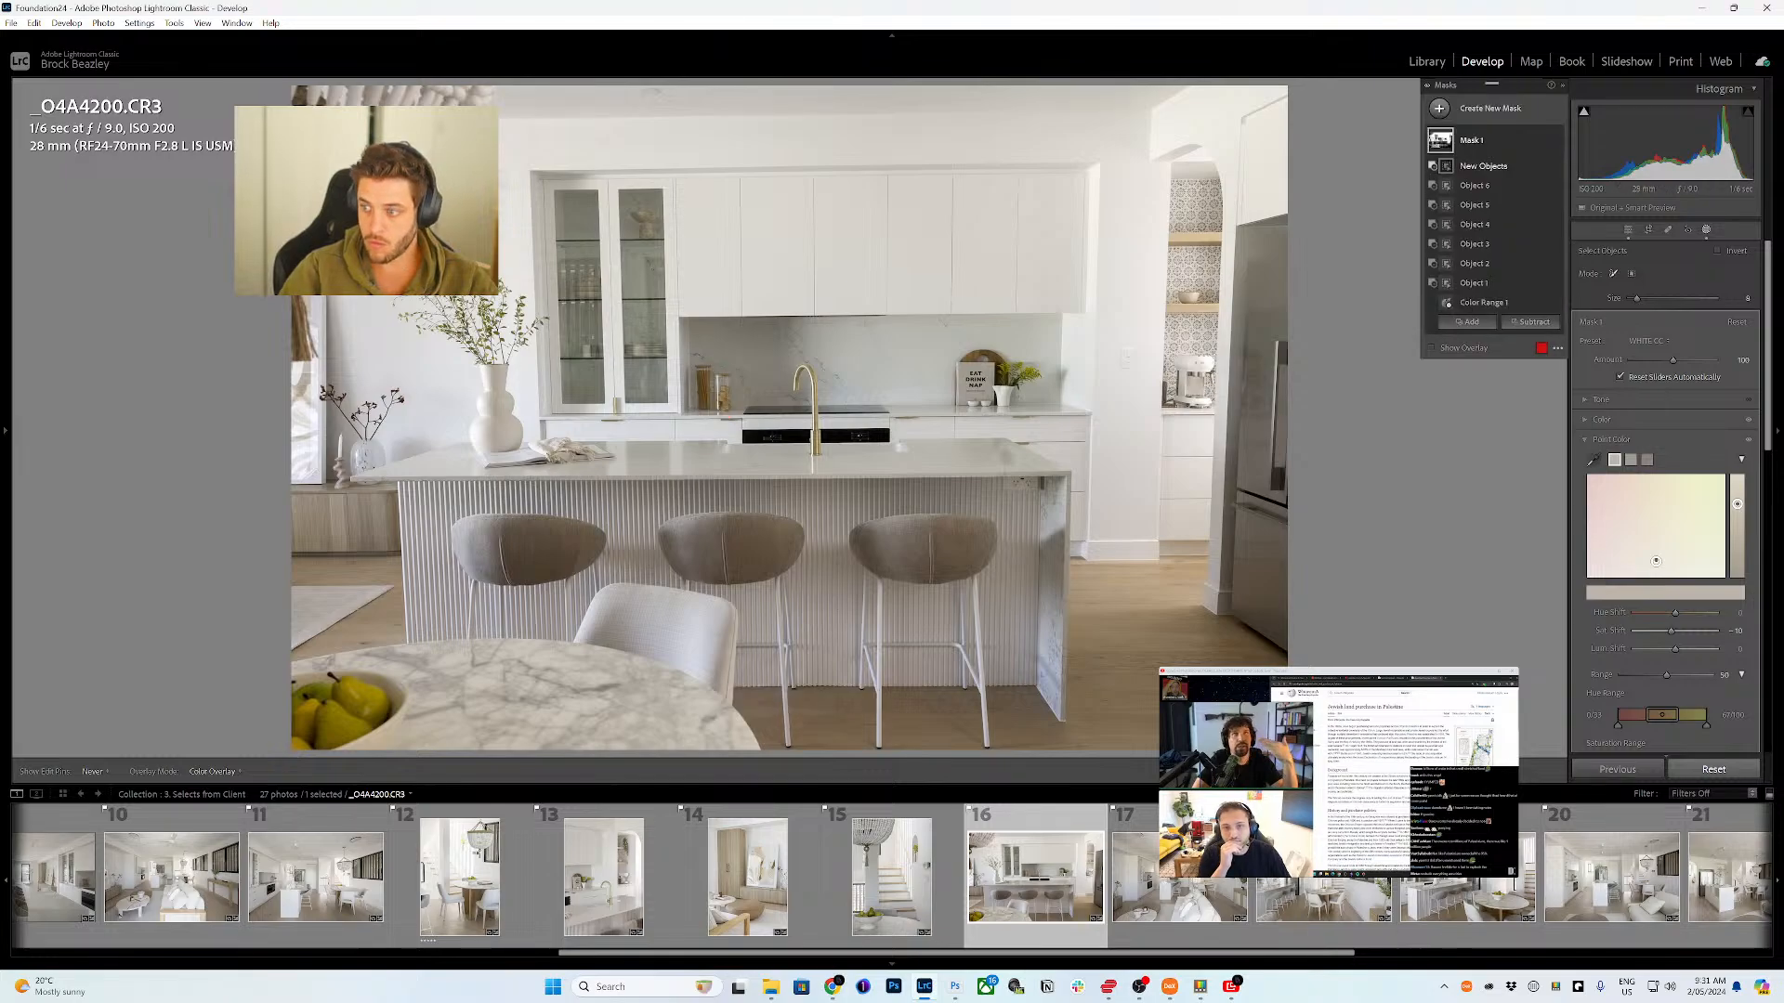
- Open living-room photo _O4A4218 and add the coffee-table books as an object selection
left_click(1195, 894)
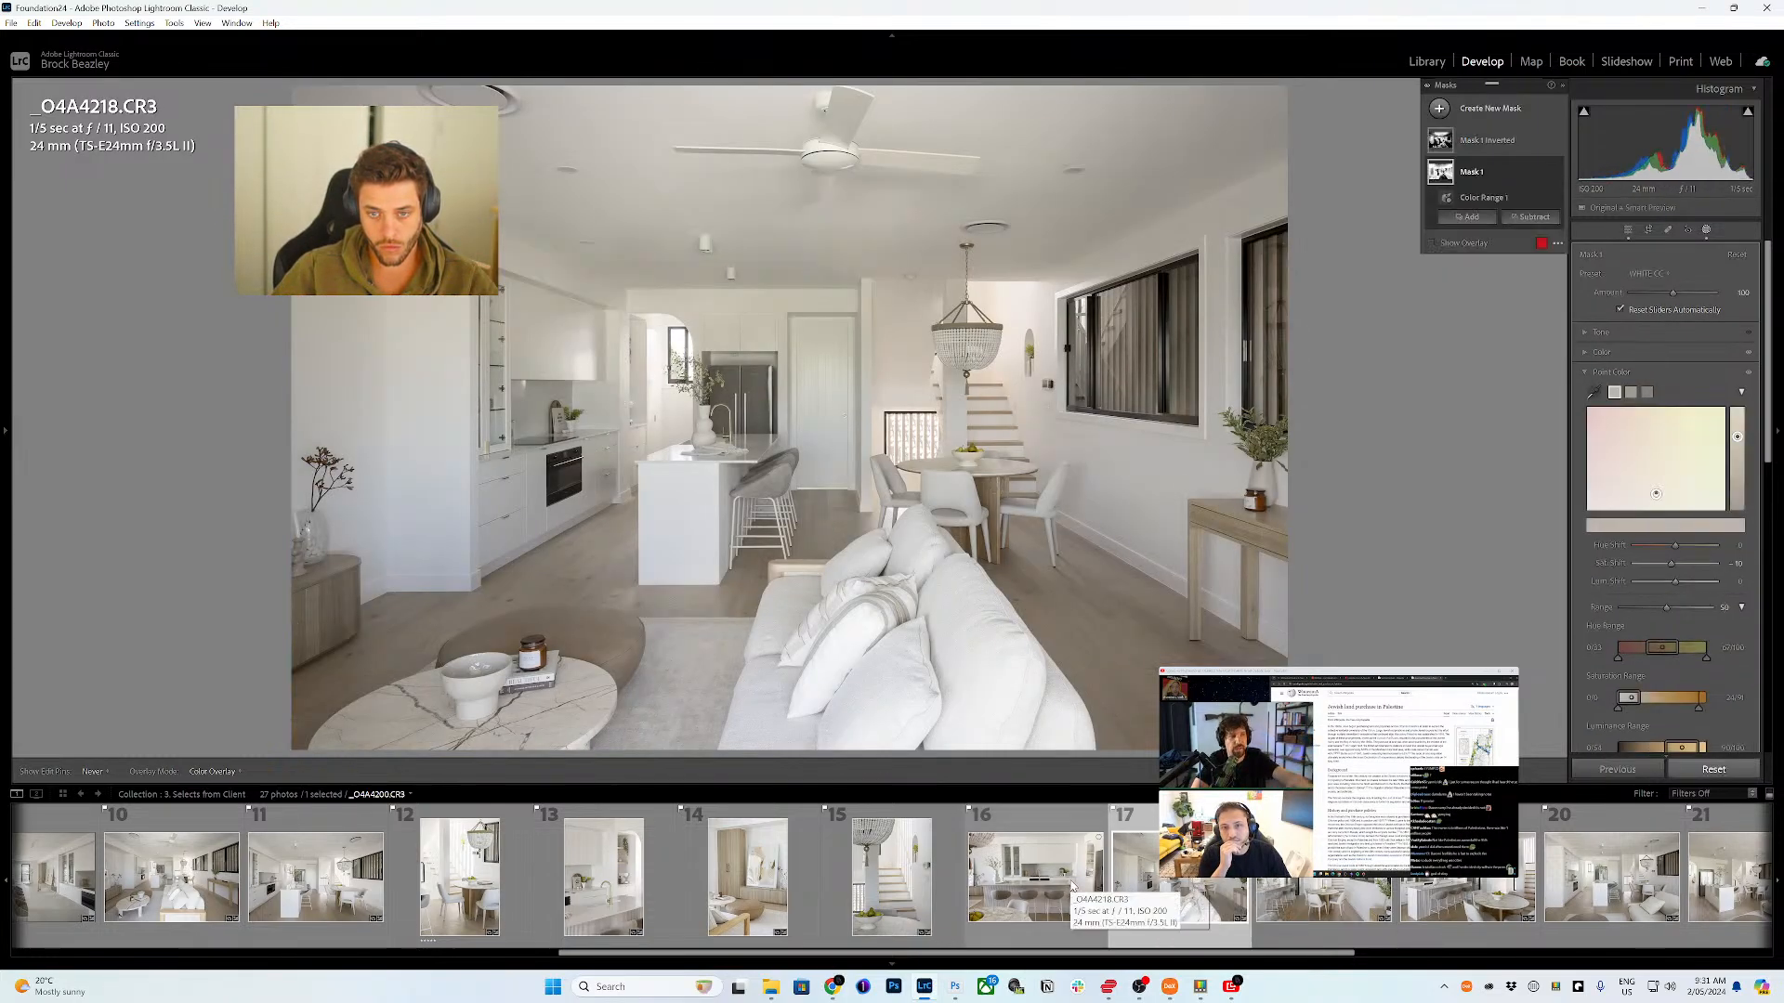
key("alt+o")
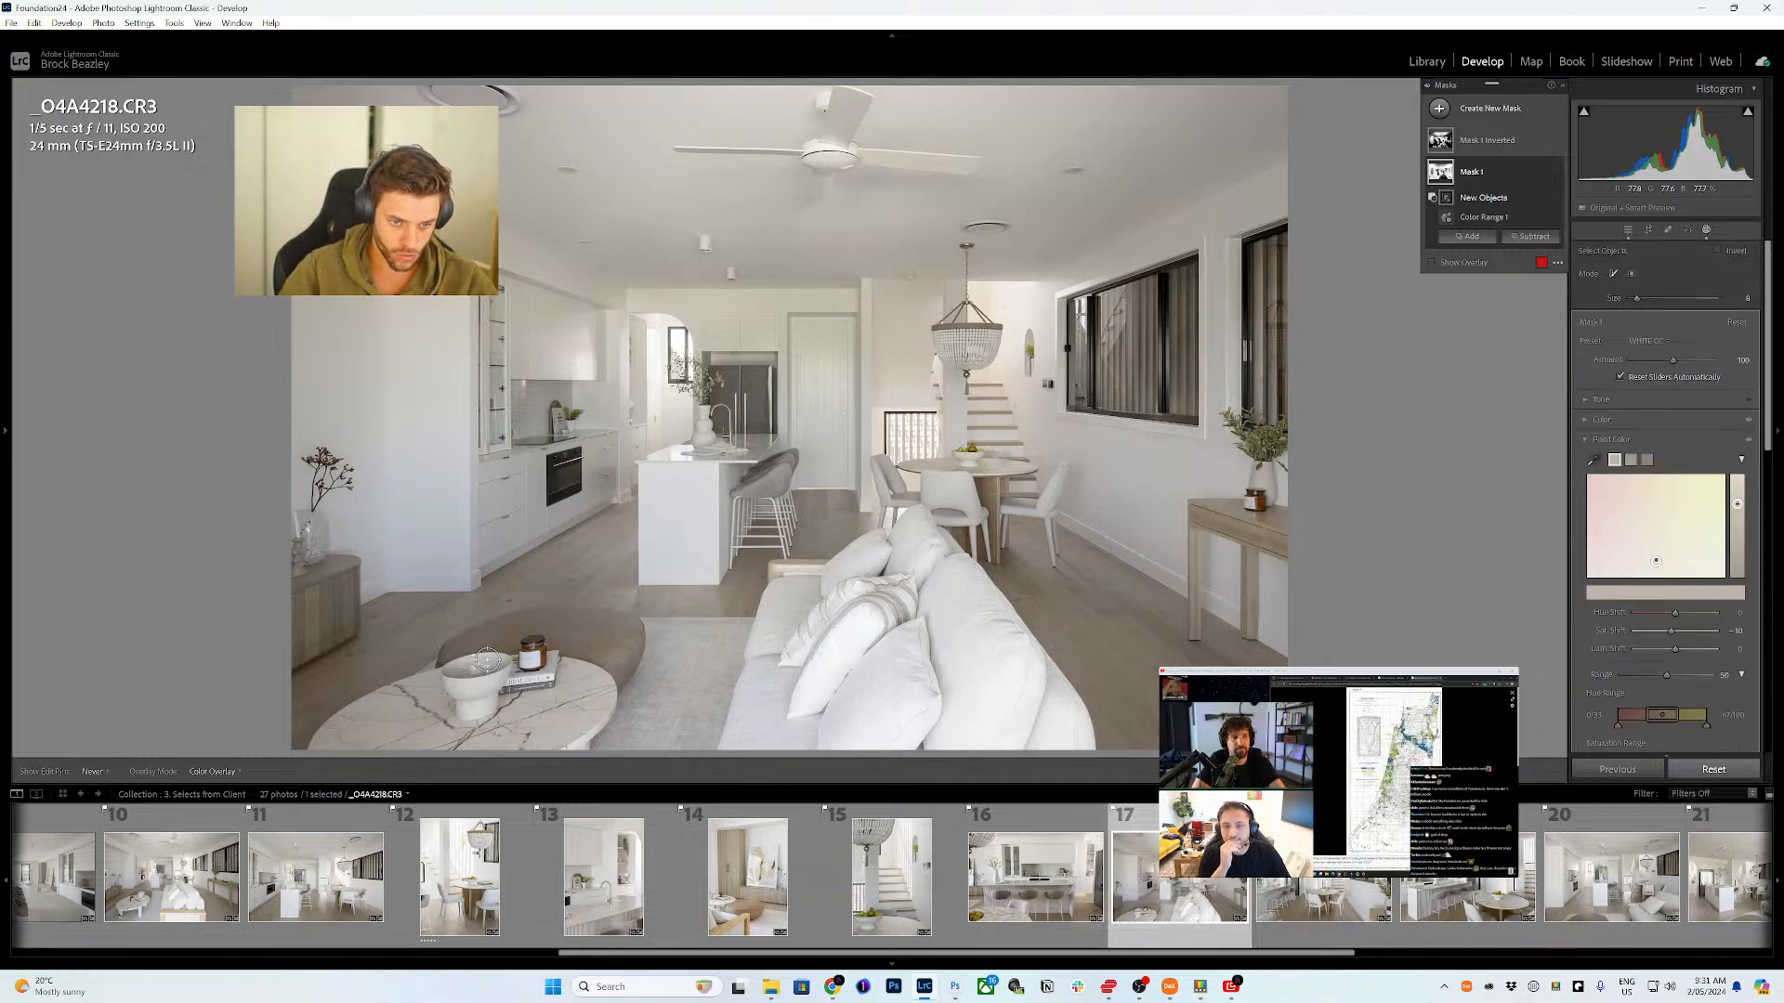
left_click_drag(530, 659, 527, 654)
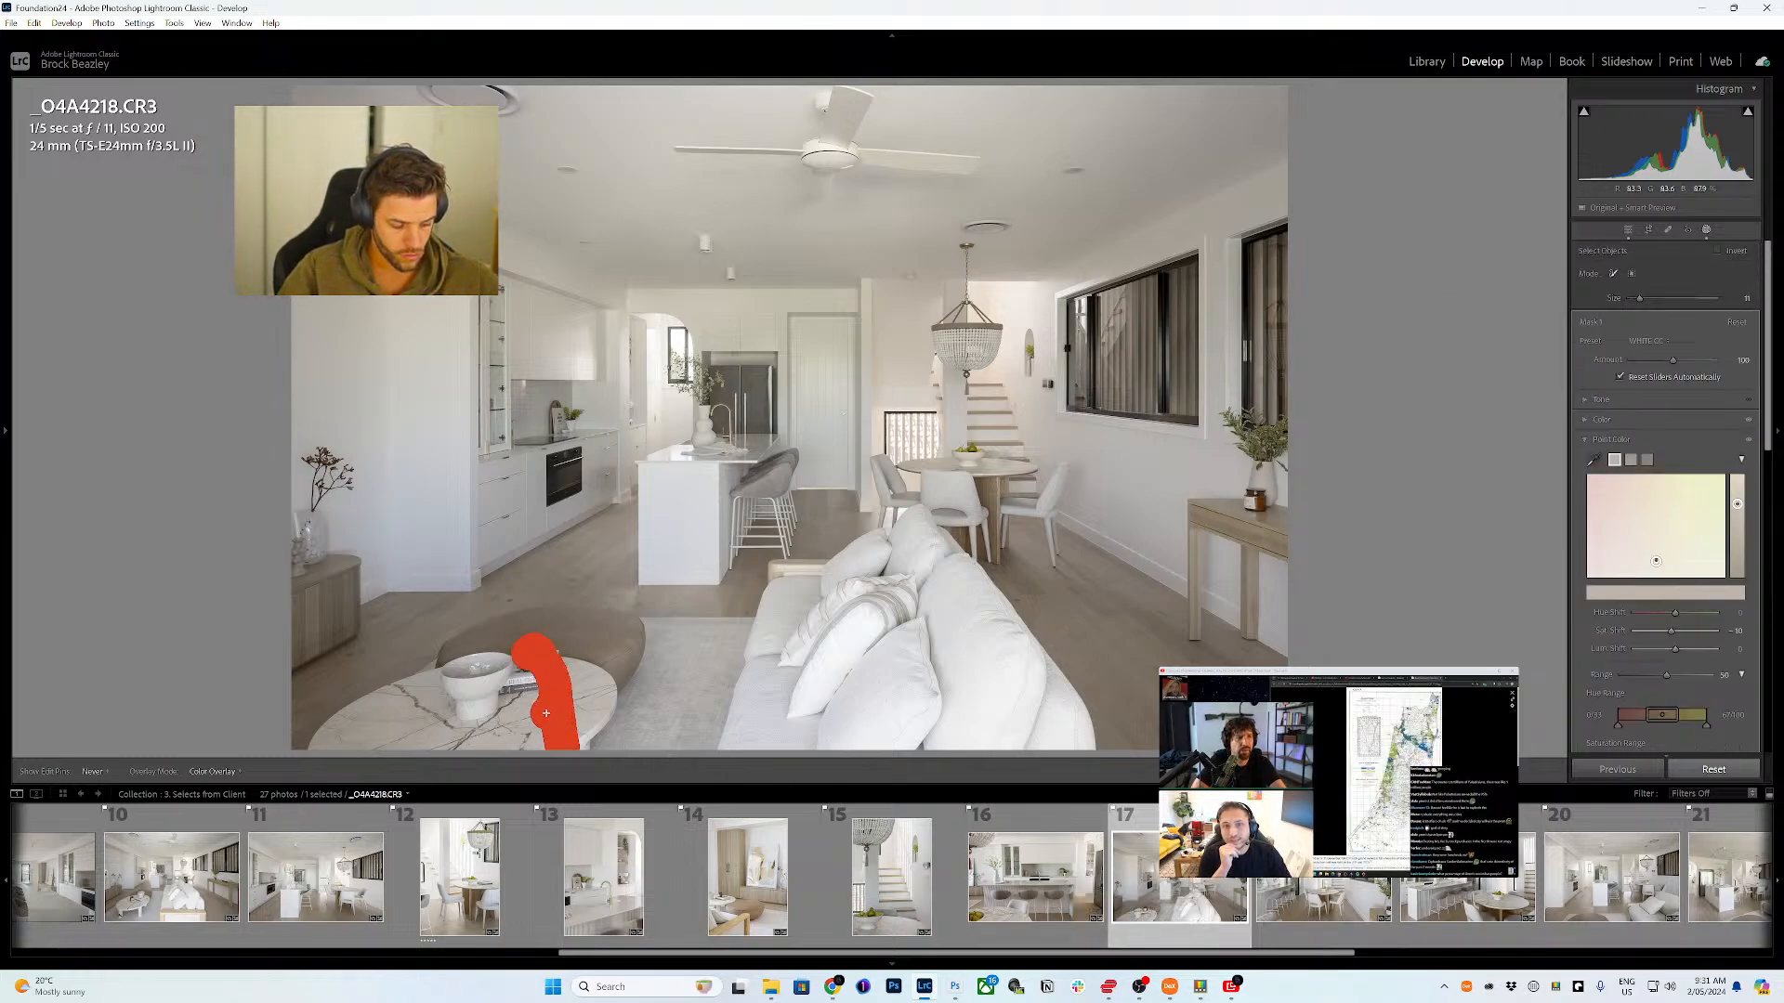
key("Escape")
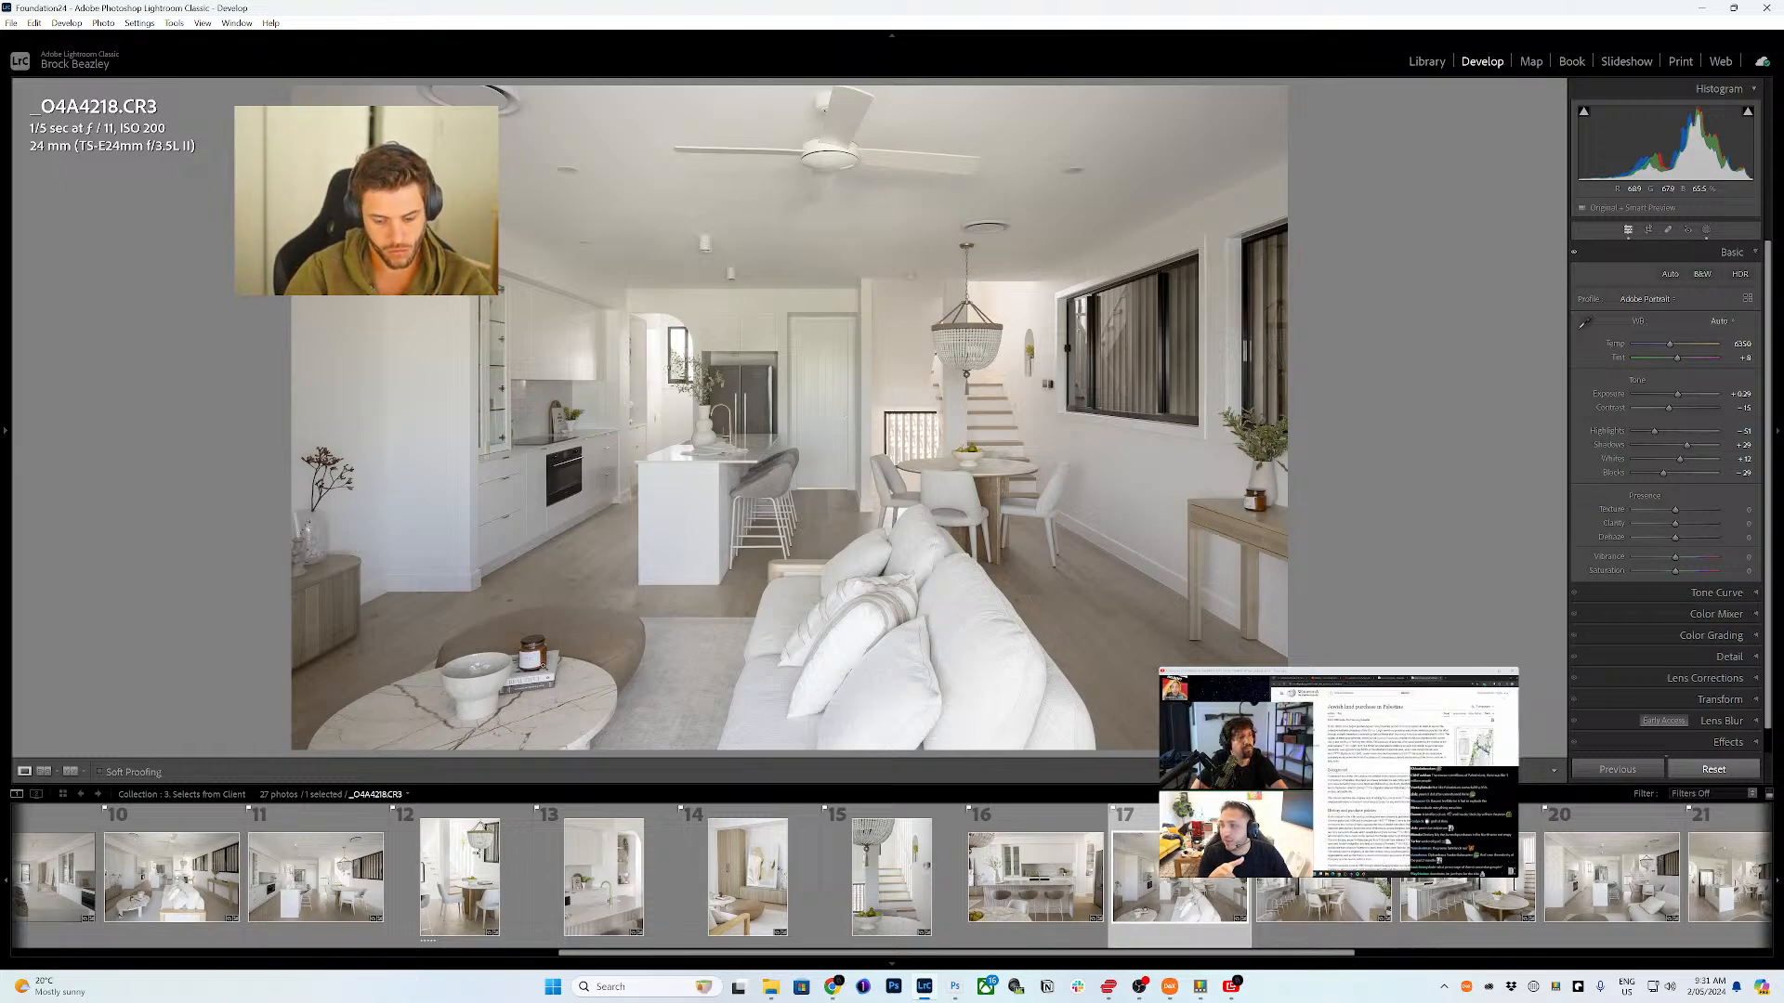
- Delete the Mask 1 Inverted copy, leaving Mask 1 with Color Range 1 selected
left_click(1694, 232)
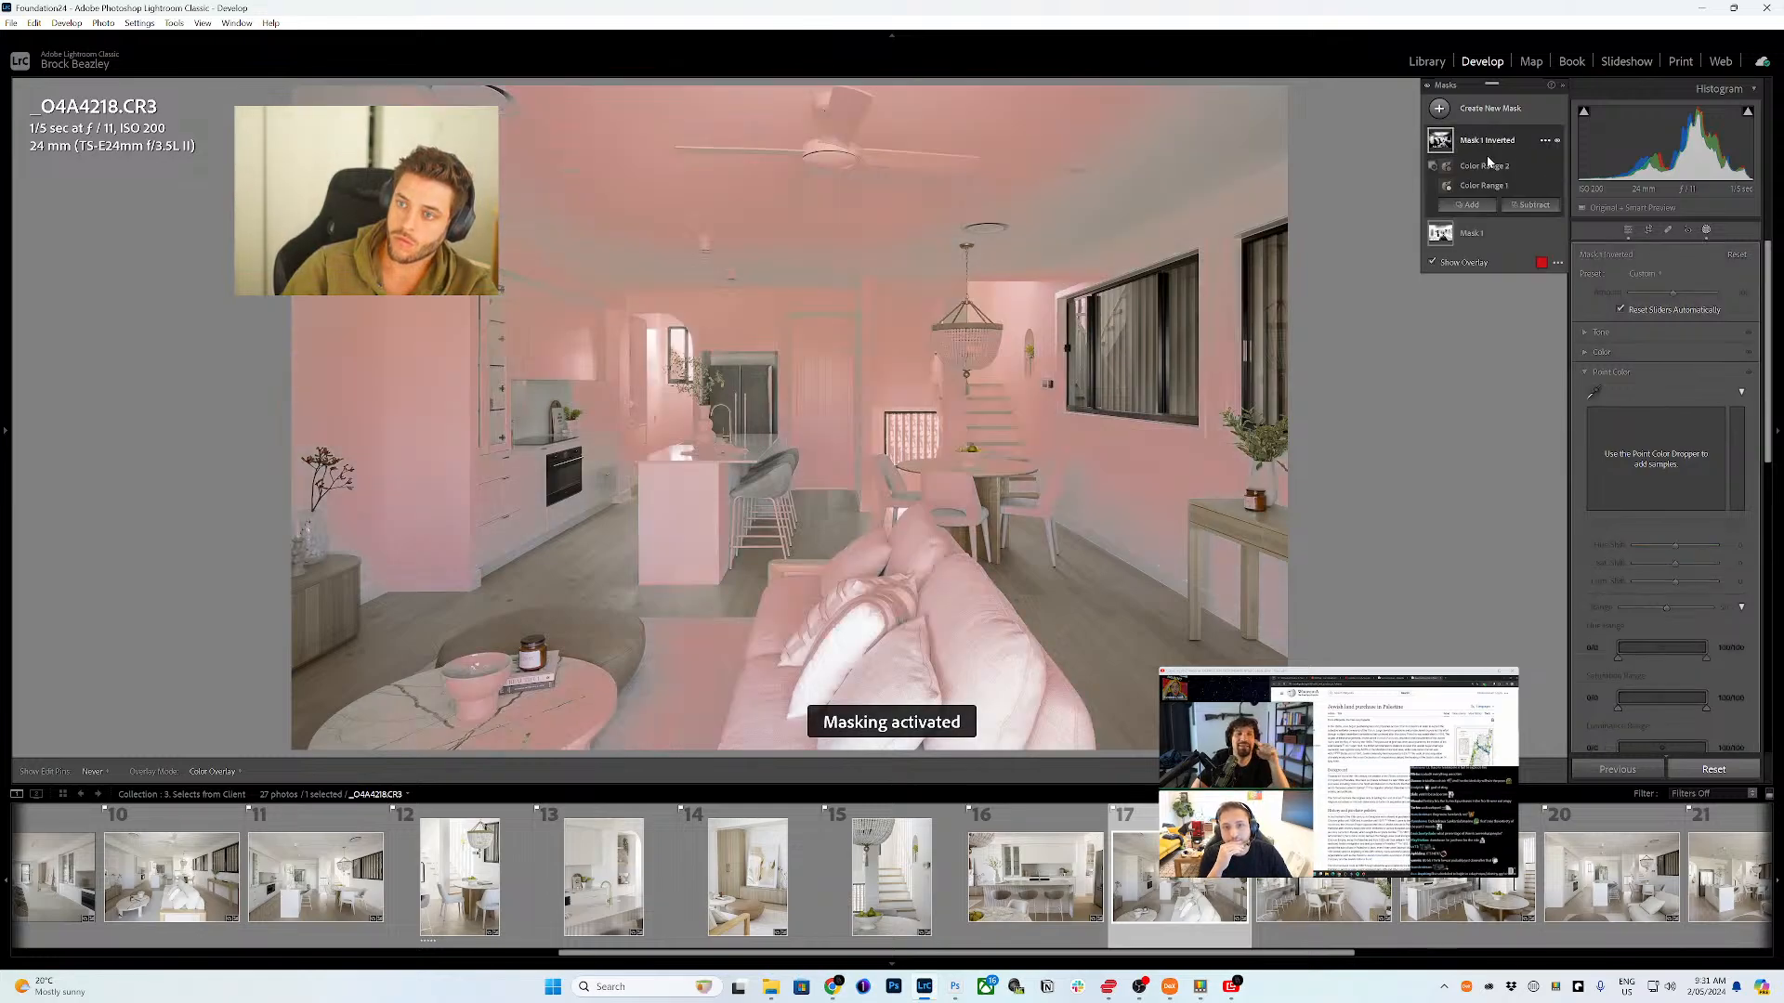
left_click(1545, 140)
left_click(1614, 261)
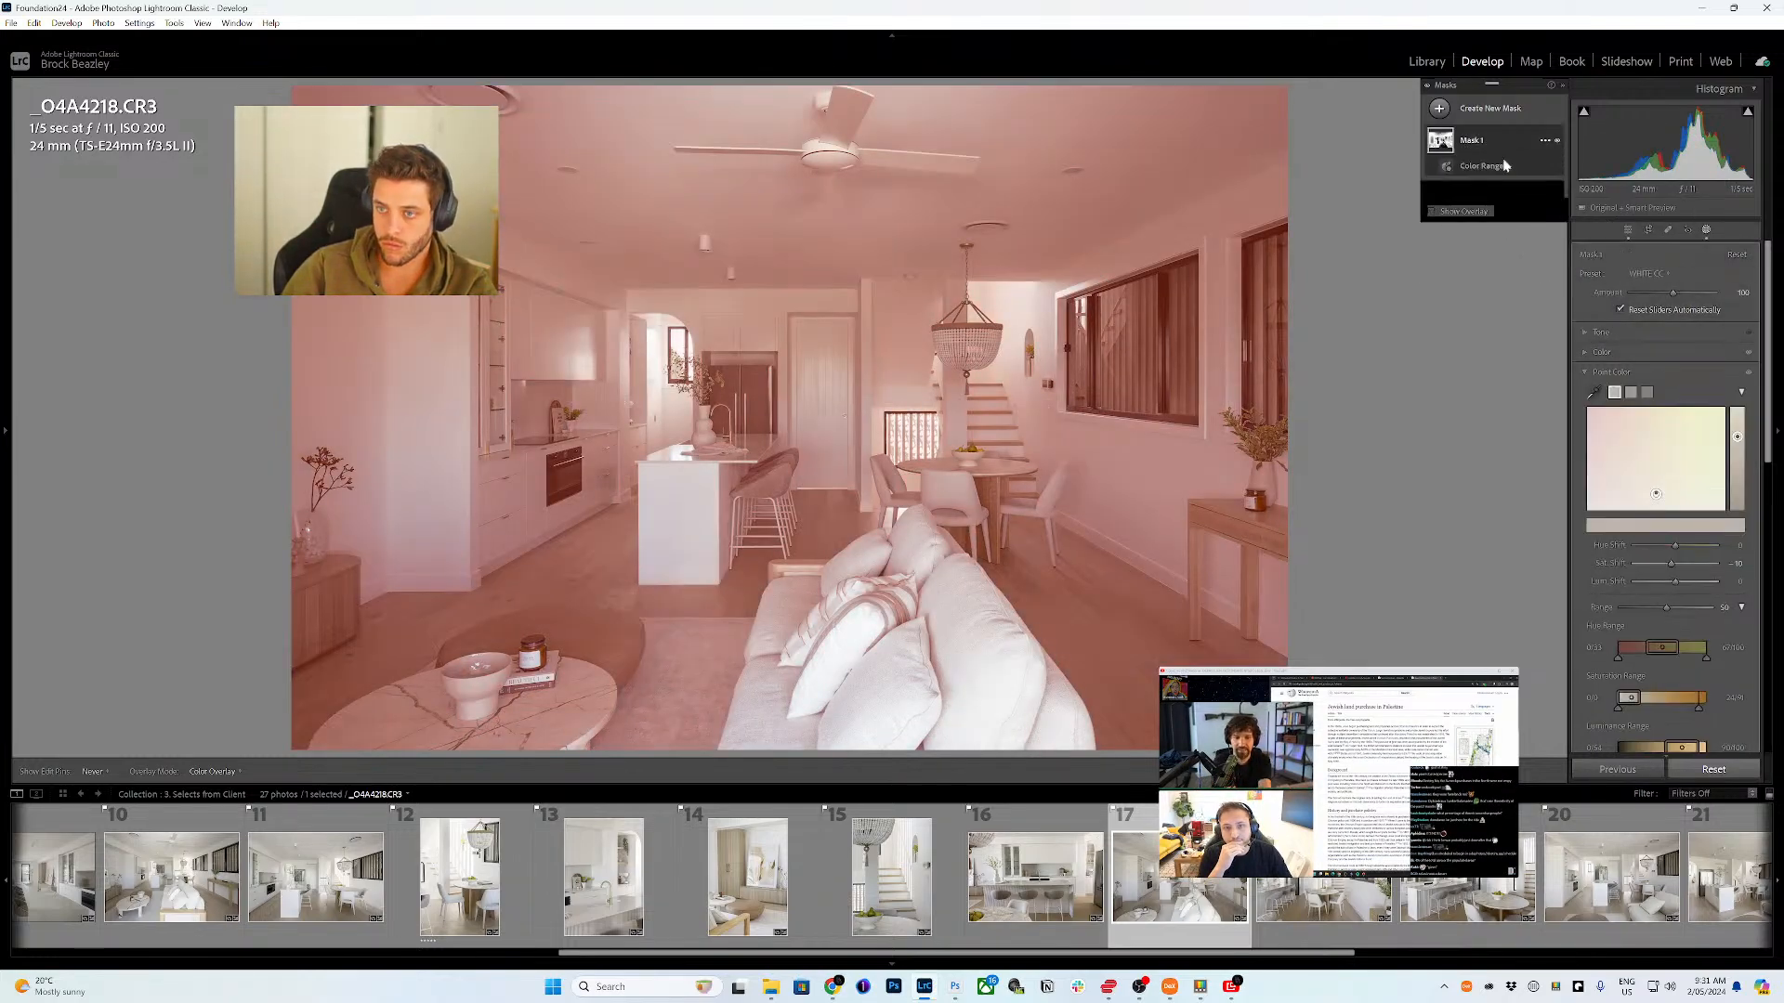
left_click(1505, 165)
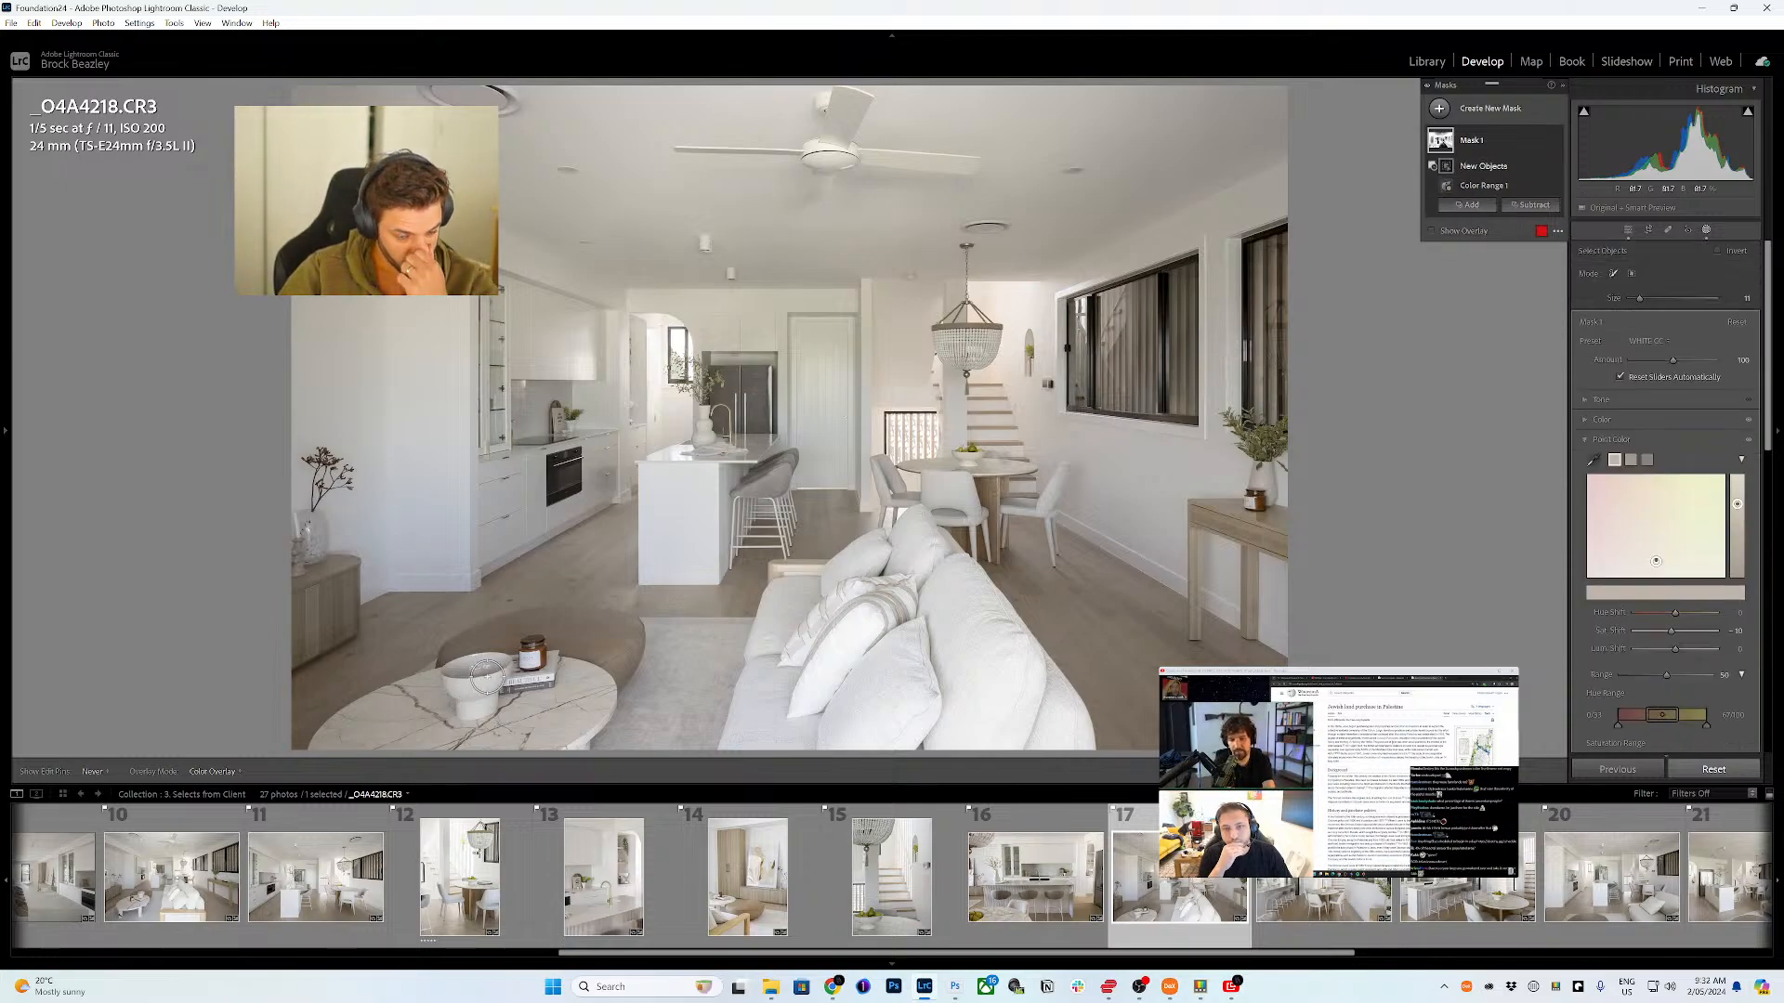
- Add the candle, cutting board, vase, table leg, plant, chandelier top and rug as object selections
left_click(509, 656)
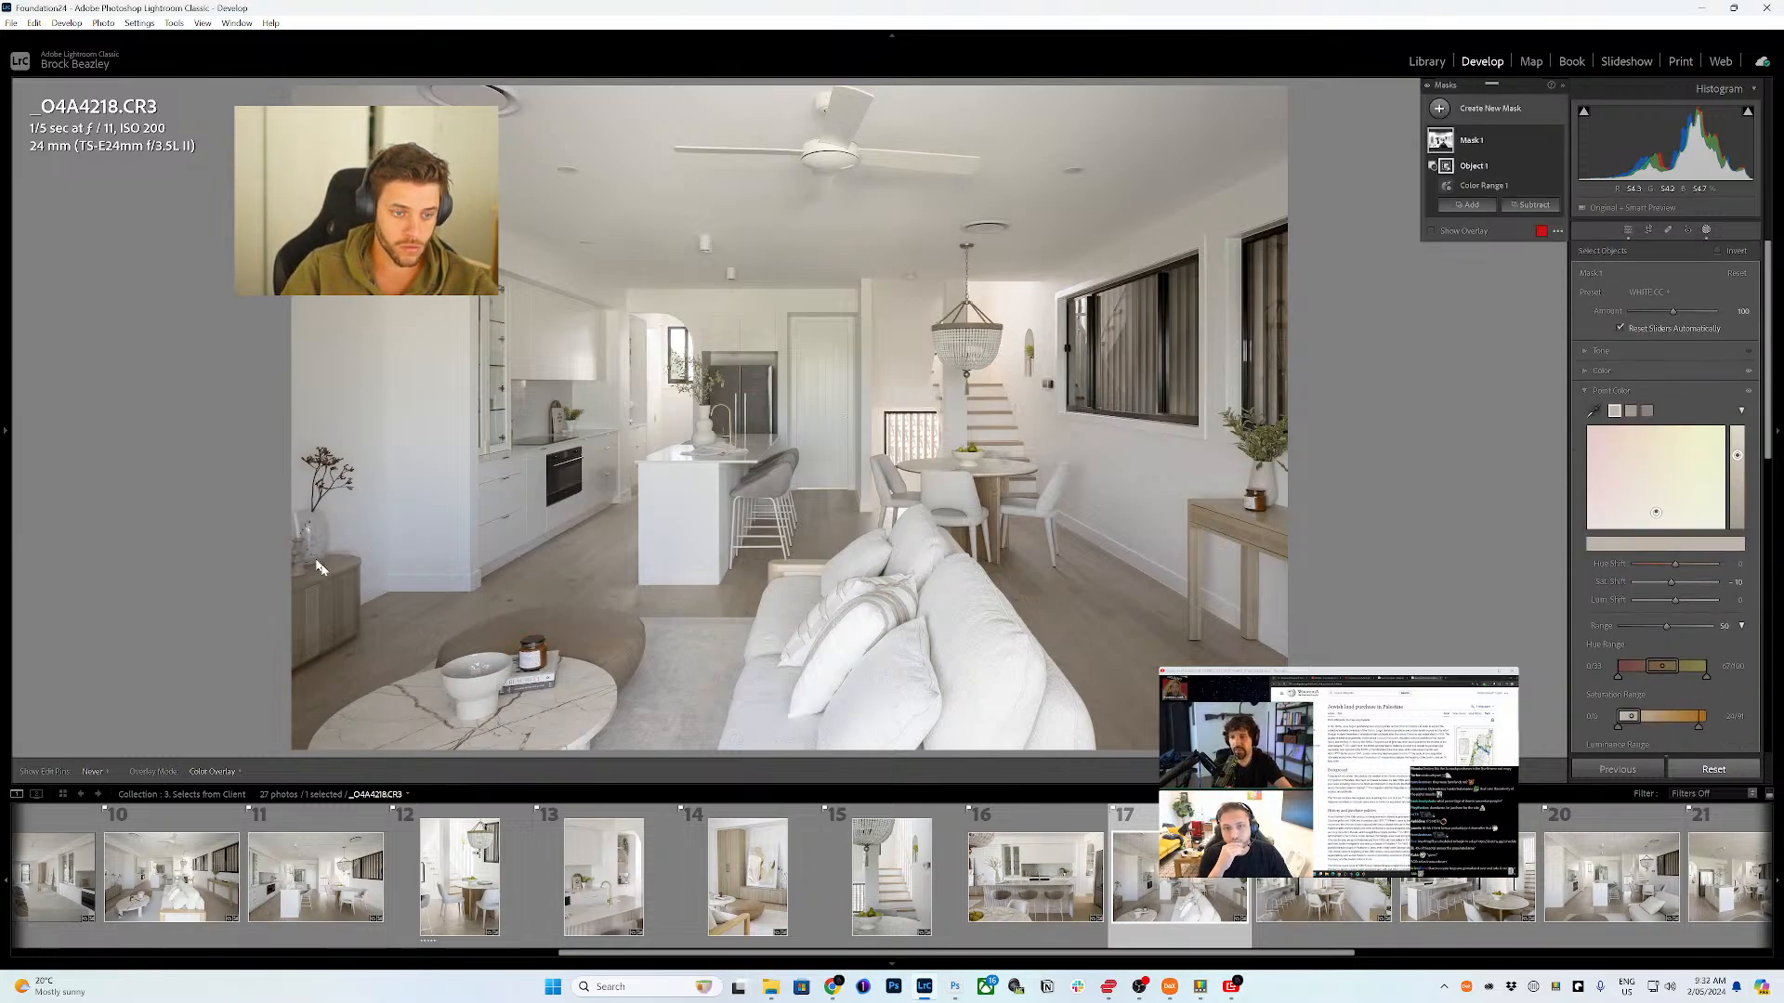
key("]")
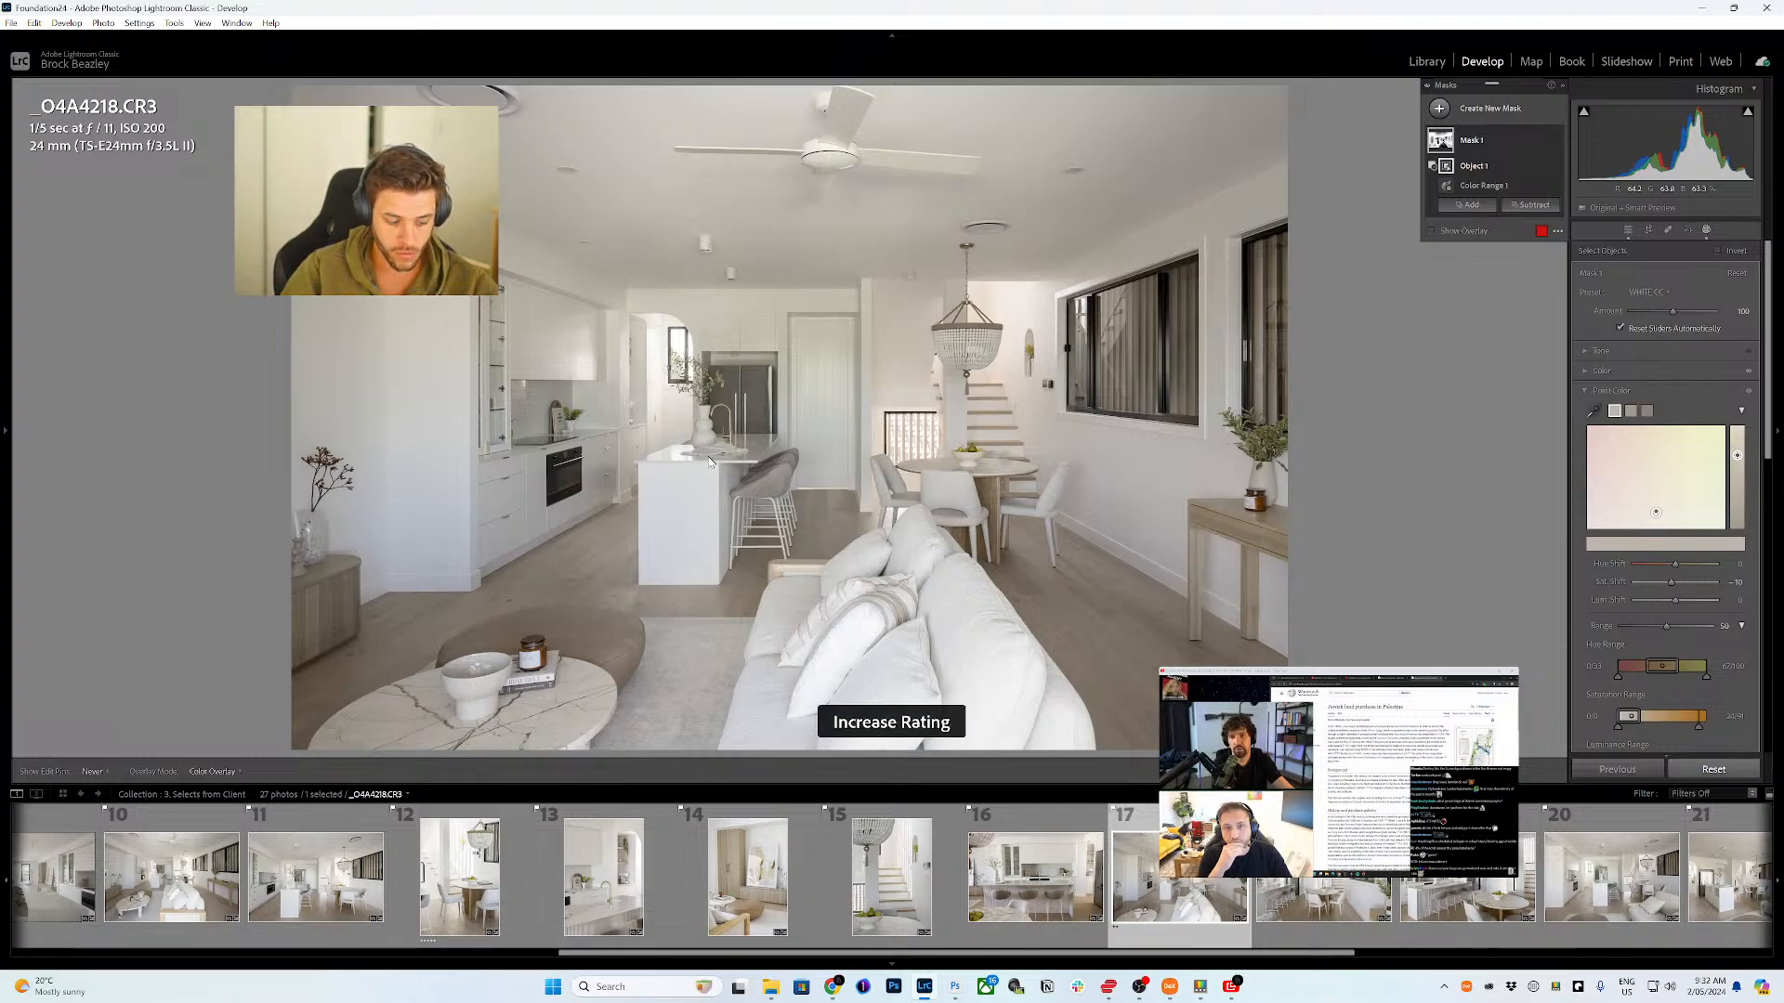
key("alt+o")
left_click_drag(561, 423, 560, 418)
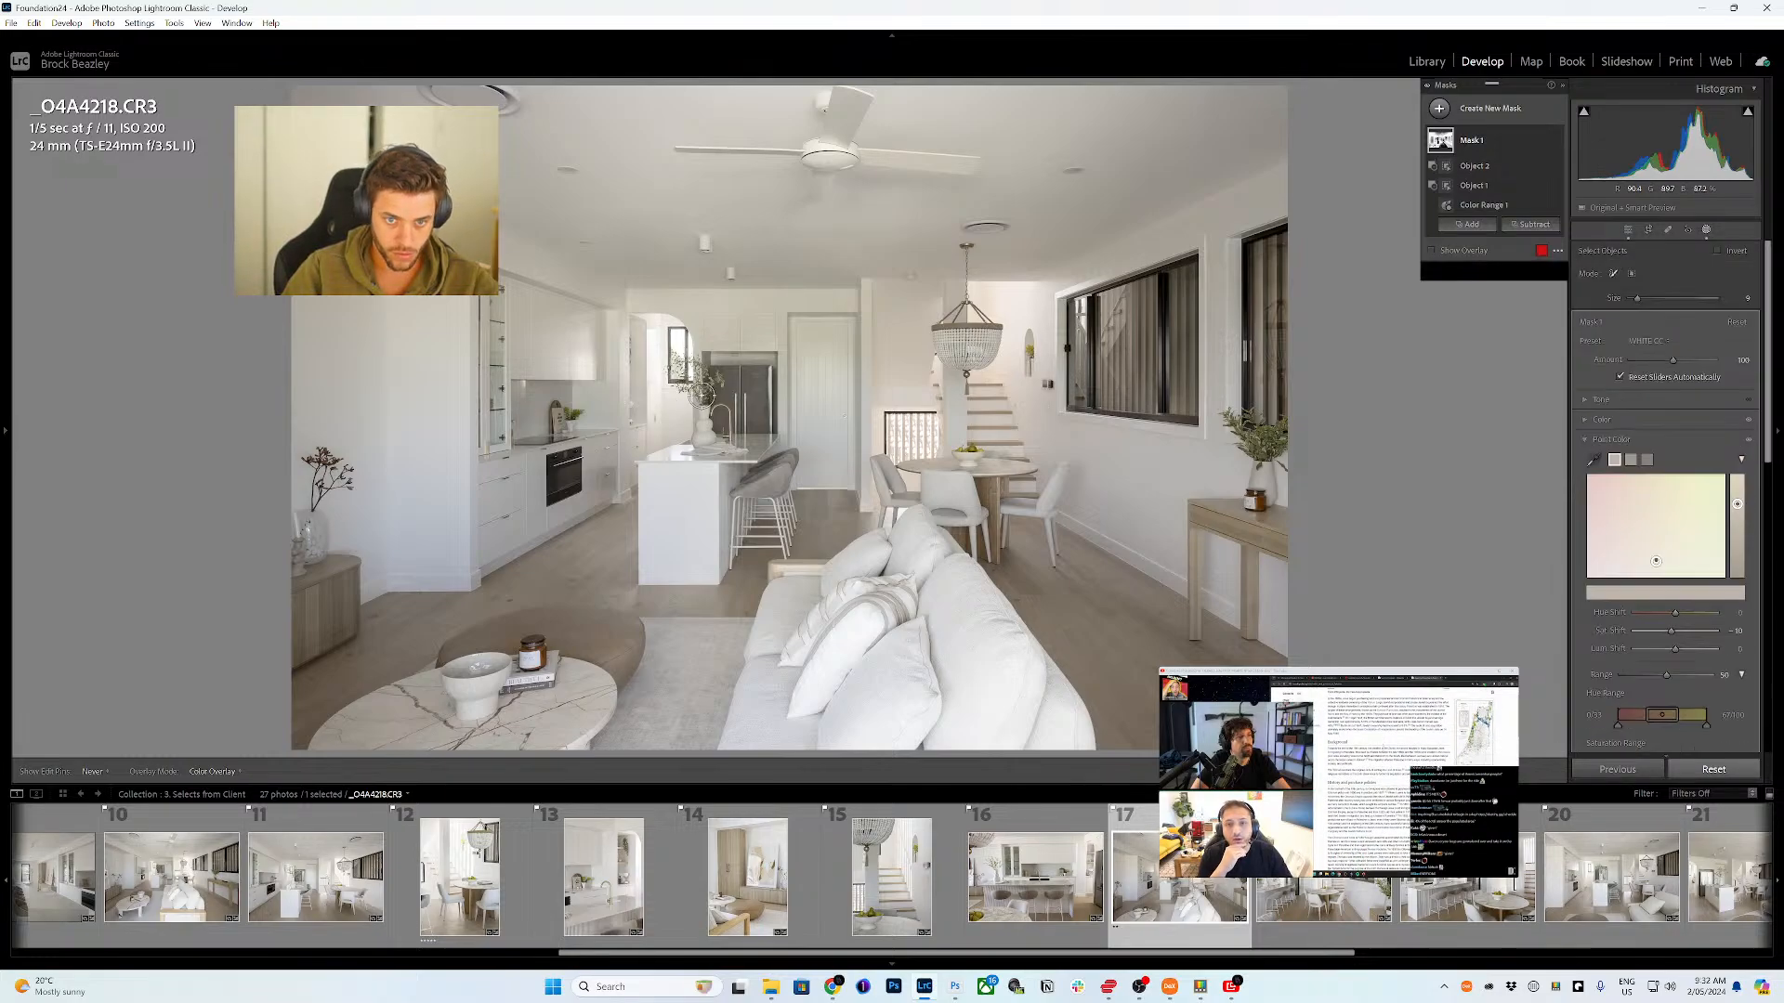
mouse_move(704, 394)
left_mouse_down()
mouse_move(716, 381)
mouse_move(699, 422)
left_mouse_up()
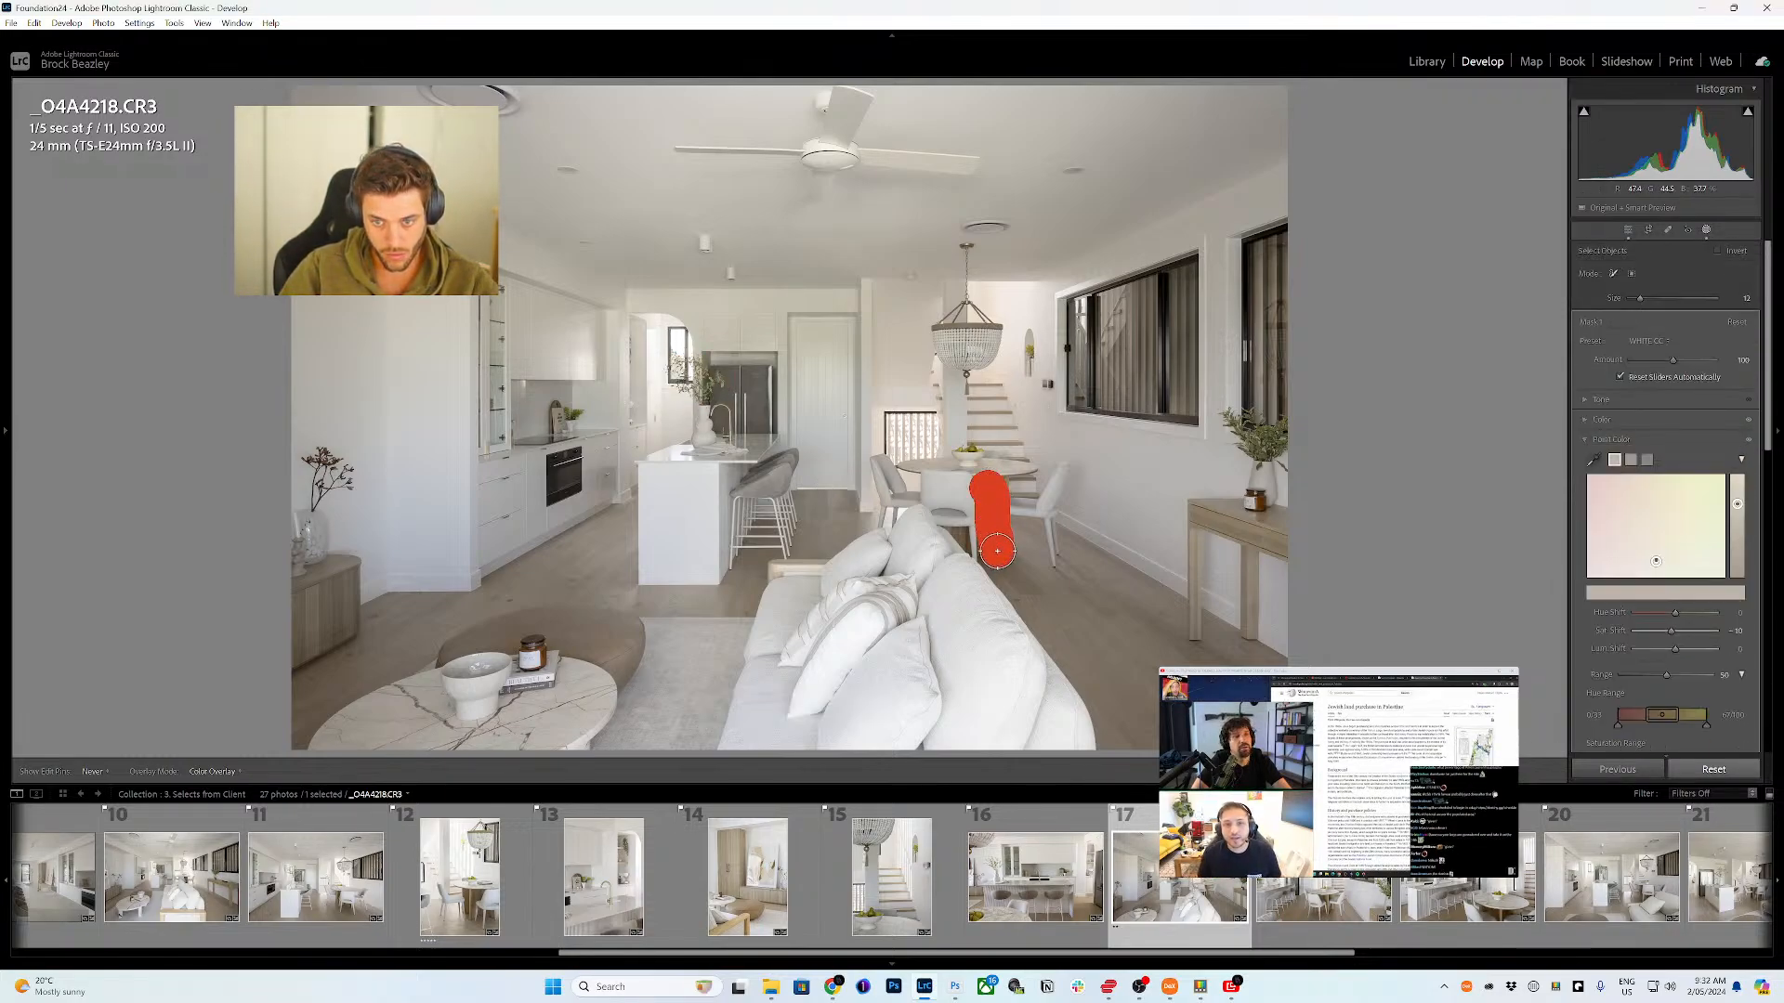
key("bracketleft")
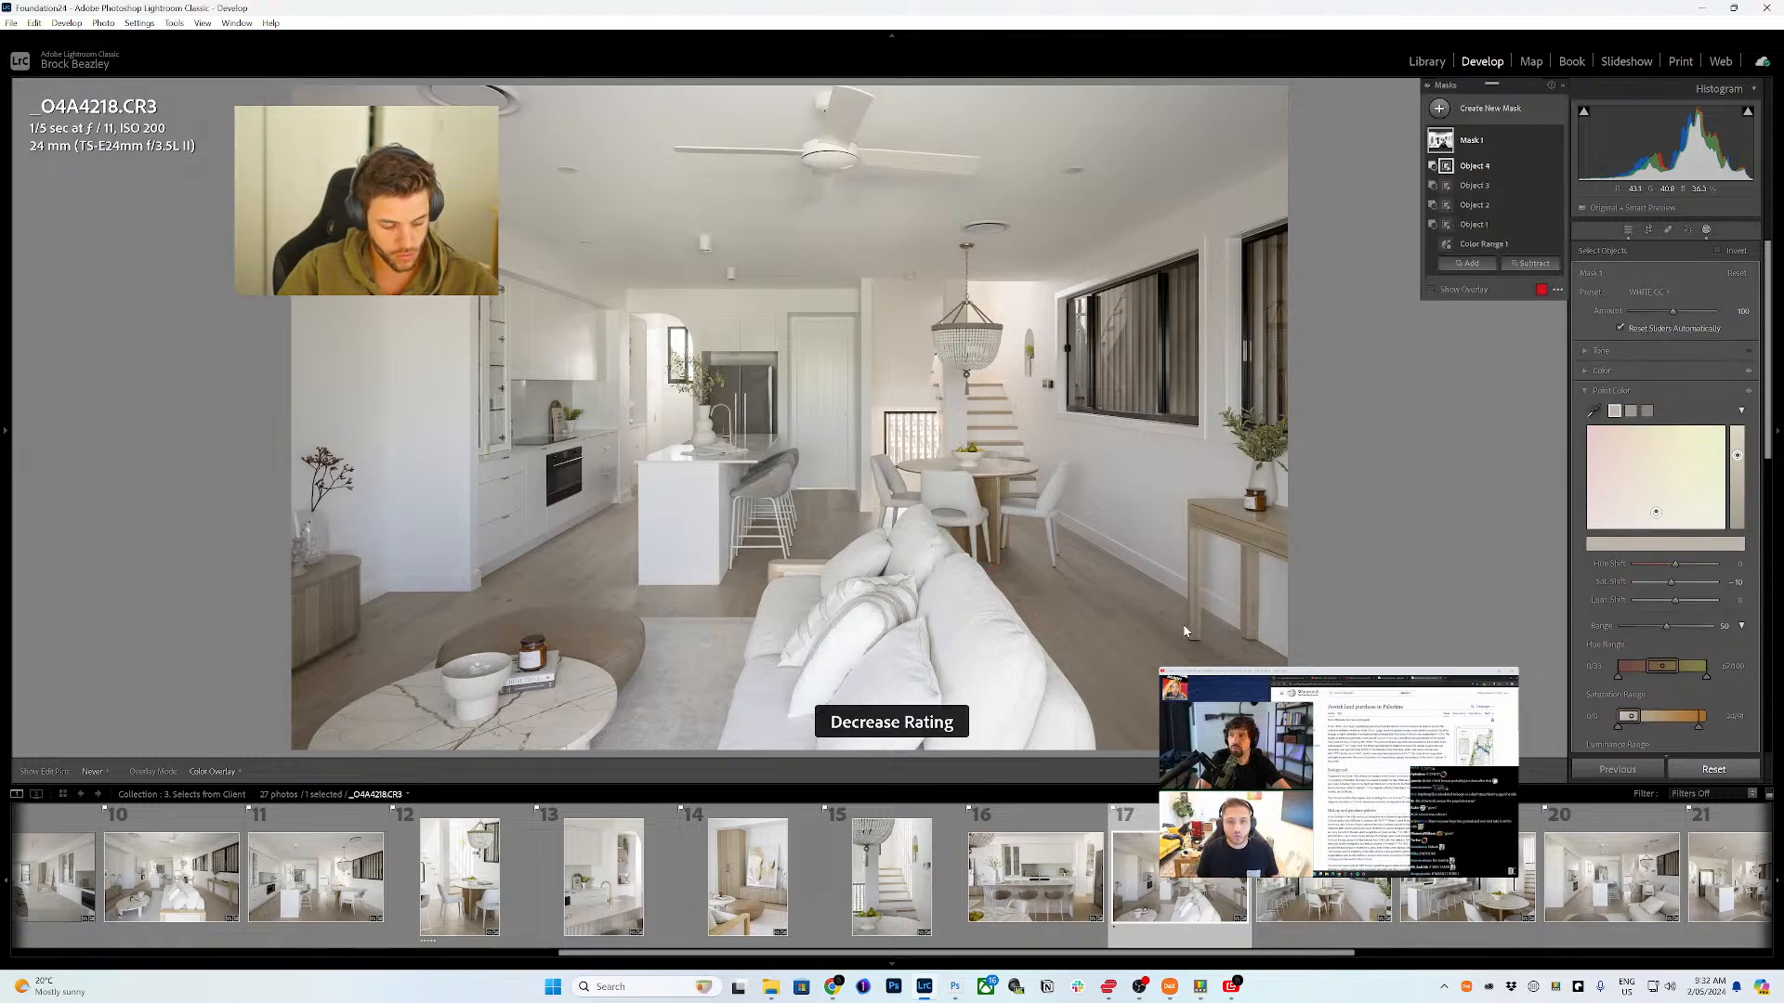
mouse_move(1197, 641)
left_mouse_down()
mouse_move(1192, 520)
mouse_move(1195, 561)
mouse_move(1201, 525)
mouse_move(1302, 565)
mouse_move(1282, 517)
mouse_move(1200, 510)
mouse_move(1253, 501)
mouse_move(1249, 643)
left_mouse_up()
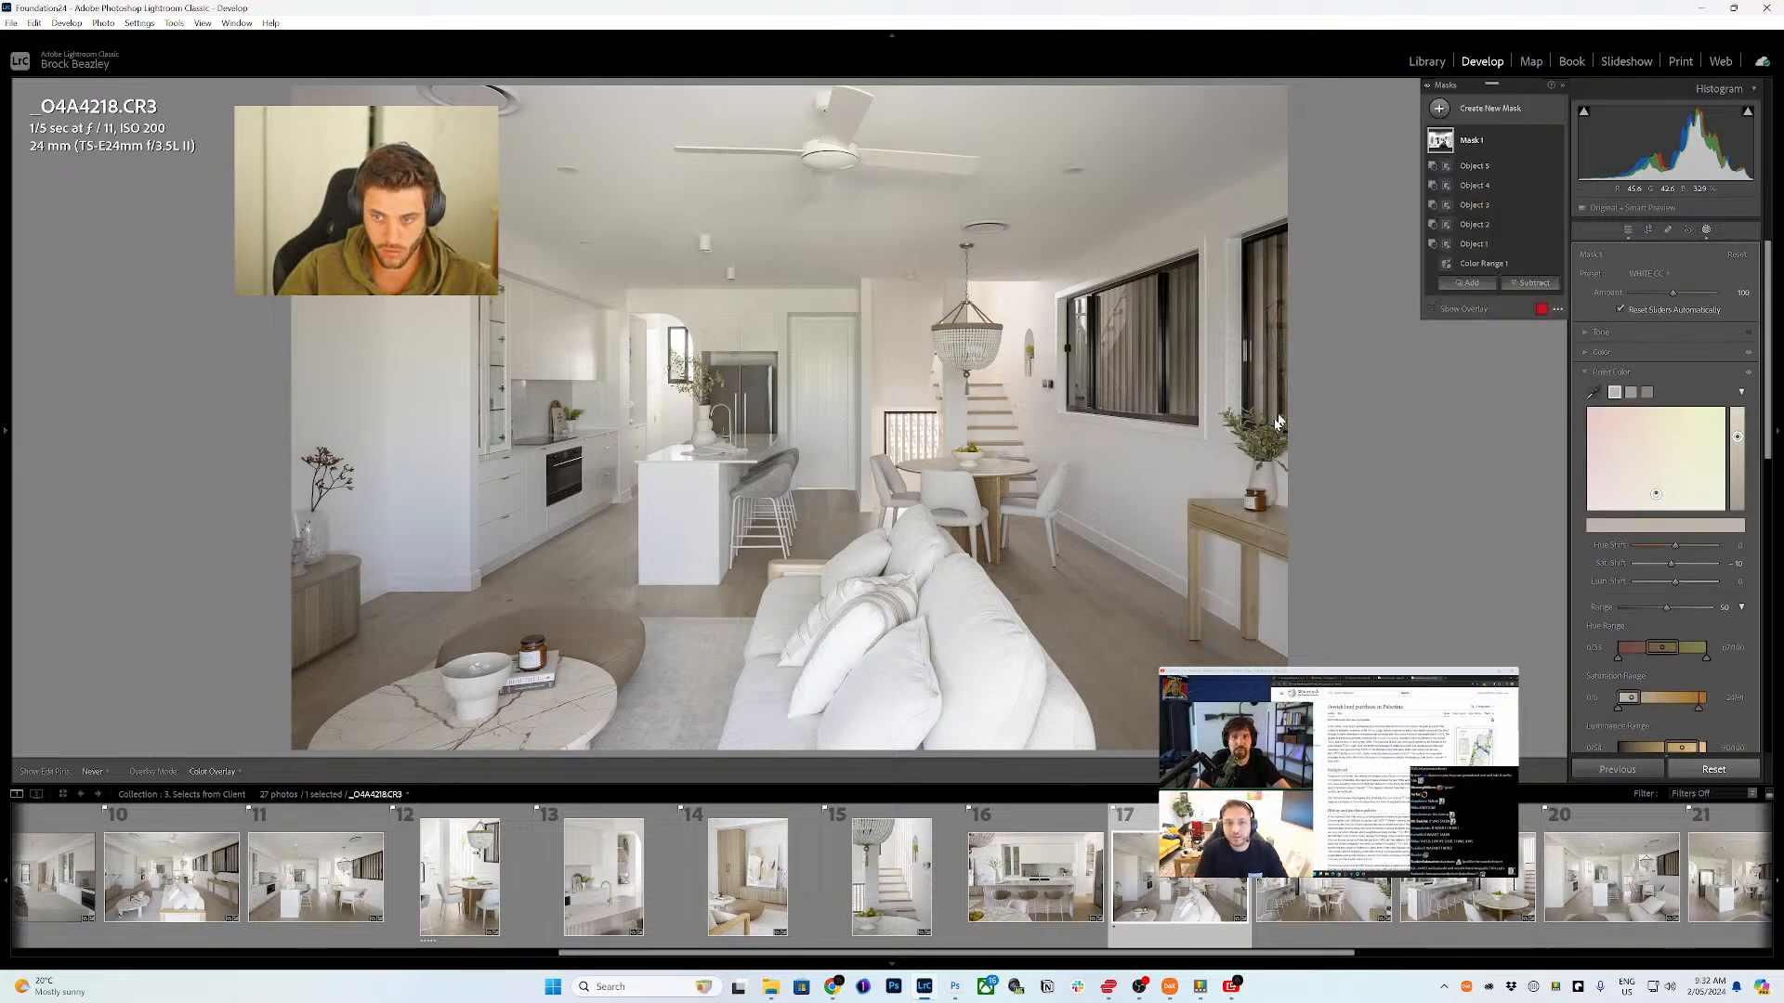
left_click_drag(1259, 455, 1235, 420)
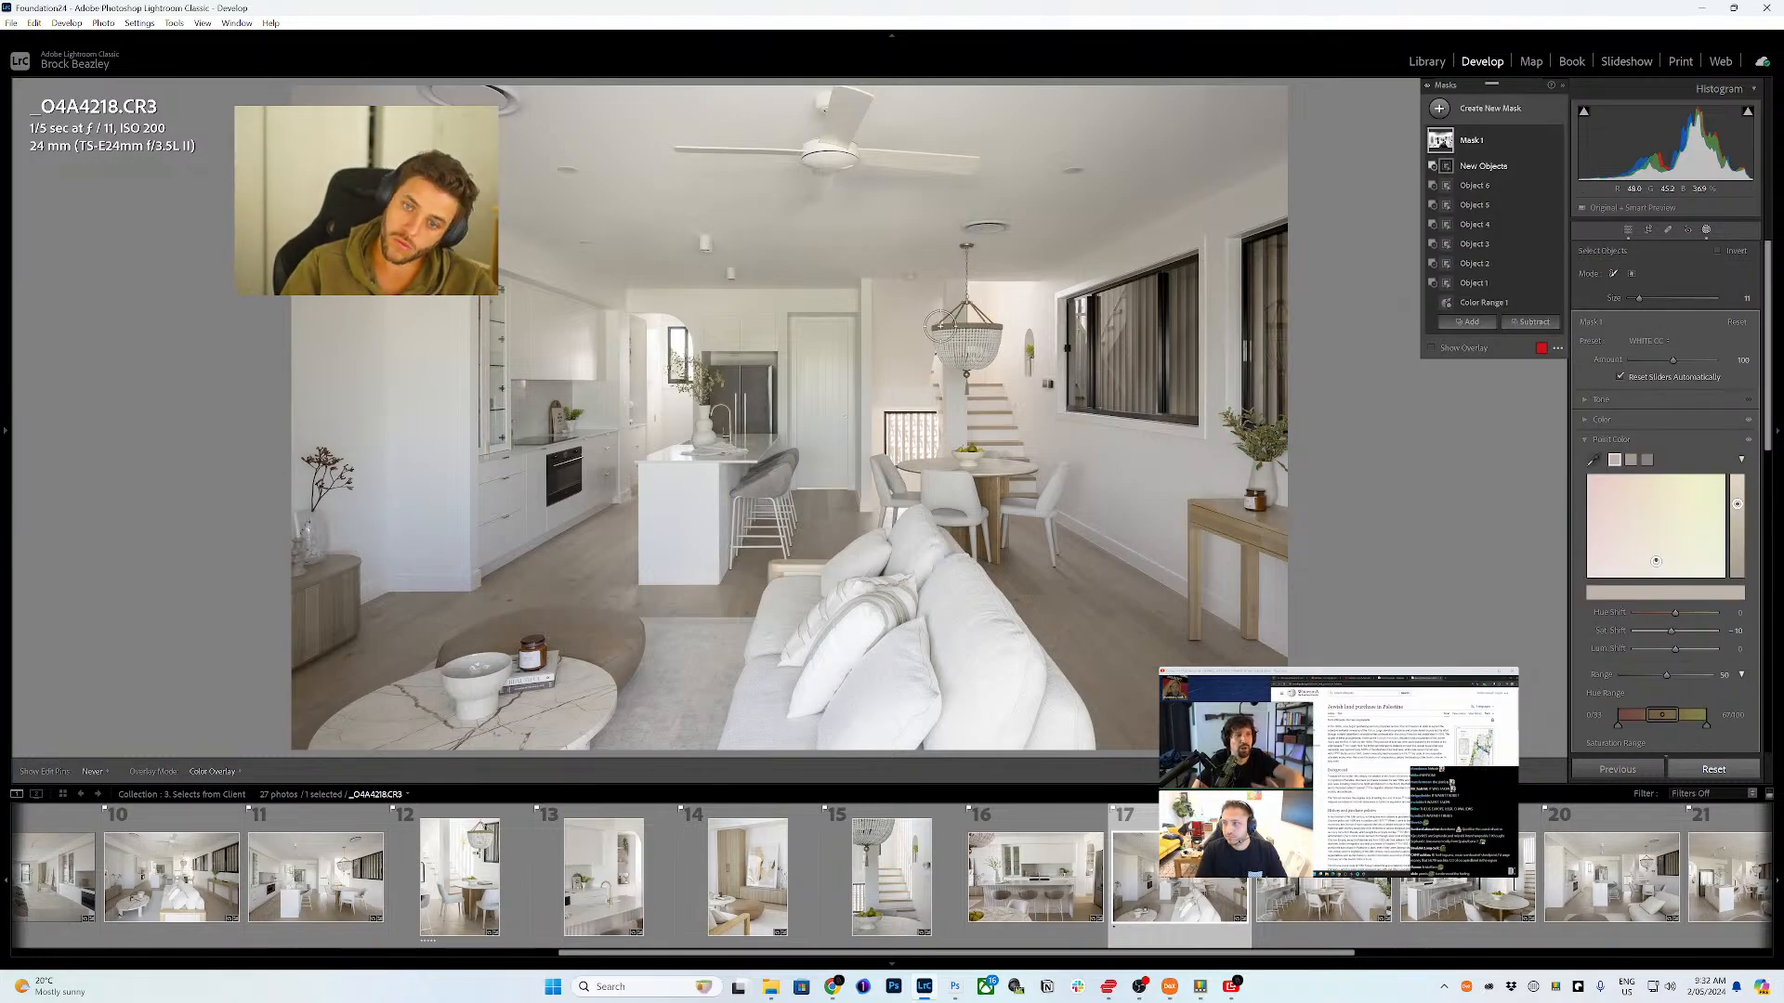
left_click_drag(932, 327, 994, 327)
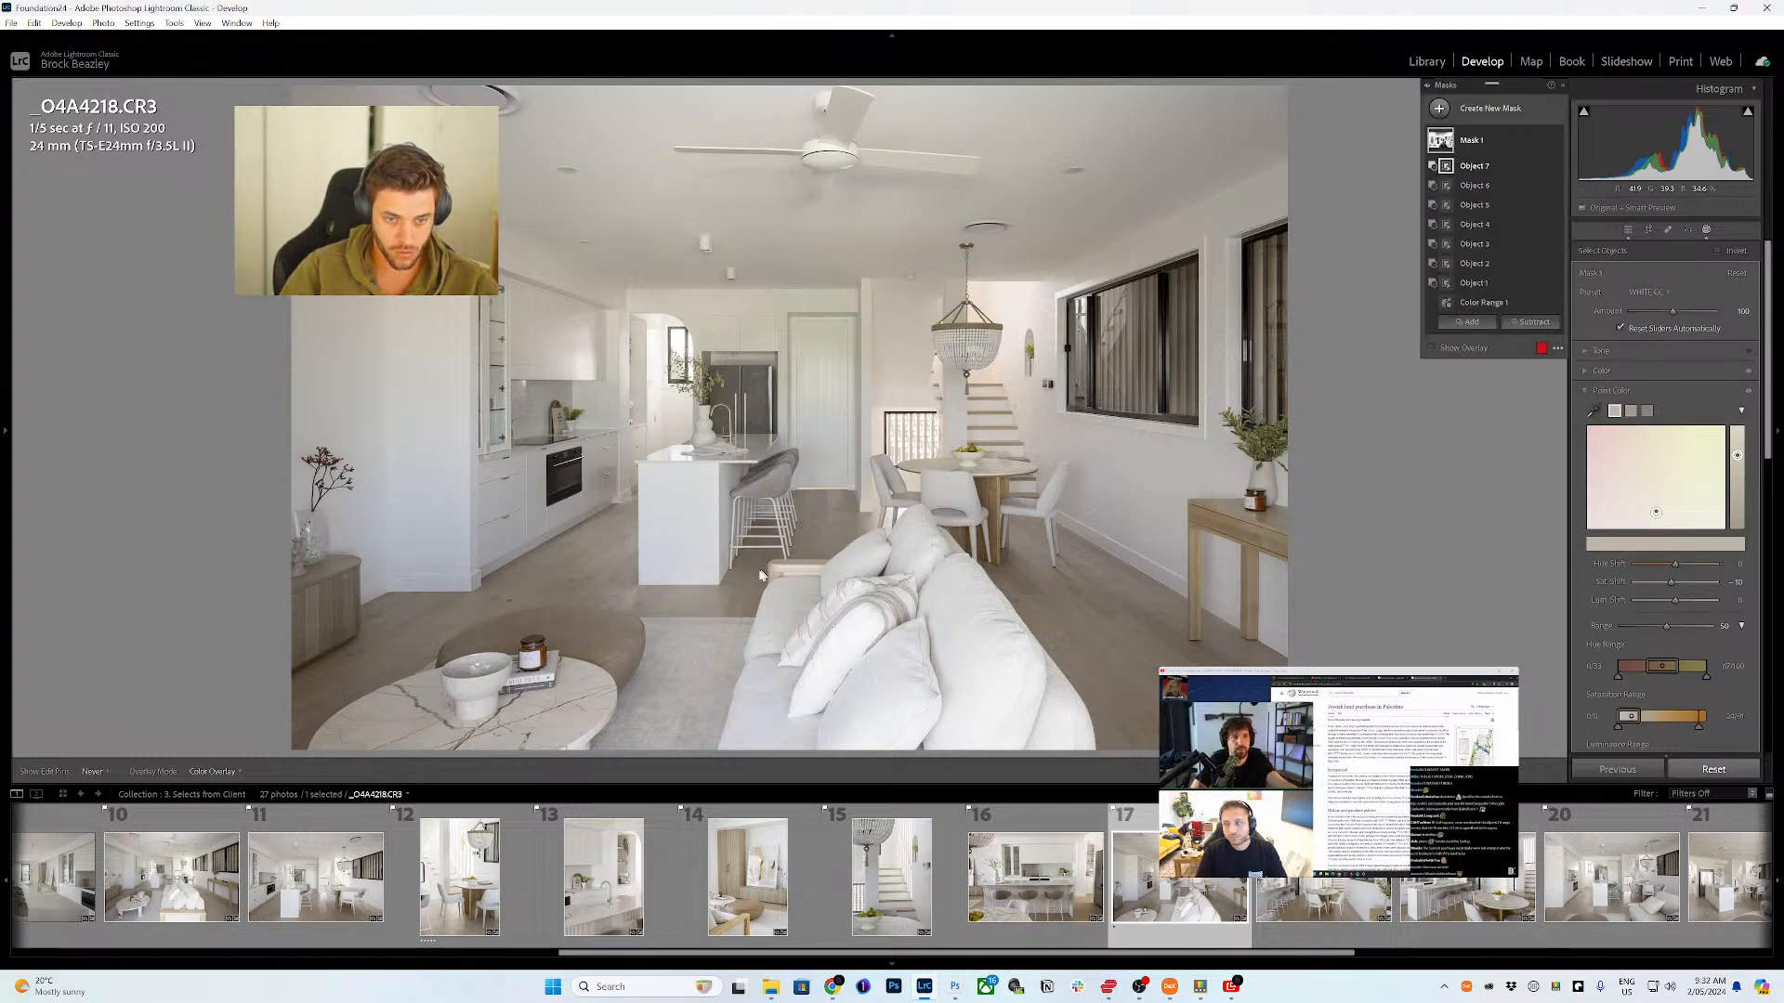
mouse_move(566, 639)
left_mouse_down()
mouse_move(613, 654)
mouse_move(617, 686)
mouse_move(621, 616)
mouse_move(563, 613)
mouse_move(462, 646)
mouse_move(544, 648)
left_mouse_up()
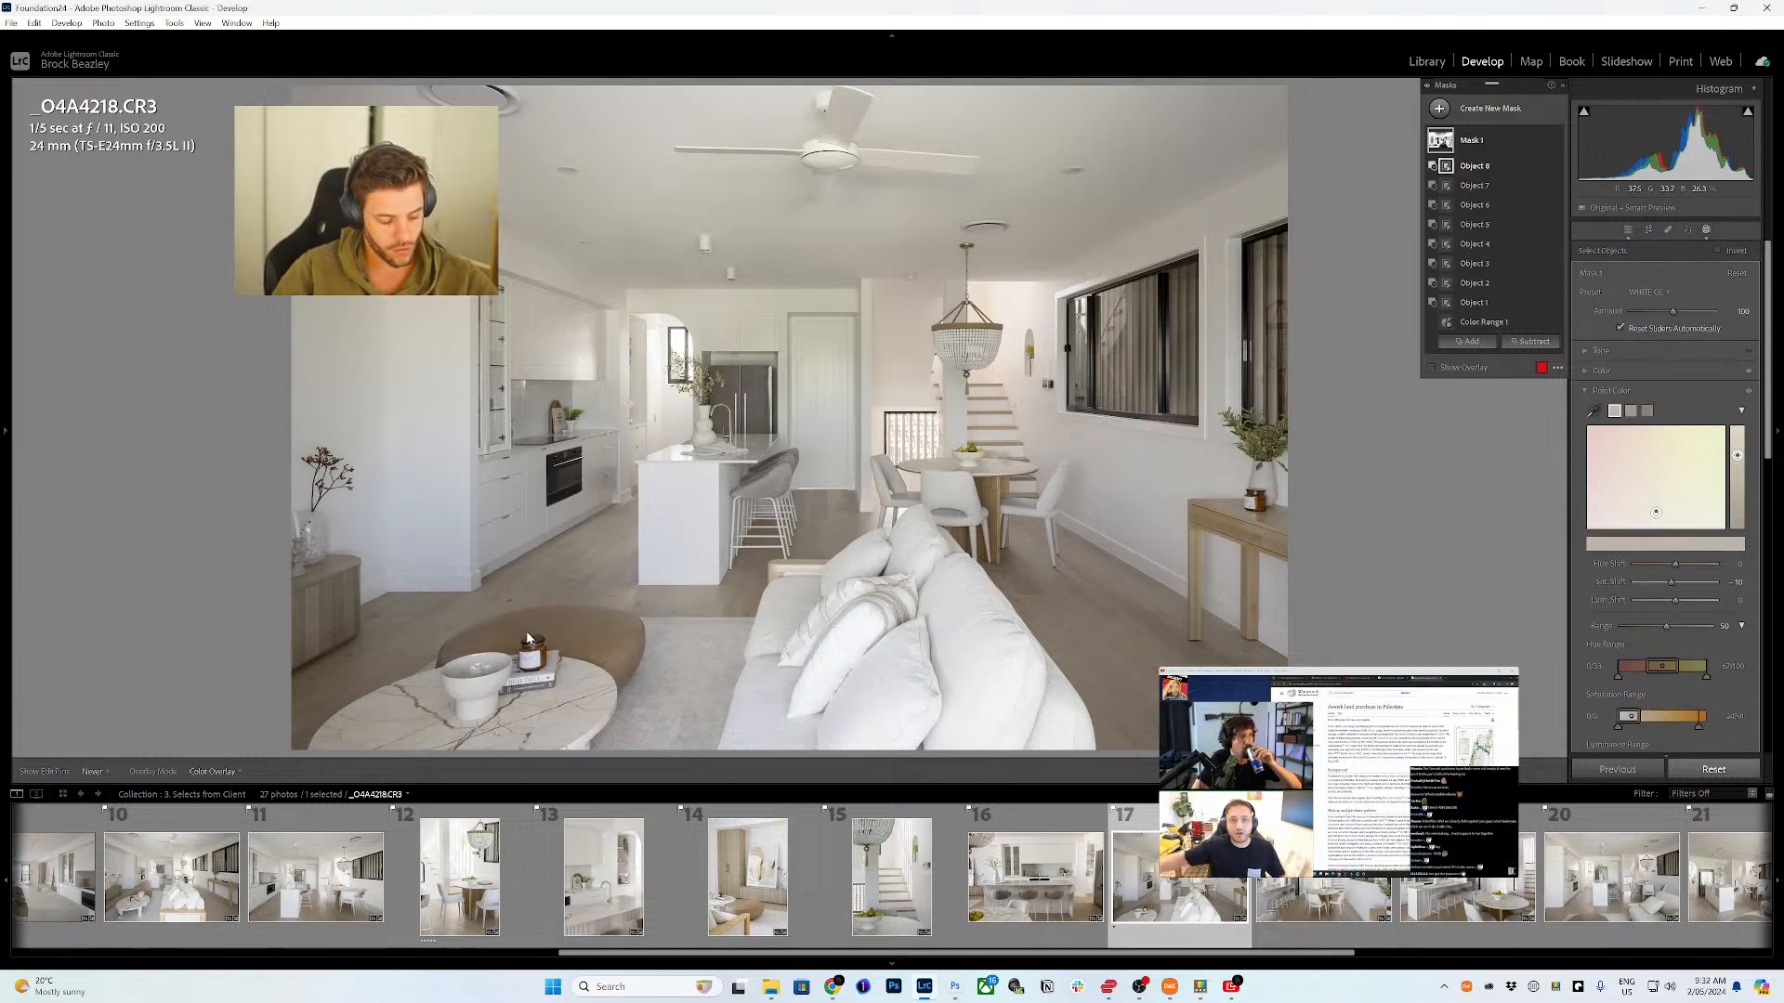
- Subtract the marble table edge, tray and sofa from the mask on _O4A4218
key("alt+n")
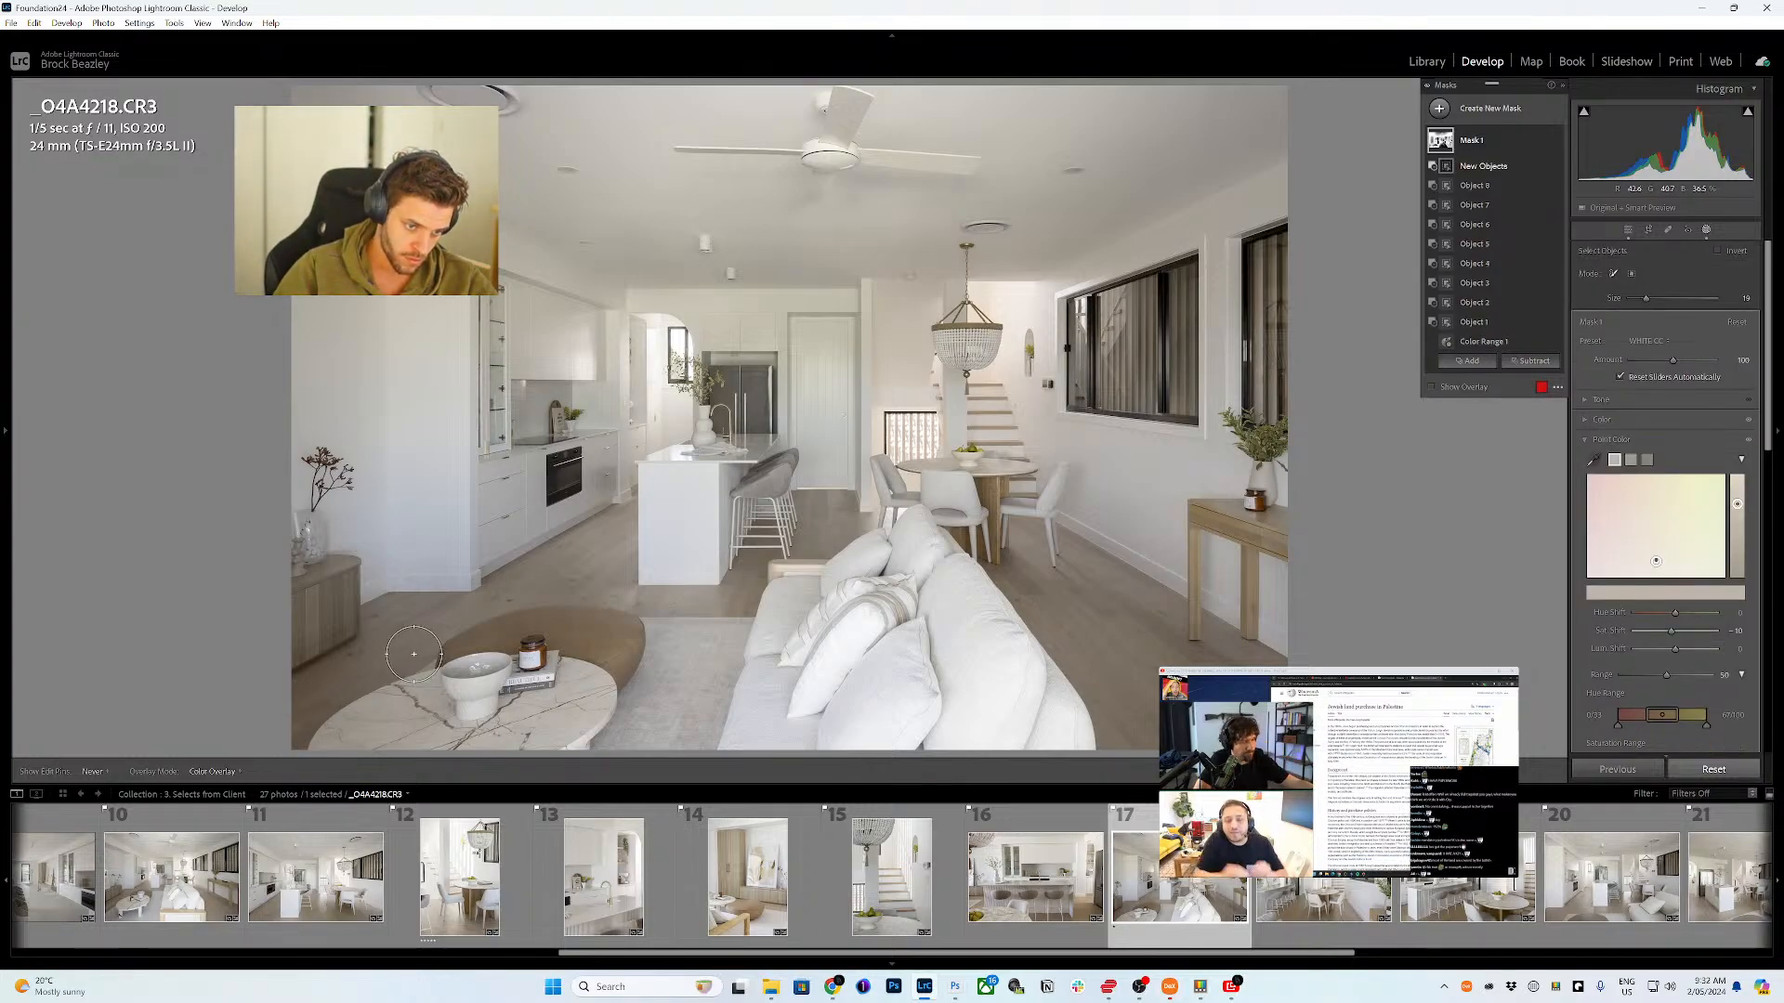
mouse_move(382, 660)
left_mouse_down()
mouse_move(408, 646)
mouse_move(350, 685)
left_mouse_up()
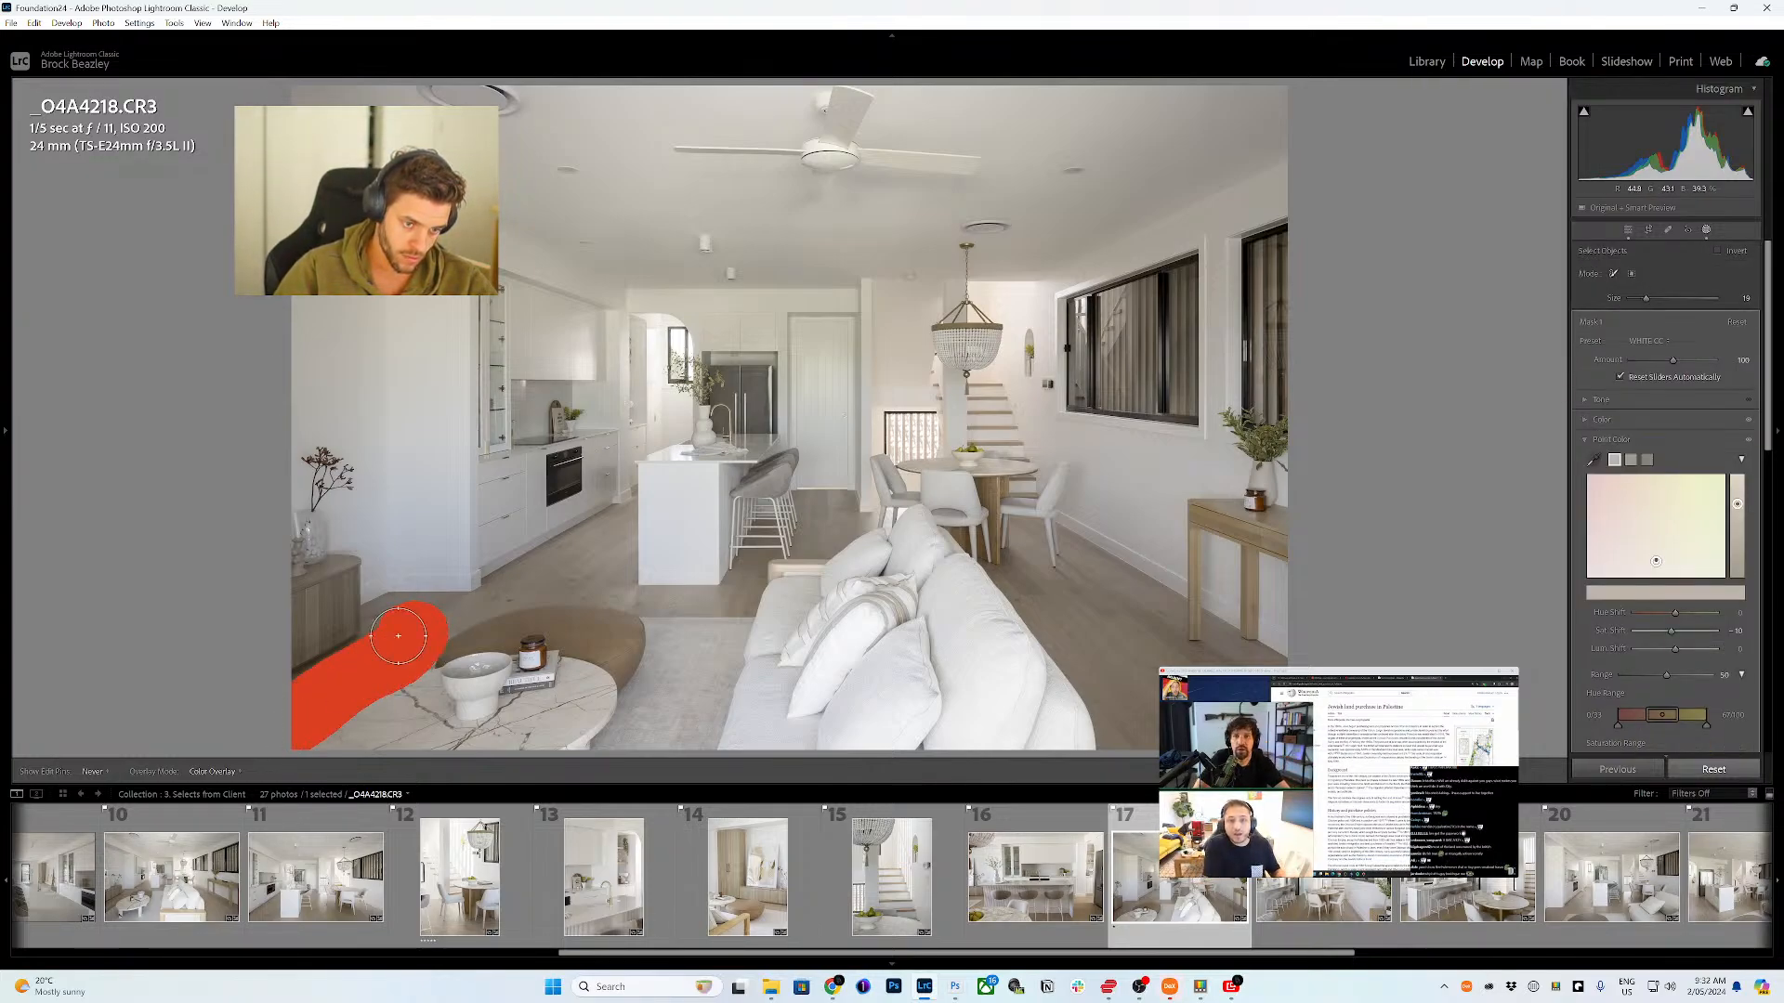
mouse_move(432, 611)
left_mouse_down()
mouse_move(536, 587)
mouse_move(619, 516)
mouse_move(606, 569)
mouse_move(623, 579)
mouse_move(575, 589)
mouse_move(726, 599)
mouse_move(760, 560)
mouse_move(752, 601)
mouse_move(757, 541)
mouse_move(787, 512)
mouse_move(863, 518)
mouse_move(783, 550)
left_mouse_up()
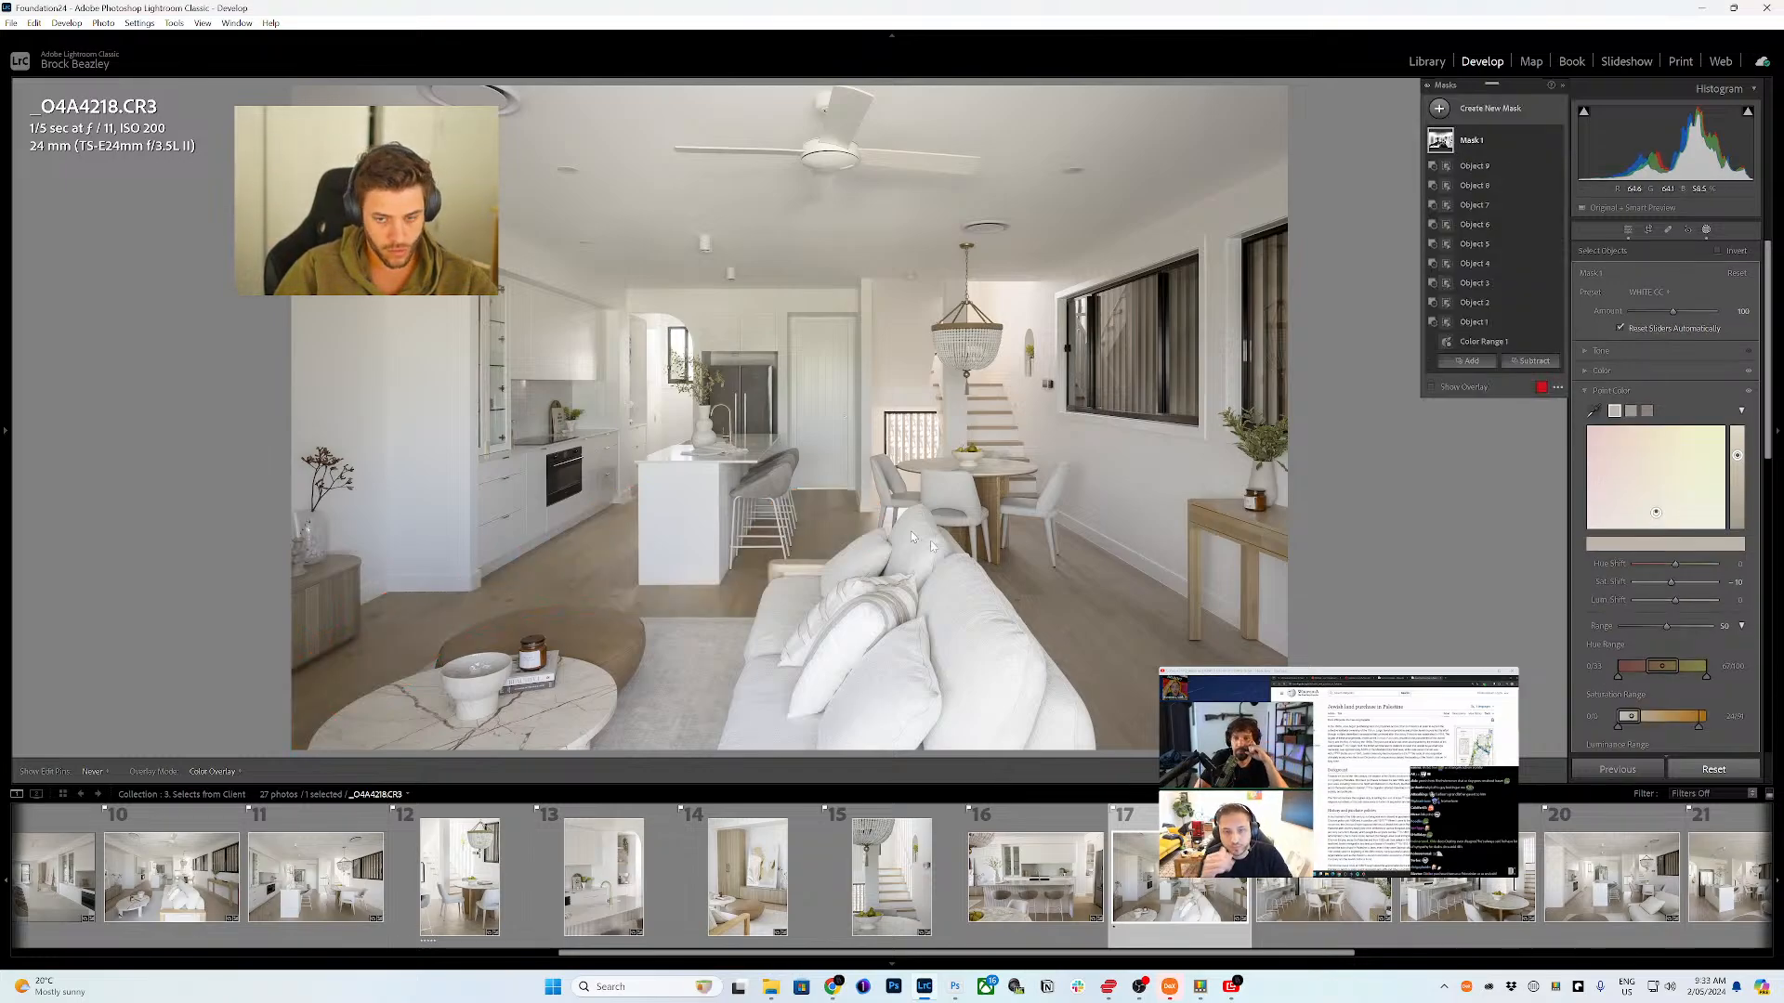
mouse_move(971, 557)
left_mouse_down()
mouse_move(1036, 597)
mouse_move(1085, 667)
left_mouse_up()
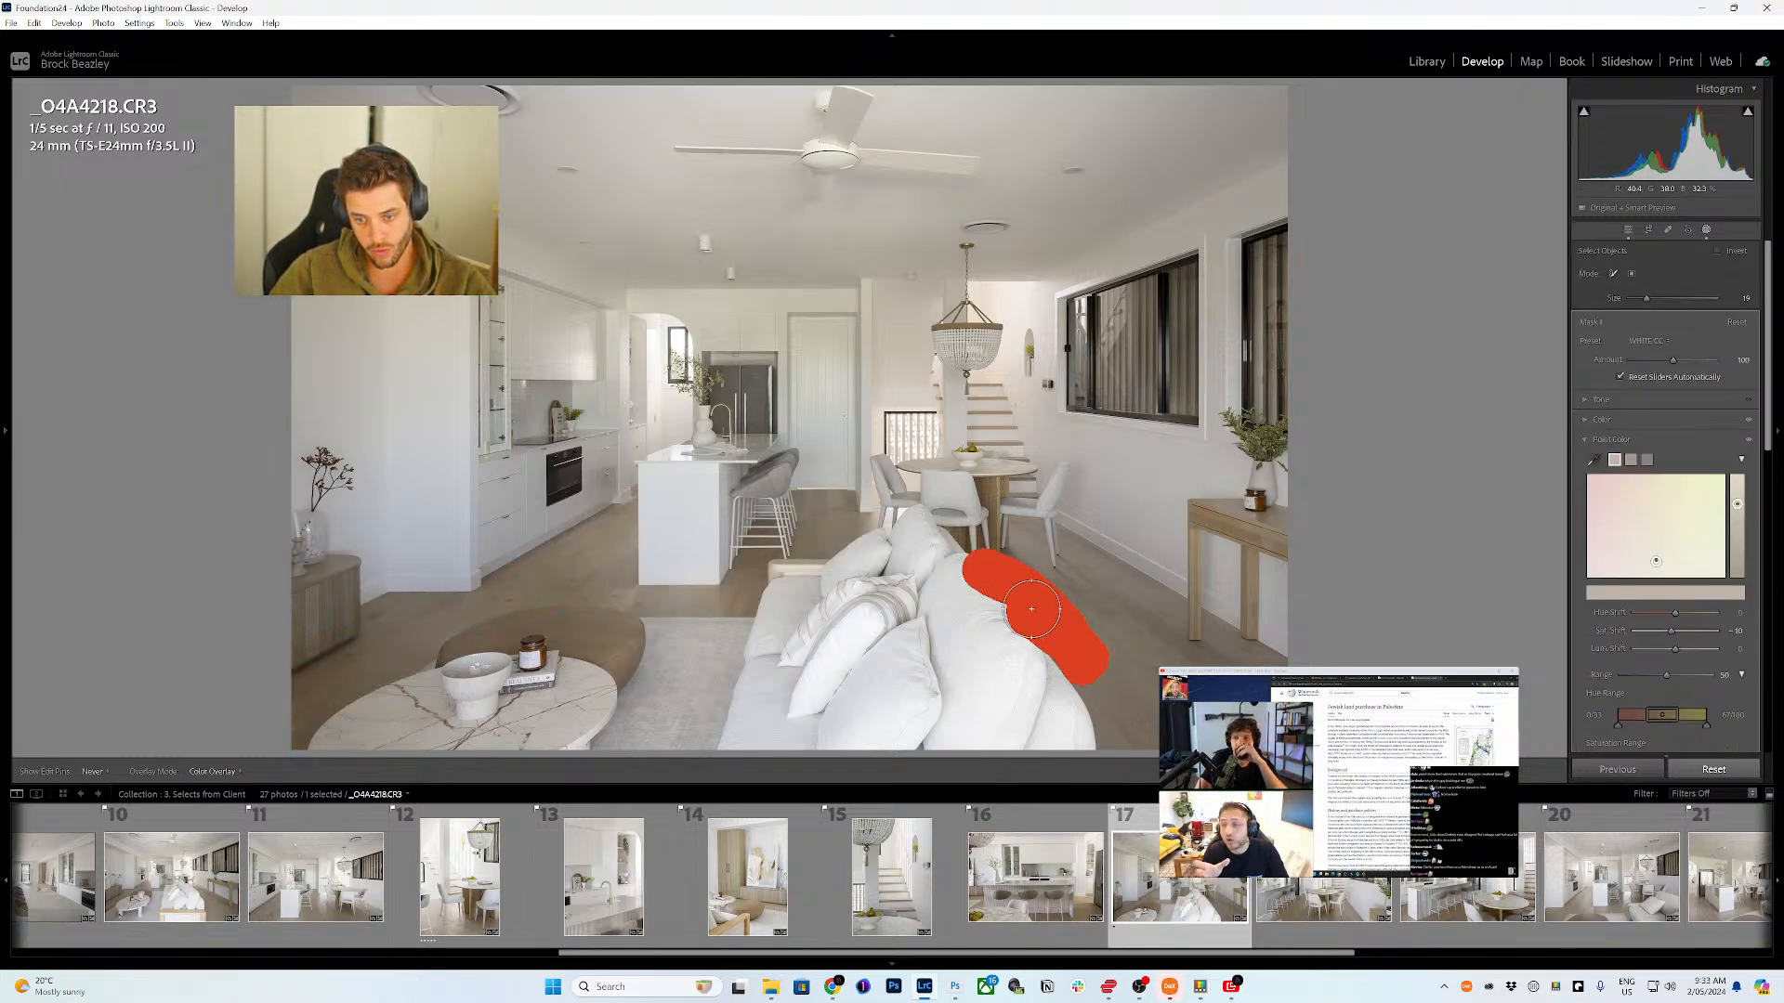
mouse_move(1031, 608)
left_mouse_down()
mouse_move(1126, 741)
mouse_move(1133, 697)
mouse_move(1250, 659)
mouse_move(1274, 674)
mouse_move(1028, 533)
left_mouse_up()
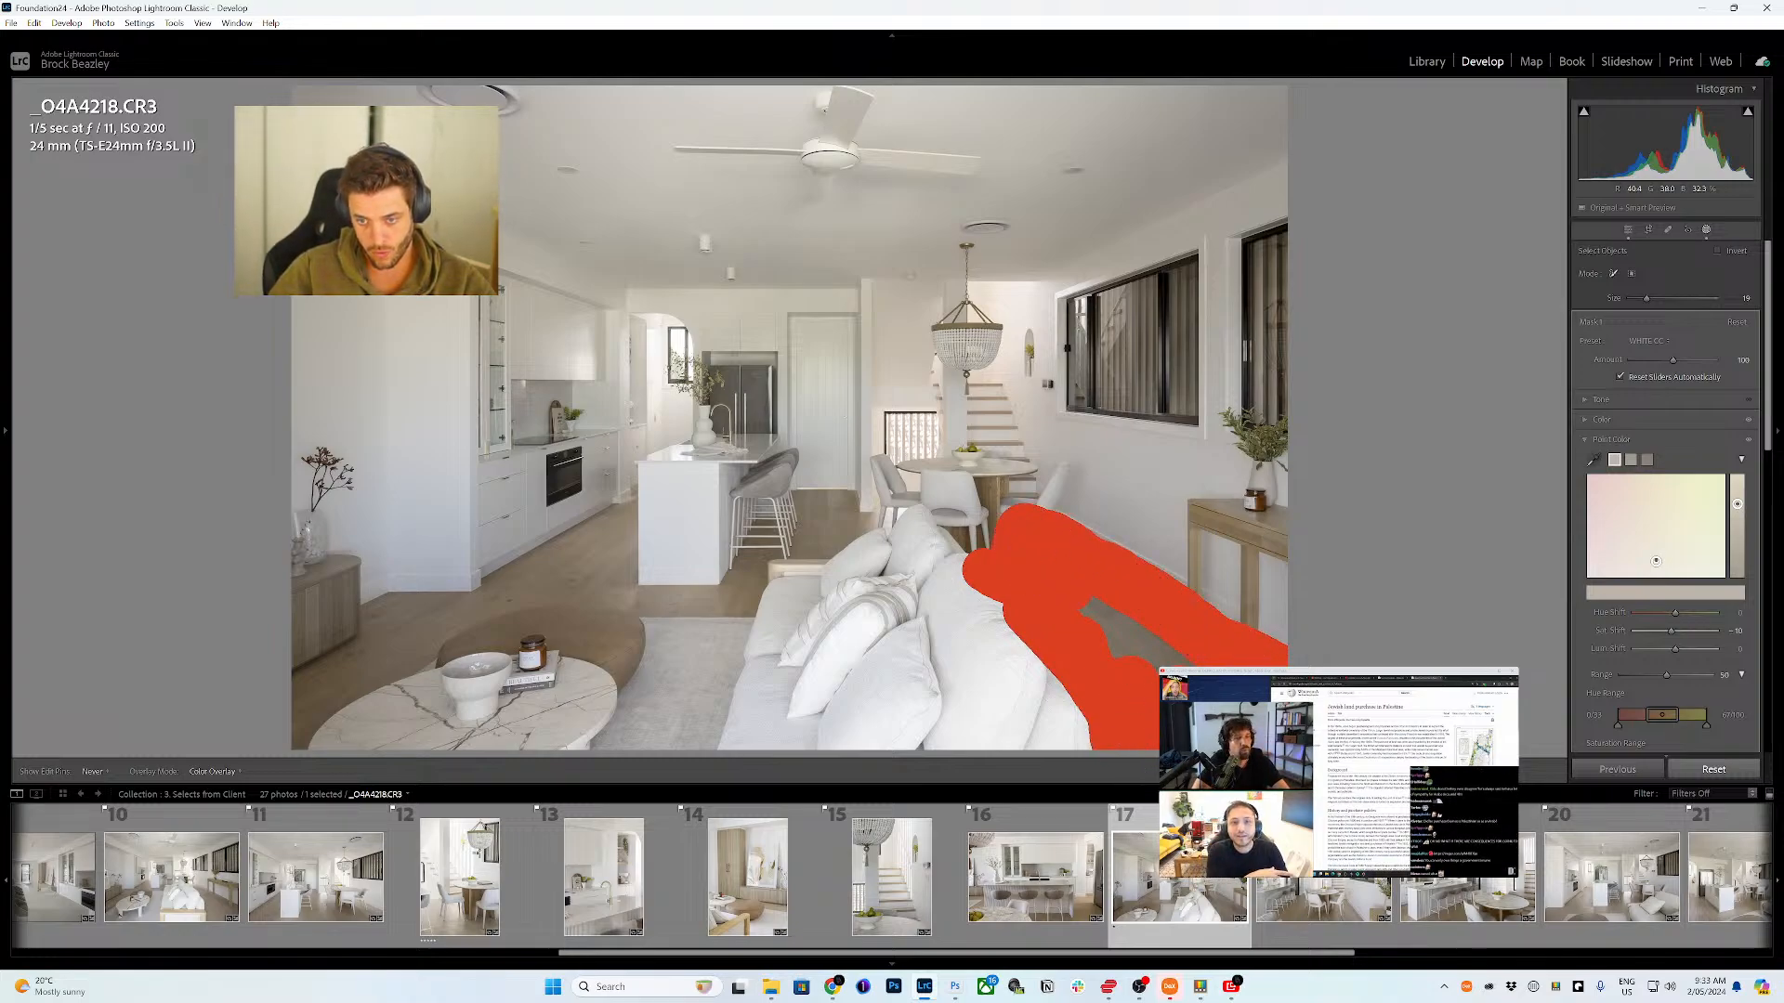
left_click_drag(1083, 609, 1106, 594)
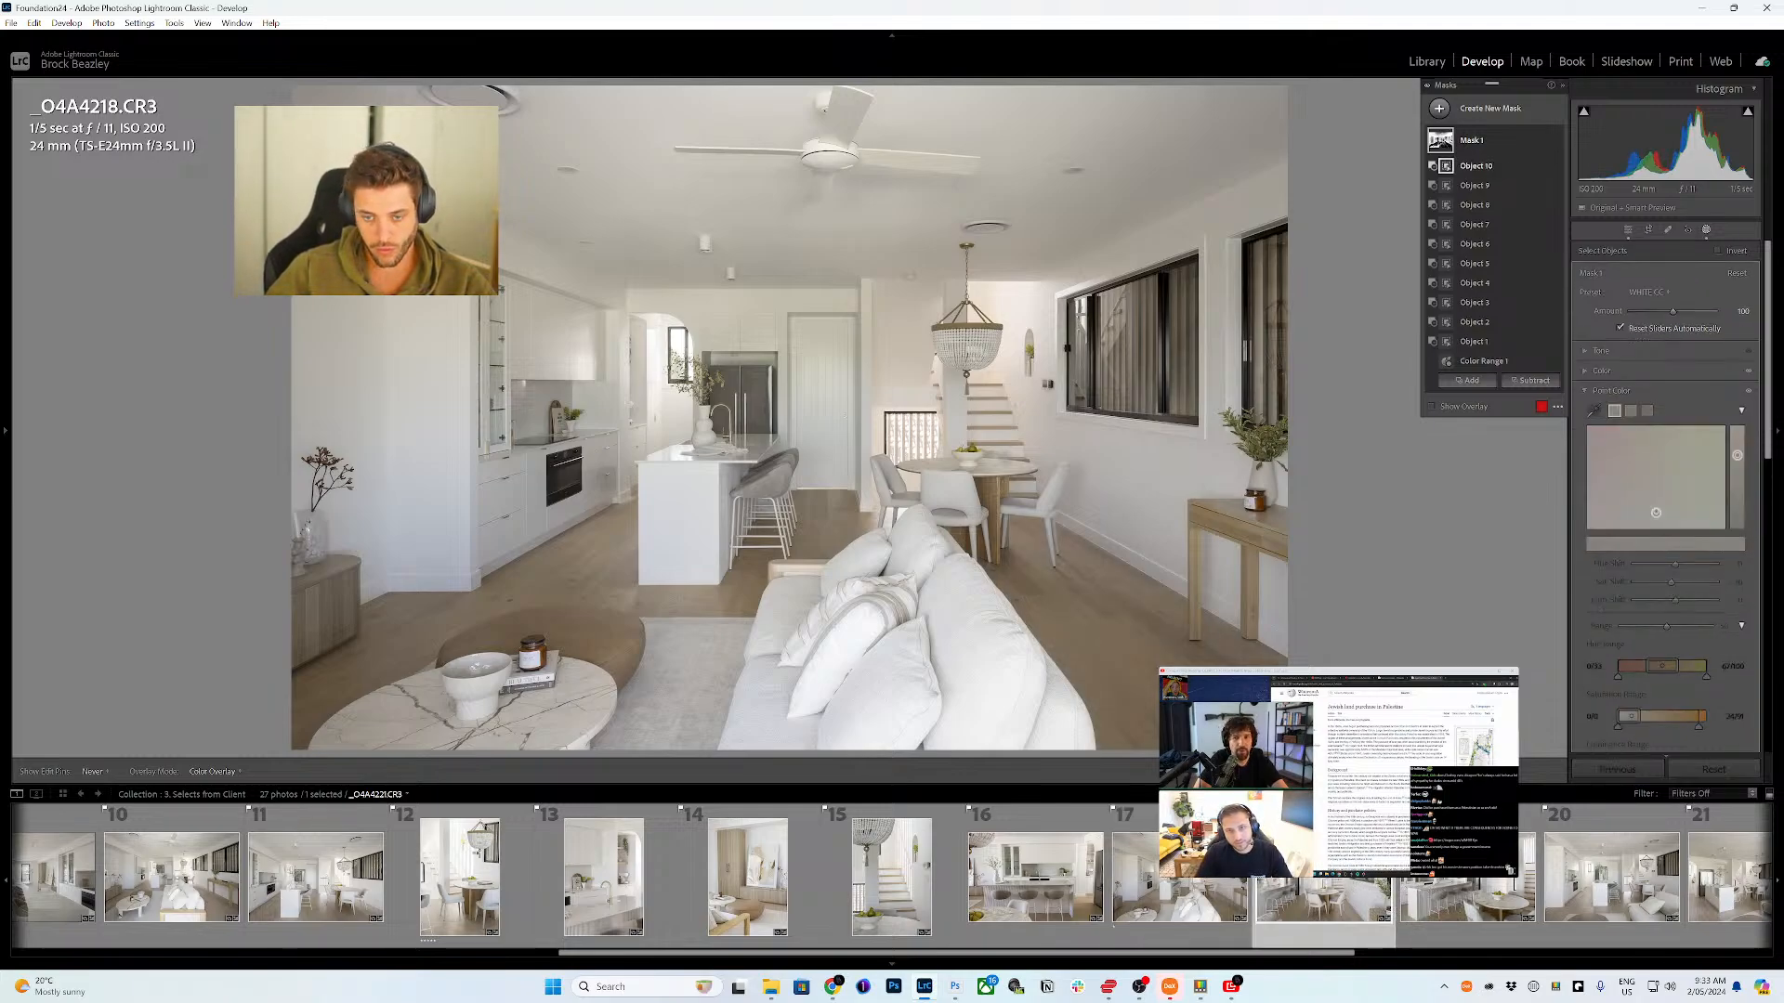
- Open _O4A4221 and subtract the chair legs and floor from Mask 1
left_click(1317, 887)
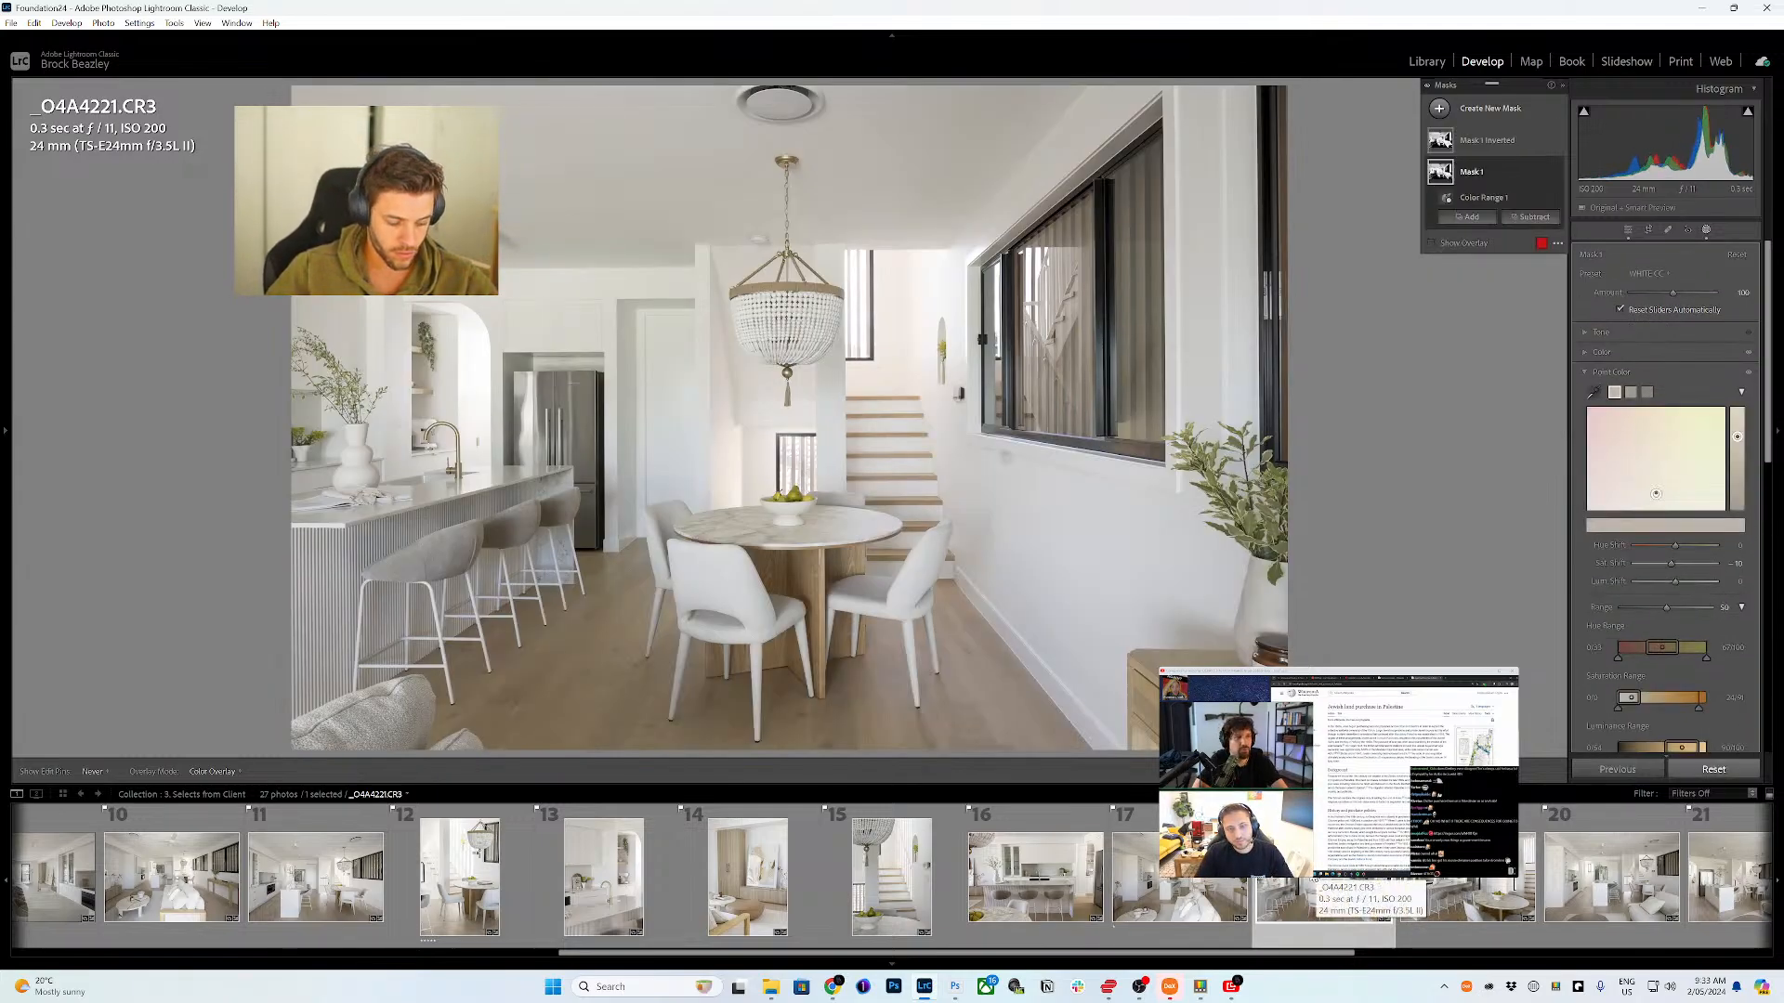
key("shift+o")
mouse_move(892, 714)
left_mouse_down()
mouse_move(938, 604)
mouse_move(1056, 744)
mouse_move(985, 669)
mouse_move(920, 734)
left_mouse_up()
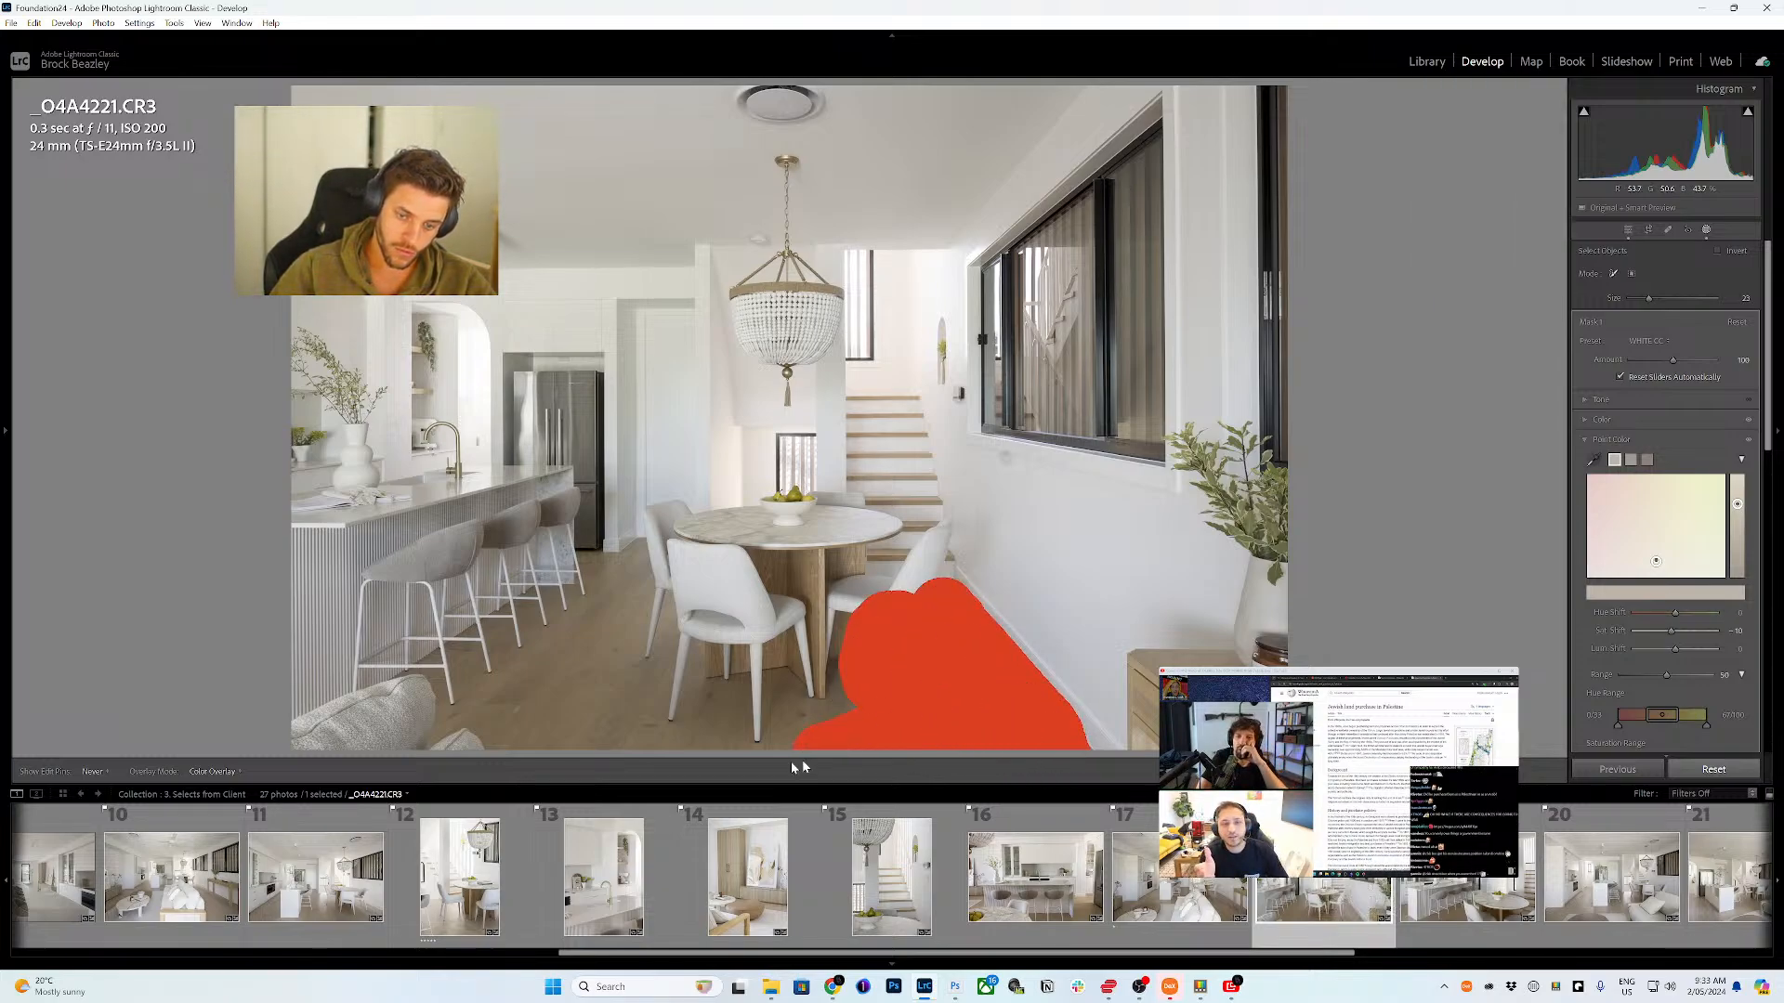
mouse_move(795, 767)
left_mouse_down()
mouse_move(846, 670)
mouse_move(787, 706)
mouse_move(595, 731)
mouse_move(816, 737)
mouse_move(670, 701)
mouse_move(736, 690)
mouse_move(482, 762)
mouse_move(519, 733)
mouse_move(429, 718)
mouse_move(425, 686)
mouse_move(519, 631)
mouse_move(500, 709)
mouse_move(608, 644)
mouse_move(638, 667)
mouse_move(665, 622)
mouse_move(700, 658)
mouse_move(625, 625)
mouse_move(647, 569)
mouse_move(563, 614)
left_mouse_up()
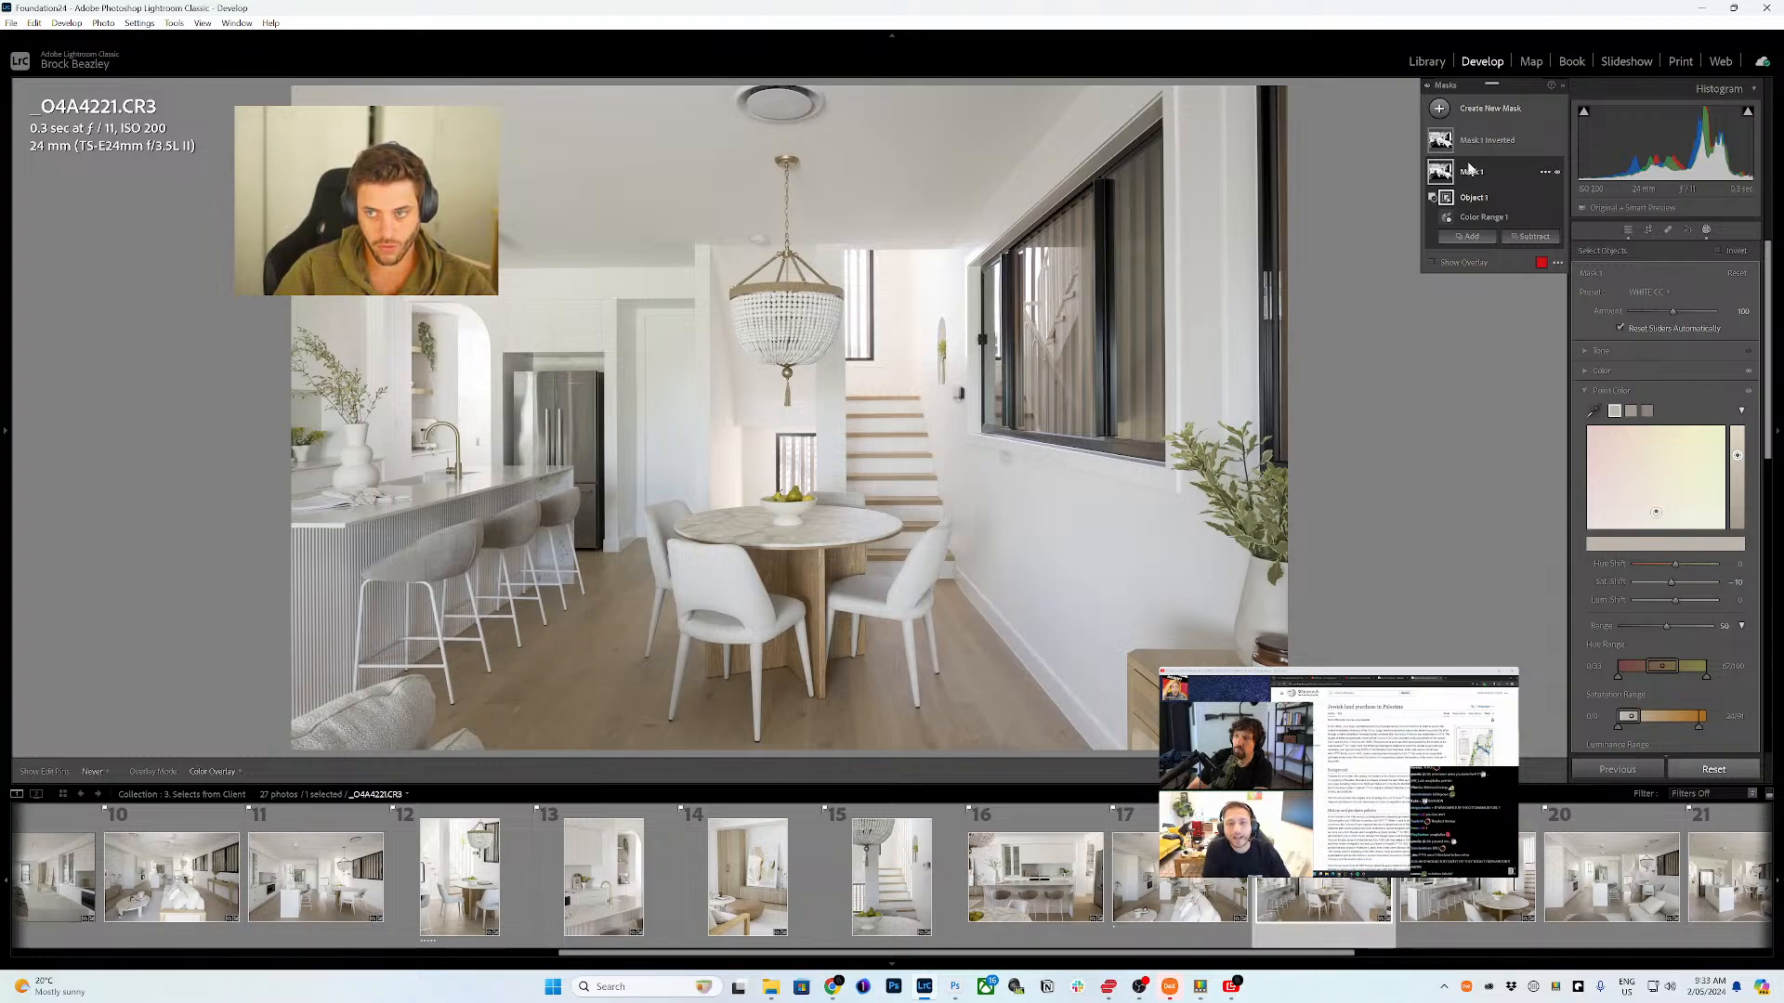
- Delete the Mask 1 Inverted mask from _O4A4221, then load _O4A4228
left_click(1487, 139)
left_click(1503, 168)
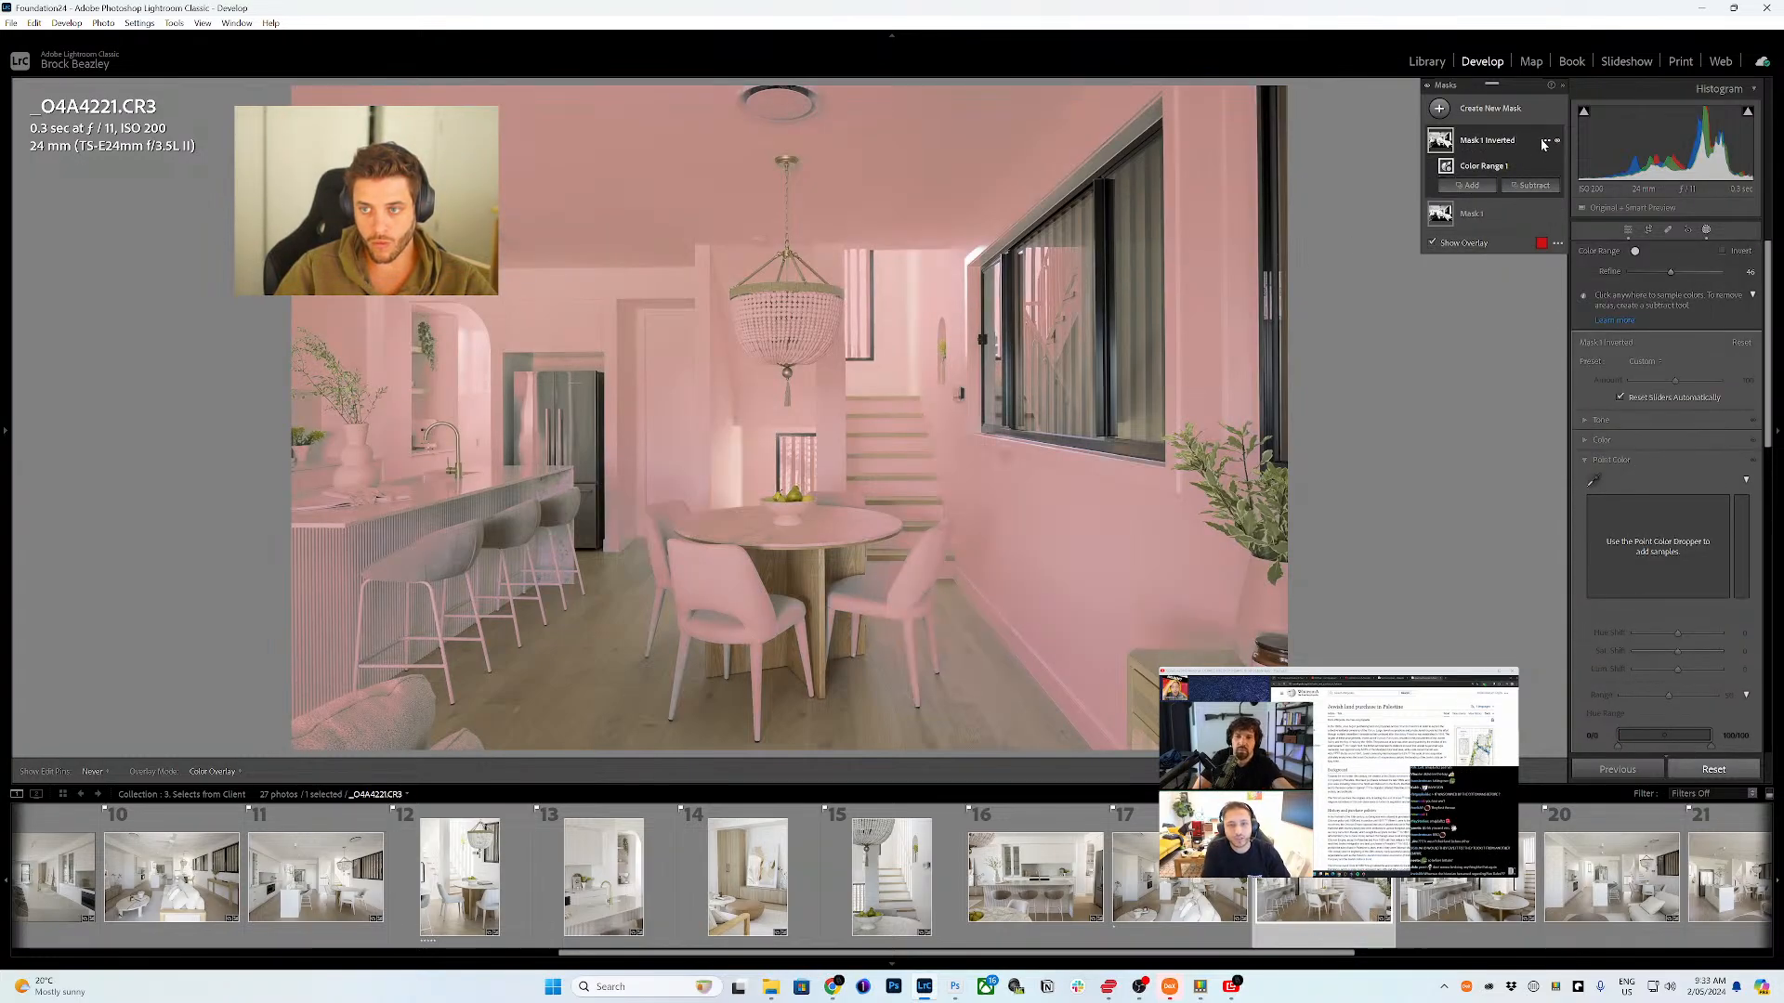
left_click(1544, 142)
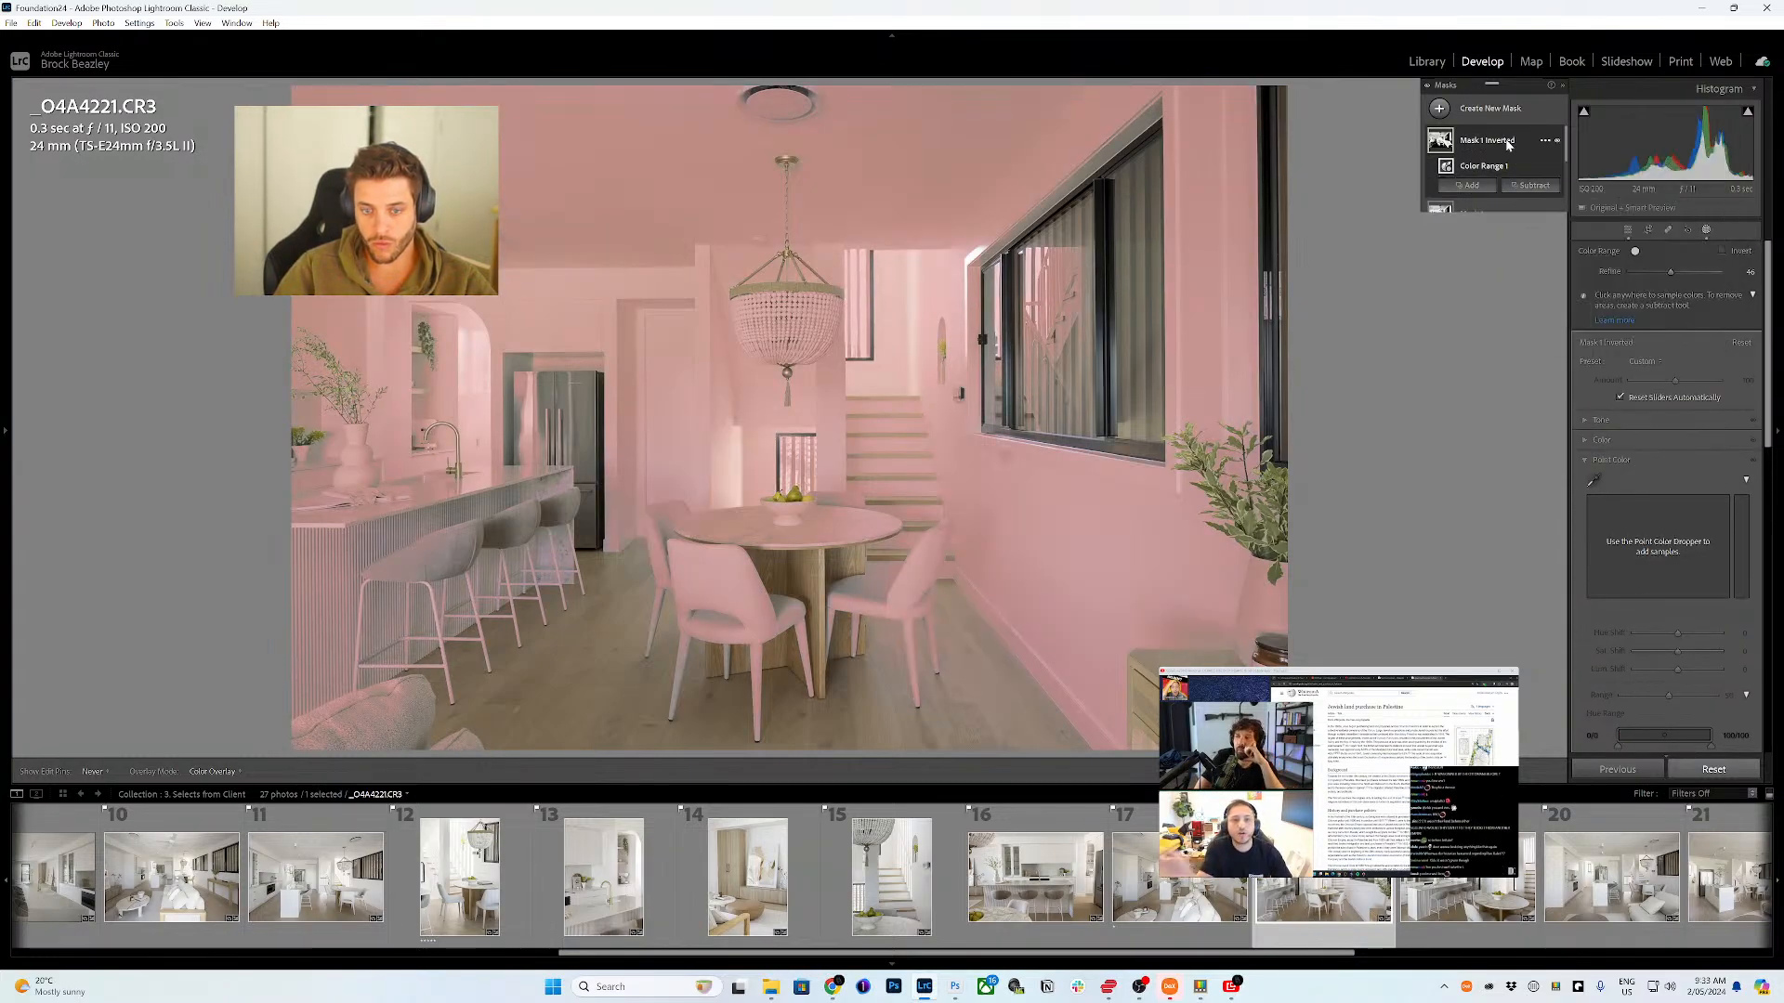
left_click(1512, 141)
left_click(1544, 140)
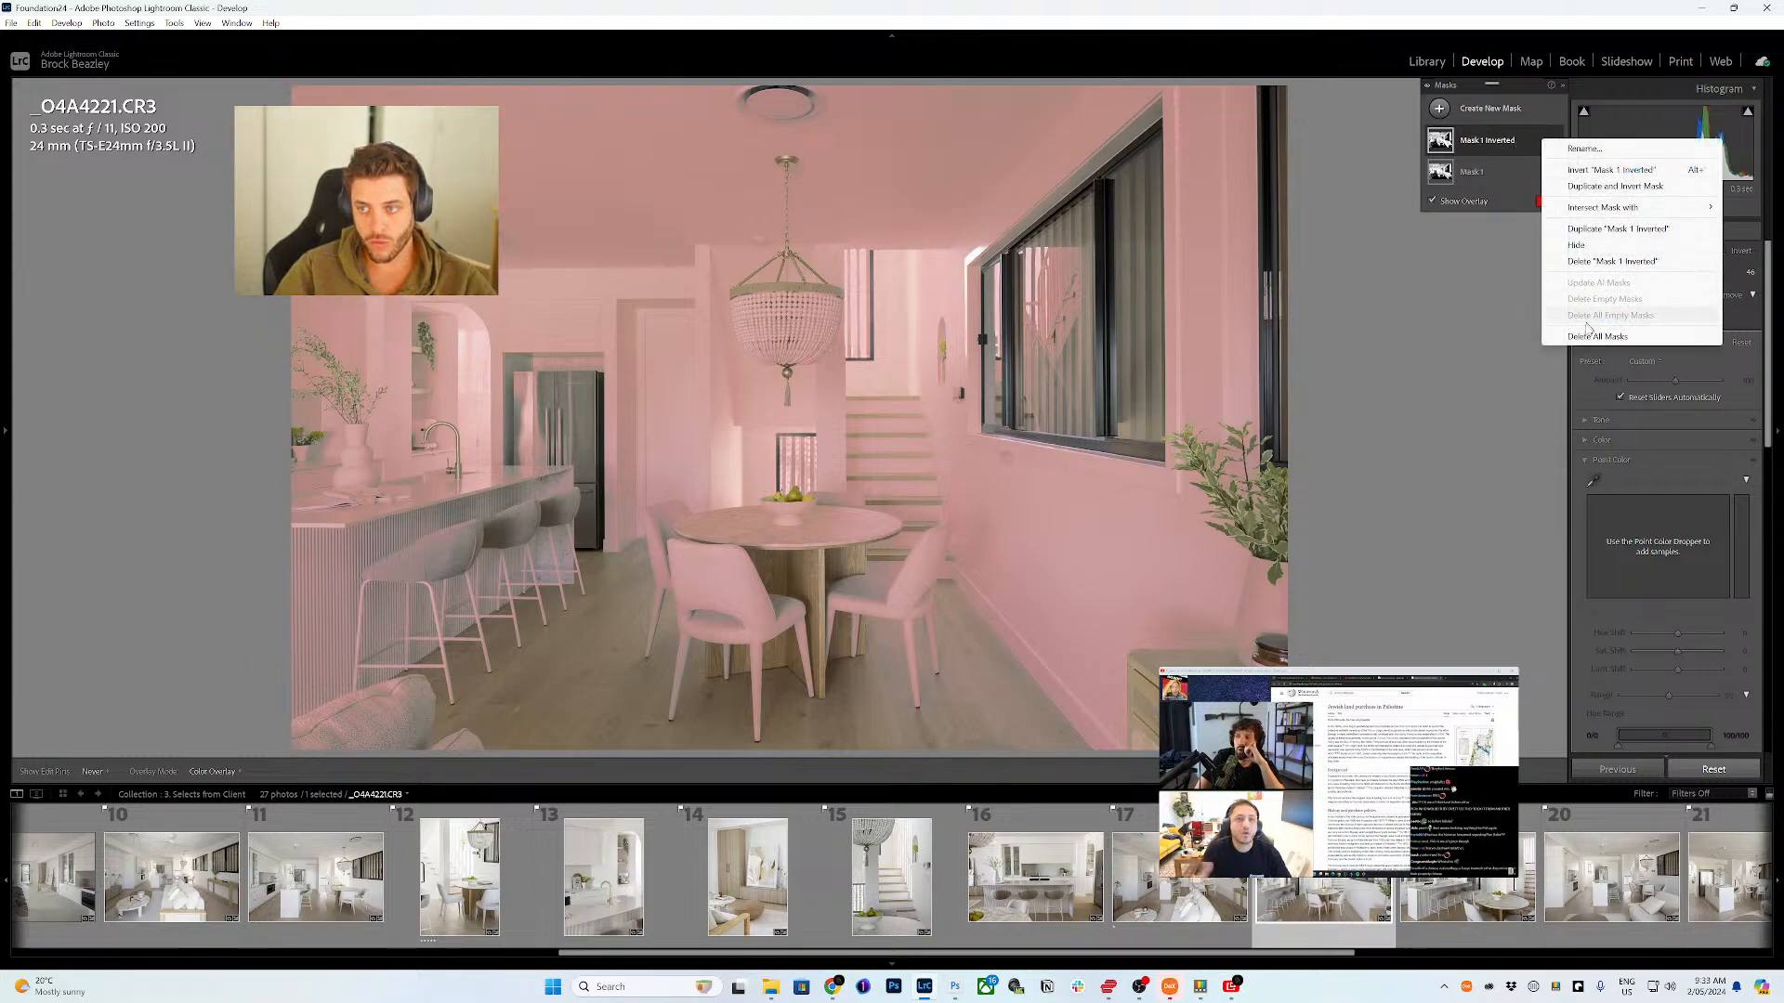
left_click(1606, 262)
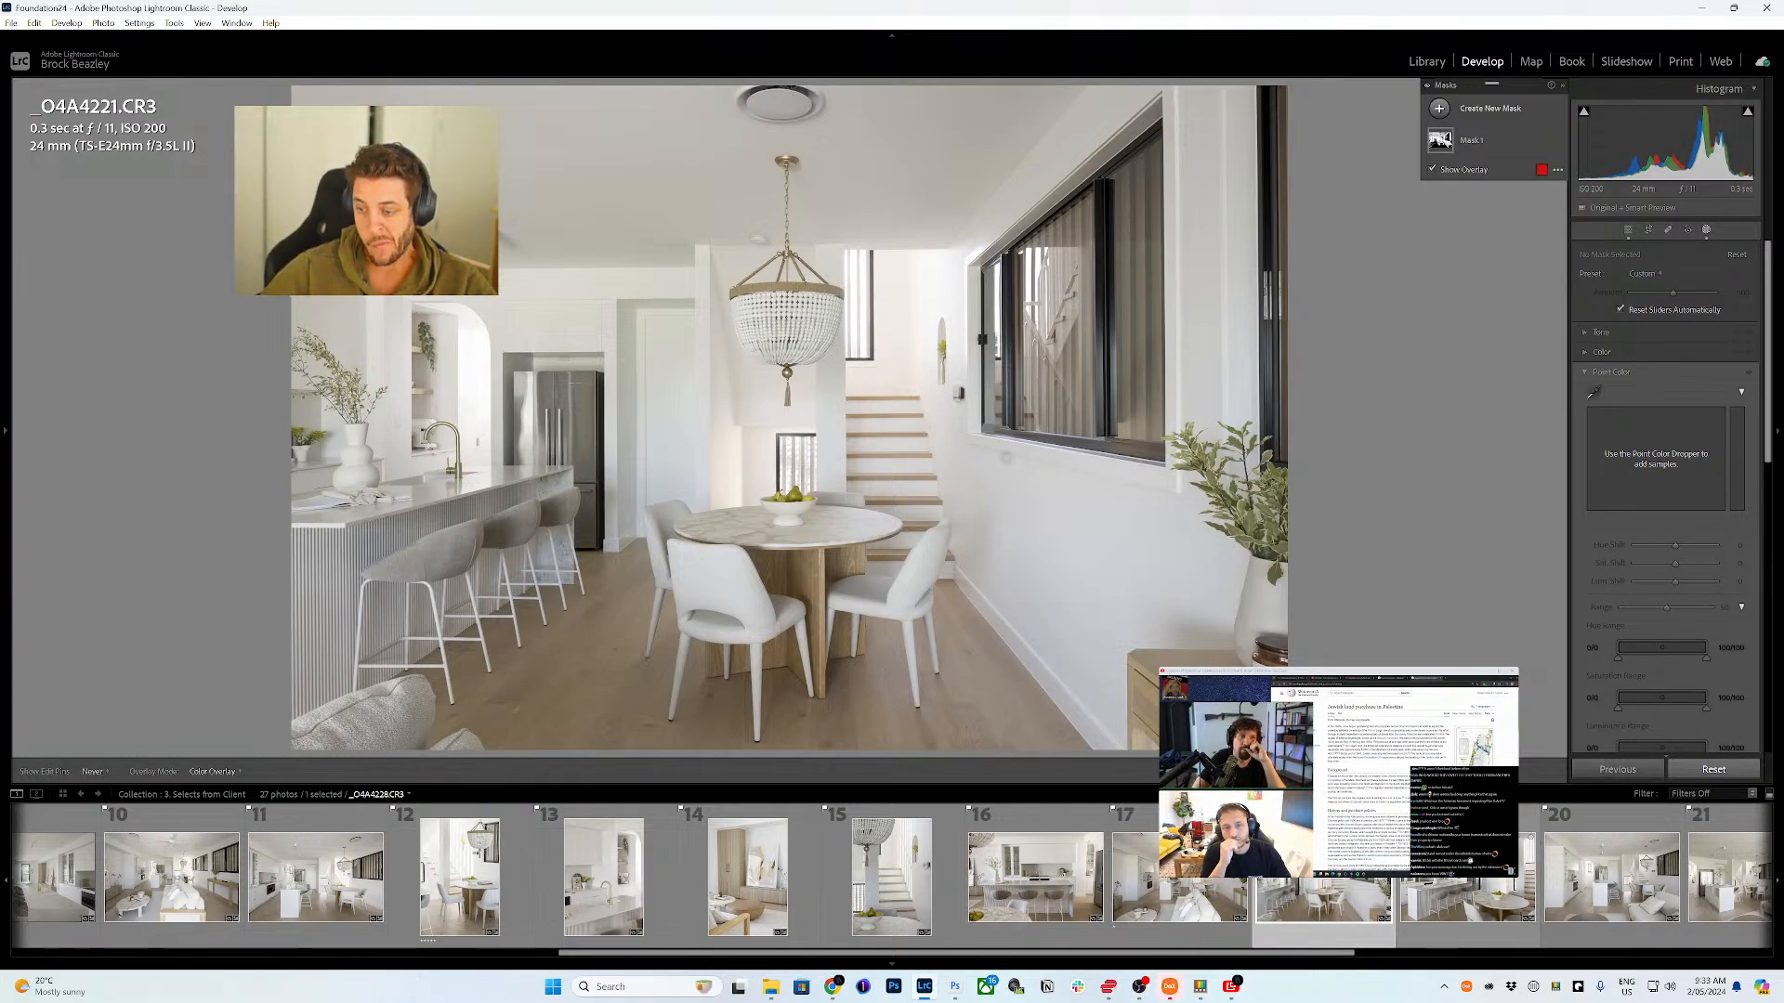
left_click(1468, 920)
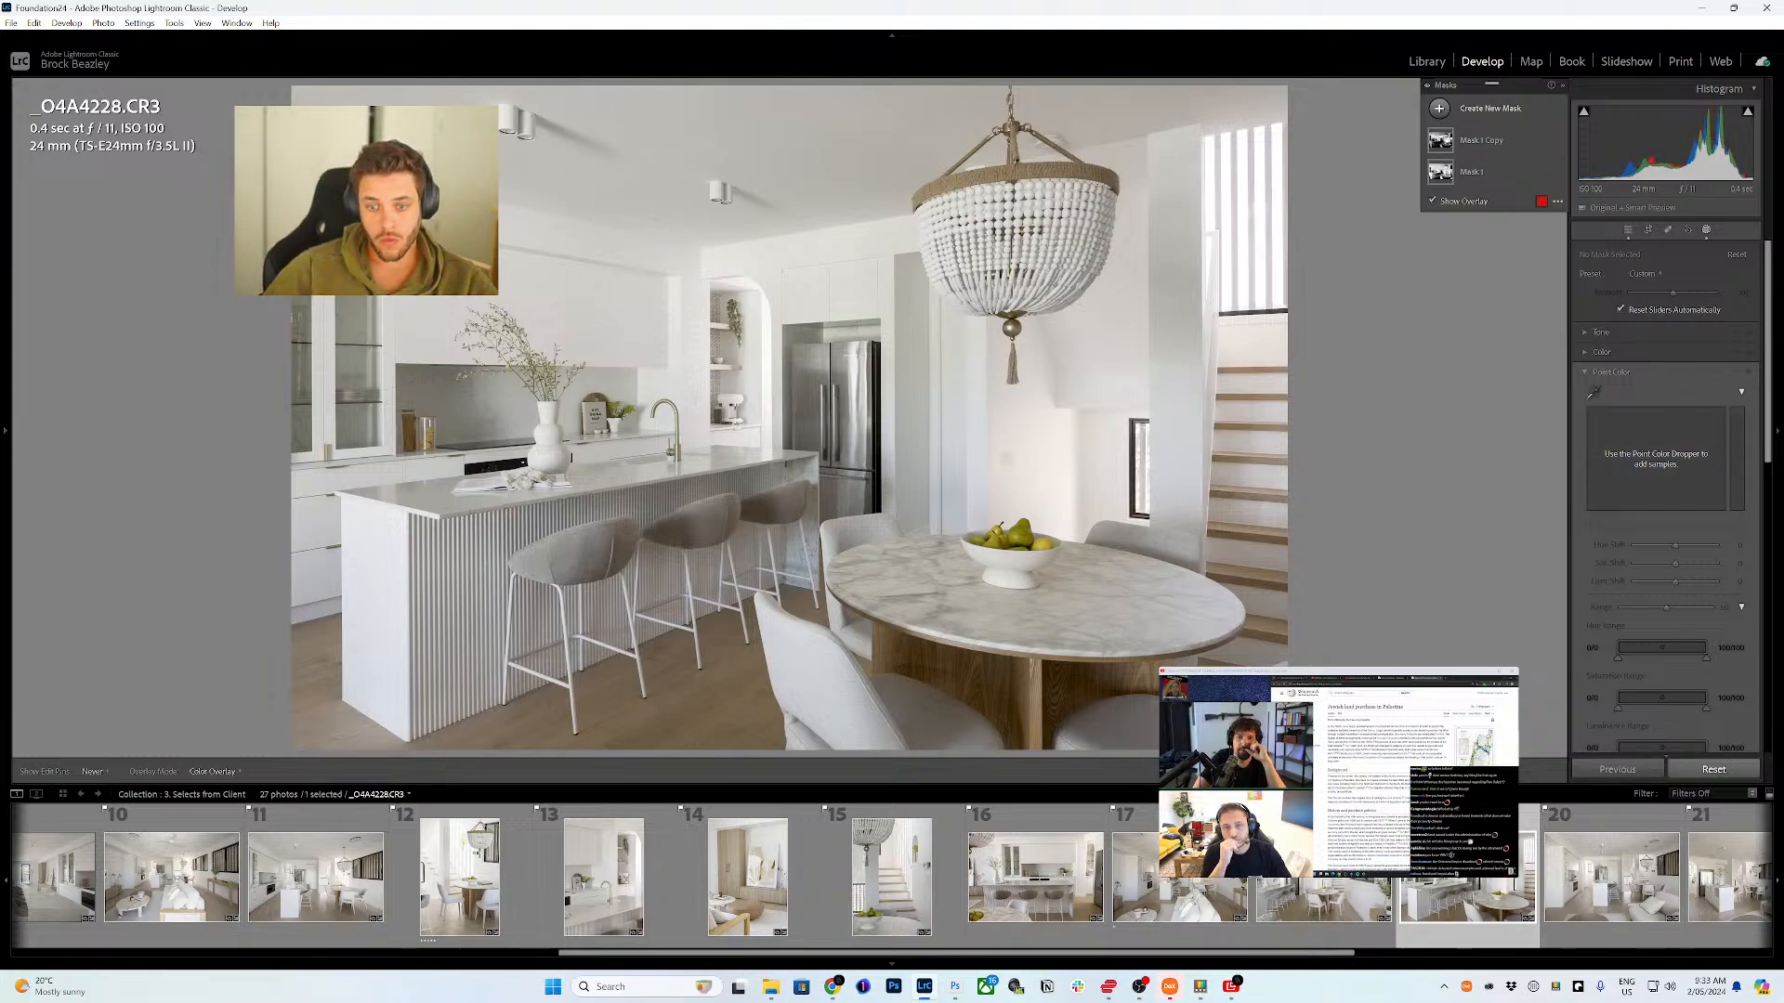
- Delete Mask 1 Copy and switch Mask 1 to subtracting objects
left_click(1544, 142)
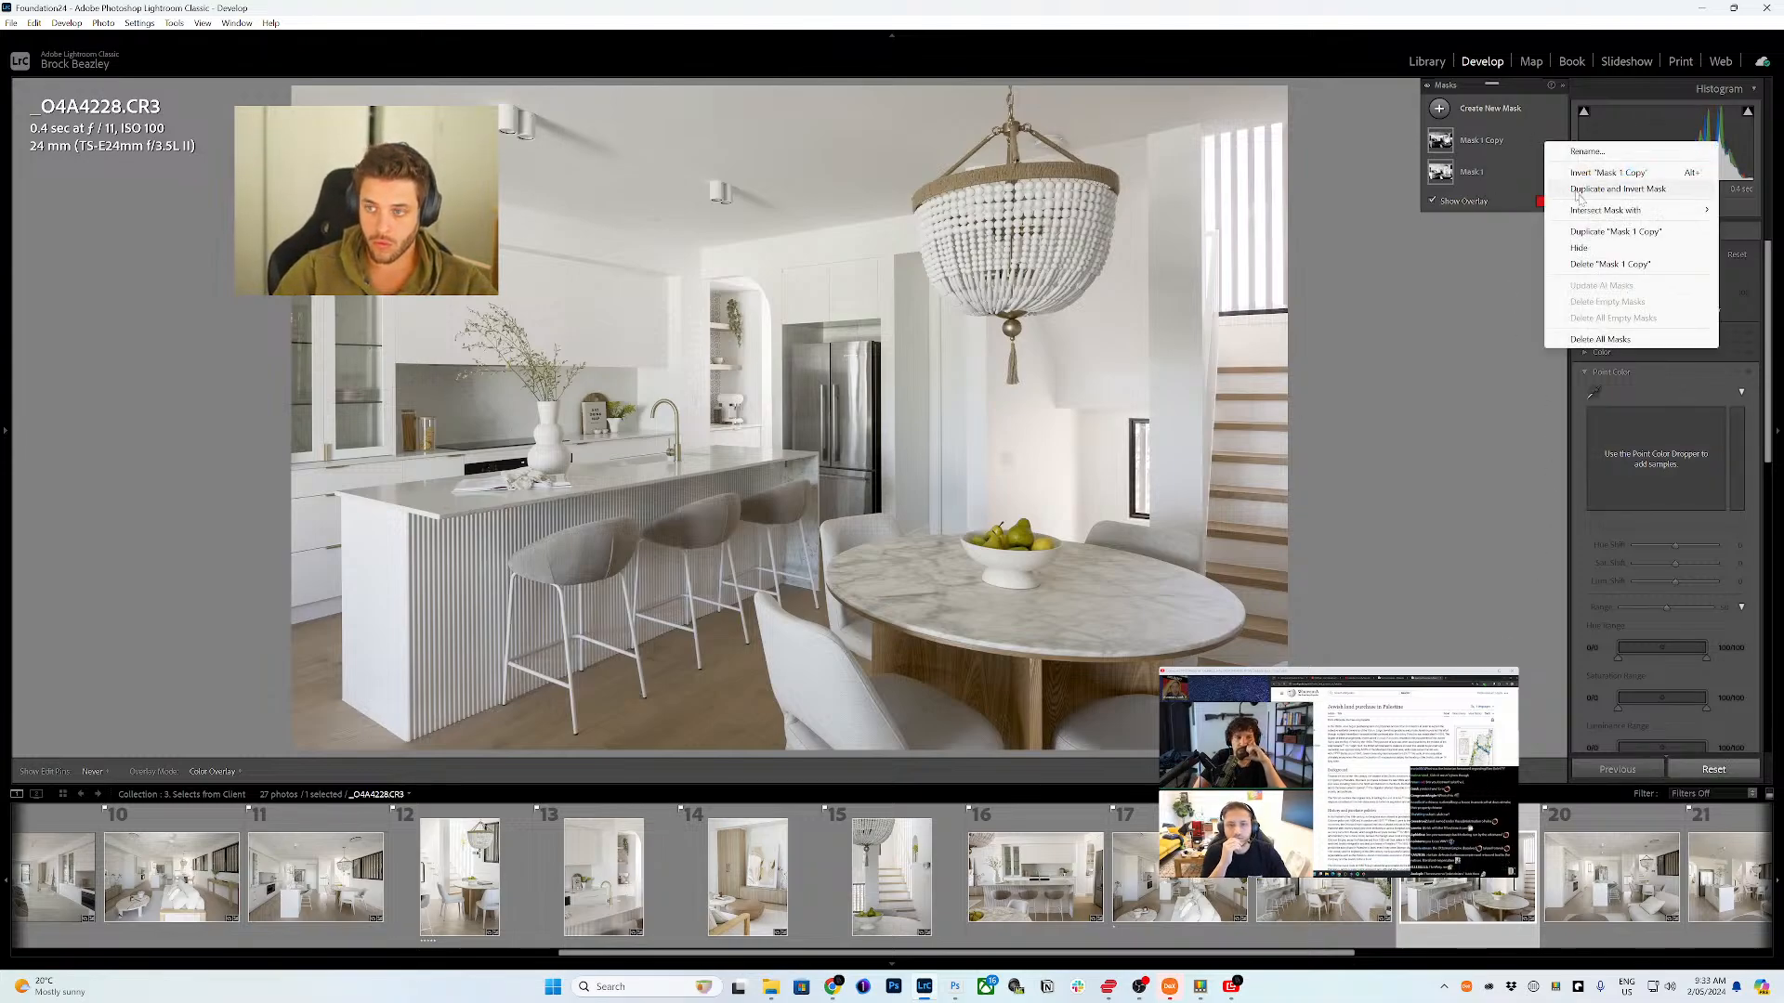
left_click(1593, 268)
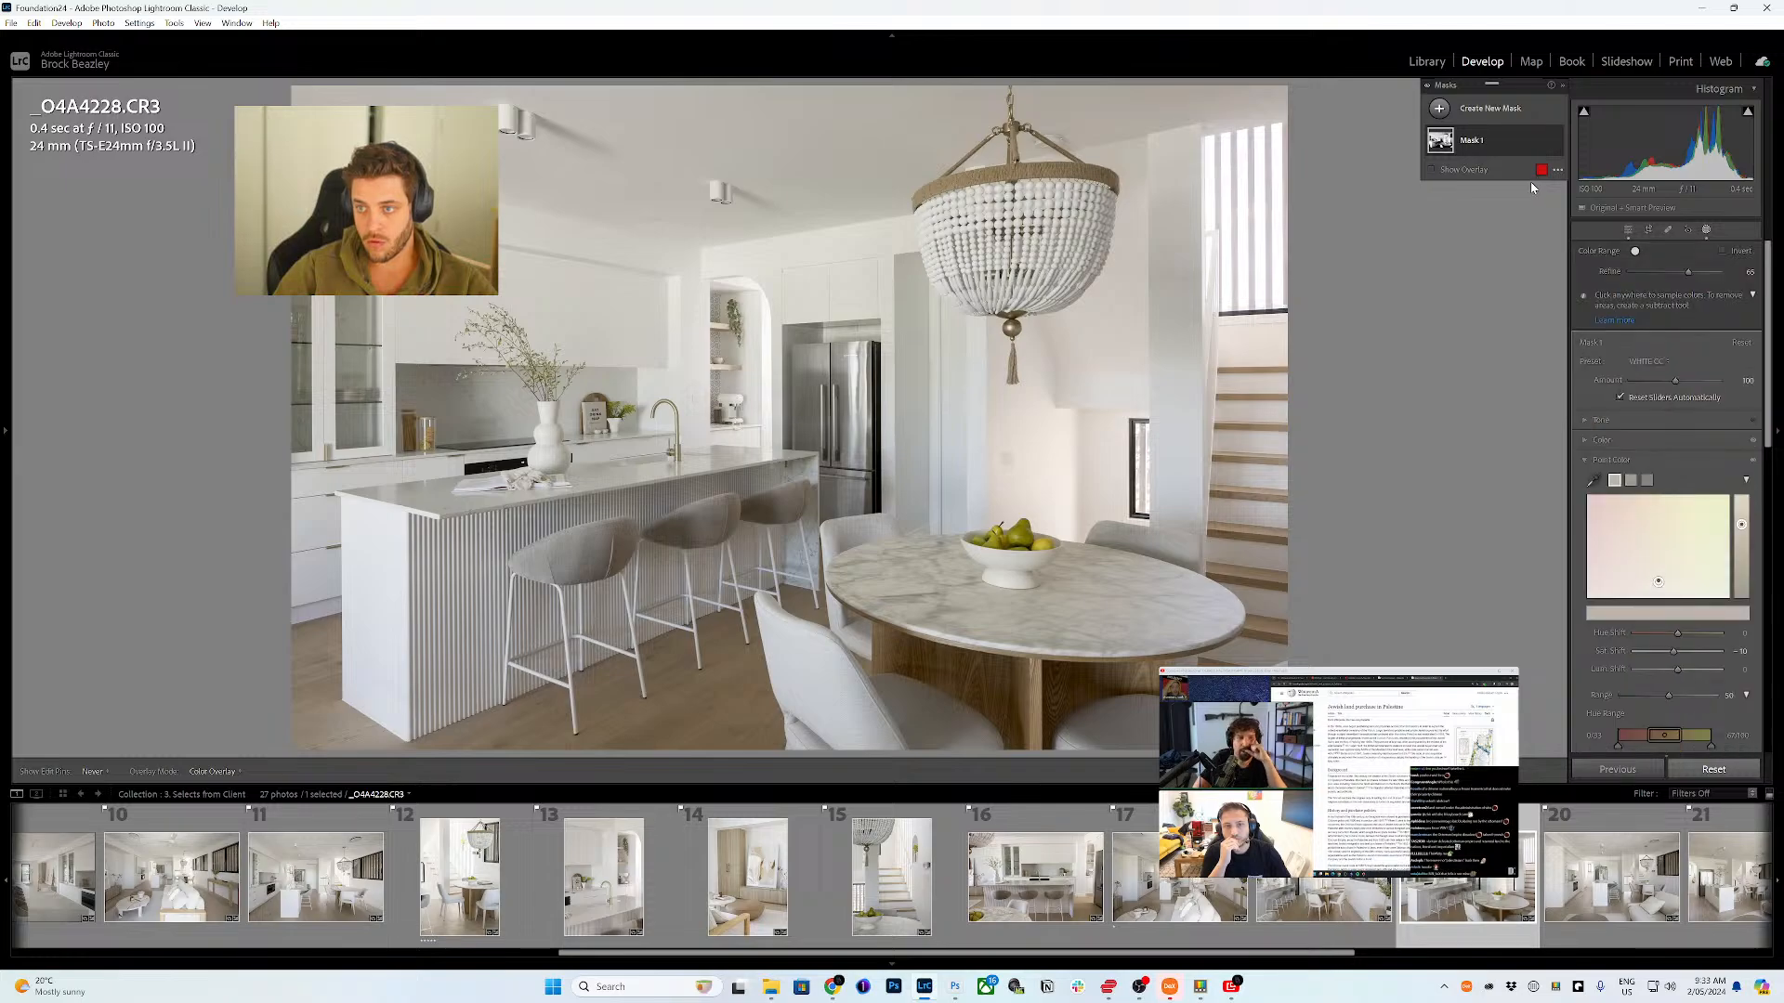
left_click(1520, 187)
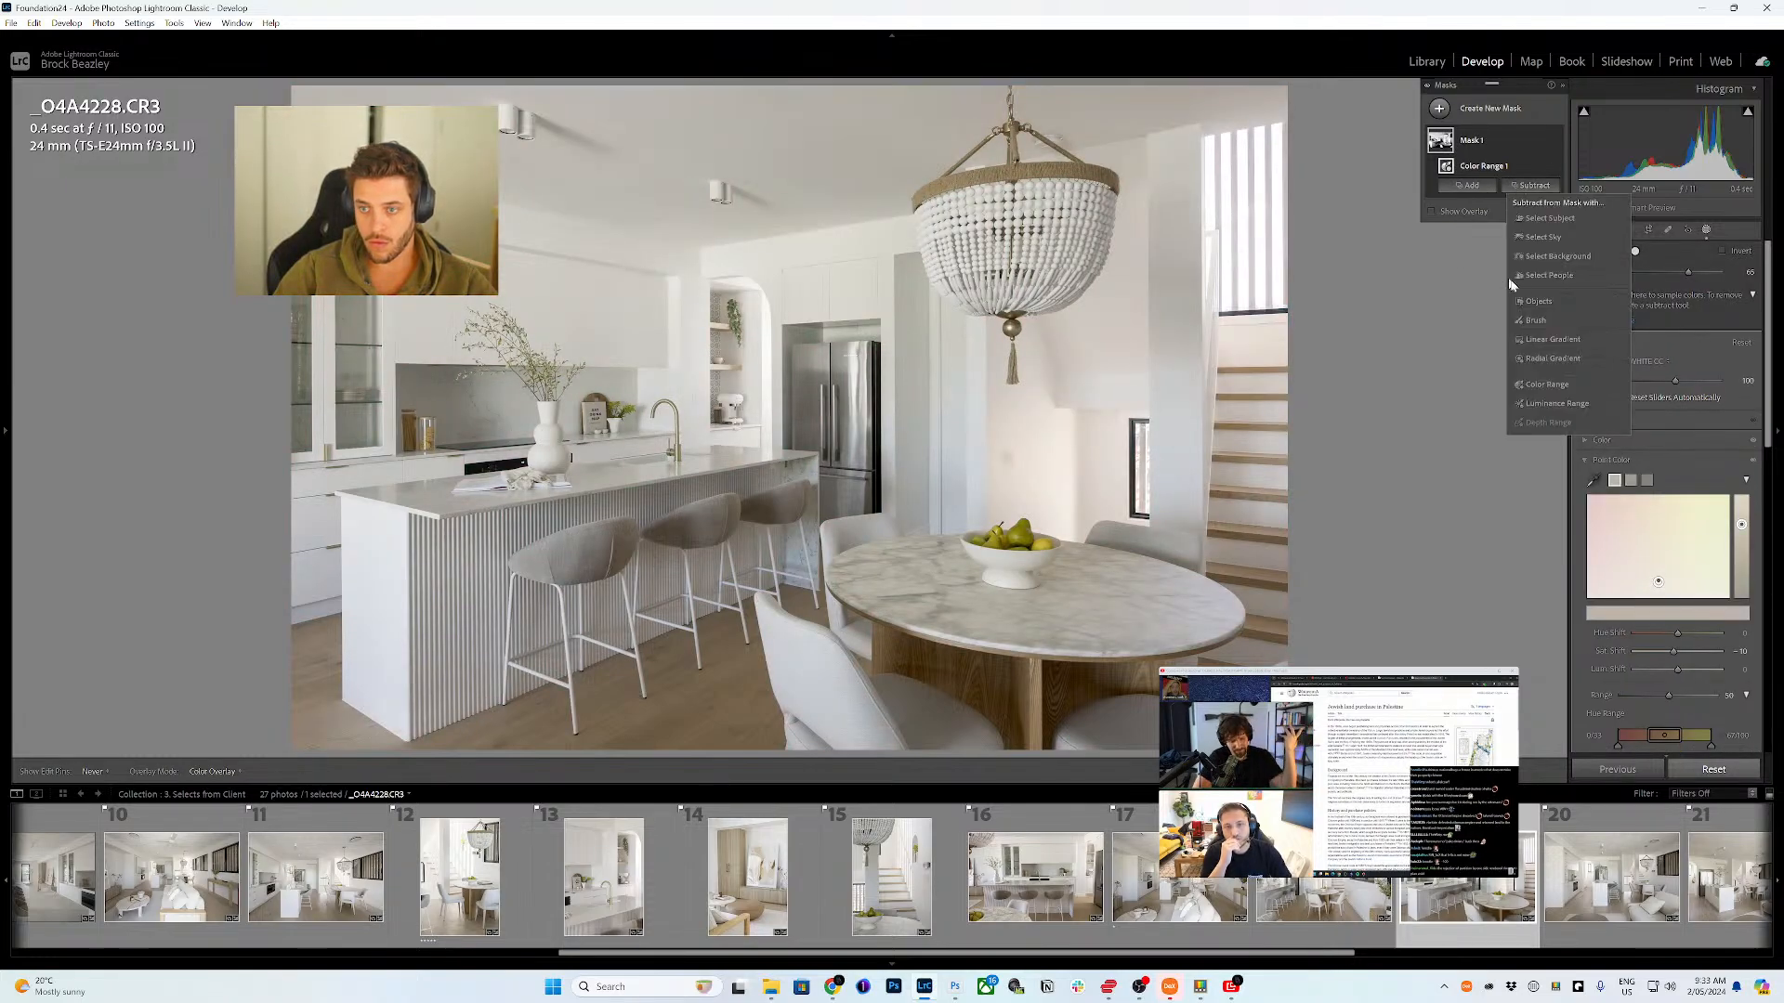
left_click(1539, 302)
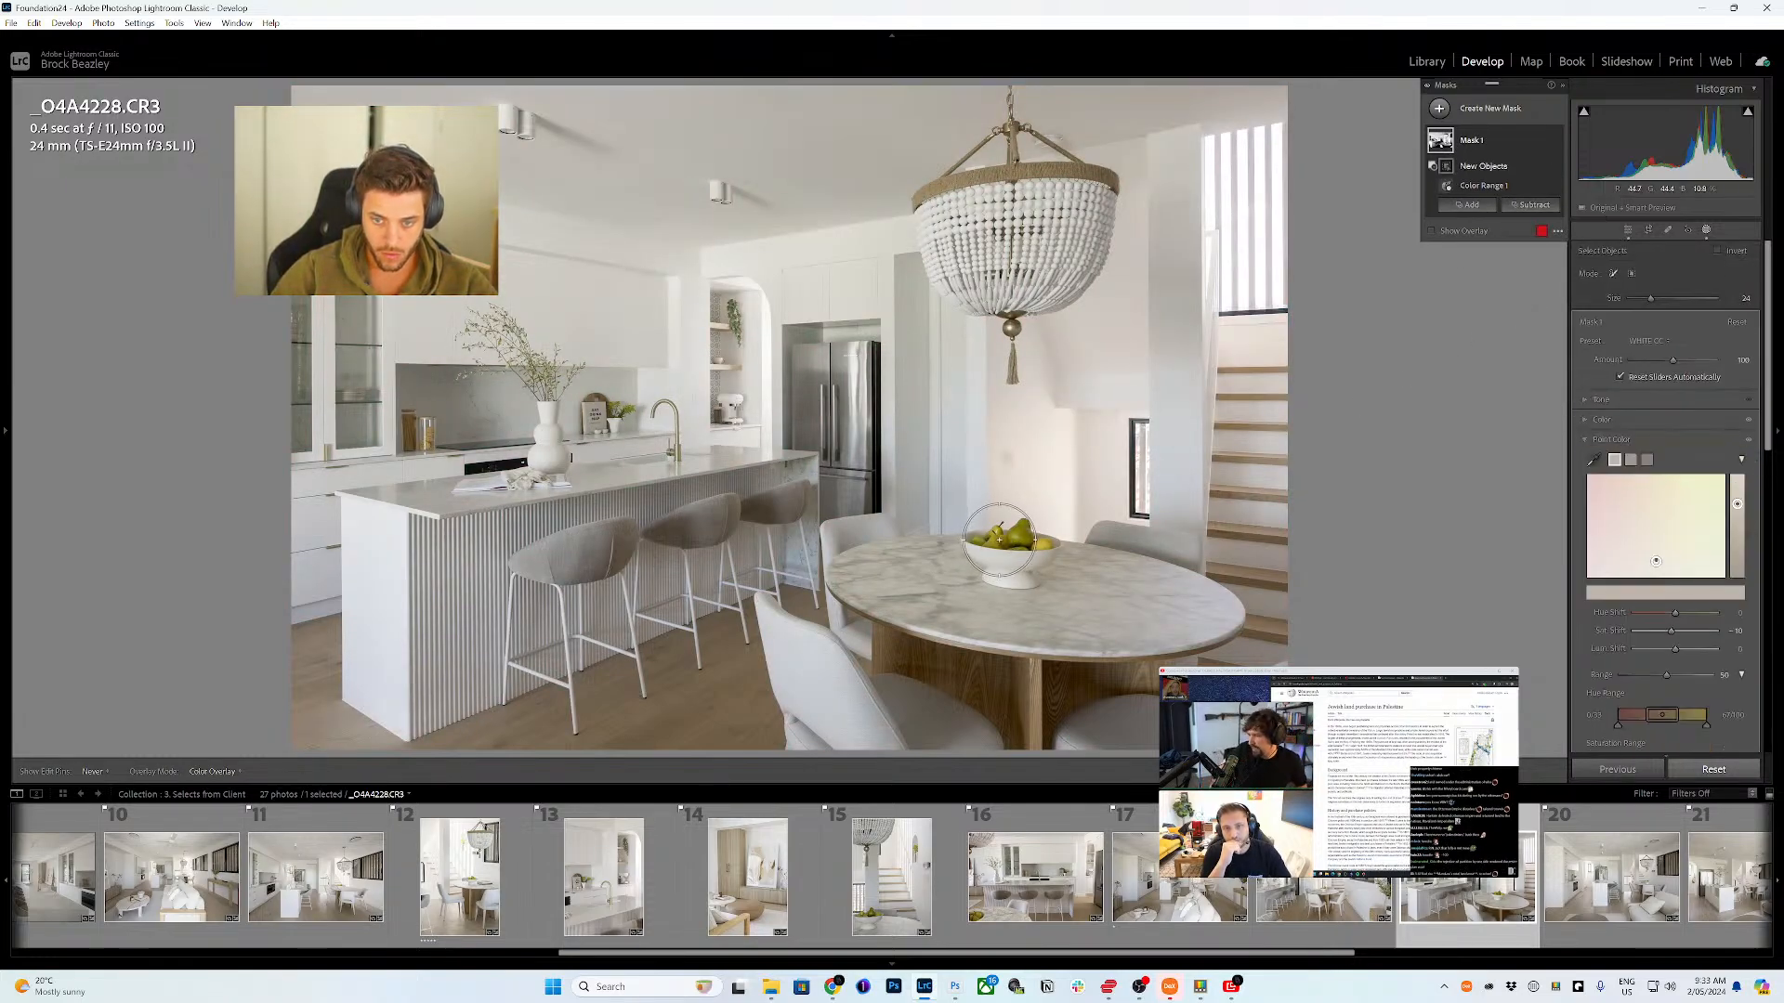
- Subtract the fruit bowl, chandelier top and chair/table base from Mask 1, undoing the faucet stroke
left_click_drag(987, 538, 1041, 536)
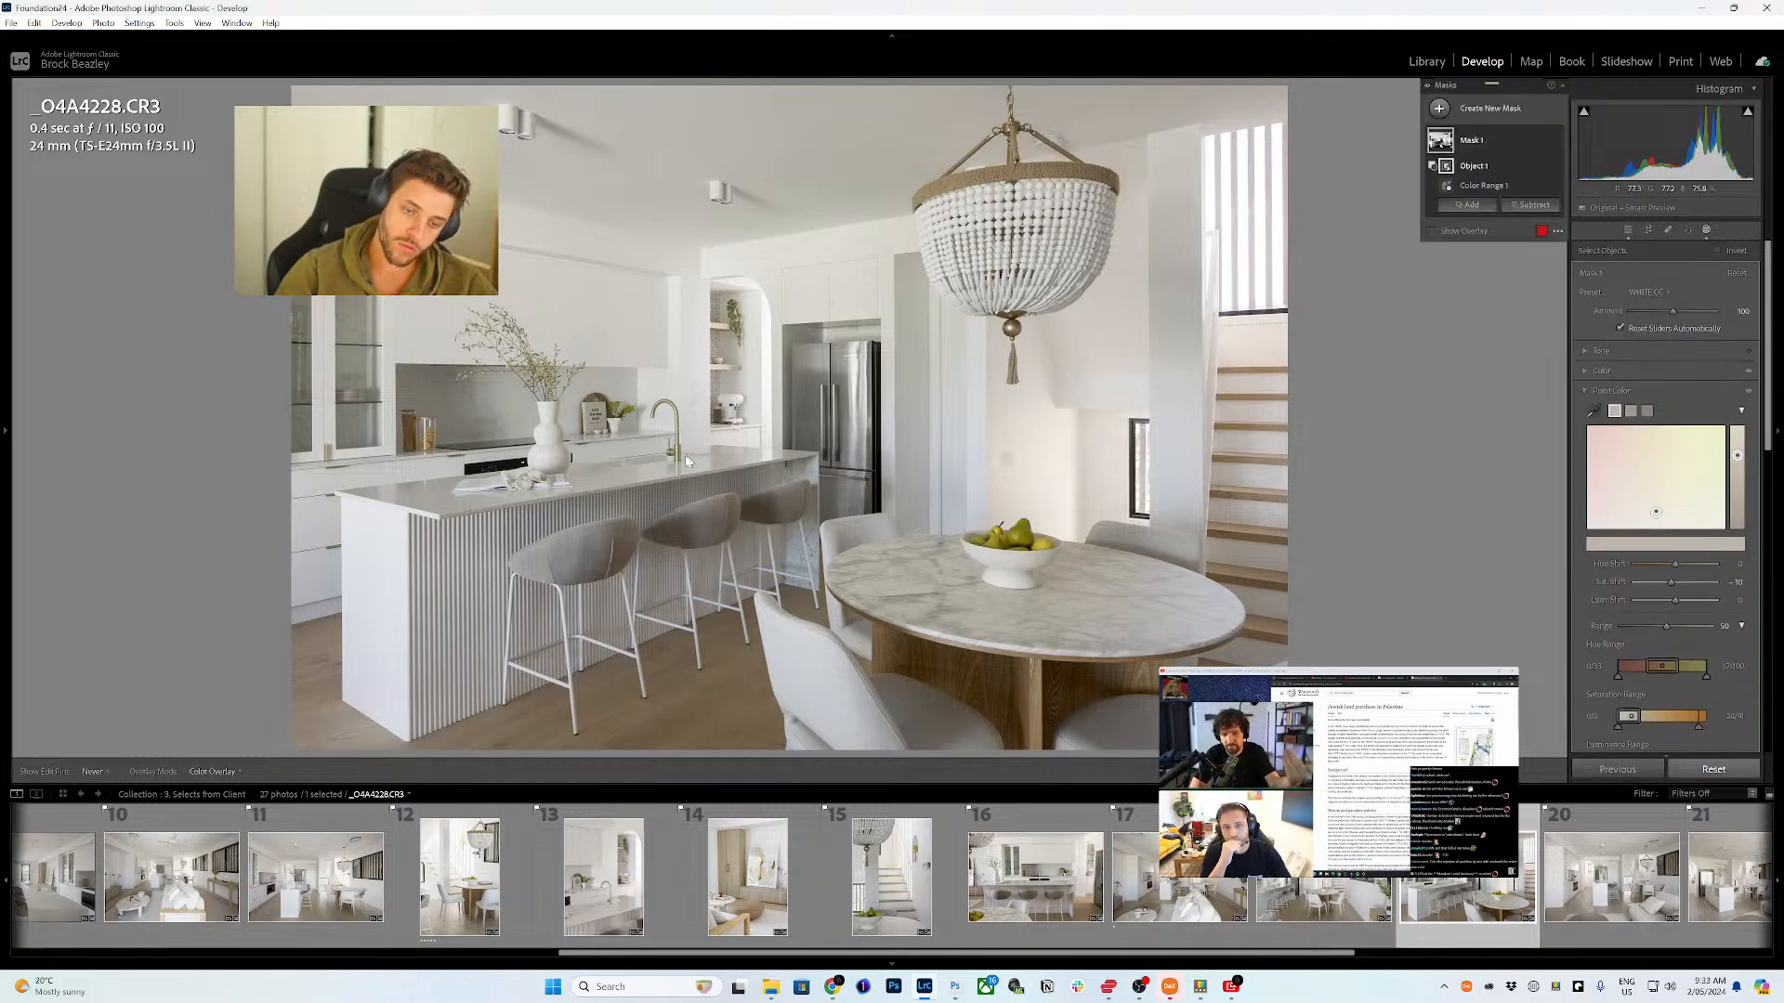
key("bracketright")
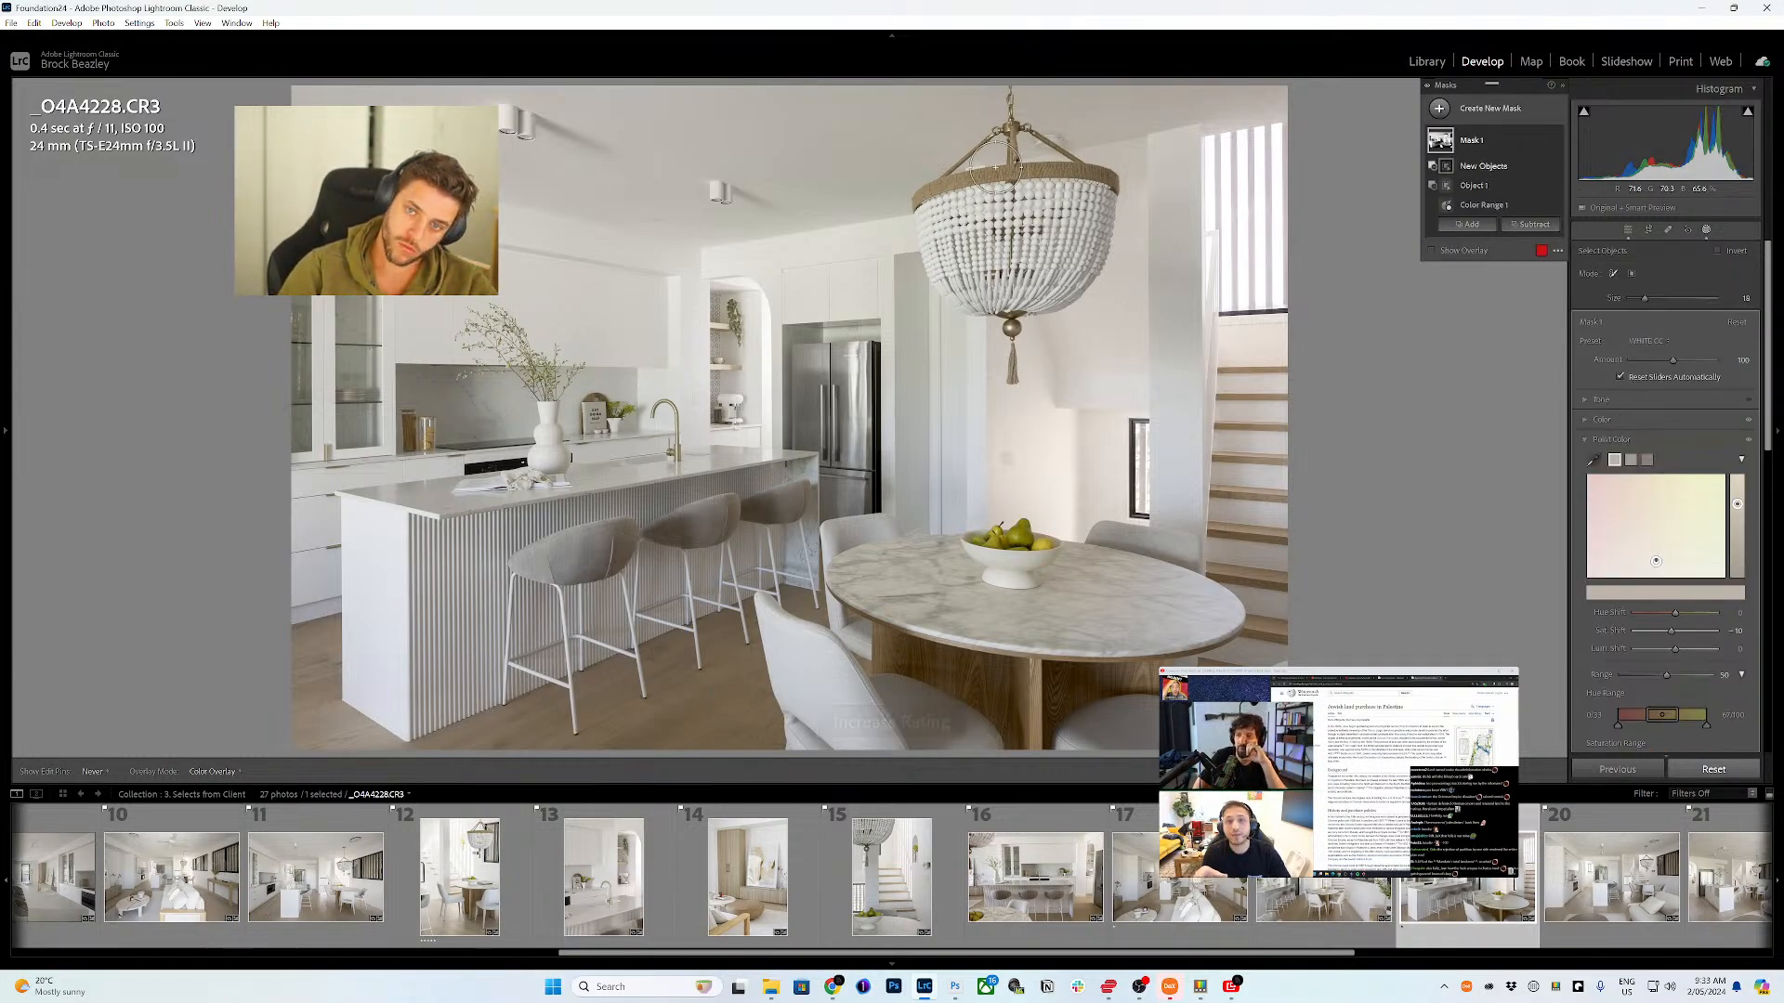
mouse_move(987, 160)
left_mouse_down()
mouse_move(940, 187)
mouse_move(1101, 177)
mouse_move(1002, 119)
left_mouse_up()
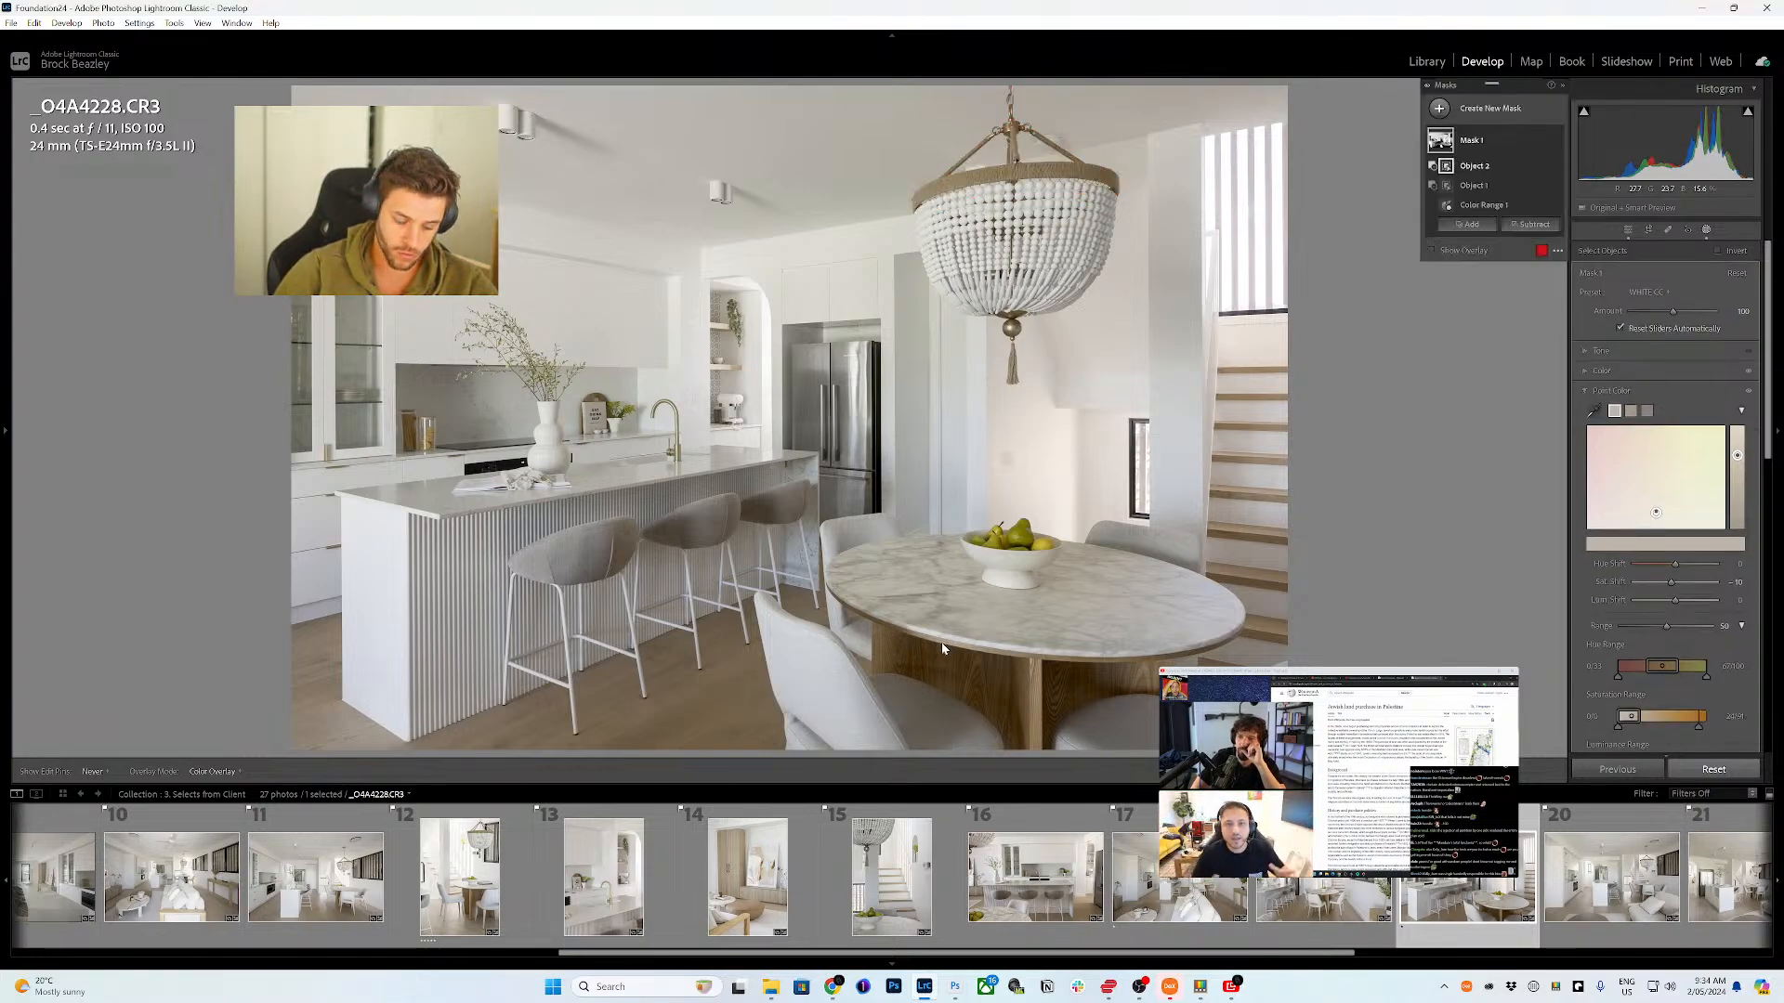
mouse_move(938, 664)
left_mouse_down()
mouse_move(887, 640)
mouse_move(927, 676)
mouse_move(987, 671)
mouse_move(1032, 776)
mouse_move(1059, 688)
mouse_move(1017, 670)
mouse_move(1151, 677)
left_mouse_up()
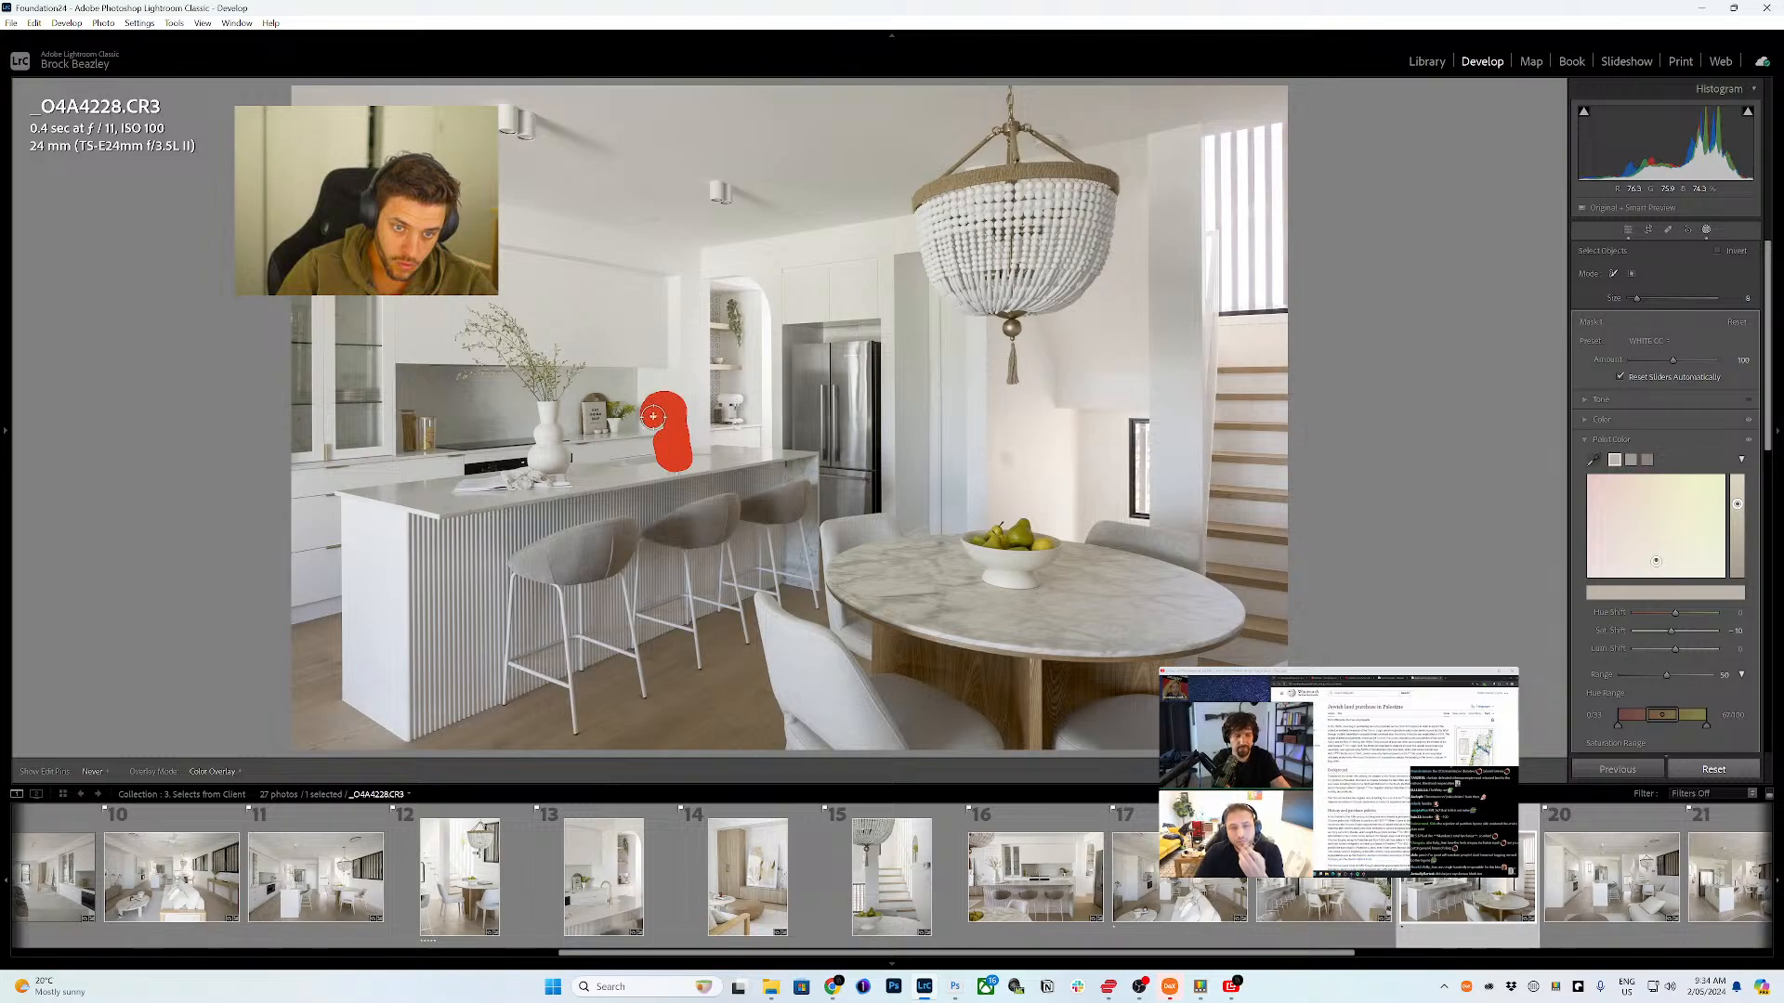
left_click_drag(653, 417, 632, 445)
key("d")
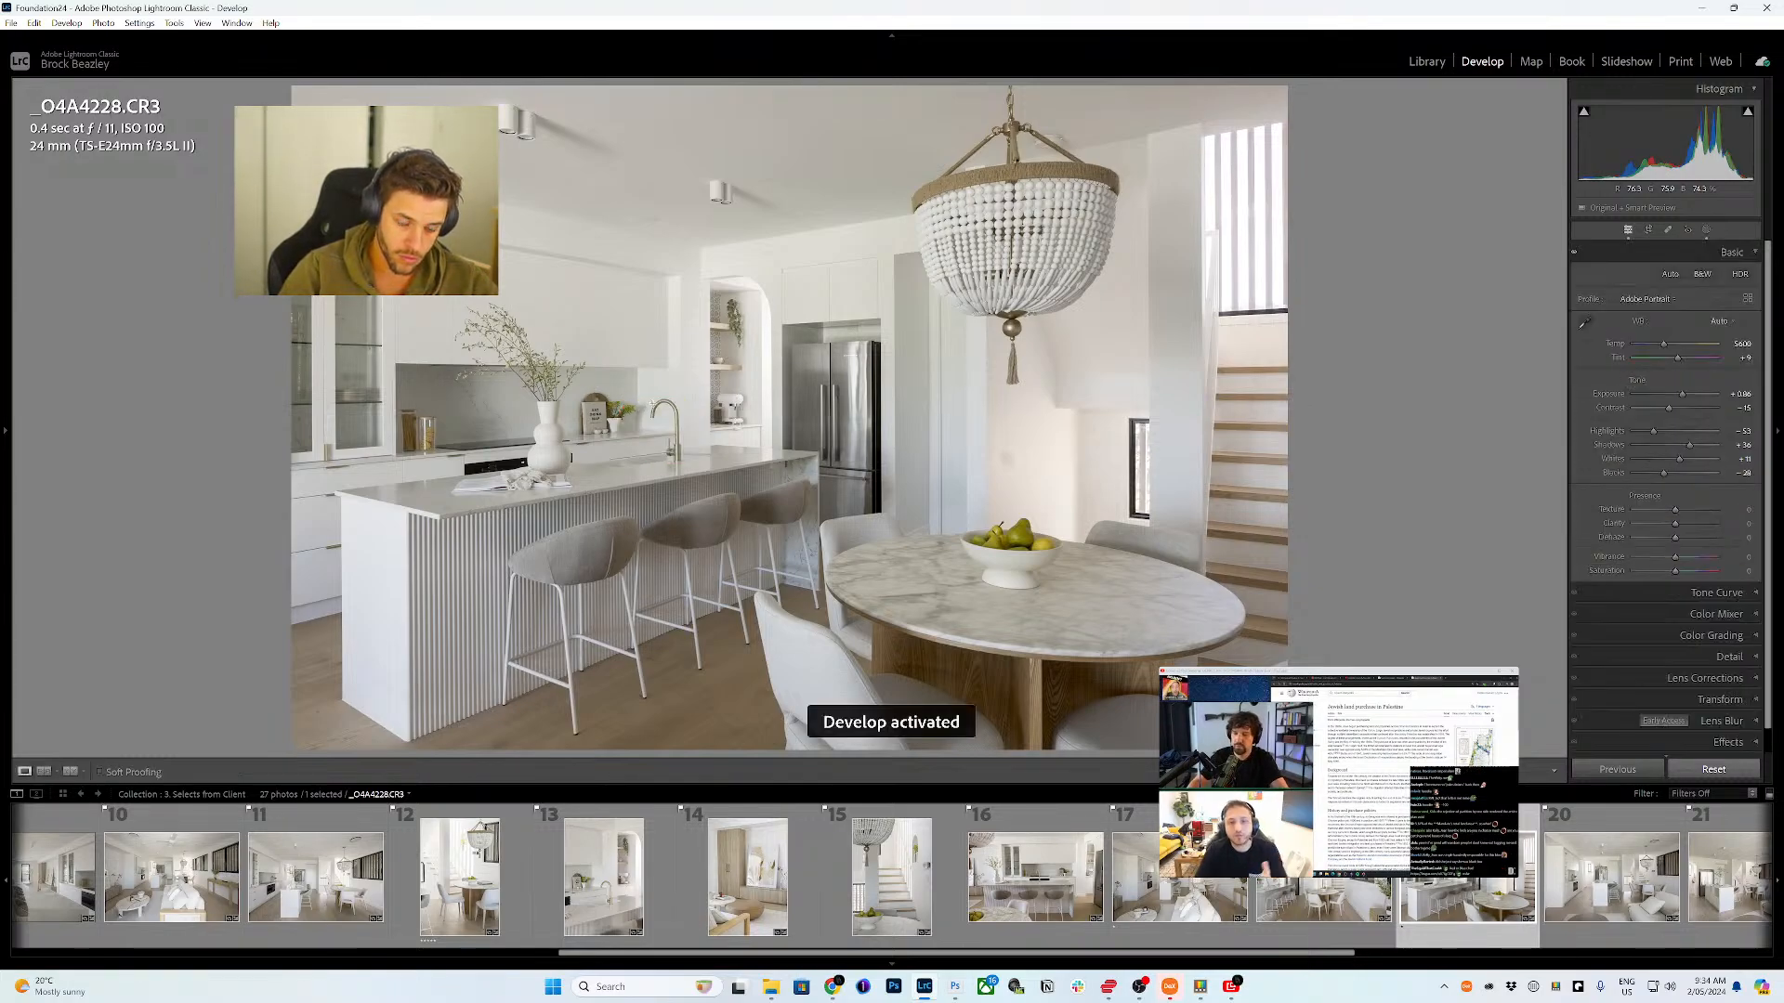
key("ctrl+z")
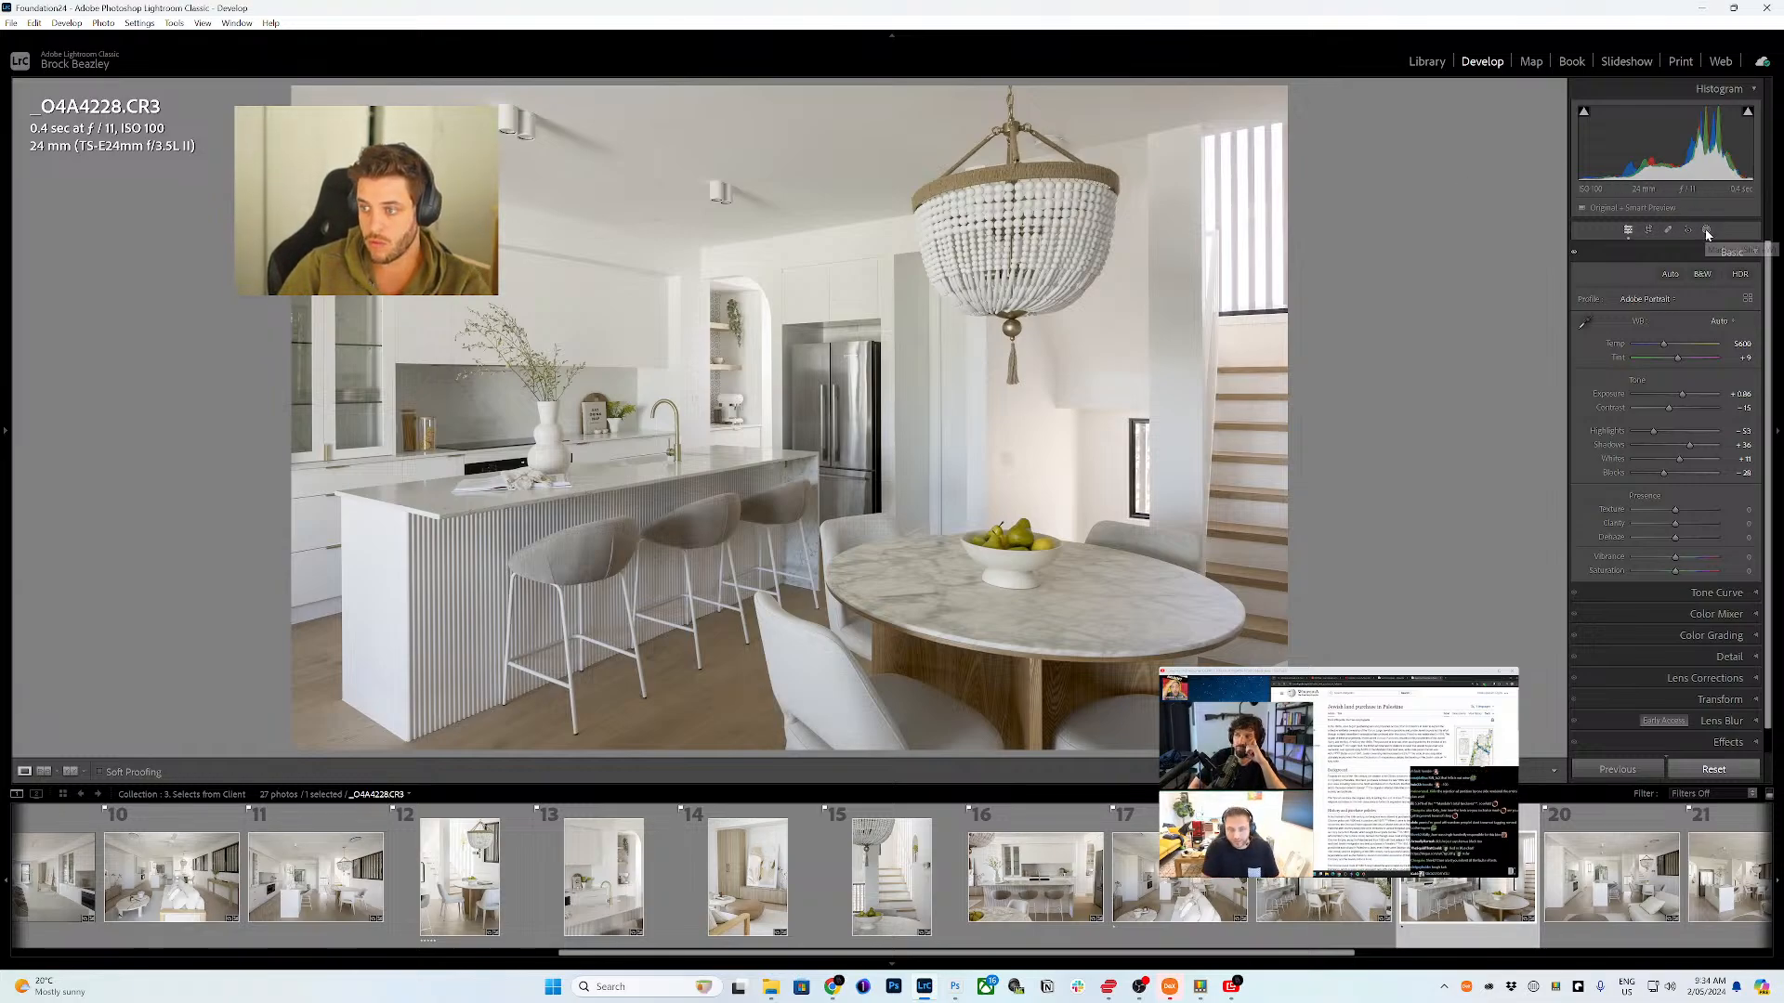
left_click(1707, 230)
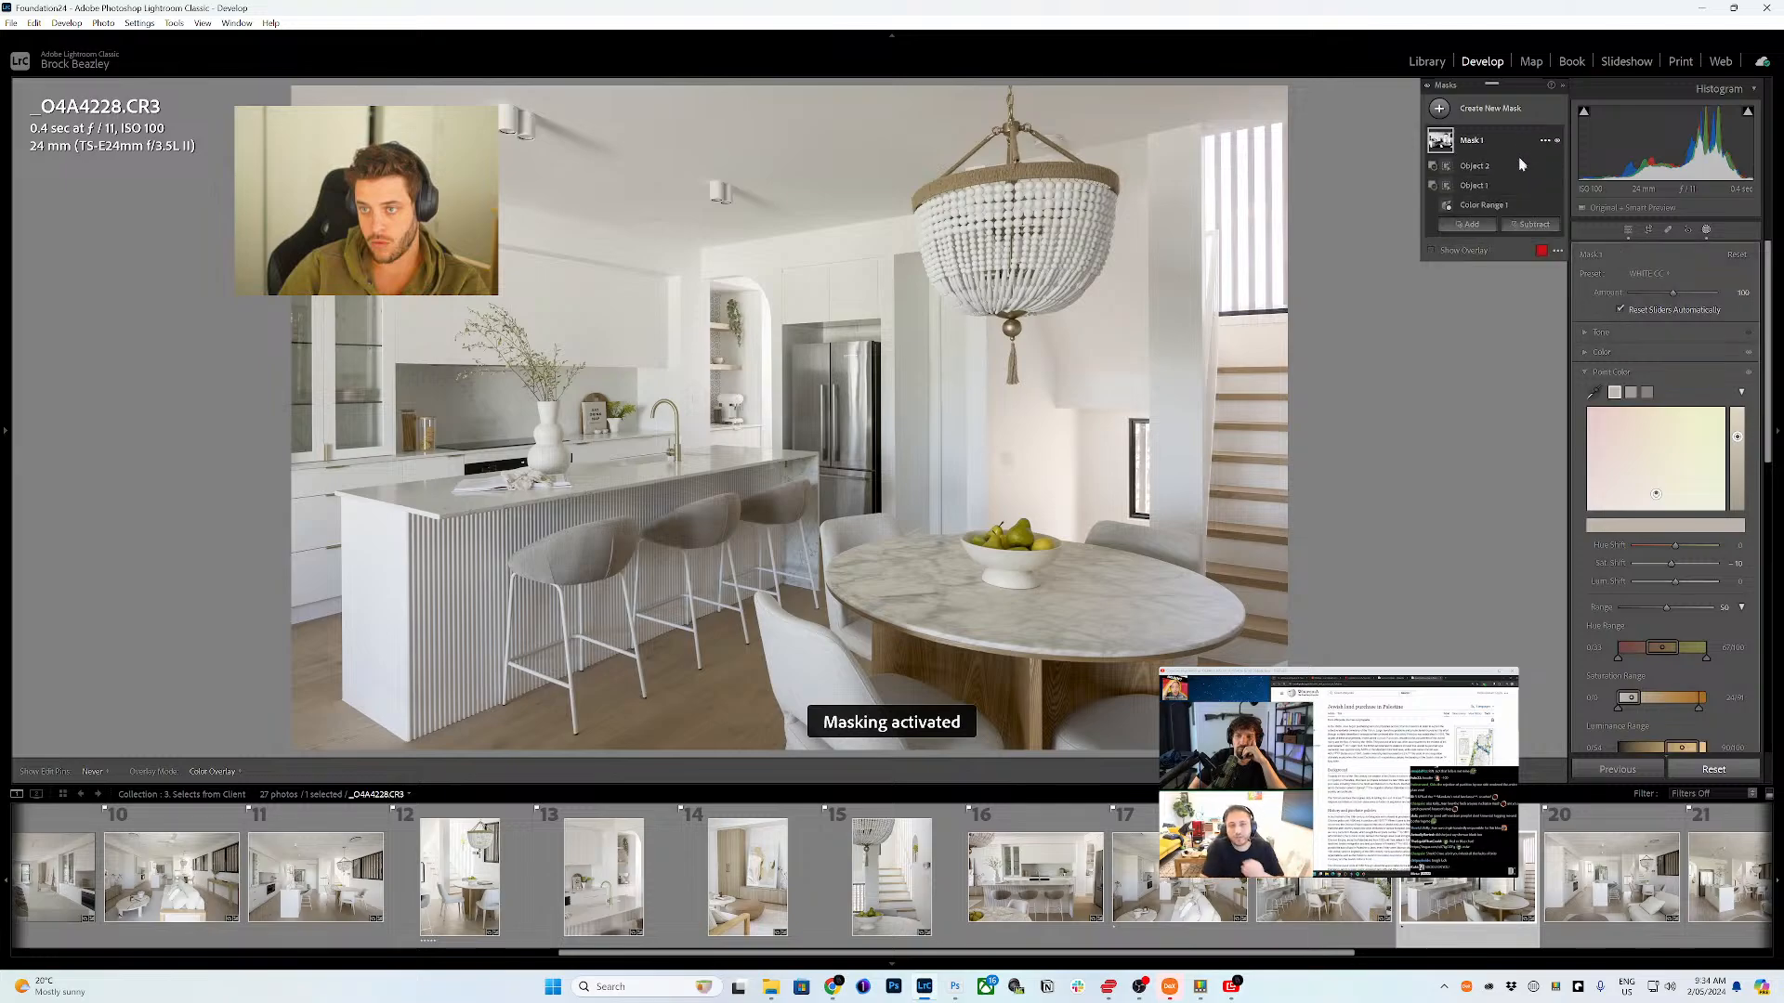
left_click(1533, 225)
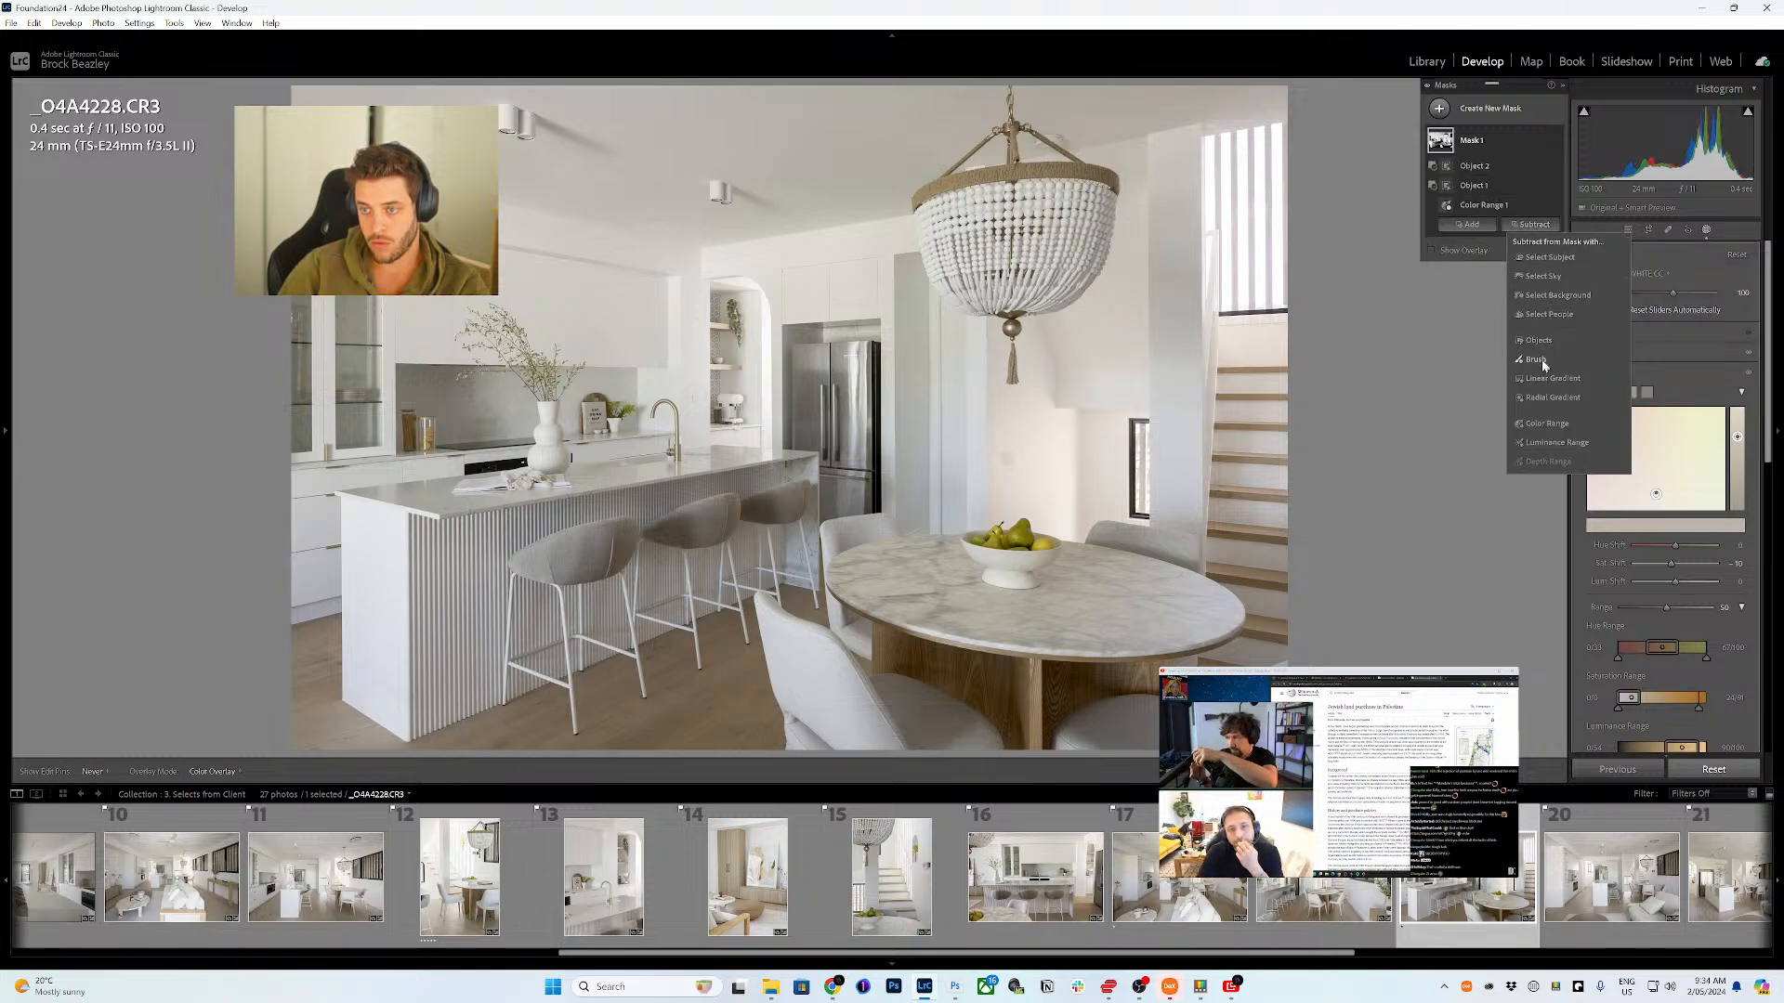
- Start another object subtraction on Mask 1 with the overlay shown and its components expanded
left_click(1534, 343)
key("o")
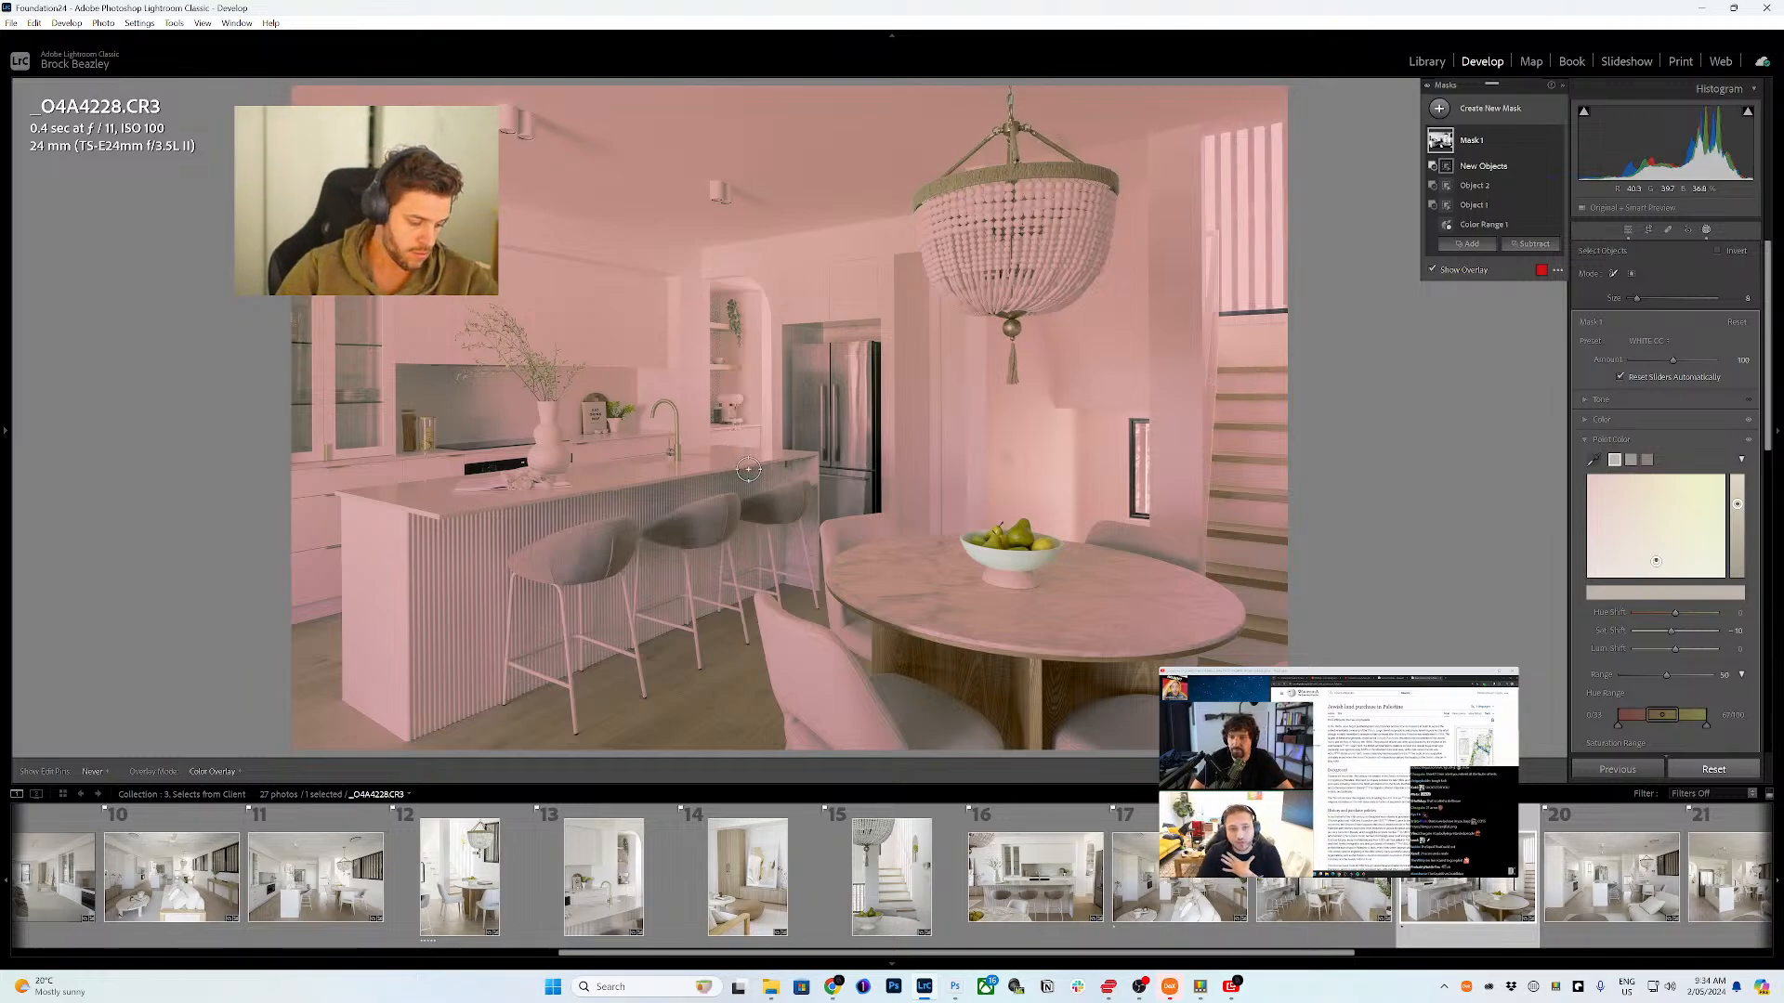
key("d")
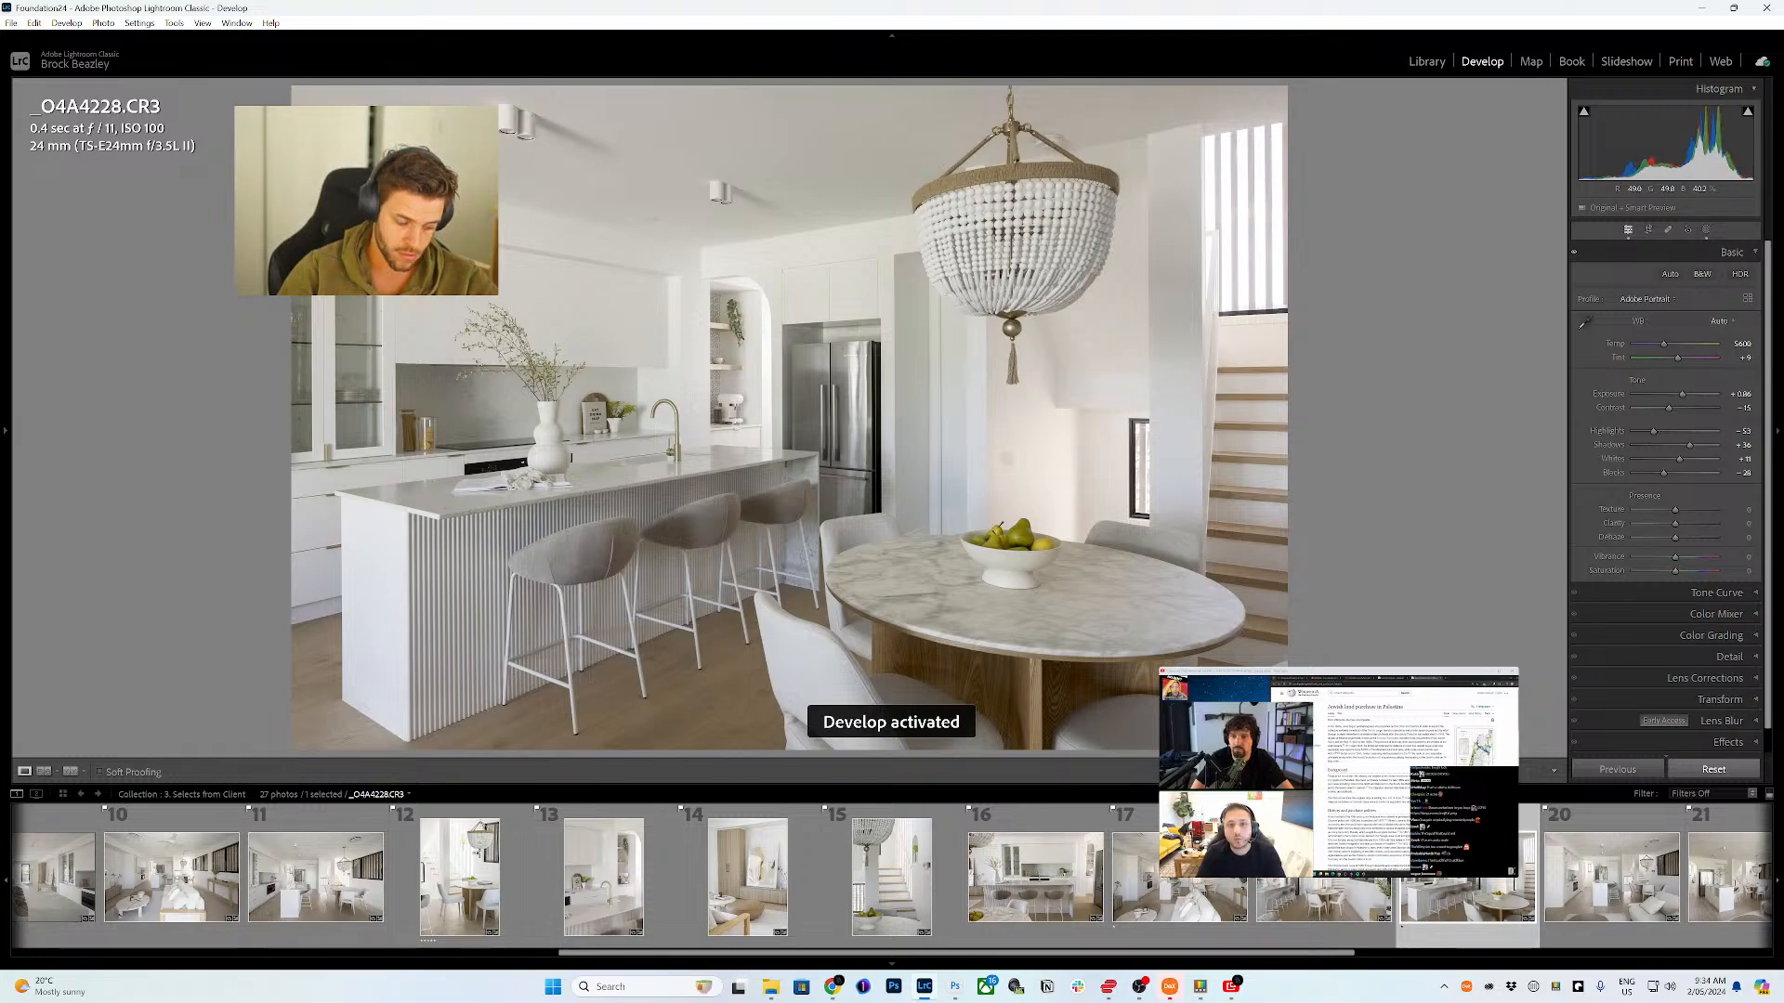
key("shift+w")
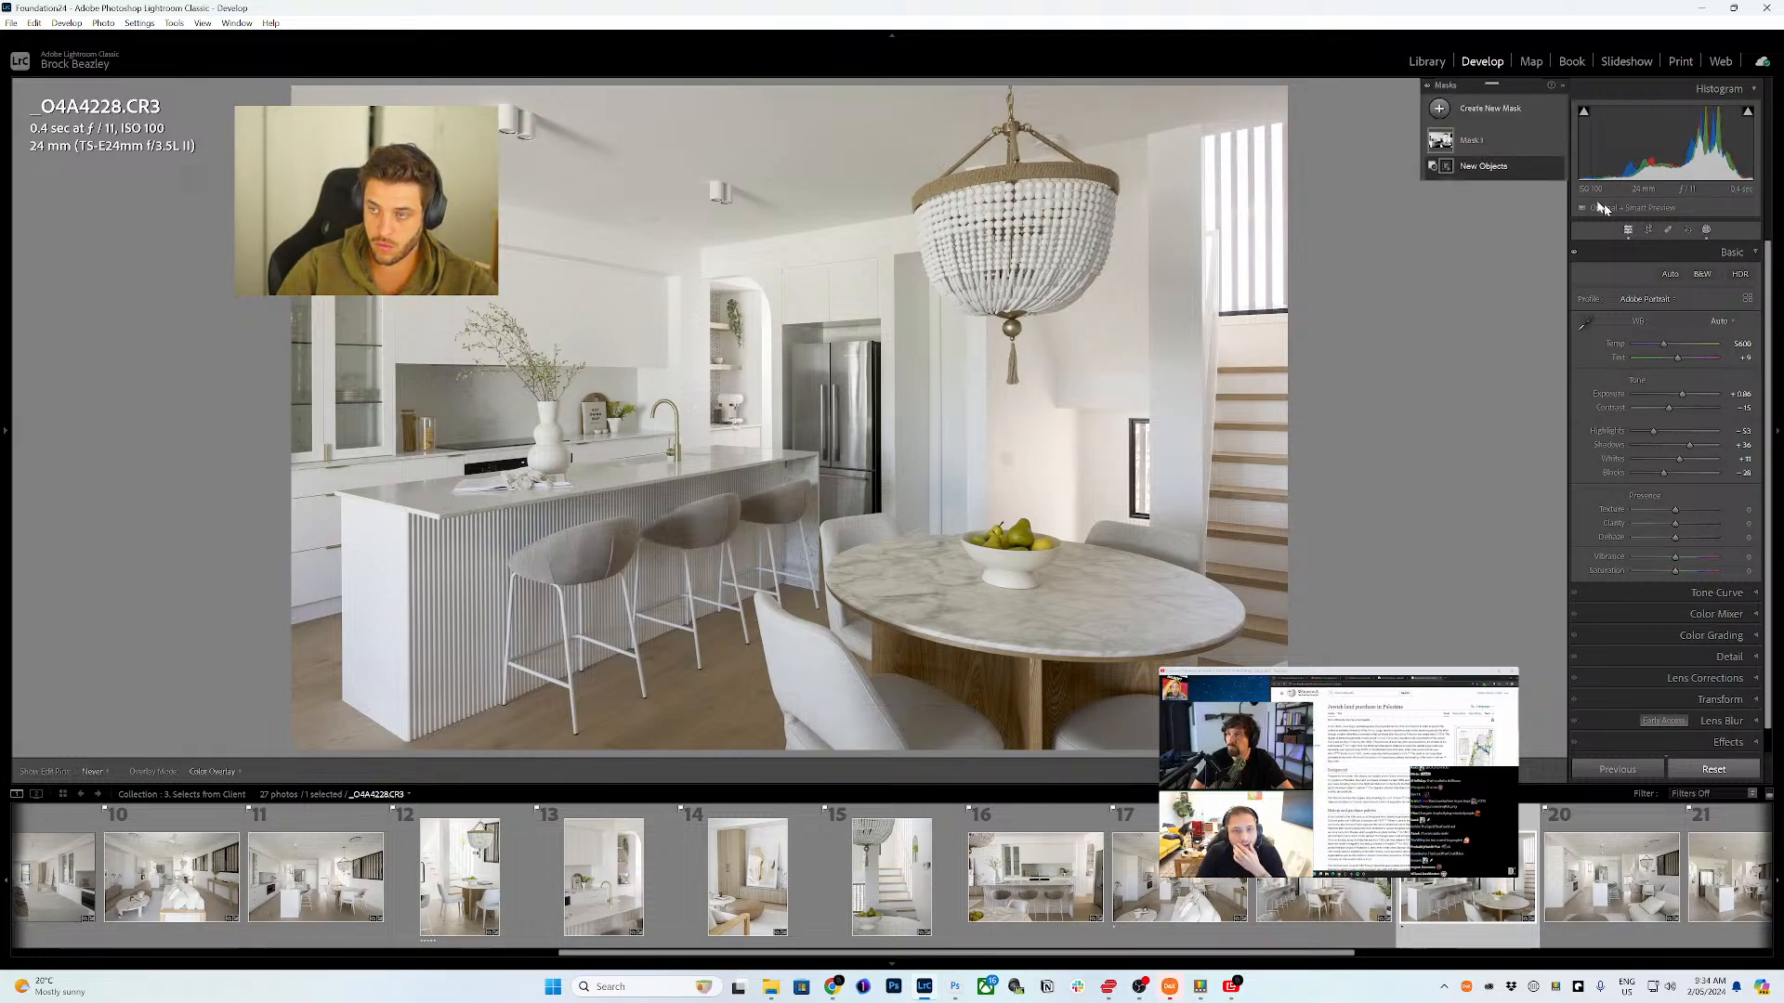
left_click(1484, 141)
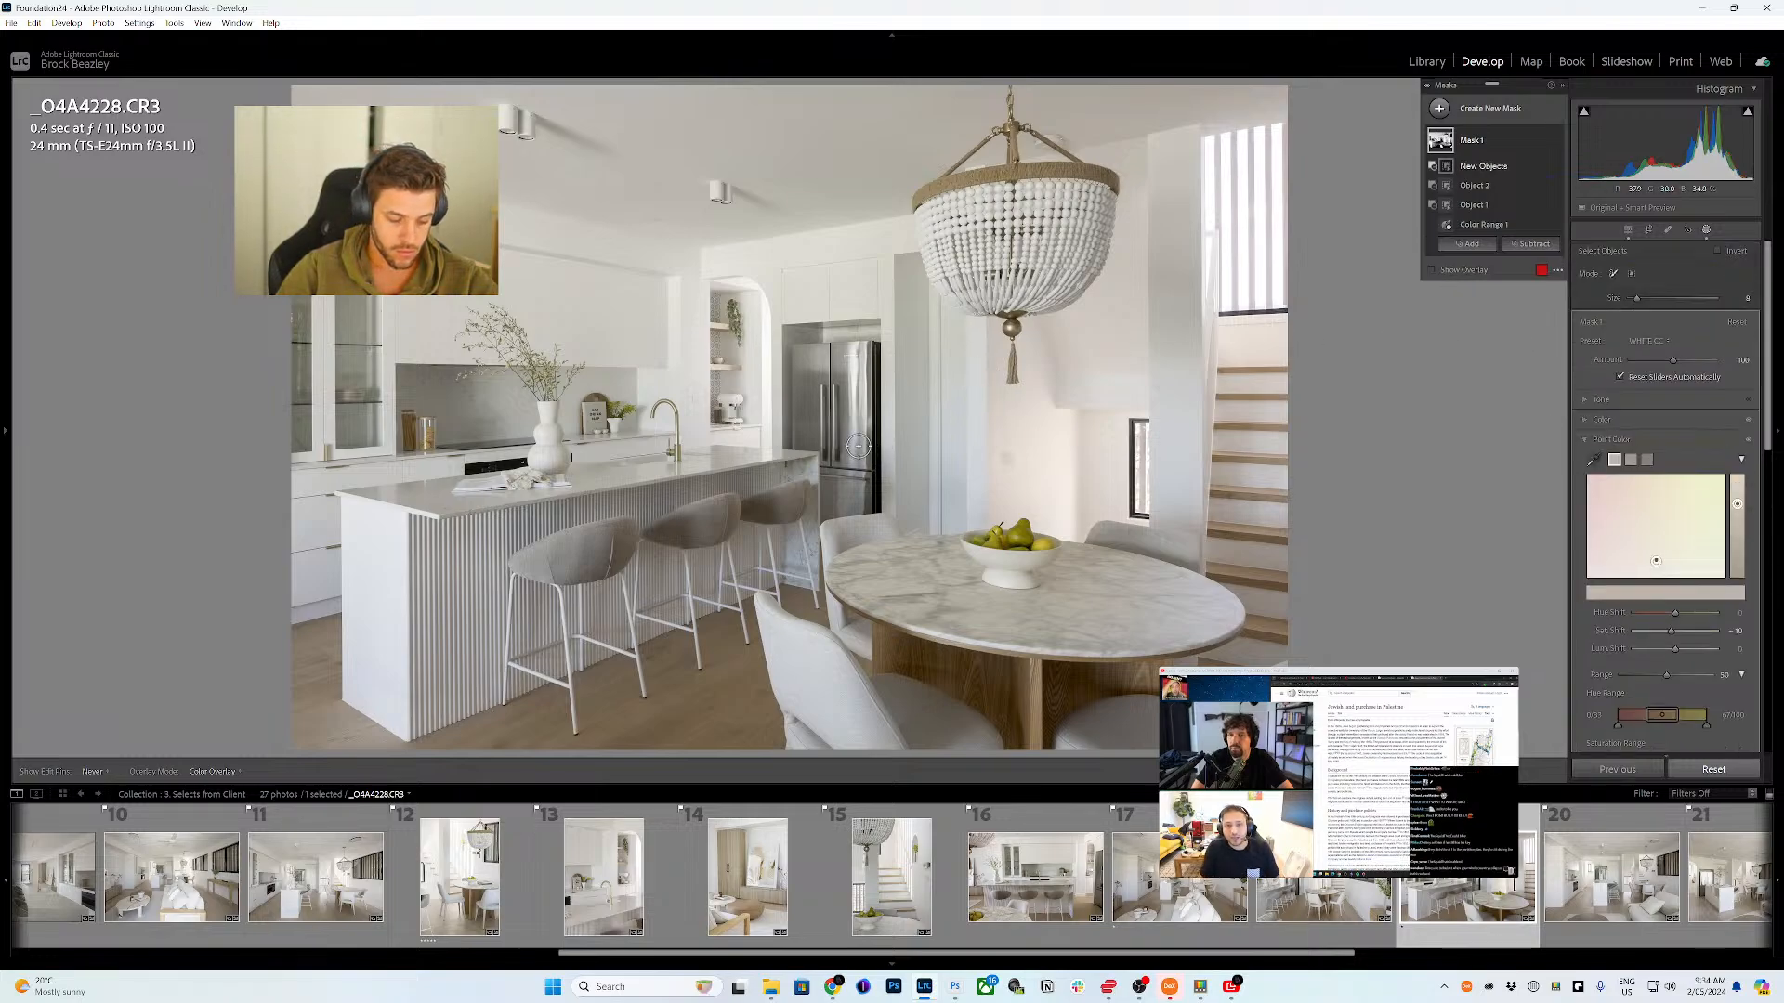
- Exclude the shelf, canister, stand mixer and dining table from Mask 1, then load _O4A4236
left_click_drag(725, 304, 748, 352)
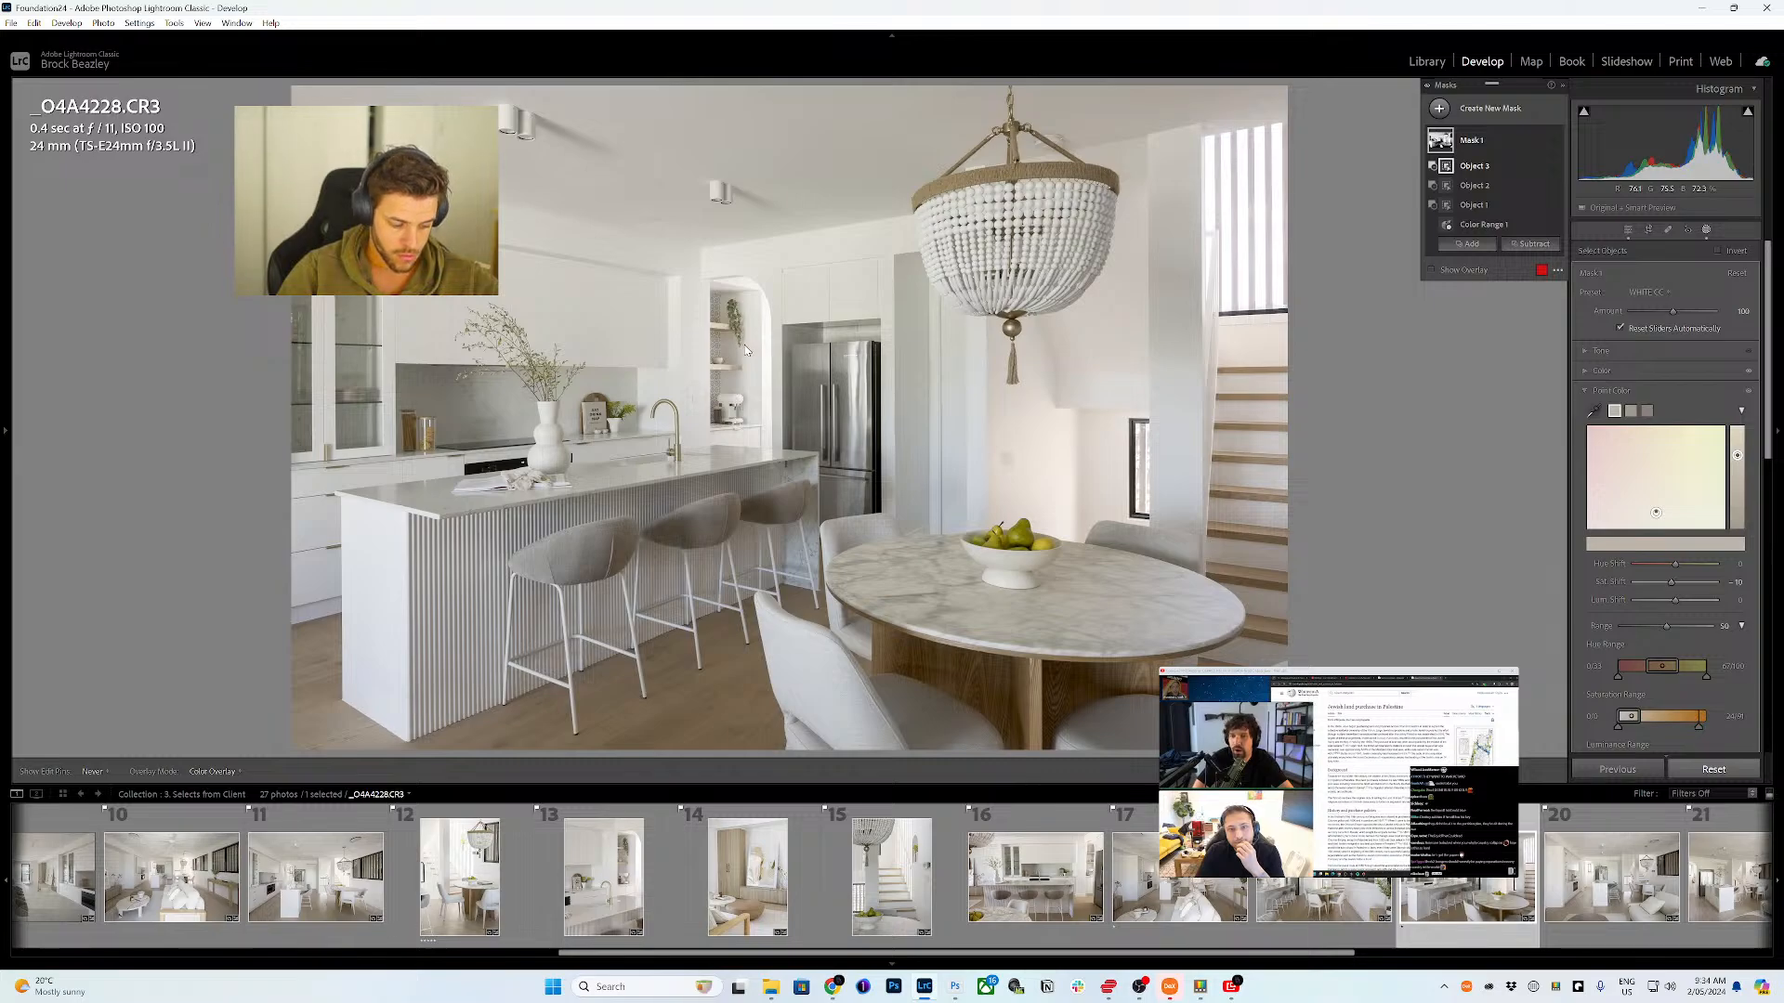
left_click_drag(427, 430, 433, 452)
key("bracketright")
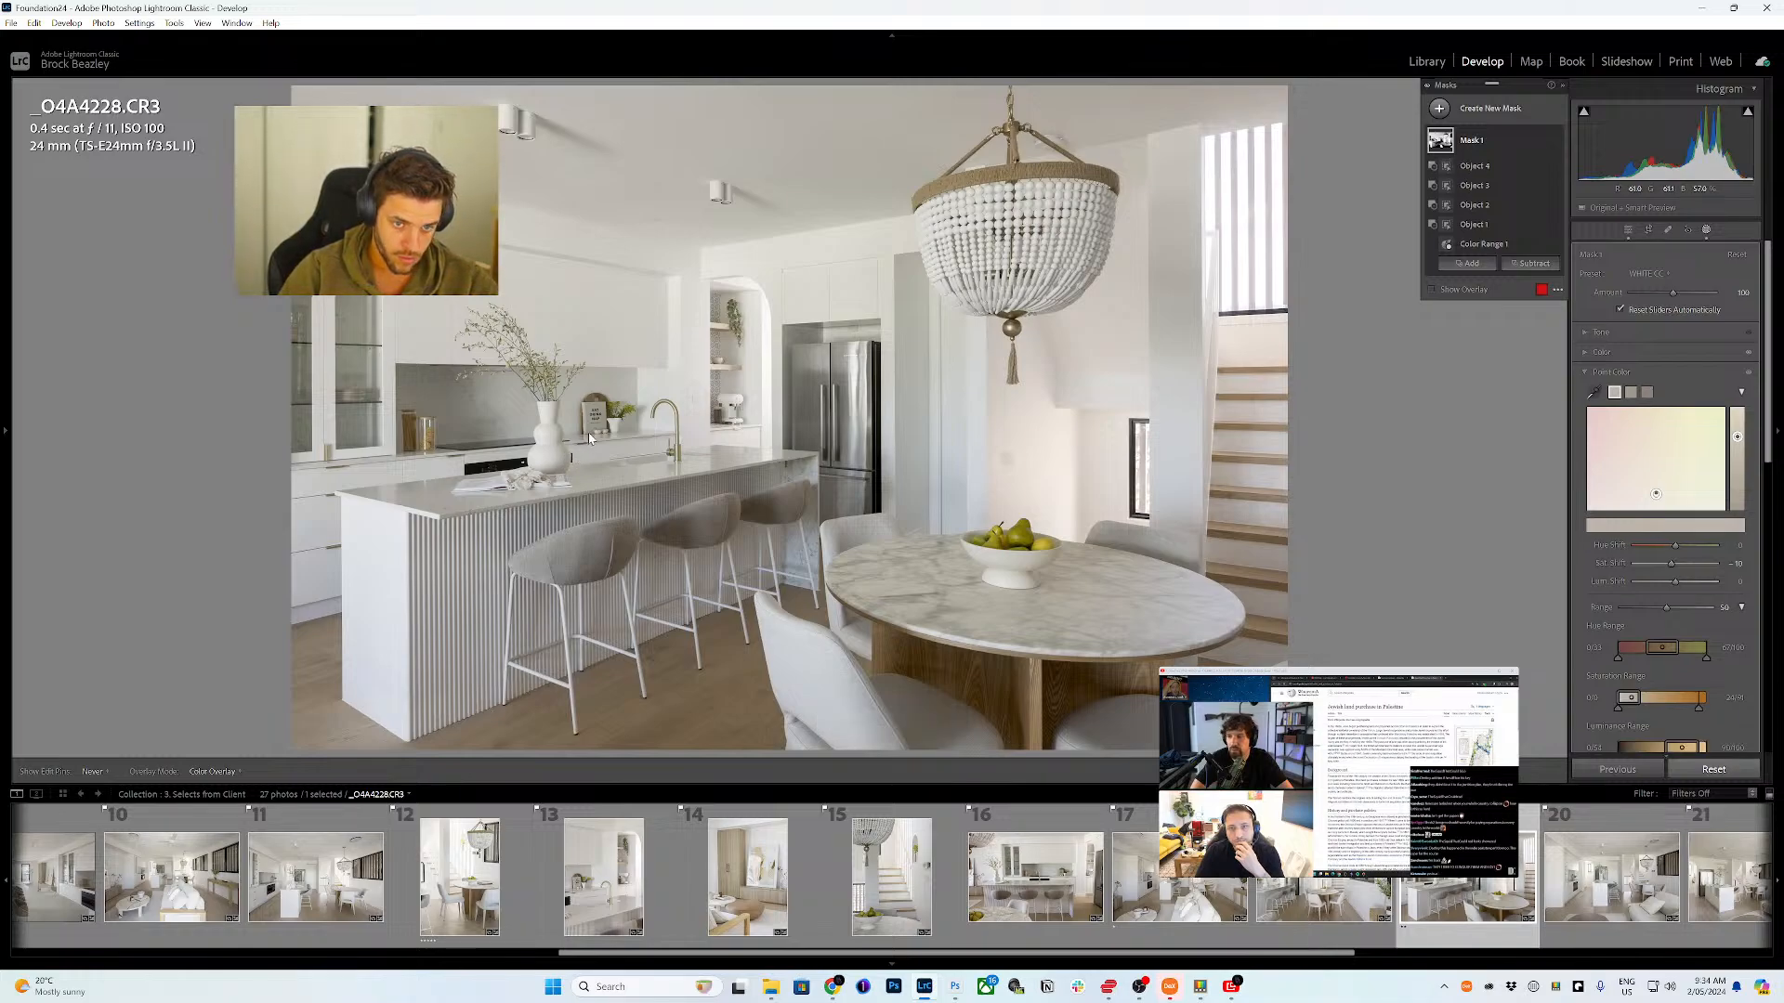
left_click_drag(613, 413, 587, 412)
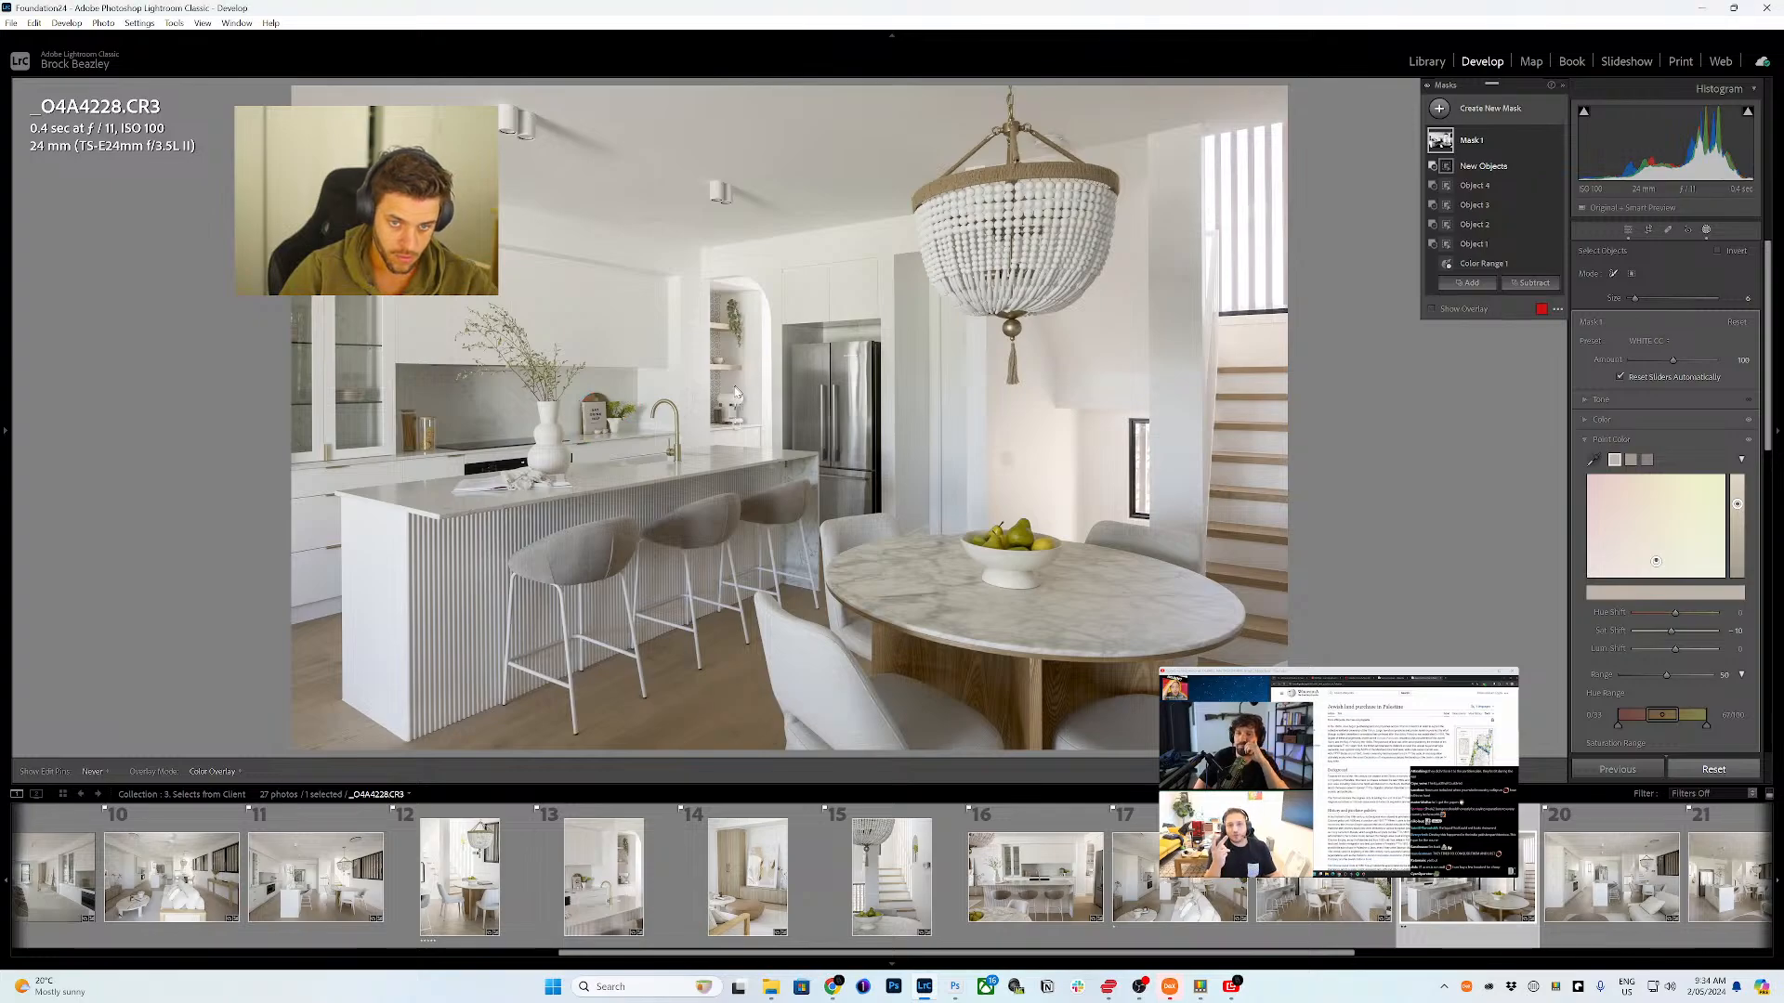
mouse_move(727, 409)
left_mouse_down()
mouse_move(669, 442)
mouse_move(677, 454)
left_mouse_up()
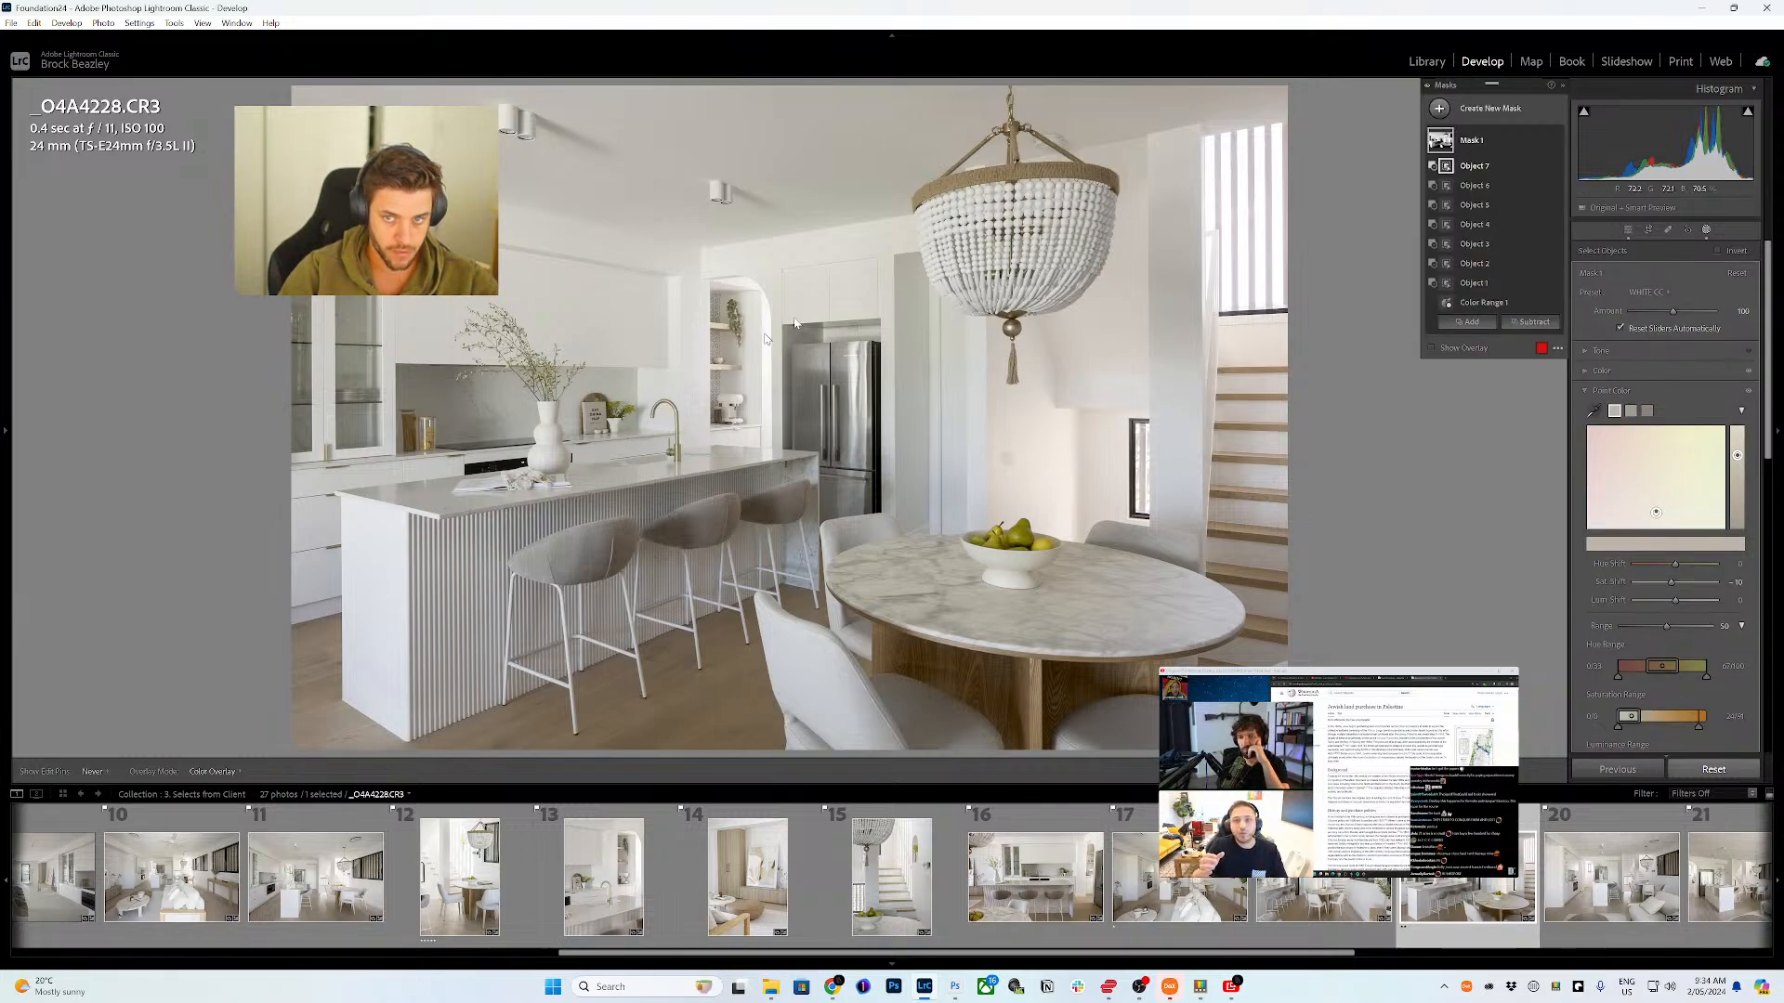
scroll(889, 662, "up", 3)
mouse_move(884, 641)
left_mouse_down()
mouse_move(955, 674)
mouse_move(1015, 677)
mouse_move(1036, 746)
mouse_move(1044, 671)
mouse_move(1054, 693)
mouse_move(1152, 664)
left_mouse_up()
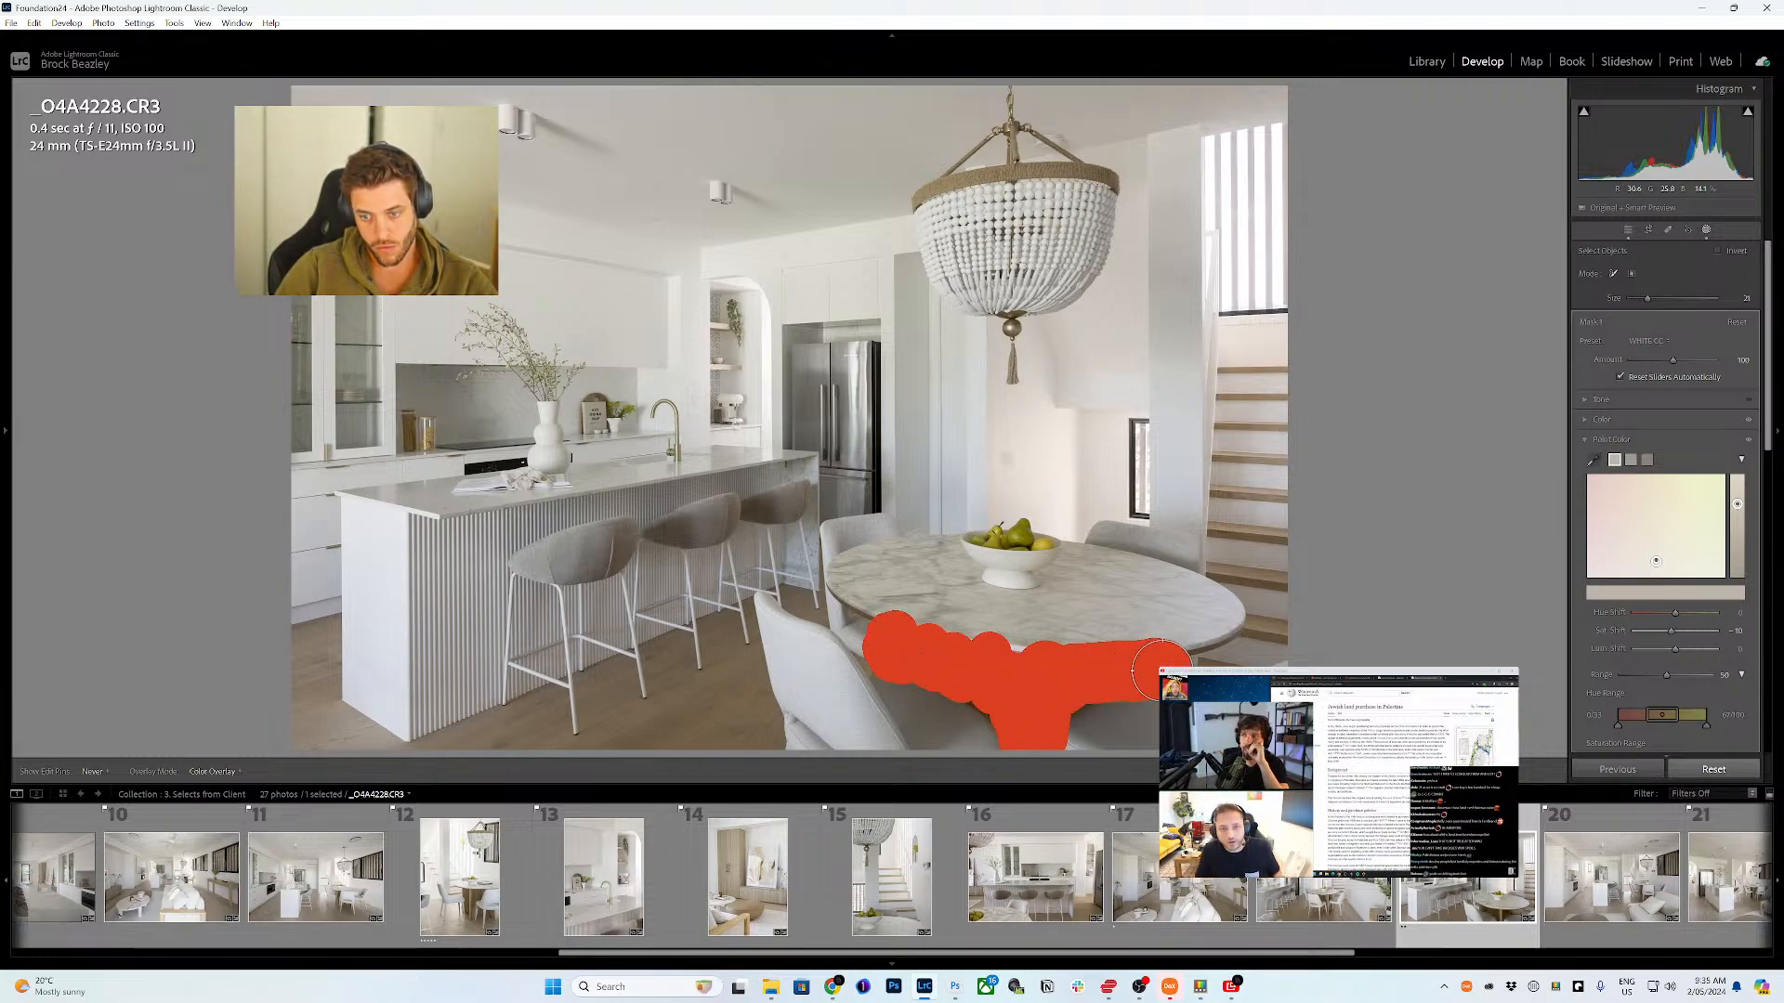
left_click(1610, 897)
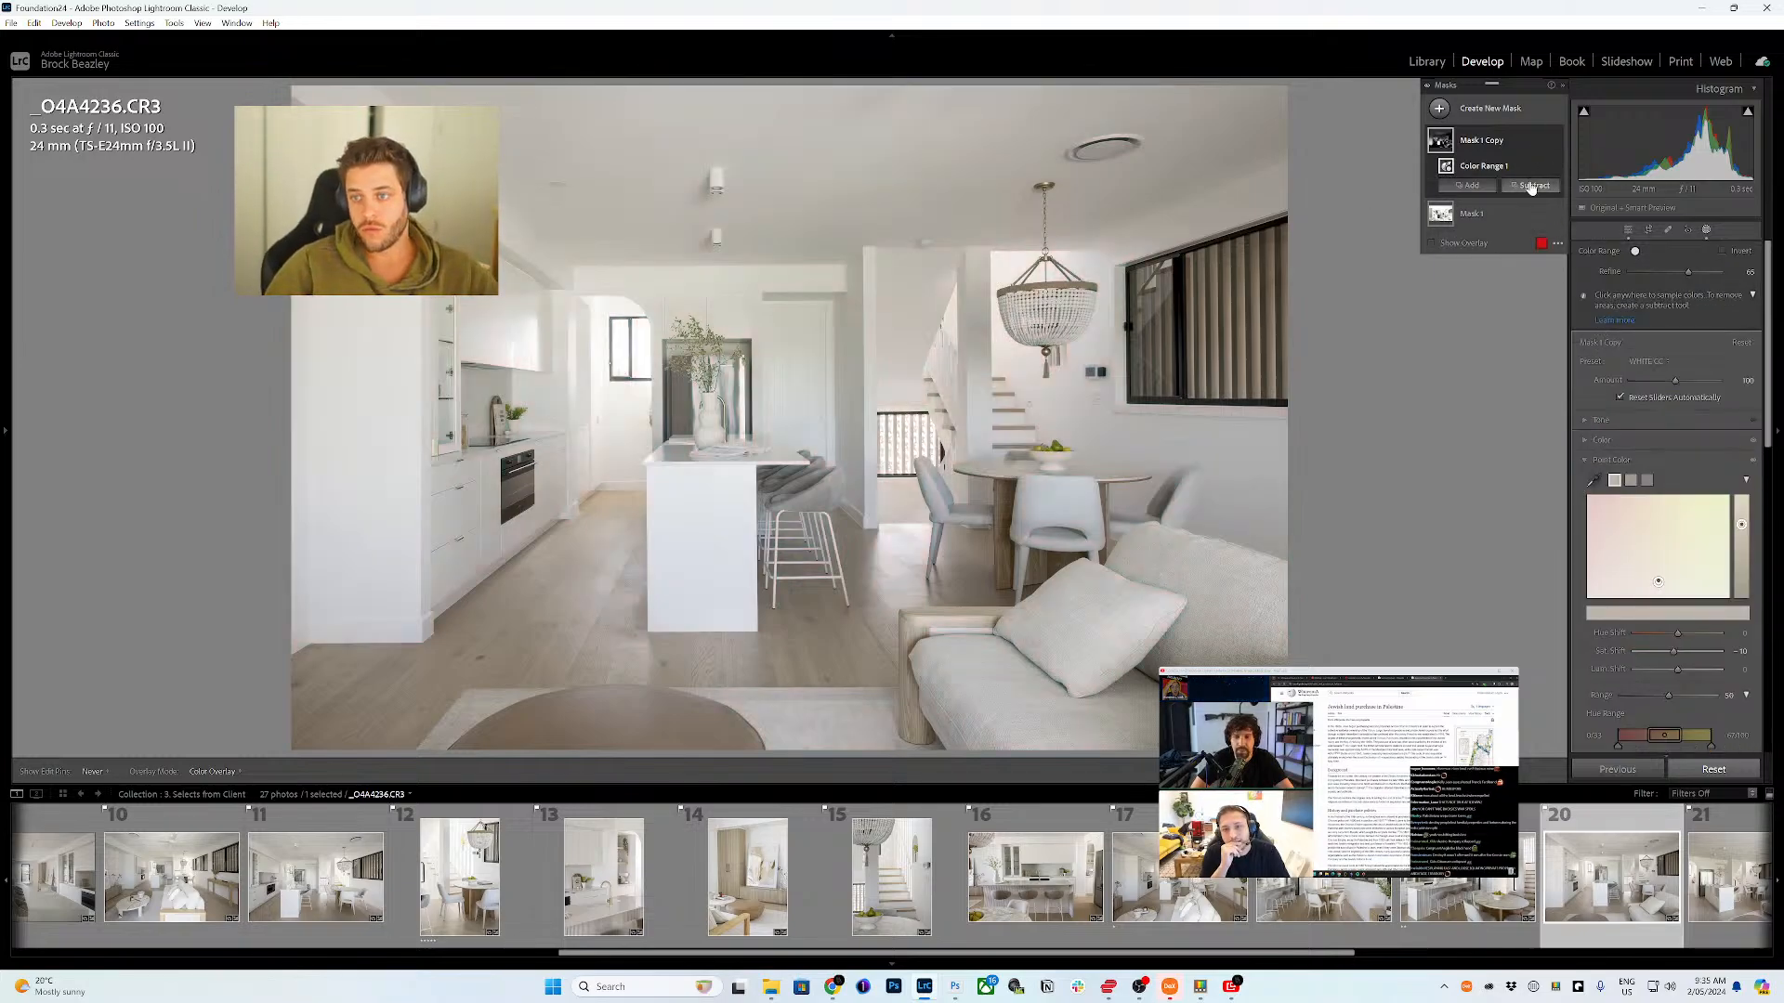
- Delete Mask 1 Copy from _O4A4236 through its right-click menu
right_click(1546, 145)
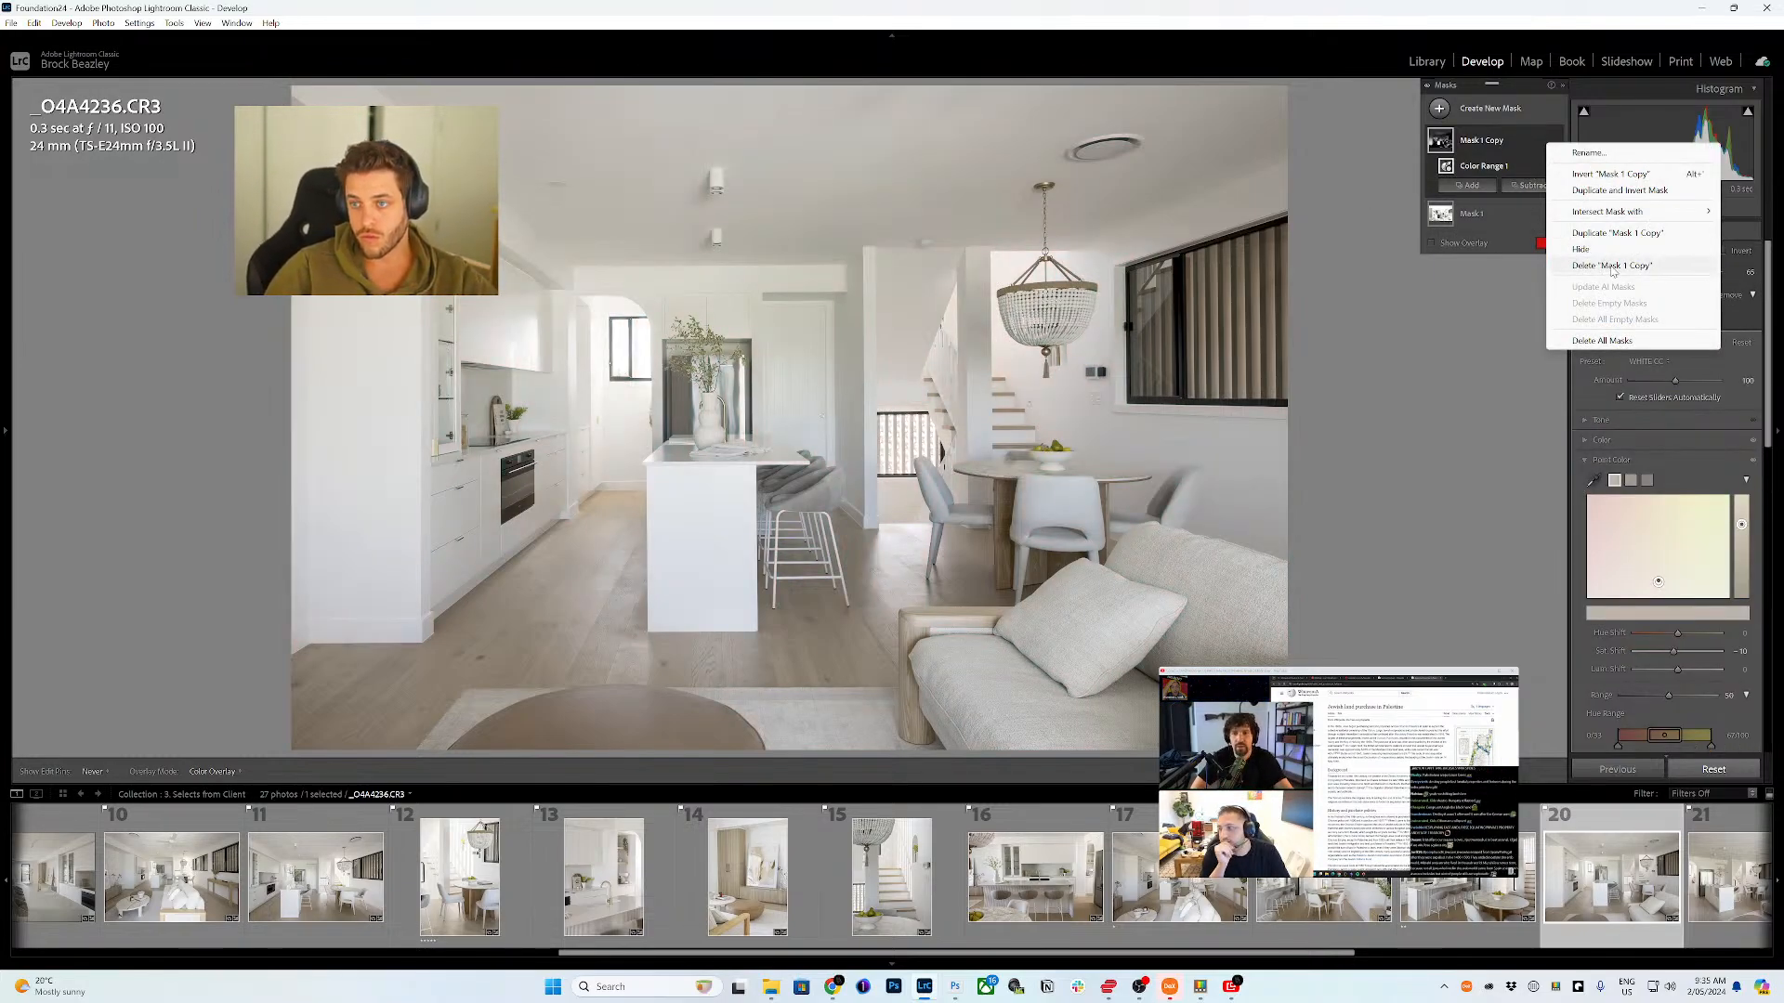
left_click(1609, 266)
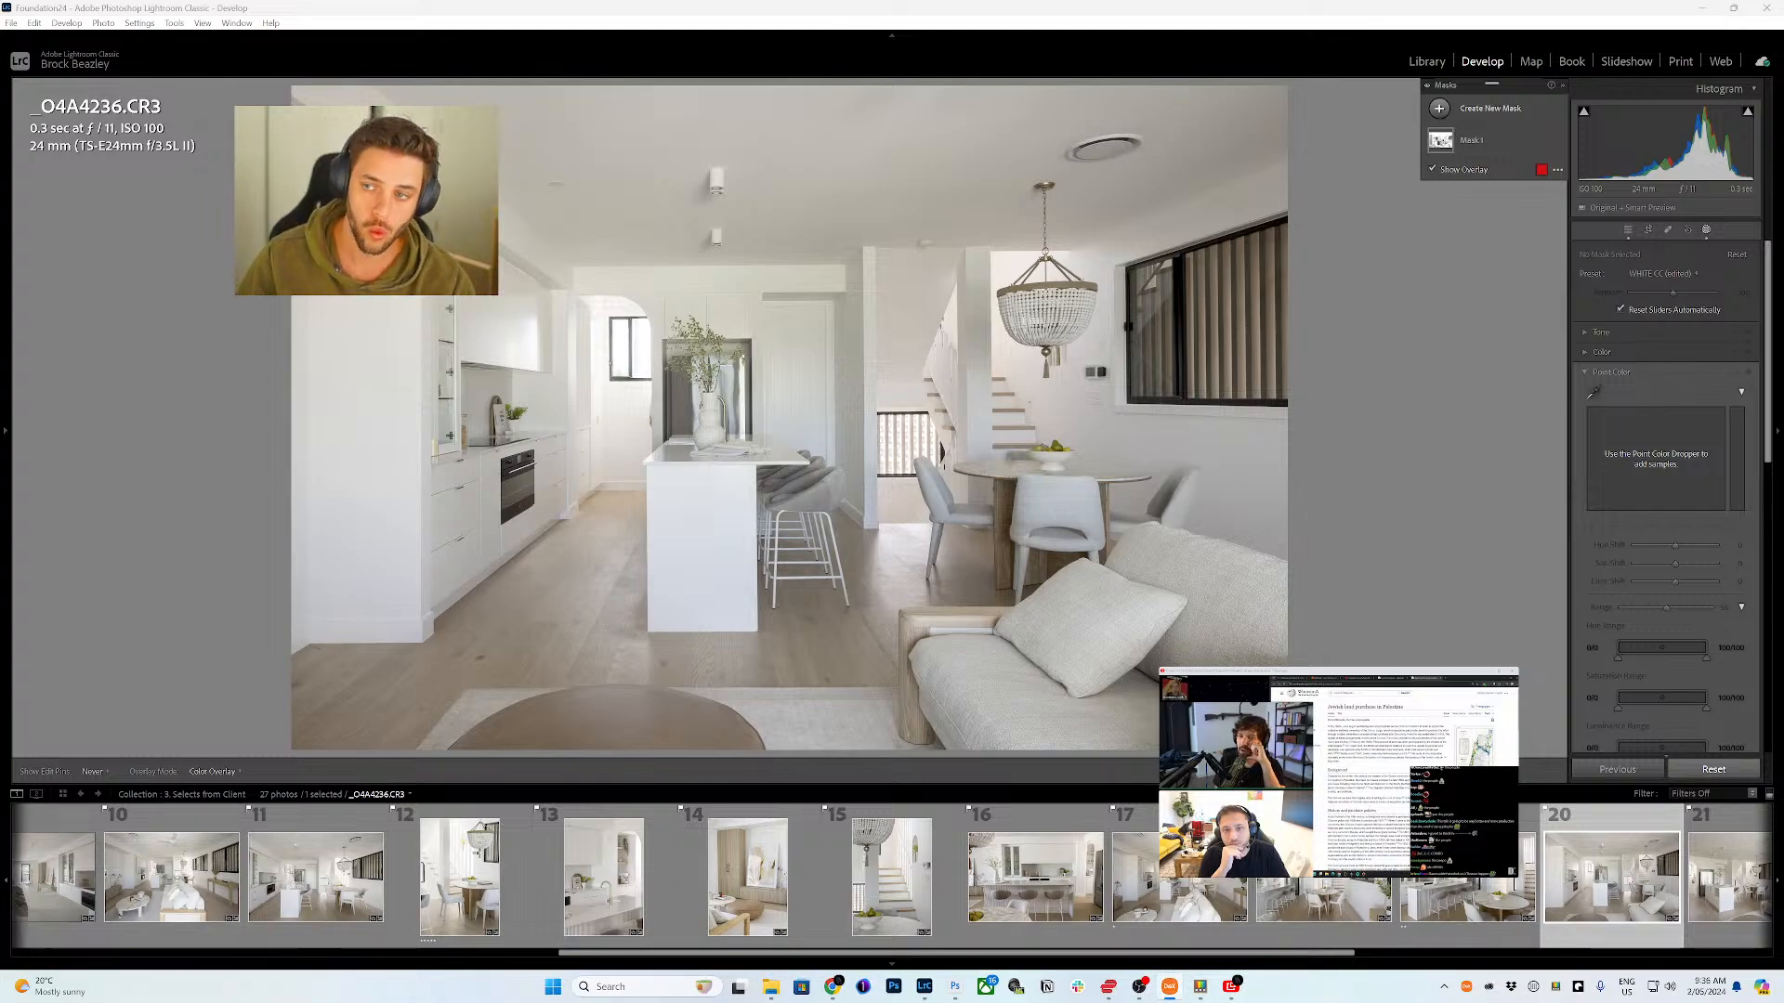
- Subtract the plant, dining table and chandelier from Mask 1 as object selections
left_click(1466, 139)
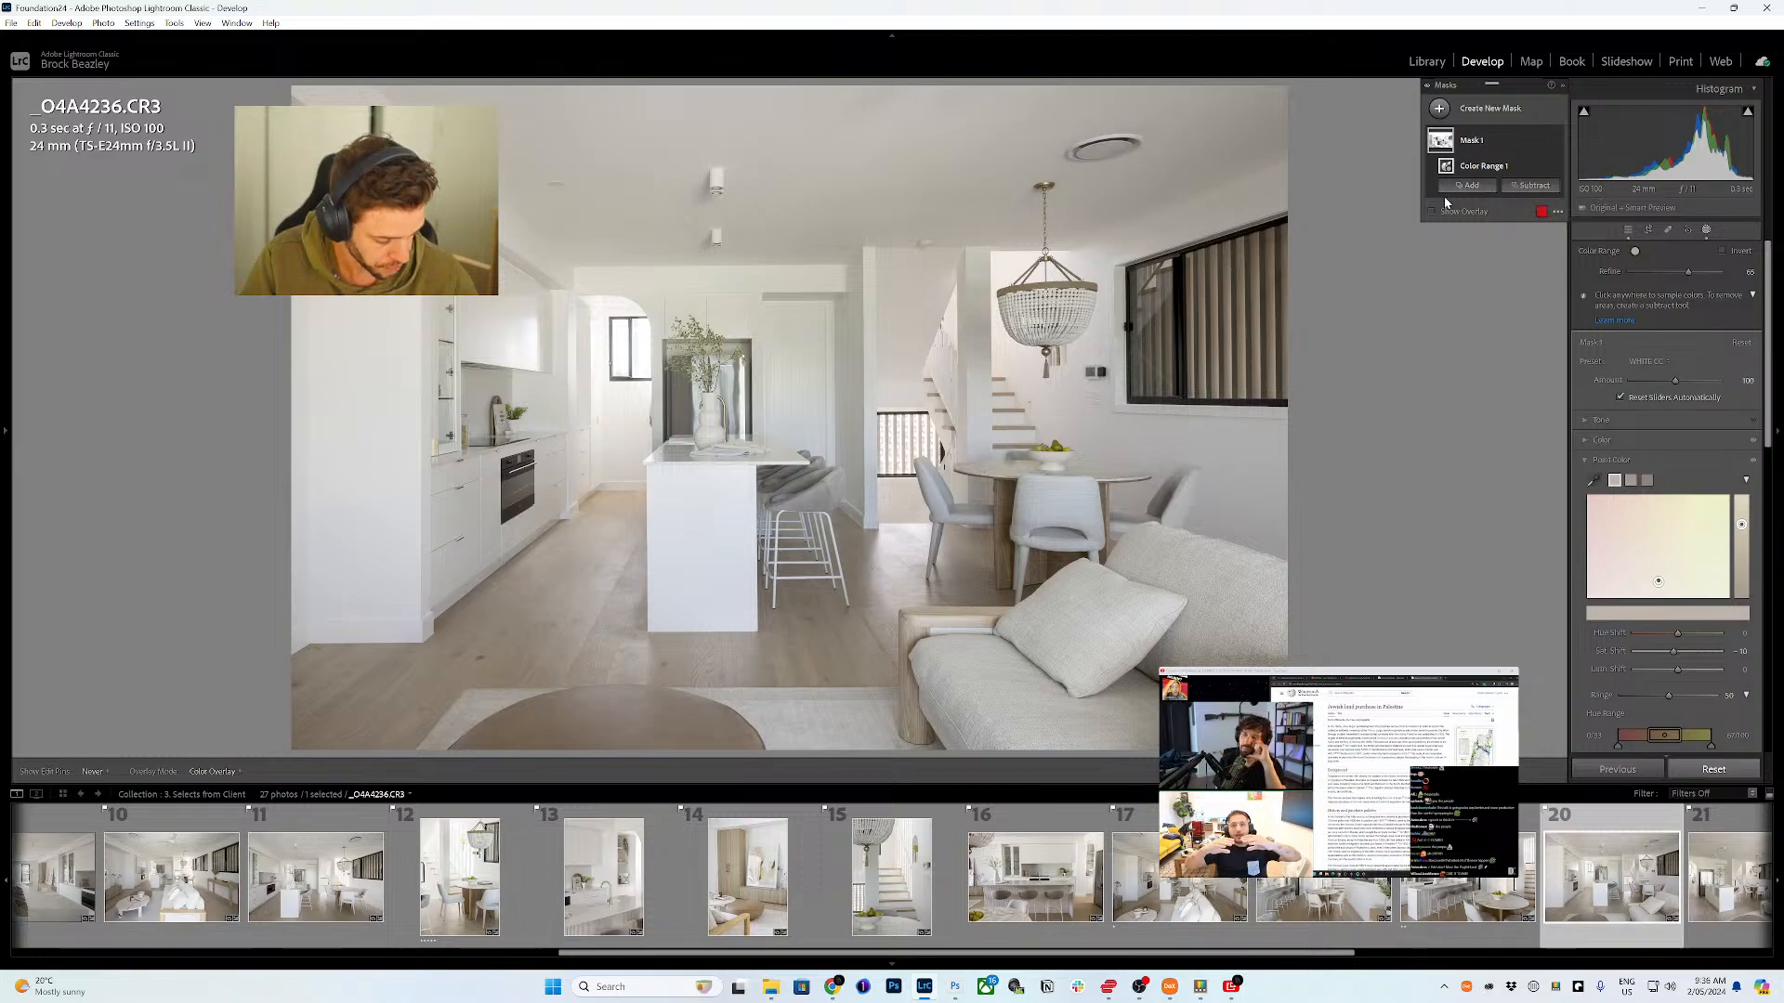
key("alt+o")
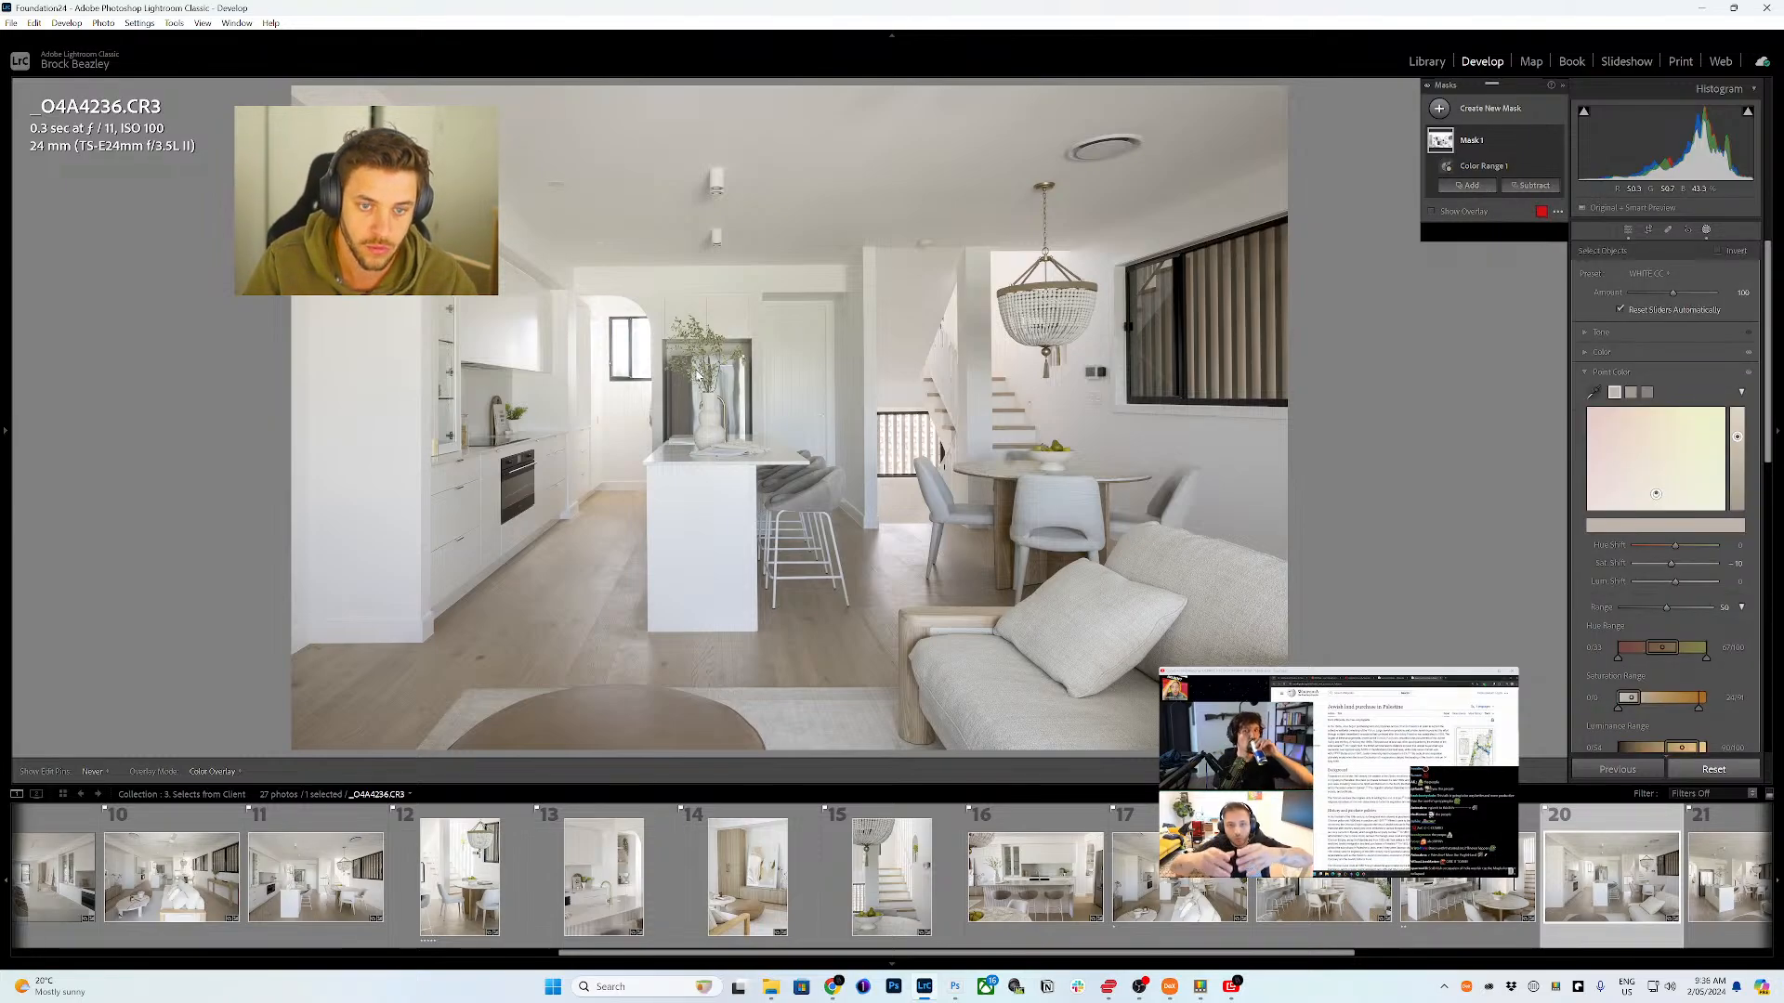
scroll(704, 375, "down", 5)
mouse_move(707, 374)
left_mouse_down()
mouse_move(679, 332)
mouse_move(680, 351)
mouse_move(692, 325)
mouse_move(739, 358)
left_mouse_up()
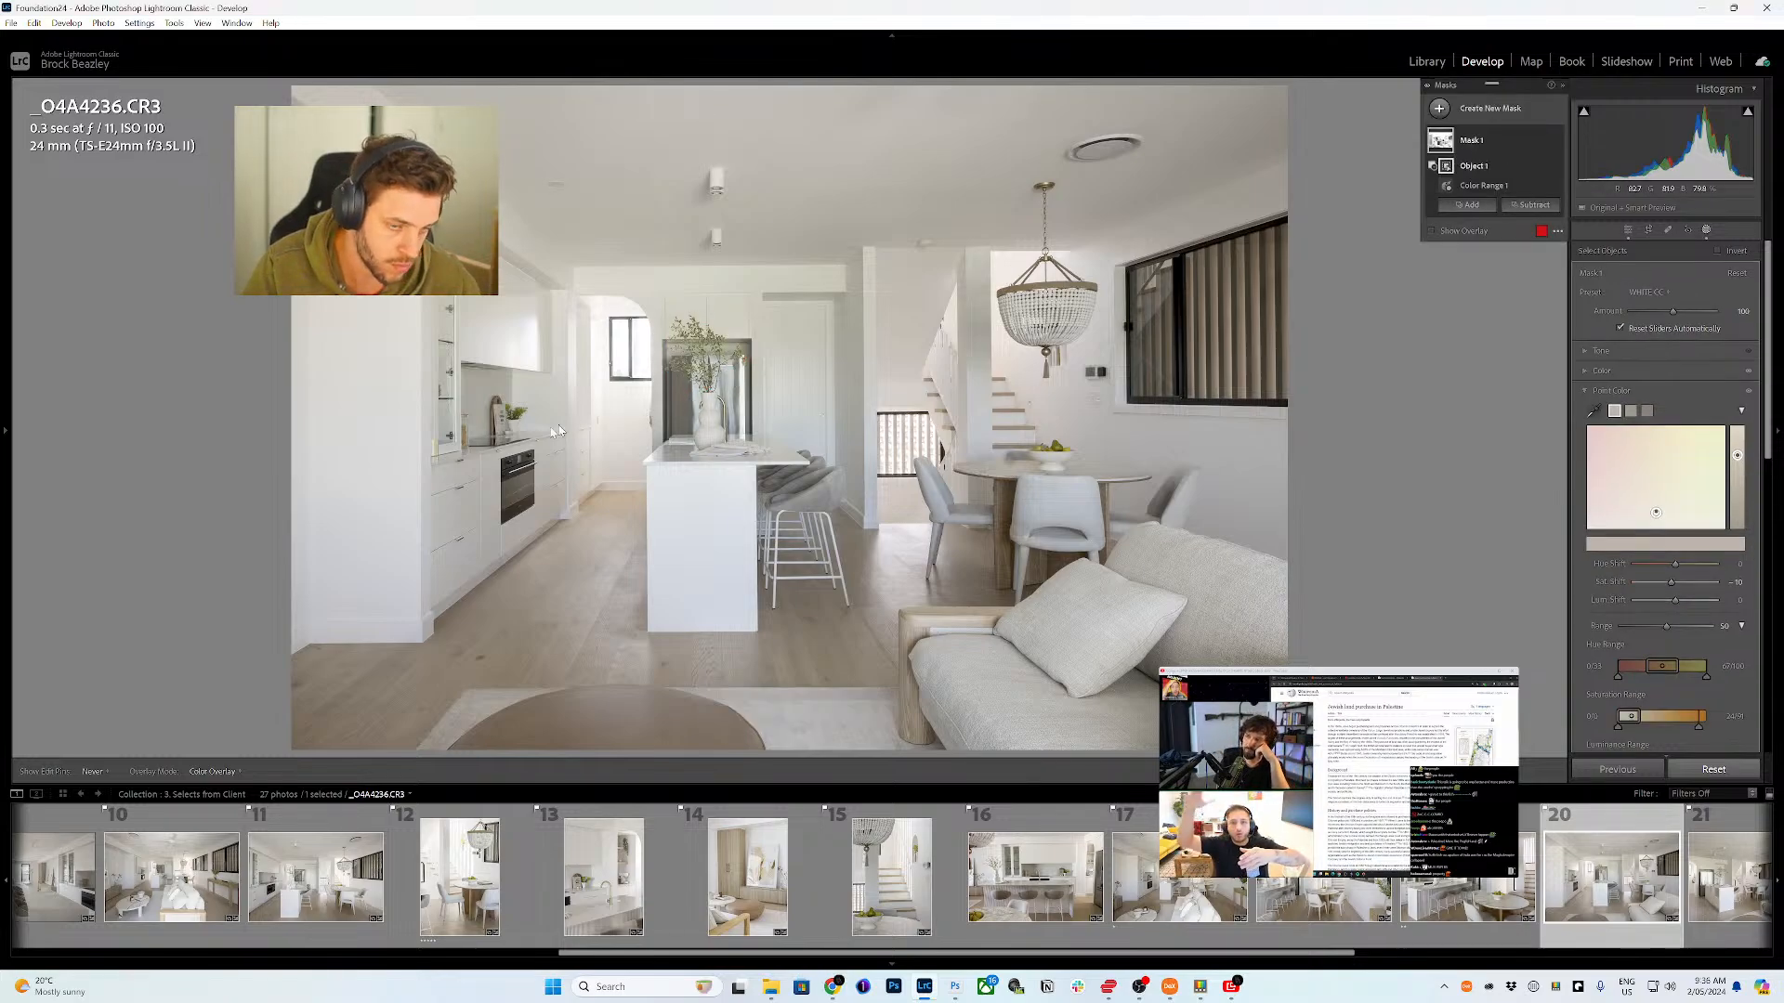
left_click_drag(514, 419, 464, 423)
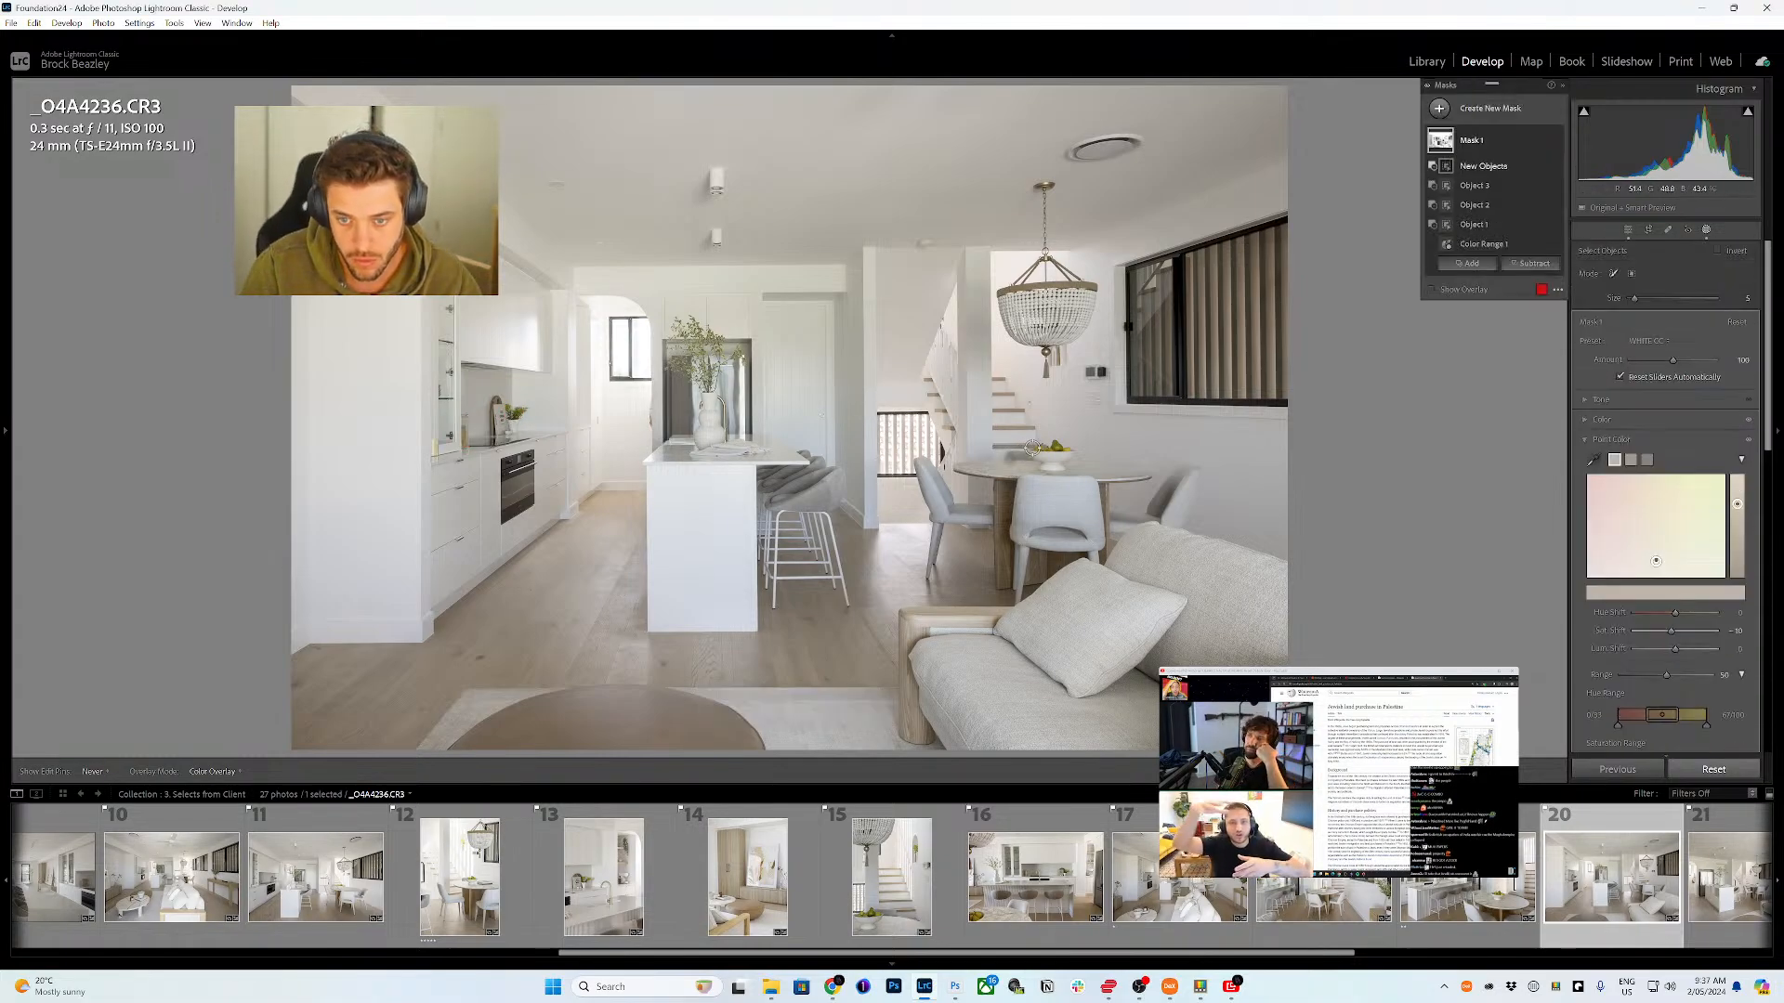
mouse_move(1012, 447)
left_mouse_down()
mouse_move(1058, 446)
mouse_move(1033, 451)
left_mouse_up()
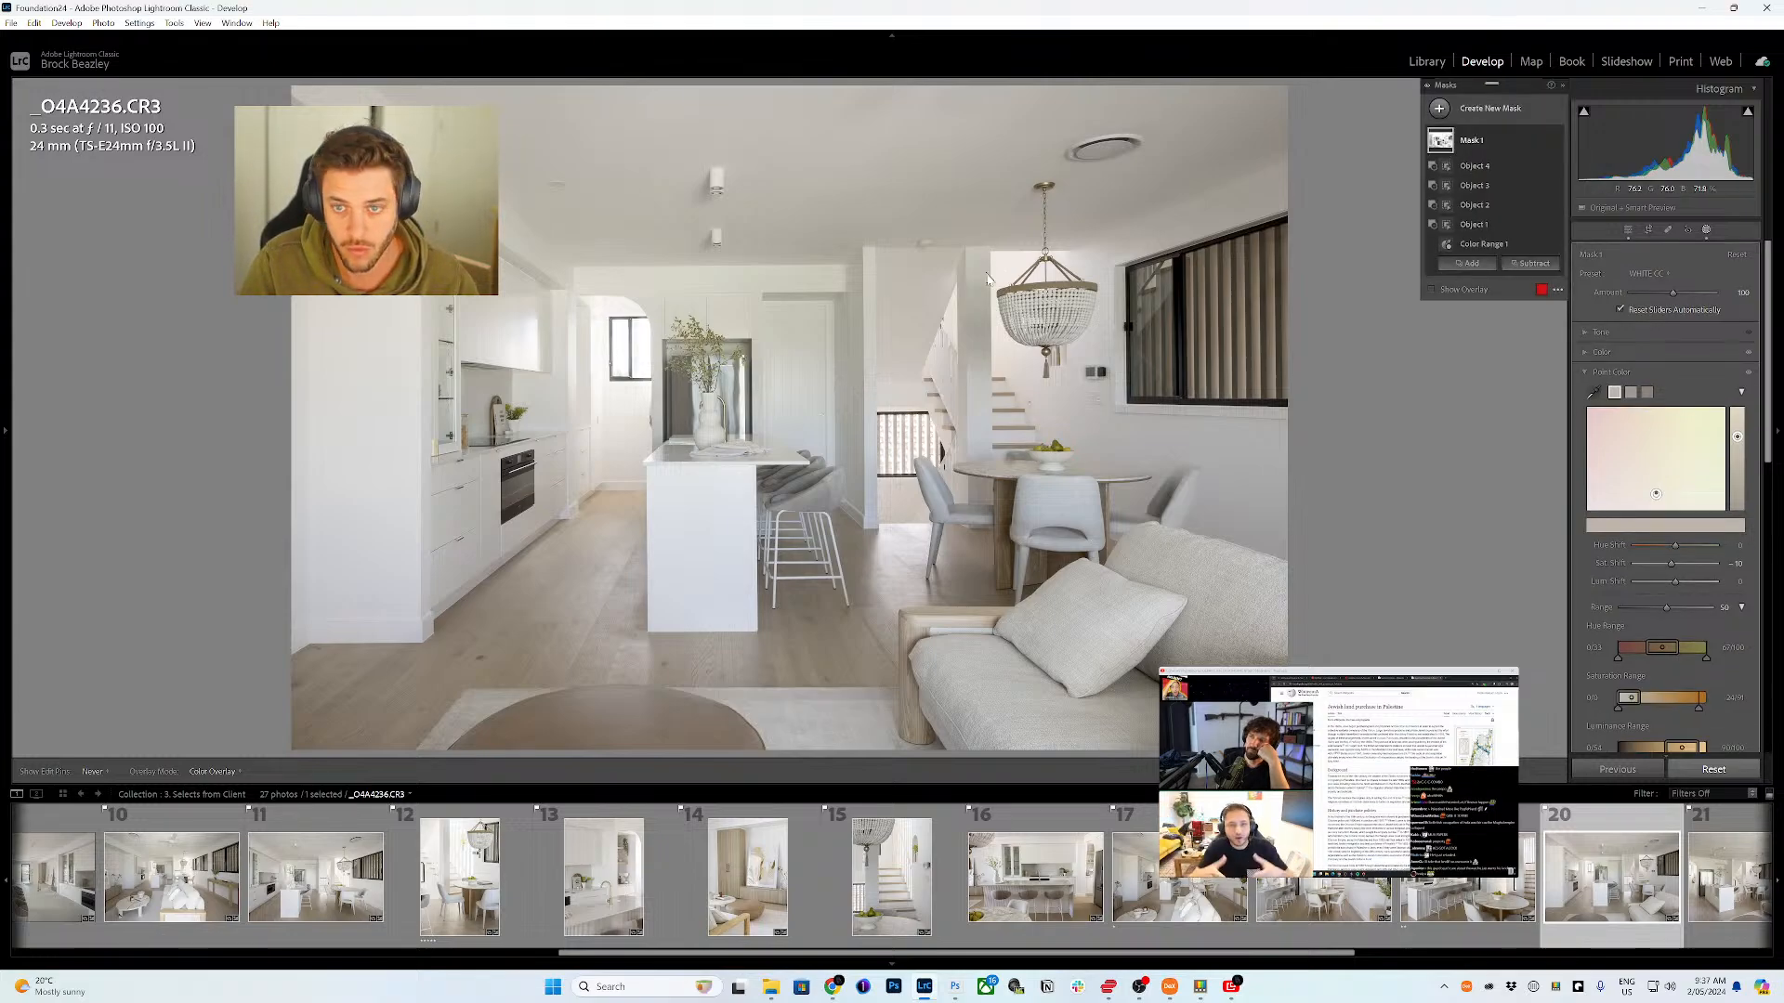
mouse_move(996, 290)
left_mouse_down()
mouse_move(1090, 286)
mouse_move(1048, 260)
mouse_move(1049, 280)
mouse_move(1043, 261)
mouse_move(1025, 277)
mouse_move(1048, 254)
mouse_move(1047, 186)
left_mouse_up()
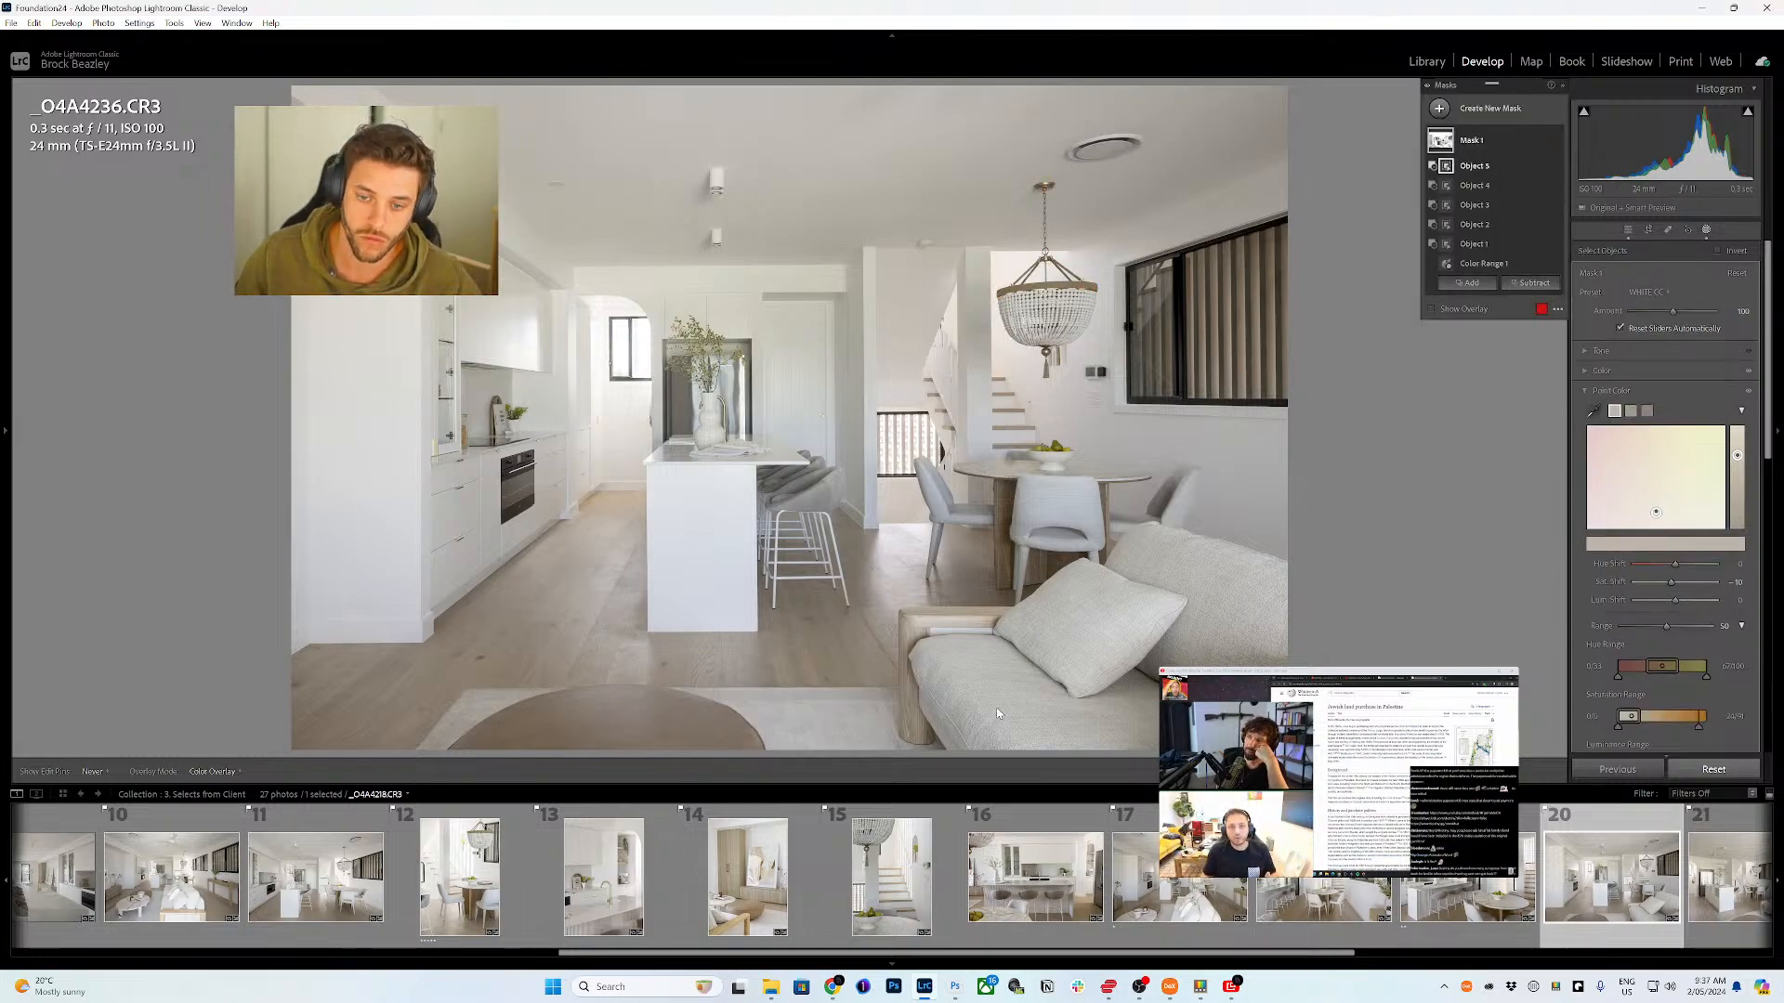
- Exclude the floor areas, stool, chairs and table leg from Mask 1, then close masking
key("Return")
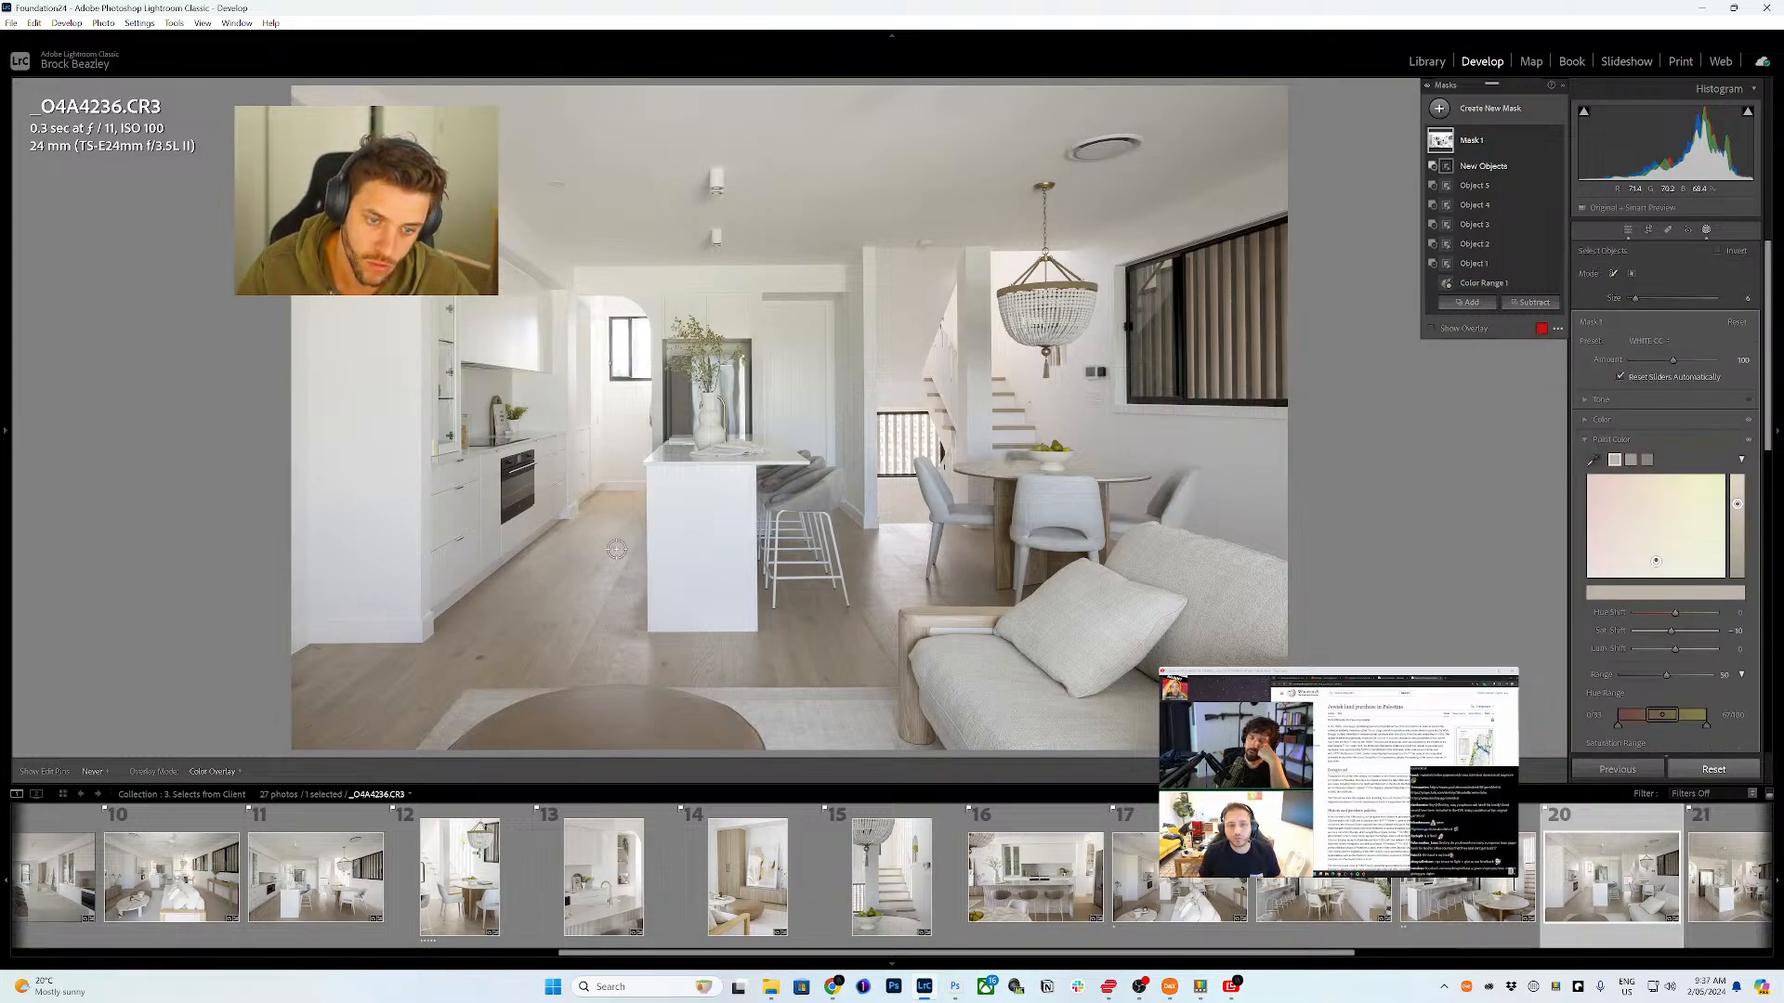
scroll(320, 729, "up", 8)
mouse_move(315, 733)
left_mouse_down()
mouse_move(309, 680)
mouse_move(415, 661)
mouse_move(349, 713)
mouse_move(385, 715)
mouse_move(390, 742)
mouse_move(456, 644)
mouse_move(622, 509)
mouse_move(639, 661)
mouse_move(498, 672)
mouse_move(541, 658)
mouse_move(587, 585)
mouse_move(542, 635)
mouse_move(771, 644)
mouse_move(635, 673)
mouse_move(888, 666)
mouse_move(783, 604)
mouse_move(785, 630)
mouse_move(785, 529)
mouse_move(850, 535)
mouse_move(882, 572)
mouse_move(883, 542)
mouse_move(906, 535)
mouse_move(887, 625)
mouse_move(855, 582)
mouse_move(822, 575)
mouse_move(804, 615)
mouse_move(855, 624)
mouse_move(931, 598)
mouse_move(950, 539)
mouse_move(987, 537)
mouse_move(1004, 597)
mouse_move(917, 604)
mouse_move(971, 590)
left_mouse_up()
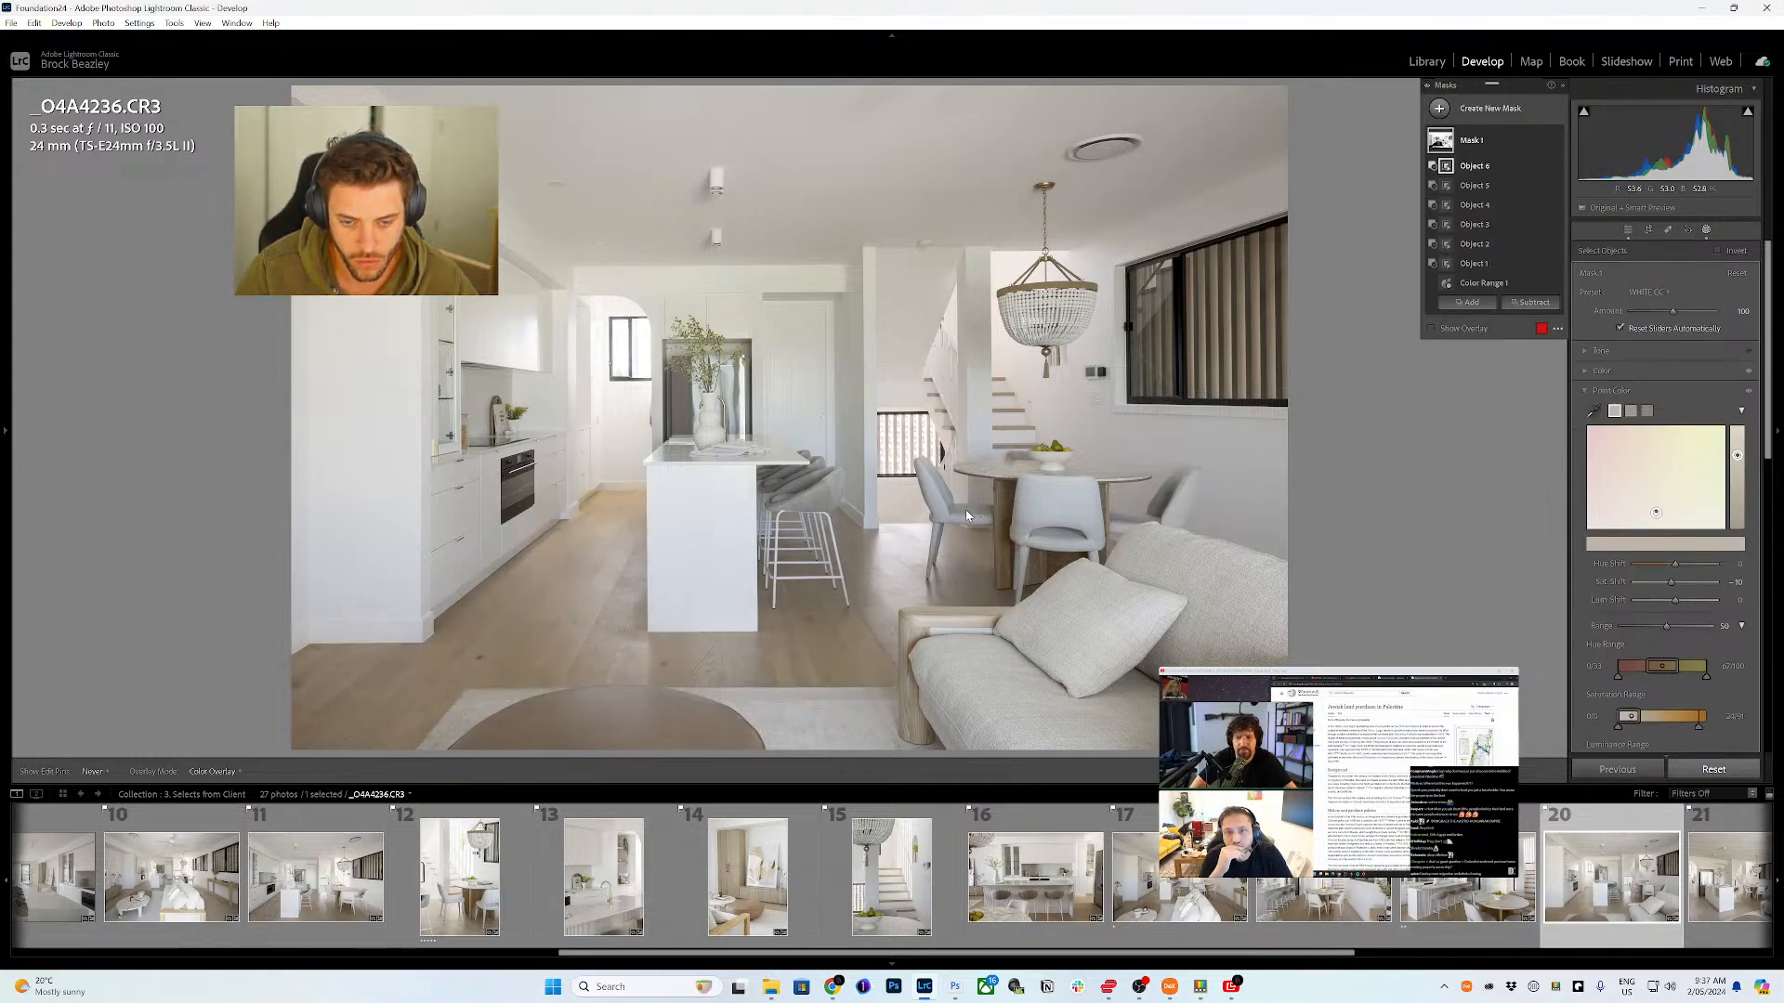
key("o")
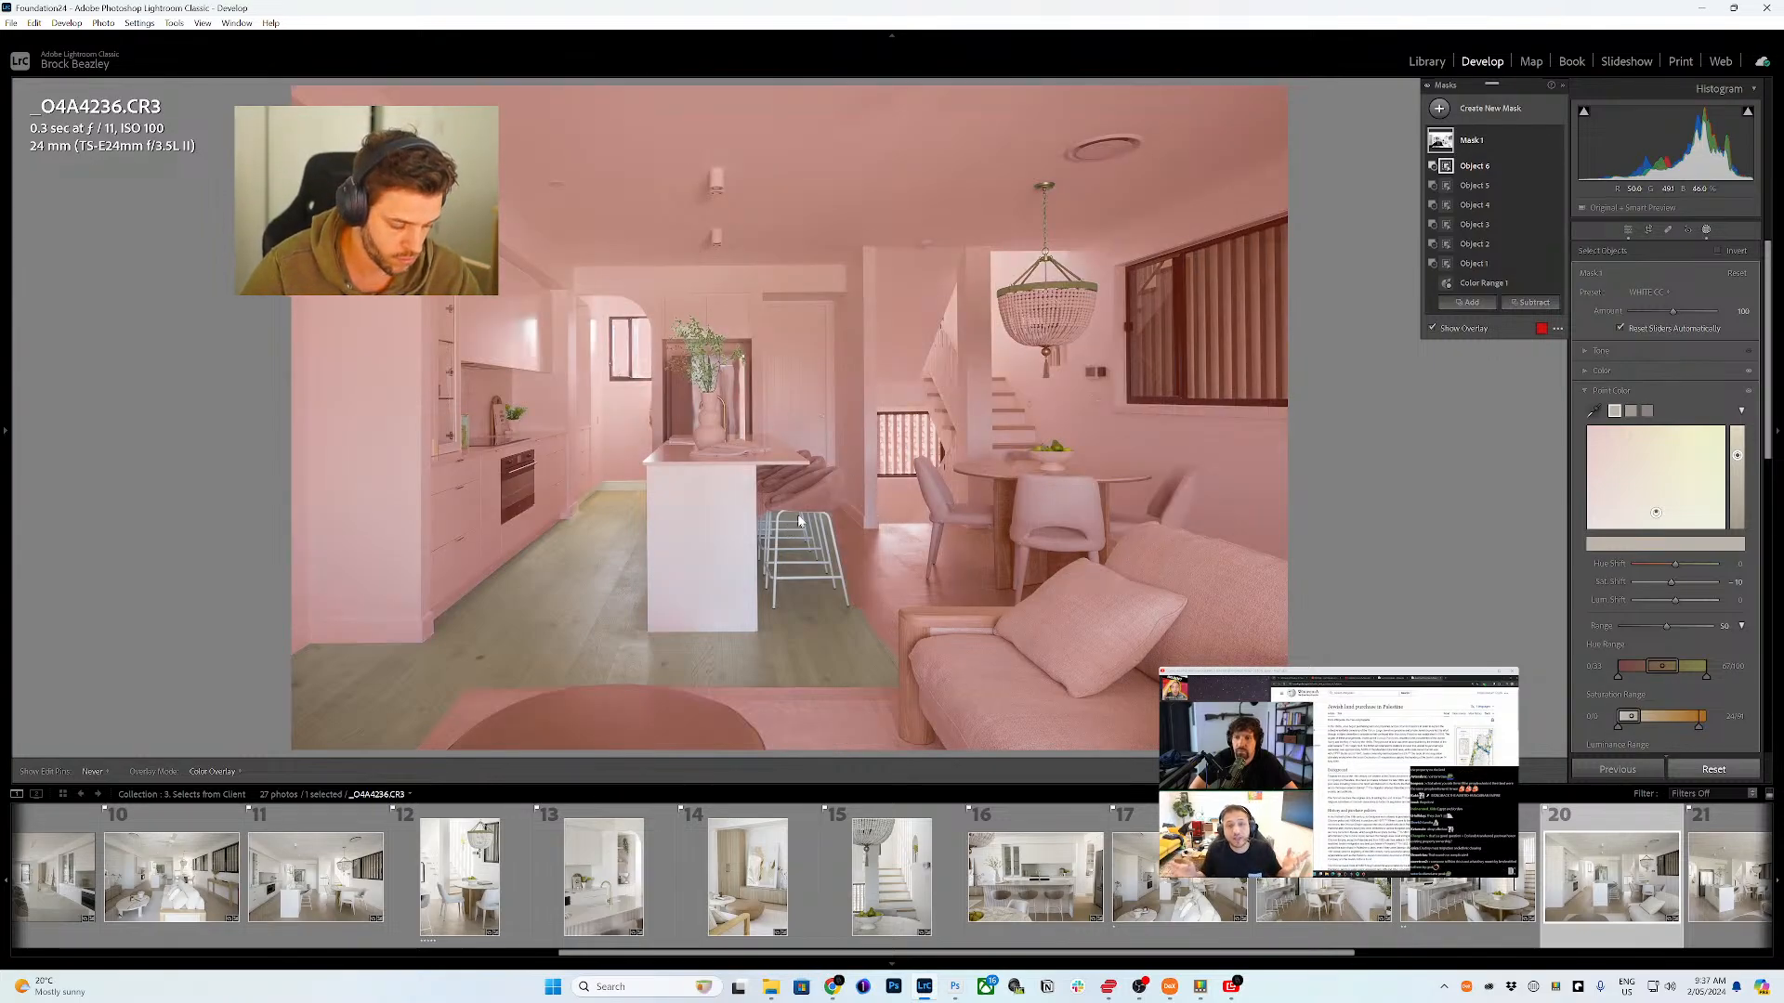
key("shift")
mouse_move(851, 567)
left_mouse_down()
mouse_move(833, 531)
mouse_move(880, 648)
mouse_move(897, 625)
mouse_move(878, 540)
mouse_move(965, 529)
mouse_move(1009, 593)
mouse_move(894, 580)
mouse_move(908, 554)
mouse_move(956, 576)
left_mouse_up()
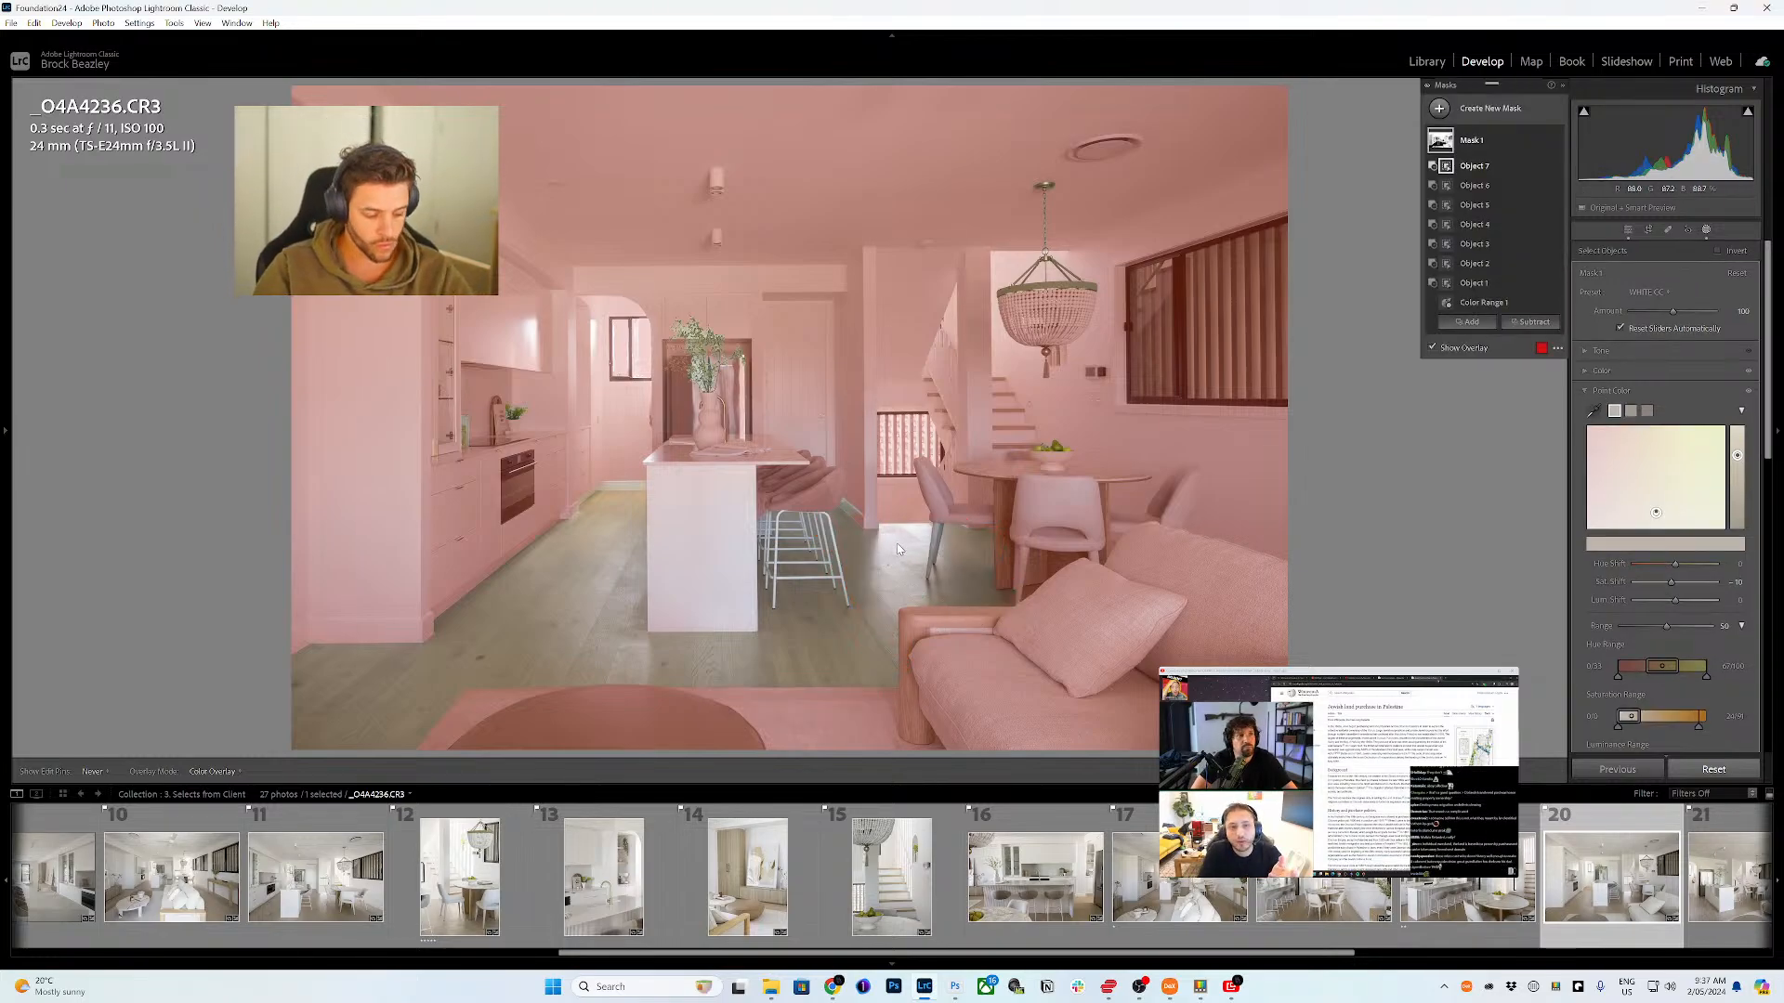
left_click_drag(1000, 492, 1006, 595)
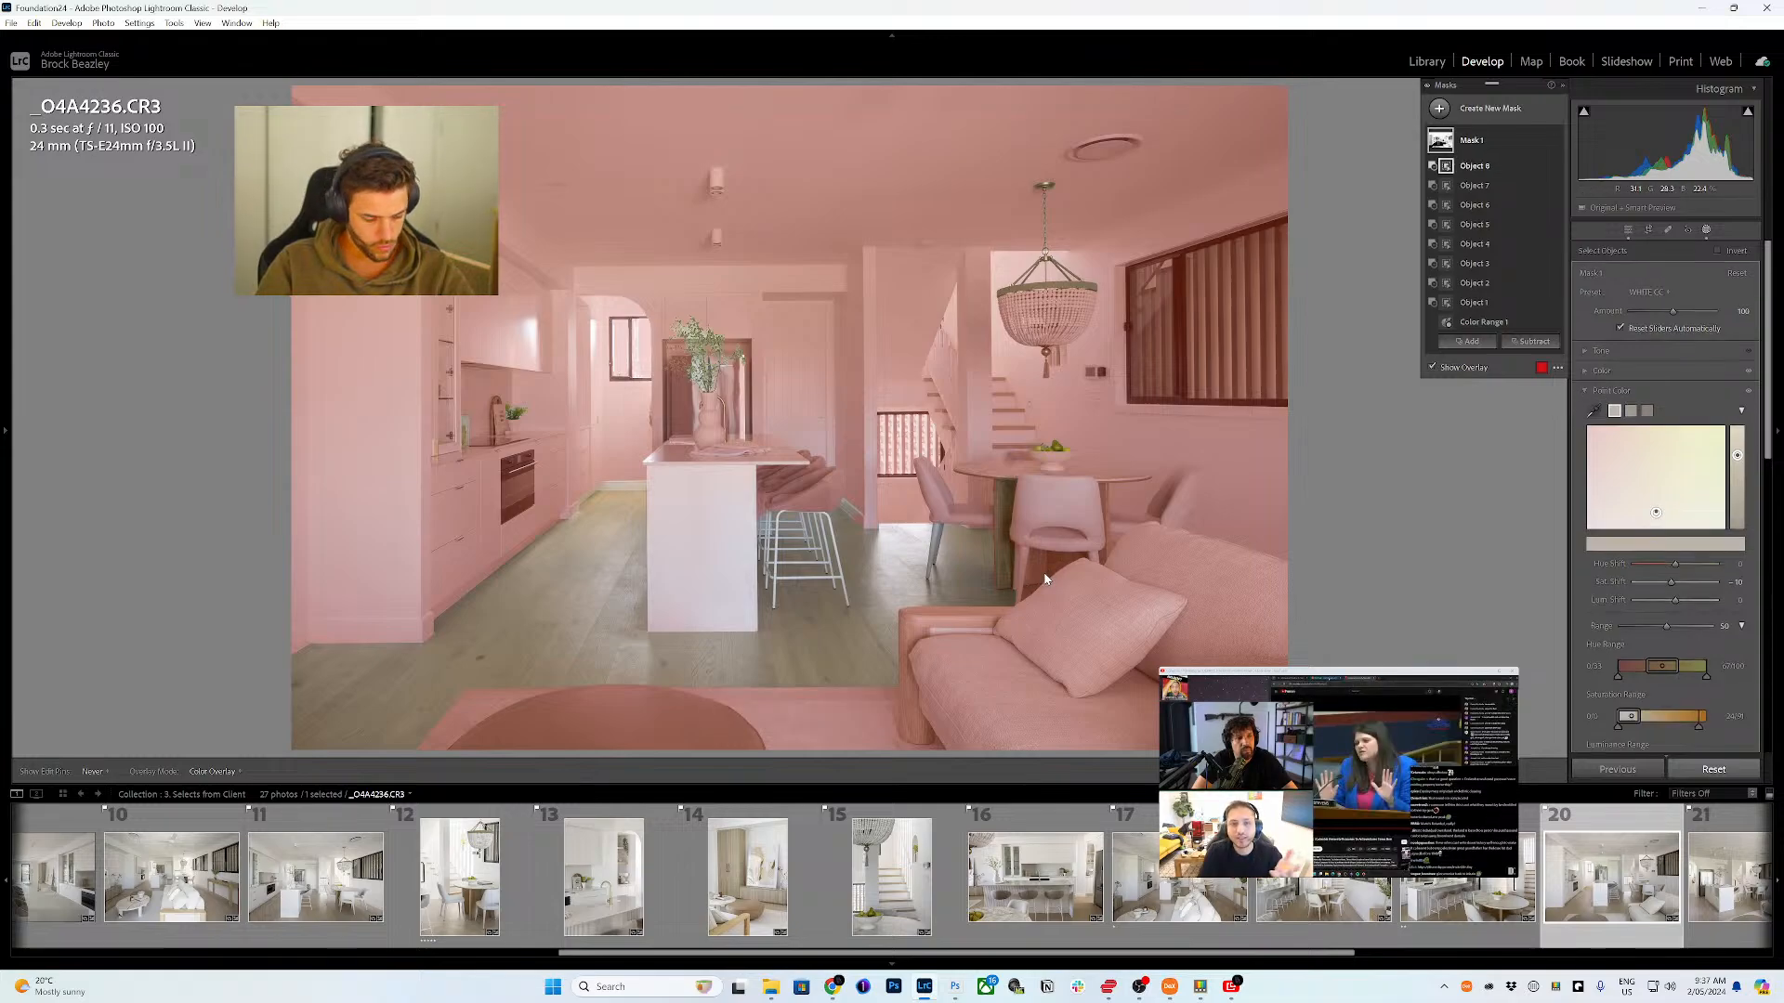
mouse_move(1040, 568)
left_mouse_down()
mouse_move(1026, 581)
mouse_move(1085, 552)
left_mouse_up()
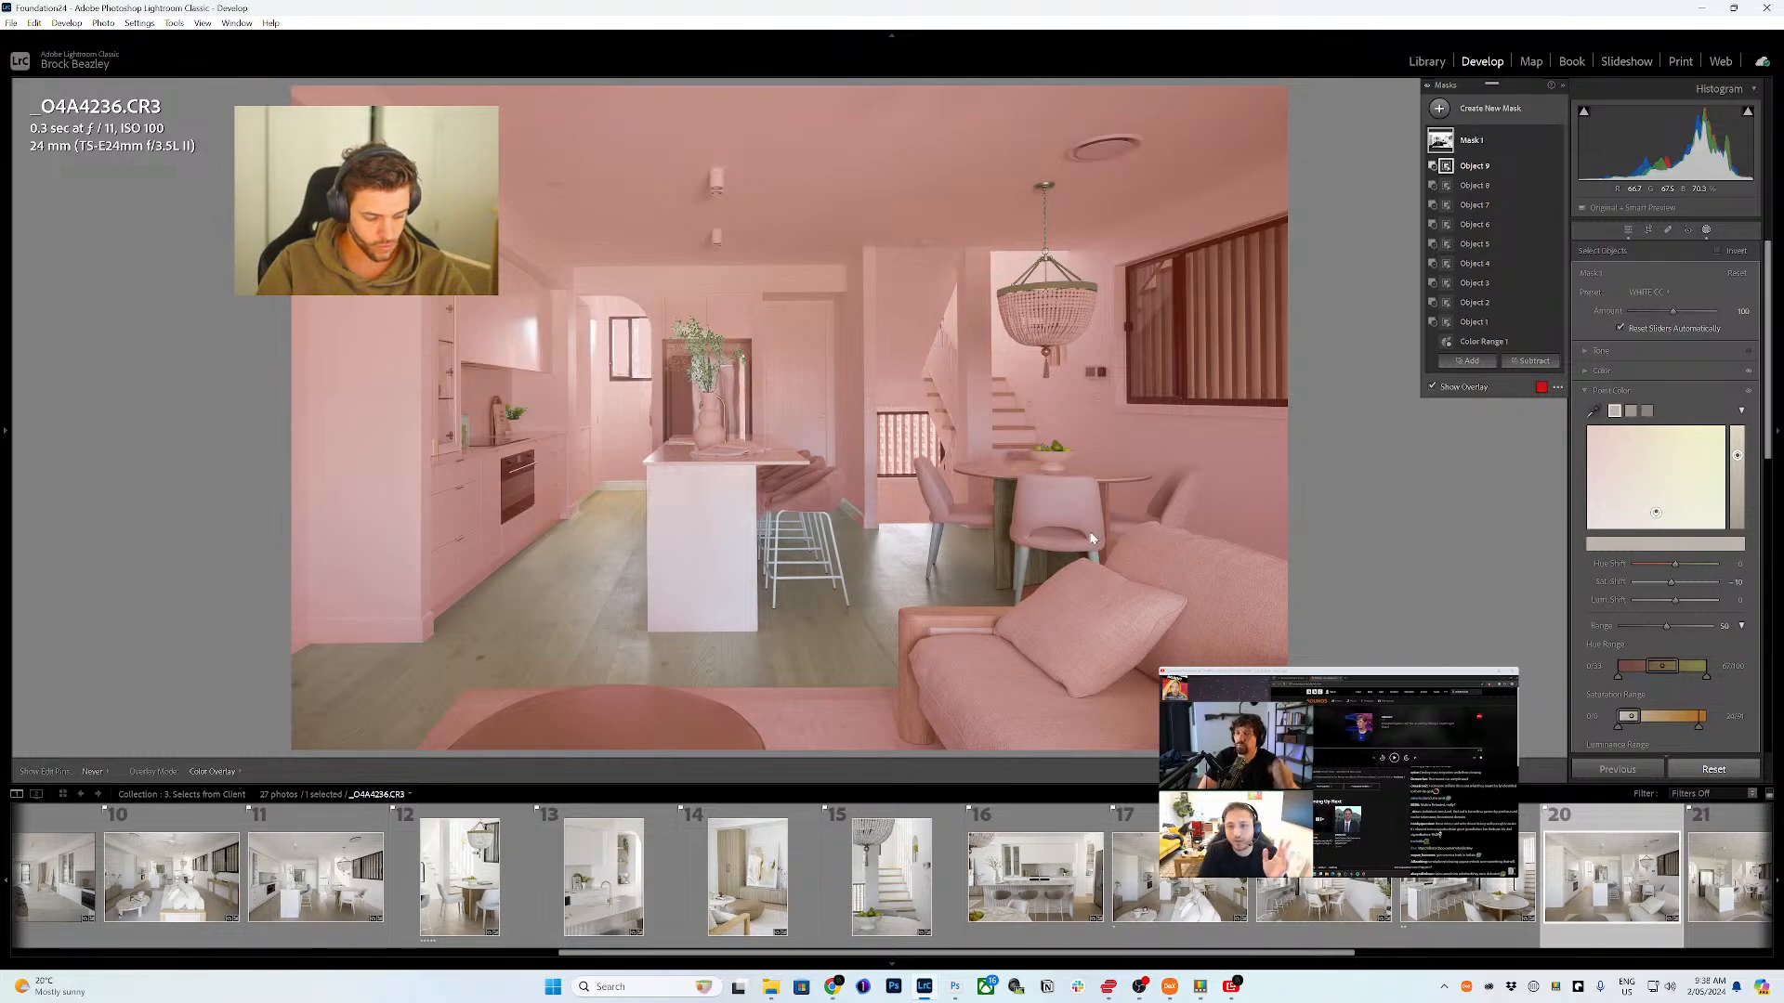
mouse_move(1001, 615)
left_mouse_down()
mouse_move(896, 615)
mouse_move(915, 626)
mouse_move(914, 748)
left_mouse_up()
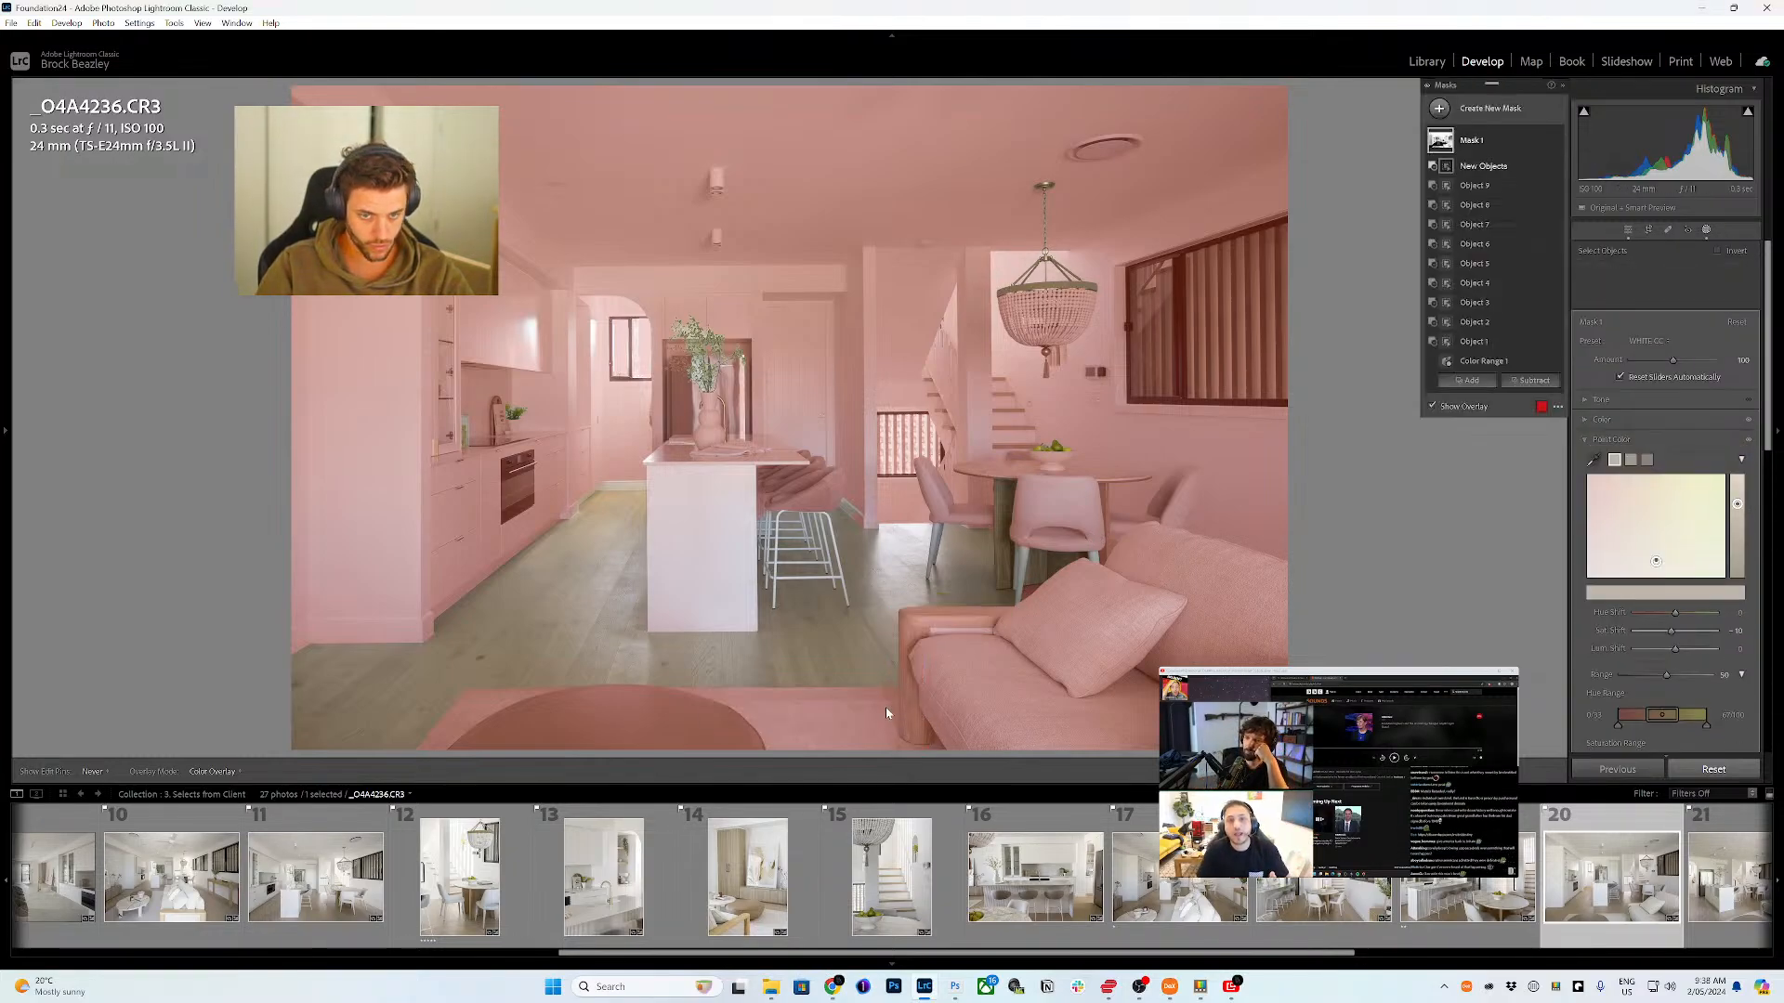
mouse_move(464, 744)
left_mouse_down()
mouse_move(614, 704)
mouse_move(666, 706)
mouse_move(750, 753)
mouse_move(668, 698)
mouse_move(584, 730)
left_mouse_up()
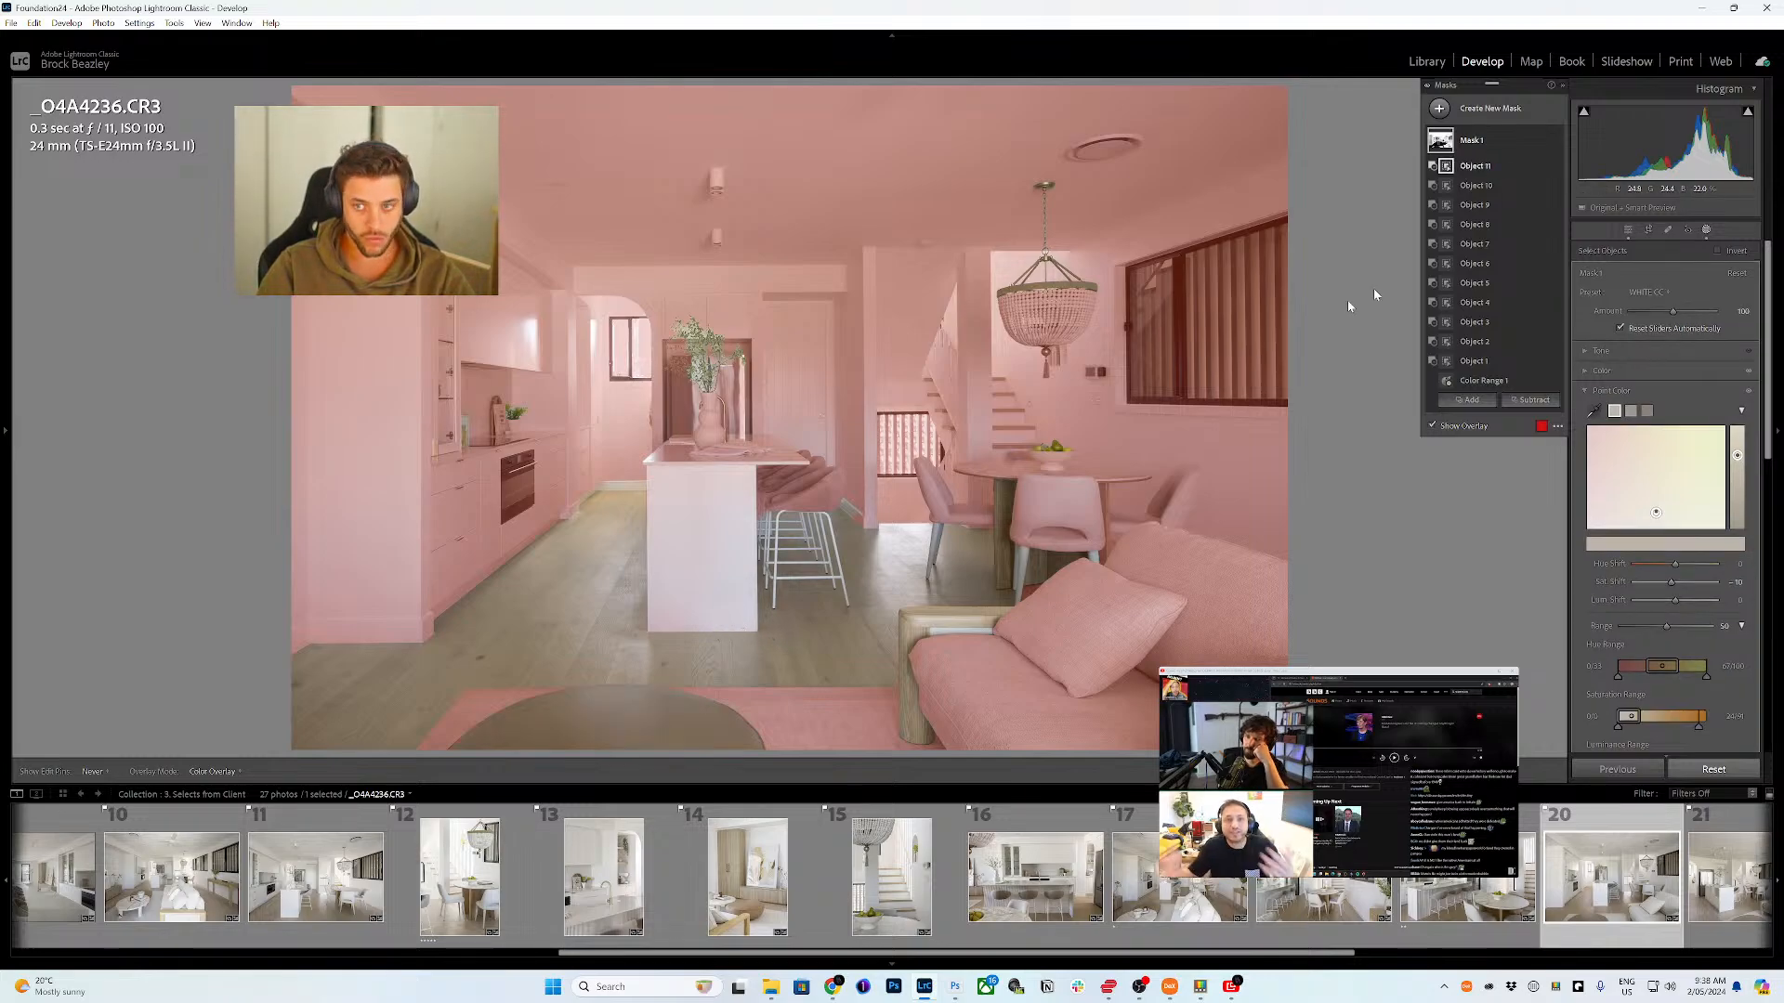
left_click(1705, 230)
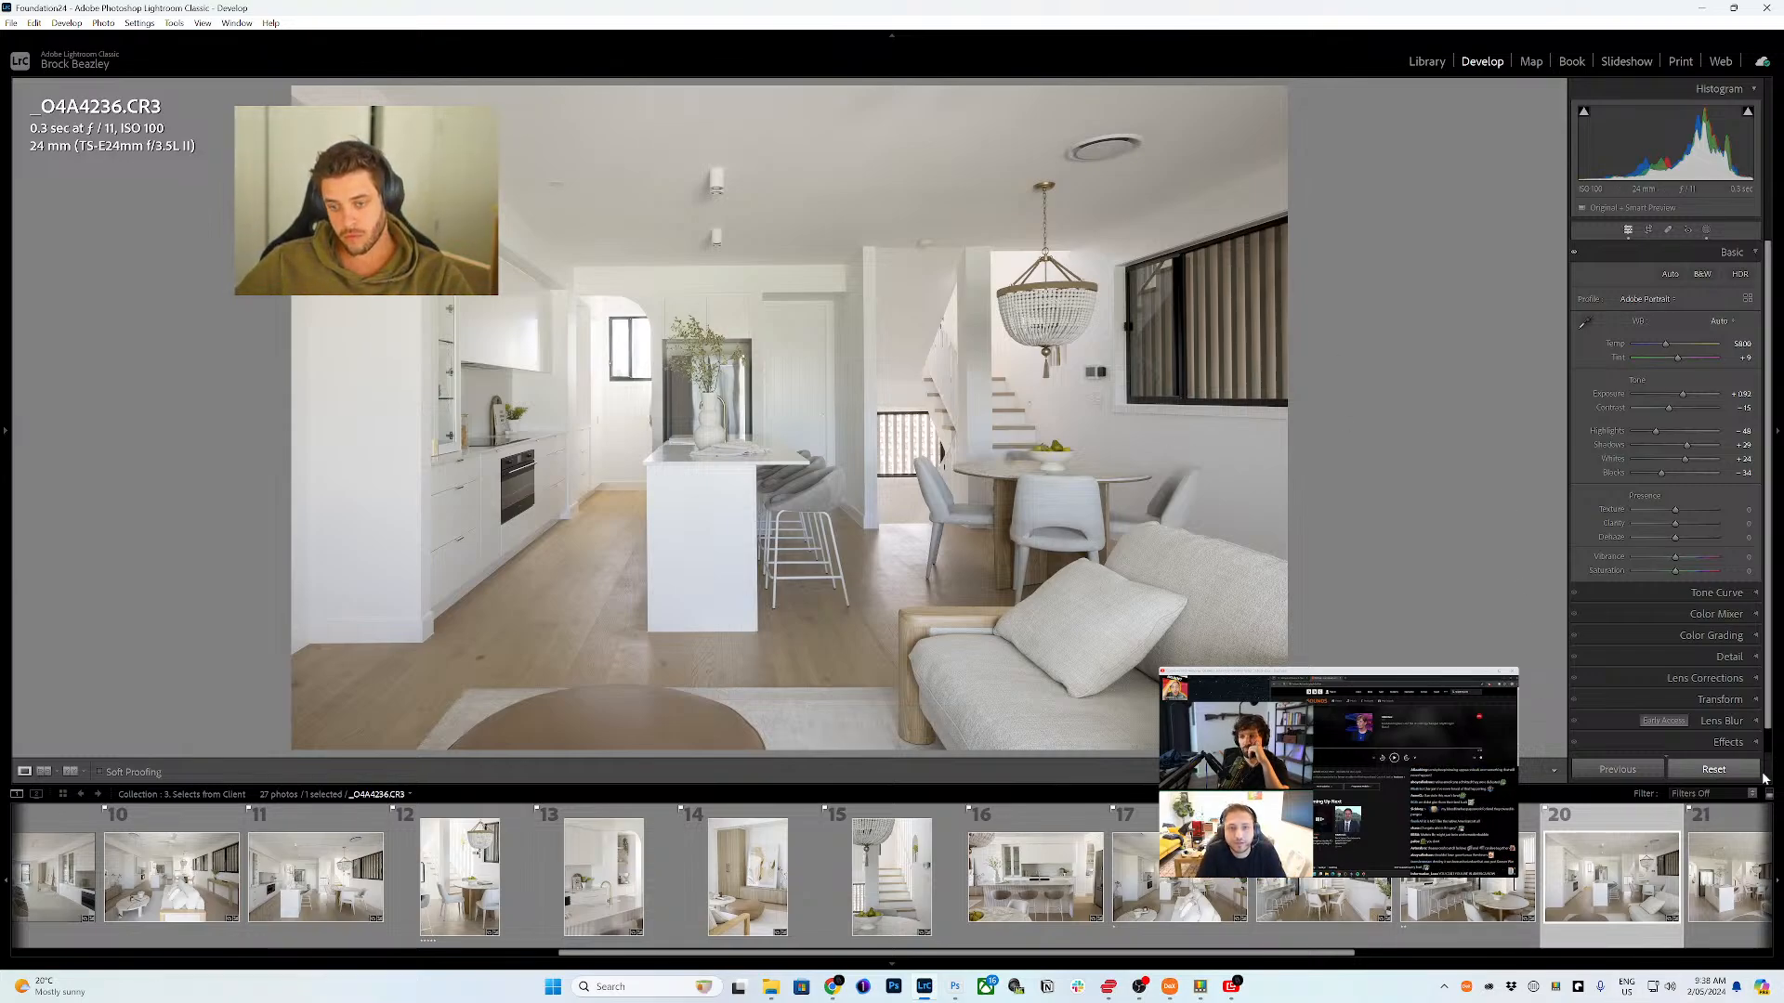
- Load the white-sofa living-room photo _O4A4251.CR3 from filmstrip thumbnail 21
left_click(1735, 882)
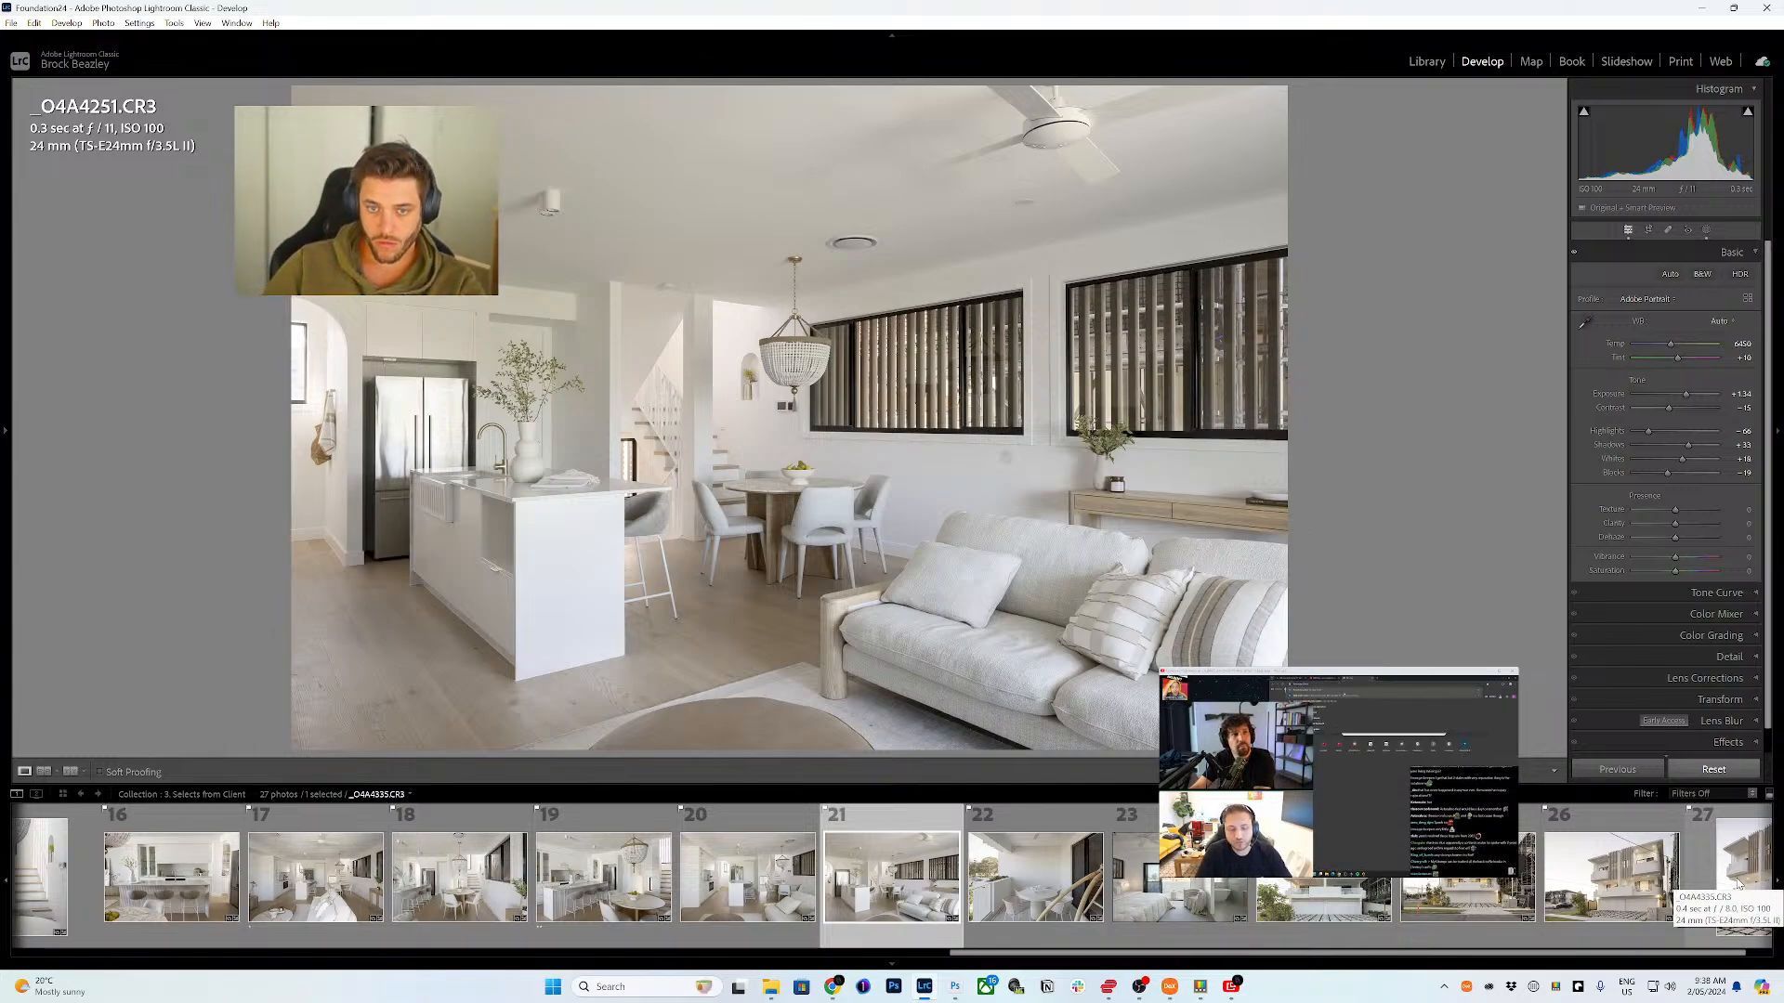
- Subtract the chandelier and its rope from Mask 1 with Select Objects
left_click(1707, 231)
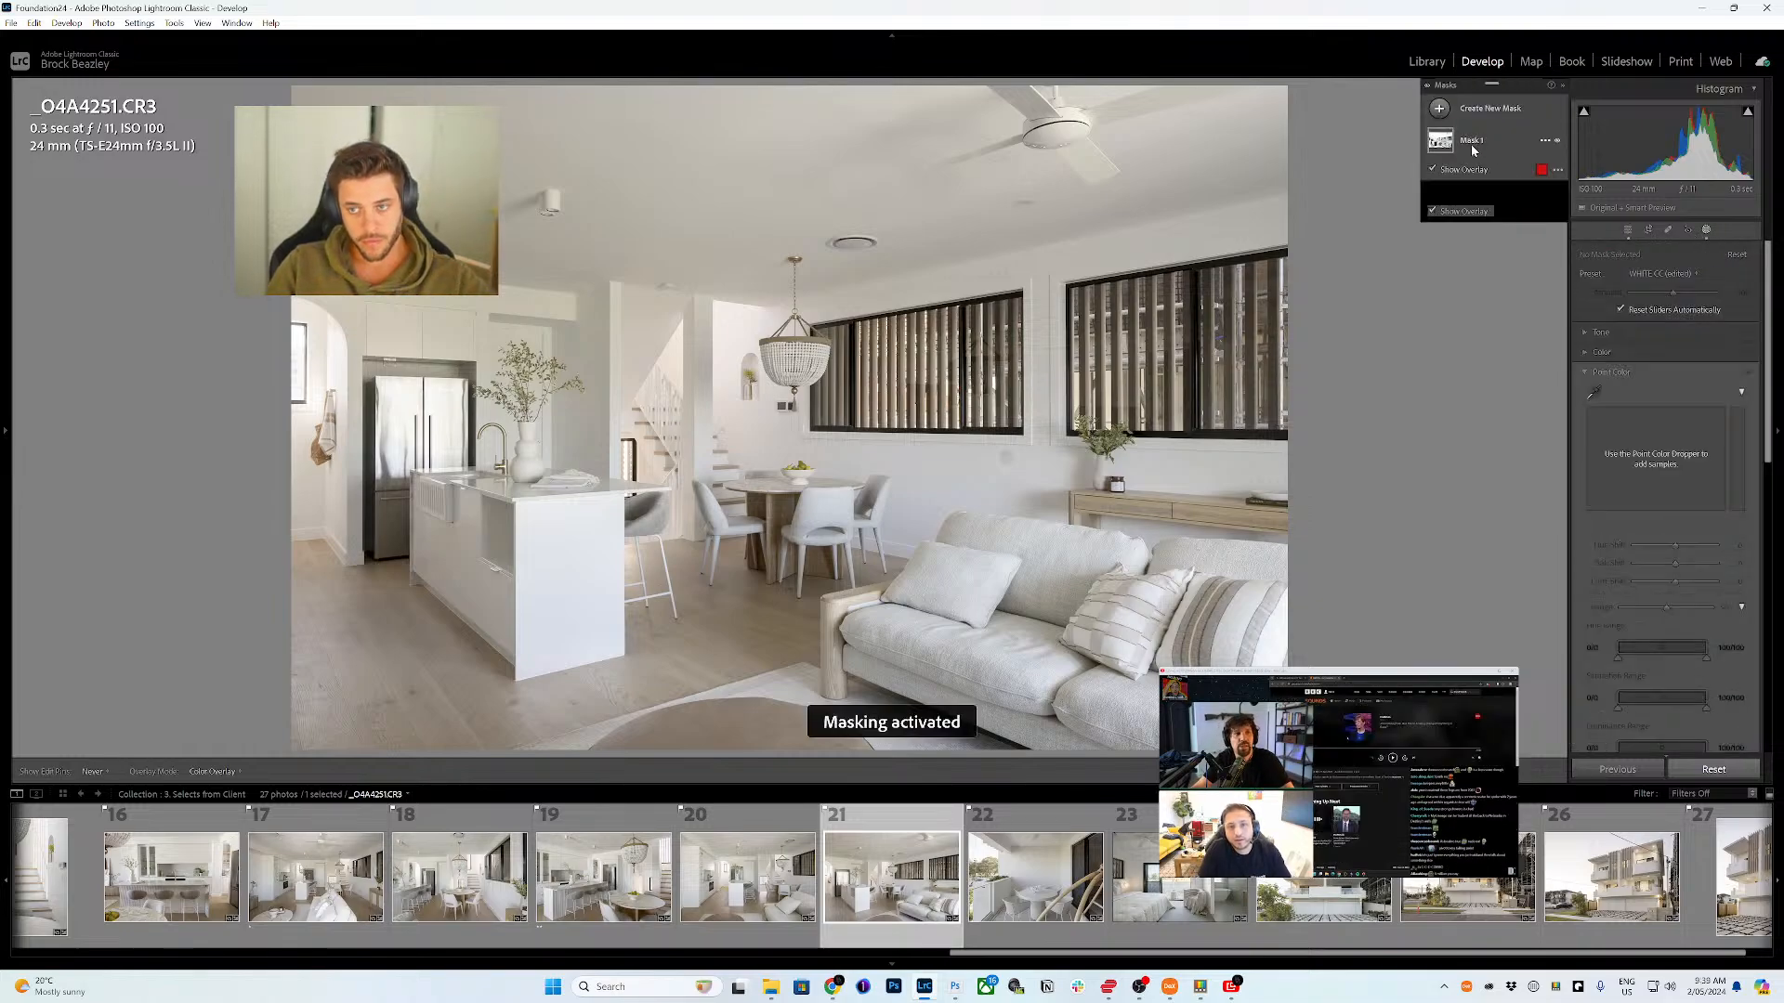
left_click(1466, 185)
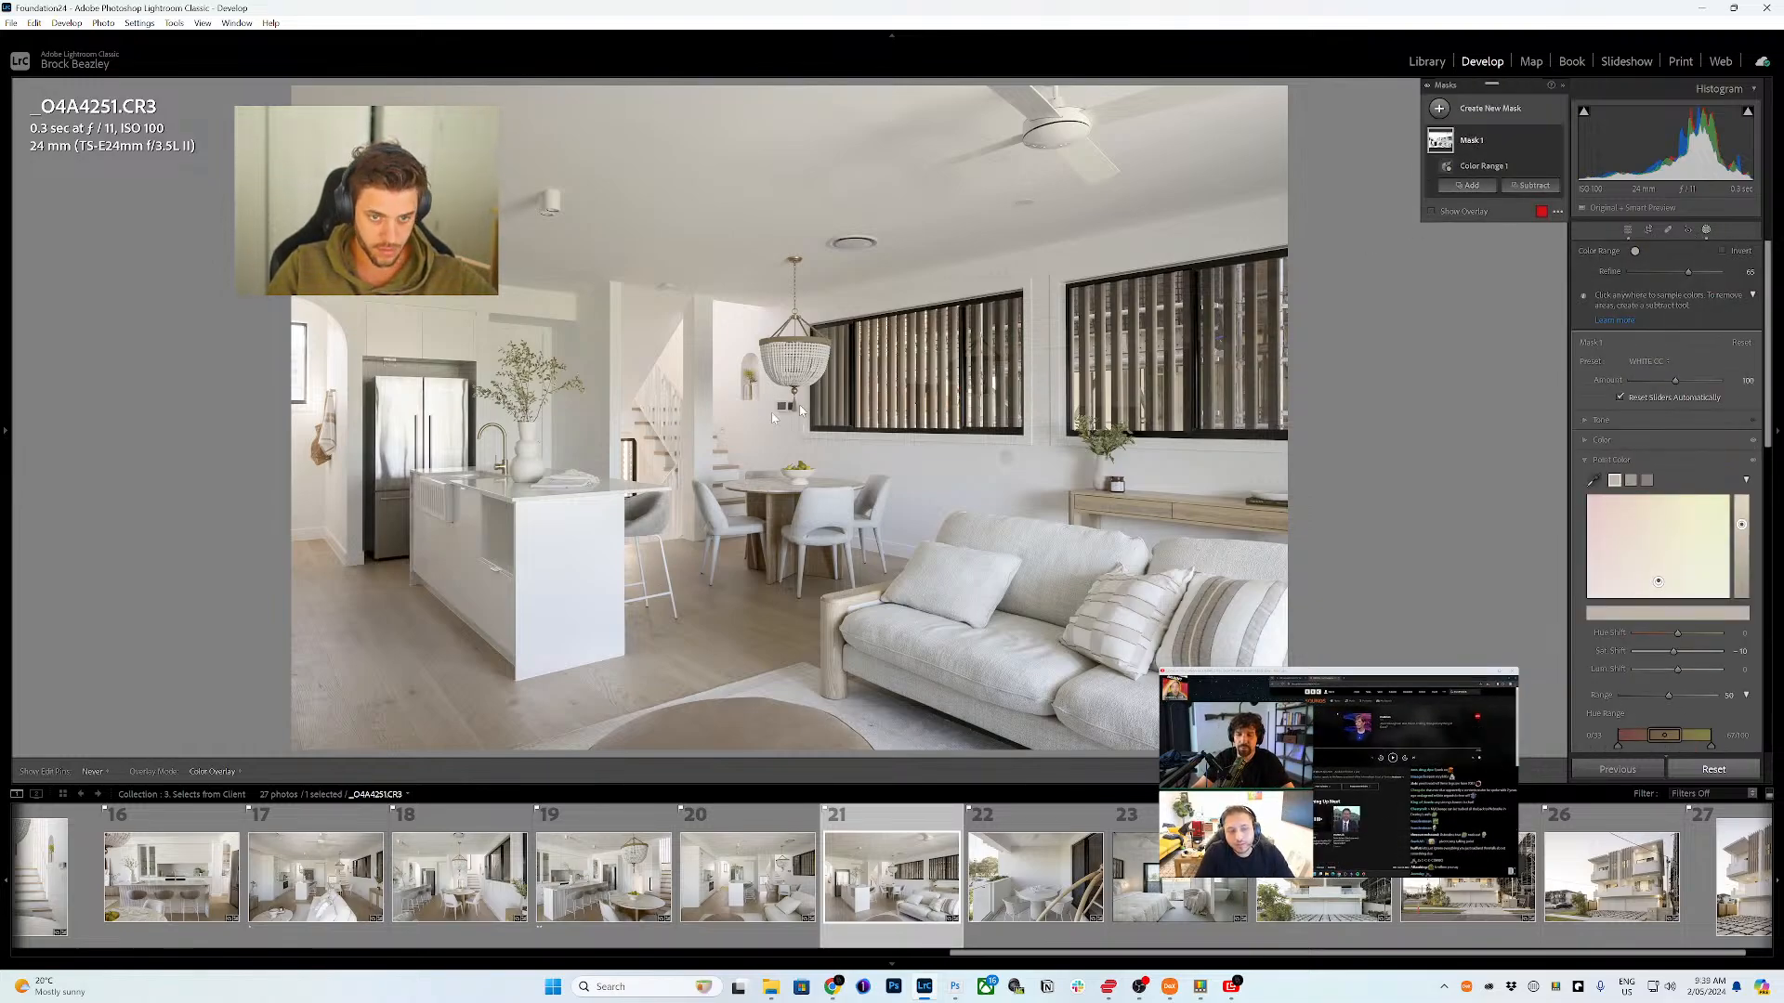
left_click(1487, 269)
left_click(751, 356)
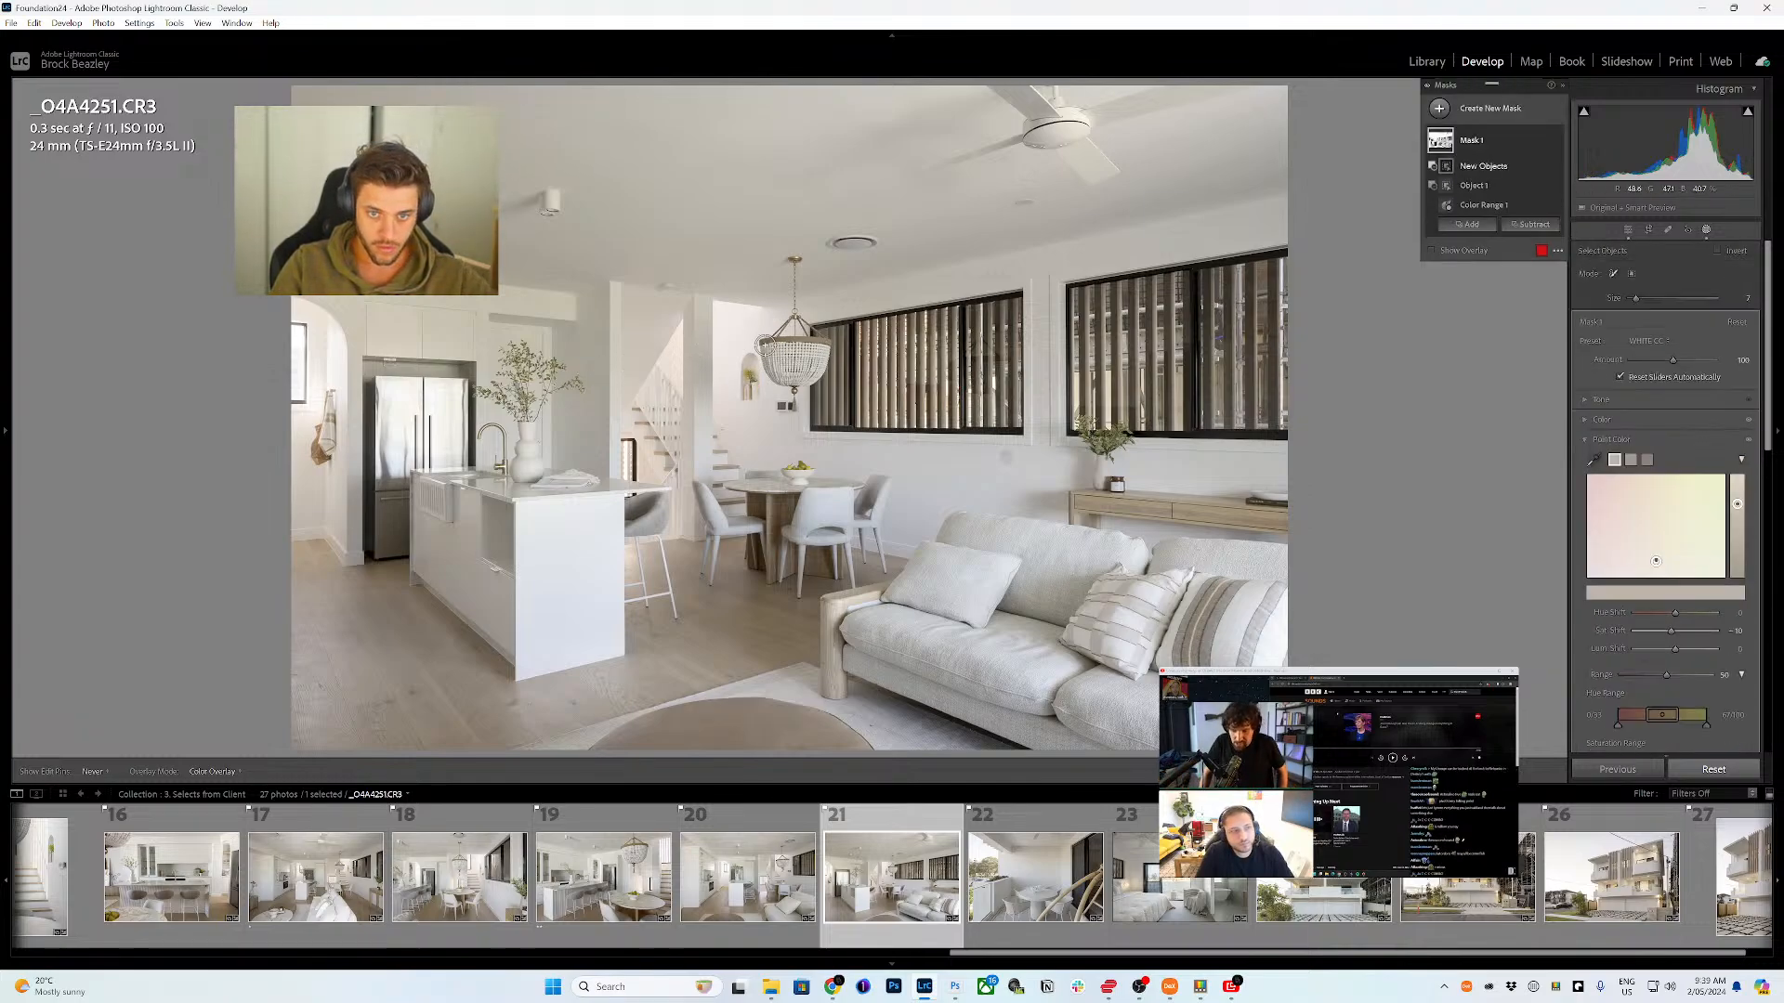
left_click_drag(757, 341, 824, 339)
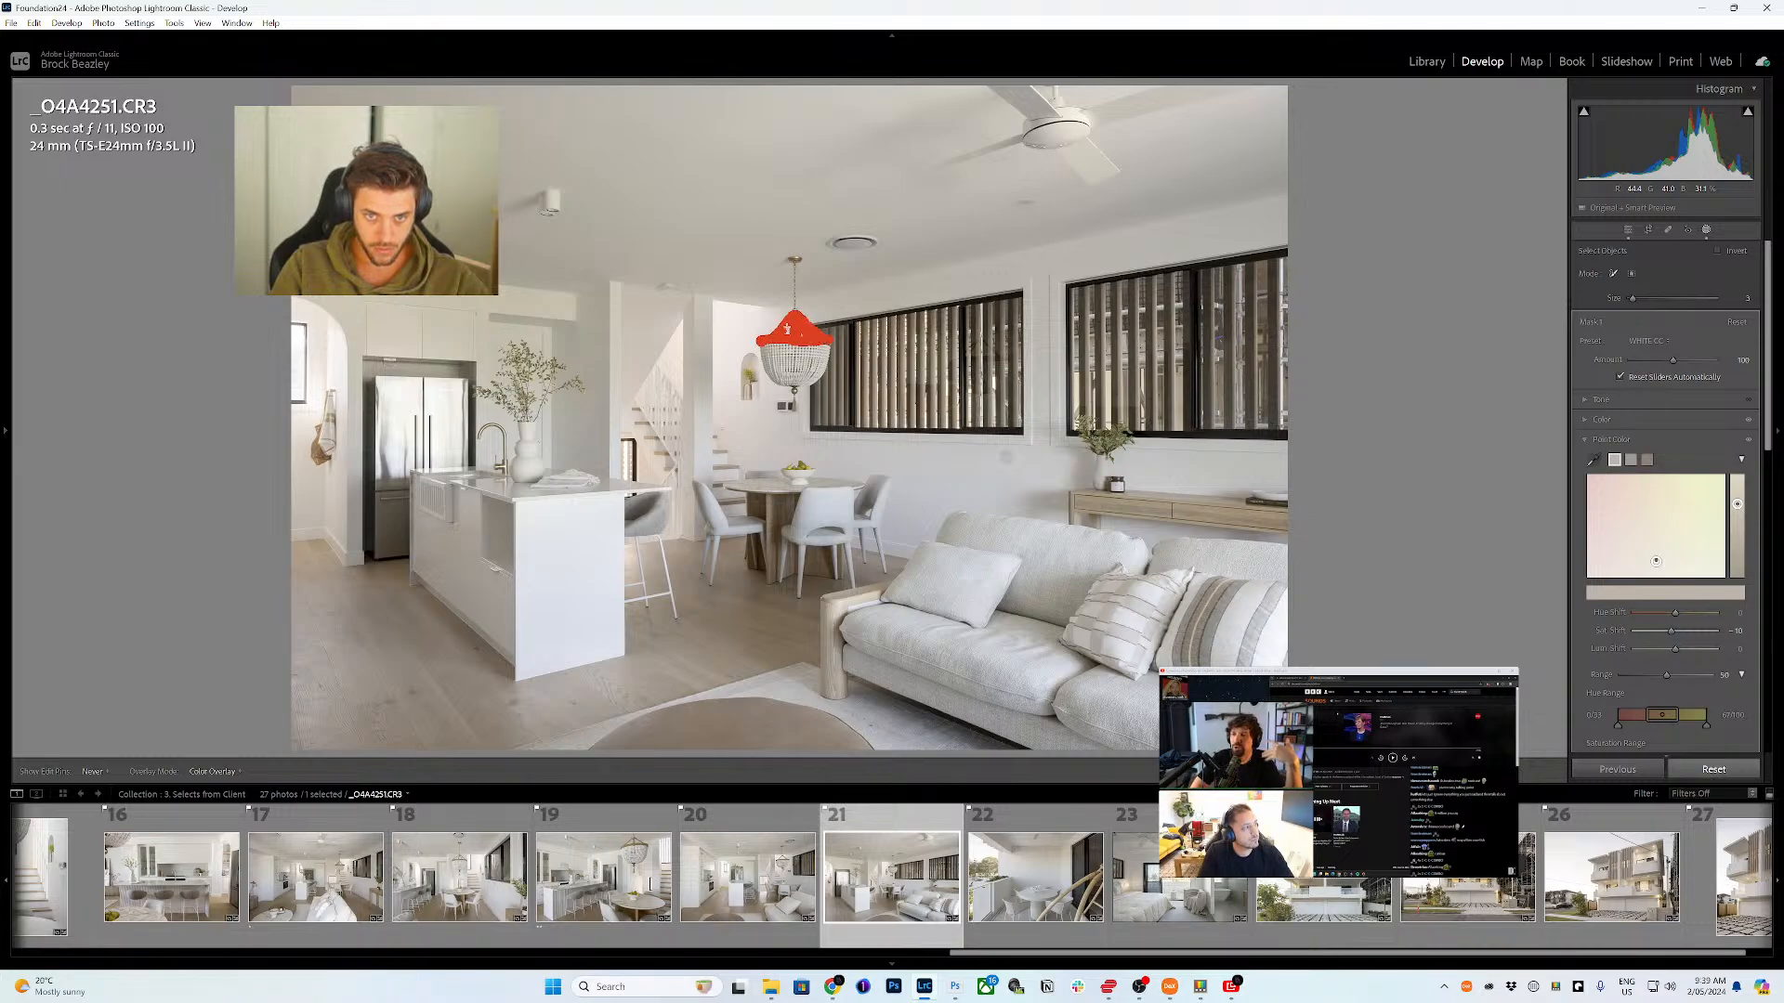
left_click_drag(795, 258, 796, 256)
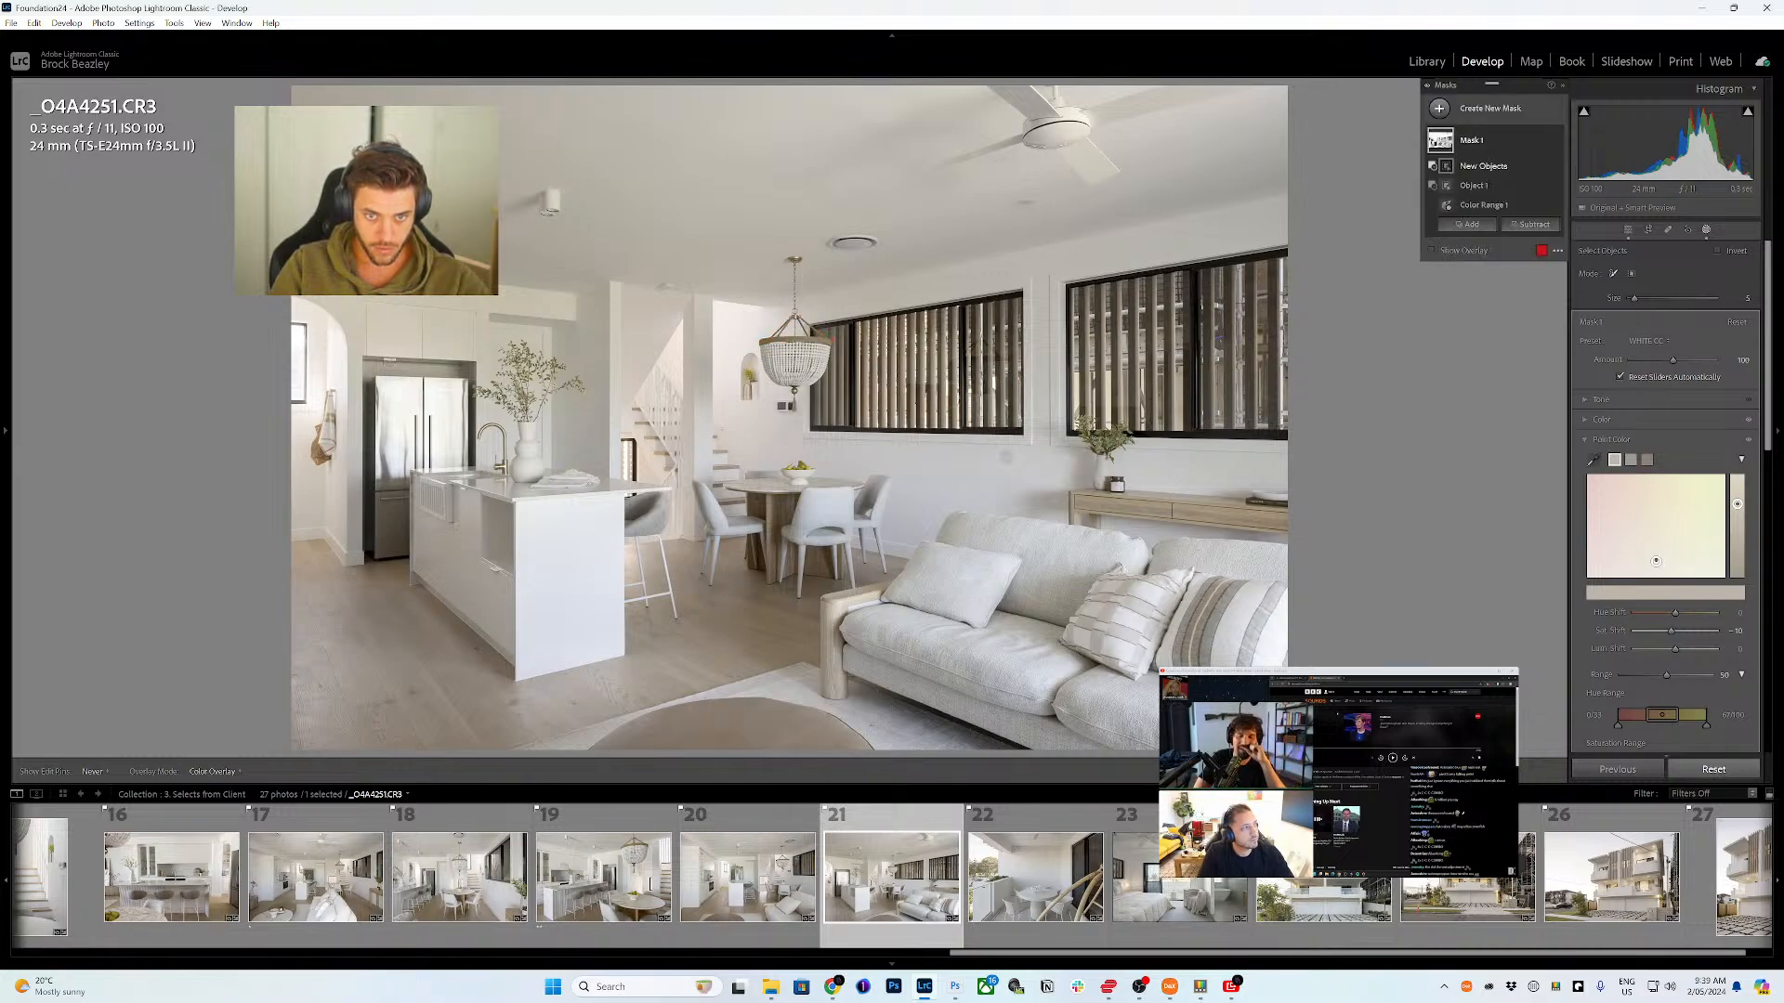
left_click(795, 386)
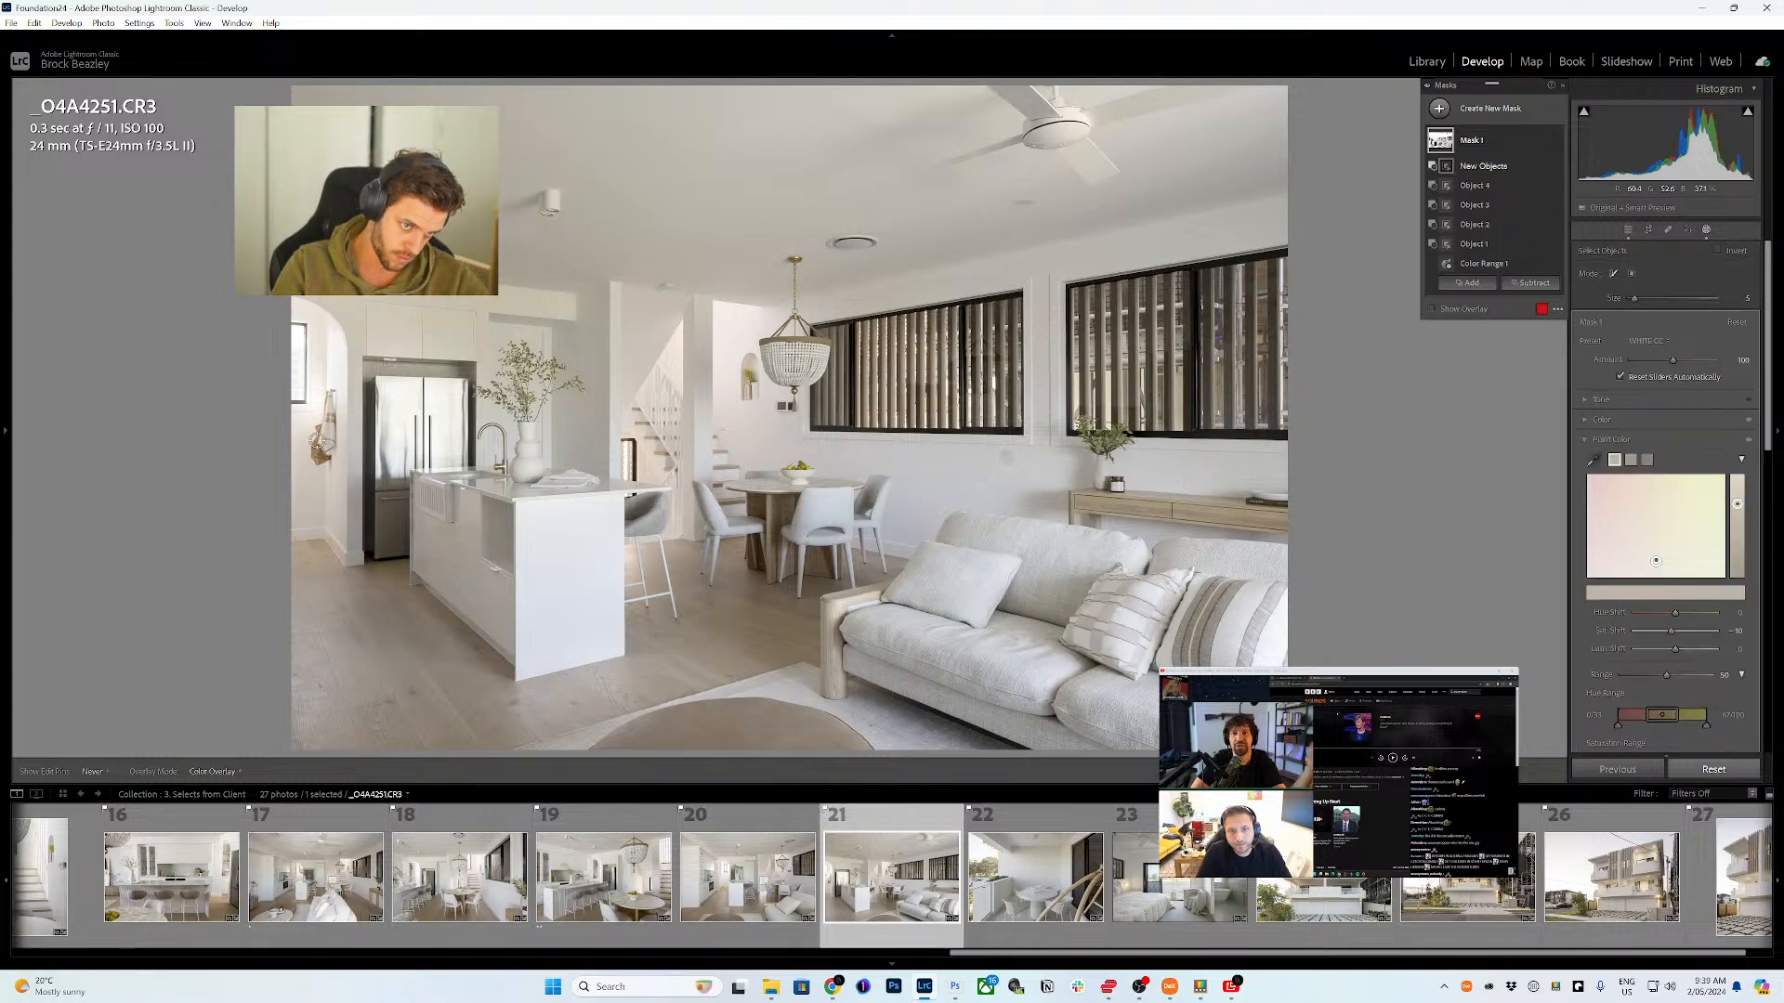
- Add the wall towel and faucet area as objects, cancelling the plant stroke
mouse_move(317, 430)
left_mouse_down()
mouse_move(320, 446)
mouse_move(325, 423)
left_mouse_up()
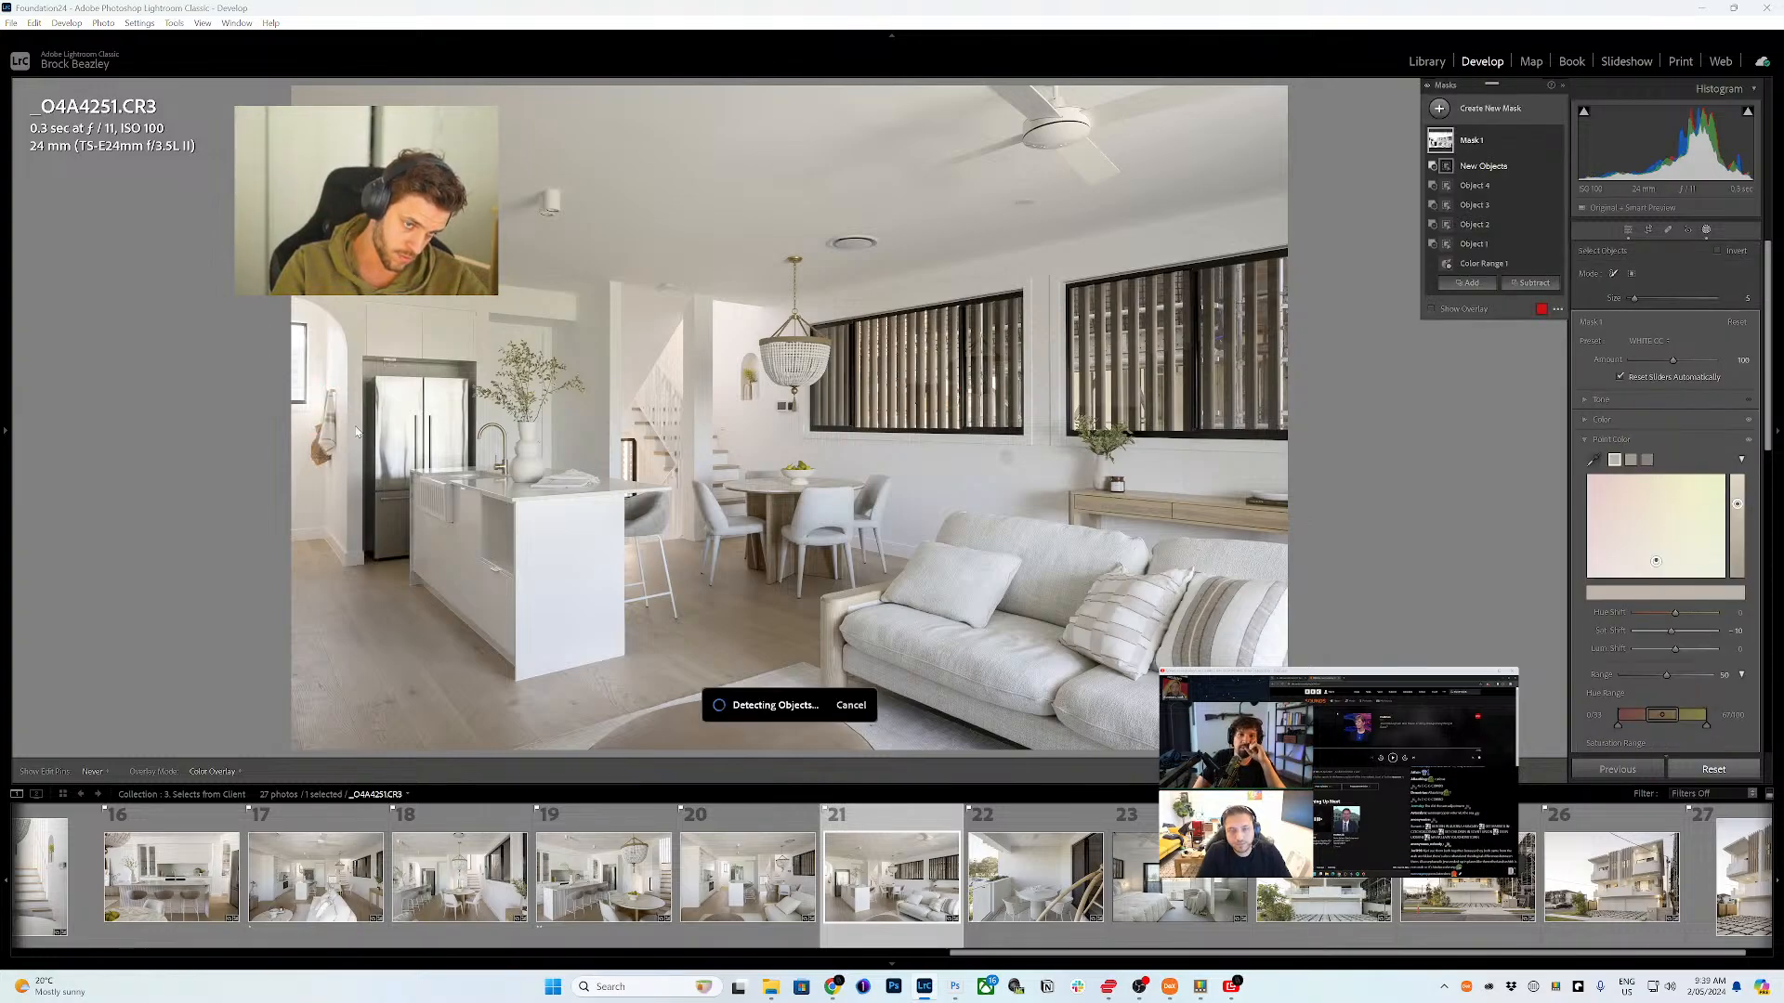
mouse_move(477, 437)
left_mouse_down()
mouse_move(492, 424)
mouse_move(493, 455)
left_mouse_up()
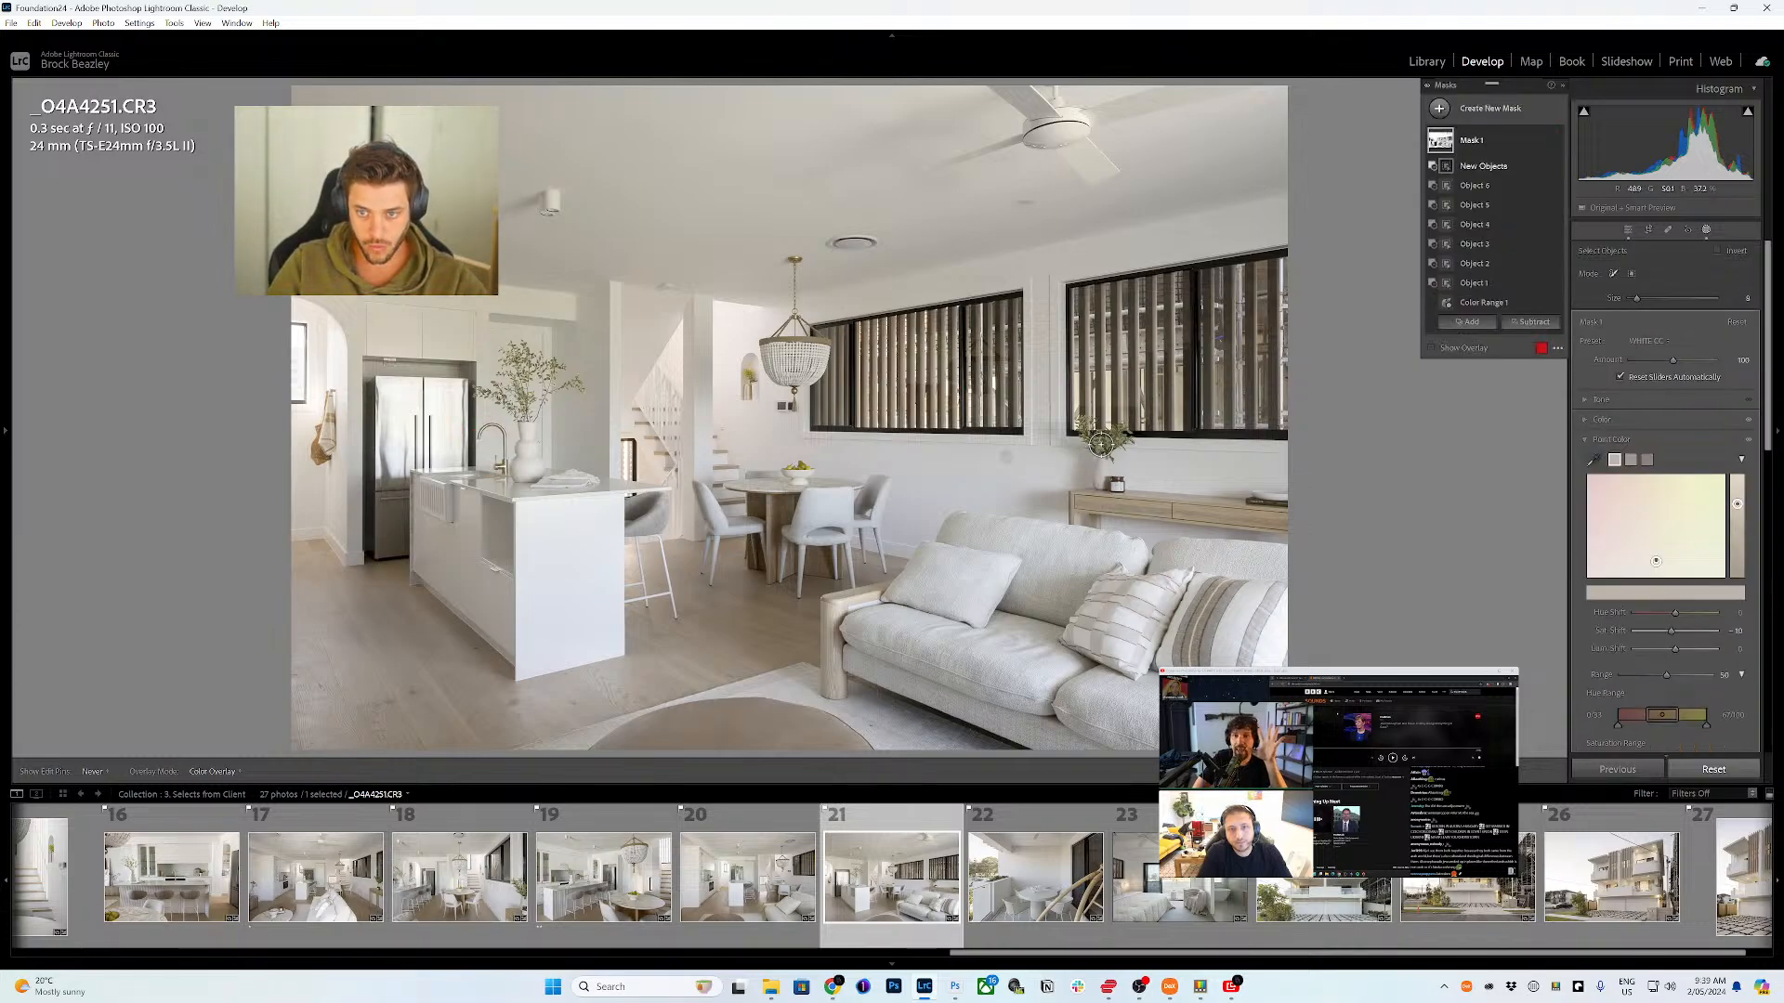
left_click_drag(1101, 444, 1118, 443)
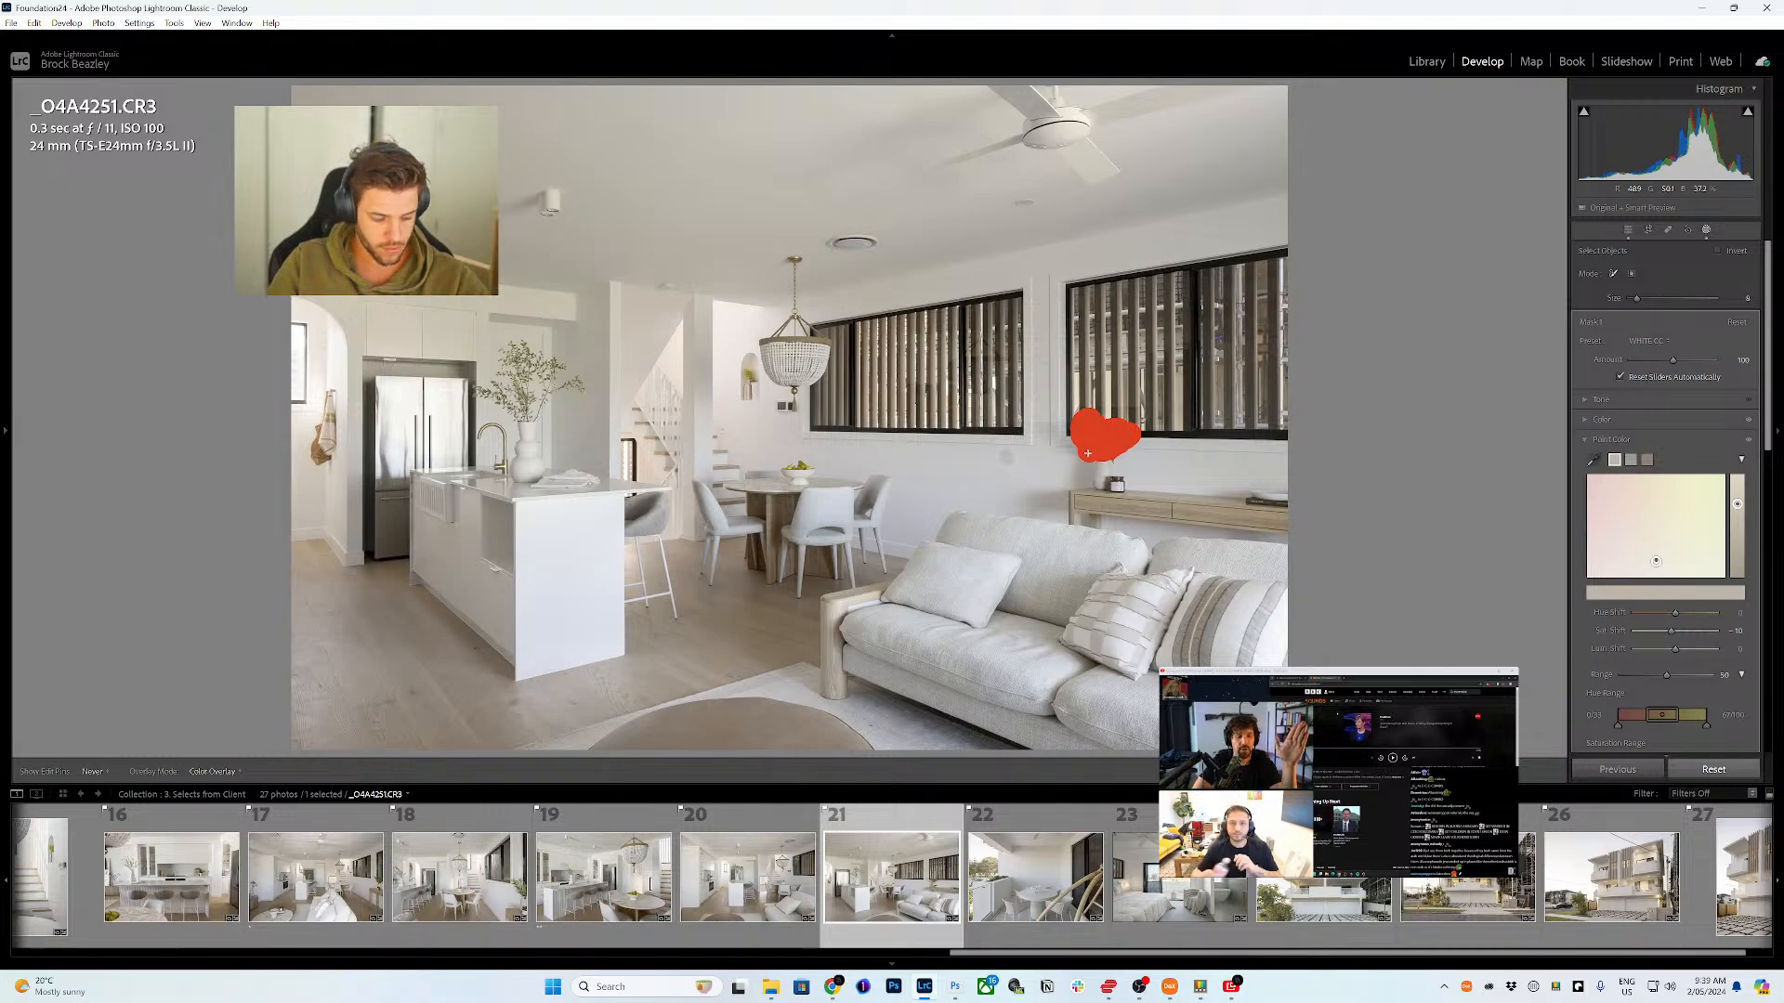
key("d")
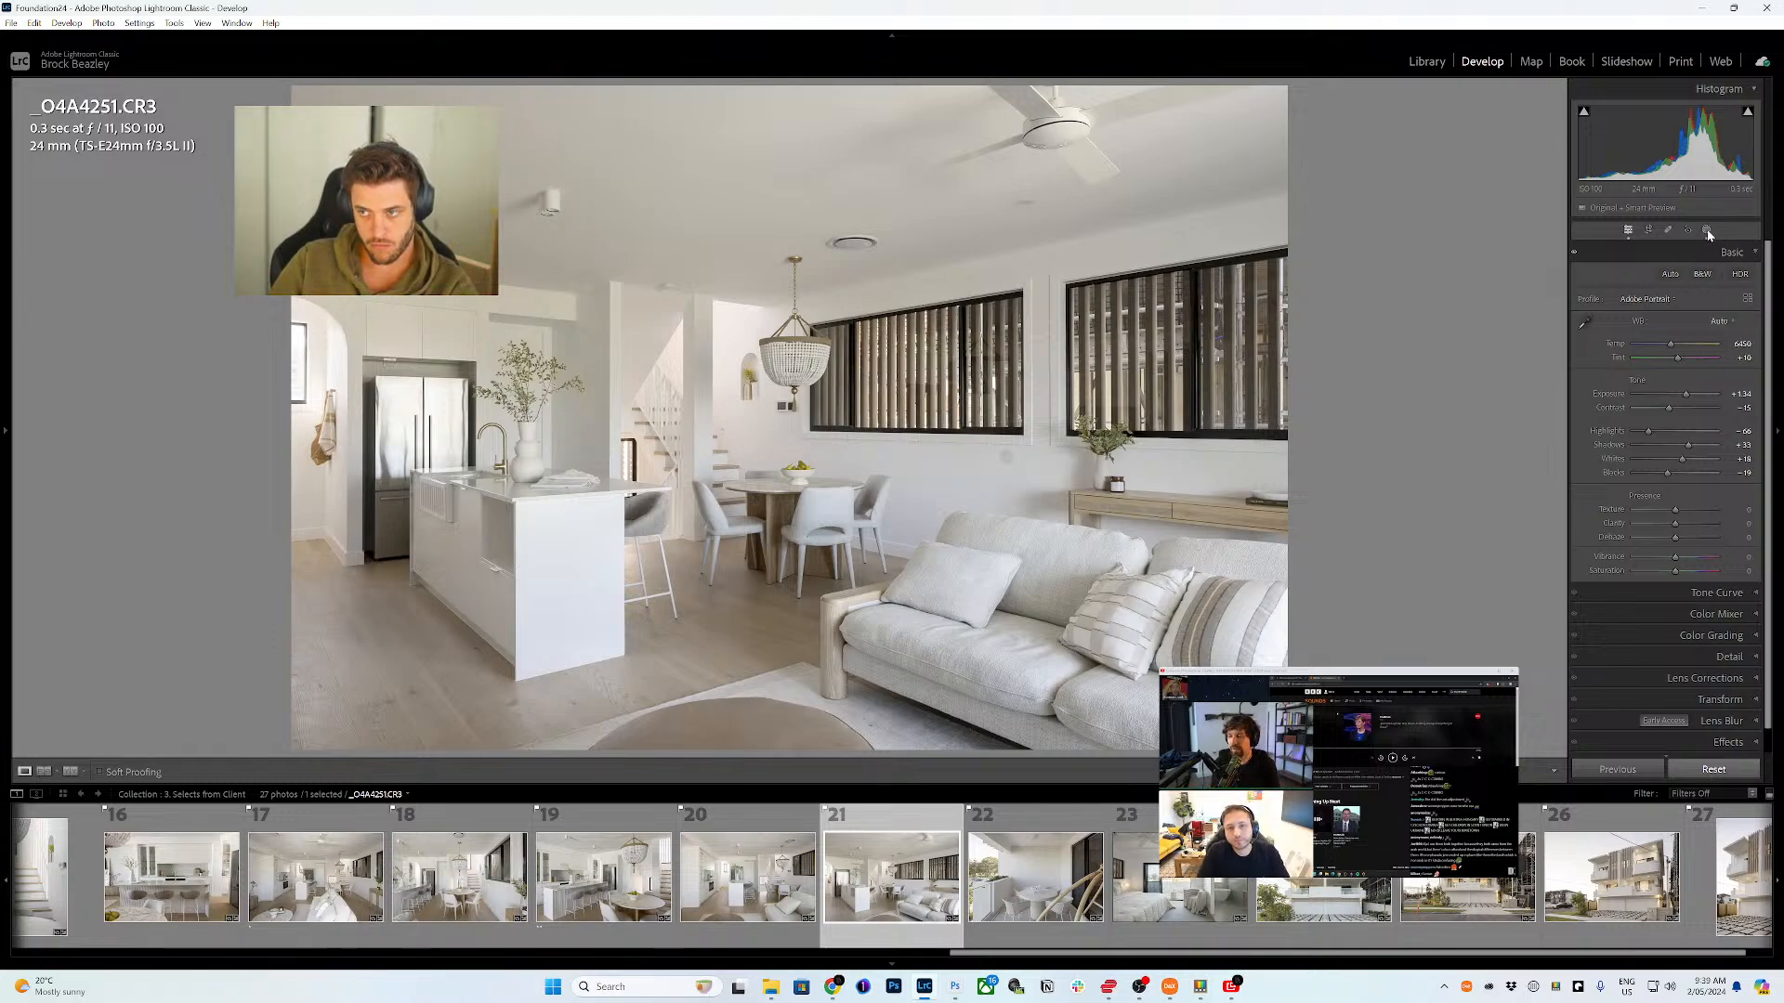
key("shift+w")
- Add the rug and the sofa arm to Mask 1 as object selections
left_click(1488, 141)
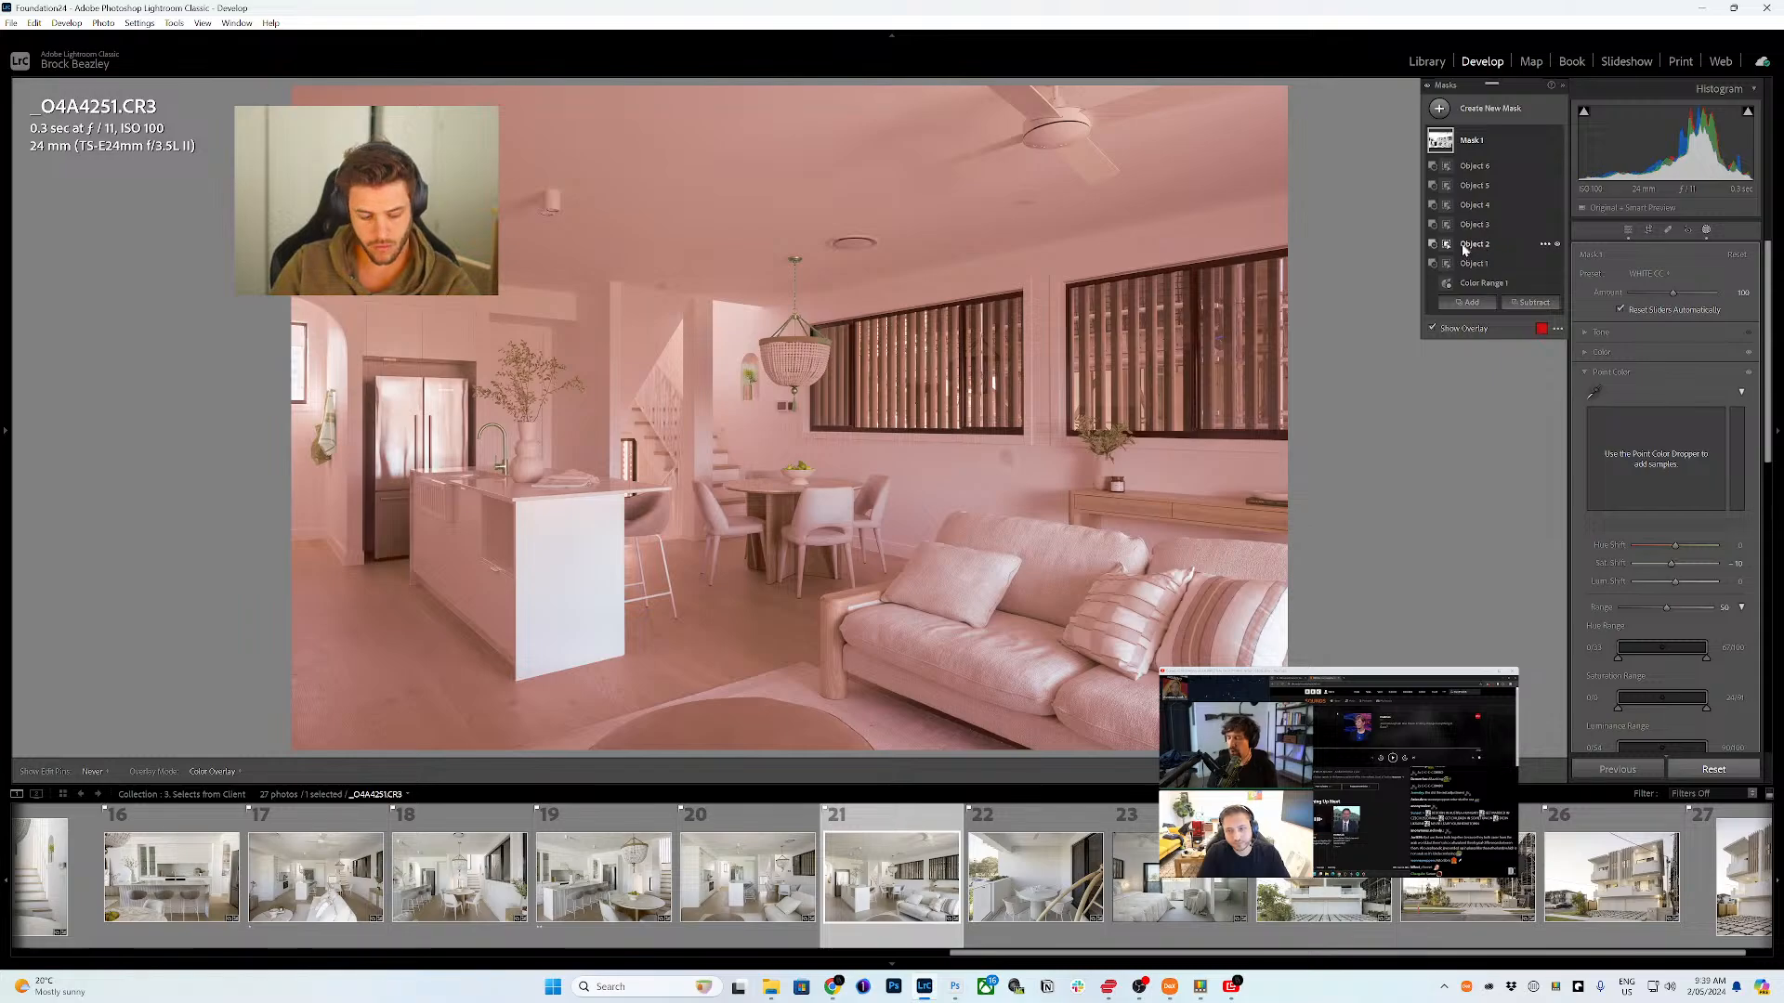
key("alt+o")
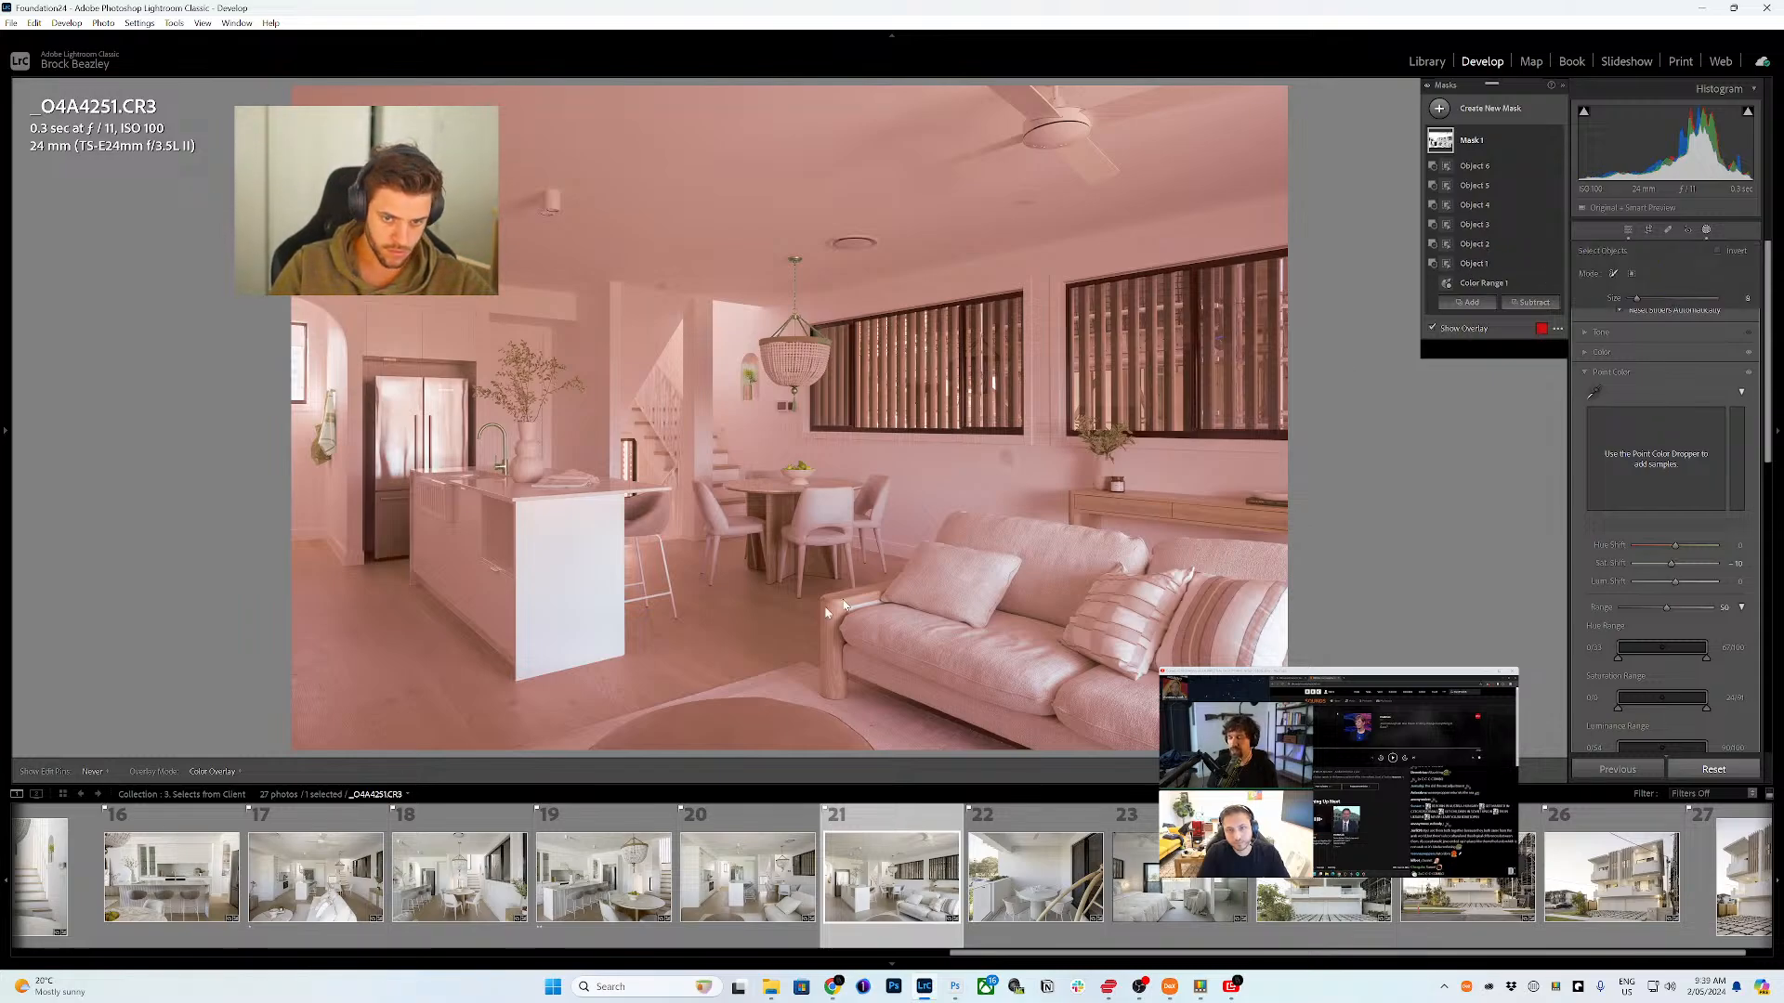
mouse_move(654, 742)
left_mouse_down()
mouse_move(595, 750)
mouse_move(691, 709)
mouse_move(874, 743)
left_mouse_up()
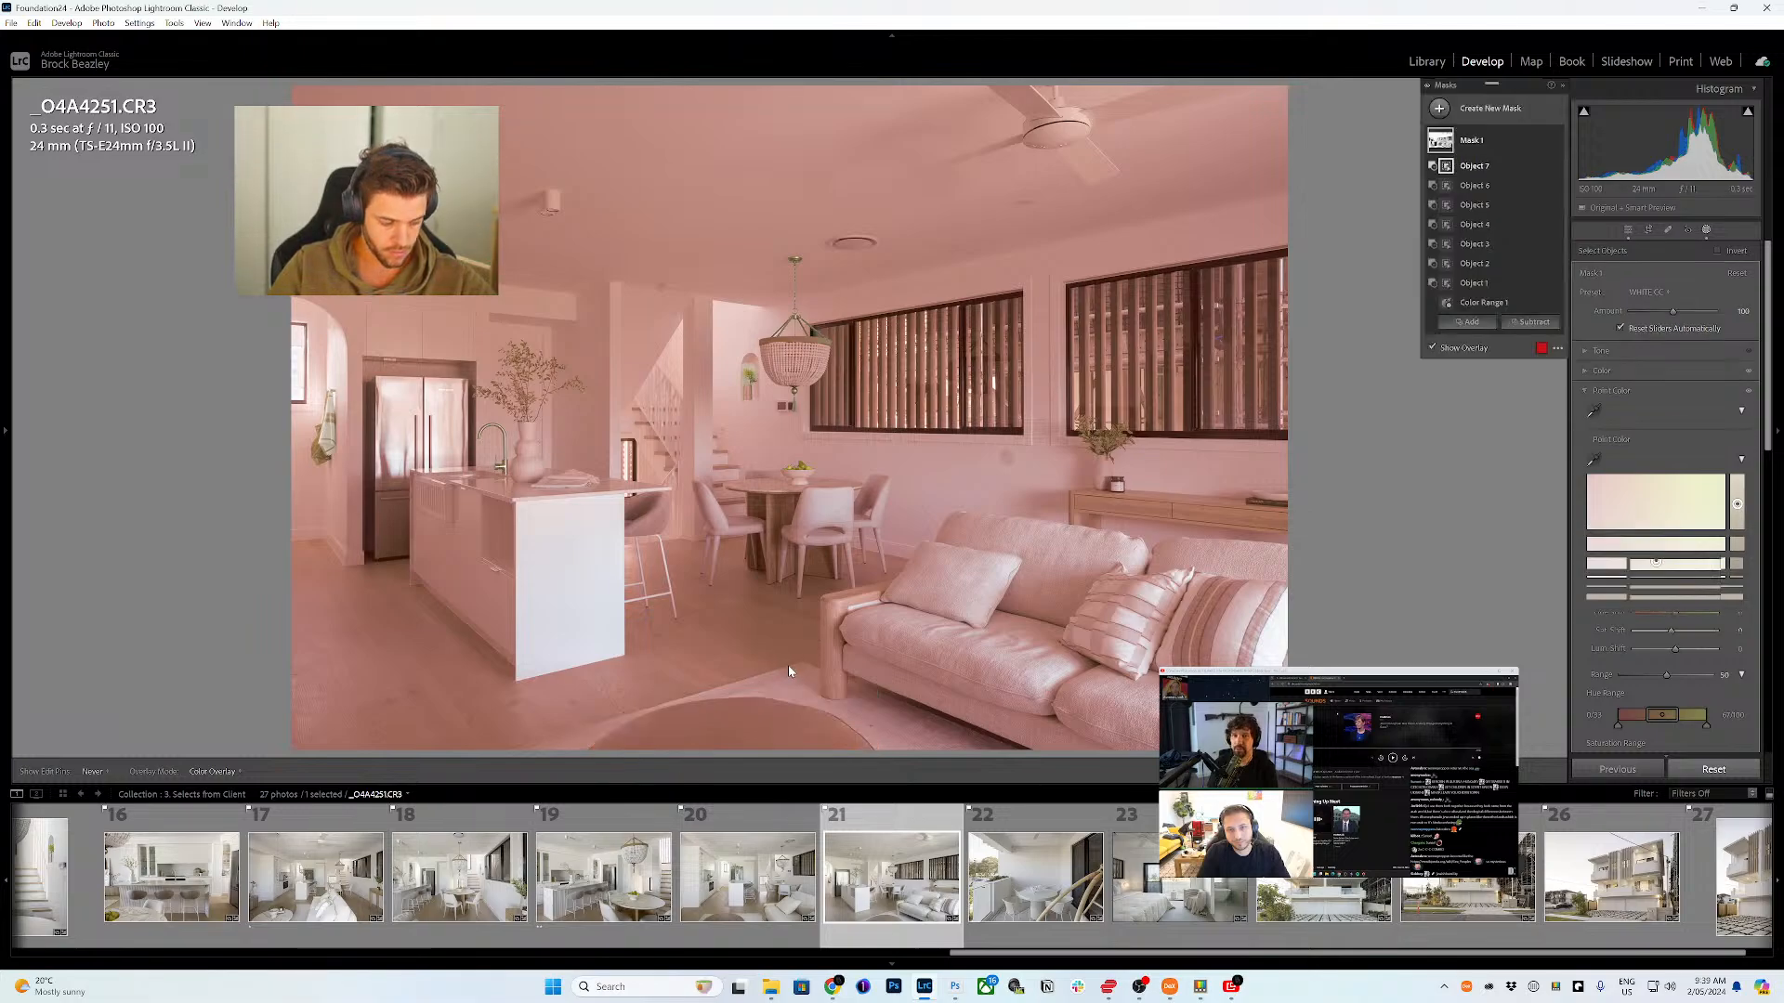
key("alt+o")
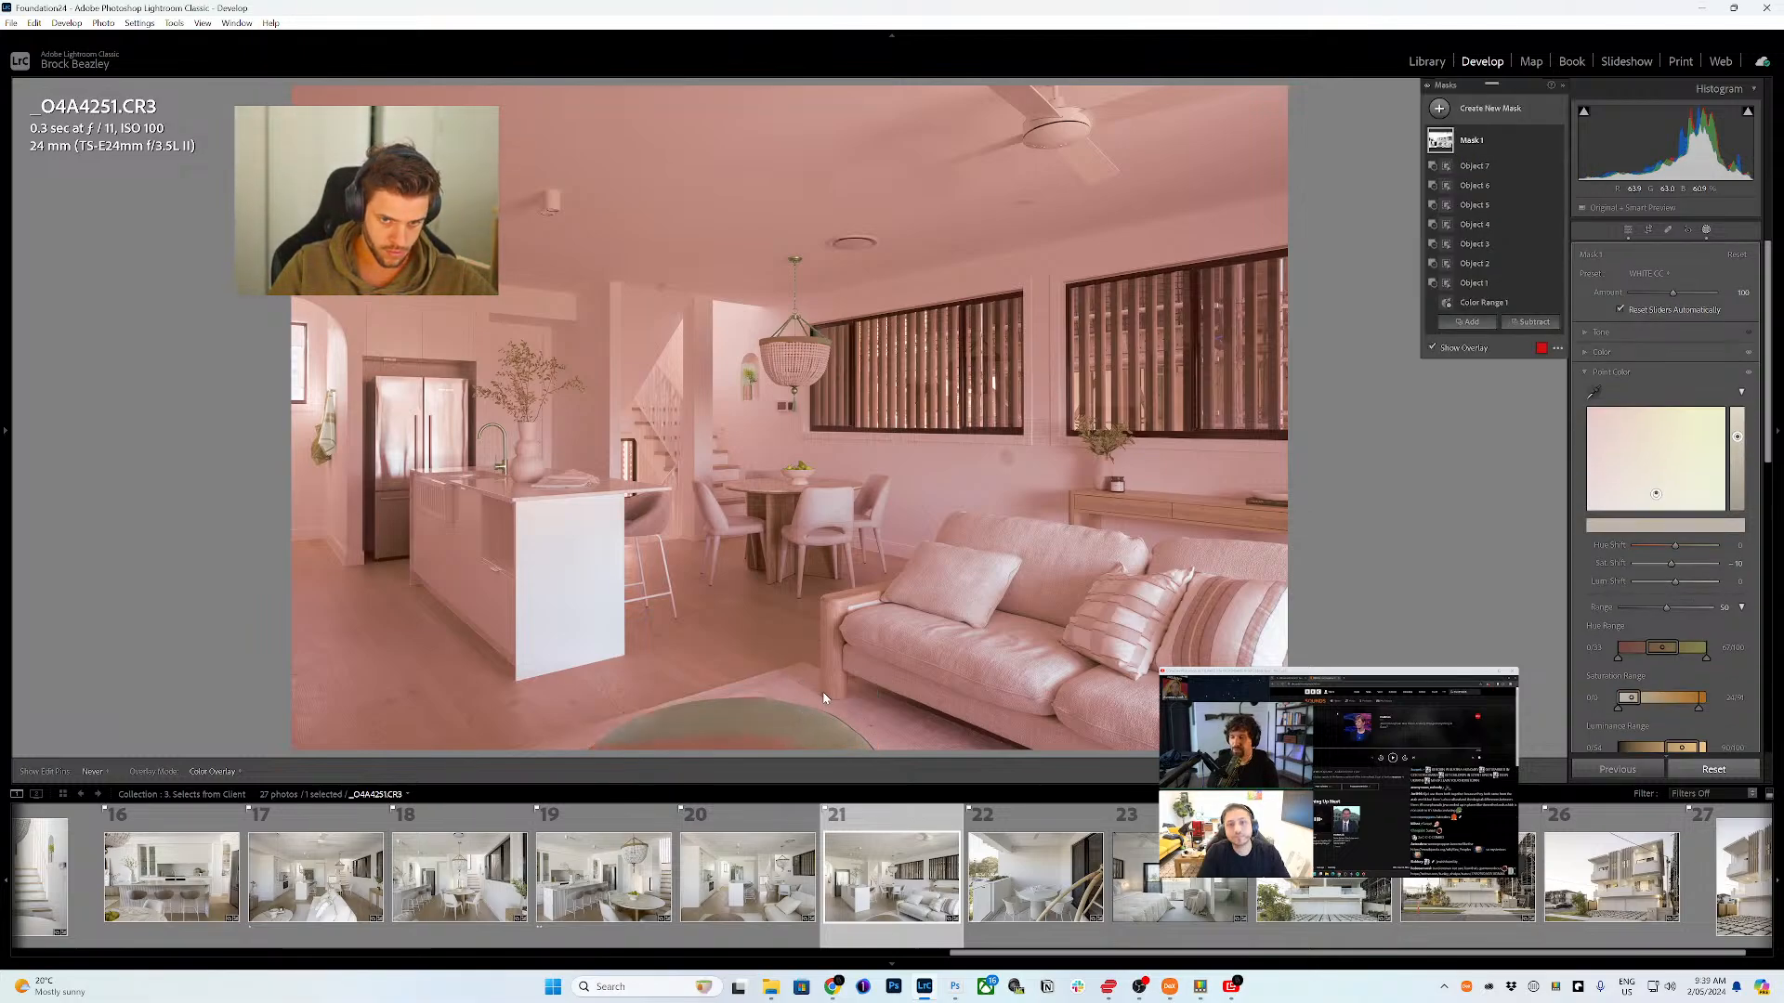
mouse_move(825, 710)
left_mouse_down()
mouse_move(827, 614)
mouse_move(882, 595)
left_mouse_up()
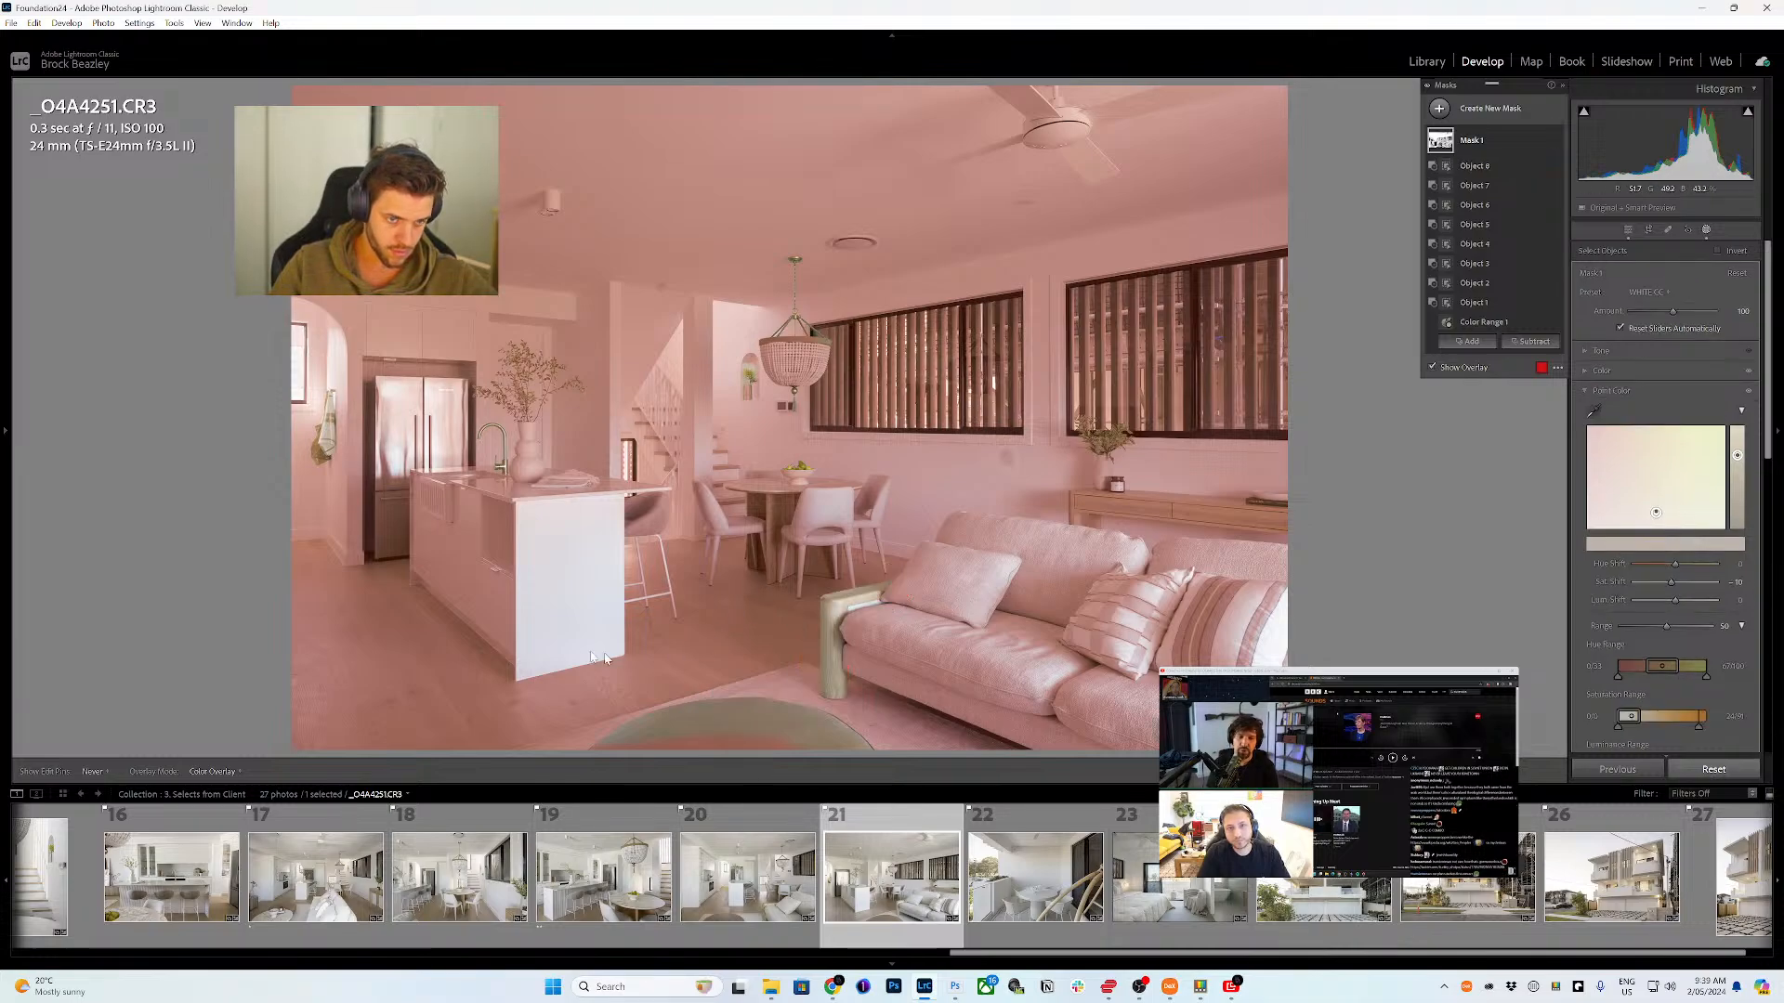
- Add the floor by the kitchen wall and island gap to Mask 1, resizing the brush
key("alt+o")
mouse_move(302, 593)
left_mouse_down()
mouse_move(327, 563)
mouse_move(384, 650)
mouse_move(311, 608)
mouse_move(297, 626)
mouse_move(325, 770)
mouse_move(369, 749)
mouse_move(373, 682)
mouse_move(417, 737)
mouse_move(474, 734)
mouse_move(584, 690)
mouse_move(633, 677)
mouse_move(562, 707)
mouse_move(800, 645)
mouse_move(812, 600)
mouse_move(739, 555)
mouse_move(644, 556)
mouse_move(648, 624)
mouse_move(766, 607)
mouse_move(886, 567)
left_mouse_up()
key("bracketleft")
key("bracketleft")
key("bracketleft")
key("bracketright")
key("bracketright")
key("bracketleft")
key("bracketleft")
key("bracketleft")
key("bracketleft")
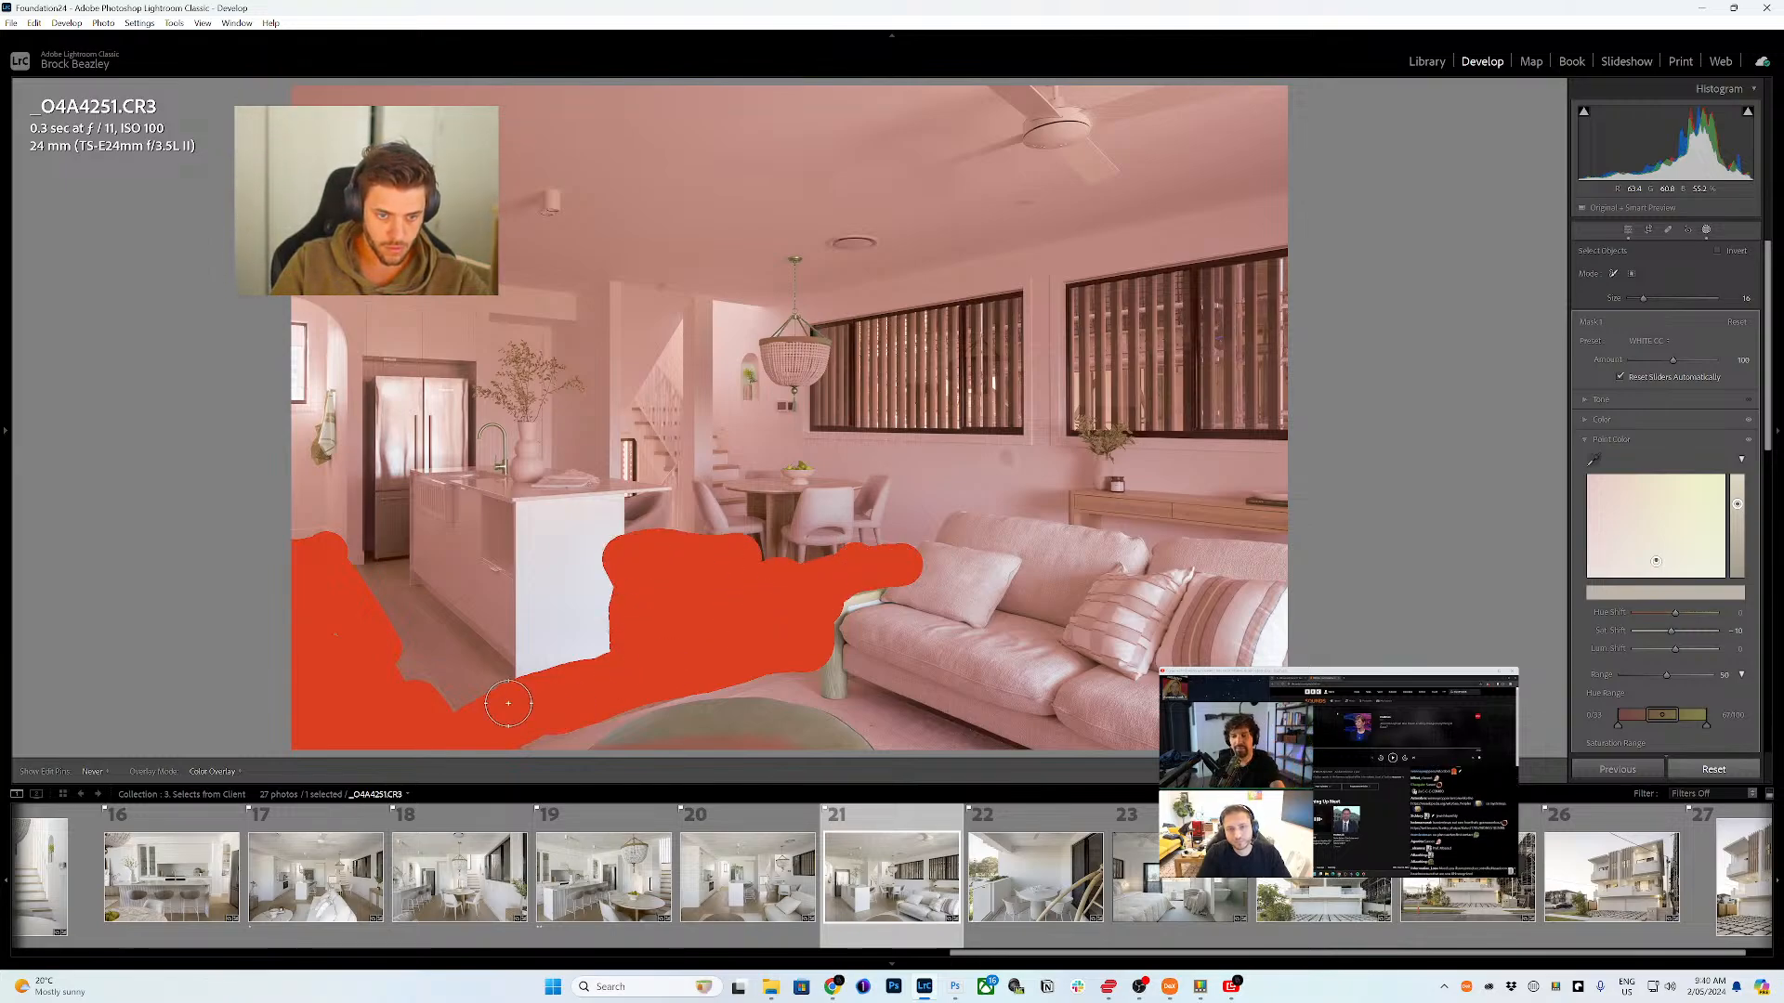
mouse_move(508, 703)
left_mouse_down()
mouse_move(393, 581)
mouse_move(362, 586)
mouse_move(472, 720)
left_mouse_up()
key("bracketright")
key("bracketright")
key("bracketright")
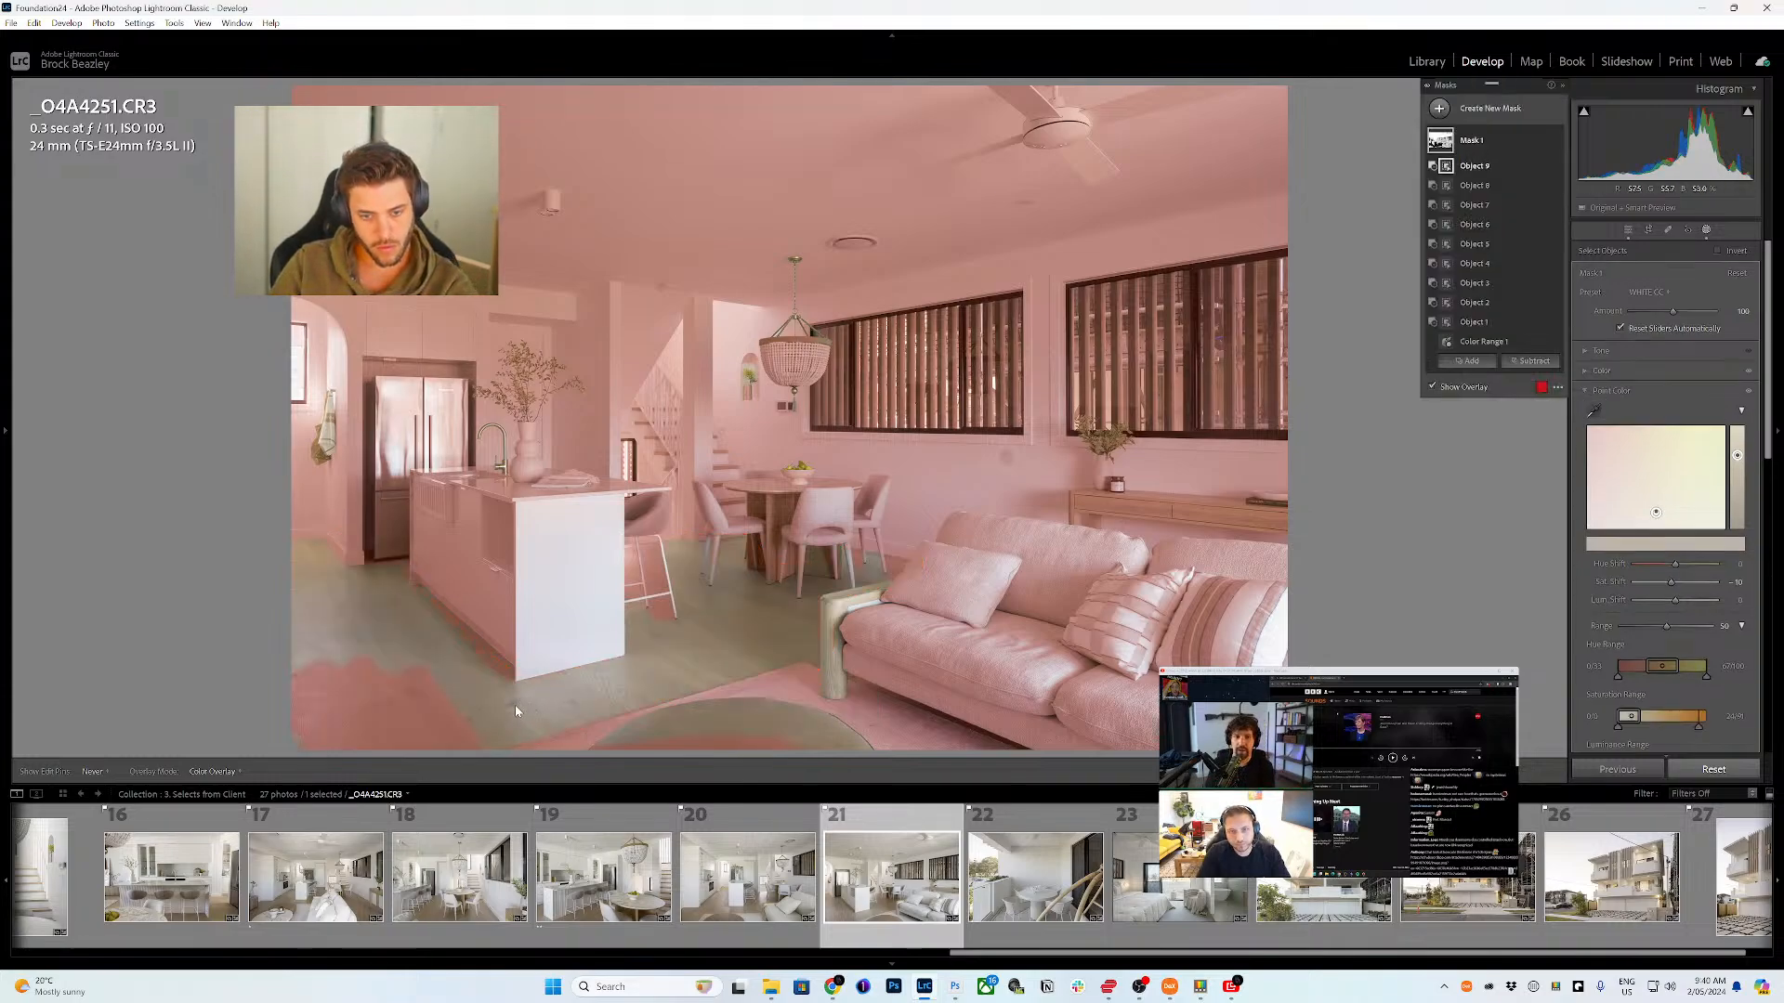
- Try subtracting the bottom-left floor from Mask 1 as an object, dismissing the no-objects warning
key("o")
left_click(1481, 341)
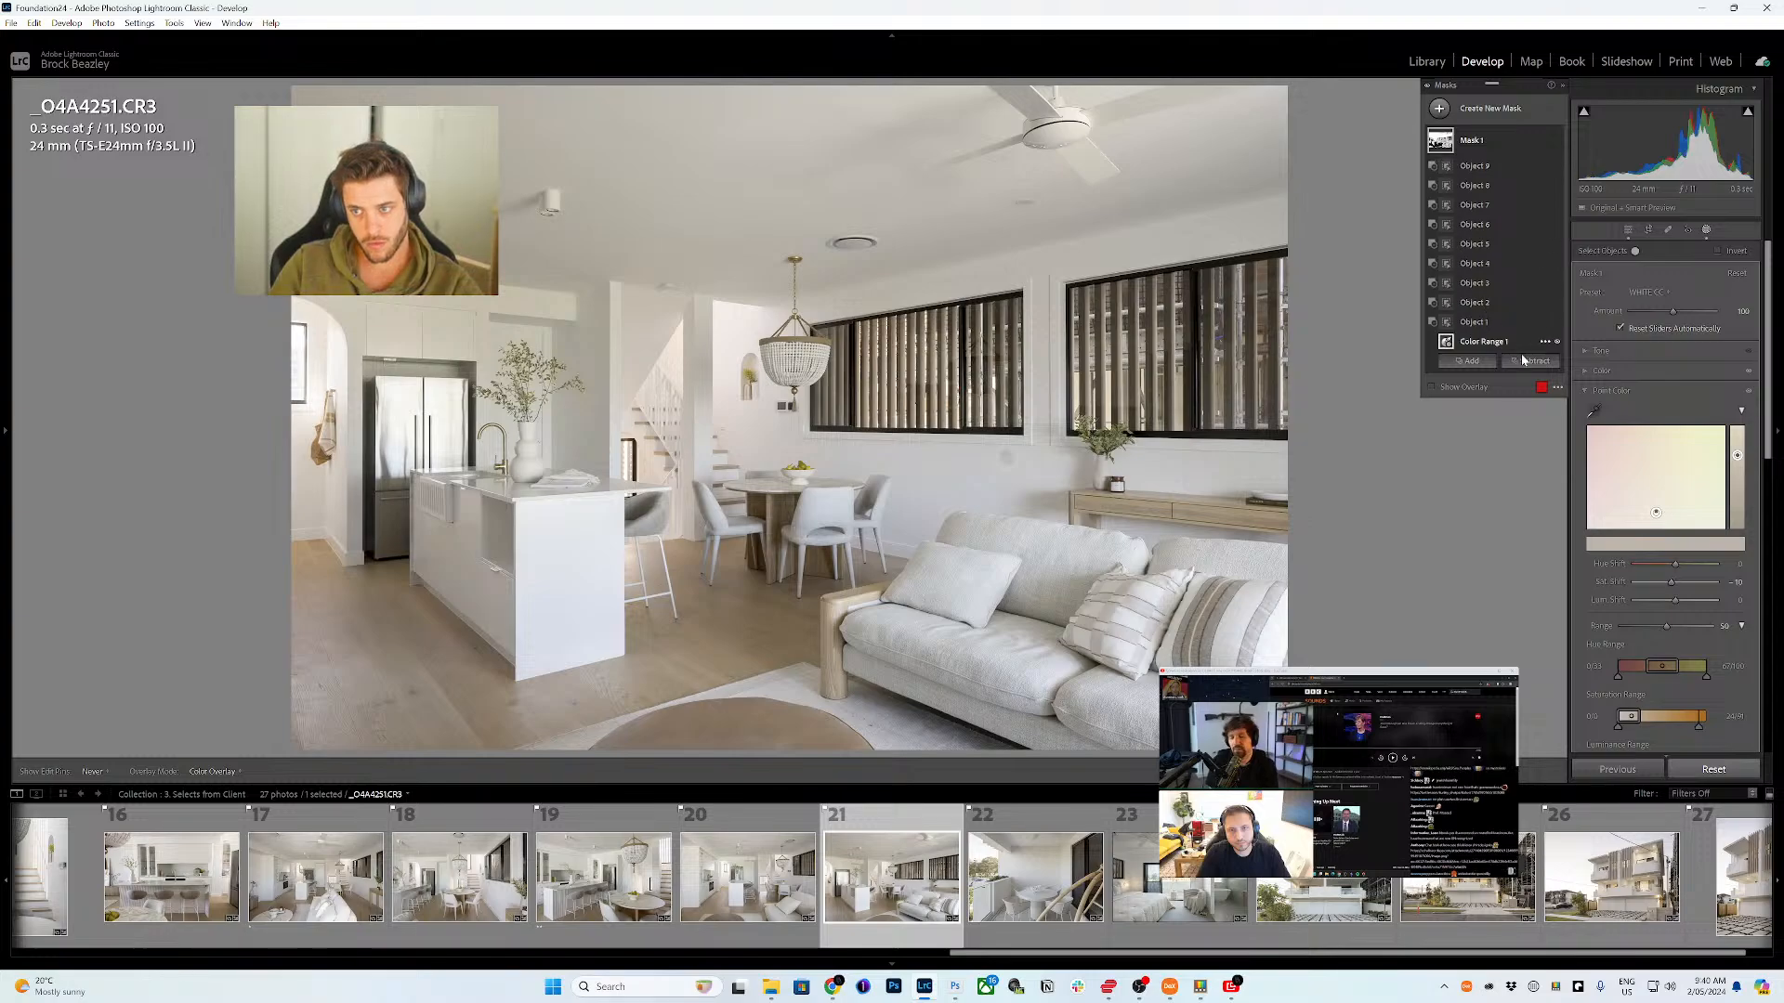
left_click(1523, 362)
left_click(1466, 168)
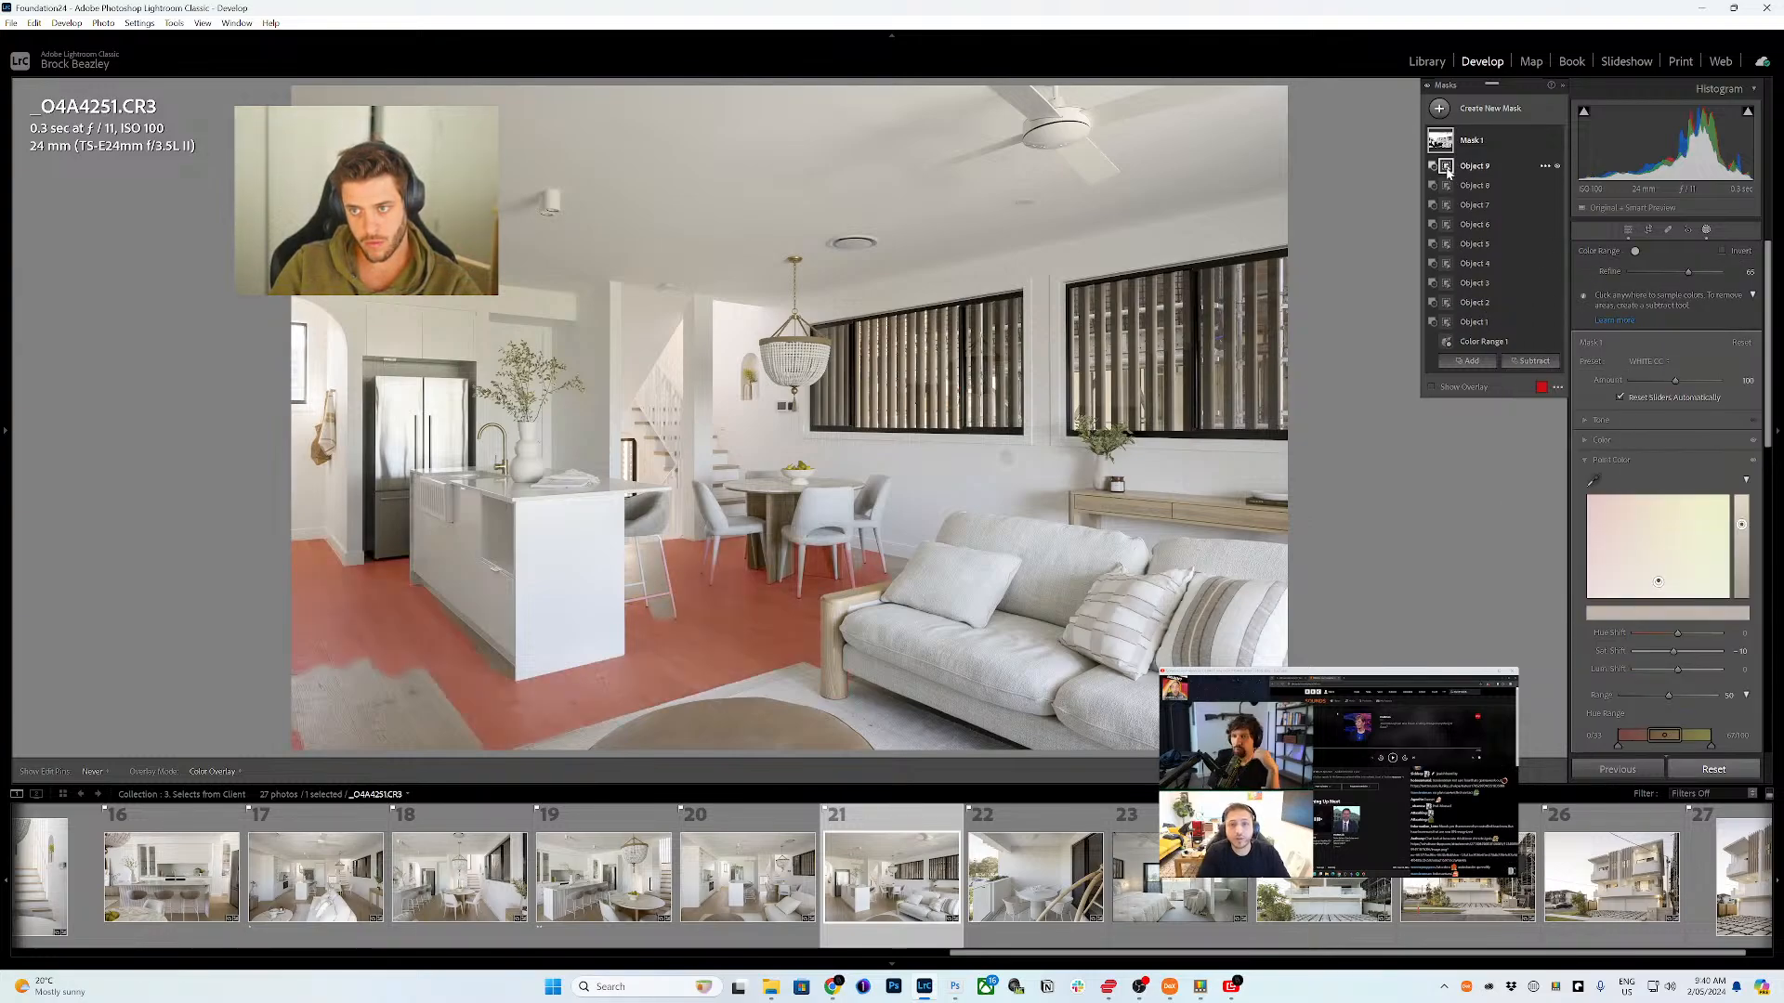
left_click(1528, 362)
left_click(1539, 477)
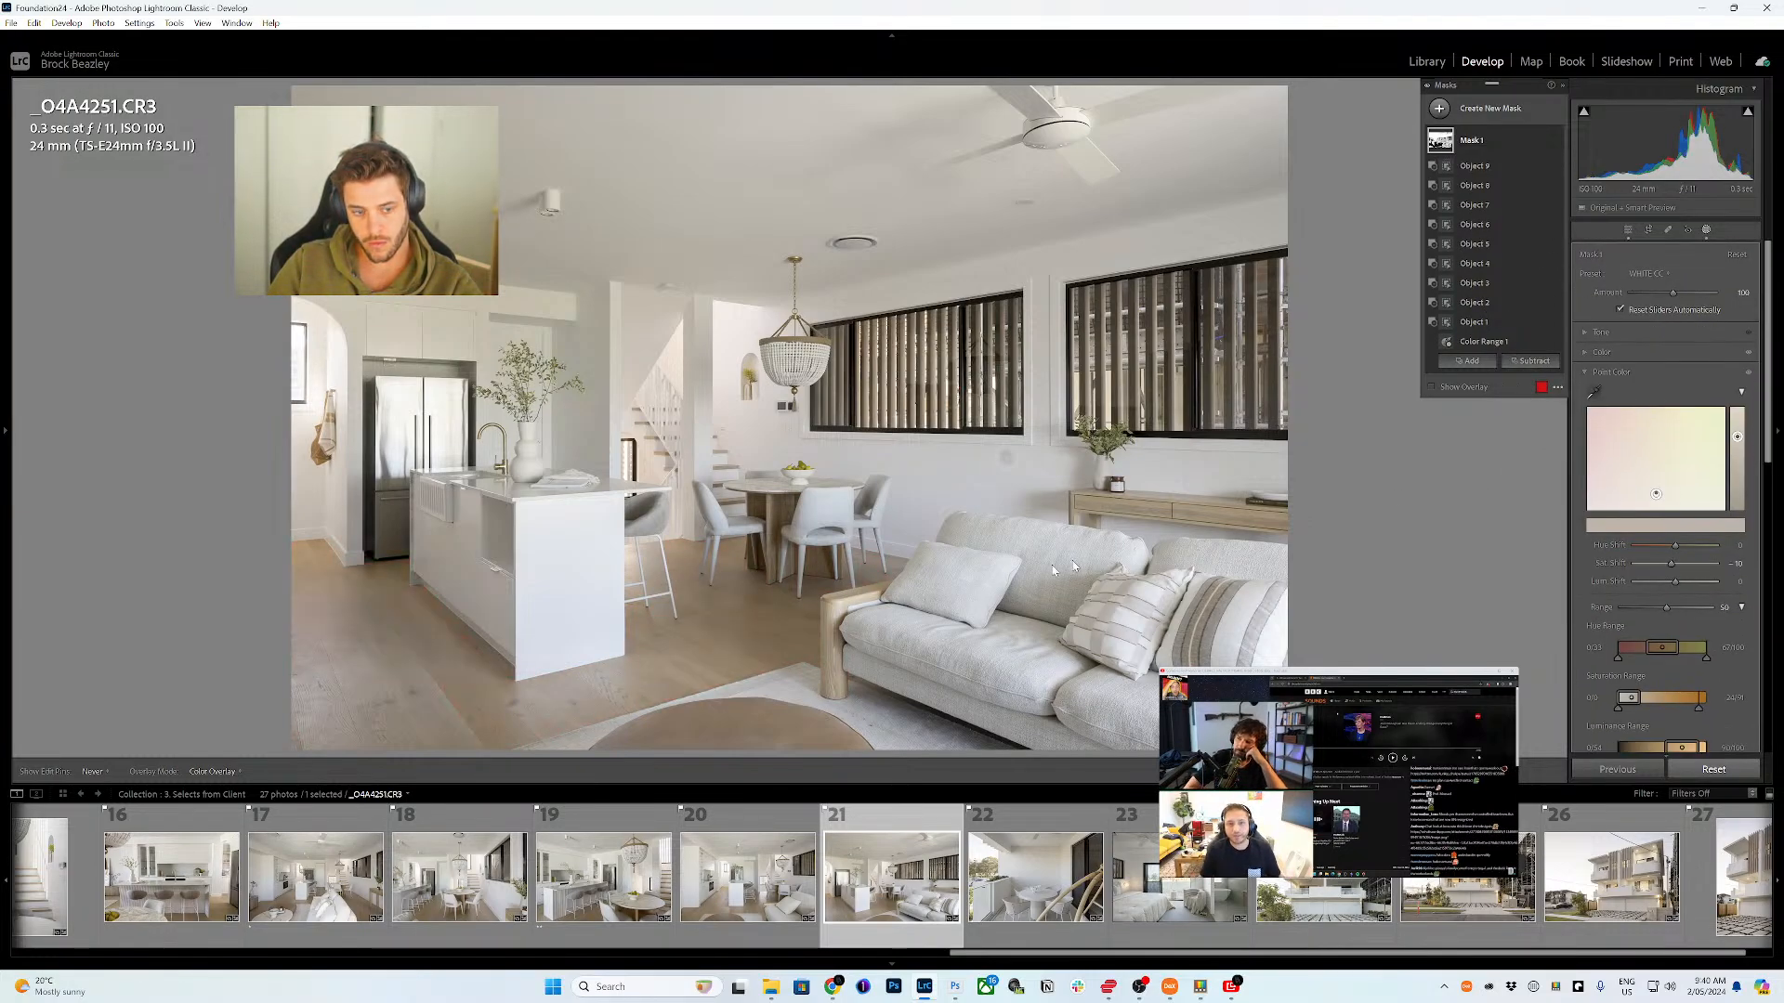
mouse_move(320, 711)
left_mouse_down()
mouse_move(371, 742)
mouse_move(464, 729)
left_mouse_up()
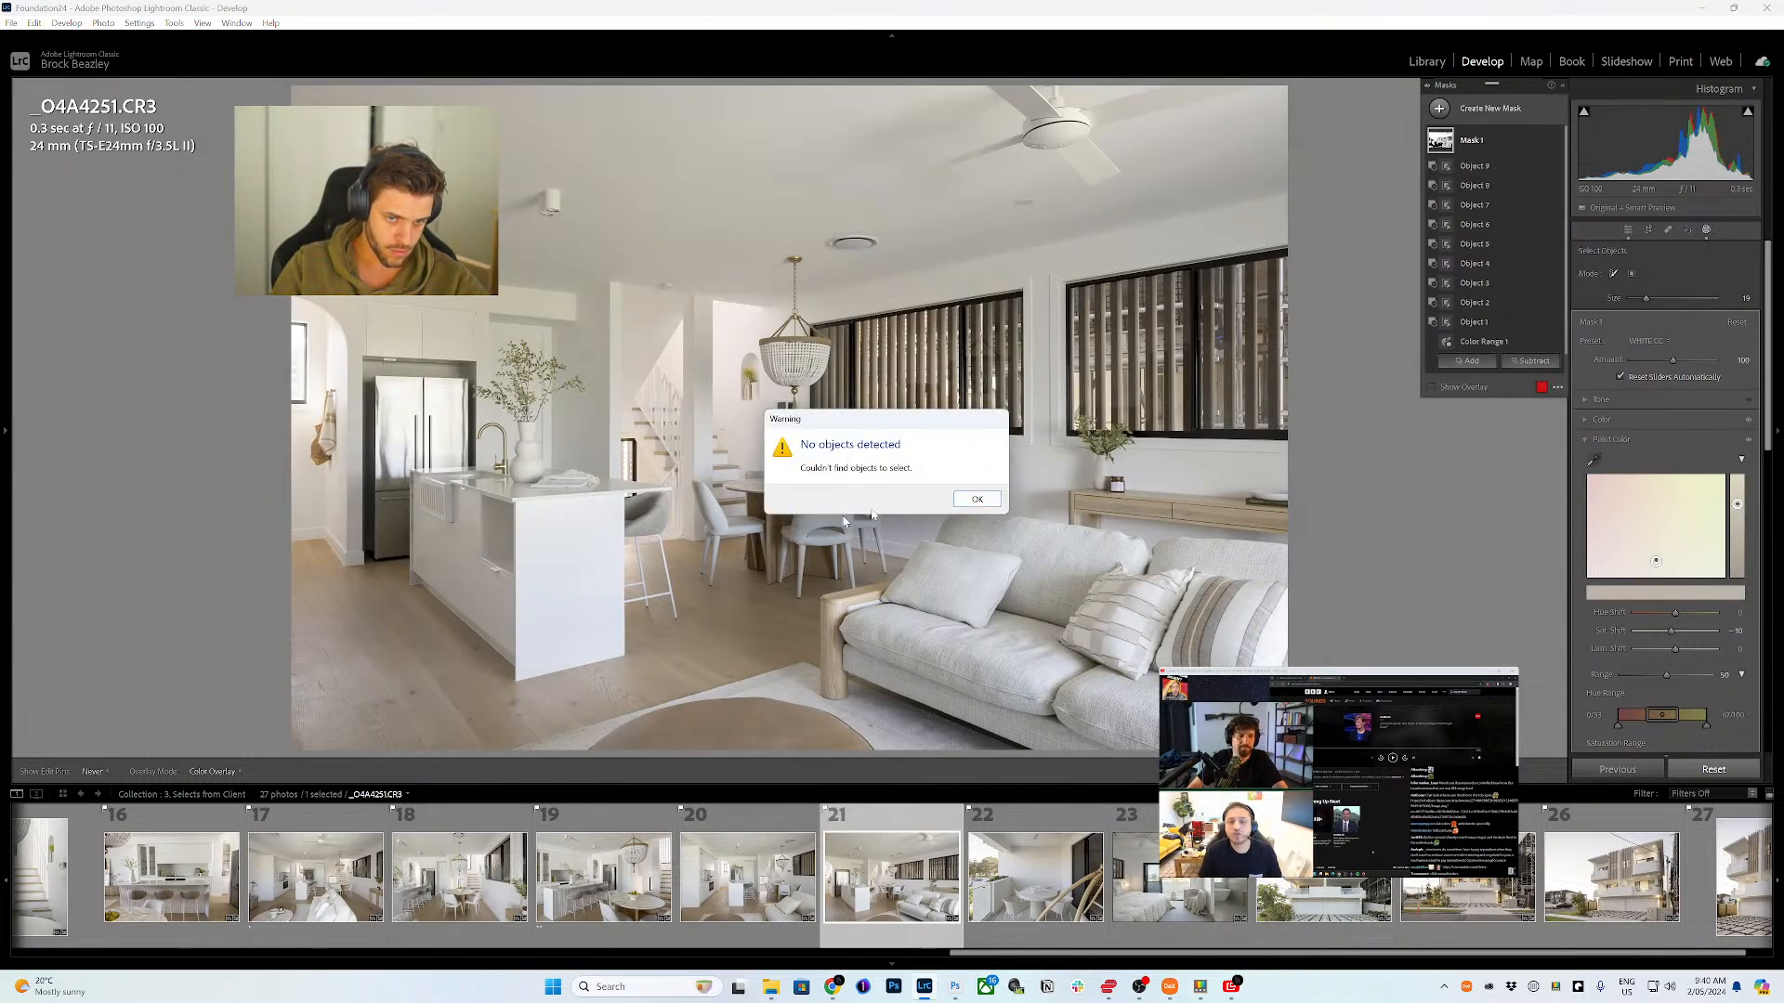
left_click(976, 498)
- Brush the floor strip and the sideboard object out of Mask 1, then open _O4A4261.CR3
left_click(1531, 361)
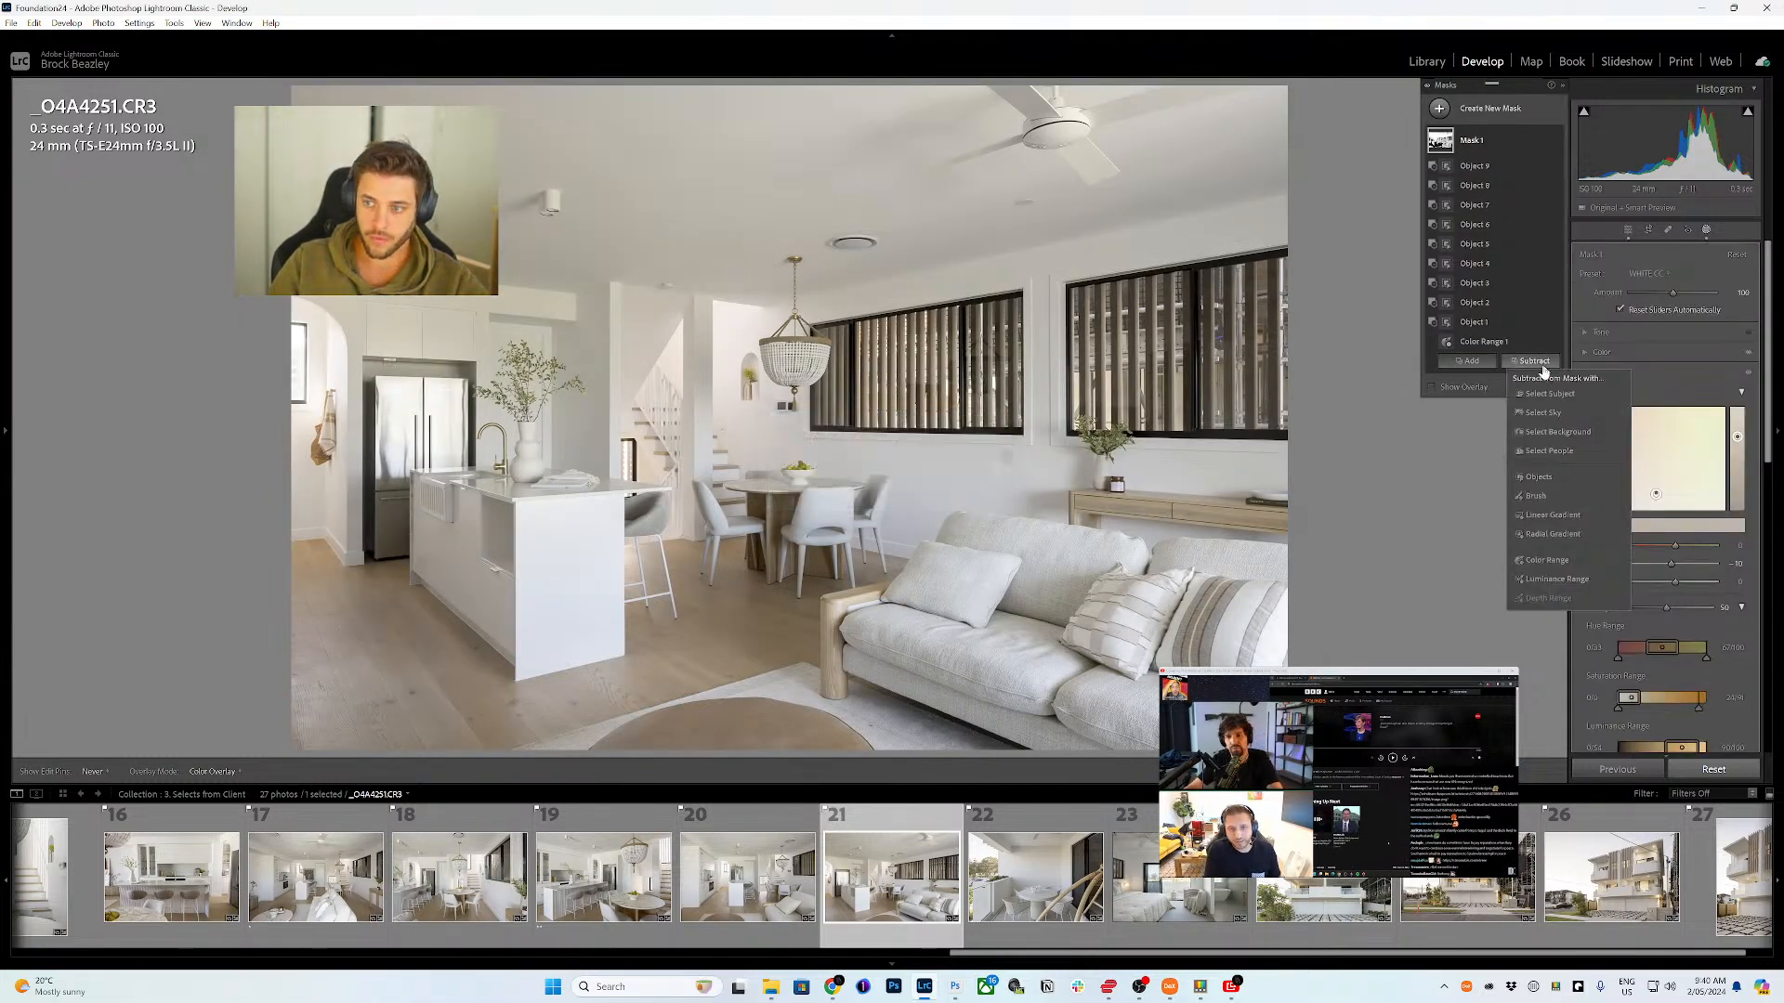
left_click(1535, 497)
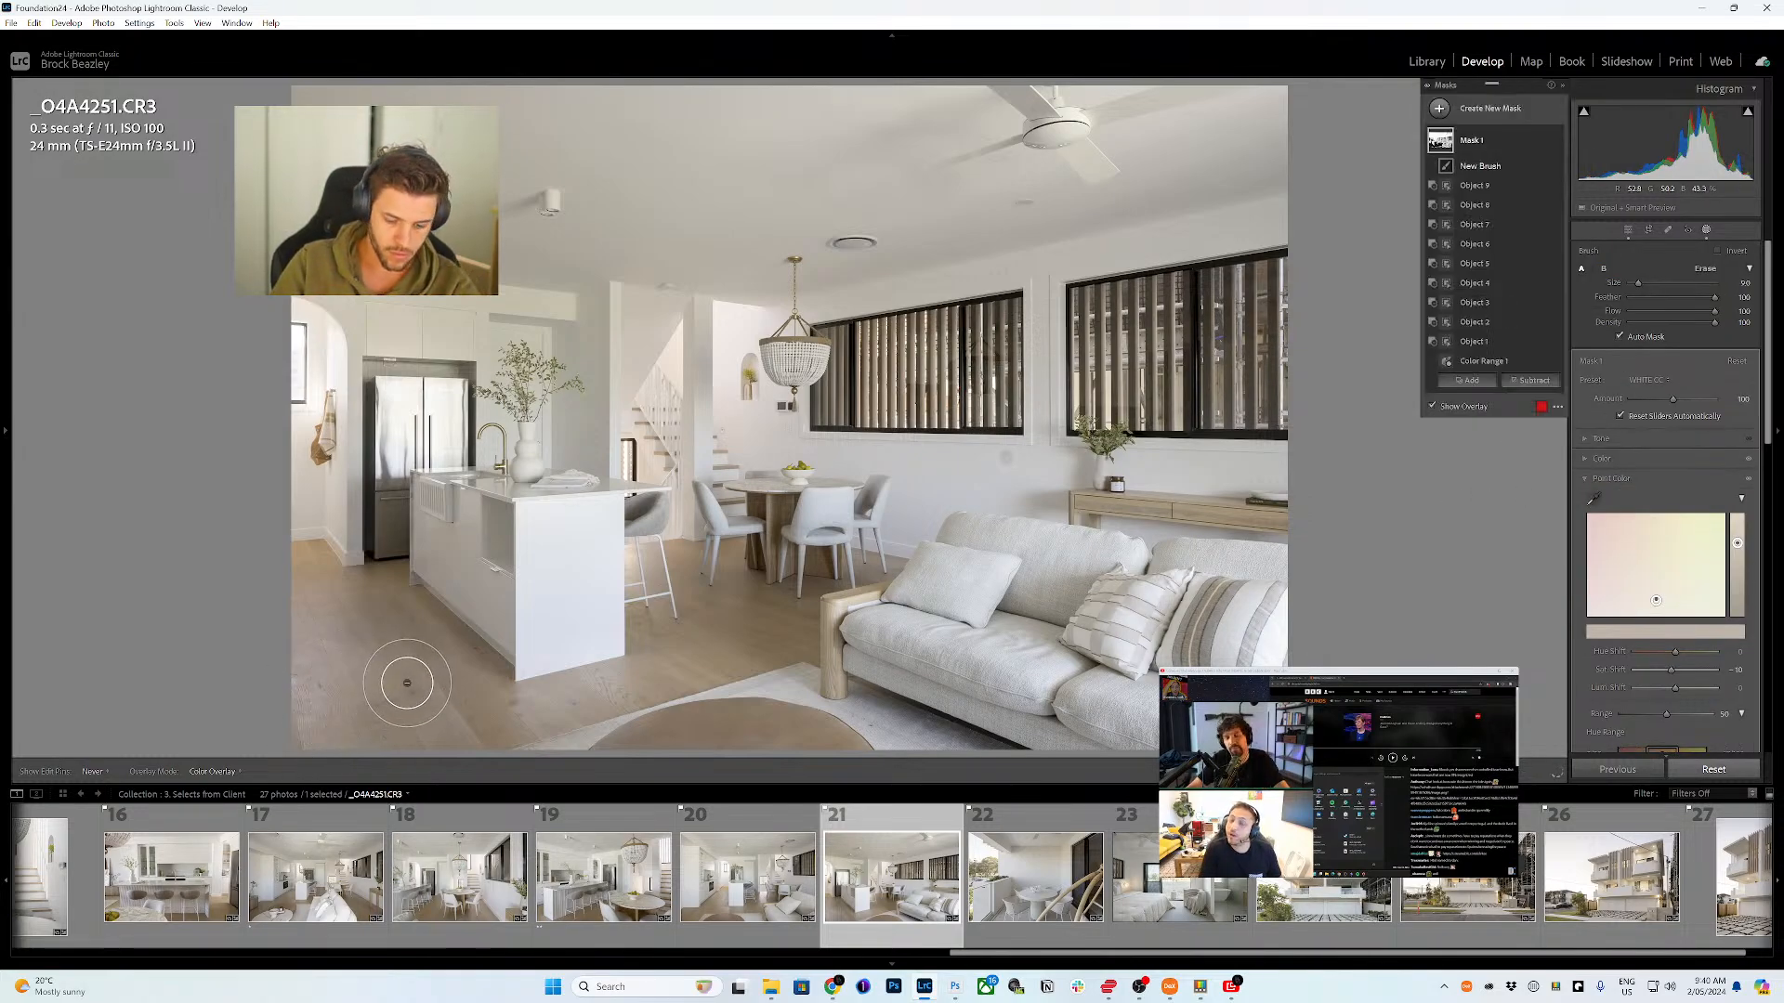
mouse_move(407, 683)
left_mouse_down()
mouse_move(438, 712)
mouse_move(391, 752)
mouse_move(453, 740)
mouse_move(335, 735)
mouse_move(307, 757)
mouse_move(463, 719)
mouse_move(387, 741)
left_mouse_up()
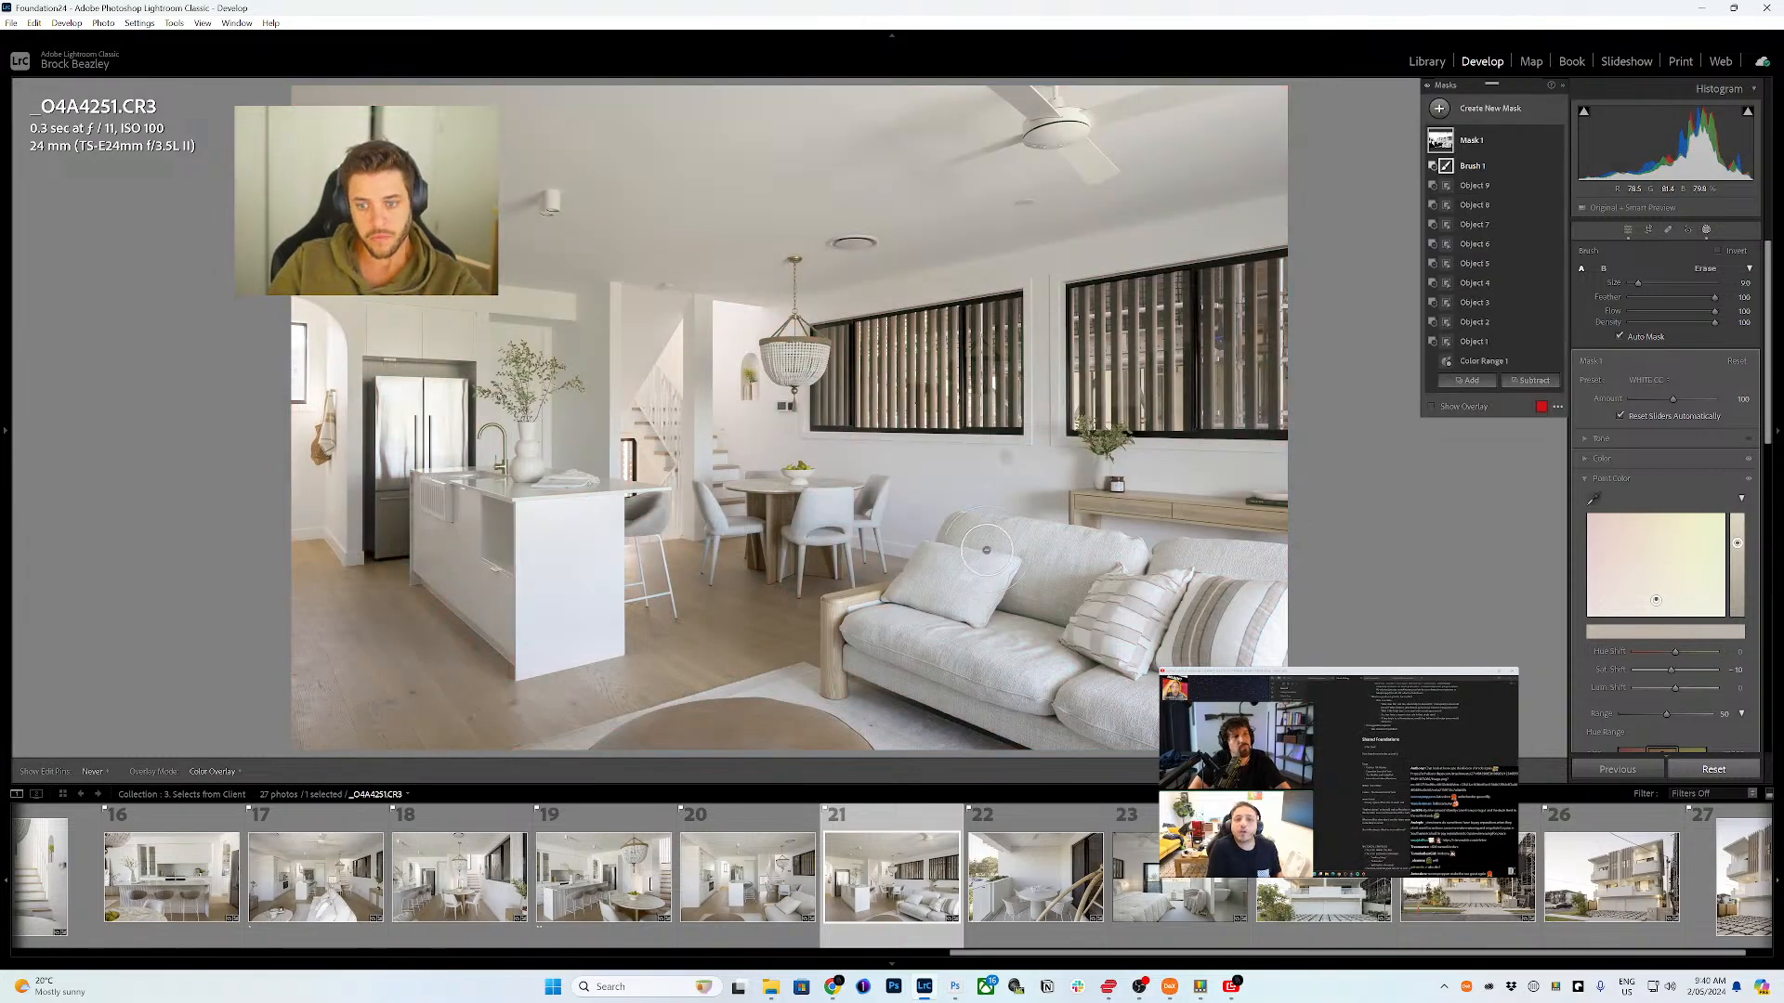
left_click(1531, 381)
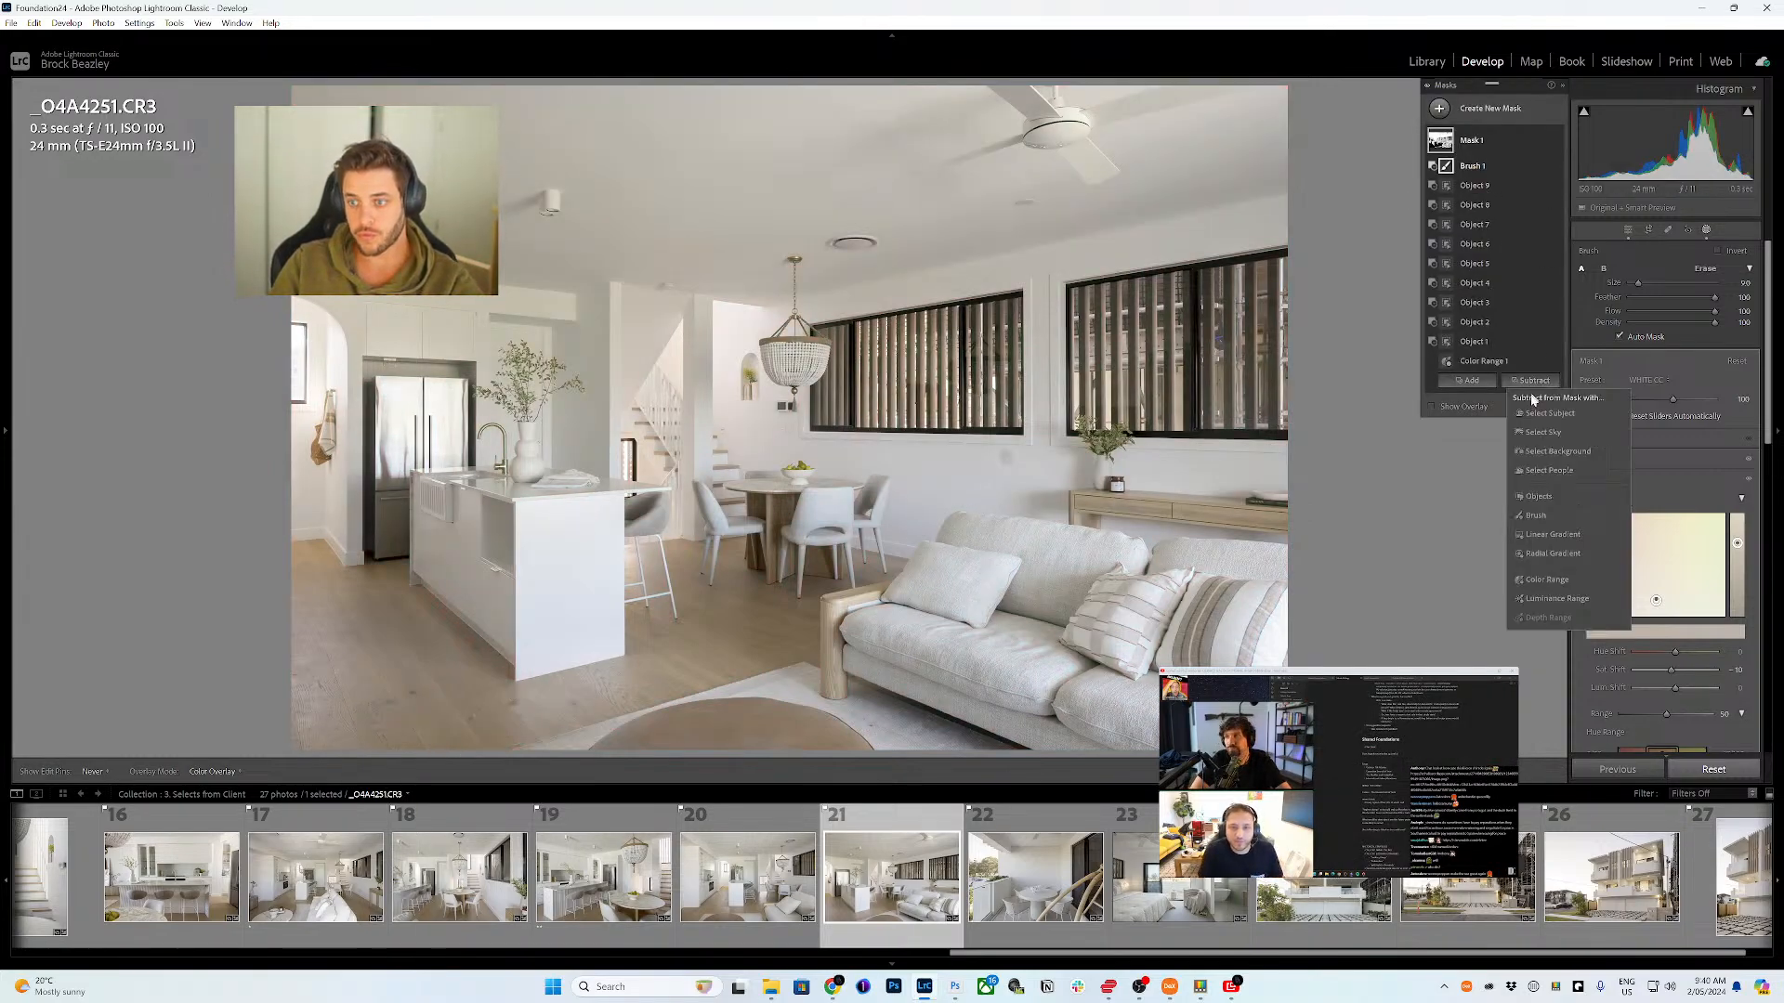
left_click(1538, 496)
left_click_drag(1284, 523, 1068, 508)
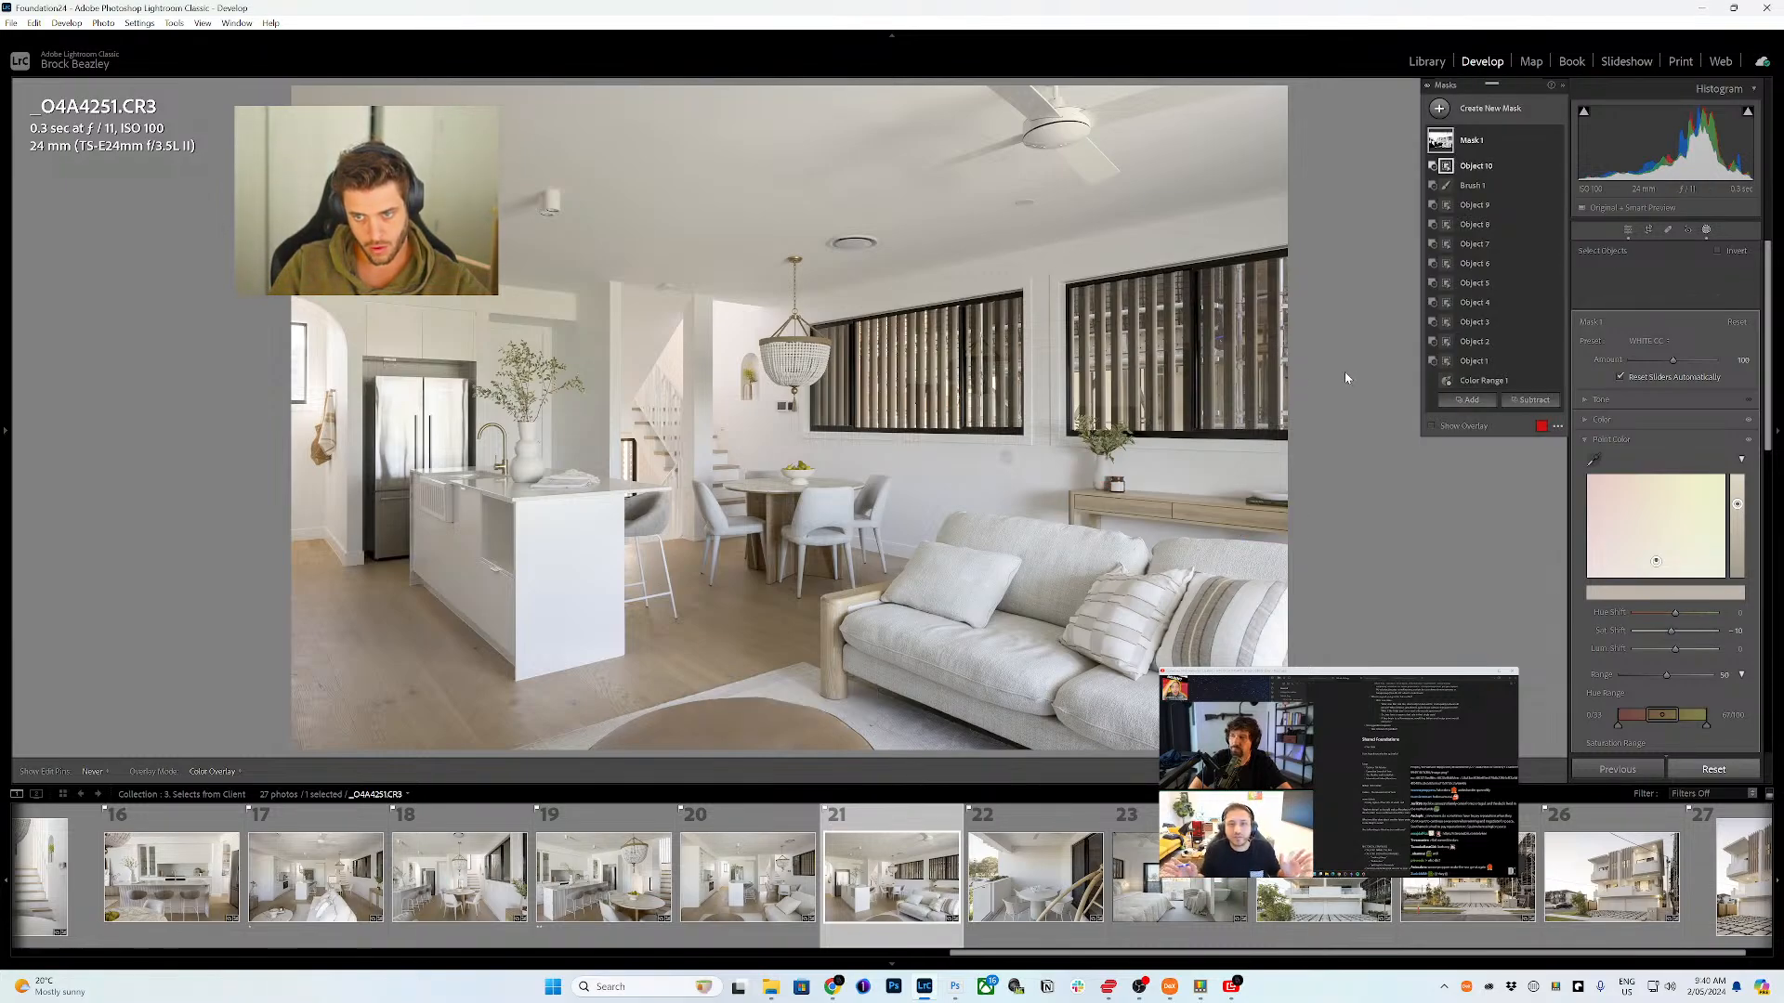
key("o")
key("o")
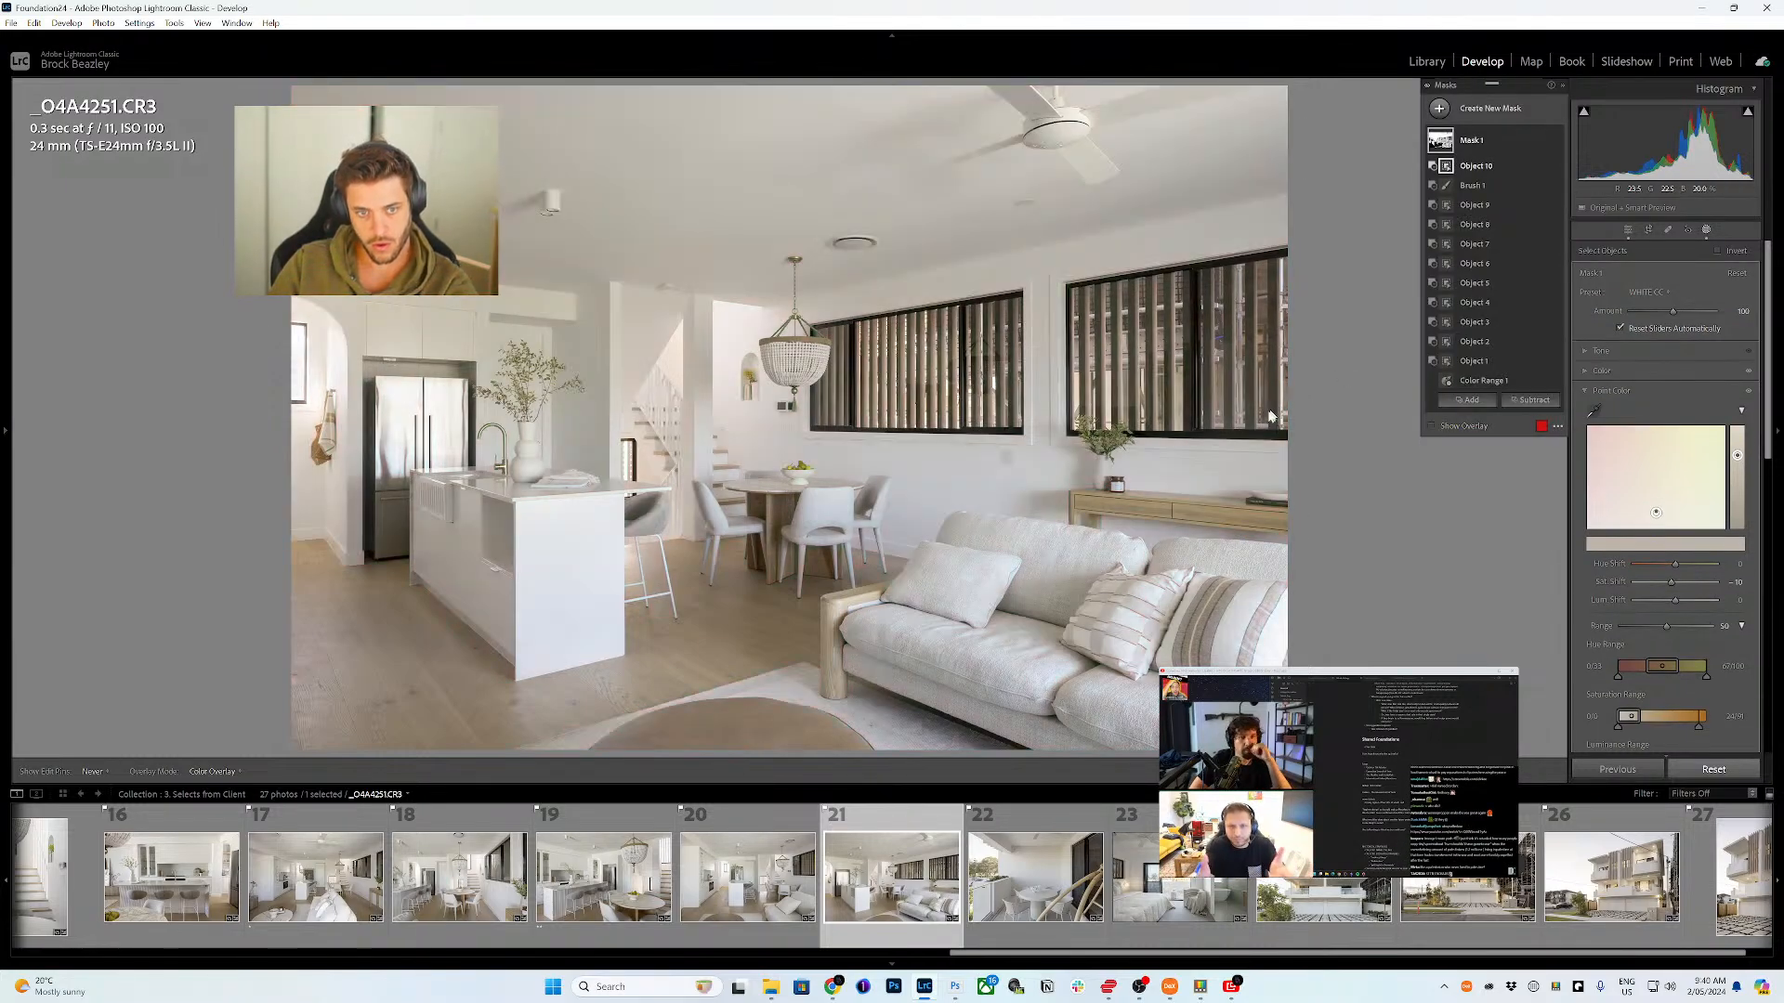
left_click(1036, 873)
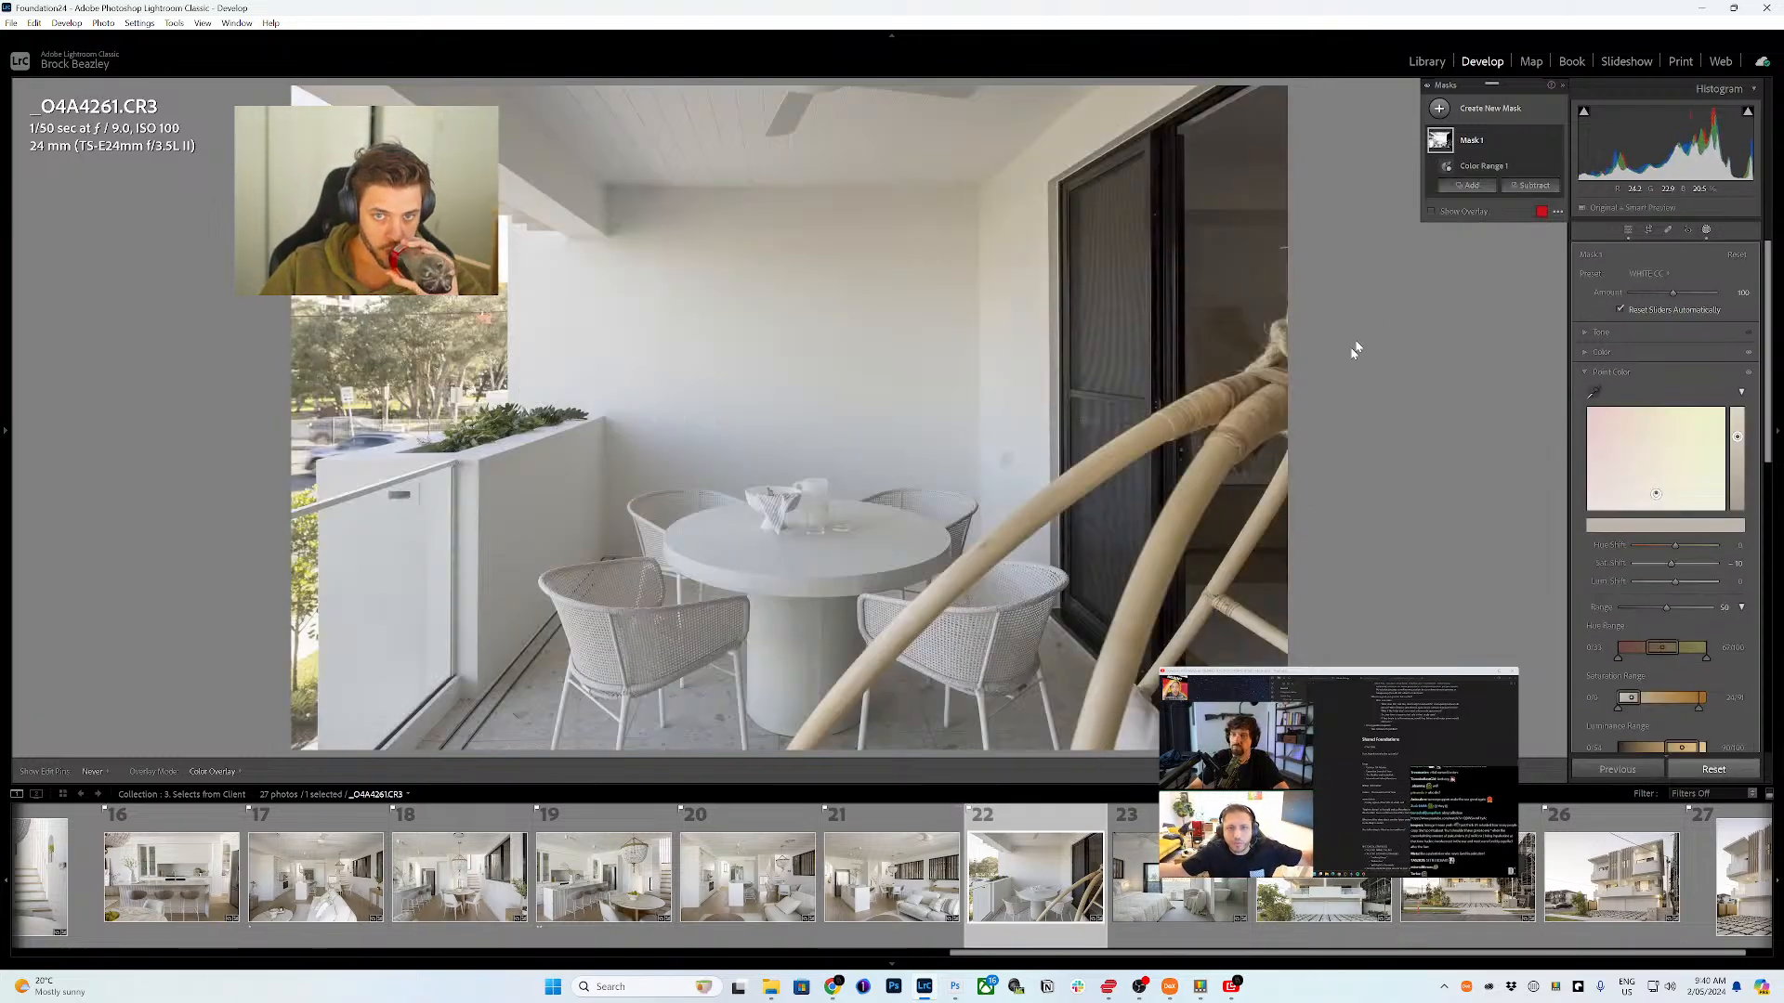
- Raise Color Range 1's refine amount in Mask 1 to 67
left_click(1447, 164)
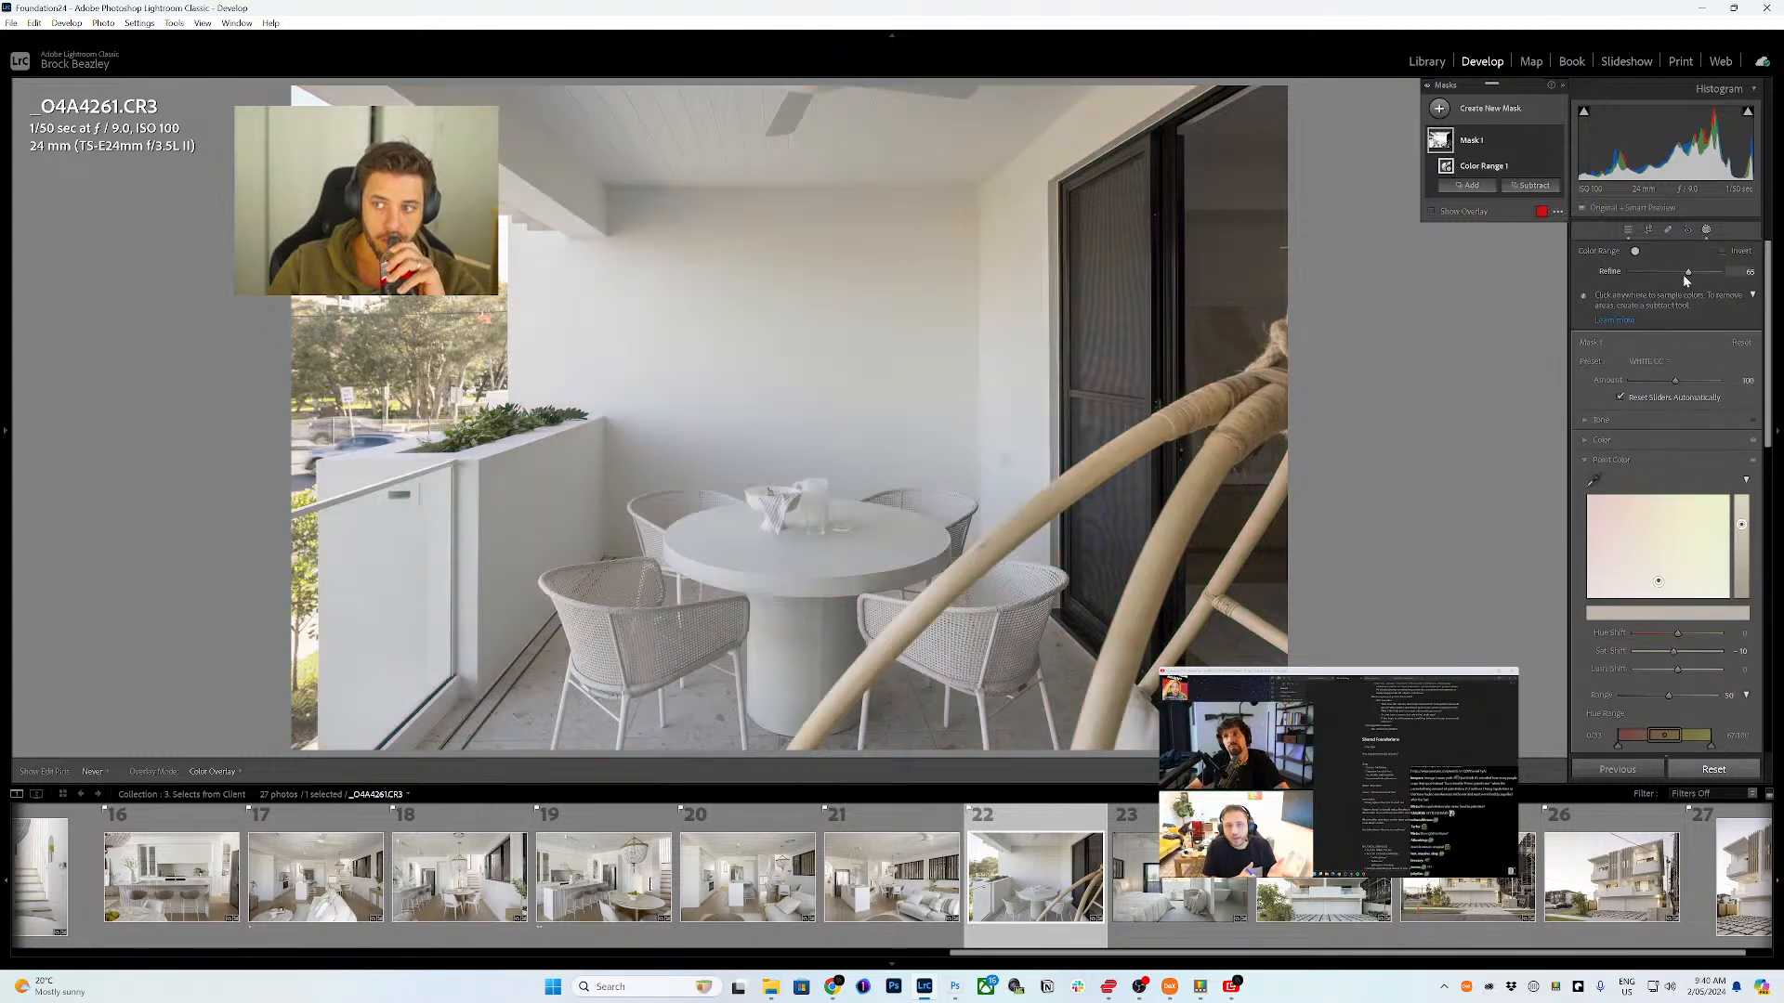
left_click_drag(1684, 279, 1692, 277)
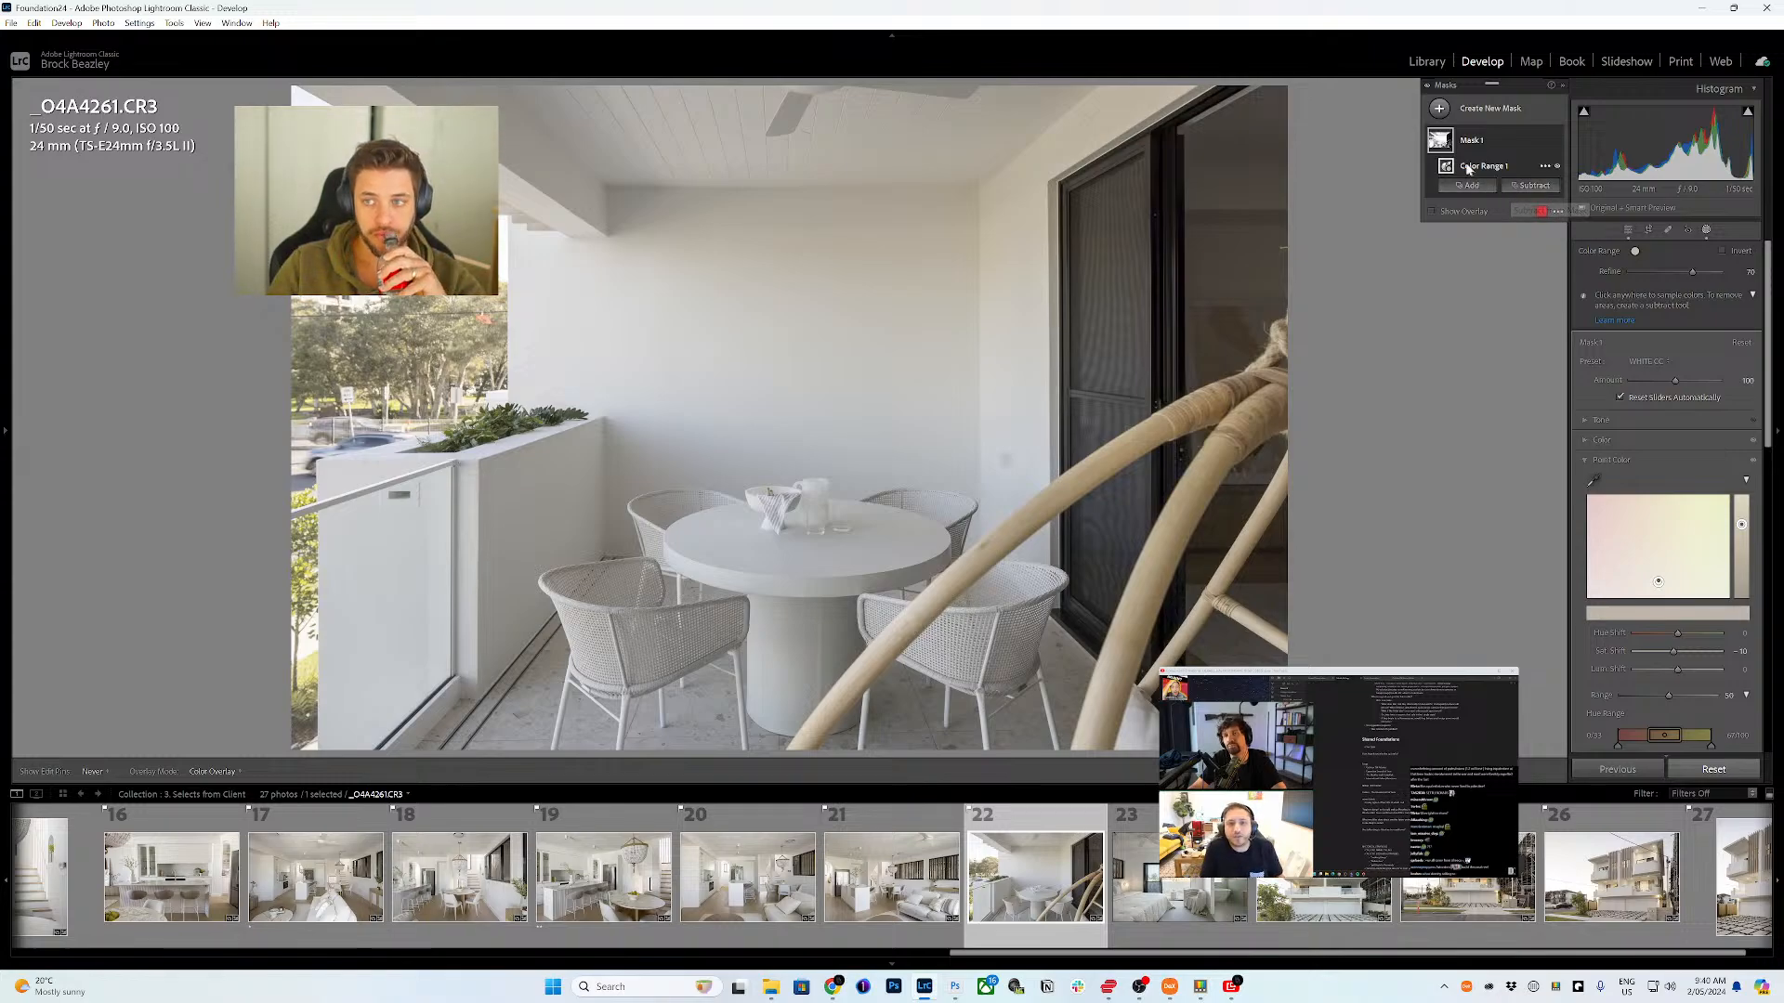
left_click(1535, 186)
left_click(1546, 382)
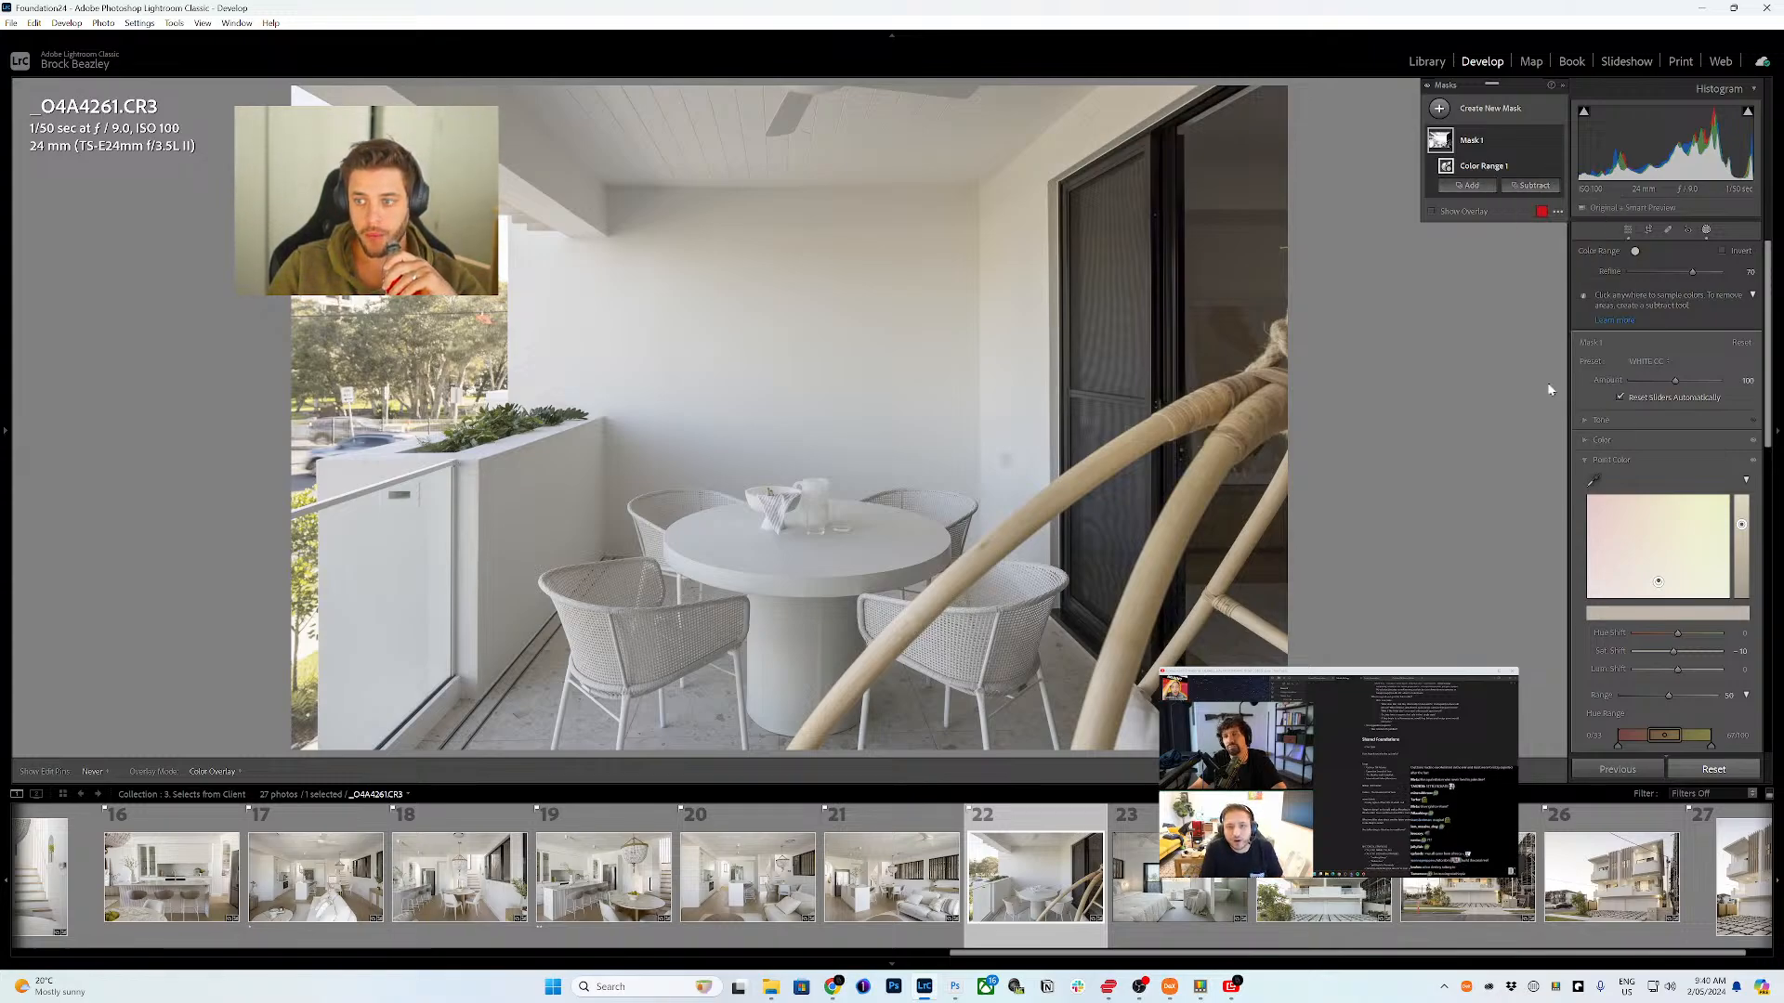
left_click(1533, 204)
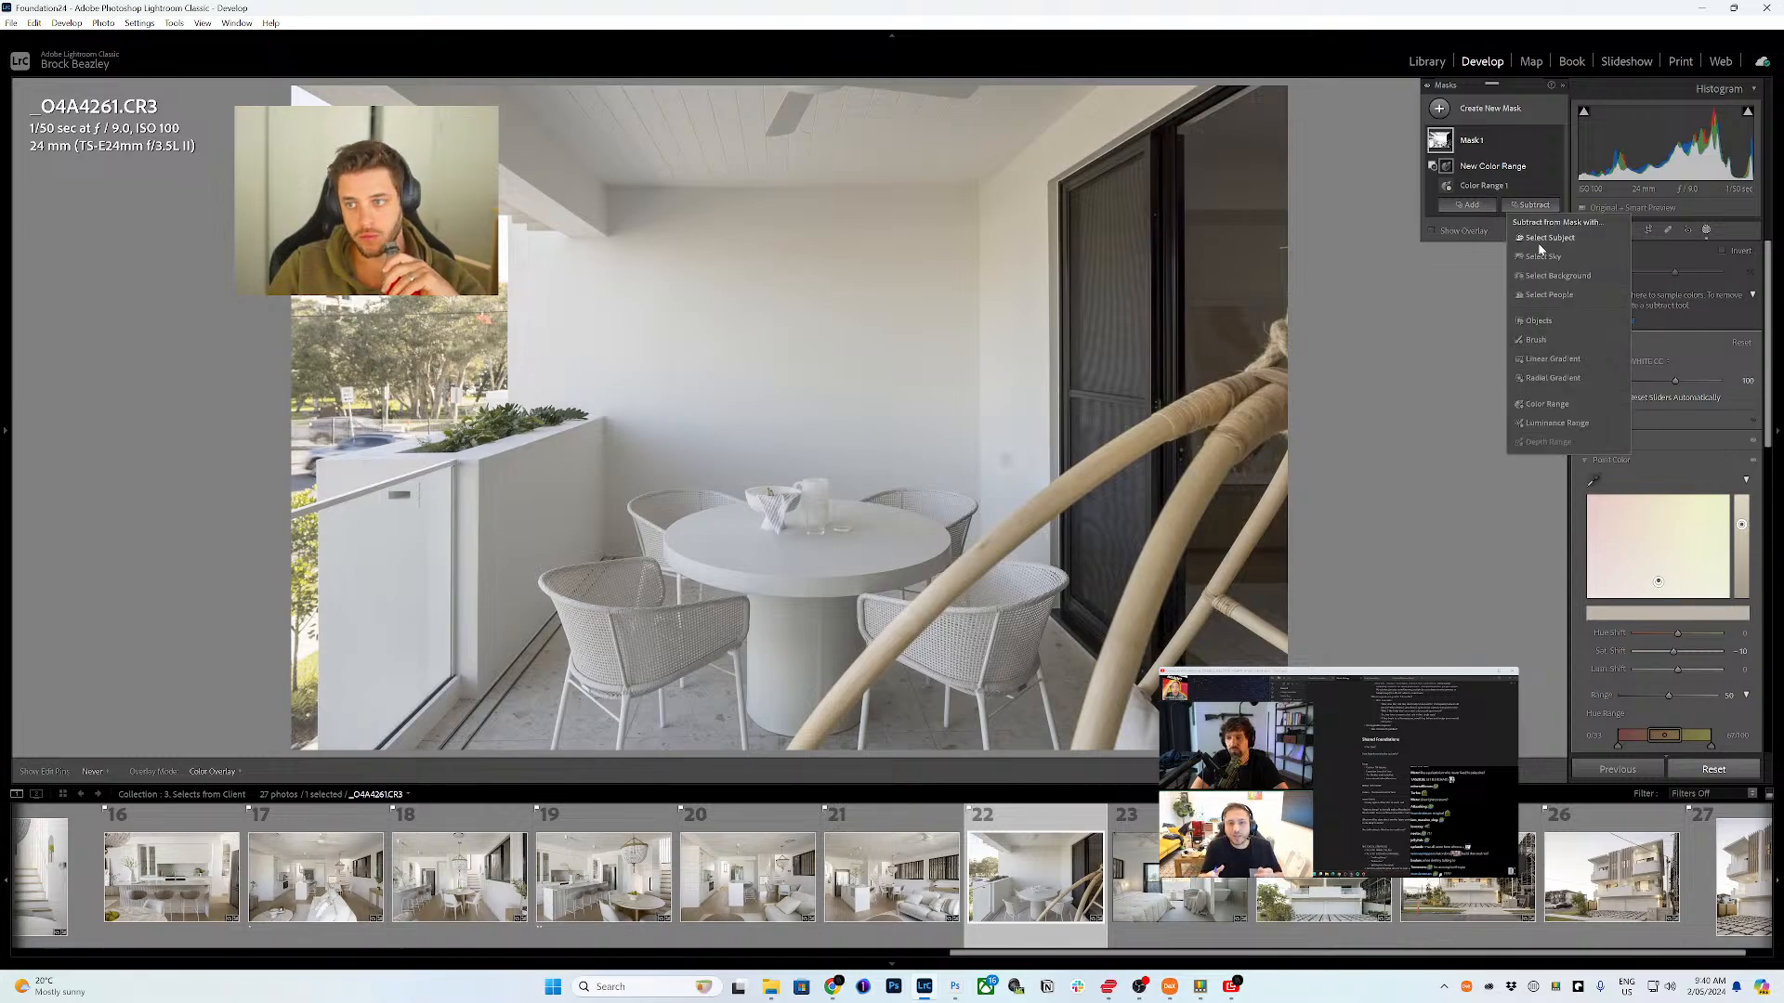
left_click(1542, 321)
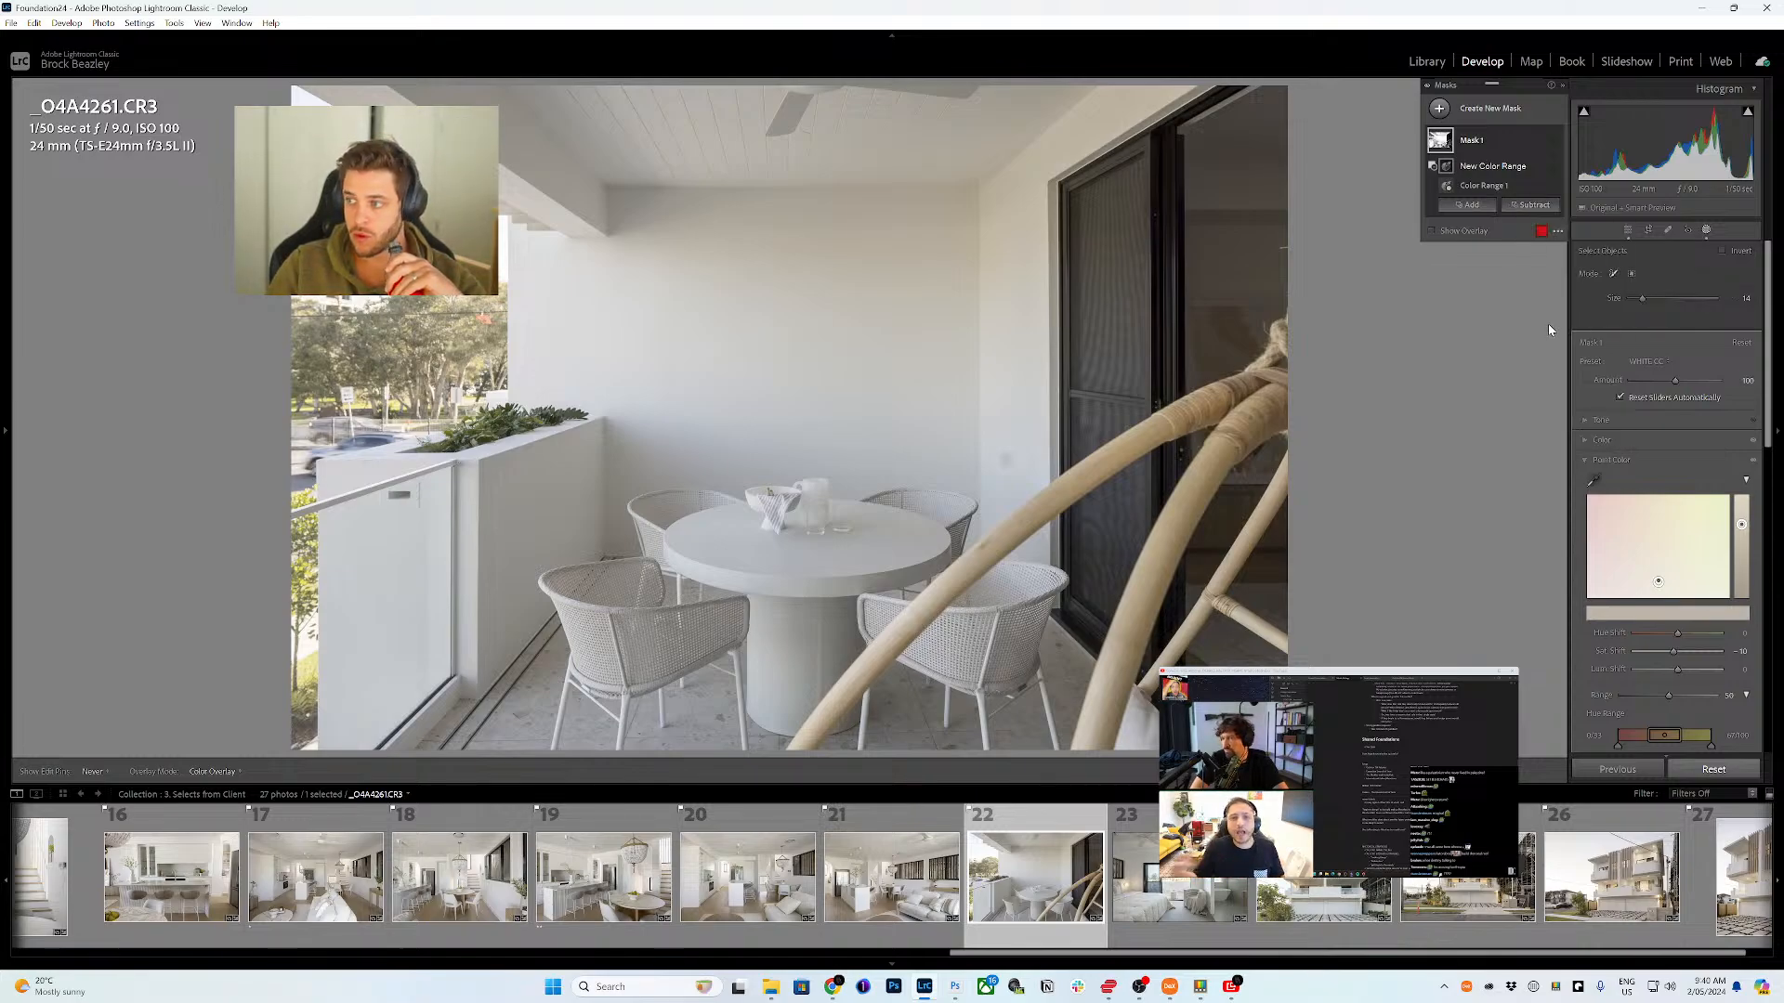
- Subtract the trees, planter top, left balcony wall, table base and rattan chair from Mask 1, then open _O4A4269-HDR.dng
mouse_move(389, 360)
left_mouse_down()
mouse_move(316, 330)
mouse_move(318, 396)
mouse_move(356, 369)
mouse_move(430, 377)
mouse_move(436, 331)
mouse_move(402, 352)
mouse_move(428, 306)
mouse_move(416, 314)
mouse_move(473, 293)
mouse_move(477, 356)
left_mouse_up()
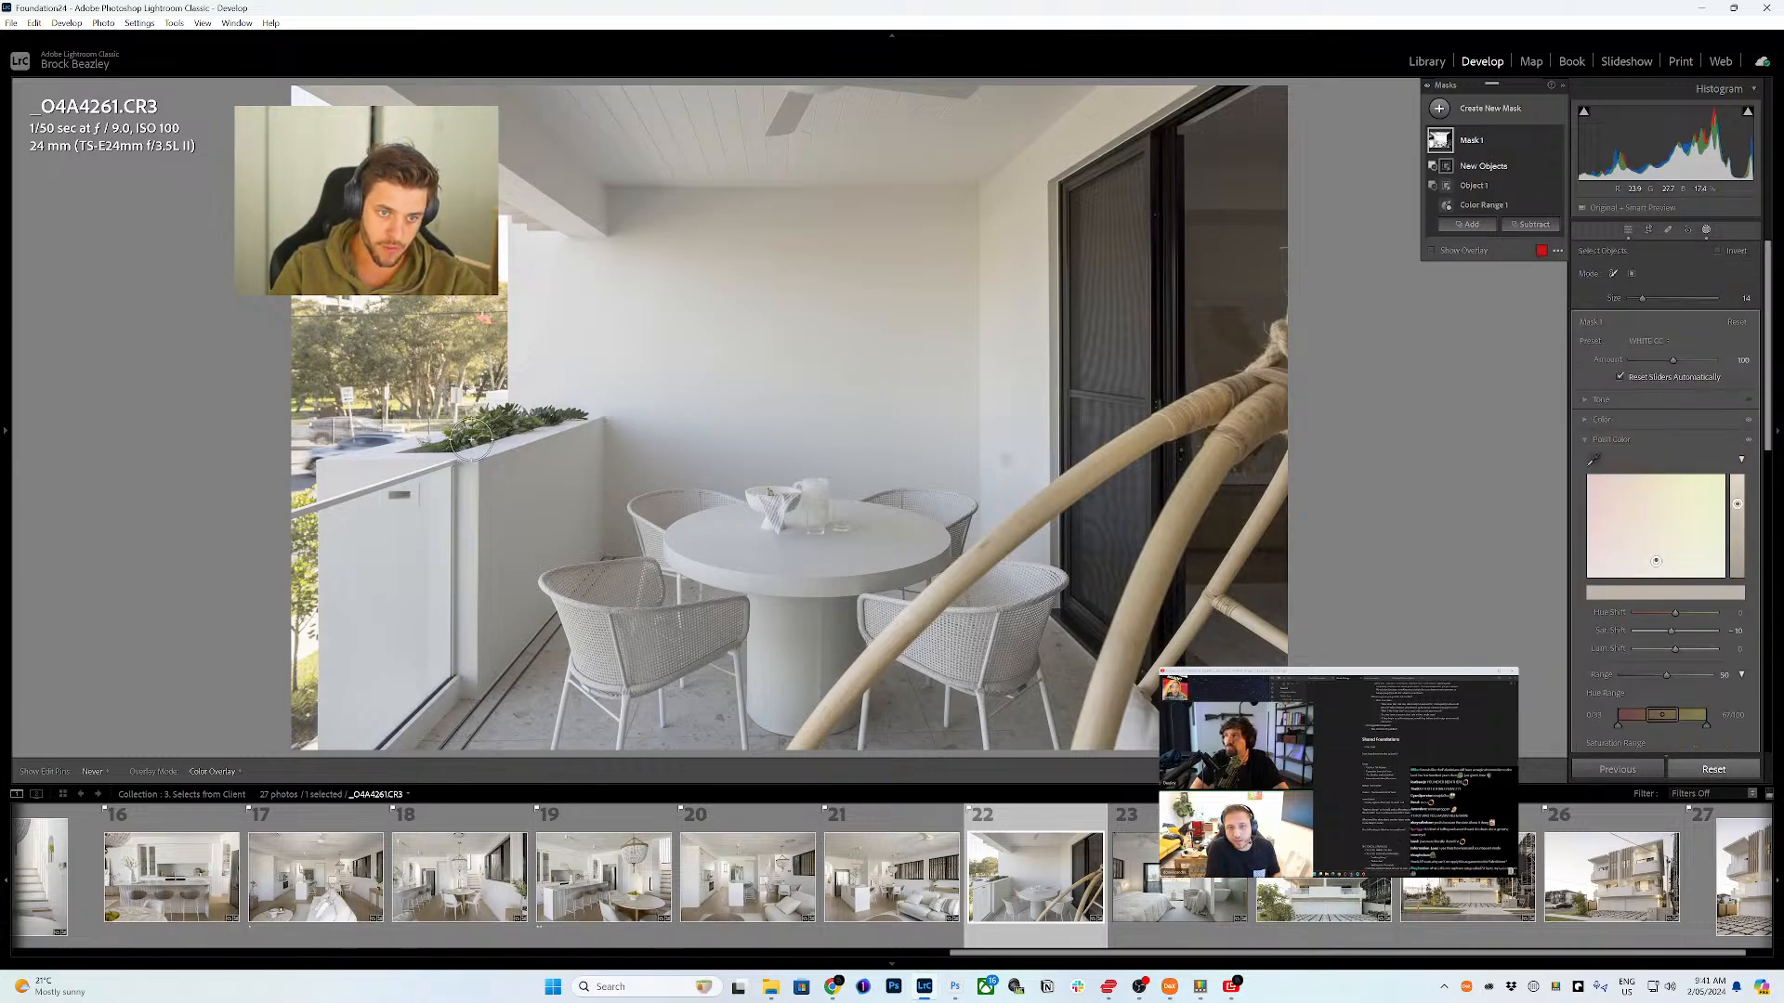
mouse_move(471, 443)
left_mouse_down()
mouse_move(446, 442)
mouse_move(576, 409)
left_mouse_up()
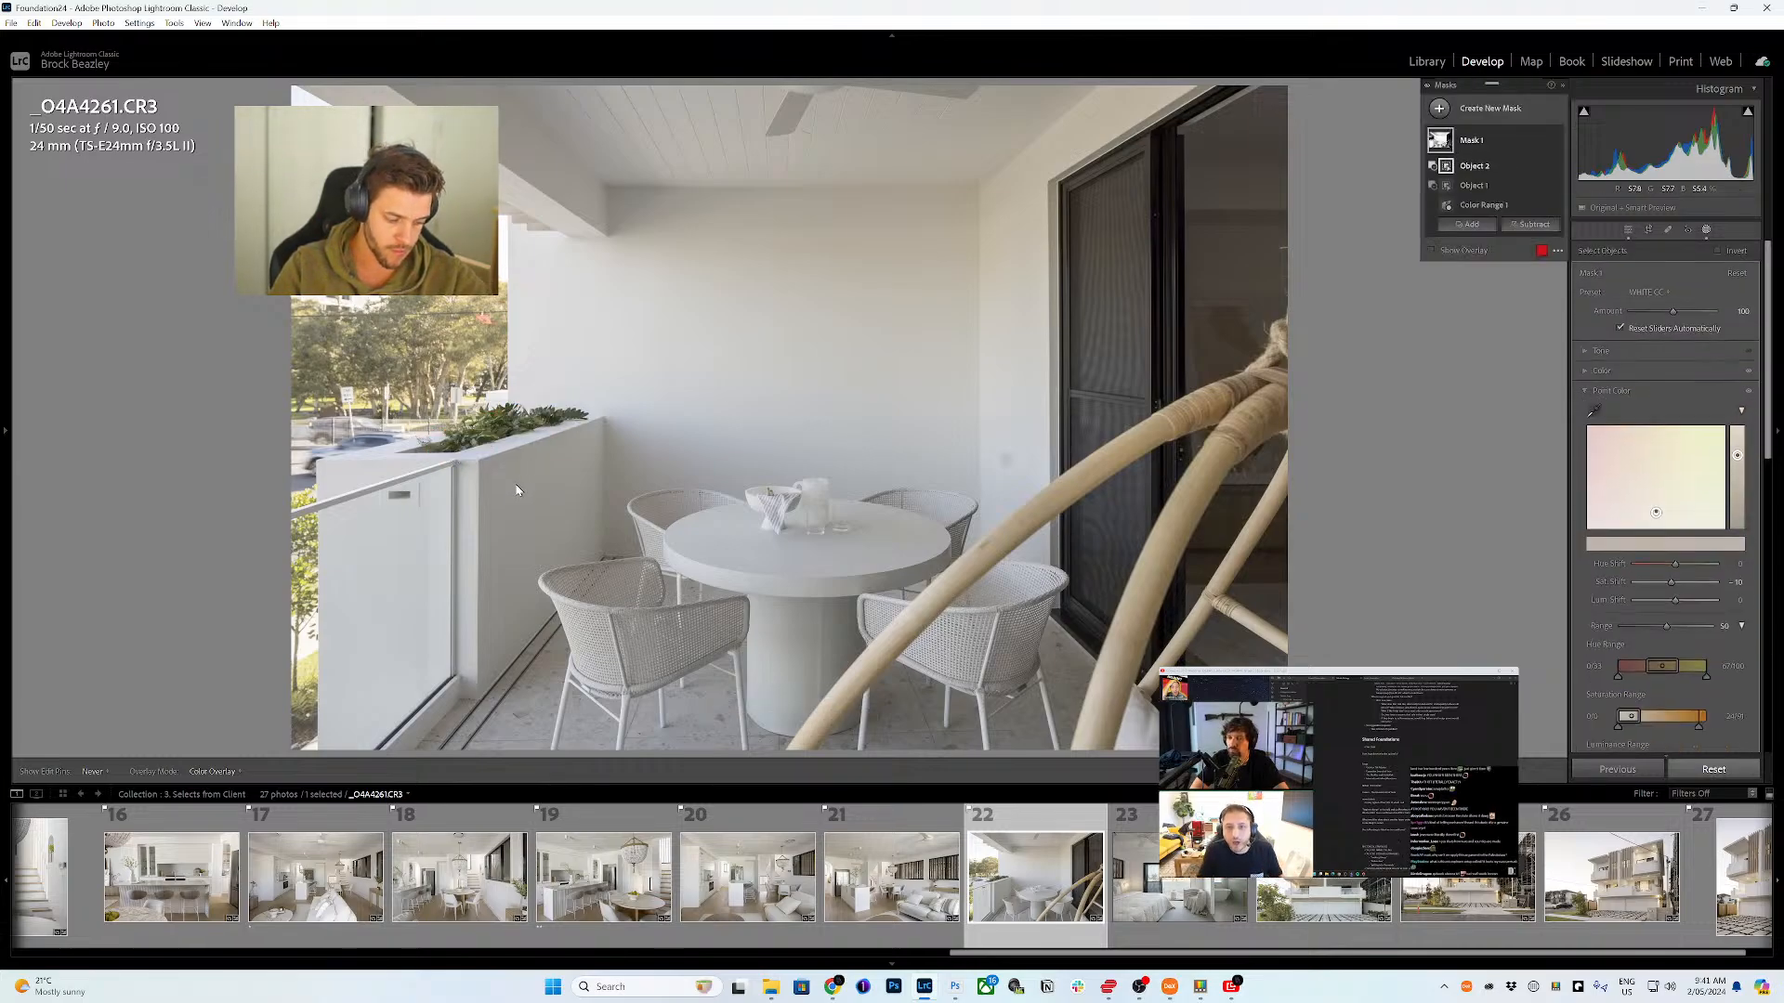
left_click_drag(311, 491, 300, 734)
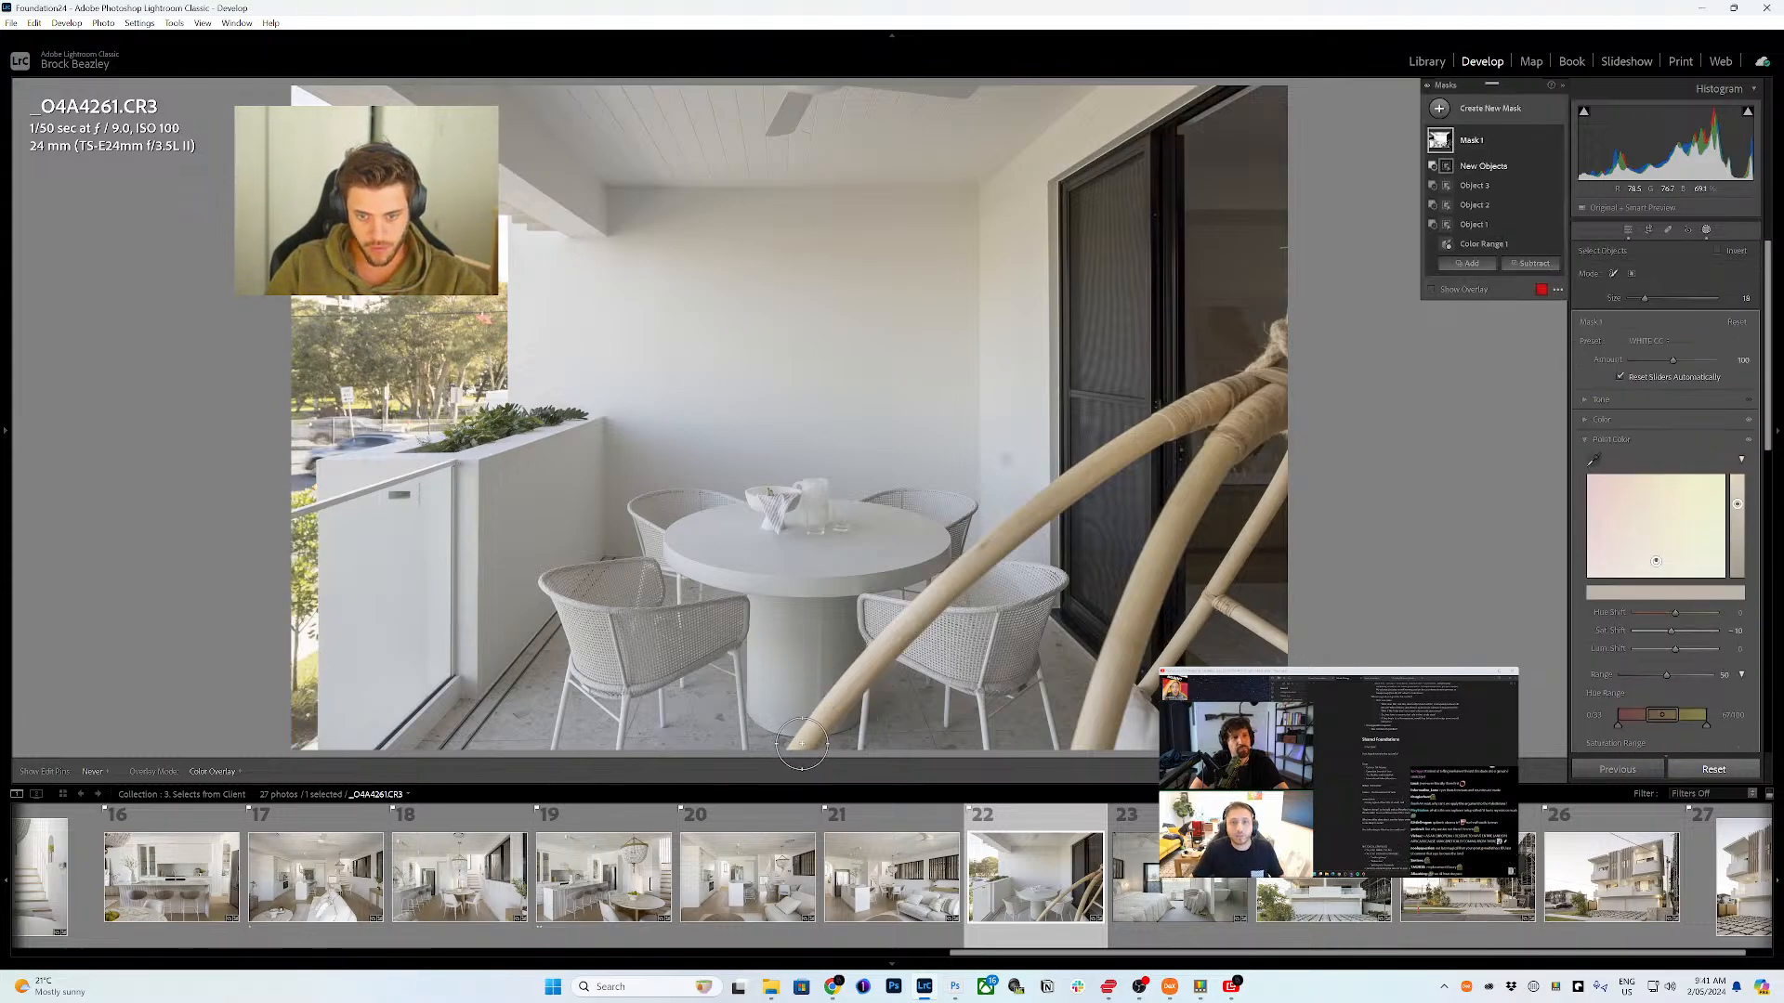
mouse_move(801, 743)
left_mouse_down()
mouse_move(952, 579)
mouse_move(1263, 377)
mouse_move(1285, 316)
left_mouse_up()
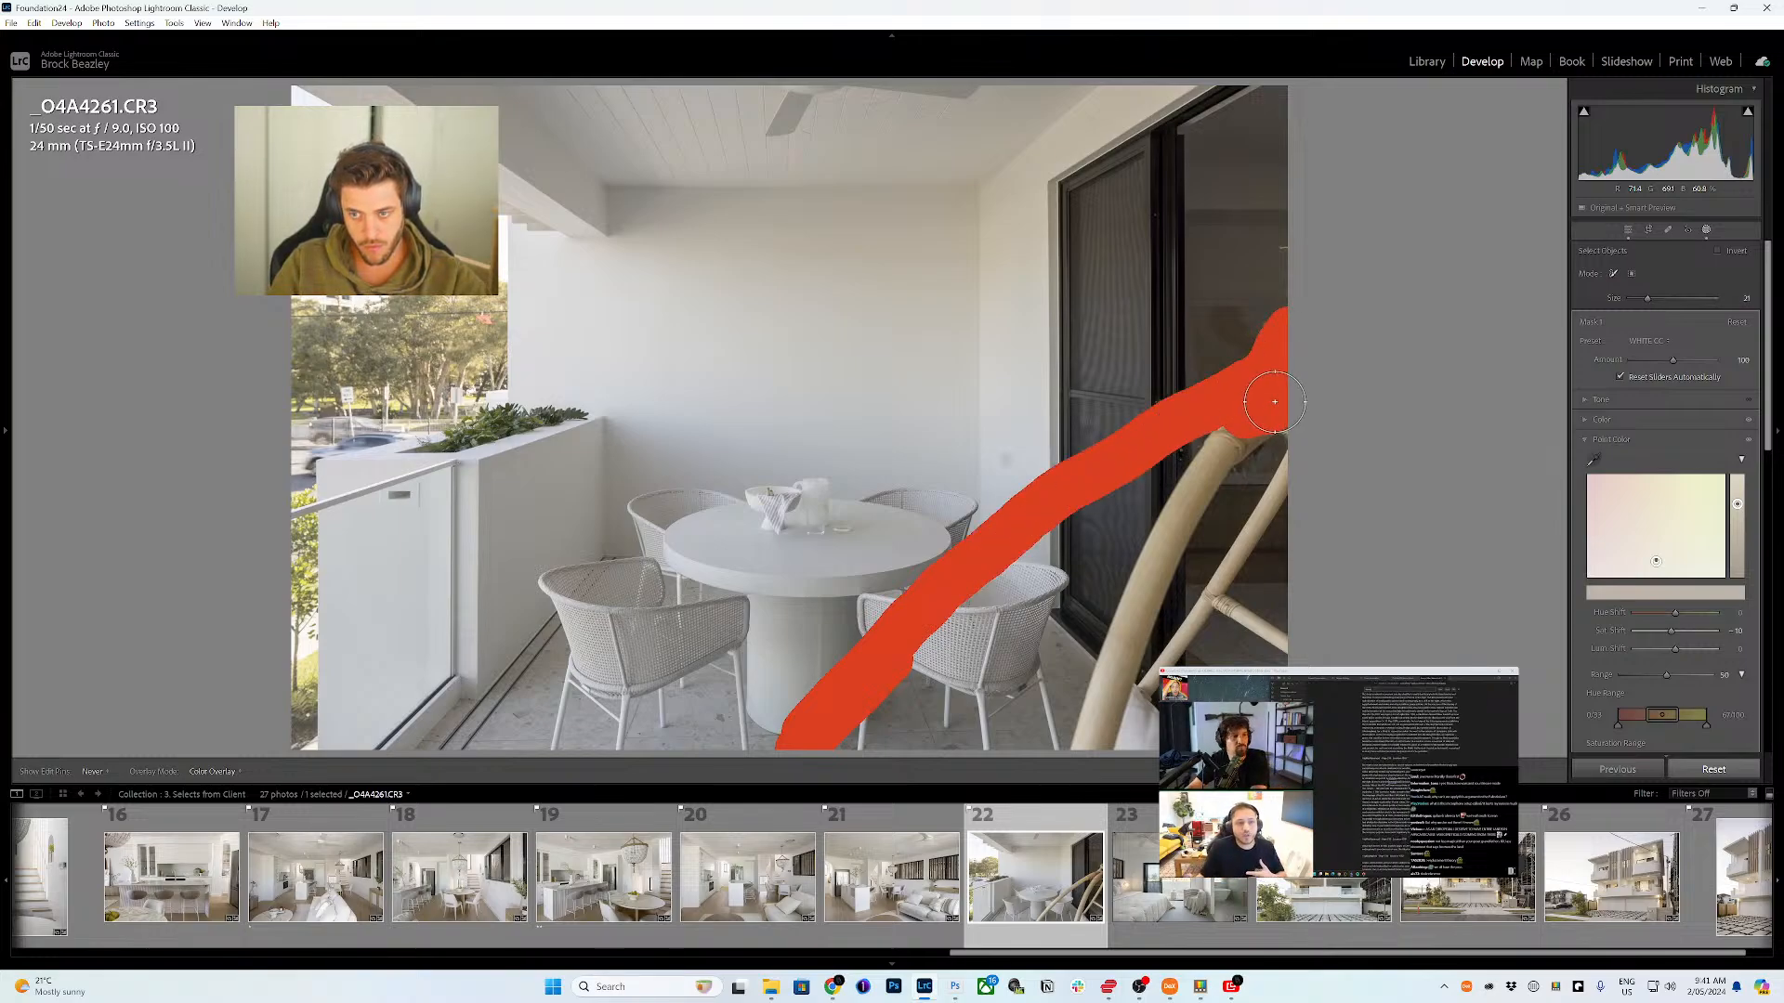
mouse_move(1275, 401)
left_mouse_down()
mouse_move(1189, 483)
mouse_move(1069, 748)
mouse_move(1210, 599)
mouse_move(1300, 649)
mouse_move(1226, 599)
mouse_move(1260, 514)
mouse_move(1243, 474)
left_mouse_up()
scroll(1226, 599, "down", 4)
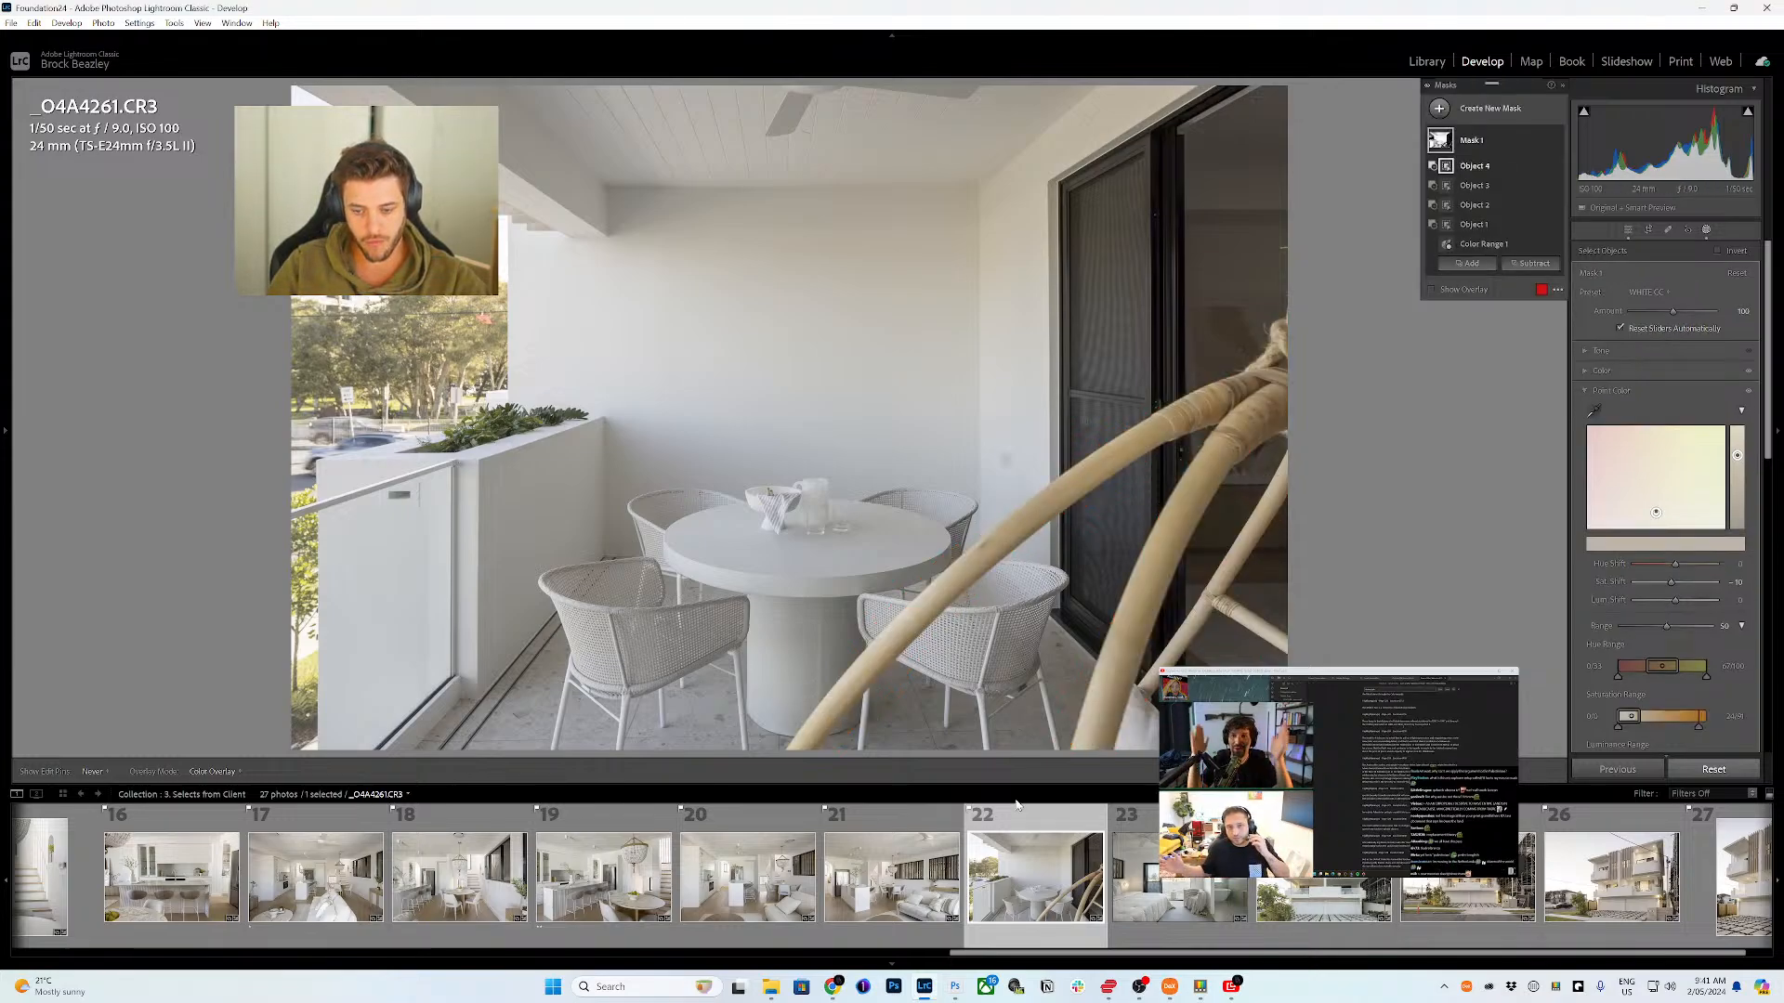
left_click(1172, 892)
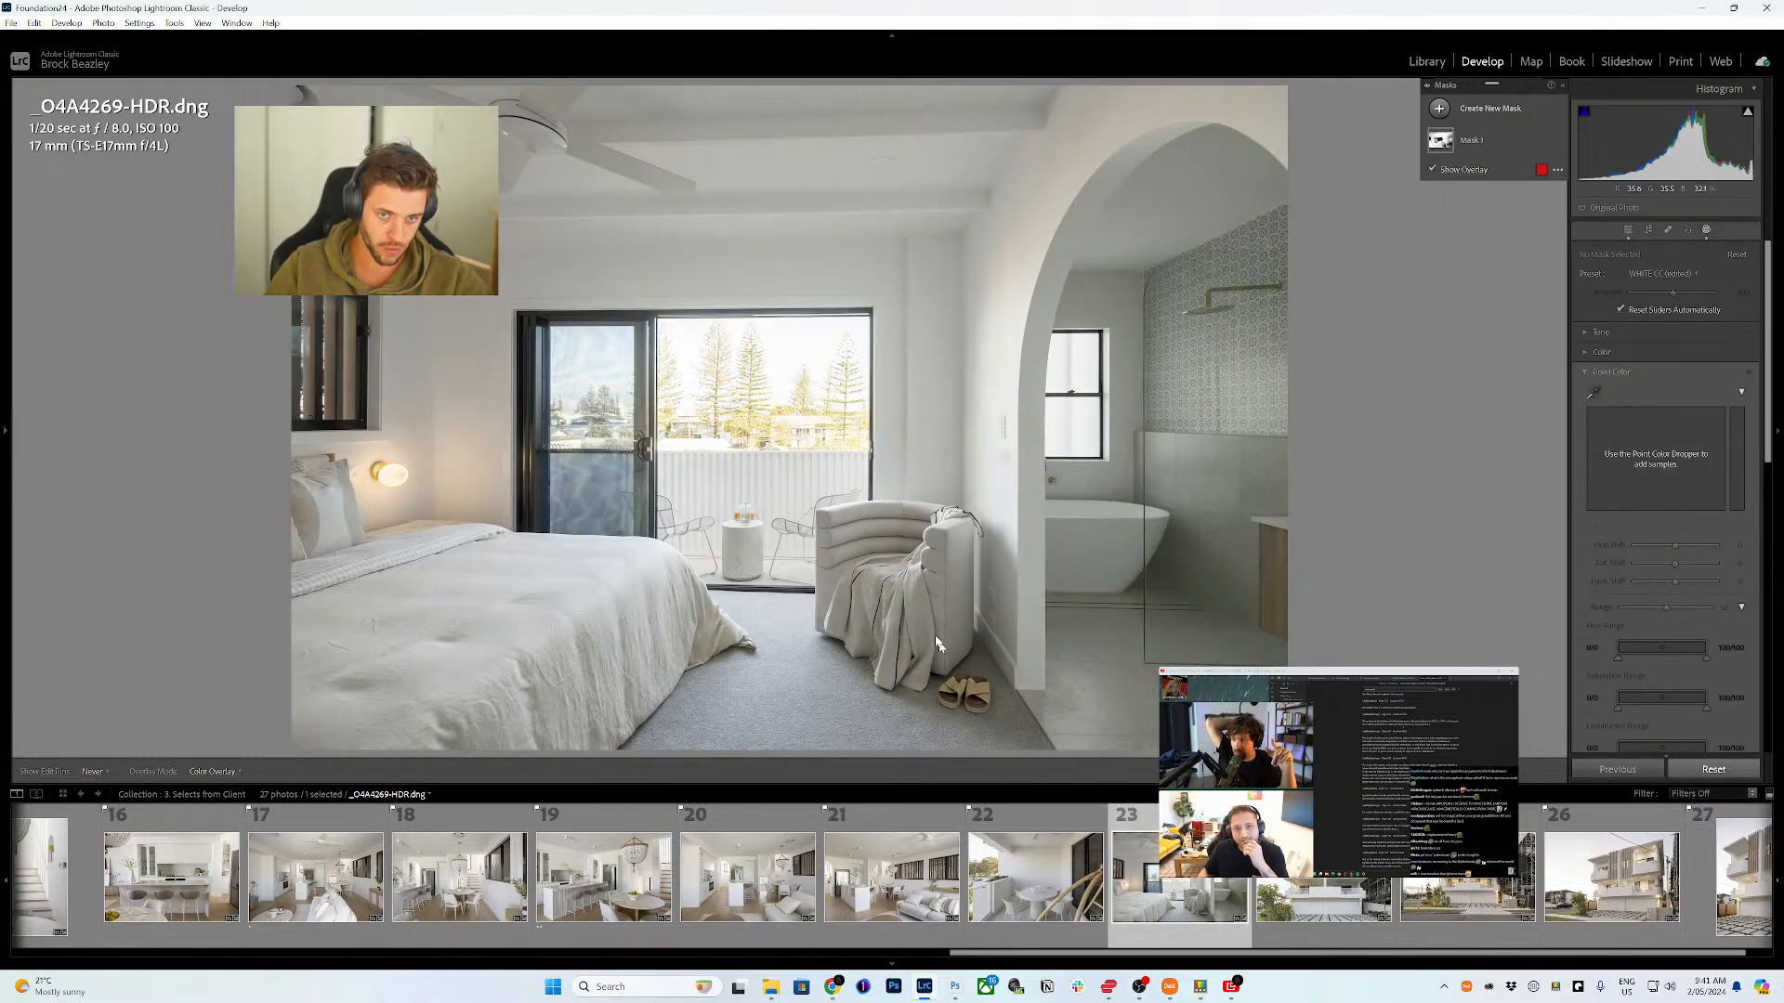
- Raise the bedroom photo's star rating and subtract the window view from Mask 1 as an object
key("bracketright")
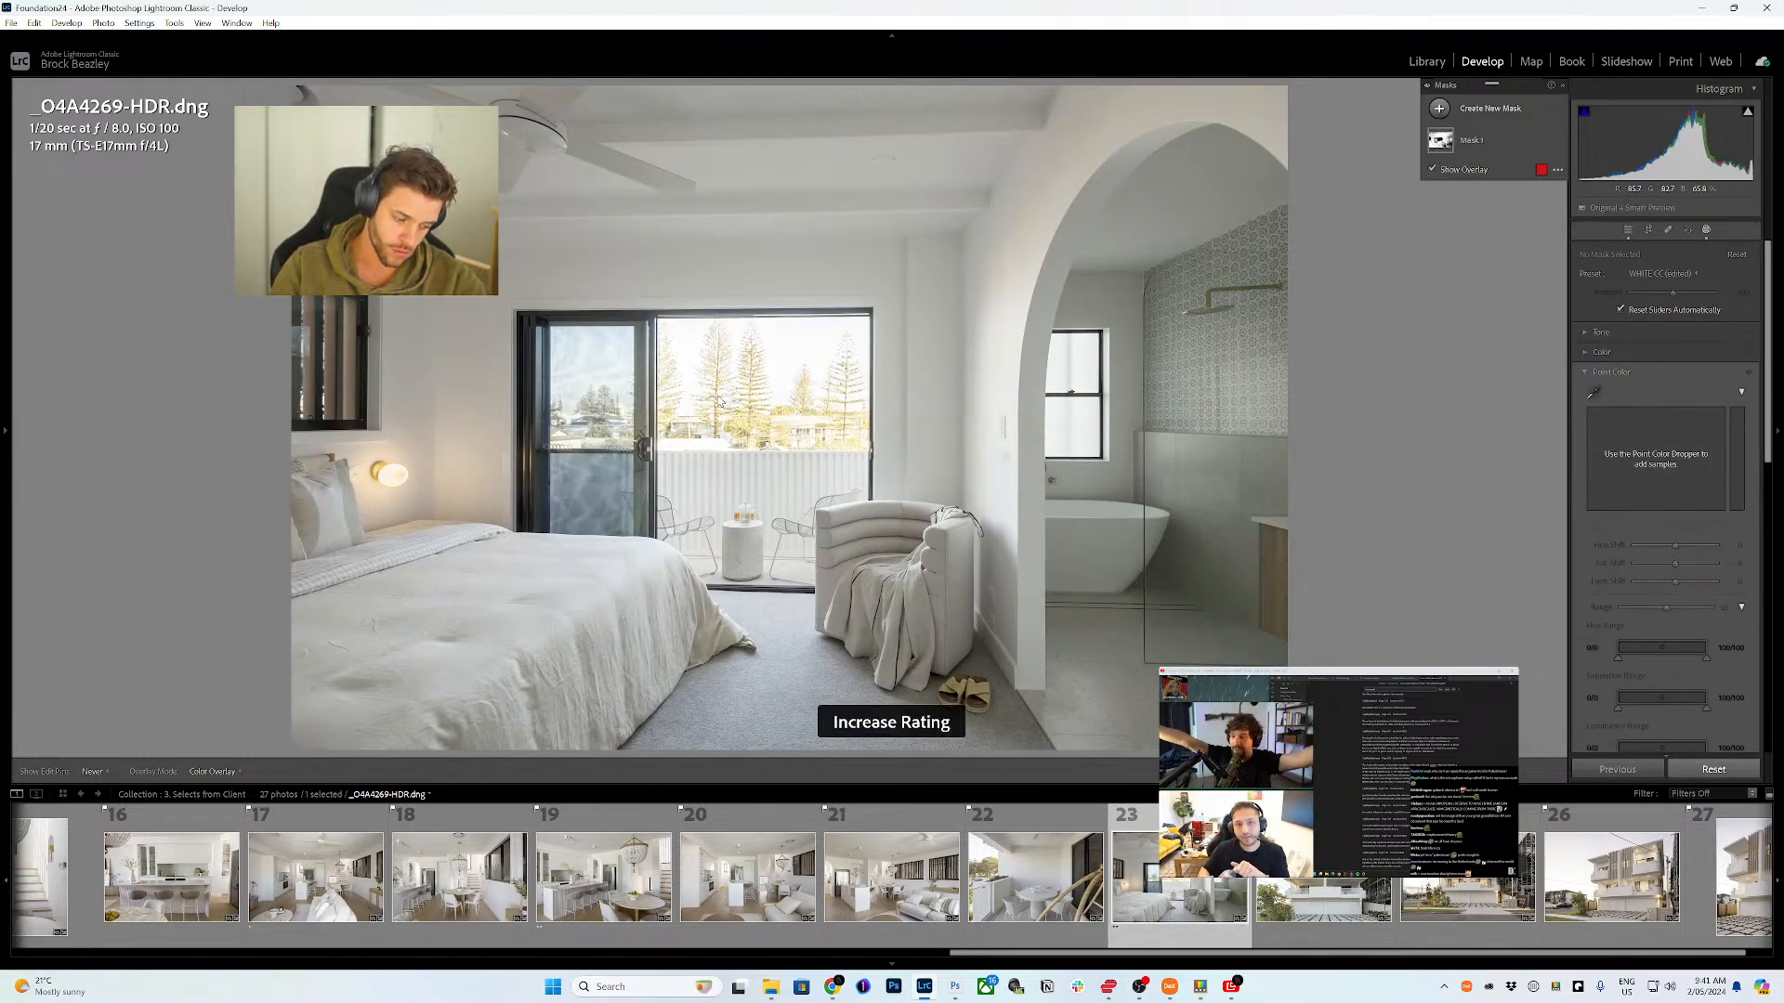
left_click(1471, 139)
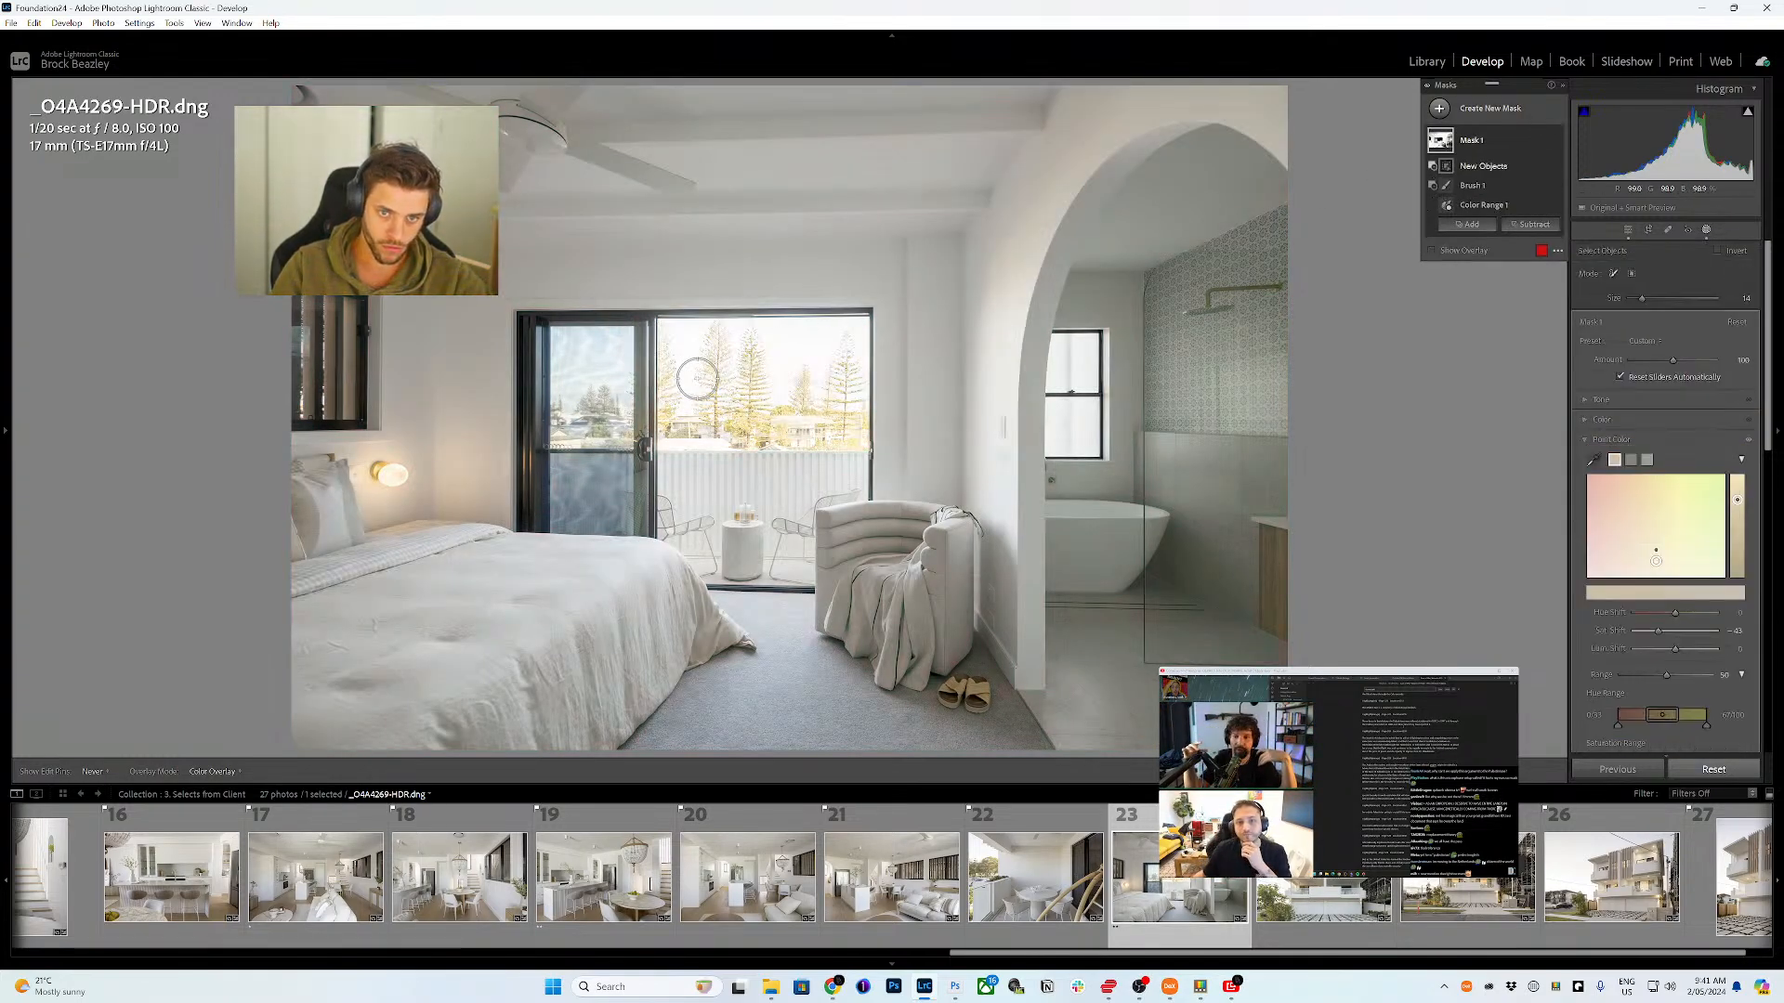
mouse_move(714, 390)
left_mouse_down()
mouse_move(712, 332)
mouse_move(714, 422)
mouse_move(757, 431)
mouse_move(748, 339)
left_mouse_up()
left_click_drag(772, 420, 804, 376)
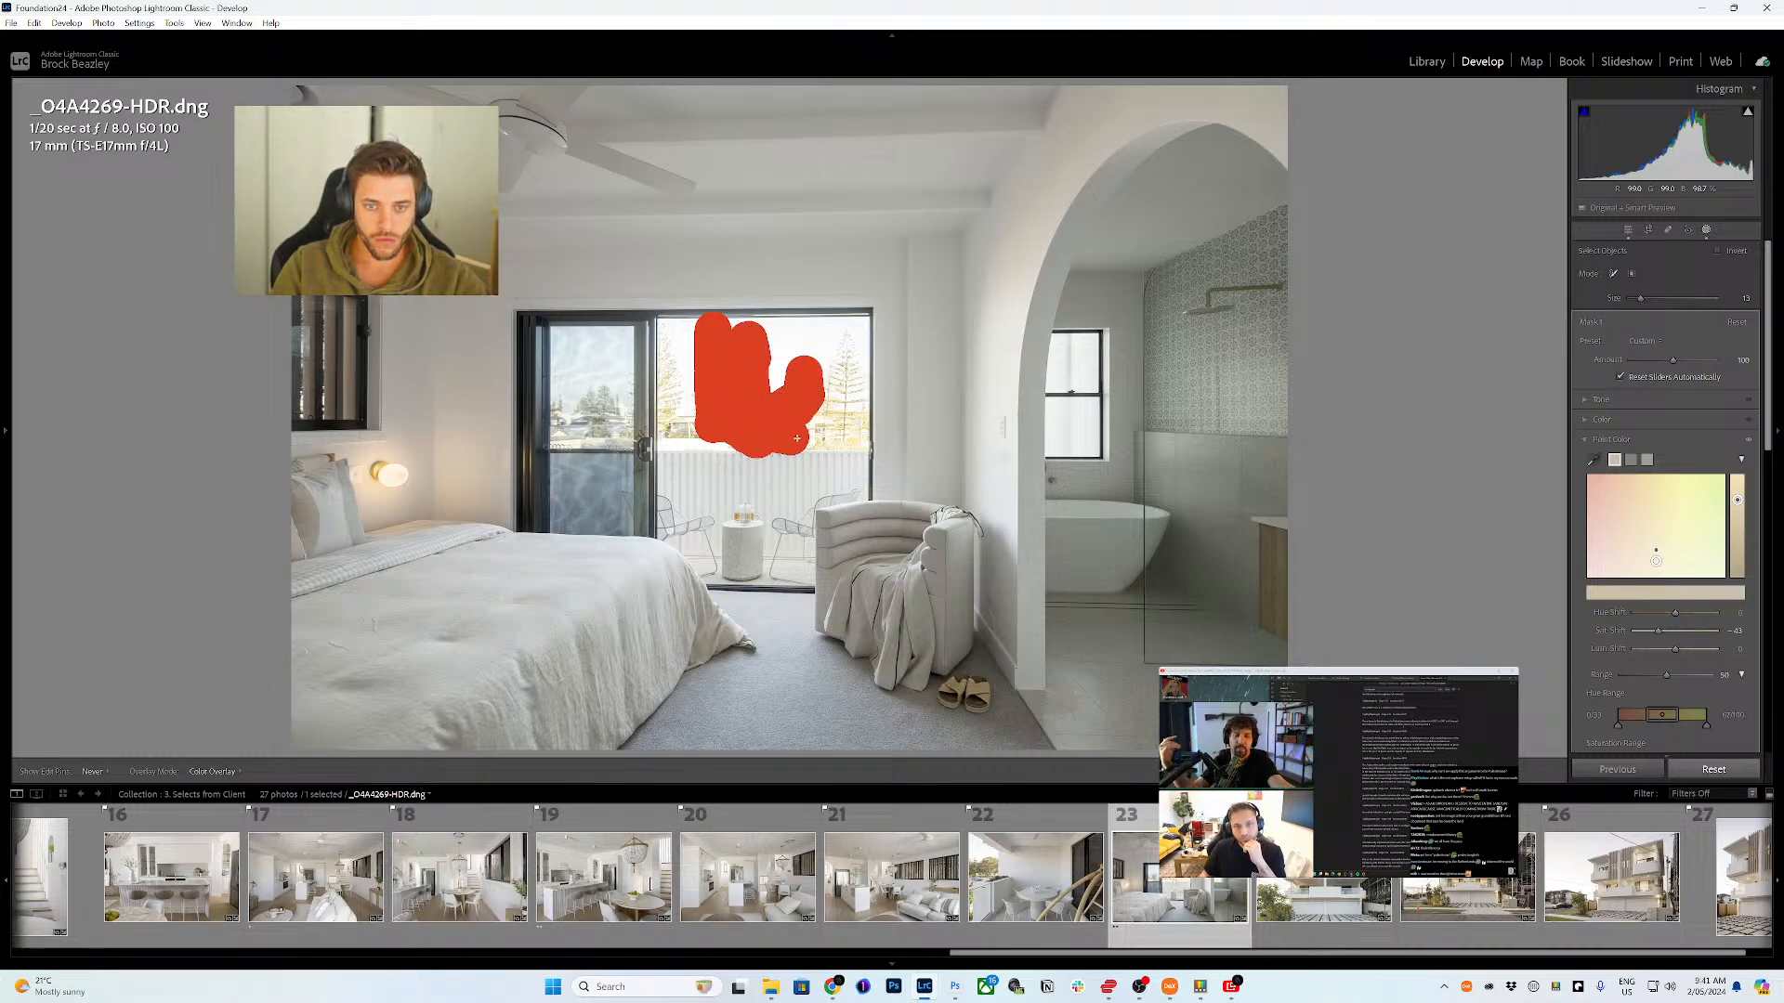
left_click_drag(798, 437, 845, 419)
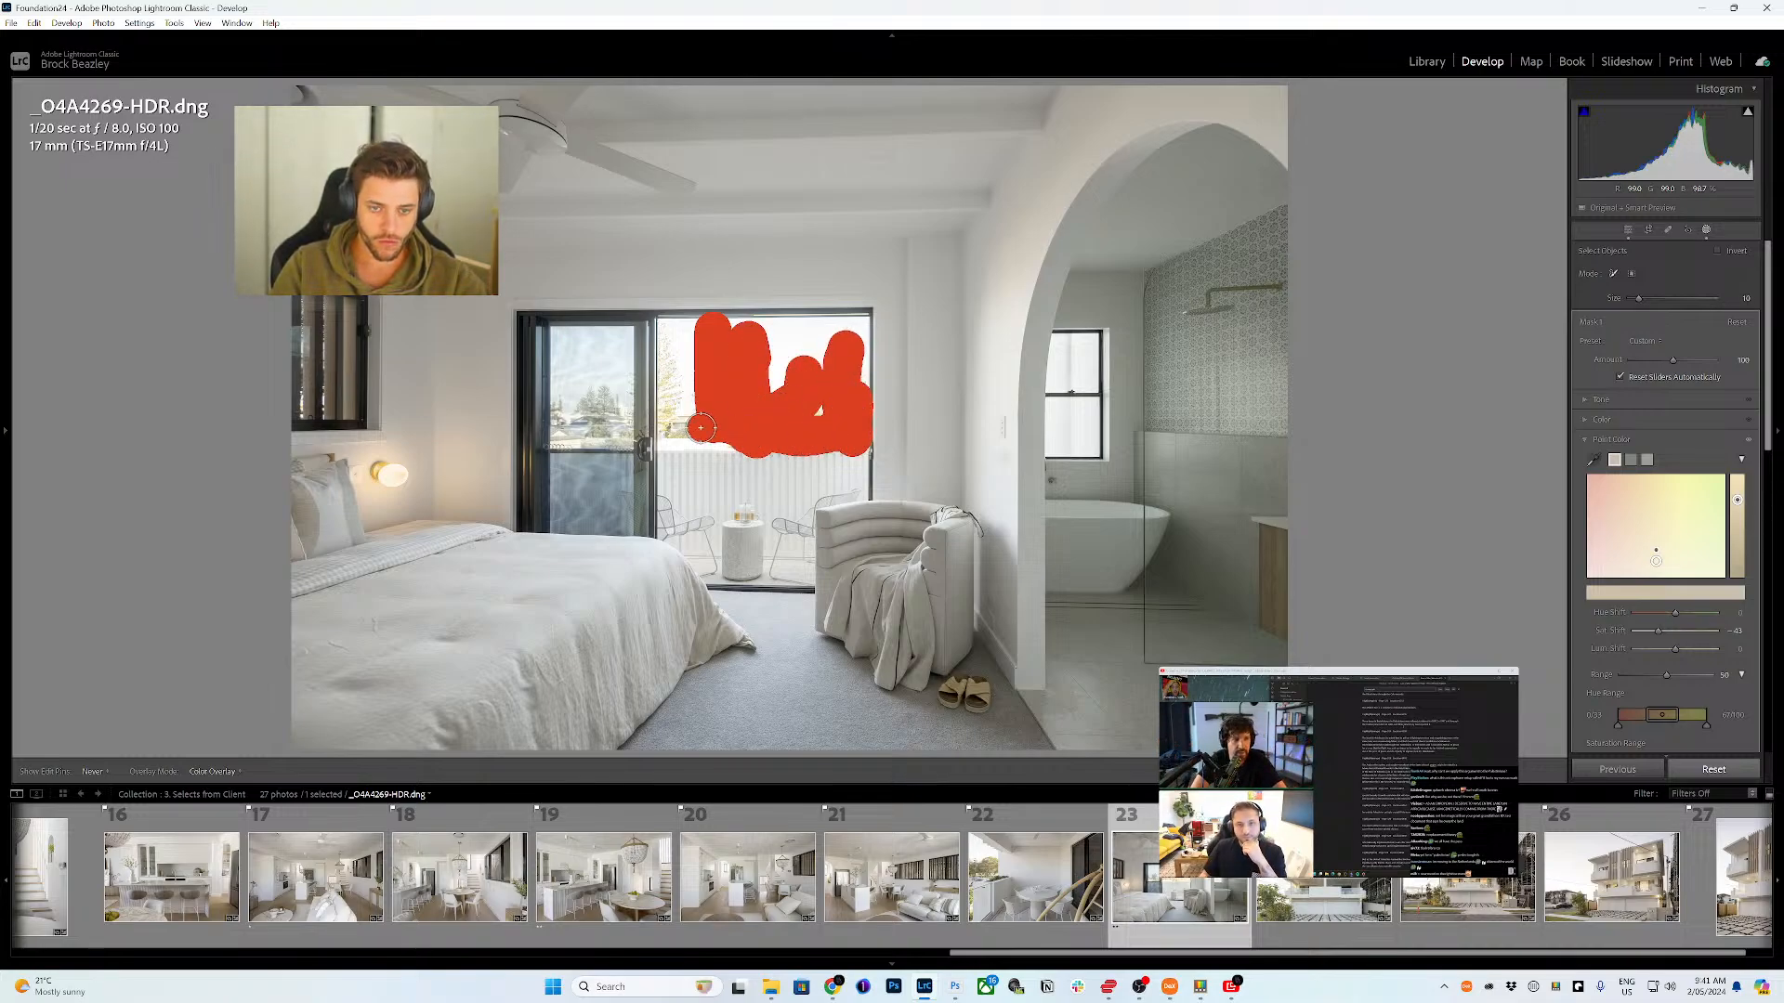
left_click_drag(701, 427, 667, 321)
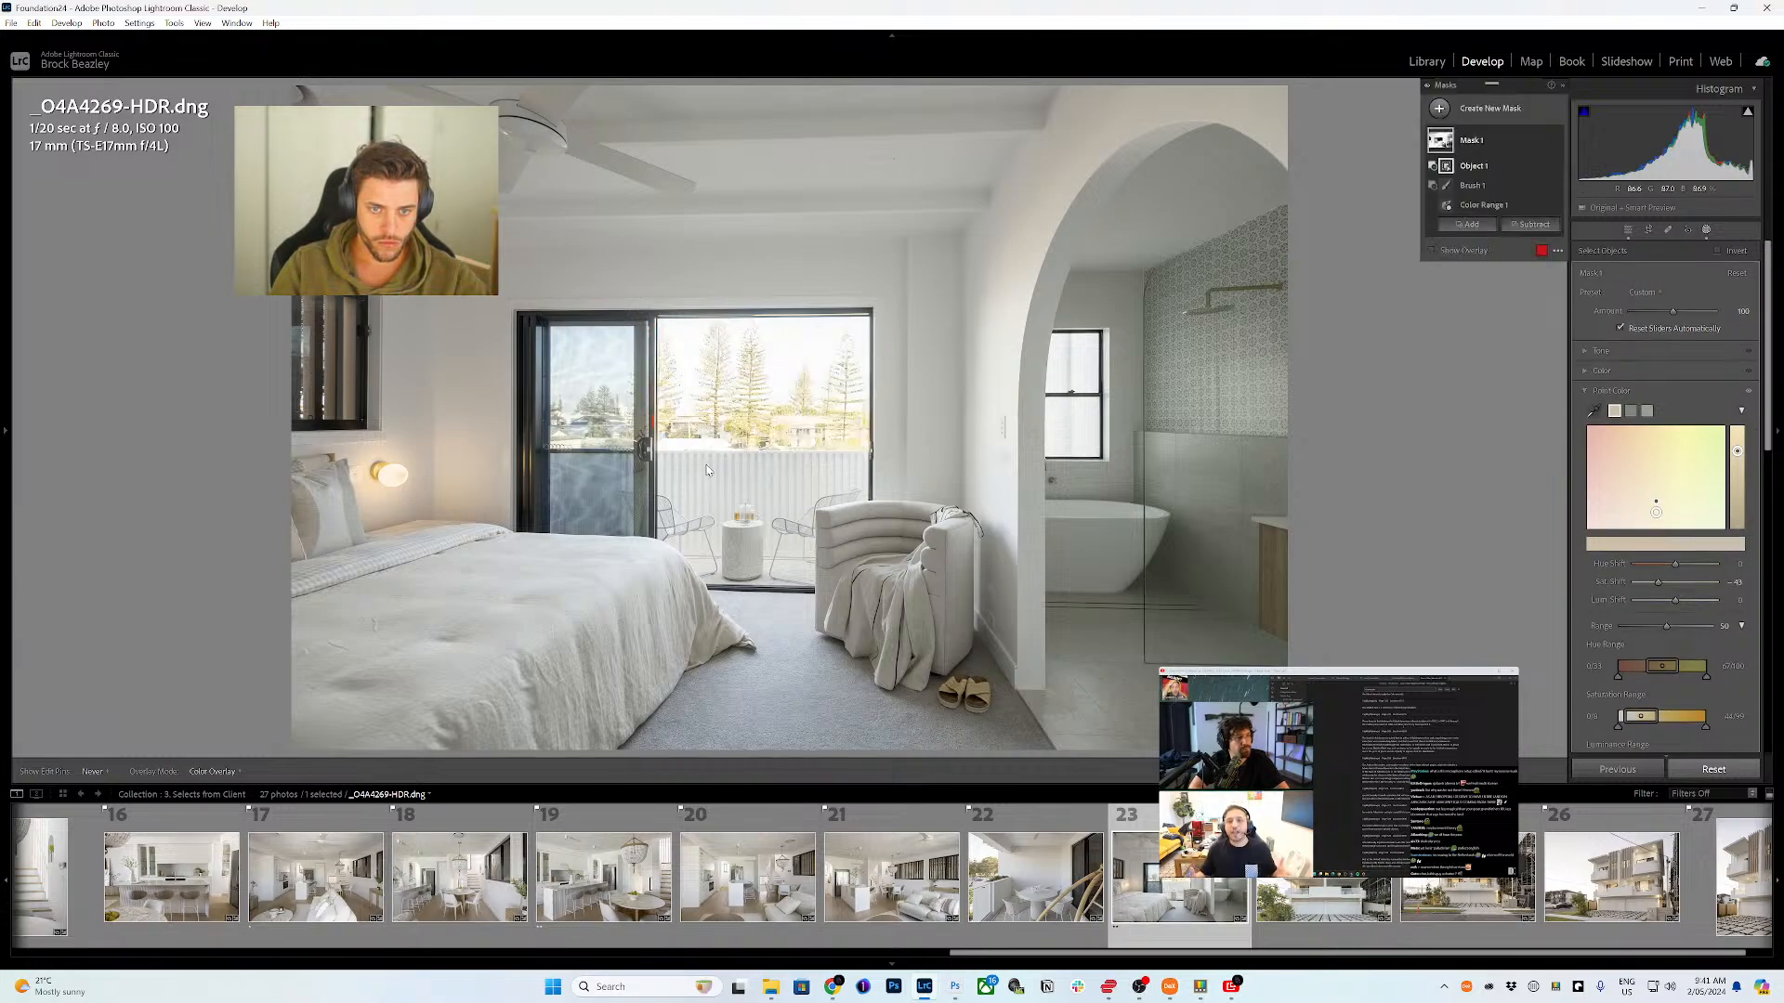
- Subtract the wall lamp from Mask 1 as another object
key("o")
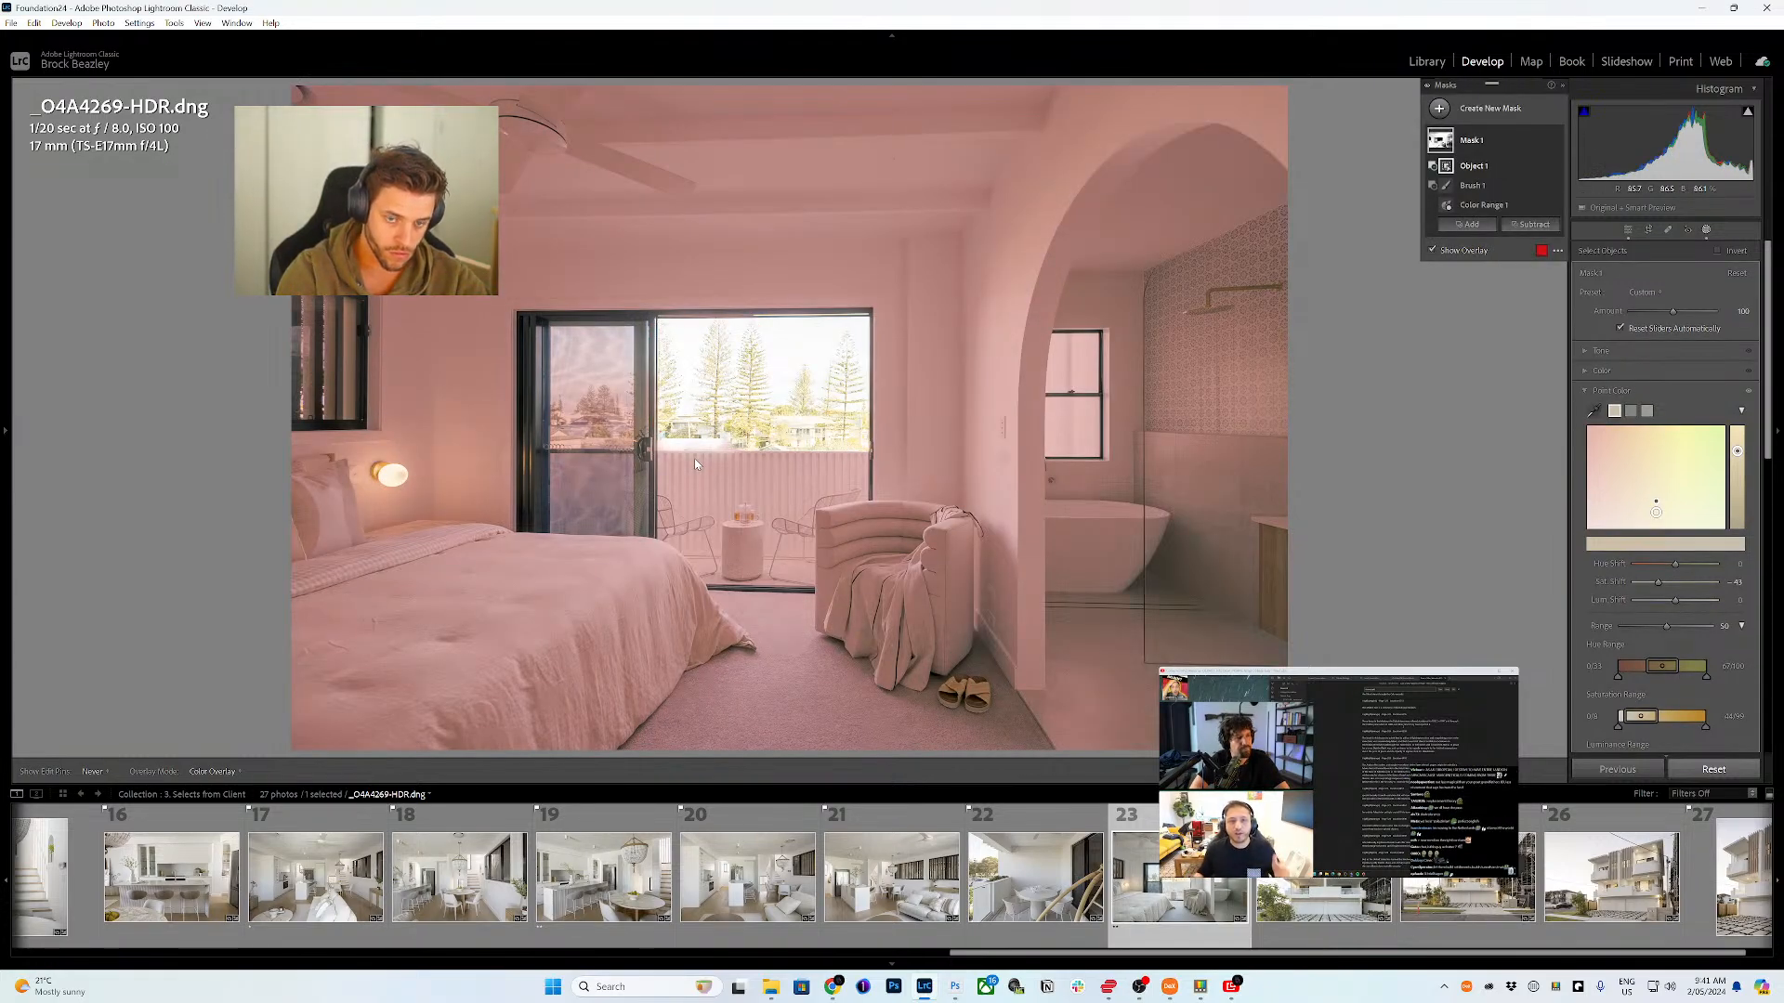
left_click(437, 532)
key("alt+slash")
left_click(381, 471)
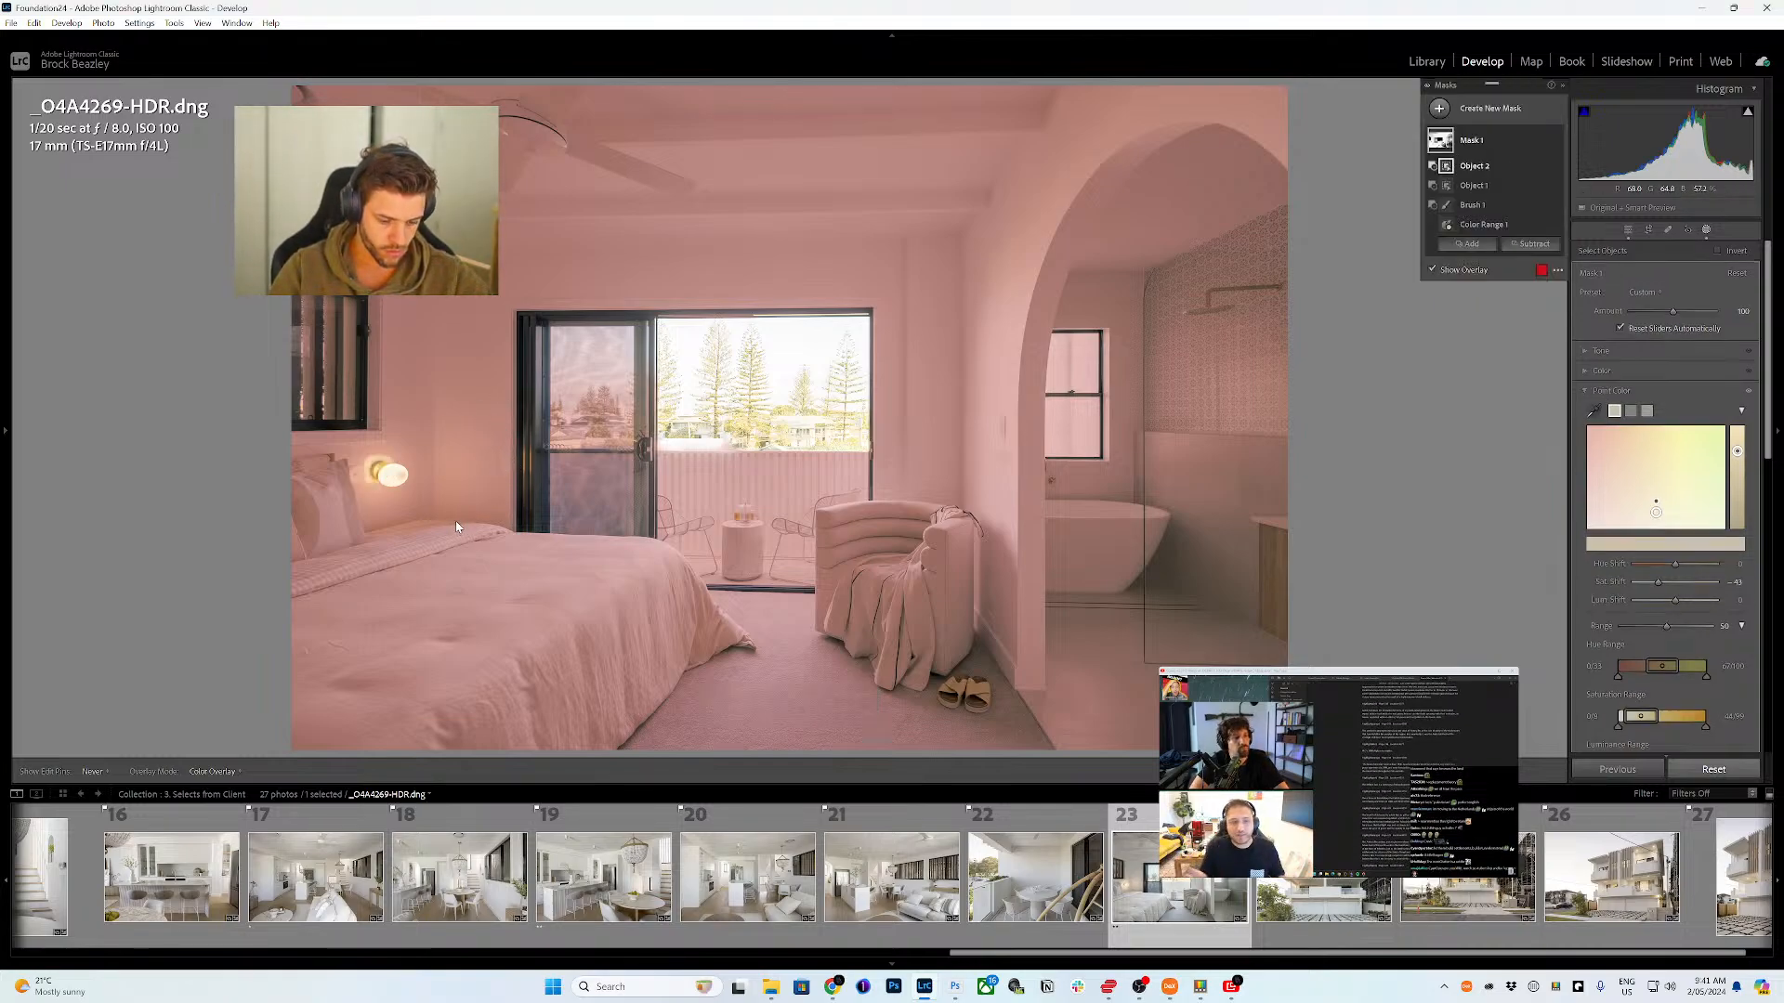
key("o")
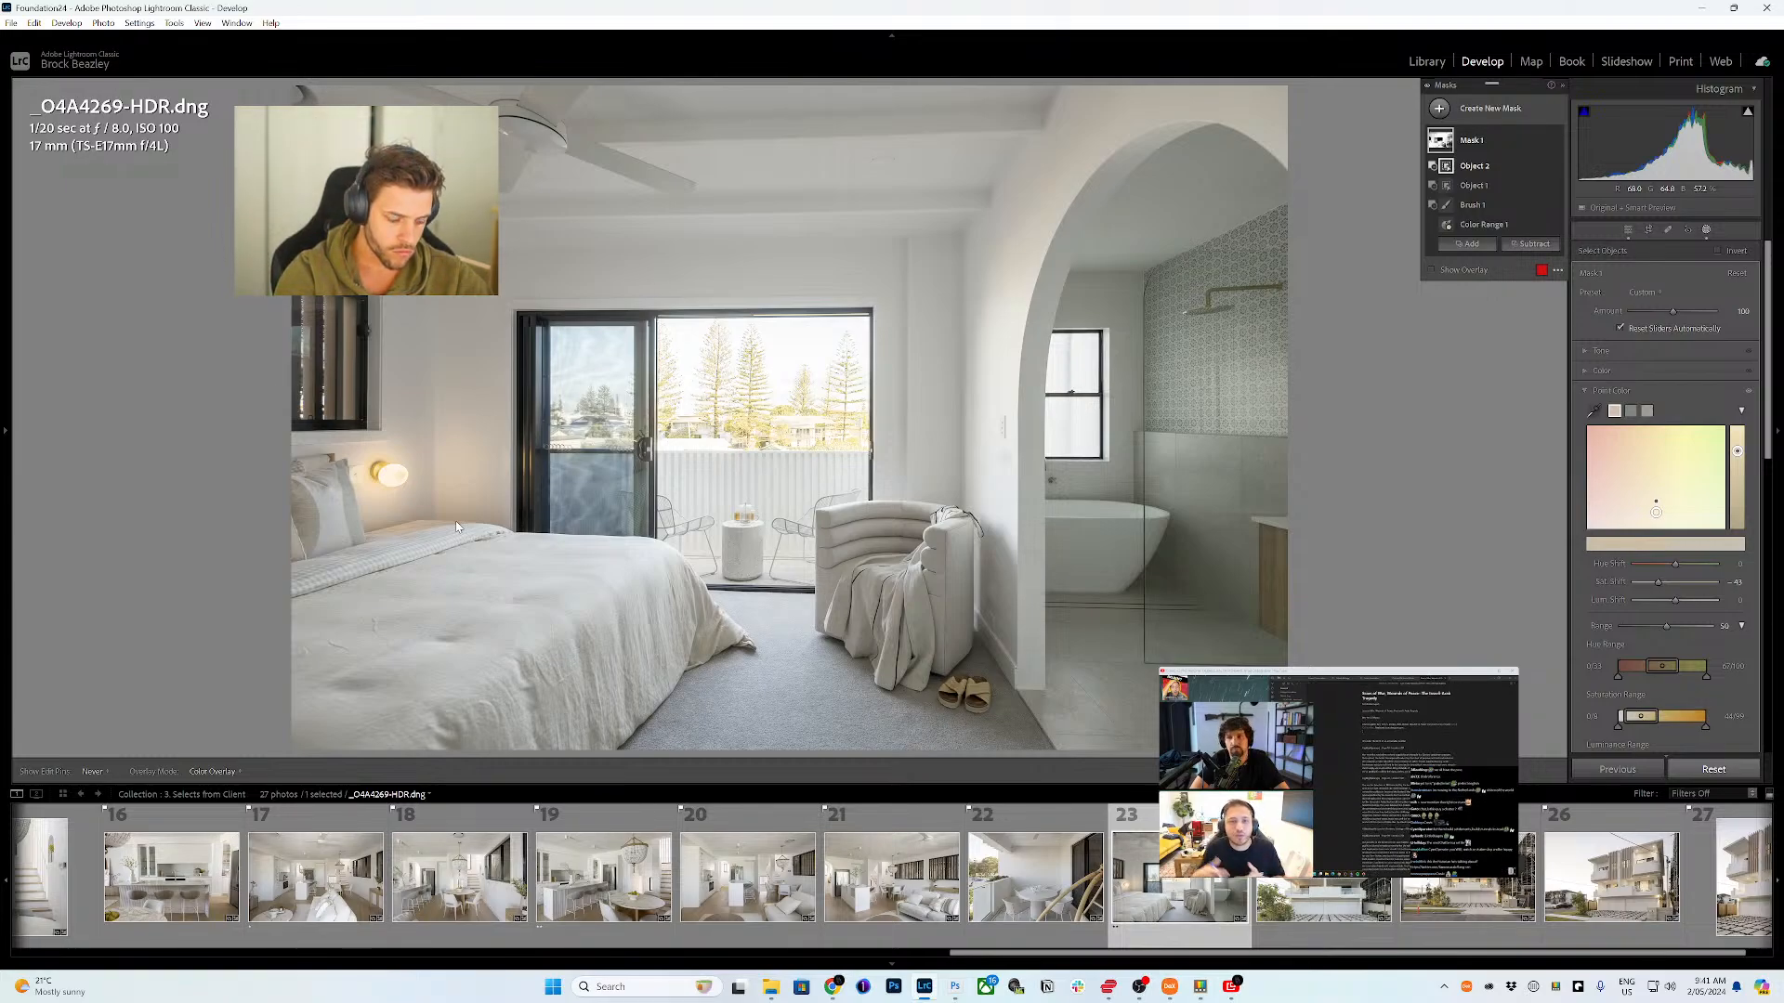
key("n")
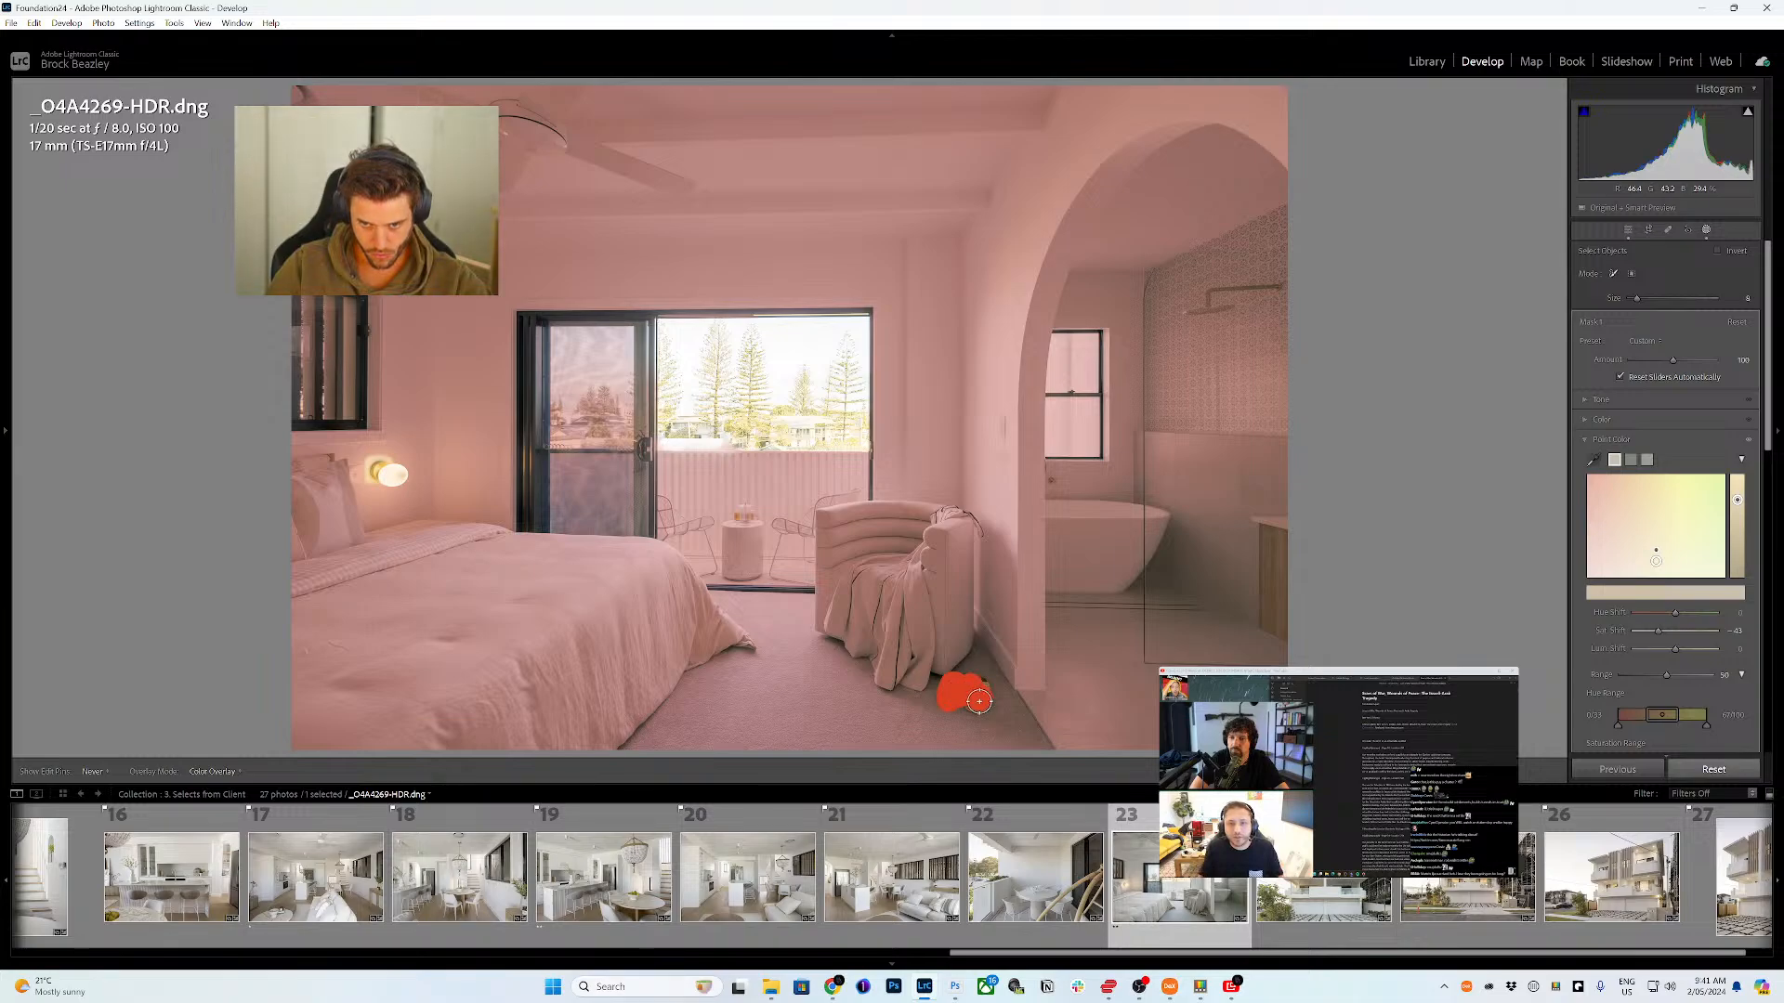
- Subtract the slippers, side table, shower fixture and cabinet edges from Mask 1, then move to _O4A4284.CR3
left_click(957, 692)
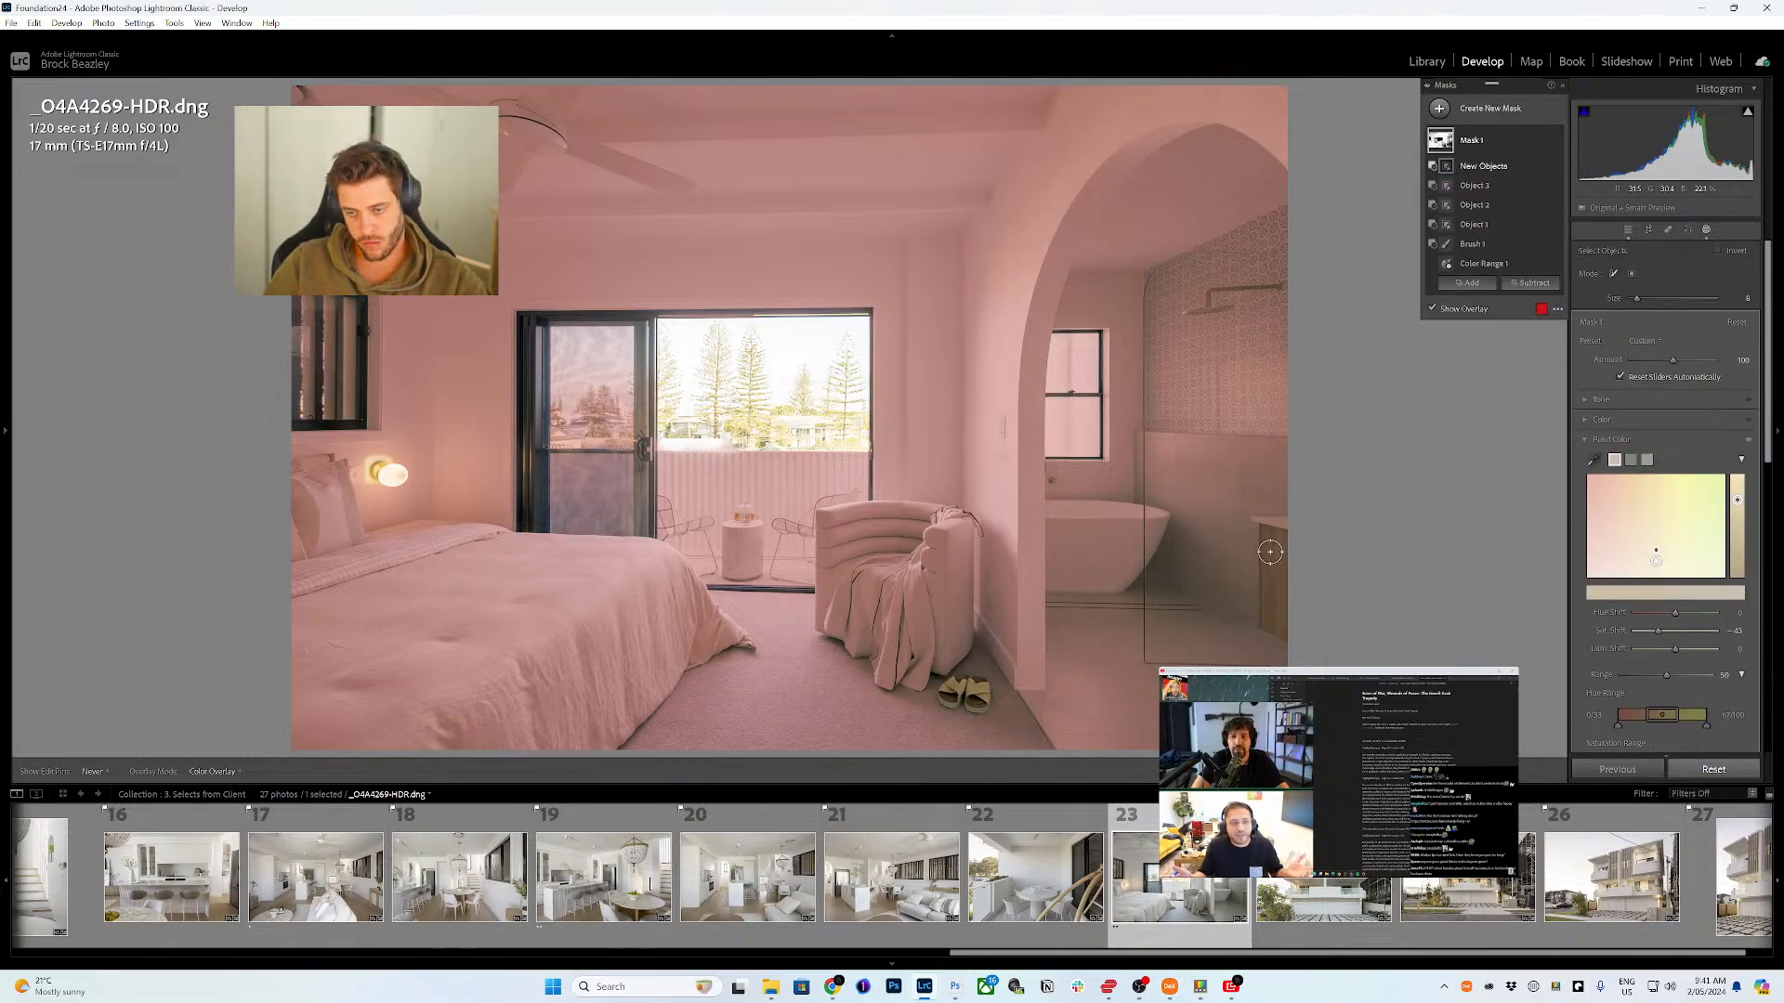
mouse_move(1268, 525)
left_mouse_down()
mouse_move(1286, 630)
mouse_move(1264, 615)
mouse_move(1267, 560)
left_mouse_up()
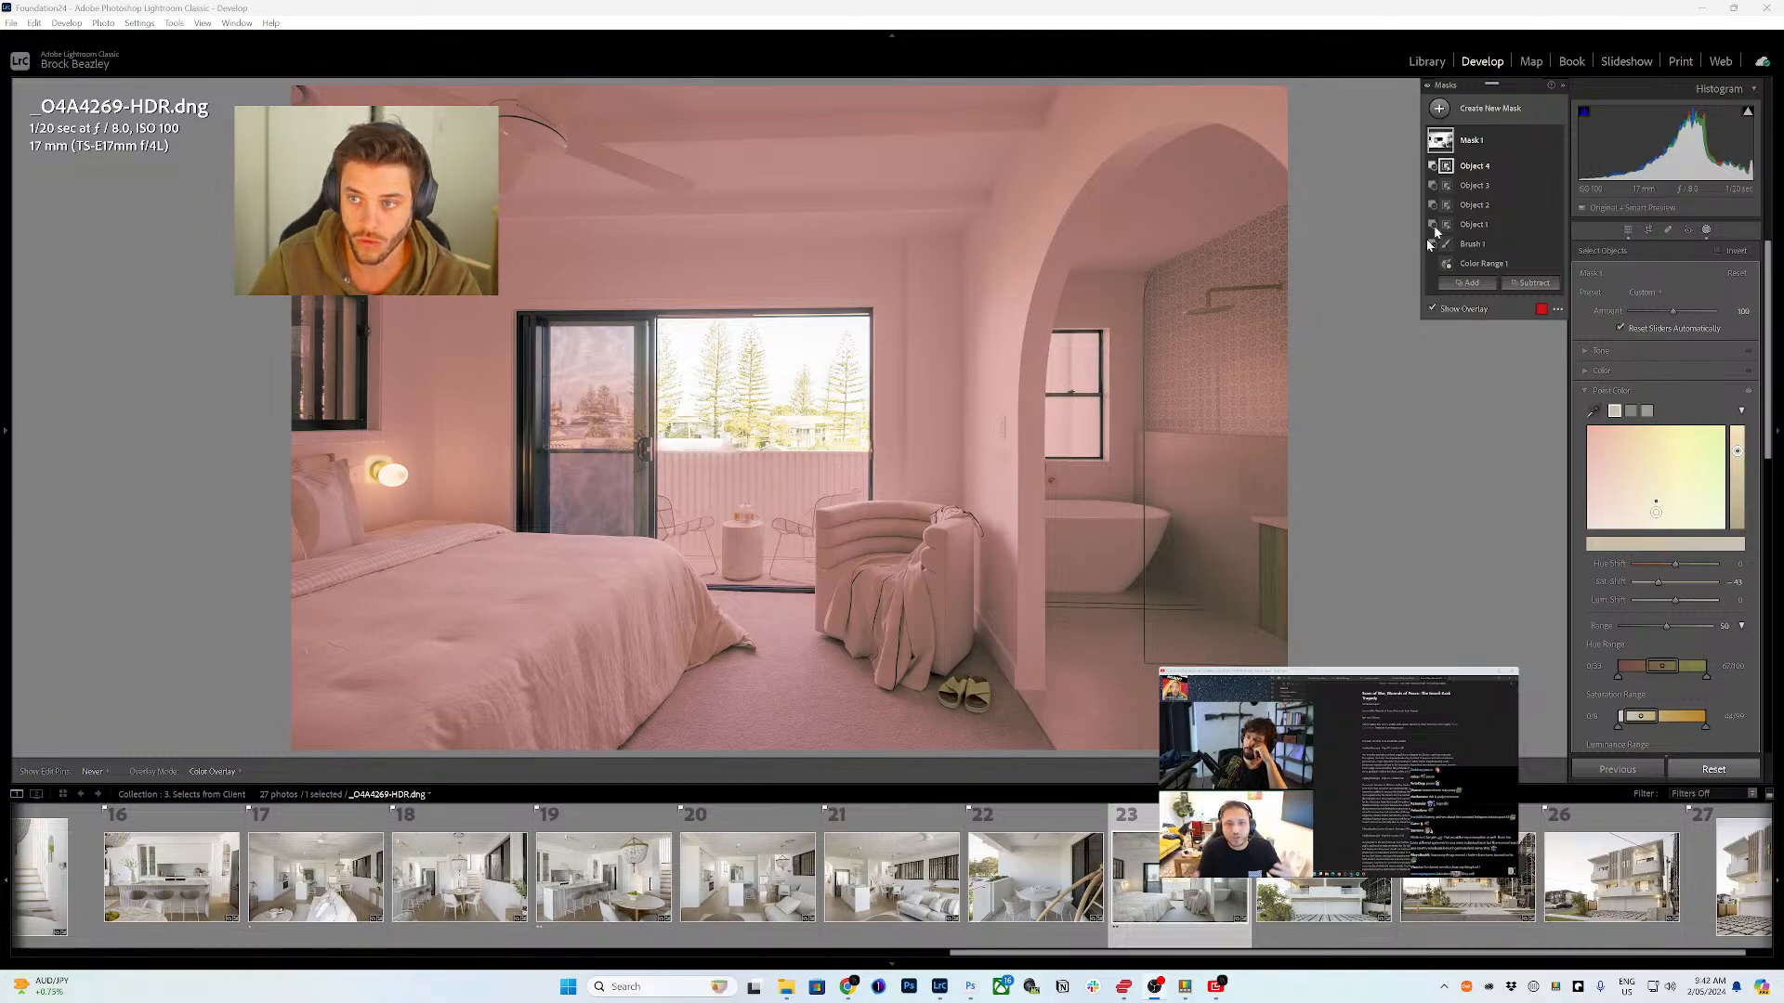
left_click(1531, 285)
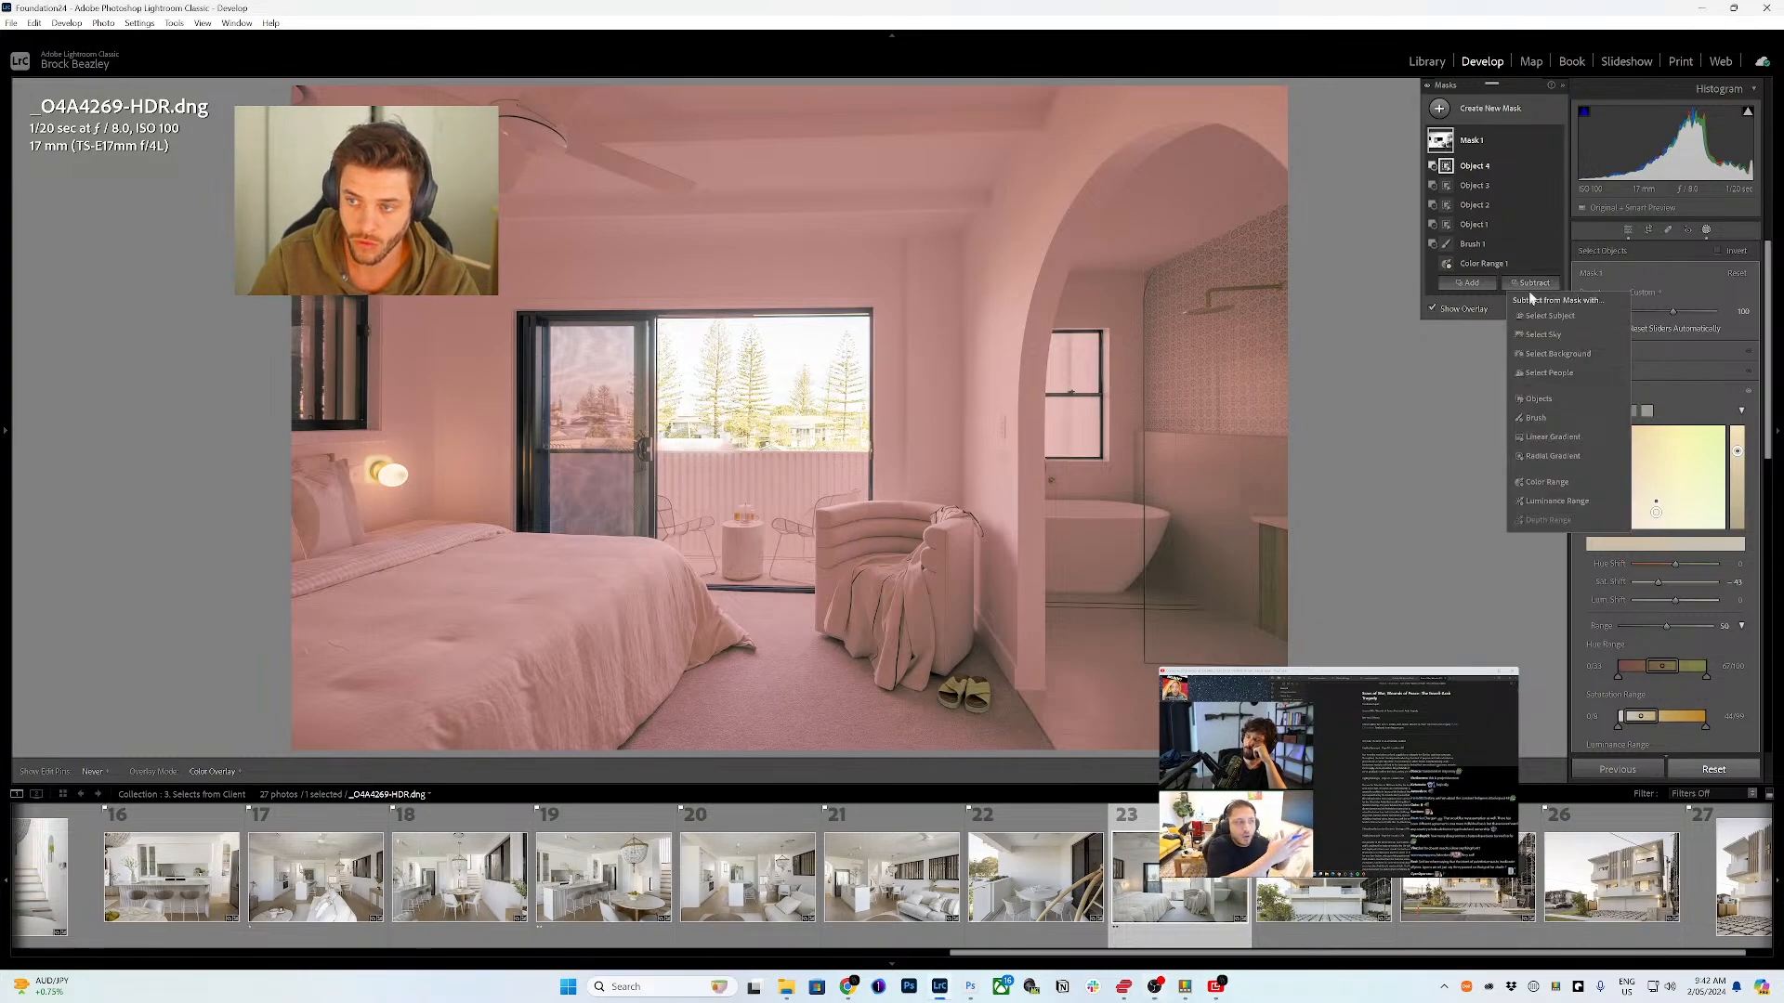
left_click(1524, 399)
left_click(740, 514)
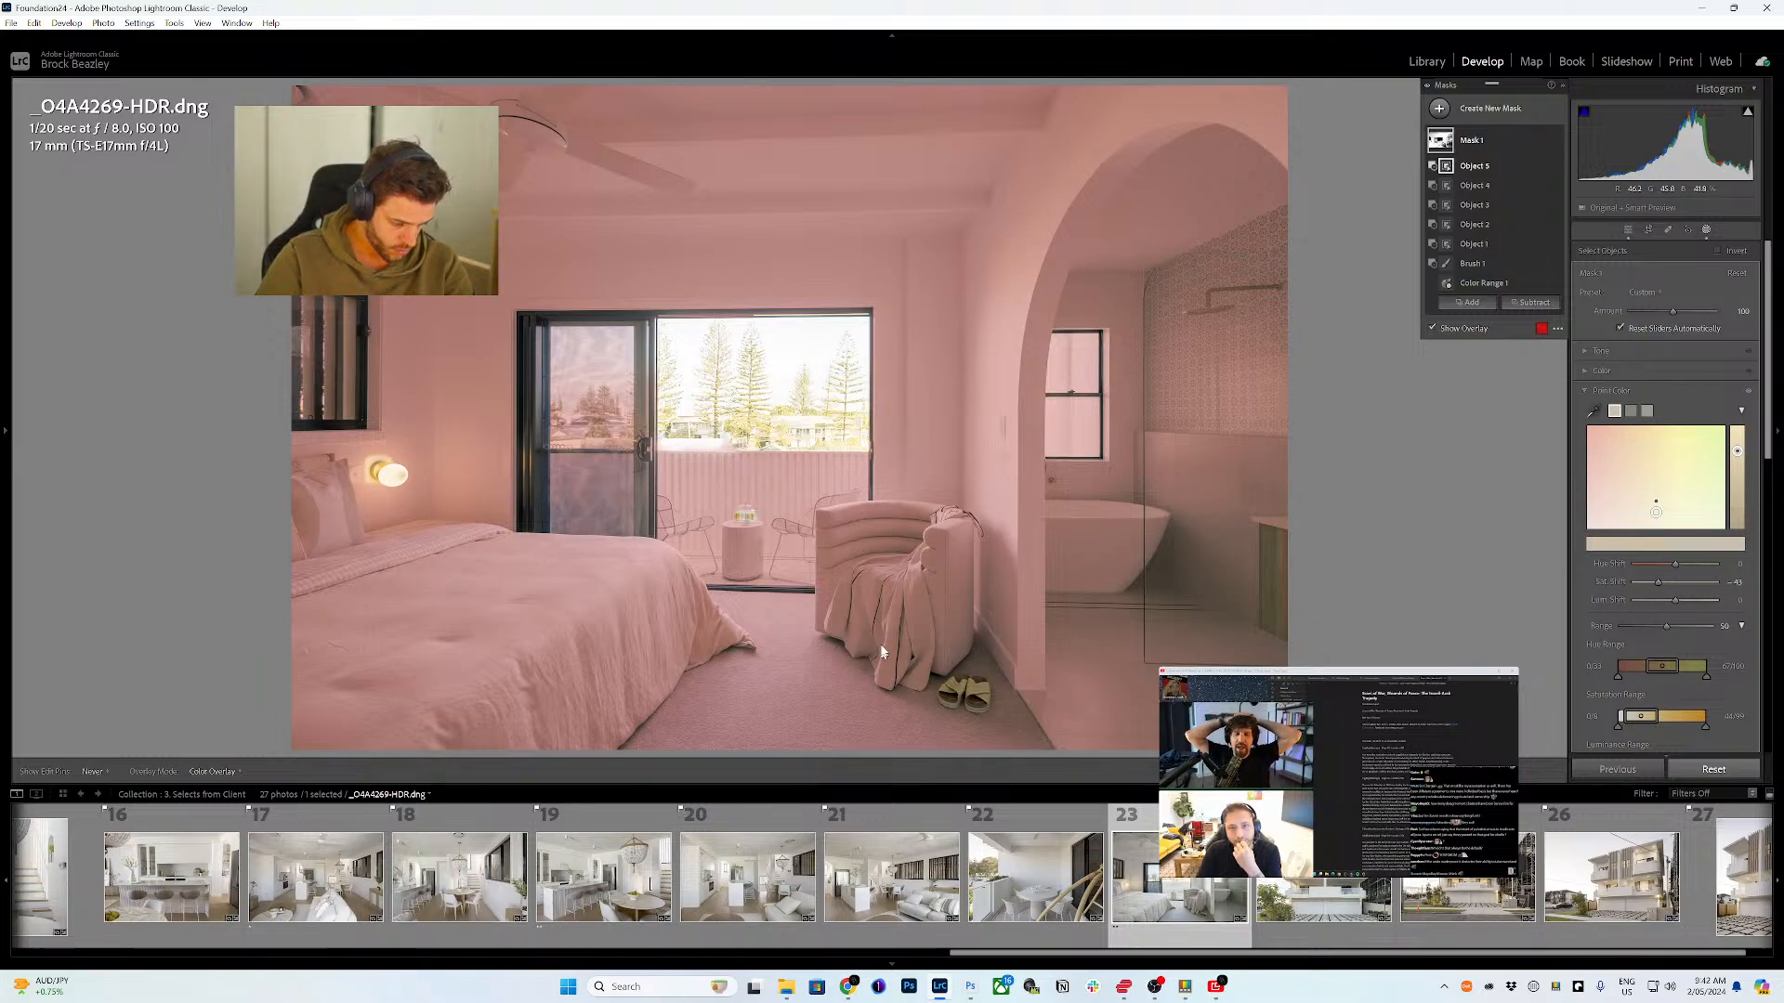
left_click(764, 517)
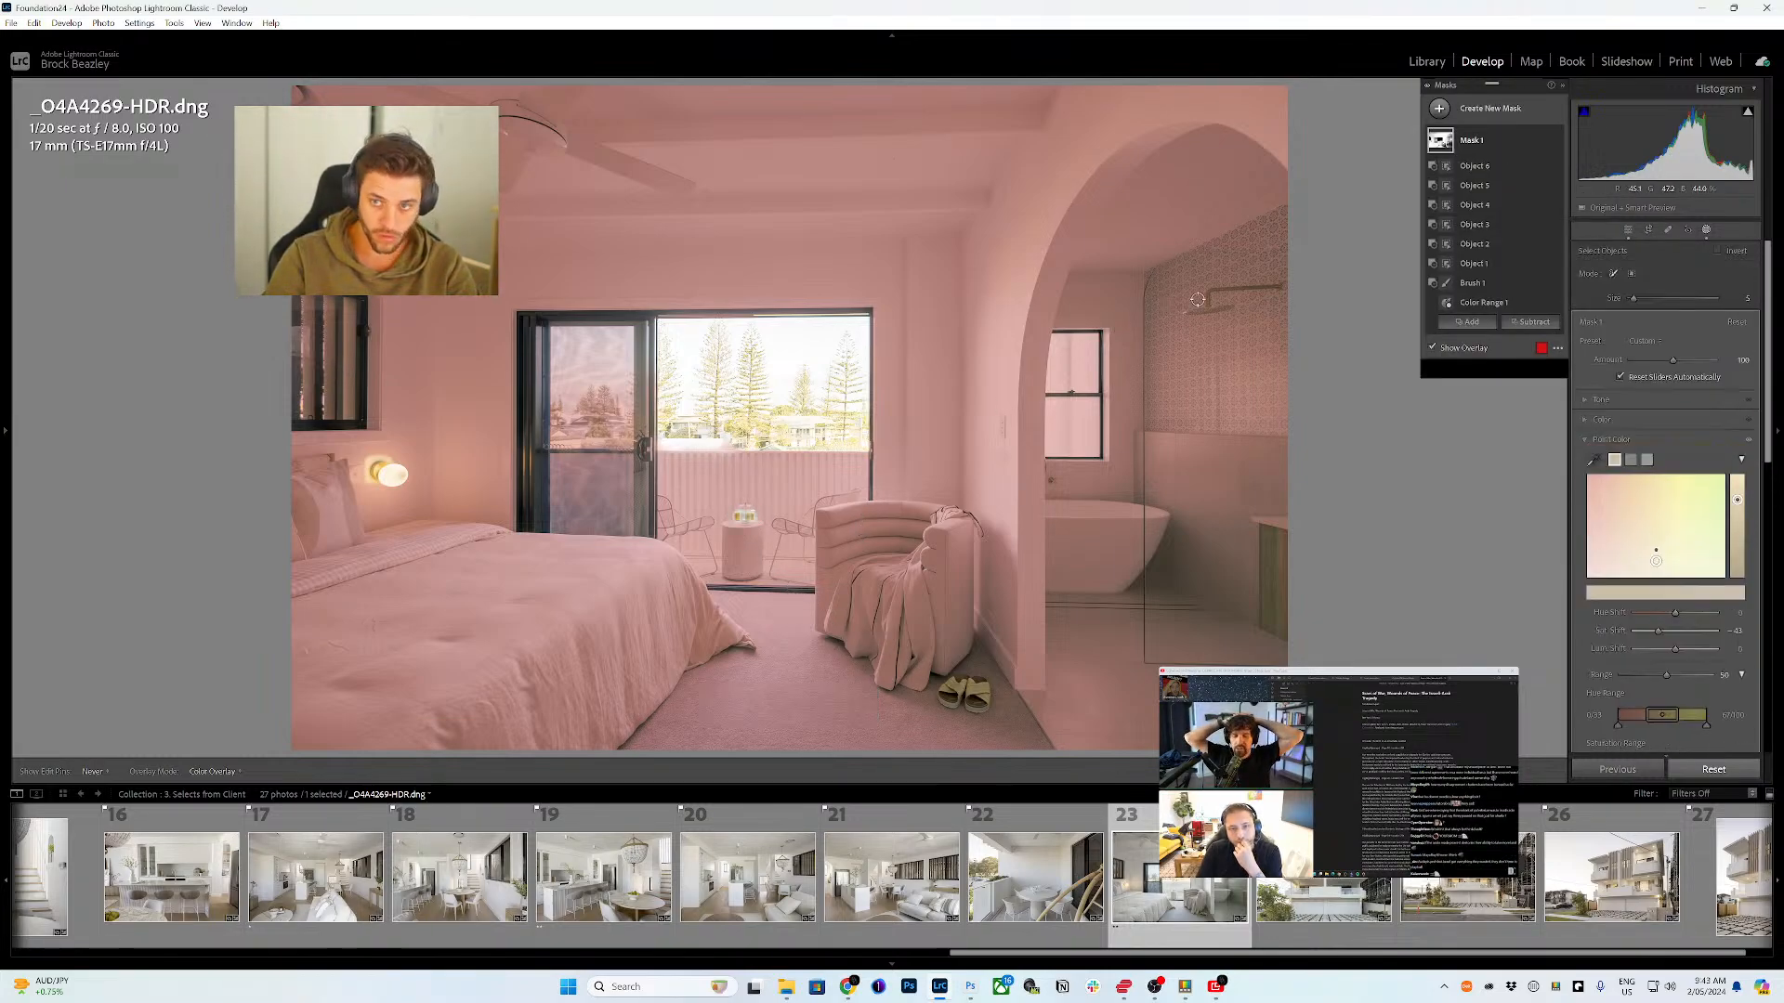
left_click_drag(1194, 310, 1278, 285)
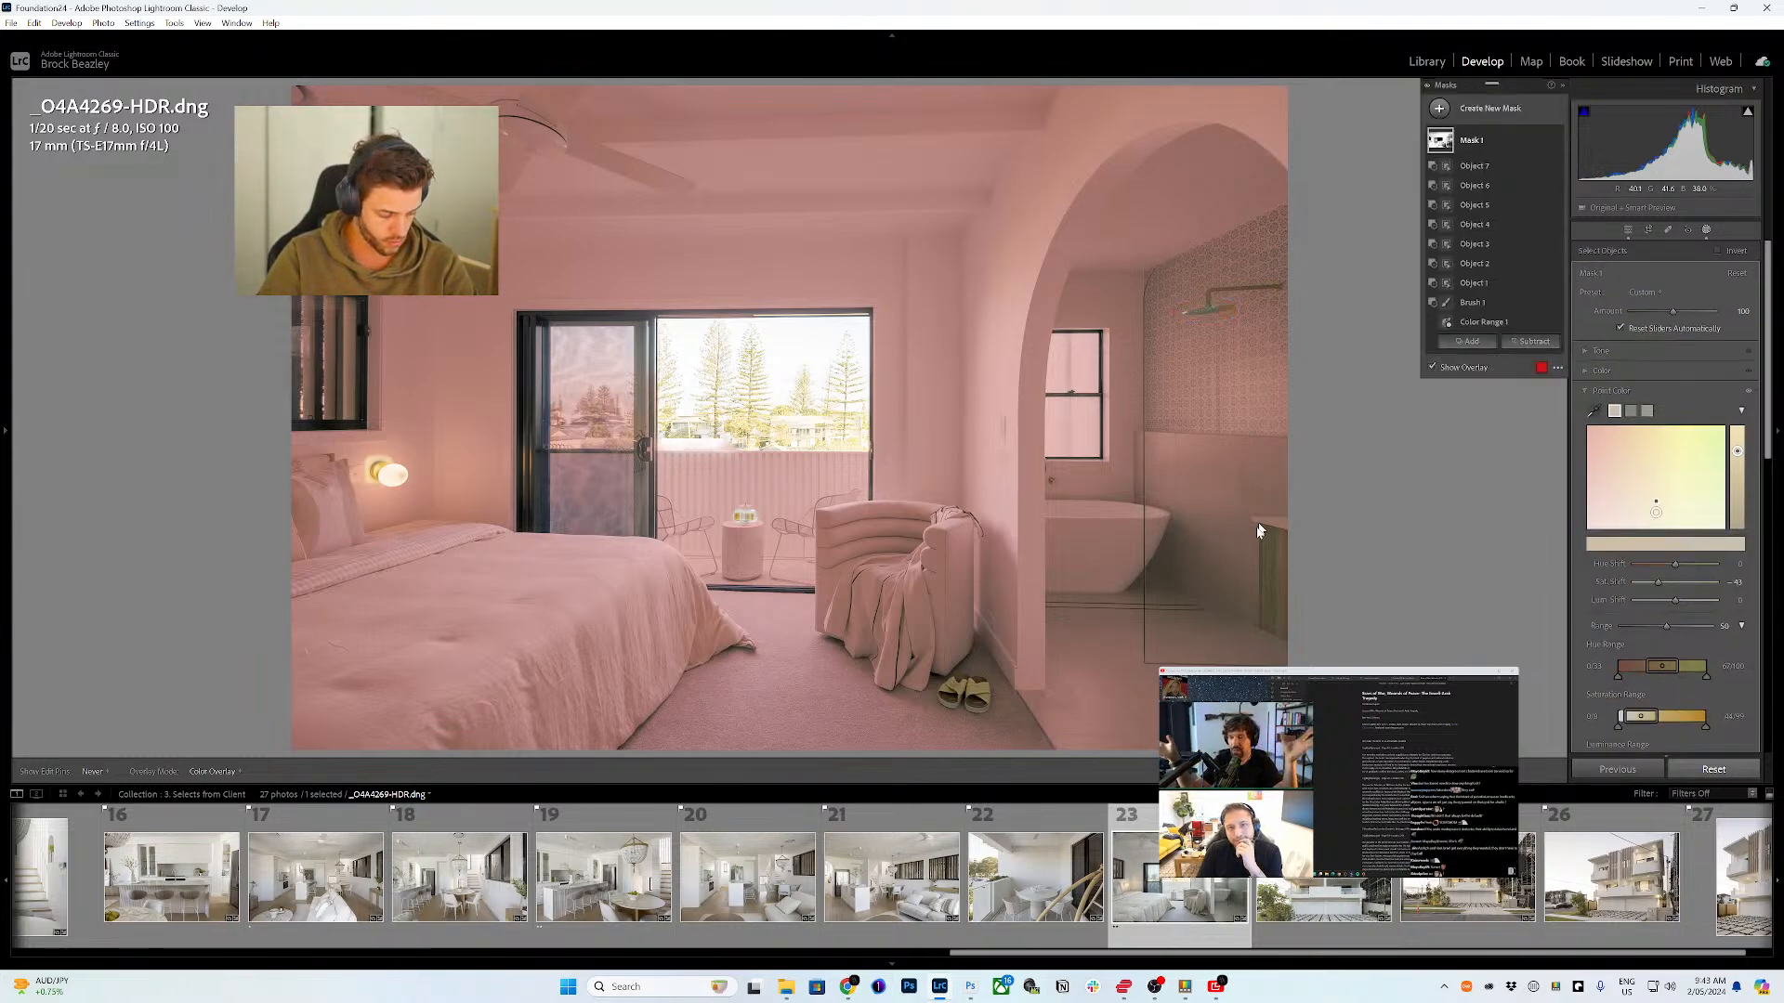
left_click_drag(1274, 531, 1273, 606)
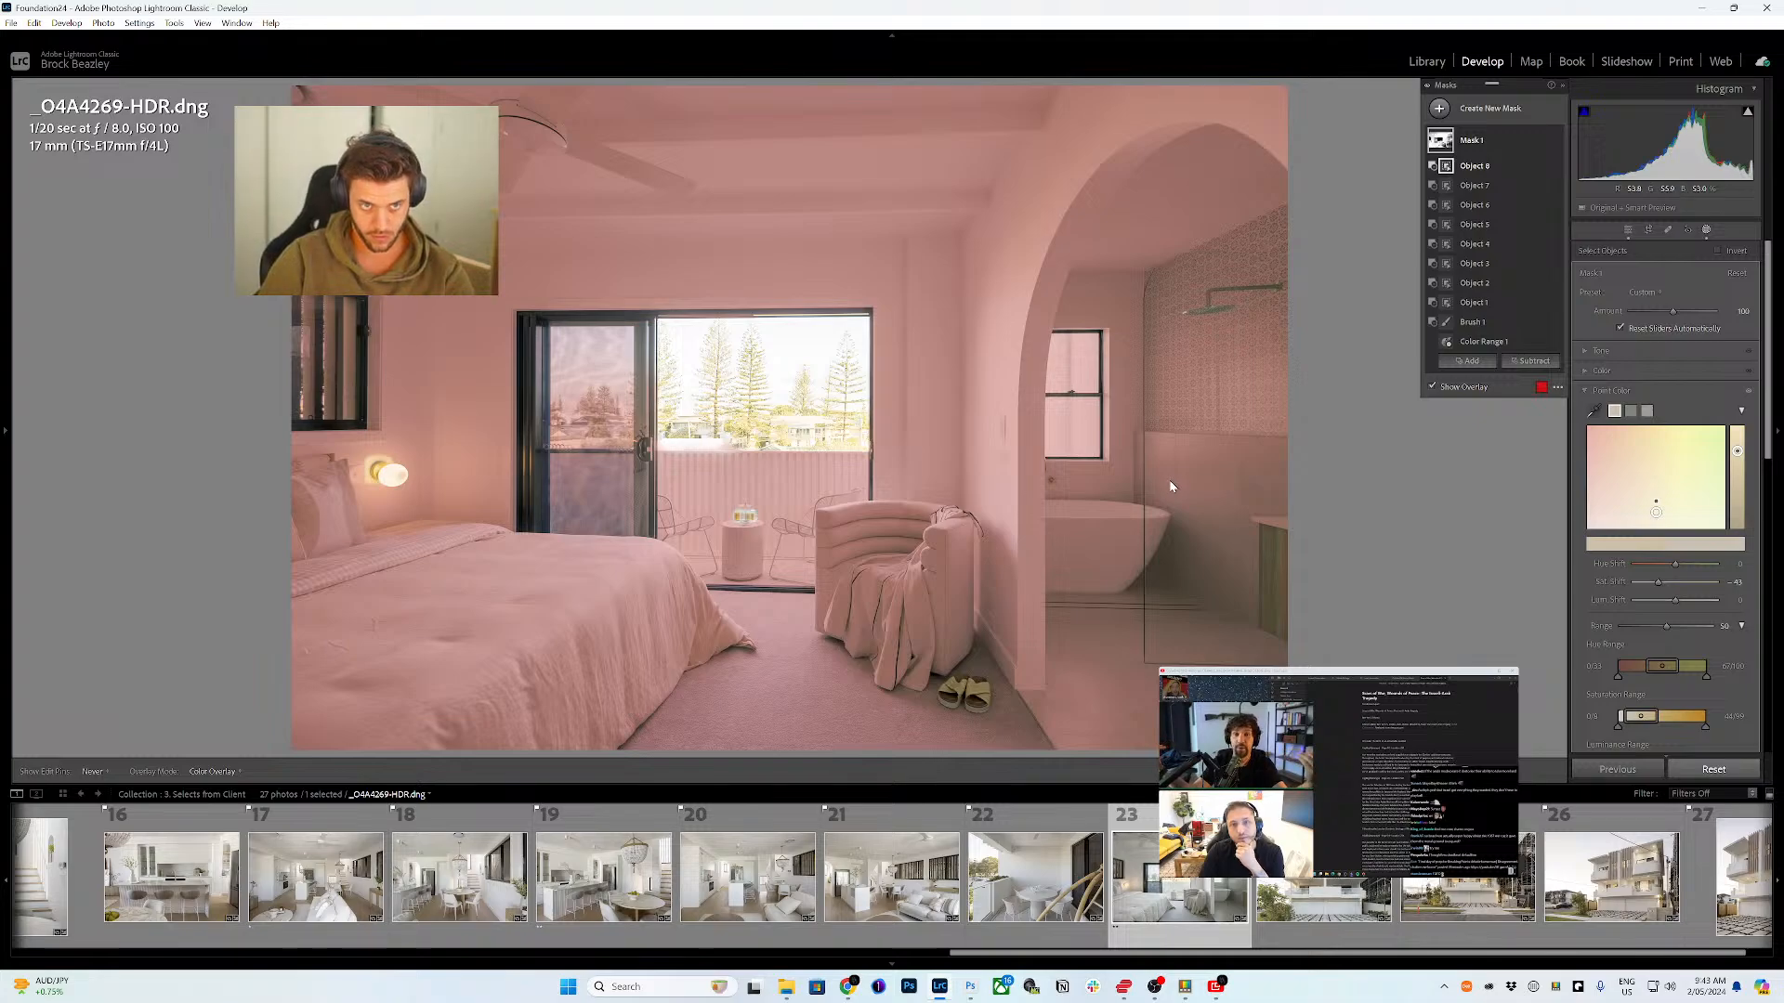
key("Right")
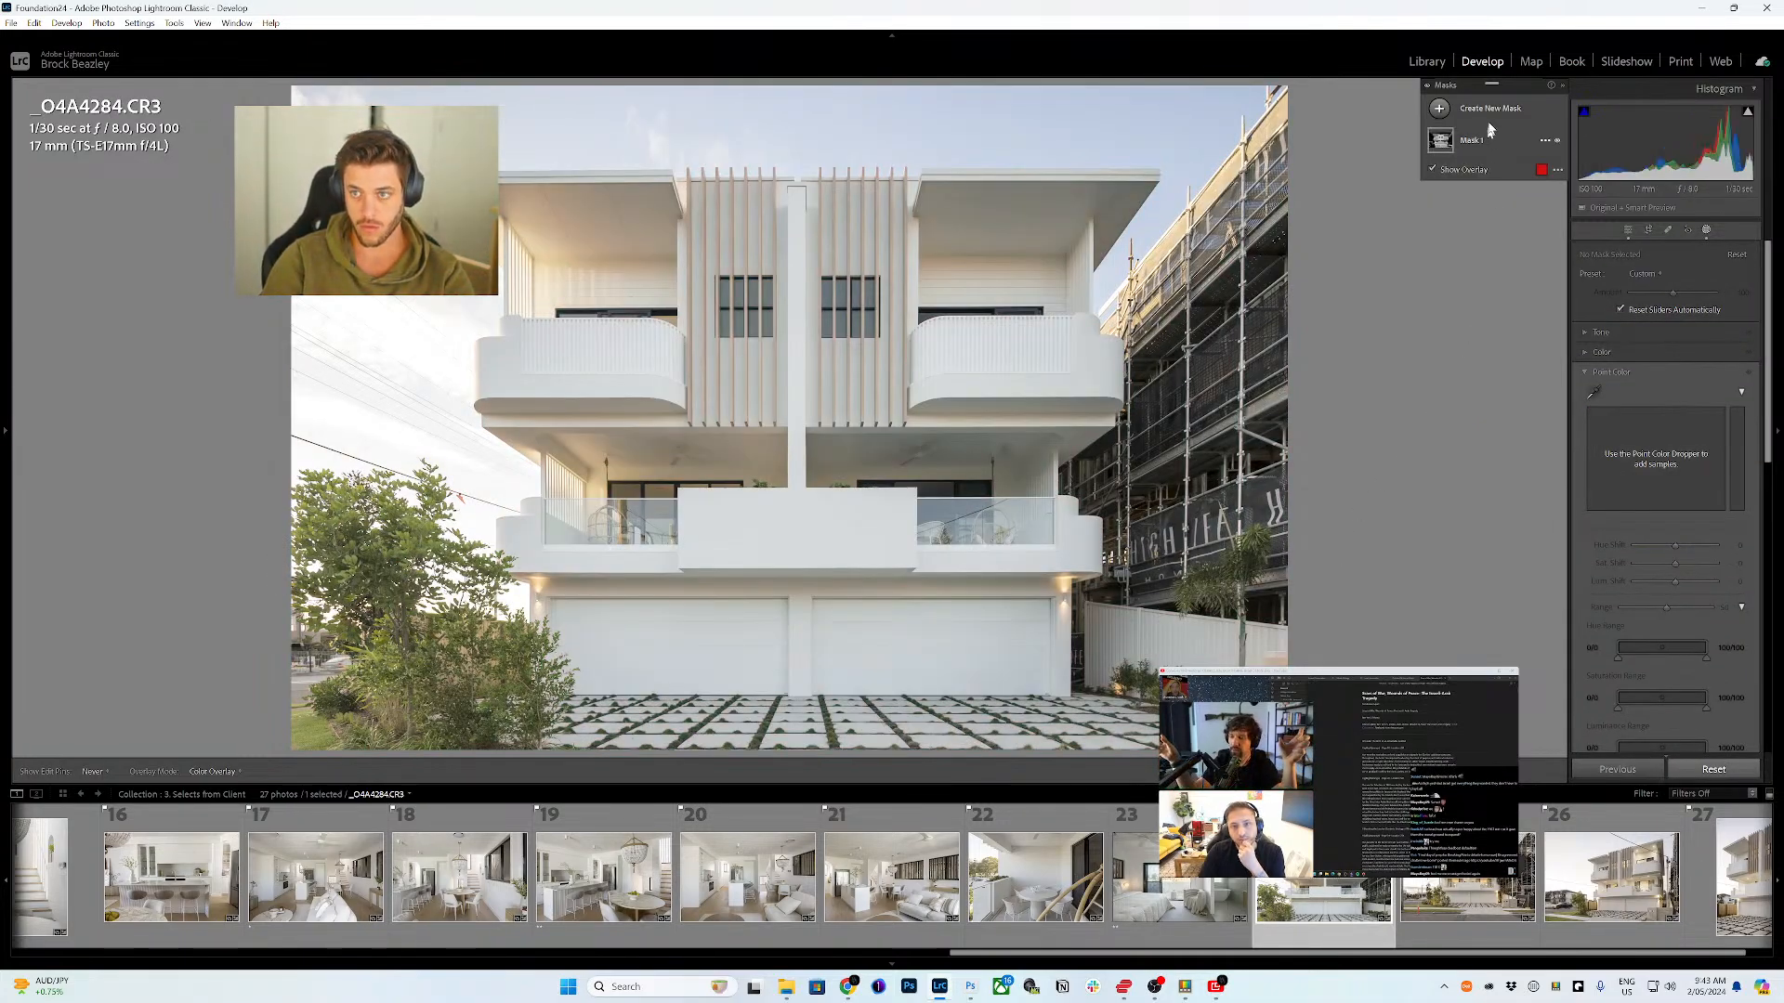
- Subtract the green tree colour range from _O4A4284.CR3's Mask 1
left_click(1441, 139)
left_click(1531, 224)
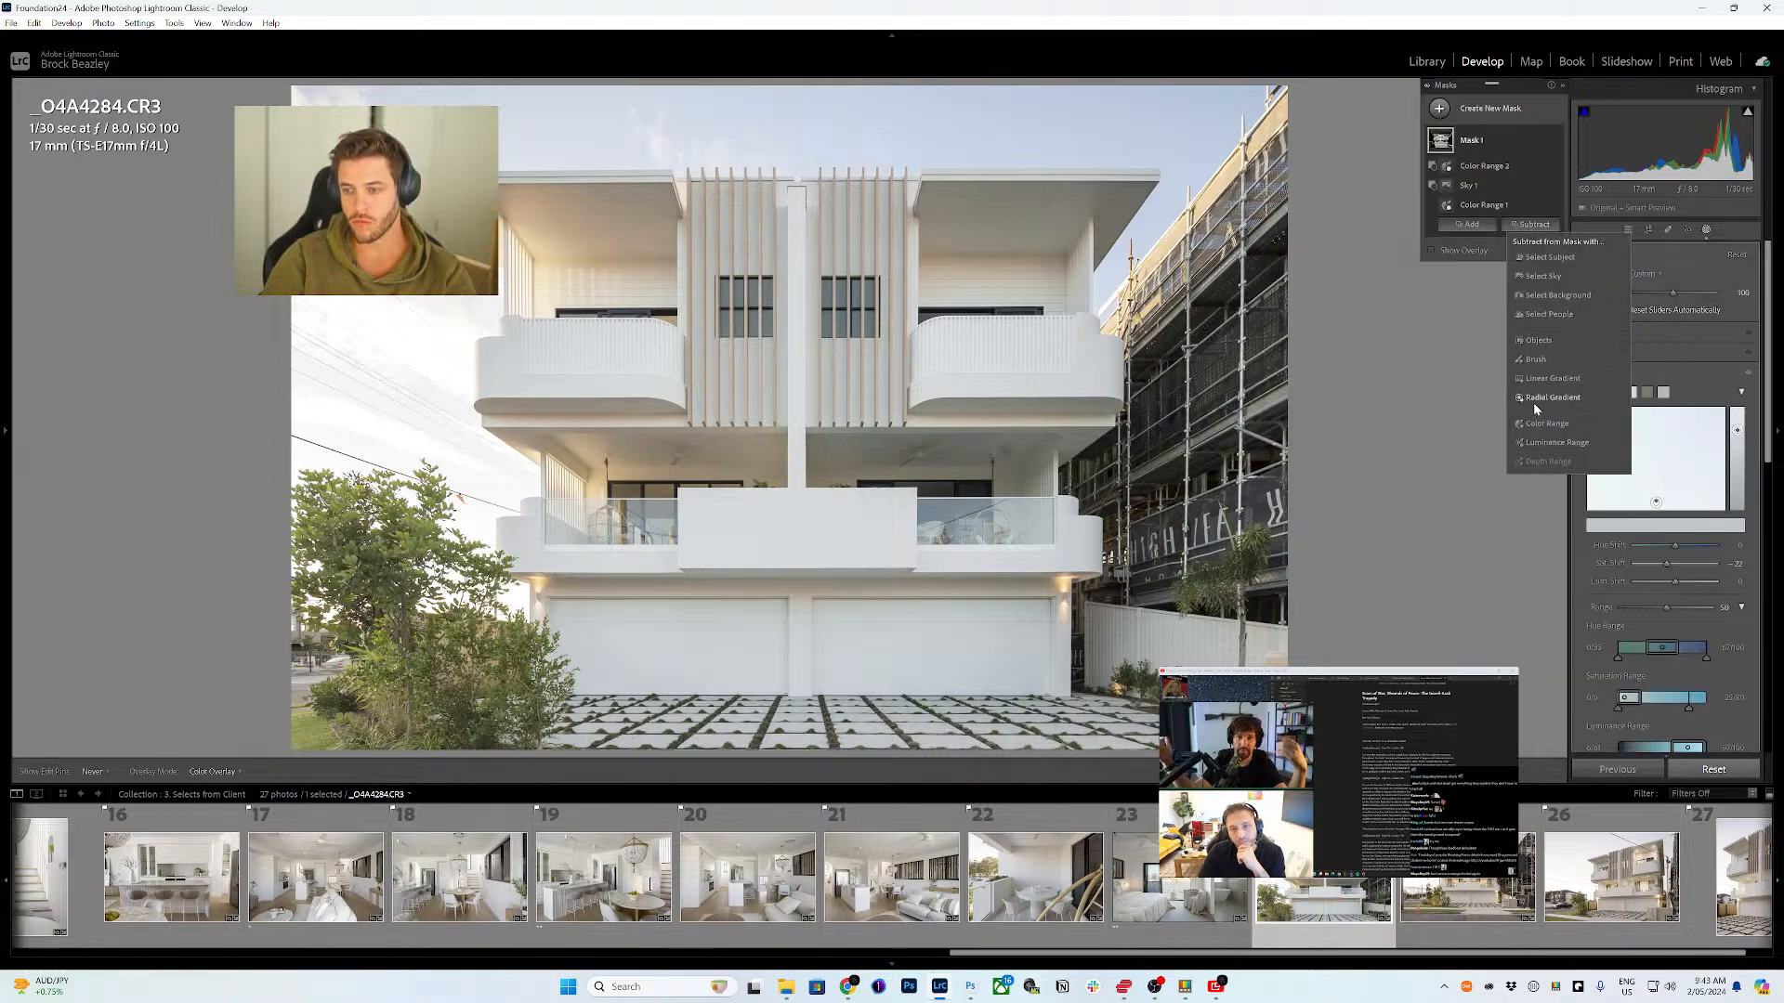
left_click(1544, 424)
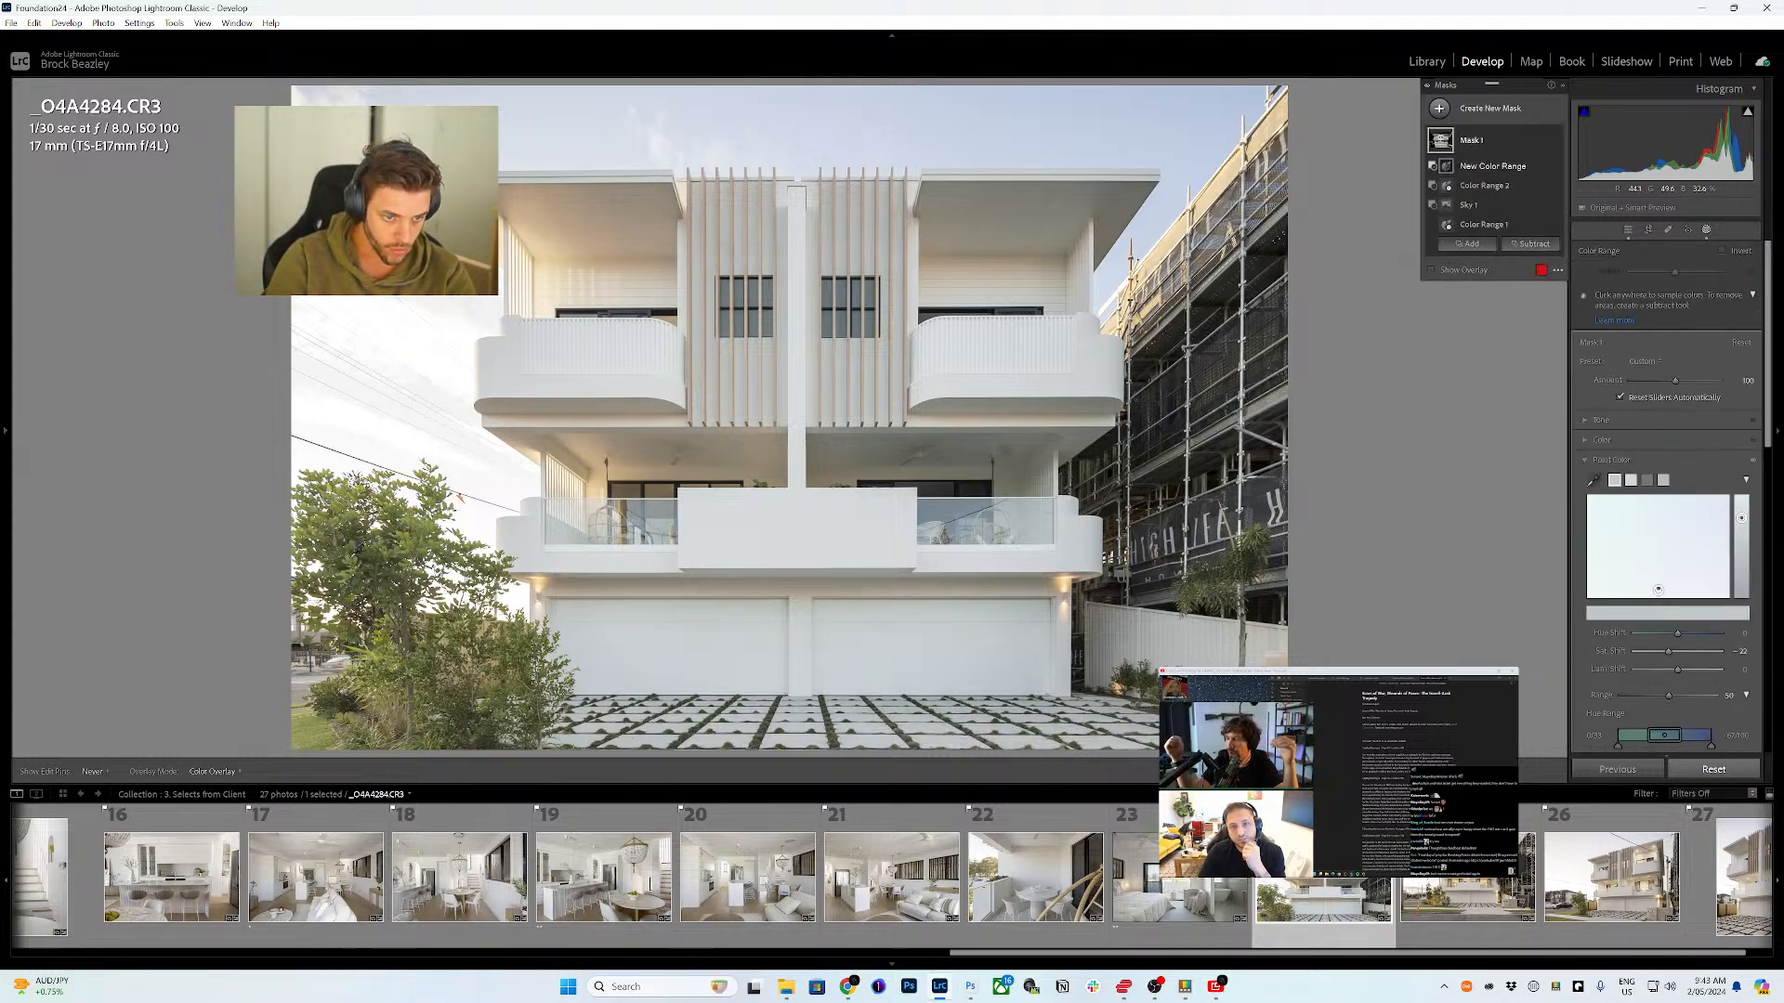
left_click(353, 558)
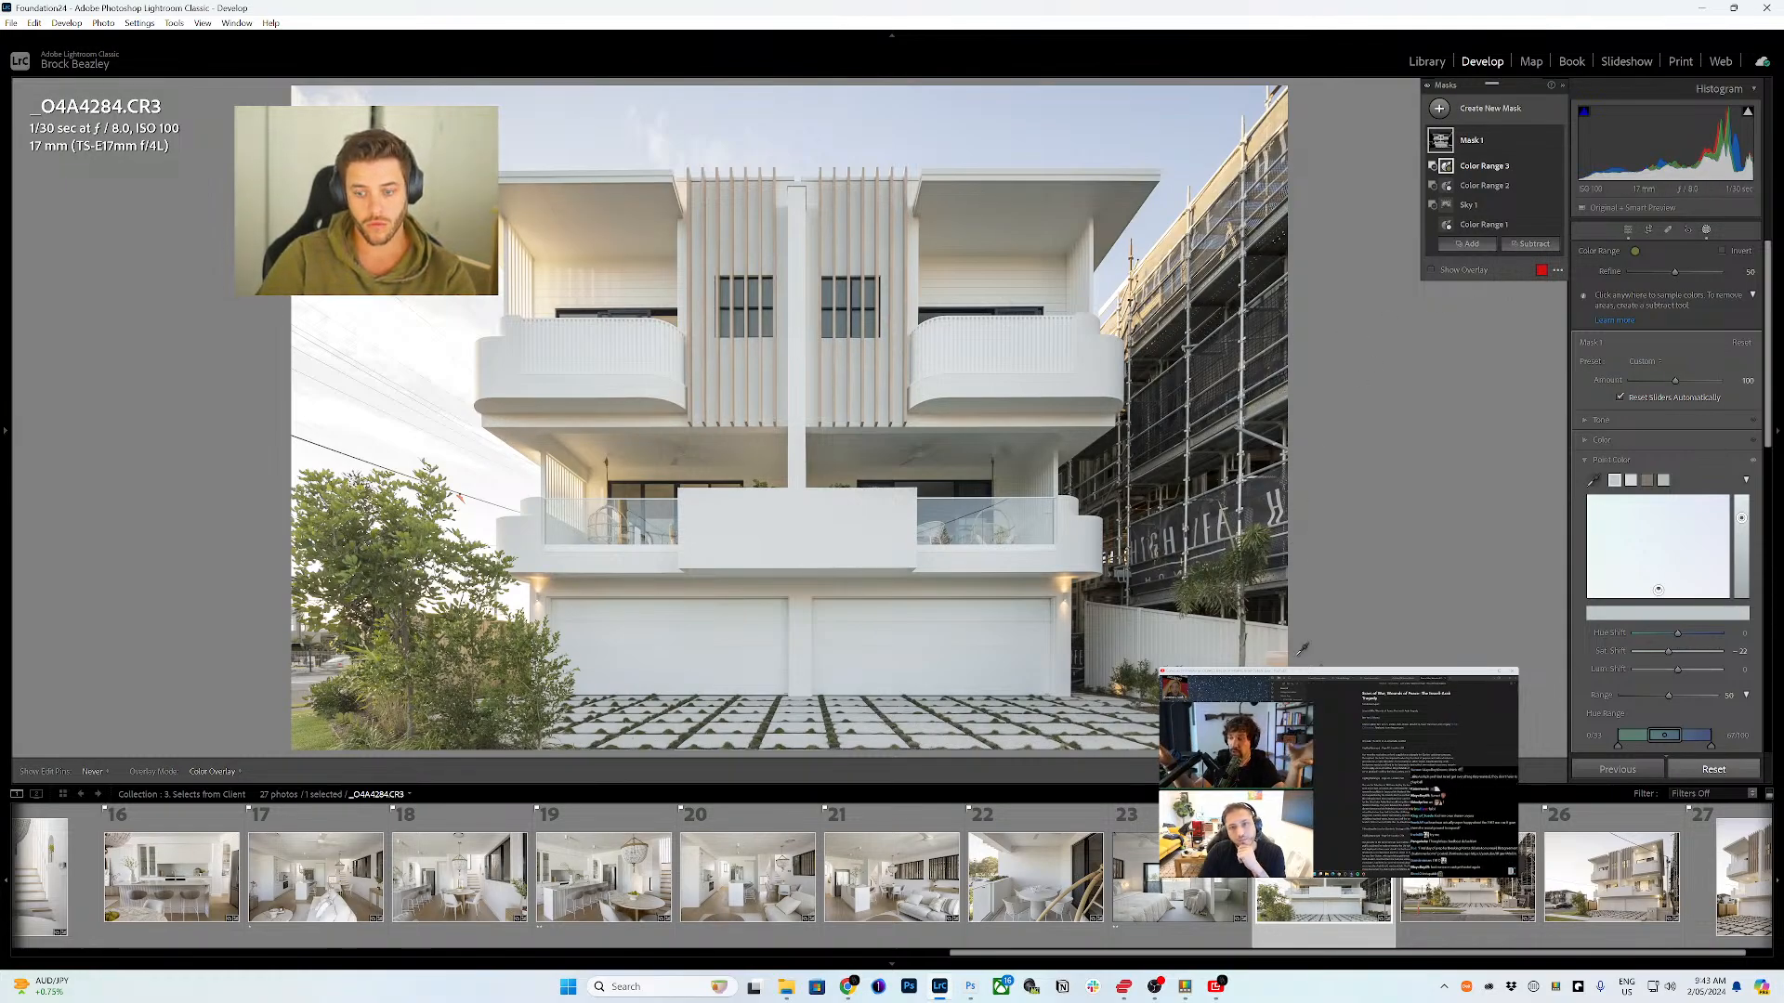
left_click(1463, 869)
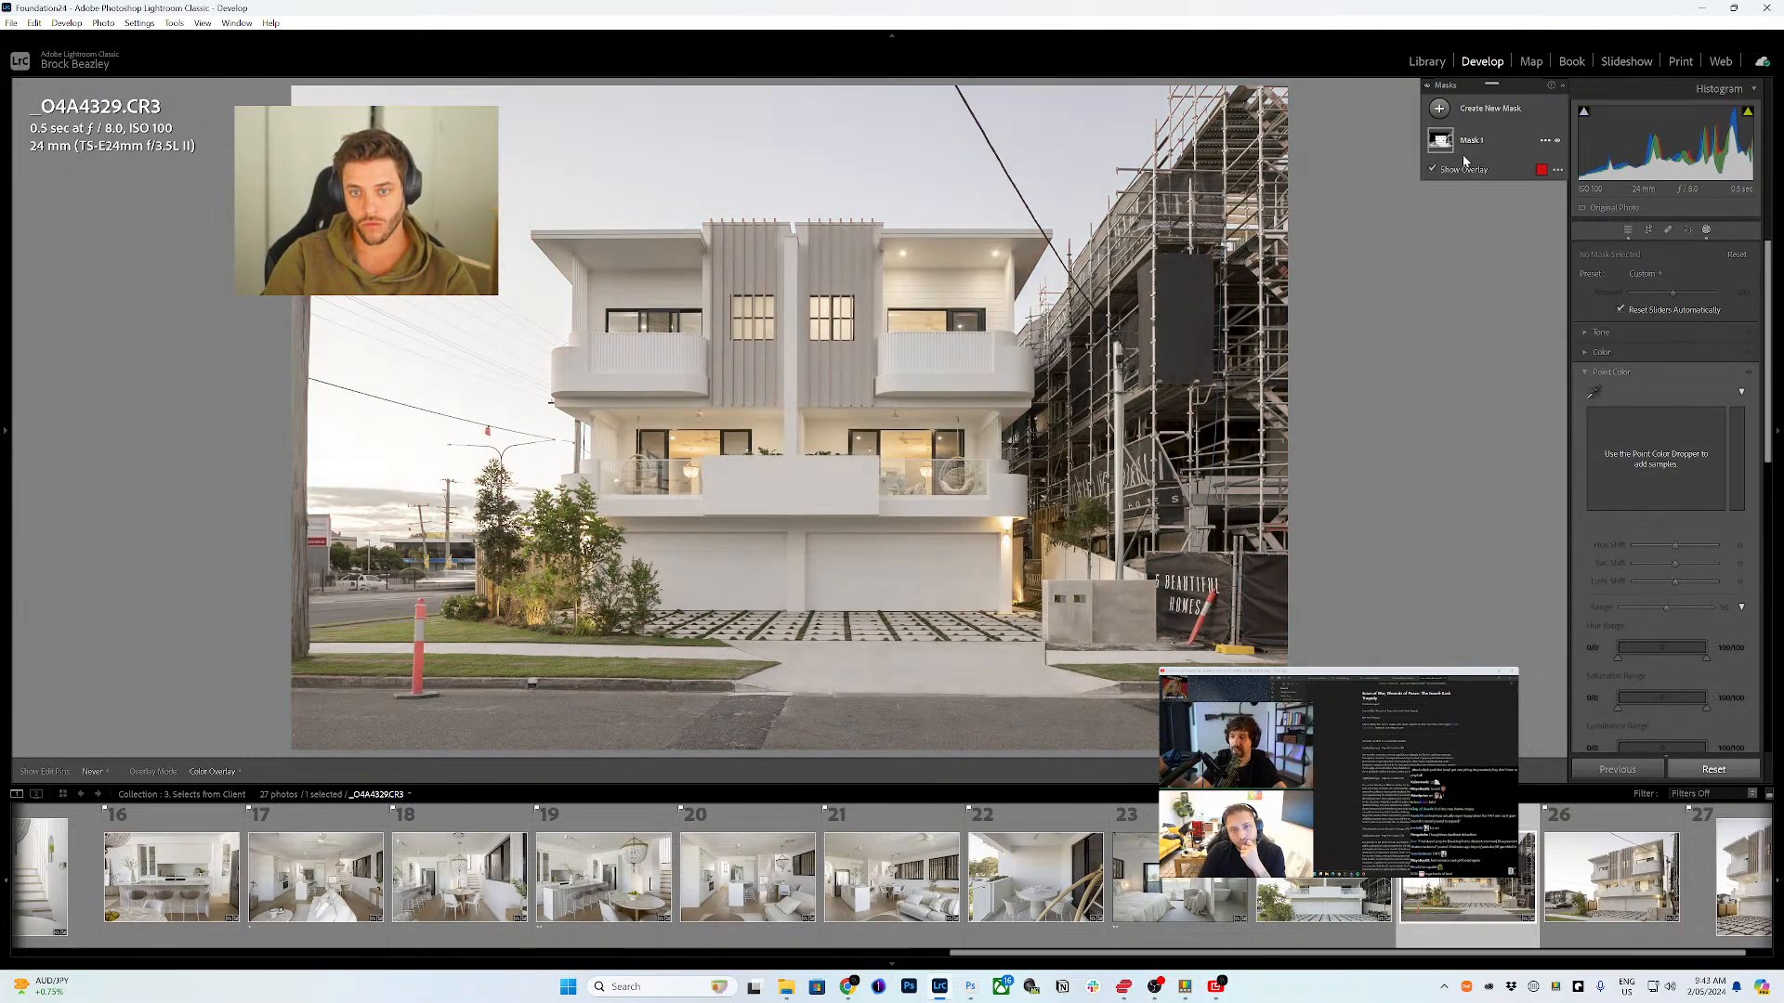
- Subtract the tree colour range from Mask 1 on _O4A4329.CR3 and _O4A4332.CR3
left_click(1468, 144)
left_click(1529, 224)
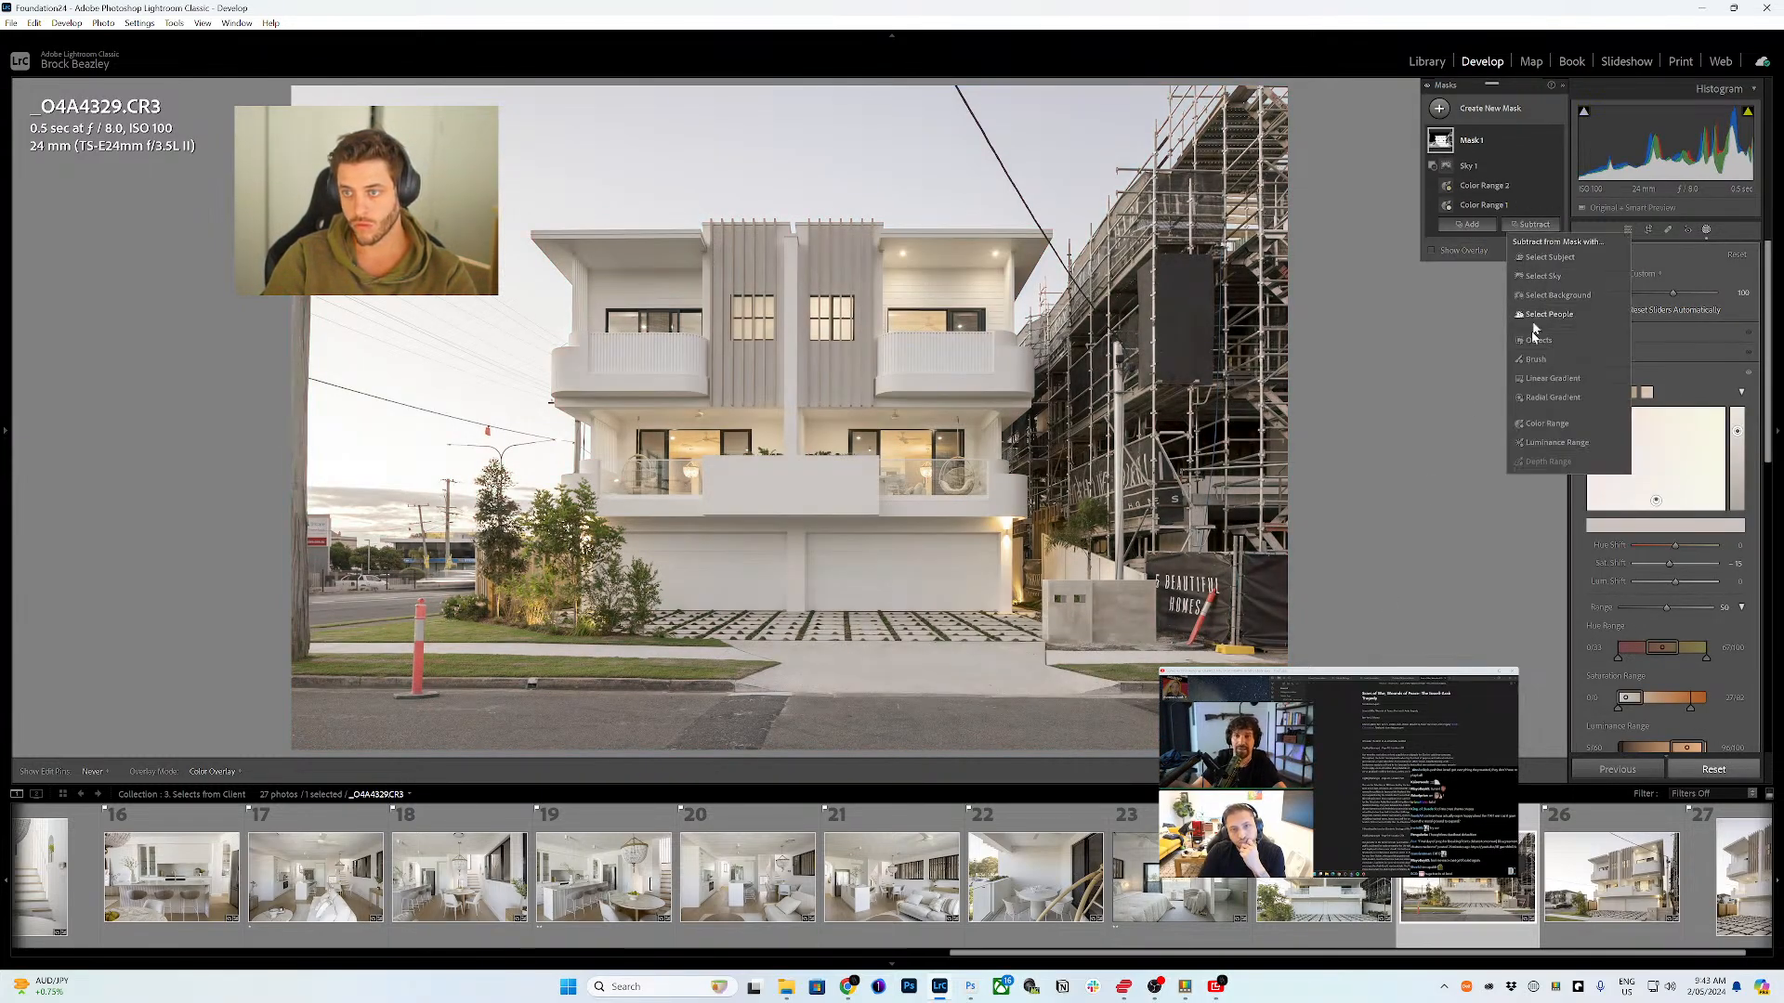
left_click(1546, 423)
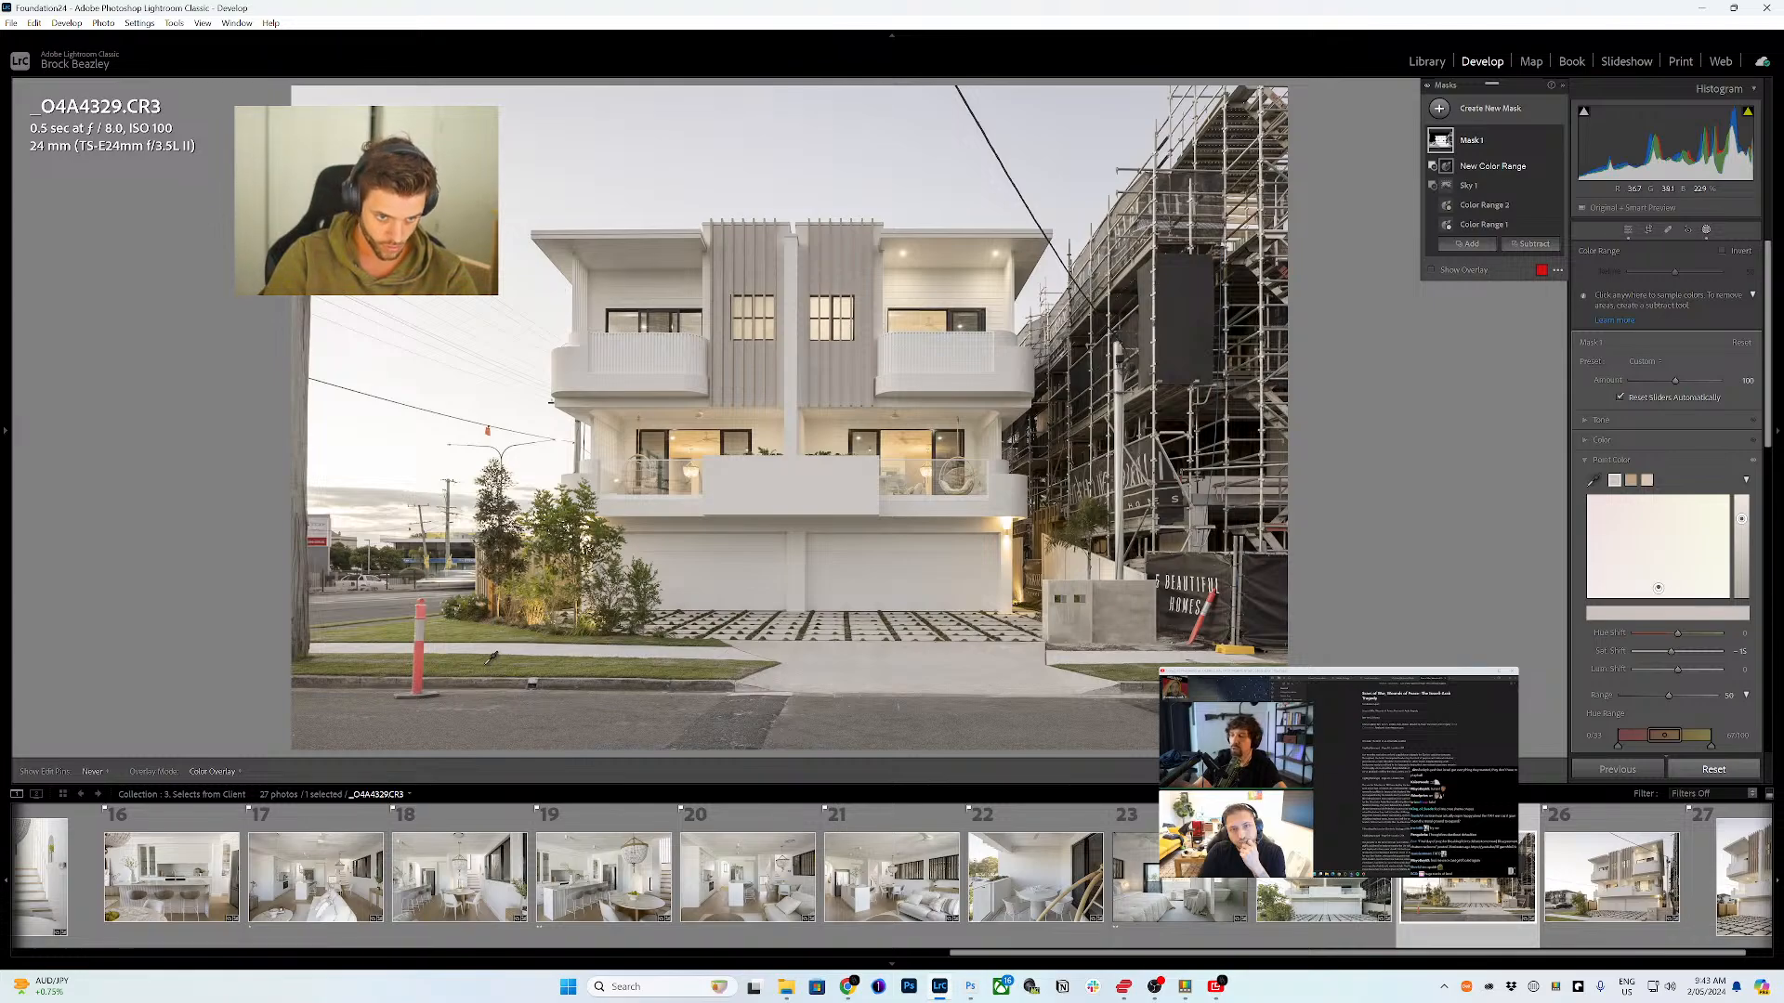
left_click(497, 660)
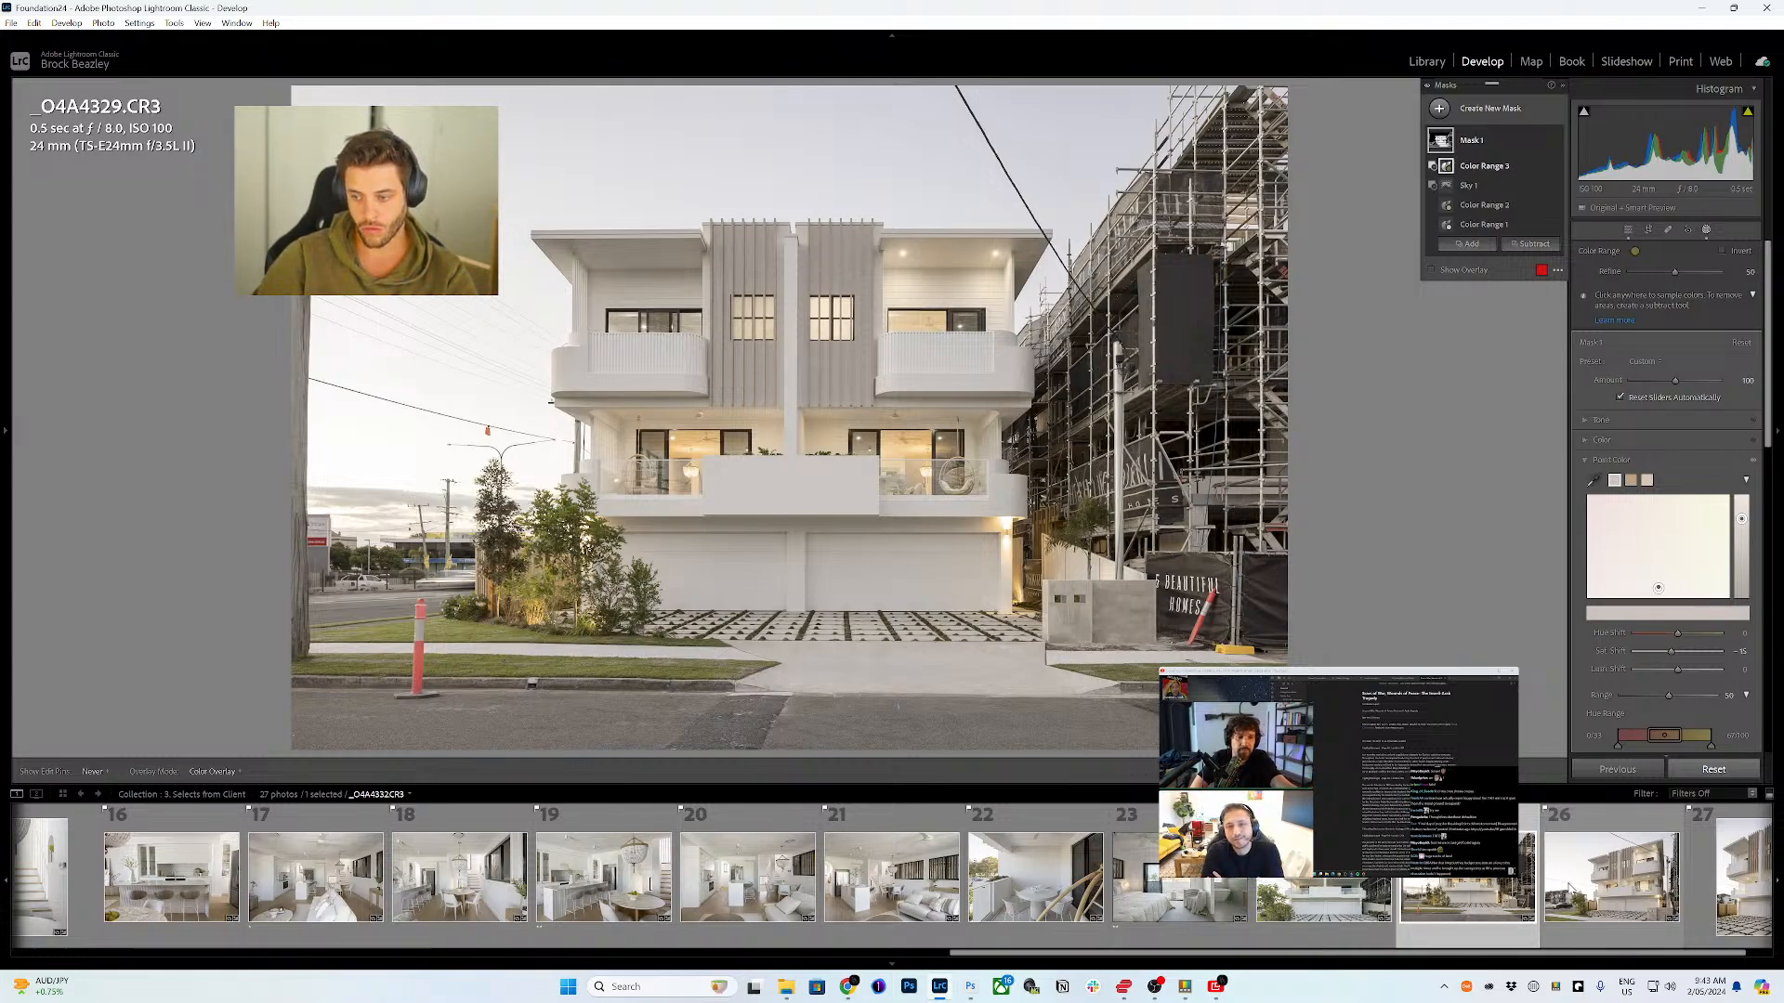
left_click(1584, 887)
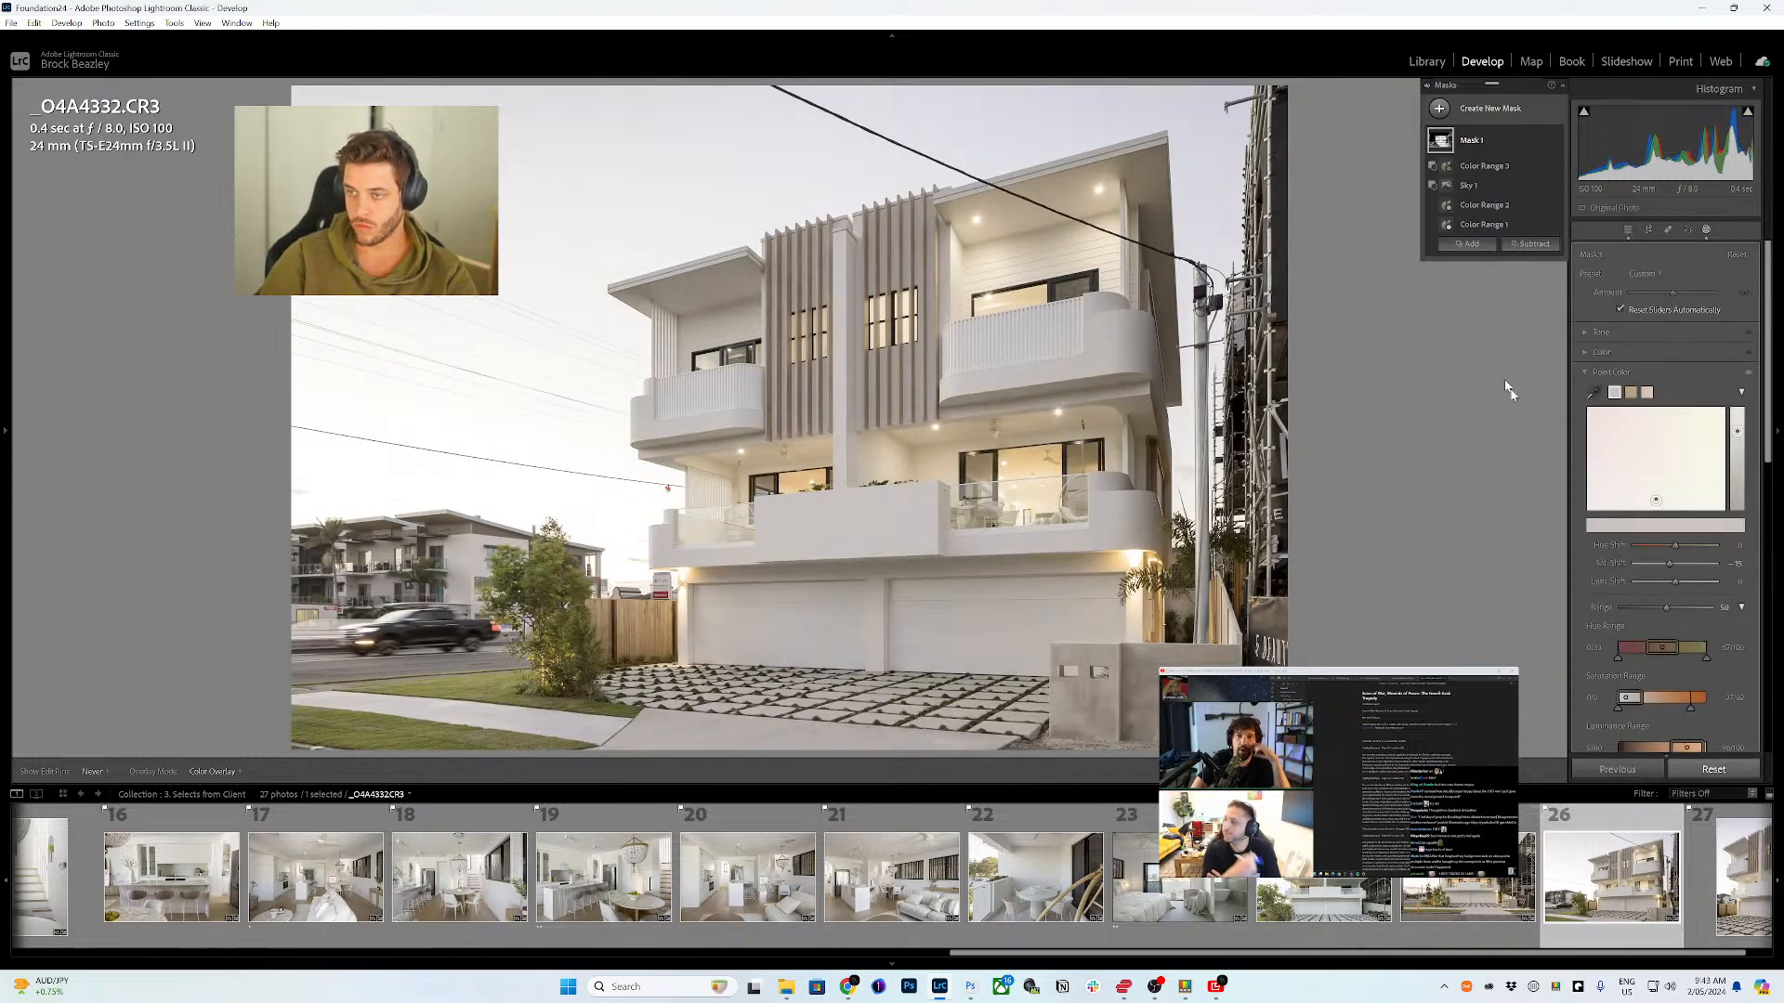
left_click(1531, 224)
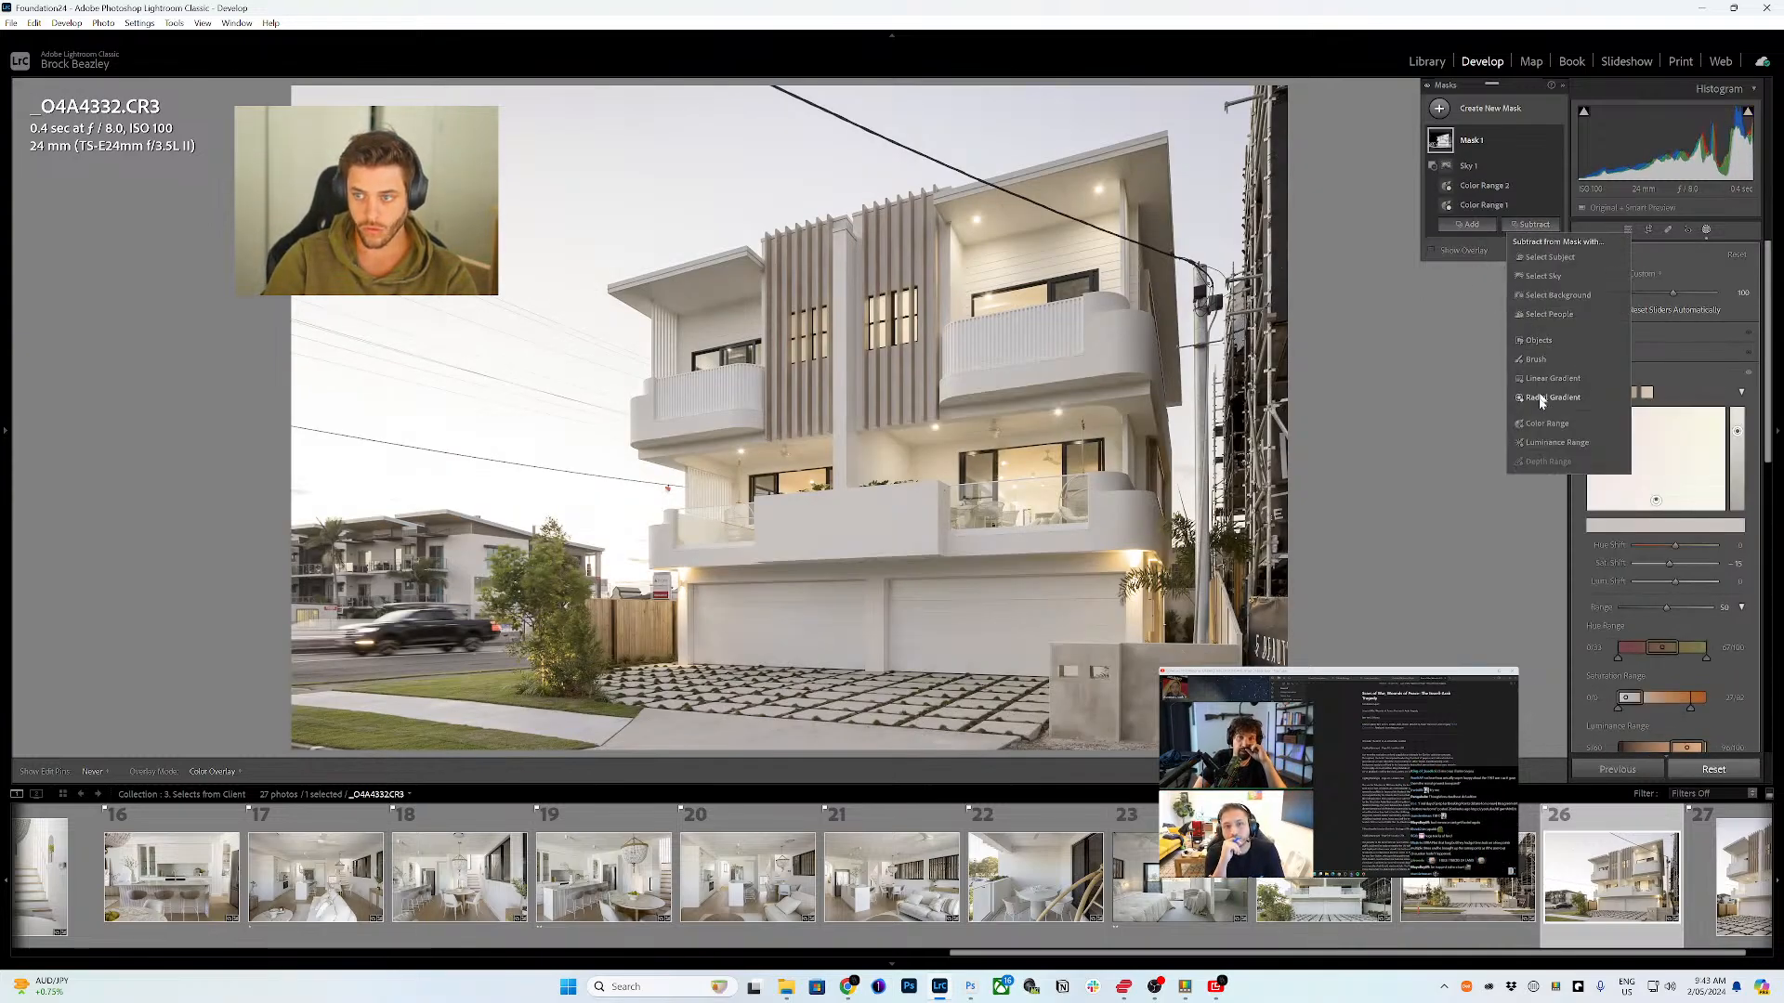
left_click(1546, 424)
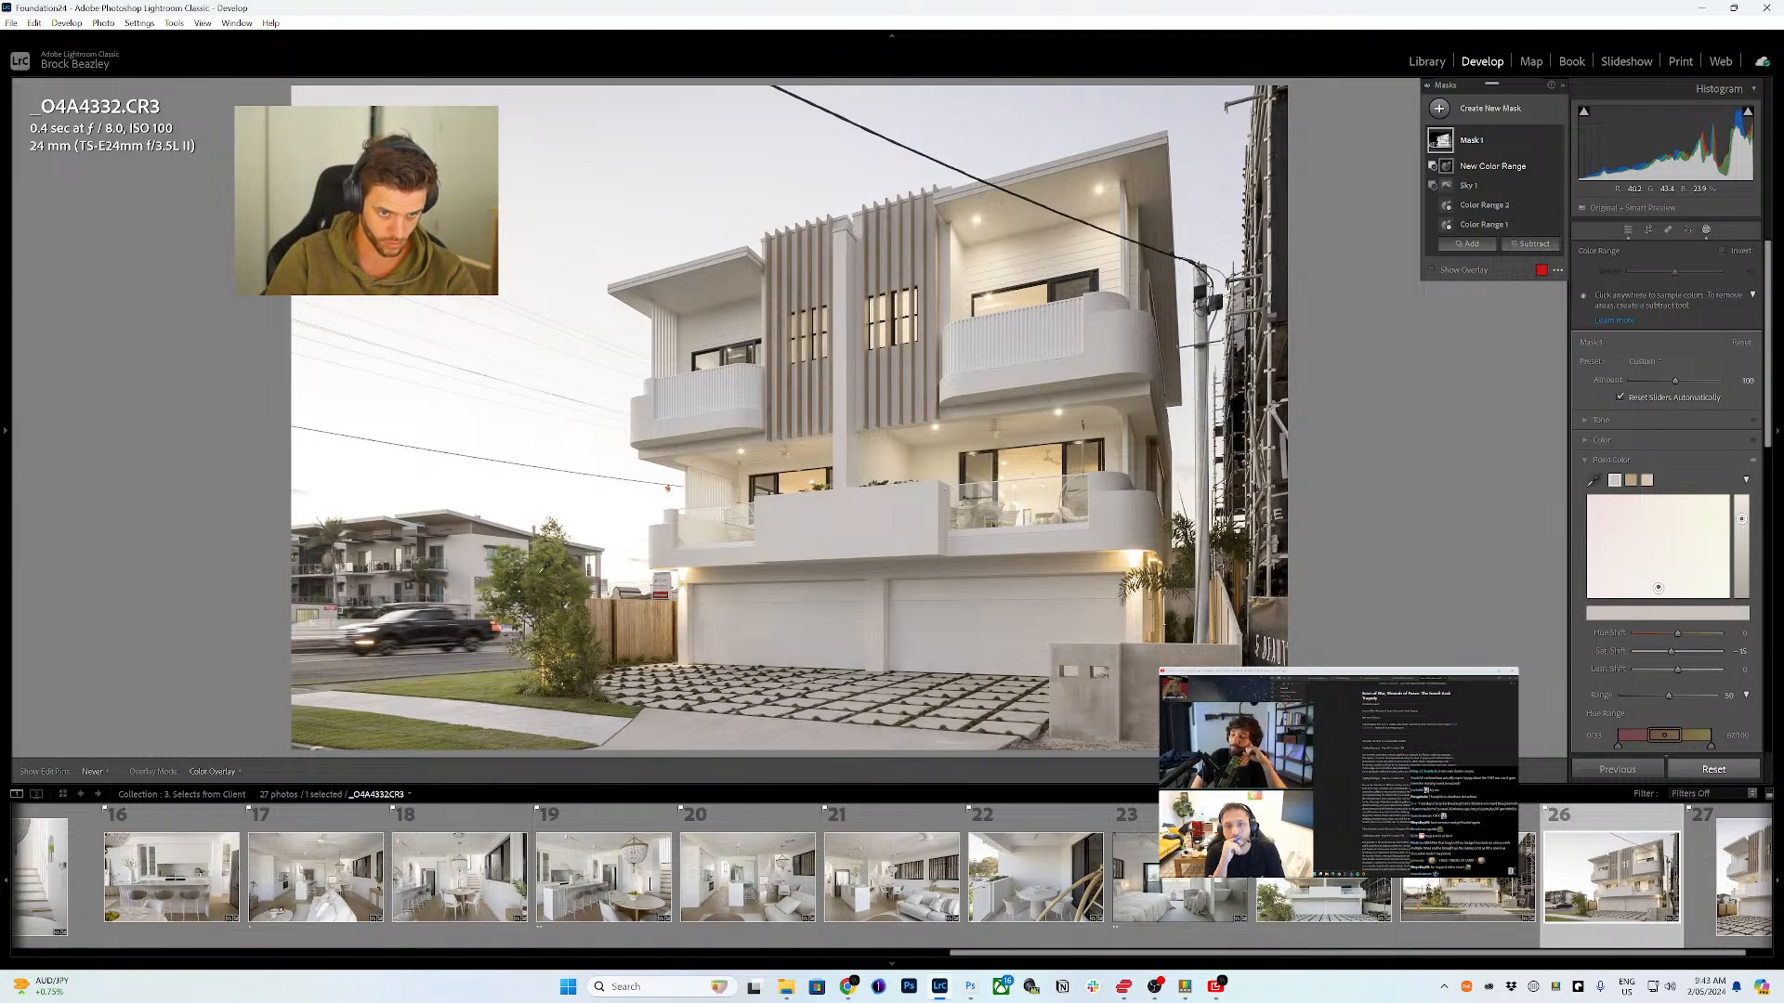
left_click(546, 571)
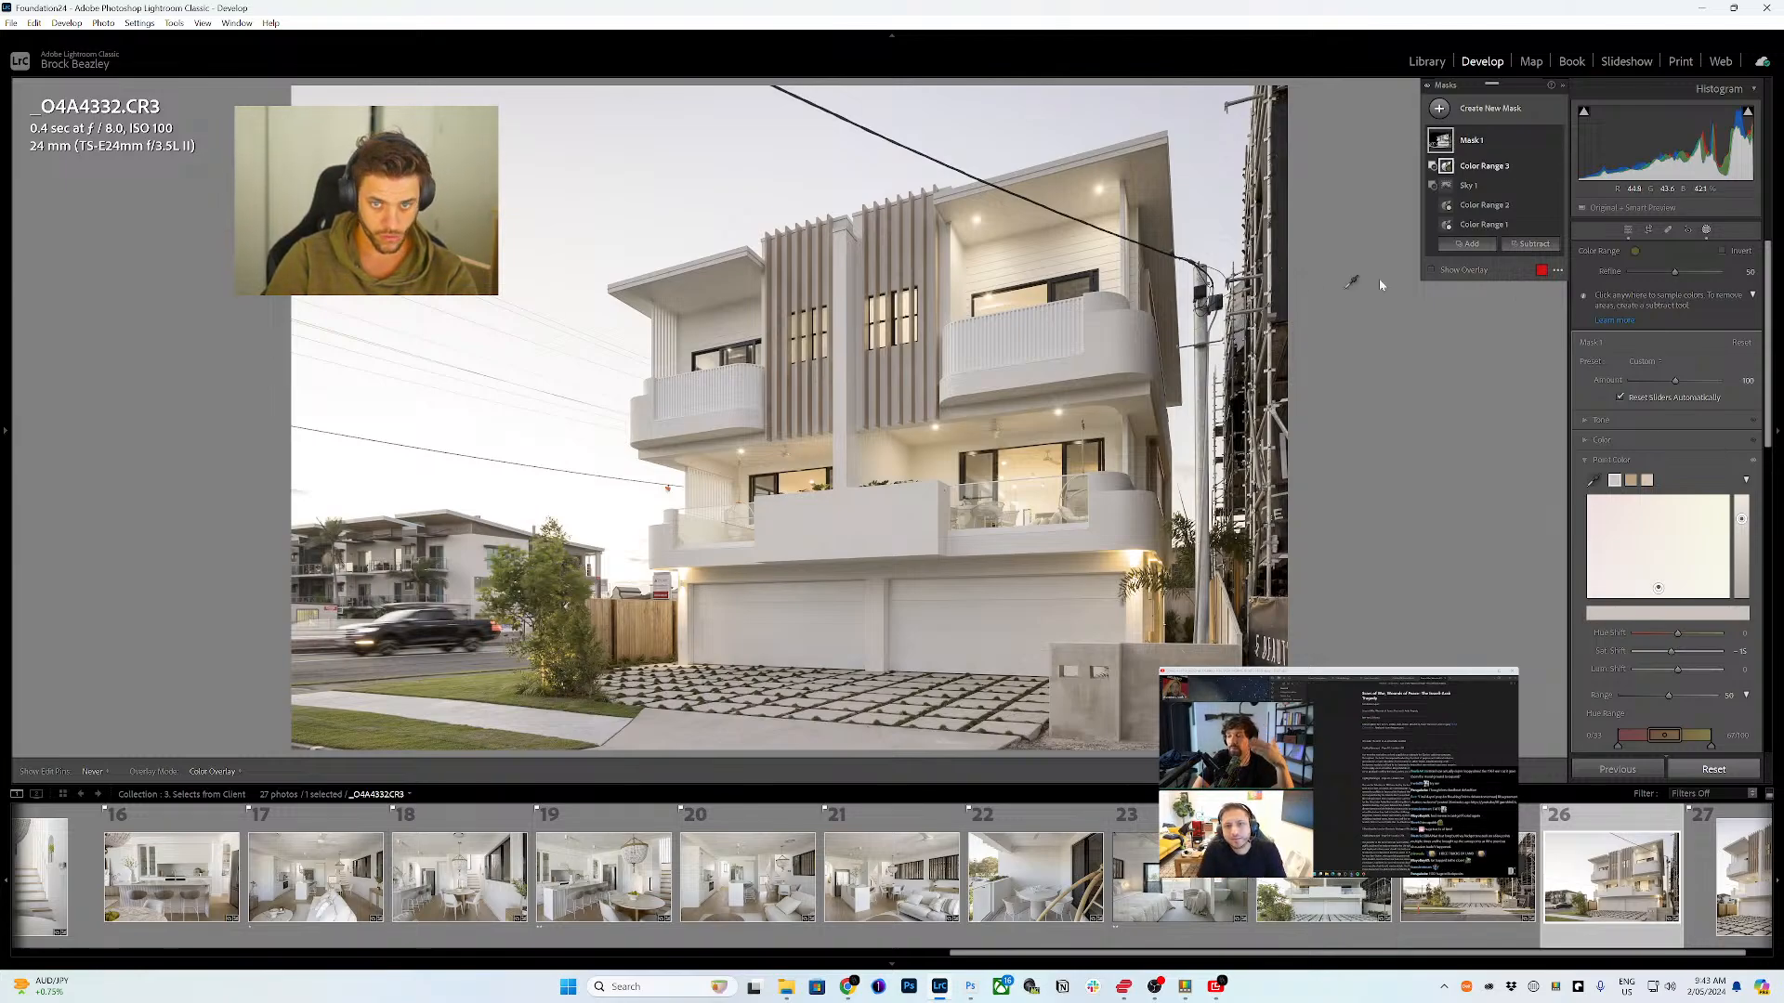
left_click(1534, 246)
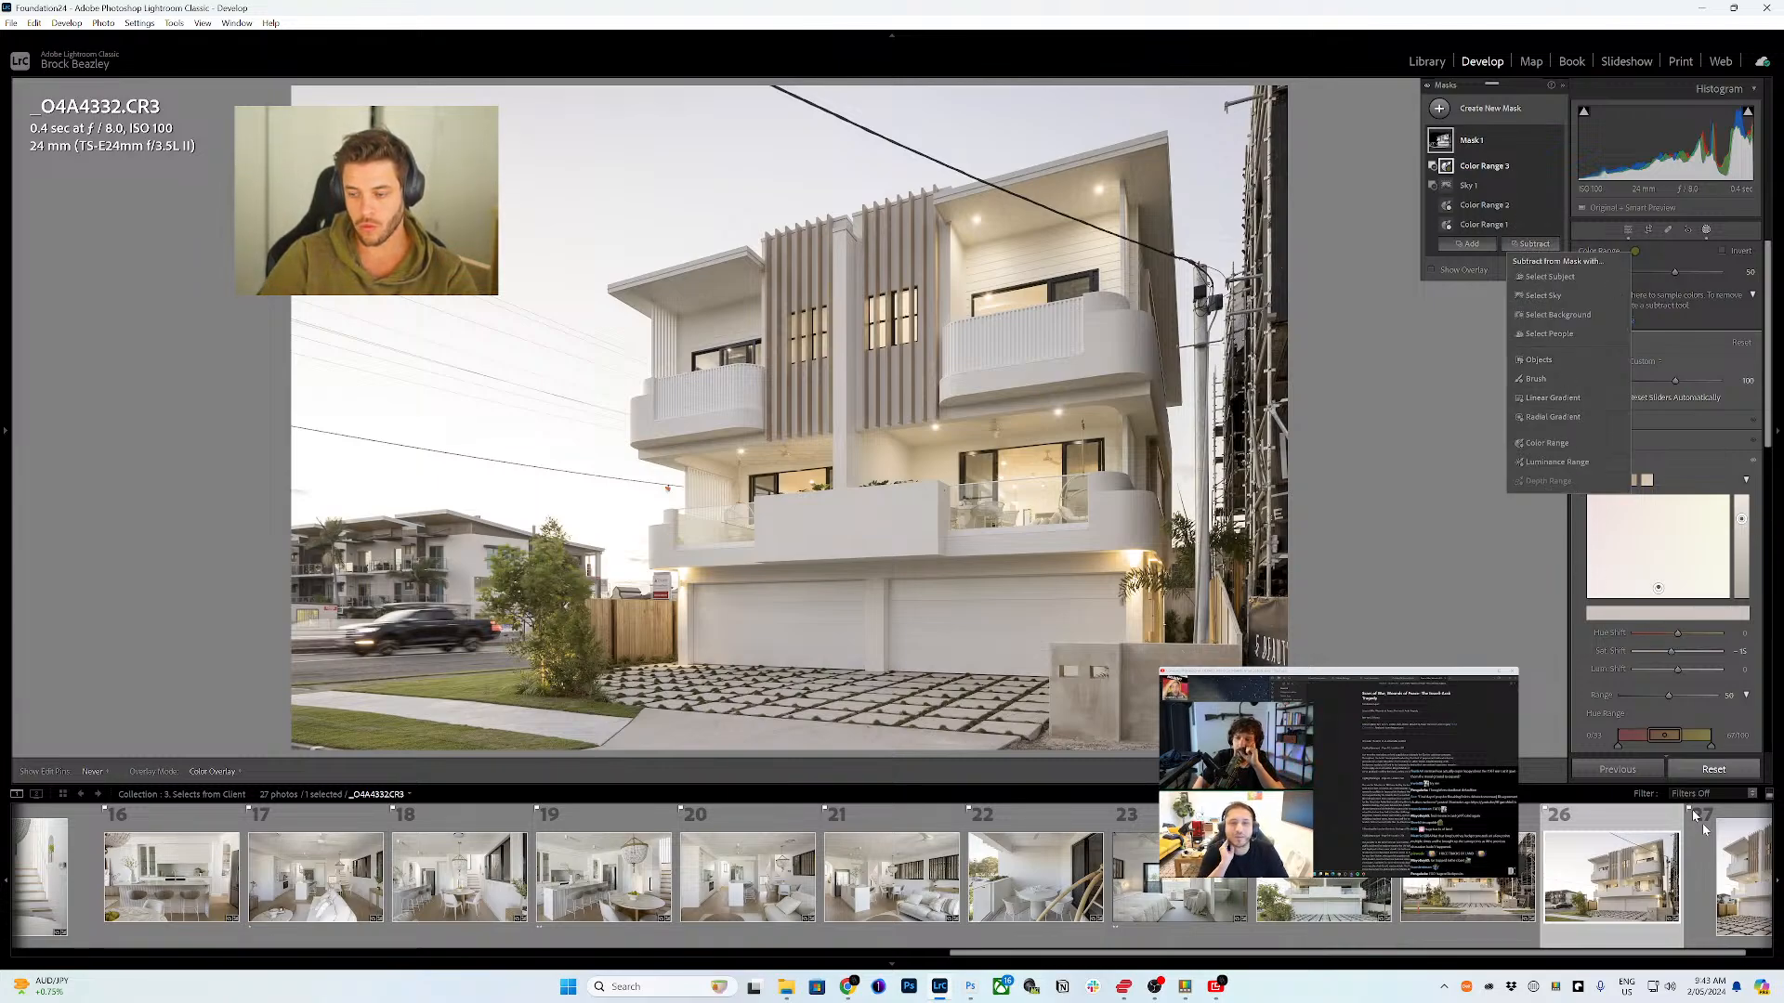
- Jump back through the filmstrip to the bathroom photo _O4A4032.CR3
left_click(1714, 859)
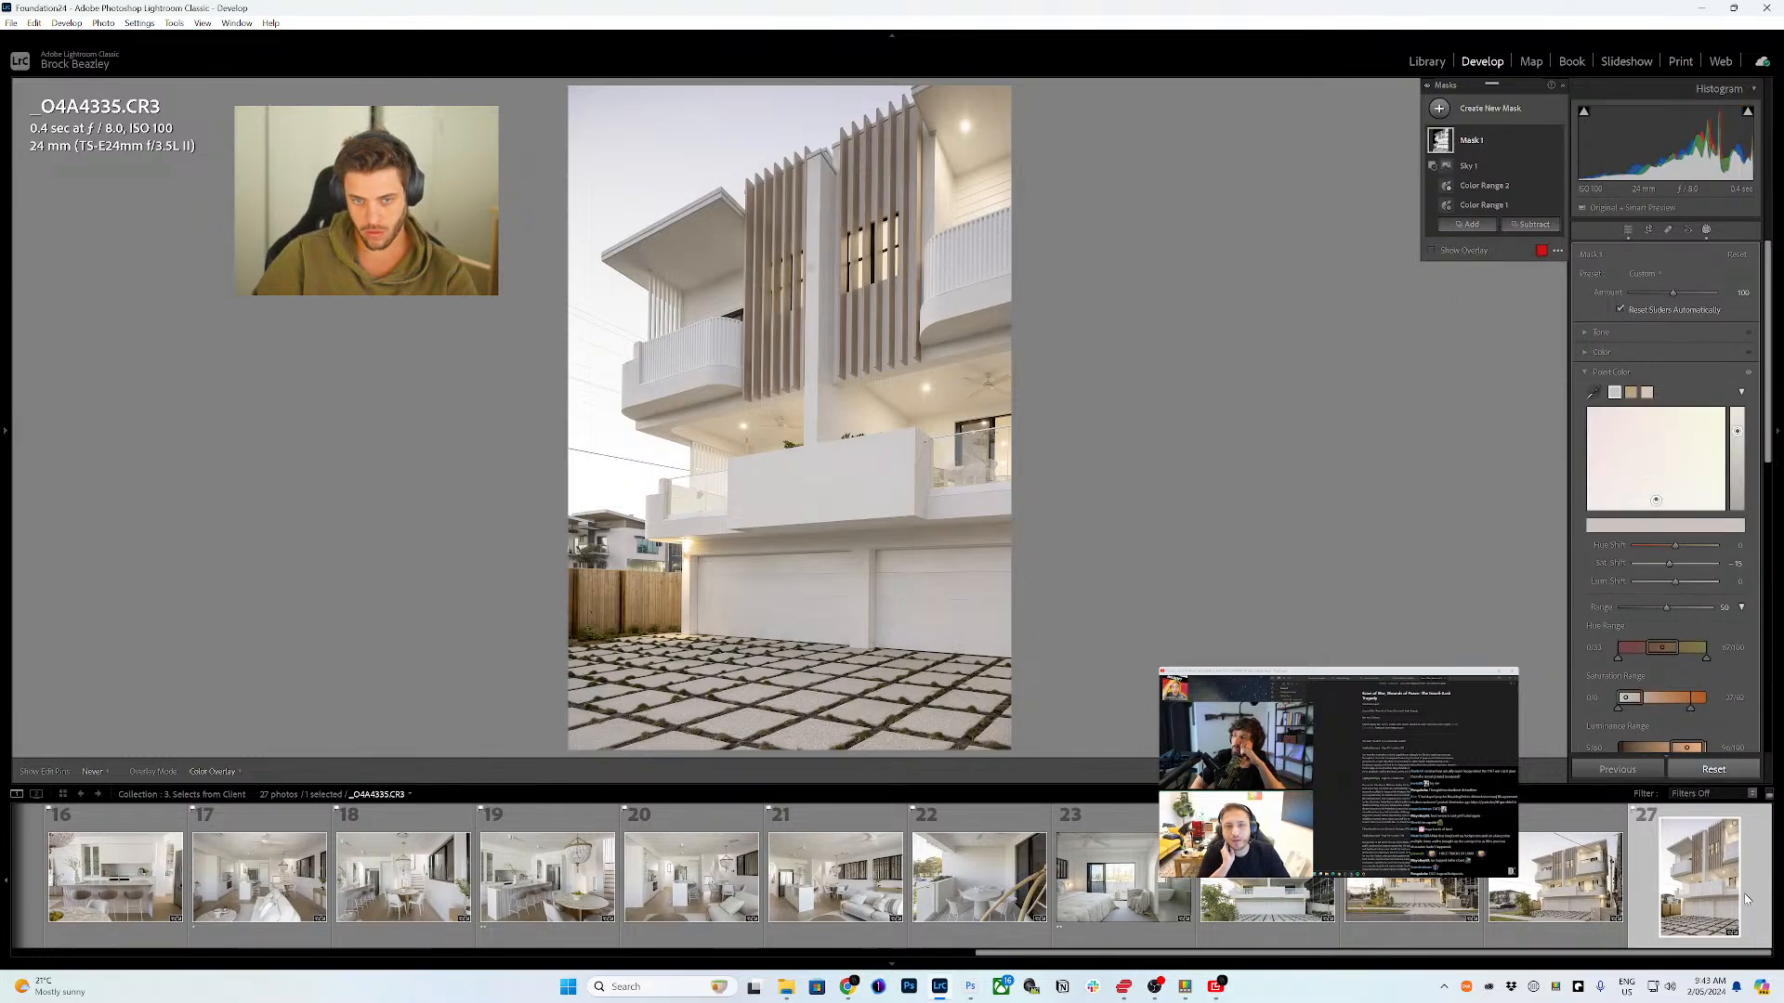
left_click(1001, 854)
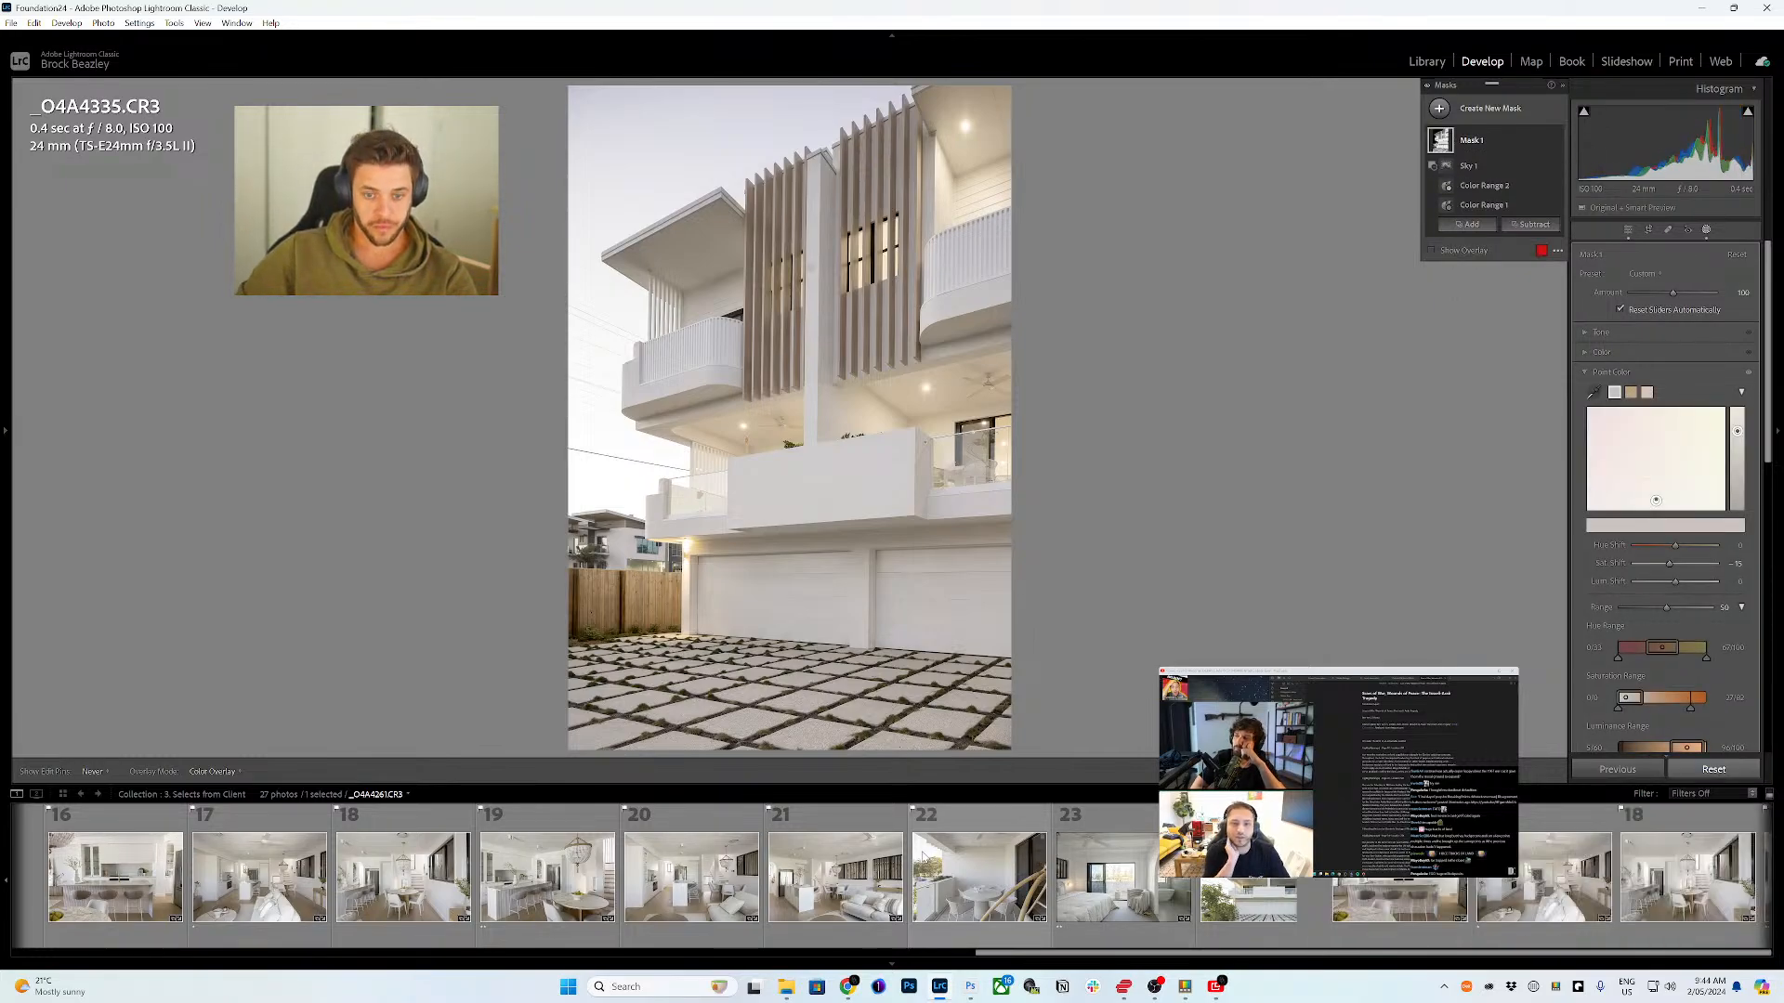
scroll(1002, 853, "up", 10)
left_click(71, 875)
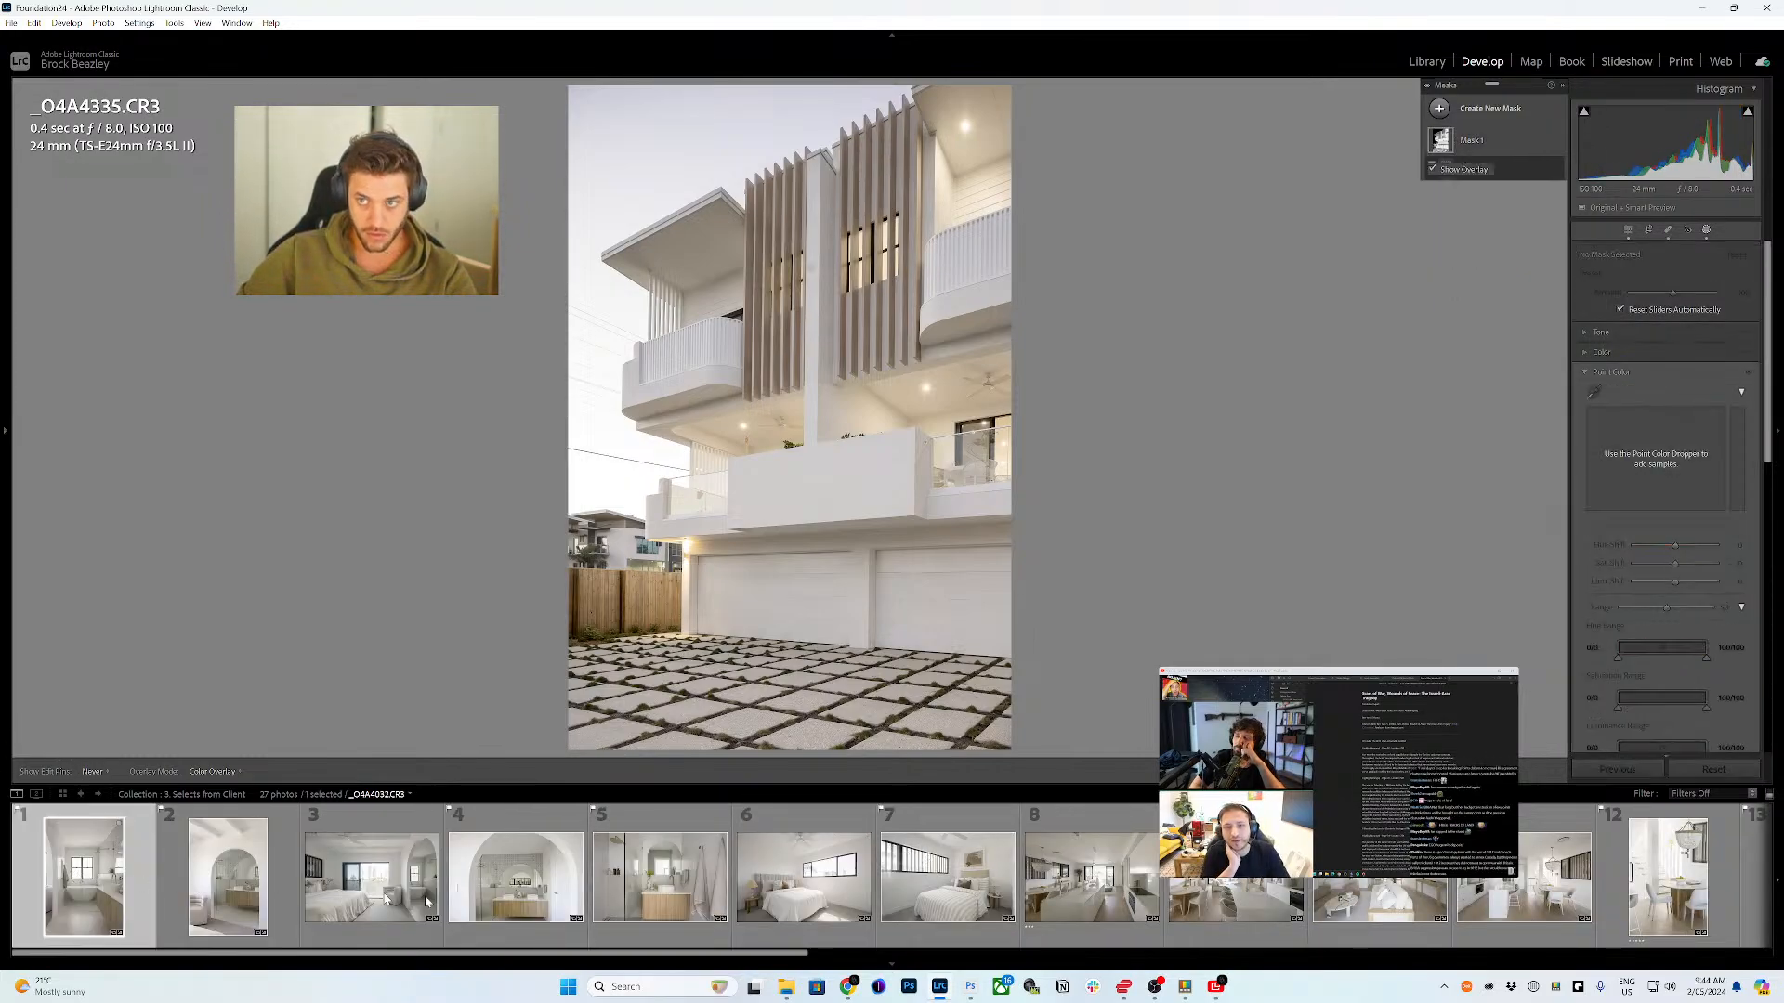
- Heal the mark on the bathroom window frame, undoing a trial ceiling heal
key("g")
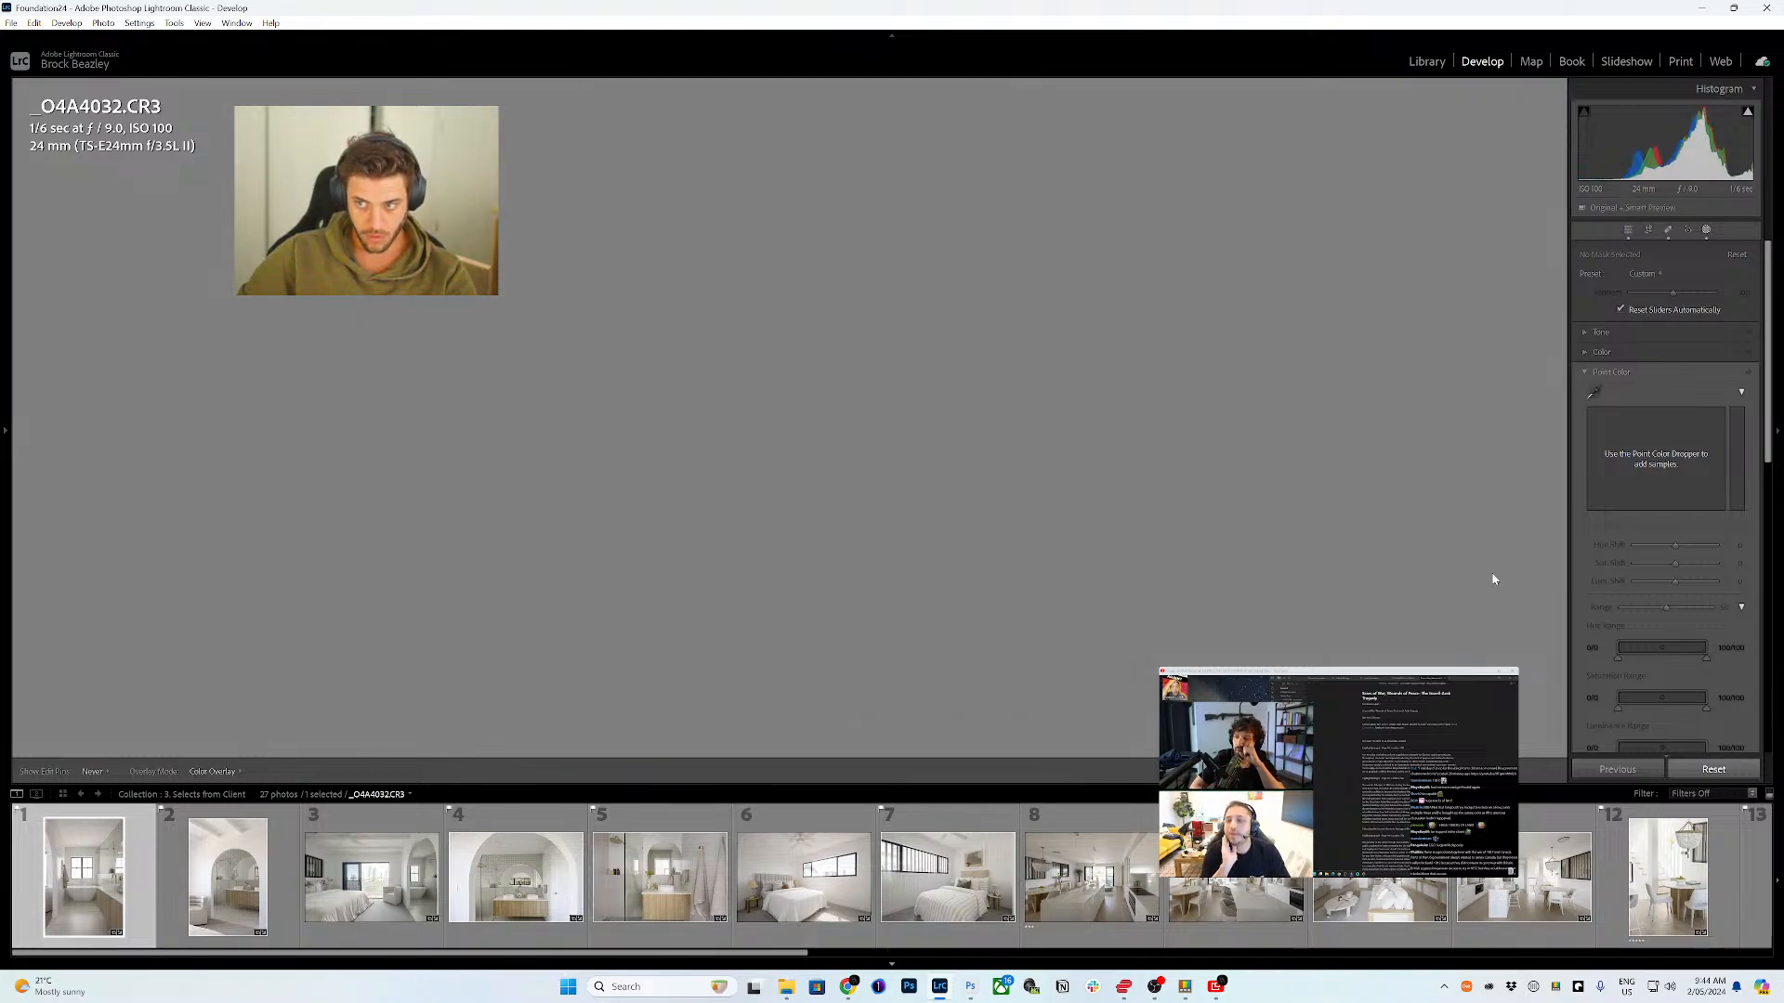
left_click(1667, 231)
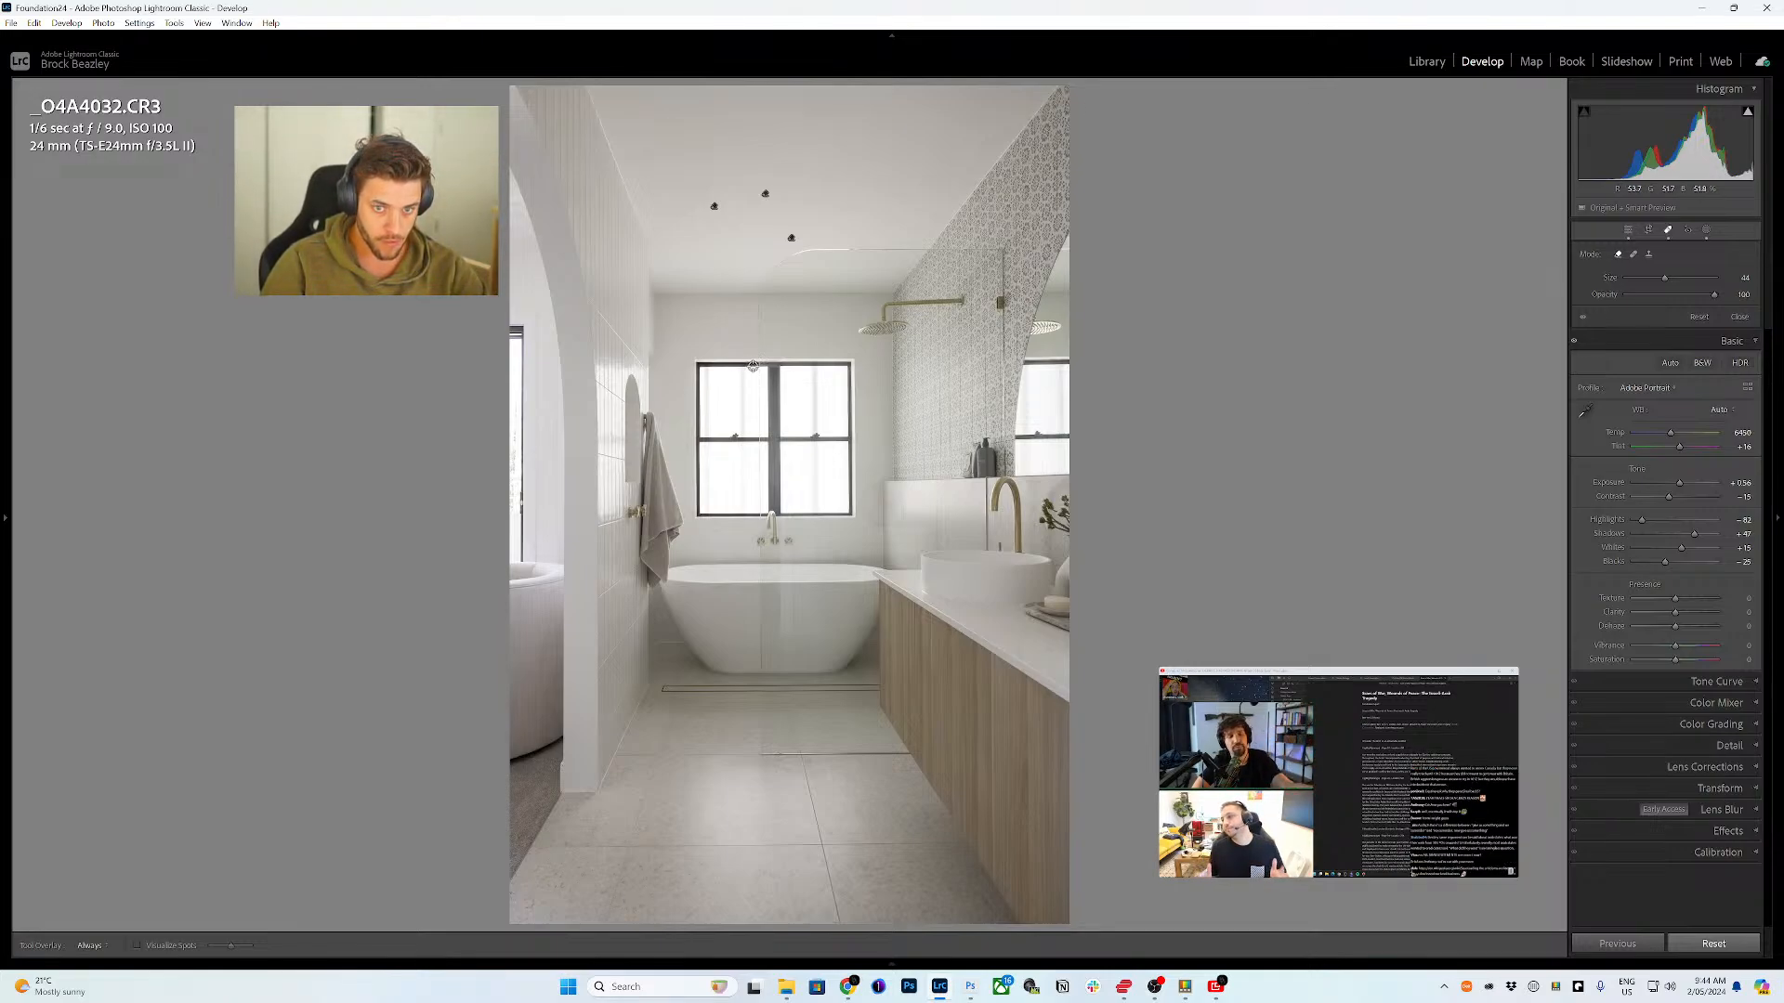
left_click(847, 189)
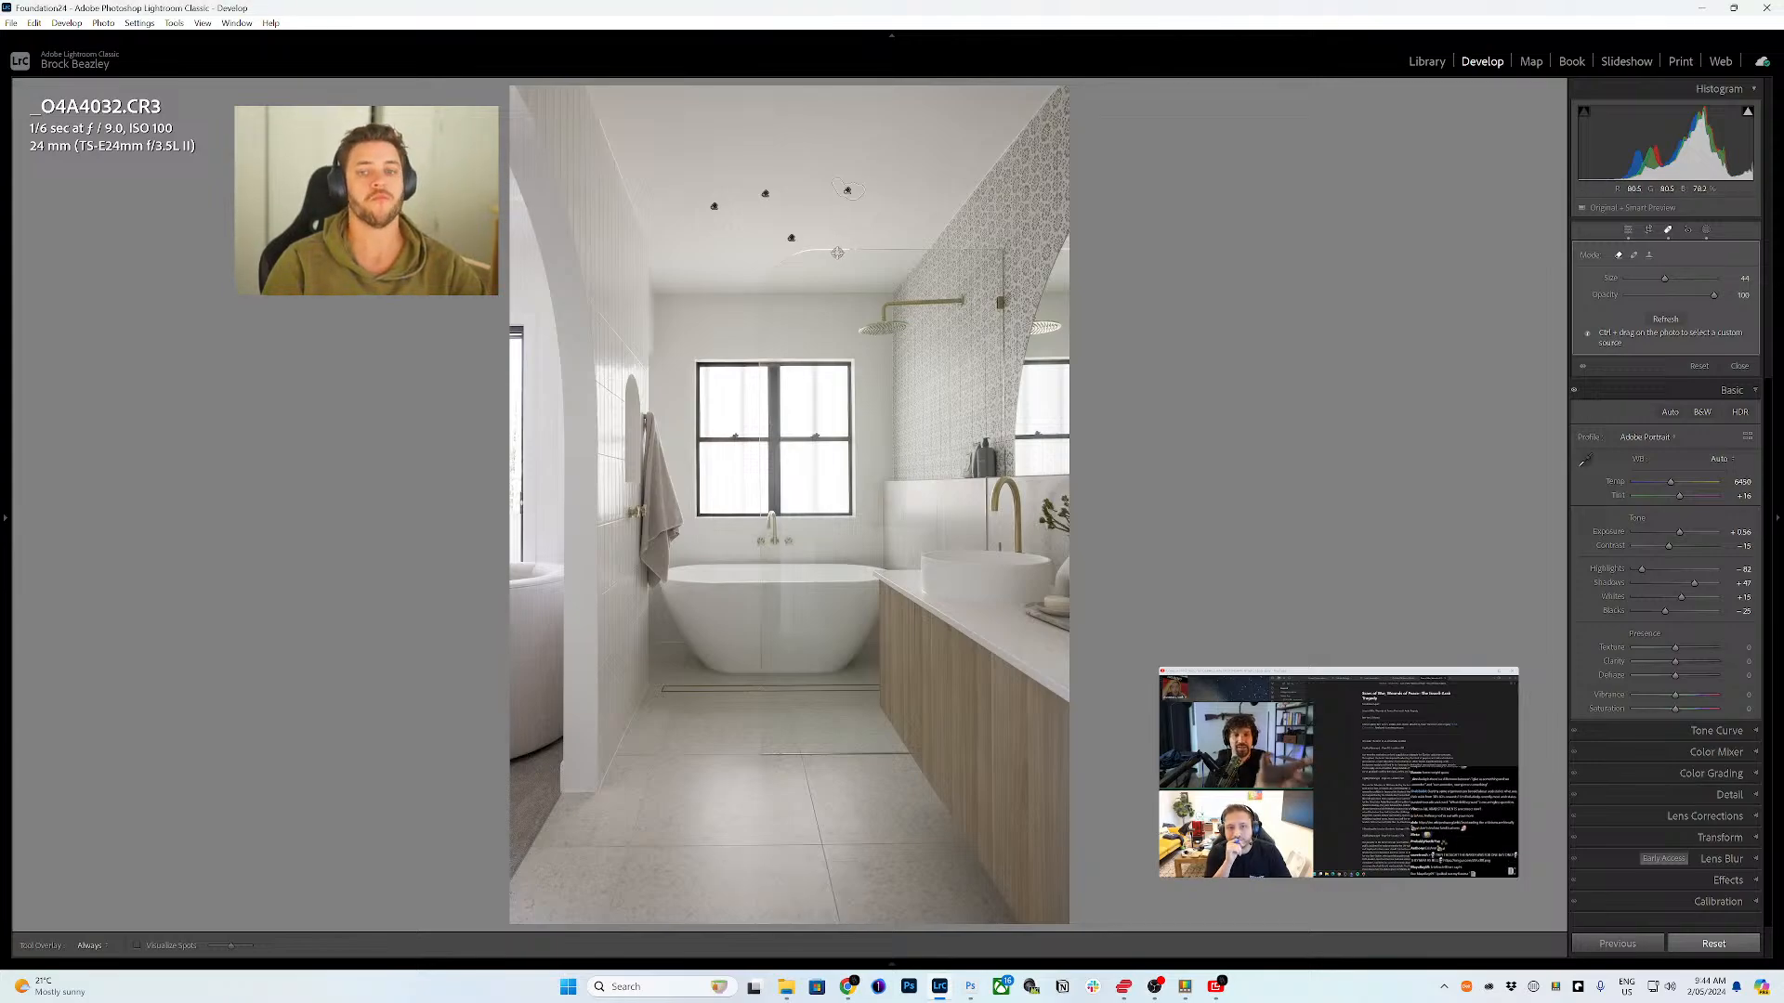
key("ctrl+z")
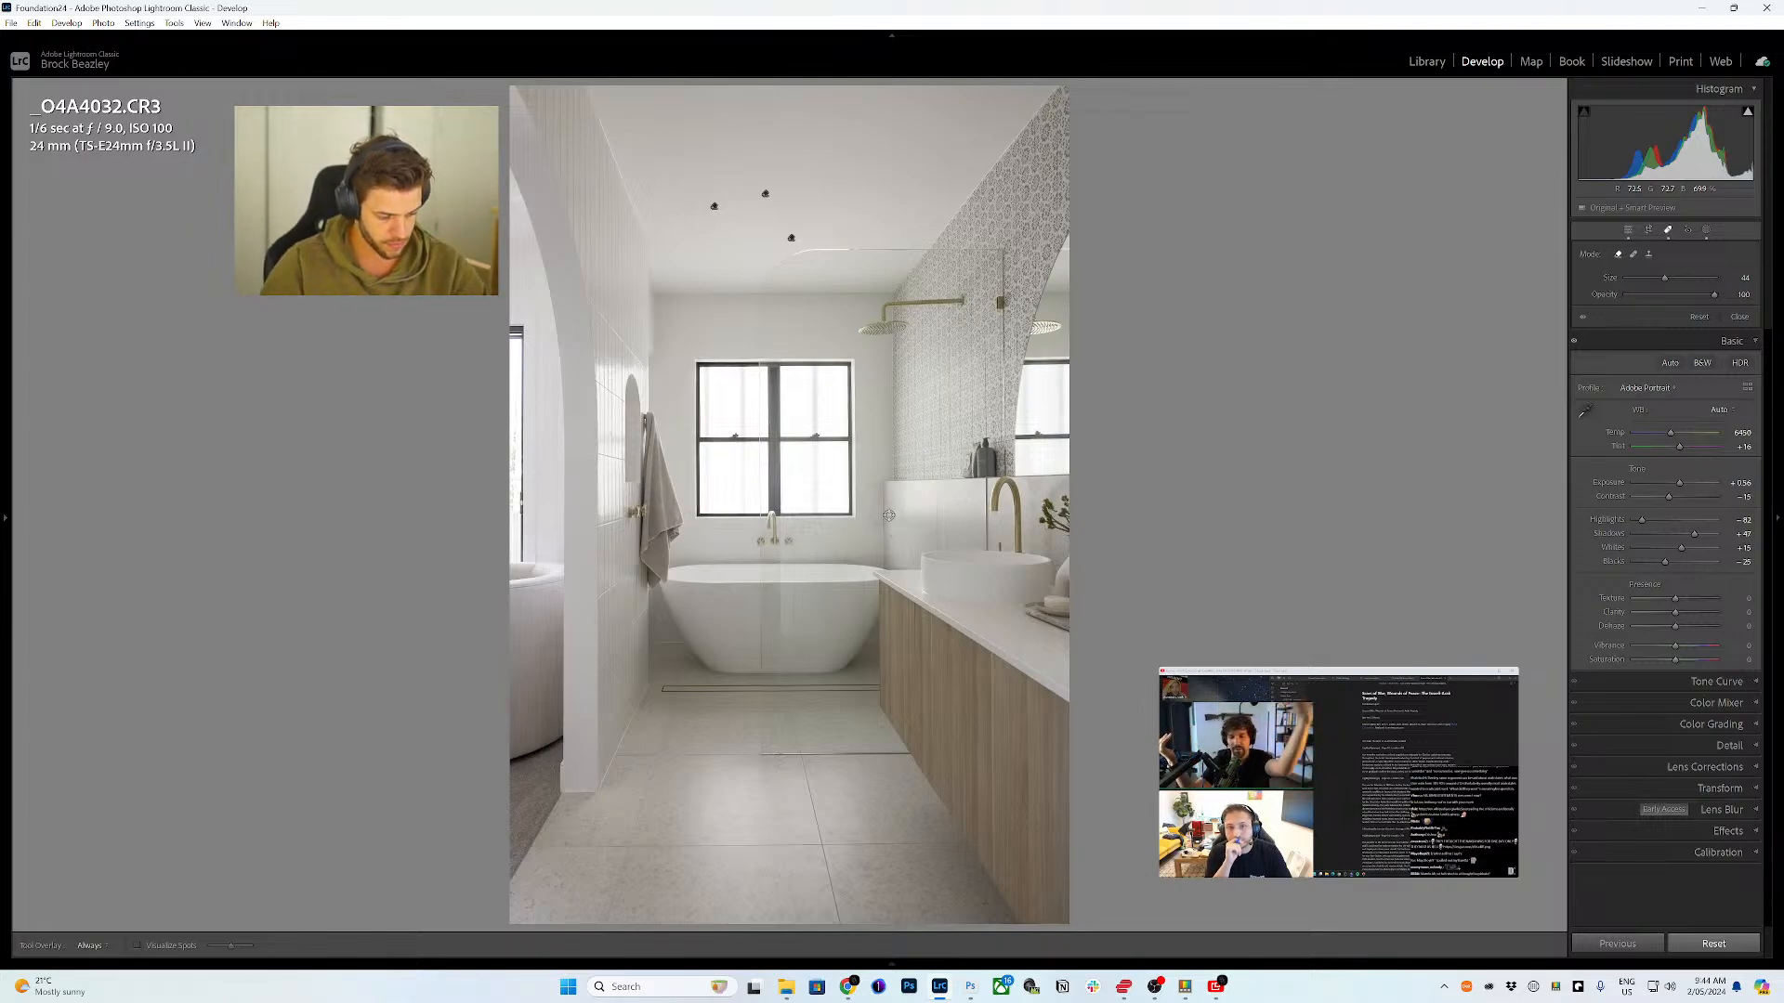
scroll(906, 216, "up", 8)
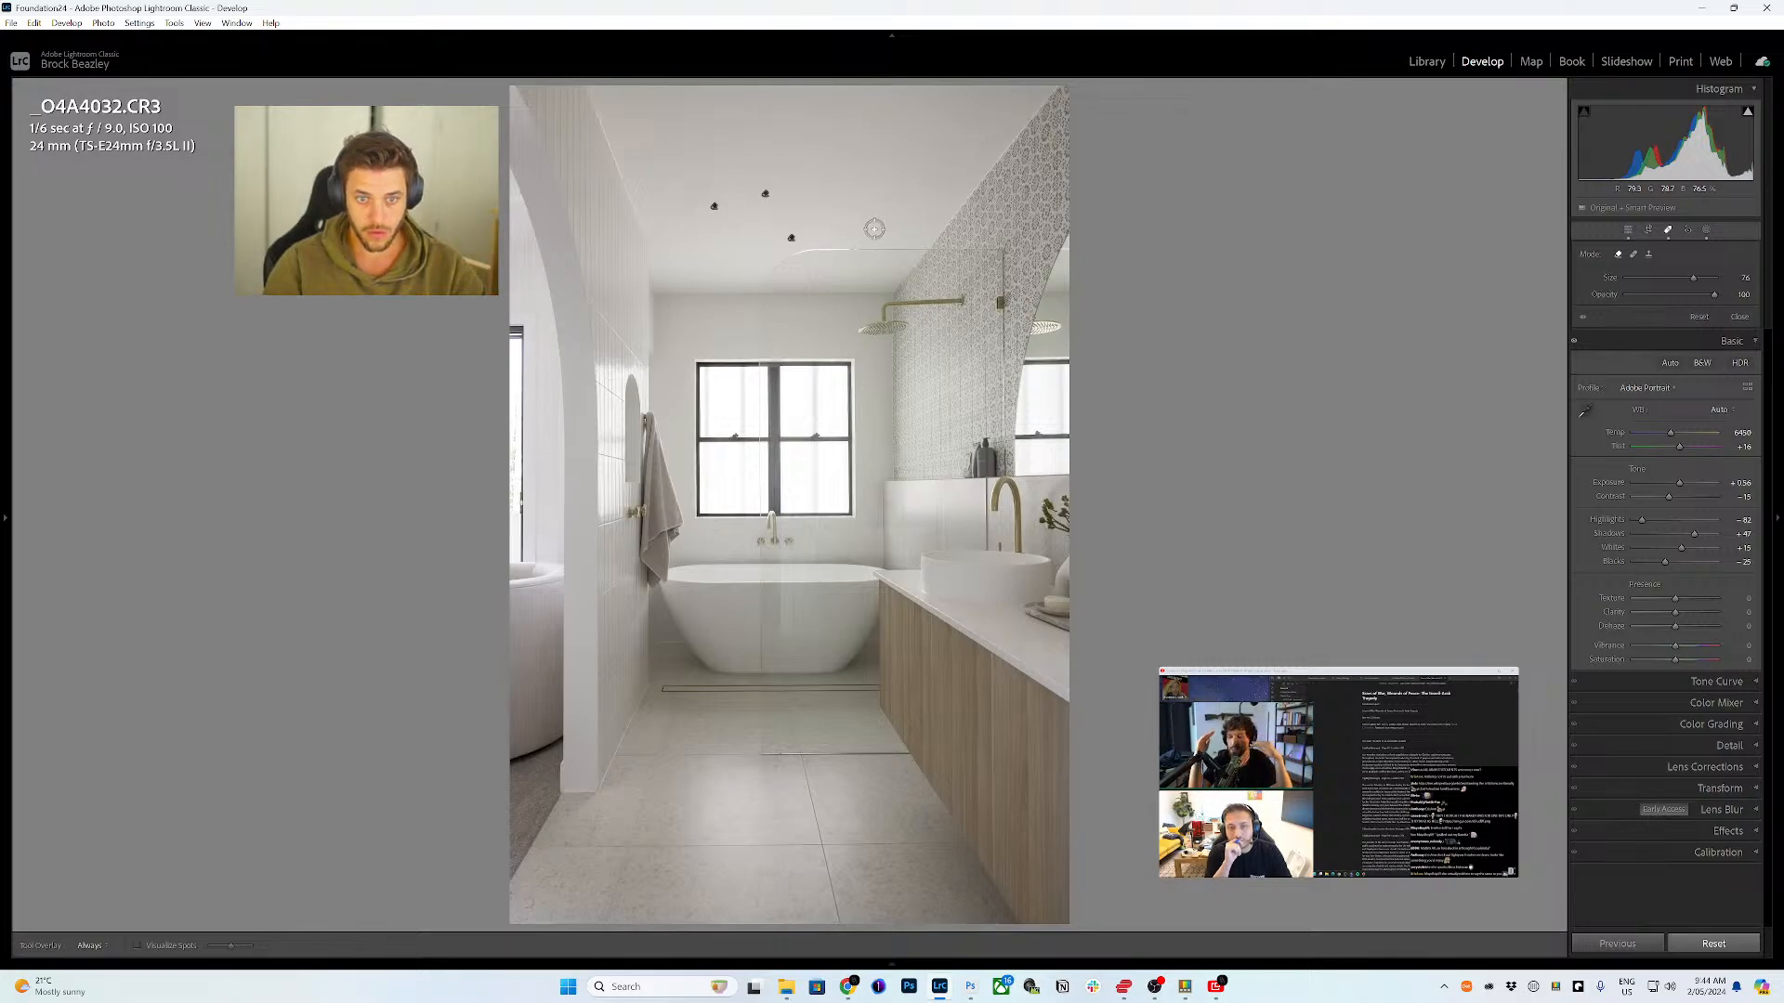
scroll(732, 437, "down", 8)
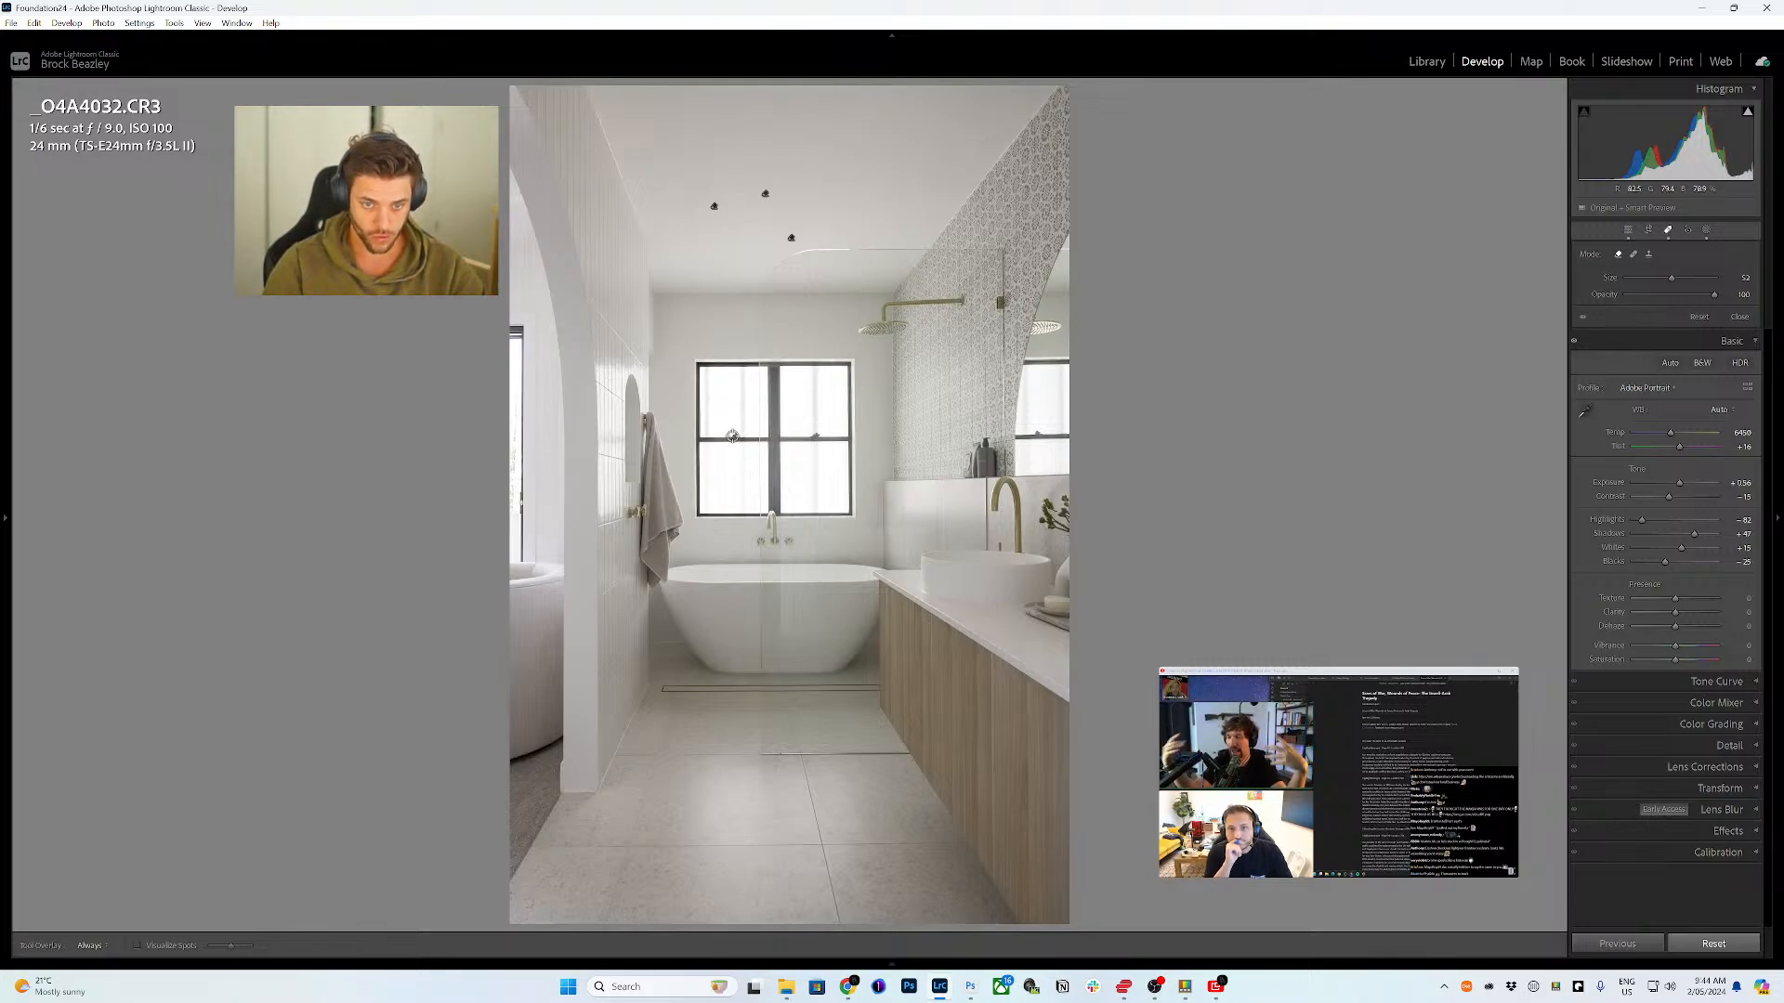
left_click(734, 435)
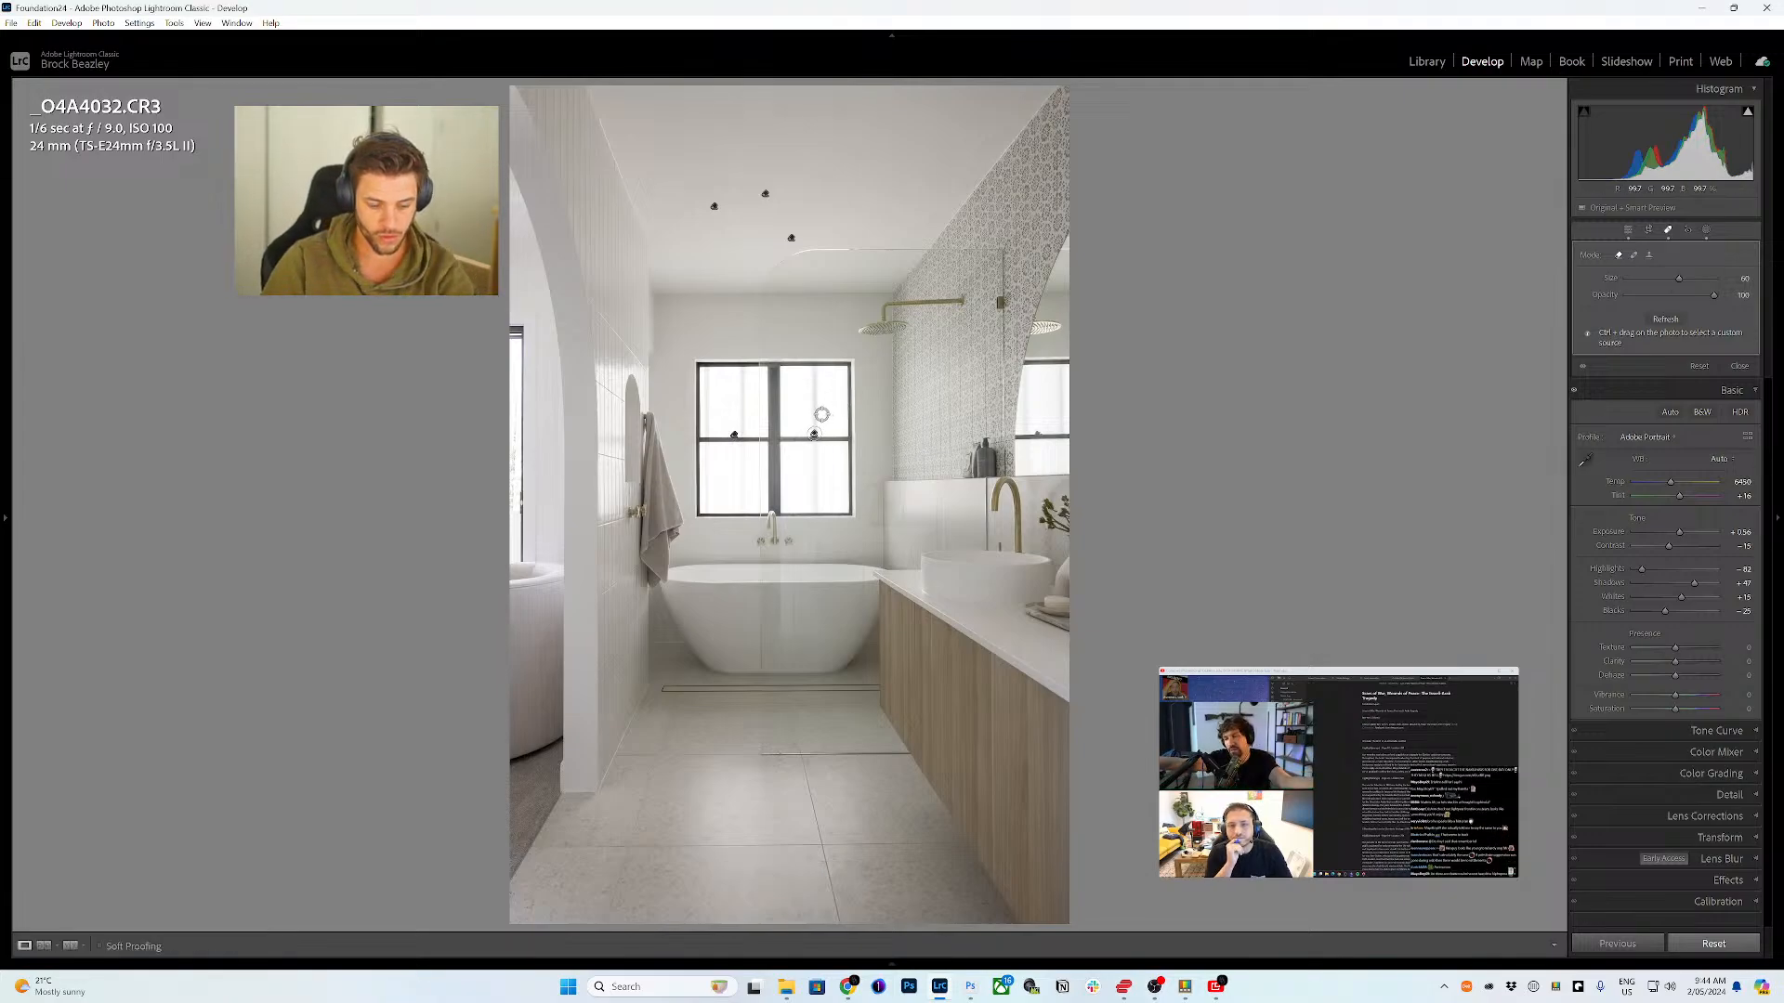
key("d")
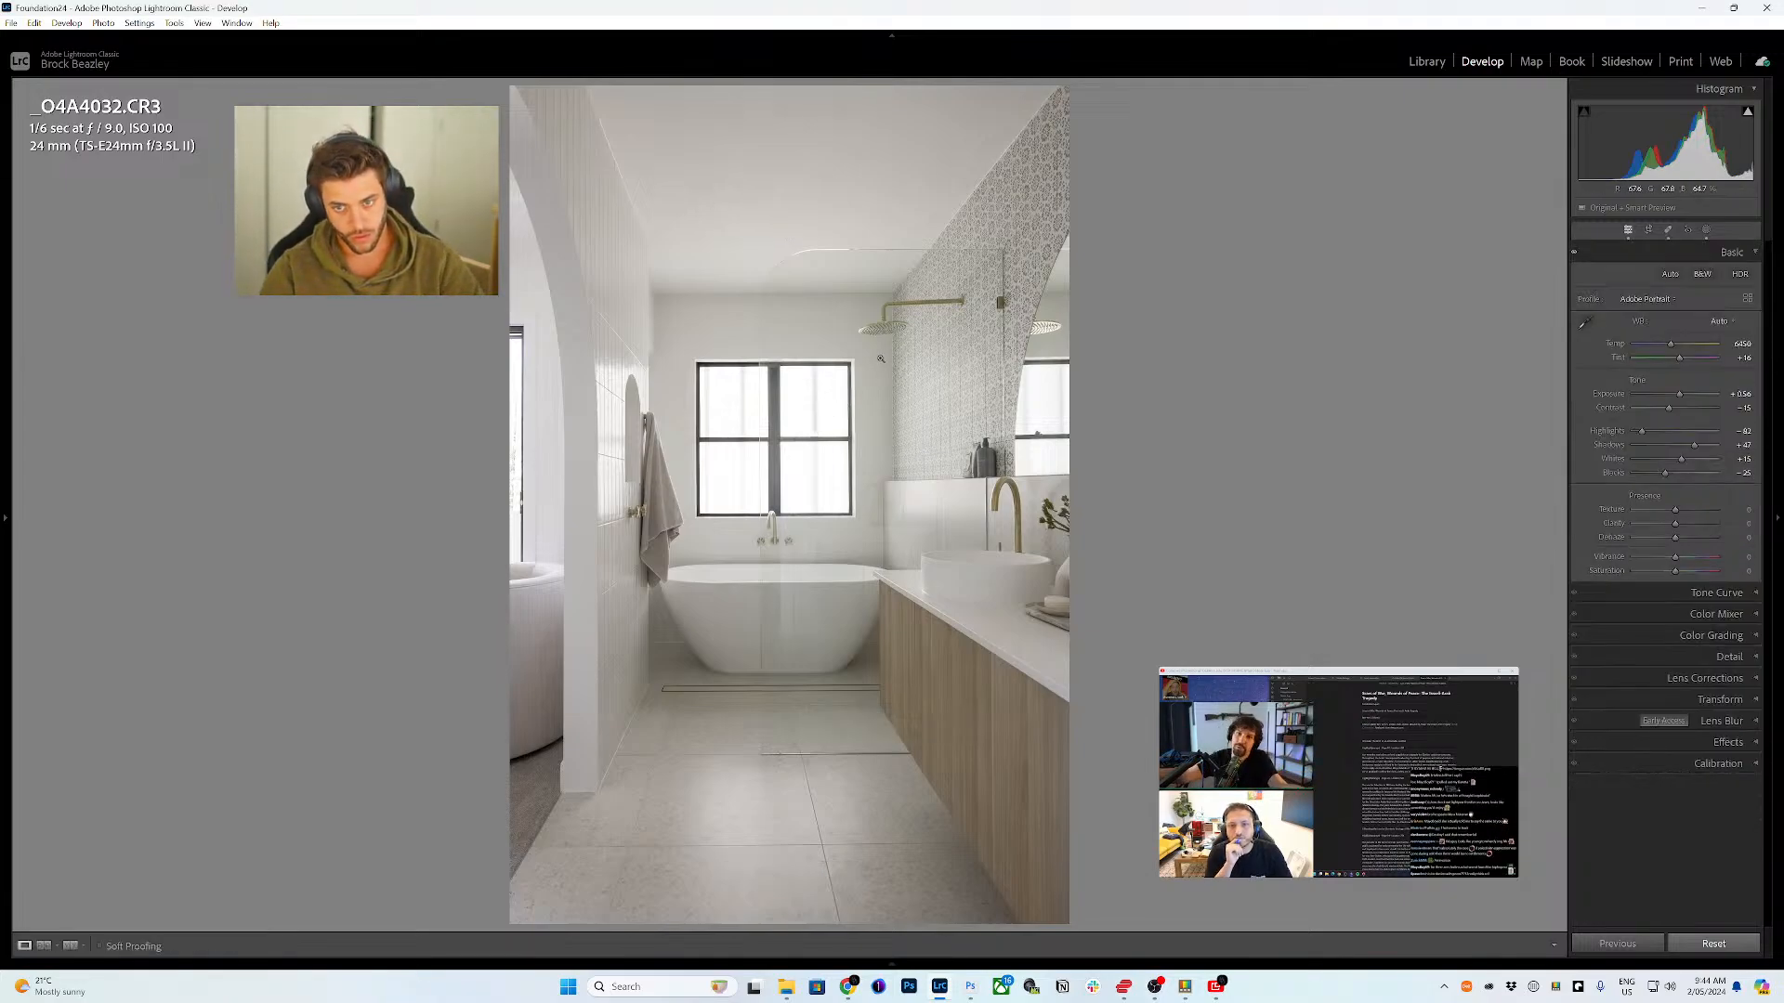
- Advance two photos to _O4A4066-HDR.dng, open and close Masking, then open Windows search
key("Right")
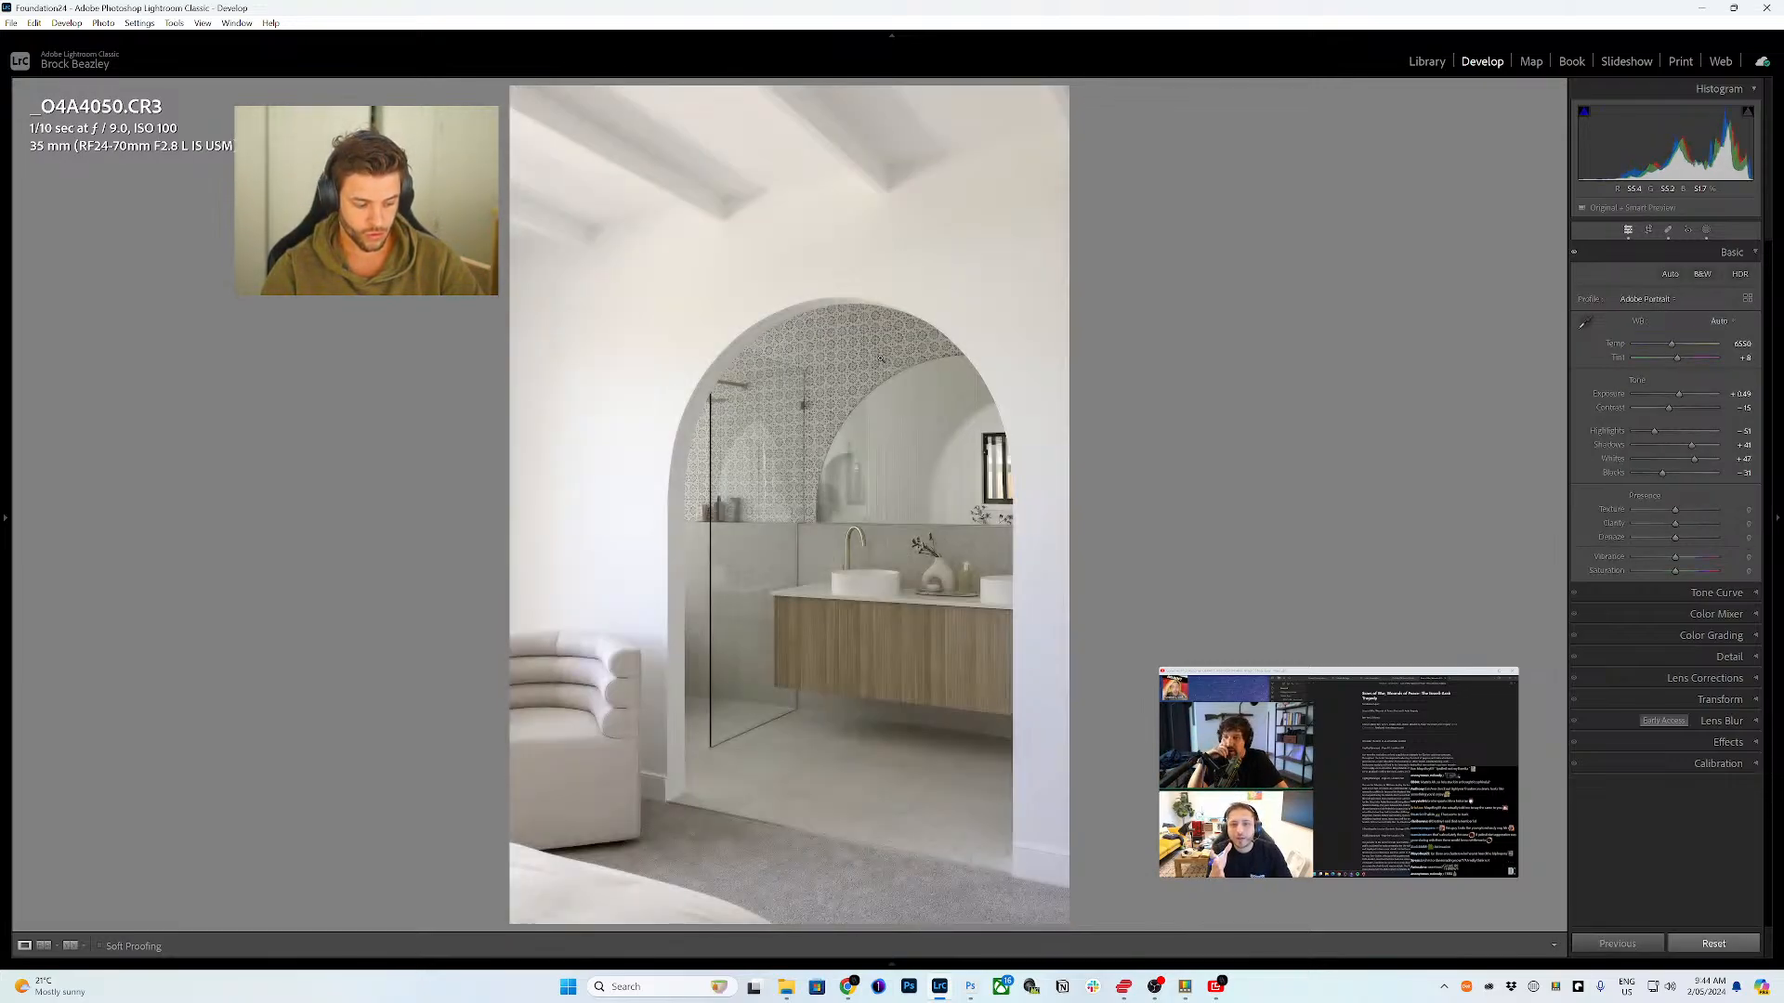
key("Right")
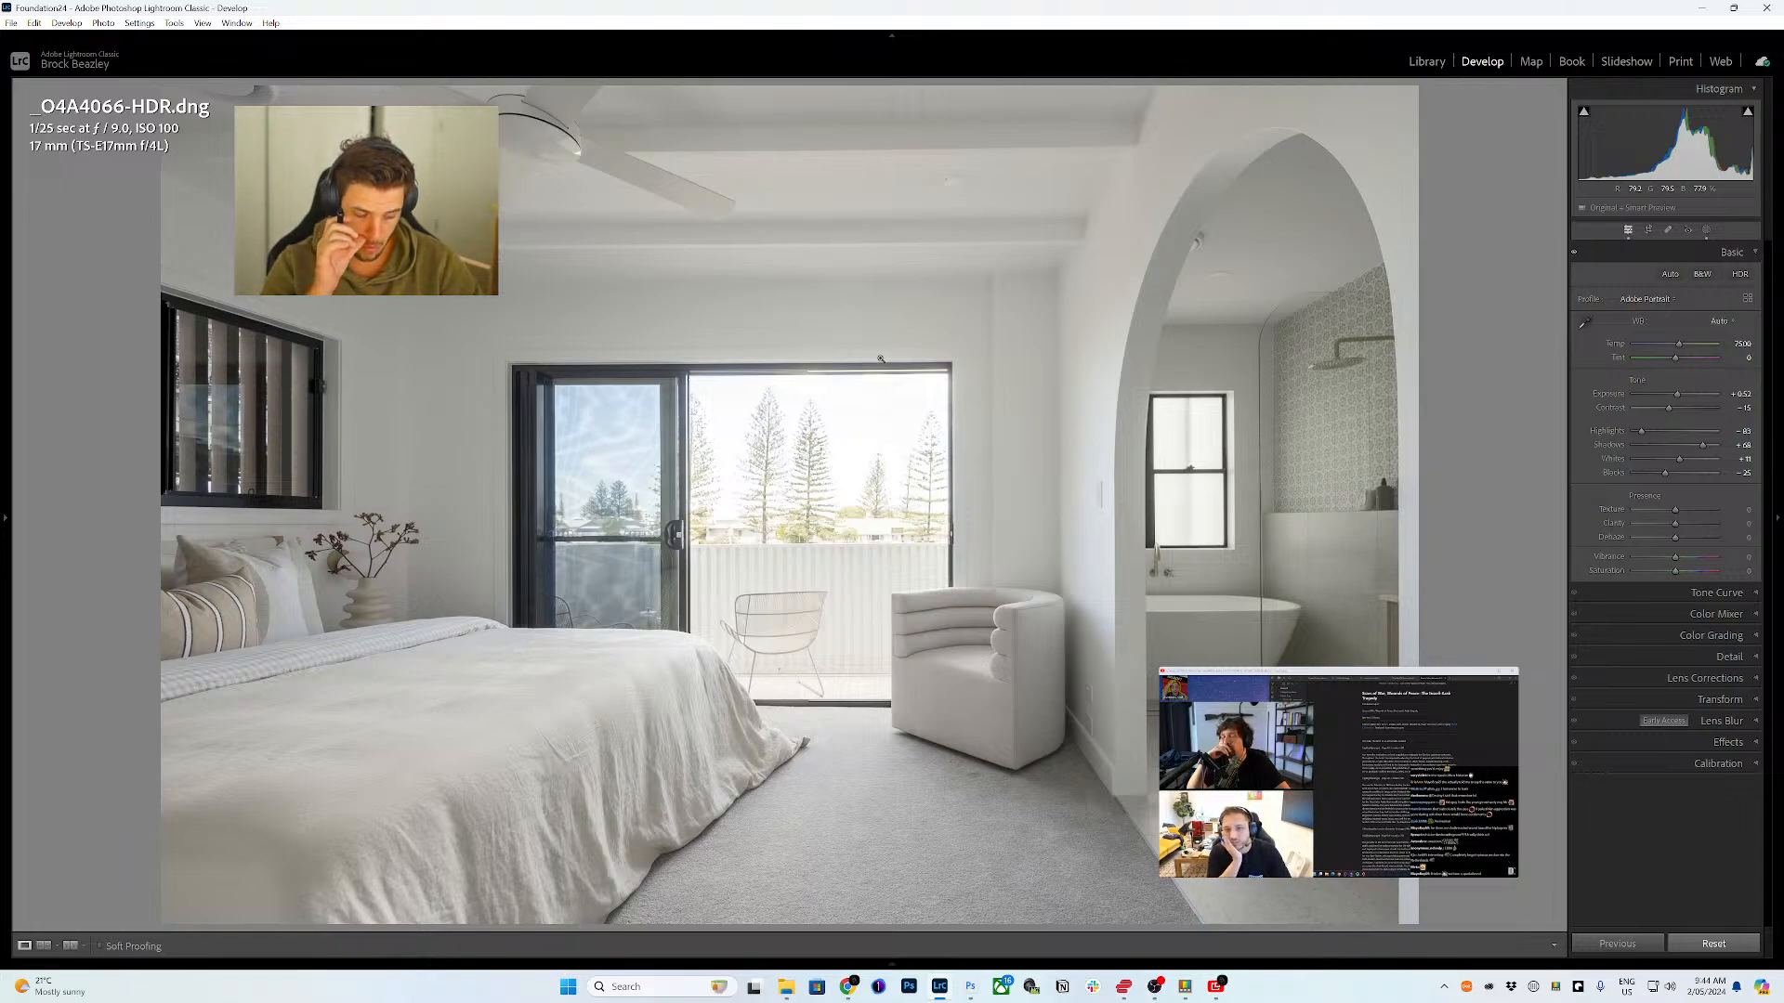
key("shift+w")
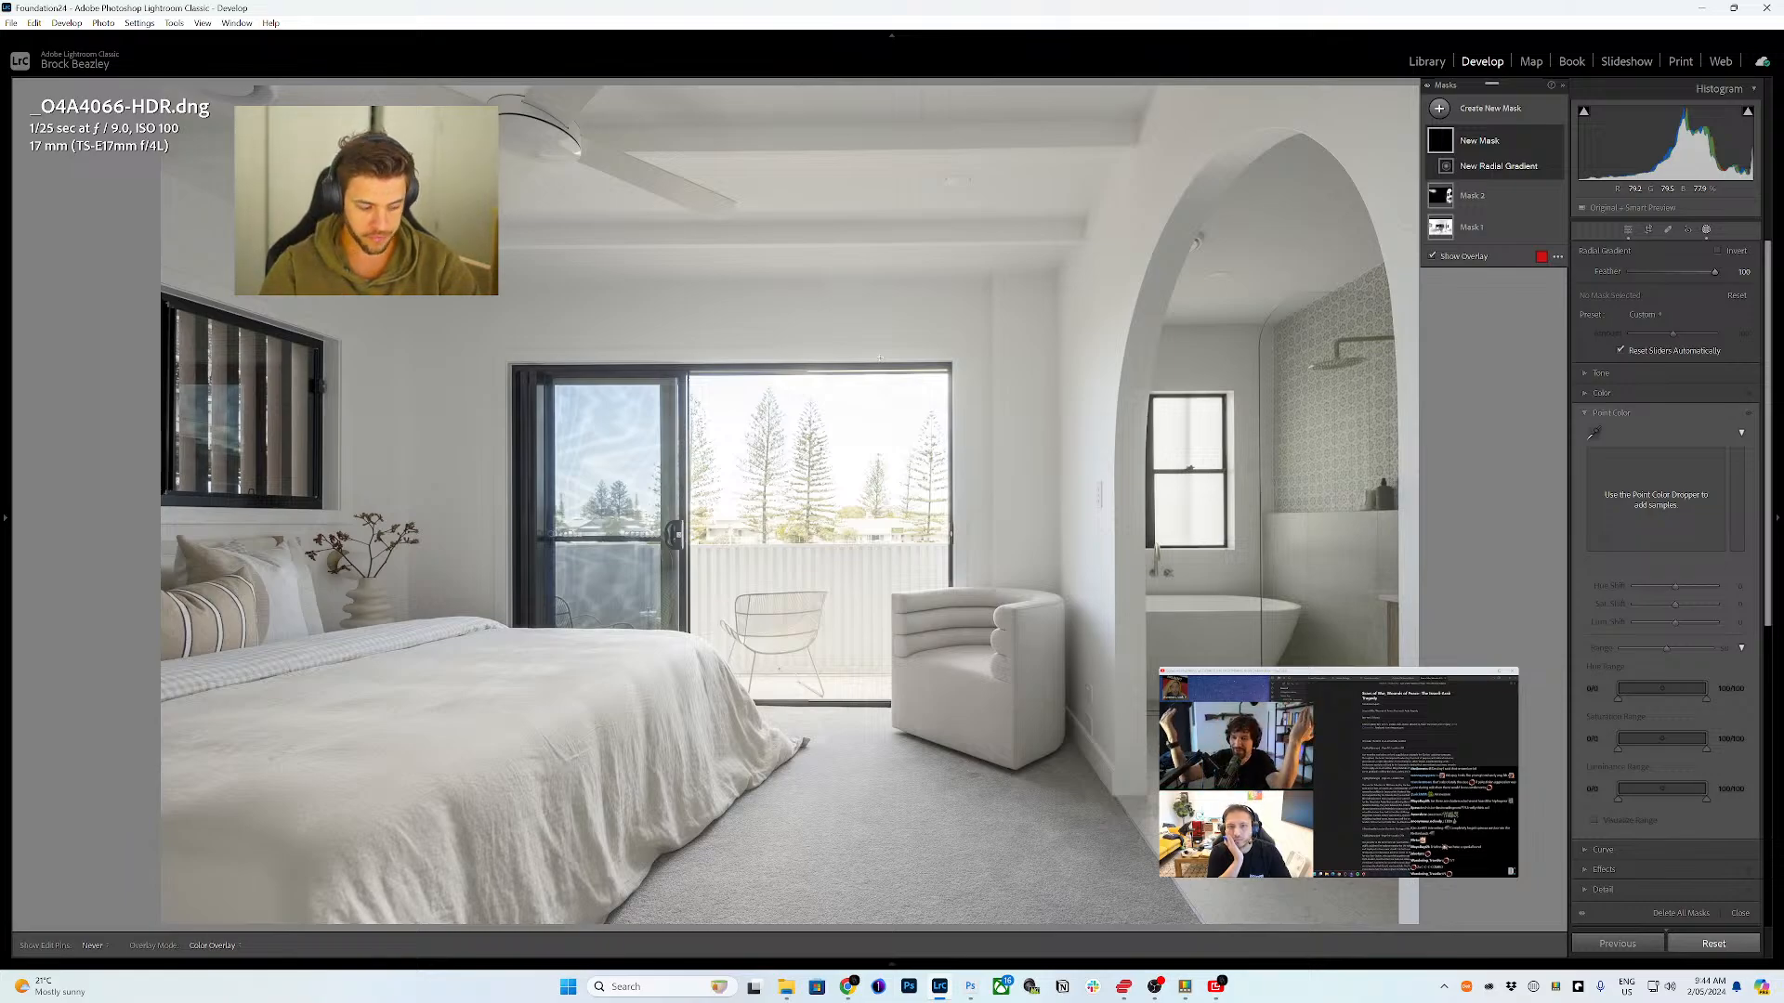
left_click(1692, 232)
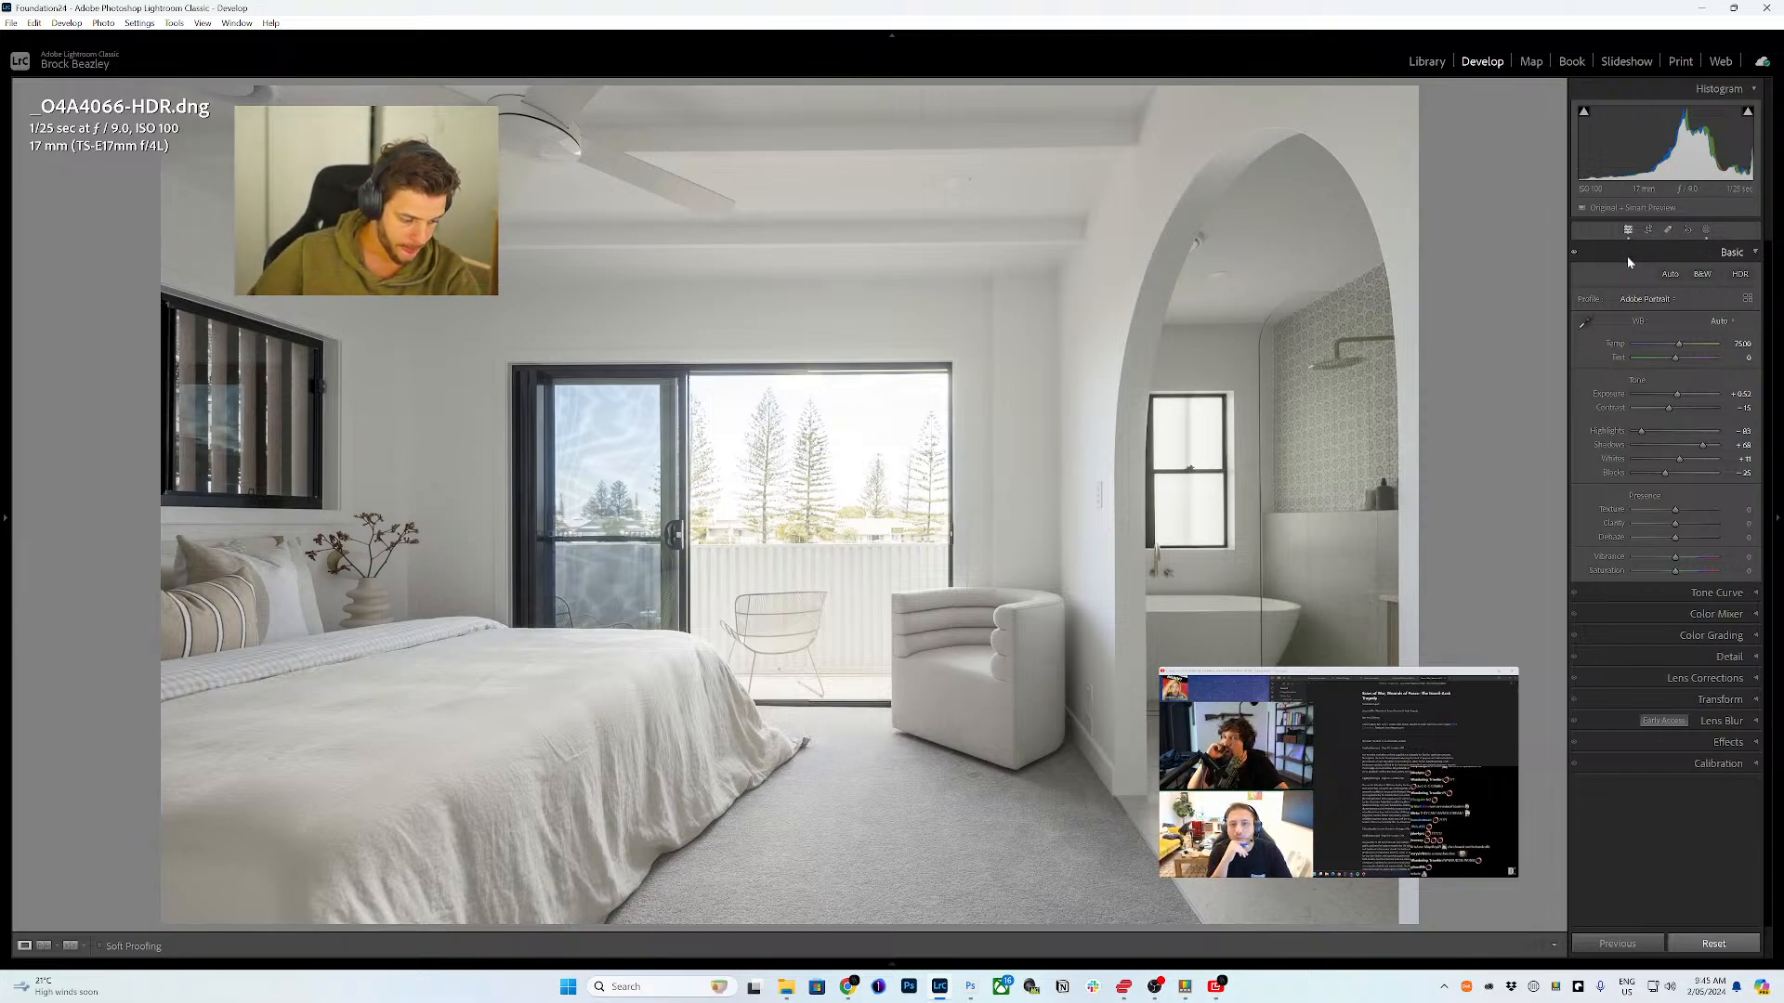
left_click(568, 986)
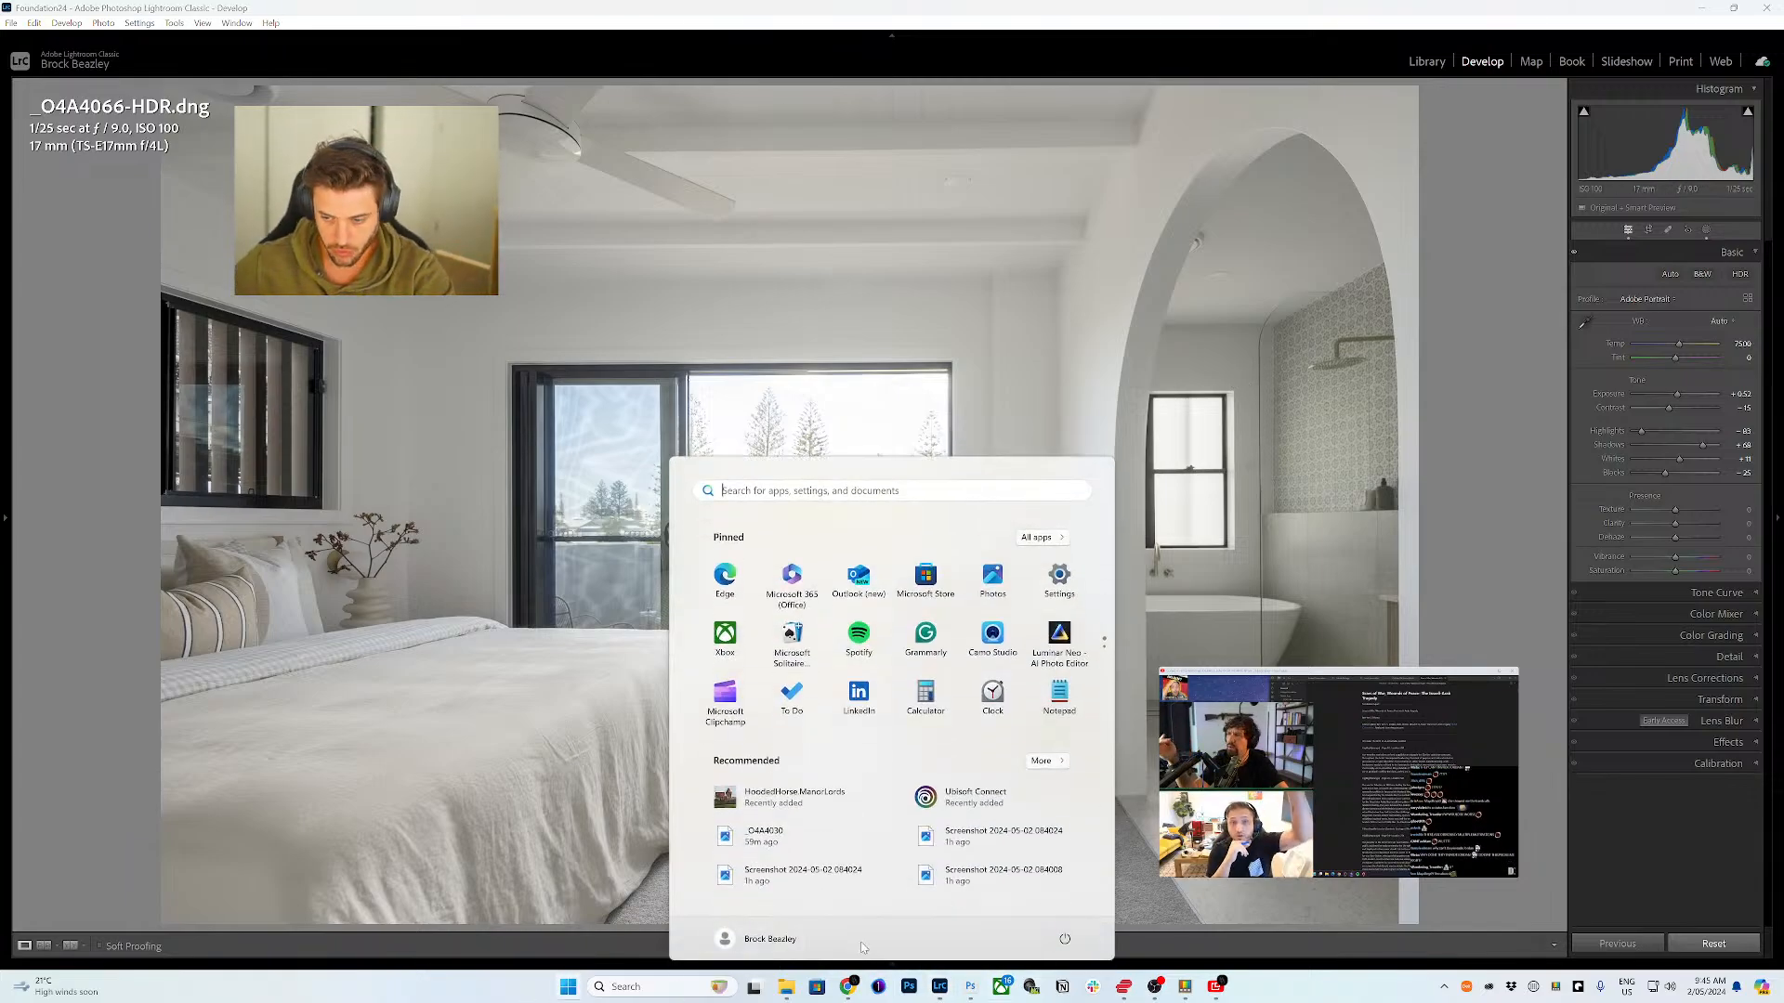
- Launch Loupedeck and select the Loupedeck Live device with the LR application profile
type("lou")
key("BackSpace")
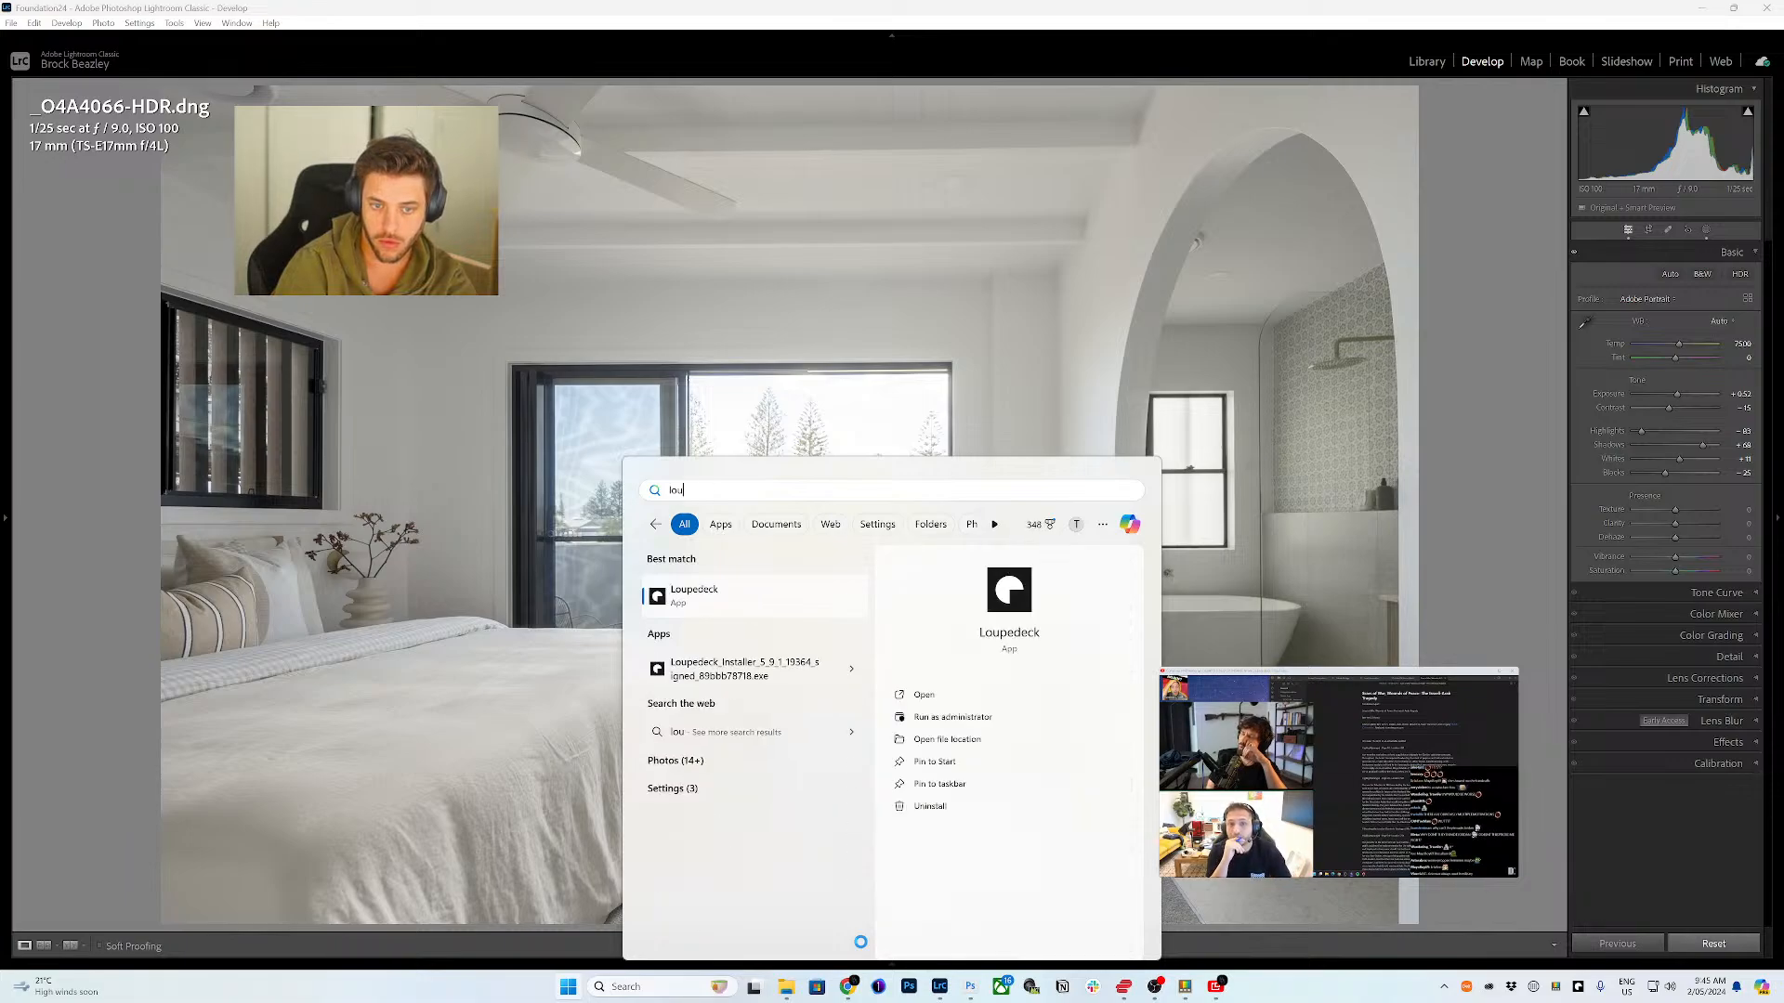
key("Return")
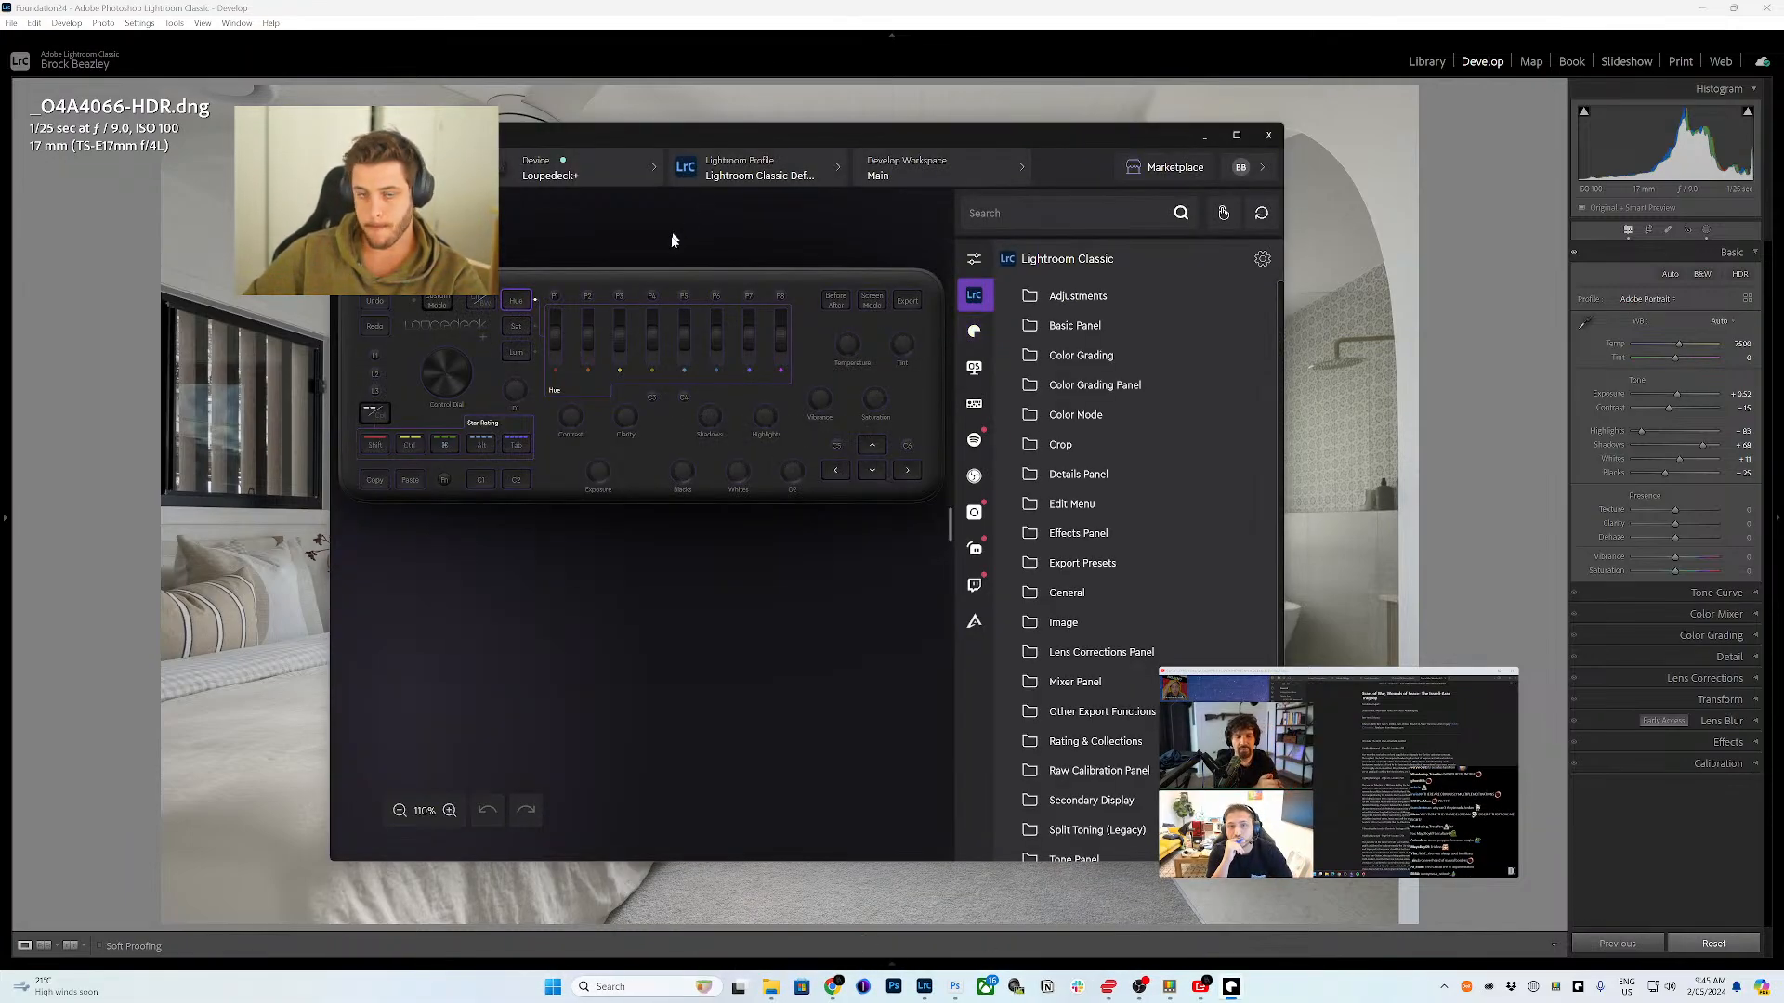
left_click(610, 168)
left_click(566, 275)
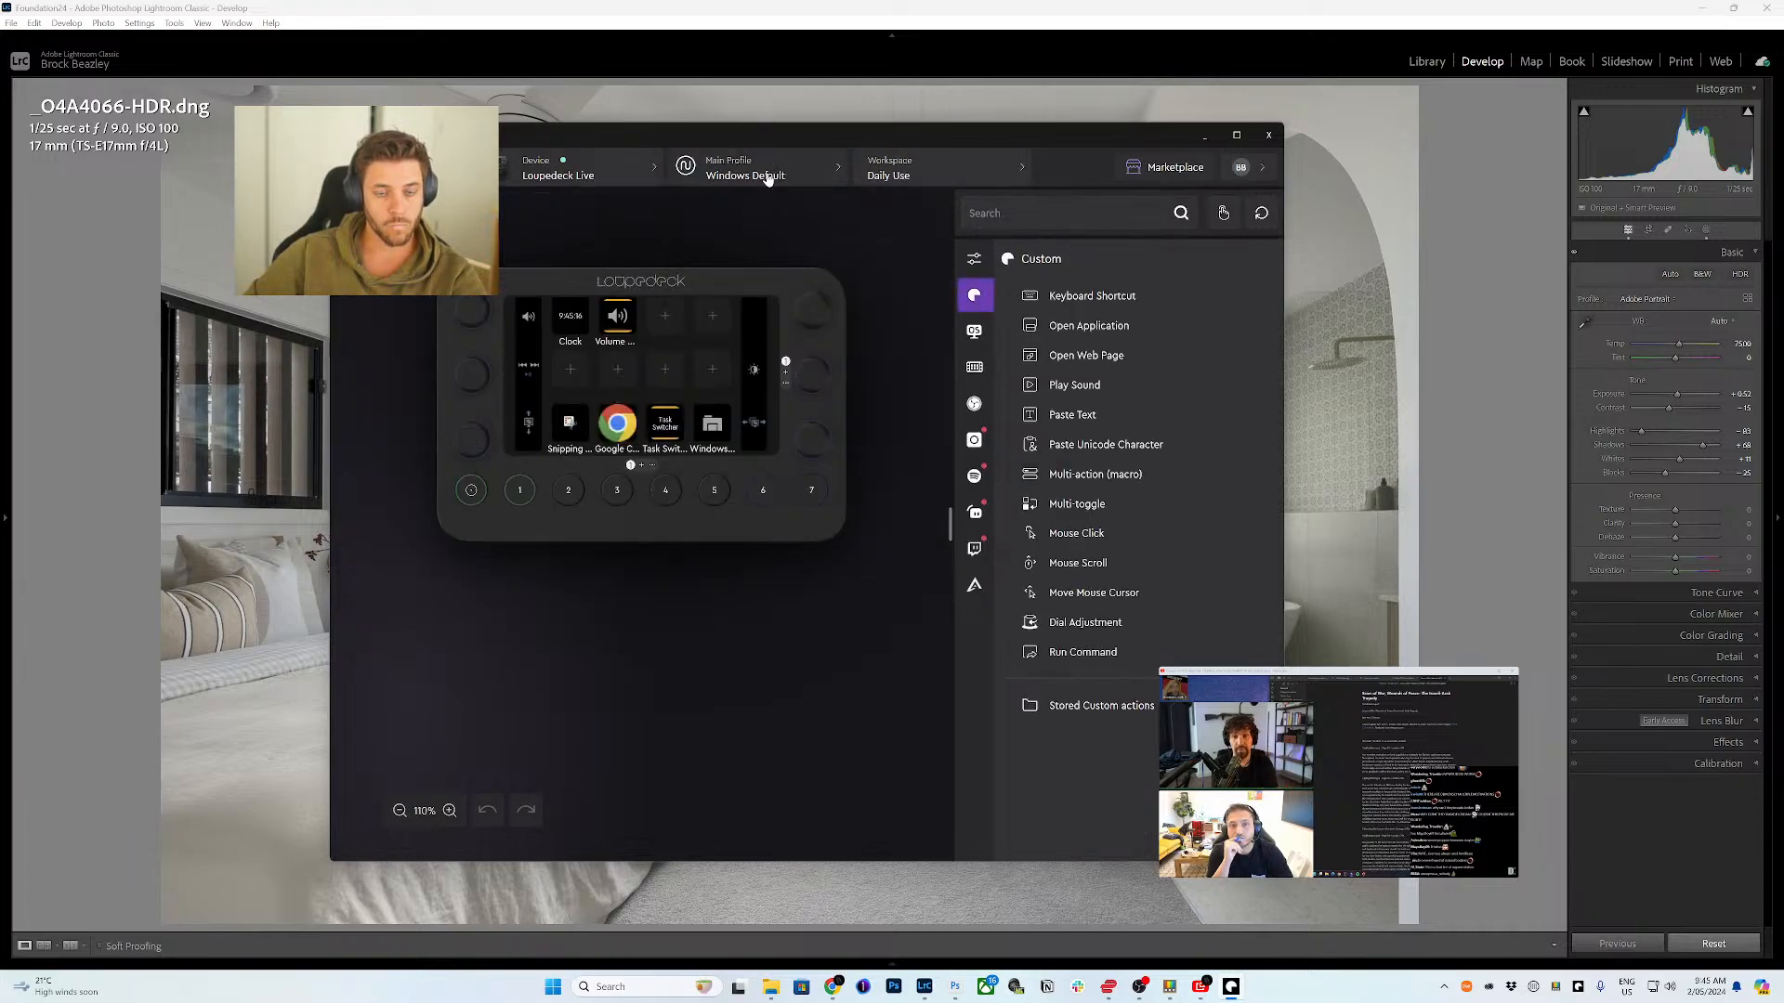
left_click(744, 167)
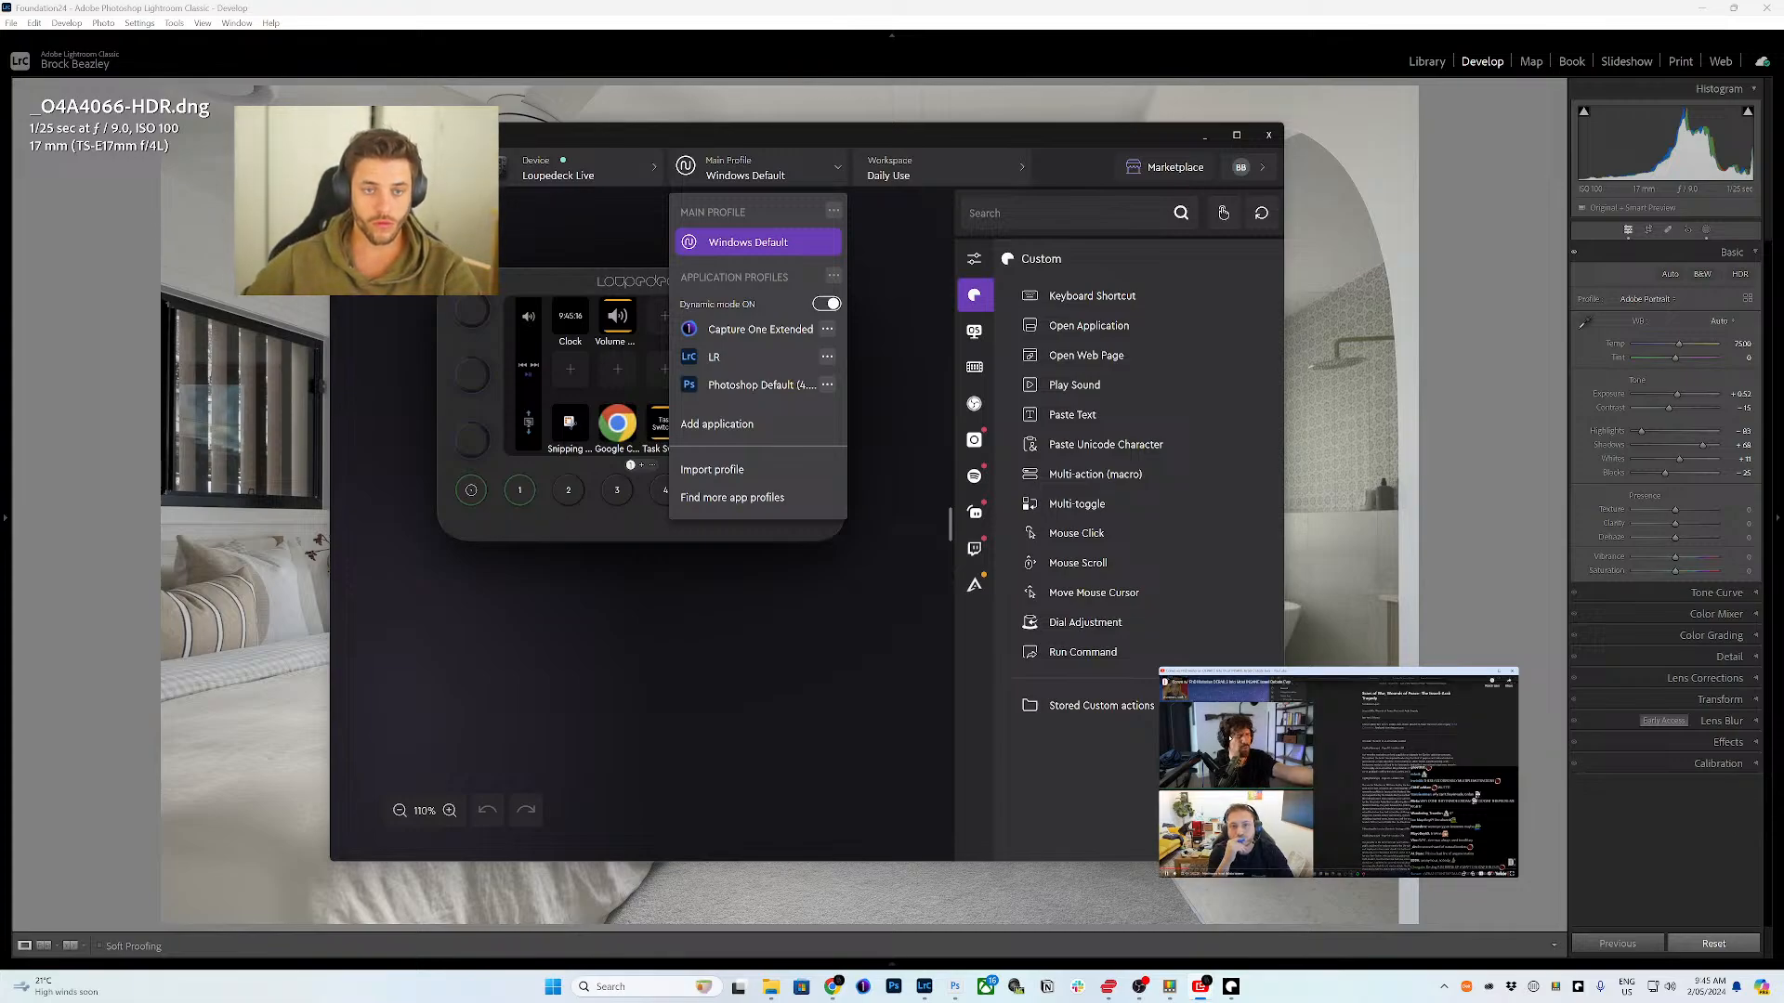
left_click(749, 357)
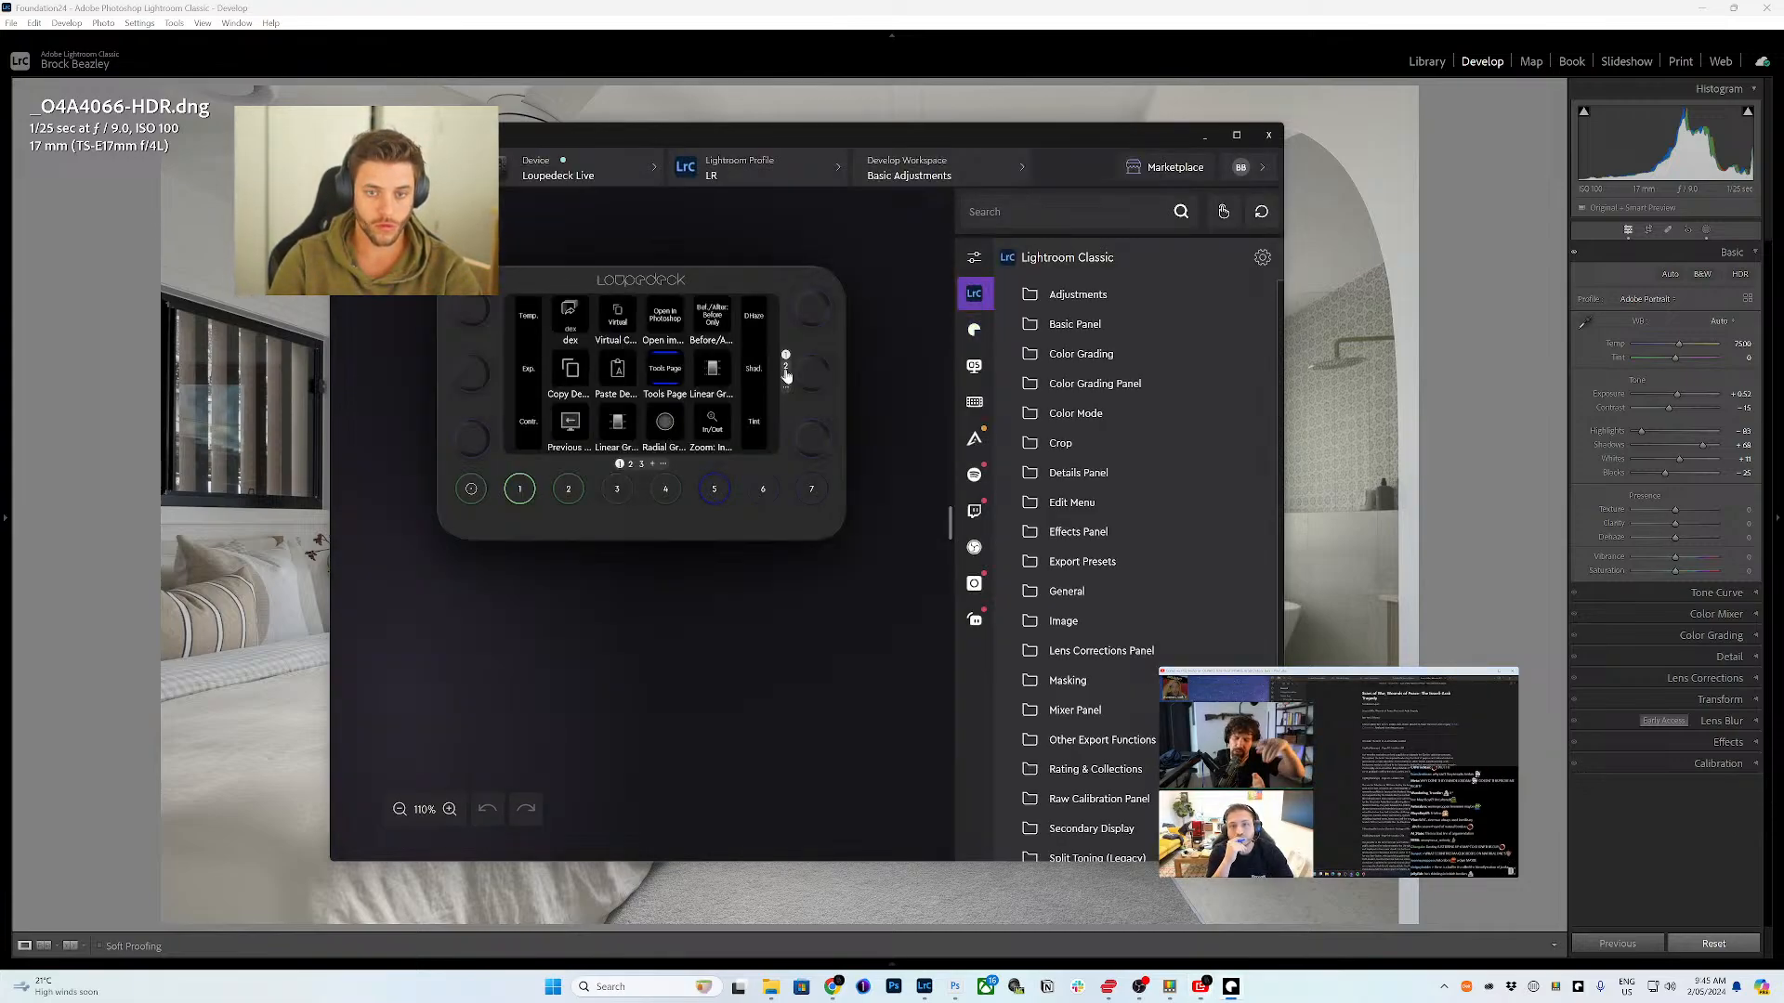
- Search the Lightroom actions for 'spot' and assign Spot Removal to a Loupedeck touch button
left_click(1077, 209)
type("he")
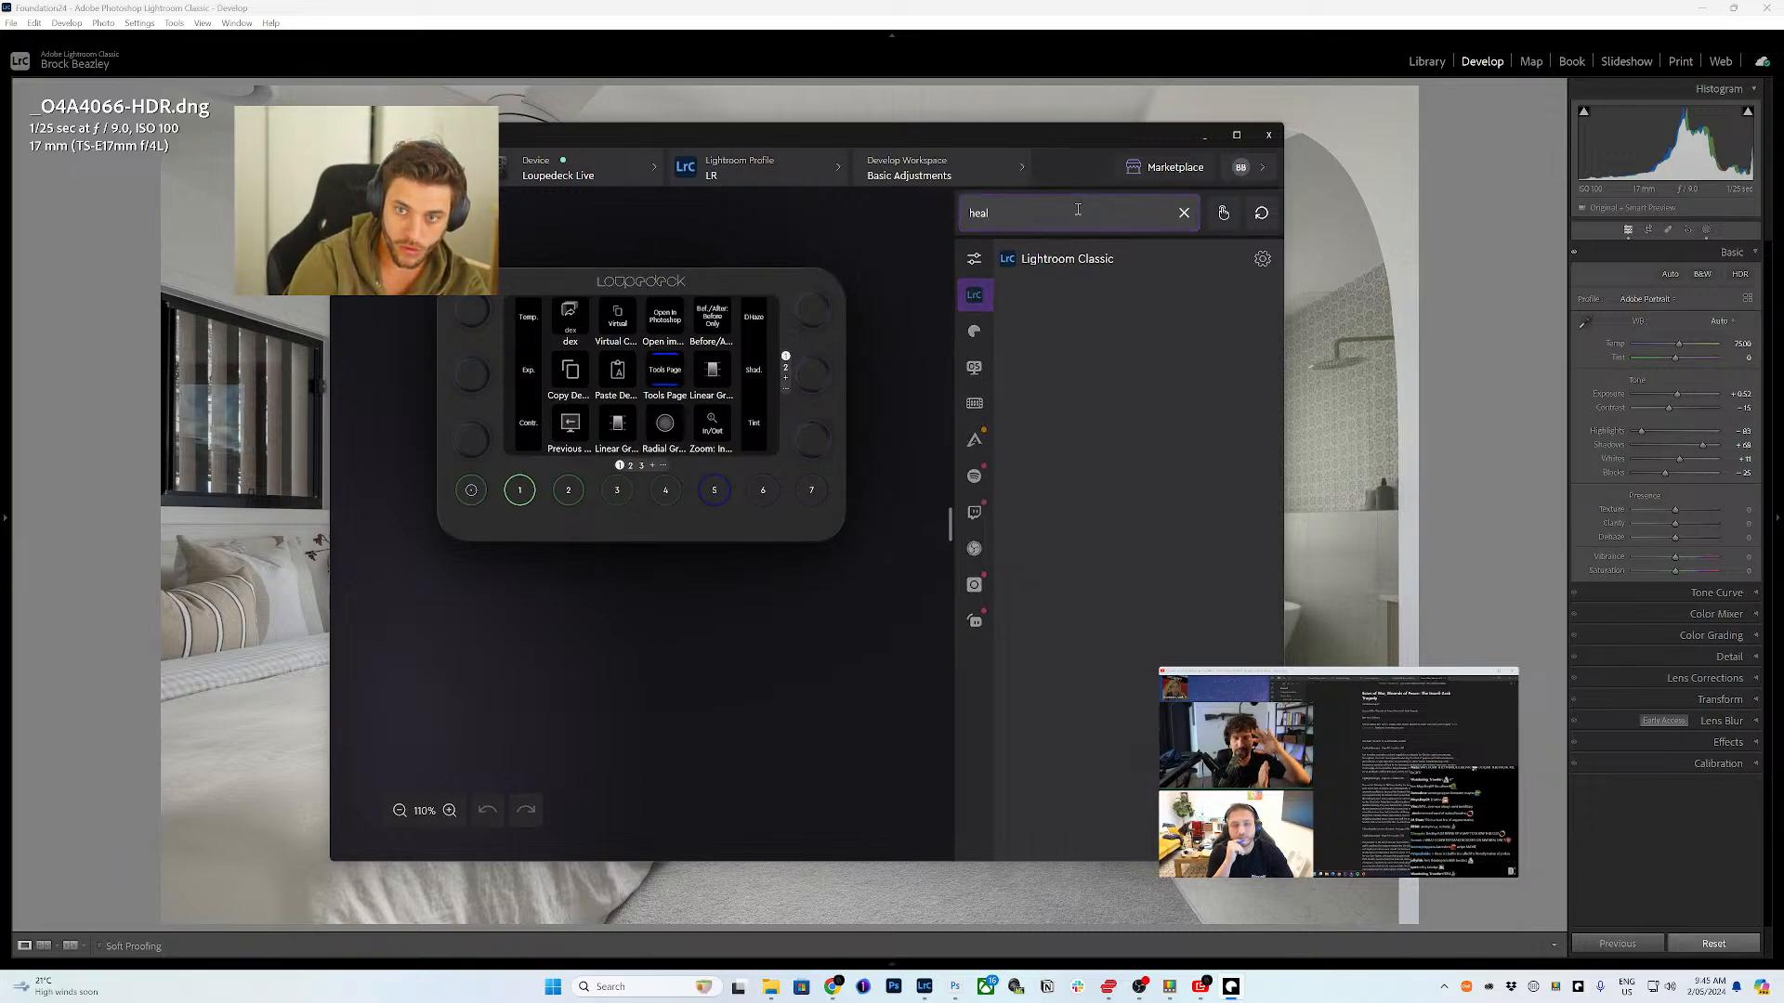
left_click(1184, 212)
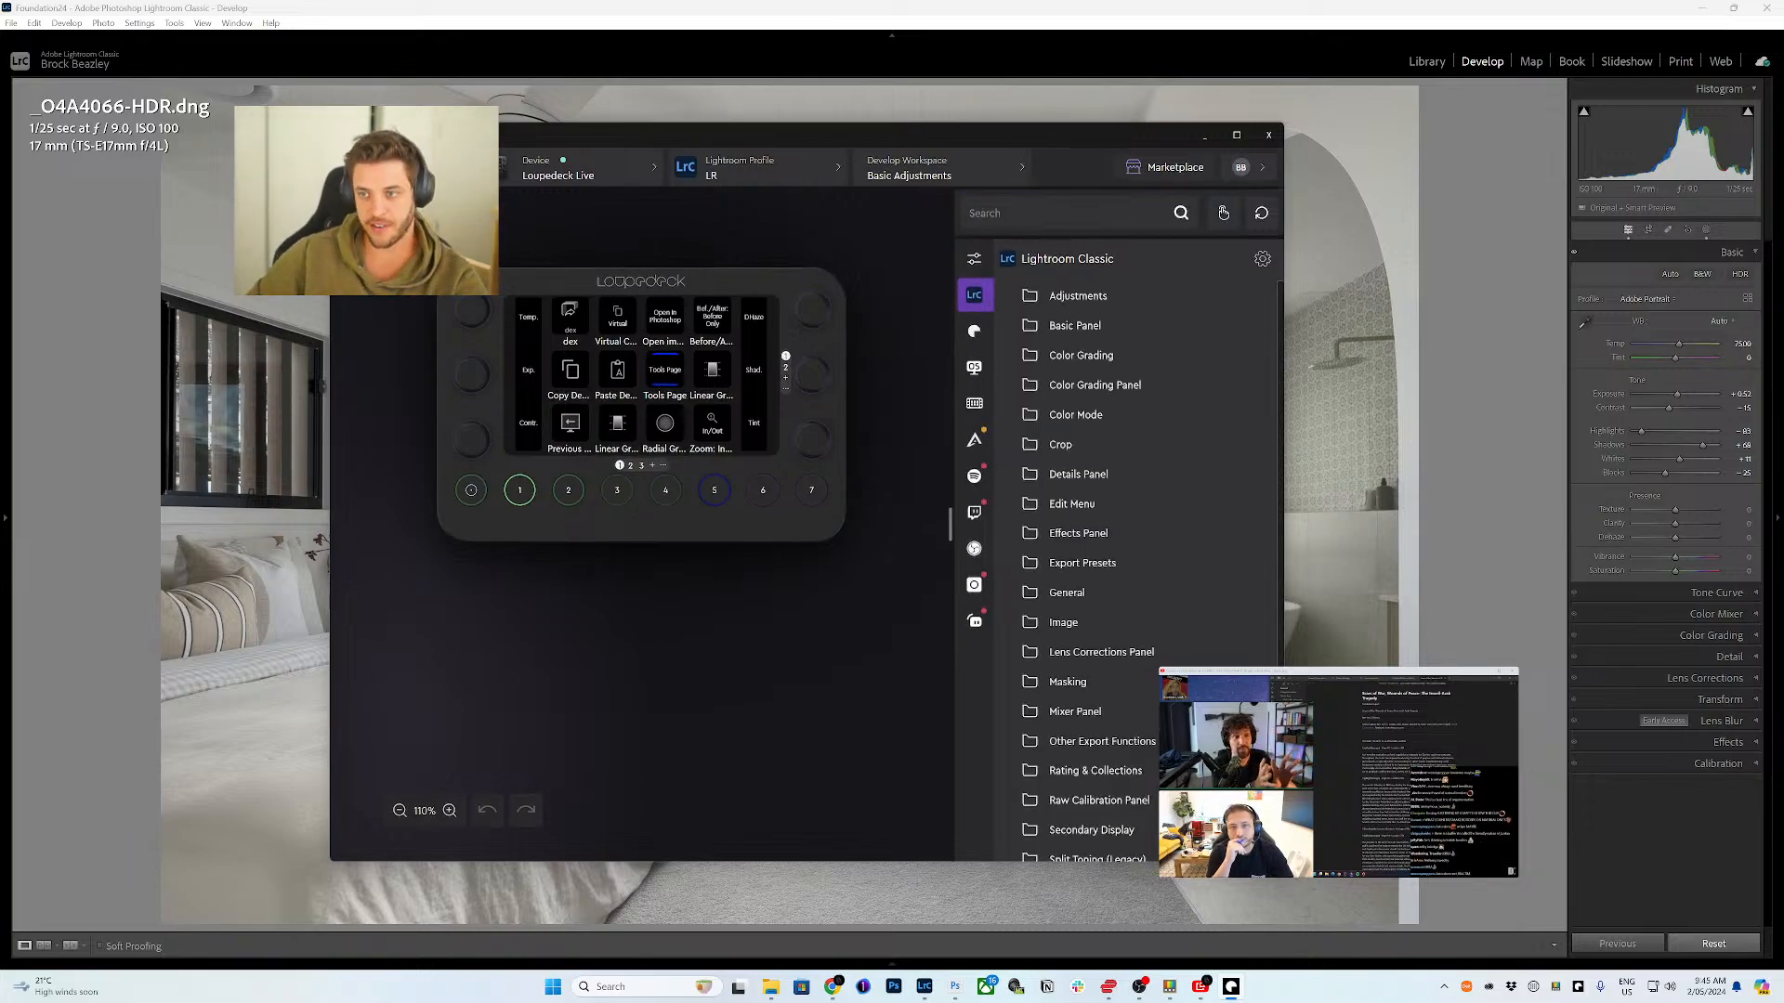
left_click(1669, 230)
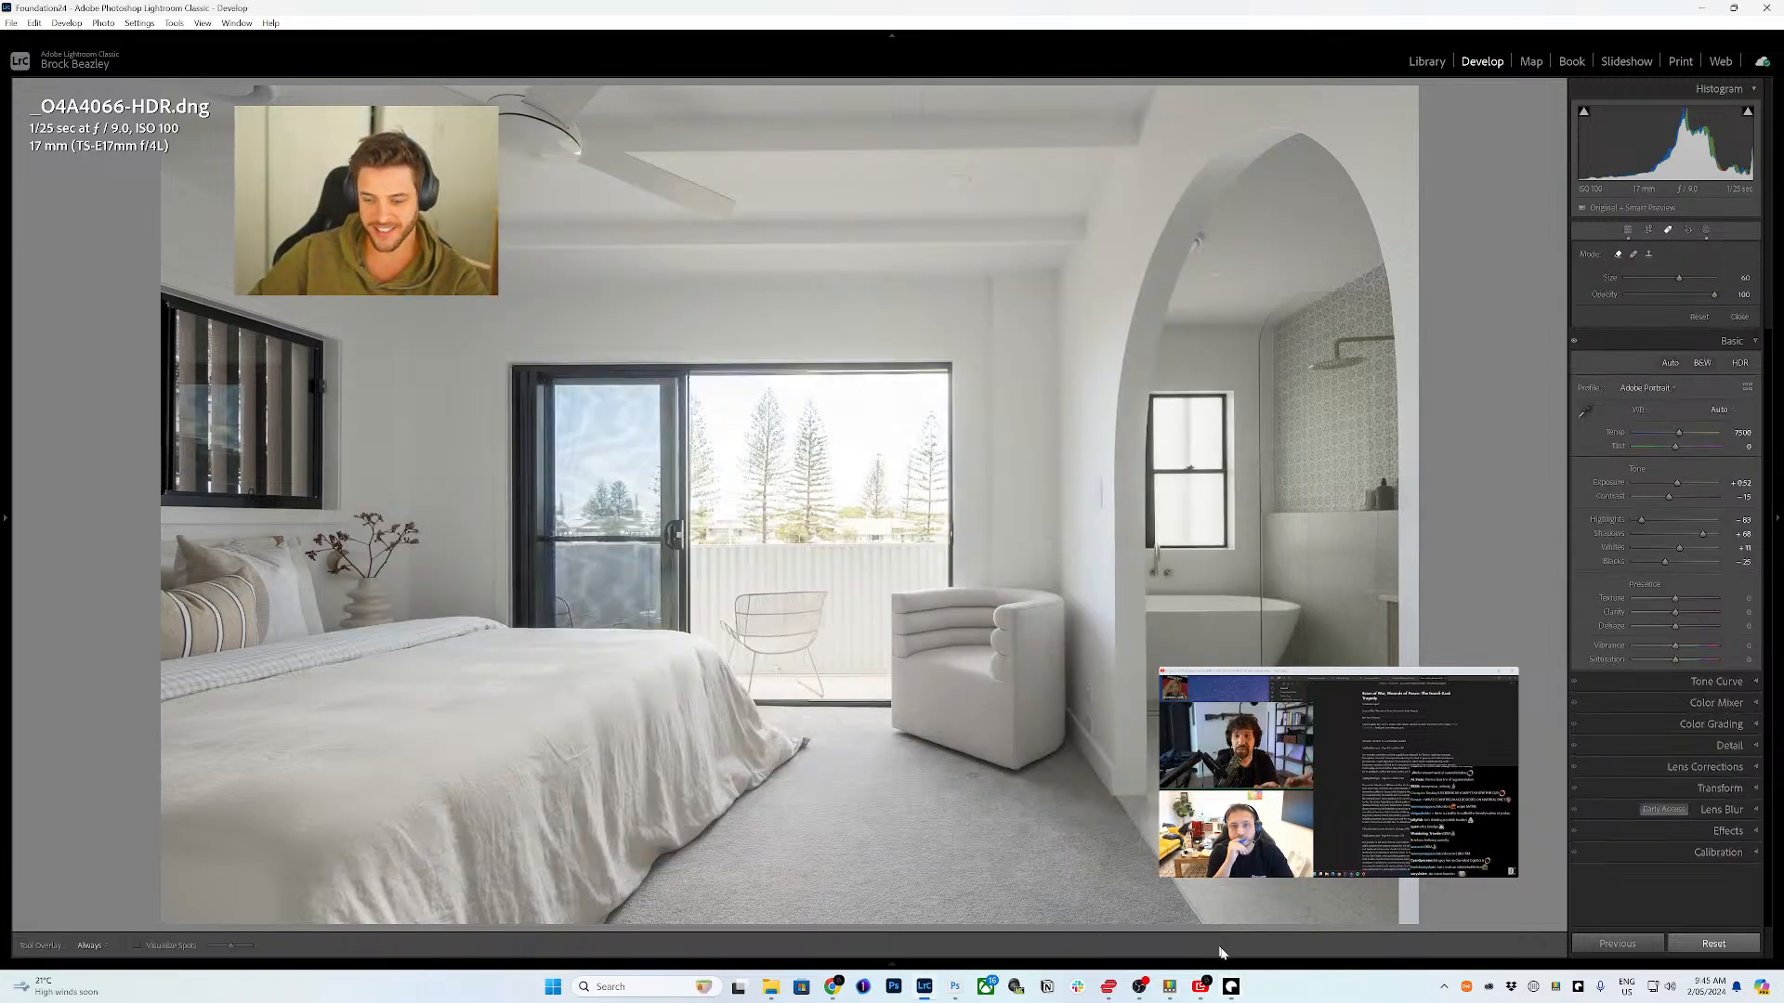
left_click(1230, 990)
left_click(1031, 212)
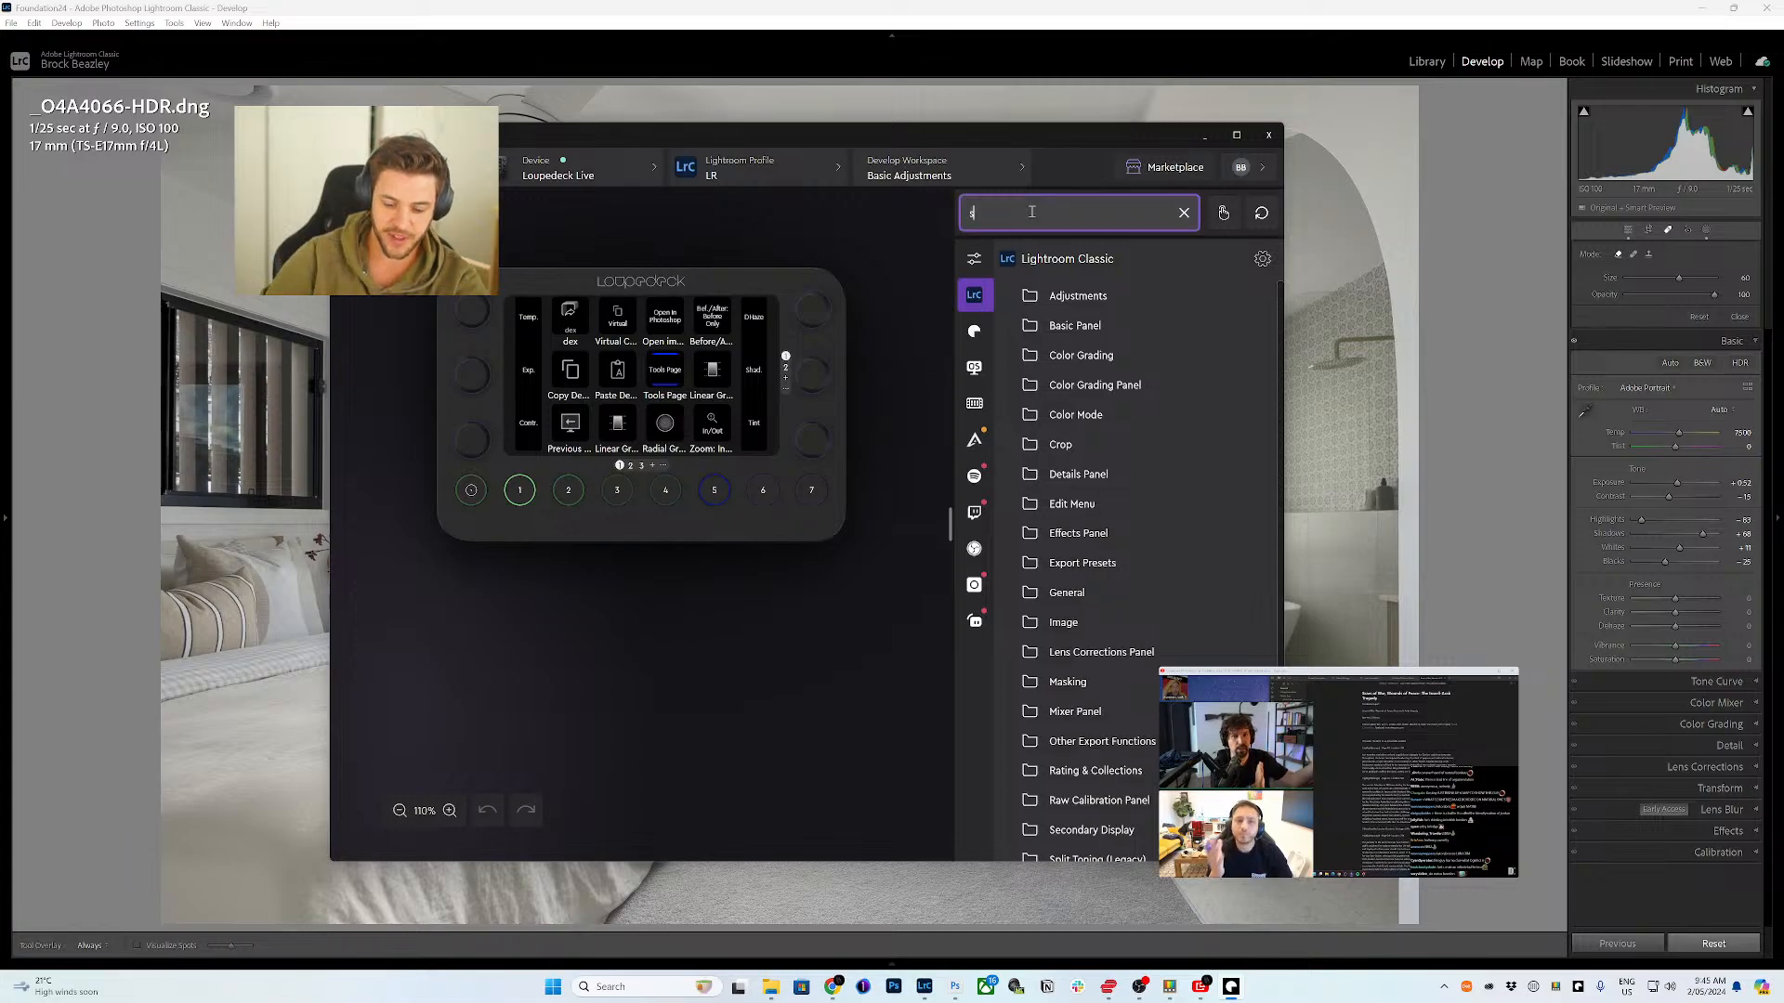
type("spot")
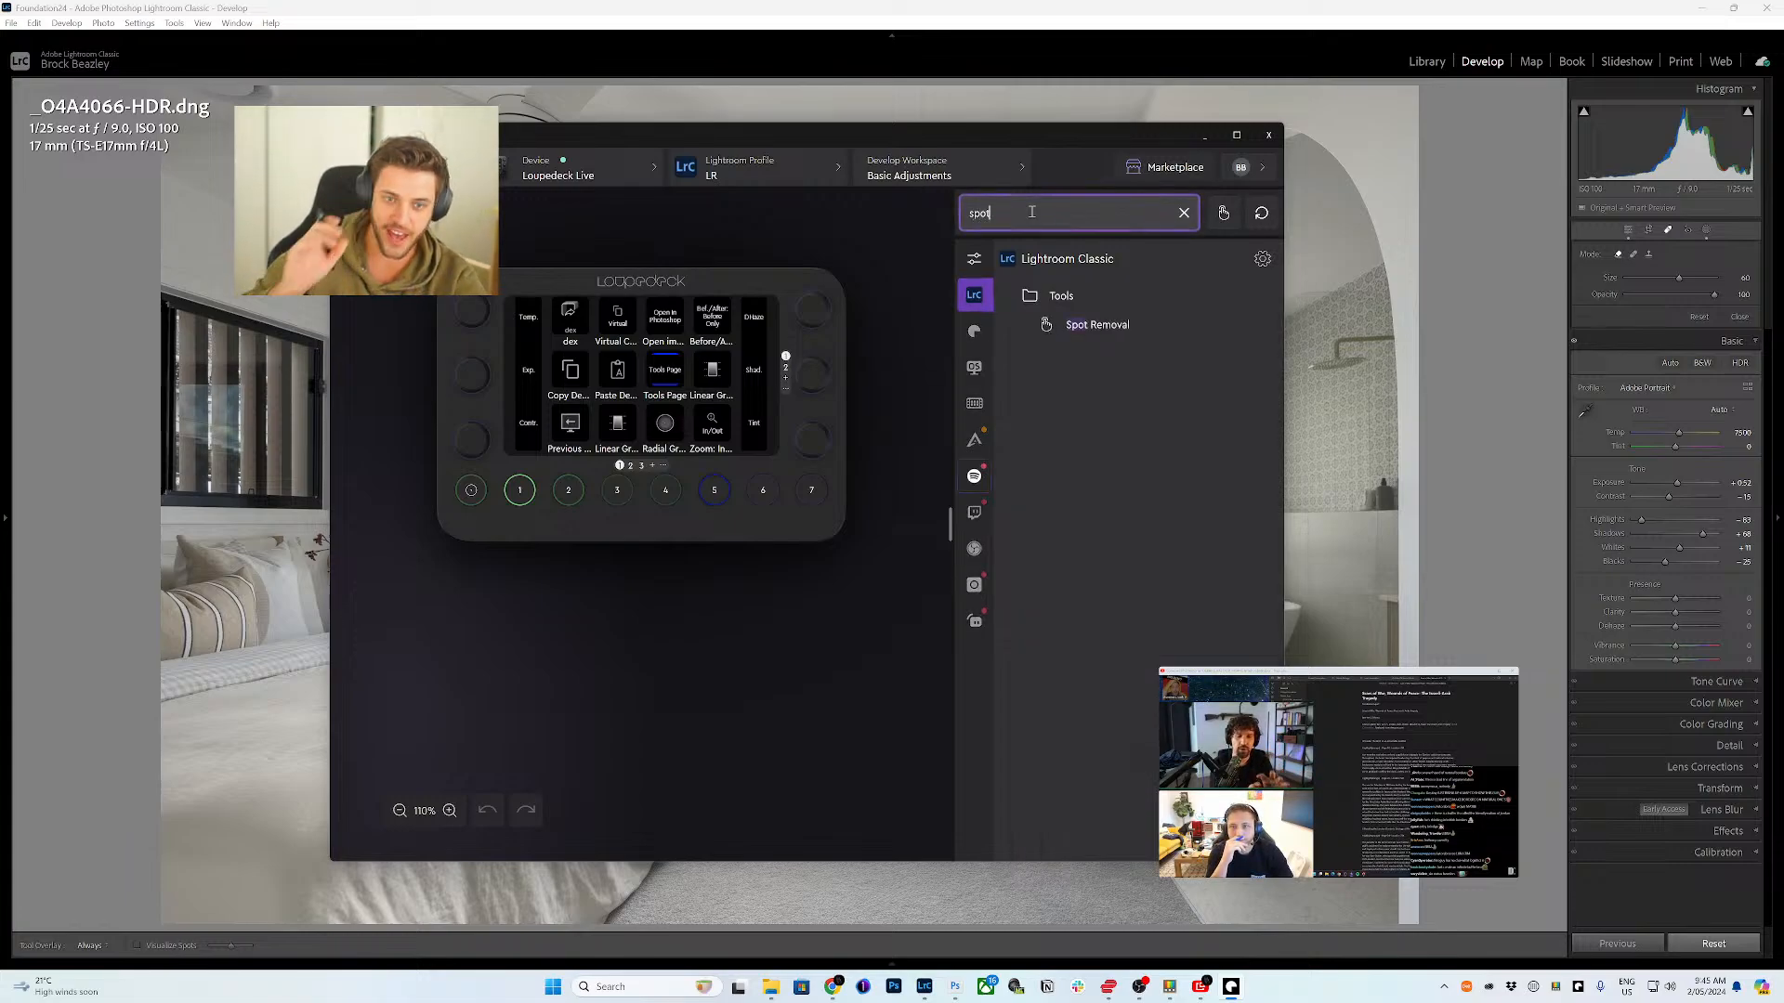
mouse_move(1085, 339)
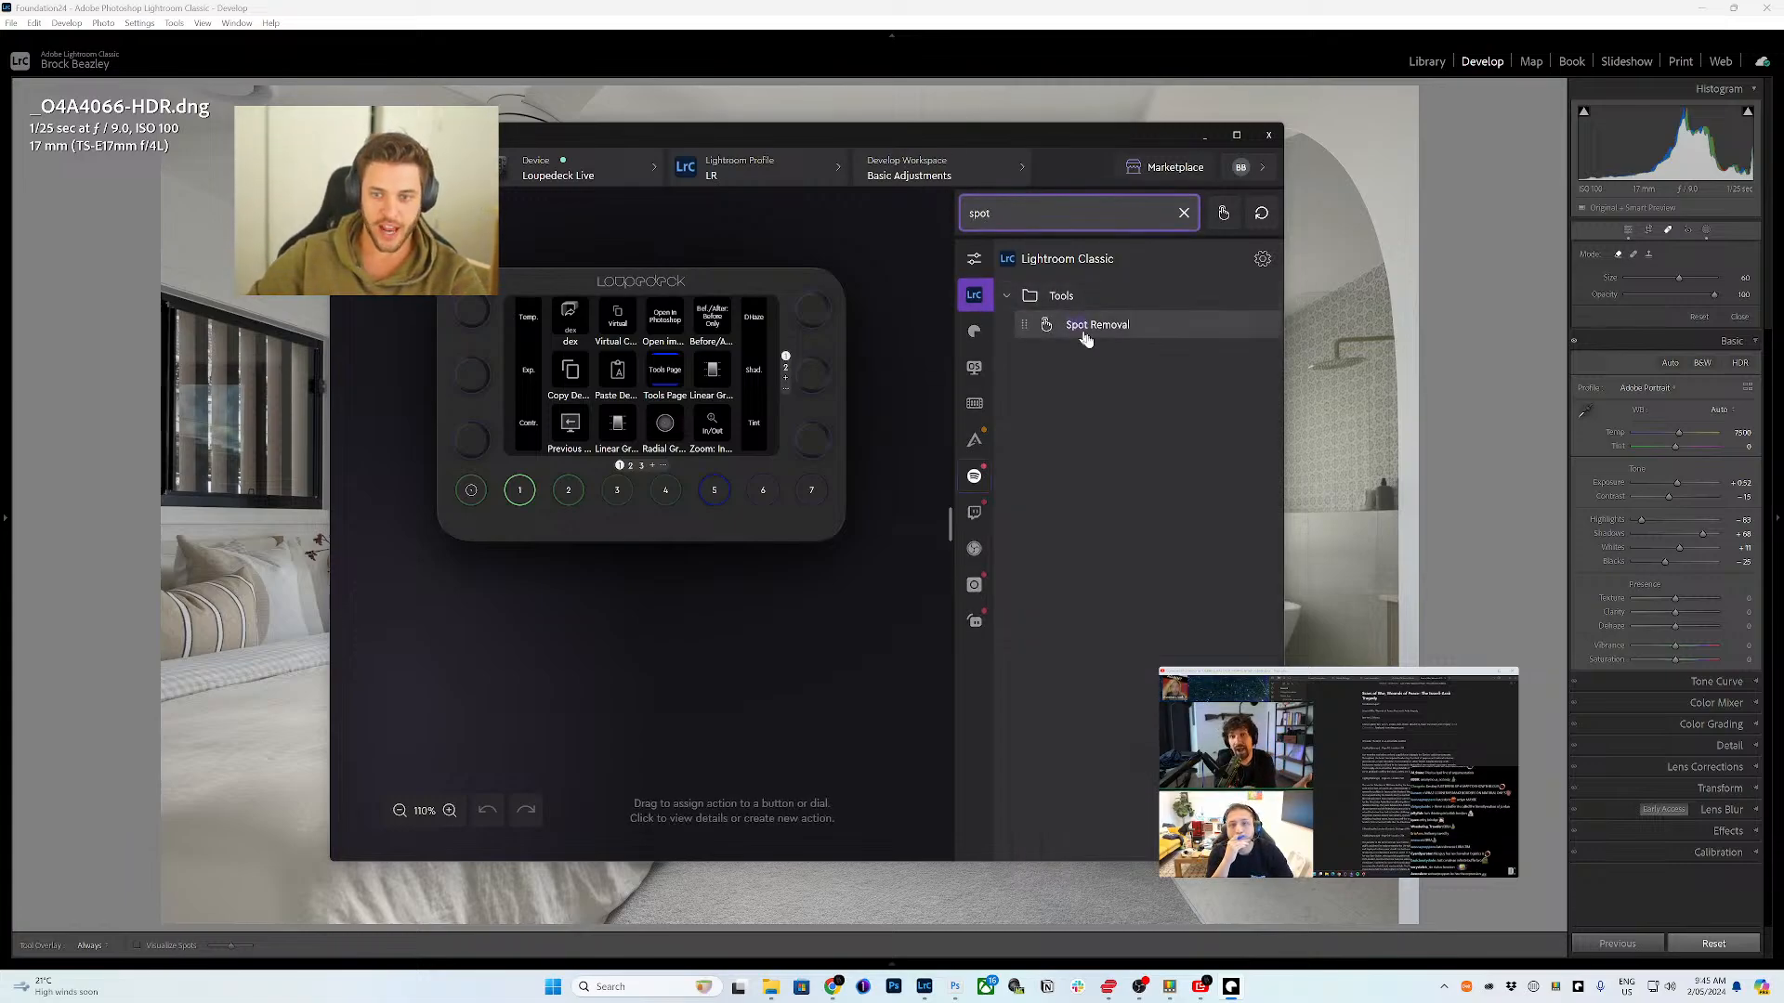
left_click_drag(1085, 339, 570, 429)
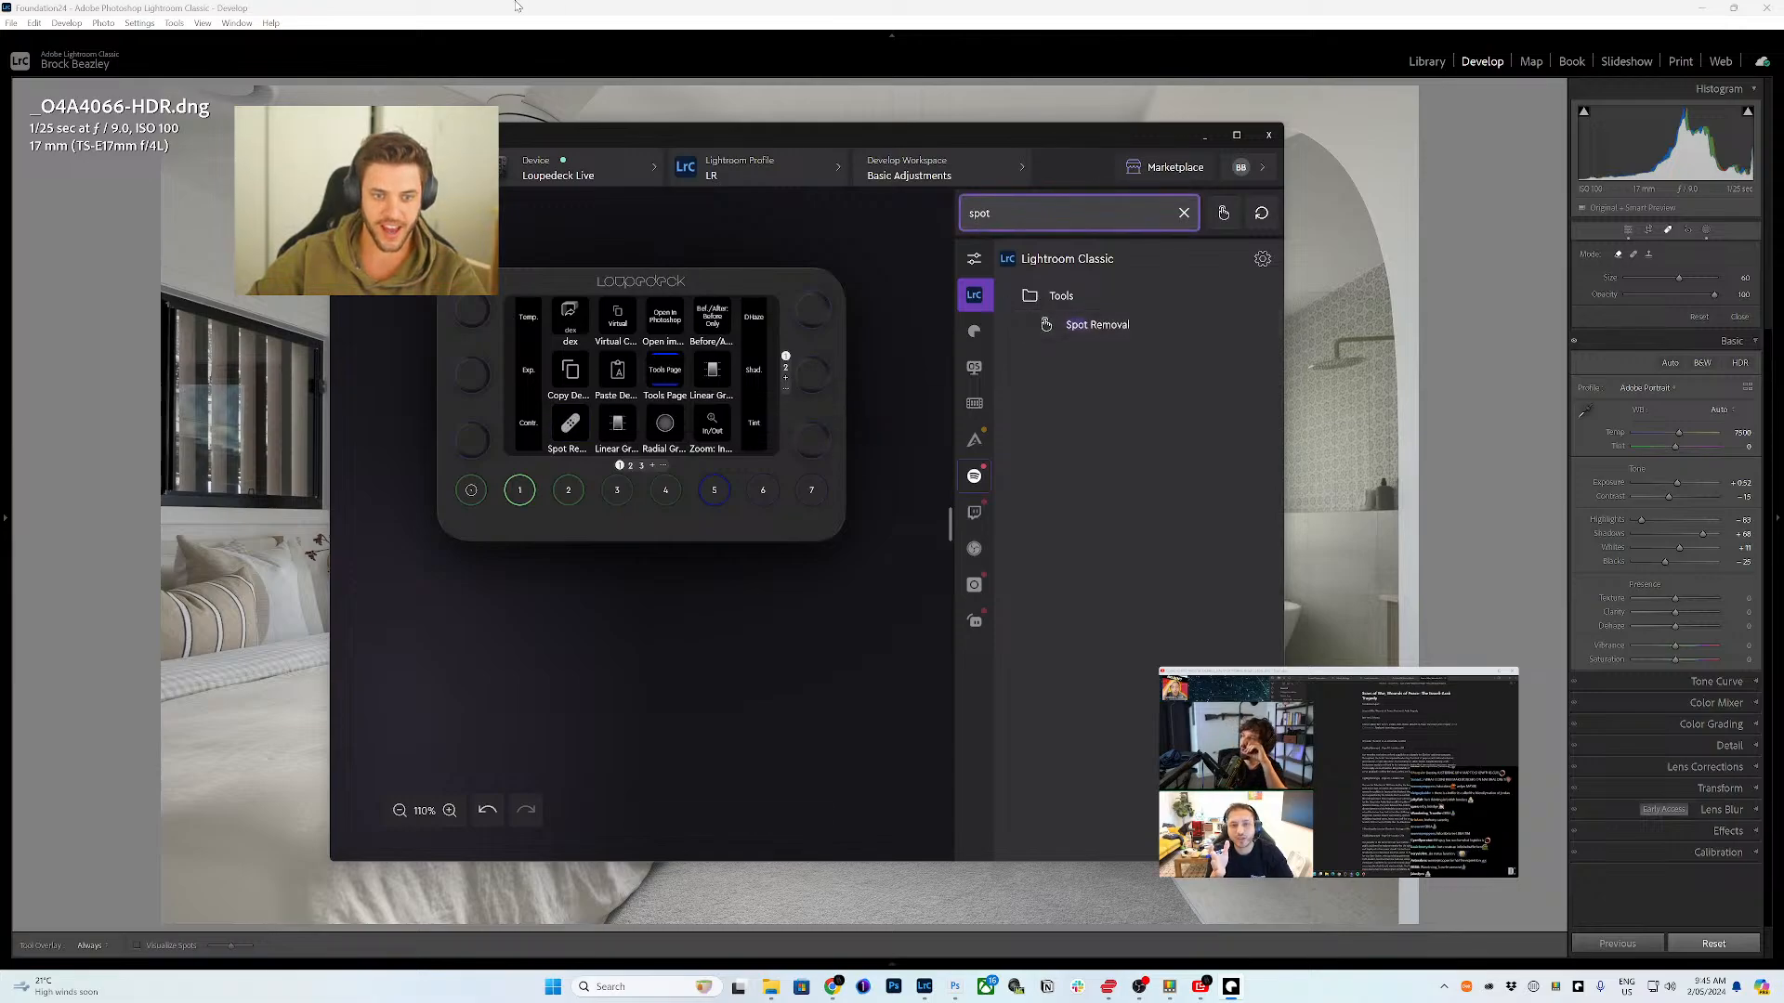
left_click(516, 6)
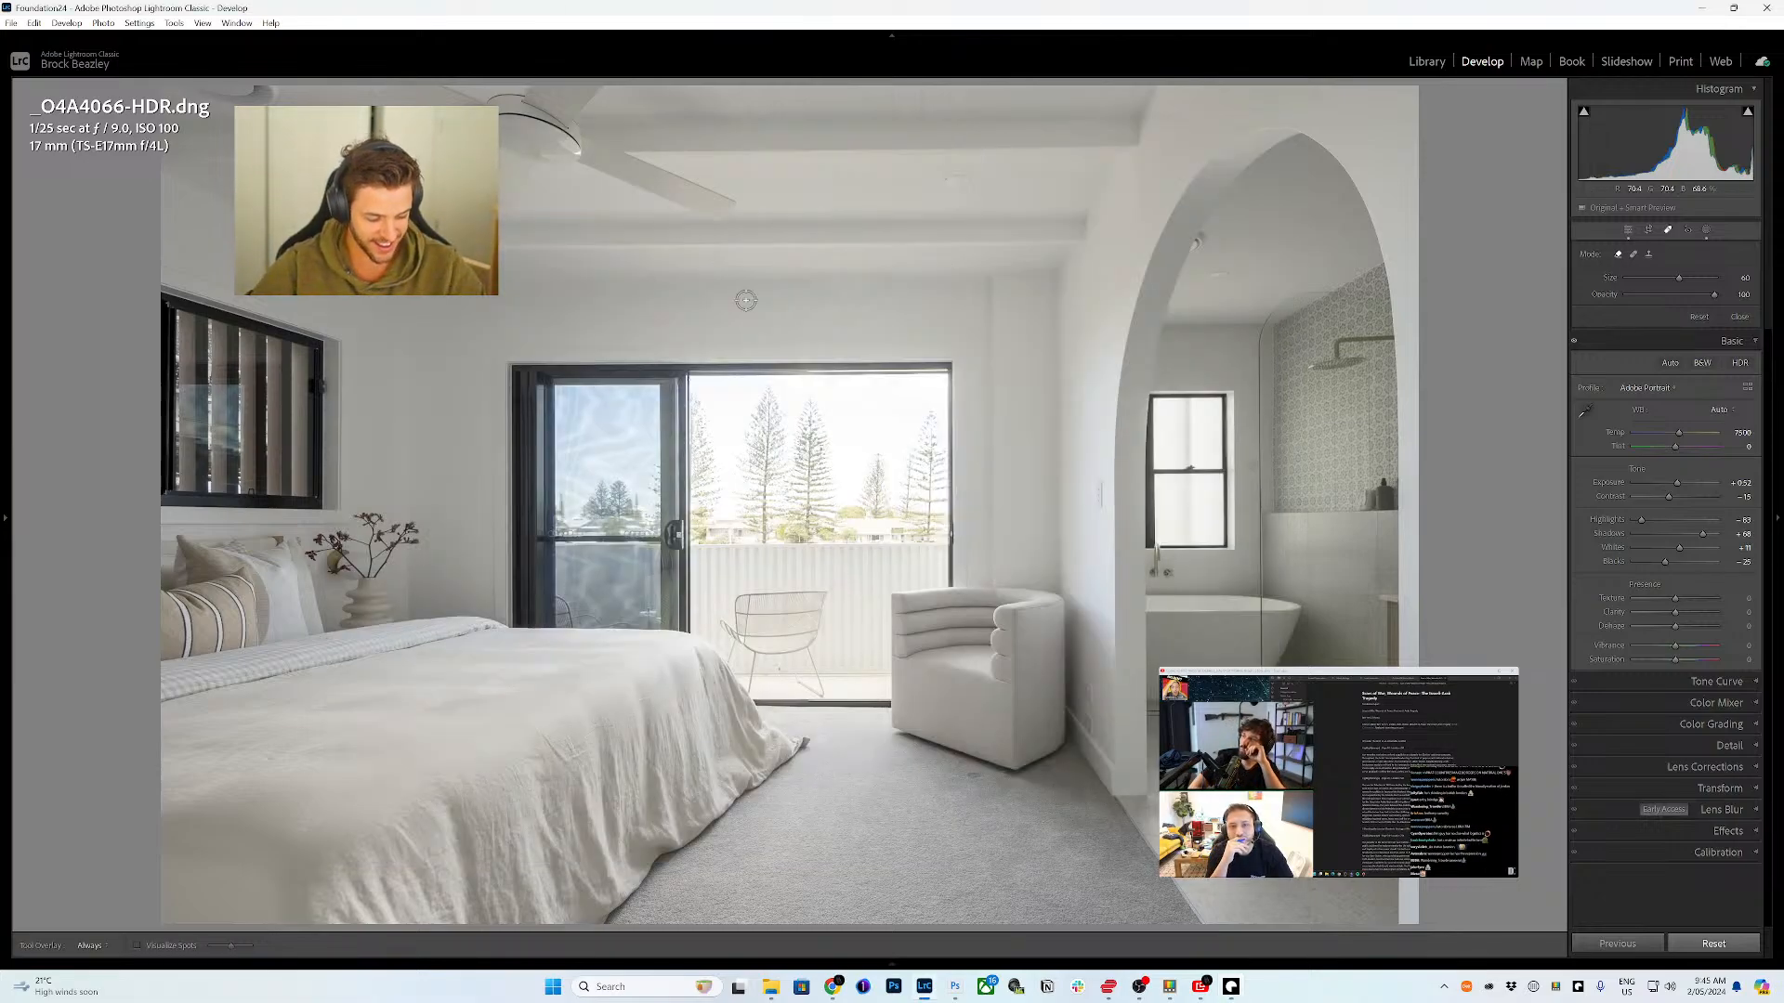
- Paint out the wall switch beside the arch and the small mark on the arch wall
left_click(1667, 229)
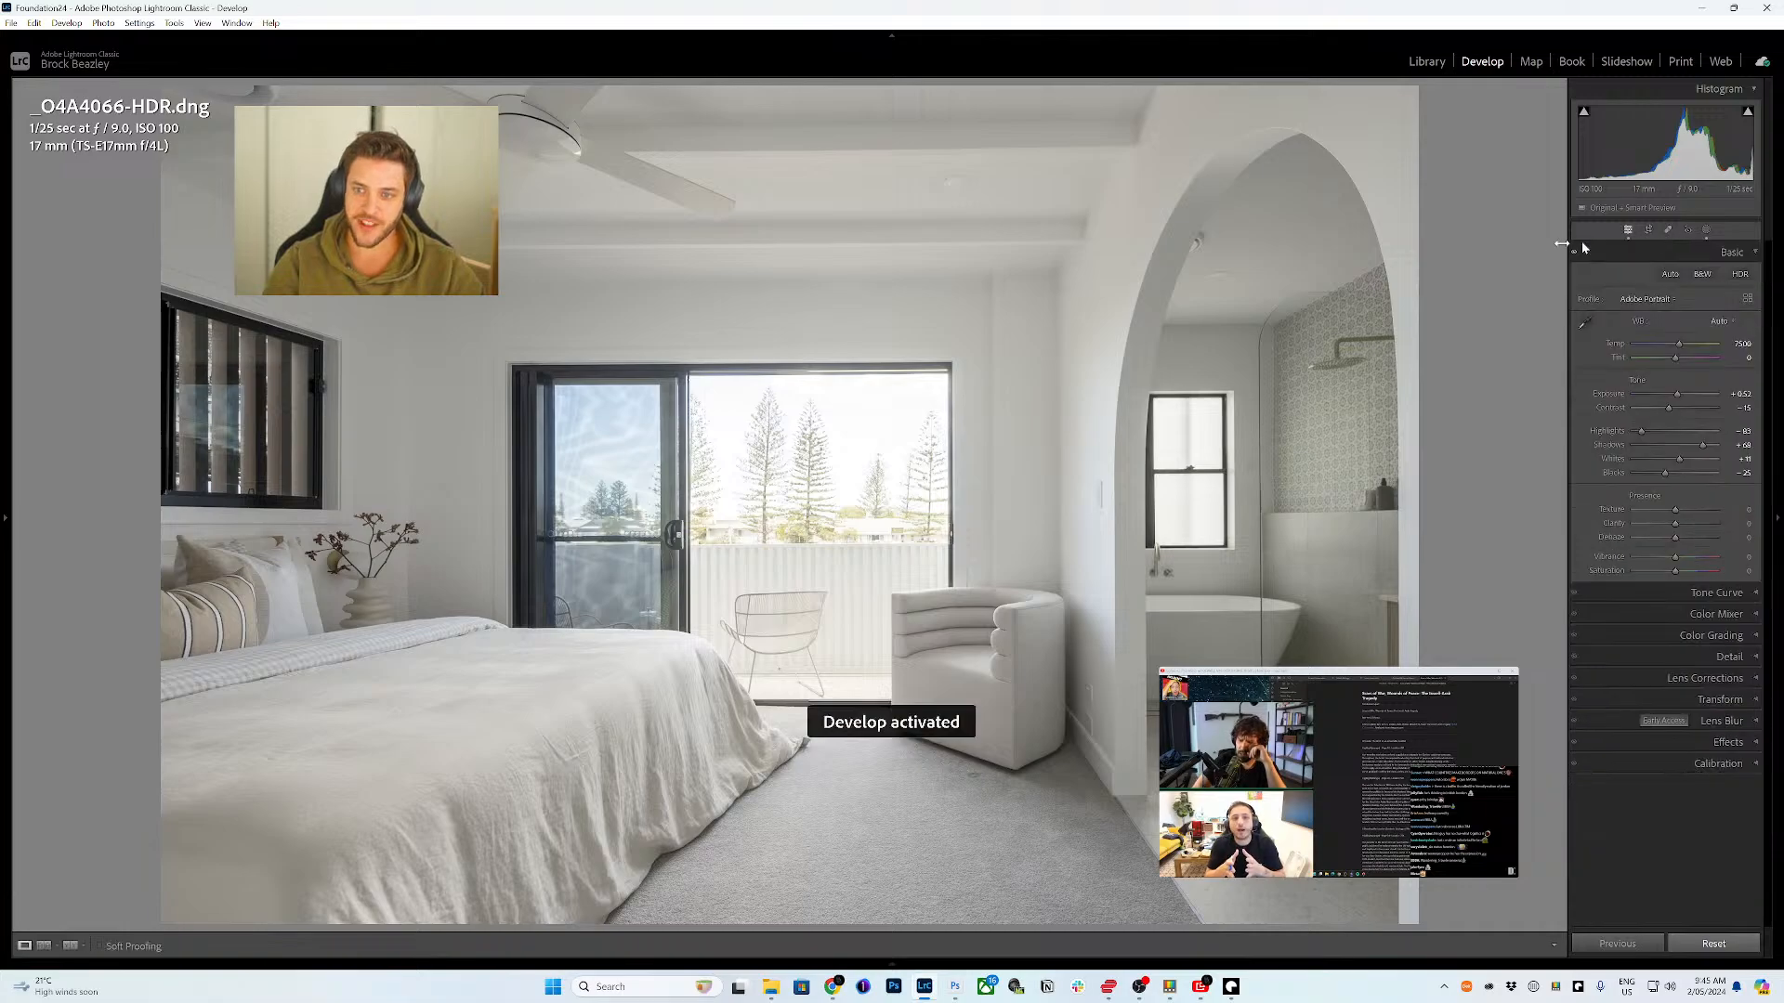
key("q")
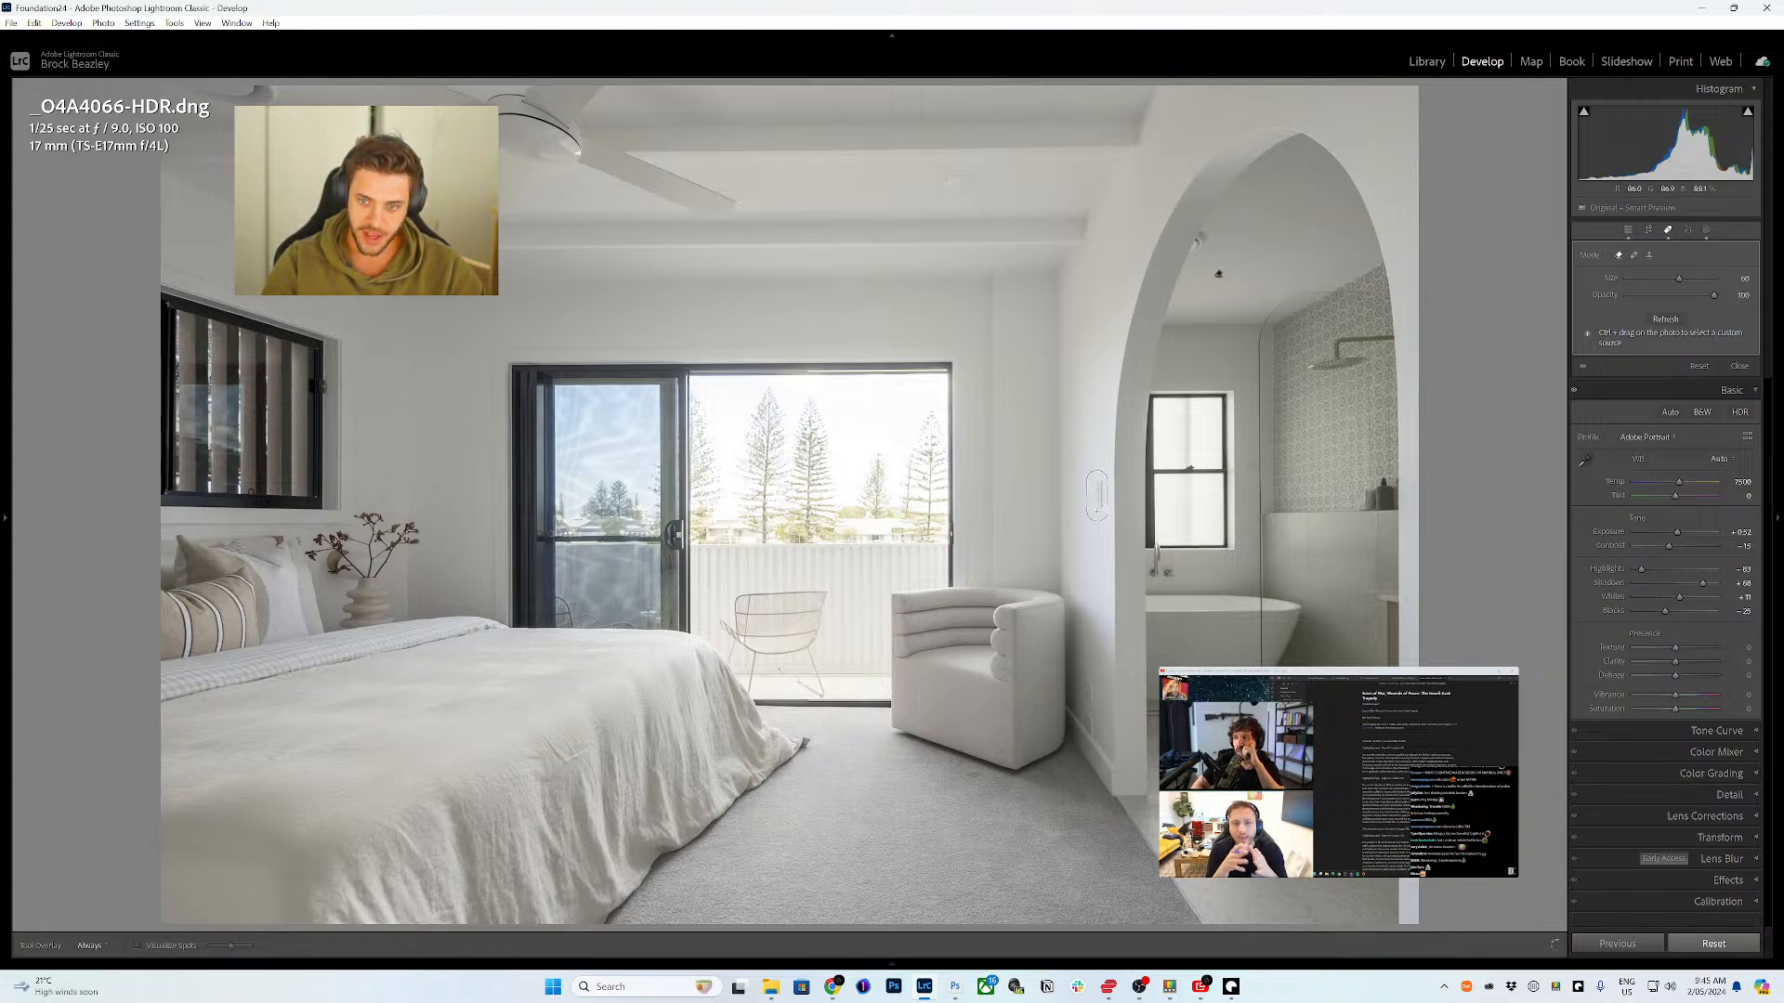
left_click_drag(1096, 510, 1098, 511)
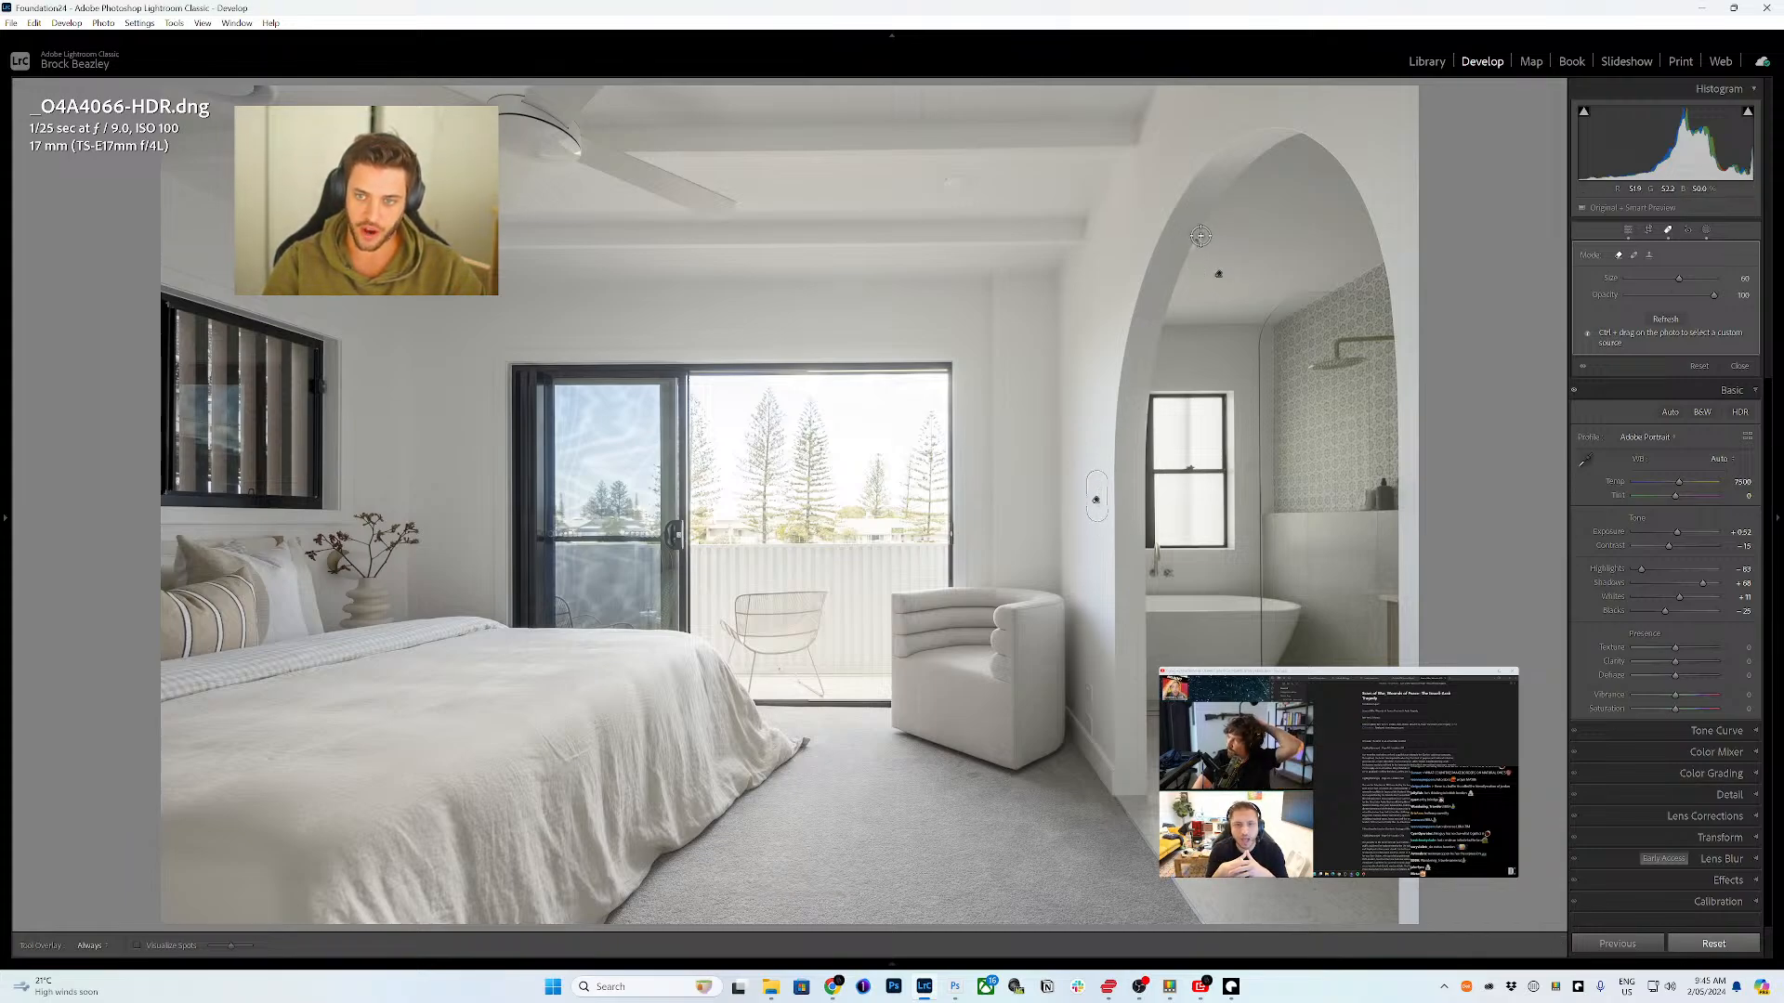
left_click_drag(1201, 236, 1191, 255)
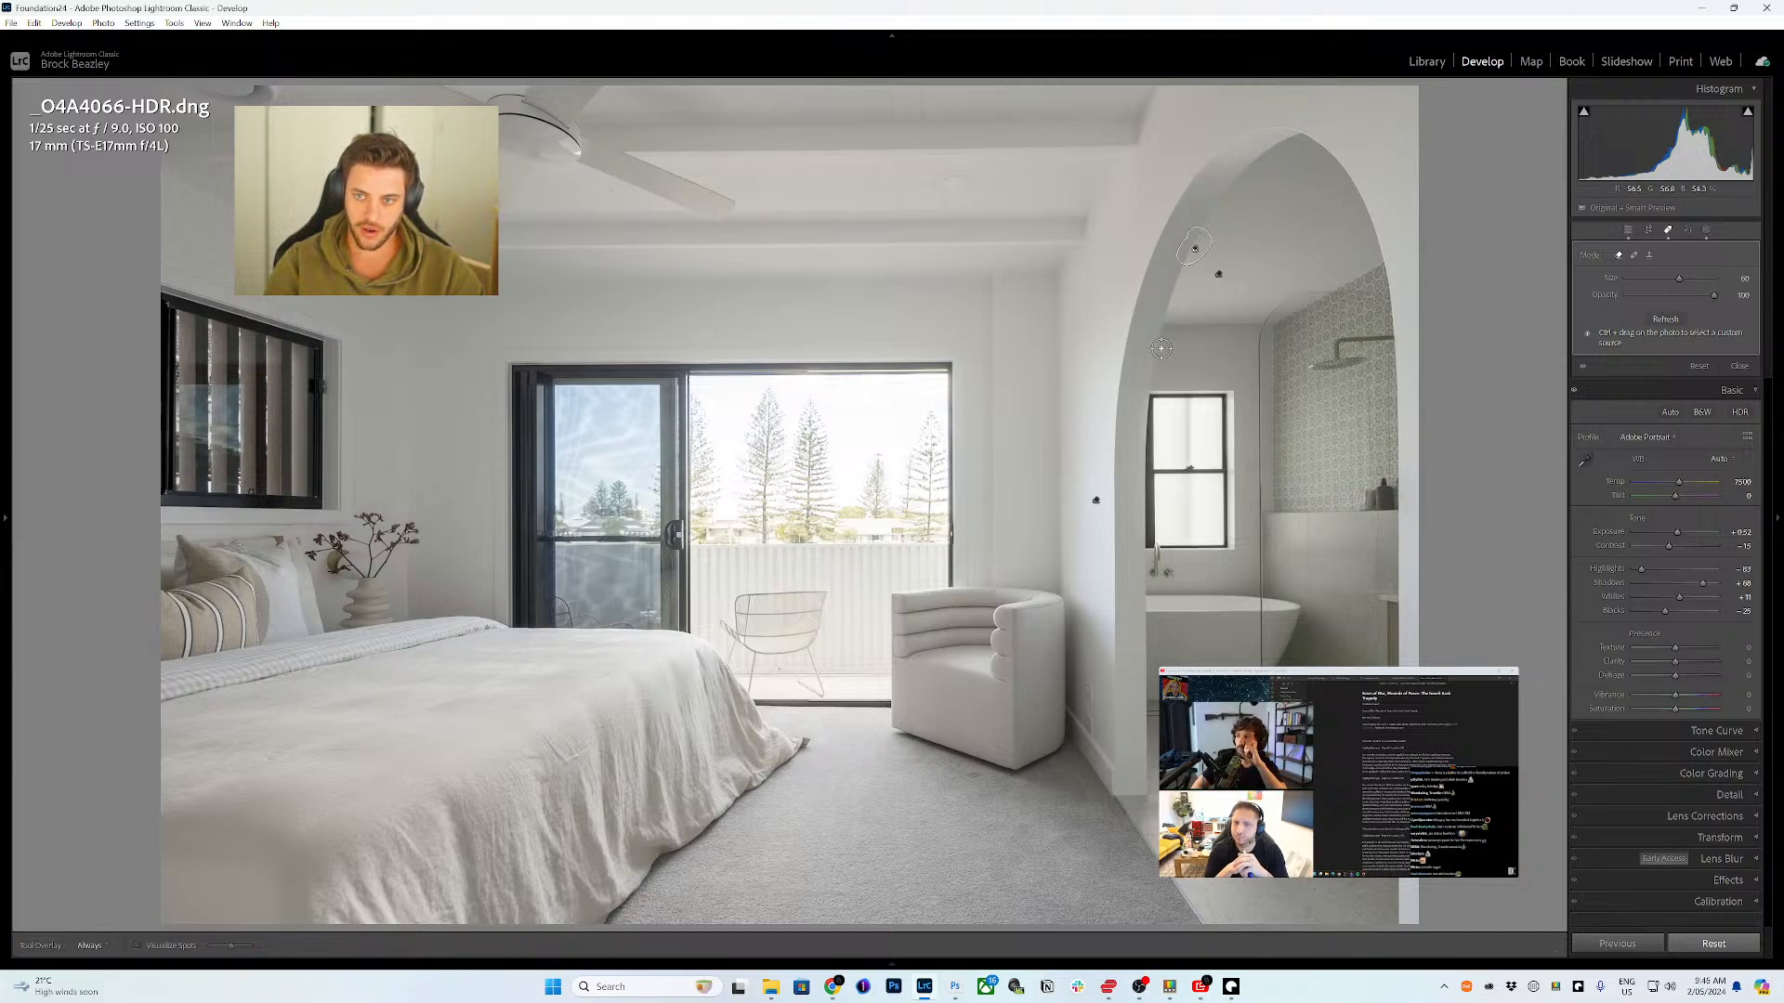
left_click(1667, 232)
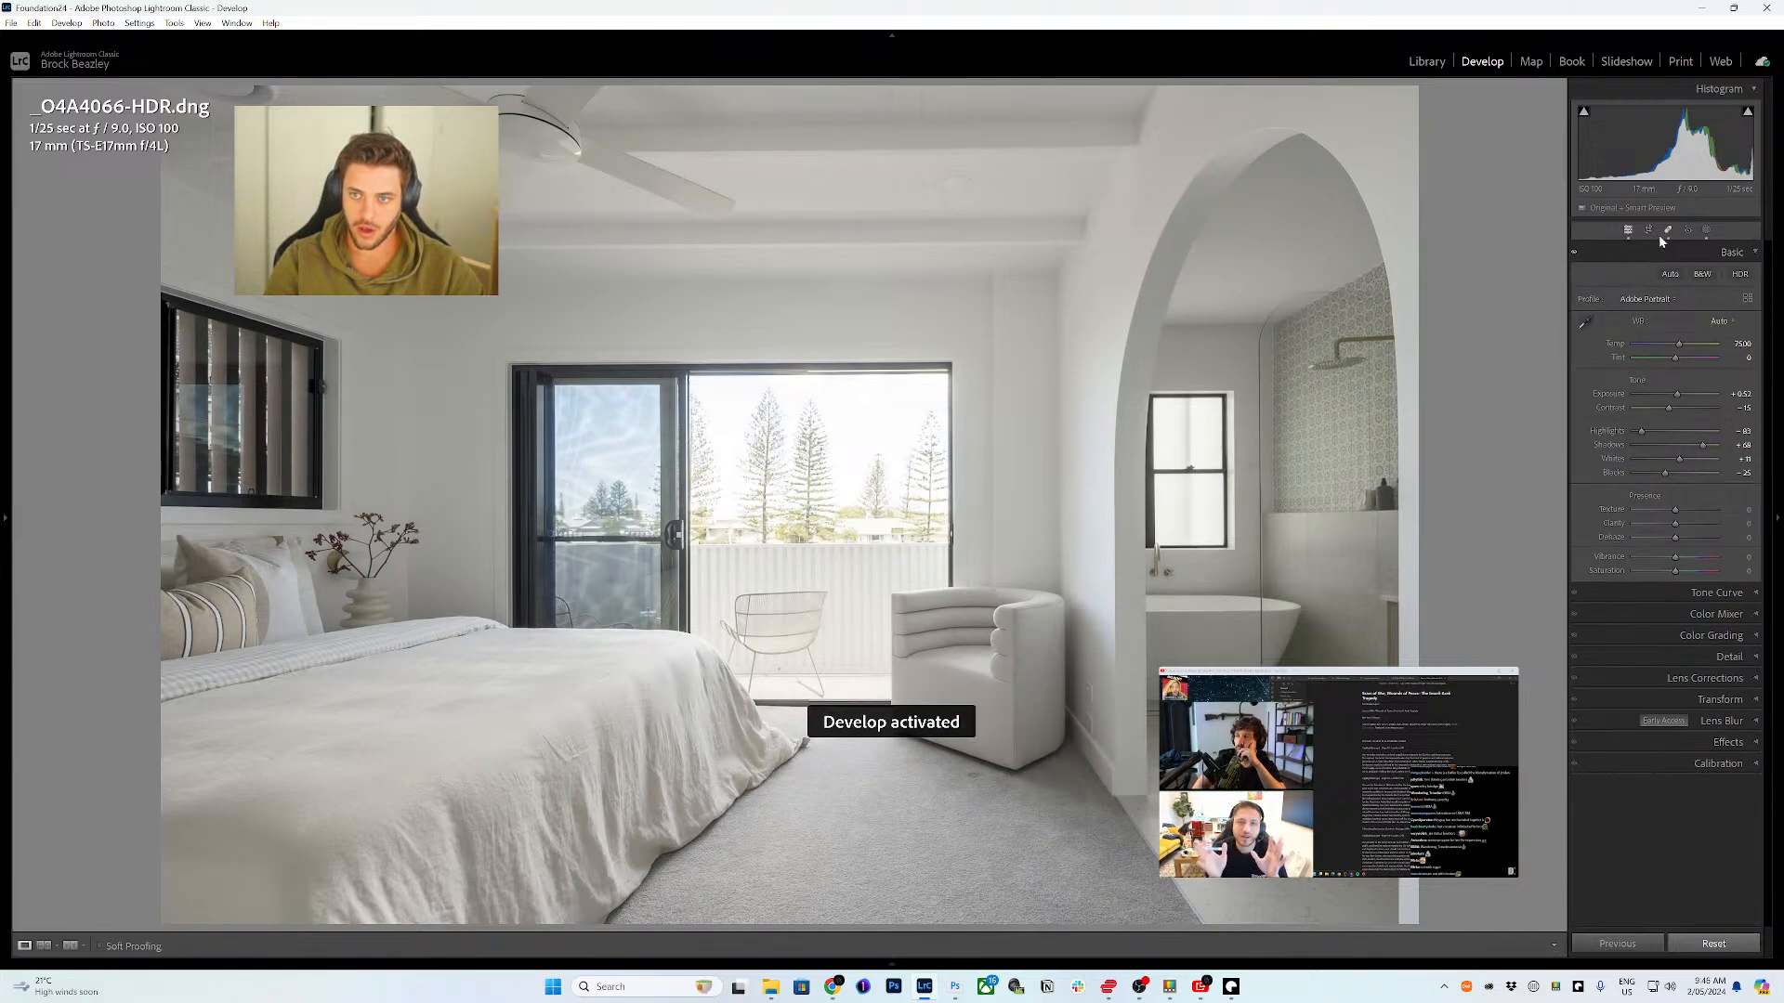
left_click(1096, 723)
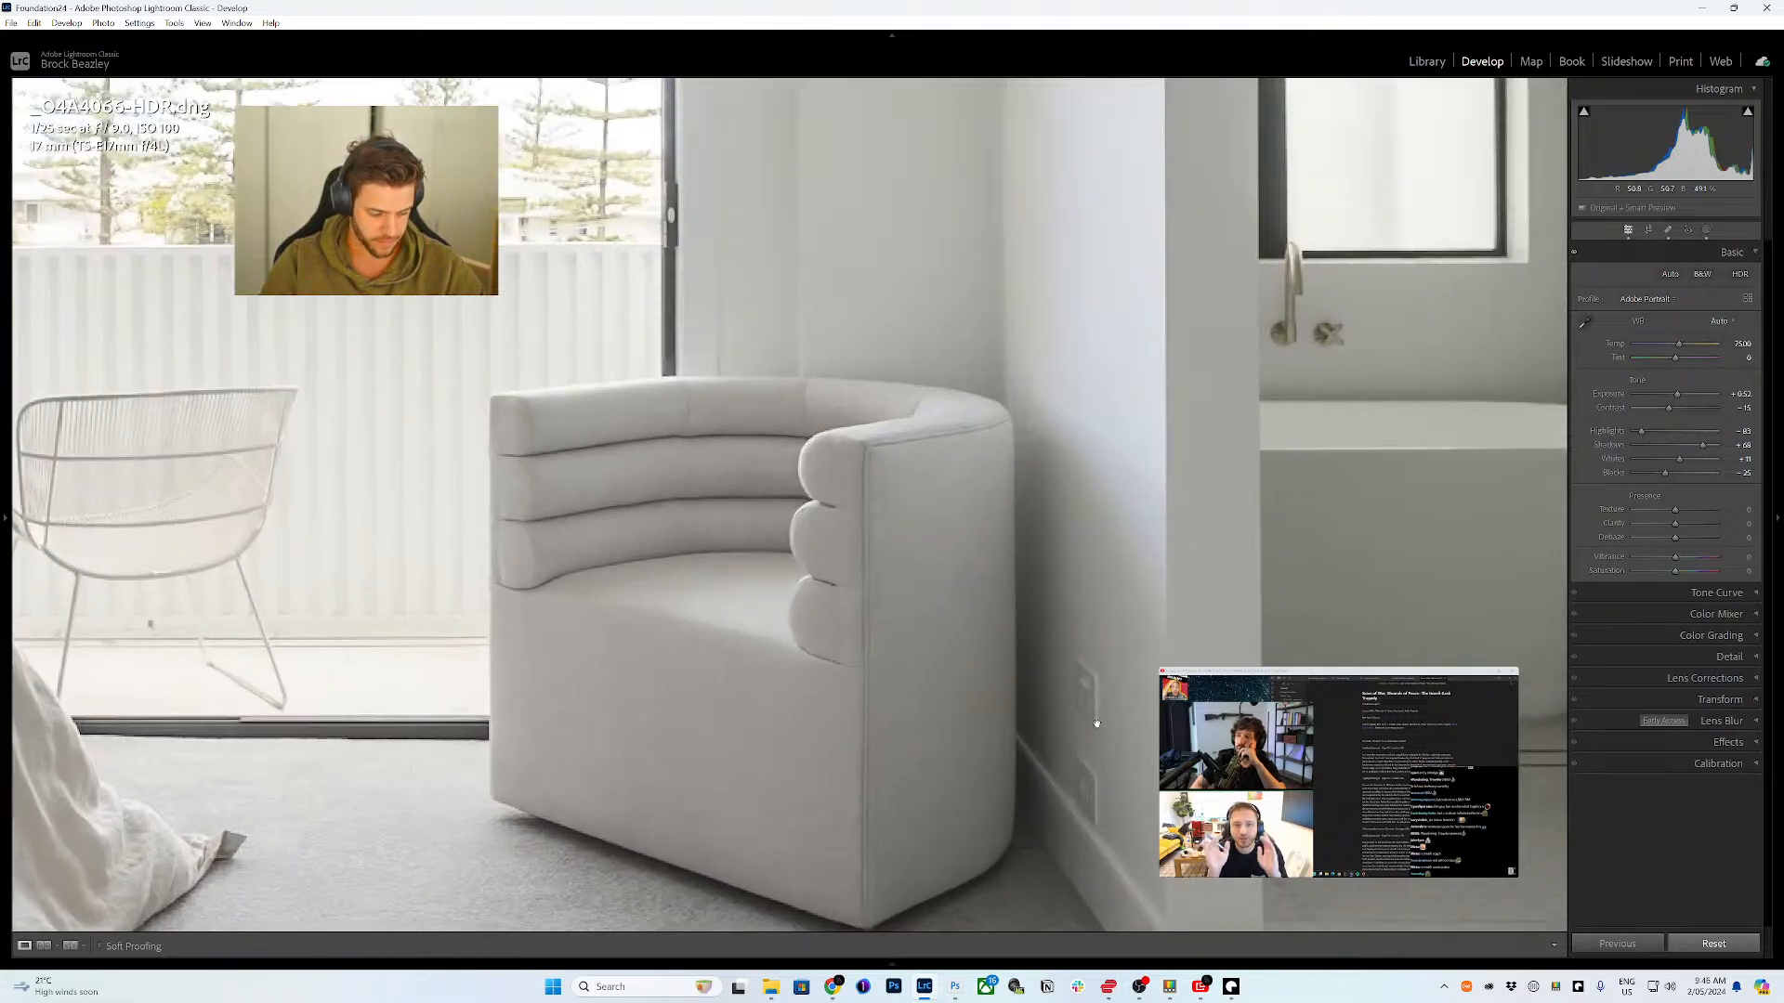
- Paint spot removals over the upper and lower wall outlets beside the armchair
key("q")
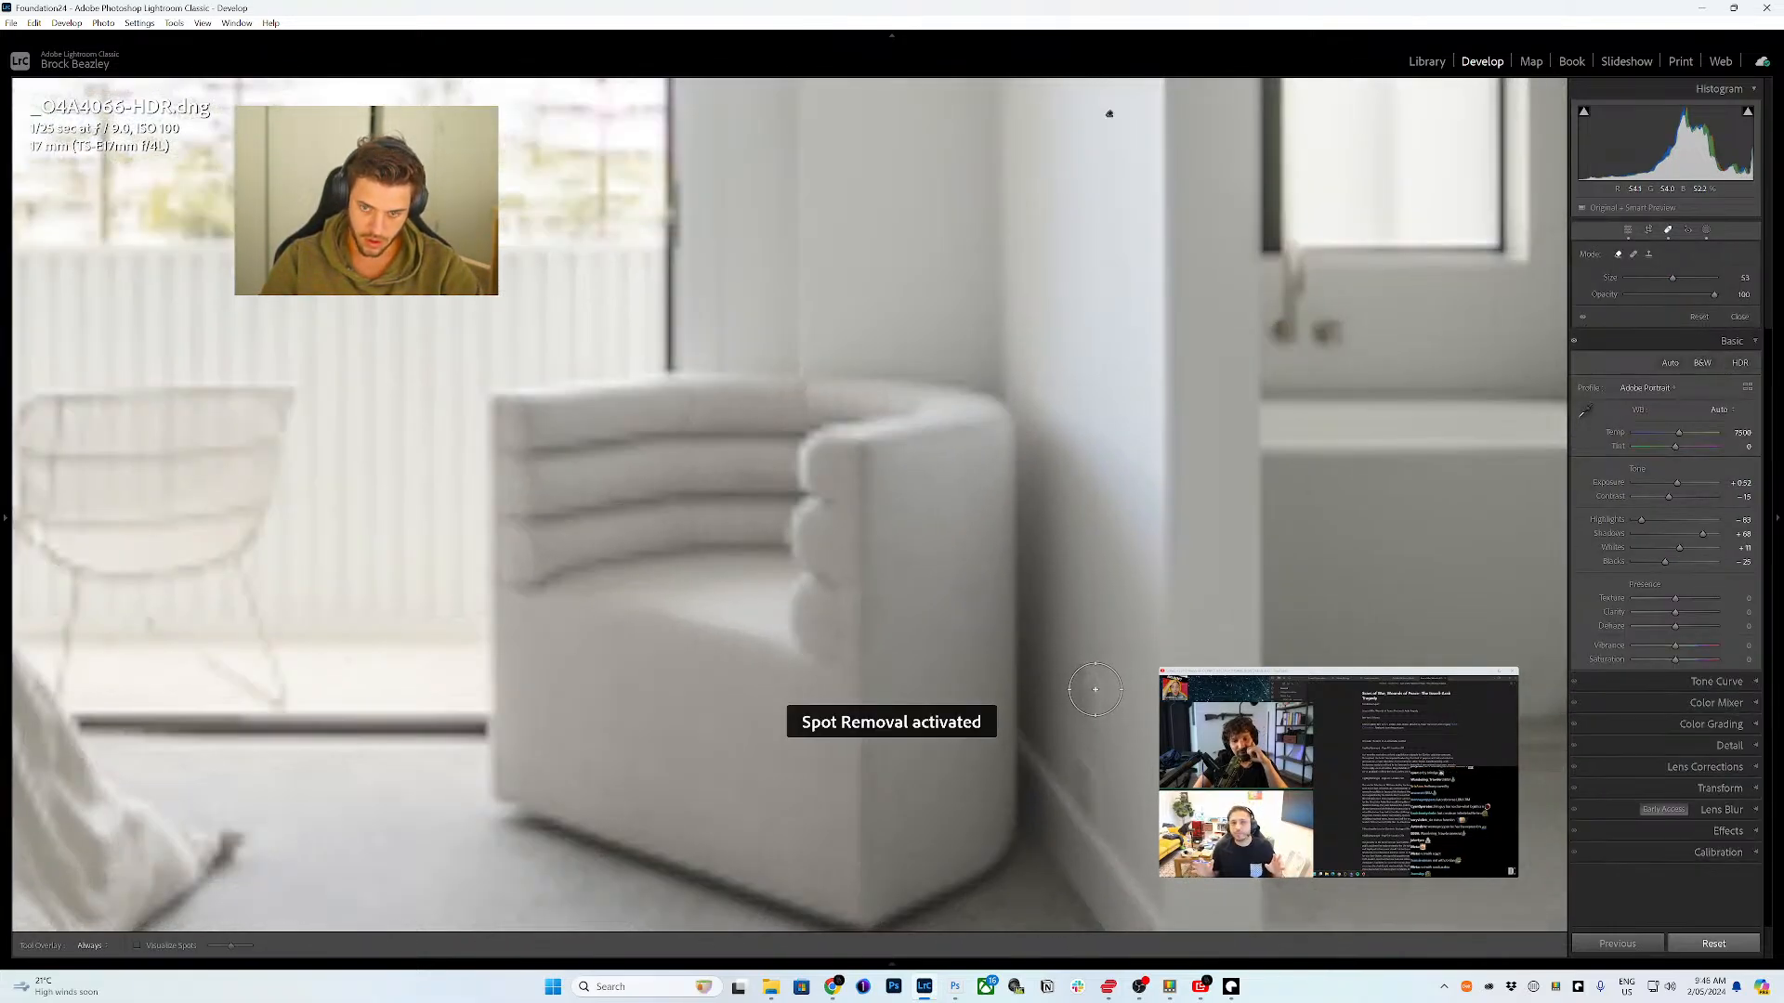
scroll(1095, 684, "down", 2)
left_click_drag(1080, 665, 1080, 714)
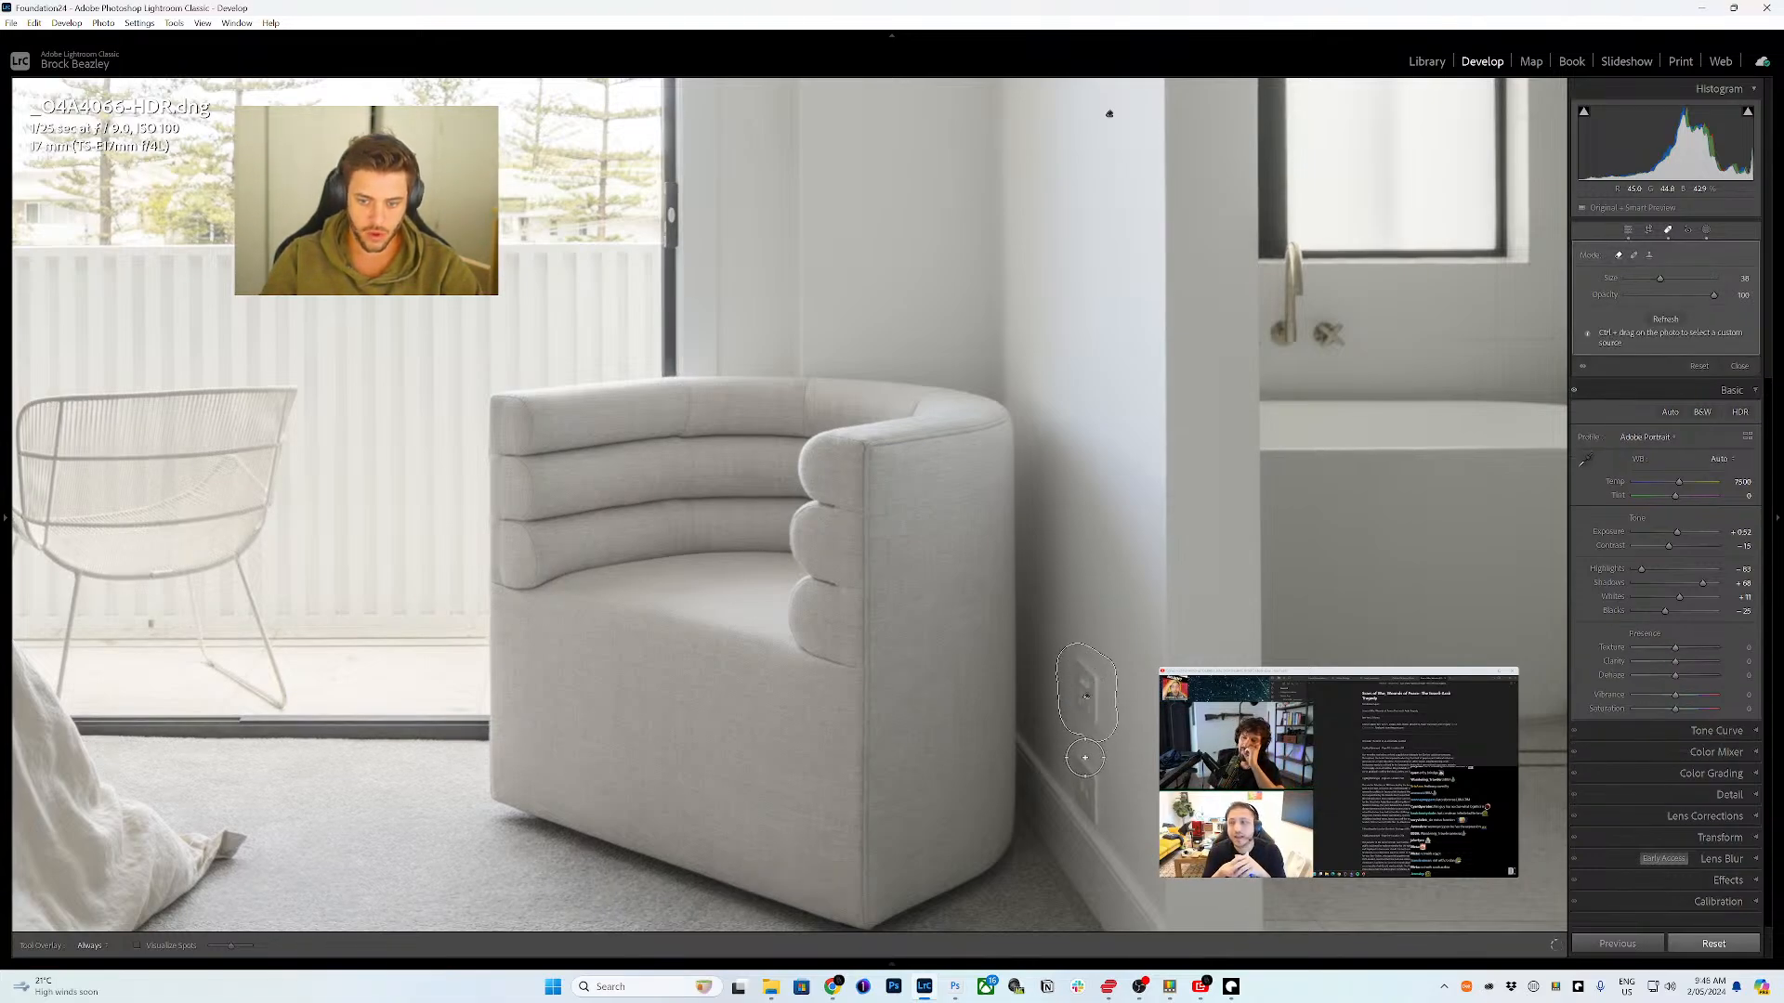
scroll(1081, 756, "down", 4)
scroll(1082, 756, "down", 4)
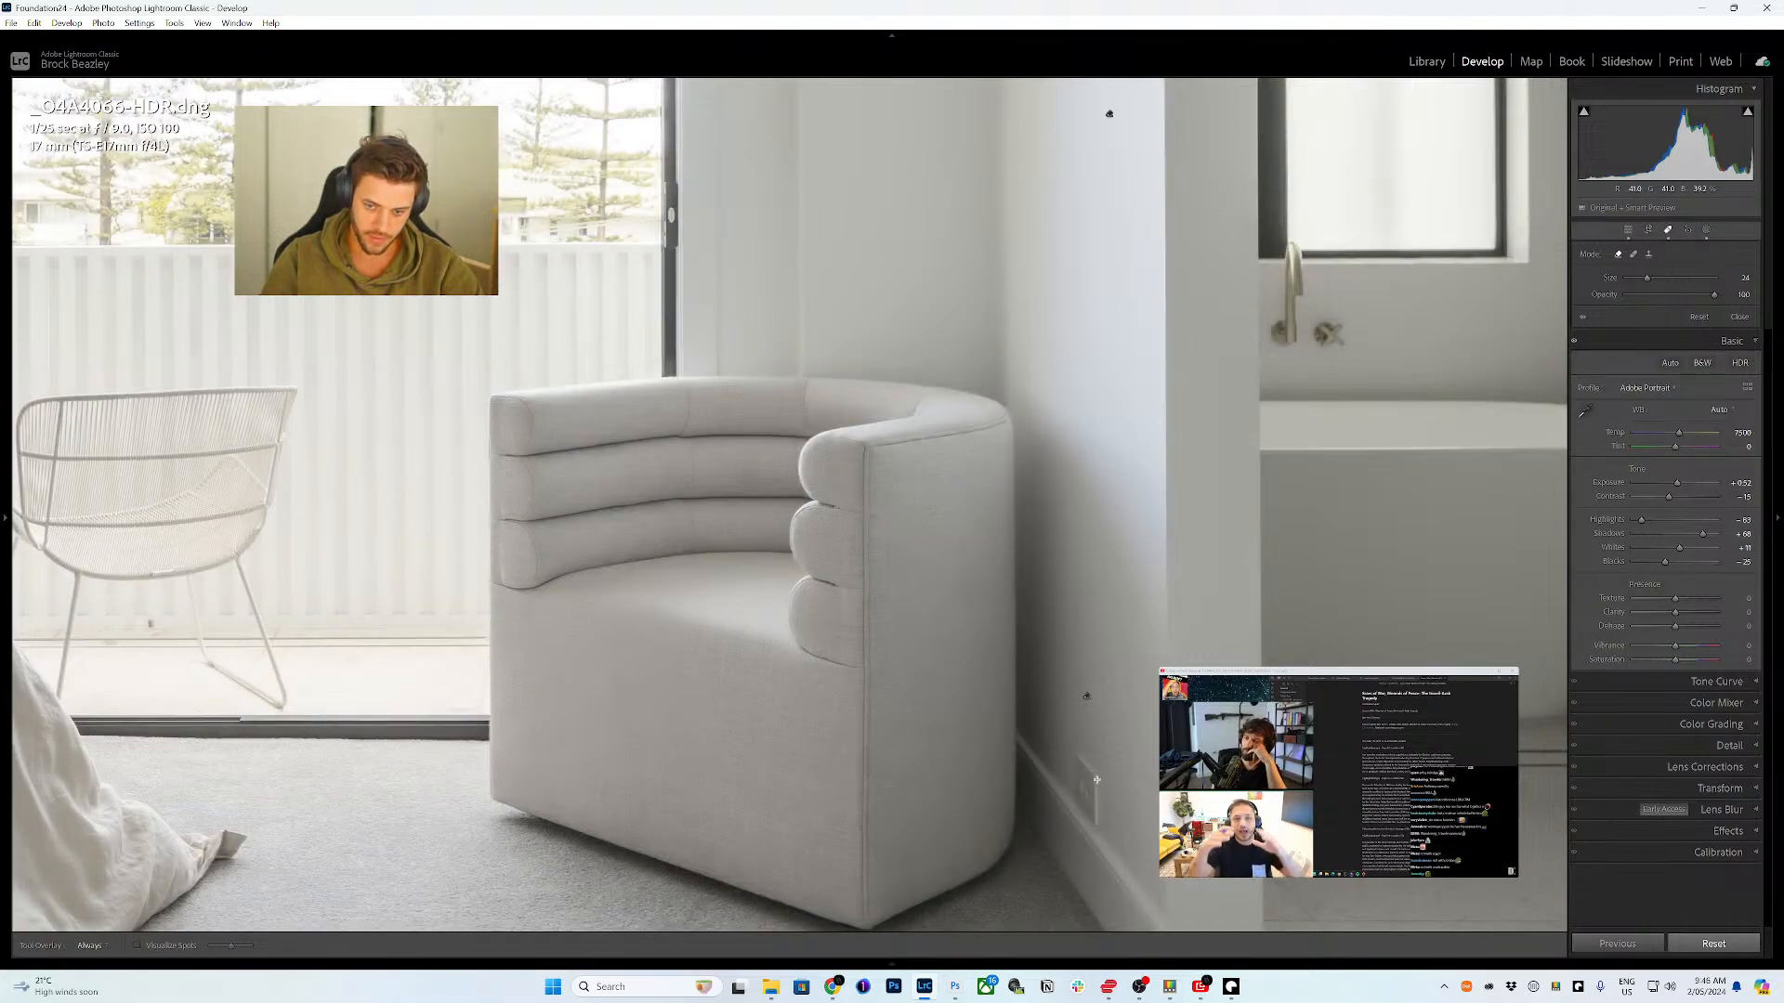
mouse_move(1085, 779)
left_mouse_down()
mouse_move(1094, 754)
mouse_move(1082, 795)
mouse_move(1106, 819)
mouse_move(1080, 780)
left_mouse_up()
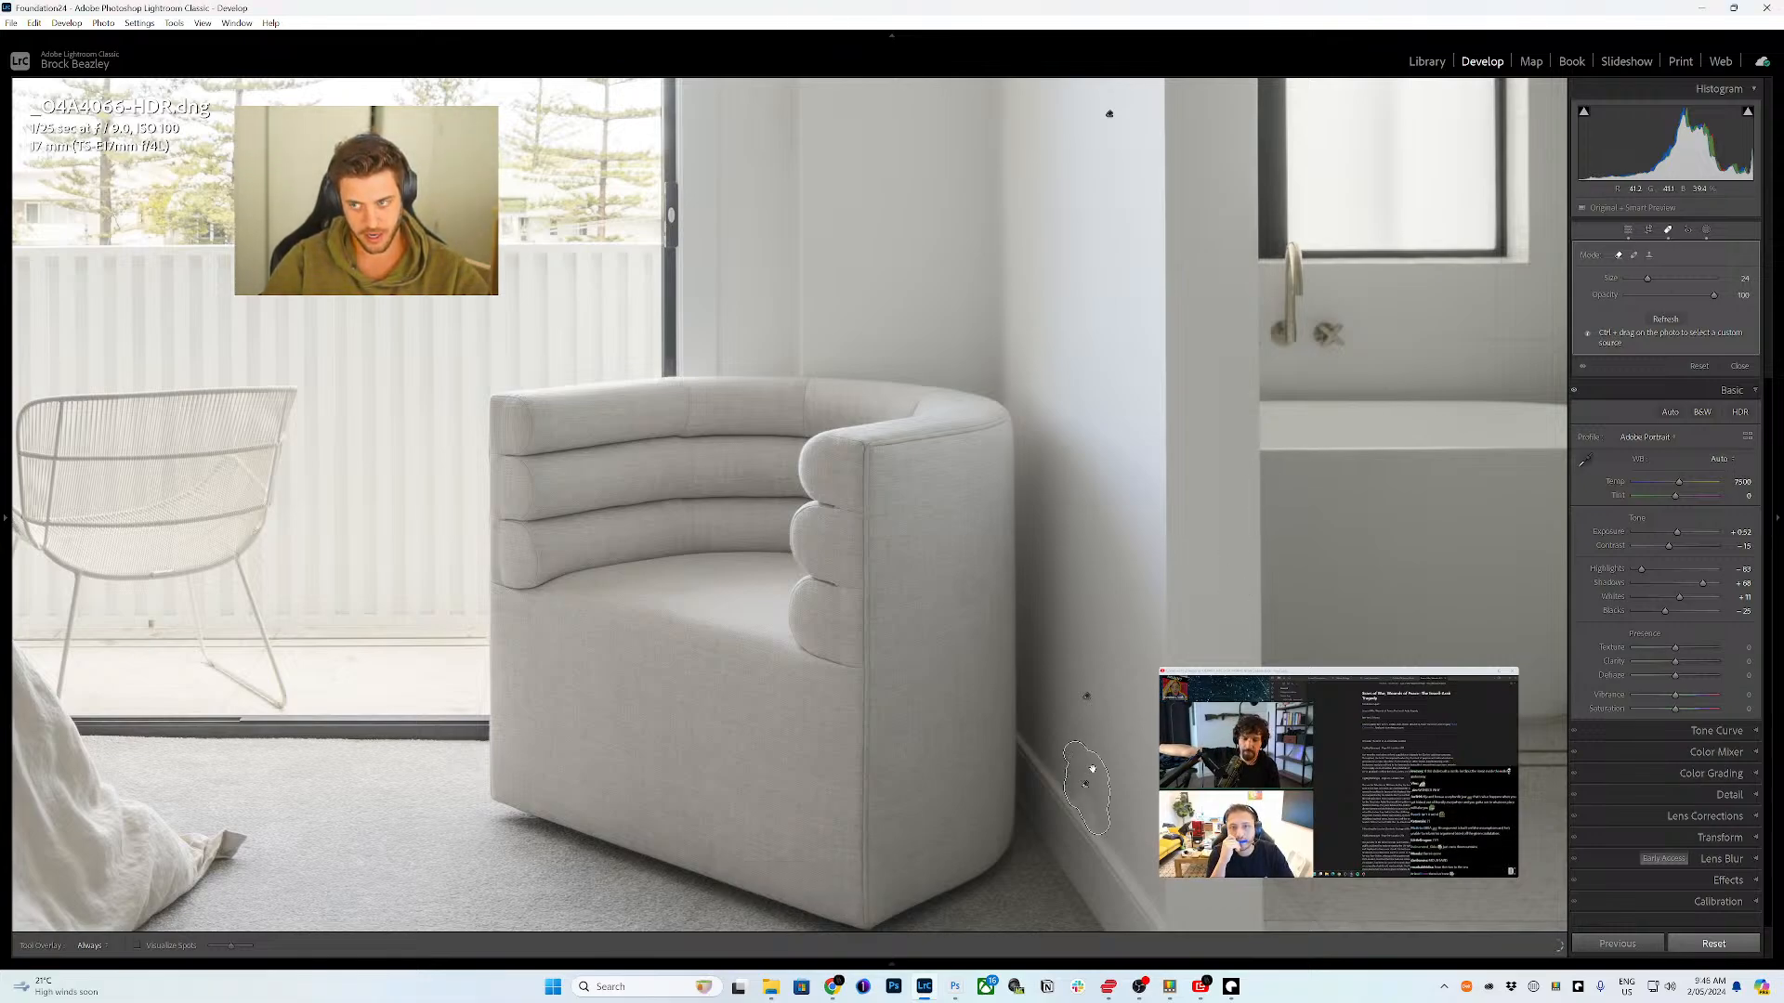
- Replace the lower outlet's spot with a Heal-mode spot sourced from cleaner wall
left_click_drag(1086, 783, 1083, 789)
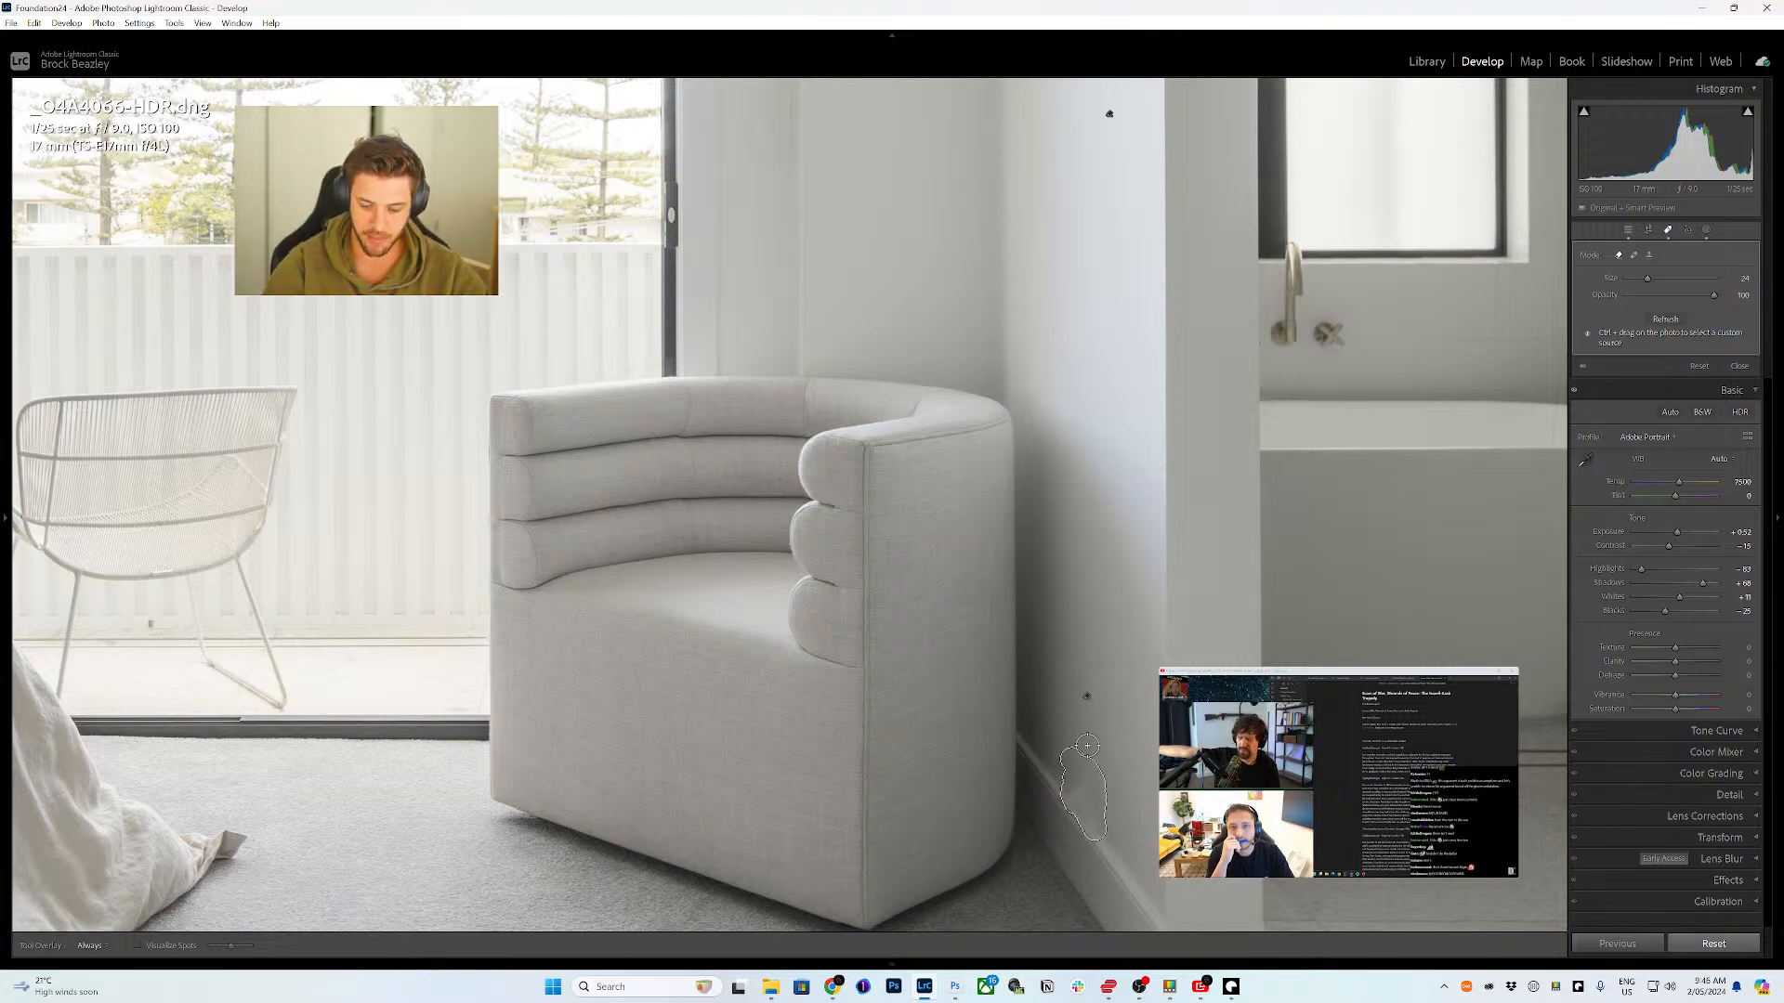
key("Delete")
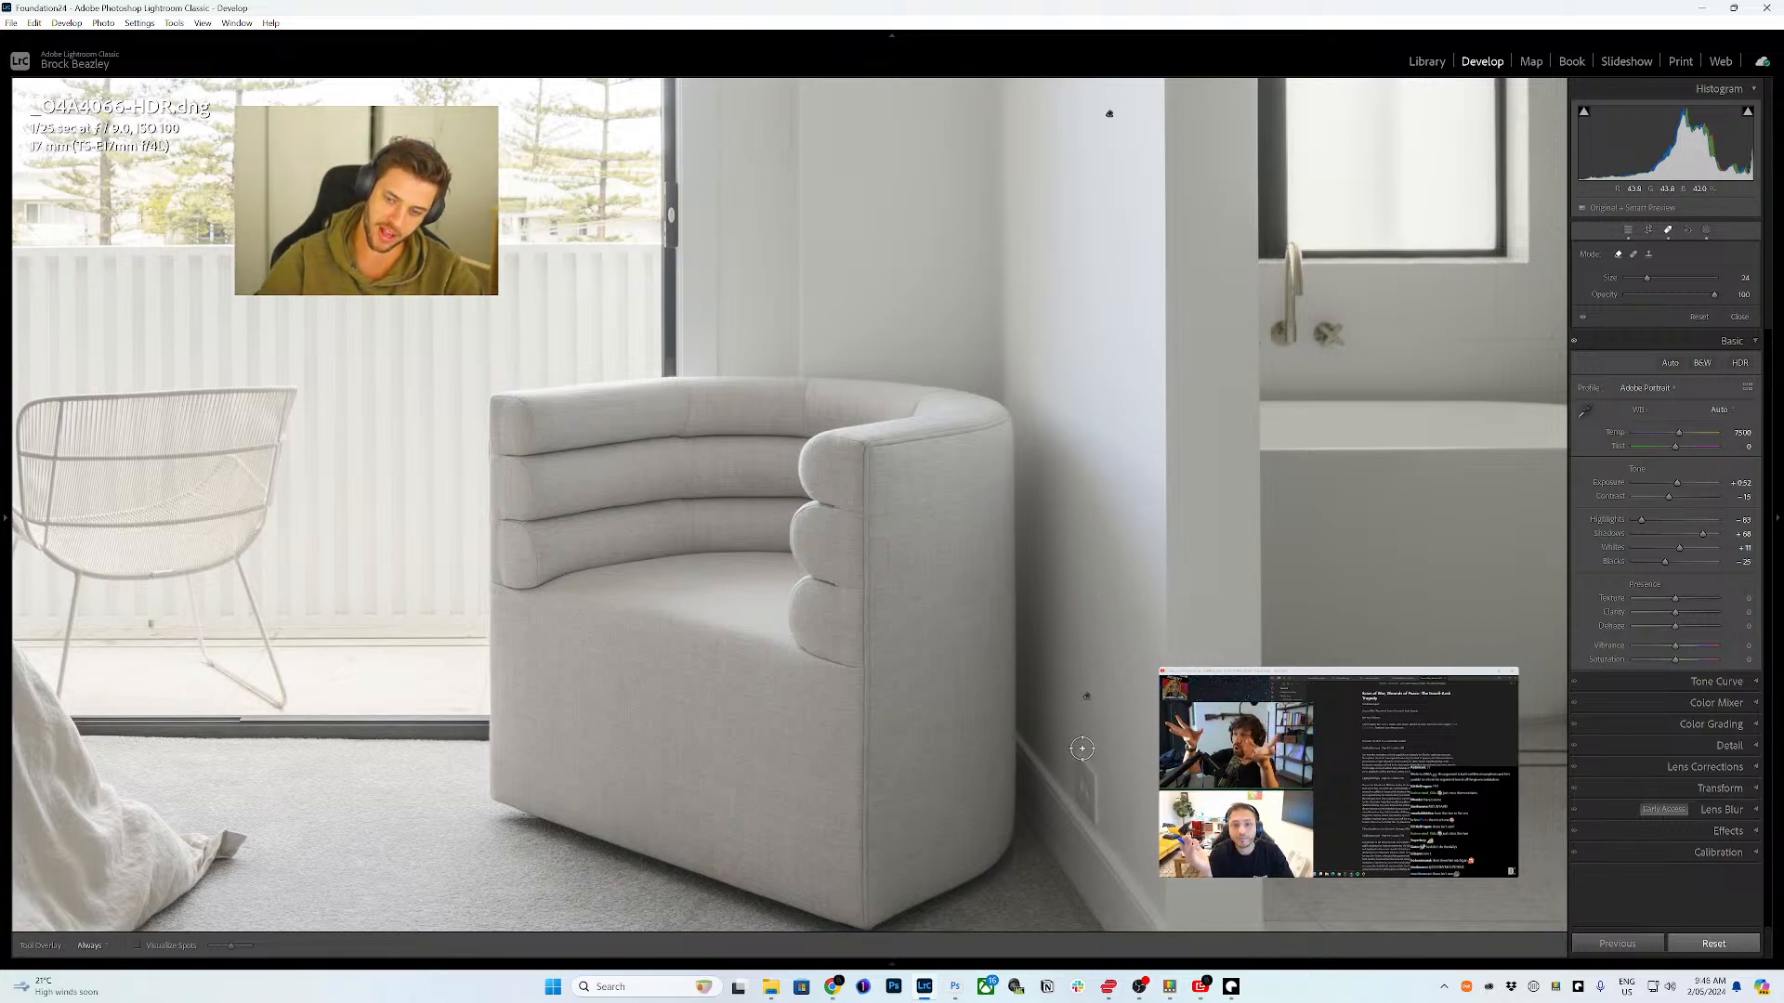
left_click(1633, 254)
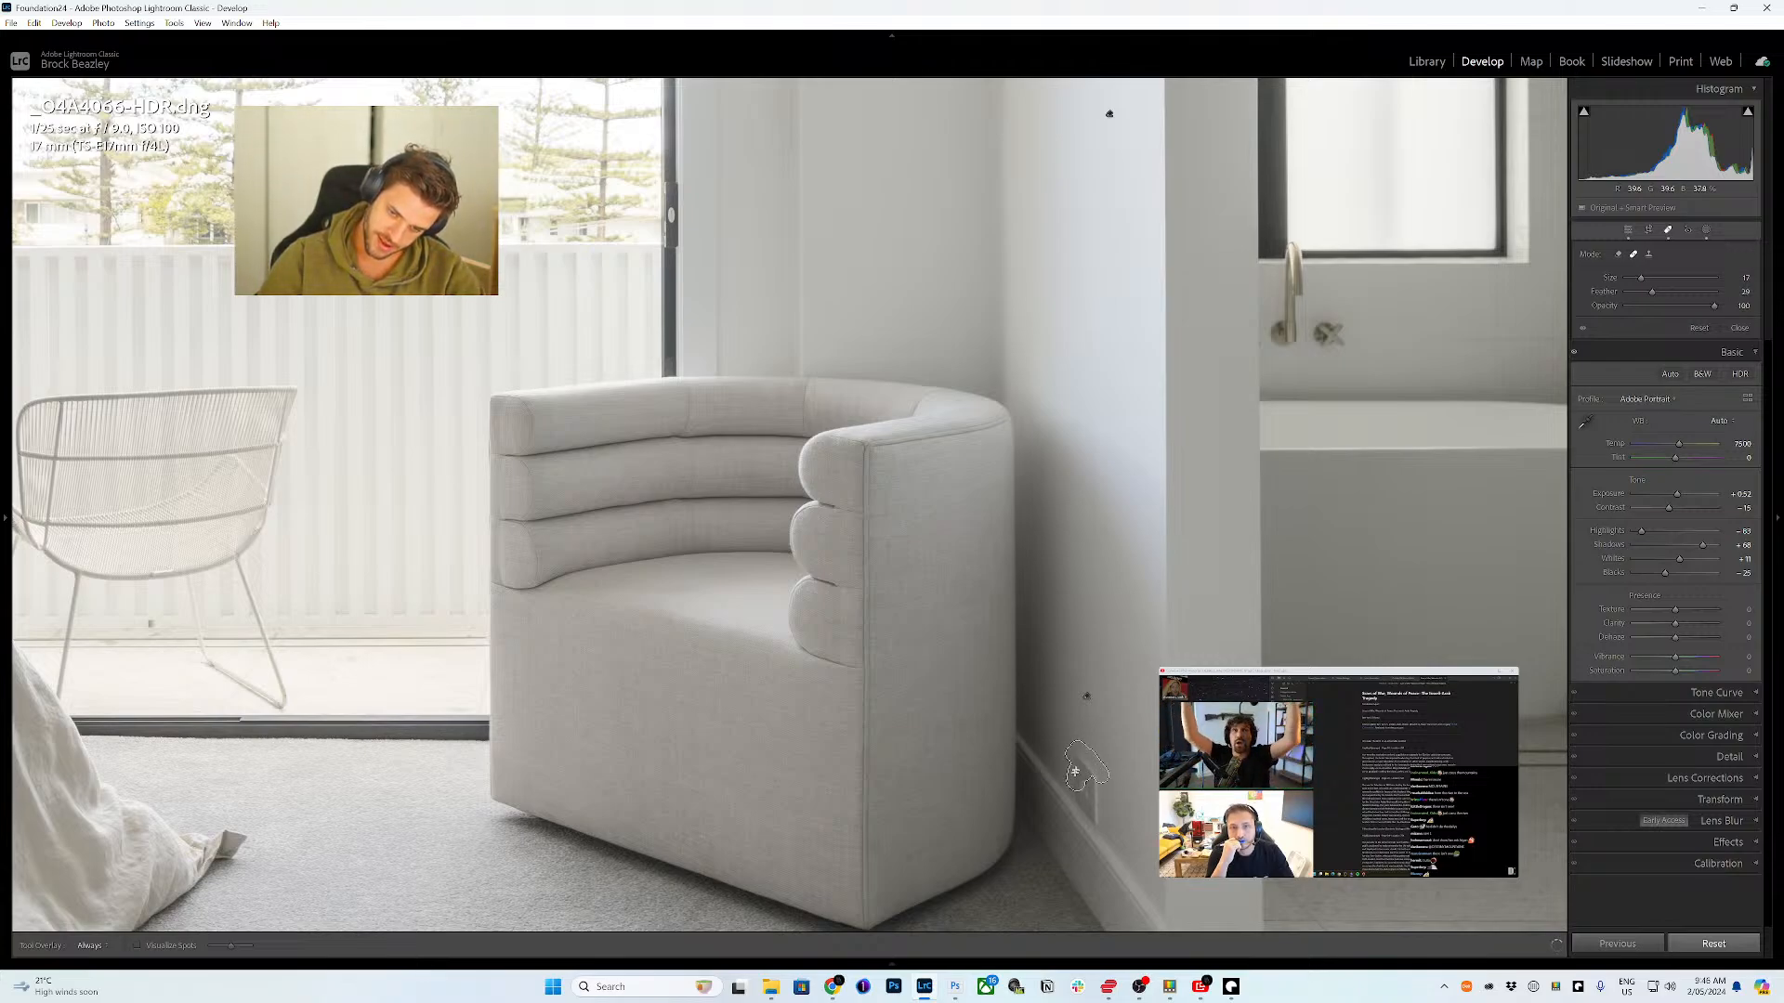
mouse_move(1079, 801)
left_mouse_down()
mouse_move(1085, 814)
mouse_move(1093, 780)
left_mouse_up()
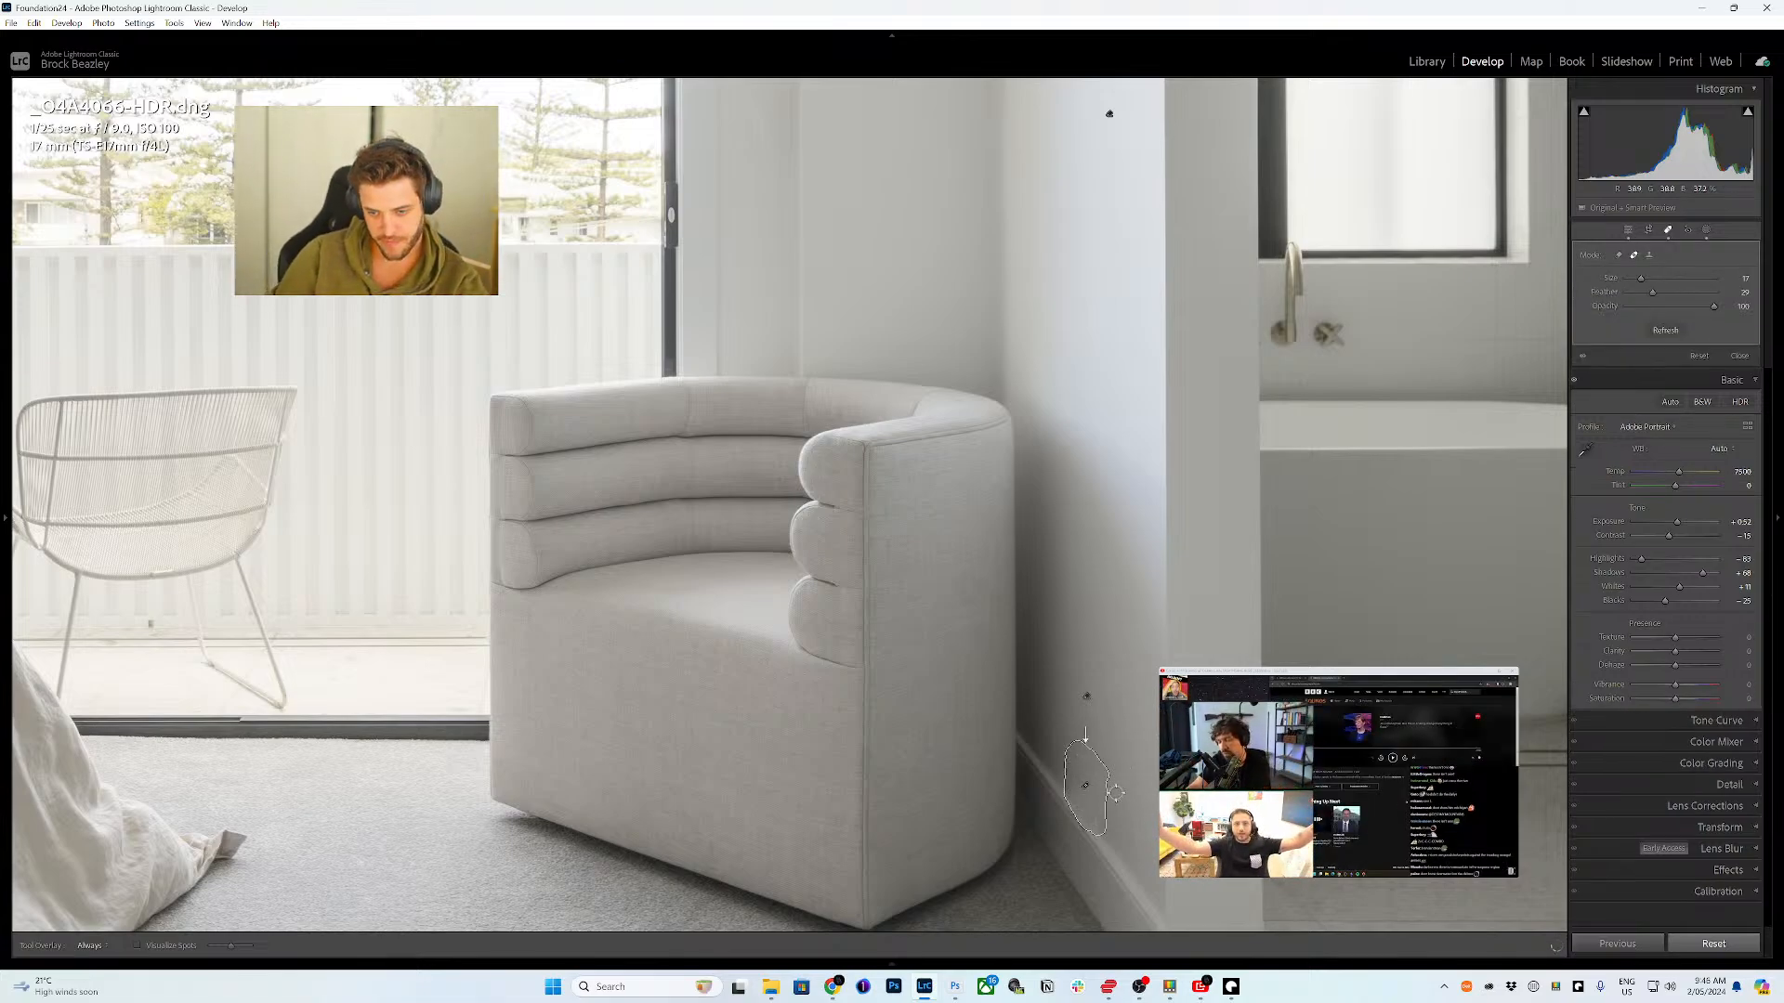
mouse_move(1087, 785)
left_mouse_down()
mouse_move(1107, 749)
mouse_move(1131, 871)
mouse_move(1127, 856)
left_mouse_up()
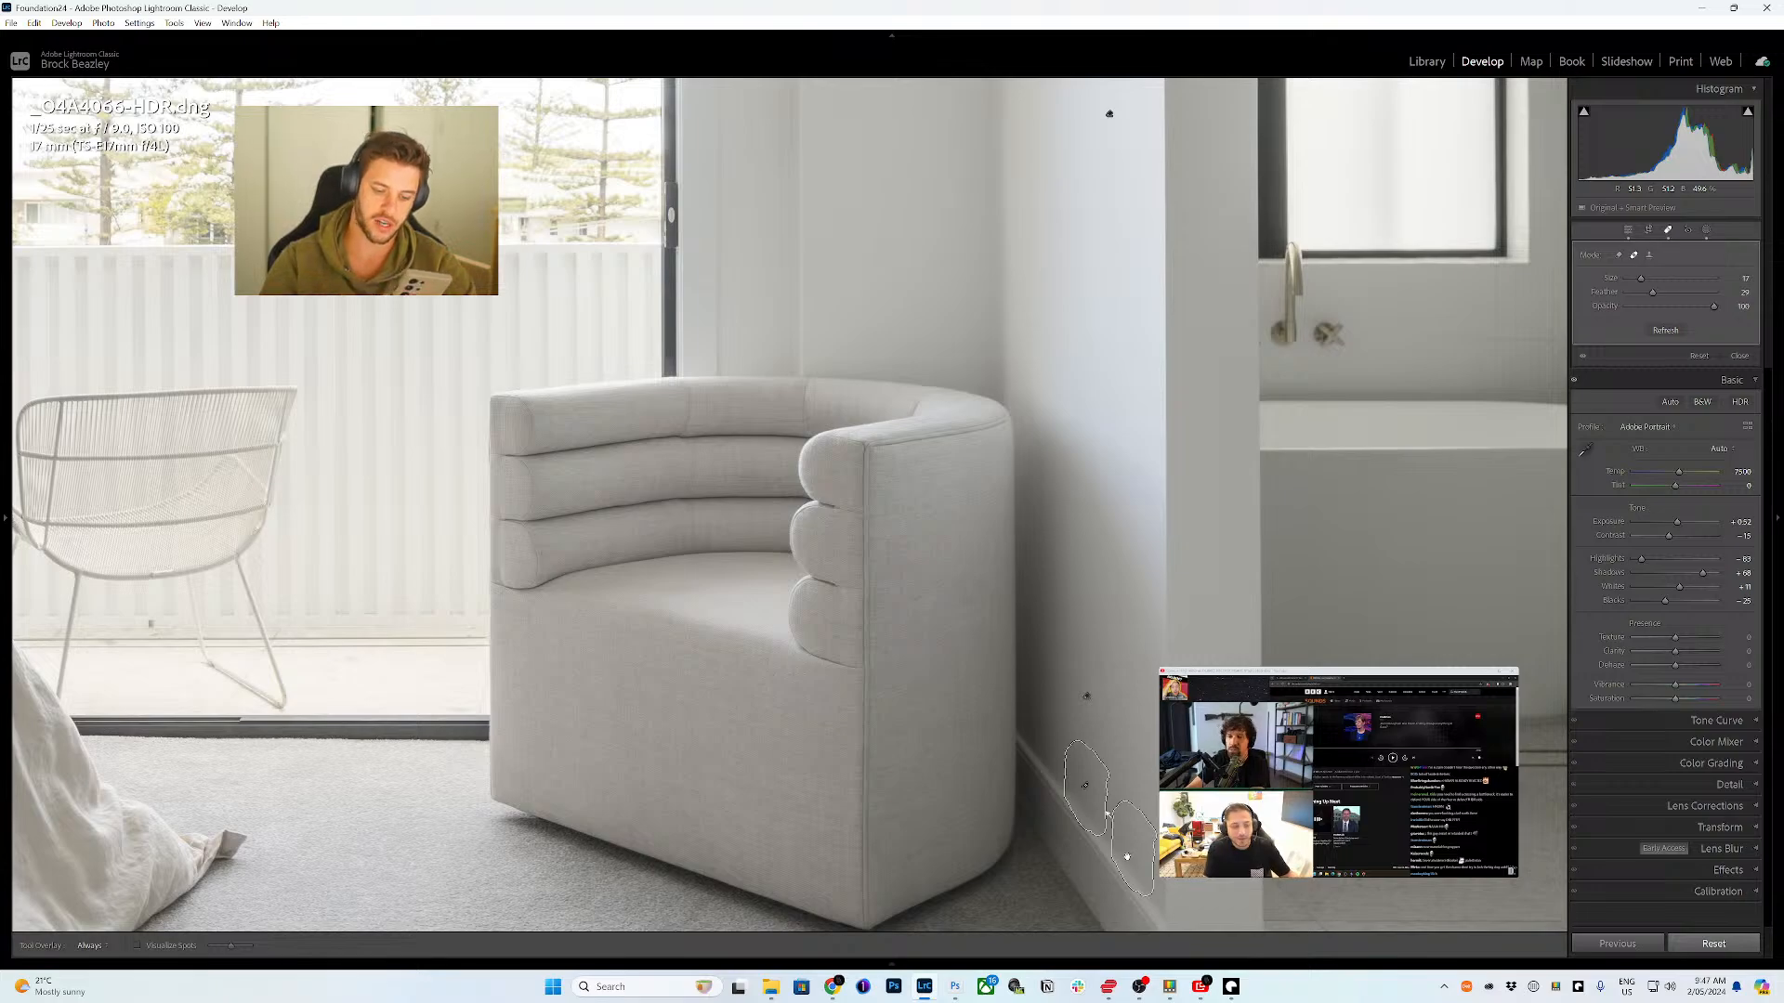
- Fit the bedroom photo in view, then switch to the bathroom photo _O4A4087.CR3
key("d")
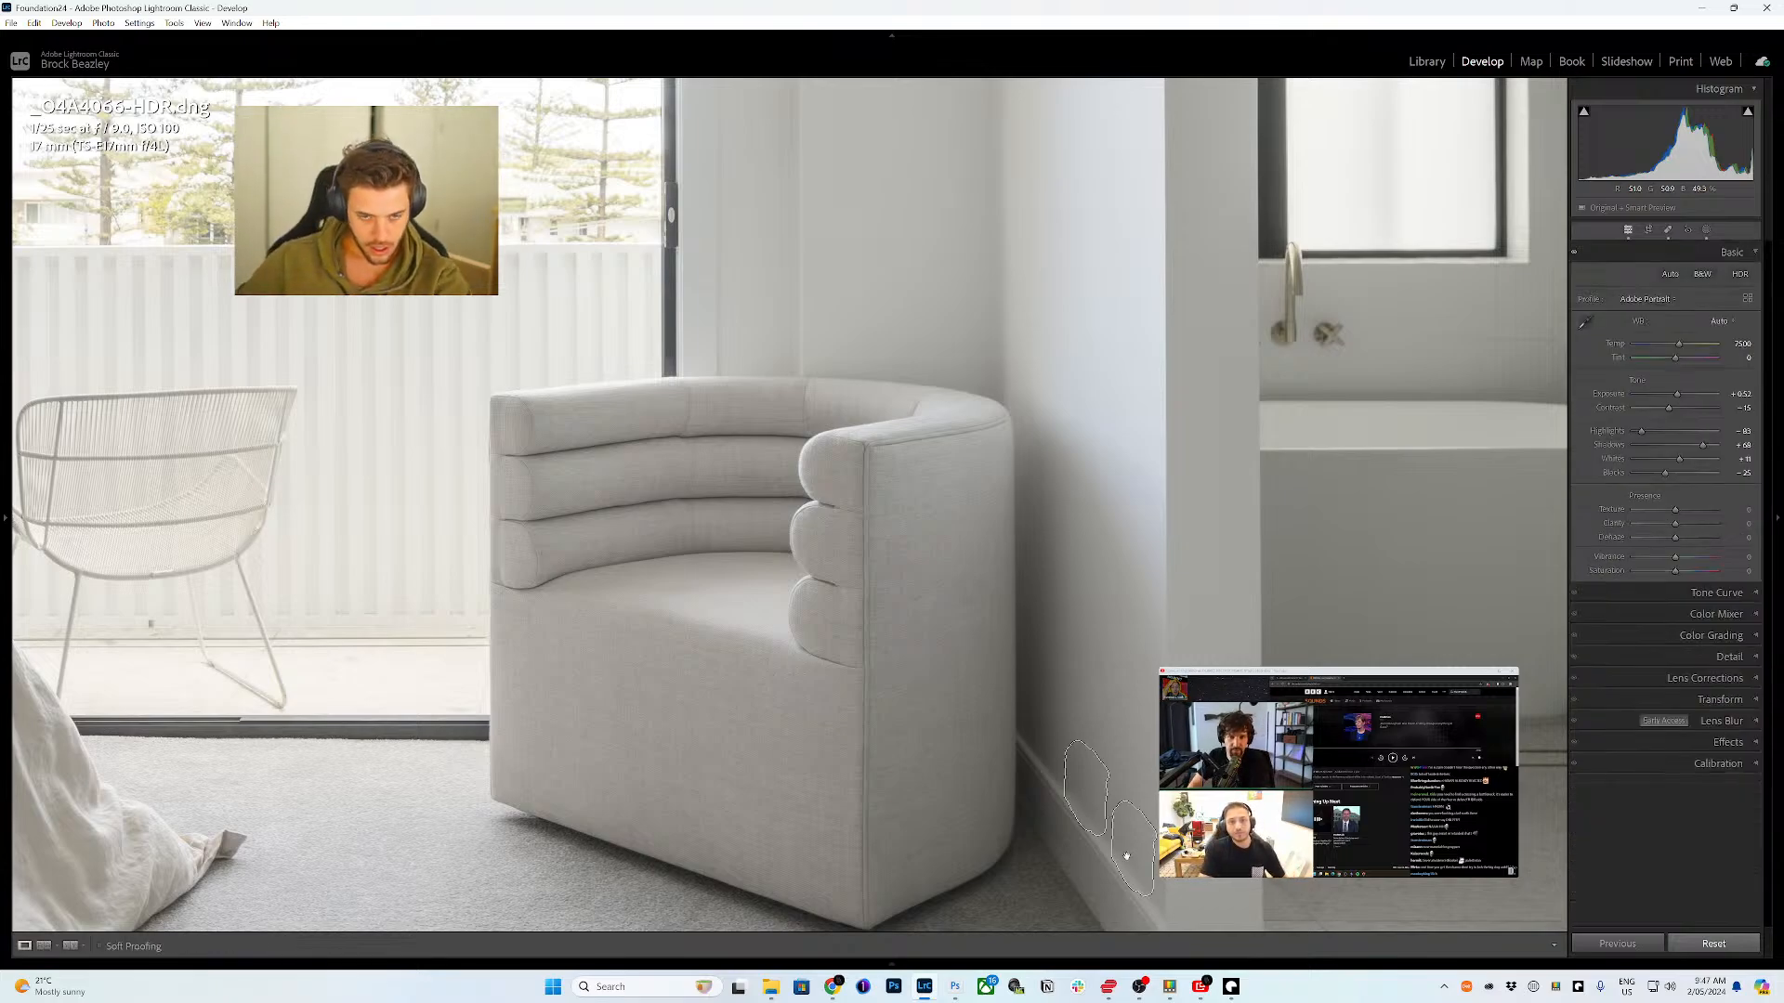
left_click(1066, 675)
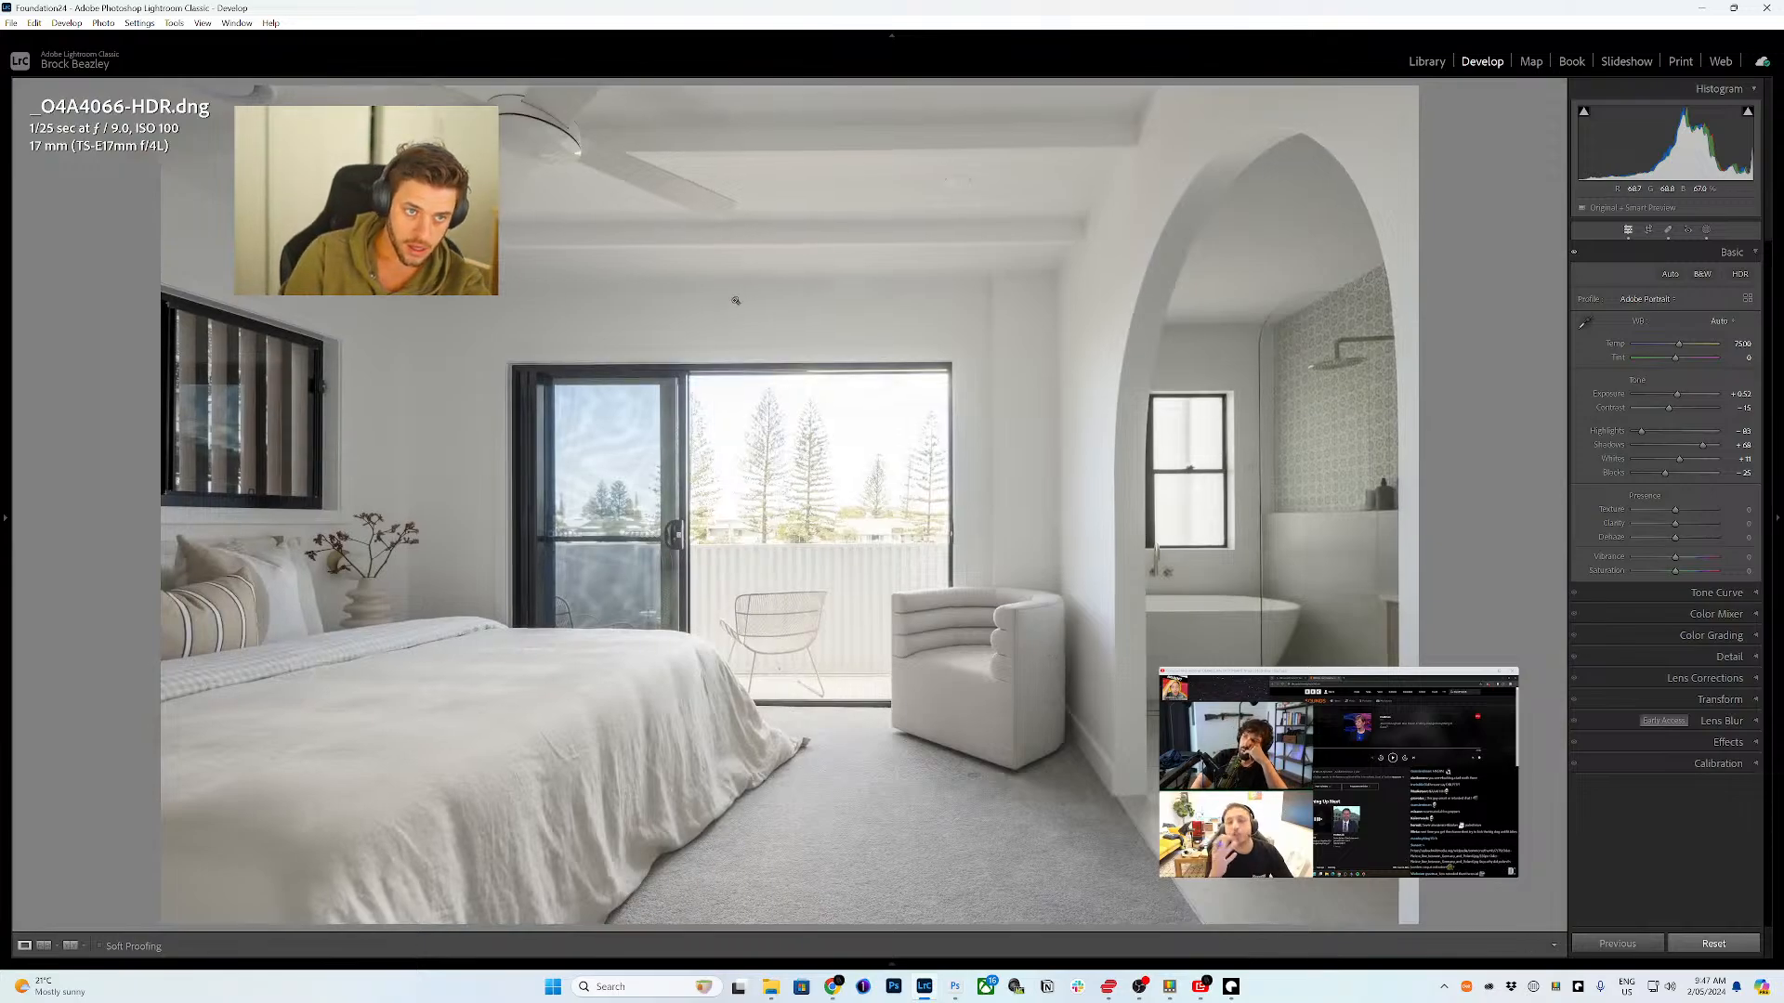
key("q")
key("d")
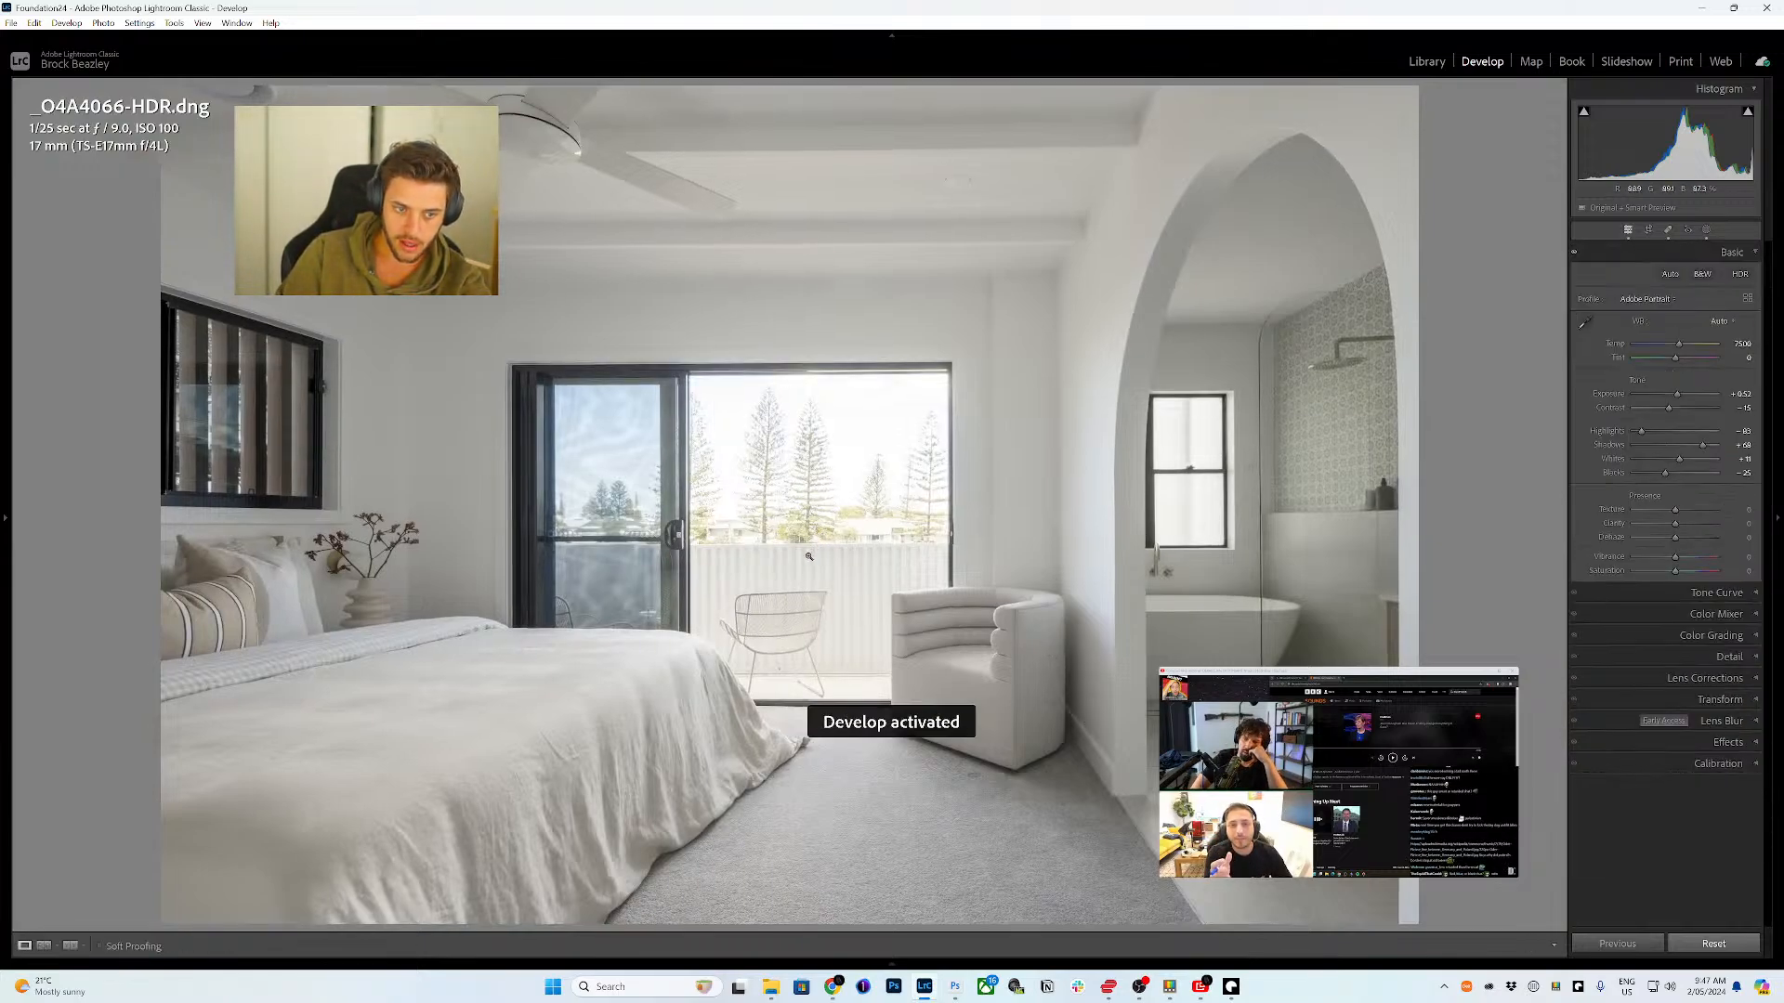
mouse_move(807, 966)
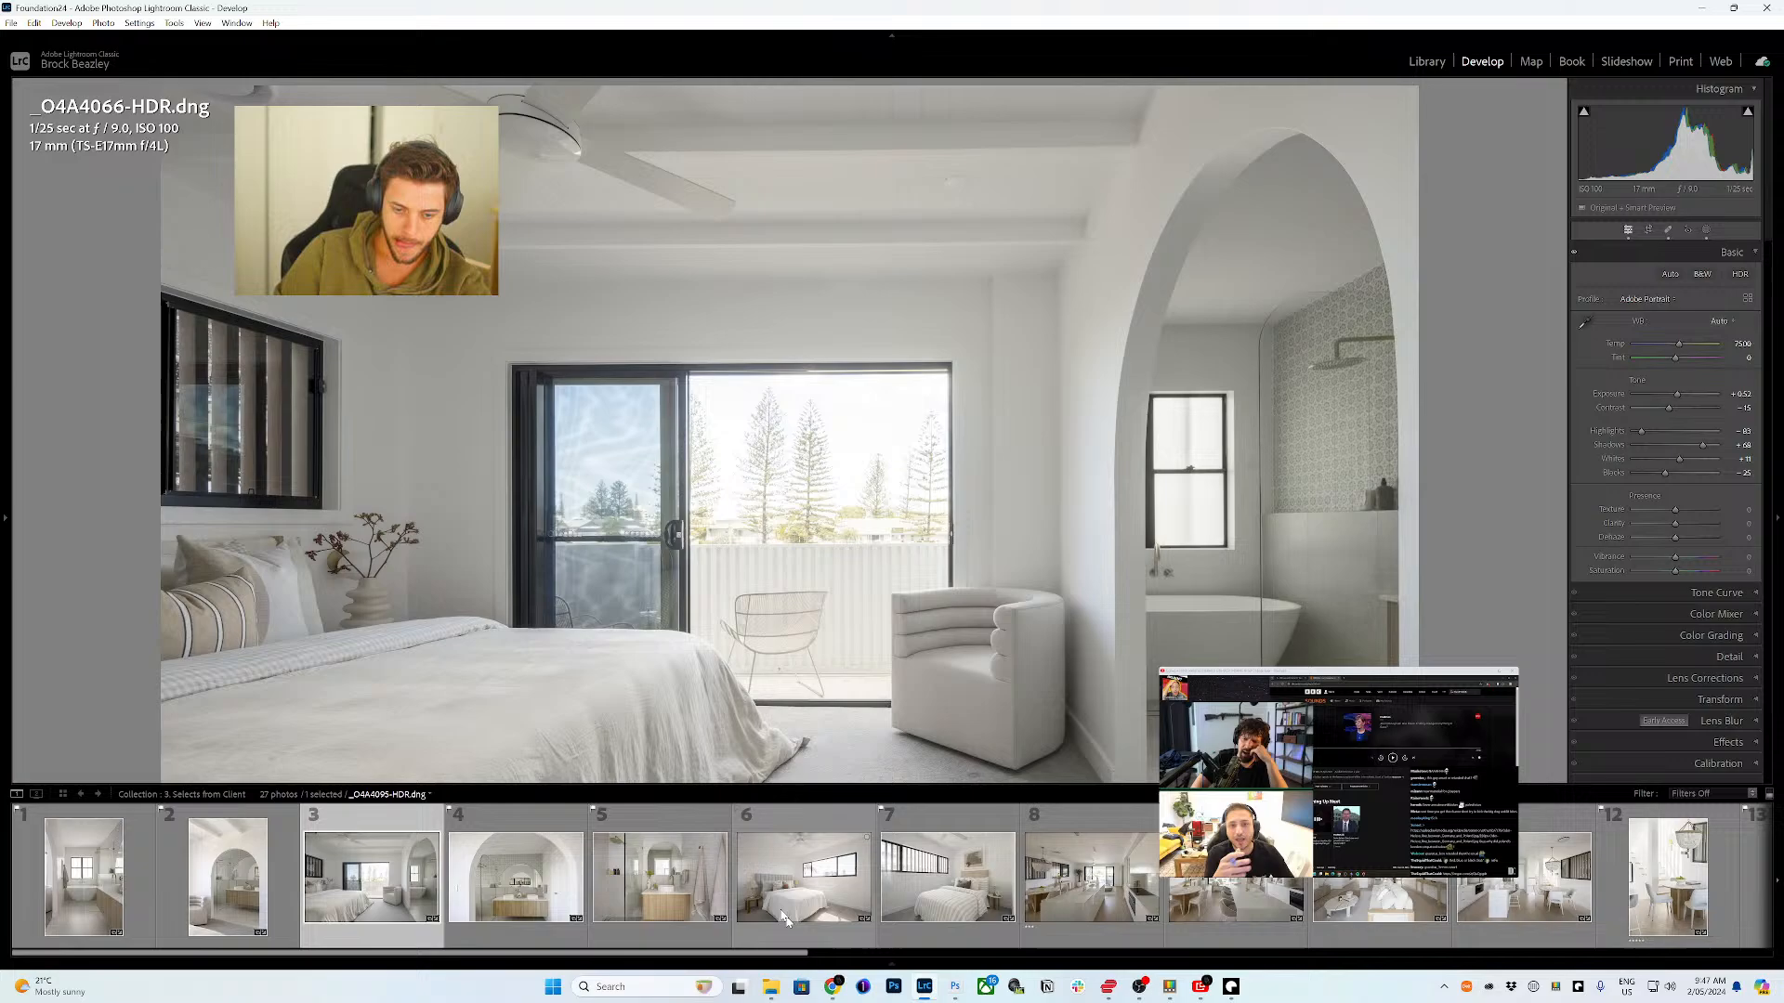
left_click(527, 869)
- Brush out the light switch on the left wall using spot removal in Remove mode
key("q")
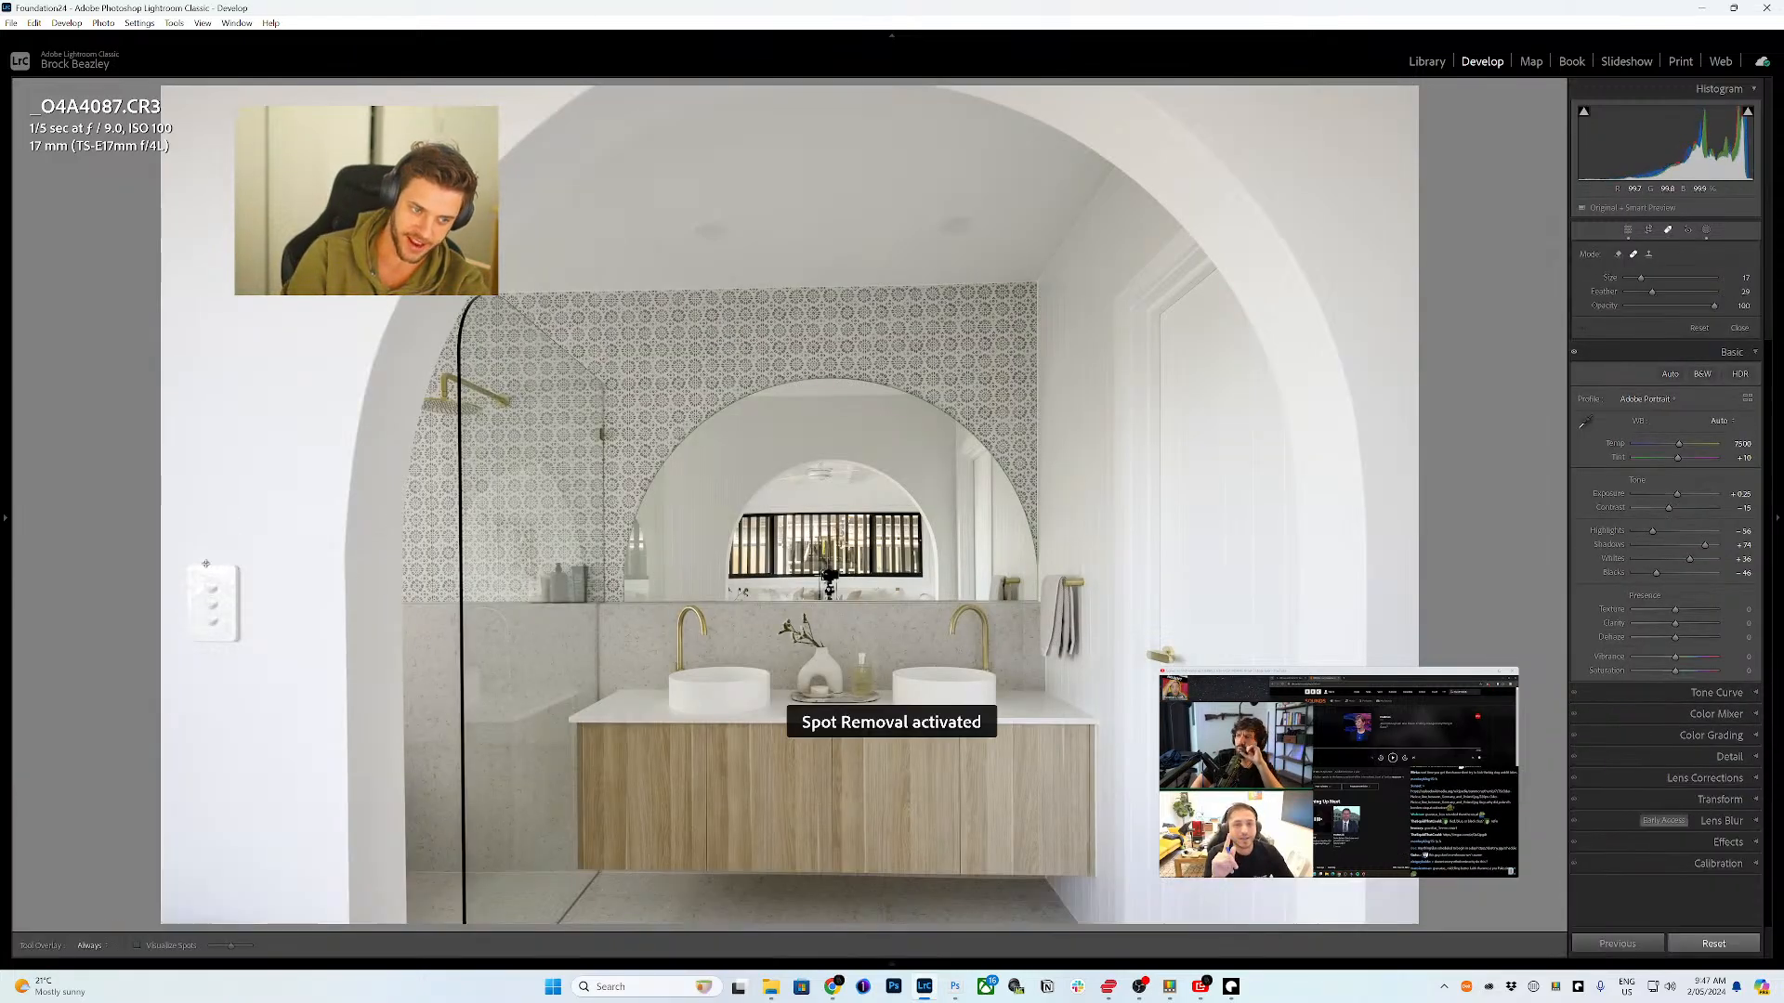
scroll(362, 557, "up", 2)
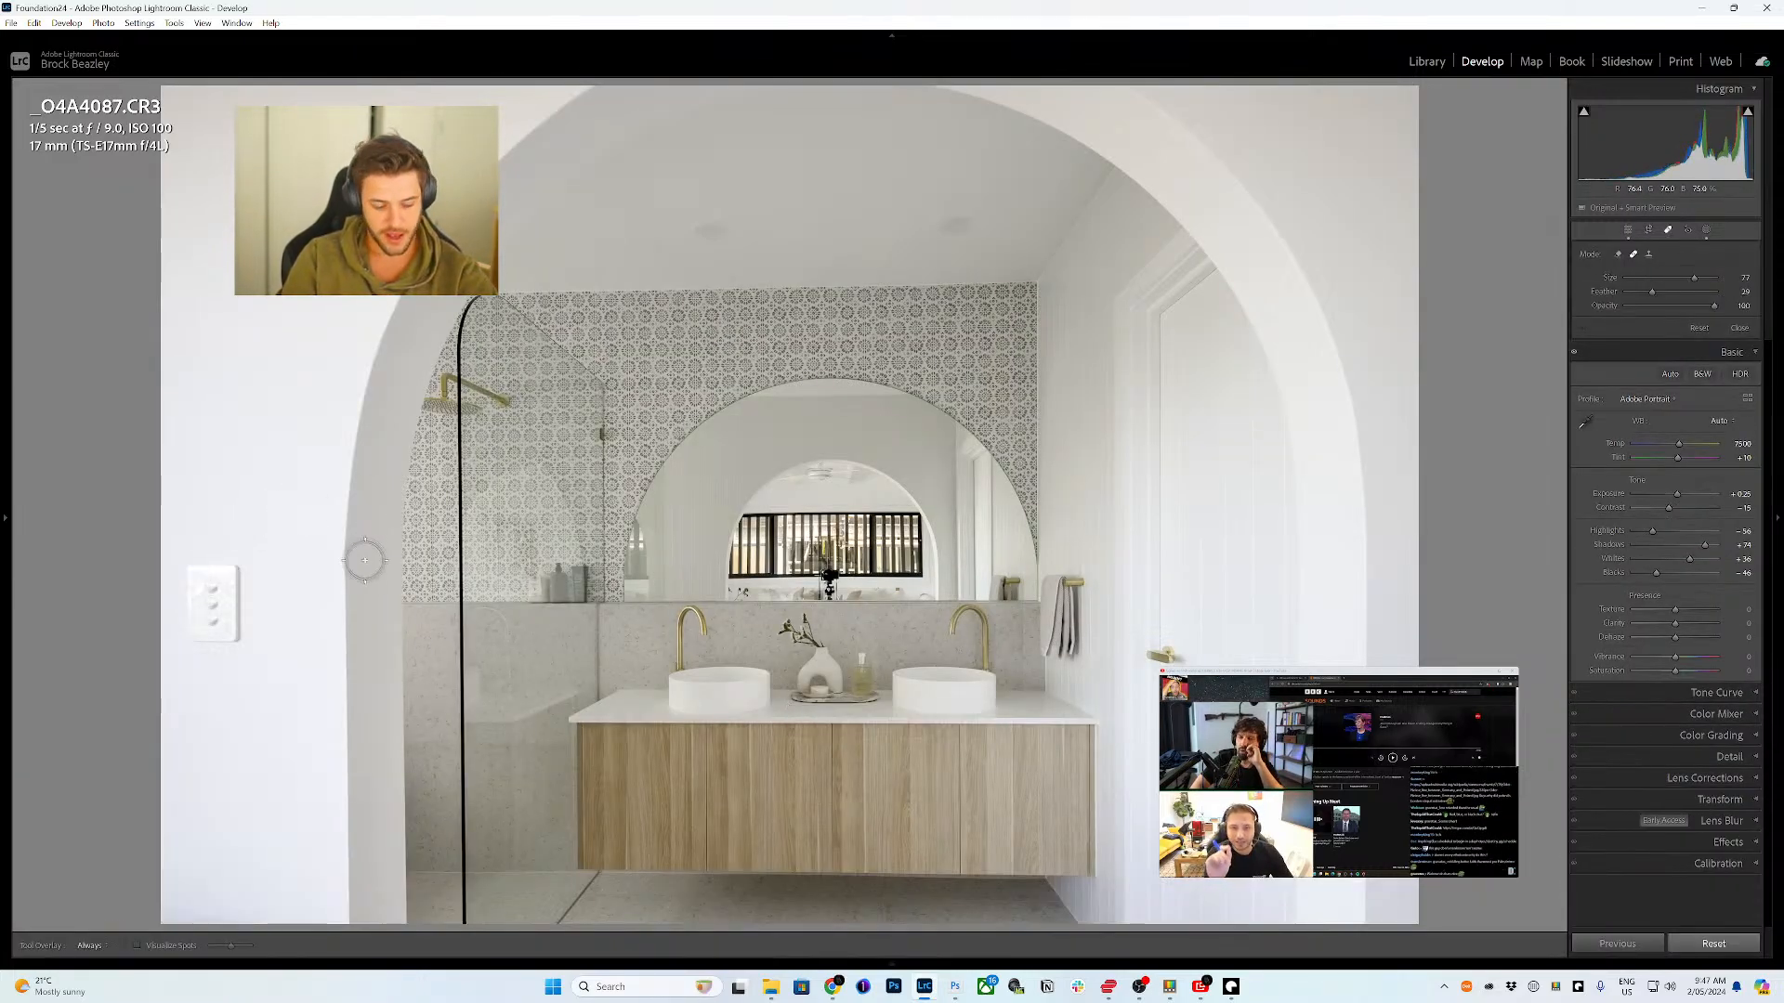
left_click(1617, 253)
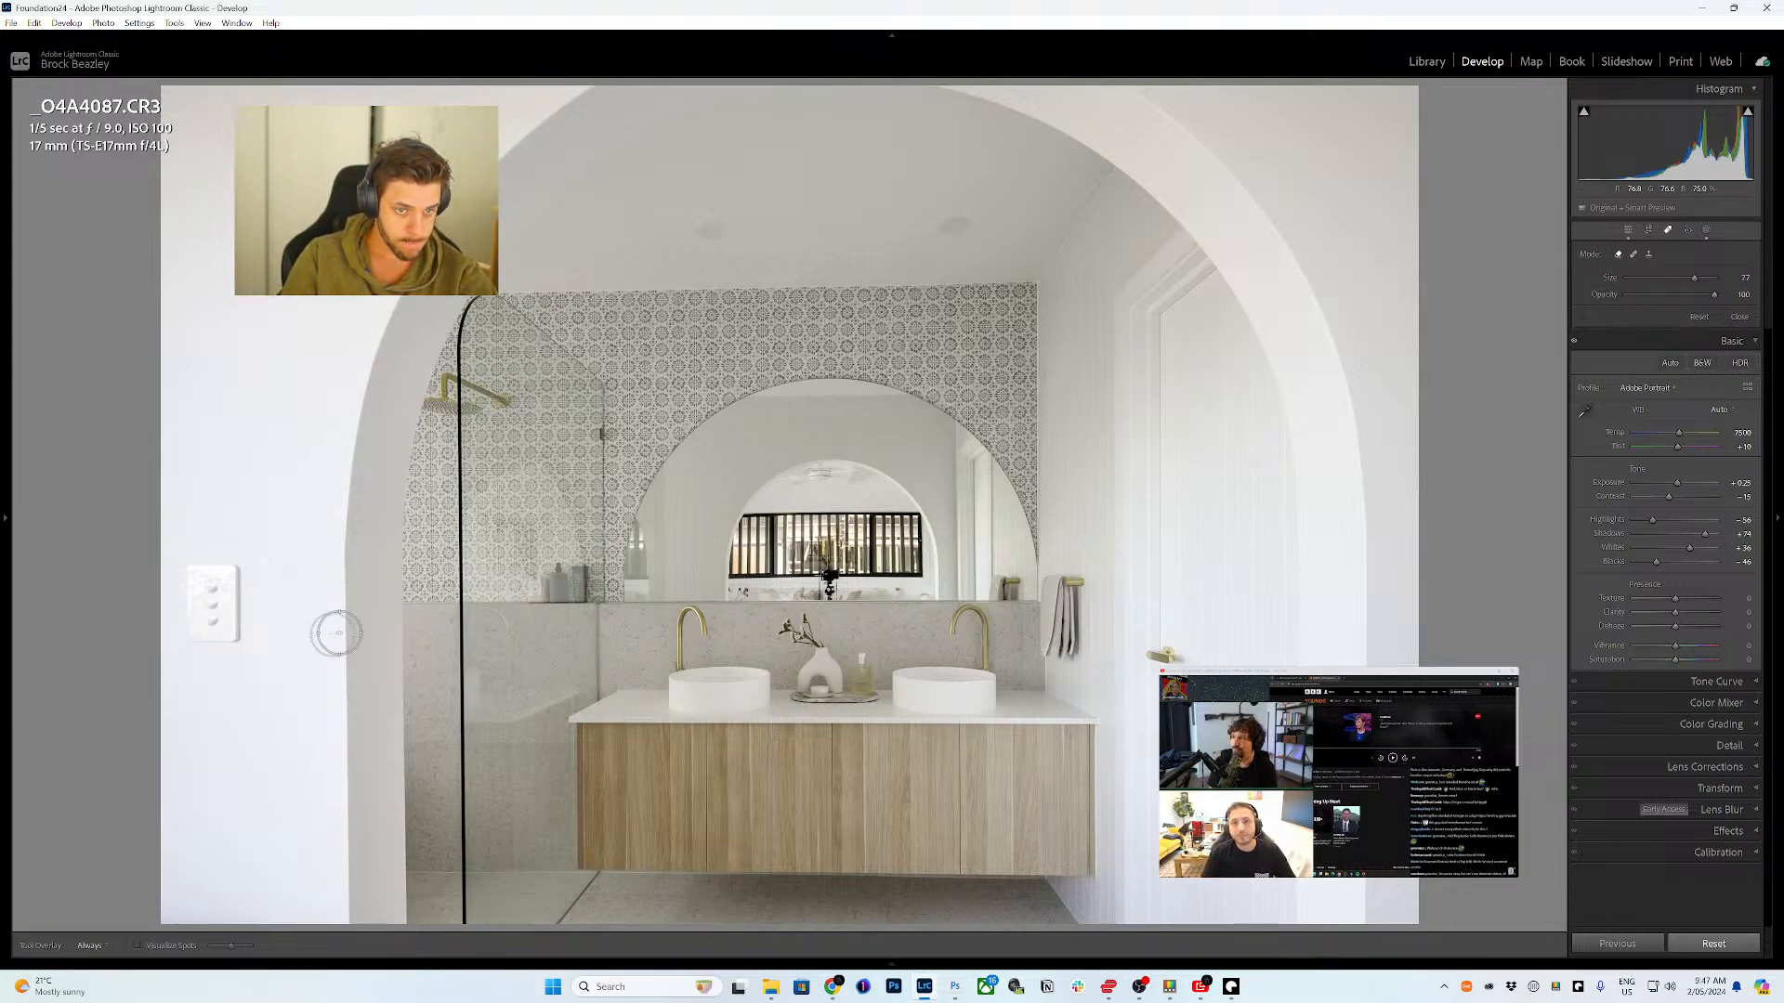
left_click_drag(197, 571, 195, 643)
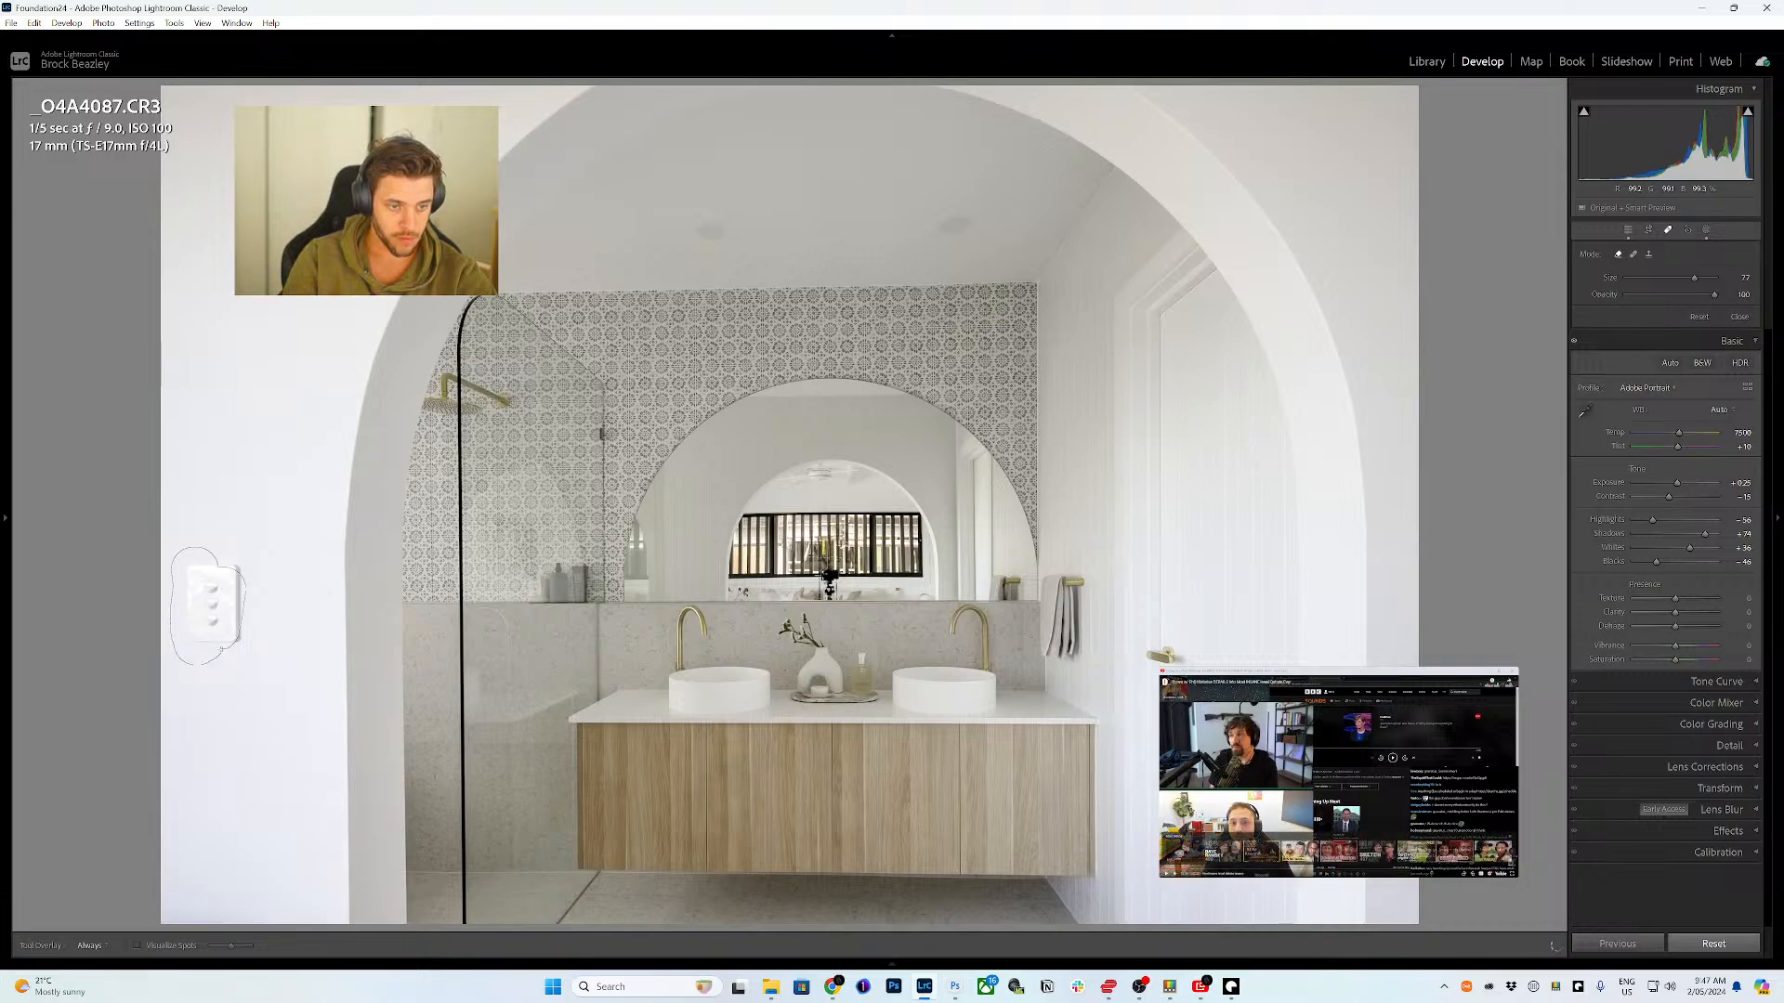
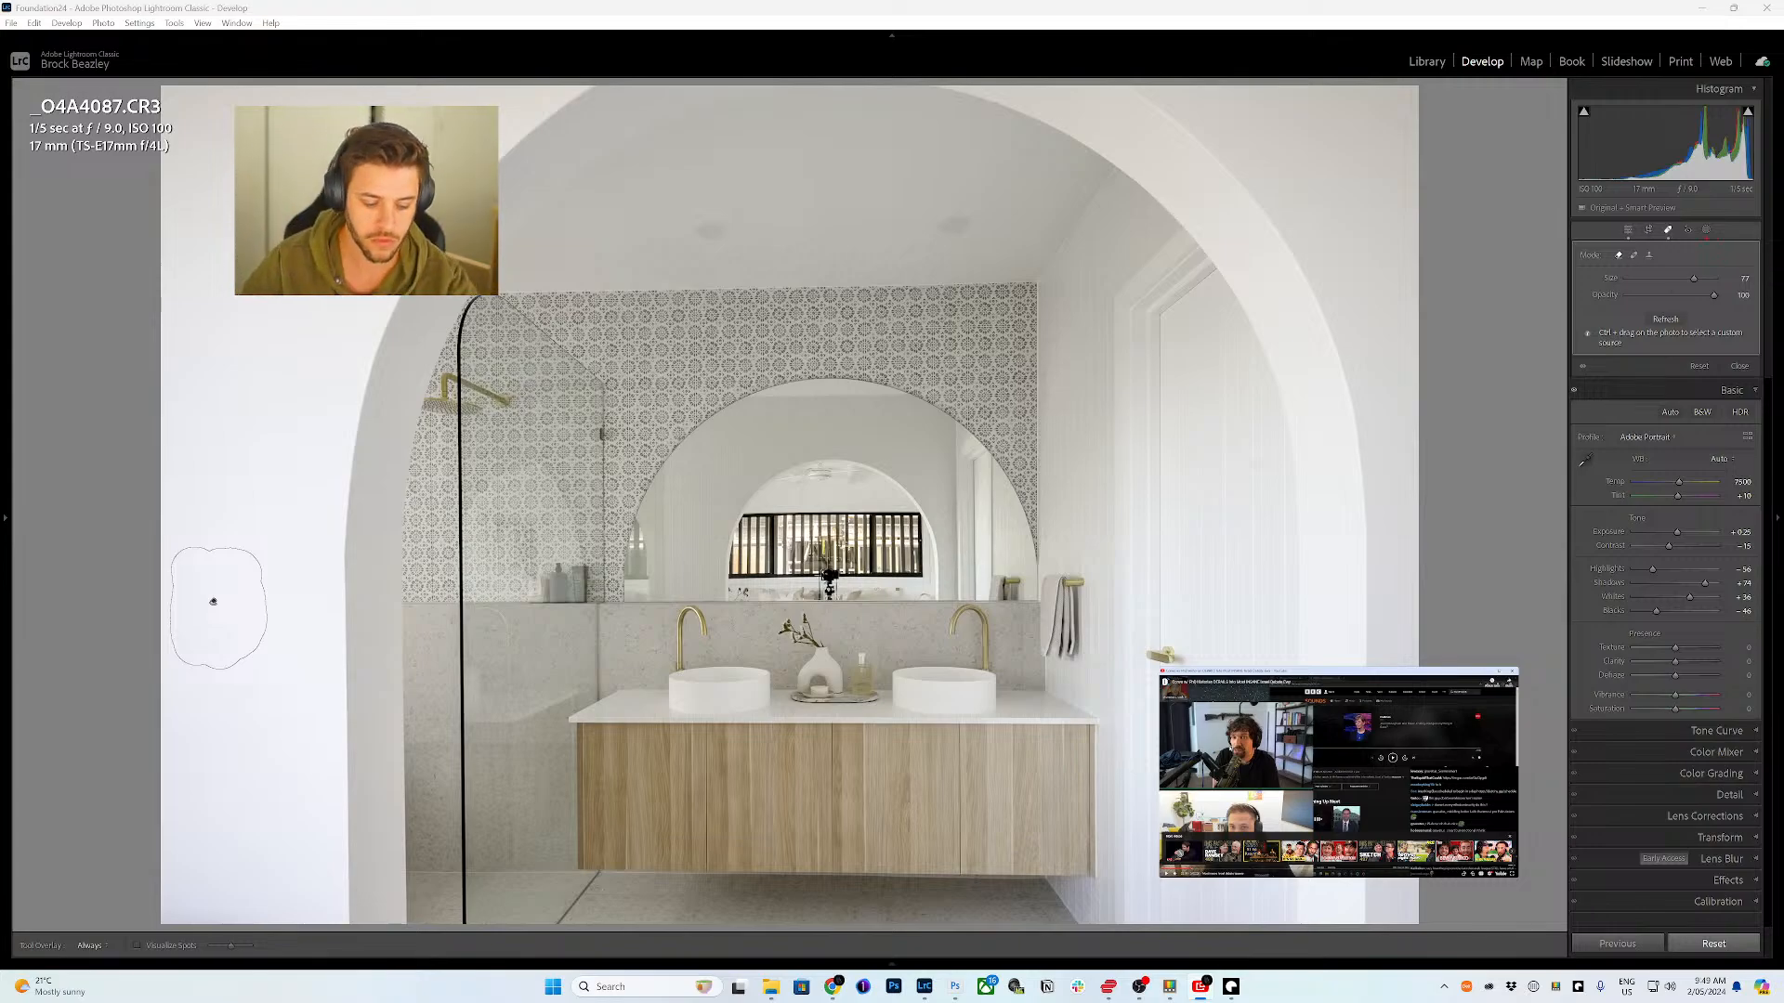
- Remove the ceiling downlight and a second ceiling mark from the bathroom photo
left_click(710, 230)
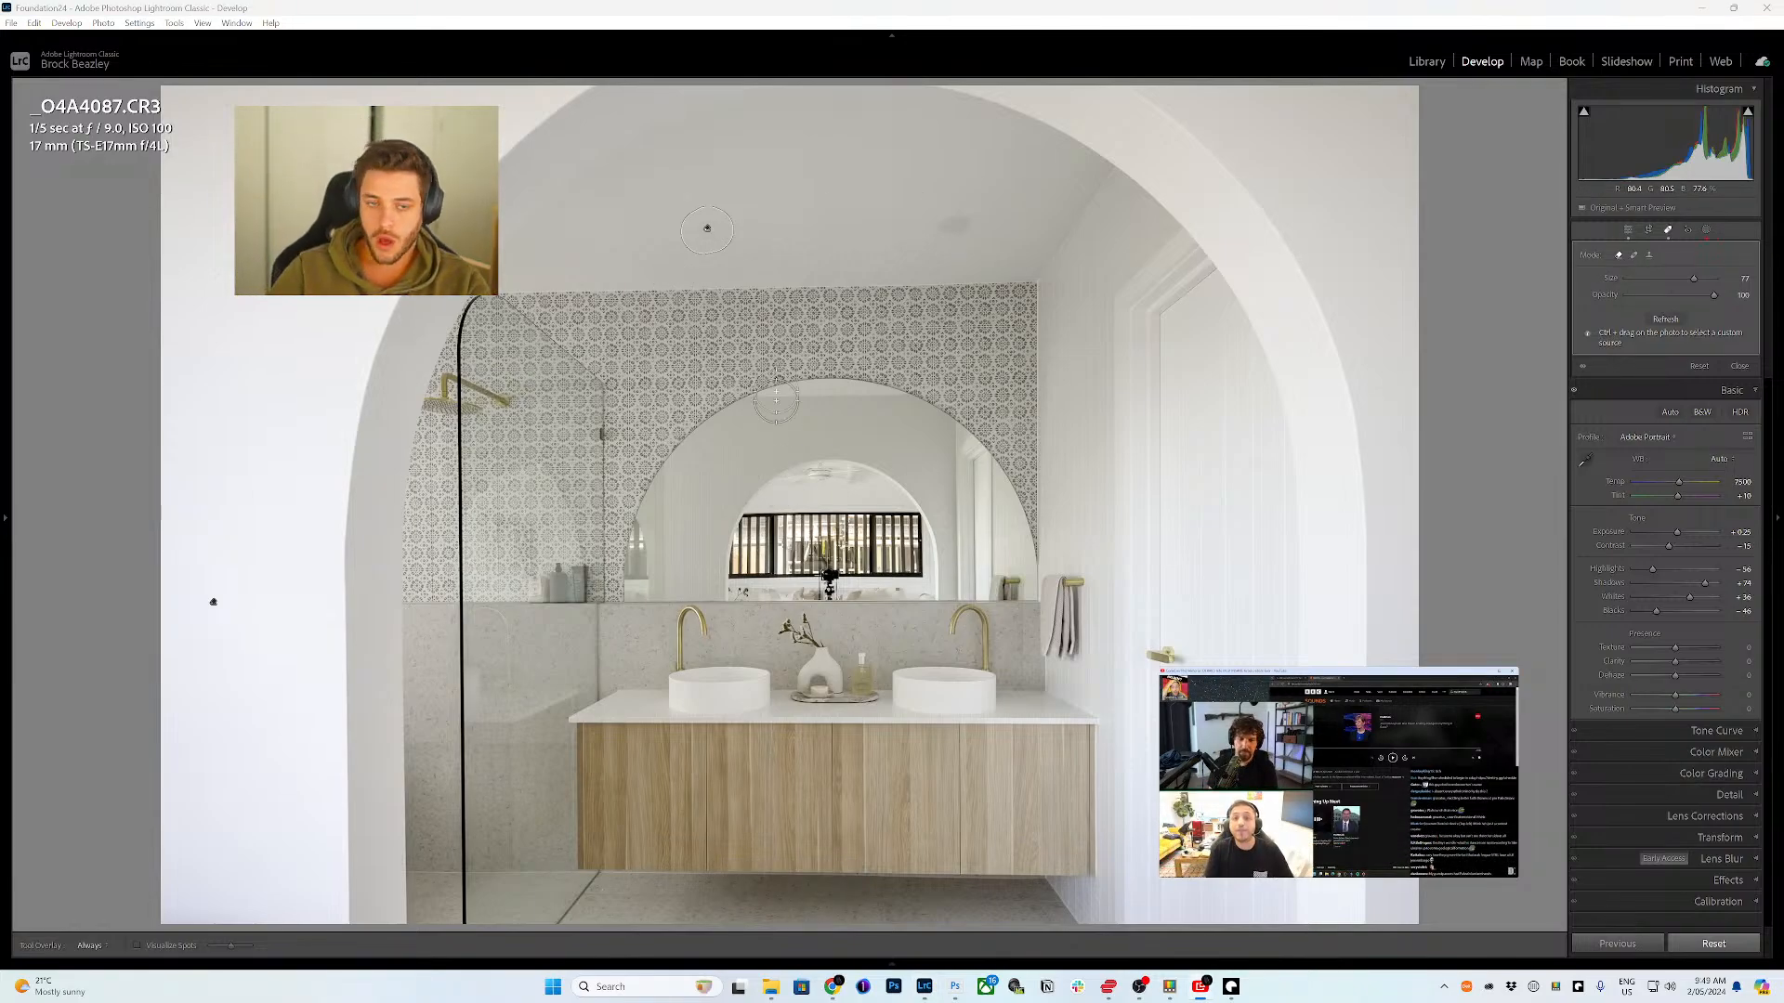
left_click(955, 230)
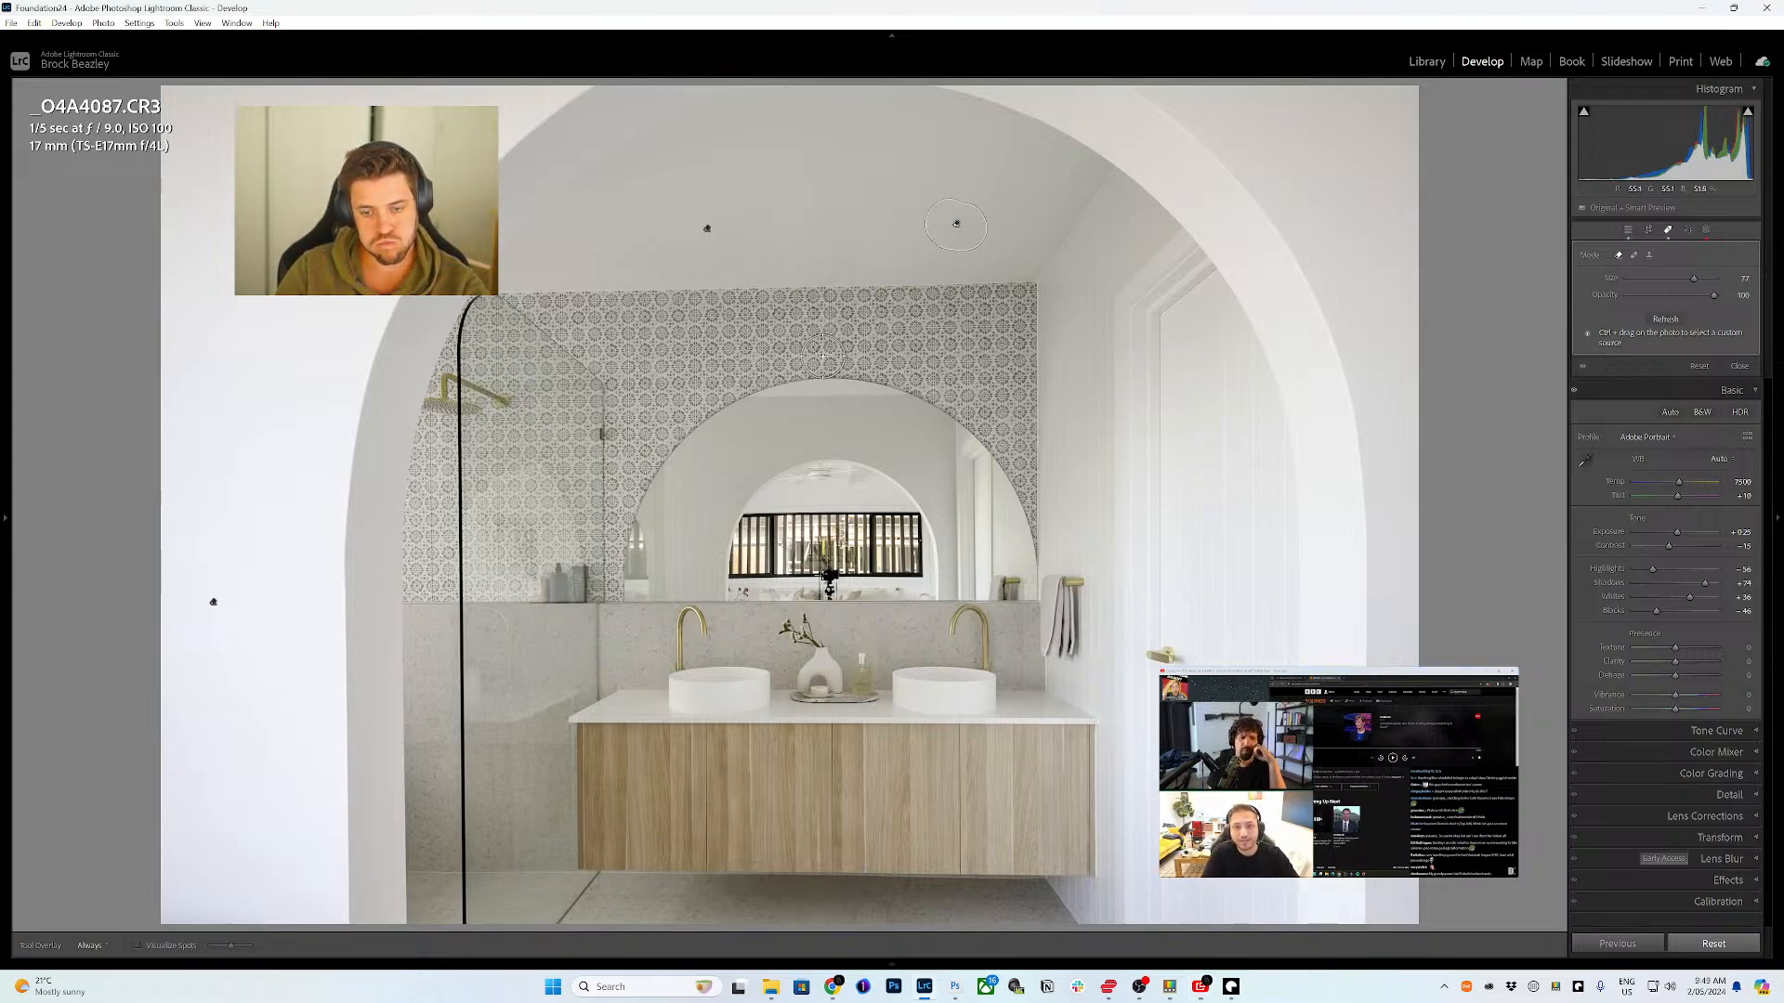
- Raise the bathtub photo's exposure to +0.66, lower the arched-doorway photo's to +0.49, then select all photos
key("d")
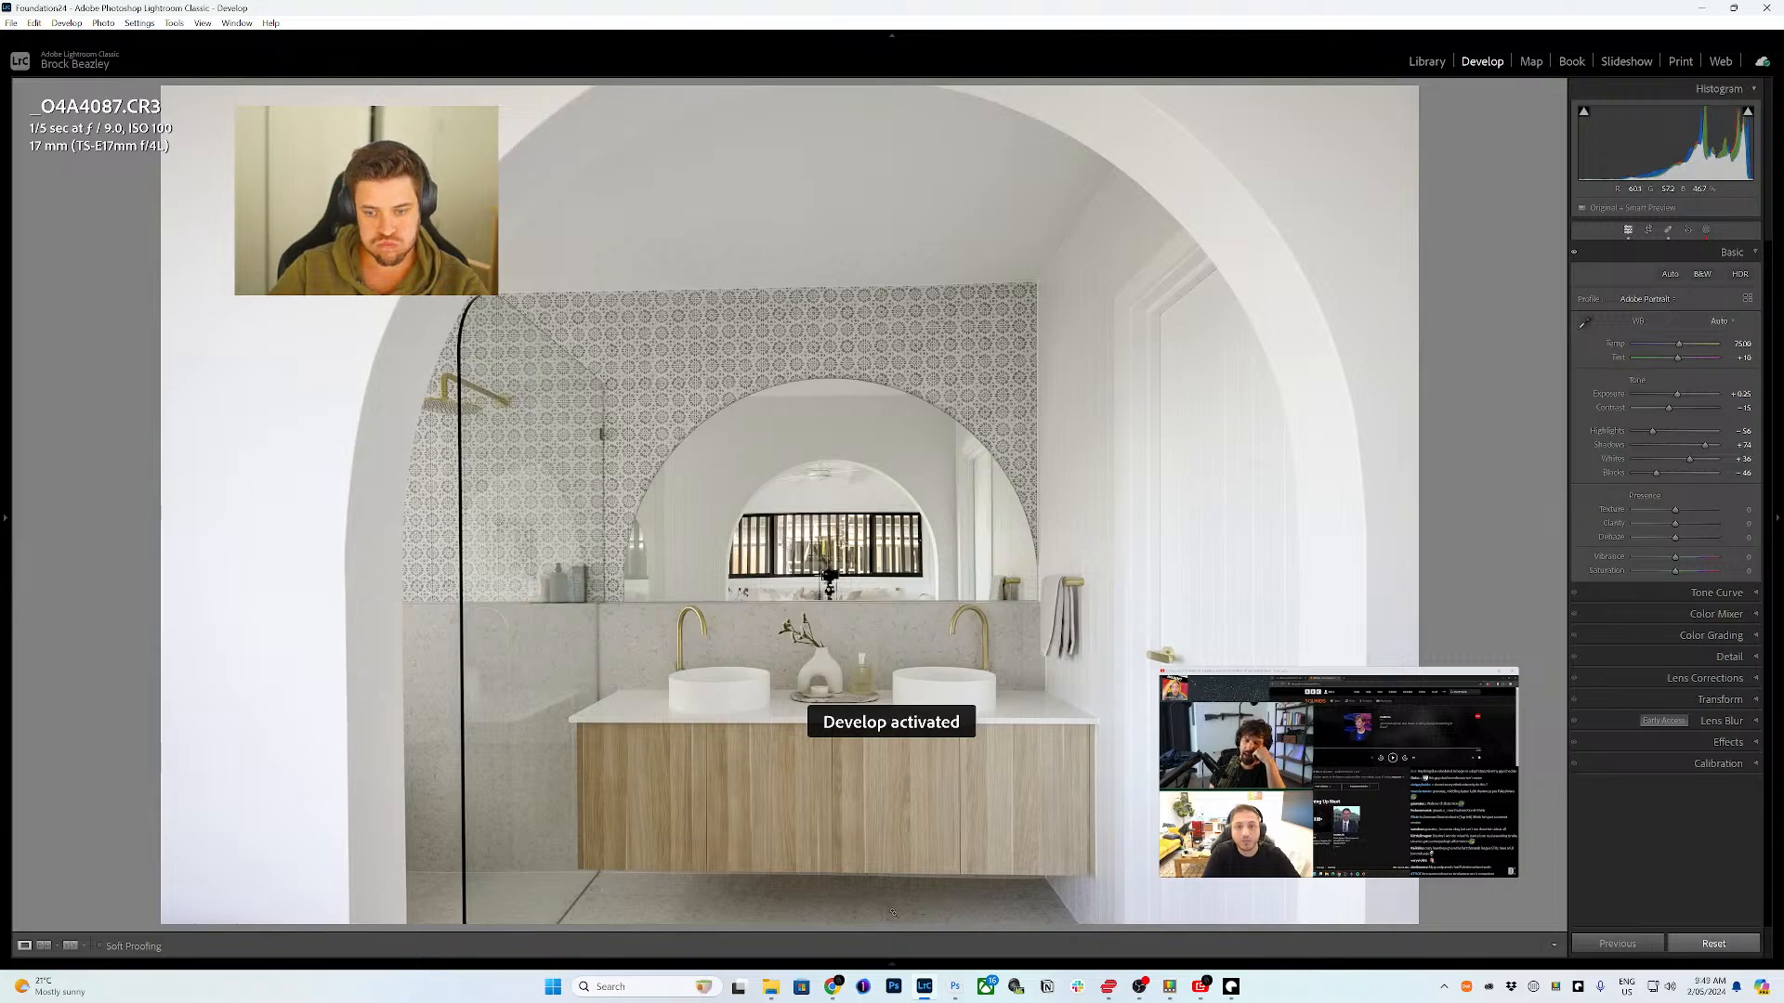
mouse_move(892, 964)
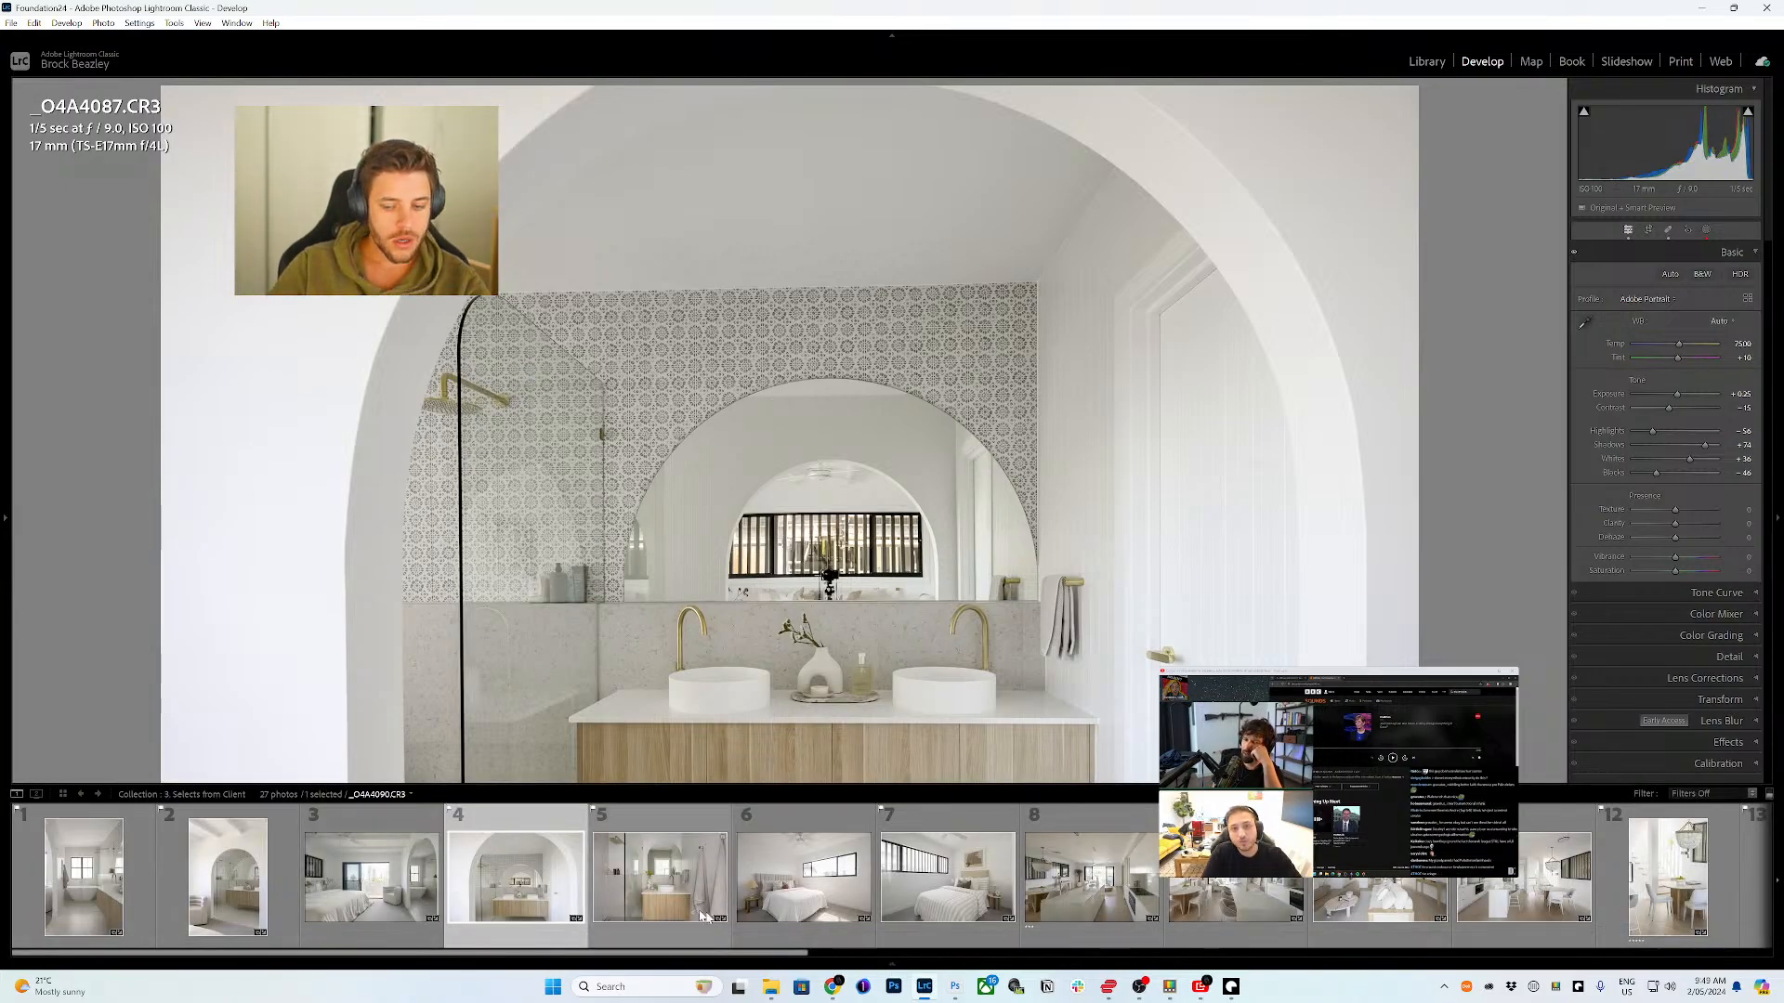
key("Left")
key("Left")
key("Left")
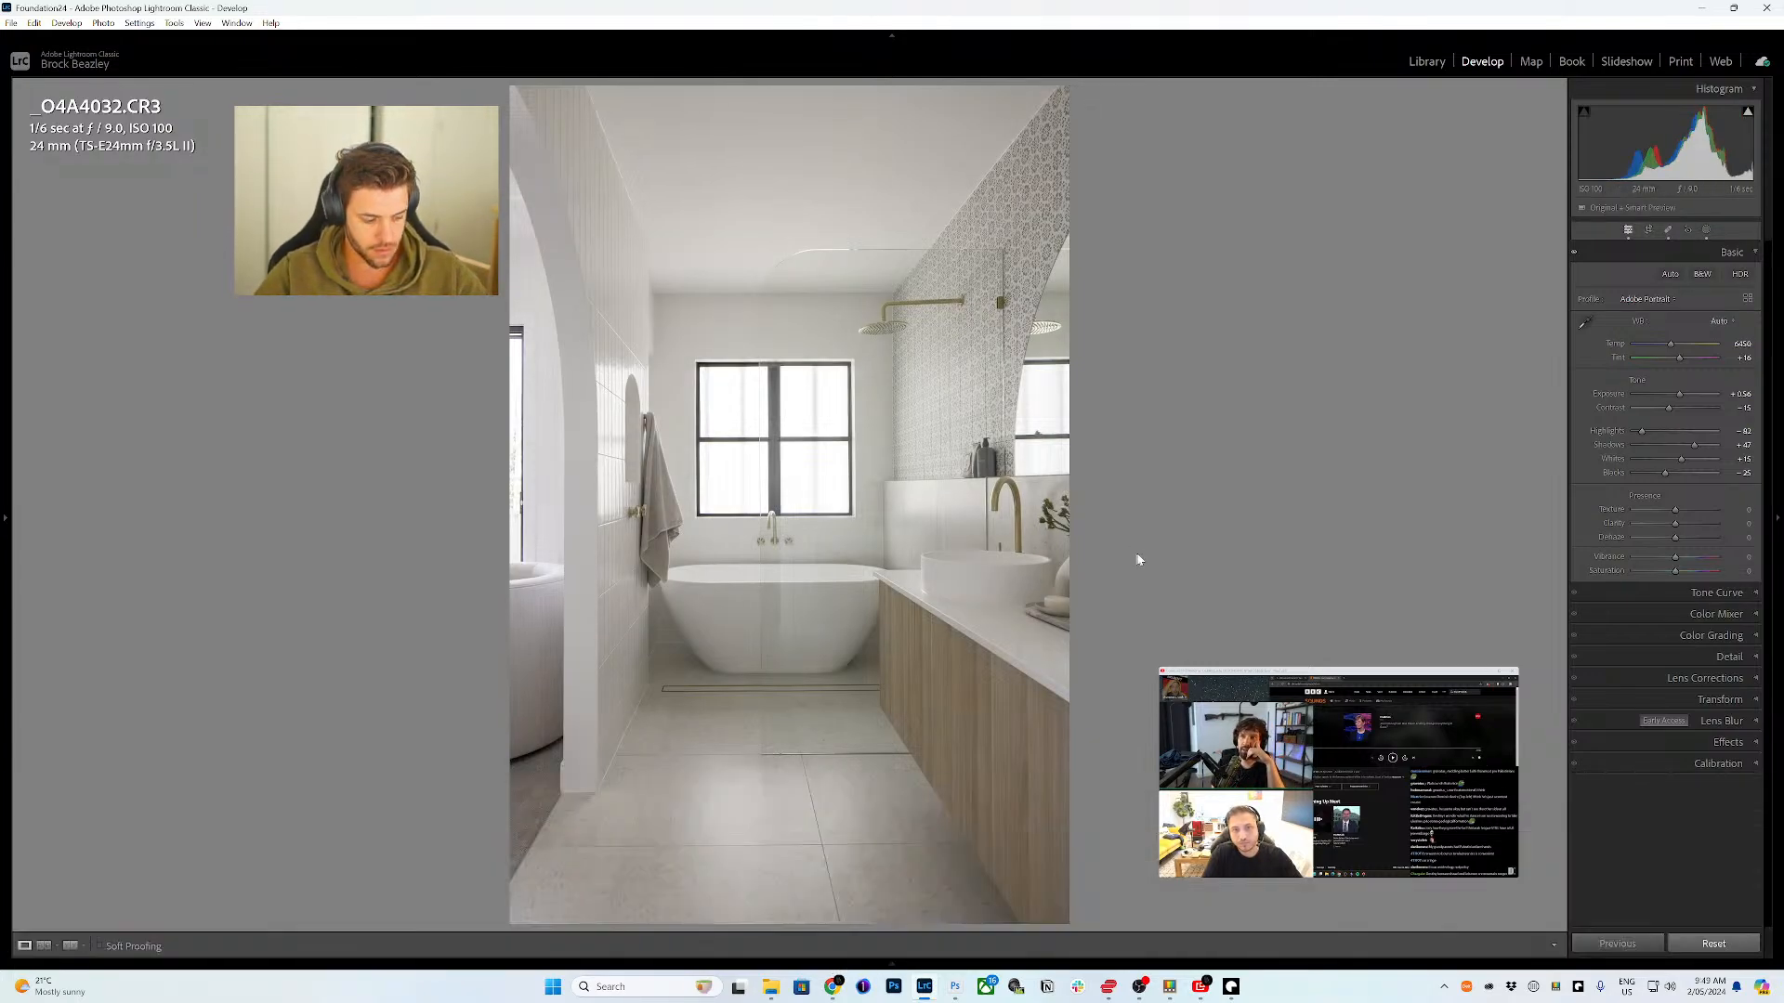
key("equal")
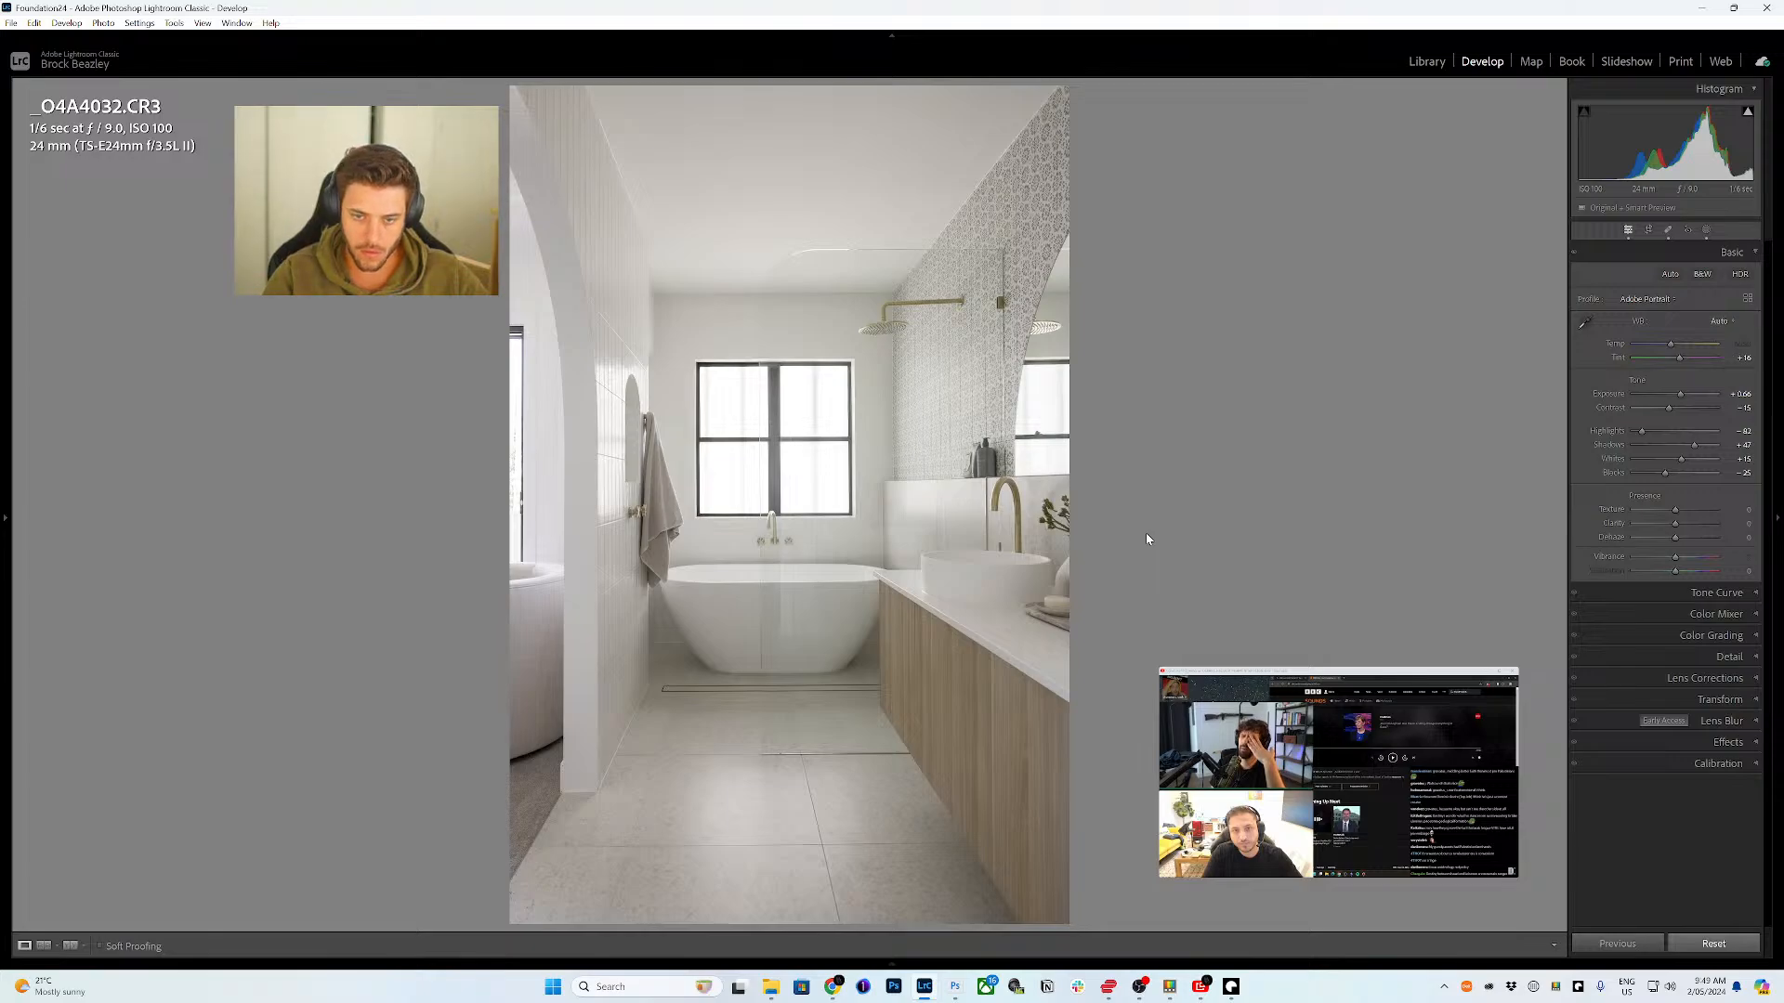
key("Right")
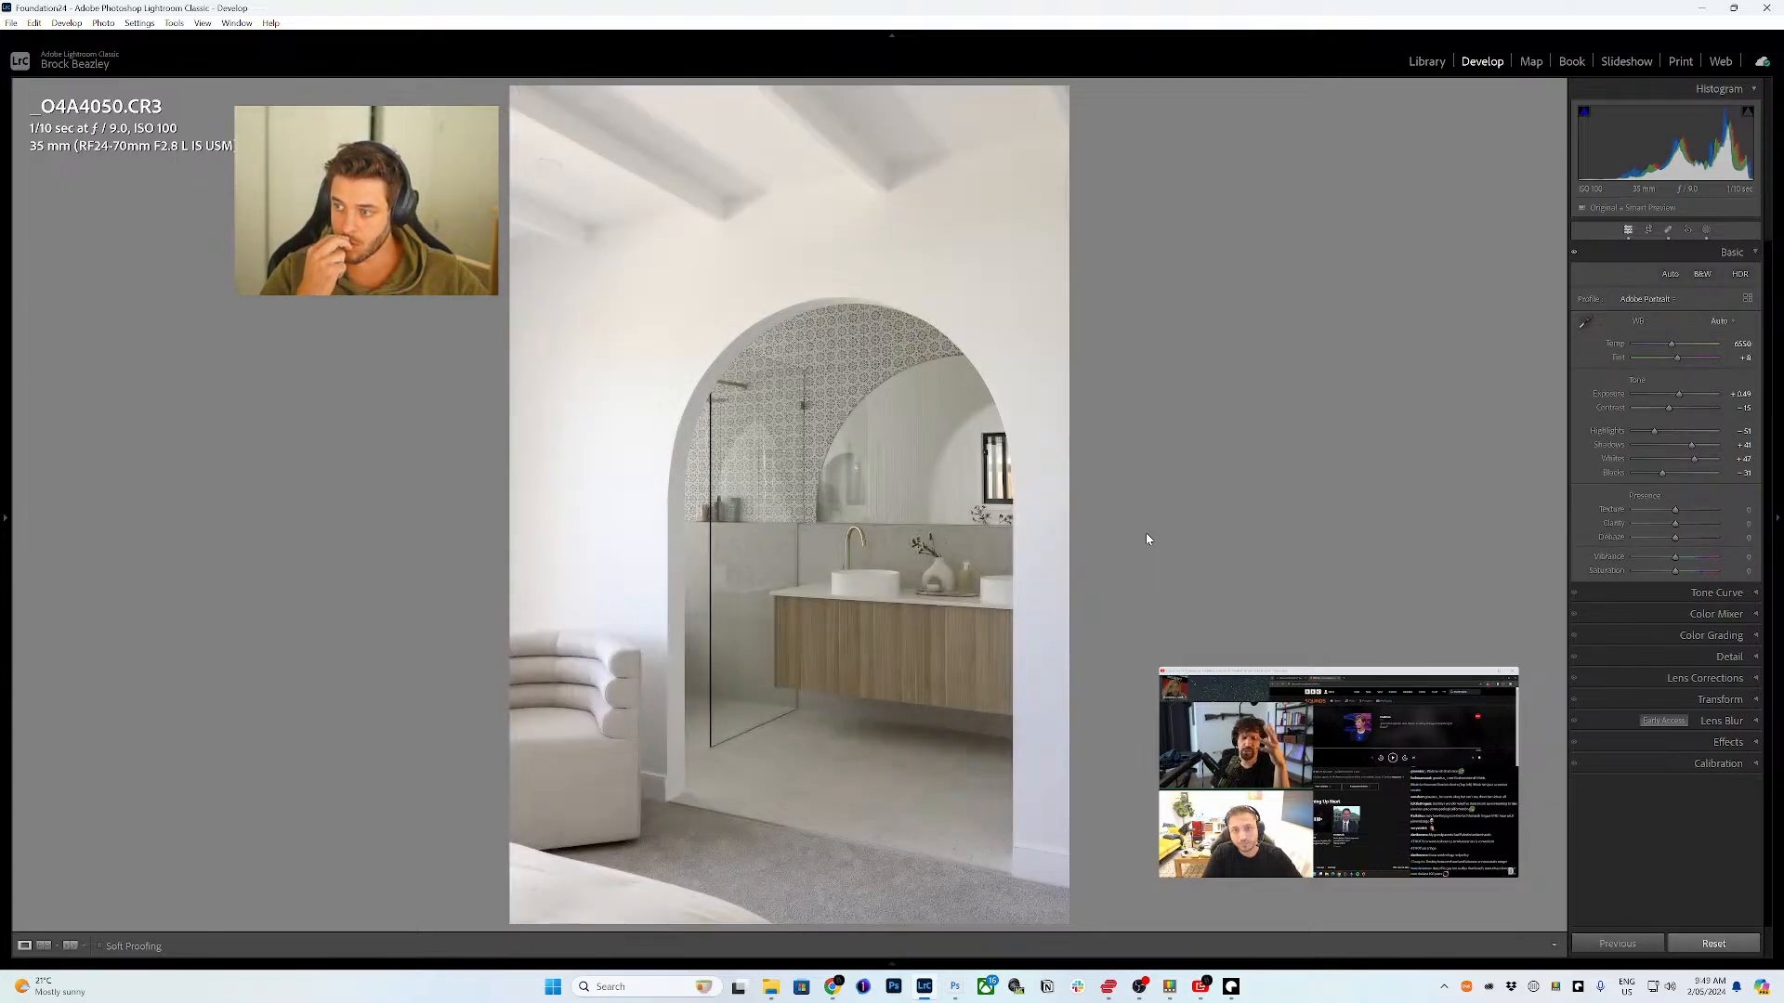
key("minus")
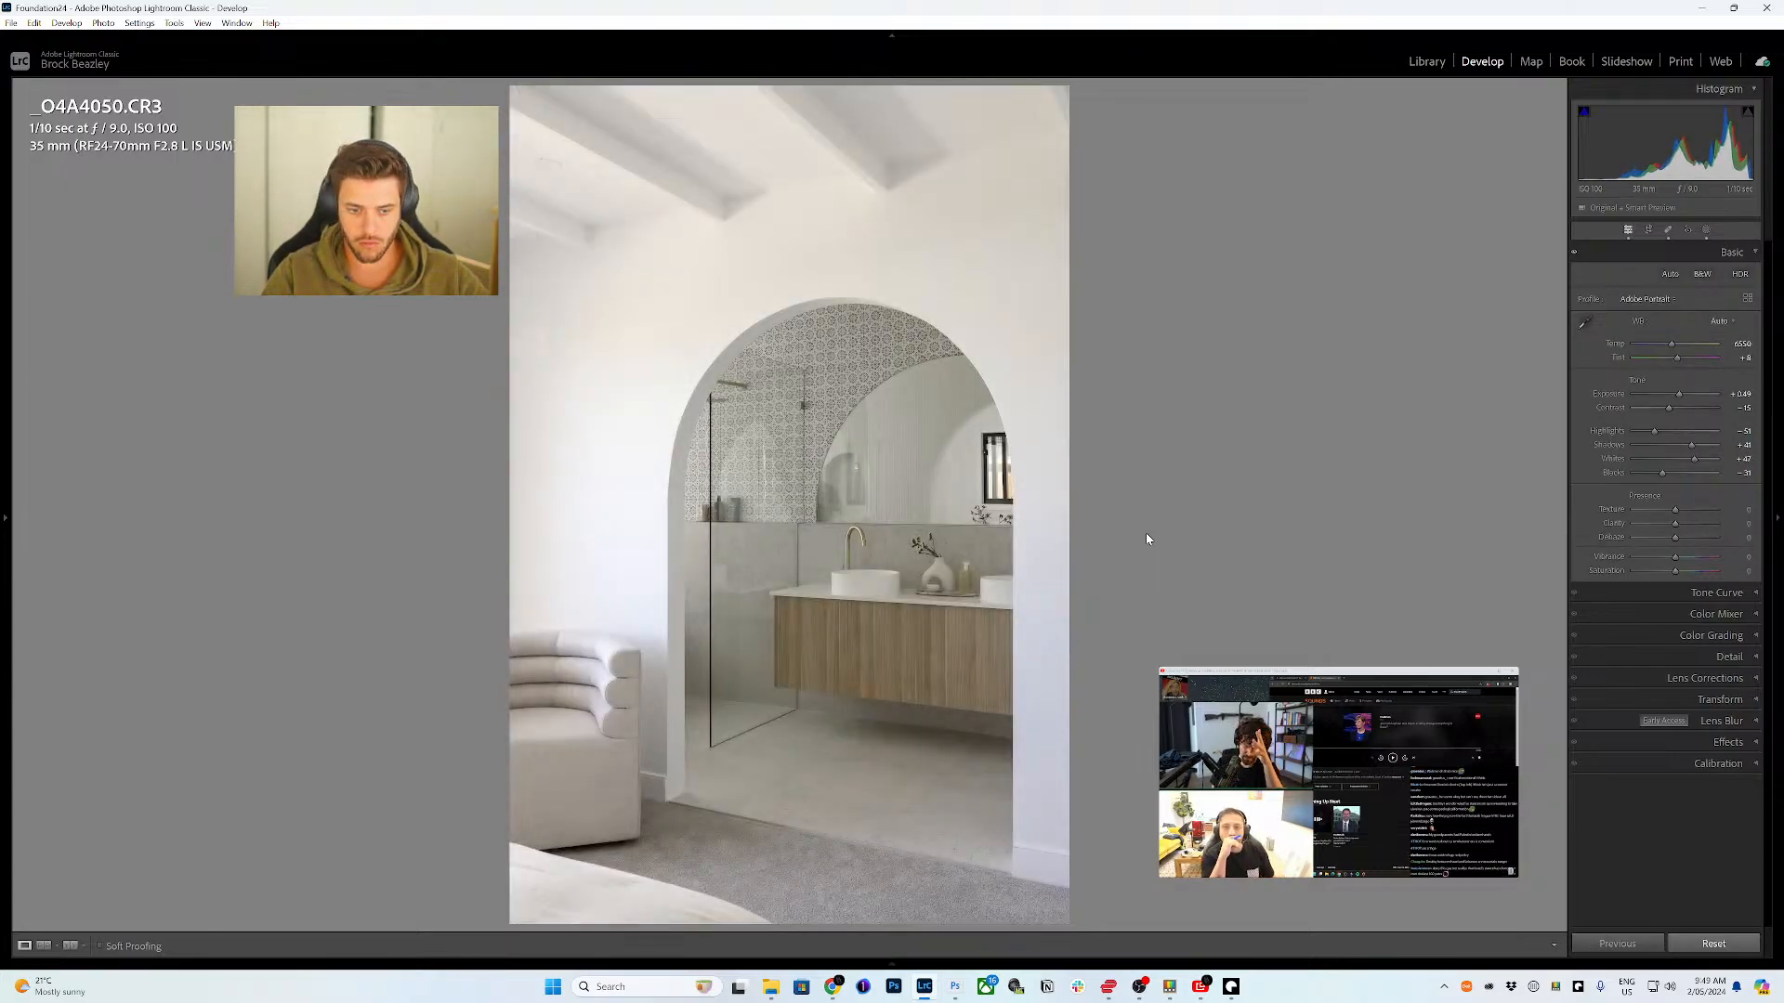
key("Right")
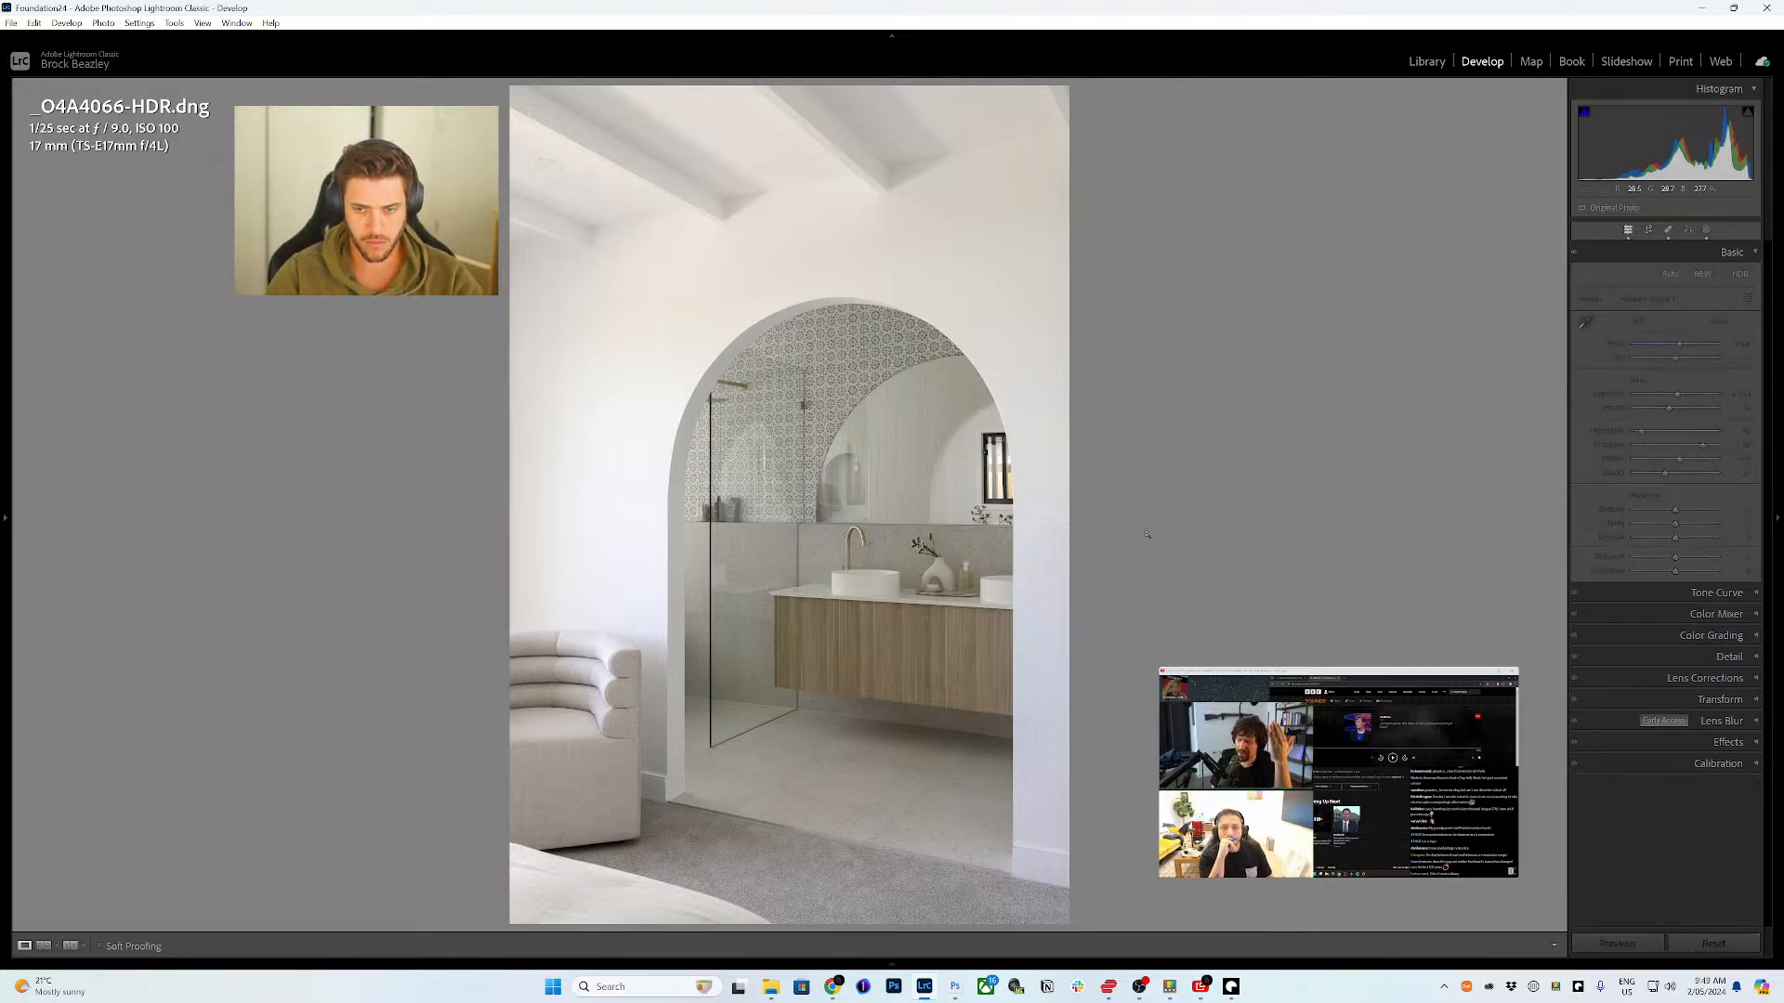
key("ctrl+a")
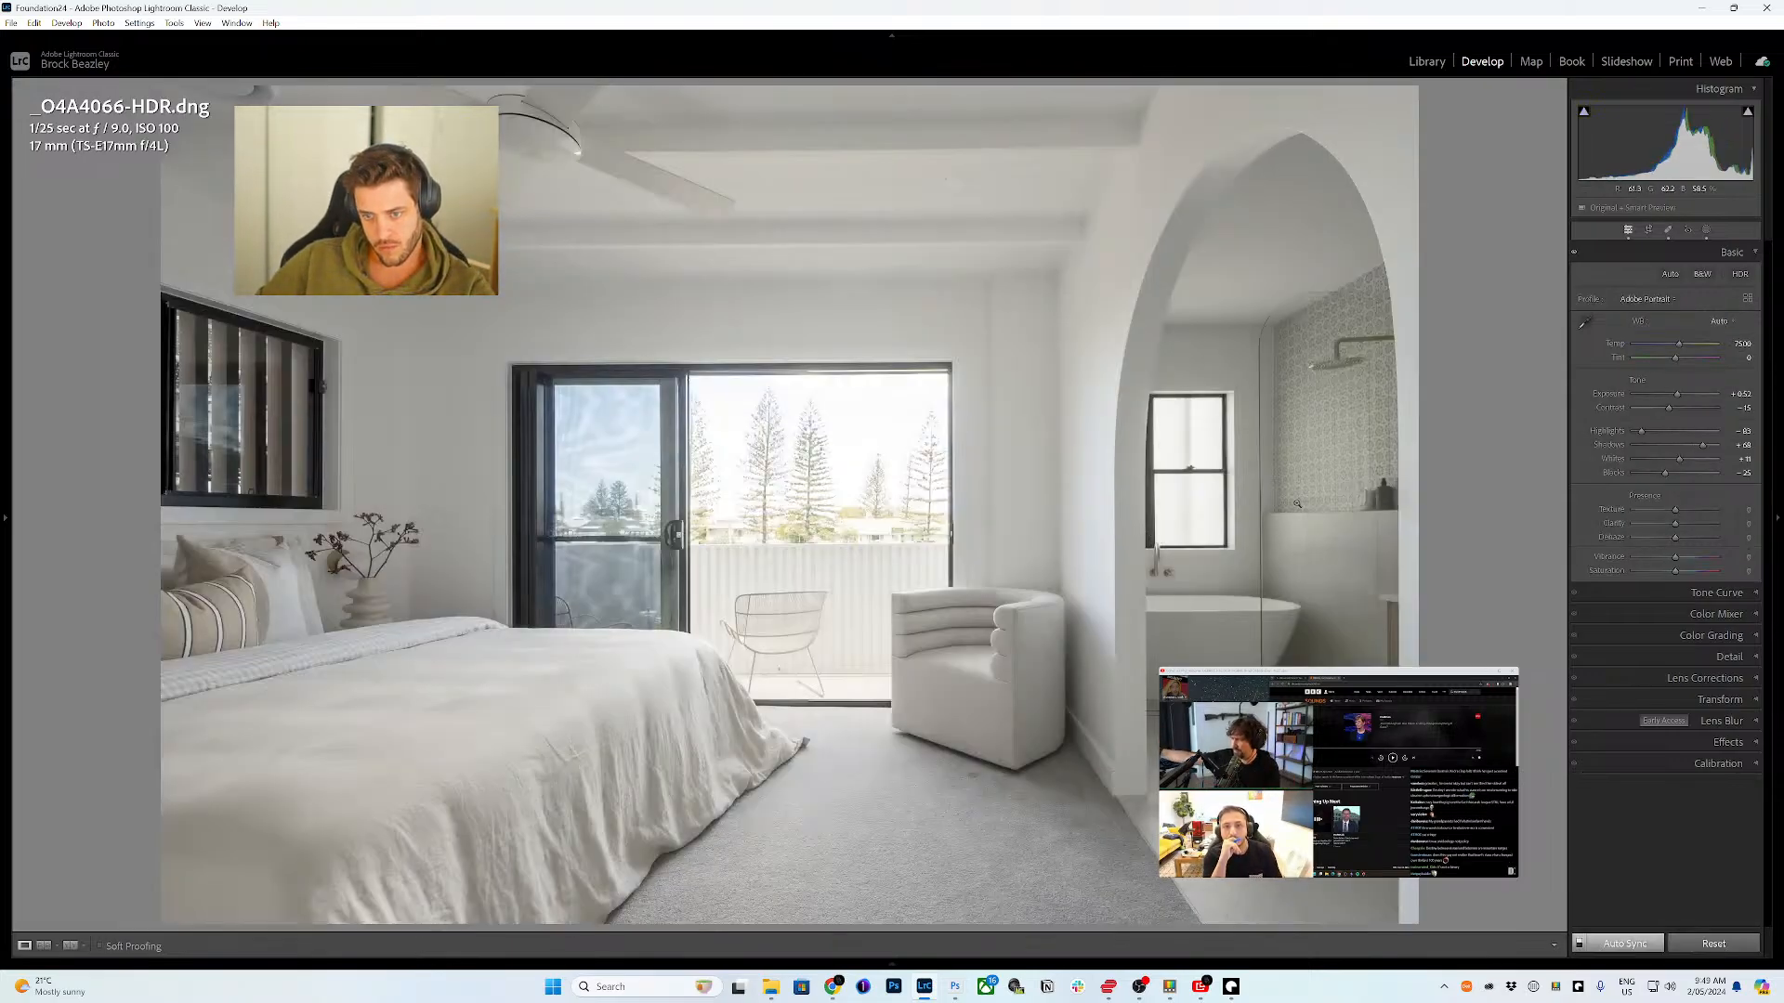
- Show the Color Mixer's saturation sliders with the arched bathroom photo _O4A4050.CR3 selected
left_click(1723, 614)
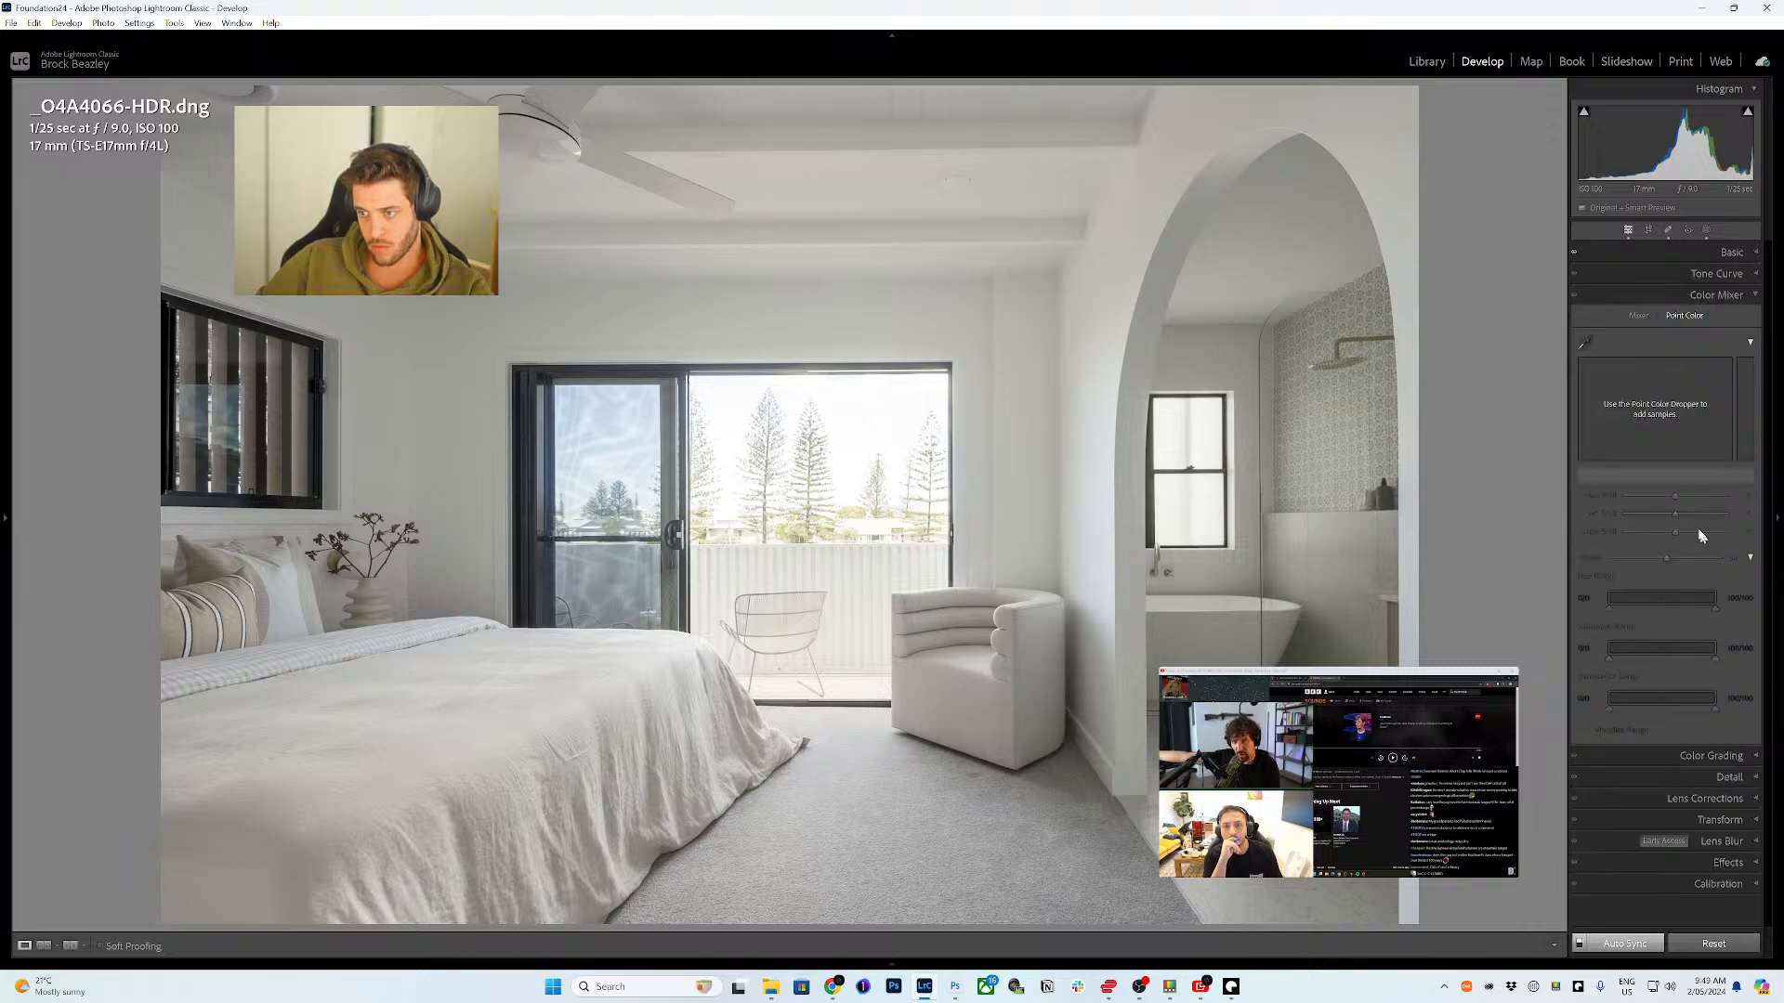
left_click(1637, 315)
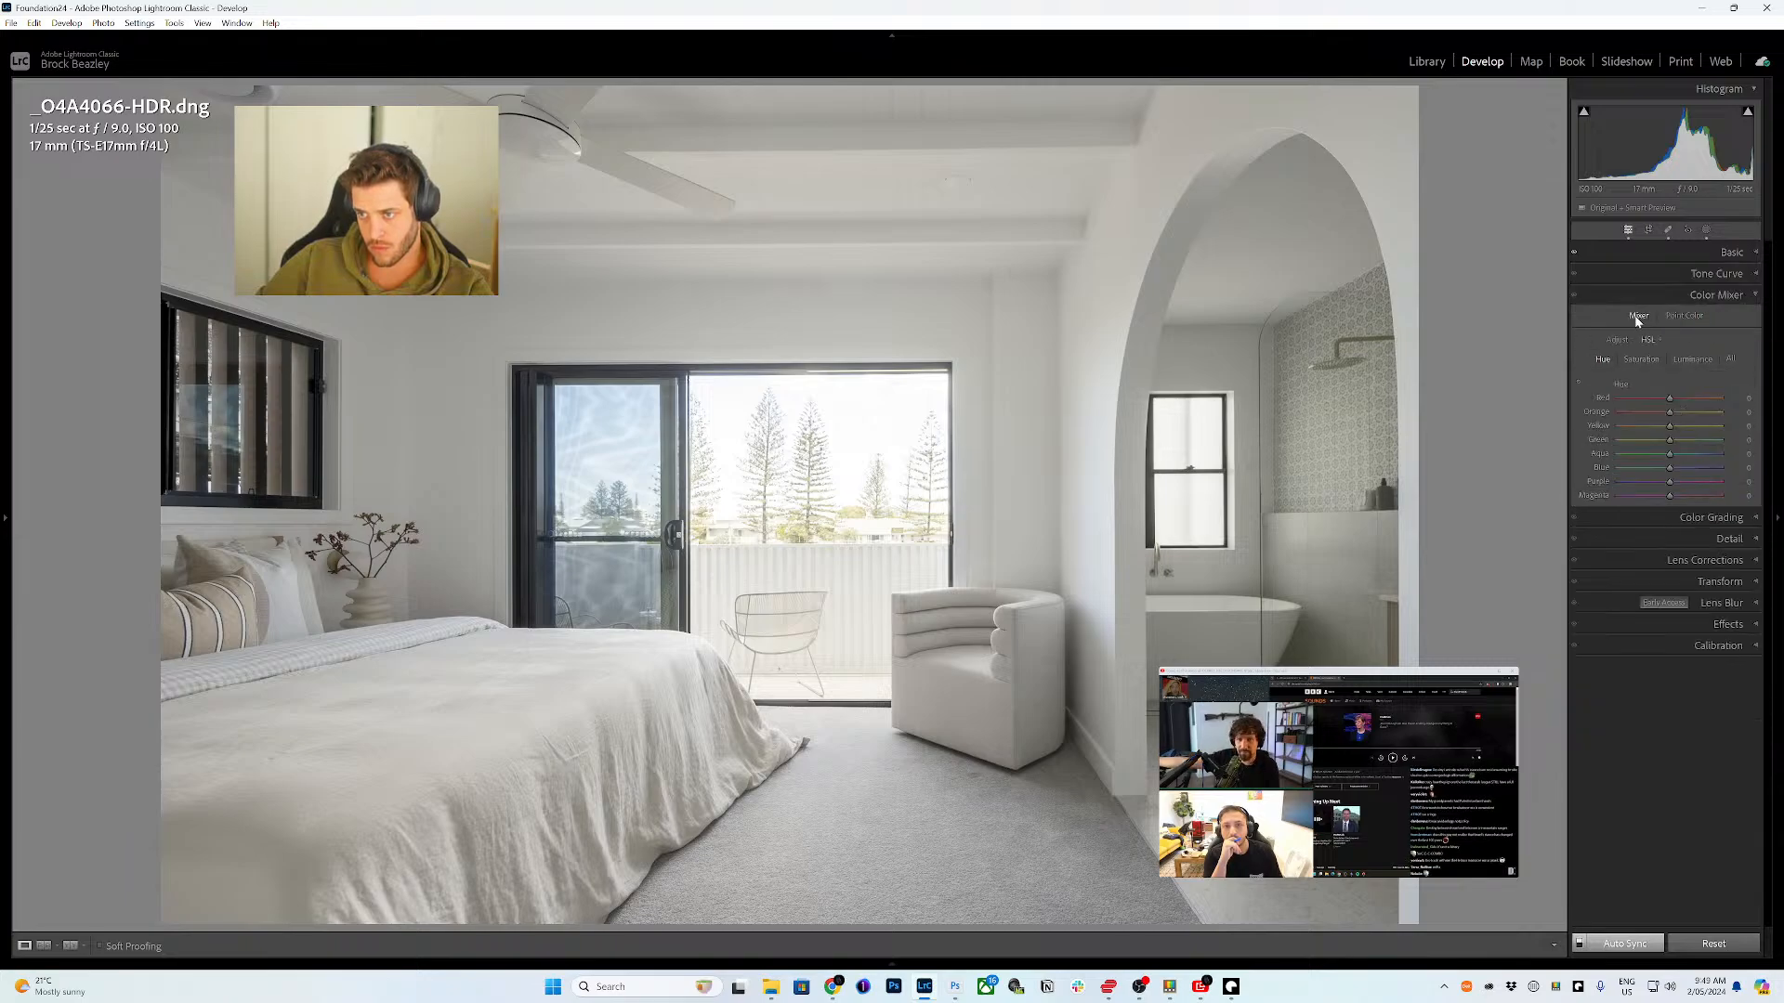
left_click(1644, 361)
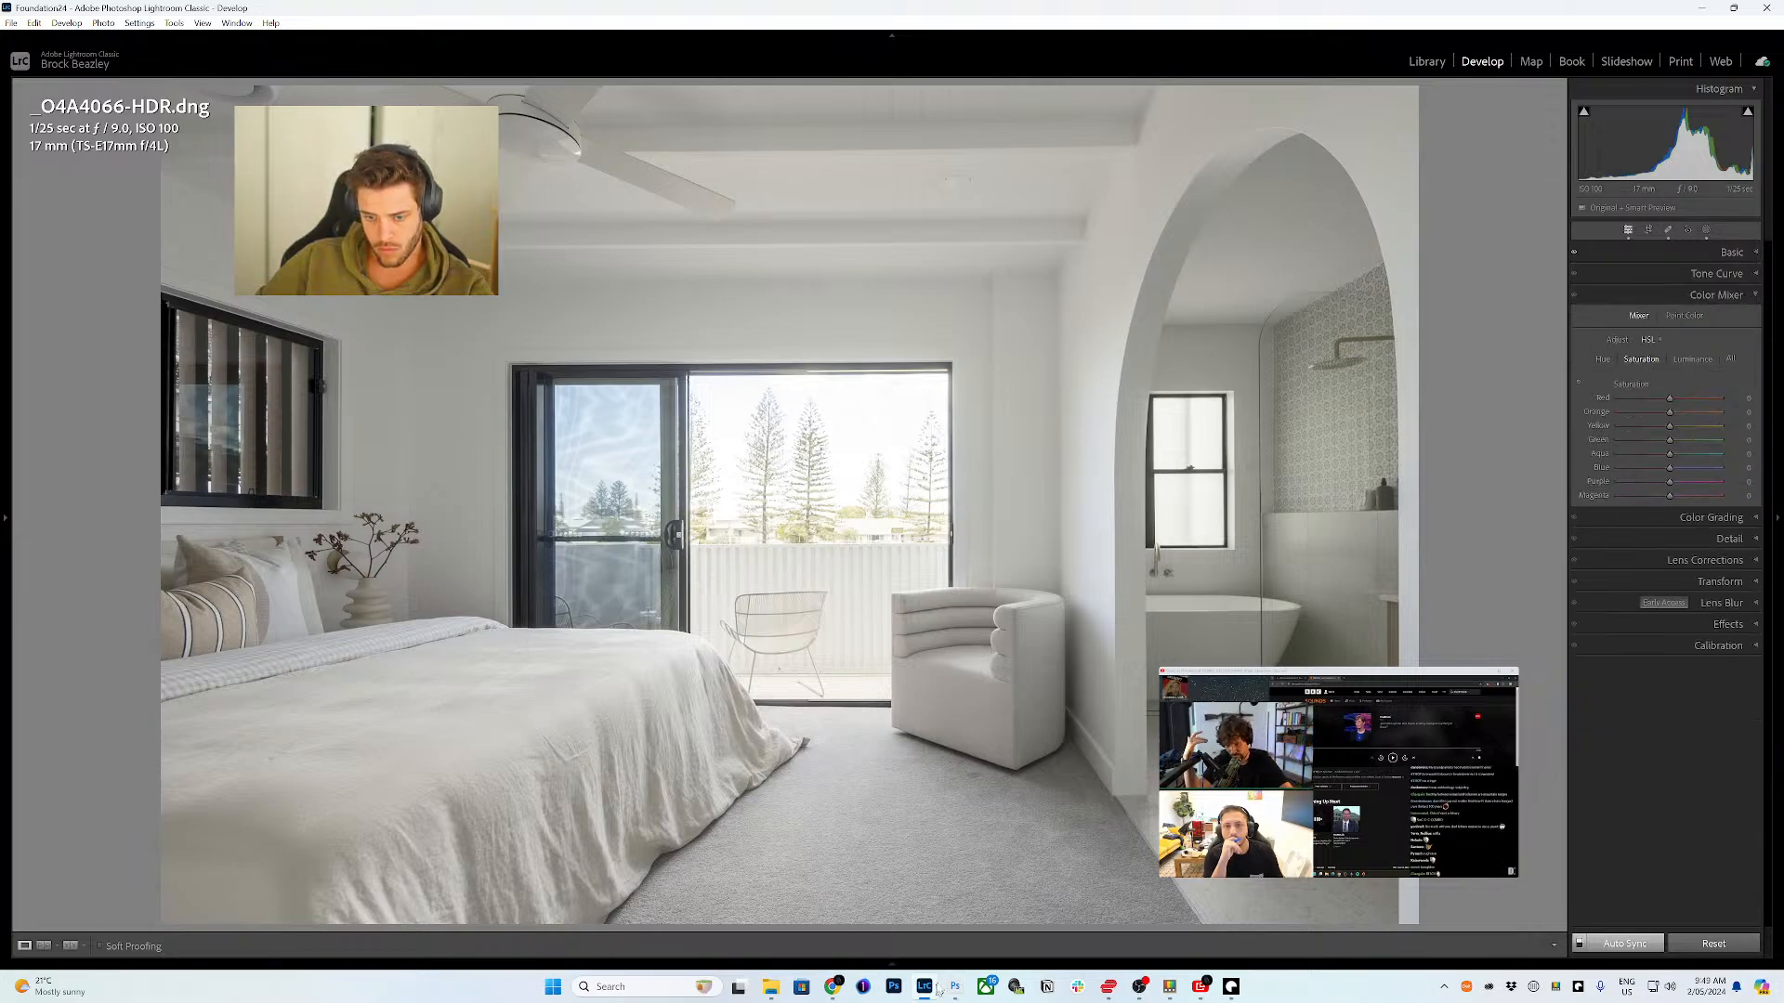
mouse_move(949, 961)
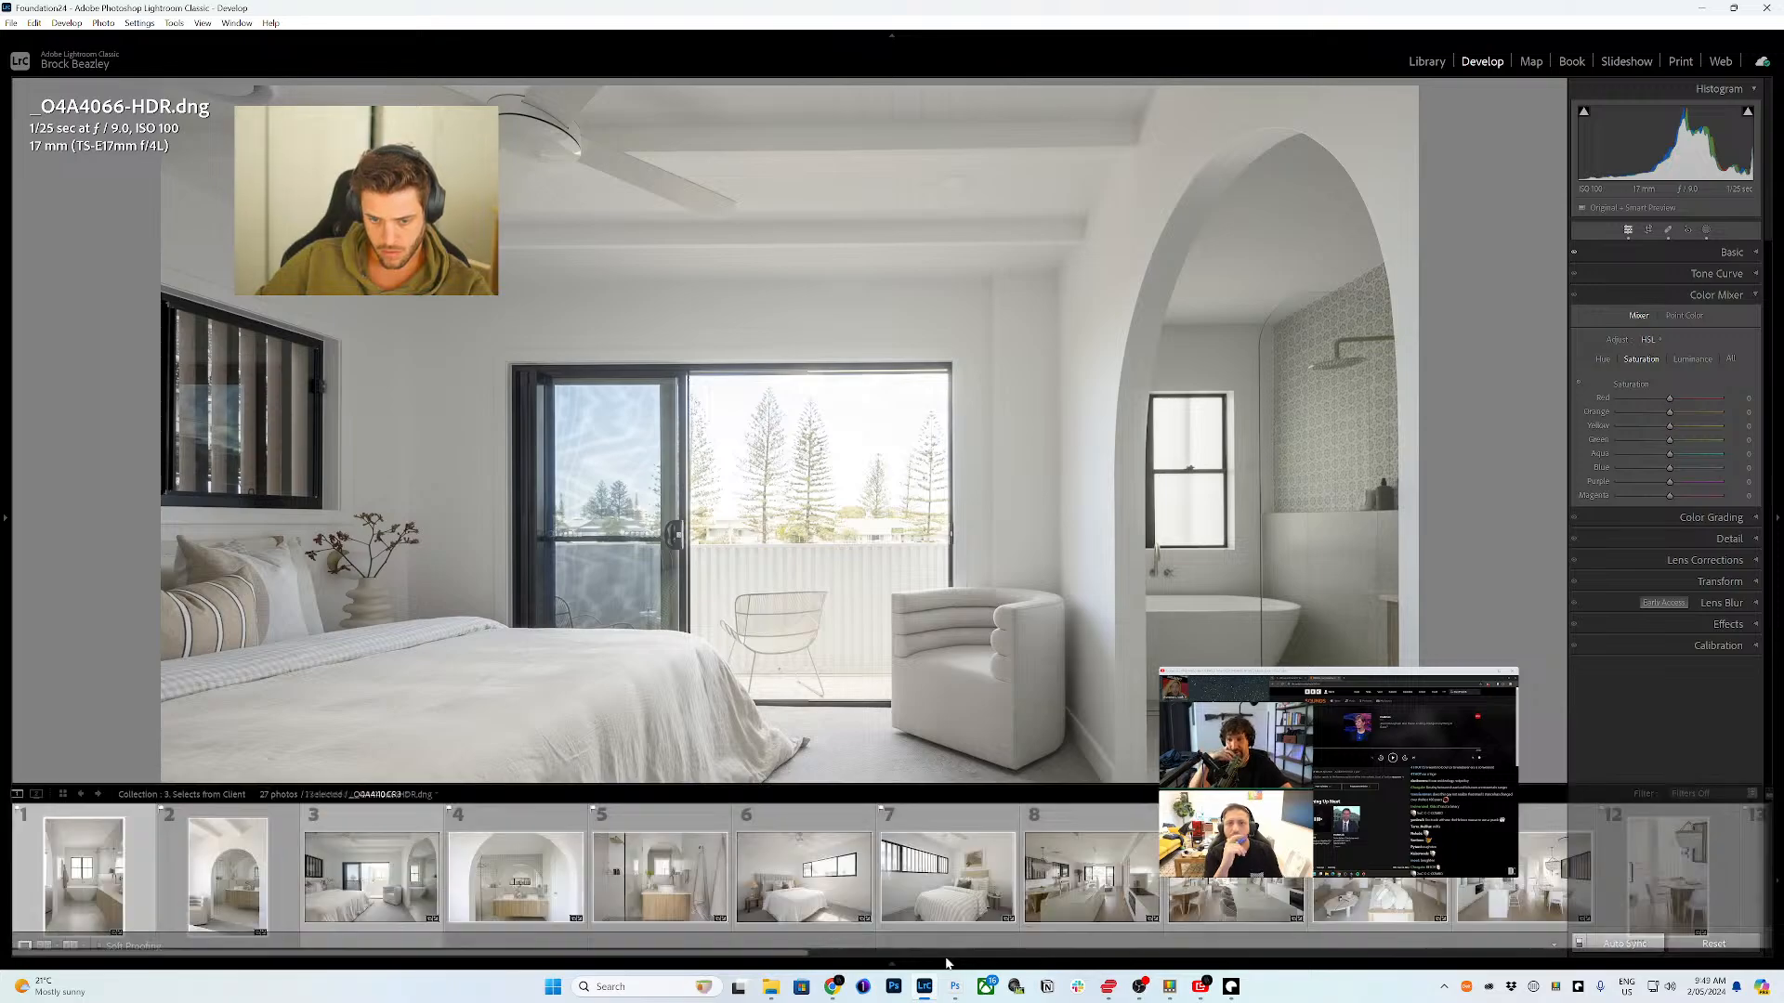
left_click(216, 919)
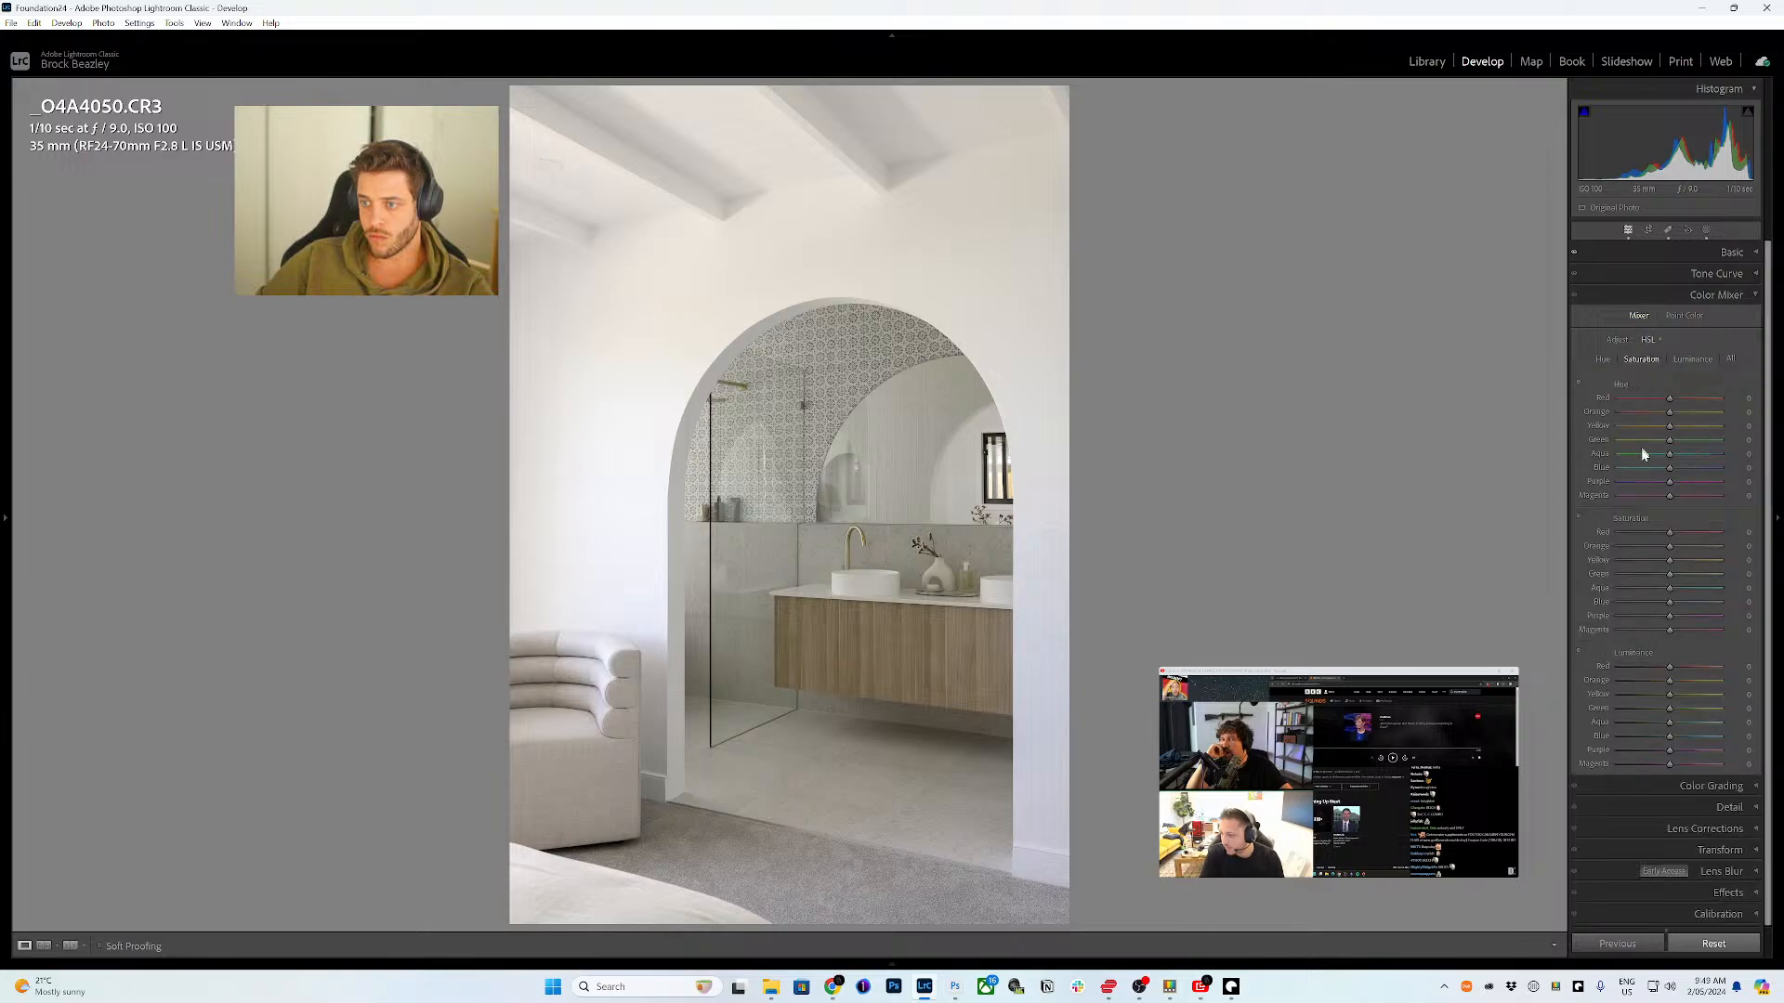
- Desaturate Purple to -35 and Magenta to -47
left_click(1637, 360)
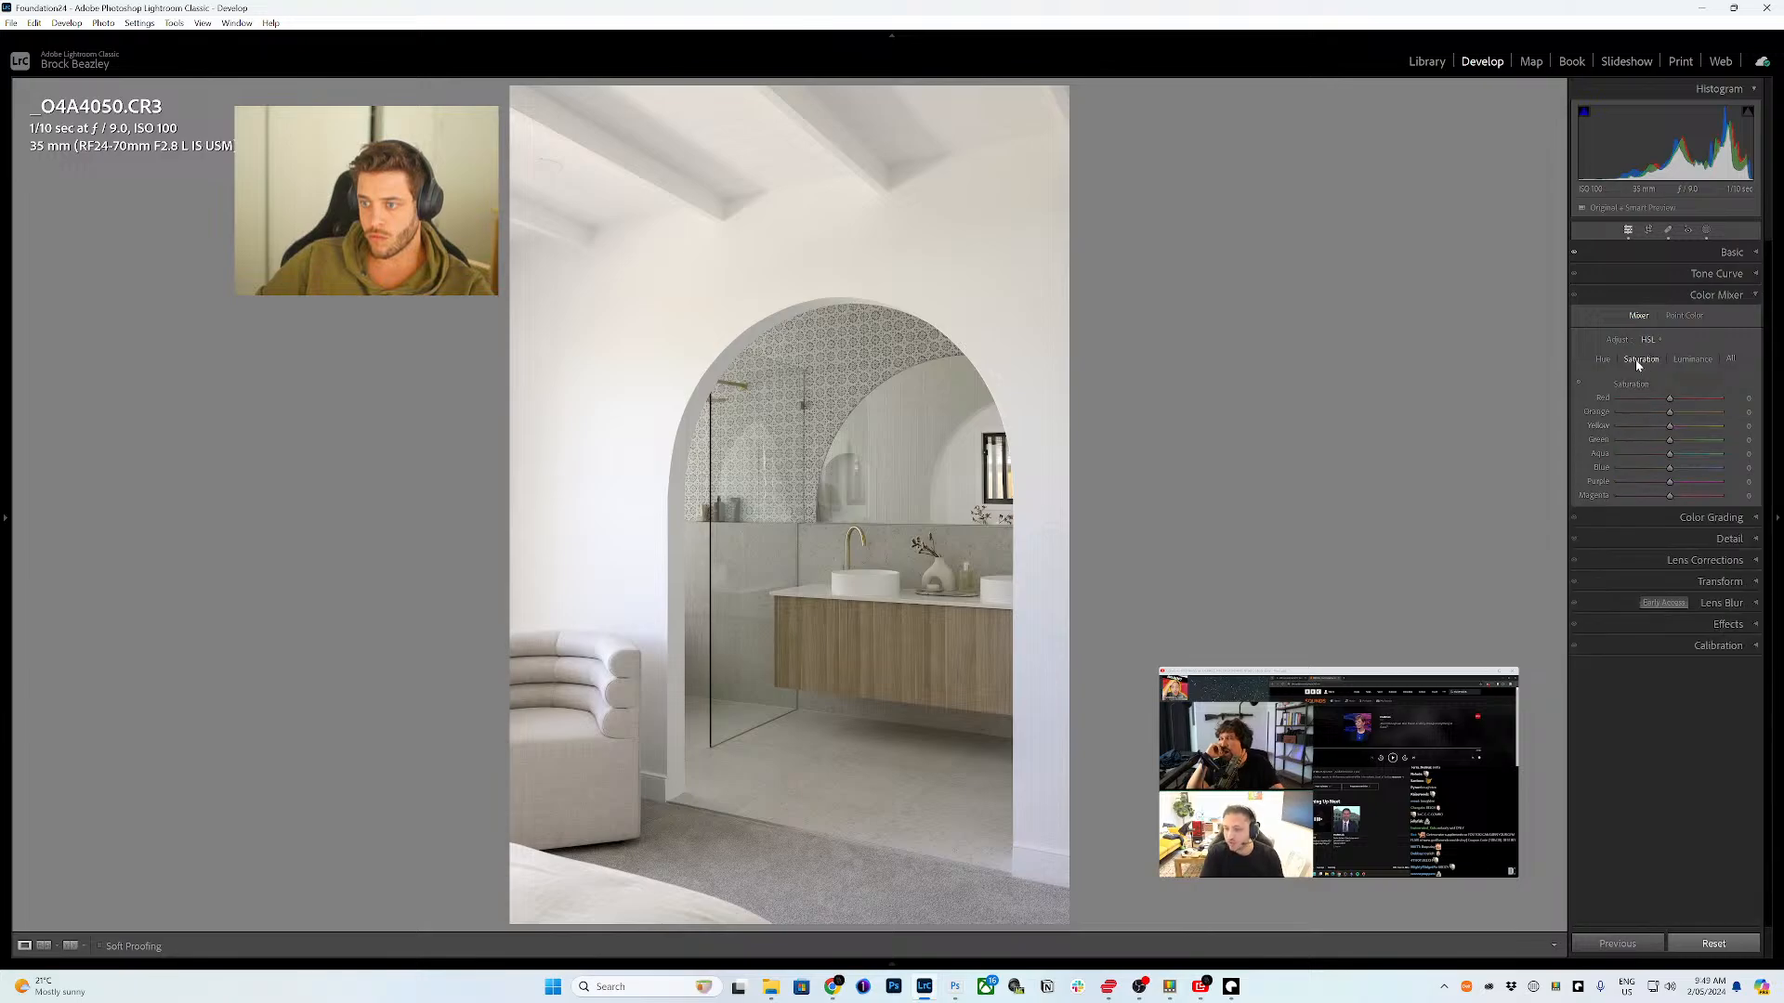
left_click(1652, 482)
left_click(1650, 495)
left_click_drag(1650, 494, 1644, 491)
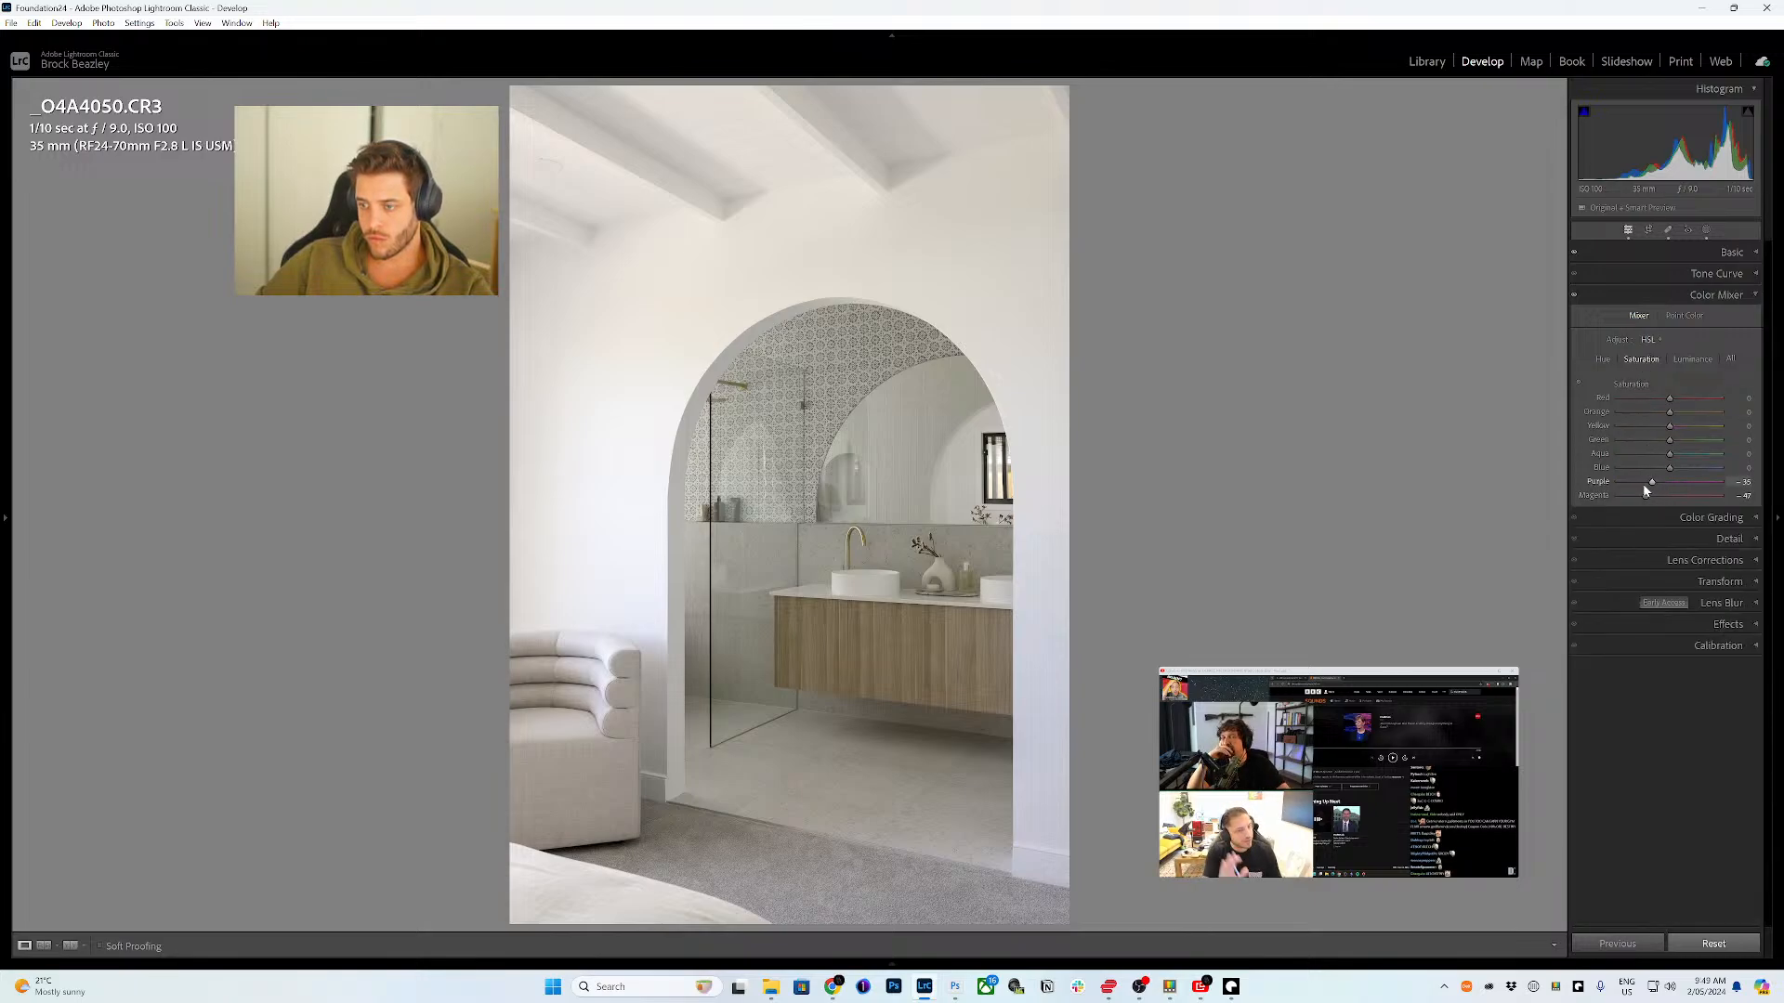
- Shift the Magenta hue to +52 and desaturate Blue to -26
left_click(1599, 366)
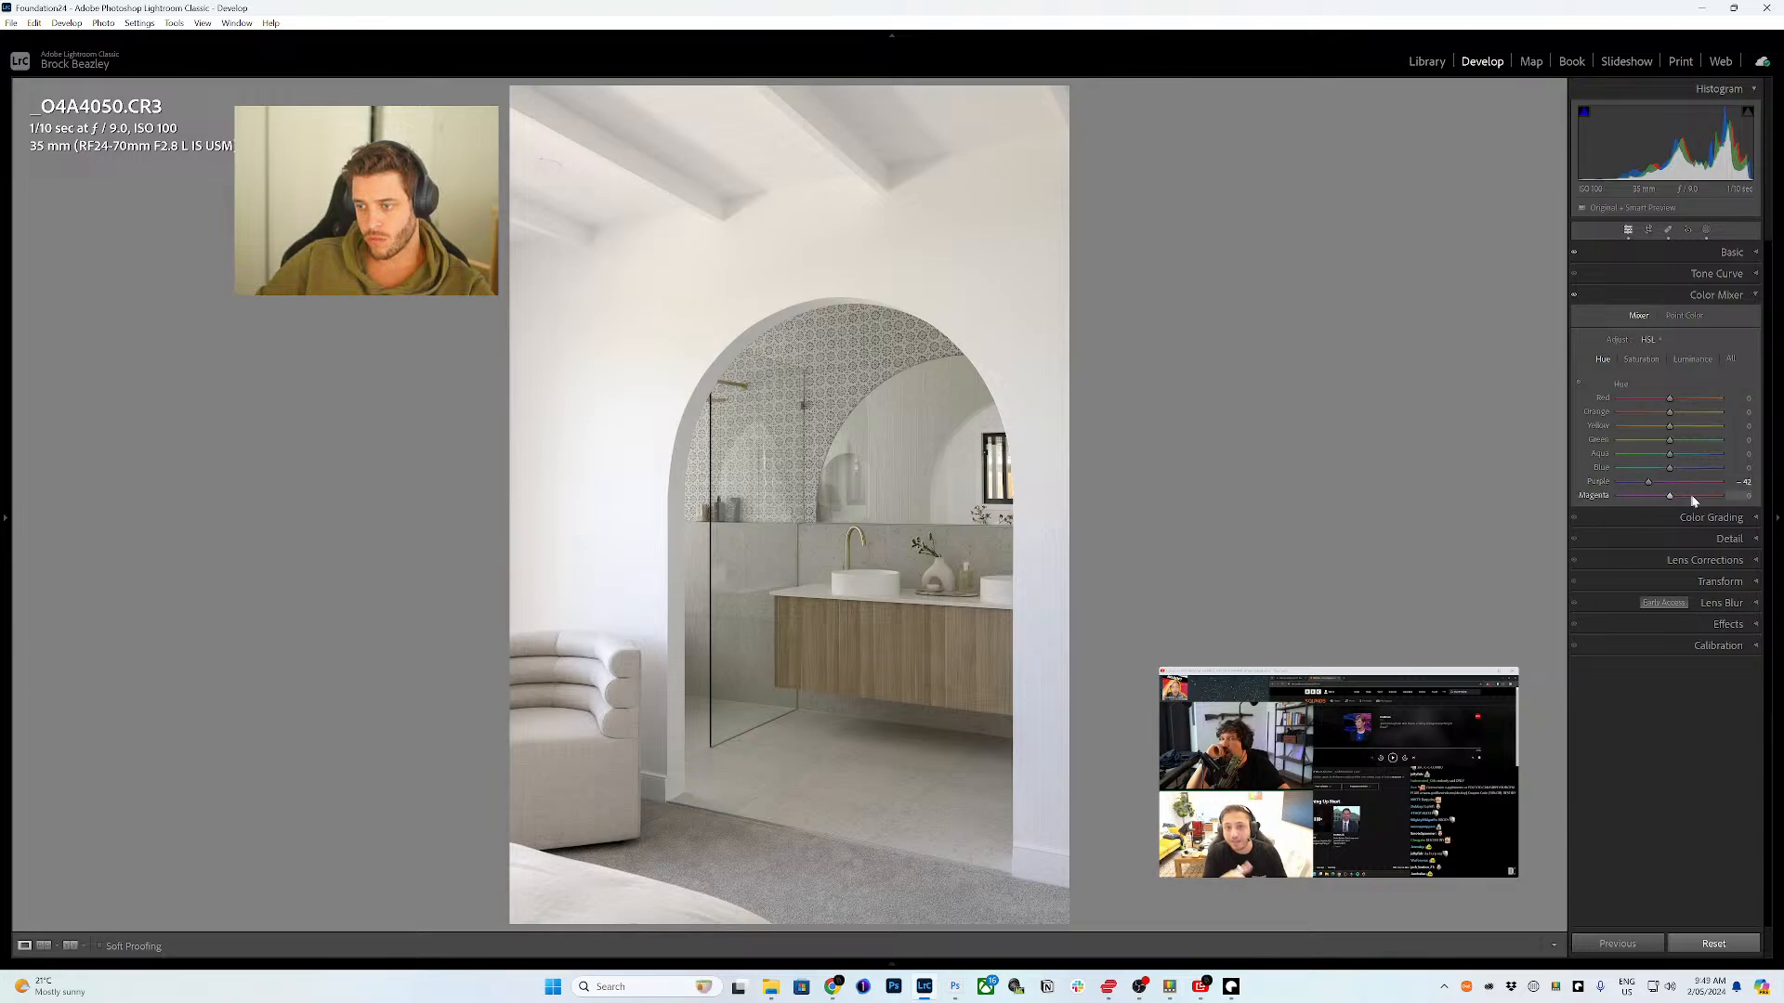
left_click_drag(1697, 499, 1695, 495)
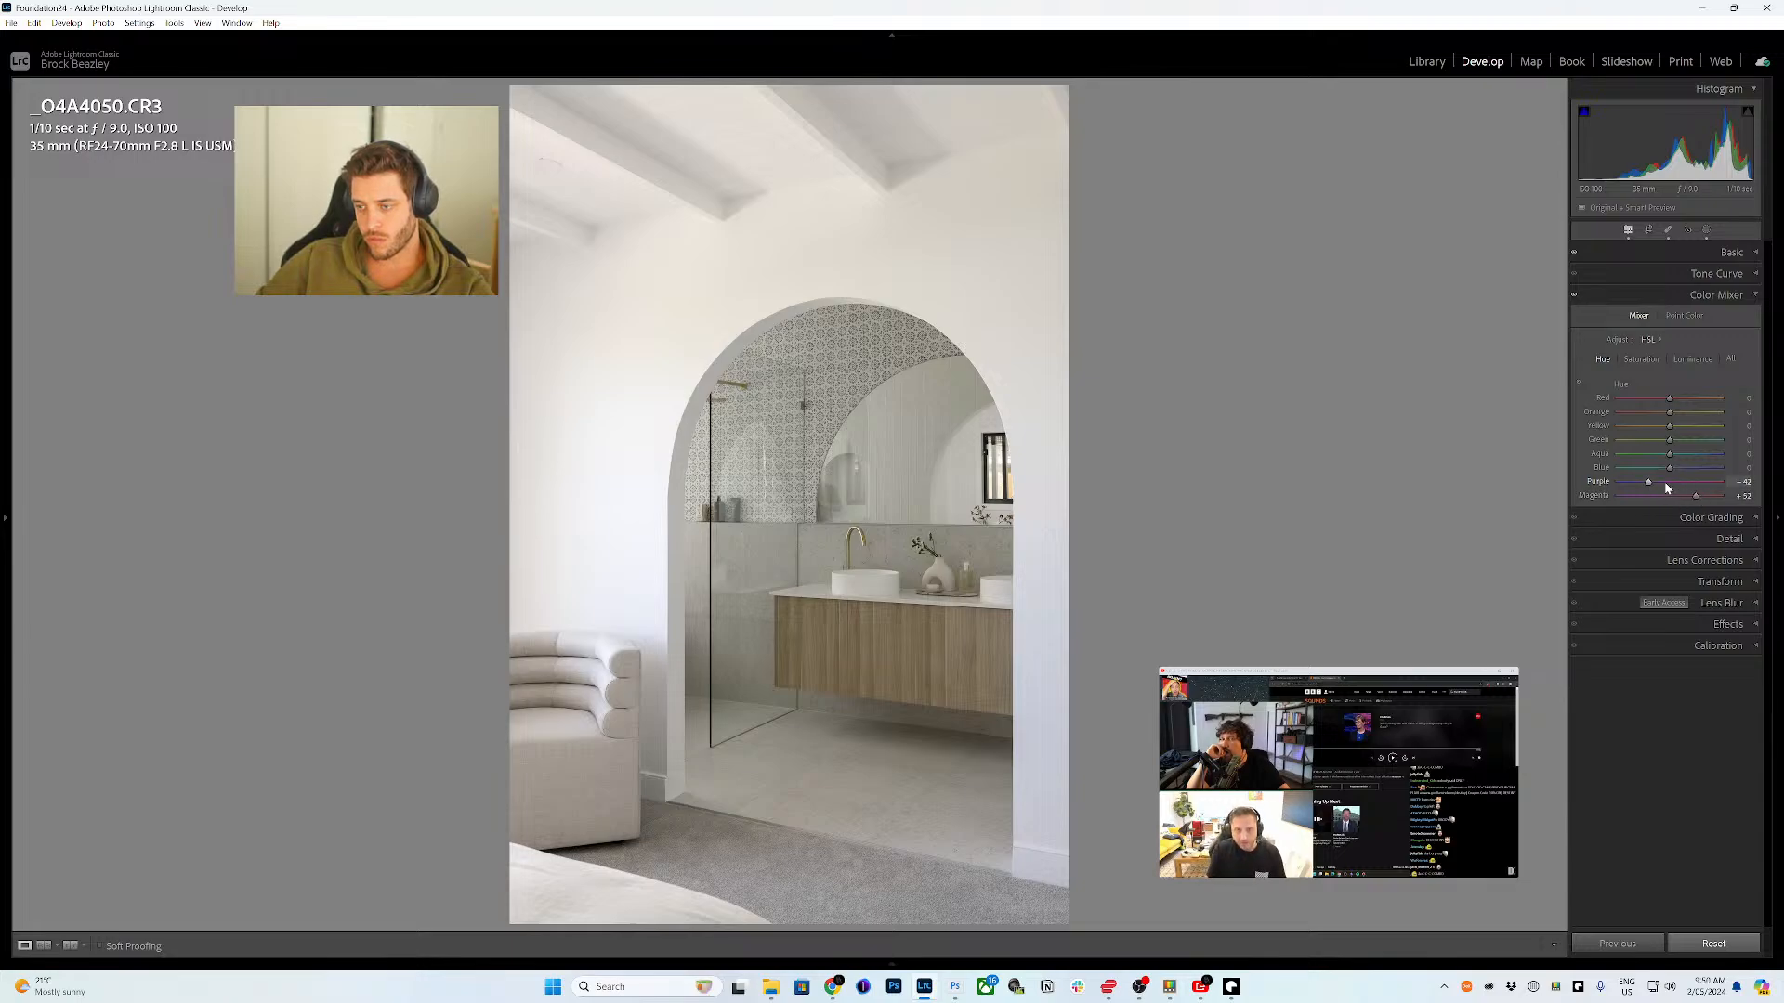
left_click(1643, 360)
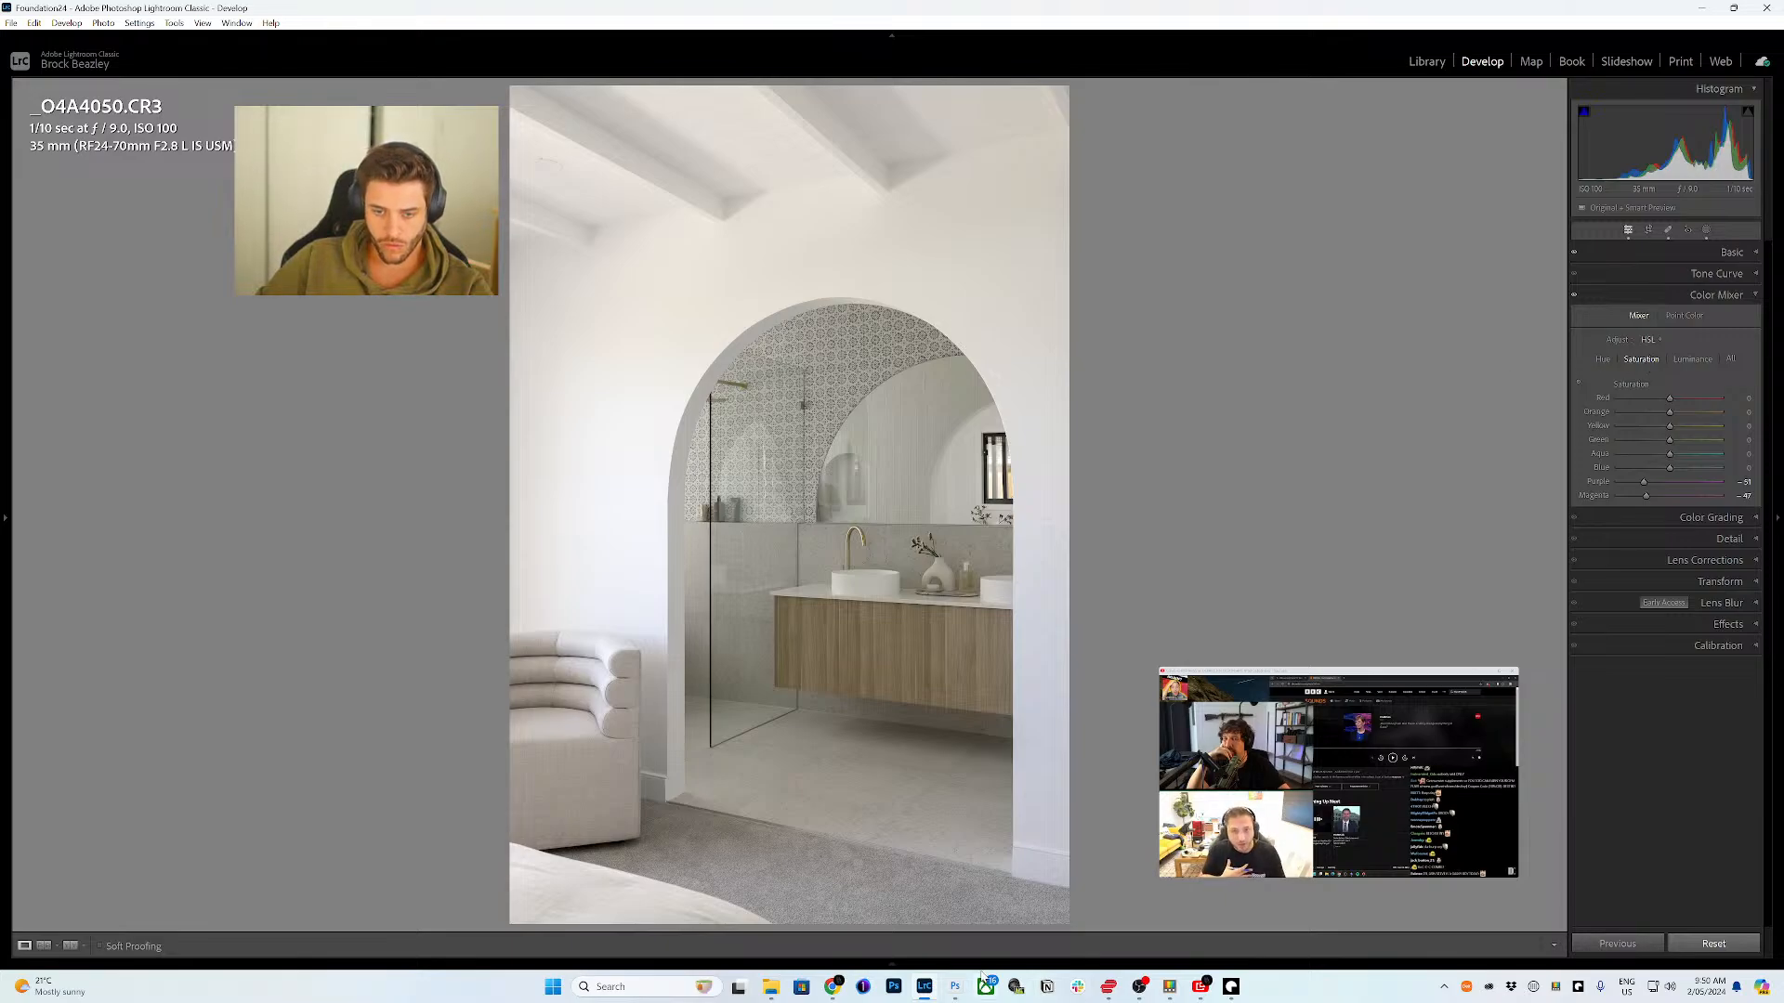
left_click(892, 965)
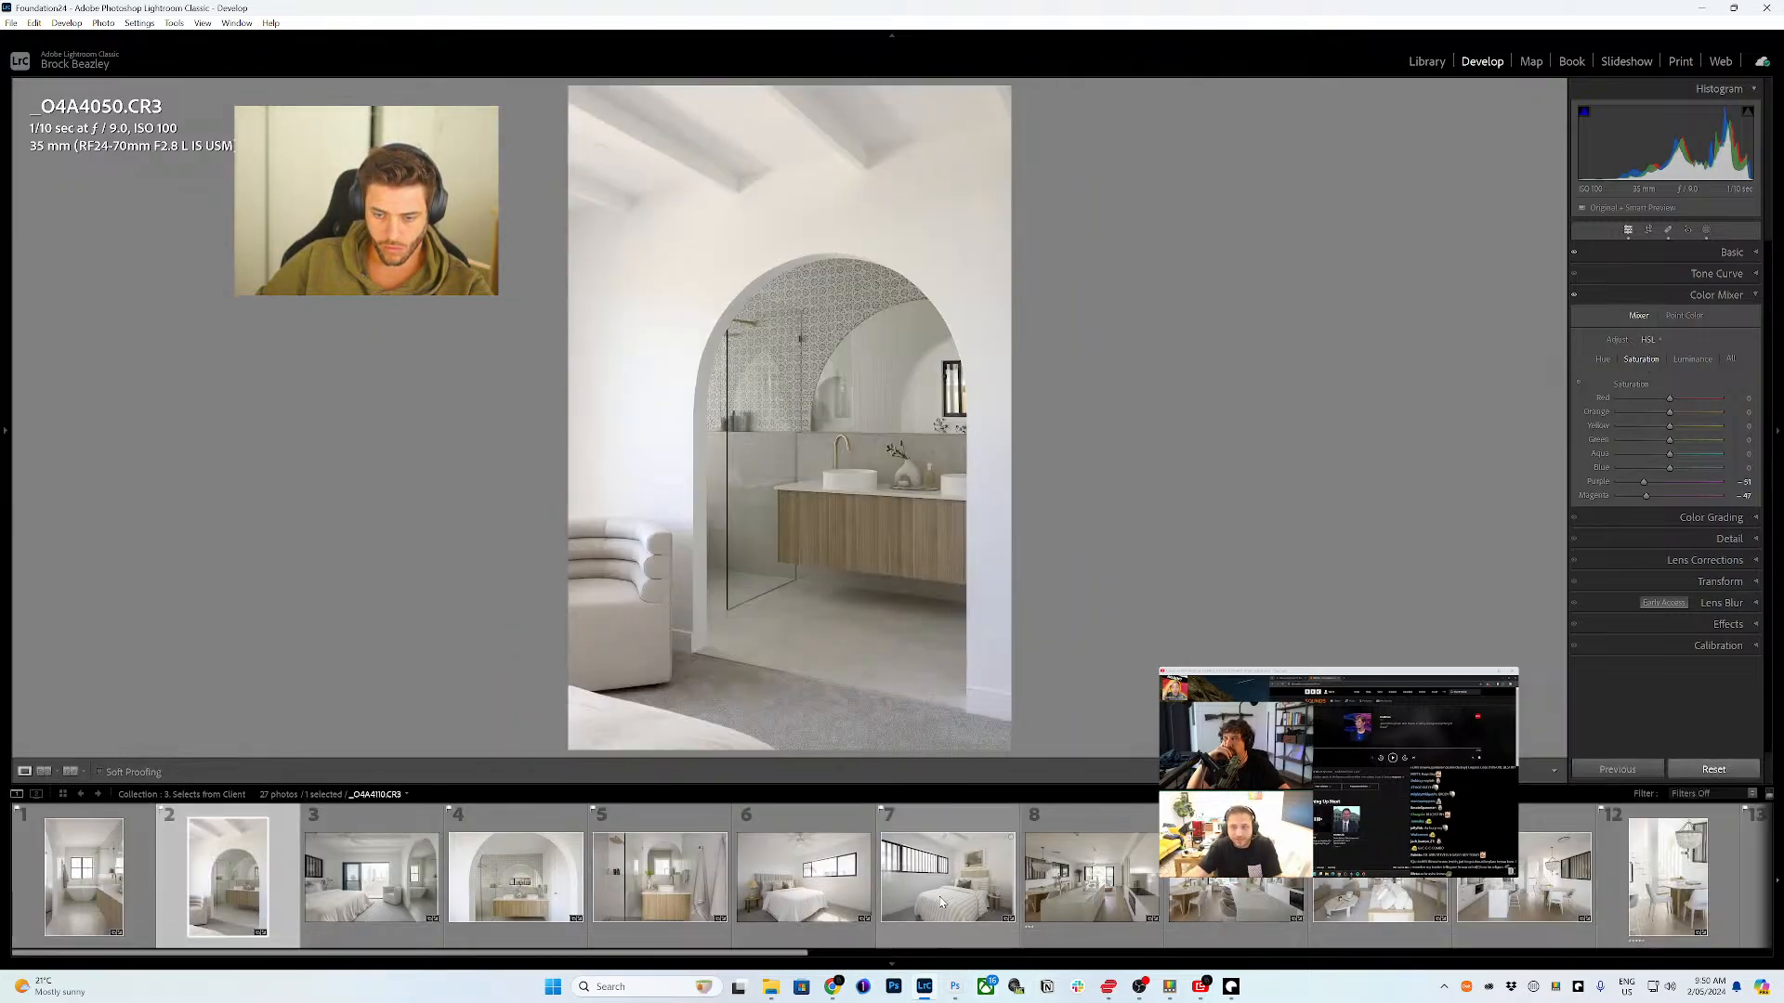
left_click(907, 963)
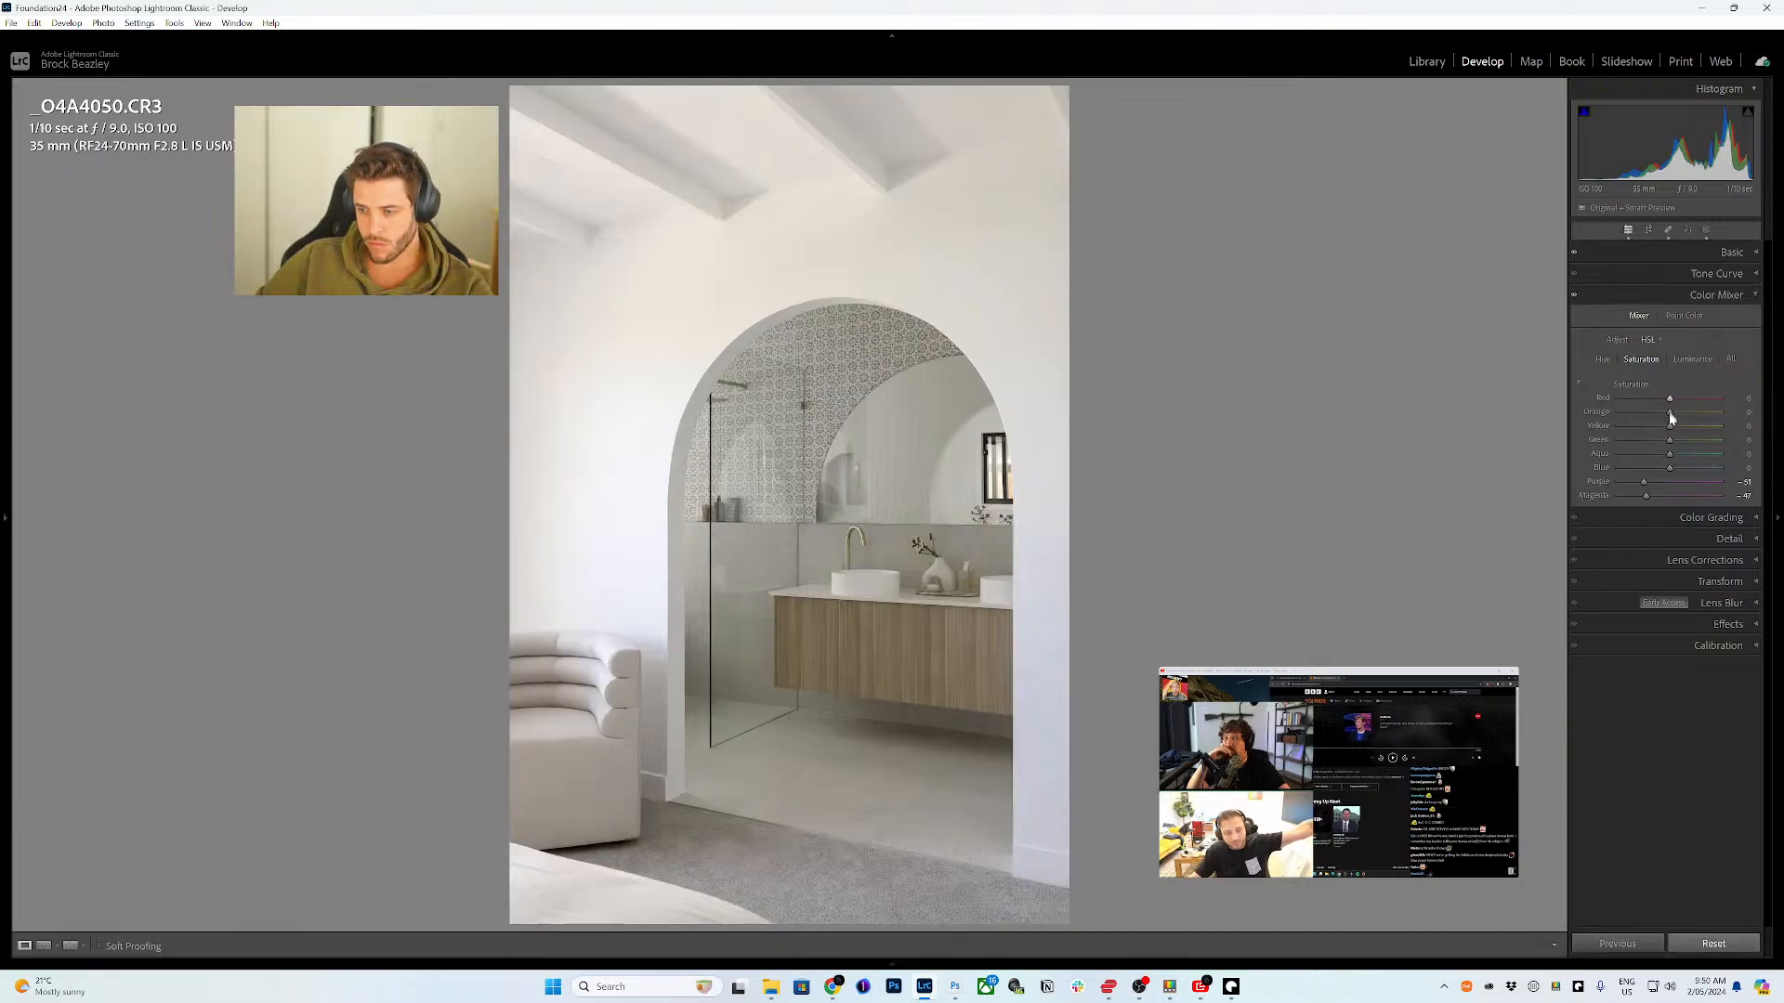
left_click_drag(1664, 477, 1656, 472)
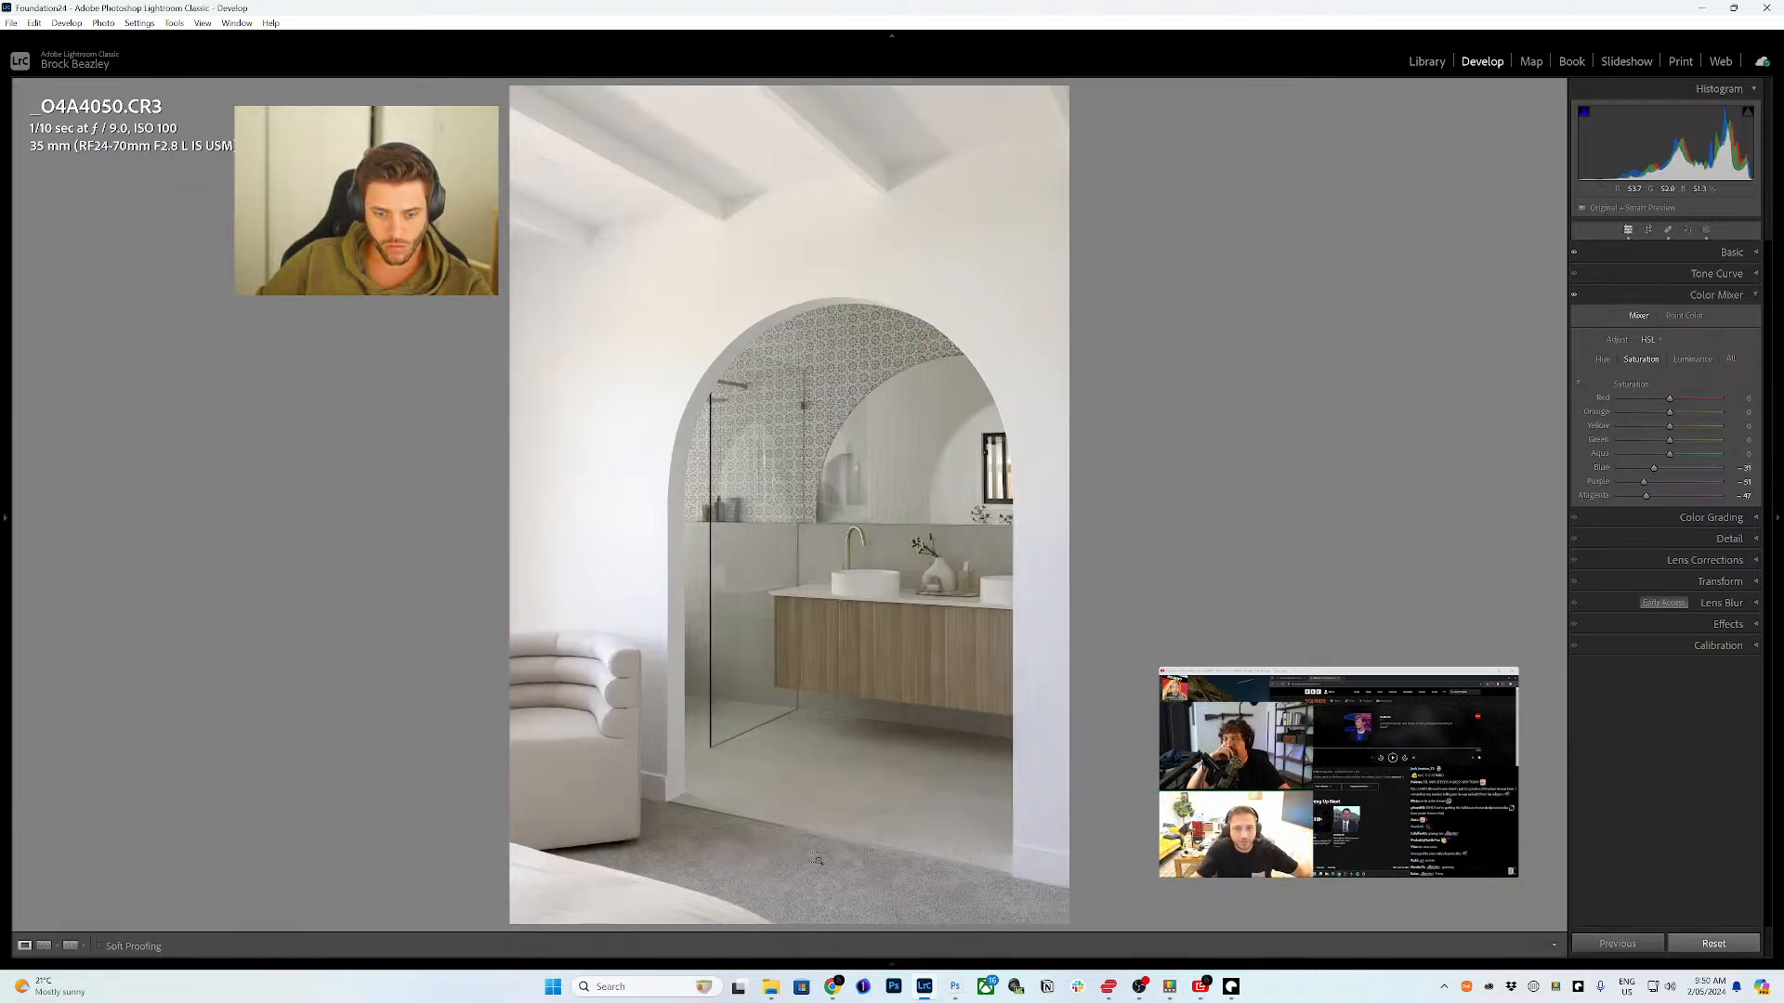
- Synchronize the chosen settings from _O4A4050.CR3 to the other selected photos
mouse_move(855, 962)
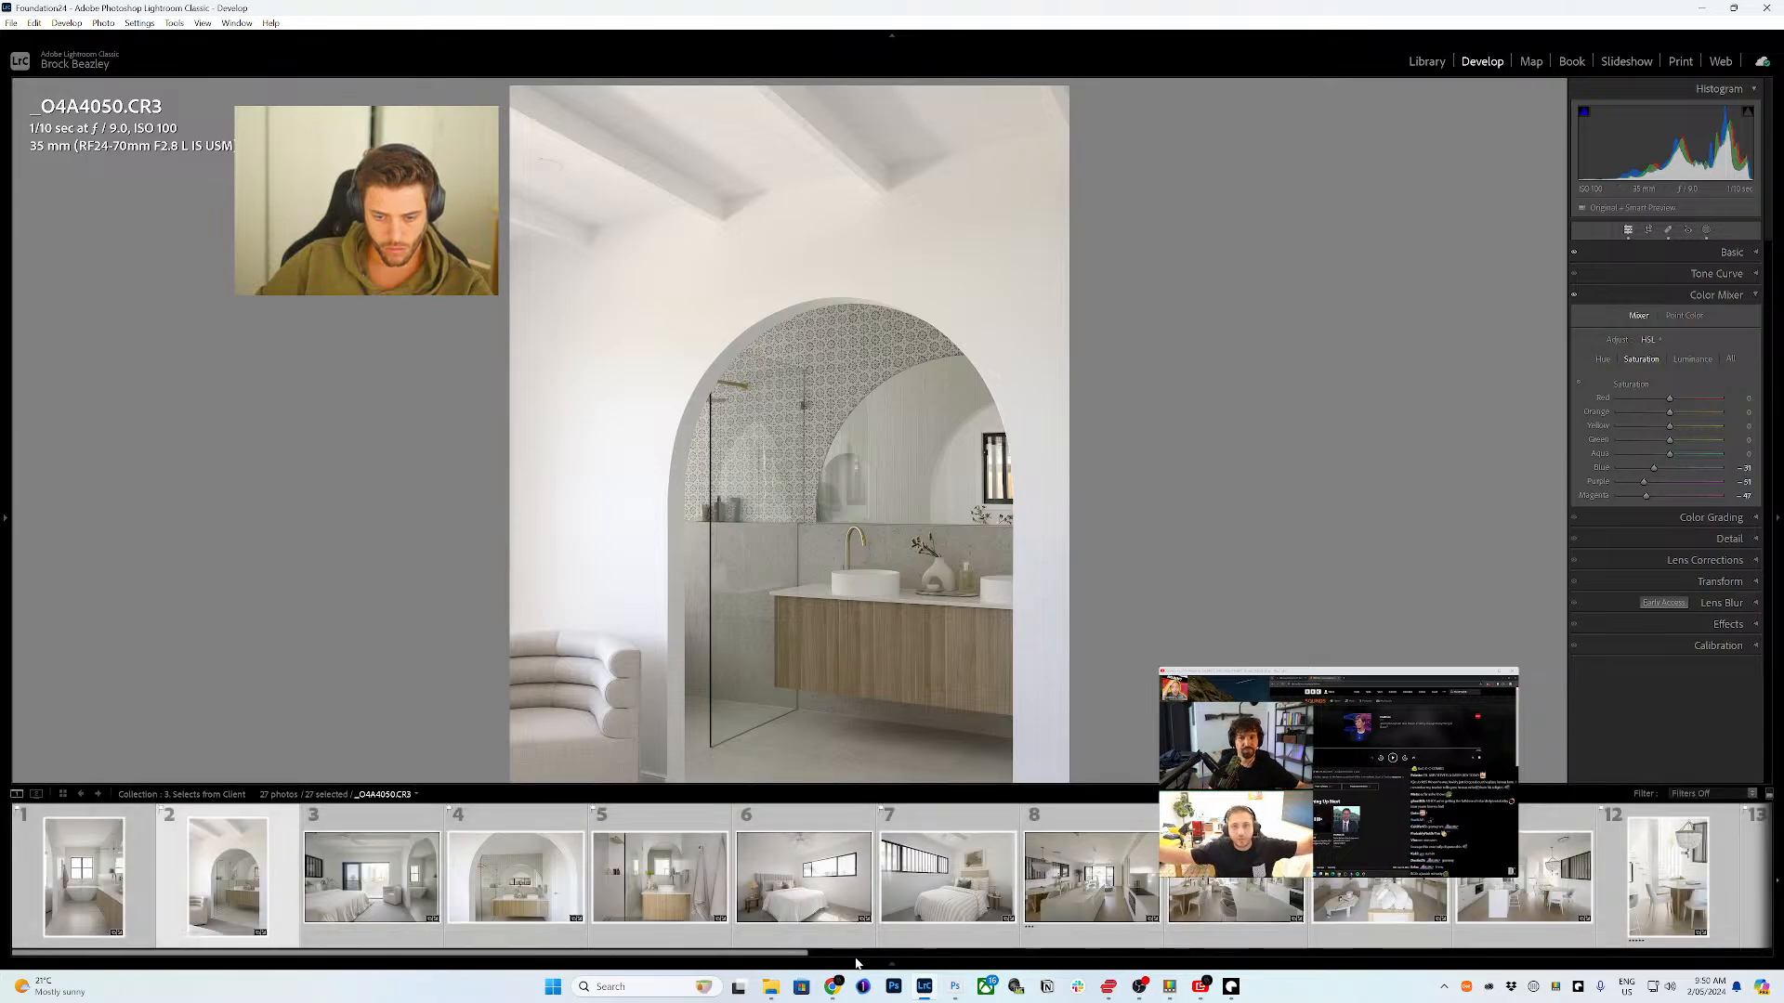
key("ctrl+shift+s")
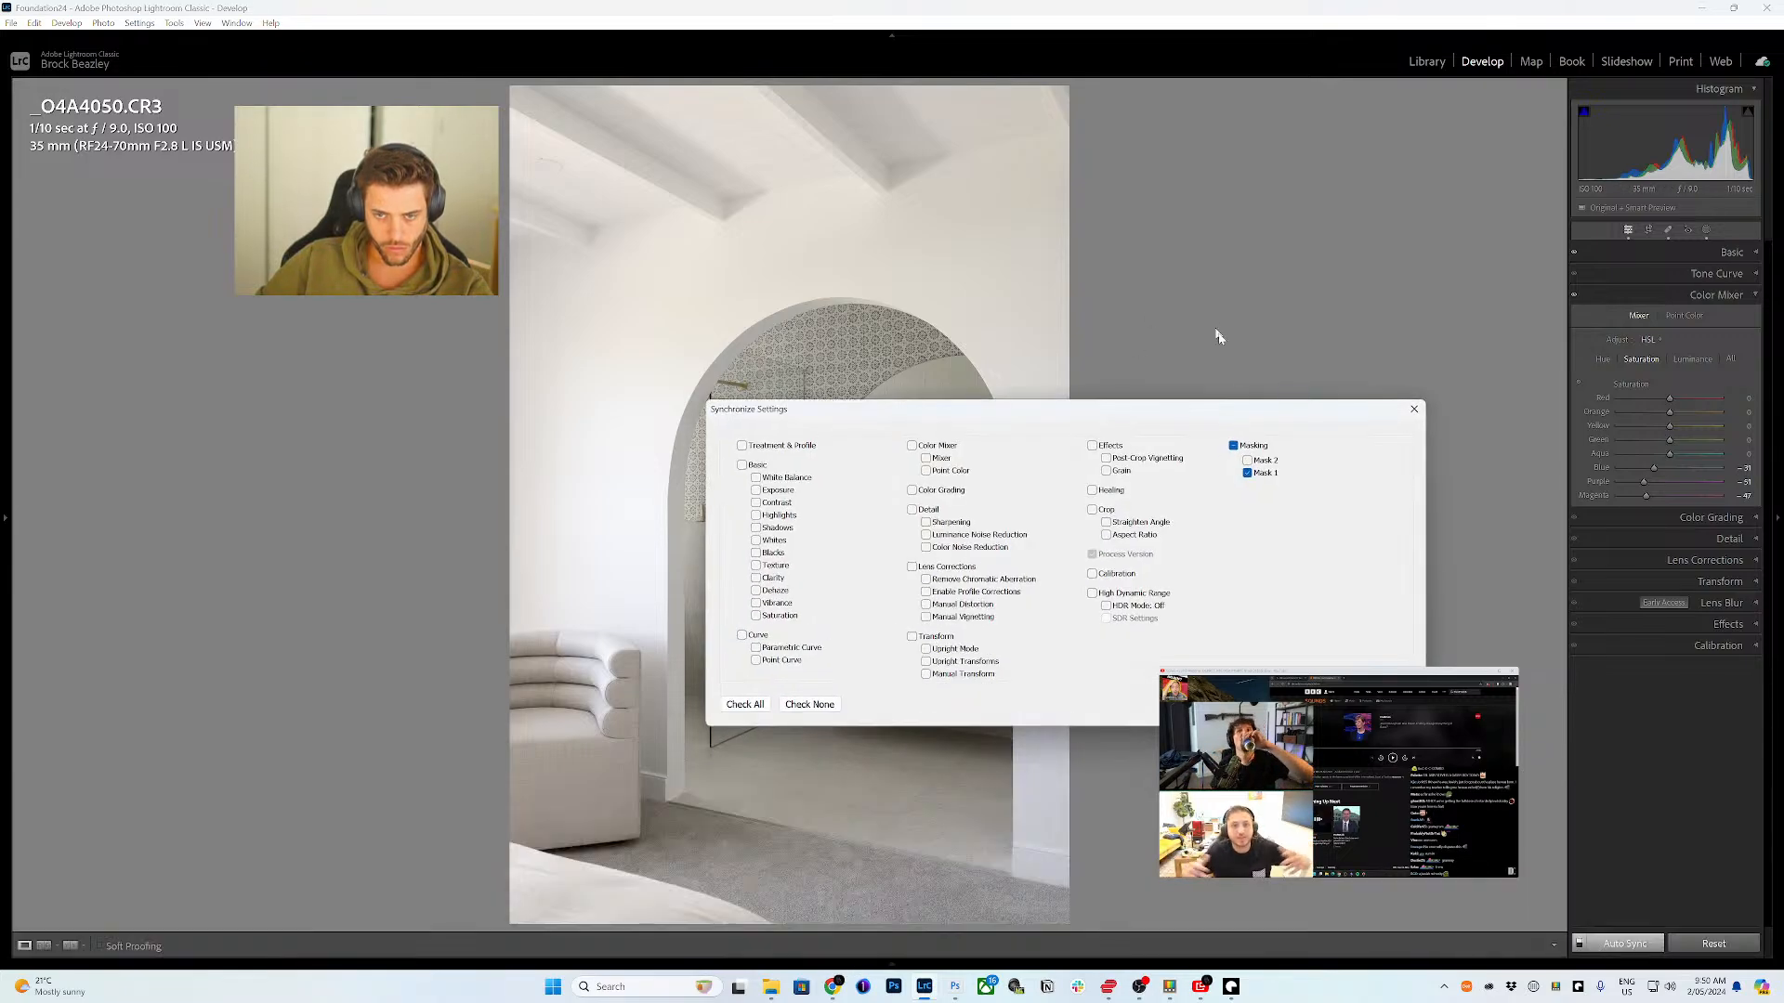
left_click(809, 704)
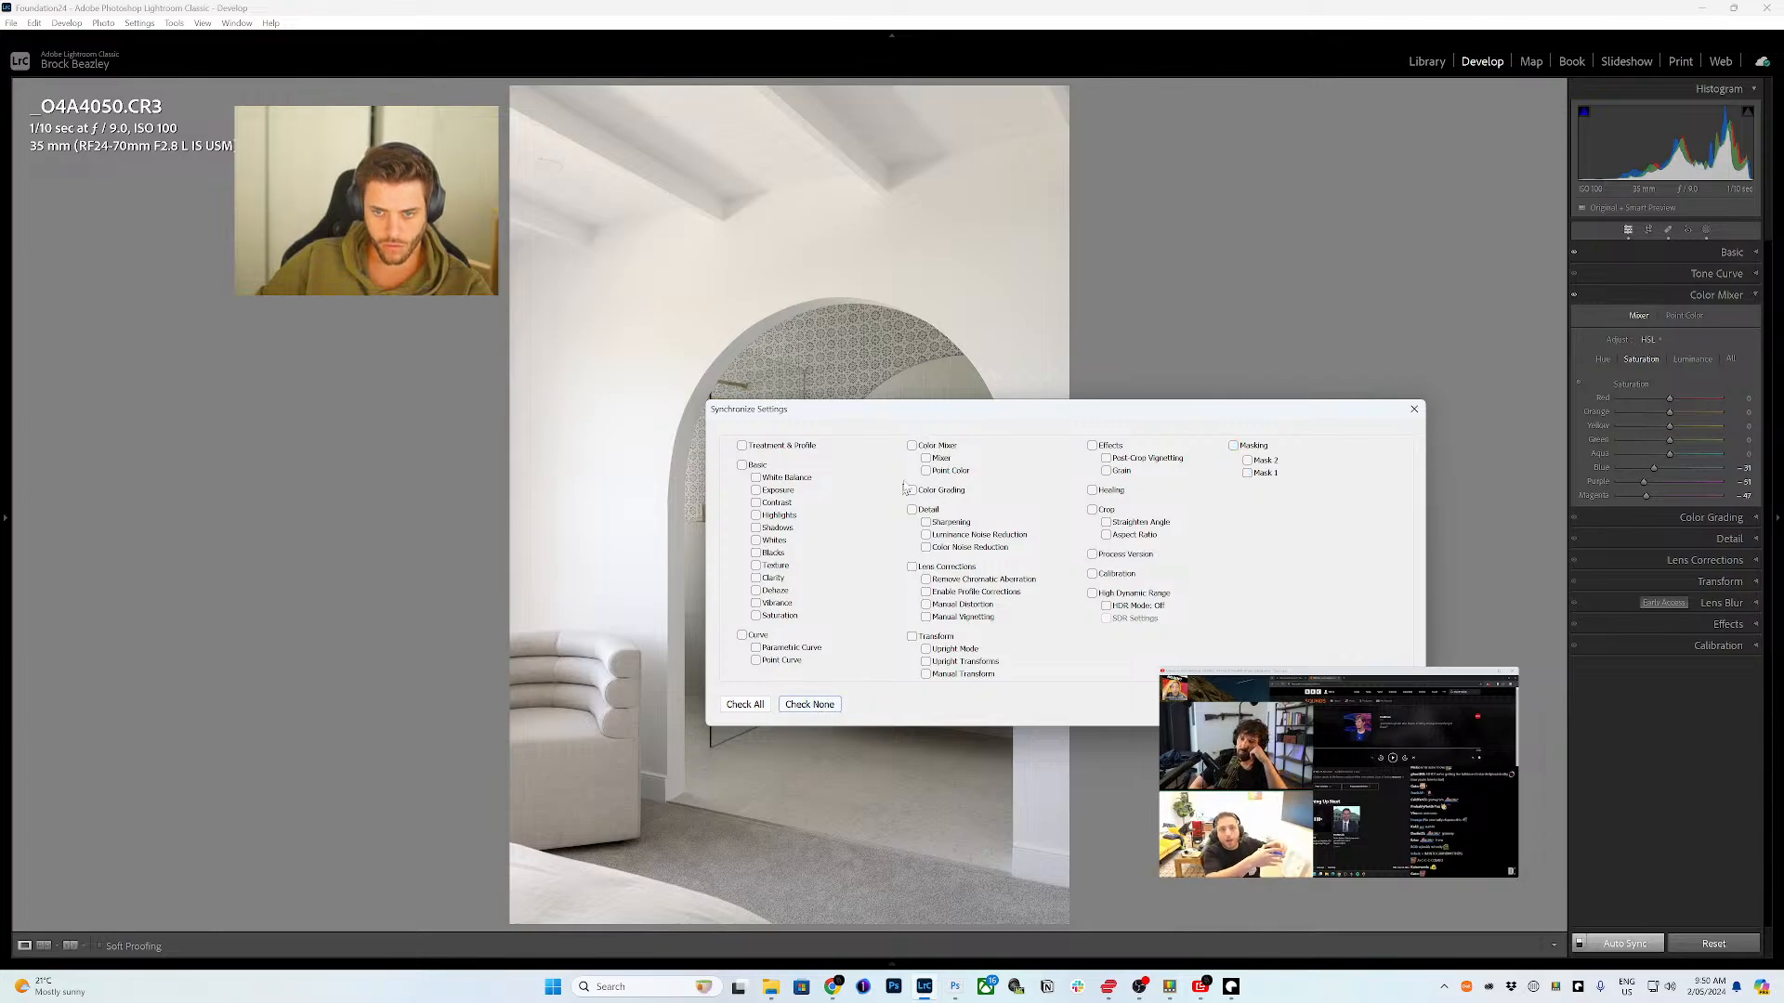
left_click(1324, 704)
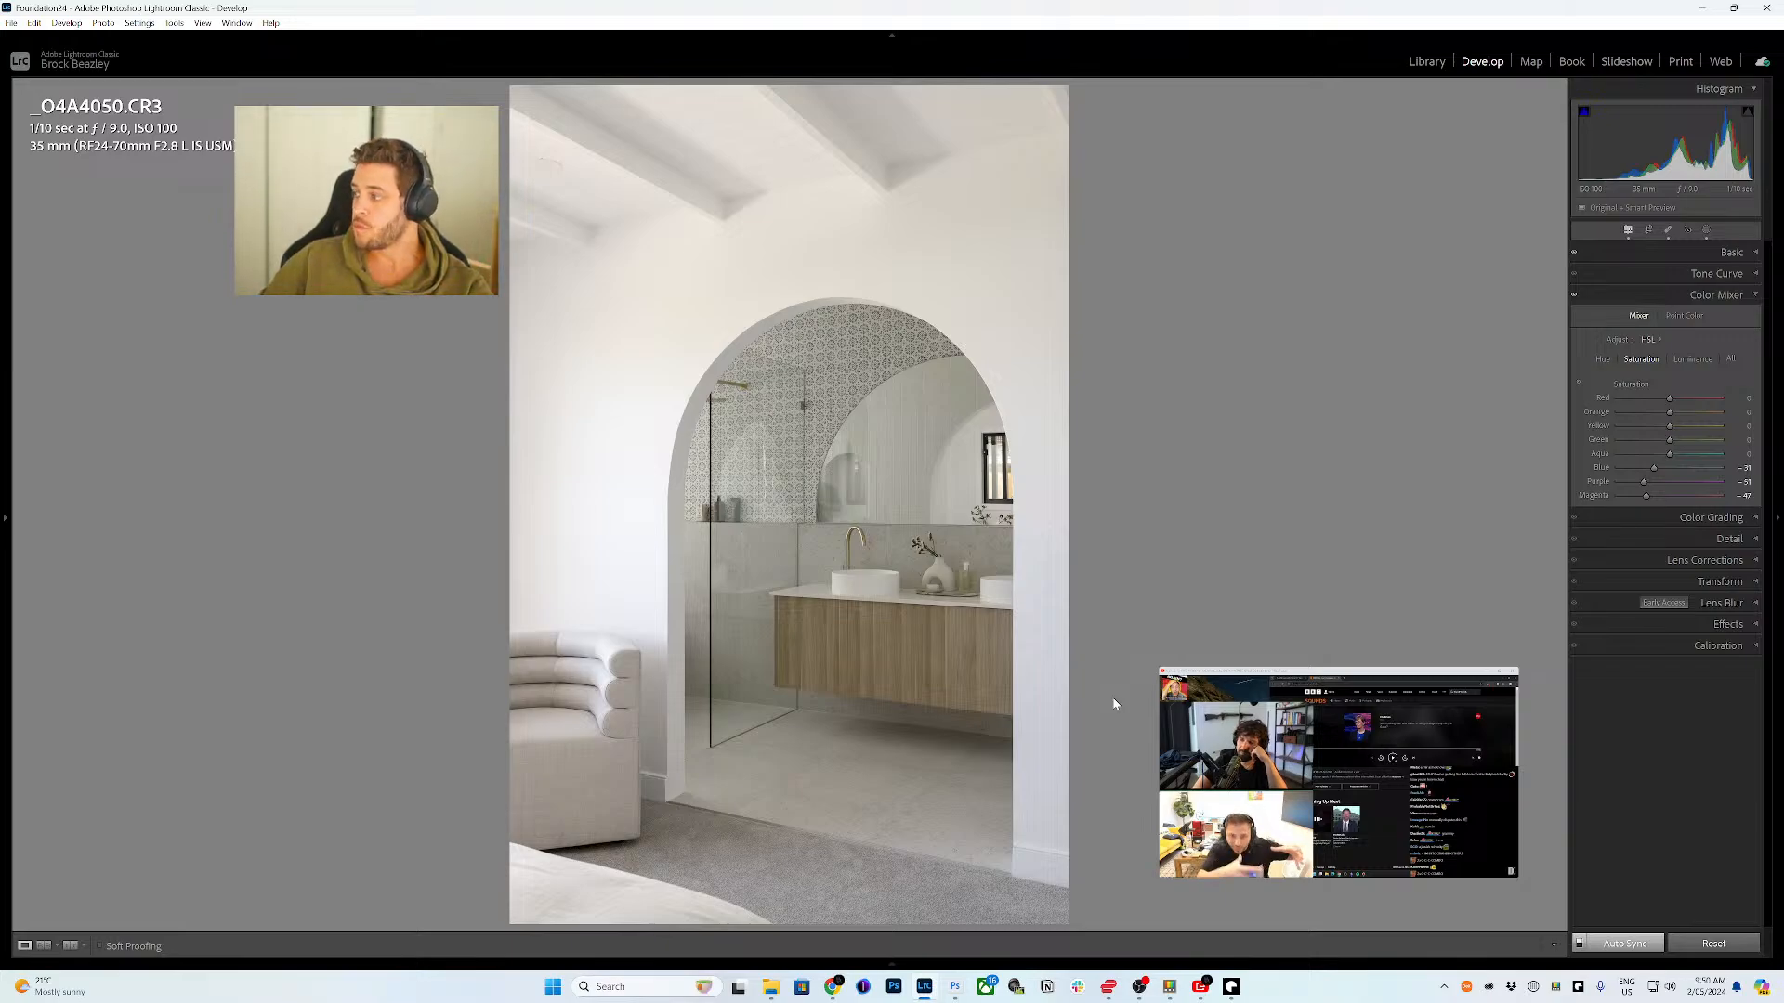
- Straighten the bathtub photo _O4A4032.CR3 with two horizontal and two vertical upright guides
mouse_move(55, 962)
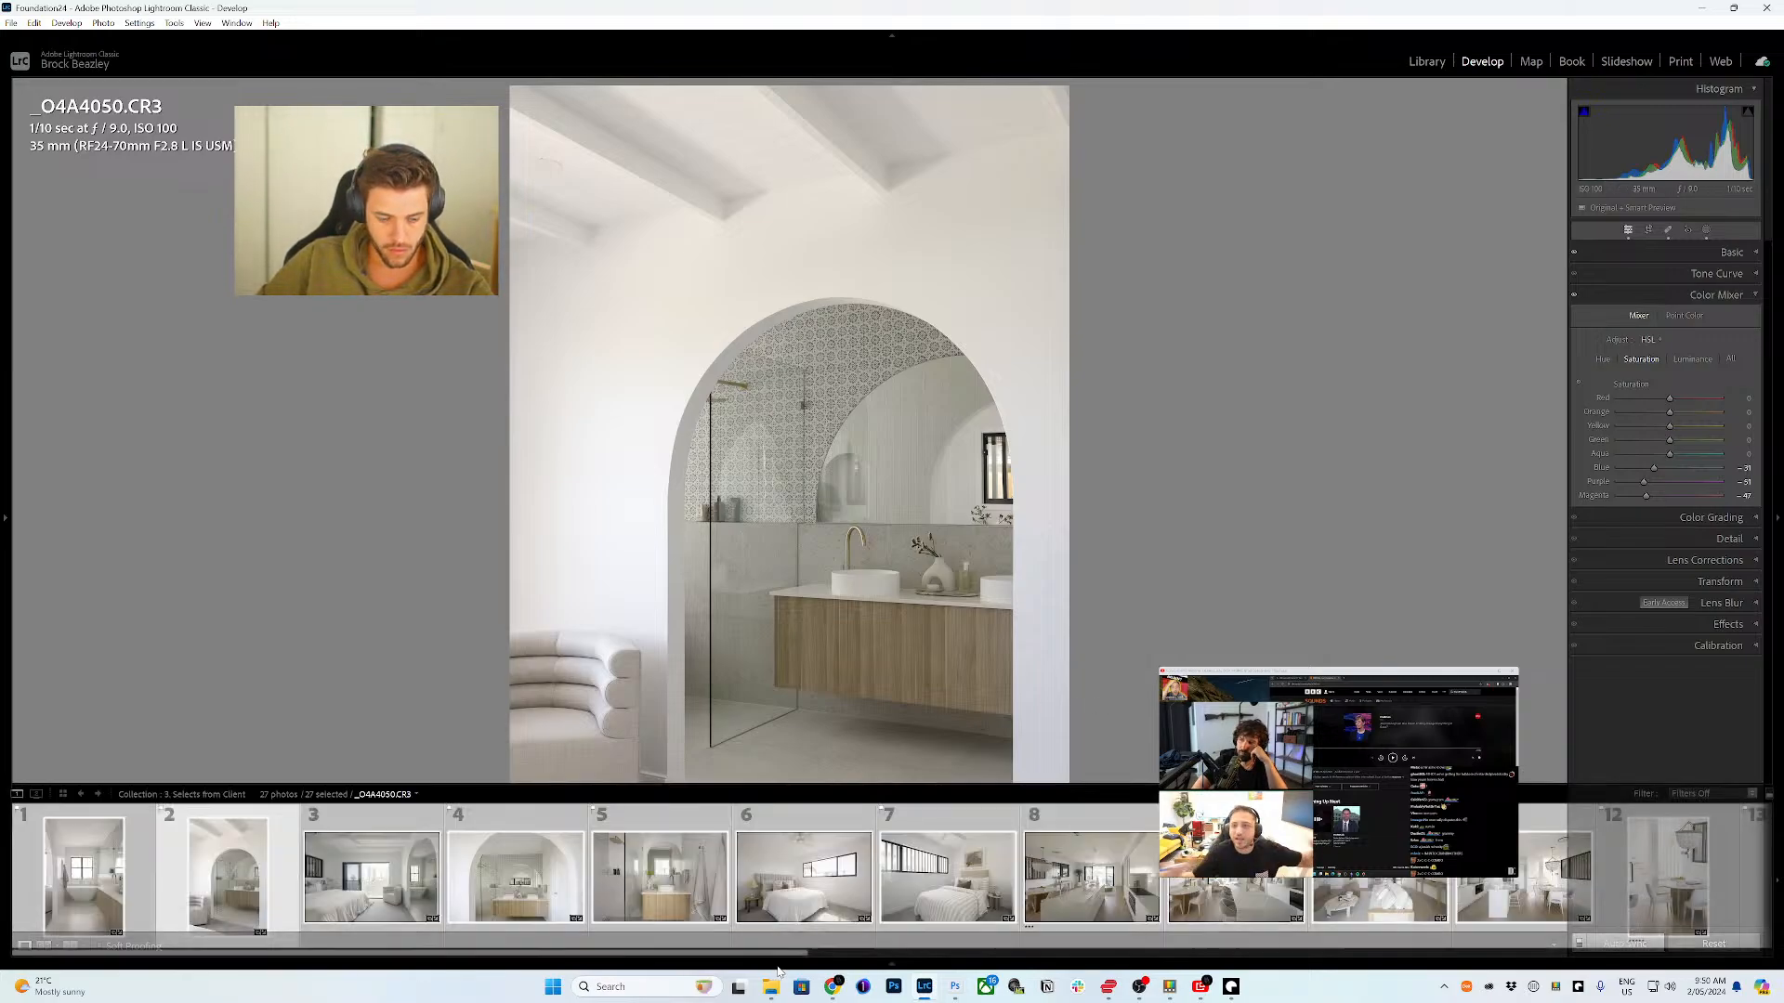
left_click(49, 922)
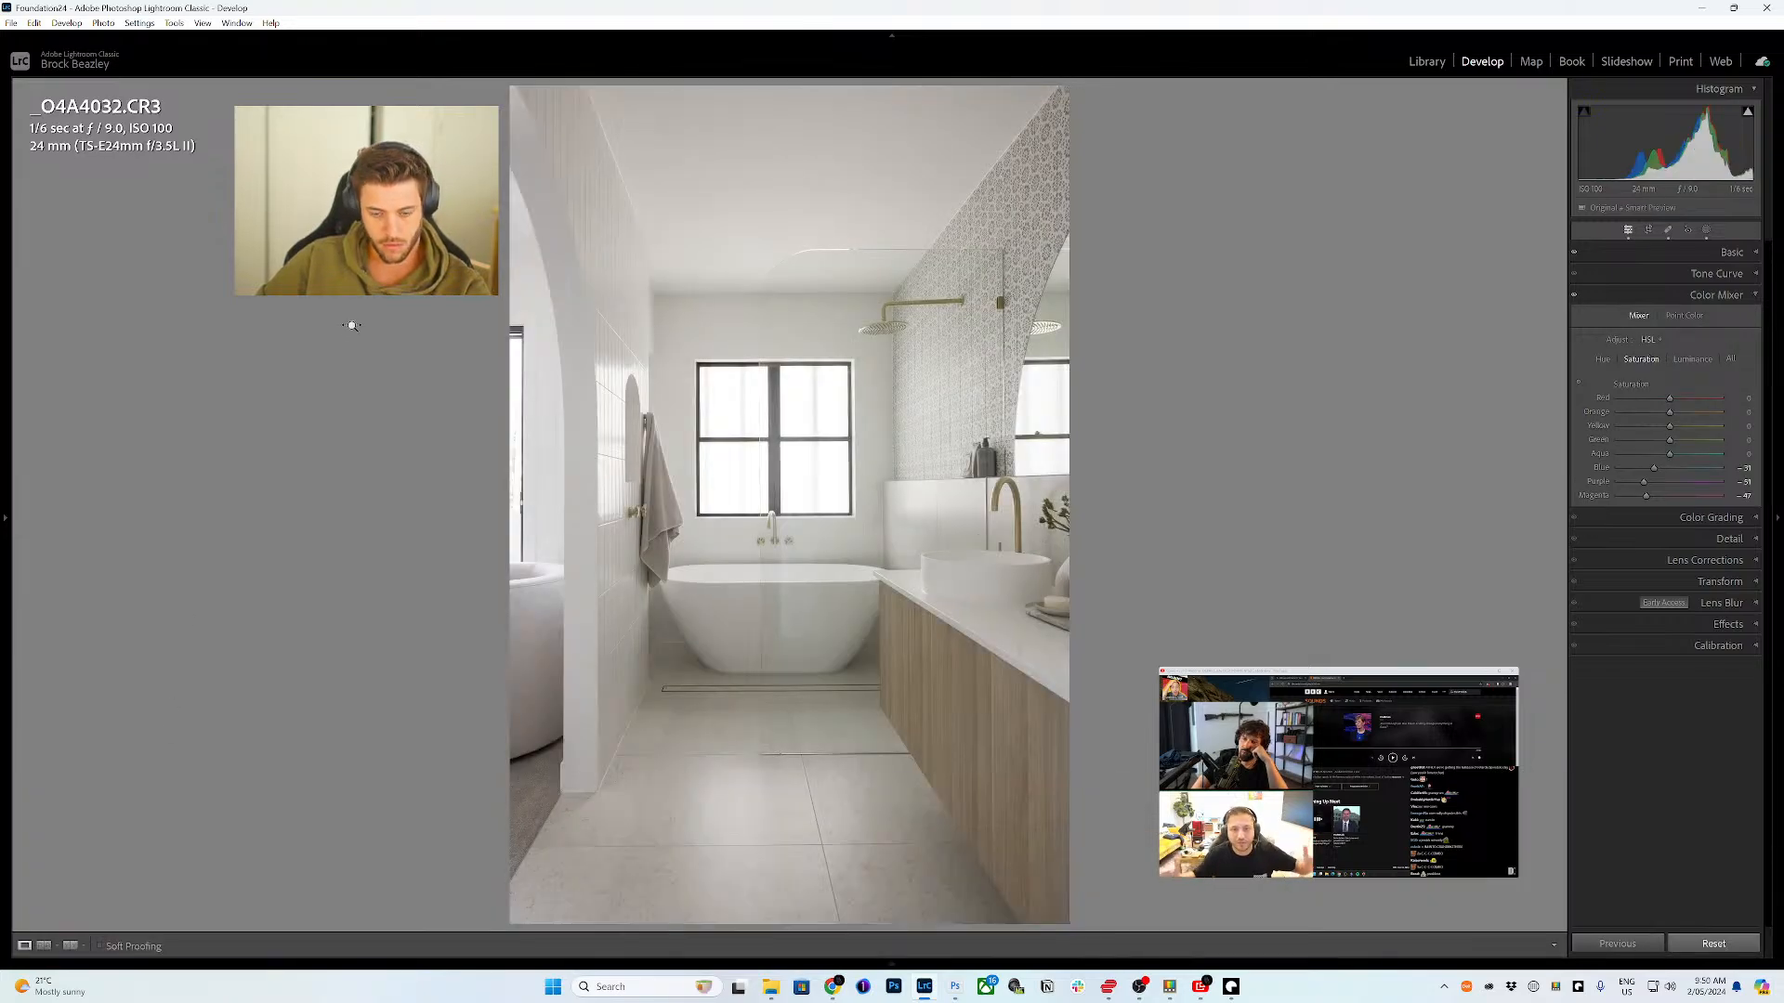
key("shift+t")
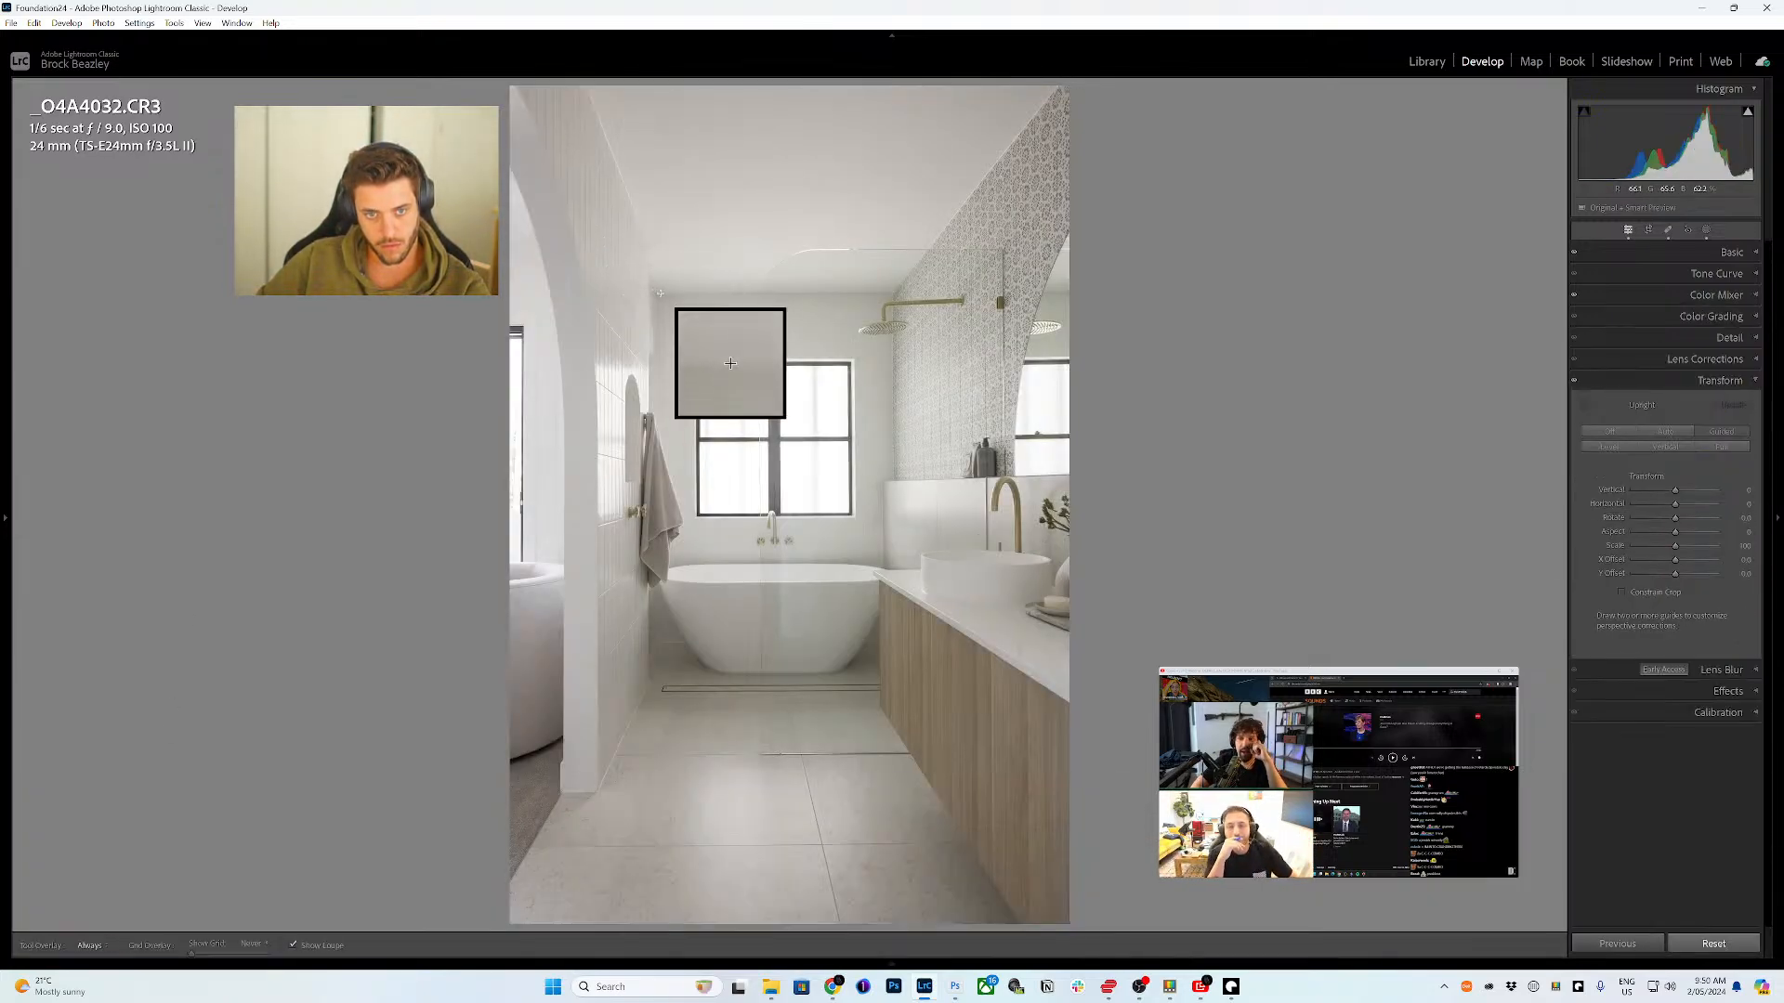
left_click_drag(660, 294, 889, 294)
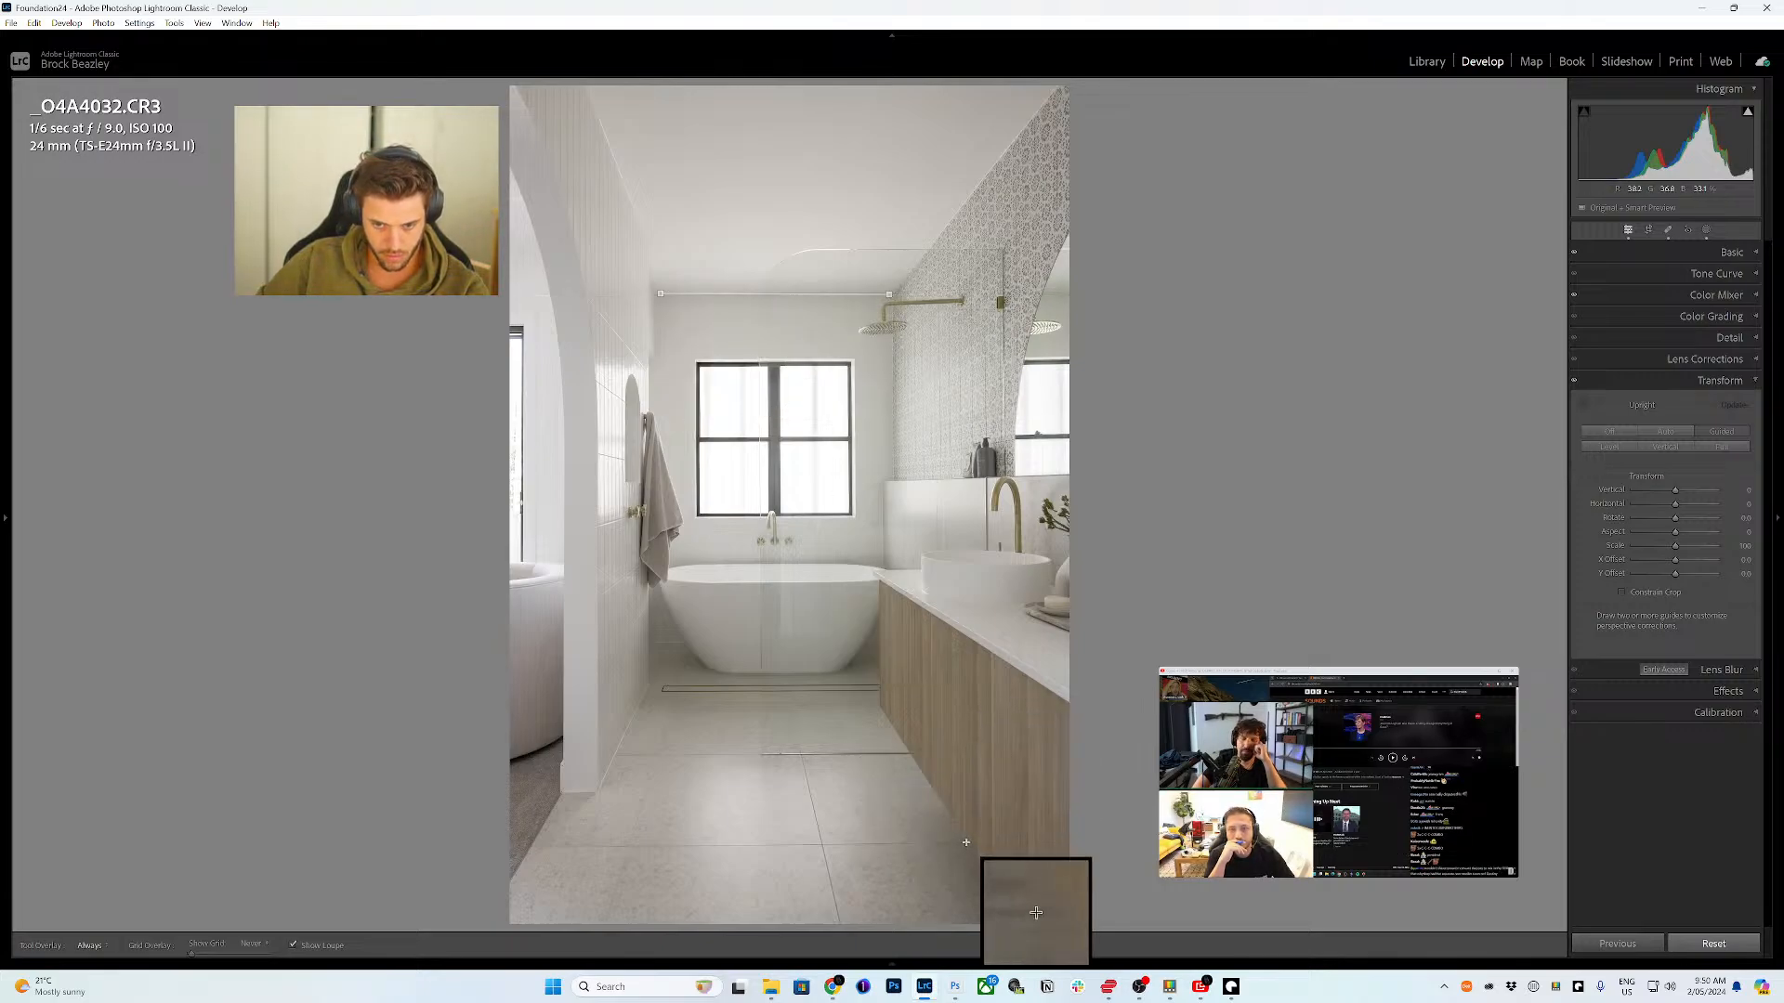
mouse_move(966, 843)
left_mouse_down()
mouse_move(450, 869)
mouse_move(501, 845)
left_mouse_up()
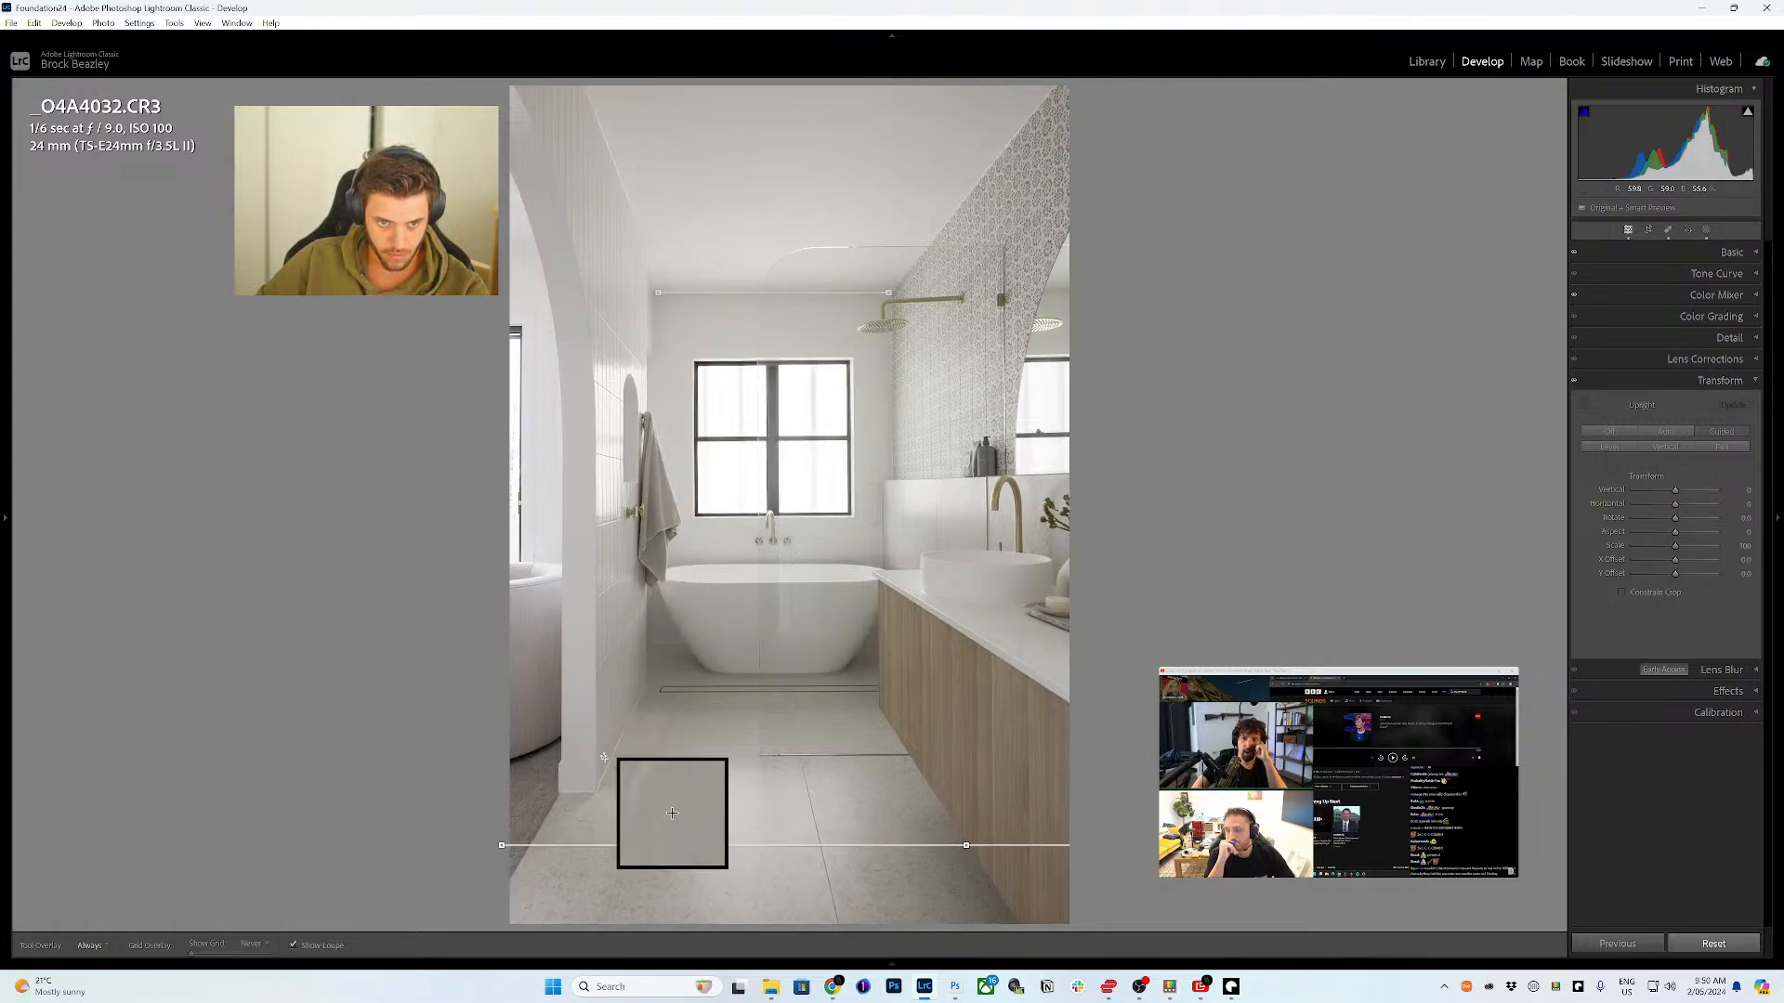
left_click_drag(596, 793, 596, 531)
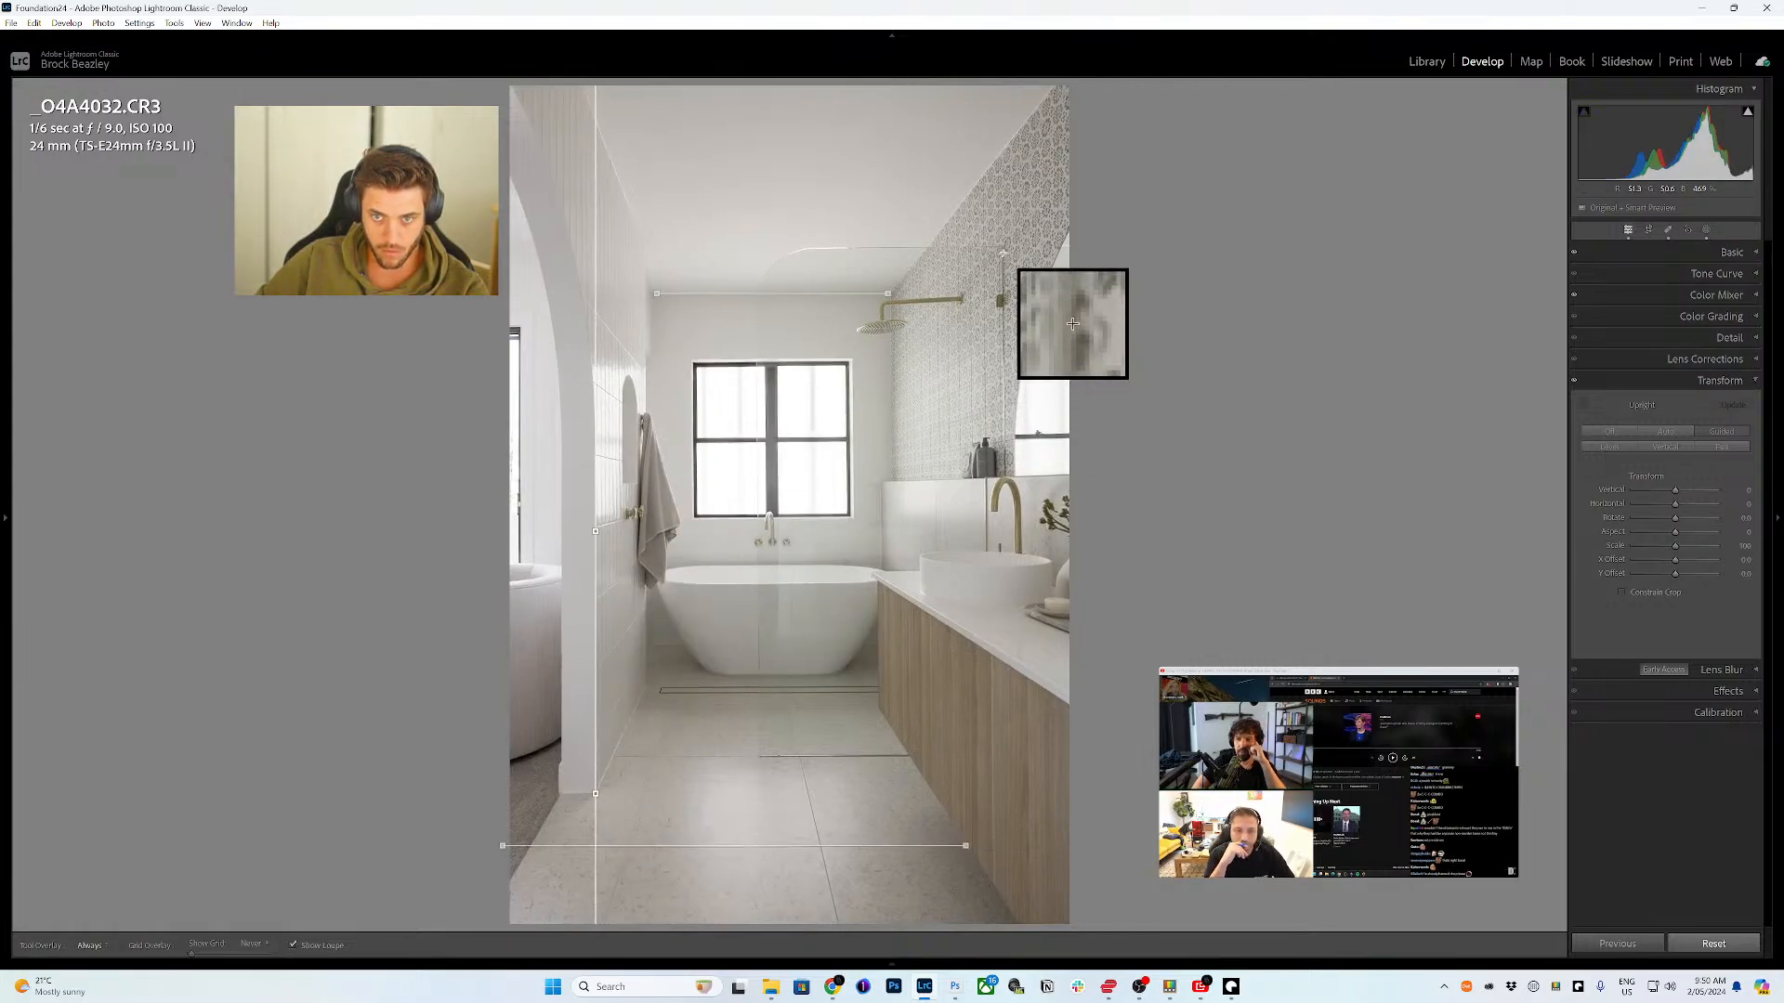
left_click_drag(1004, 250, 986, 549)
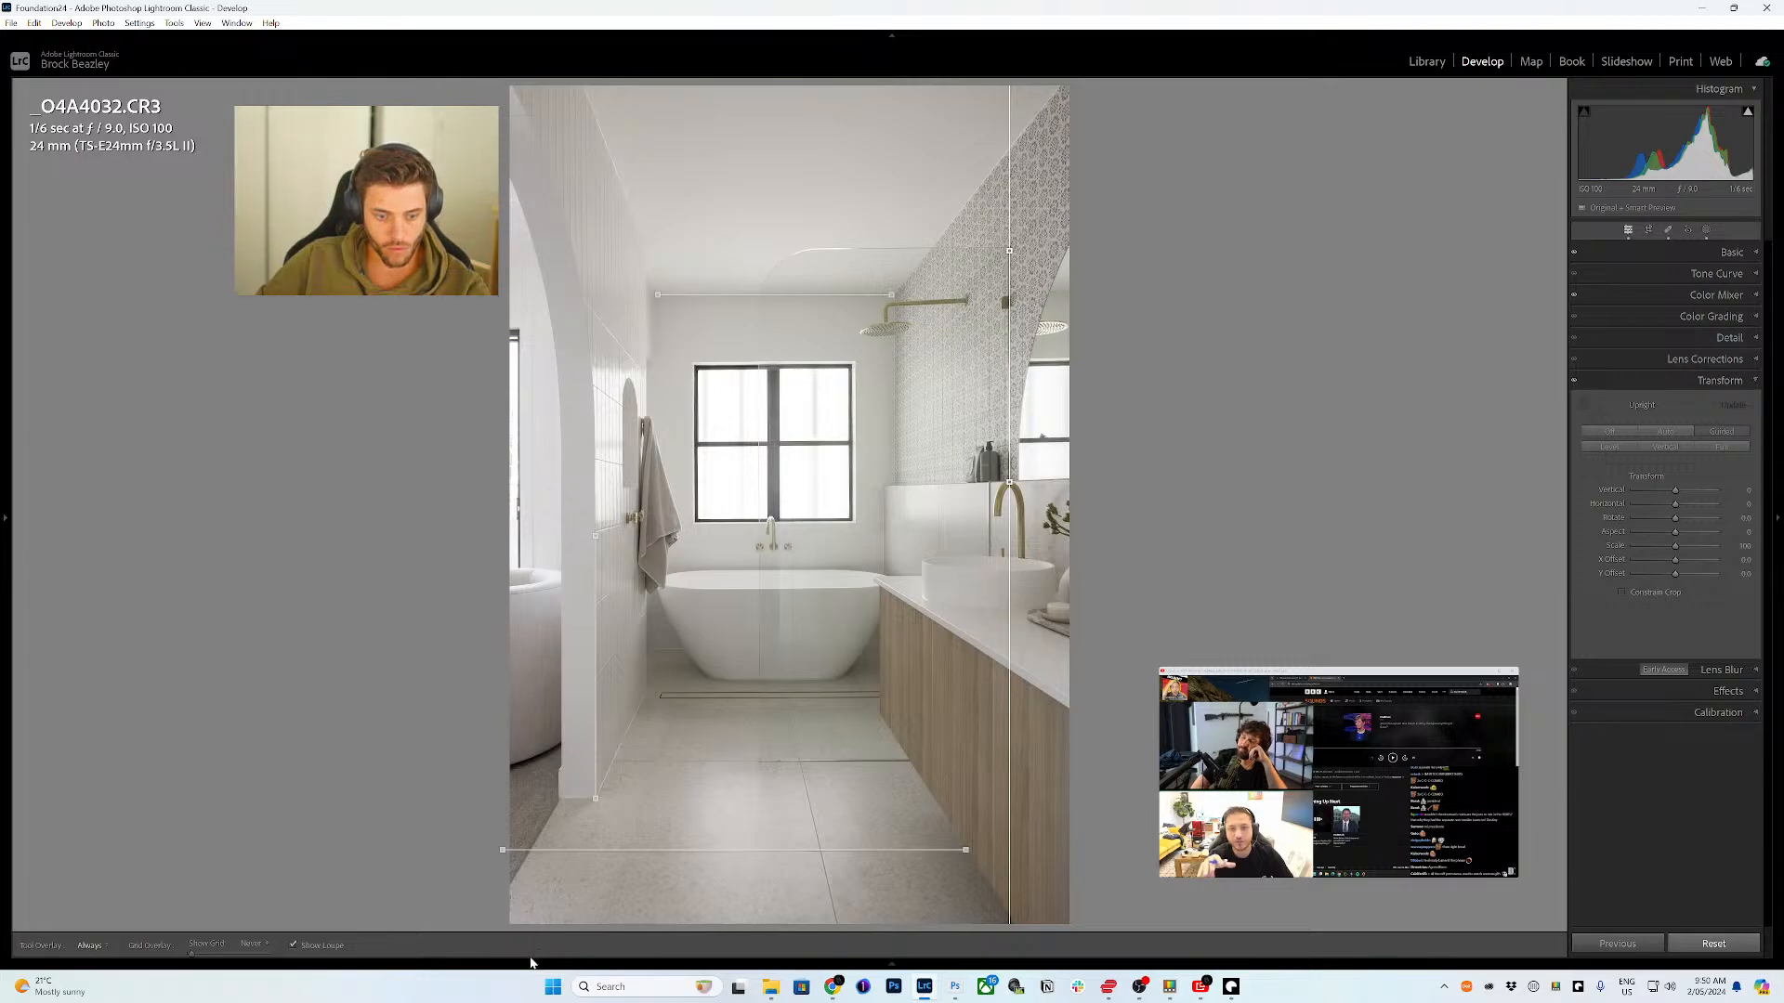
- Straighten the arched bathroom photo with vertical guides on the left wall and right door frame
left_click(237, 889)
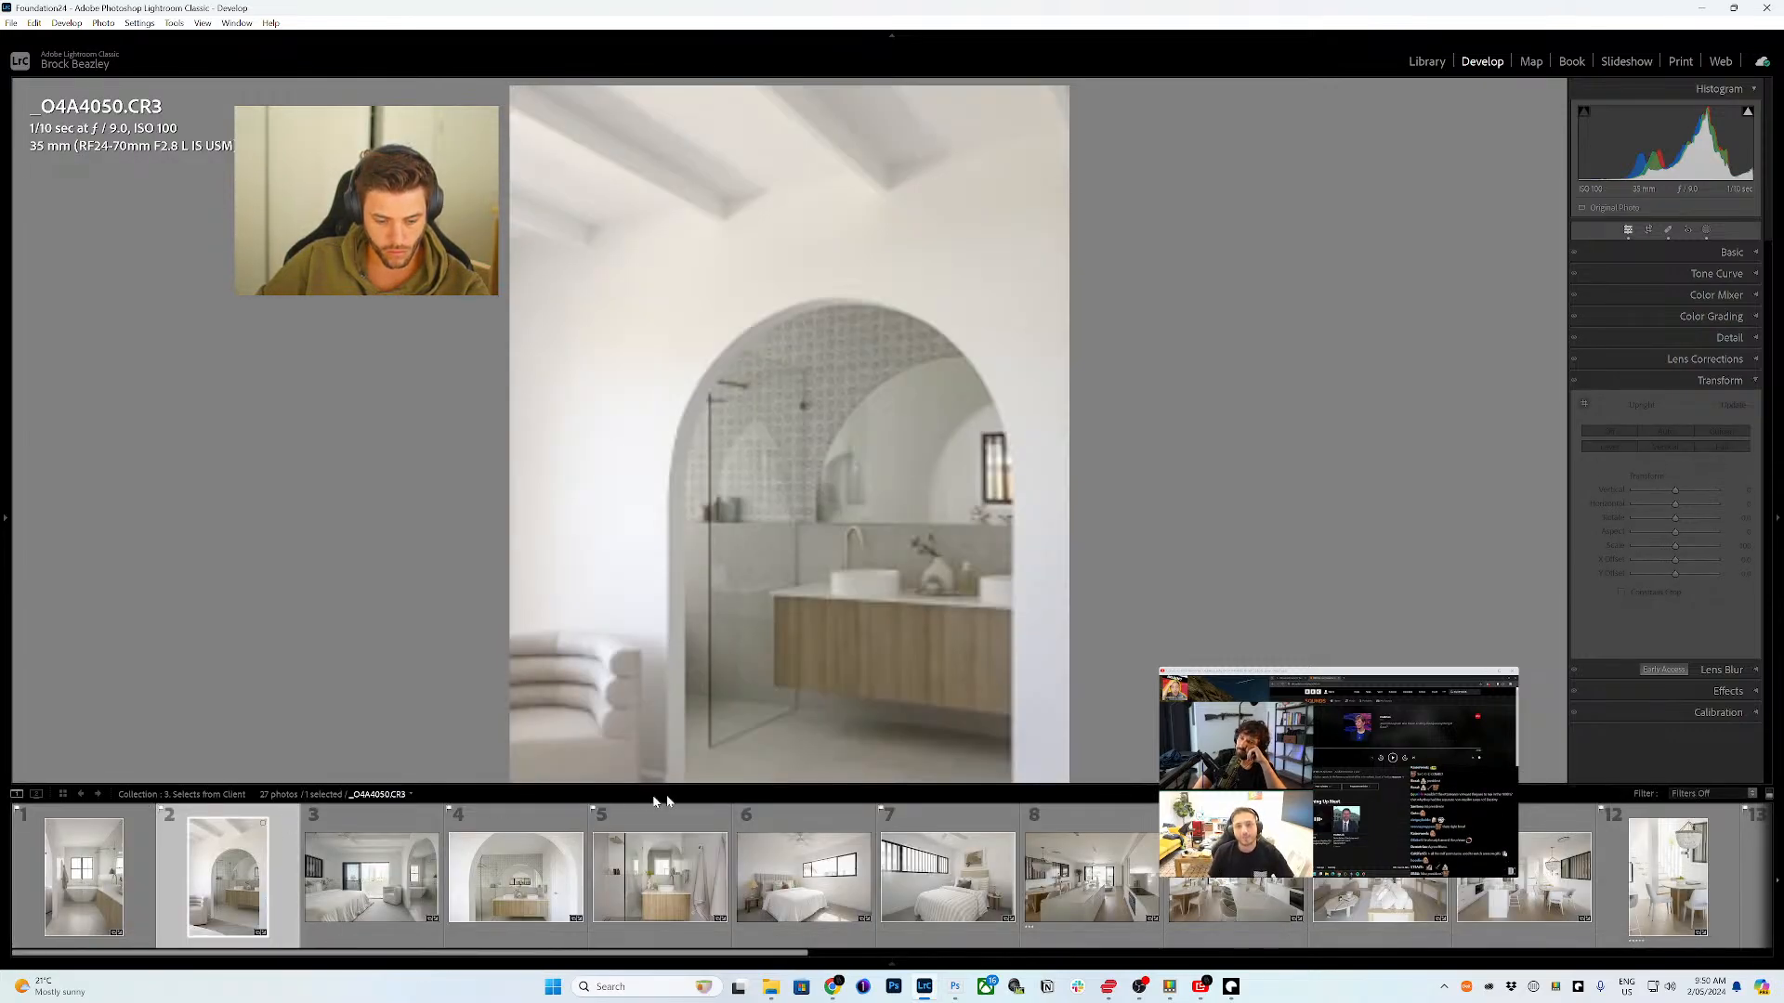
key("shift+t")
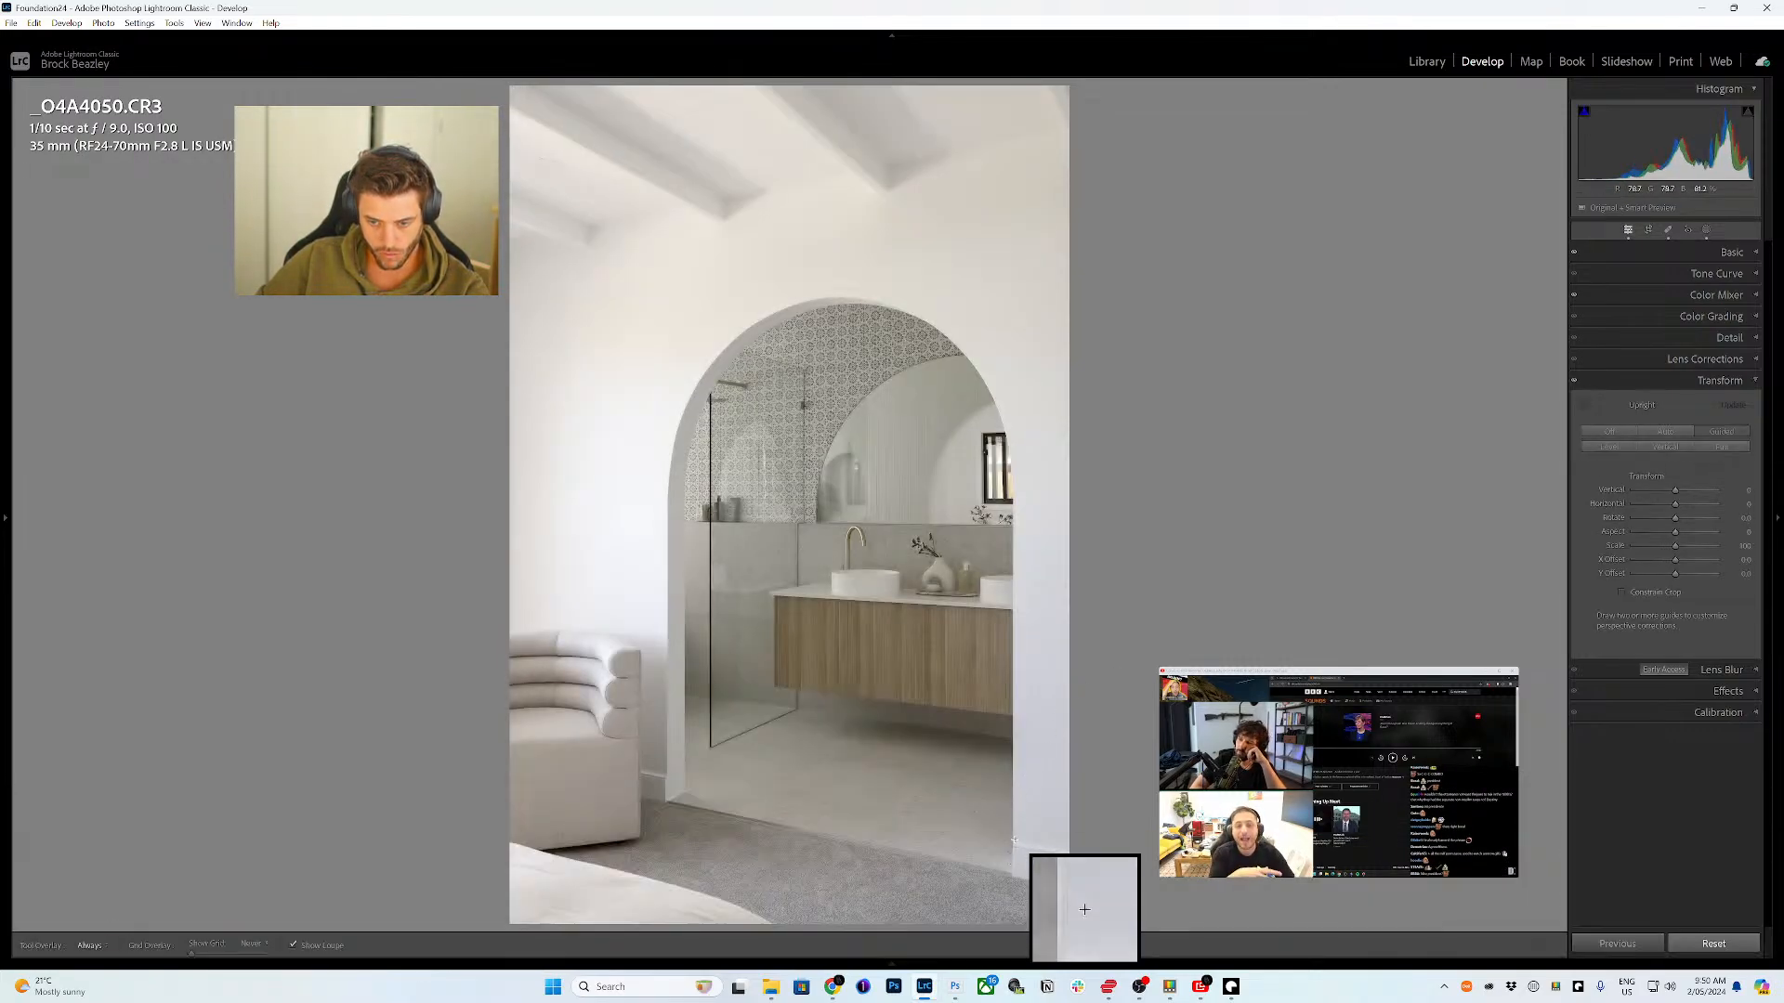
mouse_move(991, 961)
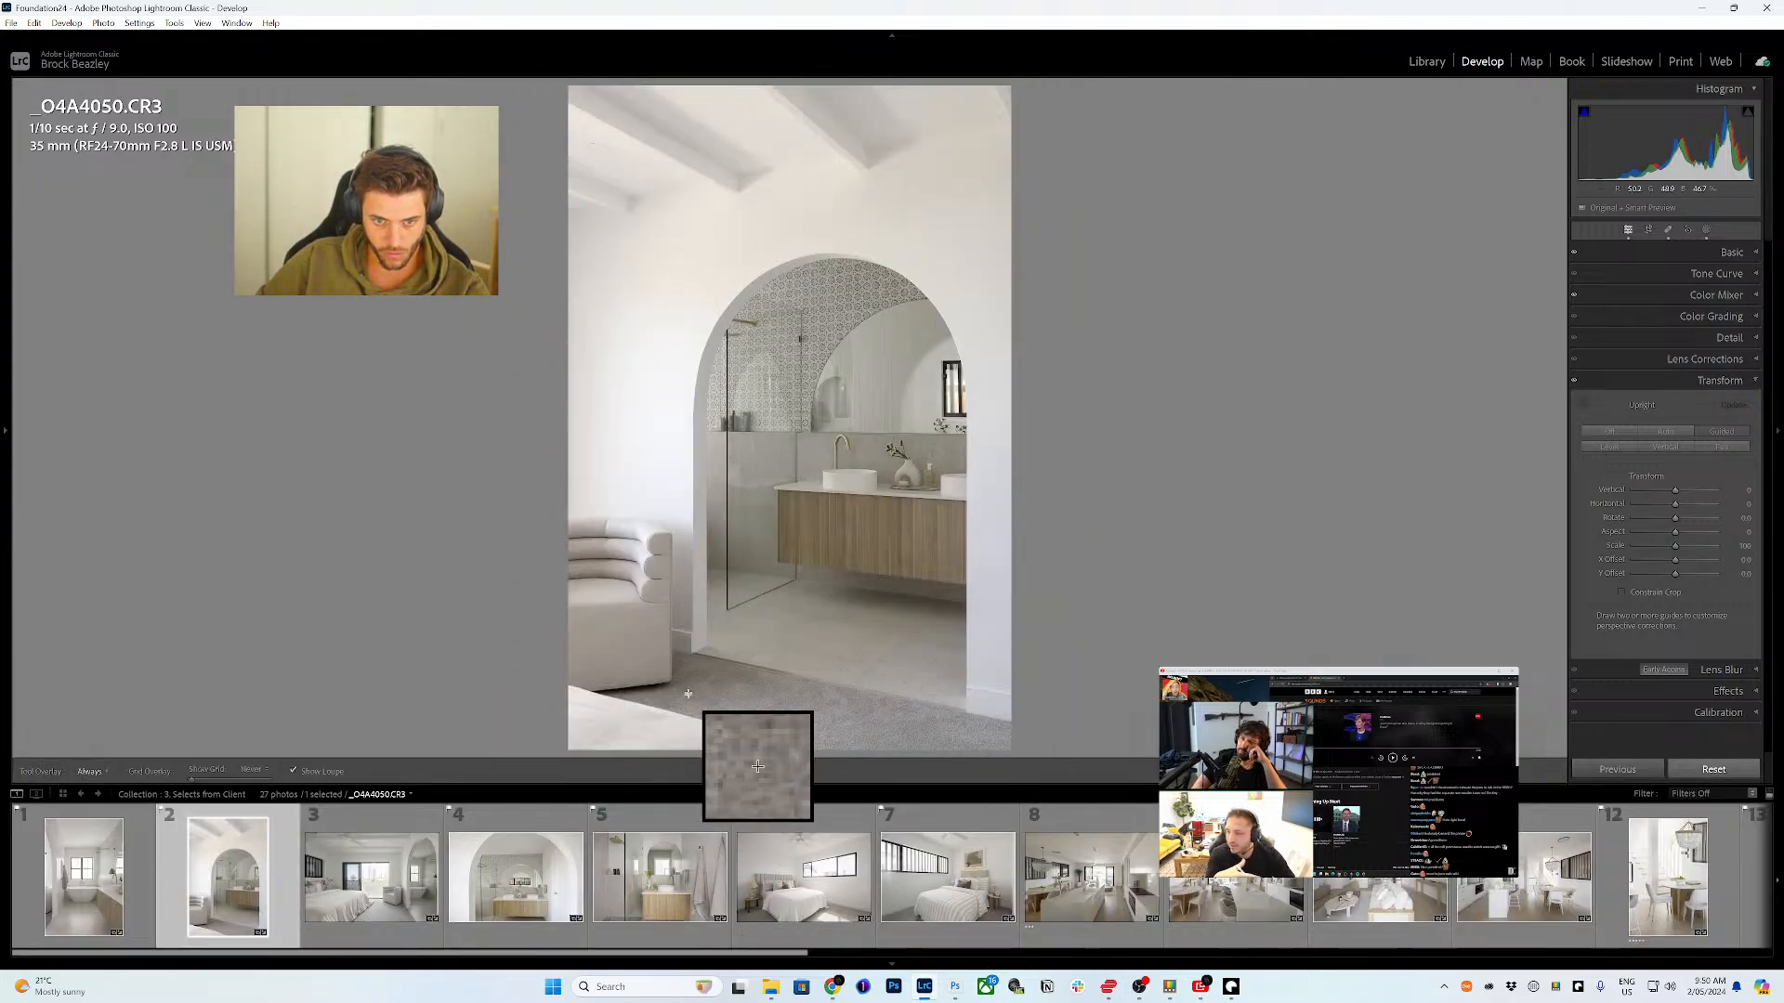
left_click_drag(692, 632, 693, 455)
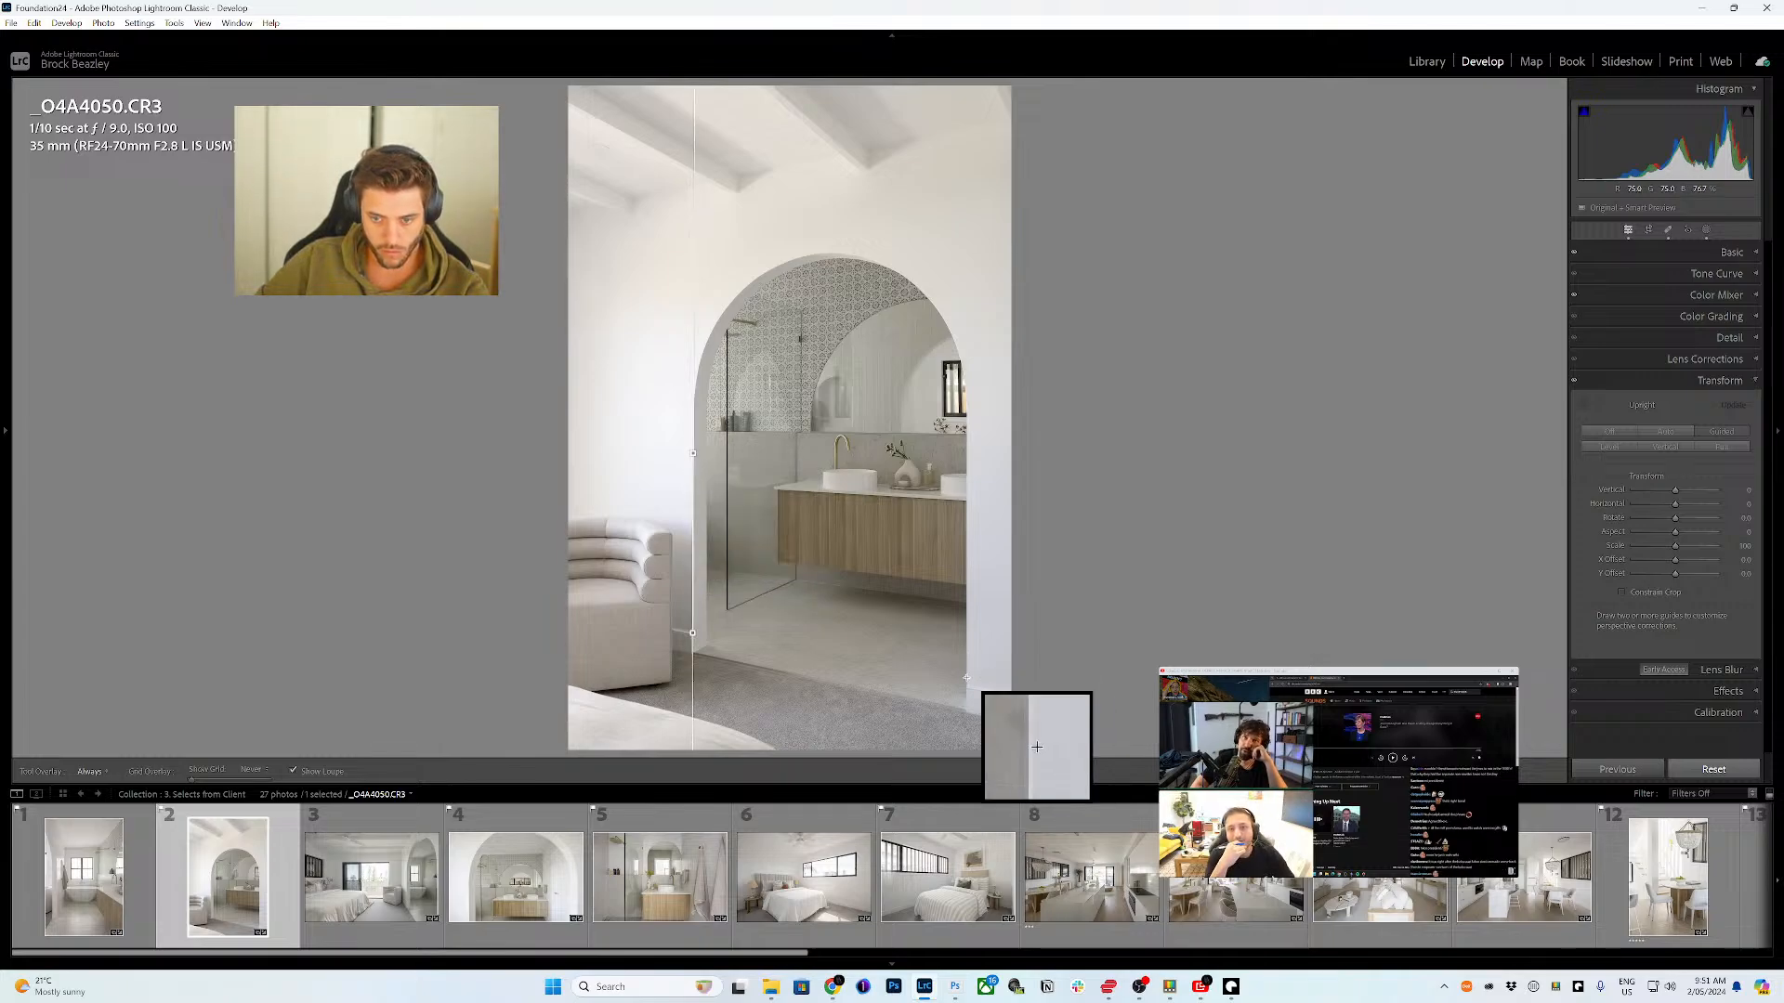
left_click_drag(968, 683, 967, 500)
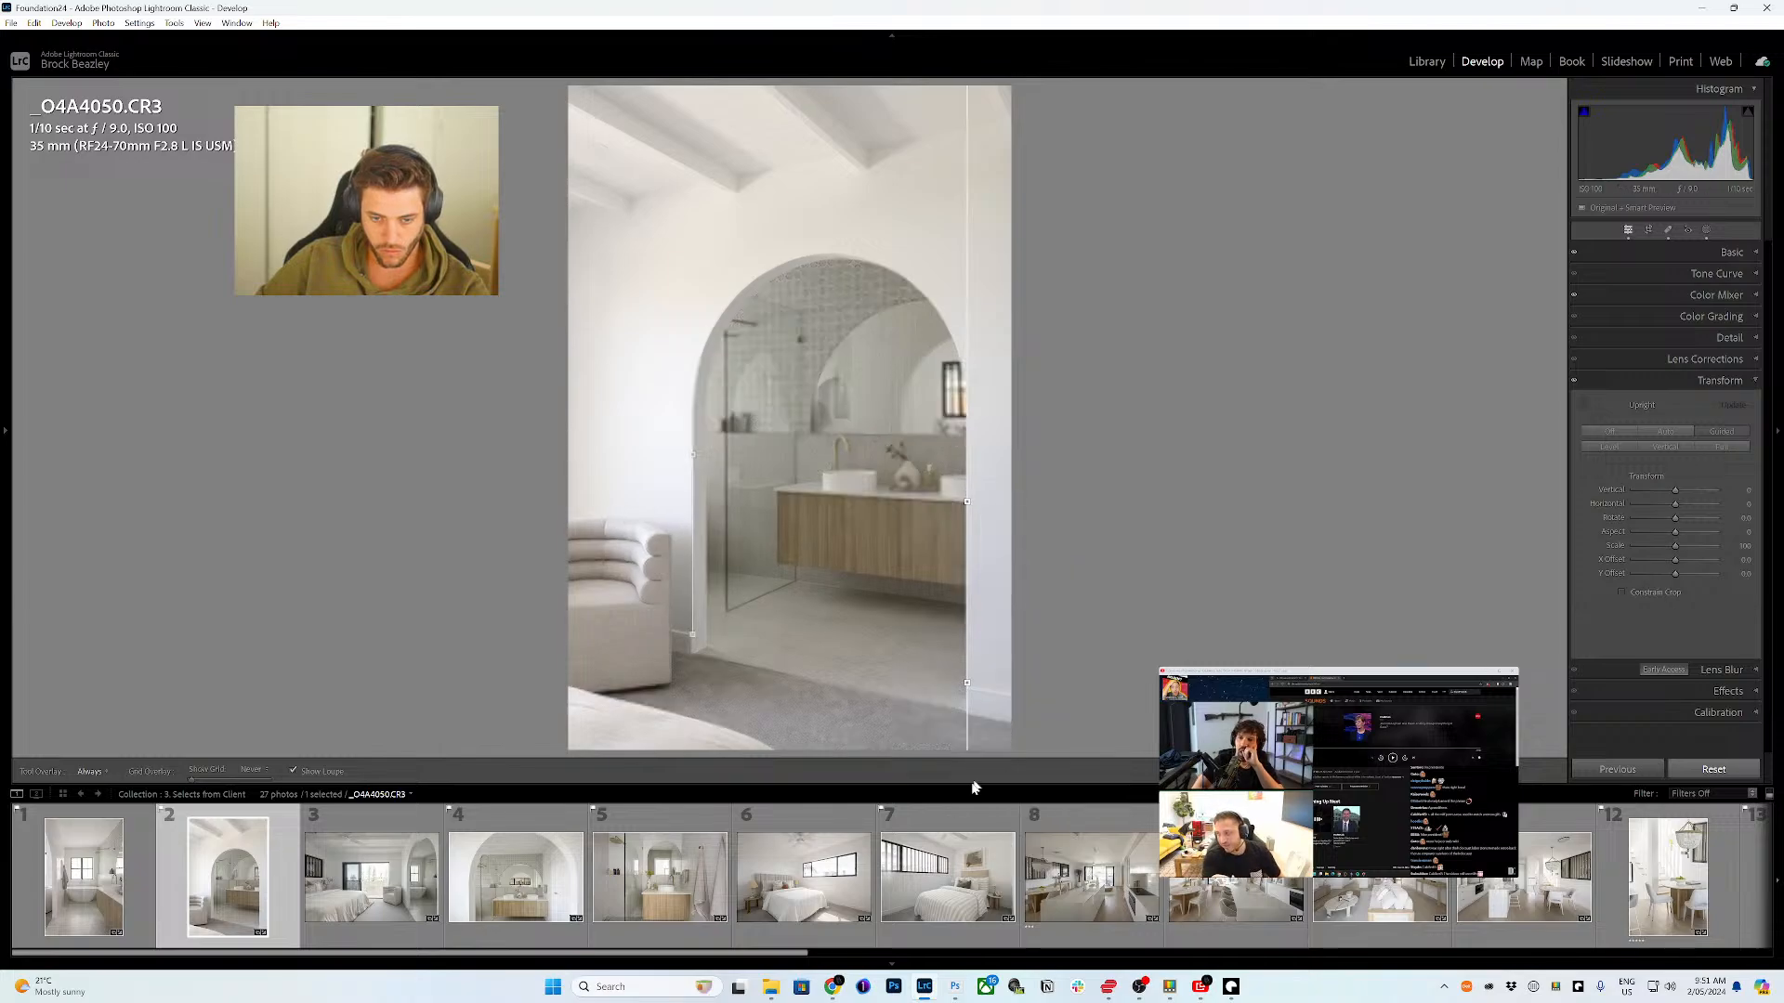
- Straighten the HDR bedroom with horizontal ceiling and bottom guides plus two vertical guides
left_click(423, 894)
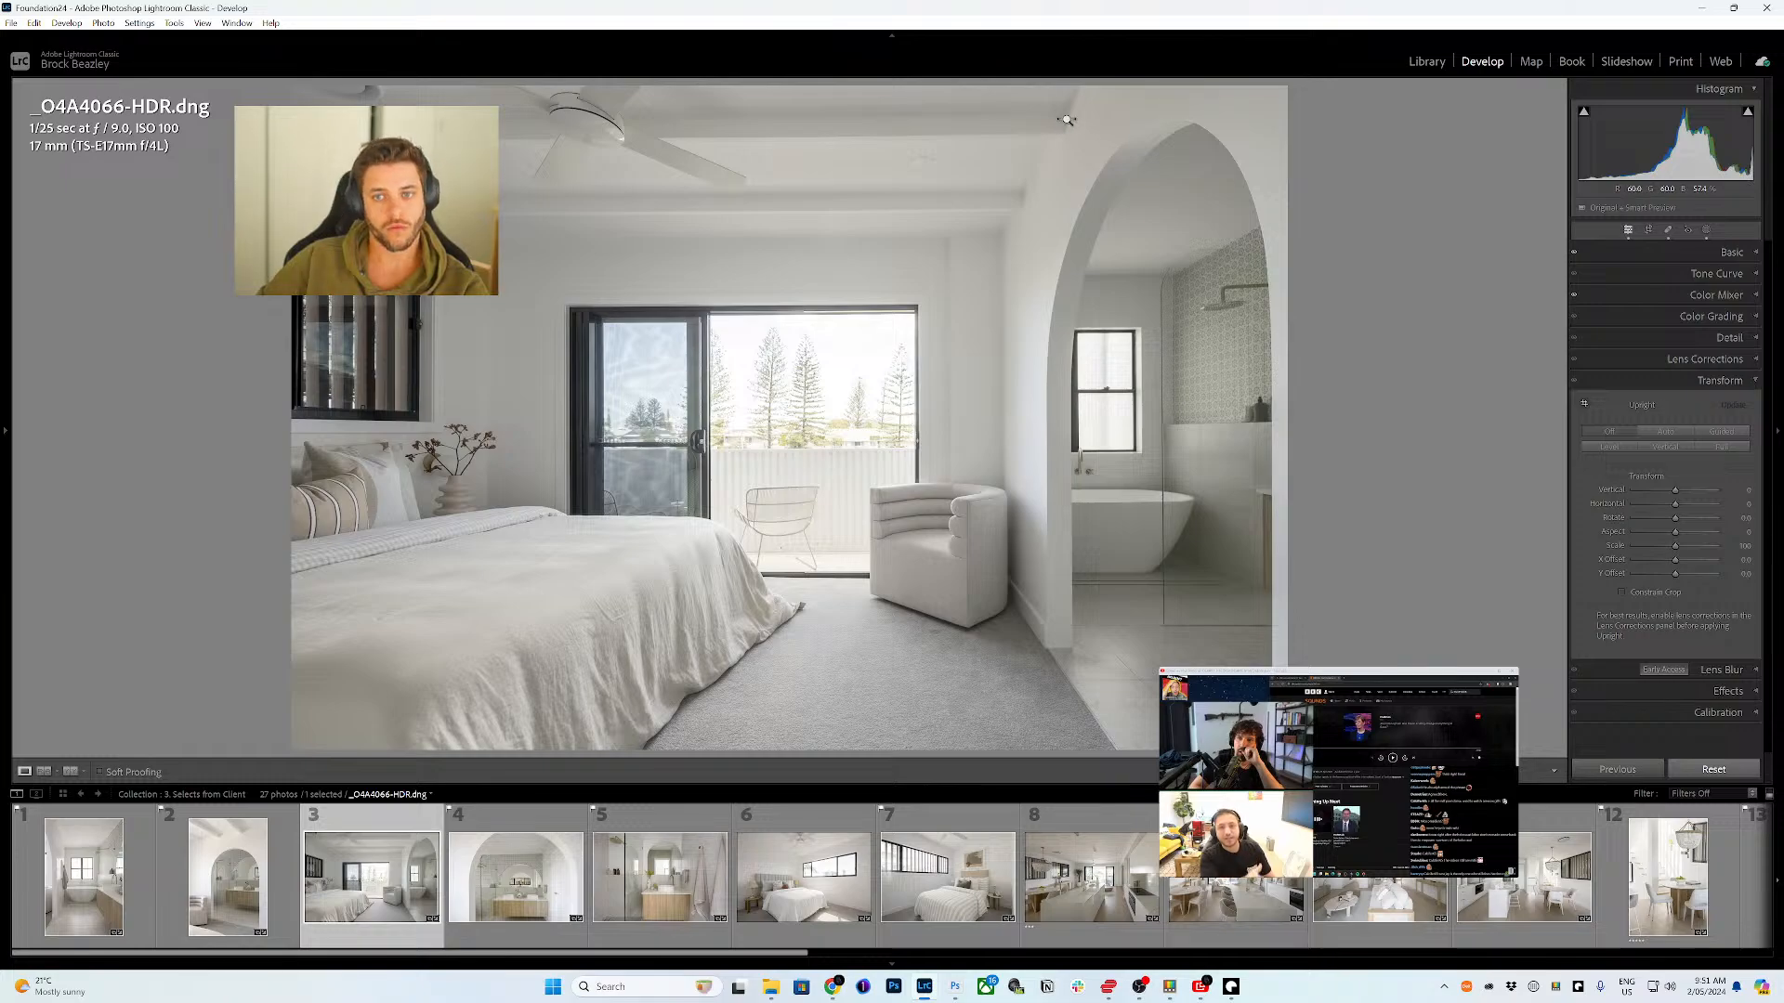
key("shift+t")
left_click_drag(1058, 112, 739, 115)
left_click_drag(584, 110, 325, 121)
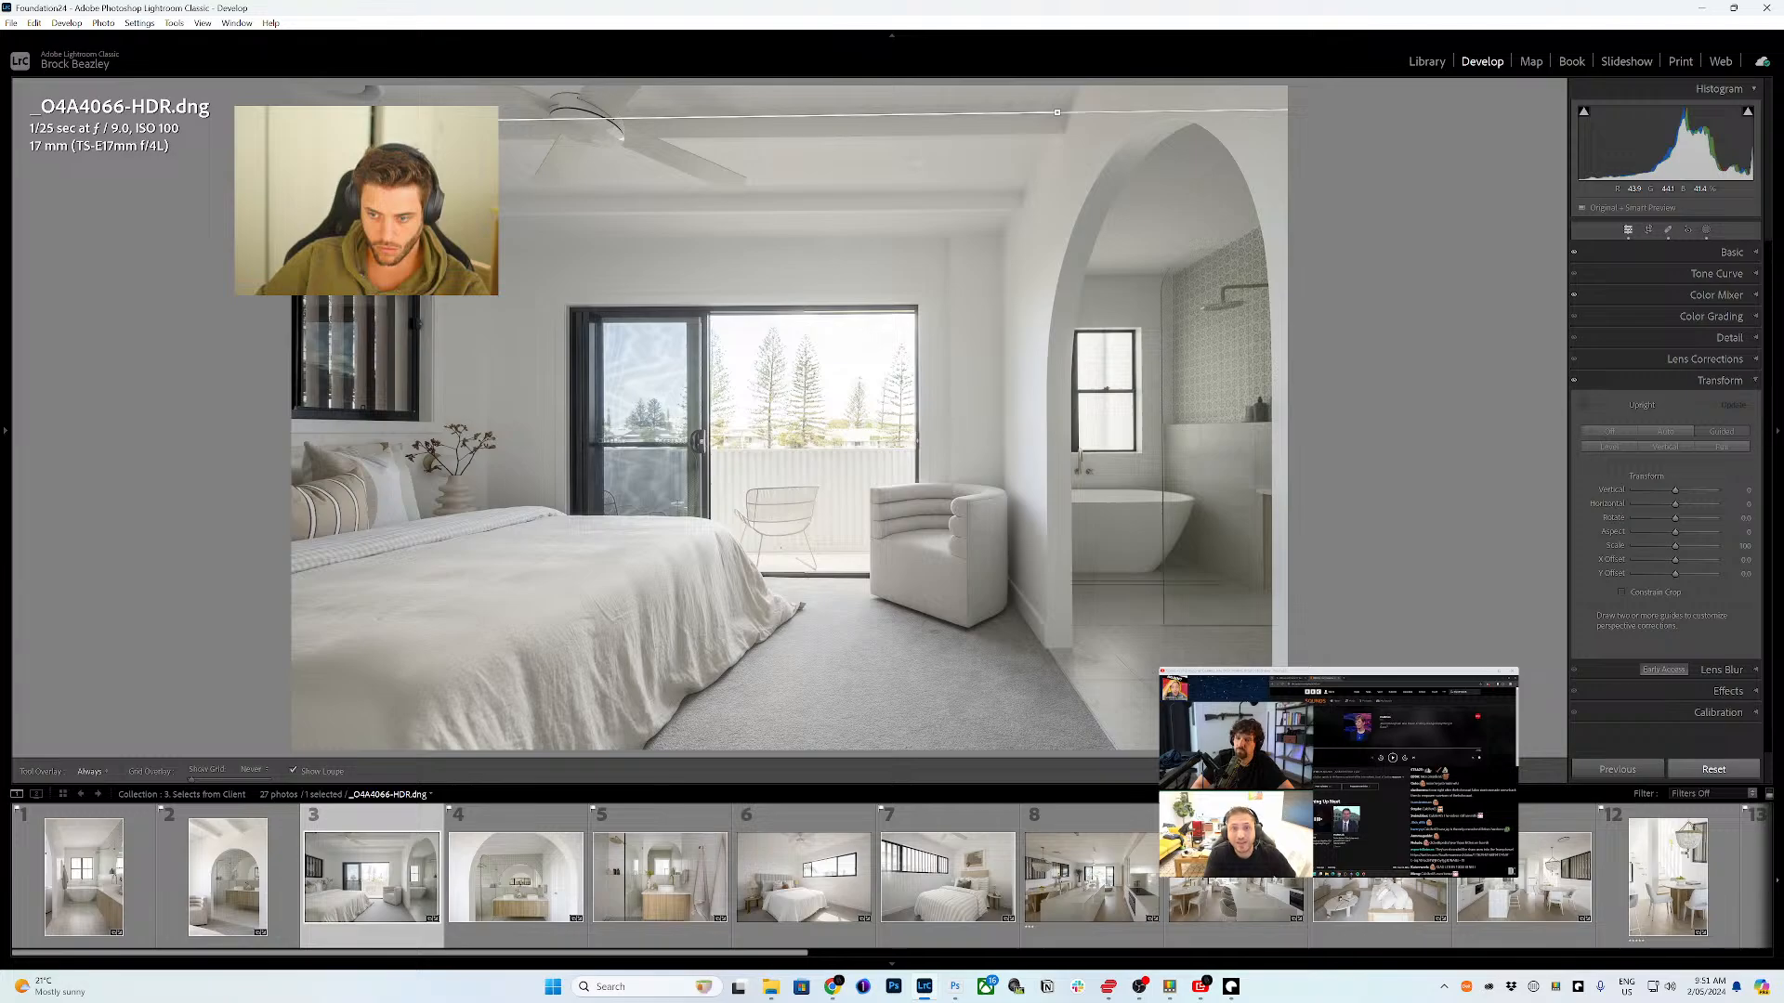
mouse_move(1261, 680)
left_mouse_down()
mouse_move(1040, 684)
mouse_move(1078, 684)
left_mouse_up()
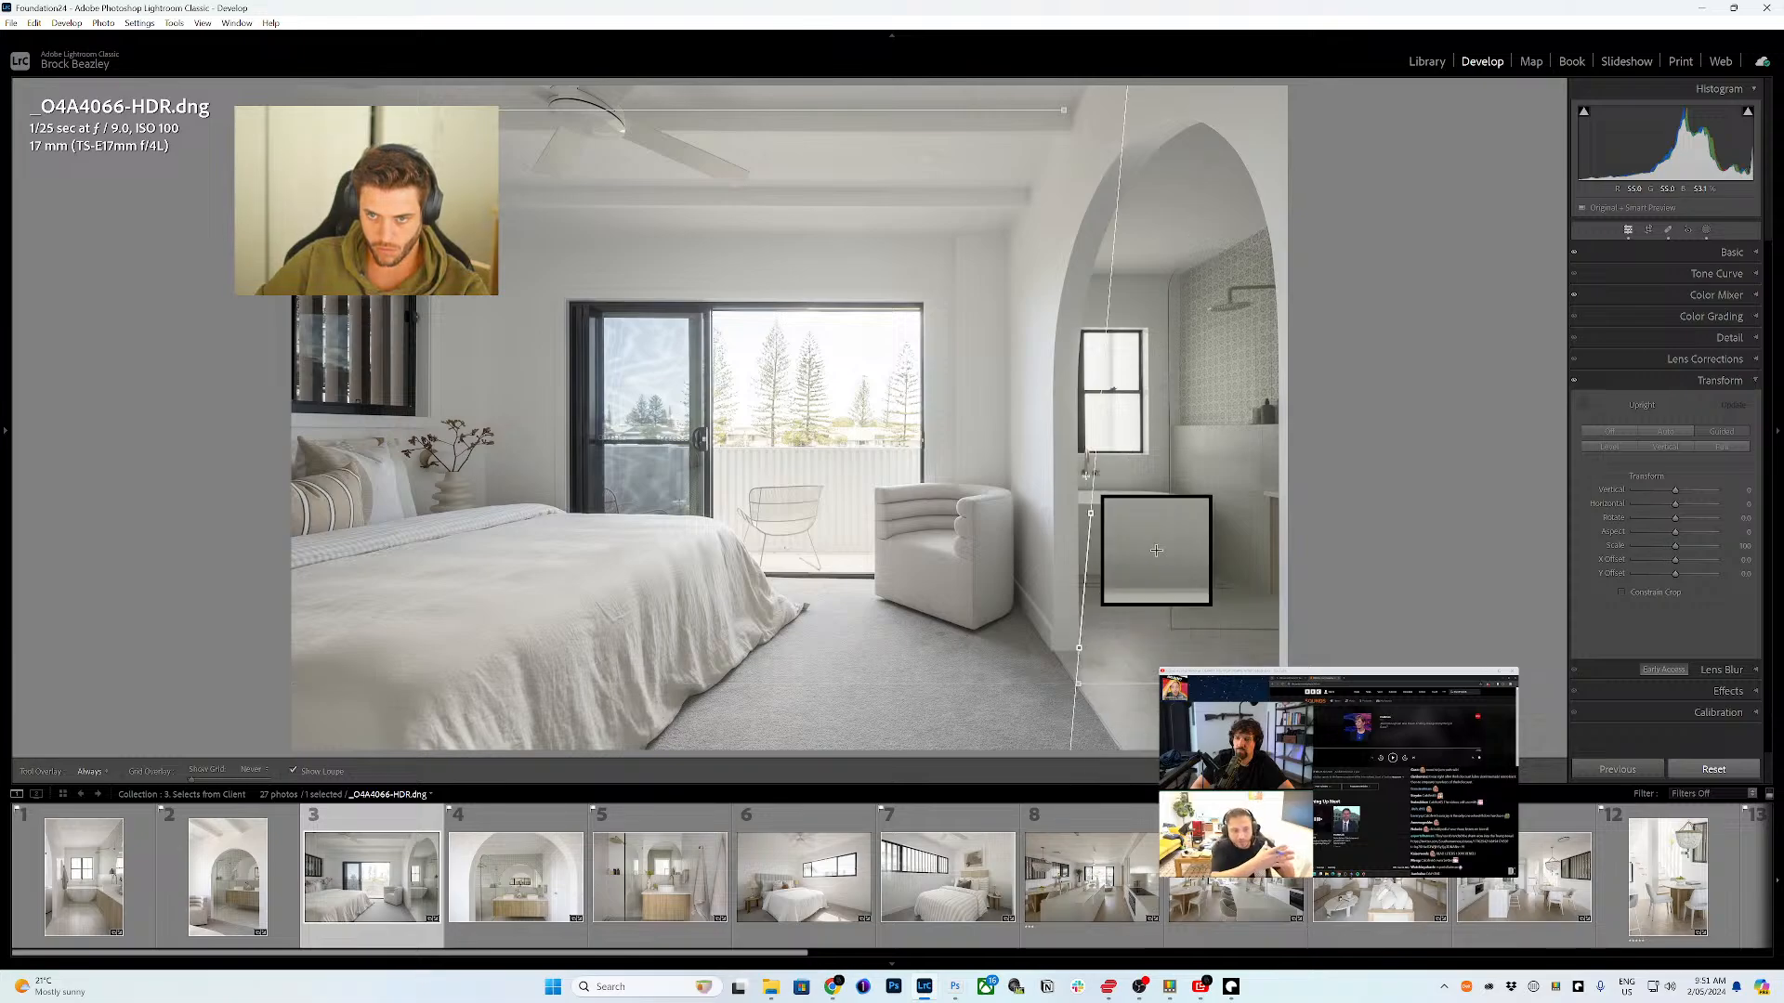
left_click_drag(1078, 647, 1078, 460)
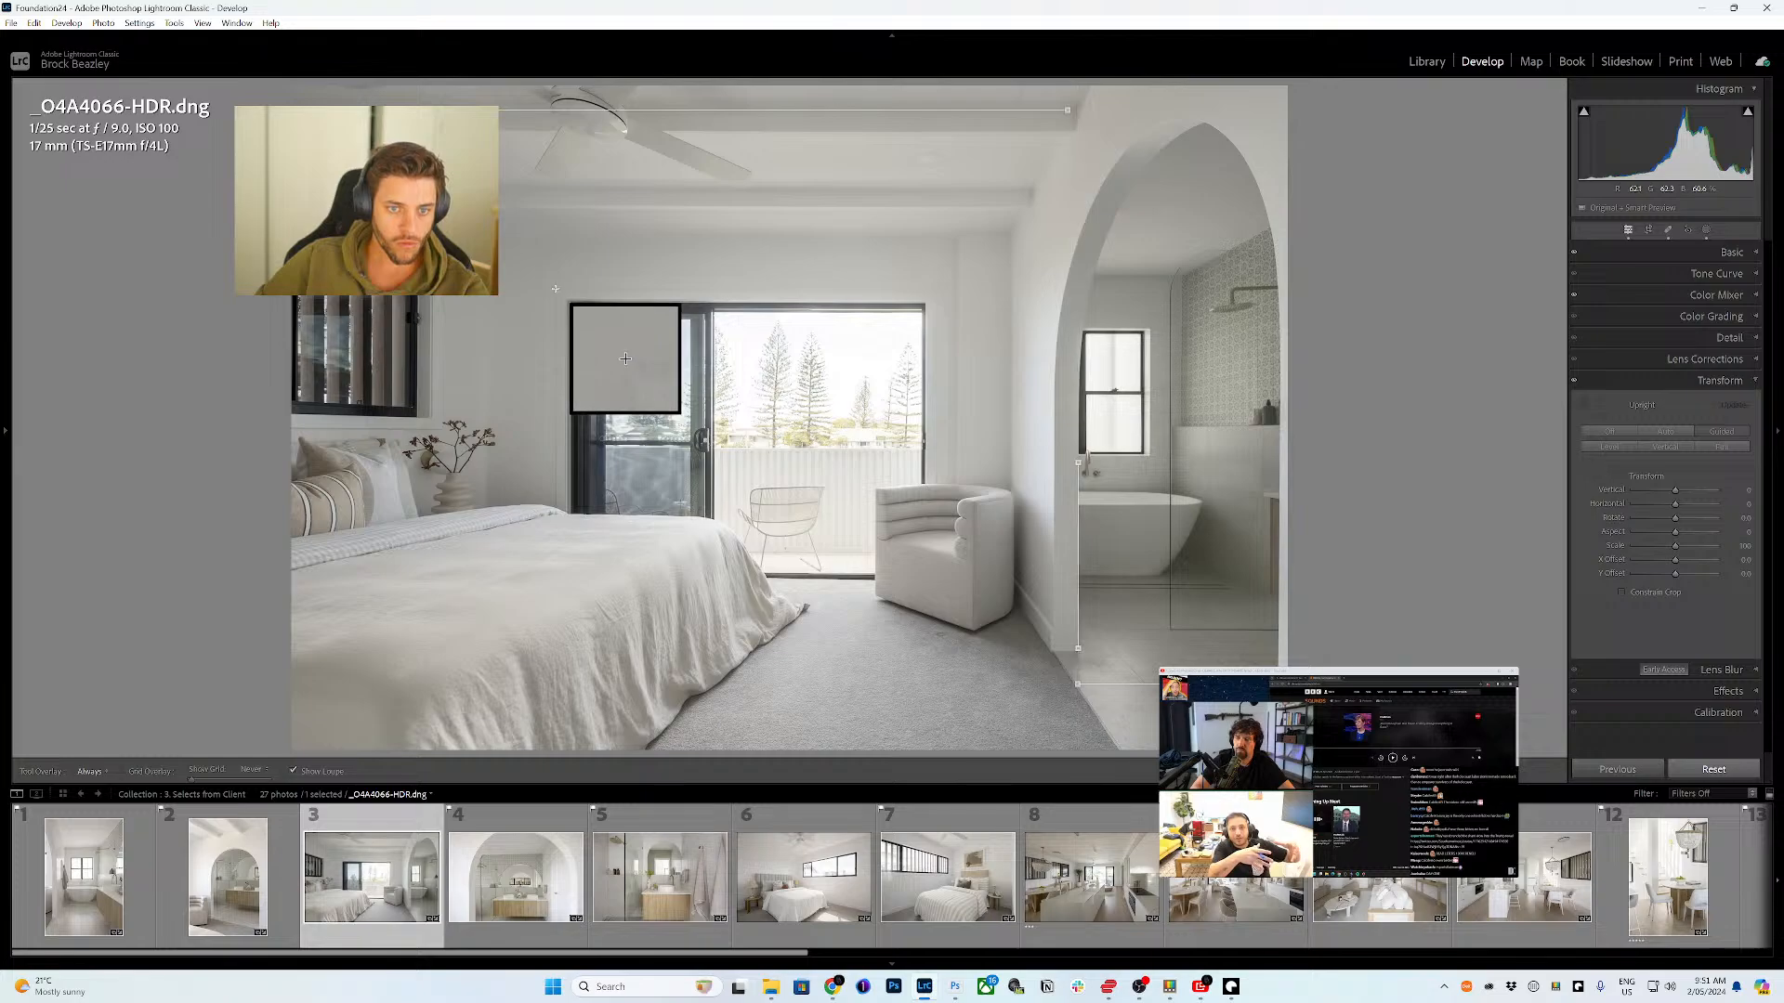
left_click_drag(555, 289, 556, 504)
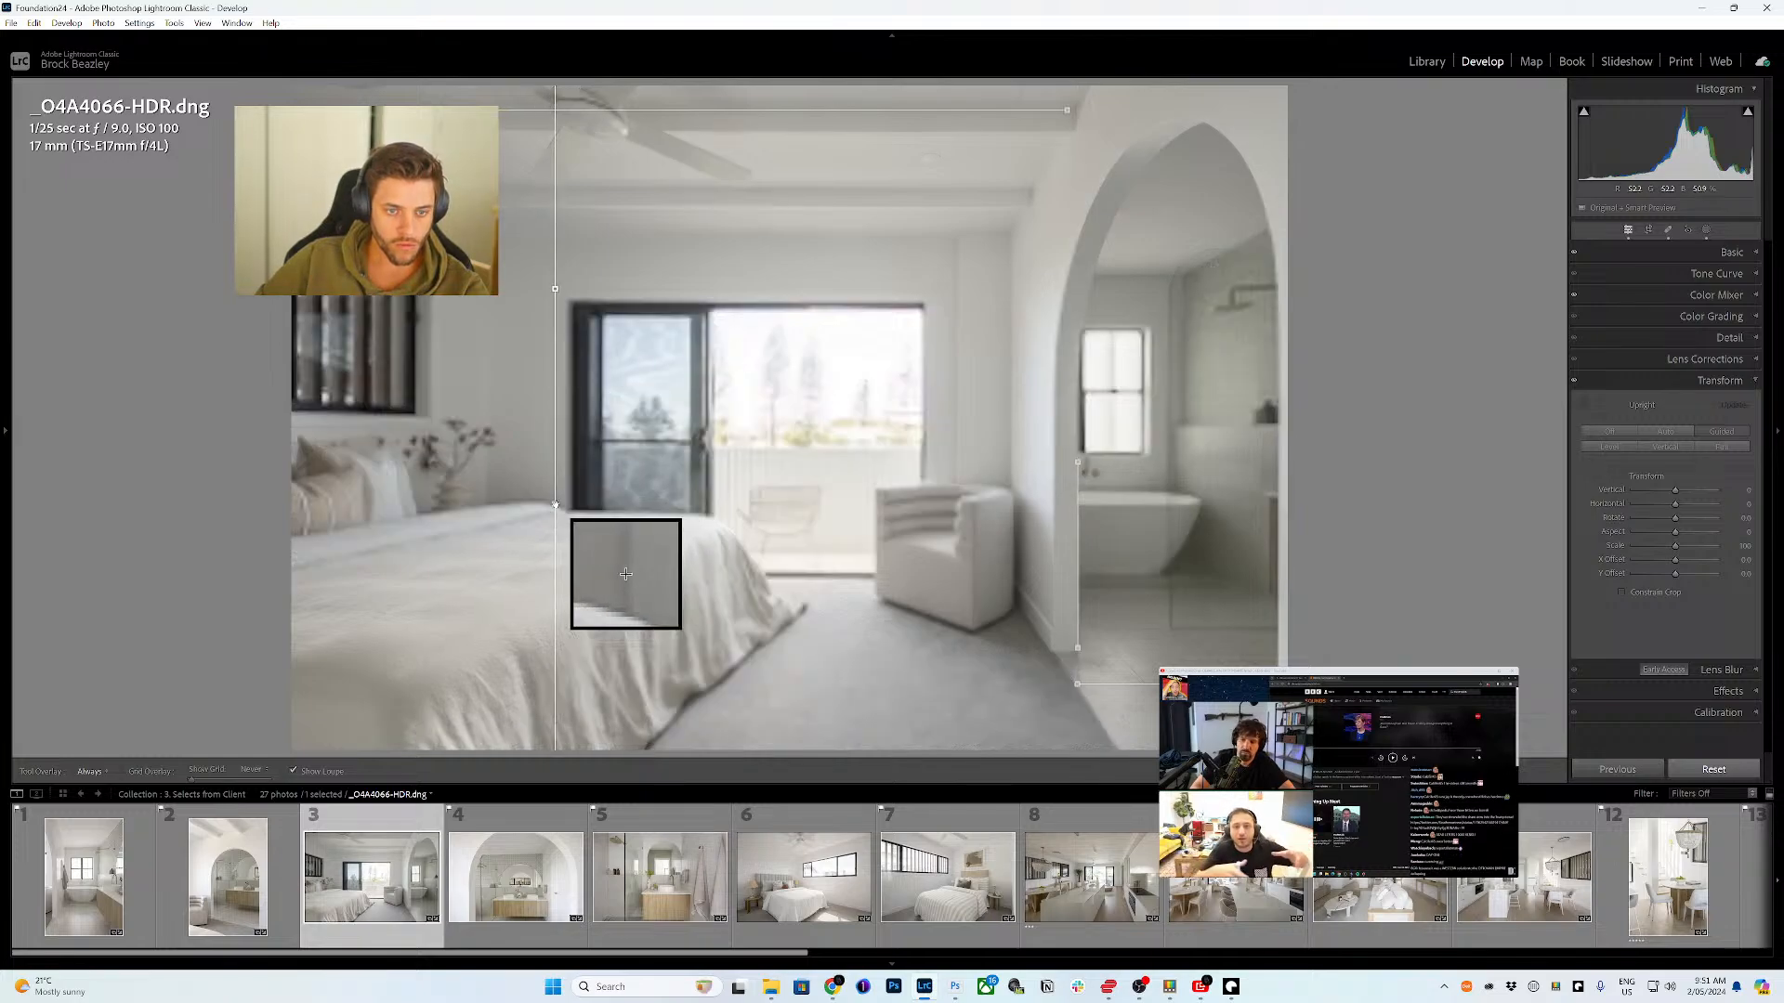
left_click(662, 874)
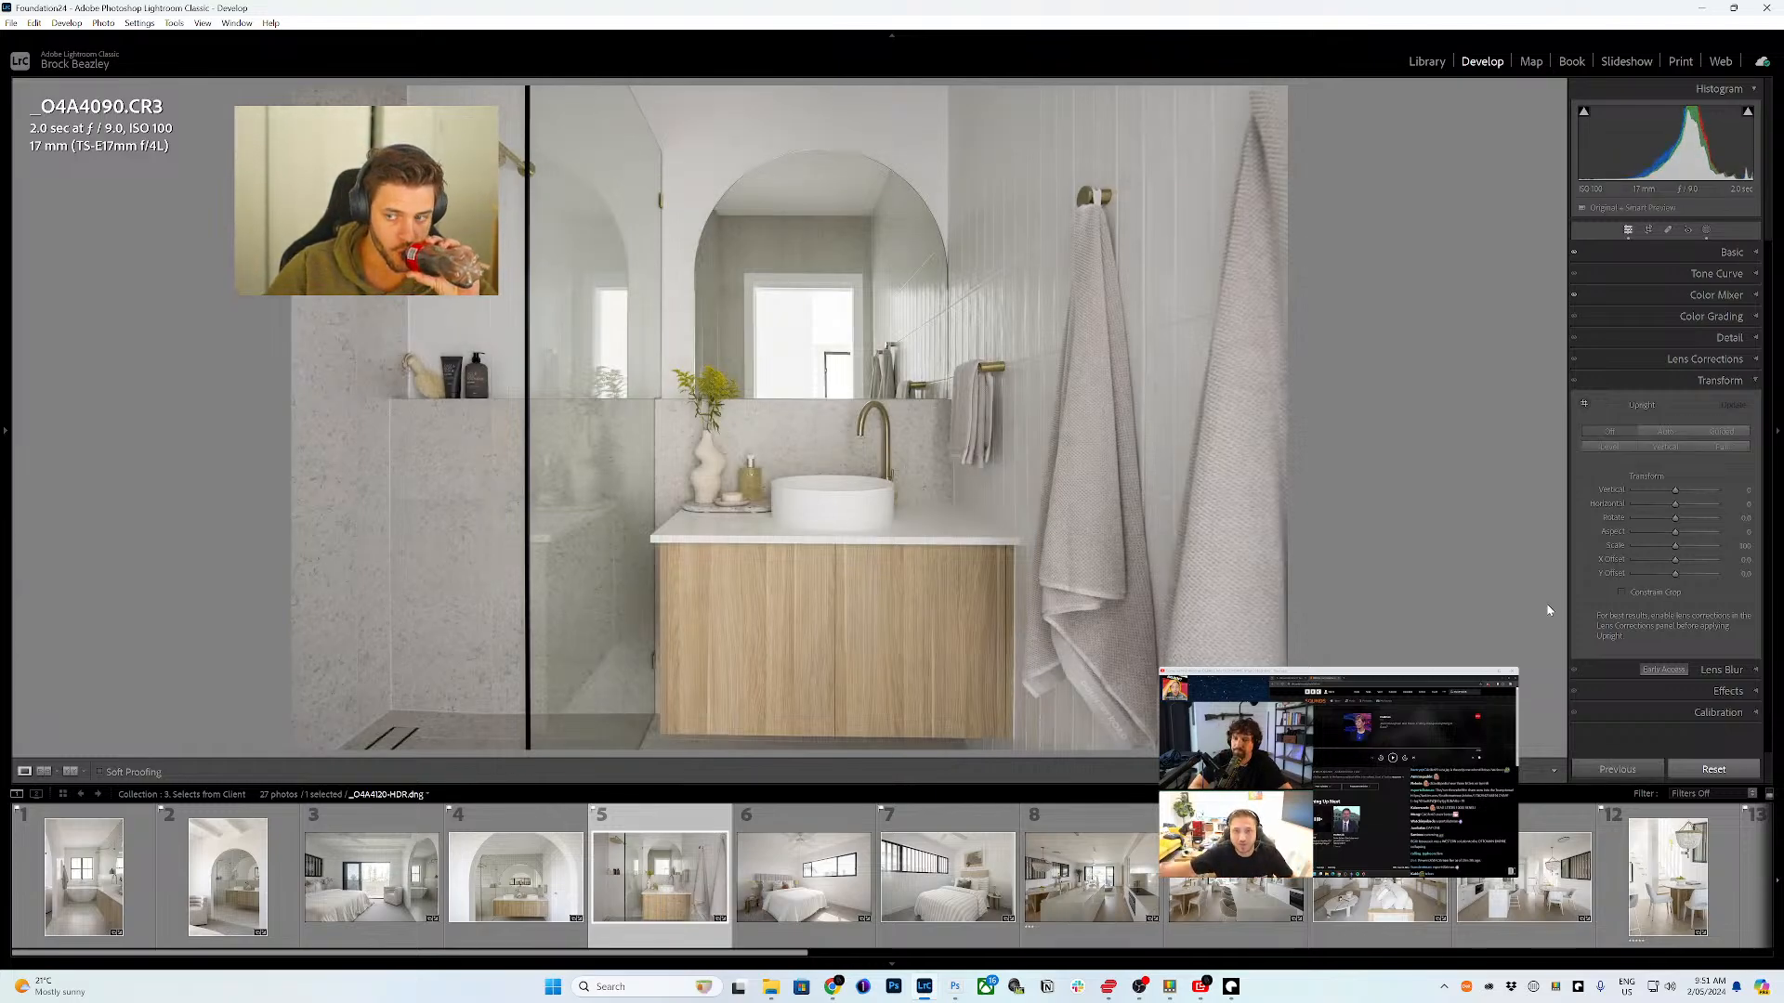
- Straighten the vanity bathroom with horizontal guides on the vanity base and shelf, plus two vertical guides
left_click(1585, 406)
left_click_drag(663, 733, 1010, 739)
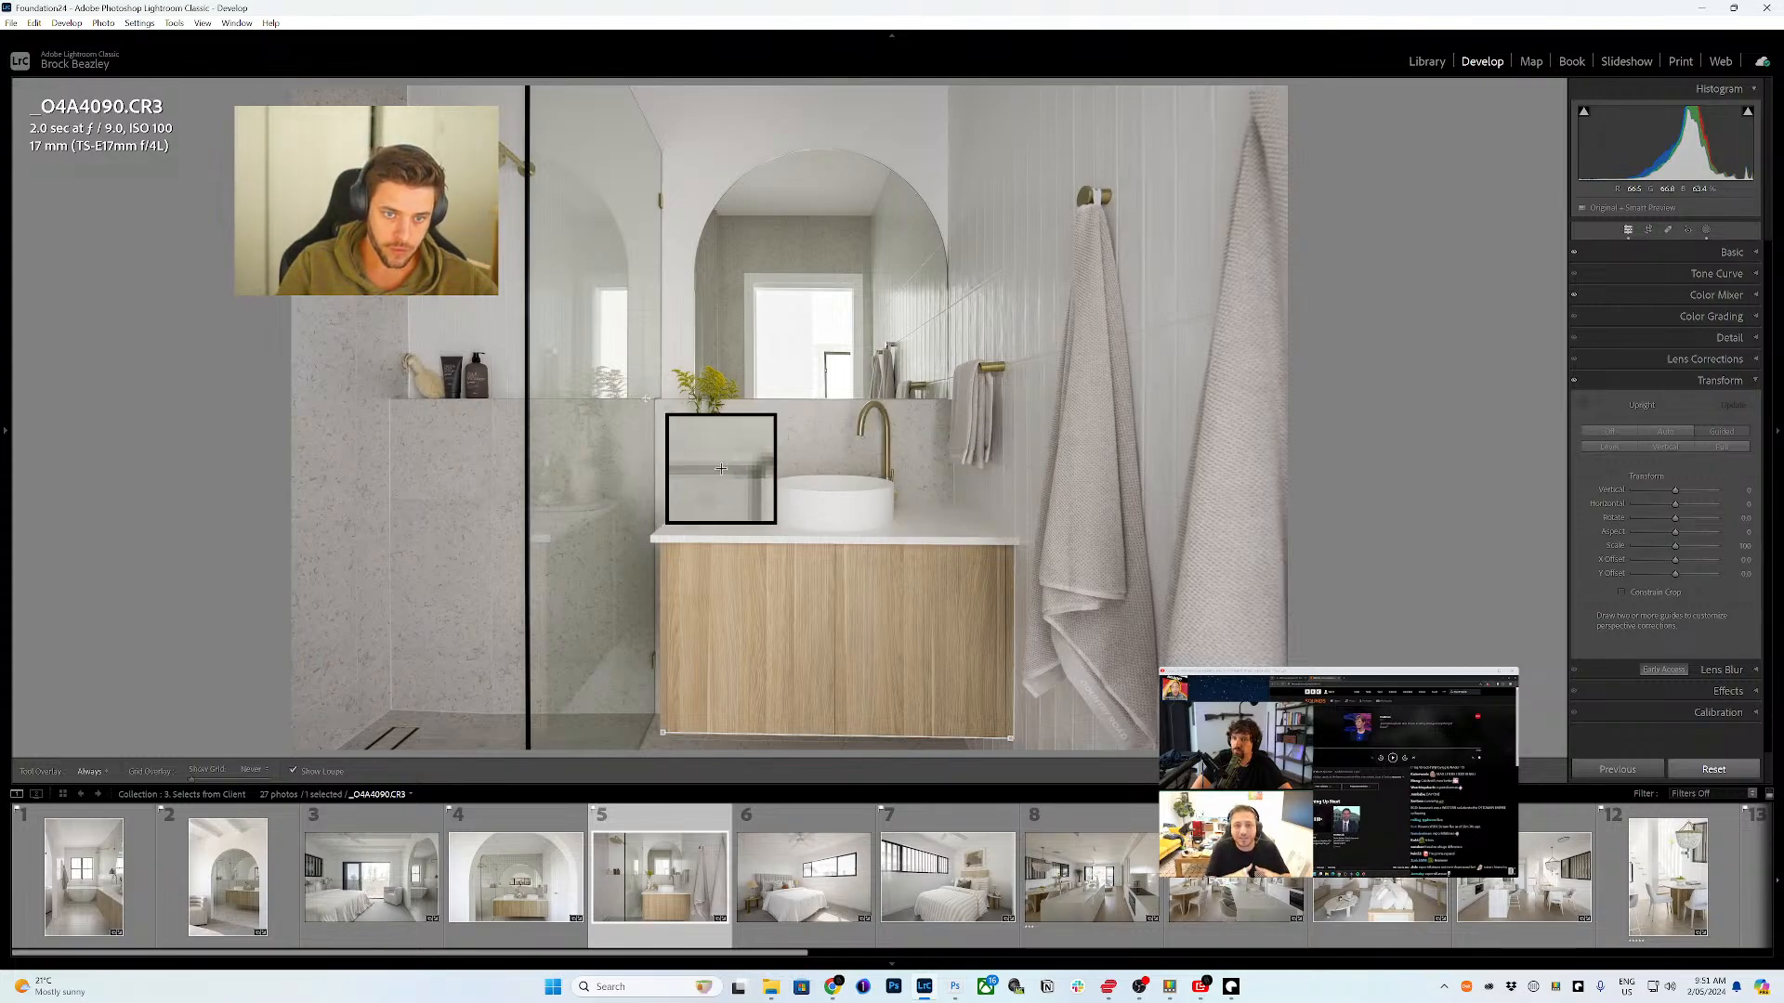
left_click_drag(653, 398, 389, 399)
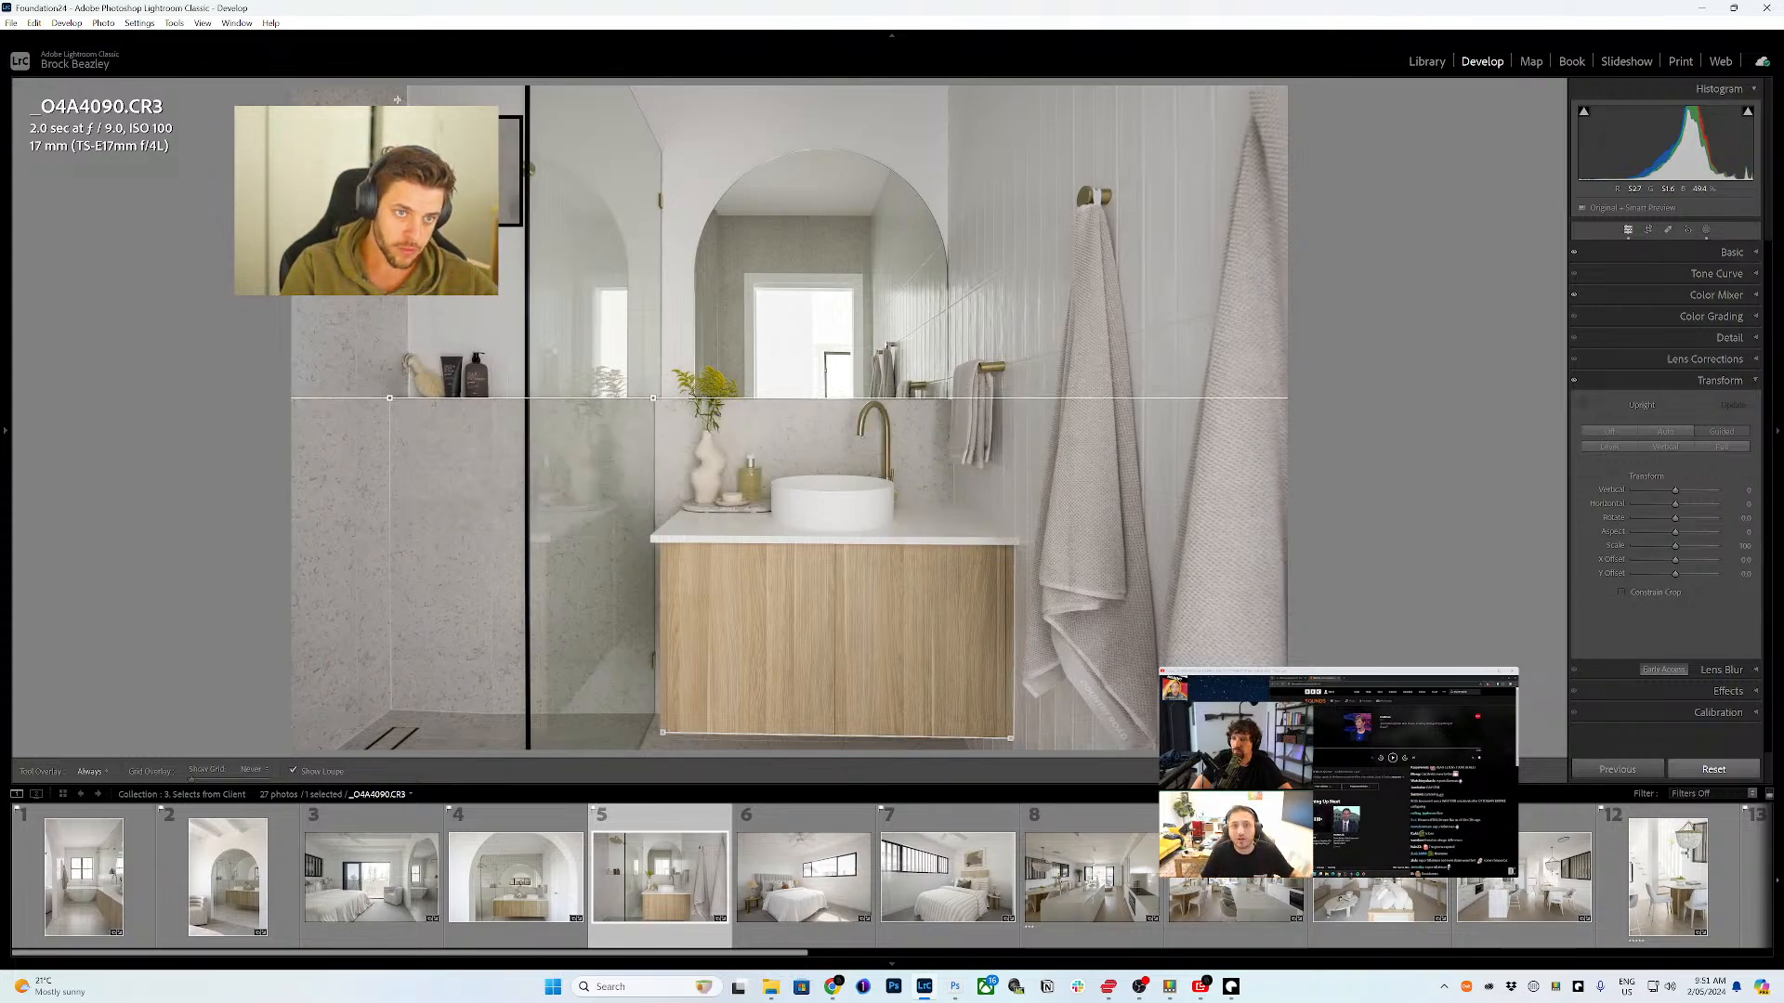
left_click_drag(460, 380, 476, 474)
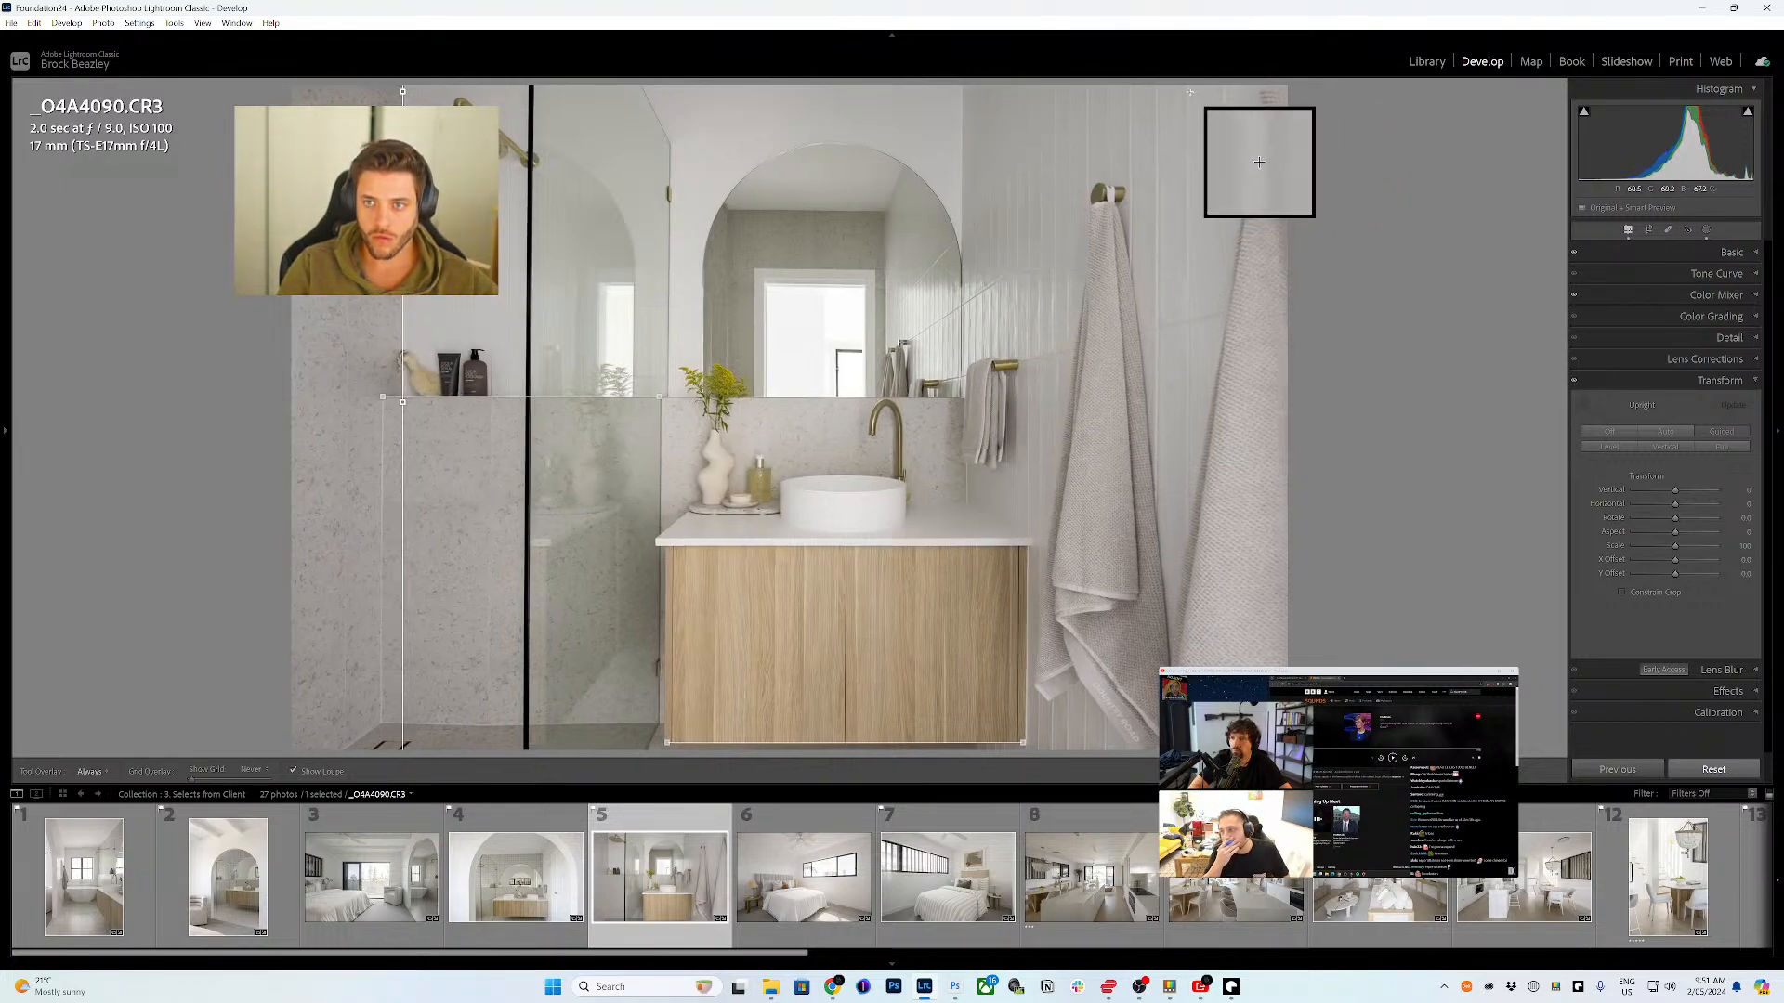
left_click_drag(1189, 92, 1154, 339)
left_click_drag(1142, 550, 1178, 605)
- Straighten the wide-window bedroom with vertical guides by the window end and headboard edge
key("Right")
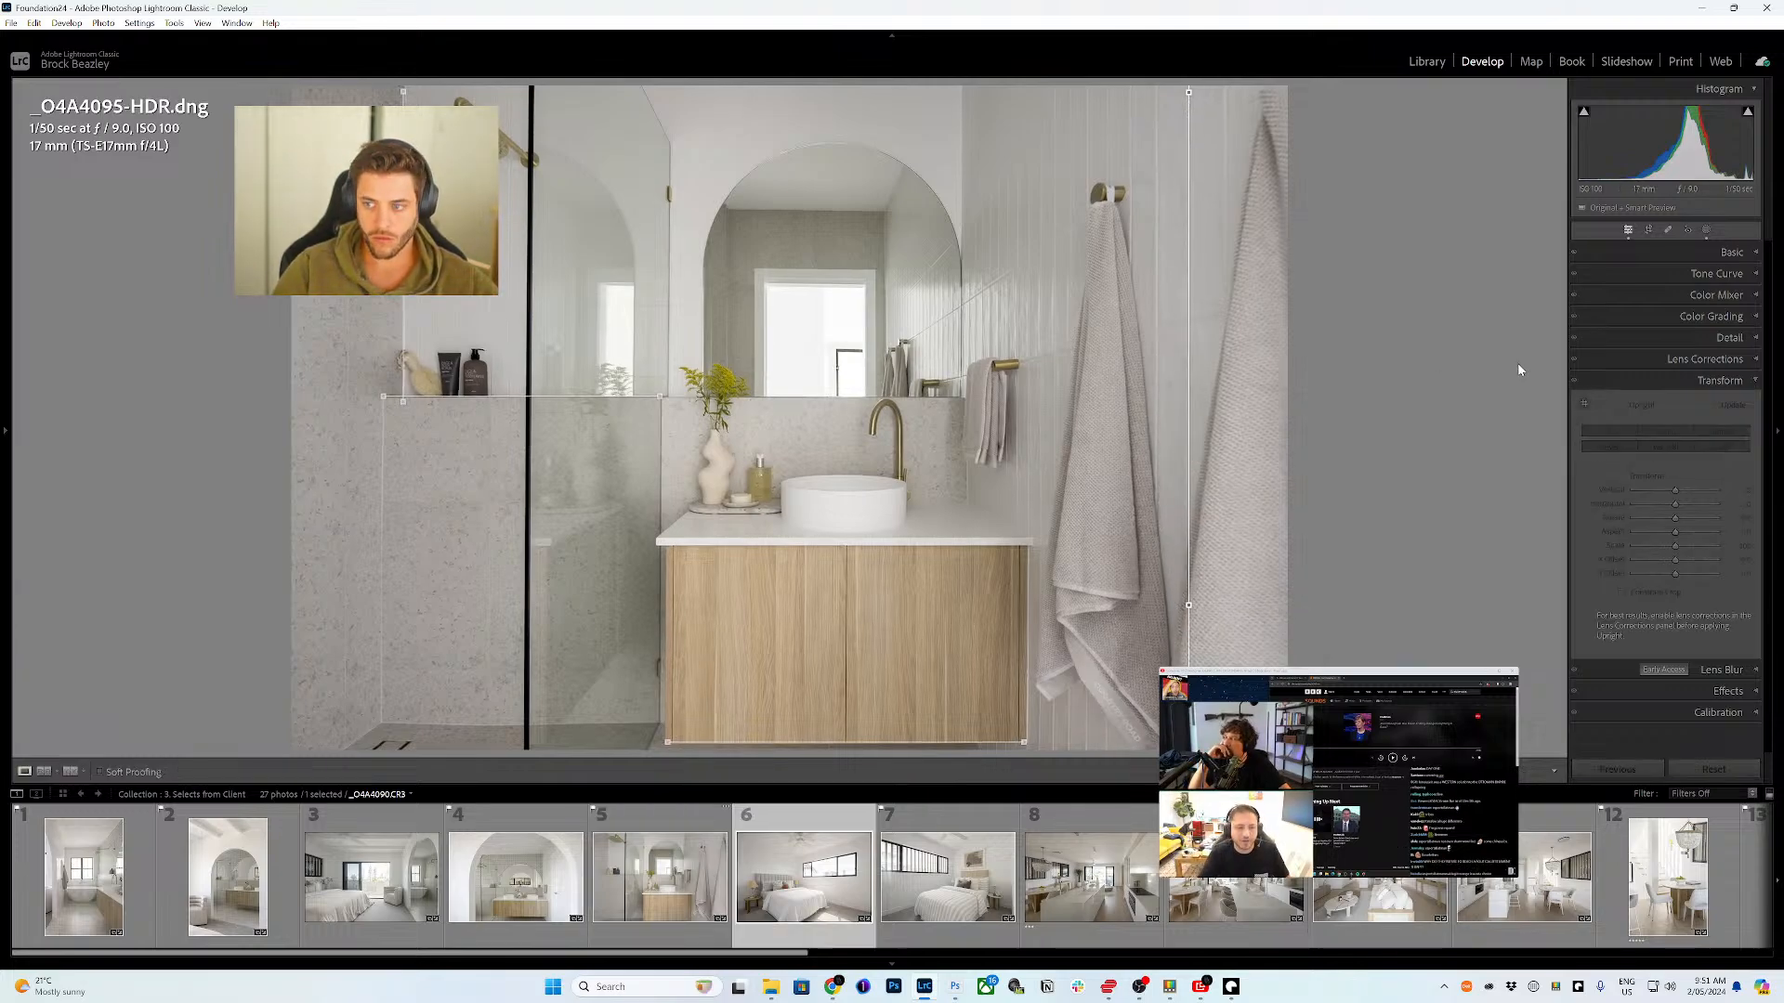
left_click(1585, 406)
mouse_move(1200, 206)
left_mouse_down()
mouse_move(1217, 437)
mouse_move(1197, 427)
left_mouse_up()
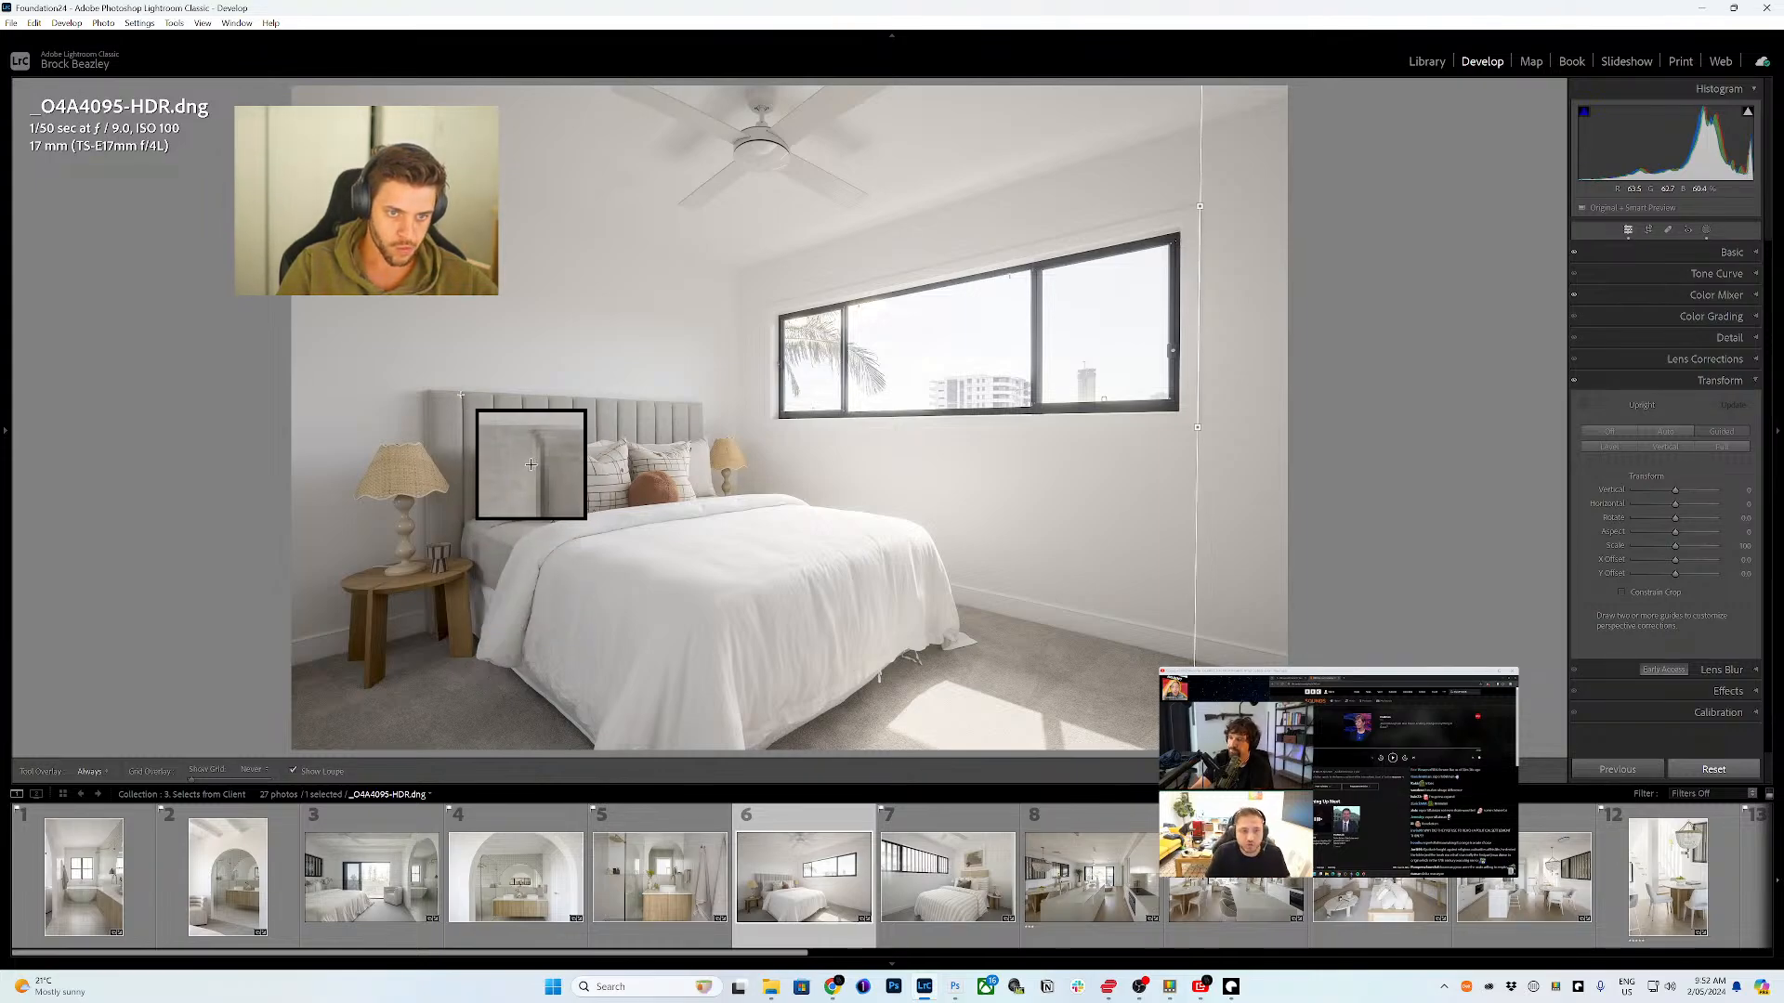
left_click_drag(461, 395, 465, 538)
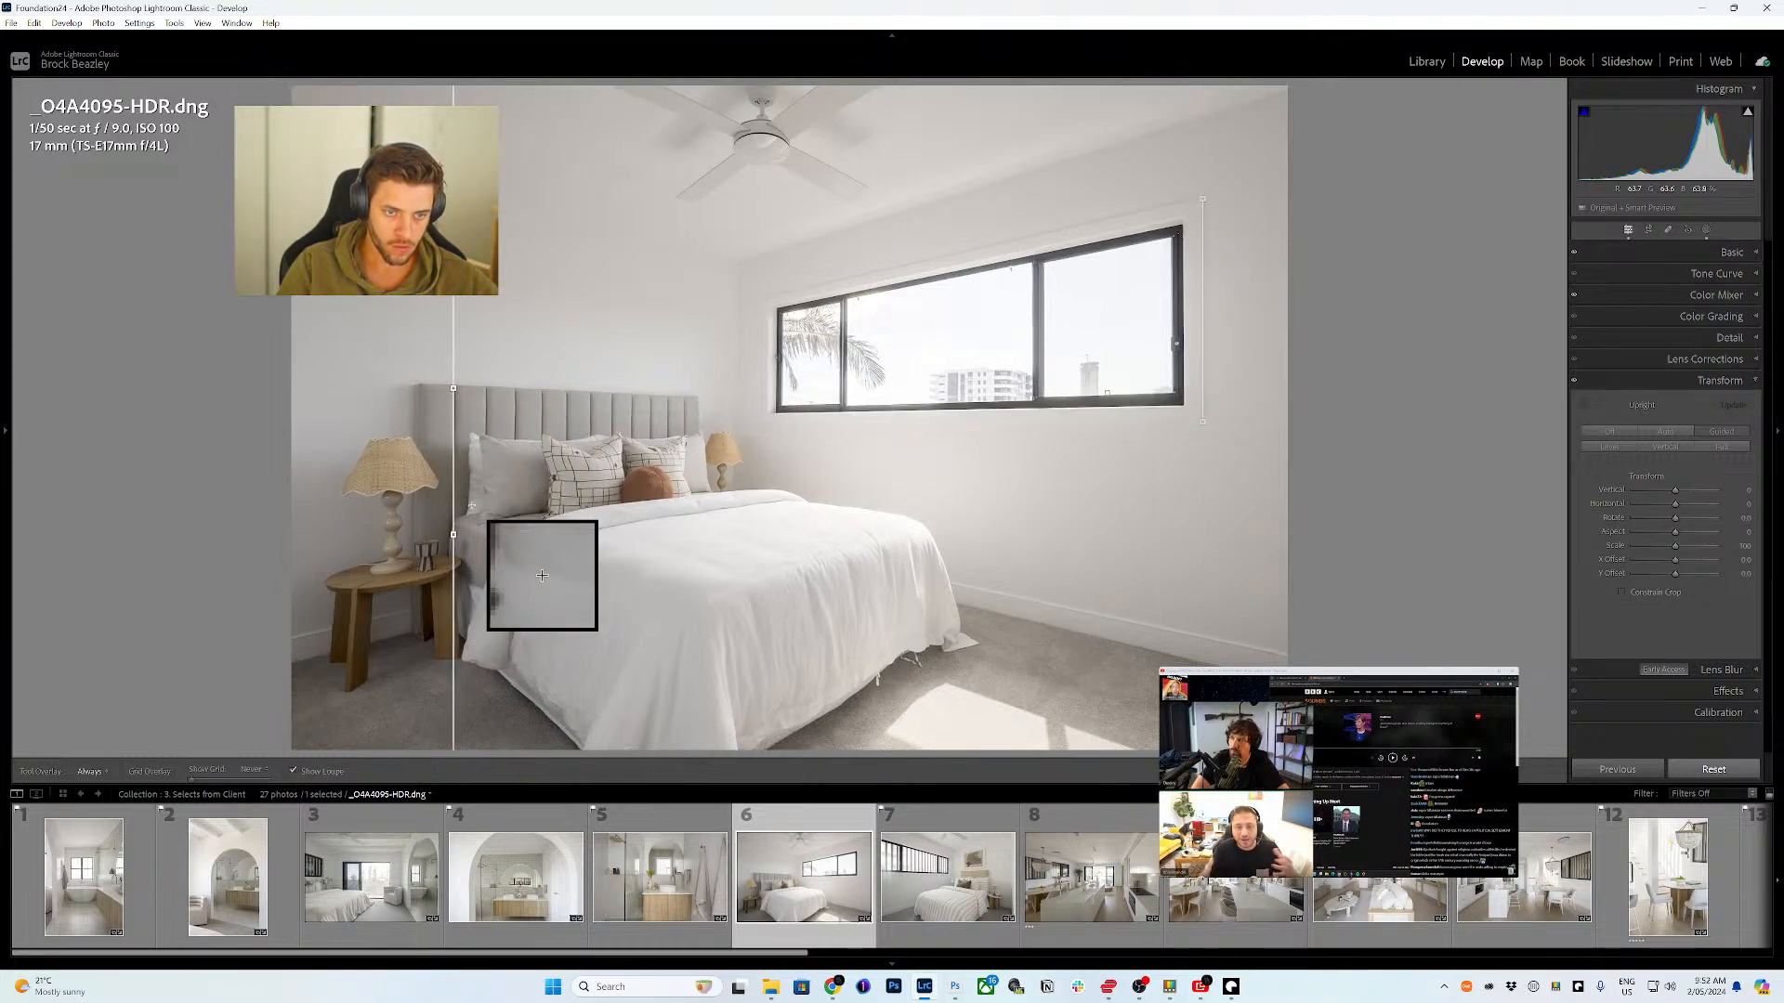
- Straighten _O4A4110.CR3 with vertical guides on the right wall corner and left window edge
key("Right")
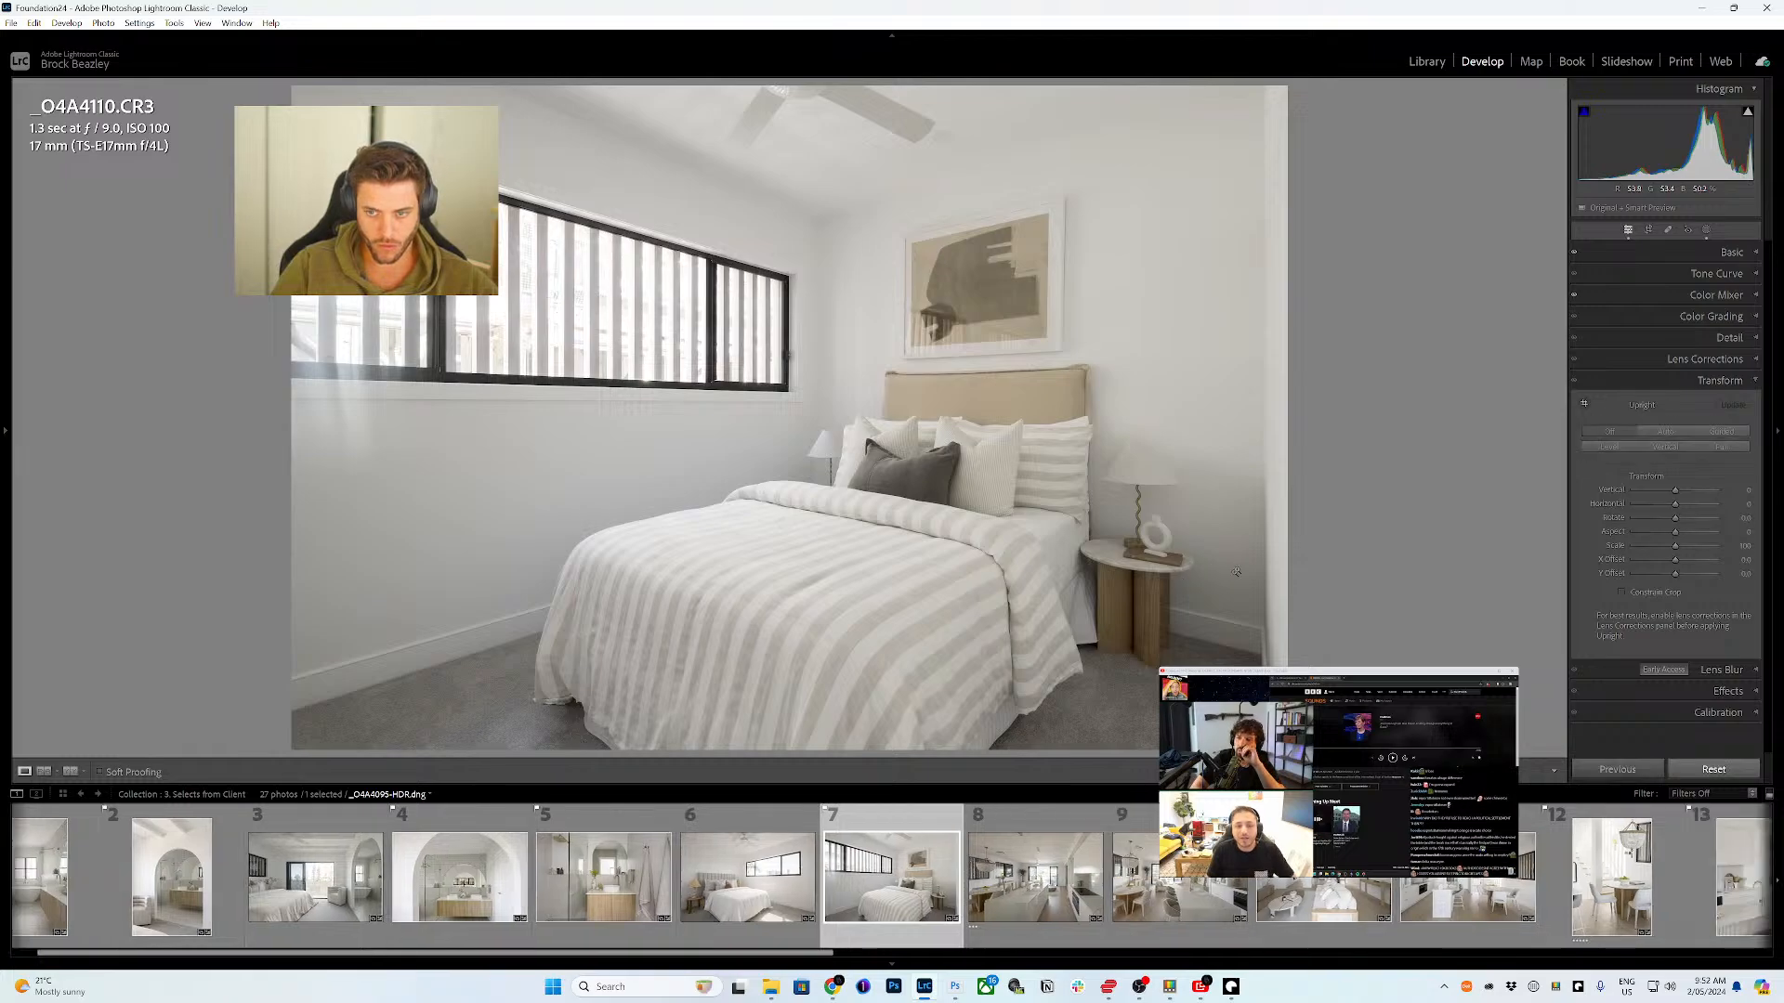
left_click(1584, 404)
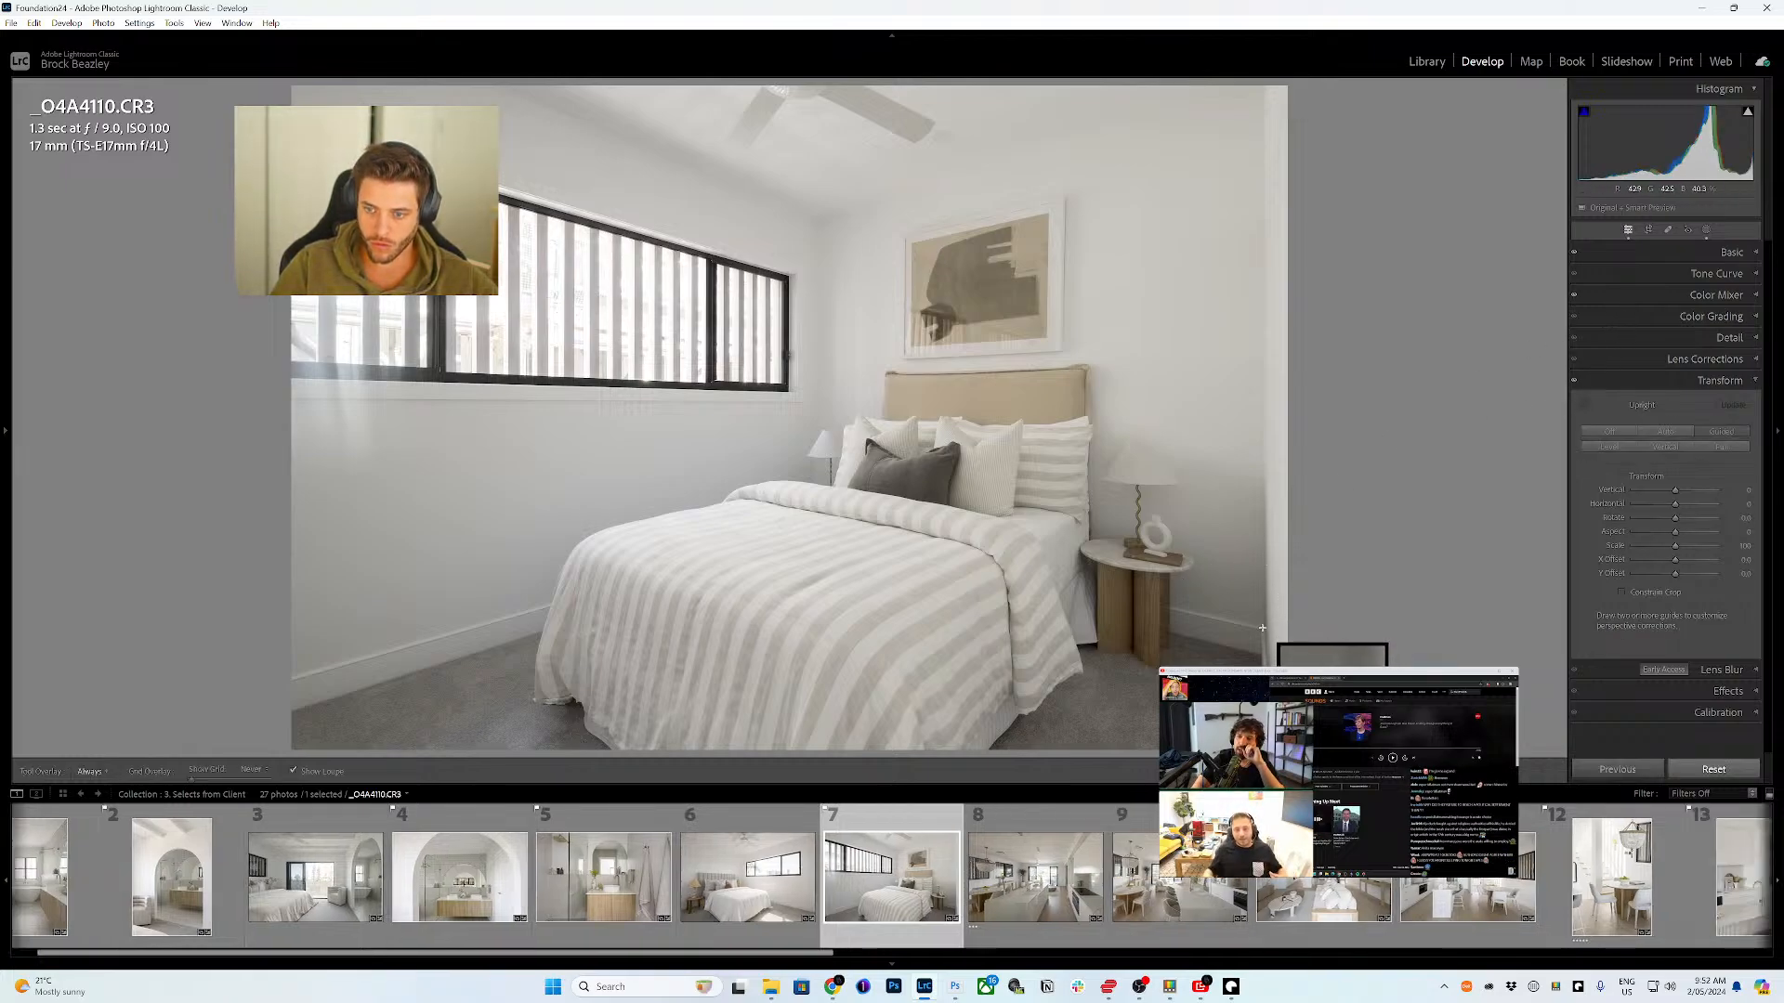
left_click_drag(1263, 625, 1264, 91)
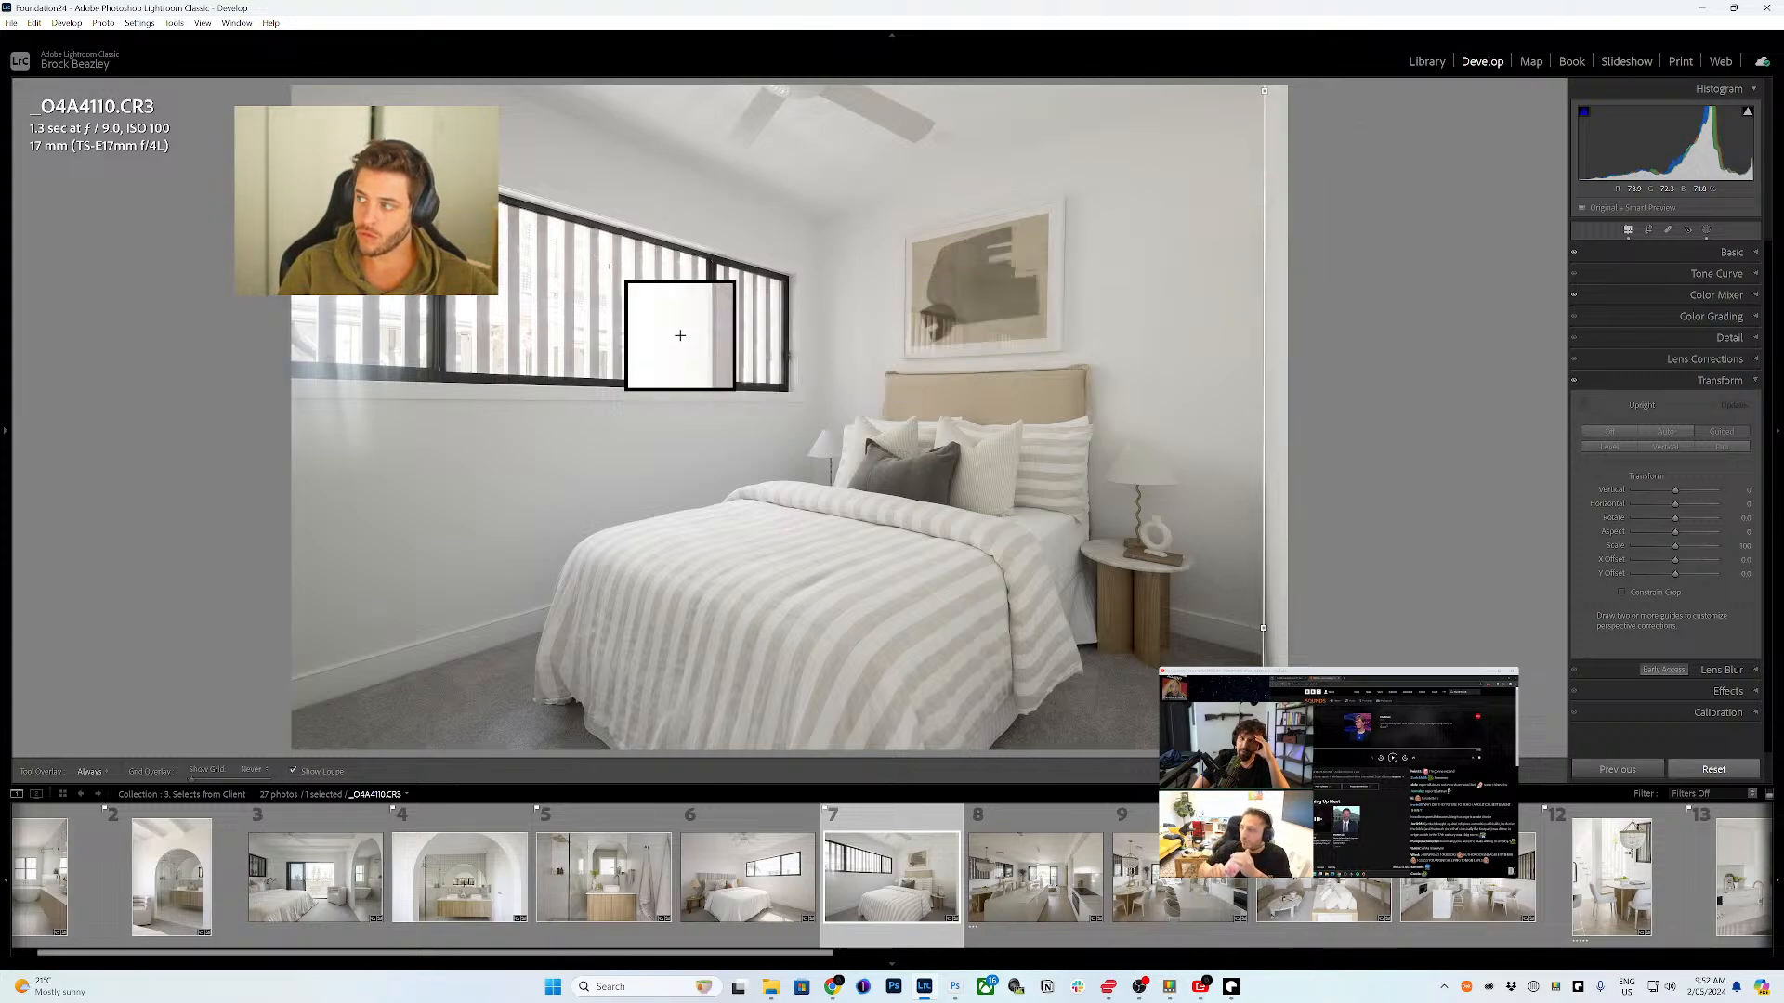
left_click_drag(441, 192, 441, 379)
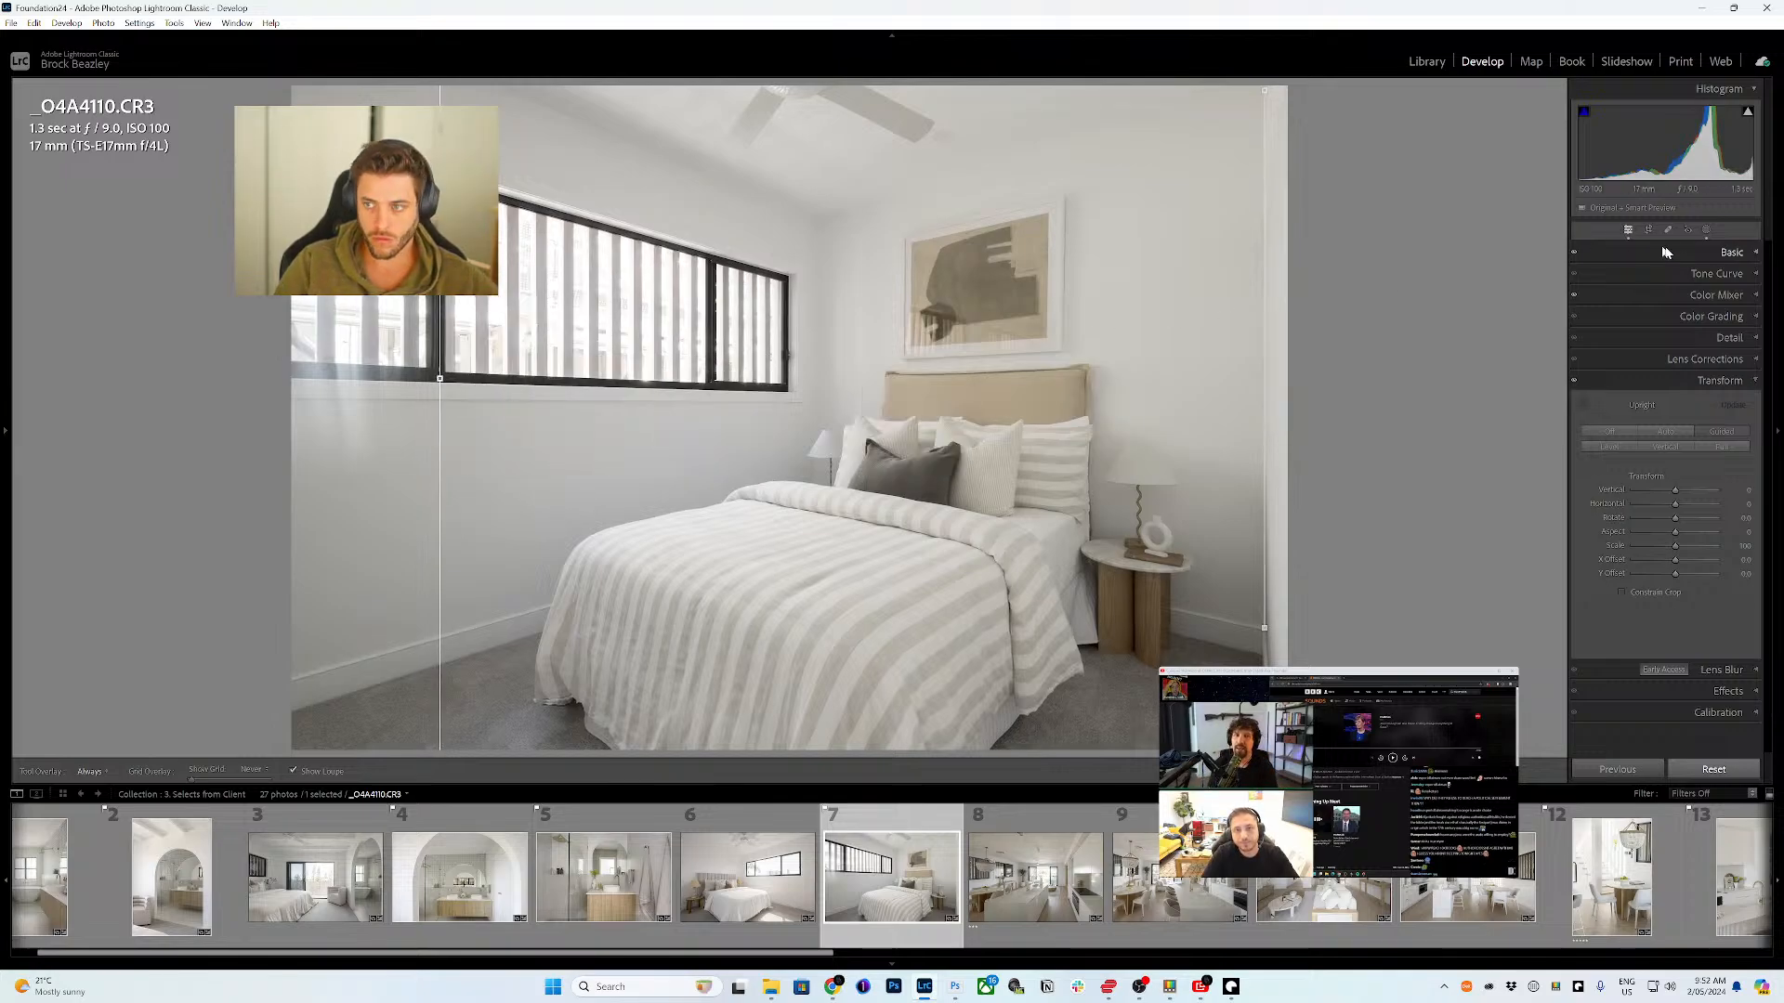
- Add a radial gradient mask at the bedroom photo's left edge and stretch, rotate and reposition it
left_click(1706, 230)
left_click(1491, 108)
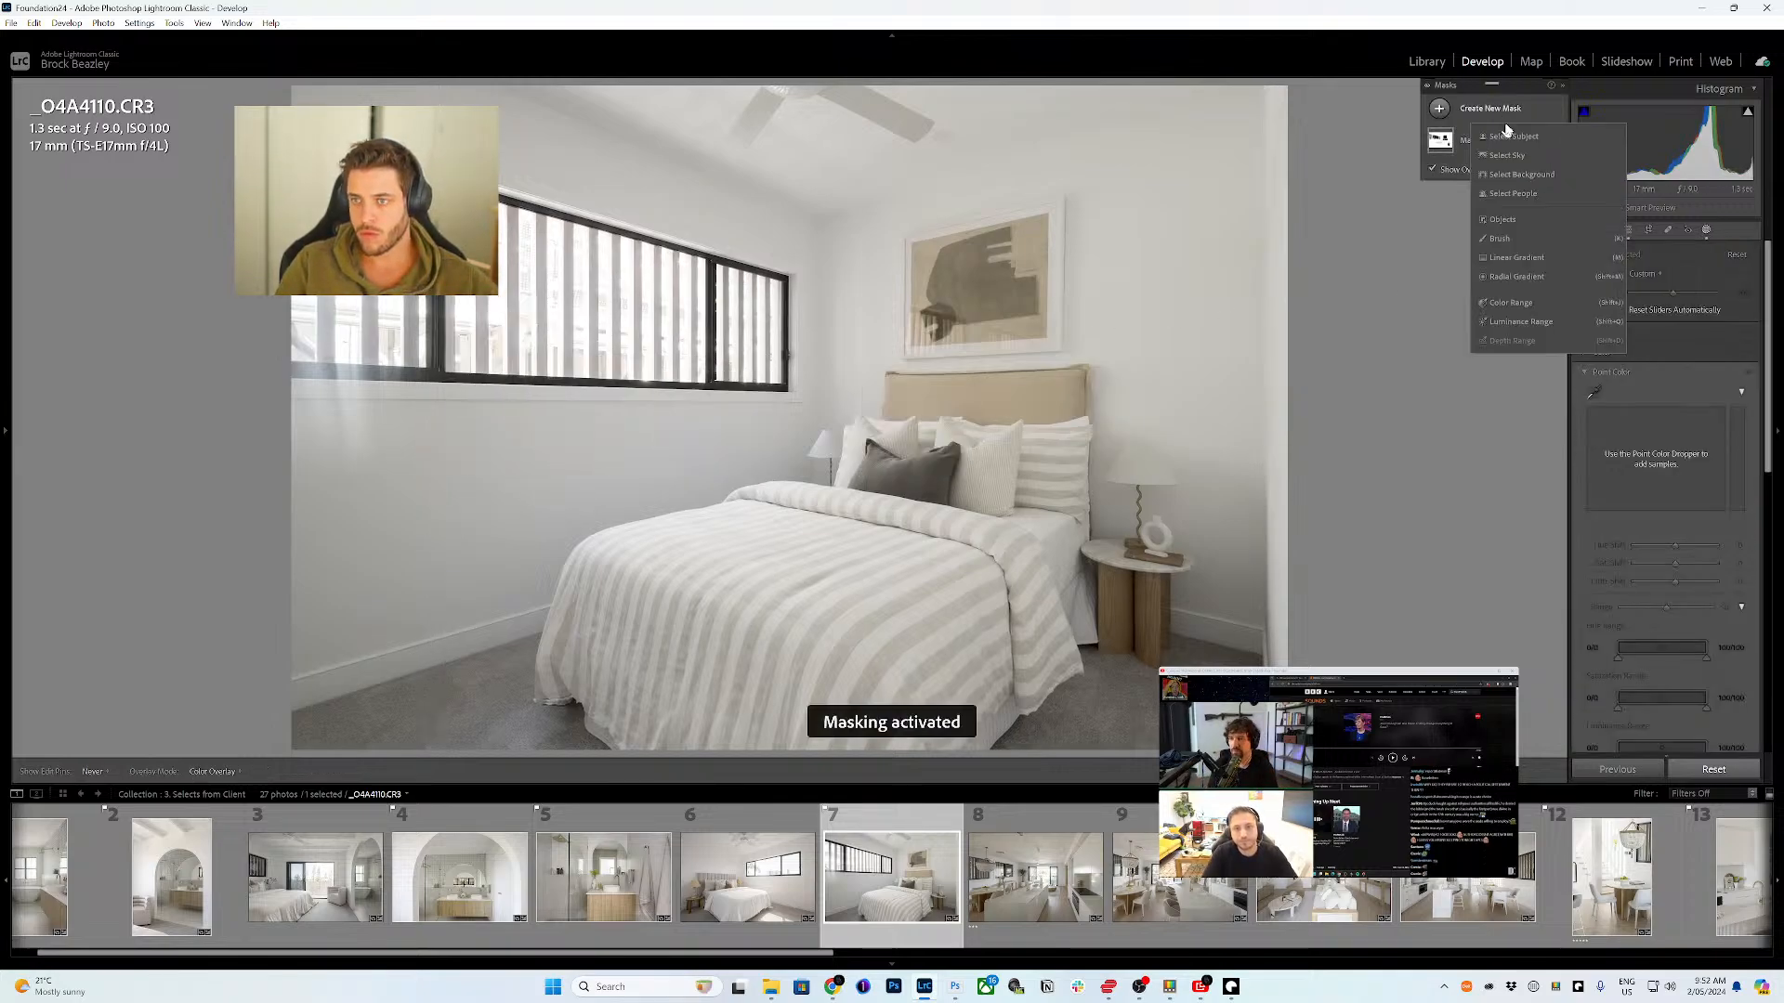
left_click(1512, 277)
left_click_drag(308, 332, 374, 448)
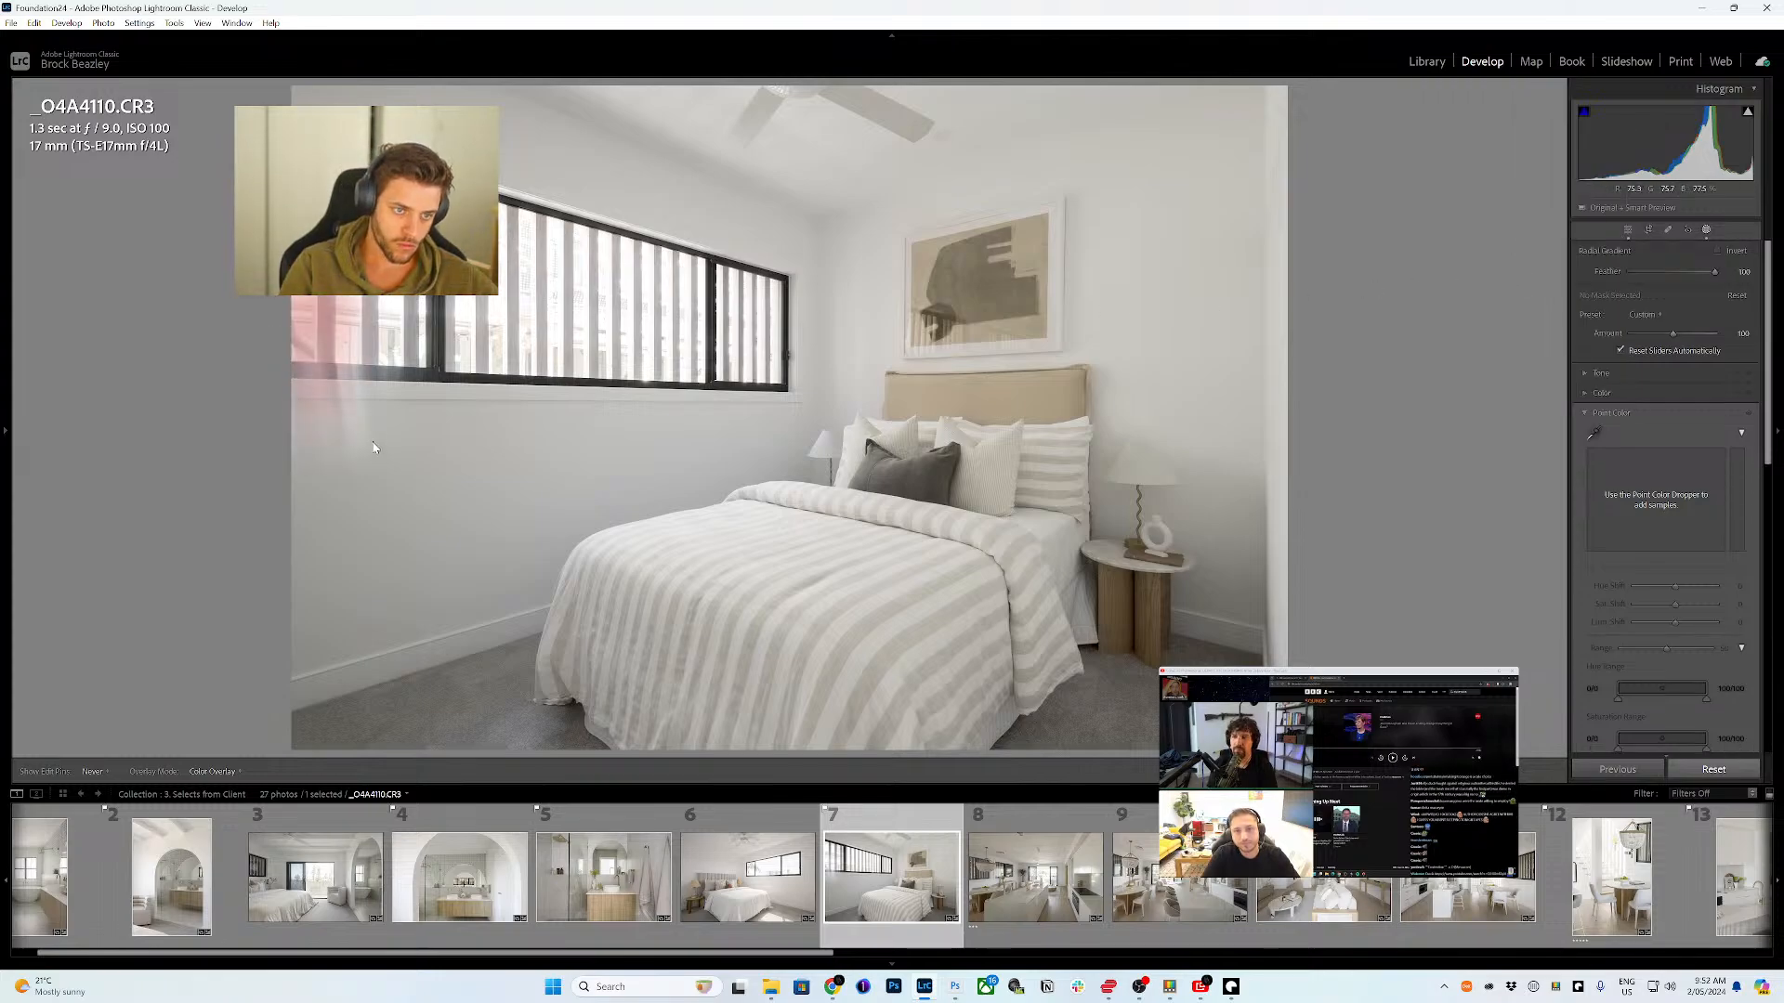
left_click_drag(406, 527, 382, 505)
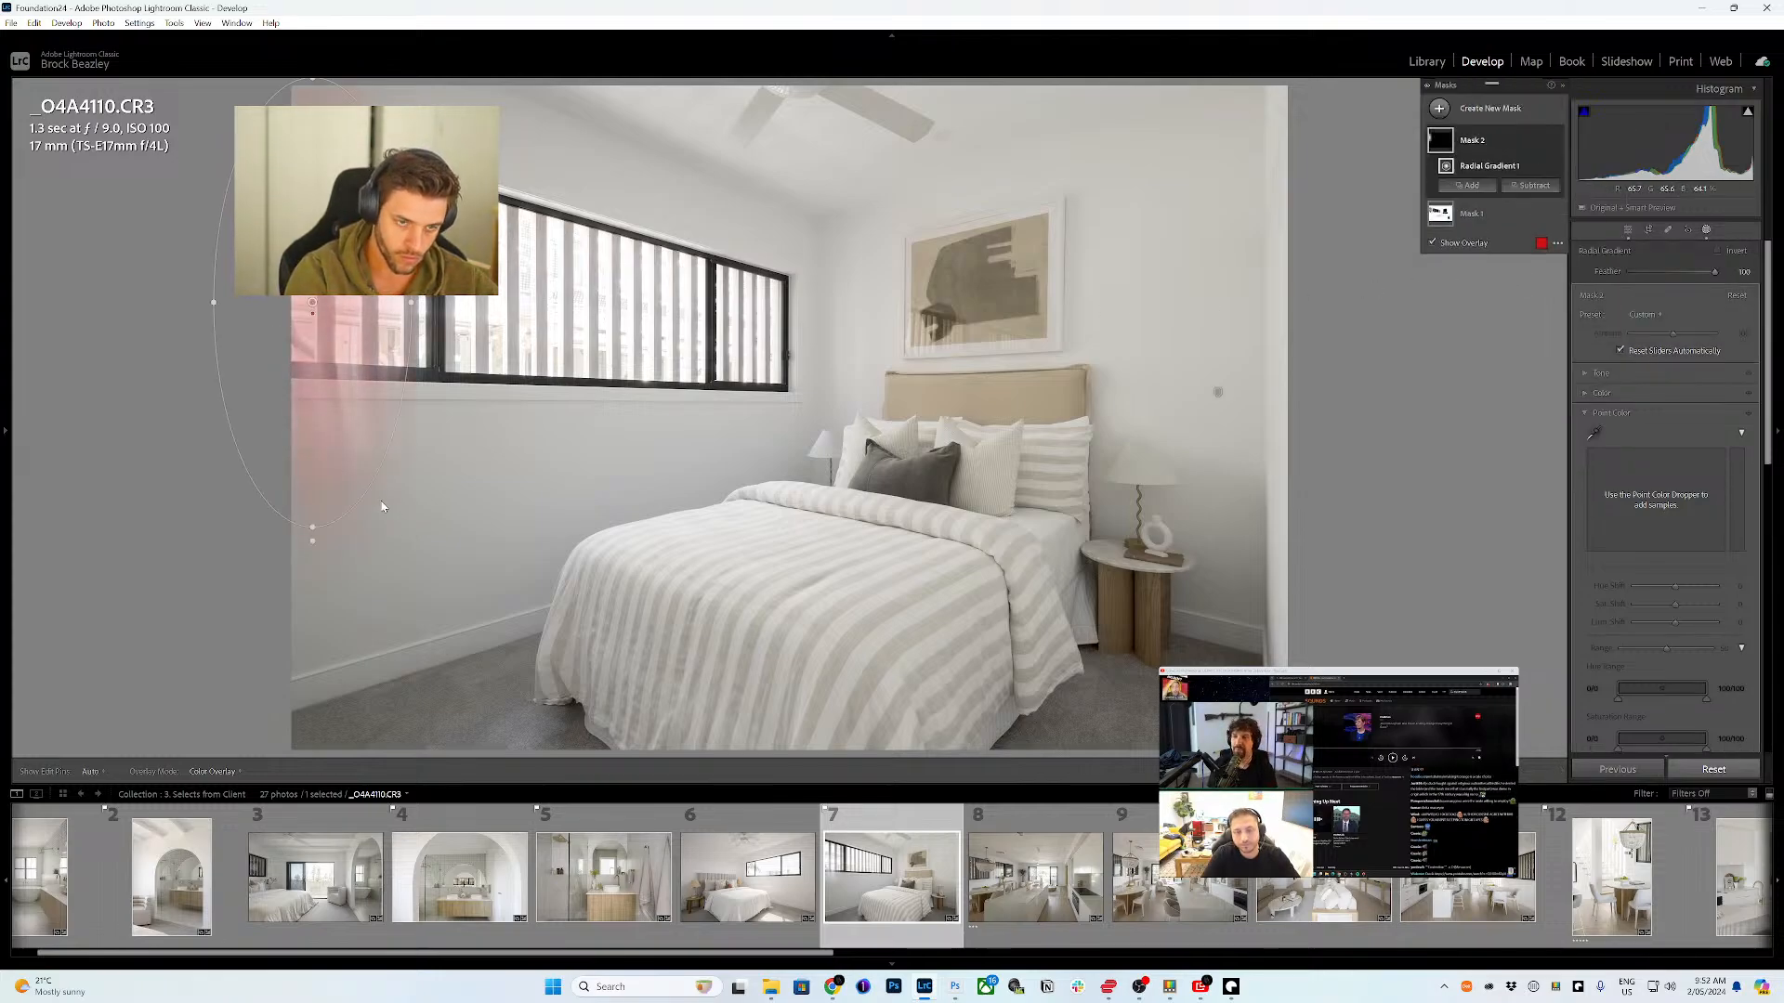
left_click_drag(312, 527, 312, 623)
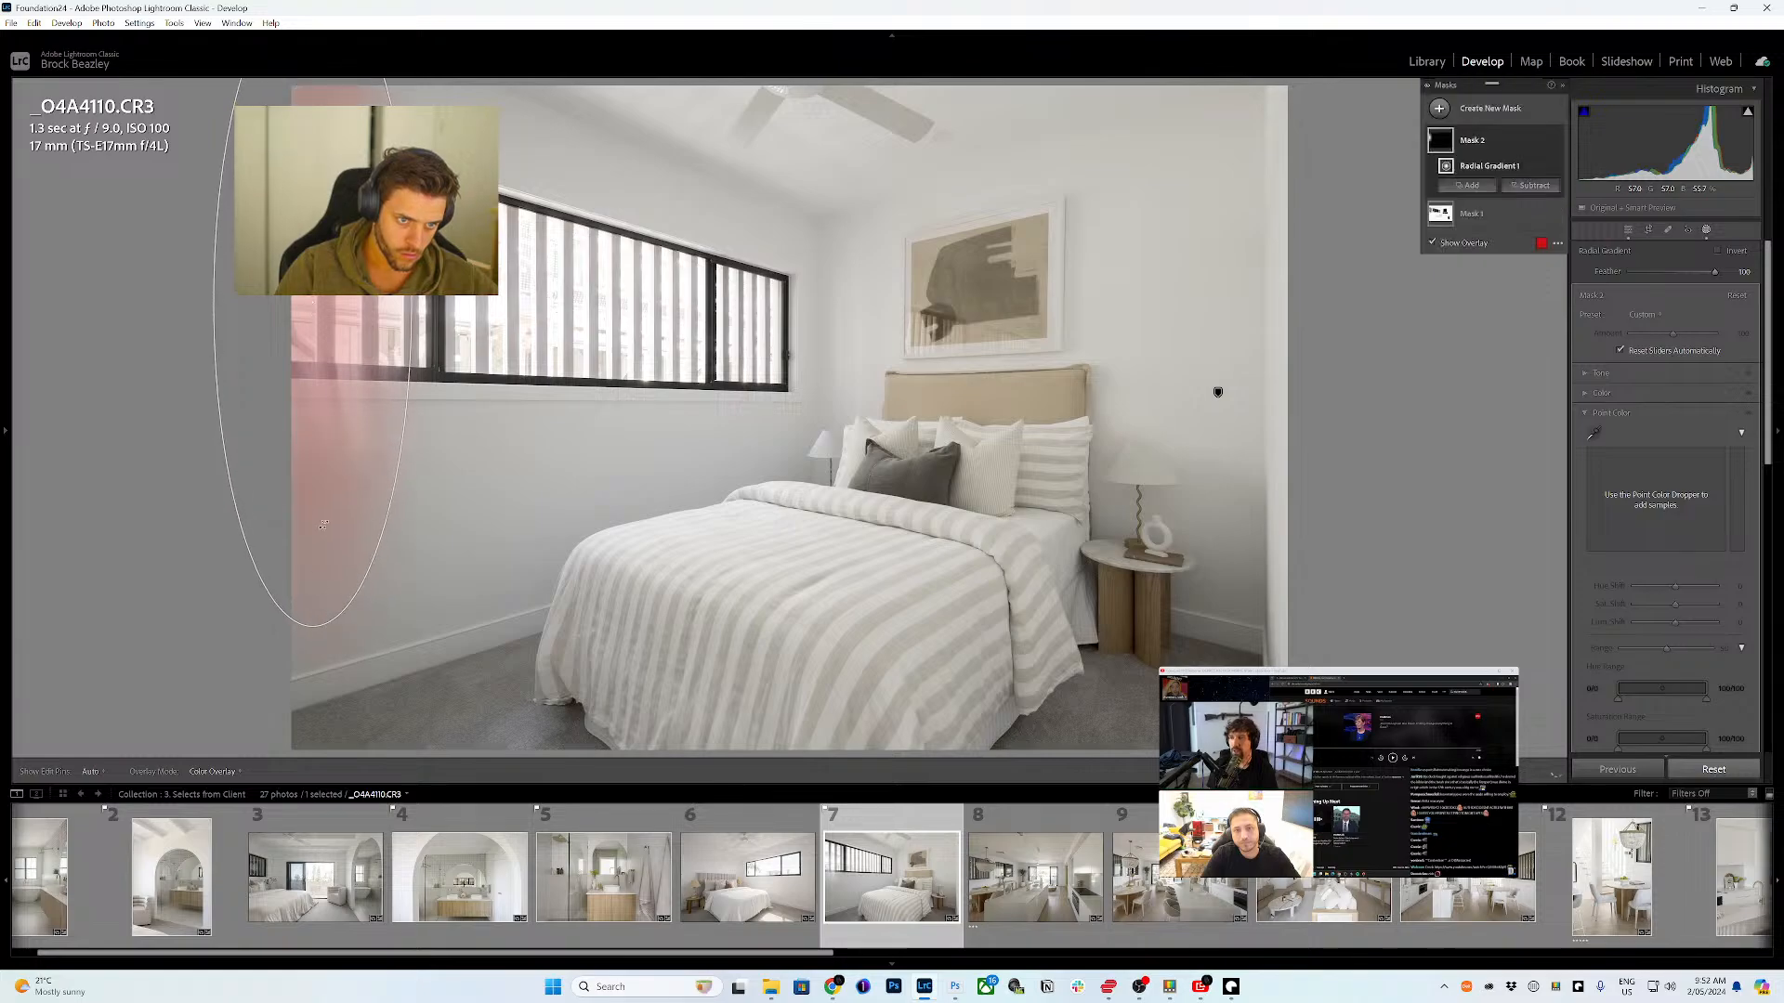
left_click_drag(322, 455, 342, 470)
left_click_drag(235, 316, 147, 321)
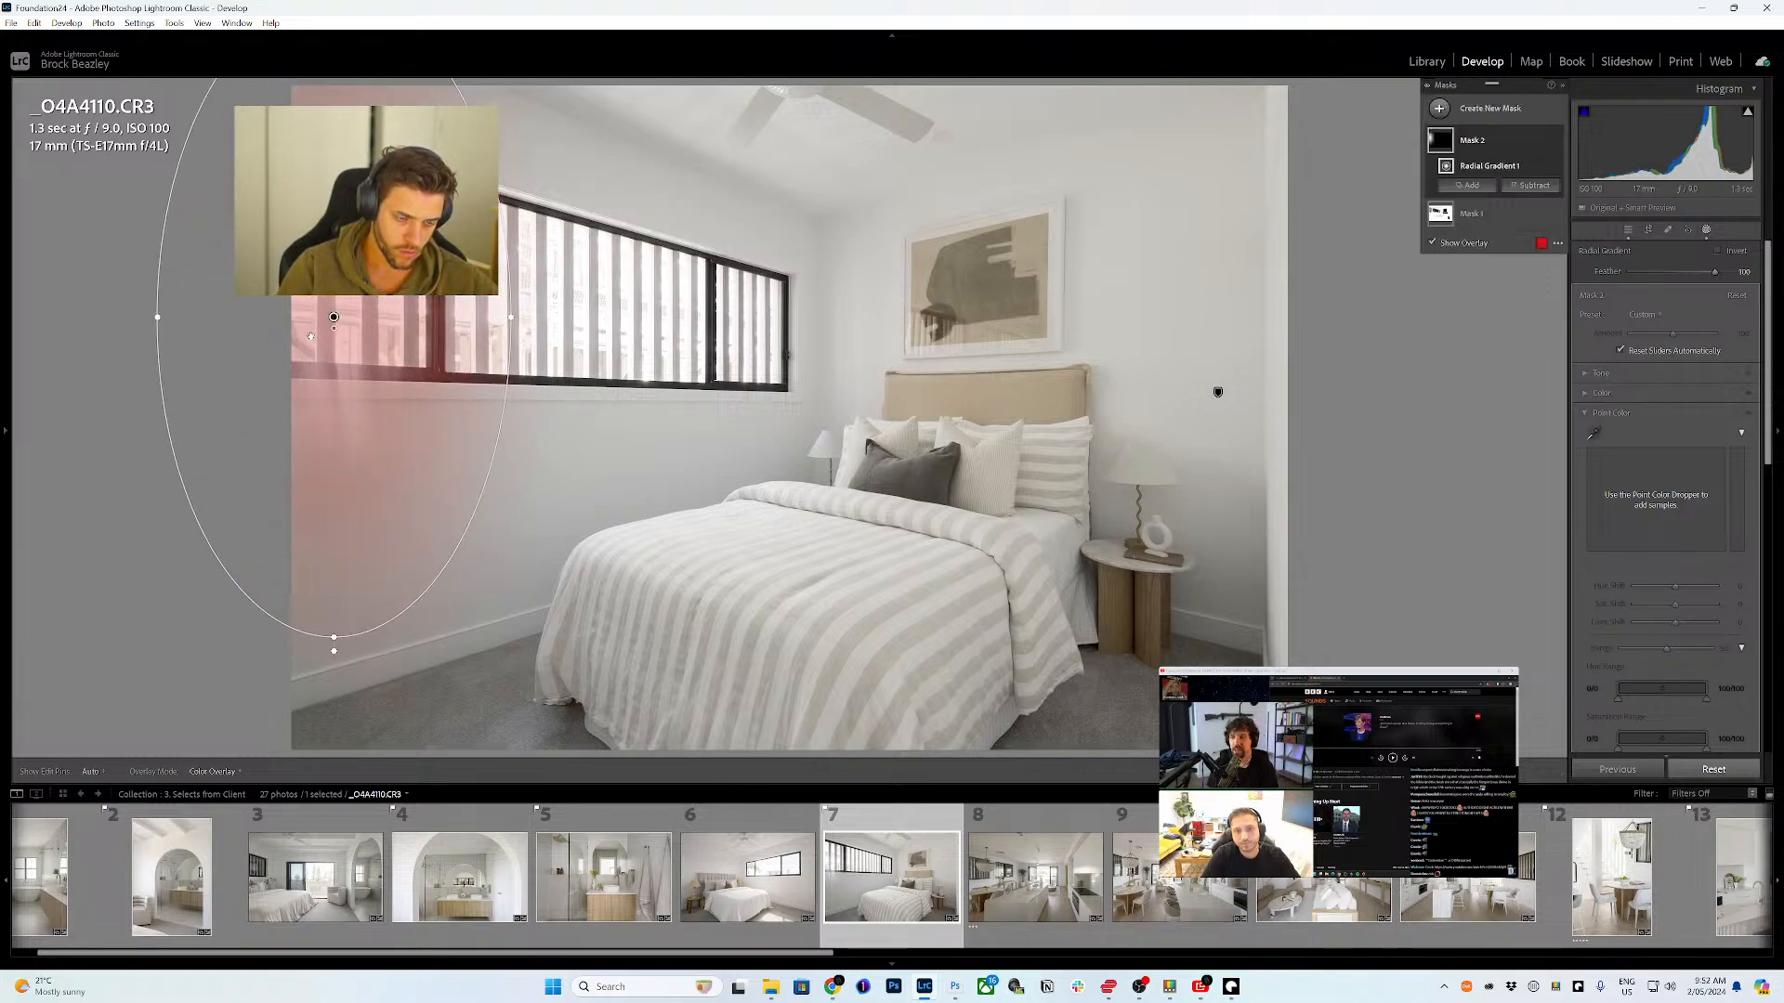
left_click_drag(326, 668, 369, 472)
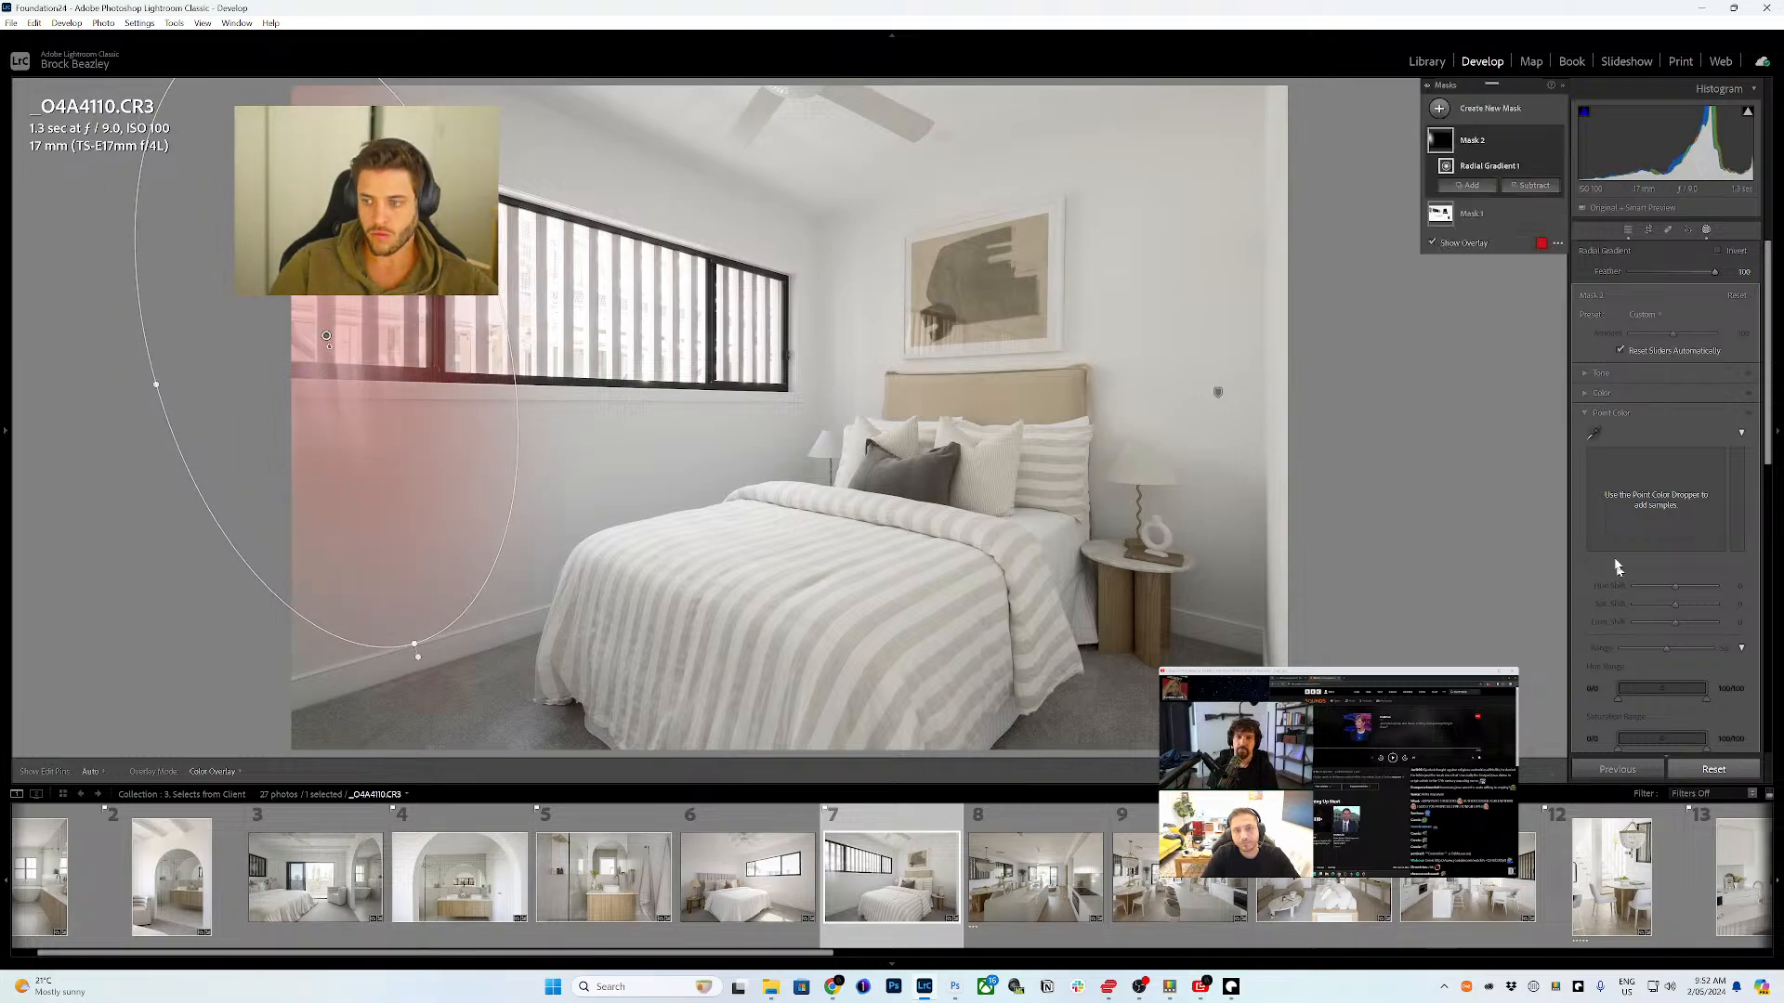
- Set the radial mask's Dehaze to 15 with a slight Clarity nudge, then close Masking
left_click(1626, 412)
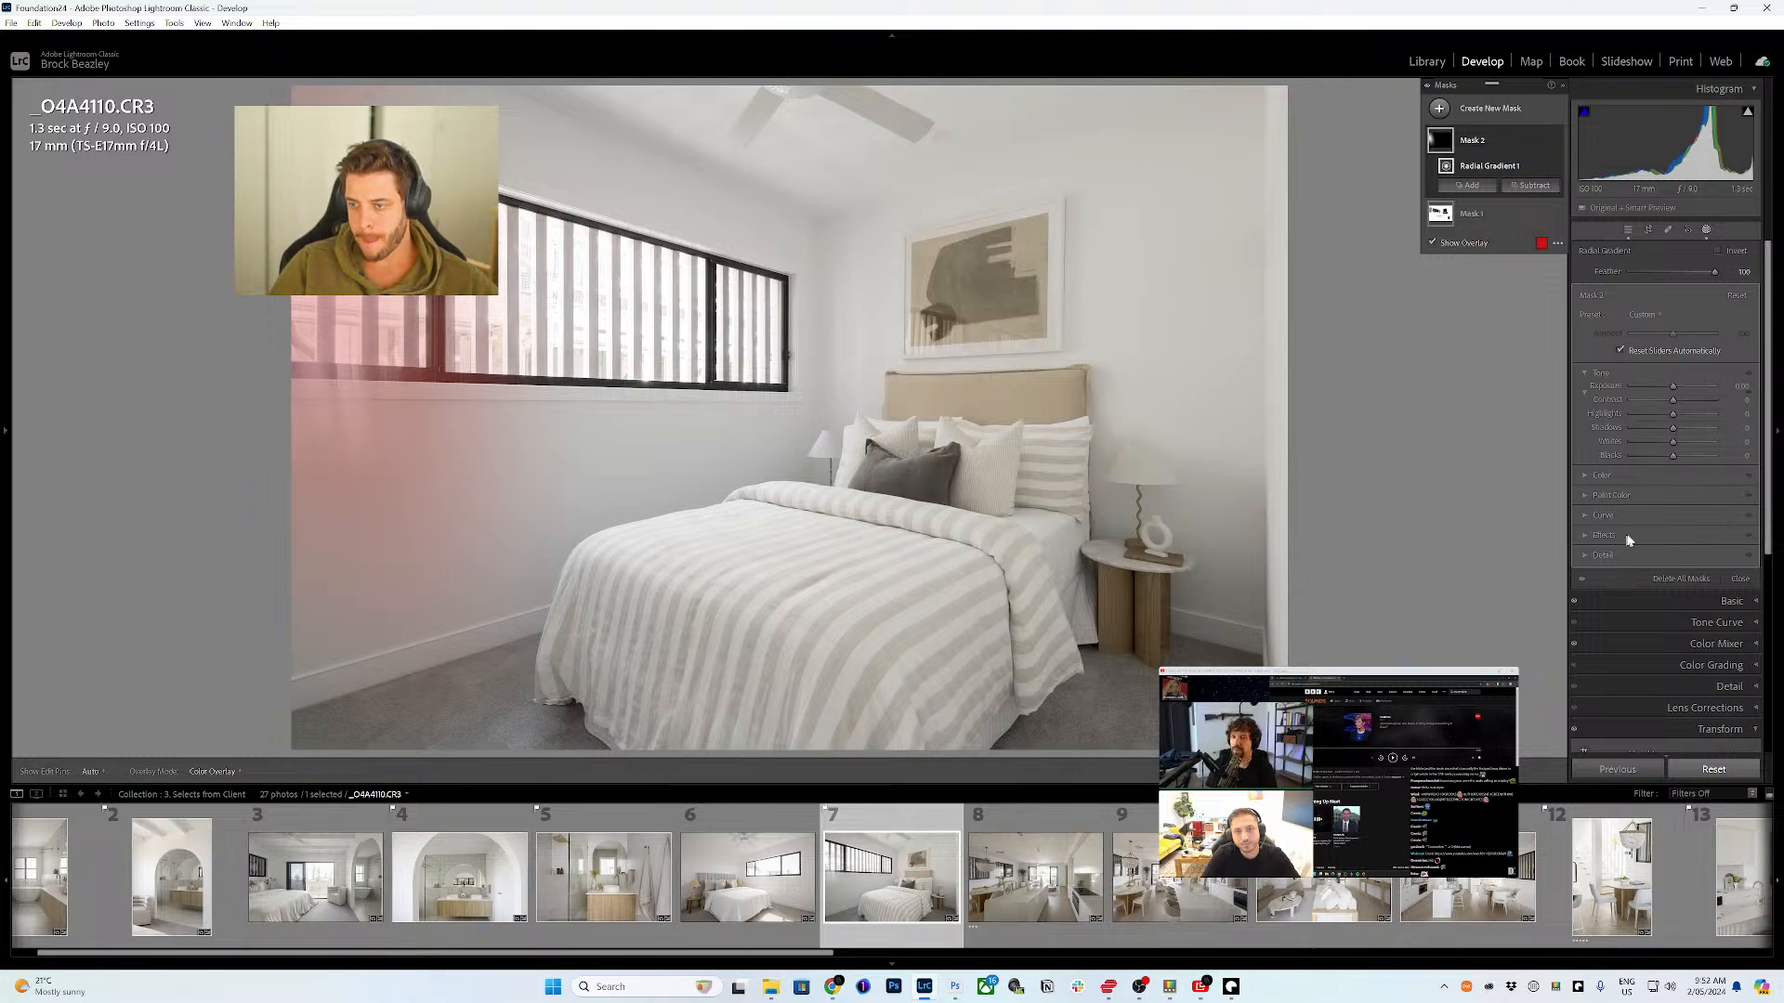
left_click(1671, 538)
left_click_drag(1672, 494, 1679, 497)
left_click_drag(1673, 481, 1683, 490)
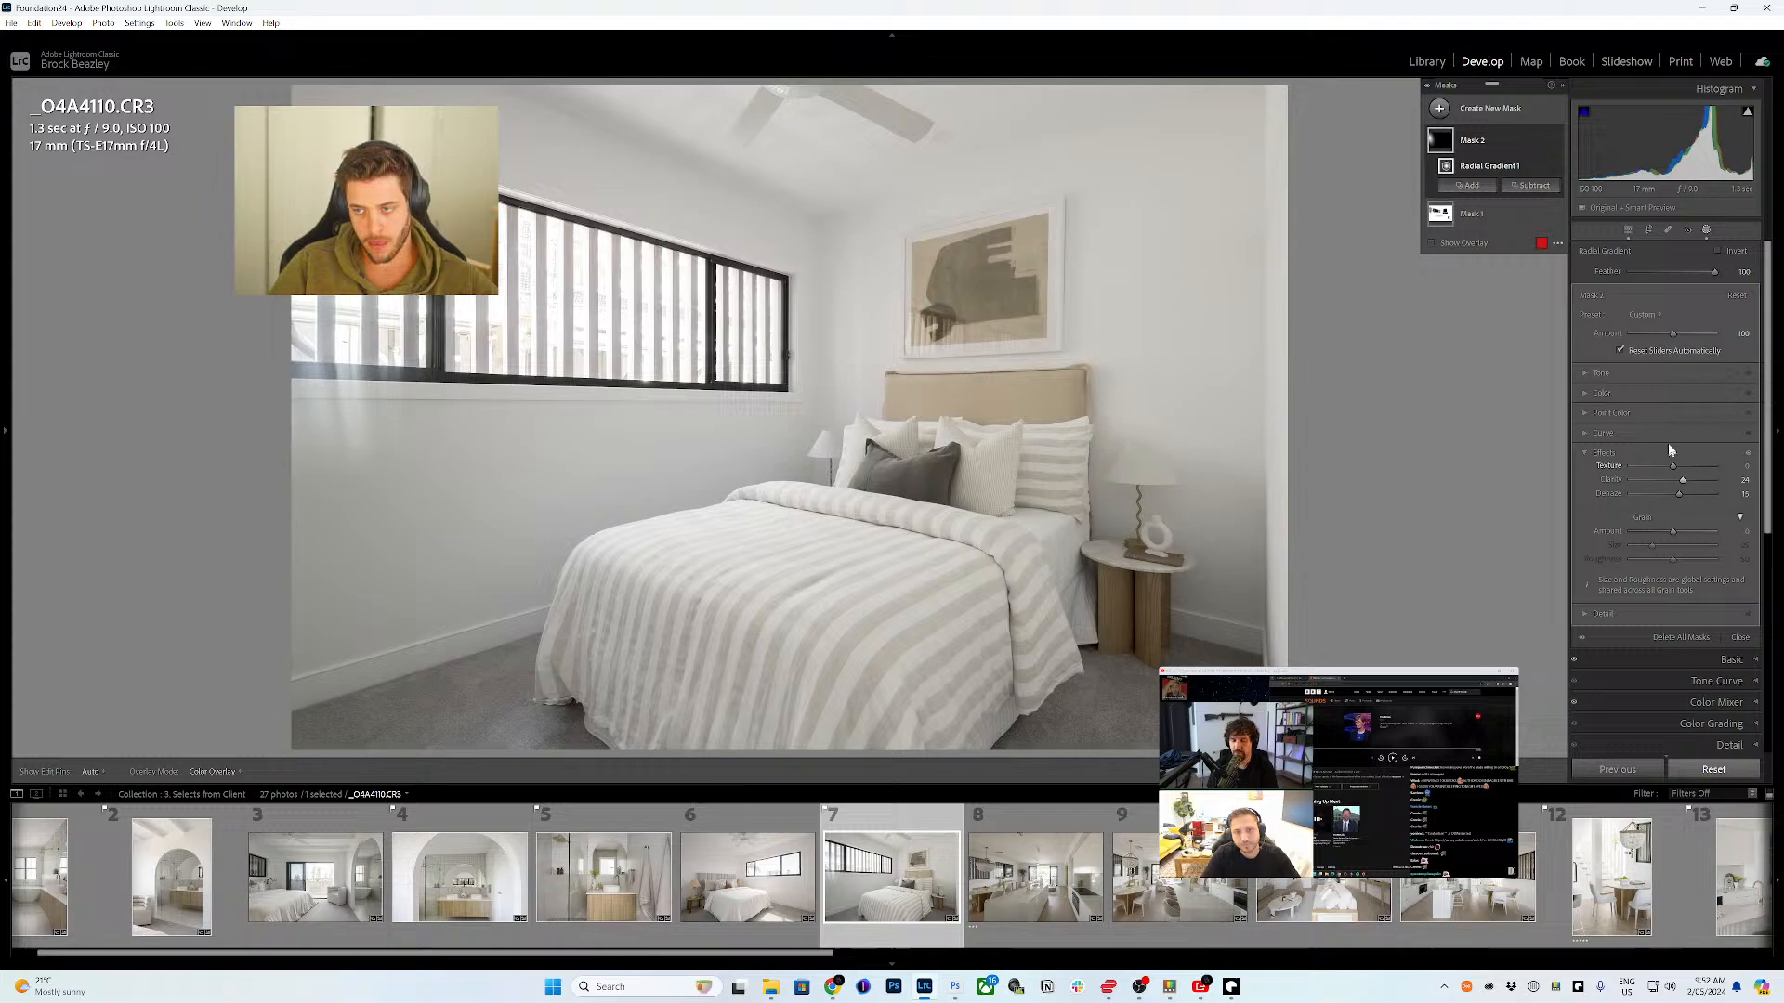
left_click(1707, 232)
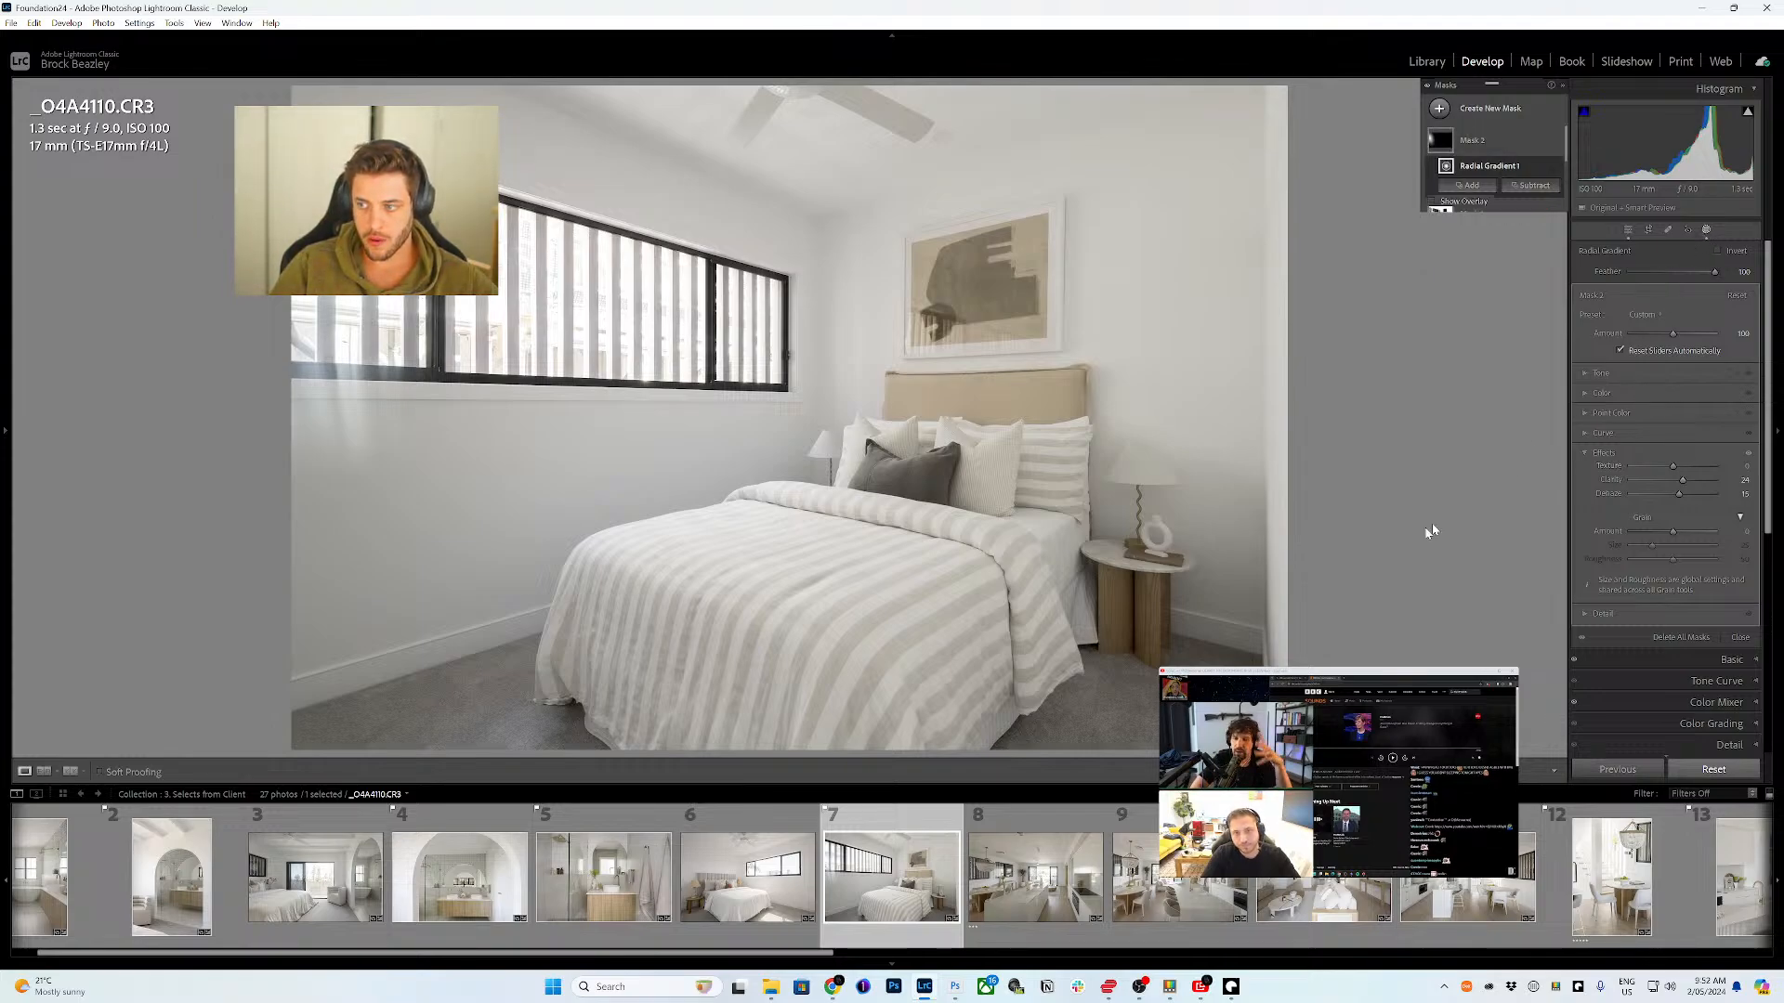
- Open the kitchen photo _O4A4115-HDR.dng and bring up the Loupedeck app
left_click(1036, 876)
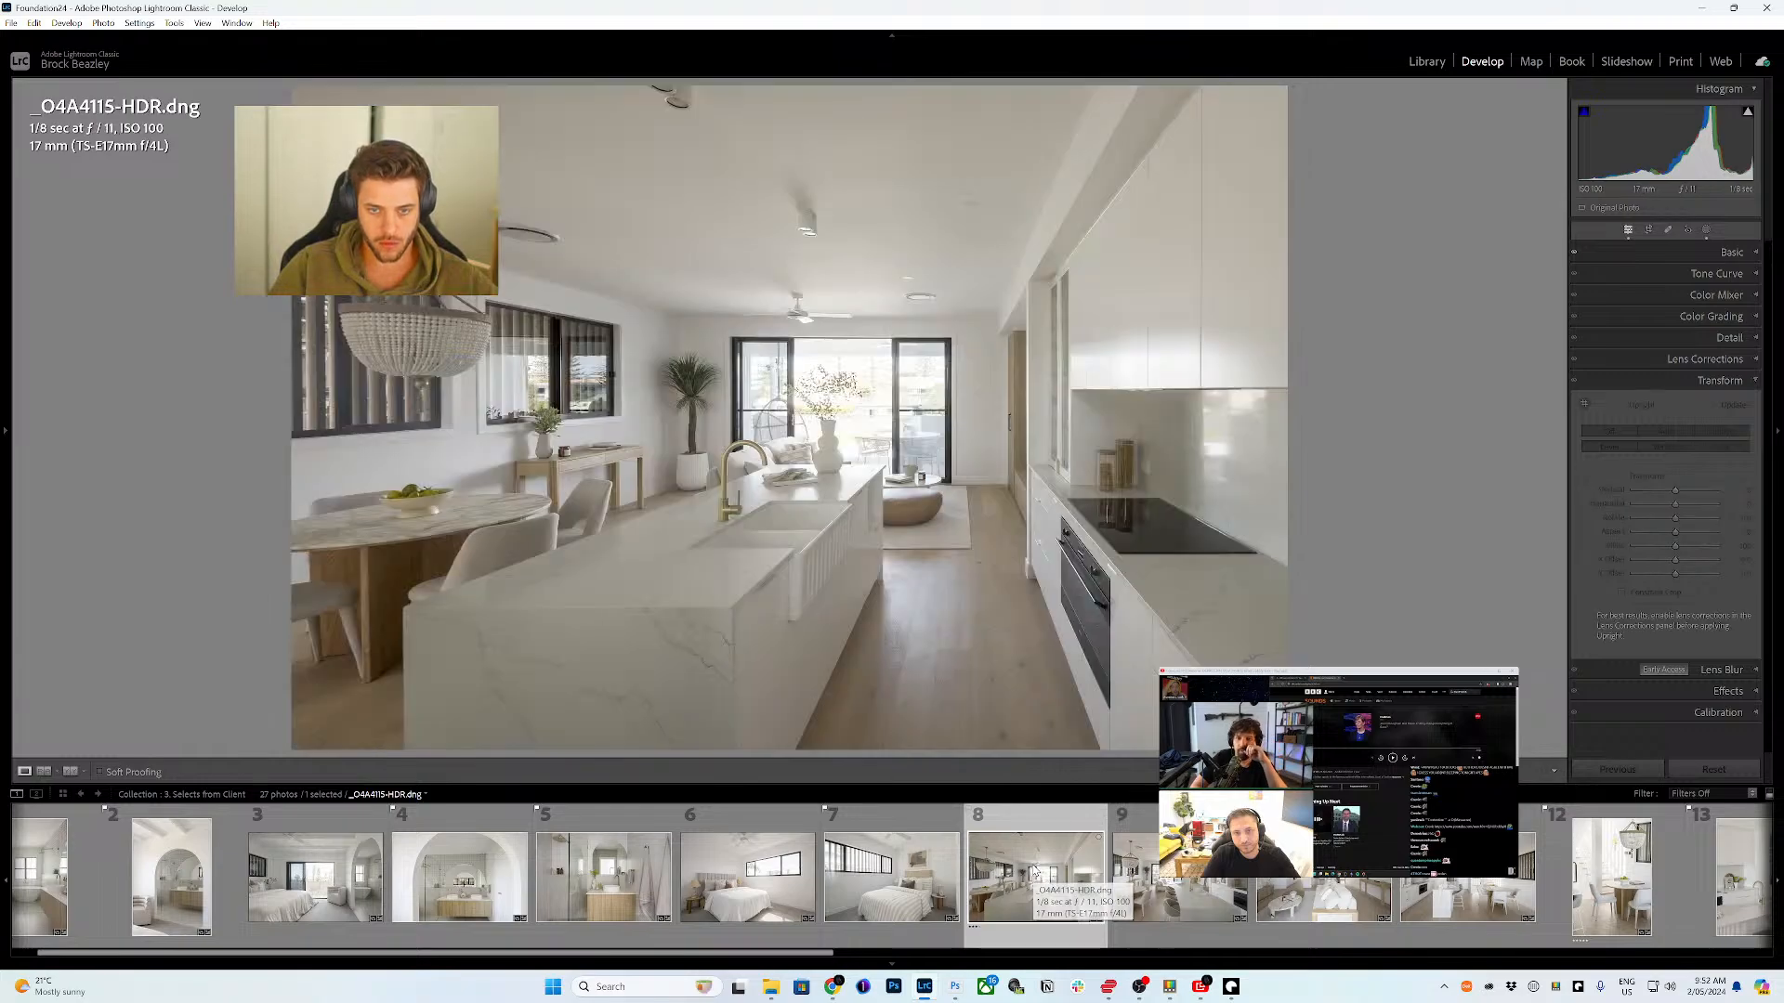
key("ctrl+1")
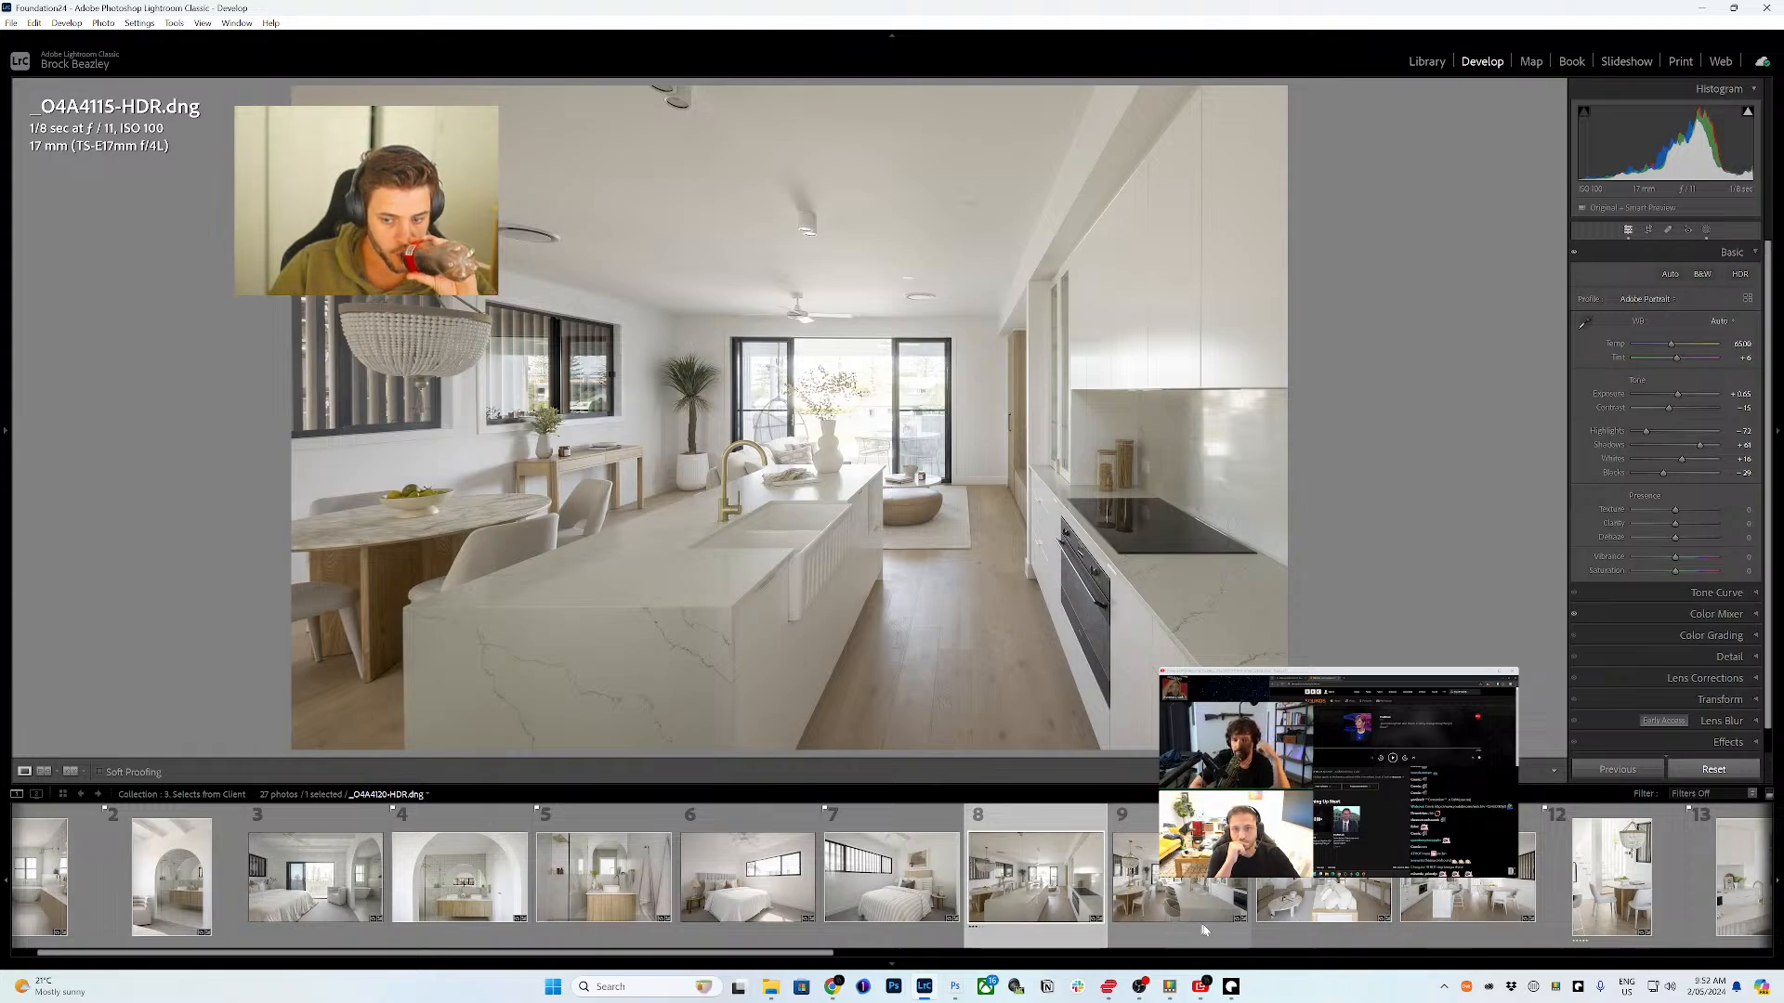
left_click(1231, 987)
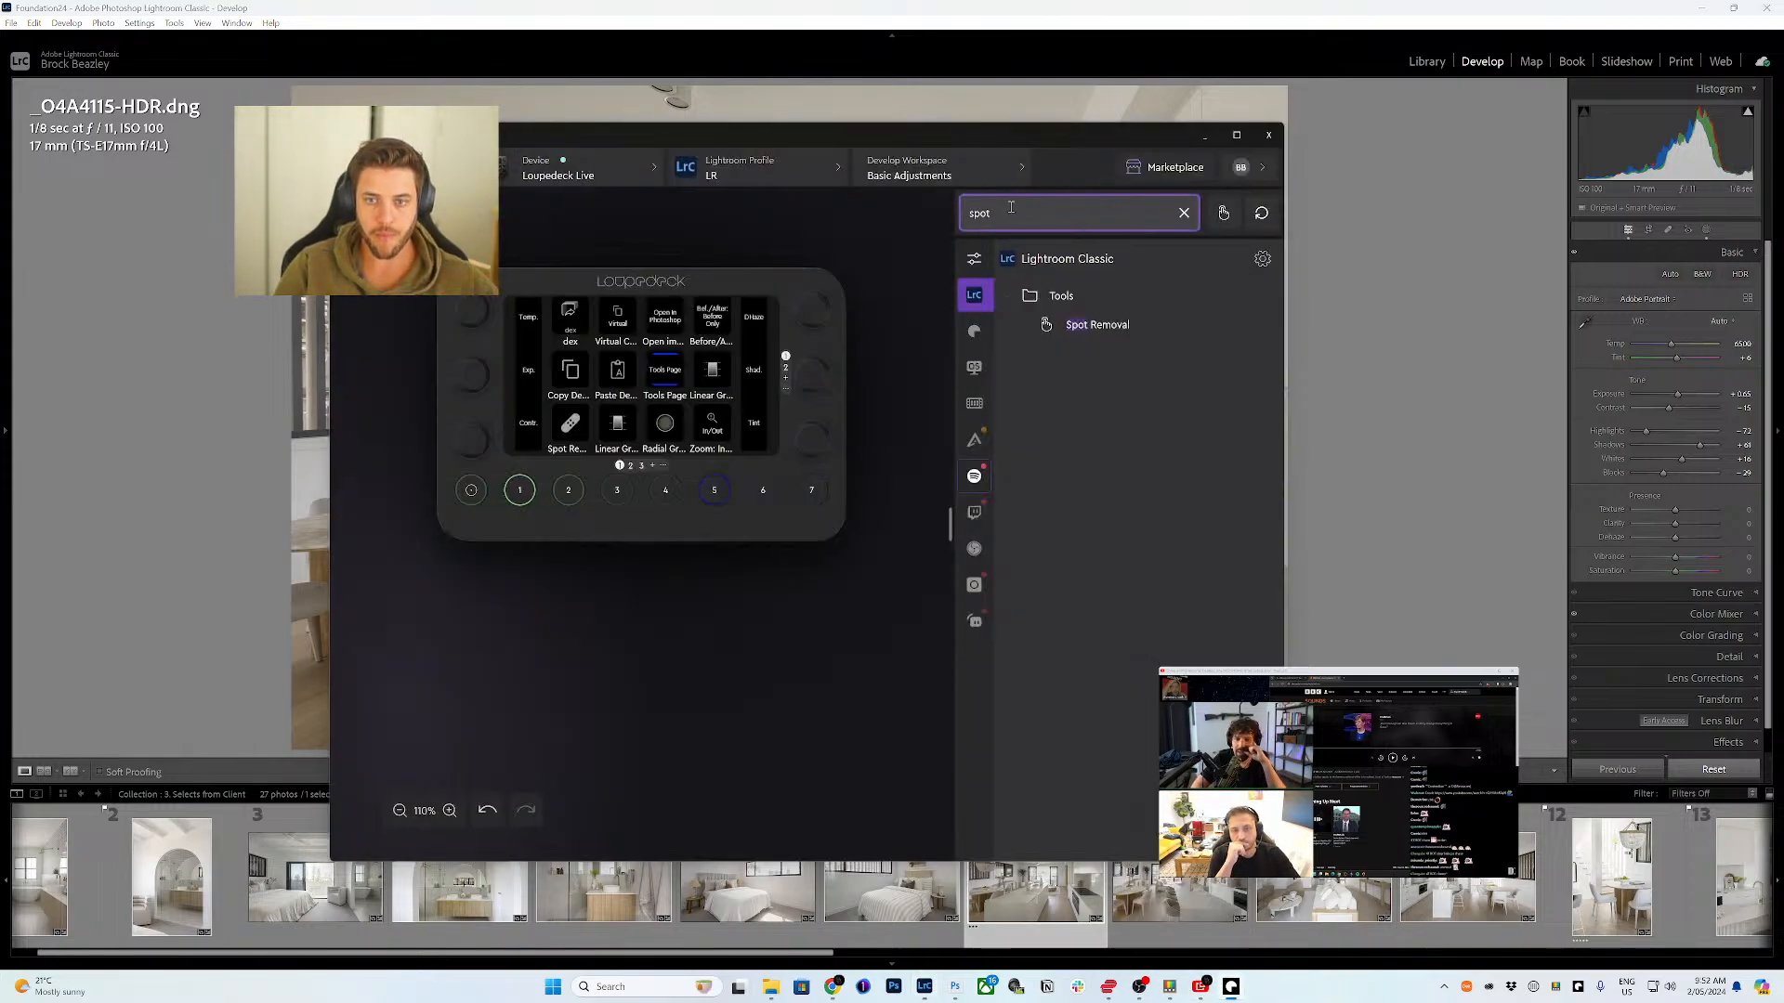
- Search Loupedeck actions for 'guide' and drag Guided Upright onto the Tools Page button
key("BackSpace")
key("BackSpace")
key("BackSpace")
key("BackSpace")
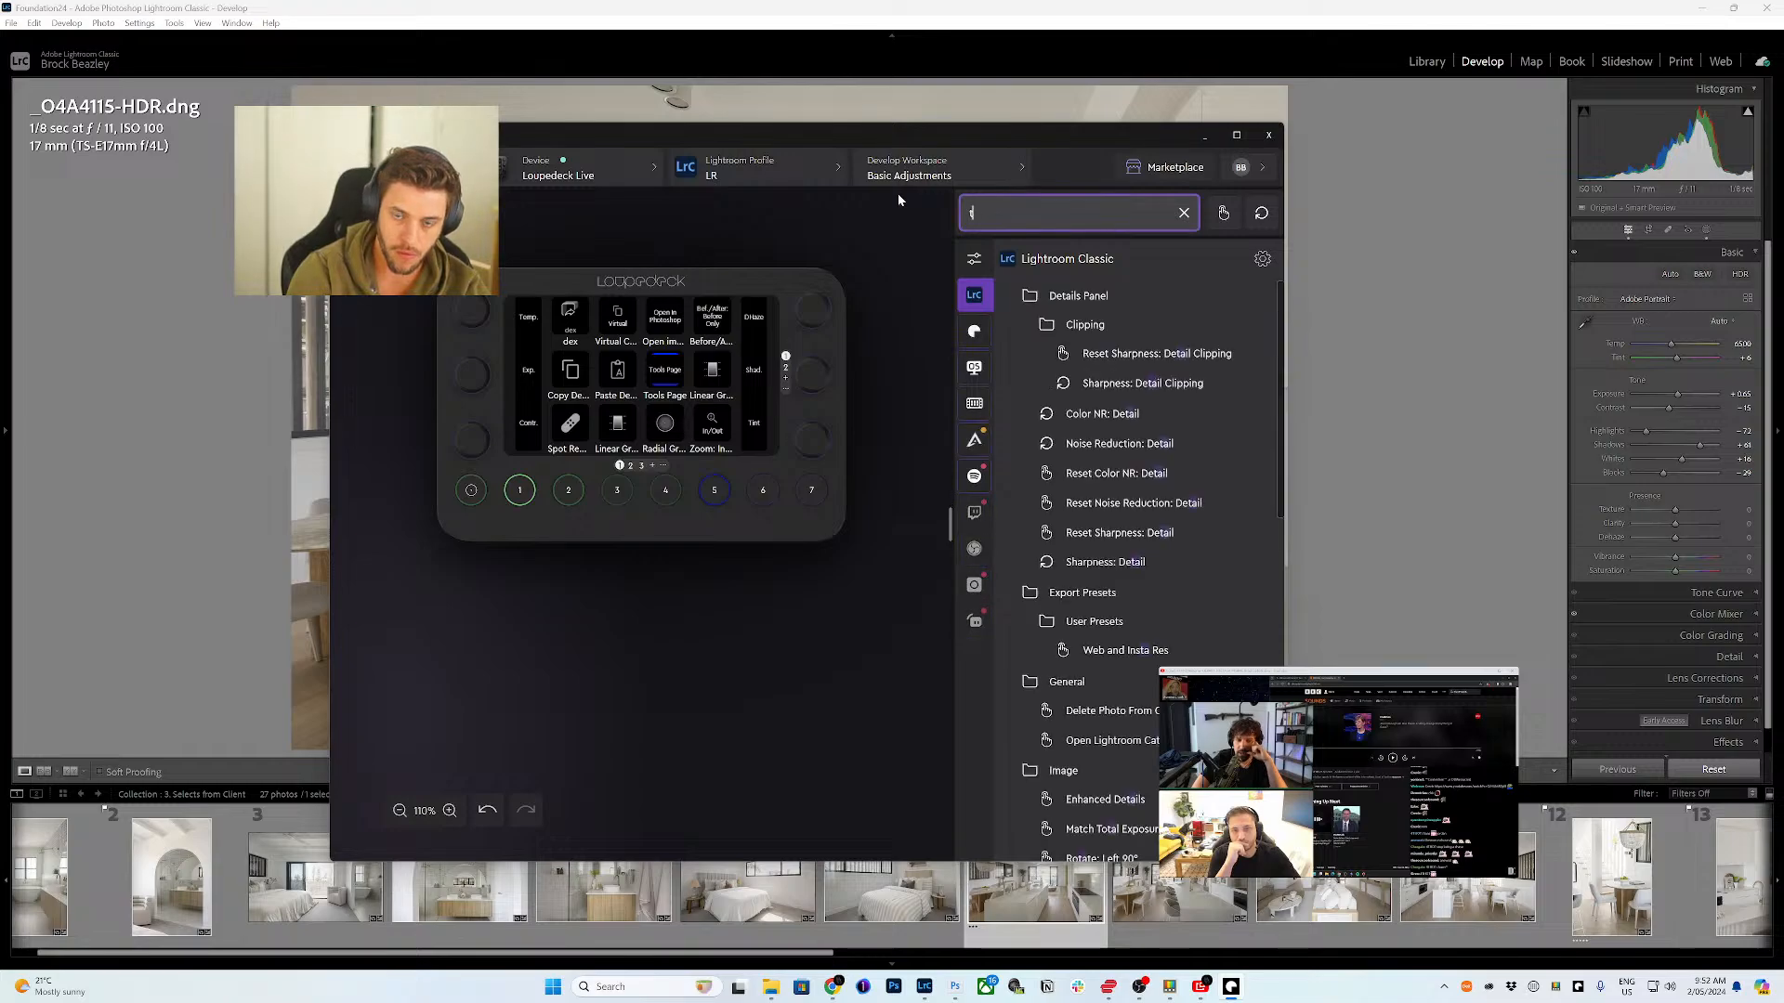
type("transform")
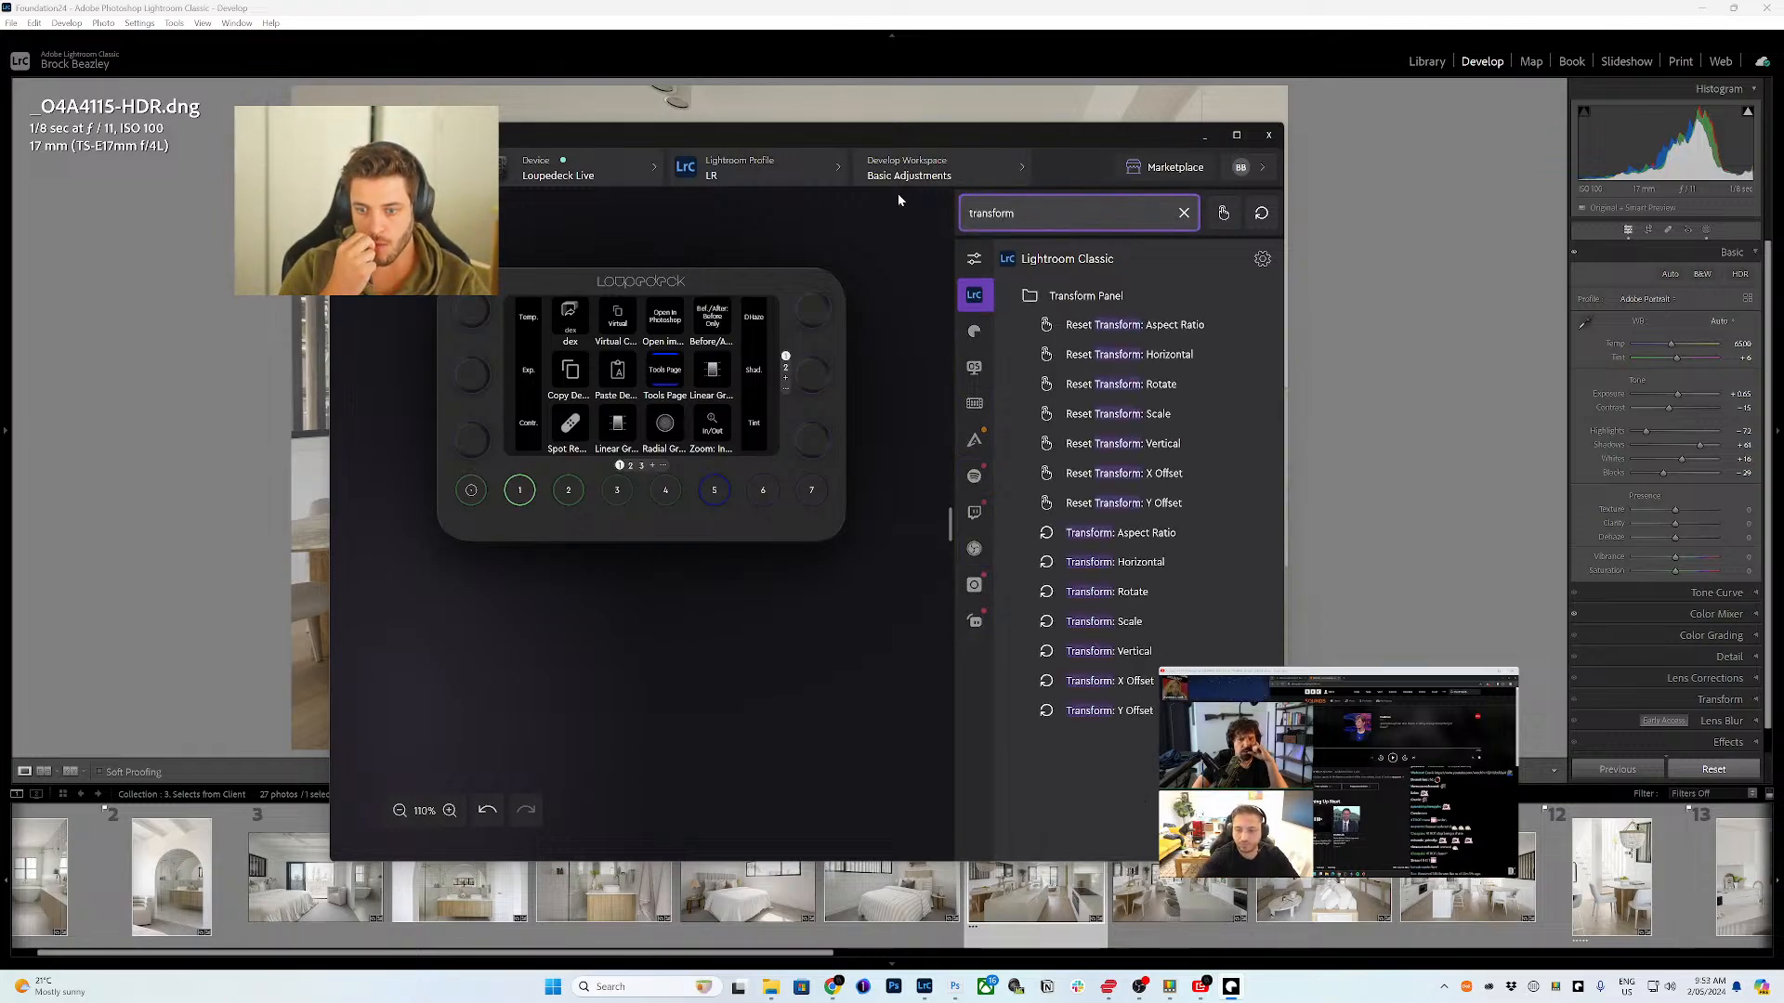
key("ctrl+a")
type("guides")
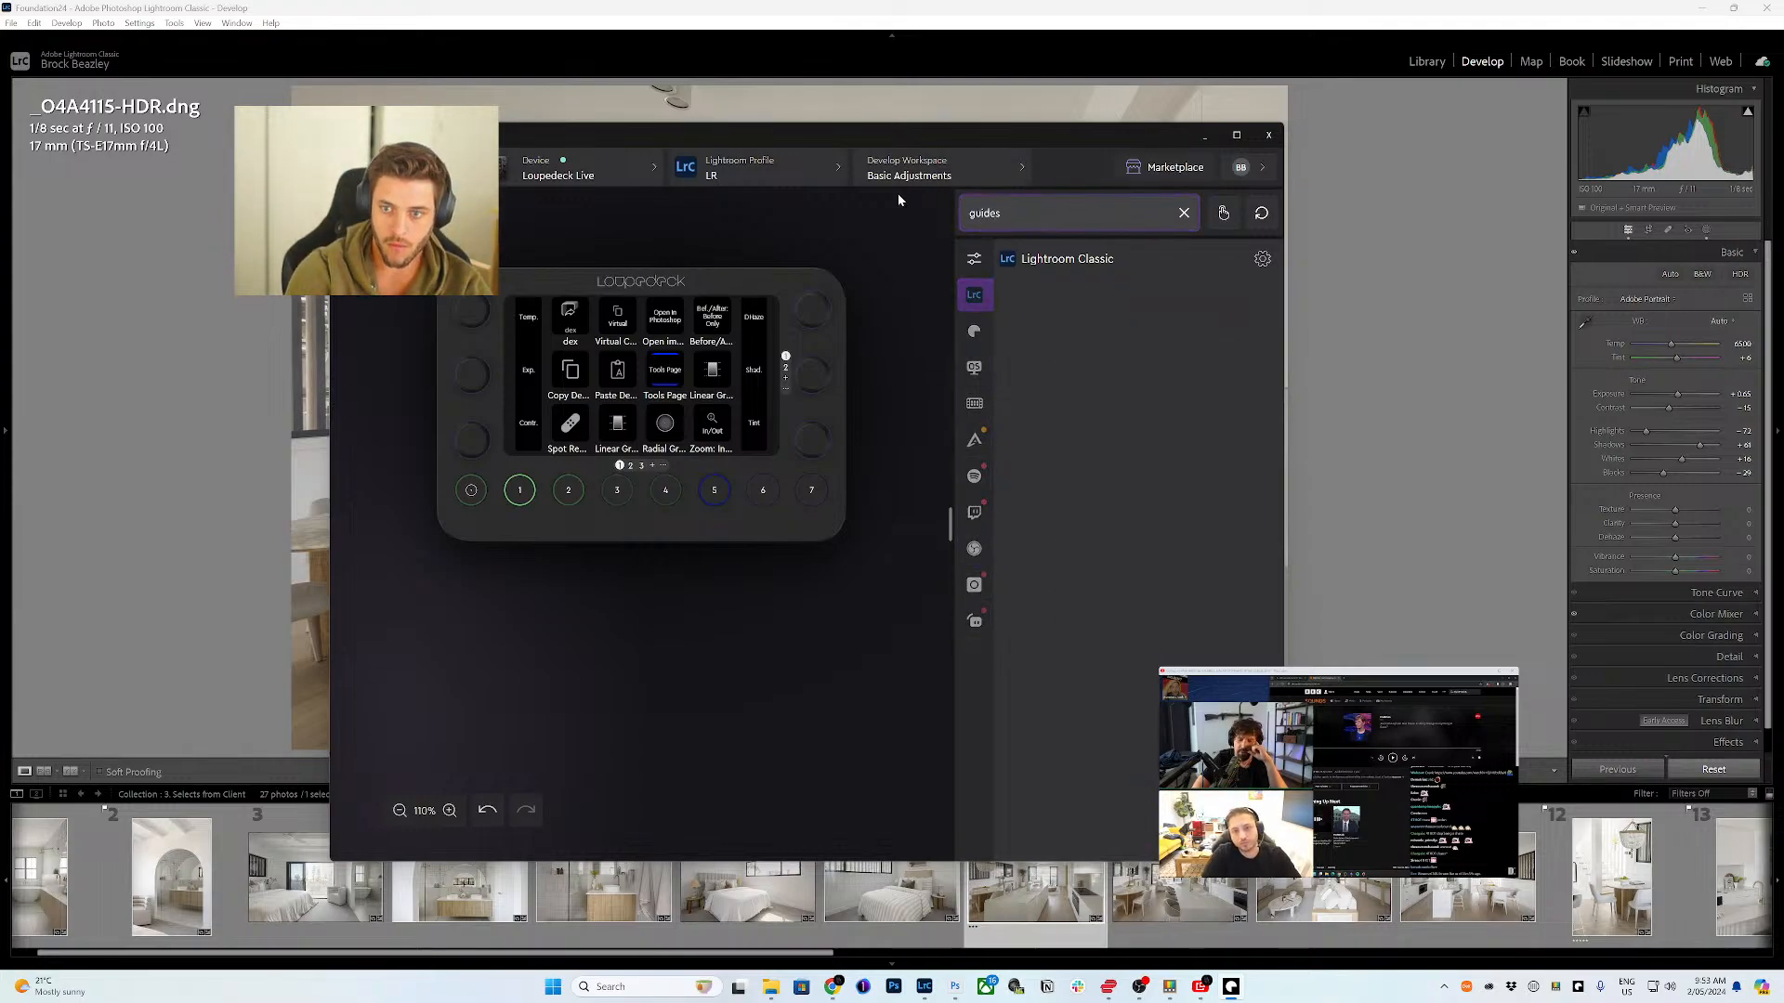
key("BackSpace")
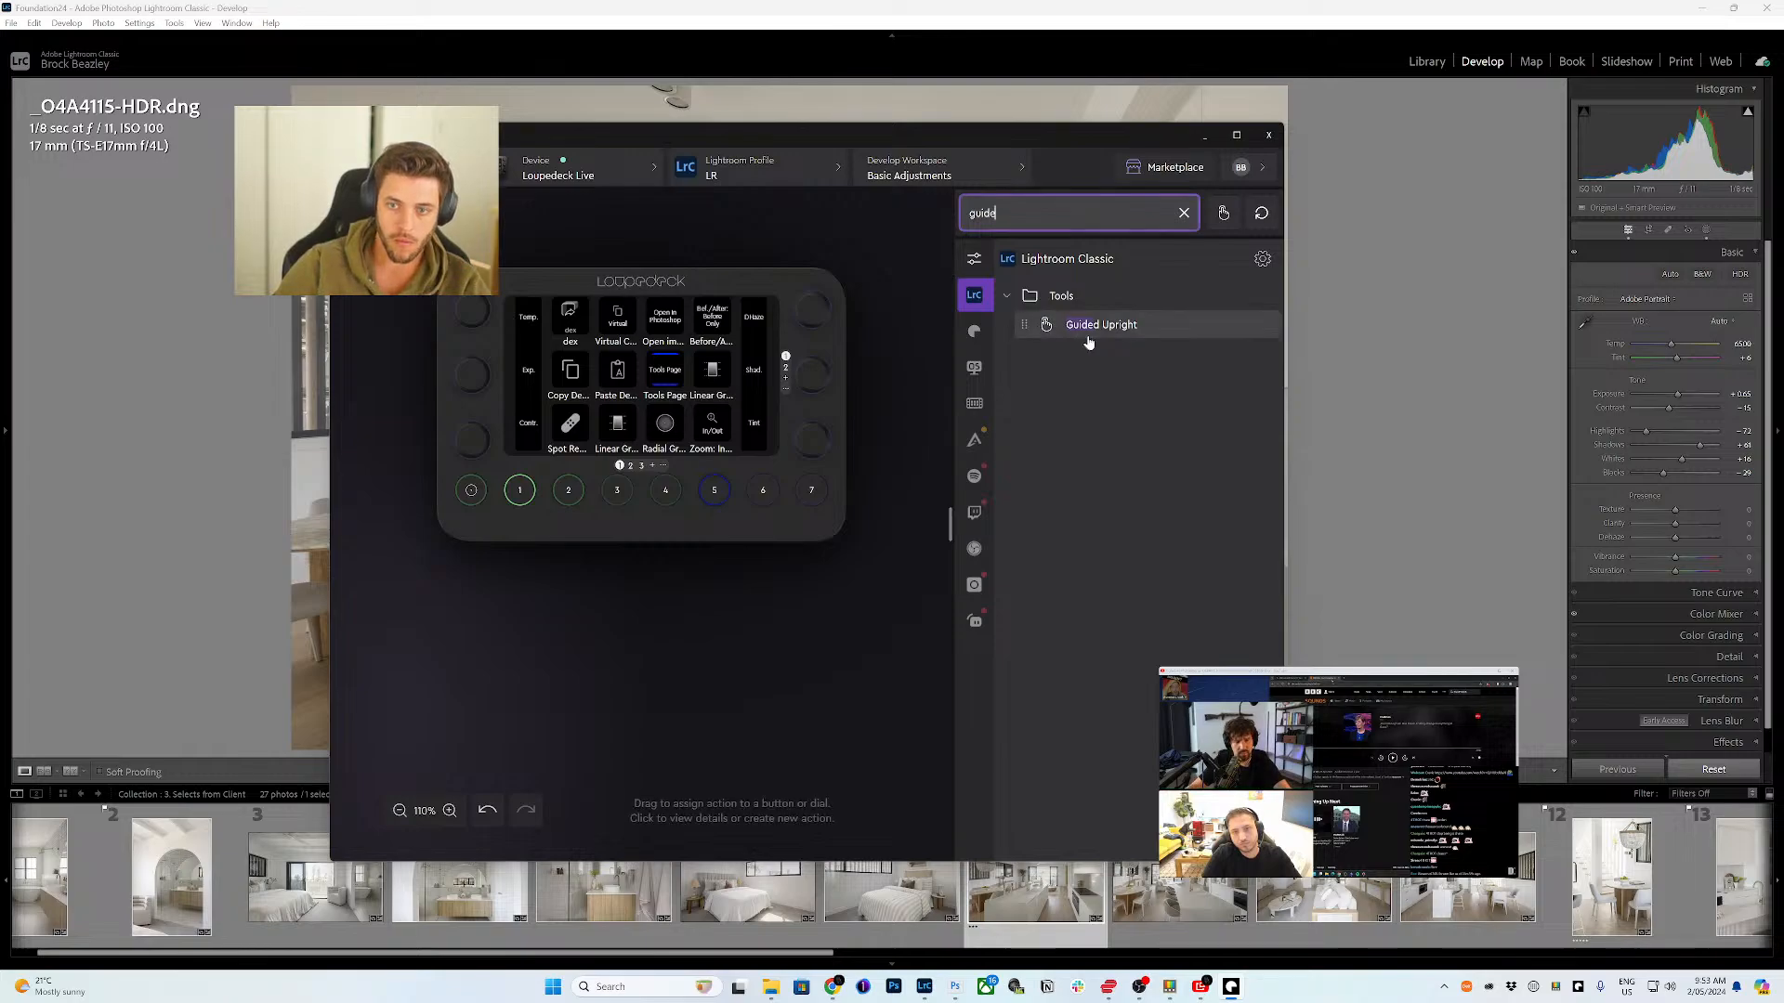
left_click_drag(1103, 332, 663, 383)
- Back in Lightroom, add vertical Guided Upright guides on the kitchen cabinet edge and left wall
left_click(924, 60)
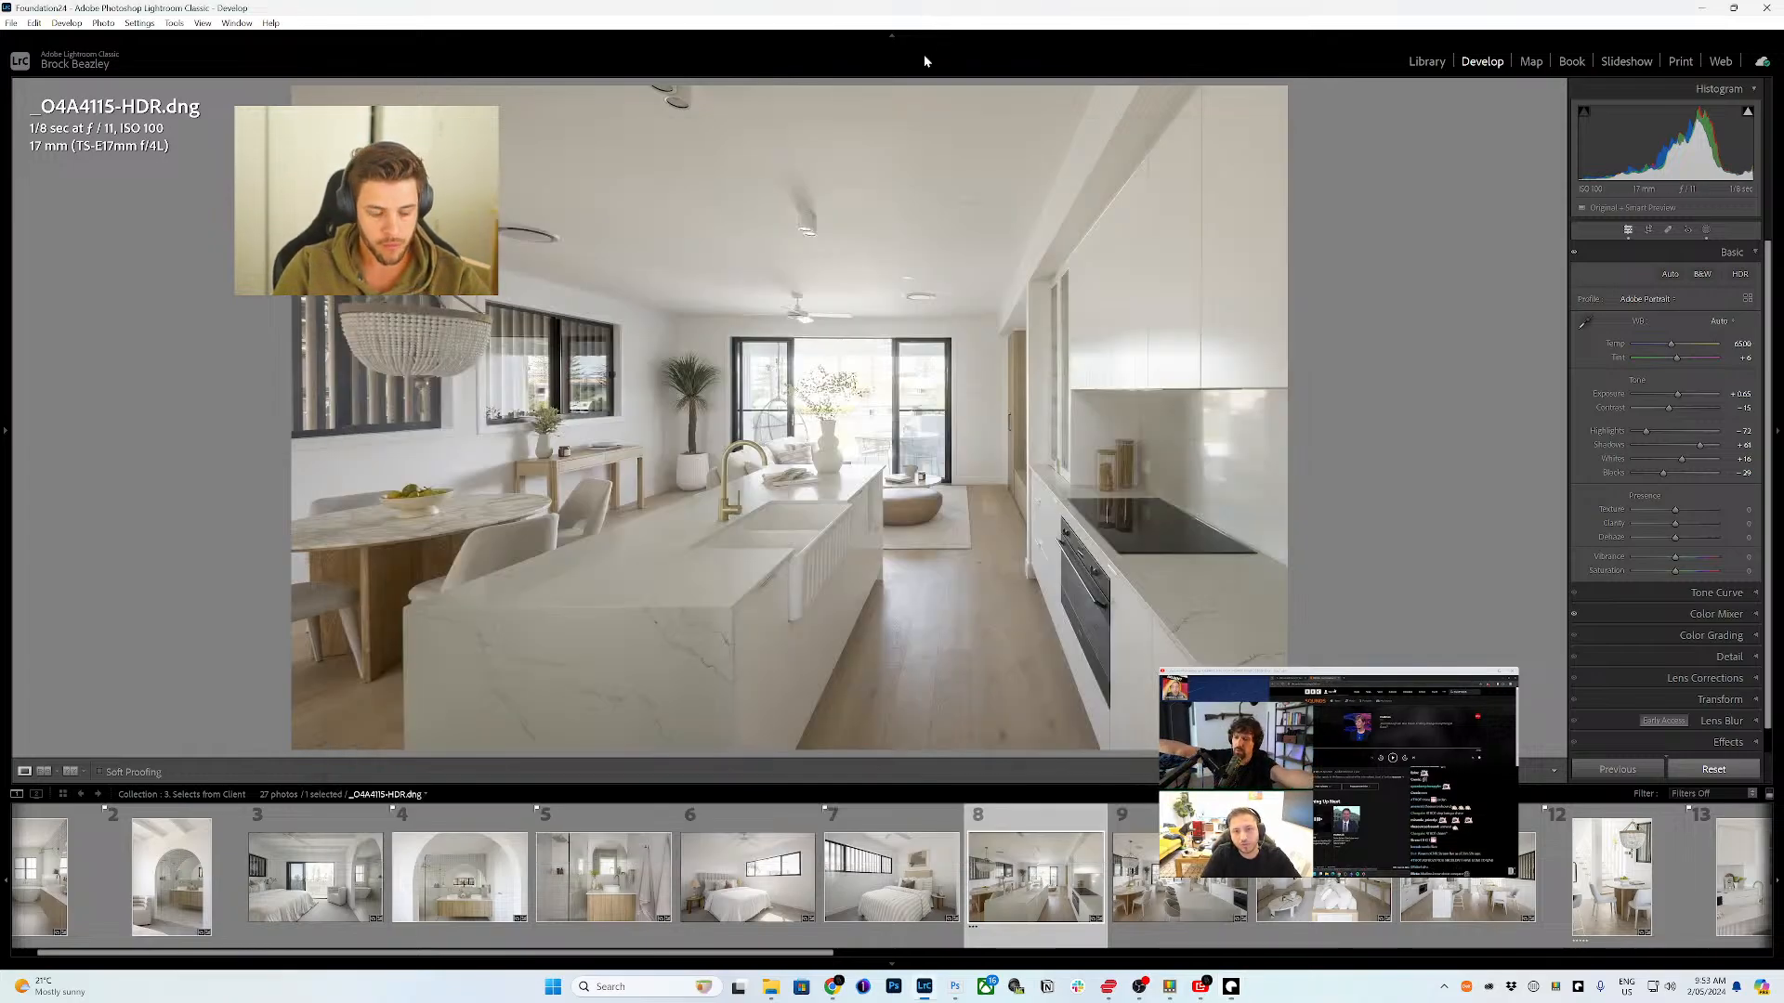
key("shift+t")
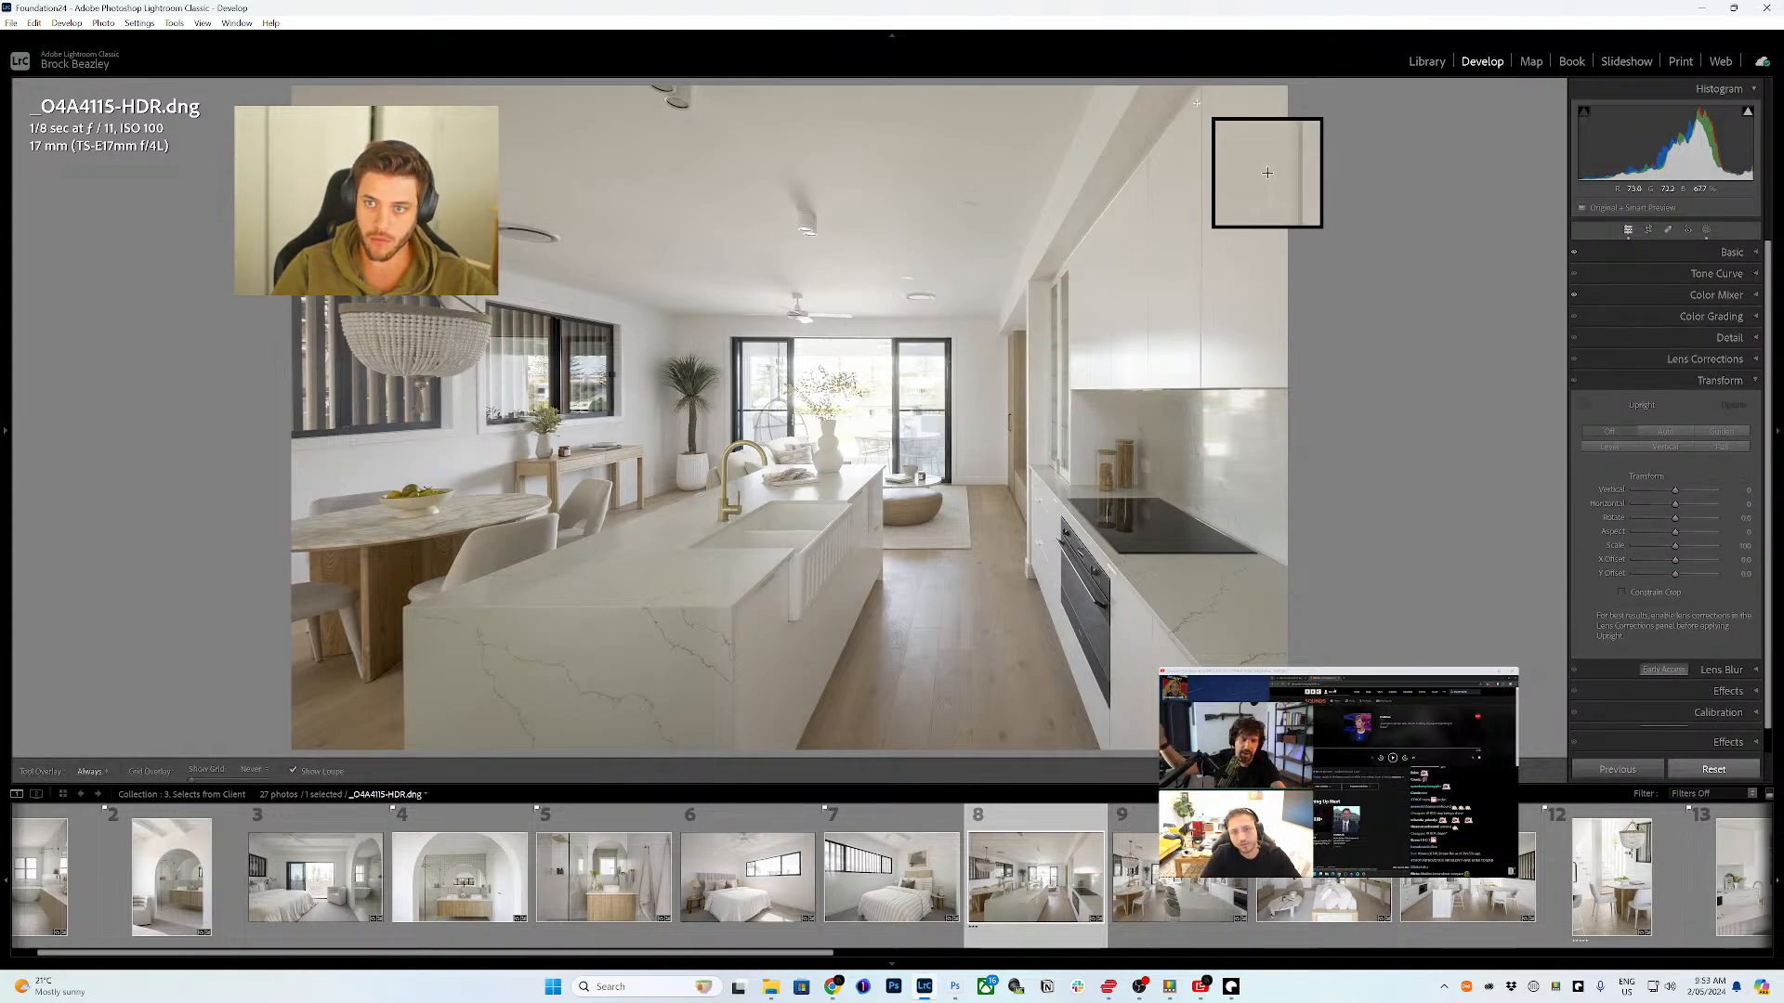
left_click_drag(1202, 91, 1199, 386)
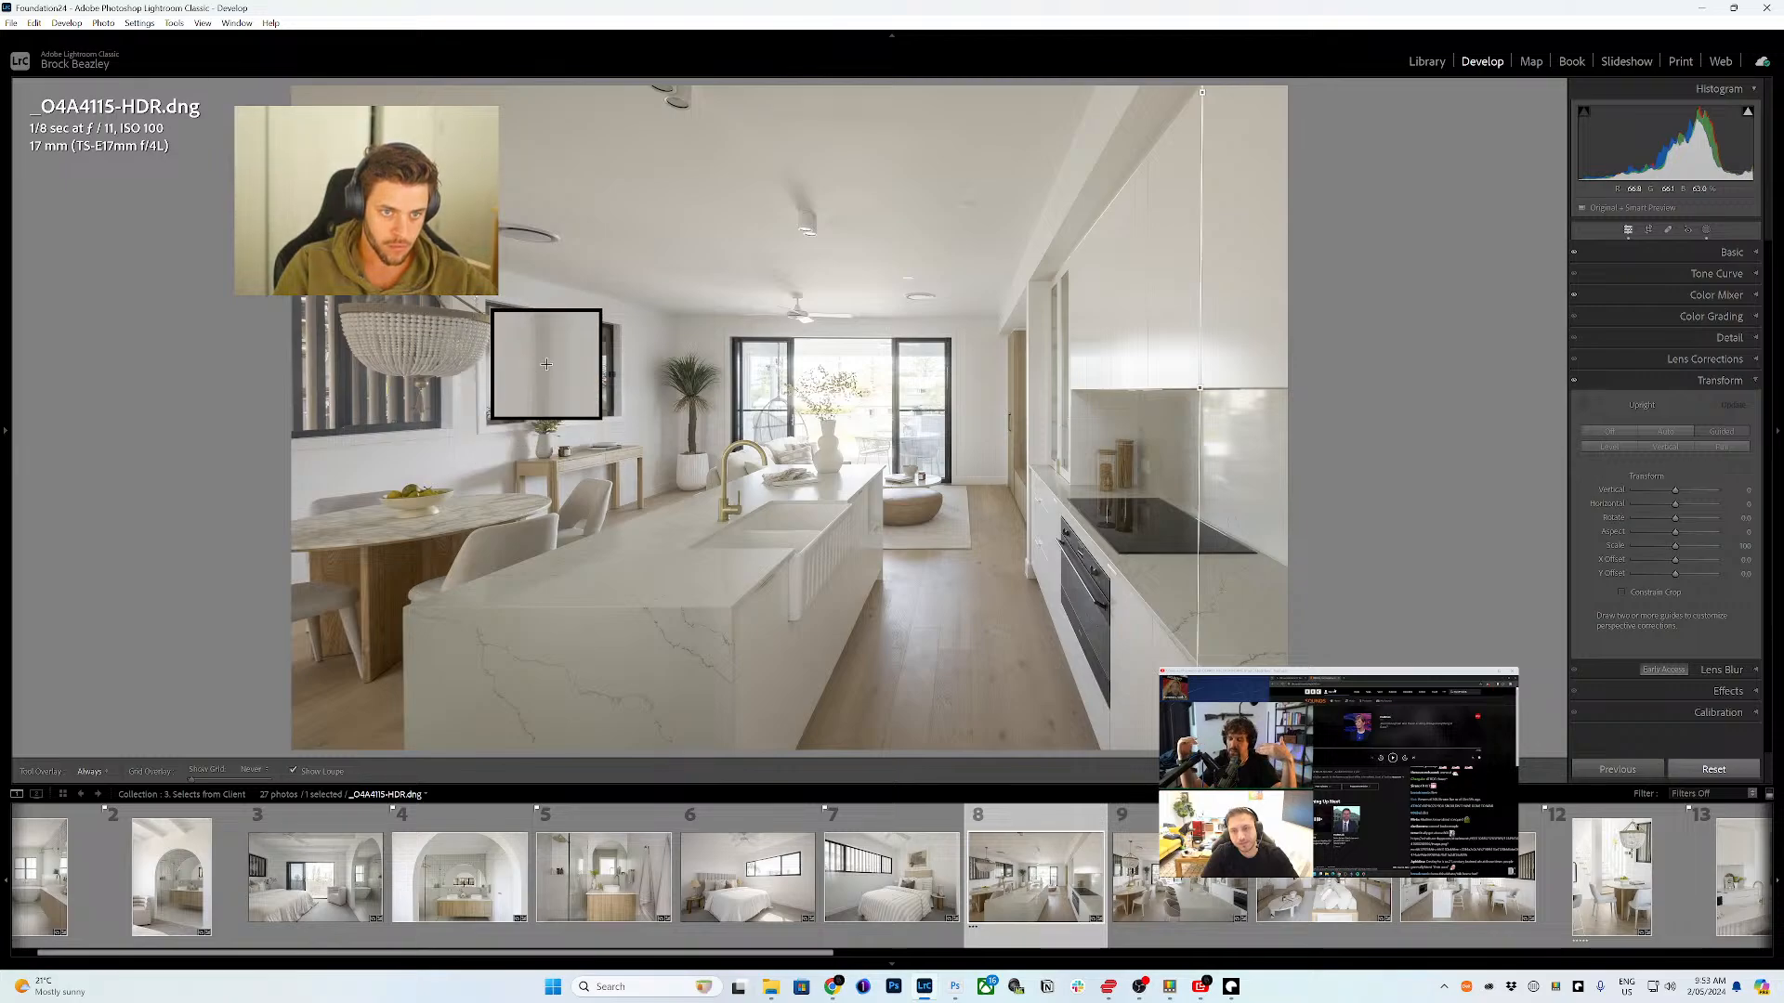
left_click_drag(479, 317, 478, 431)
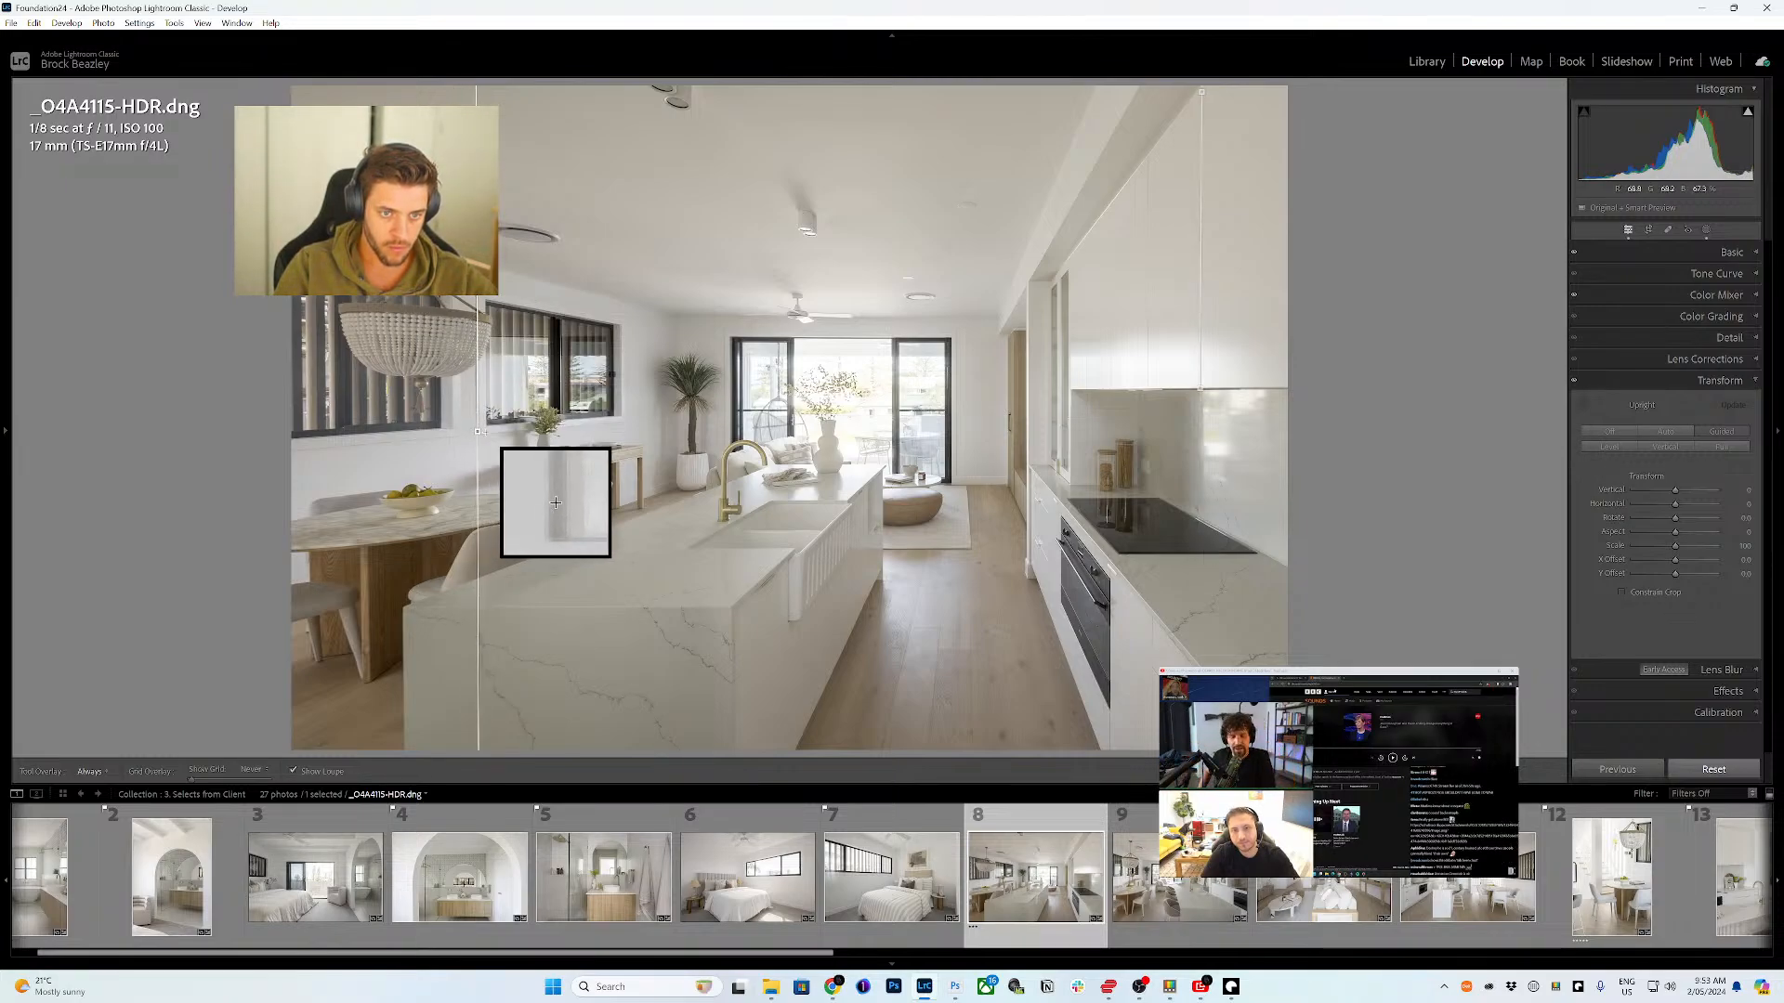
left_click(1706, 232)
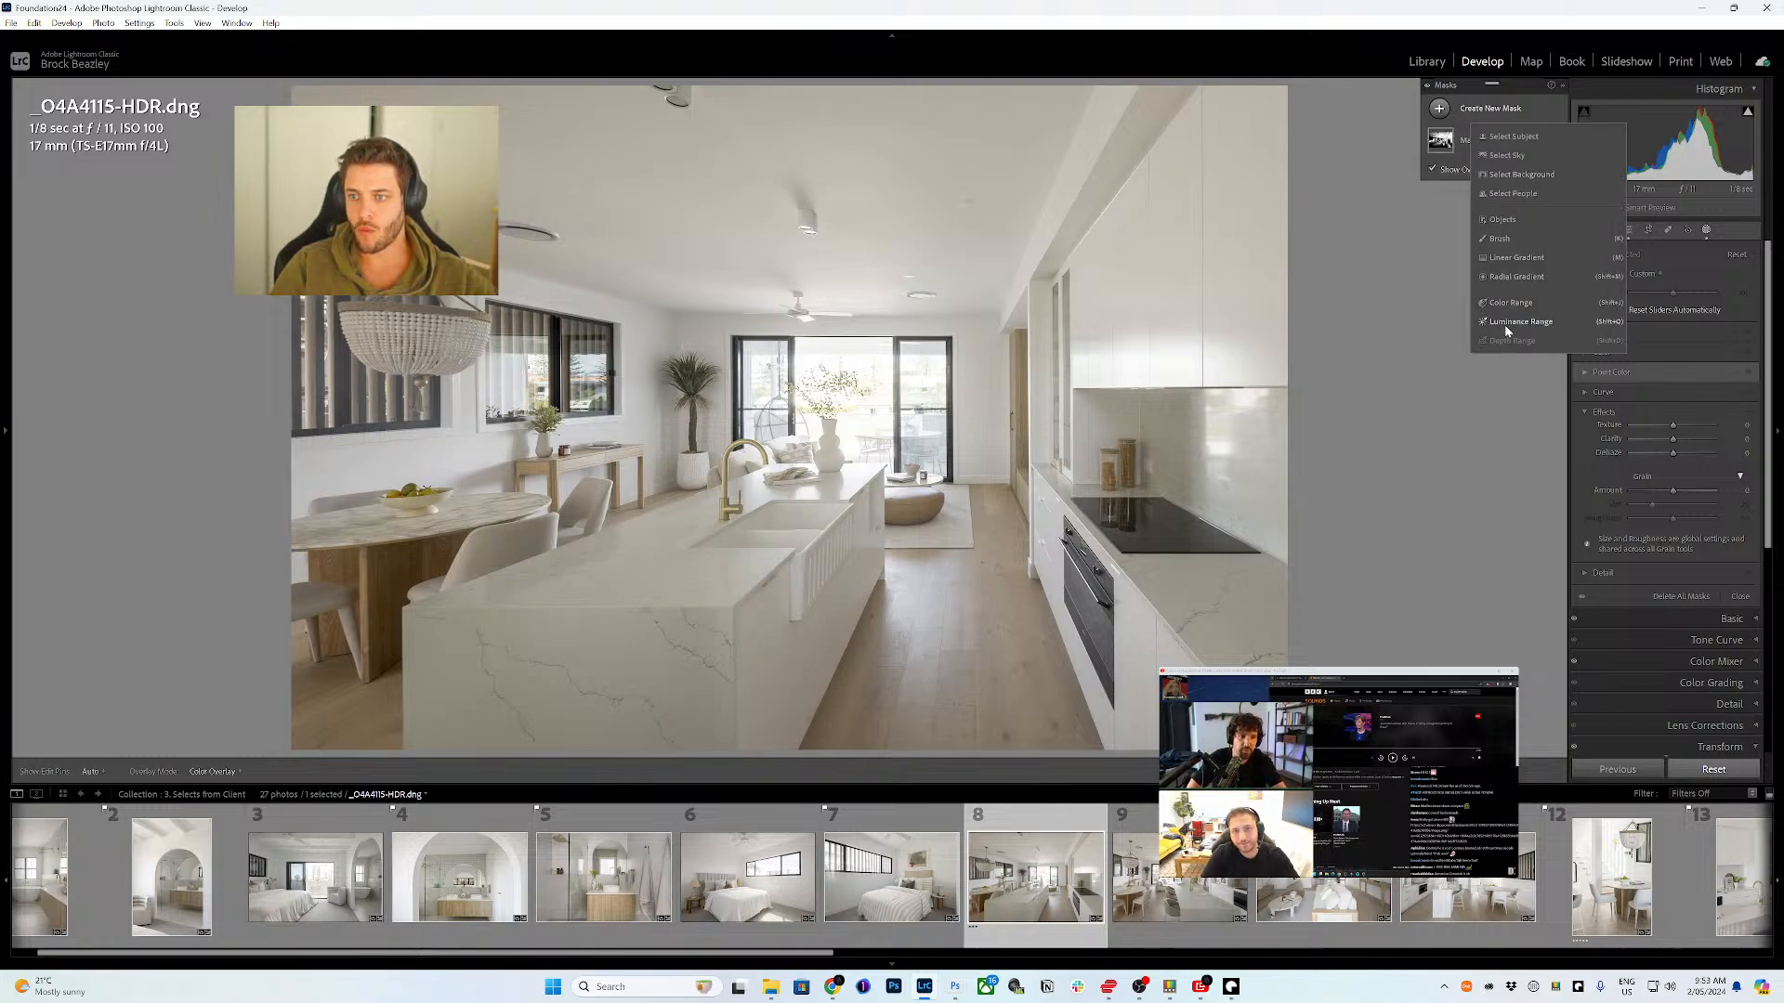
- Create an Objects mask by brushing over the kitchen chandelier
left_click(1502, 220)
left_click(1630, 274)
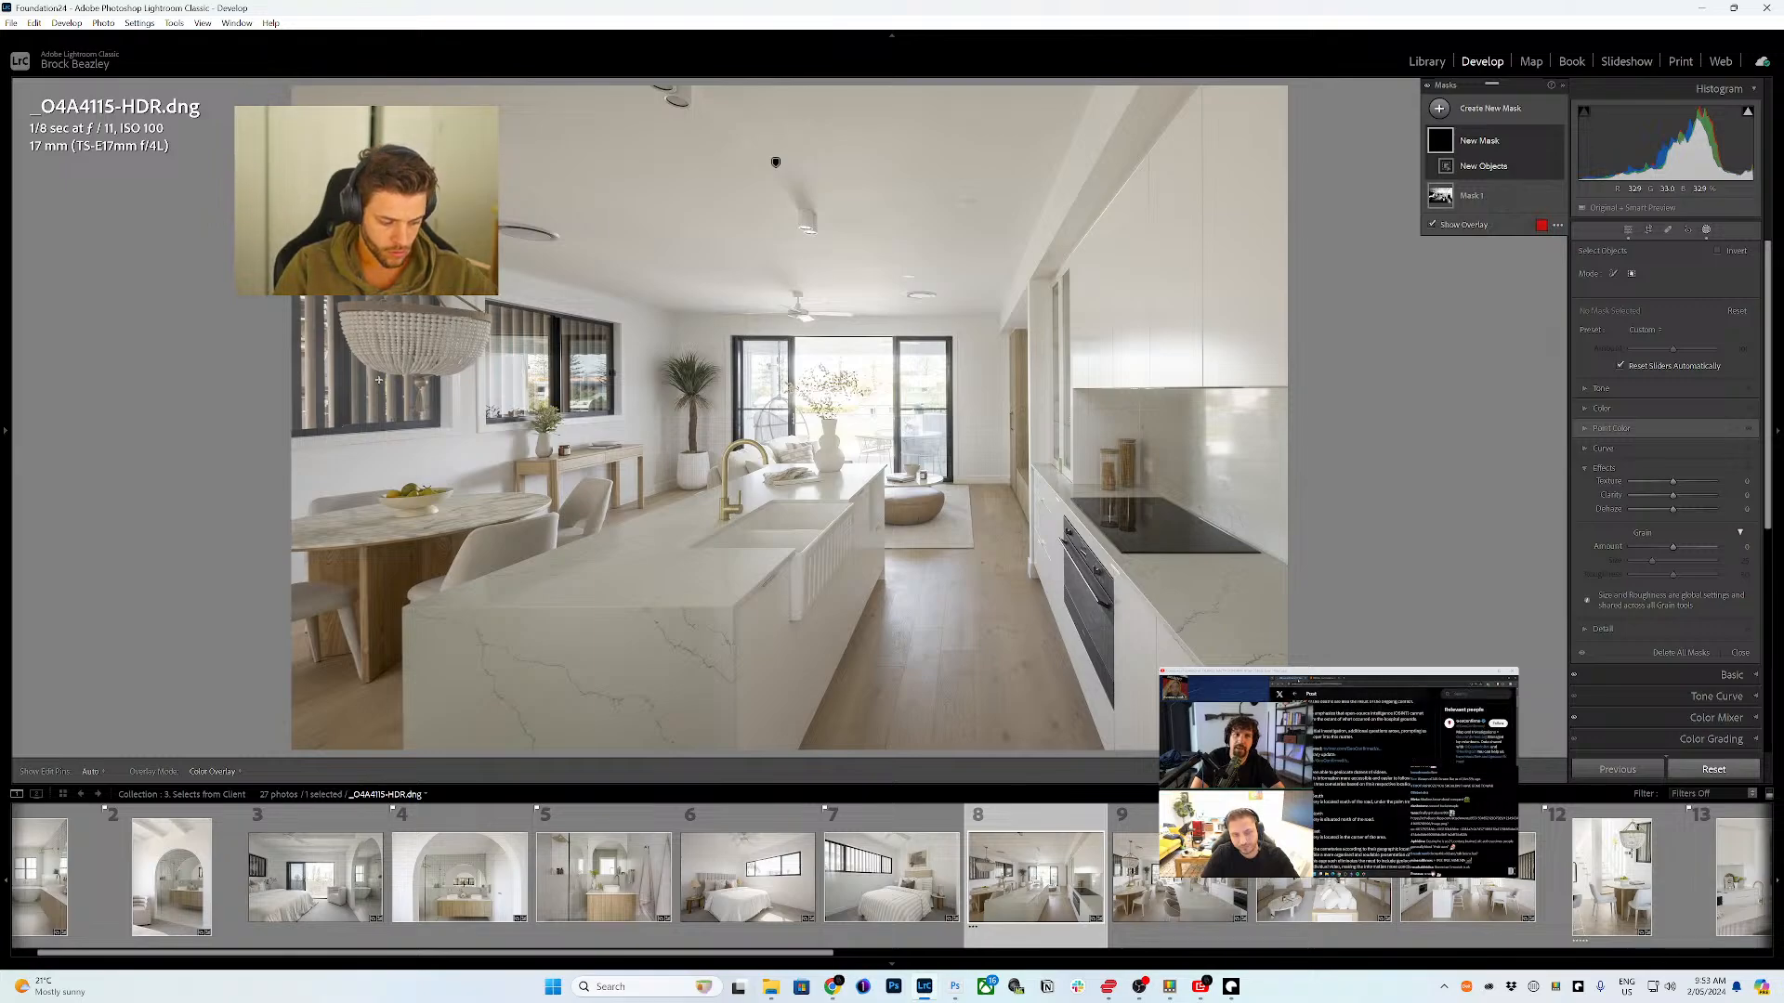
key("bracketright")
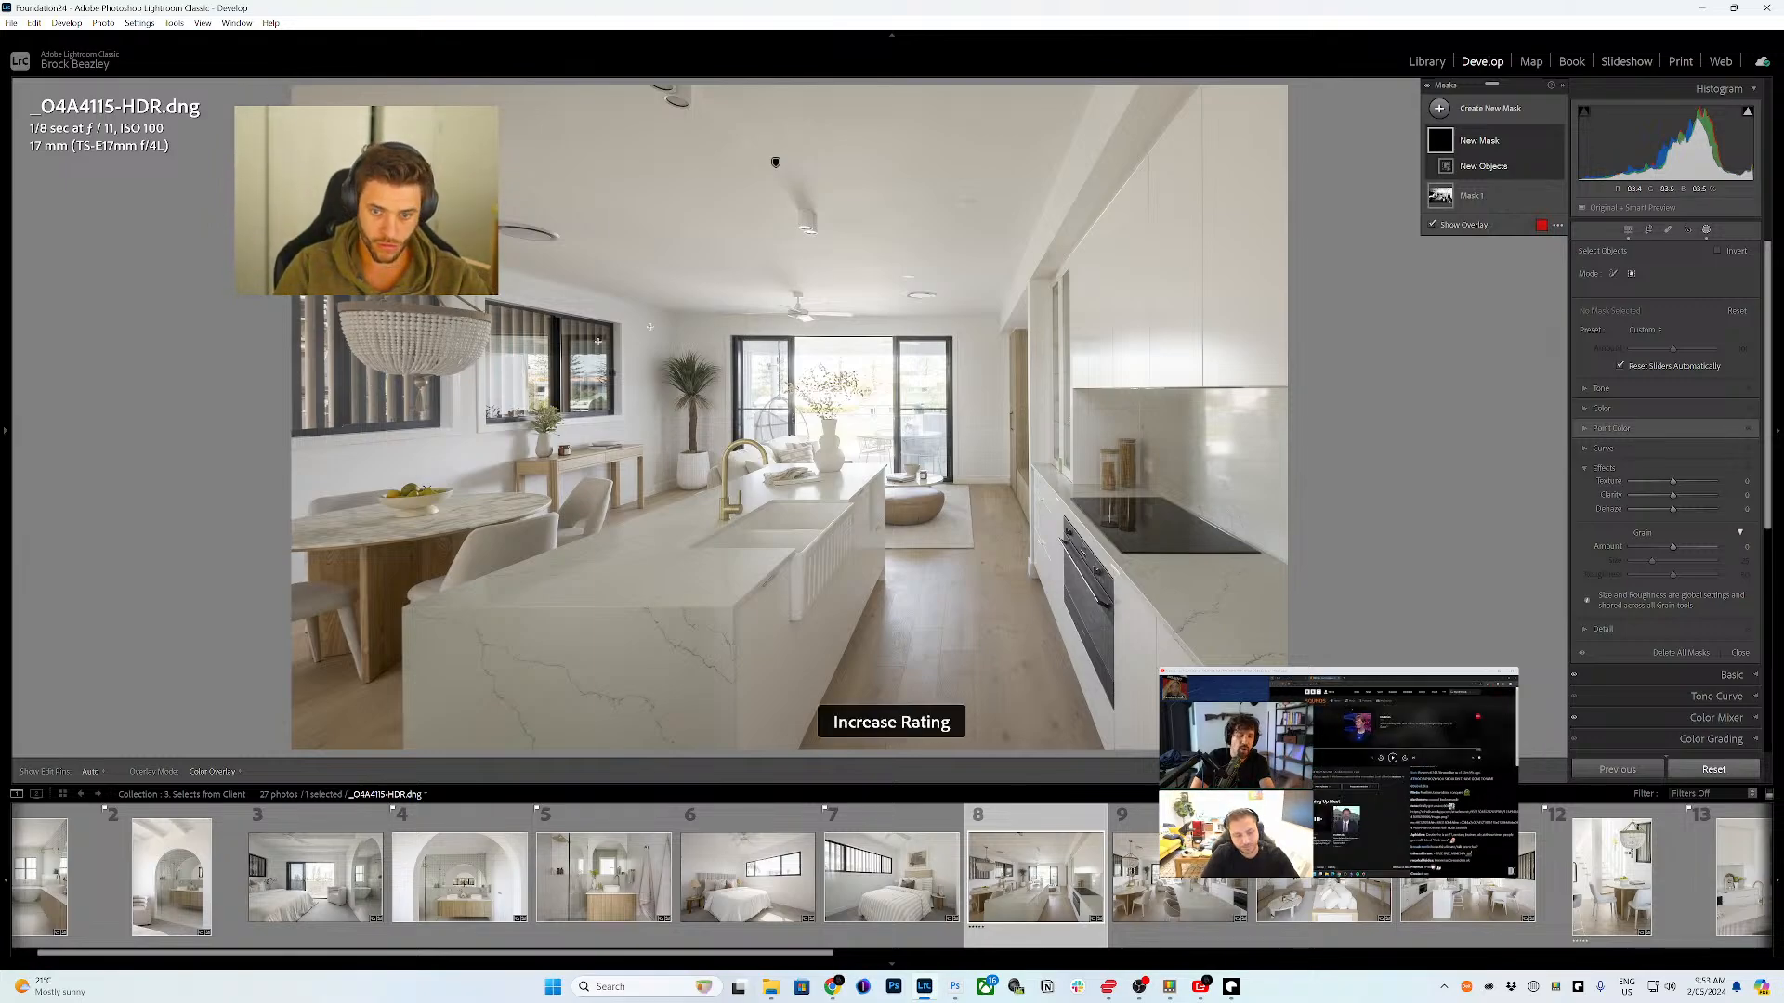
left_click(1611, 273)
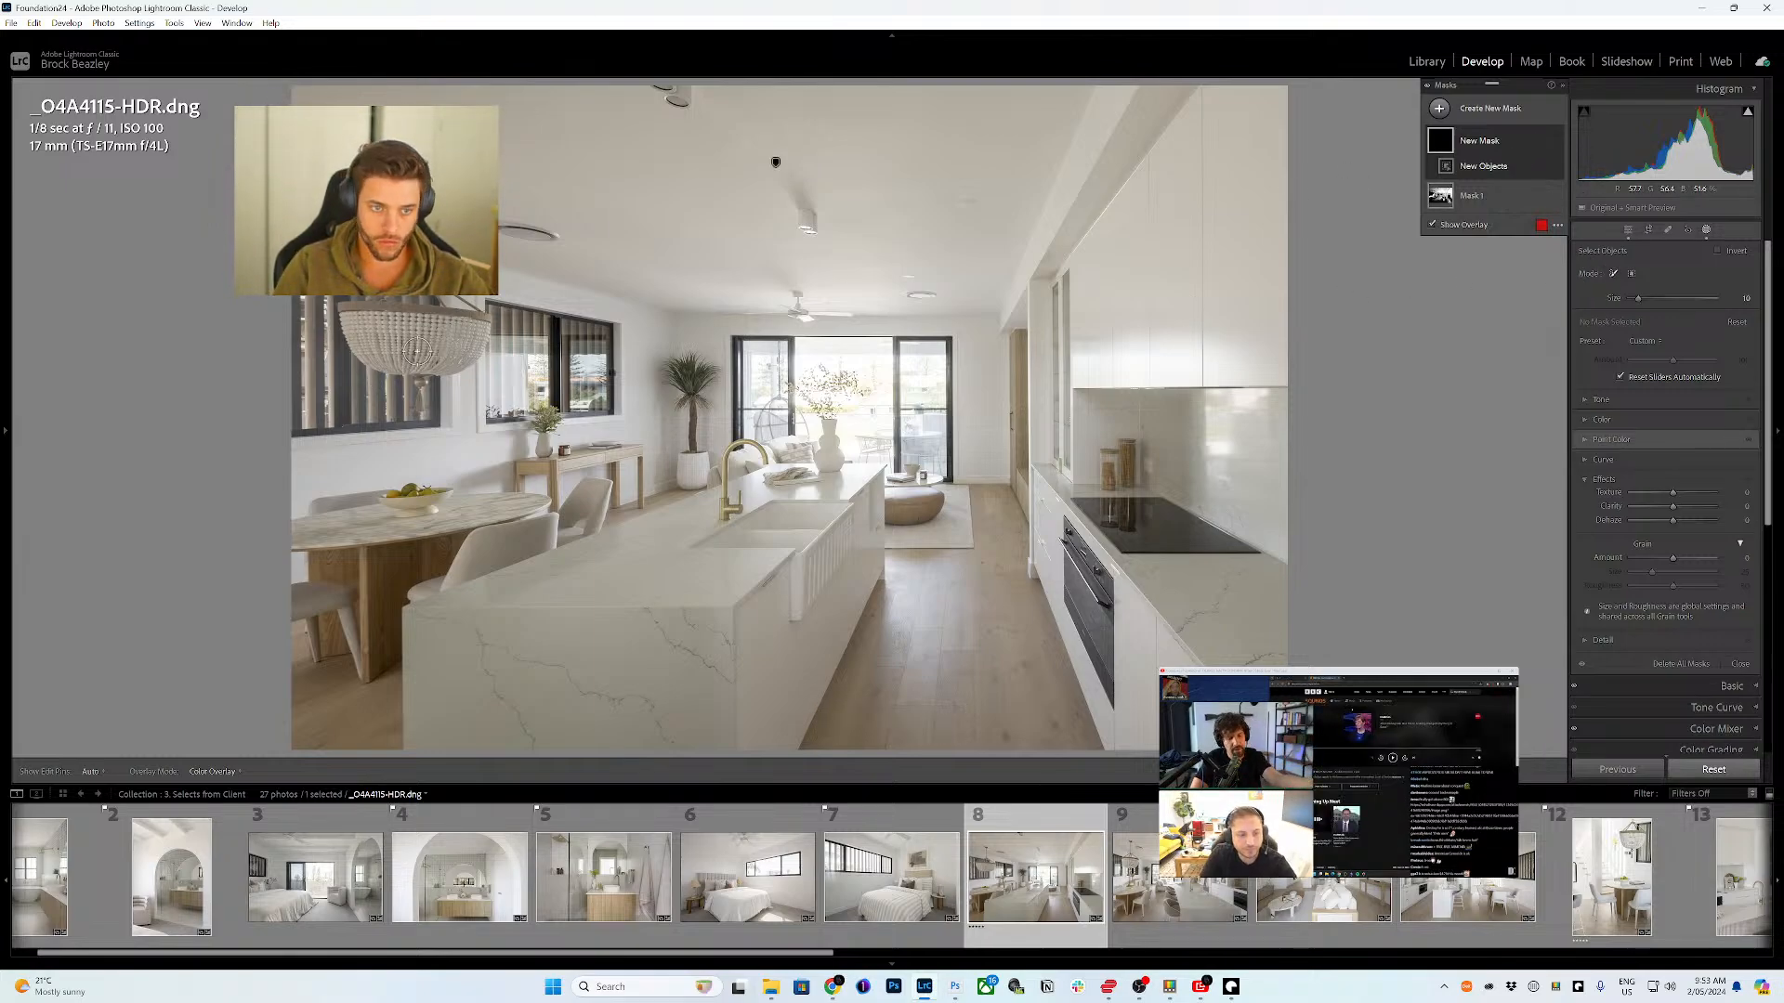
mouse_move(416, 351)
left_mouse_down()
mouse_move(423, 398)
mouse_move(419, 367)
mouse_move(366, 353)
mouse_move(395, 363)
mouse_move(347, 310)
left_mouse_up()
mouse_move(457, 318)
left_mouse_down()
mouse_move(445, 370)
mouse_move(429, 342)
mouse_move(407, 312)
left_mouse_up()
scroll(407, 312, "down", 1)
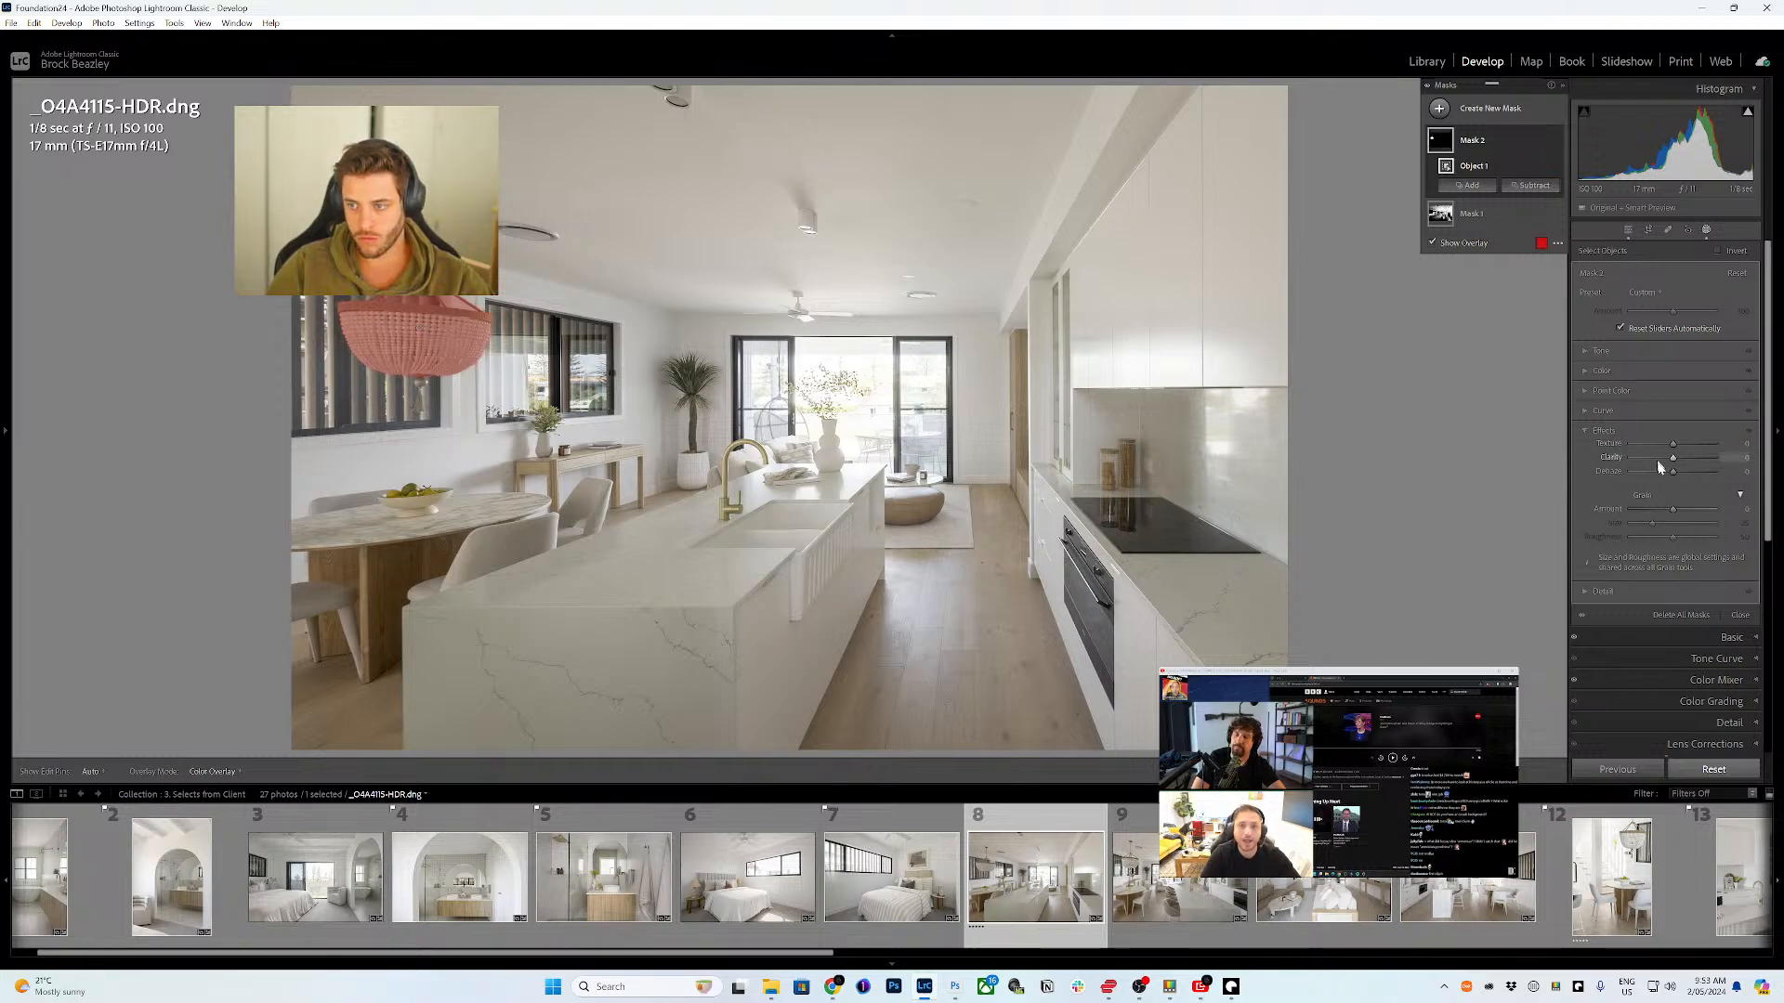
- Give the chandelier mask Contrast 14, Saturation 2 and a Dehaze boost, then close Masking
left_click_drag(1674, 474, 1678, 459)
left_click(1601, 350)
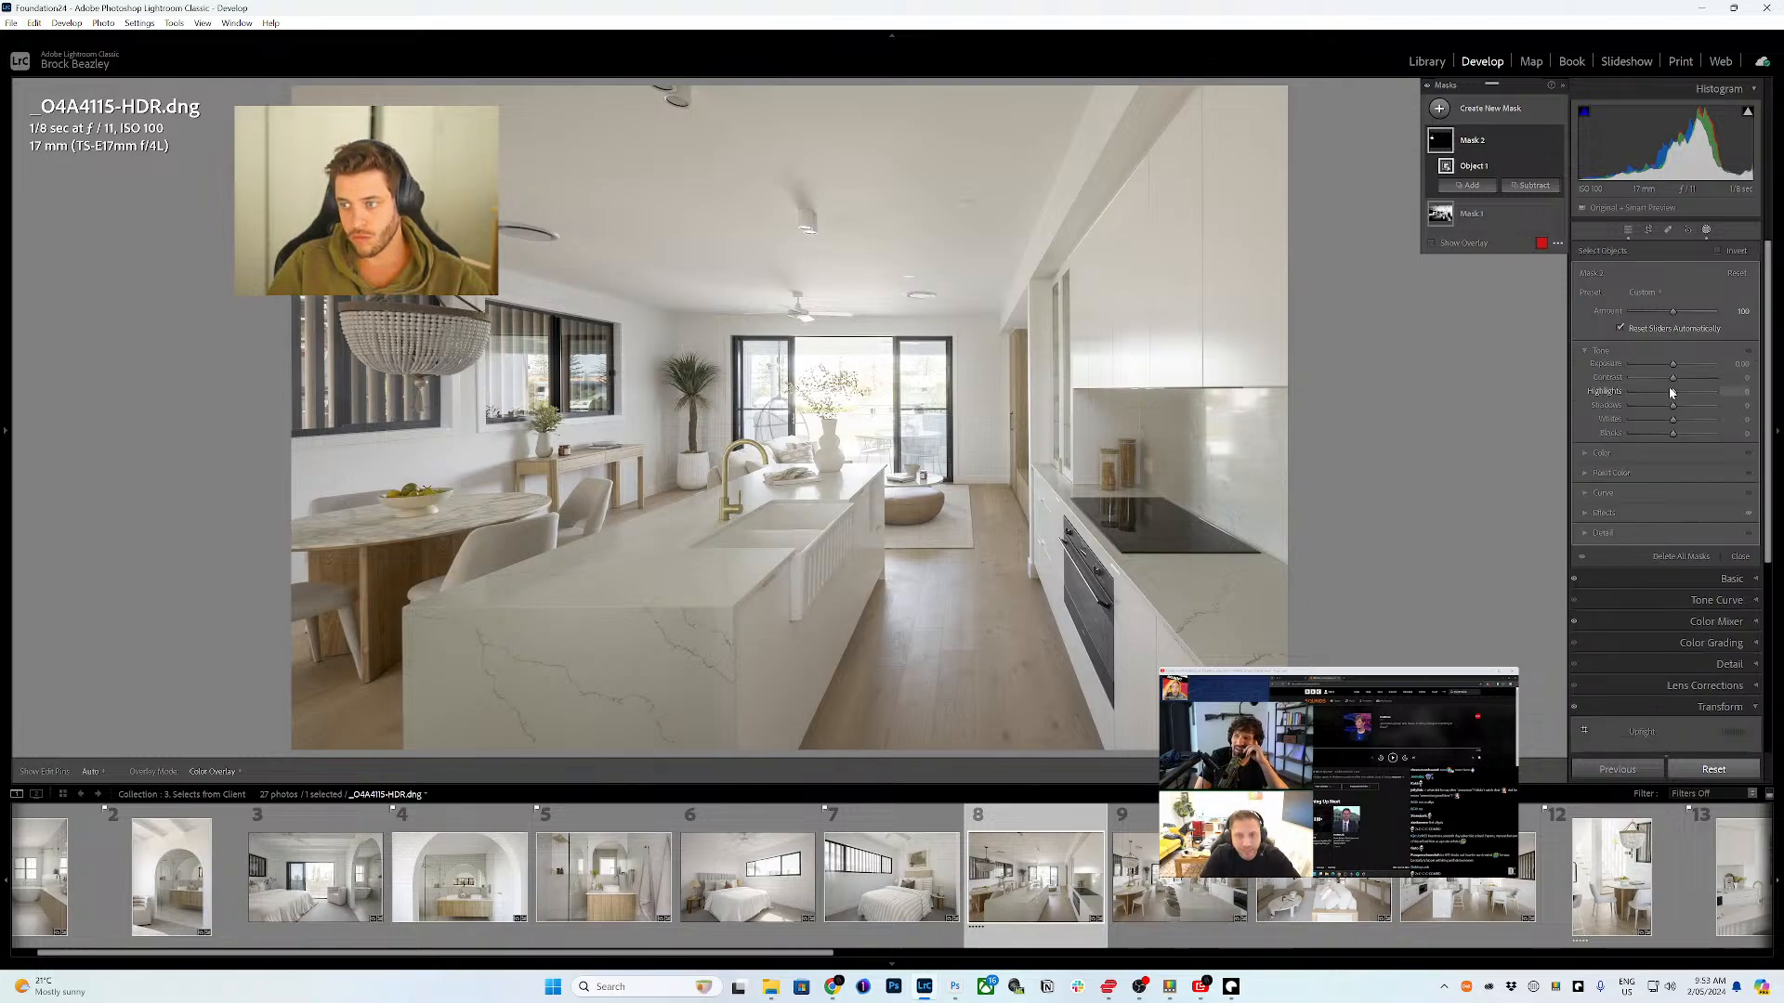
left_click_drag(1673, 377, 1674, 383)
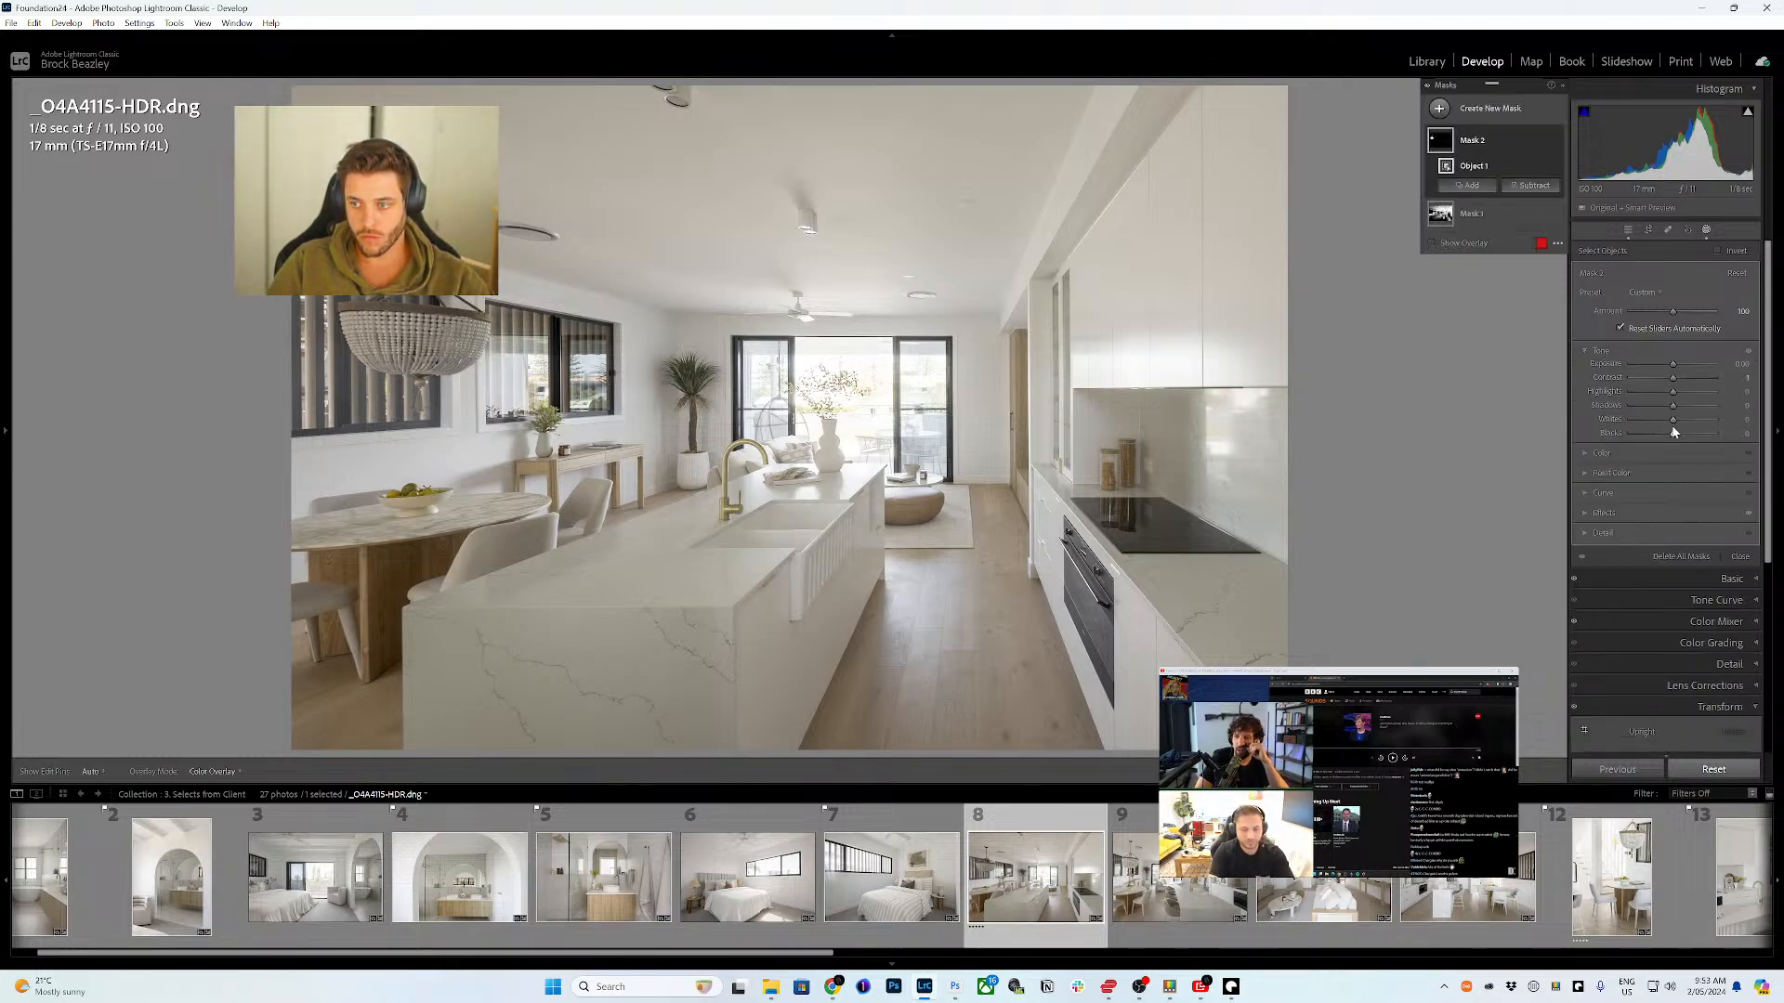
left_click(1677, 452)
left_click_drag(1673, 453, 1678, 473)
left_click(1612, 535)
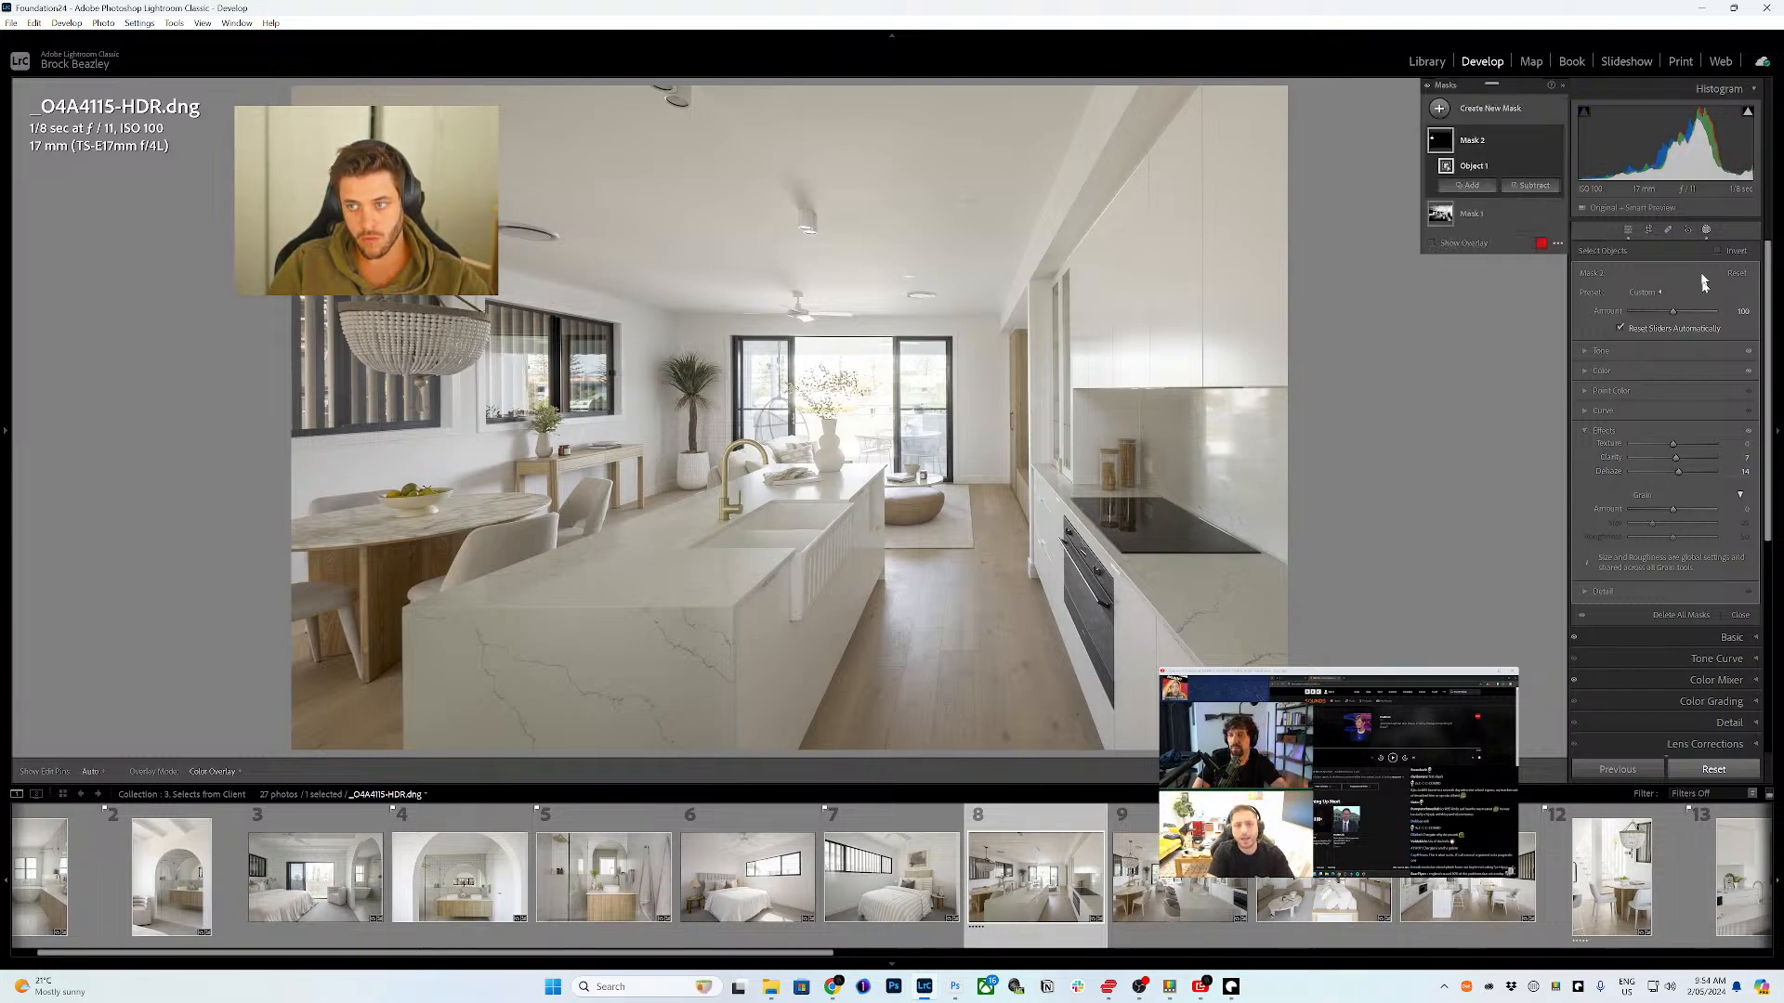
key("d")
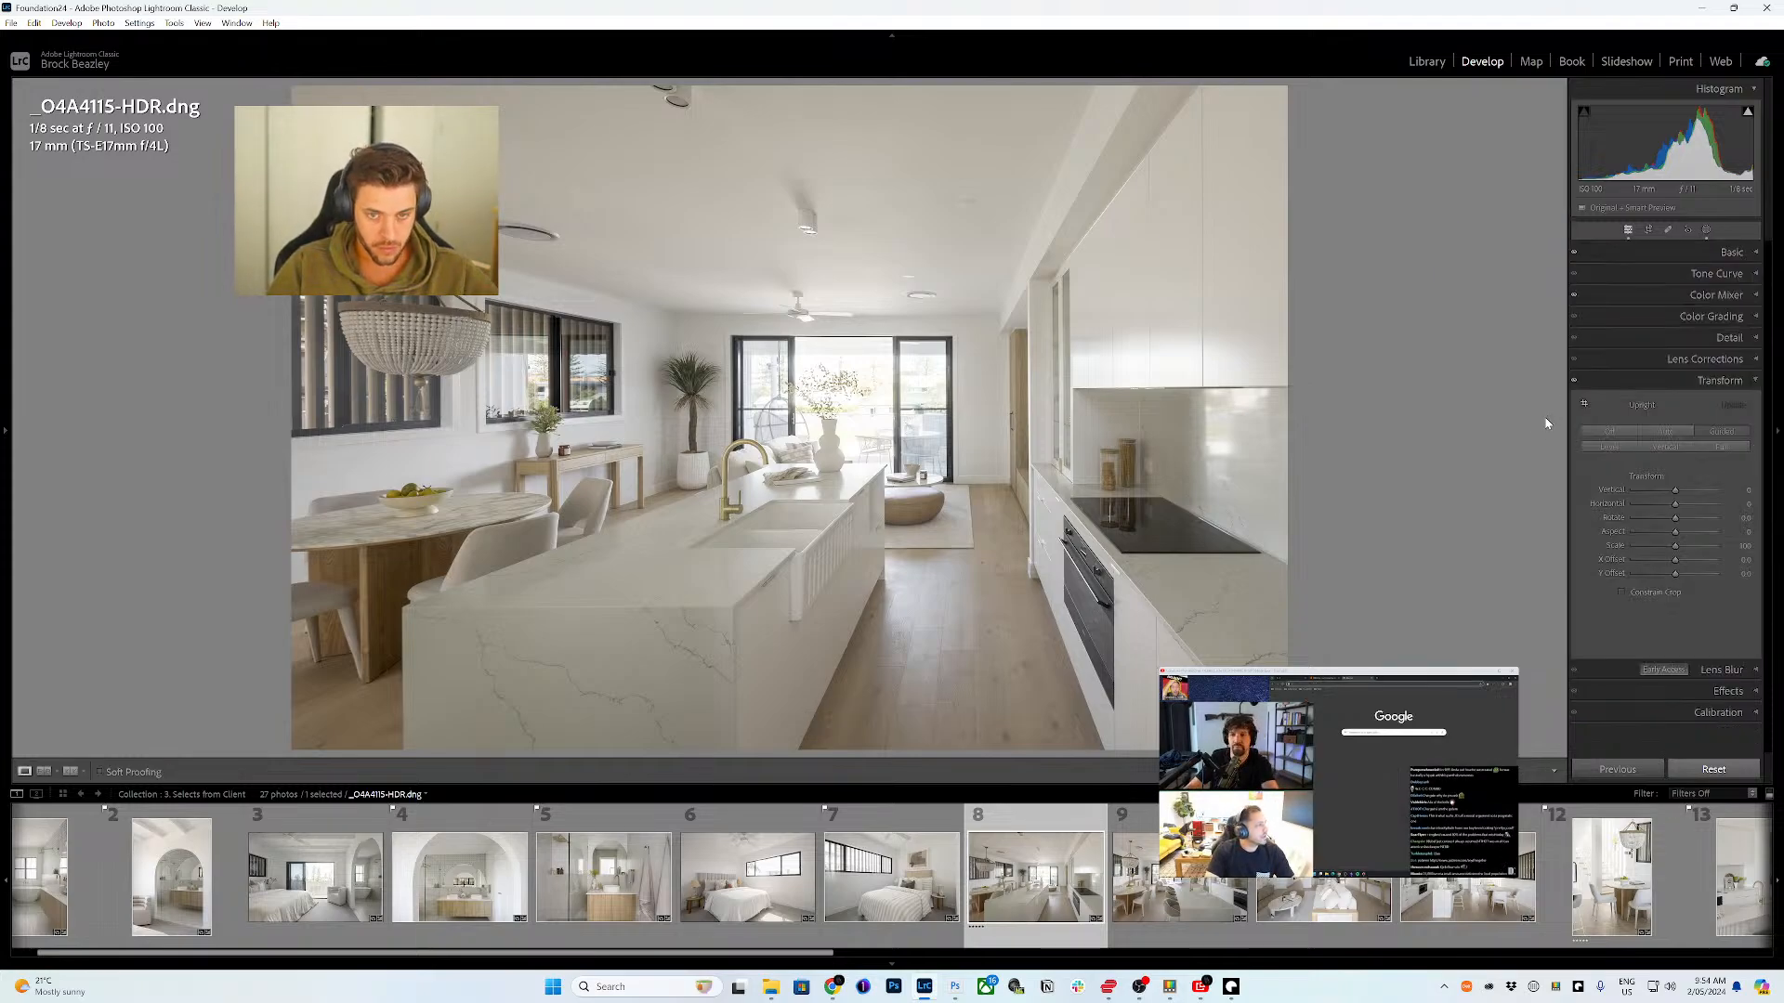
- Level the kitchen photo with horizontal Guided Upright guides along the ceiling and island bench, then advance to _O4A4120-HDR.dng
key("ctrl+1")
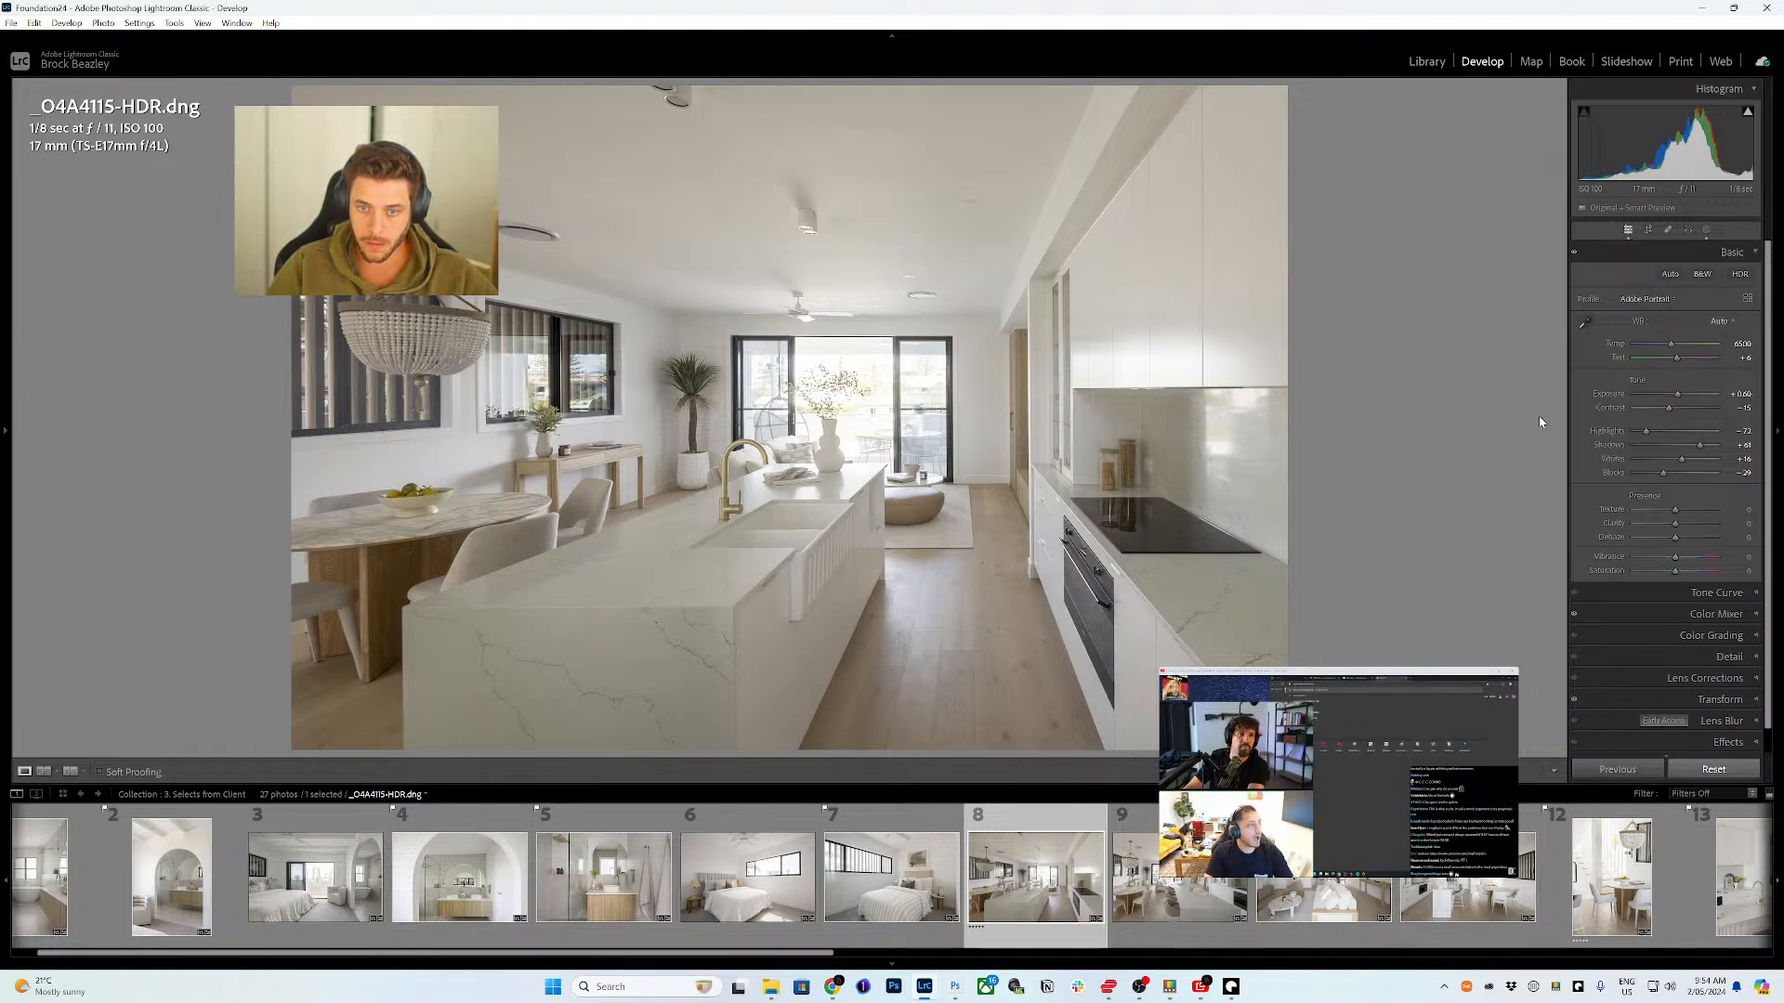
key("shift+t")
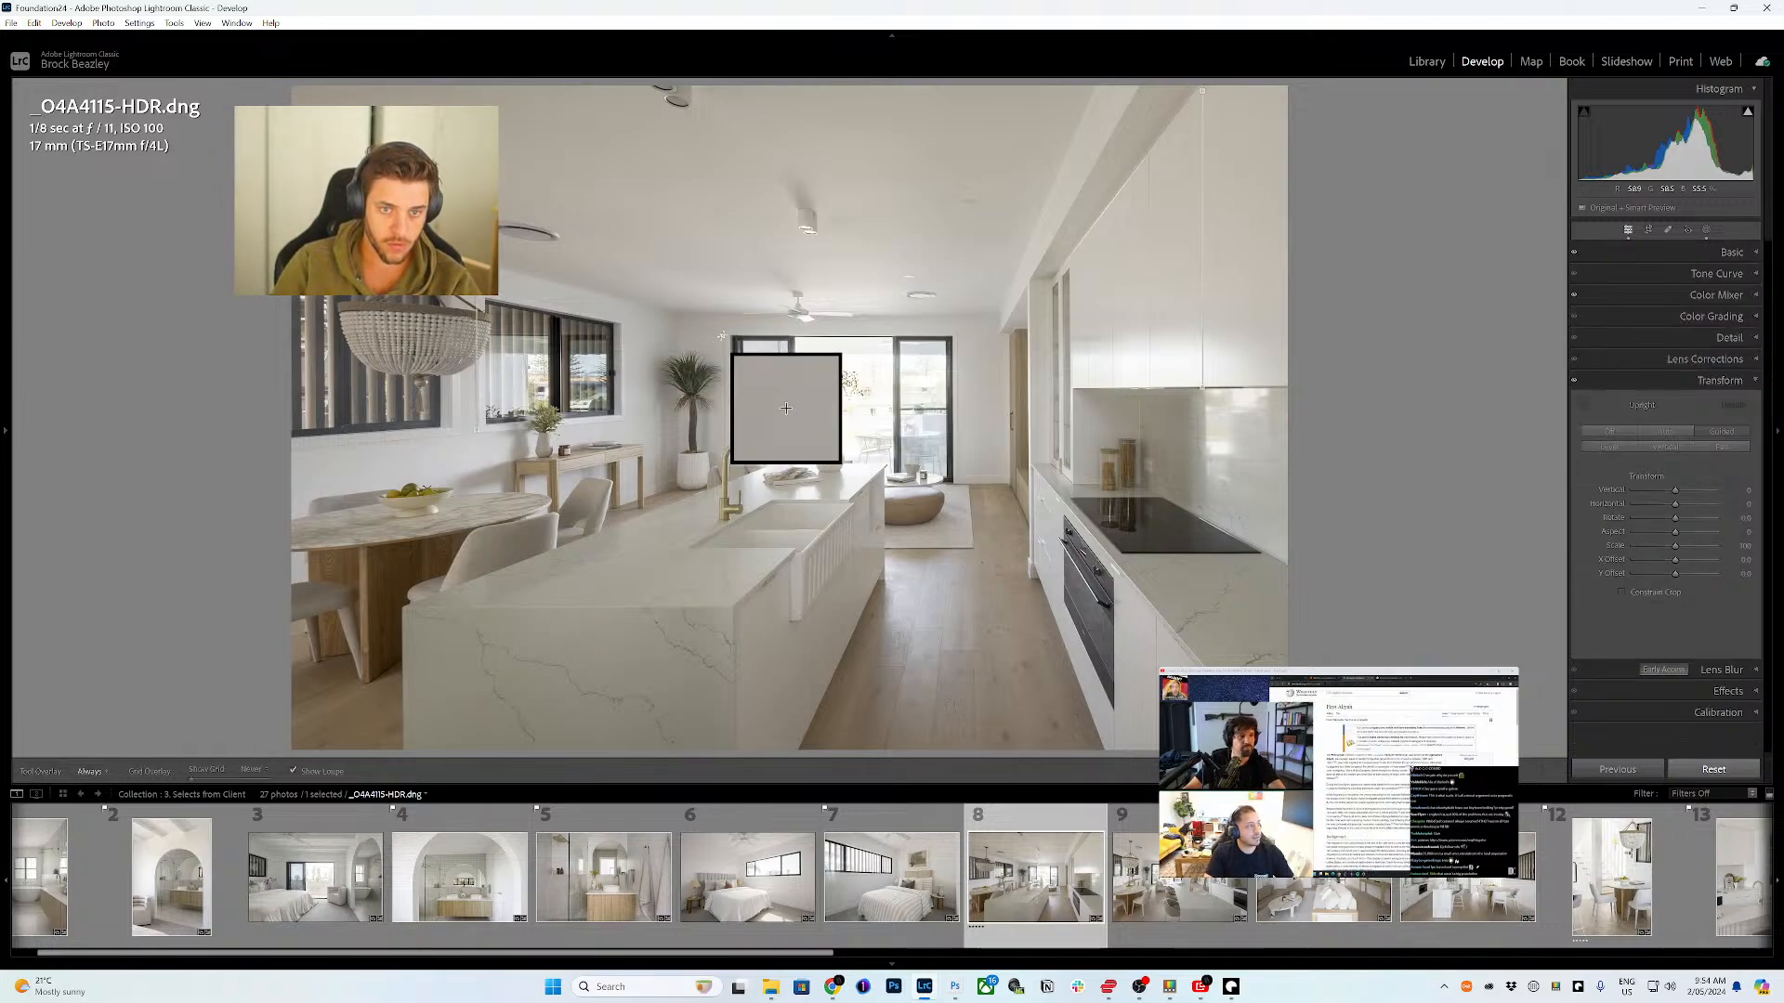
left_click_drag(675, 315, 1002, 316)
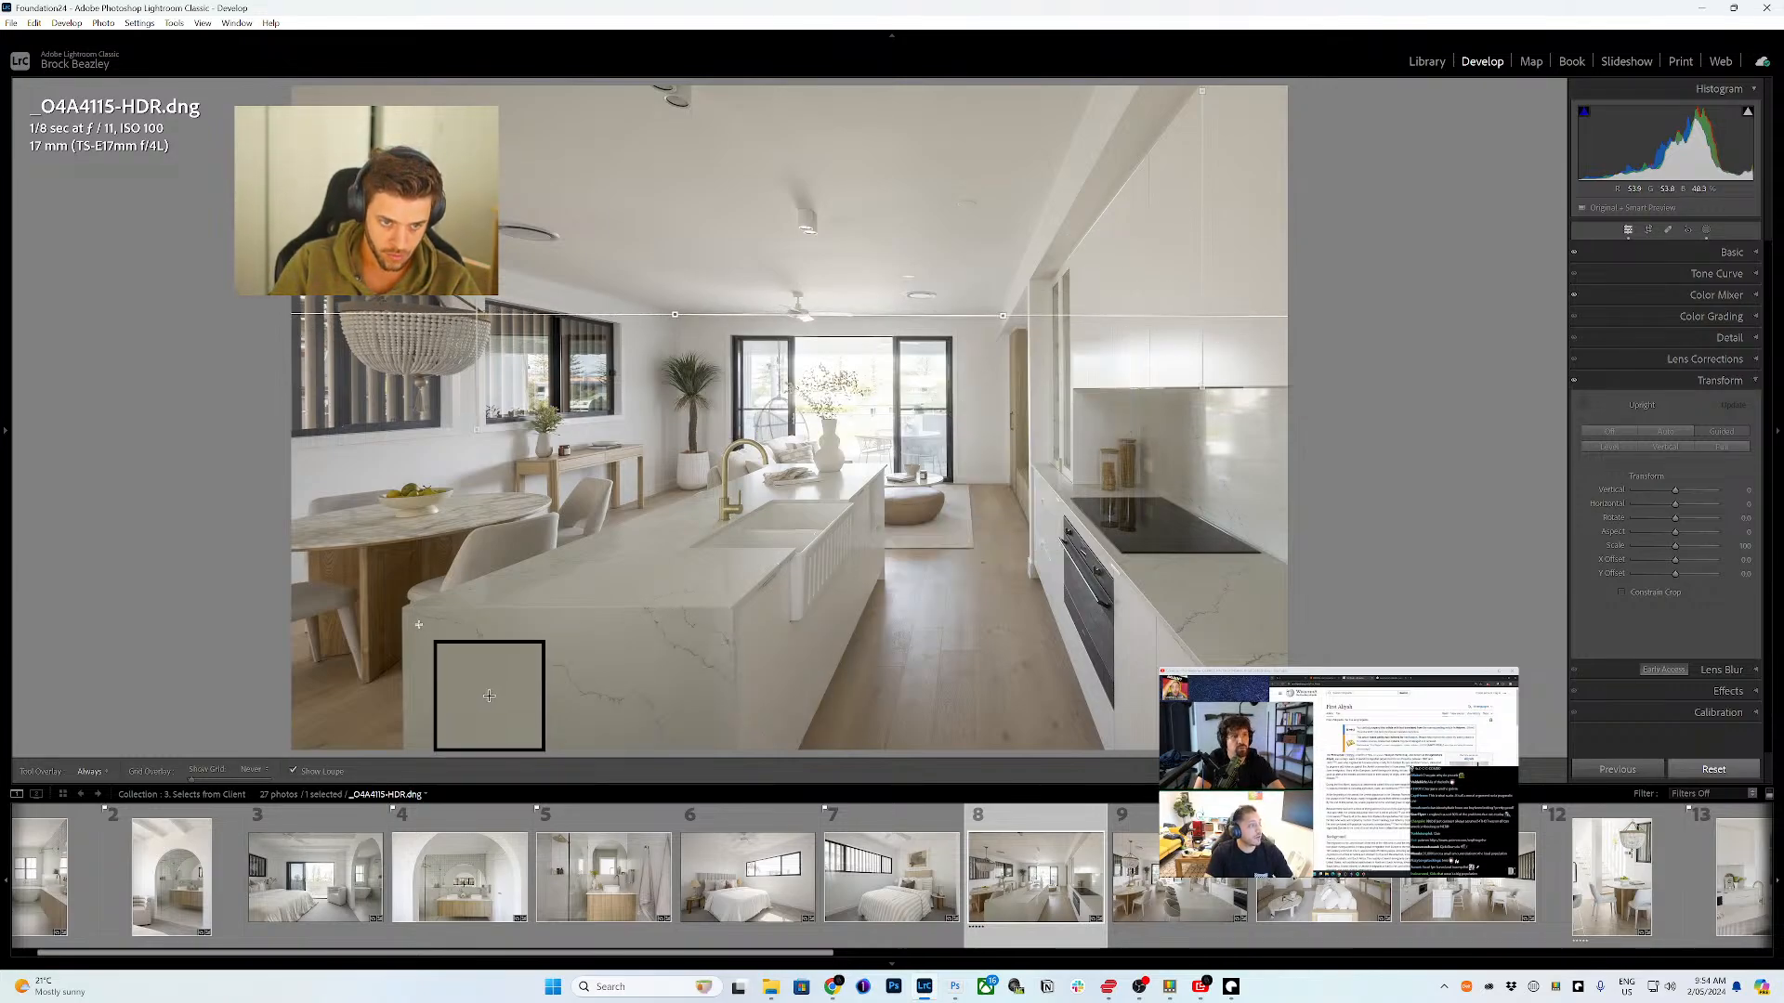
left_click_drag(403, 609, 728, 601)
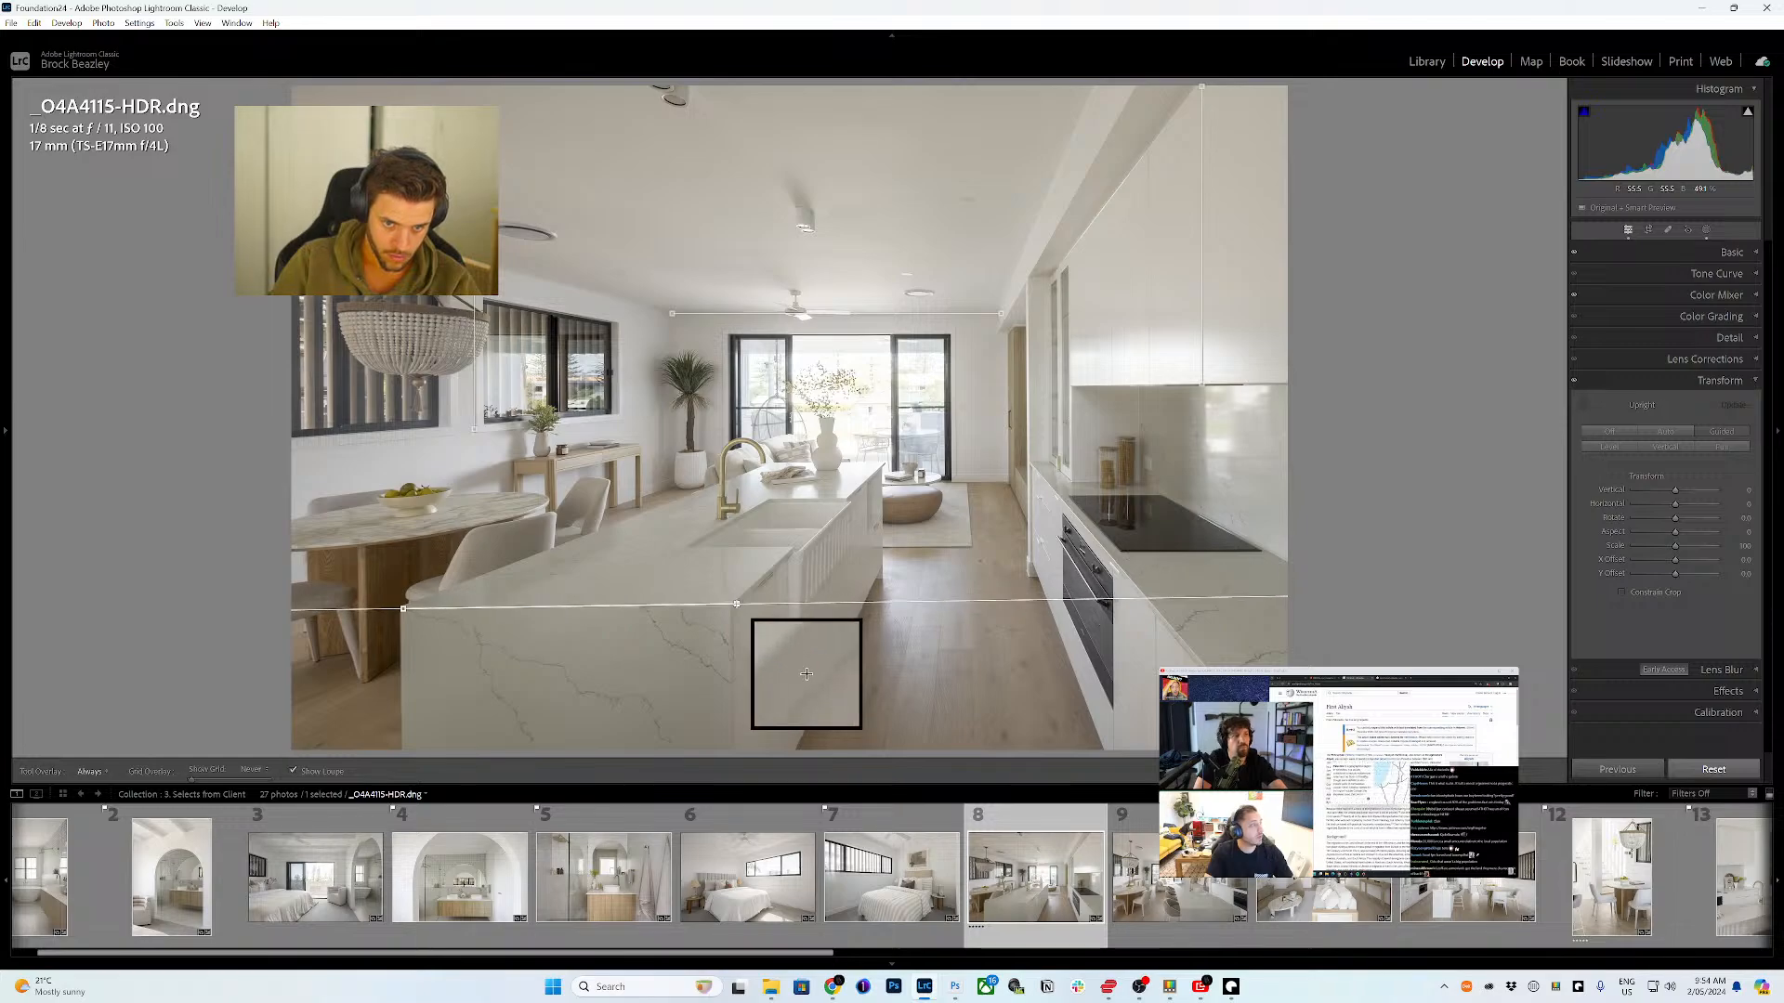
key("Right")
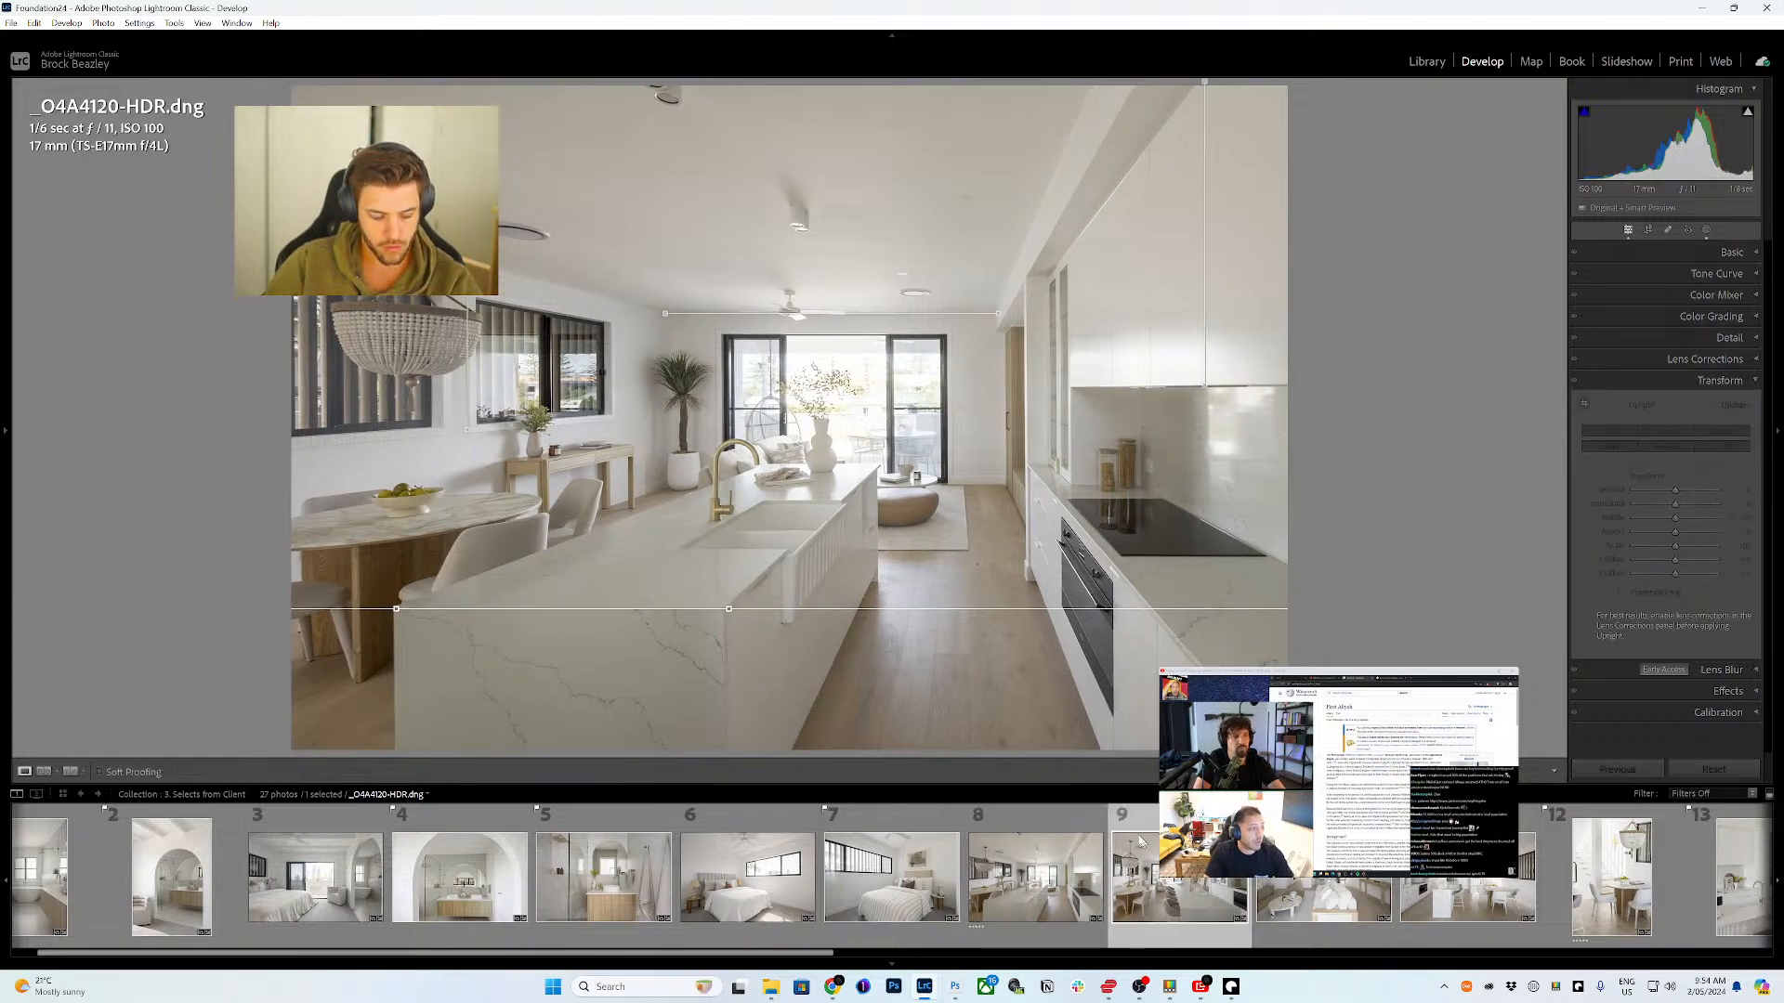
- Guide _O4A4120-HDR.dng on cabinet, wall and ceiling lines, accept the guide-limit warning, then select _O4A4125.CR3
key("shift+t")
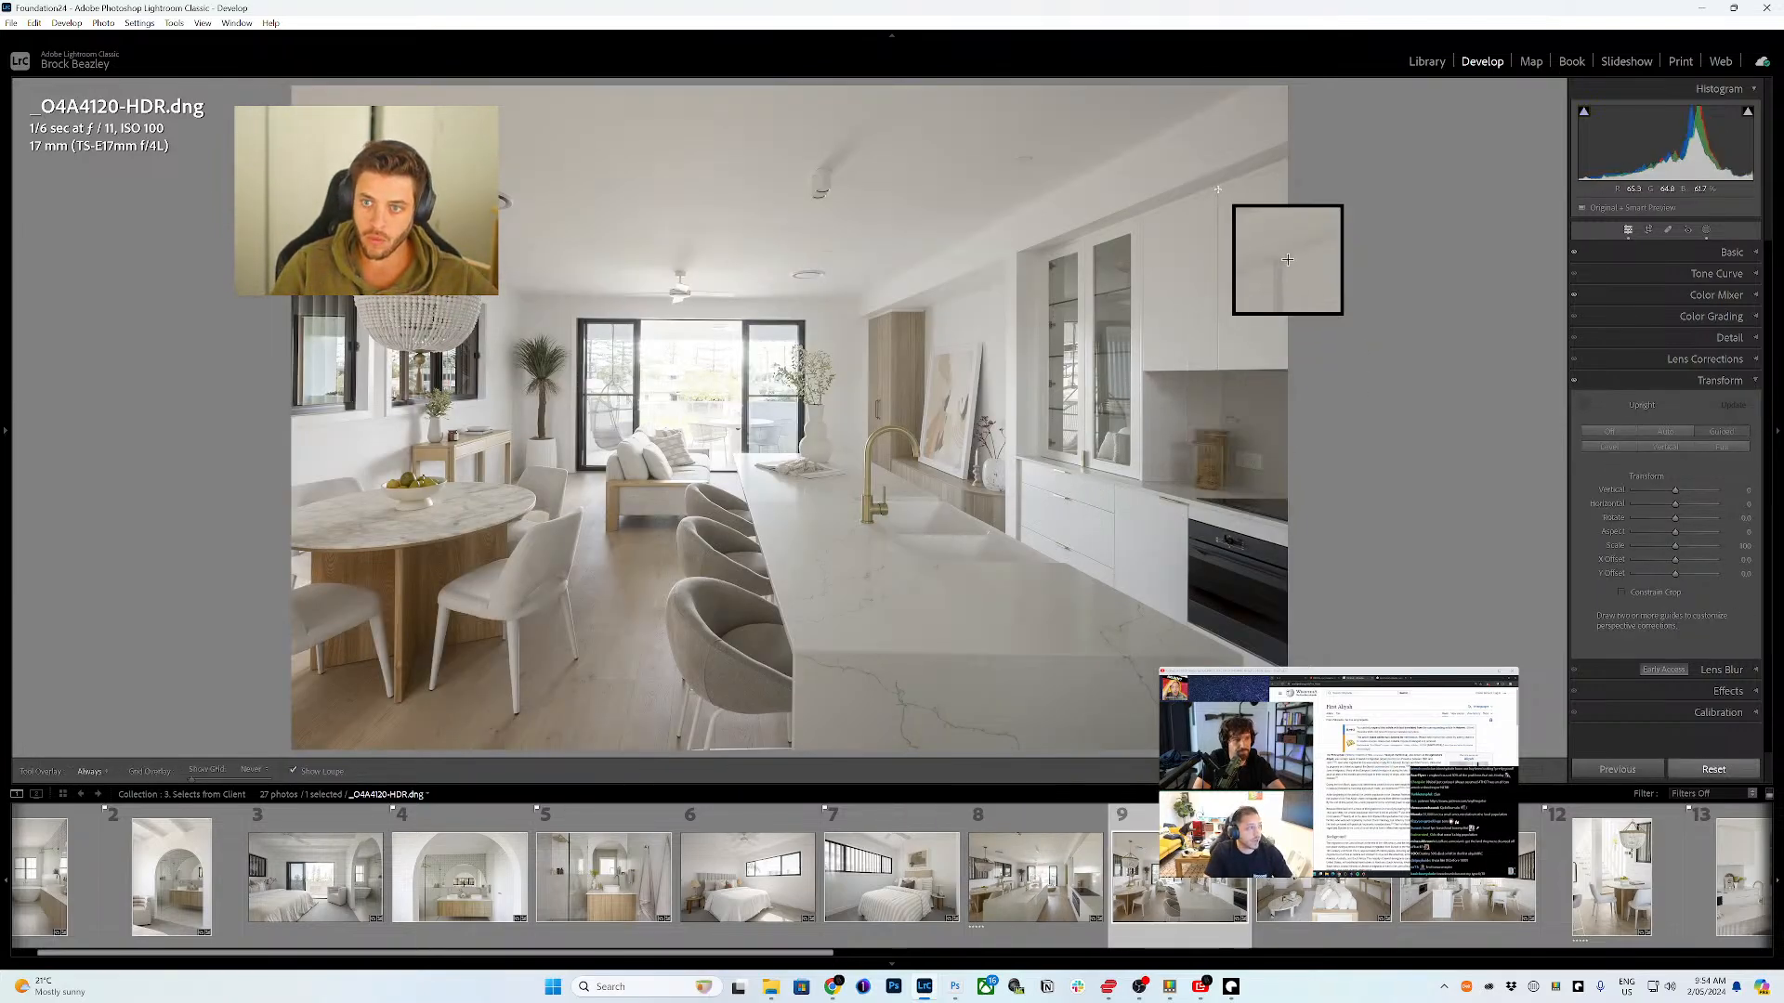
left_click_drag(1218, 189, 1215, 369)
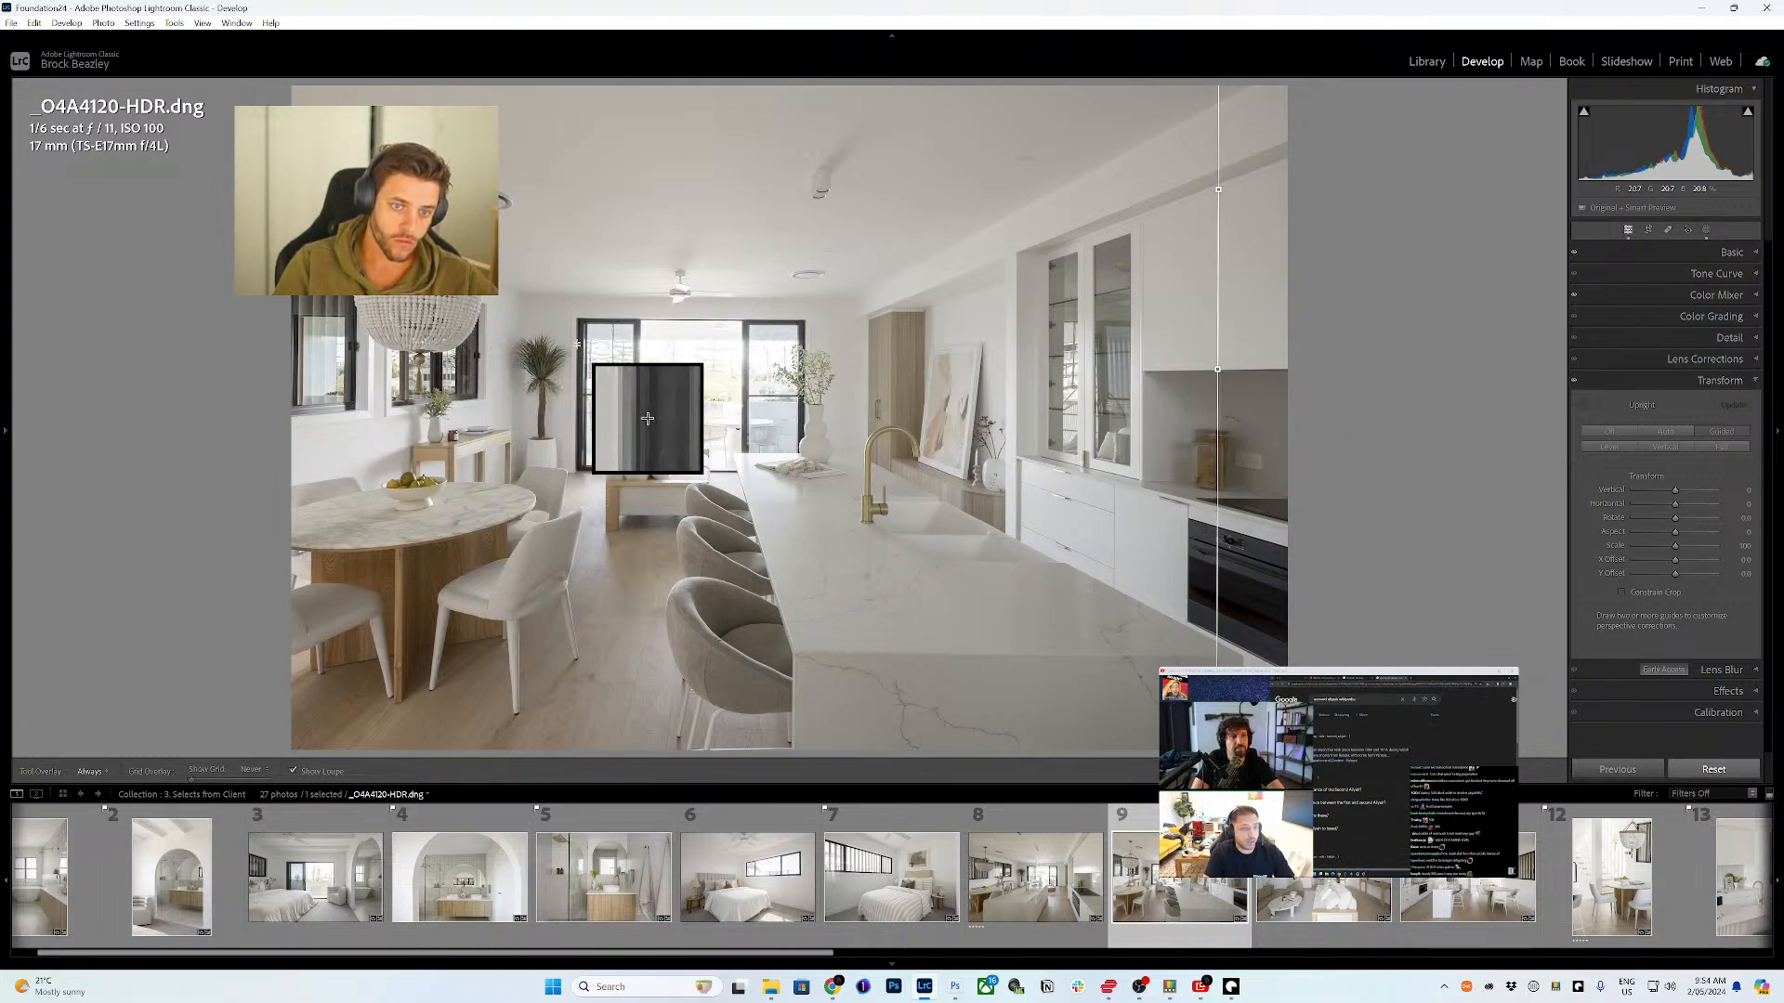
left_click_drag(570, 313, 565, 480)
mouse_move(517, 295)
left_mouse_down()
mouse_move(861, 297)
mouse_move(921, 353)
mouse_move(921, 412)
mouse_move(919, 394)
left_mouse_up()
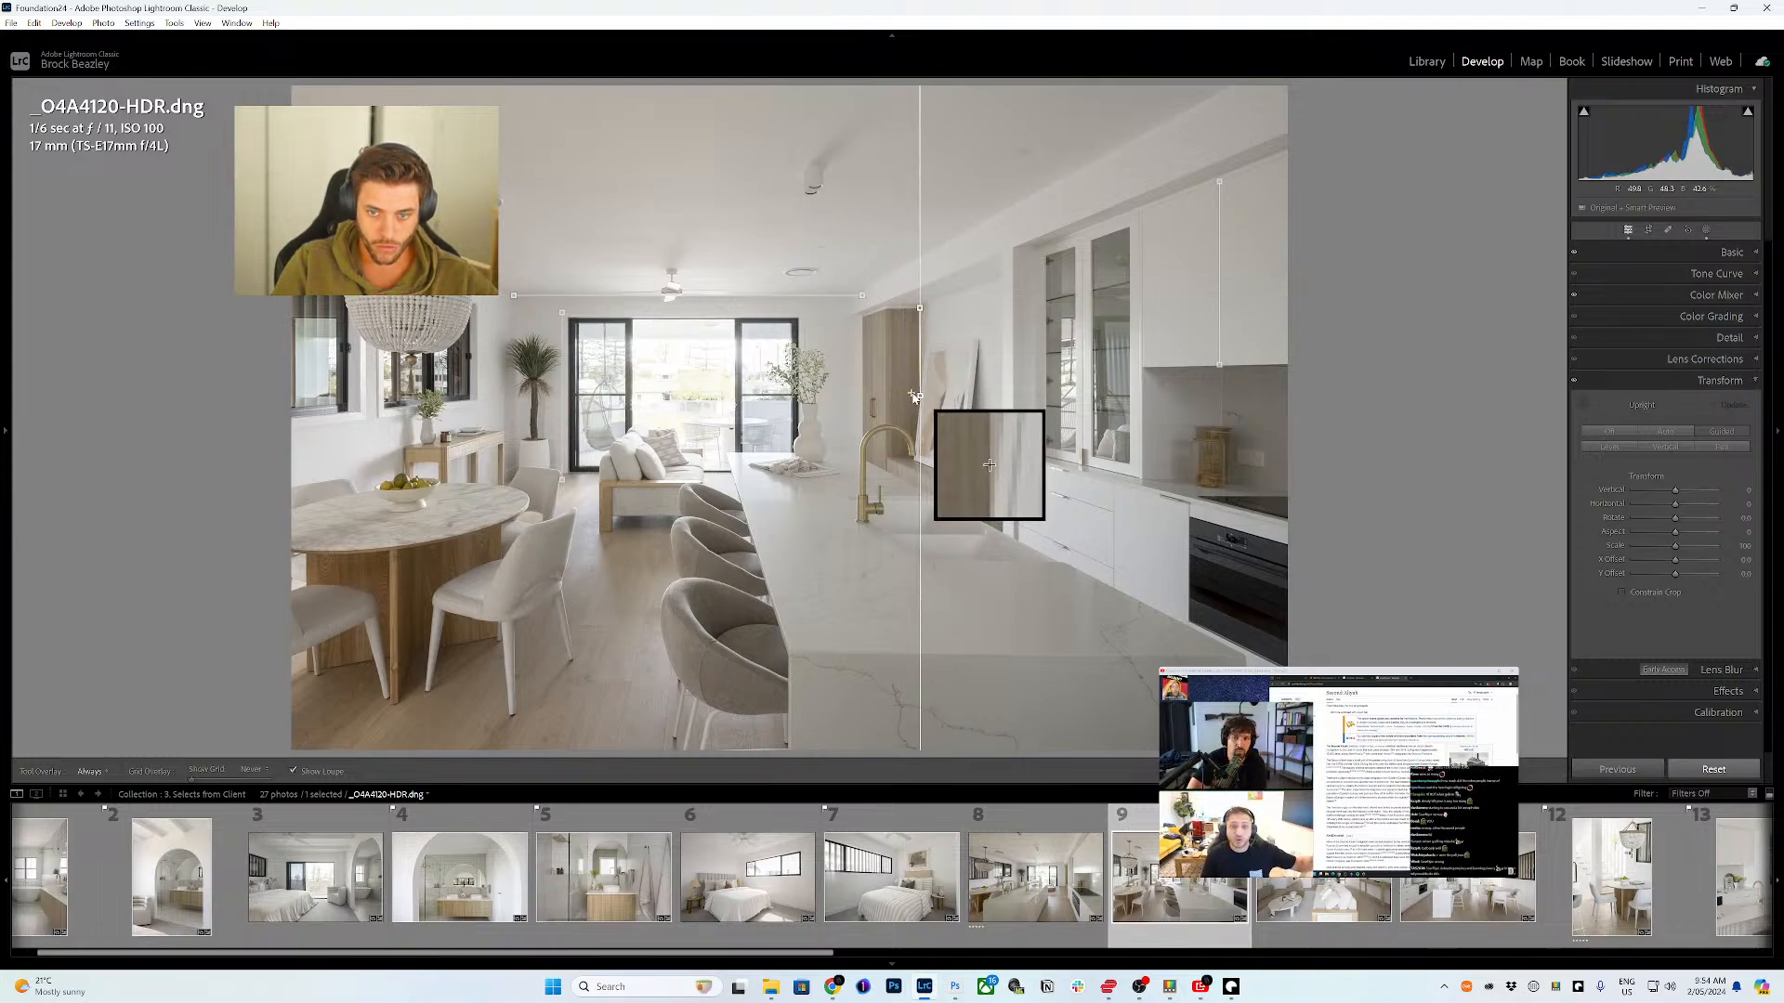
left_click_drag(307, 554, 306, 671)
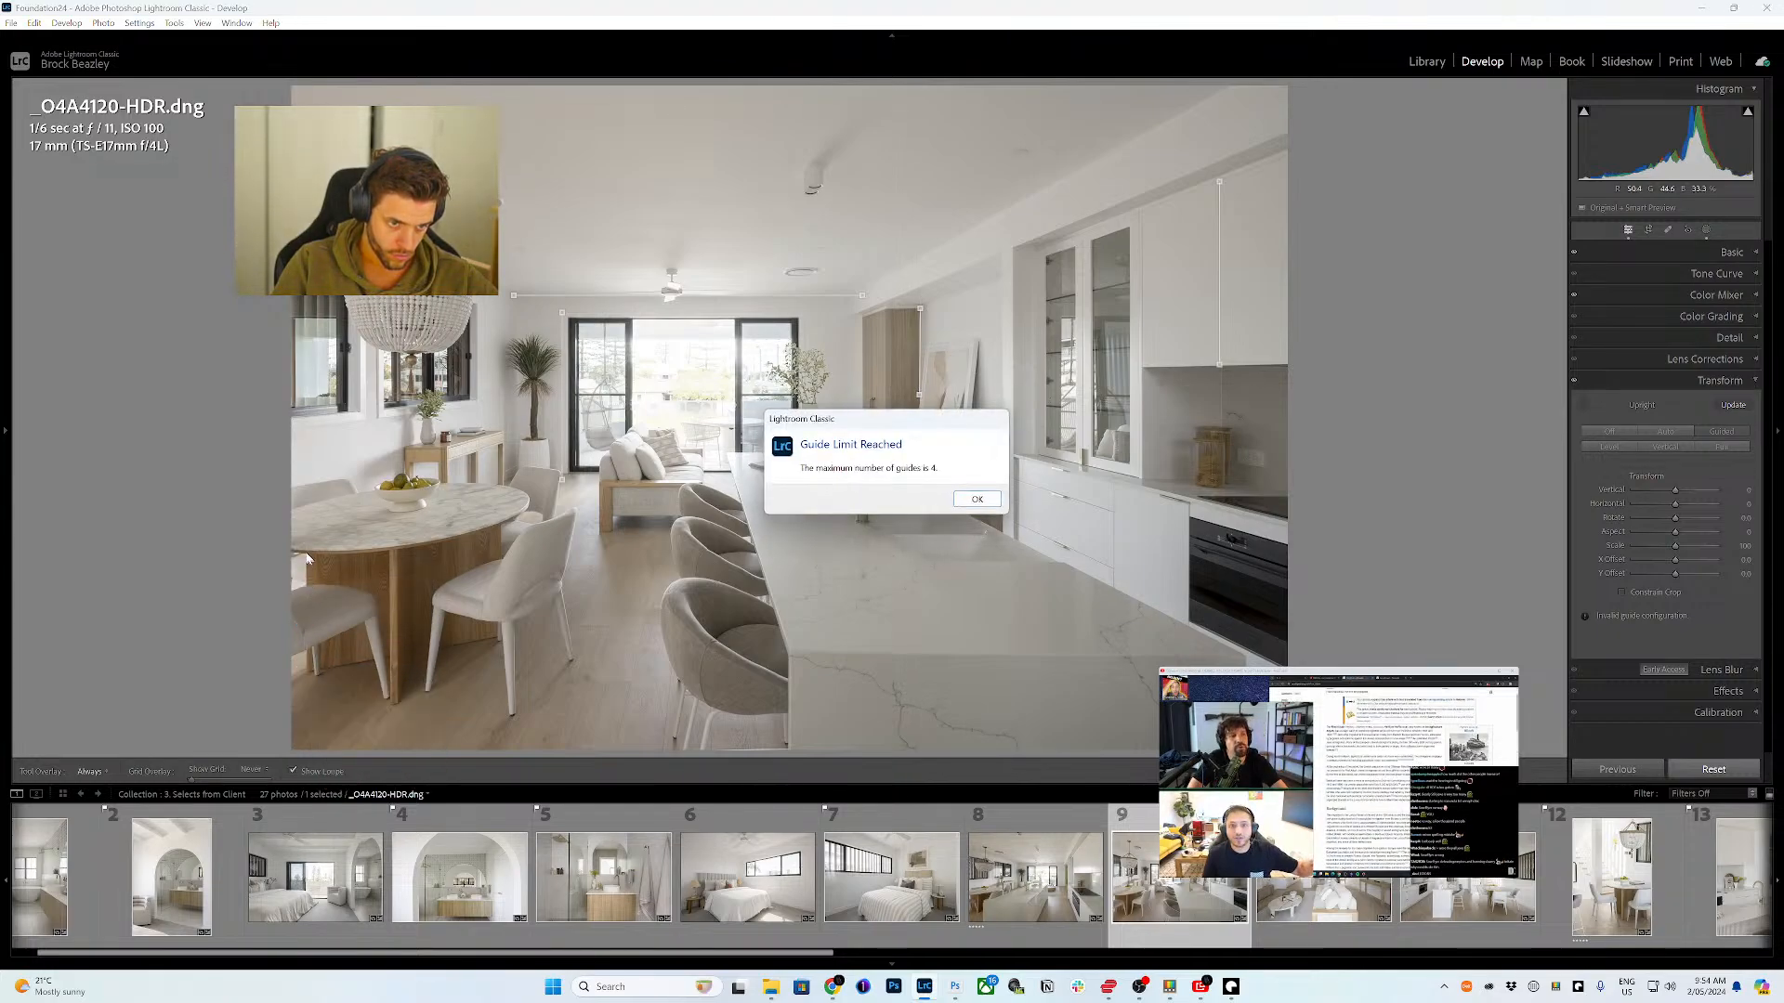
left_click(963, 501)
left_click(1324, 869)
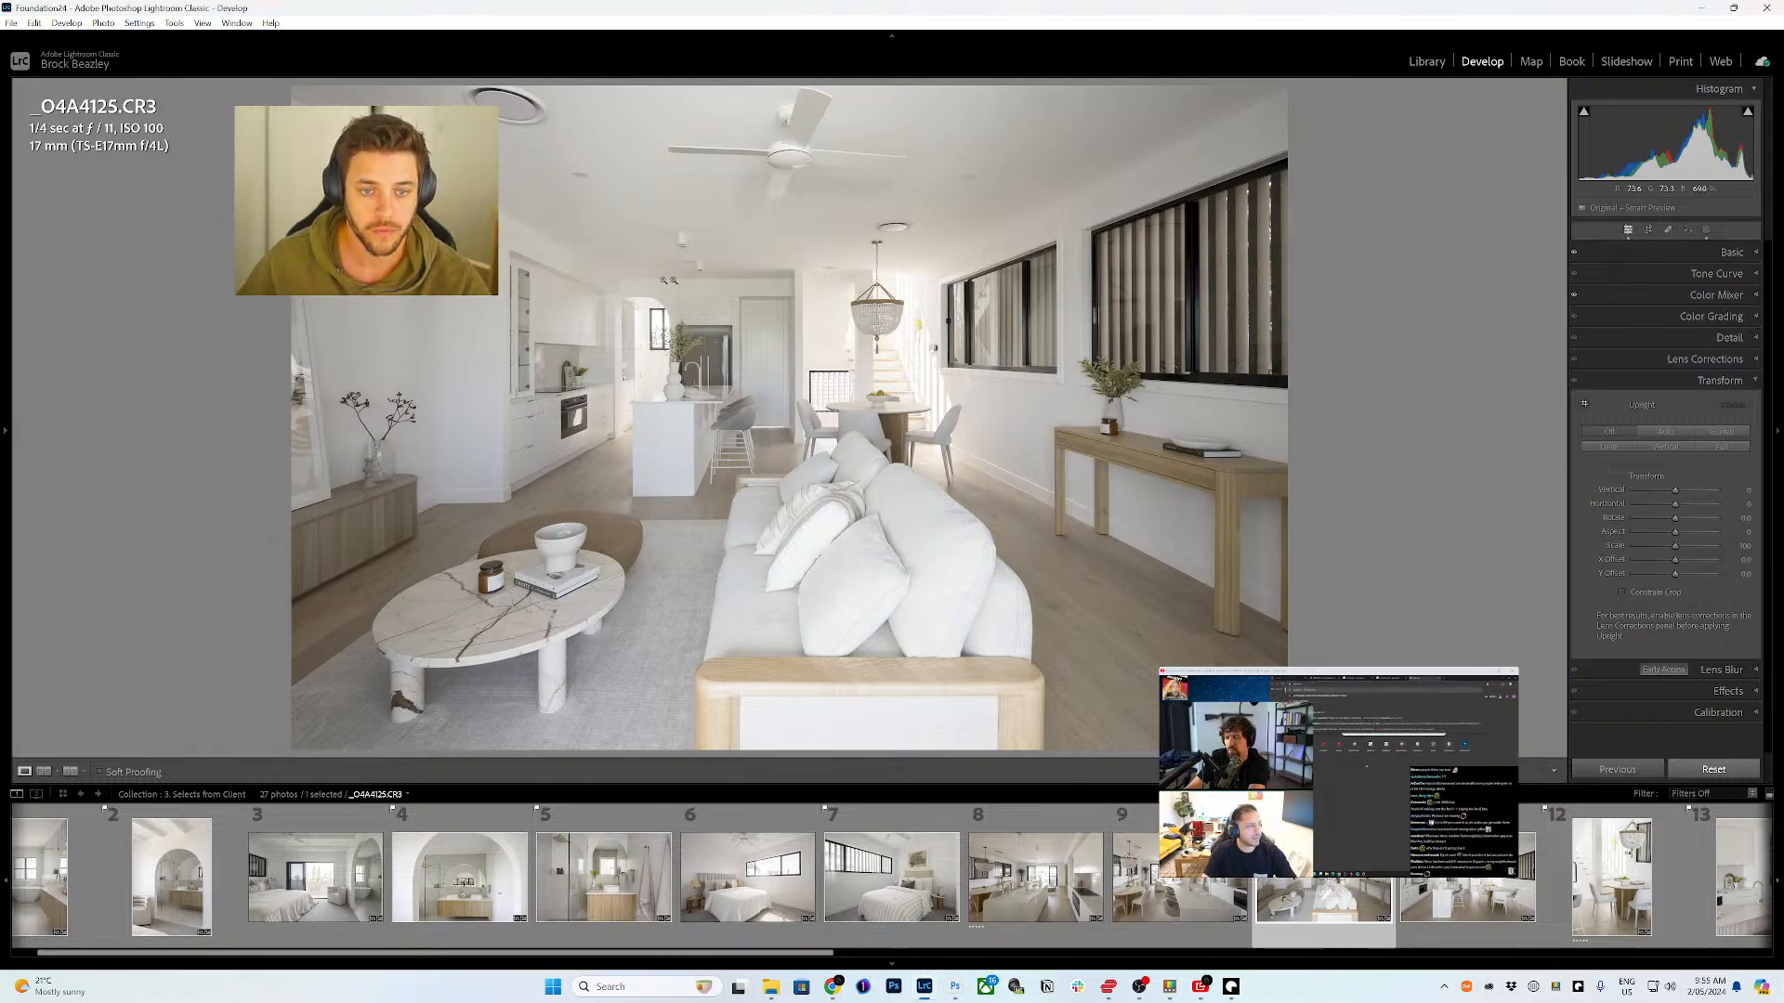
- Straighten _O4A4125.CR3 with ceiling, window, left-wall (undone then redone) and sofa guides, then open _O4A4140.CR3
key("shift+t")
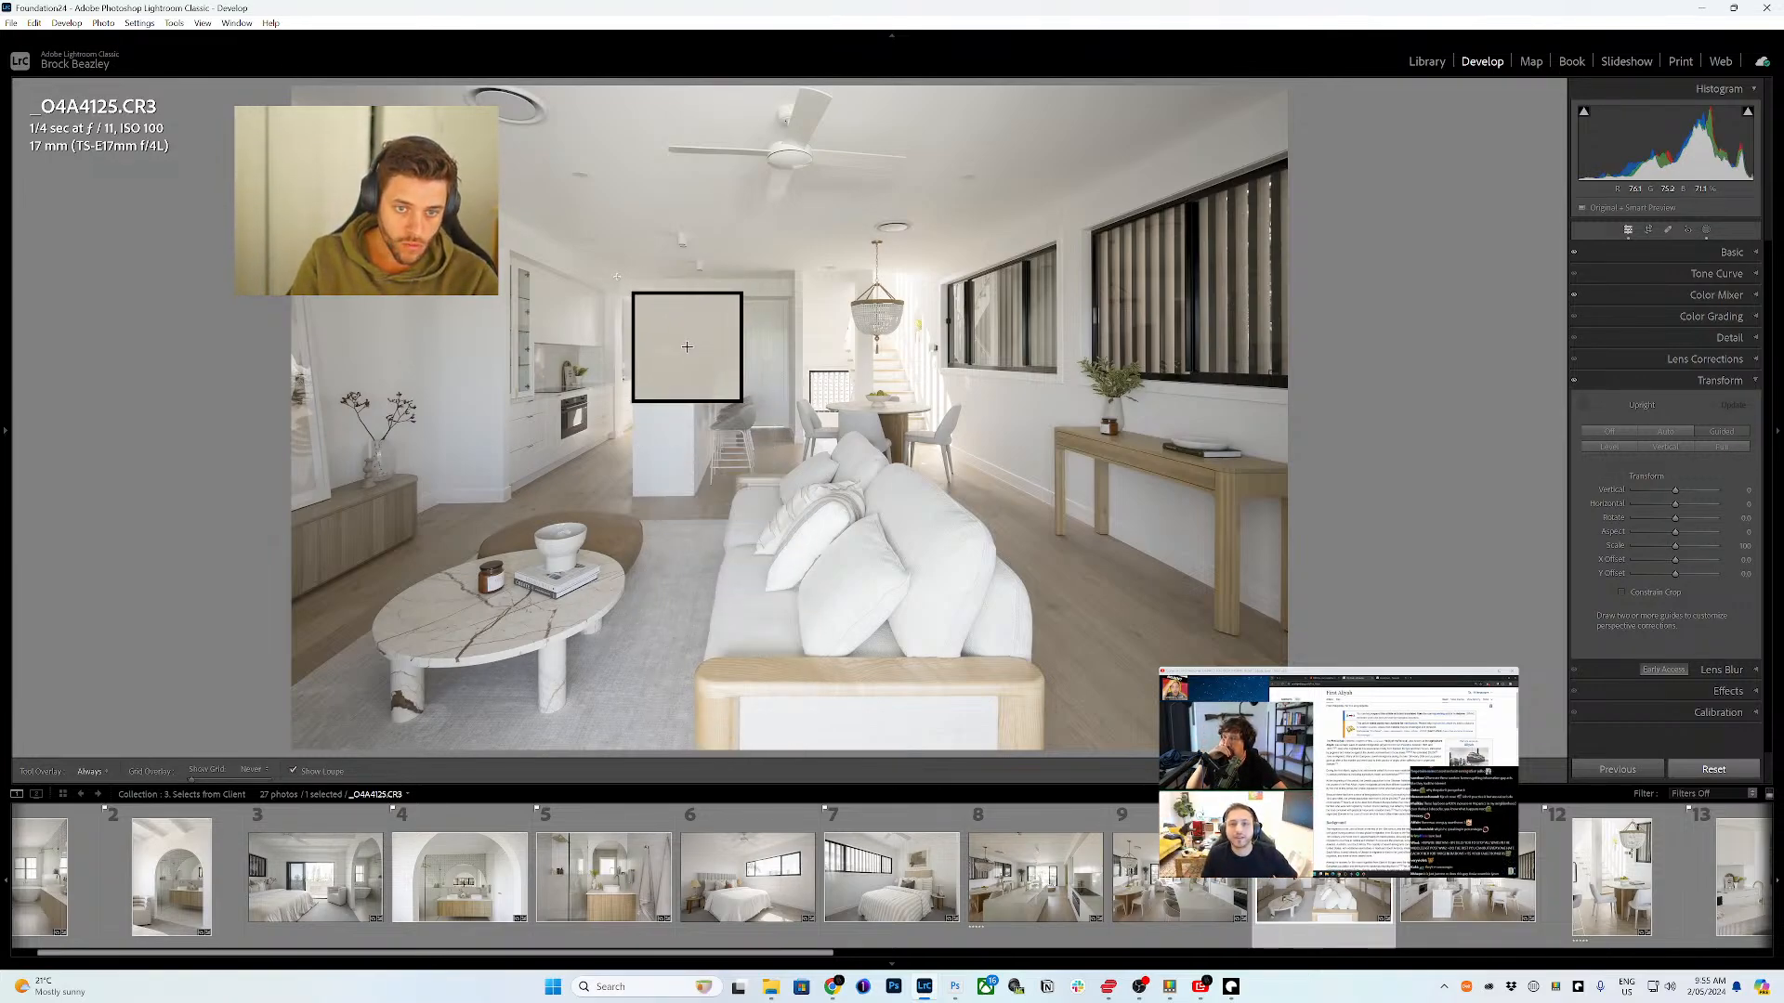
left_click_drag(617, 276, 801, 278)
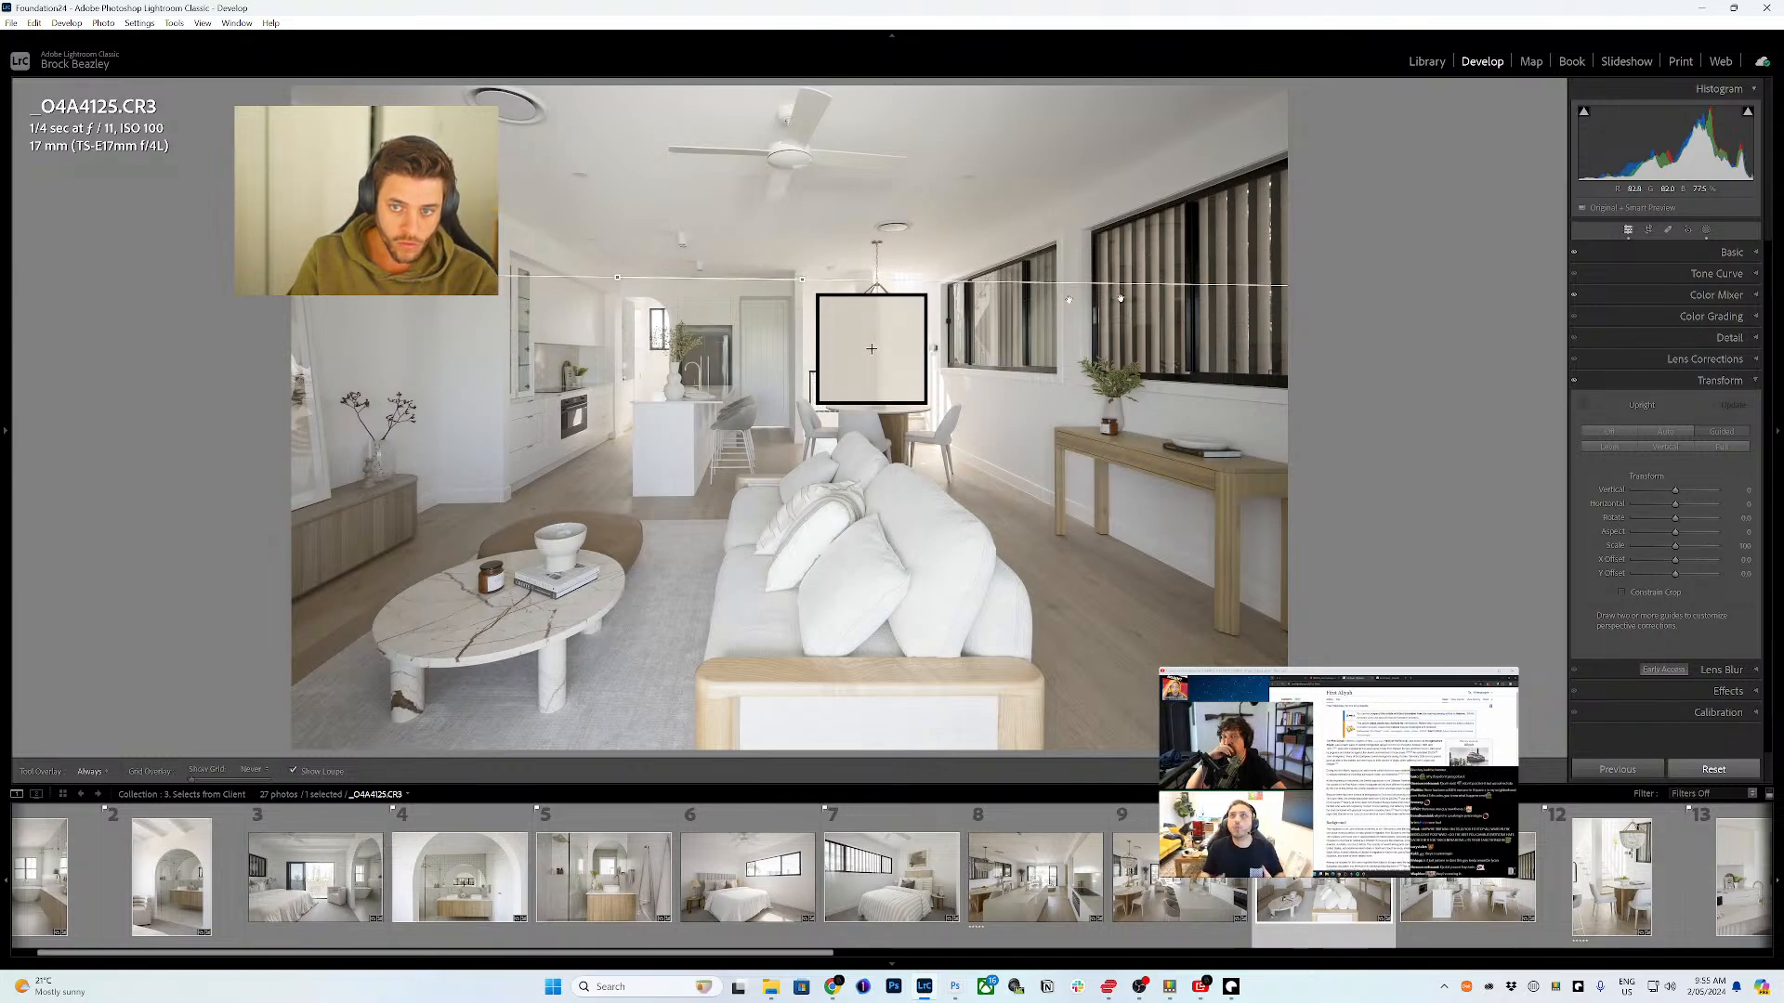
left_click_drag(1200, 203, 1200, 390)
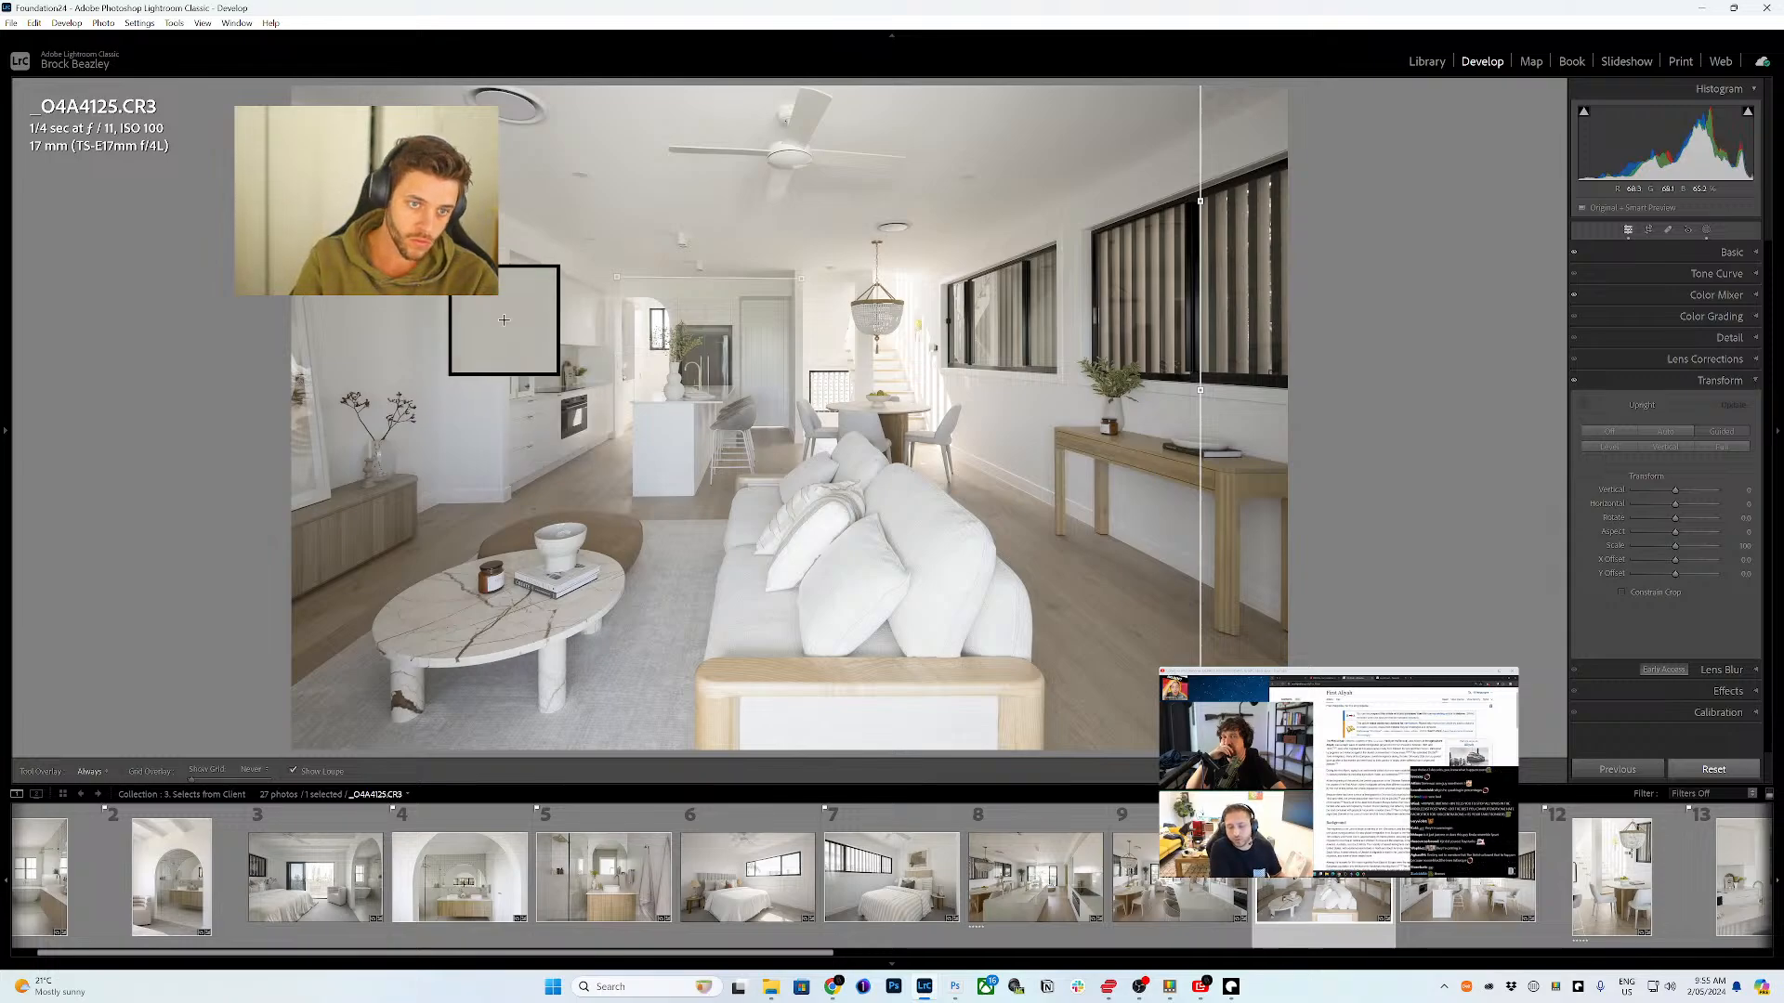
left_click_drag(437, 316, 428, 513)
key("ctrl+z")
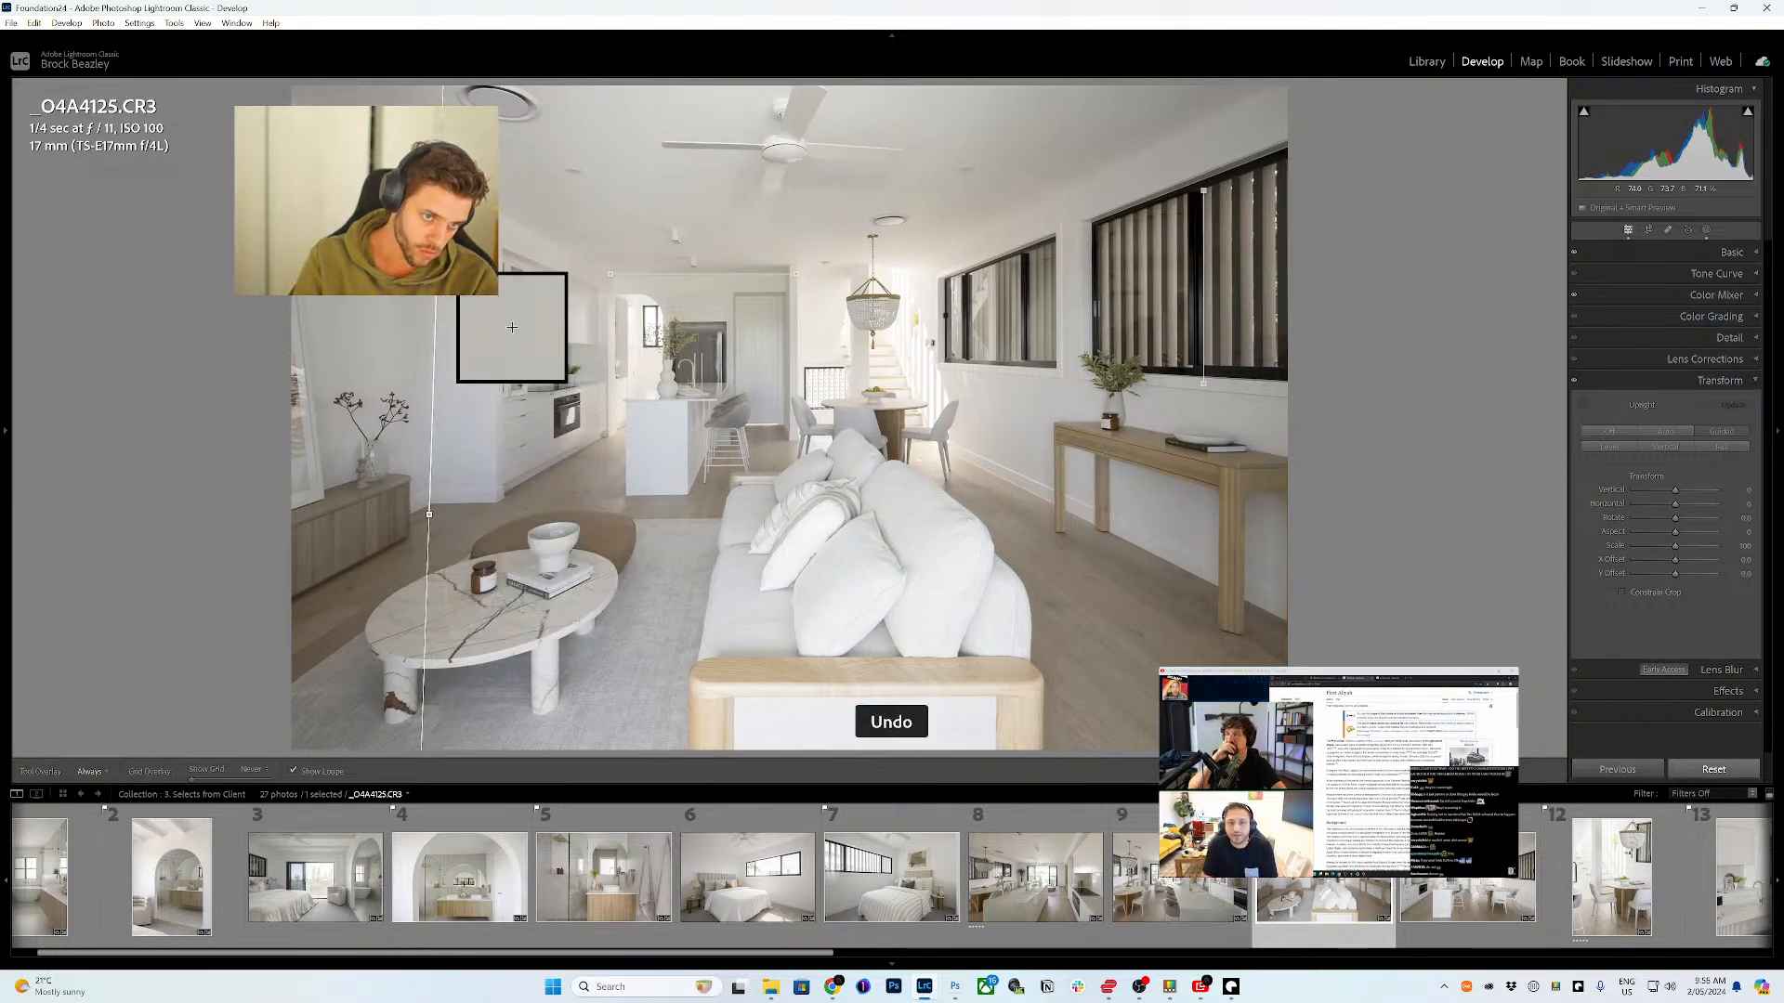
key("ctrl+y")
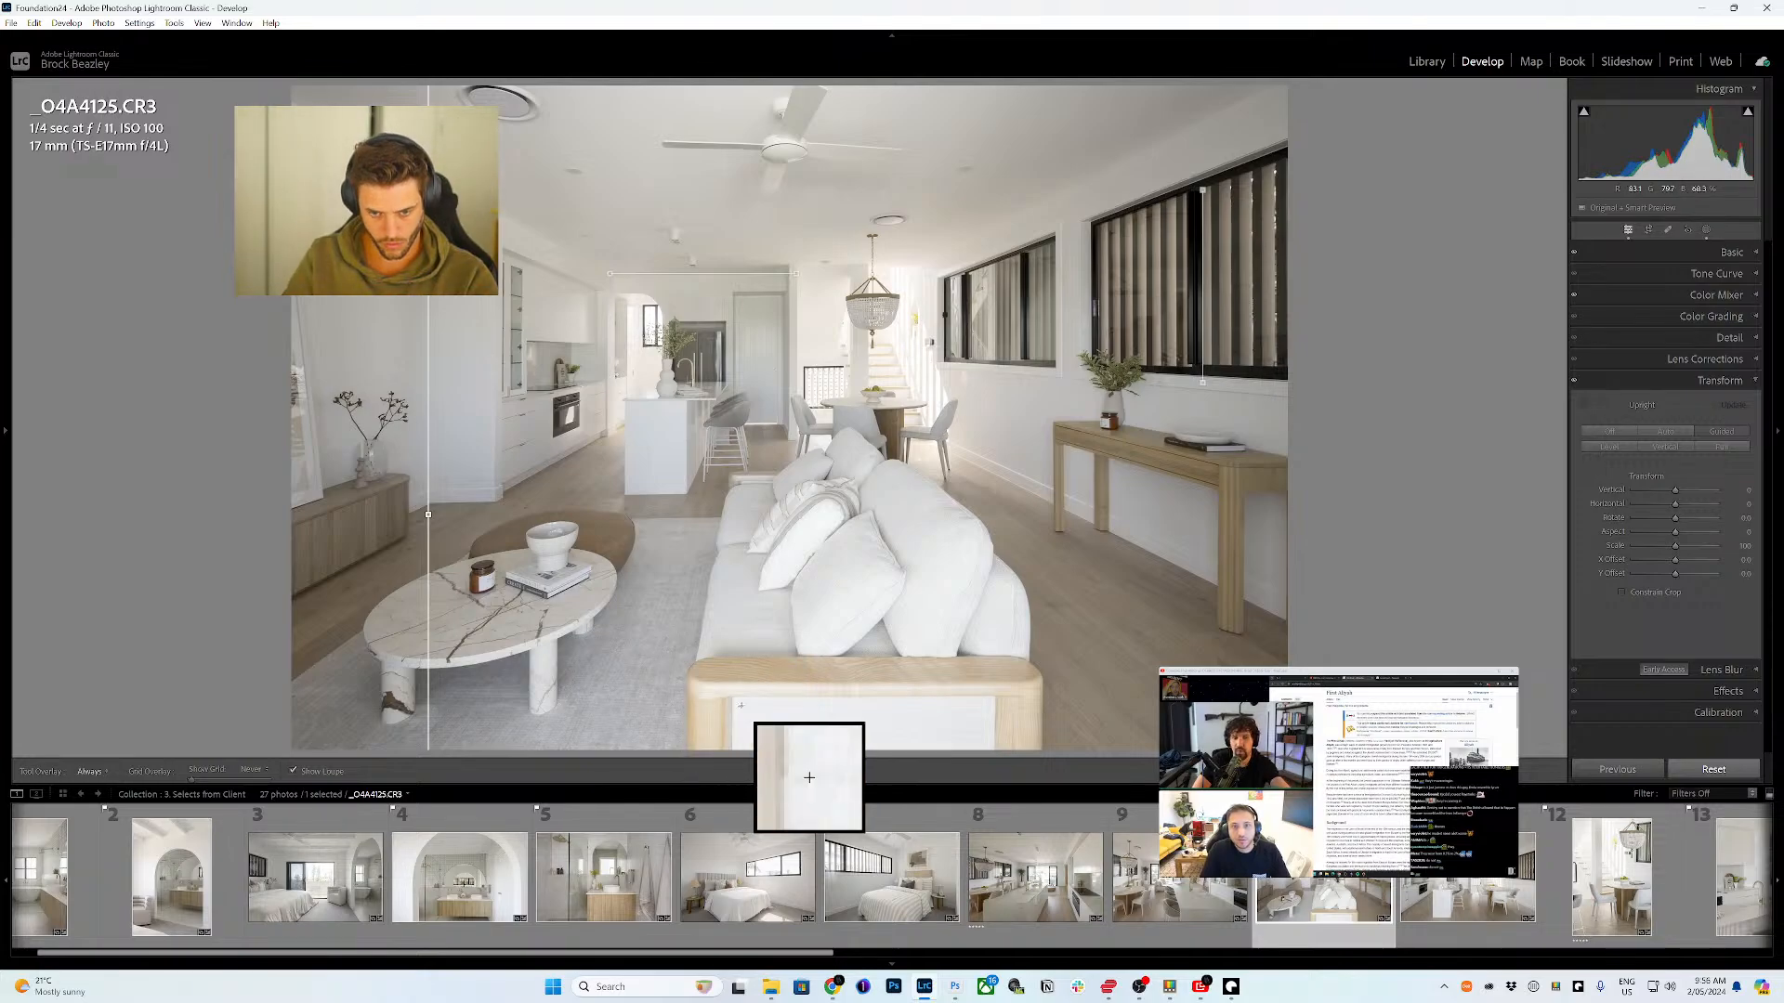
left_click_drag(732, 699, 1010, 699)
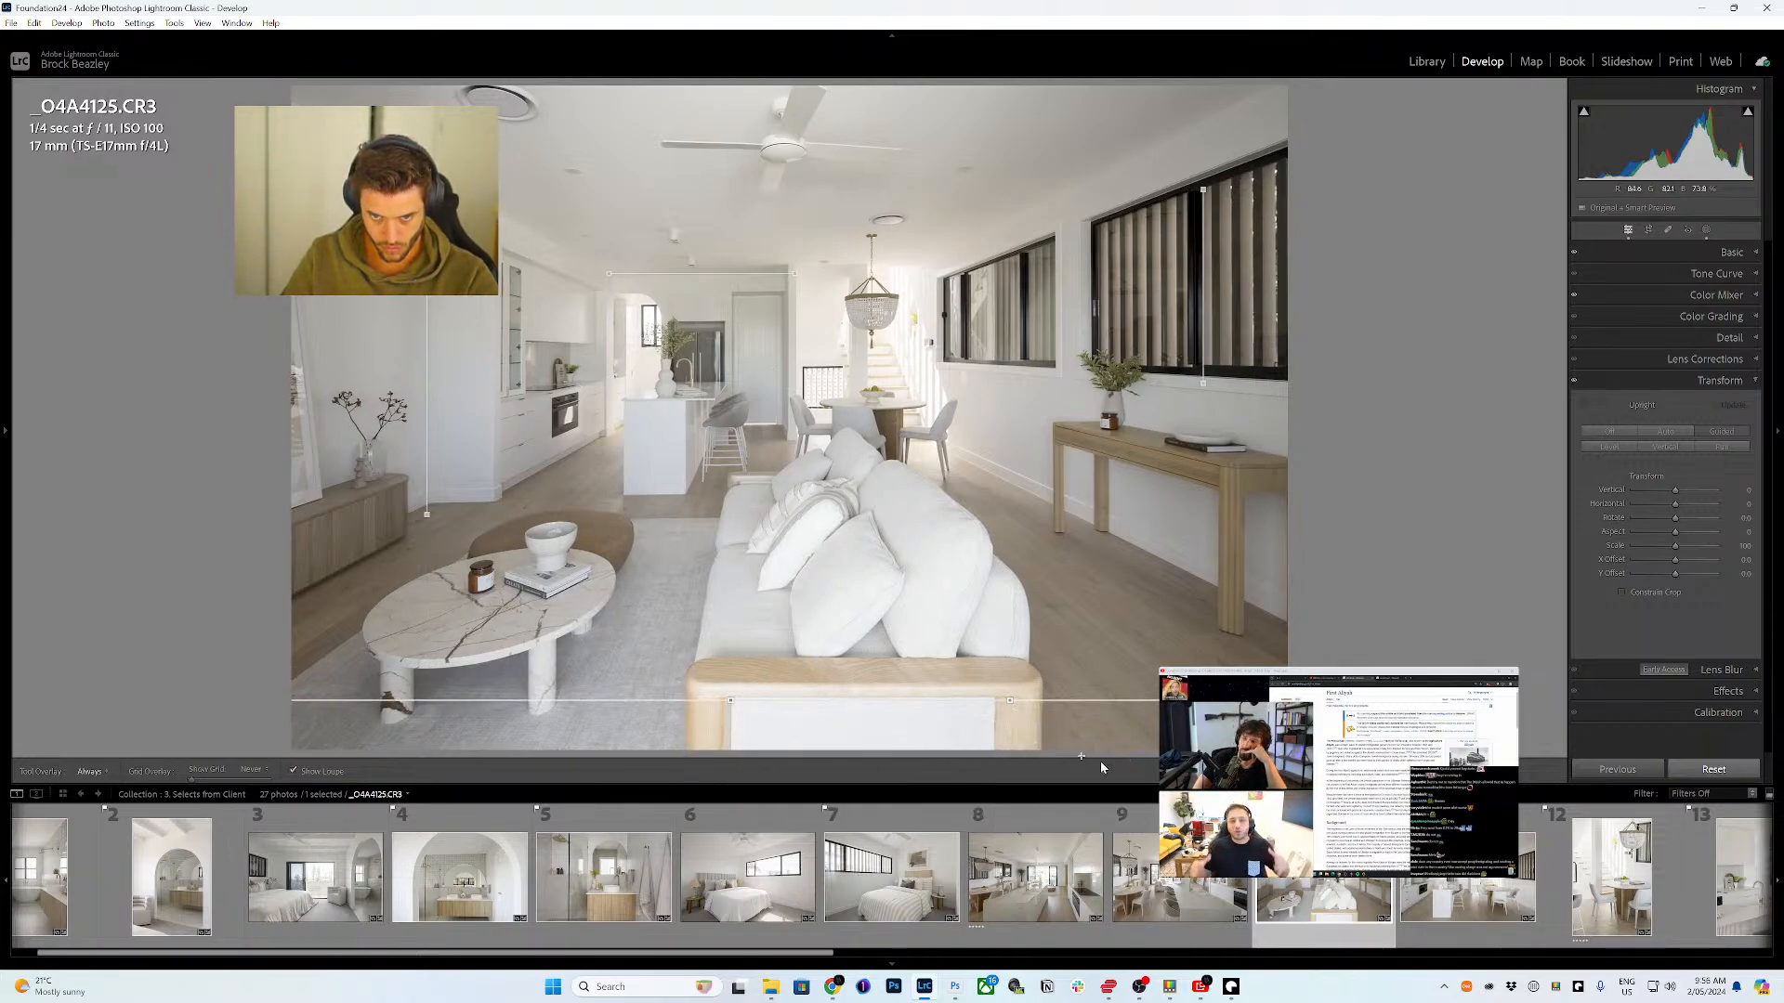
left_click(1443, 901)
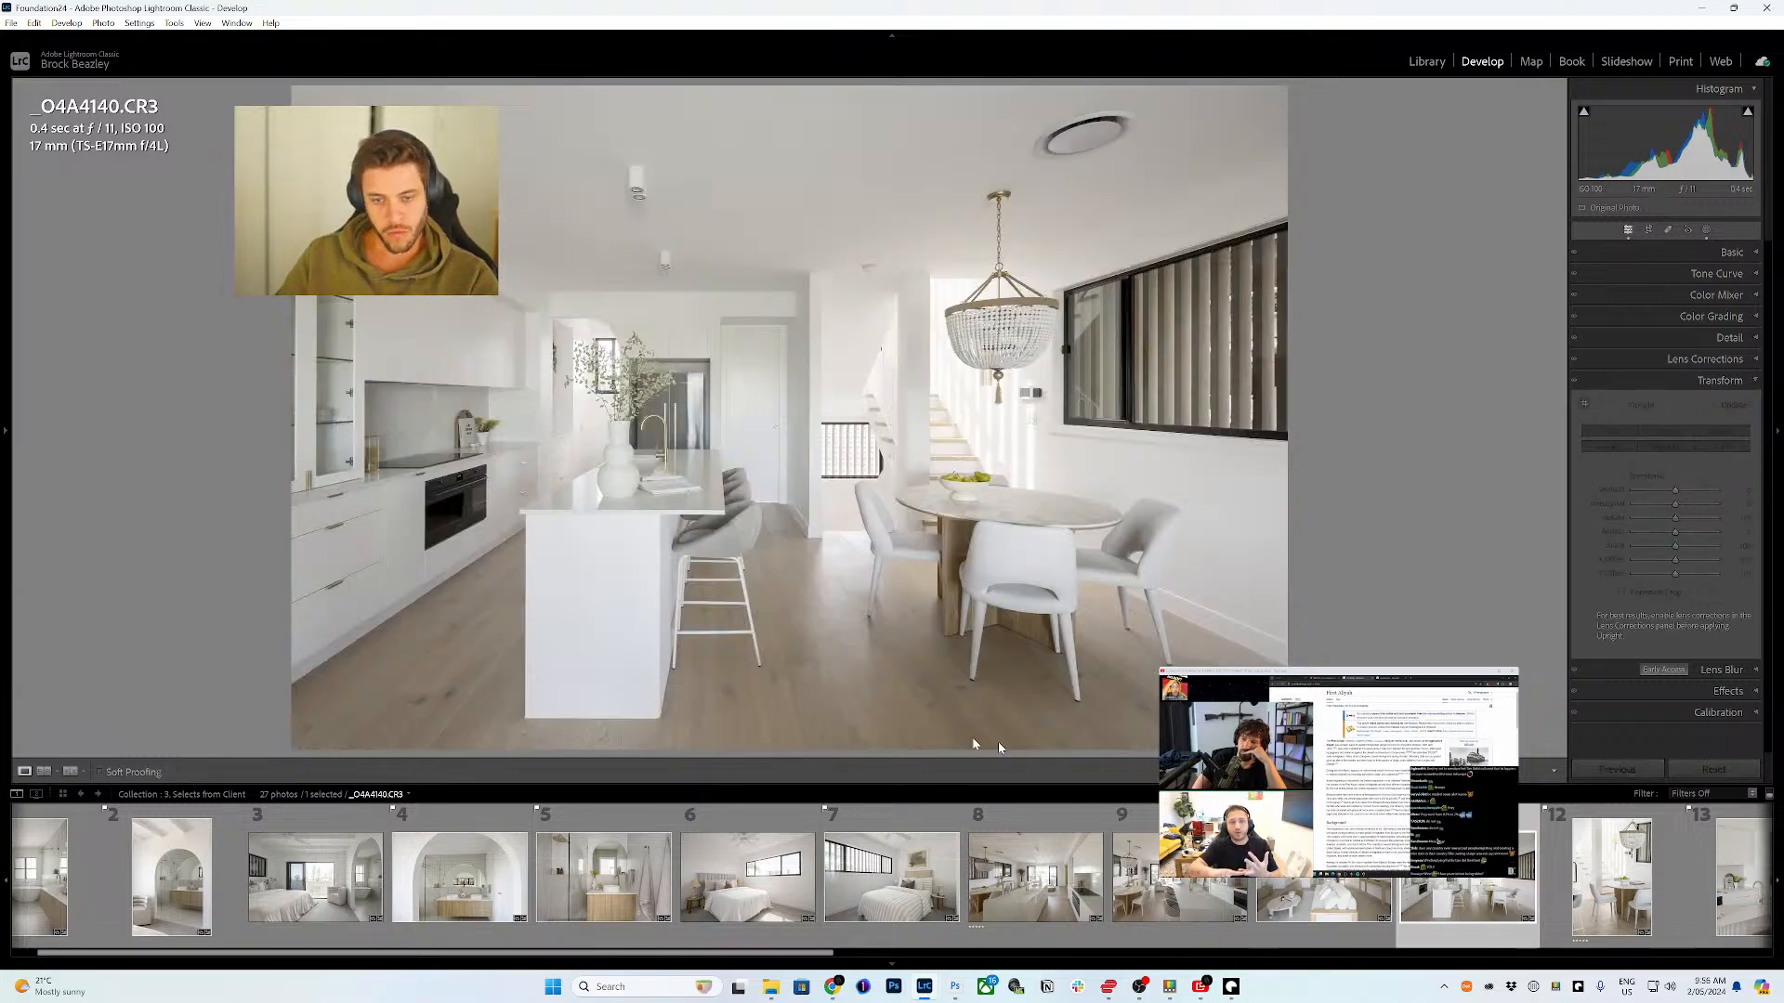
- Add horizontal guides on the island and ceiling and vertical ones on window and cabinet, then open _O4A4150.CR3
key("shift+t")
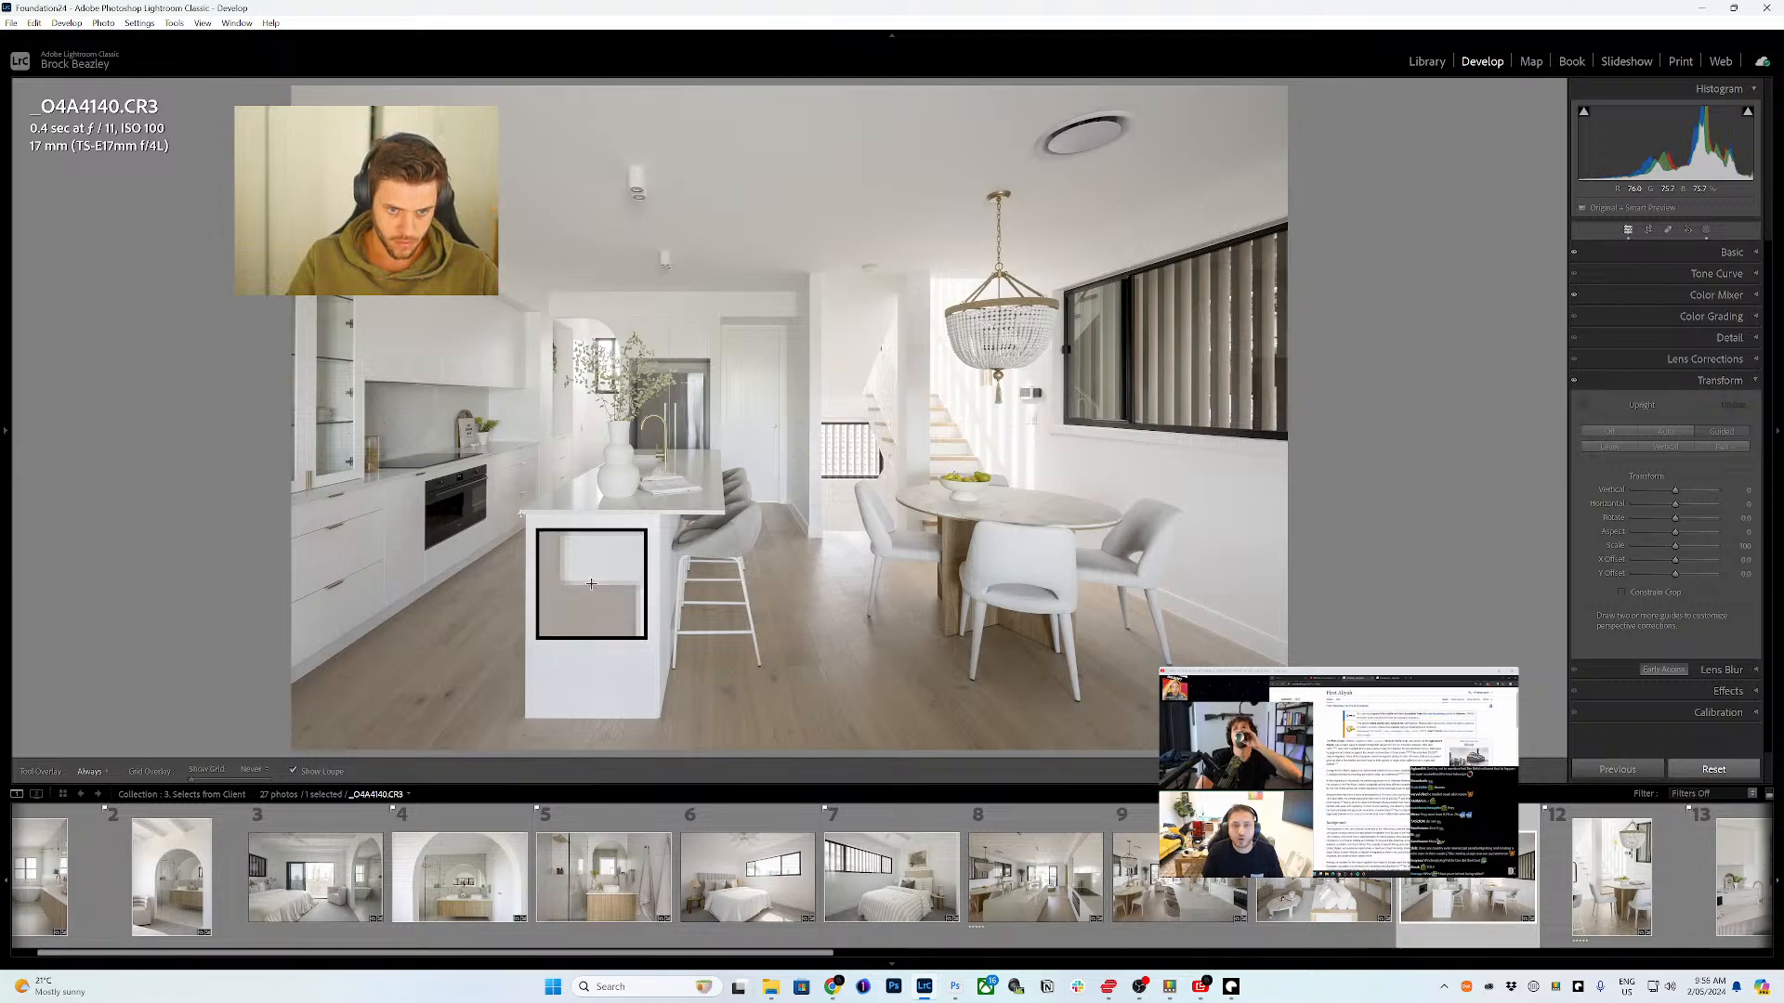
left_click_drag(520, 516, 722, 514)
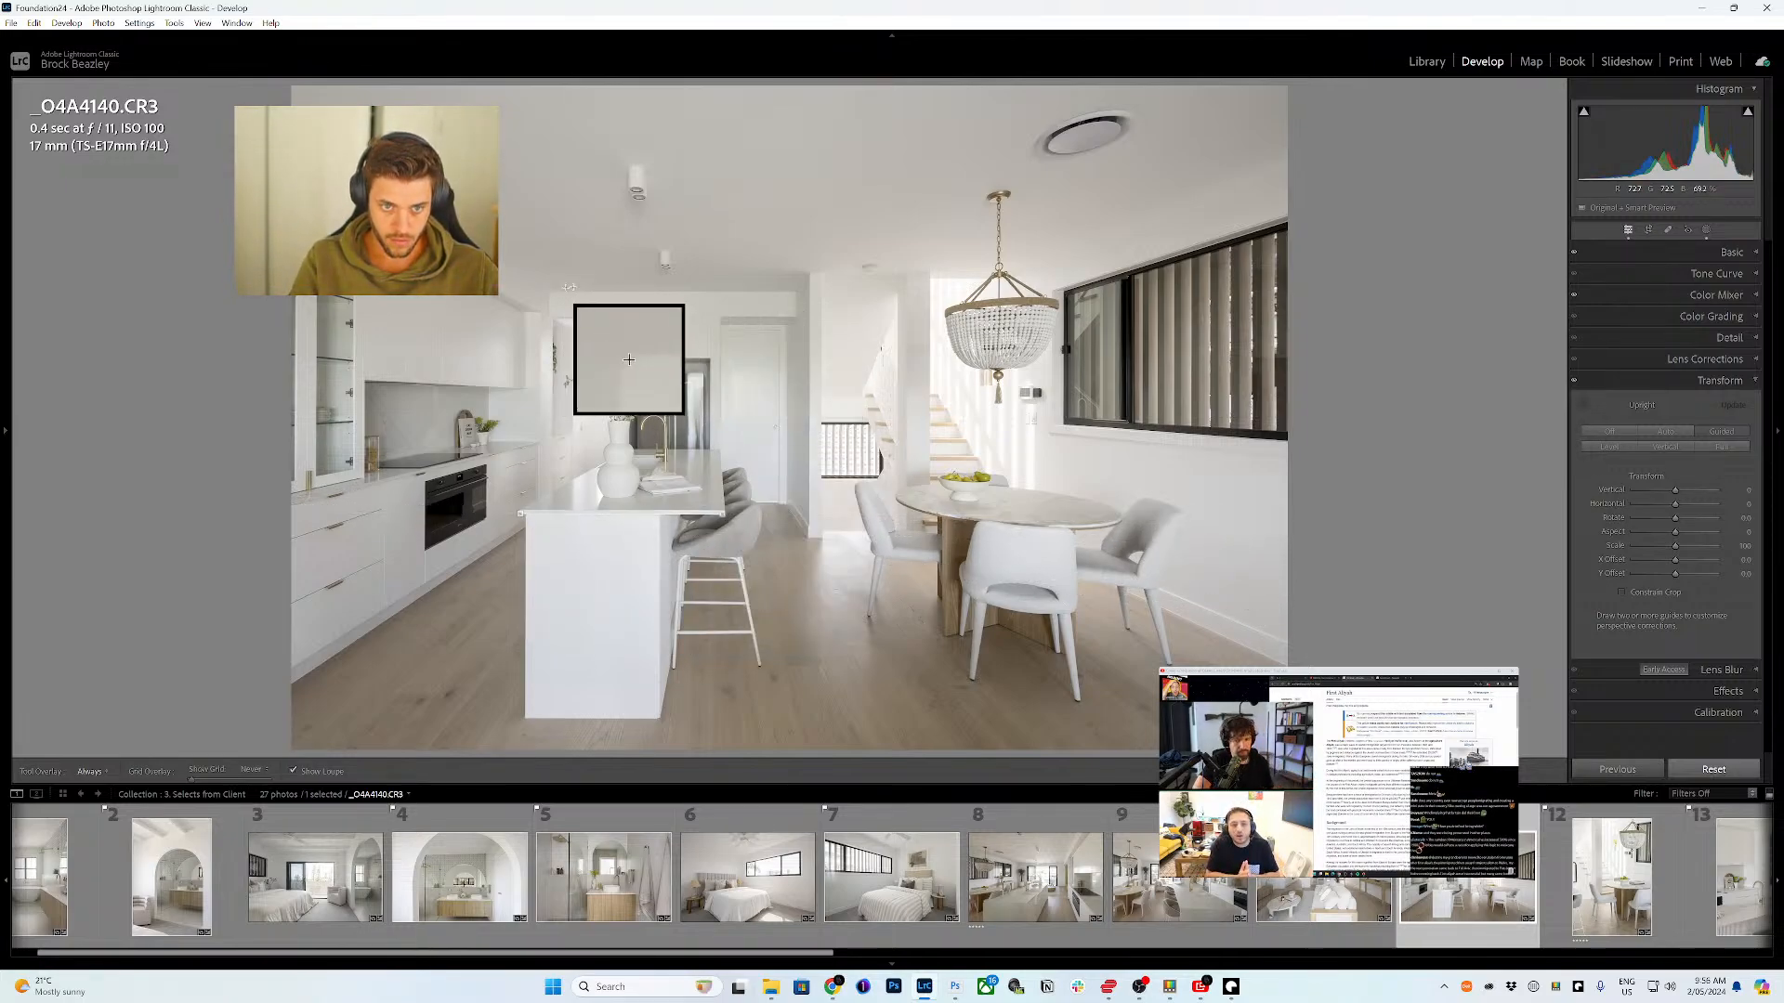
left_click_drag(552, 291, 802, 291)
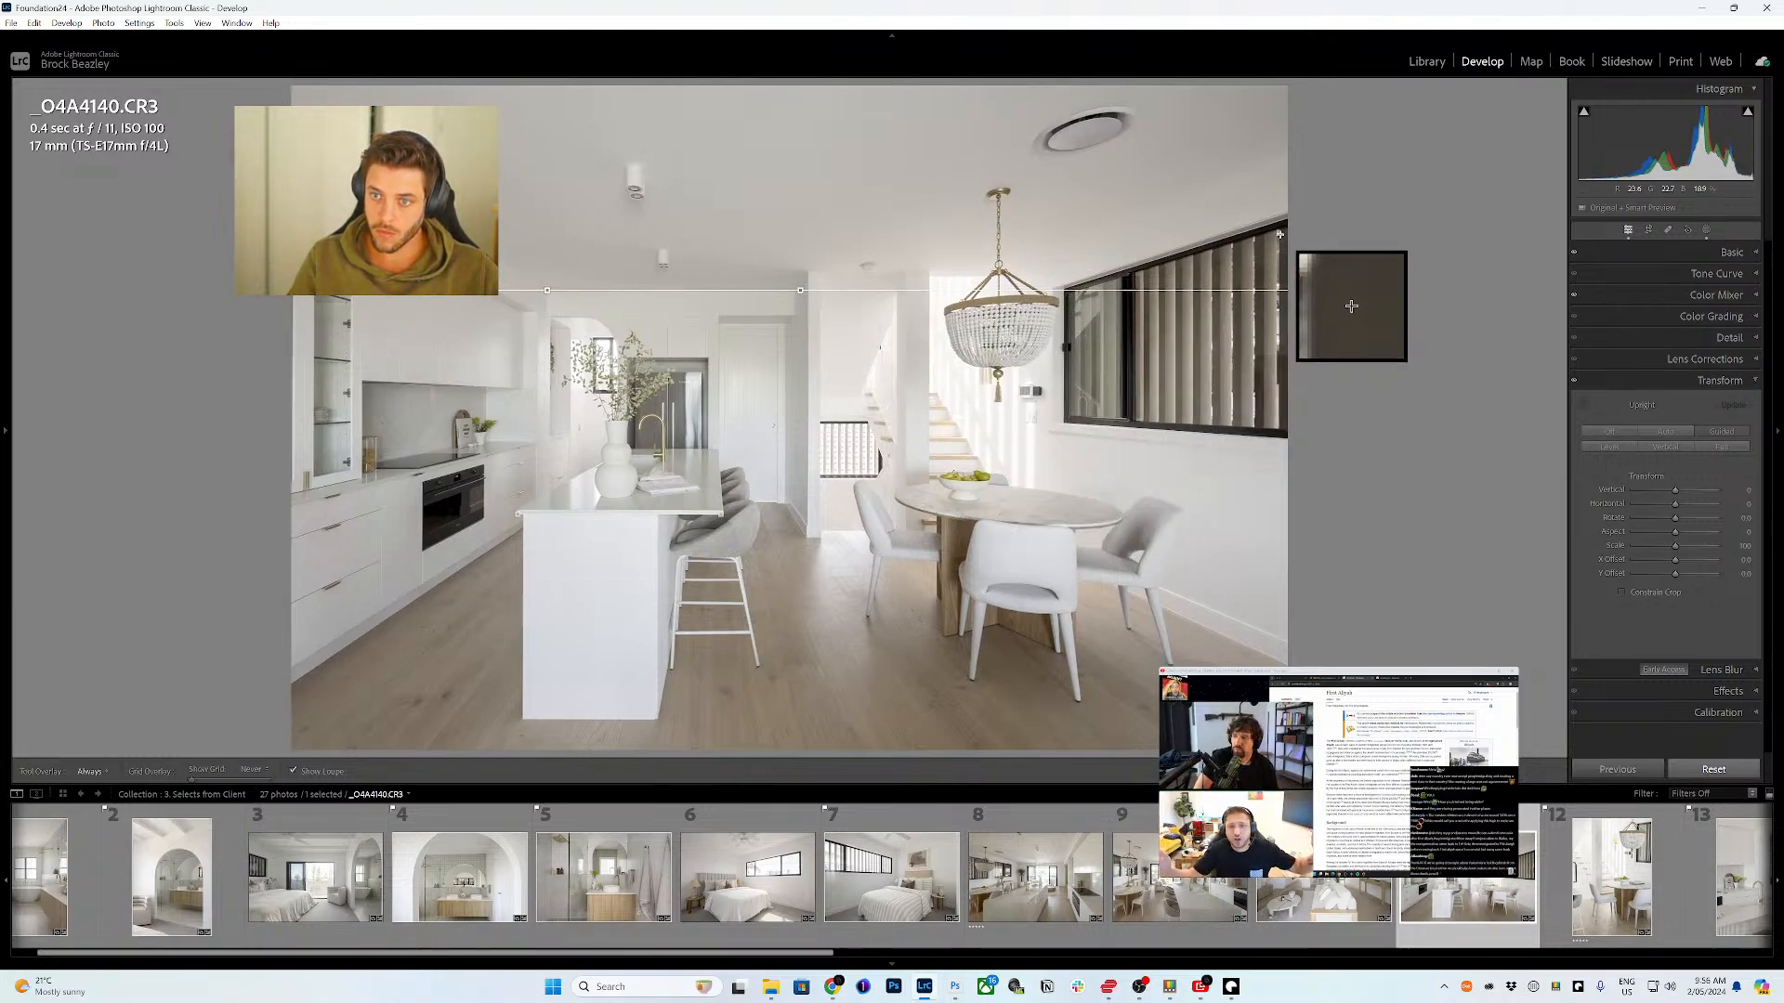
left_click_drag(1278, 230, 1269, 447)
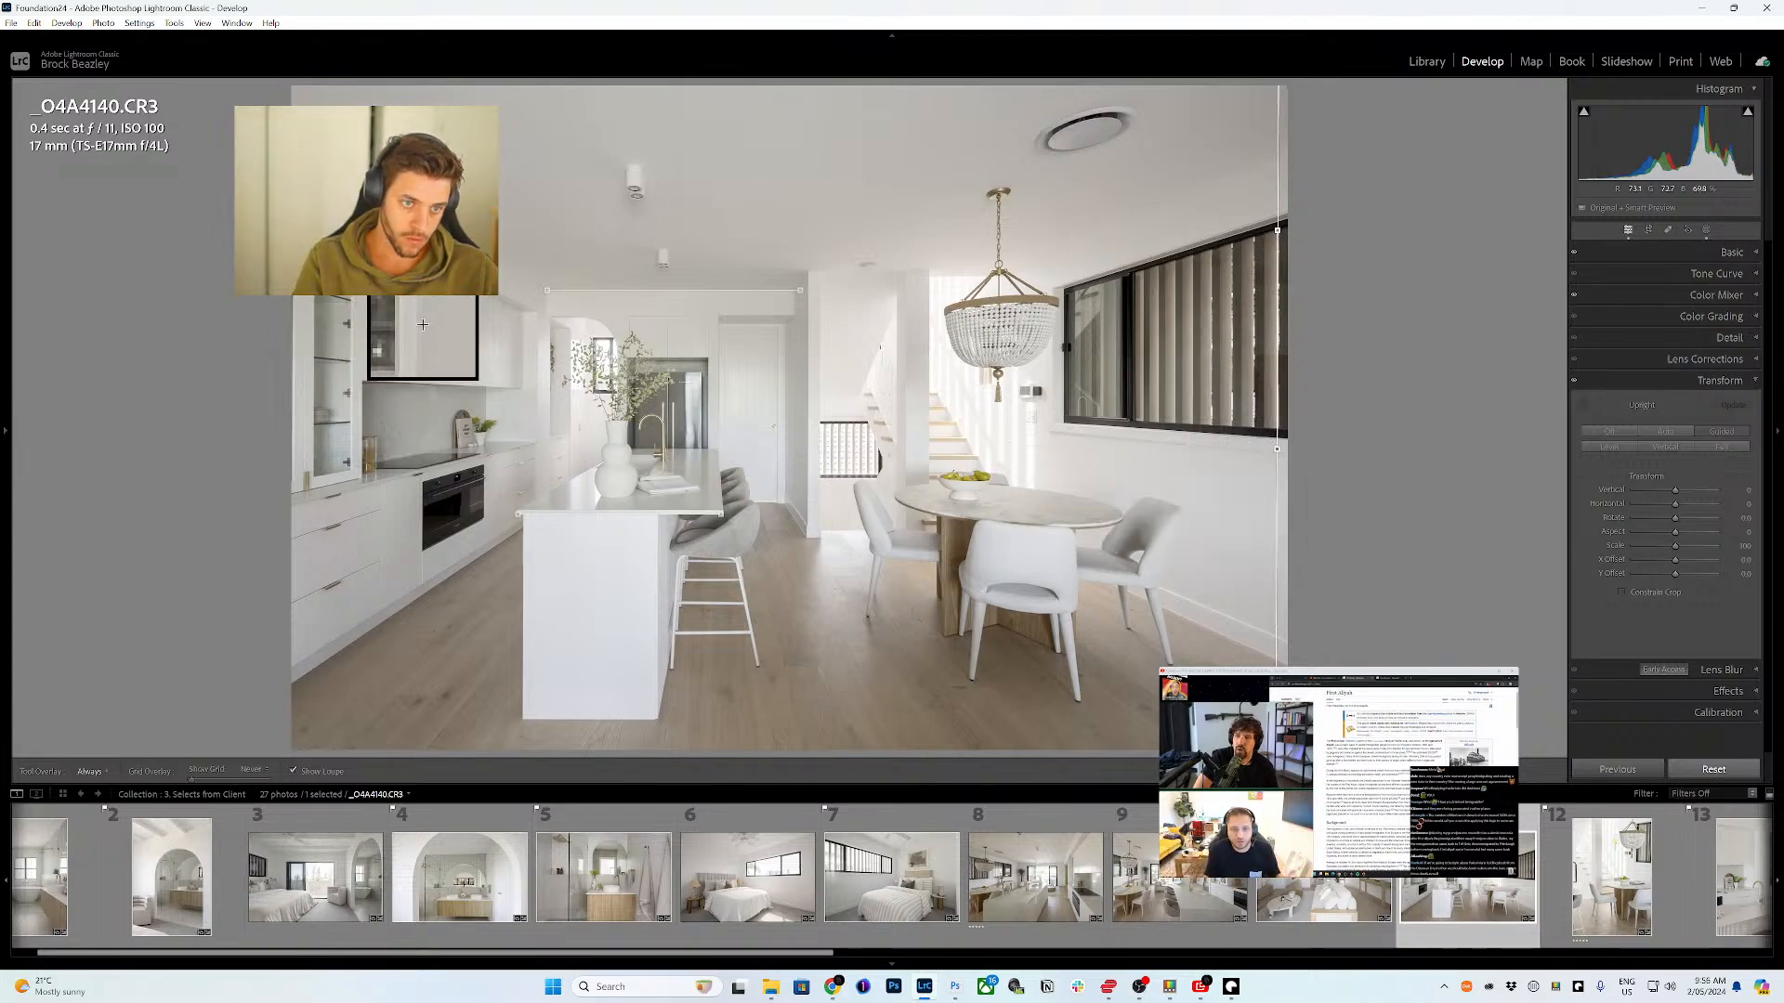
mouse_move(350, 269)
left_mouse_down()
mouse_move(335, 491)
mouse_move(350, 499)
left_mouse_up()
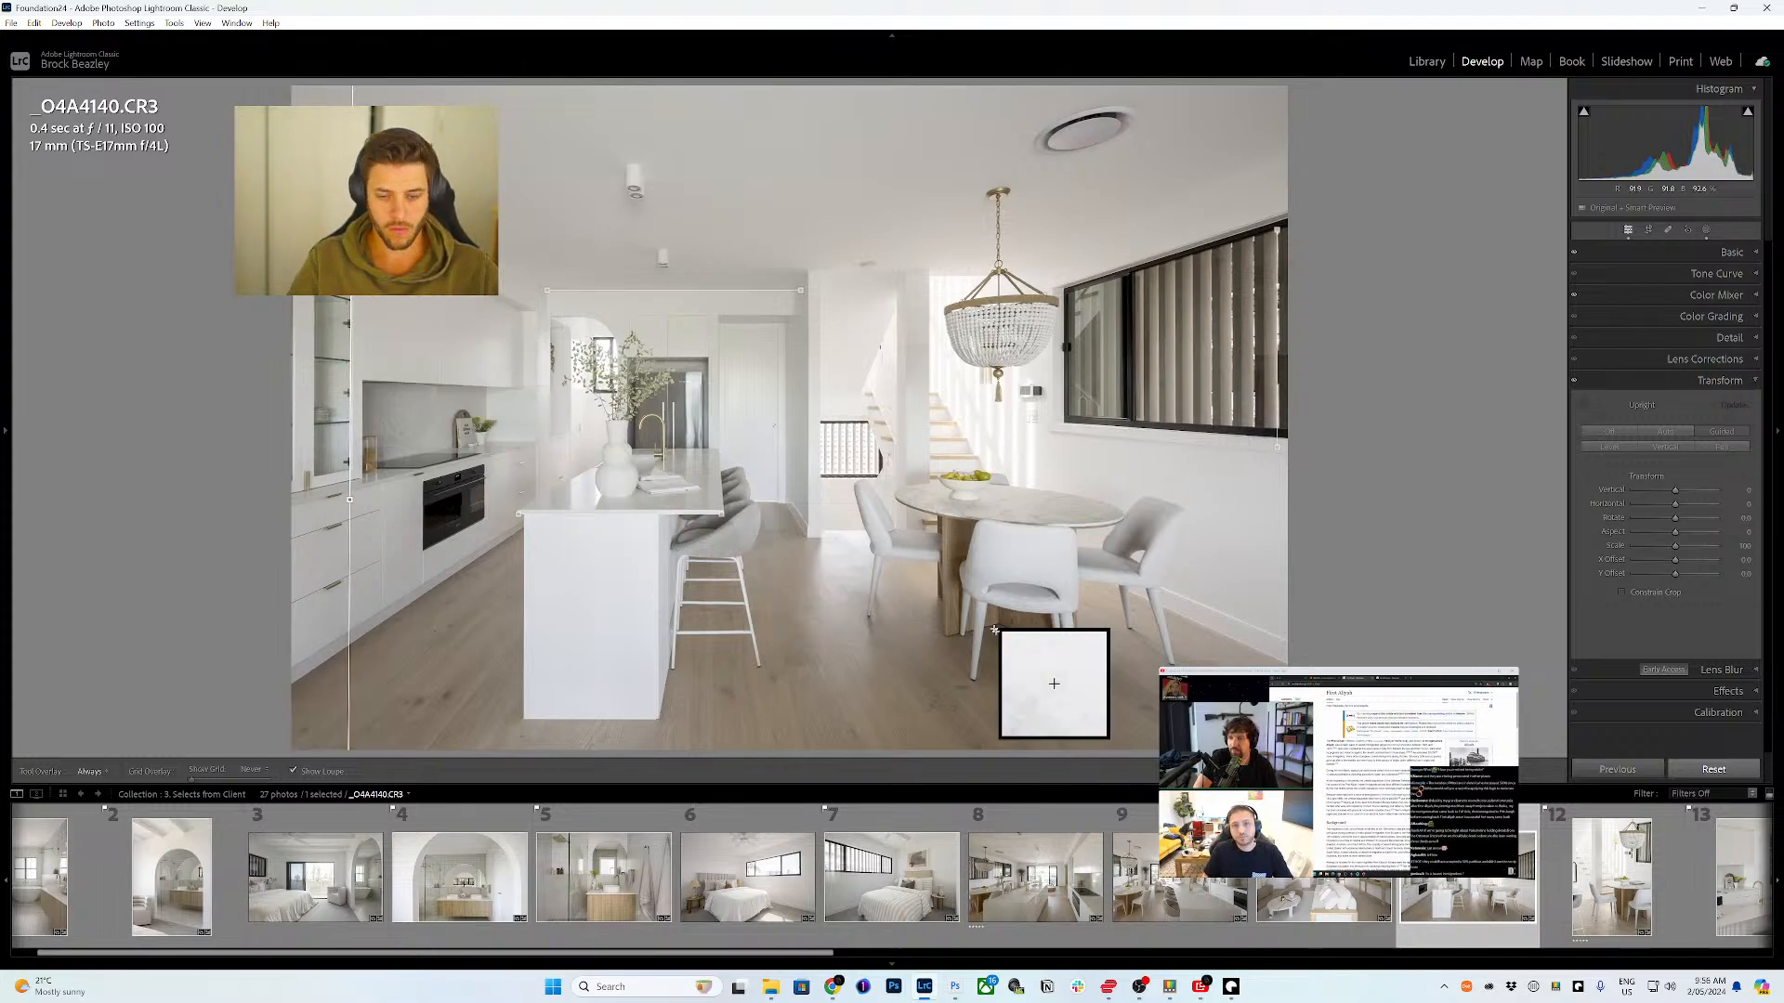
left_click(1592, 892)
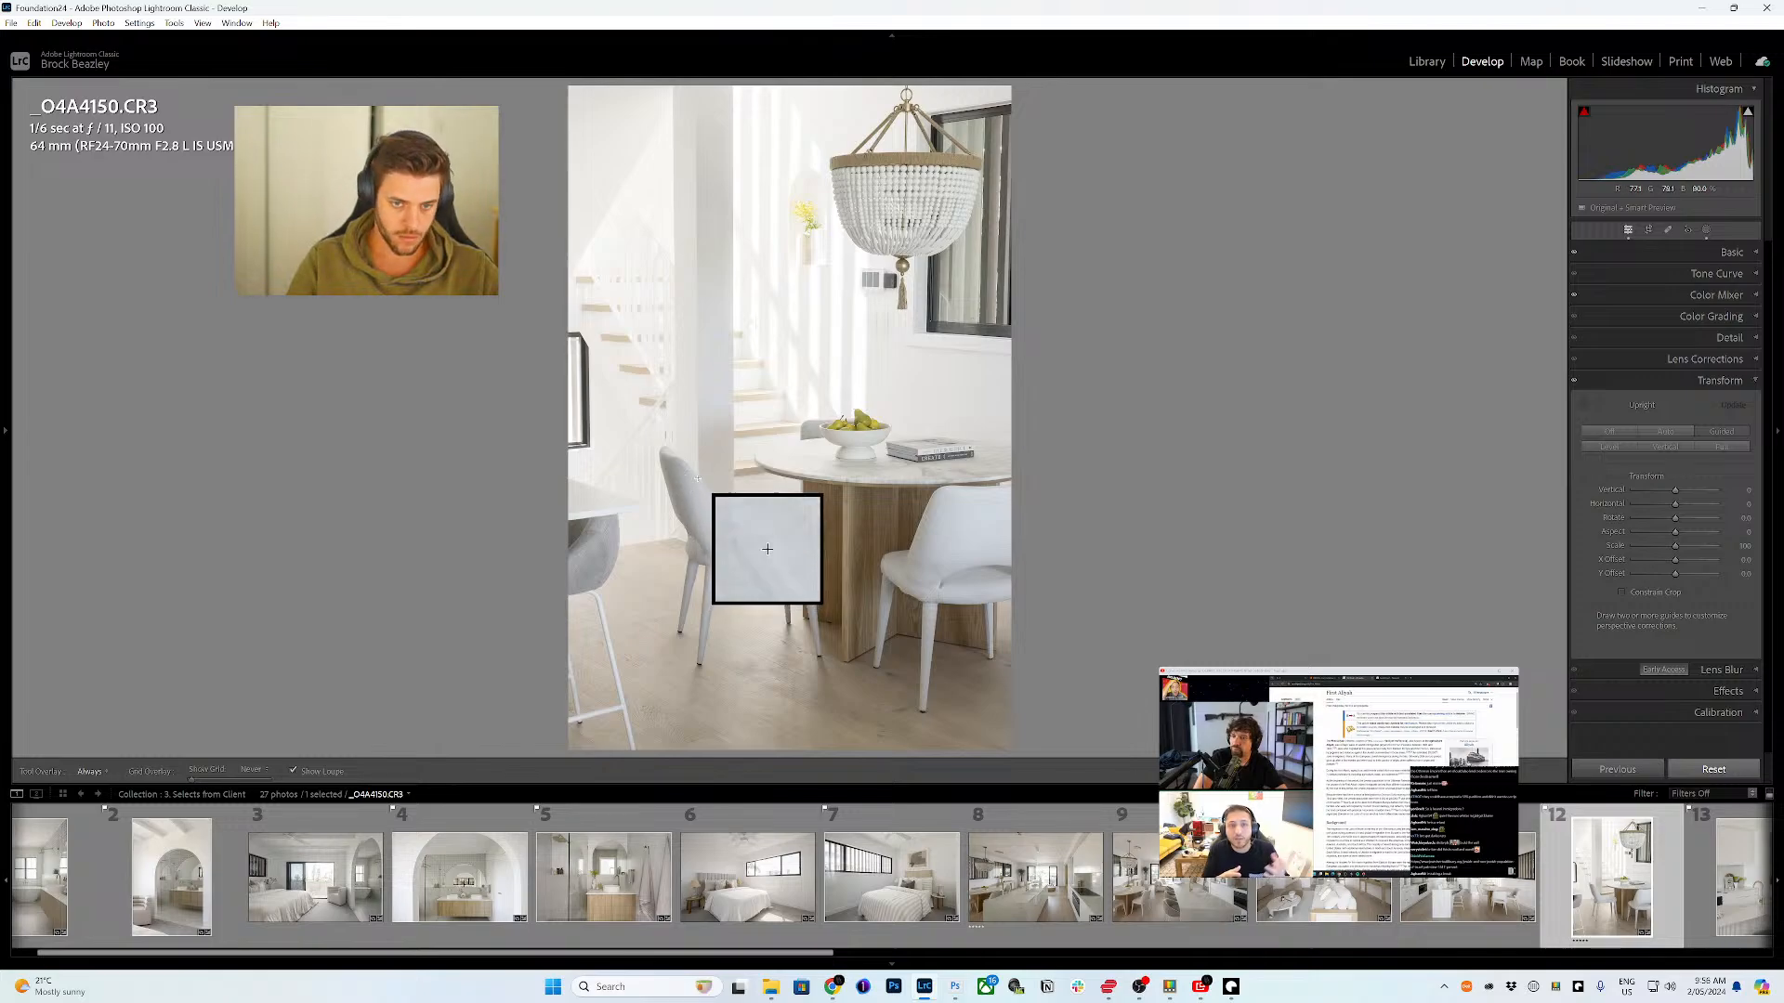
- Add vertical guides on the wall above the chair and right wall edge, then open _O4A4165.CR3
left_click_drag(698, 474, 697, 130)
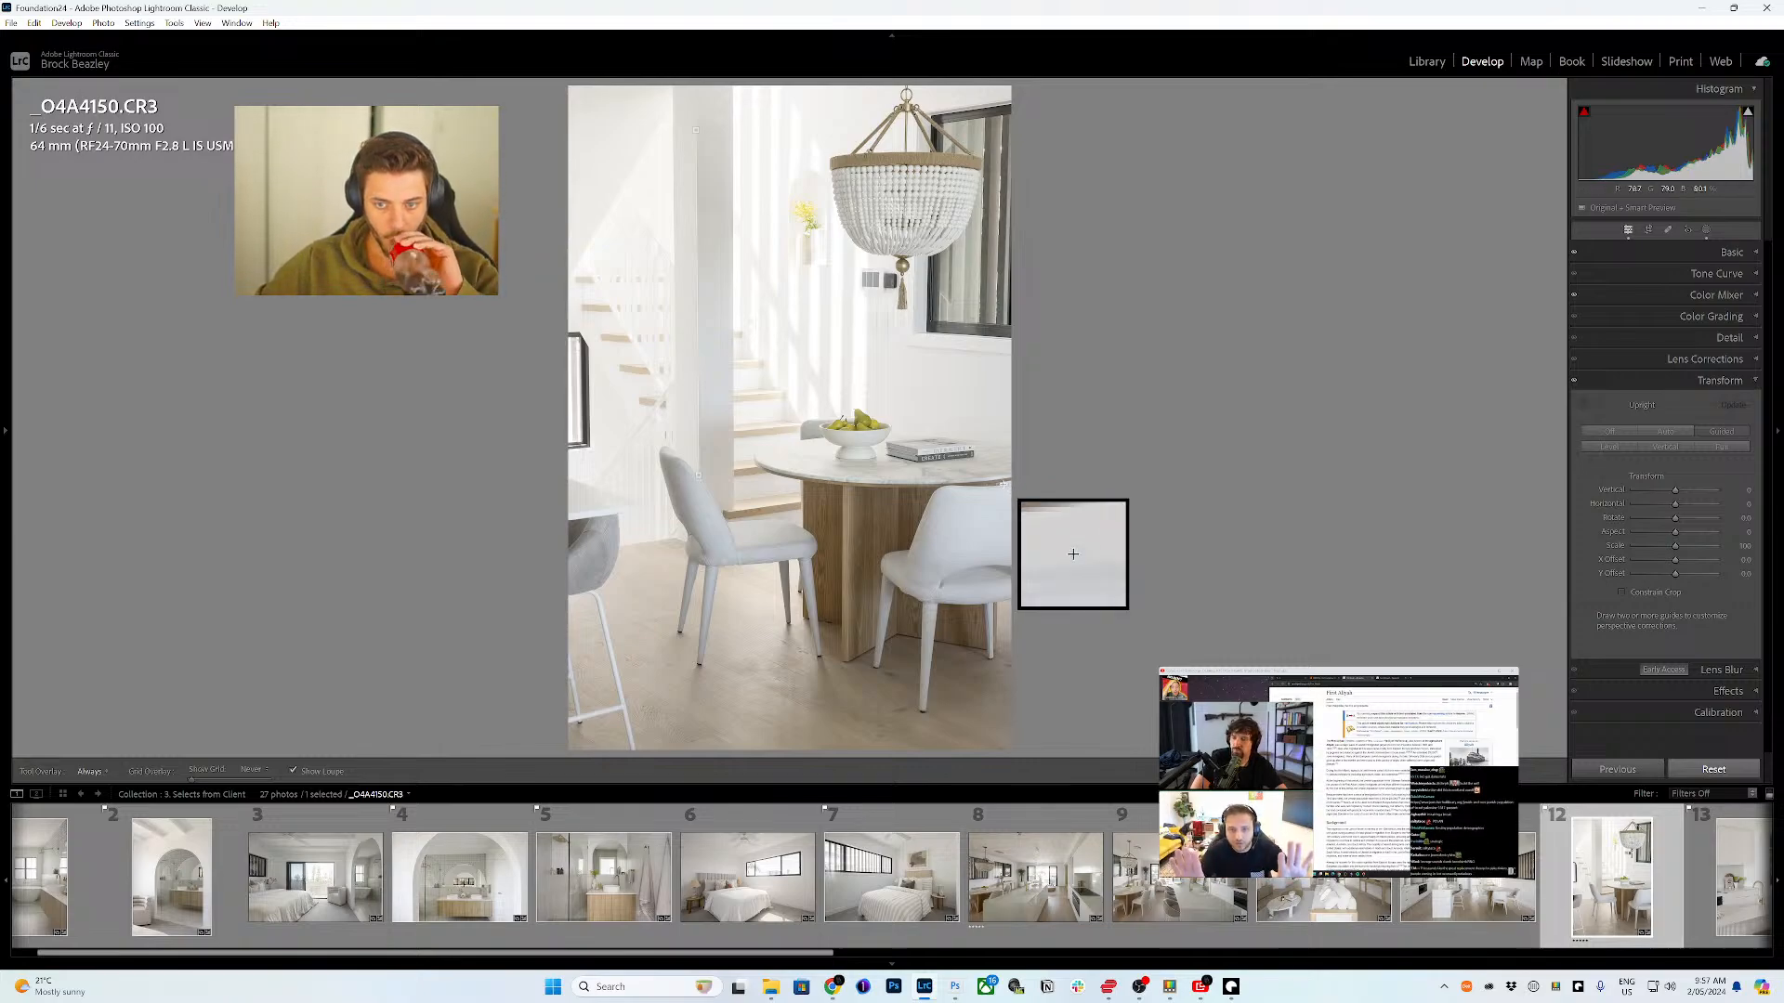
left_click_drag(1000, 482, 996, 642)
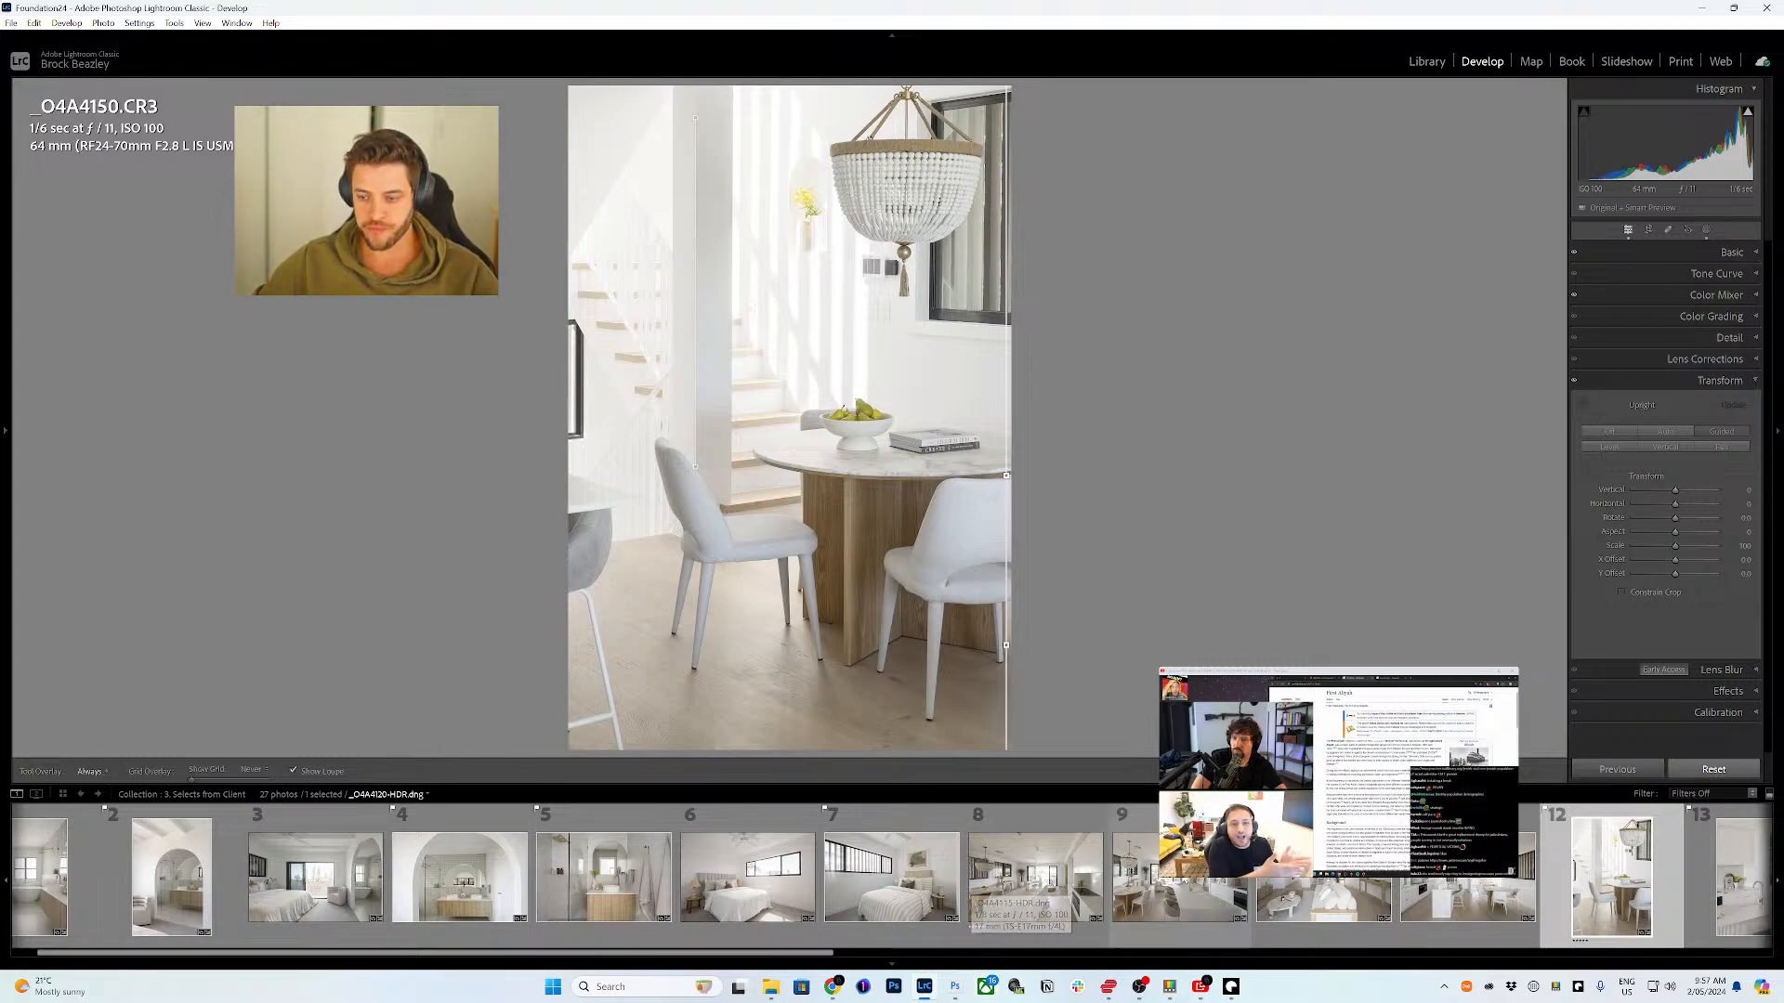
scroll(967, 889, "down", 4)
left_click(1175, 879)
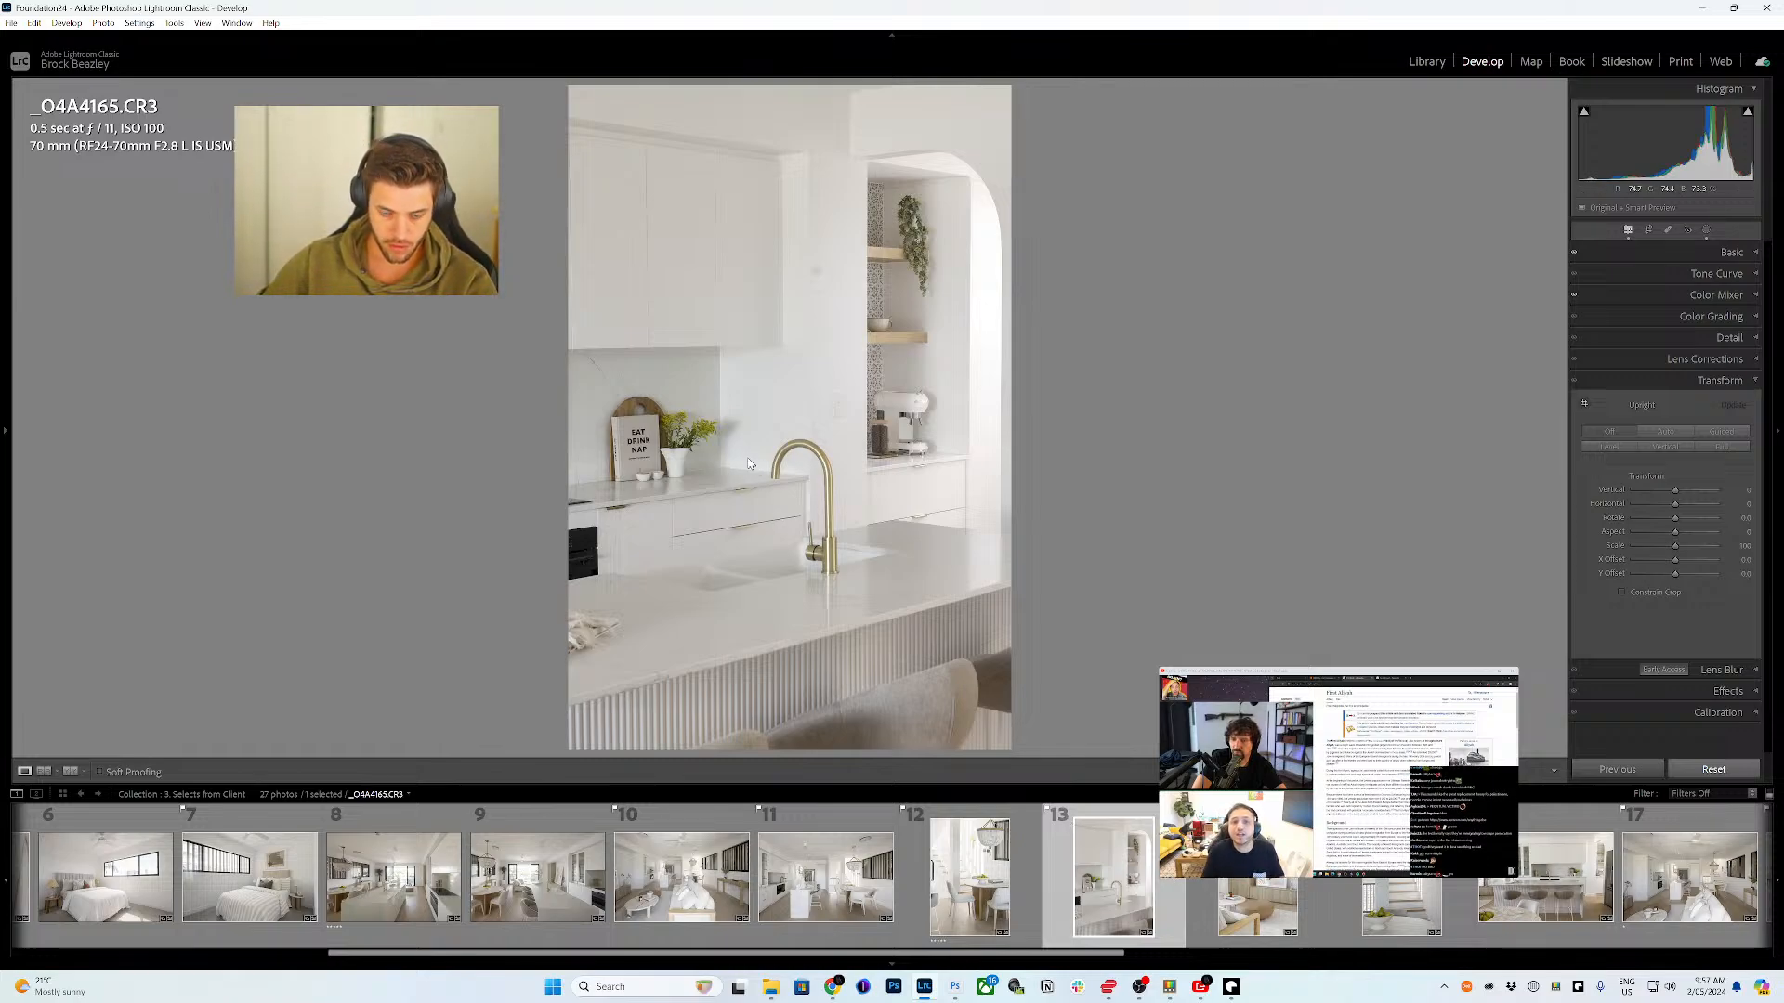
- Place vertical guides on the upper cabinet edge and the arch's right edge, then open _O4A4175.CR3
key("shift+t")
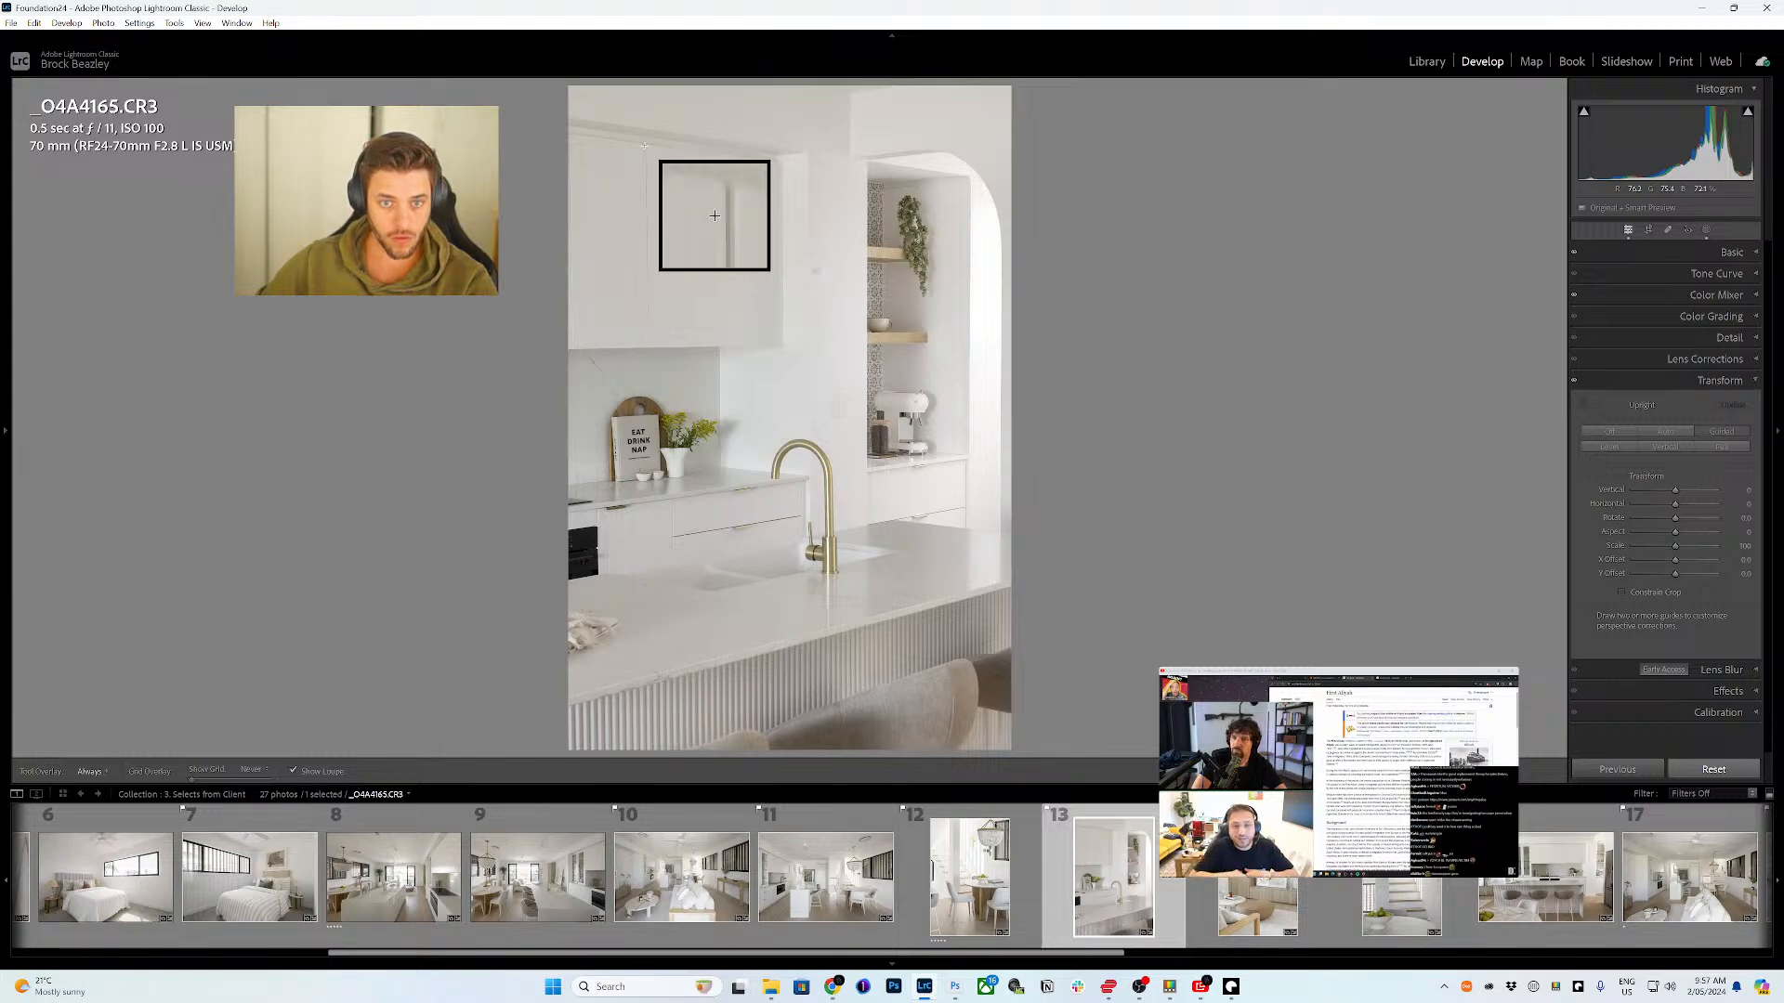
left_click_drag(645, 145, 648, 345)
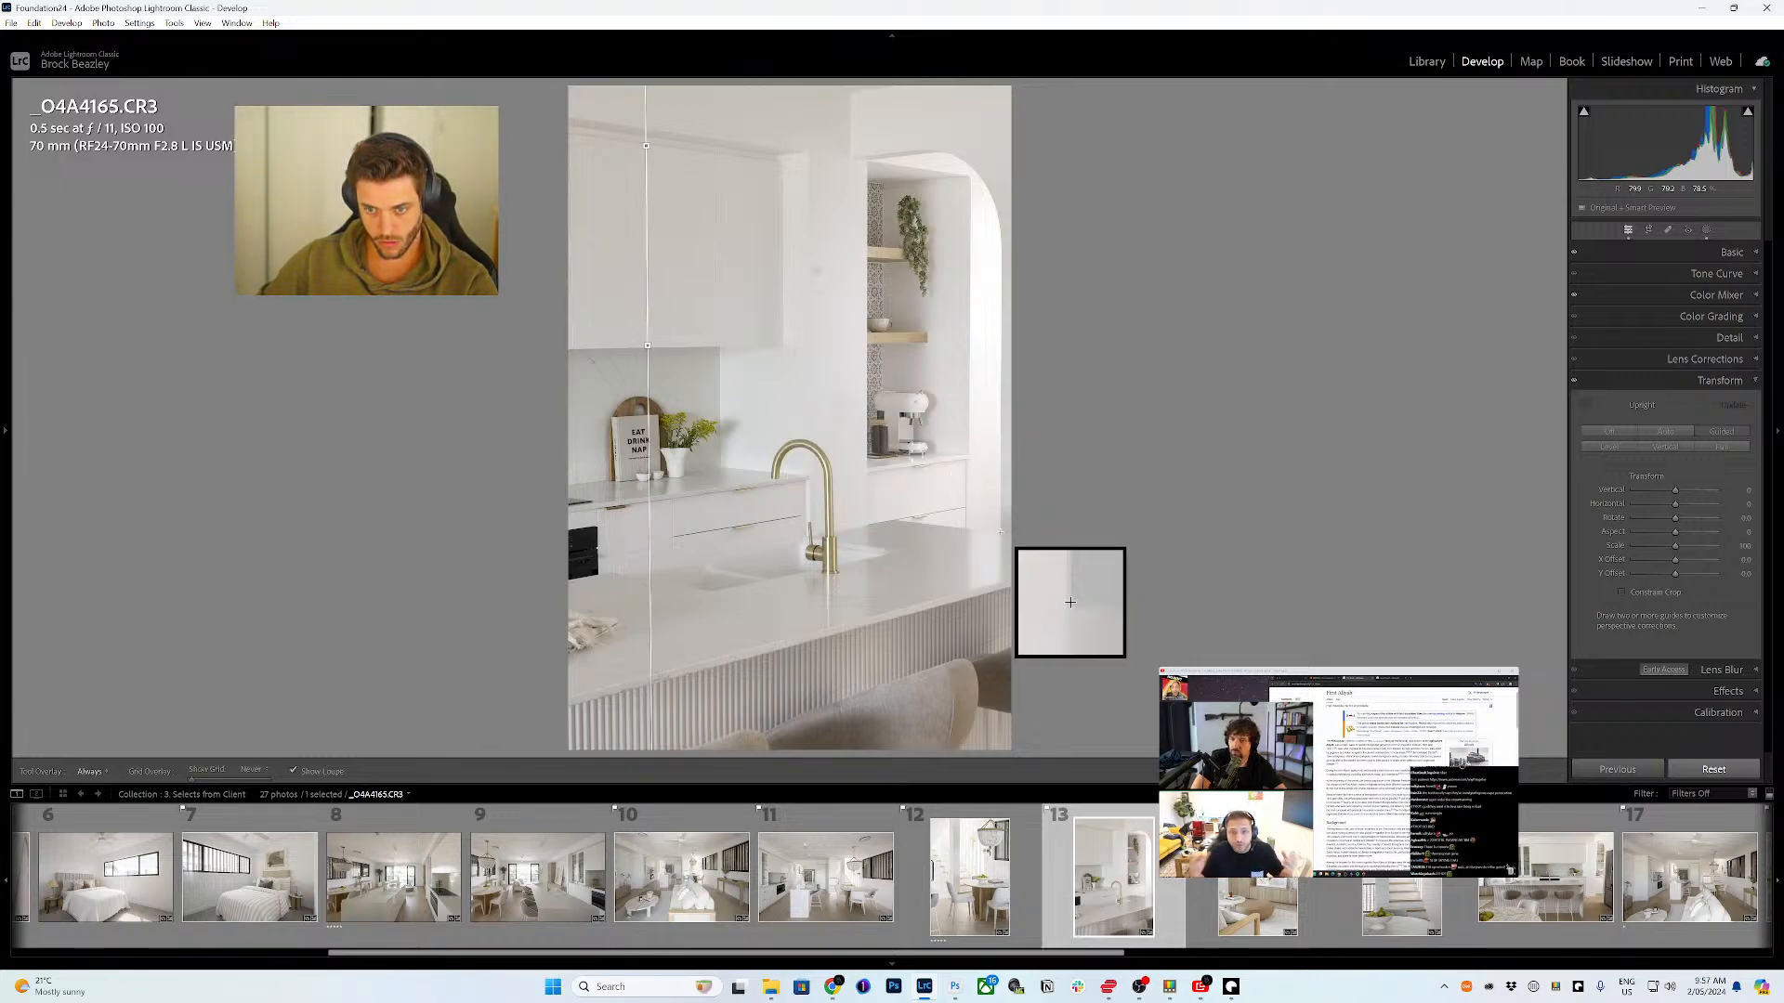
left_click_drag(1001, 307, 1001, 532)
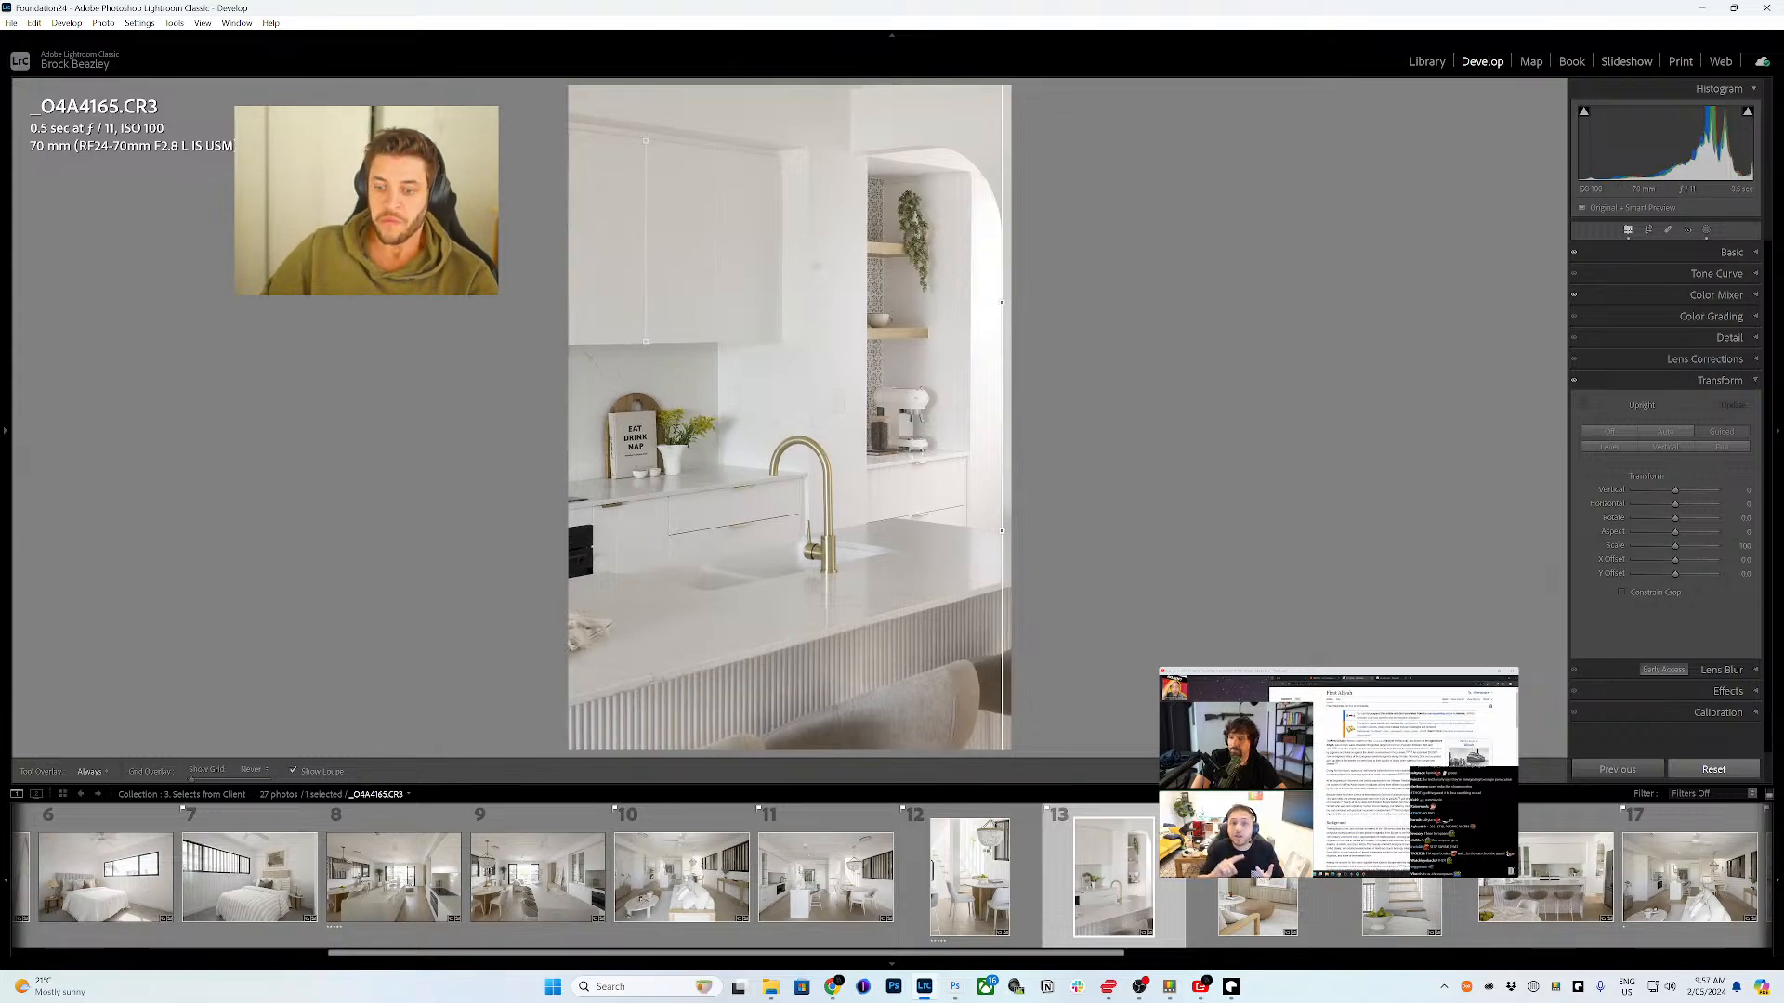
left_click(1257, 907)
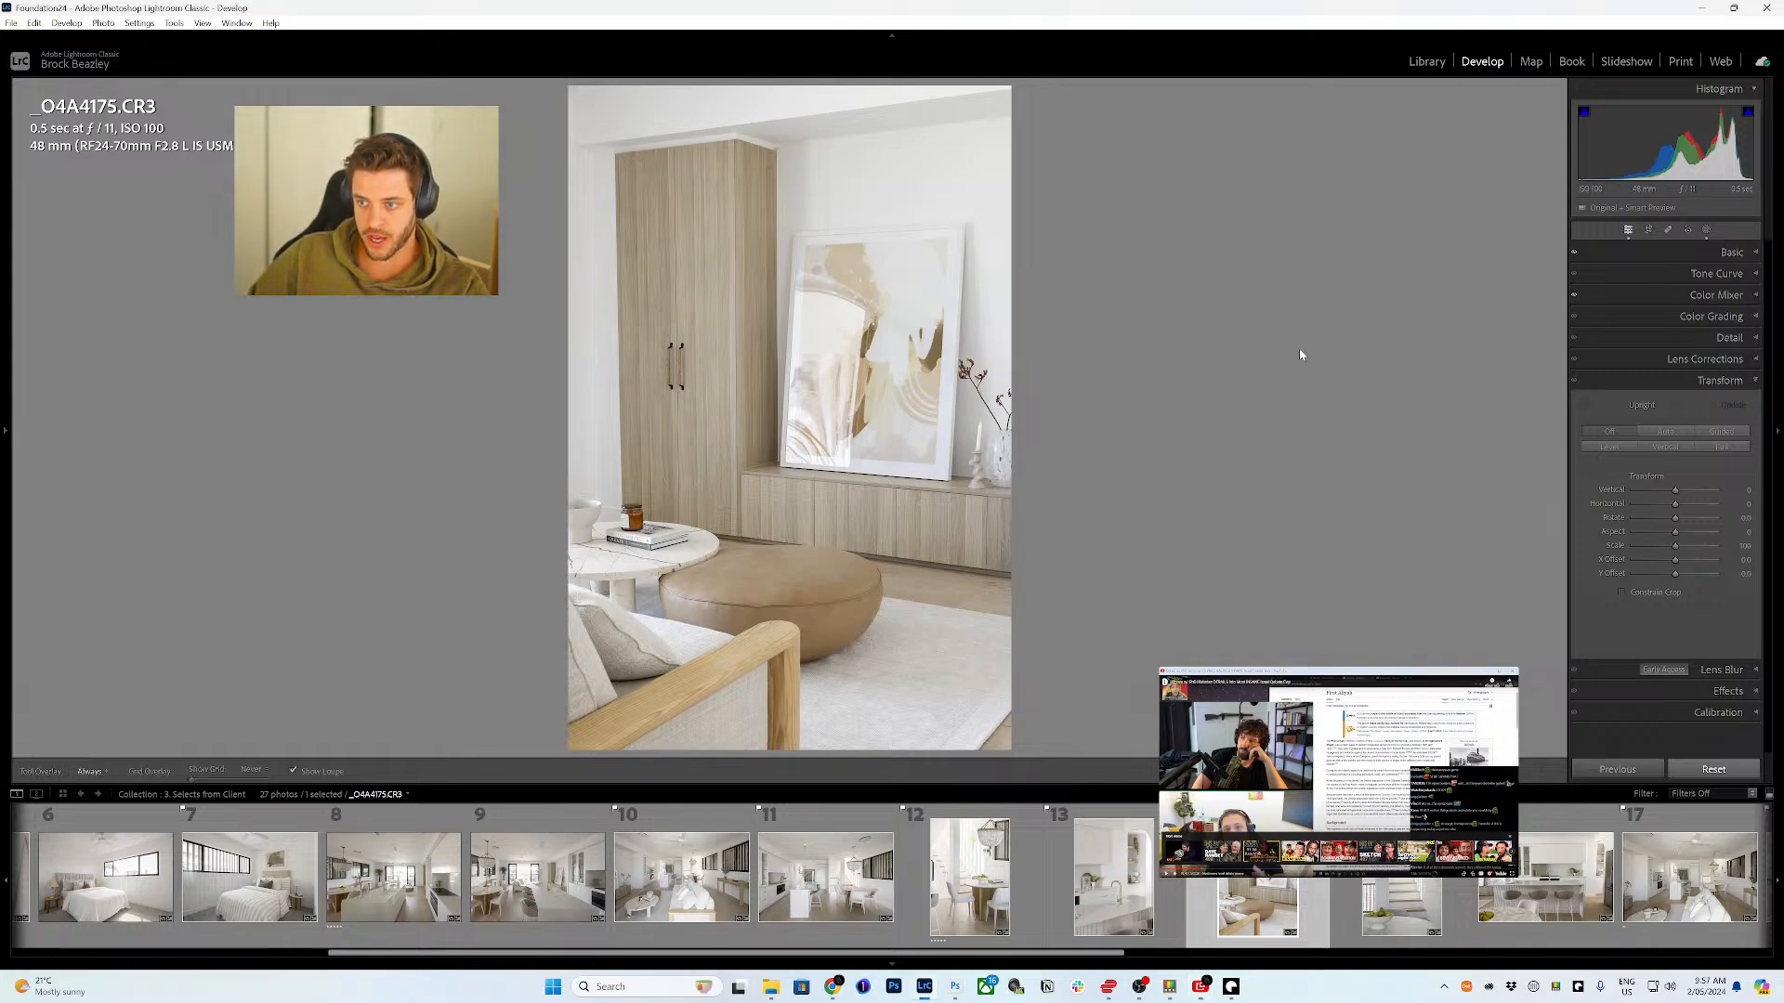
- Straighten the timber cabinet photo _O4A4175.CR3 with vertical guides on both cabinet edges
key("shift+t")
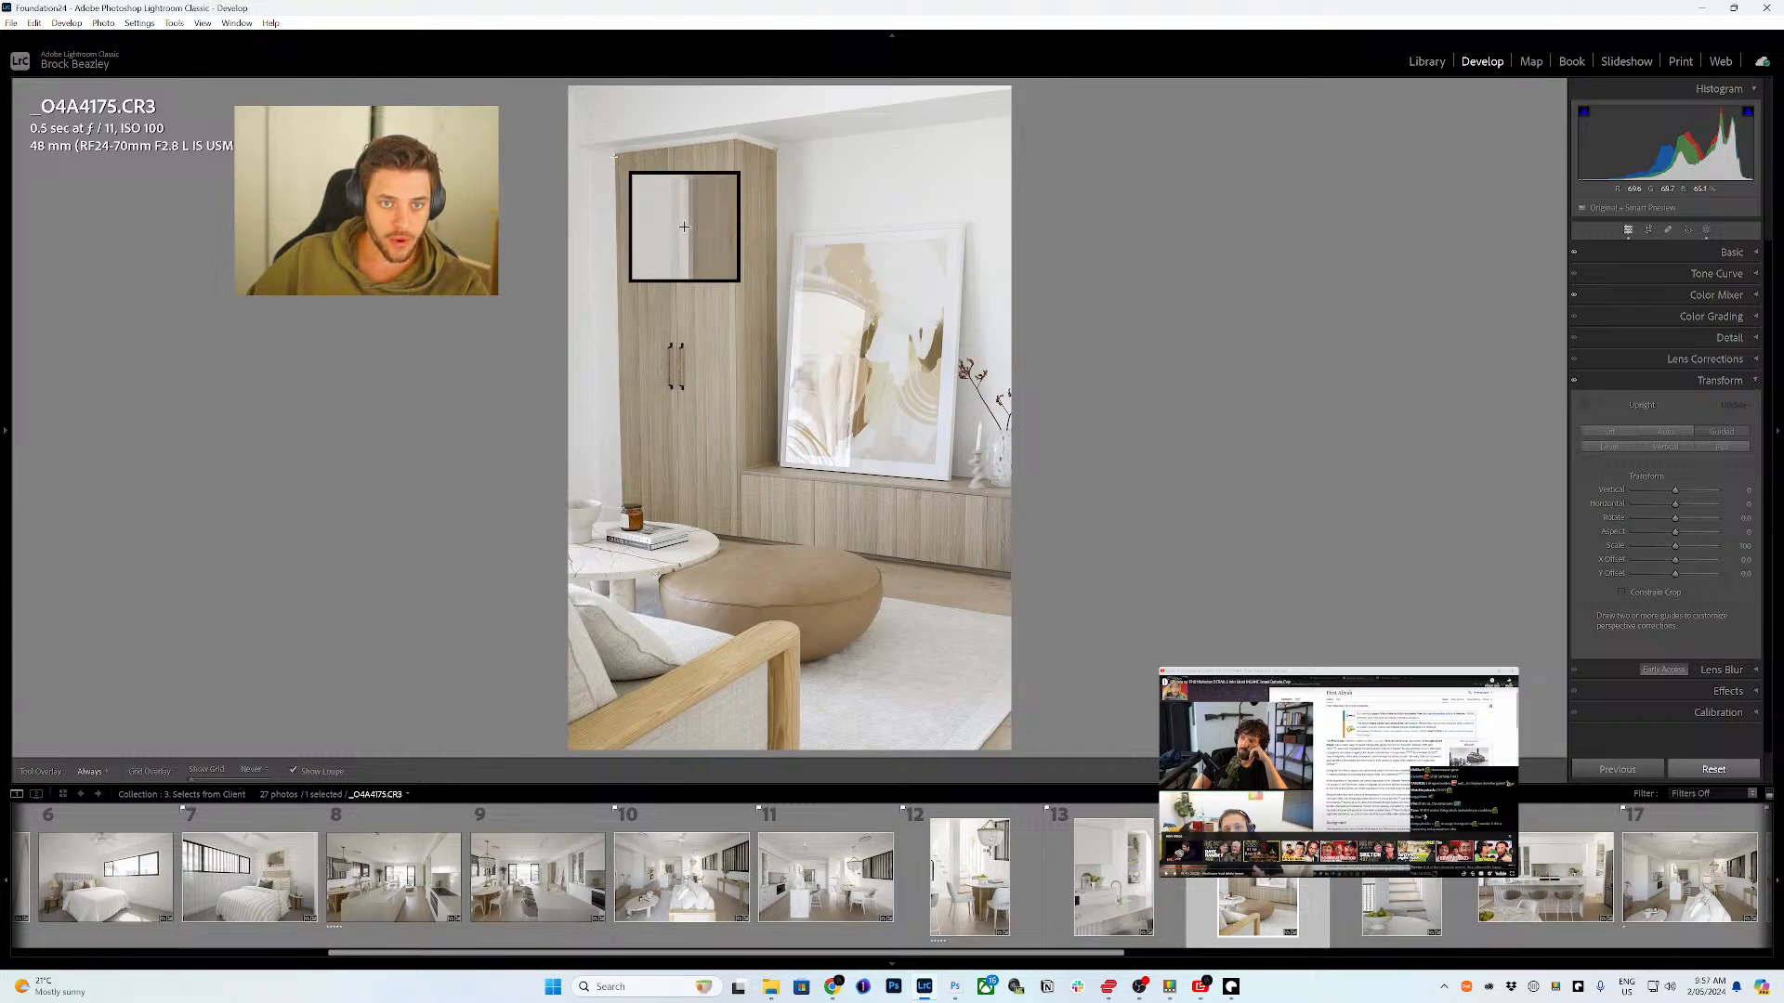
mouse_move(685, 227)
left_mouse_down()
mouse_move(712, 533)
mouse_move(690, 574)
left_mouse_up()
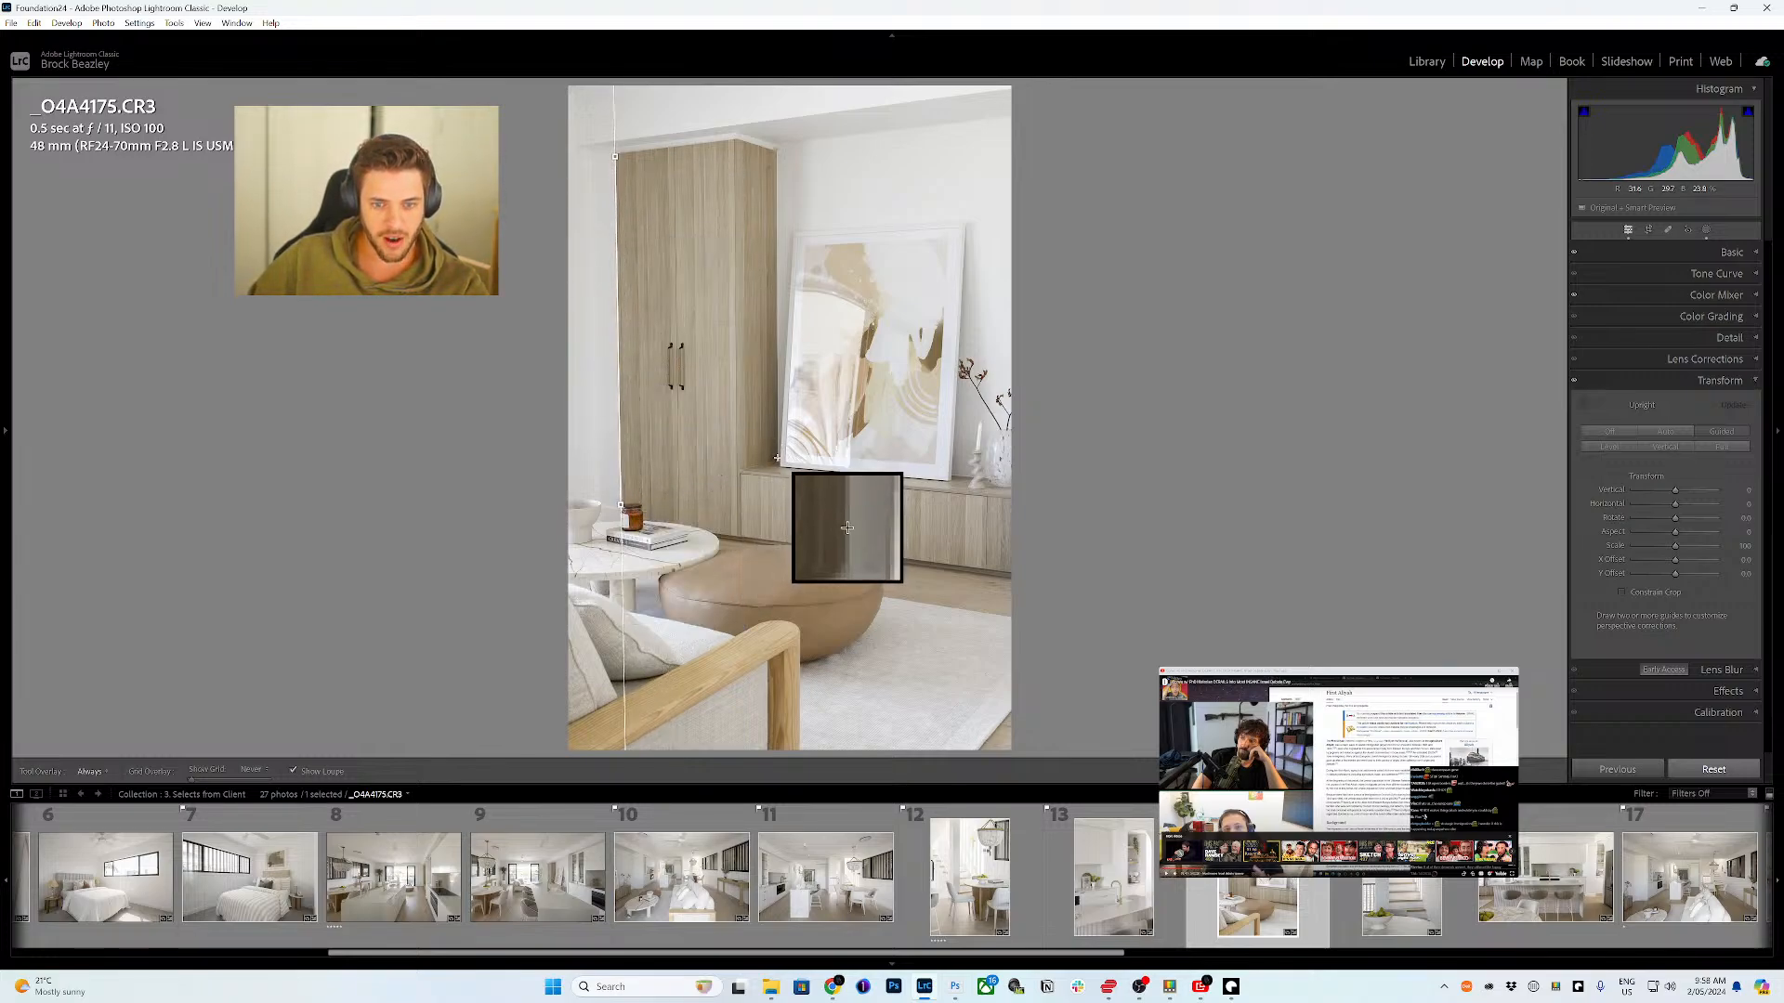
left_click_drag(777, 457, 776, 154)
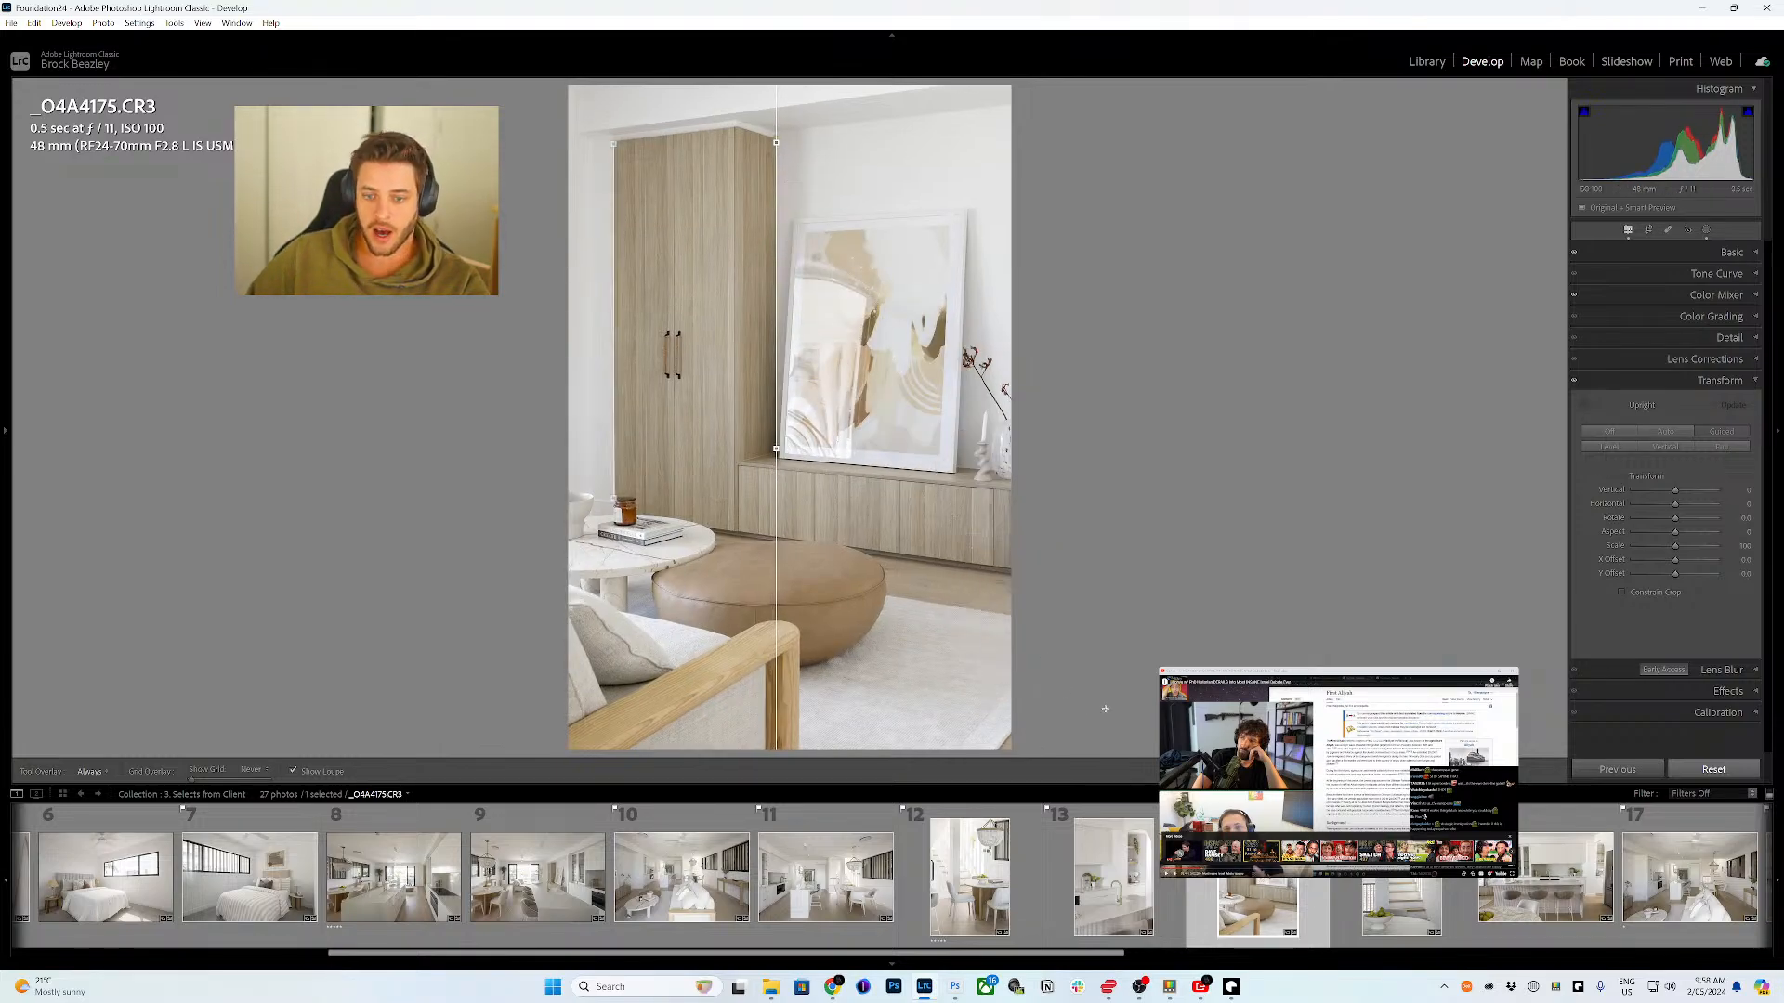
- On staircase photo _O4A4195.CR3, add vertical guides on the column and stair wall, then open _O4A4200
key("Right")
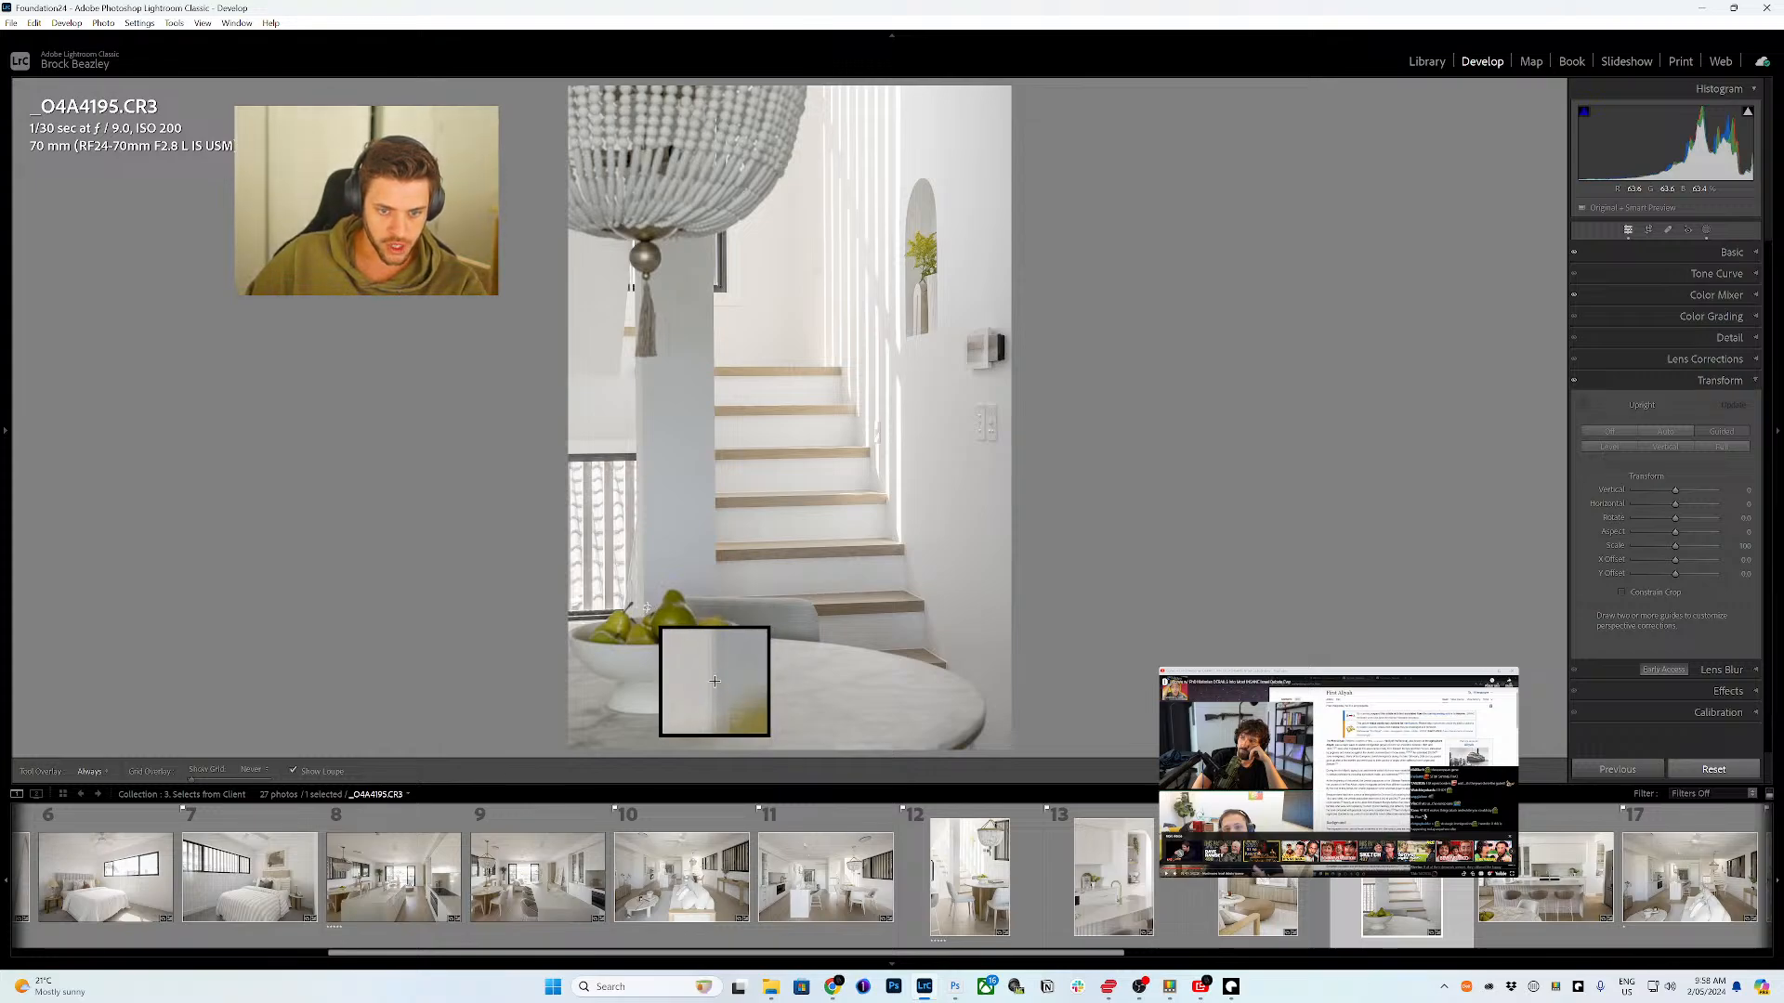
left_click_drag(644, 613, 641, 279)
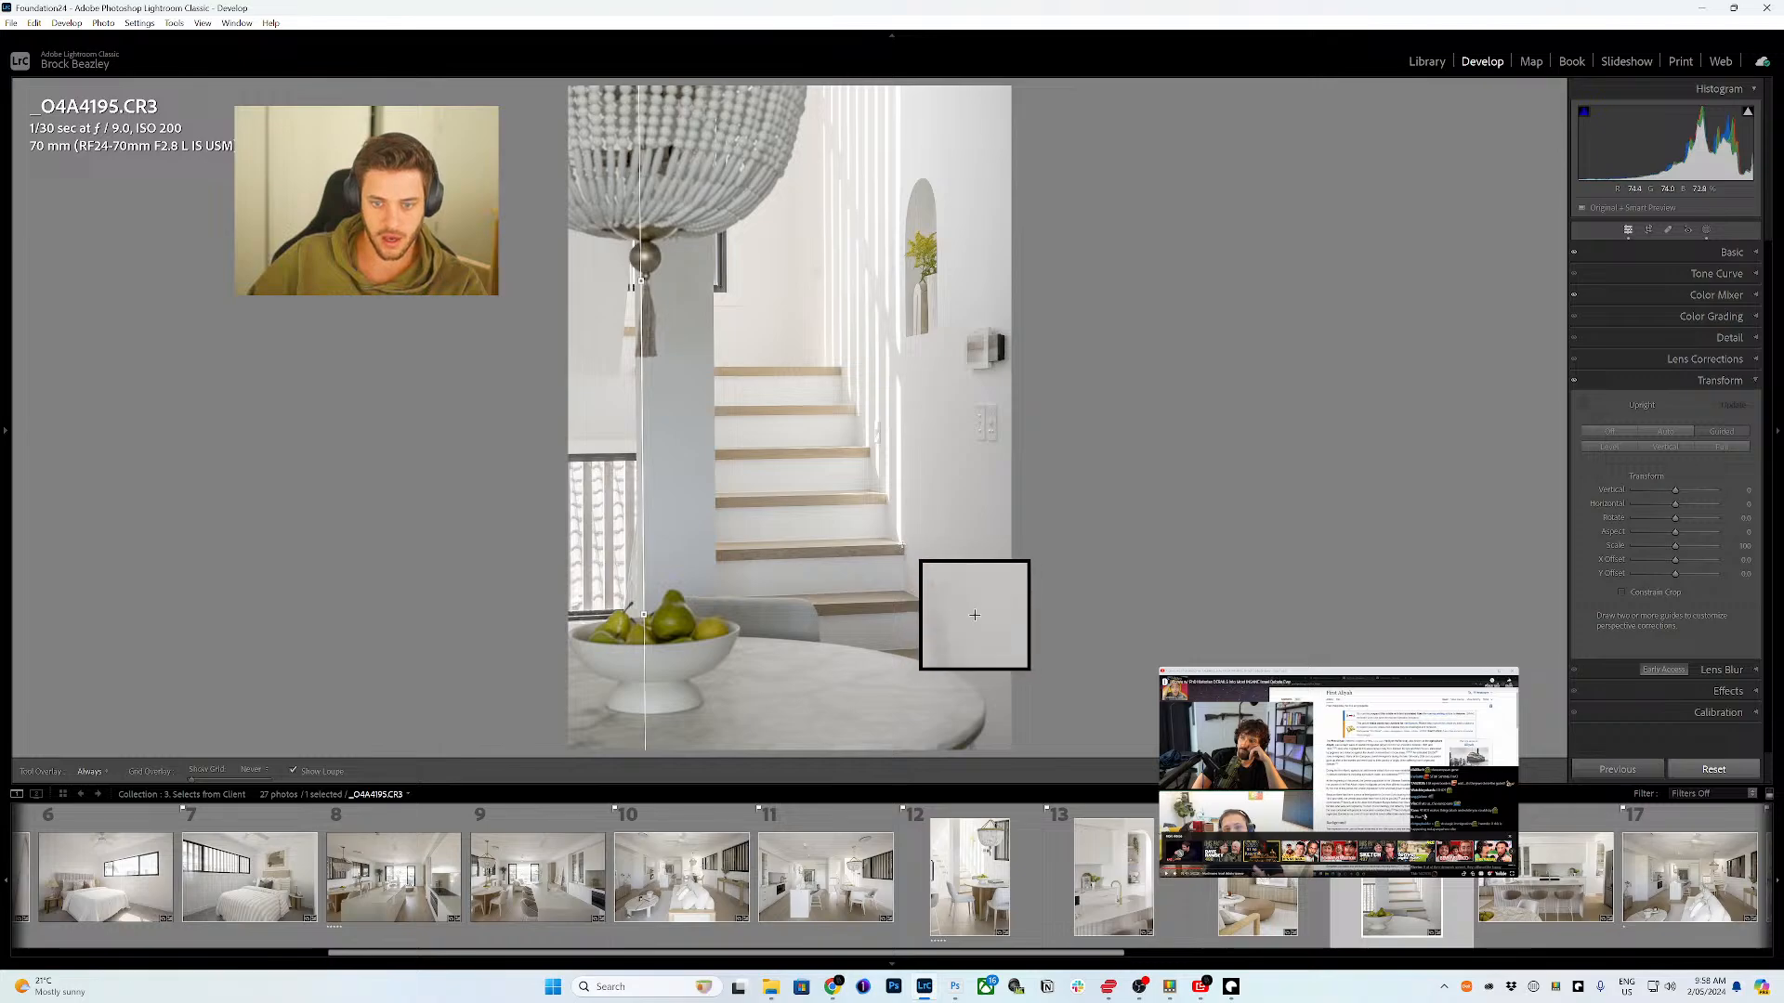
left_click_drag(903, 544, 899, 94)
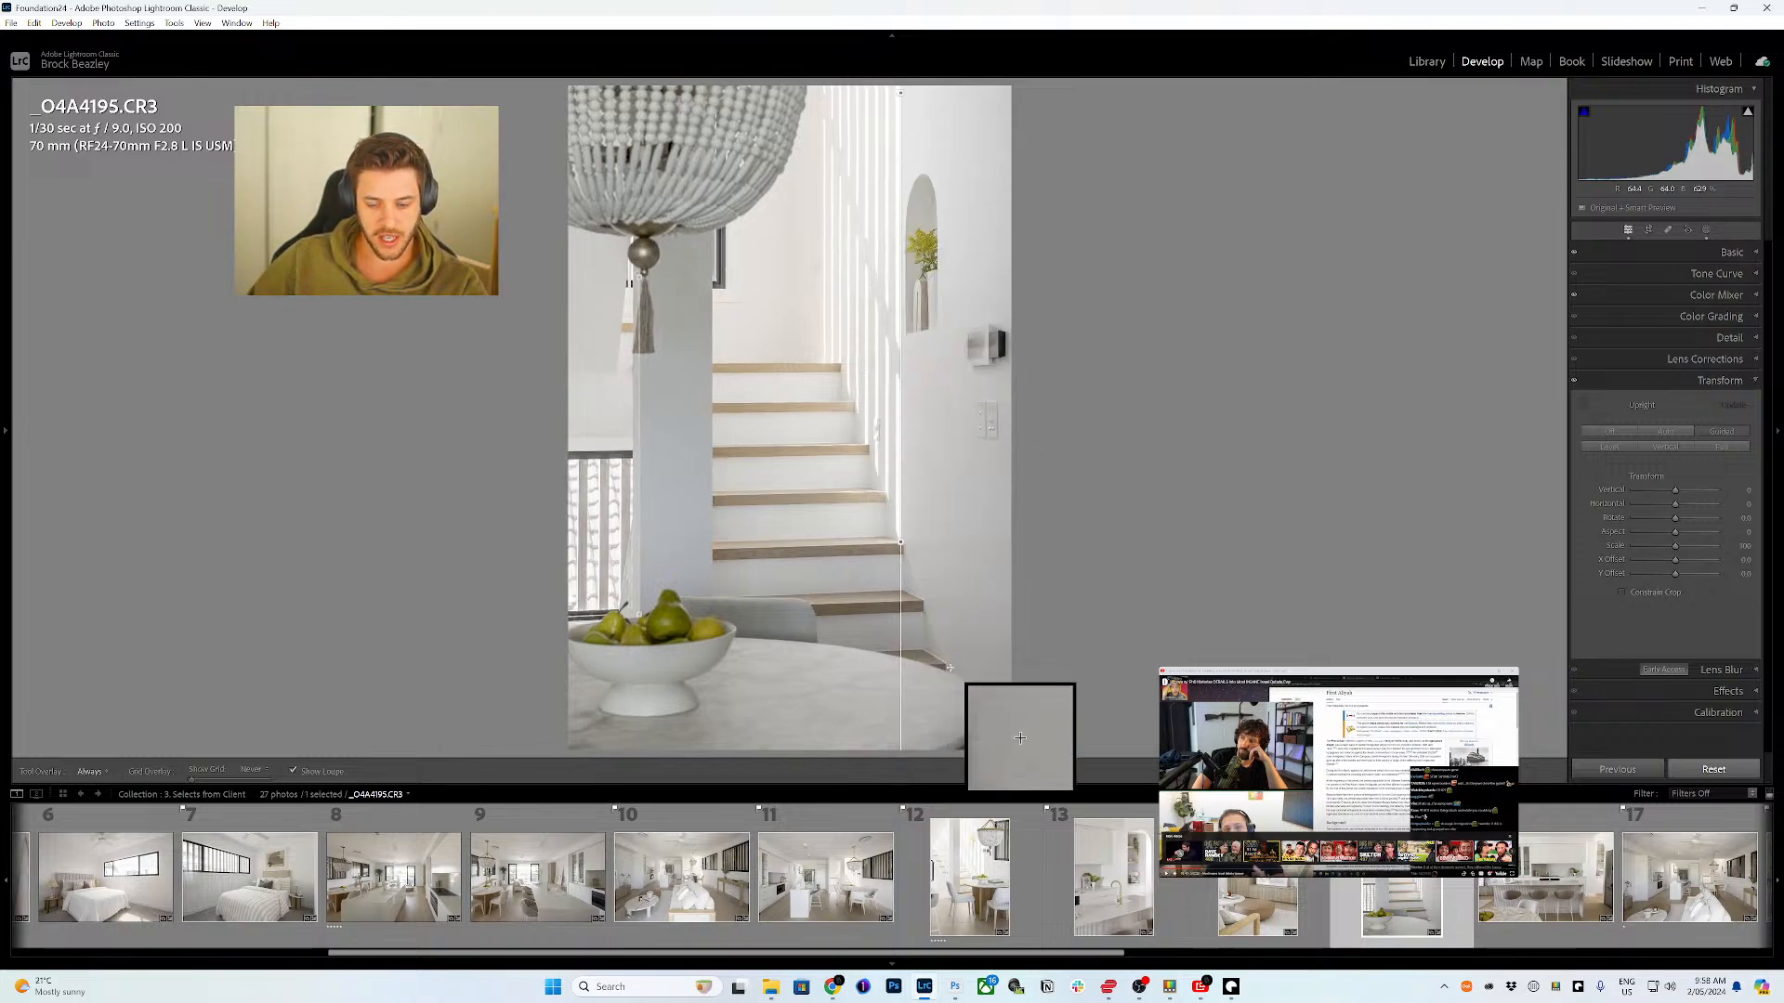
left_click(1546, 877)
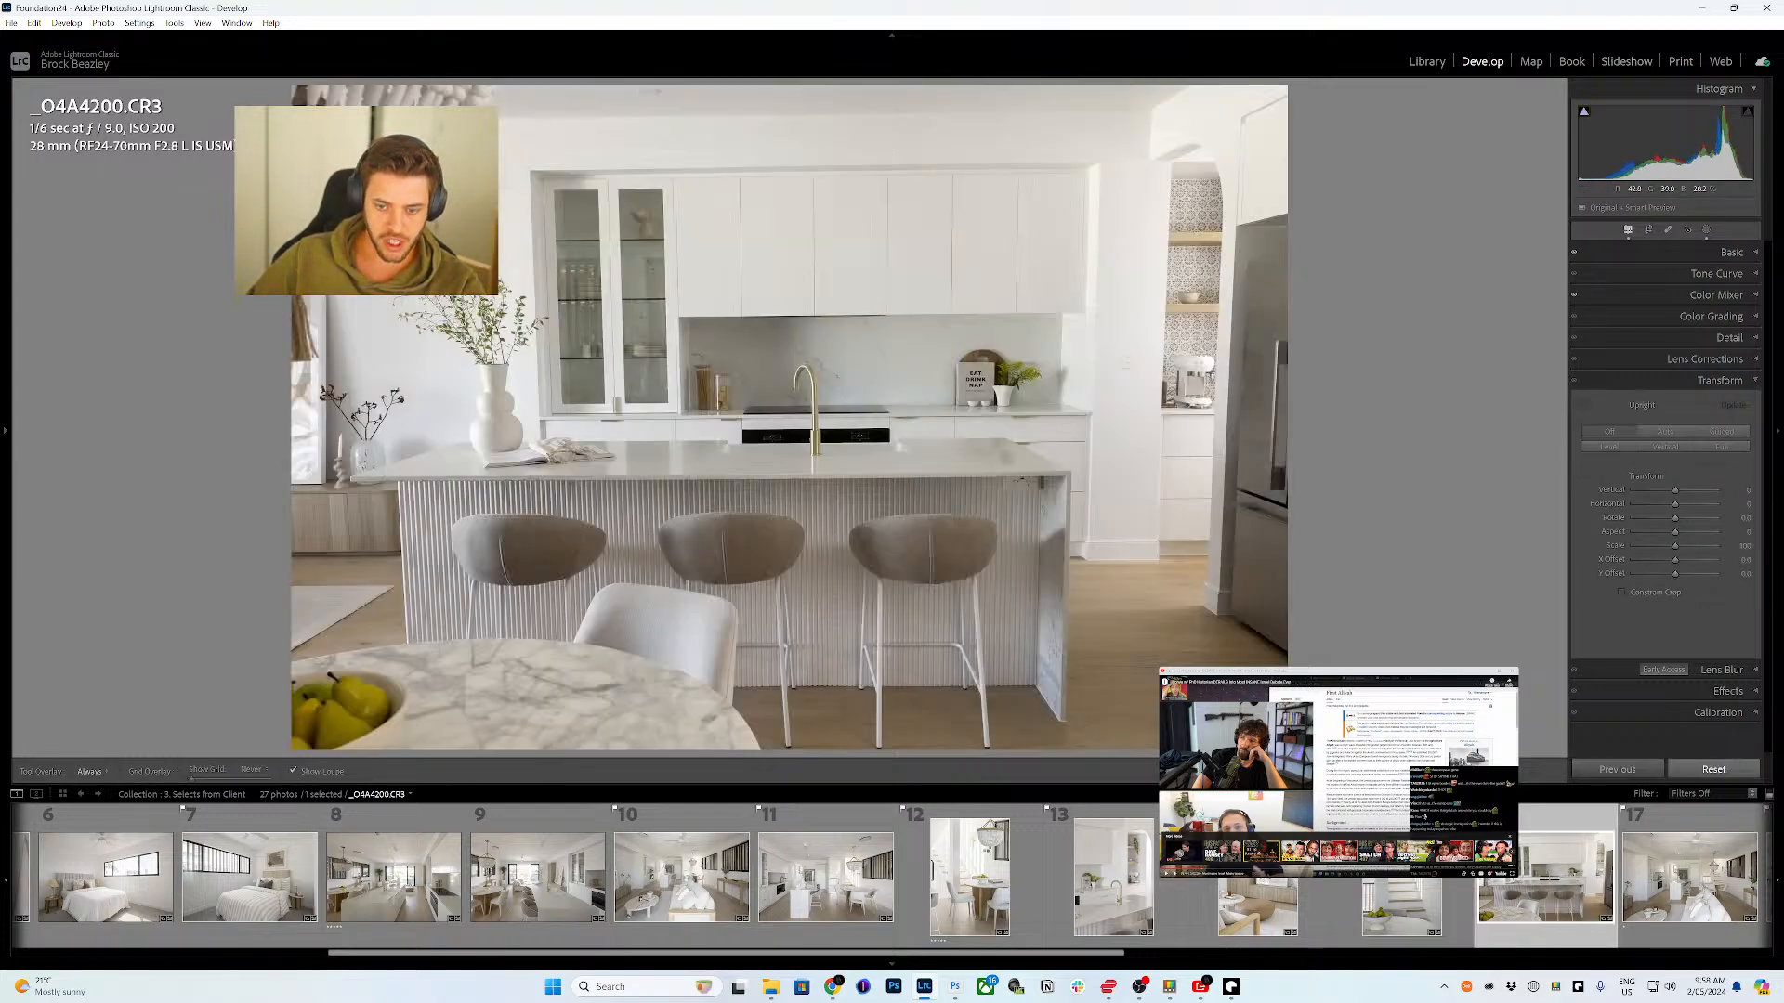
- Lay Guided Upright guides on _O4A4200 along the counter, ceiling edge, doorway edge and cabinet side
key("shift+t")
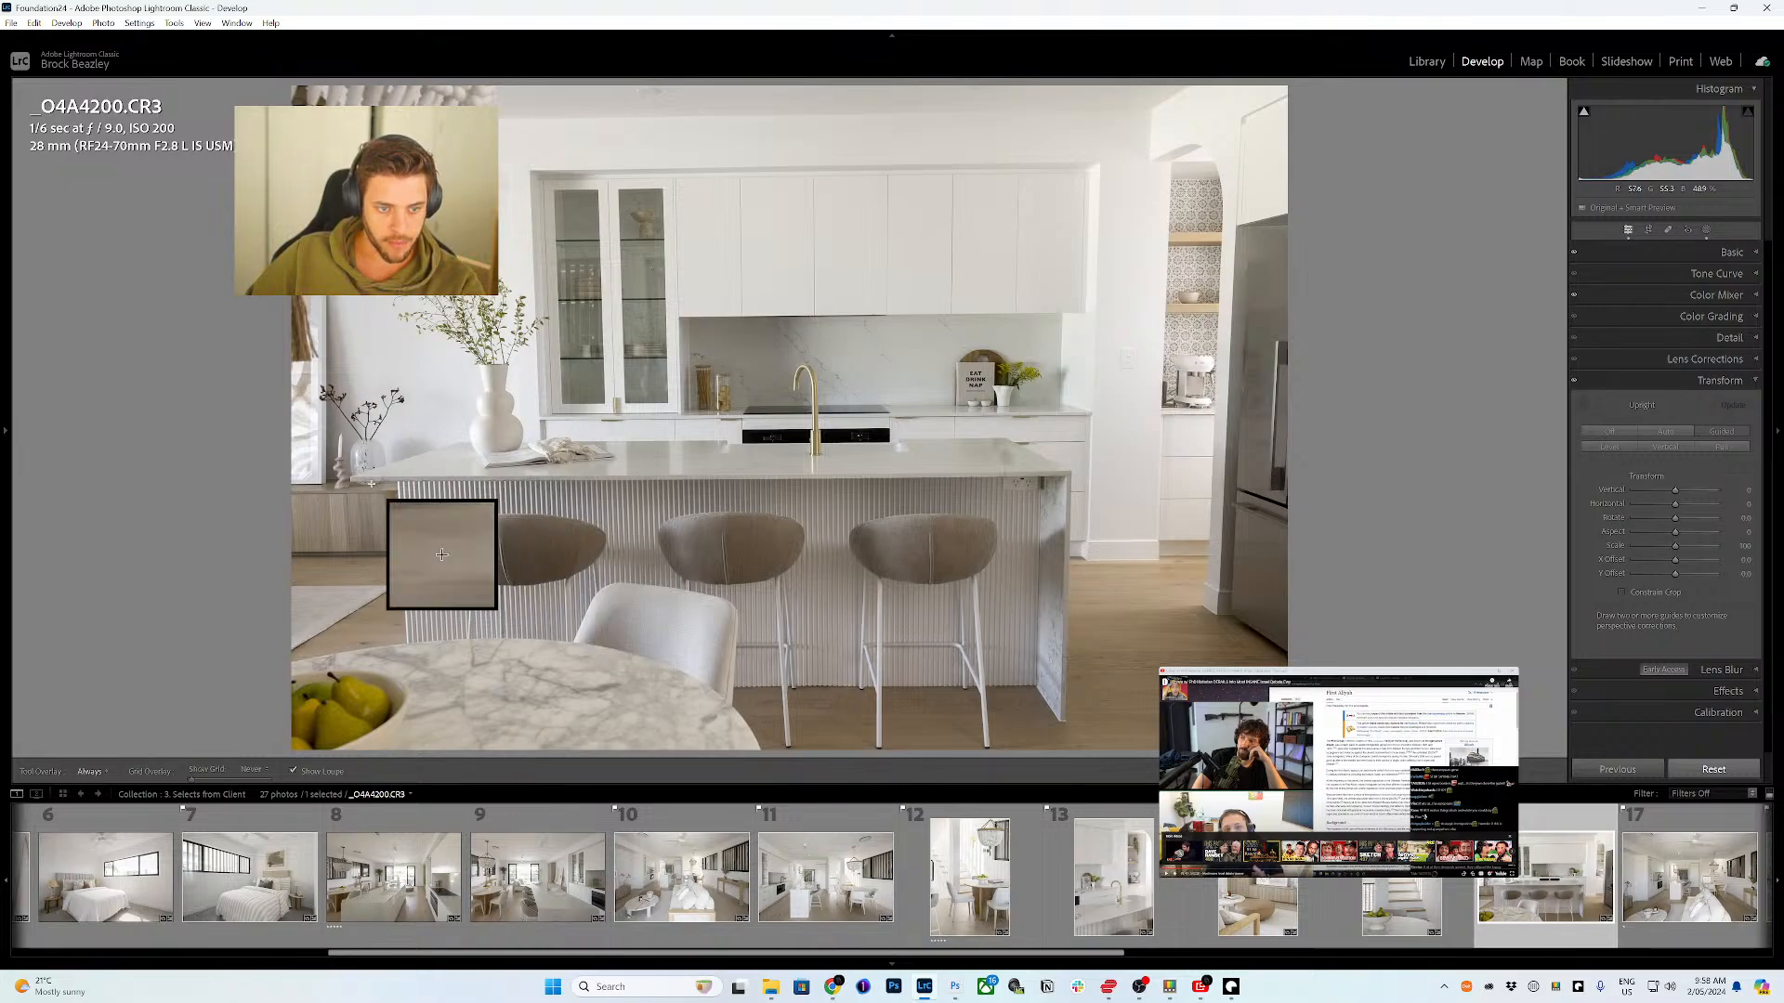
left_click_drag(353, 480, 1062, 475)
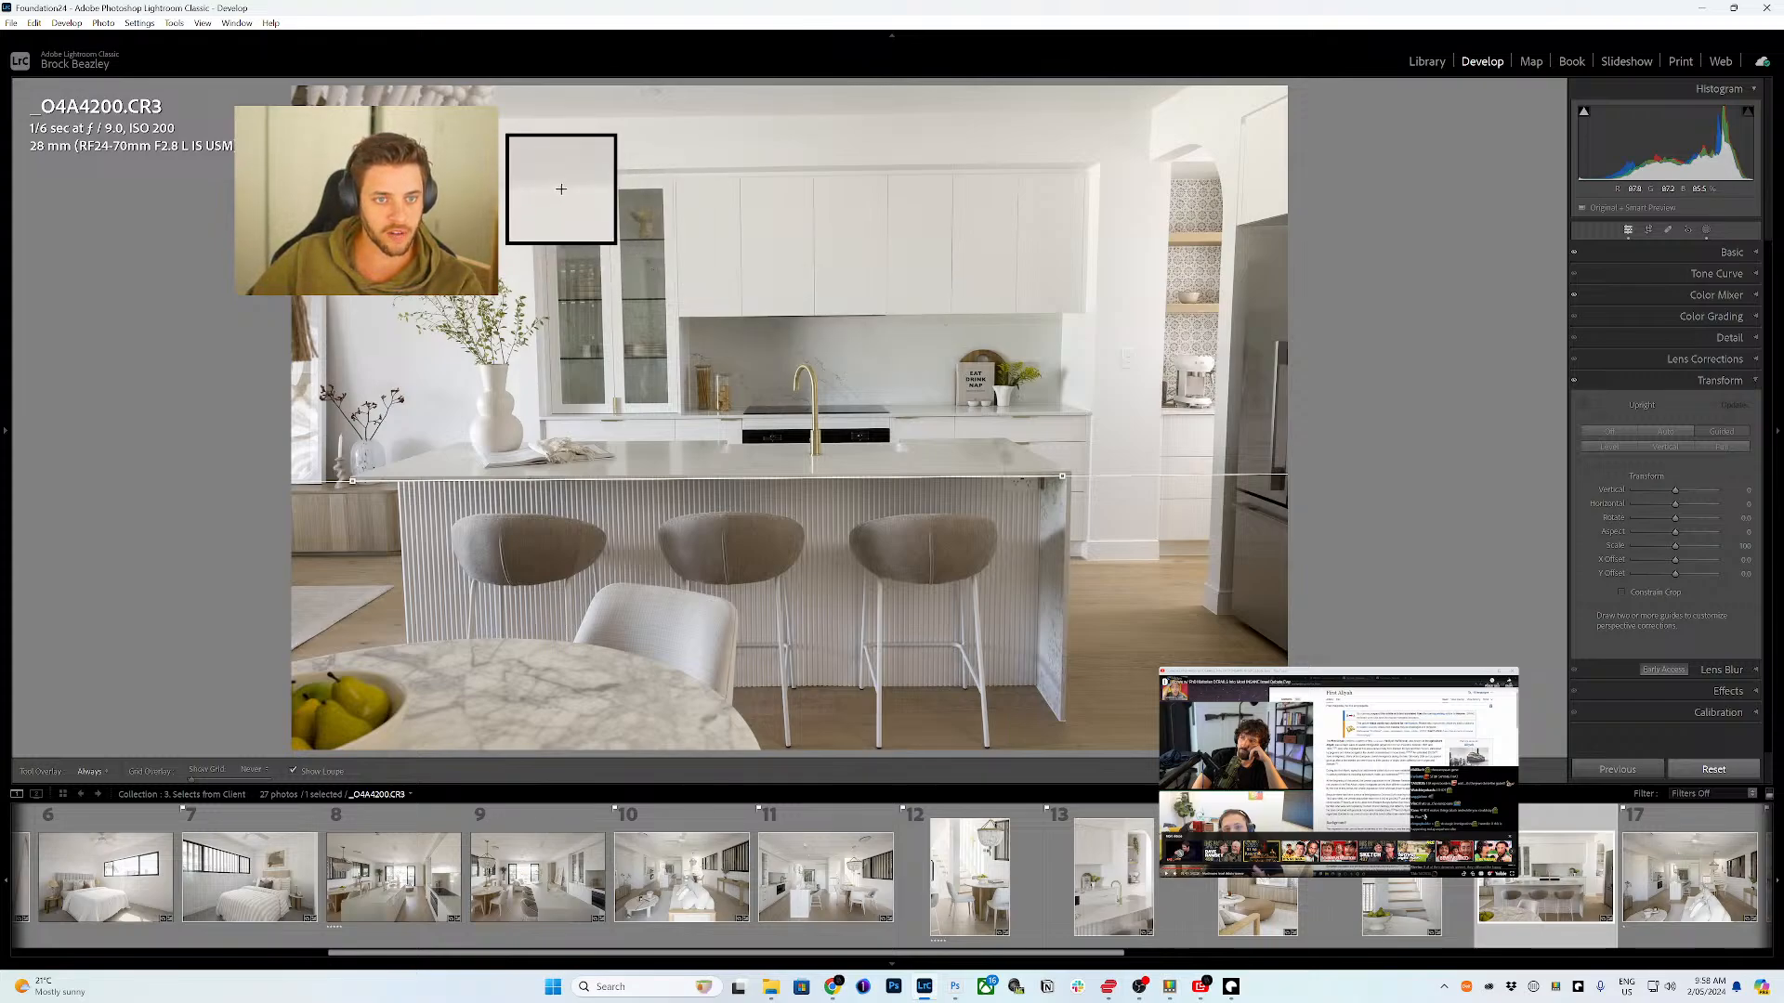
mouse_move(491, 119)
left_mouse_down()
mouse_move(1020, 164)
mouse_move(1160, 106)
left_mouse_up()
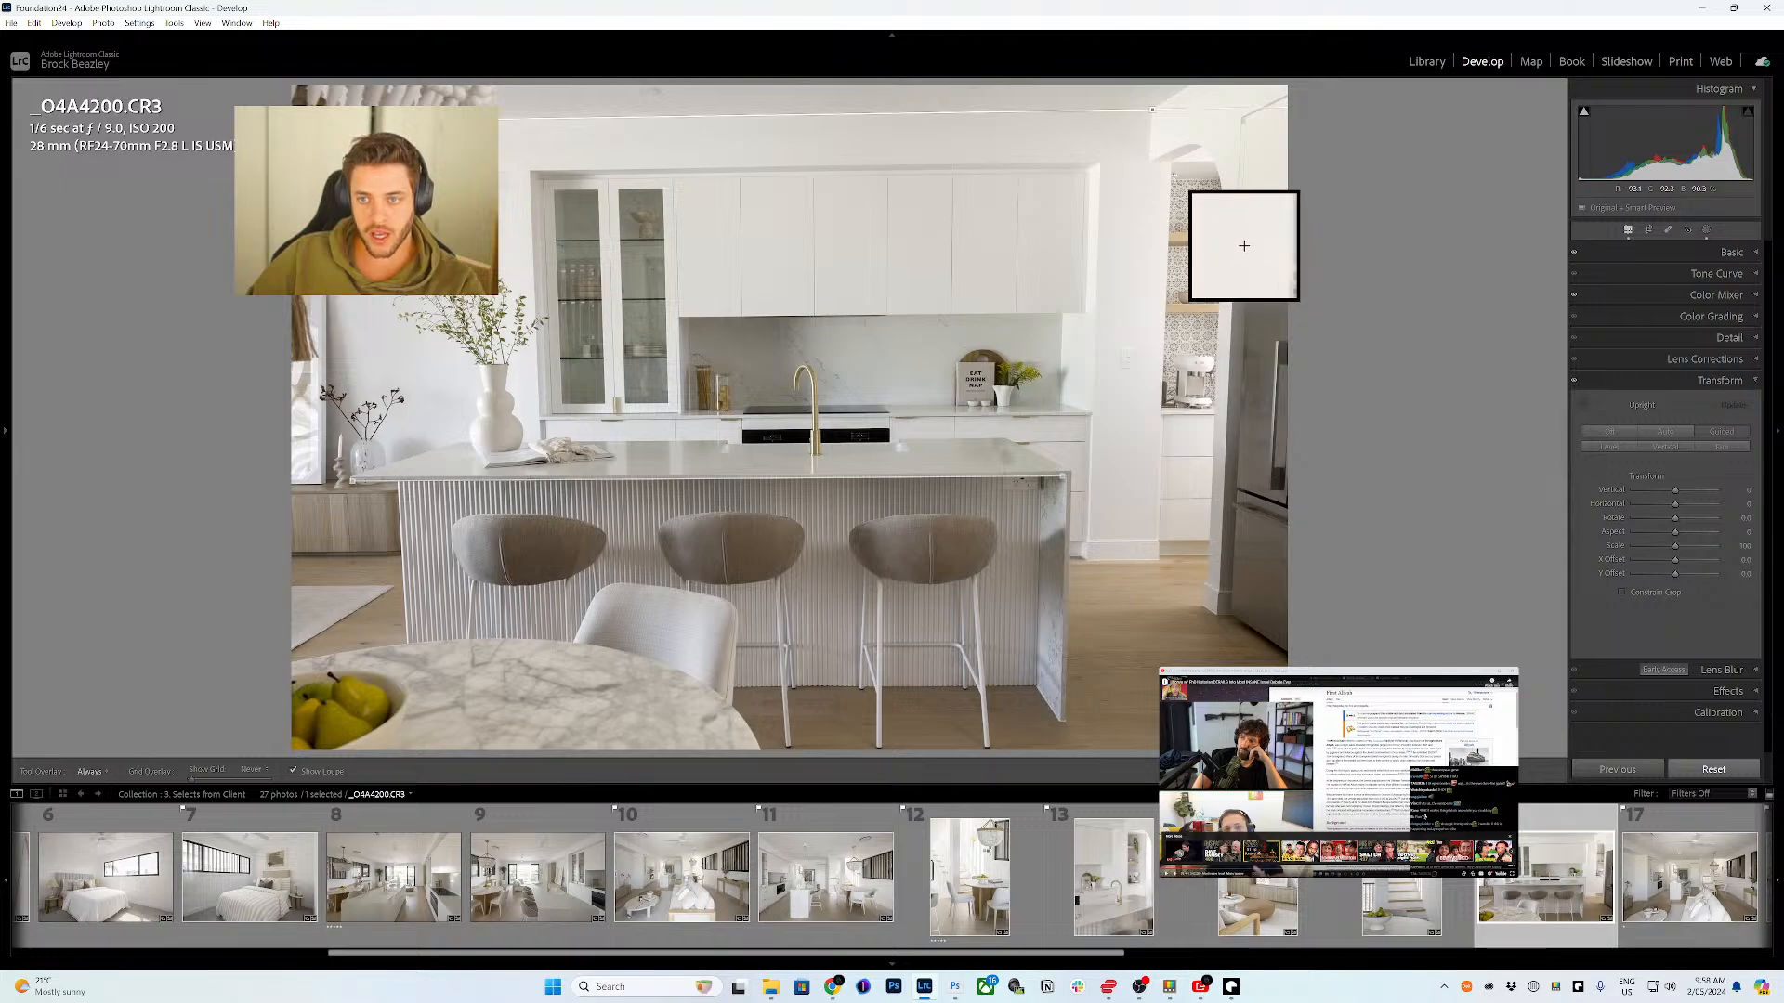
left_click_drag(1176, 167, 1165, 542)
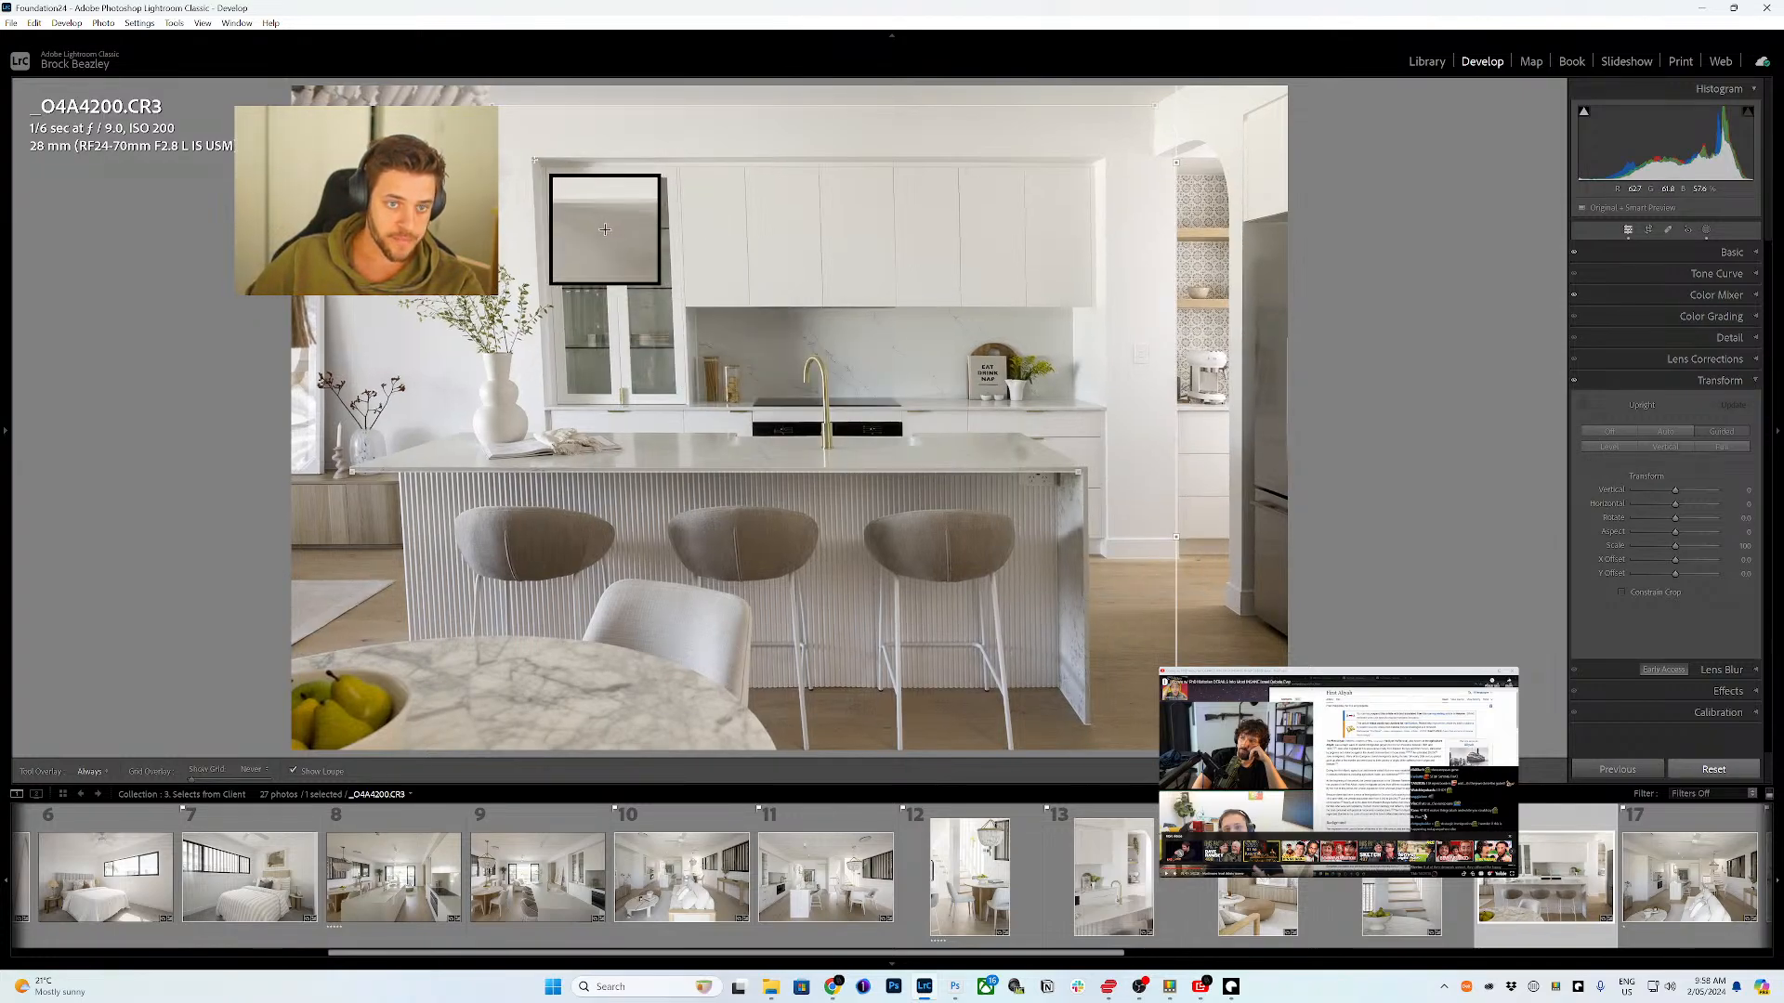
left_click_drag(532, 160, 546, 410)
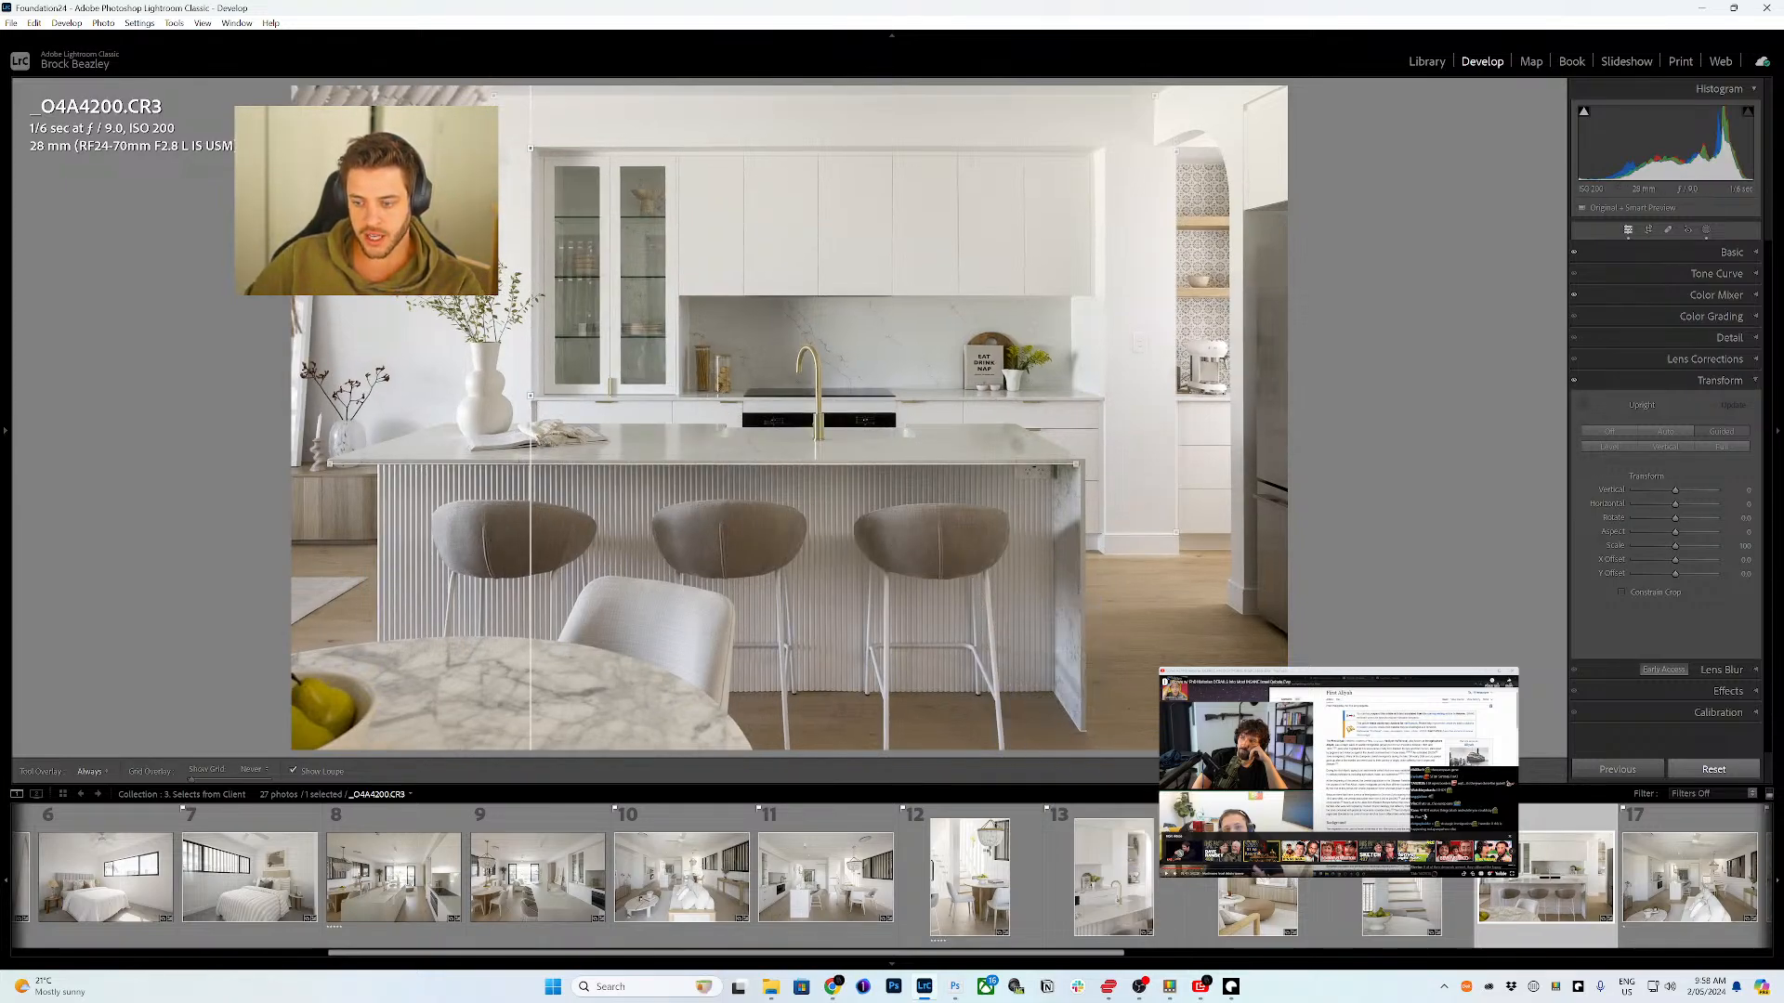
scroll(1357, 855, "down", 3)
- Open _O4A4218 and guide its ceiling line, left wall, window wall and lower wall line, then advance
left_click(1361, 859)
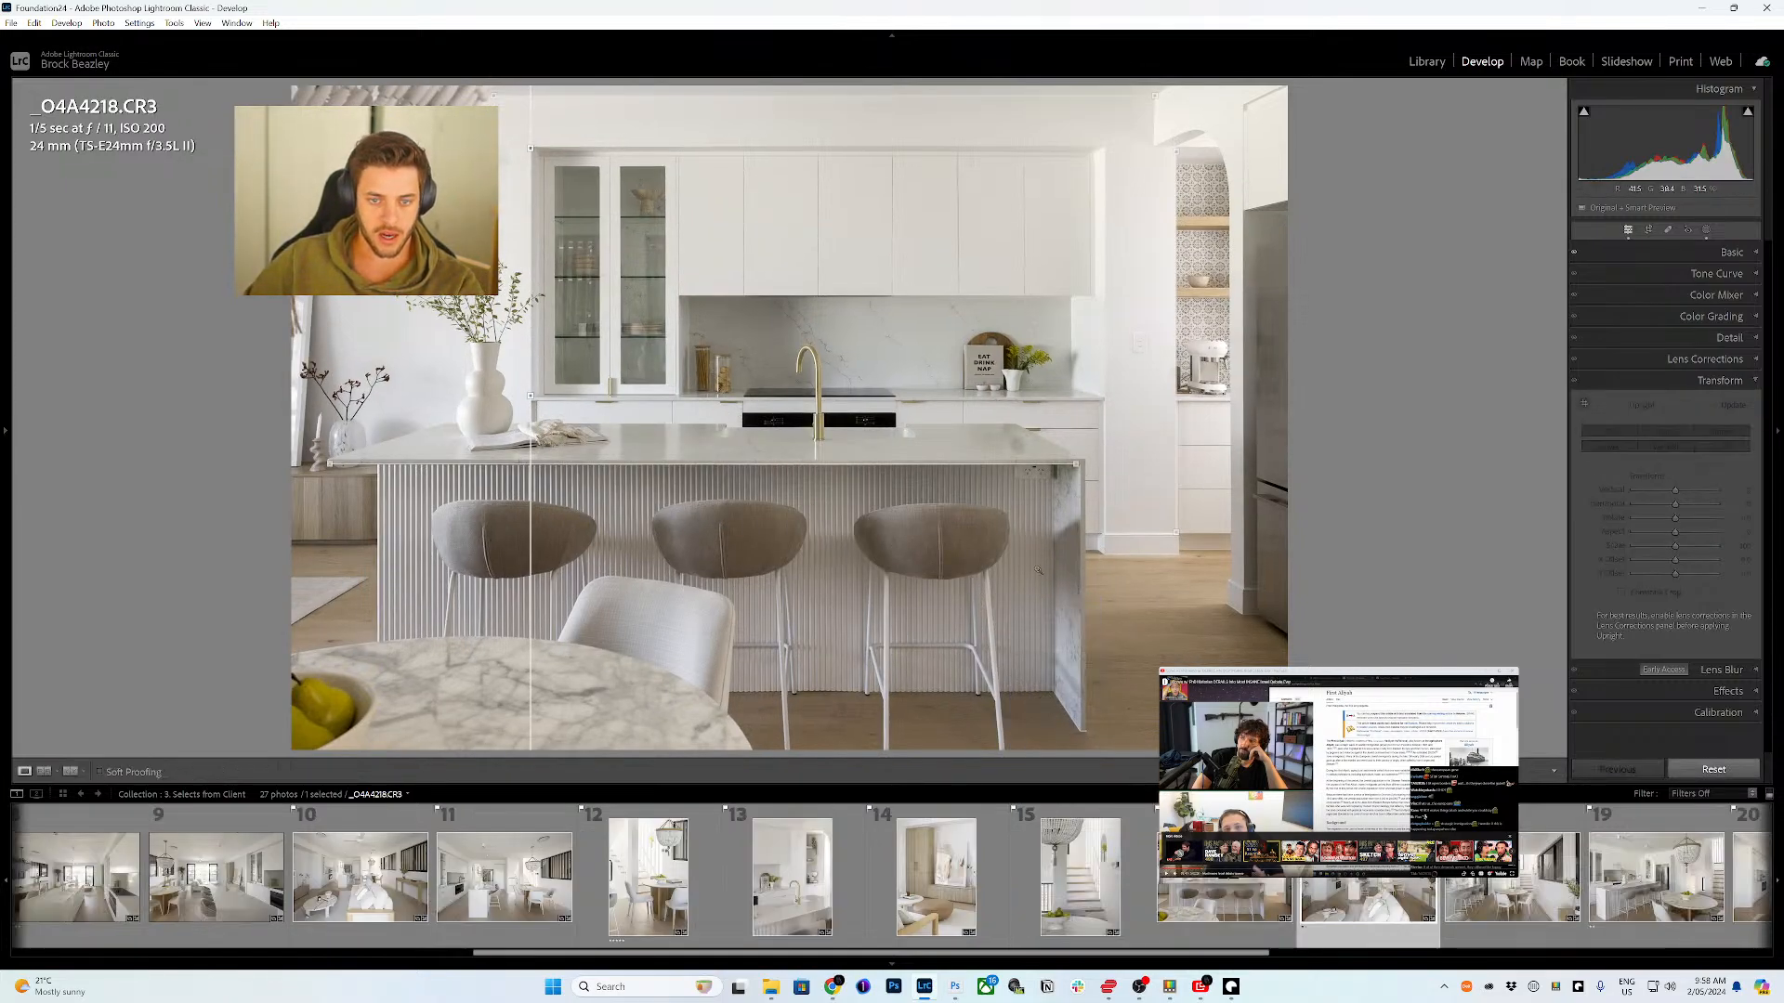
key("shift+t")
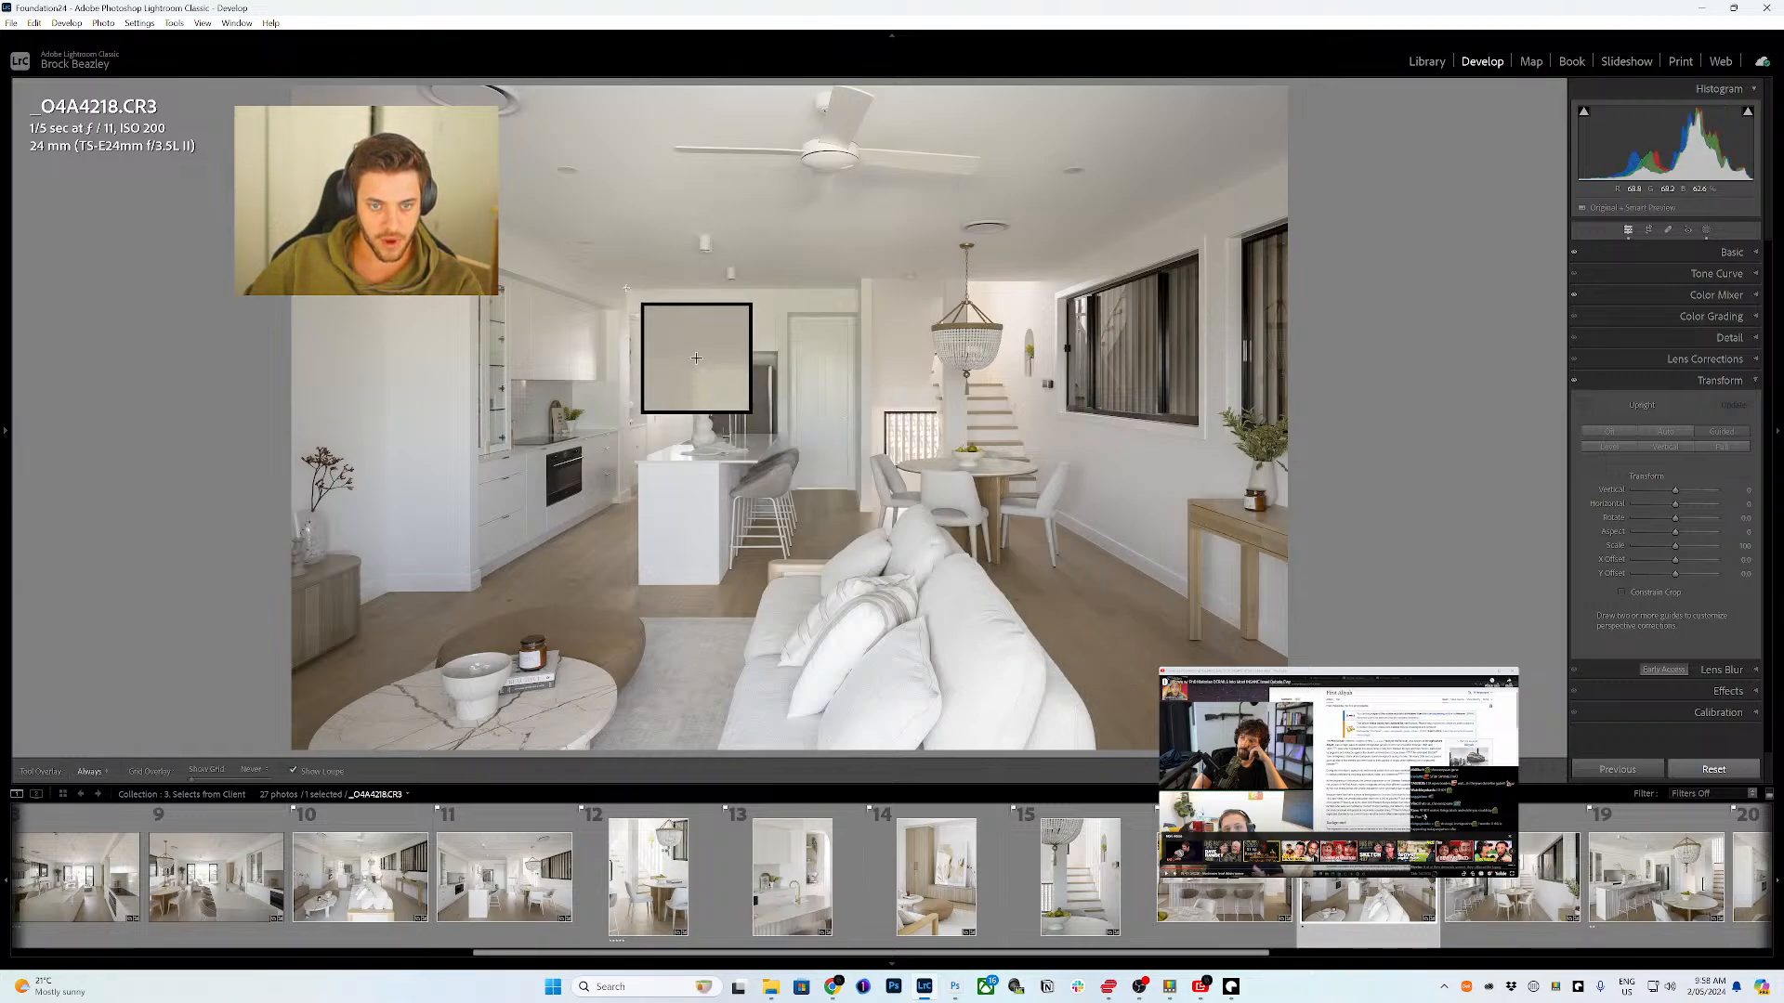
left_click_drag(626, 288, 852, 290)
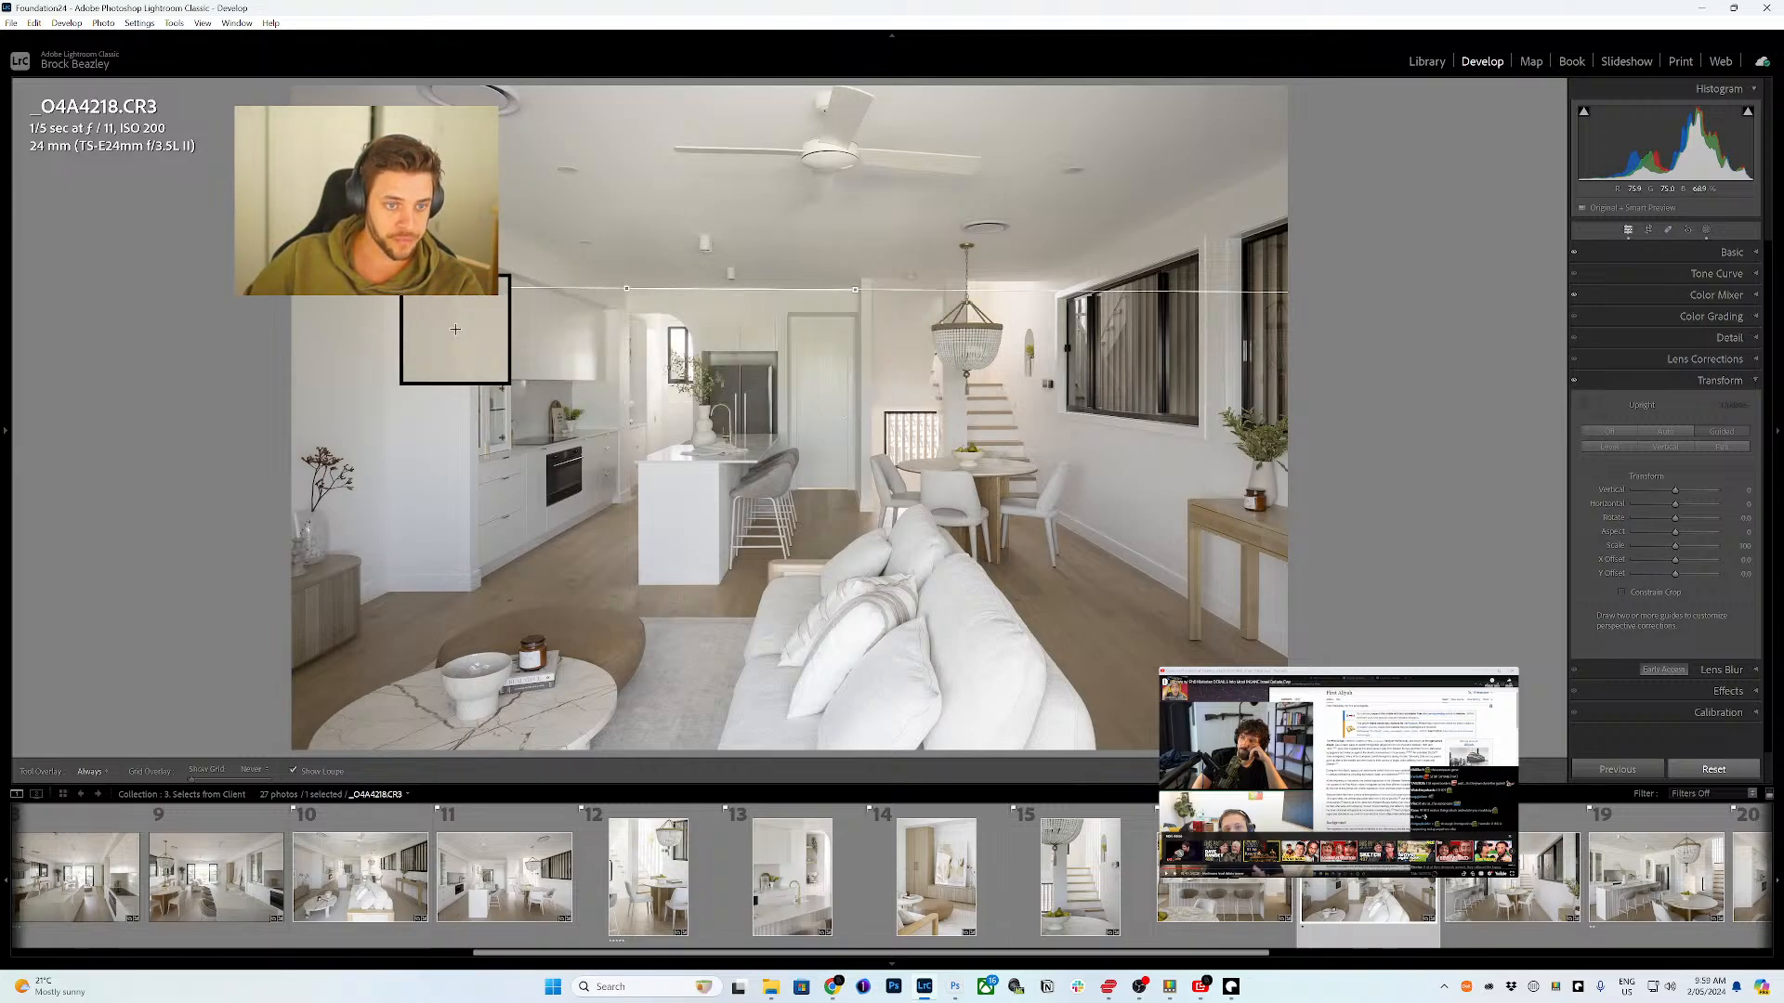
mouse_move(385, 261)
left_mouse_down()
mouse_move(399, 467)
mouse_move(384, 572)
left_mouse_up()
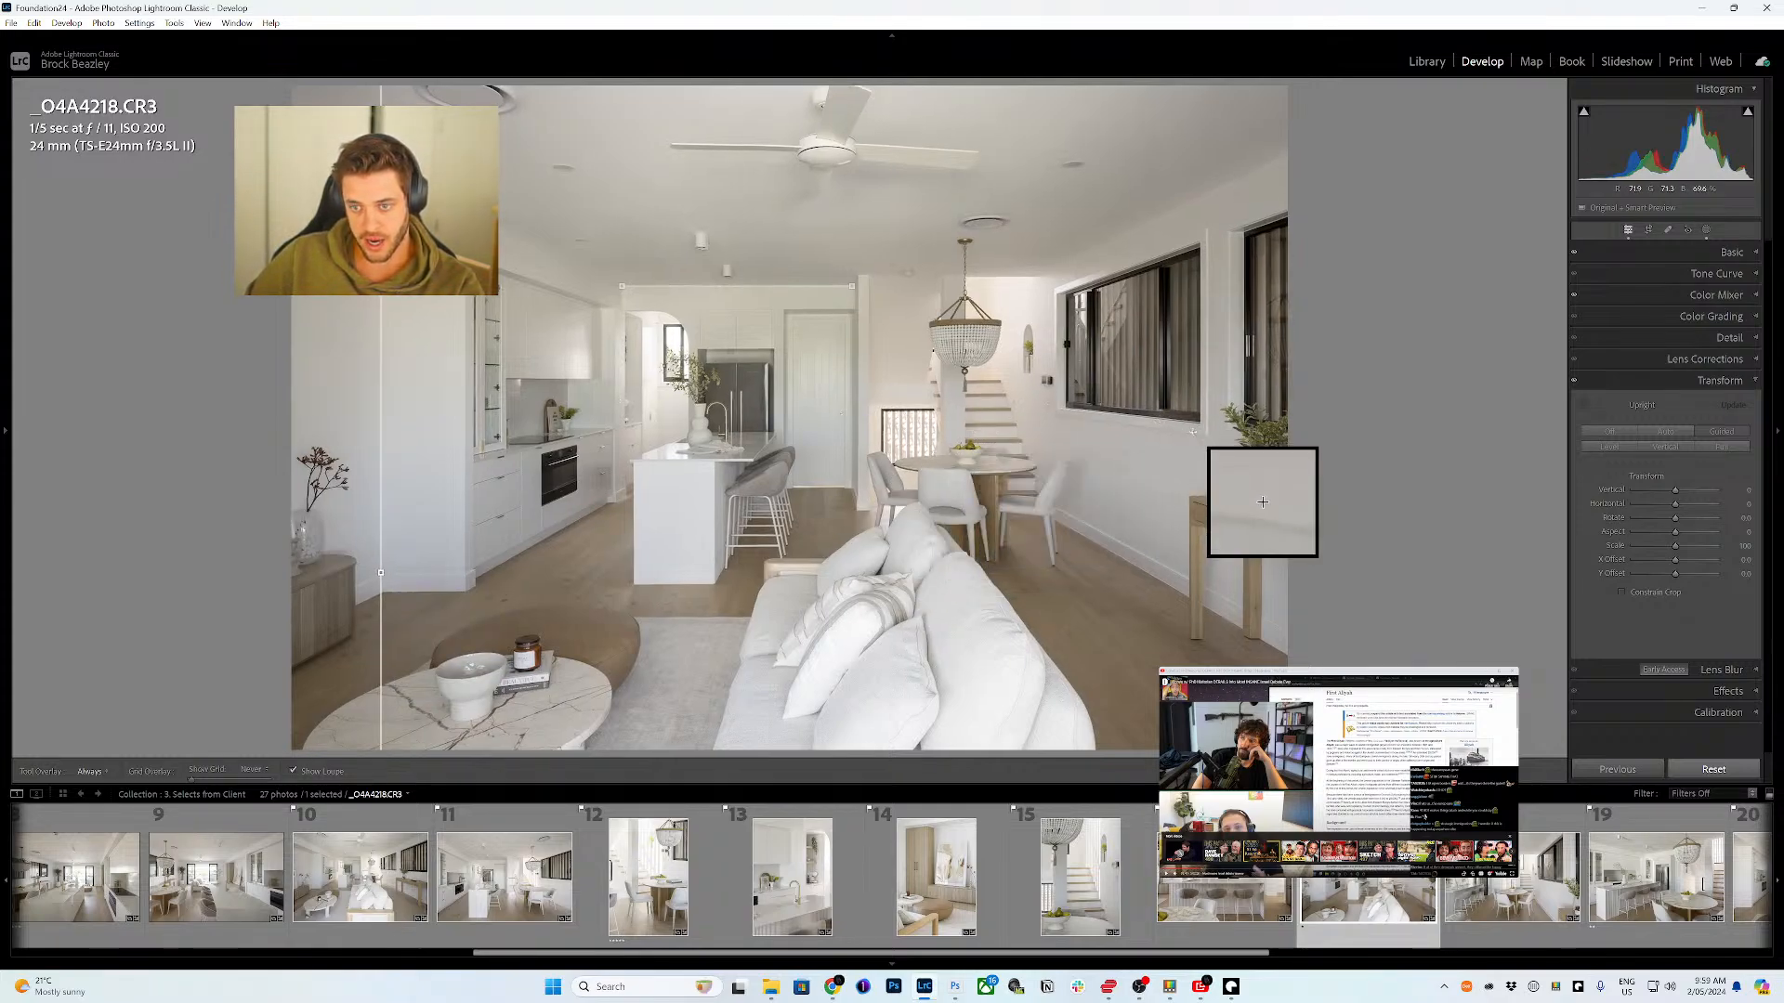
left_click_drag(1208, 433, 1211, 231)
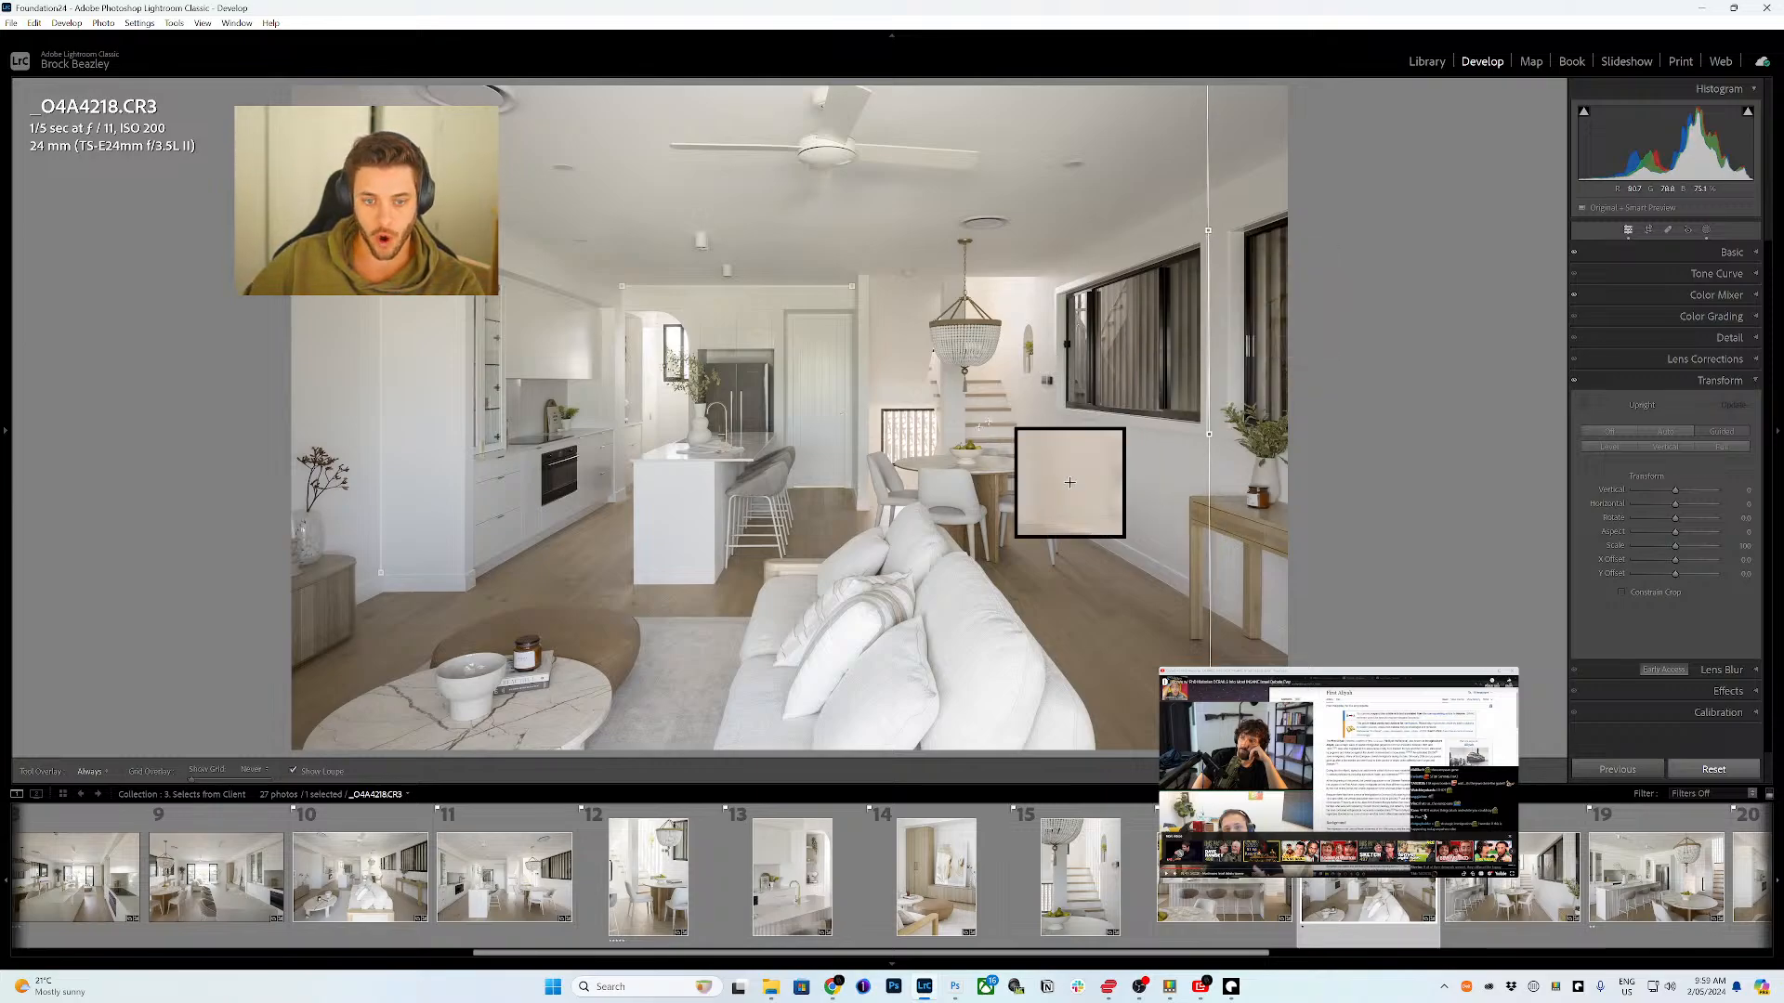
left_click_drag(717, 584, 631, 585)
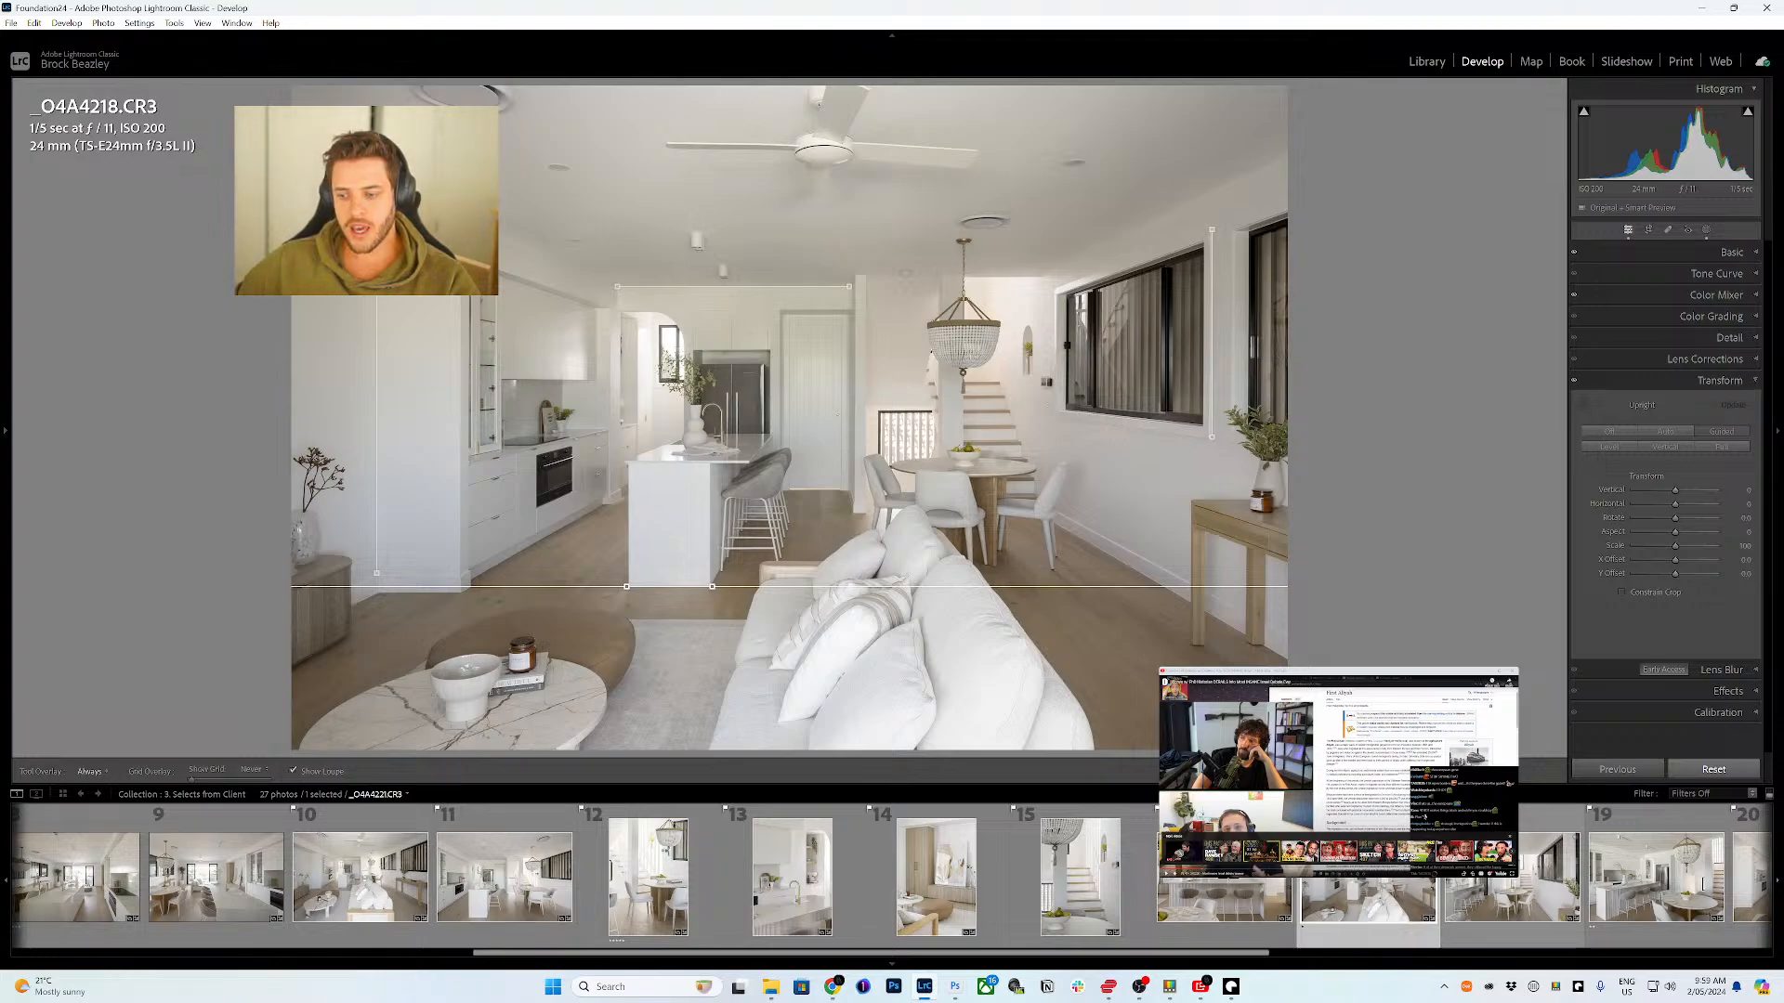
left_click(1524, 894)
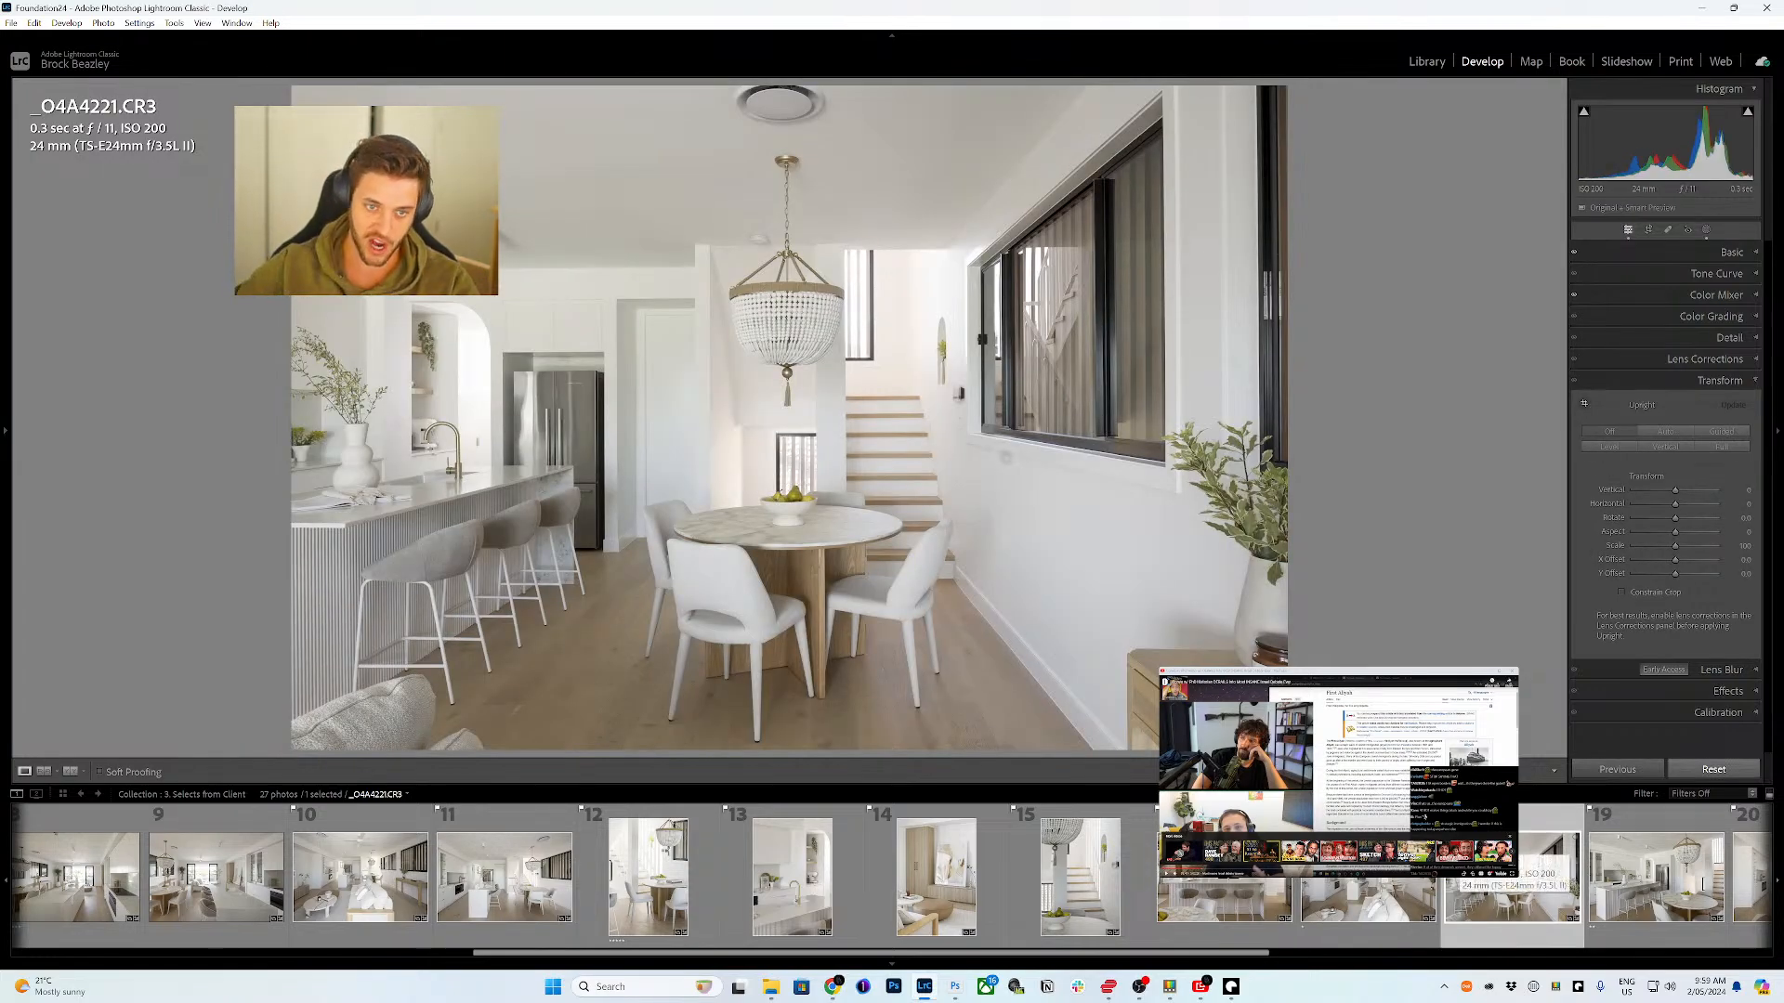
- Guide _O4A4221's ceiling, window wall and left wall, replace the undone counter guide with a dining-area horizontal
key("shift+t")
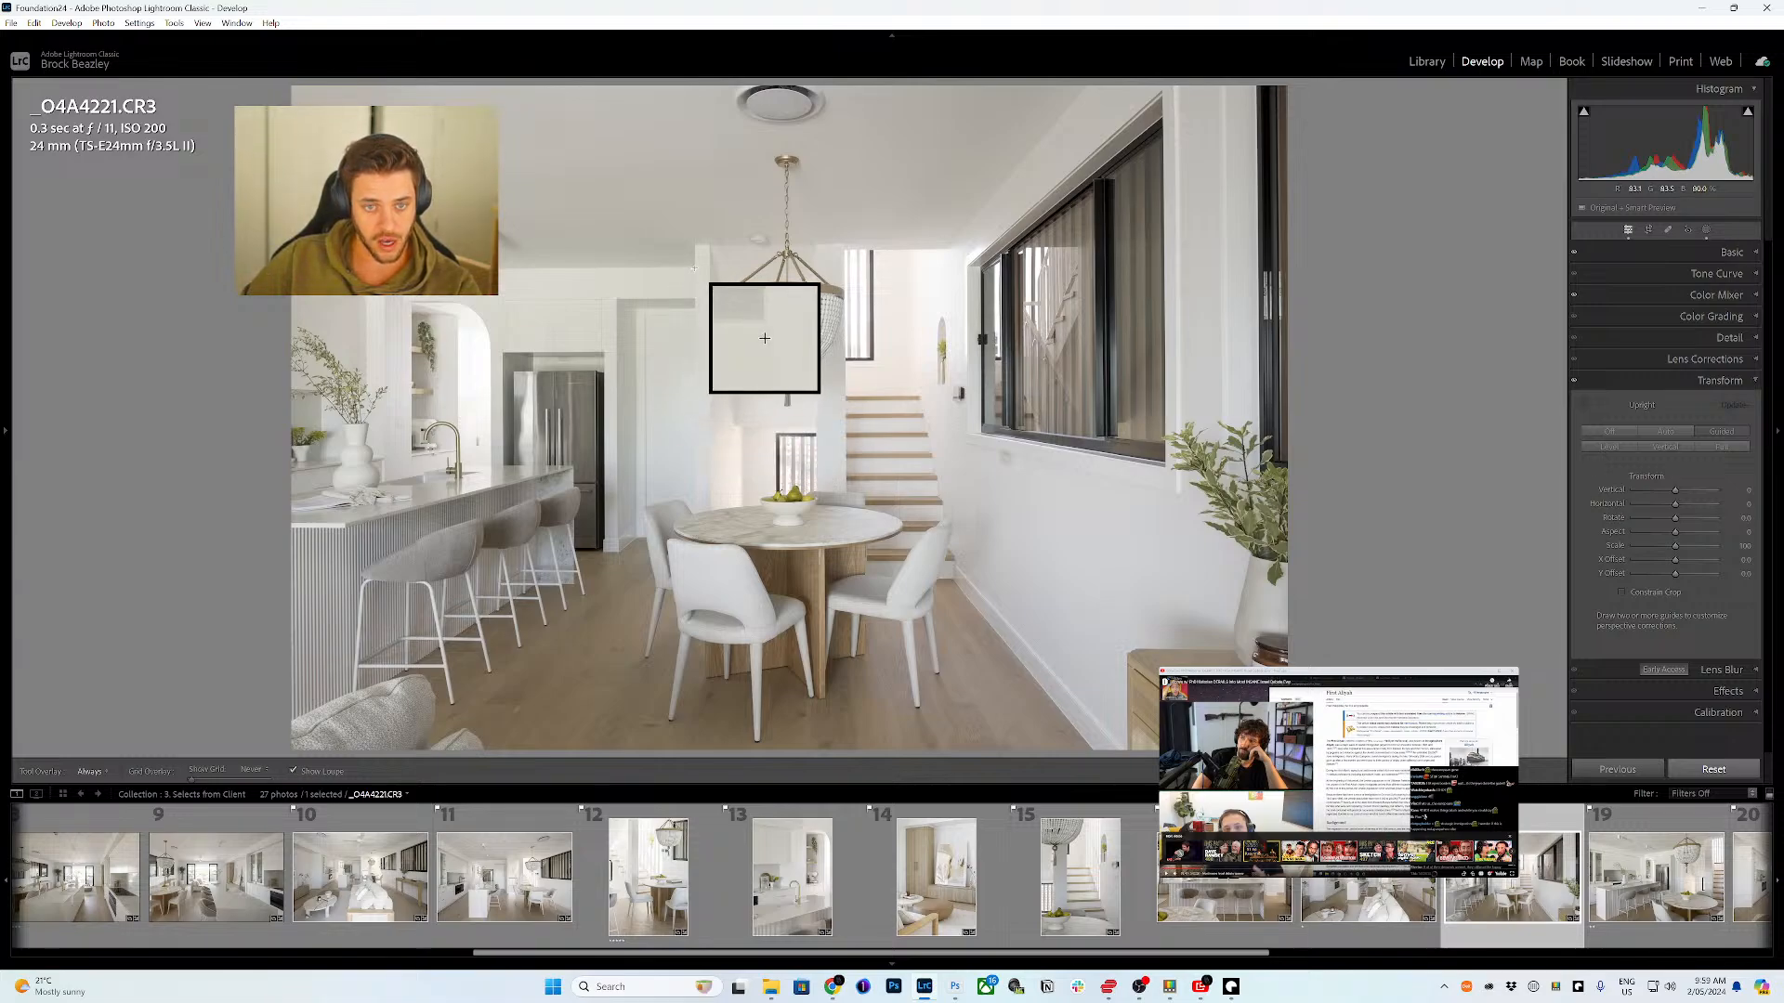
left_click_drag(694, 269, 407, 270)
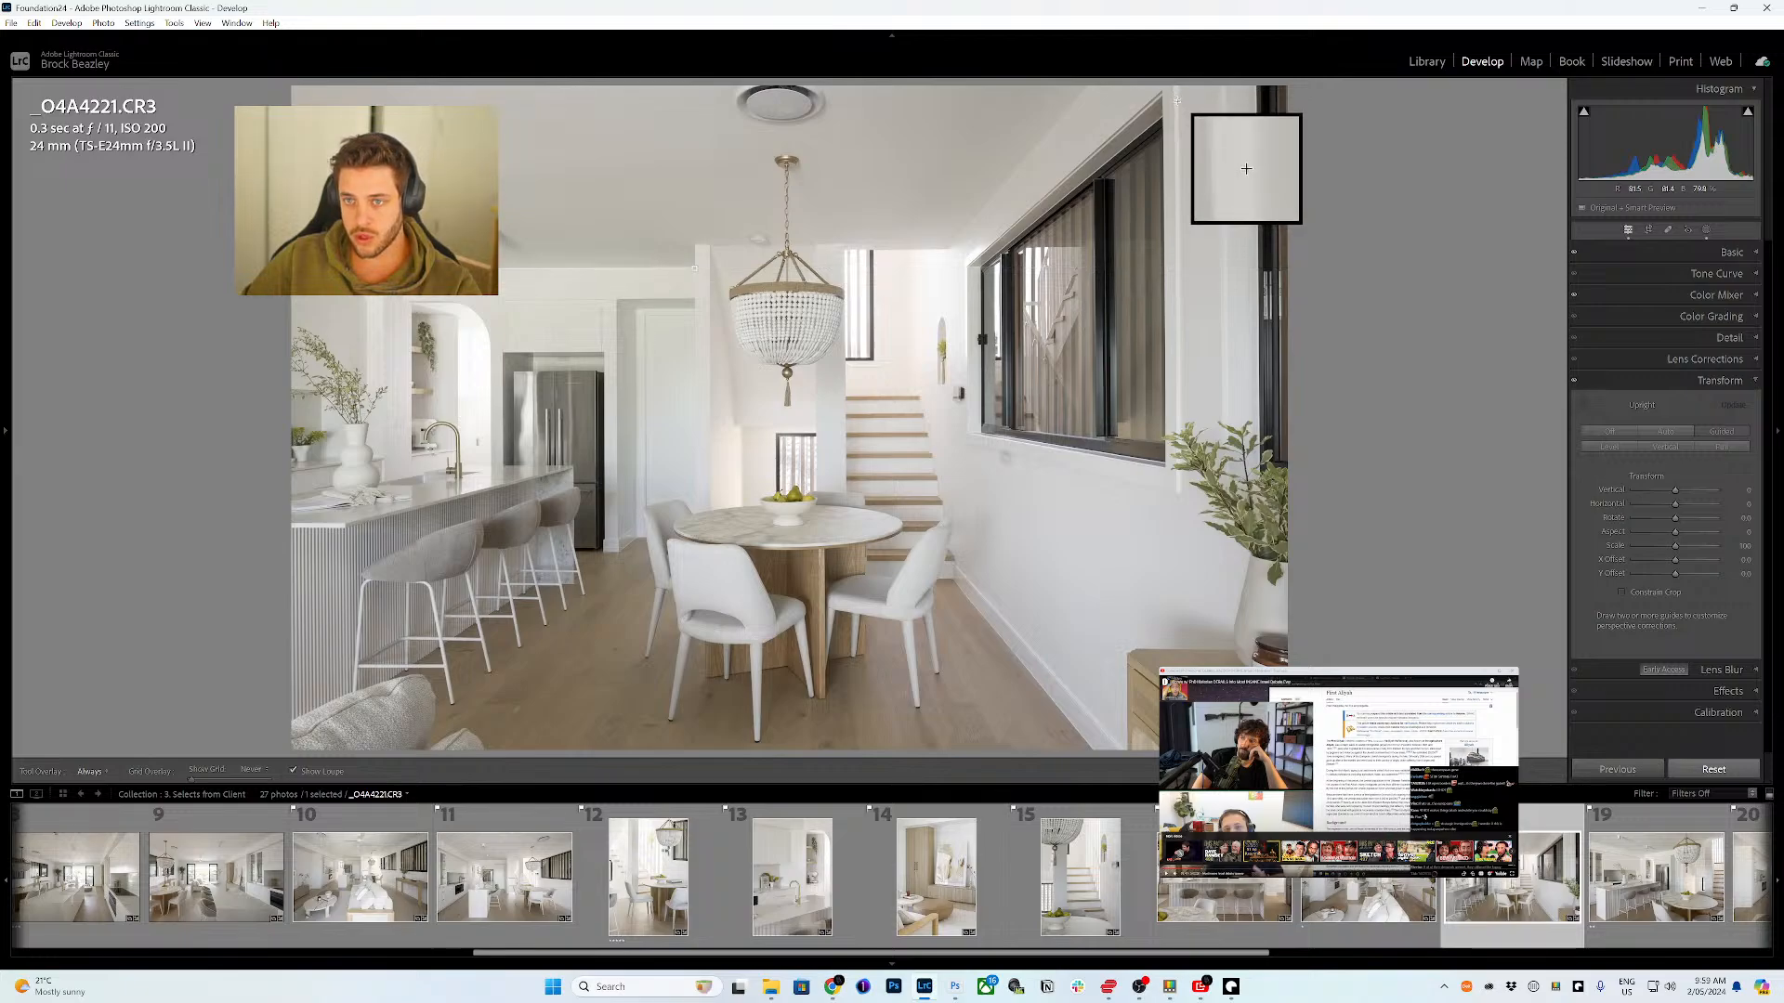
left_click_drag(1177, 99, 1179, 488)
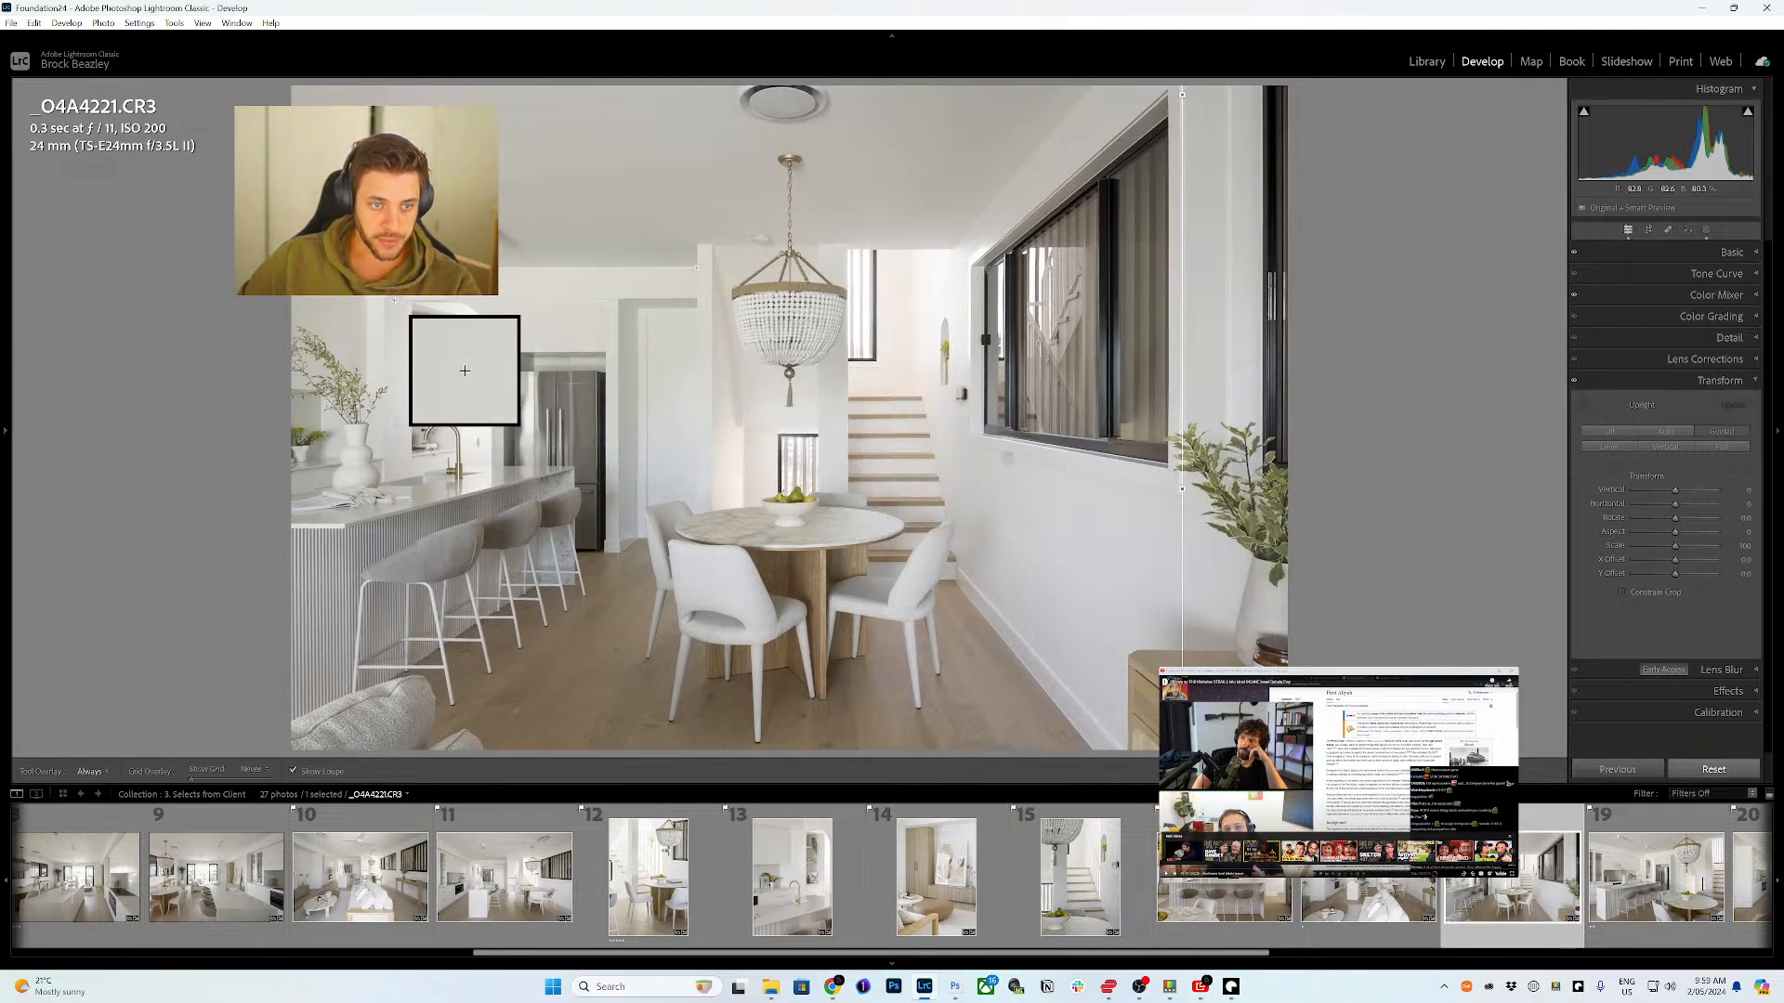
left_click_drag(384, 299, 385, 448)
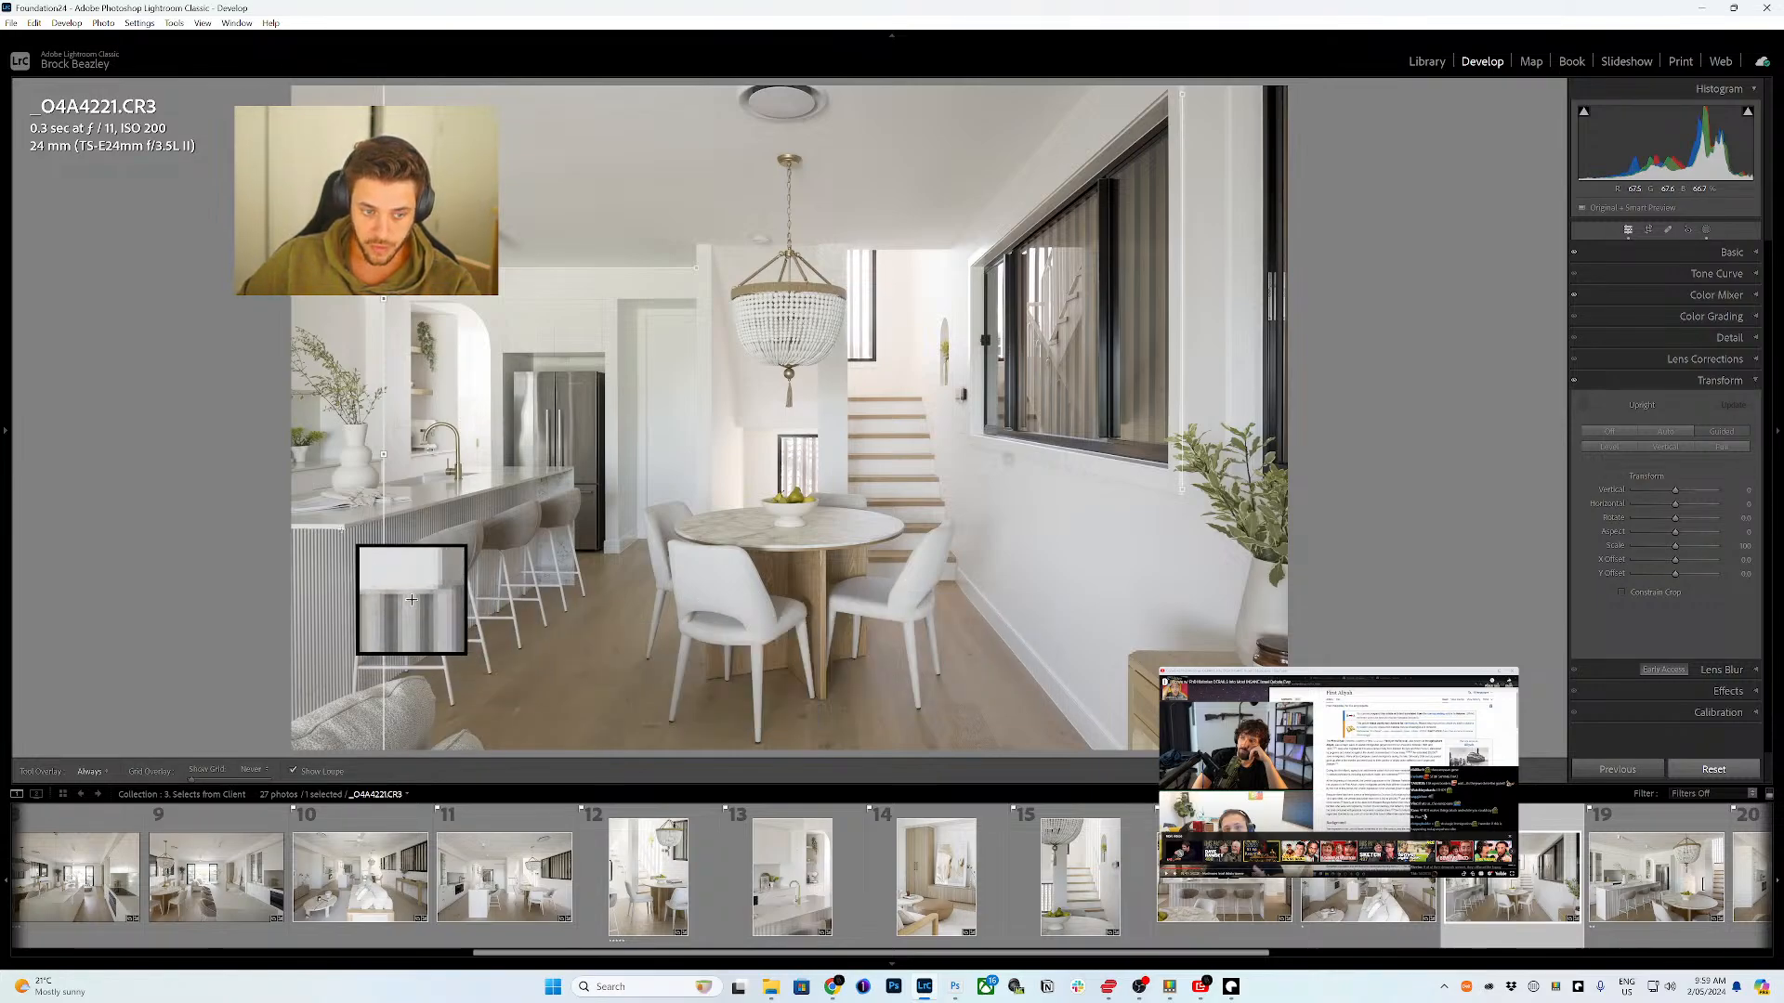
left_click_drag(412, 525, 288, 529)
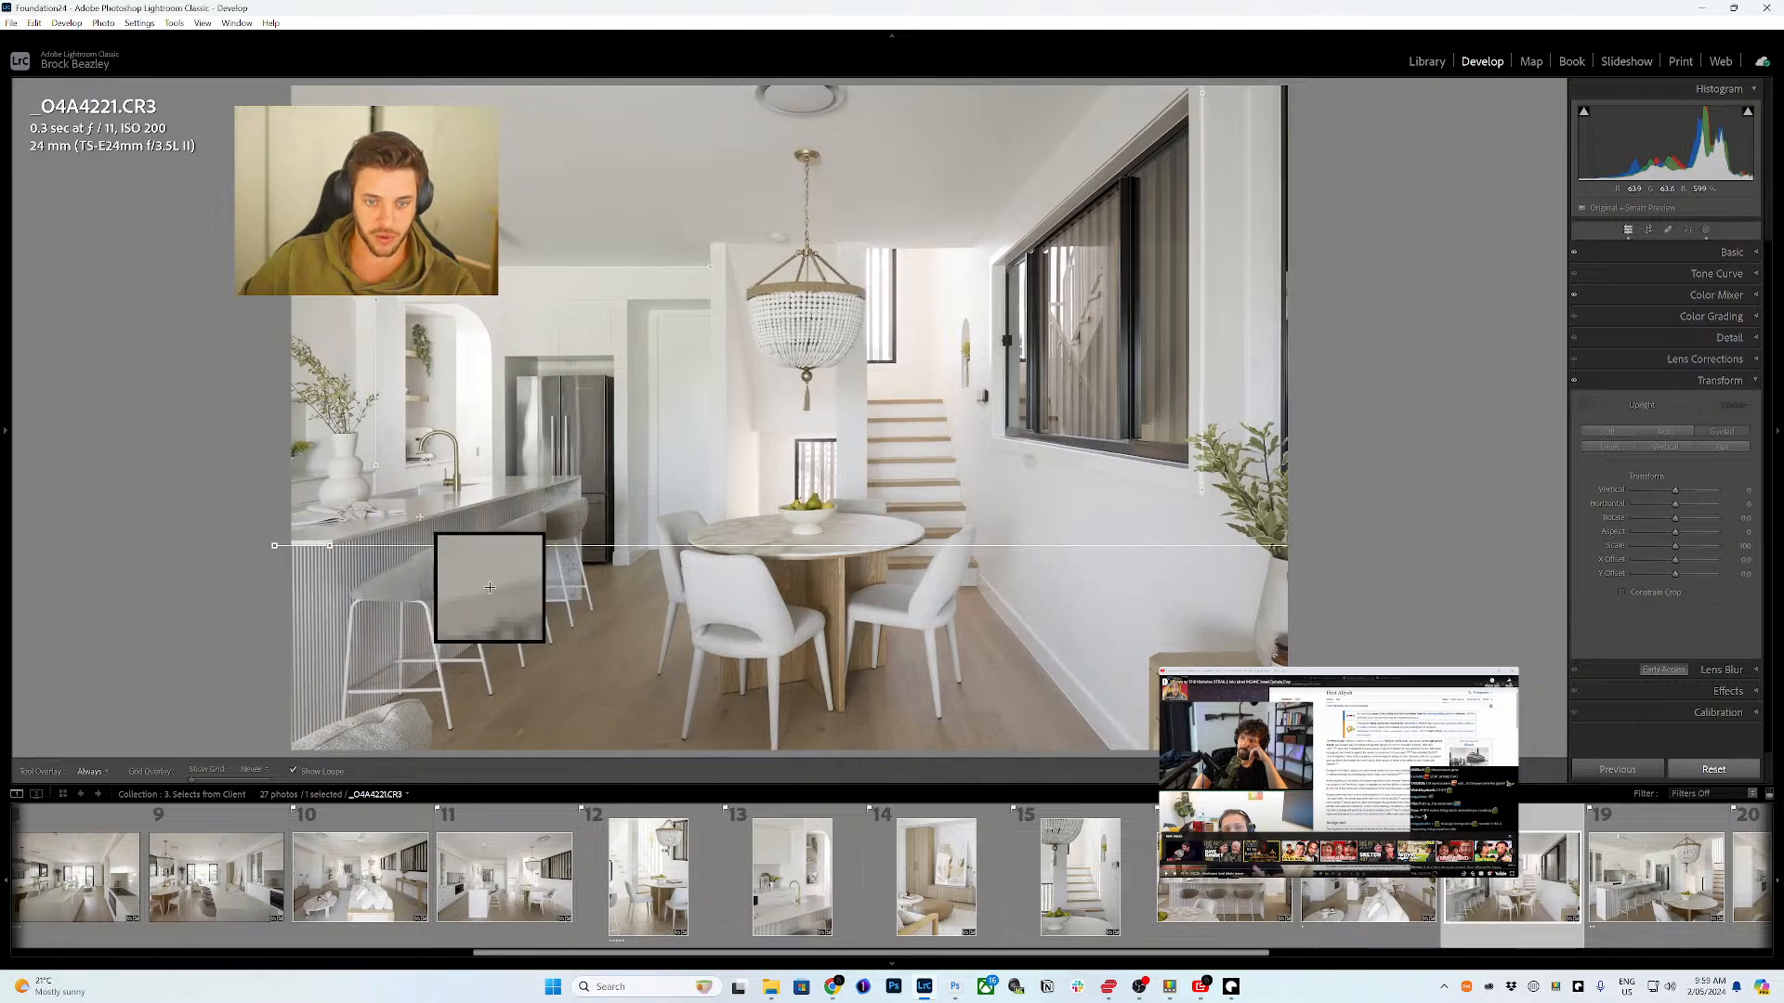
key("ctrl+z")
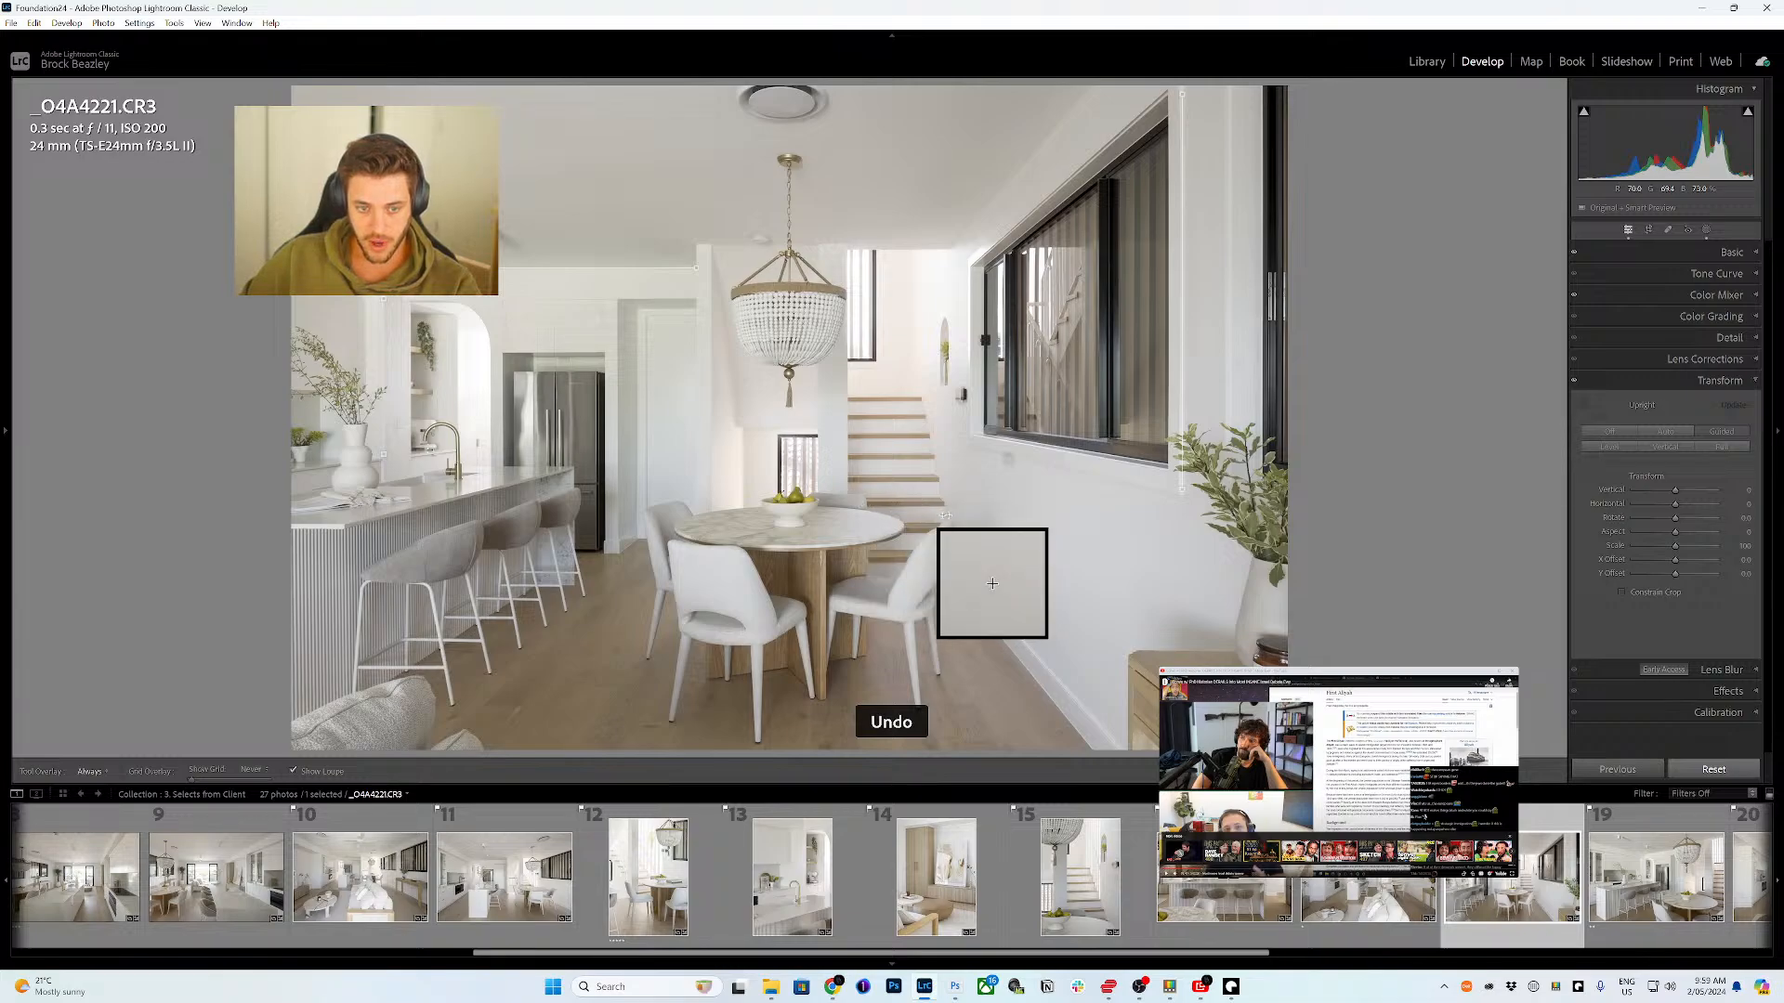
left_click_drag(942, 505, 867, 506)
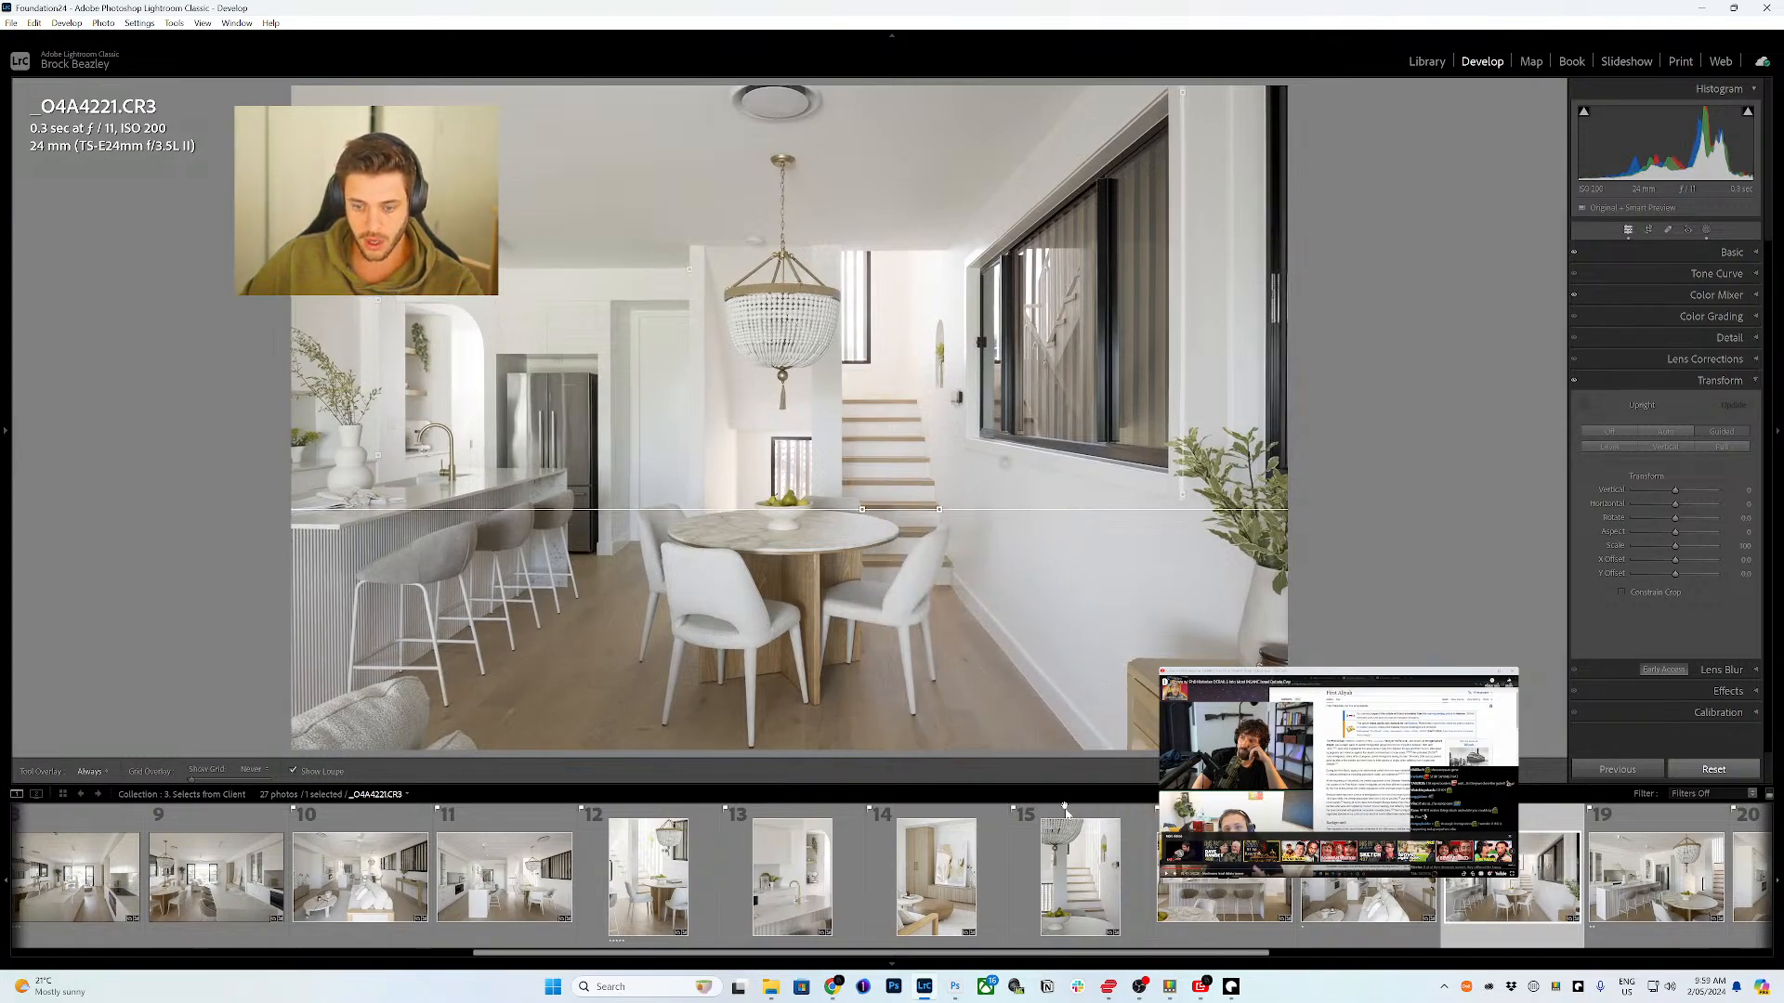
left_click(1066, 823)
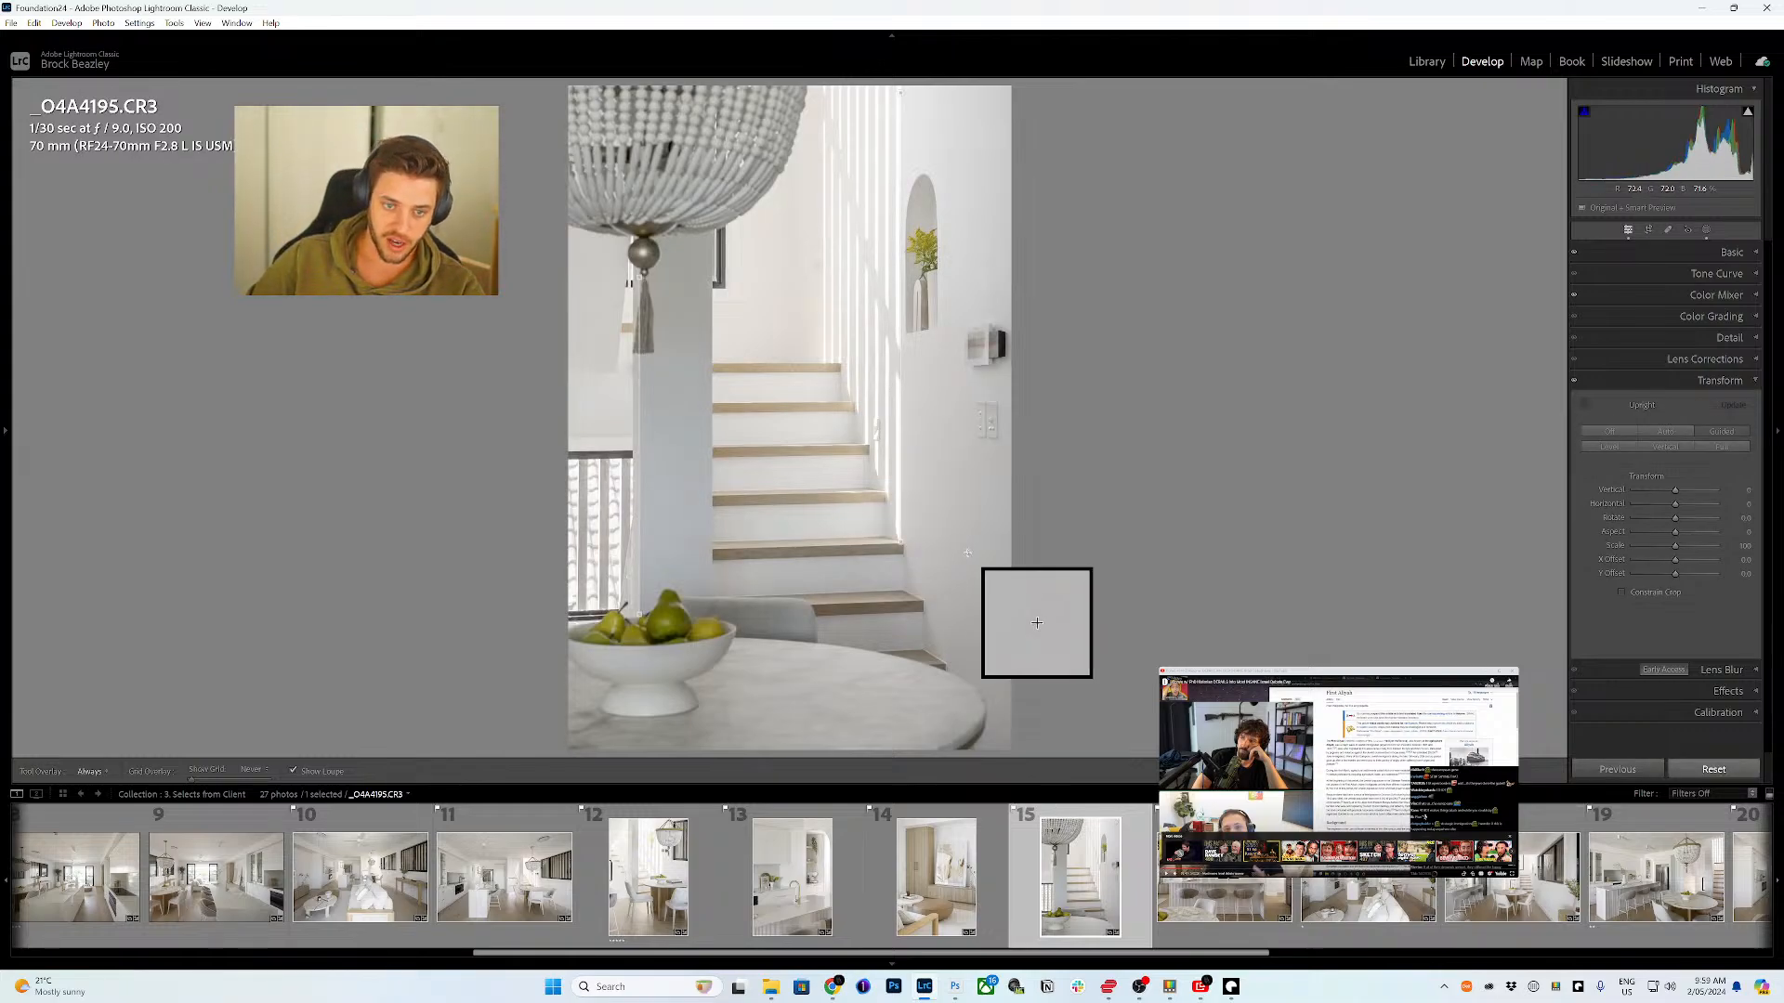
- Review the straightened photos _O4A4200, _O4A4218, _O4A4221 and _O4A4228, ending on living-room photo _O4A4236
left_click(1172, 820)
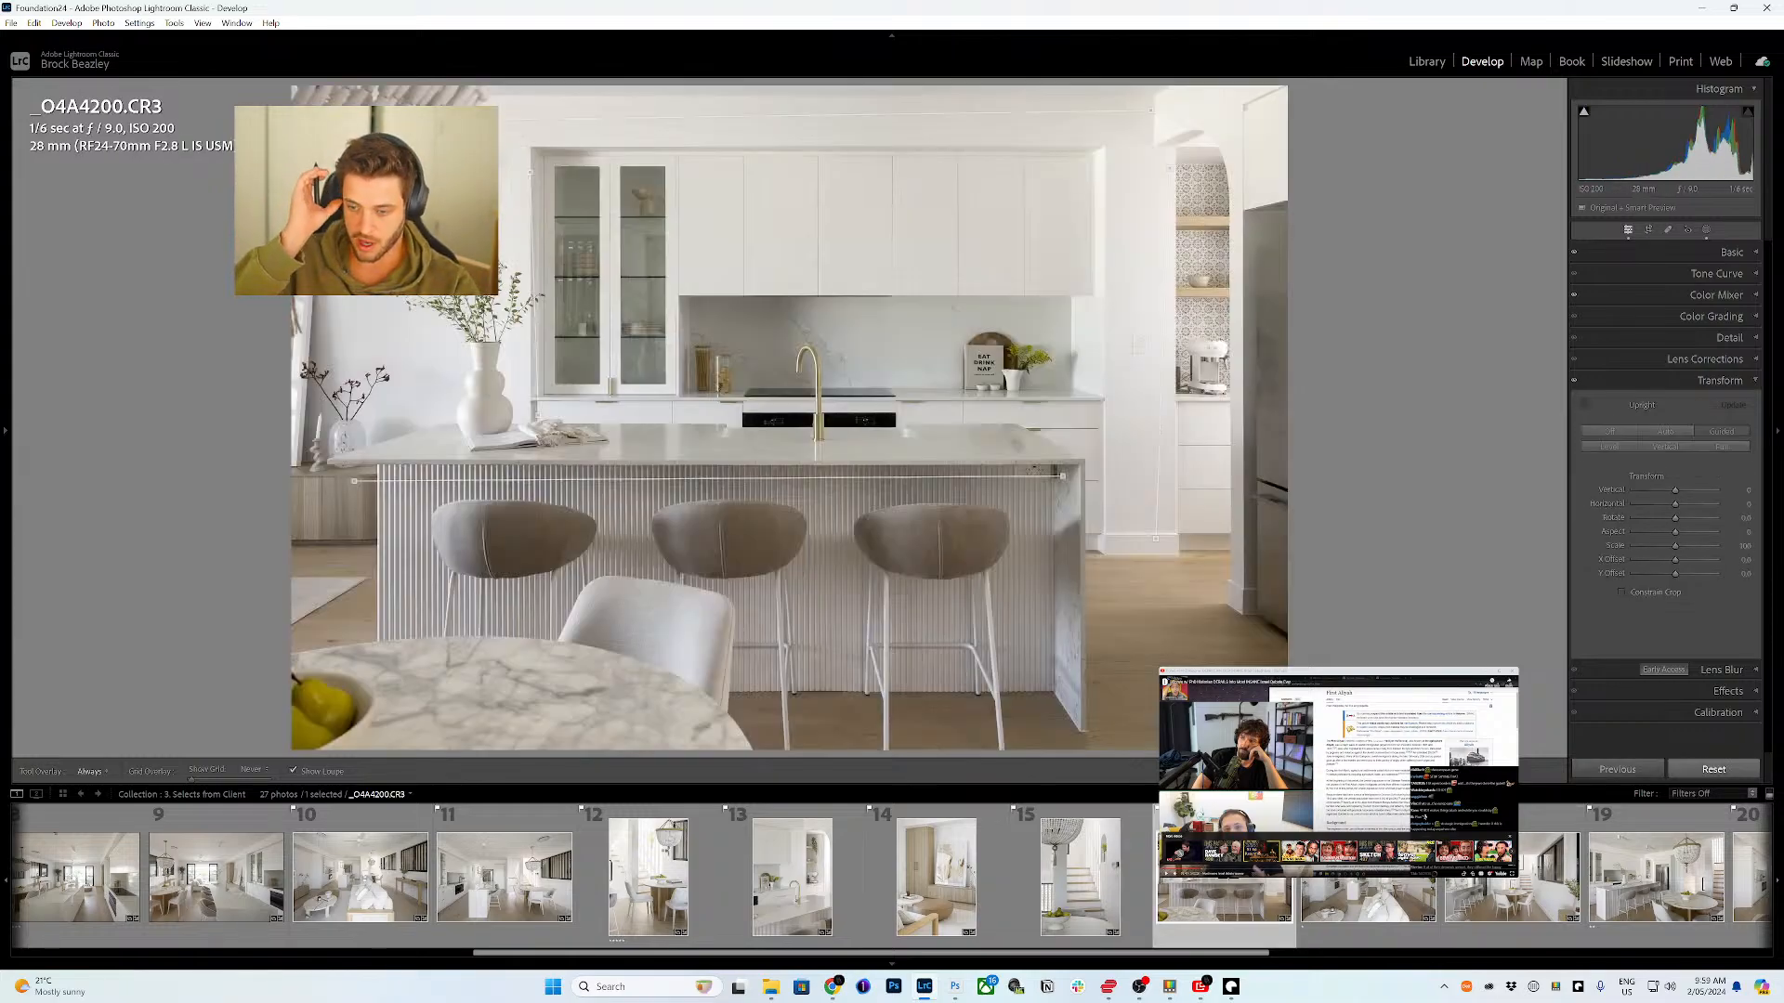
left_click(1311, 872)
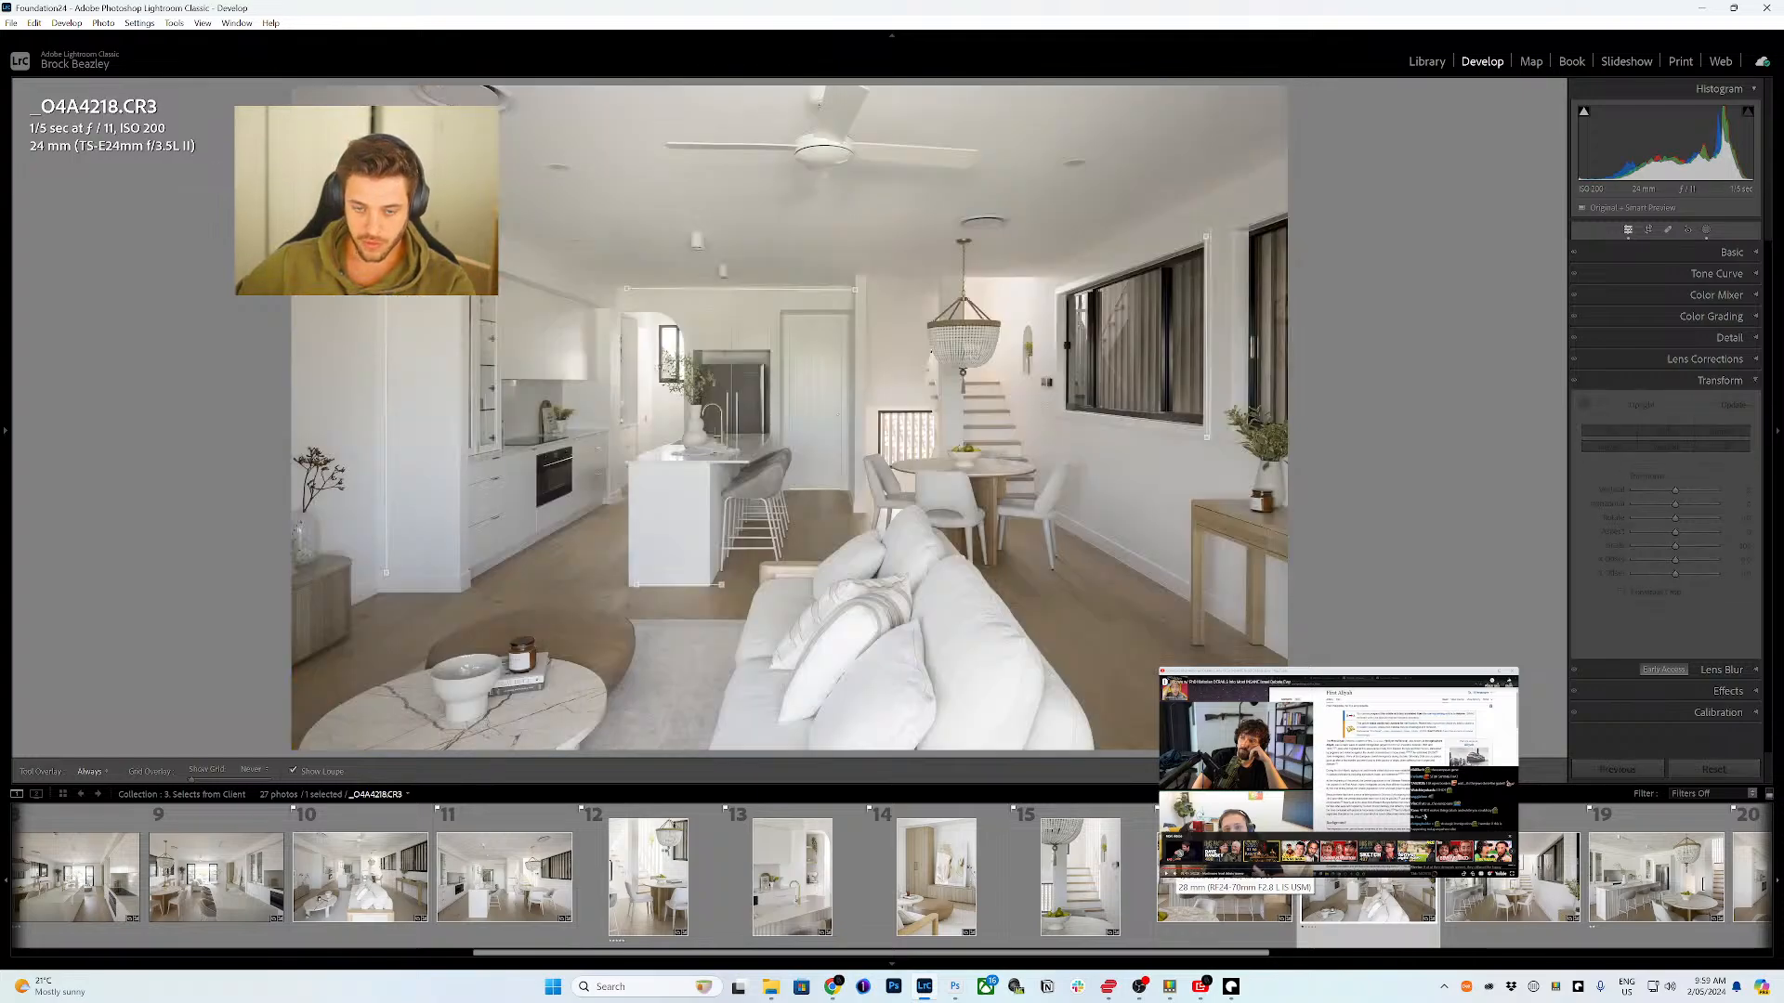
key("Right")
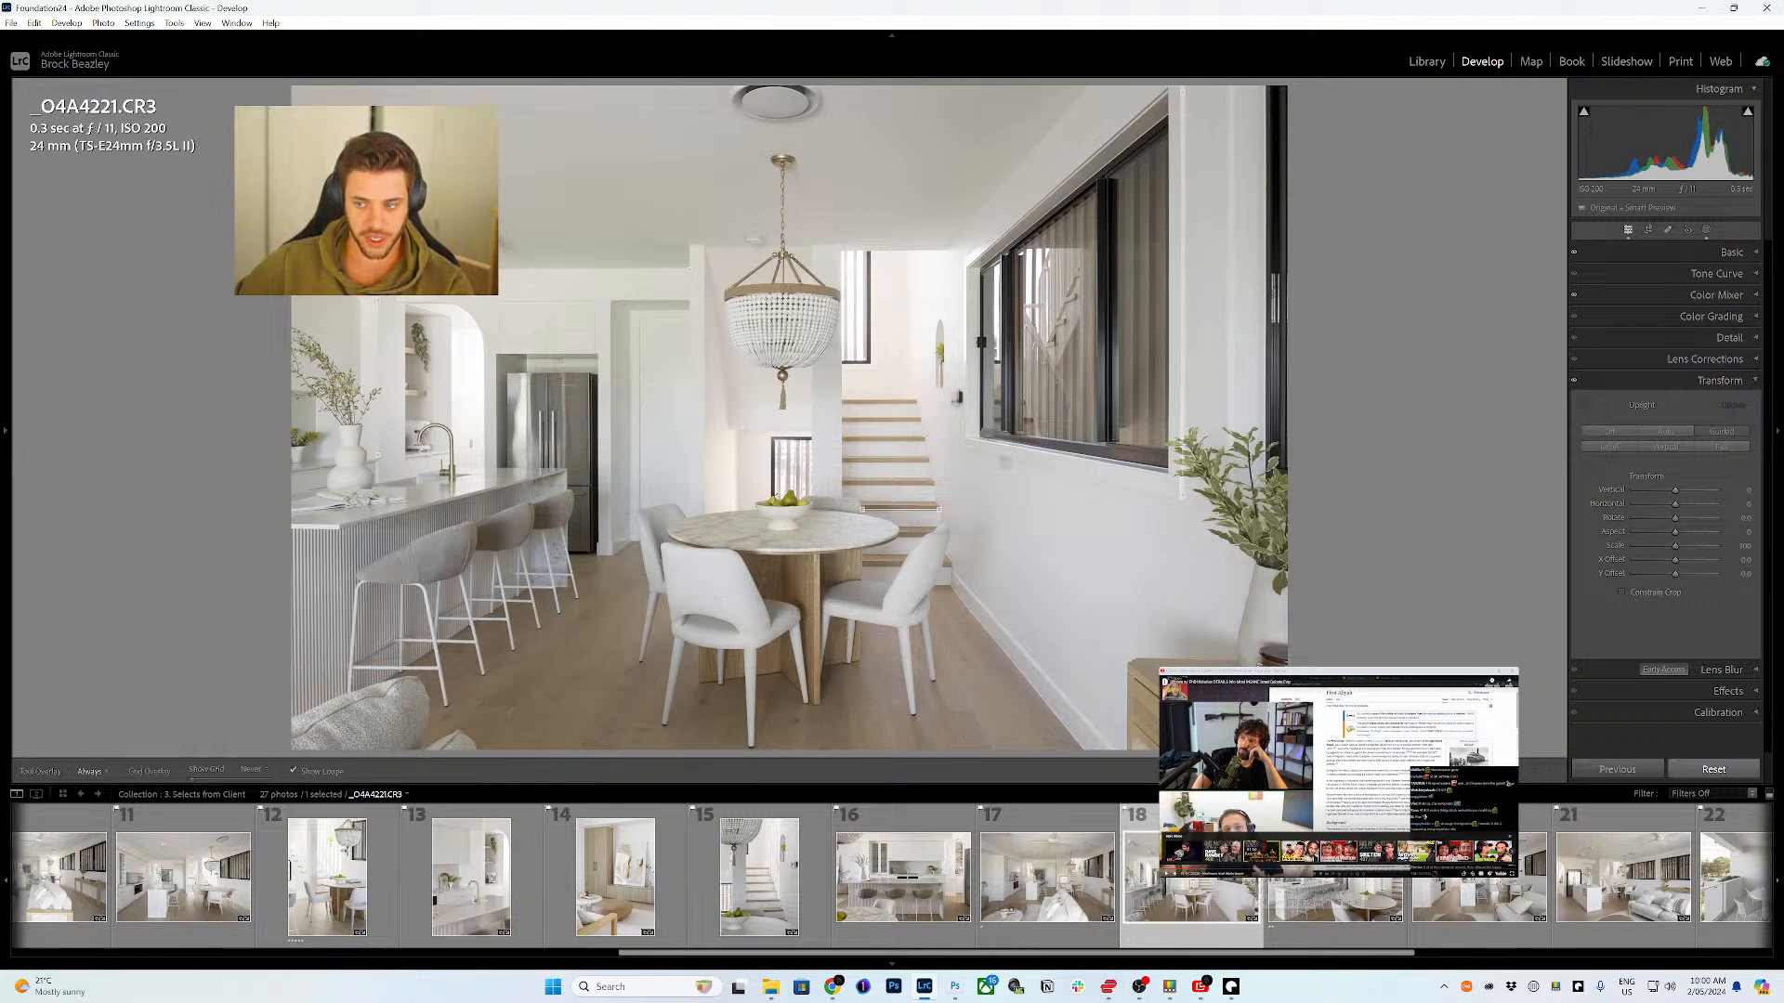
key("Right")
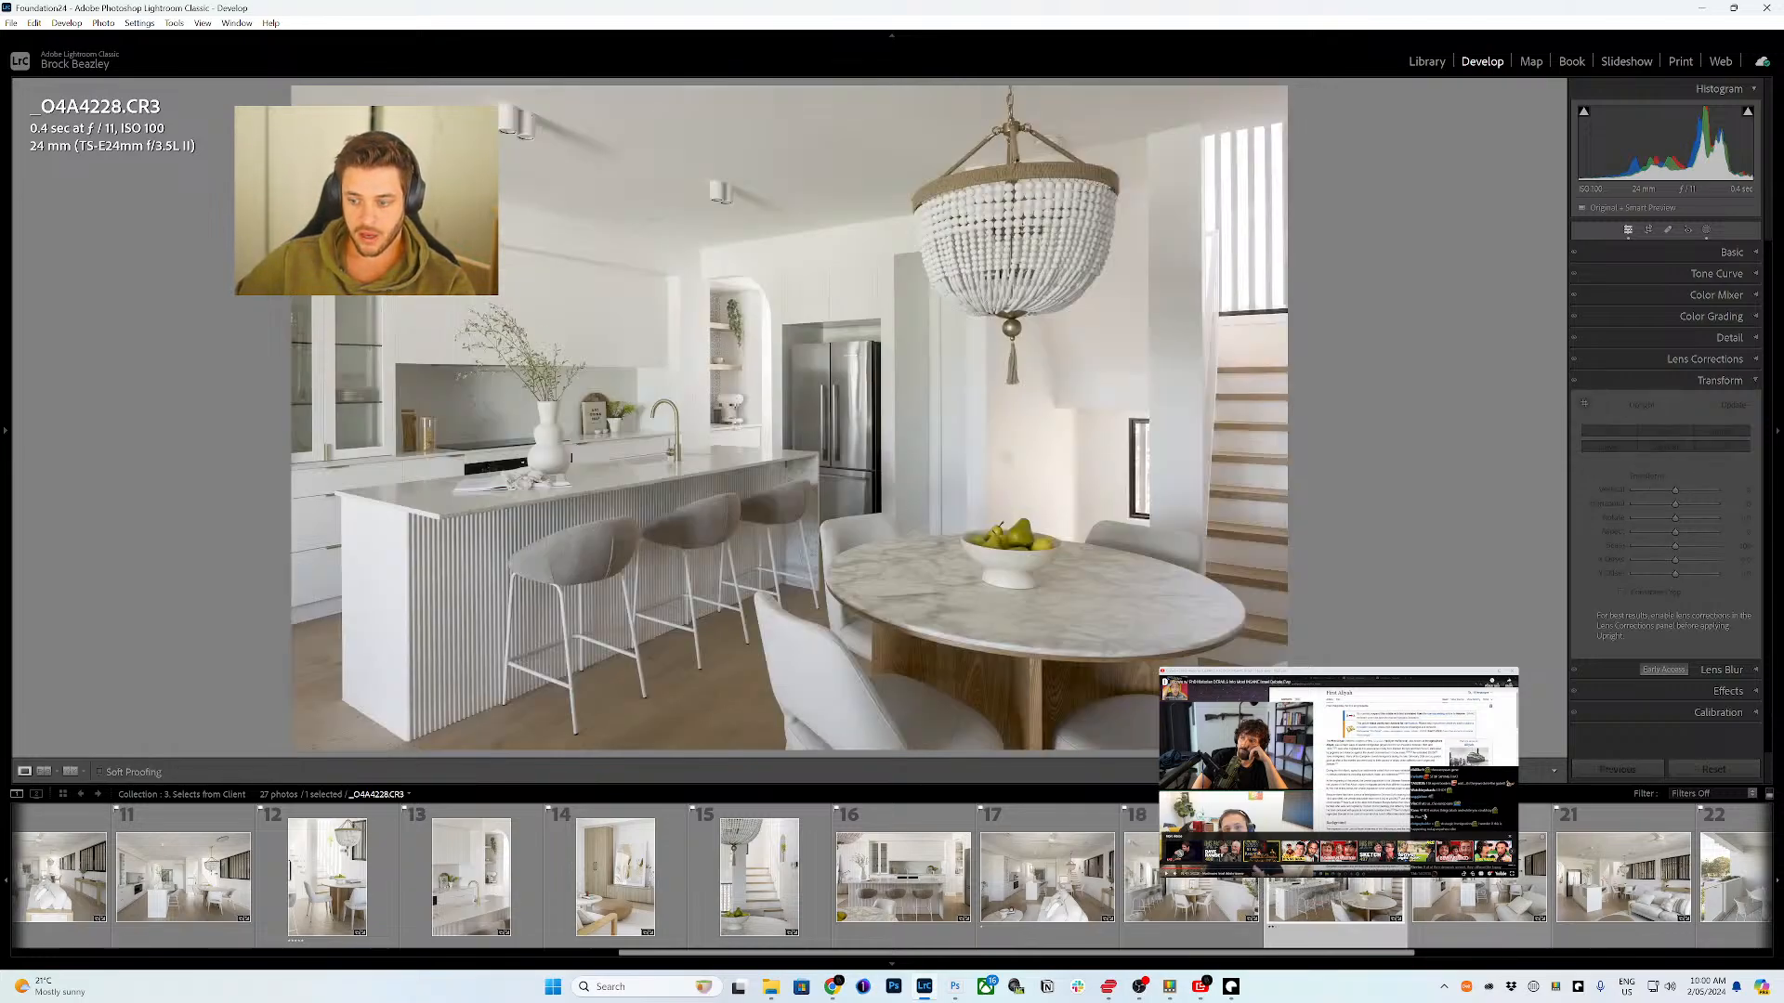
key("Right")
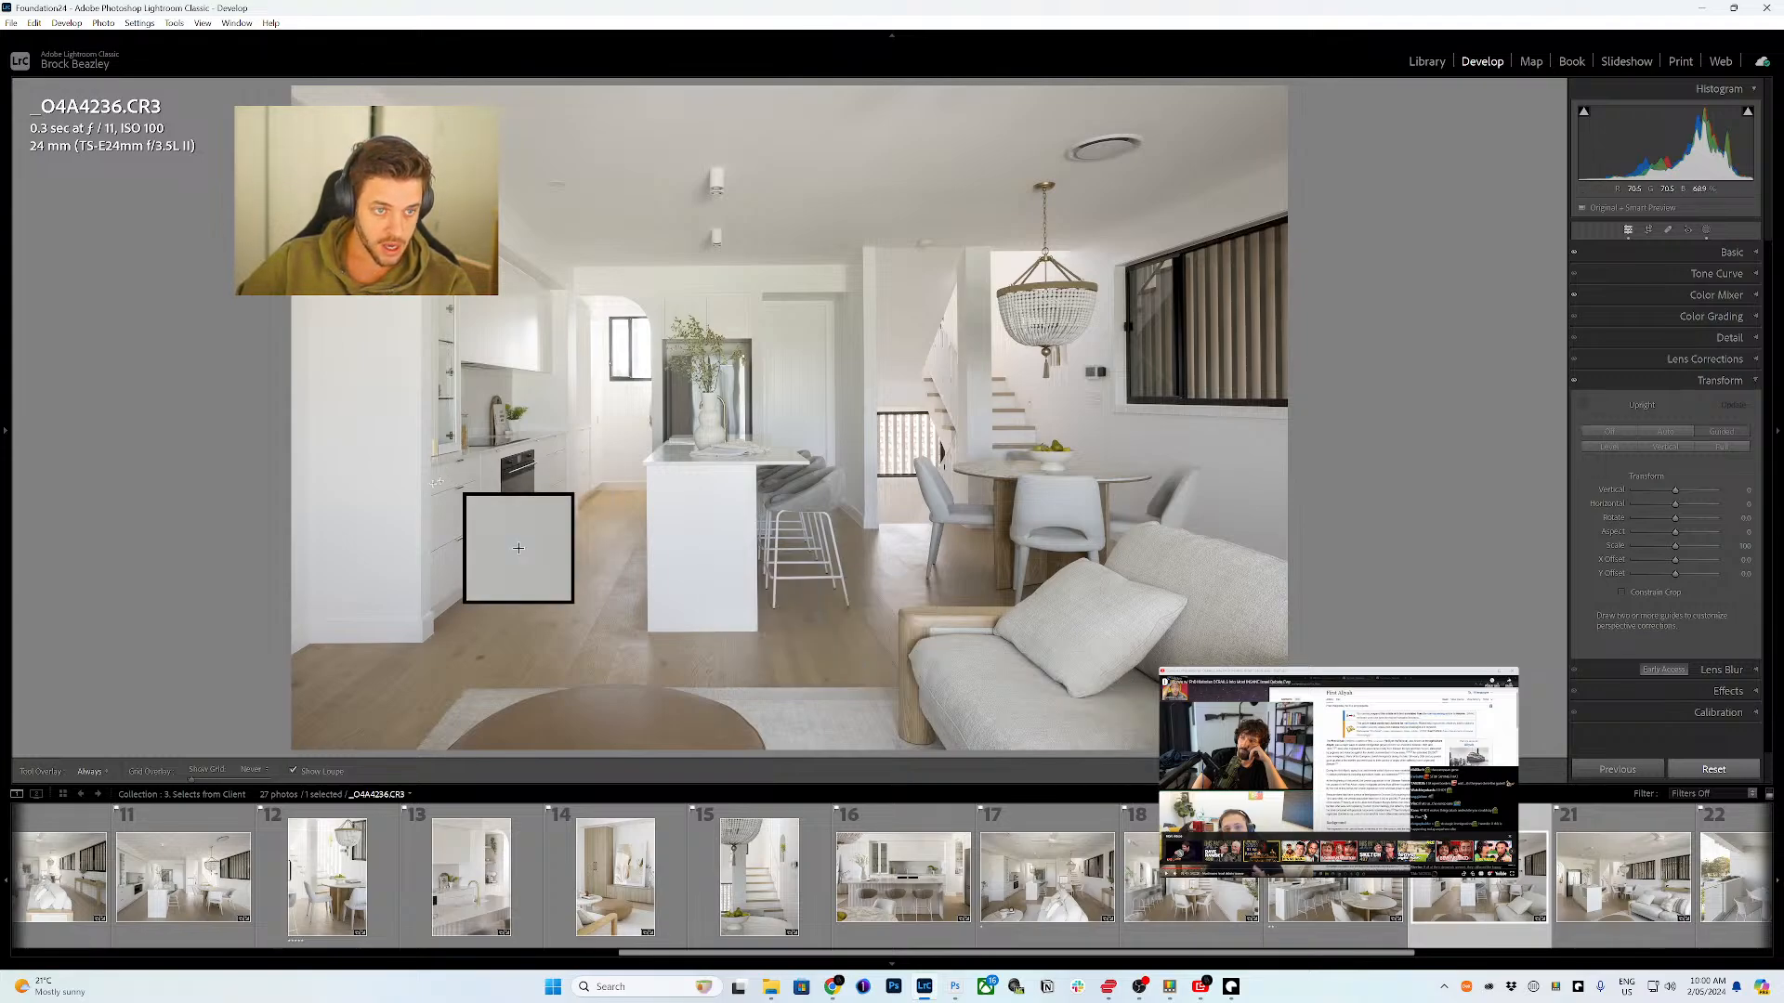
- Guide _O4A4236 along the left wall, window frame, ceiling line and floor, then open _O4A4251
left_click_drag(307, 615, 307, 369)
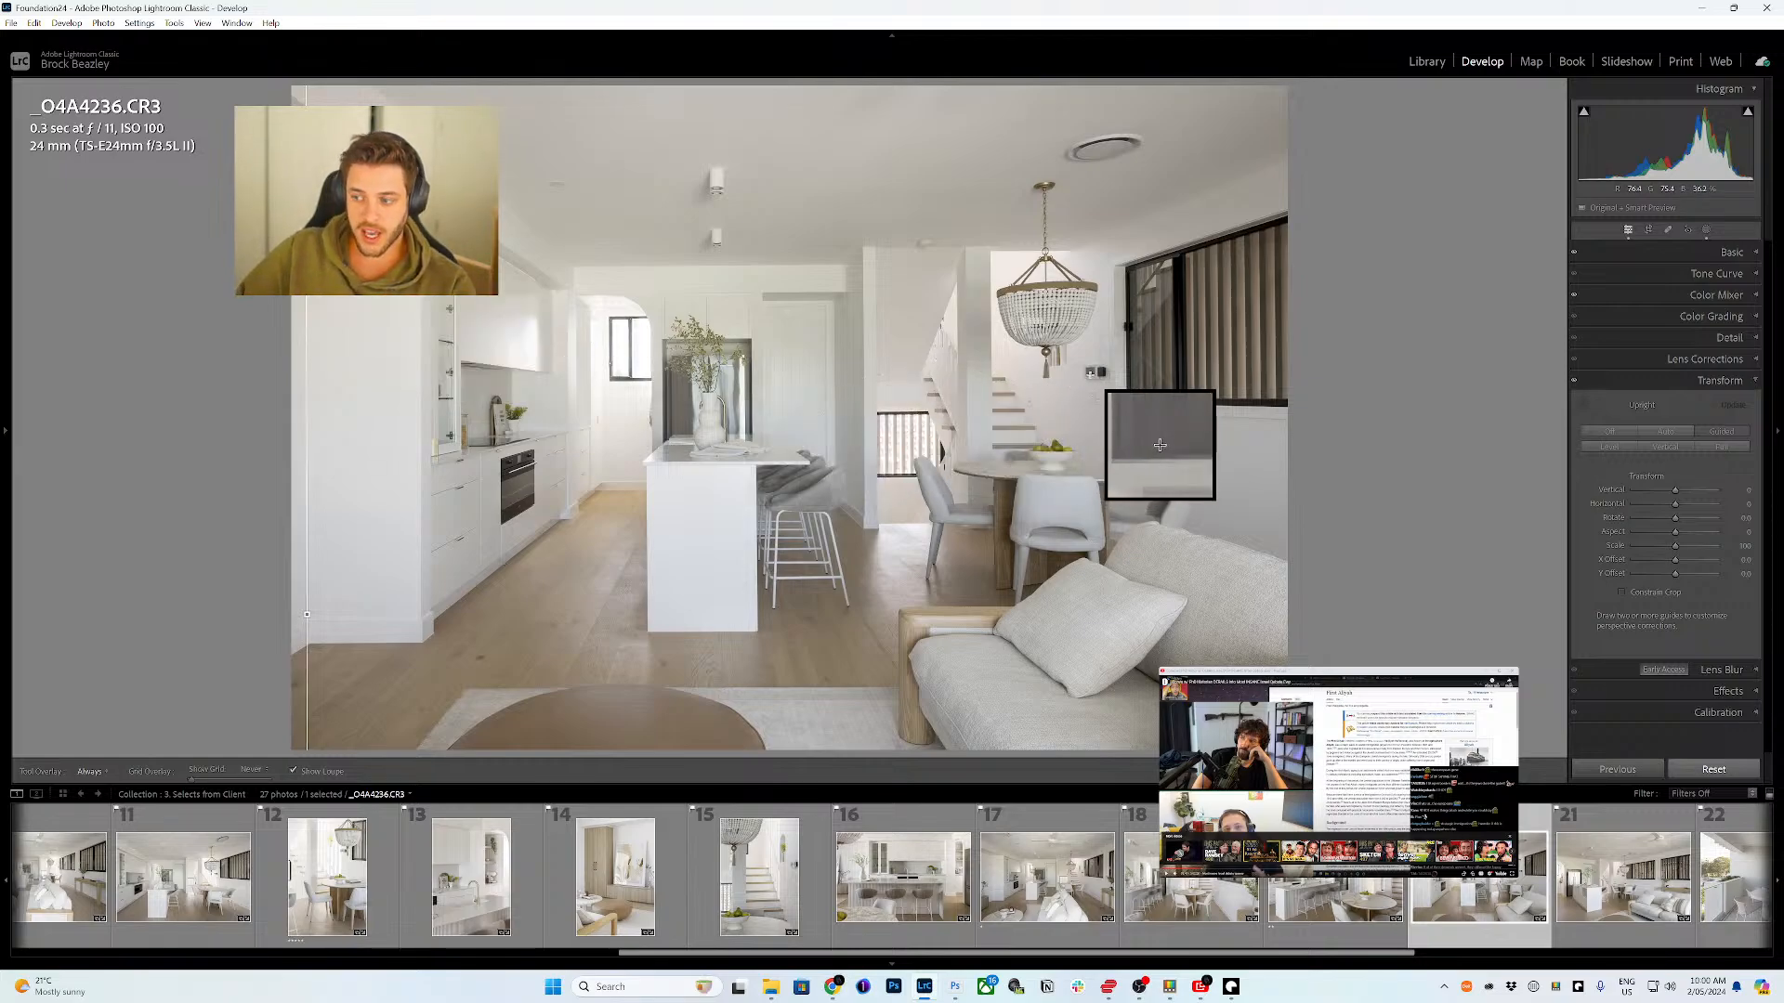
left_click_drag(1126, 404, 1125, 267)
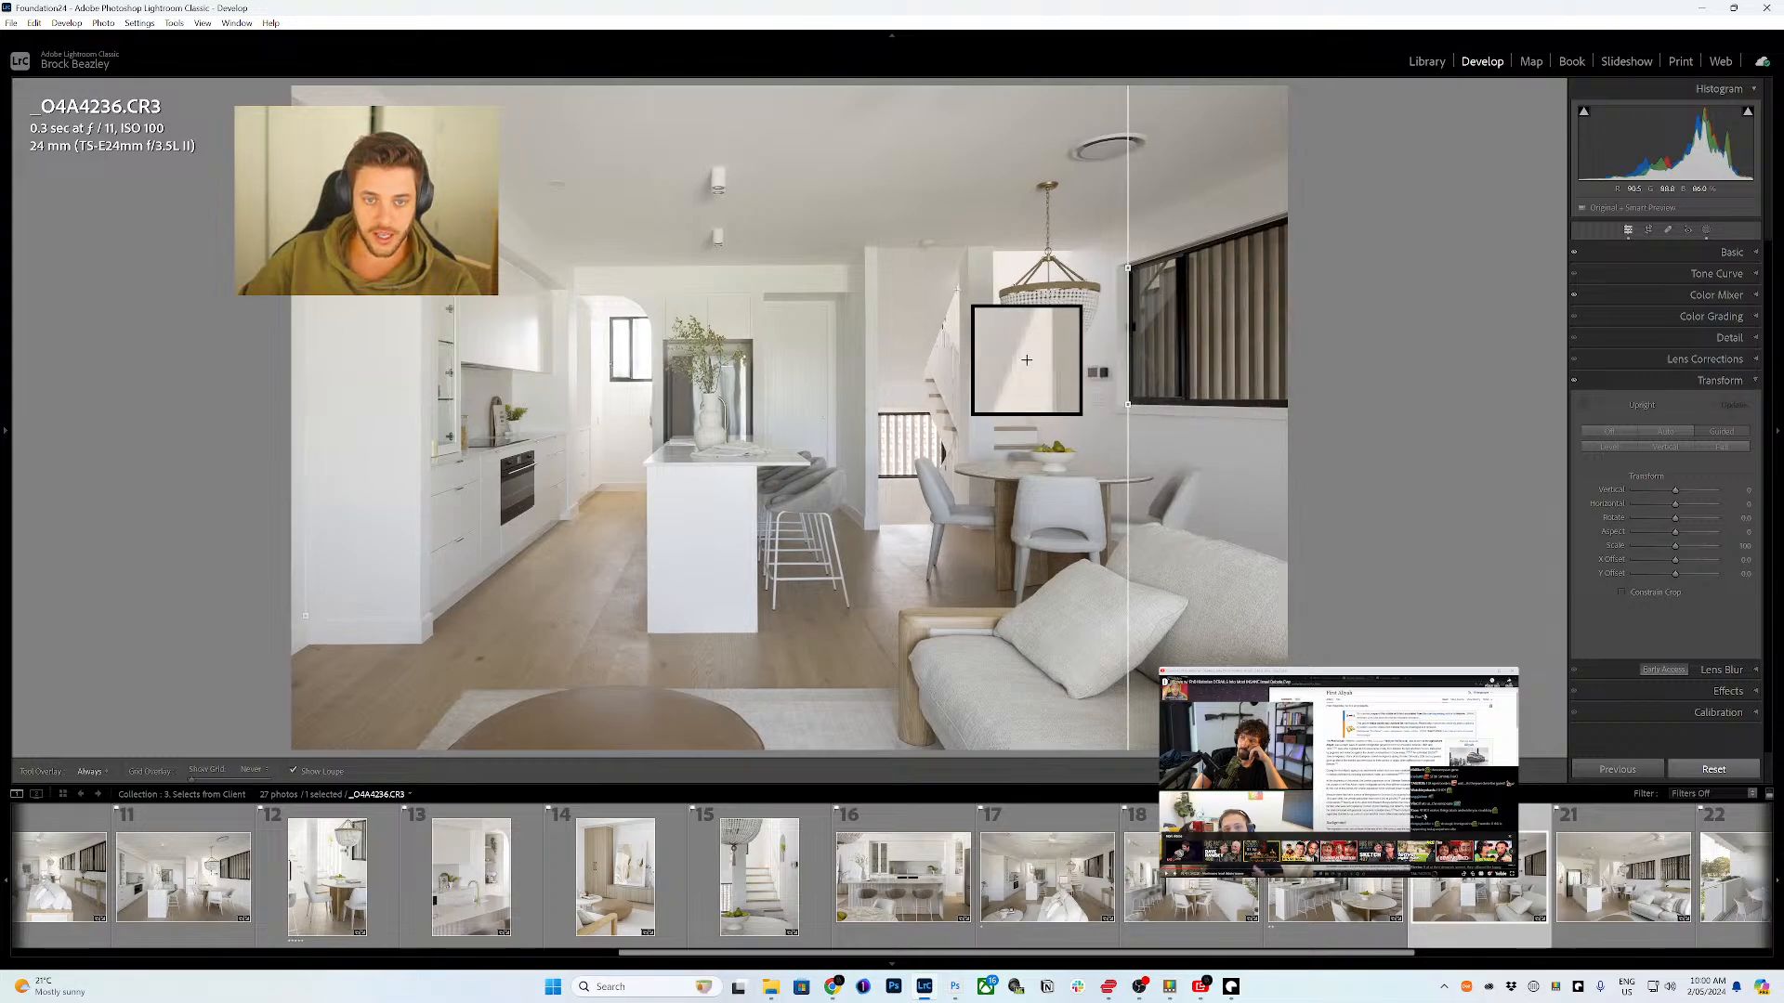
left_click_drag(847, 265, 577, 267)
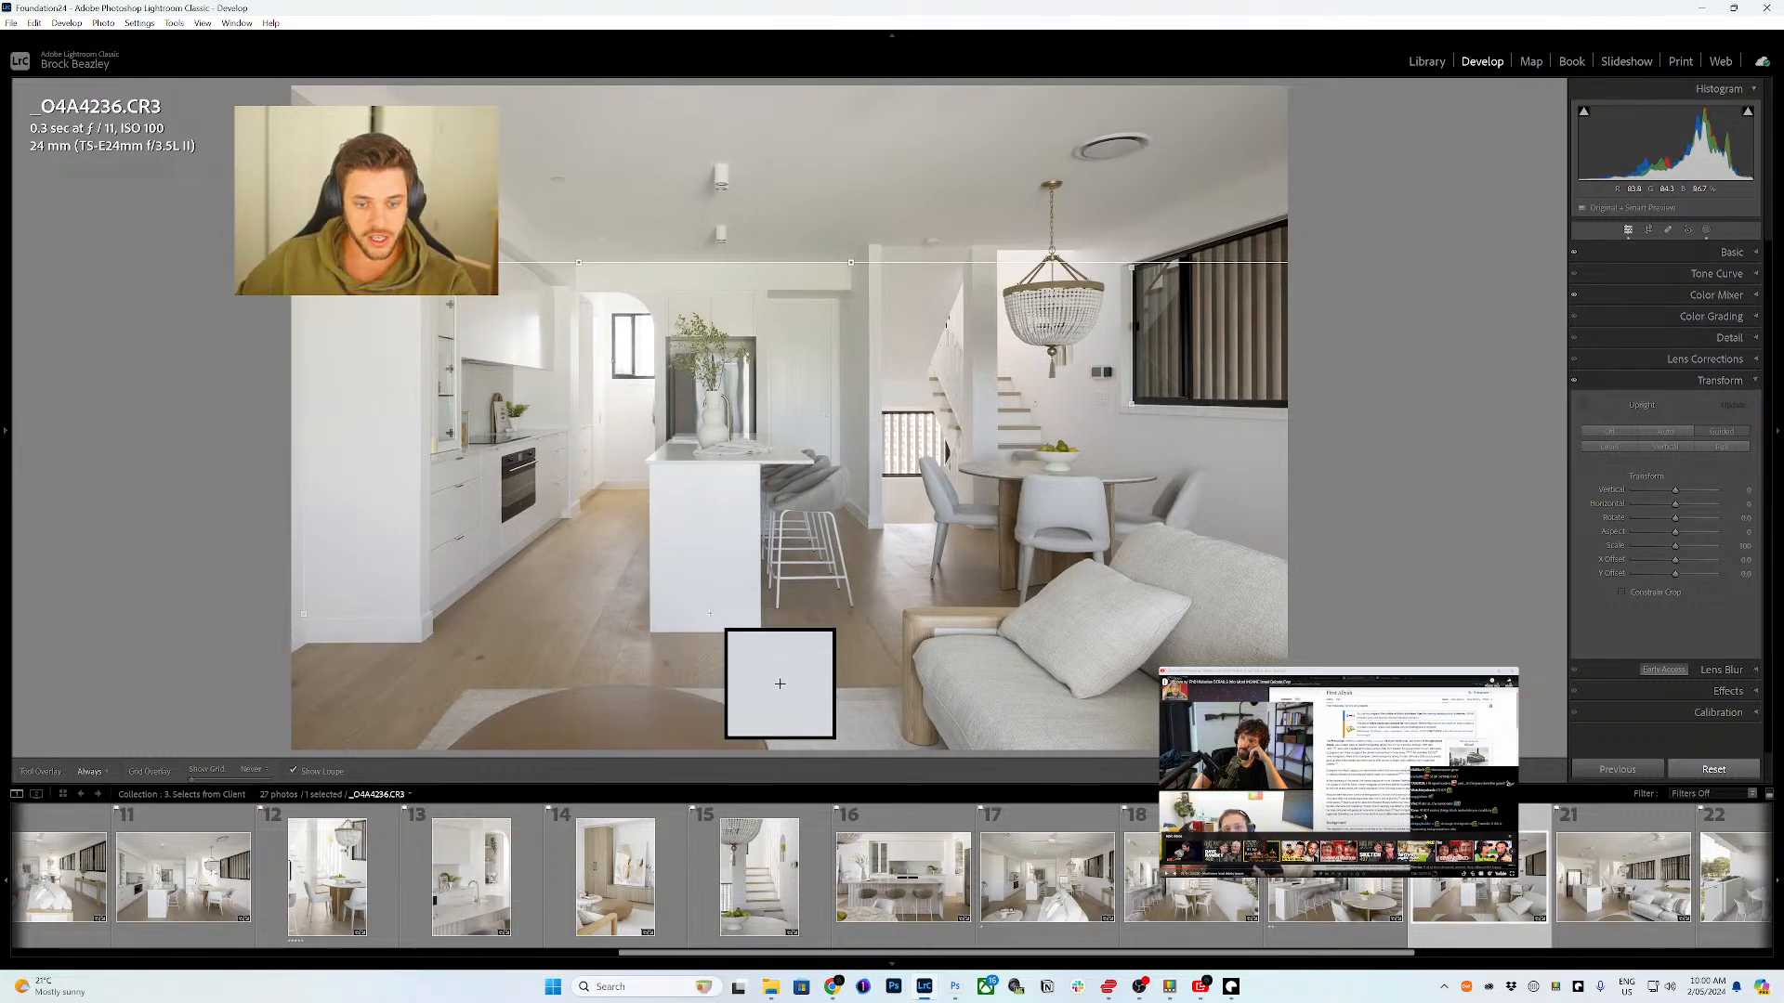
left_click_drag(653, 635, 755, 633)
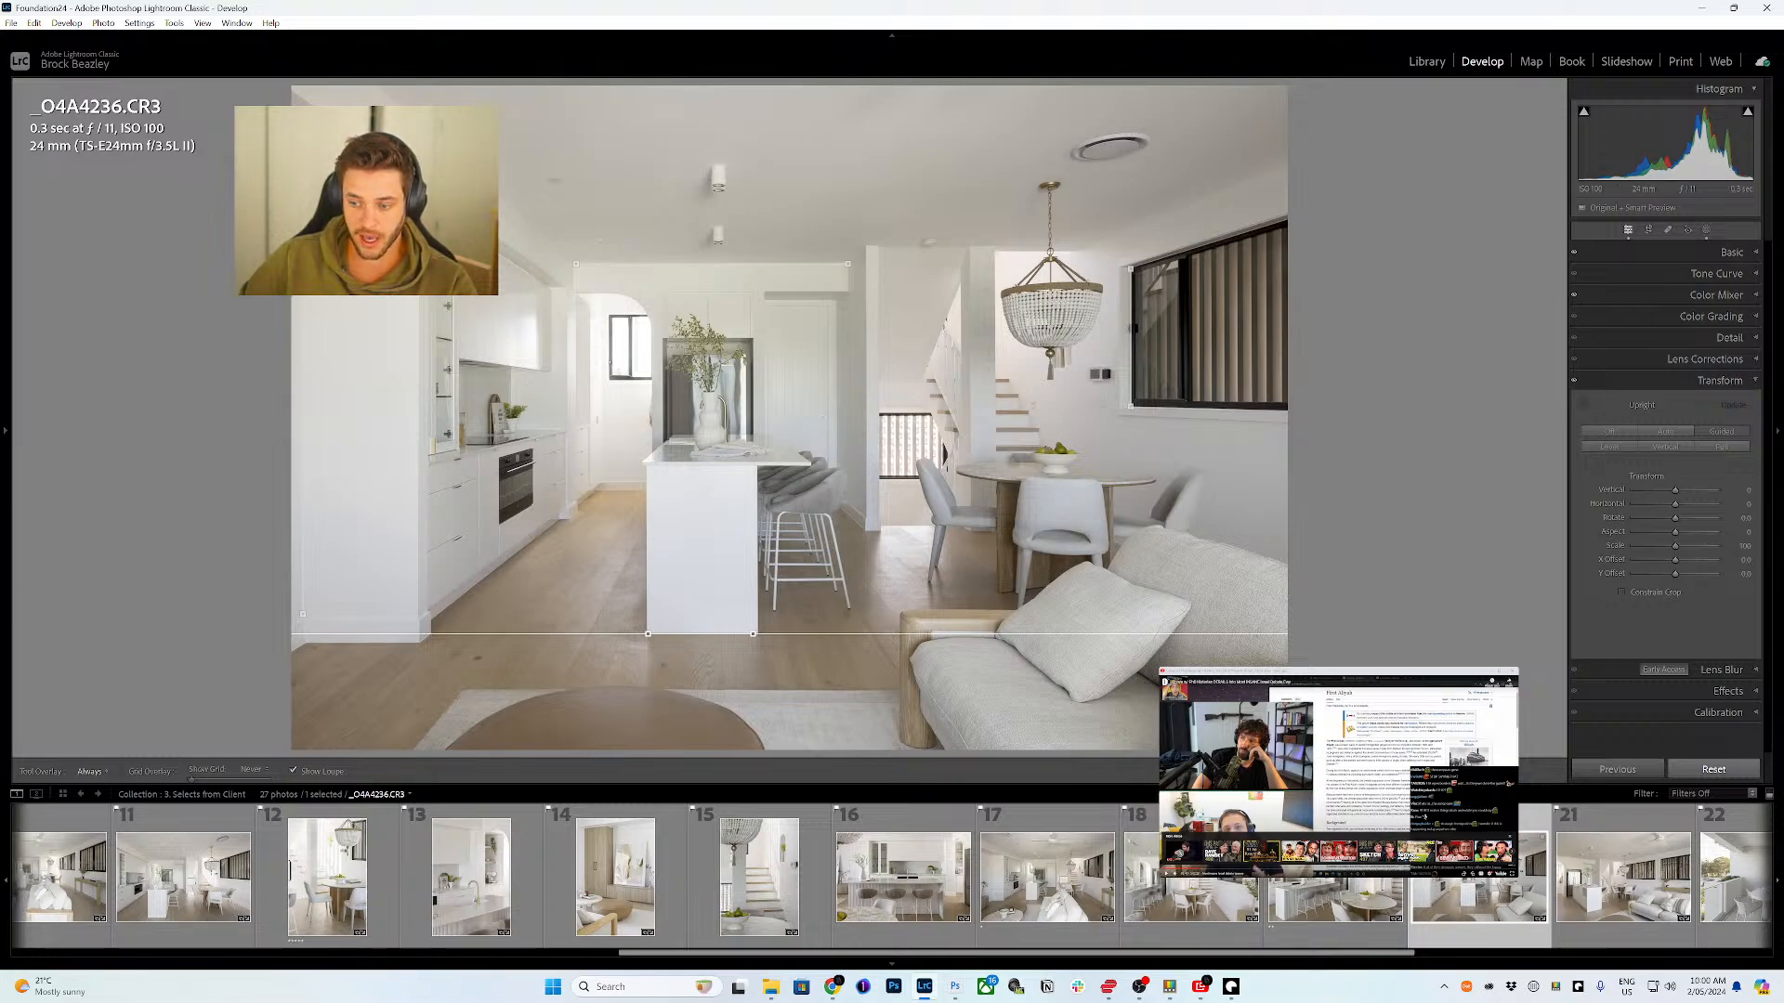
left_click(1570, 873)
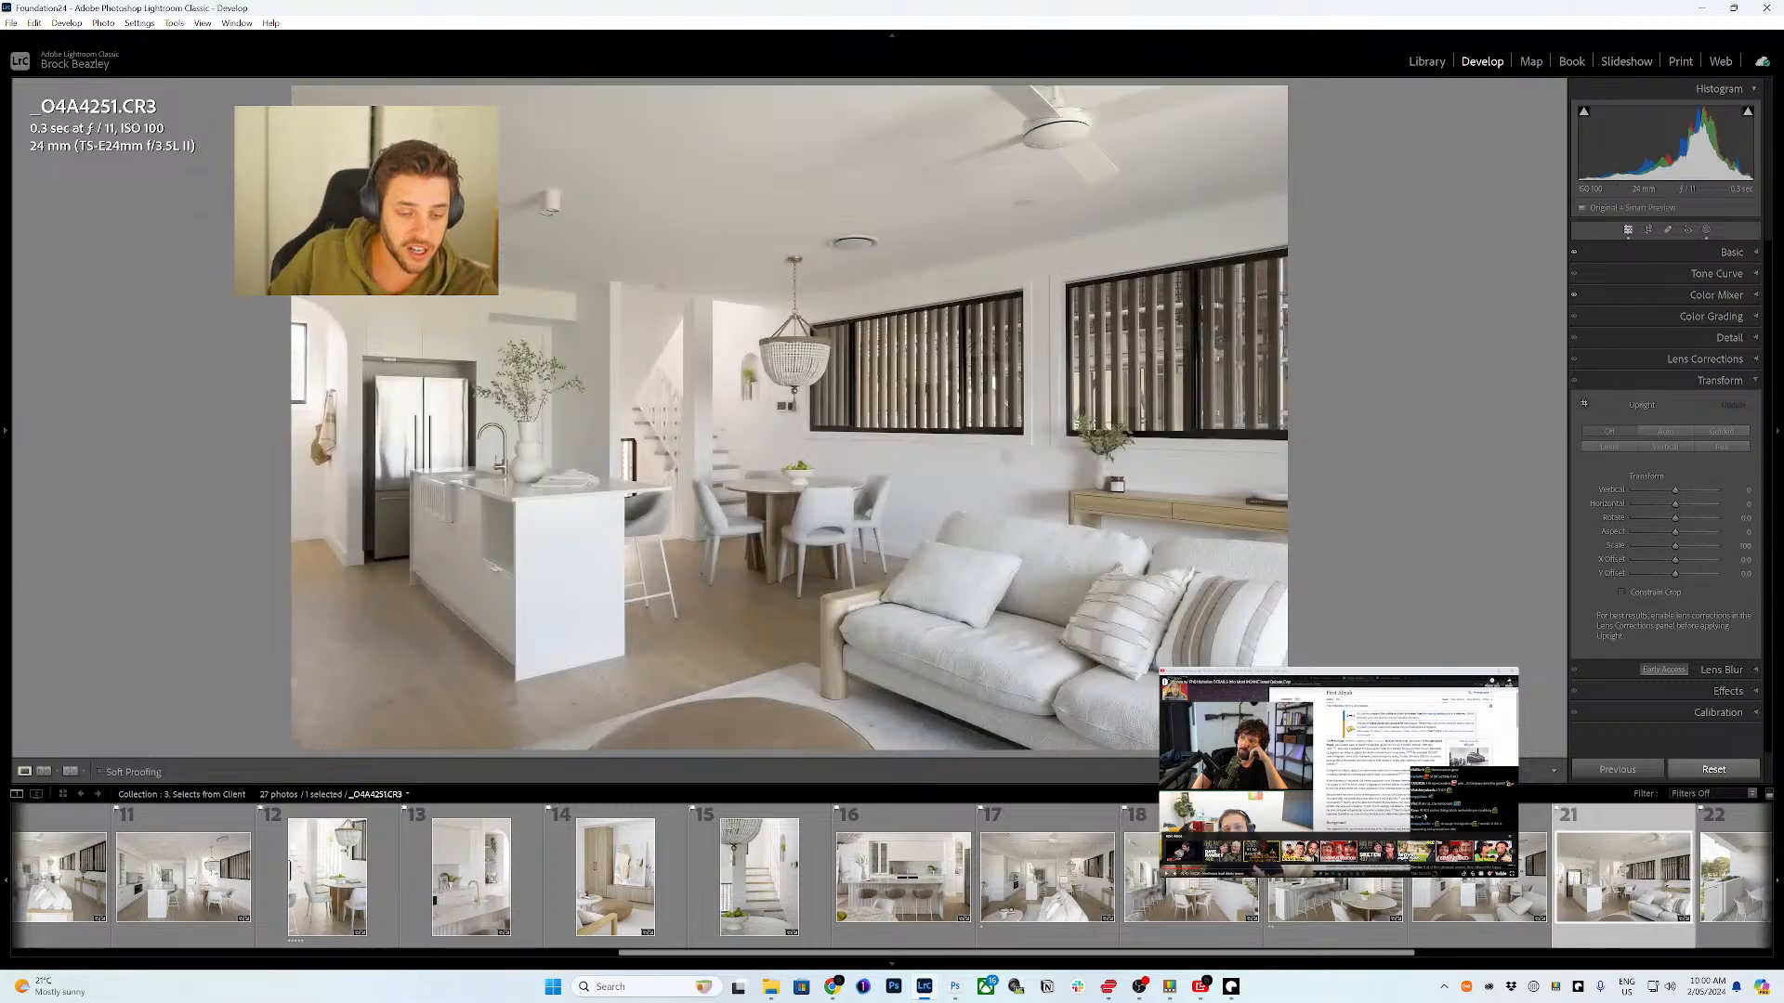
- Straighten _O4A4251 with Guided Upright vertical guides along the left wall edge and beside the windows
key("shift+t")
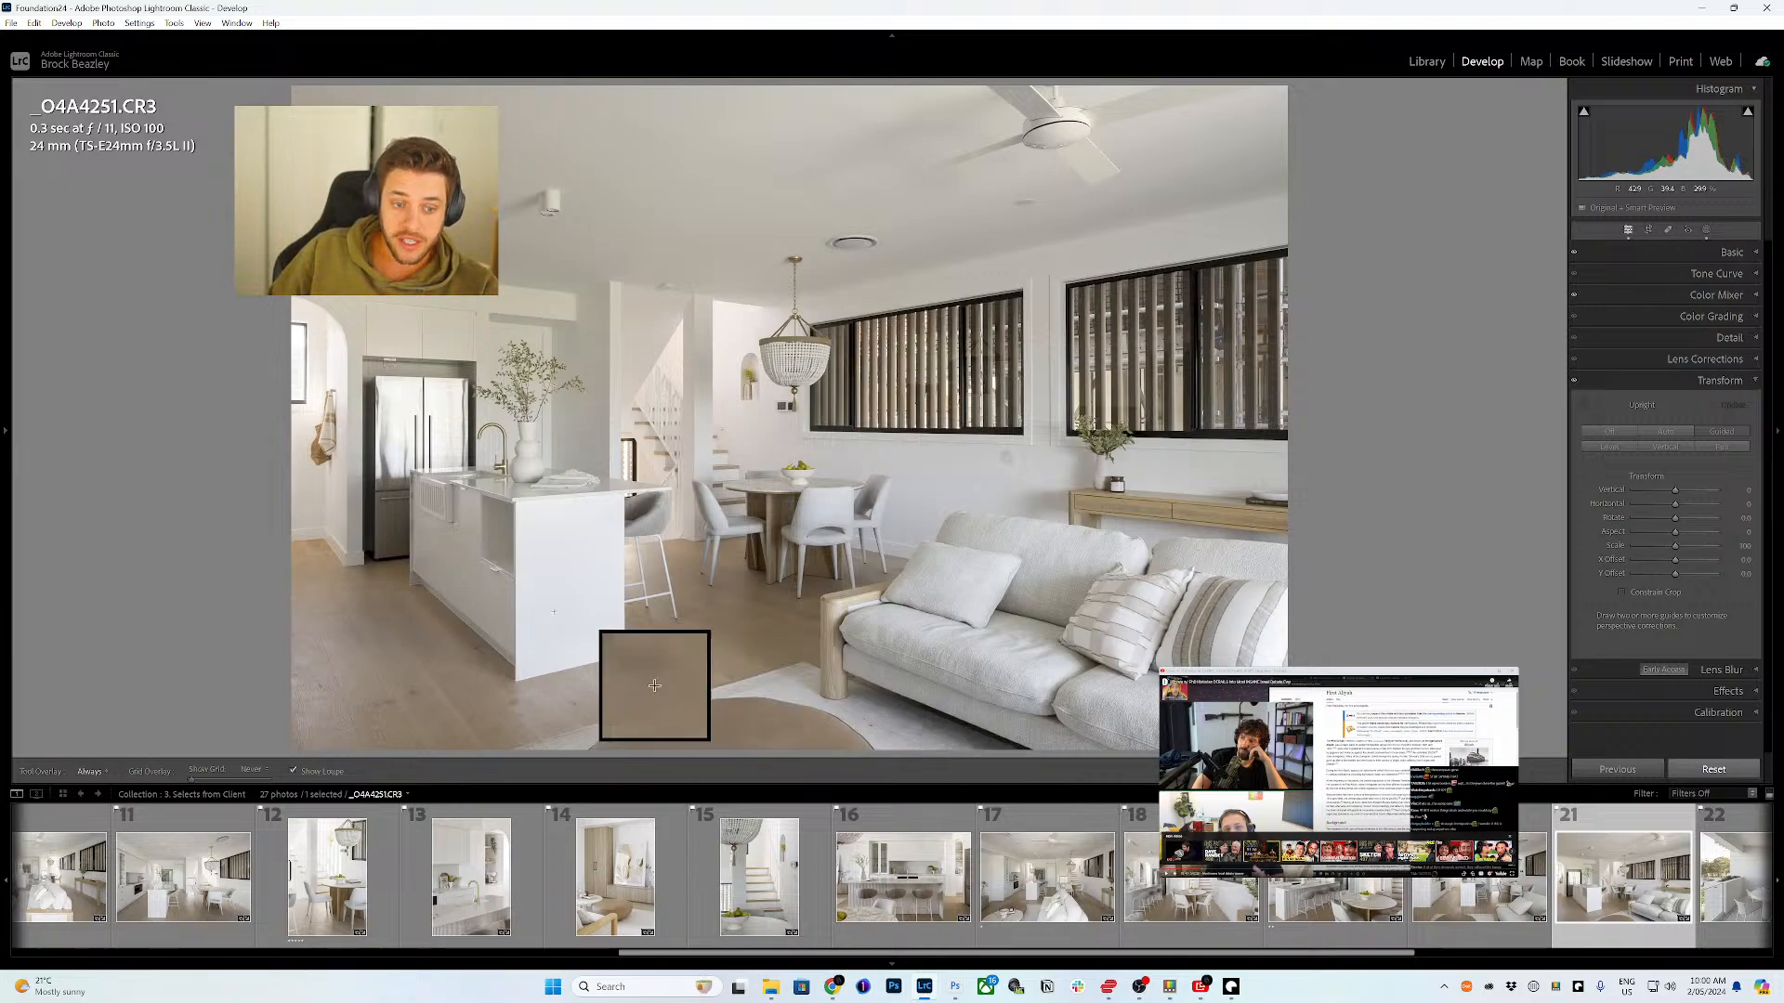
left_click_drag(347, 551, 347, 401)
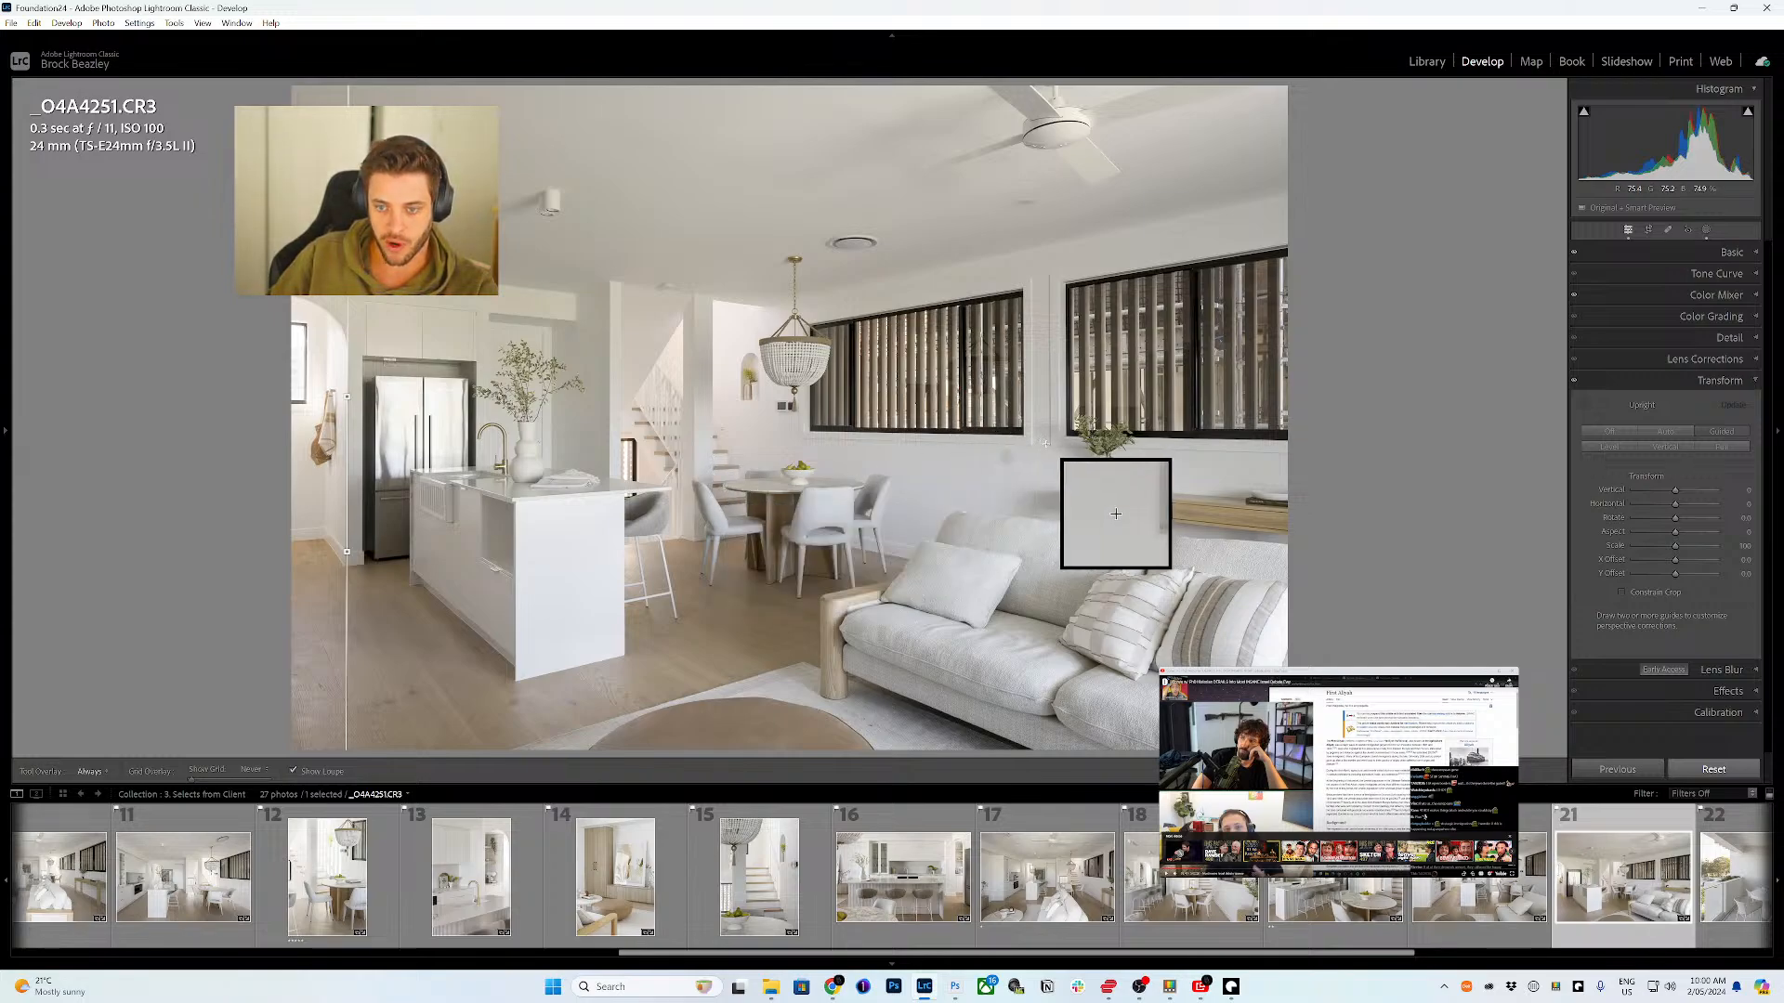
left_click_drag(1050, 443, 1049, 278)
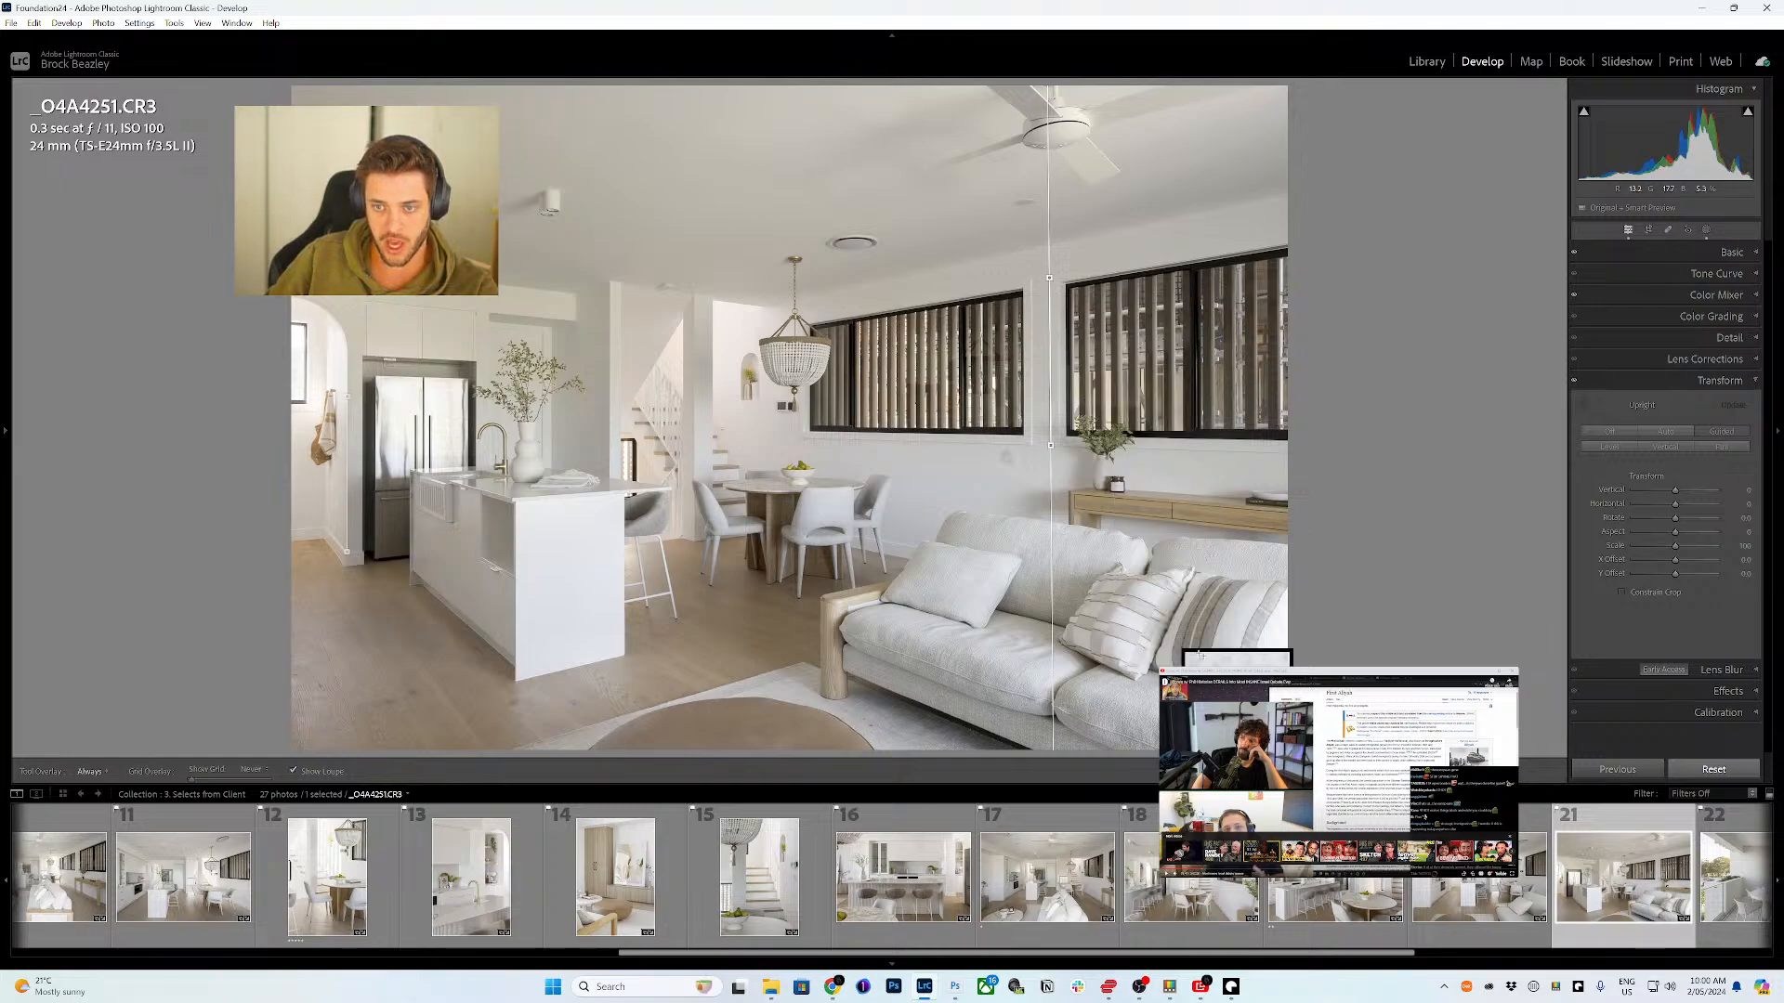
- Select the balcony photo _O4A4261 in the Filmstrip
scroll(1566, 829, "down", 3)
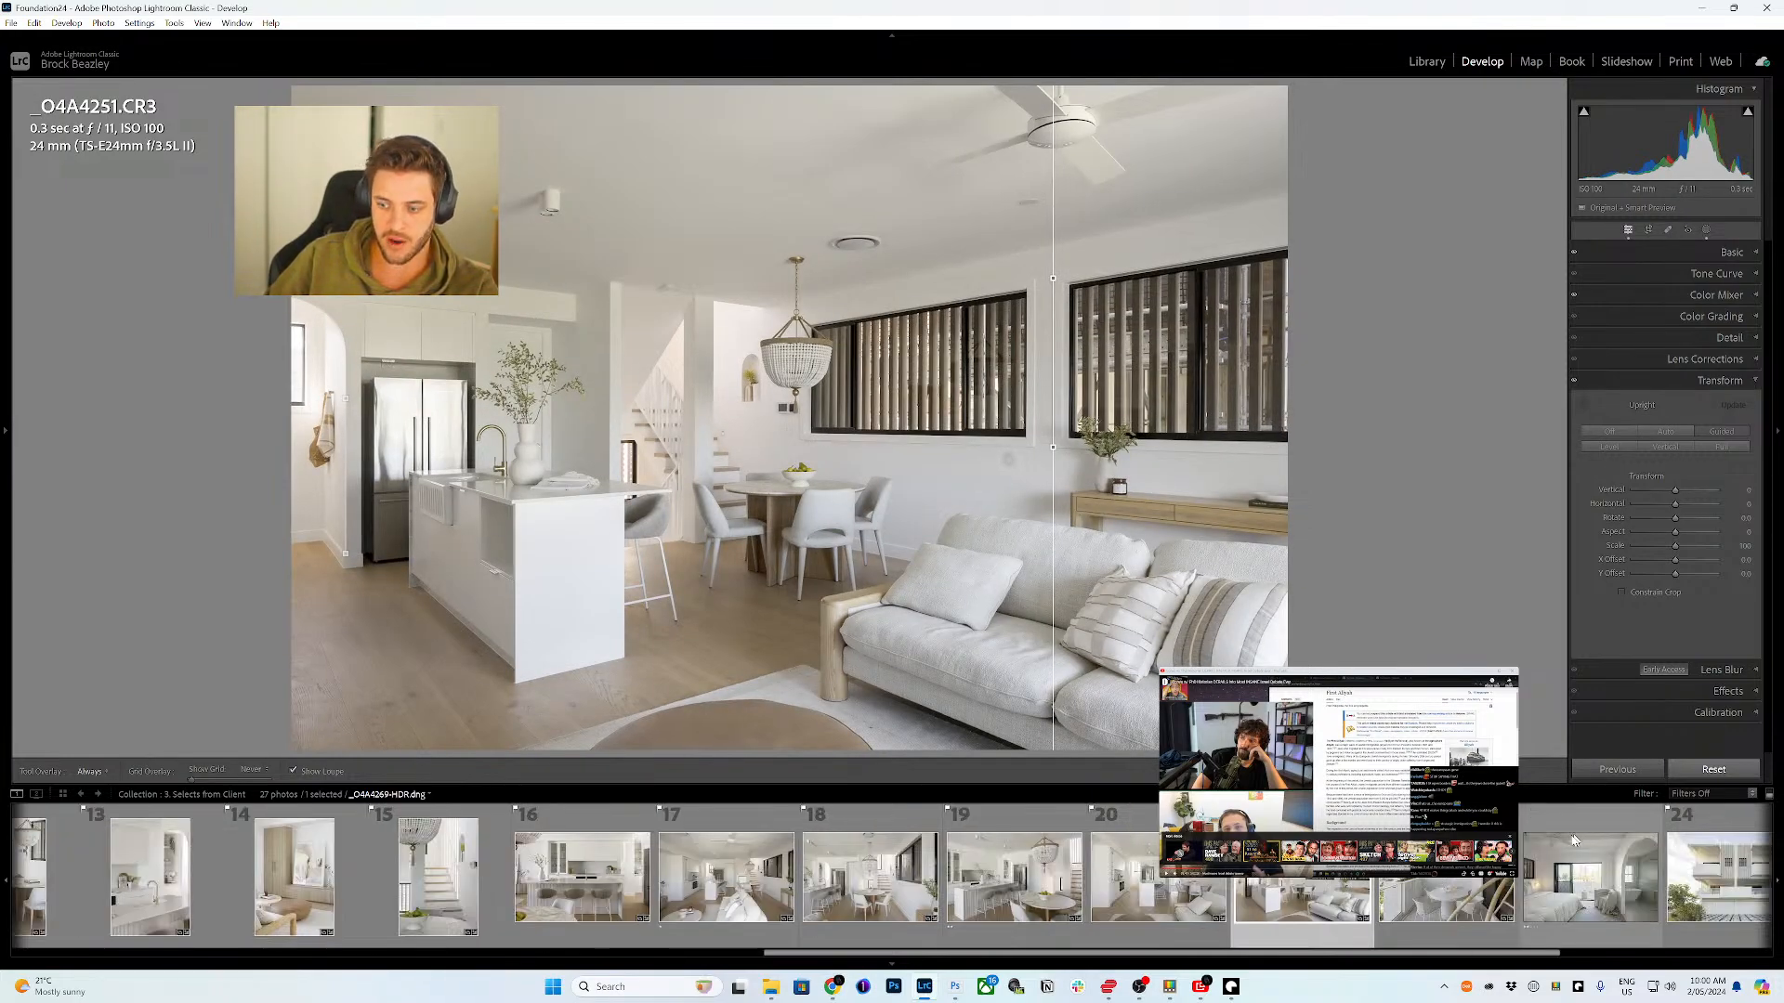
left_click(1574, 844)
key("Left")
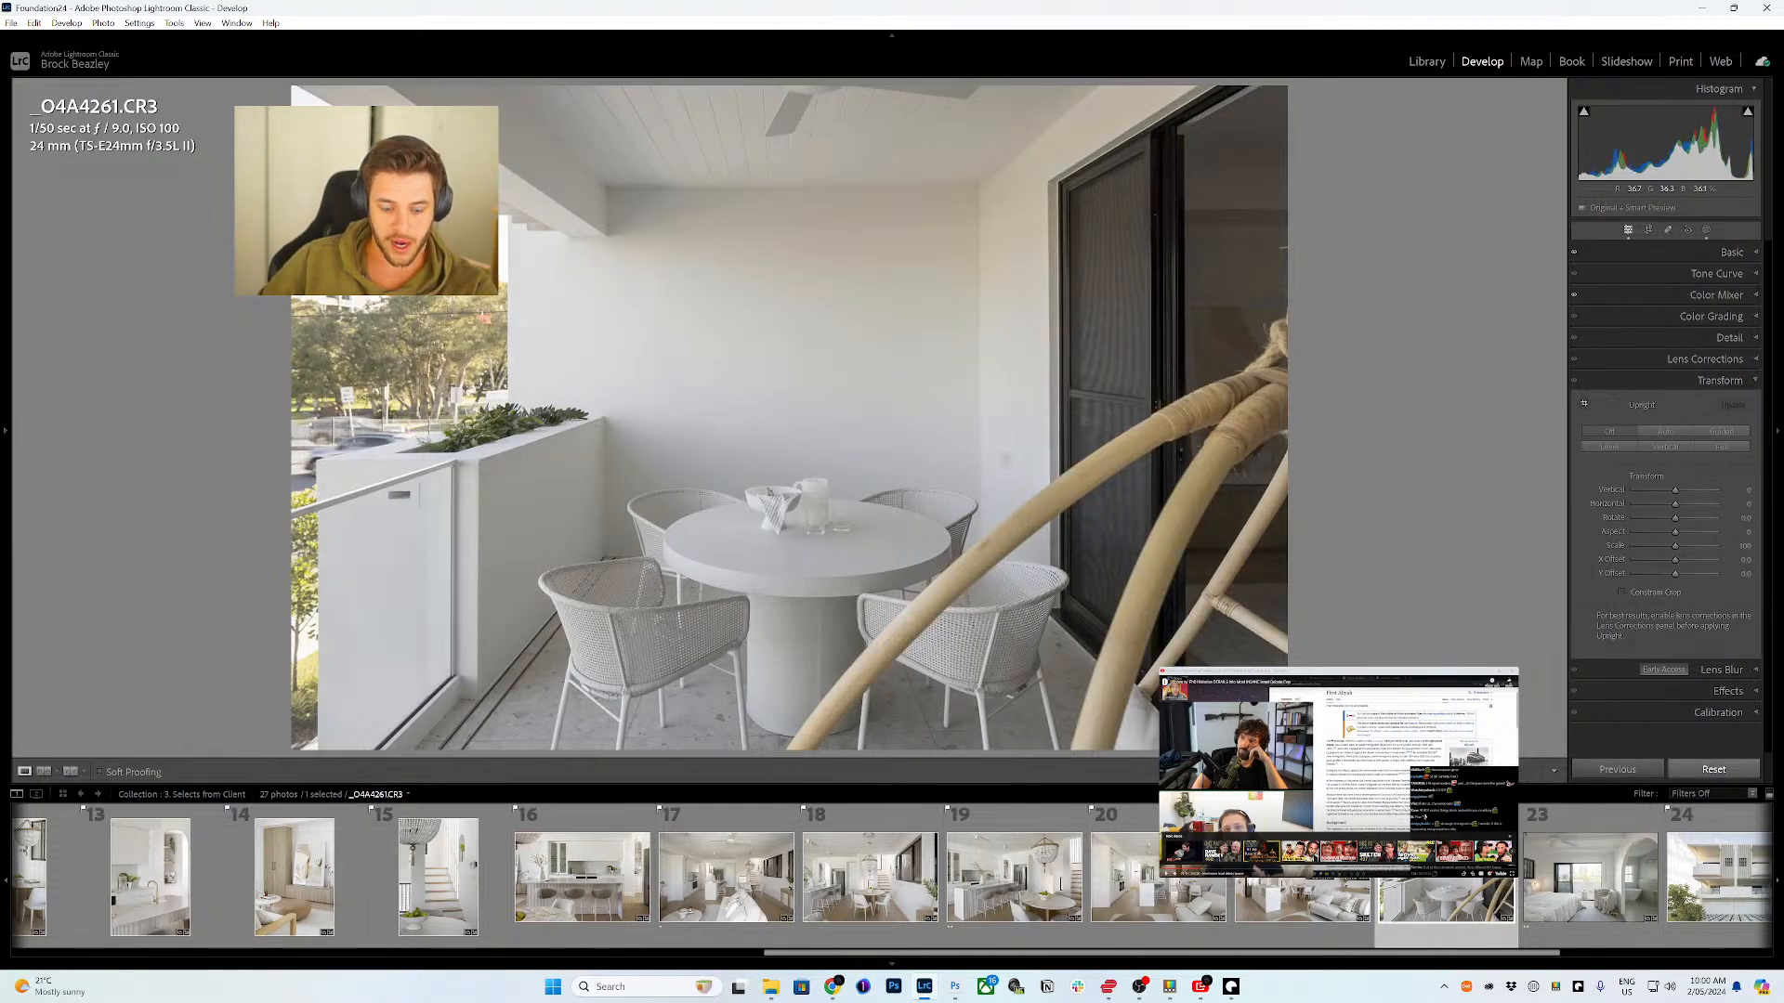
- Guide balcony photo _O4A4261 along ceiling, door edge, left wall and floor, then open the bedroom photo
key("shift+t")
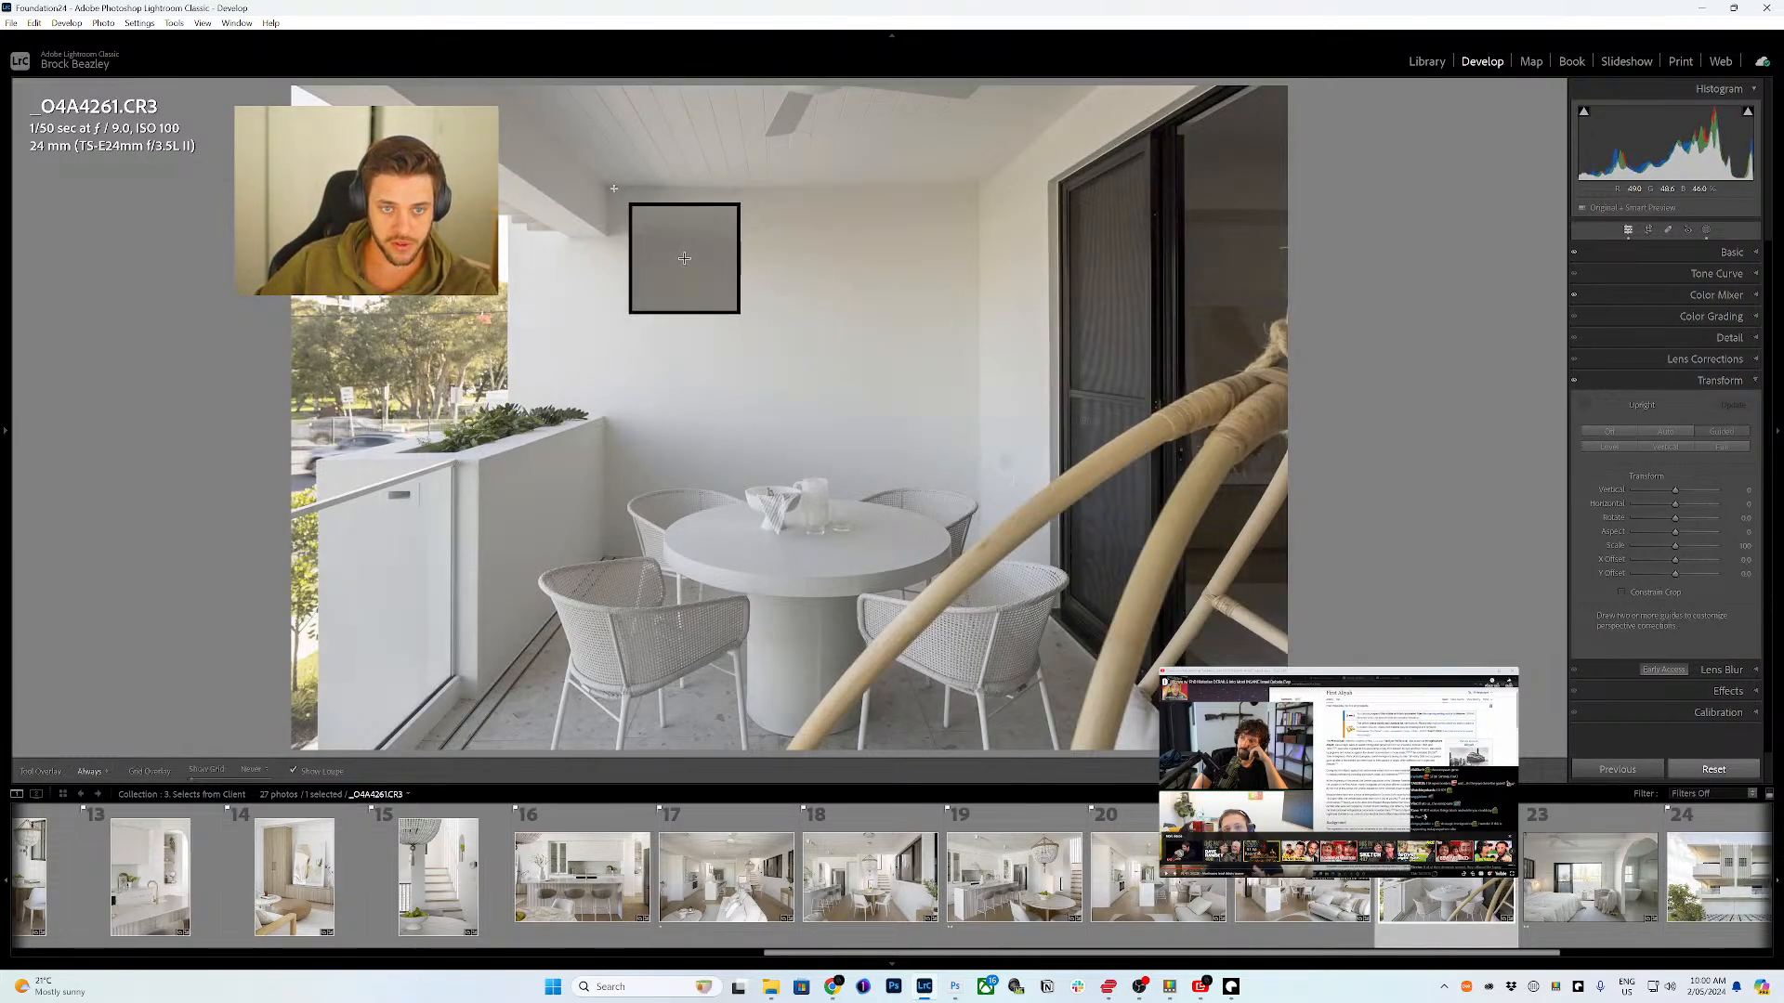
left_click_drag(611, 188, 977, 187)
mouse_move(1184, 141)
left_mouse_down()
mouse_move(1209, 592)
mouse_move(1188, 650)
left_mouse_up()
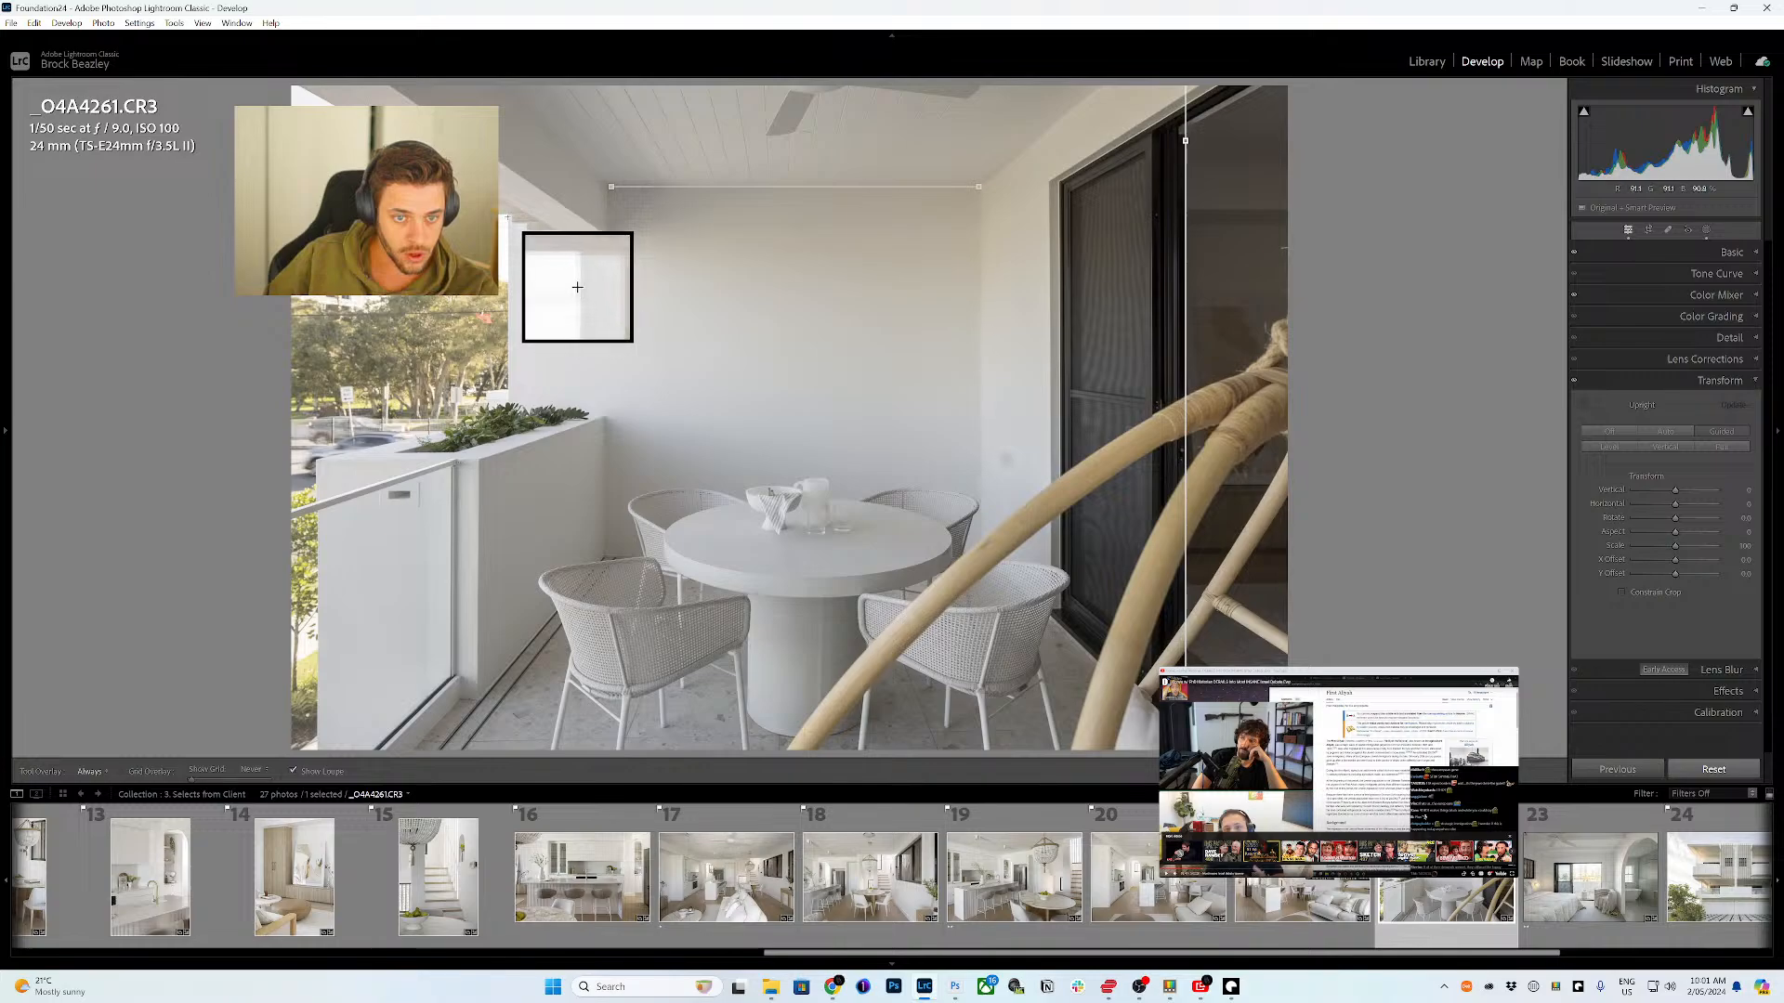
left_click_drag(508, 219, 509, 403)
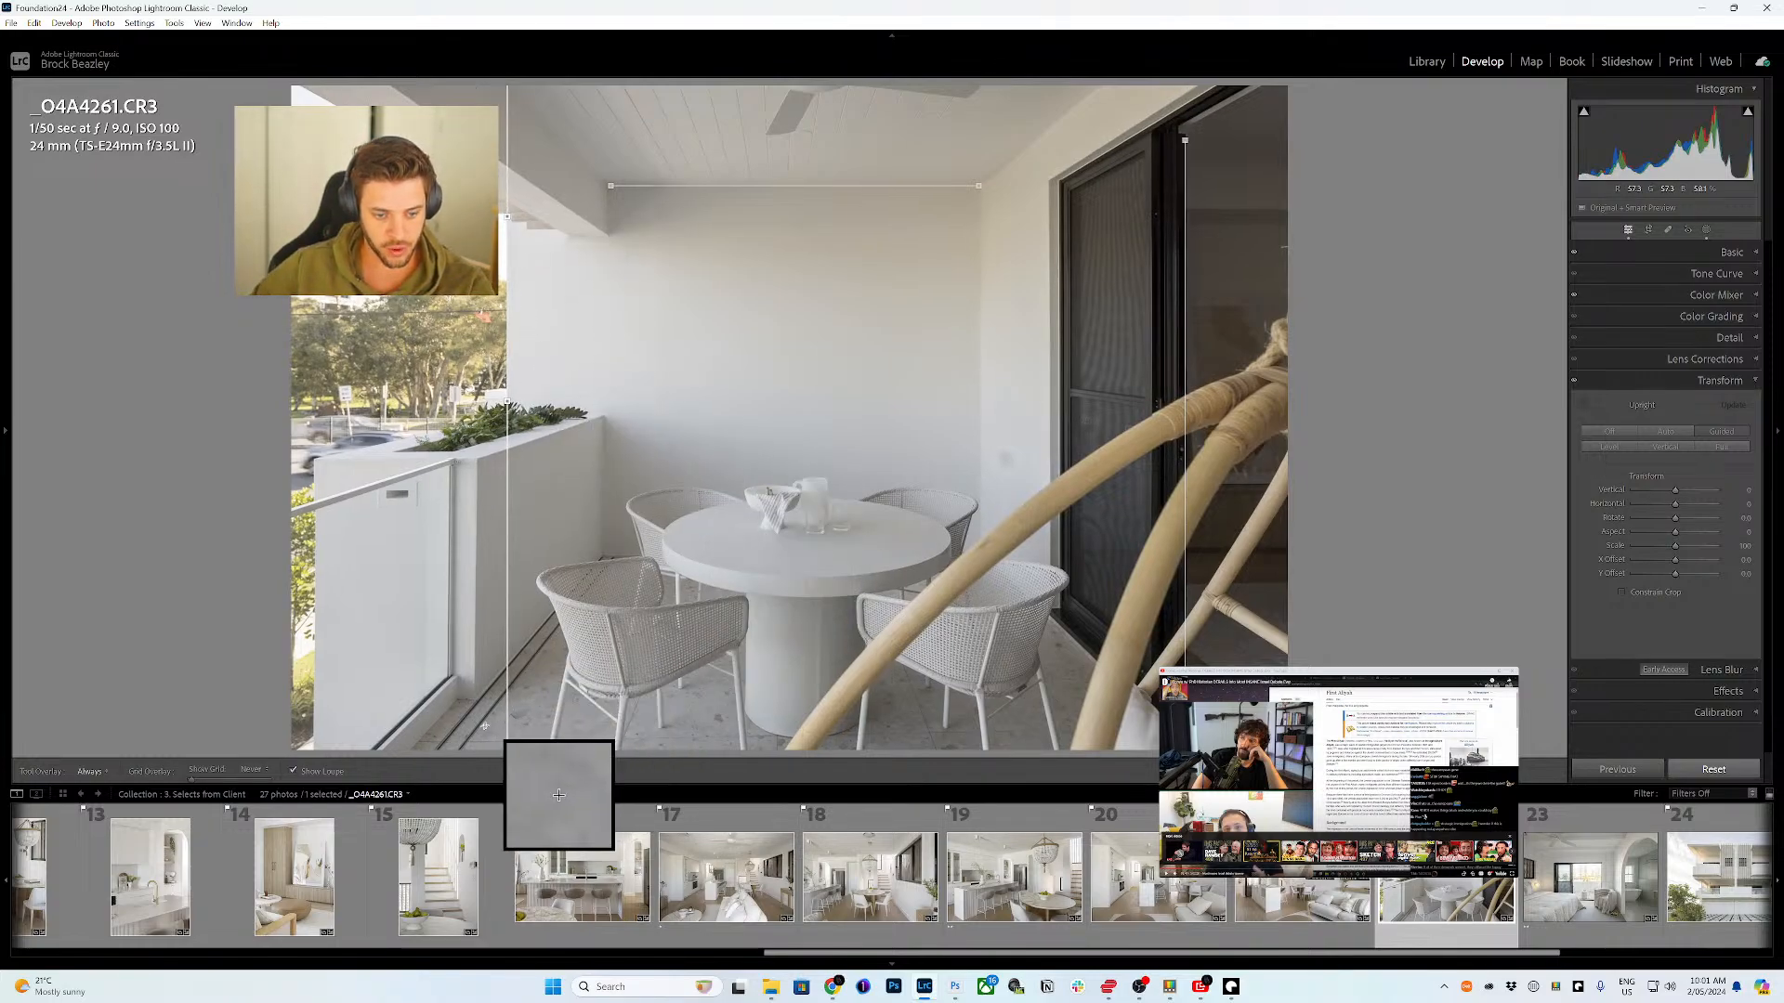
left_click_drag(477, 741, 1059, 736)
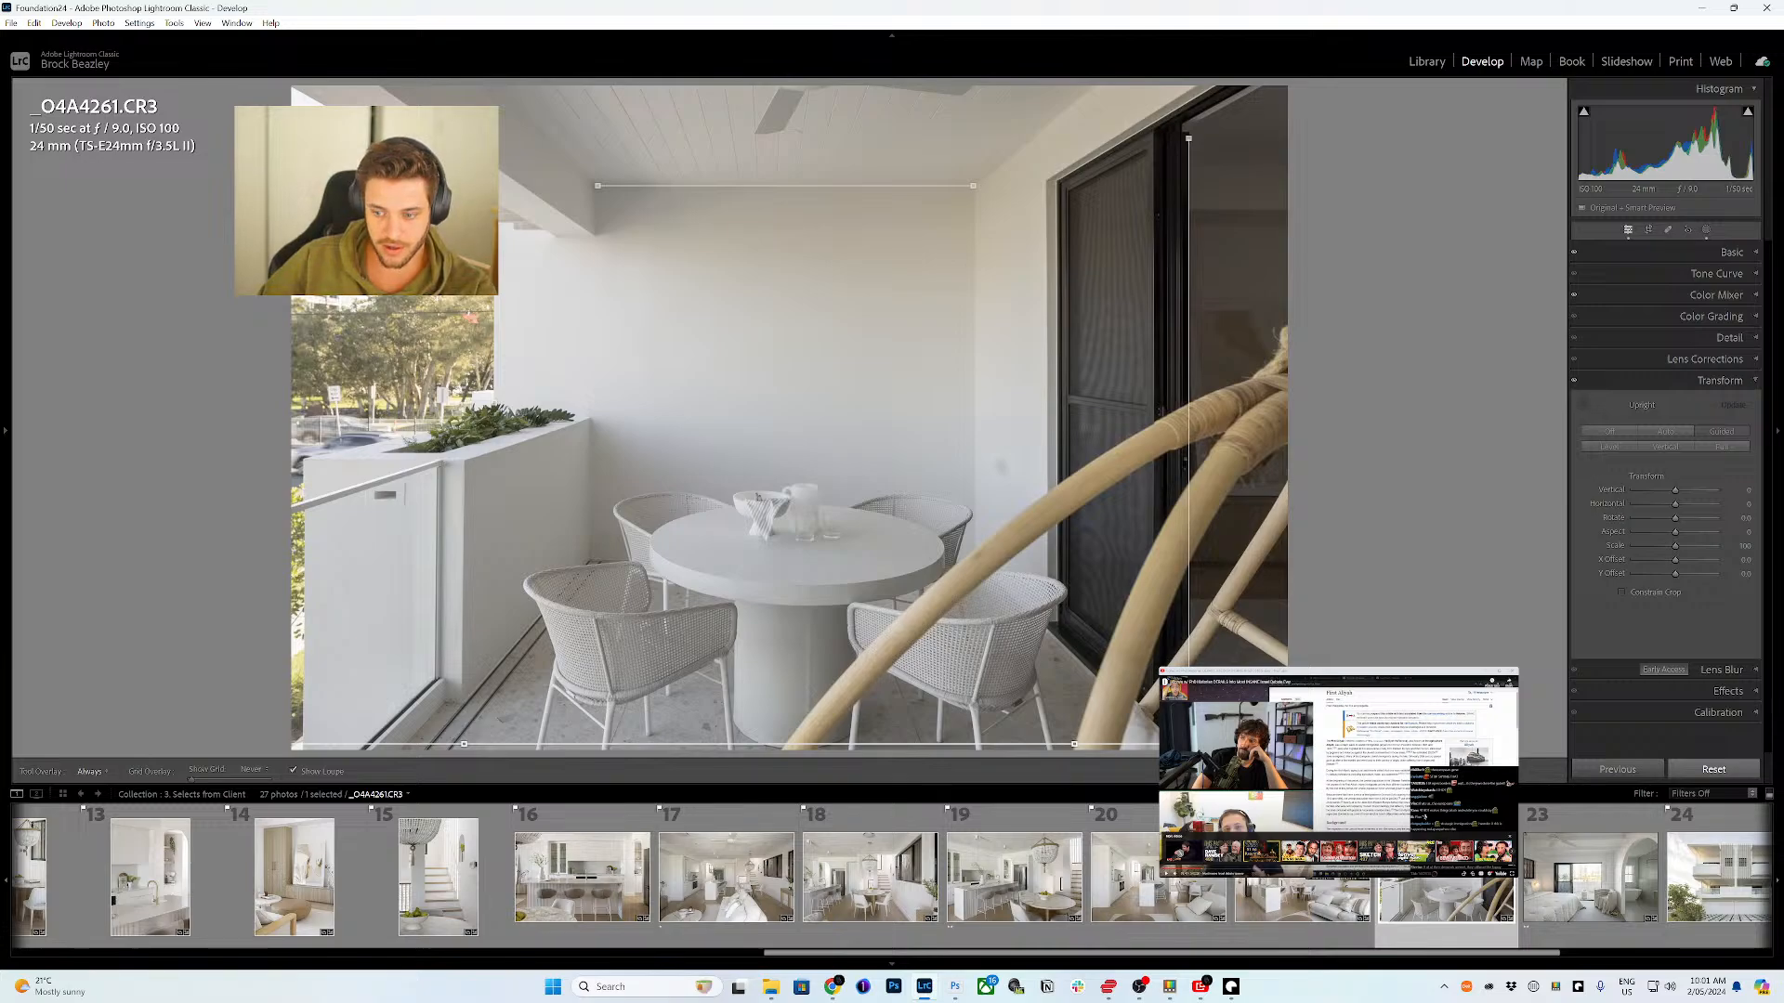
left_click(1563, 855)
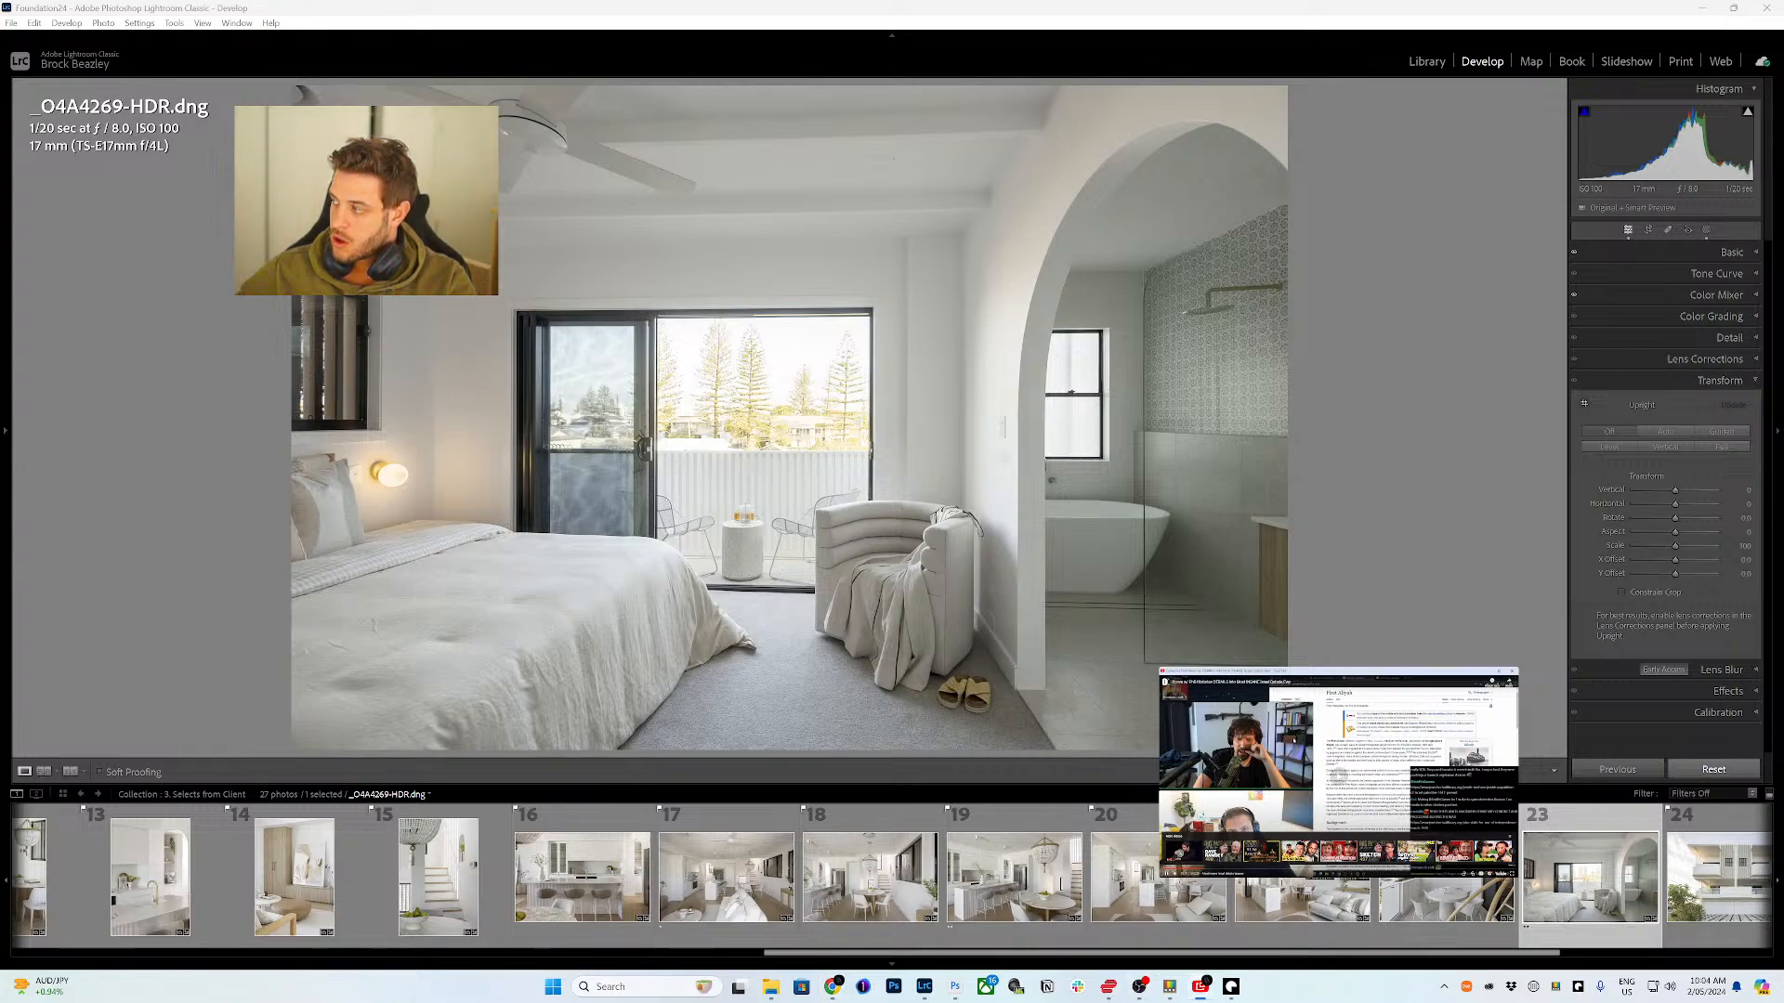
left_click(1282, 731)
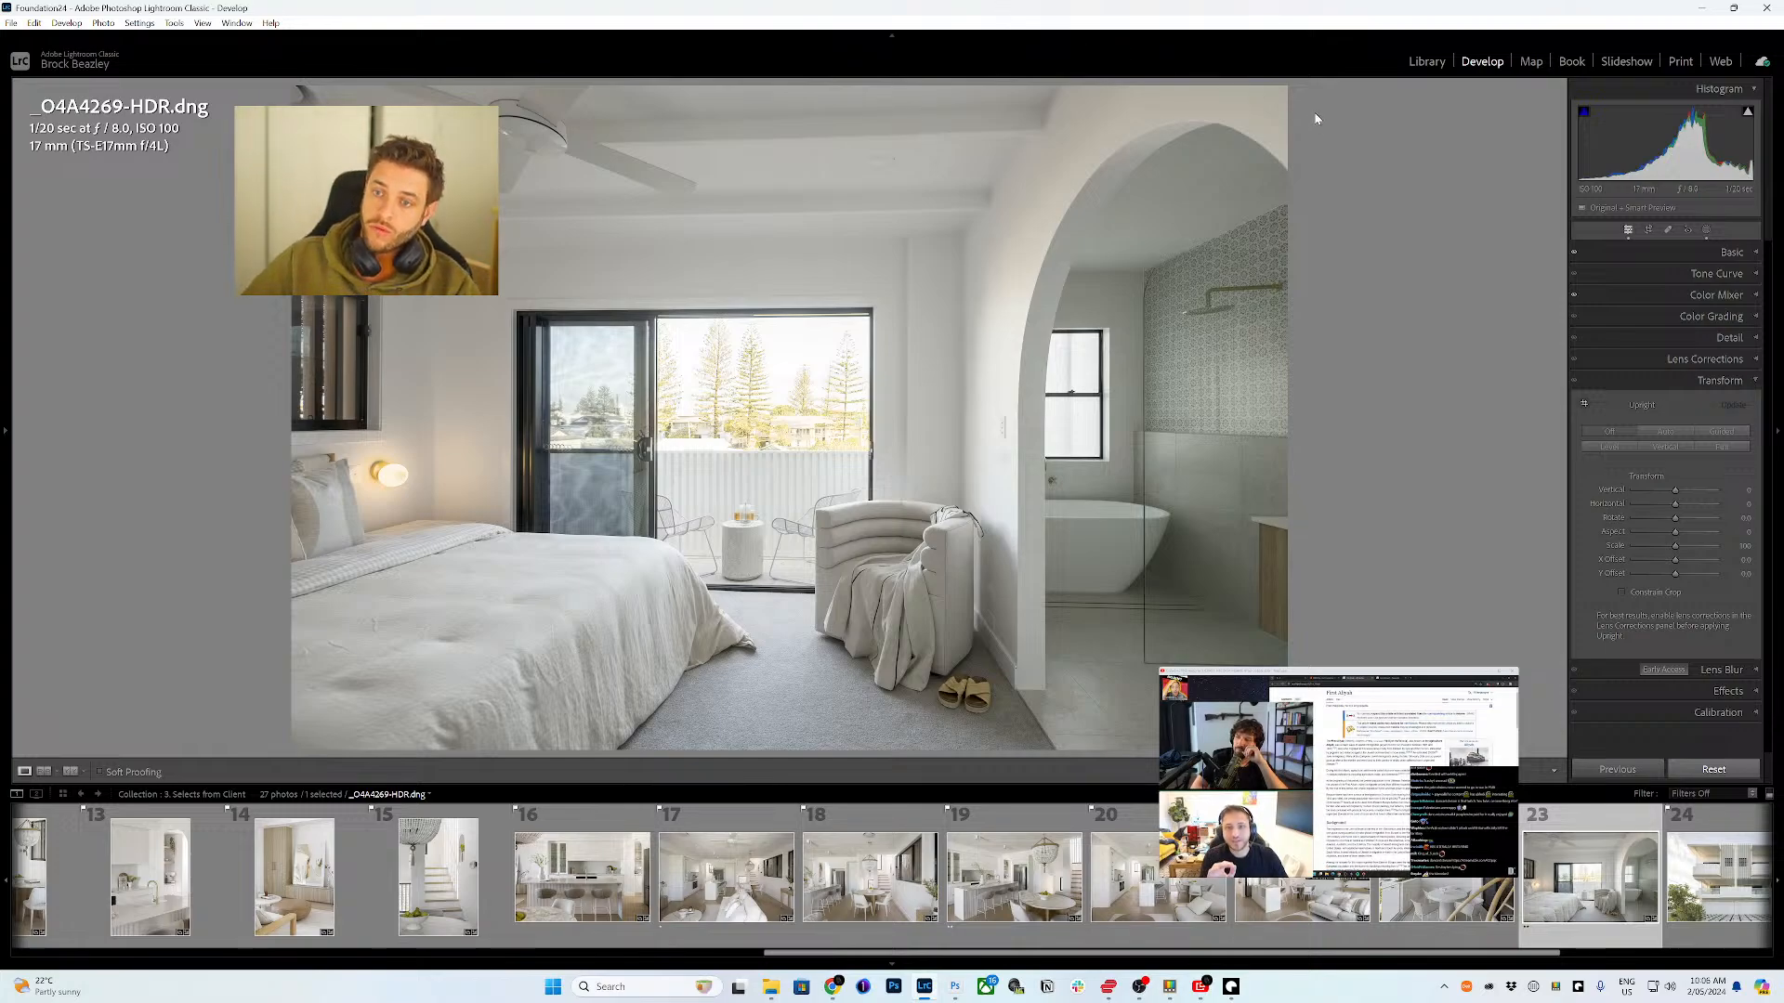
- Expand the Color Mixer panel for the bedroom photo _O4A4269-HDR.dng
left_click(1707, 296)
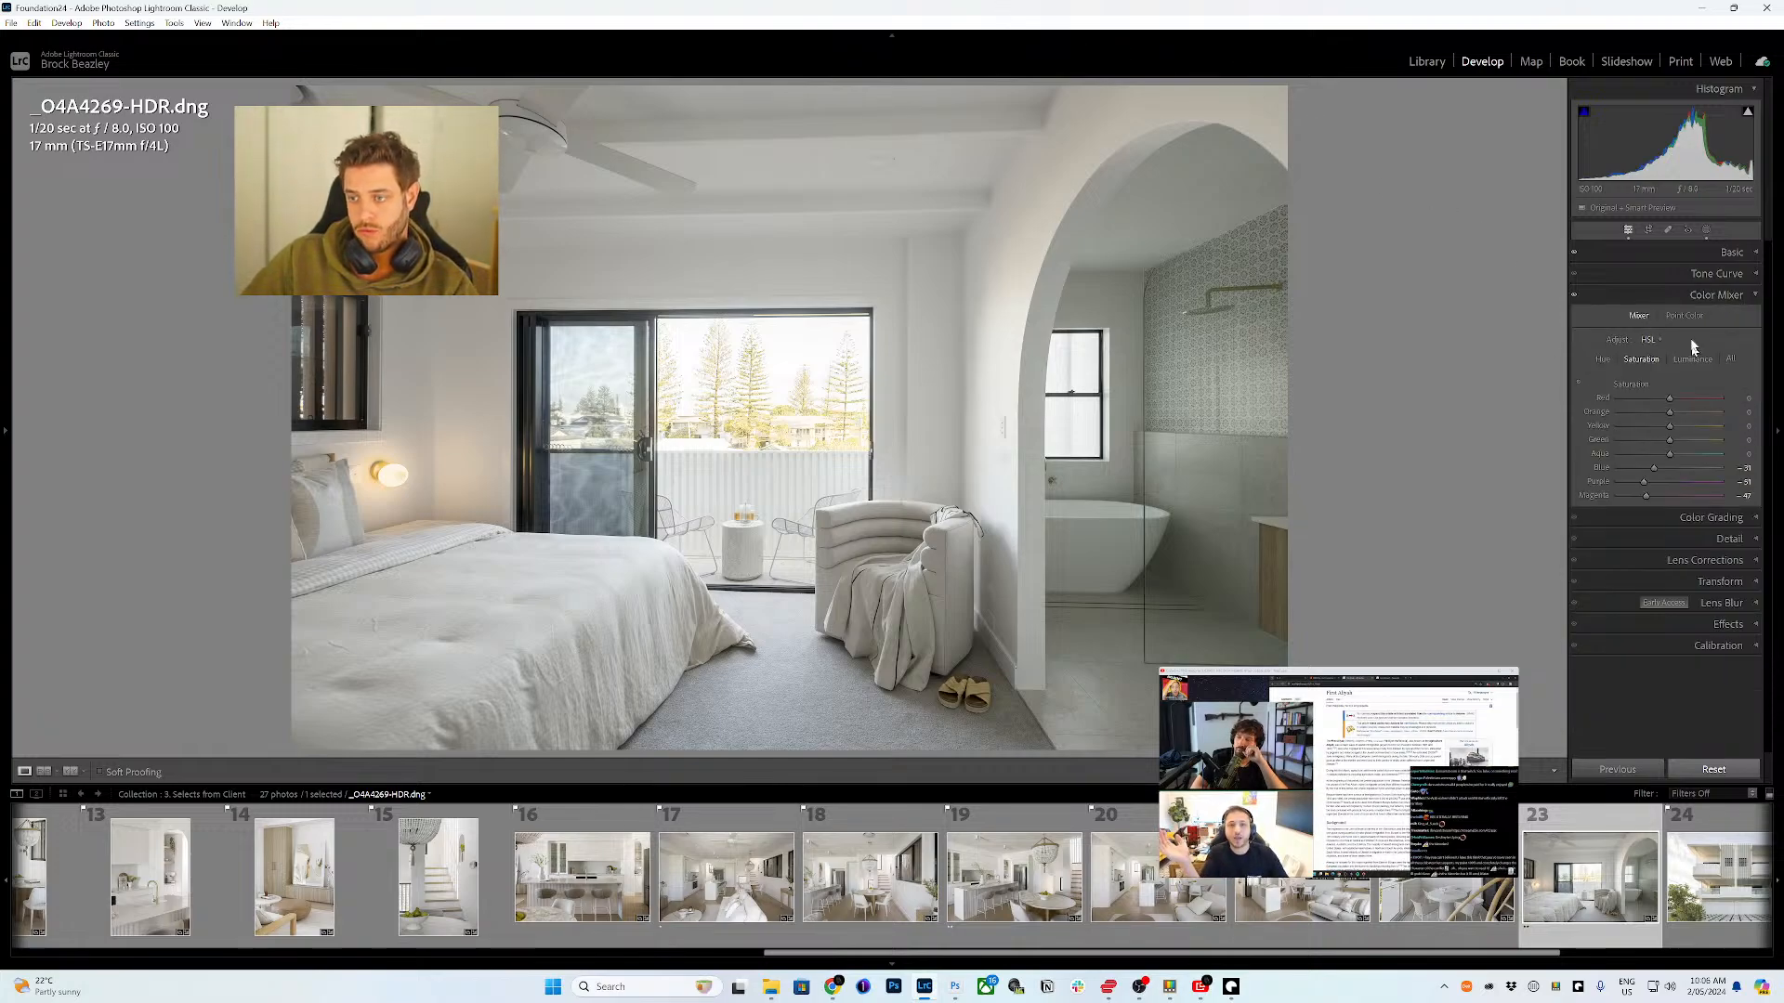
- Use Point Color to sample the pale-green bathroom wall and shift its saturation to -10
left_click(1685, 317)
left_click(1127, 299)
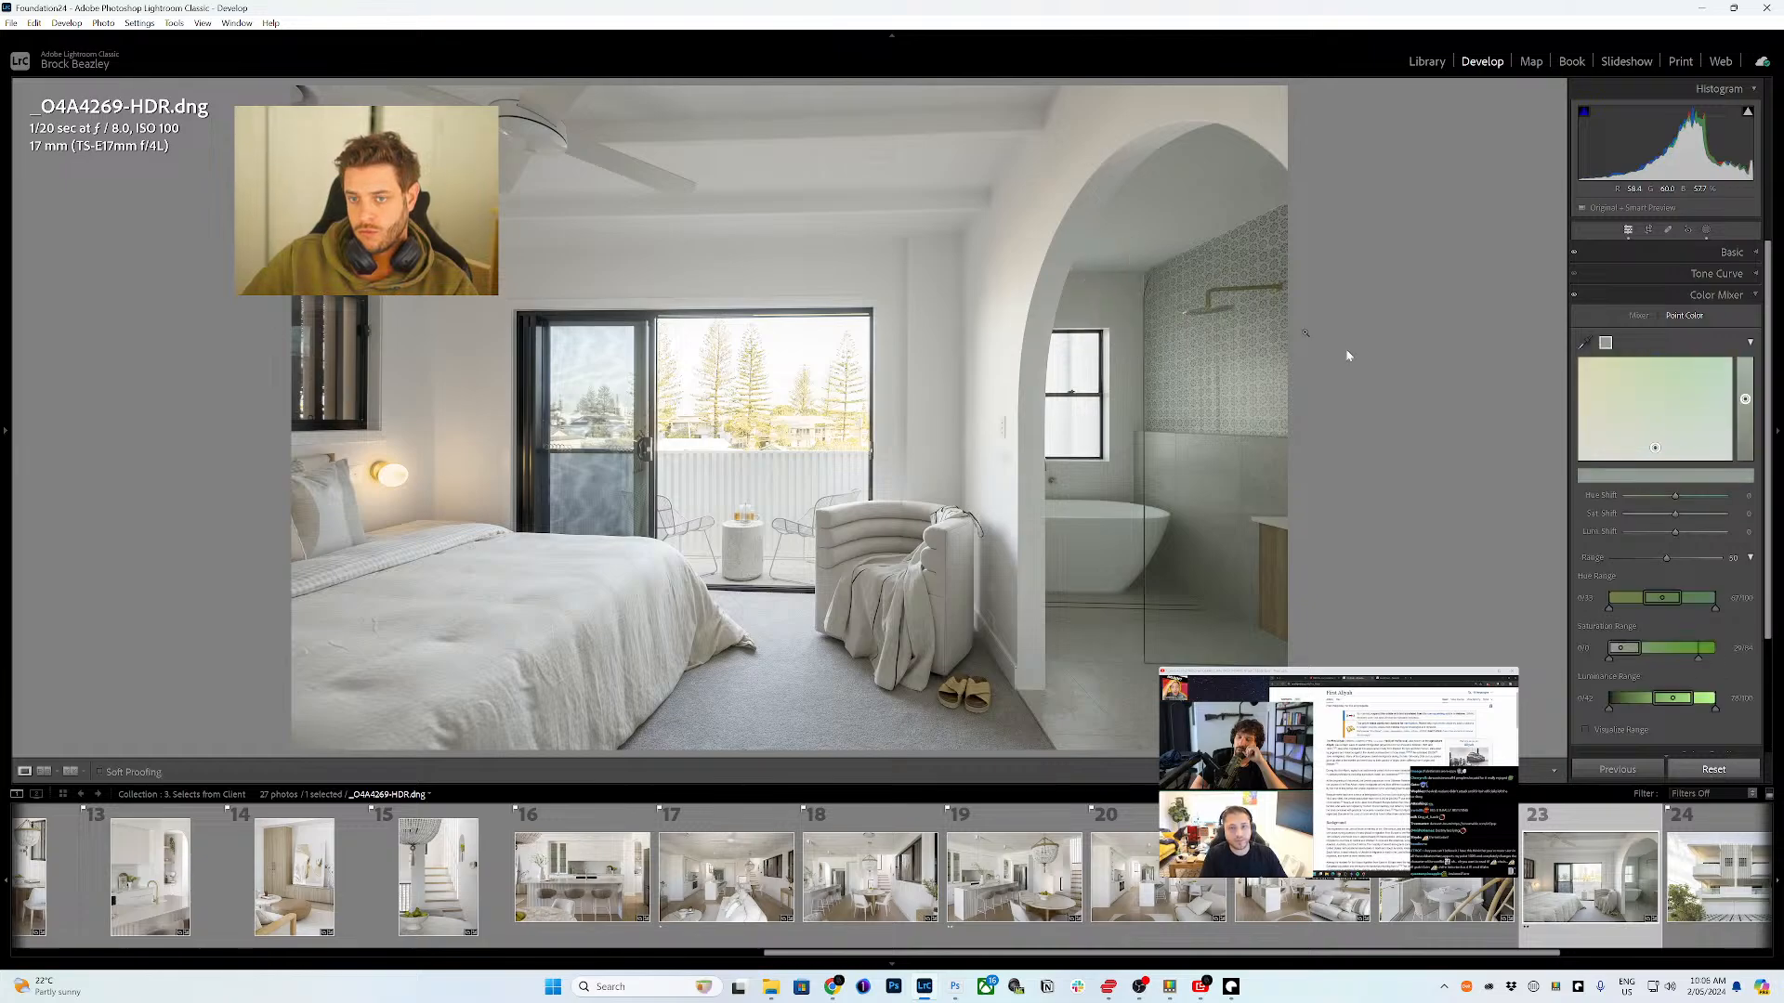
left_click_drag(1676, 519, 1672, 516)
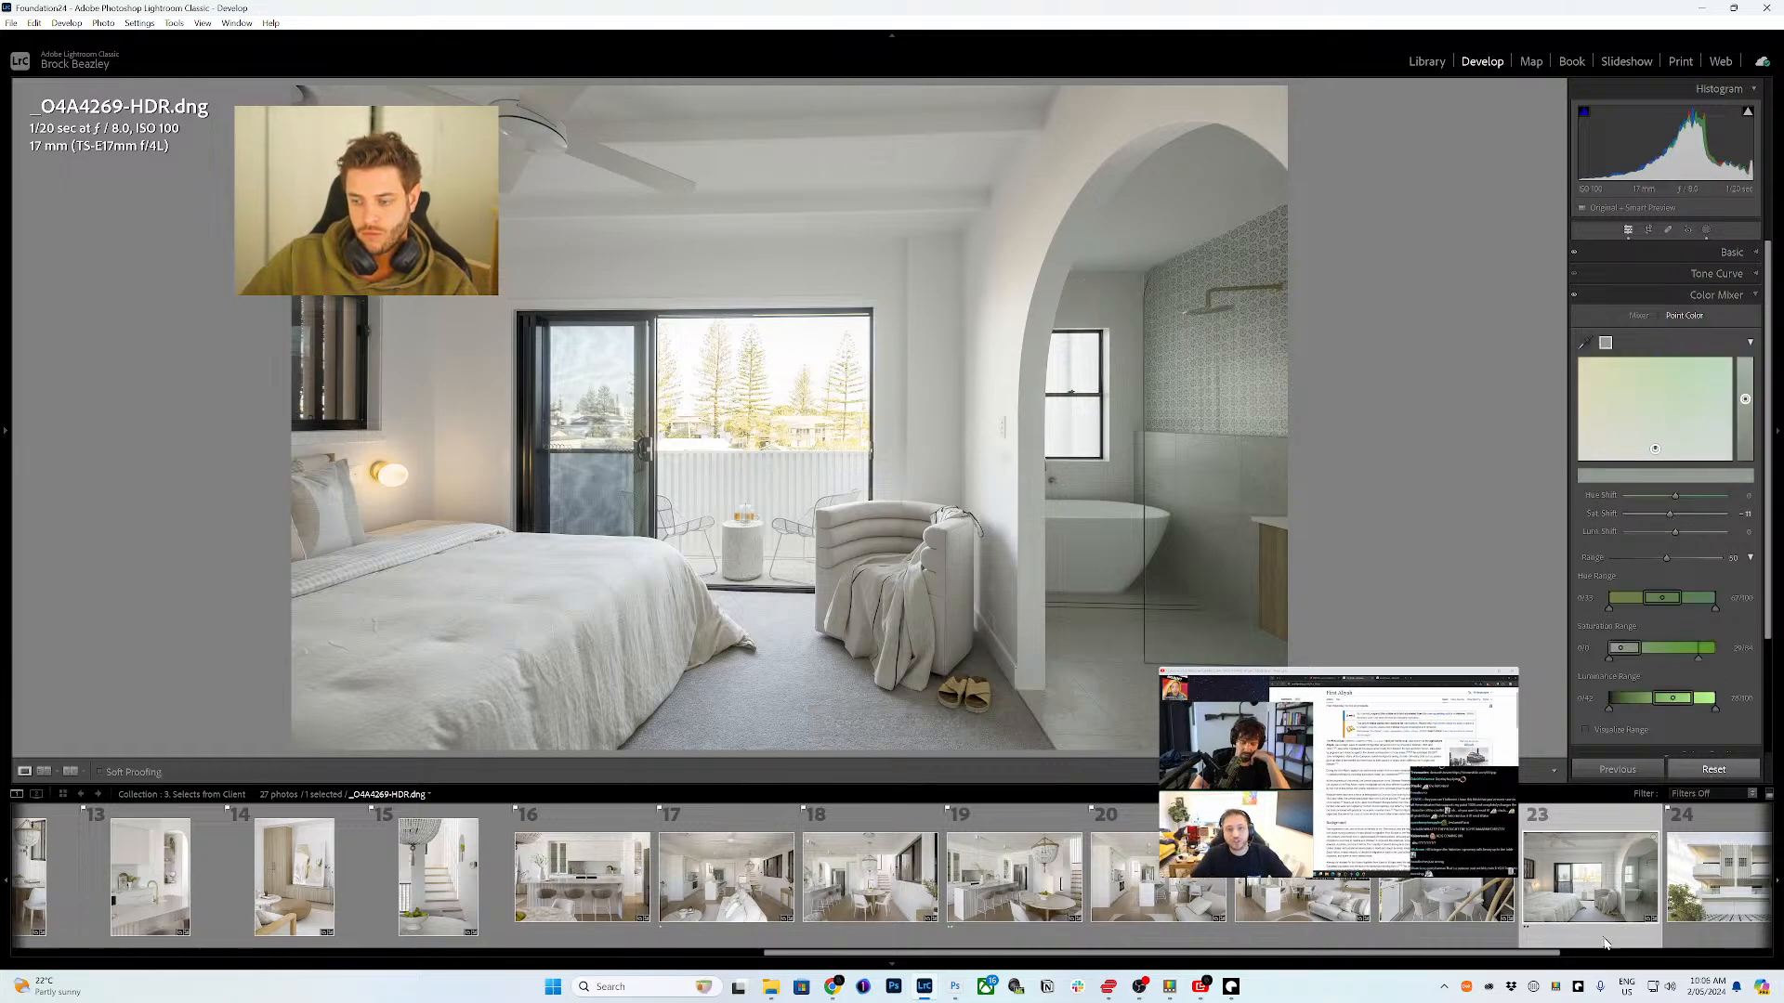
- Guide _O4A4269-HDR along ceiling, floor, left wall and arch wall edge, then go to _O4A4284
key("shift+t")
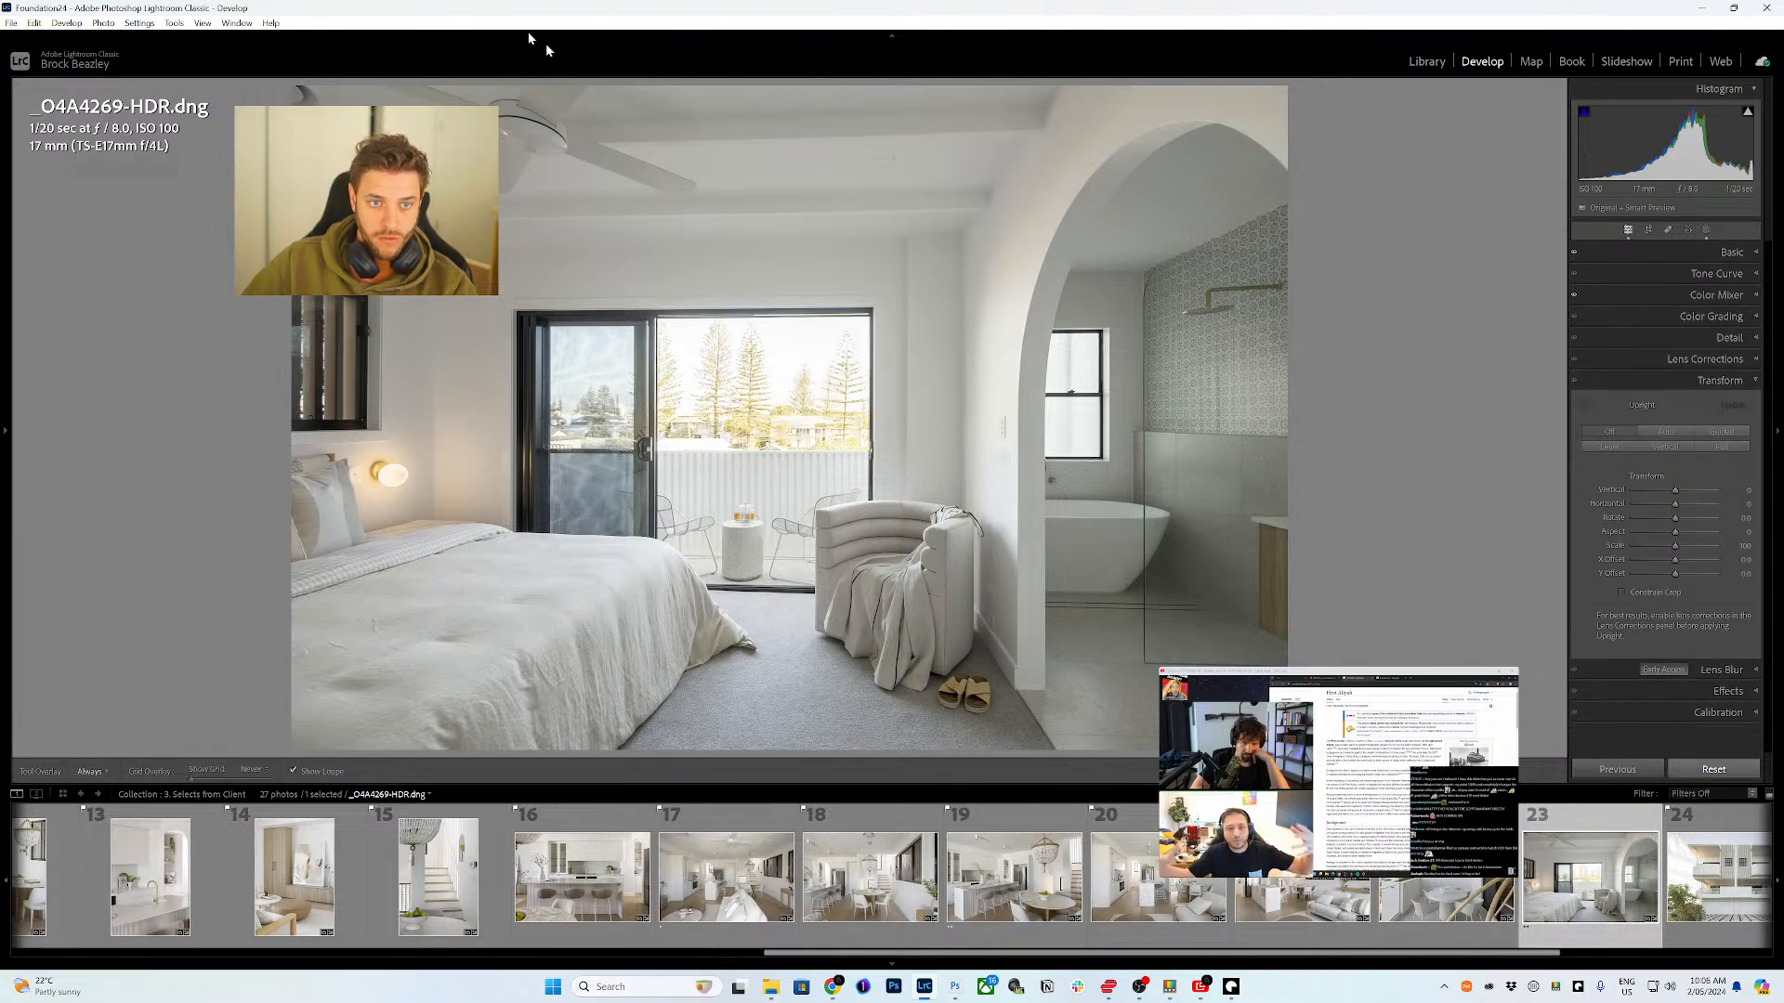
left_click_drag(990, 194, 403, 203)
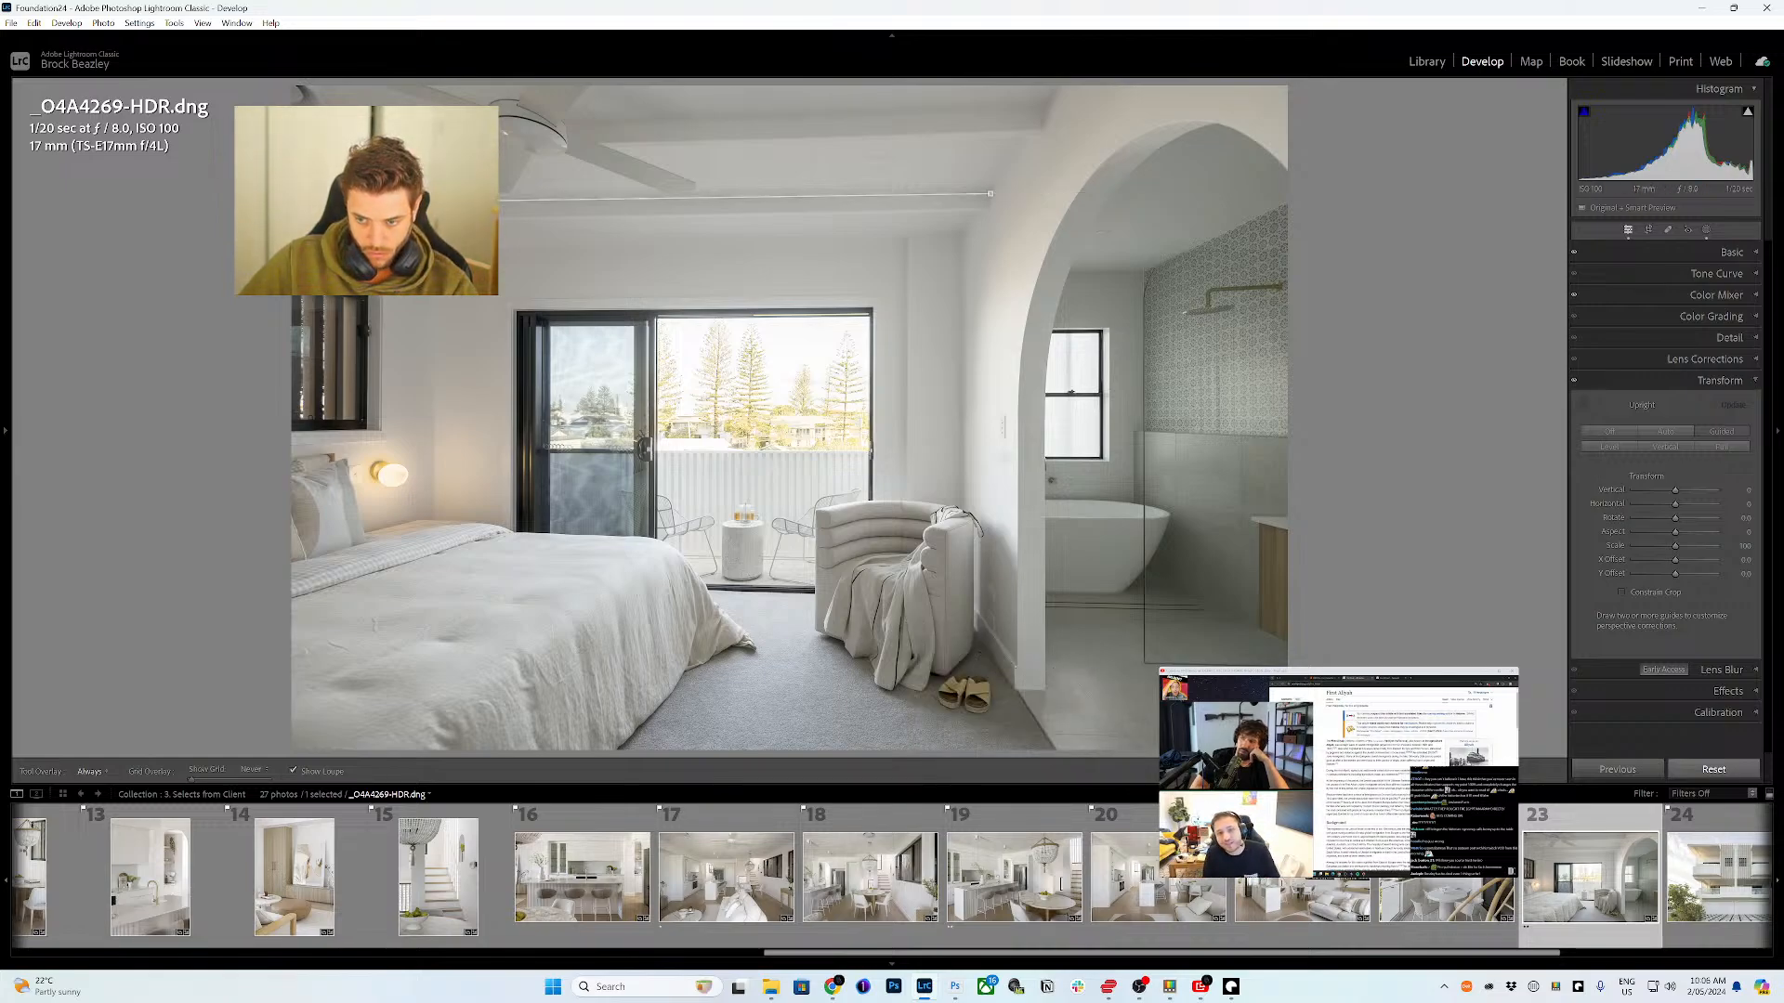
left_click_drag(1245, 740, 1039, 735)
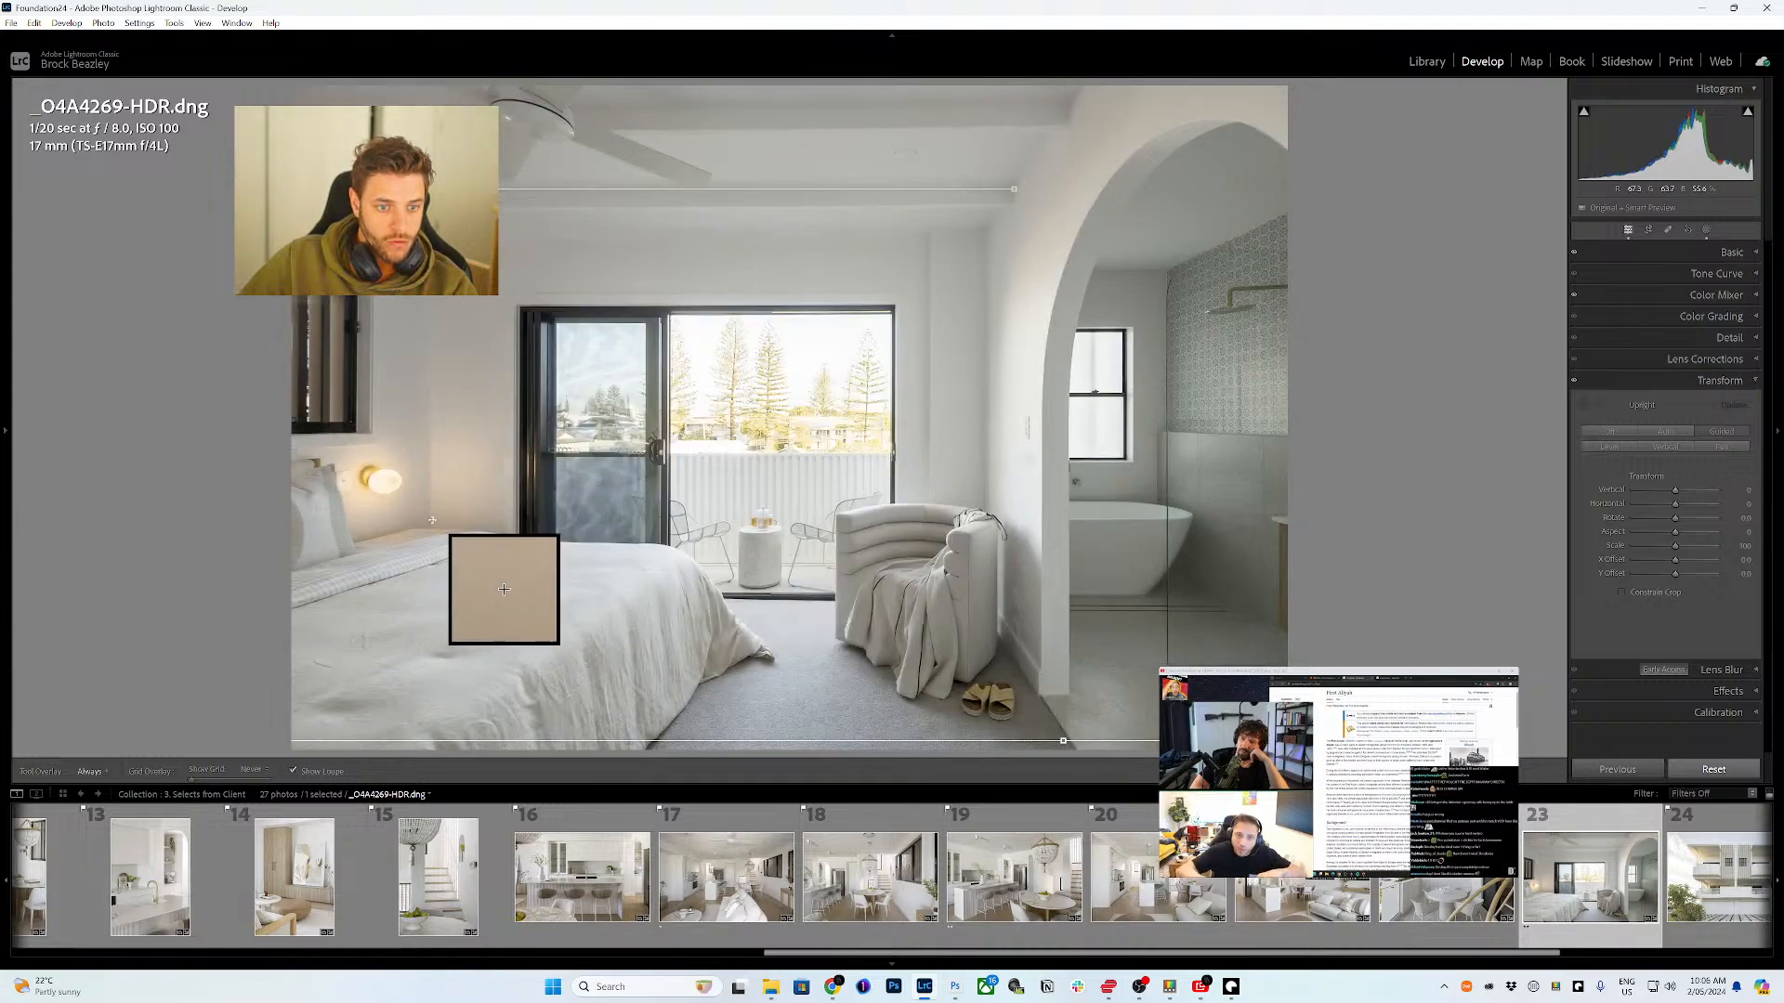
left_click_drag(429, 522, 430, 352)
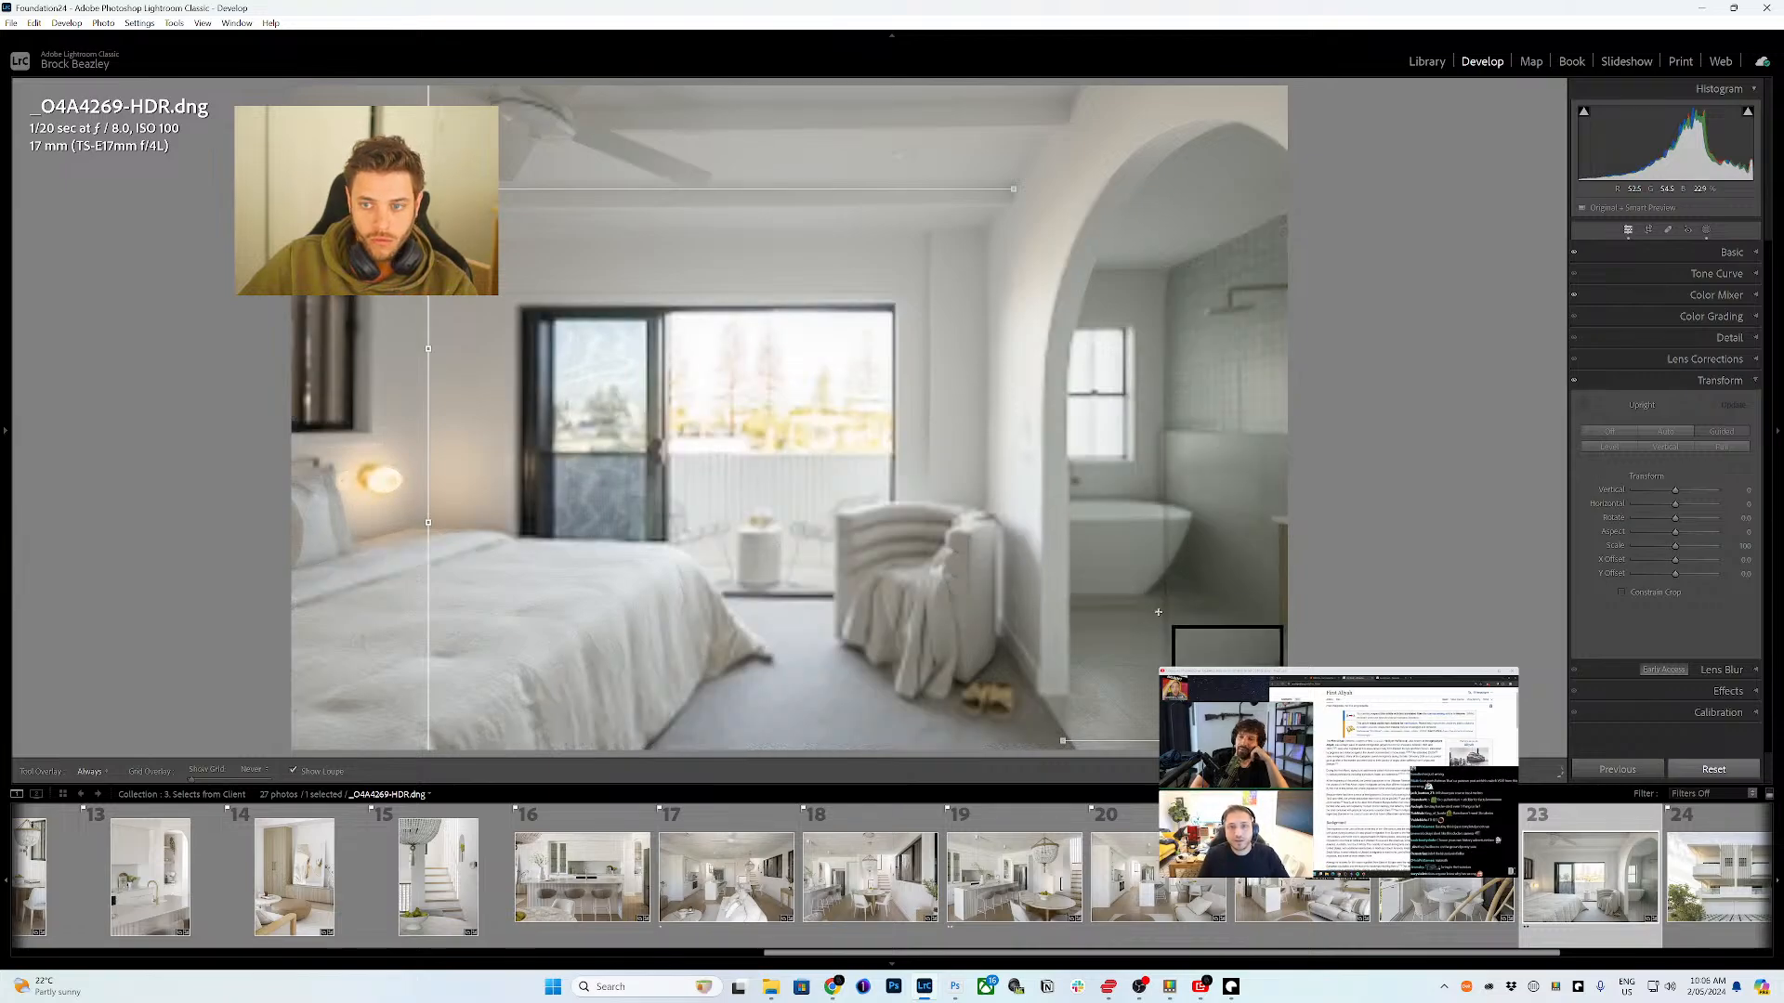
left_click_drag(1166, 639, 1150, 407)
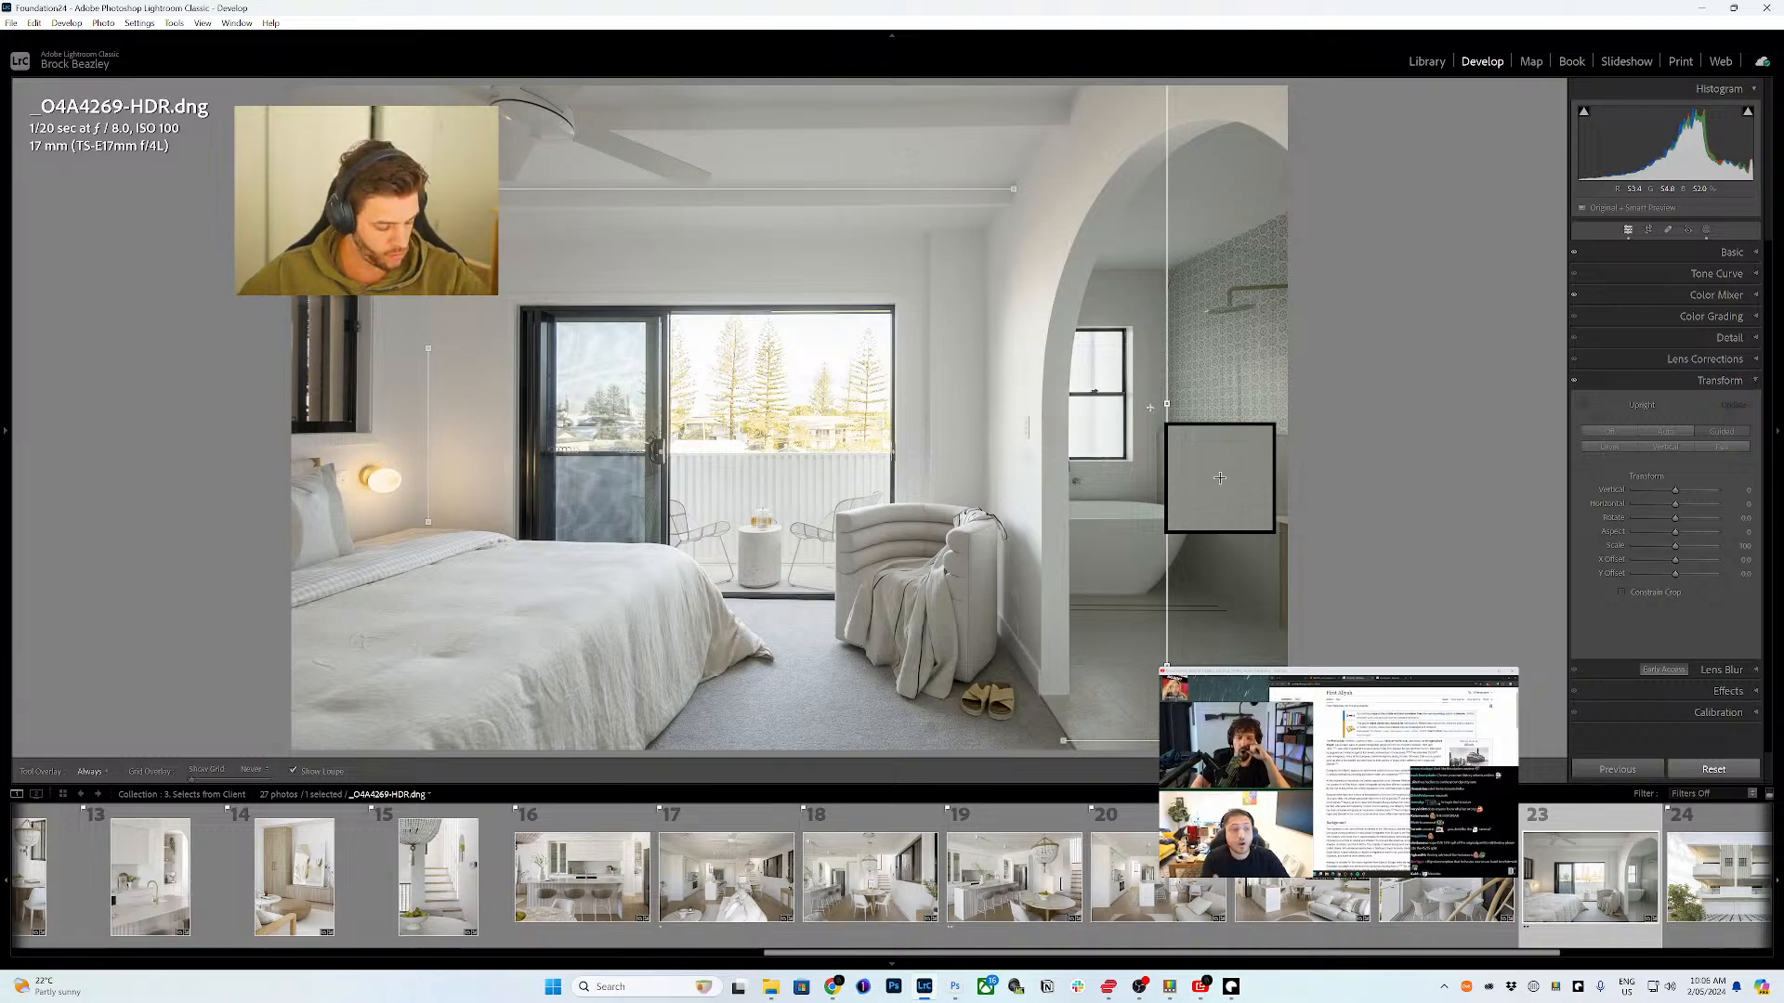
scroll(1561, 897, "down", 3)
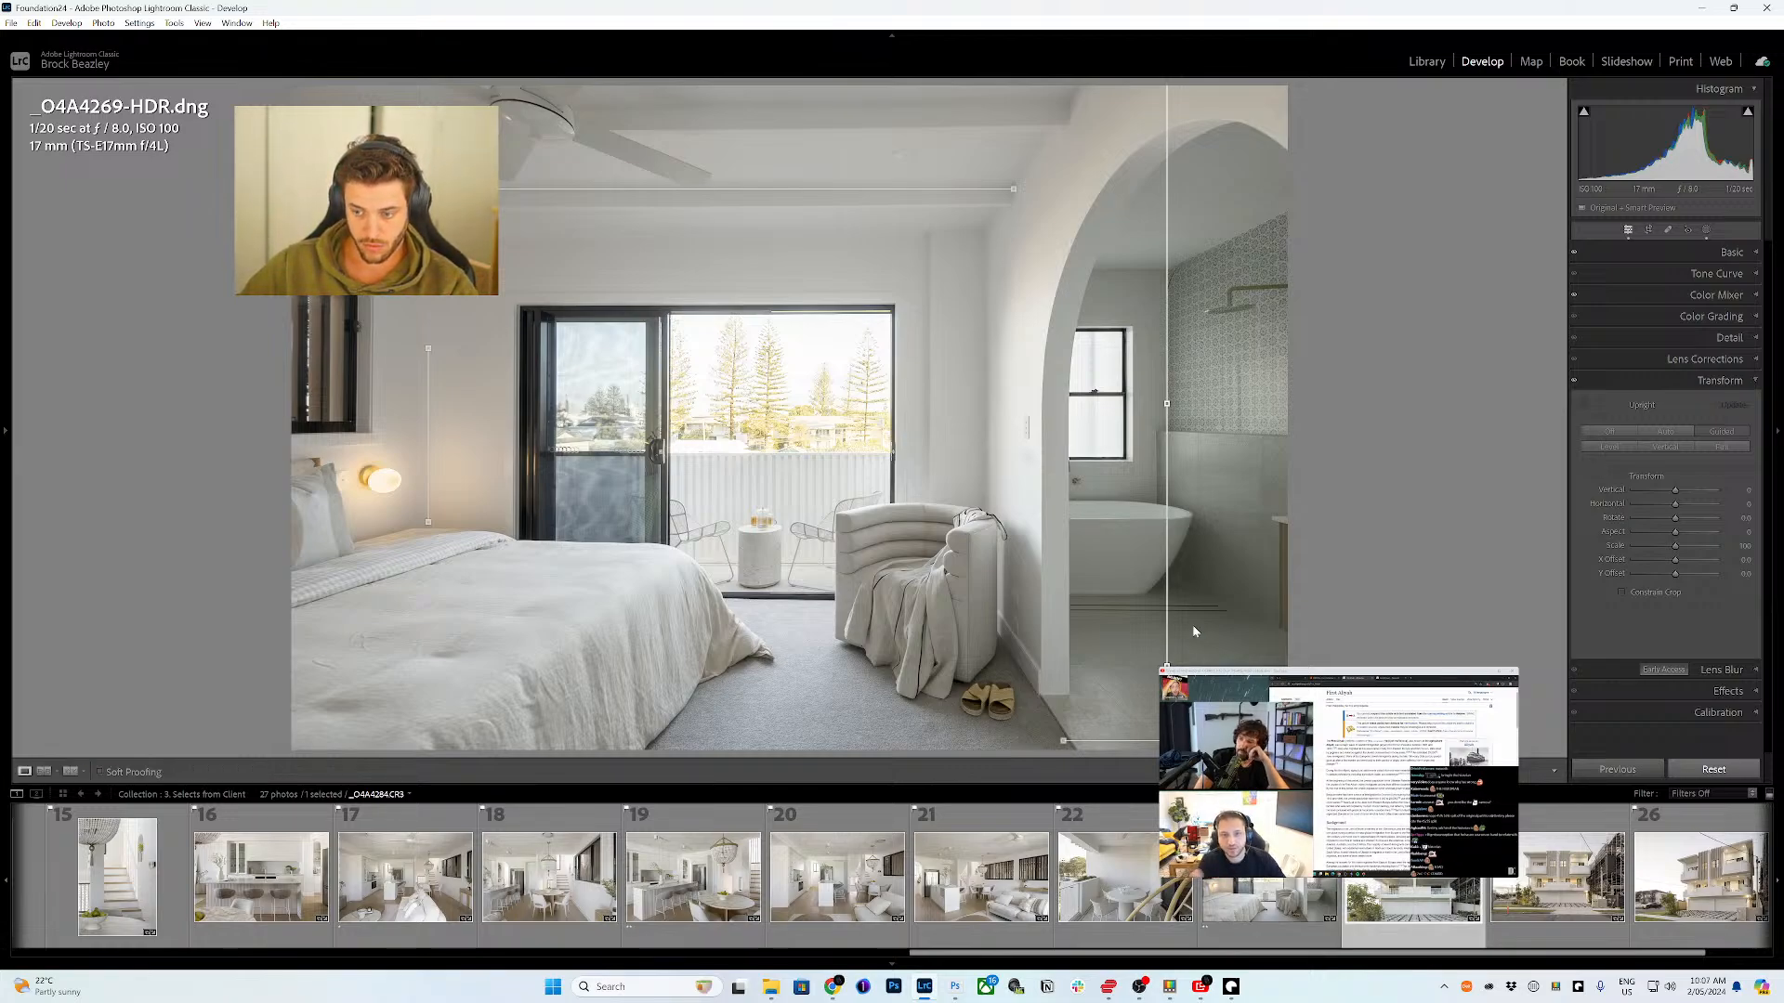
key("Right")
- Straighten _O4A4284 with guides on the roof edge, garage base, left balcony wall and right building edge
key("shift+t")
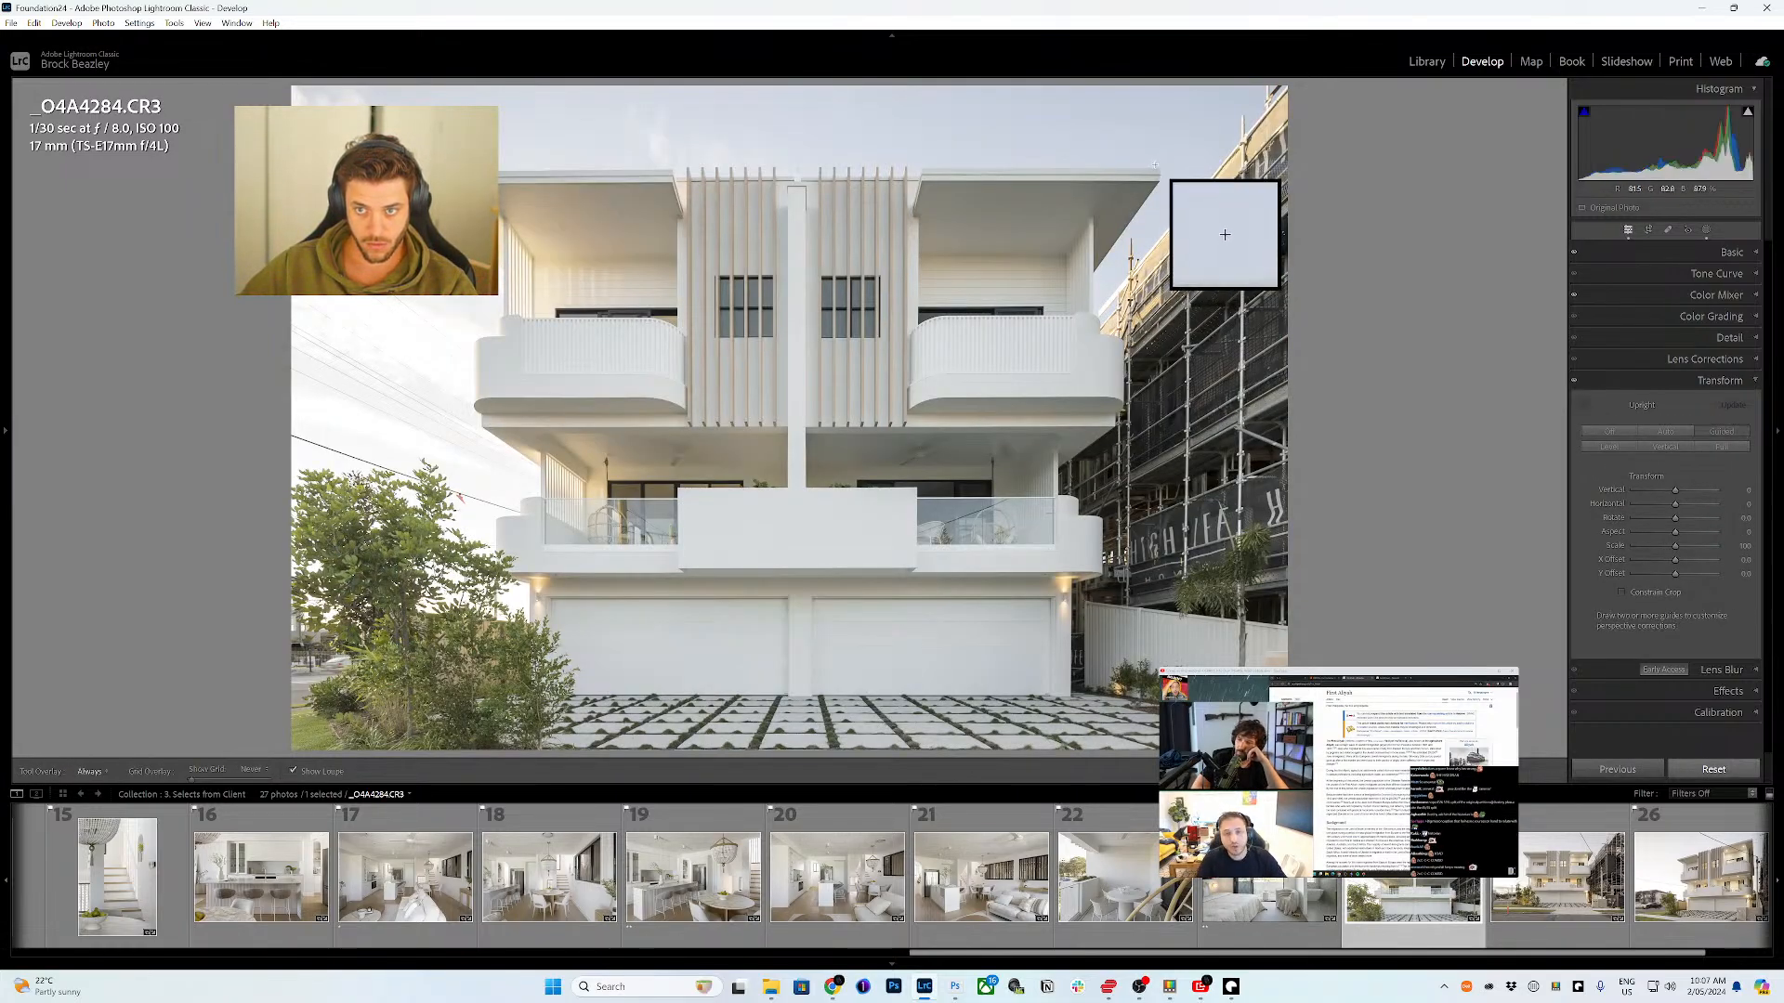
left_click_drag(1152, 169, 436, 171)
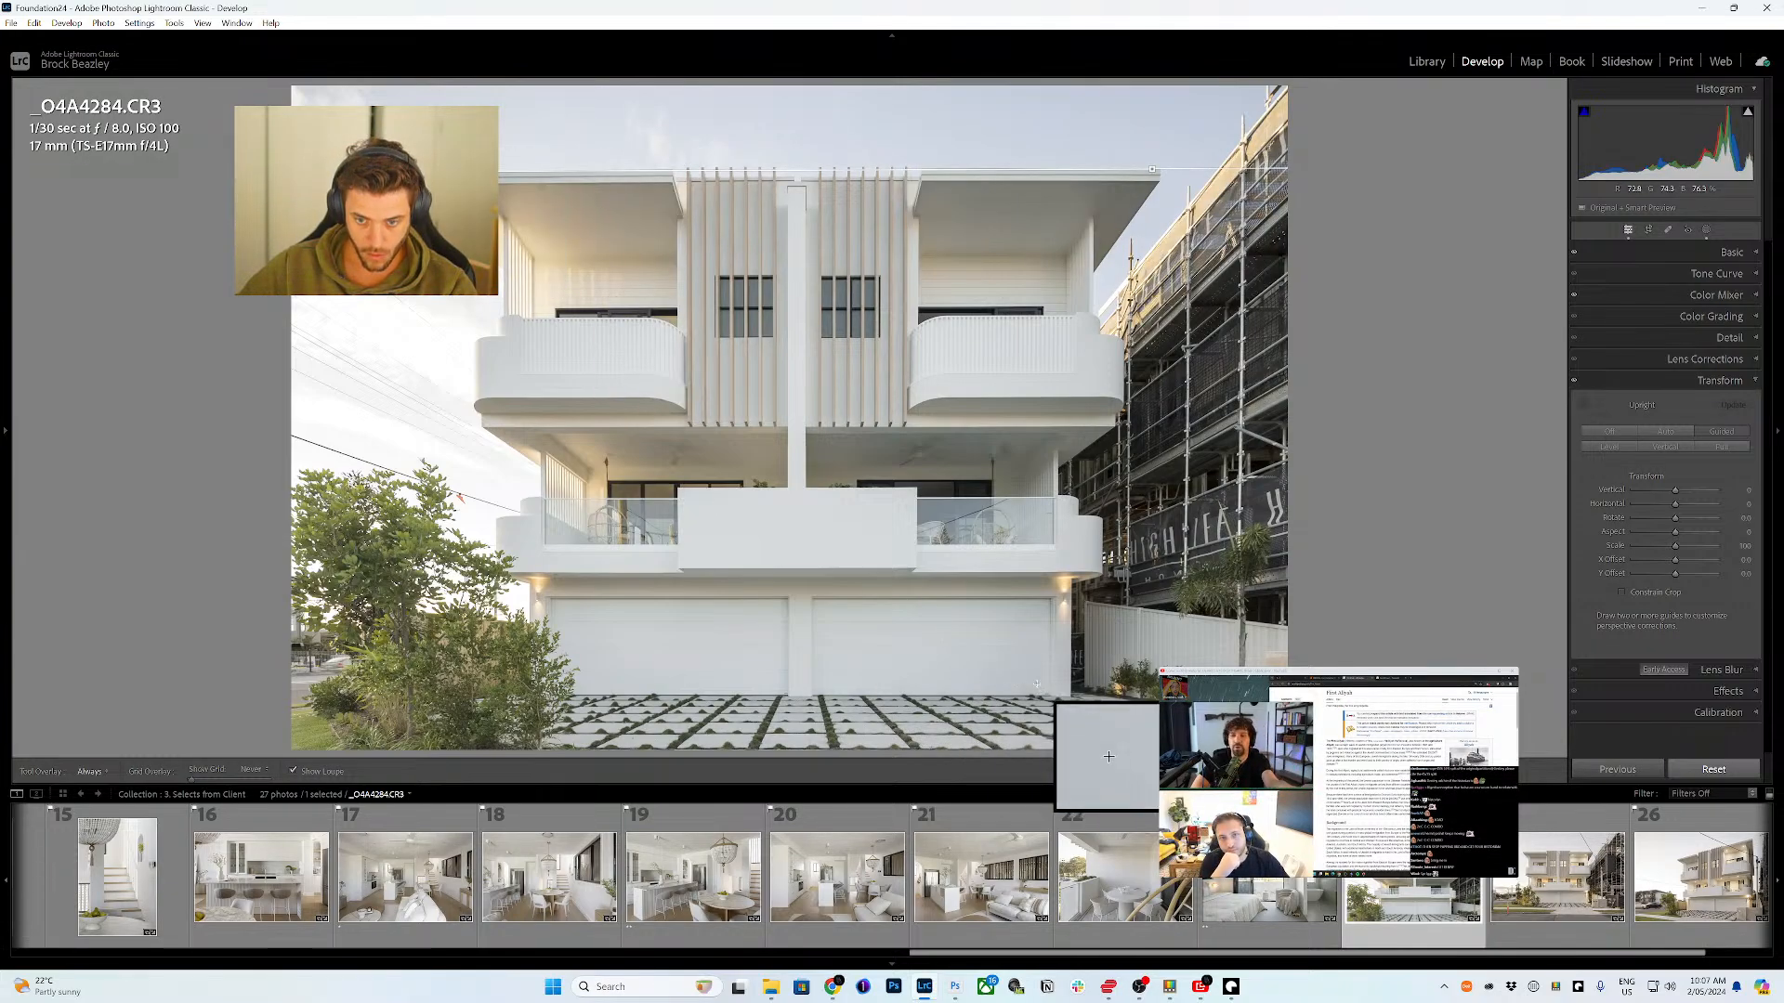
mouse_move(1048, 671)
left_mouse_down()
mouse_move(566, 670)
mouse_move(581, 670)
left_mouse_up()
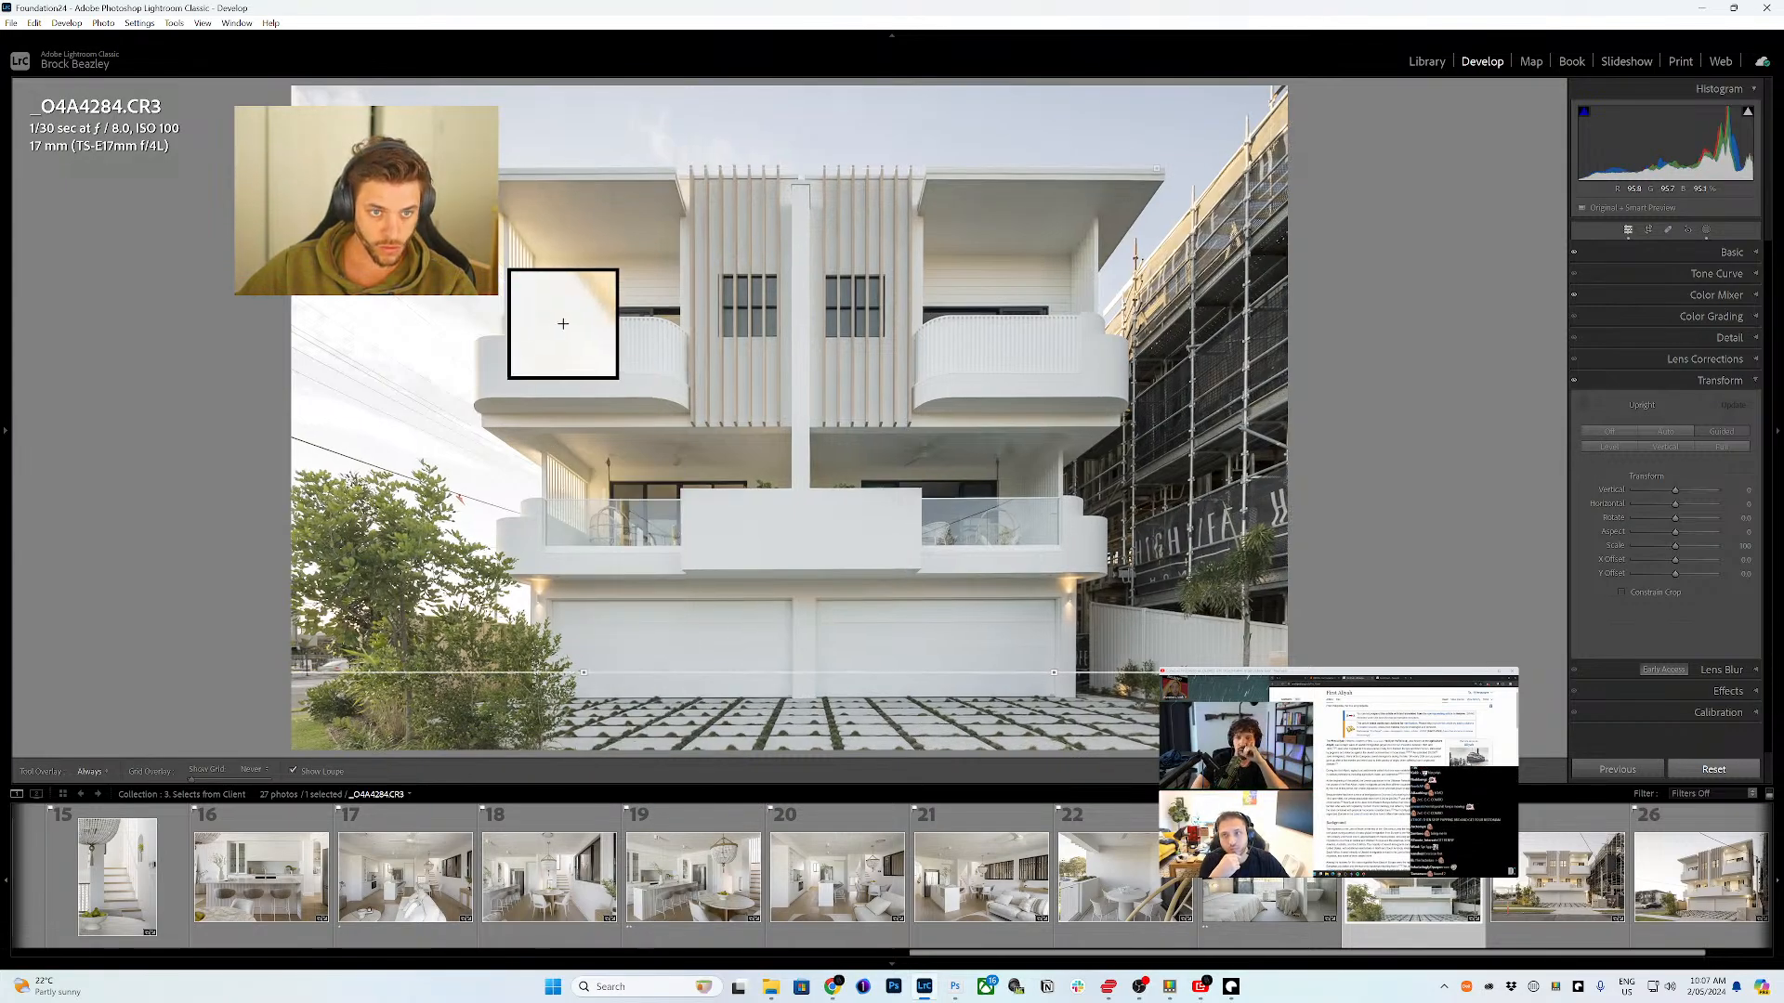
left_click_drag(503, 218, 502, 314)
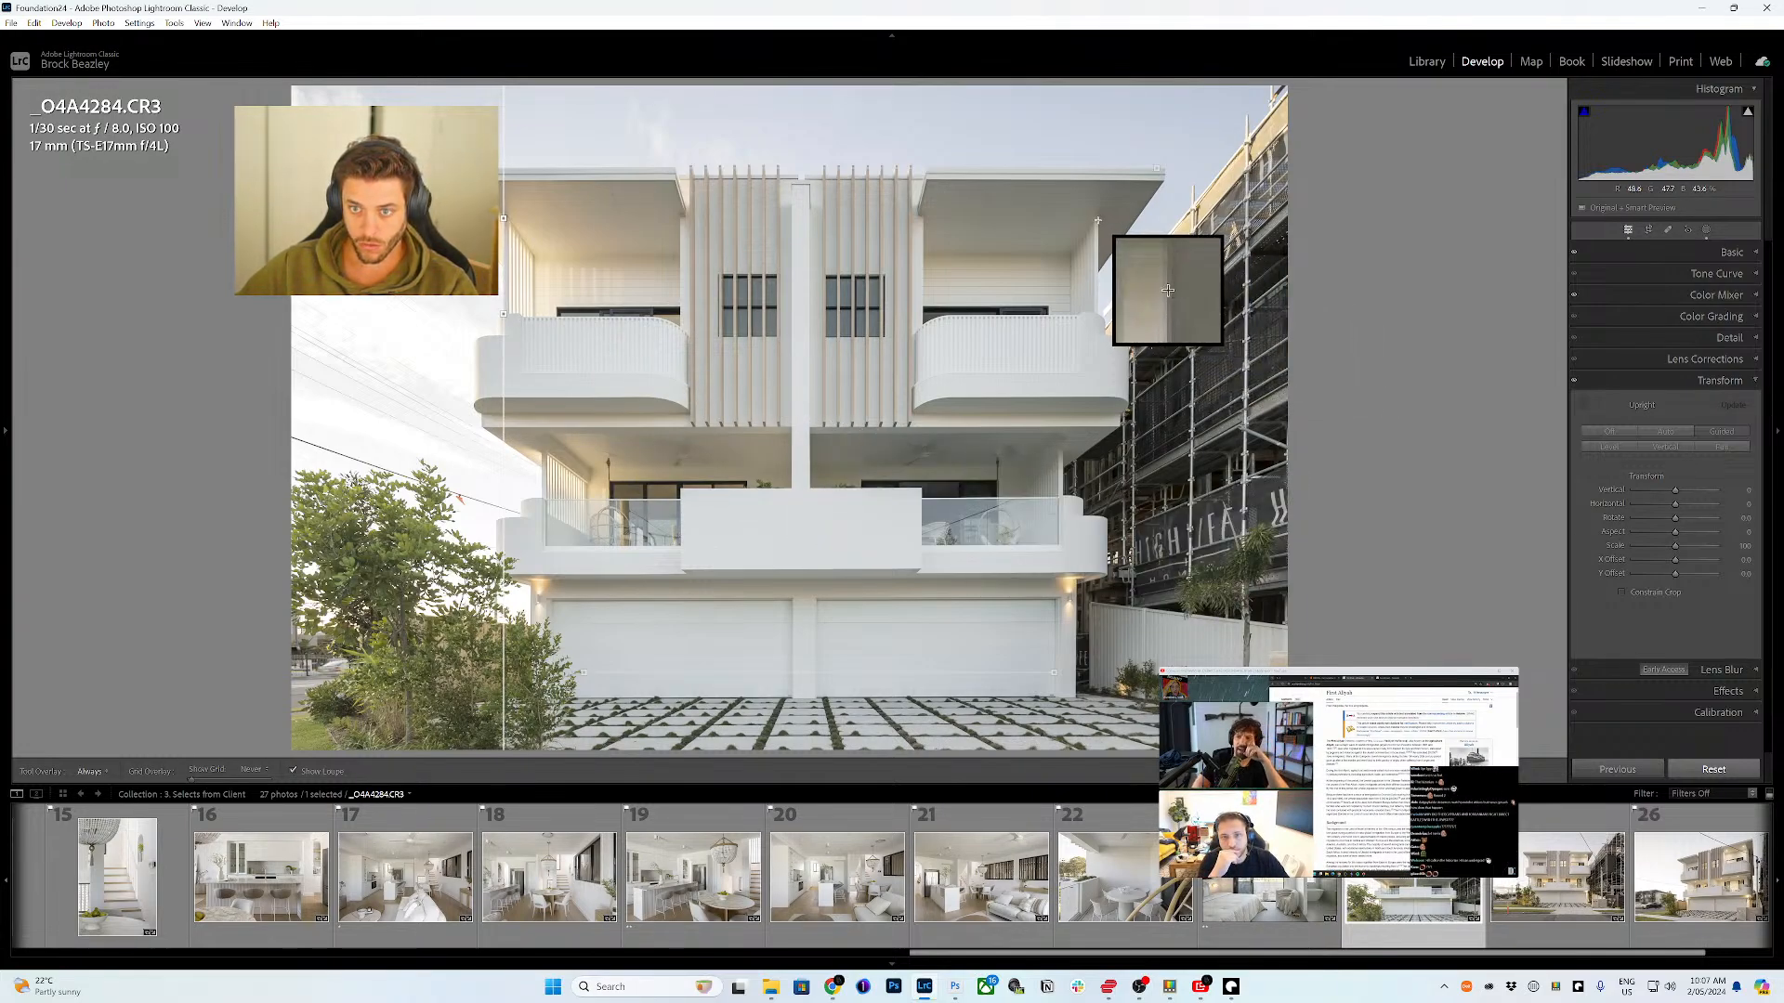
left_click_drag(1098, 220, 1098, 313)
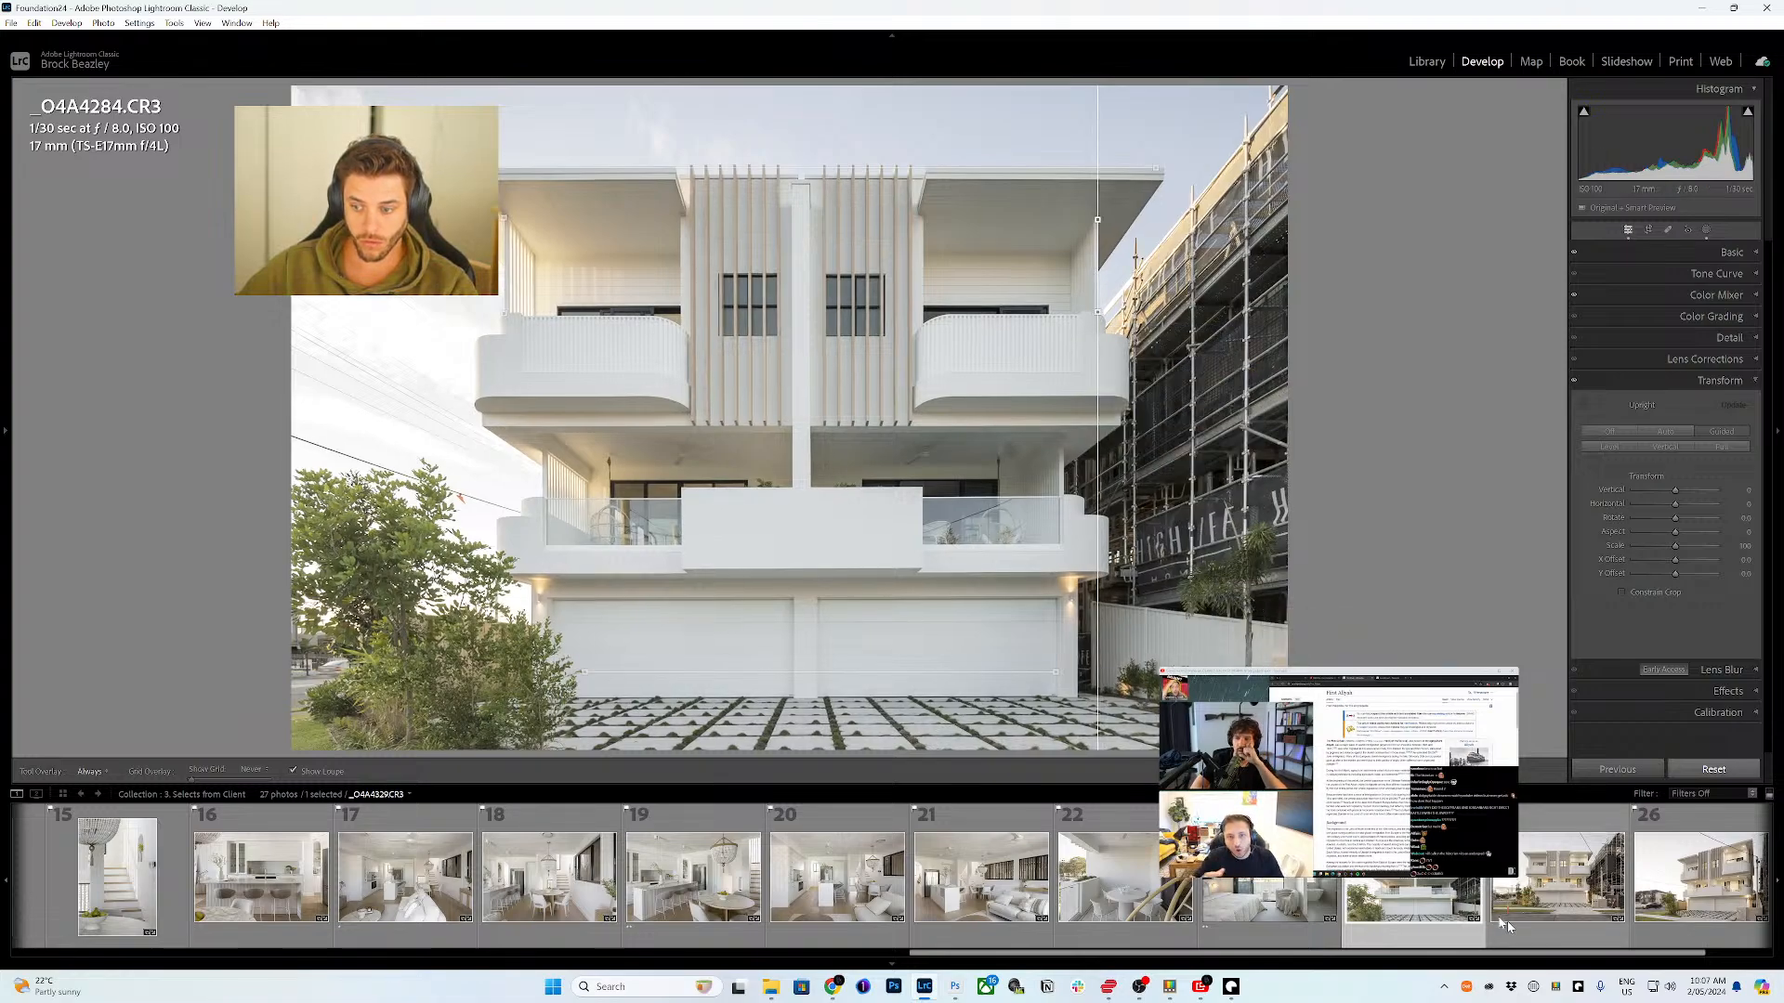
- Guide _O4A4329 along upper roofline, paver edge, left wall and roof corner, then open _O4A4332
left_click(1529, 896)
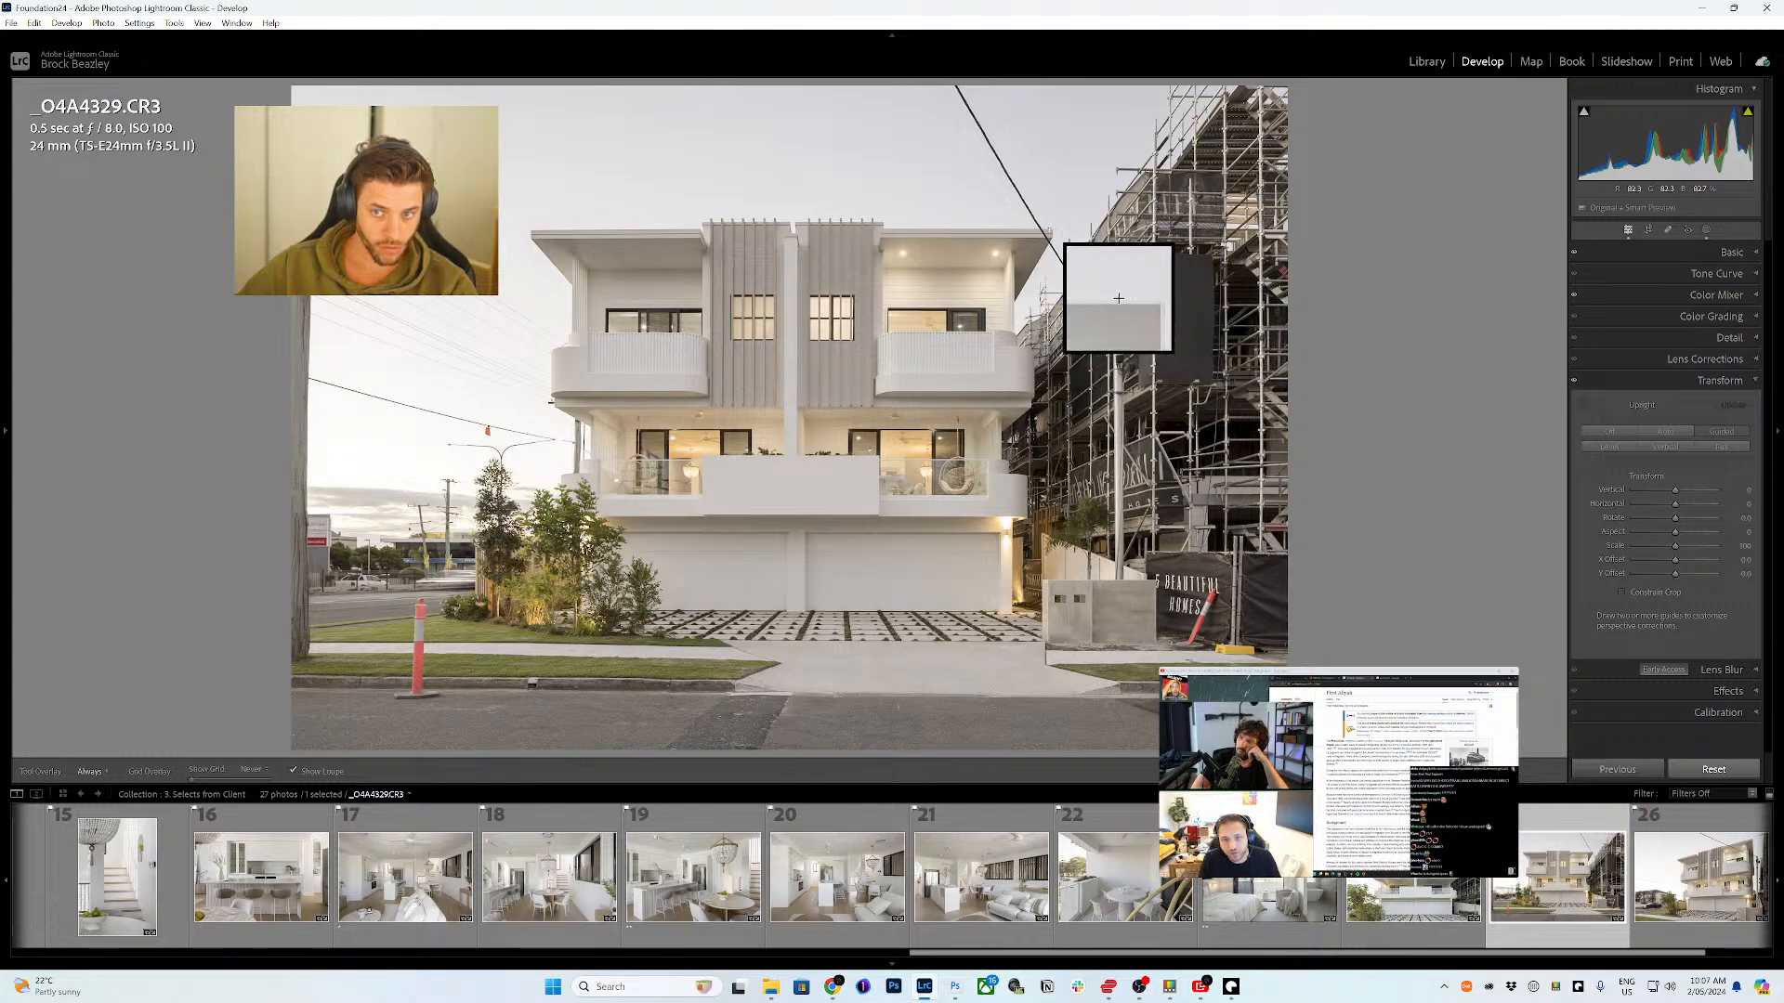
mouse_move(1048, 229)
left_mouse_down()
mouse_move(561, 195)
mouse_move(533, 229)
left_mouse_up()
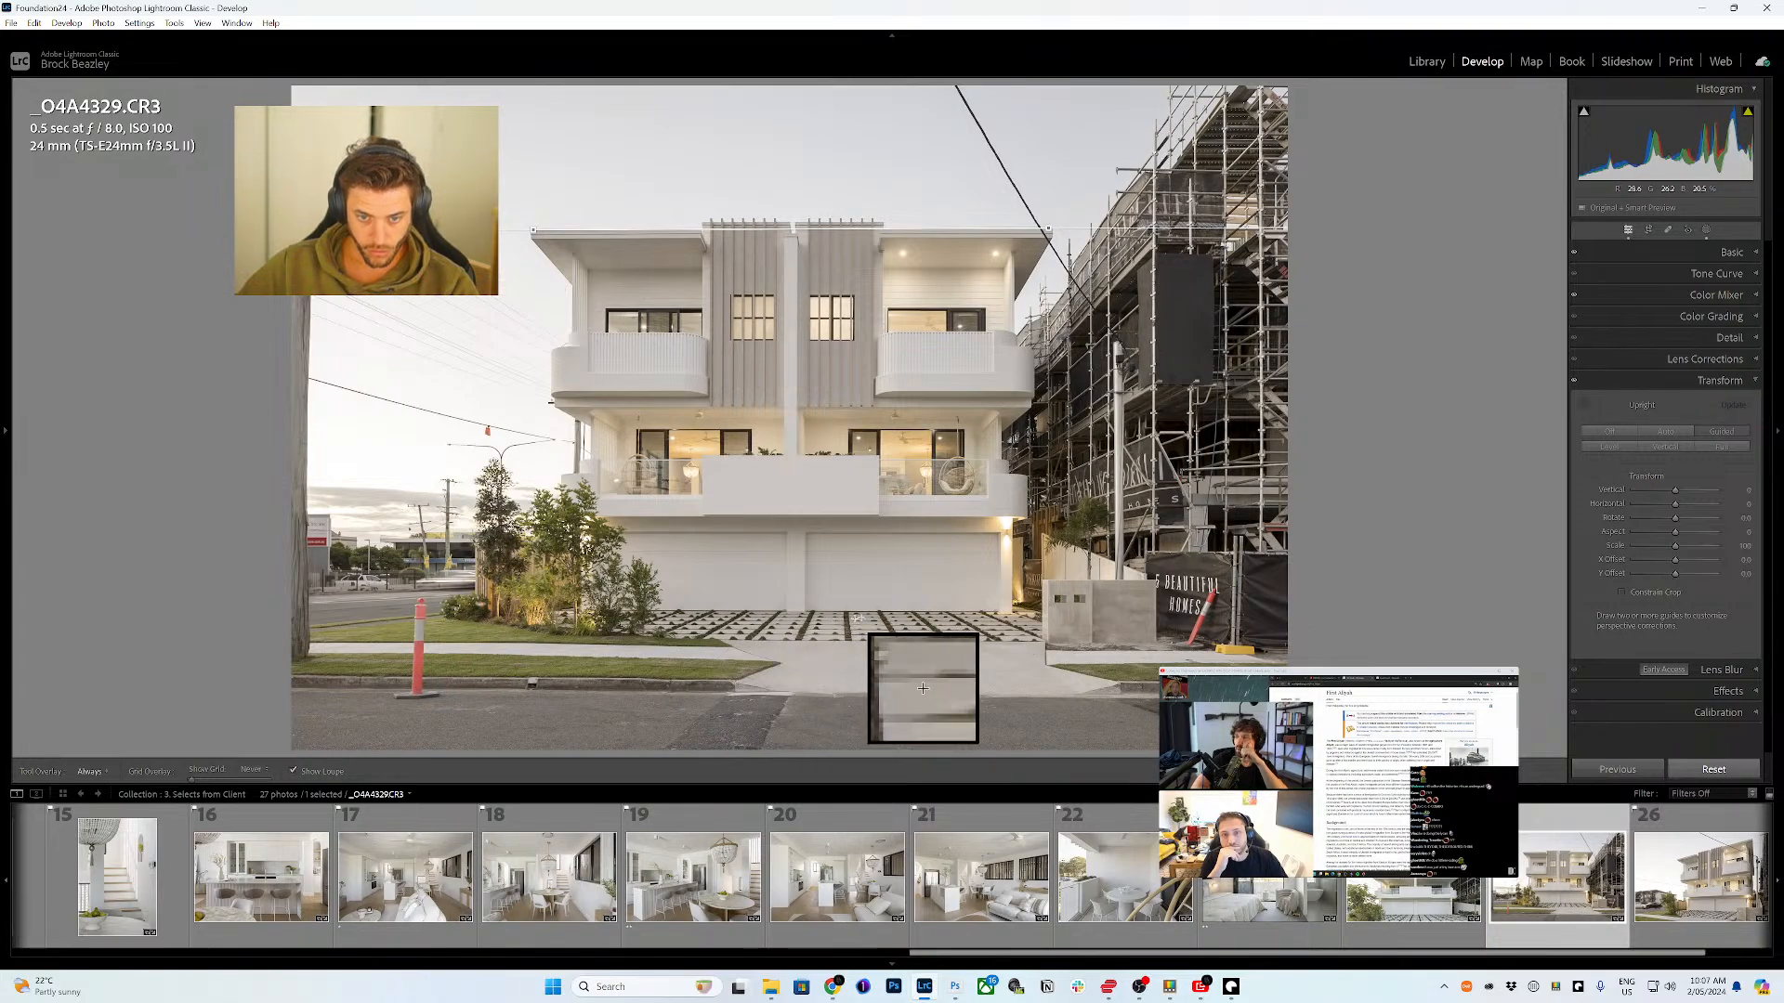
left_click_drag(997, 611, 702, 611)
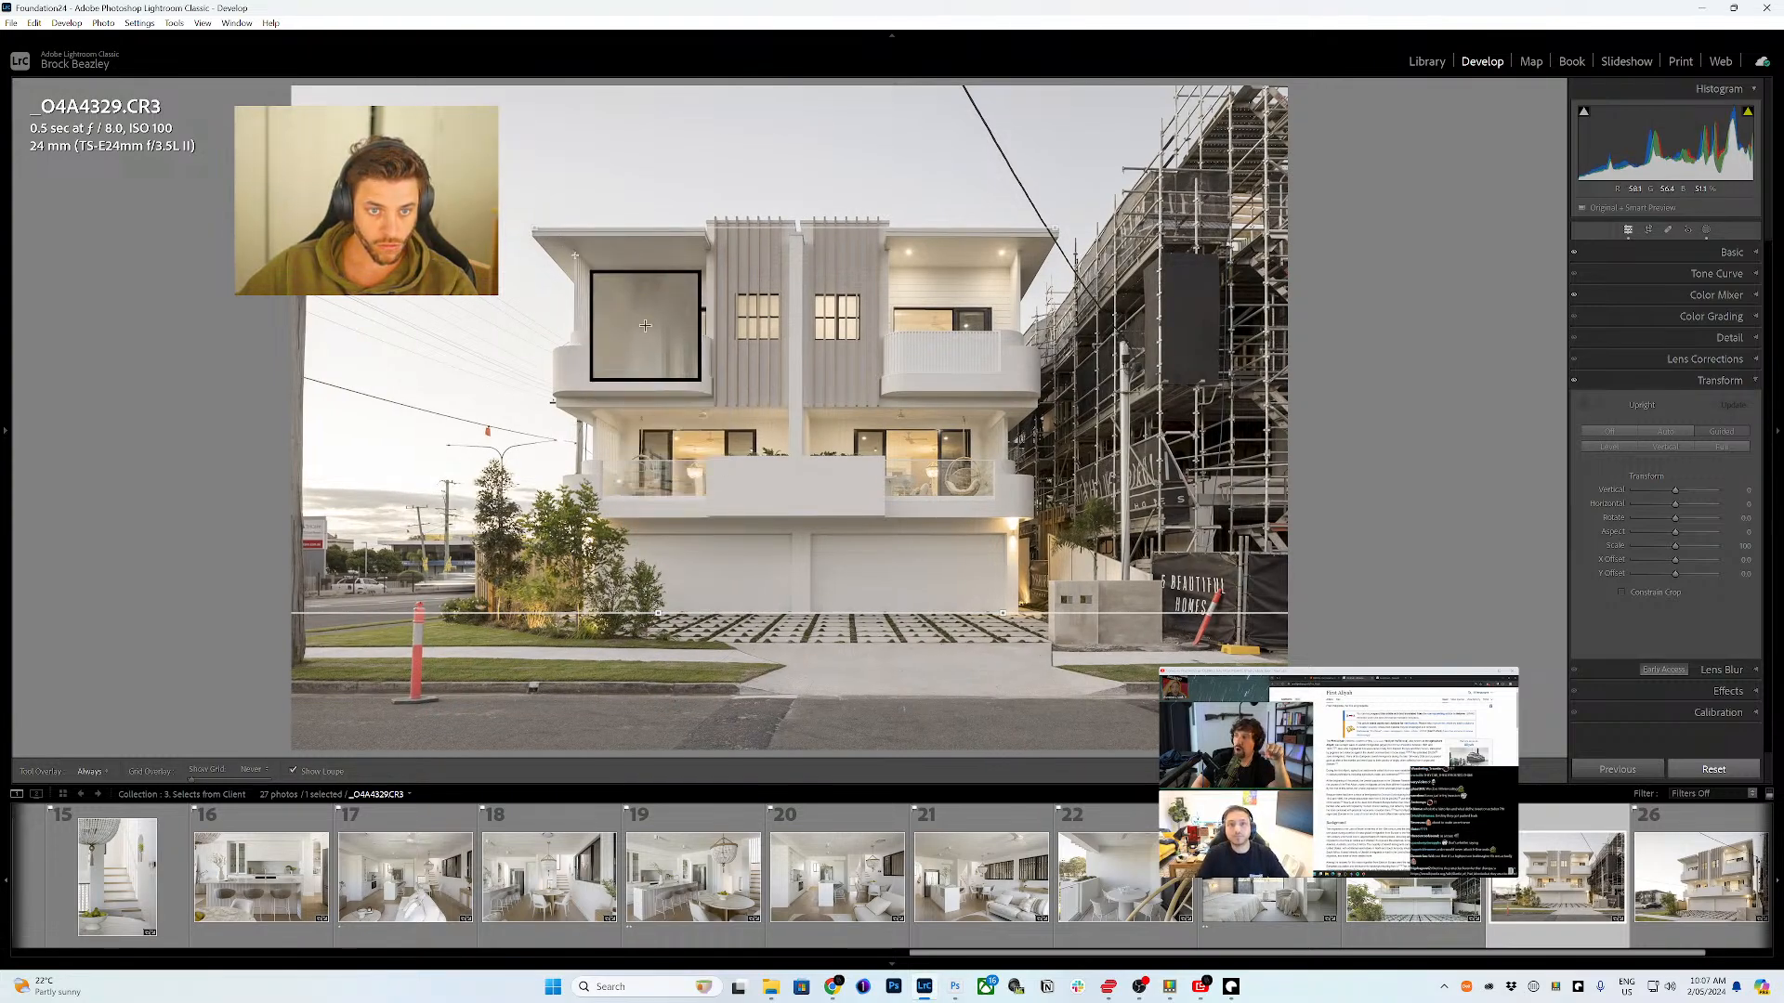
left_click_drag(574, 254, 574, 331)
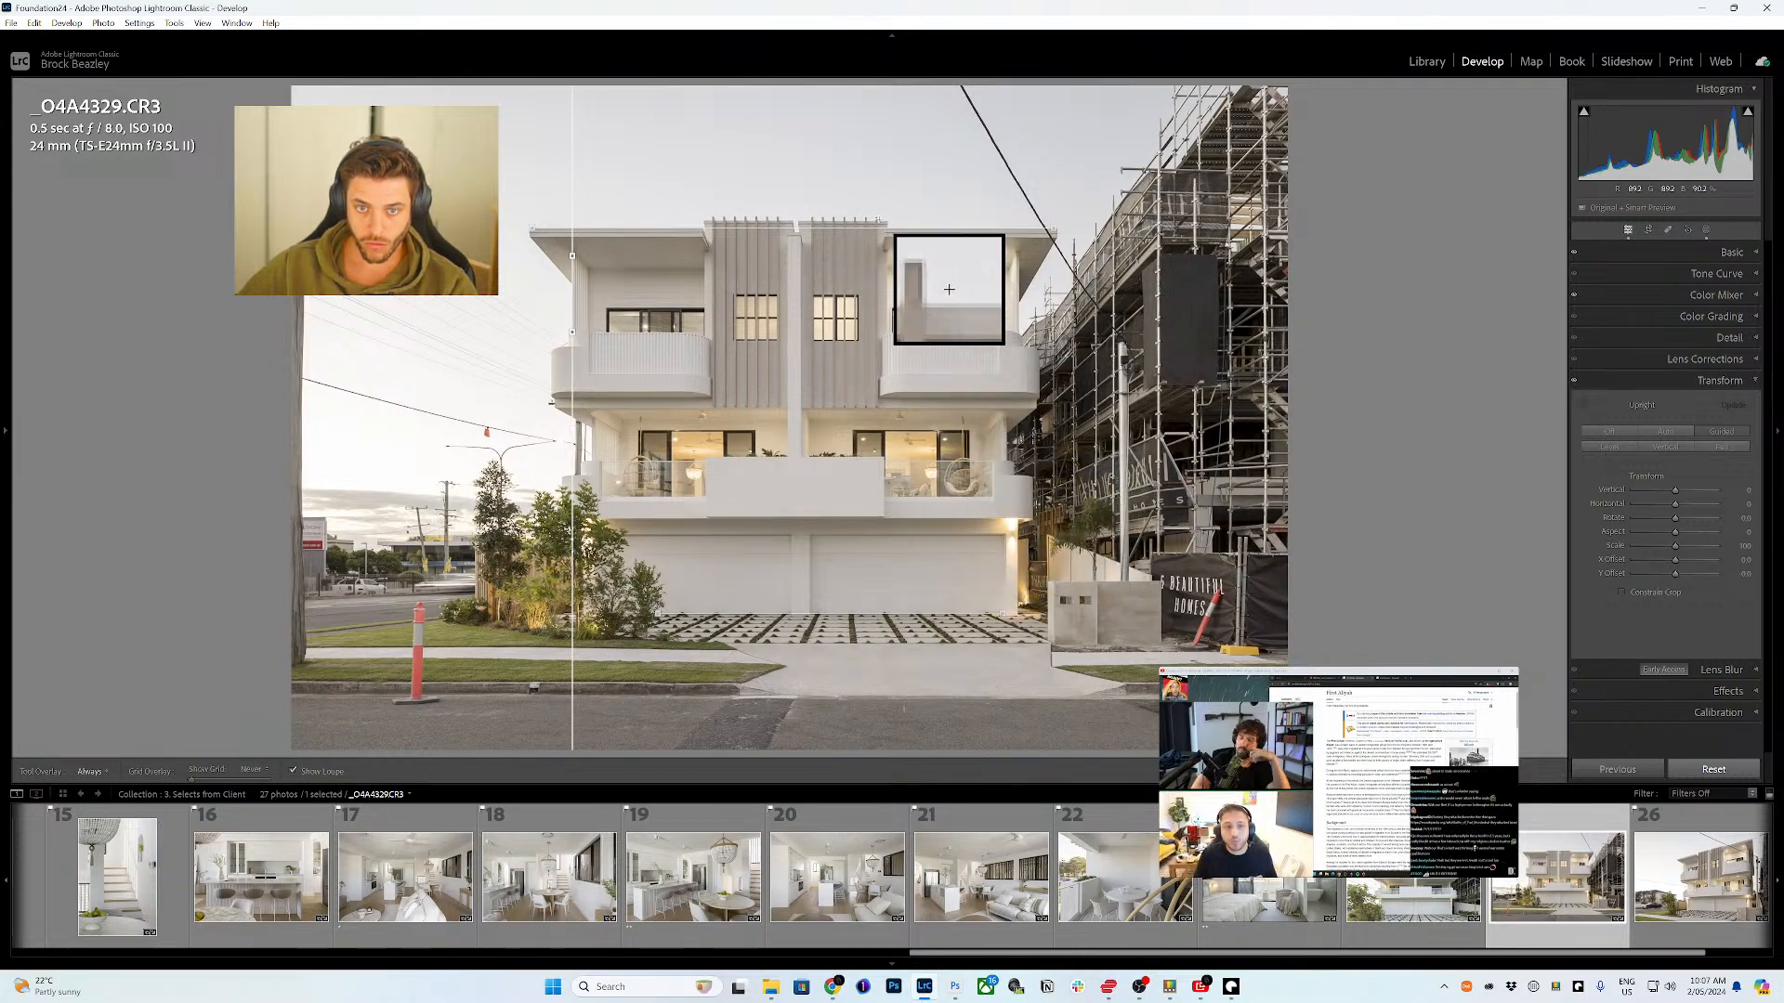
left_click_drag(879, 221, 877, 406)
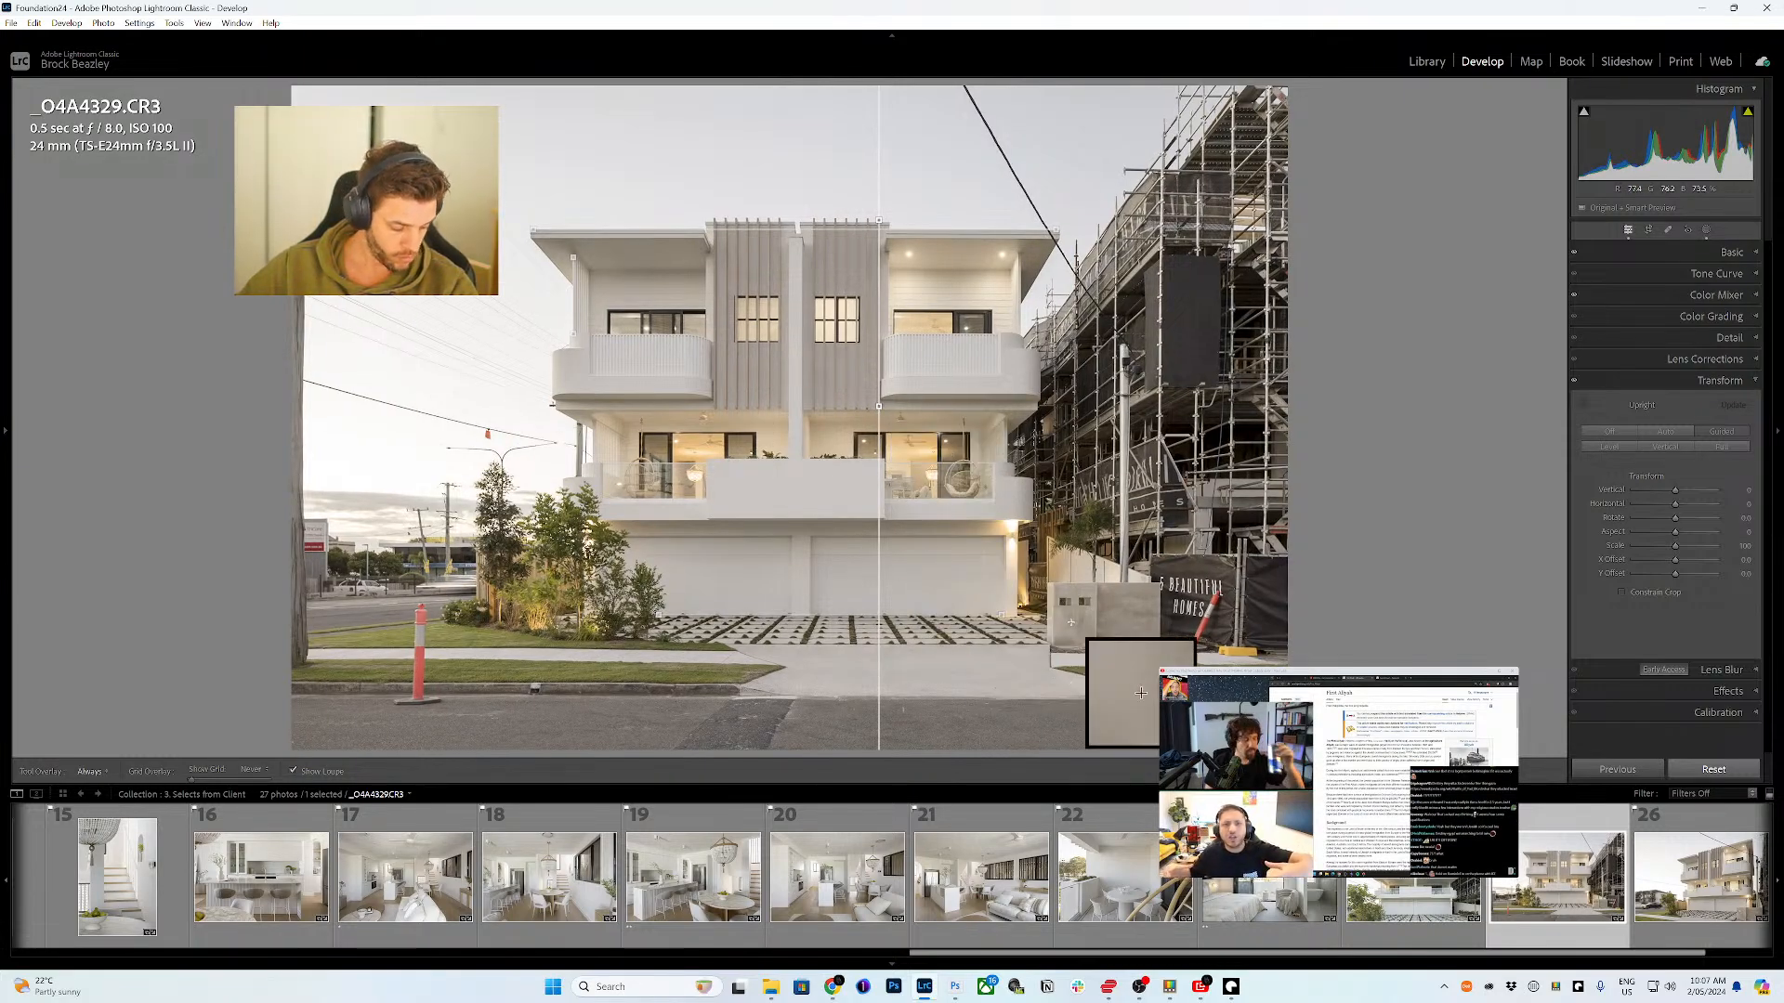
scroll(1236, 874, "down", 1)
left_click(1514, 884)
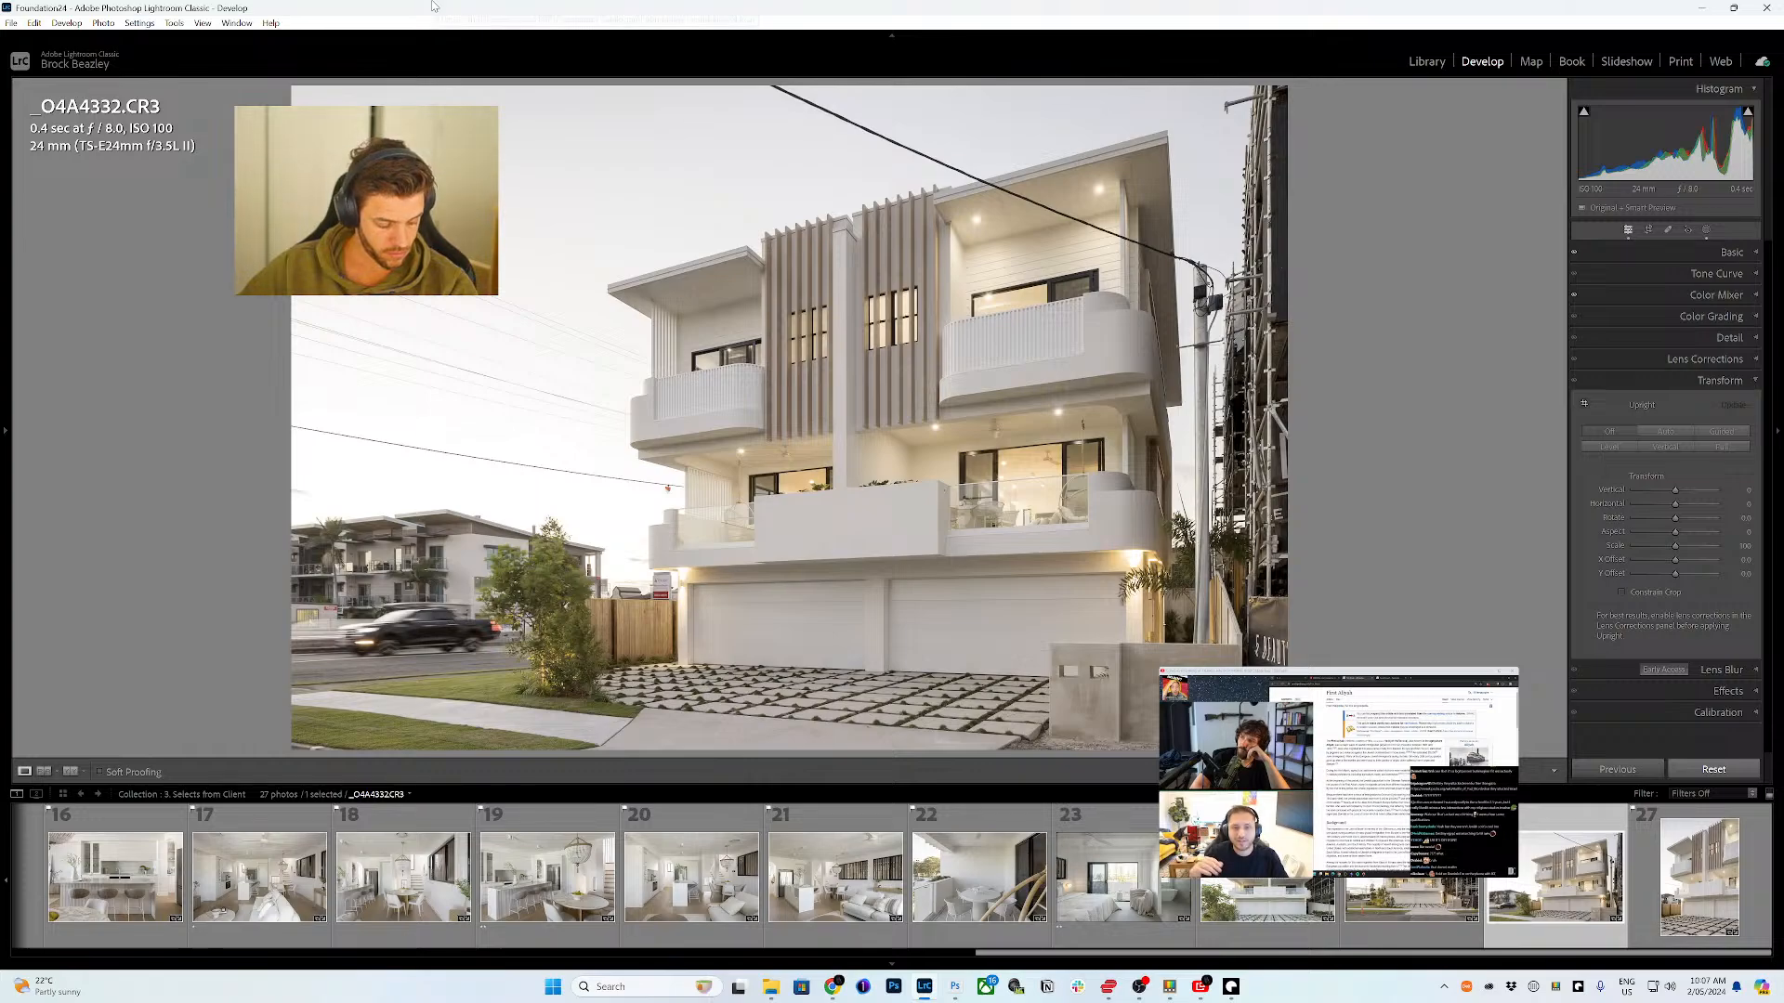
- Straighten _O4A4332 with vertical guides on the right building edge and left slatted column, undoing failed attempts
key("shift+t")
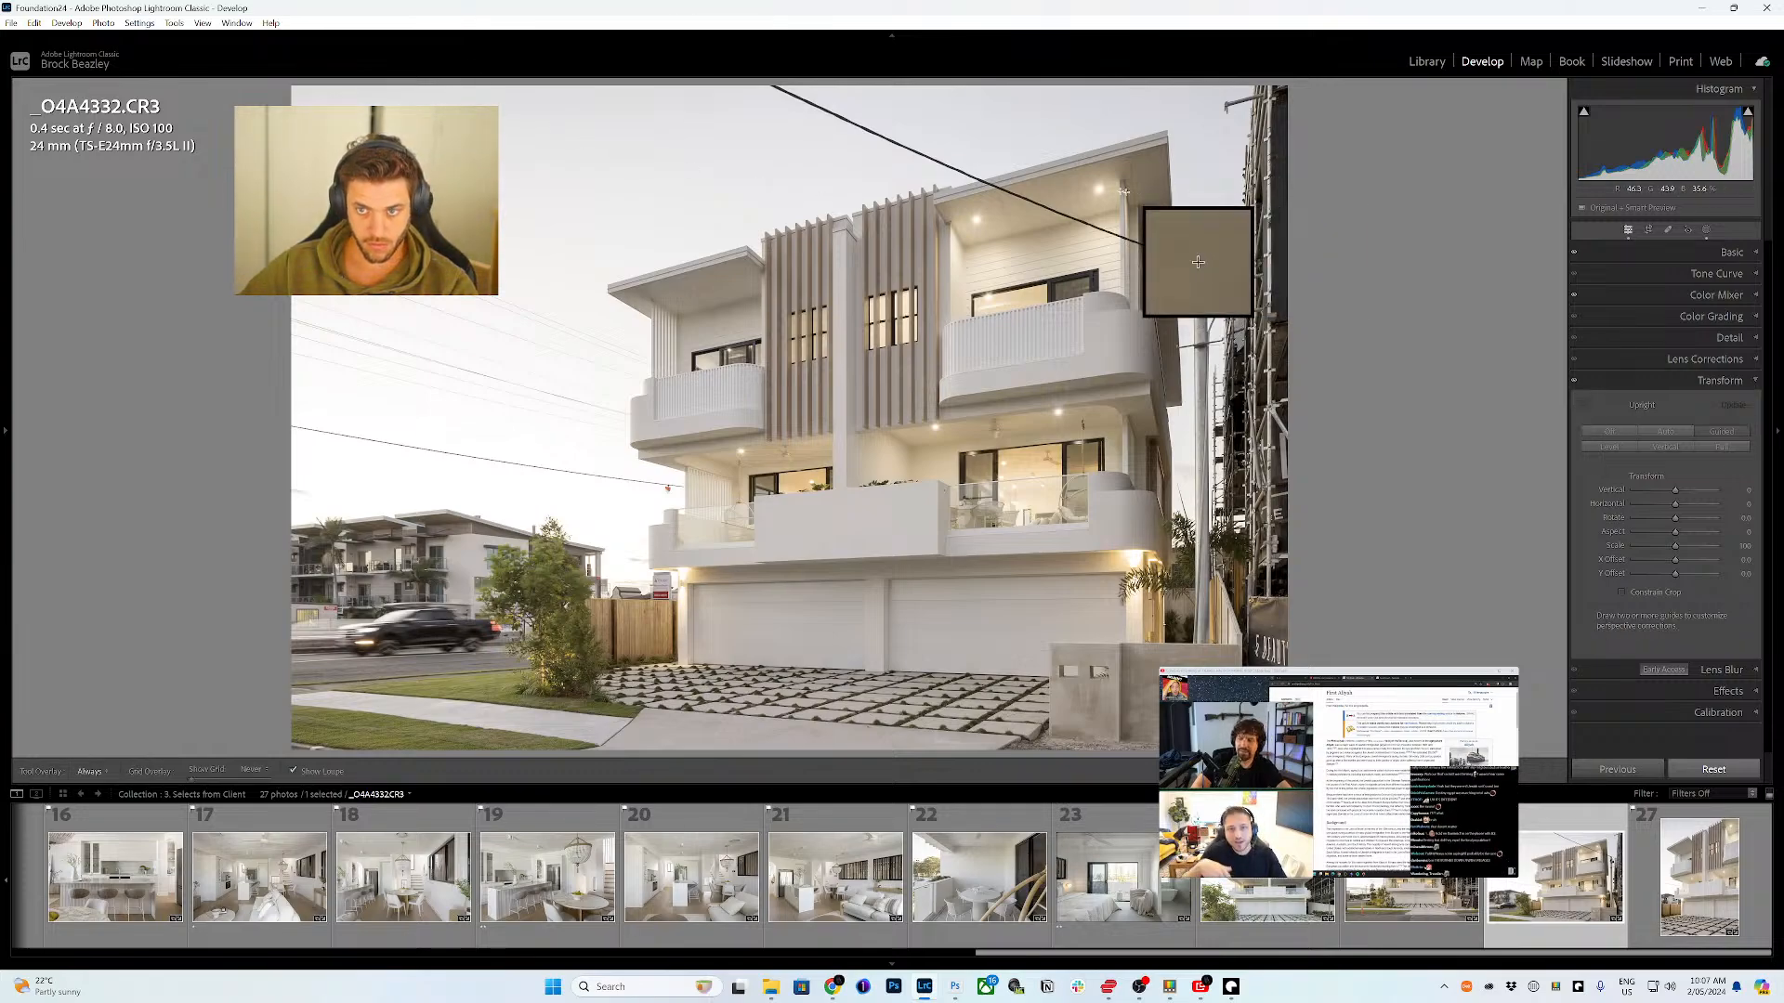
left_click_drag(932, 191, 933, 418)
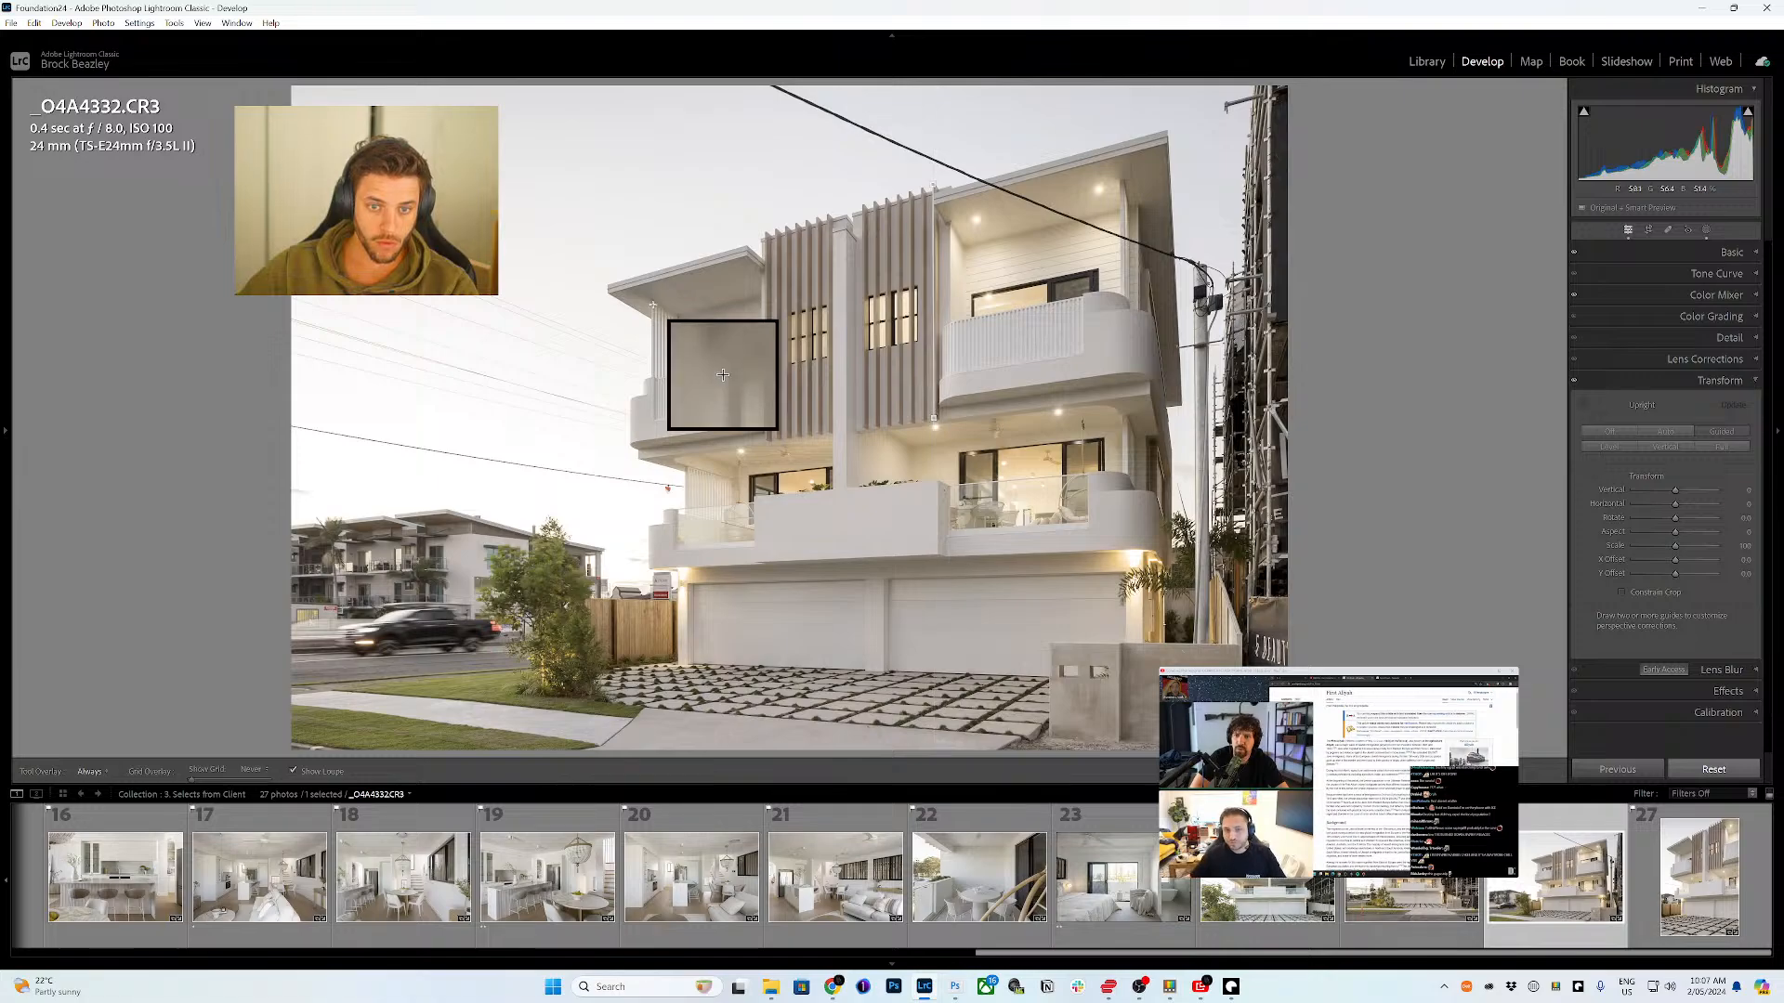
left_click_drag(653, 305, 669, 392)
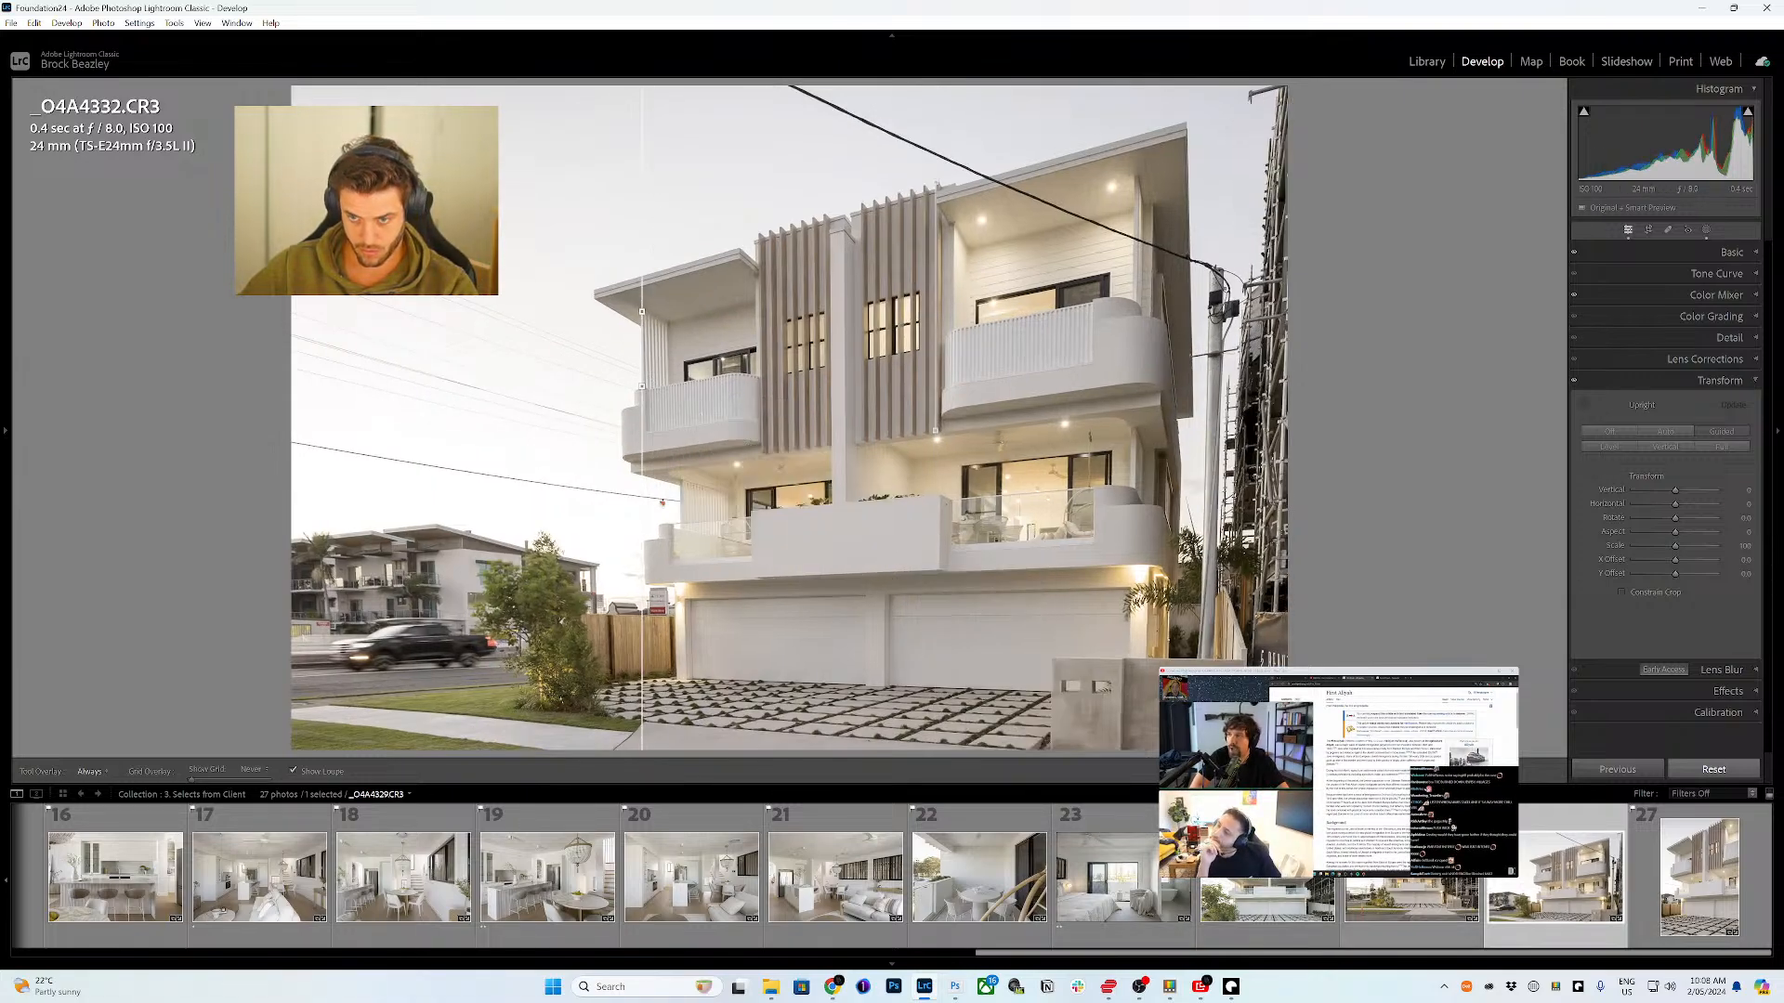
key("ctrl+z")
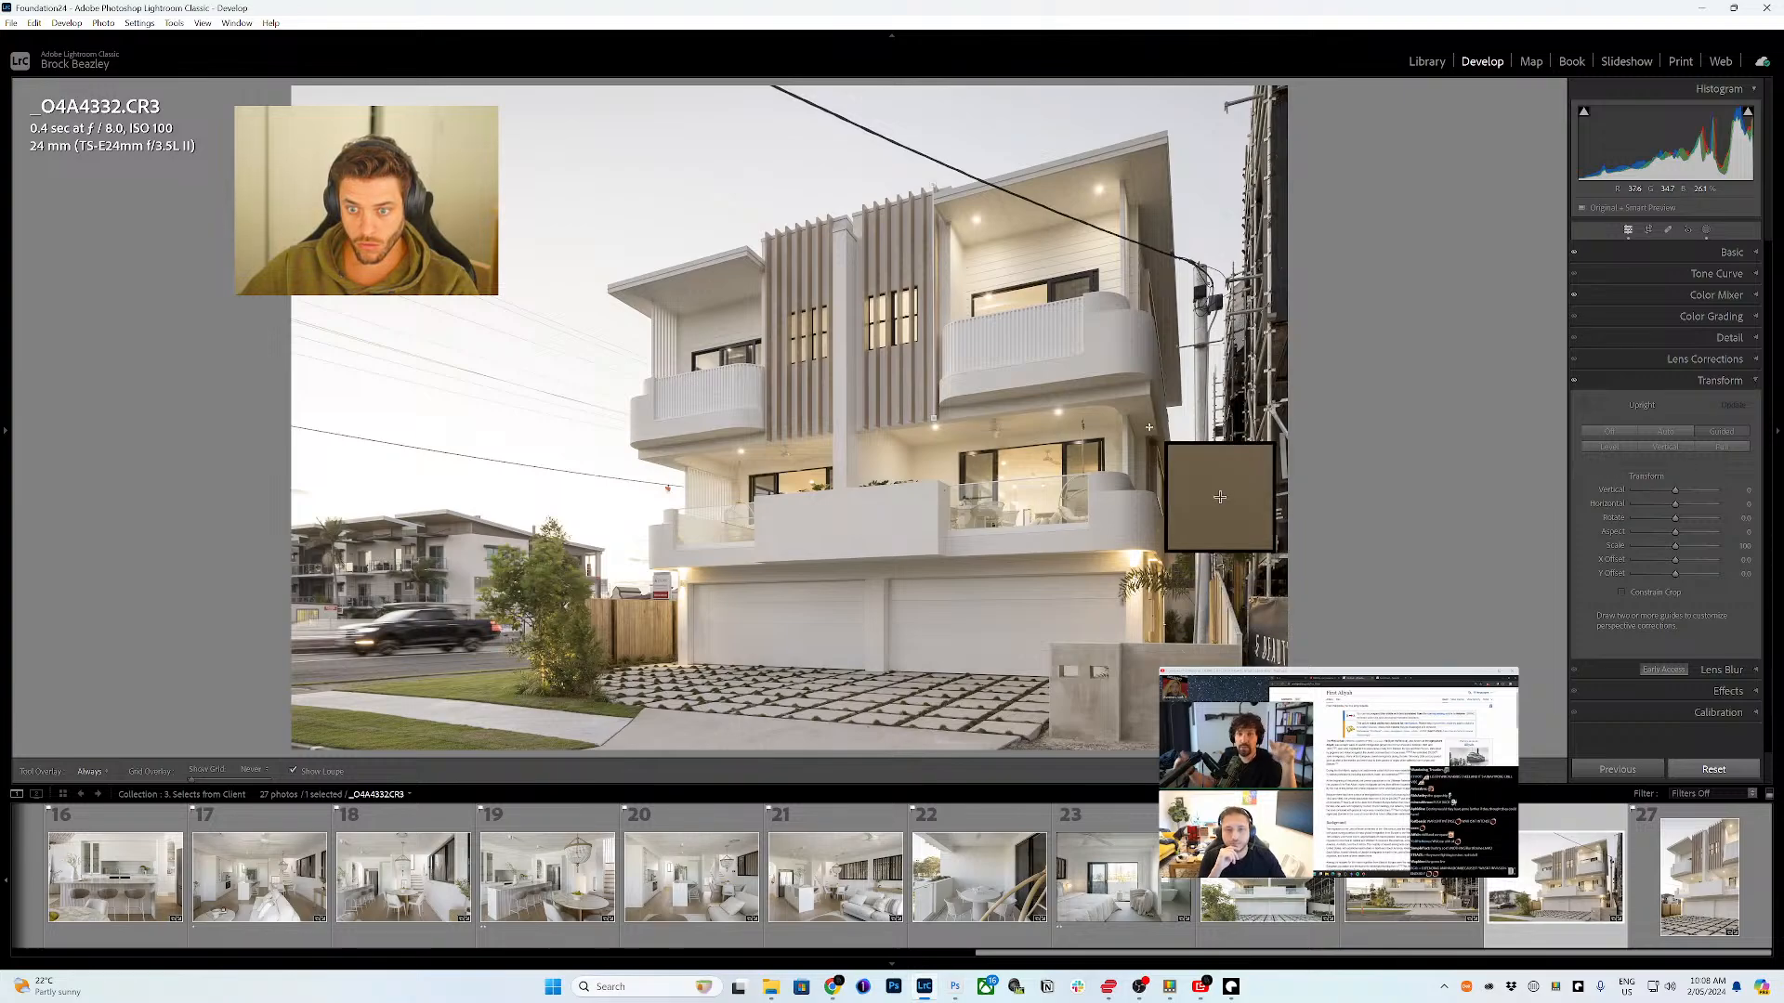
left_click_drag(1130, 415, 1128, 474)
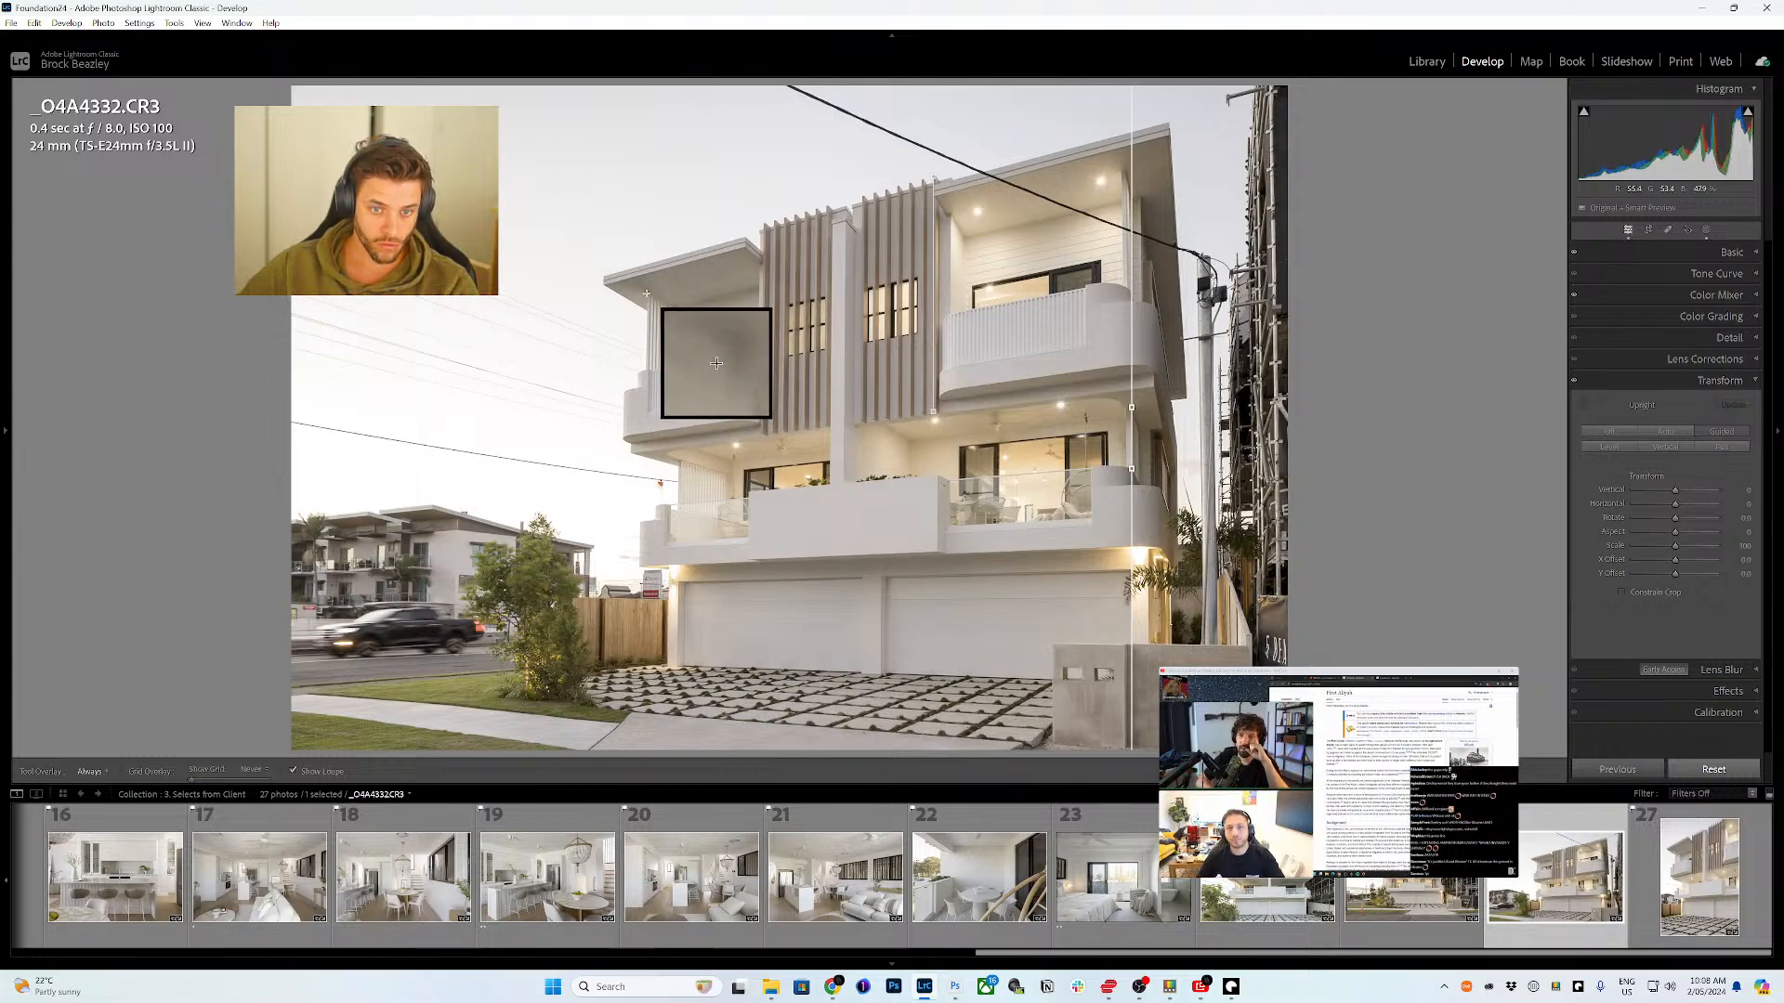
left_click_drag(648, 297, 646, 368)
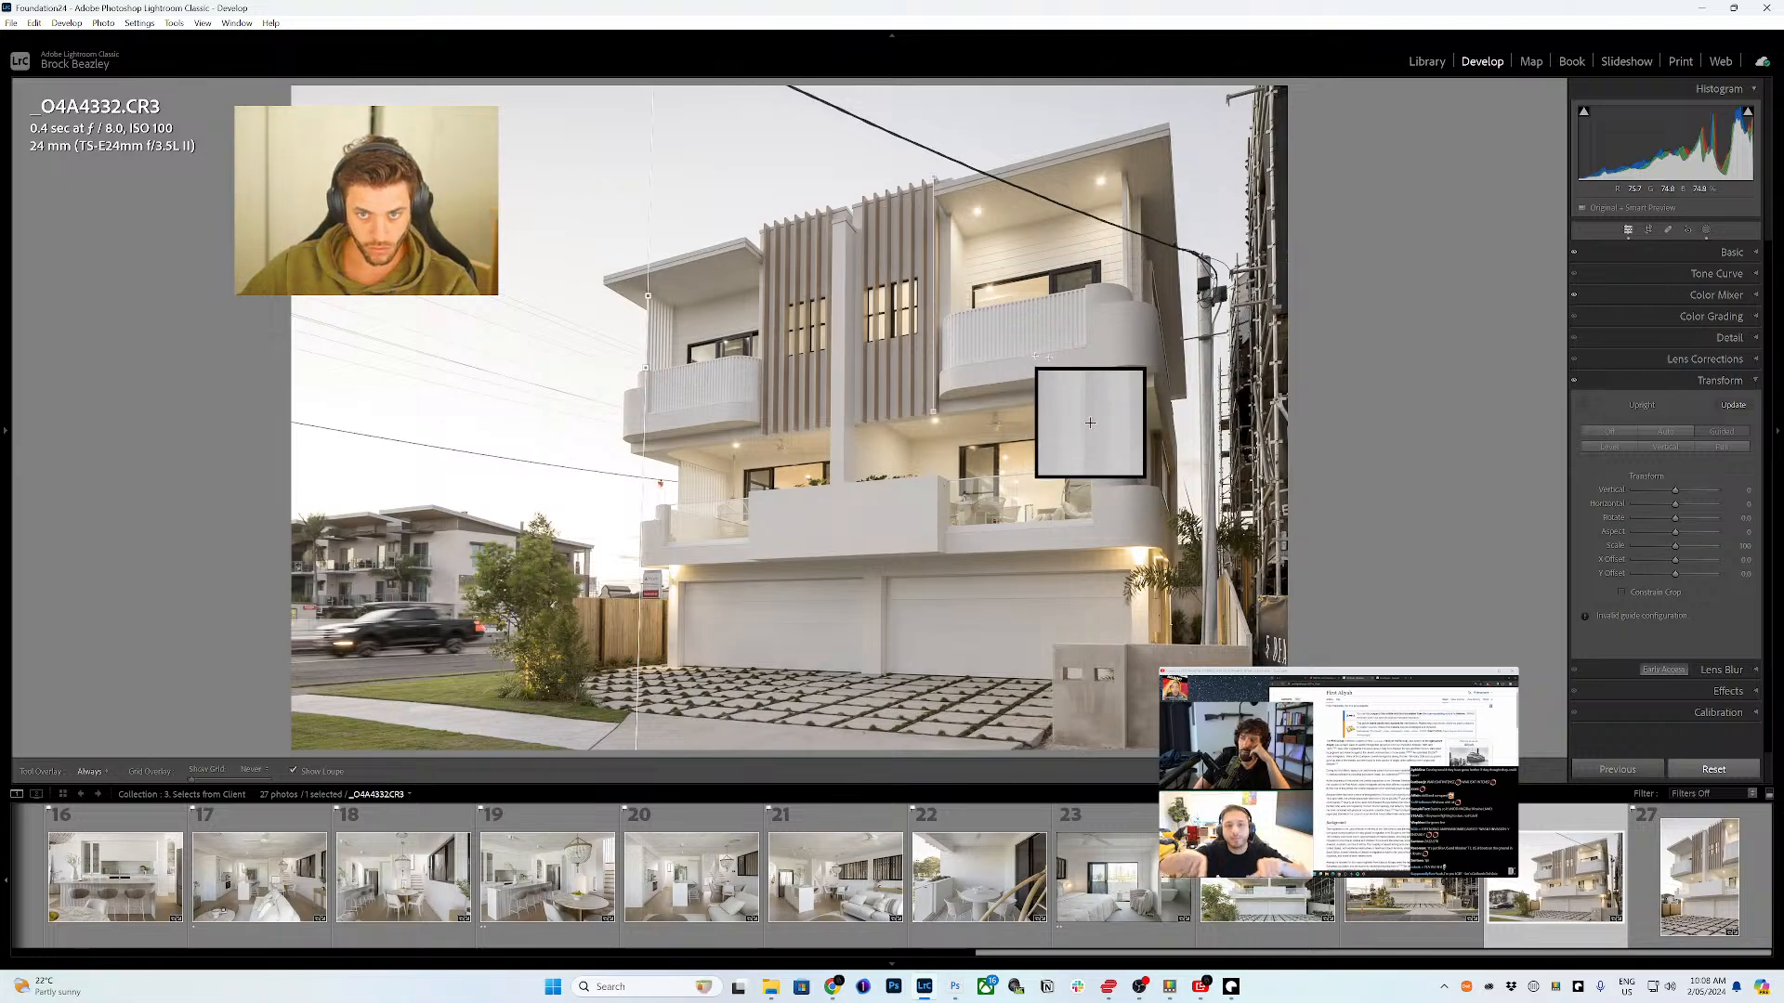
key("ctrl+z")
key("ctrl+z")
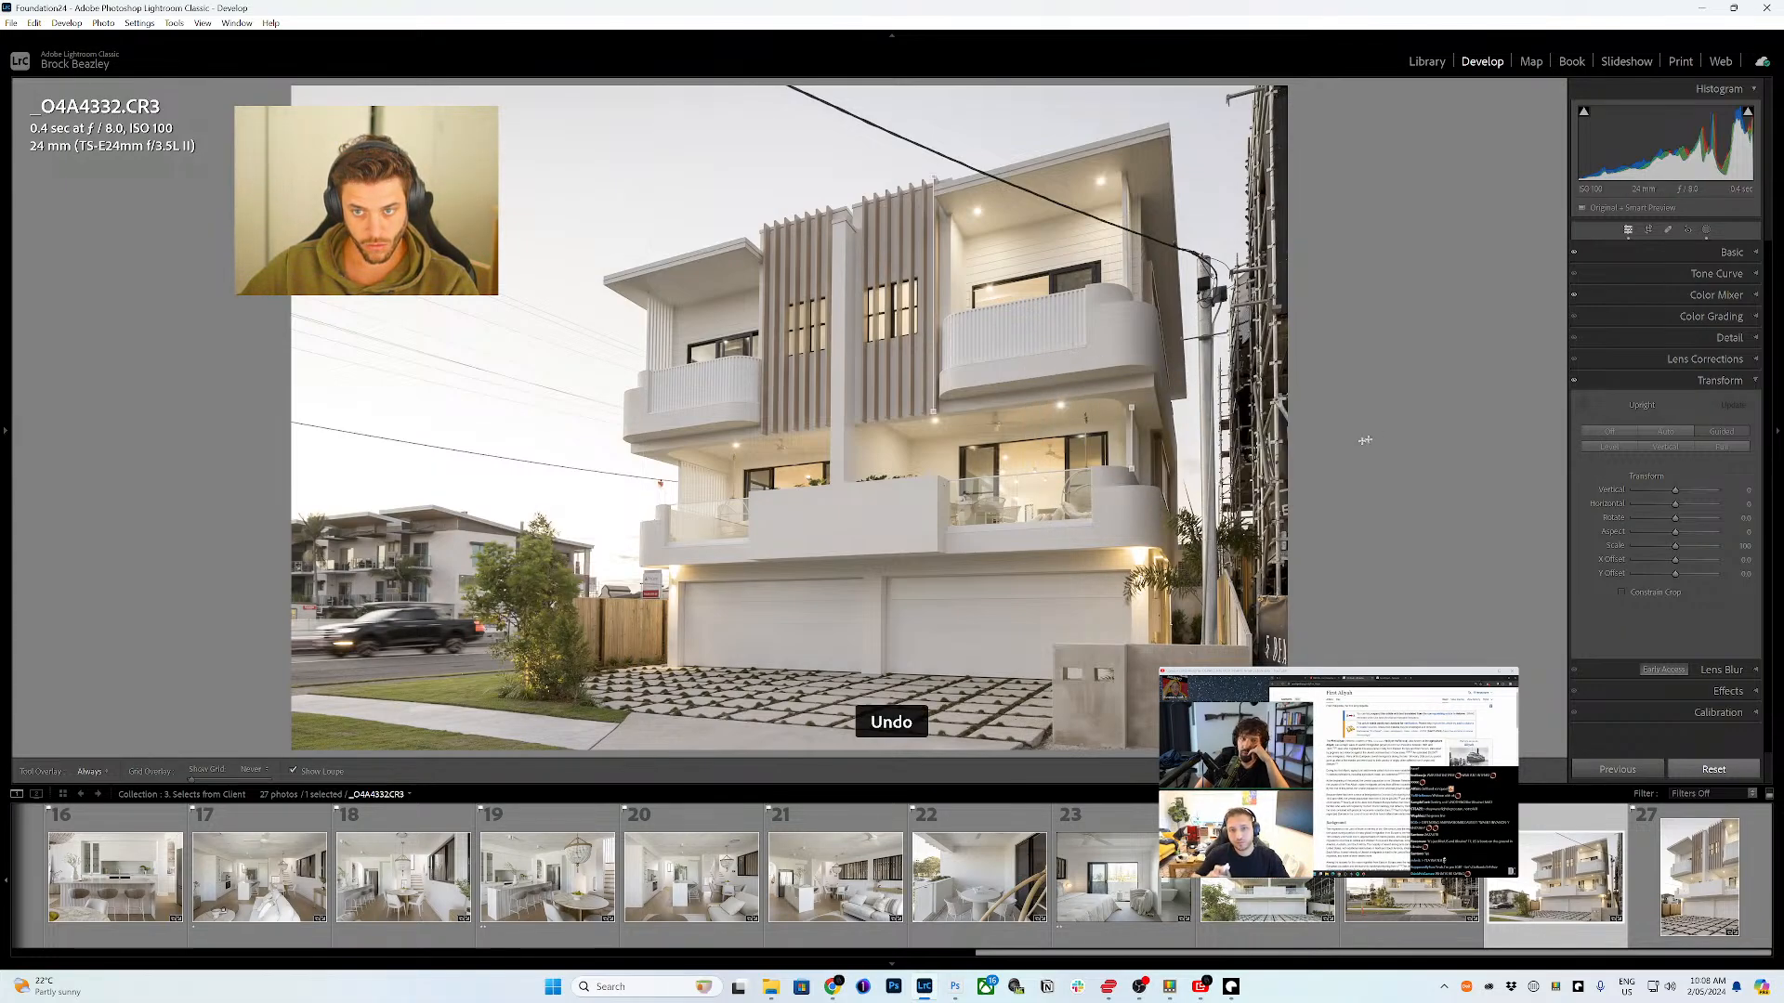
key("ctrl+z")
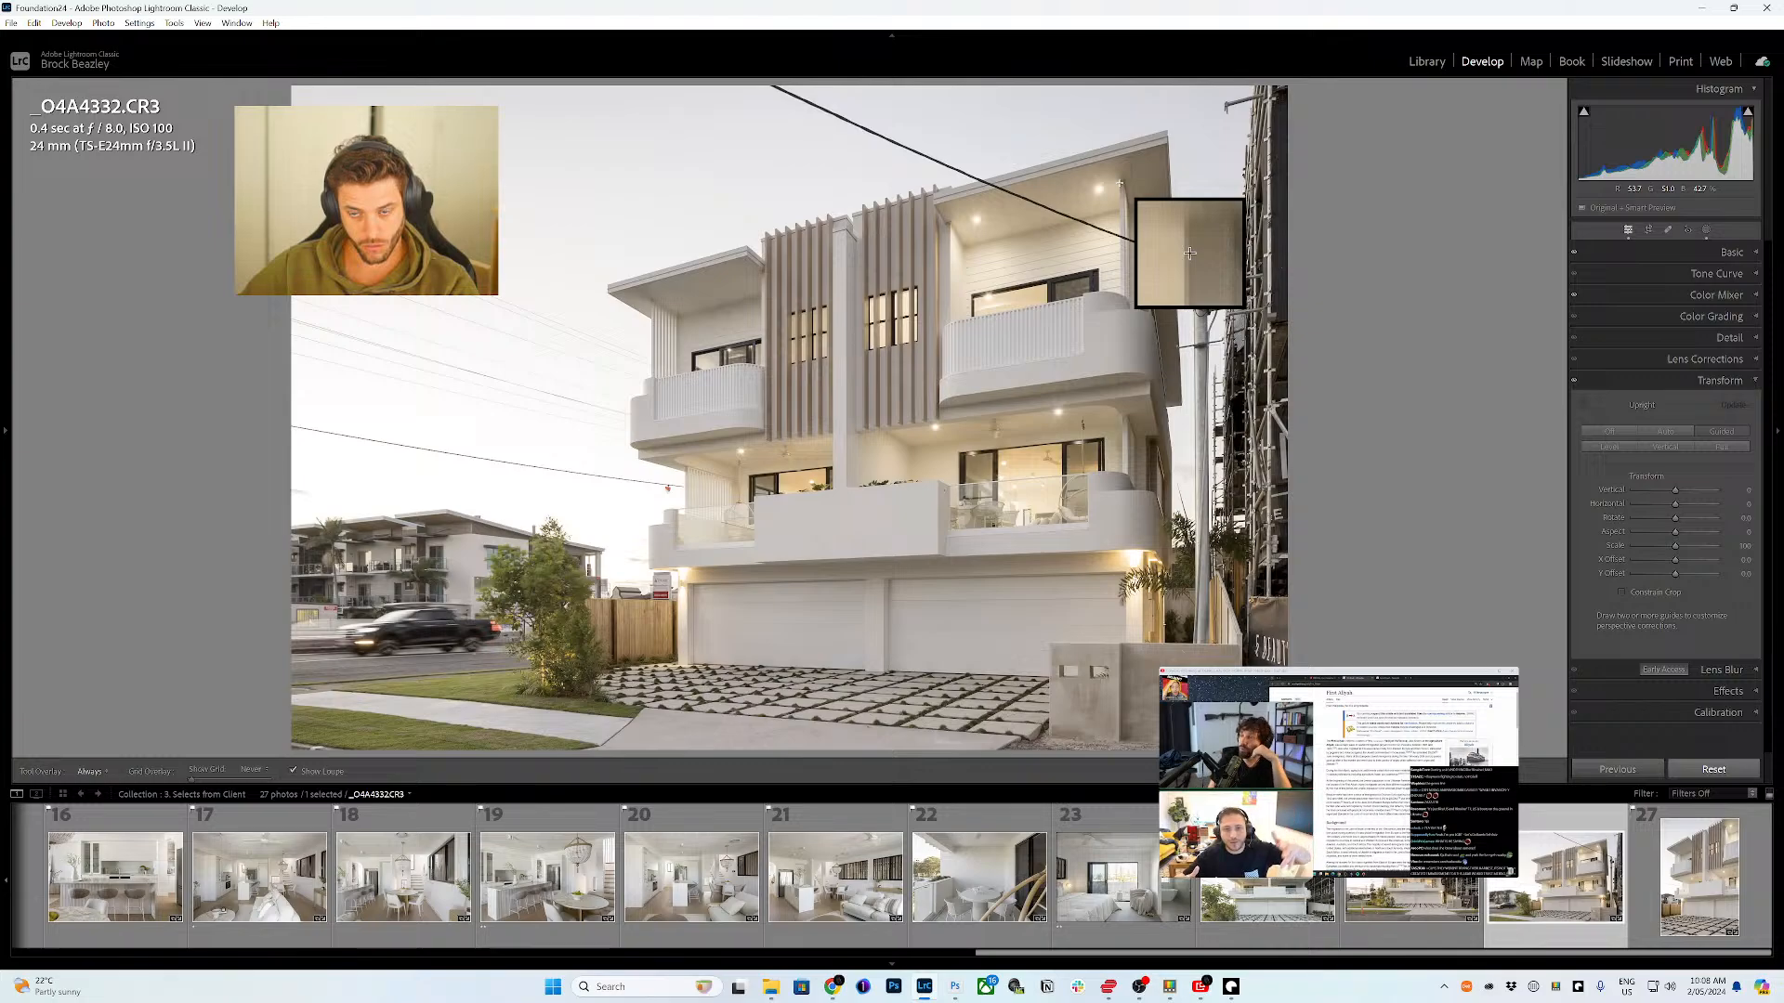
left_click_drag(1119, 183, 1120, 295)
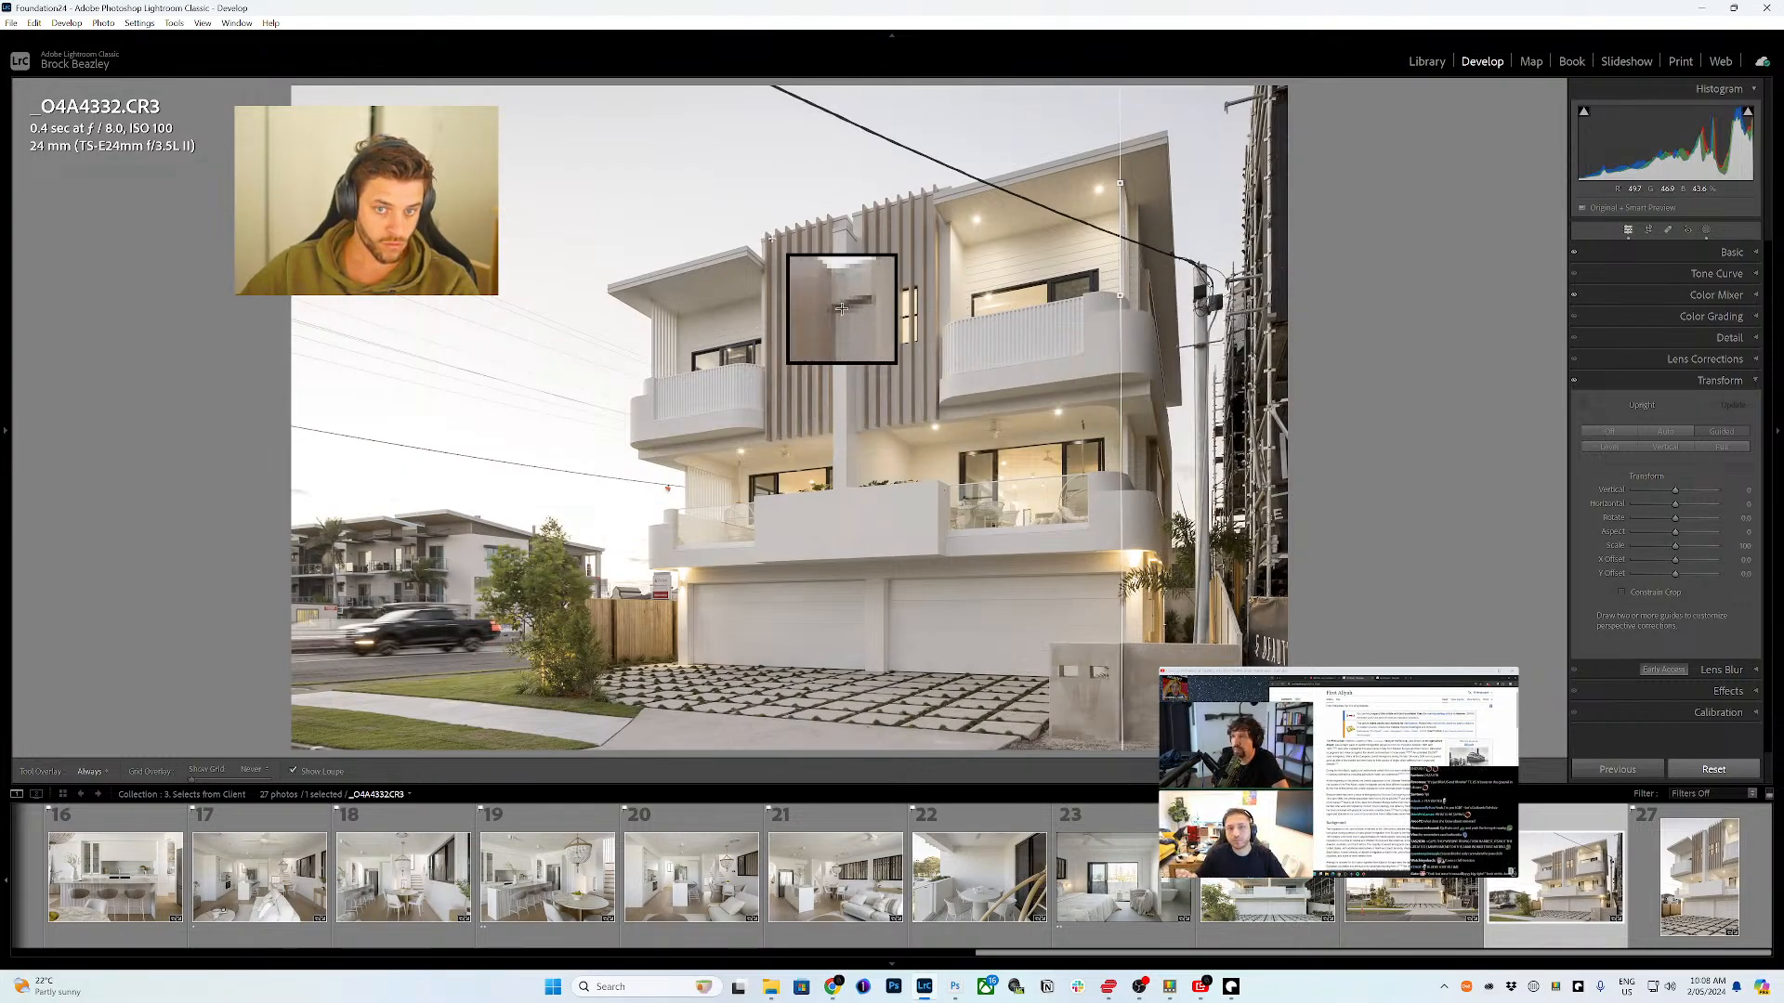
left_click_drag(771, 238, 770, 443)
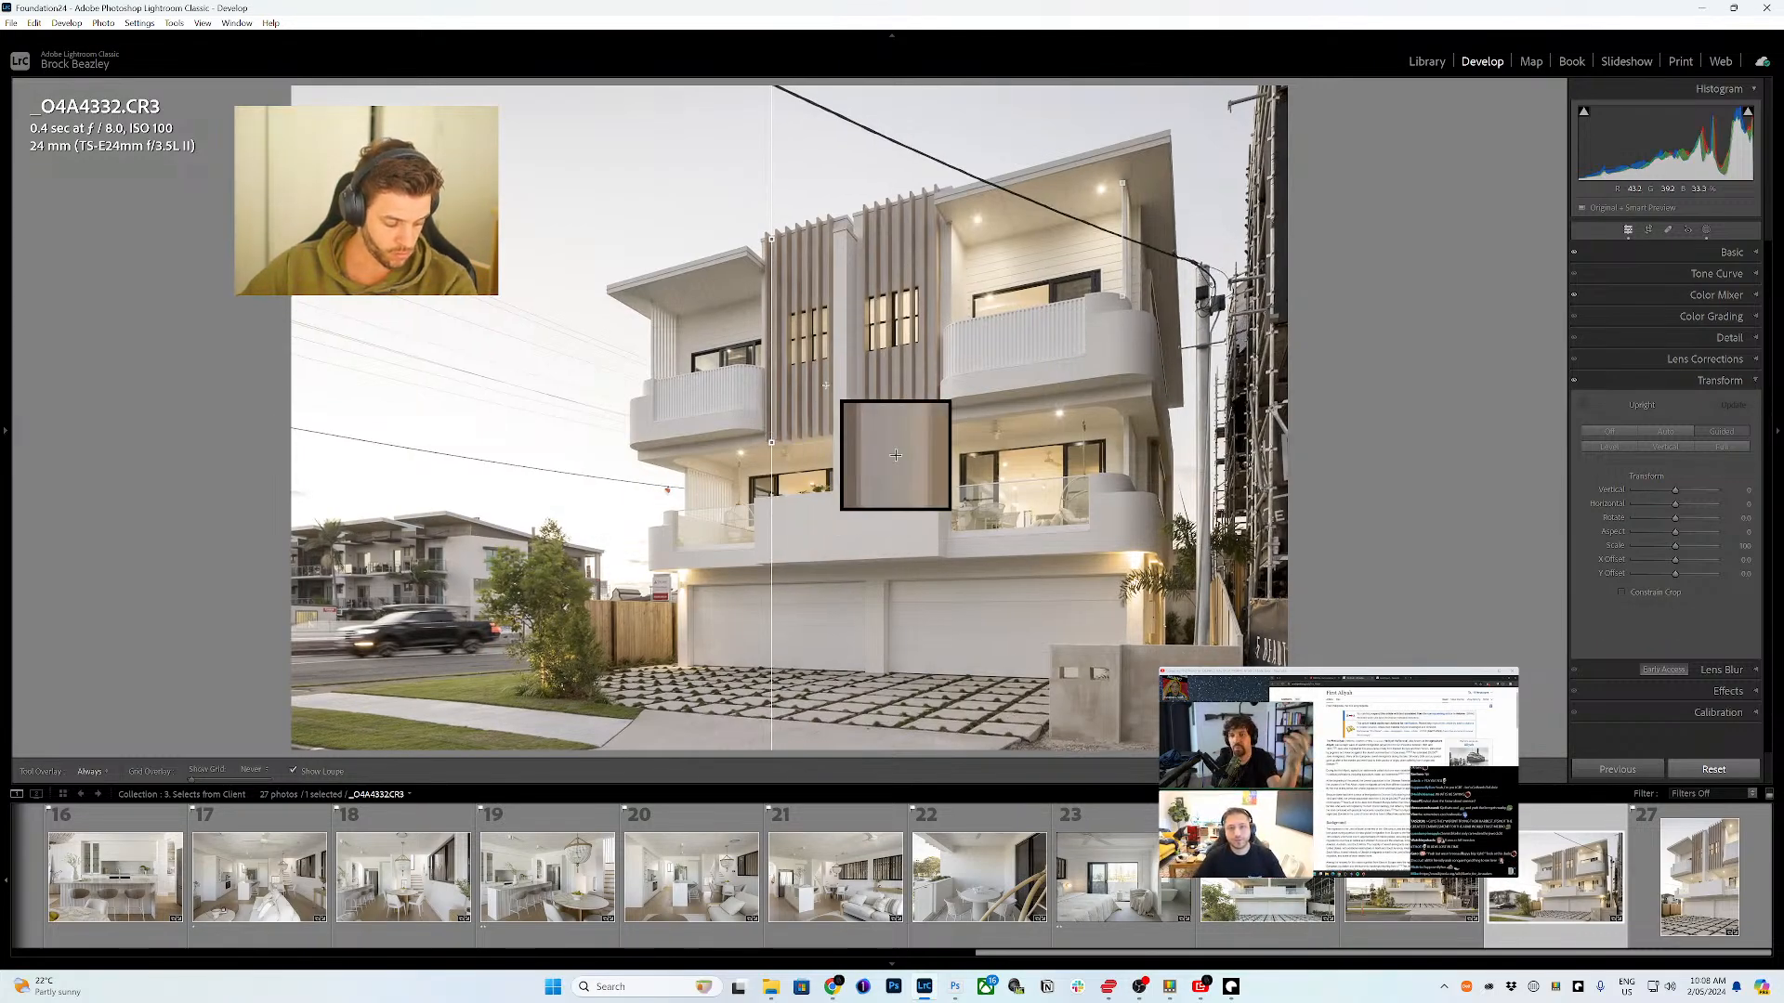
- Open _O4A4335 and add vertical guides down the right wall edge and slat edge
left_click(1688, 871)
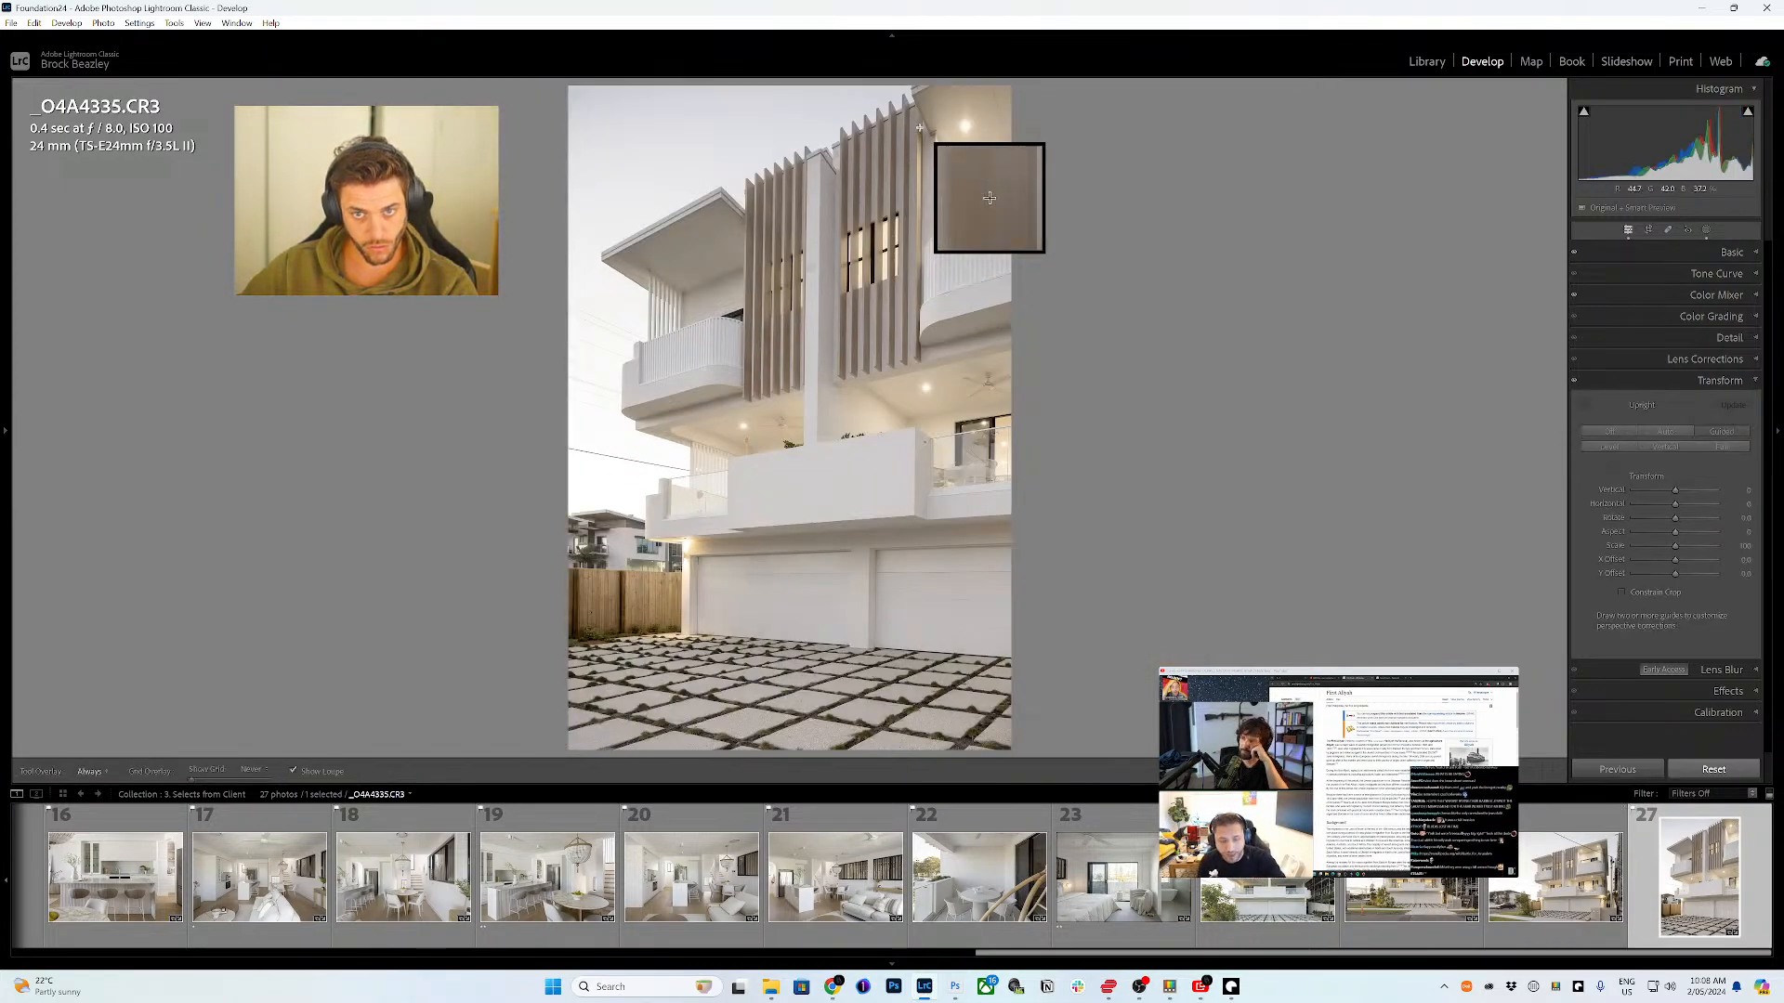
left_click_drag(920, 128, 920, 304)
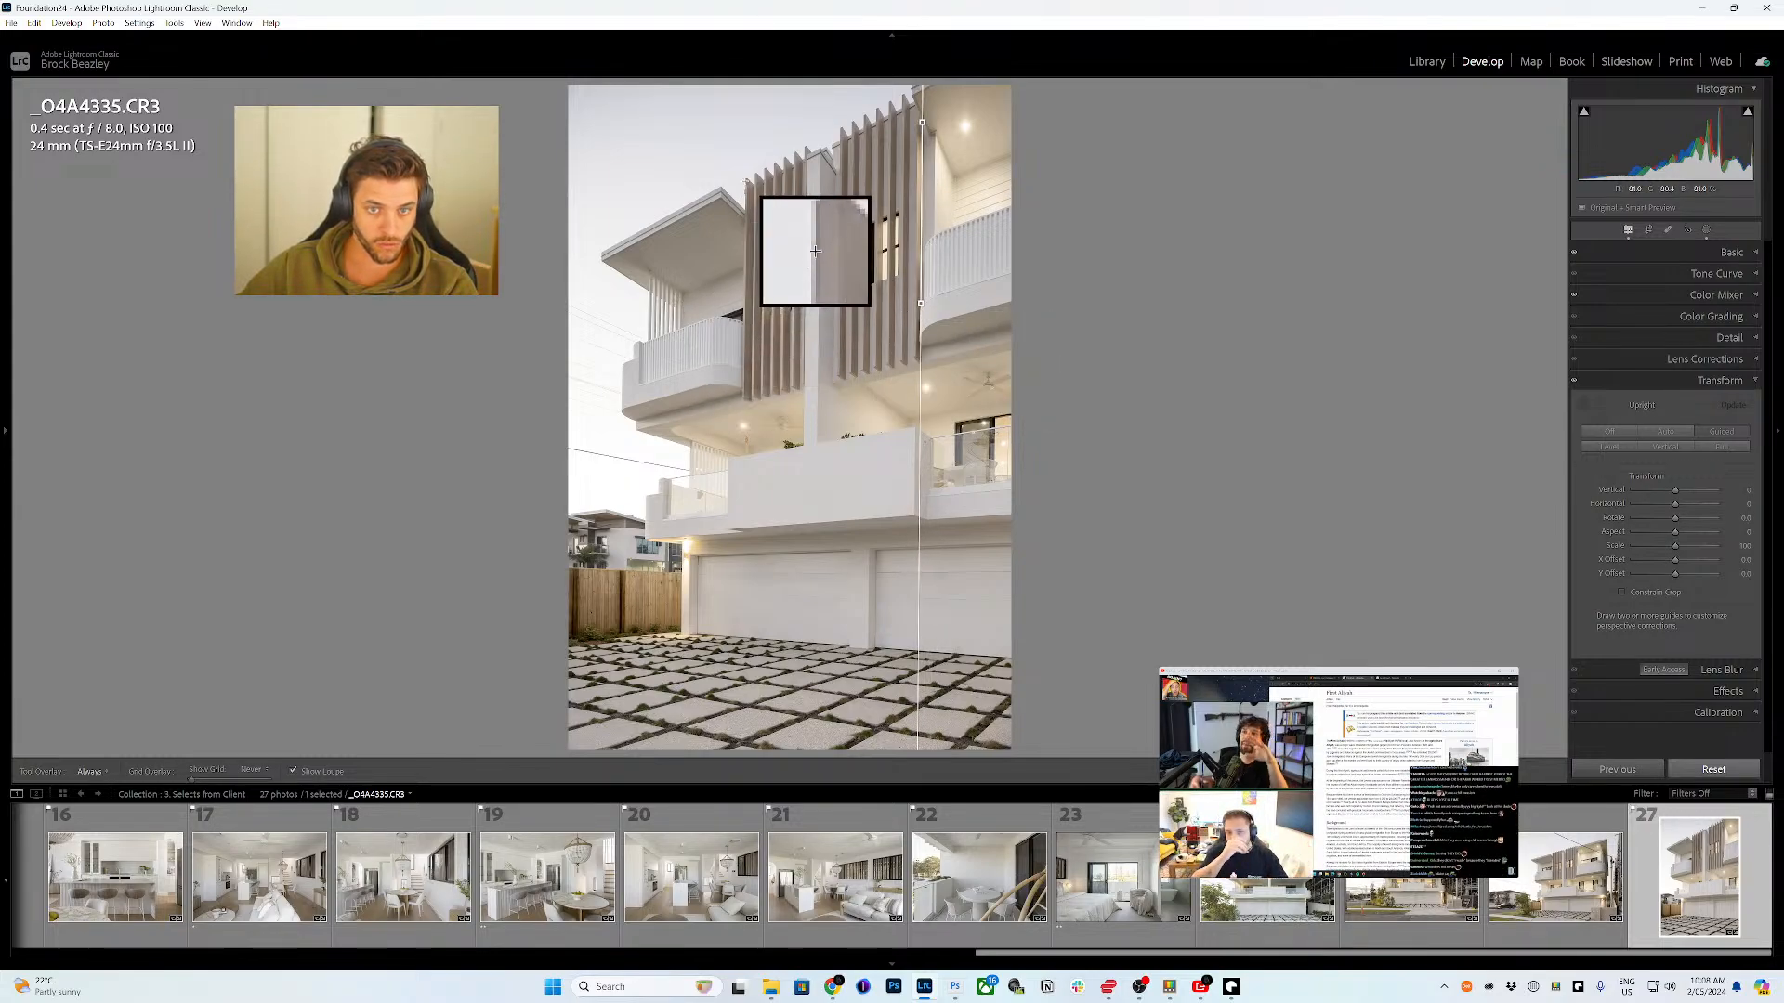
left_click_drag(745, 182, 742, 397)
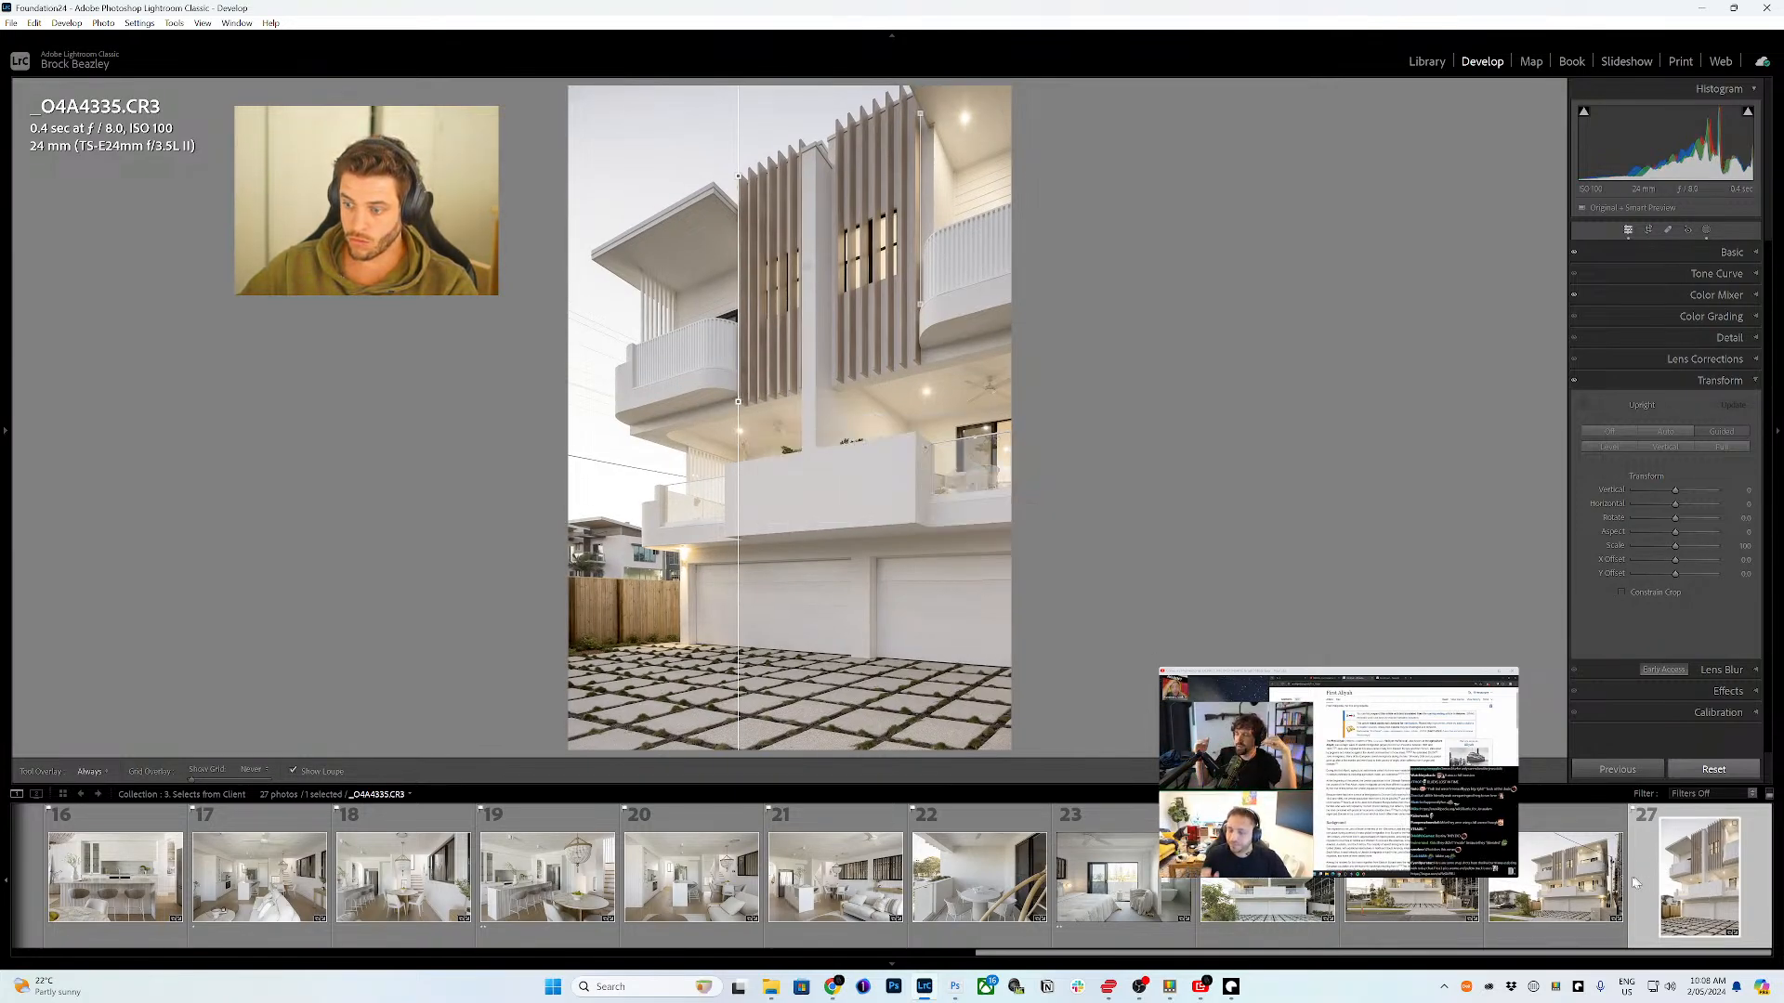
- Check the previous corrected house photo, then open the dining-room photo _O4A4150
left_click(1599, 878)
left_click(1678, 872)
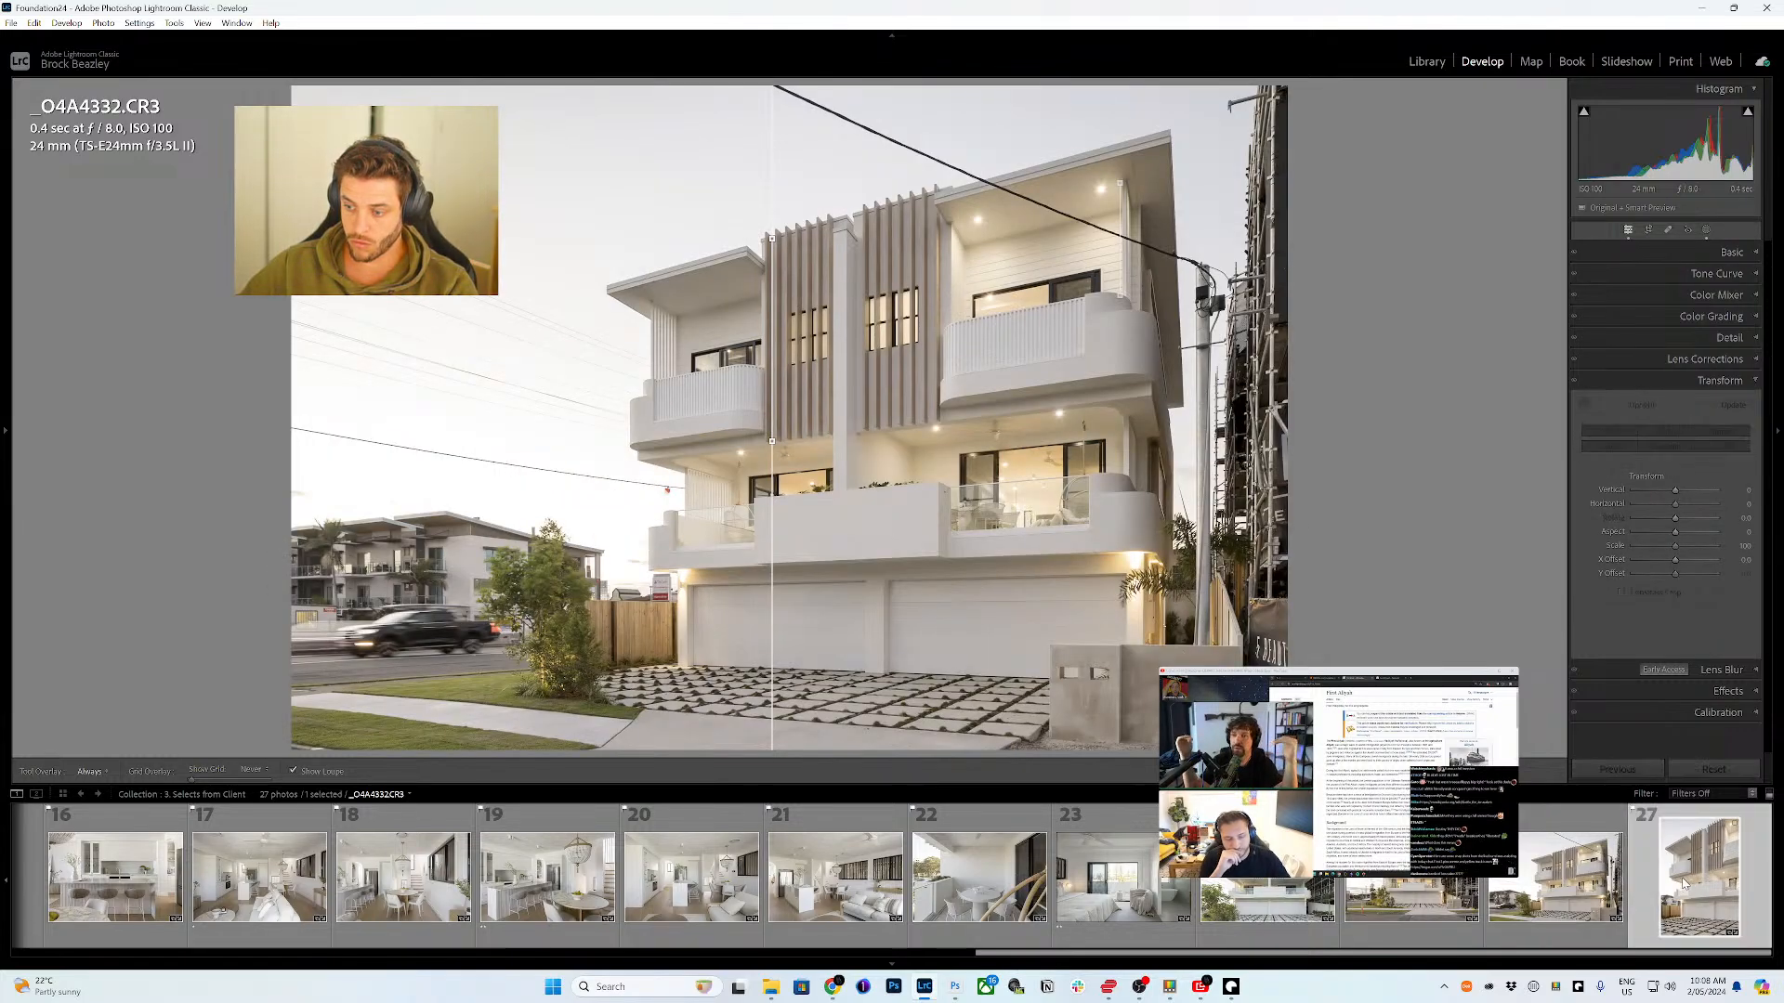
scroll(1677, 873, "up", 10)
left_click(1640, 869)
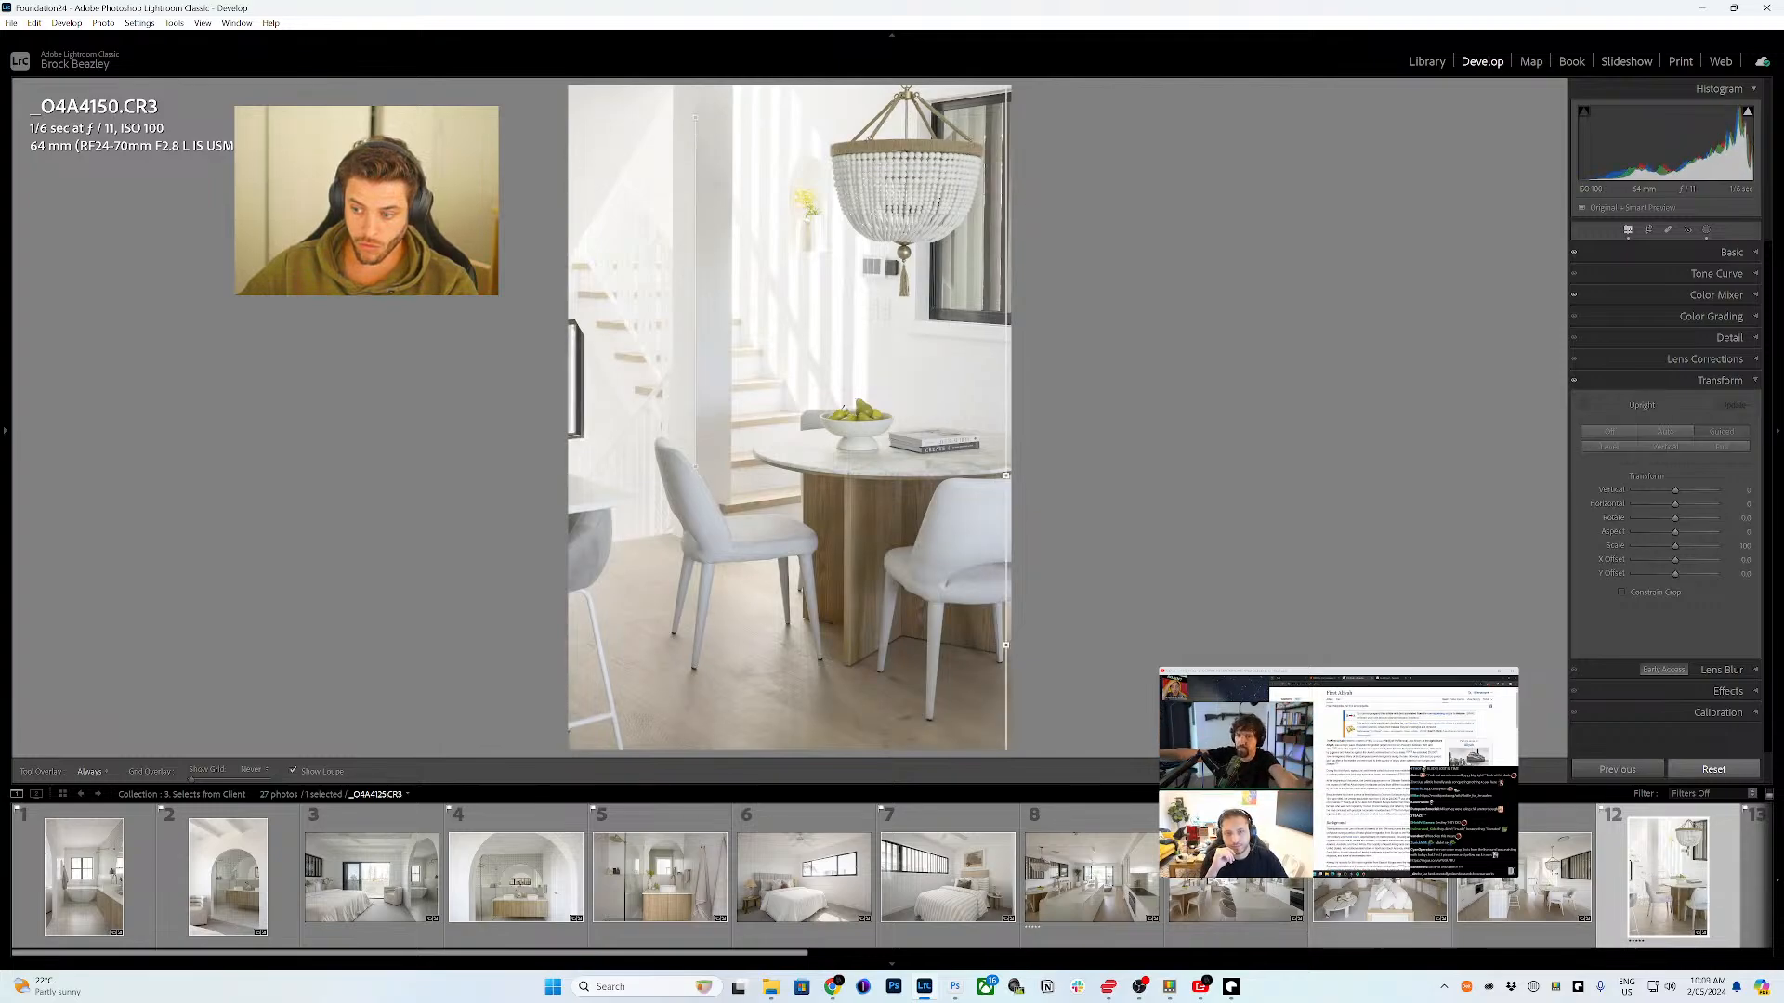
- Hide the filmstrip and right panel and leave Guided Upright for the normal Develop view
left_click(971, 965)
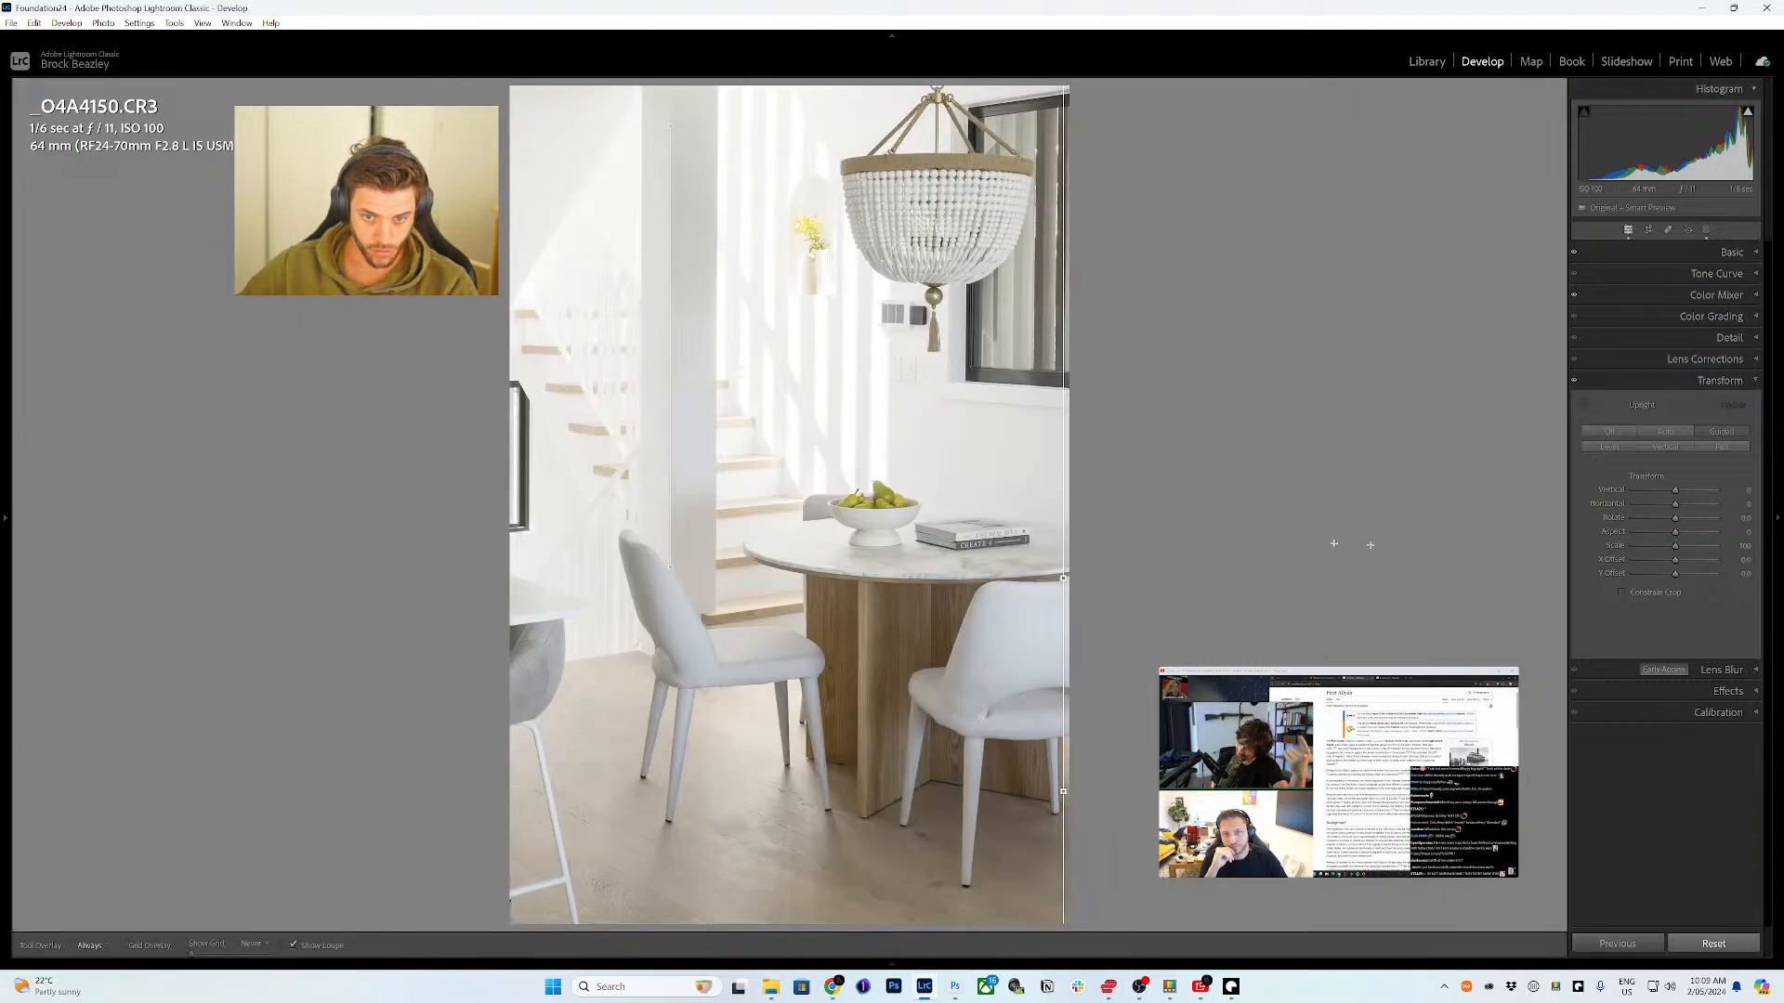
key("r")
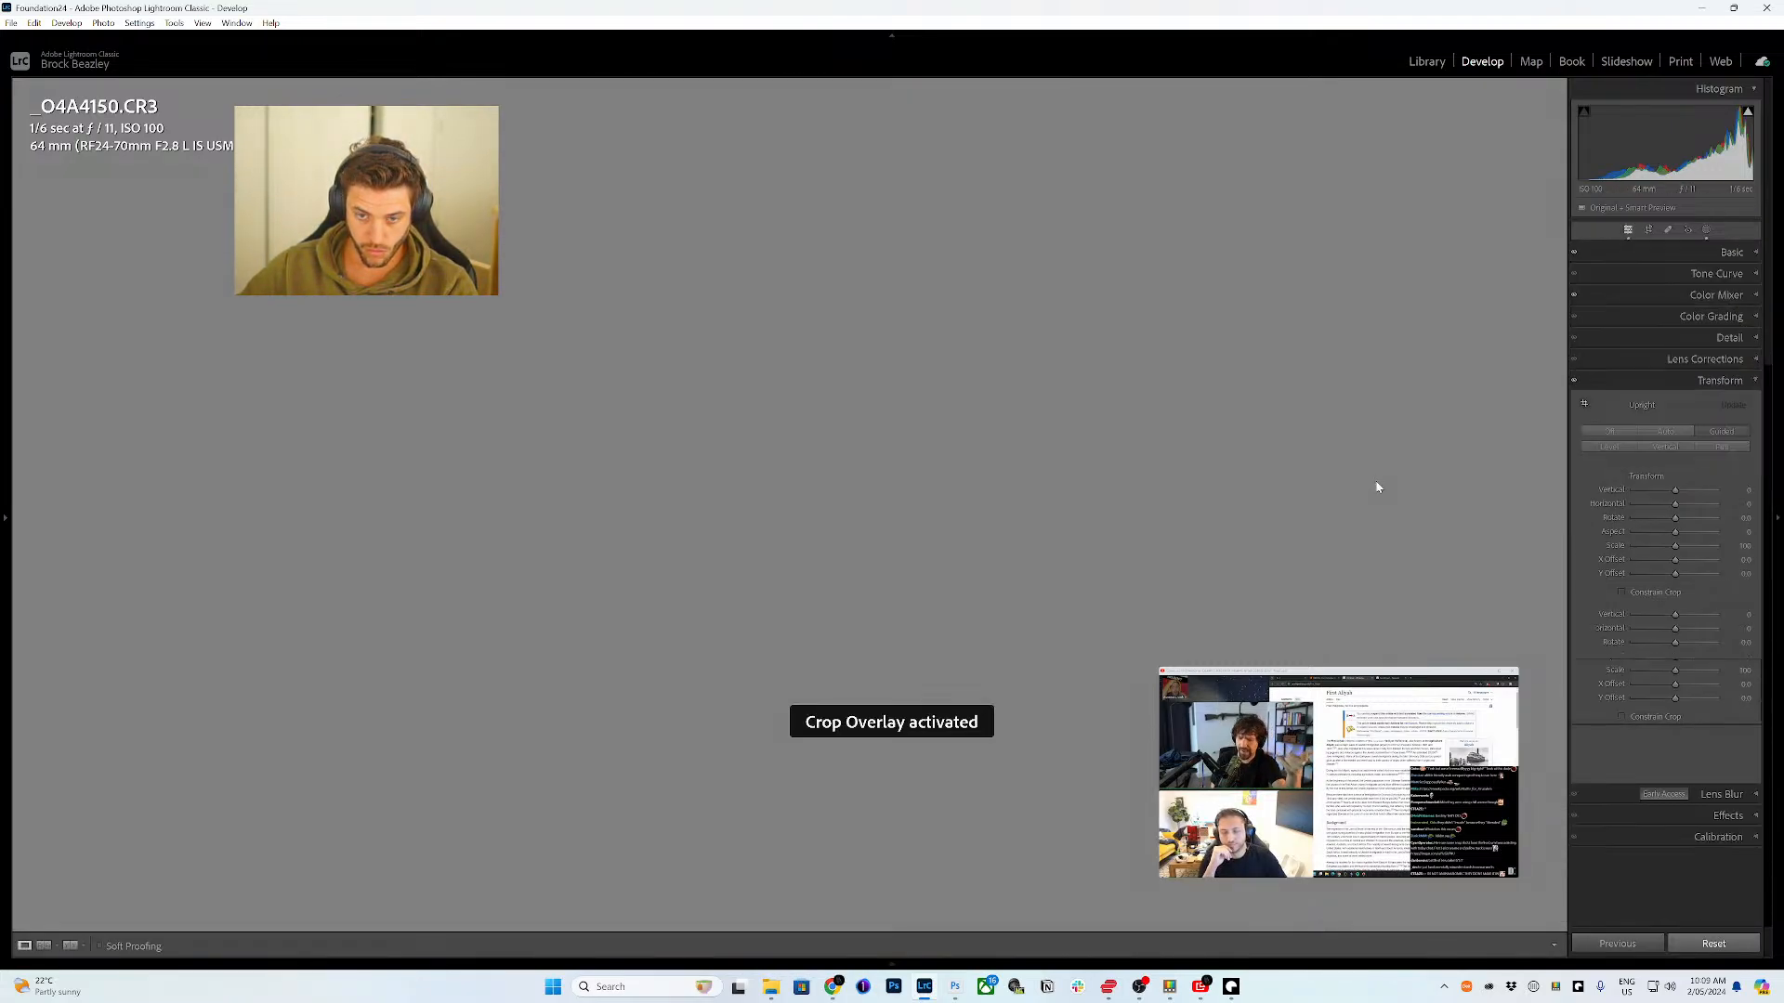
key("r")
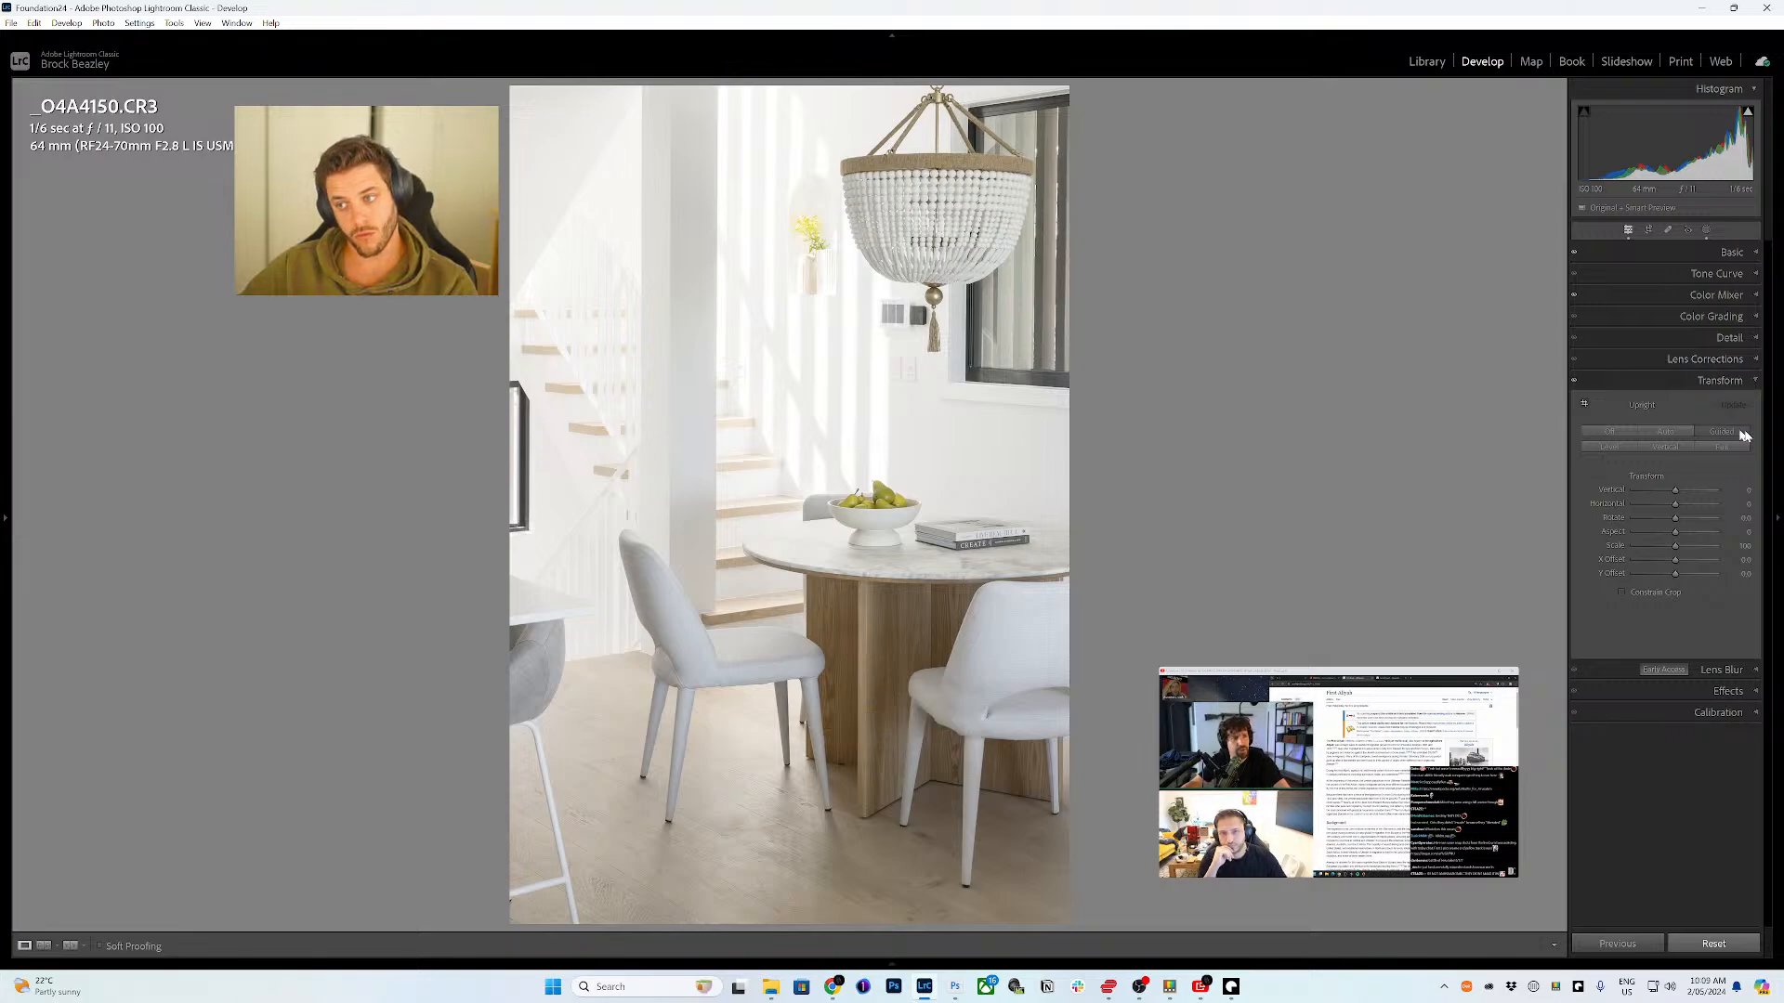
left_click(1777, 469)
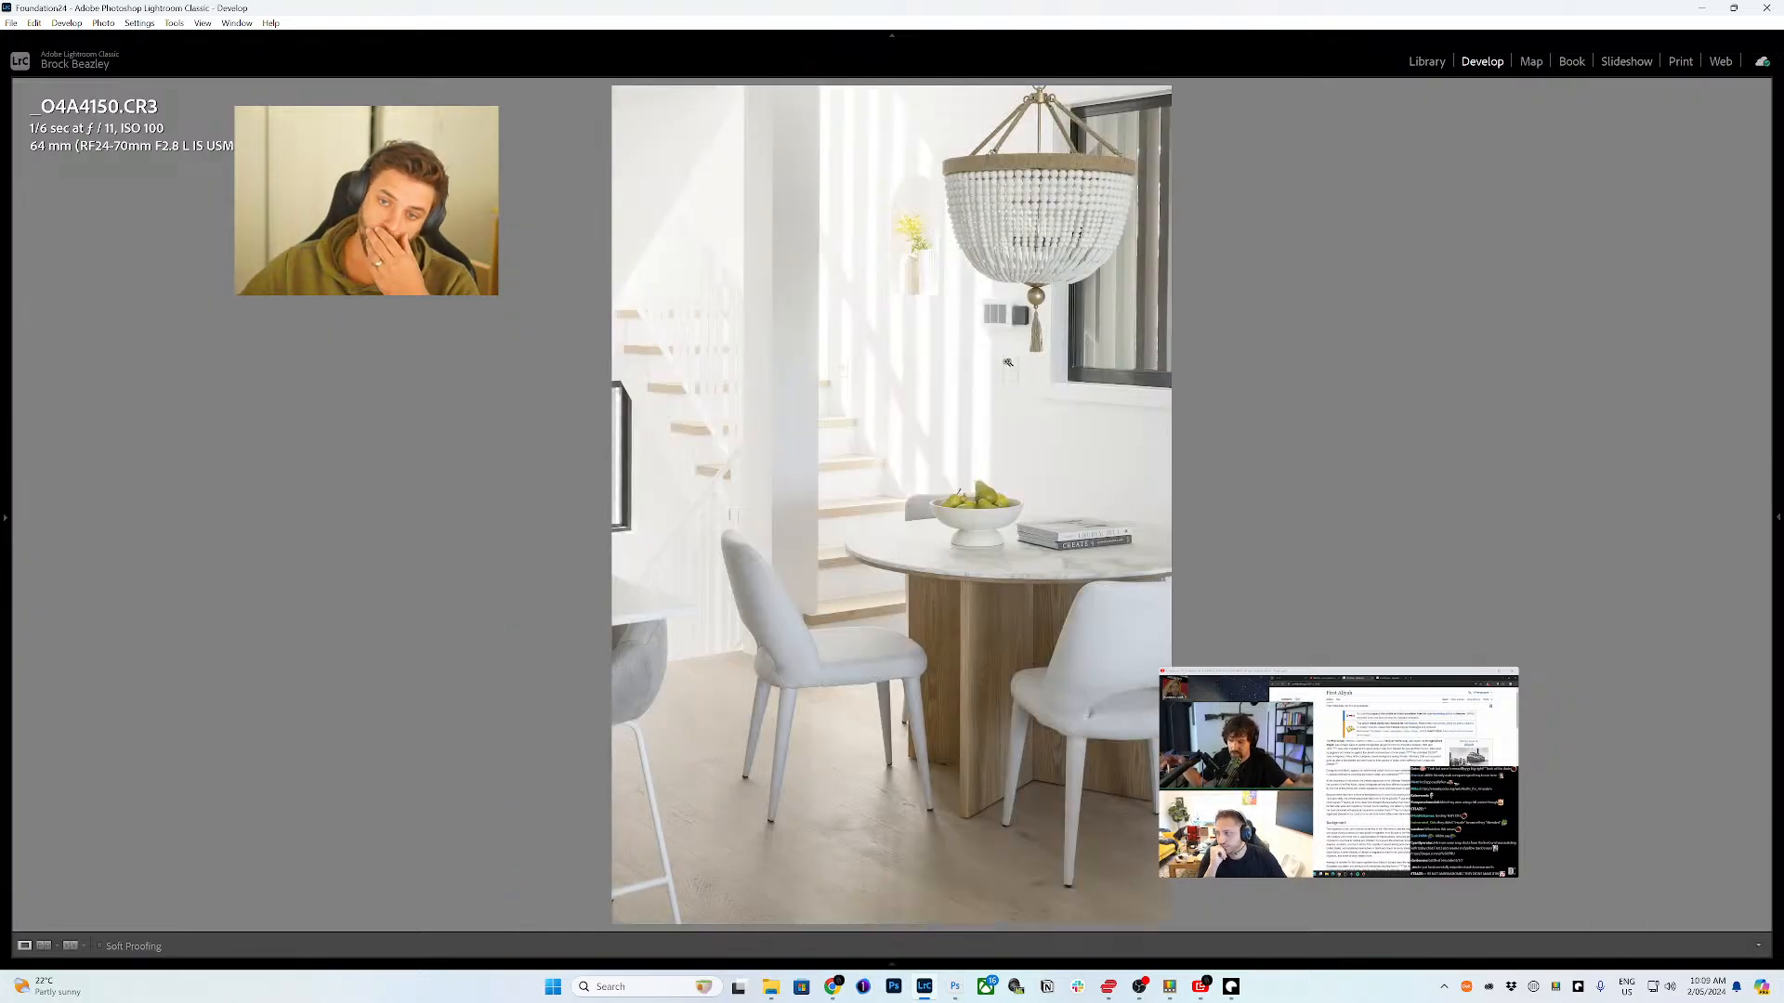
- View the bedroom photo _O4A4066-HDR, then the bathroom photo _O4A4032
mouse_move(775, 967)
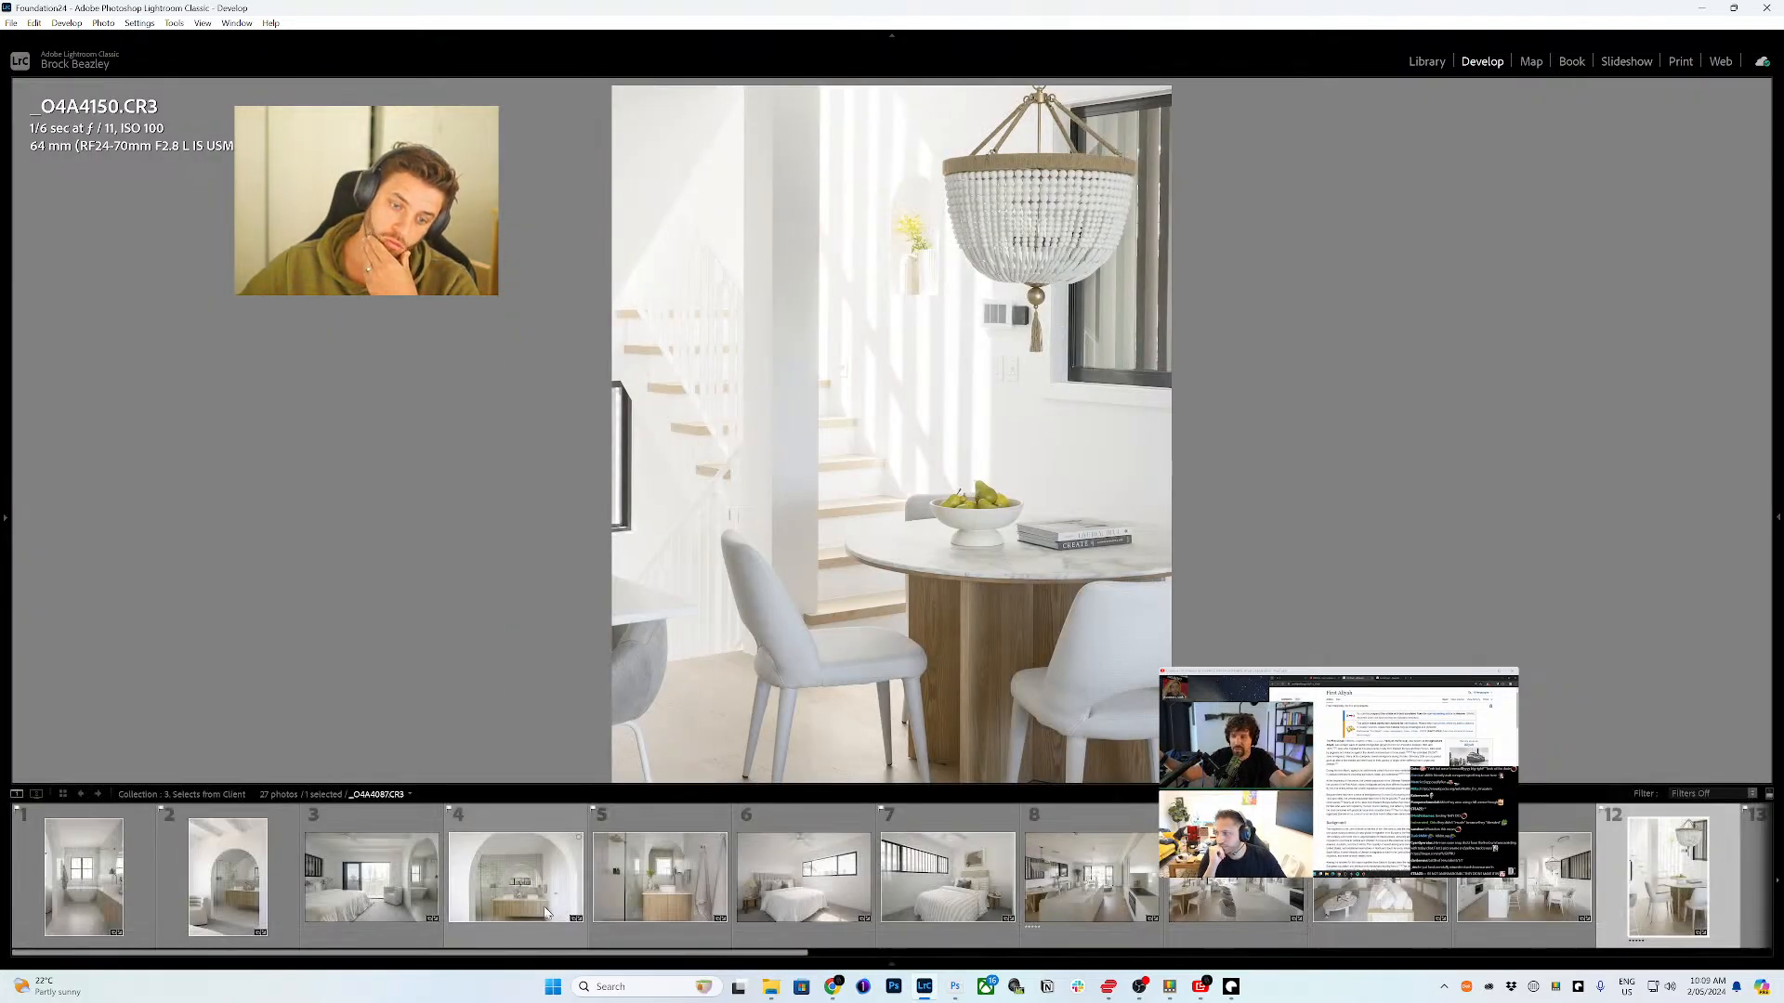
left_click(405, 896)
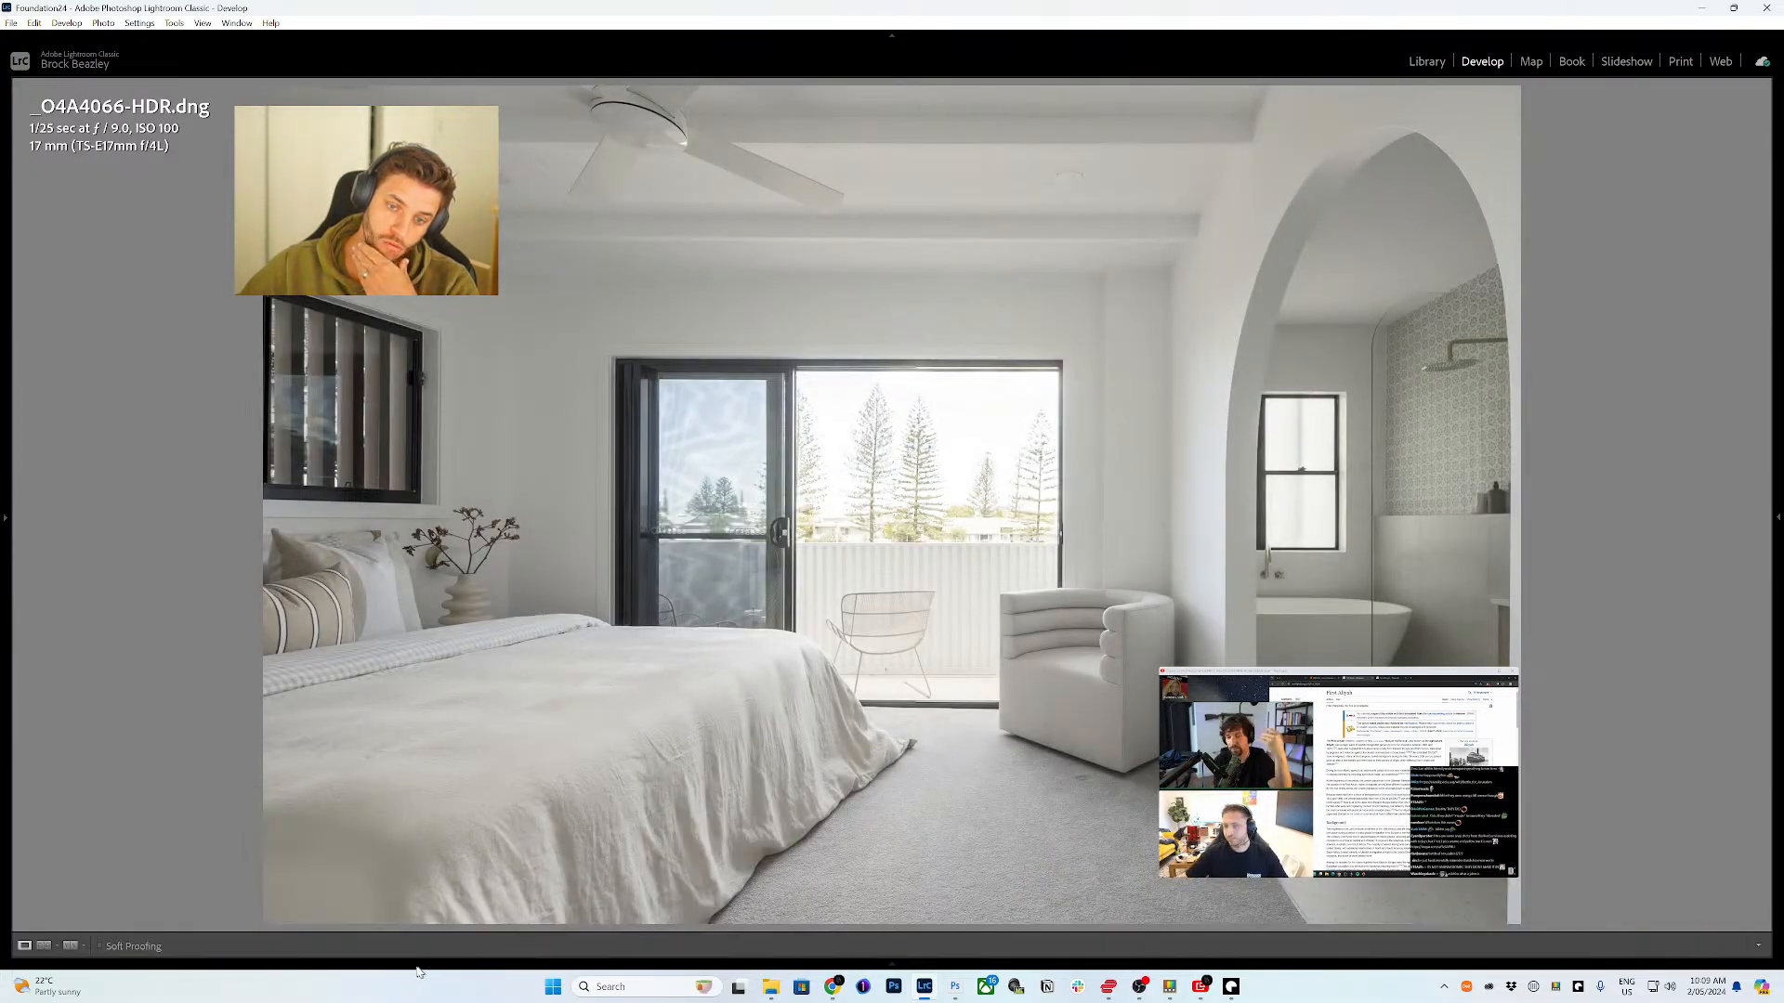
mouse_move(418, 967)
left_click(122, 882)
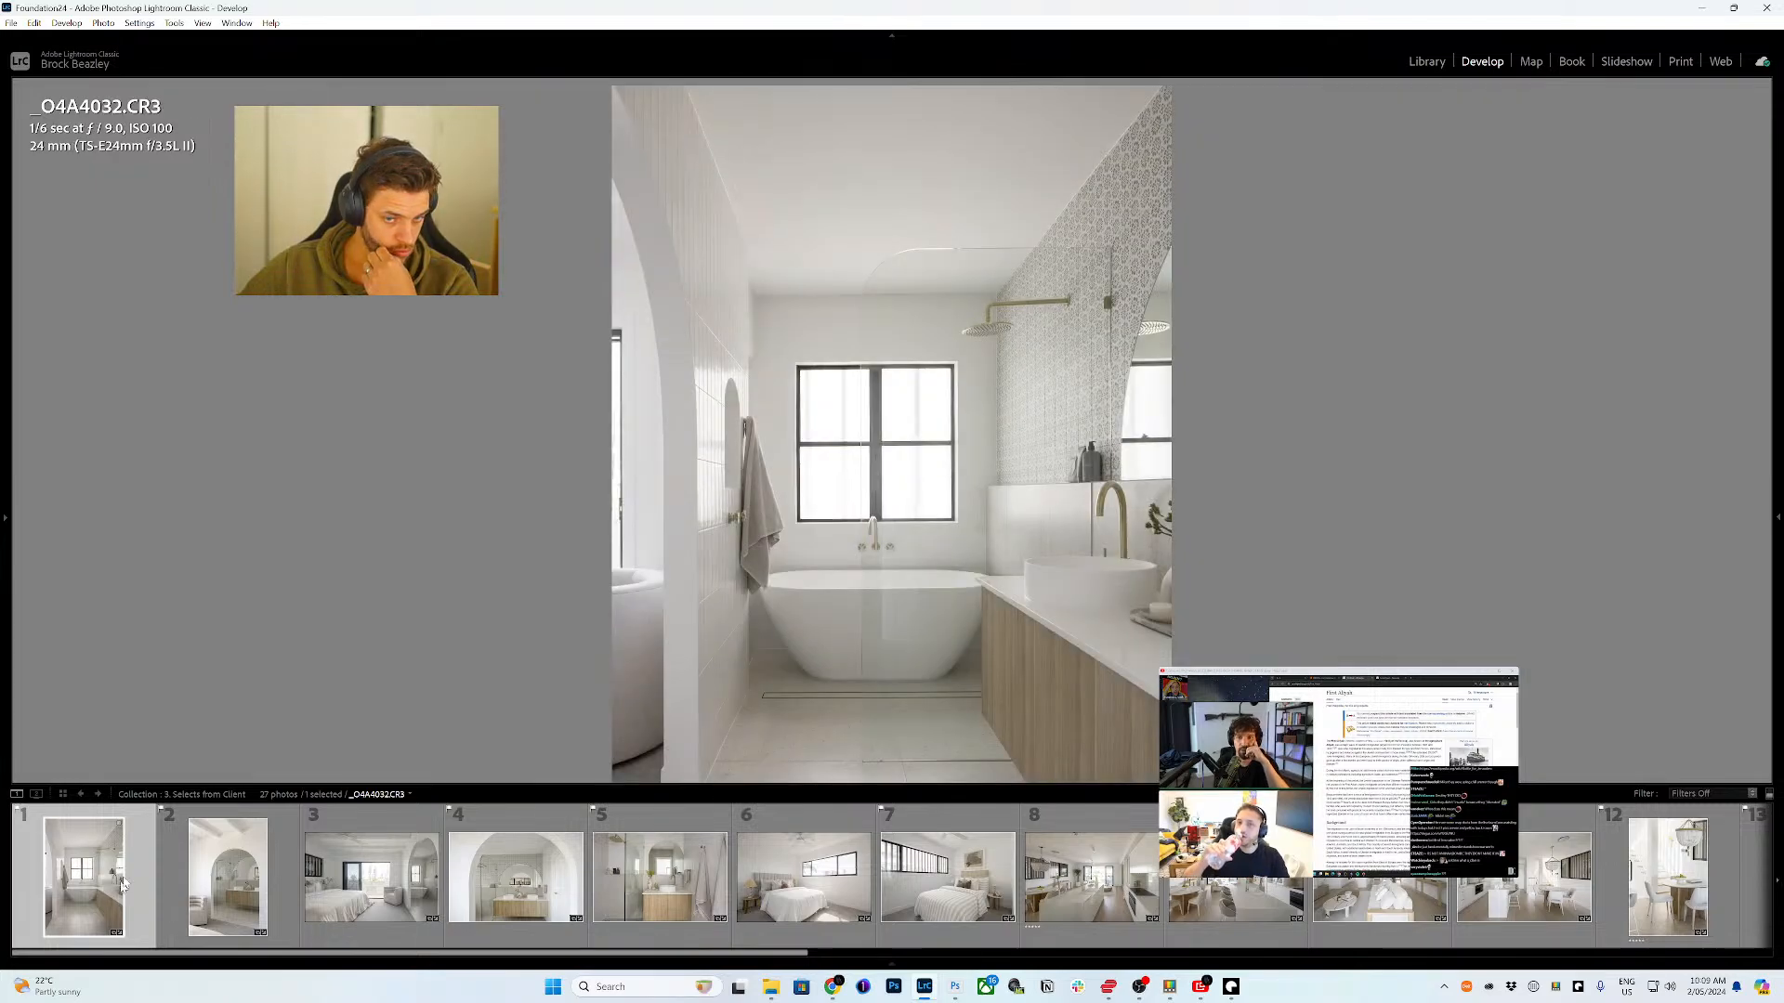